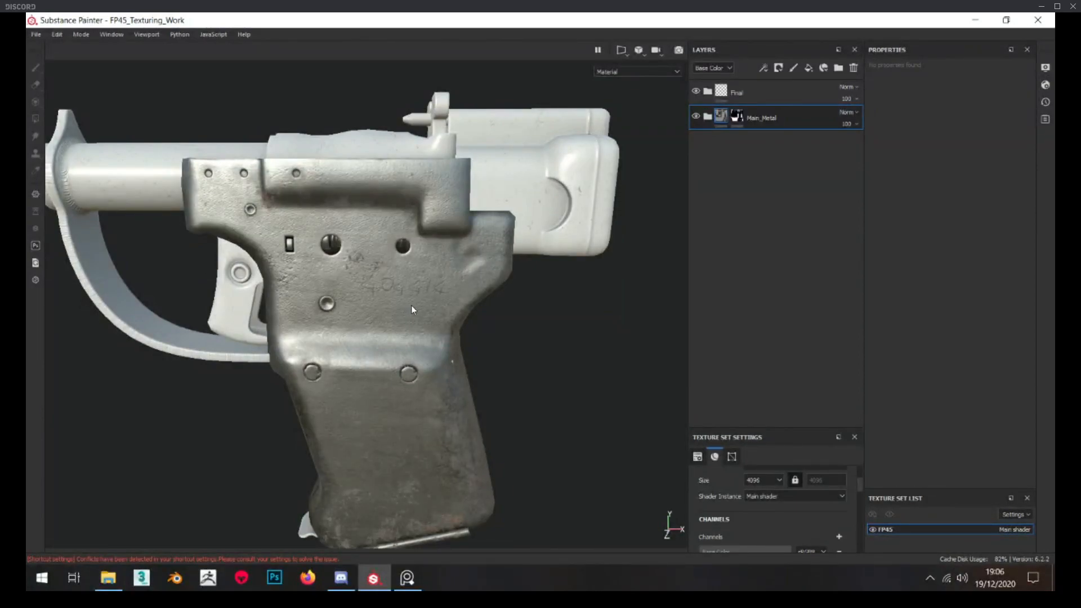
Examine the worn metal texture on the pistol's frame and grip at several distances and angles
scroll(398, 277, "up", 6)
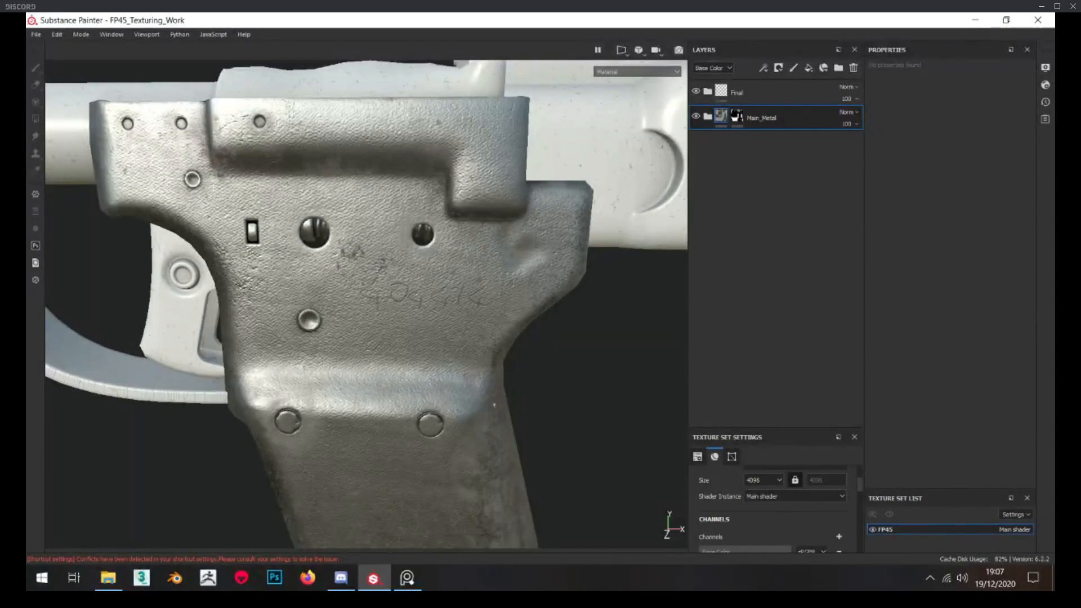
scroll(446, 272, "down", 5)
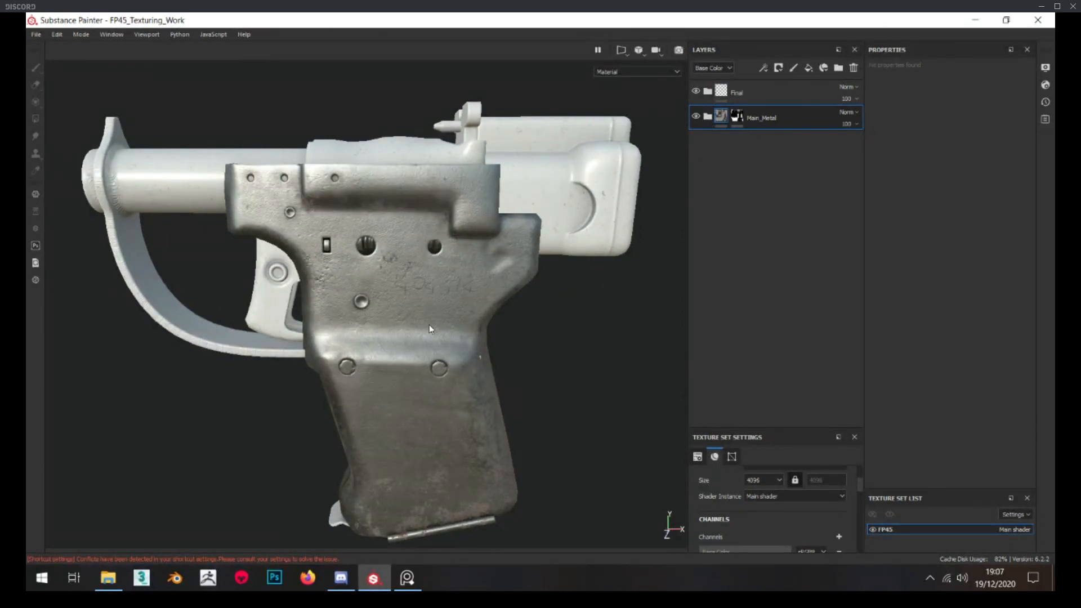
scroll(363, 292, "up", 2)
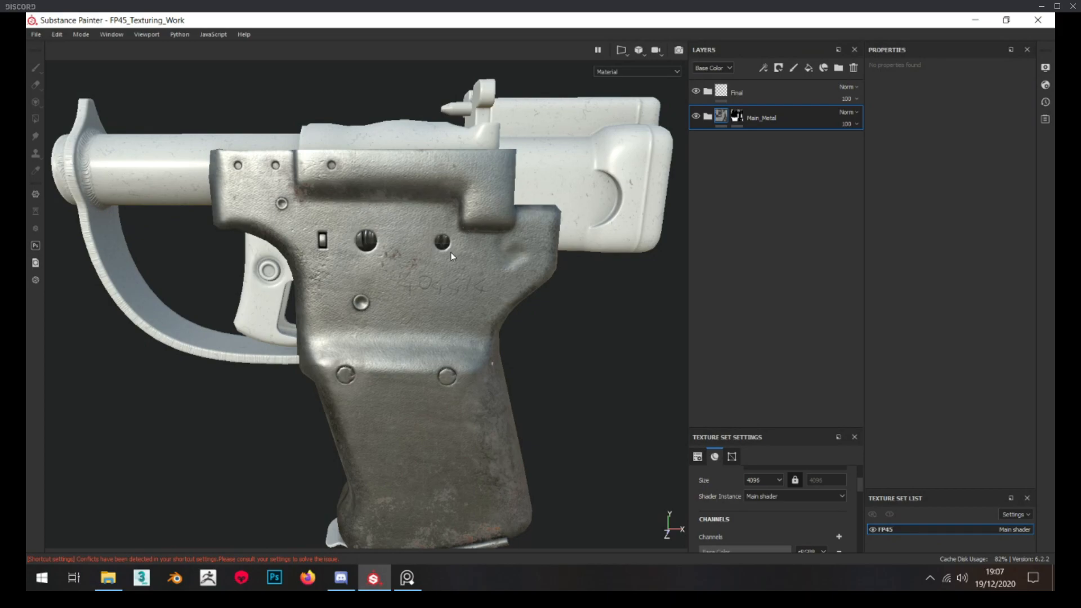
scroll(453, 252, "down", 3)
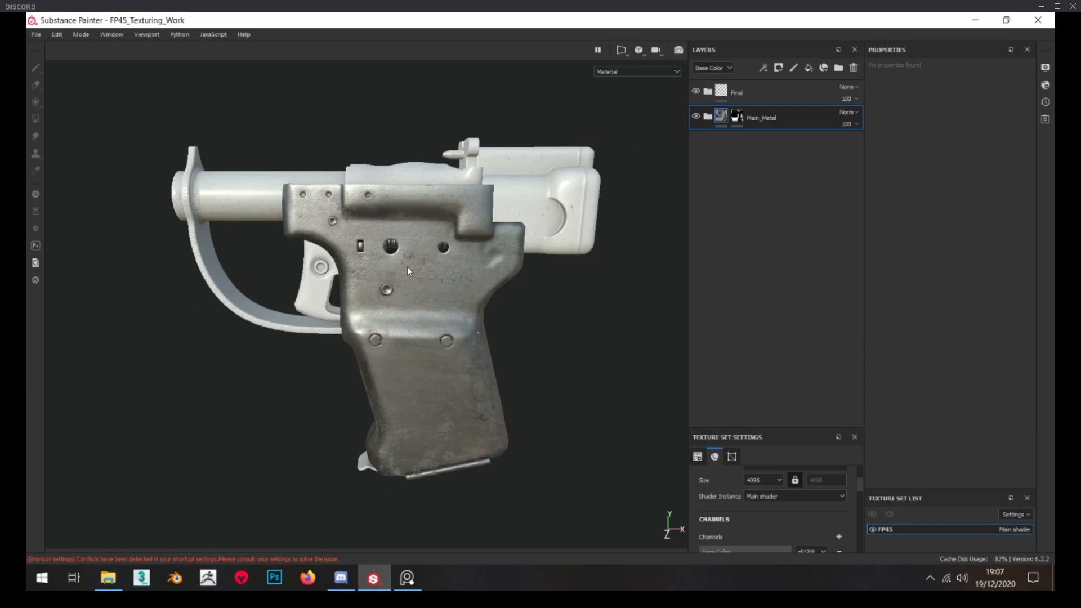
scroll(403, 268, "up", 3)
mouse_move(398, 266)
left_mouse_down("alt")
mouse_move(367, 253)
mouse_move(384, 266)
mouse_move(354, 273)
mouse_move(441, 333)
mouse_move(487, 301)
left_mouse_up("alt")
scroll(385, 265, "down", 3)
scroll(416, 323, "up", 4)
scroll(441, 333, "down", 2)
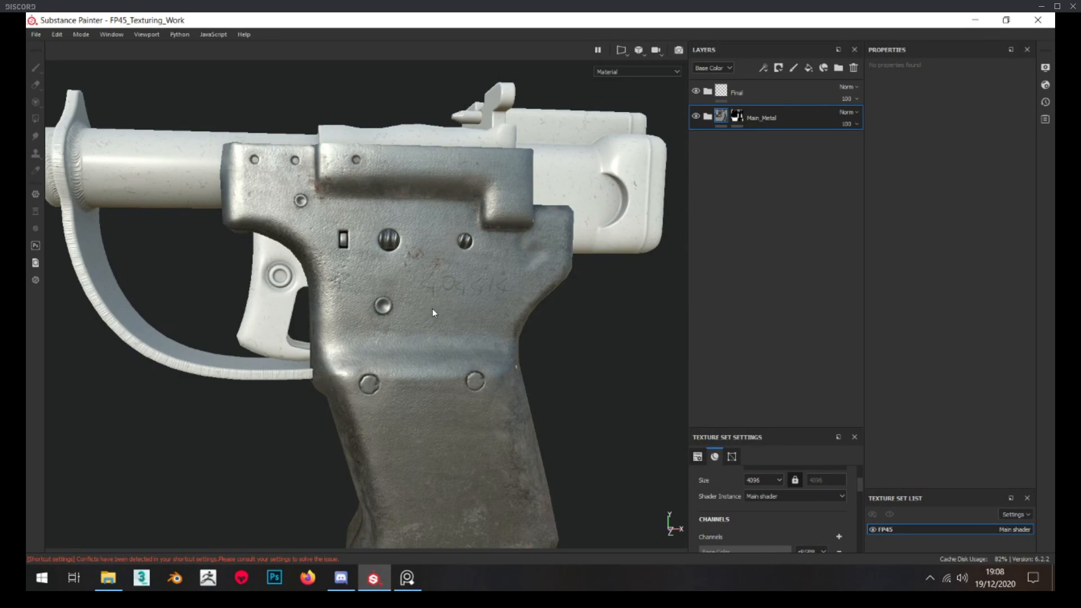
Expand the Main_Metal folder and its Base_Mat subfolder to view the layers down to Base
left_click(708, 116)
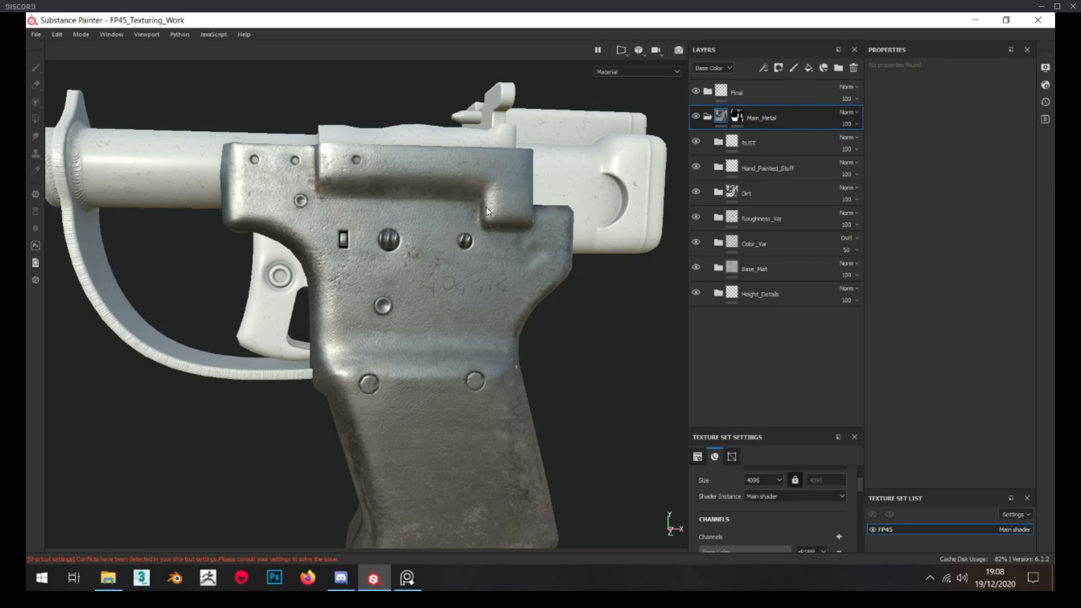
left_click_drag(487, 211, 474, 209, "alt")
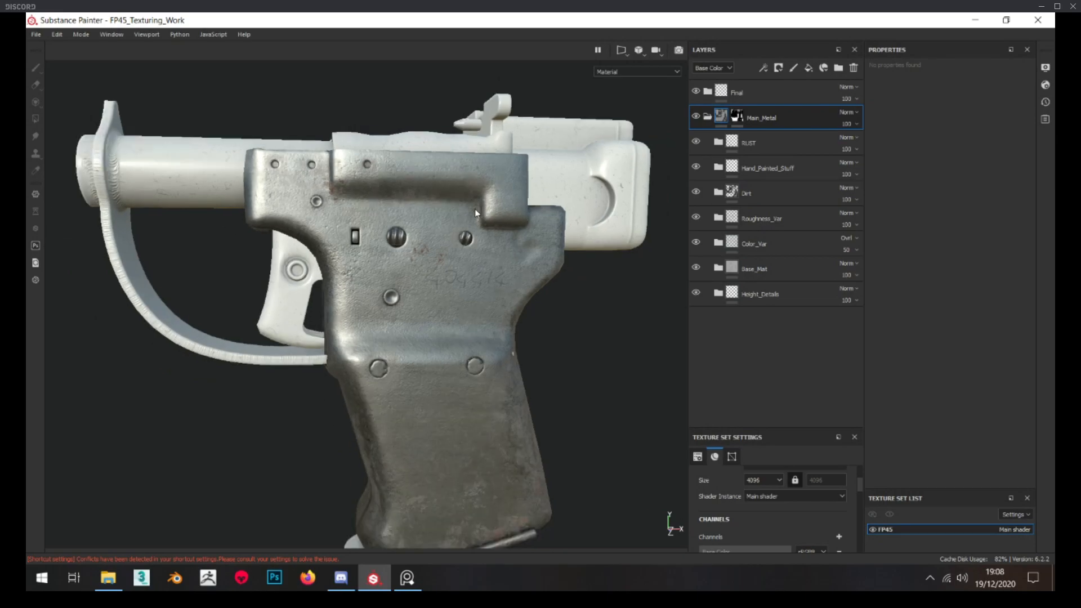
left_click(720, 269)
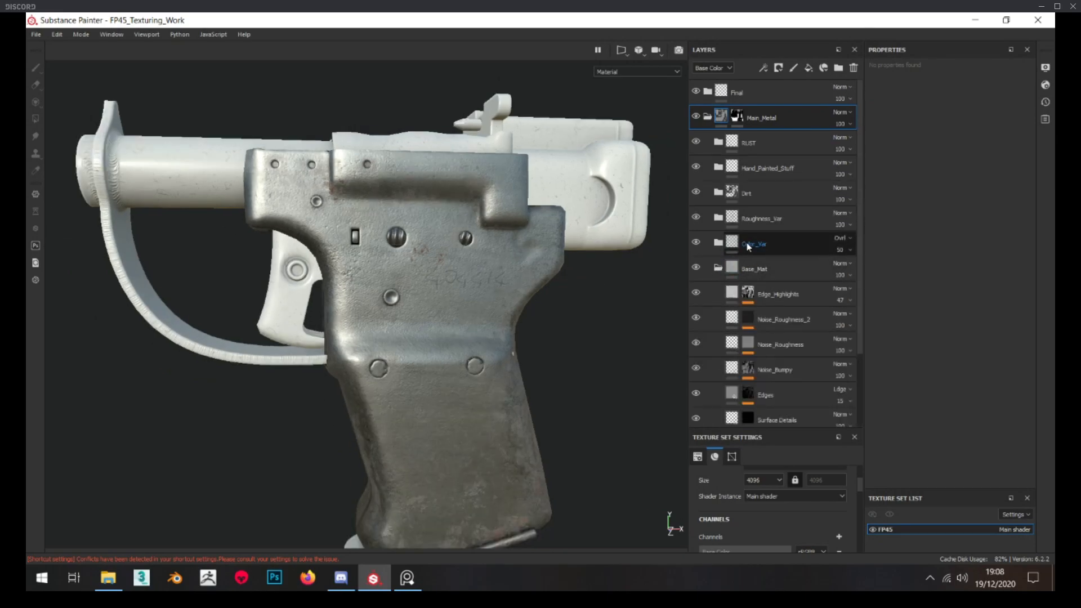
scroll(747, 242, "down", 2)
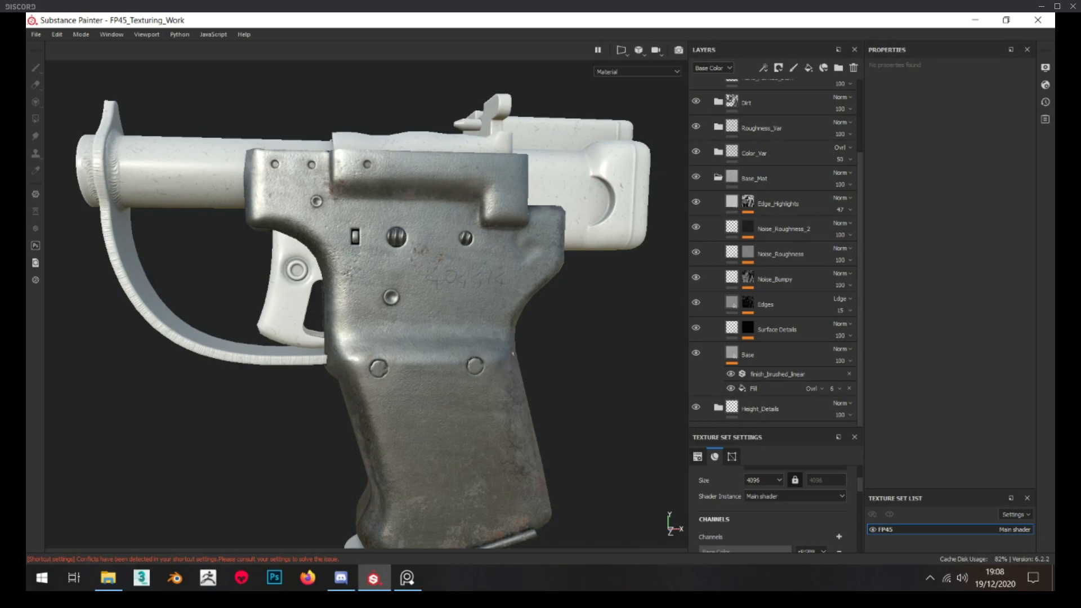
mouse_move(1054, 290)
left_mouse_down()
mouse_move(538, 263)
mouse_move(531, 182)
mouse_move(485, 182)
mouse_move(1054, 282)
left_mouse_up()
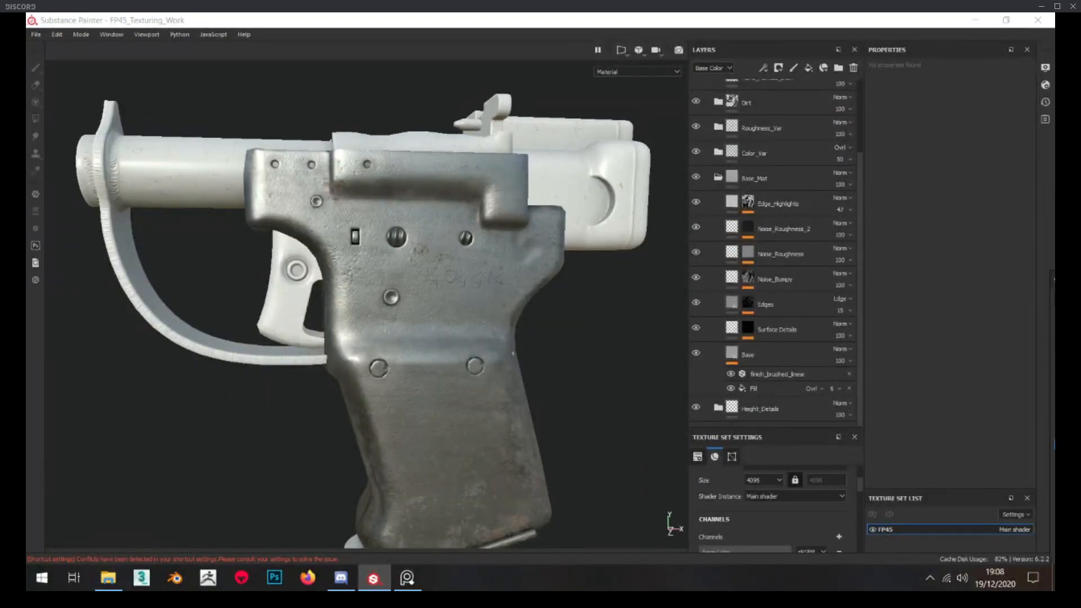
Review the Base layer's fill properties and check the effect of its finish_brushed_linear filter on the model
left_click(778, 351)
scroll(978, 269, "down", 2)
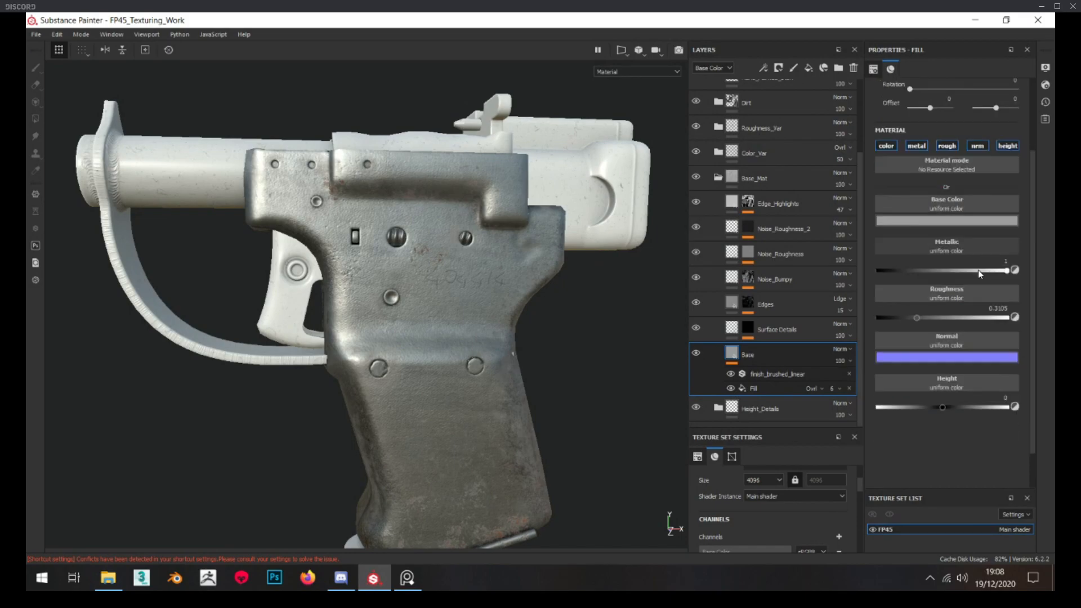
left_click(800, 375)
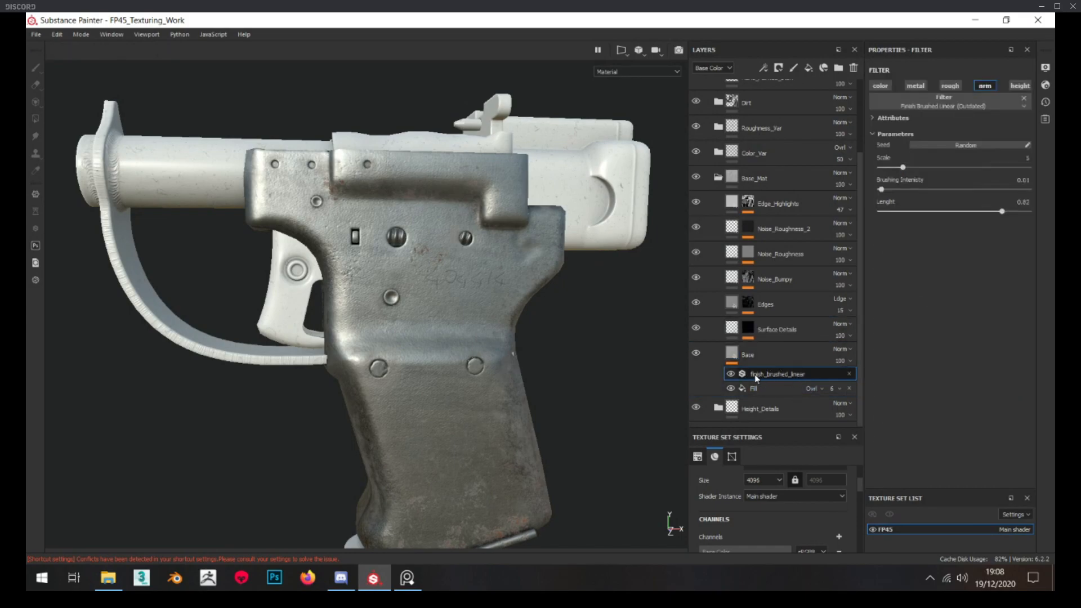
left_click(732, 374)
scroll(456, 317, "up", 4)
left_click_drag(465, 334, 397, 313, "alt")
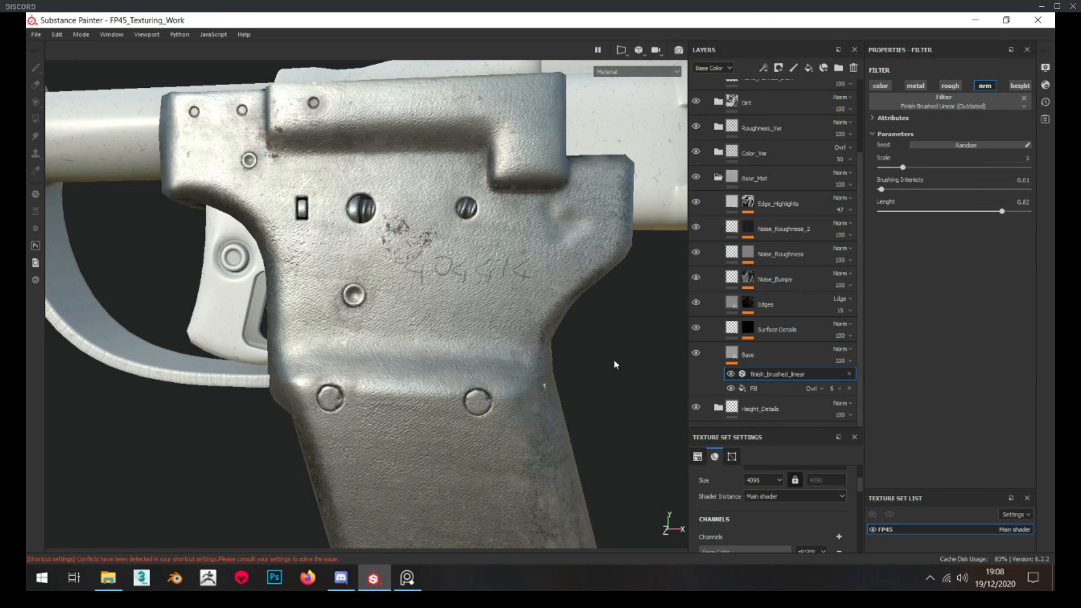
Collapse Base_Mat and hide the Height_Details, Color_Var, Roughness_Var, Dirt, Hand_Painted_Stuff and RUST folders
scroll(737, 329, "up", 3)
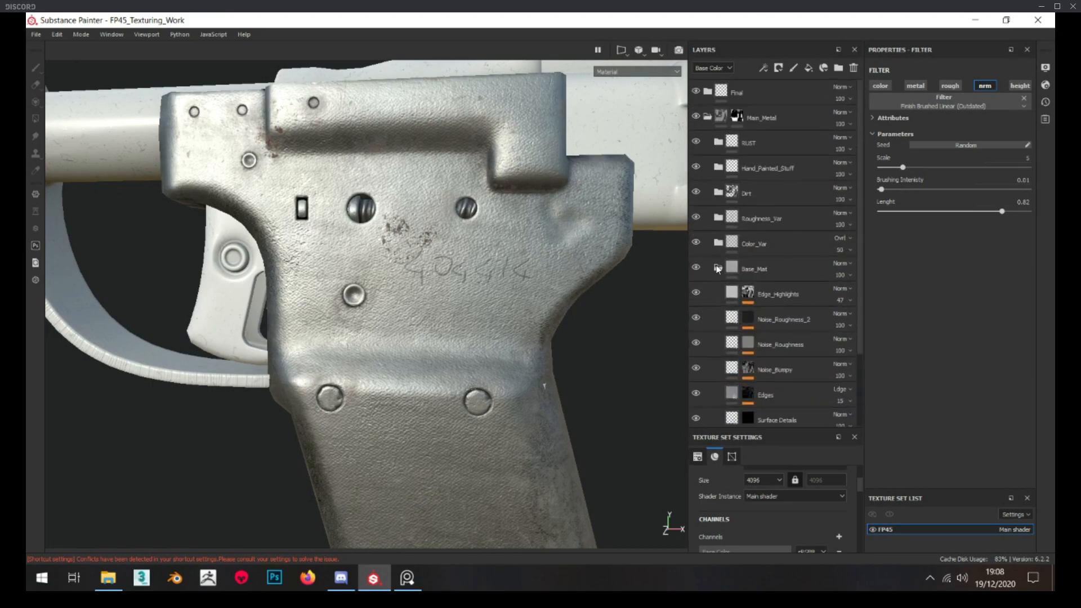
left_click(718, 268)
left_click(696, 293)
left_click(696, 241)
left_click(696, 217)
left_click(697, 193)
left_click(697, 167)
Look over the colour variation layers inside the Color_Var folder and collapse it again
left_click(718, 242)
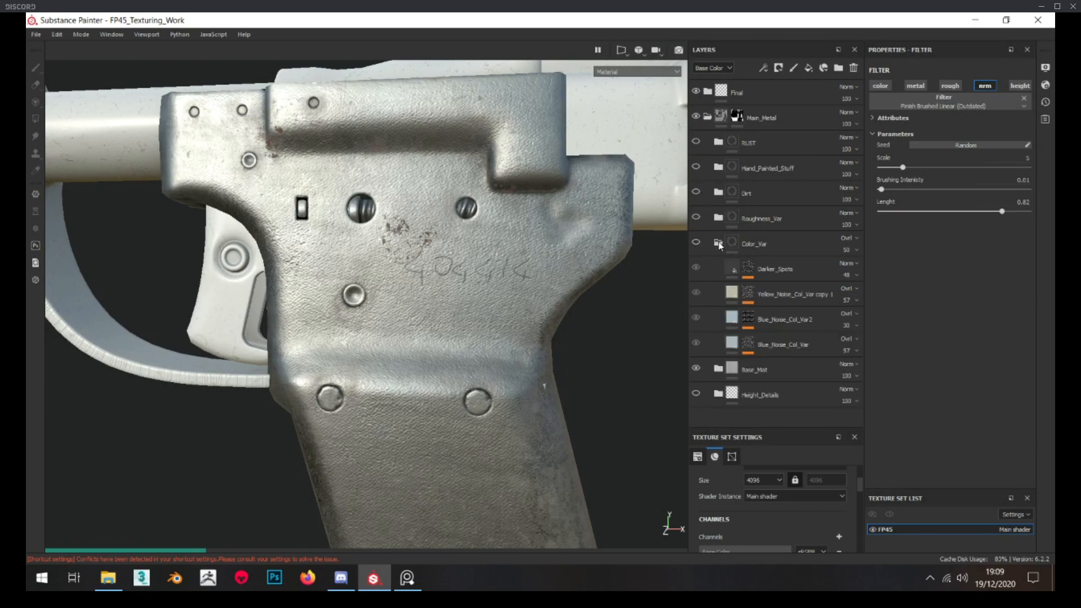
scroll(517, 302, "down", 5)
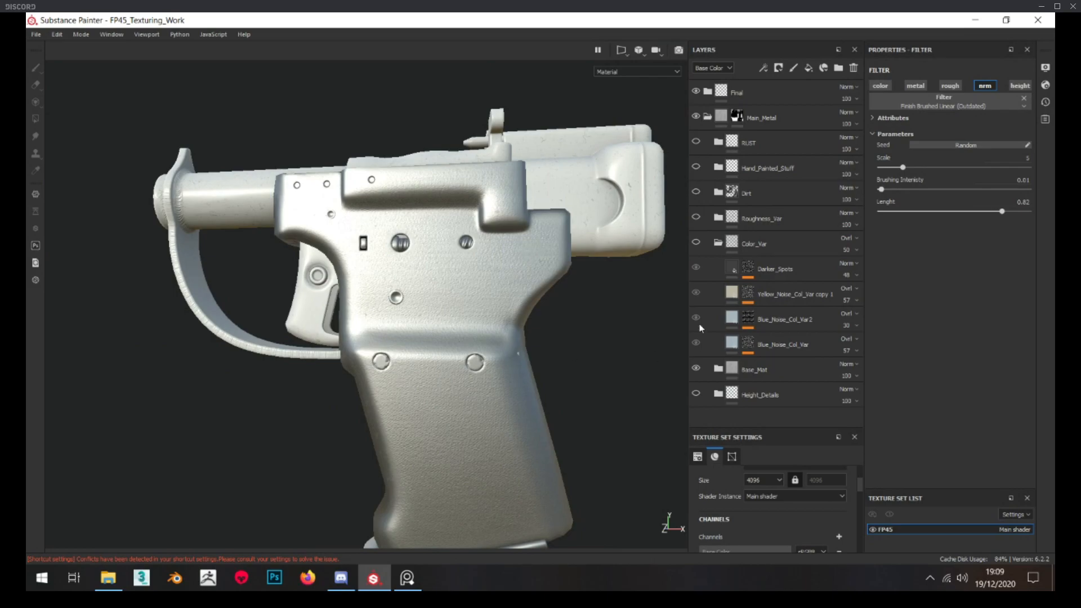
left_click(718, 243)
left_click(733, 249)
Expand Base_Mat and hide its Surface Details, Edges, Noise_Bumpy, Noise_Roughness and Noise_Roughness_2 layers
left_click(718, 268)
scroll(697, 330, "down", 3)
left_click_drag(697, 328, 701, 226)
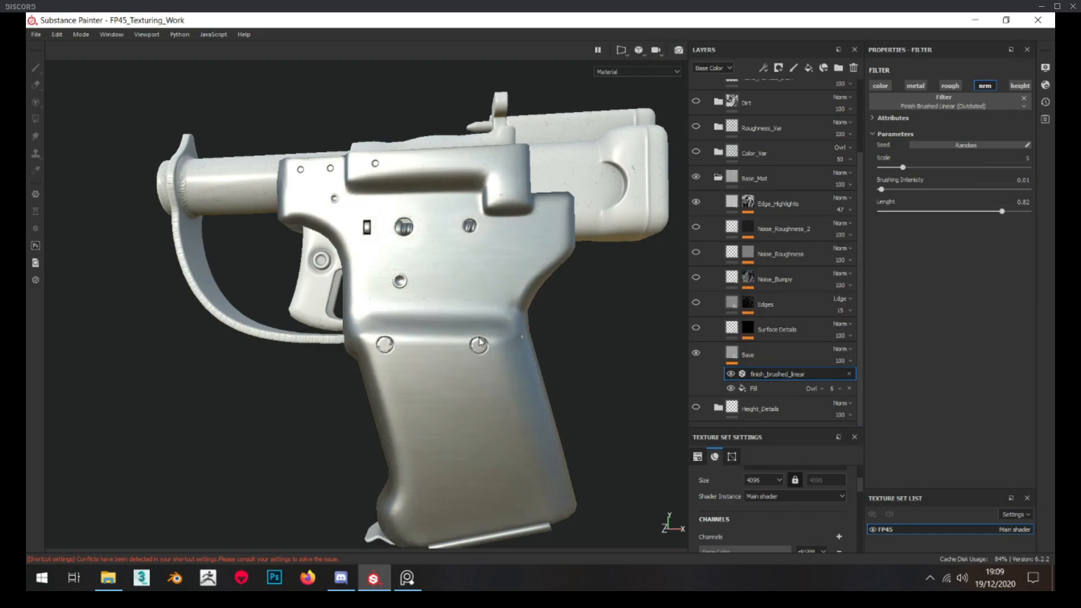
Review the Base layer's anisotropic noise Fill effect and examine the brushed metal on the grip up close
scroll(489, 353, "up", 5)
scroll(730, 183, "up", 3)
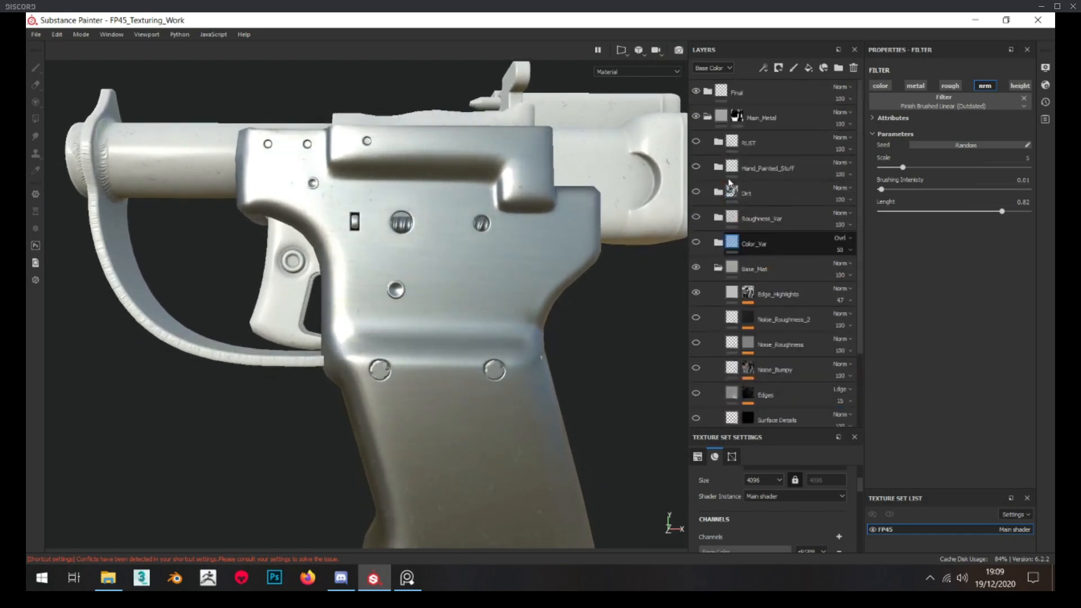
scroll(701, 90, "down", 3)
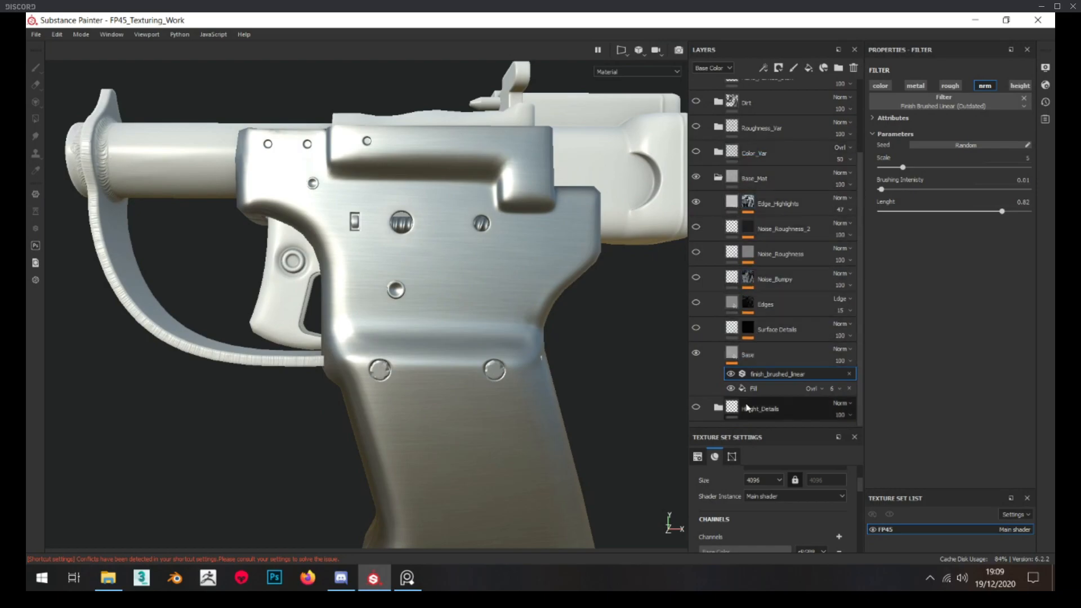
left_click(753, 388)
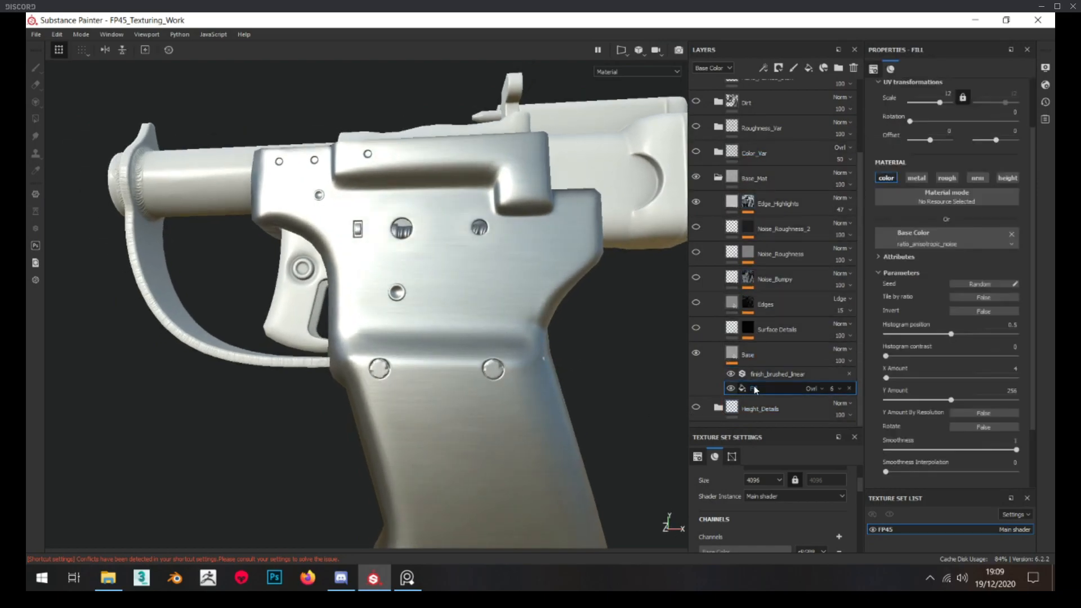
left_click_drag(500, 374, 524, 363, "alt")
scroll(523, 362, "up", 3)
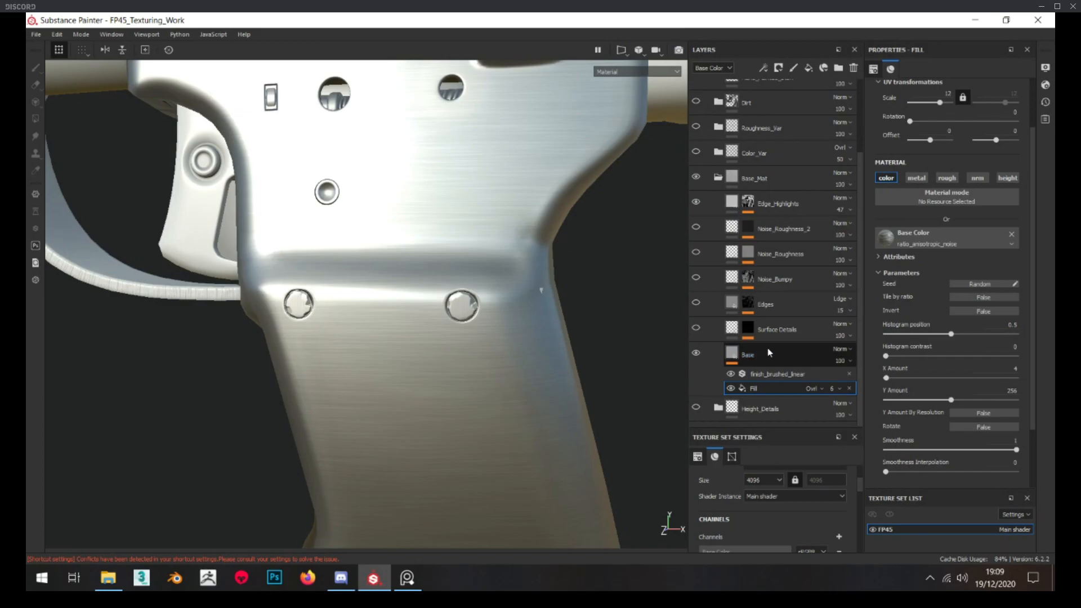
Check the Surface Details mask and height fill, and make the Surface Details layer visible
left_click(748, 331, "alt")
right_click_drag(612, 328, 599, 304, "alt")
left_click(736, 331)
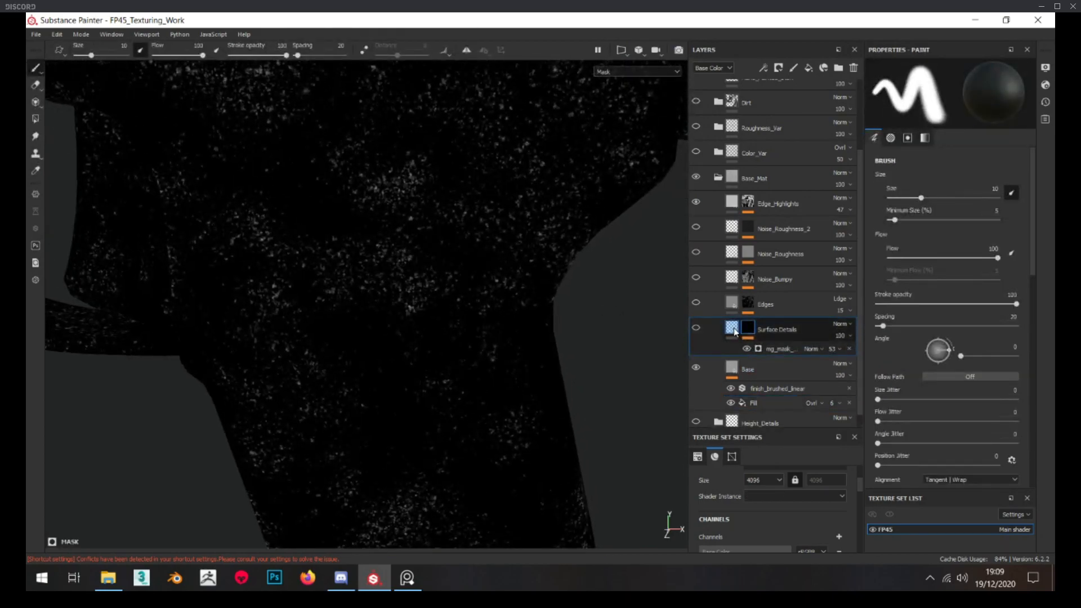
left_click(693, 326)
mouse_move(421, 247)
right_mouse_down("alt")
mouse_move(382, 242)
mouse_move(415, 243)
right_mouse_up("alt")
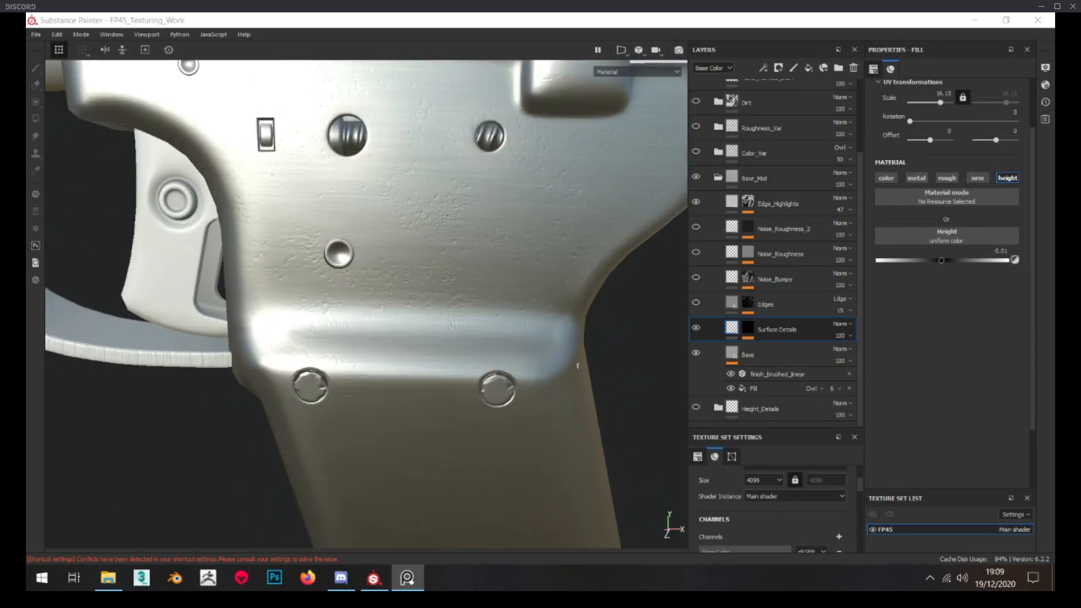
Switch to the reference image board and study the surface pitting and wear on the real pistol photos
left_click(407, 578)
scroll(392, 250, "up", 3)
scroll(330, 221, "up", 3)
middle_click_drag(329, 221, 339, 307)
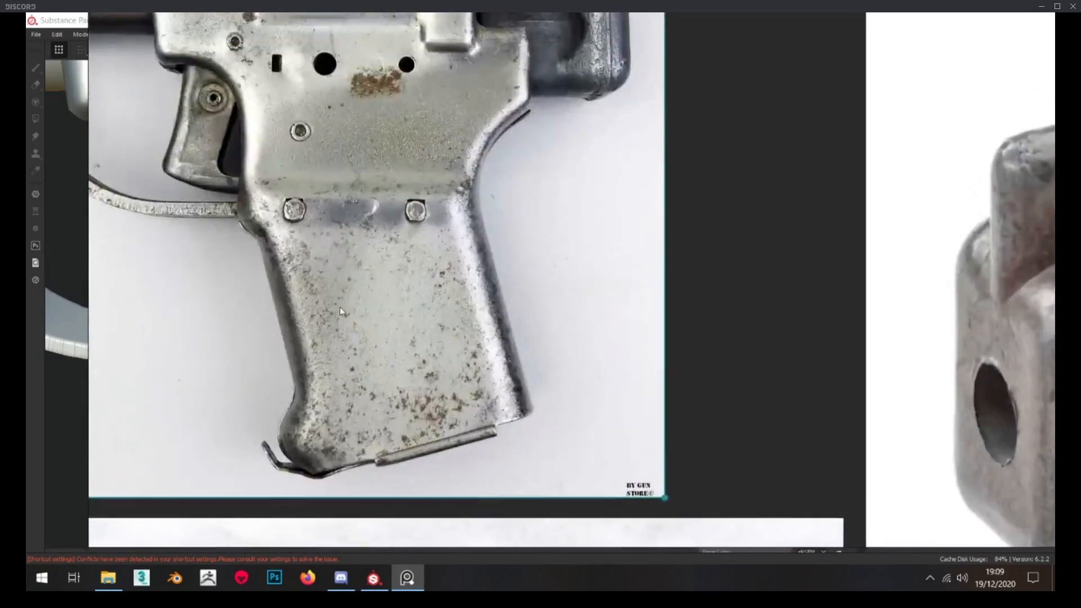
scroll(340, 307, "down", 4)
mouse_move(766, 478)
middle_mouse_down()
mouse_move(606, 344)
mouse_move(483, 261)
middle_mouse_up()
scroll(558, 285, "up", 3)
scroll(558, 285, "down", 6)
right_click_drag(559, 285, 0, 141)
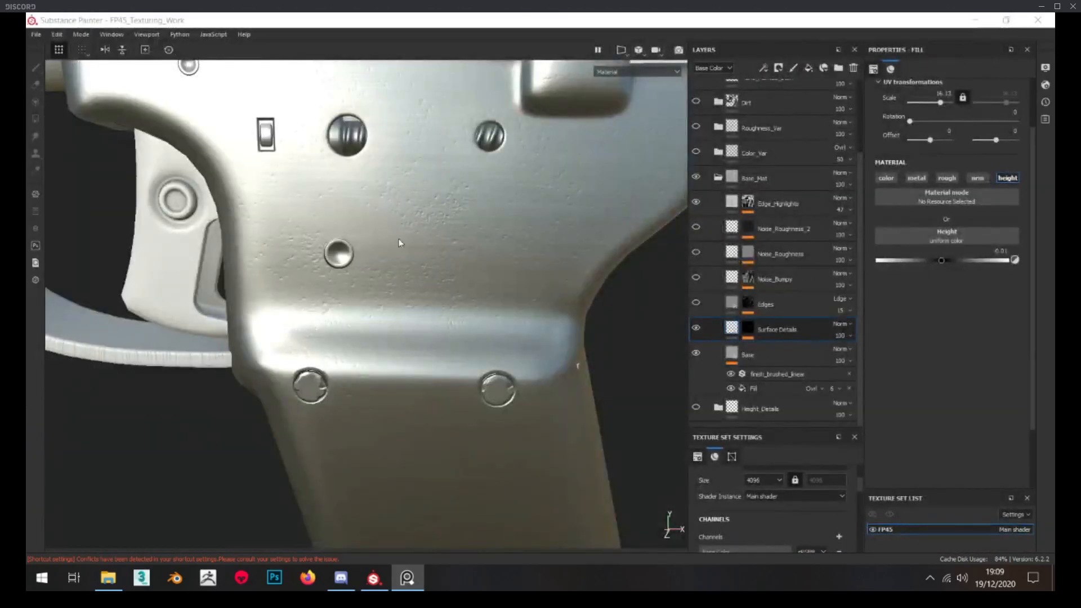
Check the Edges layer's mask, make the layer visible and inspect its effect around the frame's holes
left_click(732, 303)
middle_click_drag(423, 242, 551, 450, "alt")
scroll(266, 193, "up", 4)
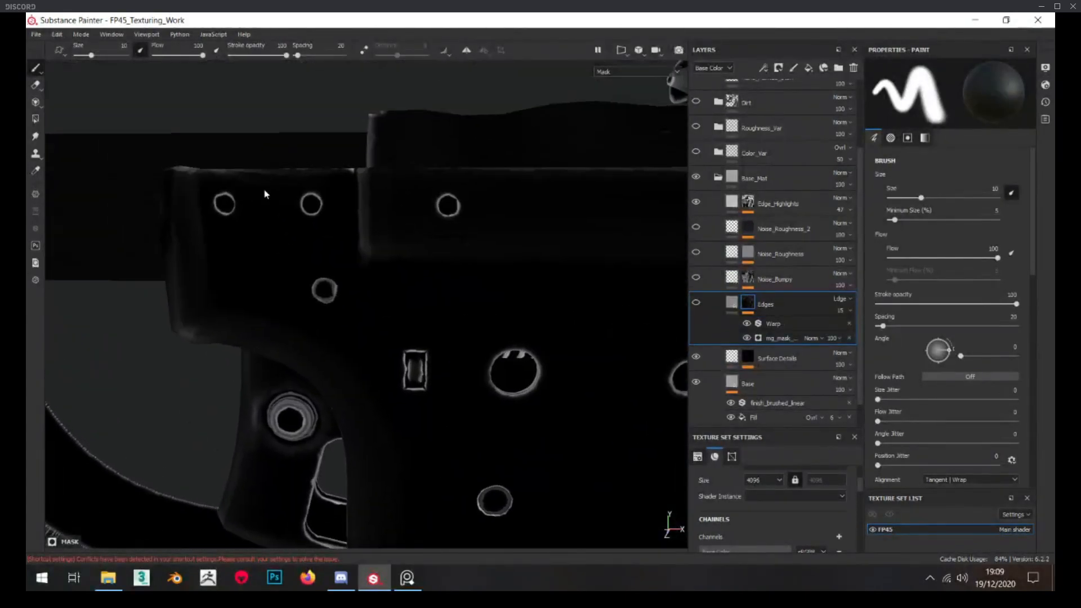
left_click(701, 304)
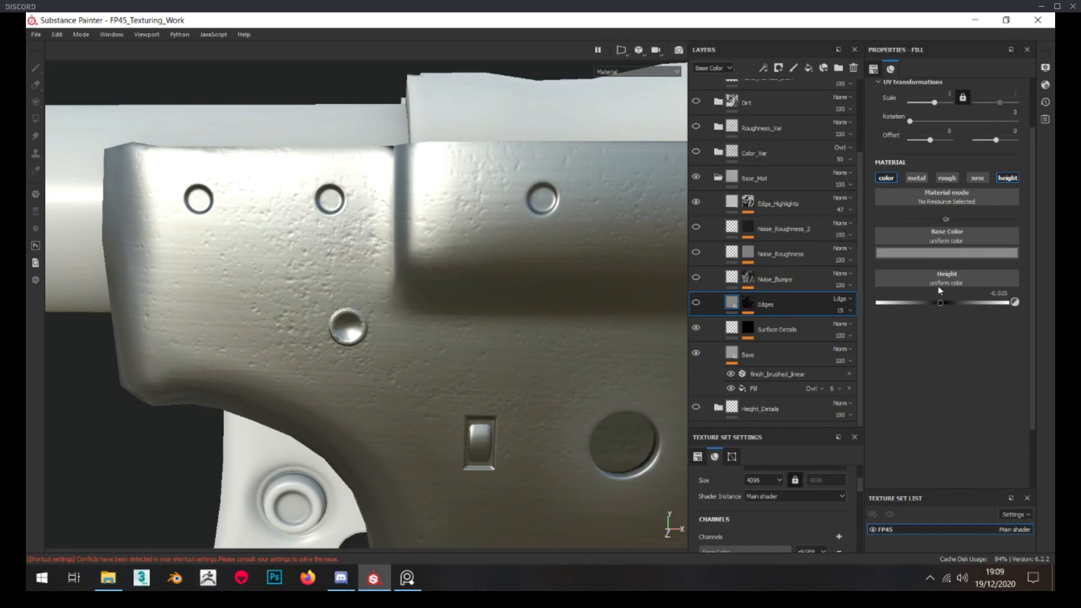
left_click(698, 304)
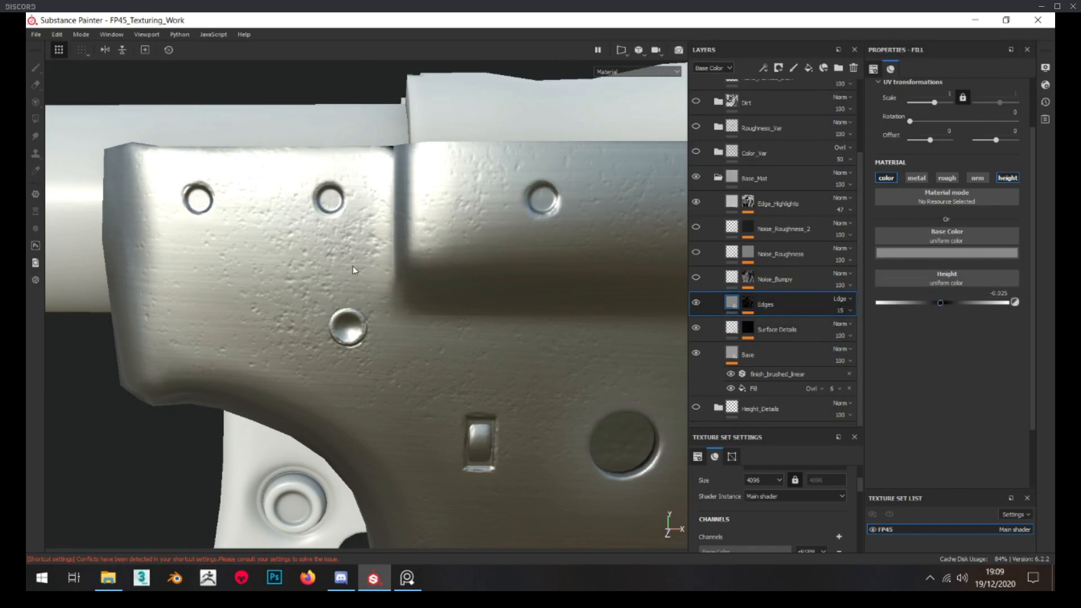
scroll(316, 179, "down", 3)
left_click_drag(332, 211, 331, 171, "alt")
scroll(341, 216, "down", 3)
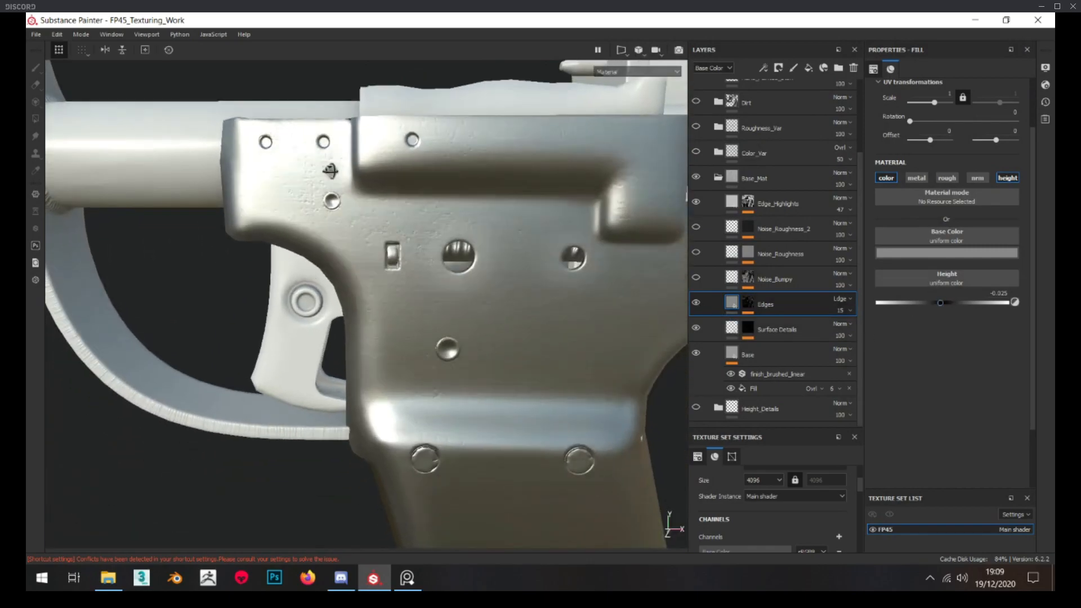
scroll(416, 153, "up", 5)
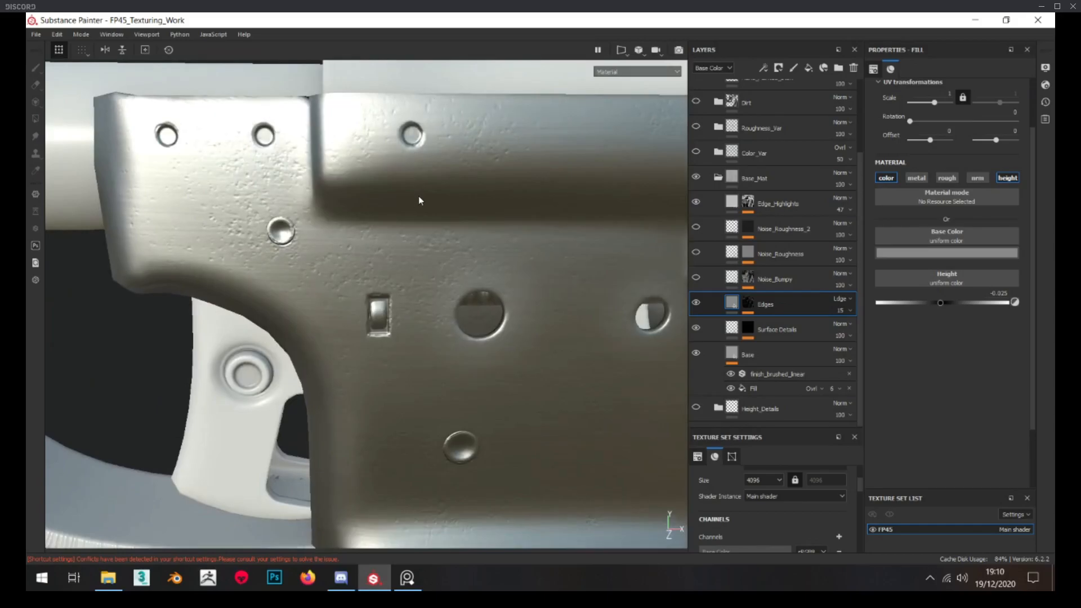
Review the Warp filter on the Edges mask and compare the layer's effect on the hole rims
left_click(749, 304, "alt")
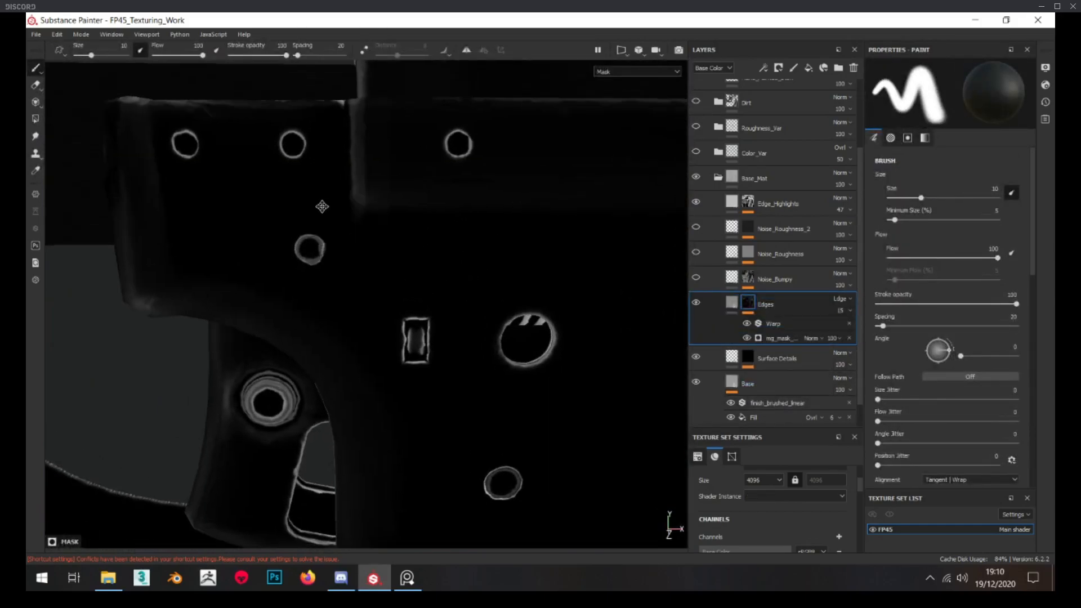
middle_click_drag(322, 206, 276, 155, "alt")
left_click(772, 323)
scroll(485, 301, "up", 2)
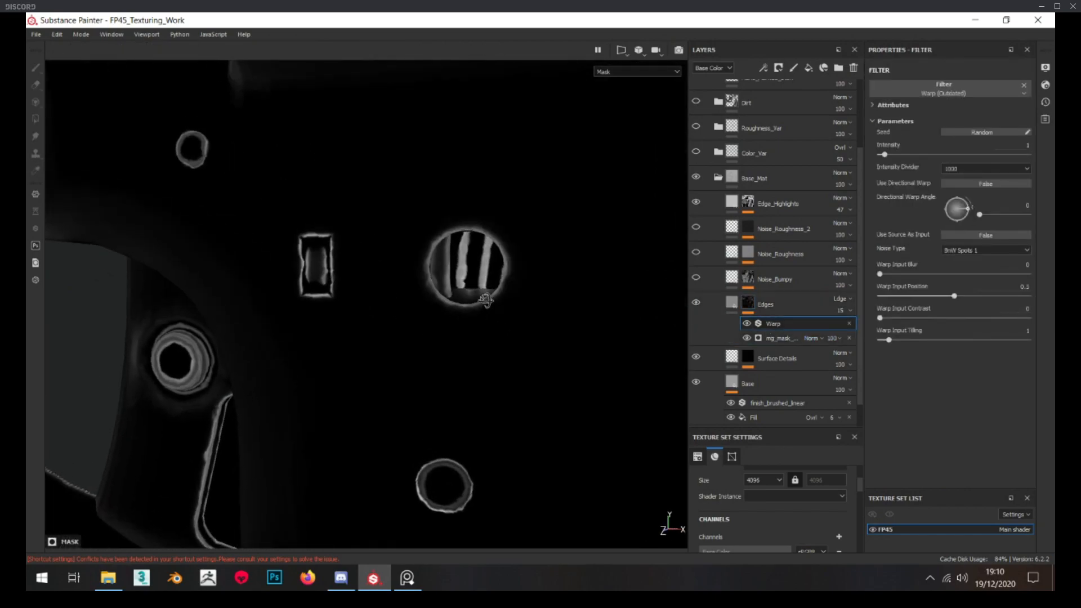
scroll(485, 300, "up", 2)
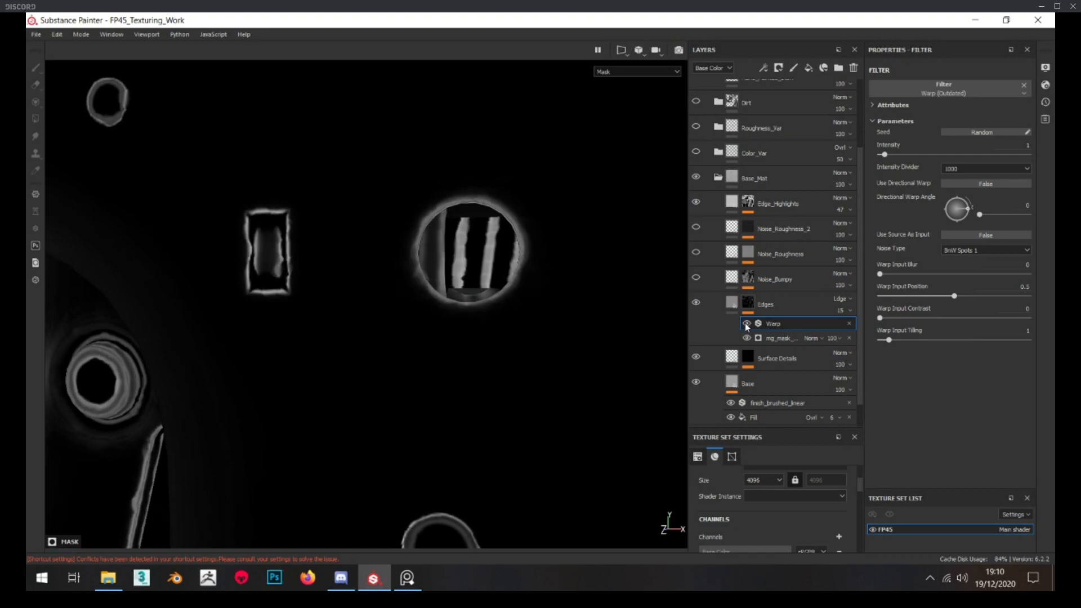
left_click(731, 304)
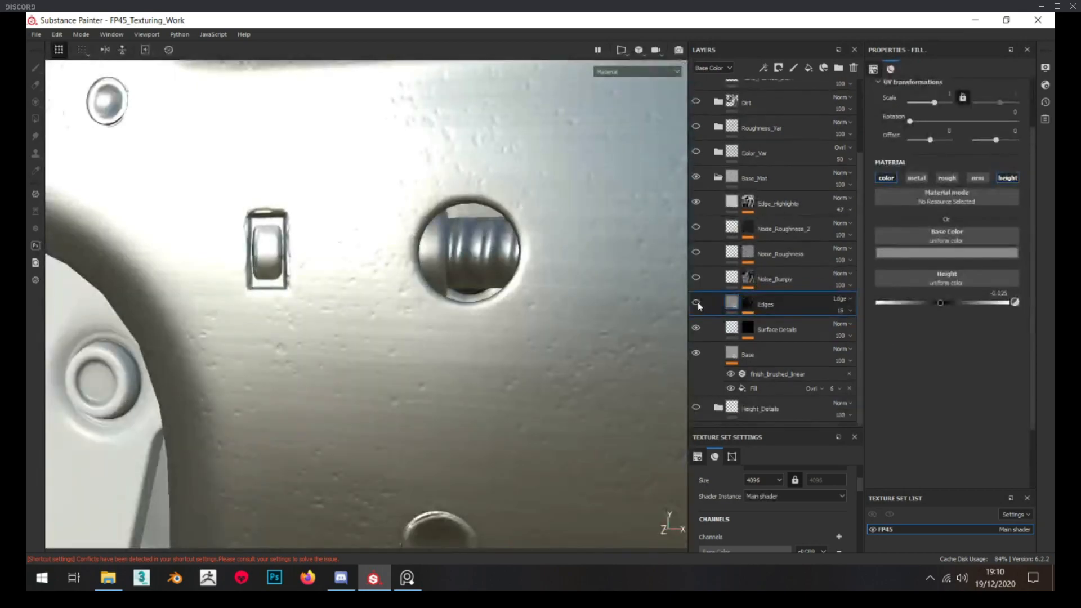
left_click(697, 303)
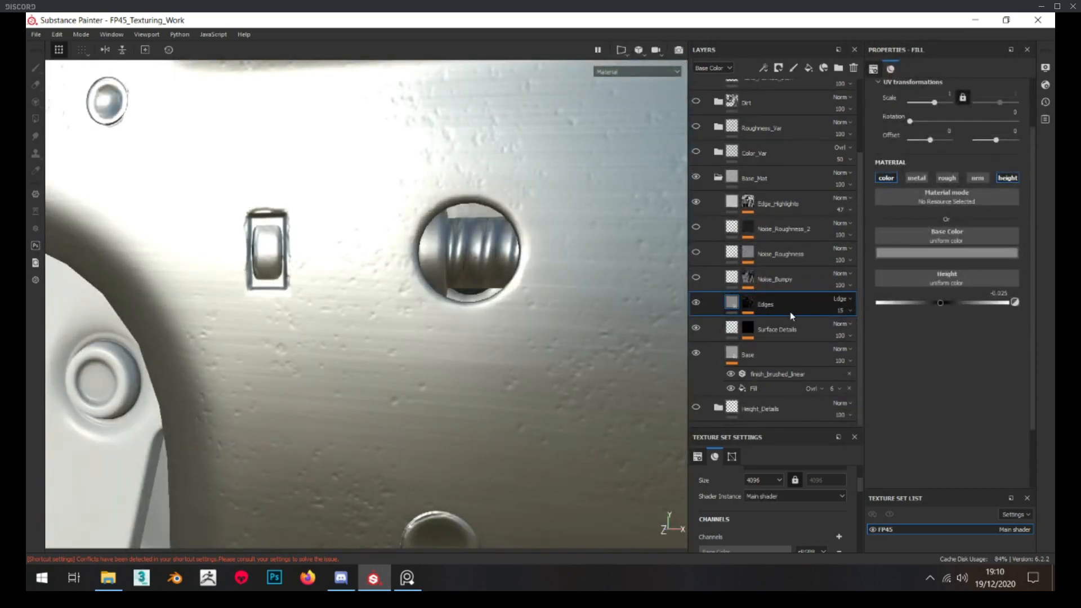
scroll(752, 293, "up", 2)
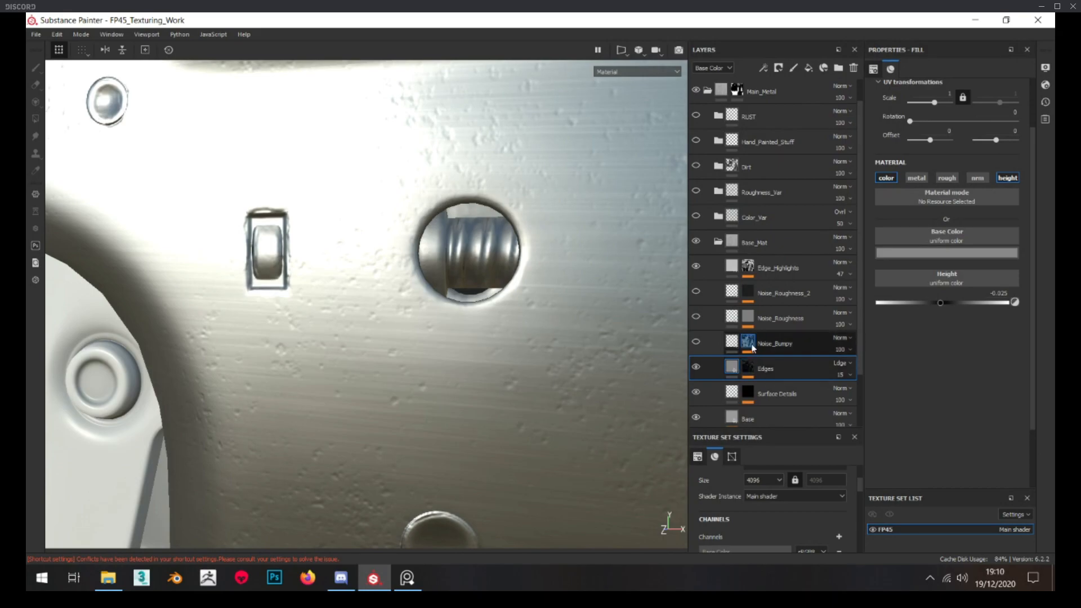
Display the Noise_Bumpy layer's mask and examine its noise pattern across the frame and grip
left_click(749, 343, "alt")
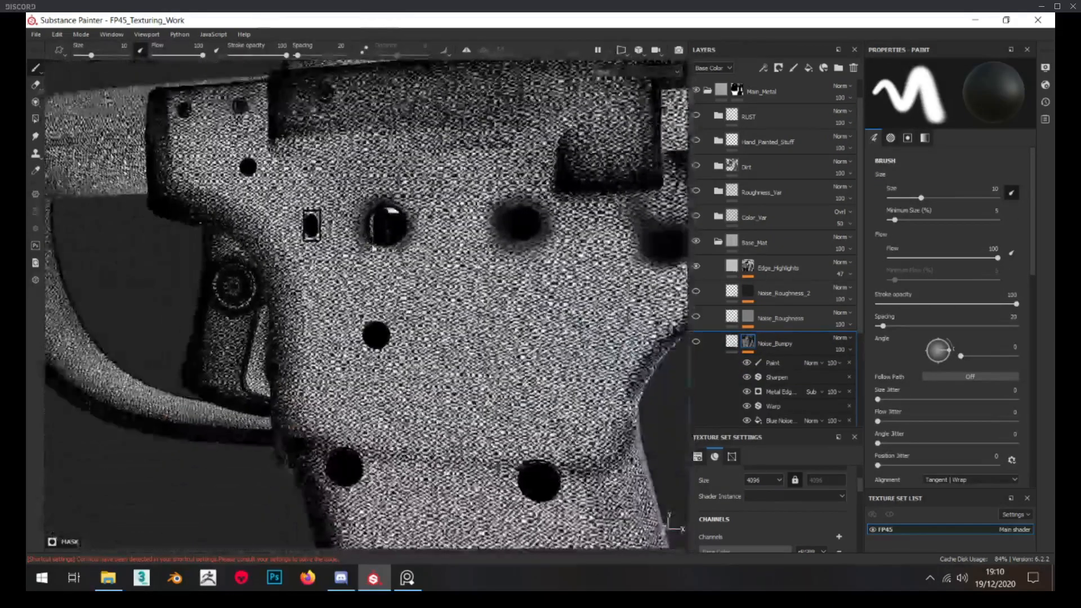
scroll(373, 246, "down", 3)
middle_click_drag(453, 352, 394, 263, "alt")
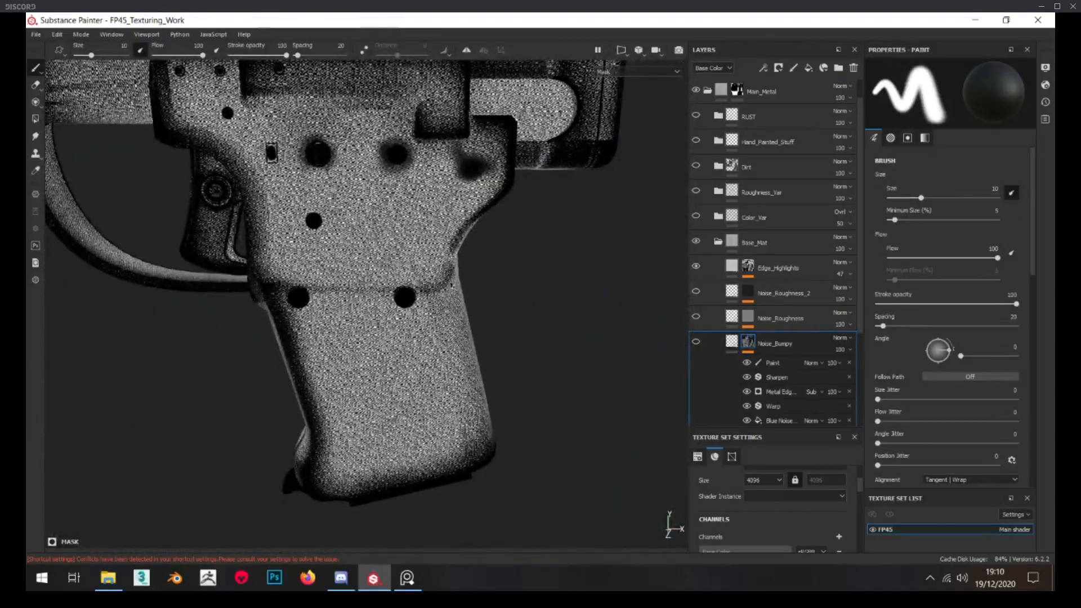
Switch to the reference image board and study the metal's bumpy surface on the real pistol photos
key("alt+Tab")
scroll(384, 226, "down", 2)
scroll(253, 181, "up", 9)
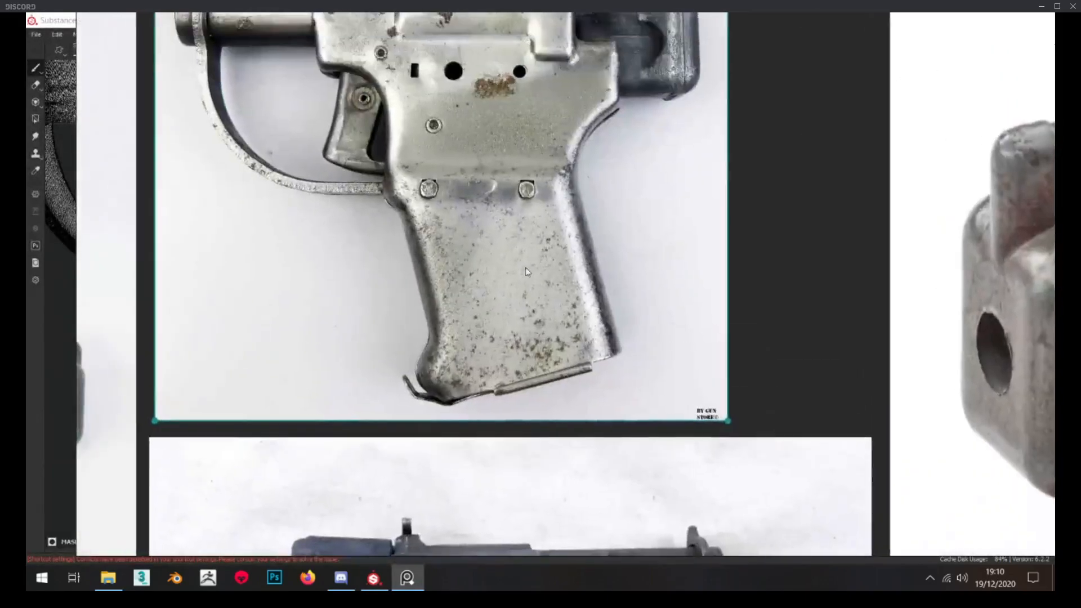
middle_click_drag(483, 117, 489, 175)
scroll(485, 201, "up", 1)
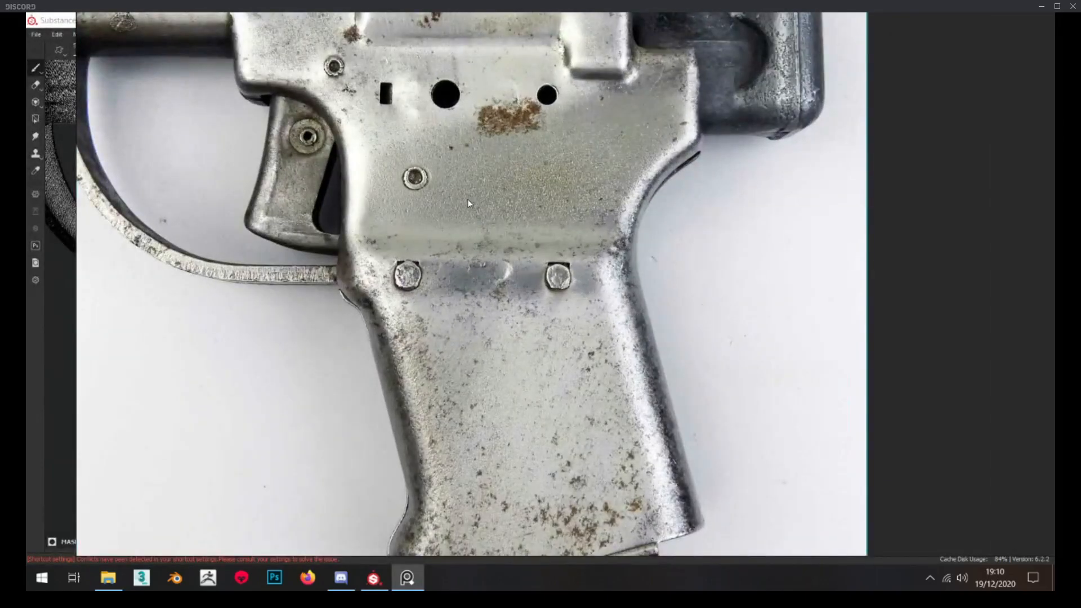
scroll(496, 202, "down", 2)
scroll(540, 166, "up", 1)
scroll(491, 187, "down", 6)
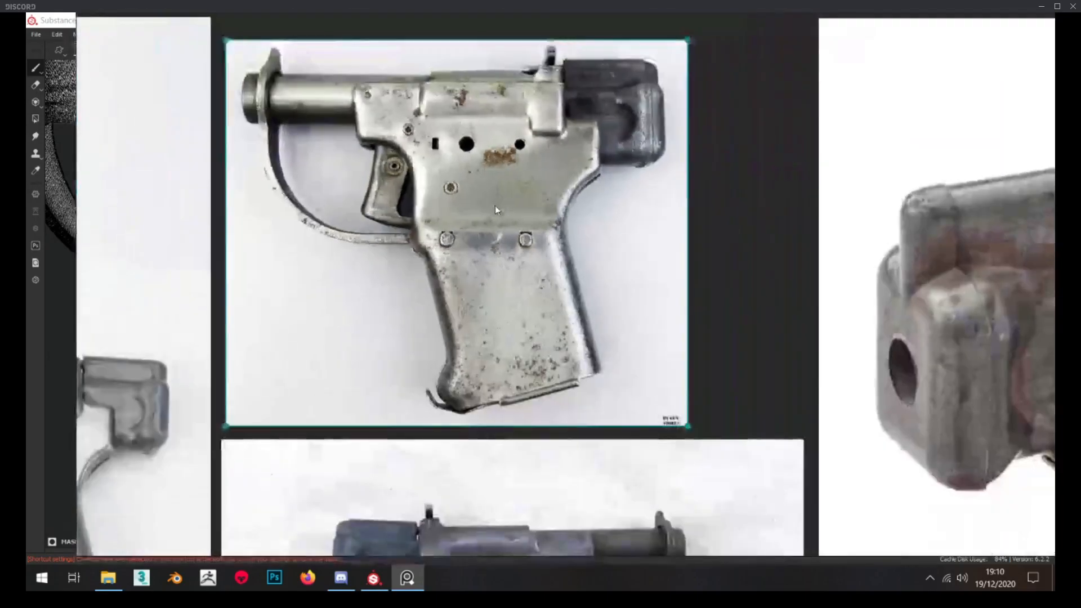
scroll(442, 329, "up", 4)
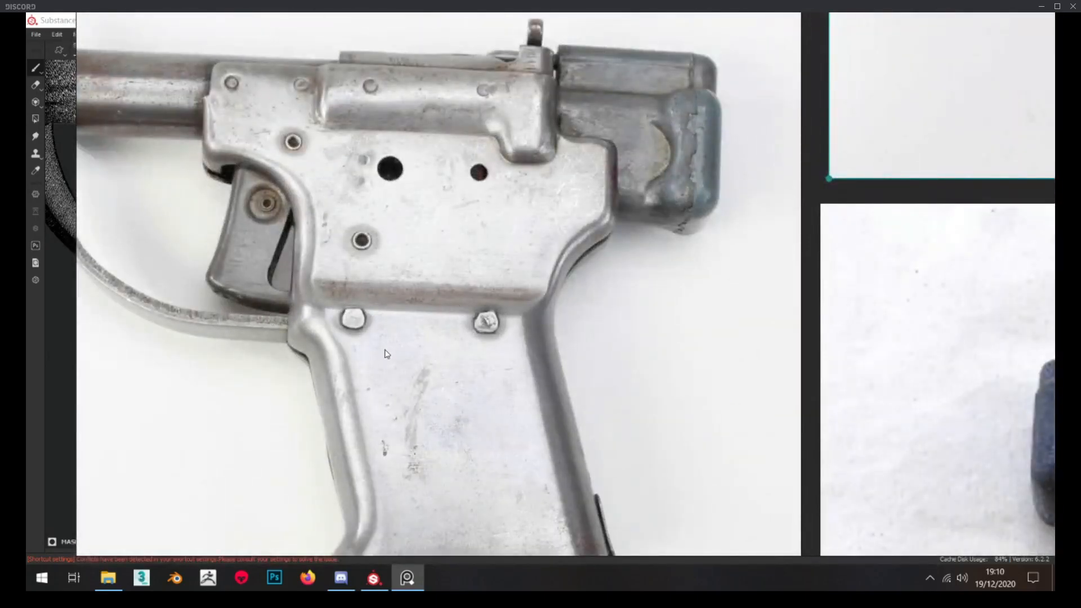
scroll(484, 266, "down", 2)
scroll(522, 311, "down", 3)
right_click_drag(549, 317, 0, 245)
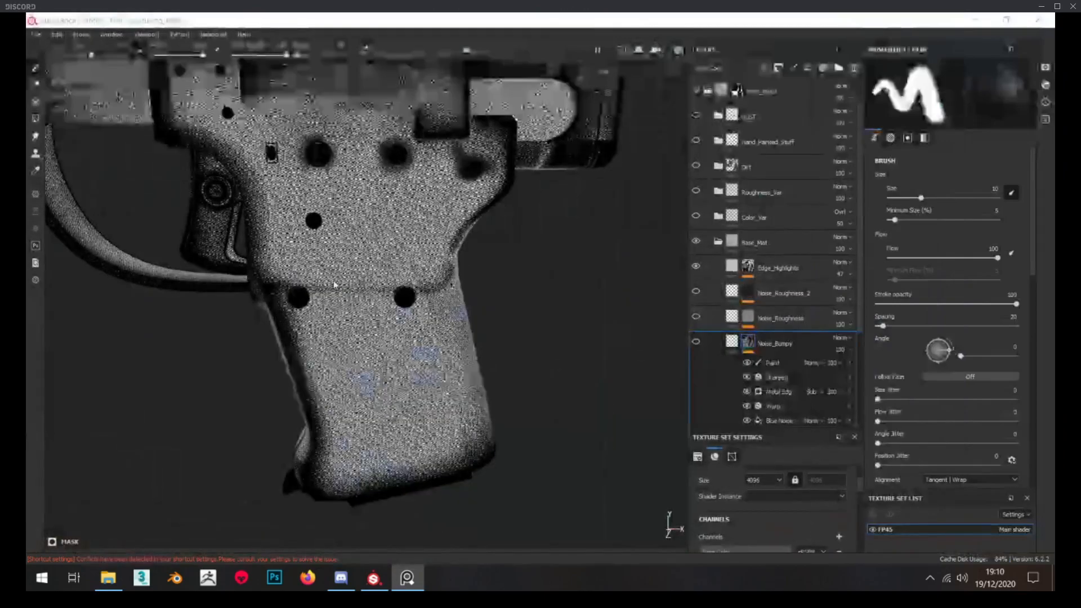
Check the Noise_Bumpy layer's height fill, make the layer visible and inspect the bumps on the frame and grip
left_click(731, 341)
scroll(381, 215, "up", 5)
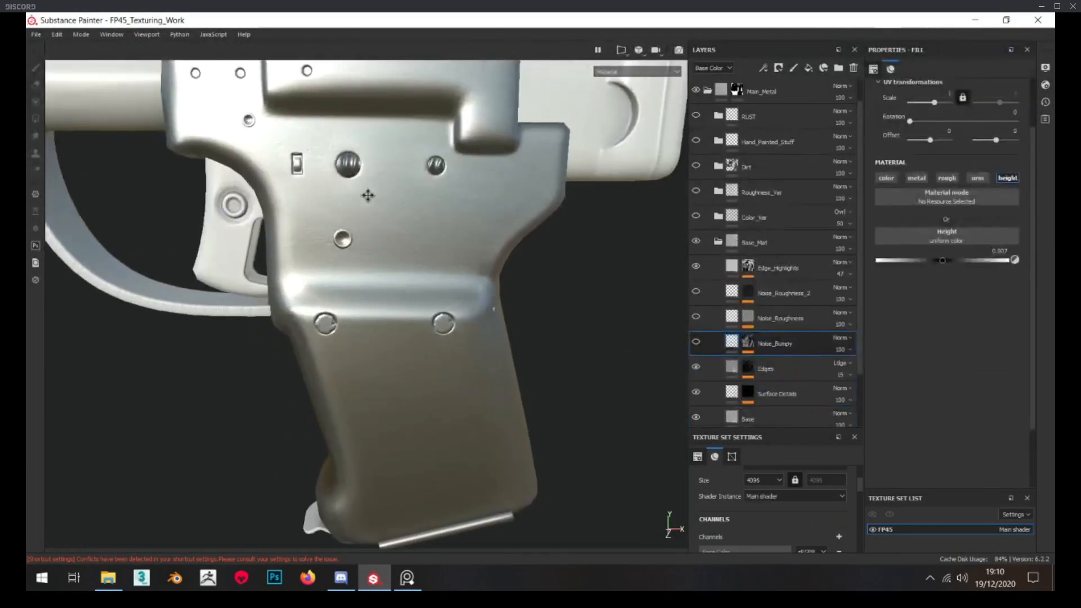
left_click(697, 341)
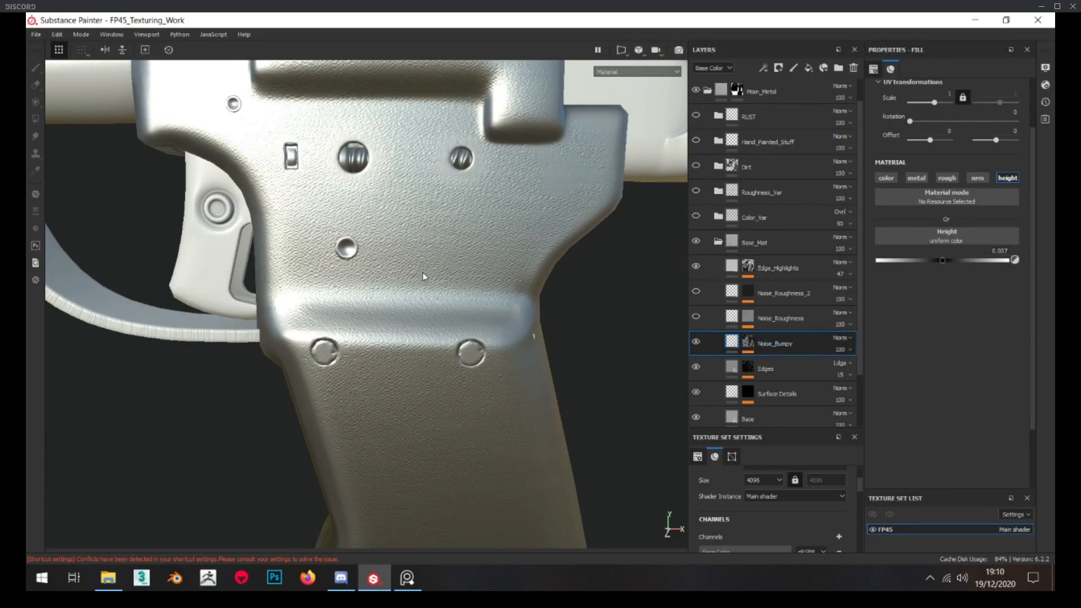
scroll(423, 280, "up", 3)
left_click_drag(403, 330, 410, 302, "alt")
scroll(409, 301, "down", 4)
scroll(409, 305, "down", 1)
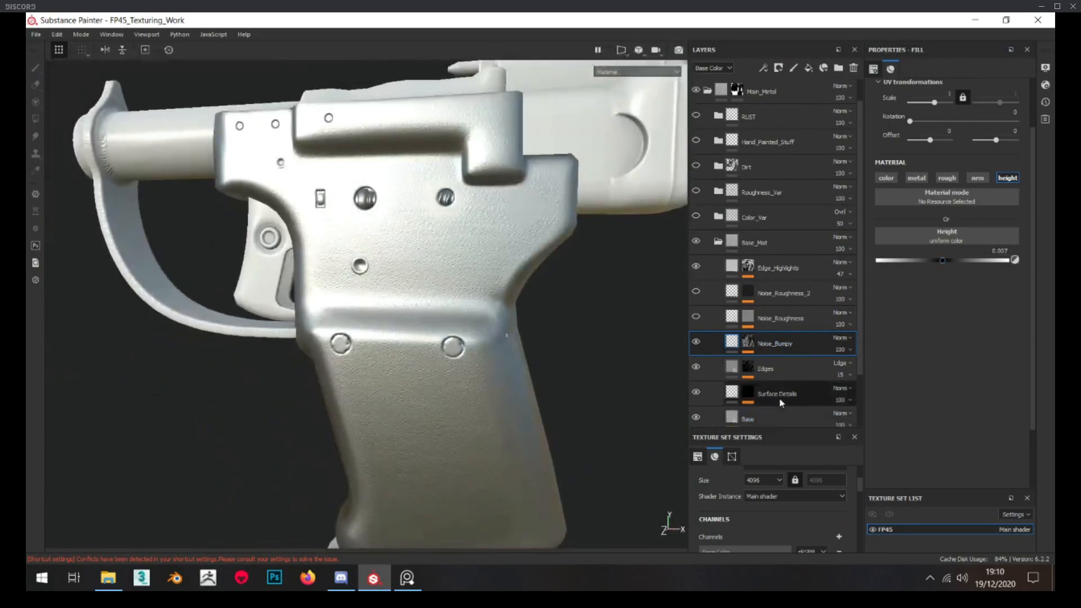
Review the Blue Noise fill and the Warp filter in the Noise_Bumpy mask
left_click(749, 342, "alt")
middle_click_drag(535, 361, 538, 271, "alt")
scroll(792, 399, "down", 3)
scroll(794, 398, "up", 3)
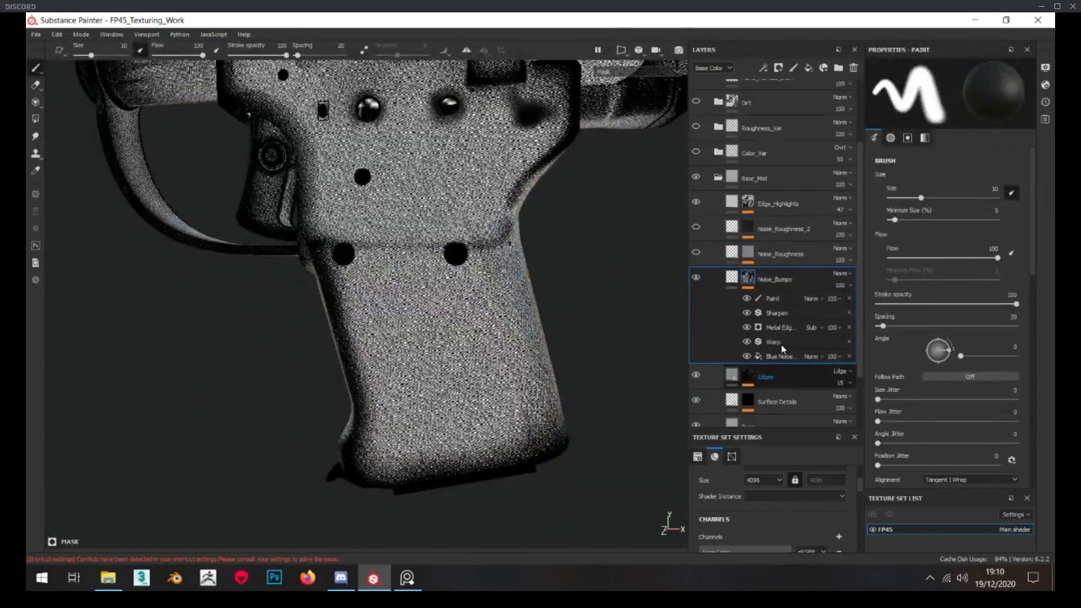
left_click(800, 355)
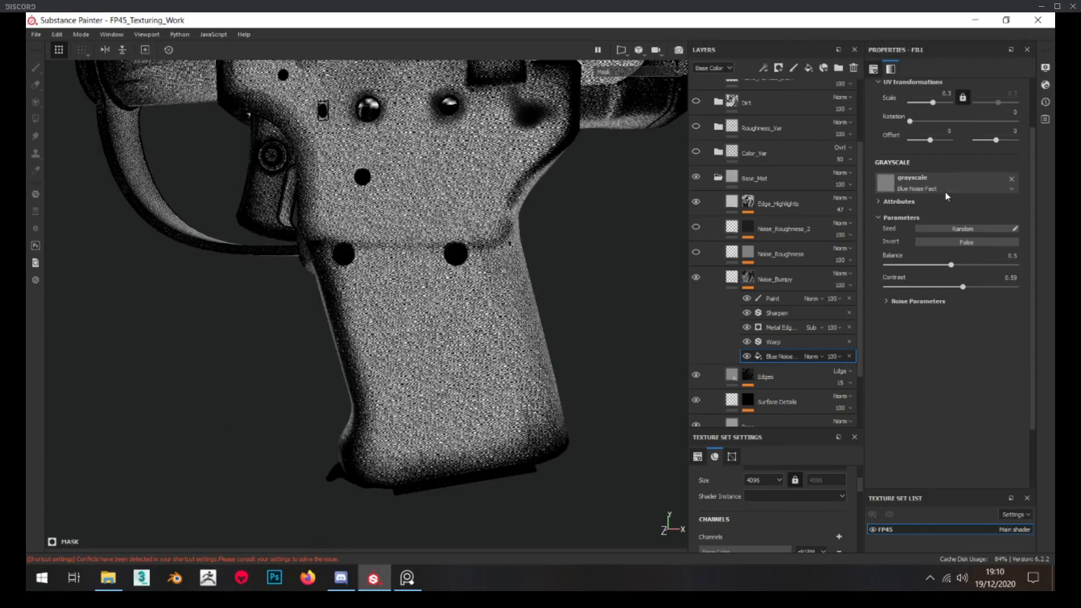
left_click(772, 343)
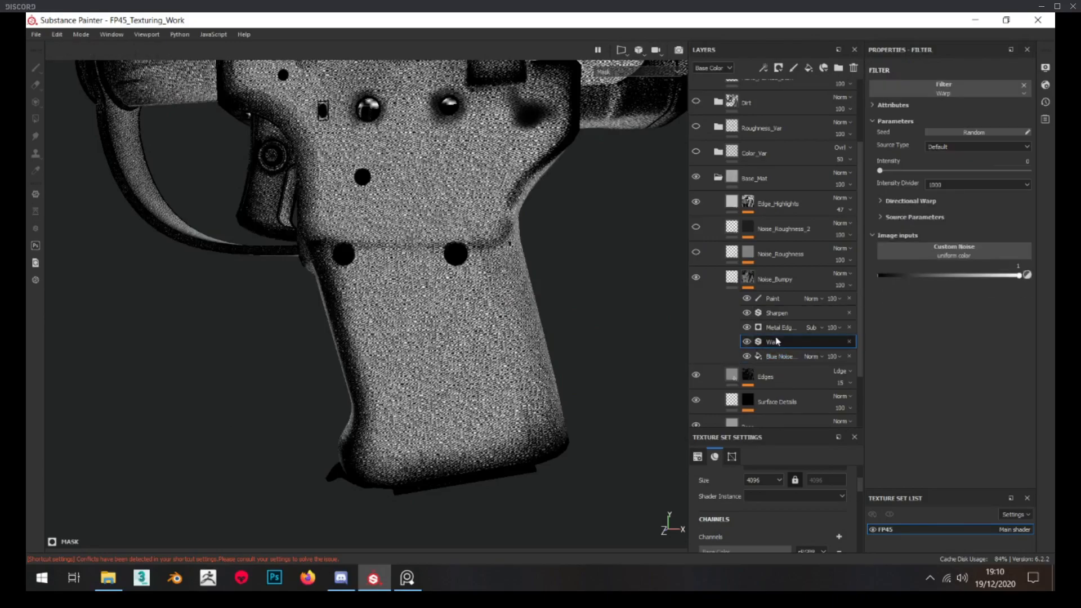
Hide the Paint, Sharpen and Metal Edge Wear effects in the Noise_Bumpy mask and inspect the bare noise
left_click_drag(747, 299, 747, 328)
scroll(508, 327, "up", 1)
scroll(508, 328, "down", 4)
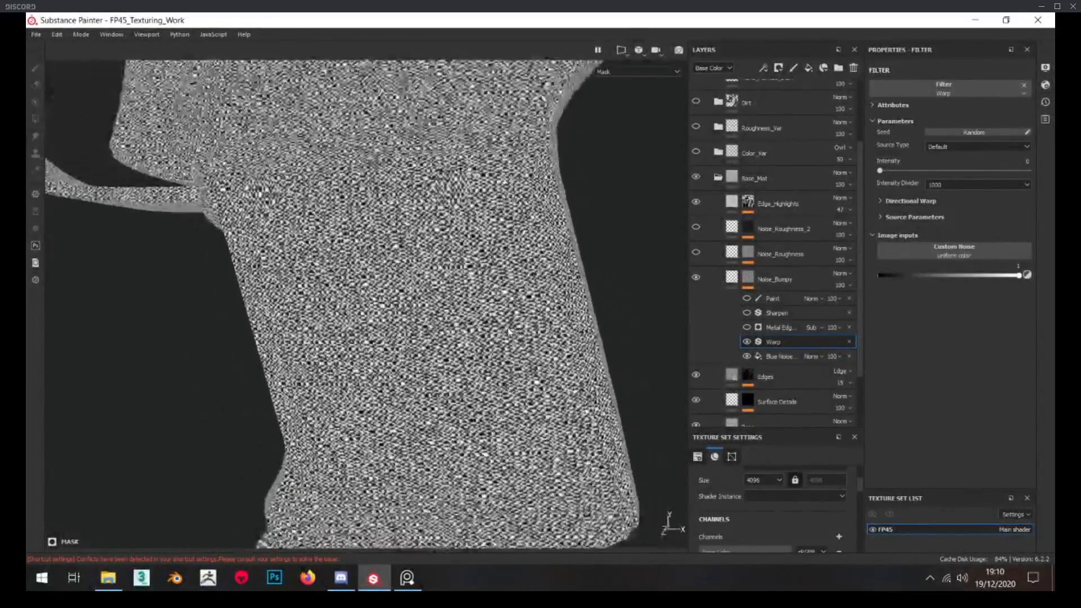
middle_click_drag(471, 257, 471, 338, "alt")
scroll(470, 338, "up", 1)
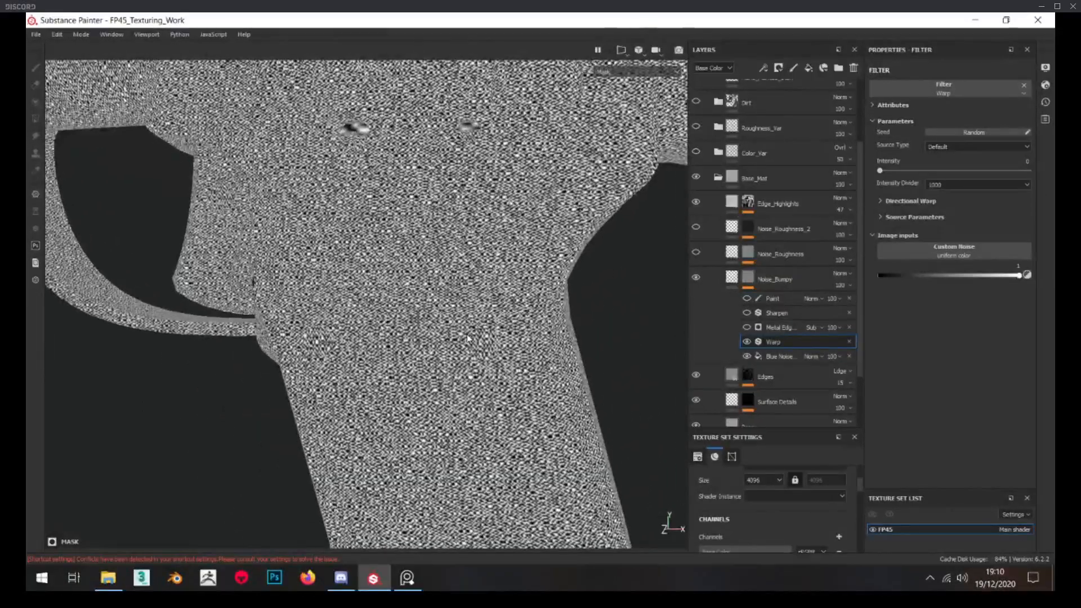
Re-enable the Metal Edge Wear generator in the Noise_Bumpy mask, inspect its effect along the edges and return to the layer's fill
left_click(747, 328)
left_click(777, 329)
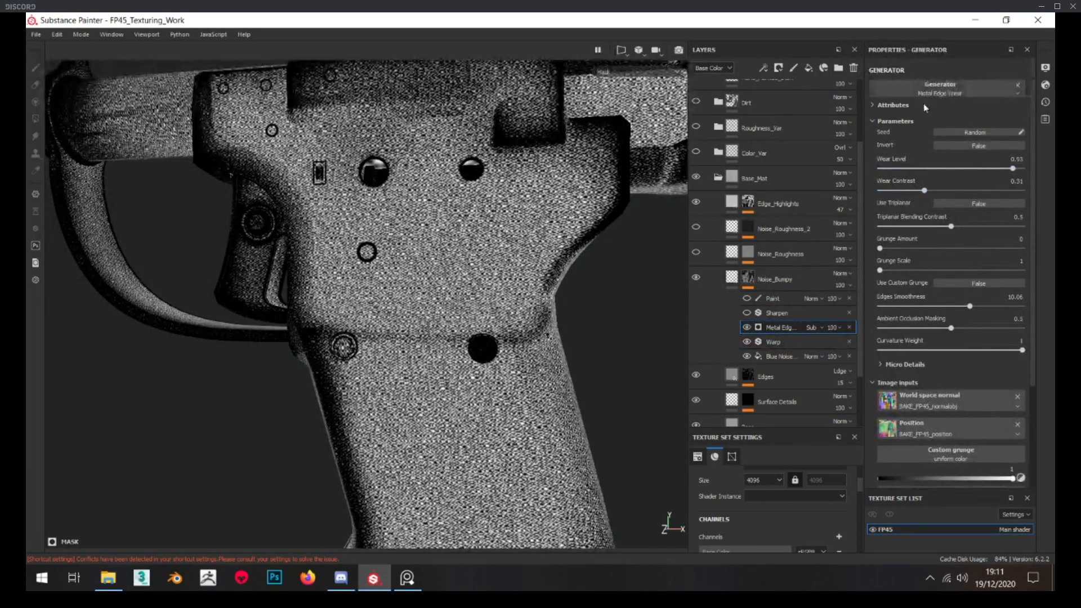
left_click_drag(314, 264, 321, 248, "alt")
scroll(362, 374, "down", 2)
left_click_drag(293, 327, 365, 285, "alt")
scroll(382, 379, "up", 3)
left_click_drag(381, 379, 350, 360, "alt")
scroll(398, 391, "up", 2)
scroll(381, 349, "down", 4)
scroll(417, 366, "up", 4)
left_click_drag(417, 366, 442, 359, "alt")
key("alt+Tab")
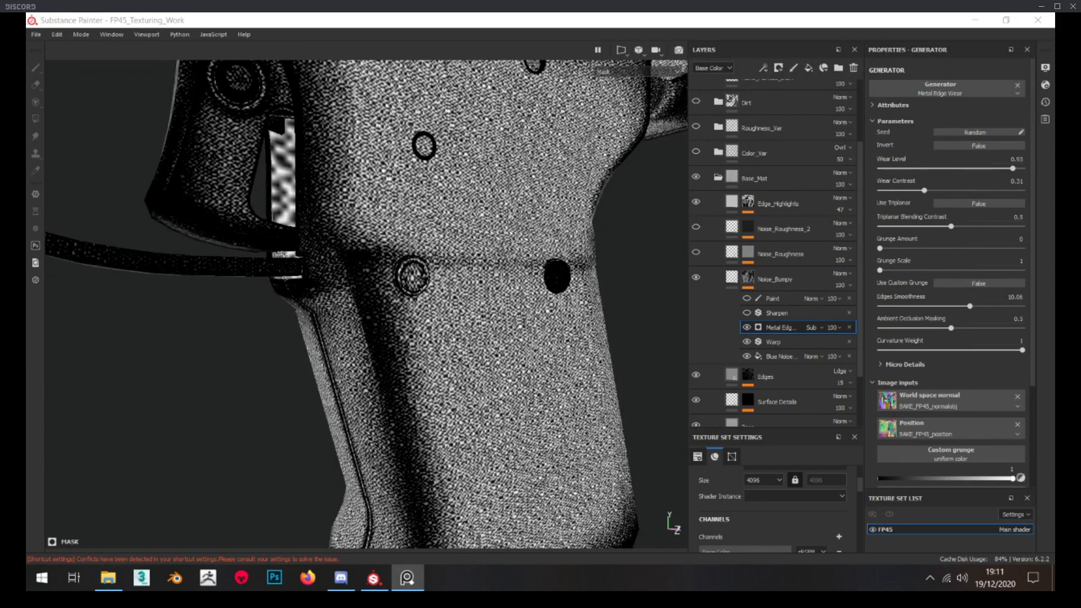
left_click(714, 284)
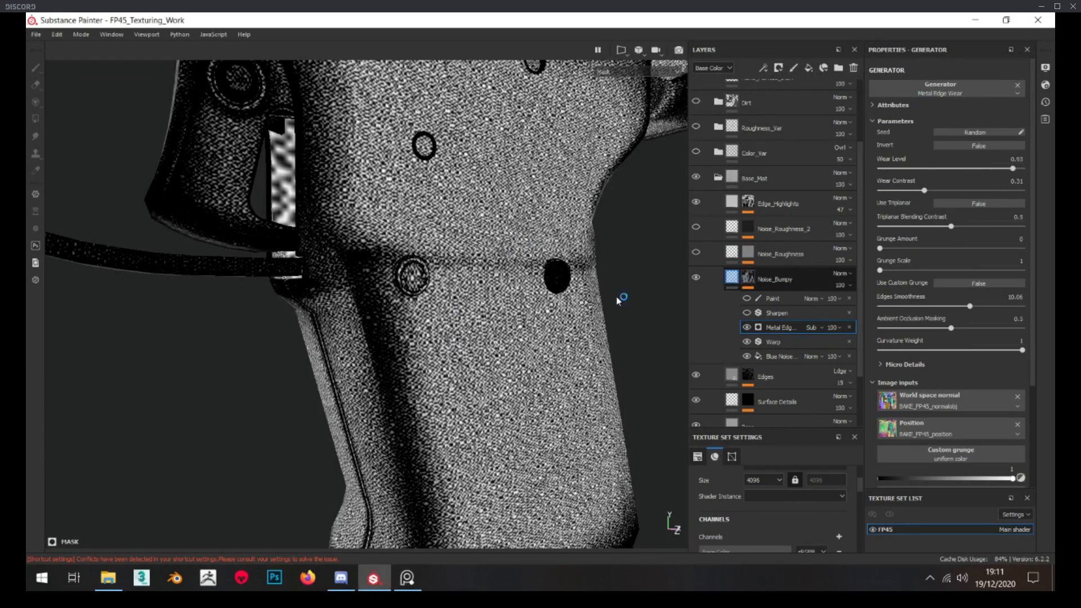
scroll(441, 315, "down", 2)
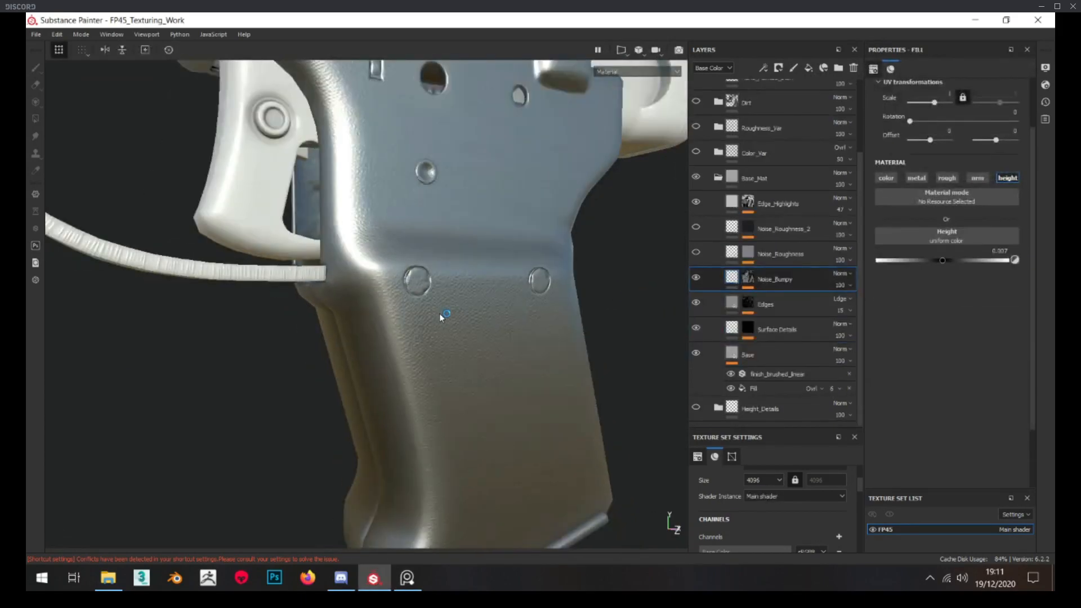
Check the Noise_Roughness layer's mask and roughness fill, make the layer visible and compare its effect on the pistol
left_click(749, 253, "alt")
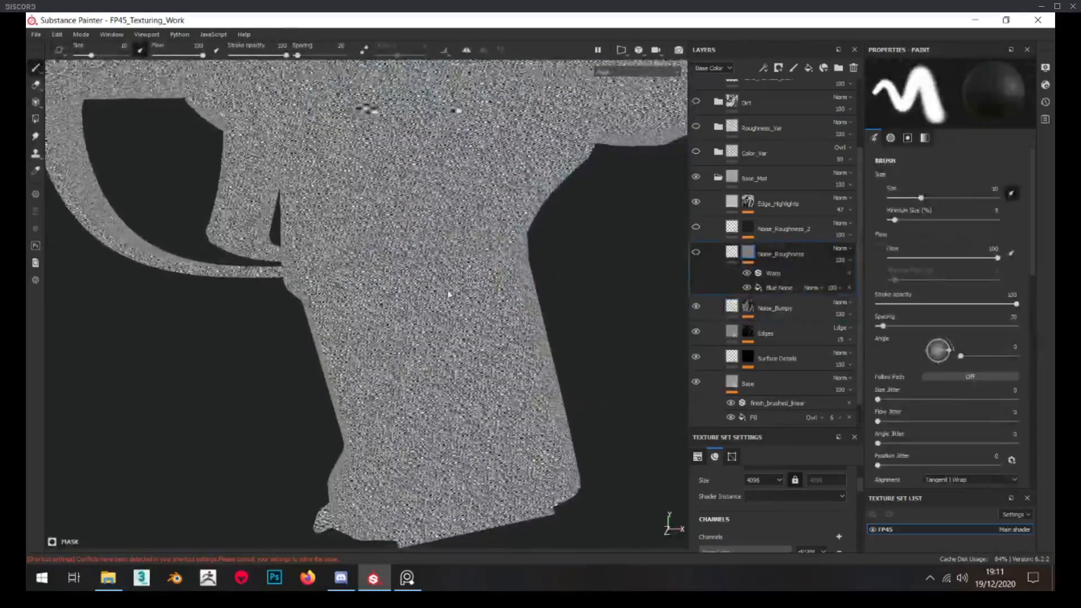
left_click(732, 253)
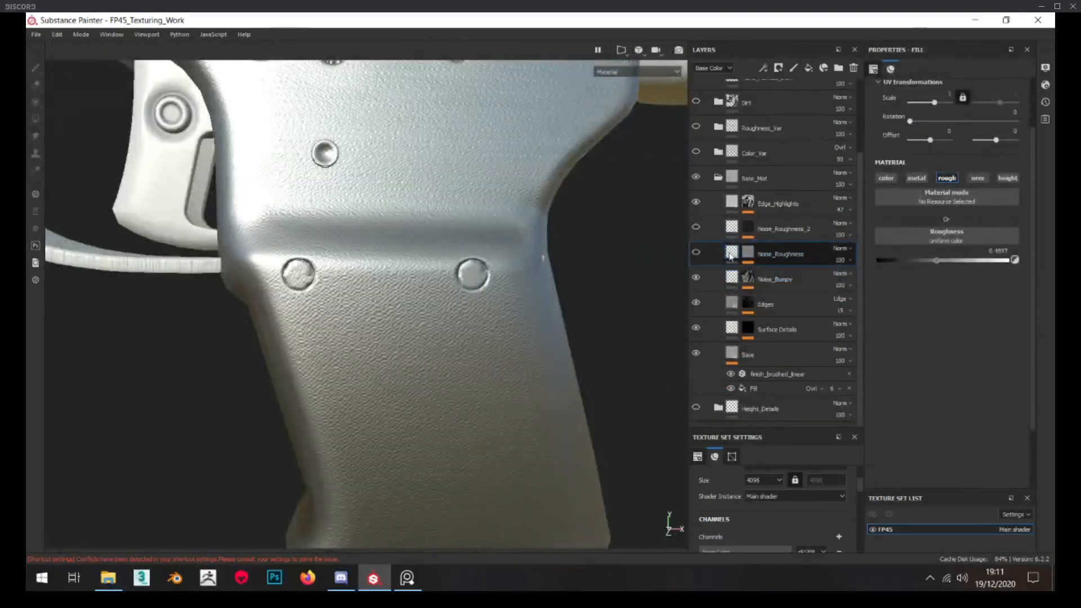
left_click(696, 253)
left_click(697, 254)
left_click(697, 253)
scroll(398, 361, "down", 3)
left_click_drag(398, 361, 396, 338, "alt")
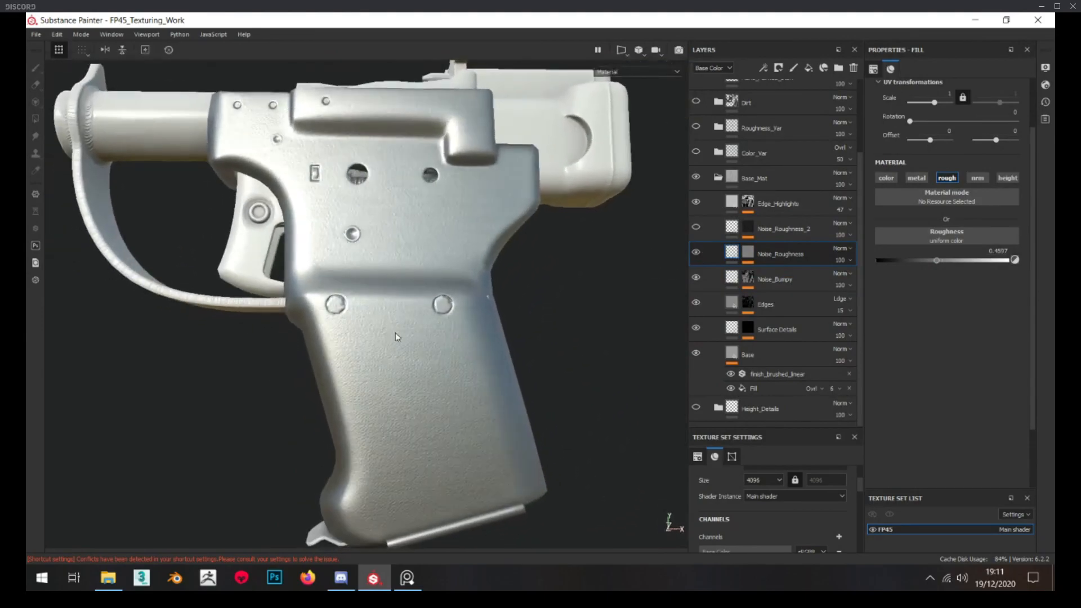
Make the Noise_Roughness_2 layer visible and examine its roughness fill and its speckled mask up close
left_click(749, 230)
left_click(732, 228)
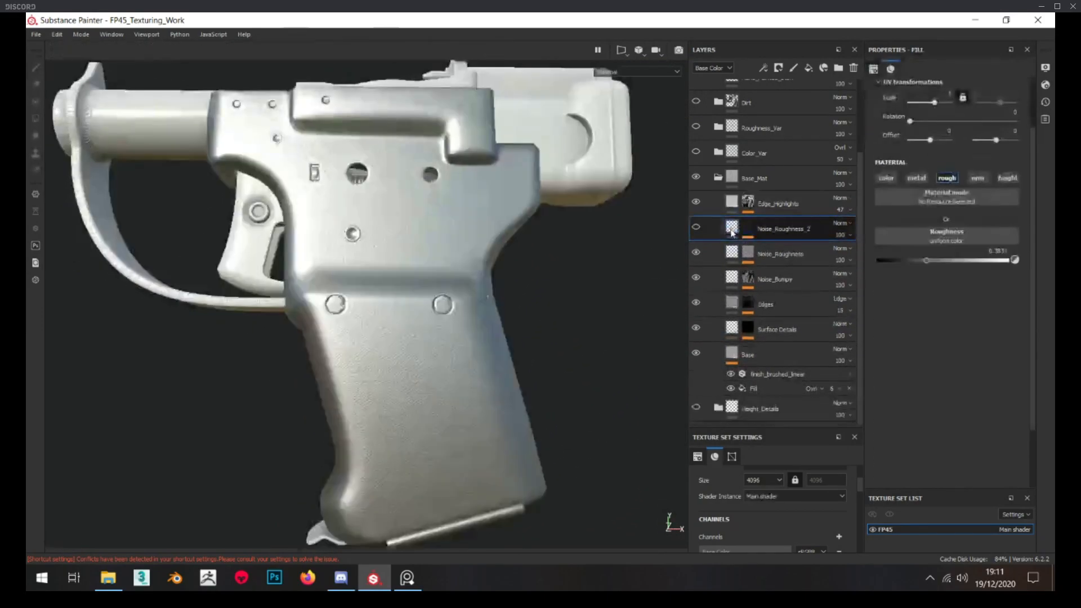
left_click(697, 228)
left_click_drag(679, 260, 659, 265, "alt")
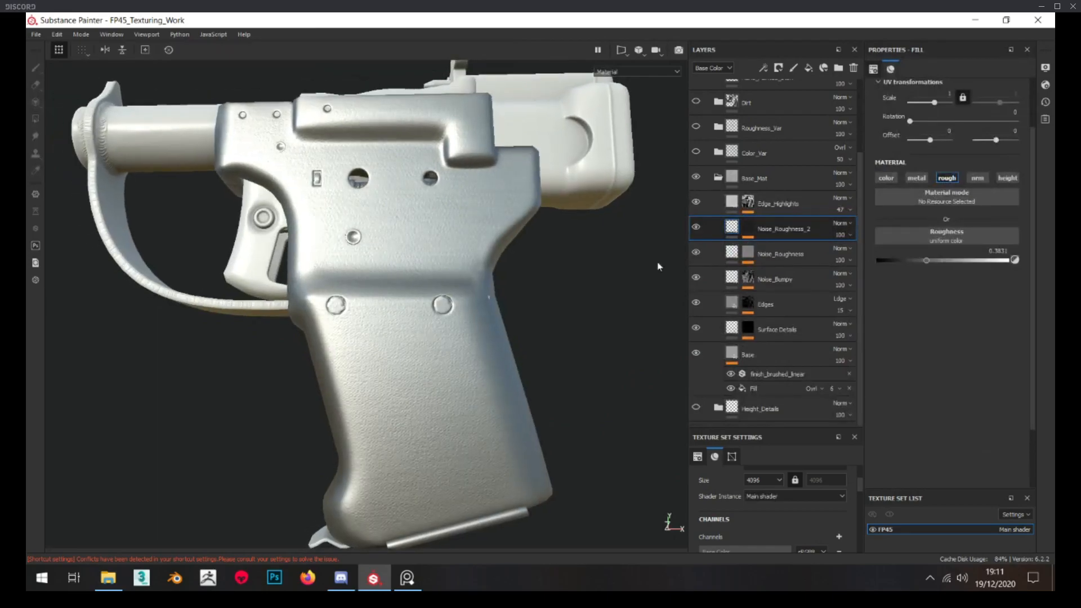
left_click(751, 227, "alt")
scroll(428, 281, "up", 4)
left_click_drag(414, 264, 401, 286, "alt")
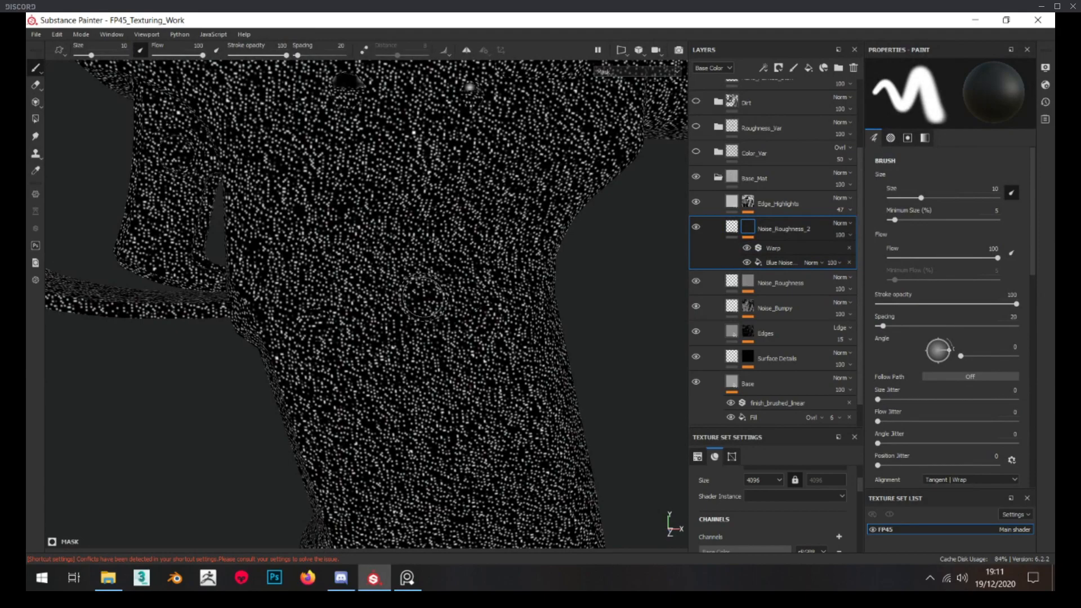
left_click(732, 227)
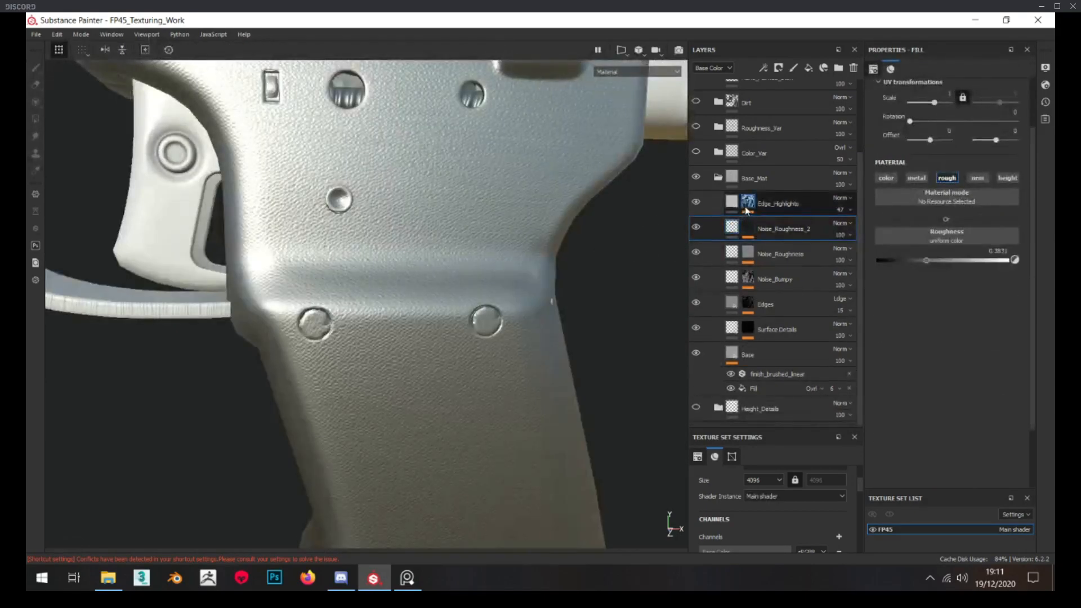
Check the Edge_Highlights layer's mask and its color and roughness fill, collapse the Base_Mat folder and inspect the metal
left_click(747, 208, "alt")
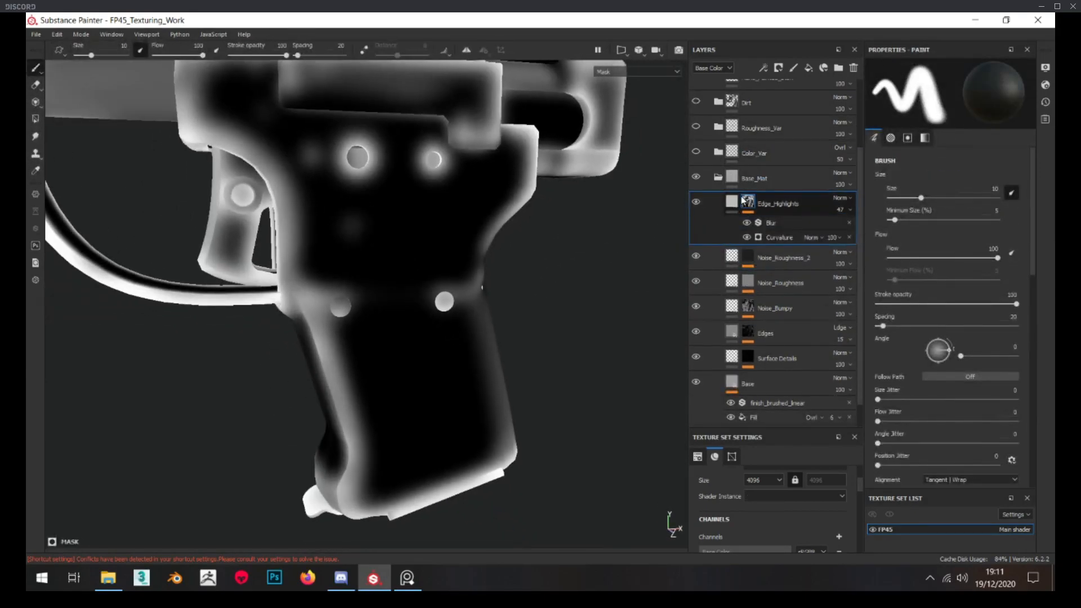
left_click(732, 202)
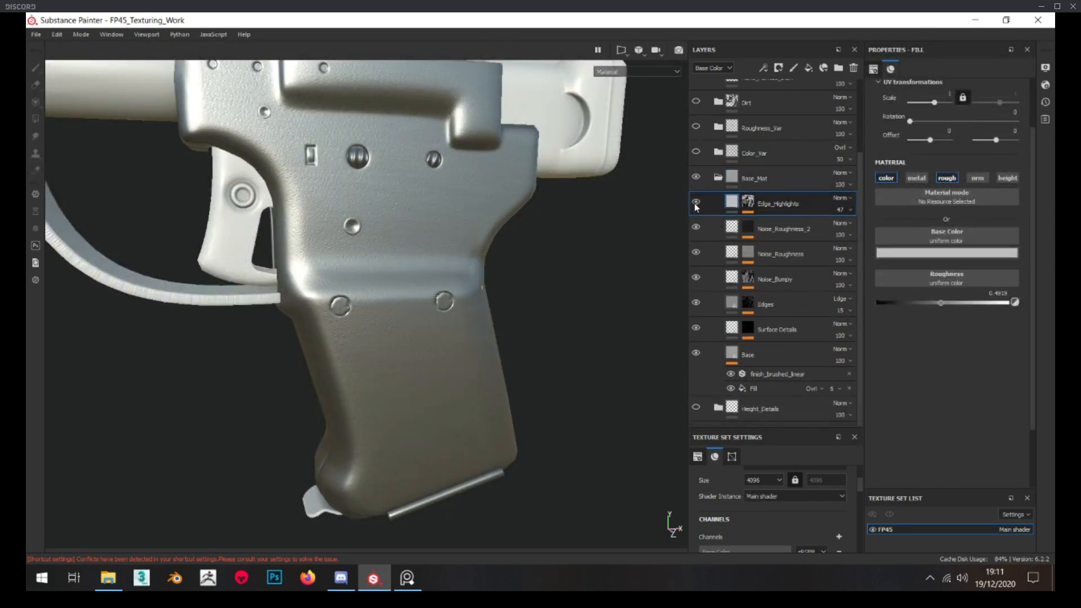
left_click(718, 178)
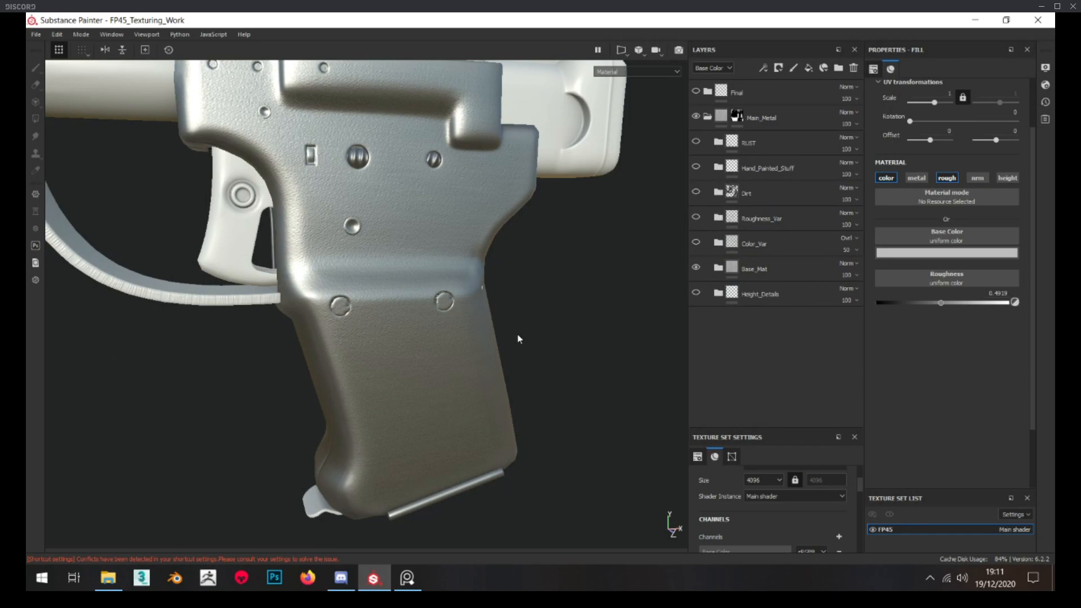
left_click_drag(517, 338, 431, 309, "alt")
scroll(439, 313, "up", 4)
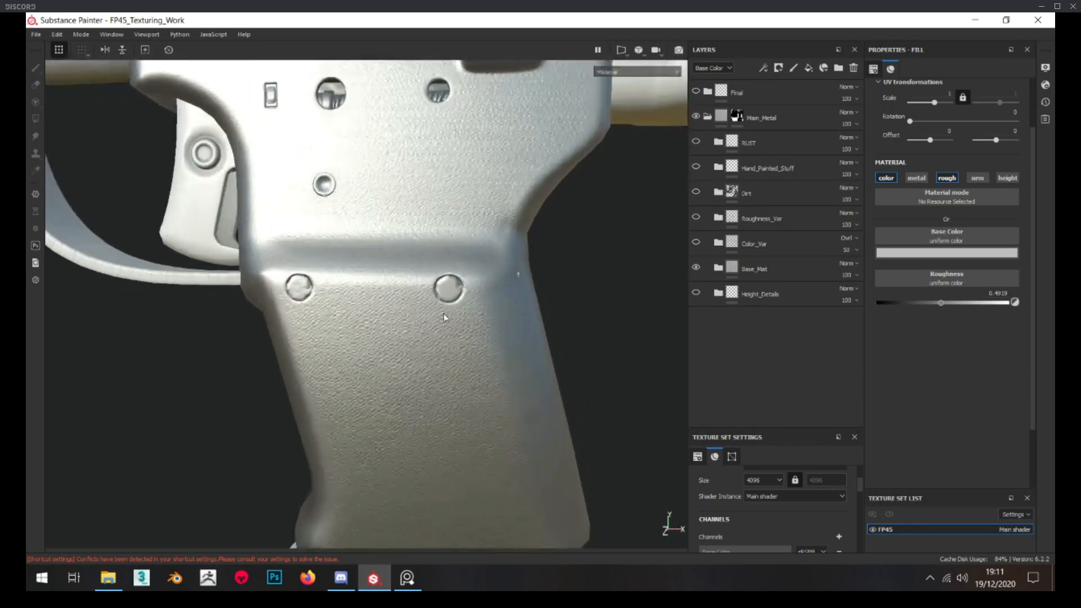
Compare the pistol with the whole Base_Mat folder hidden and shown, keeping the folder's name
double_click(751, 270)
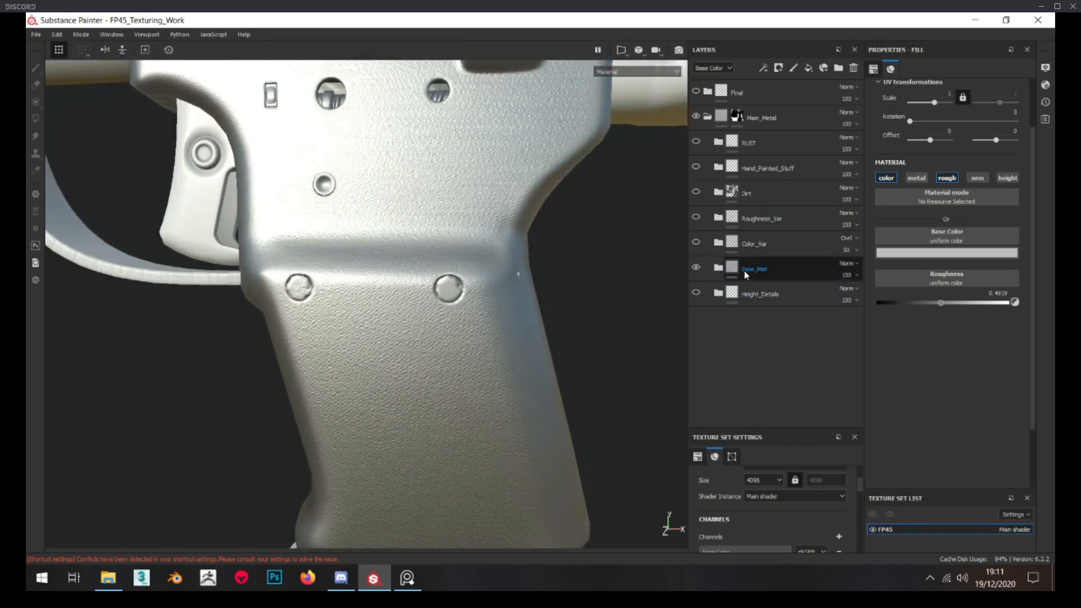
key("Return")
scroll(378, 287, "down", 2)
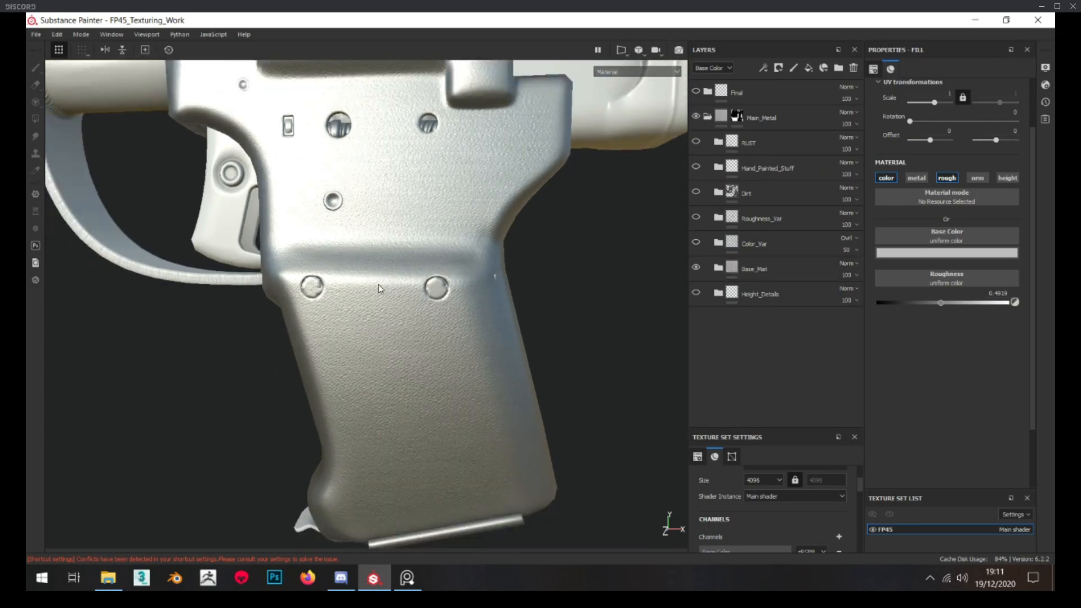
left_click(697, 267)
left_click(696, 267)
Expand the Base_Mat folder to review its full layer list and collapse it
left_click(719, 268)
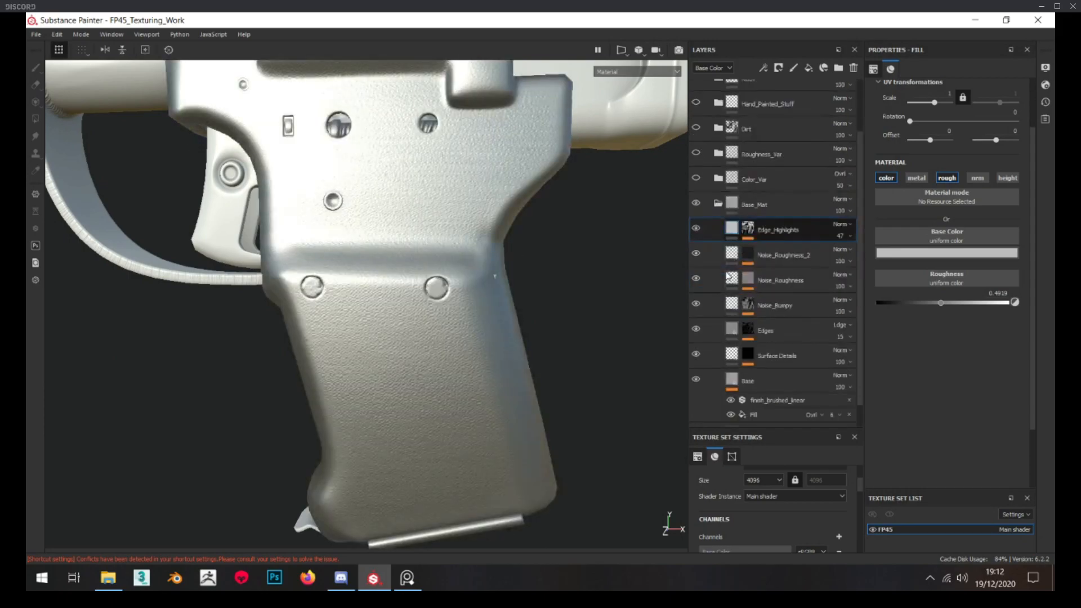
scroll(727, 276, "down", 1)
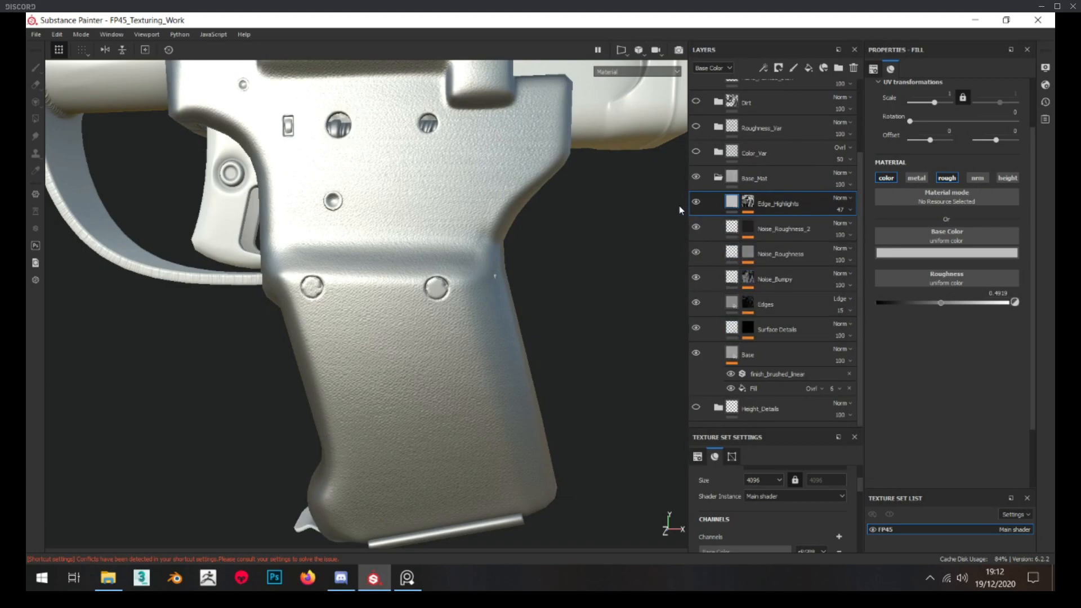
left_click(717, 179)
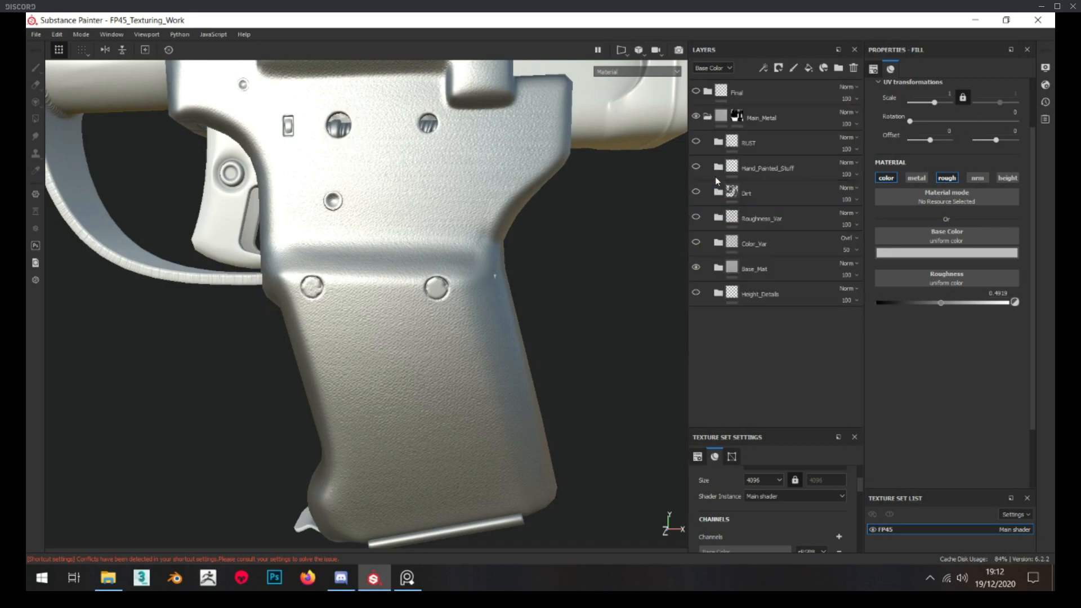
Expand the Color_Var folder and bring up the FP-45 Liberator reference board to survey its General pistol photos
left_click(719, 243)
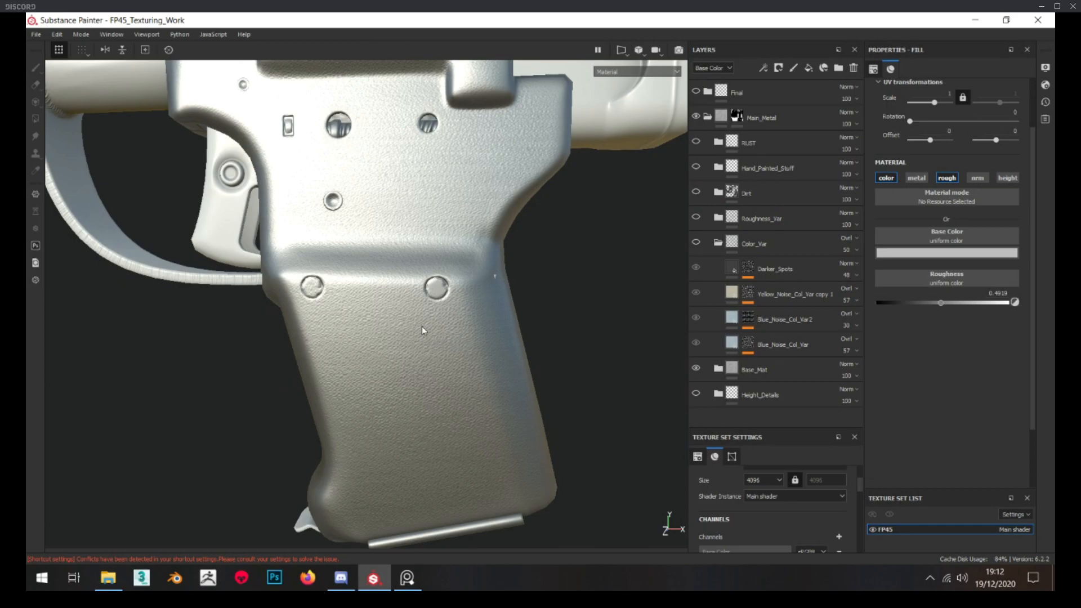
mouse_move(26, 338)
right_mouse_down()
mouse_move(26, 355)
mouse_move(700, 442)
right_mouse_up()
scroll(507, 309, "down", 4)
middle_click_drag(505, 312, 490, 289)
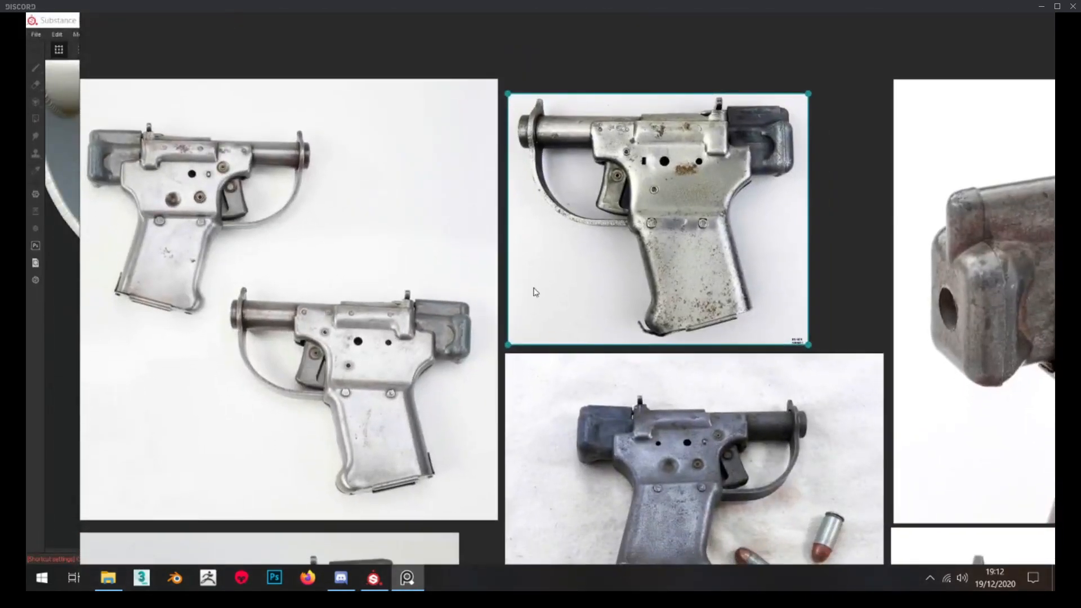
scroll(530, 290, "down", 4)
scroll(549, 253, "down", 4)
scroll(454, 201, "up", 9)
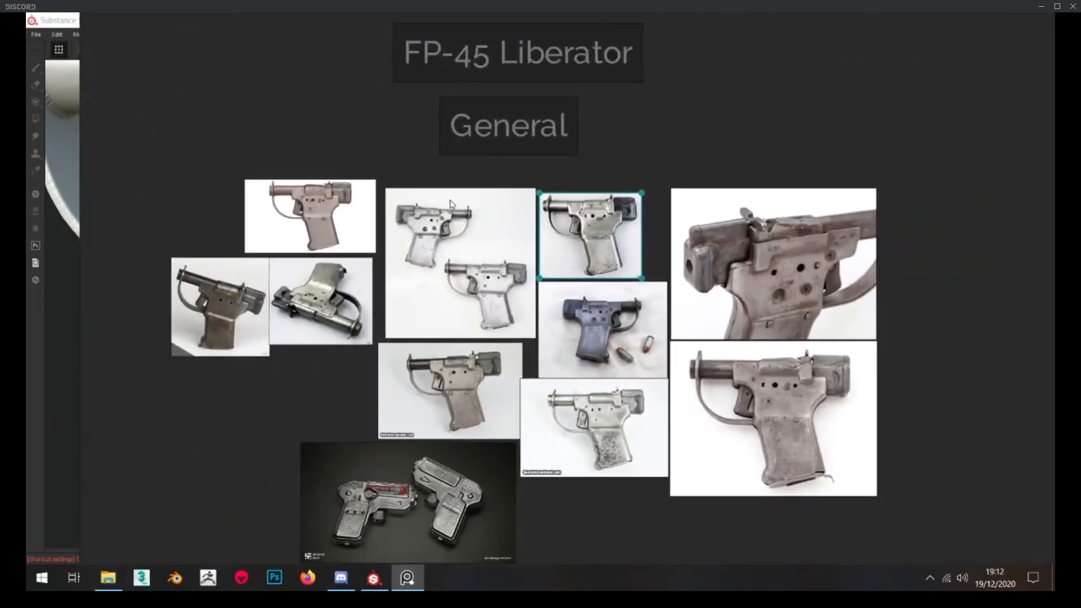
middle_click_drag(544, 231, 496, 223)
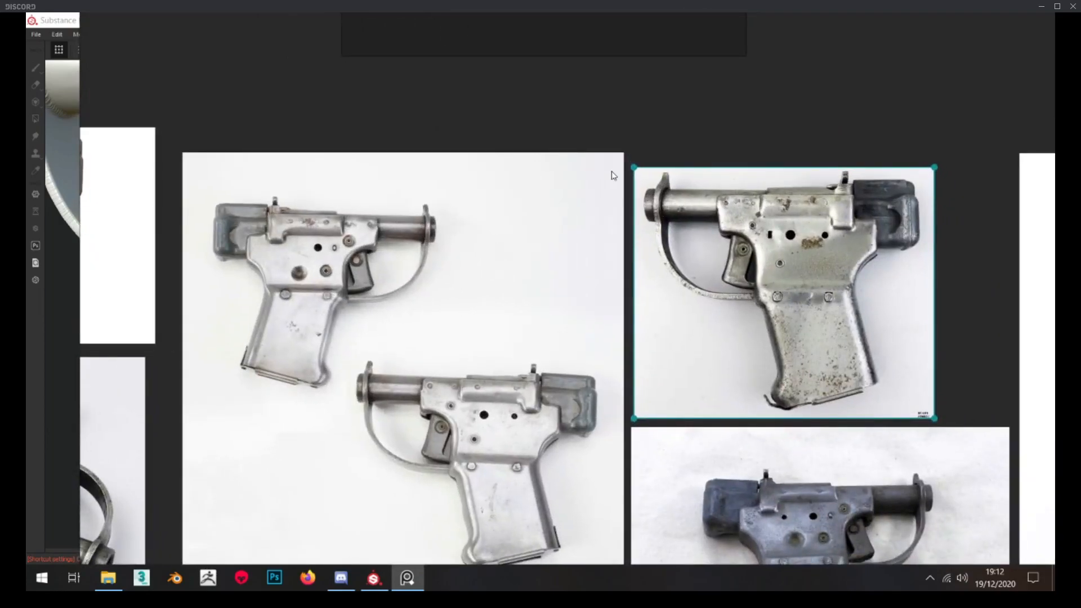
scroll(524, 189, "down", 2)
middle_click_drag(523, 184, 519, 181)
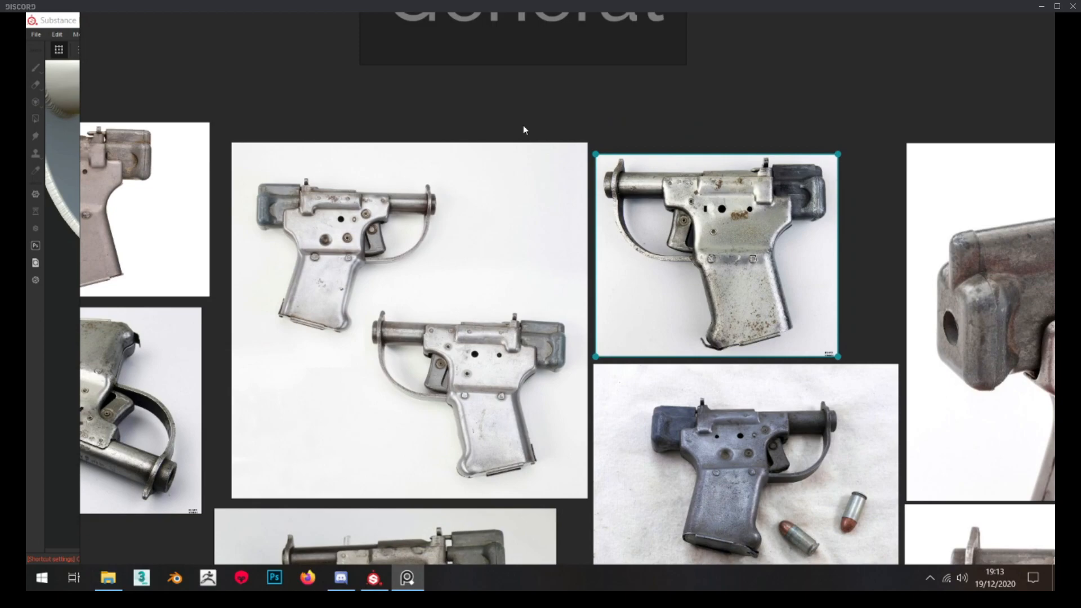
Examine the metal tints on the silver and rust-spotted reference pistols up close, and put the reference board away
scroll(462, 109, "up", 5)
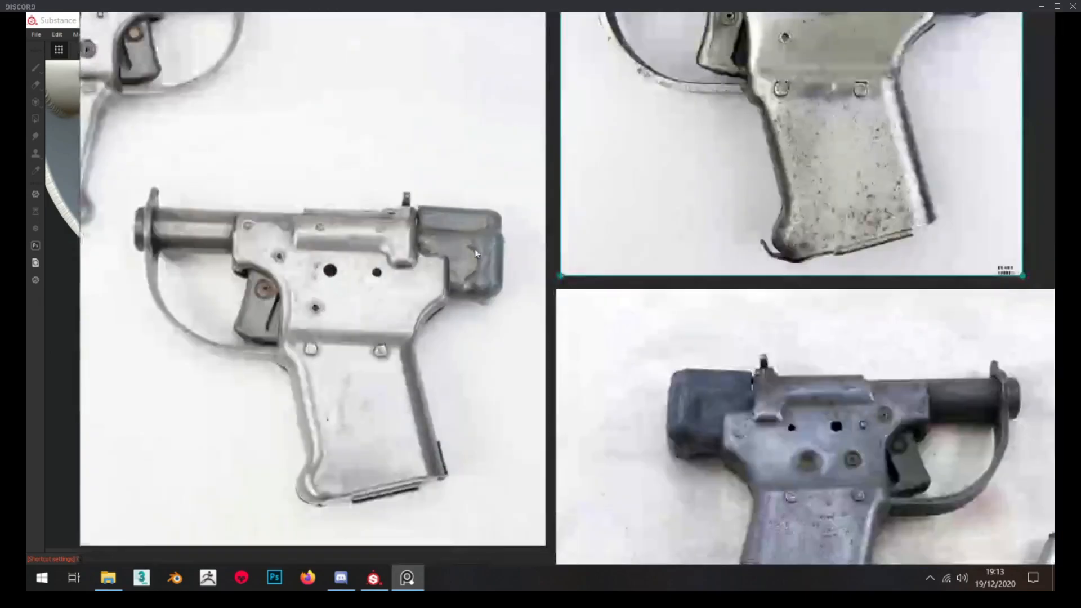
middle_click_drag(597, 128, 326, 401)
scroll(619, 273, "up", 5)
middle_click_drag(620, 272, 634, 194)
scroll(634, 194, "down", 6)
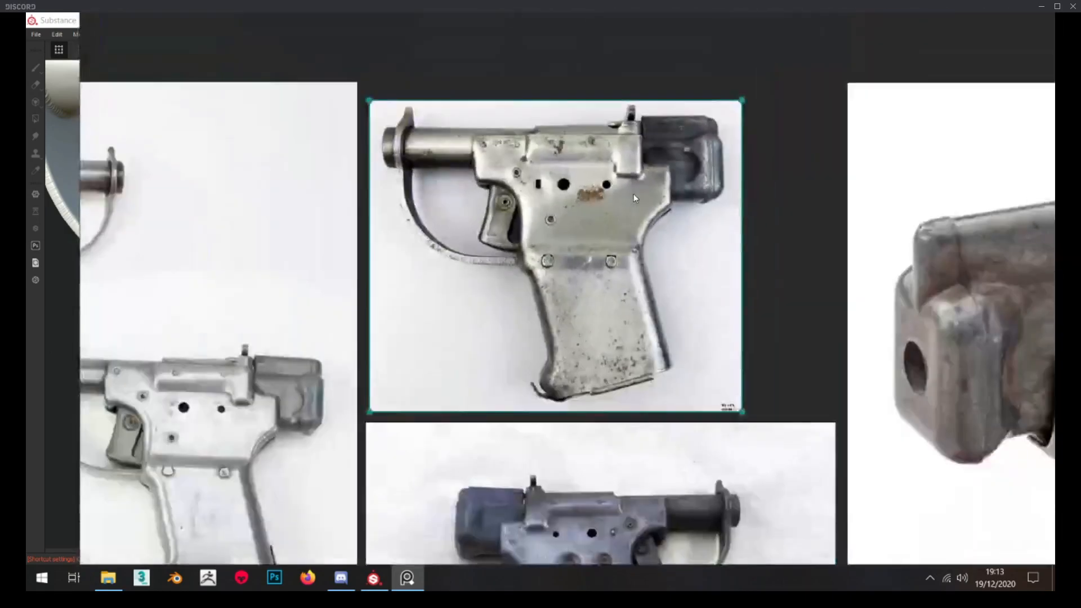
scroll(604, 212, "down", 5)
scroll(667, 130, "down", 3)
mouse_move(695, 112)
right_mouse_down()
mouse_move(341, 124)
mouse_move(0, 169)
right_mouse_up()
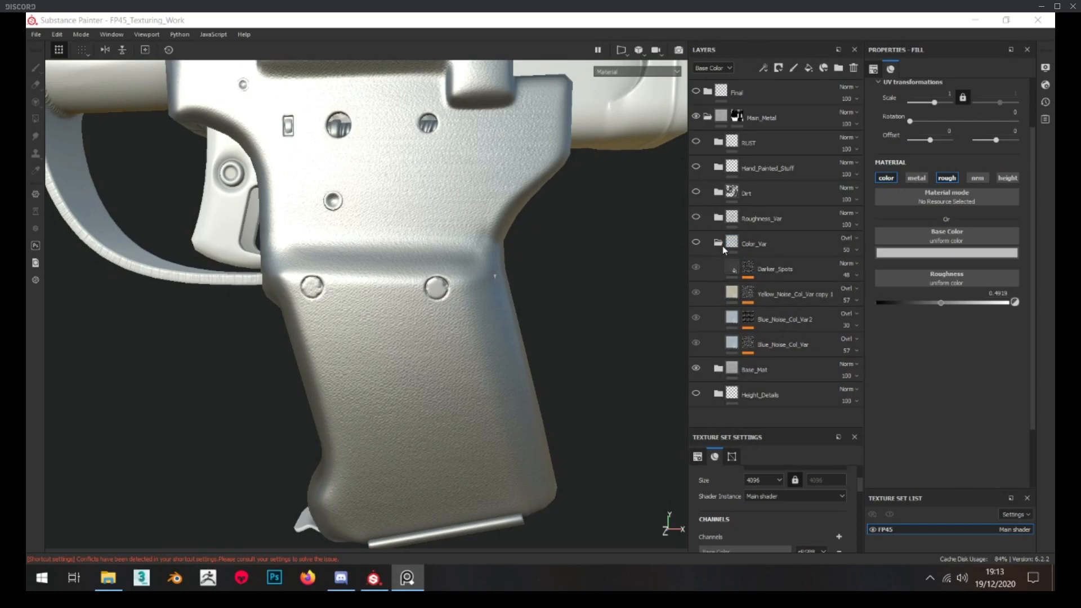
Collapse the Color_Var folder and expand the Base_Mat folder
left_click(754, 244)
left_click(720, 244)
left_click(719, 269)
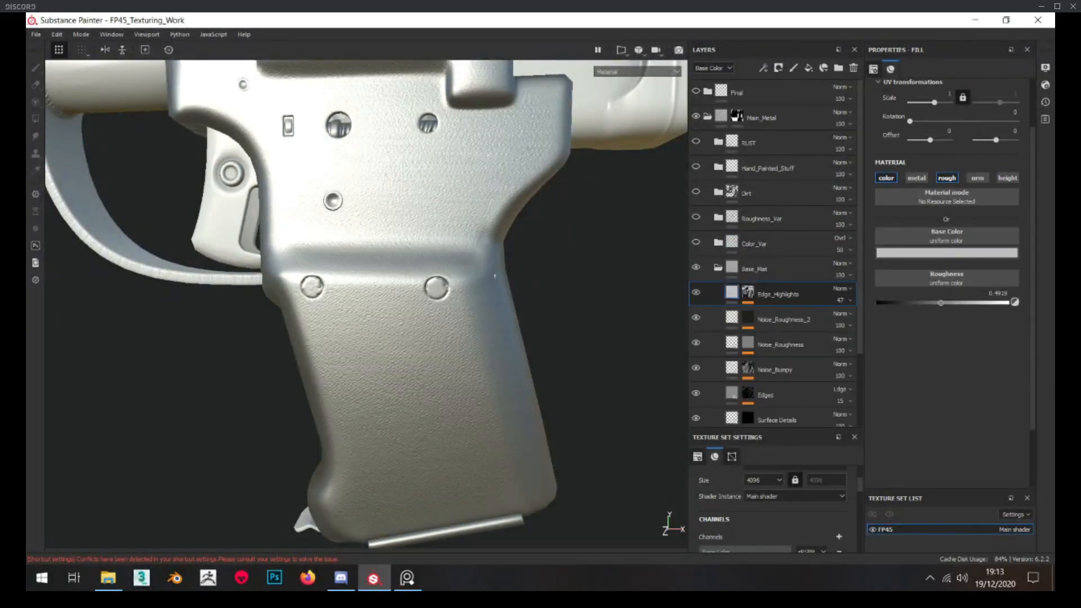
Search the shelf's smart materials for "steel" and put the shelf away
left_click_drag(1055, 279, 534, 153)
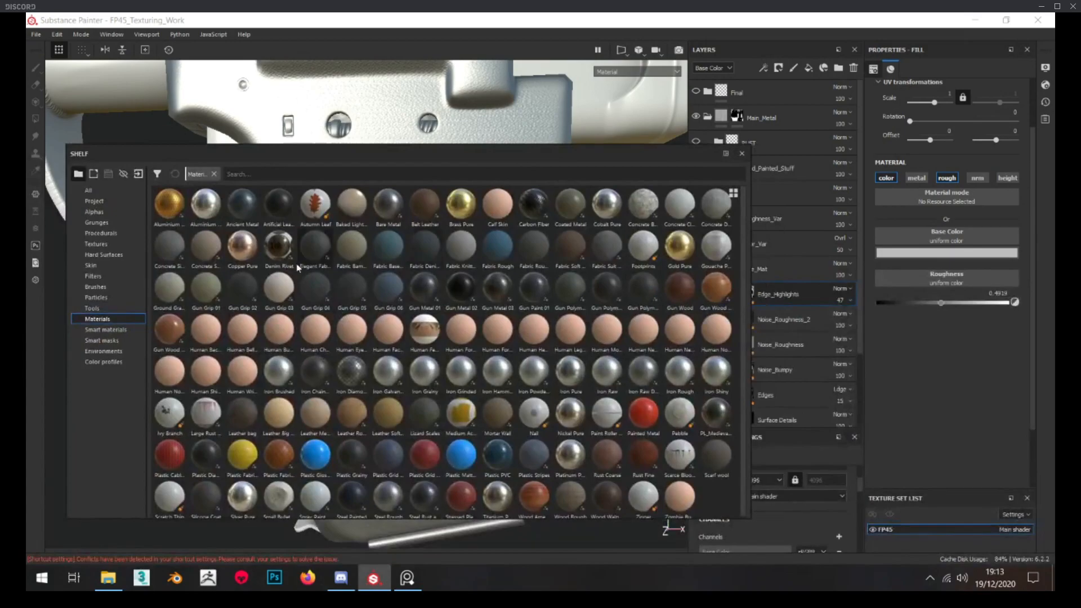
left_click(106, 330)
left_click(257, 169)
type("steel")
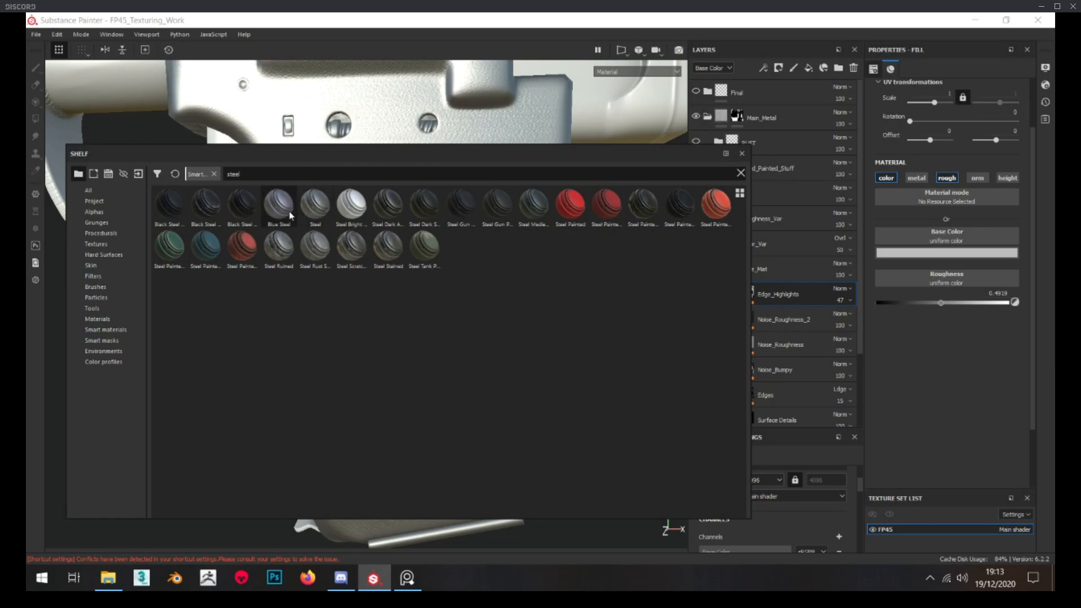
left_click_drag(426, 156, 1080, 284)
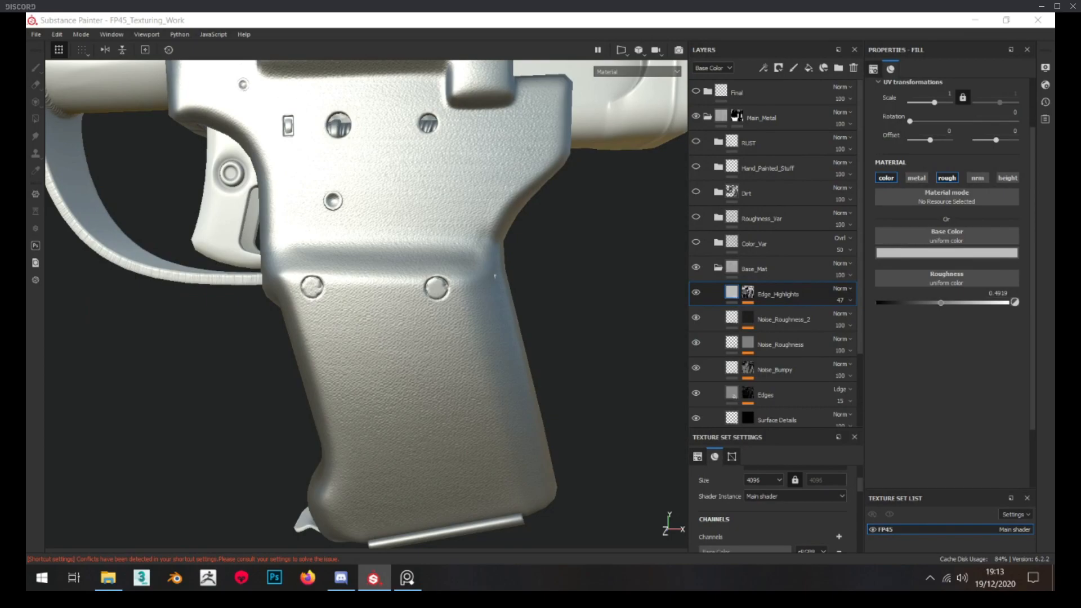
Review the Base_Mat layers from Edge_Highlights down to Base, checking the Edges mask, and collapse the folder
scroll(845, 337, "down", 3)
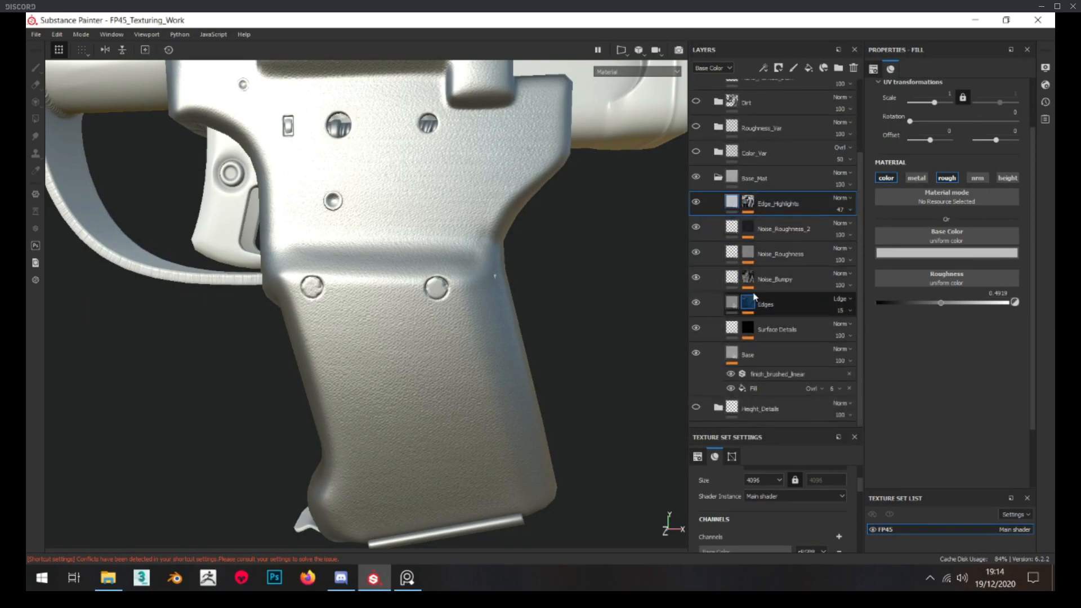
left_click(749, 303)
mouse_move(749, 304)
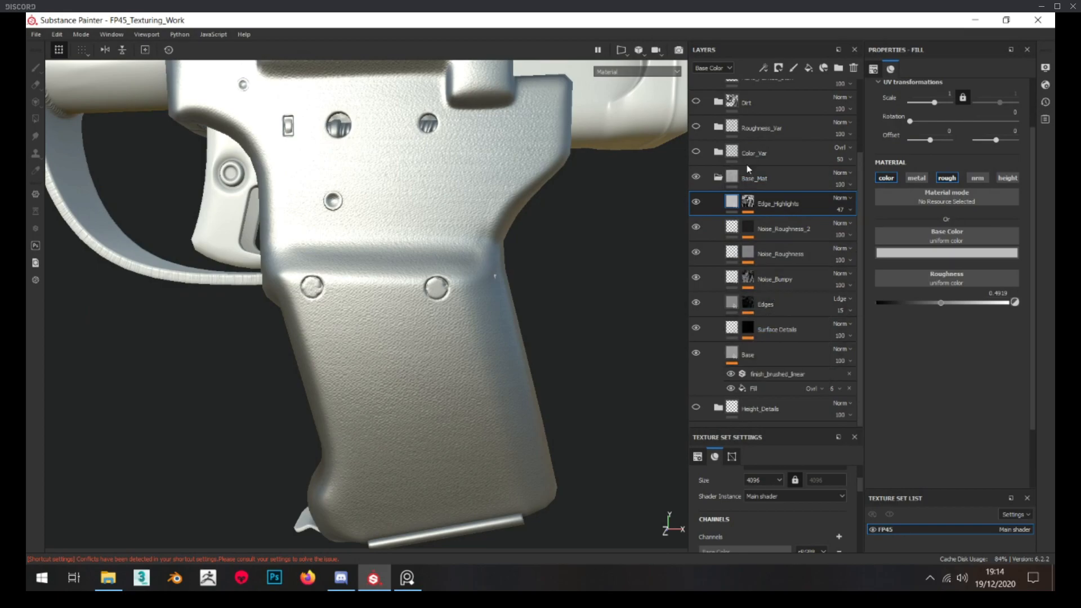
left_click(718, 178)
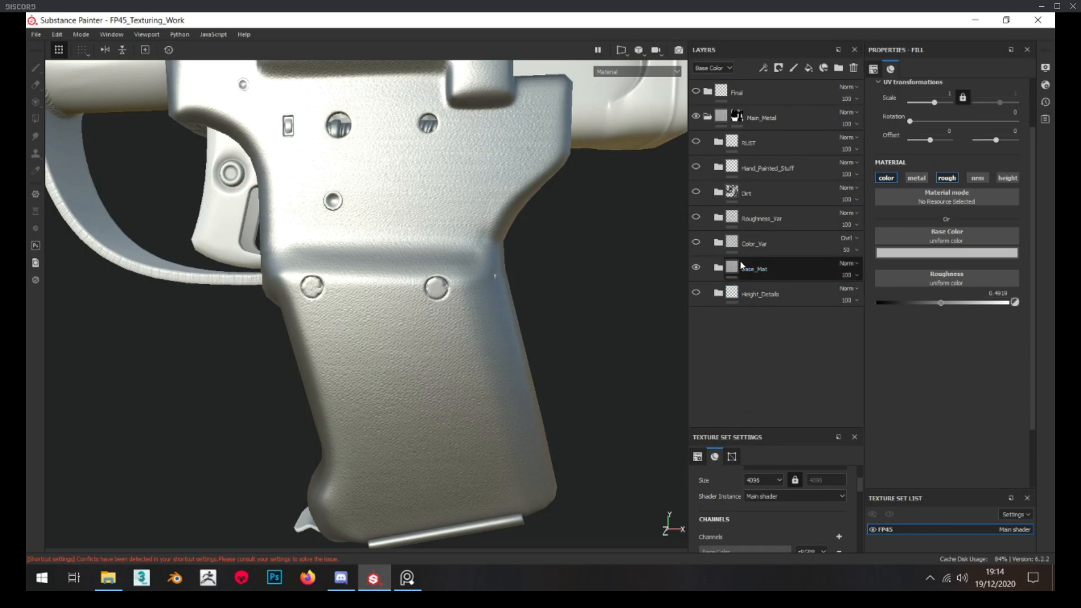
Expand the Color_Var folder and make it visible with only Blue_Noise_Col_Var enabled, checking the effect on the grip
left_click(719, 243)
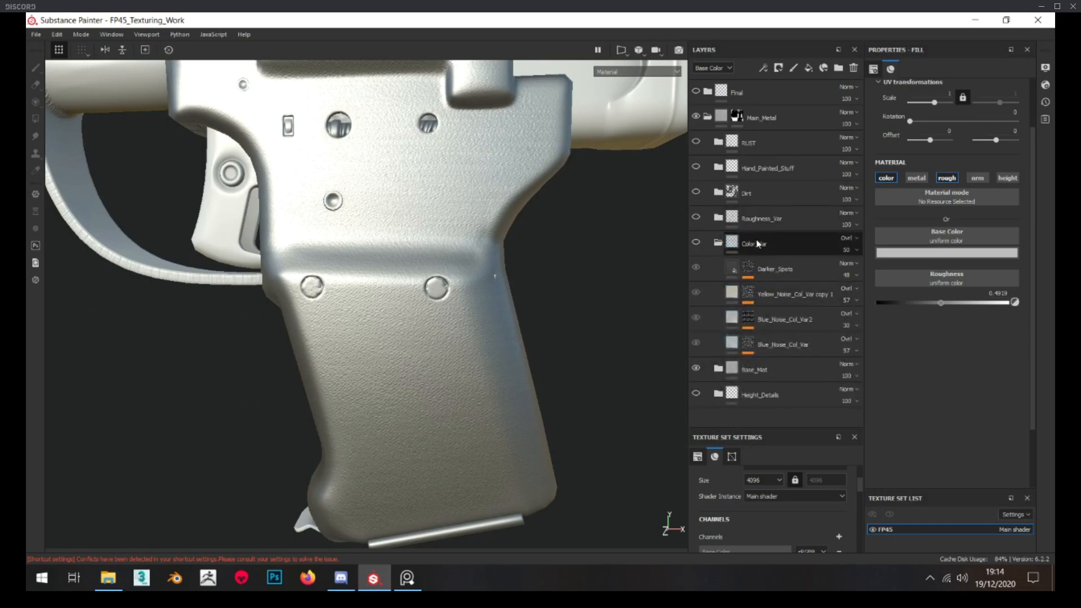
left_click(697, 244)
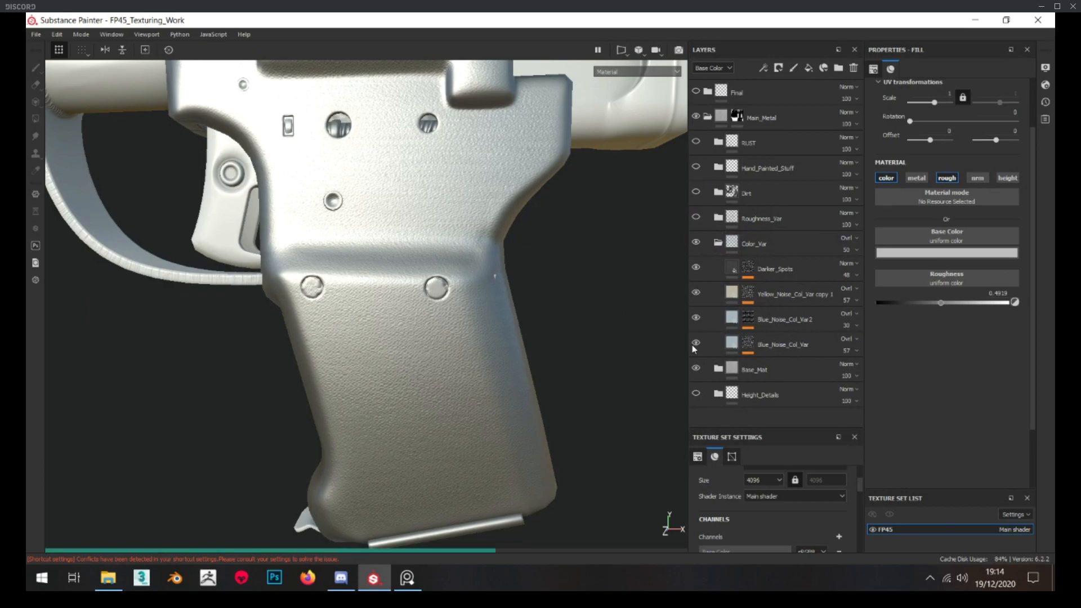
left_click(696, 343)
left_click(696, 343)
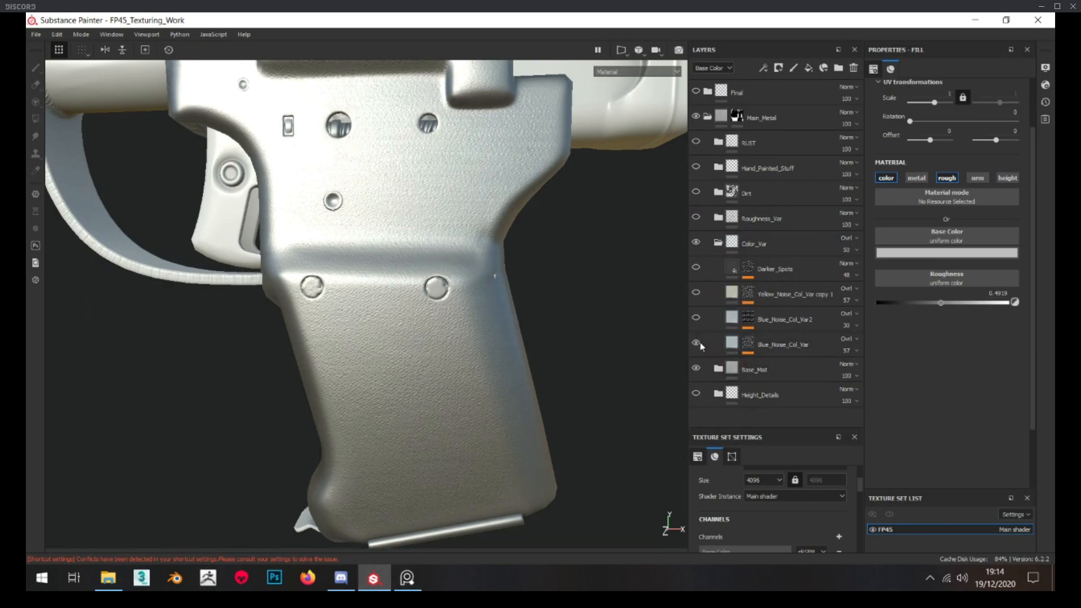
scroll(572, 369, "down", 5)
scroll(445, 333, "up", 6)
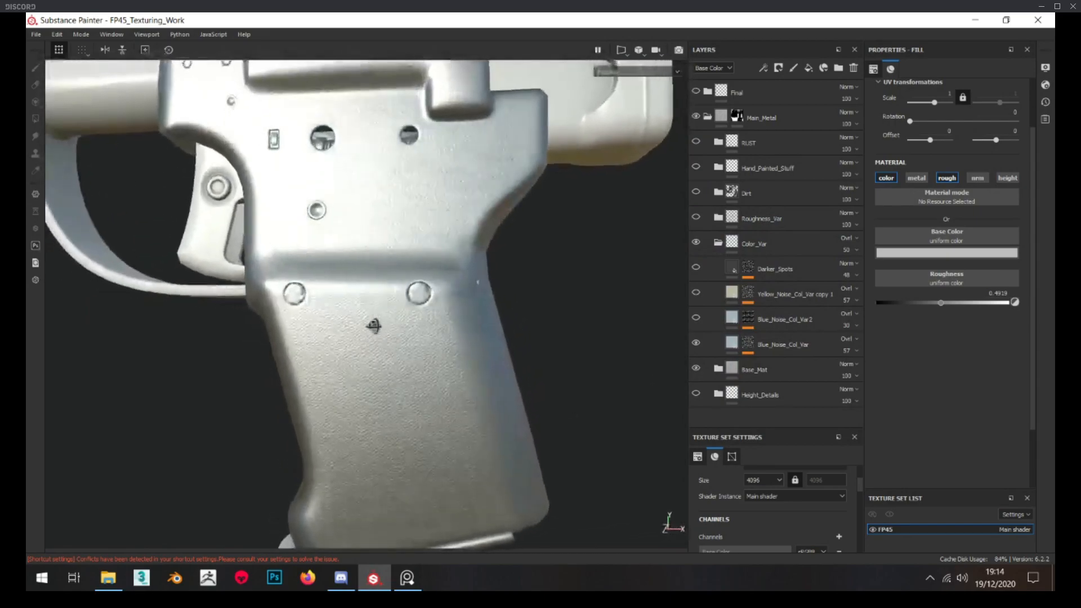
scroll(376, 326, "down", 4)
left_click_drag(376, 326, 333, 325, "alt")
scroll(411, 340, "up", 4)
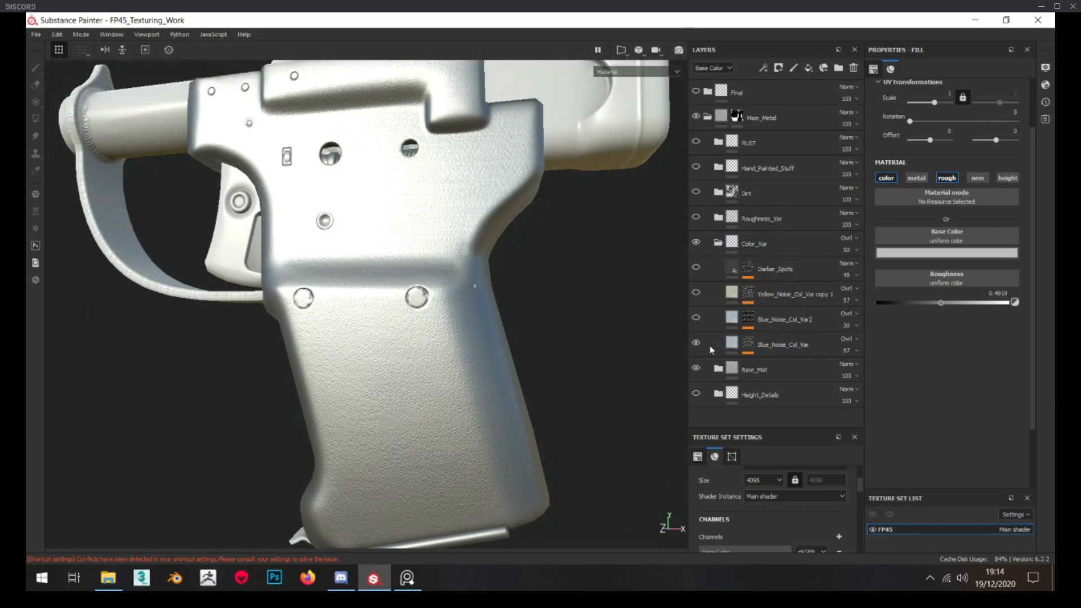
Inspect the Blue_Noise_Col_Var layer's mask, its Perlin Noise settings and the fill's base color
left_click(745, 345)
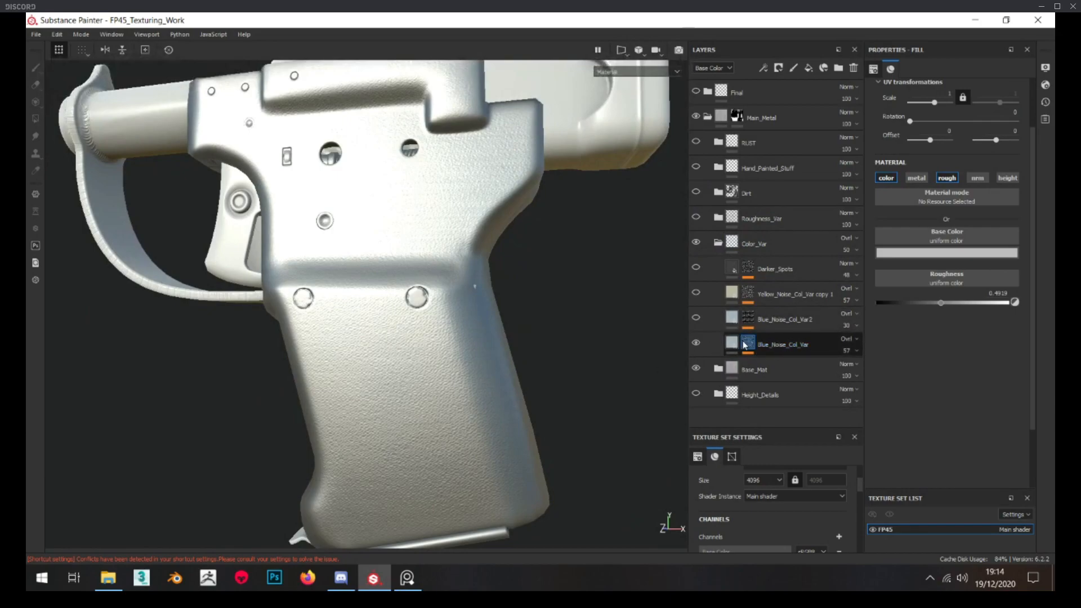
left_click(747, 344, "alt")
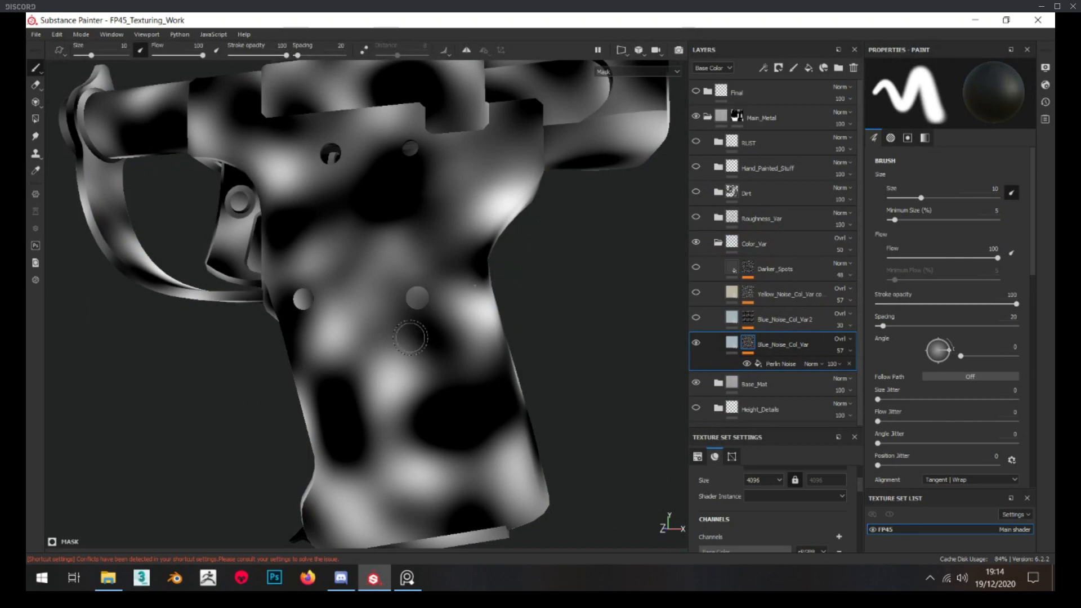
left_click(772, 366)
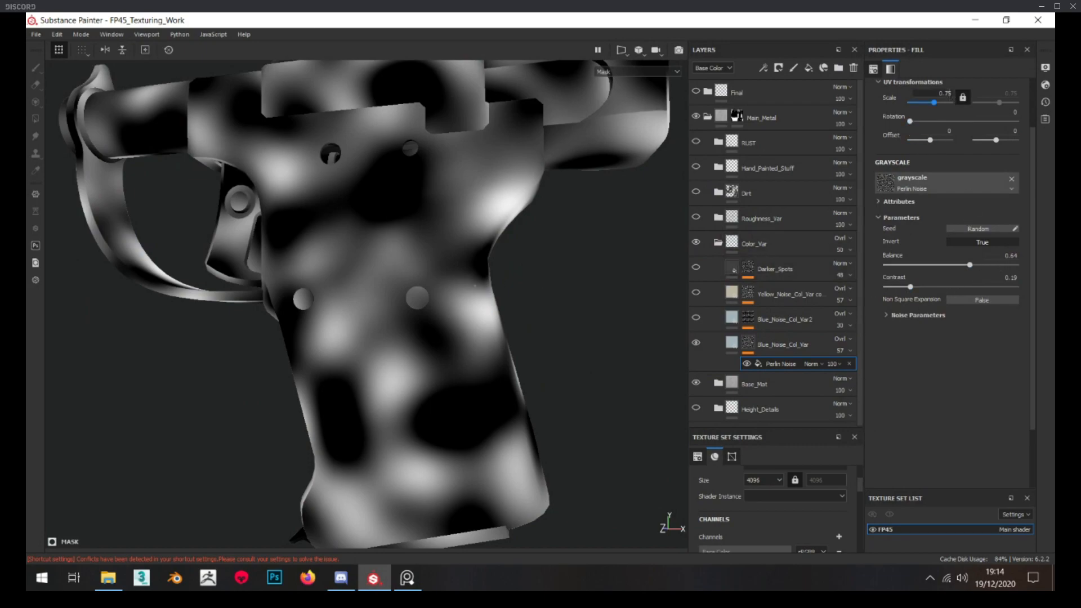
left_click(731, 344)
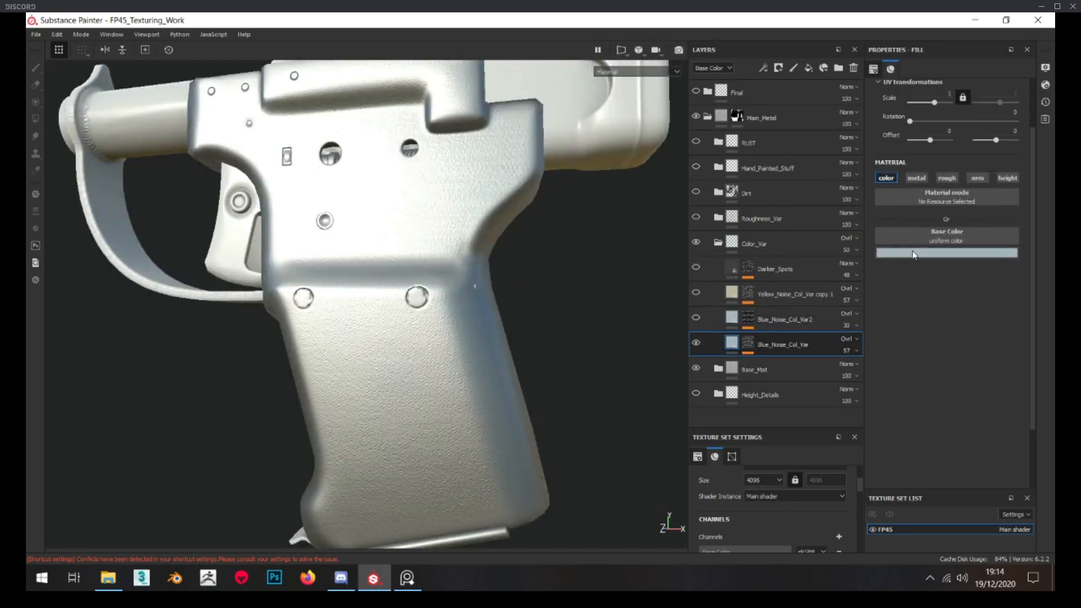
left_click(952, 253)
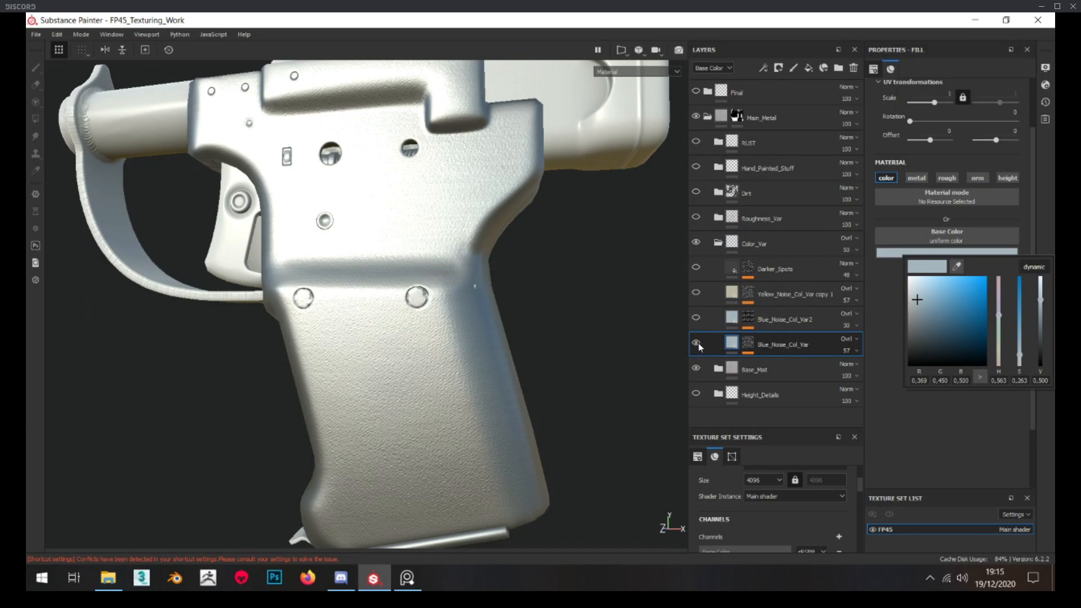
Hide the Base_Mat folder to view Blue_Noise_Col_Var on its own, and show the folder again
left_click(697, 370)
scroll(465, 368, "down", 3)
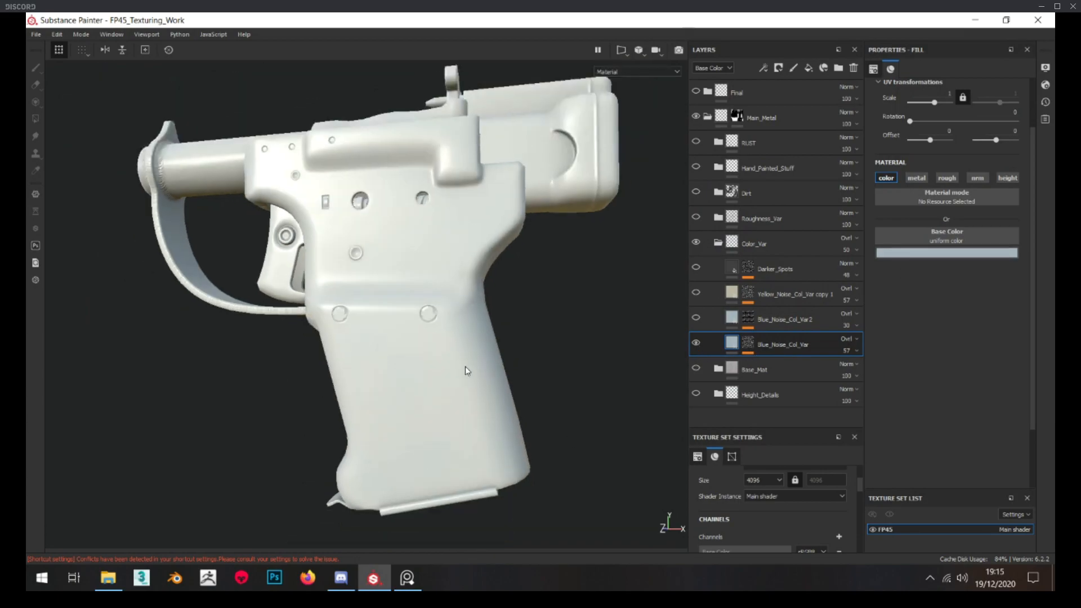
left_click_drag(456, 377, 446, 351, "alt")
scroll(439, 372, "up", 3)
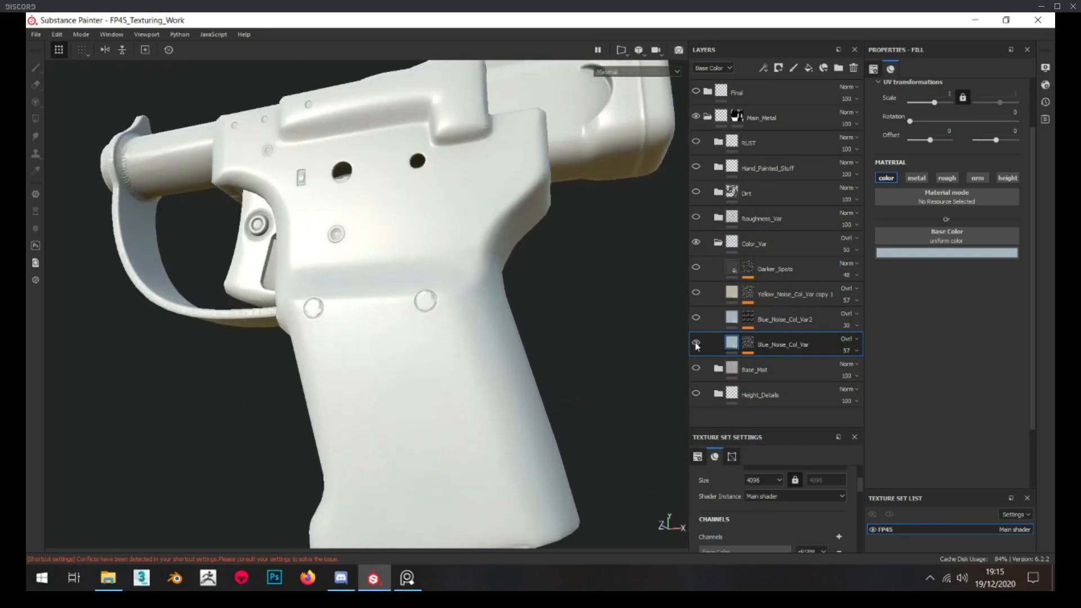
left_click(698, 367)
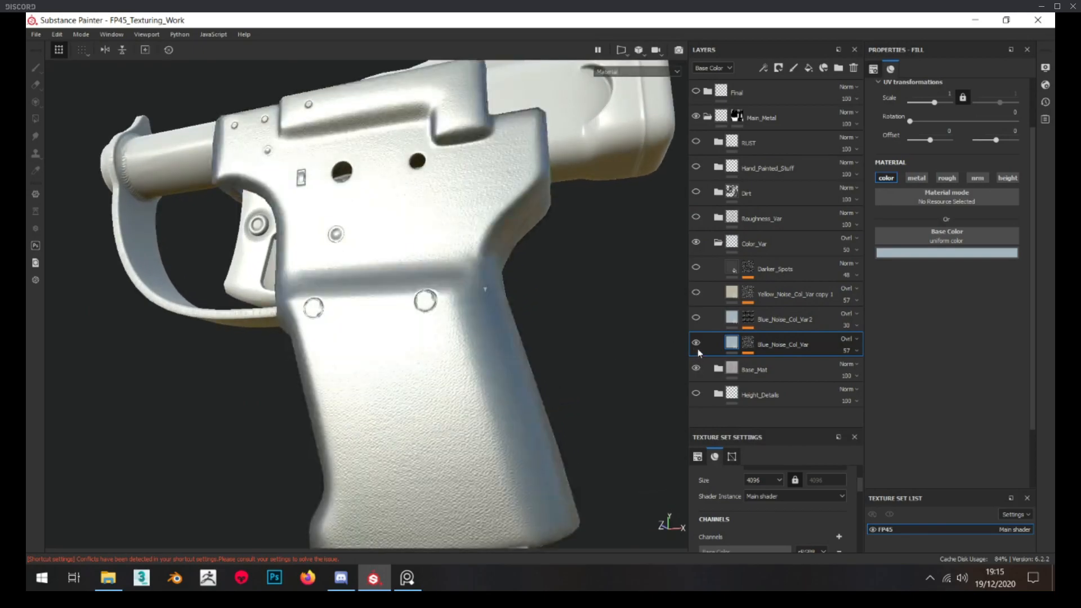
View the pistol's mask and Base Color channels separately, examining the bluish variation on the grip up close
left_click_drag(441, 333, 457, 370, "alt")
scroll(457, 370, "down", 3)
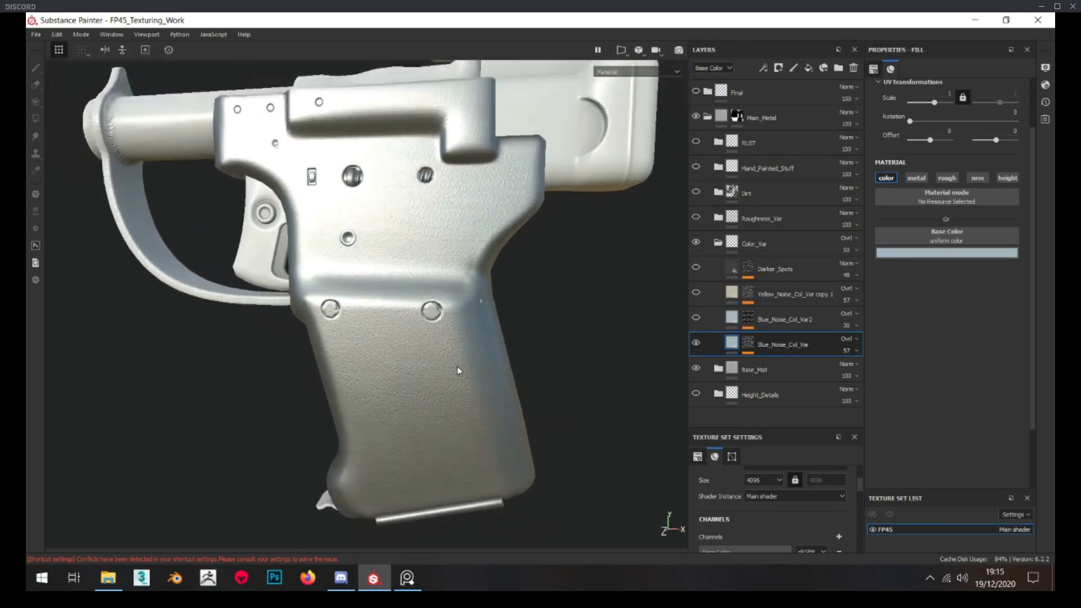
key("c")
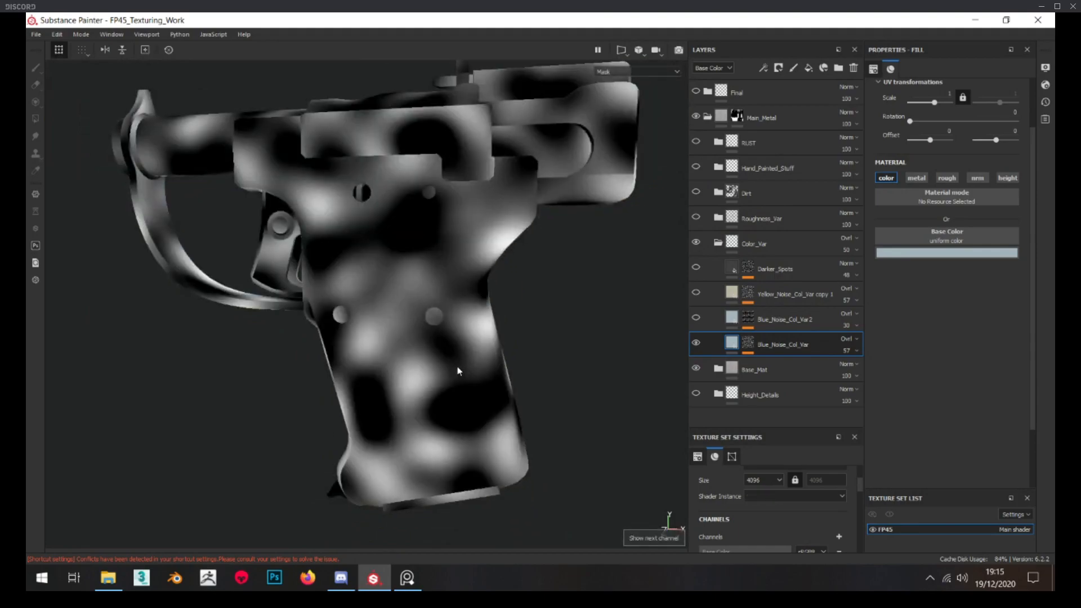
key("c")
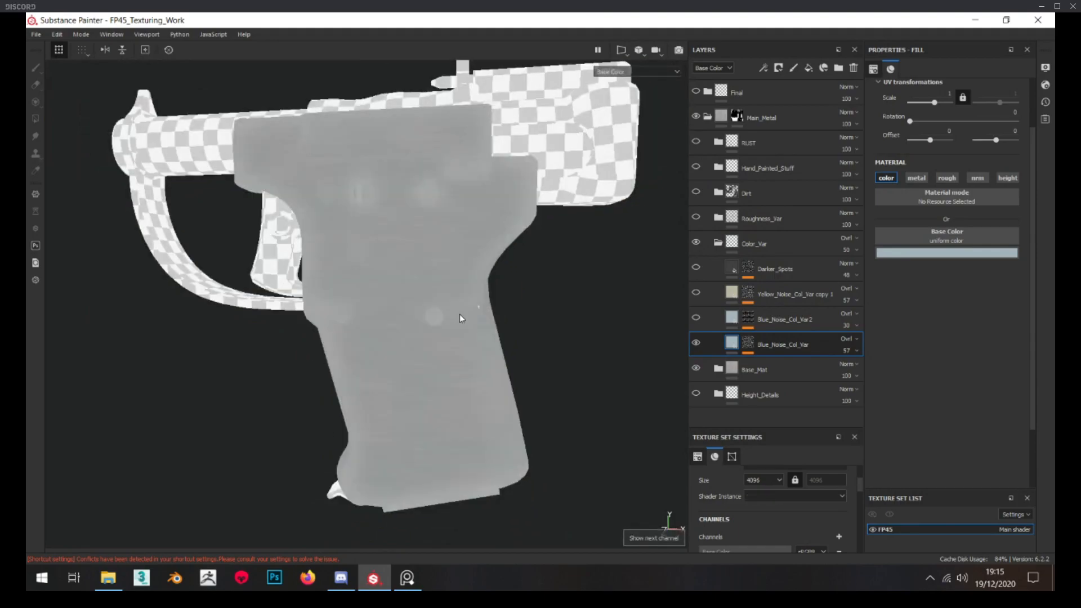
scroll(459, 315, "up", 5)
scroll(439, 364, "down", 5)
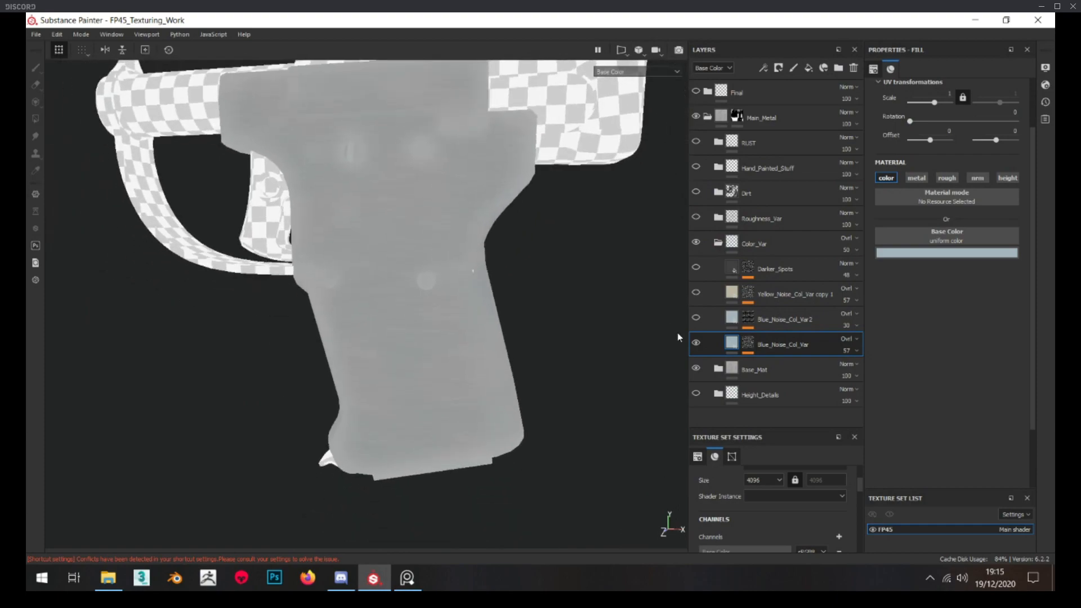
scroll(439, 371, "up", 5)
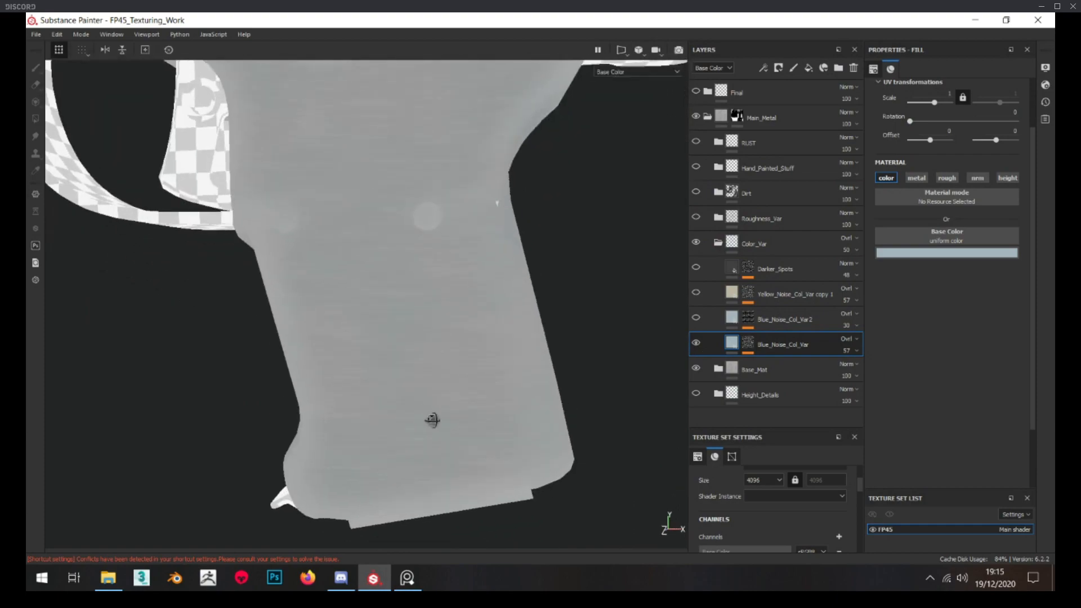
scroll(425, 384, "down", 2)
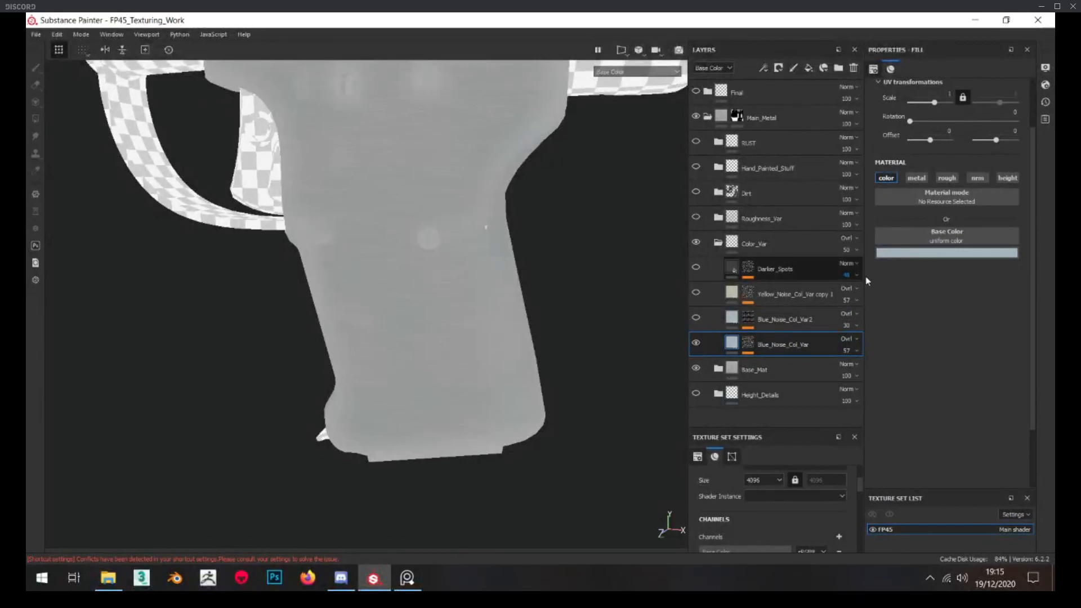
Inspect the blend mode and opacity of the Blue_Noise_Col_Var layer and compare its mask with its fill
left_click(848, 341)
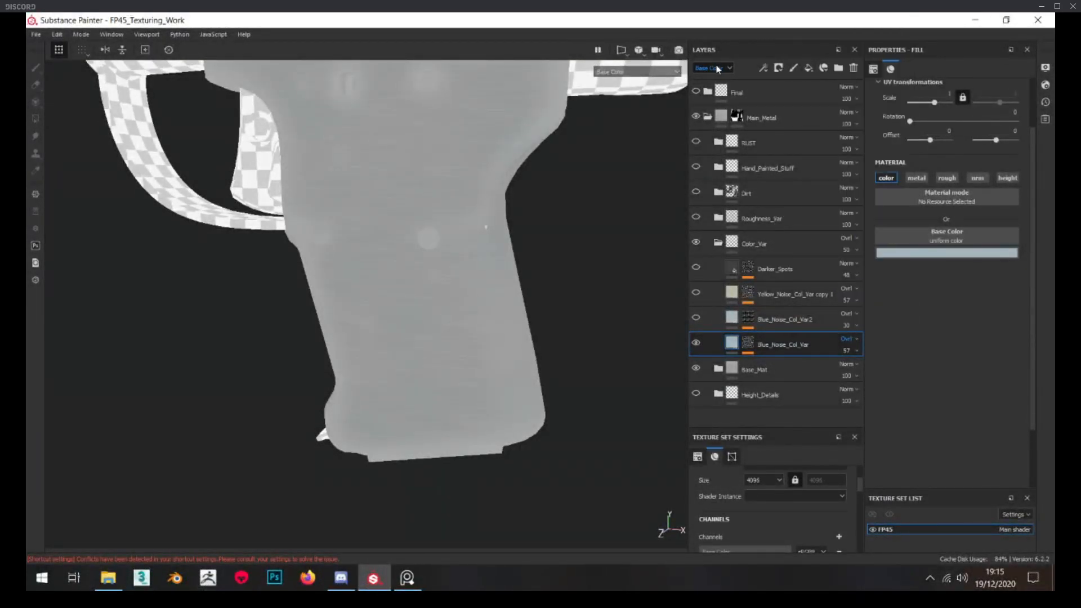
left_click(851, 339)
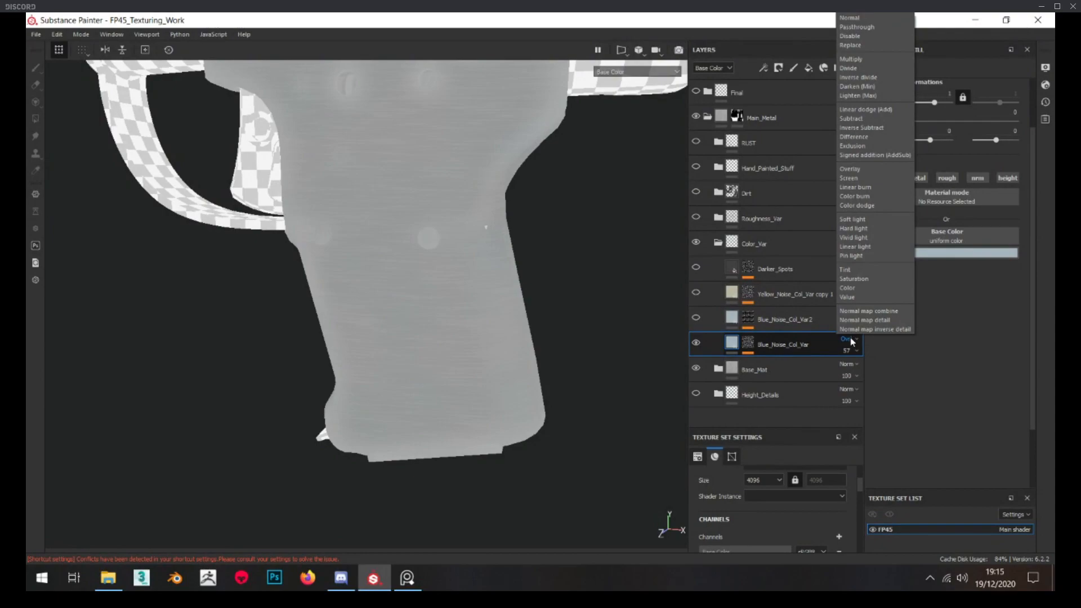
left_click(851, 337)
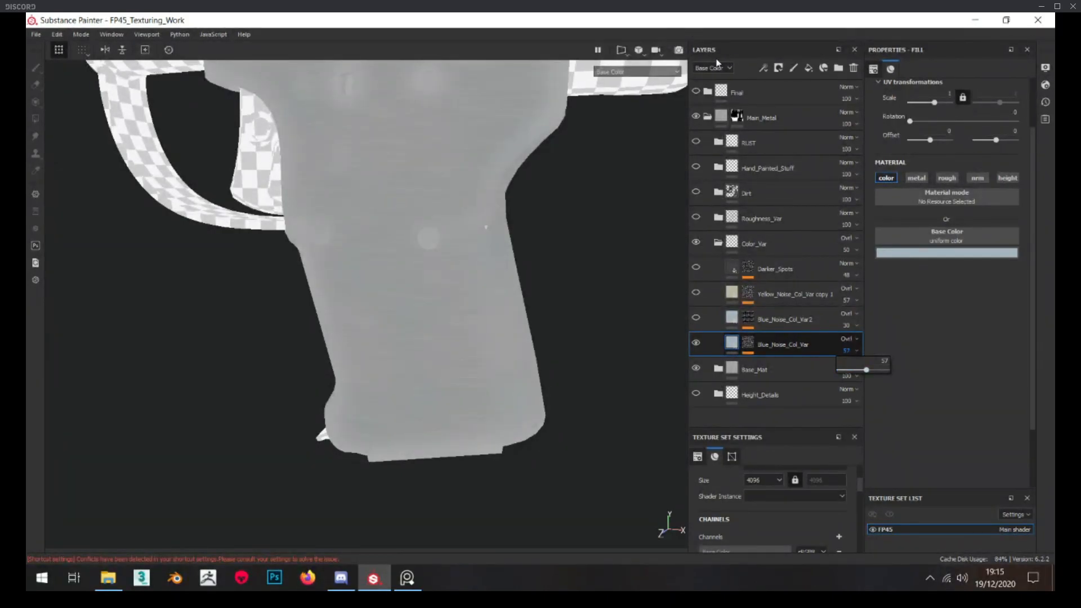
left_click(796, 346)
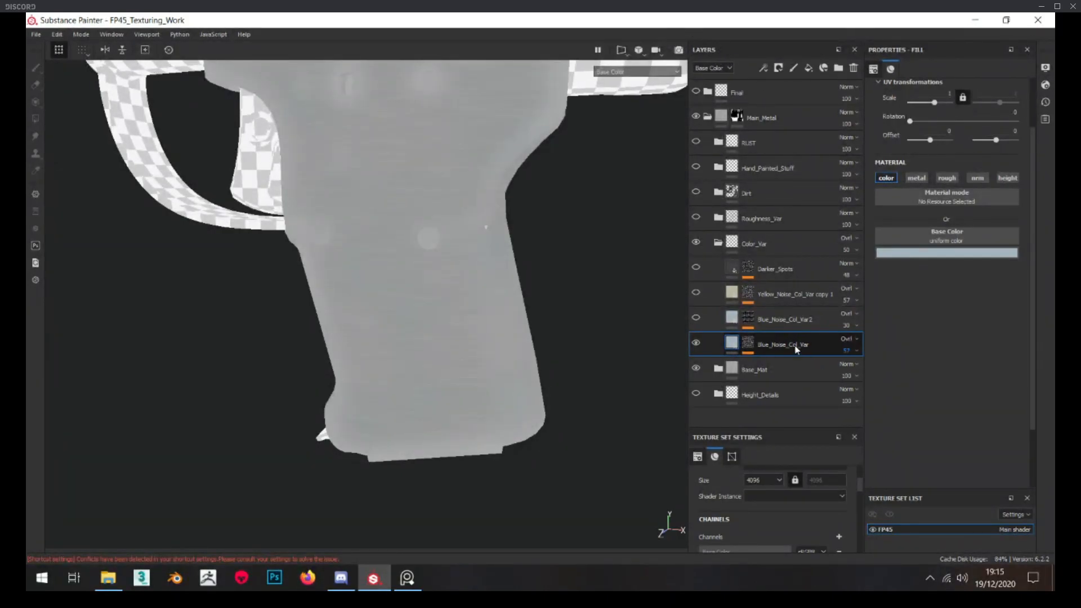
left_click(746, 345, "alt")
left_click(737, 343)
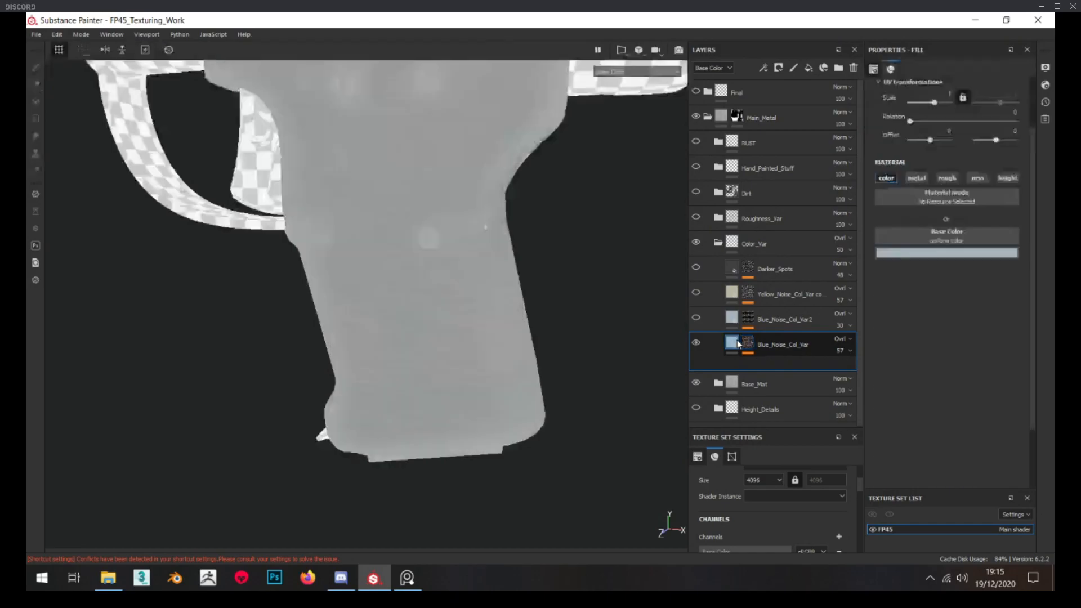
Inspect the Blue_Noise_Col_Var2 layer's mask and base color, and make the layer visible on the pistol
left_click(749, 319, "alt")
middle_click_drag(464, 234, 471, 324, "alt")
left_click_drag(394, 281, 351, 276, "alt")
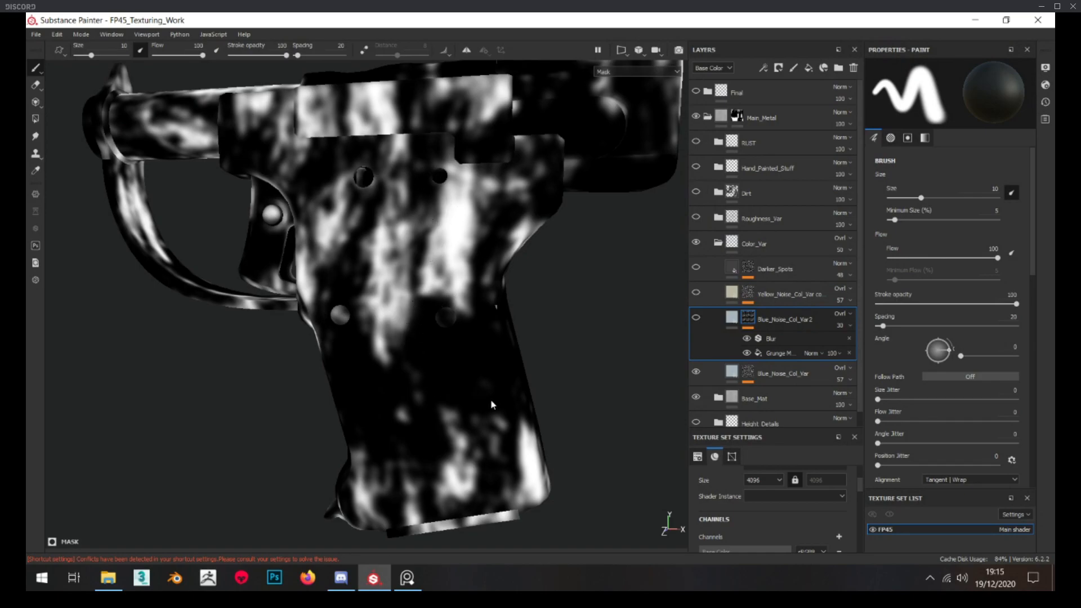
left_click(728, 319)
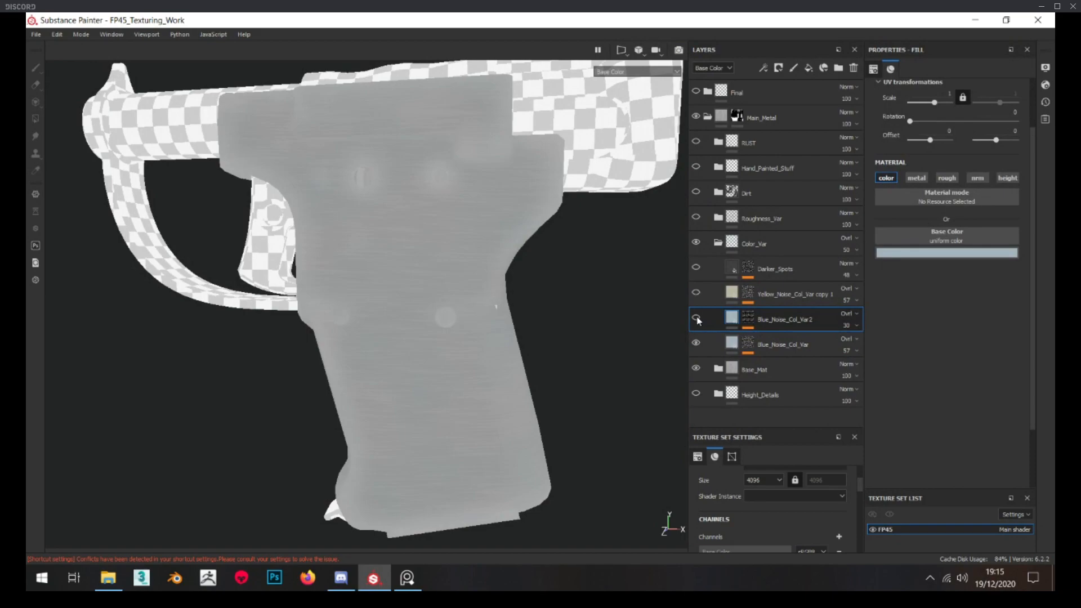
left_click_drag(411, 233, 450, 238, "alt")
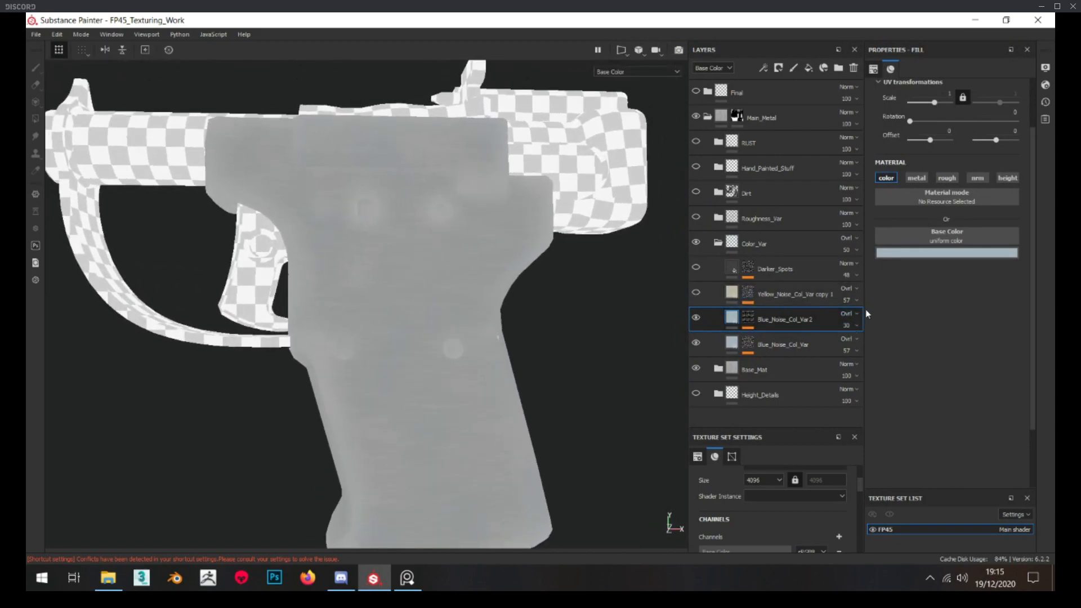
Inspect the mask and yellowish fill of Yellow_Noise_Col_Var copy 1, show the layer and compare the grip with and without it
left_click(748, 292, "alt")
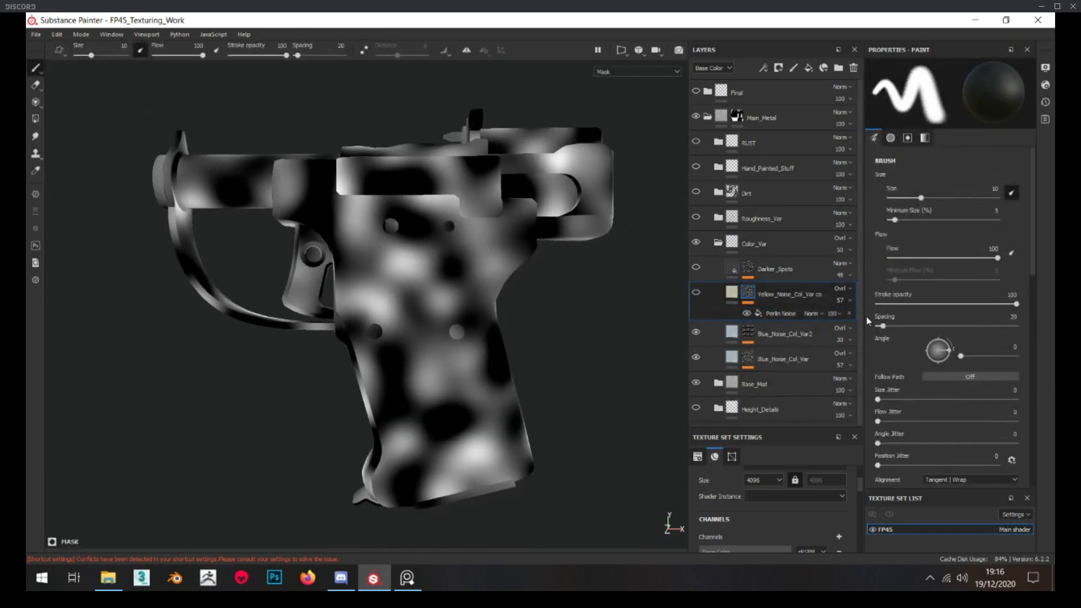
left_click(734, 293)
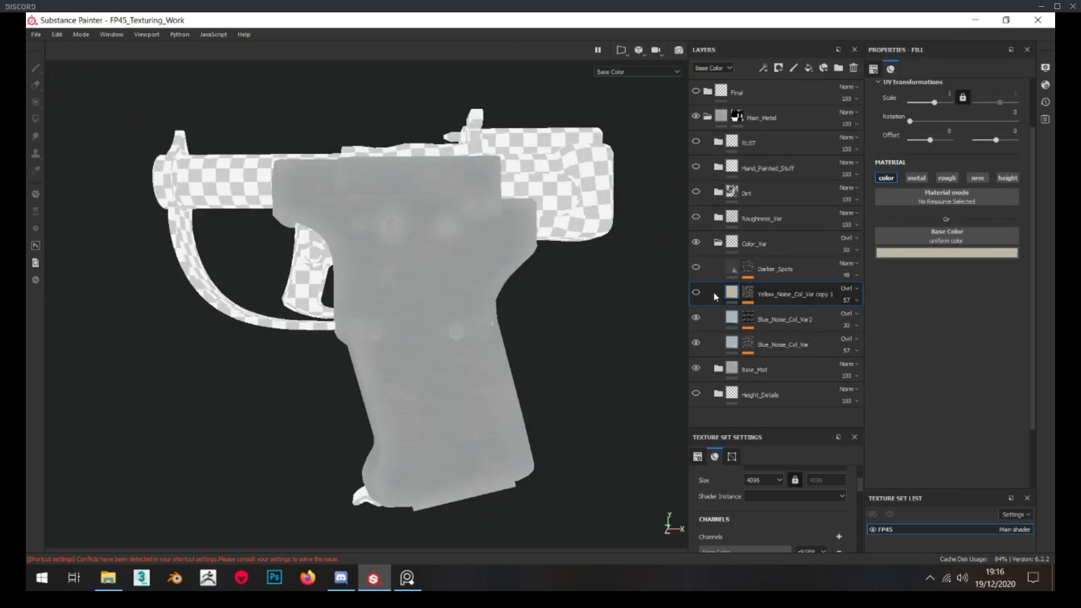
scroll(475, 278, "up", 5)
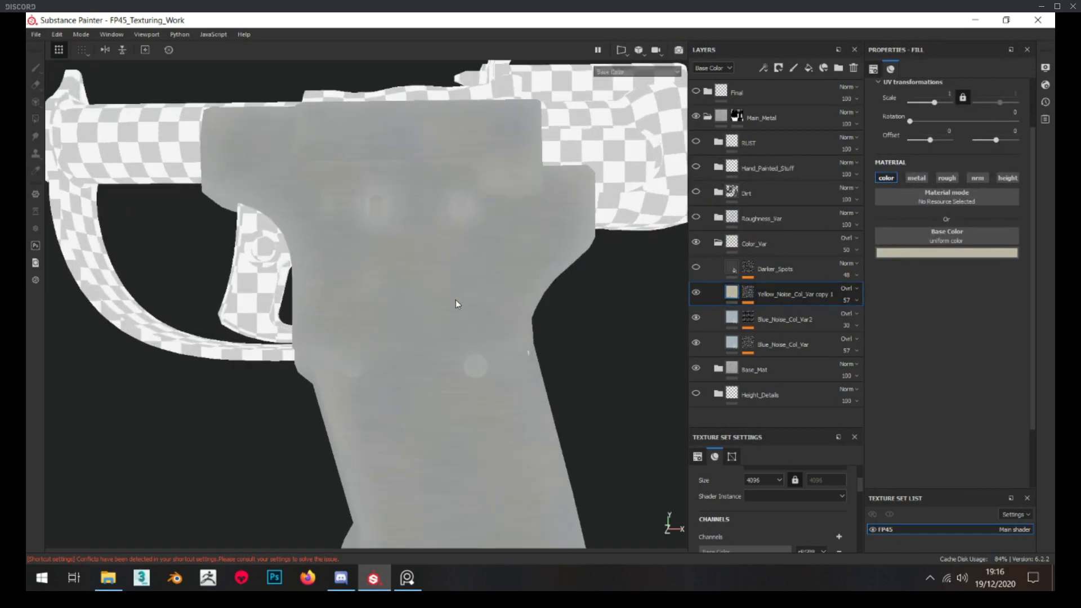
left_click(697, 293)
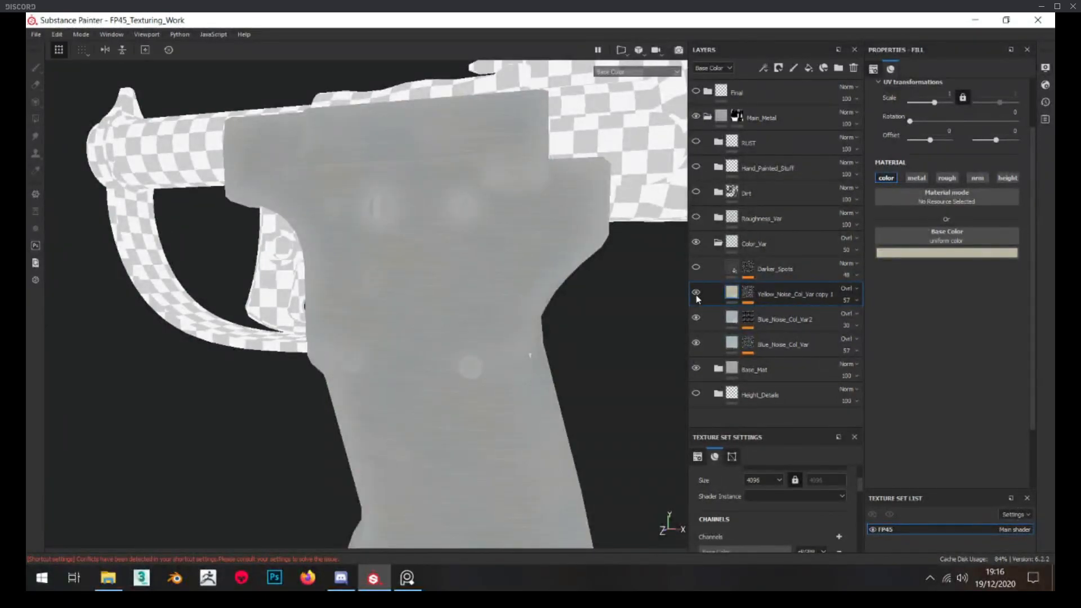
left_click(697, 293)
Inspect the Darker_Spots layer's Perlin Noise mask and dark fill, and make the layer visible
left_click(748, 268)
mouse_move(748, 269)
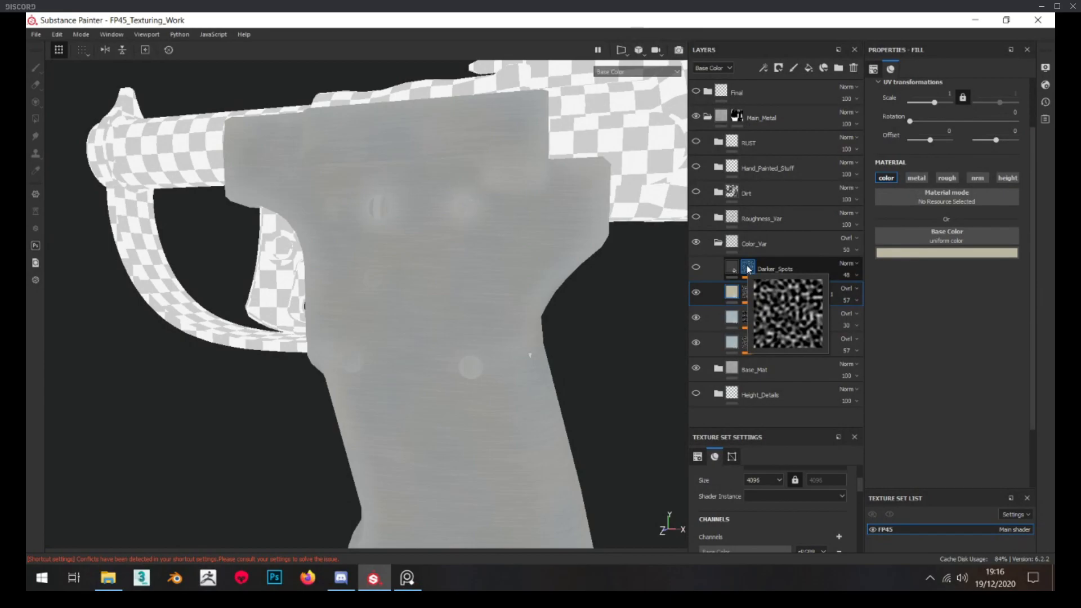
left_click(748, 268, "alt")
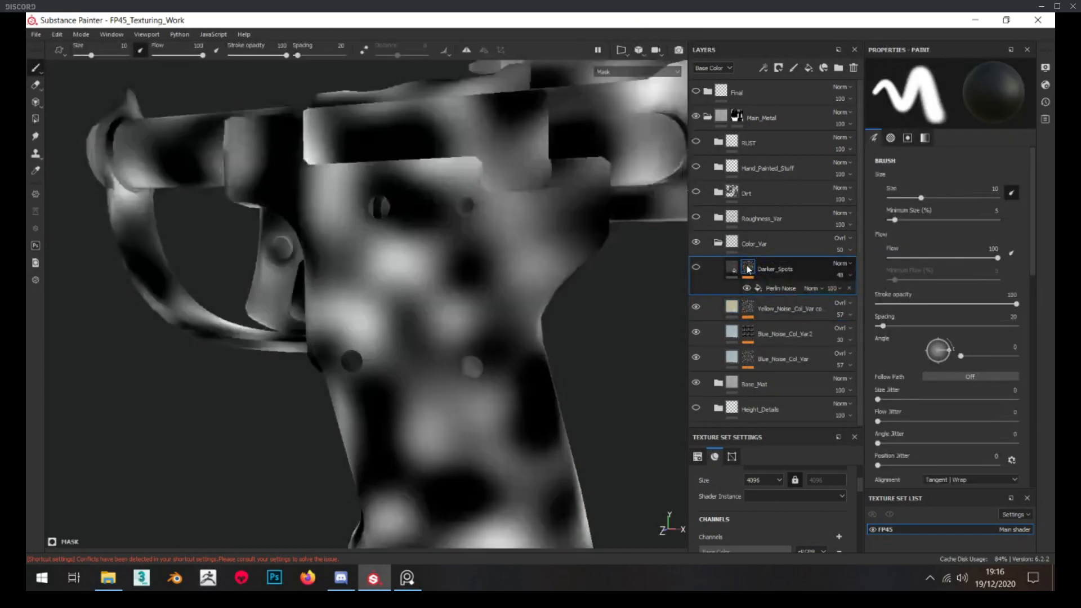
left_click(730, 269)
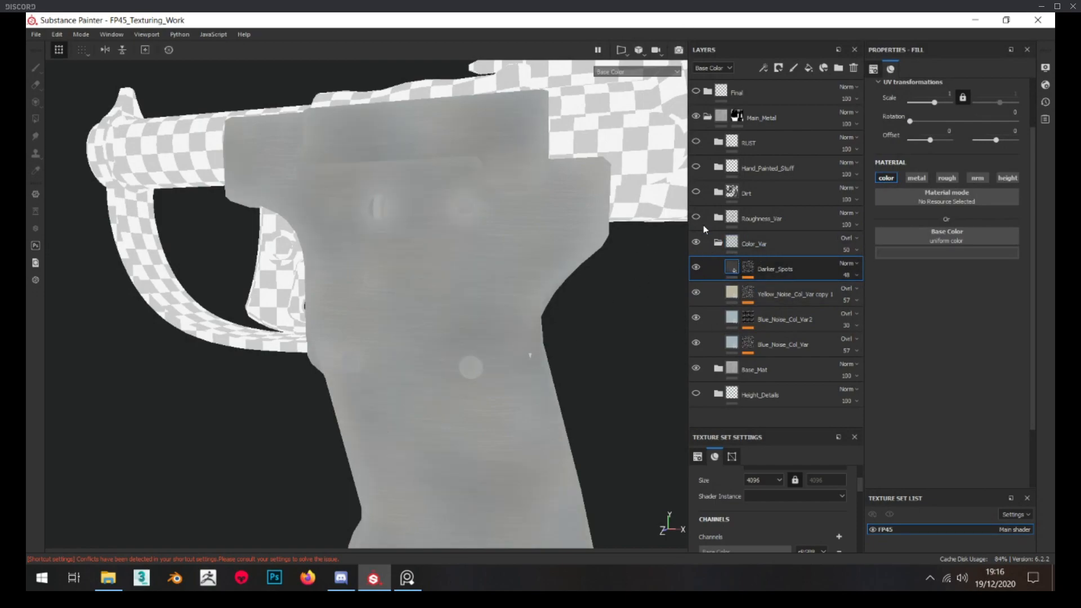
Switch the viewport from Base Color to Material and examine the color variation on the lit pistol
left_click(630, 72)
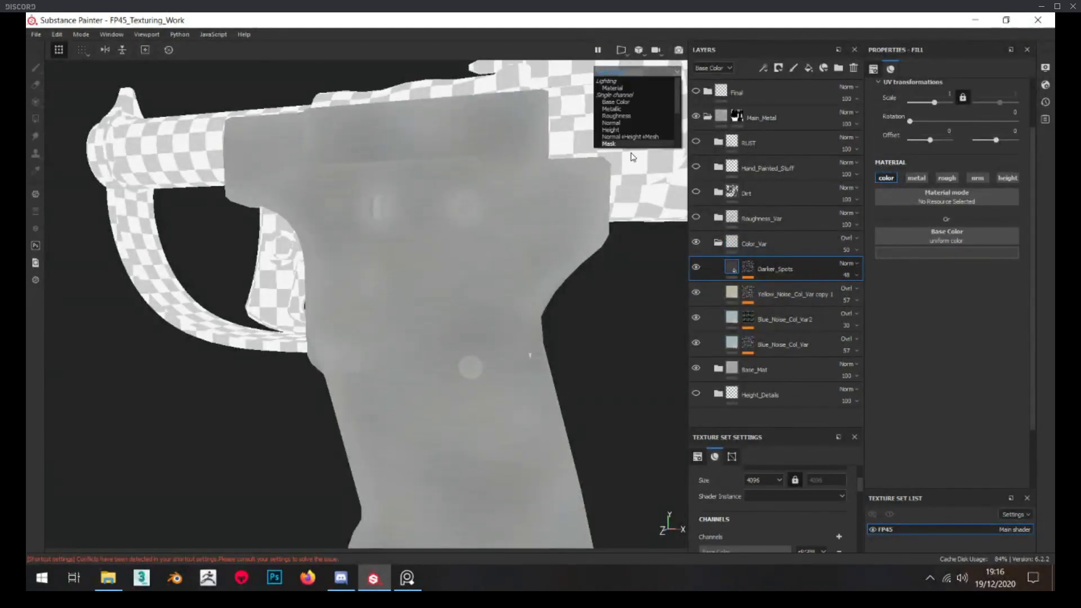
left_click(611, 88)
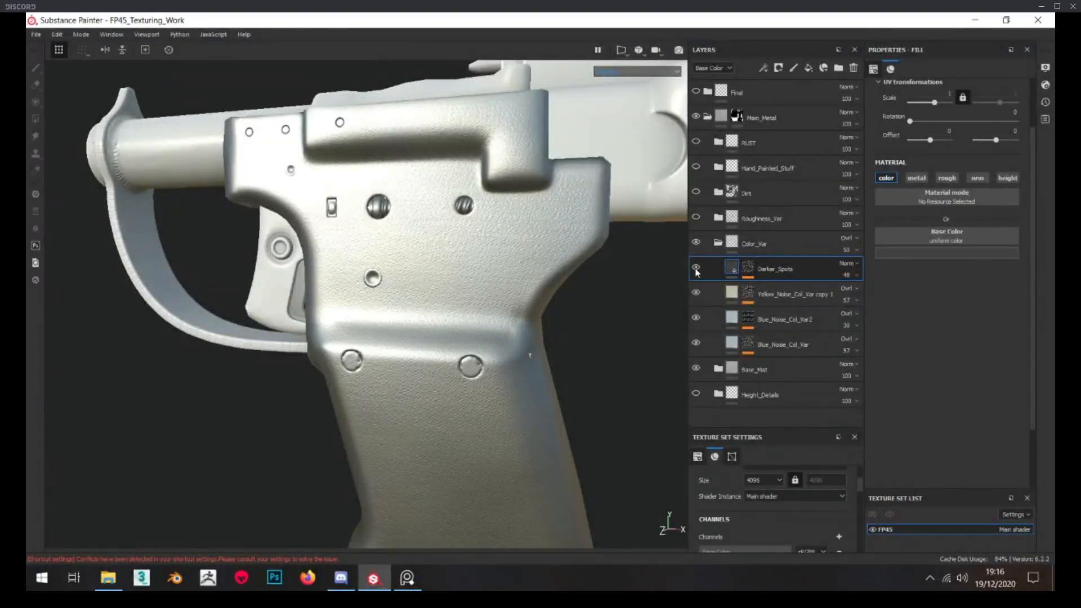
scroll(502, 269, "down", 5)
mouse_move(479, 290)
left_mouse_down("alt")
mouse_move(451, 292)
mouse_move(479, 295)
left_mouse_up("alt")
scroll(479, 294, "up", 4)
Try the Normal blend mode on the Color_Var folder, set it back to Overlay and collapse the folder
left_click(754, 246)
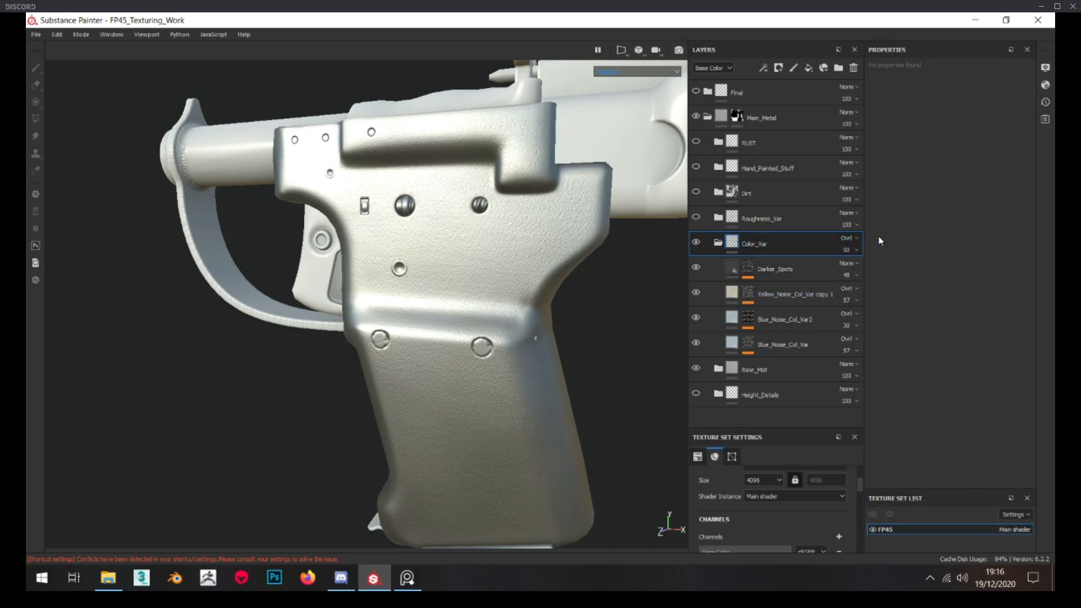
scroll(841, 238, "down", 7)
left_click(844, 238)
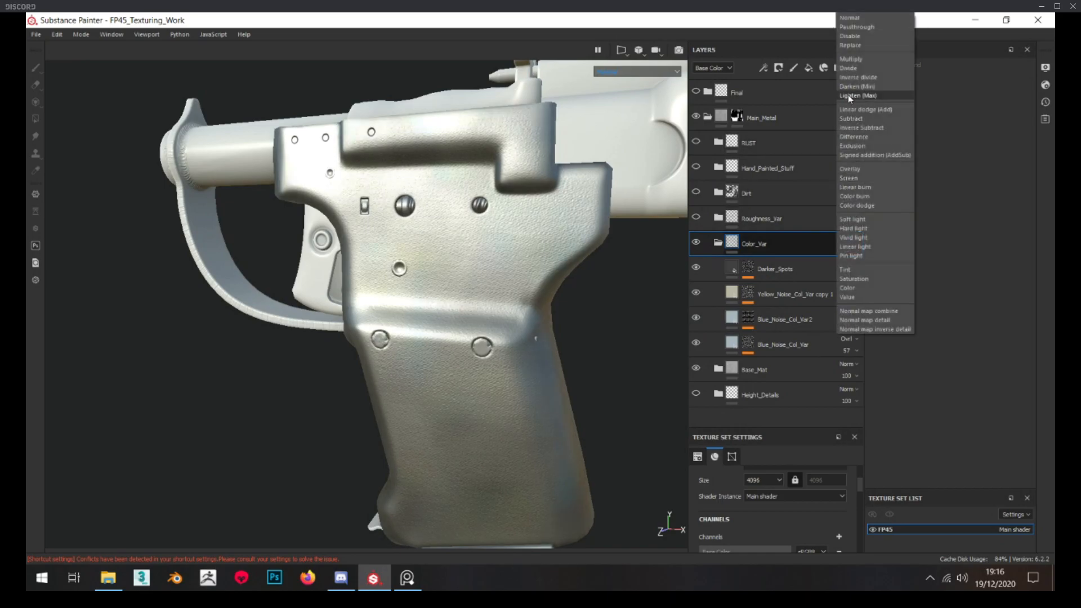
left_click(851, 30)
scroll(665, 231, "down", 3)
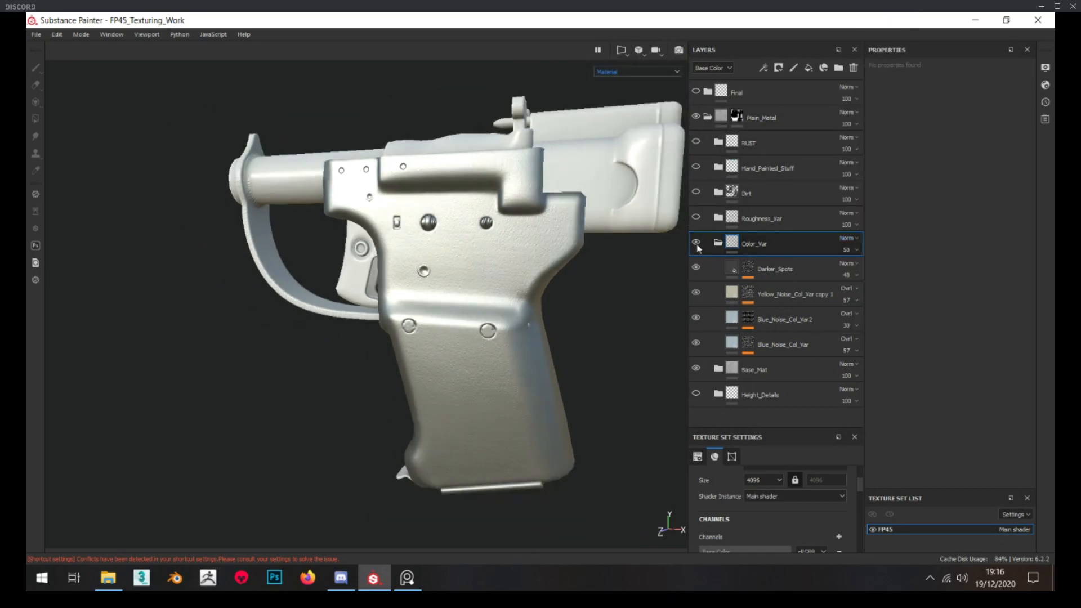
left_click(856, 239)
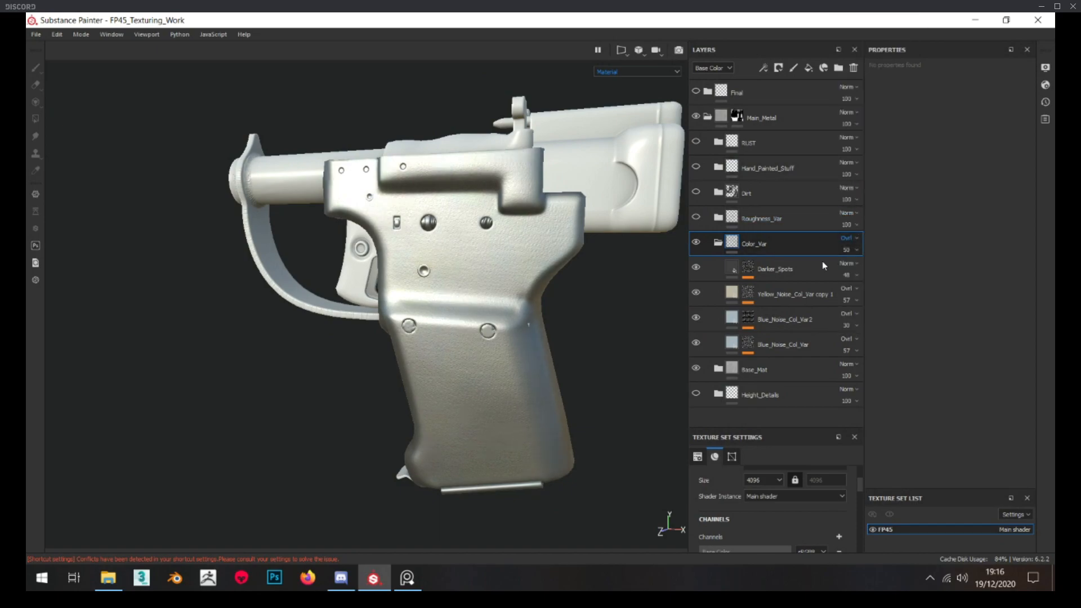
Expand the Roughness_Var folder and make it visible with all the layers inside it hidden
left_click(719, 219)
left_click(696, 219)
scroll(699, 219, "down", 1)
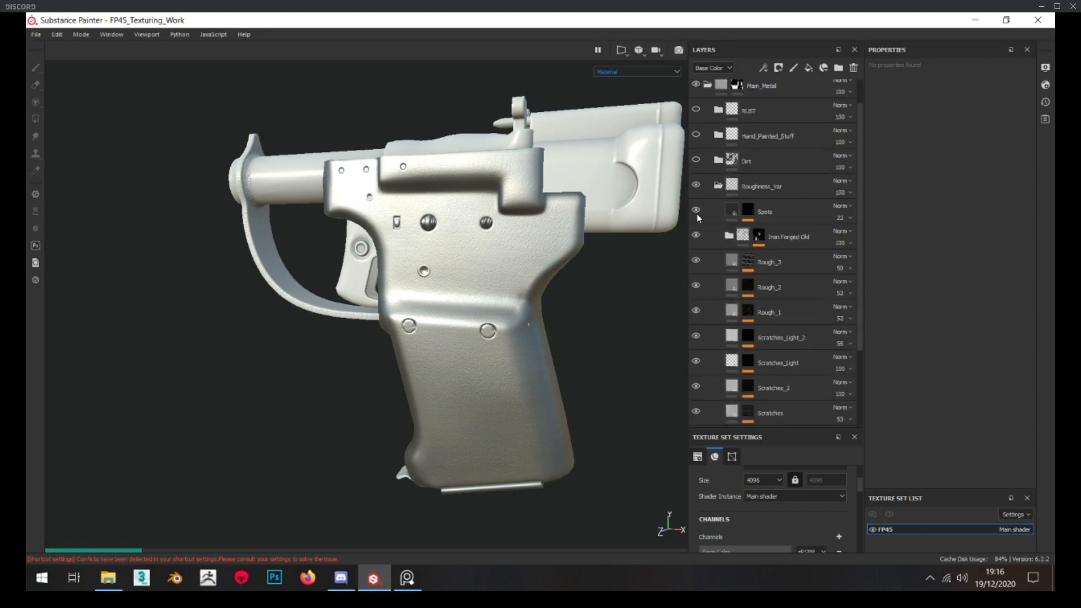
scroll(697, 394, "down", 4)
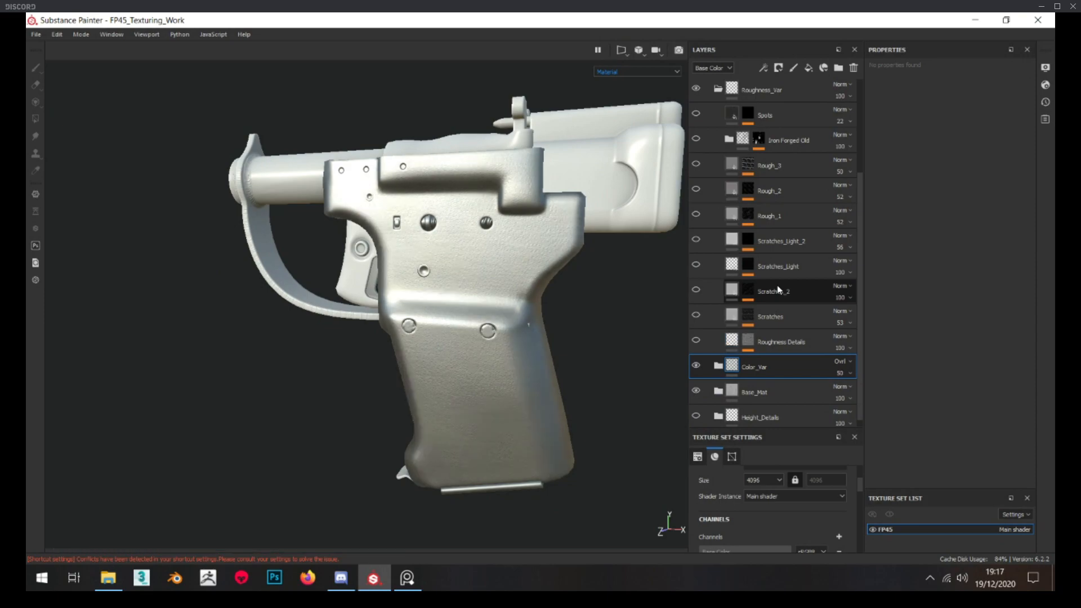
Show the Roughness Details layer and inspect its mask, Mask Editor generator settings, and roughness and height values
left_click(736, 346)
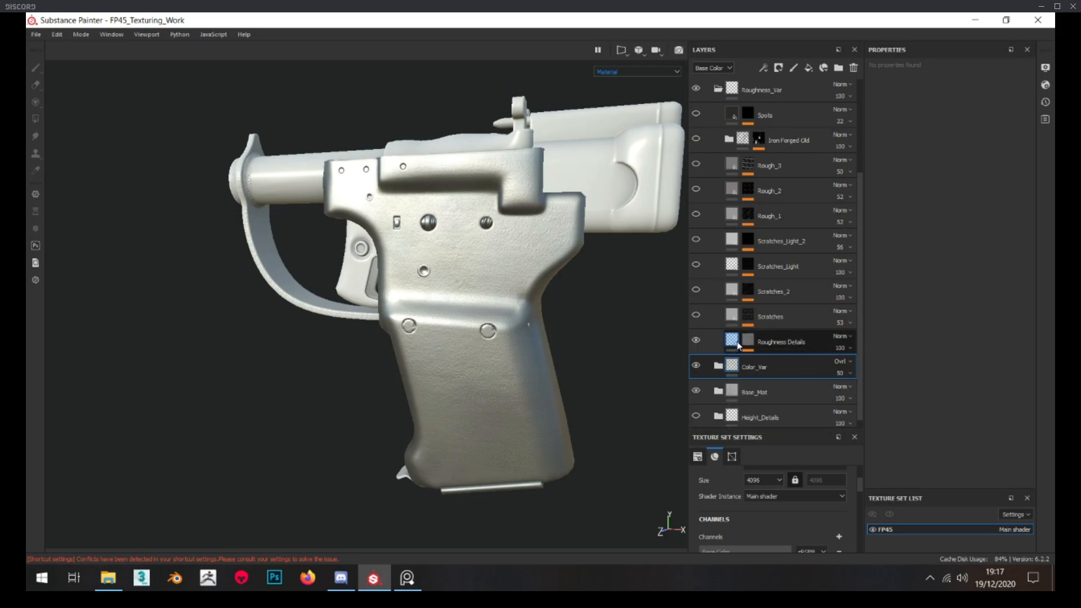
left_click(748, 340, "alt")
scroll(481, 358, "up", 4)
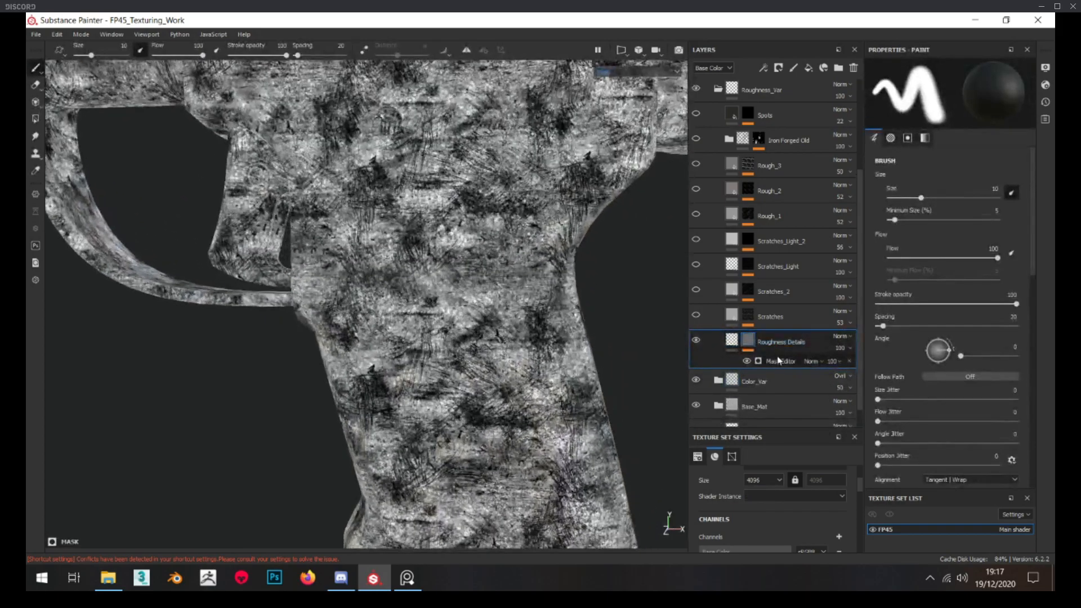
left_click(780, 361)
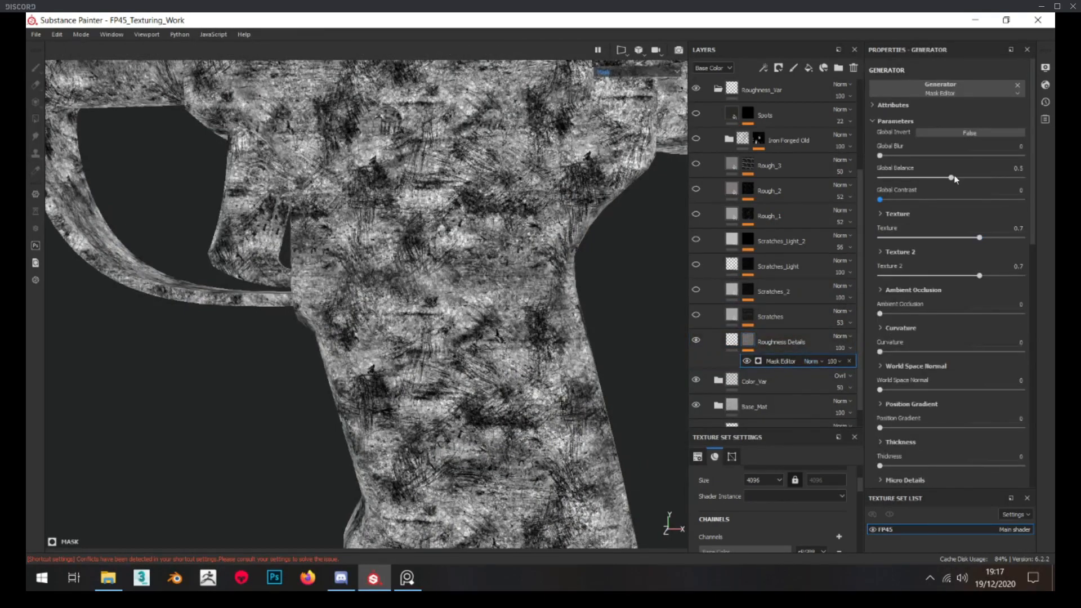
left_click(753, 347)
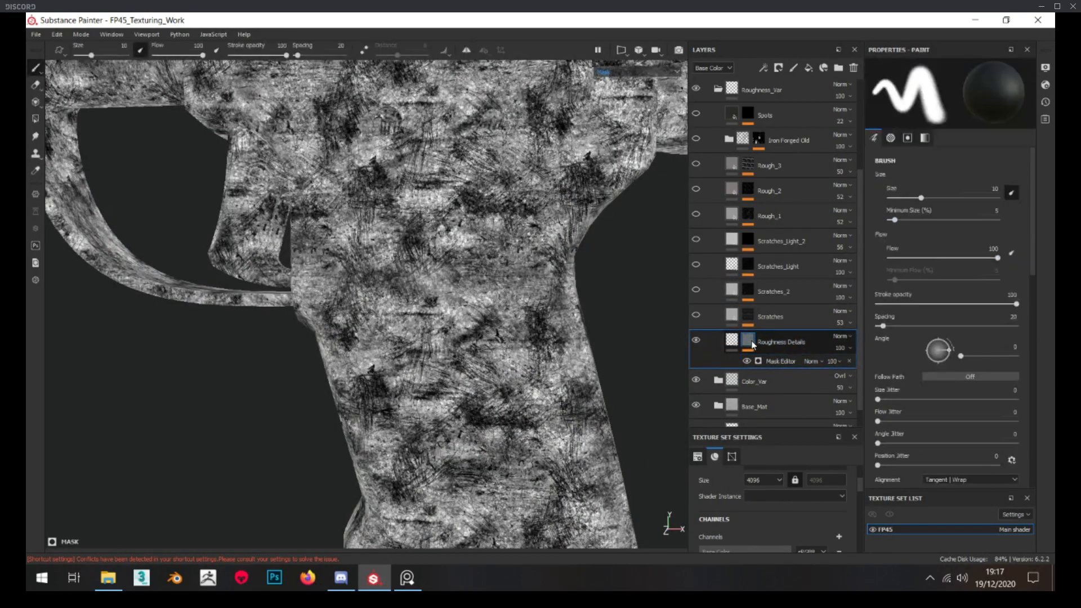
left_click(734, 347)
left_click_drag(487, 342, 457, 357, "alt")
right_click_drag(456, 357, 456, 345, "alt")
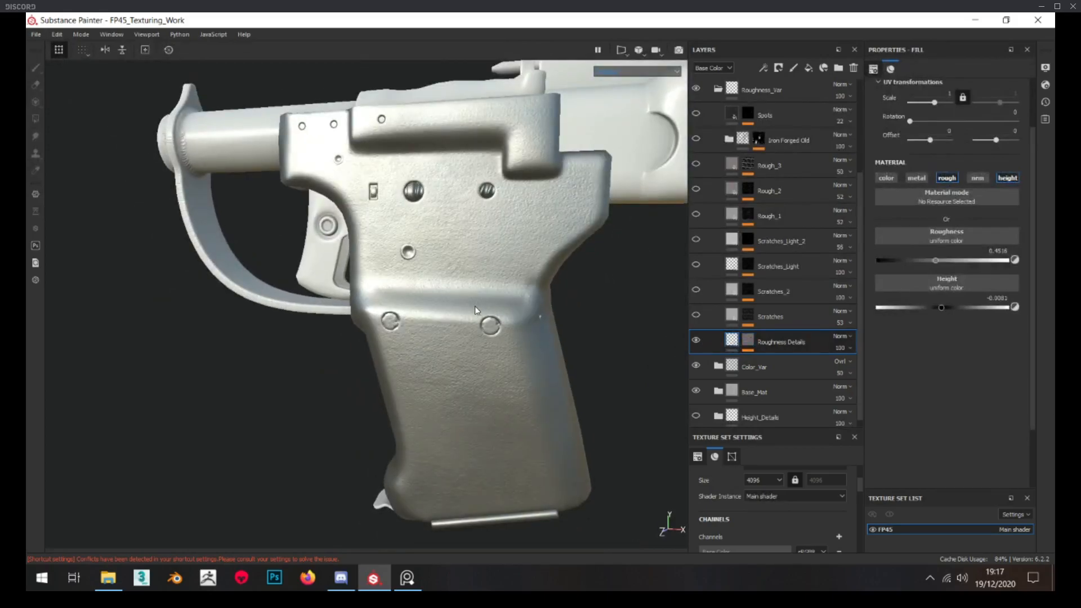
Toggle the Roughness Details layer's visibility and examine its effect on the metal surface up close and from different angles
scroll(477, 313, "up", 2)
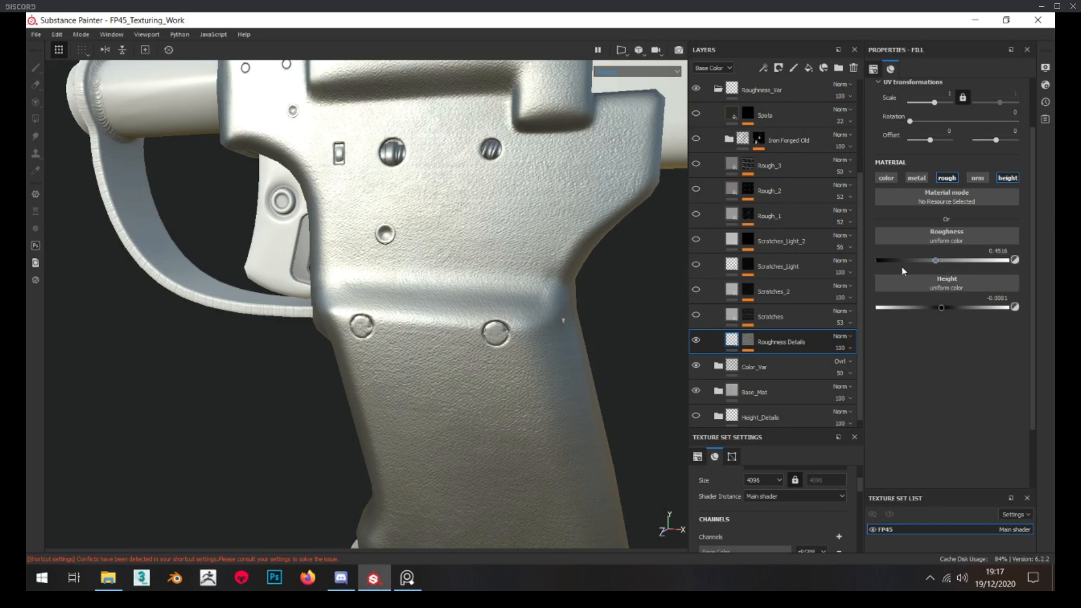
left_click(697, 343)
left_click(698, 343)
left_click(697, 343)
left_click(698, 343)
scroll(468, 316, "down", 3)
left_click_drag(468, 319, 448, 245, "alt")
scroll(445, 301, "down", 3)
scroll(413, 267, "up", 5)
scroll(458, 278, "down", 4)
scroll(409, 277, "up", 5)
scroll(447, 245, "down", 4)
scroll(448, 246, "down", 1)
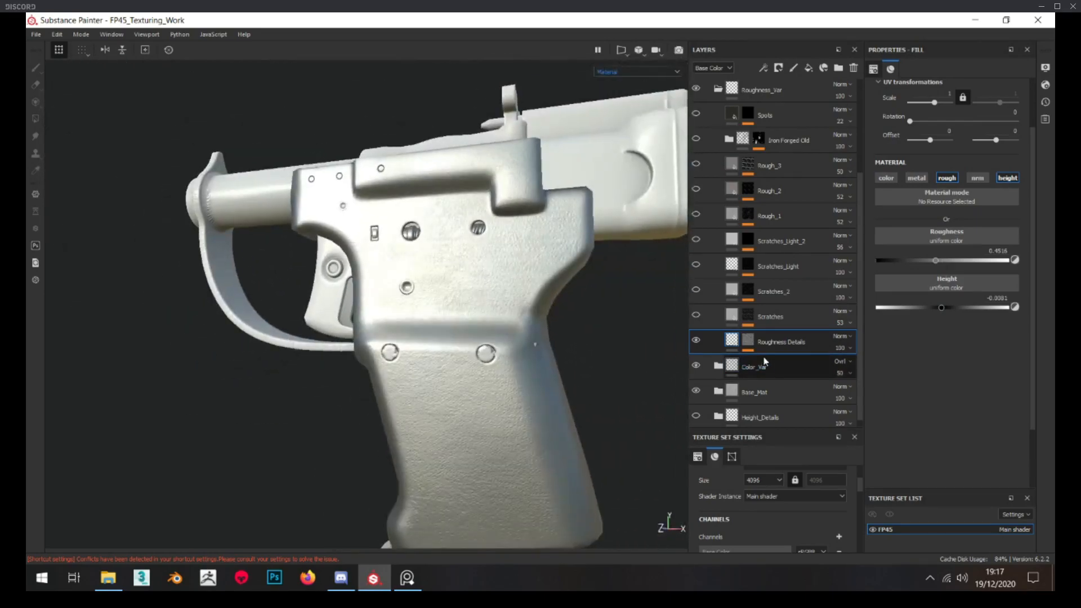
Inspect the Scratches layer's mask, its Grunge Scratches settings, and the fill's base color and roughness
left_click(752, 319, "alt")
left_click_drag(647, 316, 573, 353, "alt")
scroll(572, 353, "up", 2)
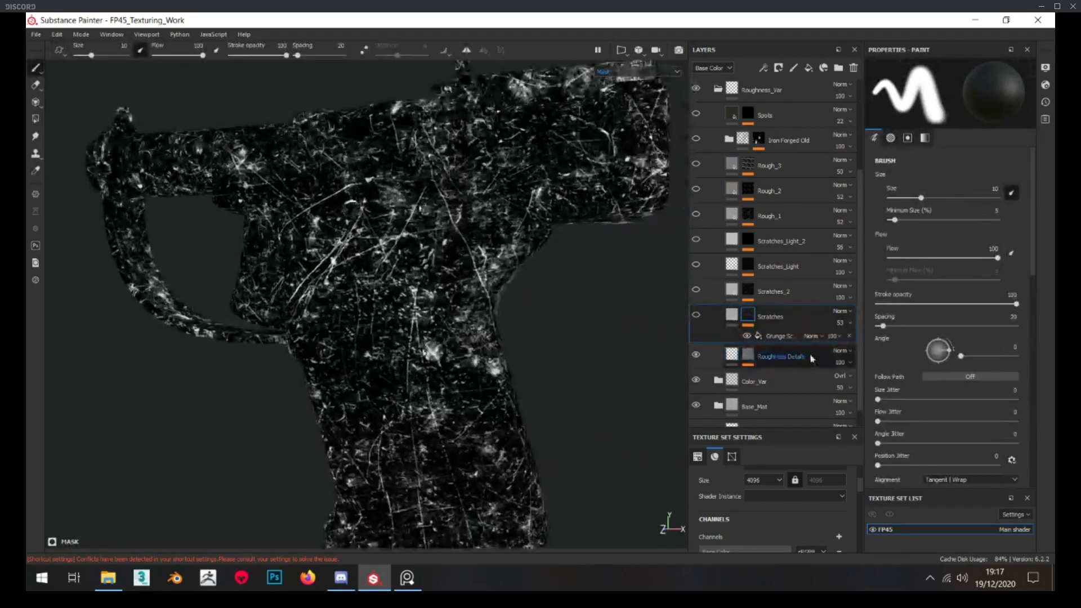
left_click(775, 336)
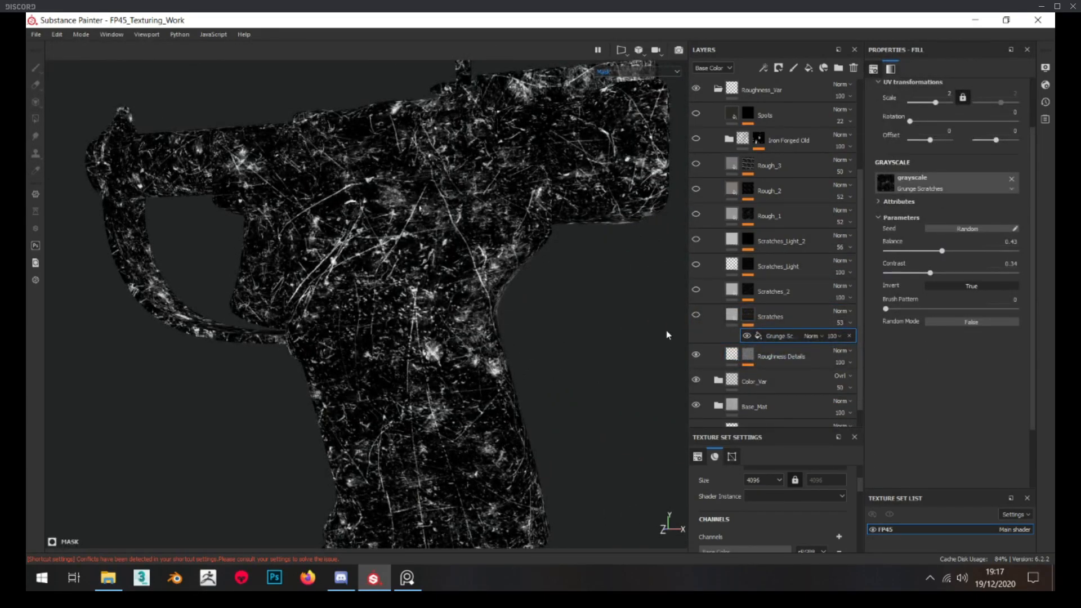
left_click(730, 318)
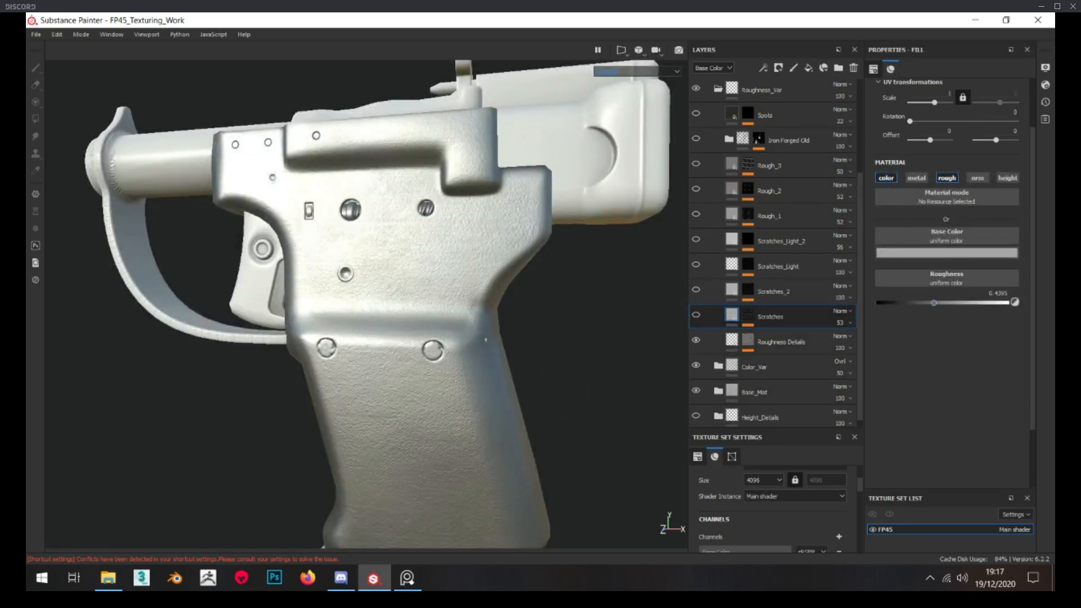
Switch to the reference board, examine the scratches and wear in the pistol photos, and return to Substance Painter
mouse_move(0, 282)
right_mouse_down()
mouse_move(458, 304)
mouse_move(514, 278)
right_mouse_up()
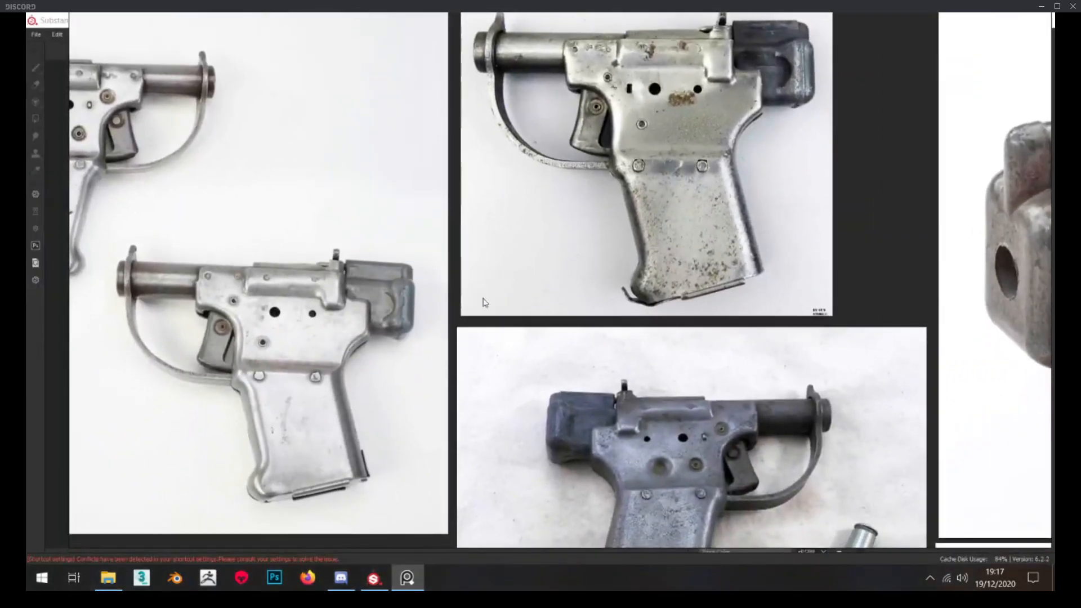
scroll(410, 370, "down", 2)
scroll(409, 370, "up", 2)
scroll(407, 338, "up", 2)
scroll(406, 321, "down", 1)
scroll(407, 321, "down", 2)
middle_click_drag(420, 323, 290, 348)
middle_click_drag(783, 112, 525, 338)
scroll(626, 201, "down", 1)
right_click_drag(613, 217, 0, 242)
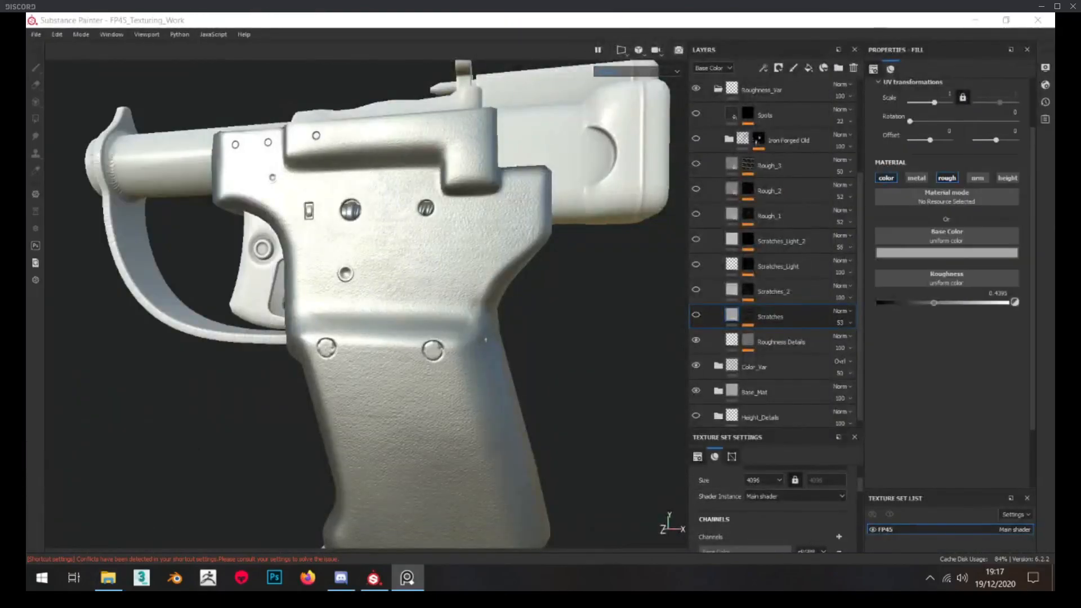
Show the Scratches layer, toggling its visibility to examine its effect on the metal surface up close and from different angles
left_click(697, 316)
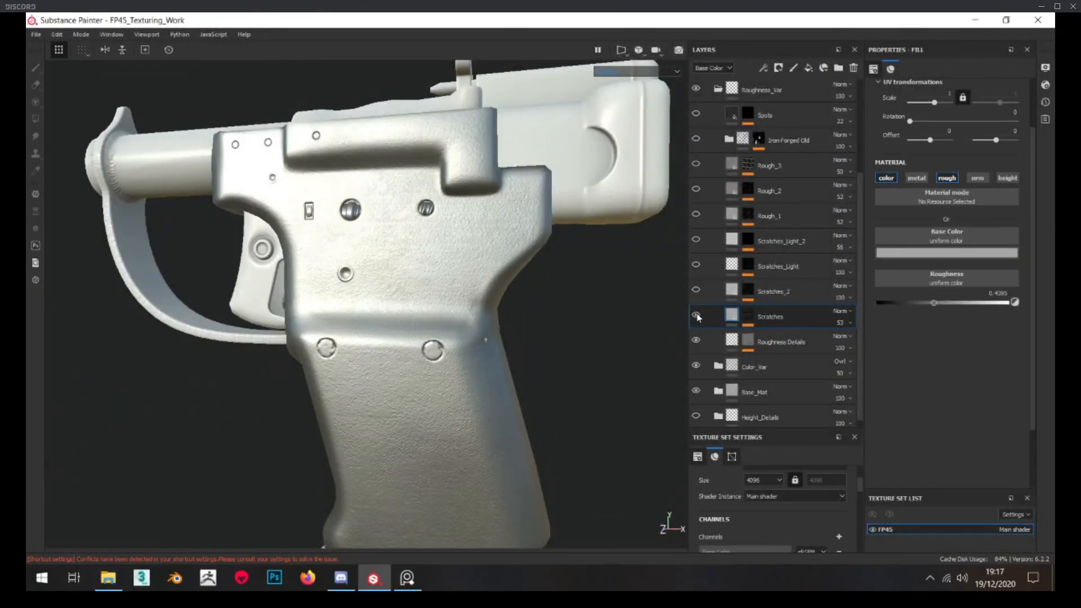
scroll(371, 236, "up", 2)
left_click_drag(371, 237, 578, 281, "alt")
left_click(696, 314)
left_click(698, 315)
left_click_drag(354, 284, 623, 281, "alt")
scroll(377, 270, "down", 3)
left_click(696, 316)
left_click(697, 317)
left_click(697, 317)
scroll(411, 224, "up", 3)
scroll(404, 225, "down", 2)
left_click_drag(403, 225, 419, 275, "alt")
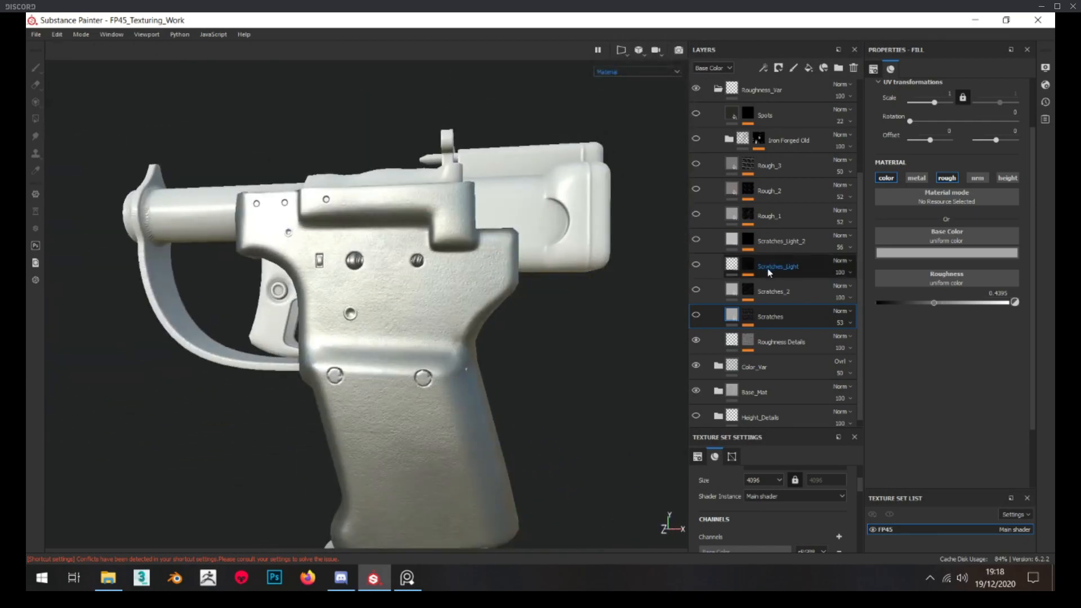
left_click(697, 315)
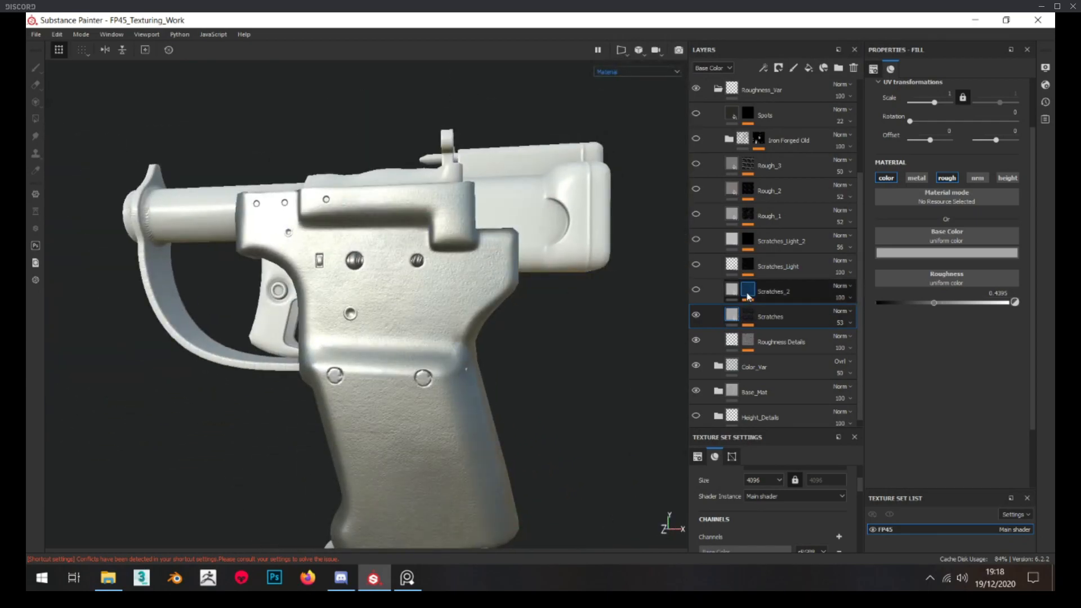
Compare the Scratches_2 mask with the Scratches mask and inspect the Levels adjustment on Scratches_2
left_click(747, 296, "alt")
scroll(454, 289, "up", 3)
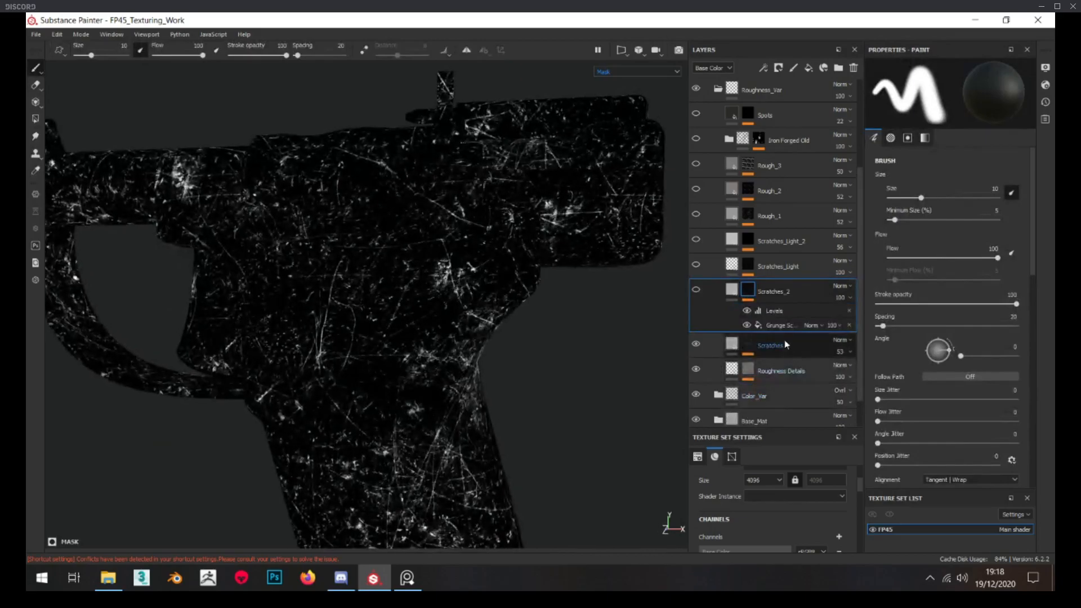
left_click(748, 344, "alt")
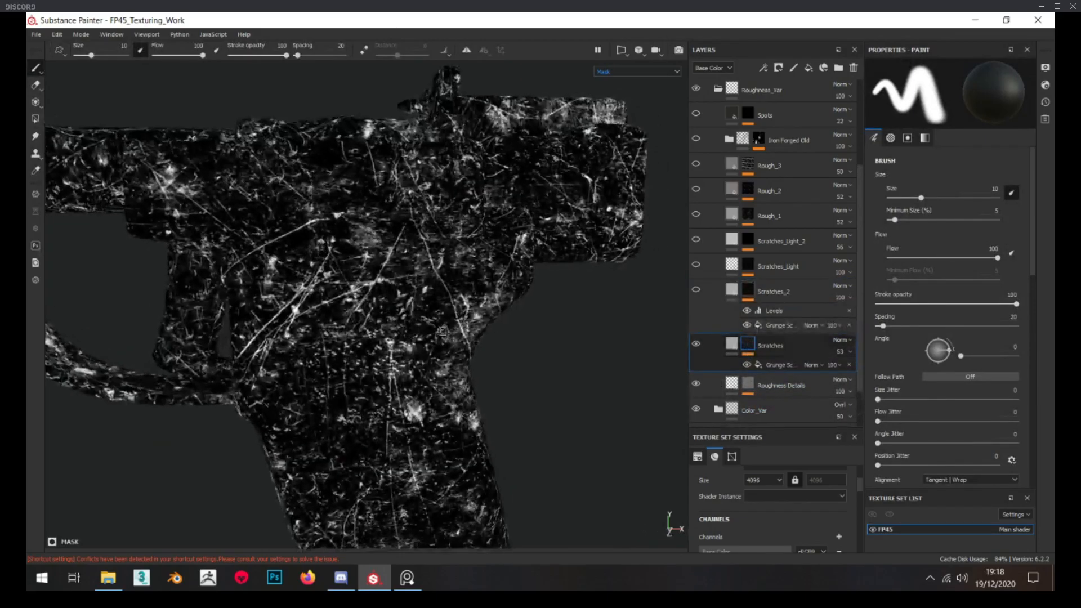
left_click(751, 290, "alt")
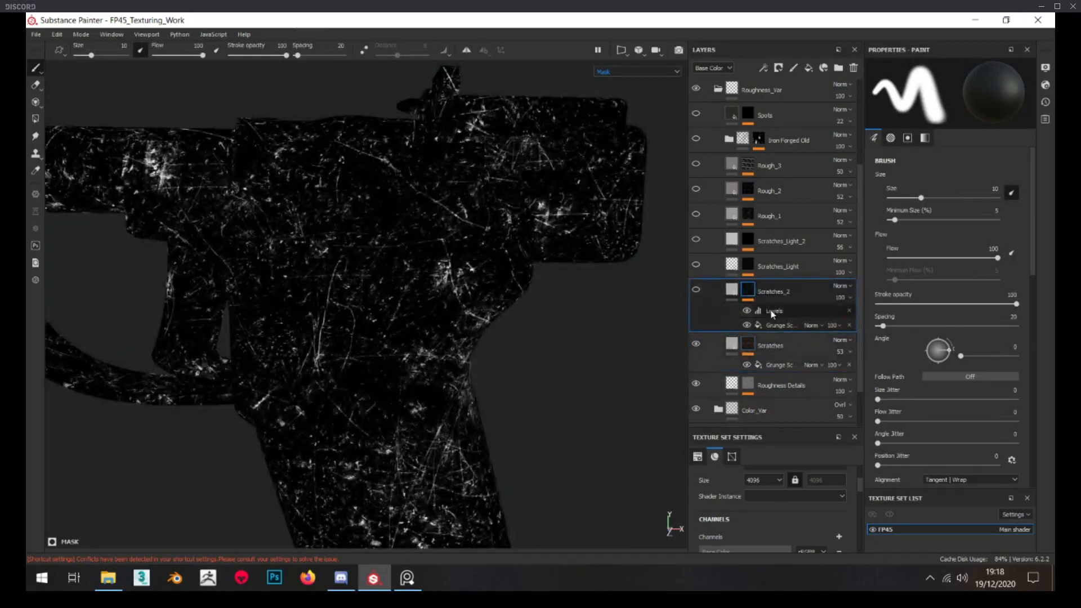
left_click(772, 312)
left_click(749, 310)
left_click(748, 310)
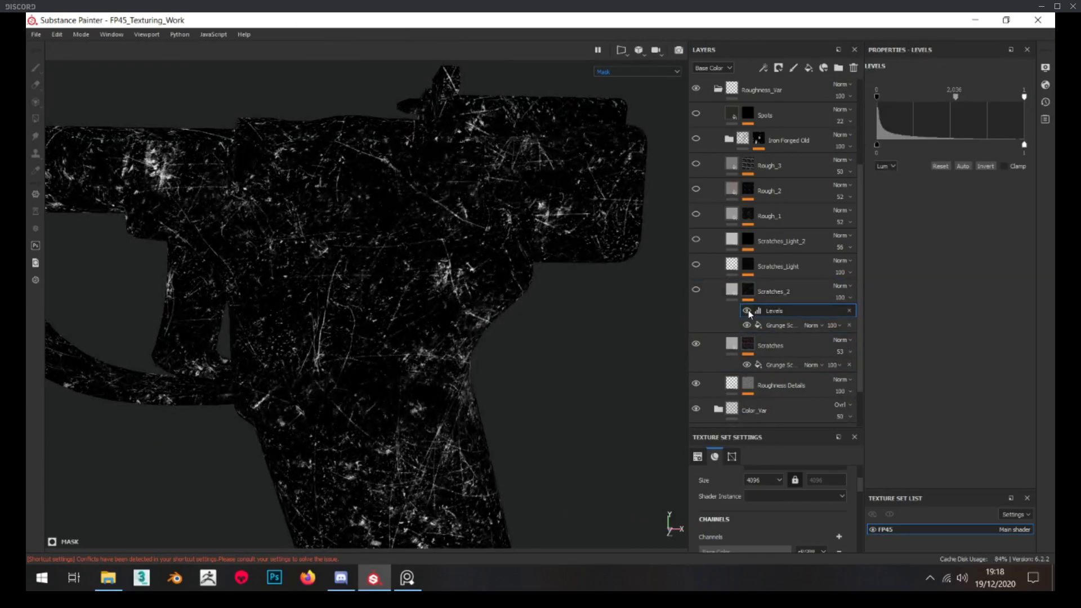
Show the Scratches_2 layer and inspect its fill's base color and roughness on the grip
left_click(731, 291)
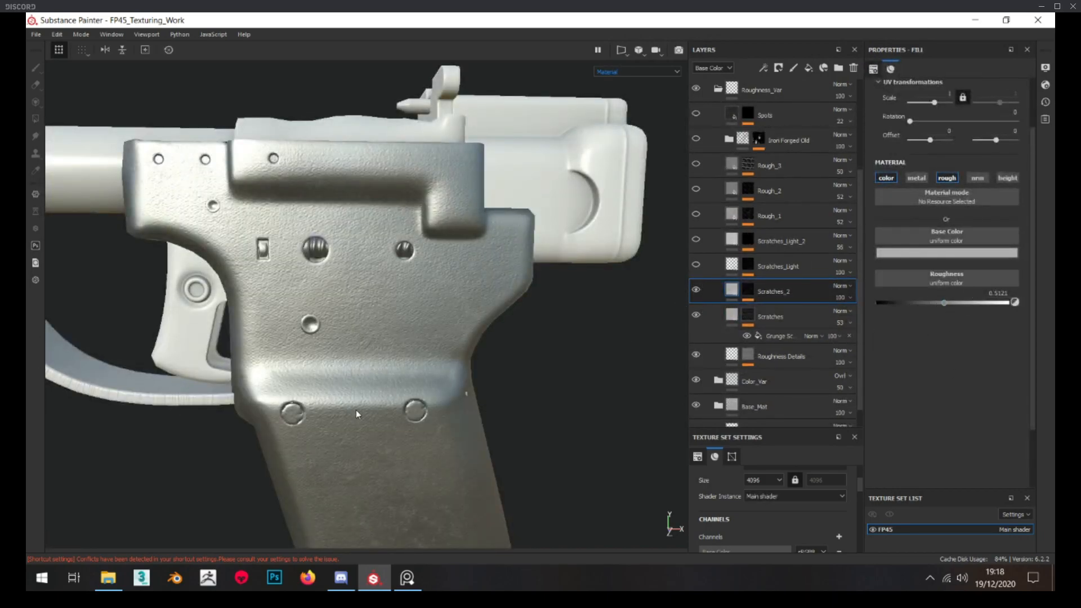
scroll(401, 290, "down", 5)
scroll(401, 291, "up", 3)
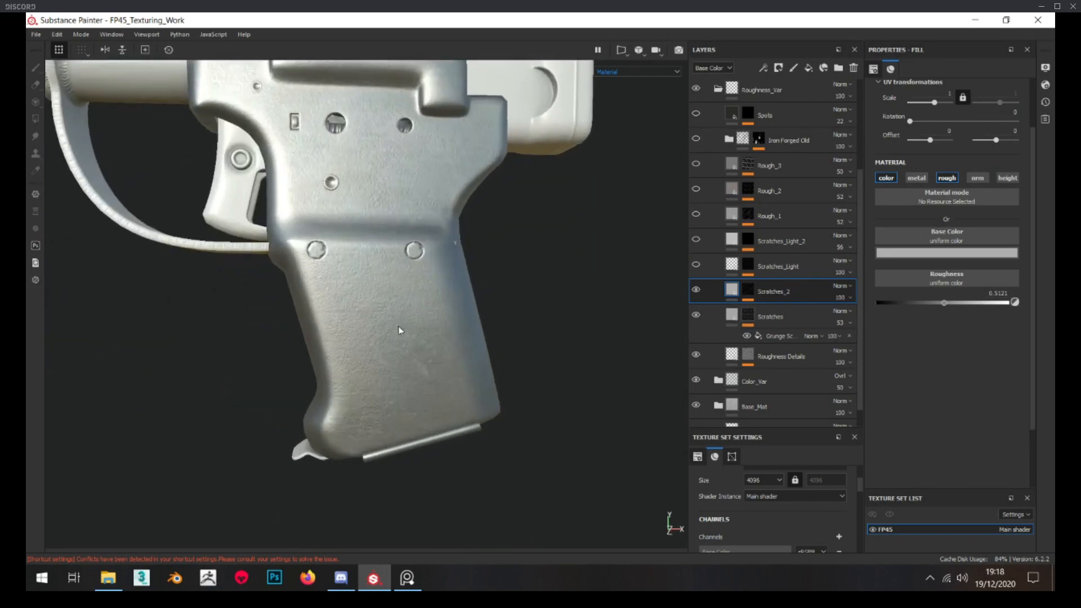
Inspect the Scratches_Light layer's mask, its Grunge Scratches settings, and the fill's metallic and roughness values
left_click(748, 268, "alt")
left_click_drag(507, 272, 481, 322, "alt")
left_click(768, 288)
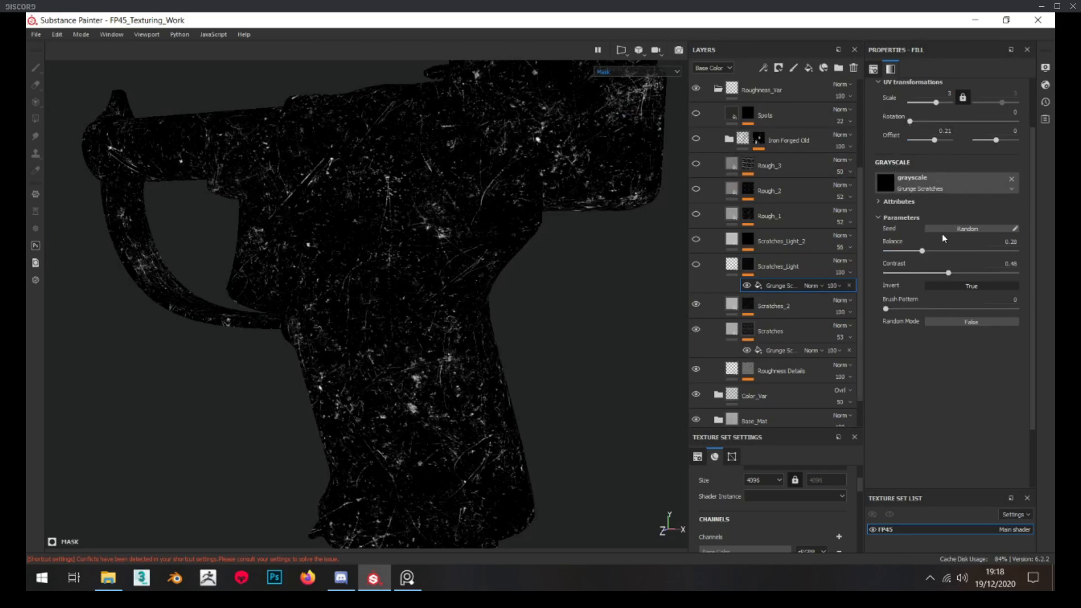
left_click(732, 267)
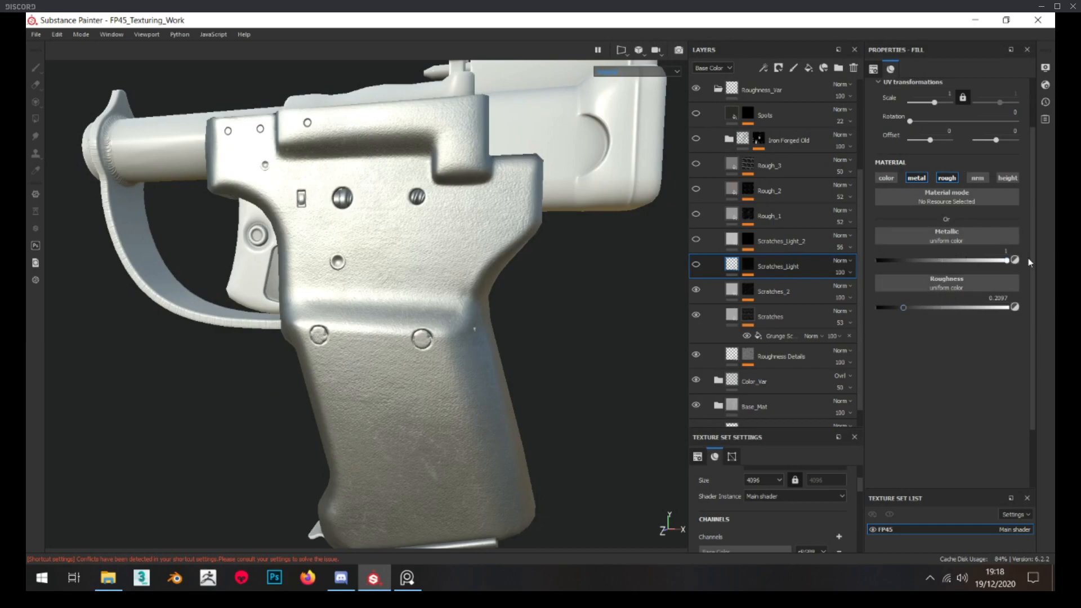
Try enabling the metallic channel on the Scratches_2 fill layer
left_click(732, 291)
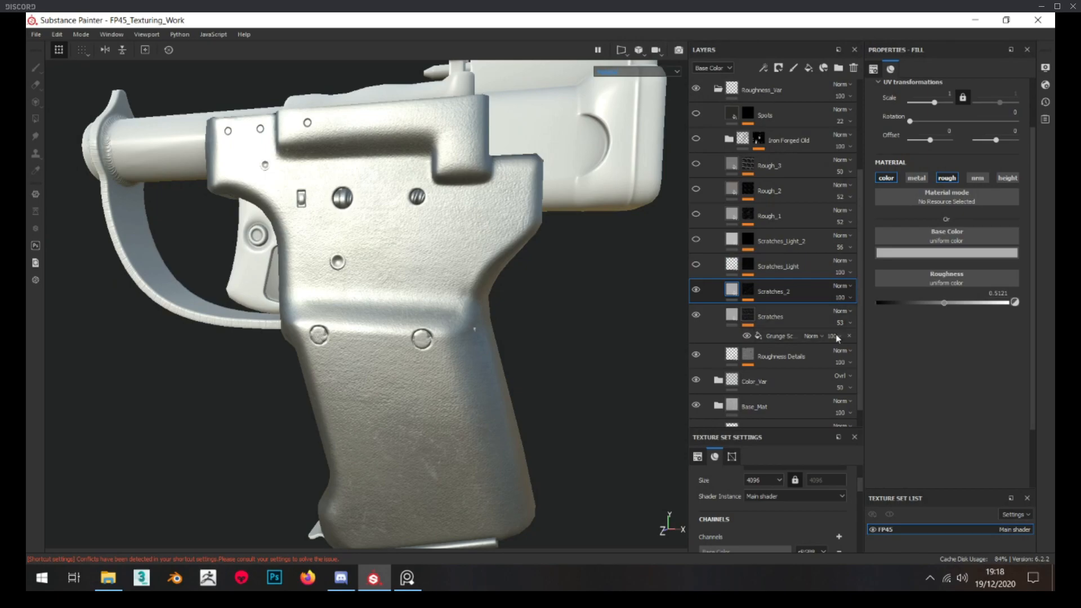
left_click(924, 179)
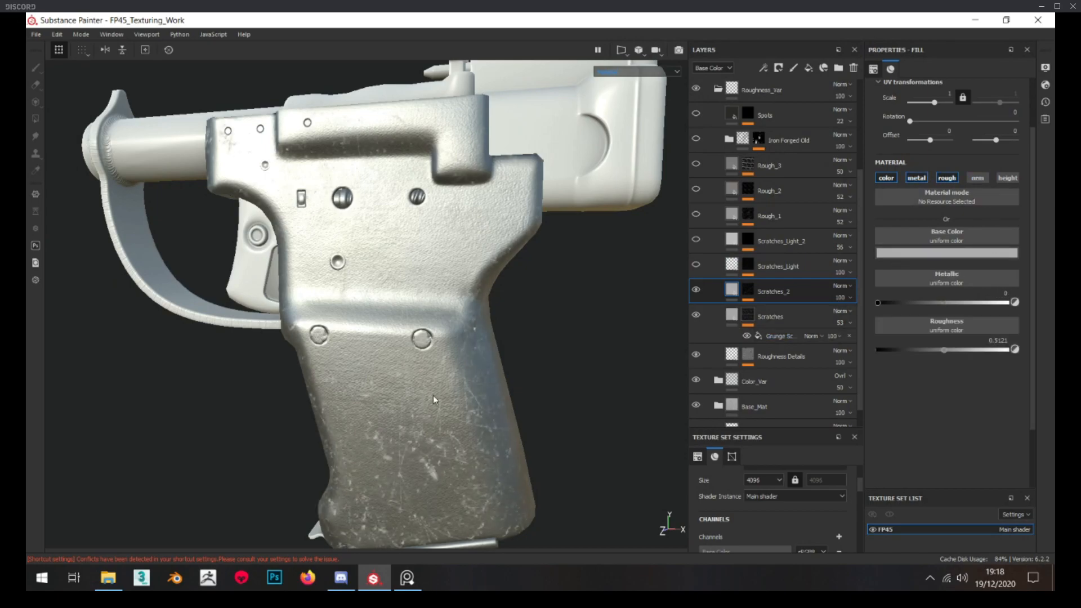
left_click(924, 178)
Show the Scratches_Light and Scratches_Light_2 layers, inspecting the latter's mask, Levels adjustment, base color, metallic and roughness
left_click(769, 269)
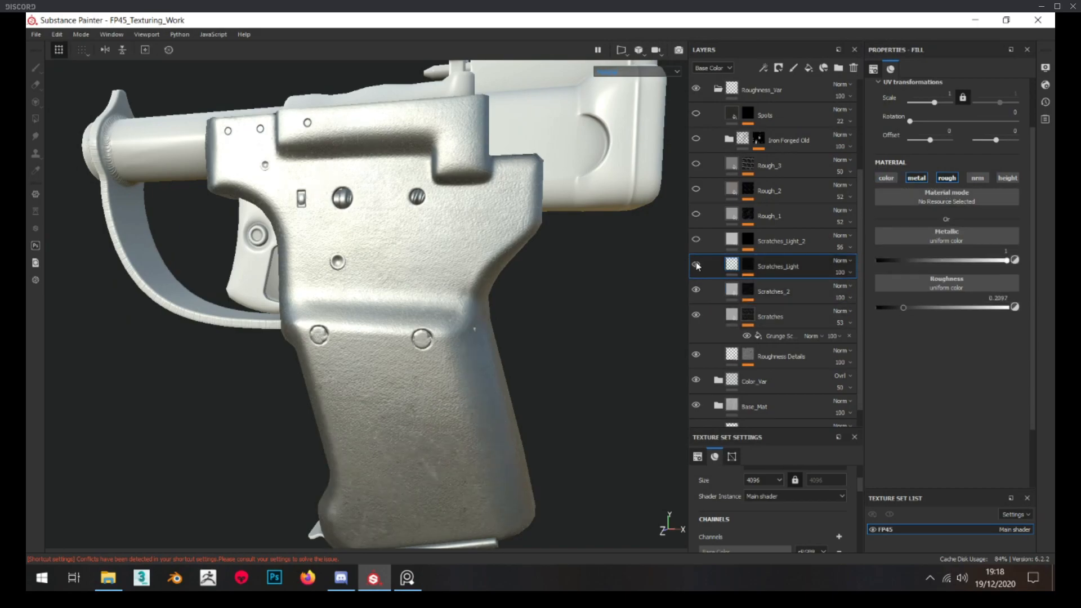
left_click(749, 240, "alt")
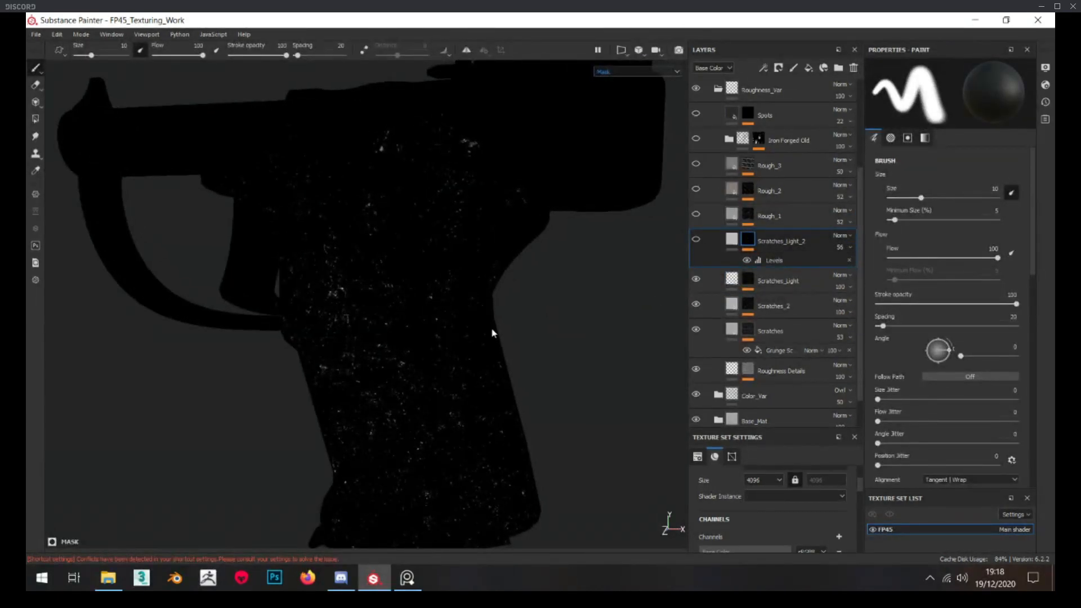
left_click_drag(465, 338, 394, 341, "alt")
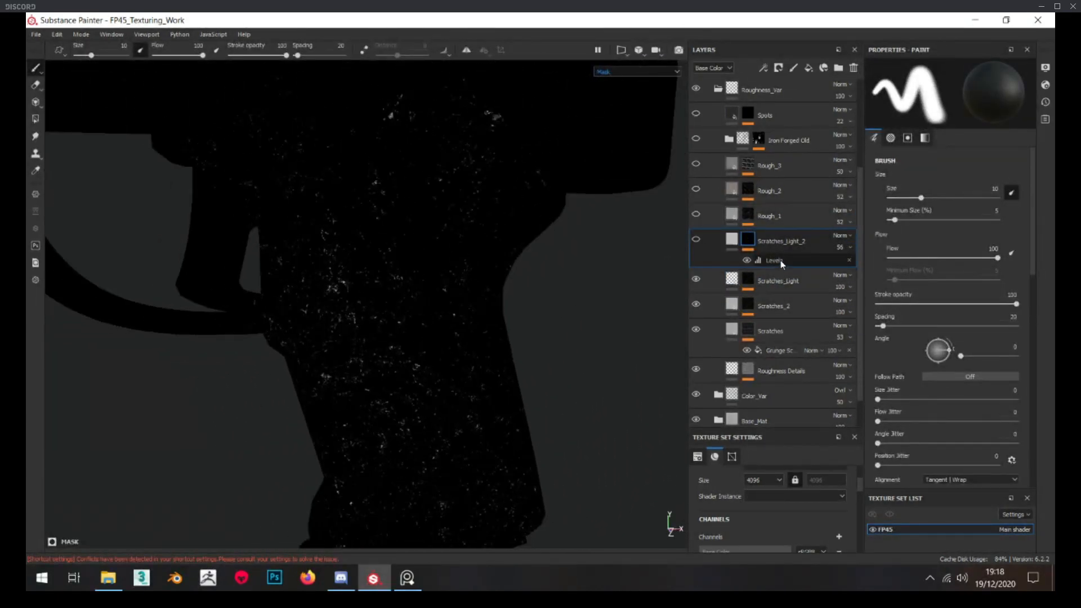
left_click(781, 260)
left_click(732, 243)
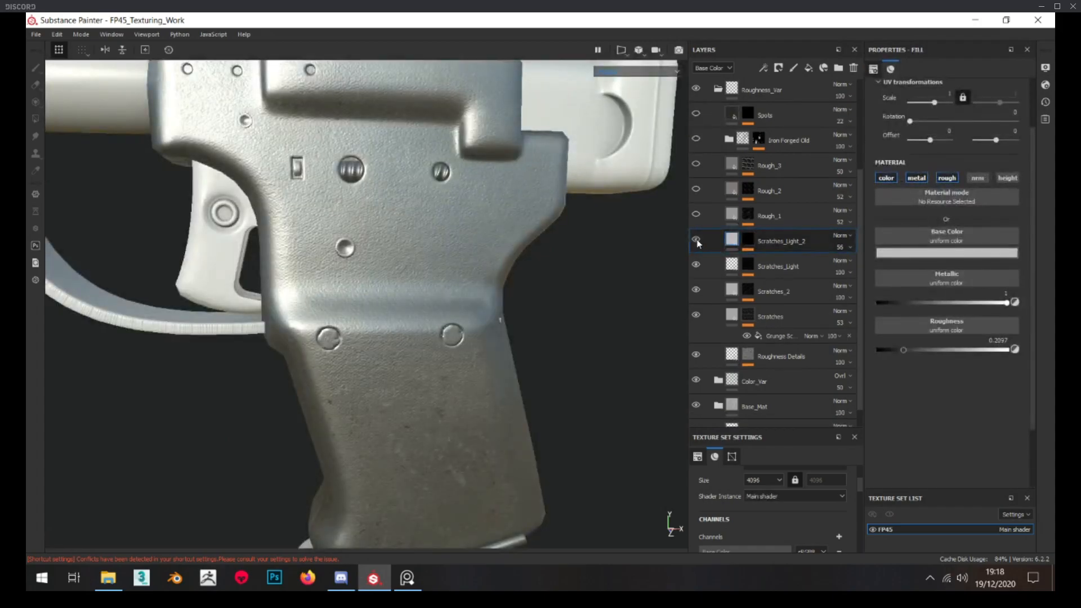
mouse_move(425, 347)
left_mouse_down("alt")
mouse_move(441, 365)
mouse_move(430, 338)
mouse_move(473, 324)
left_mouse_up("alt")
scroll(439, 315, "down", 4)
Examine the painted scratches in the Scratches_Light_2 mask up close on the grip and frame
left_click(749, 243, "alt")
scroll(362, 262, "up", 4)
mouse_move(363, 262)
left_mouse_down("alt")
mouse_move(396, 282)
mouse_move(387, 295)
left_mouse_up("alt")
scroll(360, 259, "down", 4)
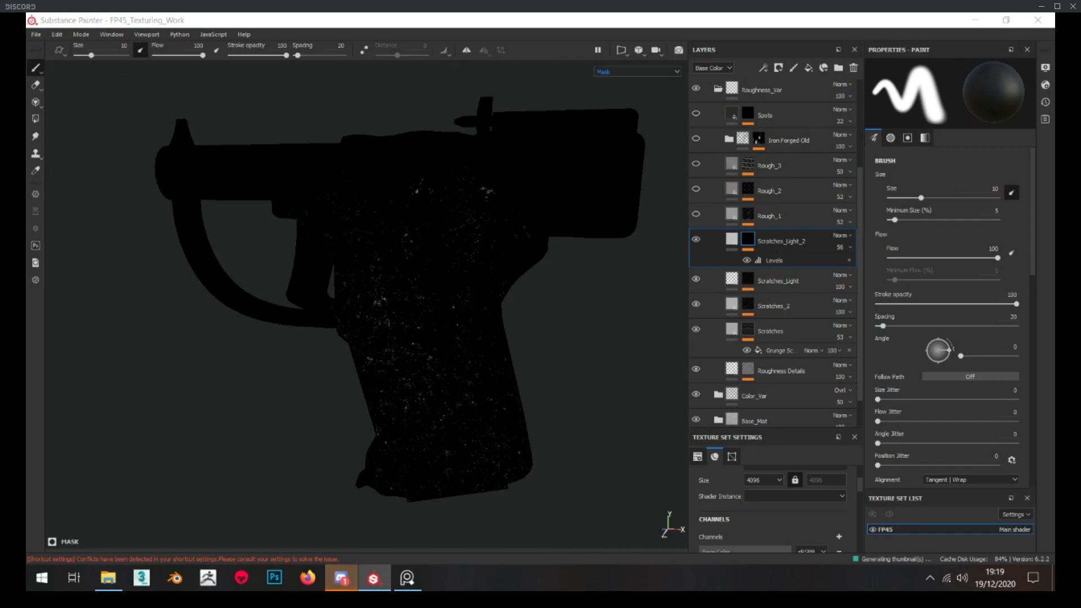
Open the shelf, browse the custom alphas in its alphas folder, and put the shelf away
left_click_drag(1055, 360, 348, 81)
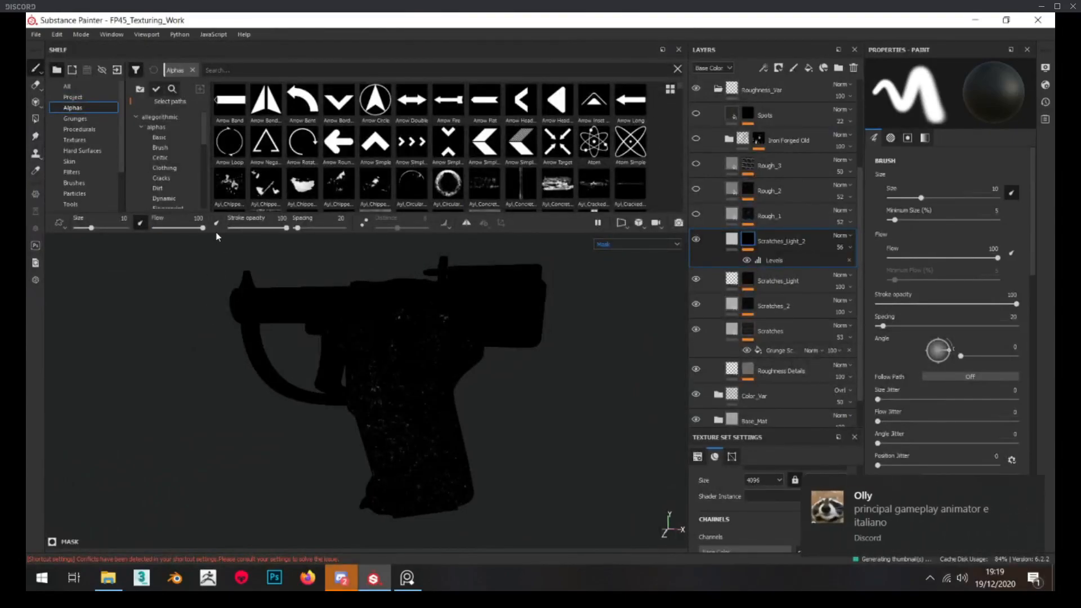
scroll(146, 157, "down", 5)
left_click(168, 198)
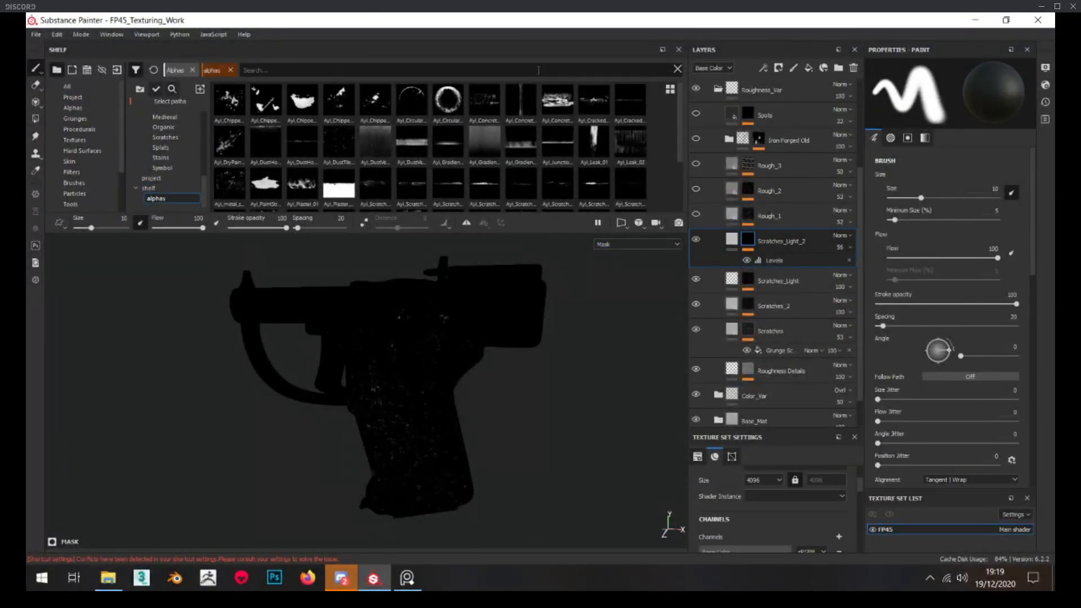
left_click_drag(507, 50, 1055, 290)
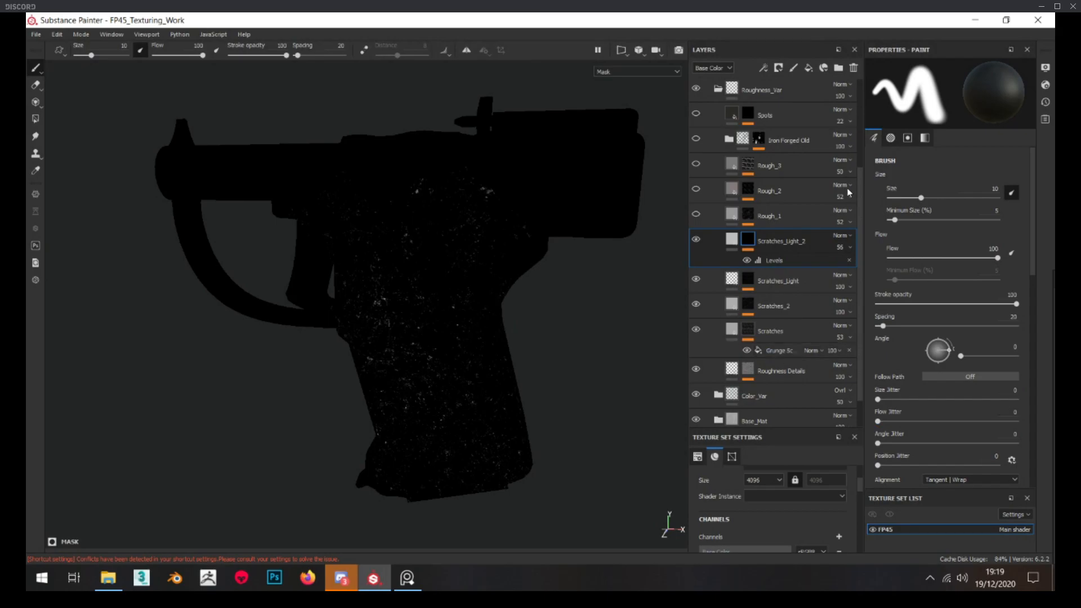
Examine the Scratches_Light_2 layer's effect on the metal and view its mask on both sides of the pistol
left_click(731, 239)
scroll(443, 290, "up", 5)
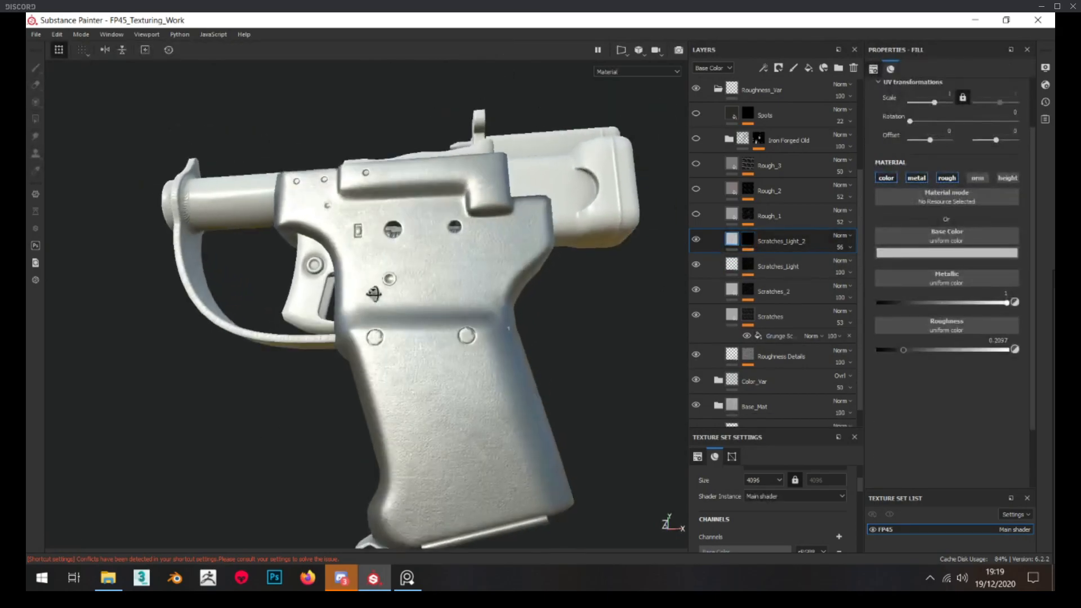
scroll(443, 290, "down", 5)
scroll(454, 329, "up", 6)
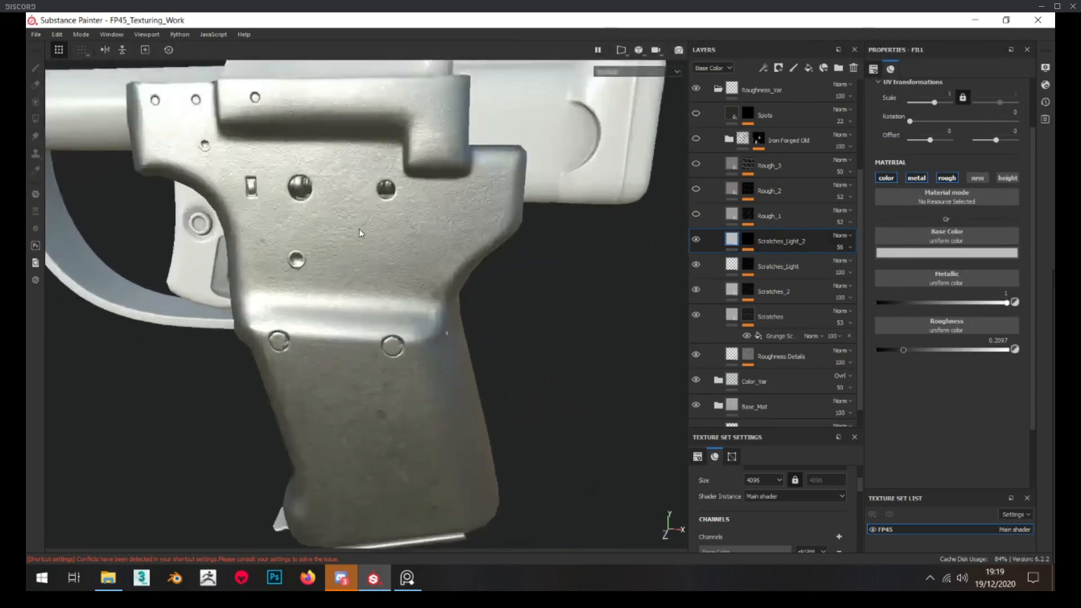
left_click(749, 240)
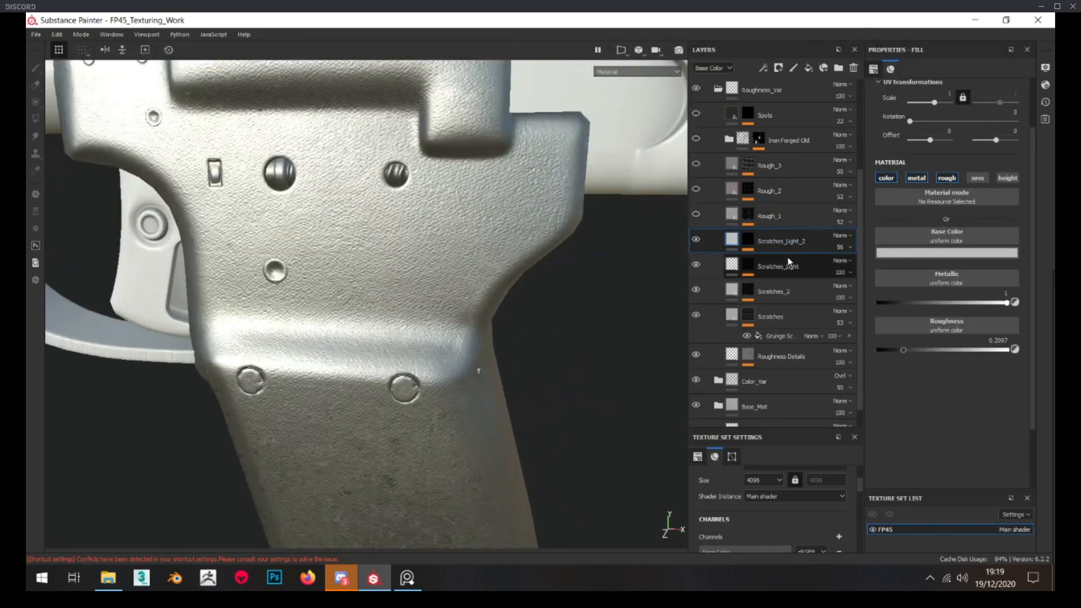
left_click(750, 242, "alt")
scroll(345, 287, "down", 5)
left_click_drag(345, 287, 625, 274, "alt")
scroll(516, 273, "up", 5)
middle_click_drag(516, 272, 654, 275, "alt")
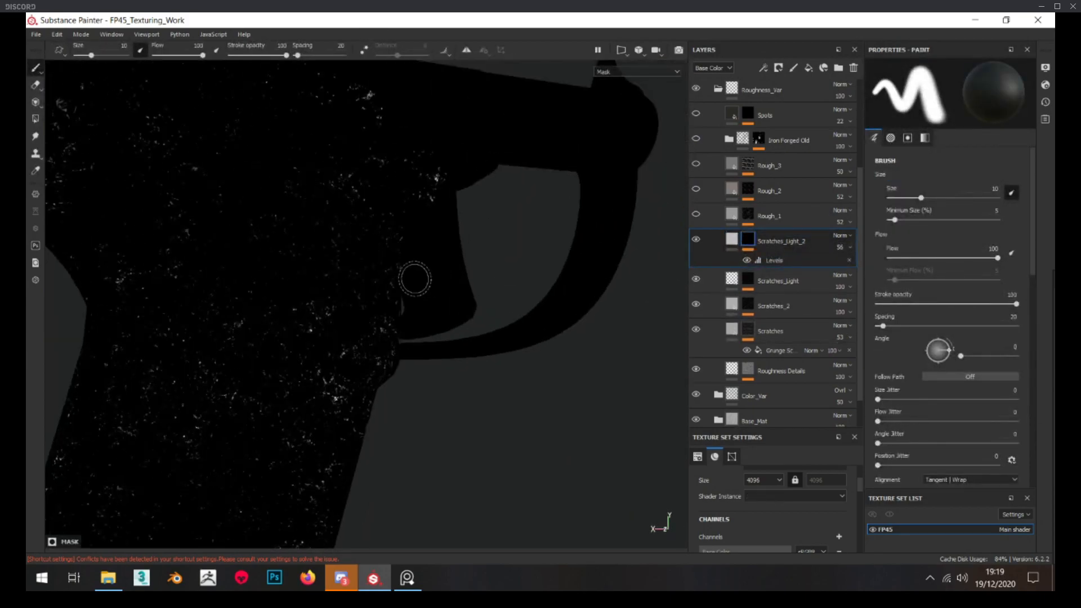
scroll(415, 279, "down", 5)
left_click(731, 239)
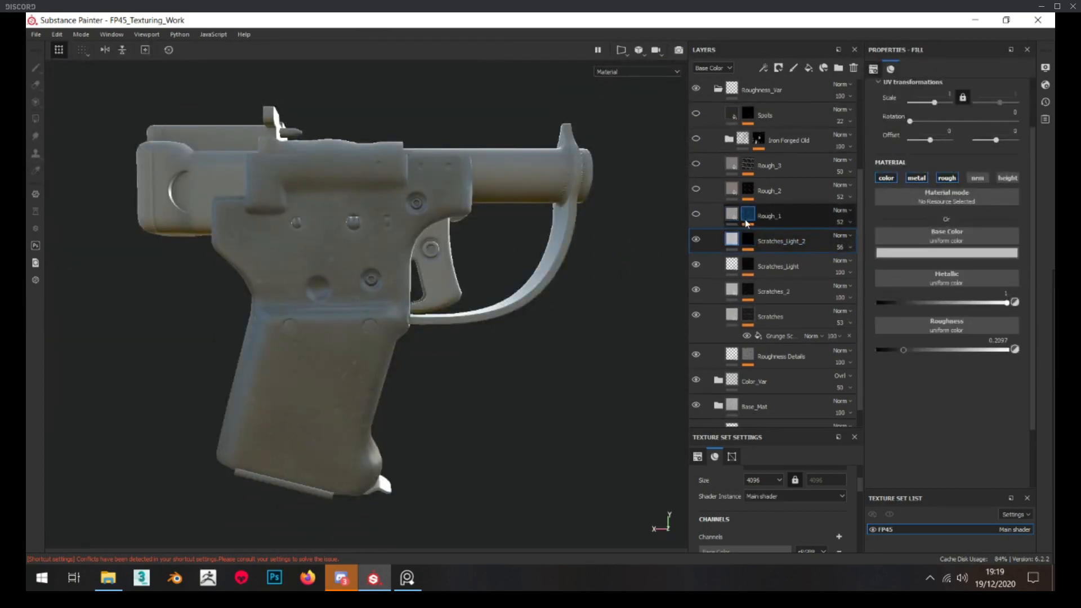
Show the Rough_1 layer and examine its fill's base color and roughness on the pistol's other side
scroll(376, 285, "up", 4)
left_click_drag(418, 312, 437, 325, "alt")
left_click(735, 218)
scroll(367, 306, "down", 4)
left_click(697, 215)
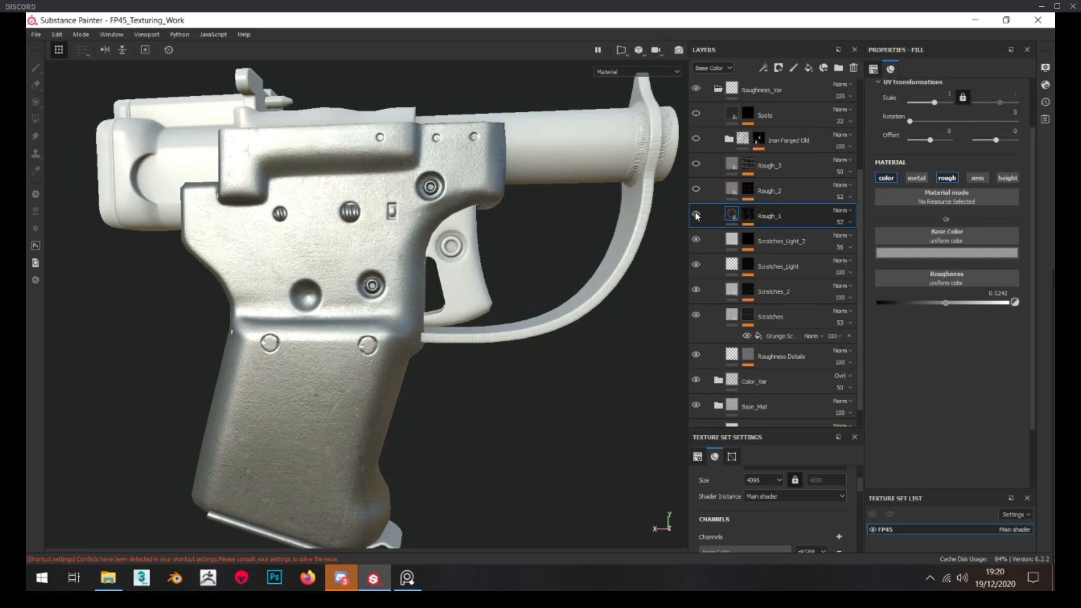
scroll(394, 282, "up", 4)
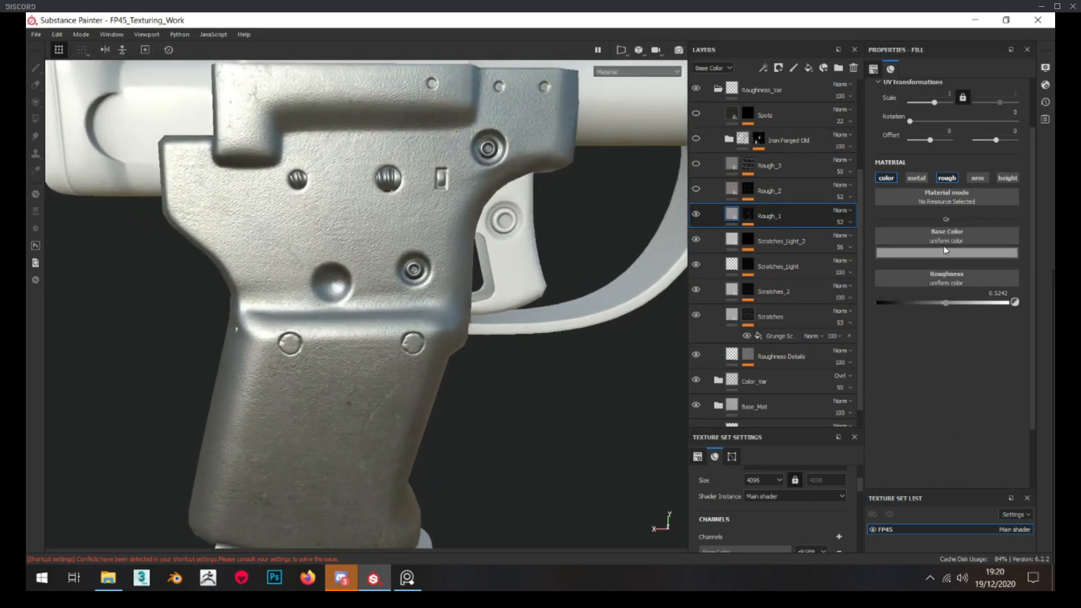
Inspect the Rough_1 layer's mask and its Grunge Leak Dirty scale, balance and contrast settings
left_click(750, 214, "alt")
left_click(784, 239)
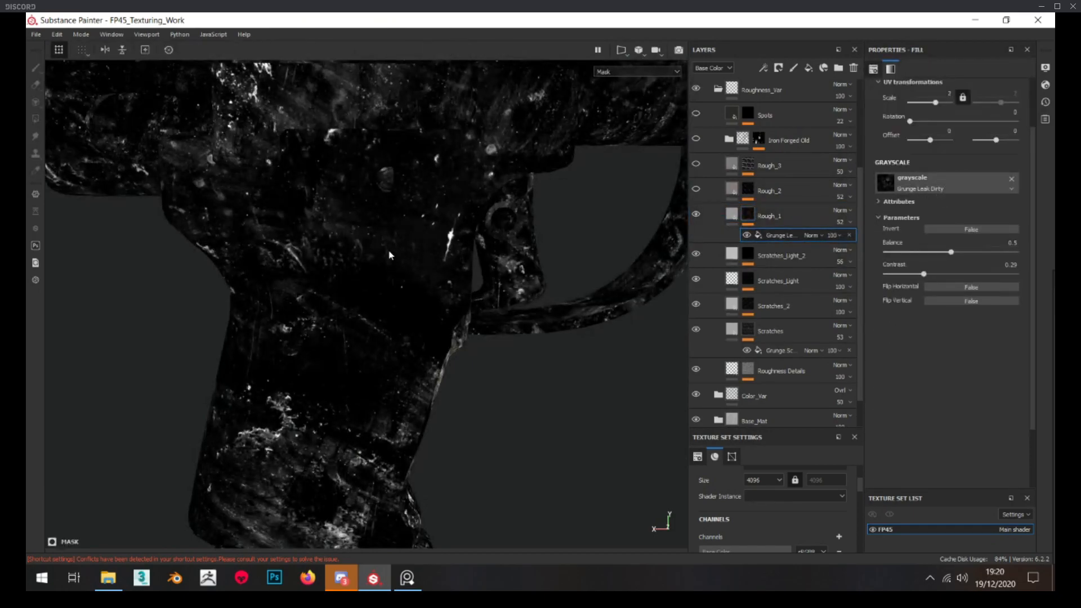
scroll(397, 262, "down", 4)
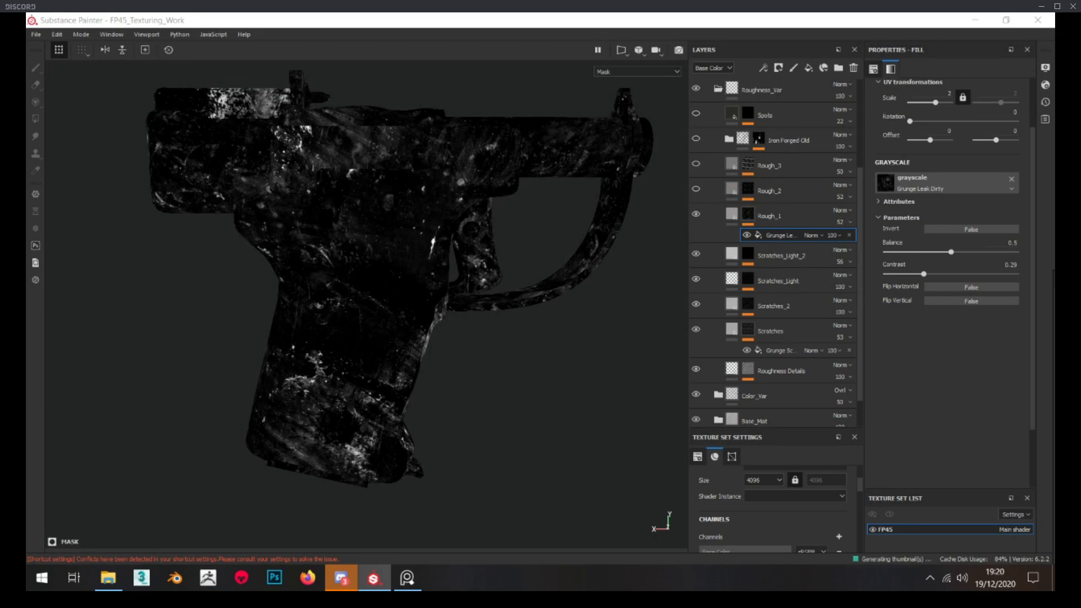
Browse the Grunge Leak textures in the shelf, put the shelf away, and return to the Rough_1 fill
left_click_drag(1054, 292, 396, 125)
mouse_move(664, 228)
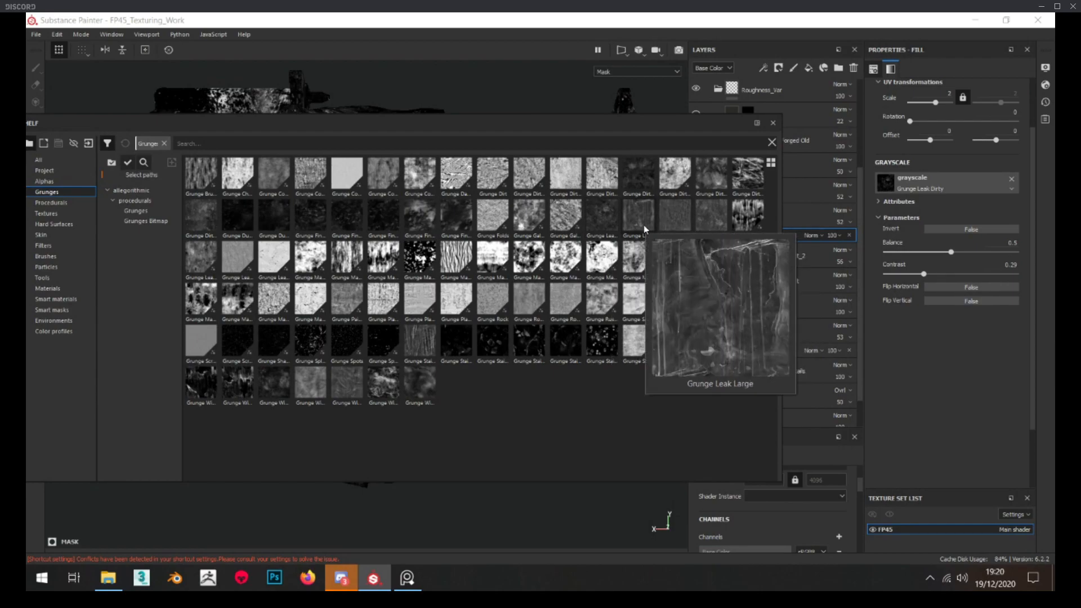
mouse_move(709, 226)
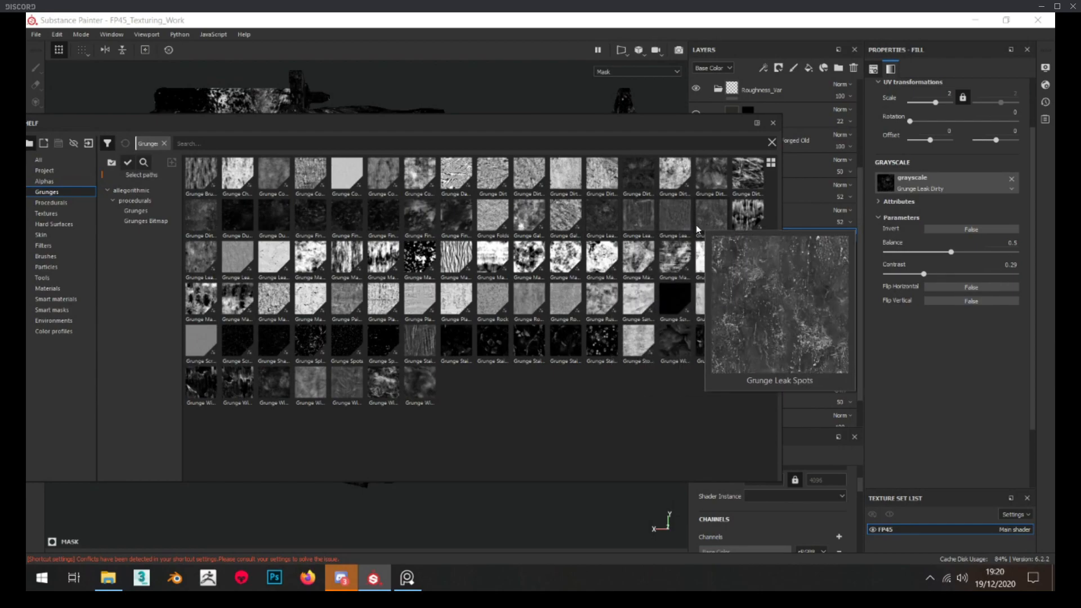
left_click_drag(554, 127, 1054, 273)
left_click(730, 216)
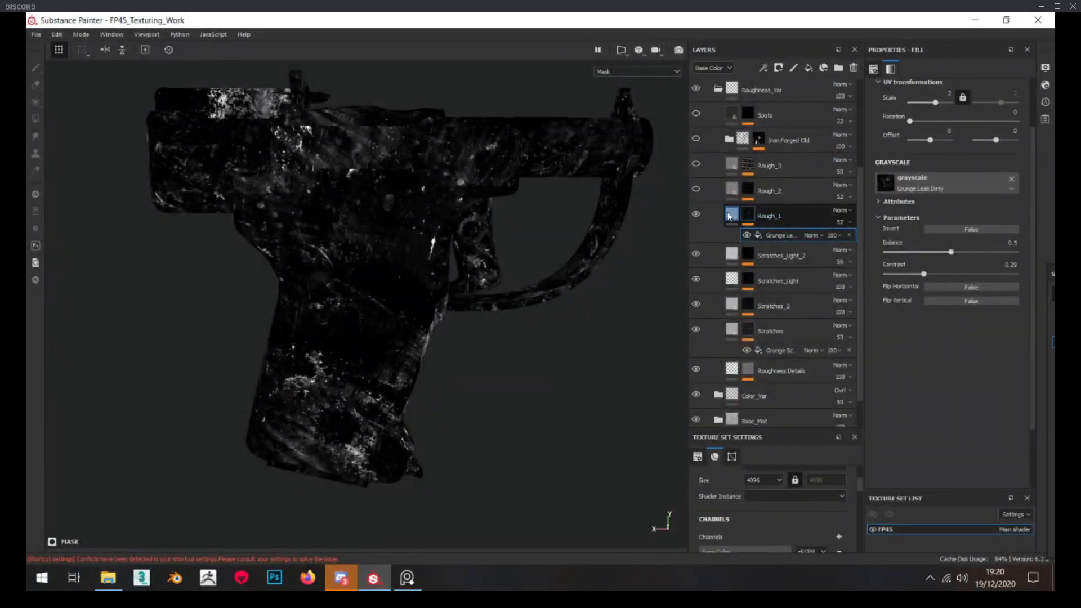
left_click(730, 216)
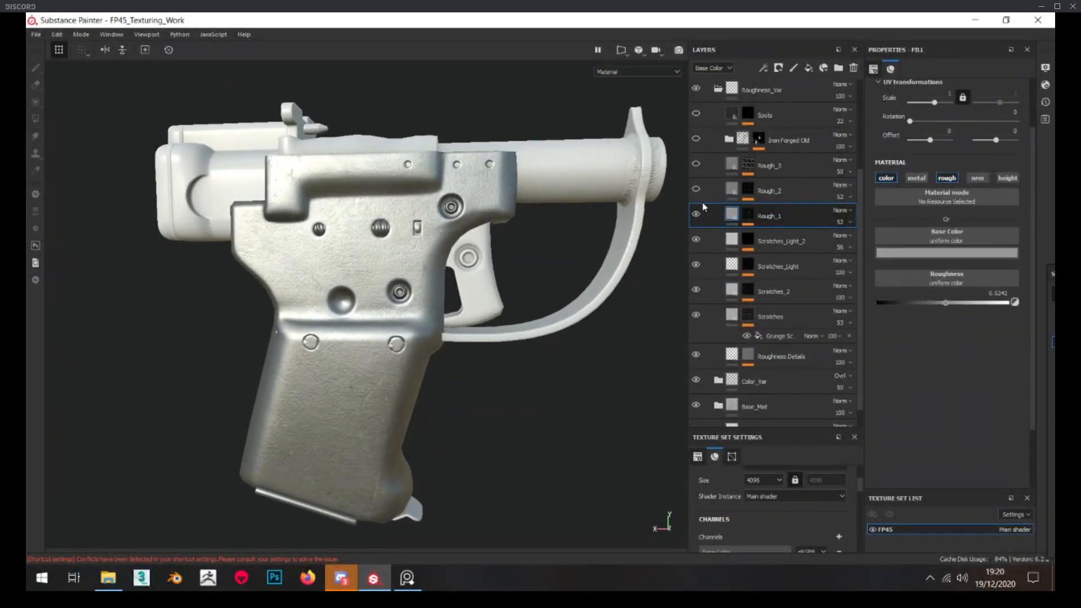
Inspect the Rough_2 layer's mask and its Grunge Leak Spots scale, balance and contrast settings
left_click(755, 189, "alt")
mouse_move(361, 248)
left_mouse_down("alt")
mouse_move(400, 243)
mouse_move(341, 241)
left_mouse_up("alt")
scroll(340, 244, "up", 2)
left_click(773, 209)
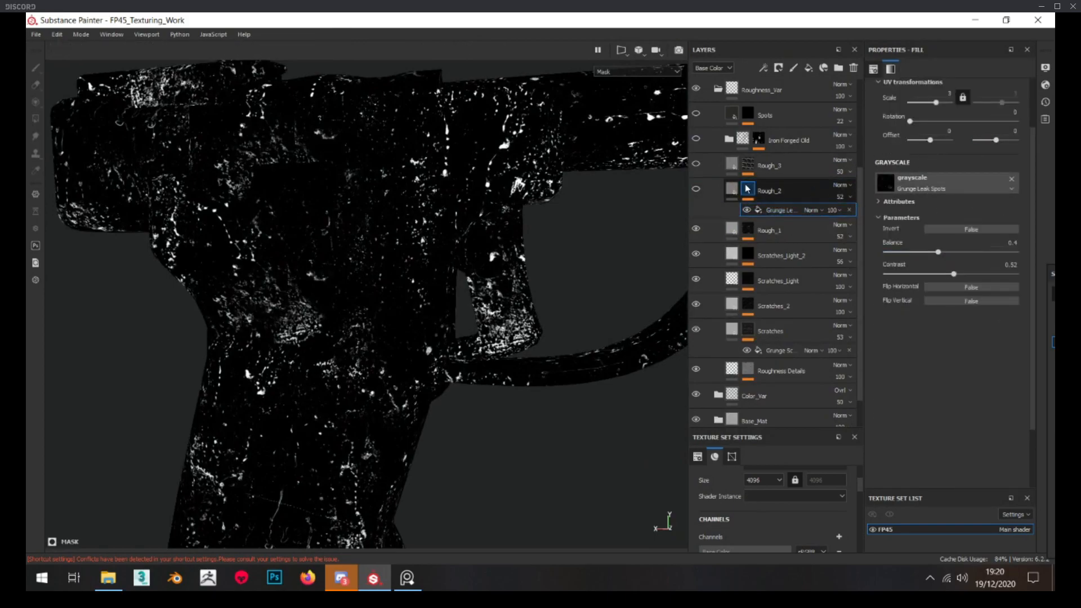
Show the Rough_2 layer and examine its fill's base color and roughness on the pistol
left_click(732, 190)
scroll(433, 235, "down", 3)
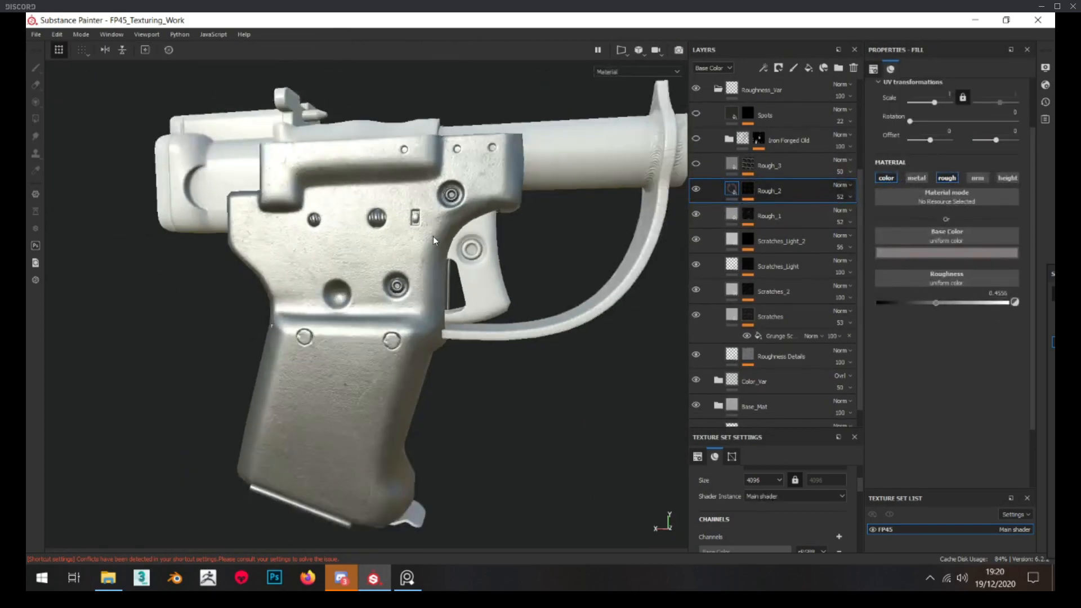
left_click_drag(406, 293, 287, 210, "alt")
scroll(360, 223, "up", 2)
scroll(283, 223, "down", 1)
middle_click_drag(388, 213, 359, 242, "alt")
scroll(464, 212, "up", 2)
scroll(463, 199, "down", 1)
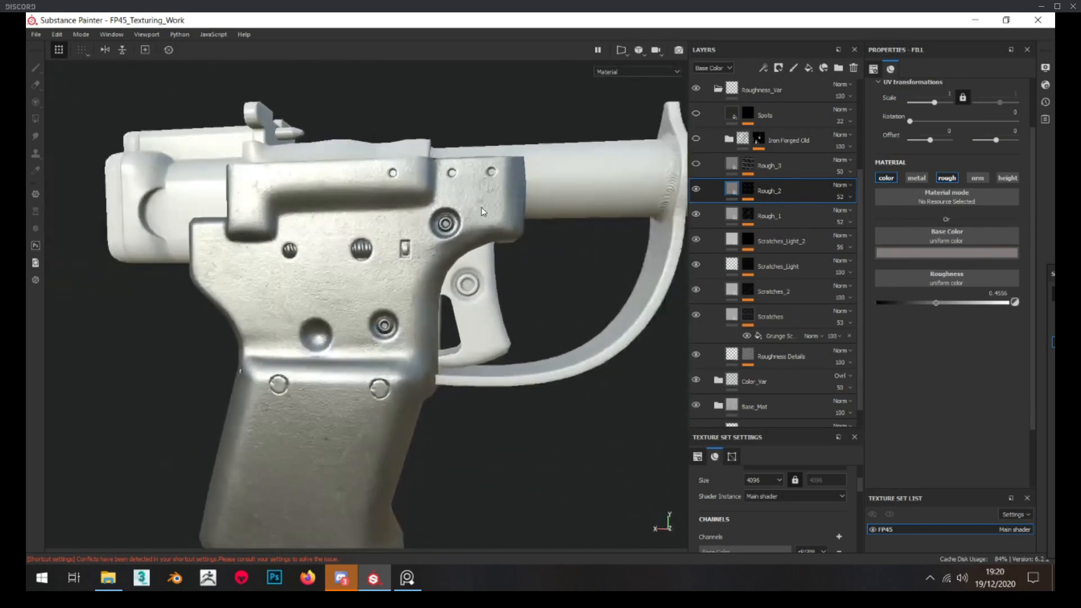
middle_click_drag(463, 198, 476, 161, "alt")
left_click(946, 253)
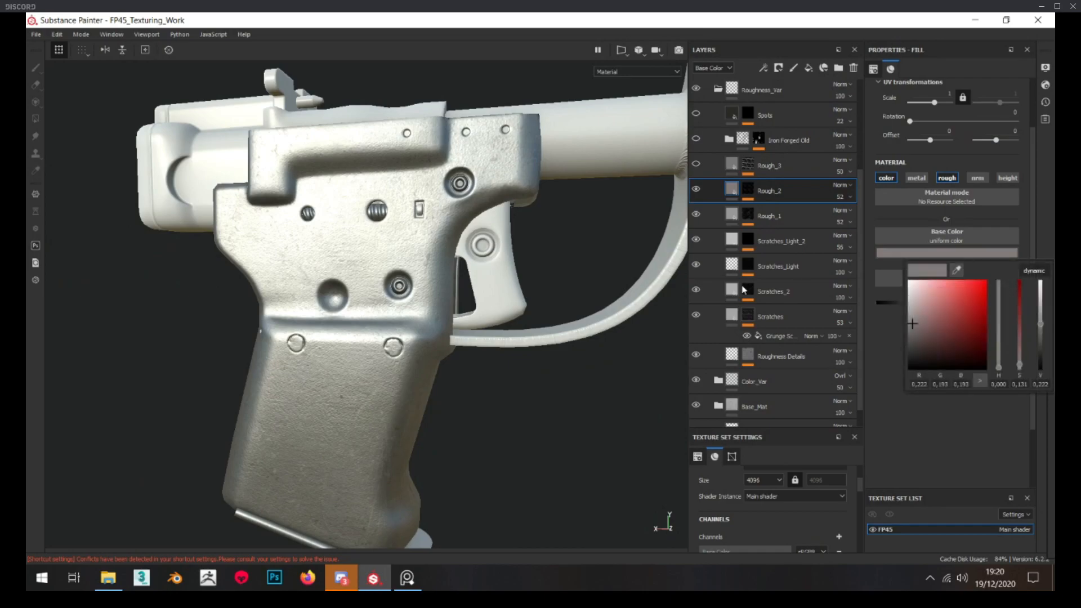
Switch to the reference board and study the metal discoloration in close-up photos of the pistol's body and grip
right_click_drag(0, 304, 391, 259)
scroll(285, 235, "down", 5)
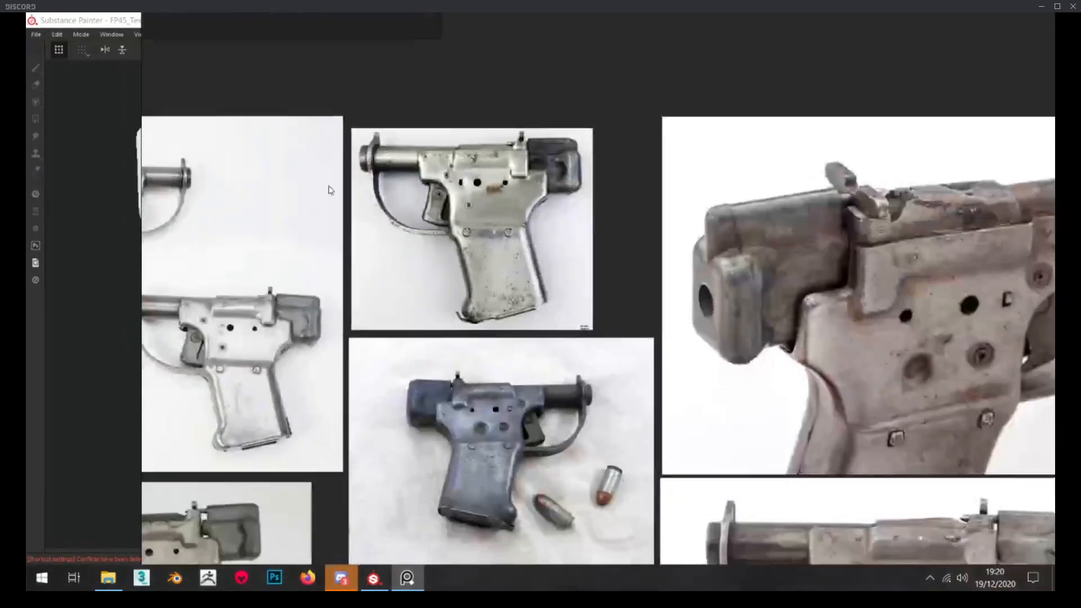
middle_click_drag(212, 360, 414, 245)
scroll(414, 245, "up", 5)
scroll(582, 251, "down", 2)
middle_click_drag(582, 250, 864, 397)
scroll(864, 397, "down", 3)
scroll(485, 134, "up", 5)
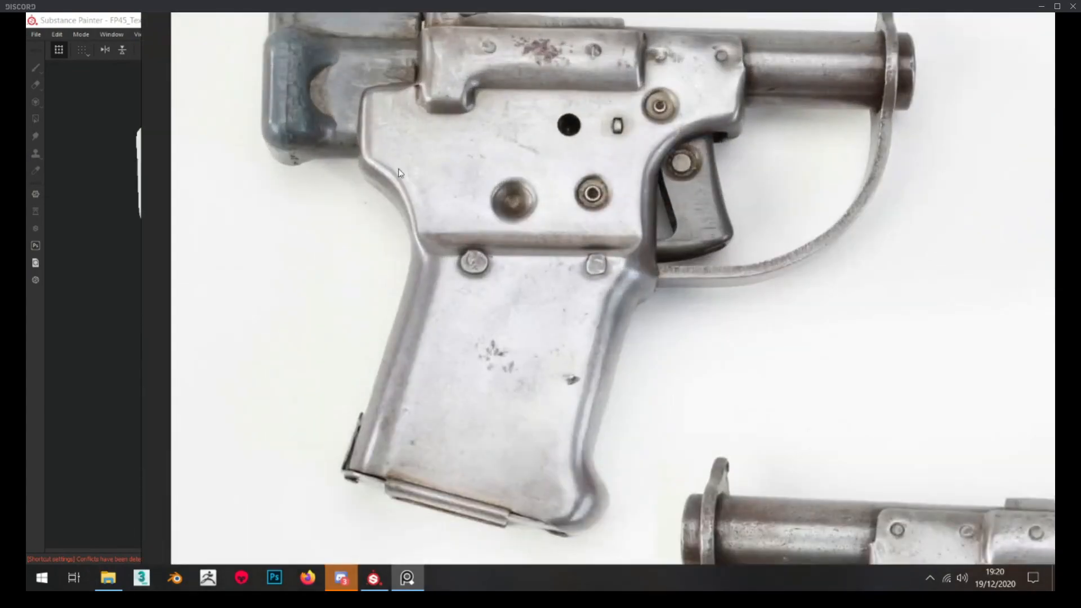
scroll(408, 139, "down", 5)
right_click_drag(445, 78, 26, 82)
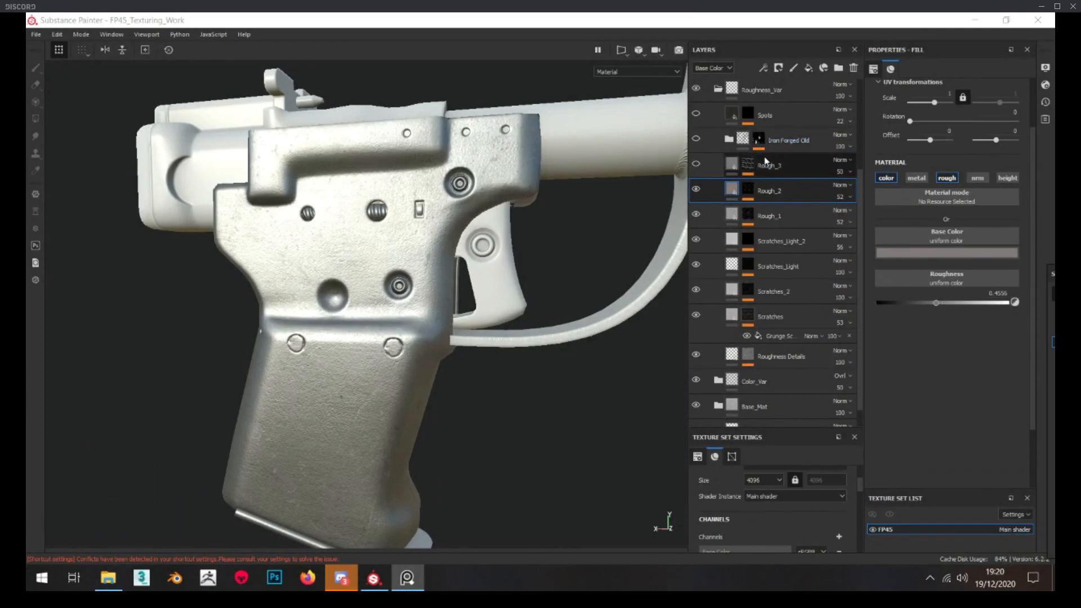
Inspect the Rough_3 layer's mask on the pistol and compare its streaks with the reference photos
left_click(749, 165, "alt")
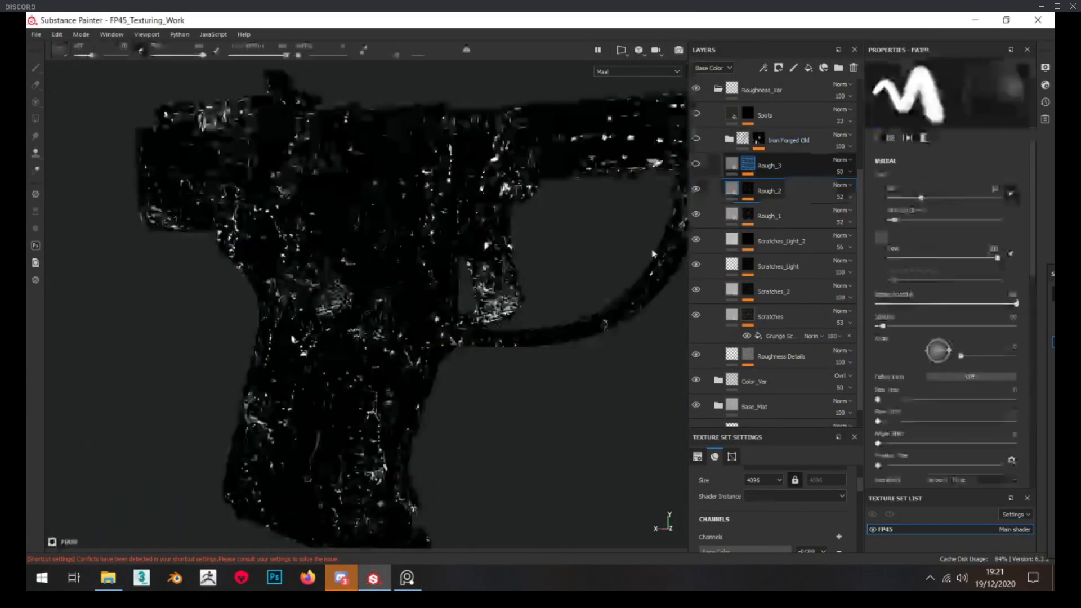
middle_click_drag(404, 305, 417, 311, "alt")
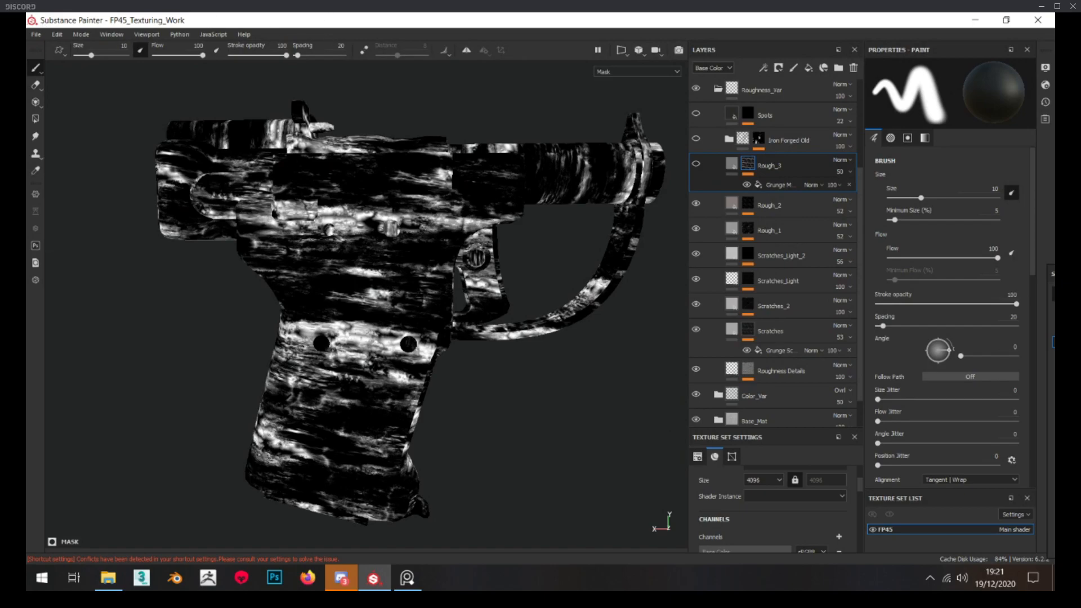
right_click_drag(27, 97, 494, 62)
scroll(458, 154, "down", 4)
middle_click_drag(456, 150, 453, 140)
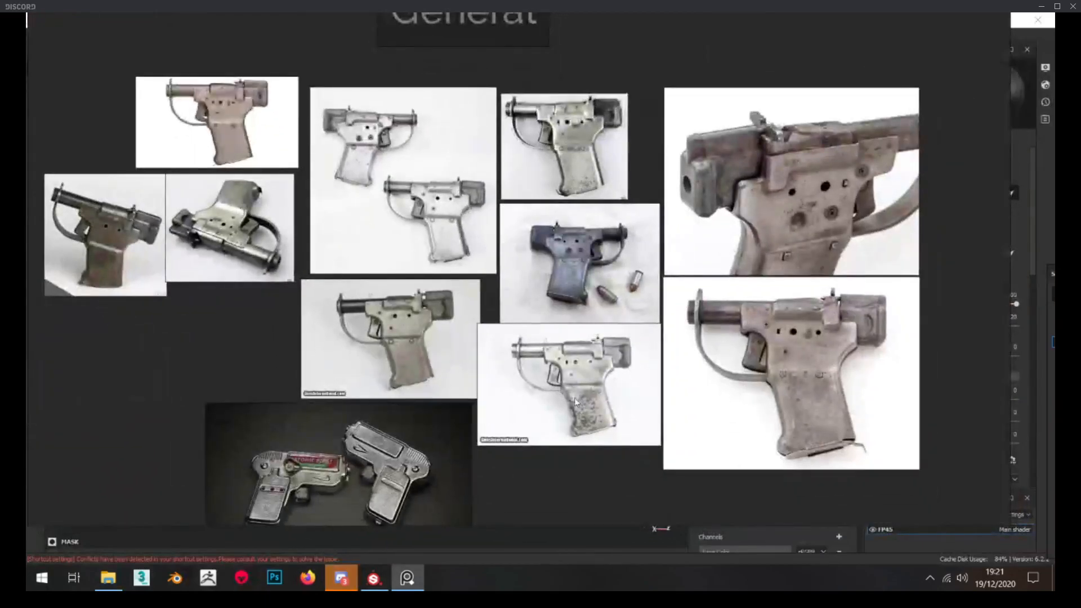
scroll(429, 239, "down", 3)
scroll(429, 238, "up", 4)
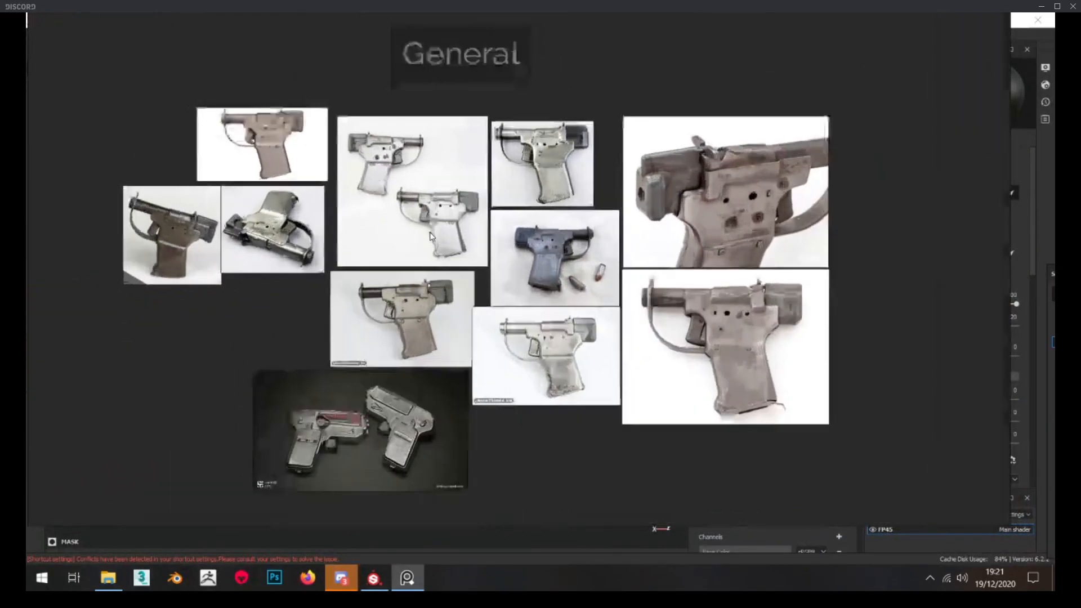
middle_click_drag(778, 31, 630, 91)
right_click_drag(630, 90, 27, 33)
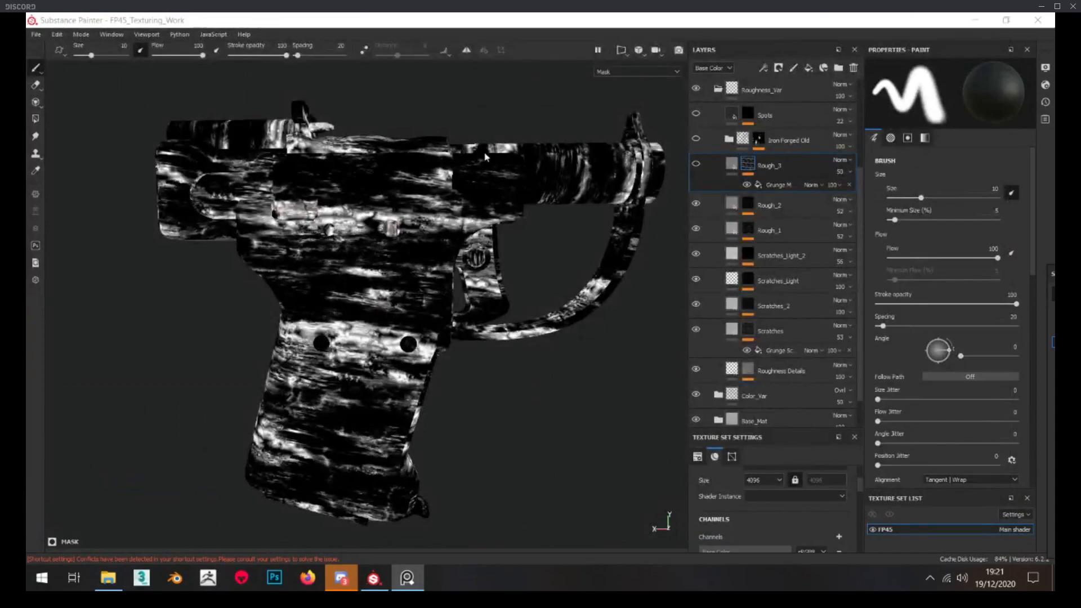
Show the Rough_3 layer and examine its fill's effect on the pistol's body and grip under changing light
left_click(733, 166)
left_click(697, 164)
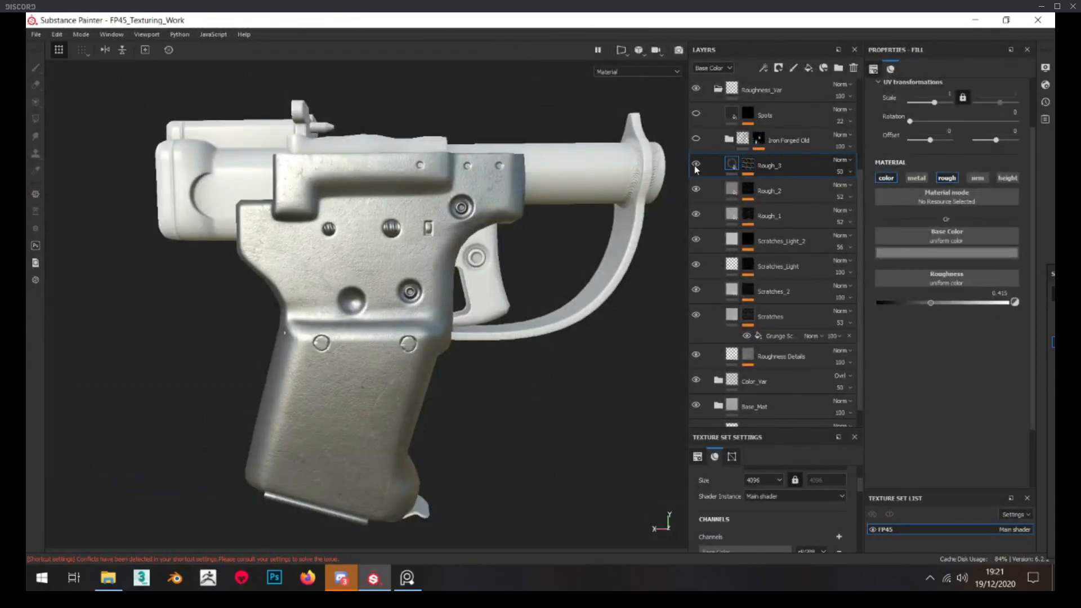
scroll(332, 299, "down", 2)
scroll(343, 297, "up", 2)
left_click_drag(417, 433, 384, 370, "alt")
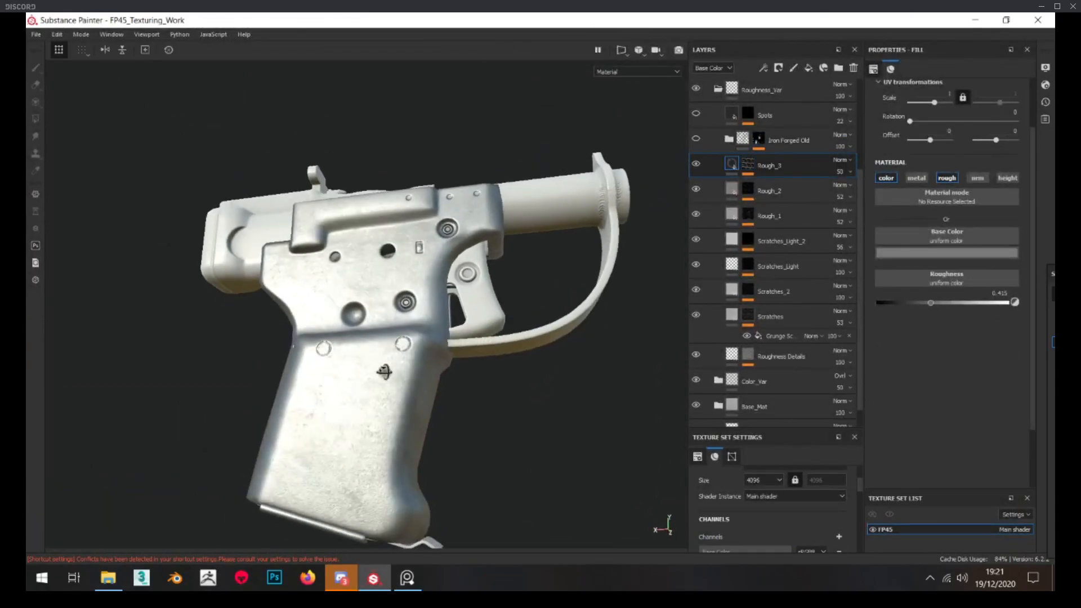
middle_click_drag(384, 370, 417, 278, "alt")
scroll(417, 278, "up", 2)
left_click_drag(417, 278, 421, 309, "alt")
scroll(422, 310, "down", 2)
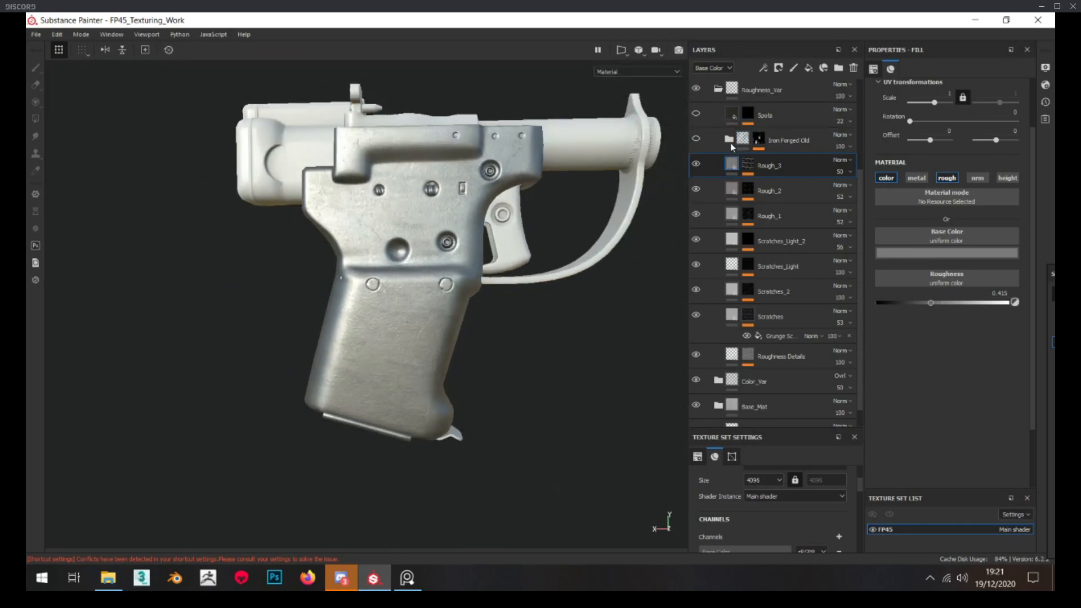
Expand and show the Iron Forged Old folder, and study the speckled grip in the reference photos
left_click(730, 139)
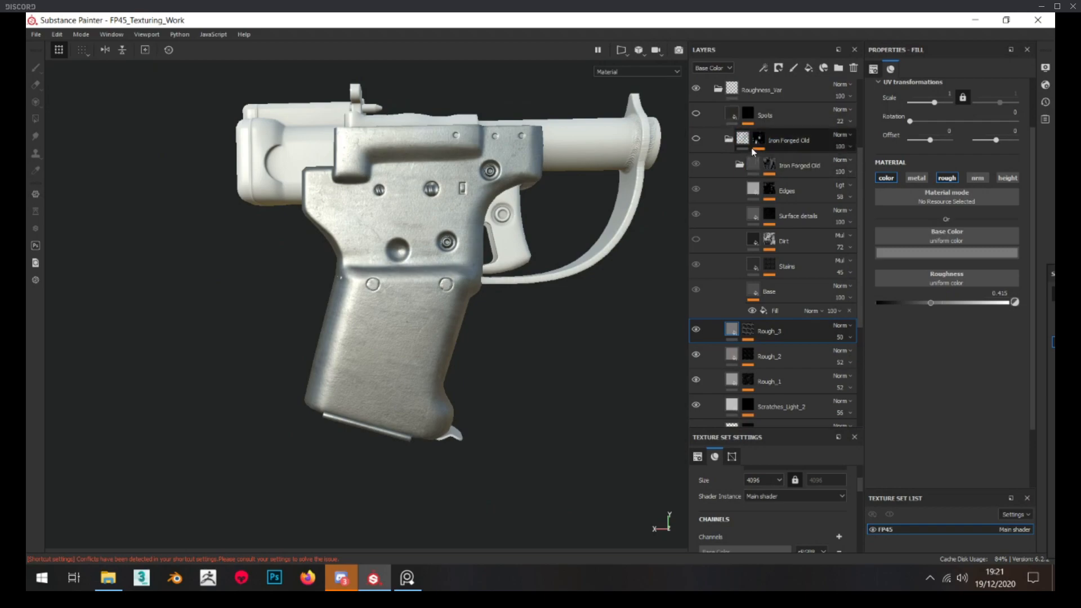
left_click(697, 138)
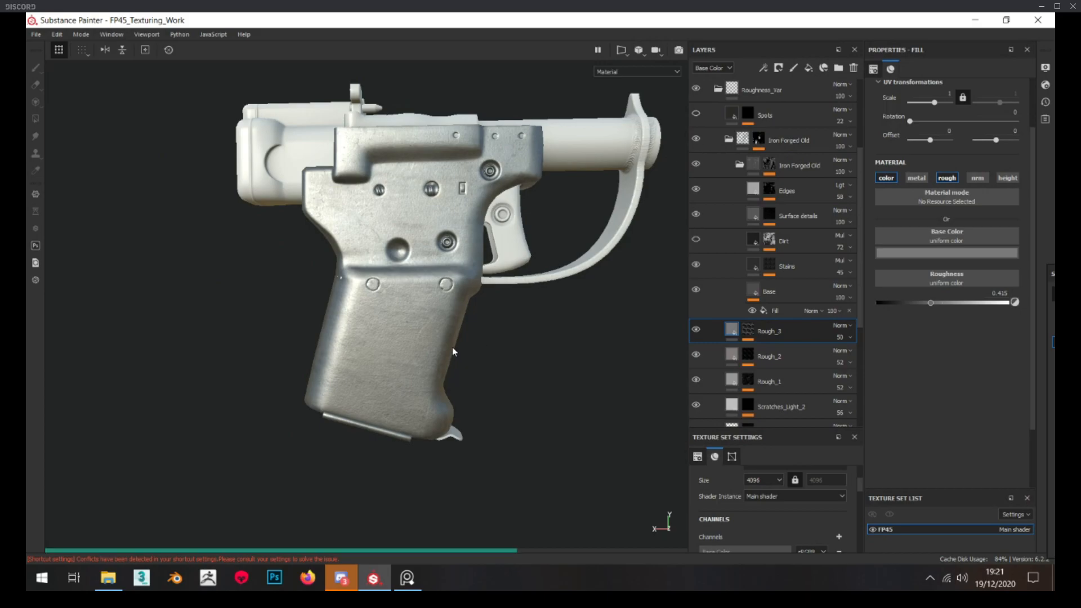
left_click(407, 578)
scroll(454, 165, "up", 8)
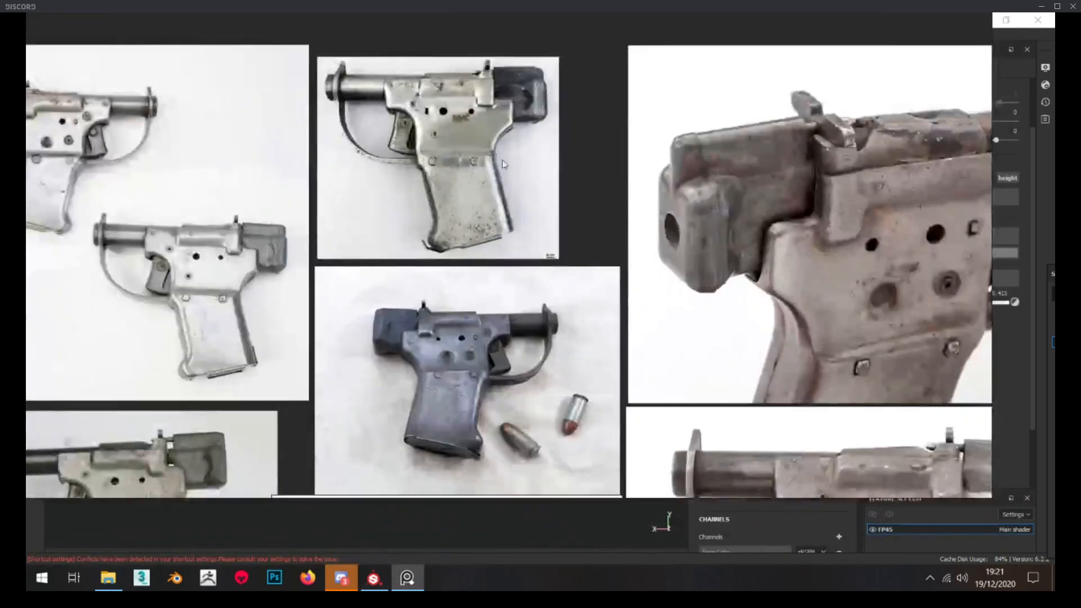
middle_click_drag(444, 199, 518, 249)
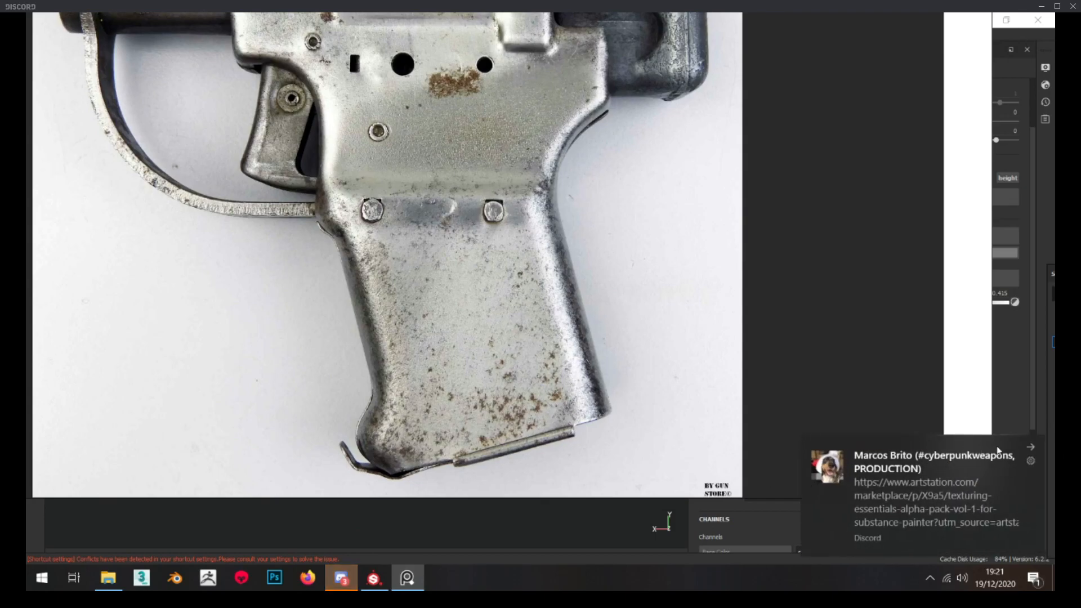
left_click(1029, 448)
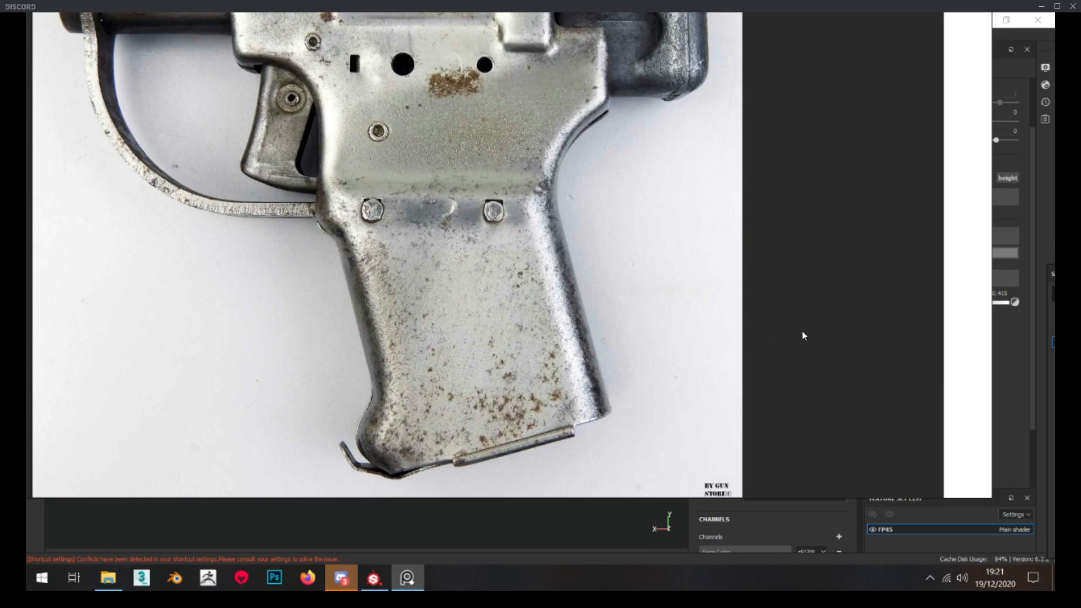
right_click_drag(802, 332, 0, 242)
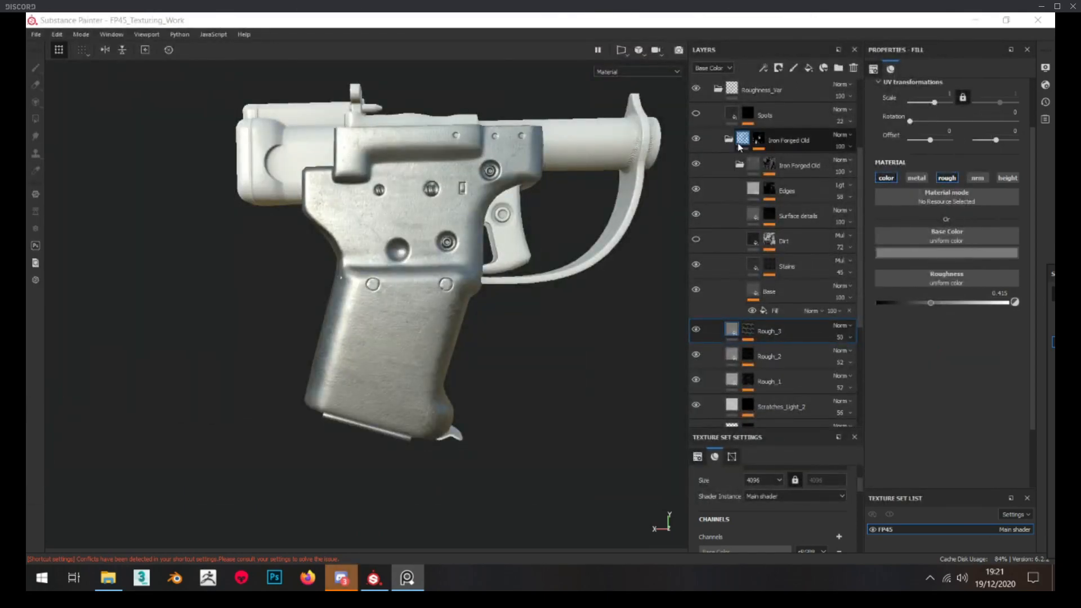
Inspect the mask and fill of the Dirt layer, show the layer, and collapse the inner Iron Forged Old folder
left_click(771, 243)
left_click(772, 242, "alt")
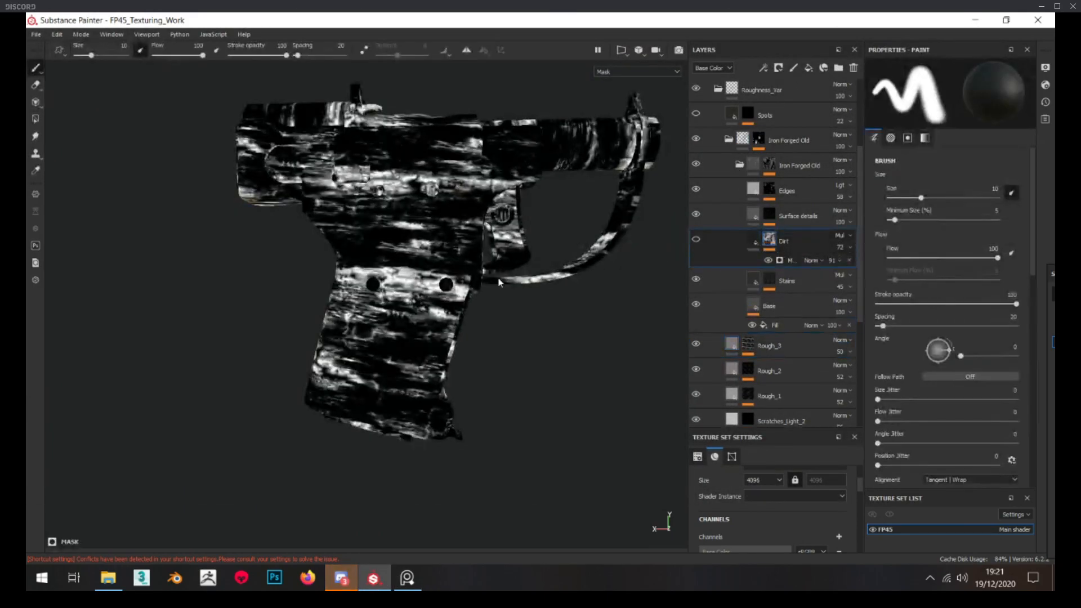
right_click_drag(563, 270, 675, 276, "alt")
left_click_drag(642, 276, 685, 274, "alt")
left_click(753, 241)
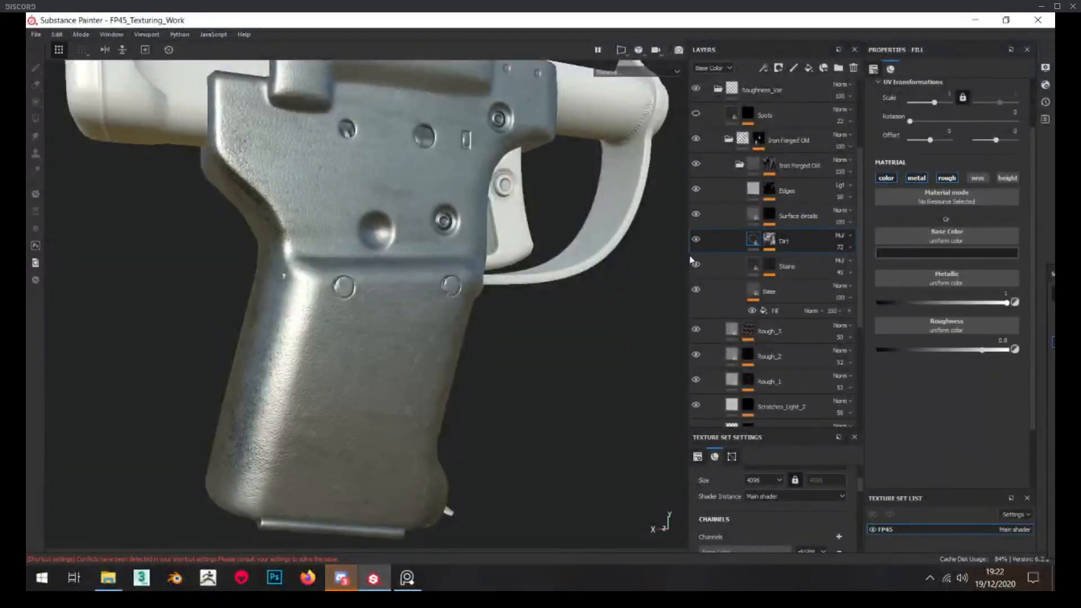
left_click(739, 165)
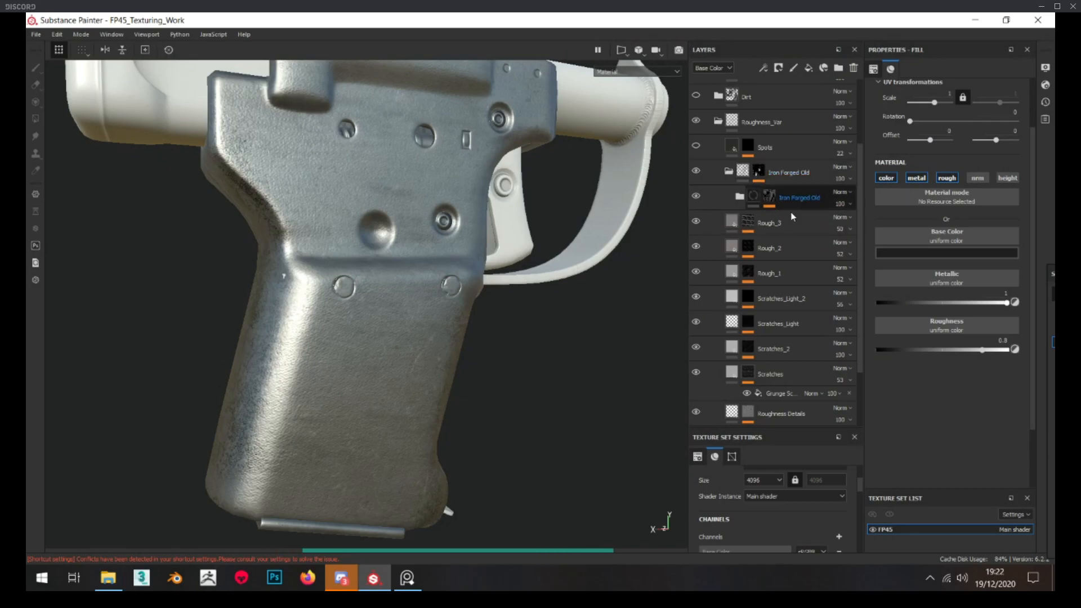
Inspect the outer Iron Forged Old folder's mask around the pistol's grip
left_click(758, 172)
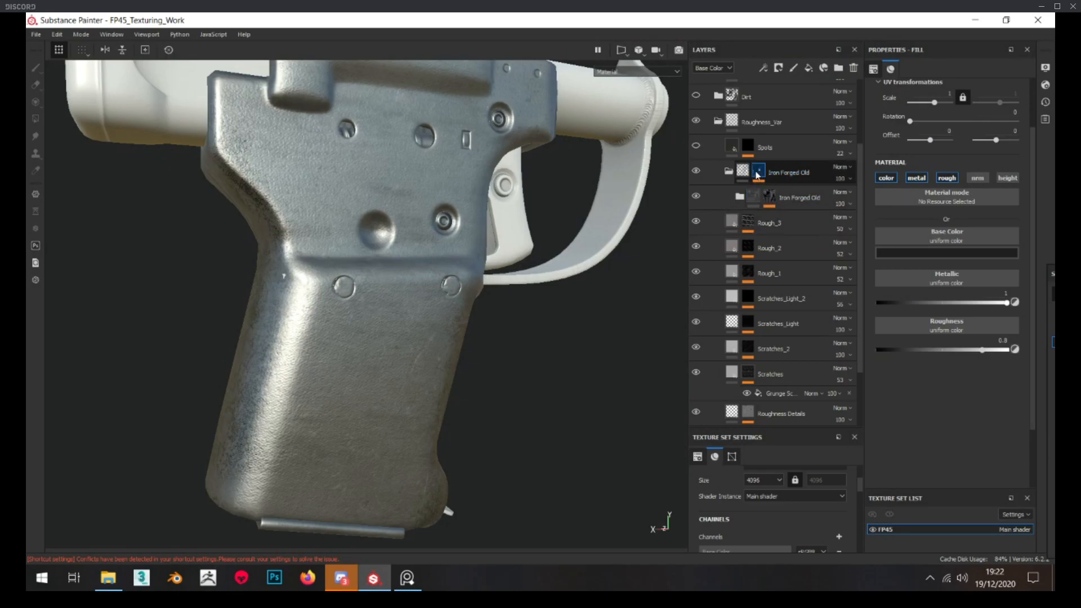
left_click(757, 174, "alt")
left_click_drag(523, 265, 568, 251, "alt")
right_click_drag(569, 251, 523, 271, "alt")
mouse_move(523, 270)
middle_mouse_down("alt")
mouse_move(446, 275)
mouse_move(430, 293)
middle_mouse_up("alt")
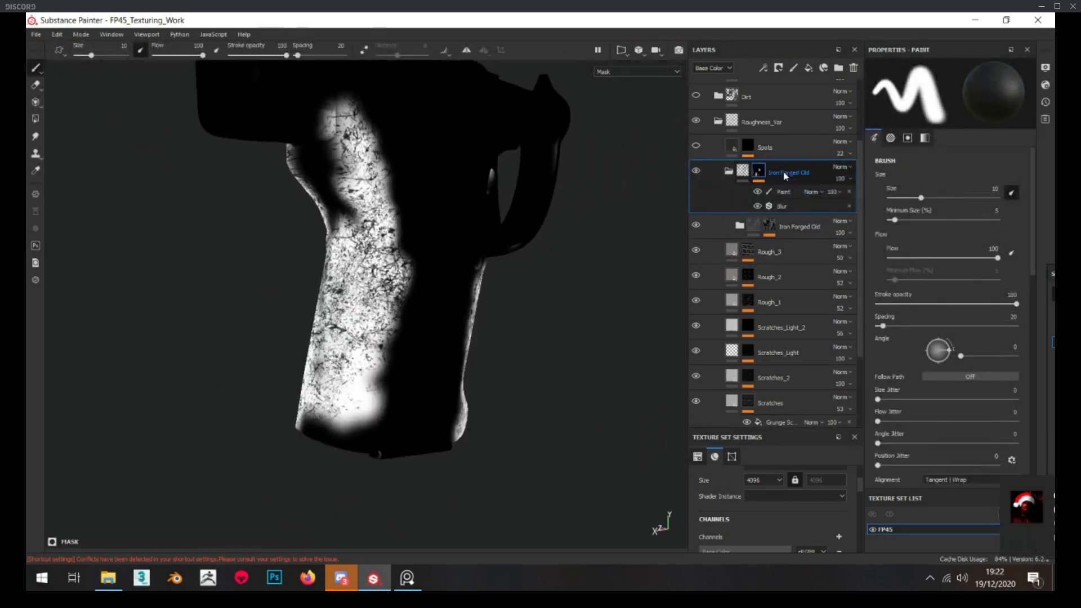
Compare the Iron Forged Old folder's mask with its Paint and Blur effects switched off and on
left_click(781, 205)
left_click(758, 193)
left_click(759, 193)
left_click_drag(315, 282, 342, 288, "alt")
right_click_drag(342, 289, 381, 286, "alt")
mouse_move(381, 285)
left_mouse_down("alt")
mouse_move(529, 277)
mouse_move(591, 248)
left_mouse_up("alt")
left_click(758, 192)
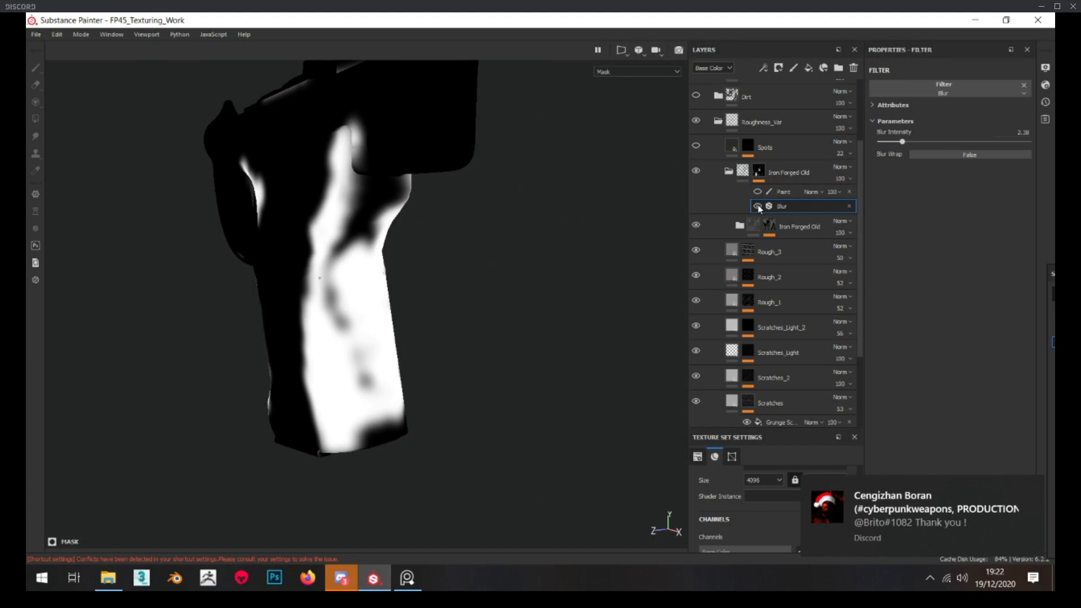
left_click(758, 206)
mouse_move(414, 257)
left_mouse_down("alt")
mouse_move(441, 279)
mouse_move(434, 253)
mouse_move(351, 292)
mouse_move(437, 297)
mouse_move(535, 249)
mouse_move(569, 248)
left_mouse_up("alt")
left_click(759, 206)
left_click(758, 192)
mouse_move(596, 291)
left_mouse_down("alt")
mouse_move(382, 337)
mouse_move(625, 336)
mouse_move(411, 296)
mouse_move(563, 451)
left_mouse_up("alt")
left_click(350, 579)
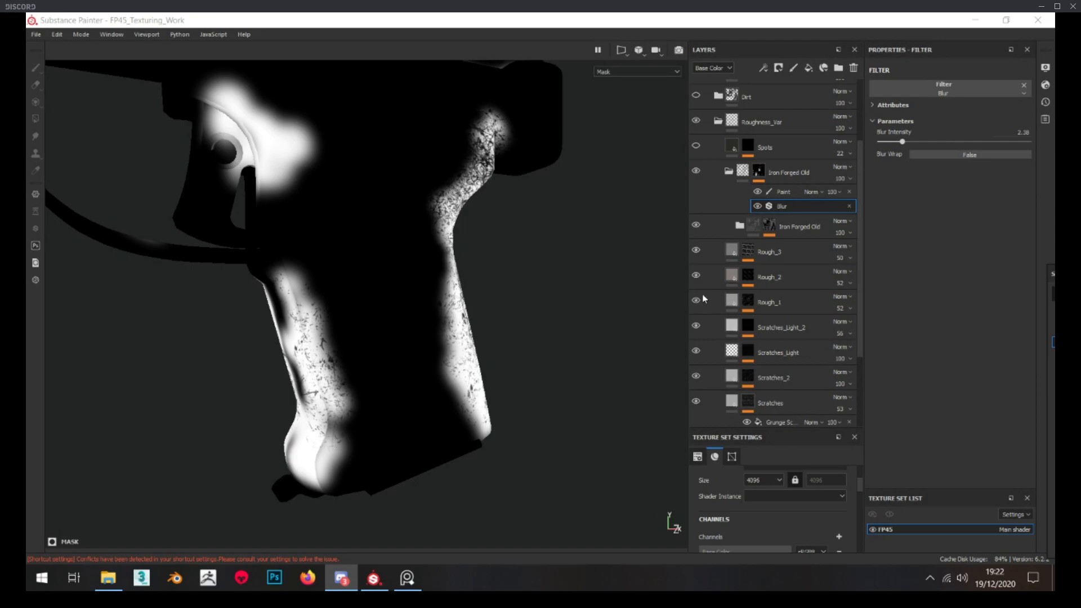
Return to the Iron Forged Old folder's material view and examine its effect on the pistol's other side
left_click(697, 195)
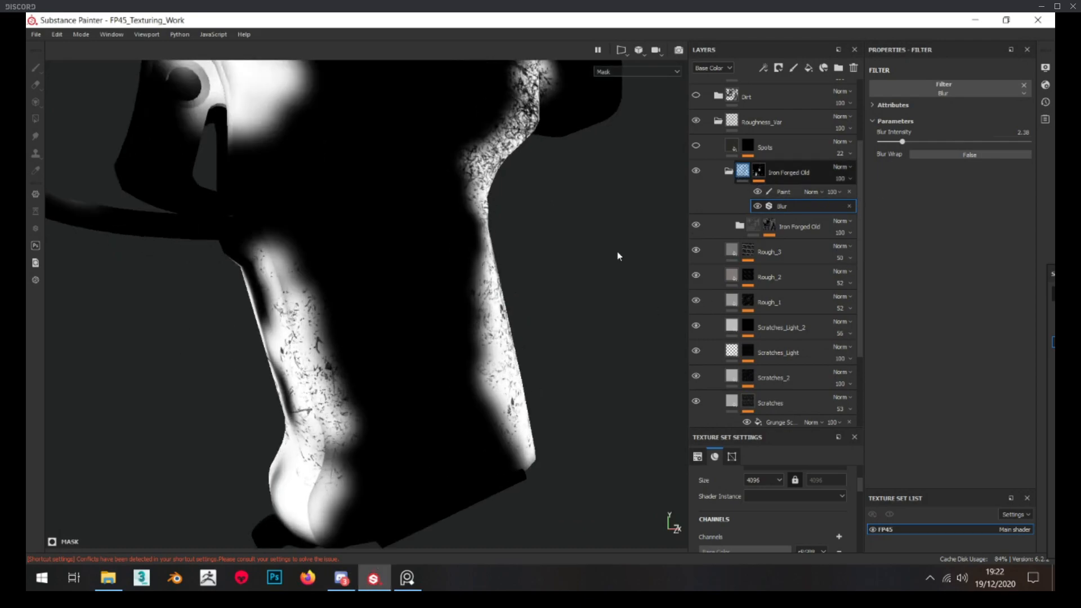
left_click_drag(355, 295, 414, 281, "alt")
scroll(428, 225, "up", 1)
middle_click_drag(442, 152, 422, 303, "alt")
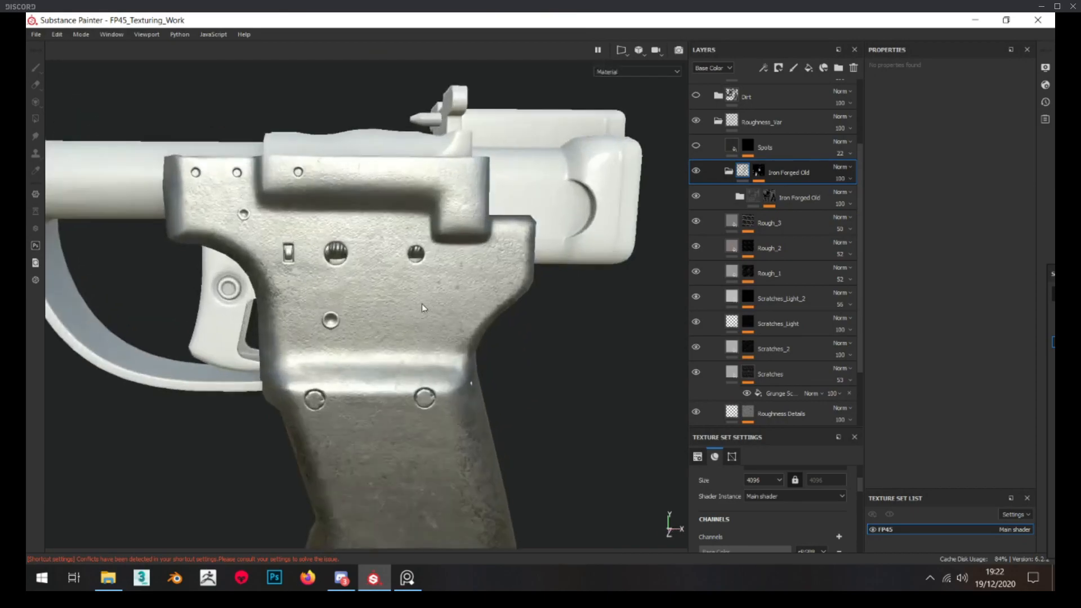
left_click_drag(421, 303, 395, 301, "alt")
Show the Spots layer and inspect its mask's Grunge Shavings scale, balance and contrast settings
left_click(741, 150)
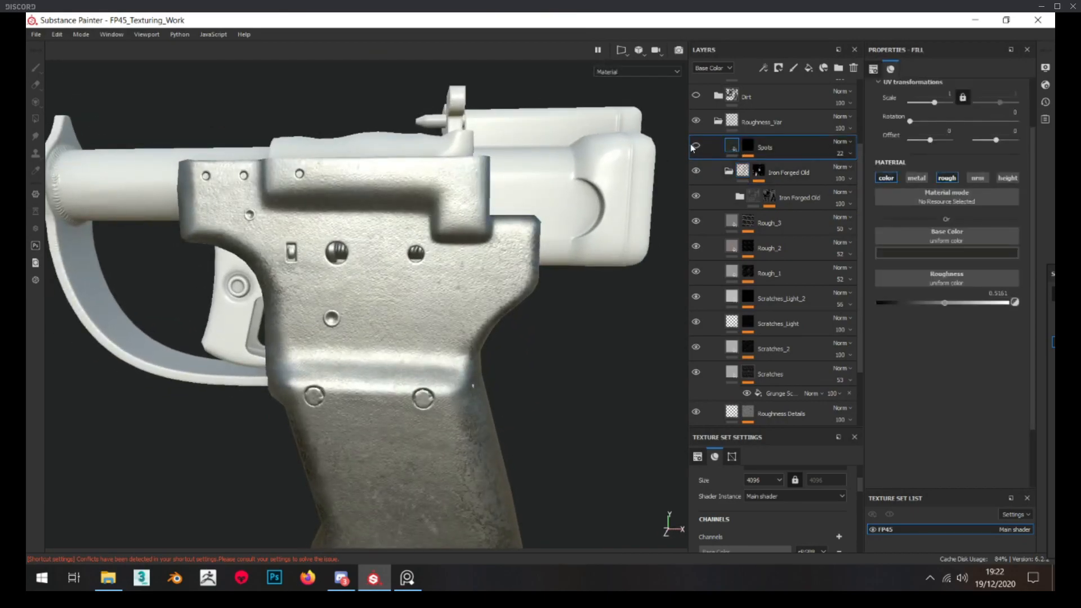
left_click_drag(455, 392, 445, 374, "alt")
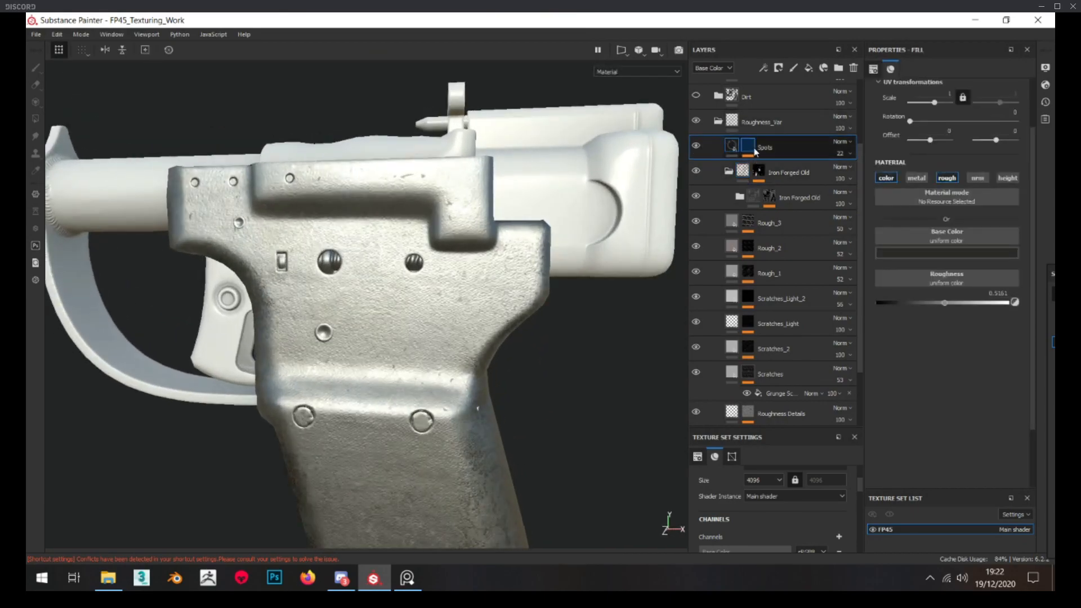
left_click(750, 147, "alt")
left_click(780, 168)
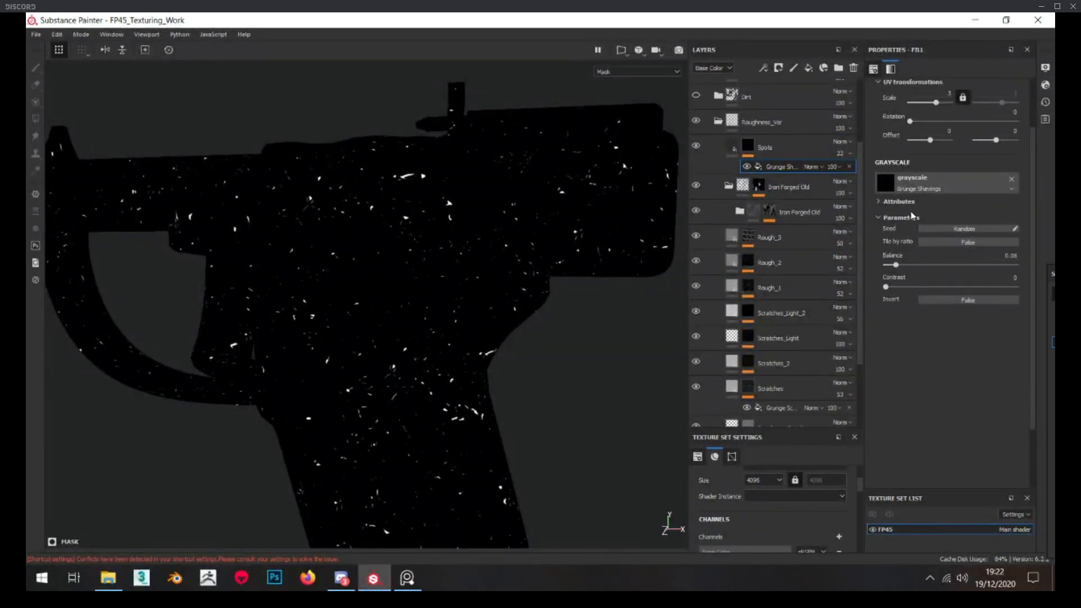
Return to the Spots layer's fill and examine the spots on the pistol's body and grip
left_click(730, 149)
left_click_drag(477, 413, 452, 283, "alt")
scroll(474, 276, "down", 4)
scroll(457, 277, "up", 3)
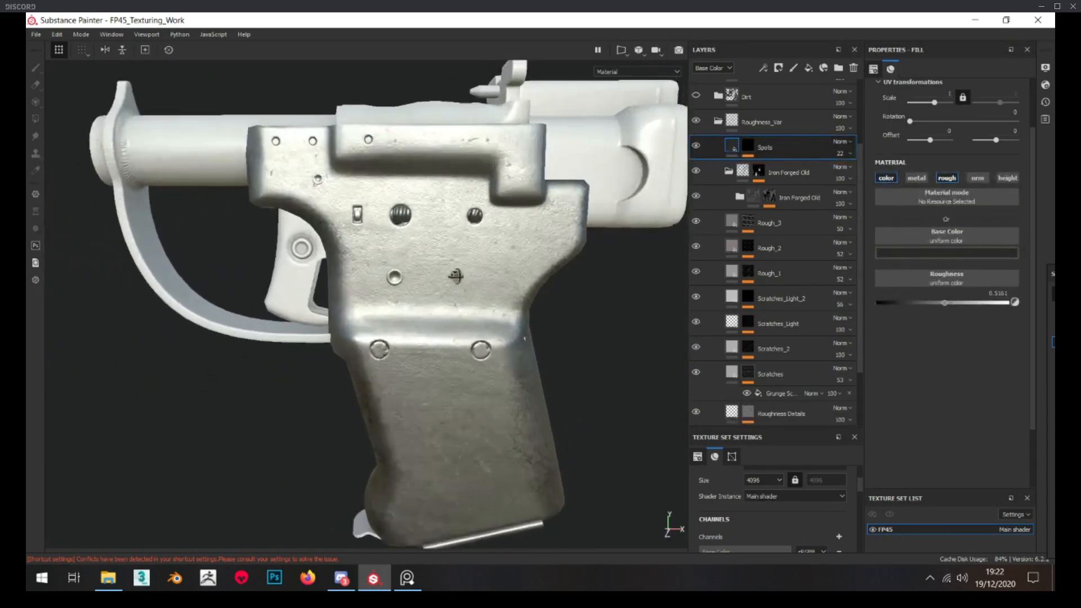
scroll(433, 276, "down", 3)
Collapse the Roughness_Var folder and expand the Base_Mat folder to list its layers
left_click(718, 121)
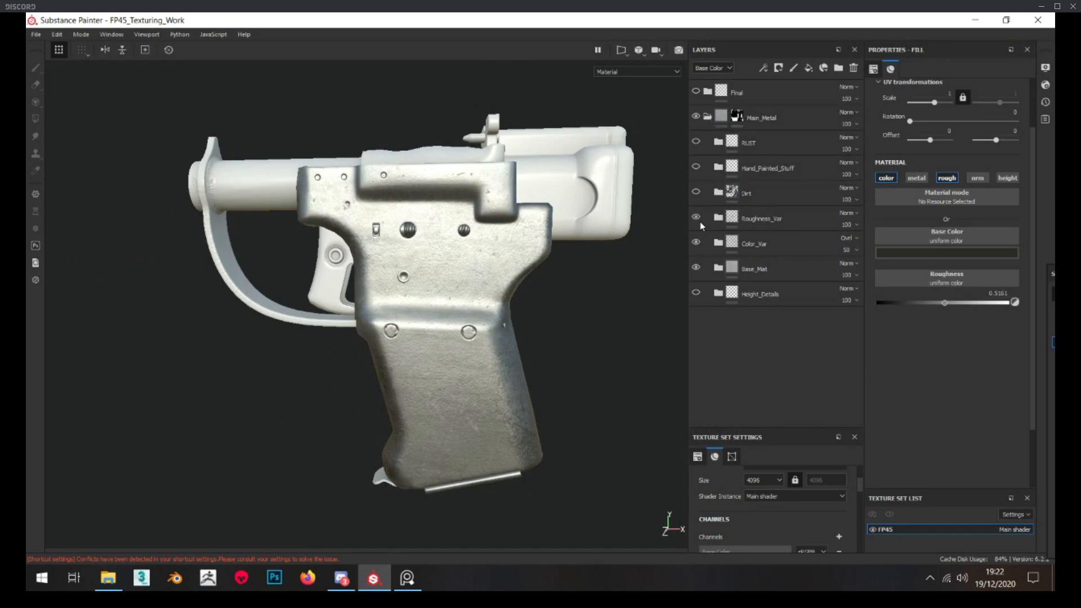
left_click(718, 268)
scroll(807, 307, "down", 3)
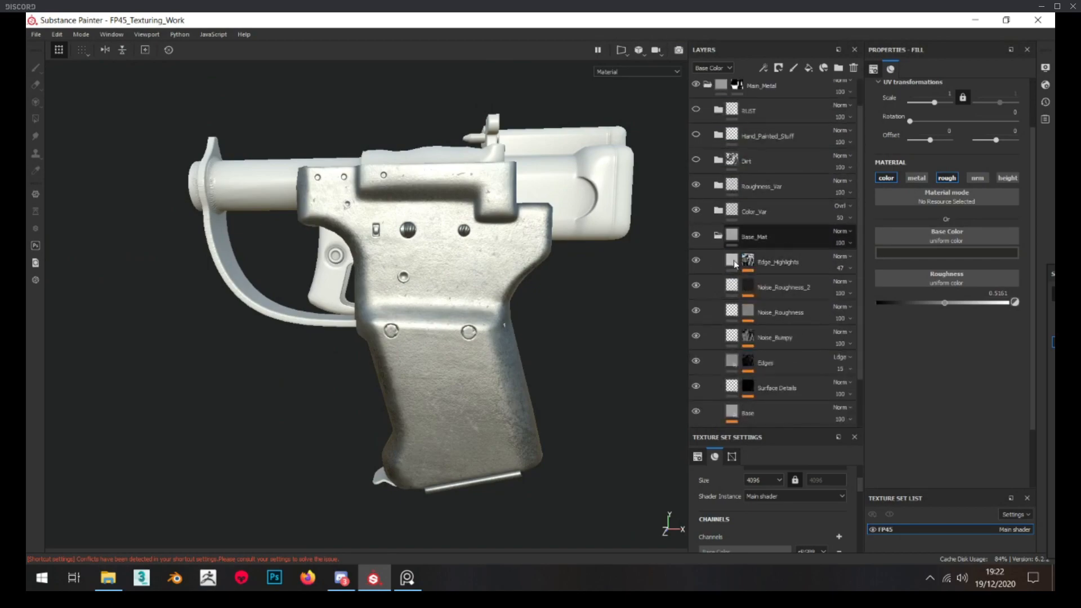
Collapse the Base_Mat folder and compare the pistol's surface with the Roughness_Var folder hidden and shown
left_click(715, 181)
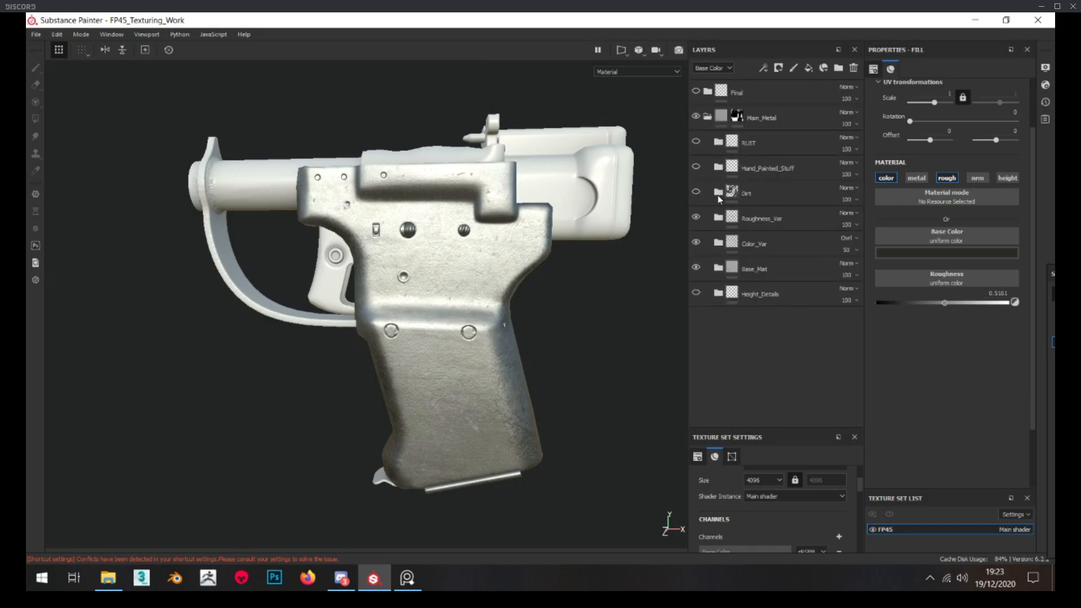
left_click(696, 218)
left_click(718, 267)
scroll(721, 267, "down", 2)
scroll(723, 257, "up", 1)
left_click(718, 236)
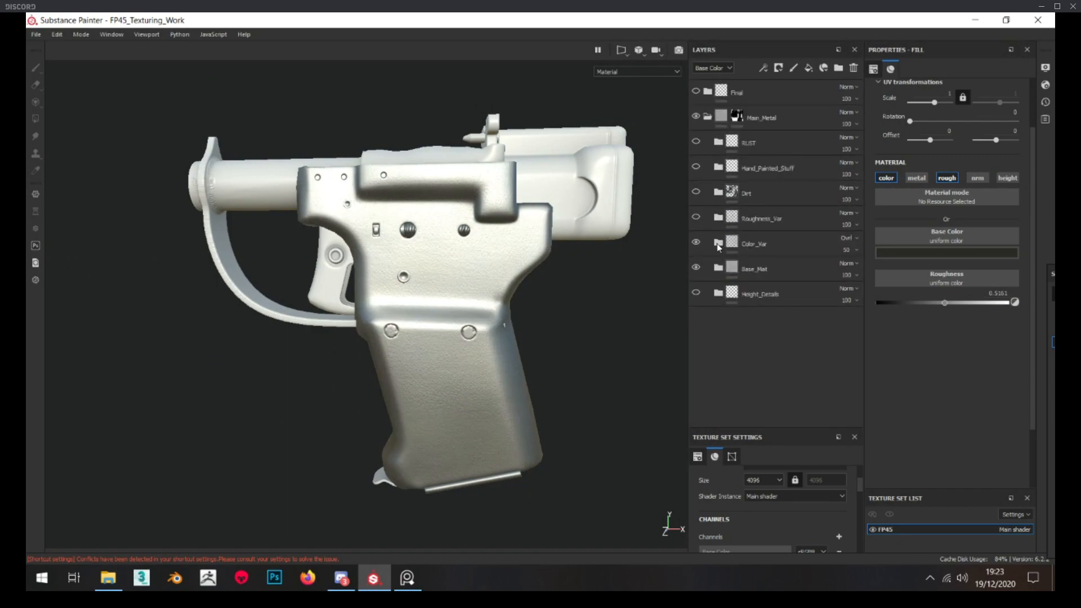
left_click(696, 218)
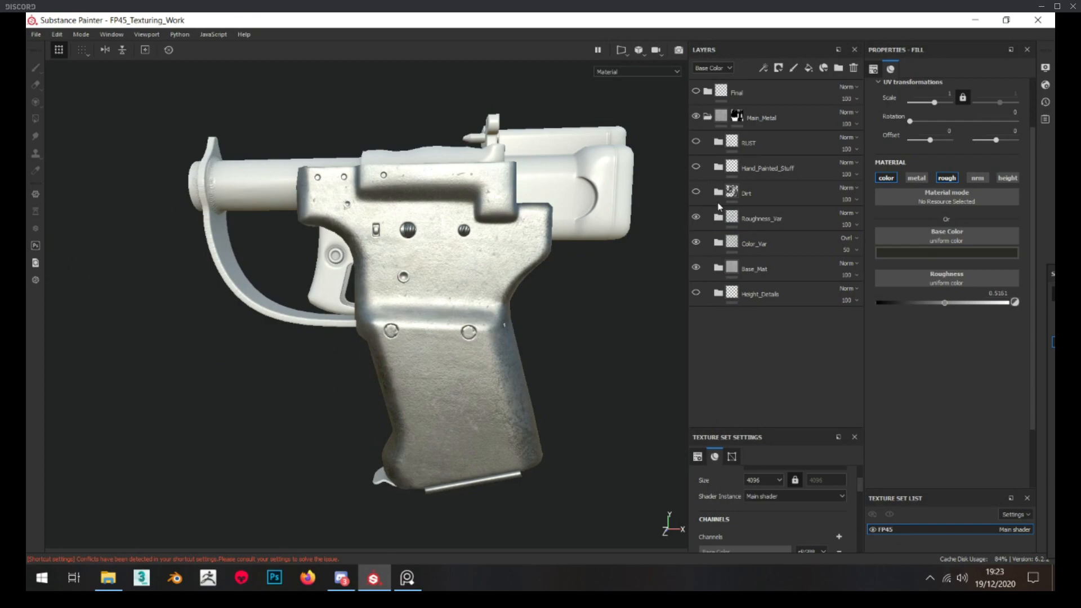
Show and expand the Dirt folder, hiding its Dirt_Final, Dirt_3, Dirt_2, Soft_Dust and Additional_AO entries
left_click(718, 193)
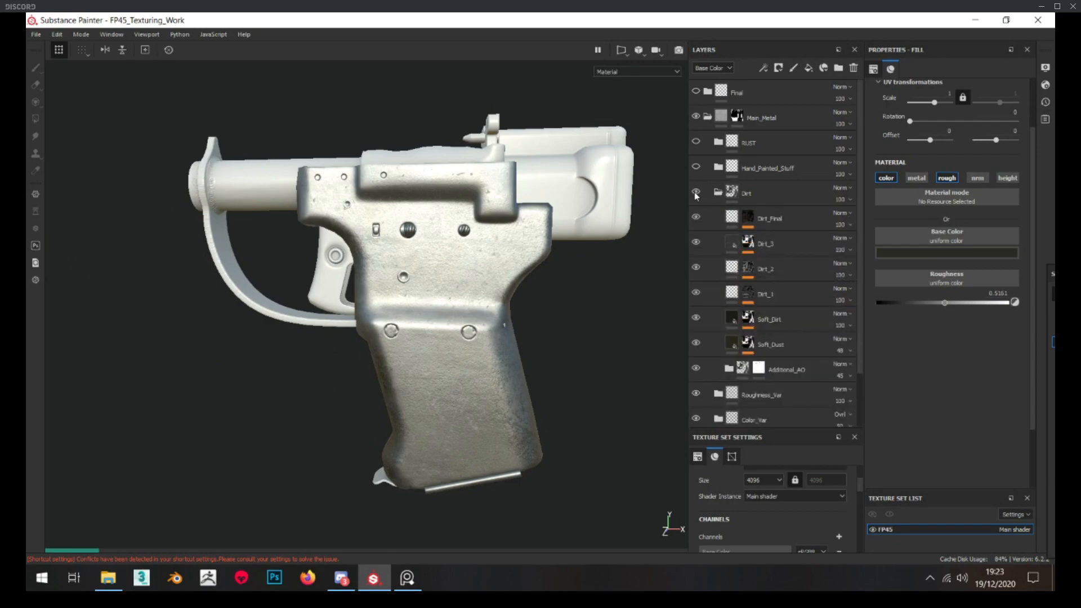
left_click_drag(698, 317, 697, 359)
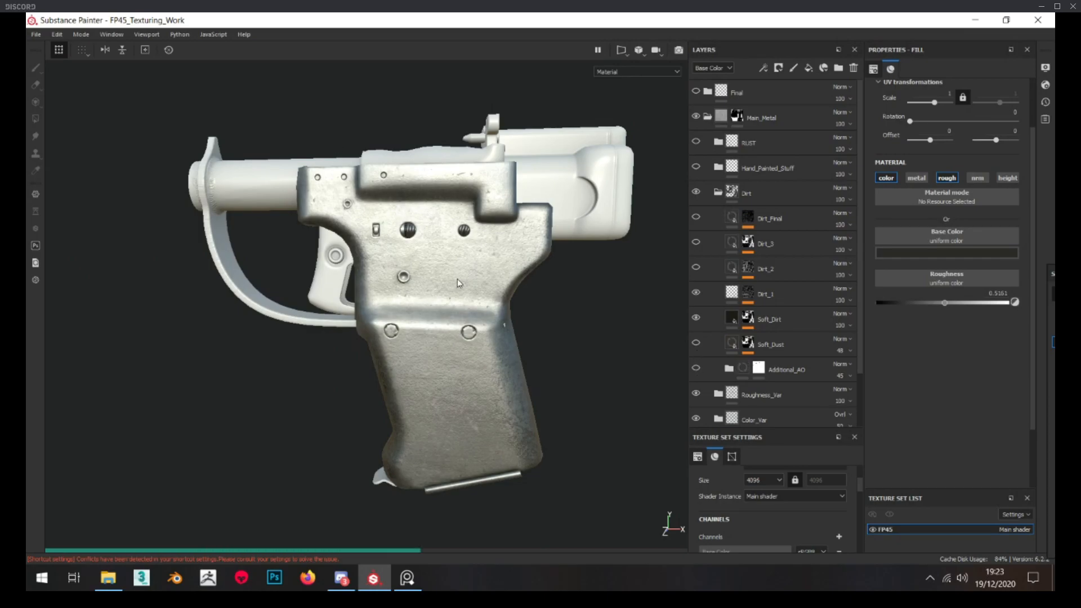
scroll(459, 268, "down", 4)
left_click_drag(442, 285, 469, 290, "alt")
scroll(454, 290, "up", 5)
Show the Additional_AO folder and look through its AO_Middle_Seam and AO contents
left_click(696, 369)
middle_click_drag(431, 338, 442, 288, "alt")
scroll(442, 288, "up", 3)
left_click_drag(442, 288, 478, 292, "alt")
left_click(733, 370)
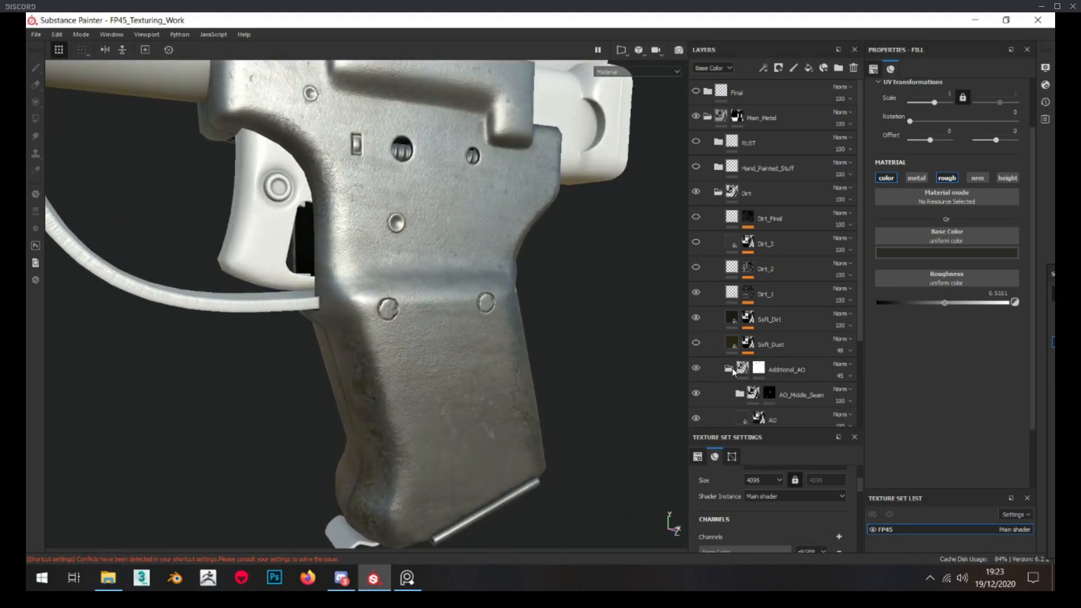
left_click(734, 373)
Compare the seam along the grip's narrow side with the Additional_AO folder hidden and shown
scroll(519, 364, "down", 4)
left_click_drag(365, 365, 447, 369, "alt")
scroll(447, 369, "up", 3)
right_click_drag(447, 360, 499, 332, "shift")
left_click(697, 369)
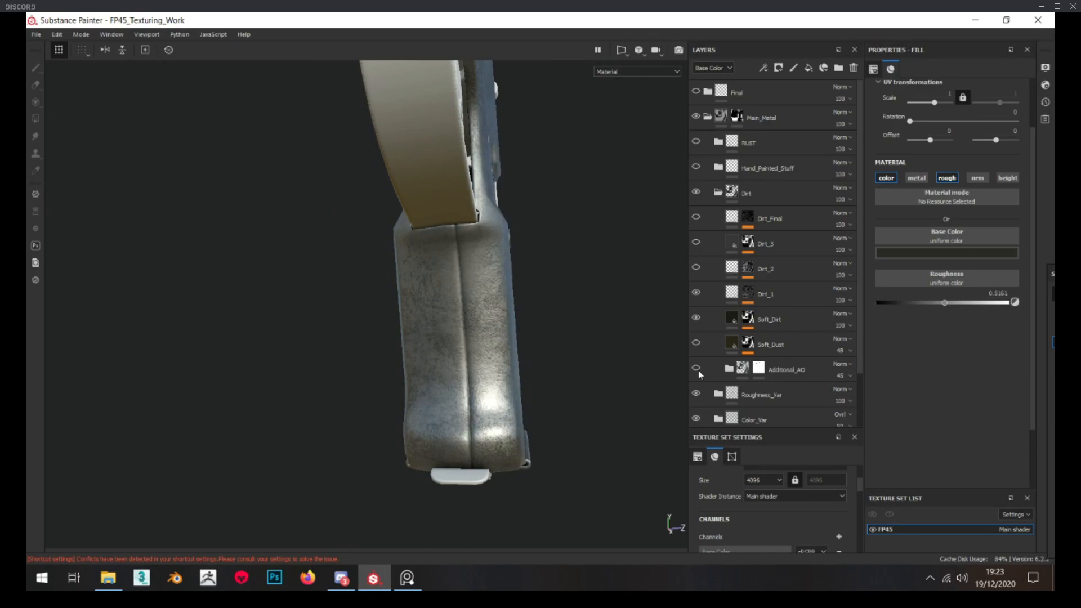
left_click(697, 369)
left_click(697, 369)
left_click(696, 369)
left_click(697, 369)
left_click(696, 369)
left_click(697, 369)
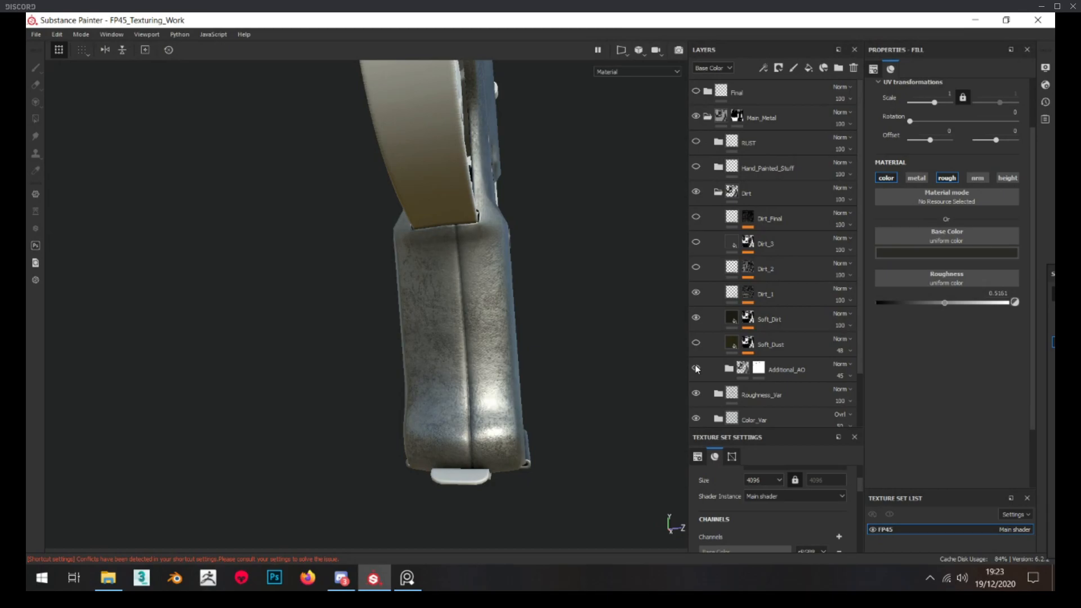
mouse_move(428, 379)
left_mouse_down("alt")
mouse_move(494, 289)
mouse_move(519, 326)
left_mouse_up("alt")
middle_click_drag(518, 326, 420, 346, "alt")
Display the Soft_Dust layer's mask and inspect its Grunge Dust Spread and Levels settings
left_click(748, 343, "alt")
middle_click_drag(486, 309, 485, 366, "alt")
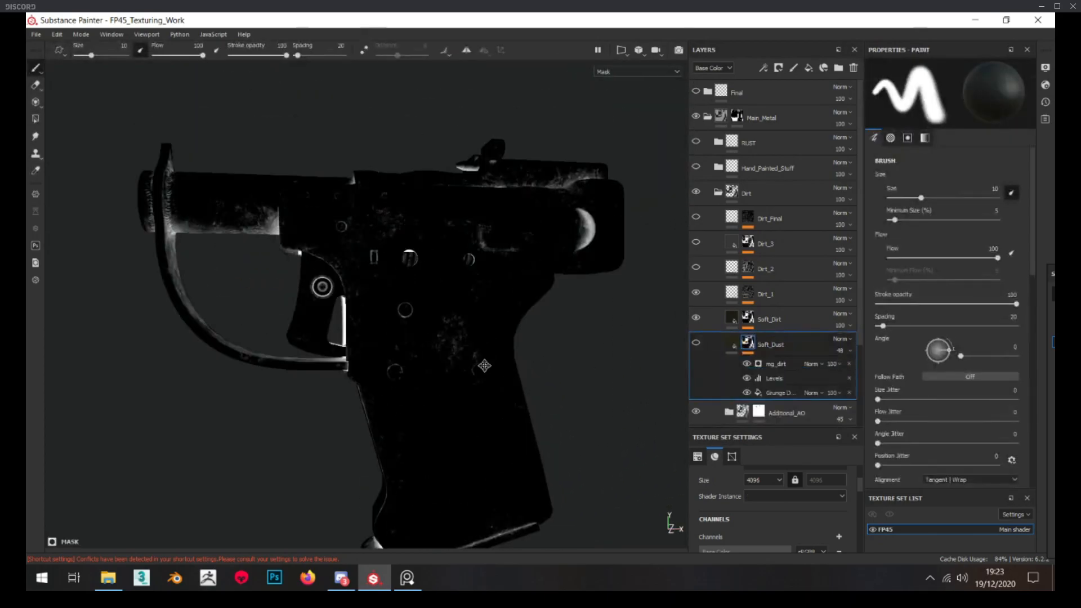
right_click_drag(460, 318, 417, 324, "alt")
left_click_drag(418, 323, 541, 245, "alt")
left_click(798, 391)
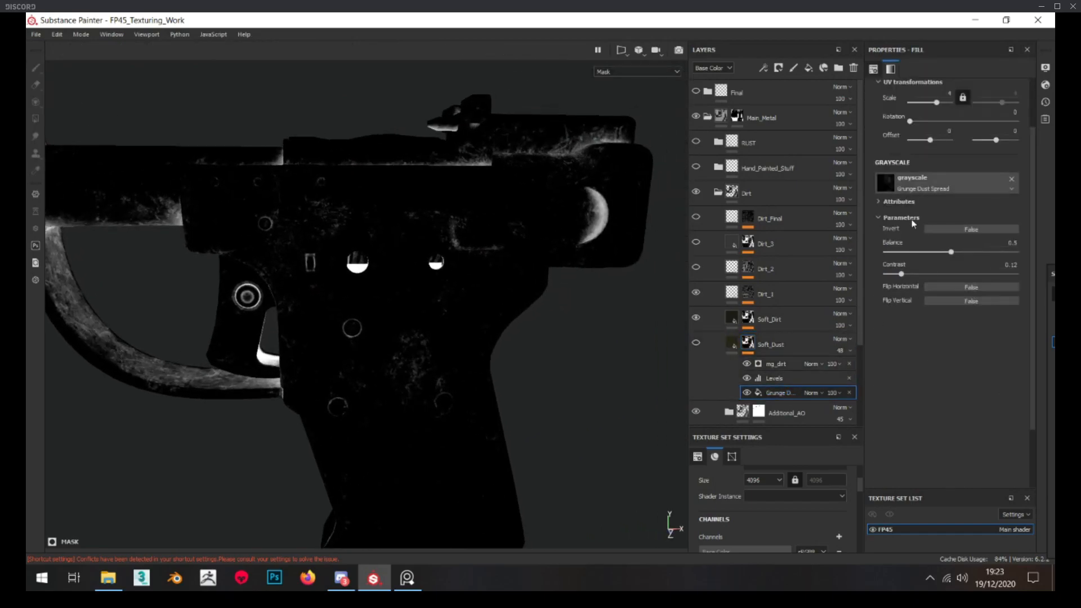
left_click(767, 379)
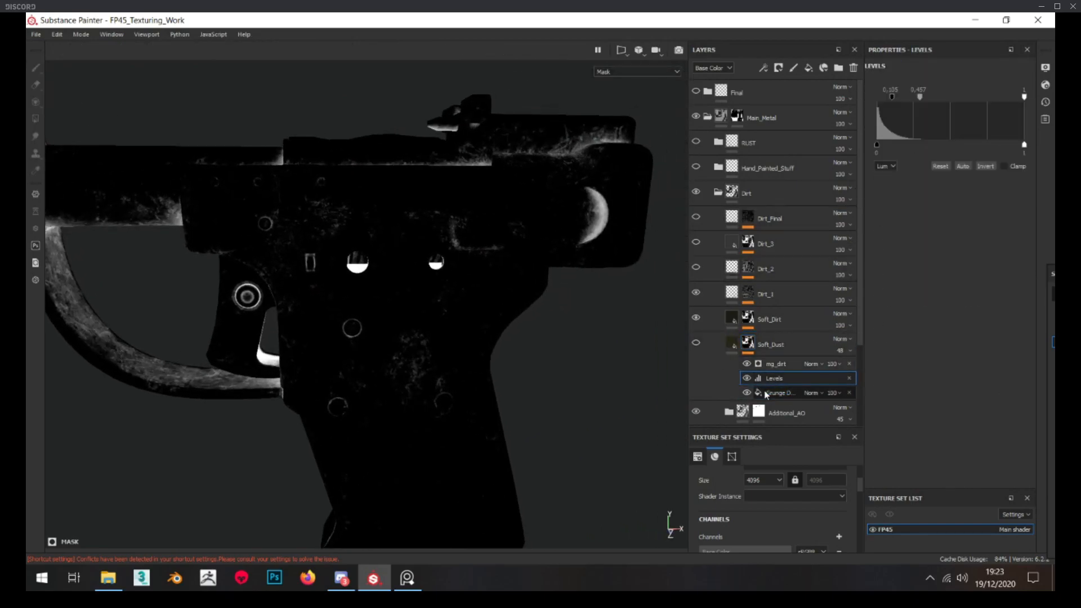
Toggle effects in the Soft_Dust mask to compare their contributions and inspect the mg_dirt generator's parameters
left_click(749, 378)
left_click(747, 379)
double_click(747, 378)
left_click(748, 379)
left_click(749, 380)
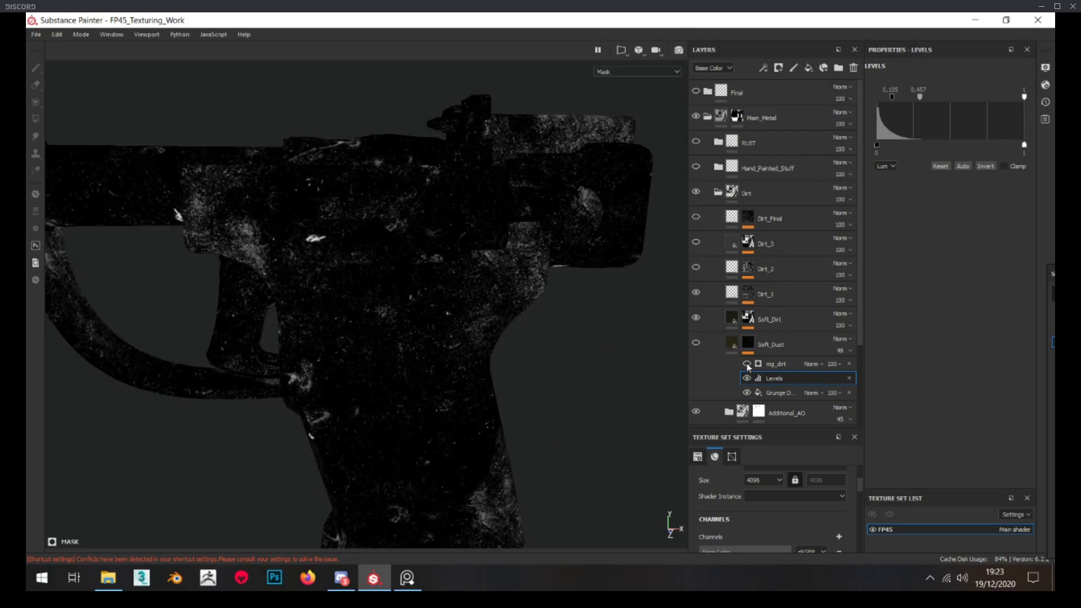
left_click(747, 378)
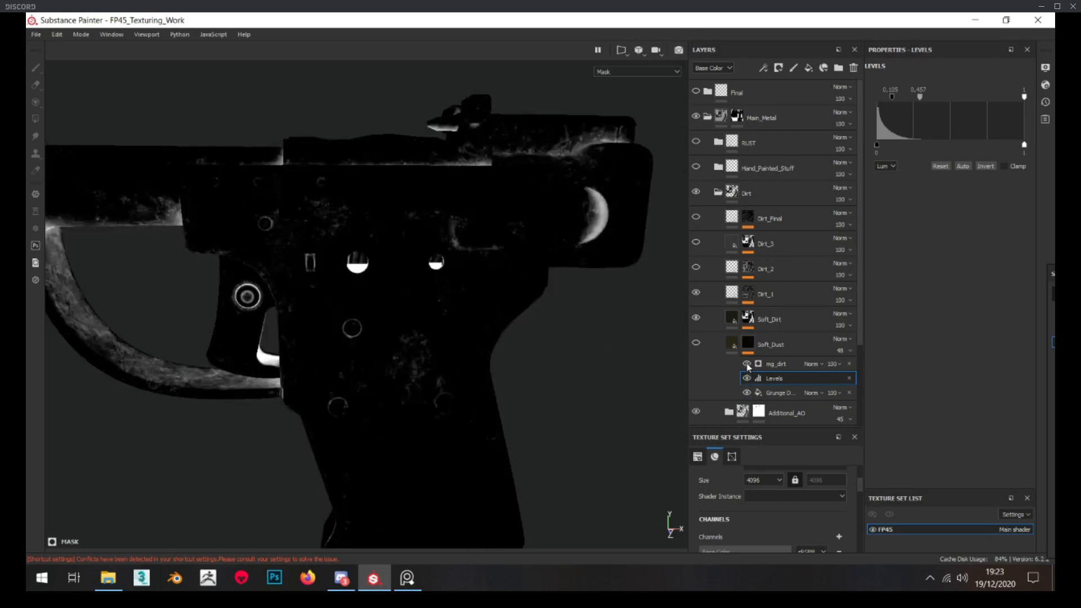
left_click(780, 365)
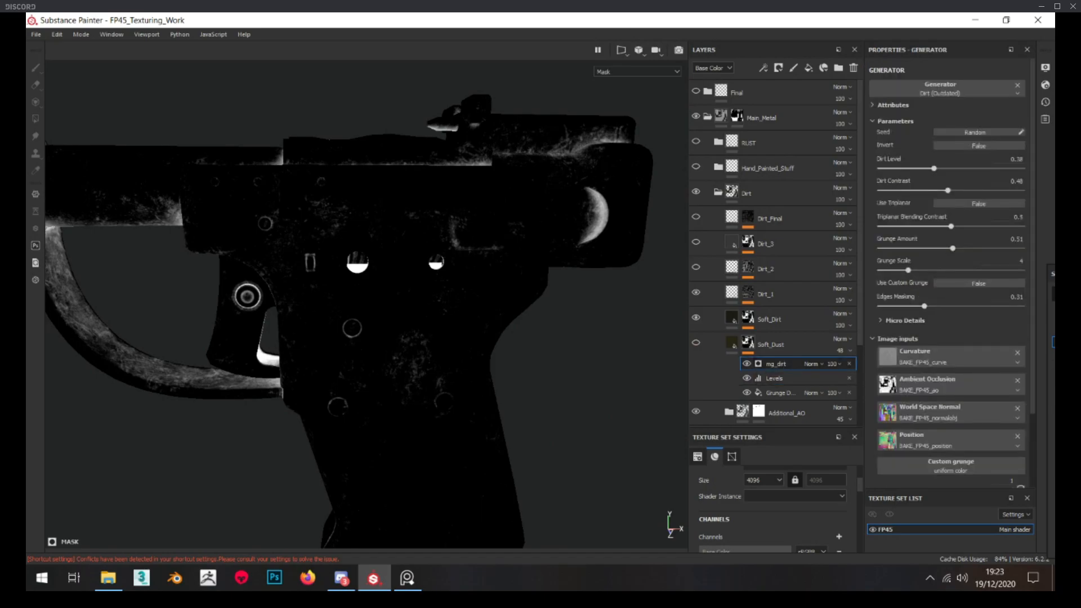
Return to the Soft_Dust layer's fill, show the layer and examine the dust on the pistol
left_click(727, 342)
left_click(696, 344)
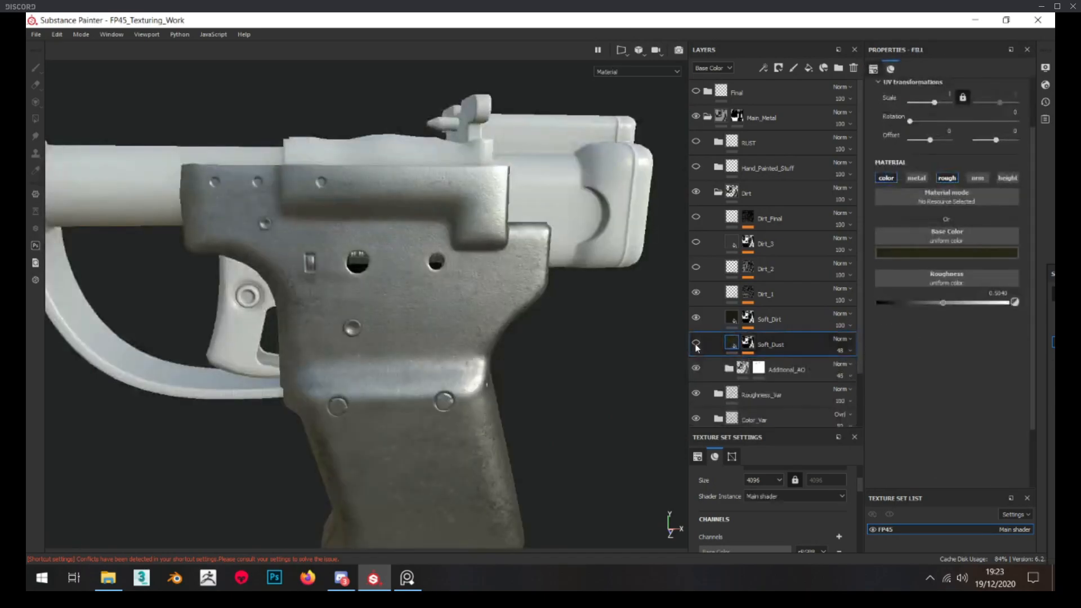
scroll(459, 280, "down", 2)
scroll(465, 284, "up", 2)
left_click_drag(478, 319, 485, 314, "alt")
Inspect the Soft_Dirt layer's mask, return to its fill and check the Soft_Dirt and Dirt_1 layers' effect on the pistol
left_click(749, 319)
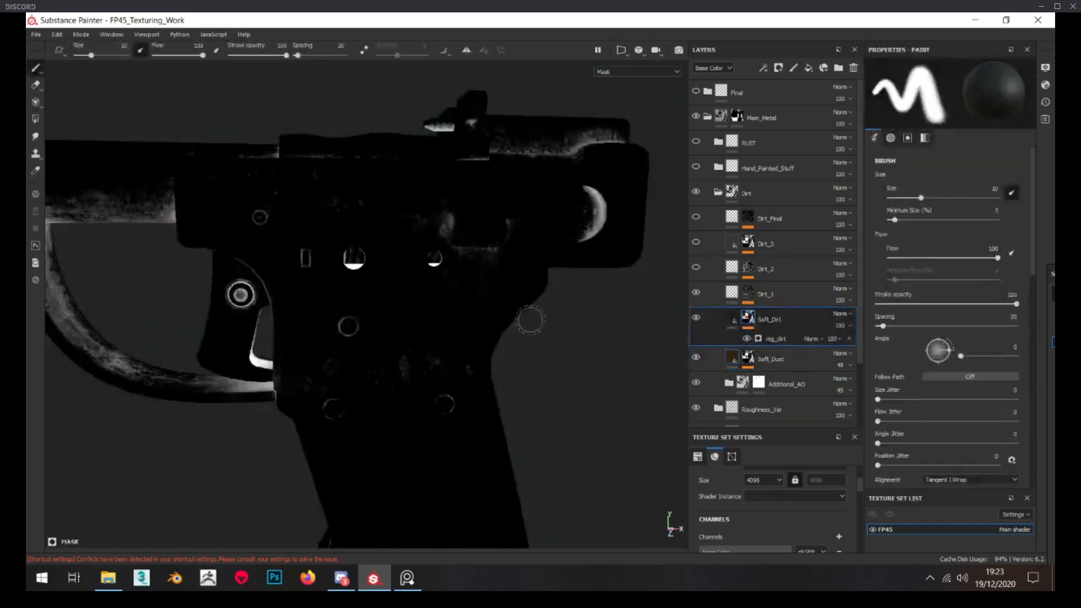
scroll(490, 298, "up", 3)
left_click(732, 318)
left_click_drag(554, 310, 519, 310, "alt")
scroll(434, 306, "down", 2)
scroll(435, 306, "down", 2)
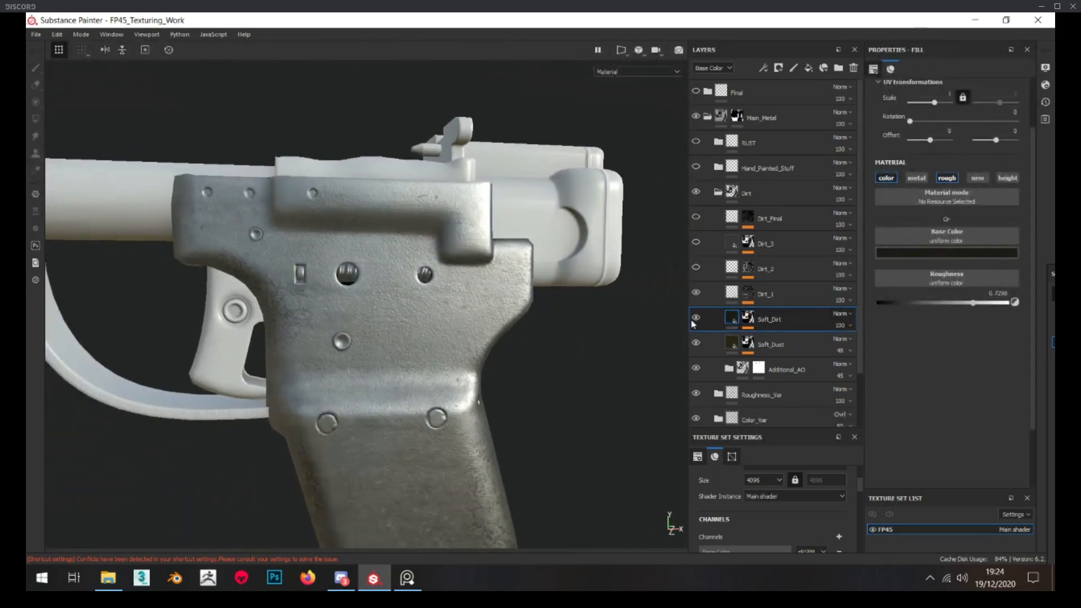
left_click(697, 292)
left_click(698, 292)
left_click(694, 316)
Display the Dirt_1 layer's mask and examine its leak pattern across the pistol
left_click(748, 293)
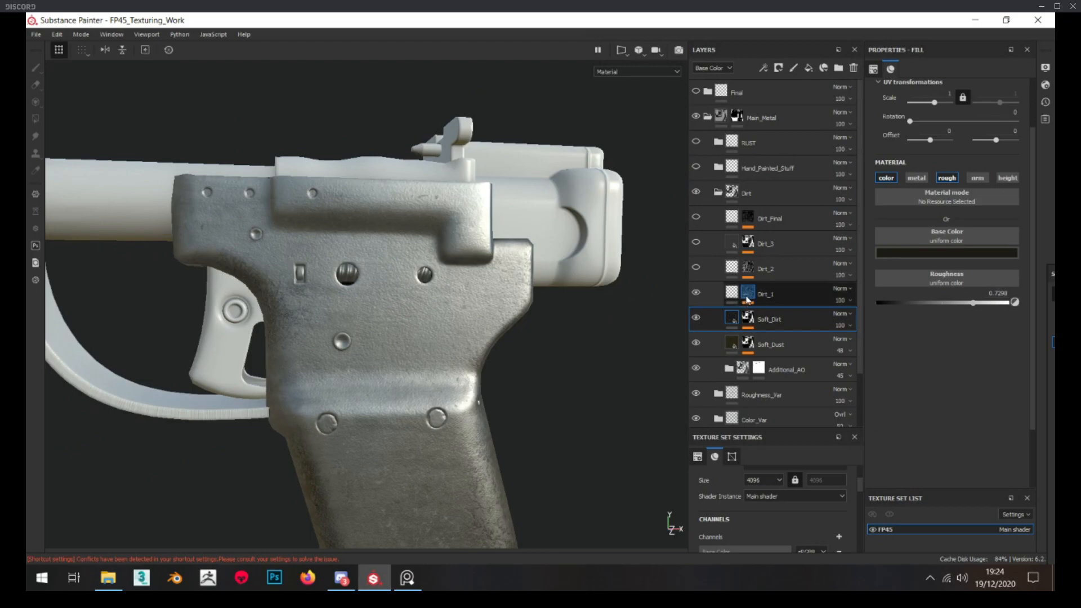
scroll(499, 288, "down", 3)
left_click_drag(499, 288, 442, 291, "alt")
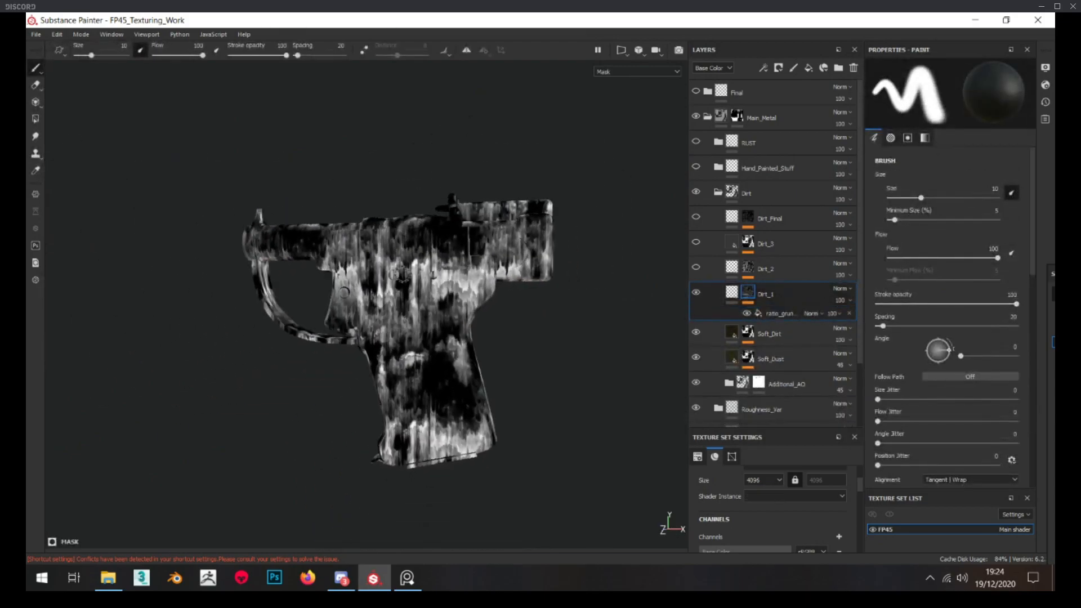
scroll(442, 291, "up", 2)
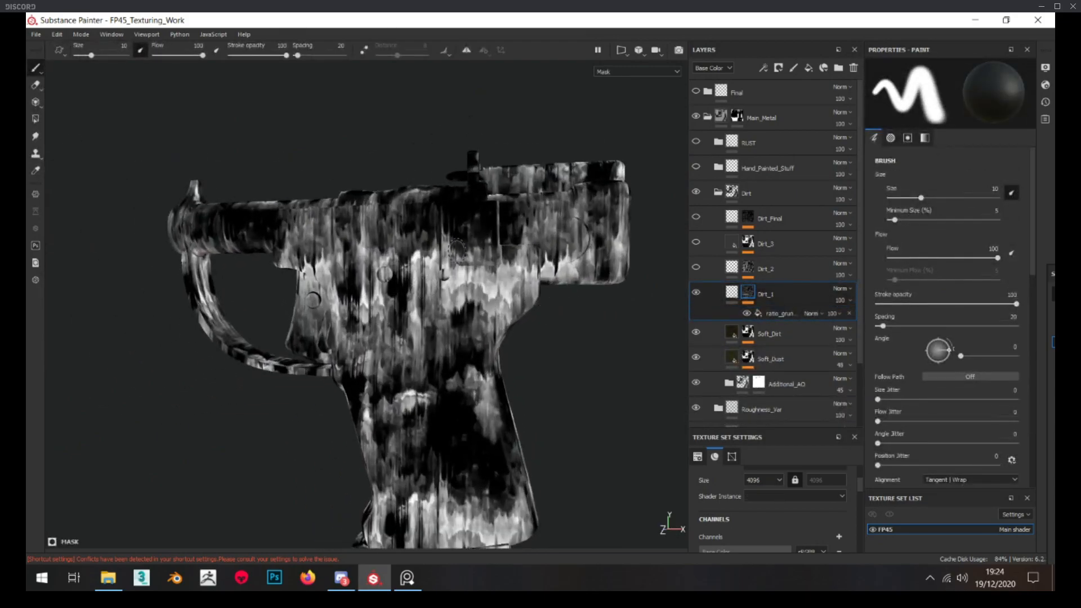
Rotate the ratio_grunge_leaks fill in the Dirt_1 mask to about 11 degrees and examine the slanted streaks
left_click(791, 314)
left_click_drag(911, 142, 914, 143)
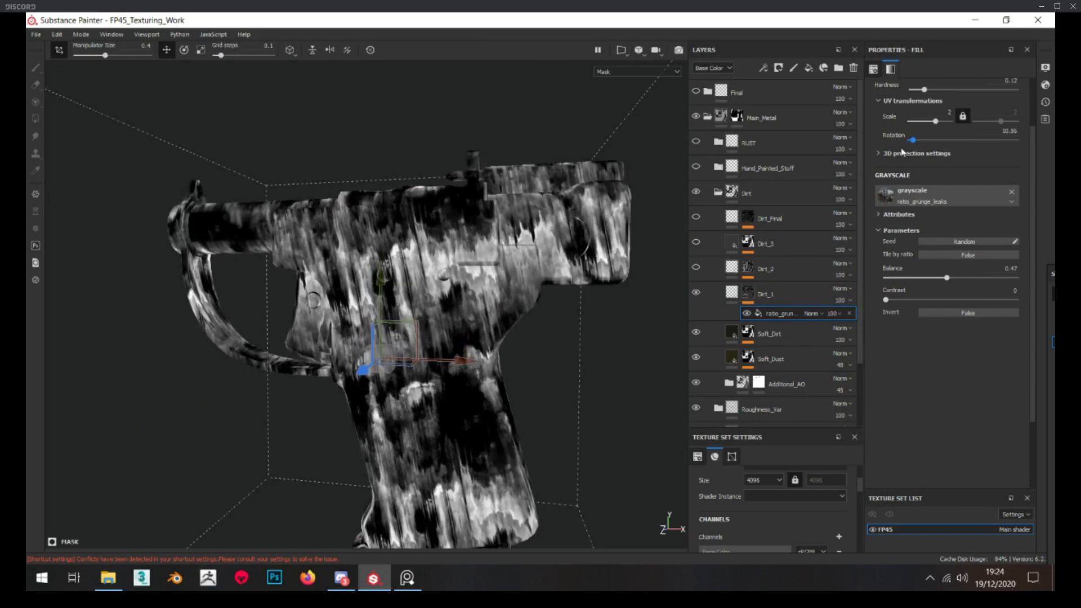
scroll(450, 242, "down", 3)
left_click_drag(417, 242, 451, 254, "alt")
scroll(445, 265, "up", 5)
middle_click_drag(431, 316, 451, 240, "alt")
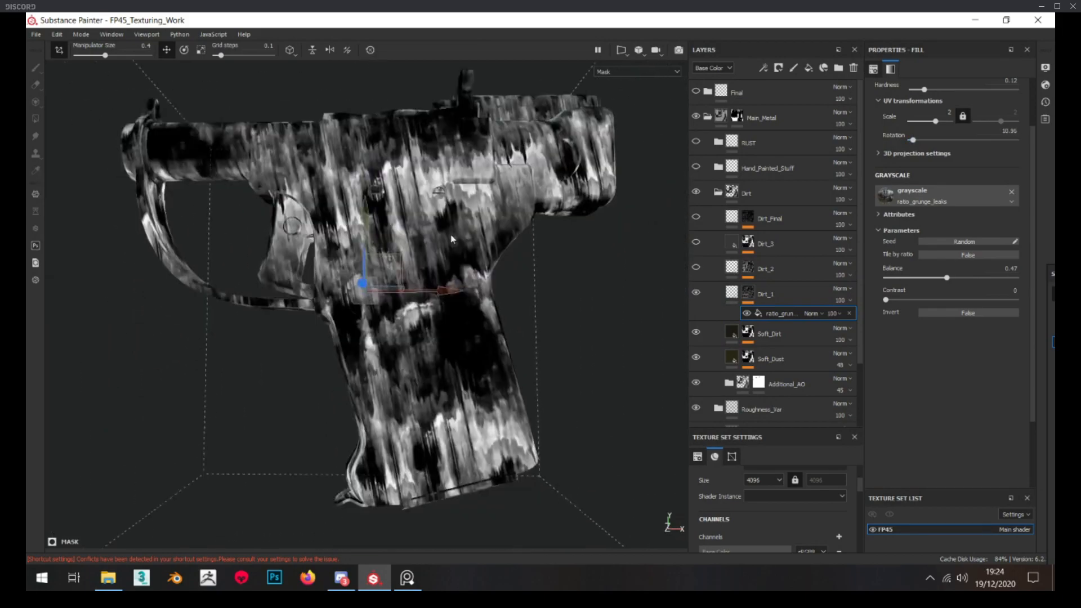
Return to the Dirt_1 layer's fill and examine its roughness effect on the pistol's body and grip
left_click(733, 290)
scroll(417, 276, "down", 3)
left_click_drag(400, 258, 406, 285, "alt")
scroll(404, 283, "up", 5)
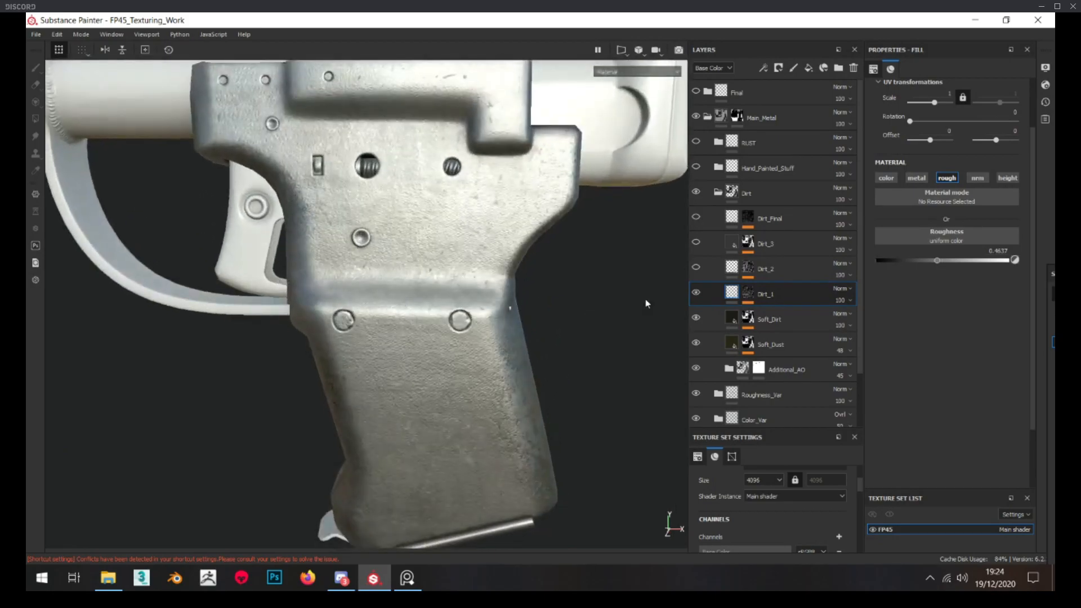
left_click(697, 292)
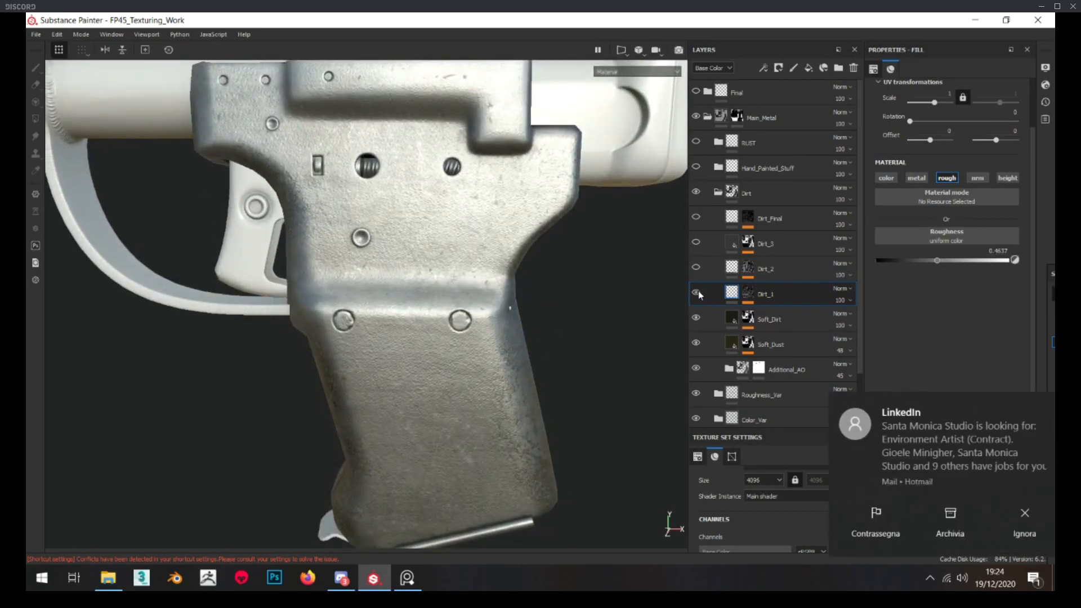
scroll(611, 275, "down", 4)
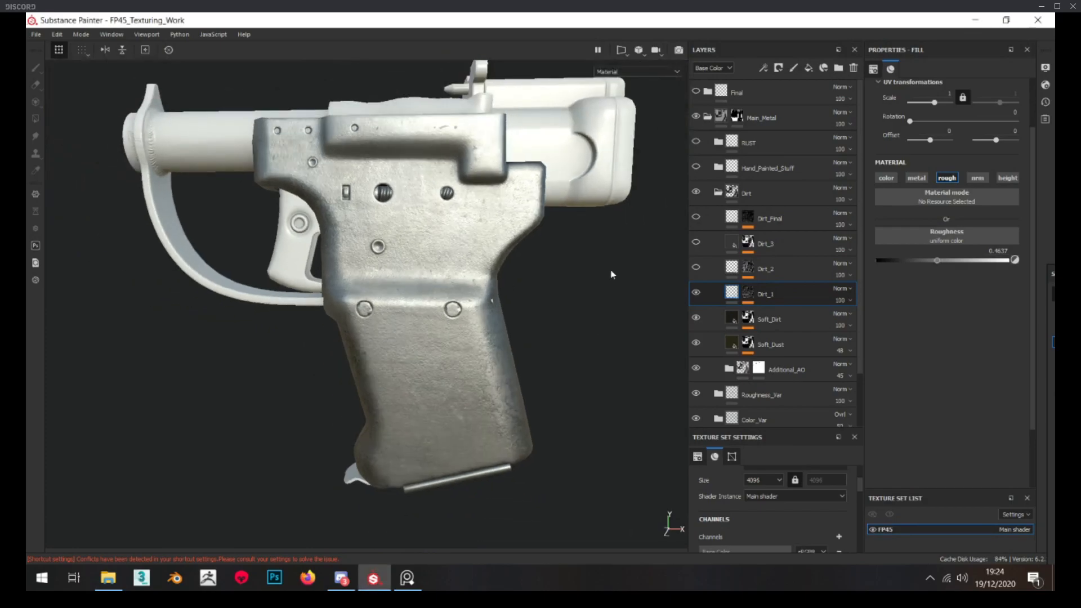
scroll(426, 209, "up", 3)
scroll(439, 214, "down", 4)
mouse_move(378, 204)
left_mouse_down("alt")
mouse_move(439, 214)
mouse_move(389, 212)
left_mouse_up("alt")
Inspect the grunge_dirt_scratched fill in the Dirt_2 mask, return to the layer's fill and show Dirt_2 on the pistol
left_click(777, 289)
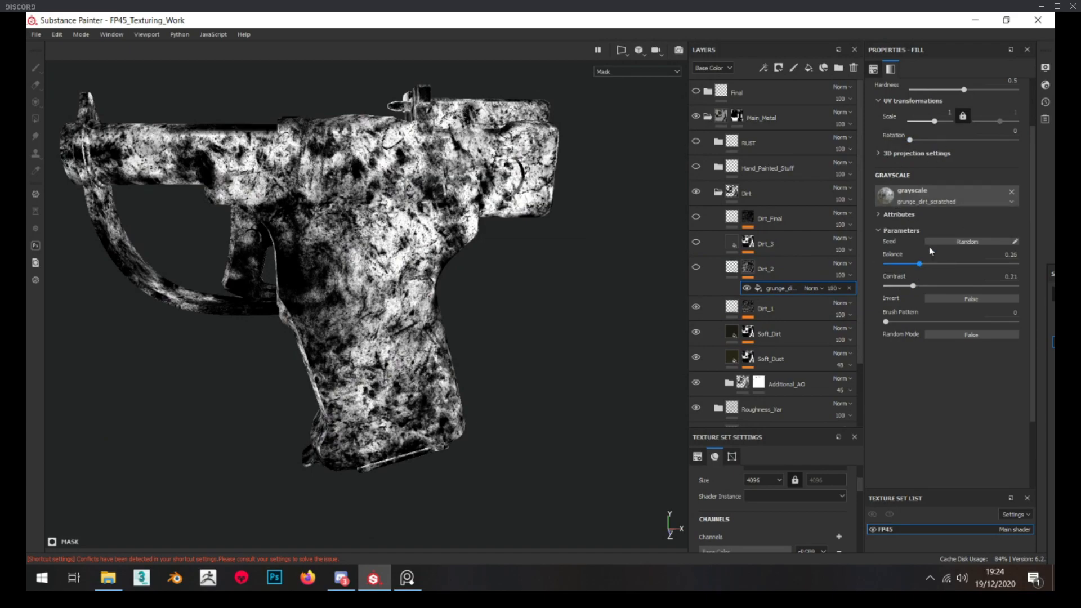
left_click(731, 269)
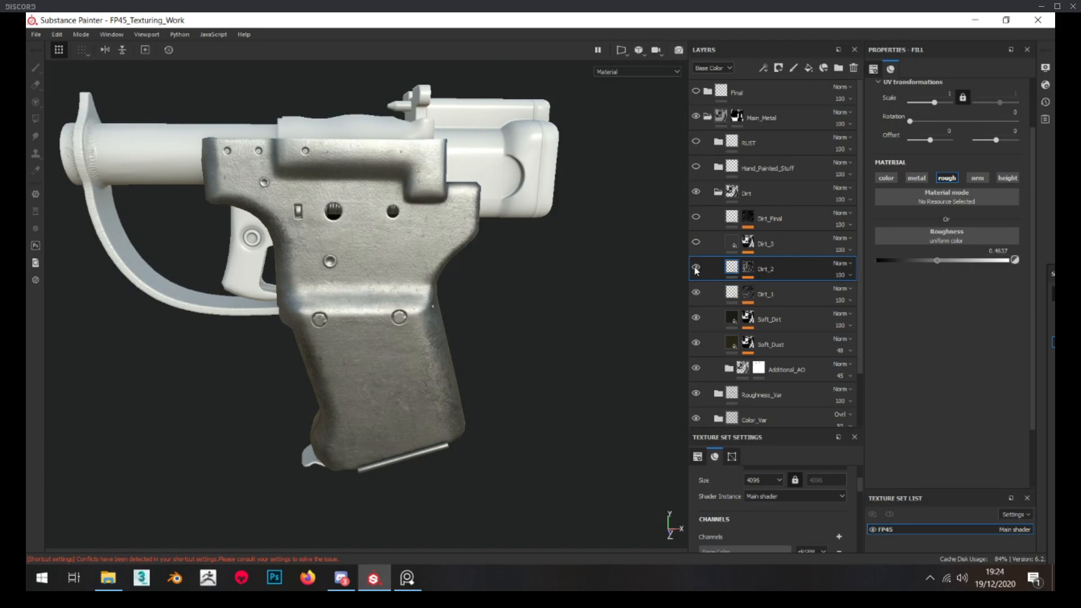
scroll(366, 260, "up", 2)
left_click_drag(382, 302, 366, 274, "alt")
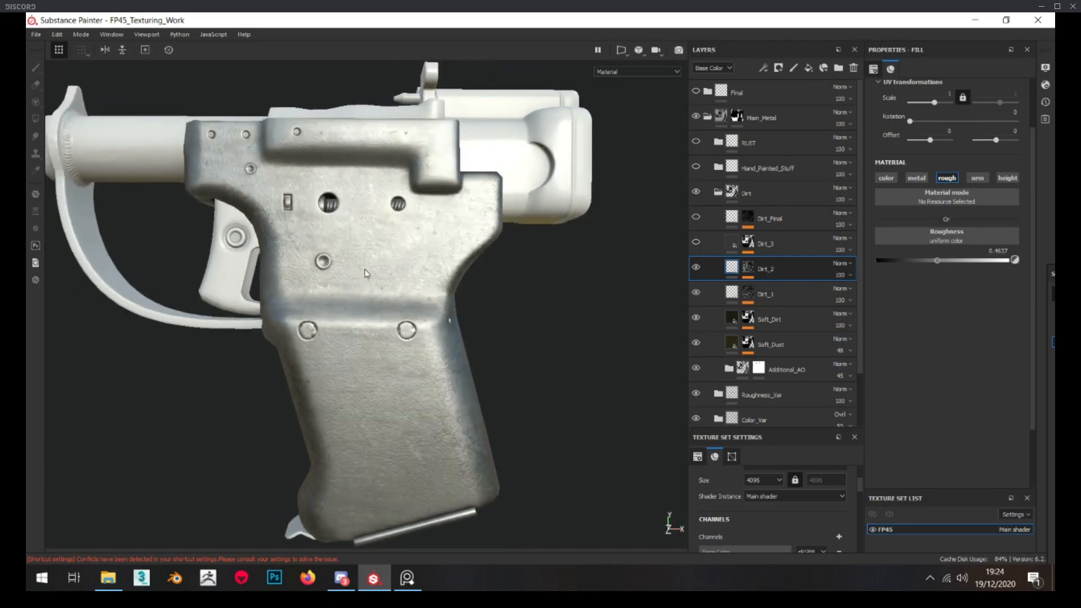
Look at the Dirt_3 layer's mask, return to its fill and show the layer on the pistol
left_click(749, 243, "alt")
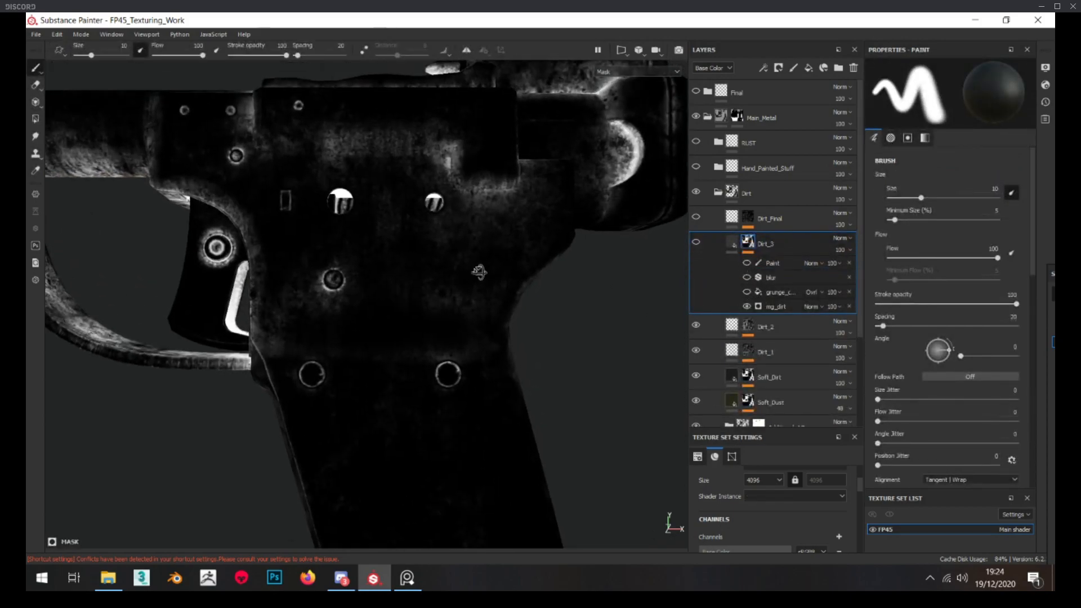
left_click(732, 247)
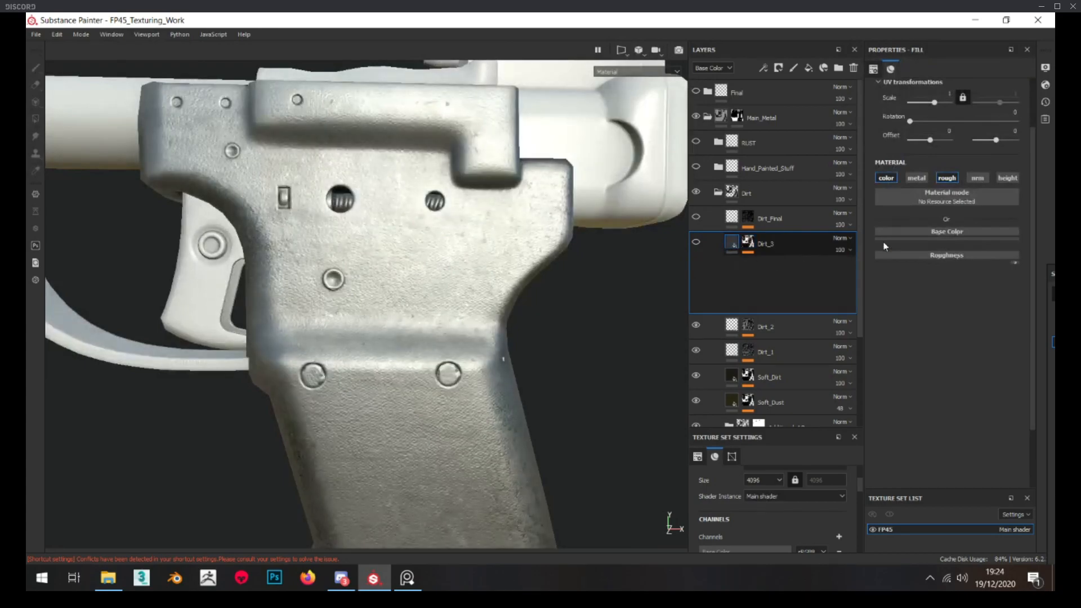
middle_click_drag(413, 275, 423, 279, "alt")
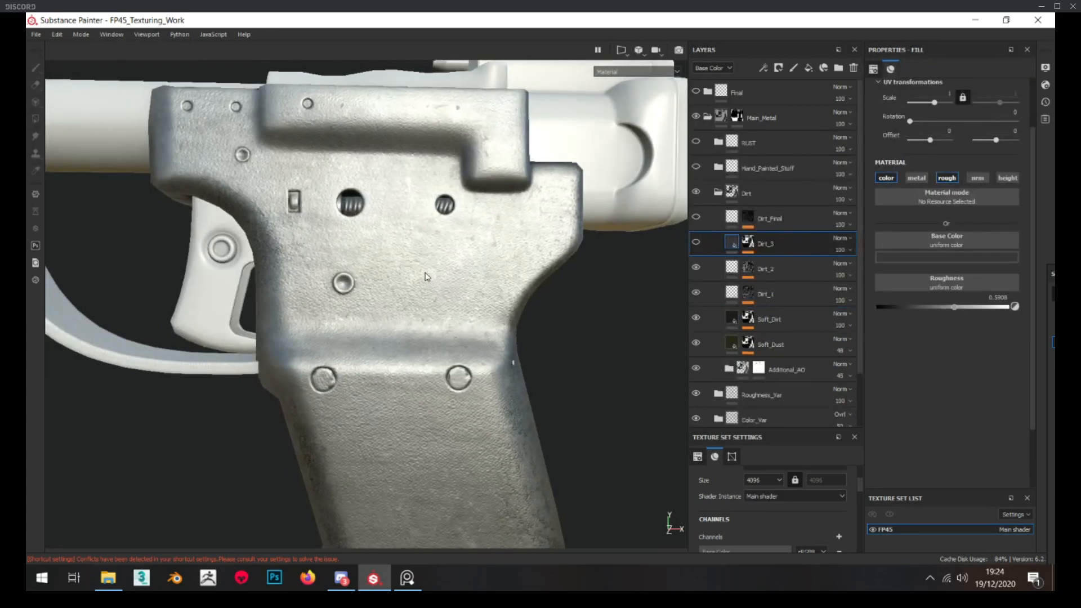
left_click(696, 242)
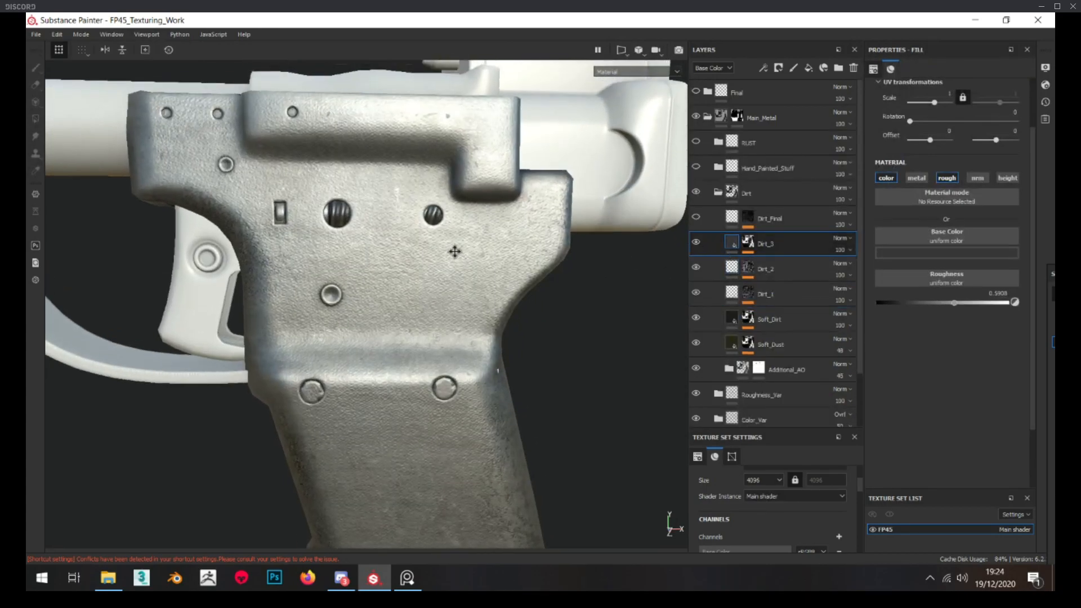
Inspect the mg_dirt generator in the Dirt_3 mask and show the mask's grunge_concrete_old fill
left_click(748, 243, "alt")
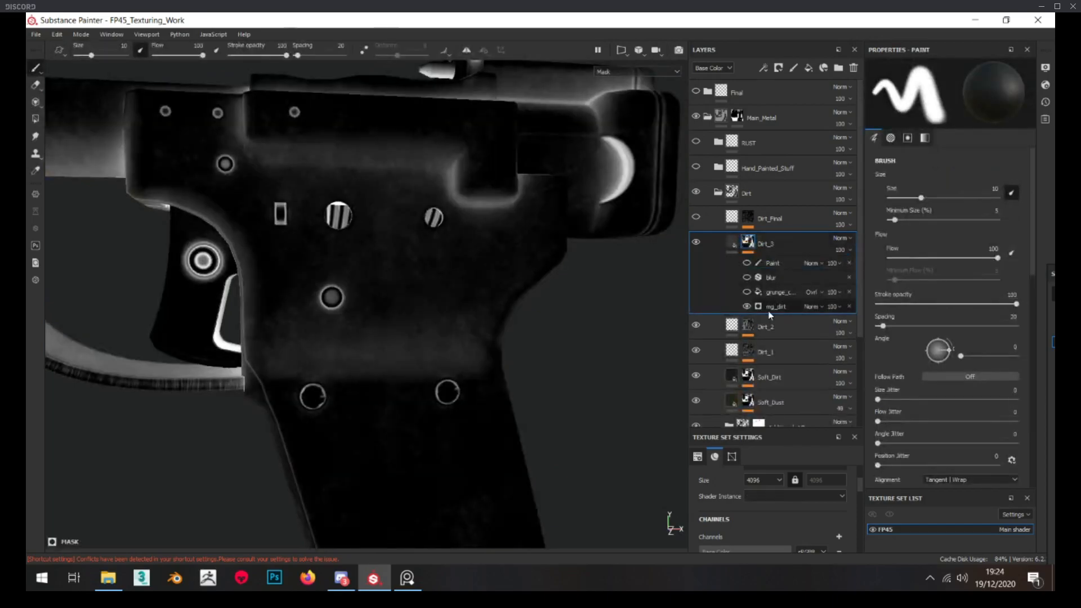
left_click(777, 309)
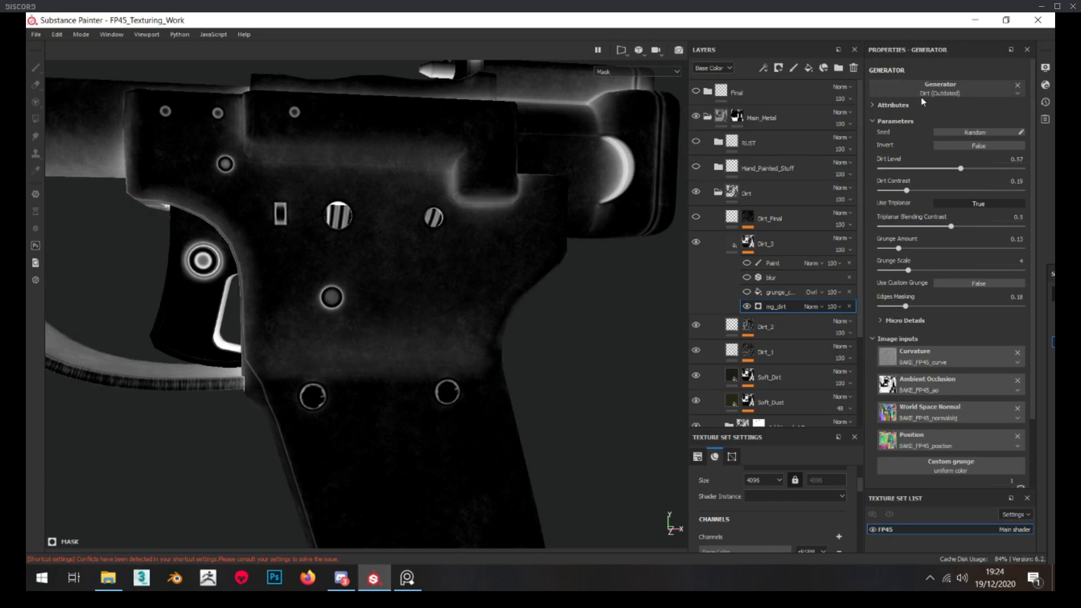
left_click(766, 293)
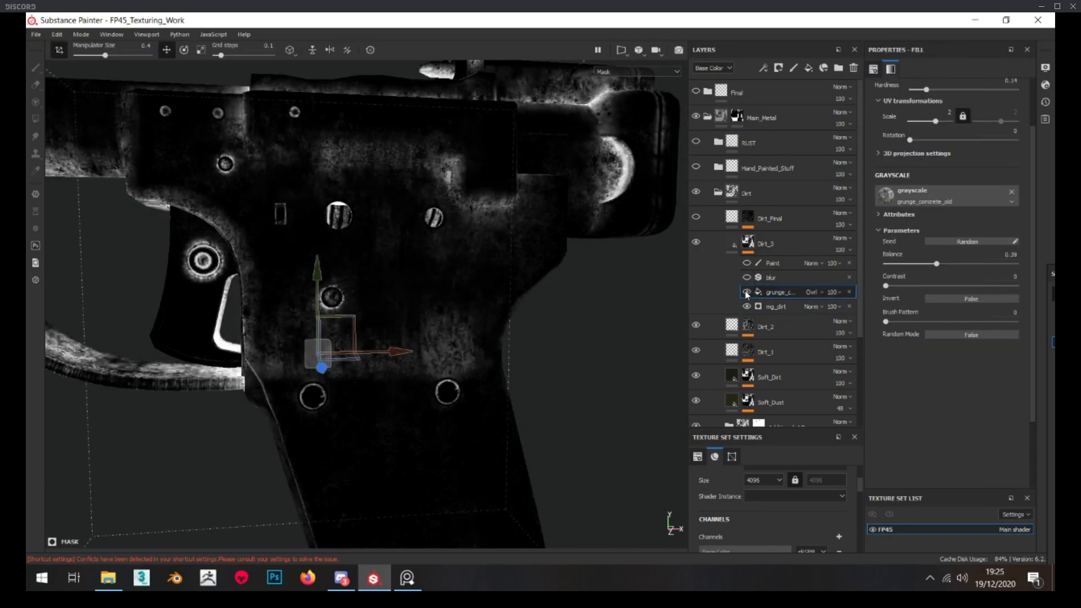
Examine the grunge_concrete_old fill's effect in the Dirt_3 mask, and show the mask's blur and Paint effects
left_click(745, 291)
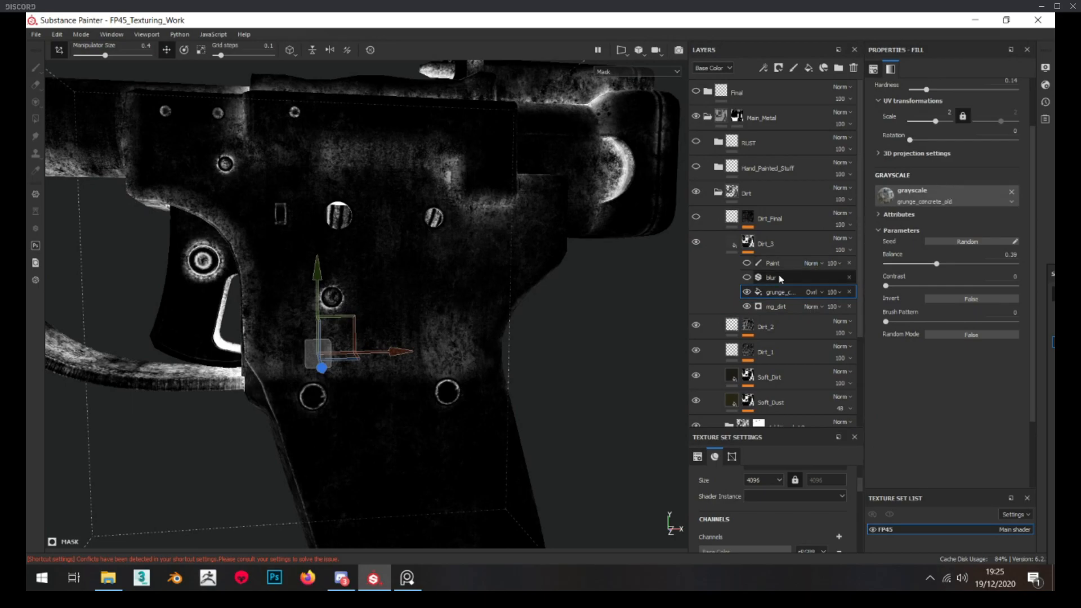
right_click_drag(472, 194, 519, 246, "alt")
left_click_drag(519, 245, 500, 251, "alt")
right_click_drag(527, 285, 484, 255, "alt")
left_click_drag(484, 259, 679, 271, "alt")
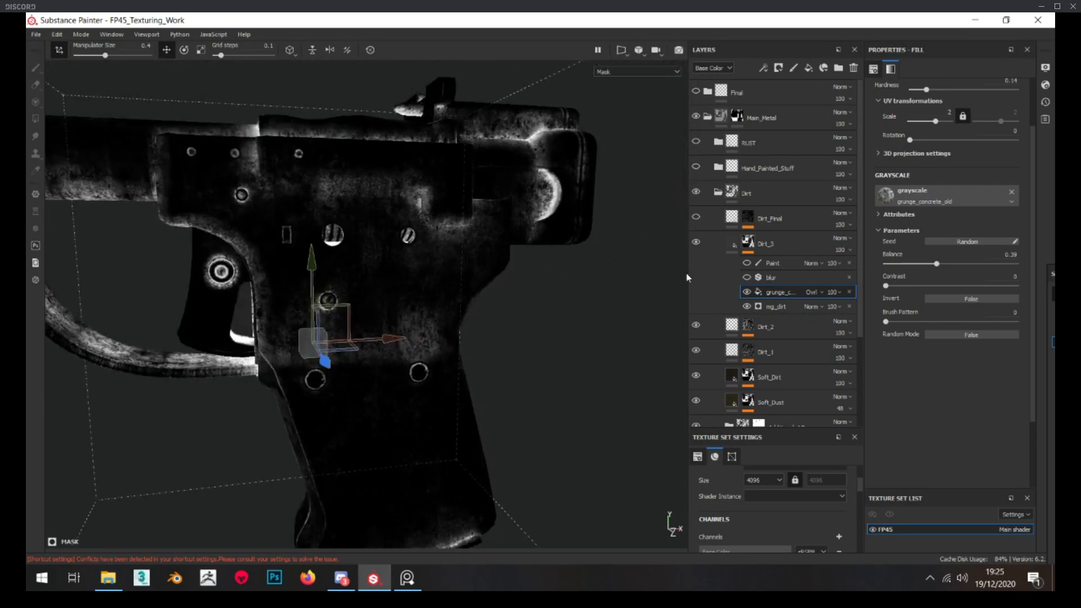
scroll(379, 199, "up", 6)
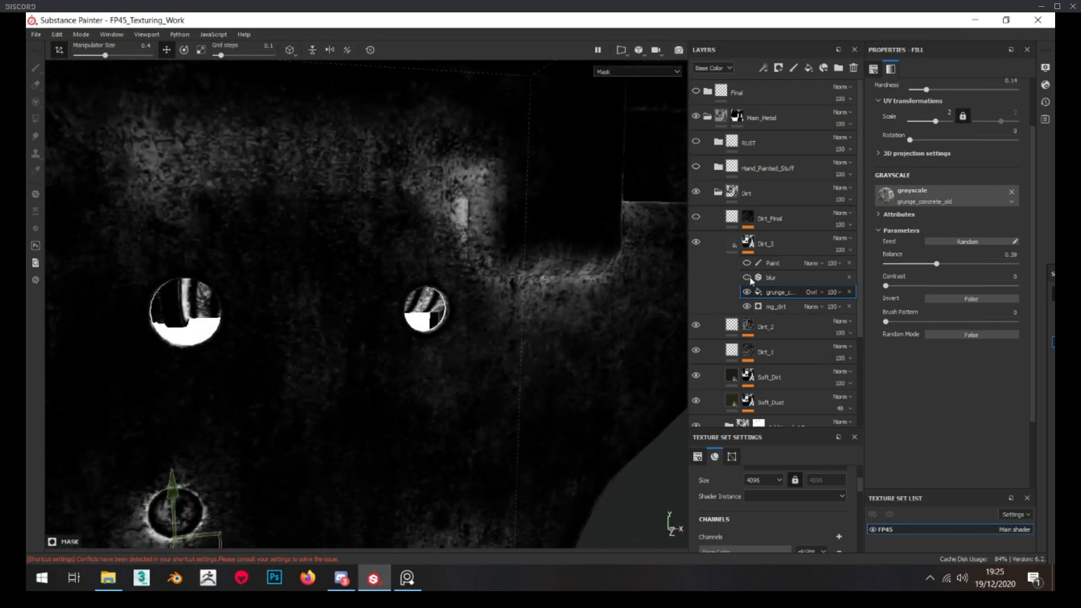
scroll(403, 261, "down", 5)
left_click(746, 263)
left_click(747, 263)
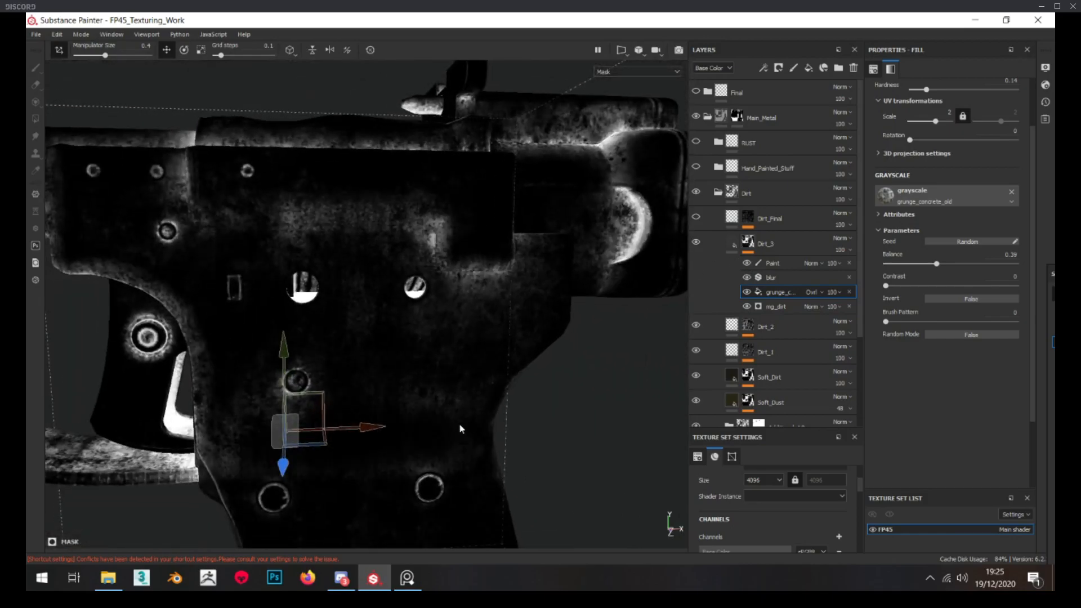
Return to the Dirt_3 layer's material view and compare the pistol with and without the mask's Paint effect
left_click_drag(474, 428, 461, 392, "alt")
left_click(732, 243)
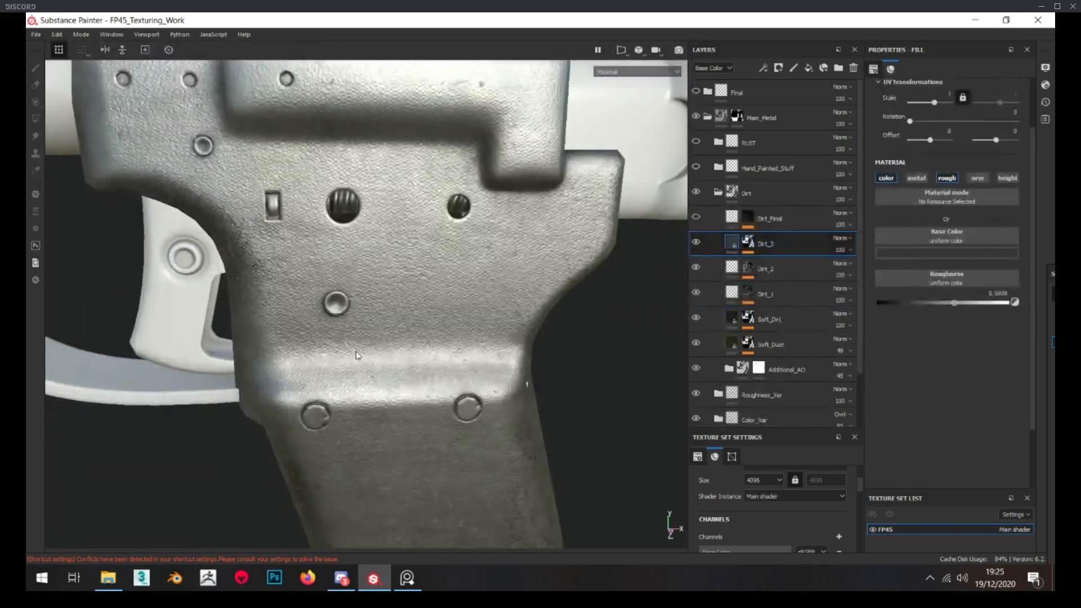
left_click(748, 242)
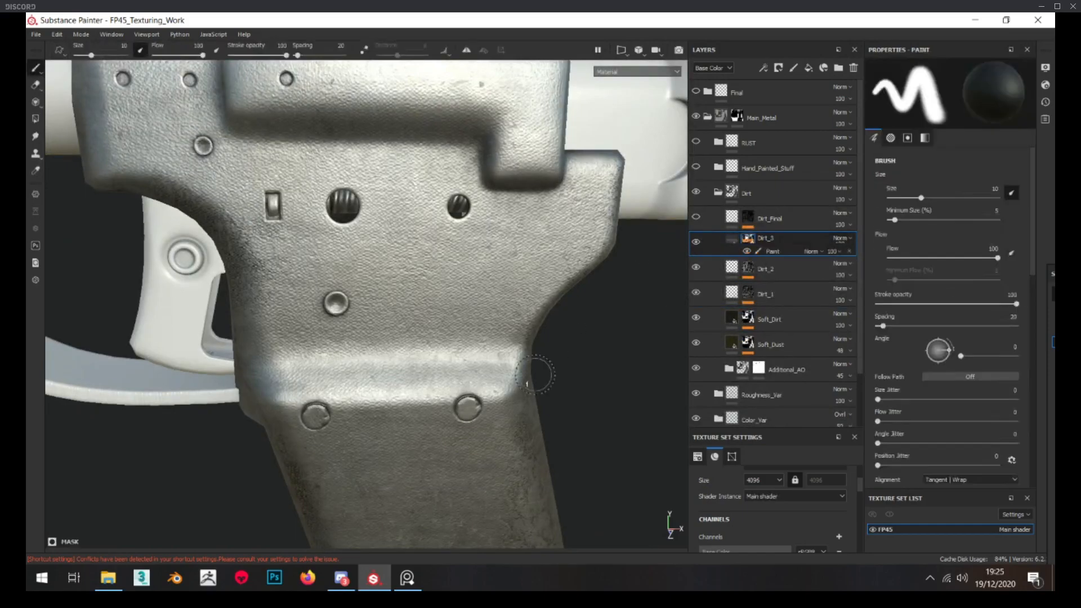
mouse_move(436, 373)
left_mouse_down("alt")
mouse_move(400, 372)
mouse_move(361, 349)
left_mouse_up("alt")
scroll(394, 369, "down", 5)
scroll(375, 361, "up", 5)
scroll(363, 350, "down", 6)
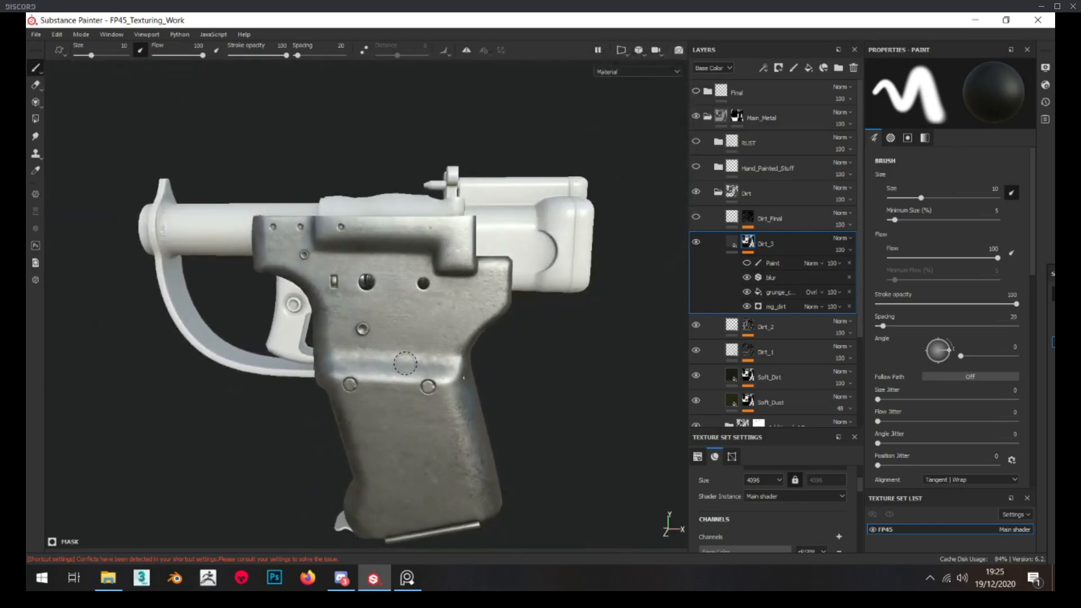
scroll(394, 356, "up", 5)
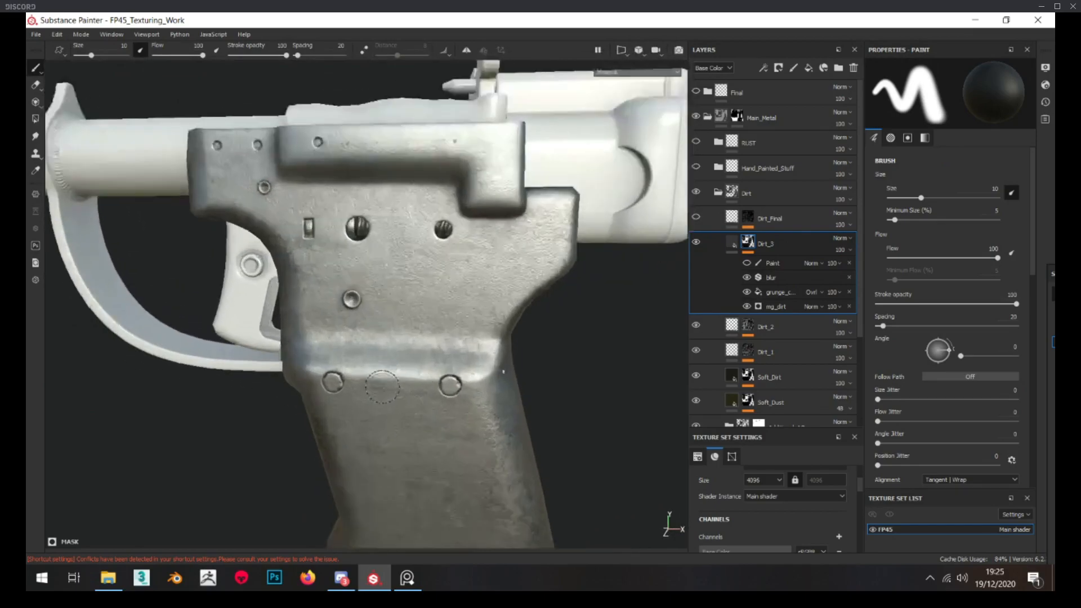
scroll(405, 366, "down", 2)
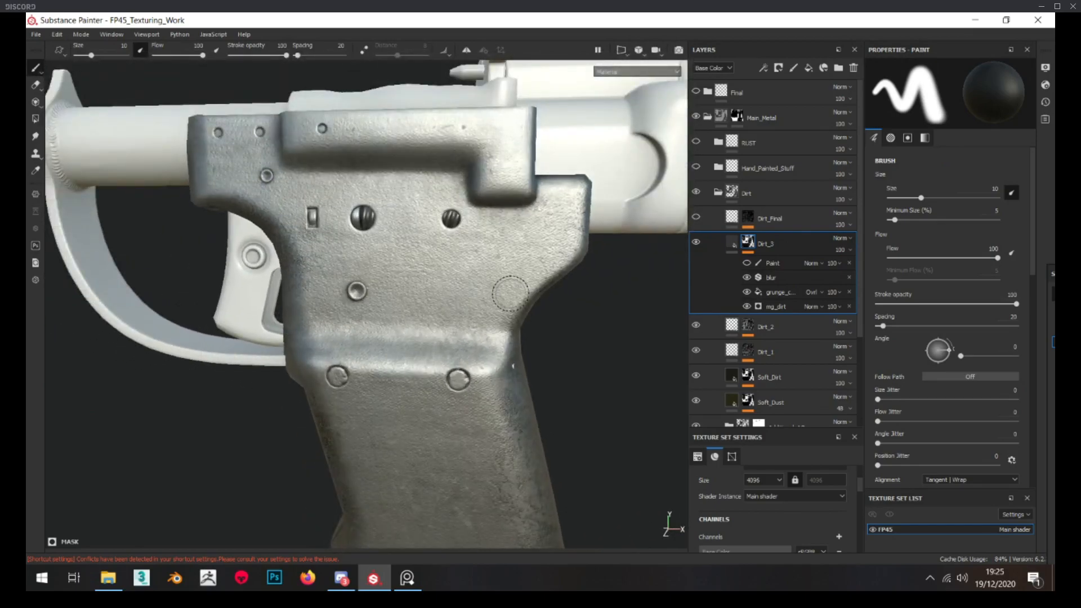
scroll(405, 388, "down", 3)
left_click_drag(459, 389, 479, 375, "alt")
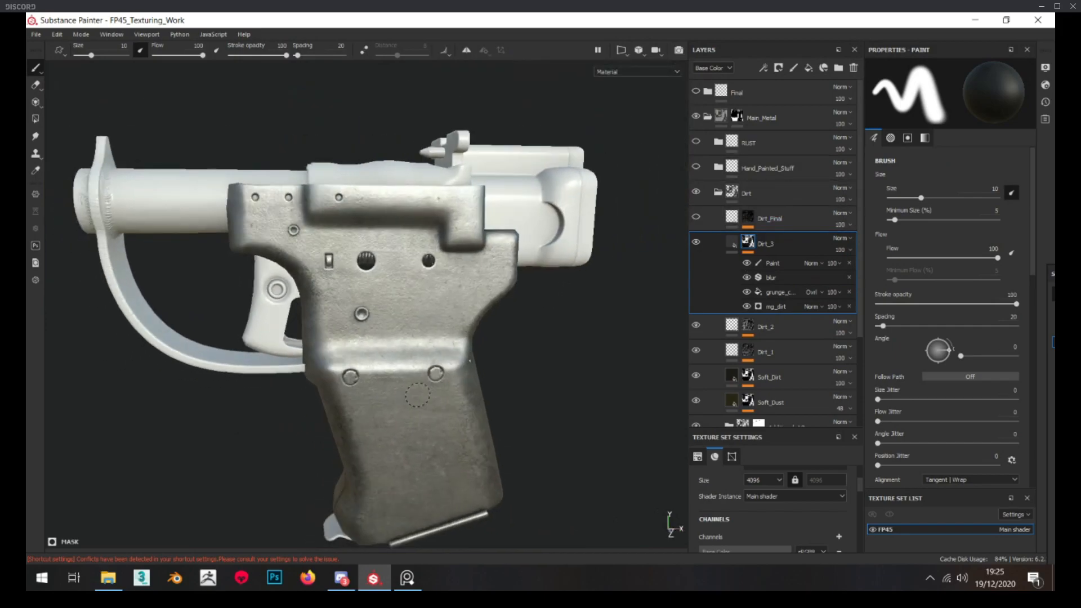
Inspect the Dirt_Final layer's mask, return to its roughness fill and show the layer on the pistol
left_click(748, 218, "alt")
scroll(572, 252, "up", 3)
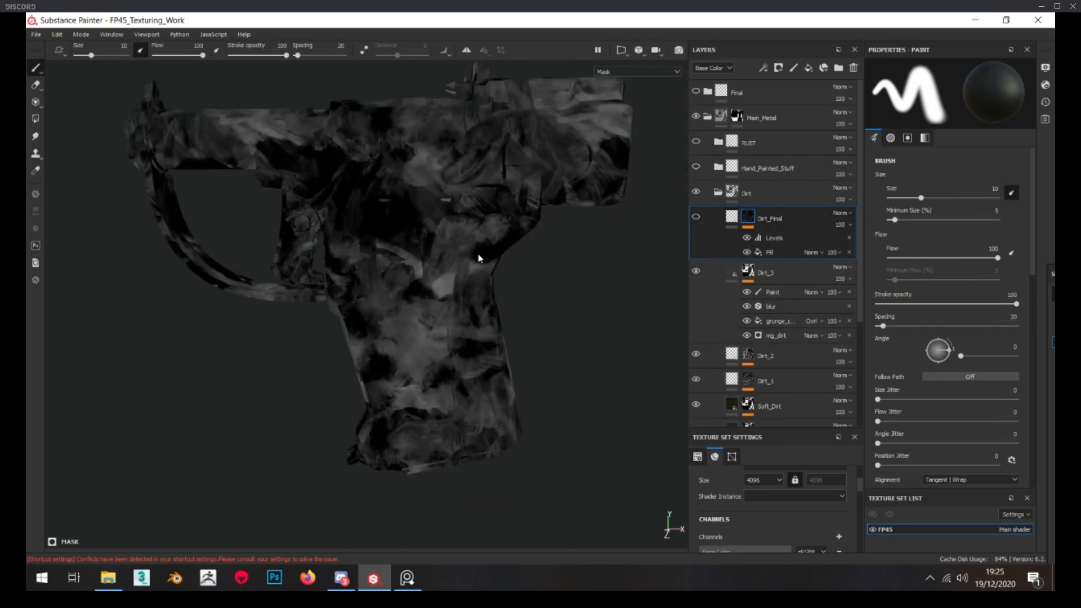
scroll(477, 258, "up", 3)
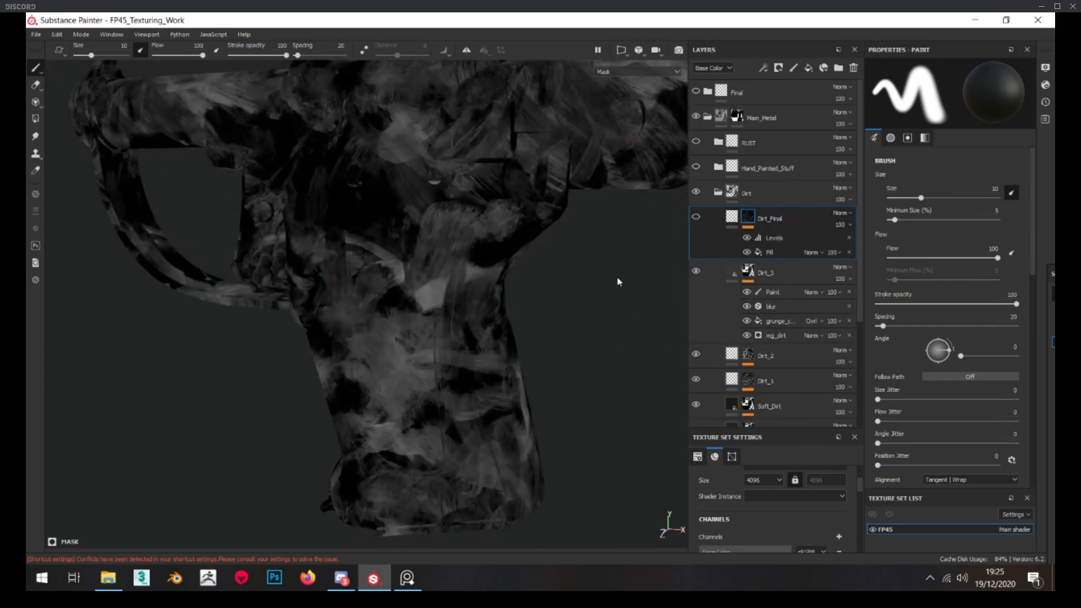
left_click(727, 216)
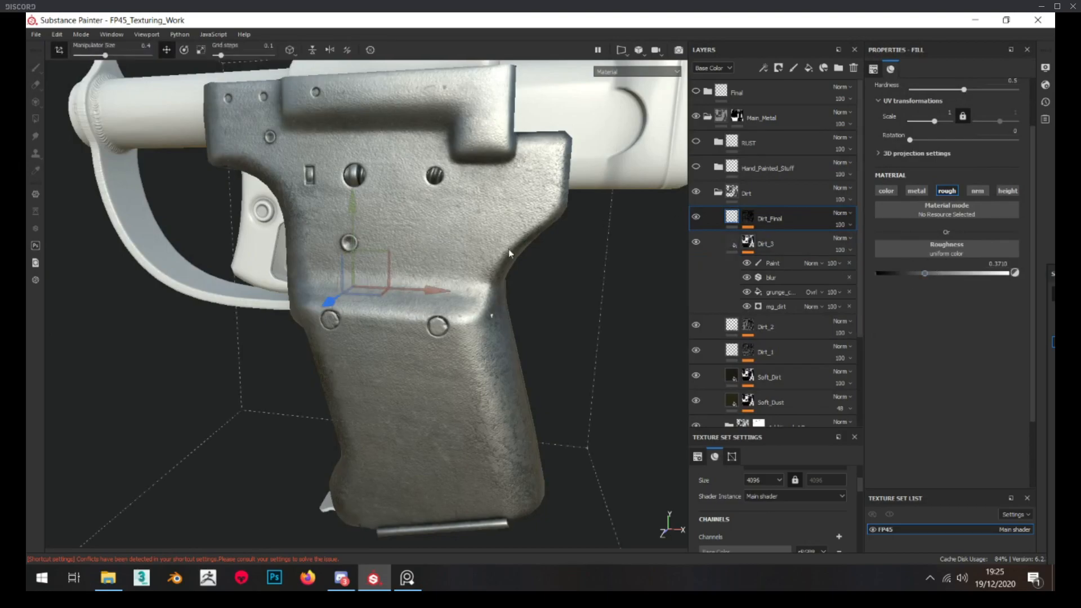
Compare the pistol's roughness on both sides with the Dirt_Final layer hidden and shown
scroll(460, 232, "down", 3)
scroll(435, 214, "up", 2)
left_click_drag(435, 214, 464, 264, "alt")
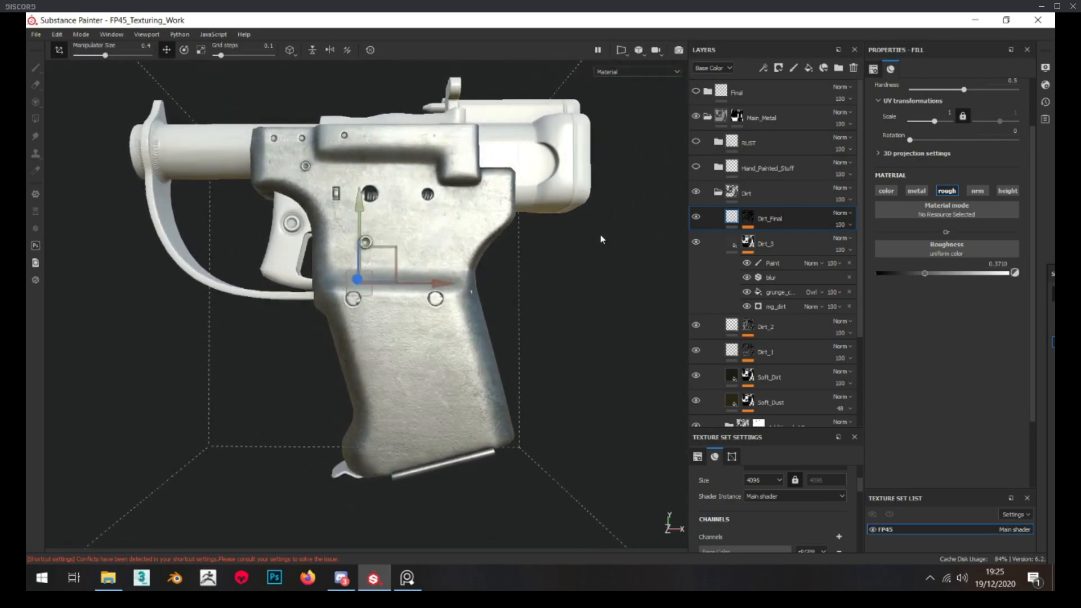
middle_click_drag(399, 235, 418, 246, "alt")
left_click(697, 219)
left_click(697, 218)
left_click(698, 219)
left_click(697, 218)
left_click_drag(585, 251, 401, 302, "alt")
left_click(695, 219)
middle_click_drag(401, 304, 299, 297, "alt")
right_click_drag(300, 296, 645, 231, "alt")
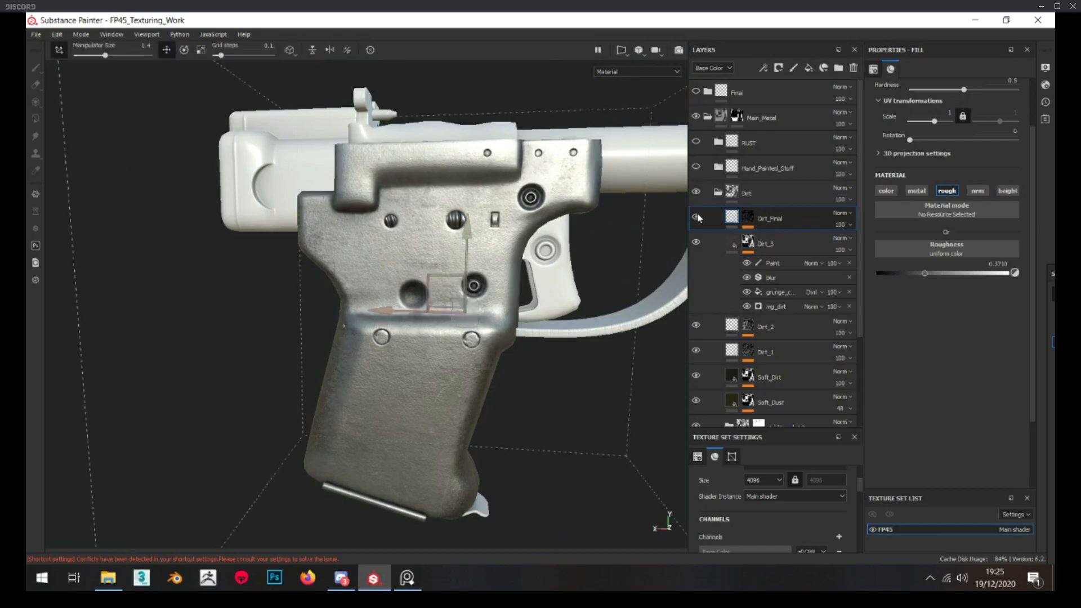
Collapse the Dirt folder, then expand and show the Hand_Painted_Stuff folder to view its layers on the pistol
left_click(718, 192)
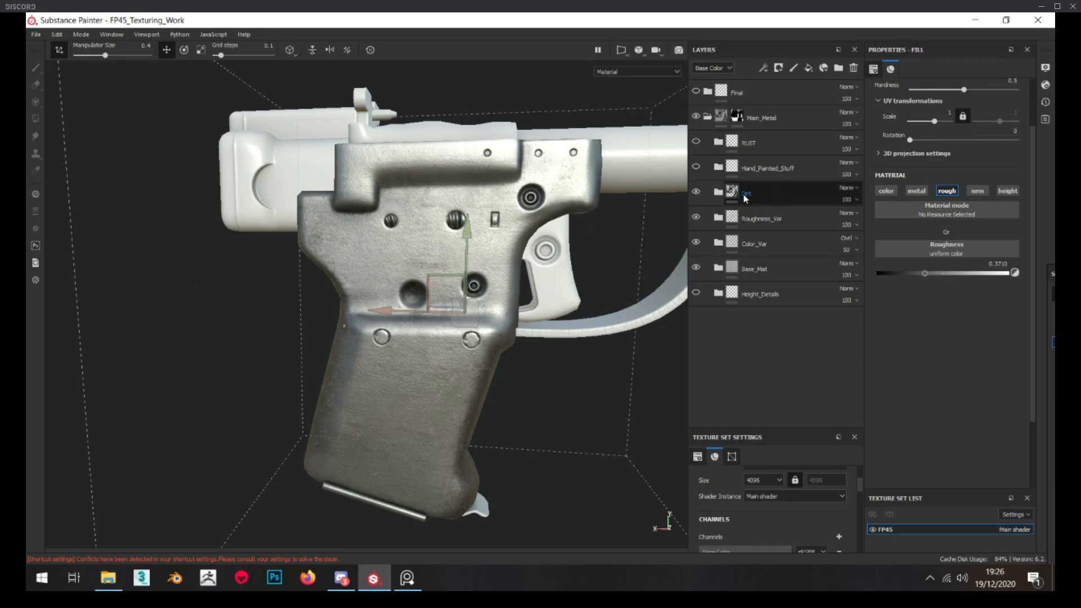
left_click(719, 167)
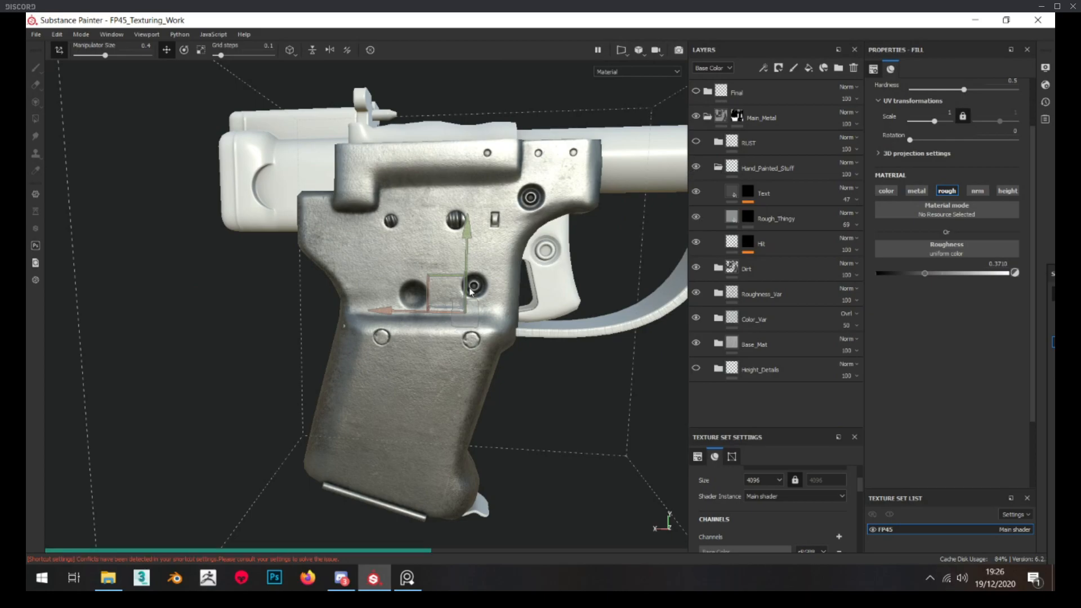
scroll(444, 303, "up", 3)
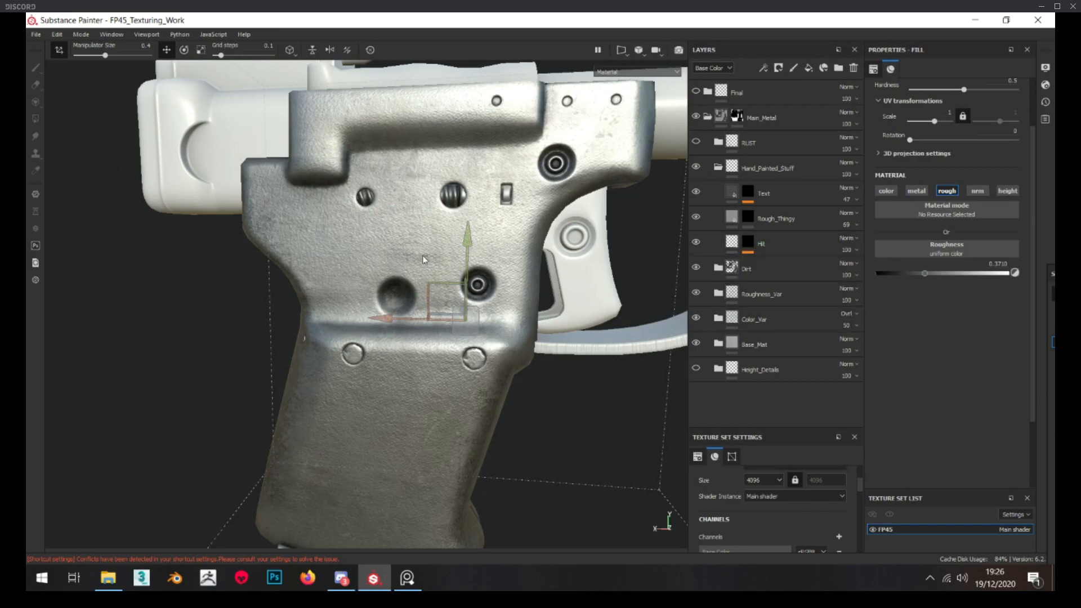
Hide the Text, Rough_Thingy and Hit layers, then inspect Hit's mask with its Blur filter off and on
scroll(413, 303, "up", 2)
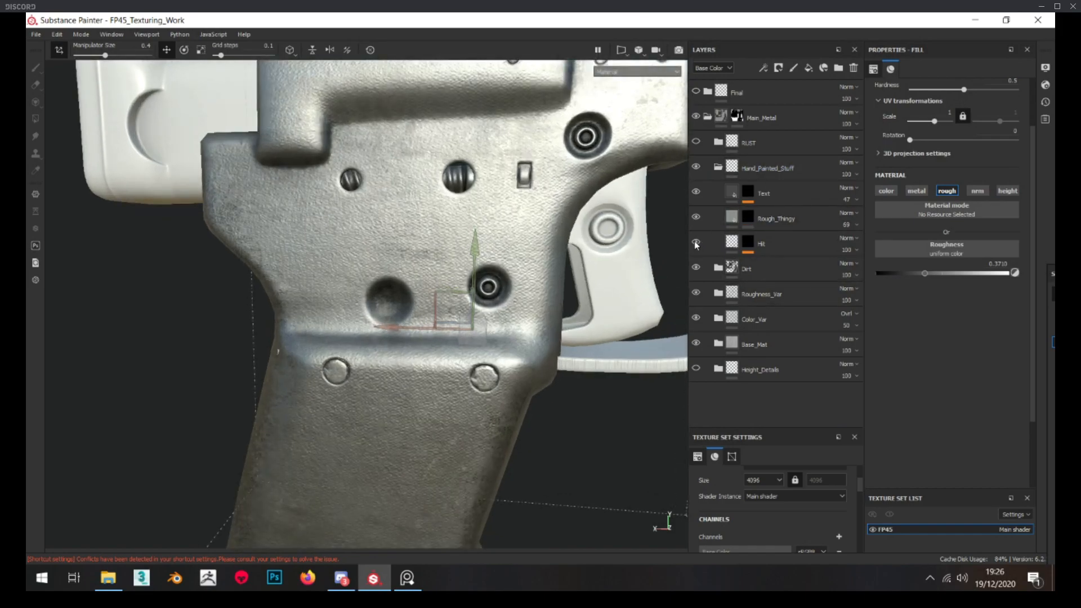
key("f")
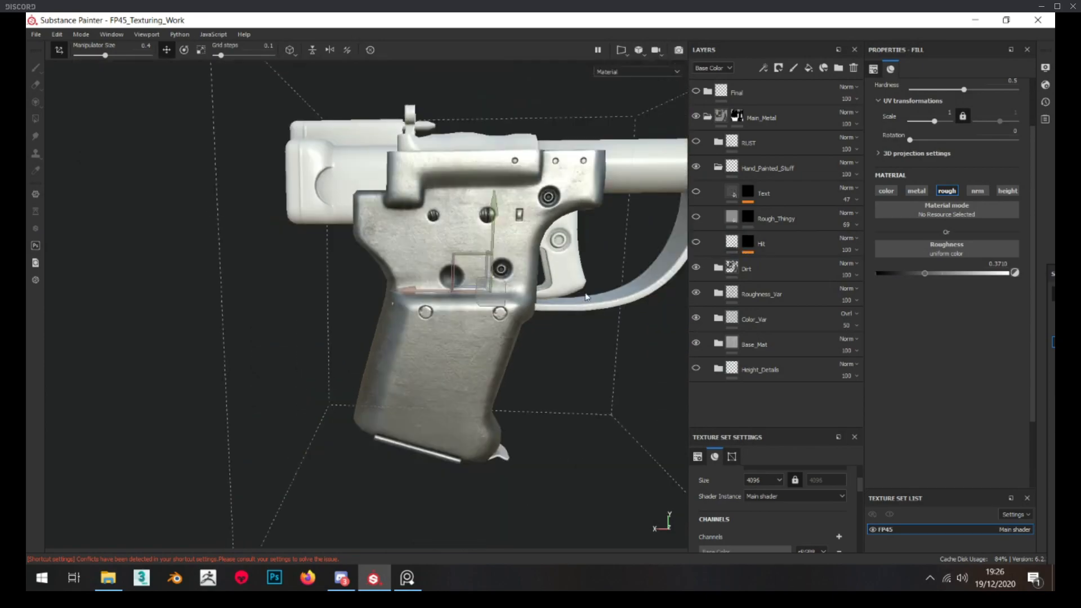
left_click(748, 247, "alt")
left_click_drag(338, 282, 542, 292, "alt")
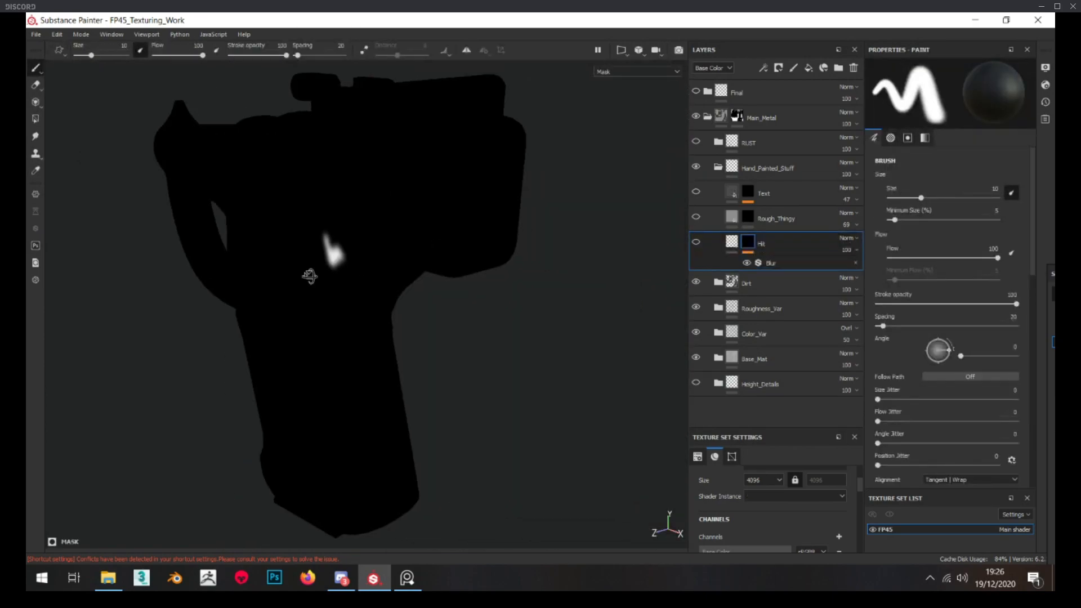
left_click_drag(304, 280, 485, 287, "alt")
scroll(344, 263, "up", 3)
left_click_drag(354, 260, 450, 255, "alt")
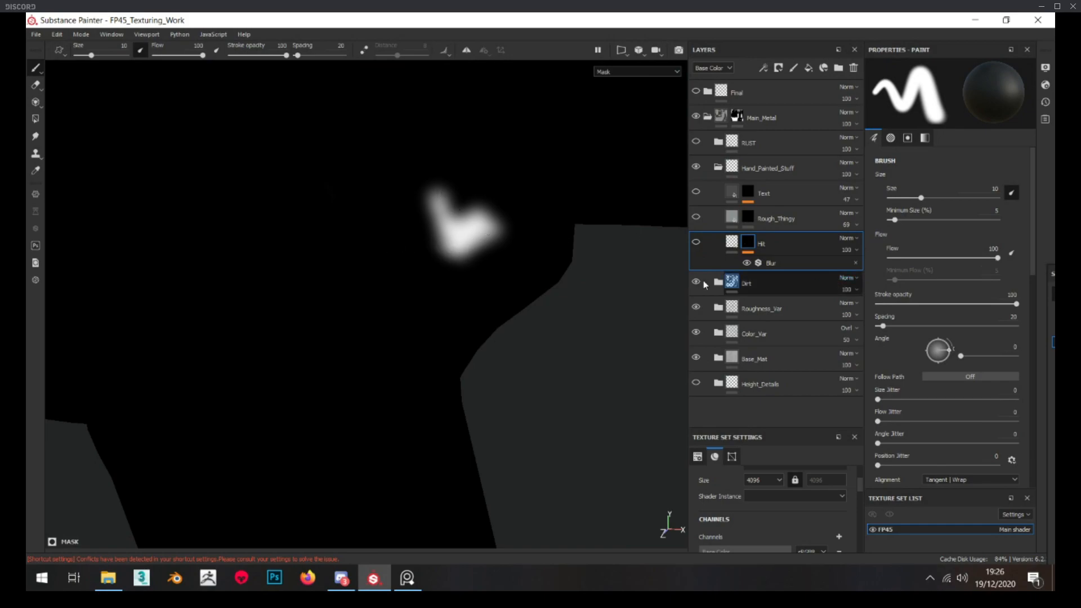
left_click(747, 263)
left_click(745, 262)
Return to the Hit layer's height fill and show the layer to examine the dent on the pistol
left_click(731, 242)
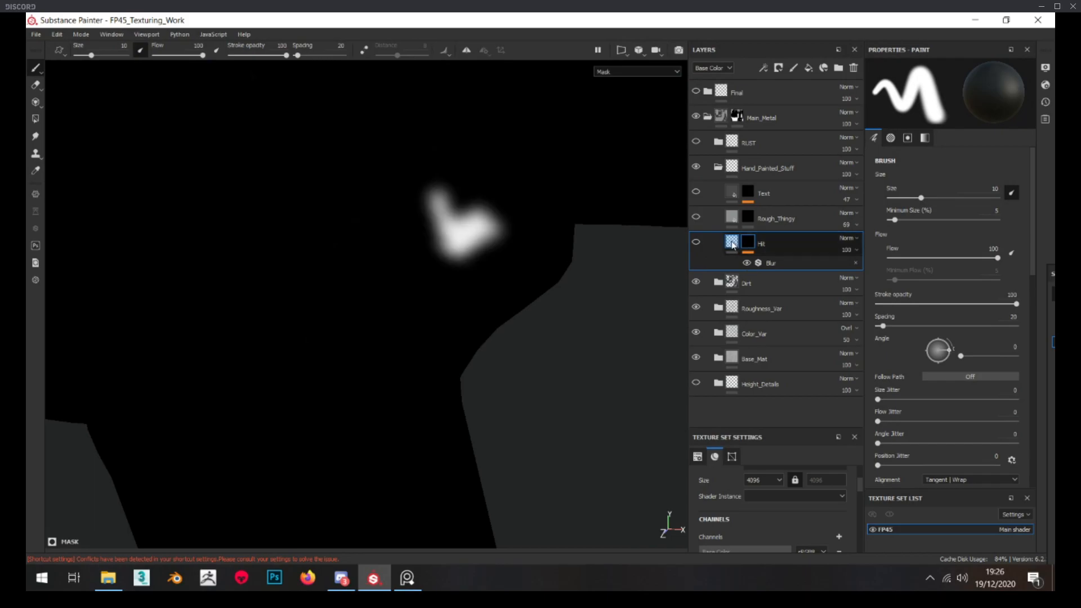
left_click(697, 243)
right_click_drag(506, 314, 452, 308, "shift")
scroll(448, 307, "up", 6)
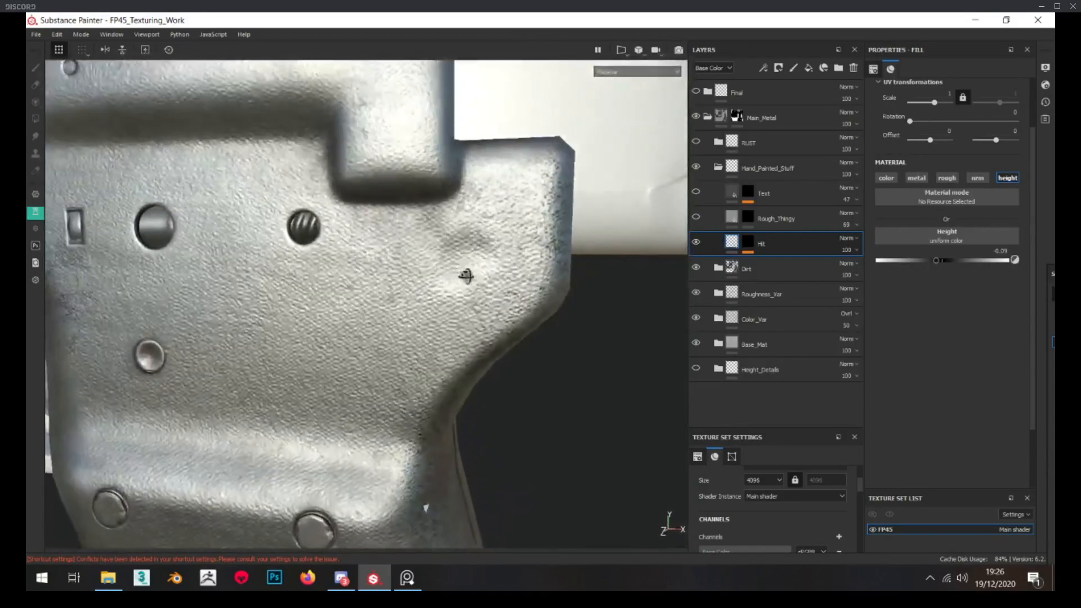
scroll(467, 276, "down", 3)
left_click_drag(467, 276, 391, 276, "alt")
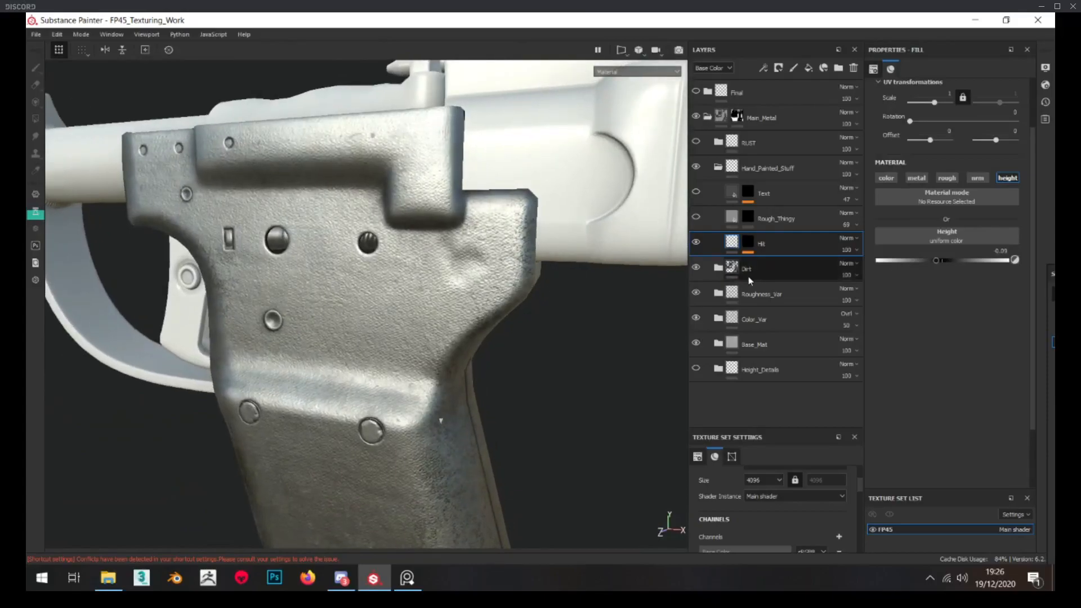
Display the mask of the Noise_Bumpy layer inside the Base_Mat folder and save the project
left_click(718, 344)
scroll(726, 340, "down", 1)
scroll(728, 338, "down", 3)
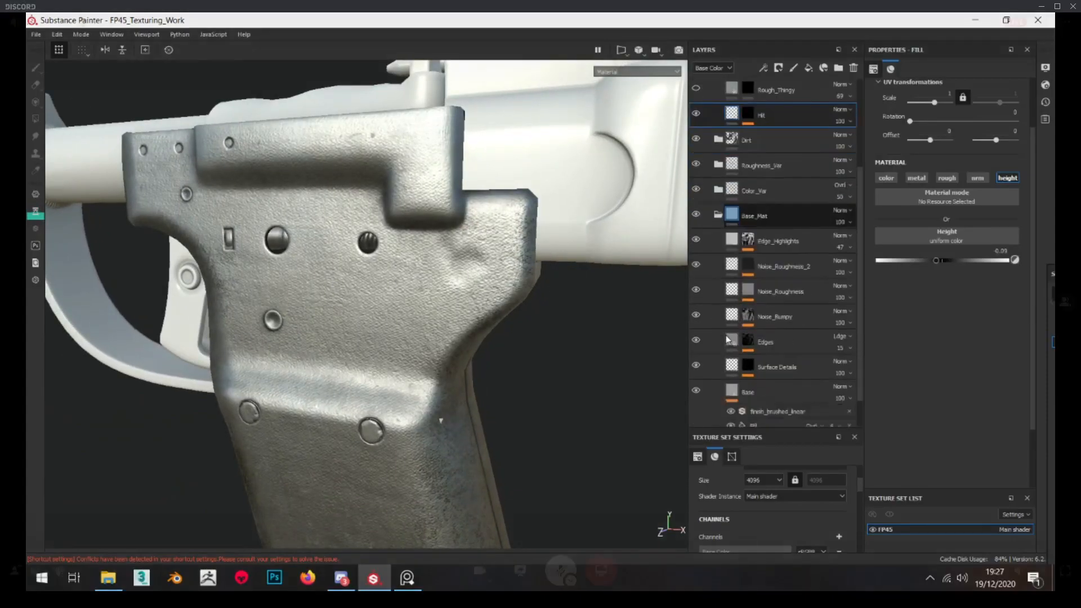
left_click(750, 332)
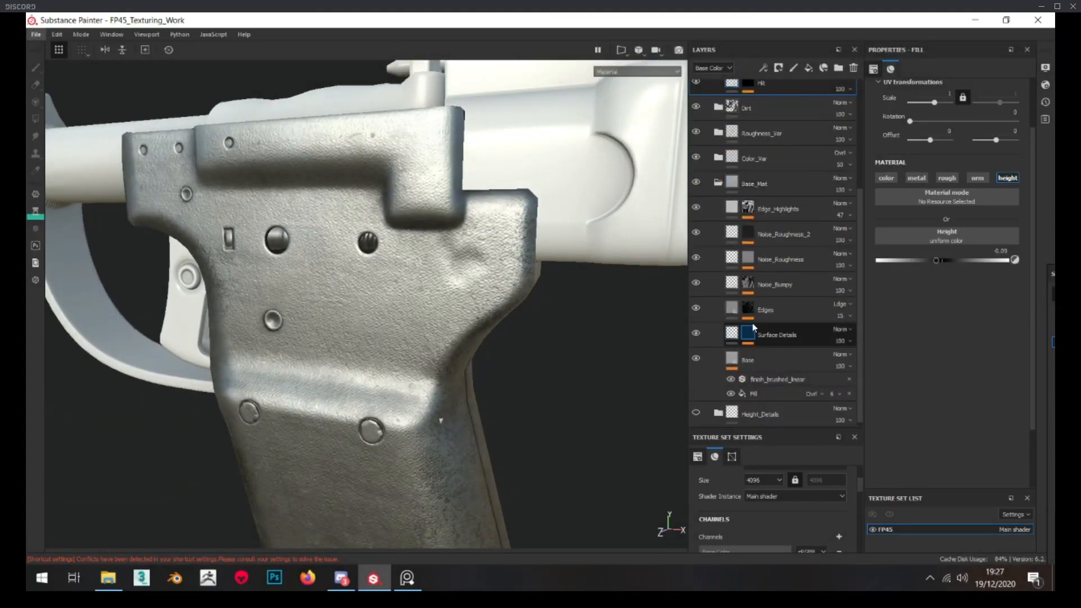
left_click(751, 284, "alt")
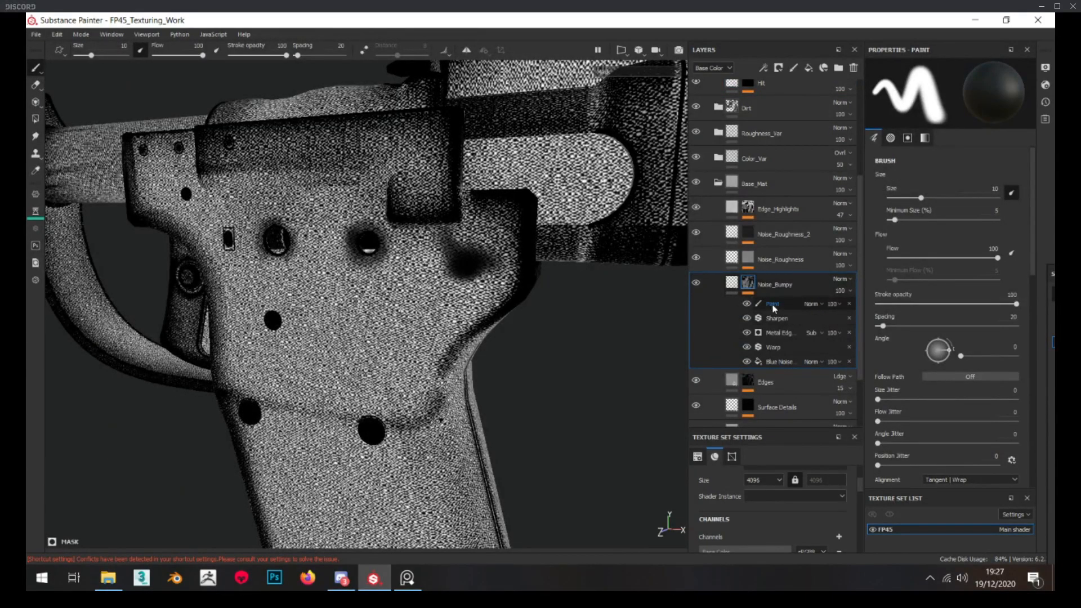
key("ctrl+s")
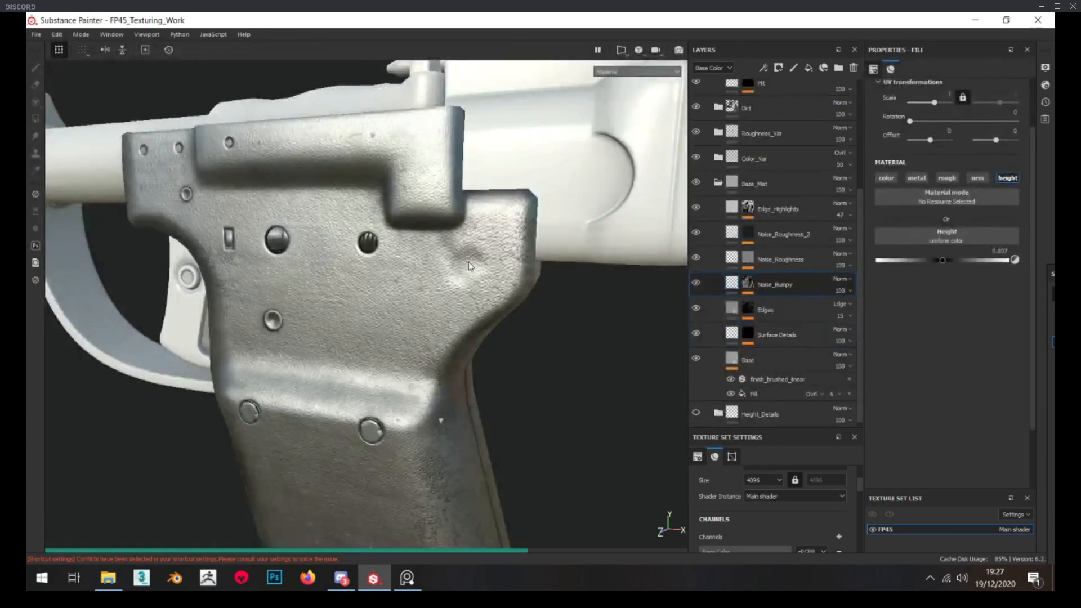
Inspect the painted-out dent area in the Noise_Bumpy mask, then return to the layer's height fill to view the pistol
scroll(478, 272, "up", 5)
left_click_drag(479, 272, 576, 303, "alt")
scroll(427, 277, "down", 3)
scroll(441, 270, "up", 3)
scroll(437, 242, "down", 3)
scroll(437, 242, "up", 6)
scroll(391, 301, "down", 2)
scroll(369, 293, "down", 5)
scroll(721, 248, "up", 2)
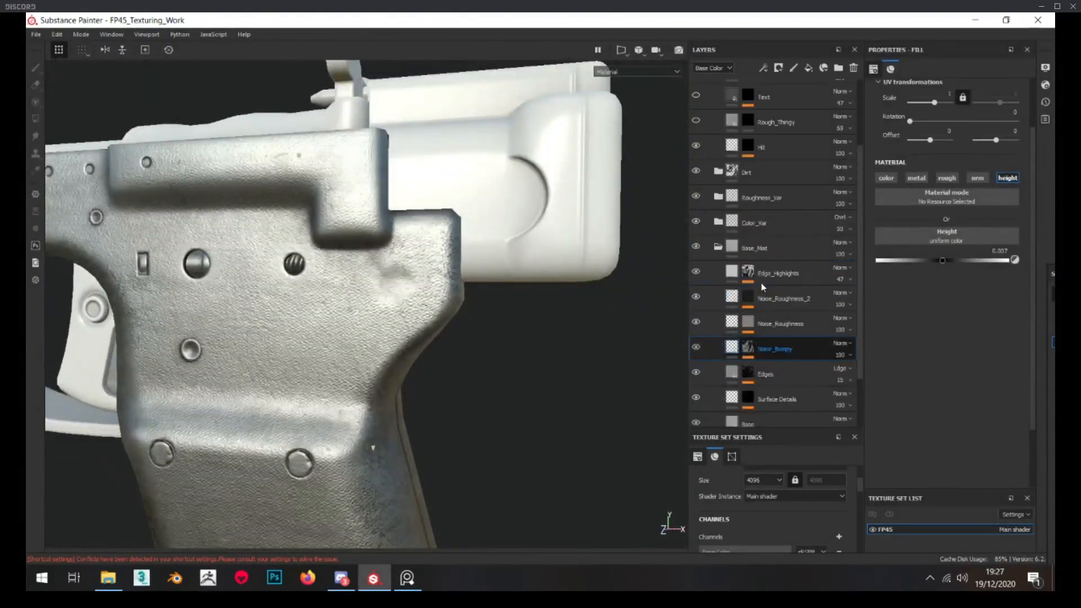
Collapse the Base_Mat folder and display the Hit and Rough_Thingy masks to view their painted areas
left_click(718, 248)
left_click(744, 244)
left_click(747, 245, "alt")
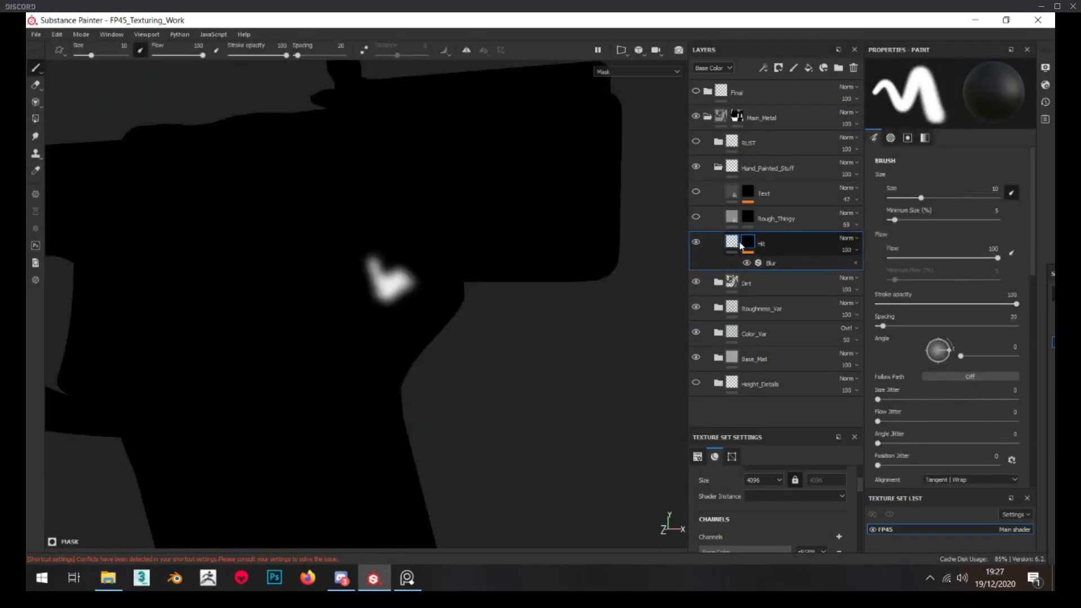
left_click(731, 217)
left_click(747, 219, "alt")
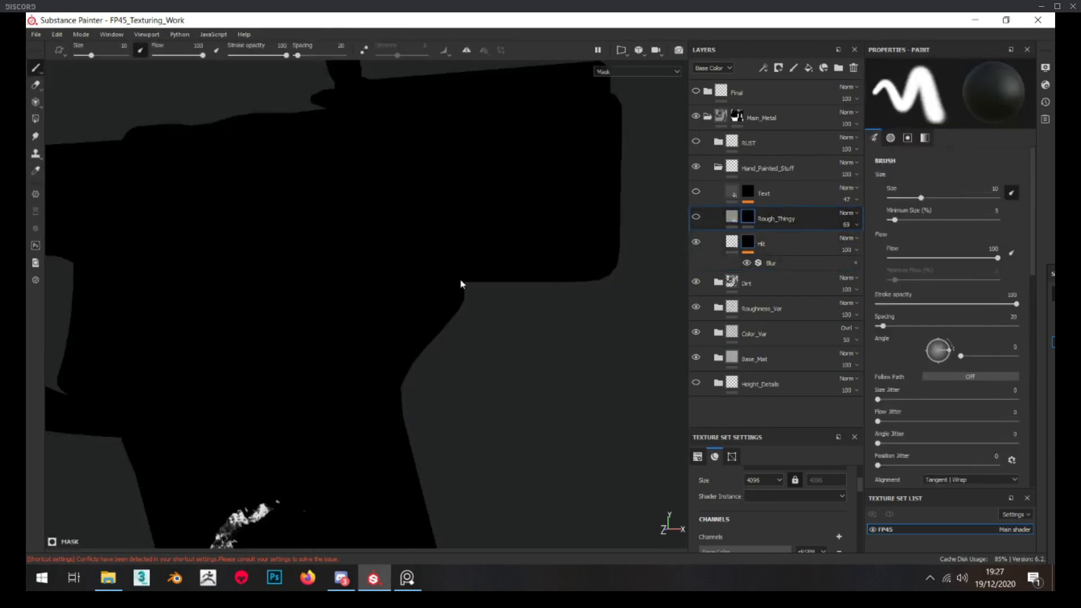
right_click_drag(461, 282, 437, 263, "alt")
middle_click_drag(437, 263, 472, 240, "alt")
left_click_drag(472, 240, 491, 239, "alt")
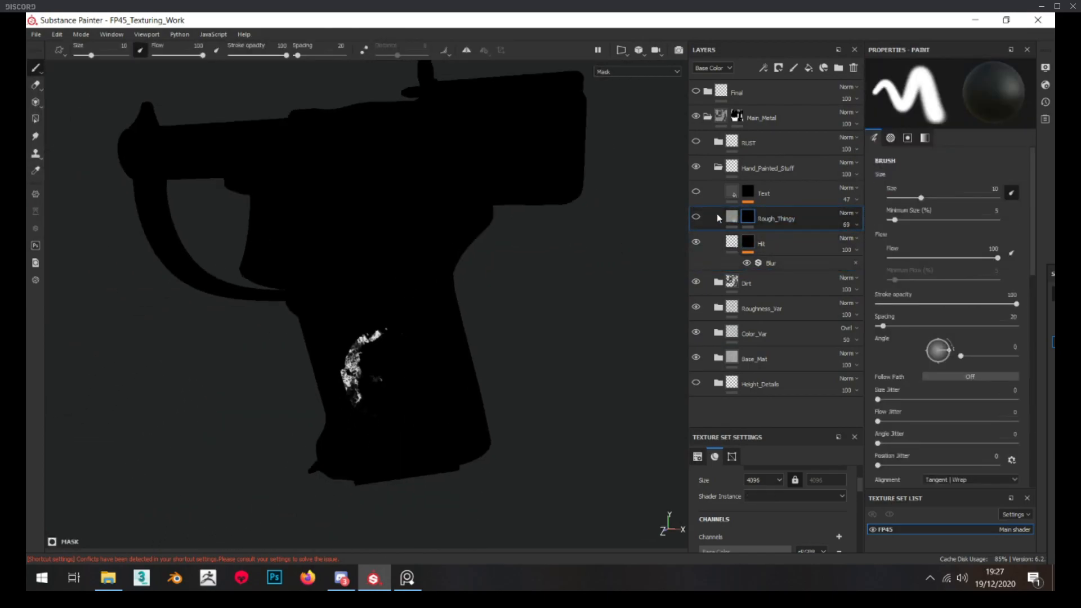
Show the Rough_Thingy layer on the grip, check its mask on the other side and return to its fill
left_click(732, 217)
right_click_drag(469, 414, 484, 419, "alt")
left_click_drag(485, 419, 642, 254, "alt")
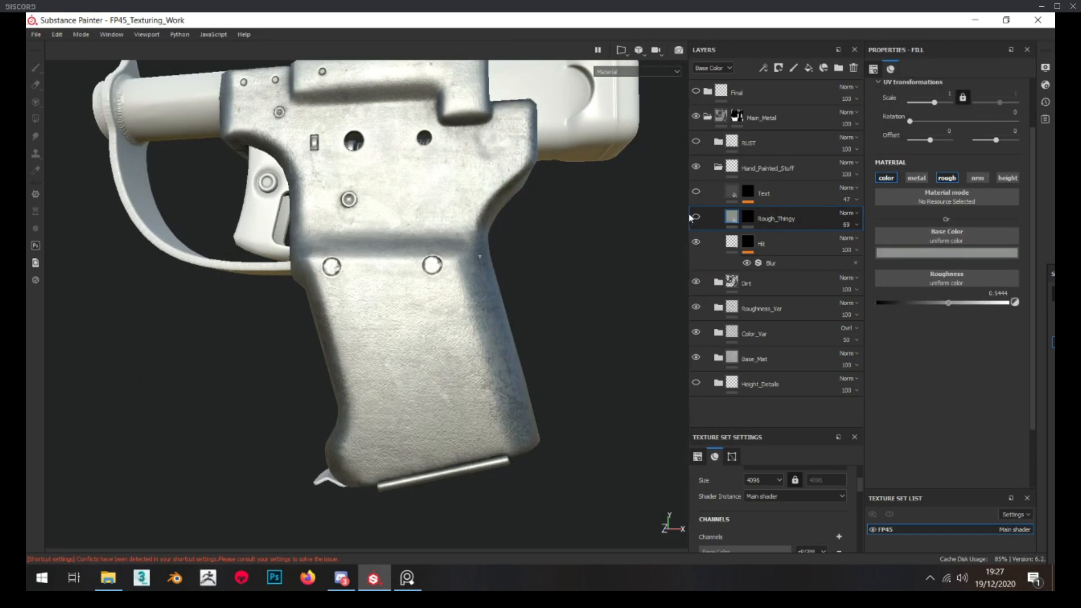
left_click_drag(422, 413, 402, 383, "alt")
left_click(748, 219, "alt")
left_click(732, 217)
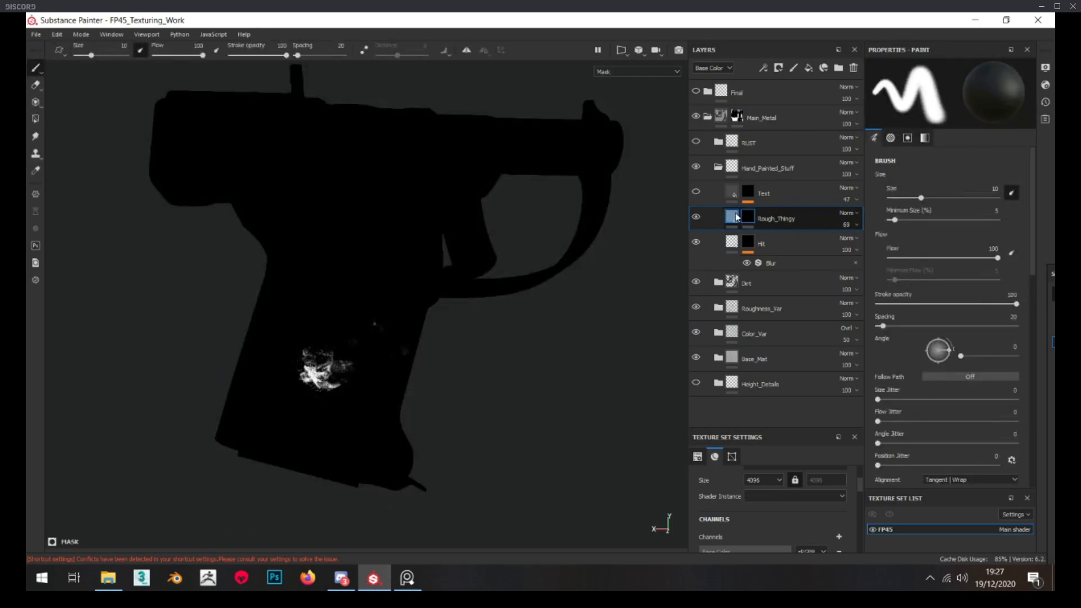
Switch to the PureRef reference board and study the scuff marks on the grips of the two silver pistols
right_click_drag(27, 336, 493, 338)
scroll(493, 271, "down", 6)
middle_click_drag(226, 369, 403, 305)
scroll(439, 307, "up", 5)
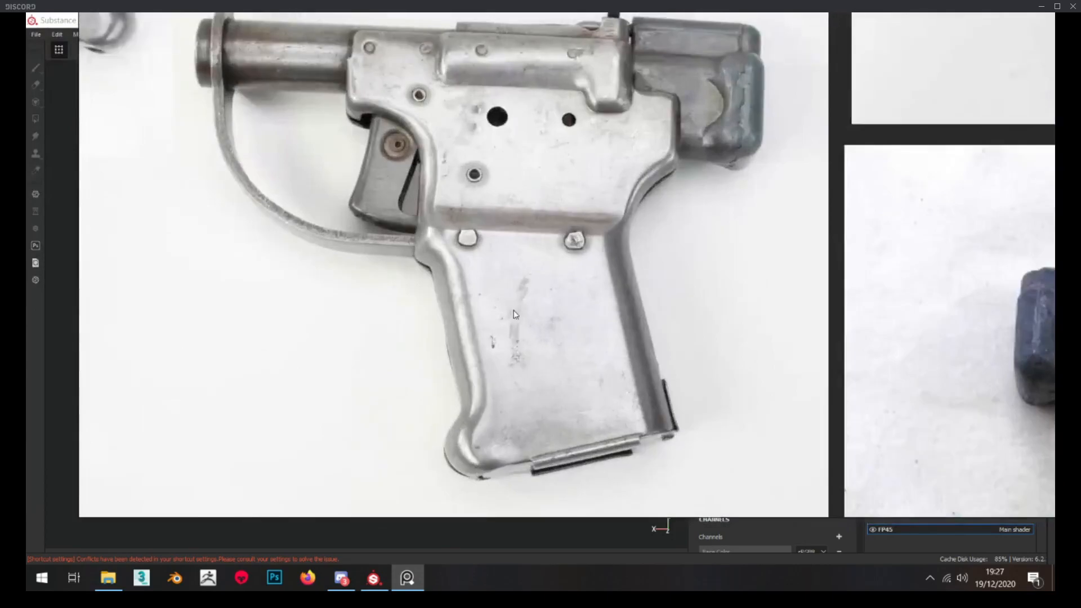
scroll(528, 372, "down", 5)
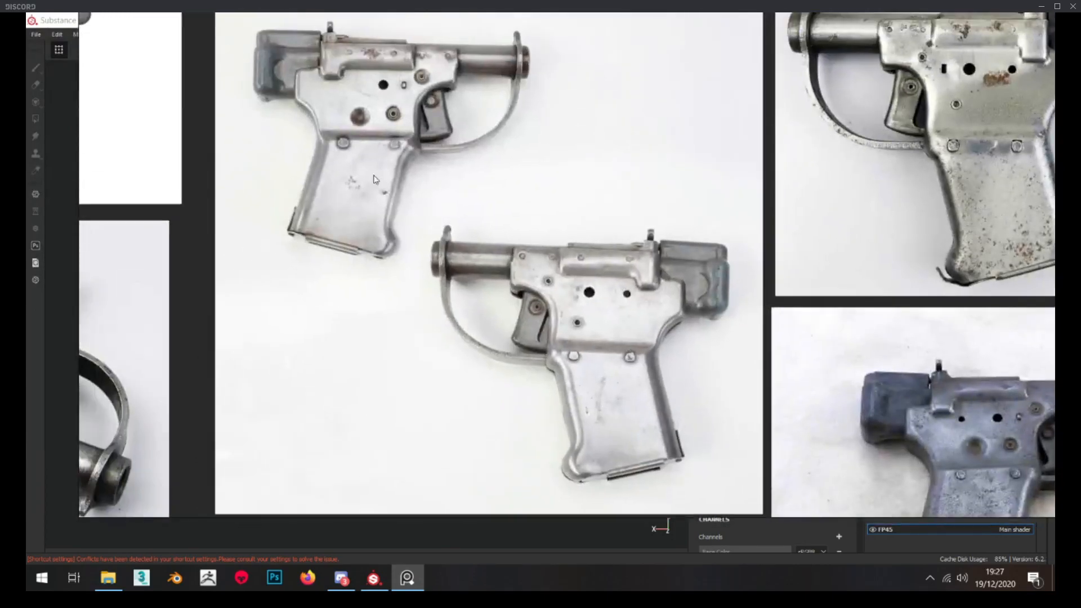
scroll(354, 188, "up", 5)
scroll(326, 187, "down", 3)
middle_click_drag(585, 345, 507, 372)
scroll(496, 364, "down", 1)
scroll(455, 332, "up", 1)
scroll(455, 332, "up", 1)
scroll(451, 326, "down", 1)
middle_click_drag(451, 326, 420, 318)
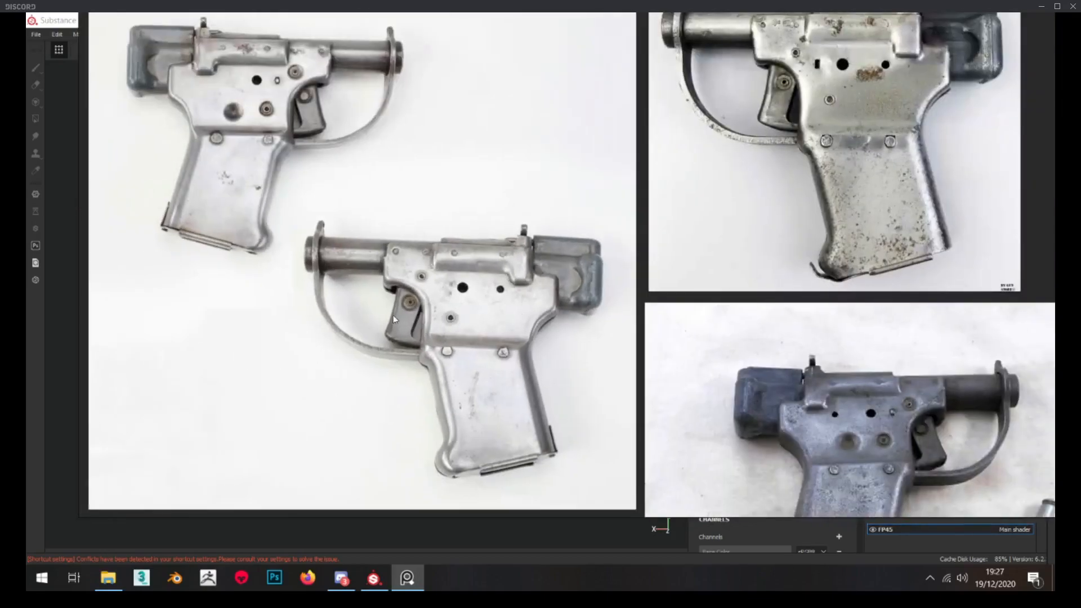
scroll(408, 318, "down", 1)
right_click_drag(594, 330, 26, 338)
Compare the pistol with the Rough_Thingy layer hidden and shown, and check the textures in the 2D view
mouse_move(502, 399)
left_mouse_down("alt")
mouse_move(449, 389)
mouse_move(457, 384)
mouse_move(446, 409)
left_mouse_up("alt")
scroll(446, 410, "down", 2)
left_click(696, 218)
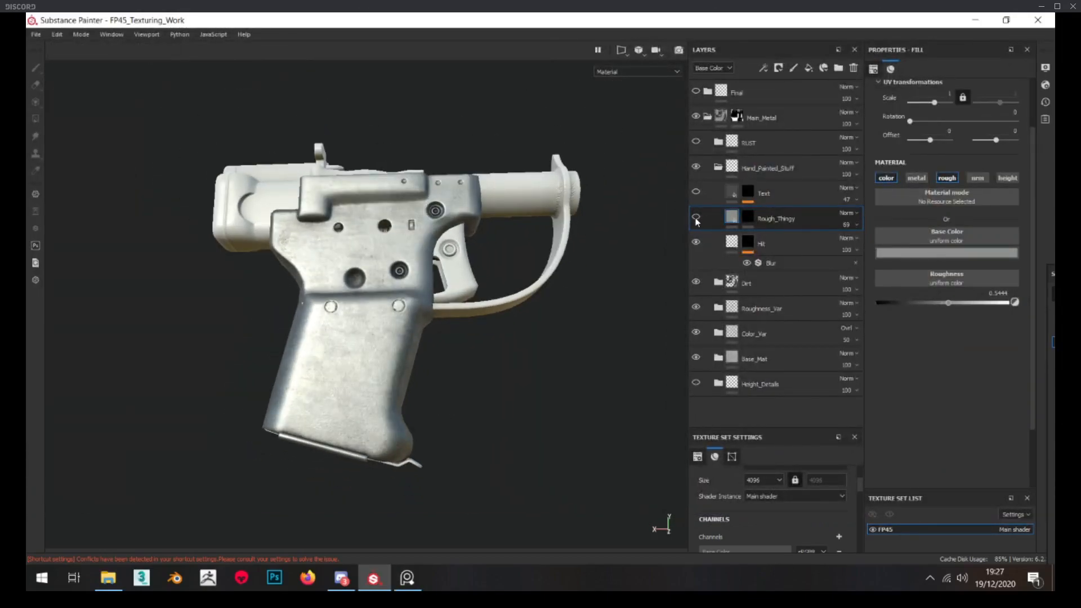
left_click_drag(251, 385, 485, 395, "alt")
left_click(696, 218)
key("F3")
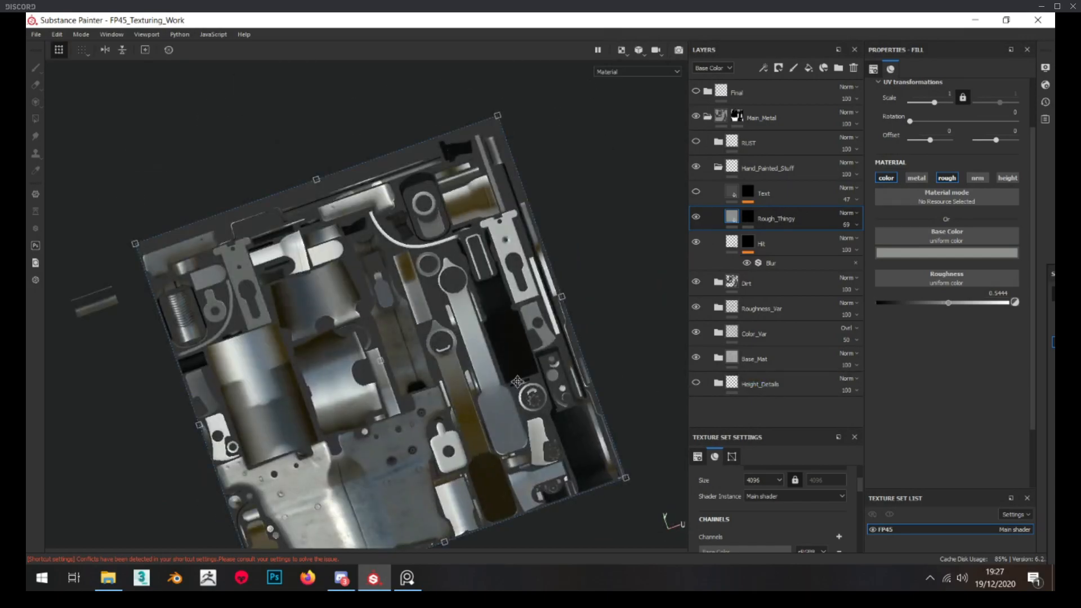
key("F2")
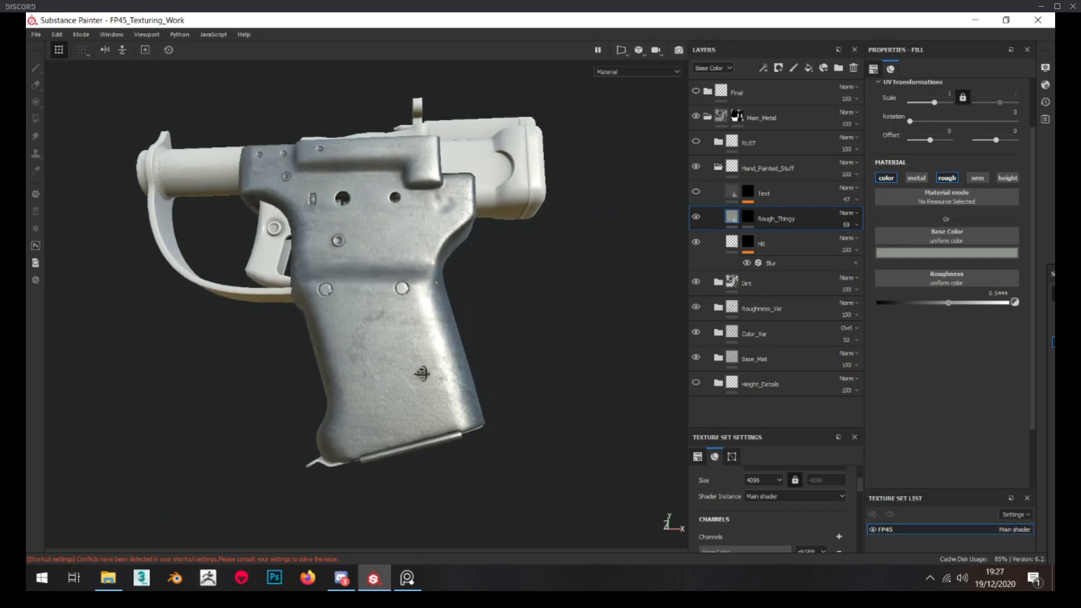
Display the Text layer's mask and study the handwritten number on the matching pistol photo in PureRef
left_click(748, 193, "alt")
middle_click_drag(399, 239, 402, 254, "alt")
left_click(407, 578)
scroll(445, 101, "down", 4)
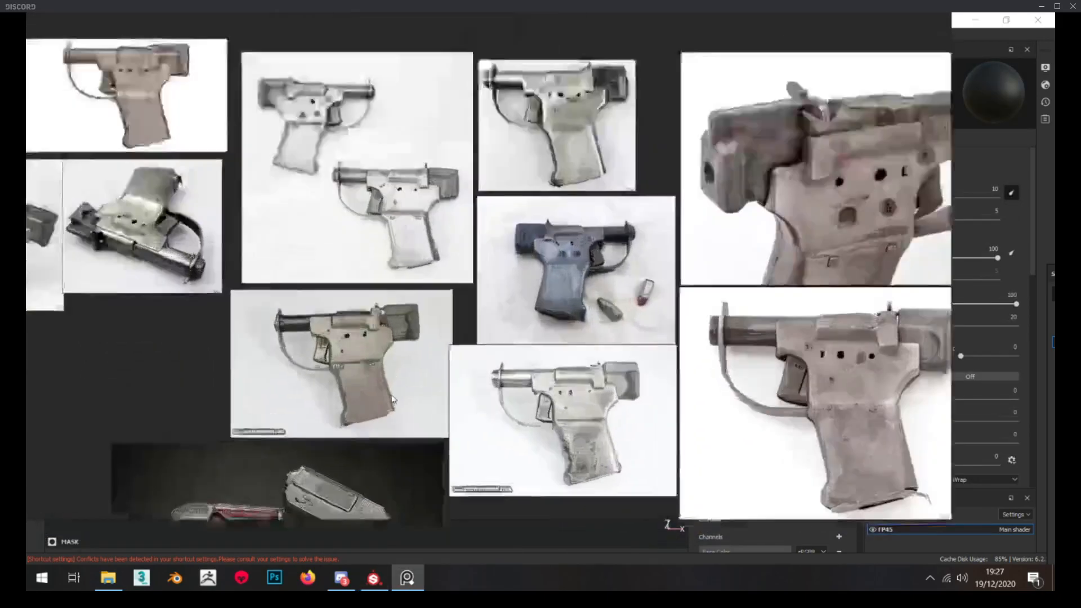
scroll(361, 360, "up", 6)
scroll(301, 274, "up", 3)
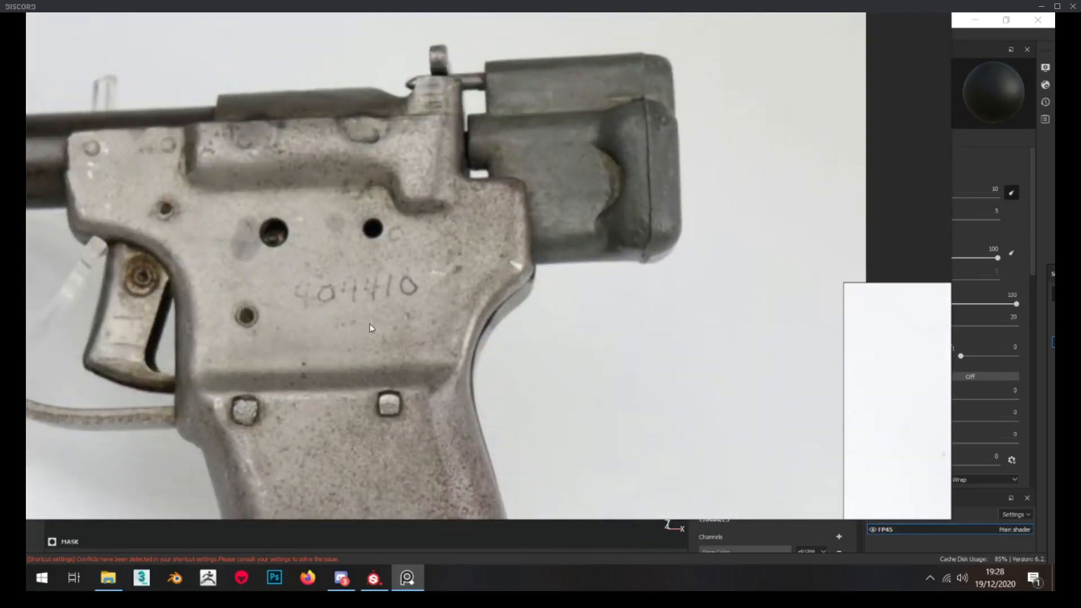
mouse_move(517, 323)
right_mouse_down()
mouse_move(26, 298)
mouse_move(26, 282)
right_mouse_up()
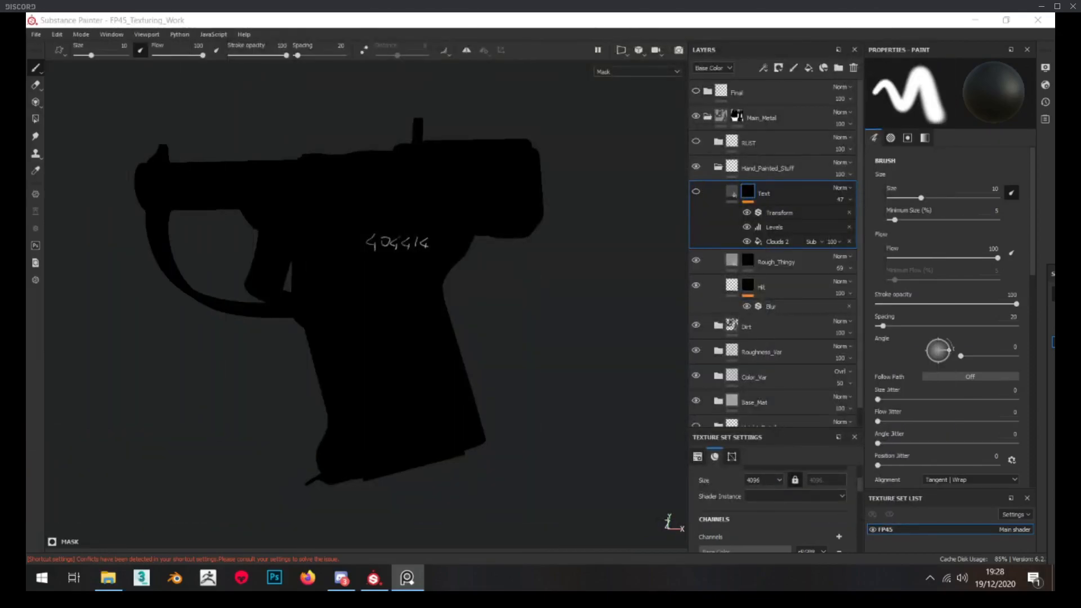
Return to the Text layer's fill and show the layer to examine the engraved number on the pistol
scroll(357, 242, "up", 4)
left_click(733, 192)
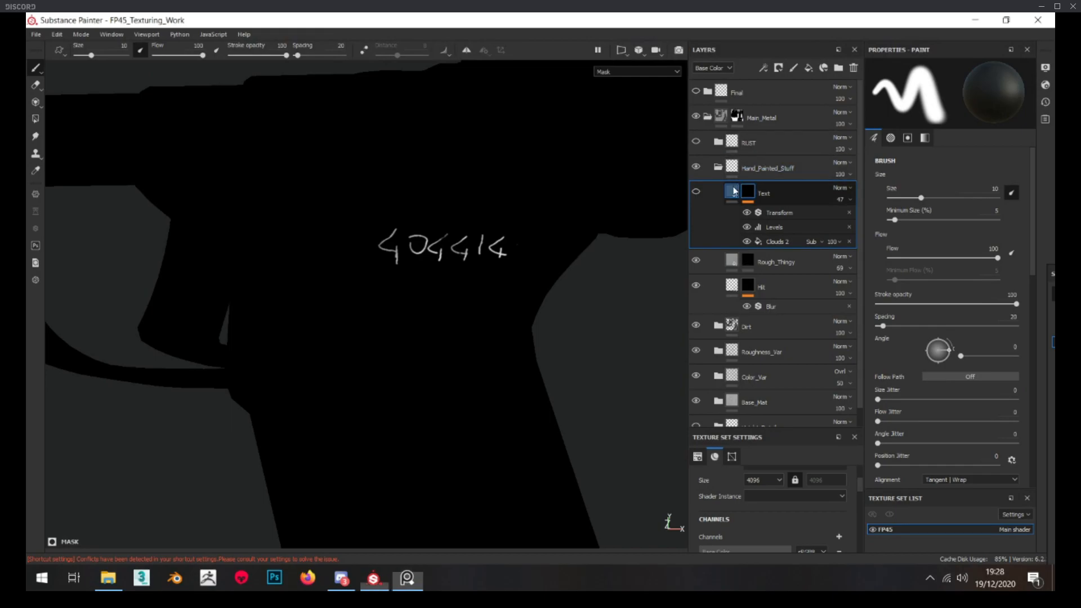
scroll(412, 292, "down", 5)
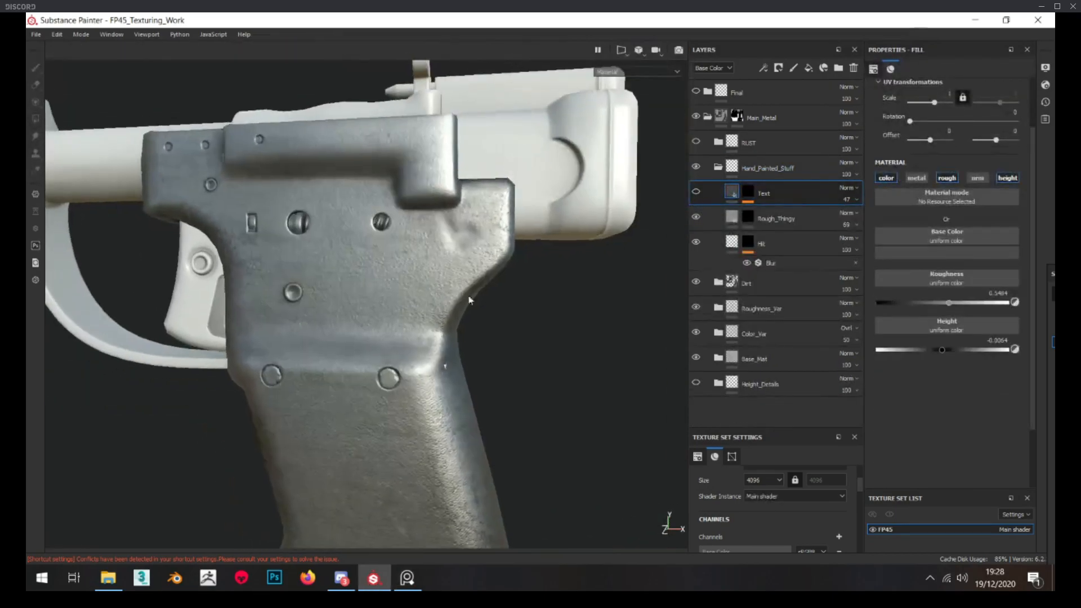
scroll(414, 231, "up", 3)
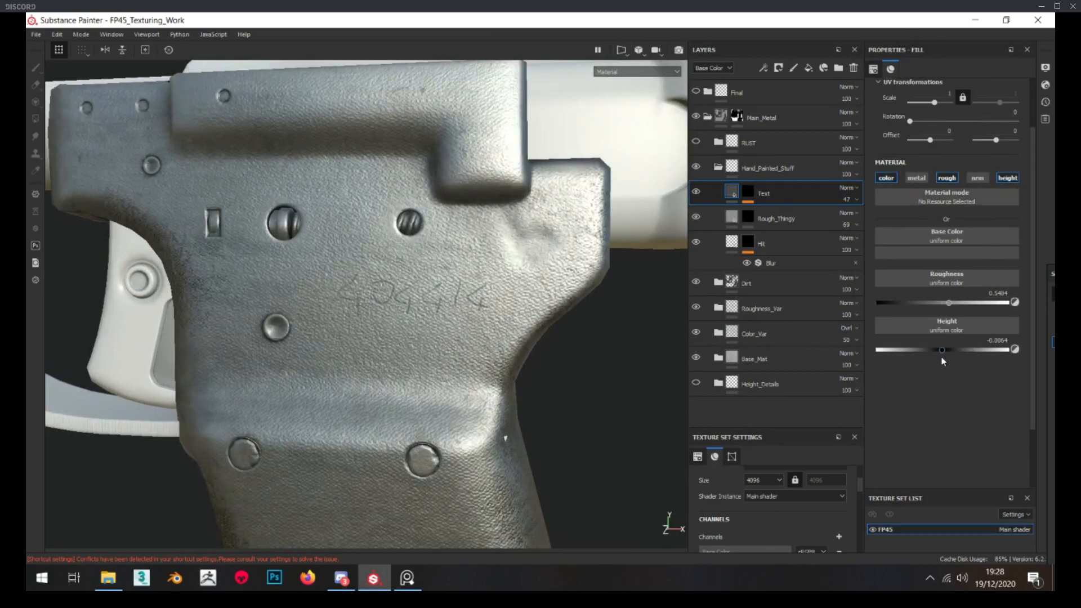
scroll(413, 321, "up", 2)
Display the Text layer's mask and compare the number with the Clouds 2 fill disabled and enabled
left_click(751, 194)
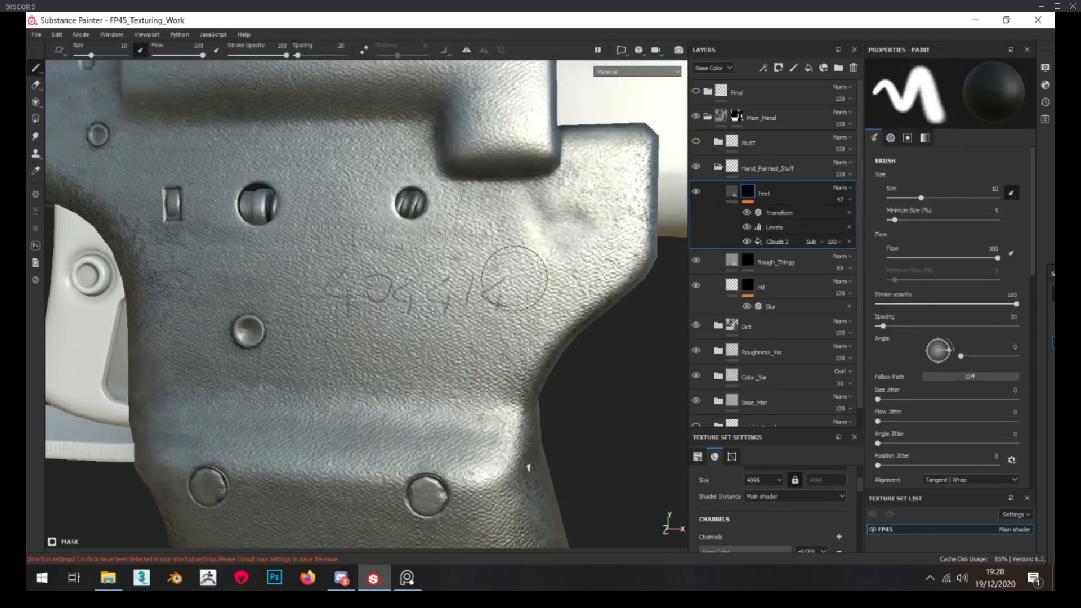
left_click(751, 194, "alt")
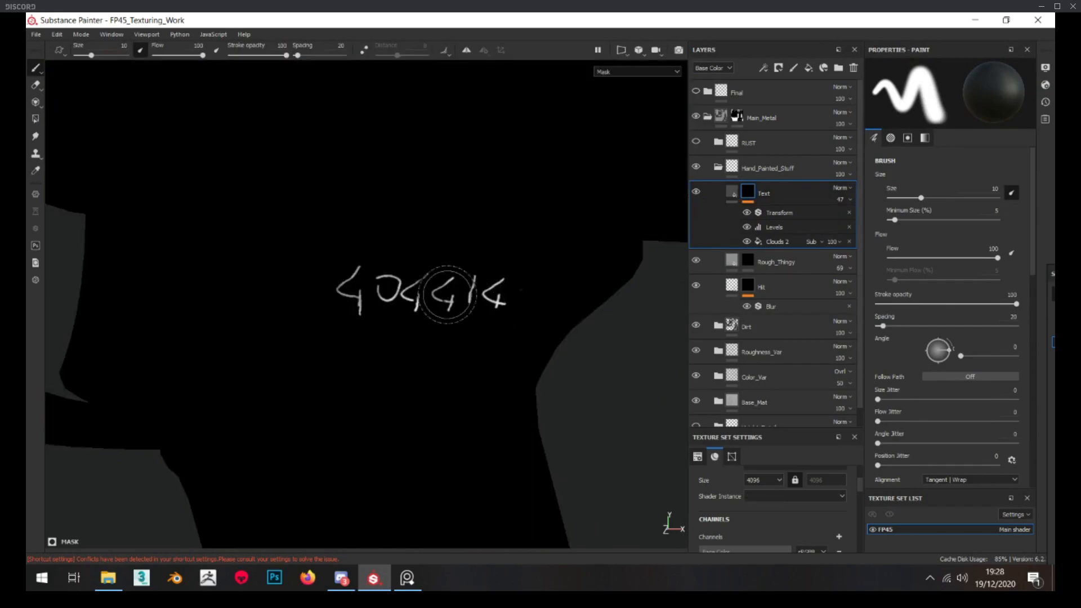
left_click(788, 243)
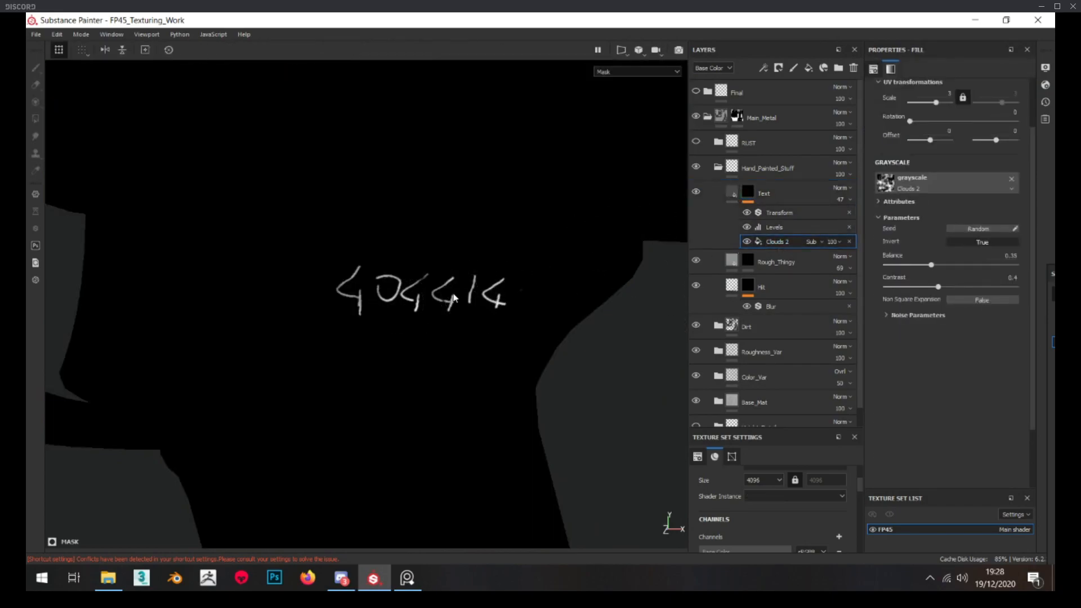
scroll(454, 298, "up", 3)
left_click(747, 241)
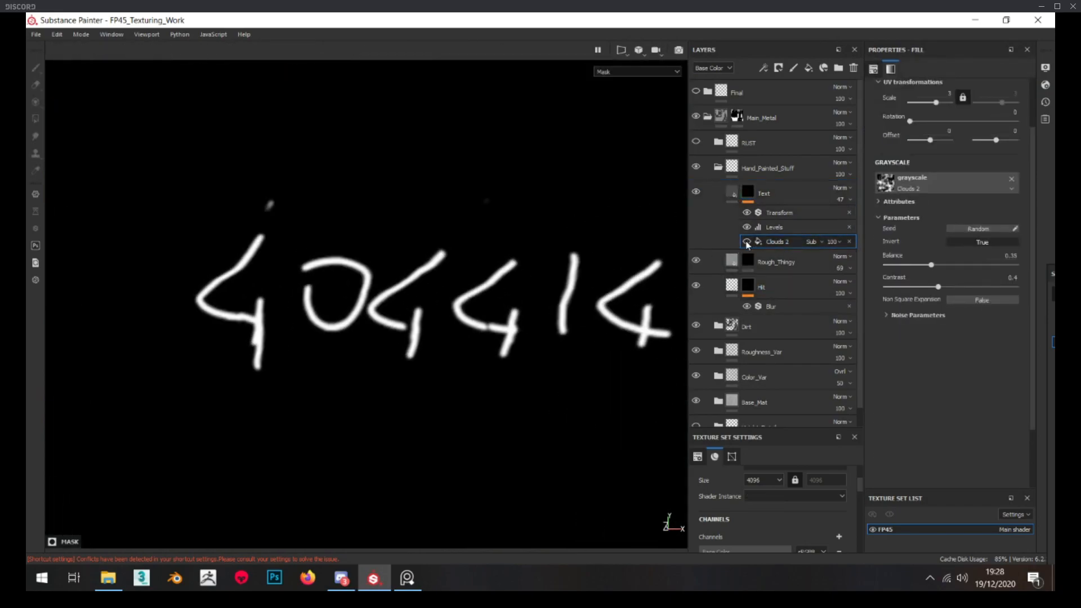
left_click(748, 242)
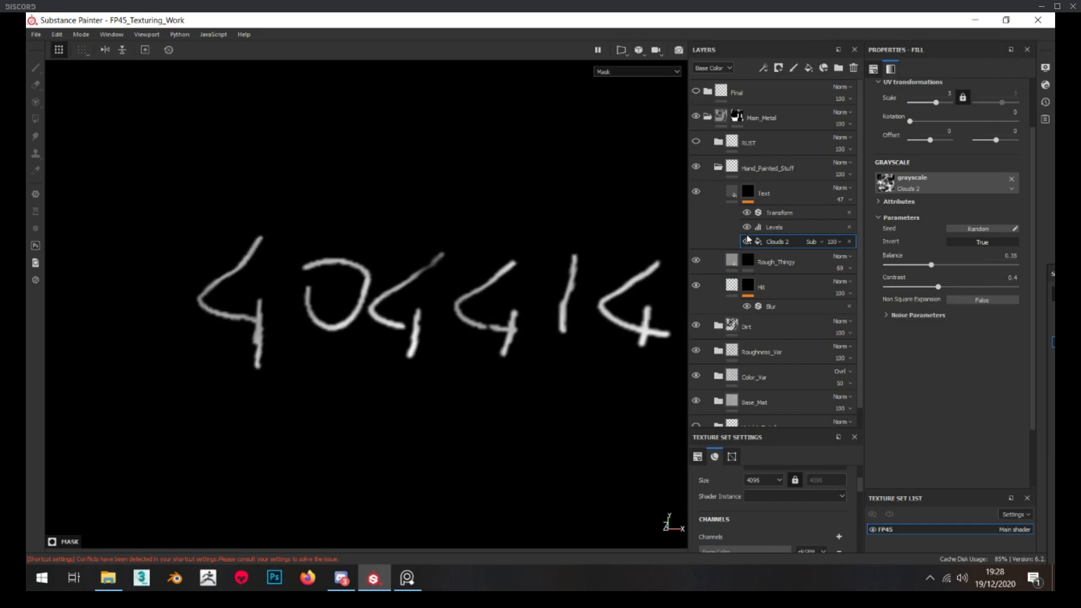
Compare the Text mask with its Levels effect off and on, and open the Transform filter's settings
left_click(747, 228)
left_click(747, 228)
left_click(766, 214)
scroll(446, 255, "down", 5)
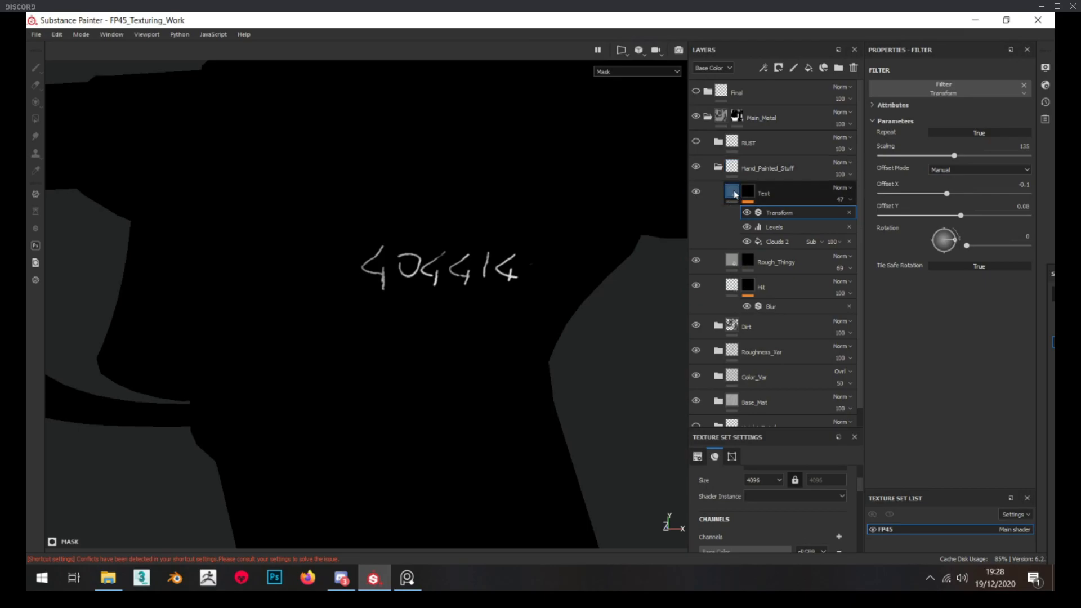
Compare the engraved number on the pistol with the Text layer's Transform filter disabled and enabled
left_click(734, 193)
left_click(748, 192)
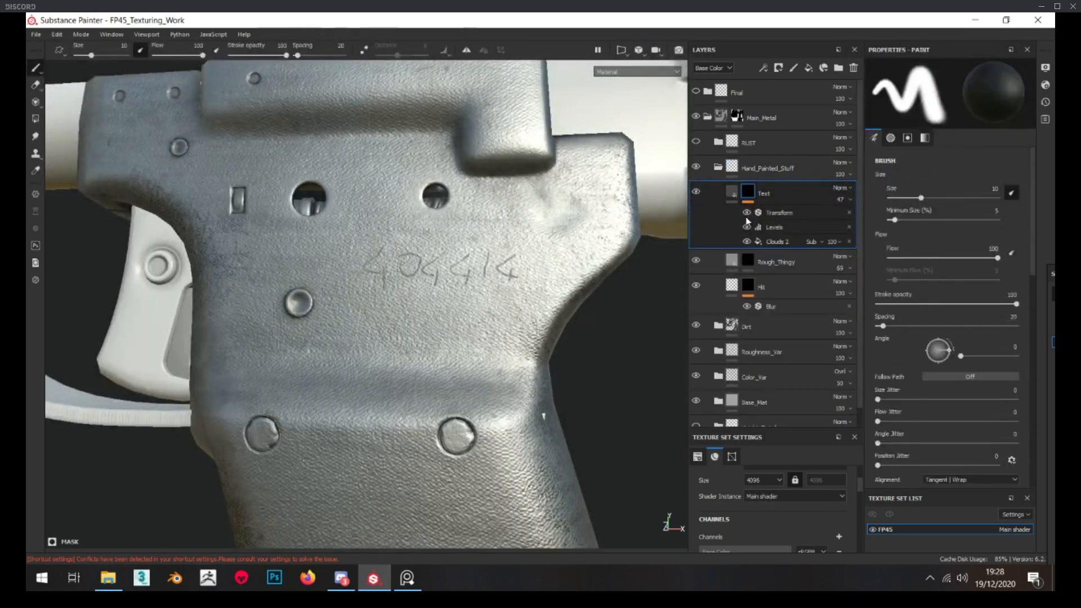
scroll(448, 287, "down", 5)
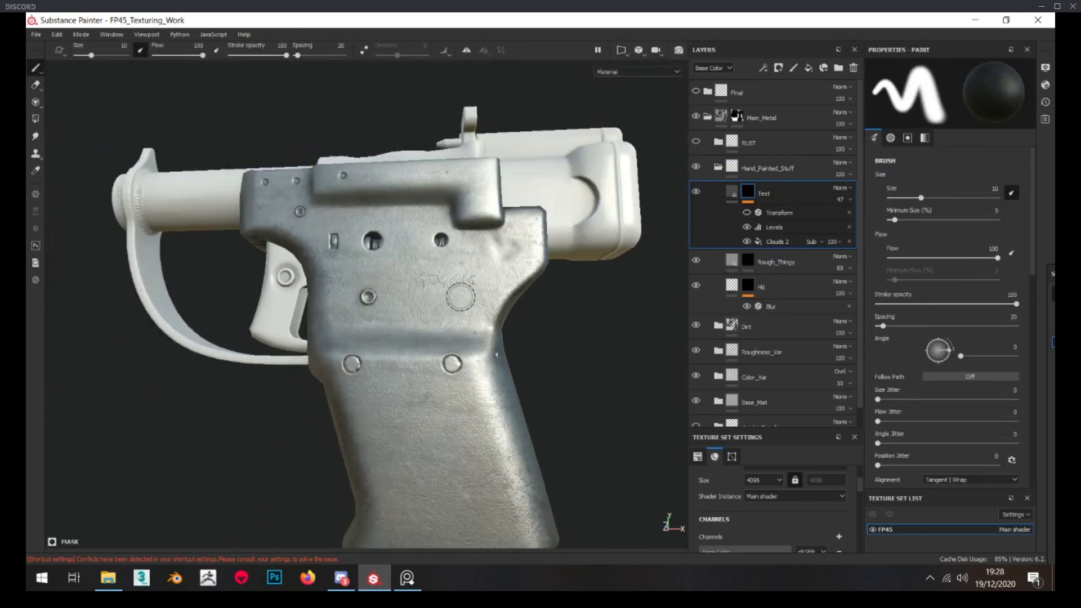
scroll(463, 296, "up", 4)
left_click_drag(467, 323, 472, 344, "alt")
left_click(748, 214)
left_click_drag(441, 303, 393, 299, "alt")
scroll(405, 296, "down", 3)
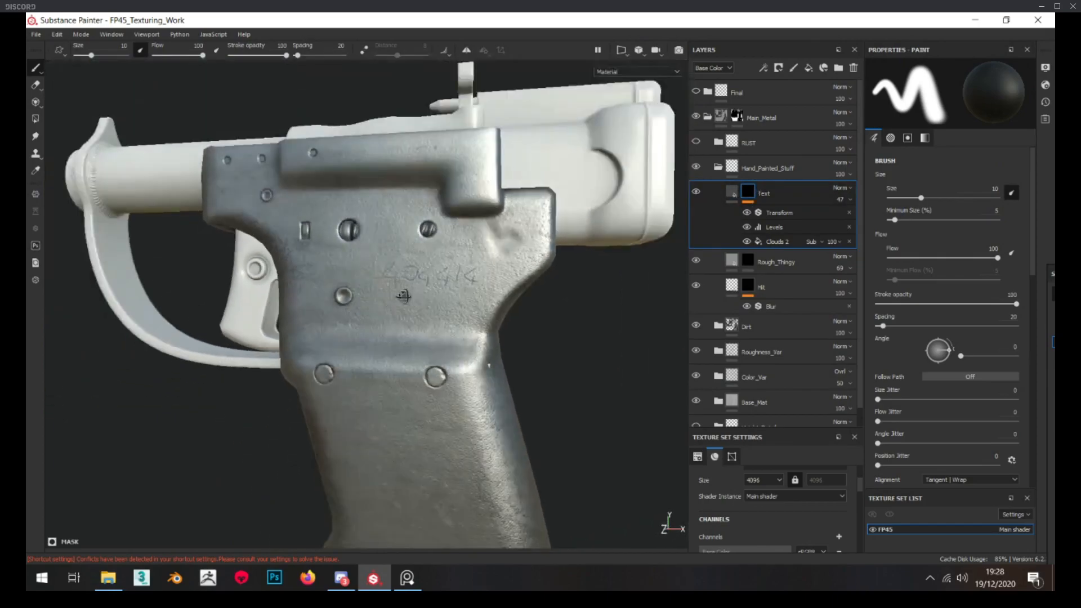
scroll(391, 287, "up", 3)
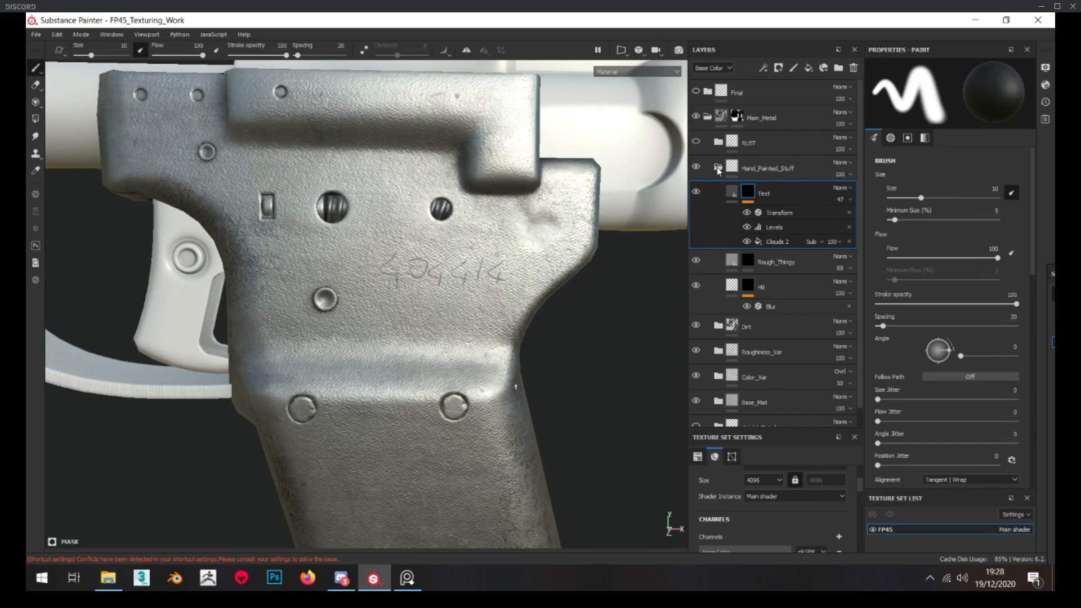
Collapse and reopen the Hand_Painted_Stuff folder, and set the Text mask's Transform filter scaling to 151
left_click(718, 168)
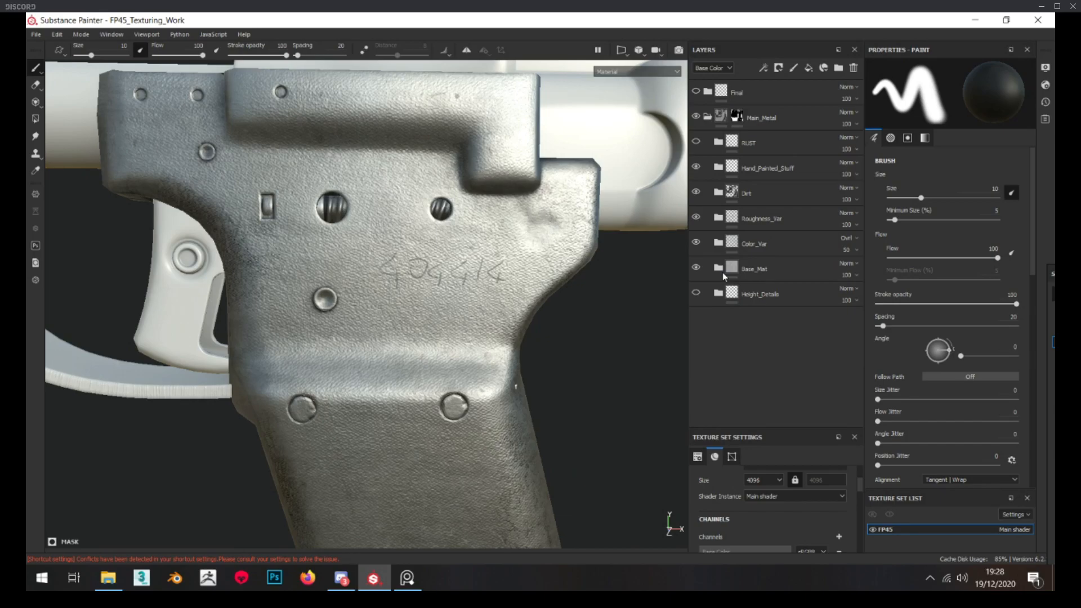
left_click(720, 167)
left_click(791, 214)
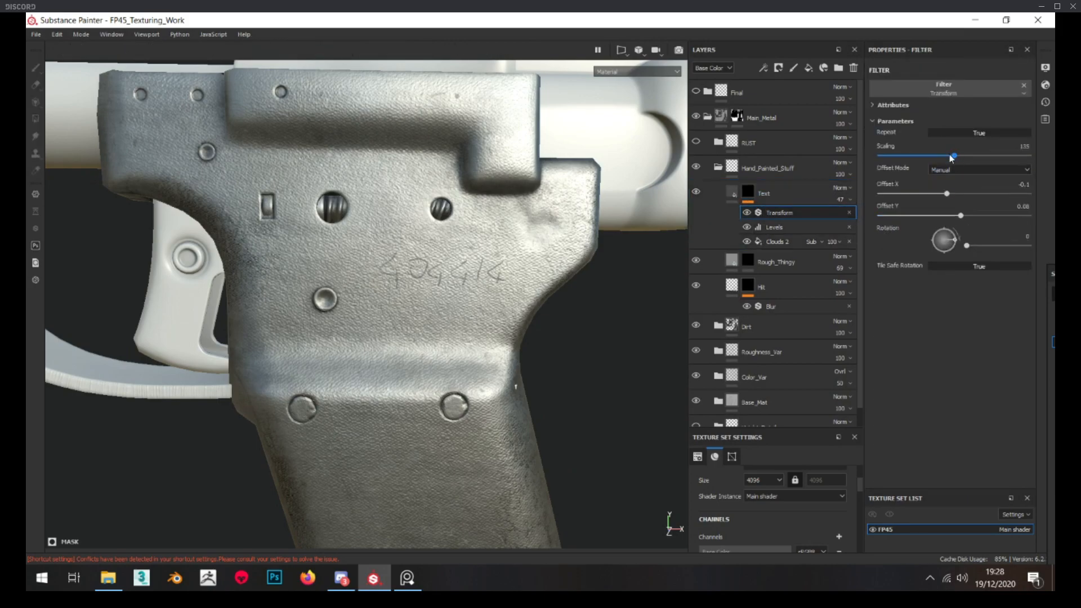
left_click_drag(958, 159, 964, 160)
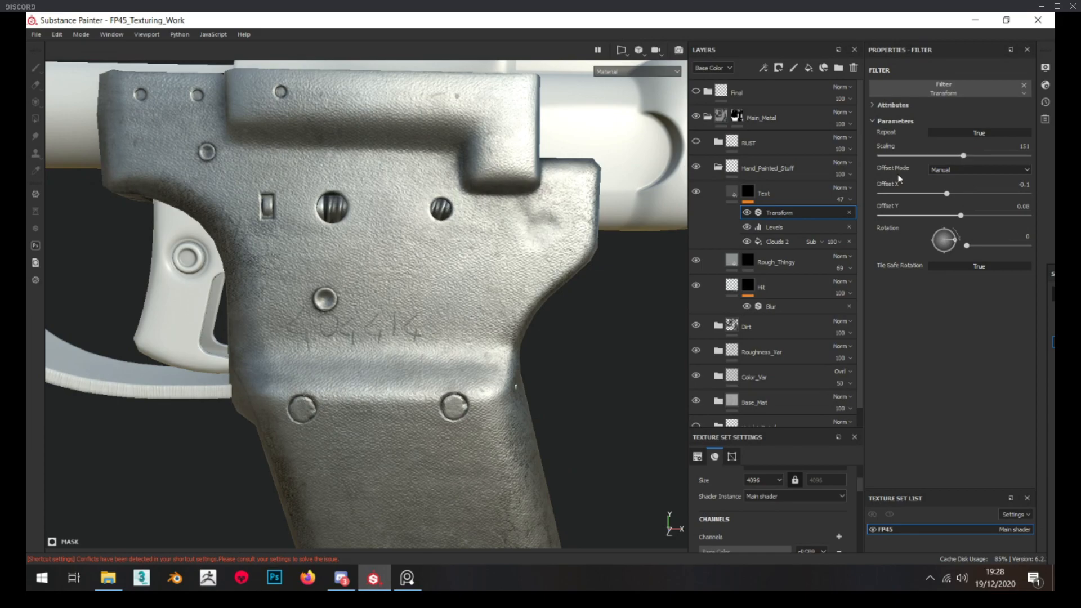
Examine the grip plate's placement in the flattened 2D texture layout and select the Text layer's fill
key("F3")
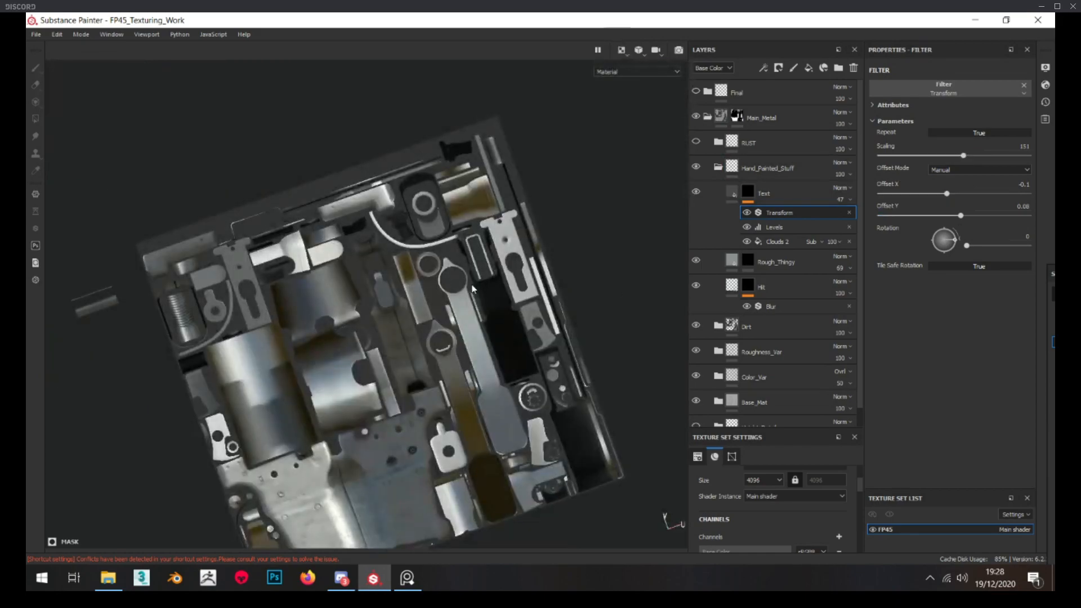
left_click(489, 285)
middle_click_drag(376, 350, 419, 227, "alt")
left_click_drag(479, 349, 394, 355, "alt")
scroll(378, 354, "down", 3)
scroll(378, 356, "up", 2)
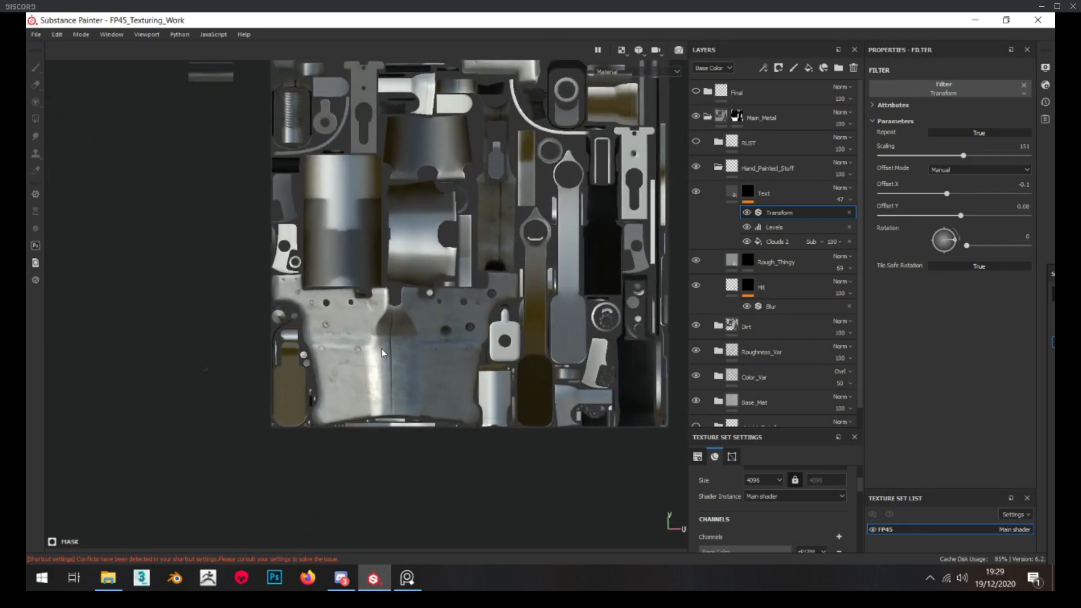
left_click(735, 196)
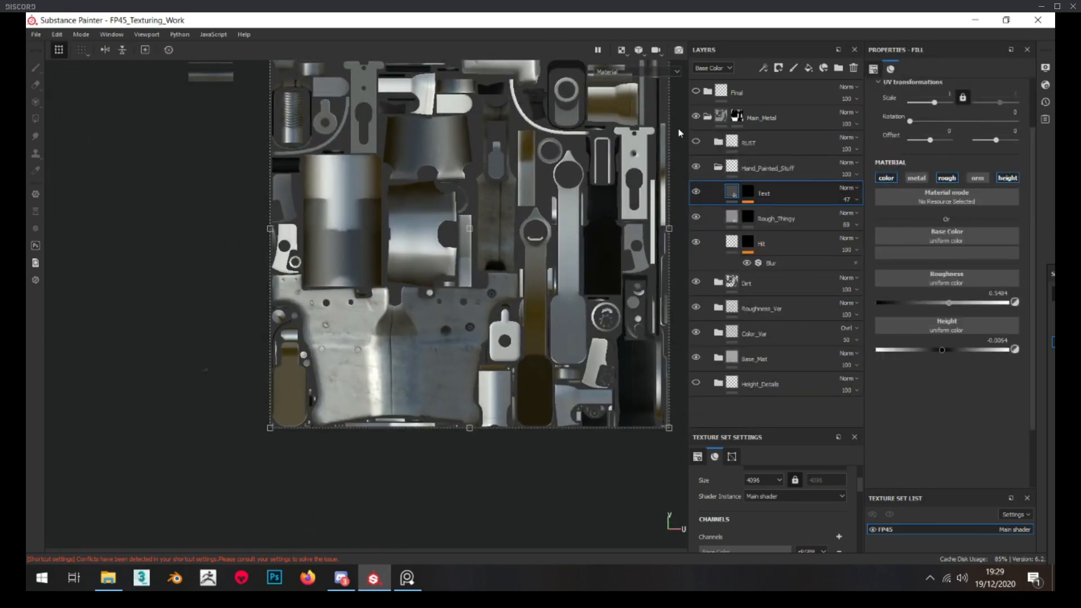
Back in the 3D view, set the Text mask's Transform filter to scaling 145, offset X -0.12 and offset Y 0.12
key("F2")
left_click(748, 193)
left_click(763, 213)
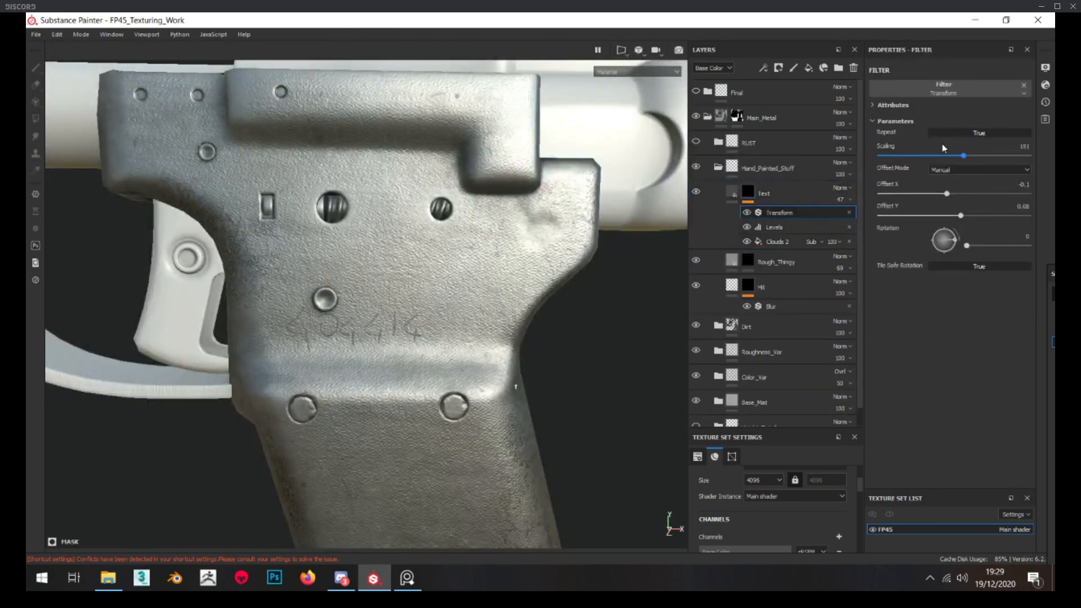
left_click_drag(945, 193, 963, 216)
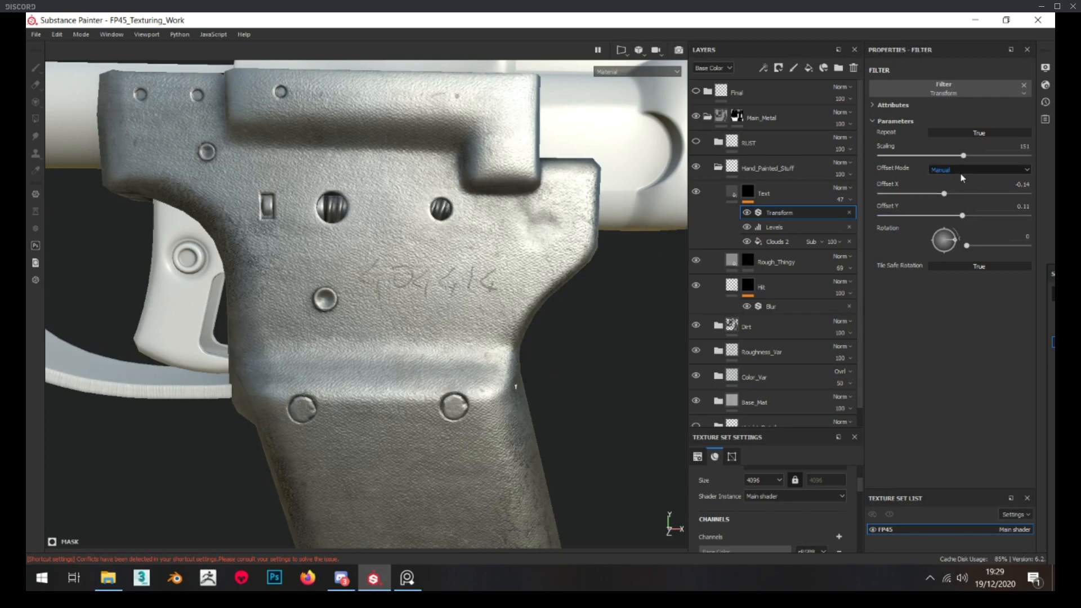
key("Return")
left_click_drag(944, 194, 963, 215)
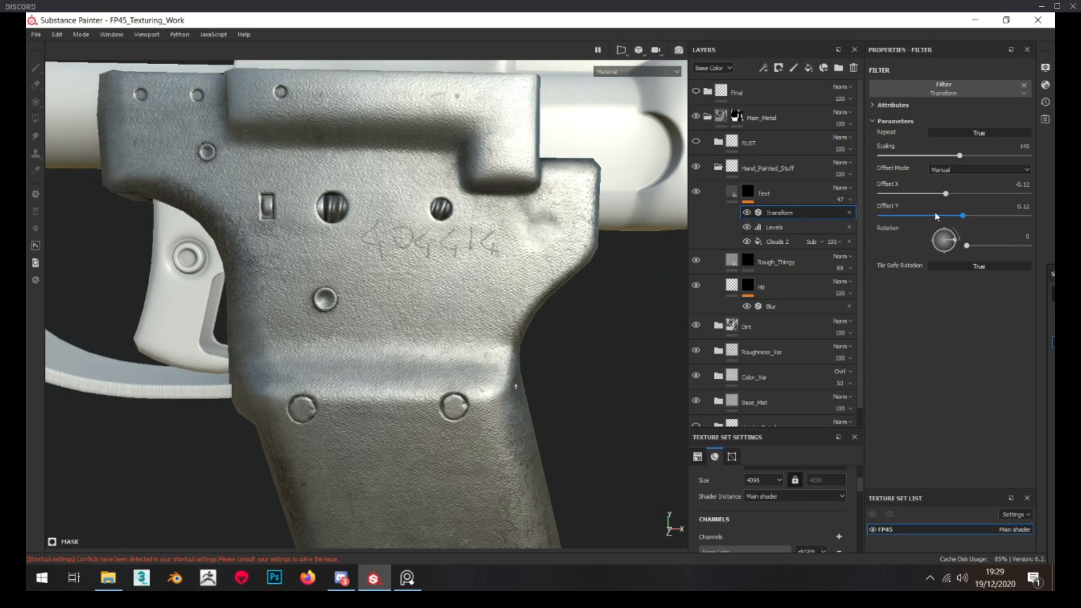
Display the Text layer's mask and set its Clouds 2 fill to Subtract blending with a balance of 0.32
left_click(754, 196, "alt")
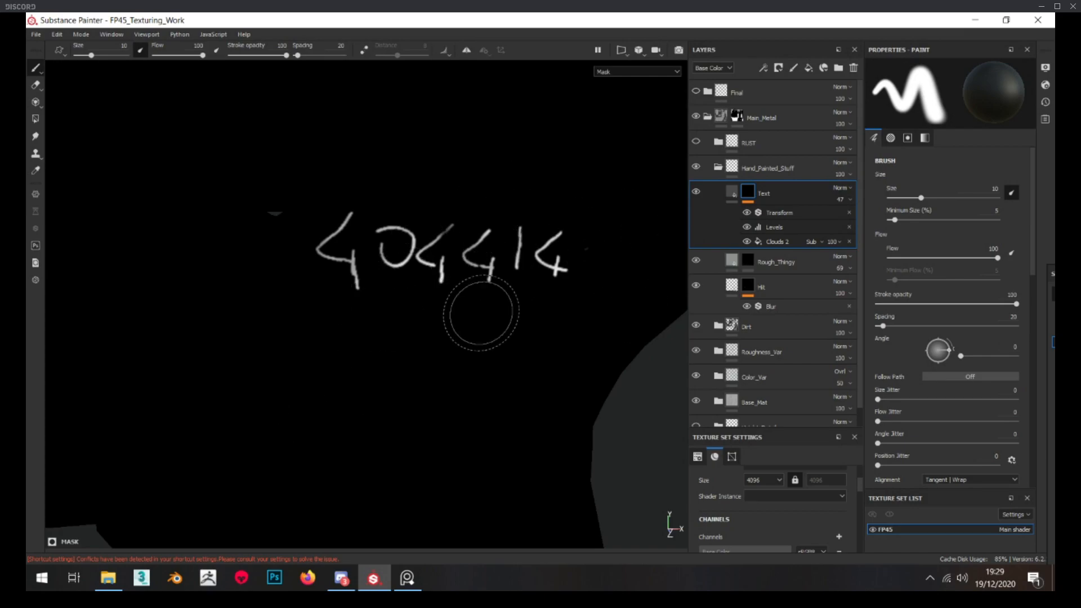
left_click(776, 244)
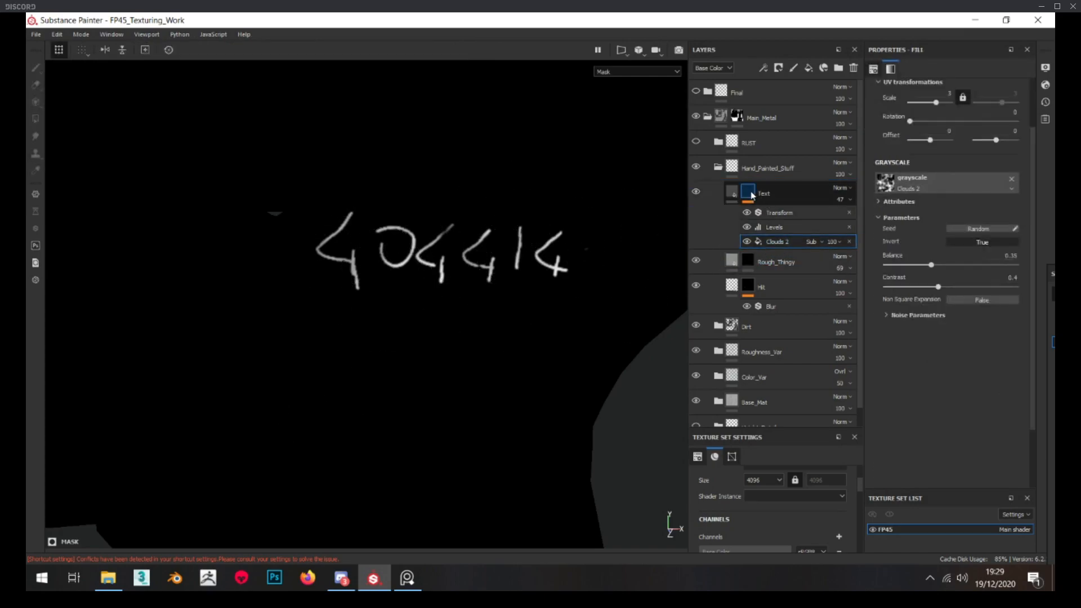
left_click(811, 243)
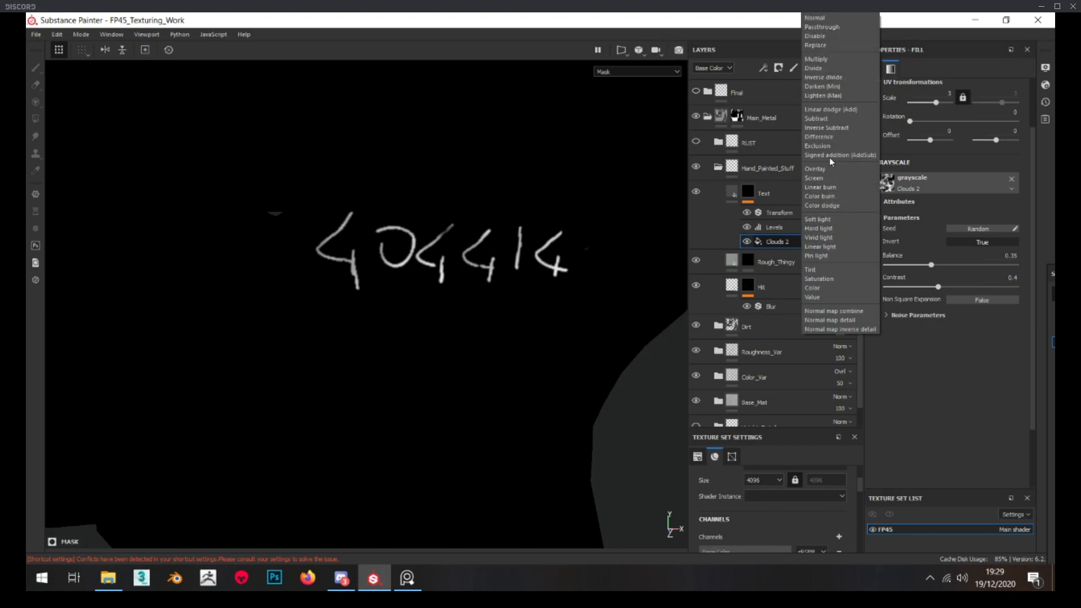
left_click(826, 120)
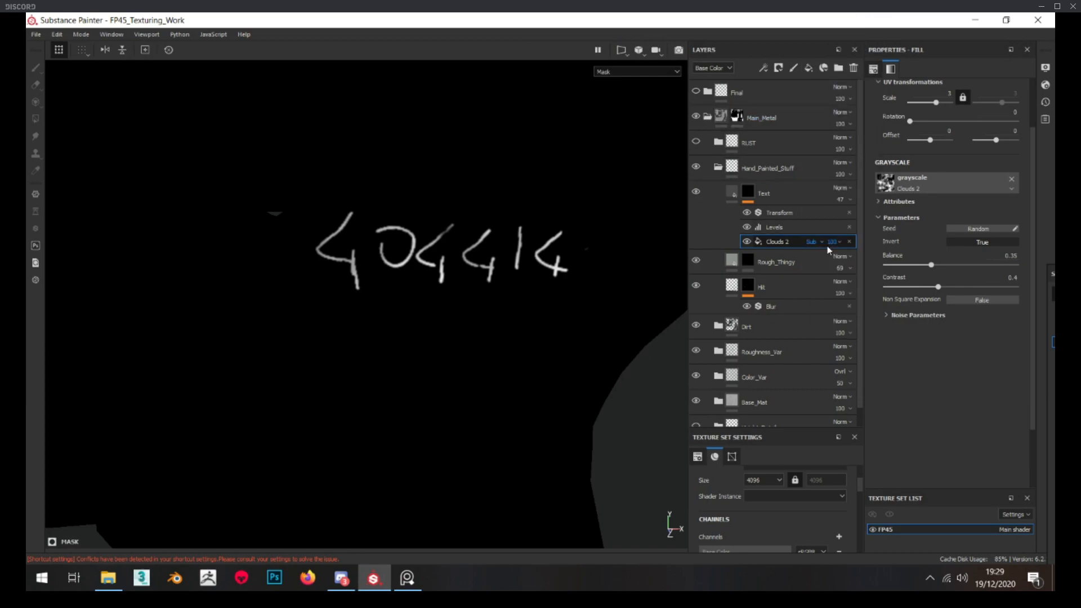
left_click_drag(937, 262, 927, 263)
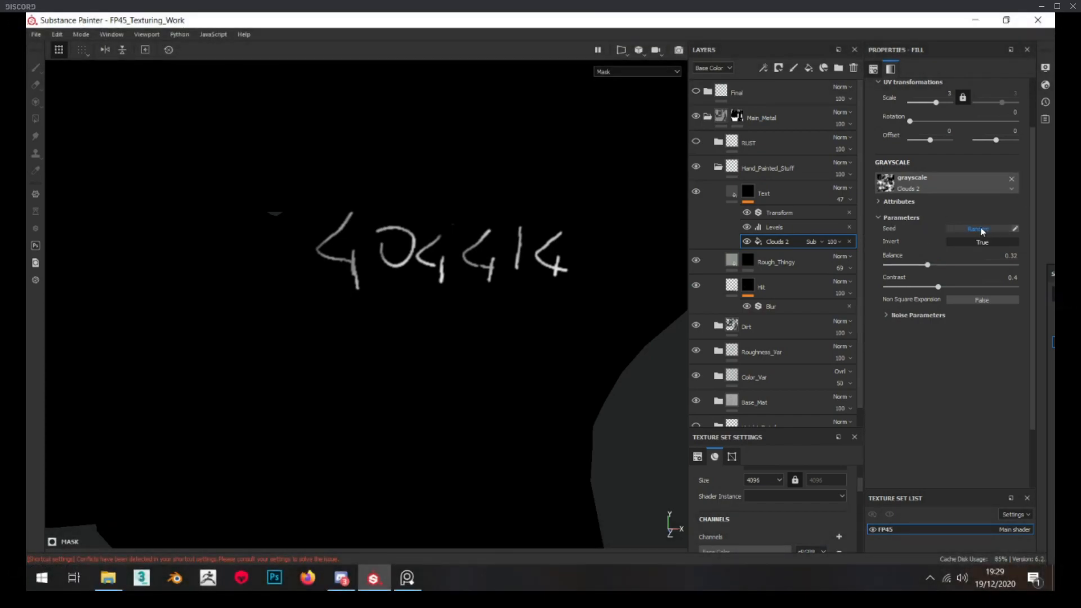
Randomize the seed of the Text mask's Clouds 2 fill several times to vary the worn parts of the number
left_click(982, 230)
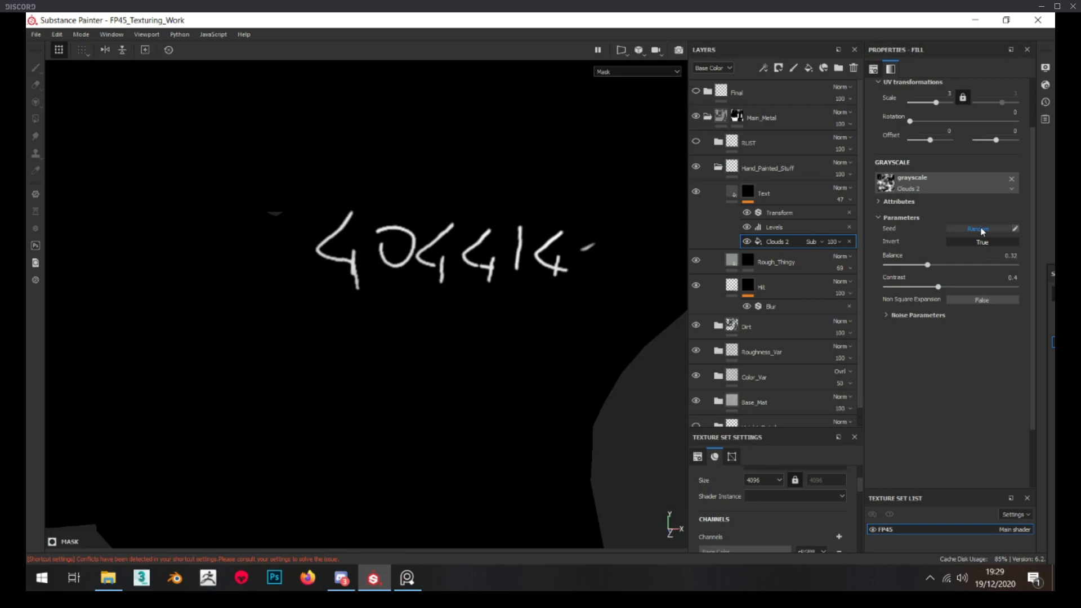
left_click(983, 230)
left_click(982, 230)
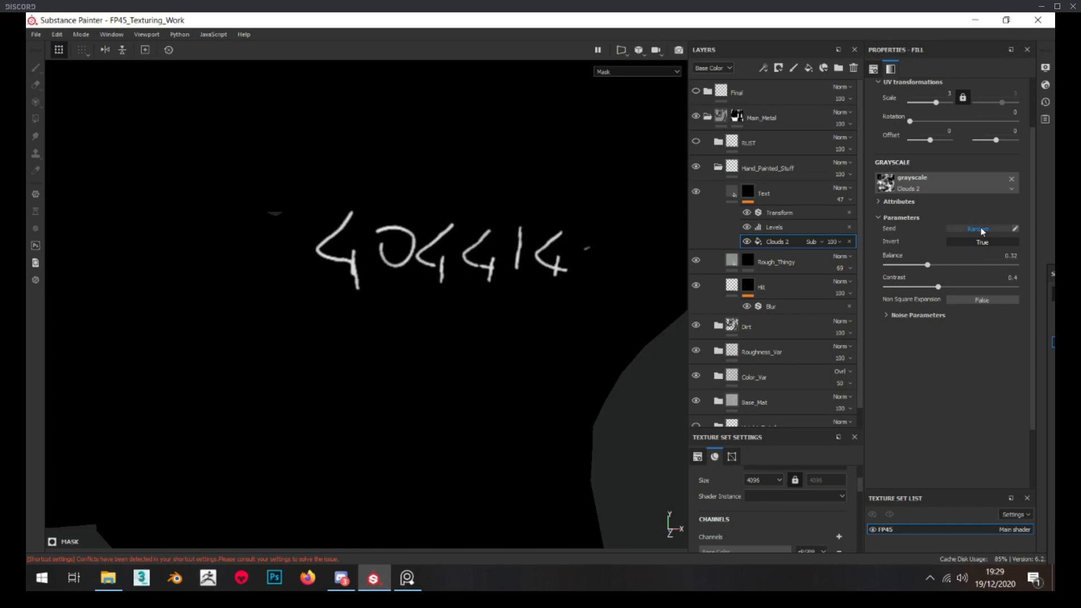
Compare the Text mask's number with the Levels effect repeatedly disabled and enabled
left_click(769, 228)
left_click(748, 227)
left_click(748, 227)
left_click(748, 227)
left_click(748, 227)
left_click(748, 227)
left_click(748, 227)
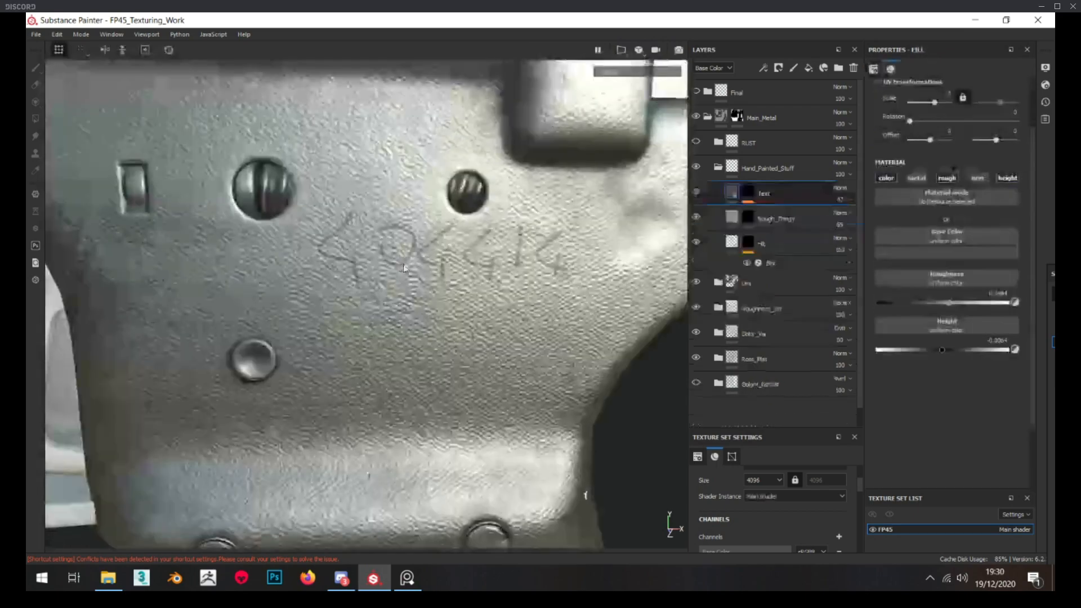
Return to the material display and set the Text mask's Transform filter offset Y to 0.1
scroll(389, 259, "down", 3)
left_click_drag(406, 276, 507, 293, "alt")
left_click(748, 193)
left_click(845, 214)
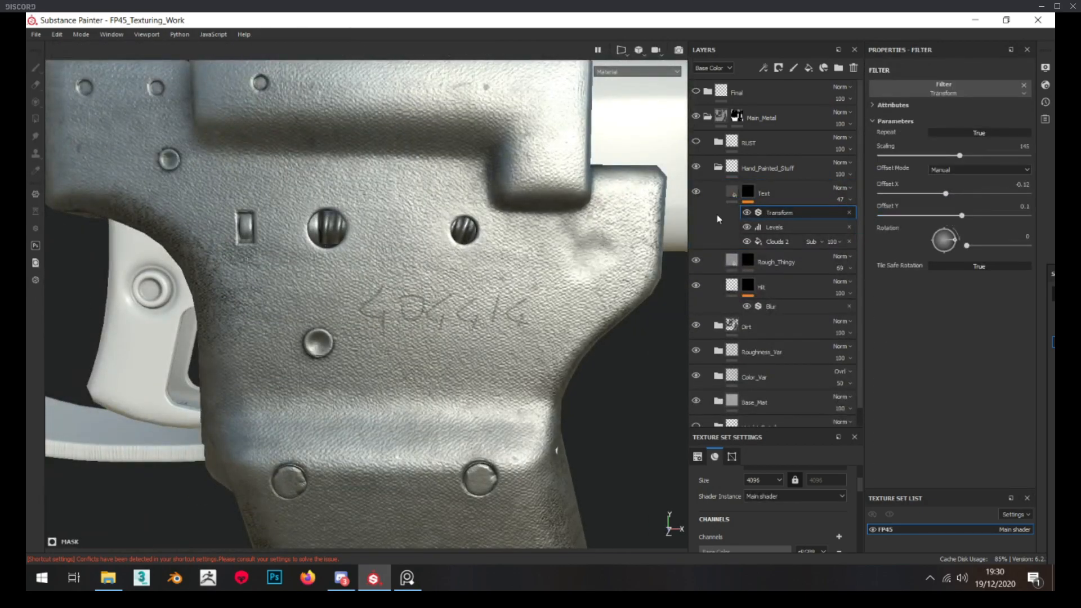
Collapse the Hand_Painted_Stuff folder and compare the whole pistol with the engraved reference photo in PureRef
left_click(732, 193)
left_click(720, 169)
scroll(414, 309, "down", 6)
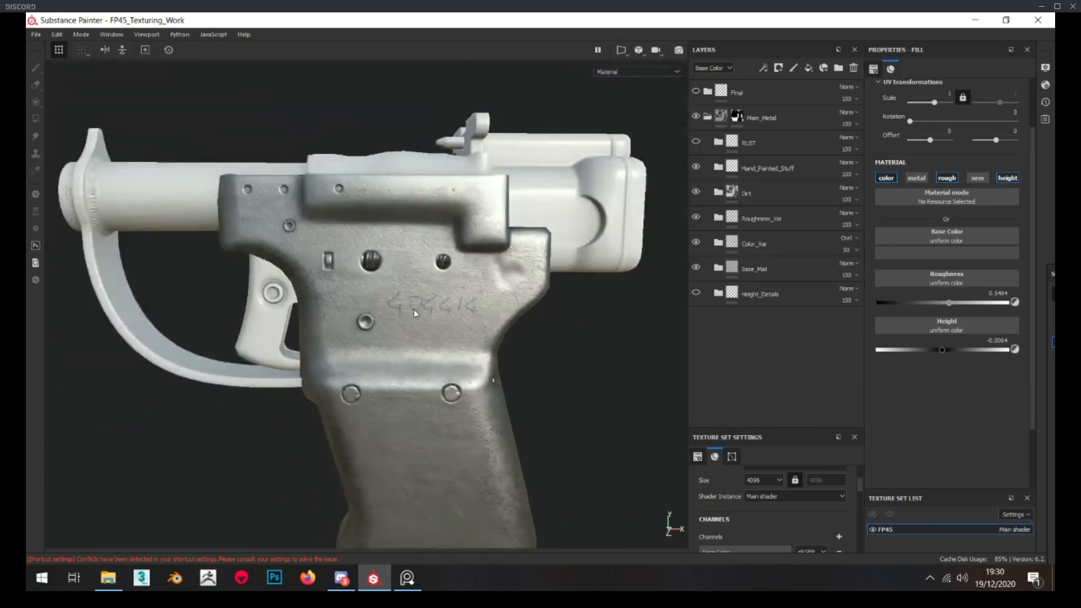
left_click_drag(389, 319, 403, 430, "alt")
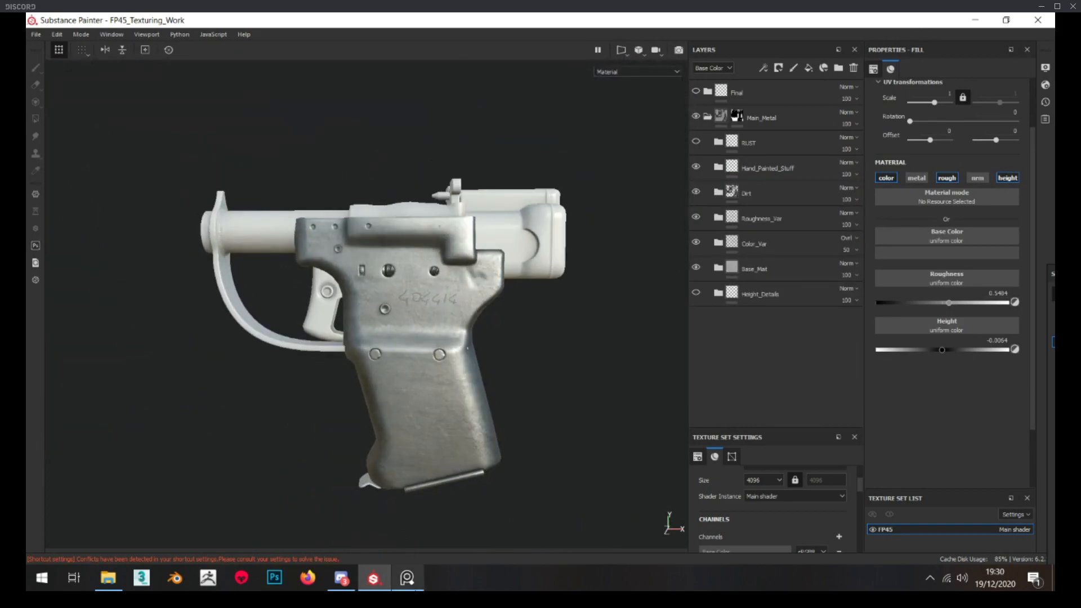
left_click(407, 578)
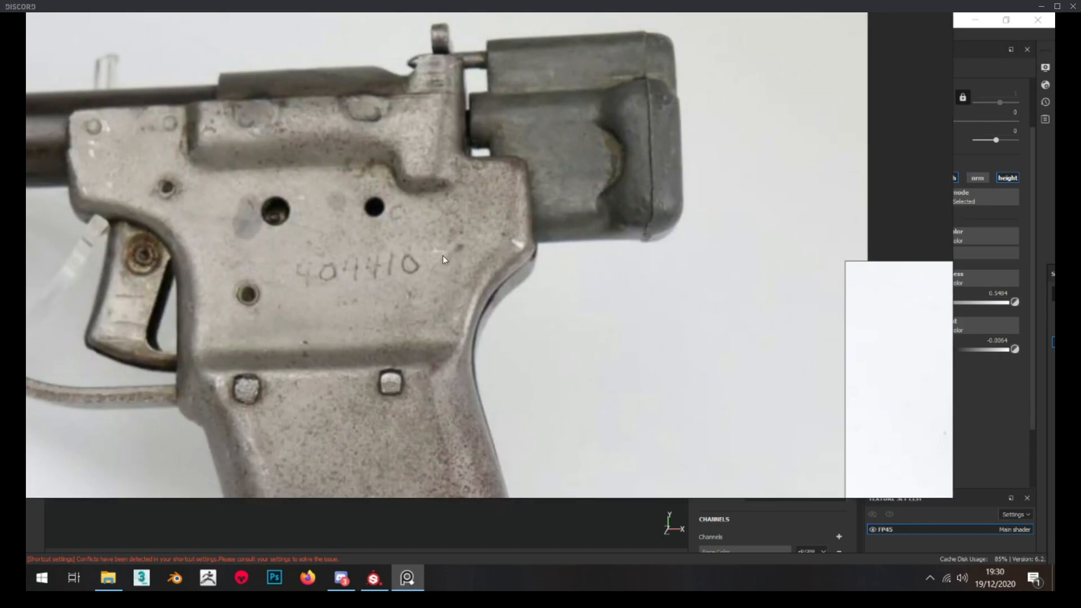
scroll(444, 256, "down", 6)
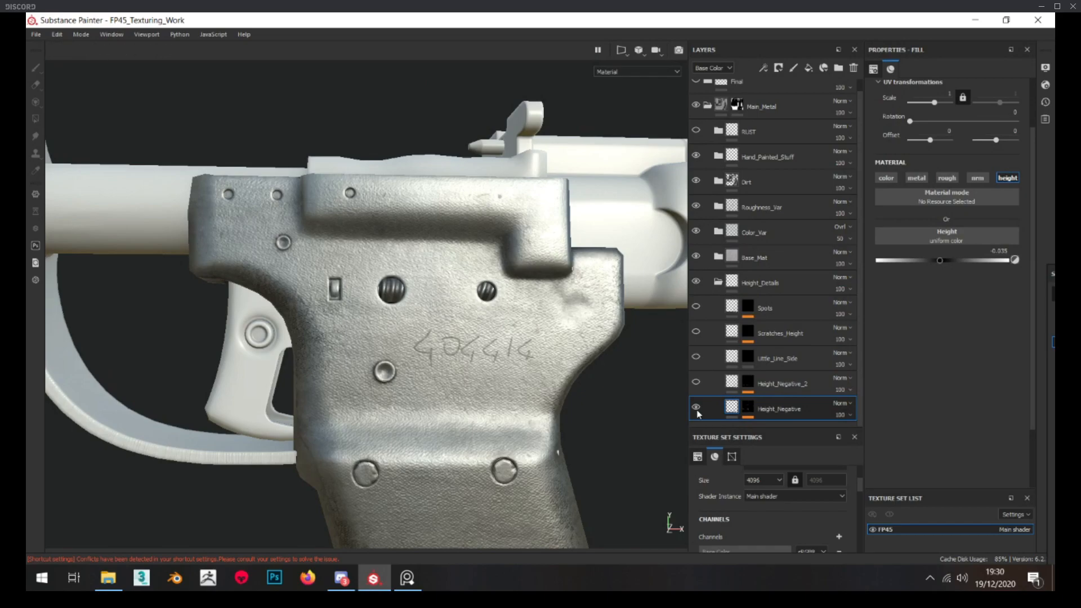
Toggle the Height_Negative layer in Height_Details and examine its effect around the pistol's holes and rivets
left_click(697, 410)
left_click_drag(459, 332, 504, 352, "alt")
scroll(504, 352, "down", 1)
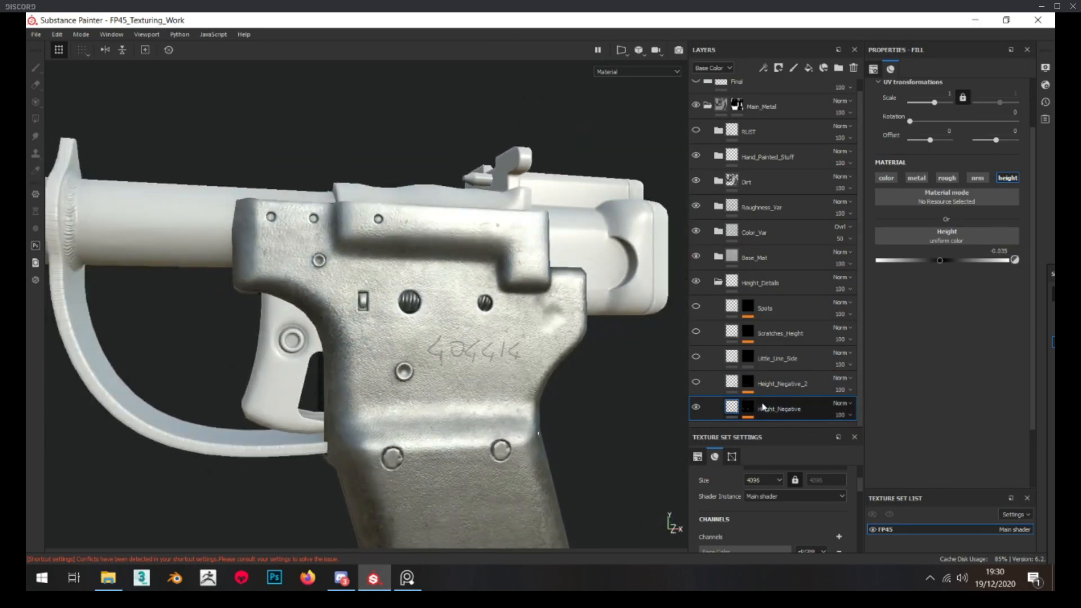
Display the Height_Negative mask, compare it with the Blur and Warp filters off and on, and return to the layer's fill
left_click(754, 401, "alt")
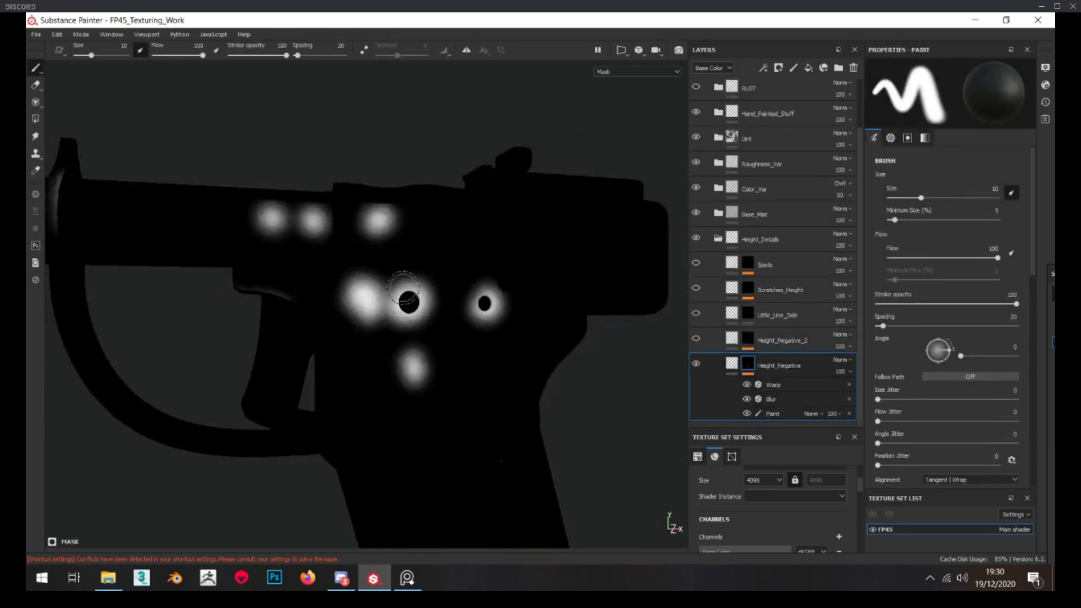
left_click(748, 399)
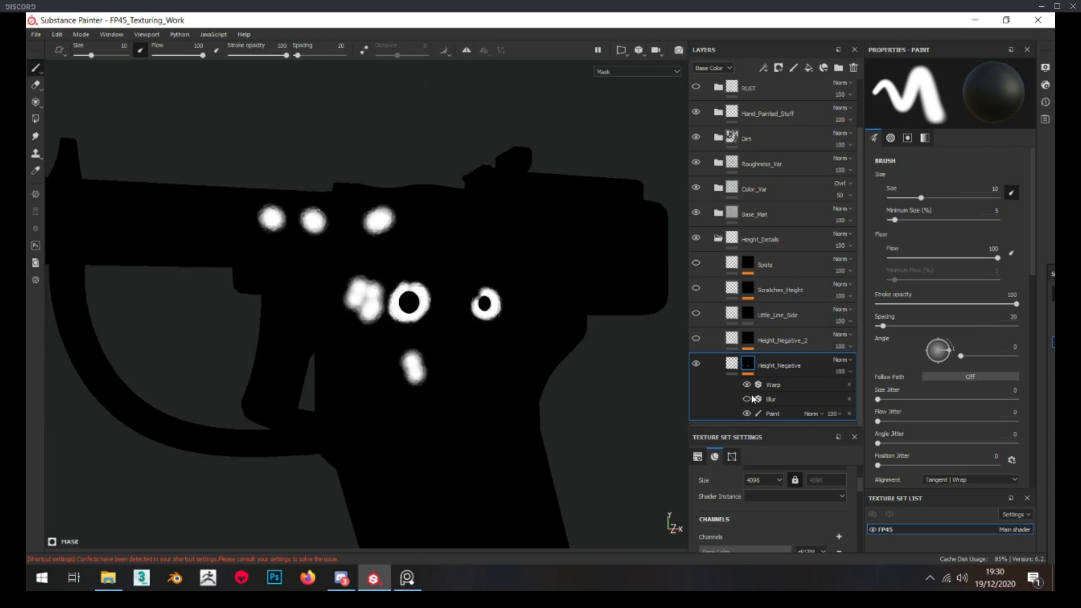
scroll(386, 273, "up", 5)
scroll(420, 319, "down", 4)
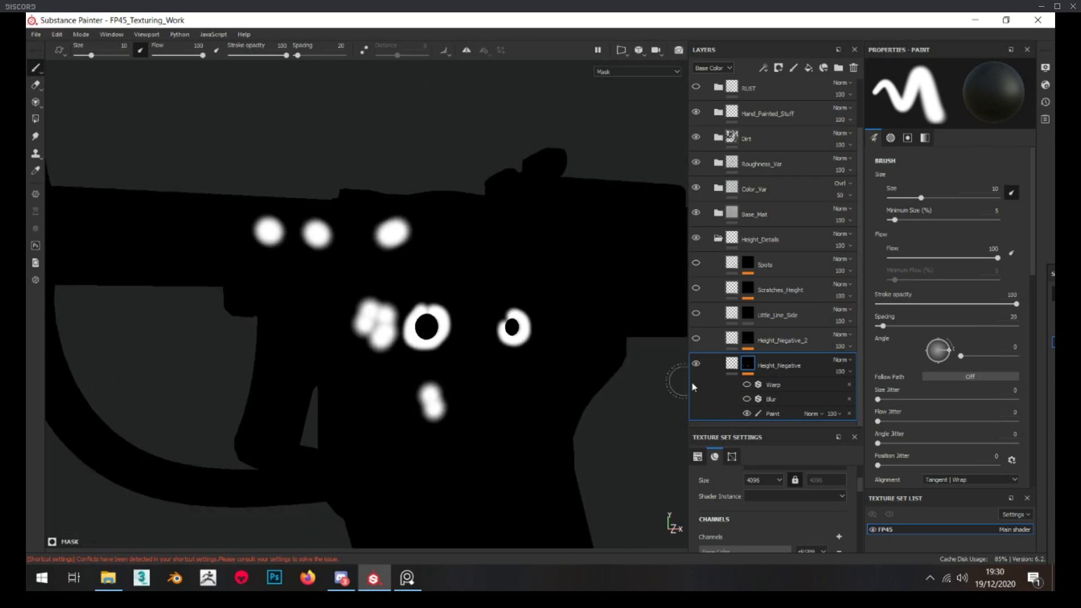
left_click(747, 399)
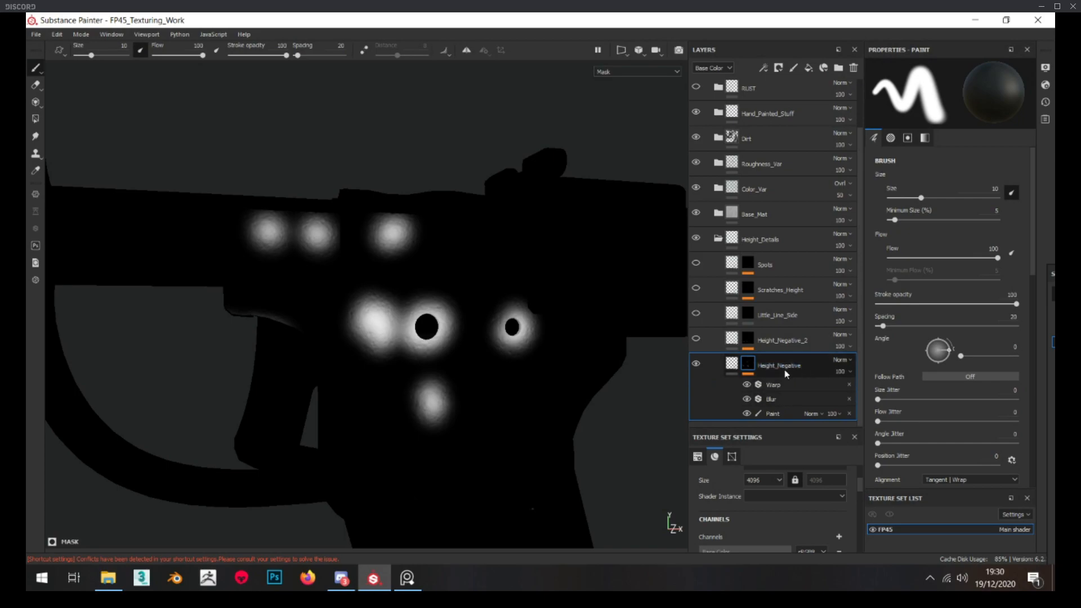
scroll(372, 321, "up", 4)
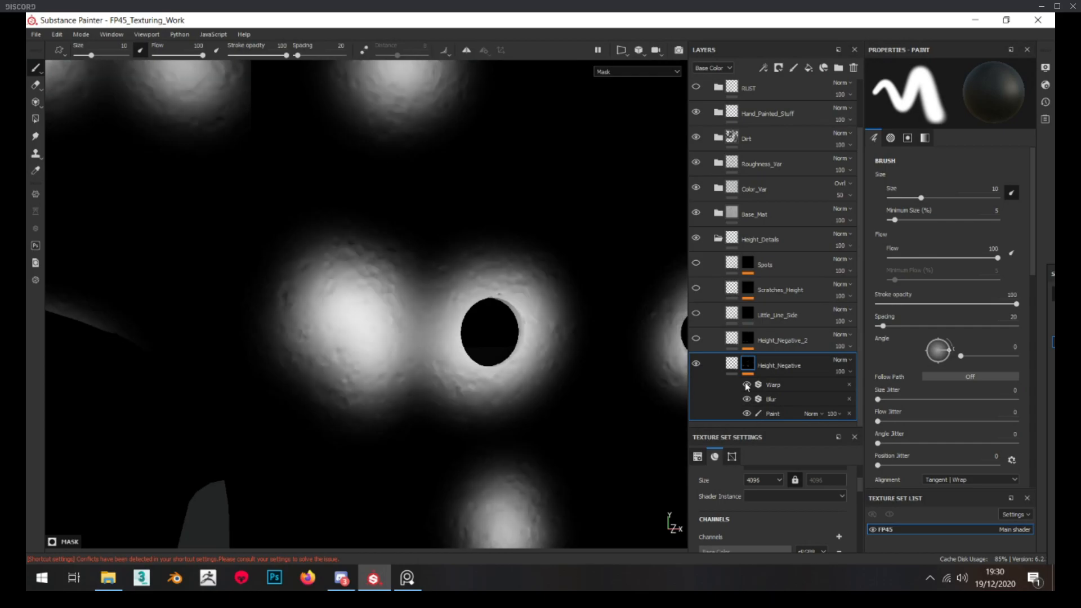
left_click(732, 364)
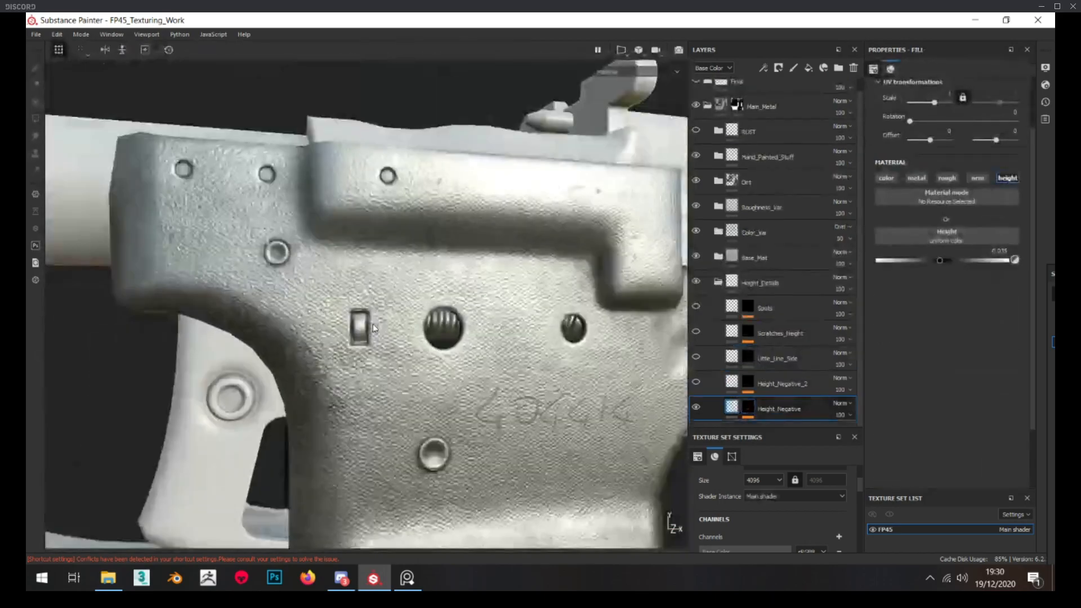
Check the Height_Negative_2 layer's mask, make the layer visible and inspect its height detail on the pistol's grip
left_click(749, 383)
scroll(361, 349, "up", 4)
left_click(732, 383)
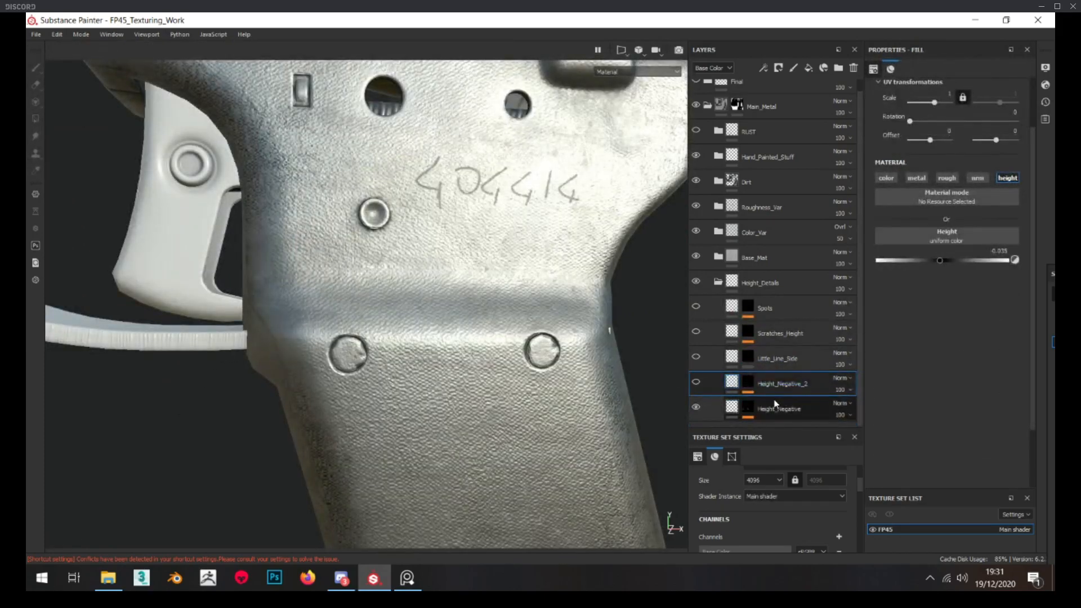
left_click(696, 382)
left_click_drag(334, 363, 400, 361, "alt")
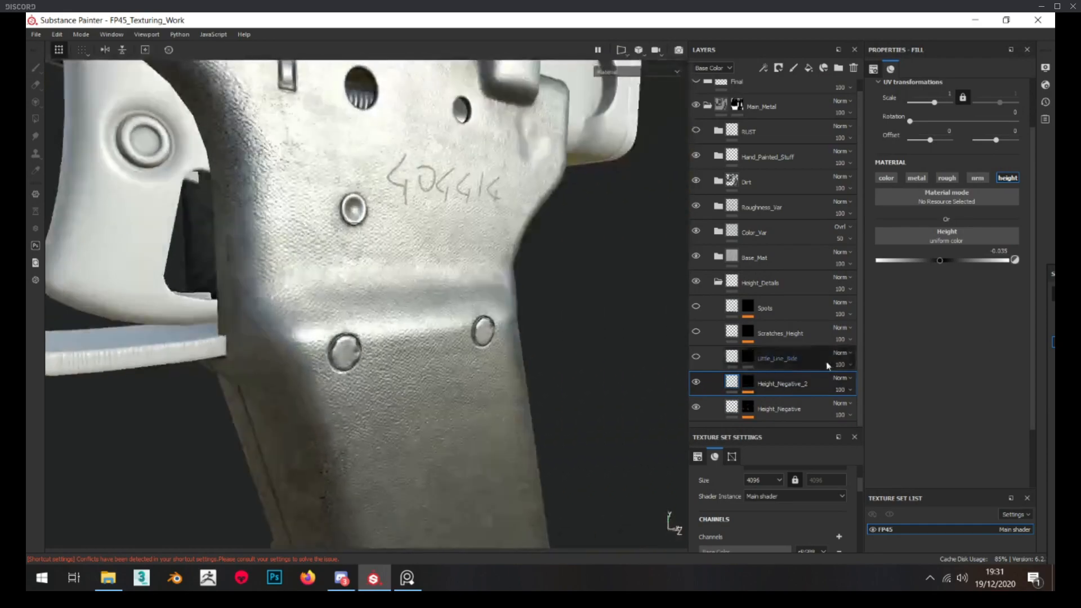
Check the Little_Line_Side layer's mask and fill, focusing on the round recess in the pistol's side plate
left_click(747, 357)
mouse_move(323, 350)
left_mouse_down("alt")
mouse_move(454, 331)
mouse_move(437, 322)
left_mouse_up("alt")
left_click(731, 356)
scroll(355, 338, "up", 4)
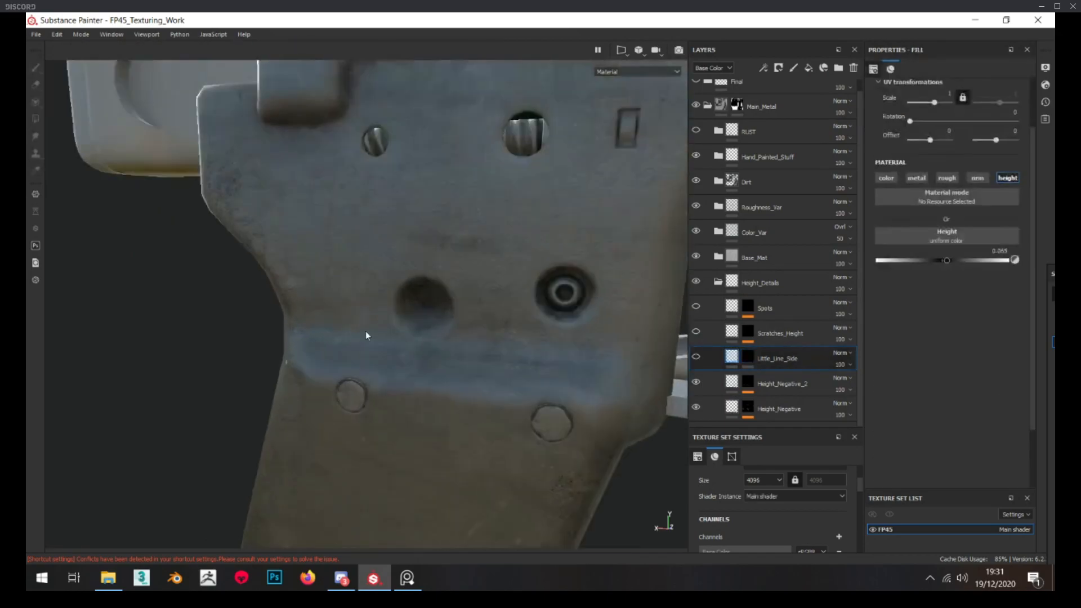
left_click_drag(355, 338, 478, 324, "alt")
right_click_drag(478, 323, 454, 317, "shift")
scroll(454, 318, "up", 4)
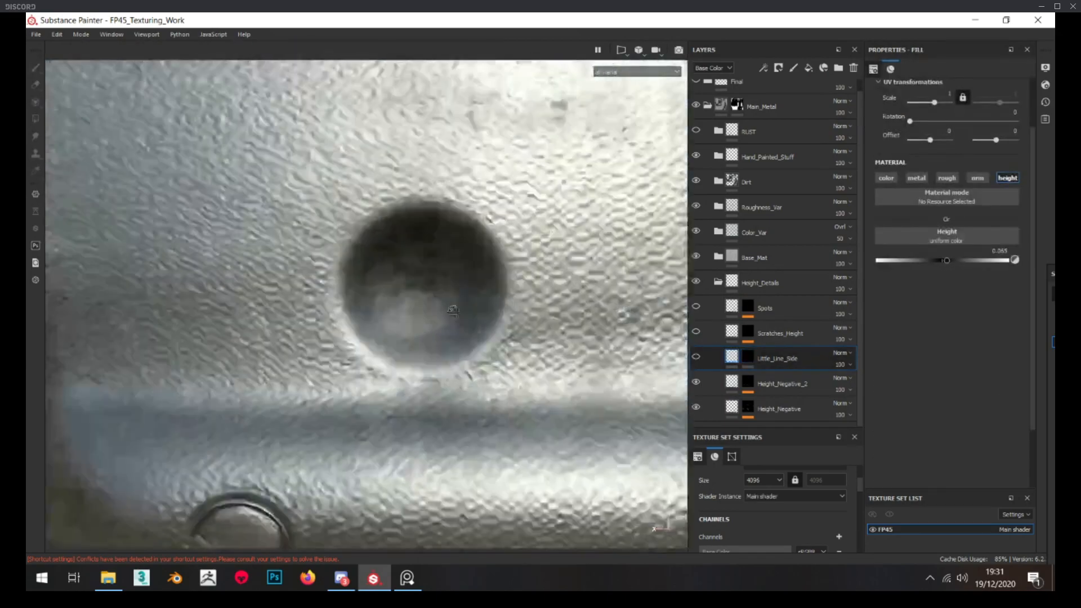
Make the Little_Line_Side layer visible, examine its ring in the round recess and check the circle painted in its mask
left_click(696, 357)
scroll(449, 343, "down", 8)
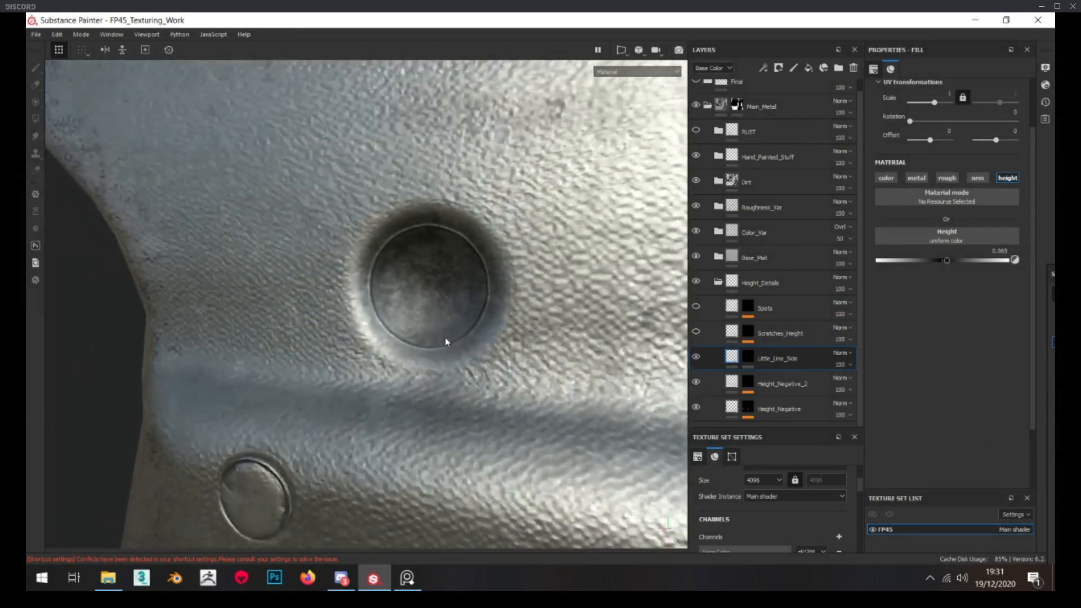
scroll(308, 324, "up", 3)
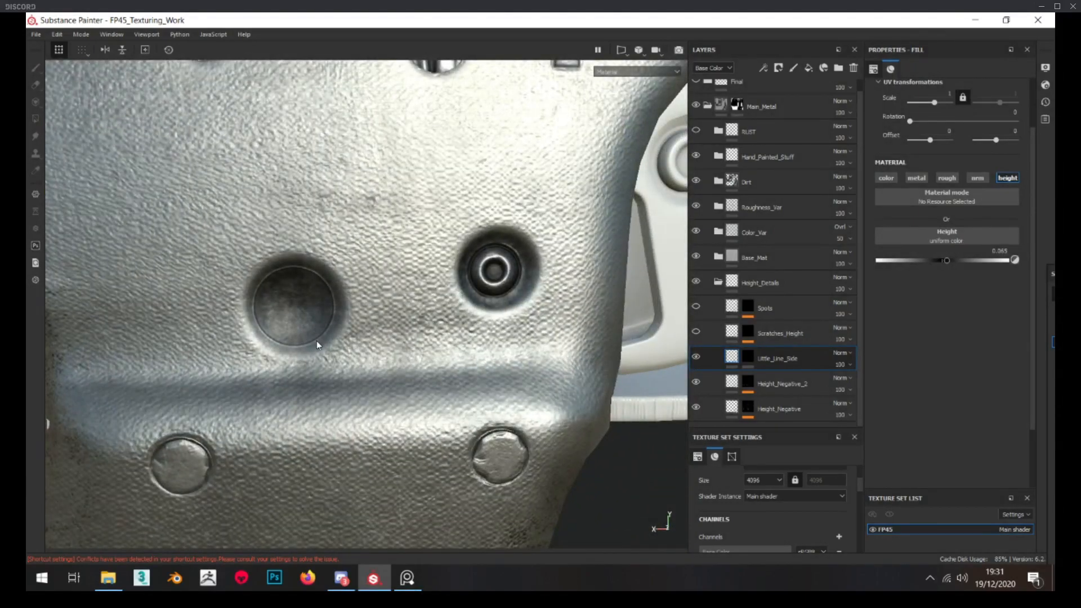
scroll(317, 340, "up", 3)
left_click(749, 357, "alt")
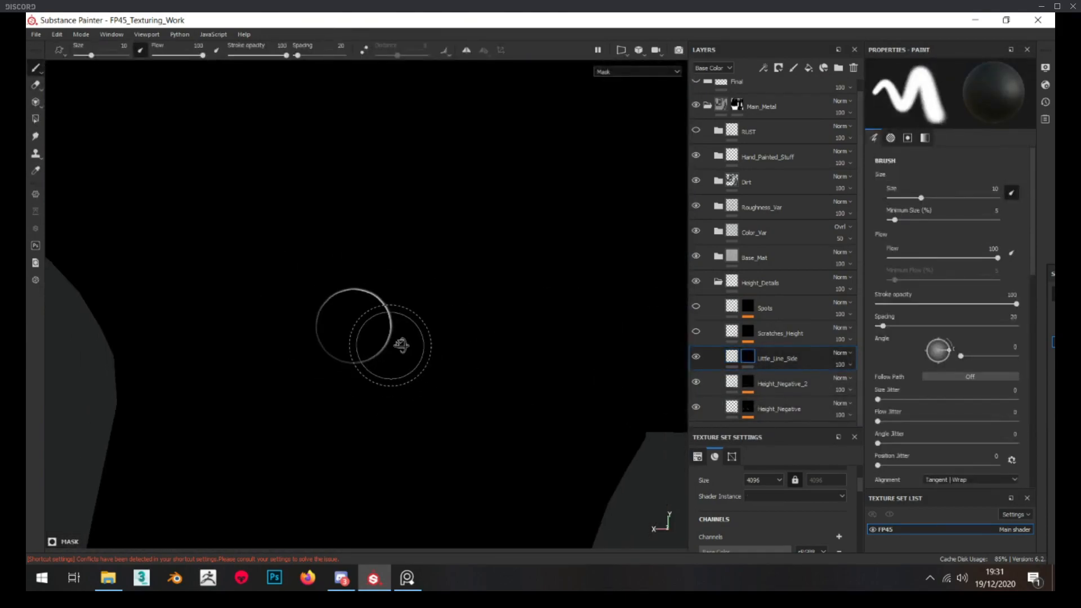
left_click(735, 359)
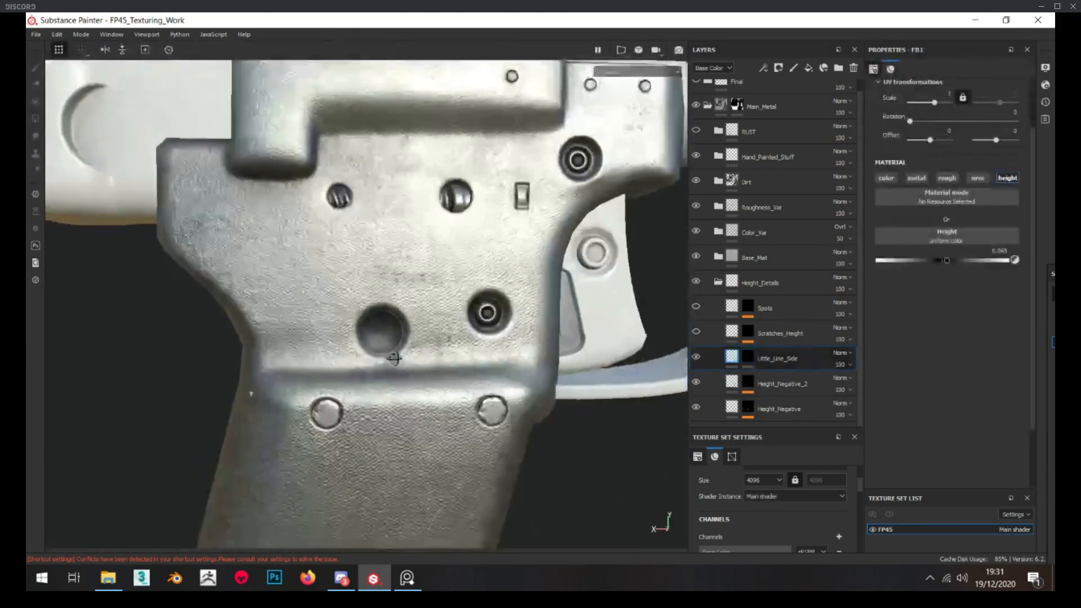
Check the Scratches_Height layer's mask and fill, make the layer visible and inspect its scratches on the pistol
left_click(747, 331, "alt")
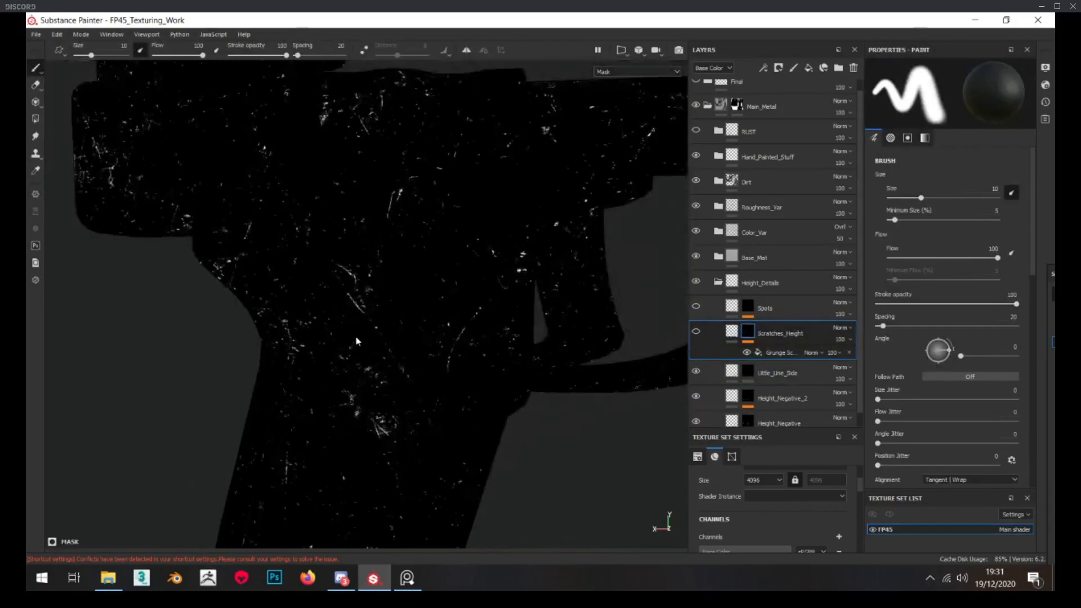
left_click(732, 333)
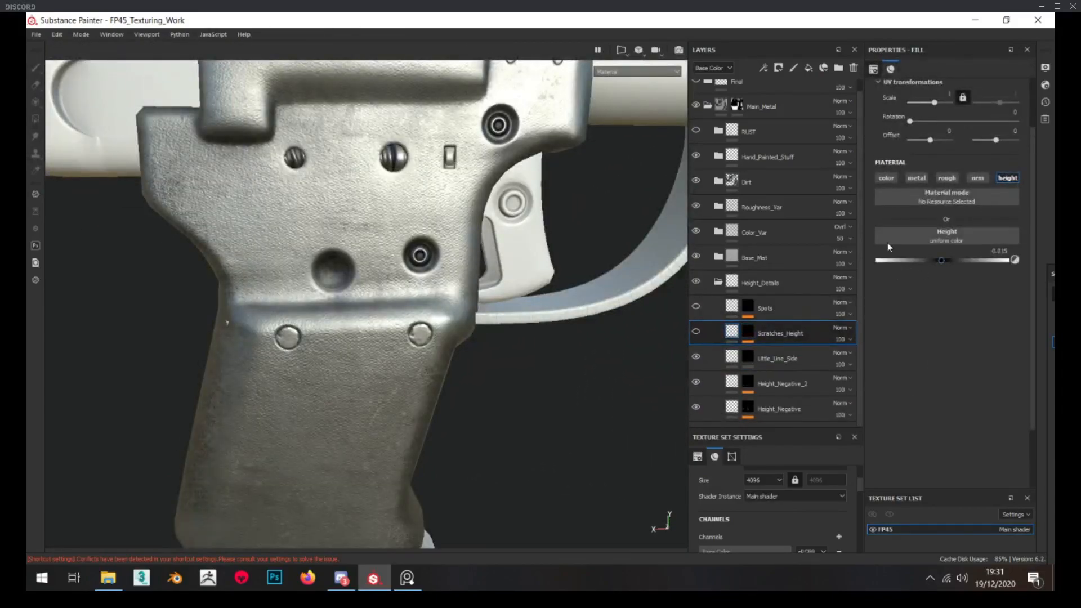
left_click(696, 332)
scroll(415, 311, "down", 3)
left_click_drag(415, 325, 398, 311, "alt")
scroll(338, 252, "up", 4)
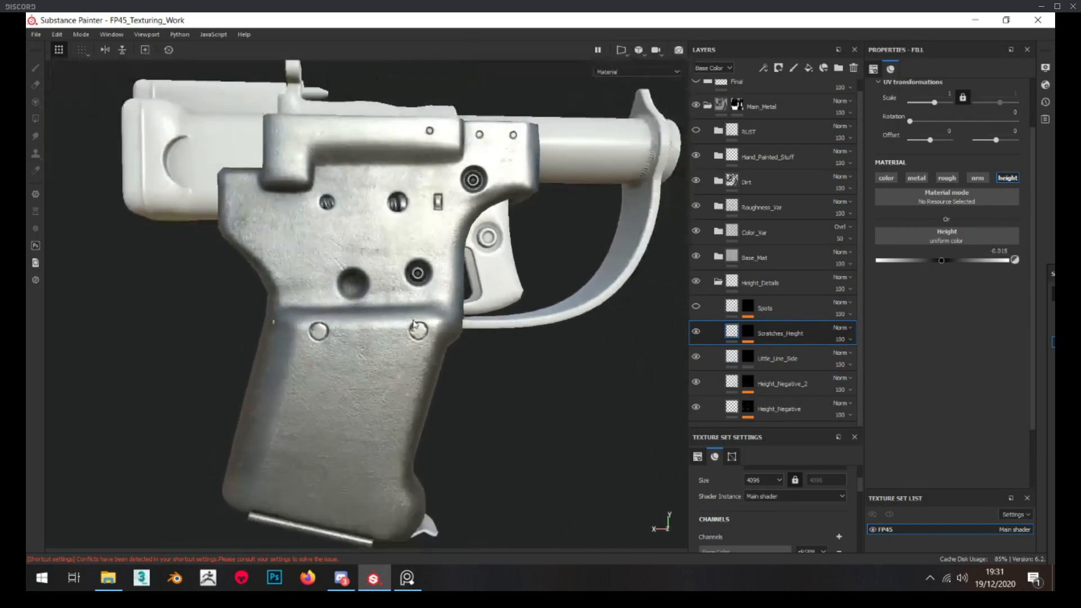
left_click_drag(337, 252, 414, 259, "alt")
Display the Spots layer's mask and examine the painted areas on the pistol's side and grip
left_click(750, 308, "alt")
scroll(470, 278, "down", 3)
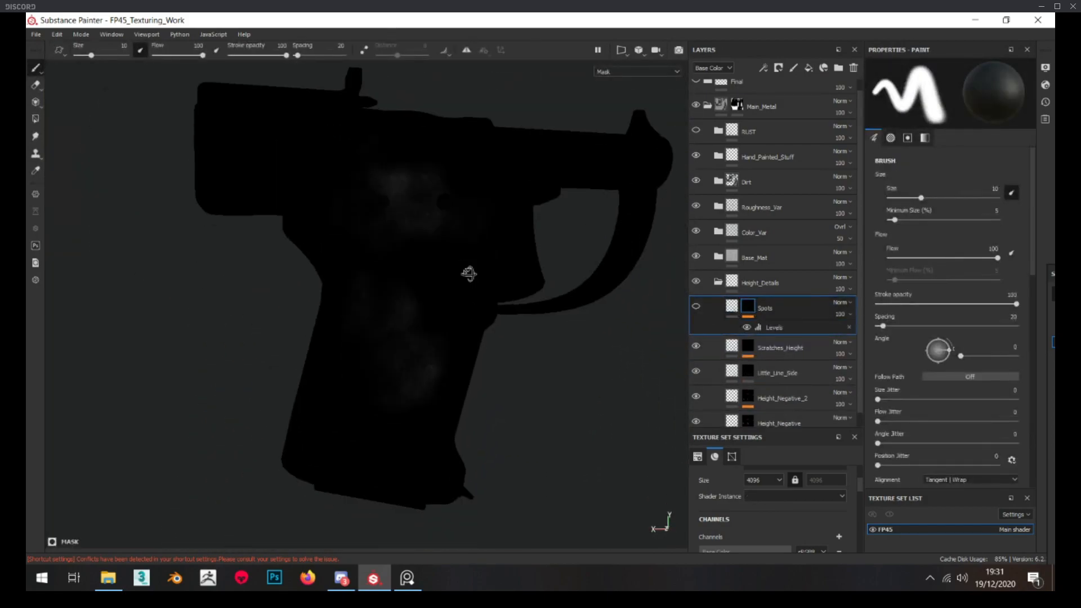
left_click_drag(471, 277, 436, 300, "alt")
scroll(430, 301, "up", 3)
middle_click_drag(430, 316, 400, 333, "alt")
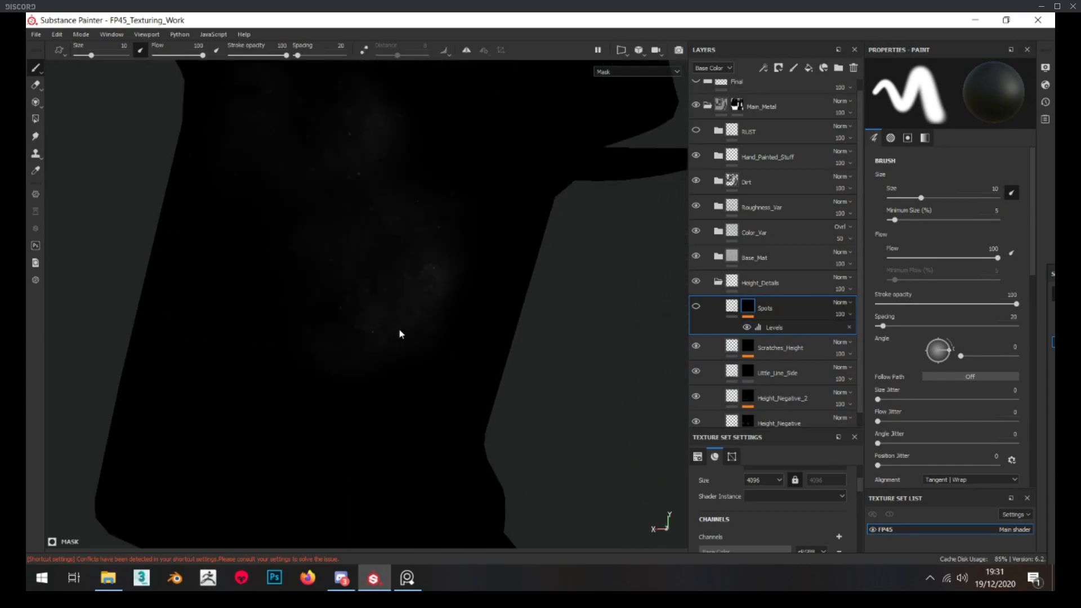
Return to the Spots layer's fill, make the layer visible and inspect its height effect on the grip and whole side
left_click(732, 306)
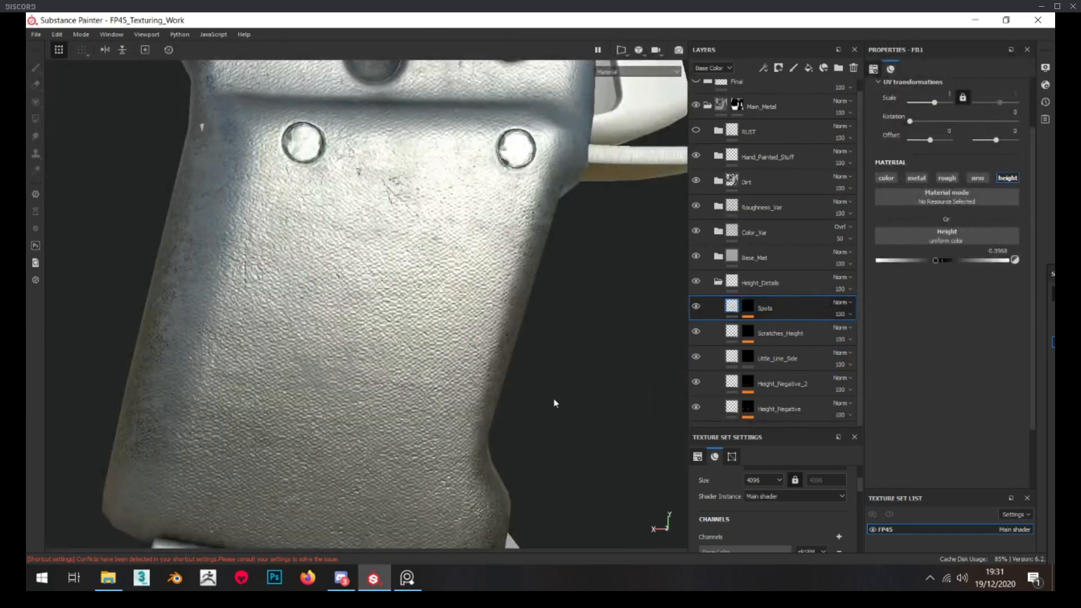
left_click_drag(590, 401, 519, 374, "alt")
scroll(348, 345, "up", 2)
left_click_drag(347, 346, 345, 357, "alt")
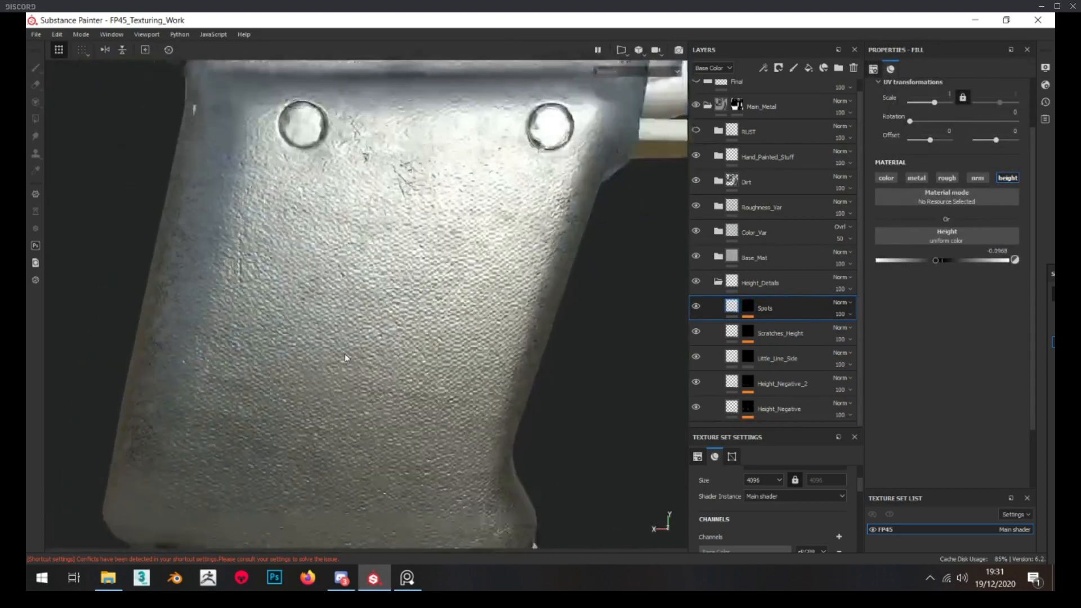
left_click(696, 309)
scroll(442, 357, "down", 3)
middle_click_drag(425, 313, 400, 492, "alt")
scroll(441, 331, "down", 3)
left_click_drag(410, 320, 376, 317, "alt")
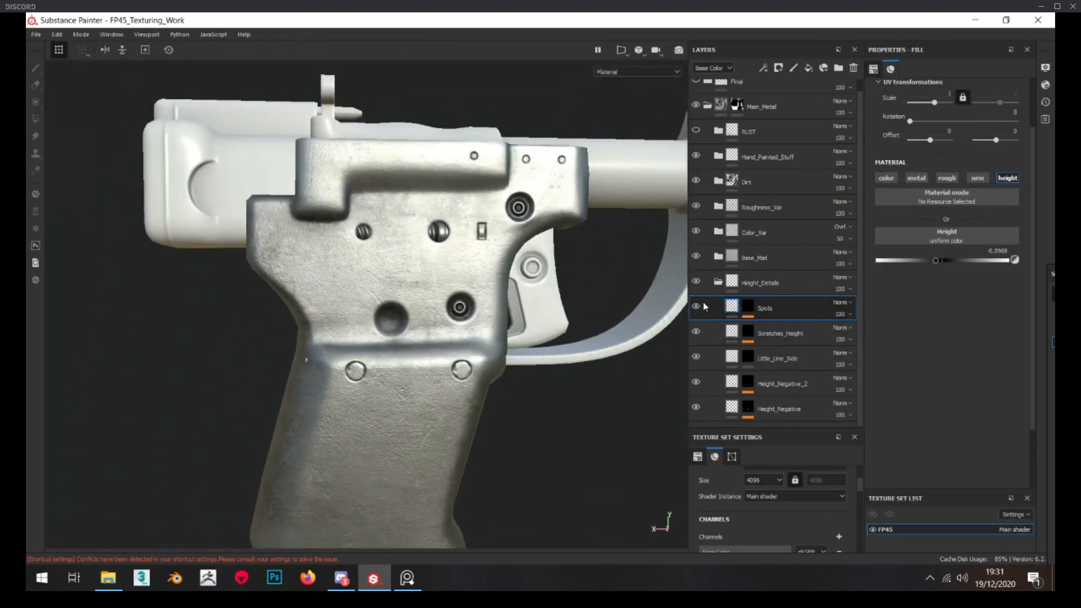
Collapse the Height_Details folder and examine the metal frame with all its height layers visible
left_click(718, 282)
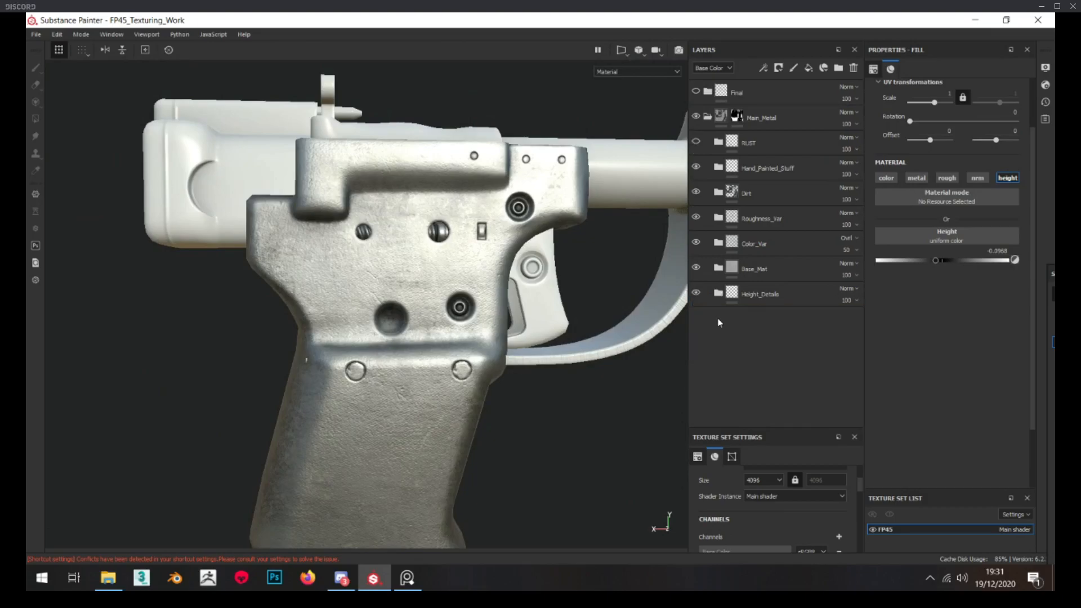
scroll(405, 264, "down", 3)
scroll(281, 301, "up", 3)
left_click_drag(402, 265, 270, 273, "alt")
scroll(290, 293, "down", 3)
scroll(319, 237, "up", 3)
scroll(258, 286, "down", 3)
scroll(168, 302, "up", 2)
Expand and show the RUST folder while keeping Rust_Final, Rust_Spots and Rust_Soft hidden
left_click(718, 143)
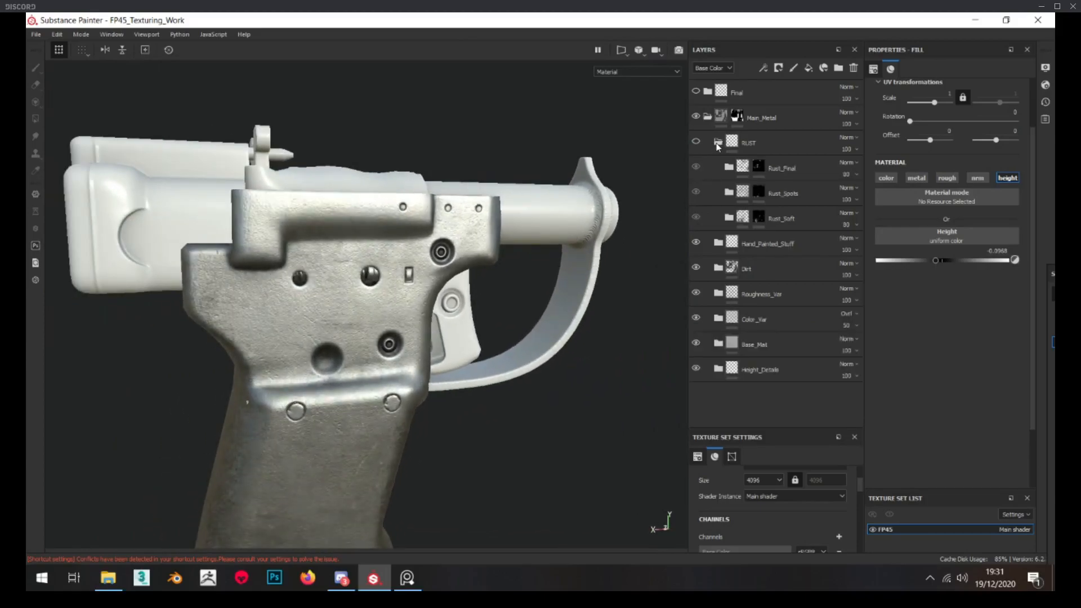
left_click(696, 218)
left_click(696, 192)
left_click(696, 167)
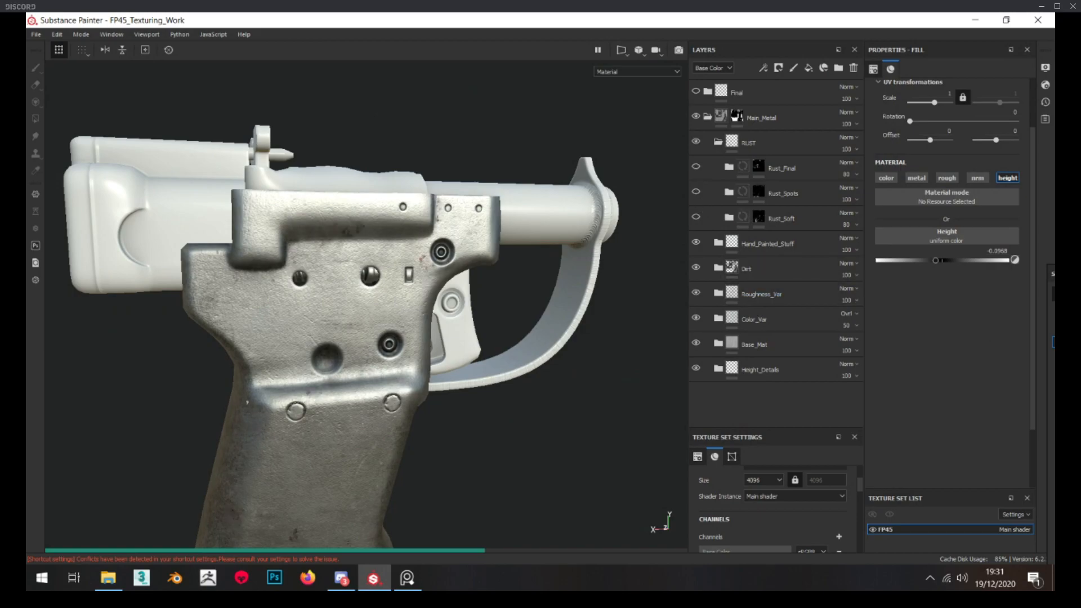
Bring up the shelf, search all resources for "rust", look over the rust materials and move the shelf aside
left_click_drag(1055, 274, 473, 206)
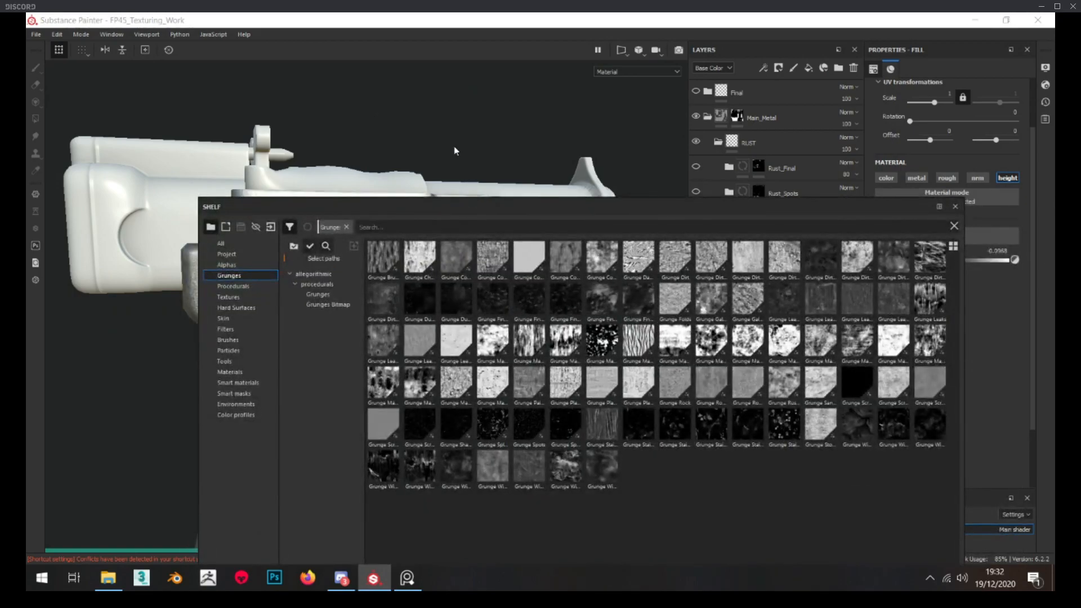
left_click_drag(454, 146, 450, 151)
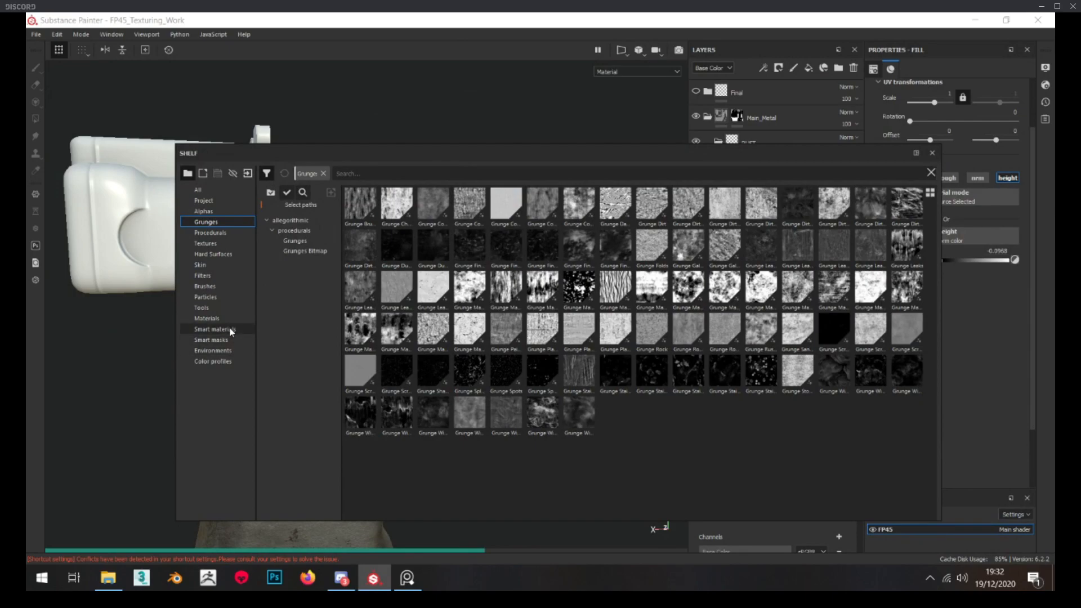
left_click(231, 329)
left_click(198, 190)
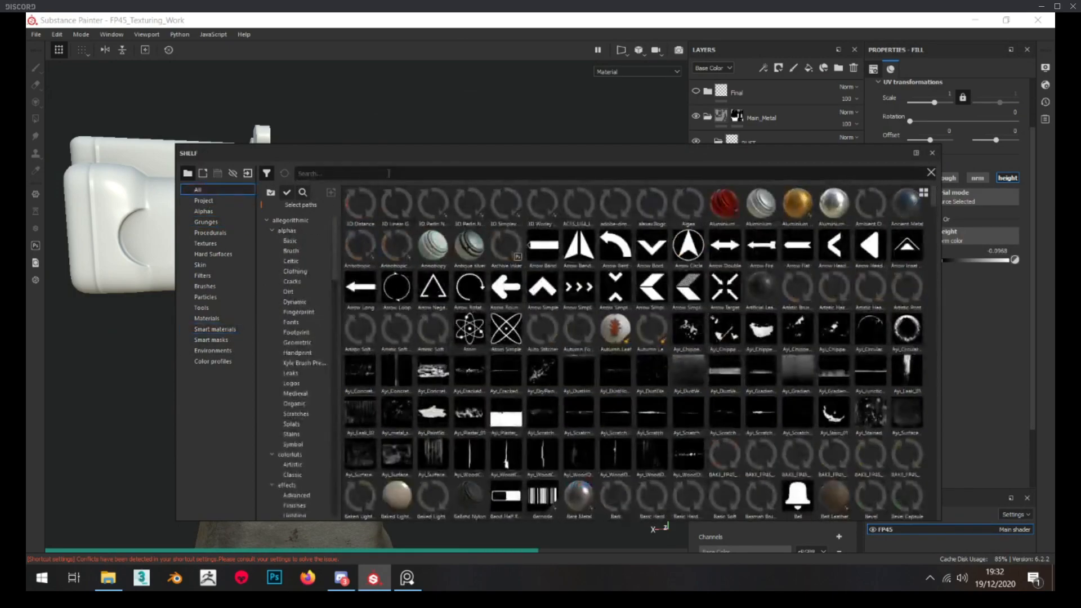
type("rust")
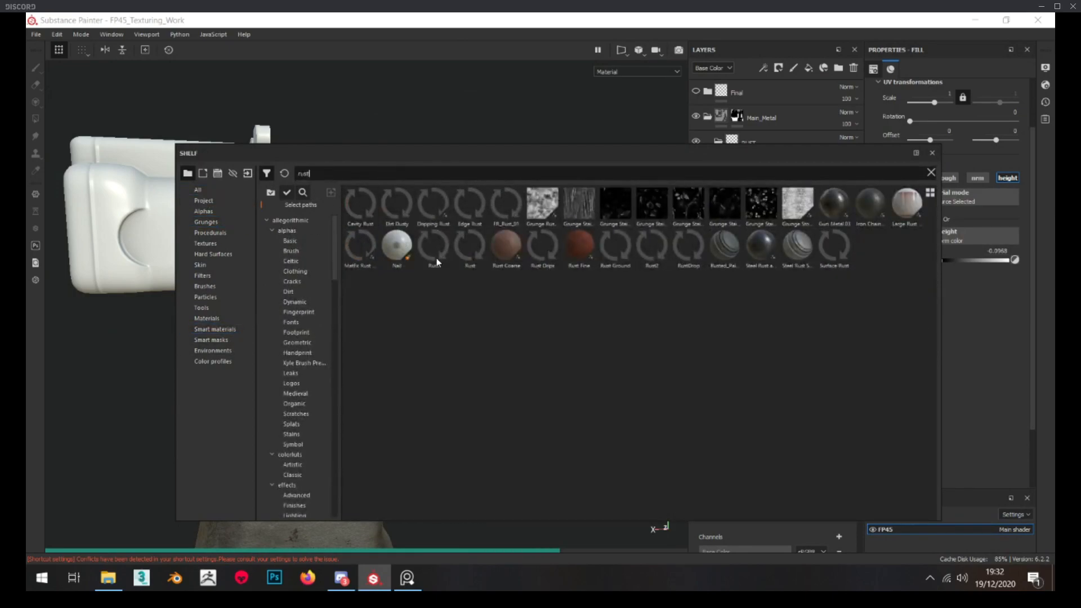
left_click_drag(602, 154, 1054, 366)
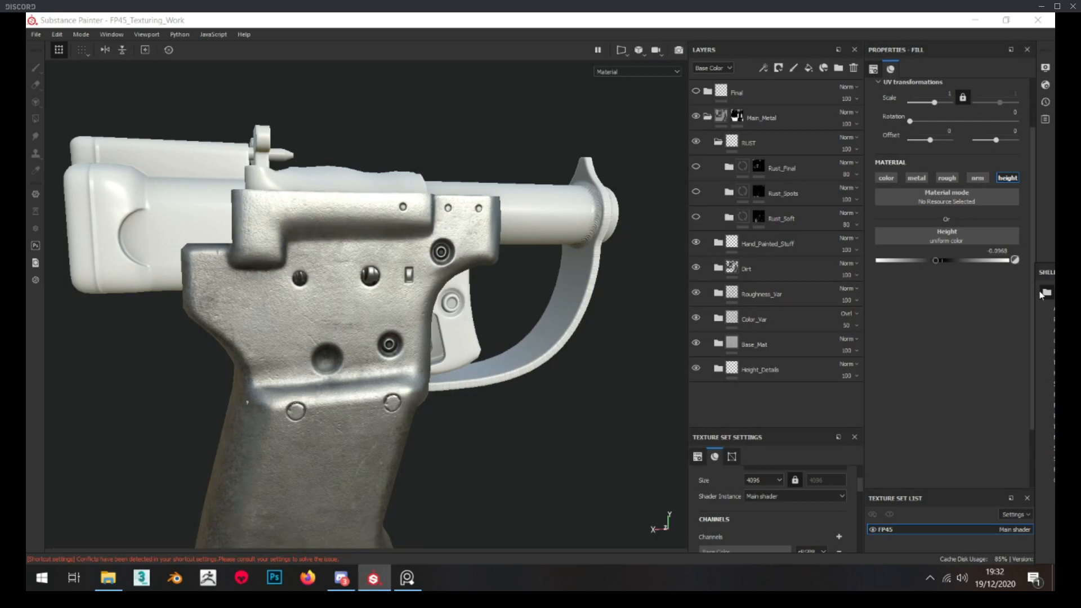
Inspect the pistol's grip without rust, check the Rust Fine layer's material inside Rust_Soft and collapse that folder
left_click(470, 303)
scroll(321, 307, "up", 2)
scroll(328, 319, "down", 4)
middle_click_drag(328, 319, 341, 197, "alt")
left_click_drag(340, 197, 258, 249, "alt")
scroll(321, 214, "up", 4)
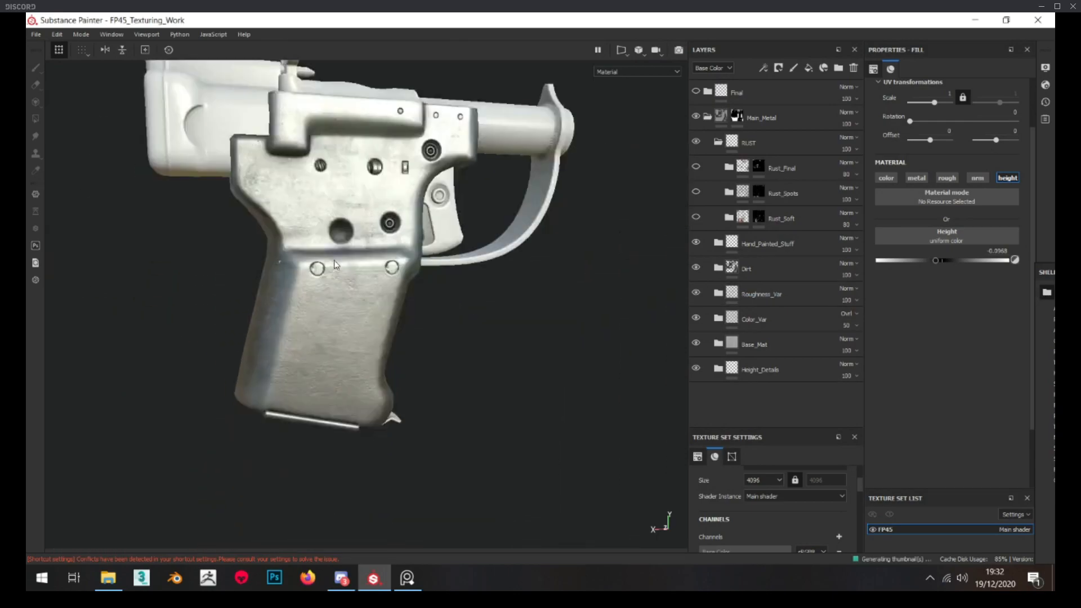
scroll(252, 242, "down", 4)
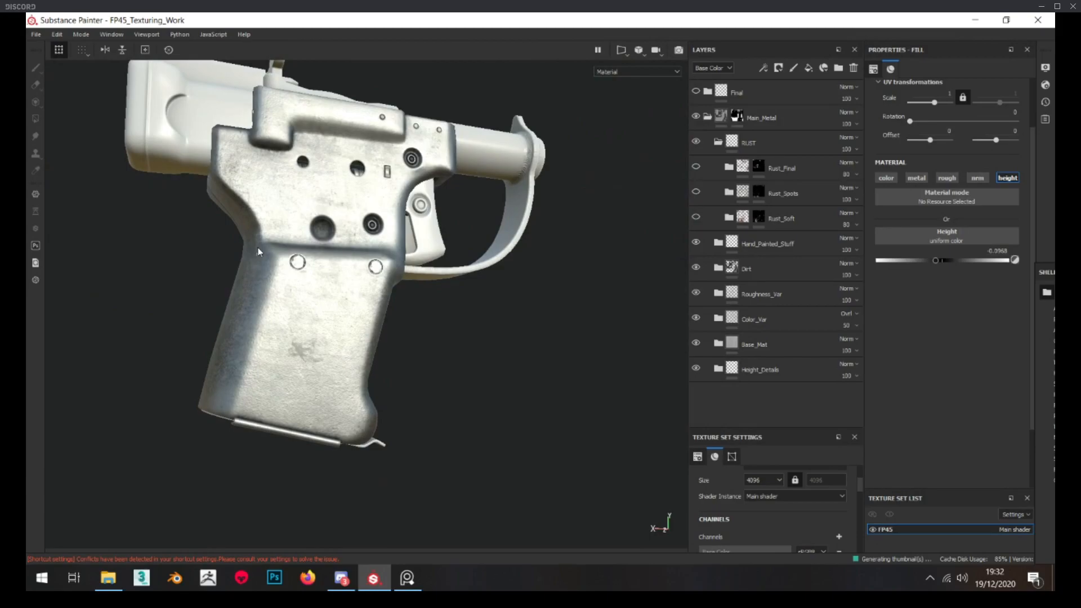
scroll(288, 307, "up", 2)
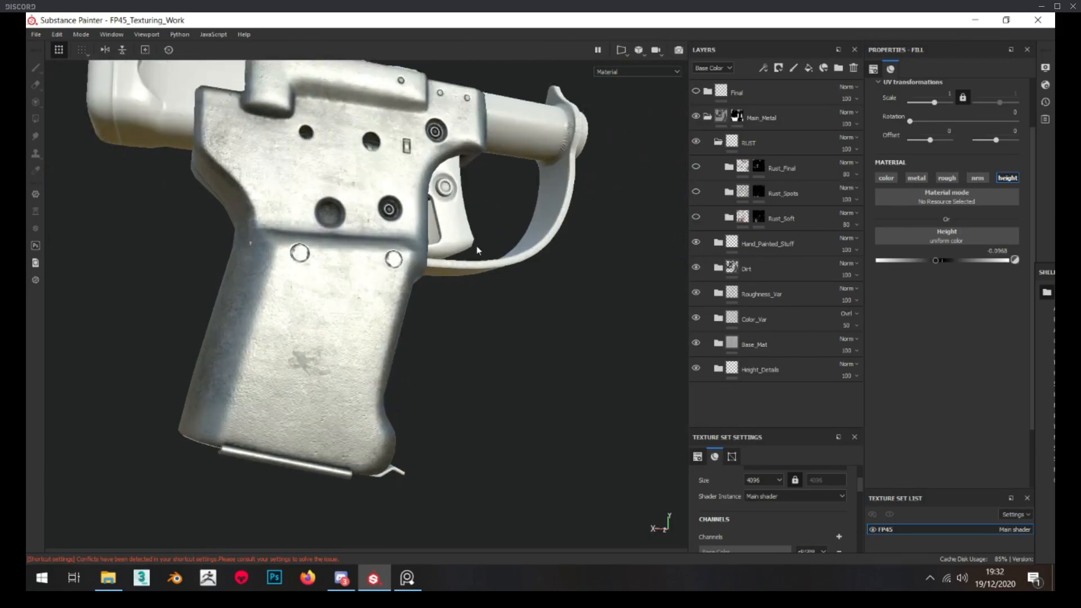
left_click(727, 218)
left_click(788, 294)
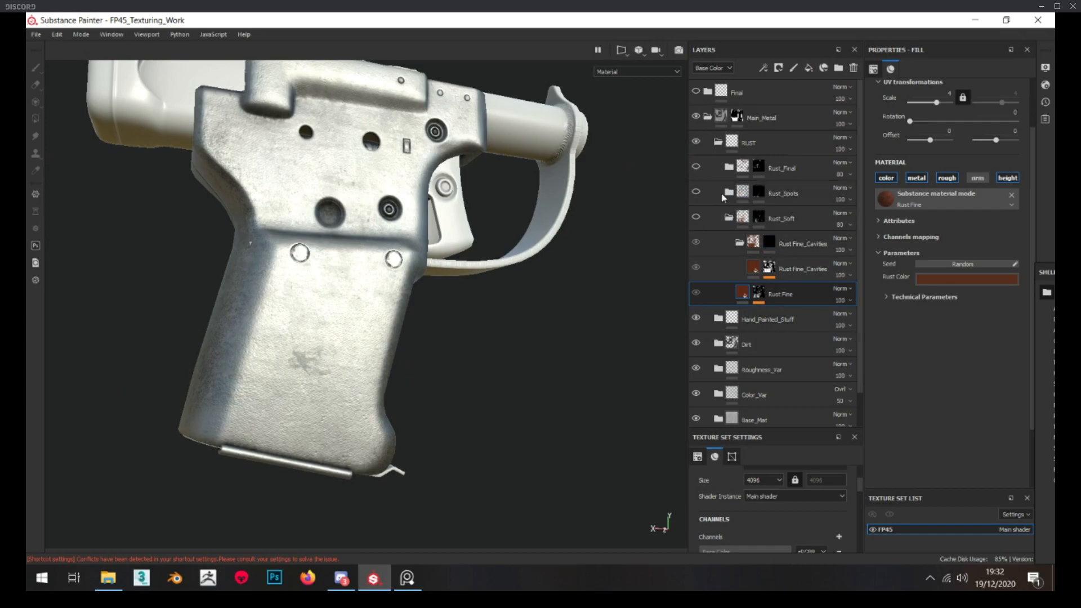
left_click(730, 219)
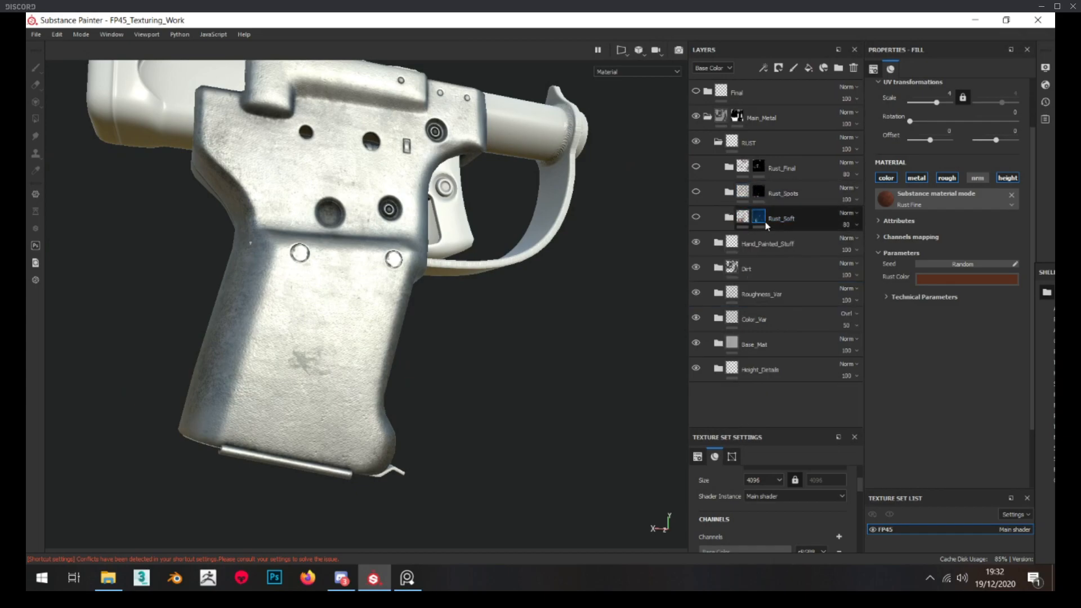
Open the PureRef board and examine the rust around the recesses and rivets in the close-up pistol photo
mouse_move(0, 304)
right_mouse_down()
mouse_move(709, 322)
mouse_move(642, 342)
right_mouse_up()
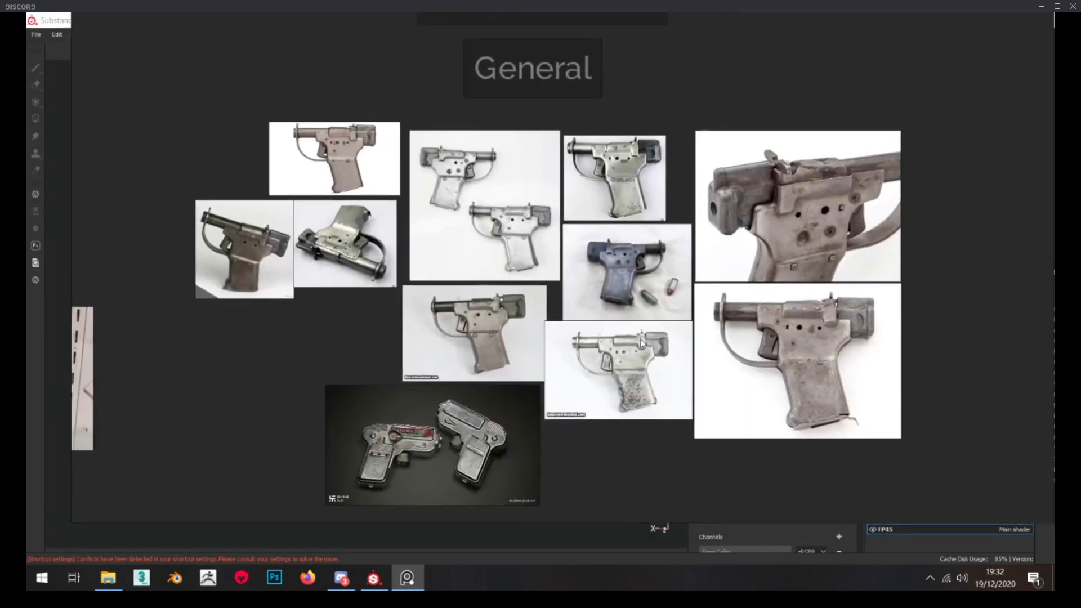
scroll(594, 206, "up", 5)
scroll(668, 163, "up", 3)
middle_click_drag(668, 163, 415, 147)
scroll(415, 147, "down", 3)
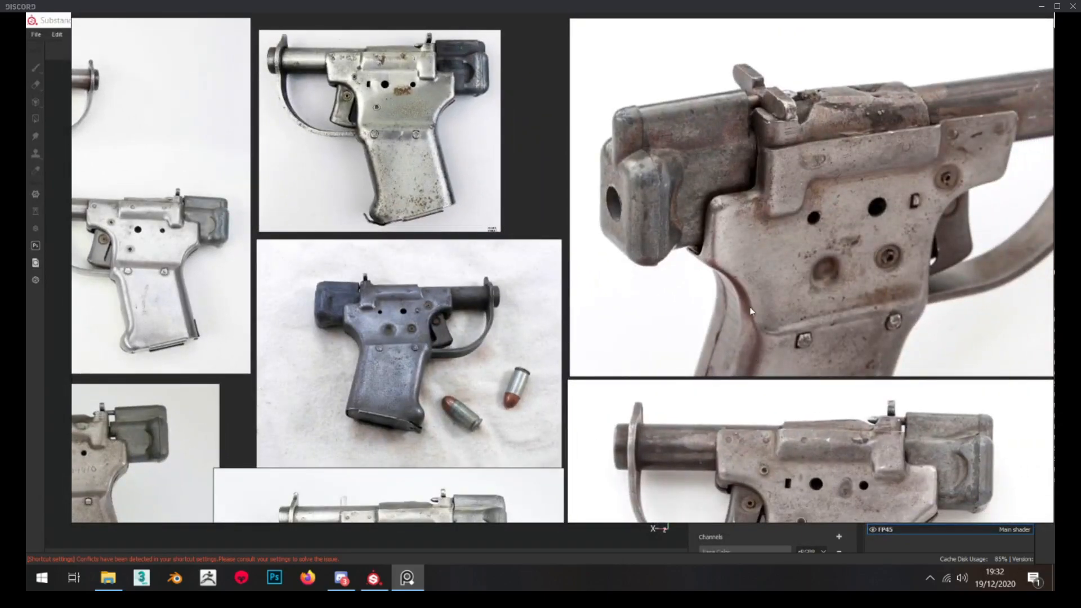
scroll(719, 238, "down", 2)
scroll(760, 221, "up", 4)
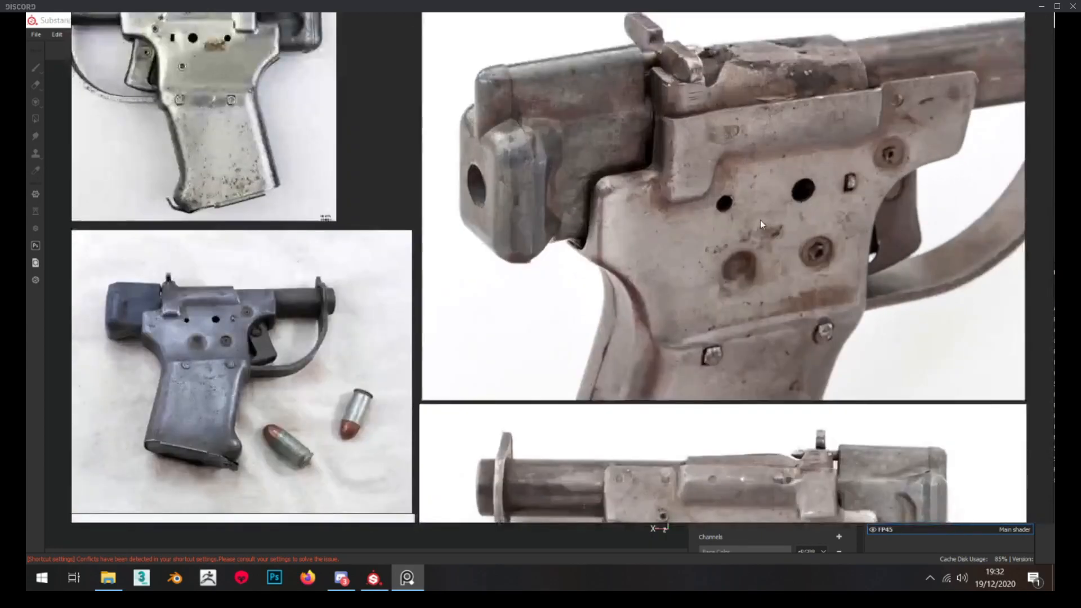
Study the rust in the brownish side-view pistol photo and move the PureRef board out of the way
scroll(653, 222, "down", 2)
middle_click_drag(705, 367, 685, 195)
scroll(676, 360, "up", 1)
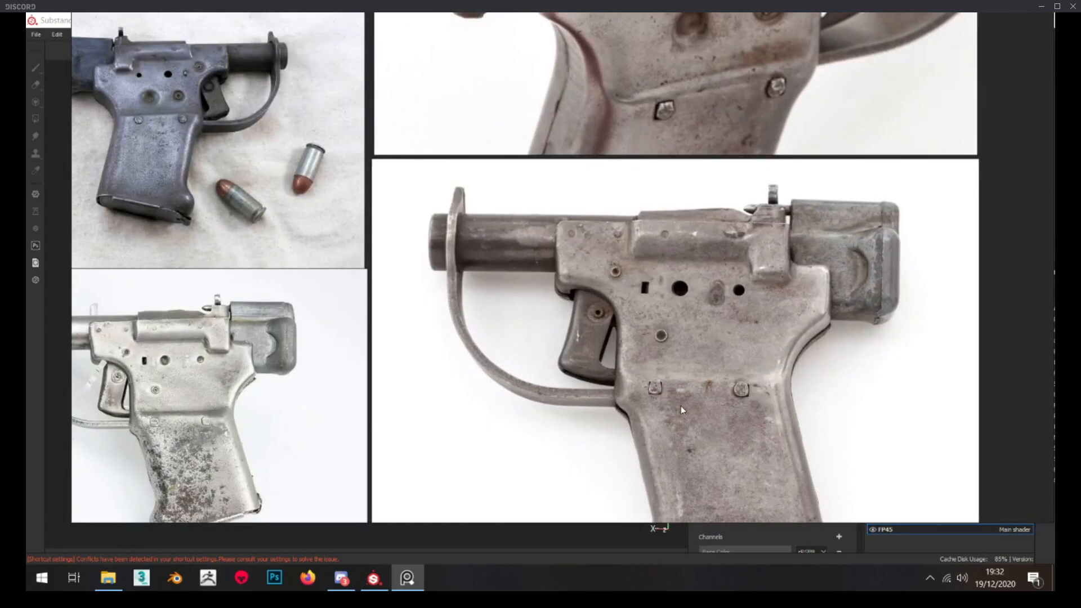
scroll(680, 406, "down", 1)
middle_click_drag(678, 404, 674, 385)
right_click_drag(630, 397, 26, 389)
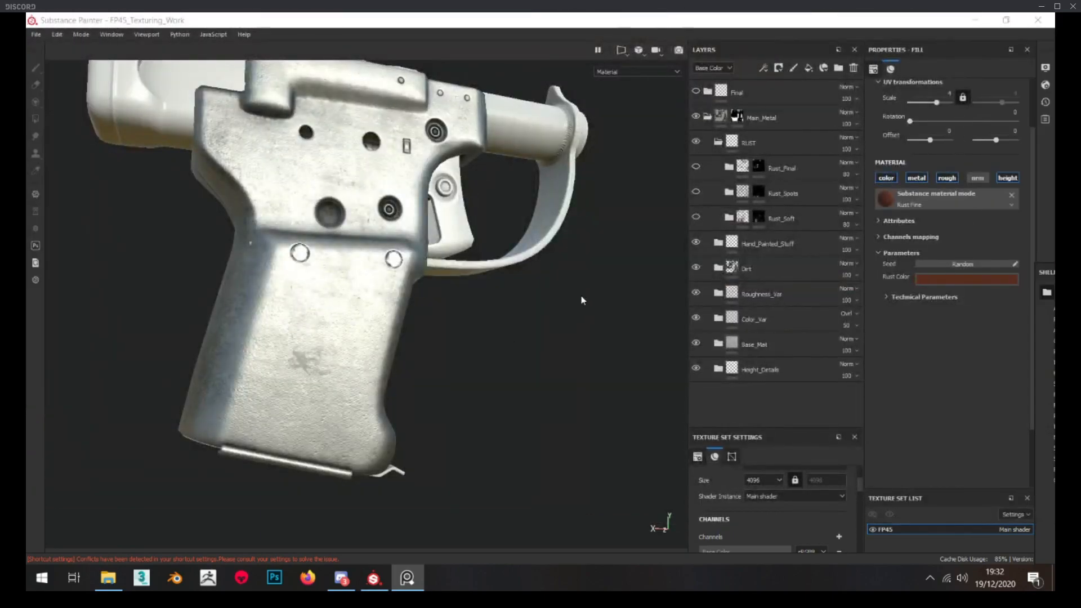
Make the Rust_Soft folder visible on the pistol, expand it and check the Rust Fine_Cavities folder's mask
left_click(697, 221)
mouse_move(218, 304)
left_mouse_down("alt")
mouse_move(343, 369)
mouse_move(379, 341)
left_mouse_up("alt")
scroll(379, 341, "down", 3)
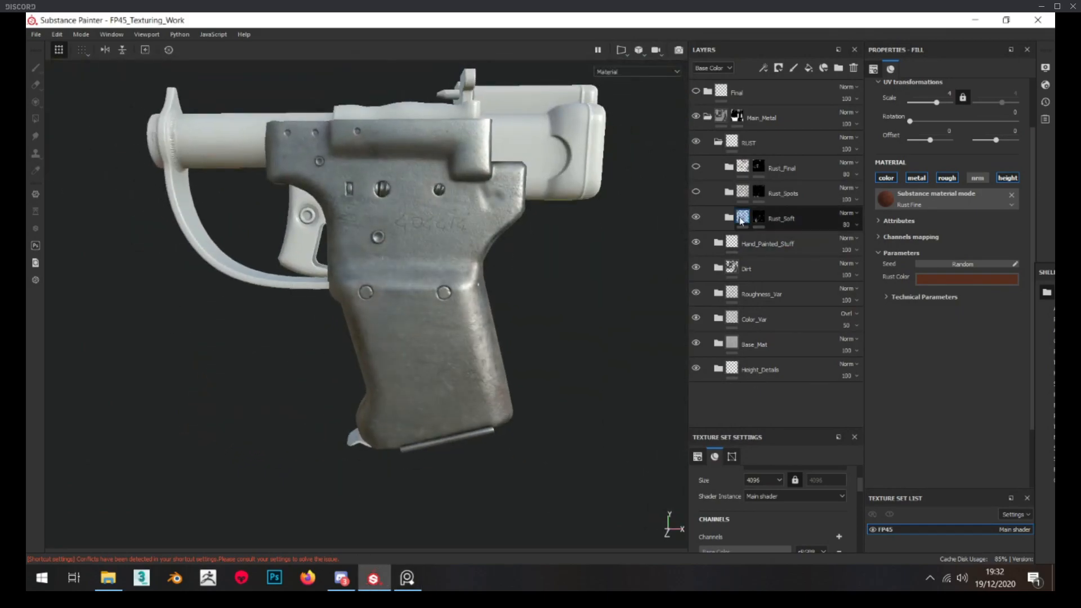
left_click(730, 218)
left_click(771, 244, "alt")
mouse_move(465, 260)
left_mouse_down("alt")
mouse_move(339, 256)
mouse_move(346, 360)
mouse_move(656, 305)
left_mouse_up("alt")
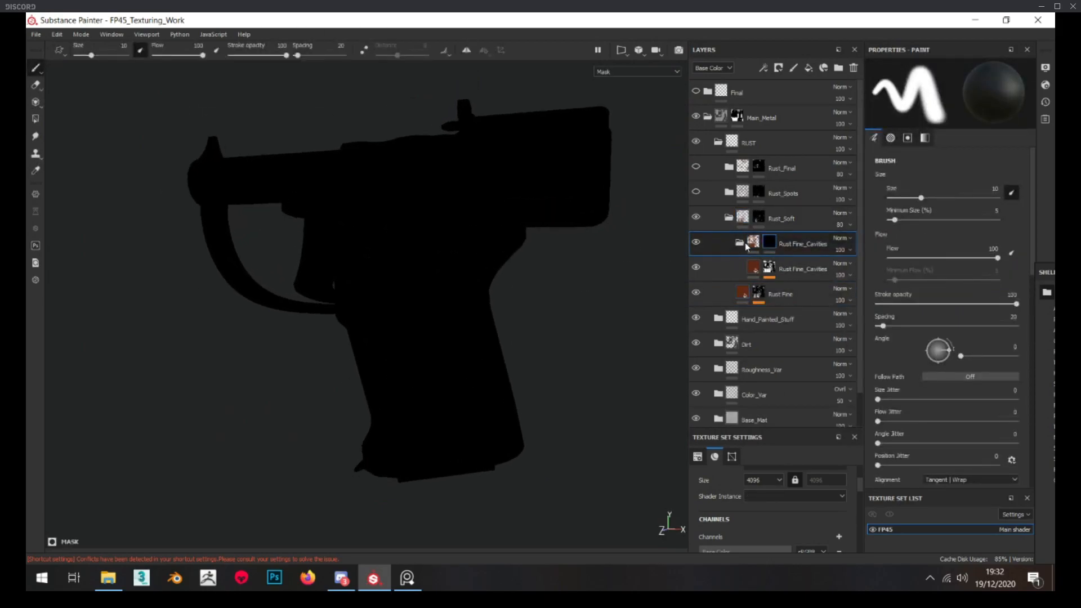
Display the Rust_Soft folder's mask and examine the areas painted on the grip, holes and edges
left_click(758, 219, "alt")
left_click_drag(427, 276, 337, 283, "alt")
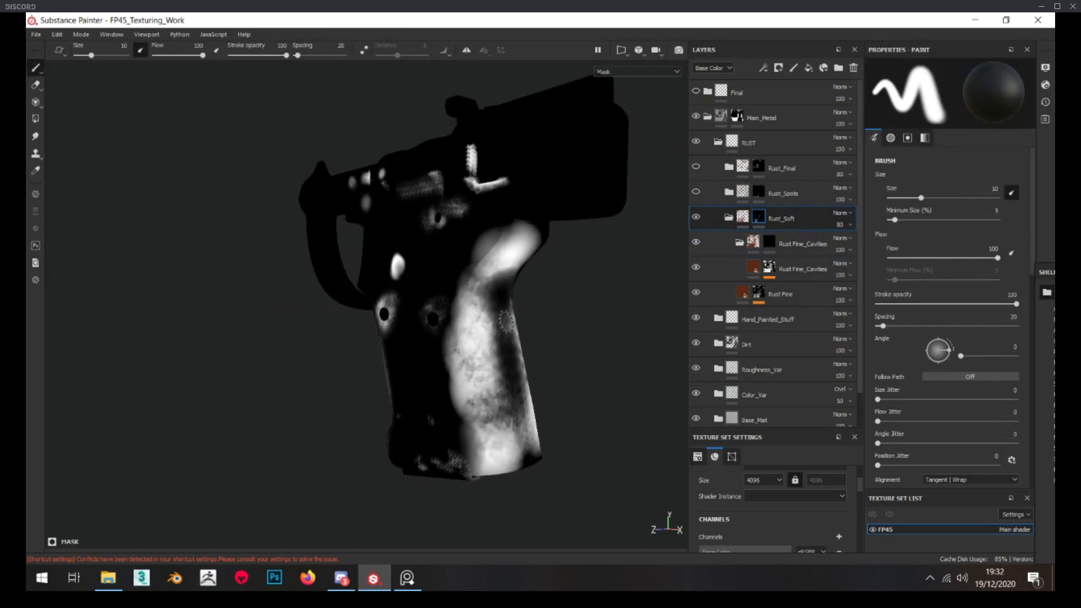
right_click_drag(505, 322, 521, 338, "alt")
left_click_drag(521, 338, 517, 339, "alt")
left_click_drag(378, 312, 644, 270, "alt")
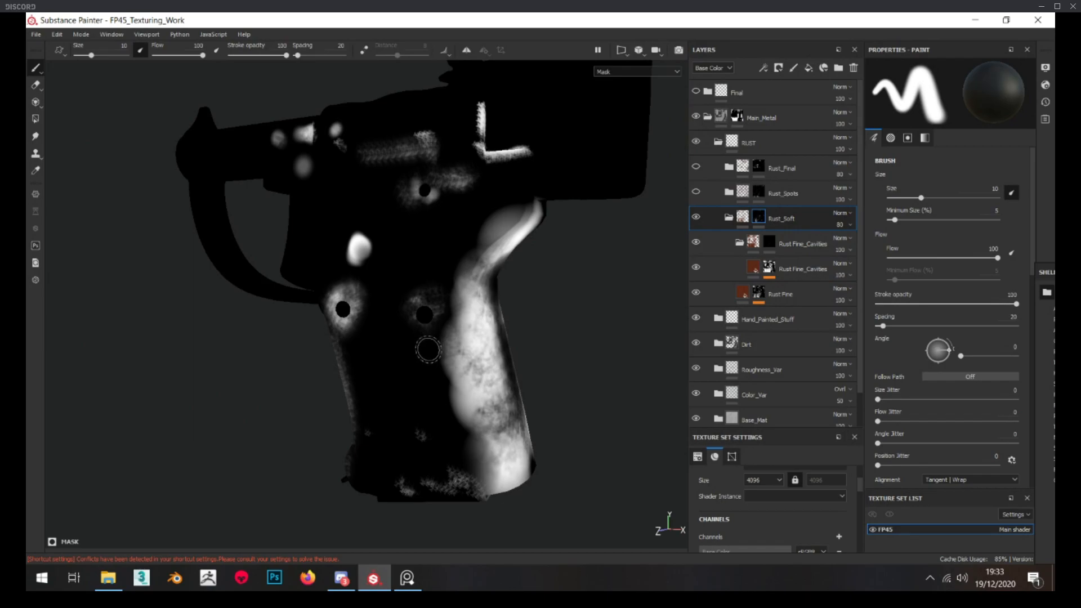
Leave the mask view and toggle the Rust_Soft folder to compare the pistol with and without soft rust
left_click(741, 214)
left_click(696, 218)
left_click(697, 218)
left_click(696, 219)
scroll(507, 294, "down", 2)
left_click_drag(371, 307, 415, 315, "alt")
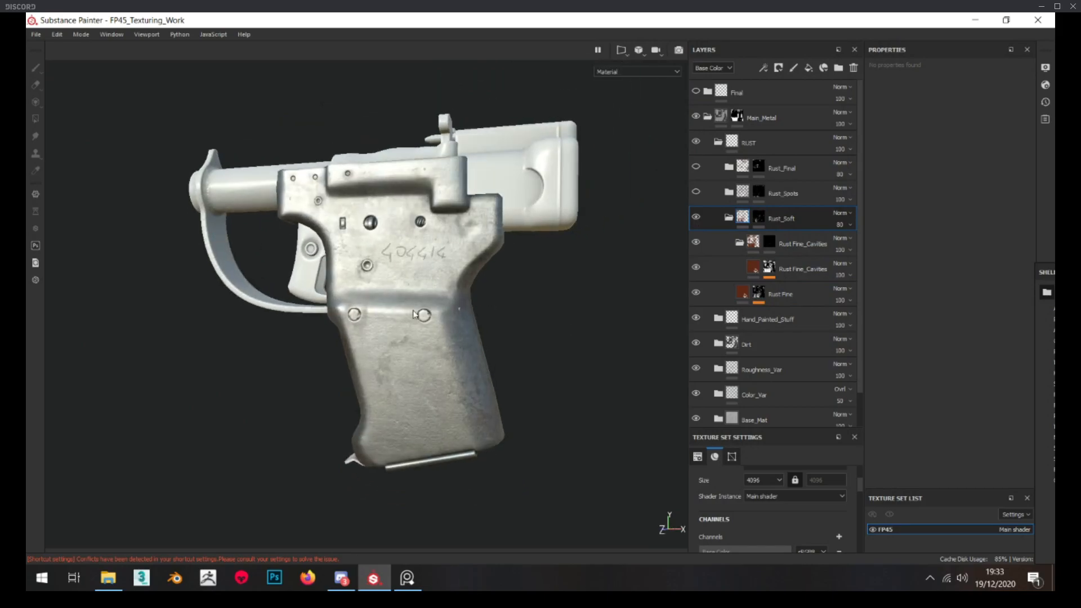
Collapse the Rust_Soft folder, expand the Rust_Spots folder and make it visible on the pistol
scroll(414, 315, "up", 5)
left_click(729, 217)
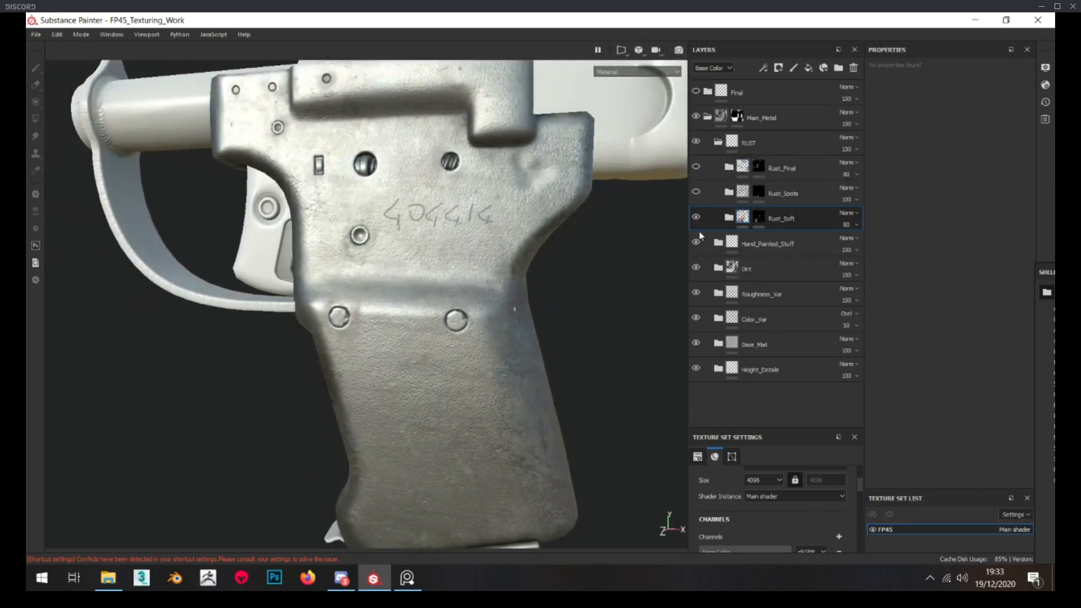
scroll(457, 277, "down", 3)
left_click_drag(458, 273, 415, 296, "alt")
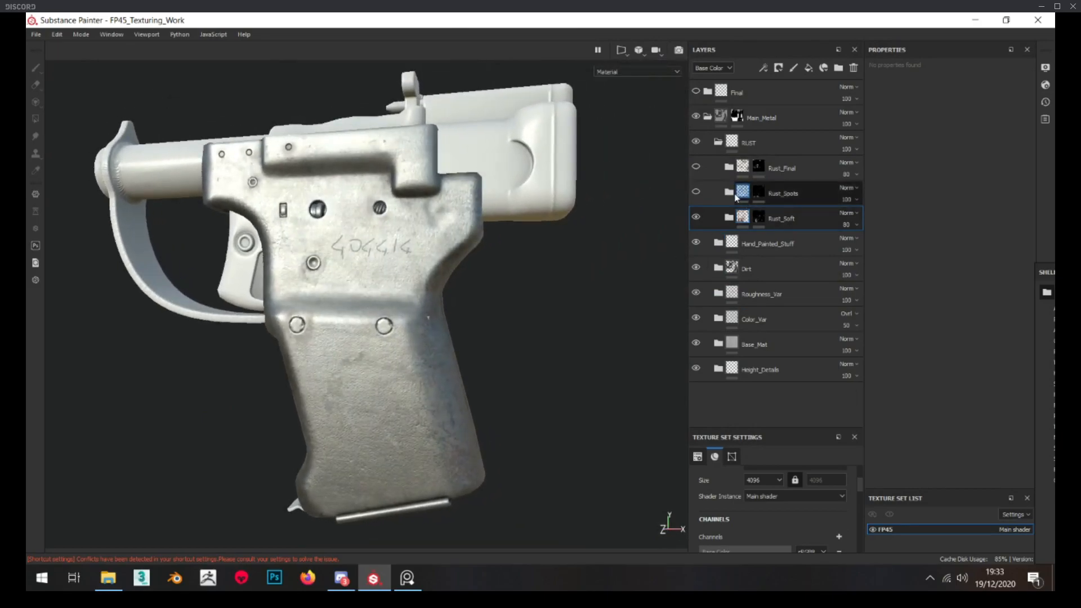
left_click(729, 193)
left_click(695, 194)
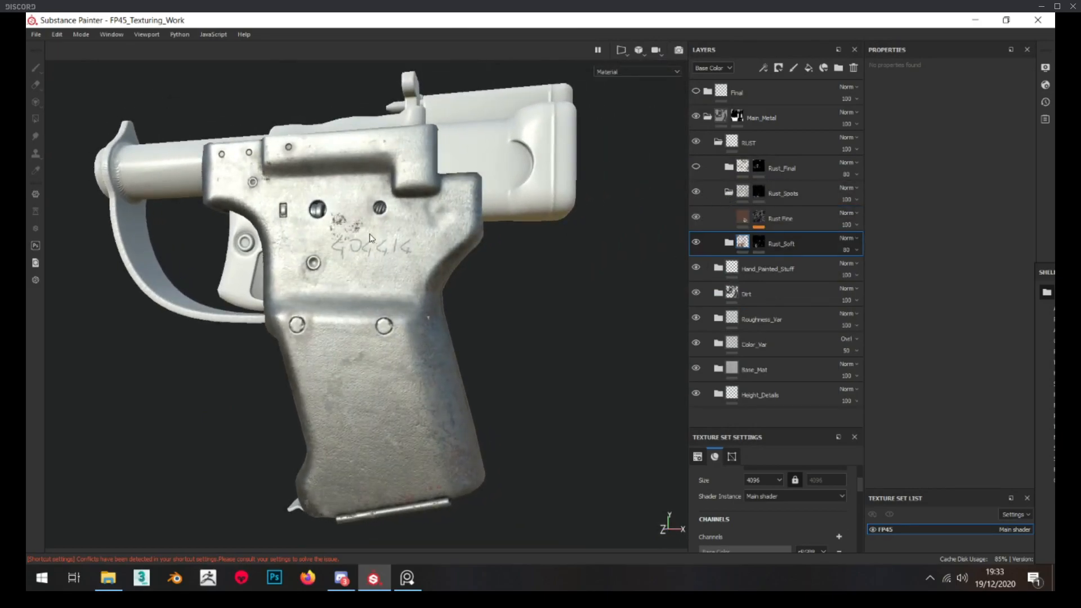
Display the Rust_Spots folder's mask and its Rust Fine layer's mask, and return to the material view
left_click_drag(305, 241, 322, 247, "alt")
left_click(755, 194, "alt")
mouse_move(425, 196)
left_mouse_down("alt")
mouse_move(441, 201)
mouse_move(454, 234)
mouse_move(445, 249)
mouse_move(464, 231)
left_mouse_up("alt")
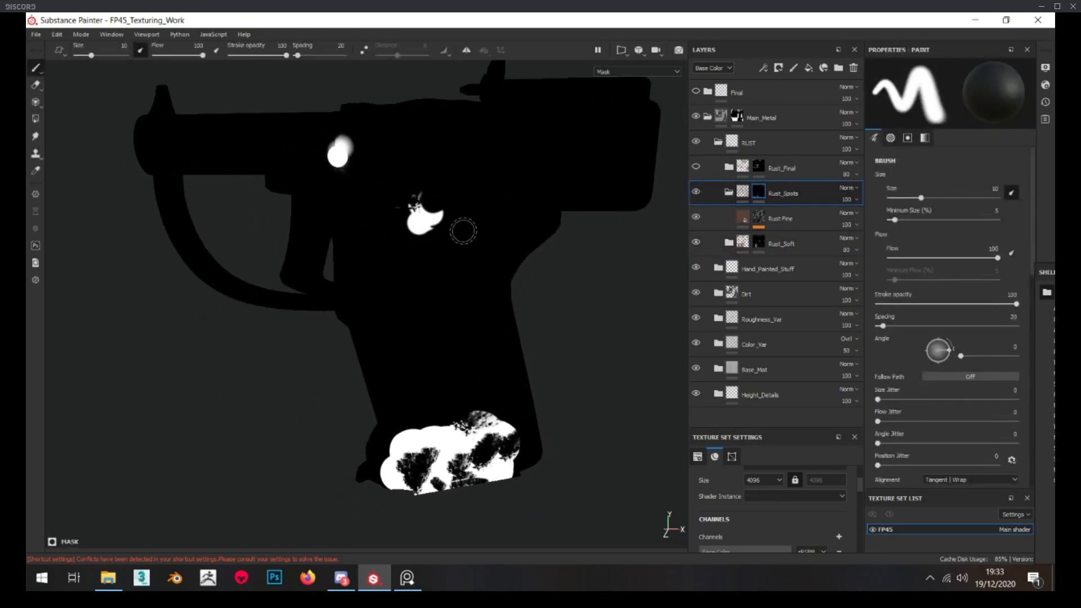
left_click(758, 219, "alt")
scroll(383, 225, "up", 1)
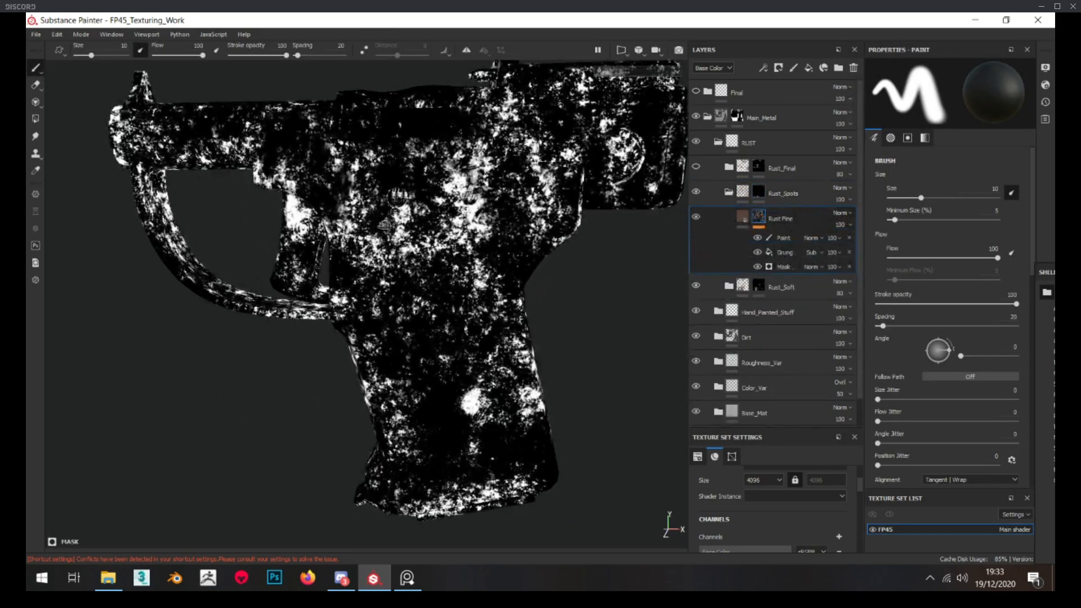
left_click(764, 194)
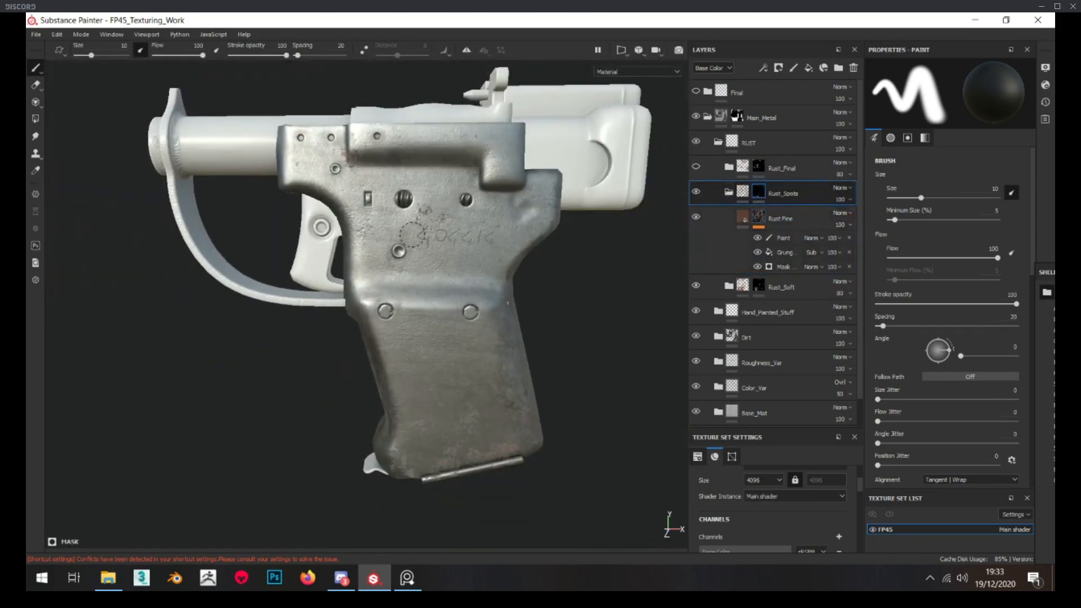
left_click_drag(561, 415, 311, 370, "alt")
Switch to the PureRef board, study the rust spots in the silver pistol photo and move the board out of the way
left_click(408, 578)
scroll(432, 367, "down", 5)
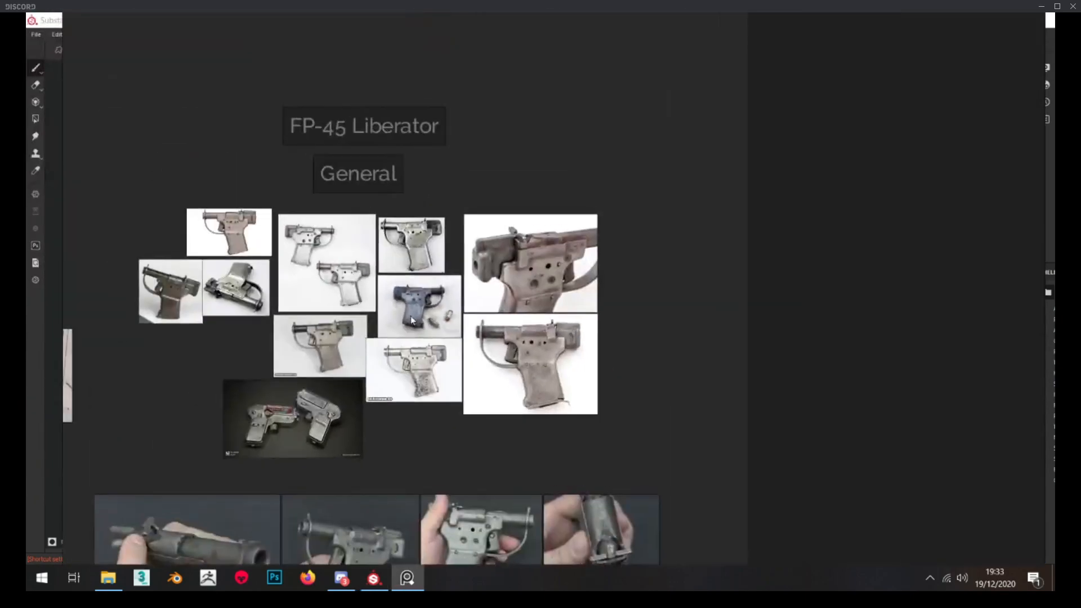
scroll(411, 320, "up", 5)
middle_click_drag(493, 246, 482, 248)
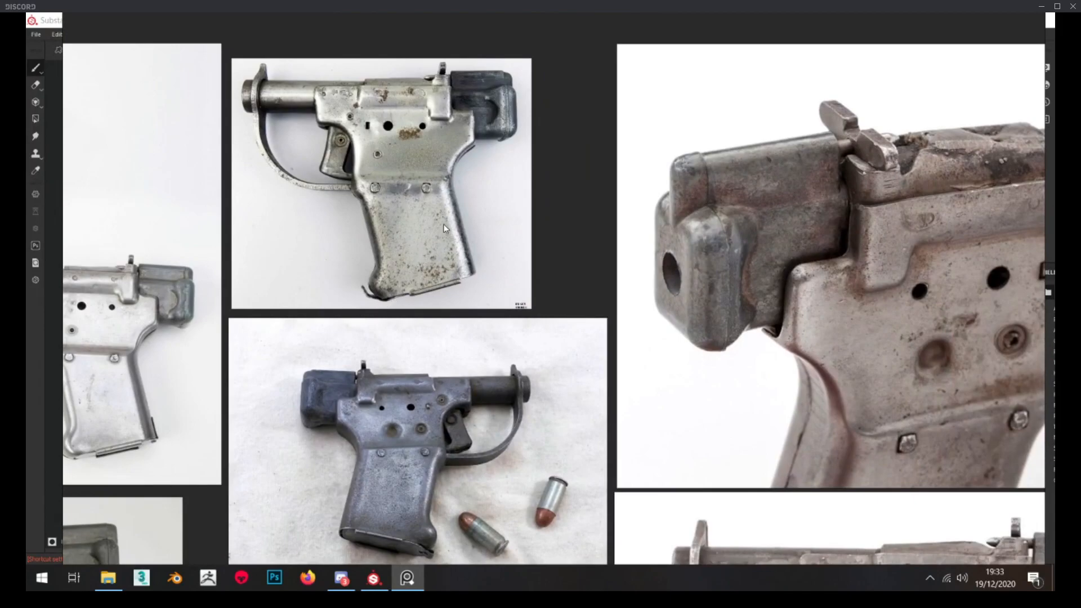
scroll(373, 79, "up", 3)
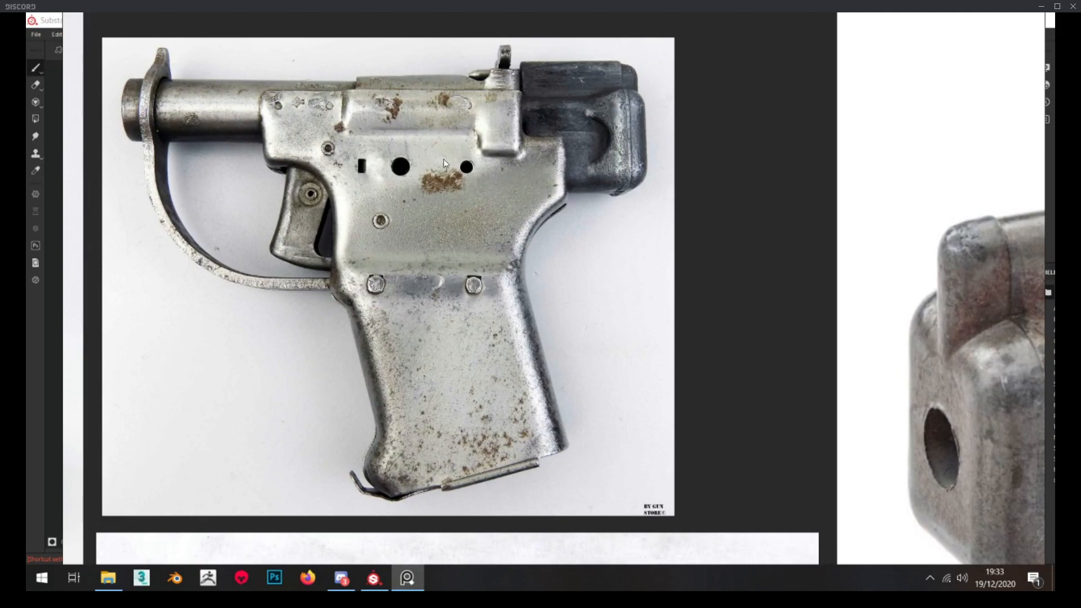
scroll(444, 164, "down", 2)
scroll(417, 98, "down", 2)
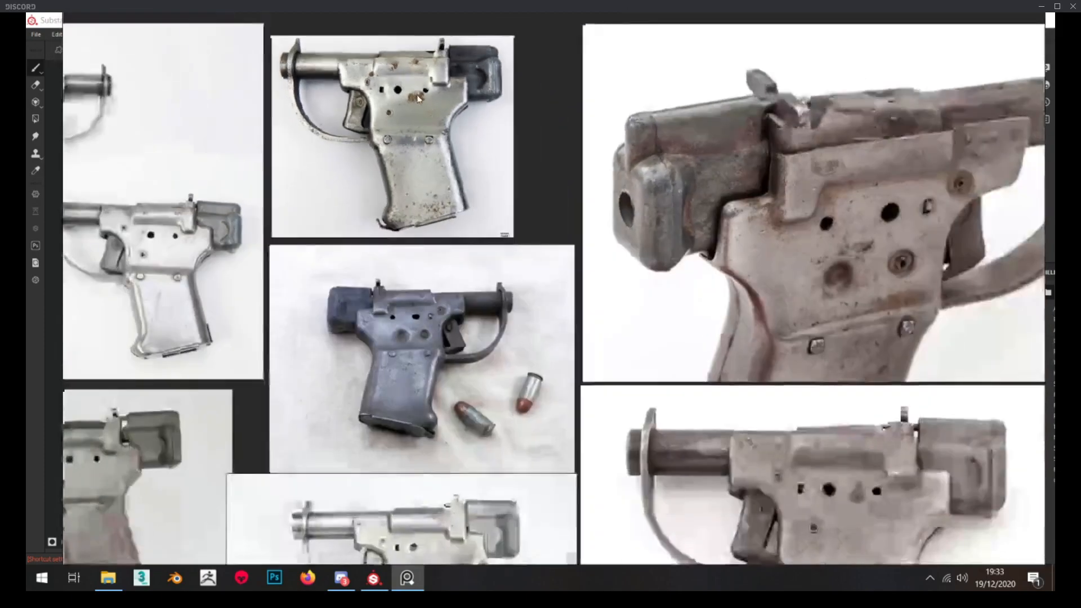
scroll(418, 98, "up", 3)
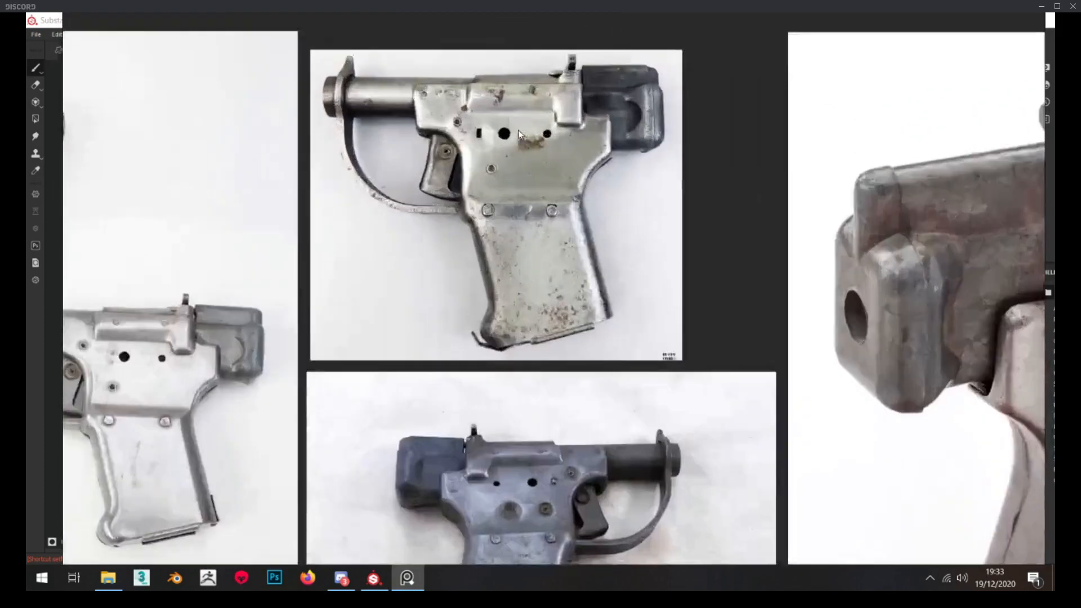
middle_click_drag(518, 134, 554, 124)
scroll(554, 124, "down", 3)
right_click_drag(612, 204, 26, 216)
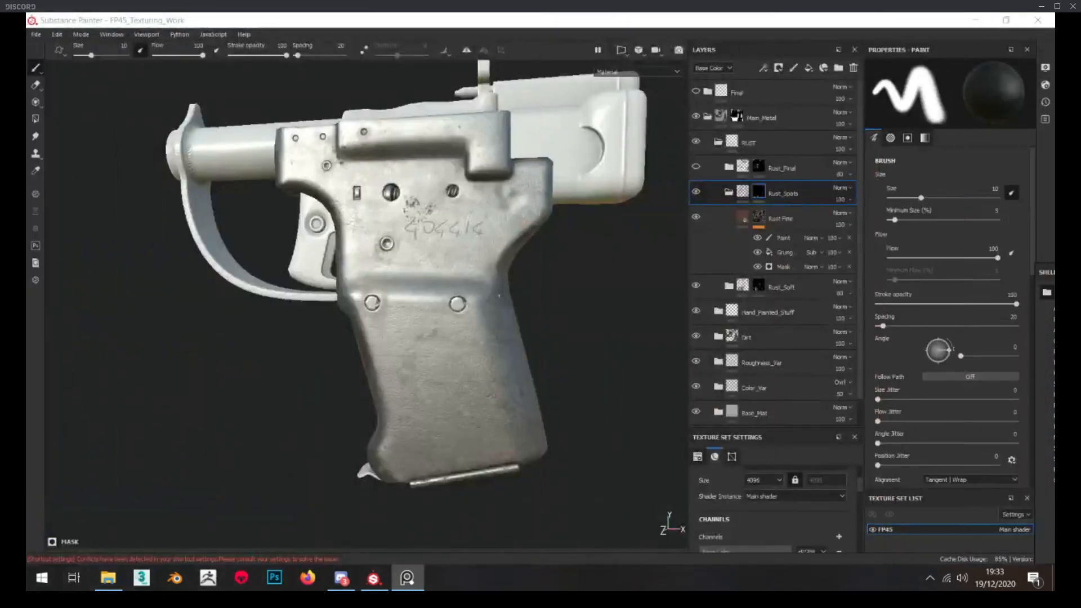
Collapse the Rust_Spots folder, make the Rust_Final folder visible and inspect the pistol's side
left_click(729, 192)
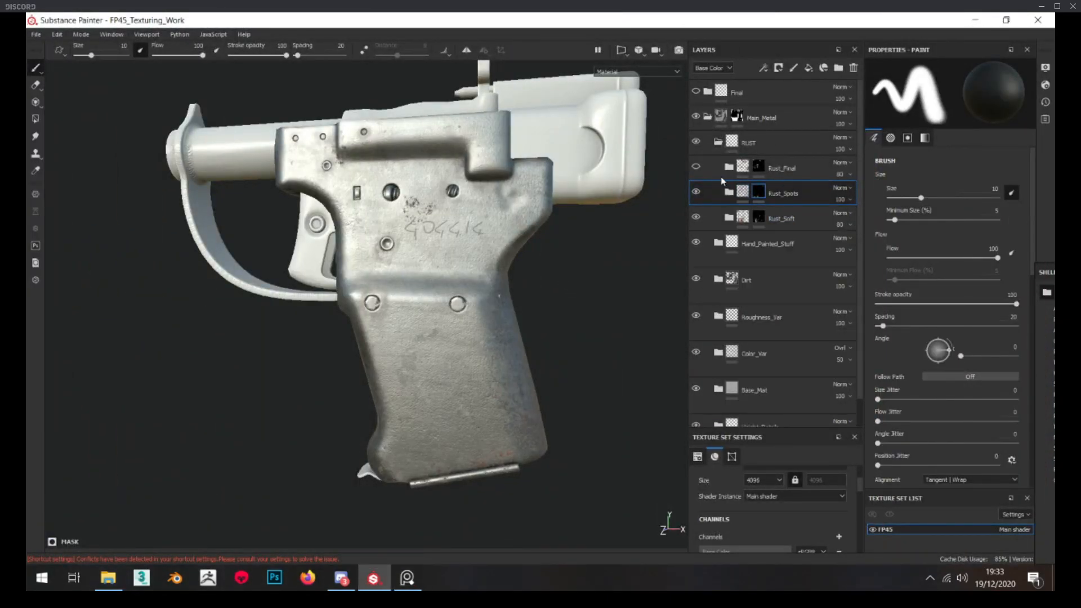
left_click(696, 166)
scroll(414, 165, "up", 5)
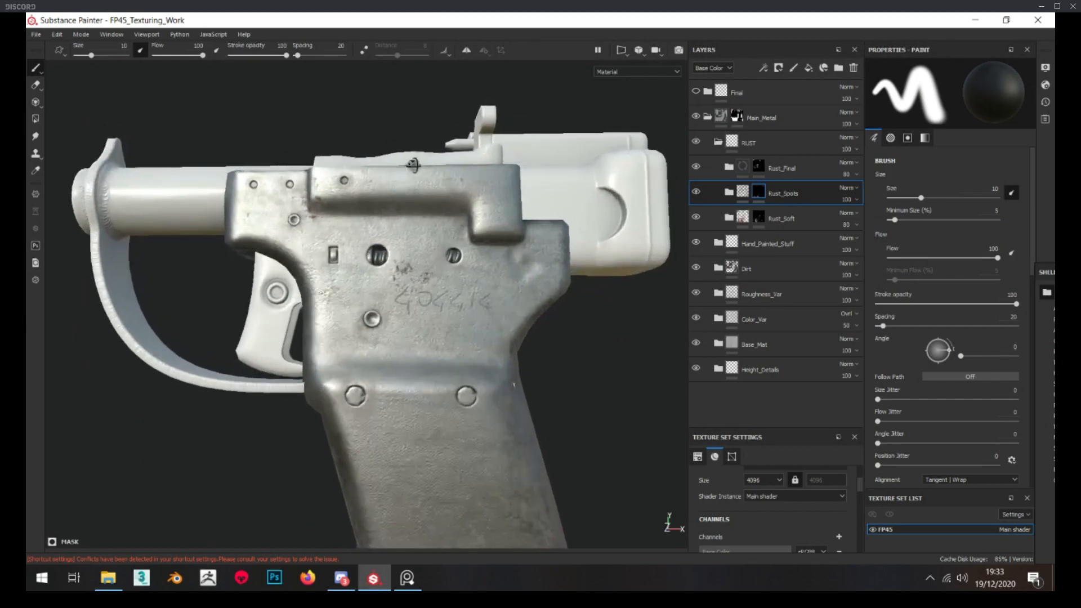
scroll(410, 197, "up", 4)
scroll(424, 219, "down", 4)
left_click_drag(434, 248, 411, 293, "alt")
middle_click_drag(417, 299, 417, 224, "alt")
scroll(417, 224, "down", 2)
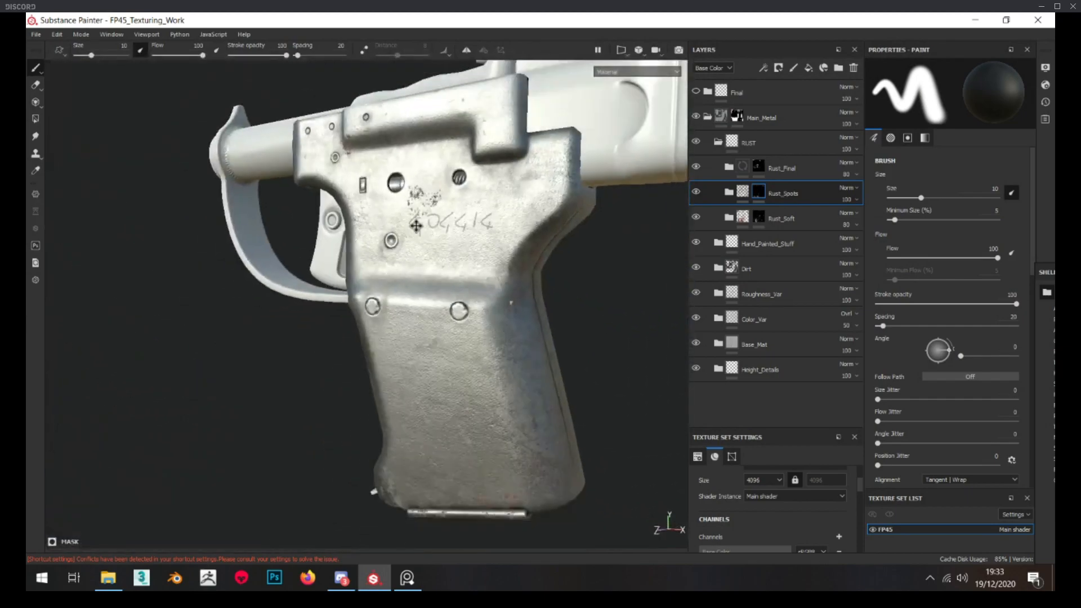
Select the Rust_Final folder and toggle its visibility to compare the upper frame with and without the final rust
left_click(823, 170)
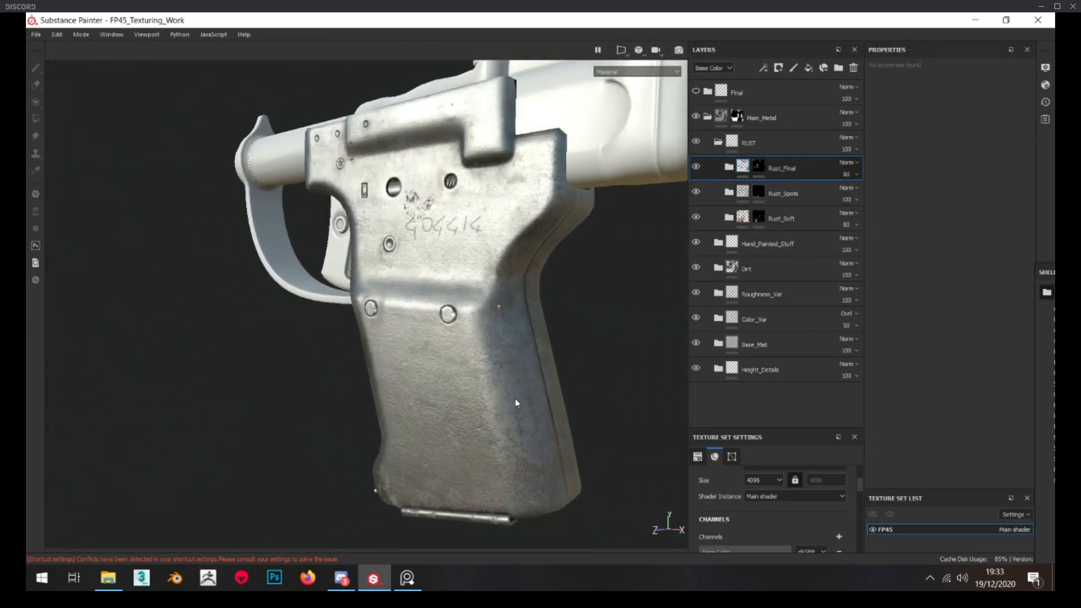
scroll(428, 225, "up", 3)
left_click_drag(428, 225, 473, 242, "alt")
middle_click_drag(428, 225, 408, 301, "alt")
scroll(385, 232, "up", 4)
scroll(386, 234, "up", 1)
left_click(694, 167)
left_click(694, 166)
left_click(694, 167)
left_click(694, 166)
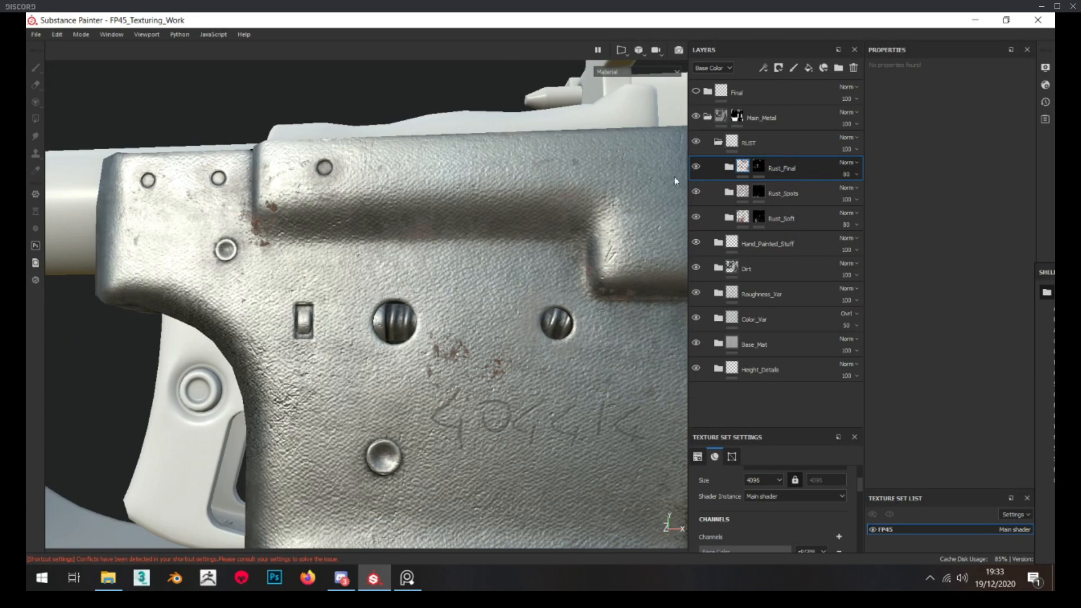
Examine the combined rust layers on the frame around the holes, engraved number and upper edges
scroll(427, 232, "down", 4)
left_click_drag(427, 231, 339, 238, "alt")
scroll(428, 229, "up", 4)
scroll(428, 229, "down", 4)
scroll(366, 263, "down", 3)
scroll(341, 263, "up", 1)
scroll(341, 263, "up", 2)
scroll(354, 247, "down", 4)
scroll(376, 236, "up", 4)
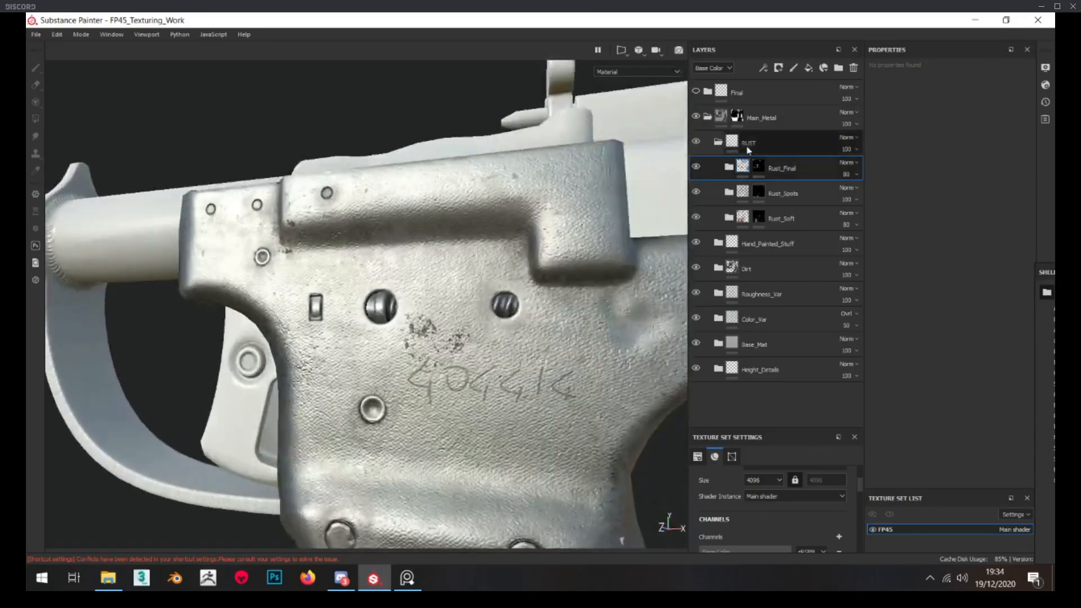
Collapse the RUST and Main_Metal folders, then expand the Final folder and make it visible
left_click(718, 142)
left_click(708, 116)
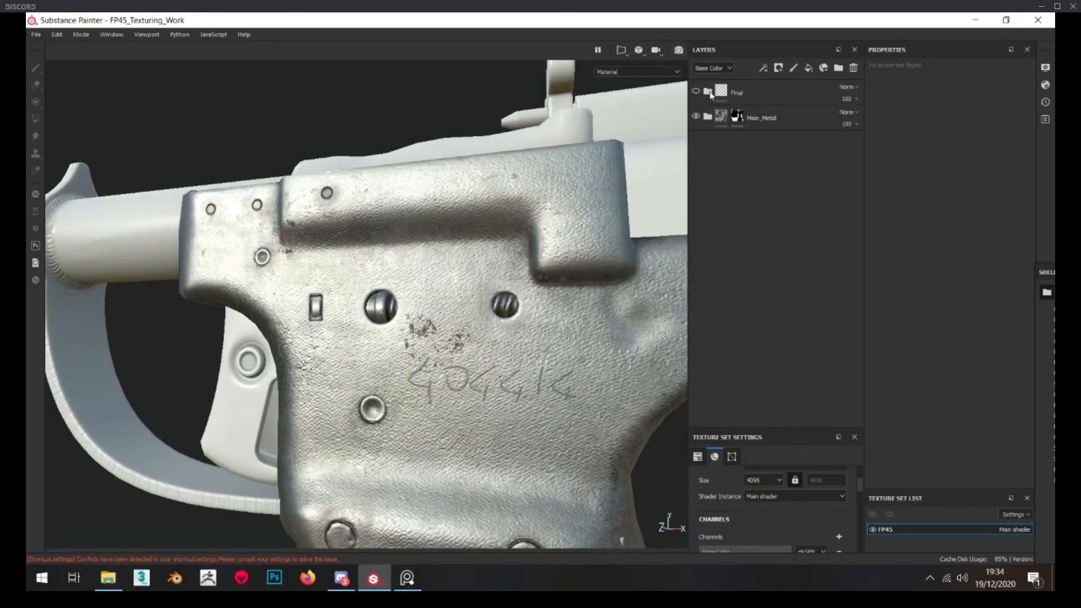
left_click(708, 92)
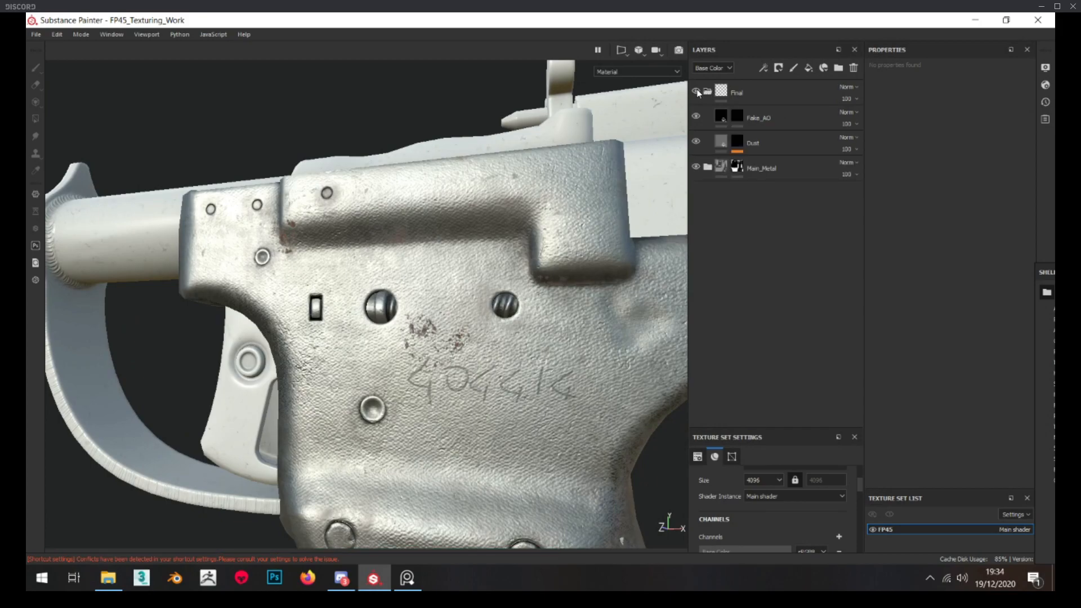
Display the Dust layer's mask and examine the speck pattern over the pistol's rear block
left_click(739, 141, "alt")
scroll(356, 294, "down", 5)
left_click_drag(356, 294, 422, 278, "alt")
scroll(423, 278, "up", 6)
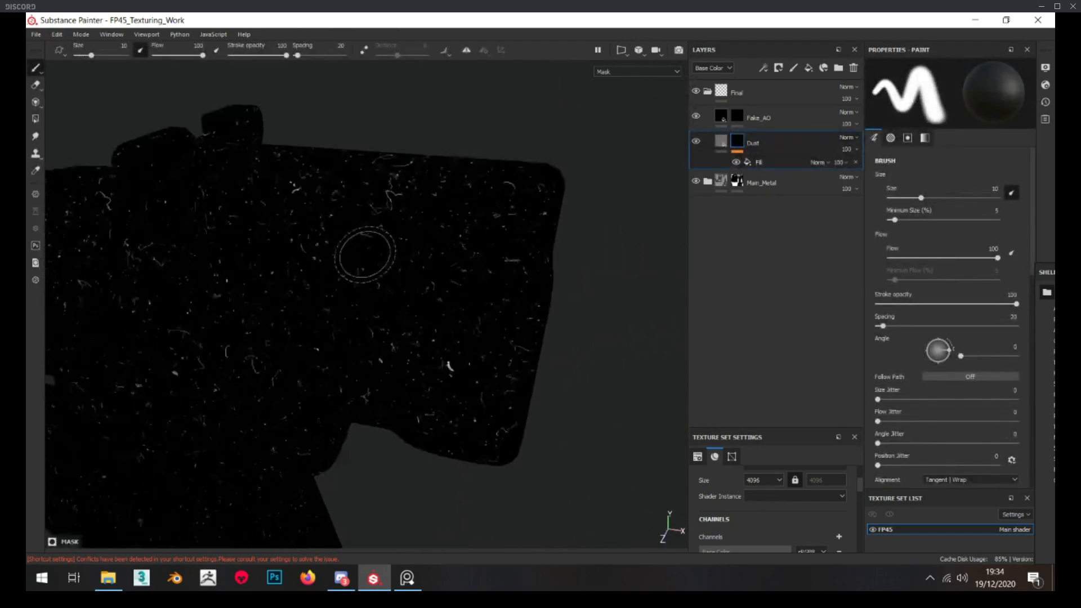
middle_click_drag(378, 254, 380, 307, "alt")
mouse_move(381, 307)
left_mouse_down("alt")
mouse_move(361, 324)
mouse_move(394, 304)
mouse_move(378, 298)
left_mouse_up("alt")
Lower the Dust fill layer's Metallic value to its minimum and check the dust specks on the pistol
left_click(717, 142)
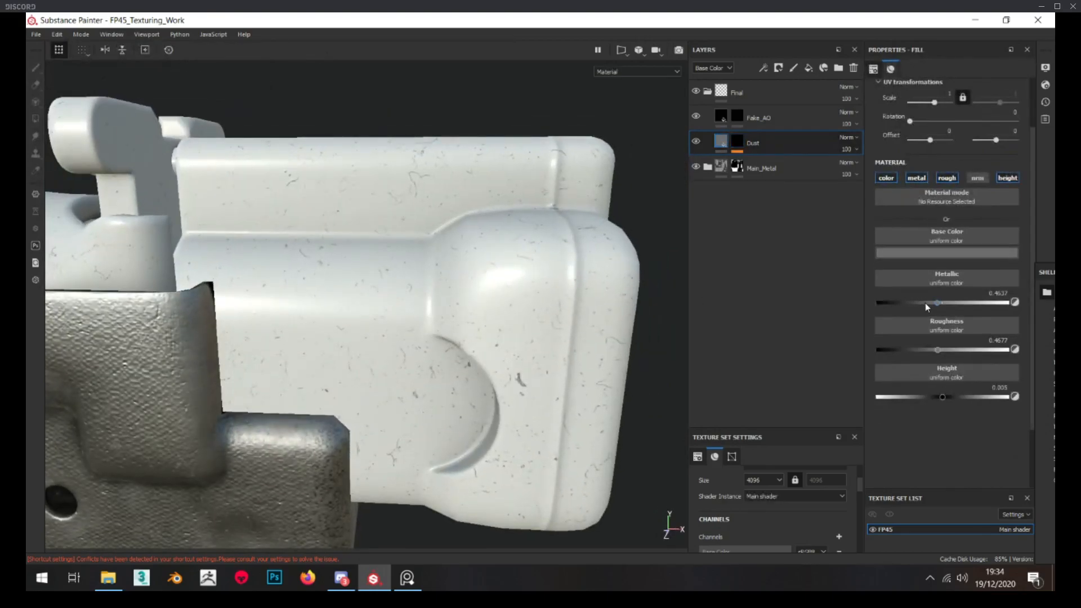
left_click_drag(936, 303, 877, 304)
scroll(498, 328, "down", 3)
left_click_drag(447, 325, 402, 319, "alt")
scroll(521, 329, "up", 4)
scroll(402, 319, "down", 5)
mouse_move(401, 321)
middle_mouse_down("alt")
mouse_move(407, 339)
mouse_move(618, 249)
middle_mouse_up("alt")
left_click_drag(618, 249, 648, 248, "alt")
Display the Fake_AO layer's mask and check the layer's fill properties around the small rectangular slot
left_click(742, 116, "alt")
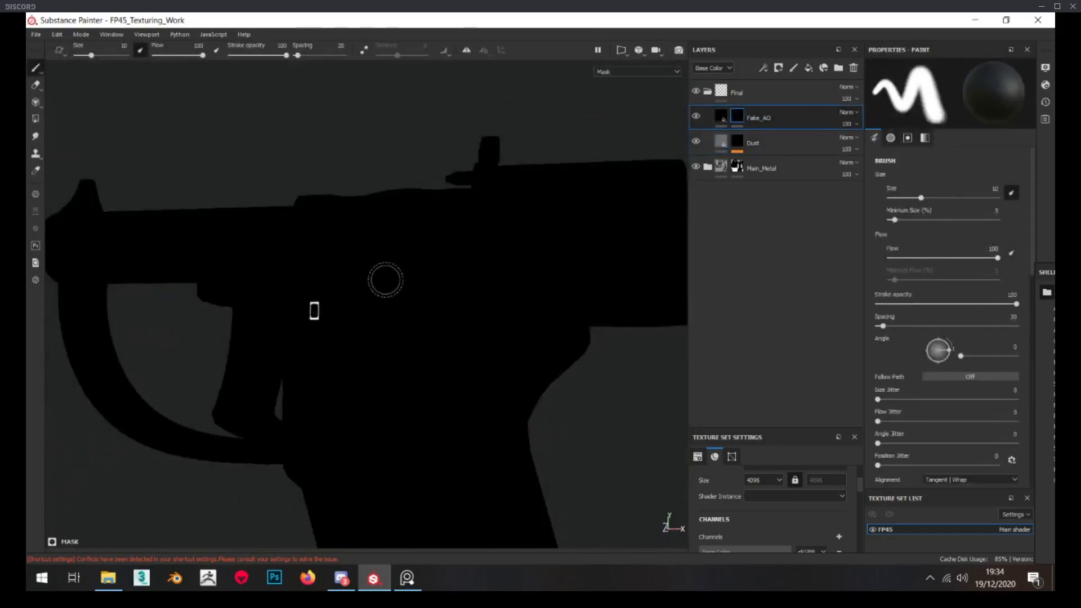
scroll(385, 280, "down", 2)
left_click(722, 120)
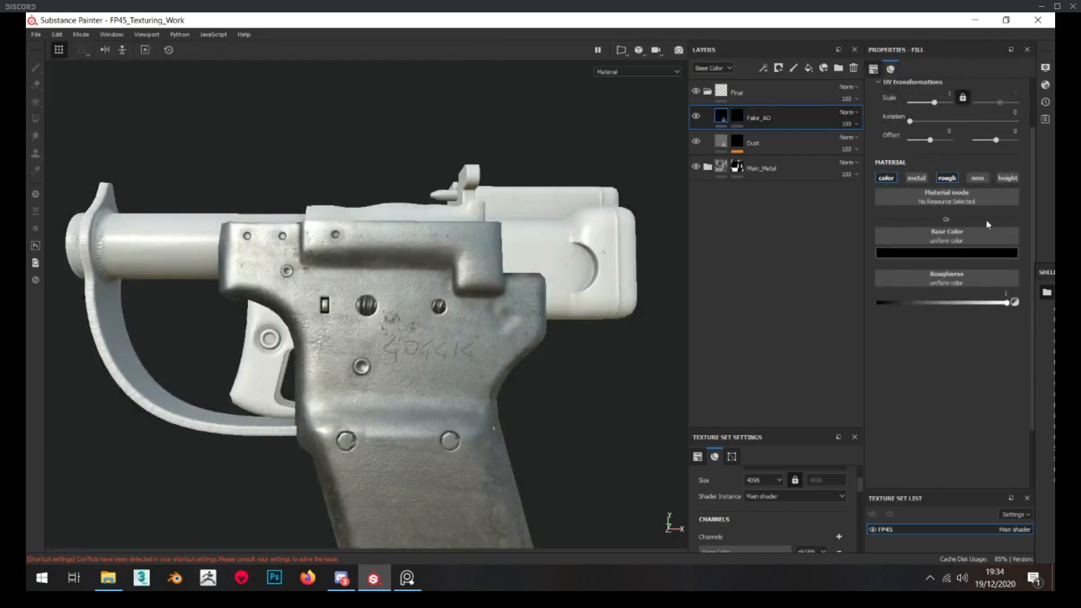
right_click_drag(287, 293, 721, 175, "alt")
middle_click_drag(720, 175, 669, 147, "alt")
Toggle the Fake_AO layer off and on to compare the shading in the rectangular slot
left_click(697, 117)
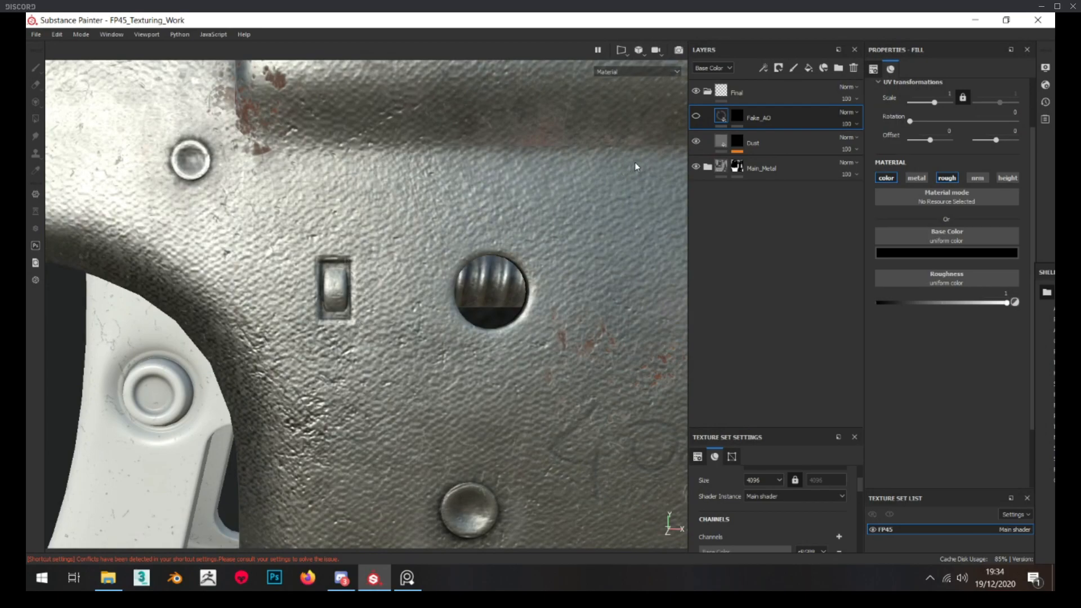
left_click(696, 116)
scroll(333, 293, "down", 5)
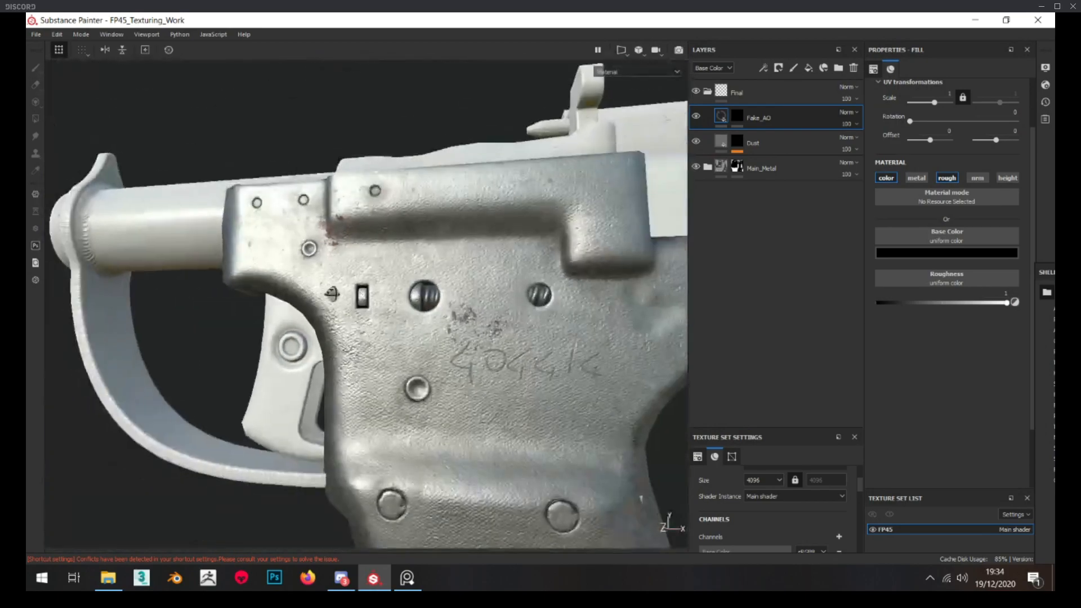
left_click_drag(332, 293, 364, 296, "alt")
scroll(364, 296, "up", 5)
scroll(363, 299, "down", 7)
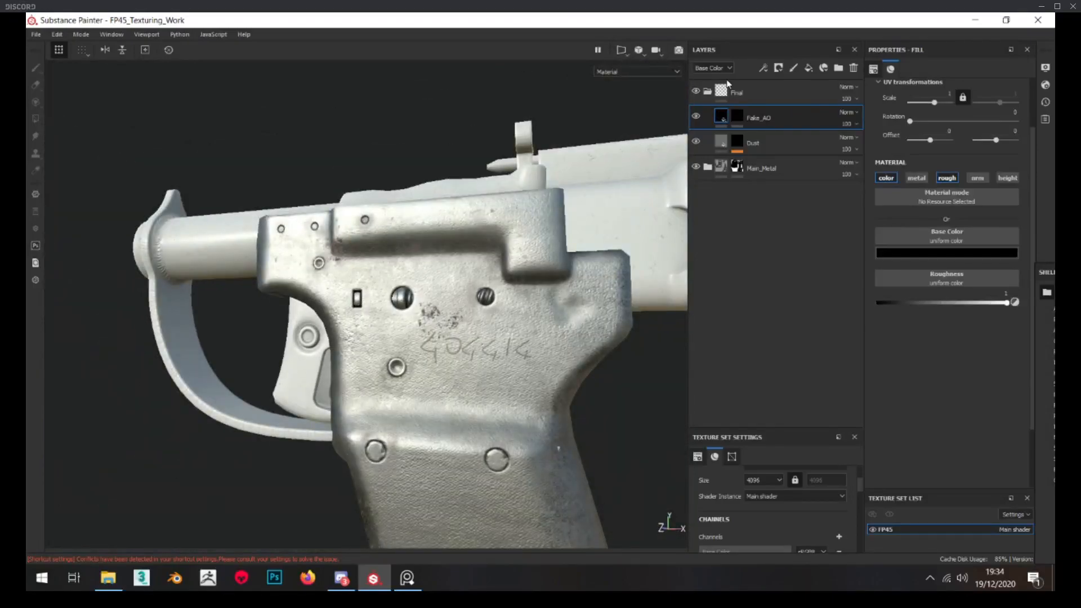
Collapse the Final folder and view the whole pistol with all layers applied
left_click(709, 92)
scroll(453, 283, "down", 4)
scroll(453, 283, "down", 1)
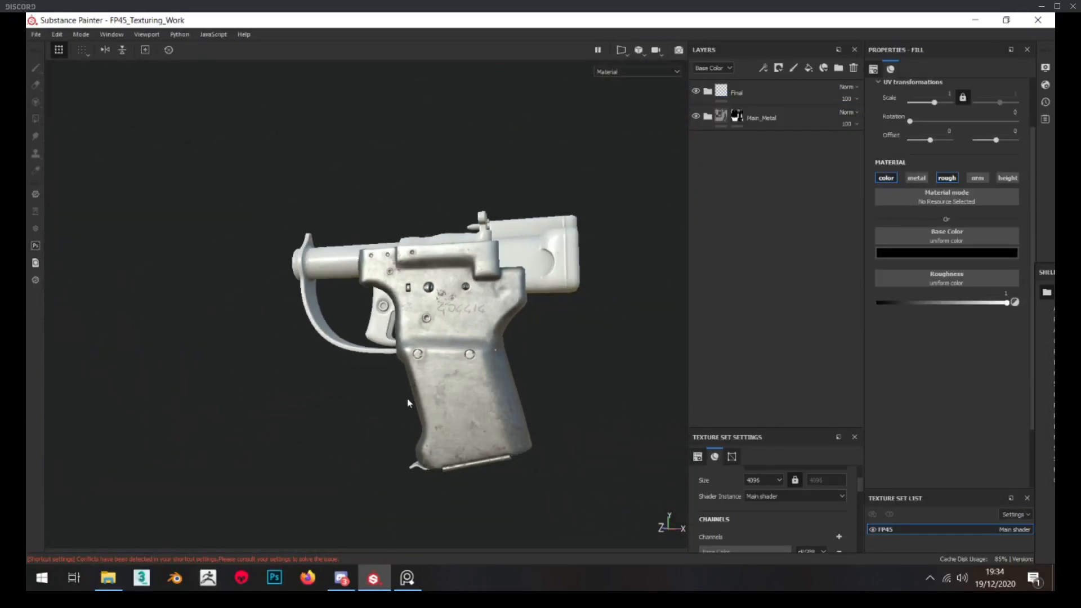
scroll(451, 402, "up", 4)
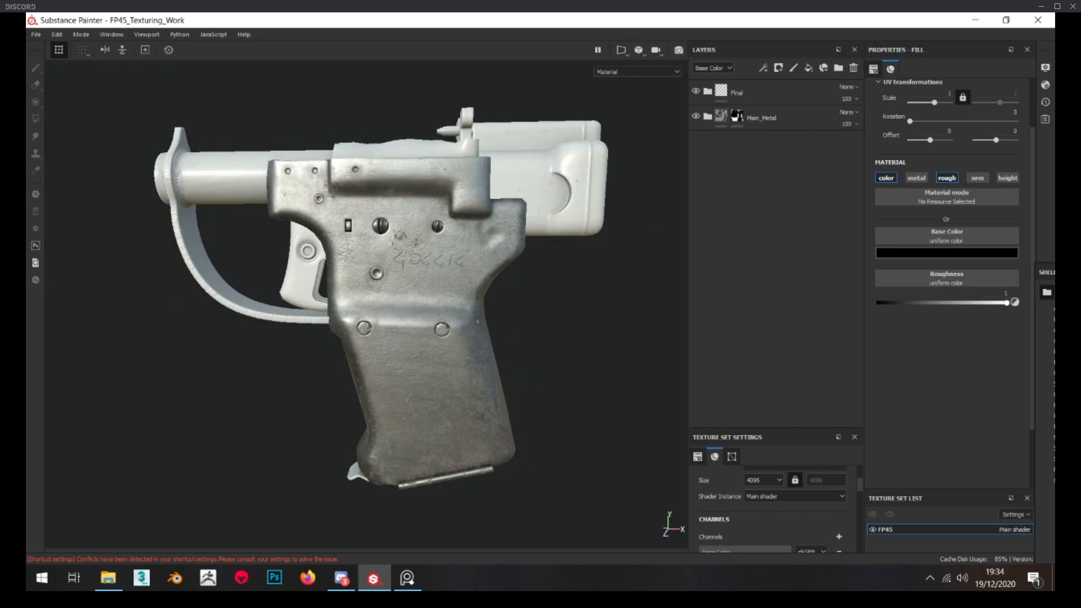
key("alt+Tab")
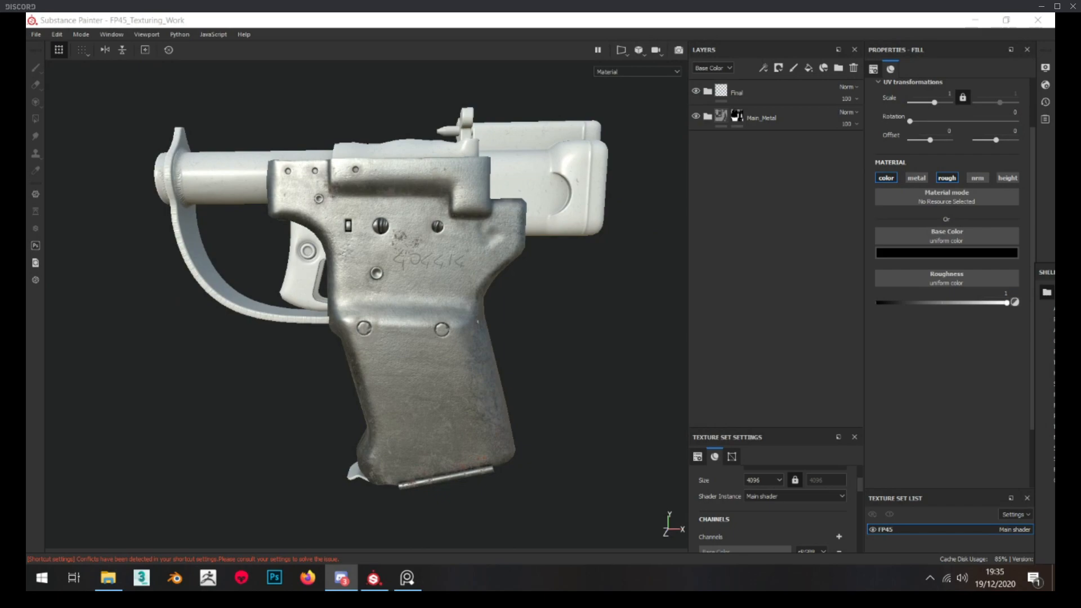
Expand the Final folder again, check the Fake_AO fill's channels and base colour, and examine the rectangular slot up close
scroll(299, 352, "up", 5)
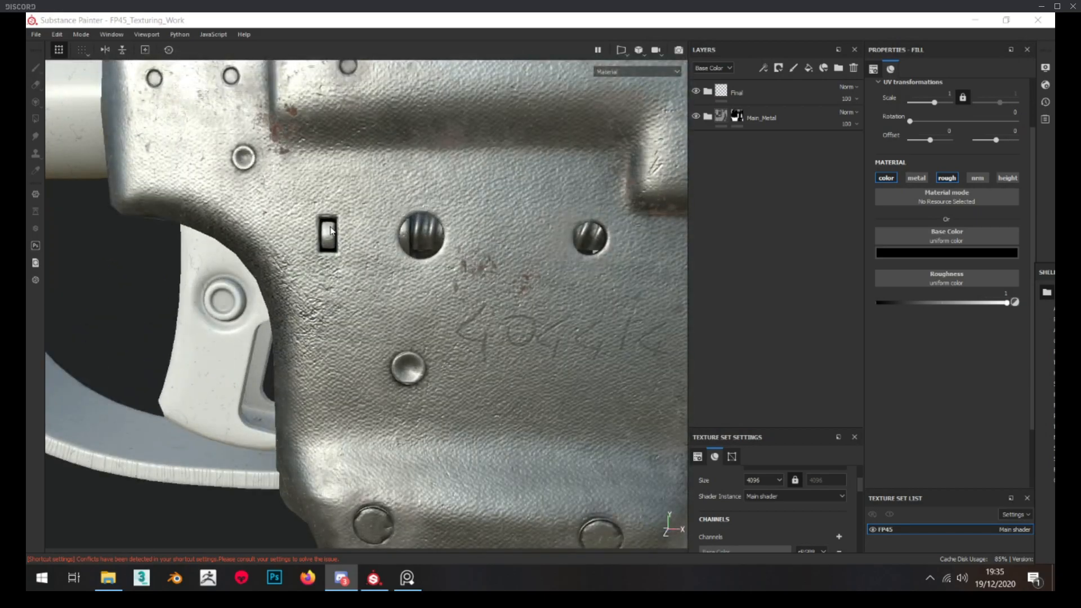
left_click(708, 92)
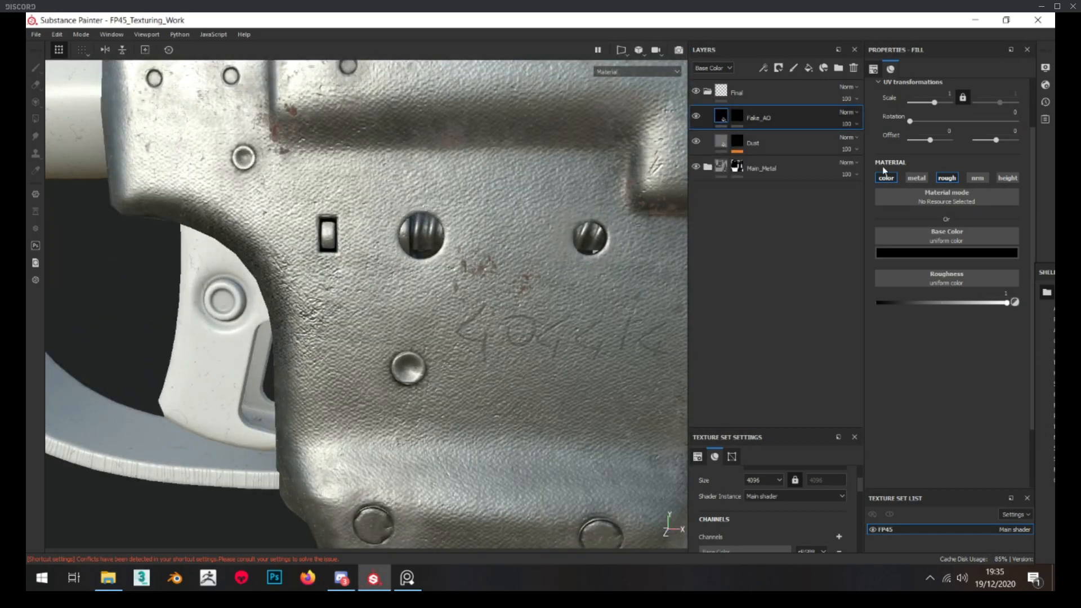
left_click(947, 179)
left_click(980, 252)
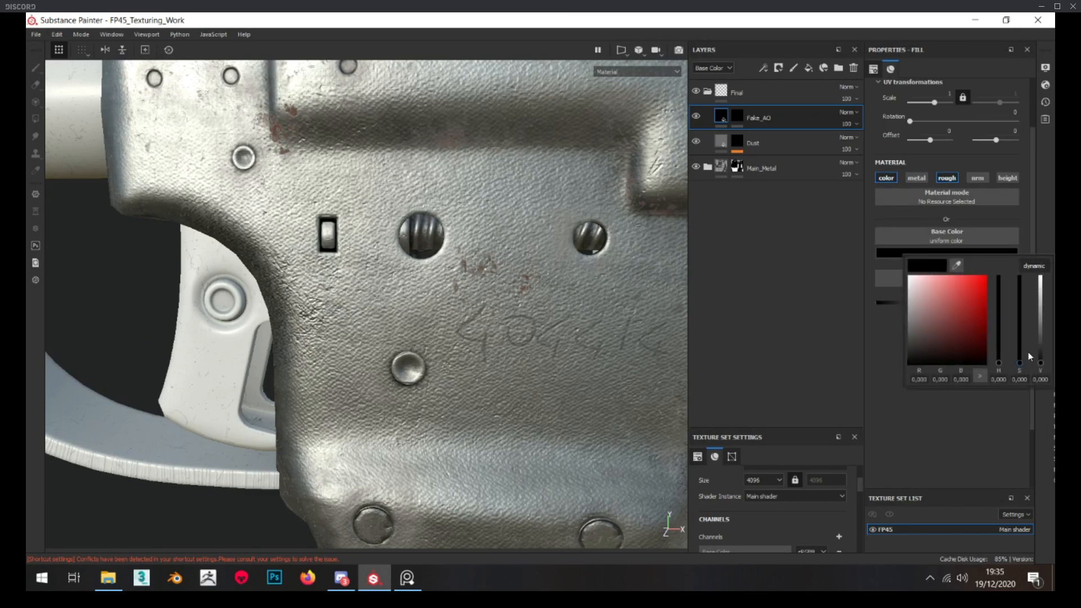
left_click(966, 430)
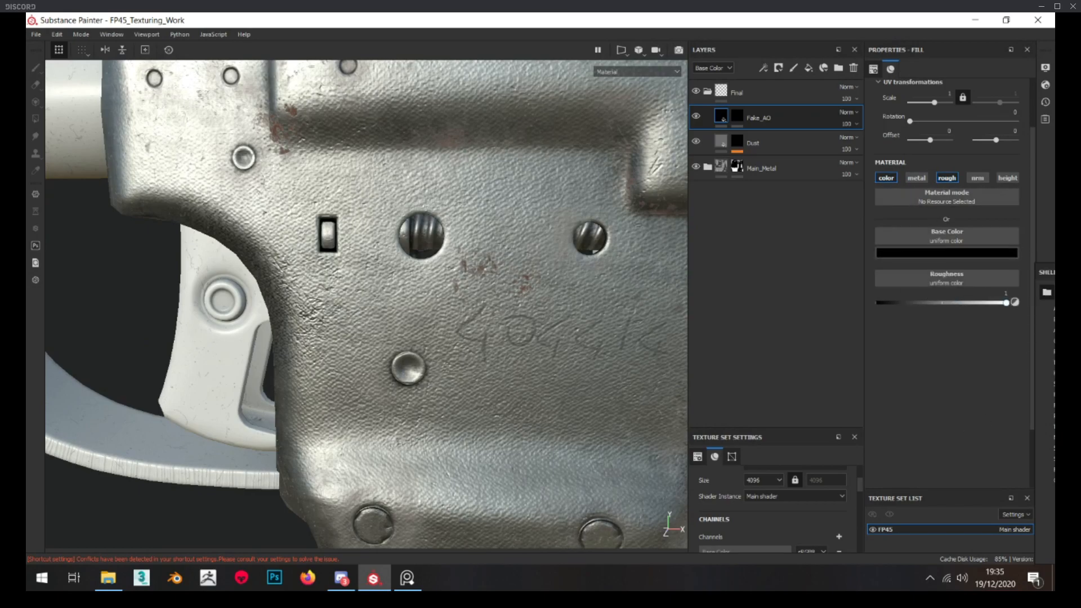
scroll(420, 255, "up", 3)
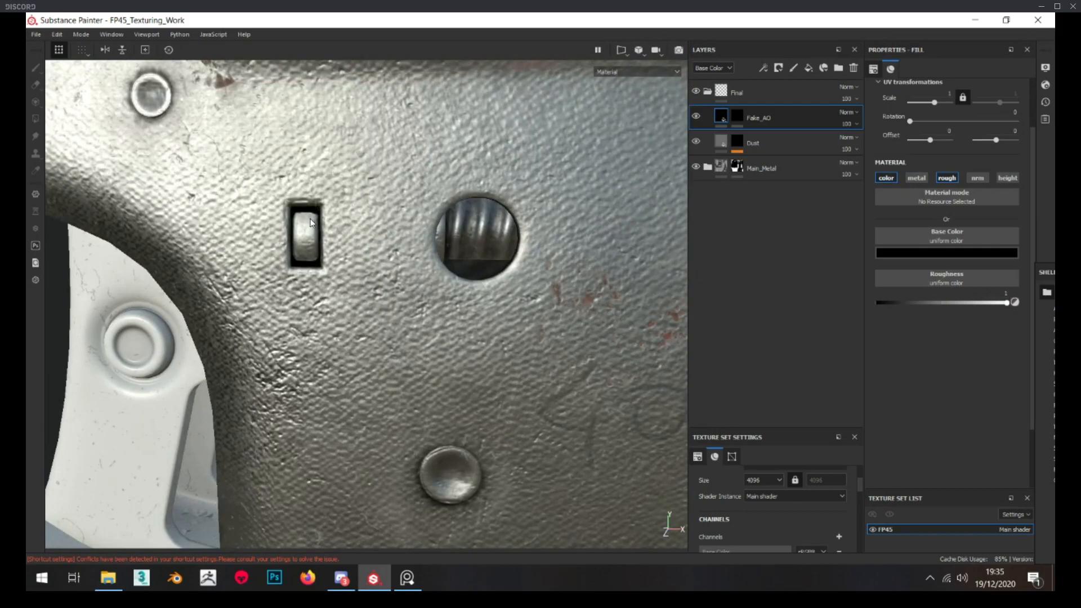
scroll(311, 245, "up", 4)
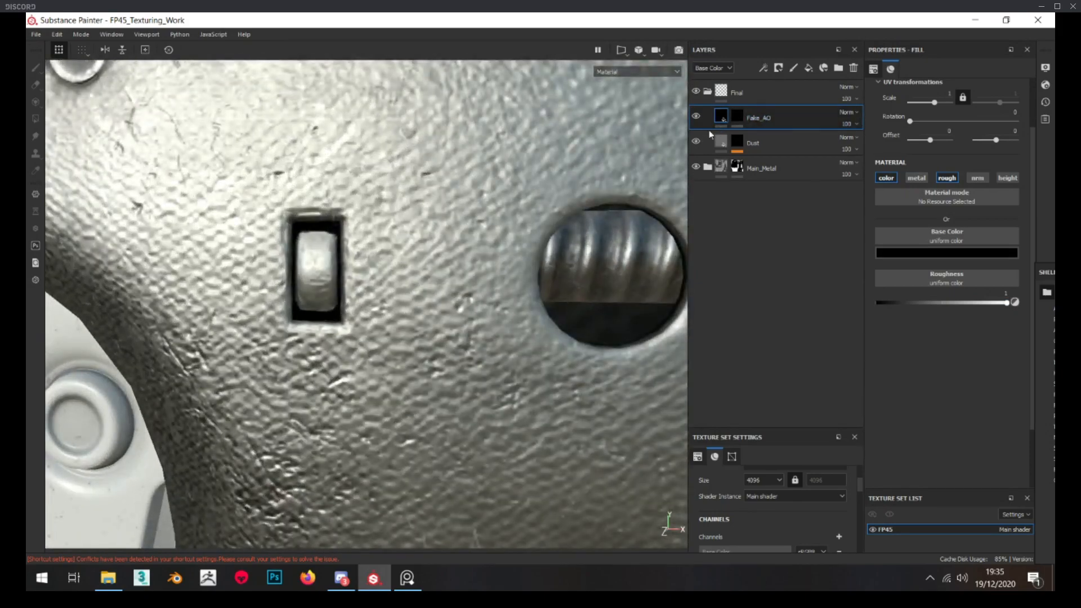
Display the Fake_AO layer's mask to examine the painted rectangular slot outline, and return to the layer's fill material
left_click(737, 116, "alt")
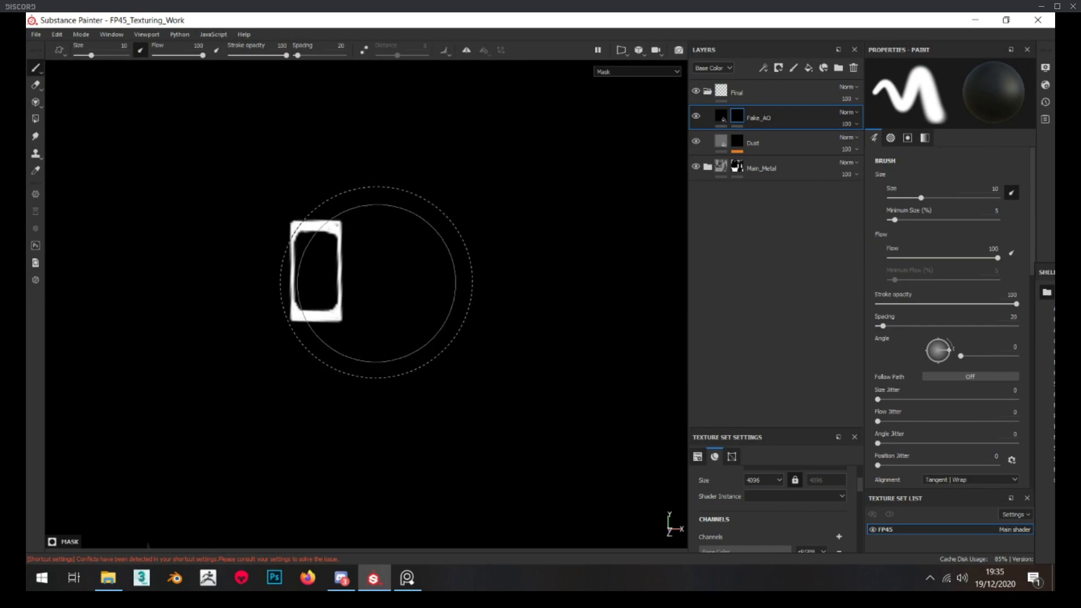
scroll(382, 281, "down", 4)
left_click_drag(382, 281, 353, 277, "alt")
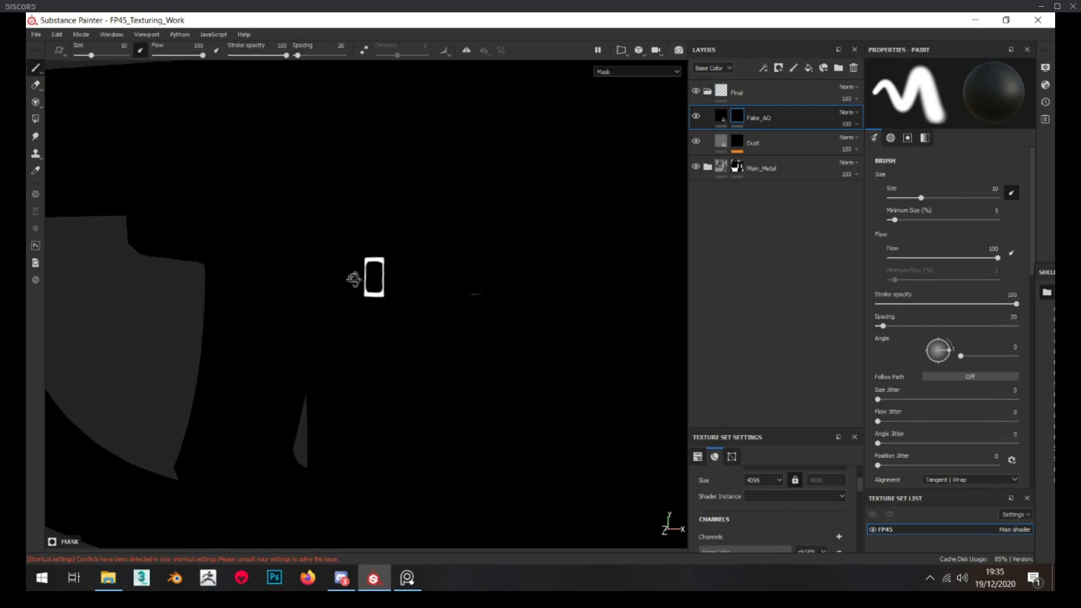
scroll(395, 276, "up", 3)
left_click(722, 116)
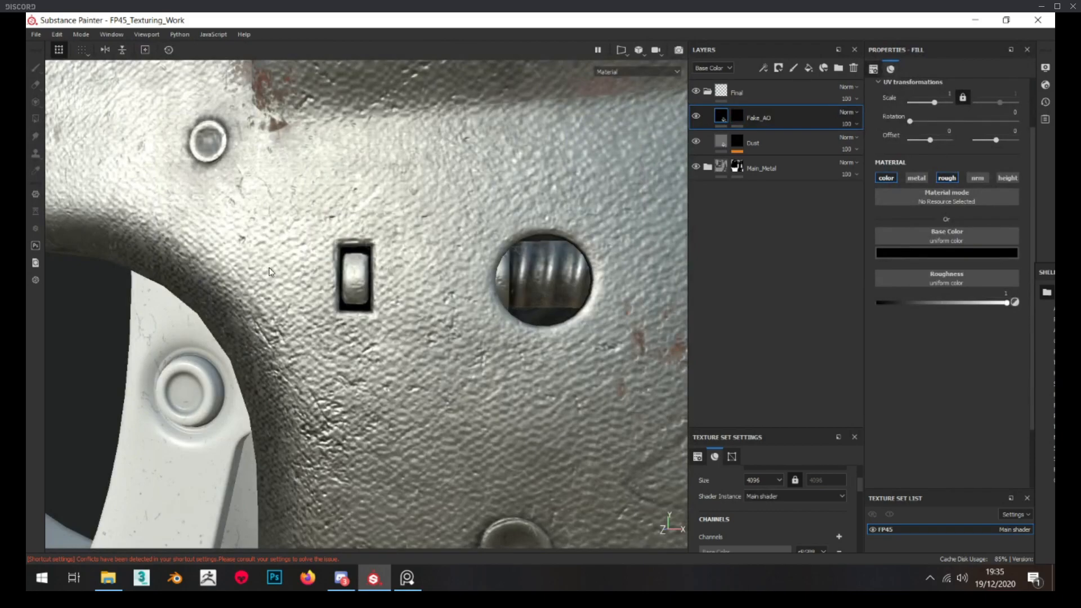
View the whole pistol from the side and collapse the Final folder
scroll(304, 286, "down", 3)
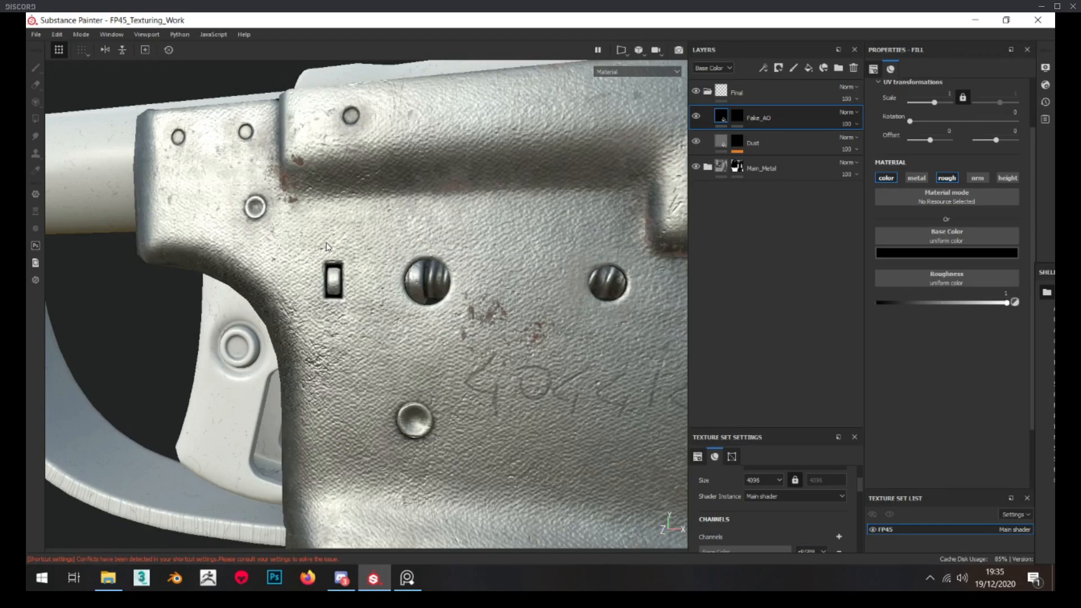
scroll(346, 321, "down", 5)
left_click_drag(358, 326, 328, 349, "alt")
scroll(368, 354, "down", 2)
middle_click_drag(368, 354, 357, 265, "alt")
left_click_drag(356, 290, 376, 273, "alt")
scroll(375, 273, "down", 3)
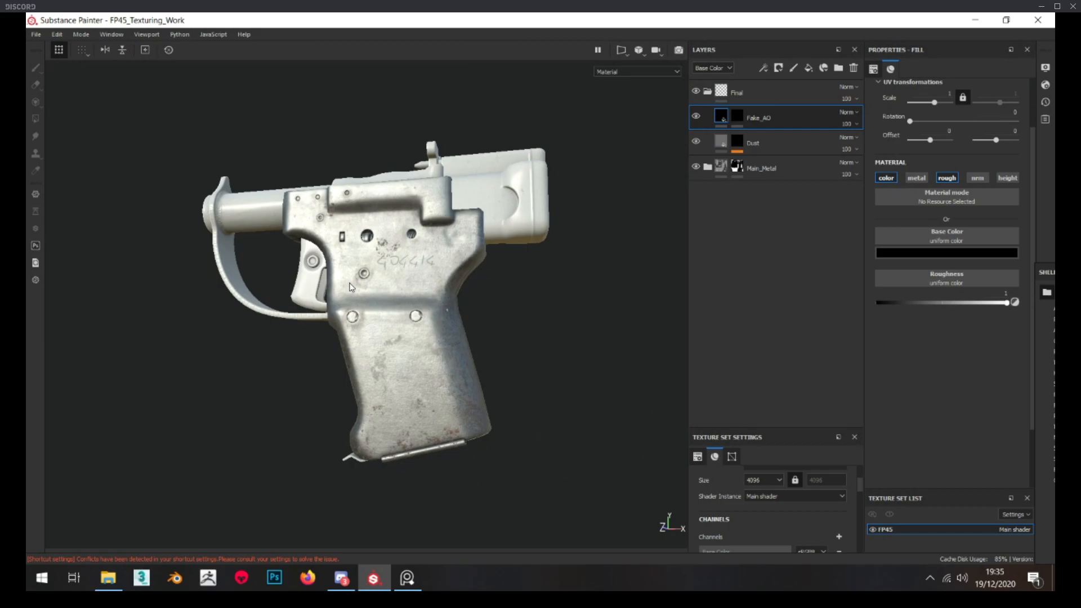
left_click(707, 92)
Switch to the reference image board and focus on the silver pistol photo with rust patches in the General group
left_click(417, 580)
mouse_move(27, 333)
right_mouse_down()
mouse_move(441, 333)
mouse_move(492, 308)
right_mouse_up()
scroll(360, 214, "down", 3)
middle_click_drag(323, 160, 381, 253)
scroll(381, 253, "down", 2)
scroll(381, 253, "up", 2)
left_click_drag(343, 133, 573, 214)
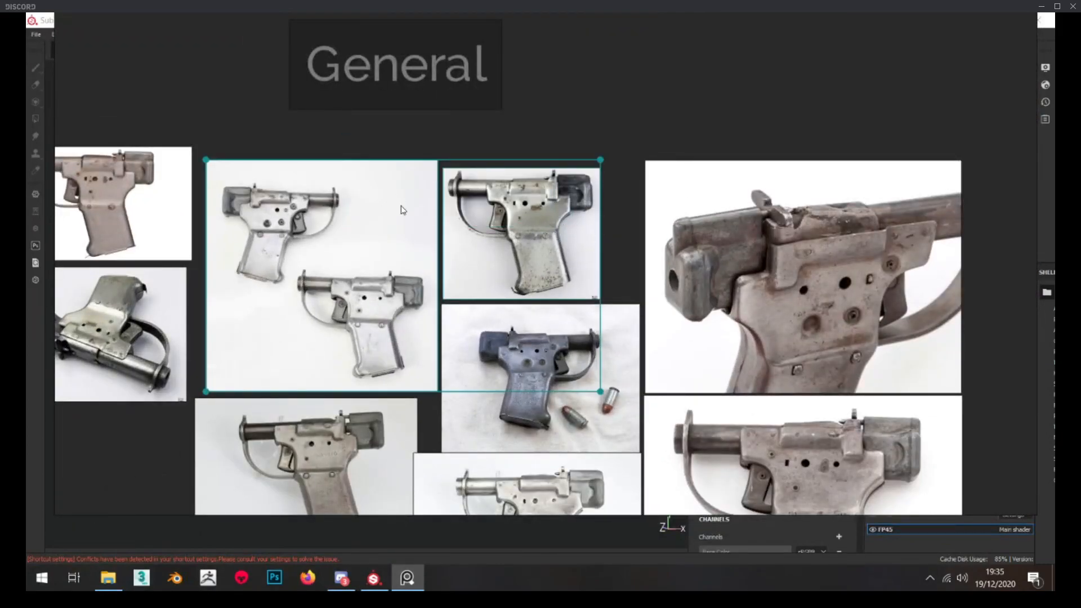
scroll(403, 210, "up", 2)
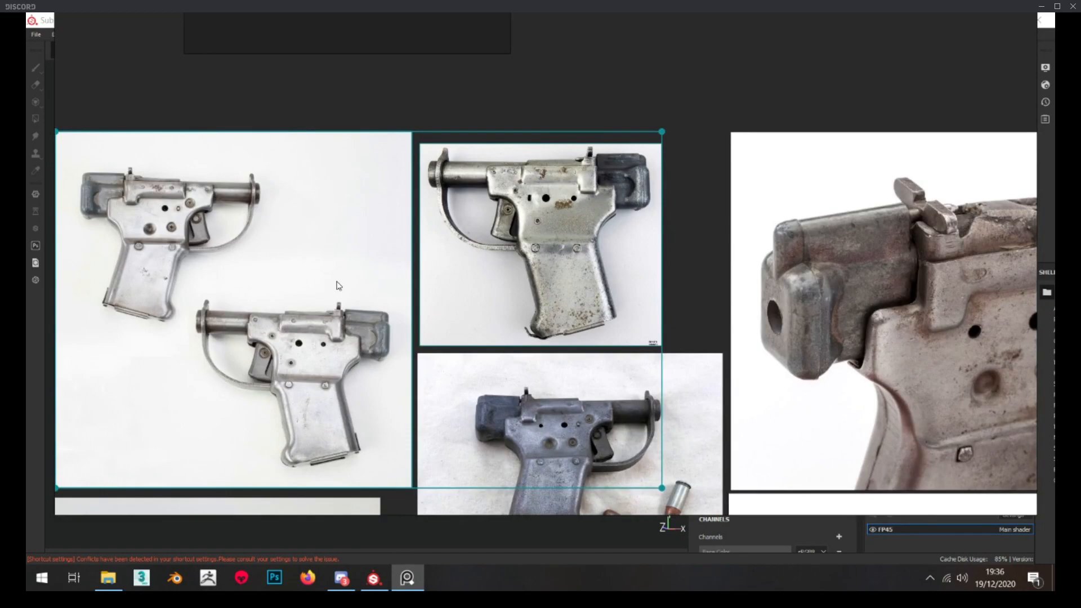
double_click(424, 275)
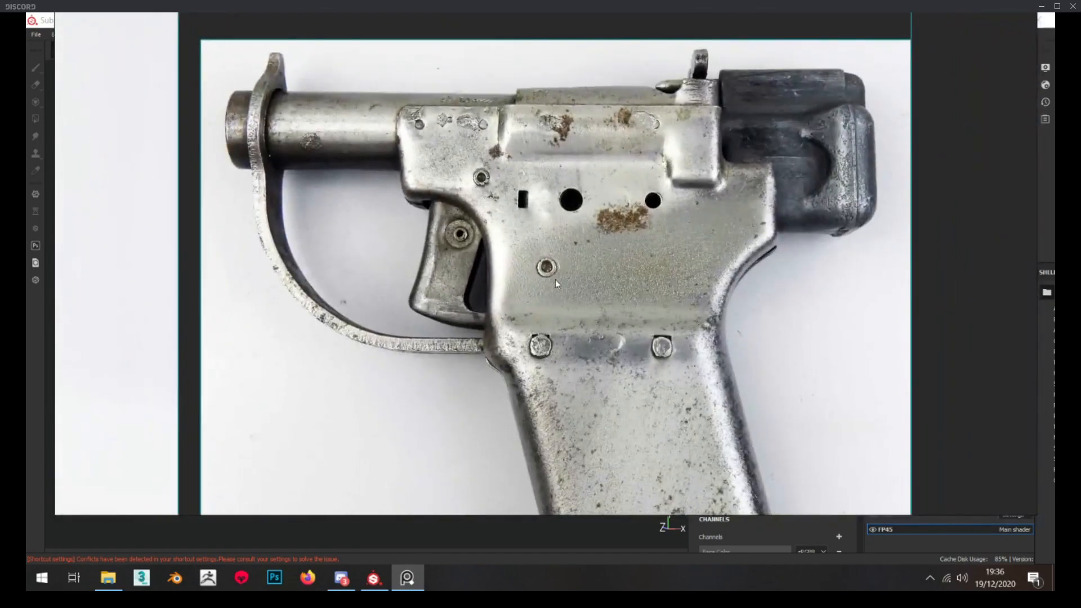
Examine the holes, trigger, trigger guard and grip base up close in the silver pistol reference photo
left_click(583, 265)
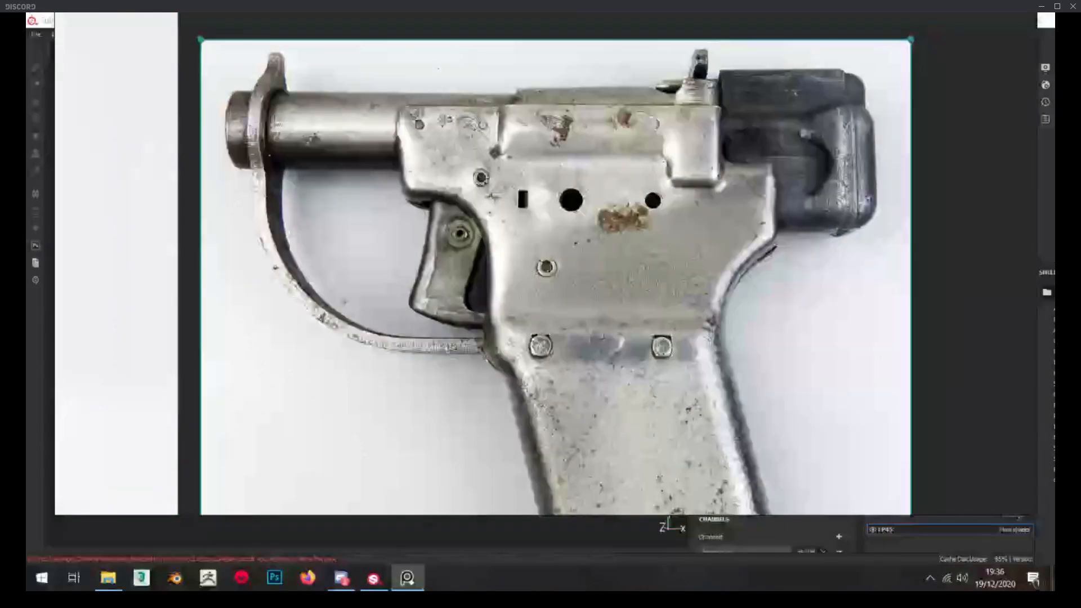
scroll(448, 274, "up", 3)
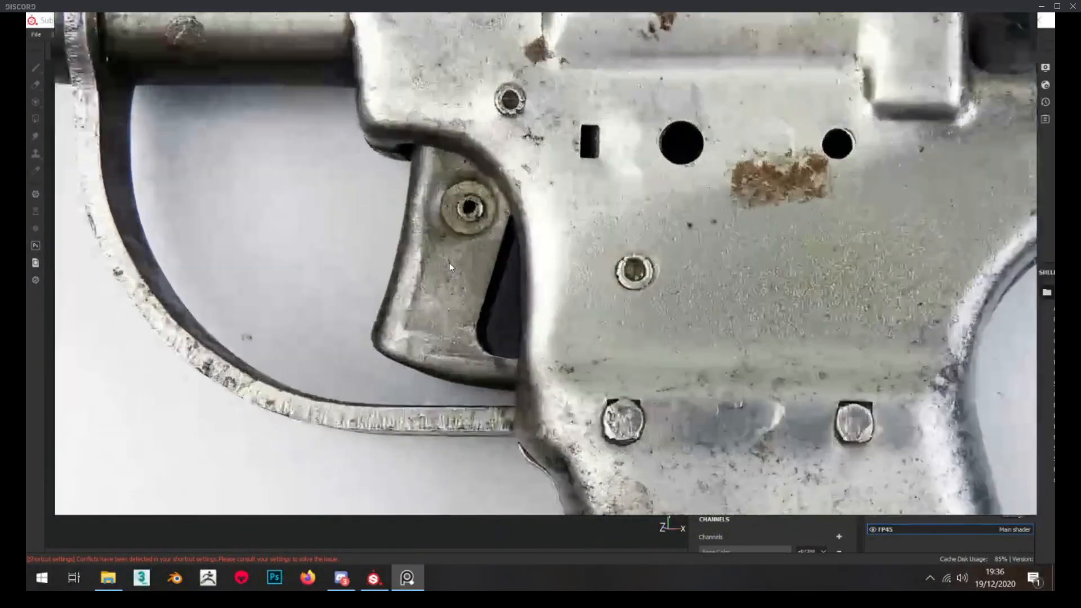
scroll(450, 263, "down", 1)
scroll(450, 266, "up", 1)
scroll(450, 265, "up", 1)
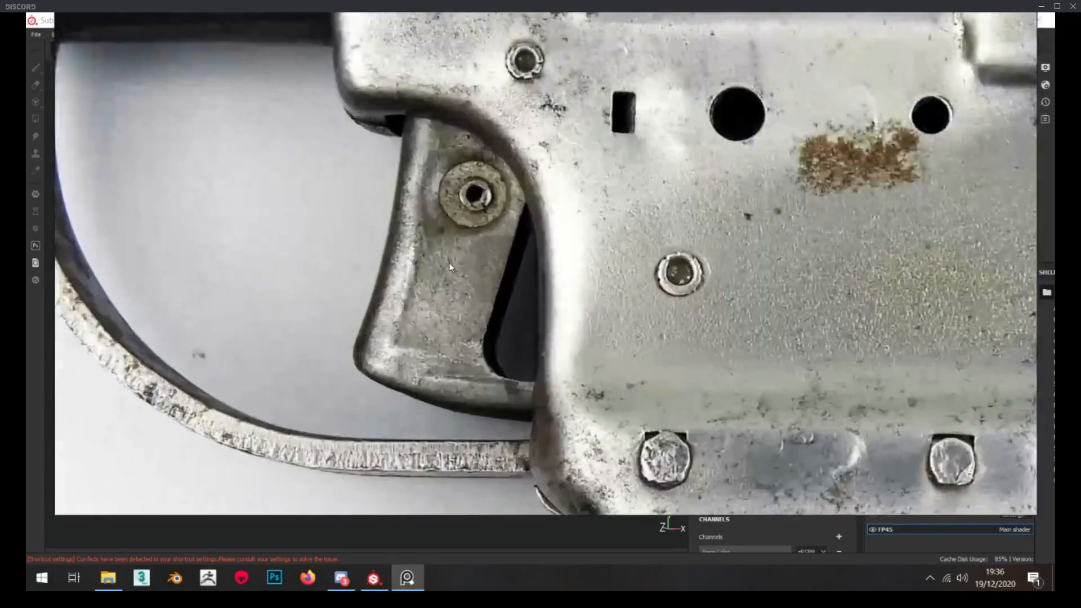
scroll(452, 257, "down", 2)
scroll(410, 239, "down", 1)
scroll(410, 239, "down", 3)
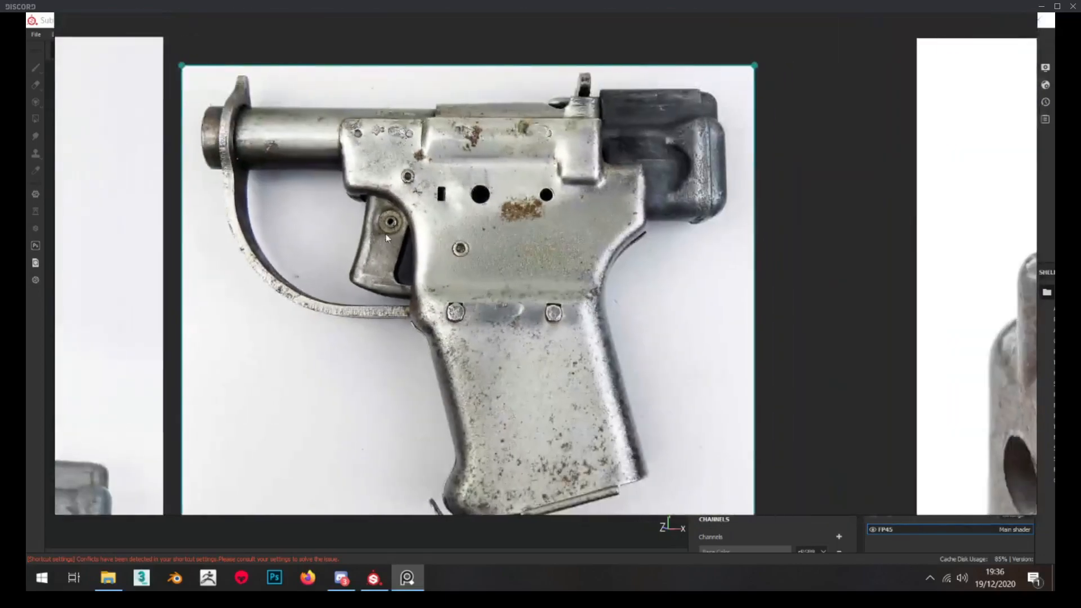
scroll(454, 393, "up", 5)
scroll(441, 338, "down", 4)
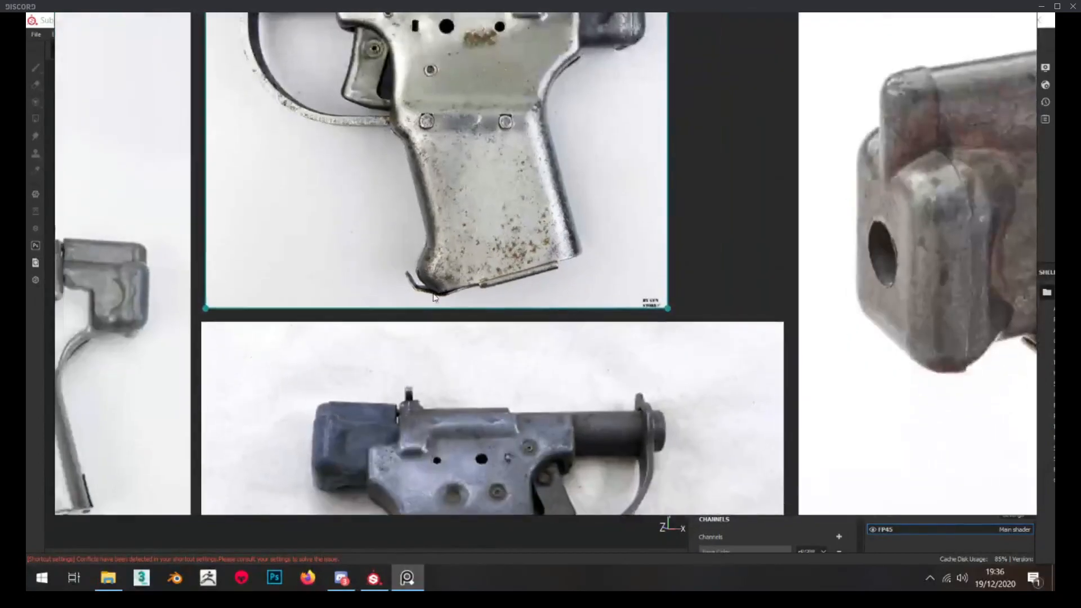
middle_click_drag(434, 296, 439, 292)
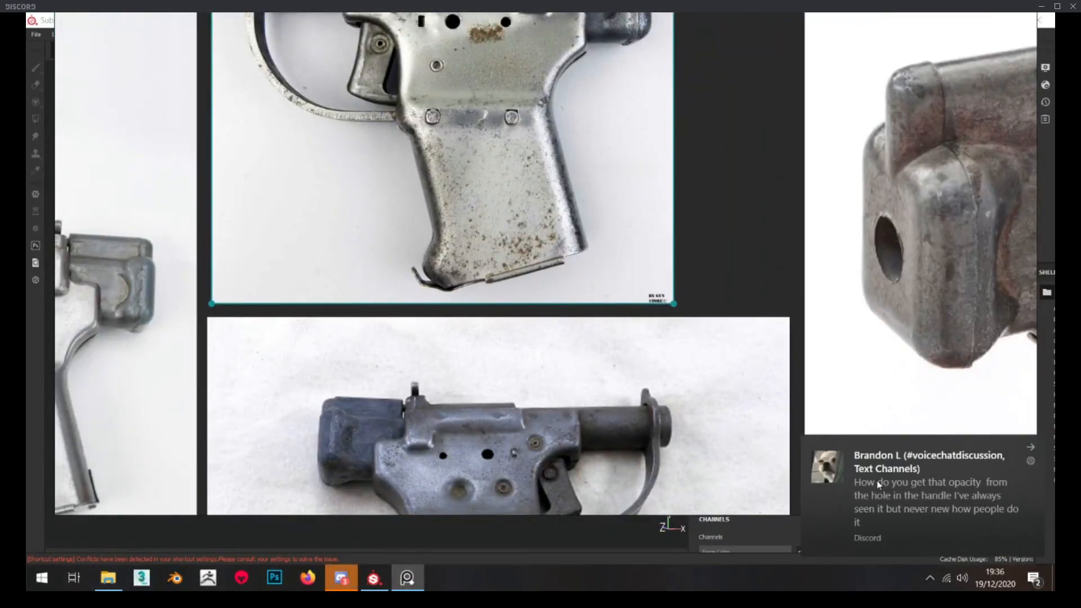
Dismiss the chat notification, switch back to Substance Painter and examine the frame's round holes up close
left_click(976, 507)
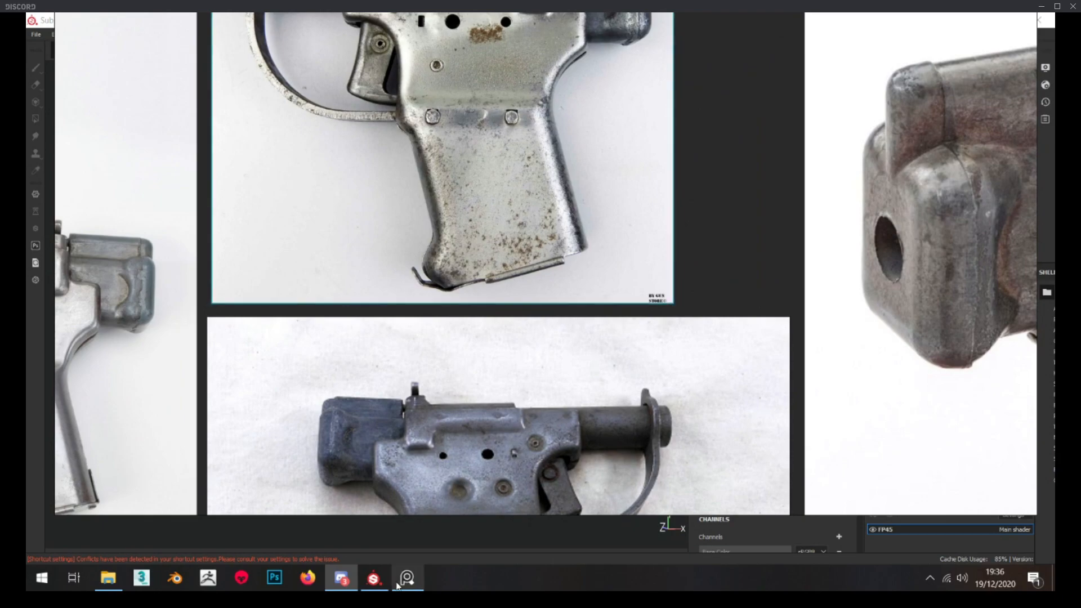
mouse_move(380, 576)
left_click(383, 524)
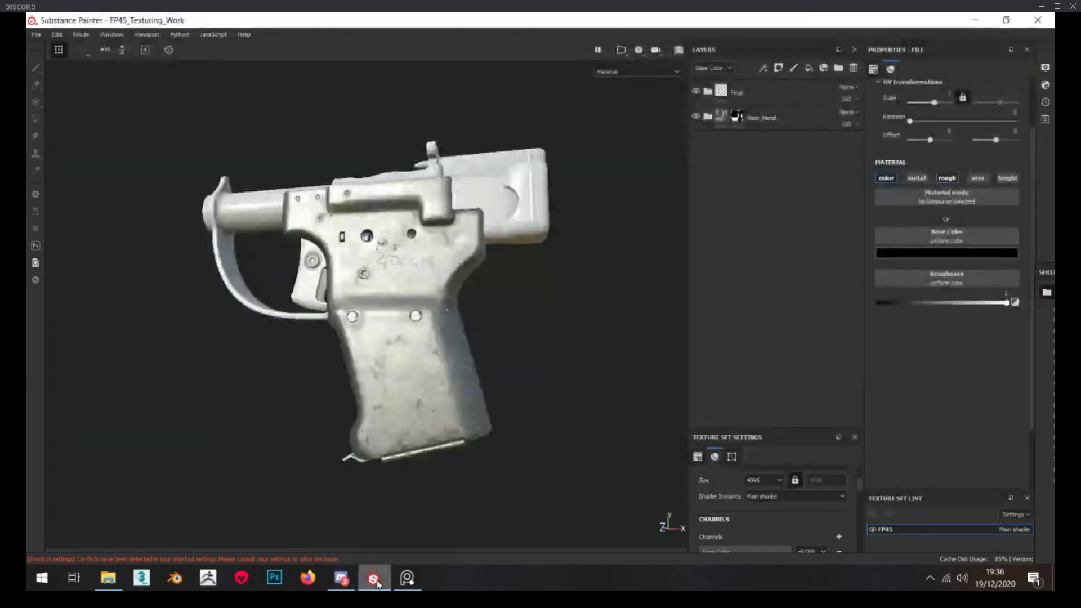
scroll(360, 263, "up", 8)
left_click_drag(361, 264, 362, 279, "alt")
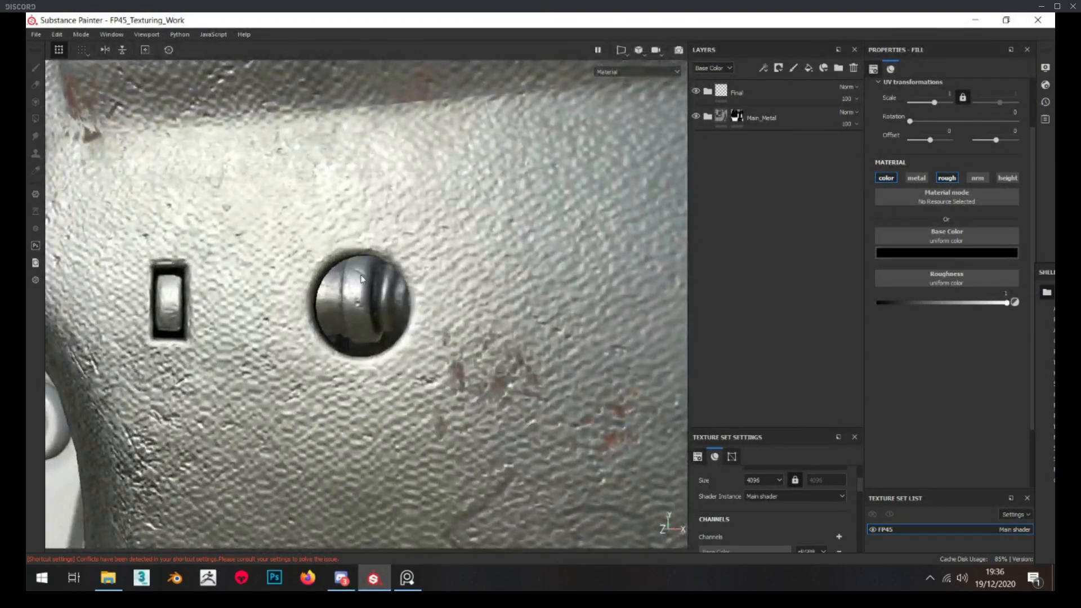
scroll(361, 309, "down", 2)
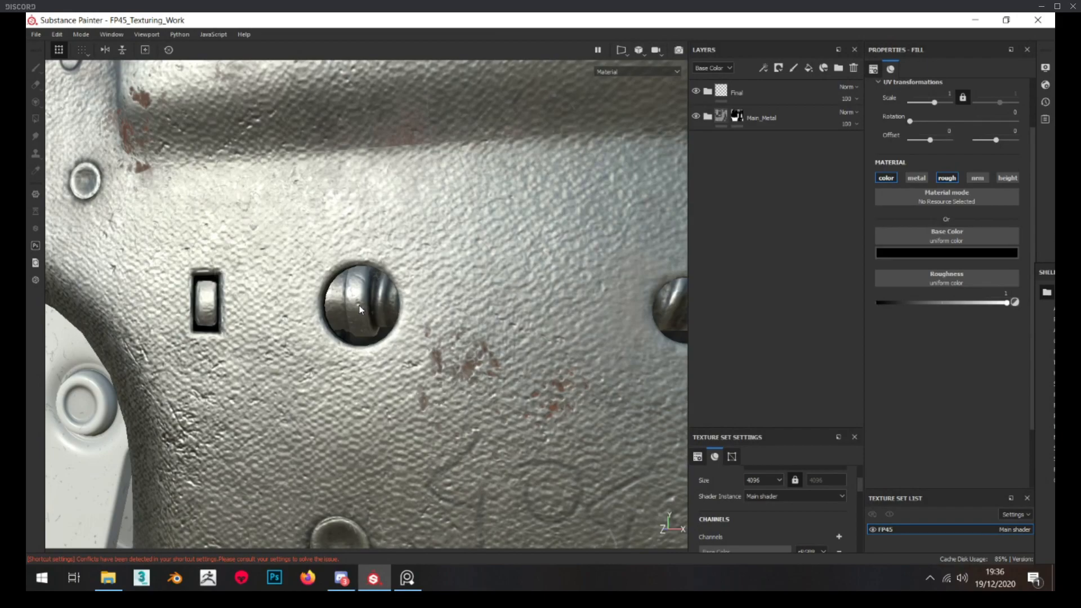
scroll(360, 305, "down", 3)
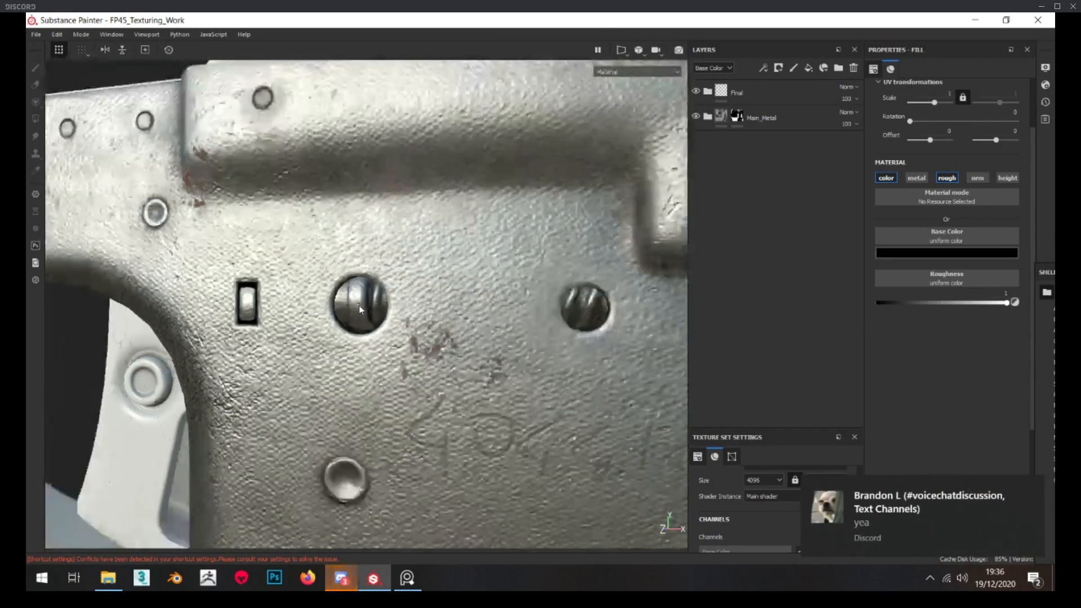
Select the Main_Metal folder's mask with the Polygon Fill tool and examine the mesh wireframe around the frame's holes
left_click(737, 116)
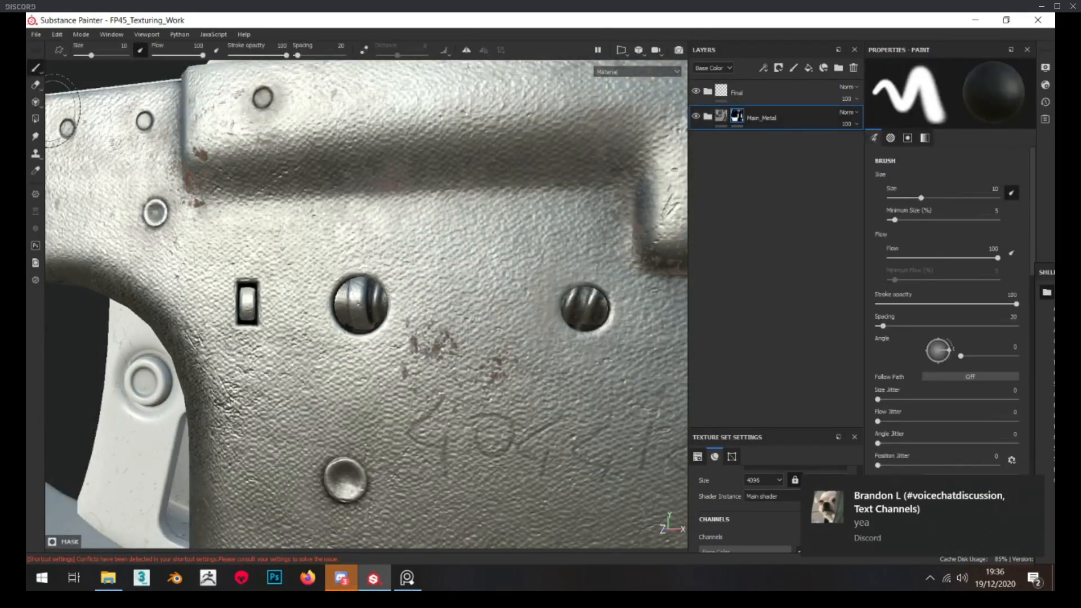
left_click_drag(405, 293, 351, 246, "alt")
scroll(329, 314, "up", 4)
scroll(271, 327, "down", 4)
scroll(366, 285, "up", 5)
scroll(338, 285, "up", 5)
scroll(316, 301, "down", 6)
left_click_drag(338, 285, 470, 470, "alt")
scroll(470, 470, "down", 4)
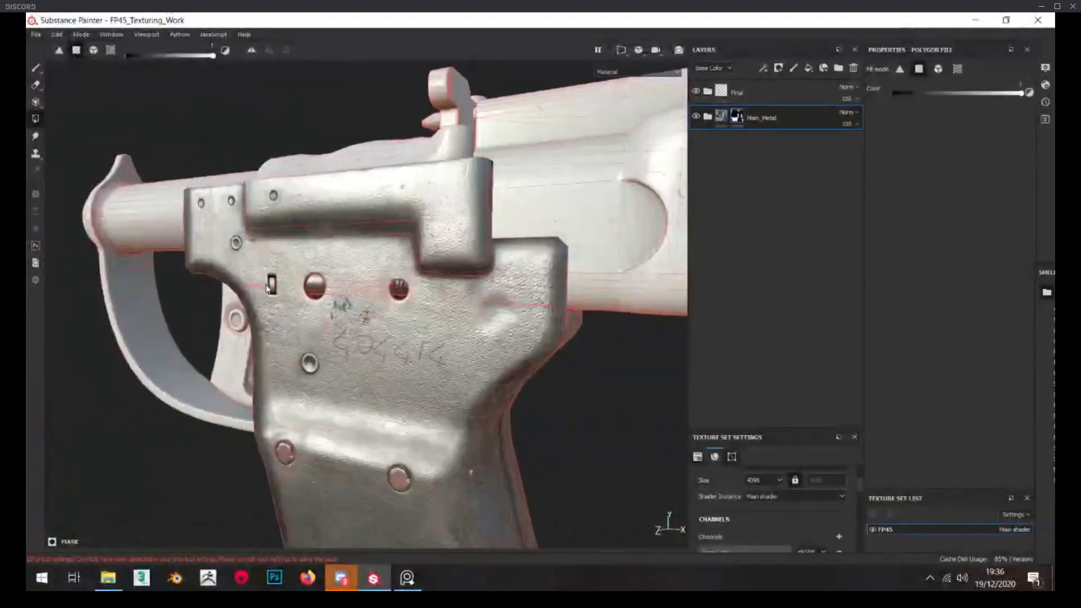
scroll(360, 282, "up", 8)
left_click_drag(326, 256, 349, 242, "alt")
left_click(707, 118)
left_click(708, 118)
scroll(451, 282, "down", 4)
middle_click_drag(450, 281, 442, 207, "alt")
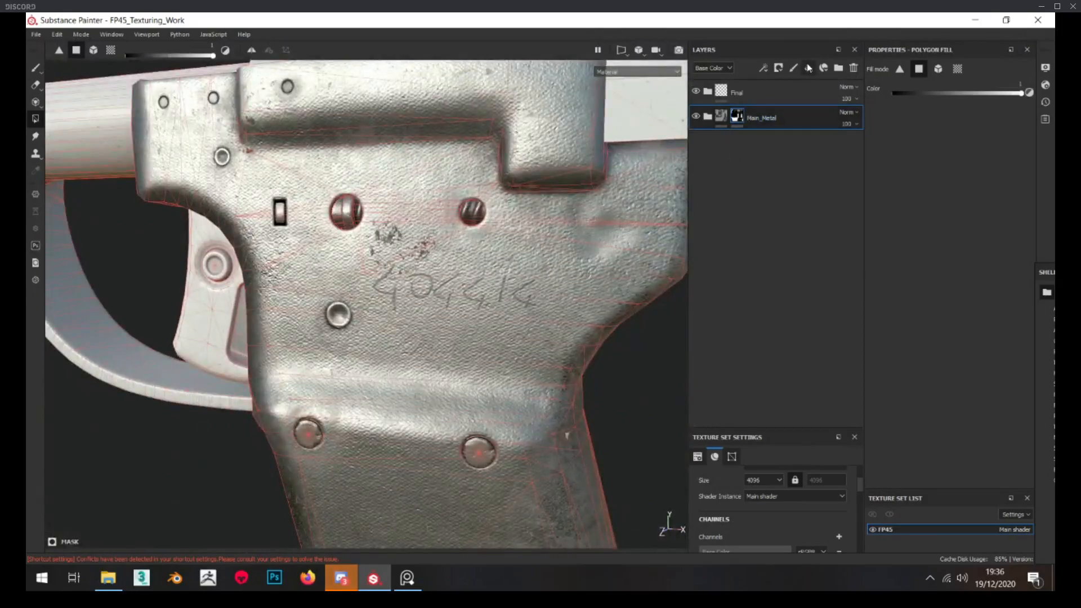
Add a fill layer above Main_Metal and add an Opacity channel to the texture set
left_click(809, 68)
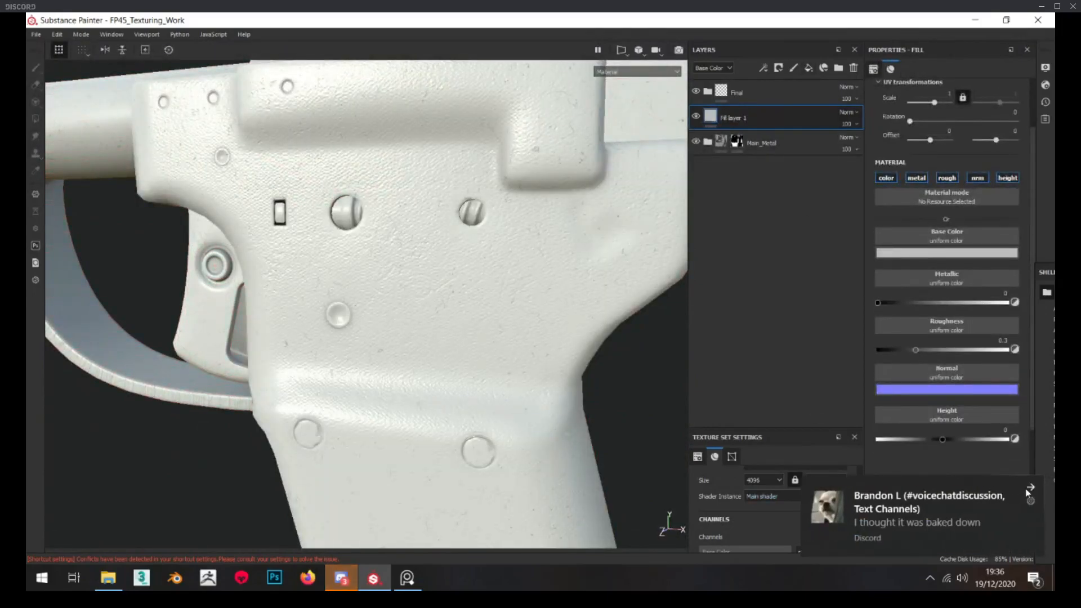
left_click(1030, 487)
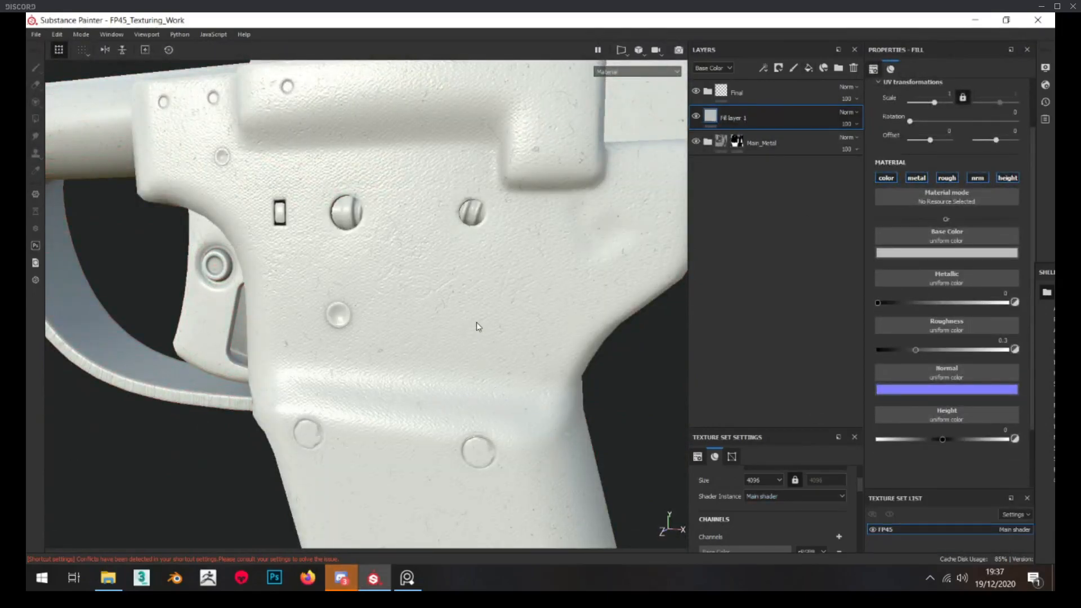
scroll(349, 301, "down", 3)
left_click_drag(349, 293, 374, 282, "alt")
scroll(377, 245, "up", 1)
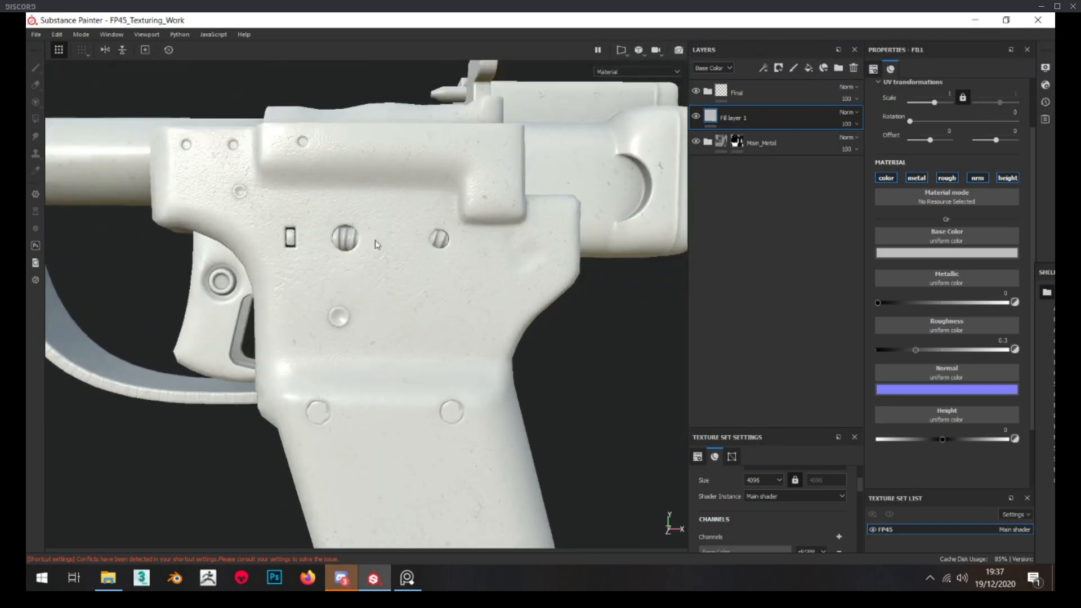
left_click(839, 537)
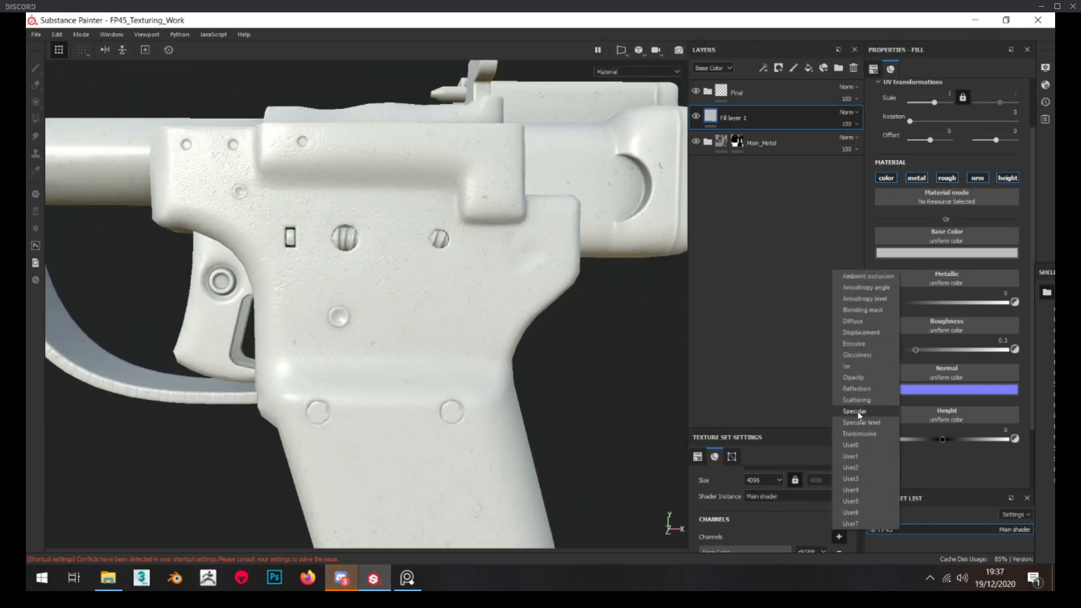
left_click(857, 377)
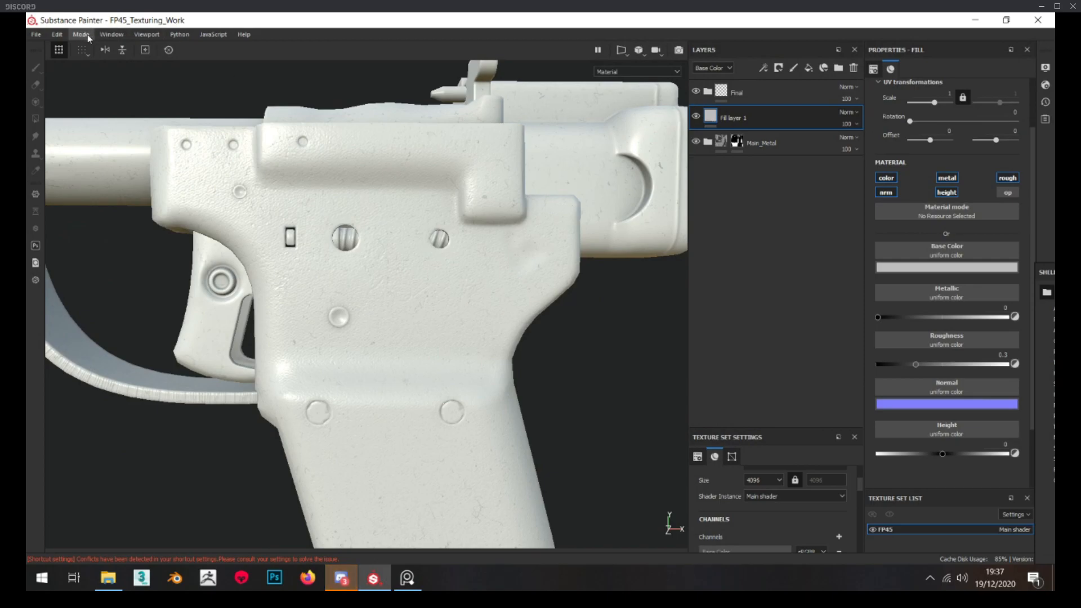
Change the Main shader to pbr-metal-rough-with-alpha-blending in the shader settings
left_click(112, 35)
mouse_move(115, 47)
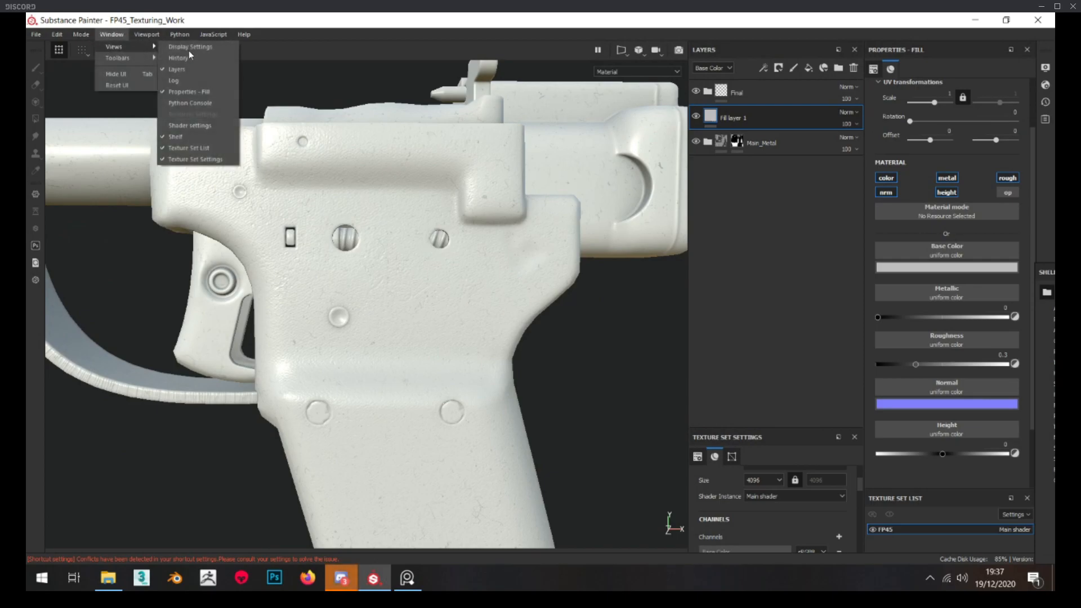
left_click(209, 126)
left_click_drag(290, 282, 428, 197)
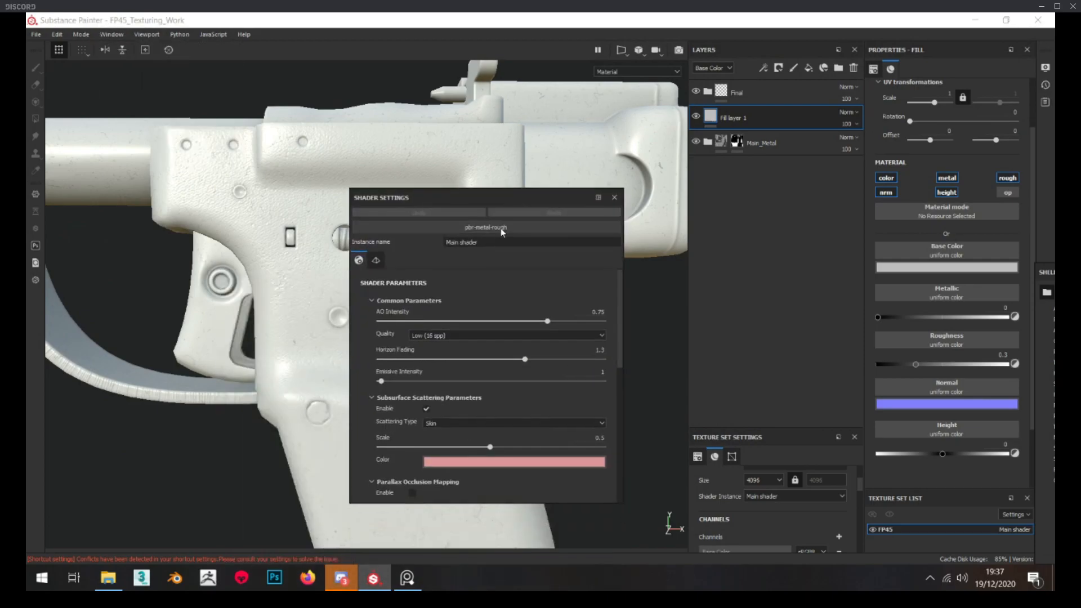
left_click(486, 227)
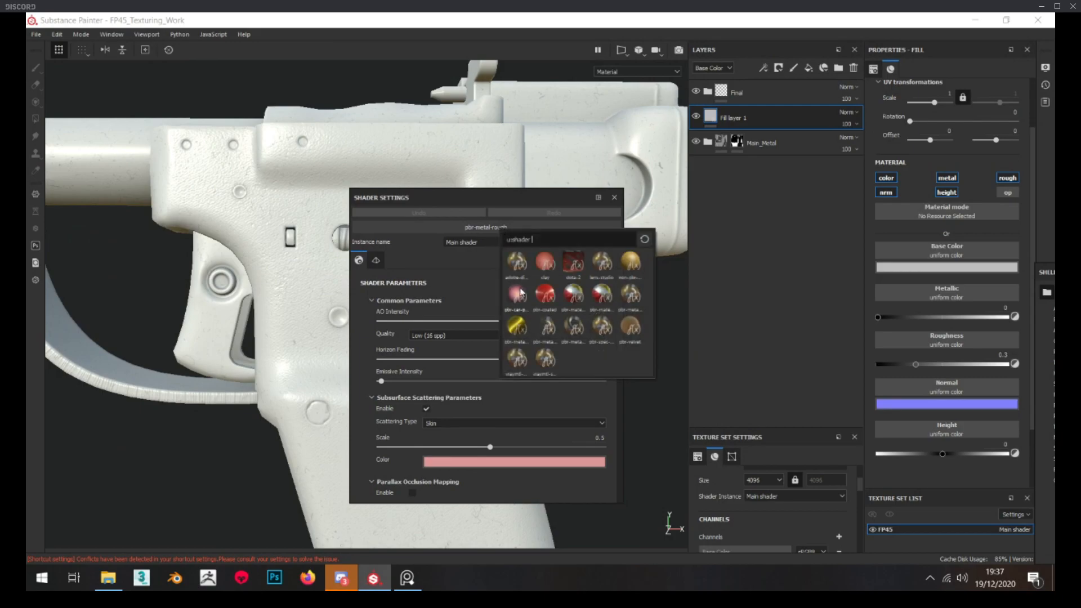
left_click(545, 325)
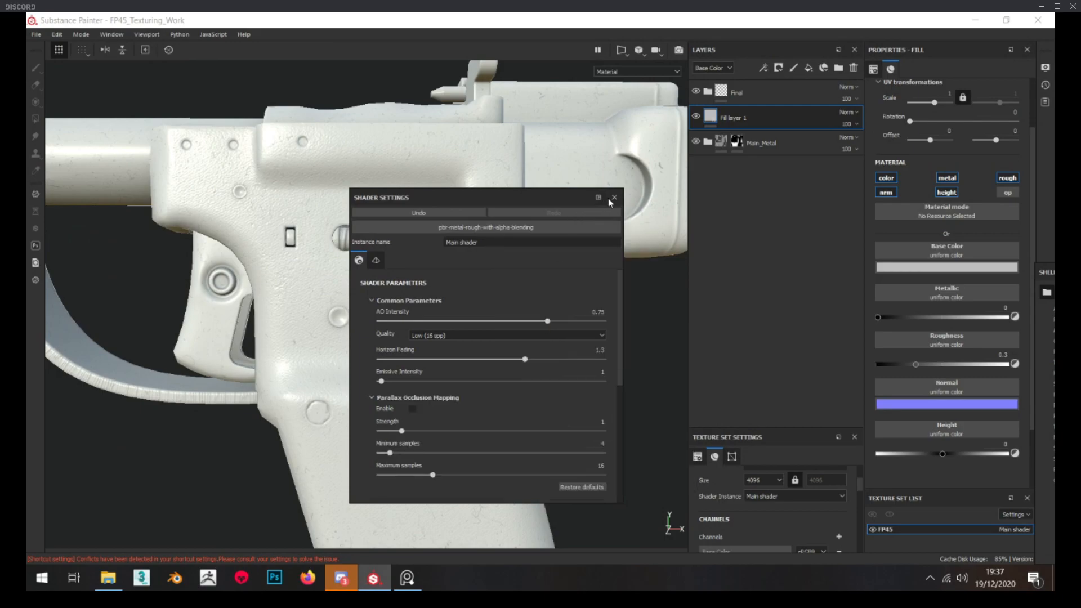
left_click(615, 197)
Leave only the opacity channel enabled on the new fill layer and set its opacity to 1
left_click(886, 193)
left_click(886, 178)
left_click(947, 192)
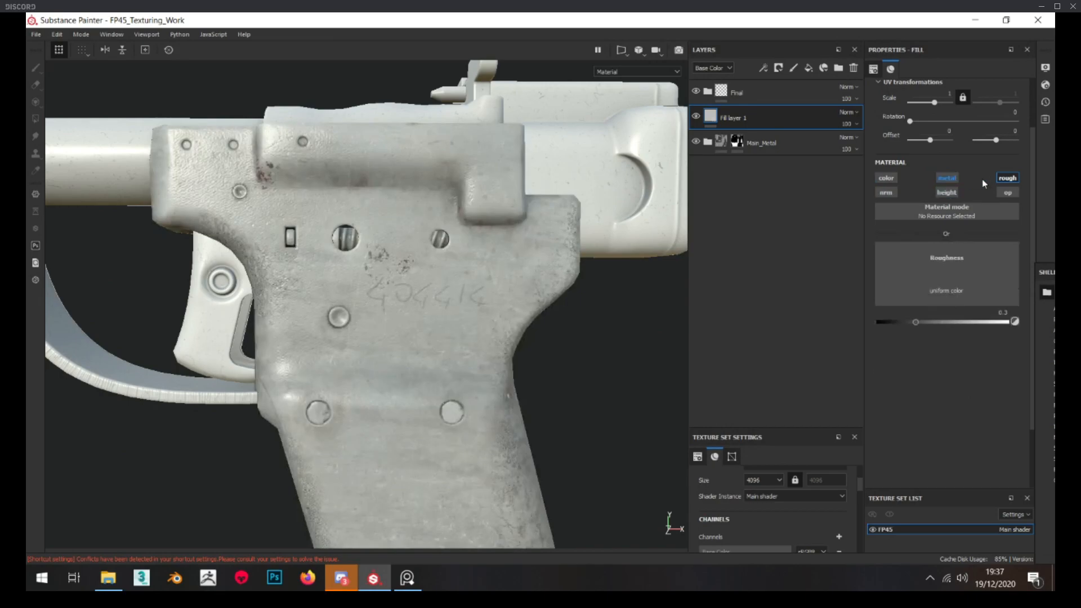
left_click(1008, 178)
left_click(947, 178)
left_click(1008, 193)
left_click_drag(943, 275, 1008, 275)
Add a black mask to the opacity fill layer and select the mask for polygon filling
right_click(758, 115)
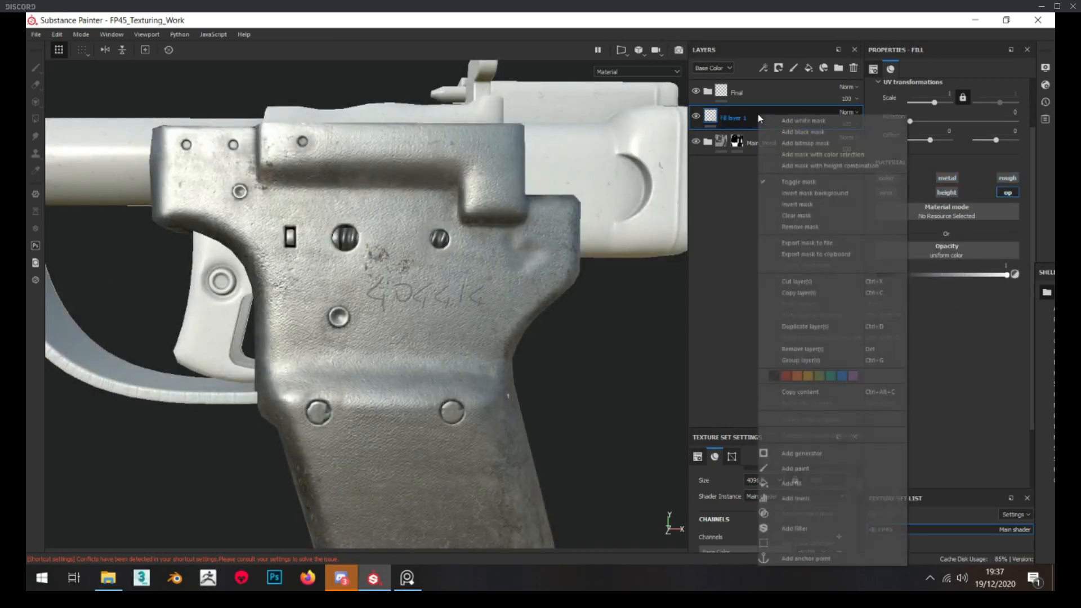
left_click(793, 131)
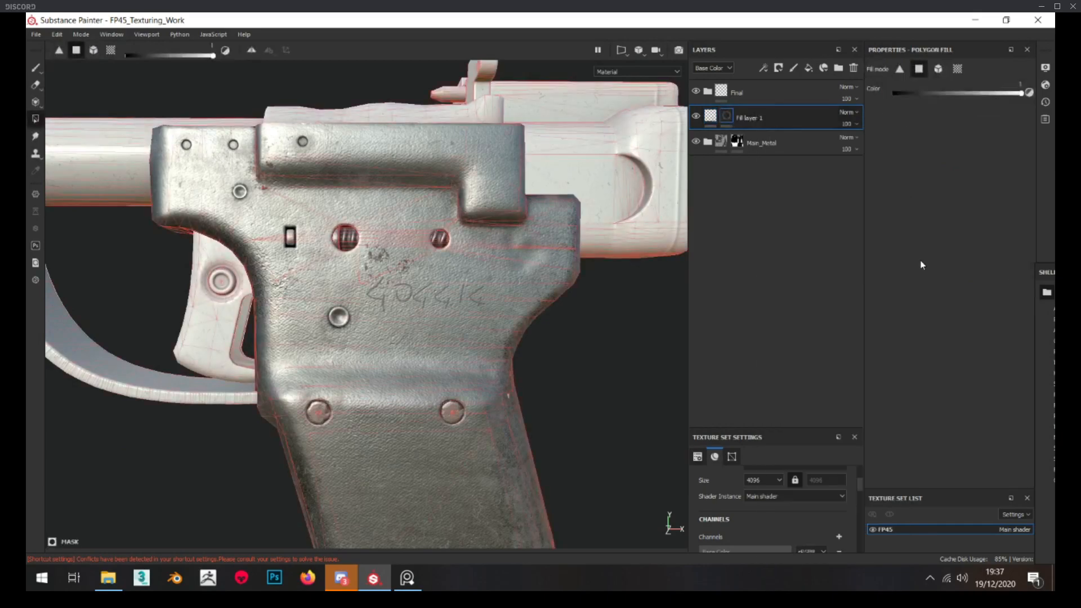
left_click(710, 116)
left_click(727, 116)
scroll(100, 113, "up", 1)
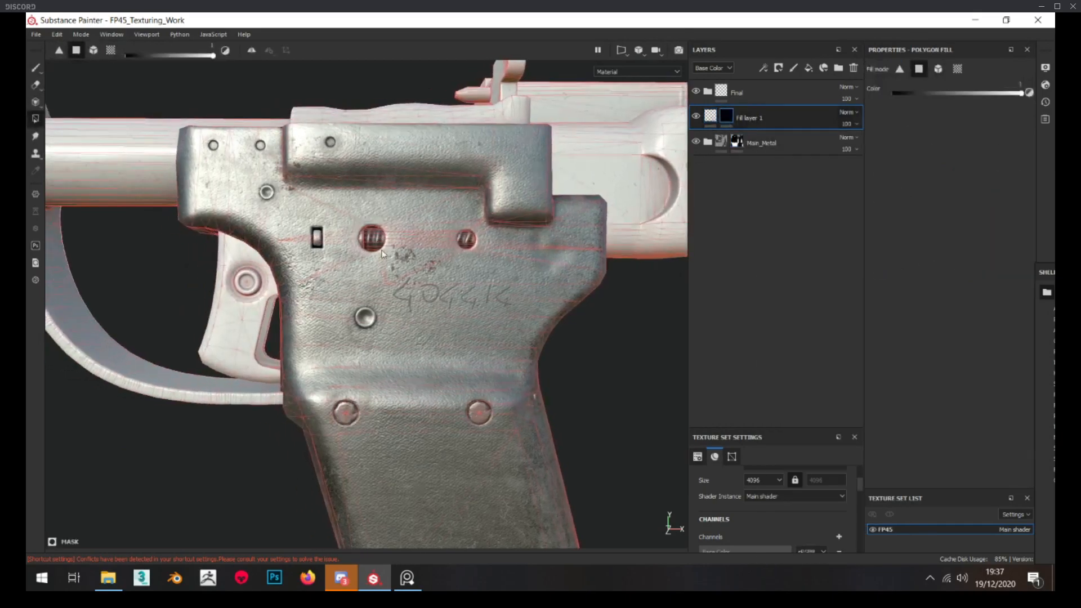
Paint a single soft brush dot on the opacity fill layer's mask, just below the small spring hole
key("1")
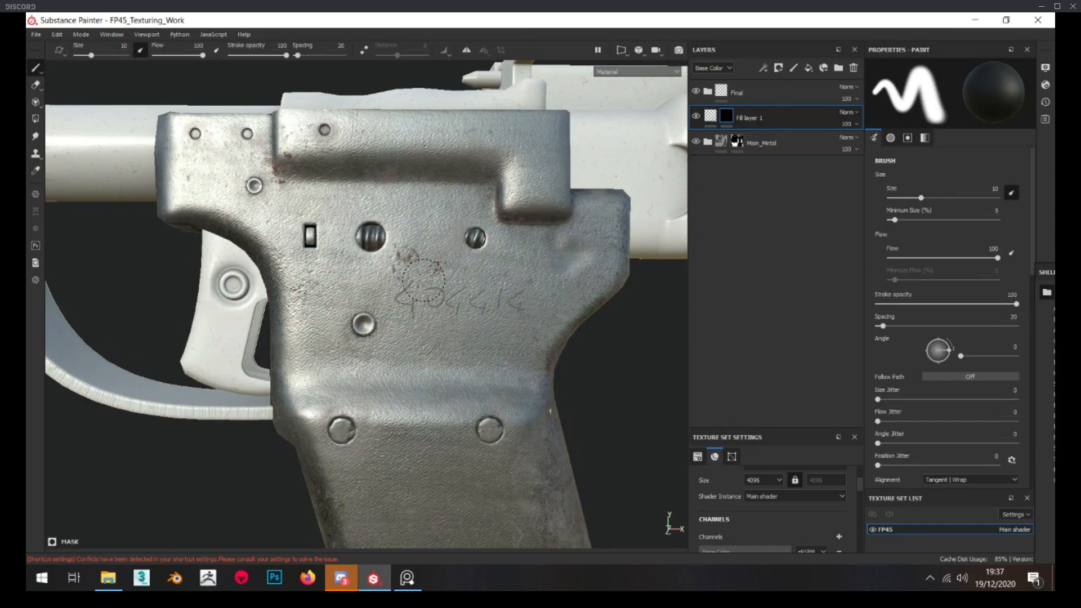
left_click_drag(448, 340, 438, 344, "alt")
left_click(726, 115, "alt")
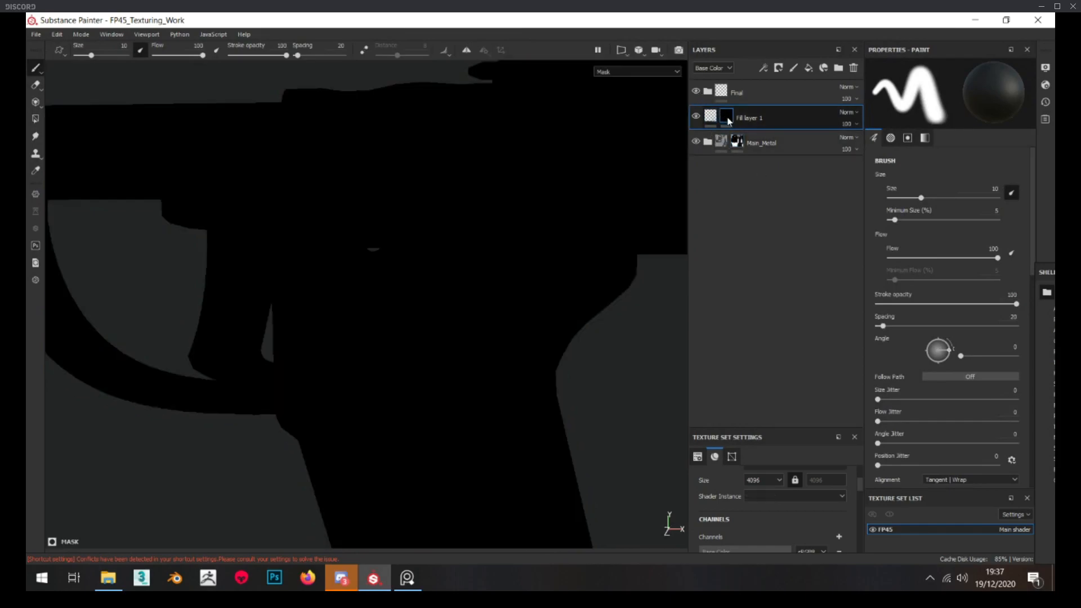
scroll(954, 415, "down", 5)
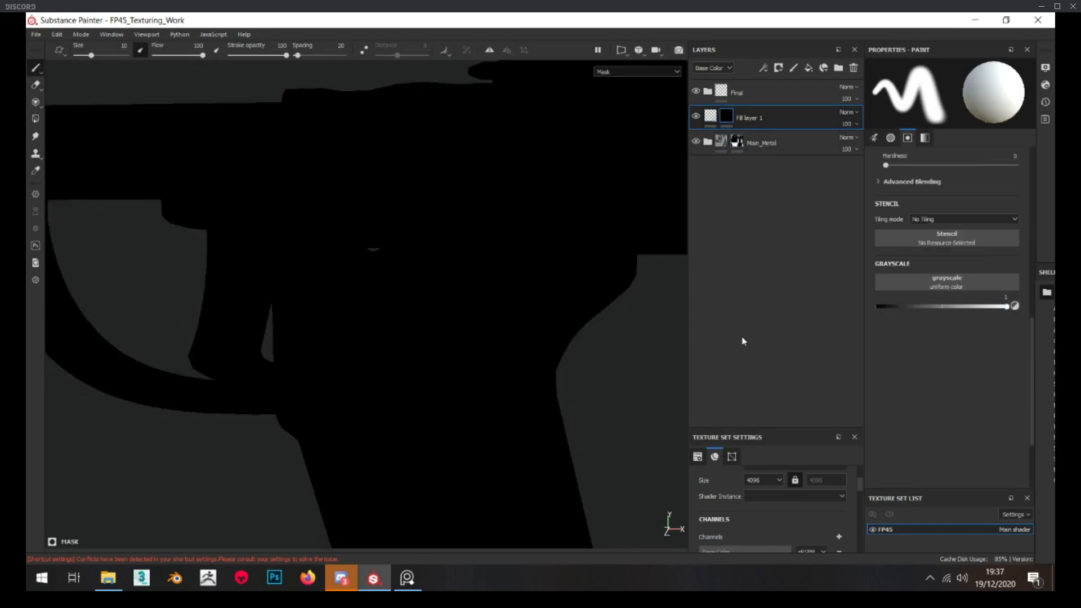
left_click(711, 115)
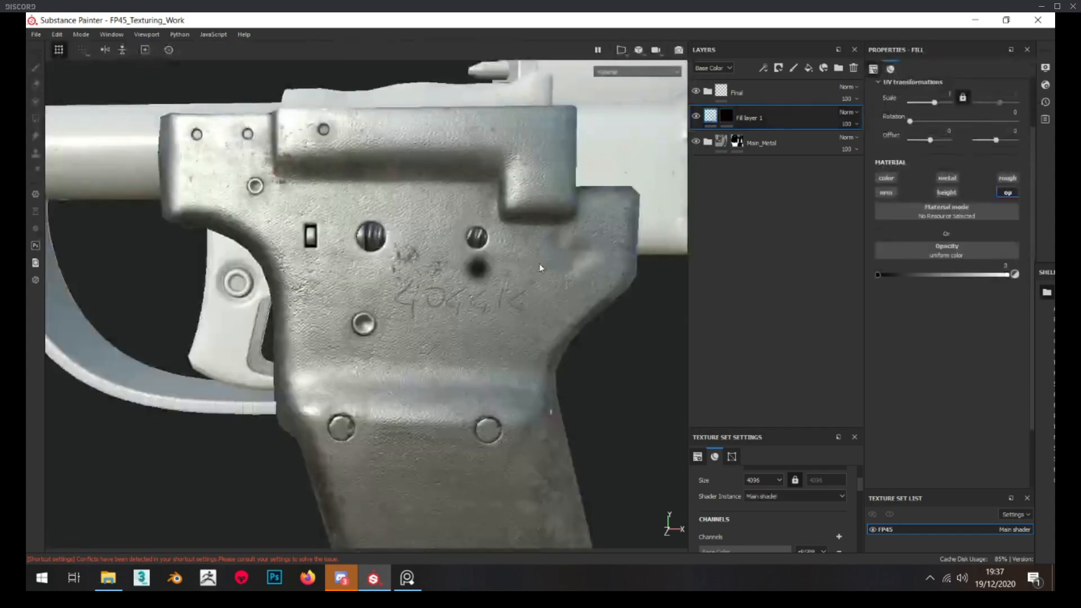
Examine the painted soft-edged hole on the pistol body close up and from several angles
scroll(541, 262, "up", 5)
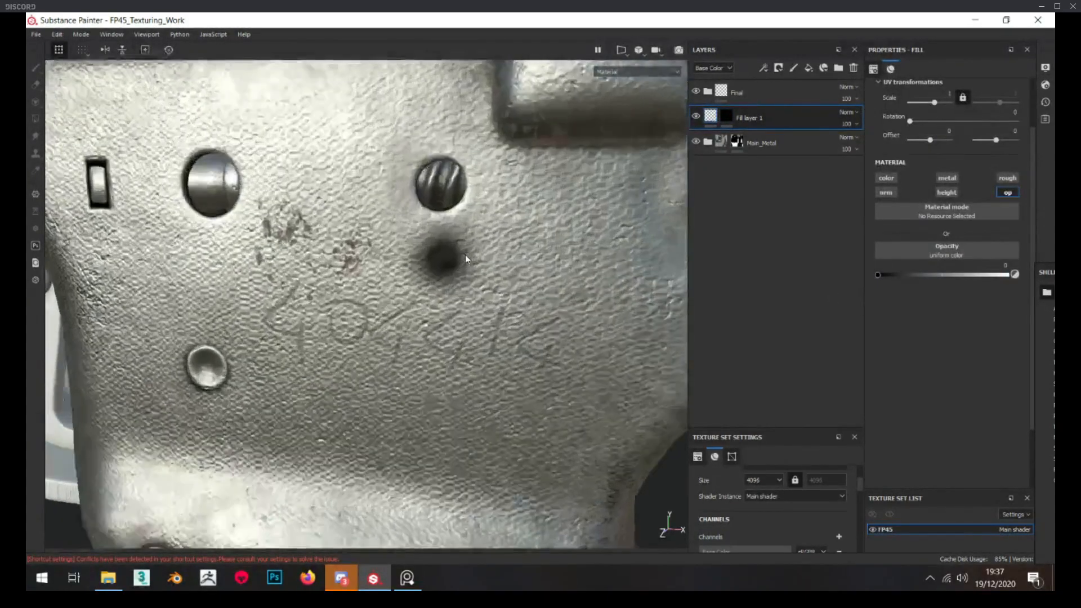
left_click(726, 116)
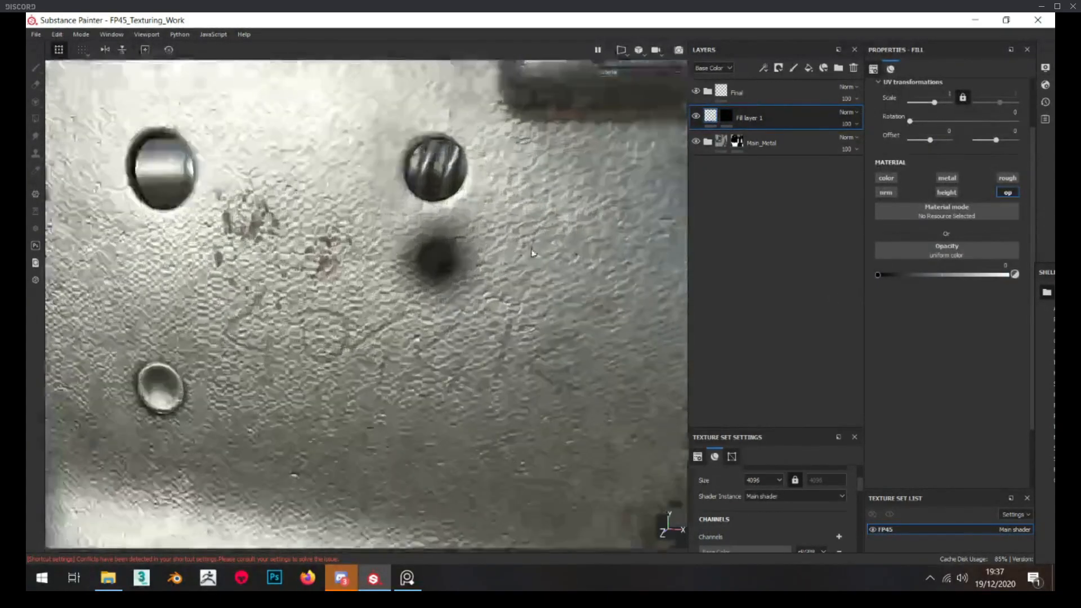
key("1")
scroll(449, 264, "up", 5)
left_click_drag(449, 265, 805, 273, "alt")
left_click(588, 251)
left_click_drag(589, 252, 242, 270, "alt")
scroll(434, 377, "down", 6)
left_click_drag(434, 376, 491, 352, "alt")
scroll(394, 265, "up", 4)
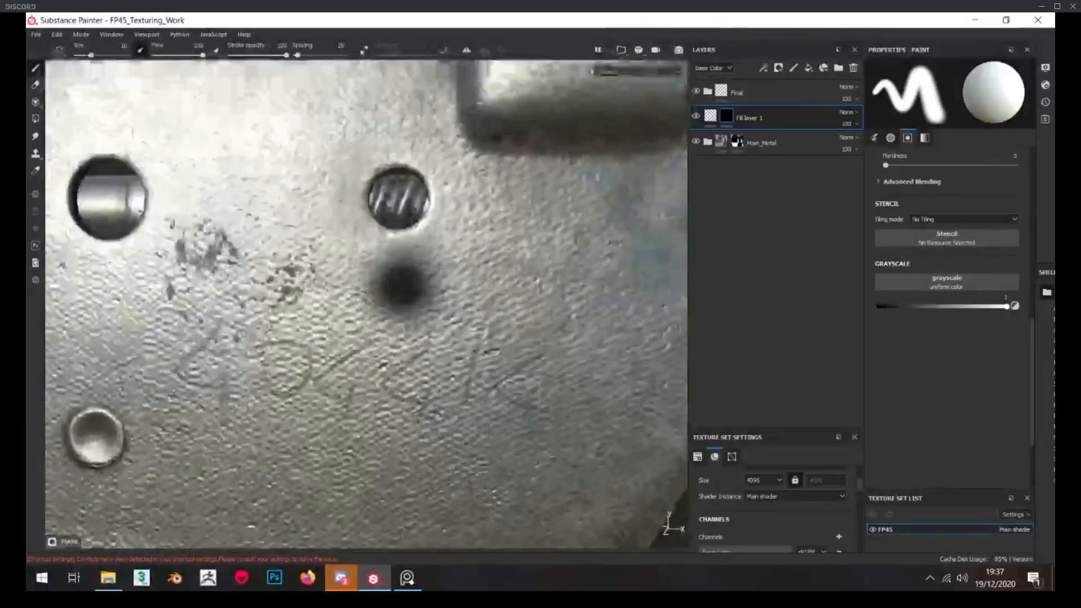
Add a Levels effect to the fill layer's mask and shift its midtones to widen and harden the painted dot
left_click(726, 116, "alt")
right_click(726, 116)
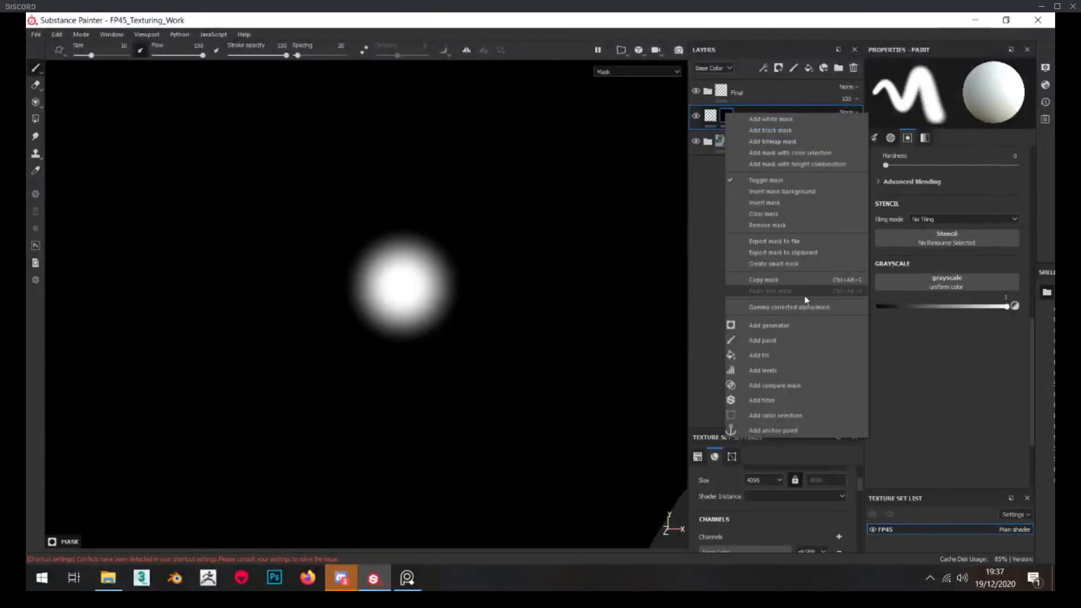
left_click(788, 370)
left_click_drag(949, 97, 880, 96)
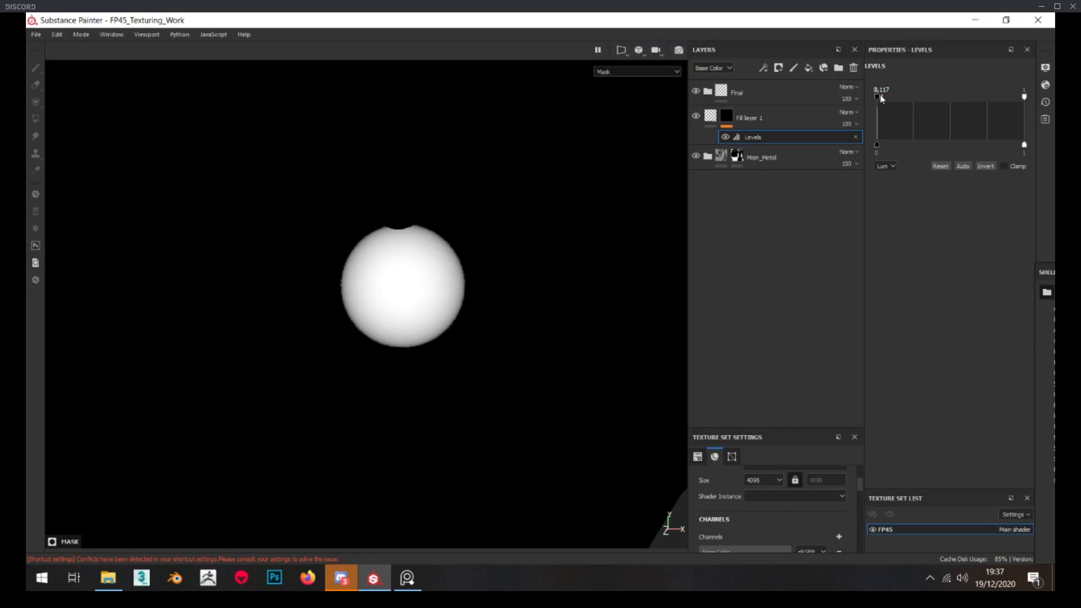
left_click(746, 117)
scroll(428, 302, "down", 3)
mouse_move(427, 302)
left_mouse_down("alt")
mouse_move(454, 327)
mouse_move(432, 306)
left_mouse_up("alt")
scroll(454, 328, "down", 5)
scroll(433, 306, "up", 2)
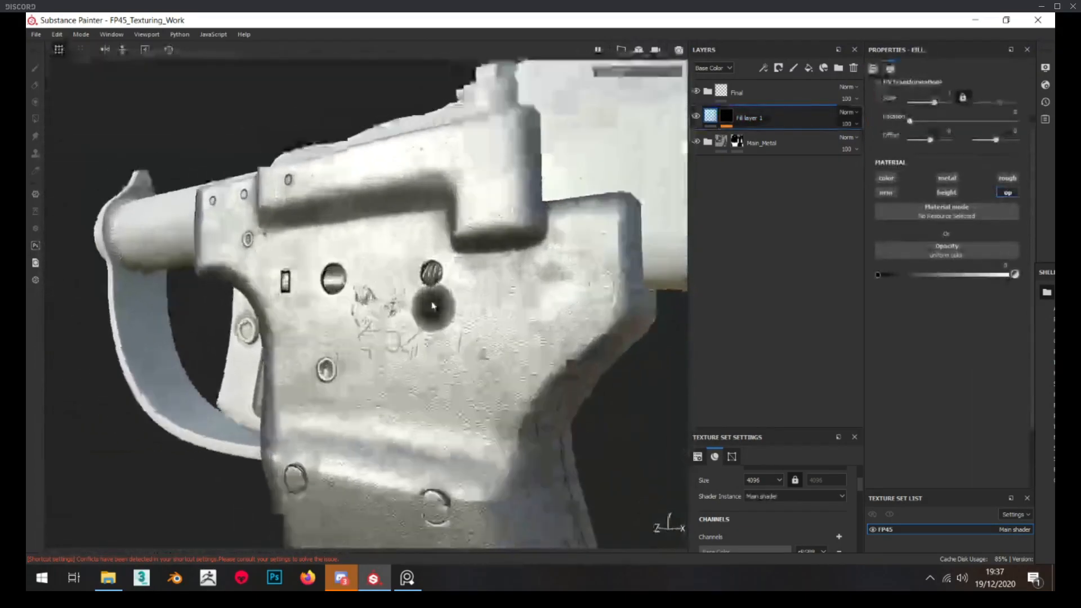
scroll(432, 306, "up", 5)
Delete the opacity fill layer from the layer stack and select the Main_Metal folder
left_click(854, 67)
scroll(392, 361, "down", 2)
scroll(403, 363, "down", 4)
left_click_drag(404, 364, 449, 230, "alt")
scroll(449, 229, "up", 5)
scroll(449, 230, "down", 5)
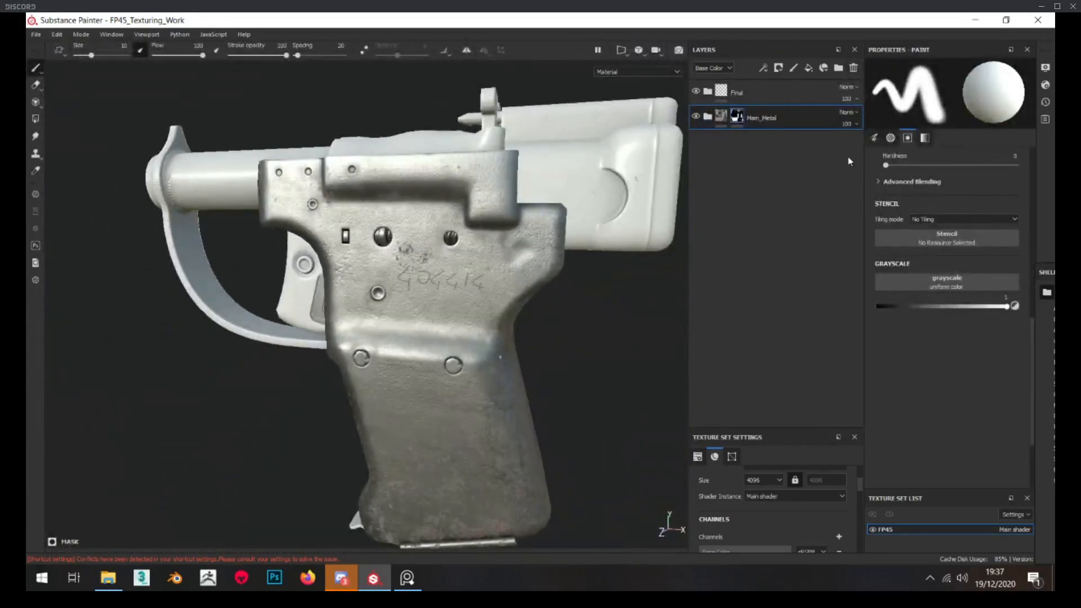
left_click(714, 134)
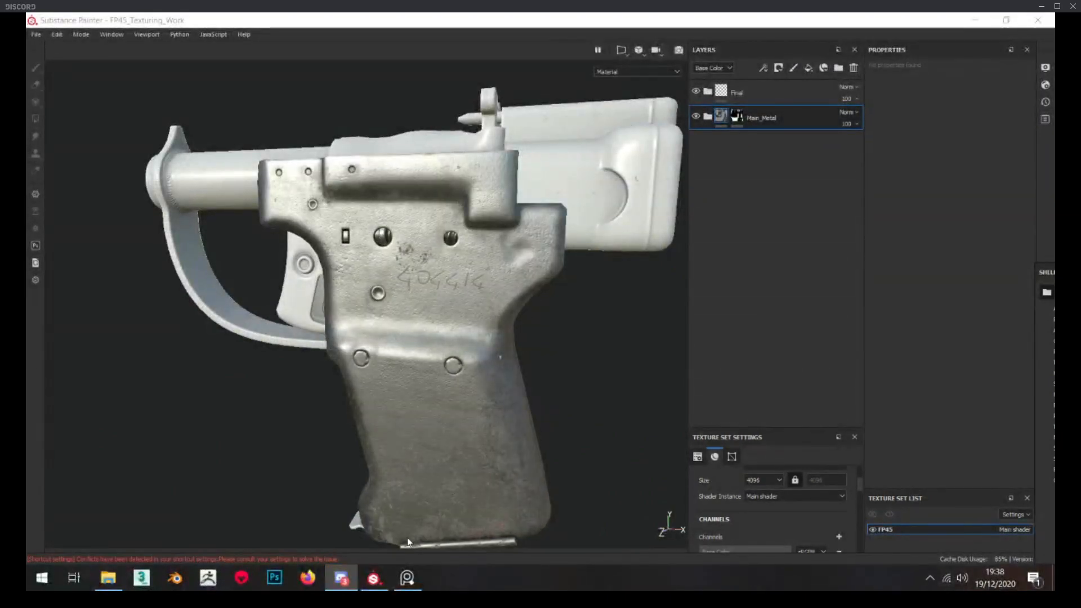
Examine the pistol's grip, body and base from several angles and distances
left_click_drag(390, 415, 518, 336, "alt")
middle_click_drag(434, 414, 477, 317, "alt")
scroll(478, 317, "up", 4)
left_click_drag(478, 317, 349, 322, "alt")
scroll(349, 323, "down", 4)
left_click_drag(269, 439, 360, 366, "alt")
scroll(275, 380, "up", 3)
right_click_drag(359, 366, 338, 364, "shift")
scroll(338, 364, "down", 4)
scroll(328, 408, "up", 3)
left_click_drag(338, 363, 332, 408, "alt")
scroll(386, 299, "down", 3)
left_click_drag(415, 259, 351, 398, "alt")
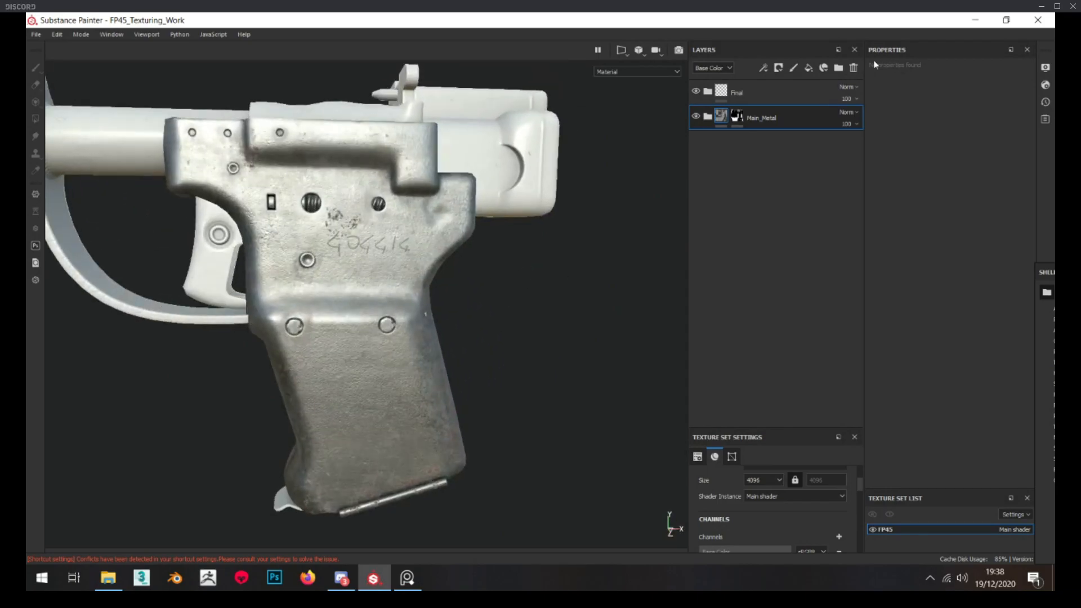
Add a folder named Plate above Main_Metal and give it a black mask
left_click(839, 68)
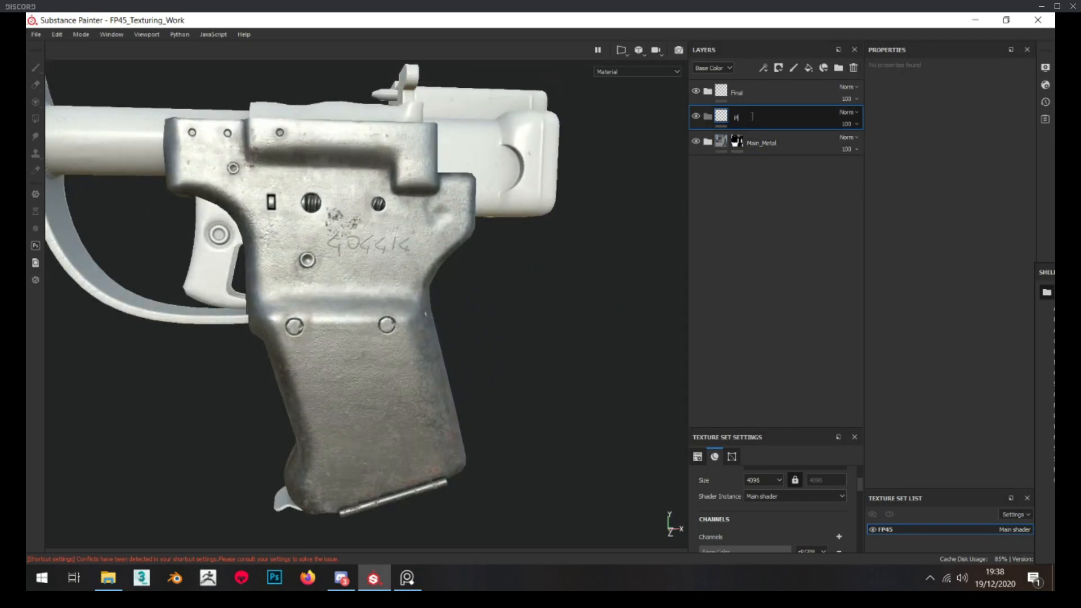
key("Return")
right_click(730, 116)
left_click(749, 143)
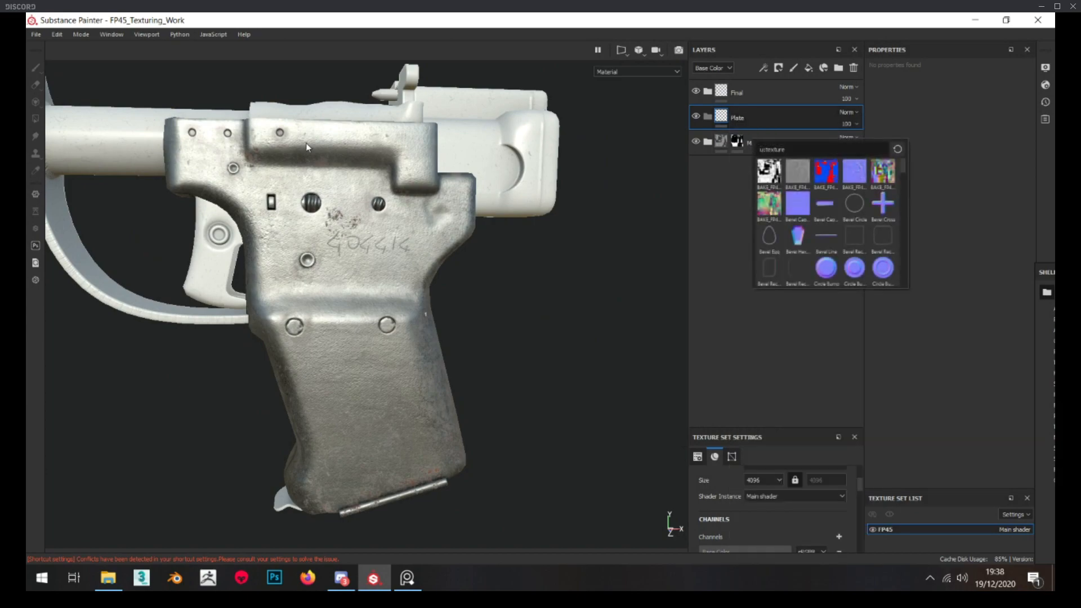
right_click(741, 115)
left_click(755, 125)
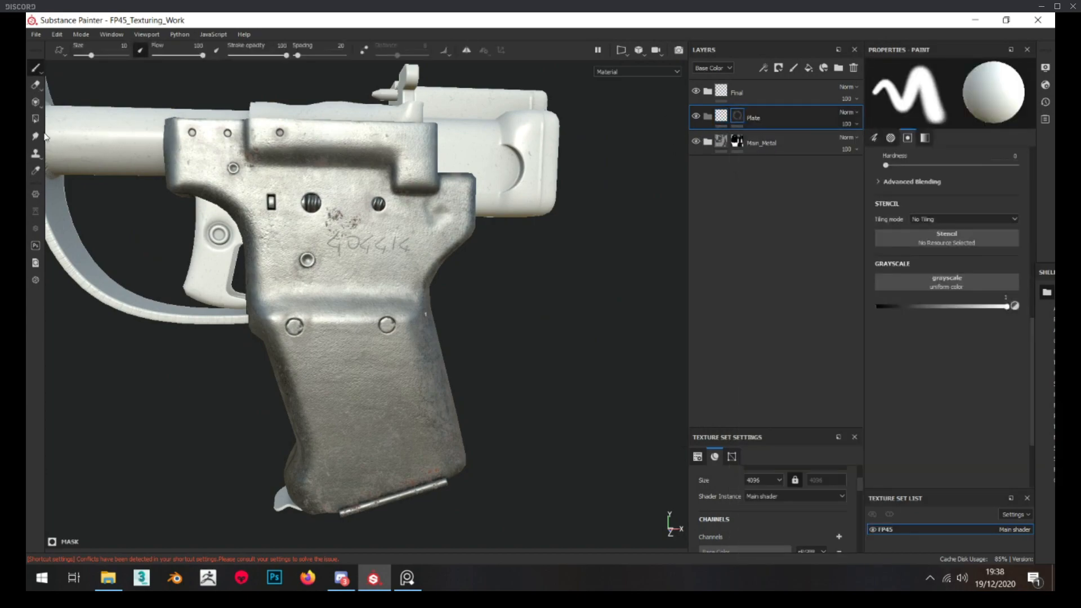
Fill the plate at the base of the grip into the Plate folder's mask using mesh fill mode
left_click(938, 70)
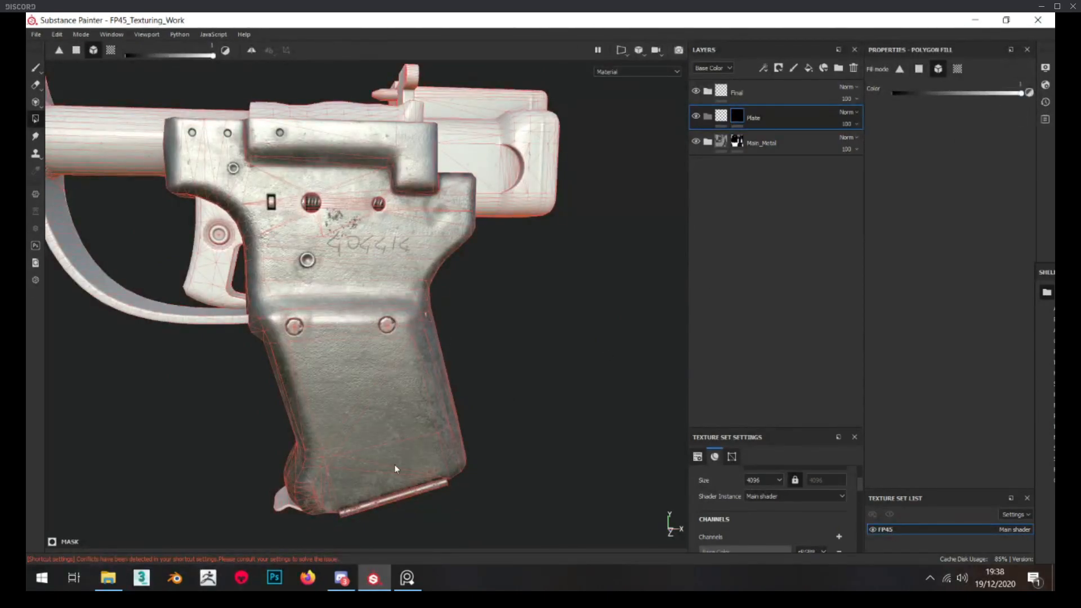
middle_click_drag(349, 485, 489, 360, "alt")
scroll(437, 351, "up", 2)
left_click_drag(395, 344, 349, 383, "alt")
scroll(330, 367, "down", 3)
middle_click_drag(401, 261, 402, 286, "alt")
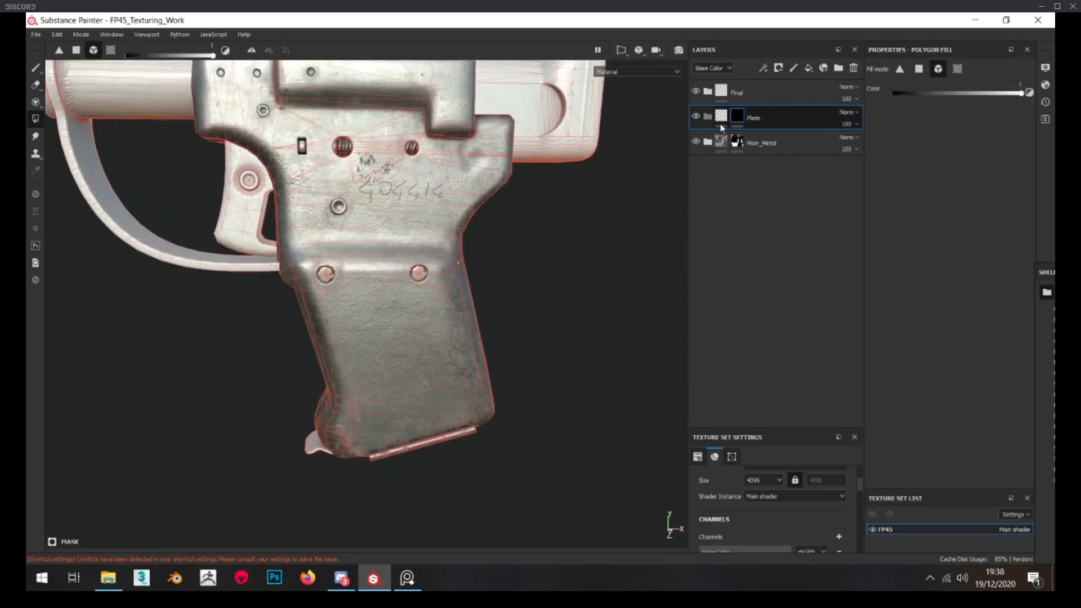
left_click(738, 120, "alt")
left_click_drag(403, 328, 312, 423, "alt")
Search all shelf resources for "chrome" and add the Chrome_Metal smart material inside the Plate folder
left_click(719, 120)
left_click_drag(1055, 274, 336, 154)
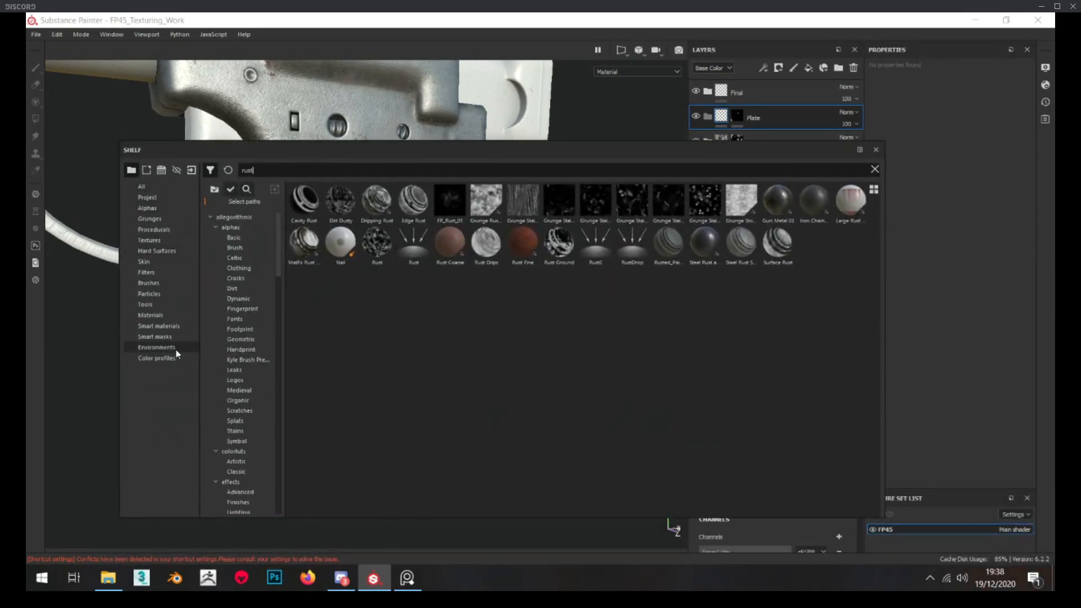
left_click(143, 187)
left_click(286, 170)
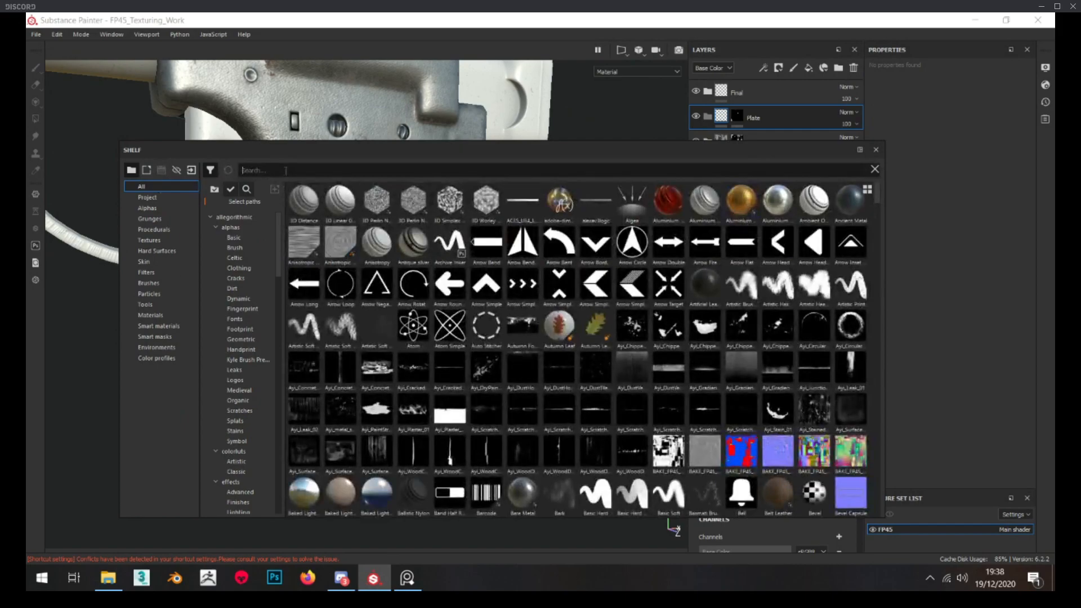
type("chrome")
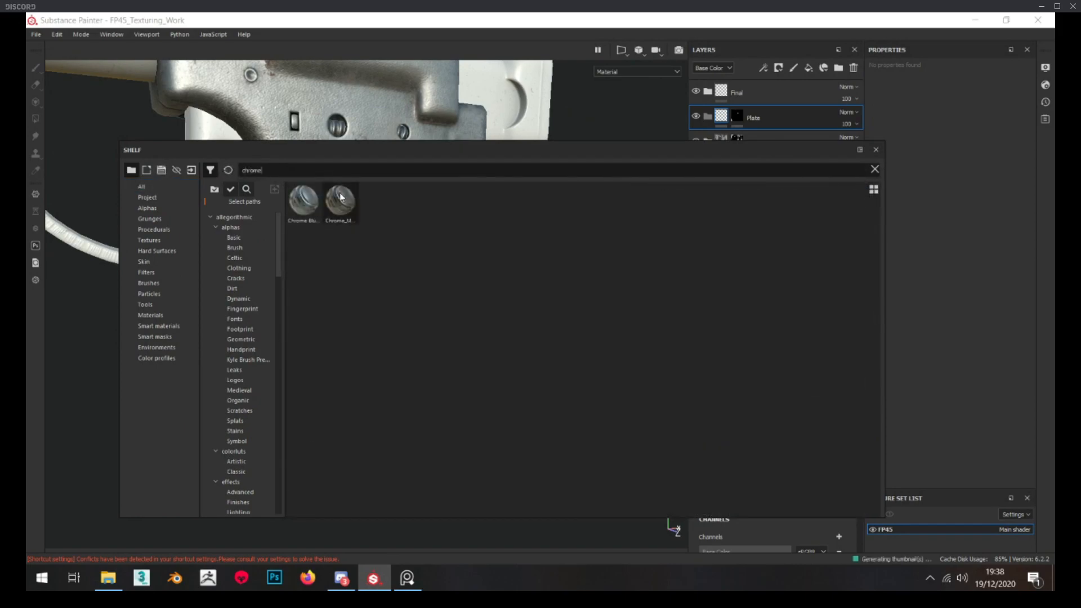
mouse_move(339, 193)
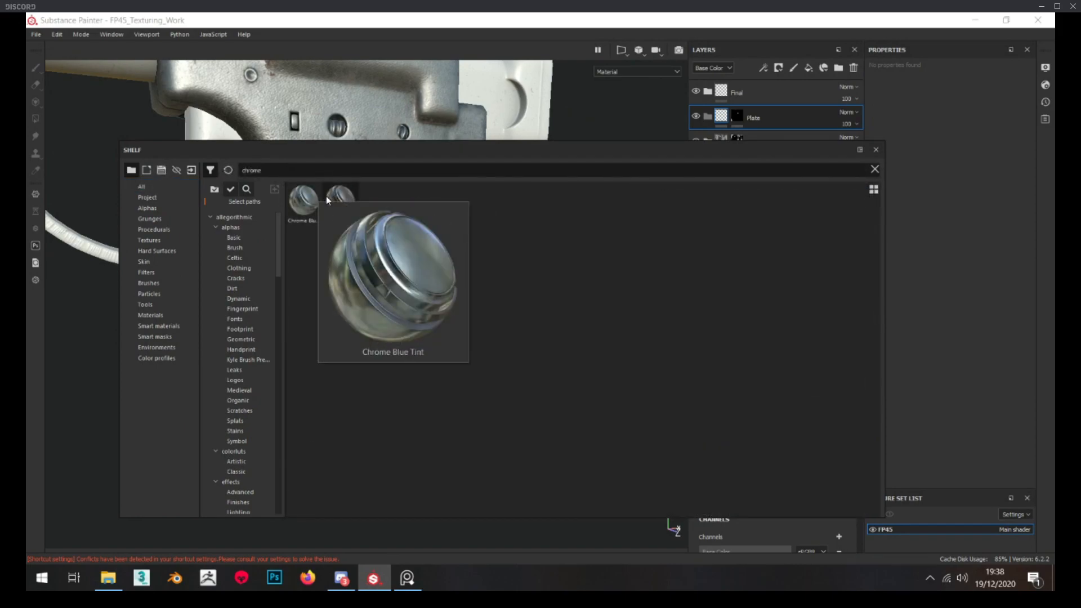
left_click_drag(338, 200, 768, 114)
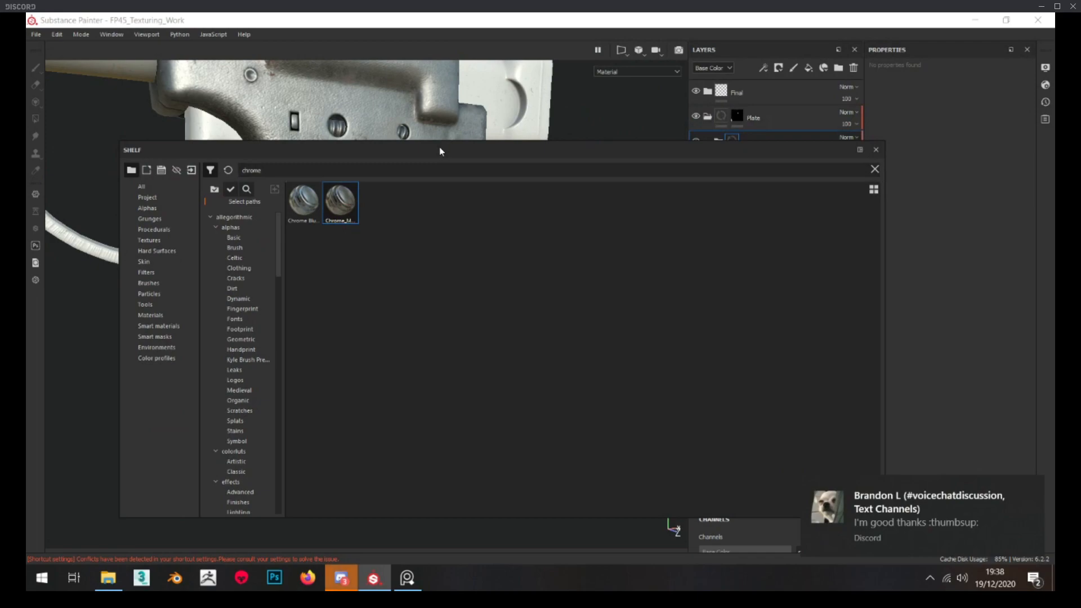
left_click_drag(441, 151, 957, 394)
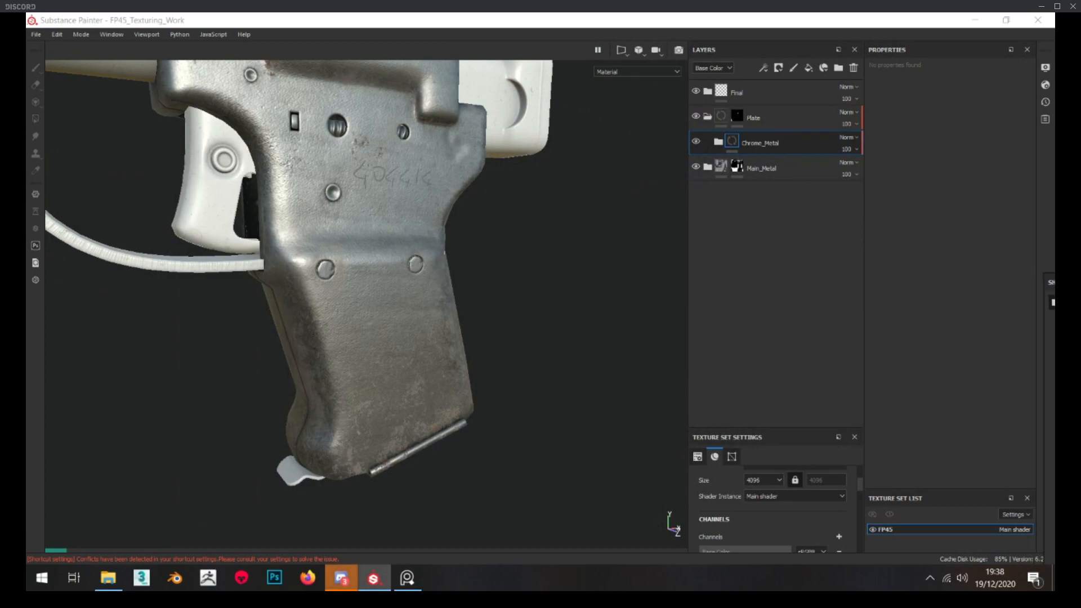
Check the layers inside Chrome_Metal and delete it from the Plate folder
left_click(718, 141)
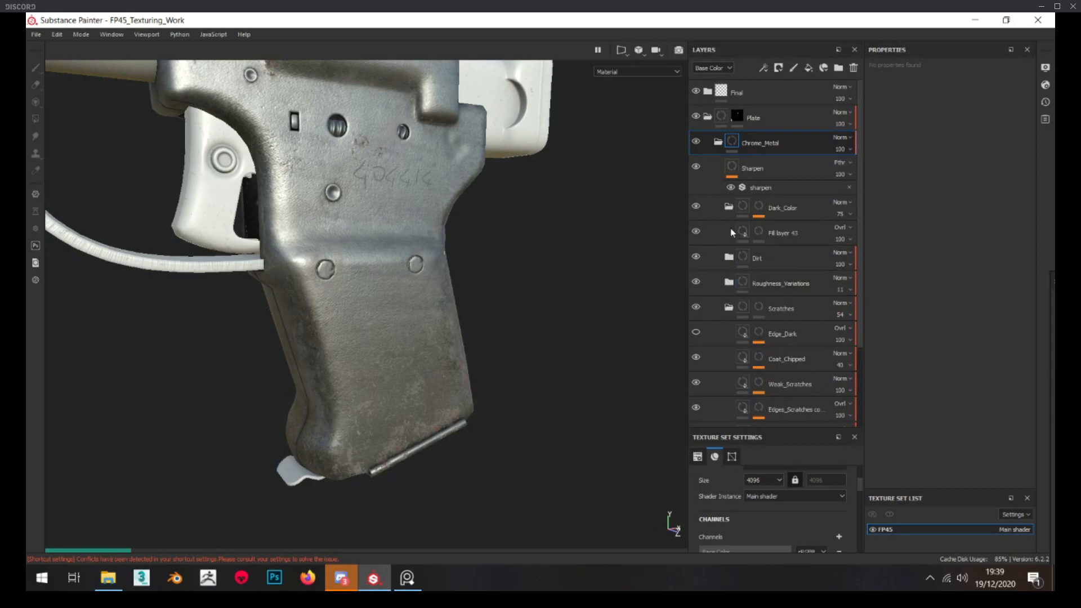
scroll(730, 232, "down", 2)
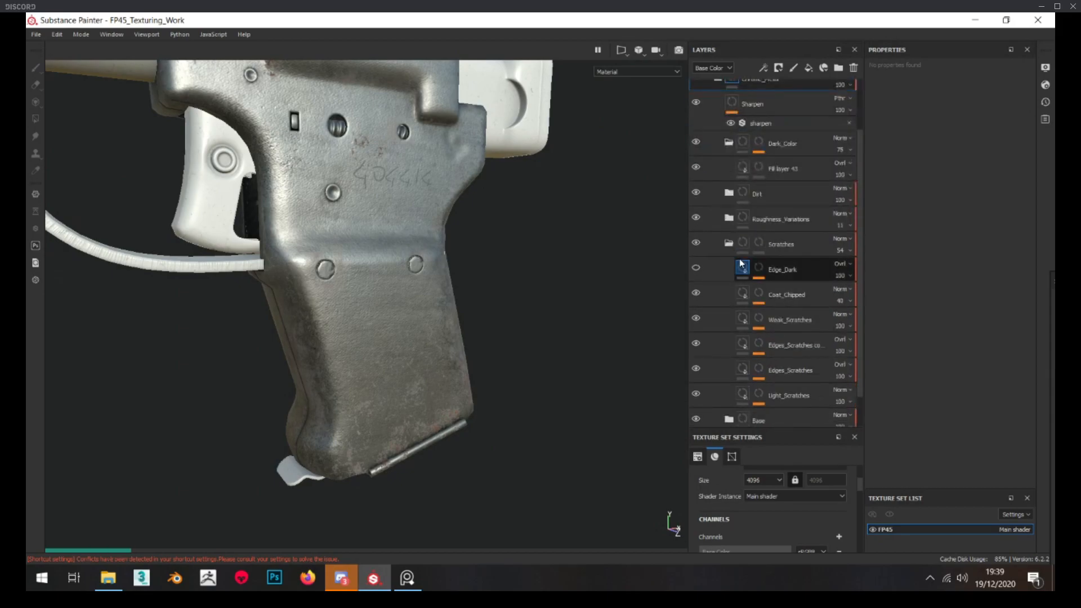
scroll(755, 146, "up", 2)
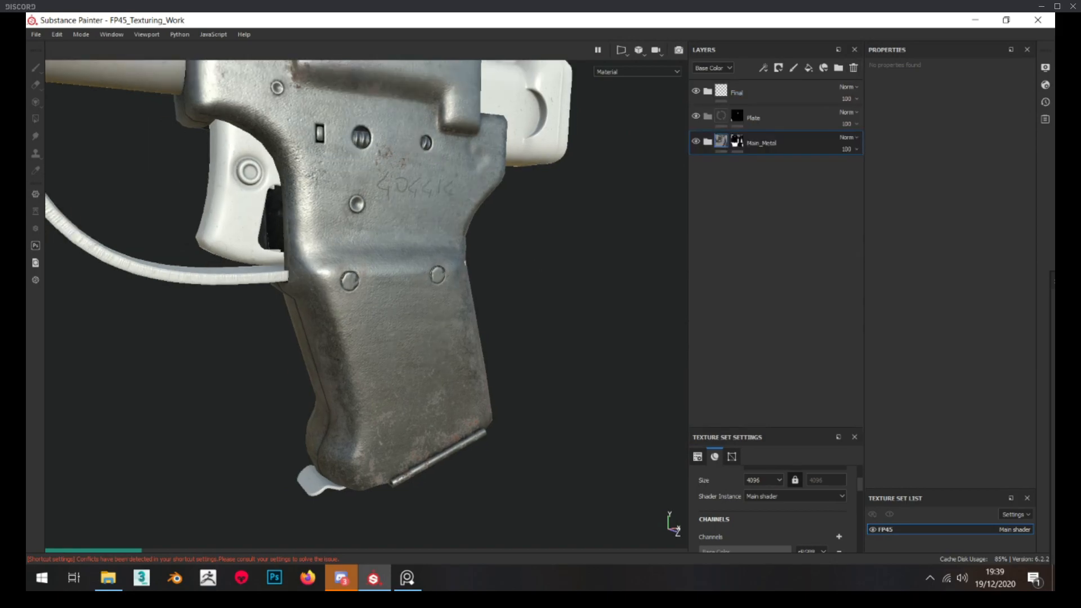
Search the shelf for "steel" and add the Steel smart material inside the Plate folder
left_click_drag(1053, 280, 305, 147)
type("steel")
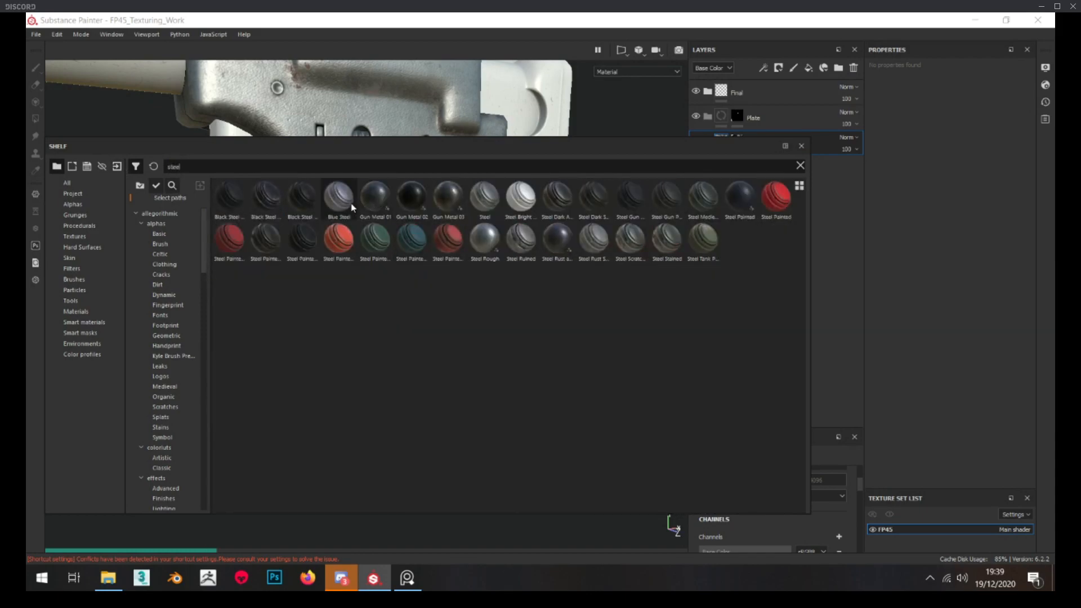
mouse_move(491, 243)
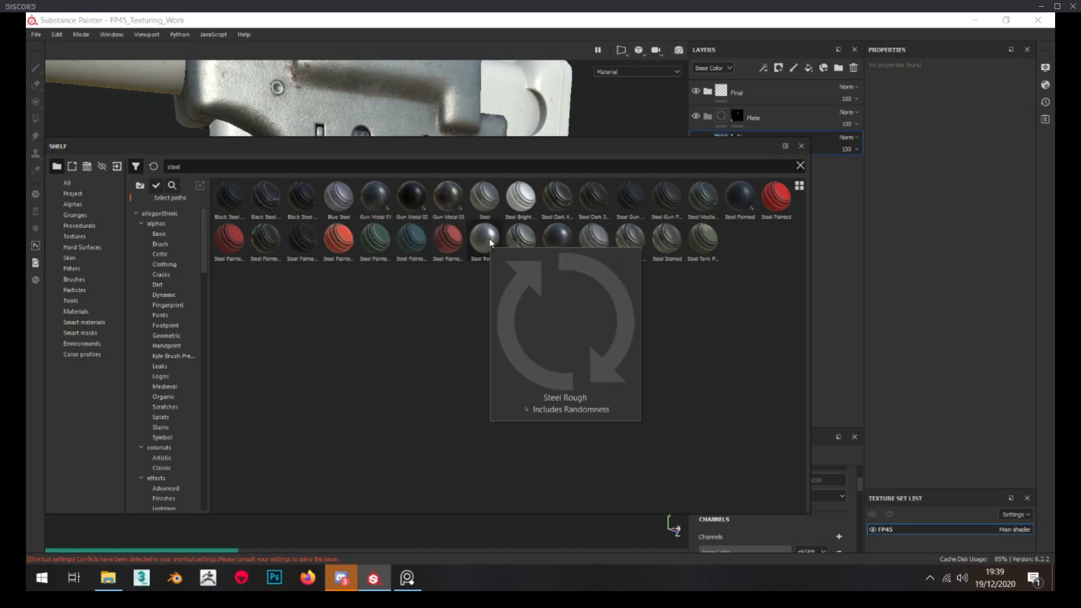
mouse_move(491, 201)
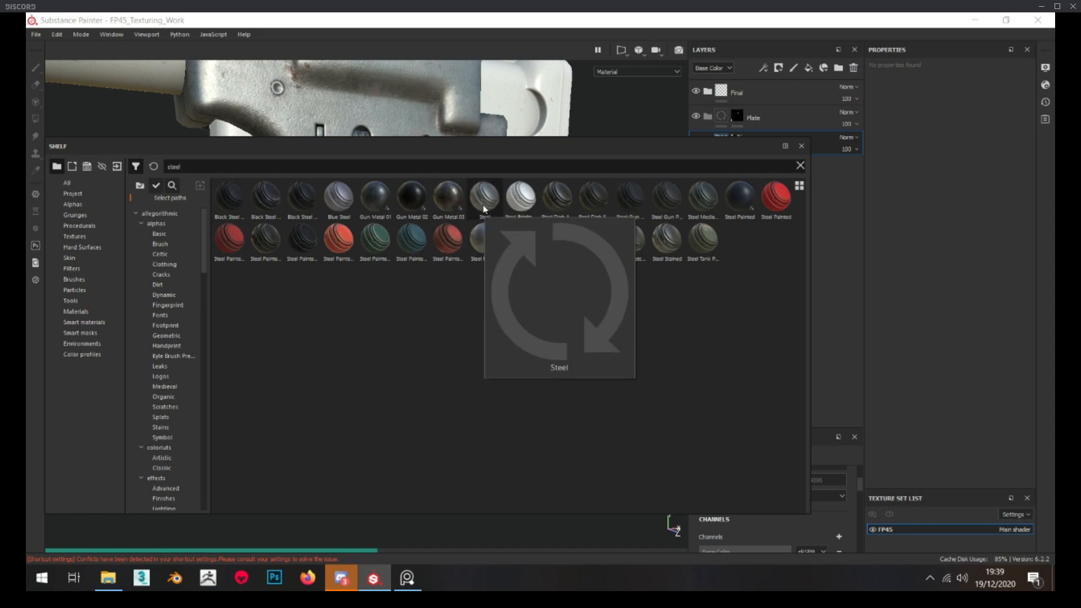
left_click_drag(515, 149, 366, 176)
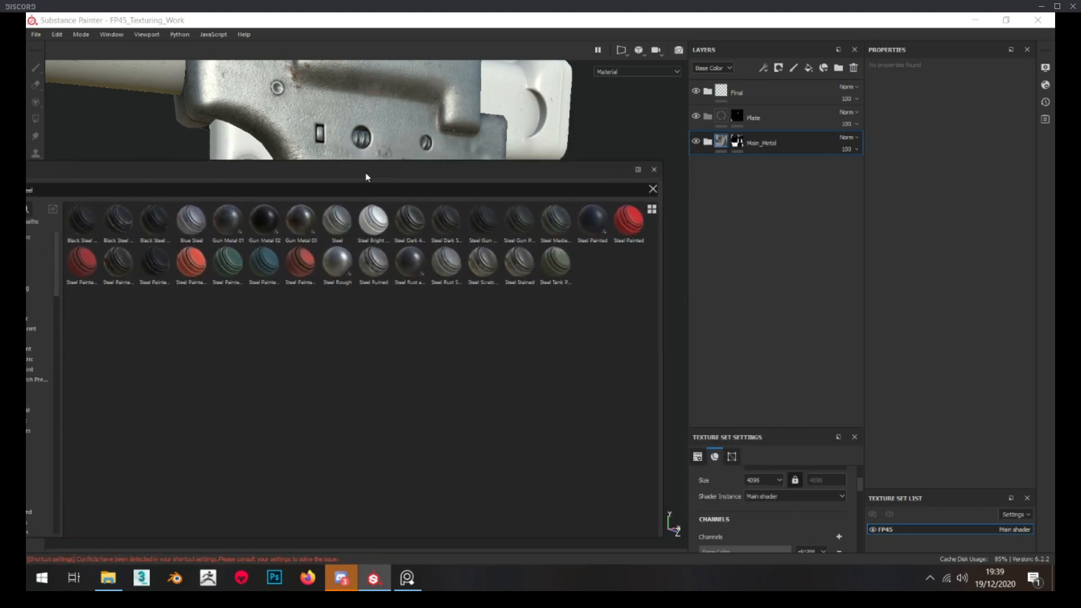
mouse_move(348, 225)
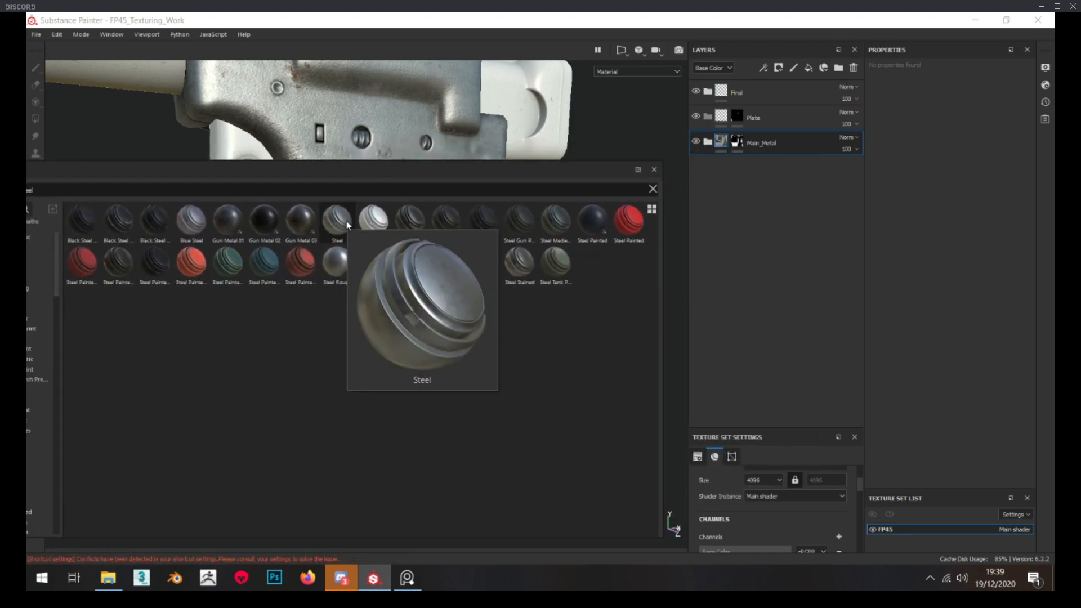
left_click_drag(347, 225, 771, 138)
left_click_drag(436, 172, 1055, 277)
Set the FP45 texture set's size to 2048
left_click_drag(472, 256, 483, 257, "alt")
left_click(758, 480)
left_click(759, 480)
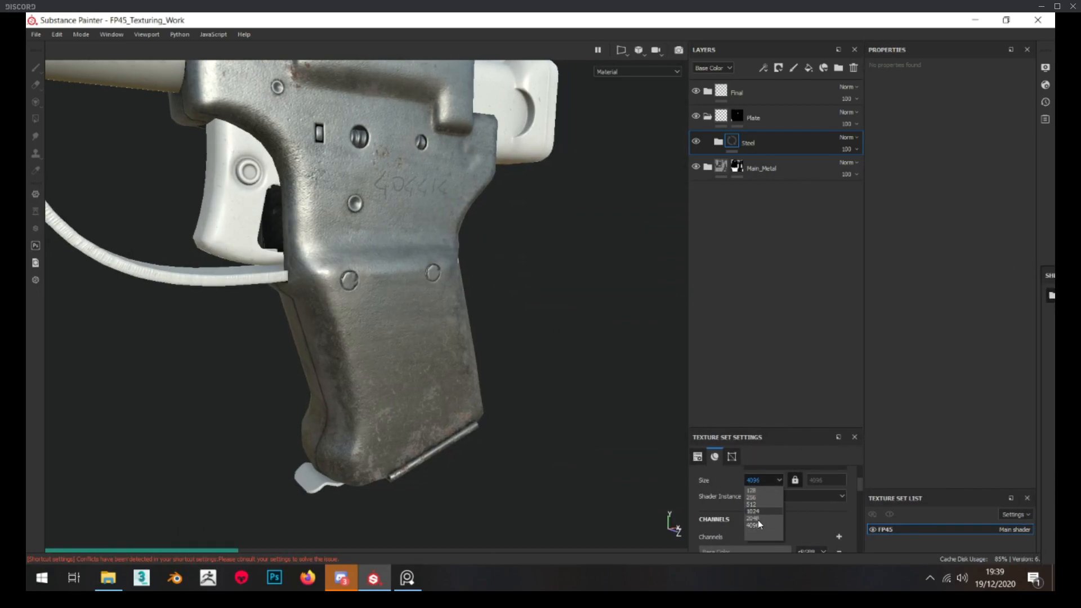
left_click(758, 519)
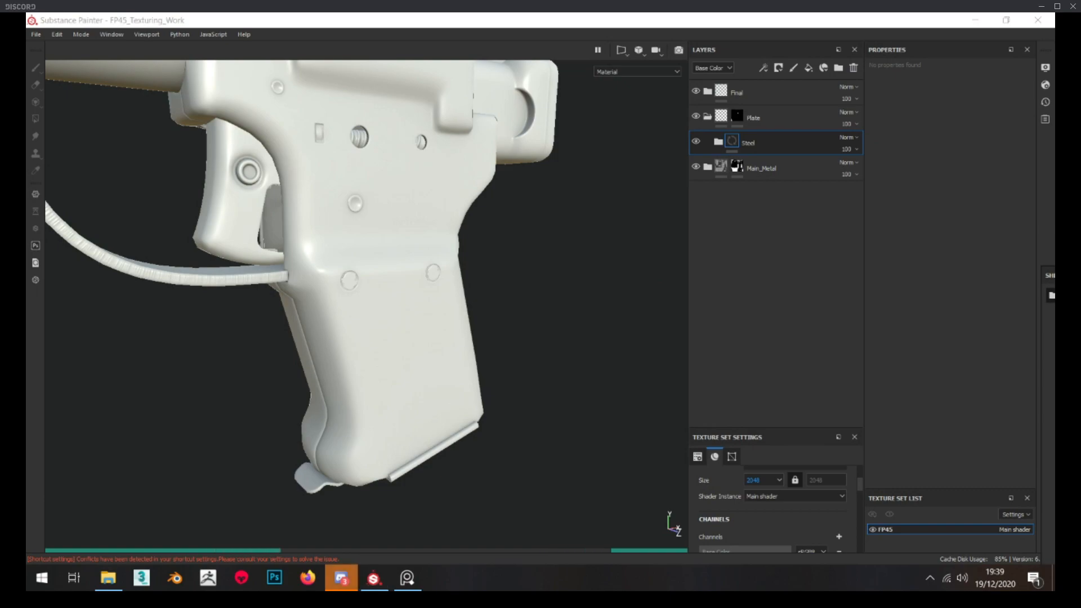
left_click(582, 435)
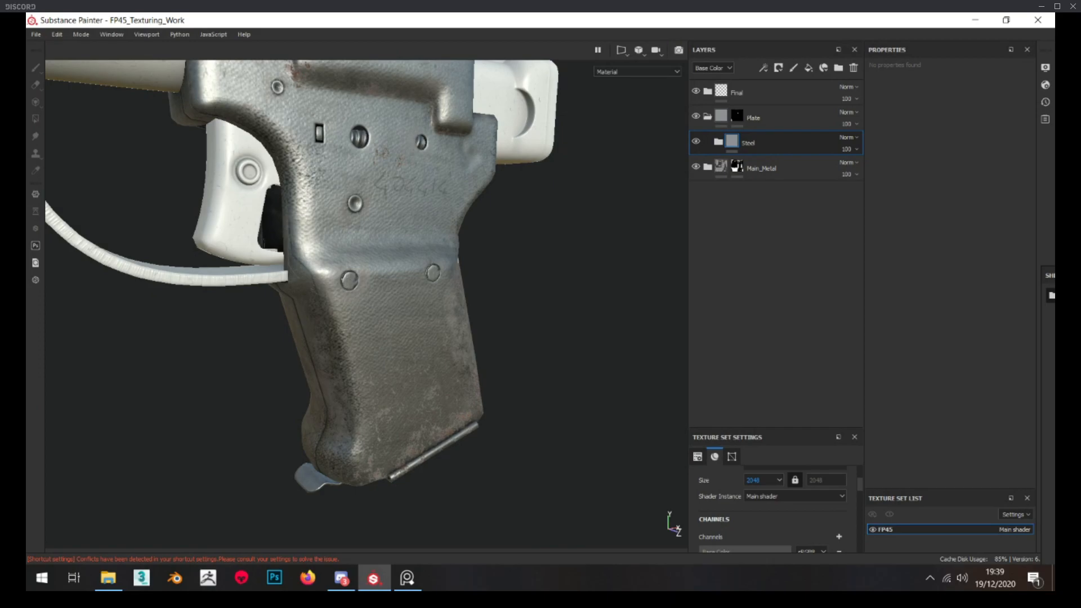
Expand the Steel smart material inside the Plate folder and rename it as Base
left_click_drag(461, 304, 338, 304, "alt")
left_click(718, 142)
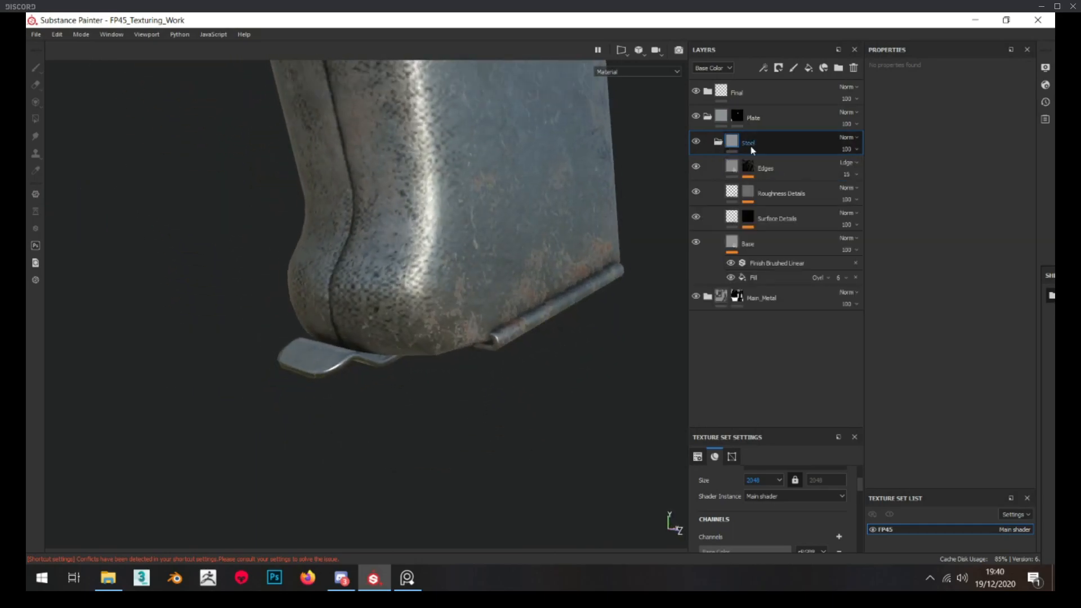
left_click(771, 163)
double_click(749, 143)
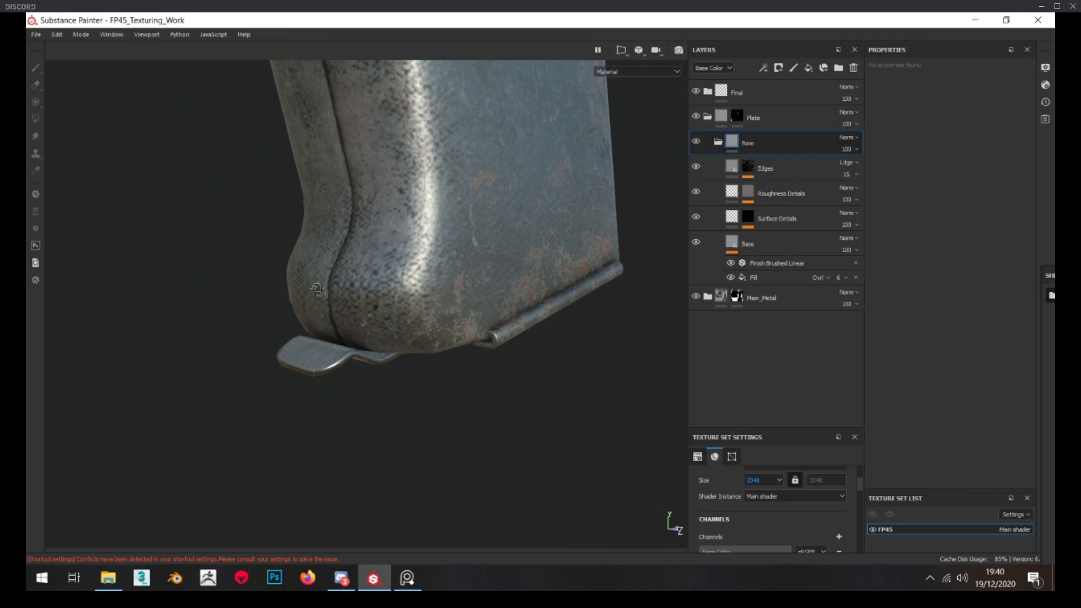
Desaturate the base color of the fill layer named Base to a neutral grey
left_click(760, 245)
left_click_drag(391, 346, 414, 343, "alt")
left_click(905, 267)
scroll(422, 298, "up", 3)
scroll(414, 344, "up", 2)
left_click(937, 268)
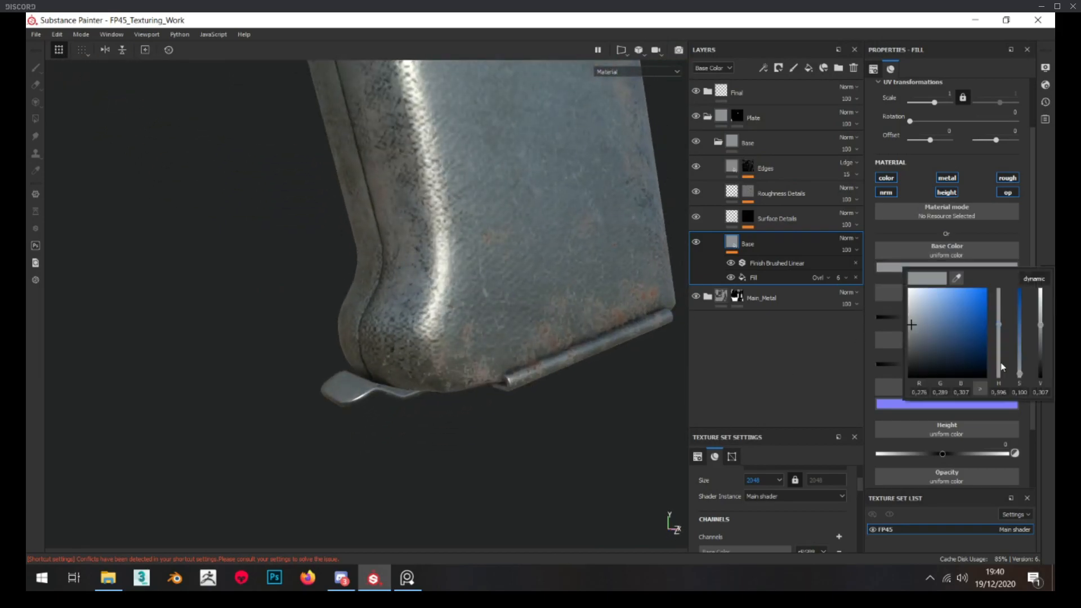
left_click_drag(1022, 372, 1021, 383)
Set the Base fill layer's roughness to 0.2863 and hide the Edges, Roughness Details and Surface Details layers
left_click_drag(381, 363, 270, 396, "alt")
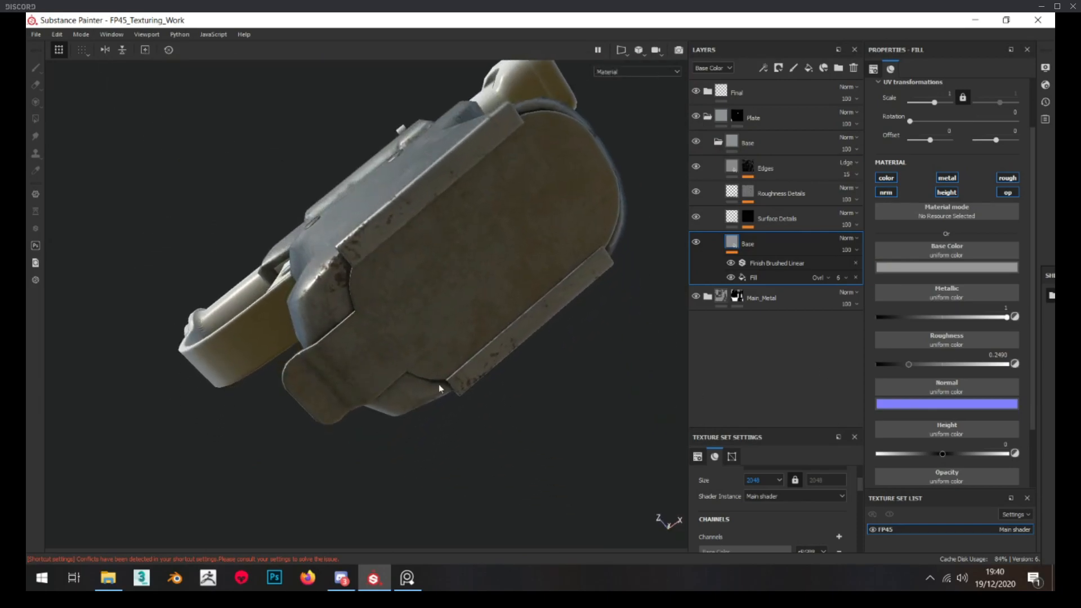
left_click_drag(445, 269, 459, 242, "alt")
left_click_drag(908, 364, 913, 364)
left_click_drag(369, 351, 389, 177, "alt")
Change the environment map to Tomoco Studio in the display settings
left_click(115, 34)
mouse_move(117, 44)
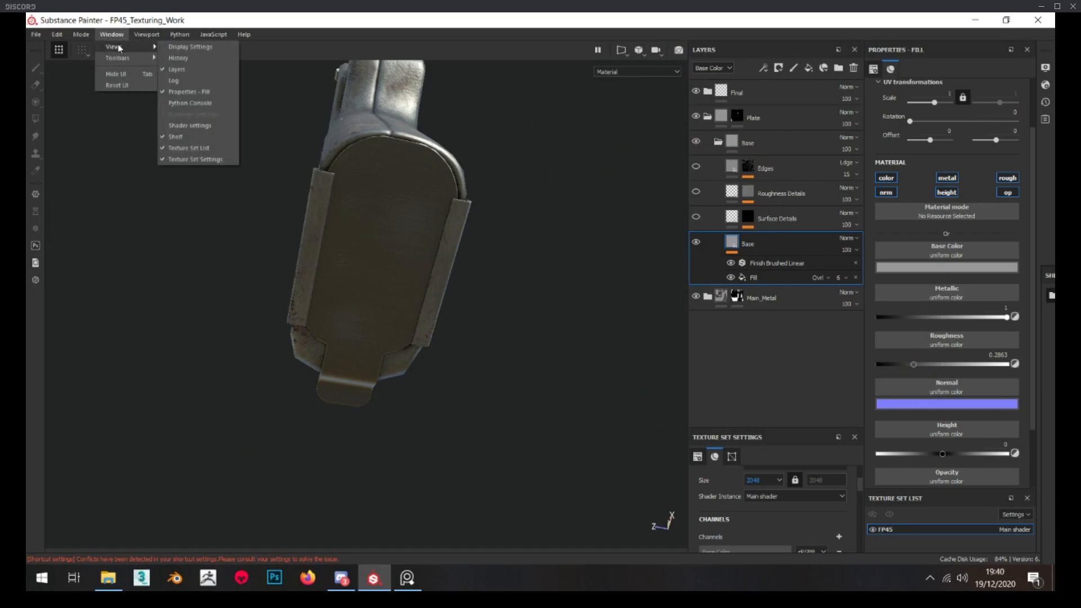
left_click(182, 45)
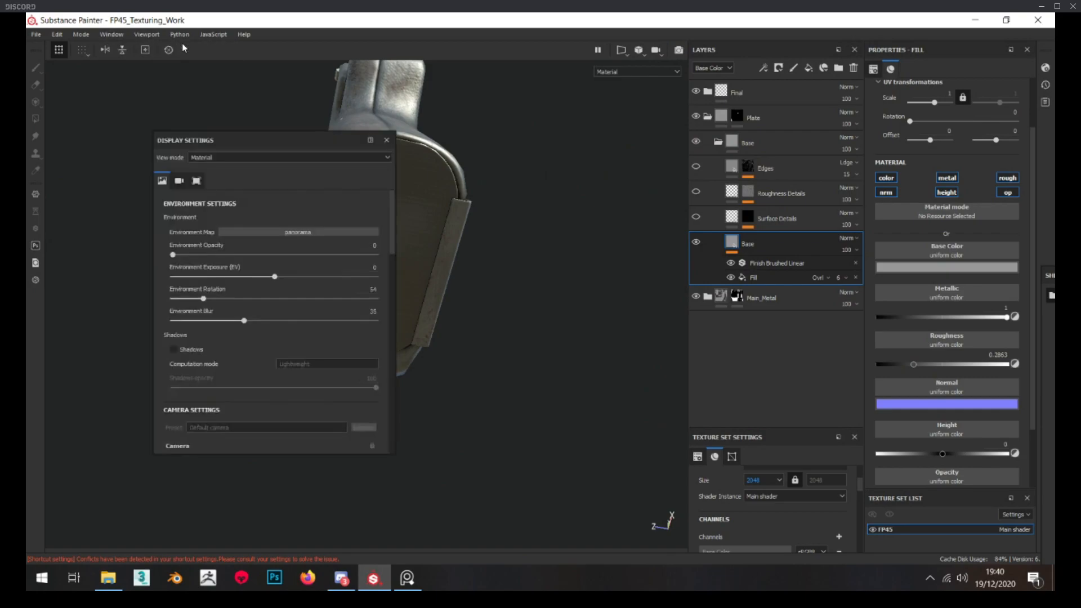
left_click(297, 233)
scroll(451, 285, "down", 1)
scroll(437, 324, "down", 1)
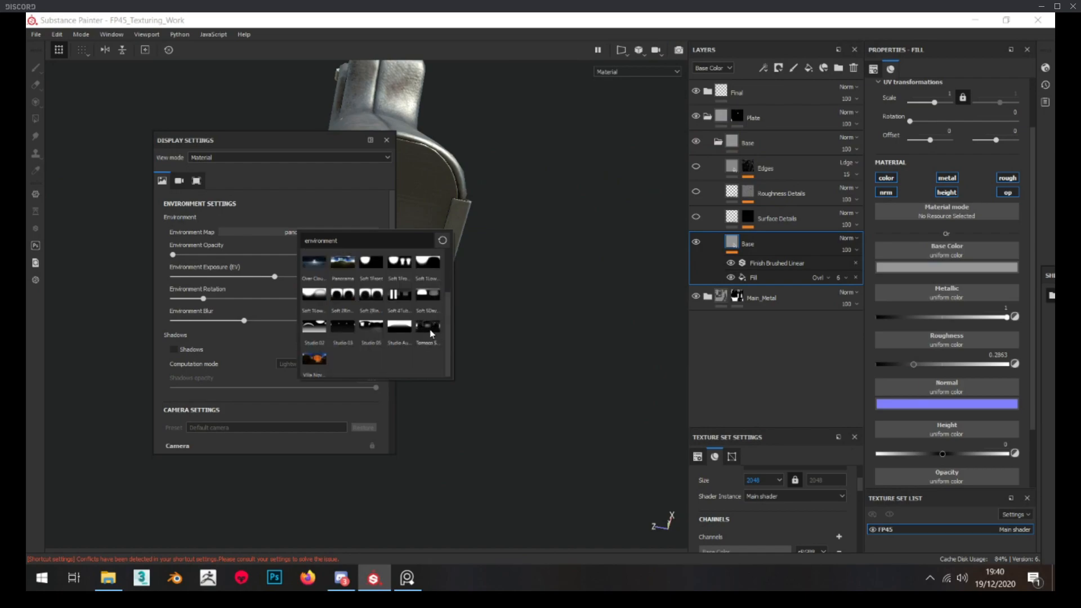
left_click(430, 331)
left_click(385, 140)
Examine the grip's base plate under the new environment lighting
key("F3")
key("F2")
mouse_move(432, 282)
left_mouse_down("alt")
mouse_move(504, 292)
mouse_move(432, 289)
left_mouse_up("alt")
scroll(432, 289, "down", 4)
middle_click_drag(432, 289, 417, 373, "alt")
left_click_drag(417, 372, 332, 201, "alt")
scroll(335, 239, "up", 4)
scroll(321, 205, "up", 2)
Set the rotation of the Base layer's Anisotropic Noise fill effect to 90
left_click(753, 276)
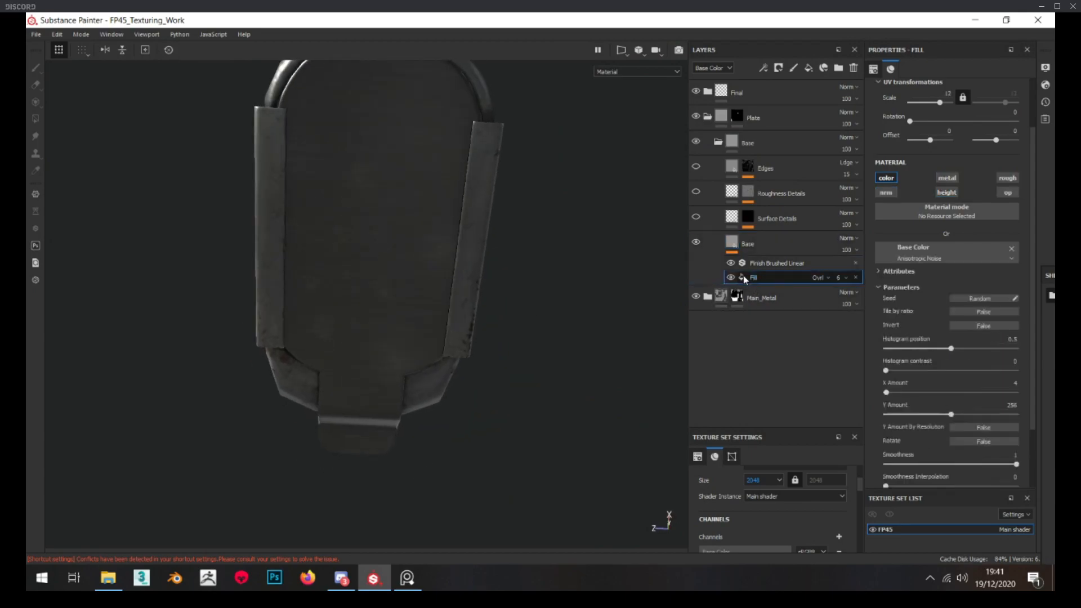
left_click_drag(403, 251, 383, 247, "alt")
scroll(383, 248, "up", 2)
scroll(382, 249, "up", 2)
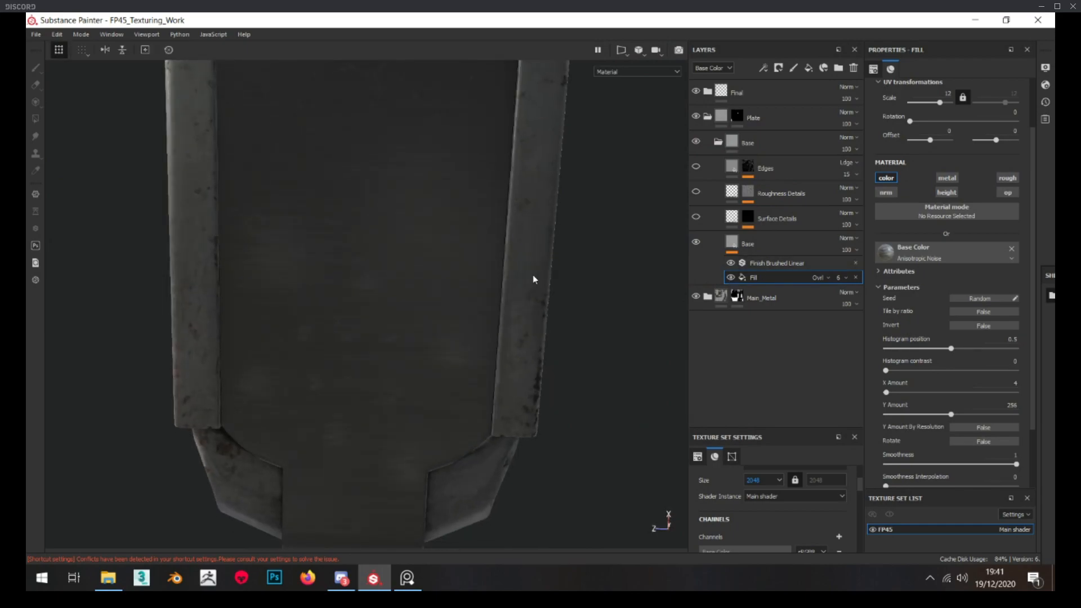
scroll(488, 289, "down", 3)
left_click_drag(487, 289, 476, 322, "alt")
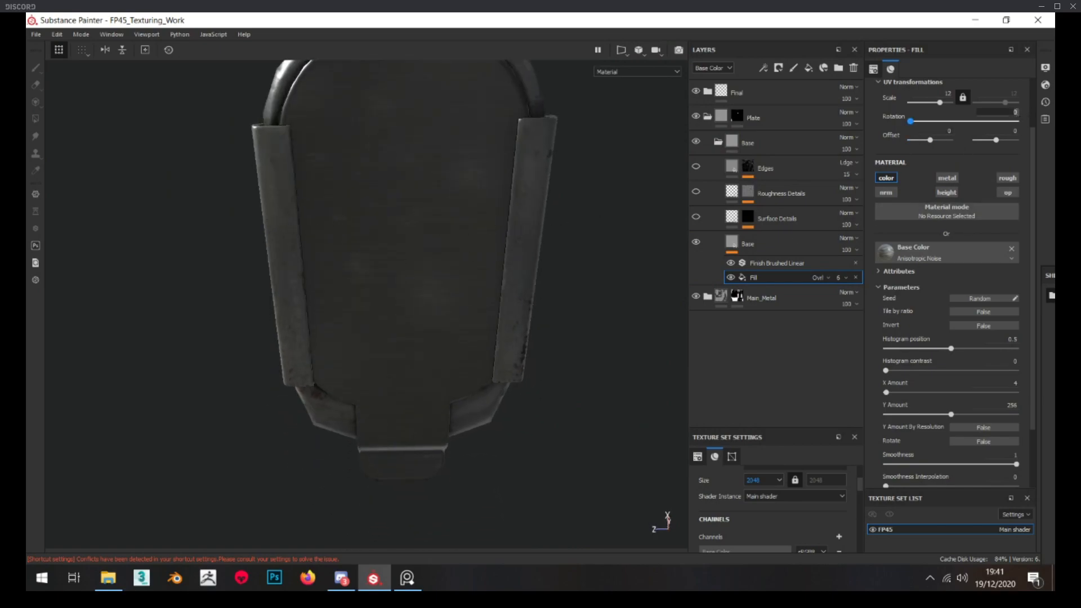
left_click_drag(608, 225, 596, 289, "alt")
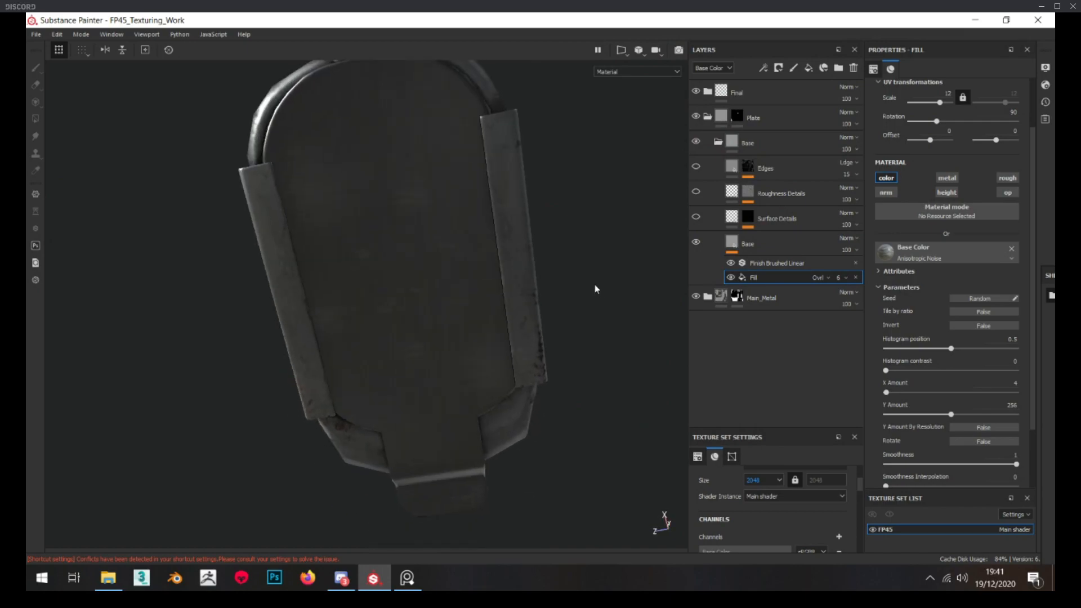
Remove the Finish Brushed Linear filter from the Base fill layer
left_click_drag(379, 330, 619, 316, "alt")
left_click(777, 263)
mouse_move(536, 294)
left_mouse_down("alt")
mouse_move(454, 299)
mouse_move(438, 288)
mouse_move(507, 297)
mouse_move(592, 287)
left_mouse_up("alt")
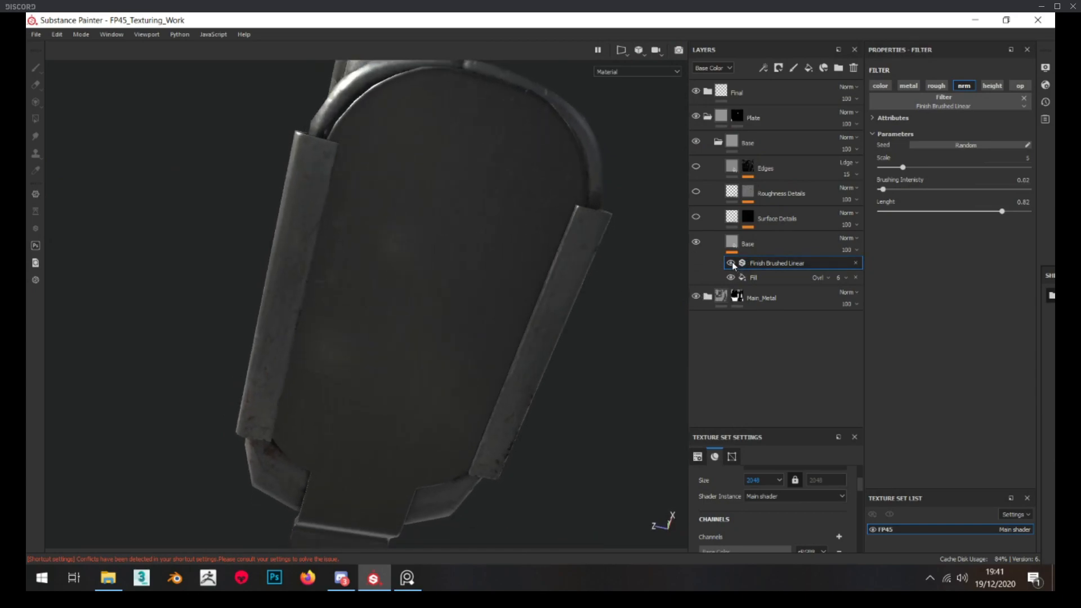
left_click(855, 263)
left_click_drag(367, 304, 591, 293, "alt")
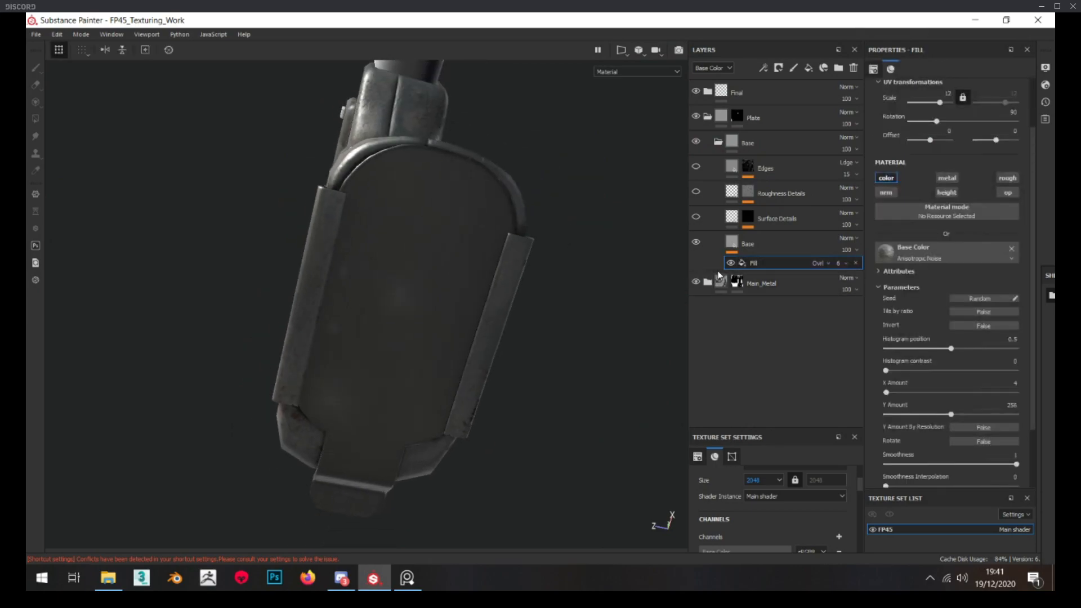
Adjust the opacity of the Base layer's Anisotropic Noise fill effect, trying 10 and settling on 8
left_click_drag(675, 284, 616, 288, "alt")
left_click(875, 273)
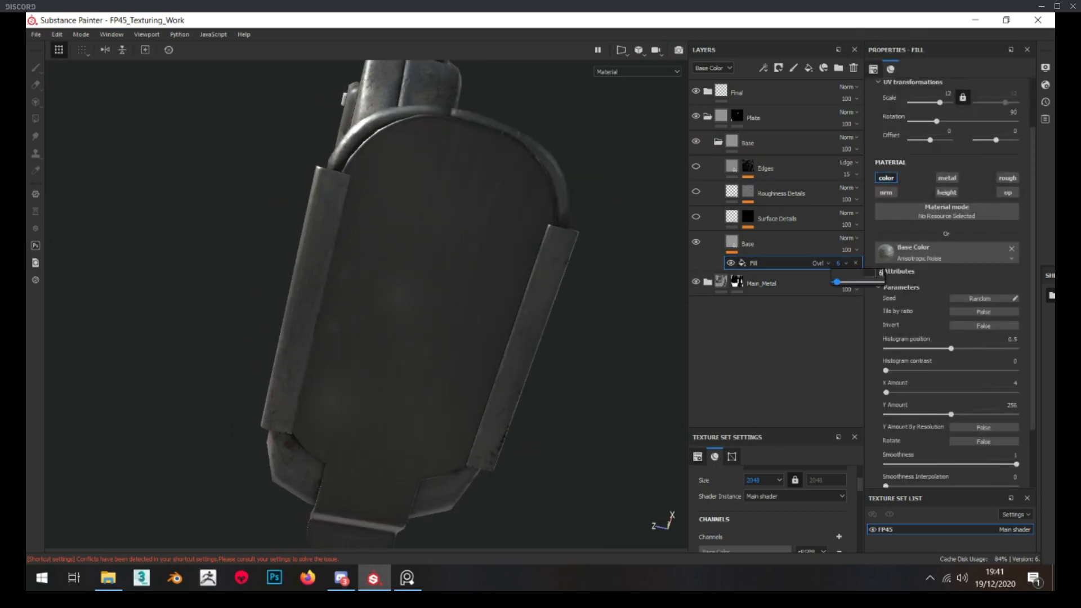
left_click_drag(459, 307, 528, 341, "alt")
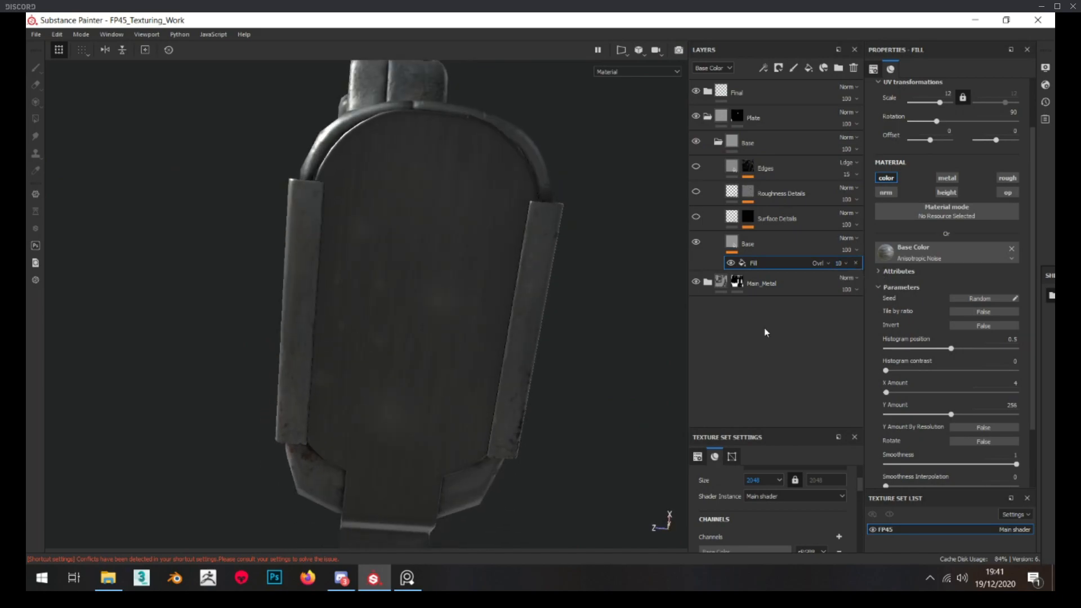
left_click(878, 273)
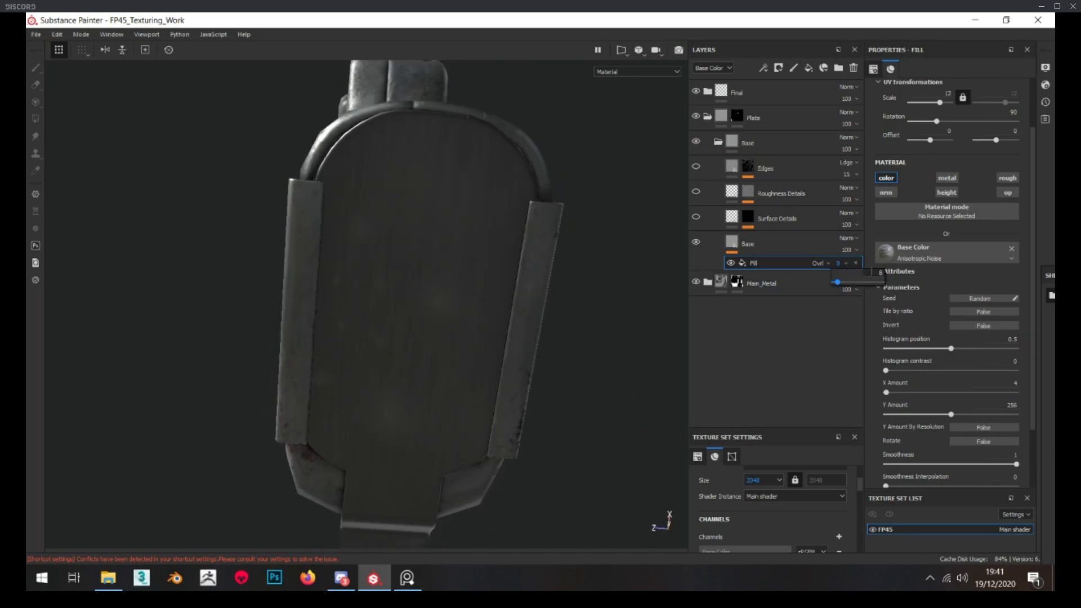
left_click_drag(428, 304, 741, 406, "alt")
Set the Base fill layer's roughness to about 0.31
scroll(478, 360, "up", 5)
left_click_drag(428, 366, 361, 336, "alt")
left_click(748, 244)
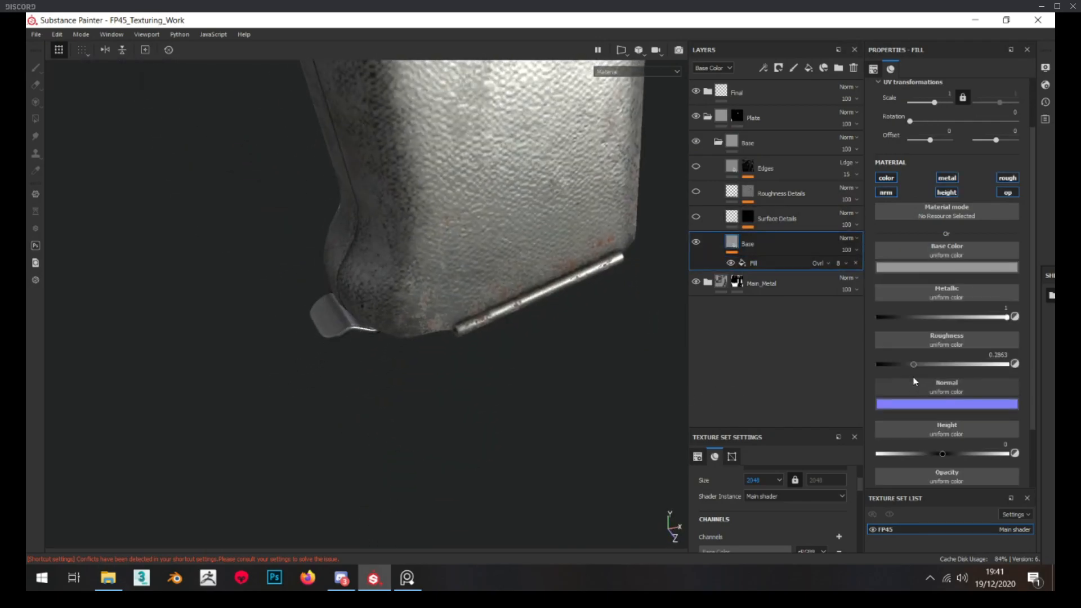
left_click_drag(915, 364, 918, 365)
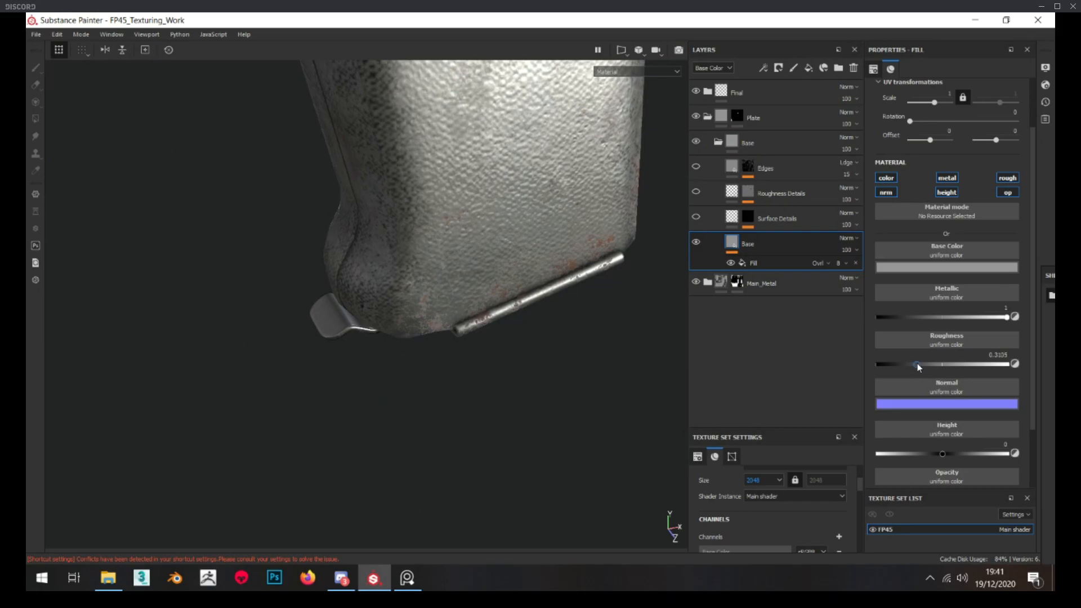
scroll(354, 330, "up", 5)
scroll(345, 299, "down", 3)
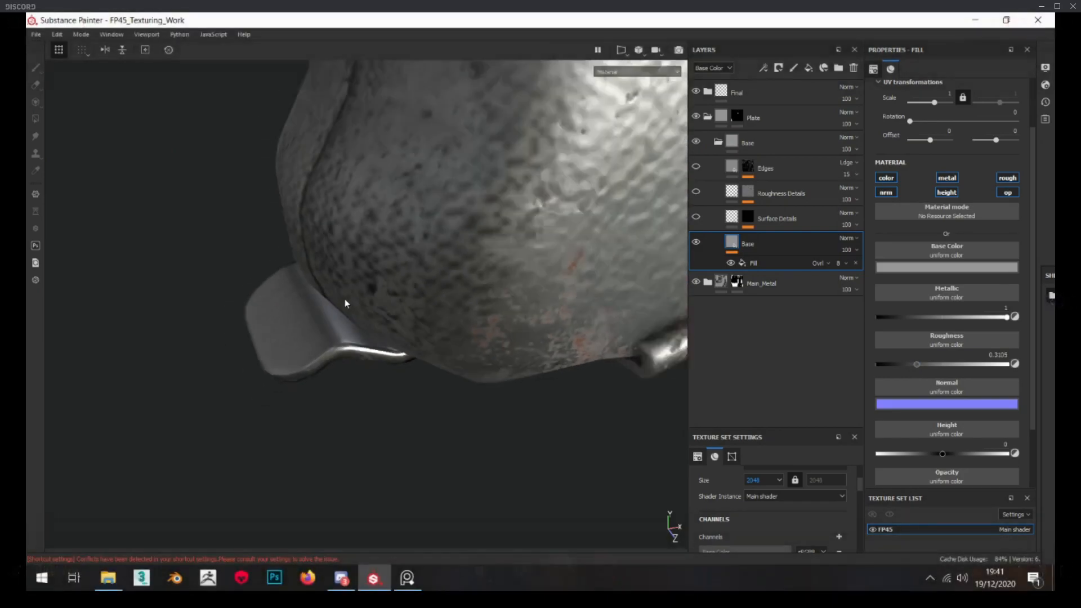
Show the Surface Details layer and set its height to -0.03
left_click_drag(341, 306, 387, 285, "alt")
left_click(752, 220)
left_click(733, 219)
left_click(698, 217)
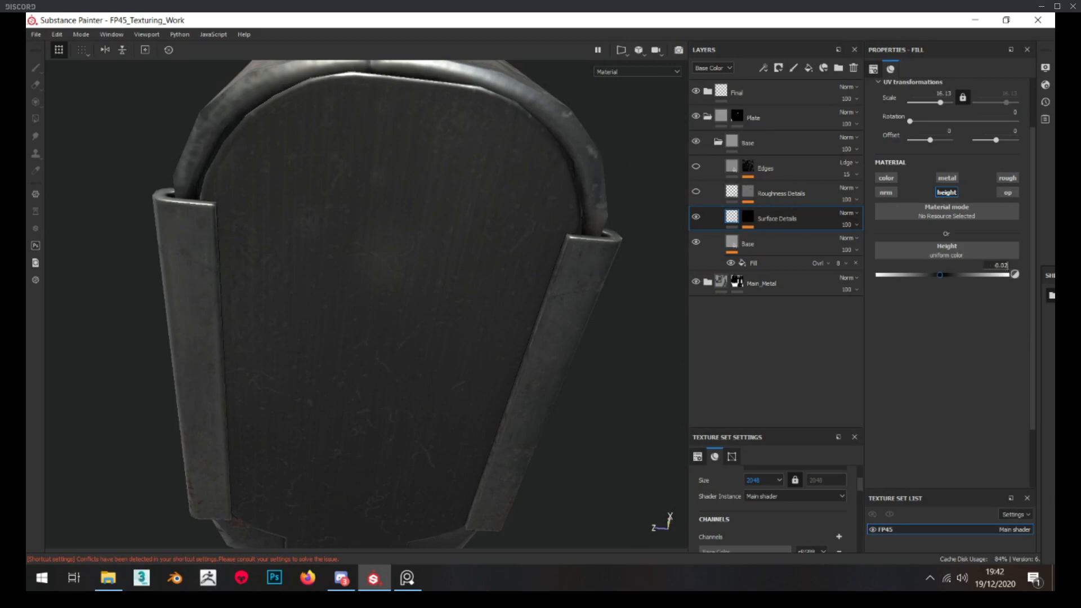
Check the Roughness Details layer's mask on the base plate and make the layer visible
left_click_drag(419, 299, 496, 229, "alt")
left_click(745, 196, "alt")
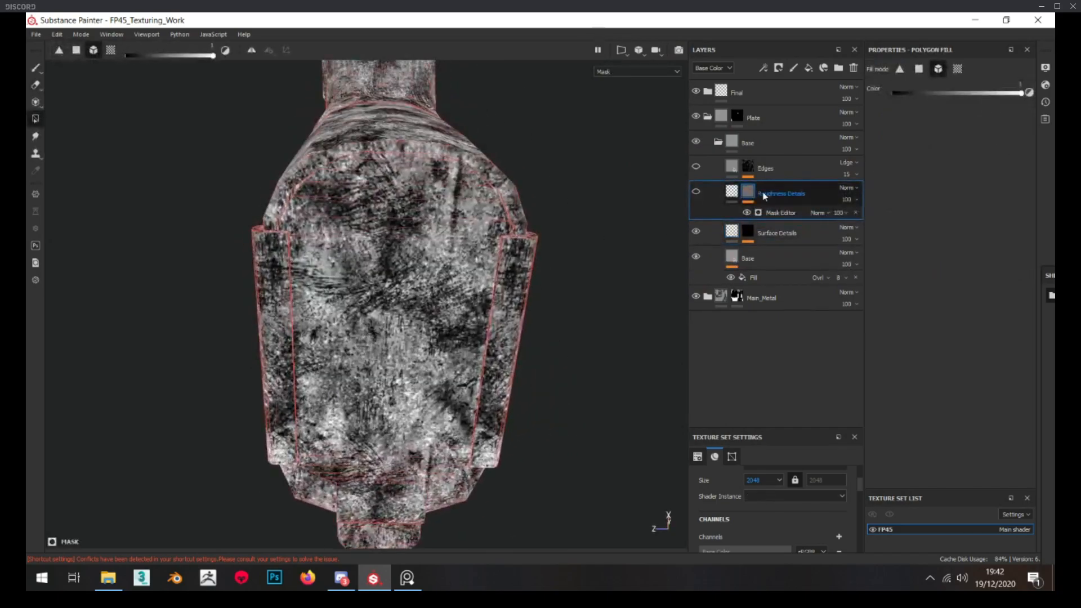
left_click(730, 194)
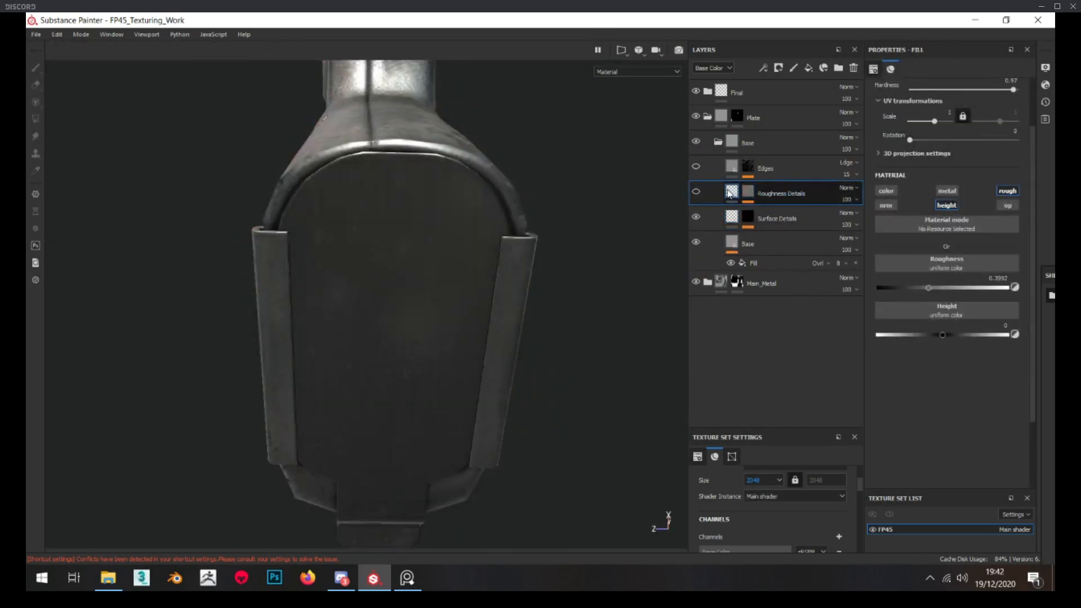
left_click(698, 194)
mouse_move(455, 225)
left_mouse_down("alt")
mouse_move(415, 280)
mouse_move(434, 227)
mouse_move(441, 239)
left_mouse_up("alt")
Group the Roughness Details layer into a folder named Roughness and move it above the Base folder inside Plate
key("ctrl+g")
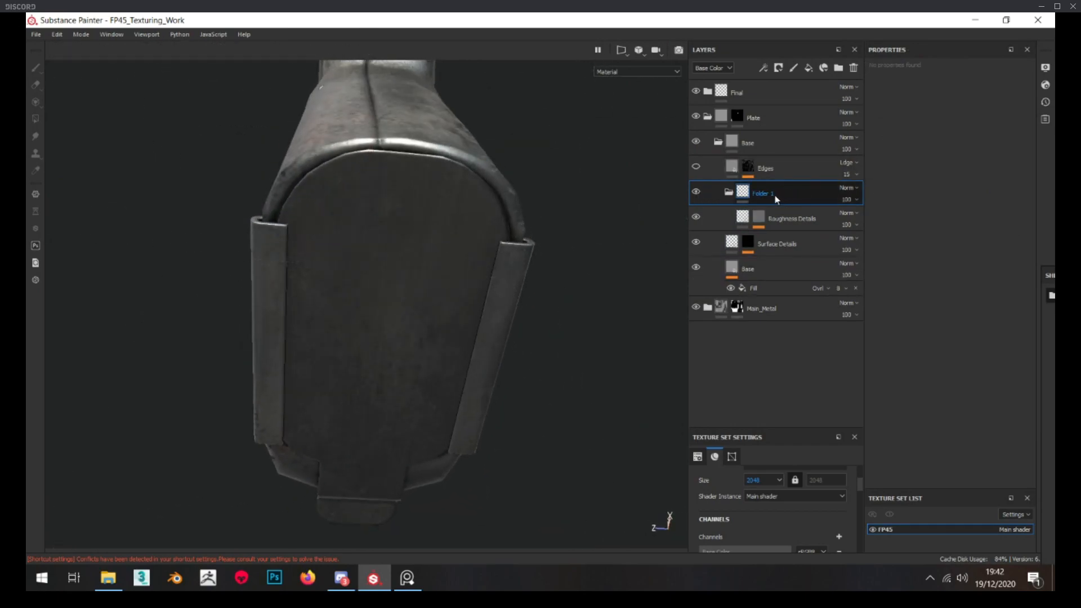
type("Roughness")
key("Return")
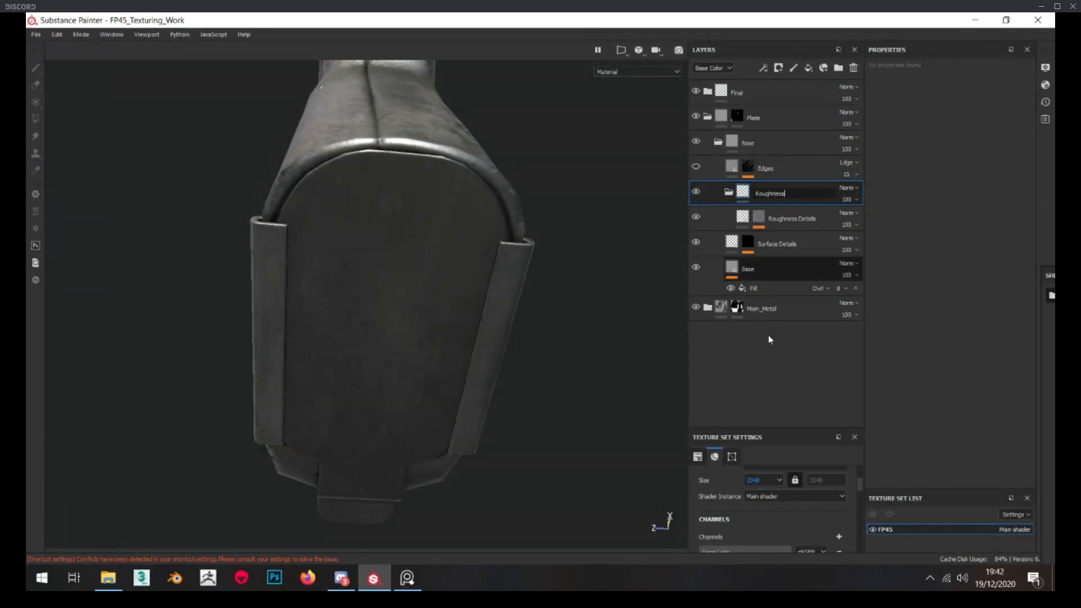
left_click_drag(765, 168, 772, 131)
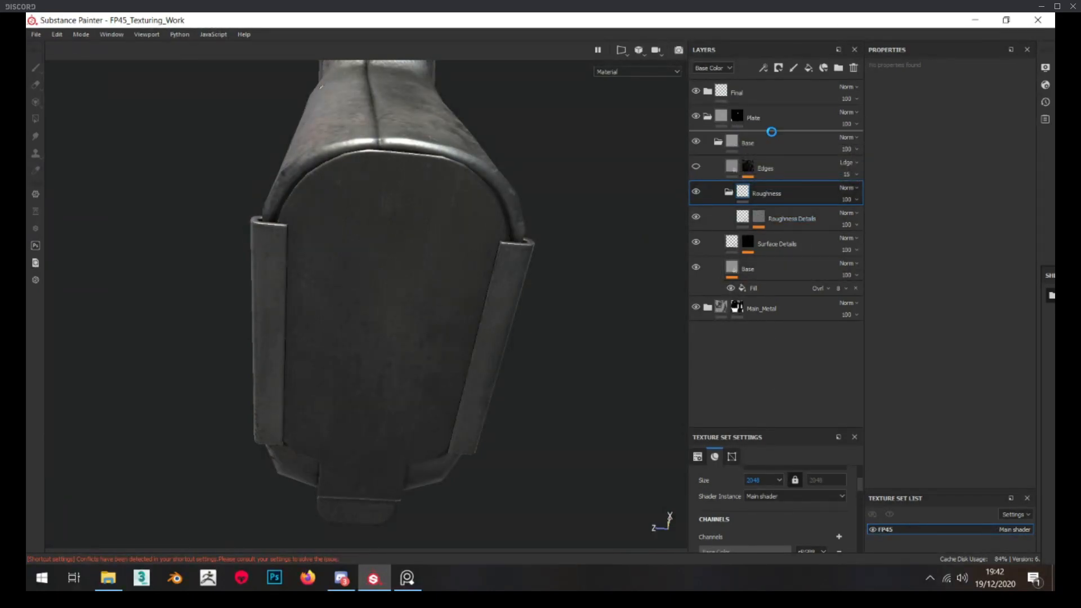
left_click(721, 192)
Check the Roughness Details mask and set that layer's roughness to 0.3831
left_click(748, 166, "alt")
left_click_drag(485, 265, 471, 287, "alt")
left_click(732, 168)
left_click_drag(400, 276, 382, 311, "alt")
right_click_drag(381, 311, 379, 330, "alt")
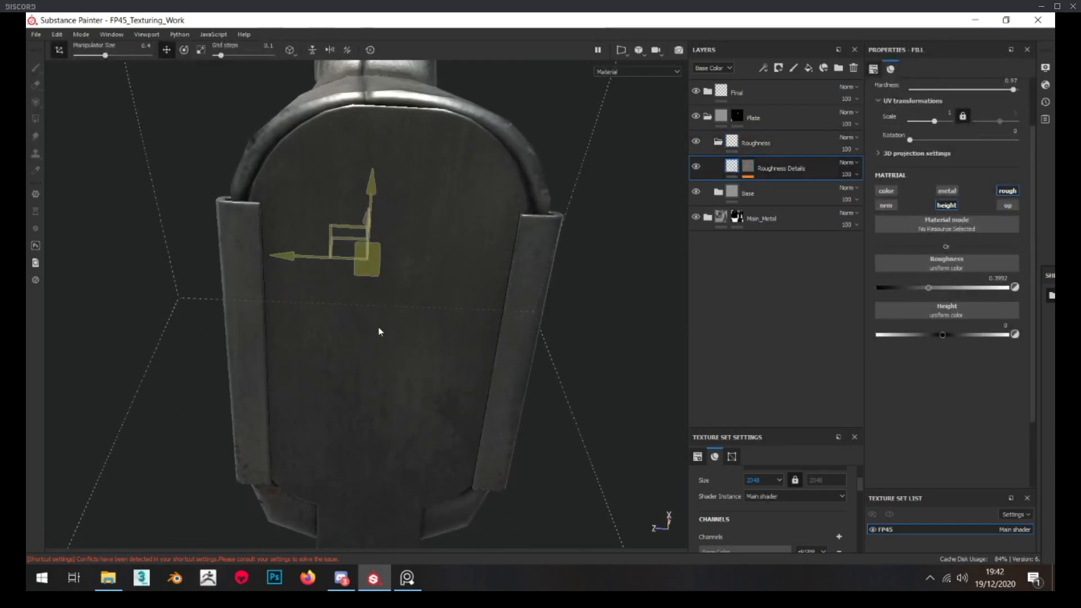
left_click(925, 287)
left_click_drag(580, 320, 410, 205, "alt")
right_click_drag(411, 205, 388, 347, "alt")
middle_click_drag(388, 347, 401, 309, "alt")
left_click_drag(401, 309, 592, 270, "alt")
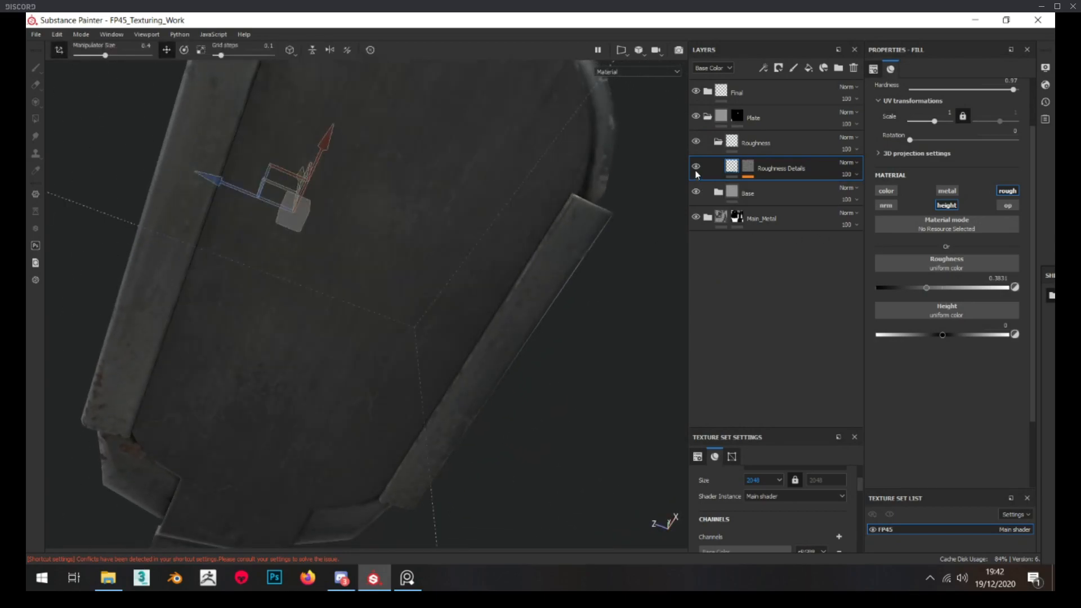
Switch the layer stack to the Roughness channel, set Roughness Details' opacity to 67 and compare the plate with and without it
left_click(726, 68)
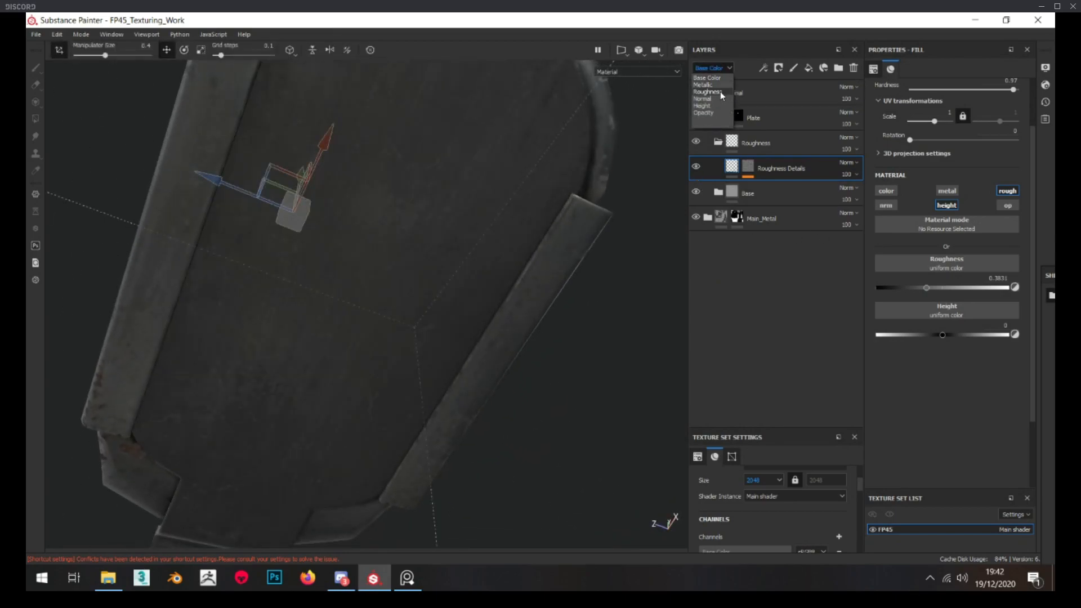
left_click(711, 91)
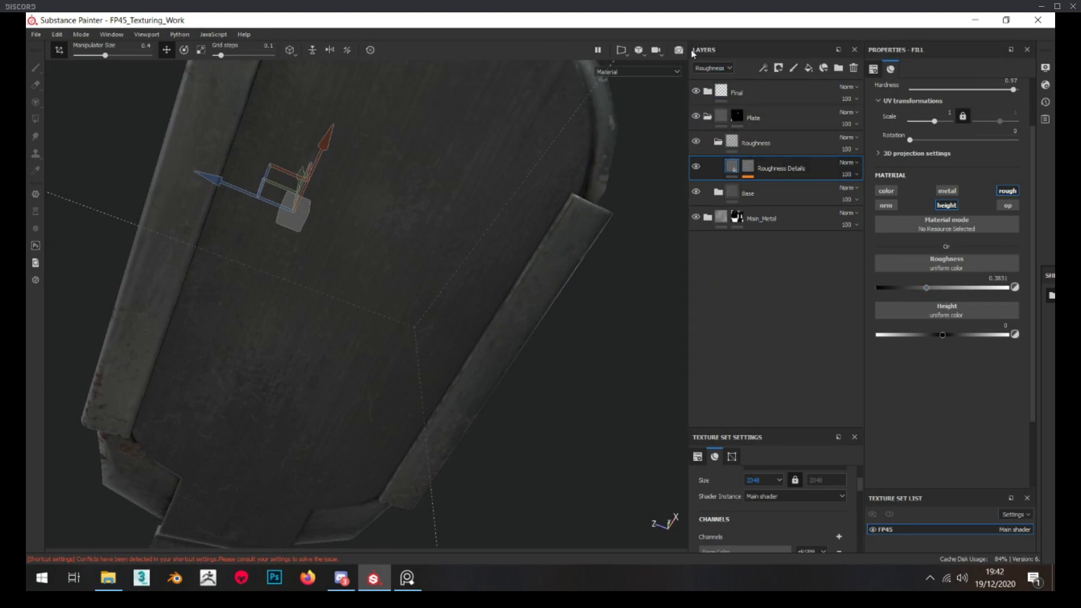
left_click(849, 175)
left_click_drag(889, 195, 881, 197)
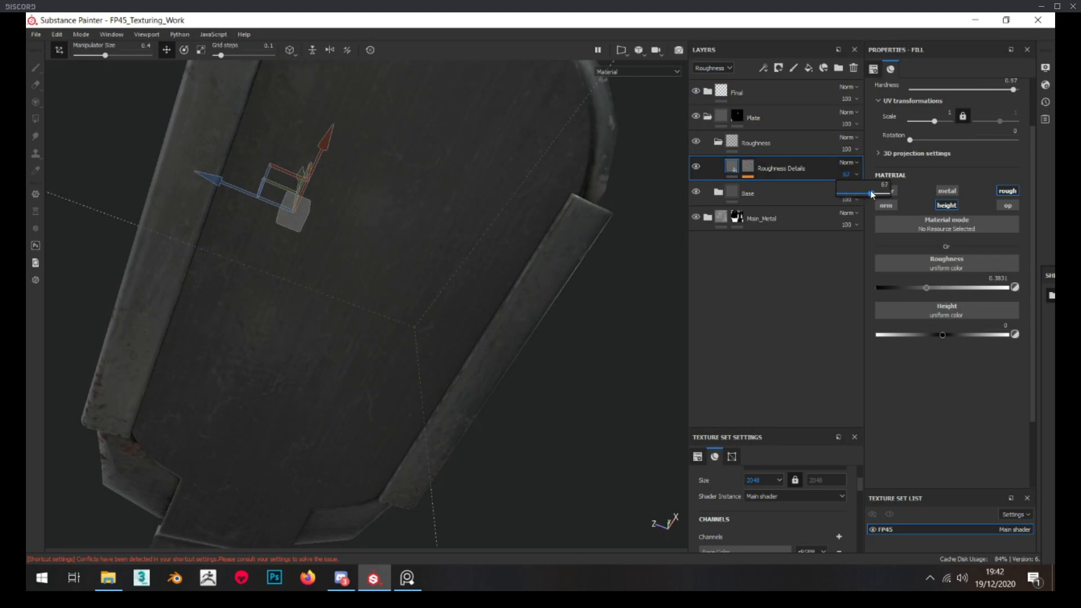
left_click(699, 167)
left_click(698, 167)
left_click(698, 167)
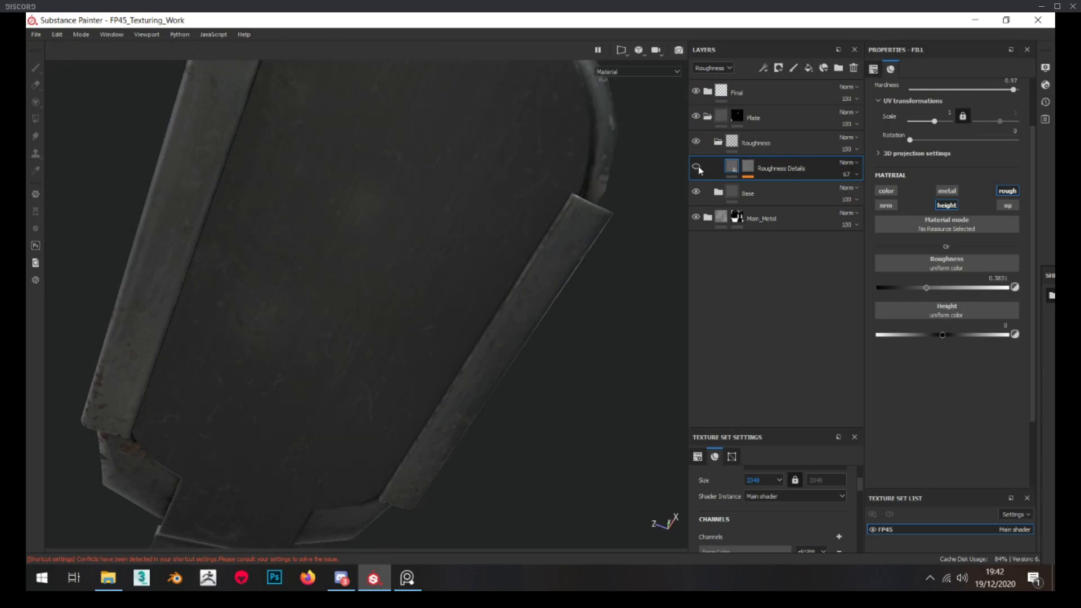
left_click(699, 168)
Collapse the Roughness folder, expand the Base folder and make its Edges layer visible, checking the layer's mask on the plate
scroll(415, 242, "down", 5)
left_click_drag(415, 242, 442, 233, "alt")
left_click(718, 143)
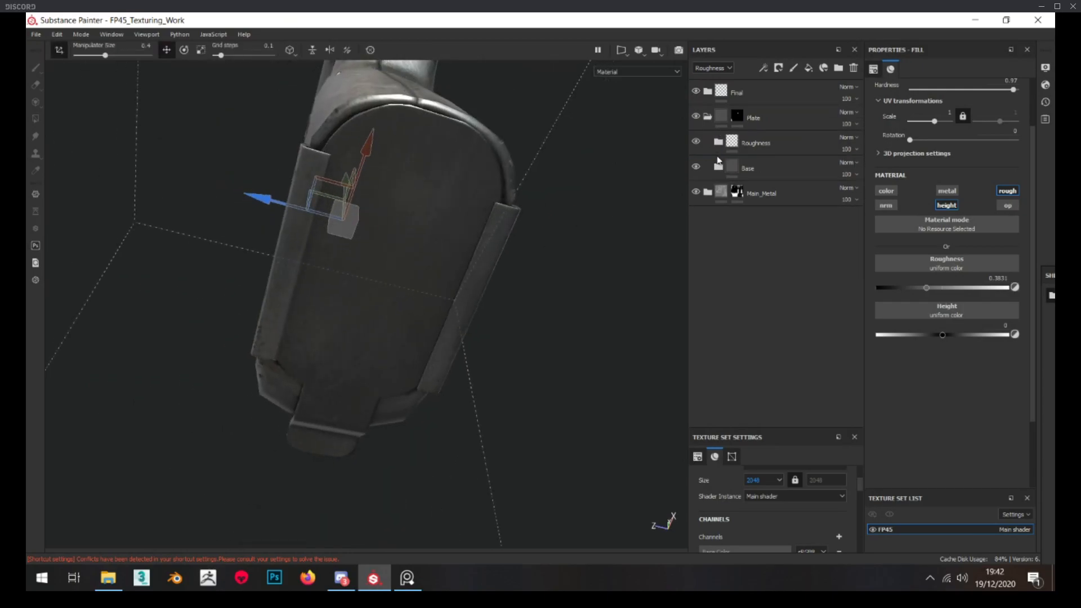
left_click(719, 166)
left_click(748, 192, "alt")
left_click_drag(507, 228, 466, 235, "alt")
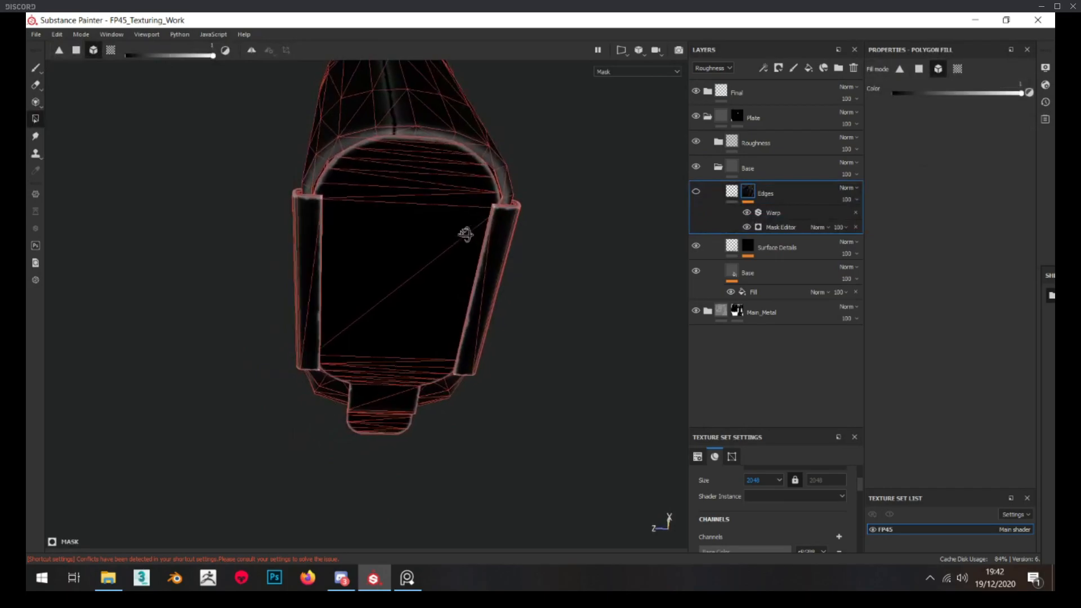
scroll(457, 197, "up", 4)
left_click(732, 192)
left_click(697, 192)
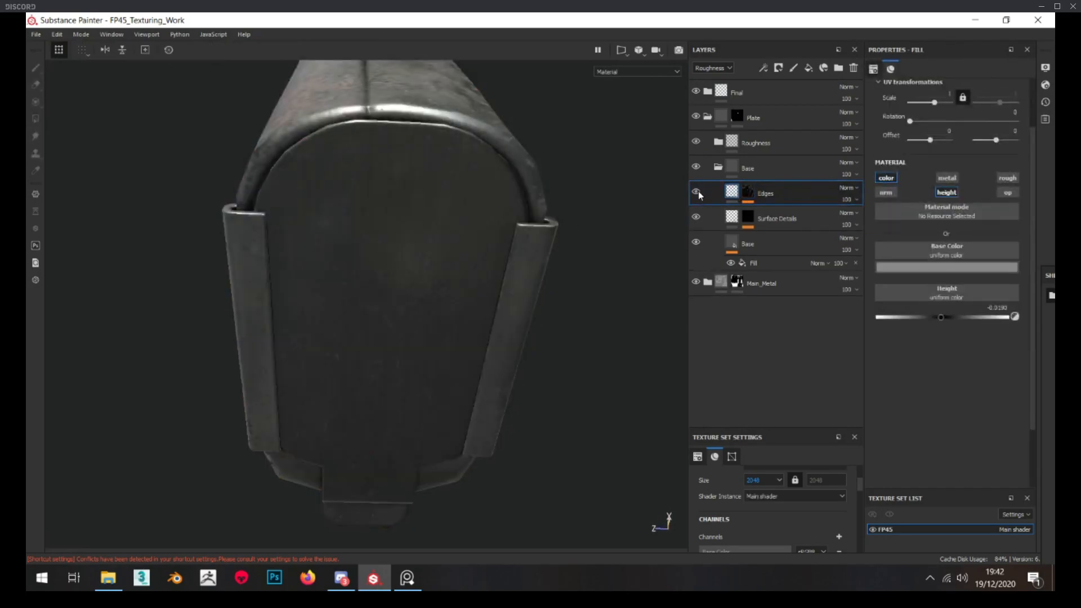
left_click(748, 192, "alt")
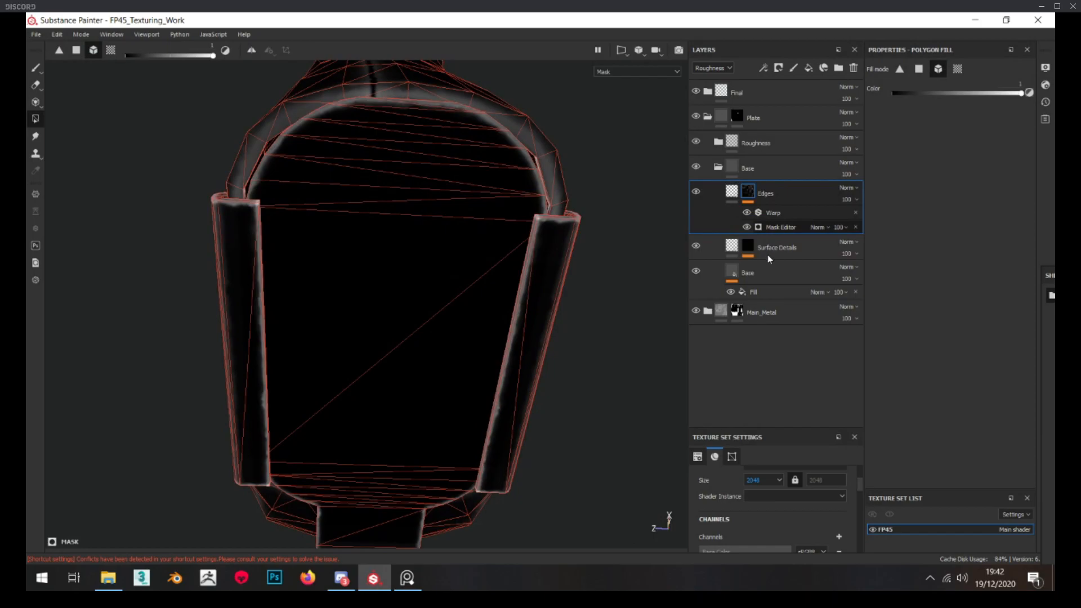
Replace the Mask Editor generator in the Edges layer's mask with a Curvature generator
left_click(773, 228)
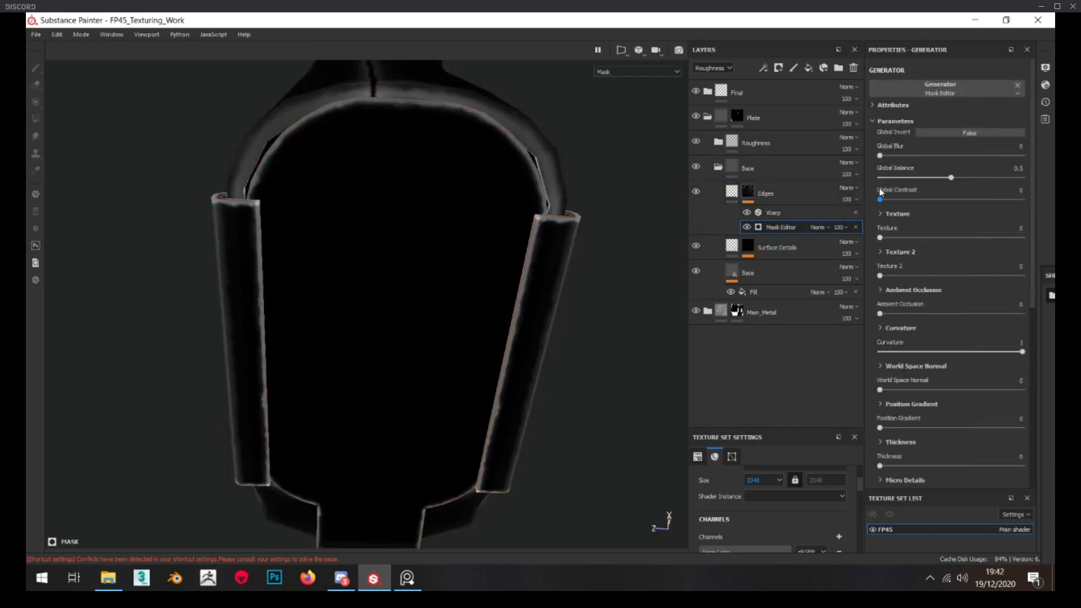
mouse_move(976, 179)
left_mouse_down()
mouse_move(1001, 177)
mouse_move(984, 177)
left_mouse_up()
left_click_drag(454, 295, 540, 248, "alt")
left_click(959, 95)
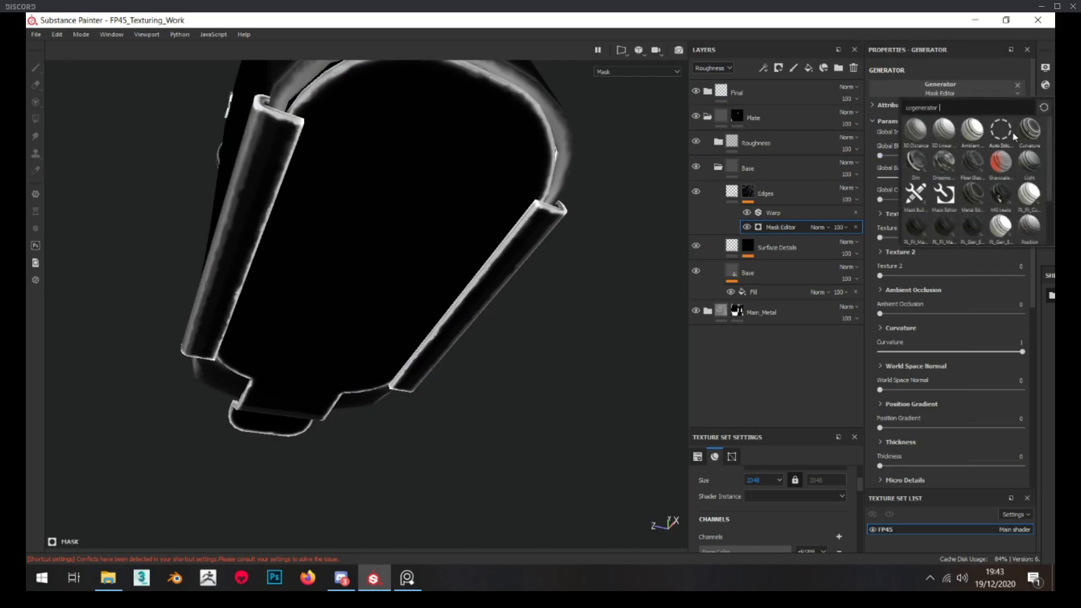
left_click(1030, 134)
Set the Edges mask's Curvature generator to global balance 0.29, global contrast 0.12 and global blur about 1.16
left_click_drag(466, 133, 530, 180, "alt")
left_click_drag(944, 177, 885, 156)
left_click_drag(880, 199, 889, 200)
left_click(897, 156)
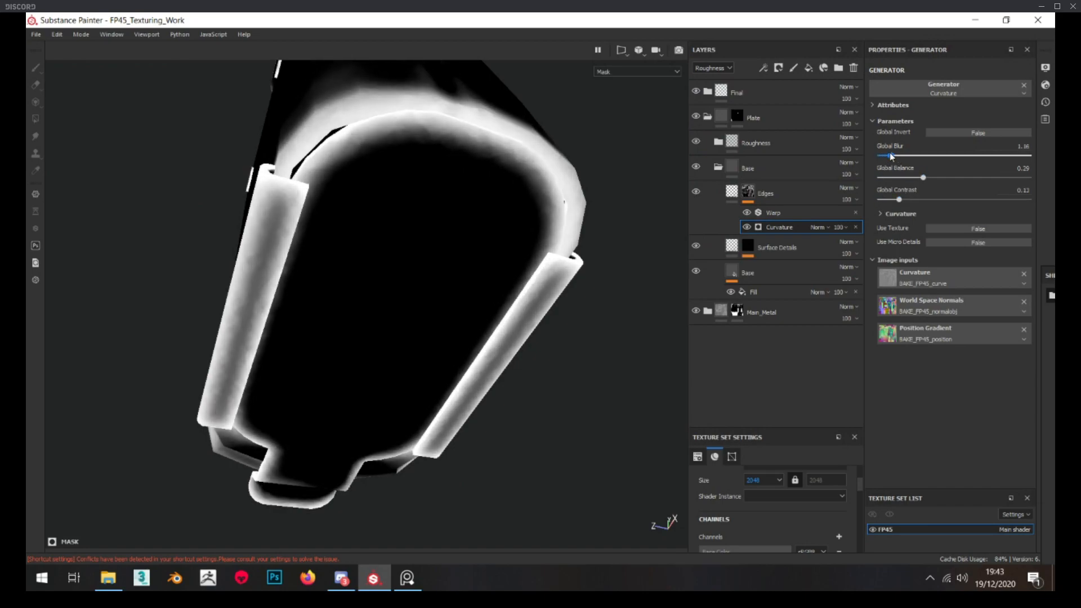
Examine the grip and base plate in material view from several angles, comparing the plate with and without the Edges layer
left_click(732, 192)
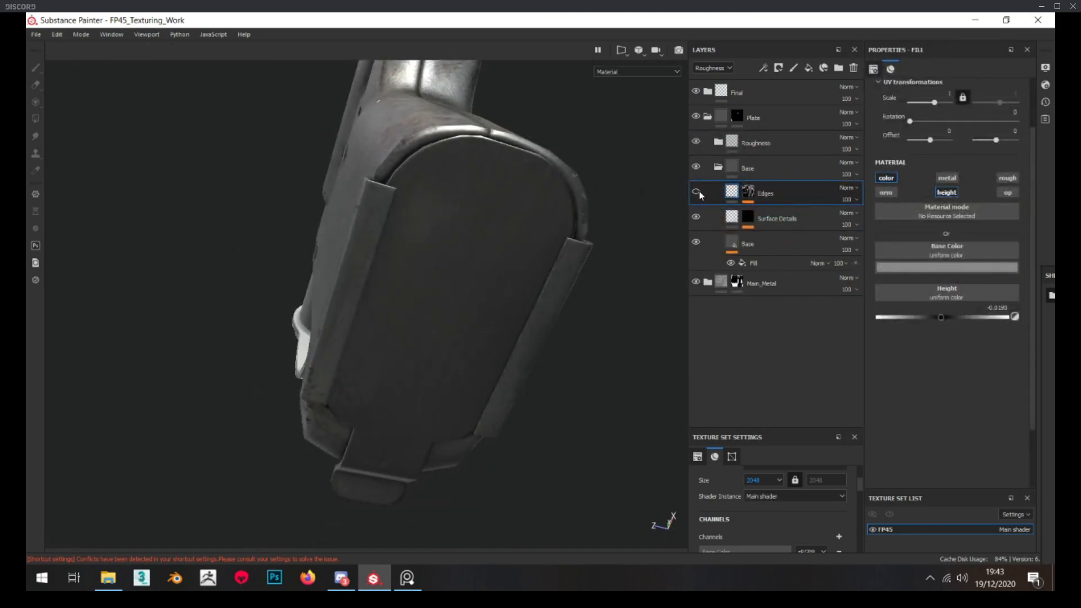
left_click_drag(597, 213, 468, 188, "alt")
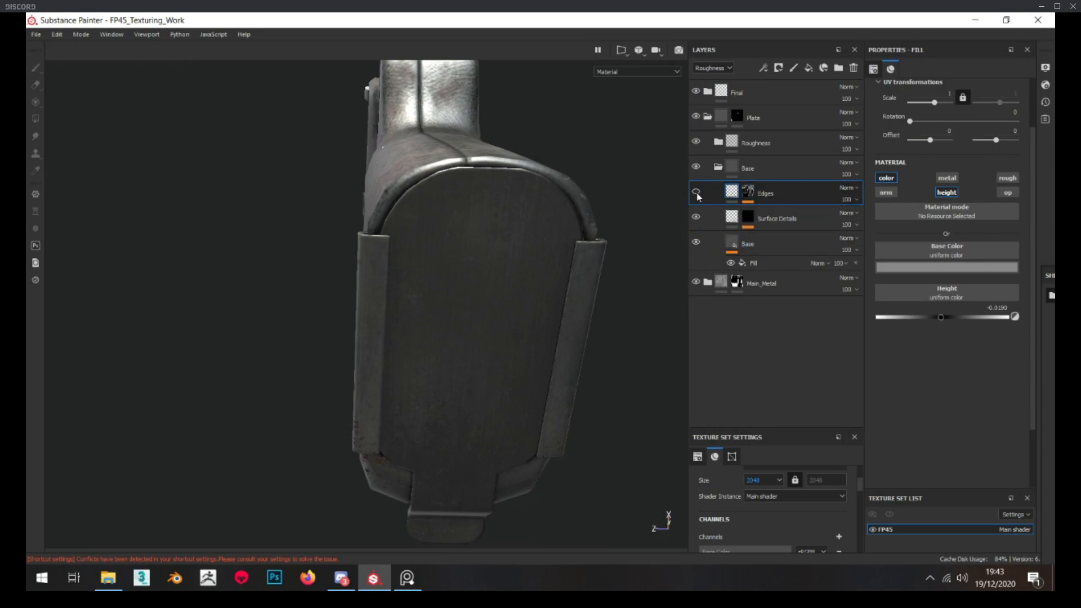
left_click_drag(518, 225, 340, 221, "alt")
left_click_drag(392, 228, 490, 301, "alt")
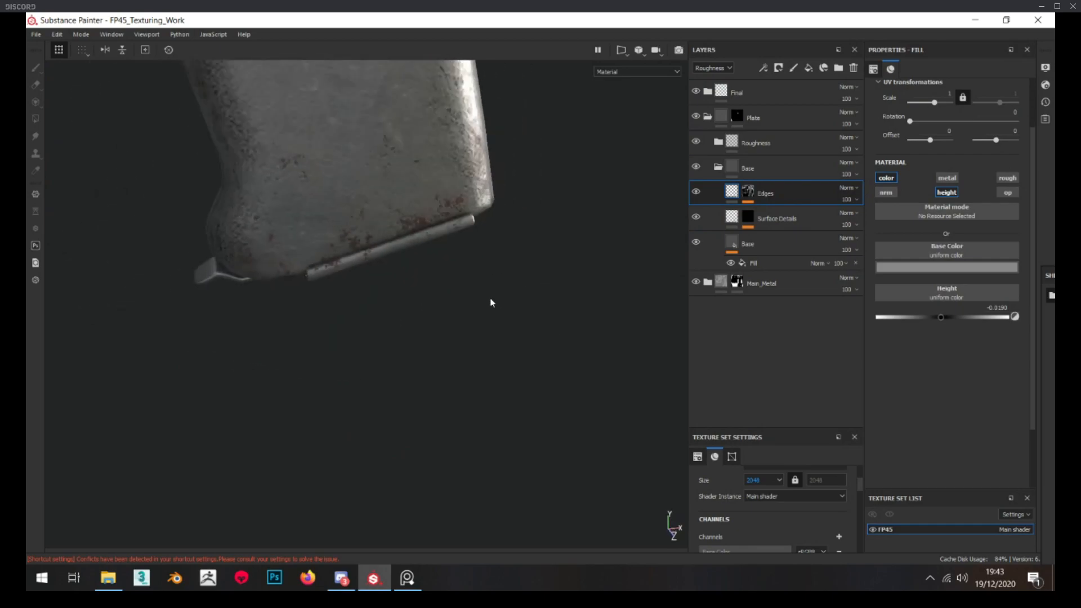
right_click_drag(490, 302, 459, 396, "alt")
middle_click_drag(459, 396, 429, 410, "alt")
left_click_drag(430, 410, 402, 354, "alt")
scroll(401, 353, "up", 5)
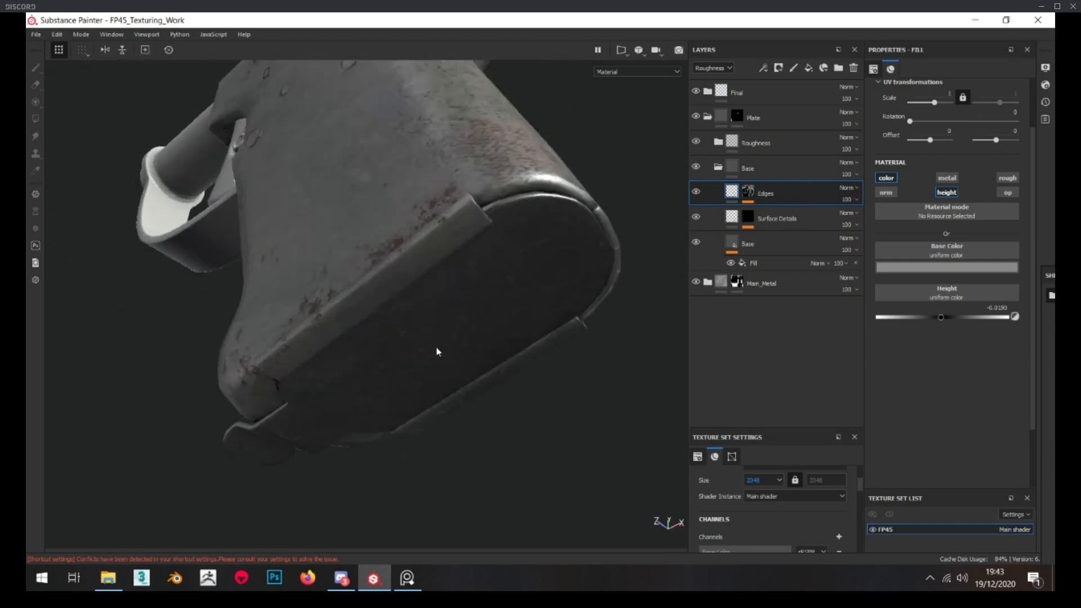
Set the roughness of the Base fill layer inside the Base folder to 0.3306
left_click(759, 263)
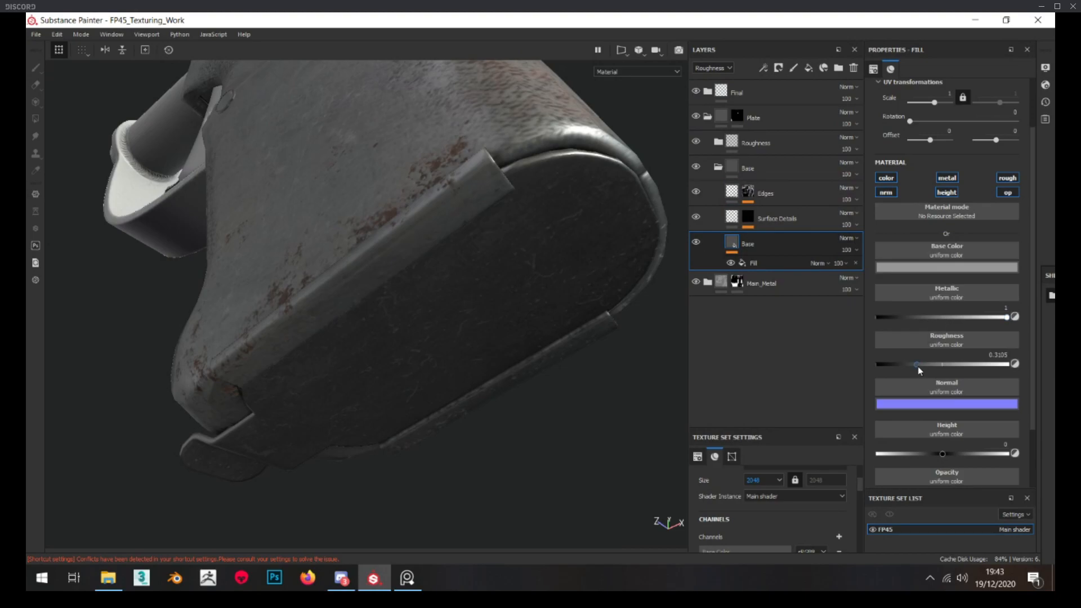
left_click_drag(442, 331, 406, 352, "alt")
scroll(321, 324, "down", 2)
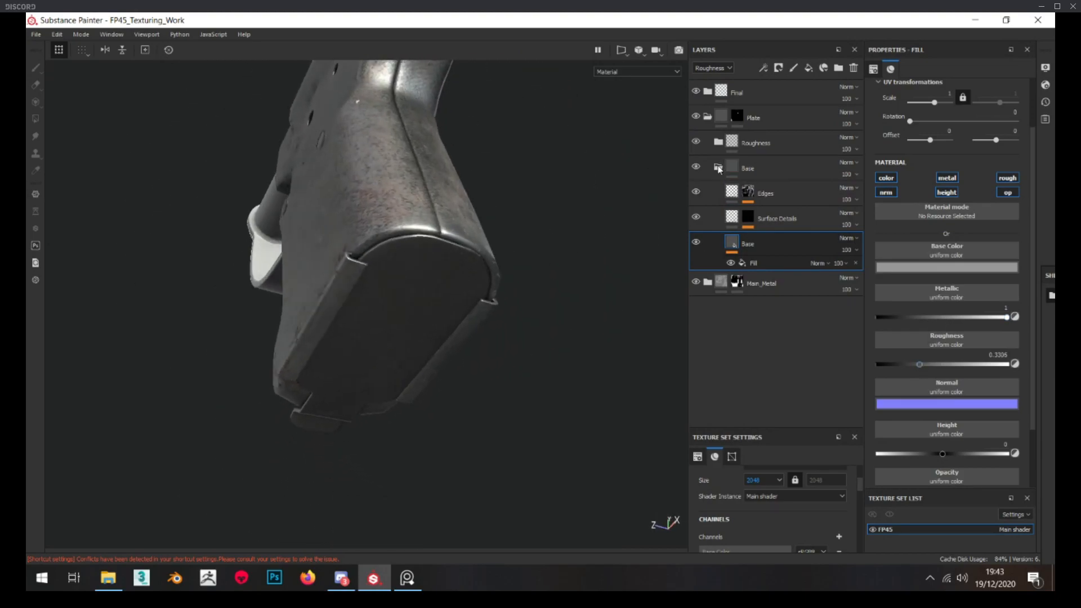
Collapse the Base folder, then add a fill layer above Roughness Details in the expanded Roughness folder and hide it
left_click(719, 167)
left_click(719, 142)
left_click(789, 169)
left_click_drag(478, 356, 394, 282, "alt")
left_click(808, 68)
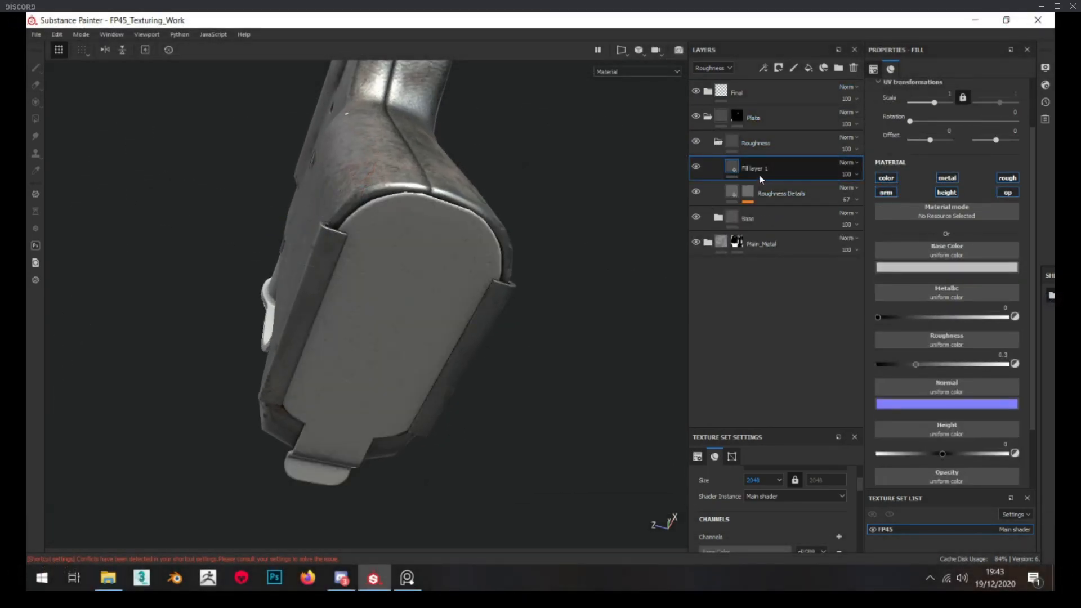
left_click(696, 167)
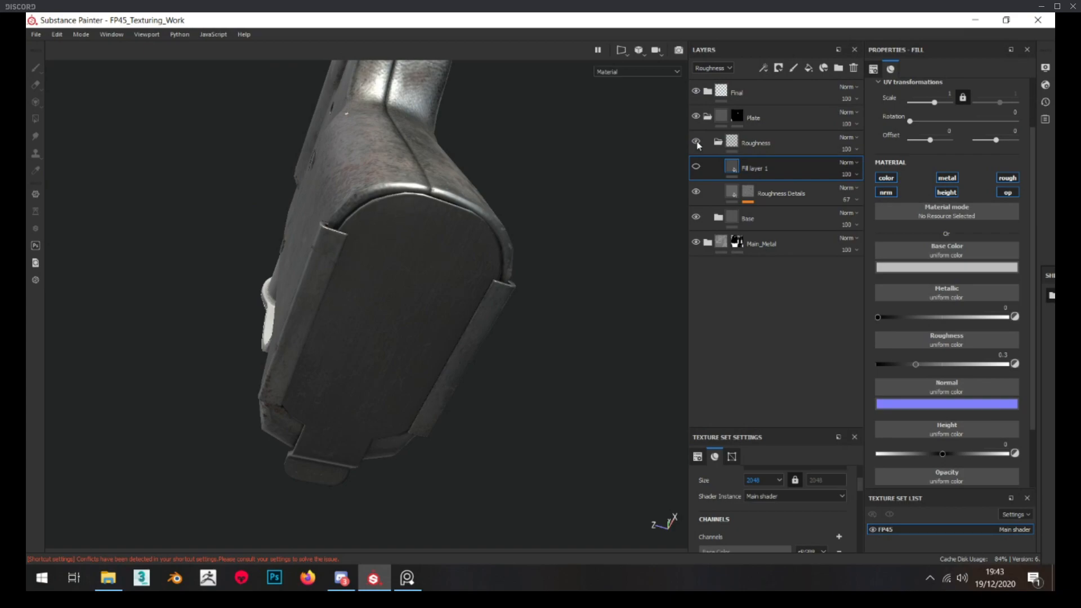
Give the new fill layer a black mask driven by a Curvature generator
right_click(751, 160)
left_click(788, 33)
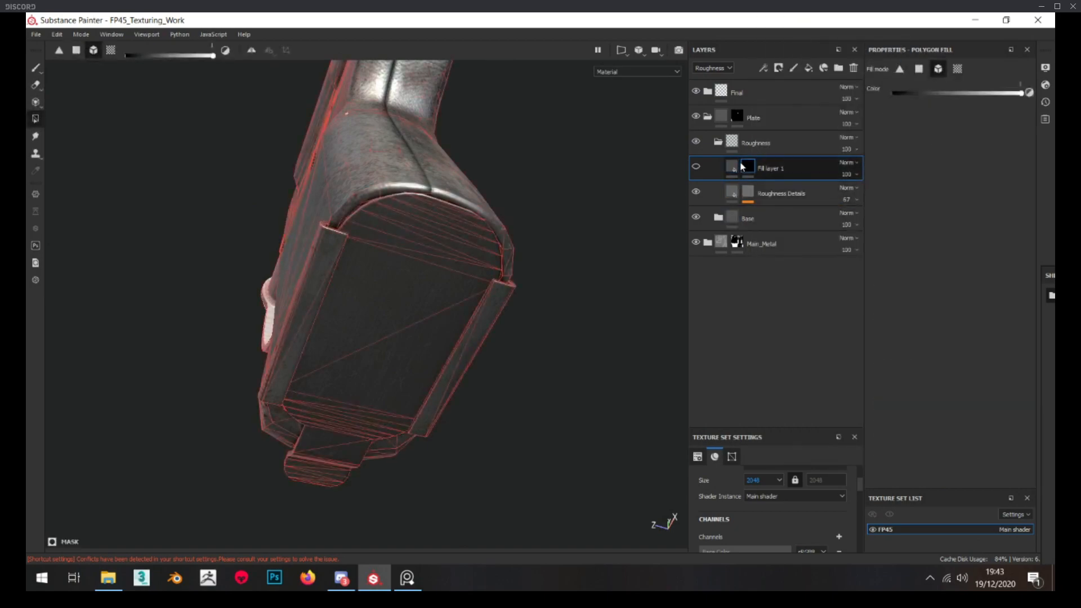
right_click(742, 166)
left_click(777, 373)
left_click(950, 85)
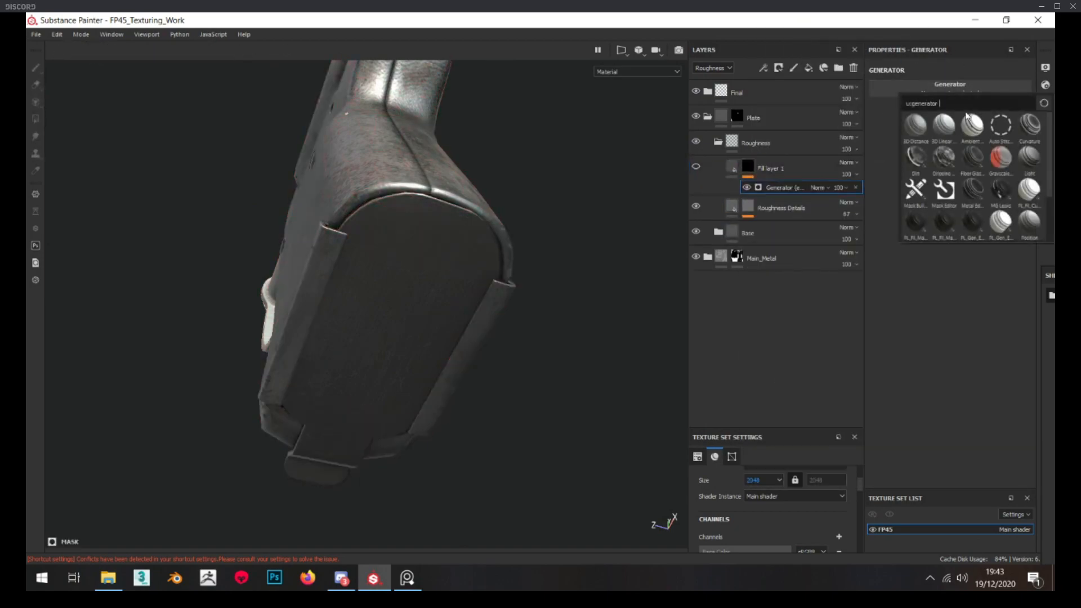
left_click(1030, 125)
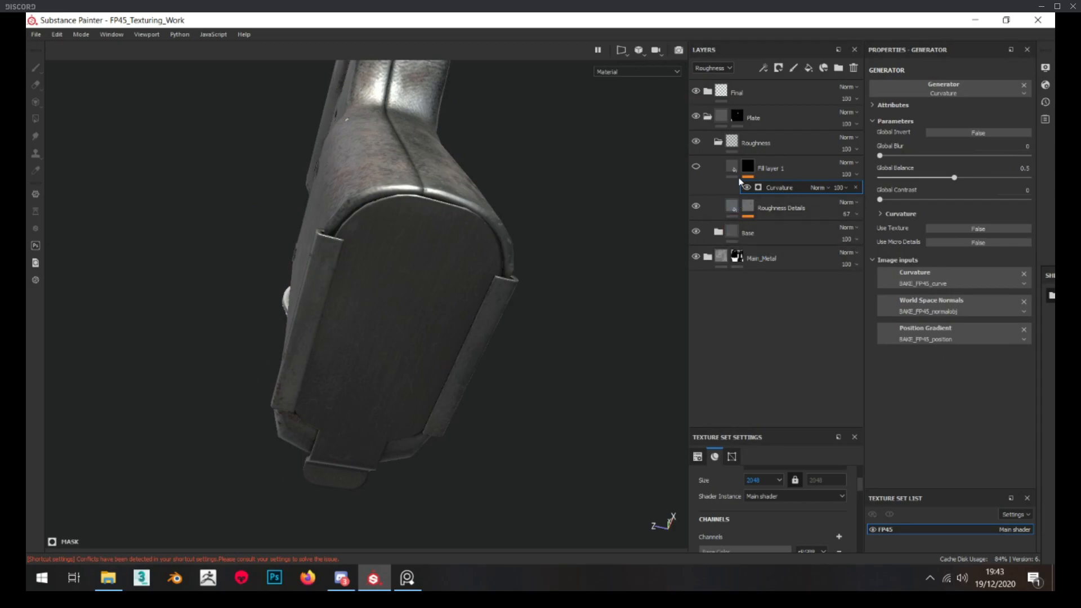
Show the new fill layer and set its Curvature generator to global balance 0.48 and global contrast 0.59
left_click(696, 167)
left_click(751, 168, "alt")
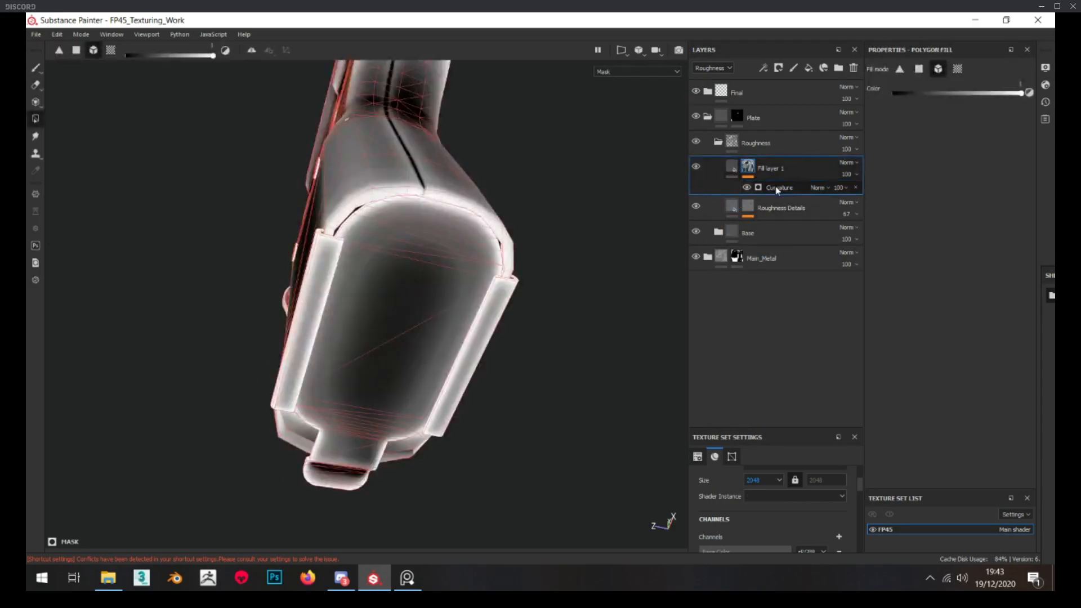
left_click(776, 188)
left_click_drag(880, 200, 953, 177)
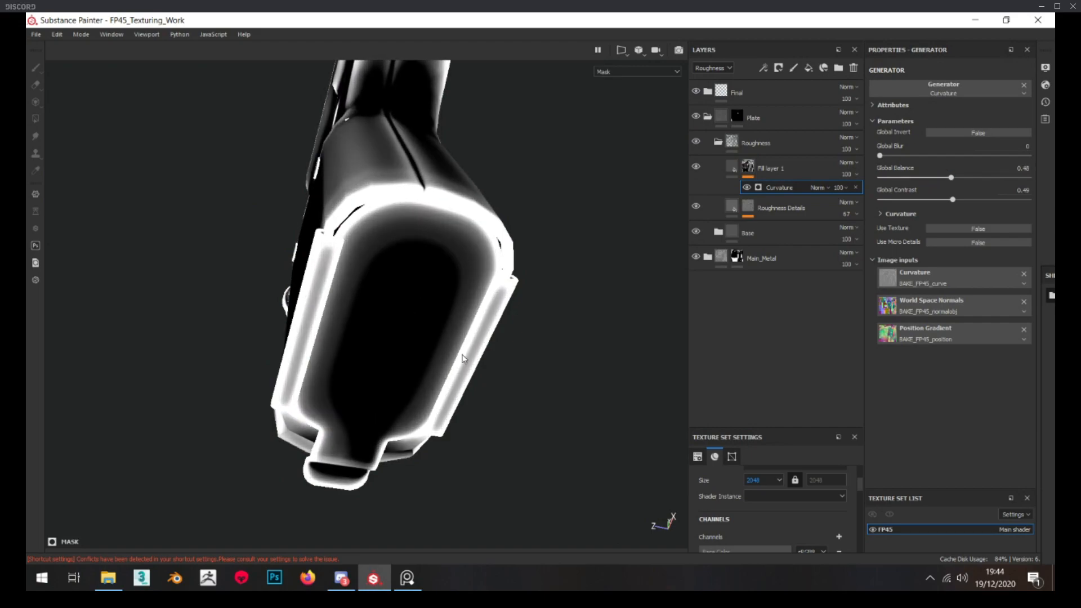
left_click_drag(471, 353, 413, 318, "alt")
mouse_move(413, 317)
right_mouse_down("alt")
mouse_move(411, 337)
mouse_move(433, 326)
right_mouse_up("alt")
left_click_drag(956, 202, 970, 201)
left_click_drag(538, 275, 479, 285, "alt")
scroll(427, 275, "up", 3)
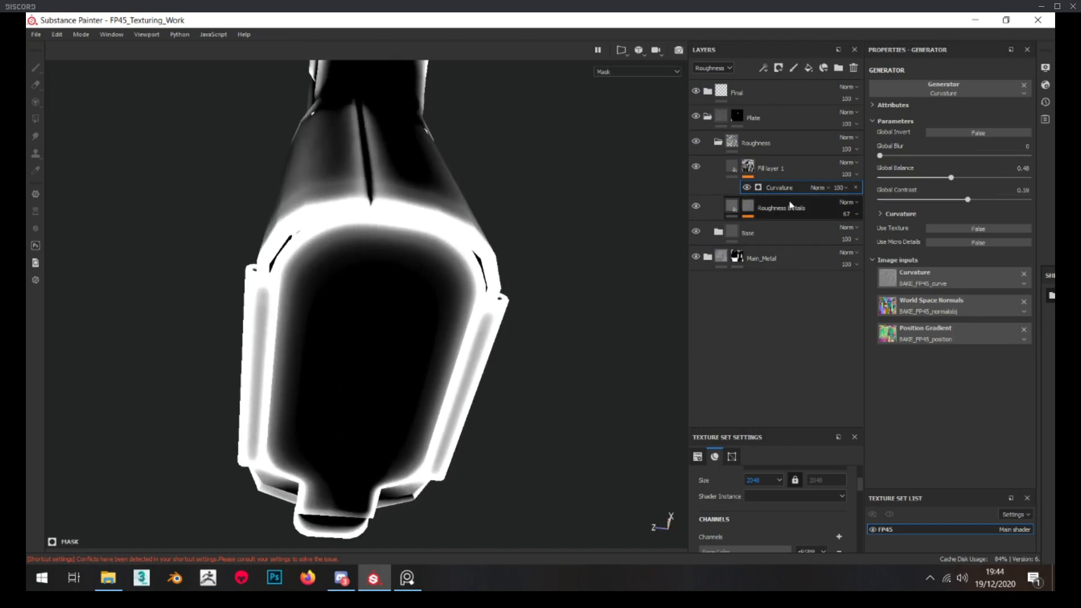
Add a fill above Curvature in the new layer's mask and set its blend mode to Multiply
left_click(748, 166)
right_click(749, 169)
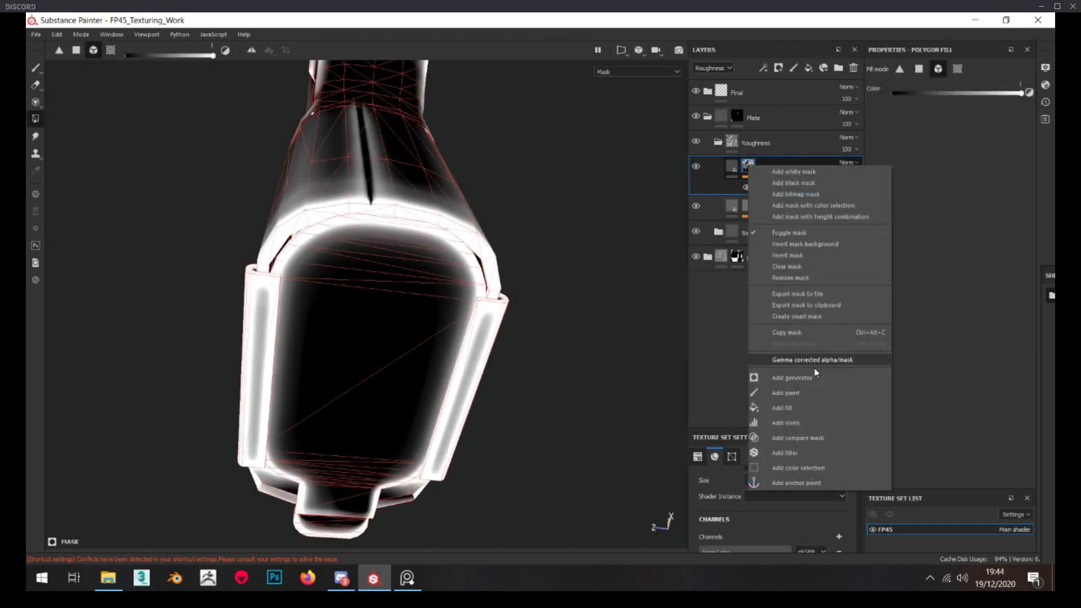
left_click(798, 406)
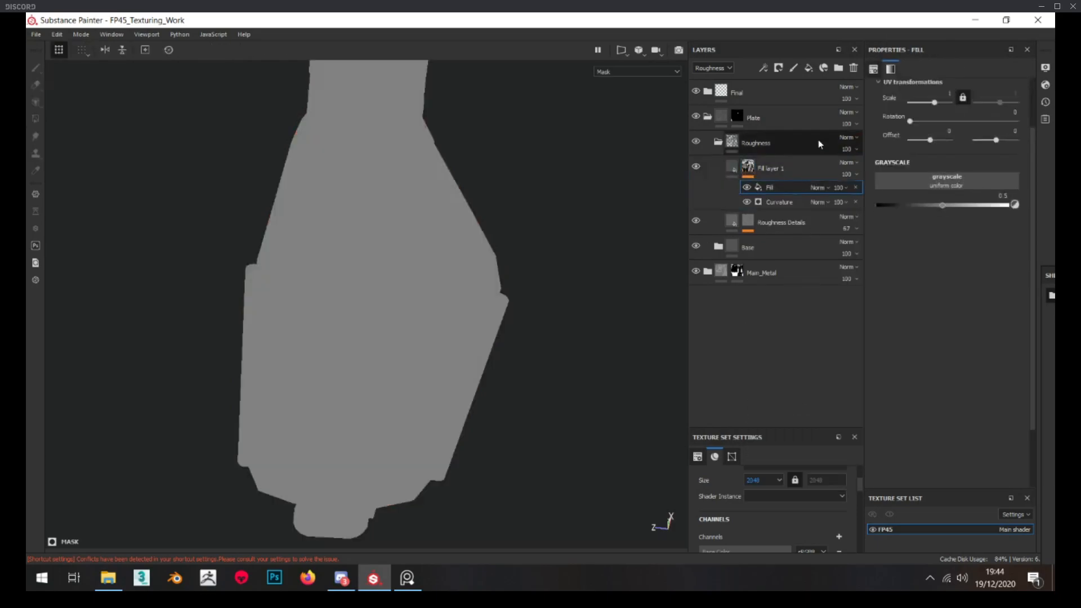
left_click(817, 188)
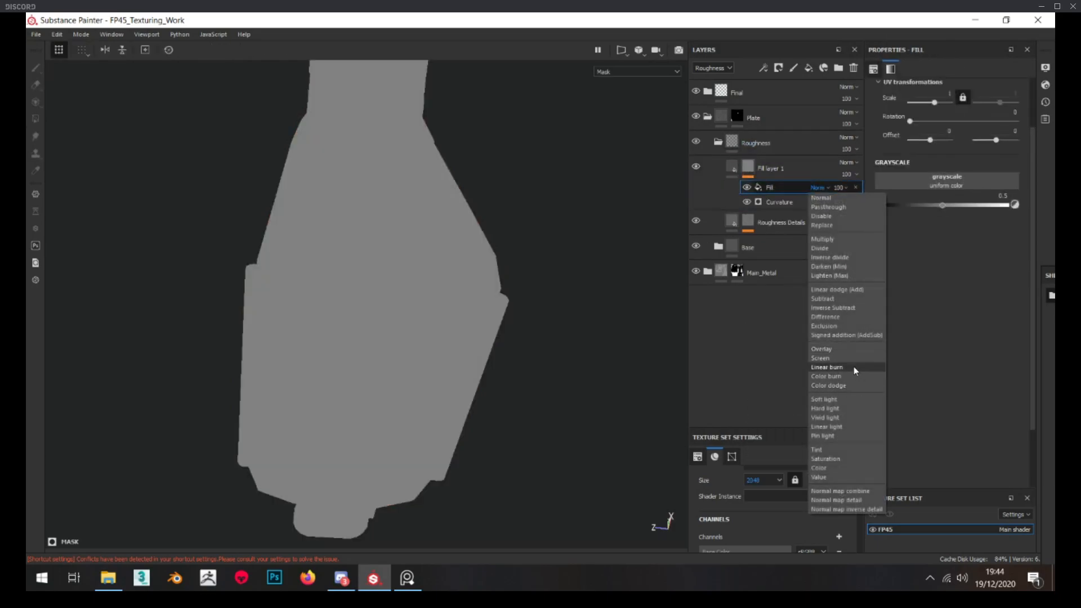
left_click(830, 239)
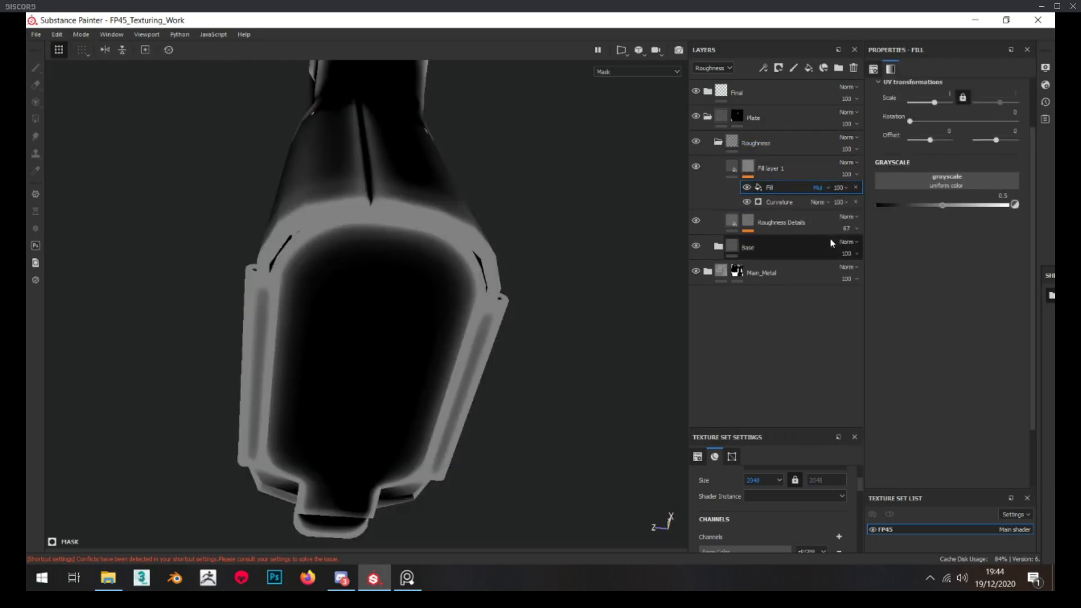
Use the Grunge Scratches texture in the mask fill, with contrast 0.21 and balance 0.28
left_click(924, 180)
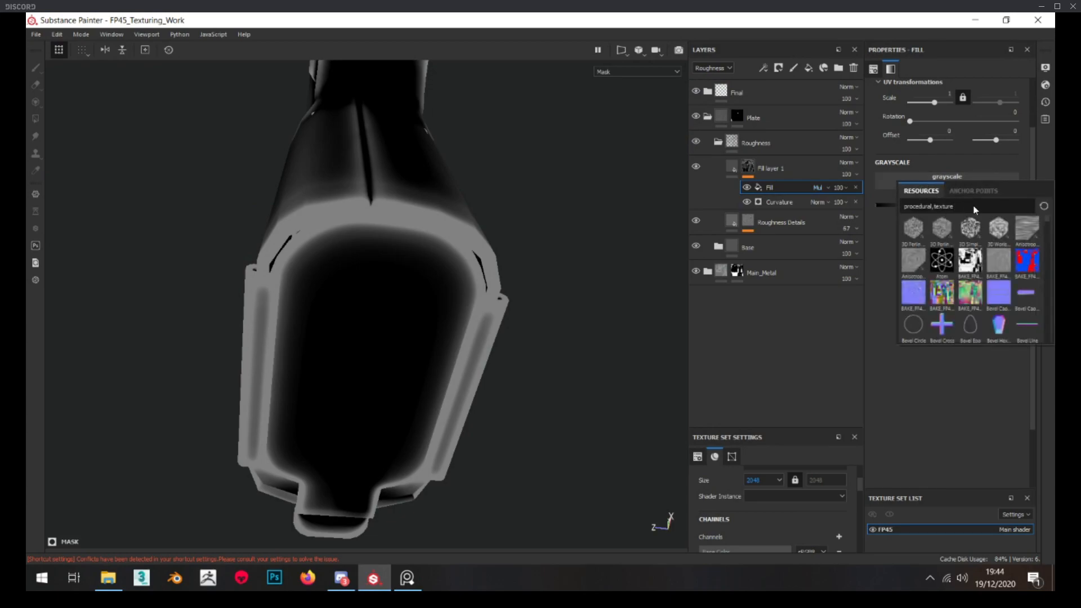
type("scratches")
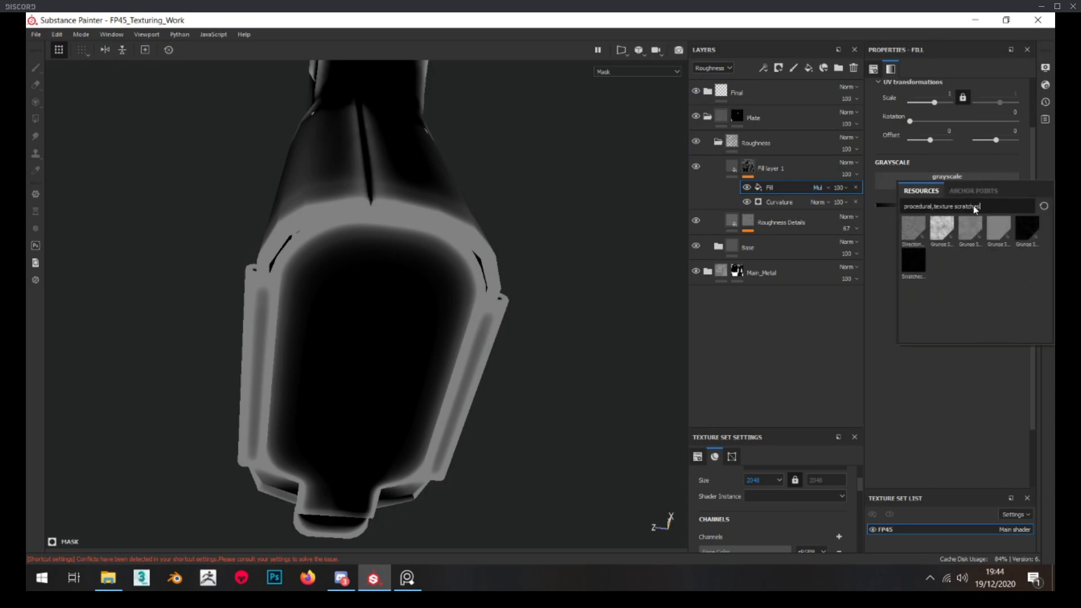
left_click(943, 228)
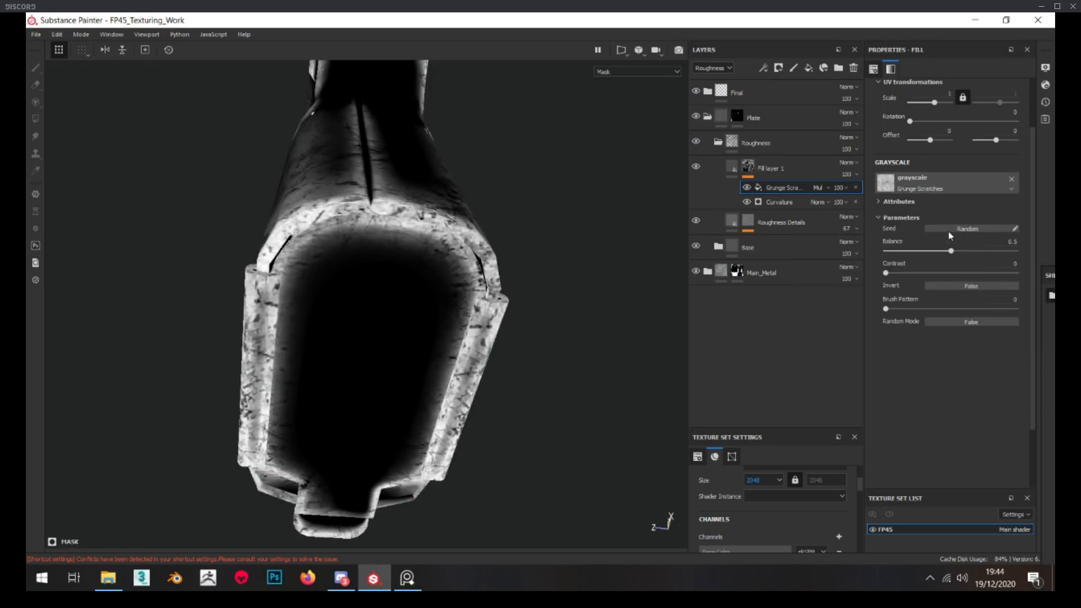
left_click(914, 274)
left_click_drag(905, 251, 923, 254)
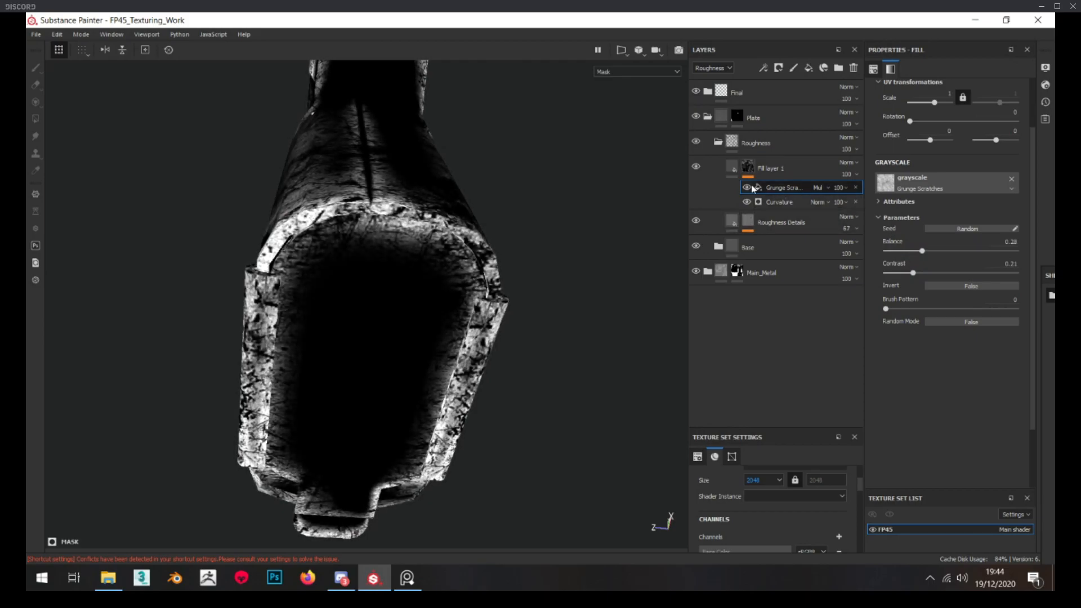
Turn off the new fill layer's color channel and remove the Opacity channel from the texture set
left_click(733, 168)
left_click(886, 178)
scroll(807, 507, "down", 5)
left_click(840, 509)
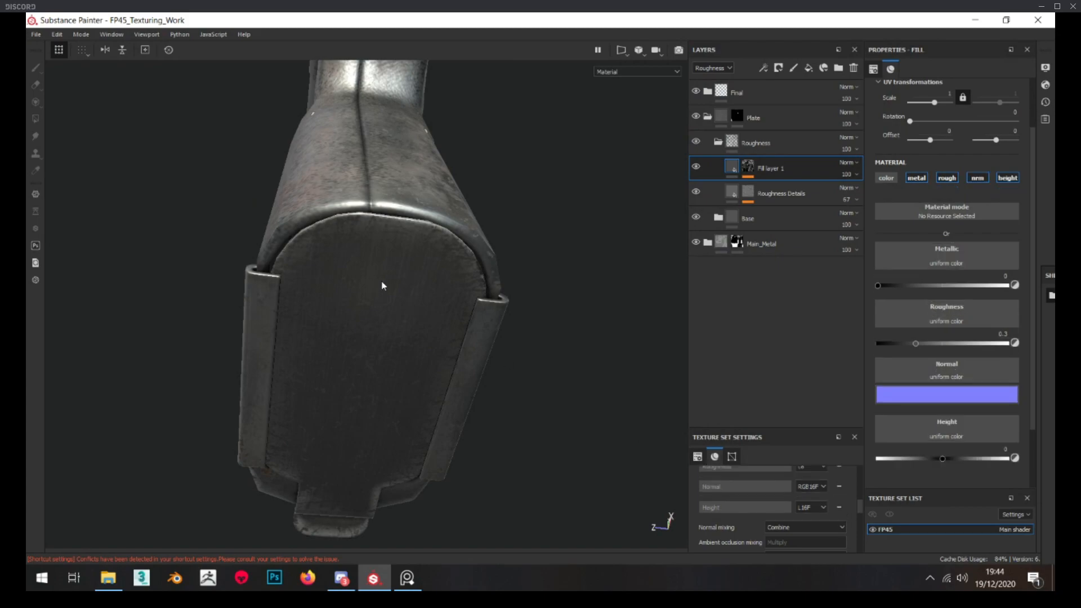
Disable the new fill layer's height, normal and metal channels, leaving only roughness active
left_click(1005, 178)
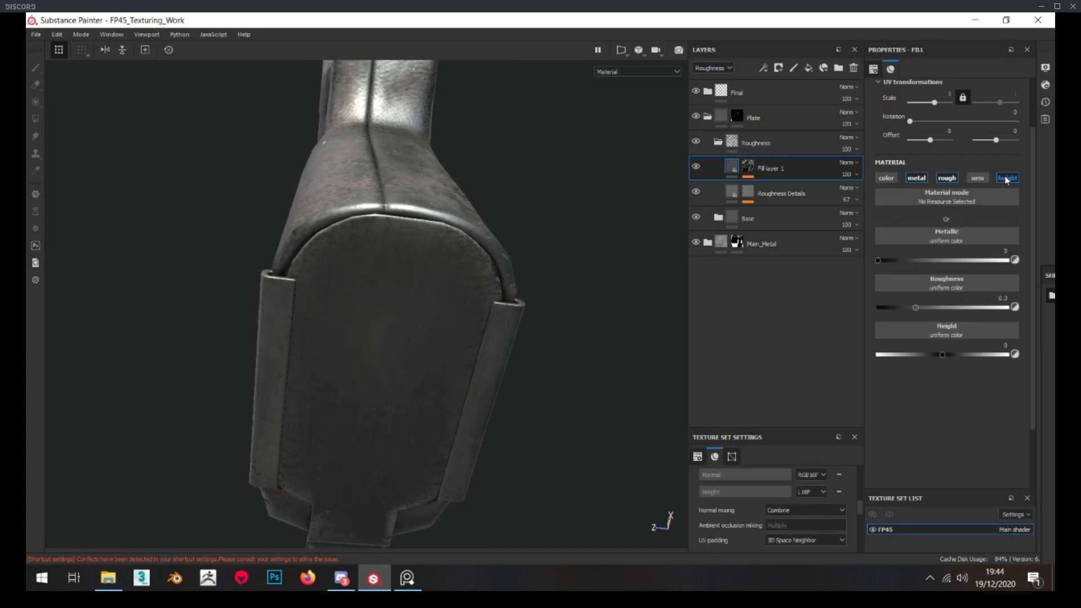
left_click(977, 178)
left_click(917, 177)
mouse_move(394, 265)
left_mouse_down("alt")
mouse_move(372, 357)
mouse_move(386, 277)
left_mouse_up("alt")
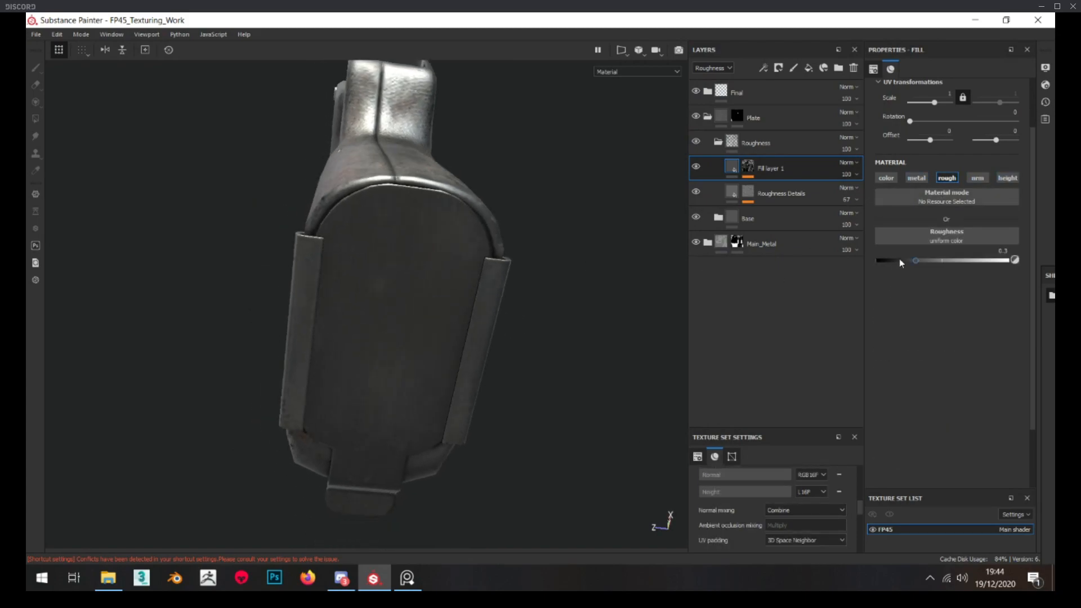
Set the new fill layer's roughness to 0.5685, checking the plate's lower end up close
left_click_drag(394, 248, 386, 270, "alt")
middle_click_drag(365, 427, 375, 307, "alt")
right_click_drag(375, 307, 361, 357, "alt")
left_click_drag(386, 396, 377, 367, "alt")
Set the new fill layer's opacity to 55, judging it with a temporary 0.277 grey base color before disabling color again
left_click(888, 179)
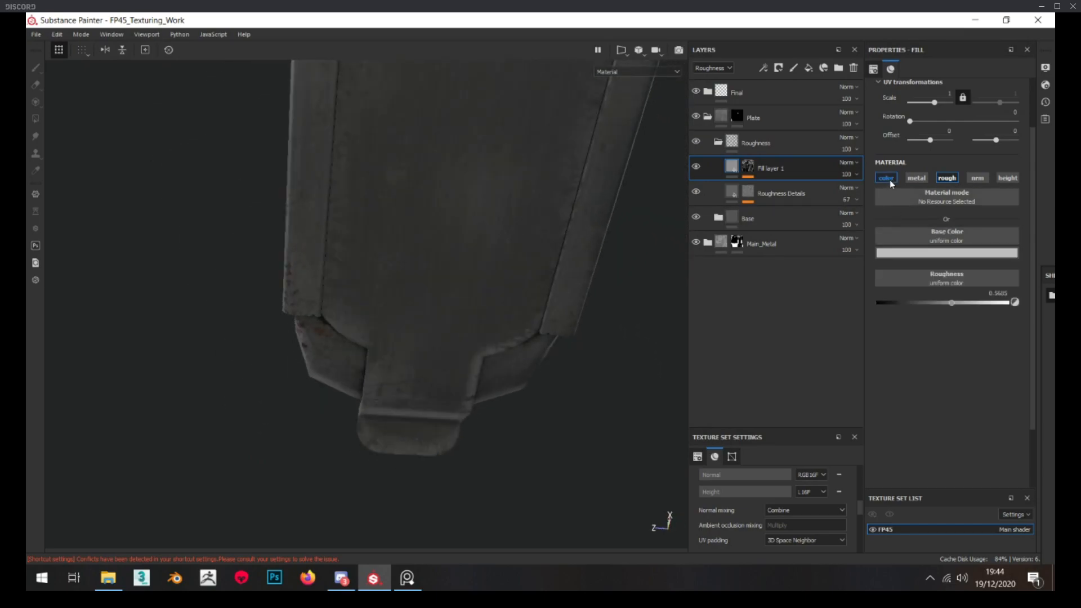
left_click(938, 259)
left_click(1038, 319)
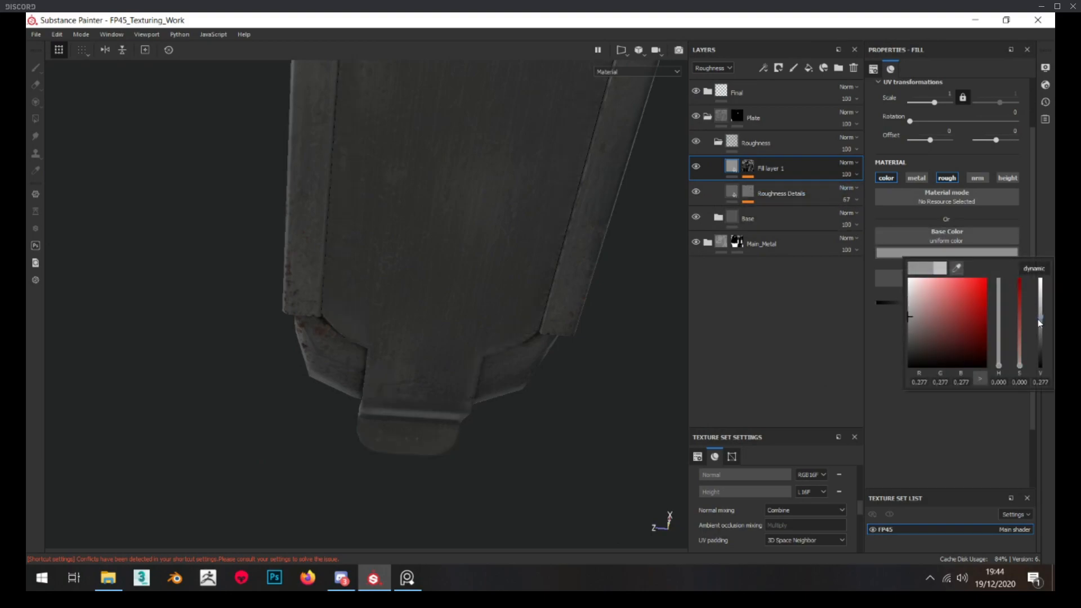
left_click(850, 176)
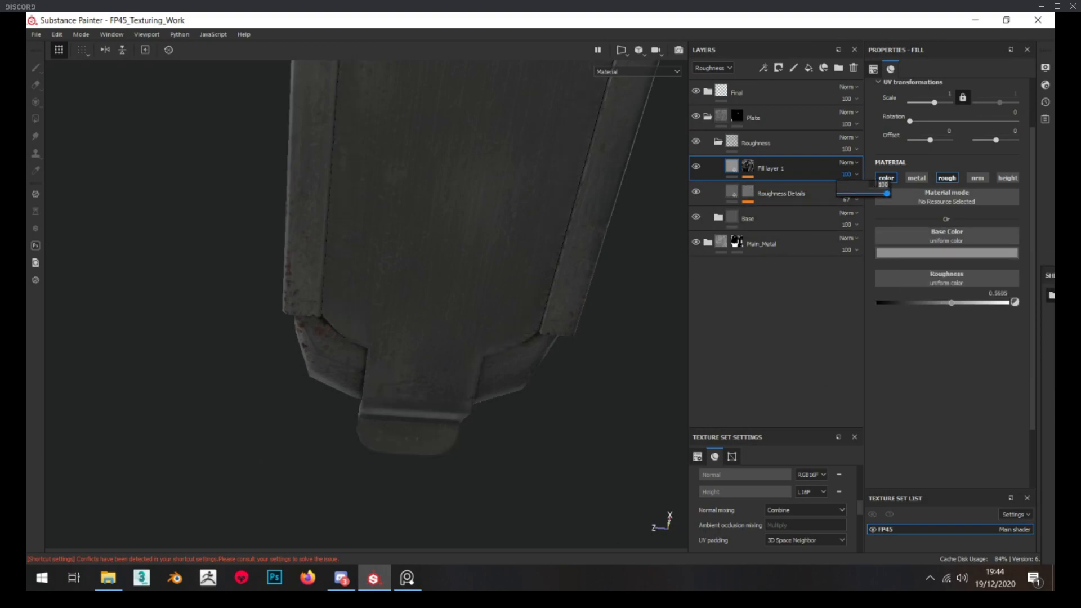
left_click(886, 178)
Adjust the Curvature generator in the new fill layer's mask to global balance 0.53 and global contrast 0.61
scroll(362, 218, "down", 3)
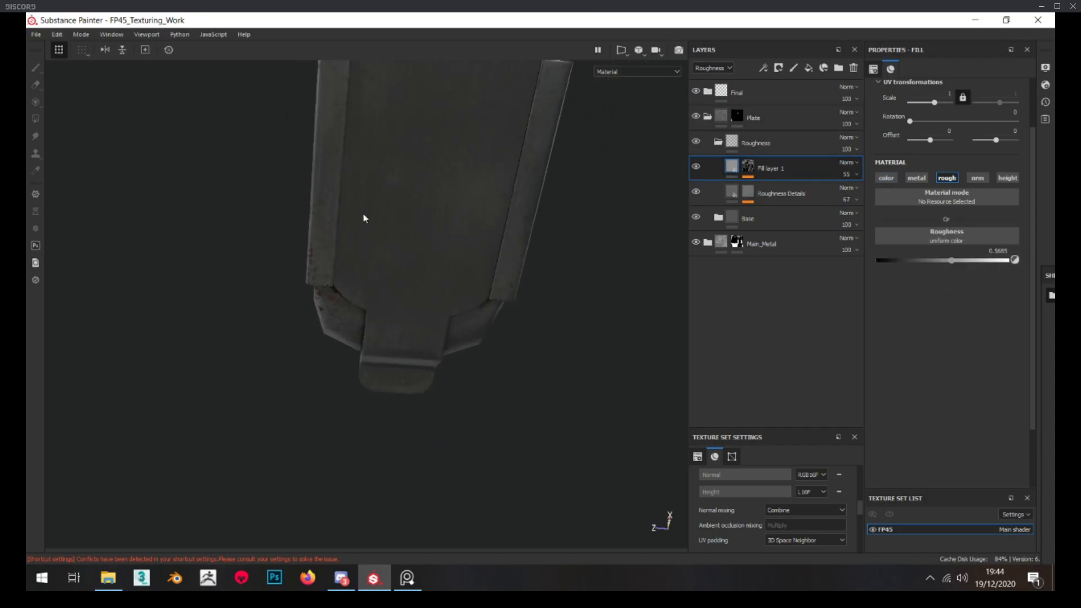
scroll(372, 244, "down", 3)
left_click_drag(372, 243, 389, 226, "alt")
scroll(435, 157, "up", 3)
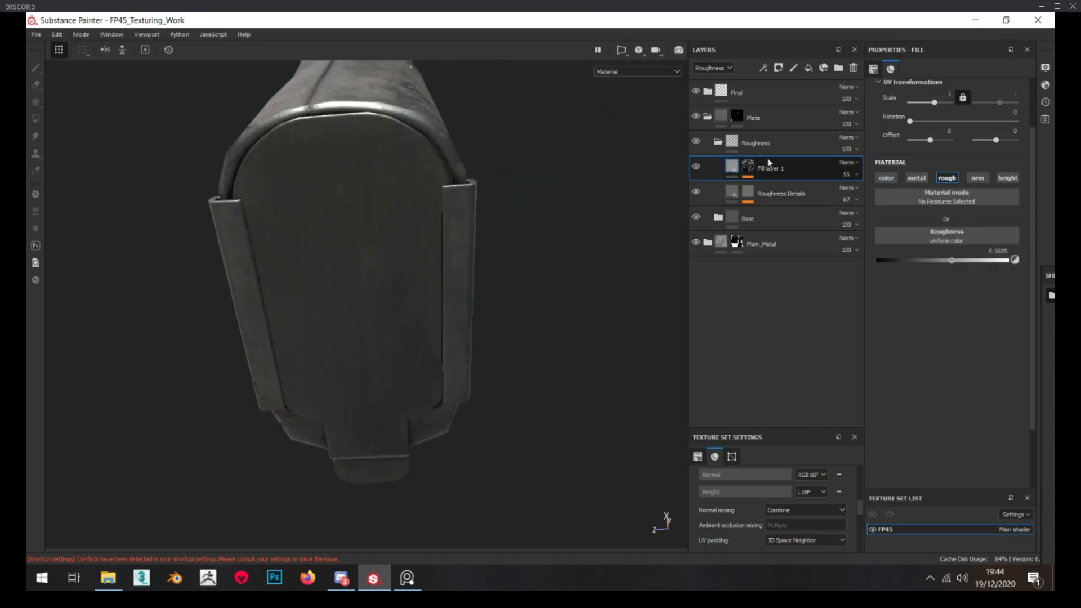
left_click(748, 167, "alt")
scroll(524, 164, "up", 3)
left_click(779, 202)
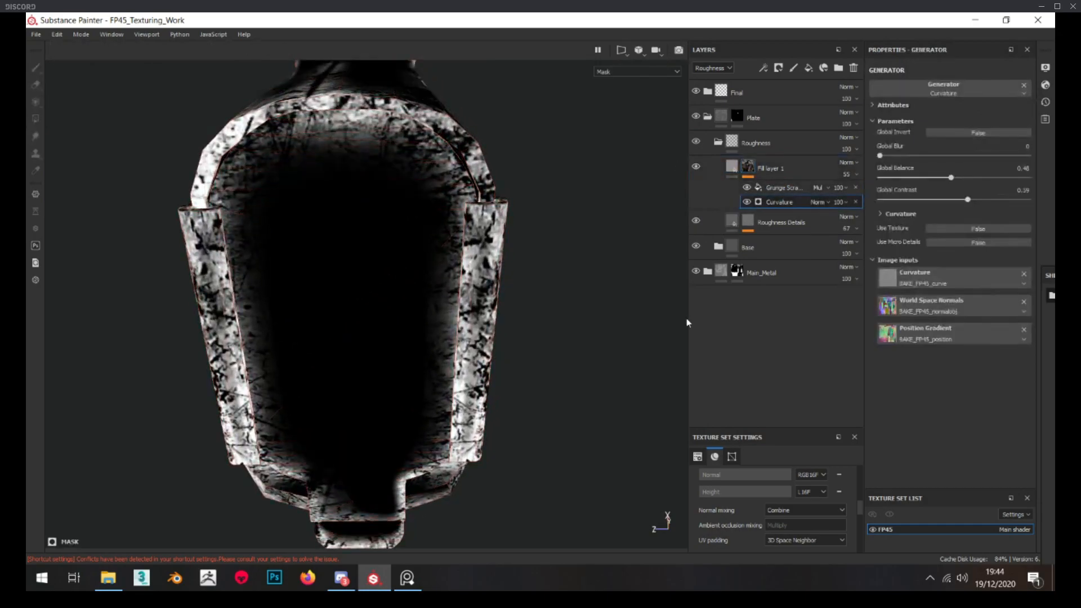
left_click_drag(955, 177, 959, 178)
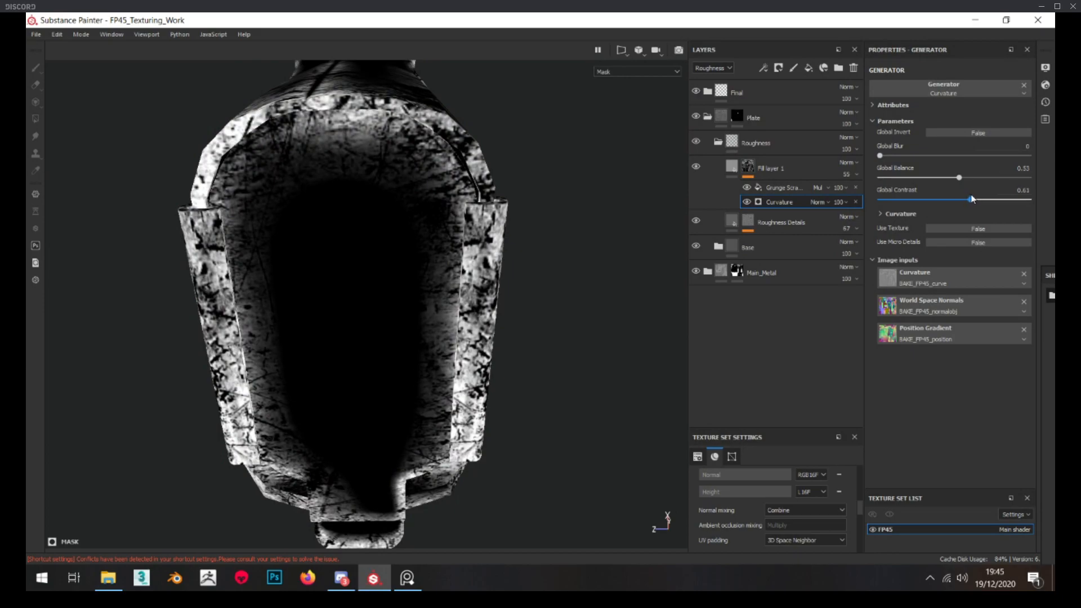
Compare the plate with and without the new scratched-edge roughness layer, examining it from several angles
left_click(722, 168)
left_click_drag(481, 284, 477, 260, "alt")
right_click_drag(477, 260, 432, 236, "alt")
left_click_drag(432, 236, 450, 234, "alt")
left_click(698, 168)
left_click(699, 168)
left_click_drag(352, 189, 321, 294, "alt")
right_click_drag(322, 294, 361, 284, "alt")
left_click_drag(361, 284, 406, 219, "alt")
Rename the scratched-edge roughness layer to Edges and add another fill layer above it in the Roughness folder
type("Edges")
key("Return")
left_click_drag(357, 253, 675, 197, "alt")
left_click(809, 69)
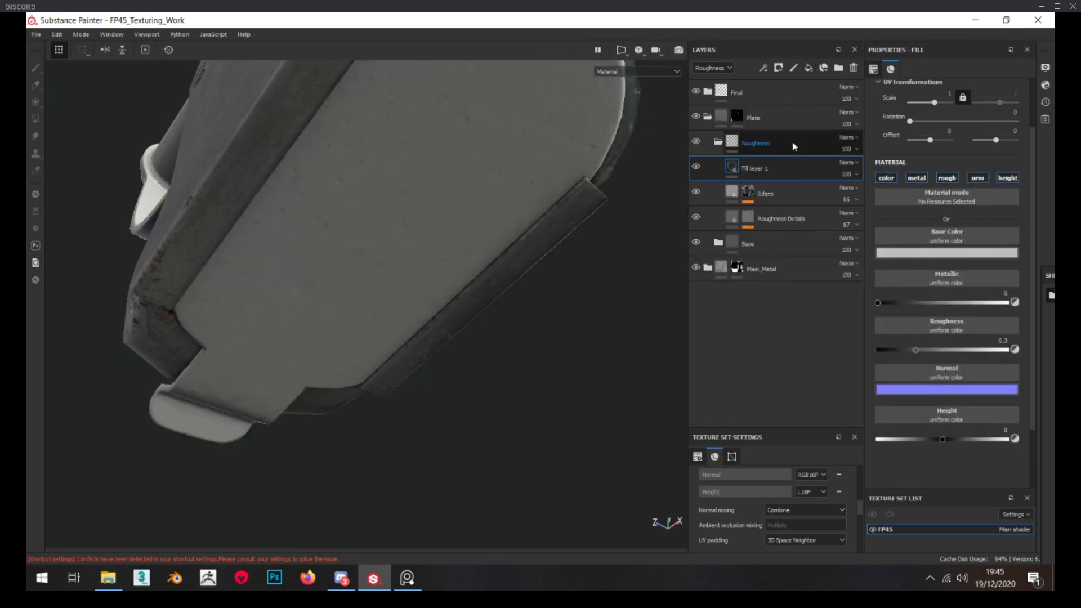
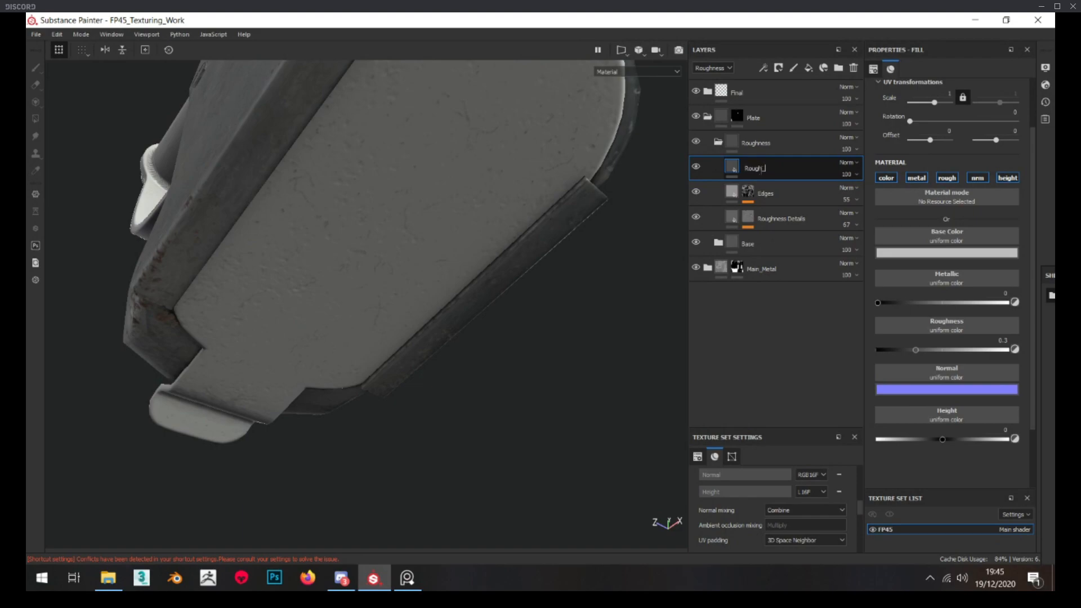
Name the new fill layer Rough_1 and restrict it to the roughness channel only
key("Return")
left_click_drag(439, 287, 316, 285, "alt")
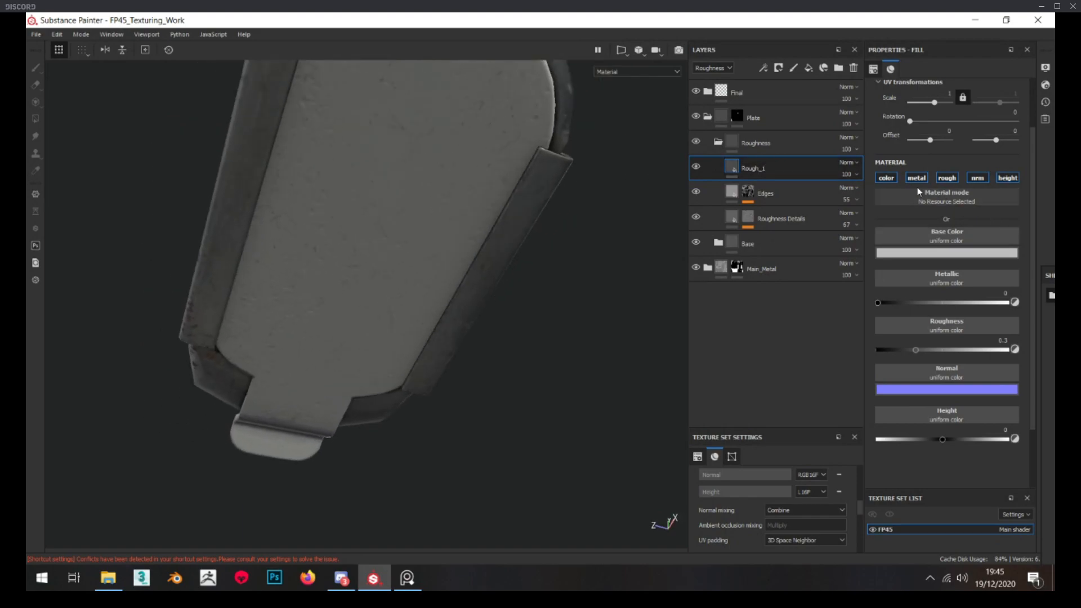
left_click(893, 178)
left_click(917, 178)
left_click(978, 178)
left_click(1008, 178)
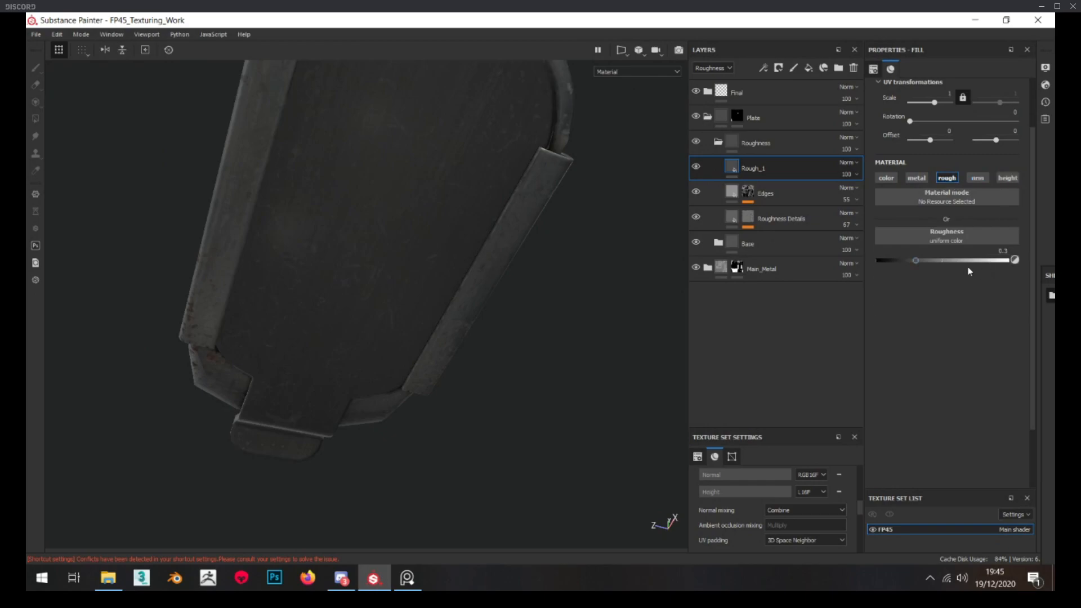
Give Rough_1 a black mask with a fill effect that uses the Grunge Leak Dirty texture
right_click(762, 164)
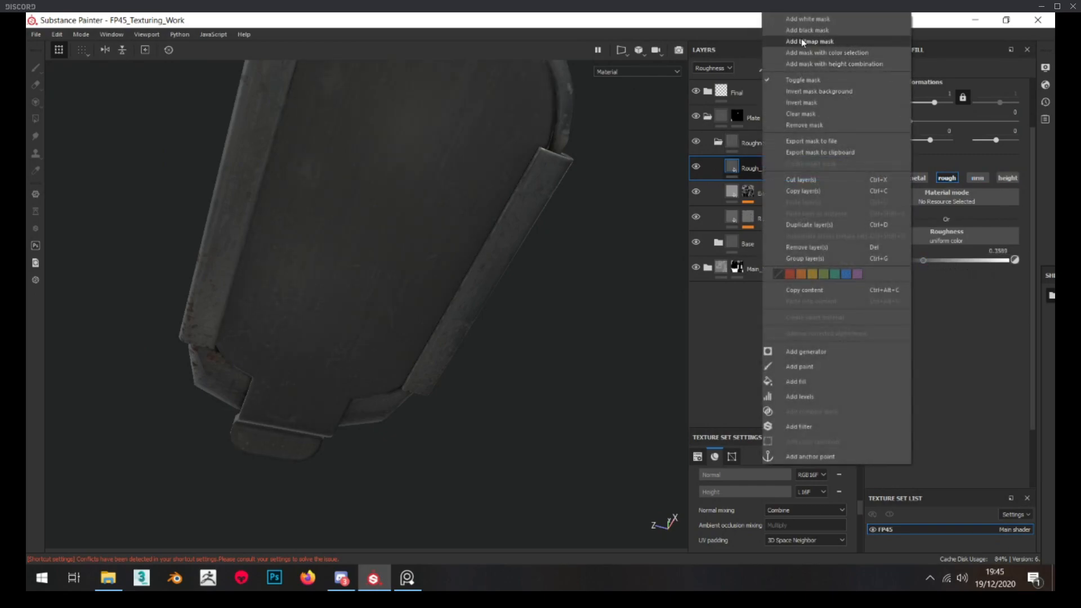
left_click(801, 39)
right_click(751, 164)
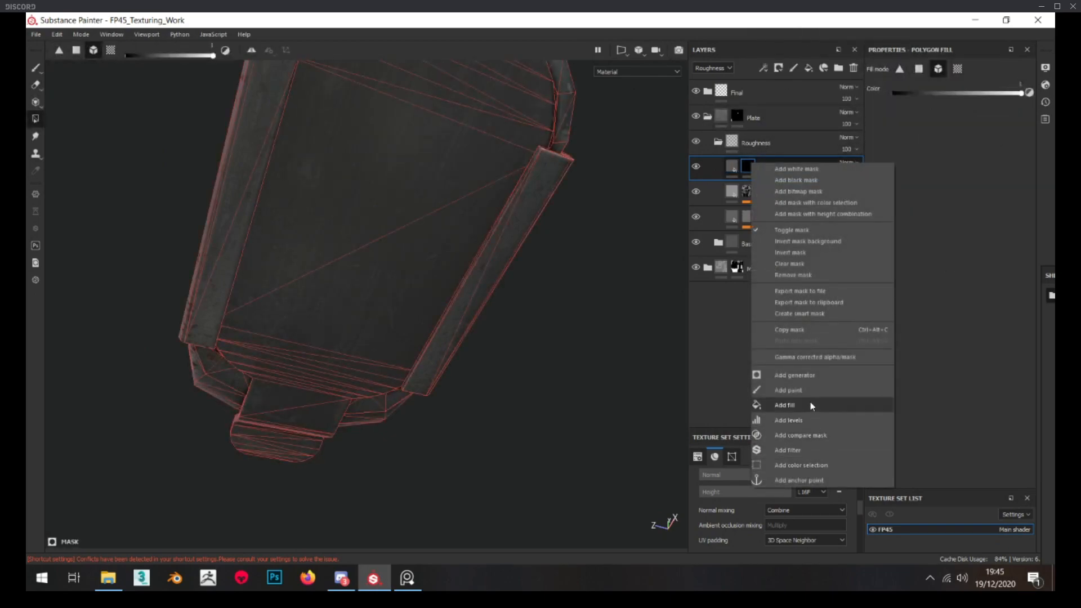
left_click(787, 406)
left_click_drag(1052, 275, 353, 153)
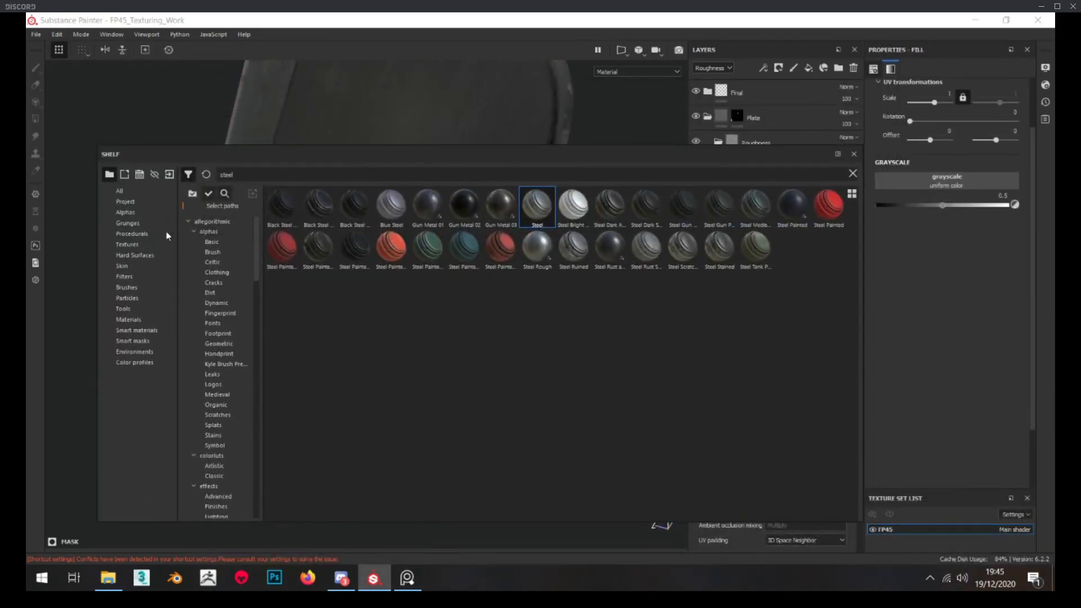
left_click(151, 223)
left_click(188, 174)
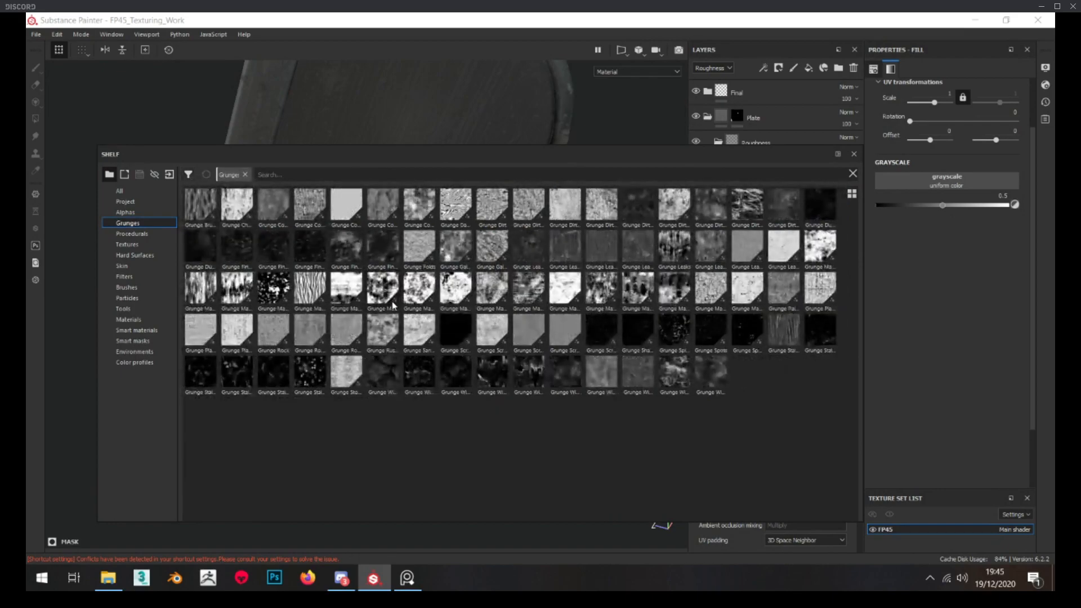
mouse_move(455, 256)
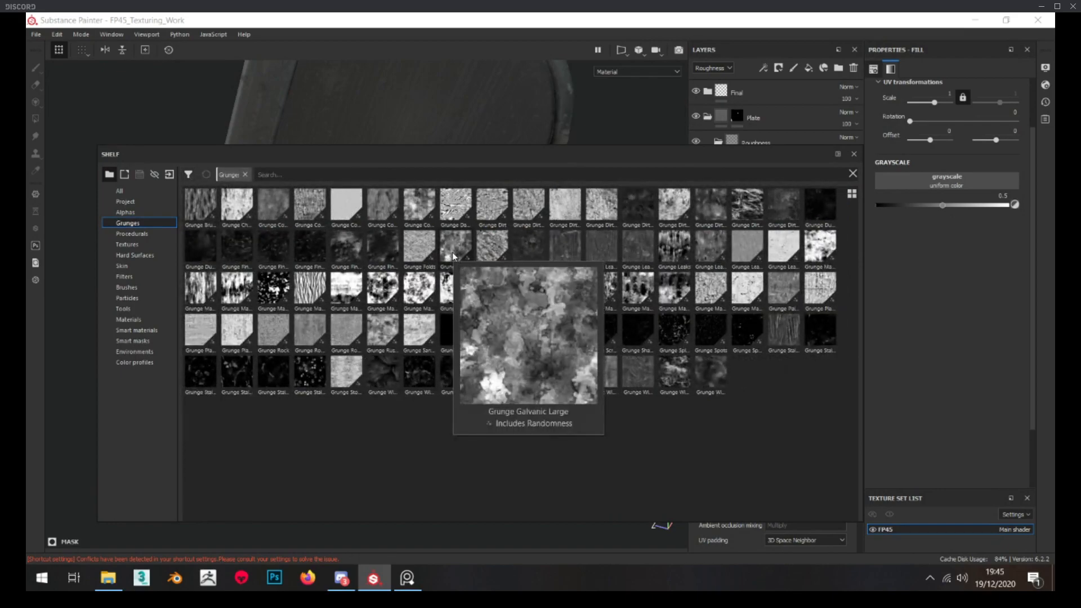
mouse_move(527, 250)
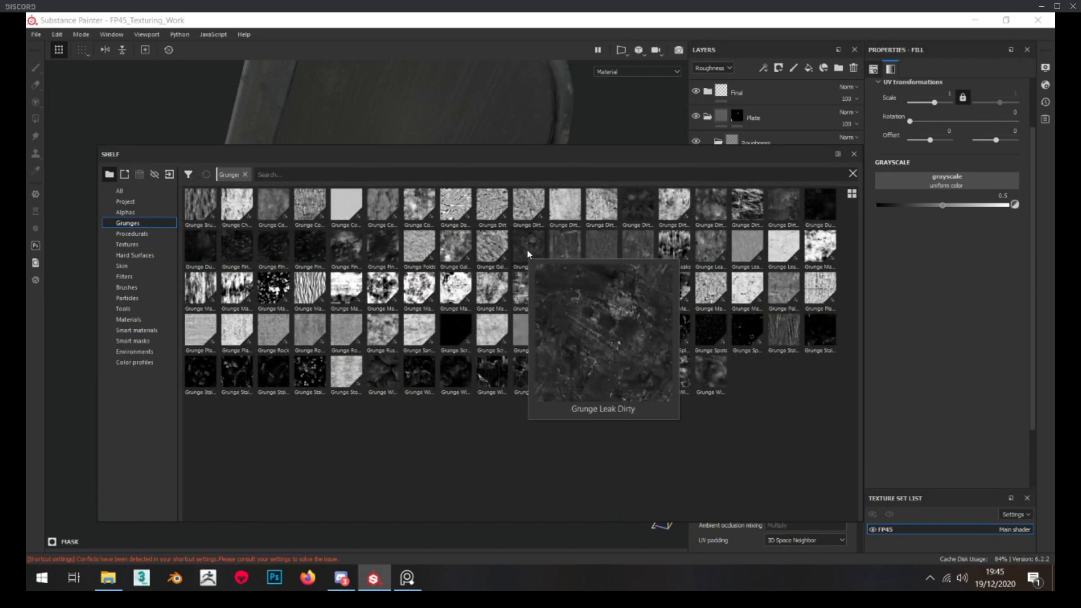
left_click_drag(527, 249, 957, 186)
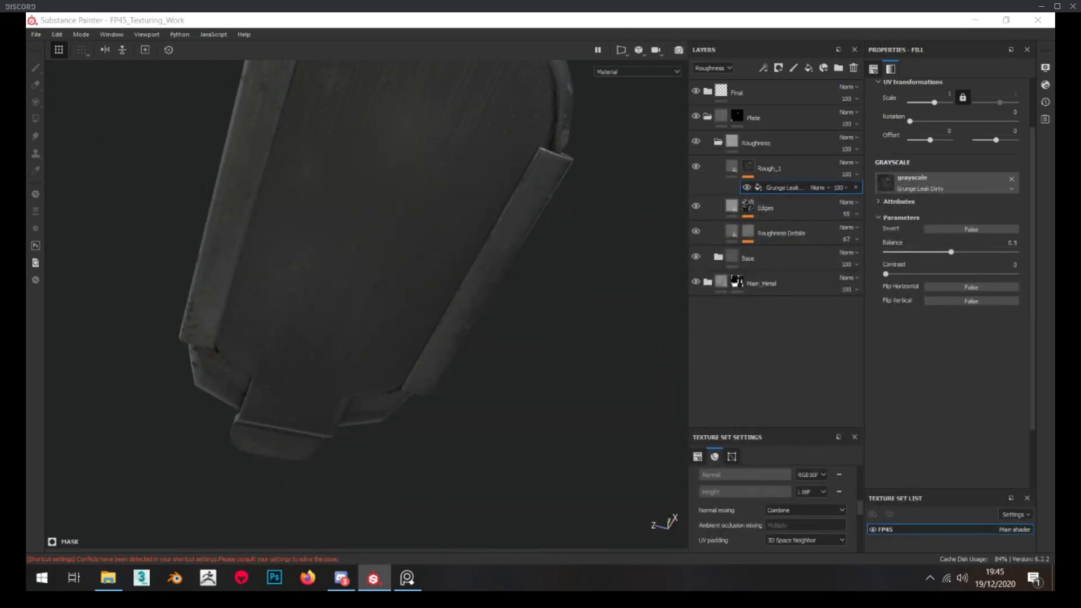
Inspect the Rough_1 mask on the model and set its grunge fill to scale 3 with a horizontal offset of 0.58
left_click(749, 164, "alt")
scroll(367, 251, "down", 2)
middle_click_drag(368, 252, 372, 287, "alt")
left_click(796, 189)
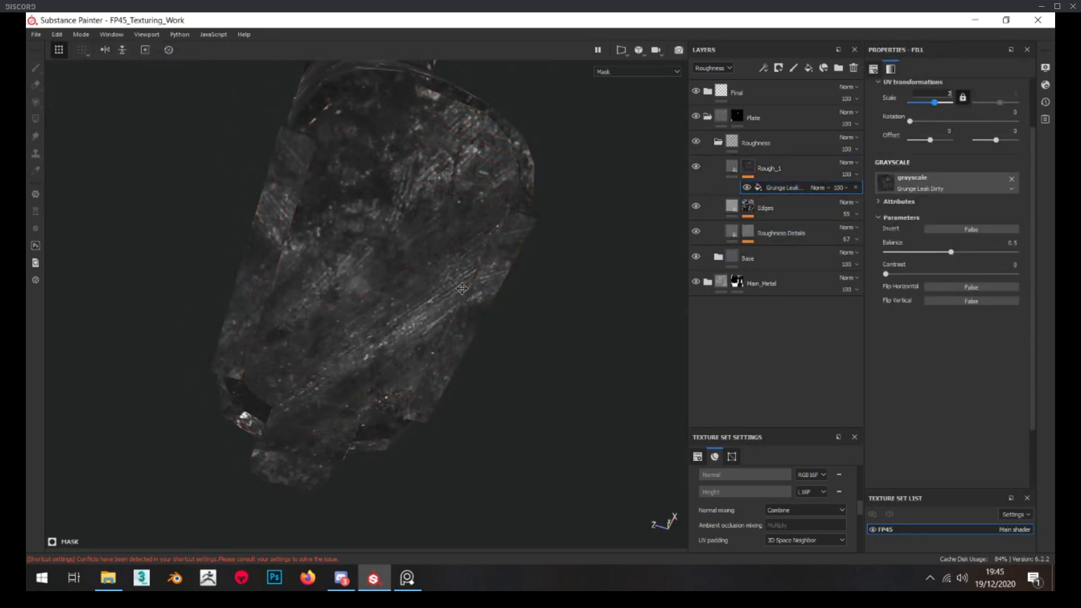
left_click_drag(462, 289, 479, 283, "alt")
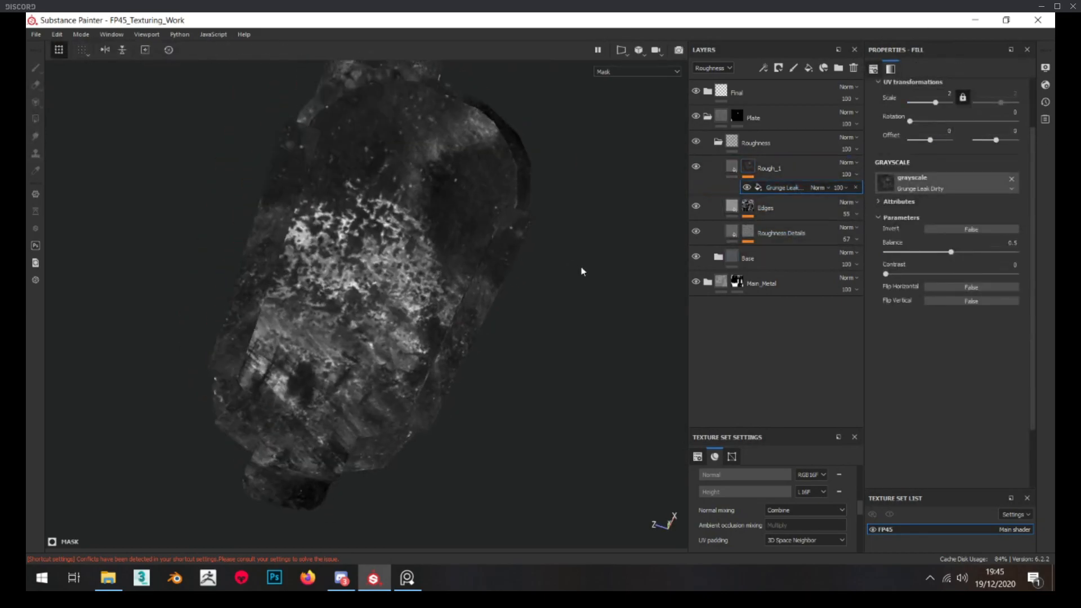
left_click(943, 139)
left_click_drag(935, 103, 939, 104)
double_click(941, 94)
type("3")
key("Return")
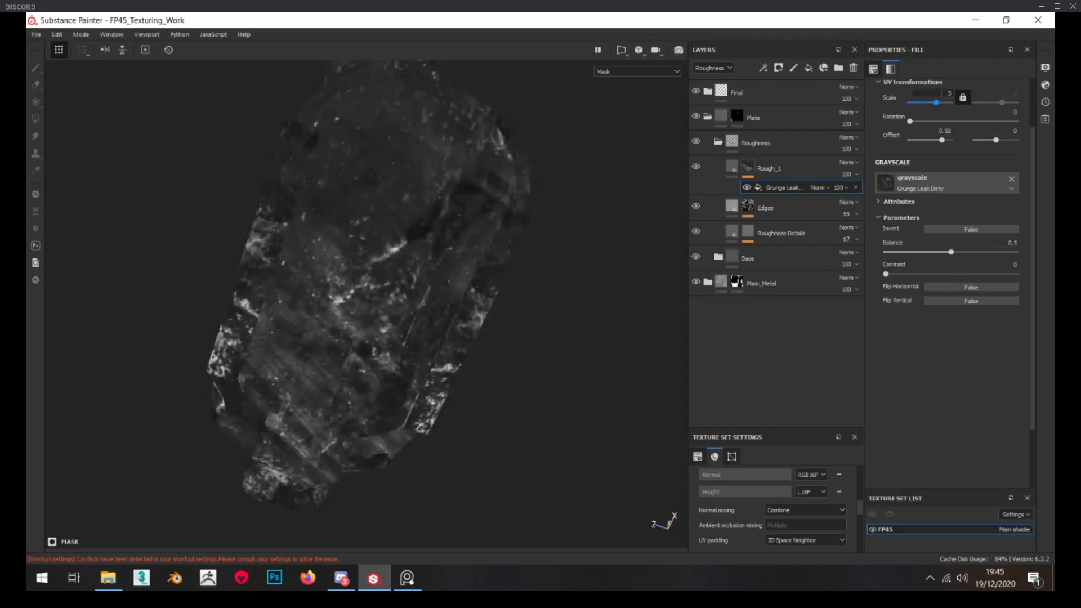
Add a Levels effect to the Rough_1 mask and darken its midtones to 1.6
left_click_drag(551, 314, 487, 312, "alt+shift")
right_click(747, 165)
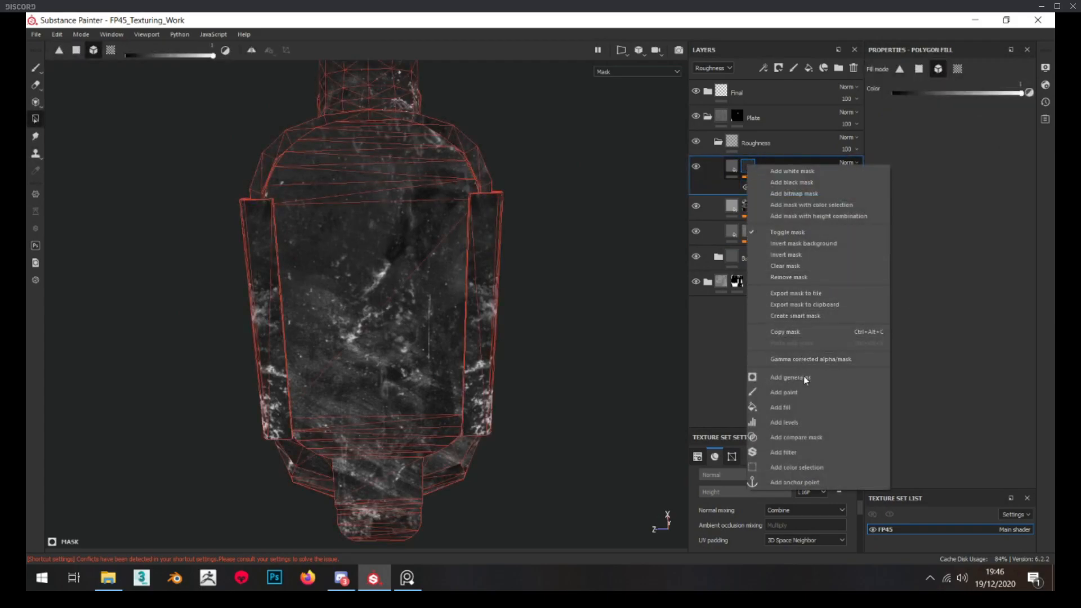
left_click(785, 422)
left_click_drag(951, 102, 954, 96)
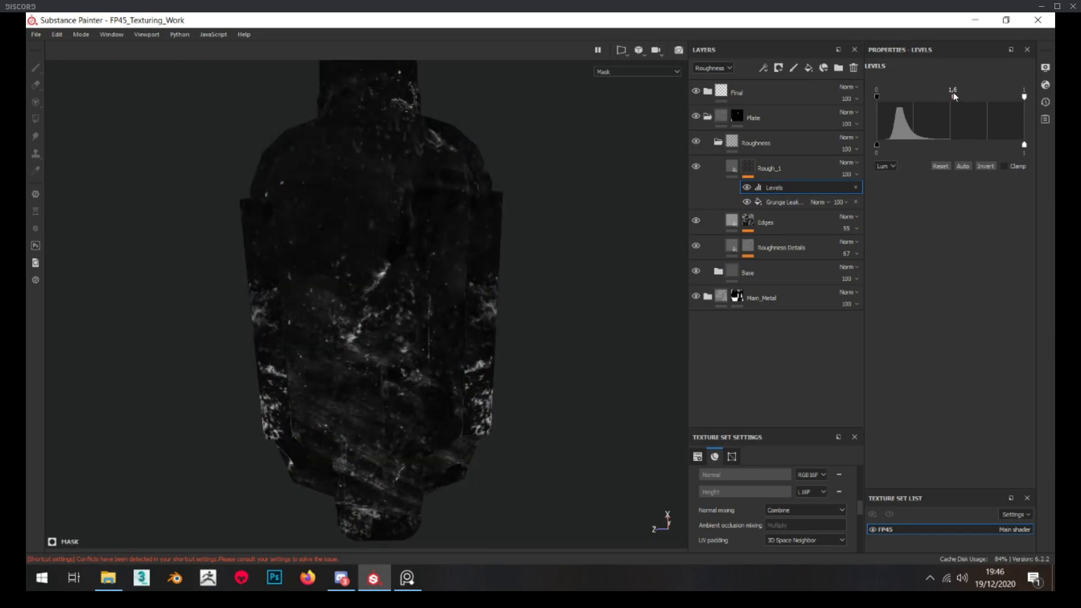
Set the Grunge Leak Dirty fill's scale to 4 and the Rough_1 layer's roughness to about 0.48
left_click(784, 204)
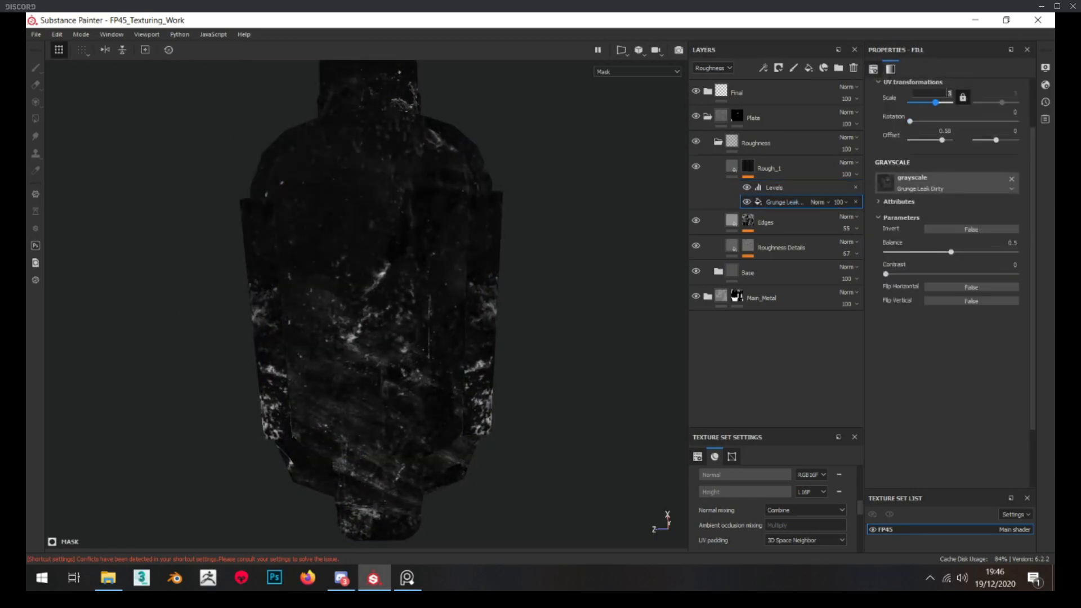
type("4")
key("Return")
left_click(732, 167)
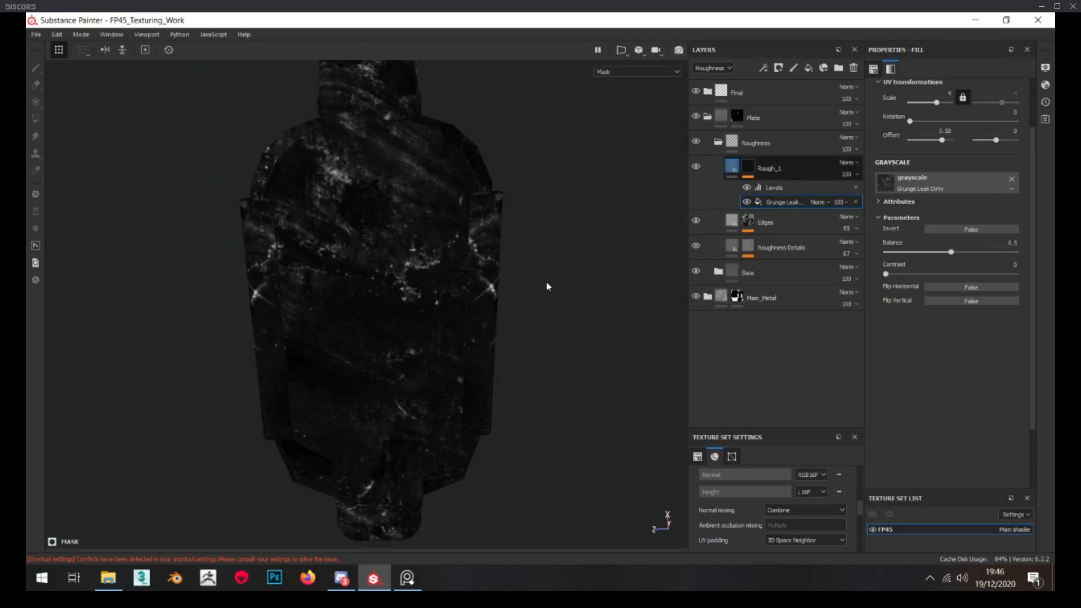
left_click_drag(540, 267, 553, 277, "alt")
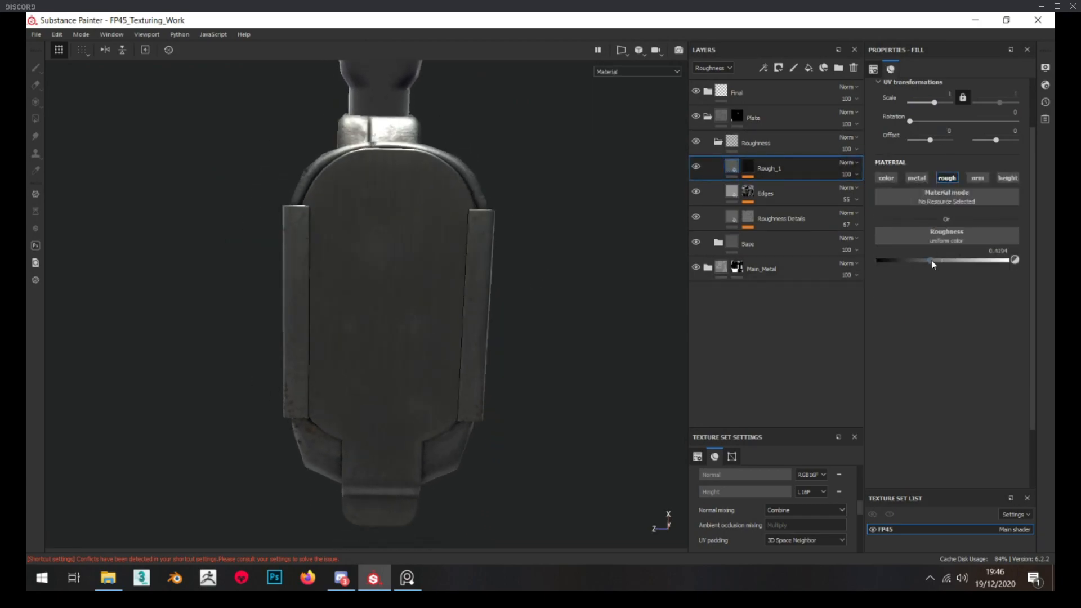
left_click_drag(516, 240, 496, 256, "alt")
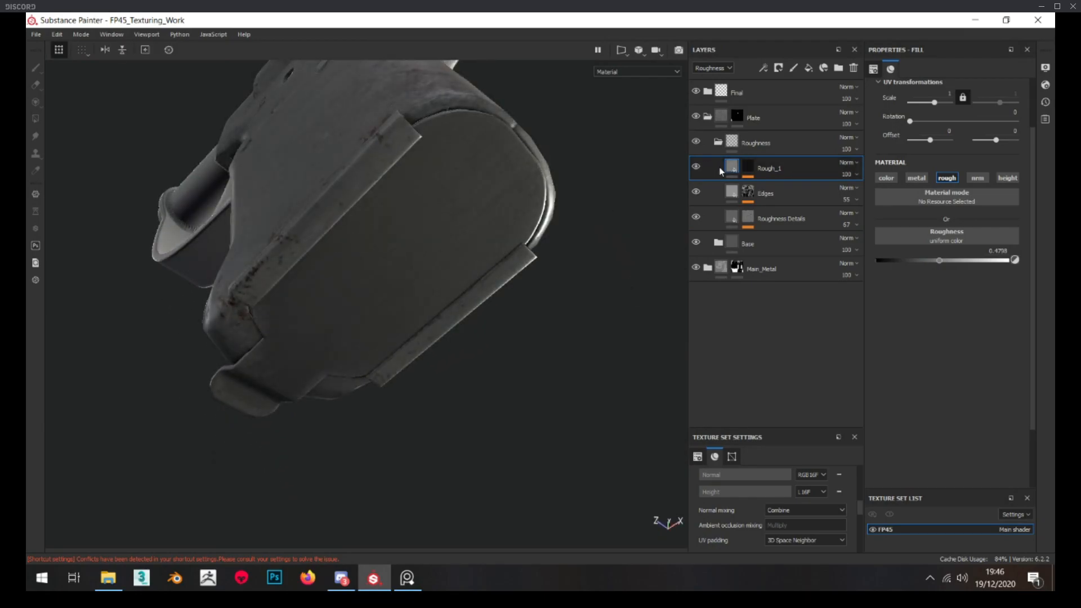
Strengthen the Rough_1 mask's Levels with white point 0.745 and midtone 2.098, checking the effect on the plate material
left_click(743, 167, "alt")
left_click(770, 191)
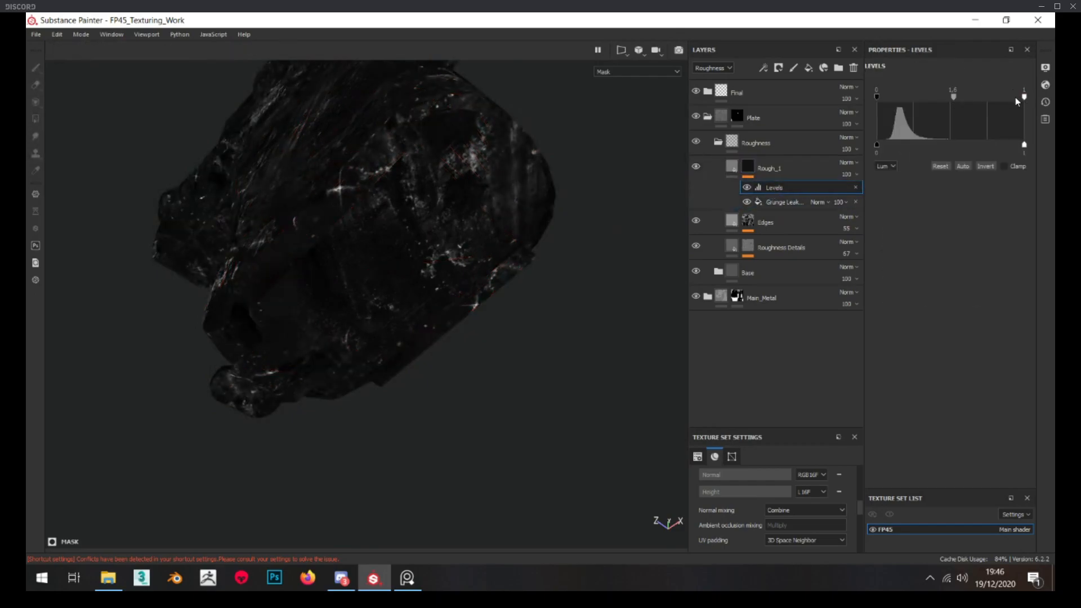
left_click_drag(1018, 100, 936, 97)
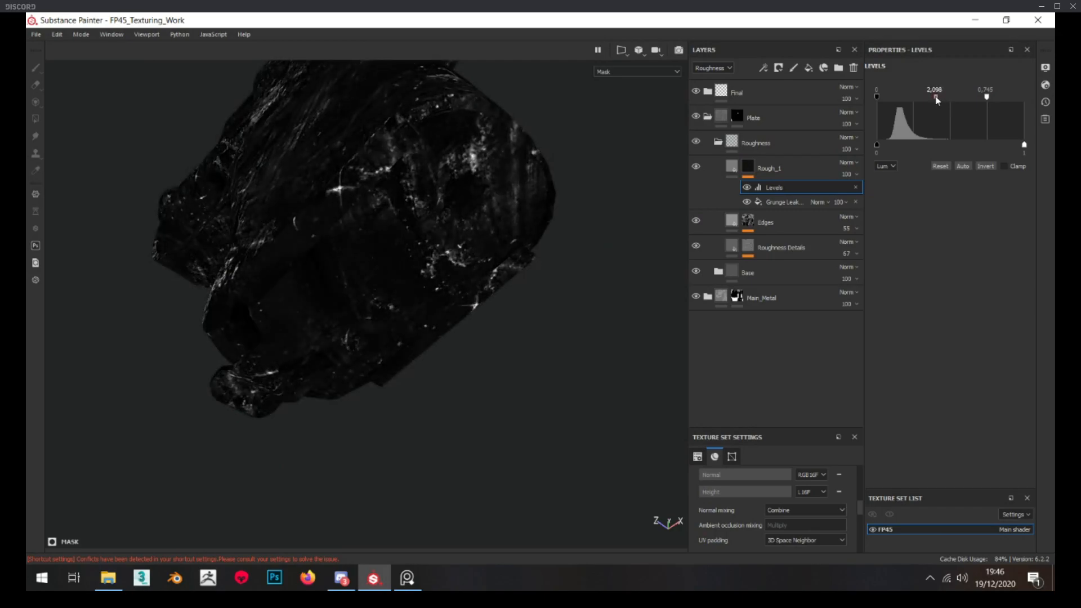
left_click_drag(667, 217, 595, 221, "alt")
left_click(727, 169)
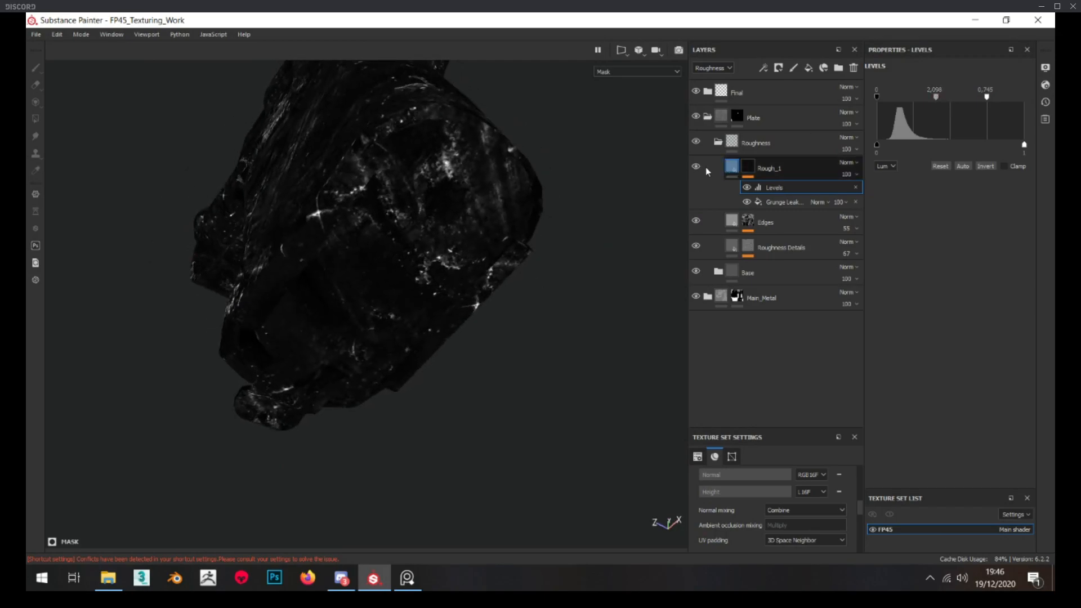
left_click_drag(642, 191, 369, 208, "alt")
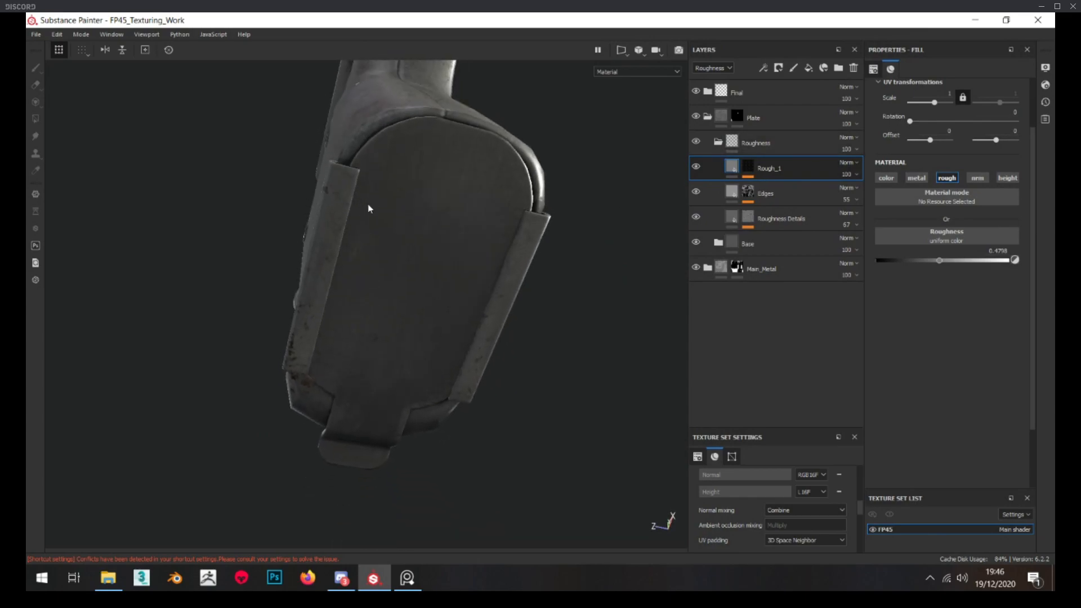
Add a fill layer named Scratches above Rough_1 in the Roughness folder
left_click(808, 69)
double_click(773, 169)
type("S")
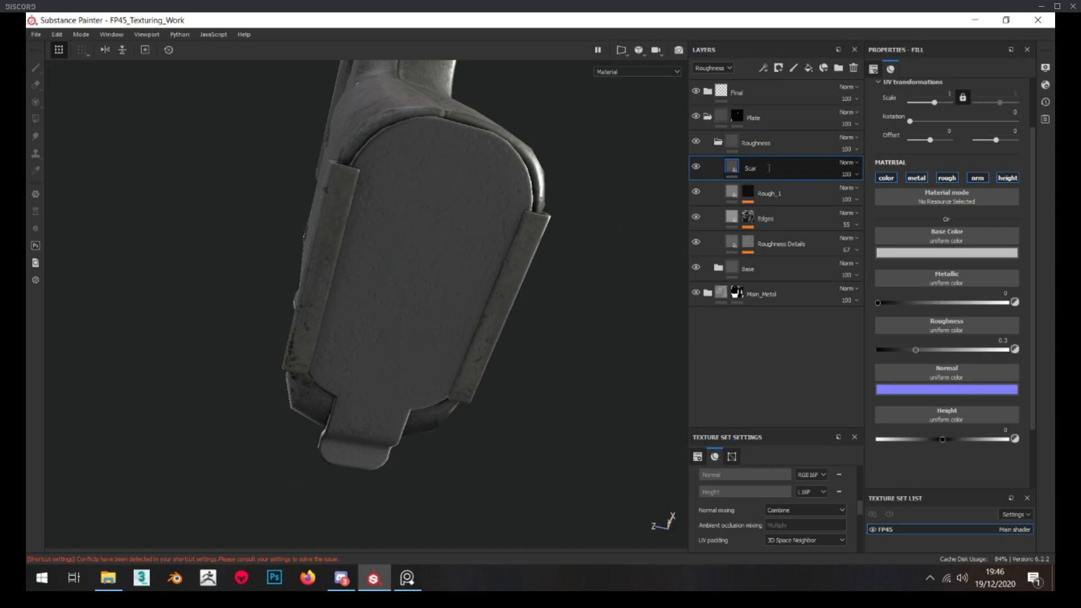
type("cratches")
key("Return")
Restrict the Scratches layer to the height channel and set its height to -0.05
left_click_drag(601, 258, 434, 264, "alt")
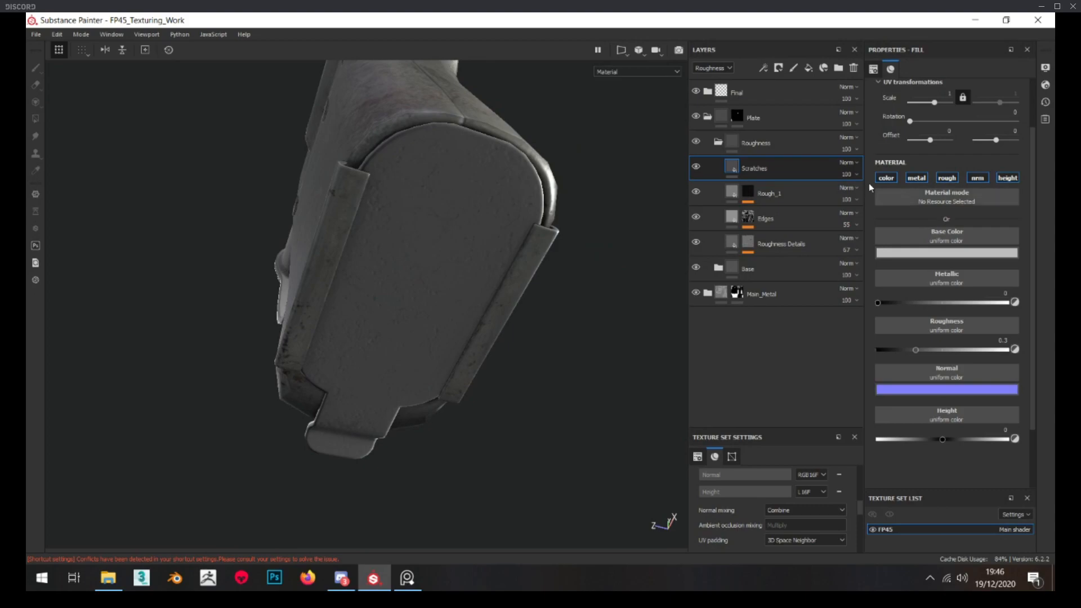
left_click(905, 178)
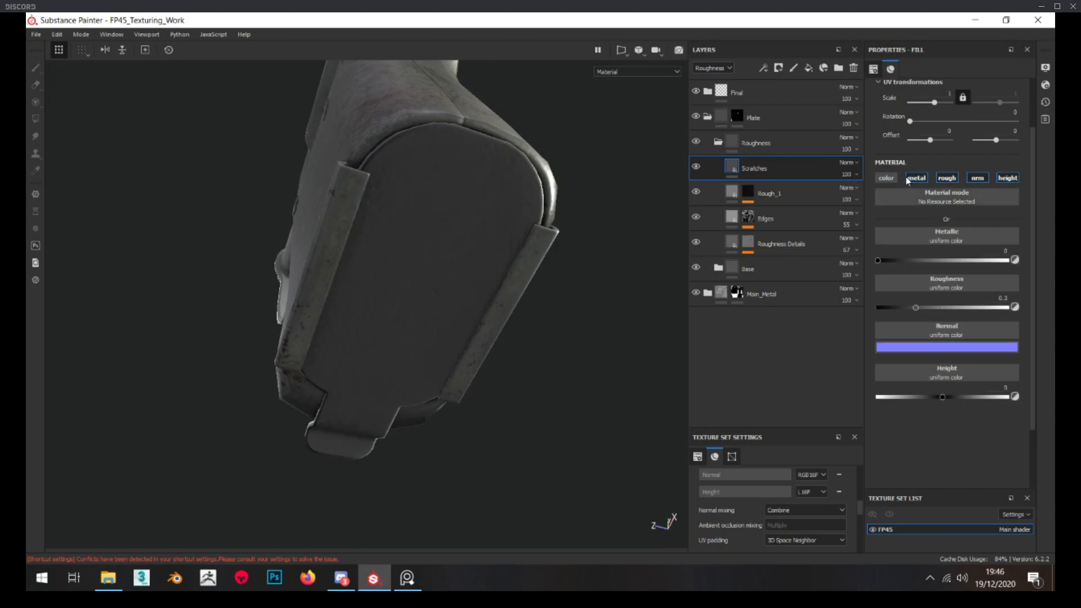
left_click(887, 178)
left_click(949, 178)
left_click(978, 179)
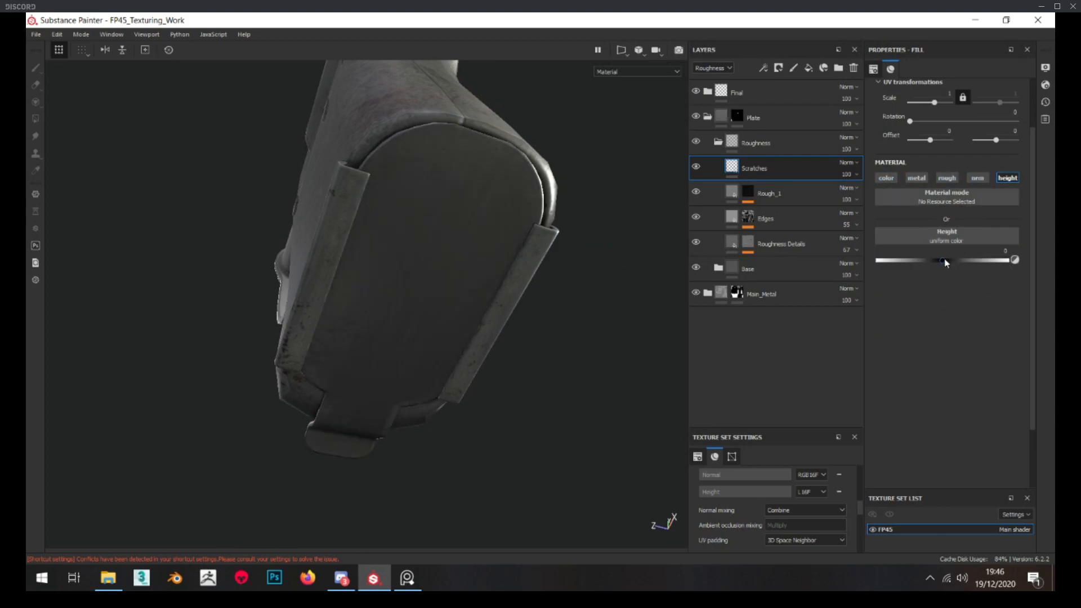
type("-0.05")
key("Return")
Give the Scratches layer a black mask with a fill effect that uses the Grunge Scratches Rough texture
right_click(776, 179)
left_click(837, 29)
right_click(755, 161)
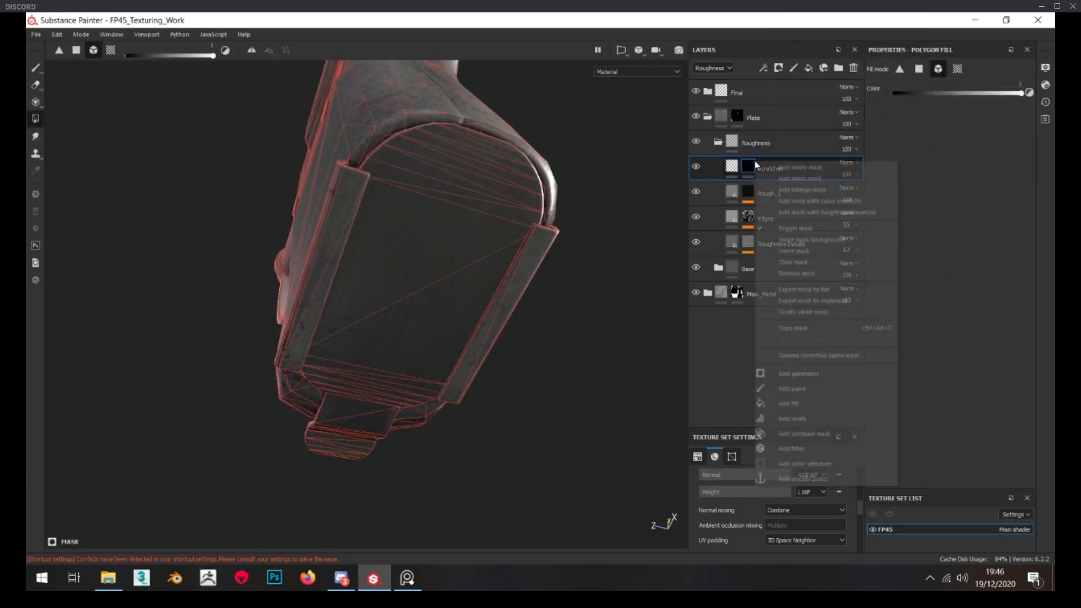
left_click(822, 402)
left_click(935, 177)
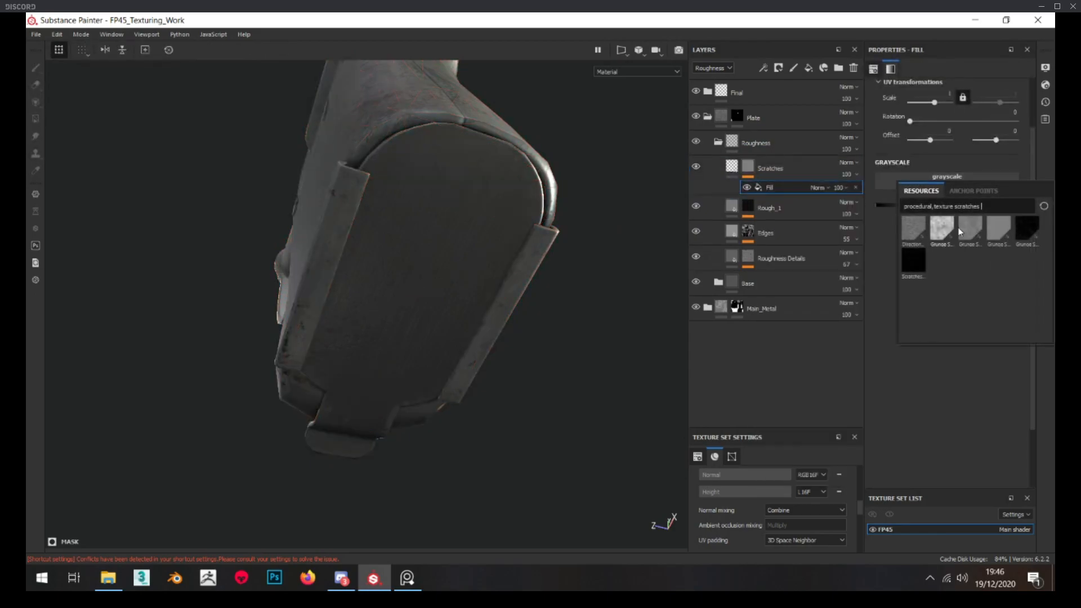
mouse_move(1035, 235)
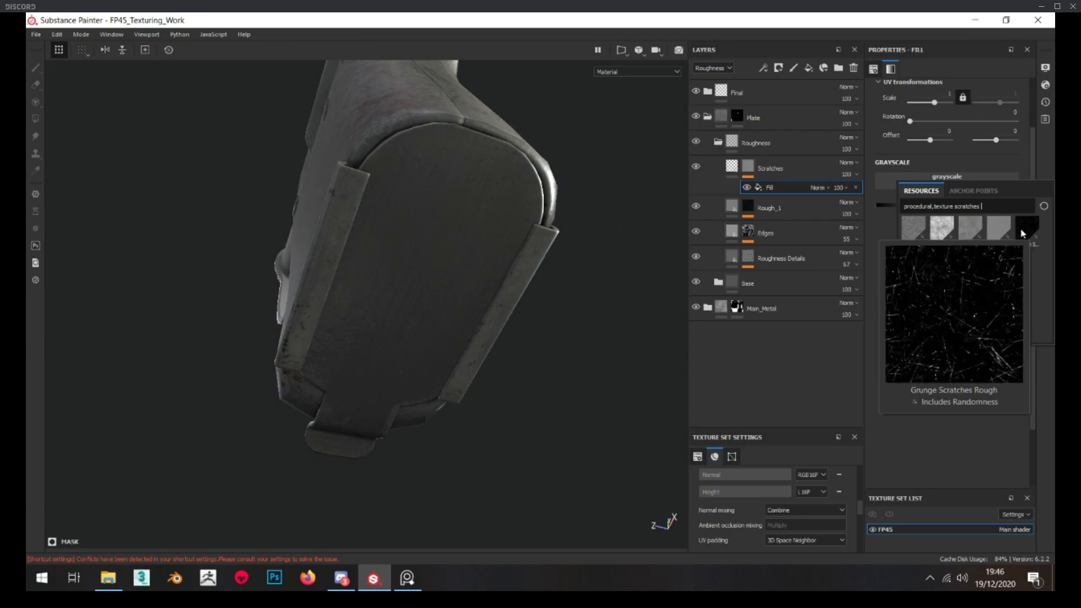
left_click(1022, 229)
Set the Scratches mask's grunge fill to scale 4, balance 0.41 and scratch quantity 0.88 while viewing the mask
left_click_drag(521, 280, 537, 271, "alt")
left_click(746, 170)
left_click(773, 187)
left_click(753, 168, "alt")
left_click(773, 188)
left_click(950, 95)
type("4")
key("Return")
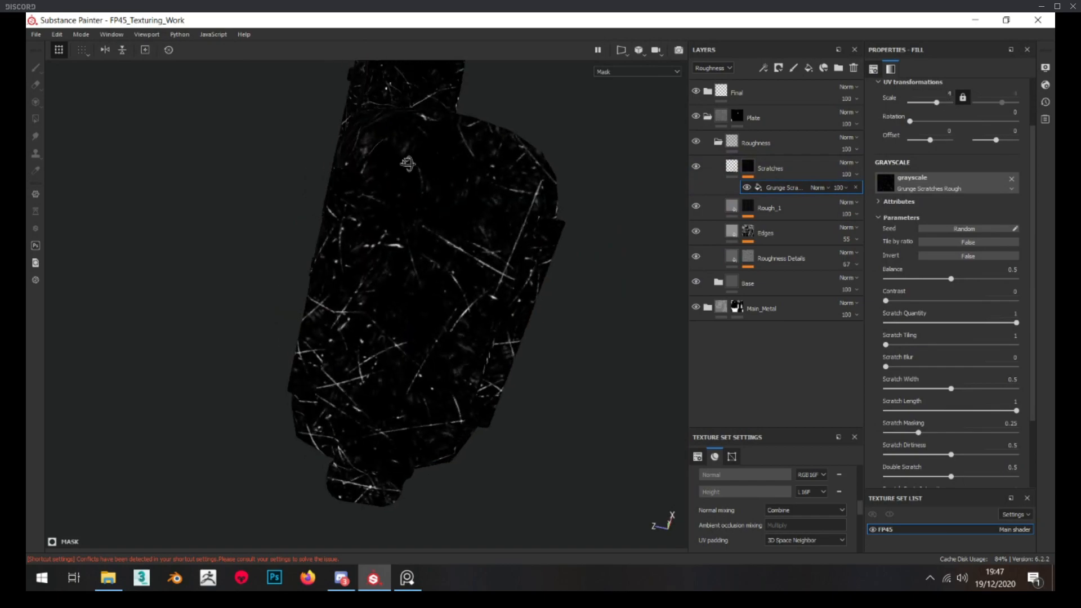
left_click(940, 279)
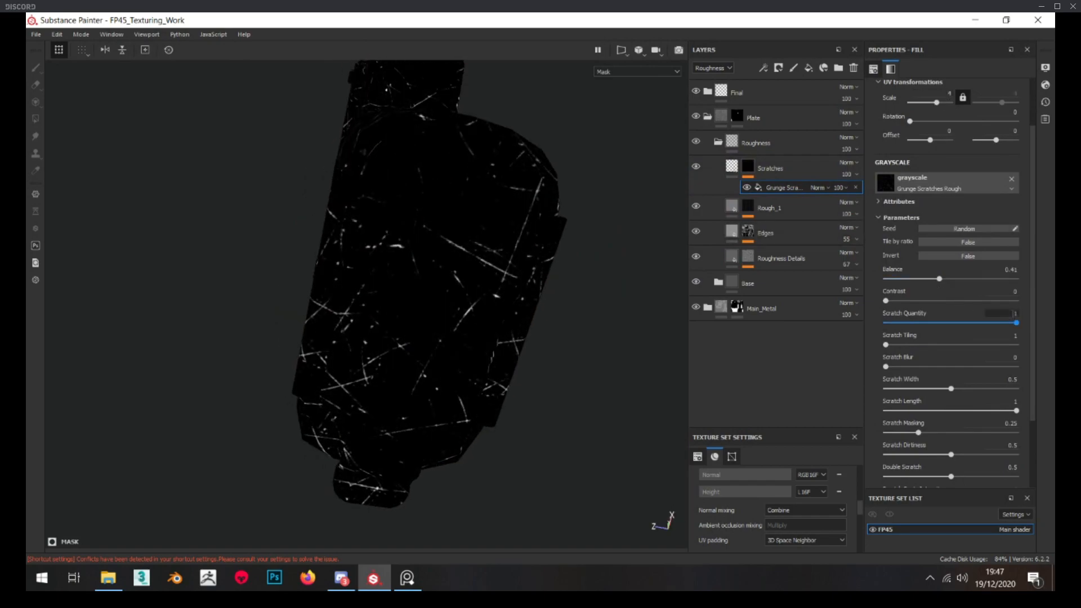
left_click_drag(1017, 323, 1003, 324)
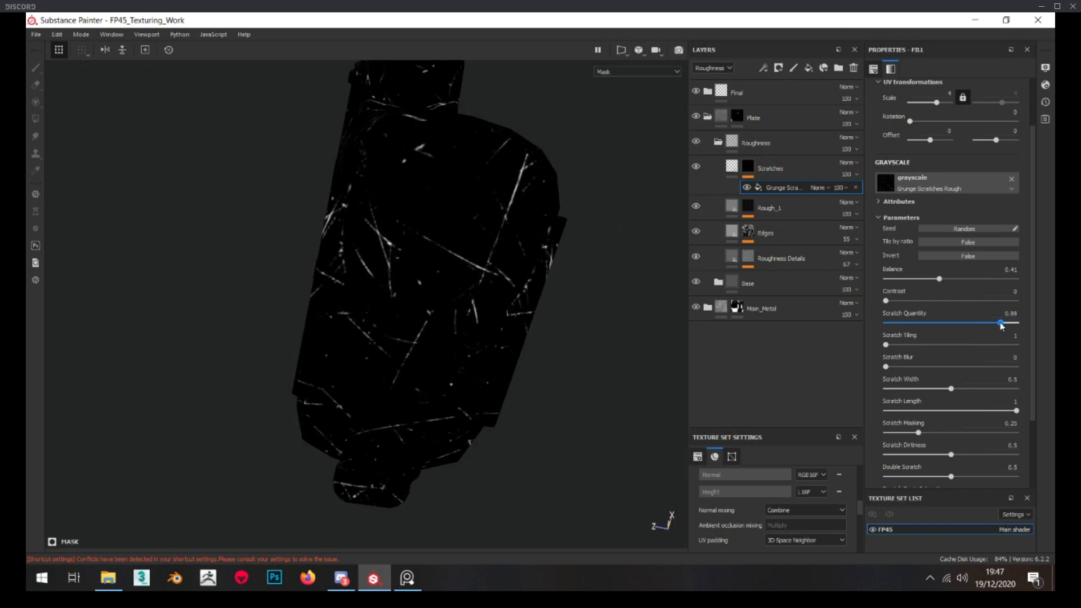
Soften the Scratches layer's height to -0.02, judging the scratch depth on the plate
left_click(732, 165)
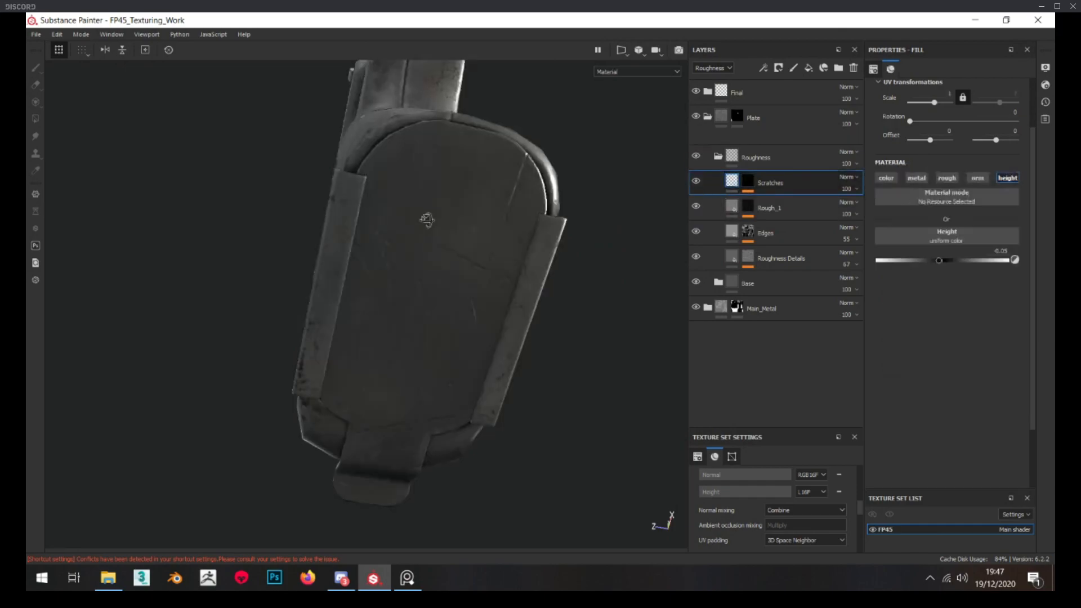
scroll(431, 226, "up", 2)
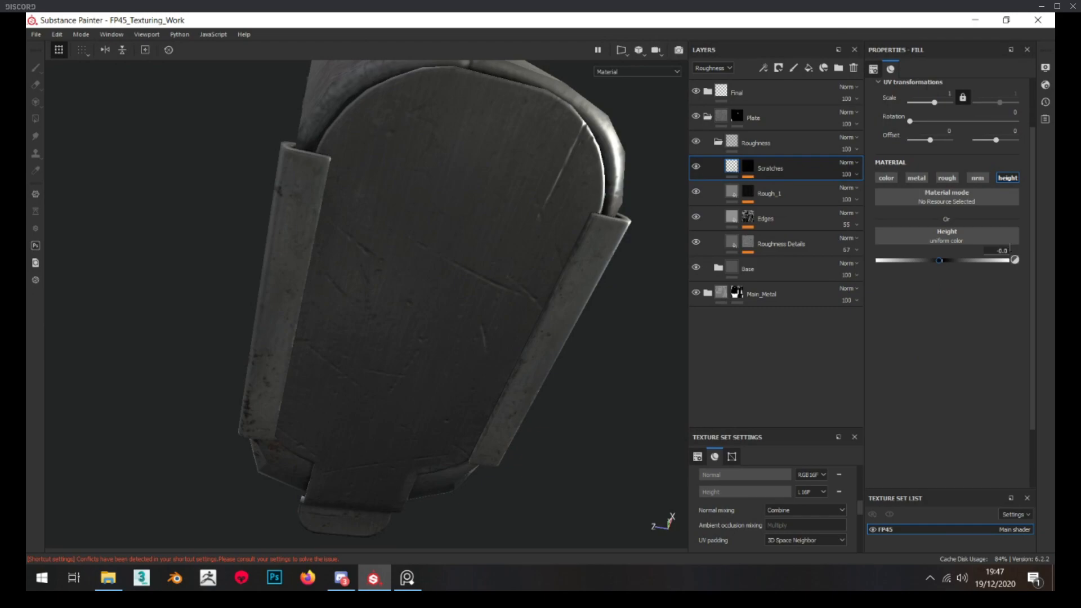
mouse_move(364, 298)
left_mouse_down("alt")
mouse_move(366, 282)
mouse_move(292, 316)
mouse_move(386, 331)
mouse_move(468, 250)
mouse_move(413, 309)
mouse_move(401, 299)
mouse_move(413, 321)
mouse_move(404, 290)
mouse_move(350, 314)
mouse_move(392, 276)
left_mouse_up("alt")
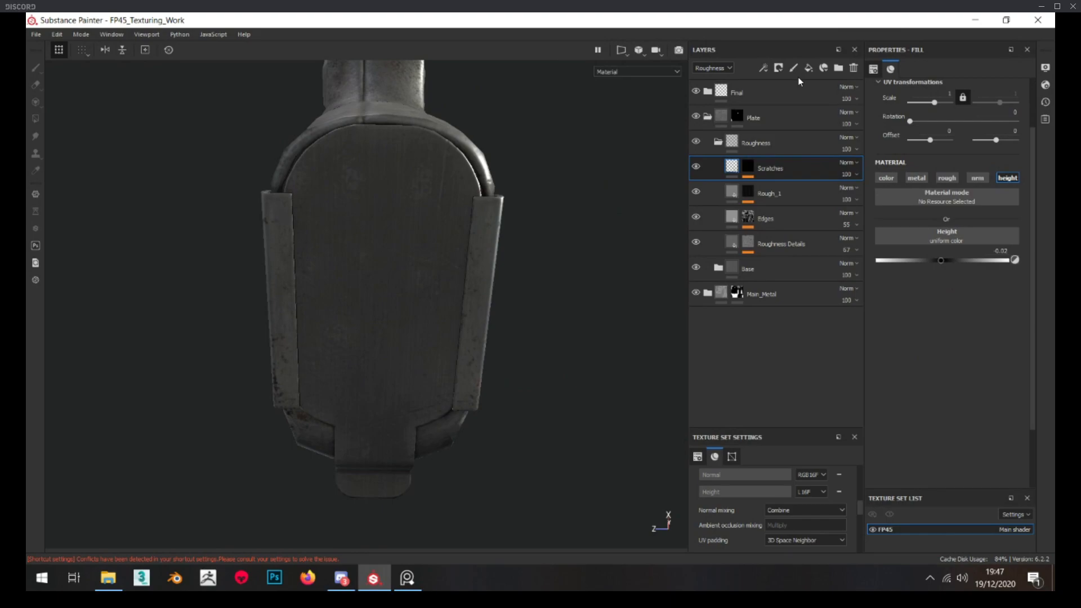
Enable the roughness and color channels on the Scratches layer and set its roughness to 0.486
left_click(947, 178)
right_click_drag(333, 257, 486, 255, "alt")
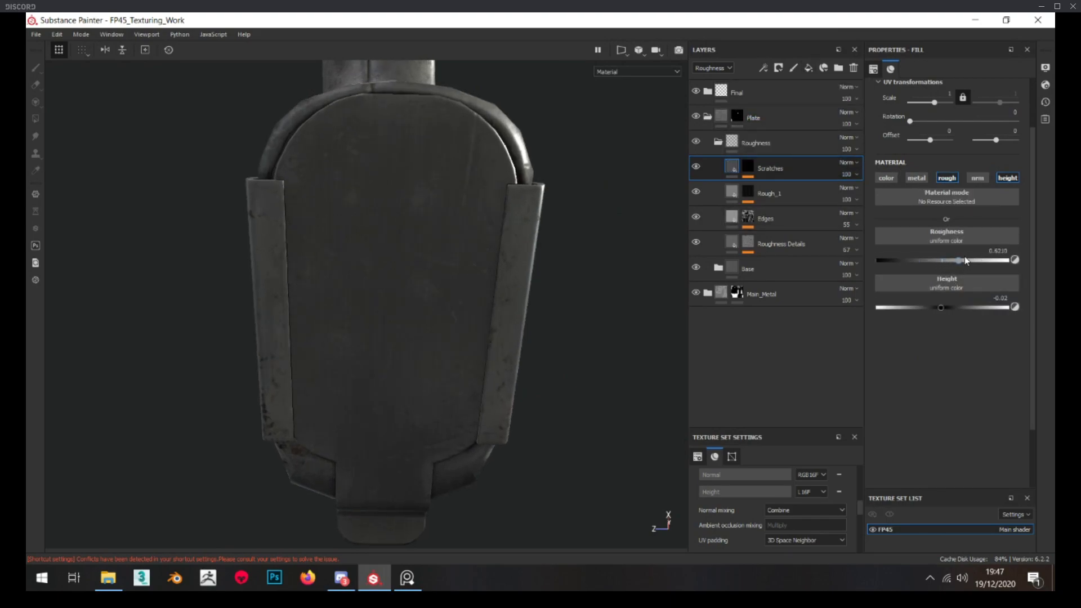
left_click(886, 178)
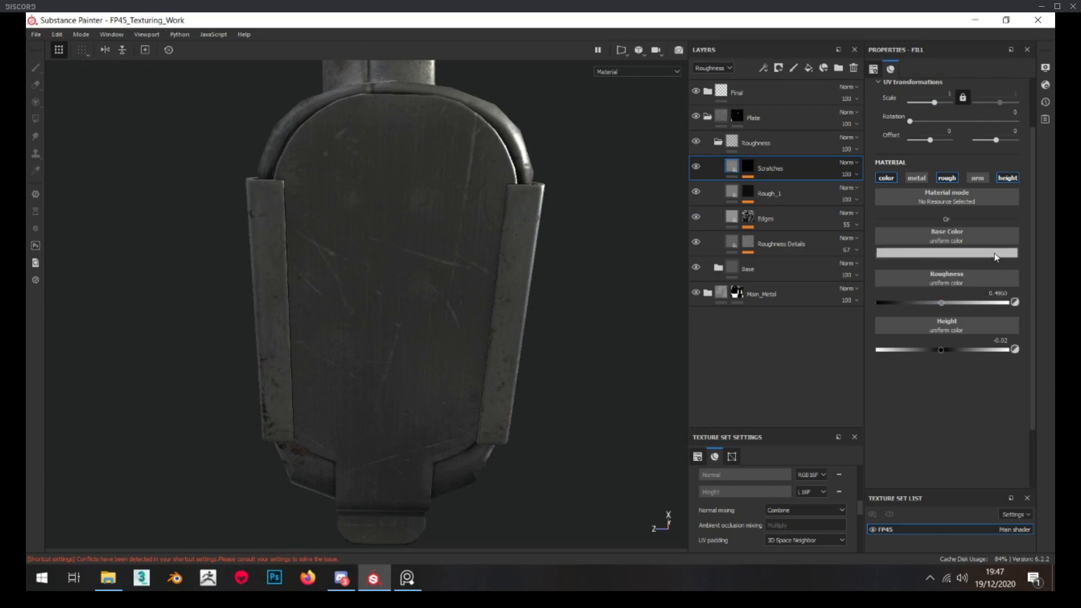
Darken the Scratches layer's base color to a neutral grey of about 0.18, checking the scratches on the plate
left_click(991, 253)
left_click_drag(1039, 326, 1042, 341)
mouse_move(442, 188)
left_mouse_down("alt")
mouse_move(495, 207)
mouse_move(500, 176)
mouse_move(434, 182)
left_mouse_up("alt")
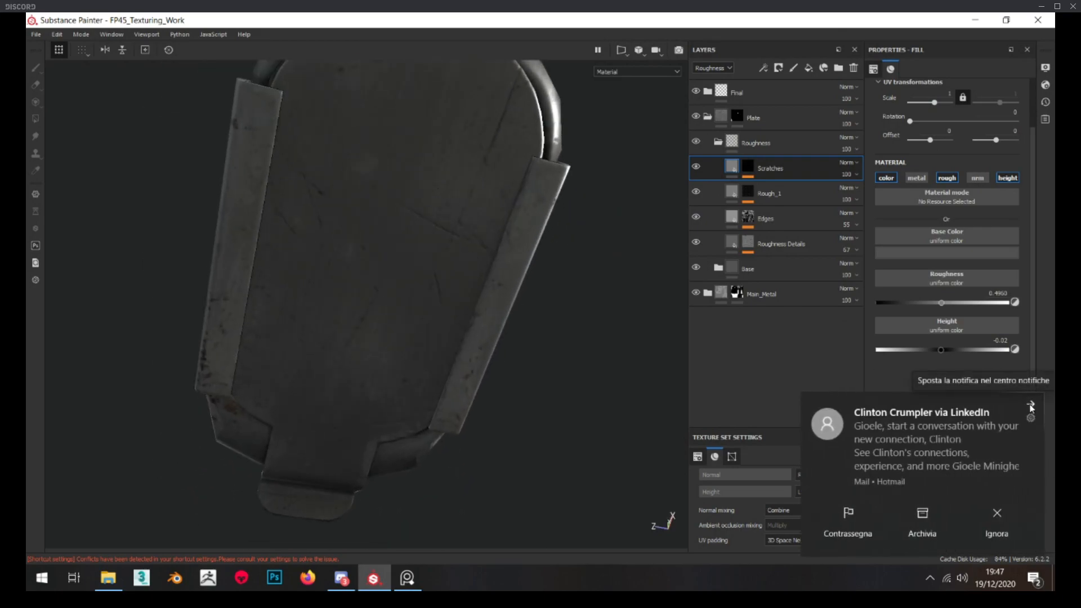
left_click(1030, 405)
left_click_drag(484, 276, 391, 268, "alt")
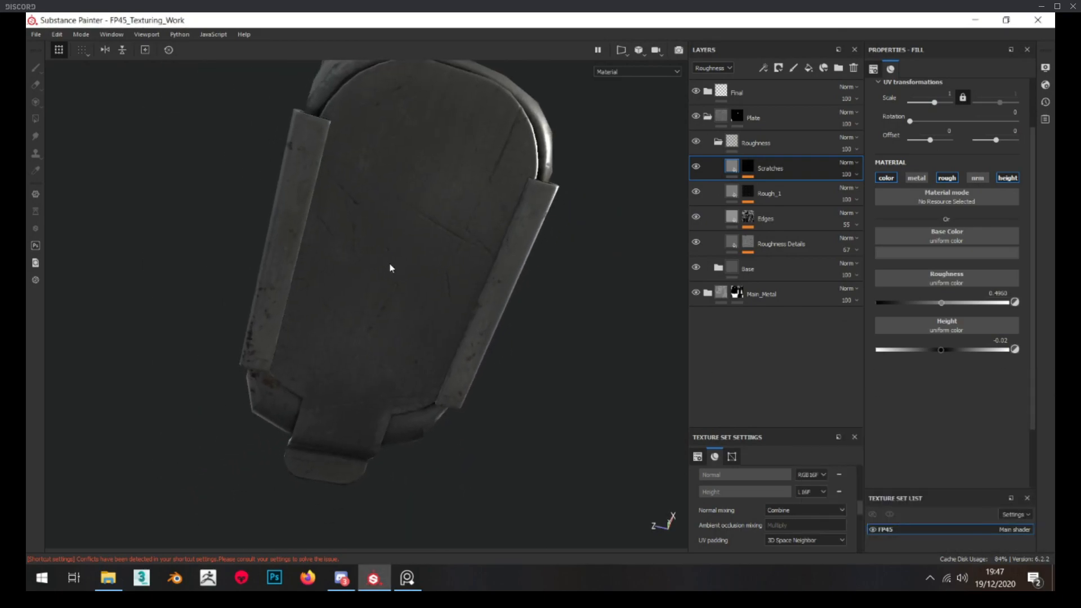
left_click(956, 253)
left_click_drag(1039, 332, 1040, 320)
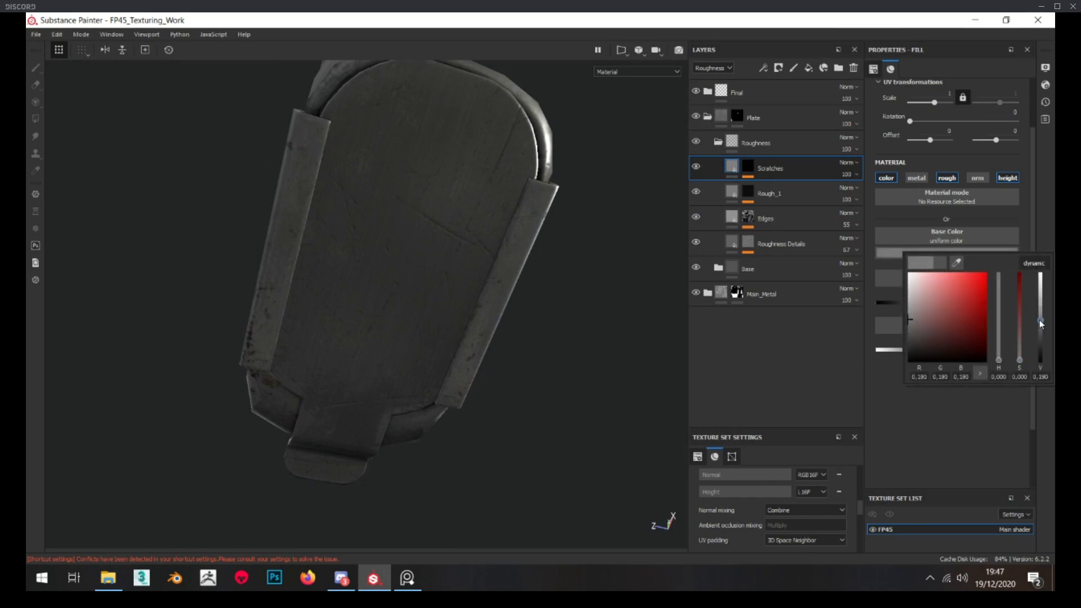
left_click(957, 253)
left_click(1041, 321)
left_click_drag(598, 254, 395, 214, "alt")
Add a fill layer above Scratches, give it a black mask and name it Rough_2
left_click(808, 68)
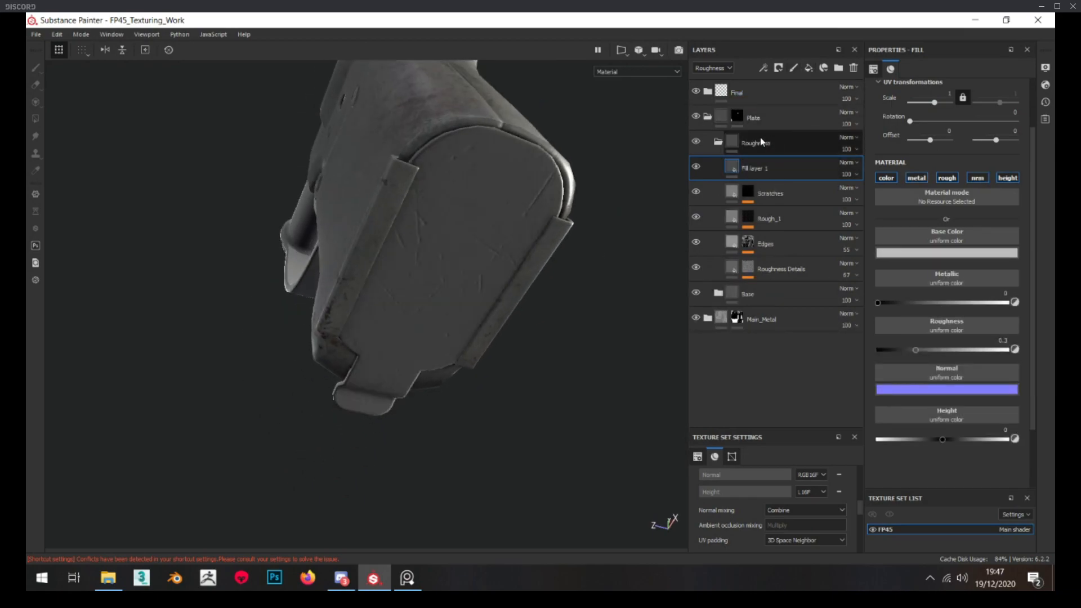
right_click(780, 174)
left_click(834, 31)
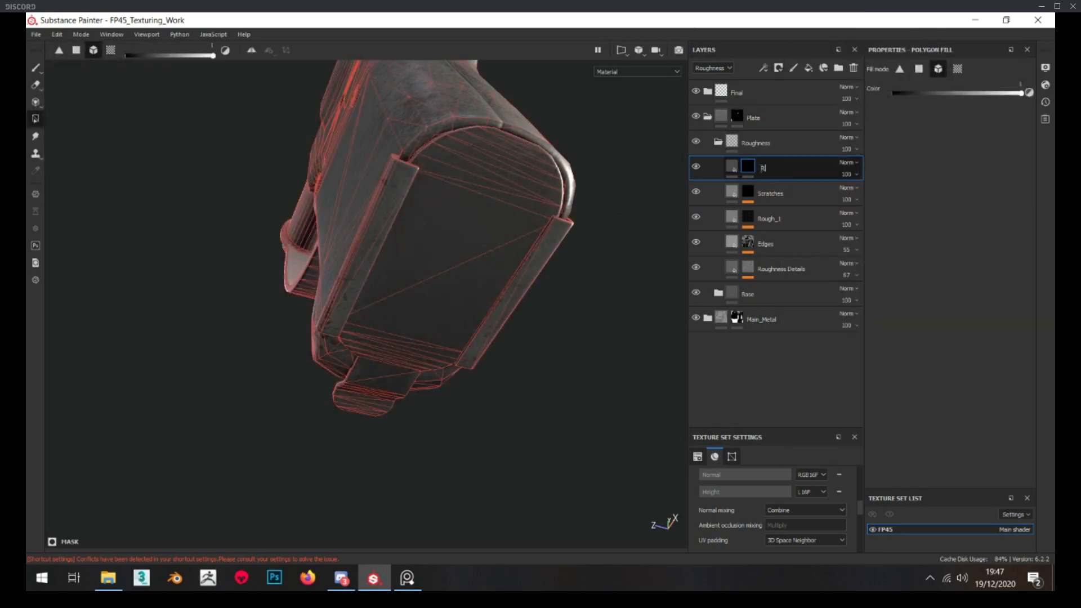
left_click_drag(477, 248, 415, 255, "alt")
Restrict the Rough_2 layer to the roughness channel and raise its roughness
left_click(734, 164)
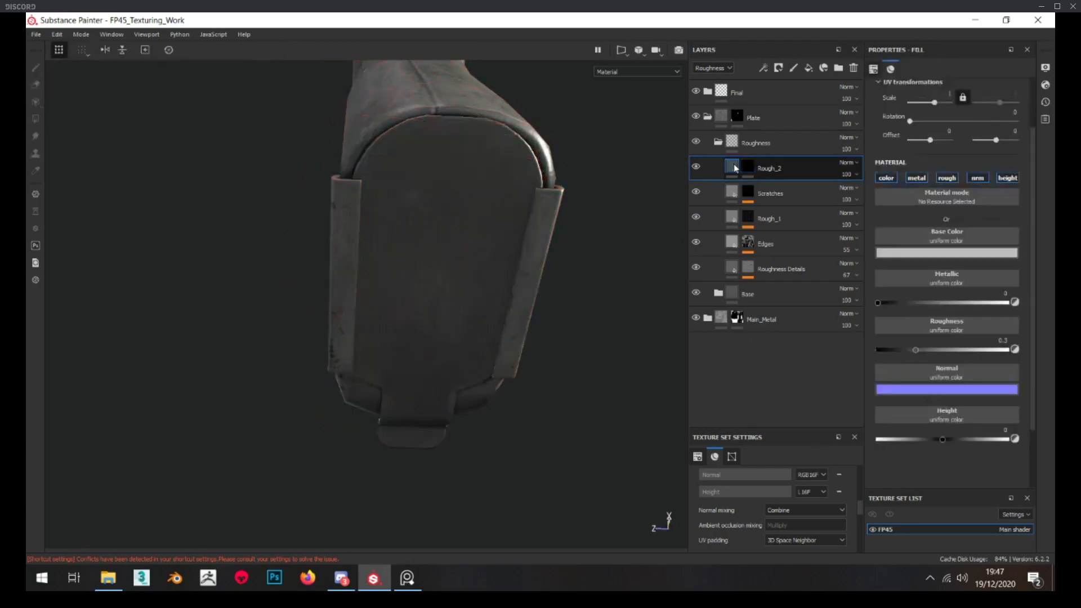
left_click(886, 178)
left_click(917, 178)
left_click(978, 178)
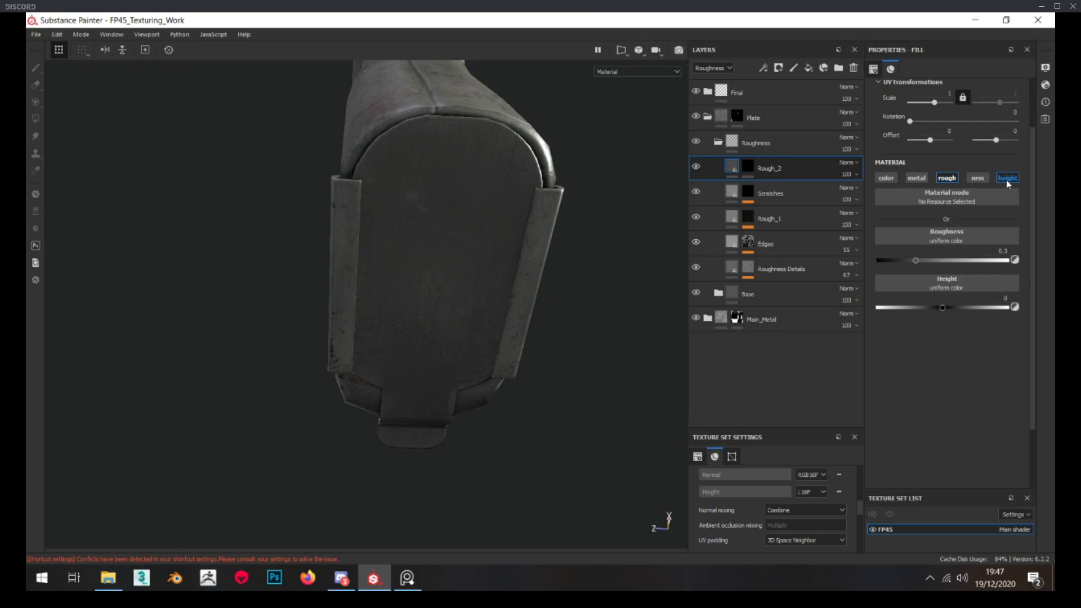
left_click(1007, 179)
left_click_drag(917, 260, 948, 260)
Add a fill effect to the Rough_2 mask and assign the Grunge Map 015 texture to it
left_click(753, 169)
right_click(755, 172)
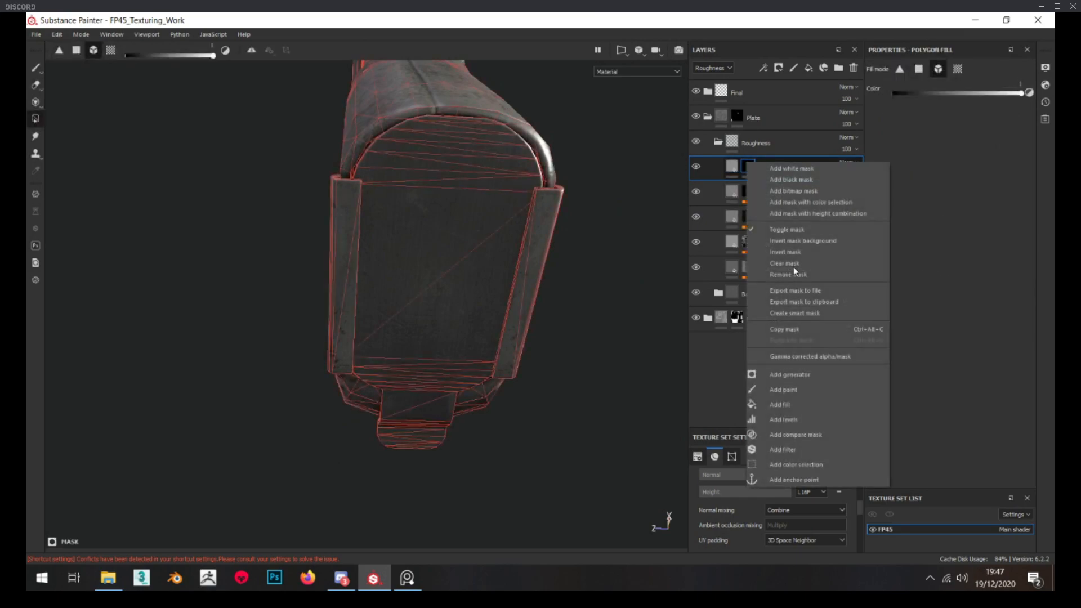
left_click(807, 390)
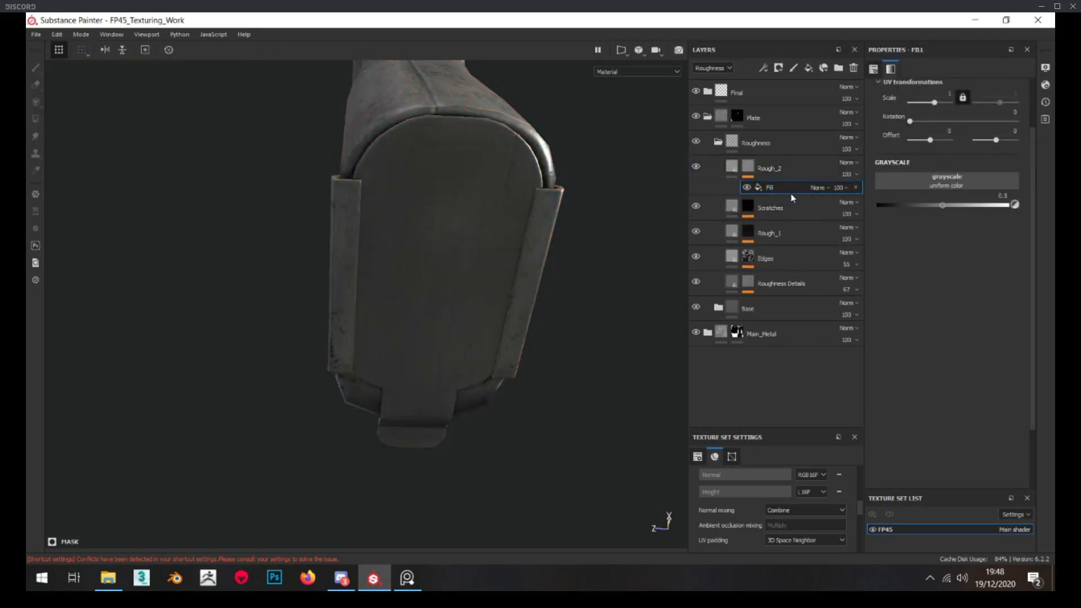
left_click(905, 185)
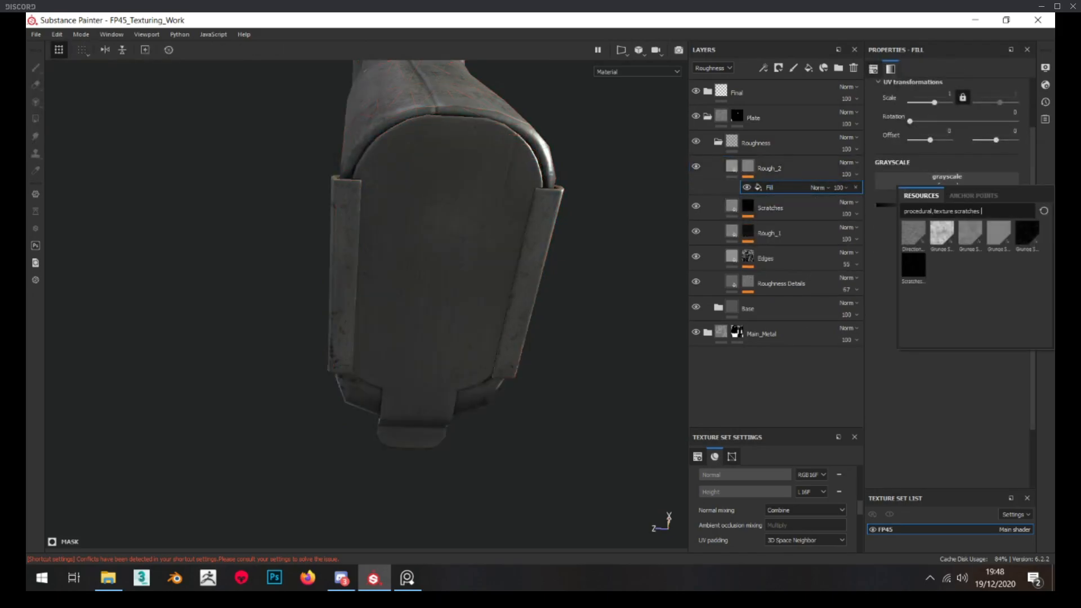
left_click_drag(1054, 361, 300, 118)
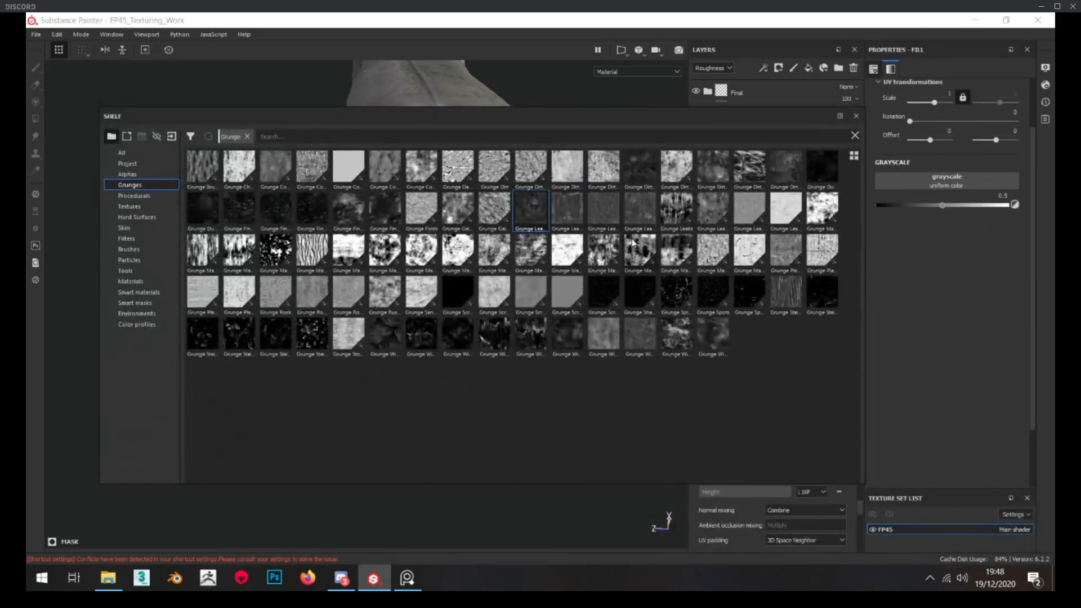
mouse_move(639, 244)
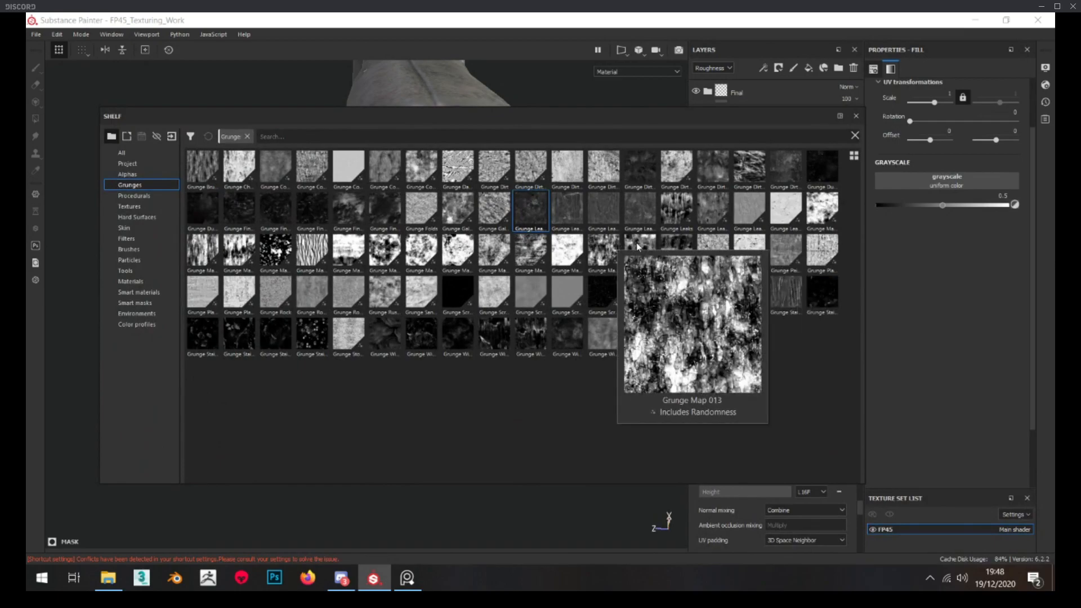
left_click(671, 247)
left_click_drag(678, 253, 925, 183)
left_click_drag(696, 115, 1080, 271)
Set the Rough_2 mask's grunge fill to scale 4 while viewing the mask on the plate
left_click_drag(463, 245, 445, 204, "alt")
left_click(769, 171)
left_click(771, 192)
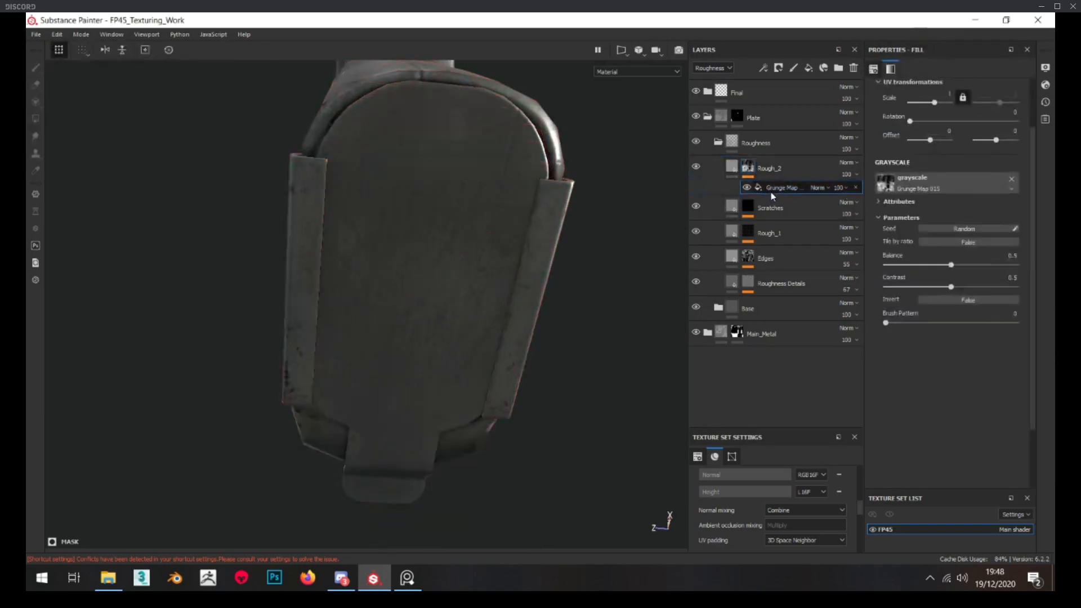
left_click(747, 168, "alt")
left_click(770, 188)
left_click_drag(366, 301, 338, 338, "alt")
key("Return")
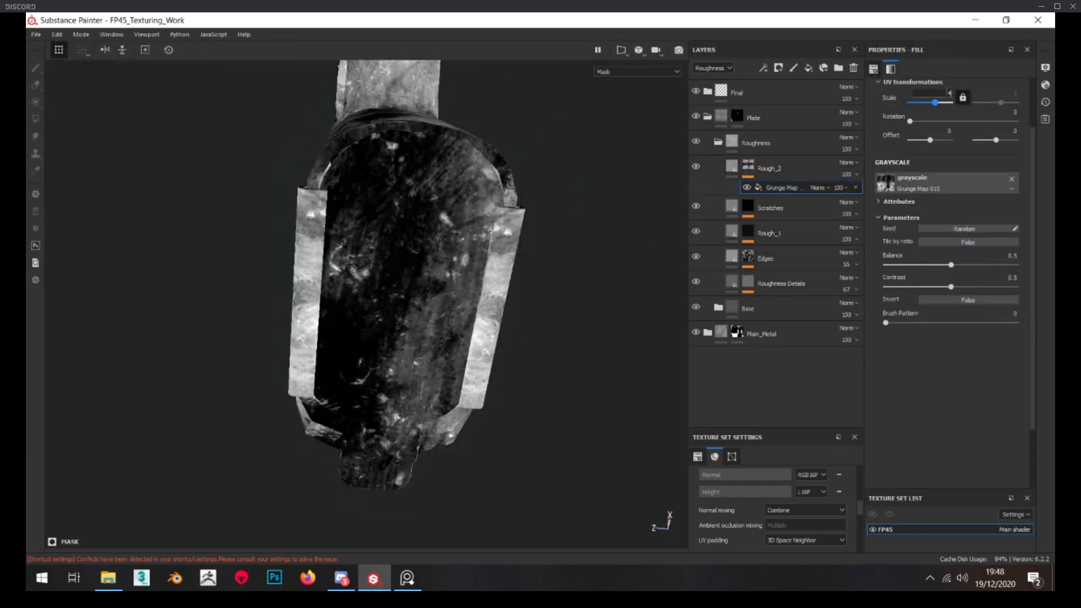
Add a levels effect to the Rough_2 mask with input black 0.073 and midtone 1.273, and lower its output white
left_click(749, 166)
right_click(753, 169)
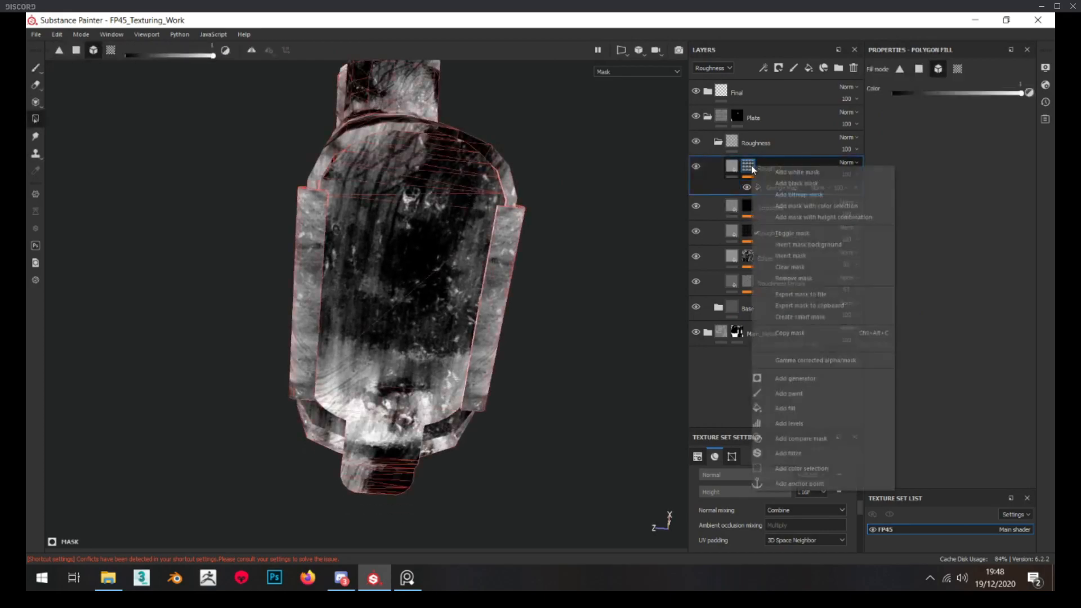
left_click(811, 423)
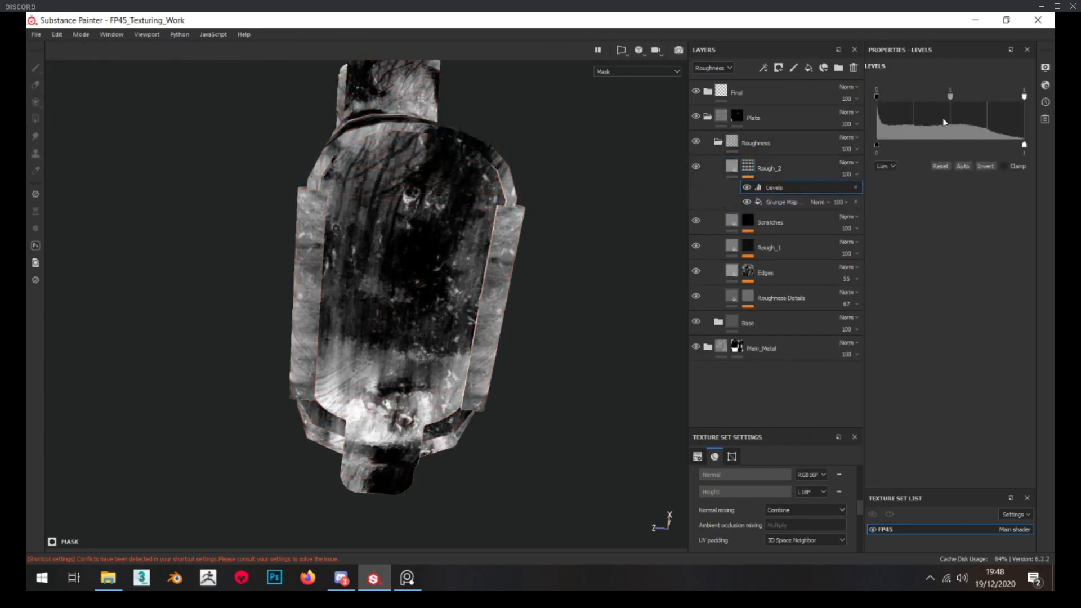
left_click_drag(947, 100, 958, 99)
mouse_move(1025, 97)
left_mouse_down()
mouse_move(1014, 100)
mouse_move(1027, 100)
left_mouse_up()
left_click_drag(886, 97, 888, 97)
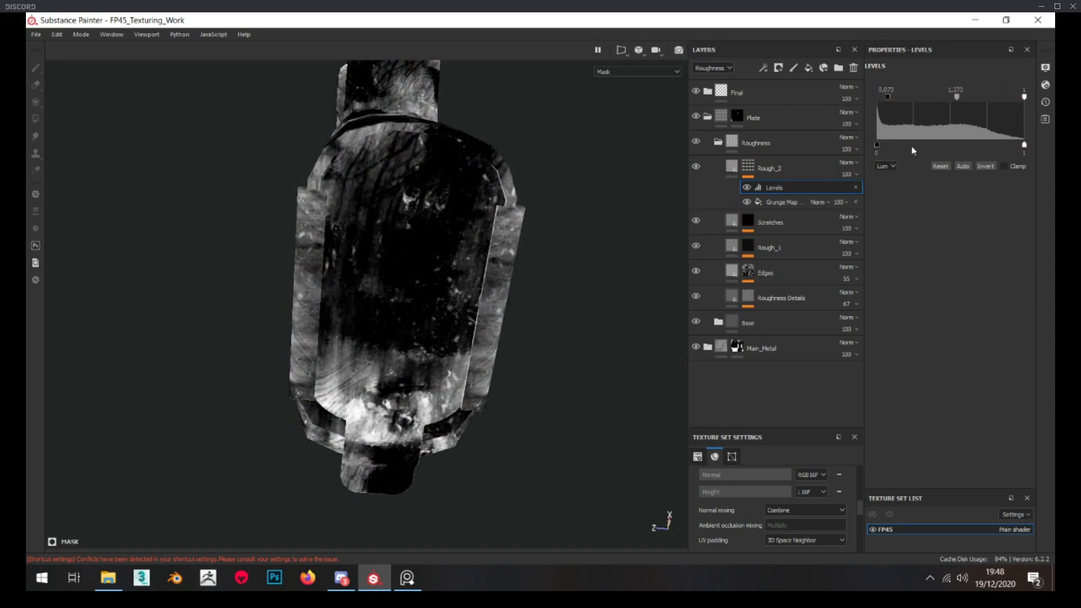
left_click_drag(880, 148, 879, 147)
left_click_drag(1024, 148, 969, 147)
Randomize the Rough_2 grunge fill's seed until the pattern suits, and set balance to 0.44 and contrast to 0.54
left_click(780, 202)
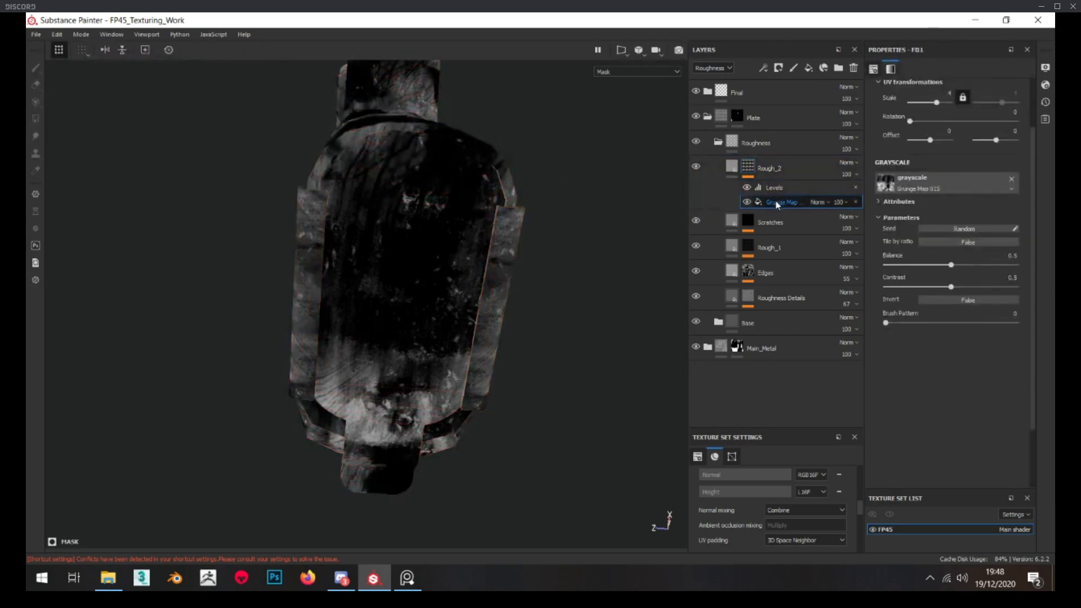
left_click(983, 230)
left_click(984, 230)
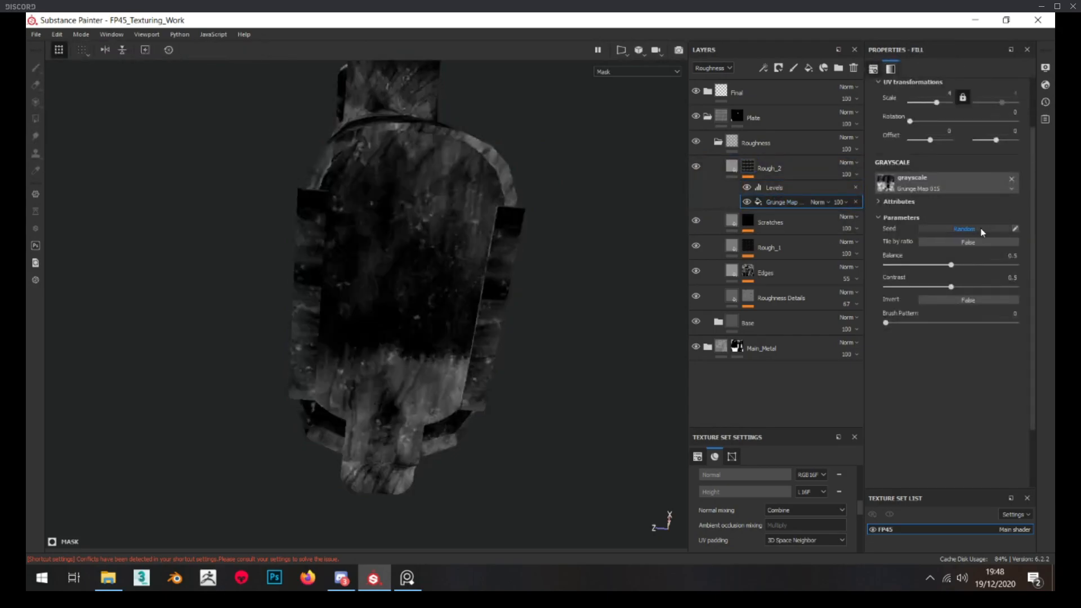
left_click(984, 230)
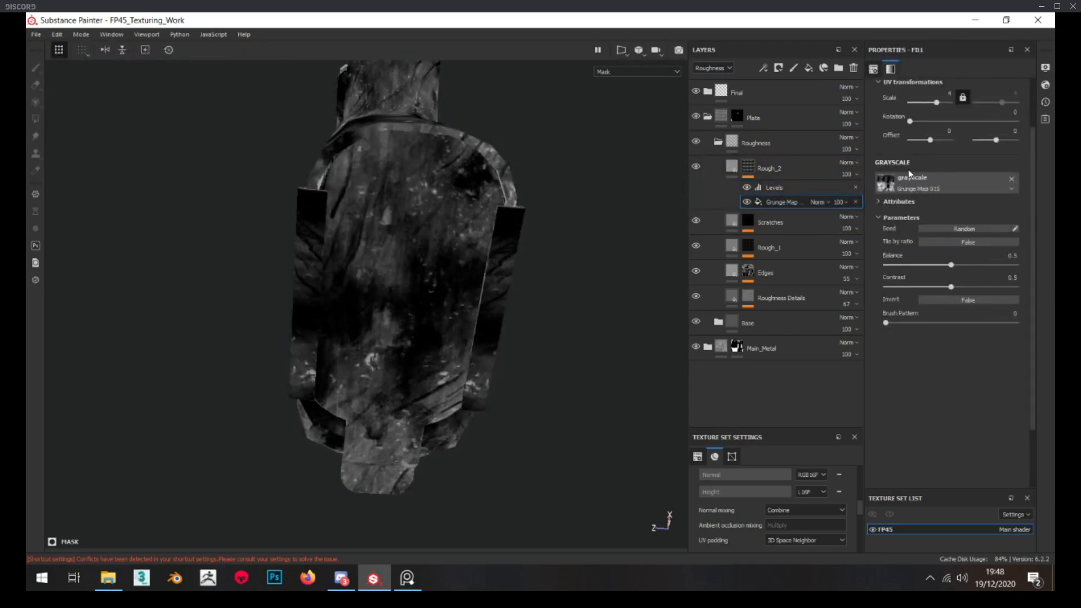
left_click(941, 266)
Set the Rough_2 layer's roughness to about 0.64 and compare the plate with the layer hidden and shown
left_click(733, 167)
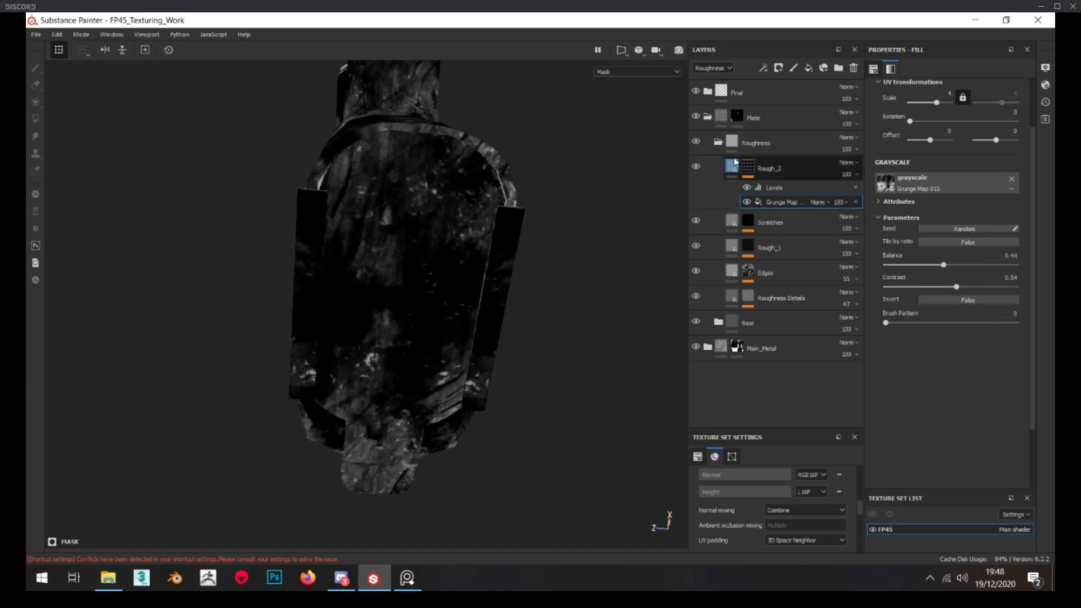
left_click_drag(966, 259, 958, 260)
left_click_drag(486, 253, 457, 341, "alt")
left_click_drag(448, 298, 437, 243, "alt")
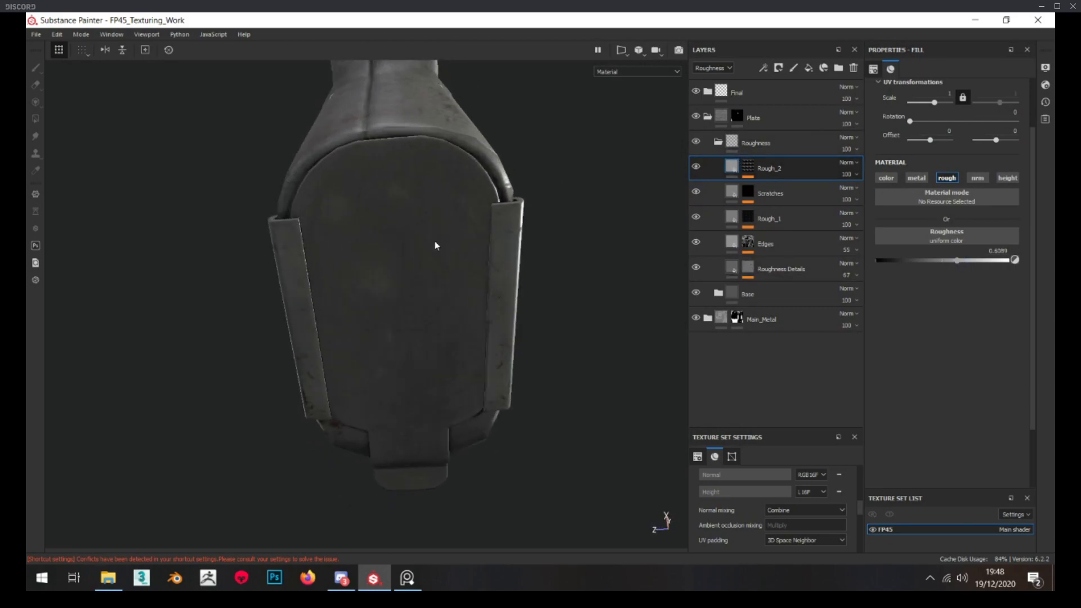
scroll(437, 243, "up", 3)
left_click(696, 168)
left_click(696, 168)
left_click(696, 168)
left_click(696, 167)
left_click_drag(353, 374, 428, 255, "alt")
Collapse the Roughness folder and create a new folder named Dirt above it
left_click(719, 144)
left_click(787, 142)
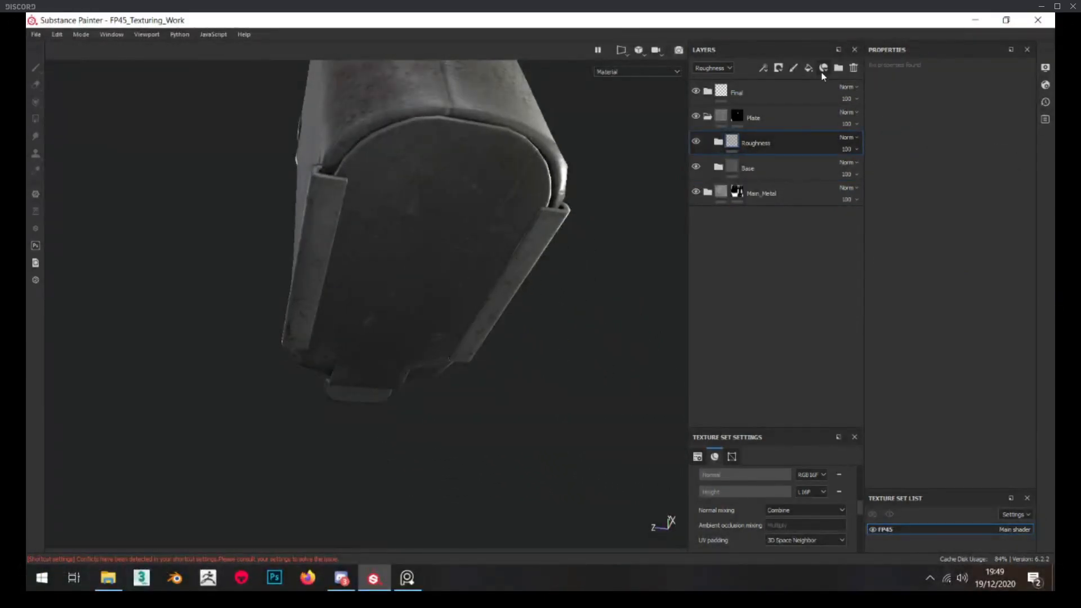
left_click(838, 68)
double_click(758, 143)
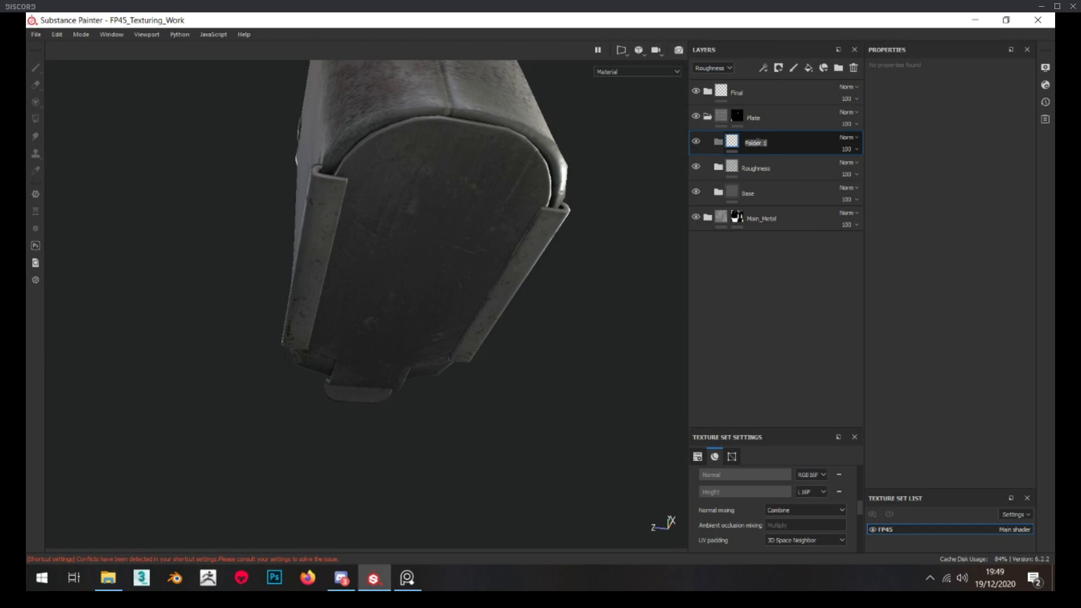
left_click_drag(396, 305, 378, 260, "alt")
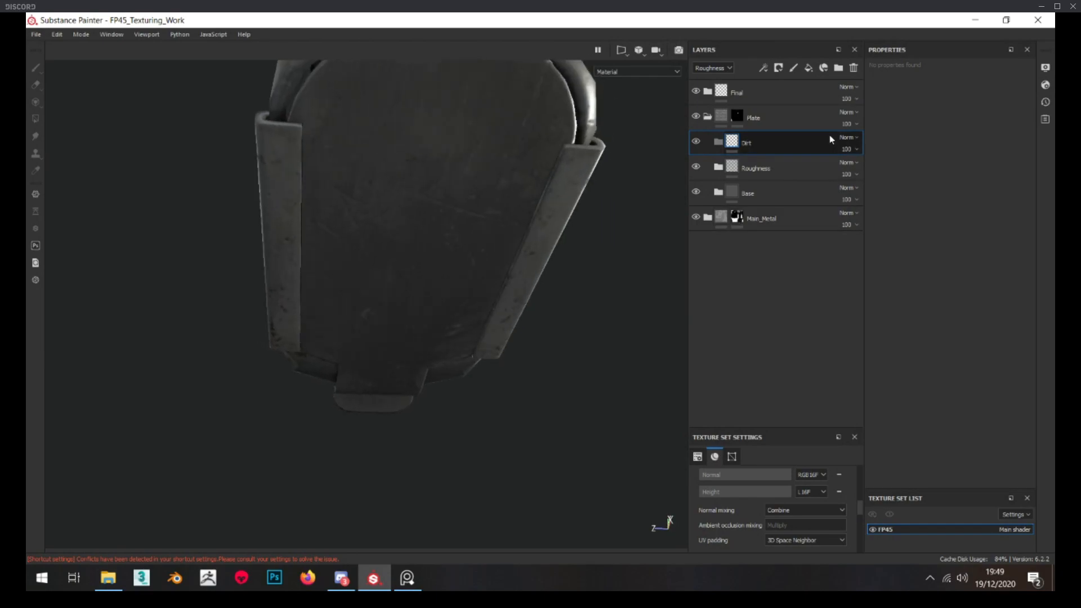
Add a fill layer inside the Dirt folder and restrict it to the roughness channel
mouse_move(755, 141)
left_mouse_down()
mouse_move(764, 182)
mouse_move(759, 145)
left_mouse_up()
left_click_drag(484, 337, 543, 332, "alt")
scroll(535, 248, "up", 3)
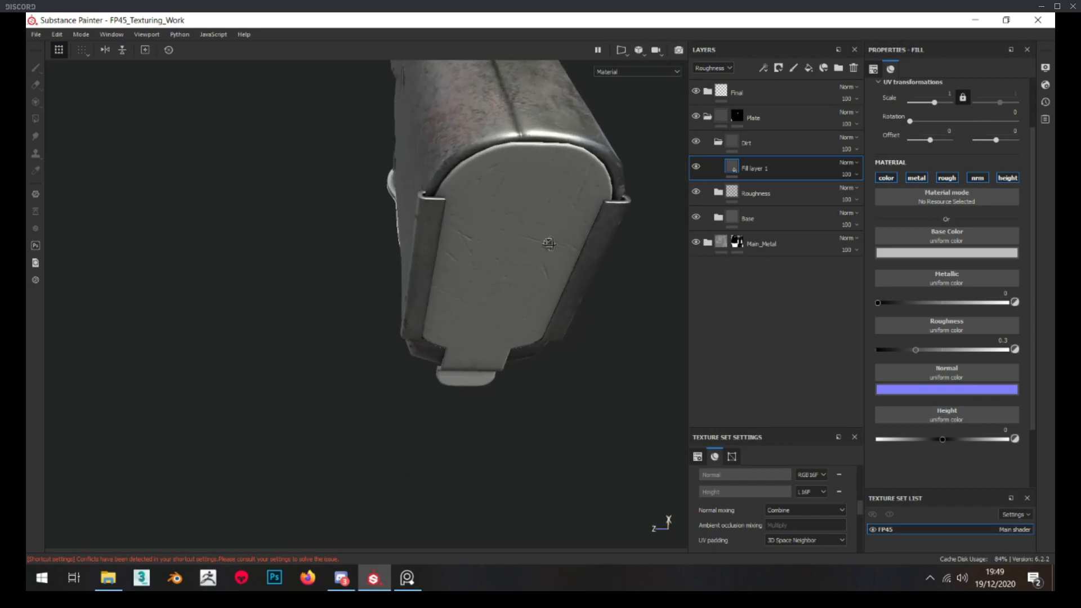
left_click(885, 178)
left_click(917, 178)
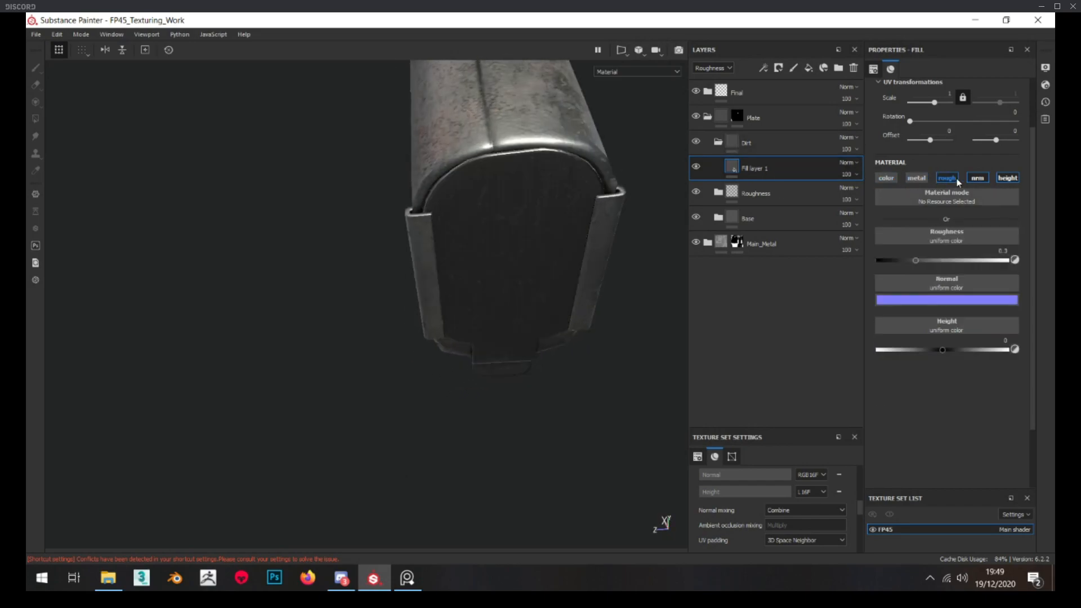
left_click(958, 180)
left_click(978, 179)
left_click(1007, 179)
left_click(946, 178)
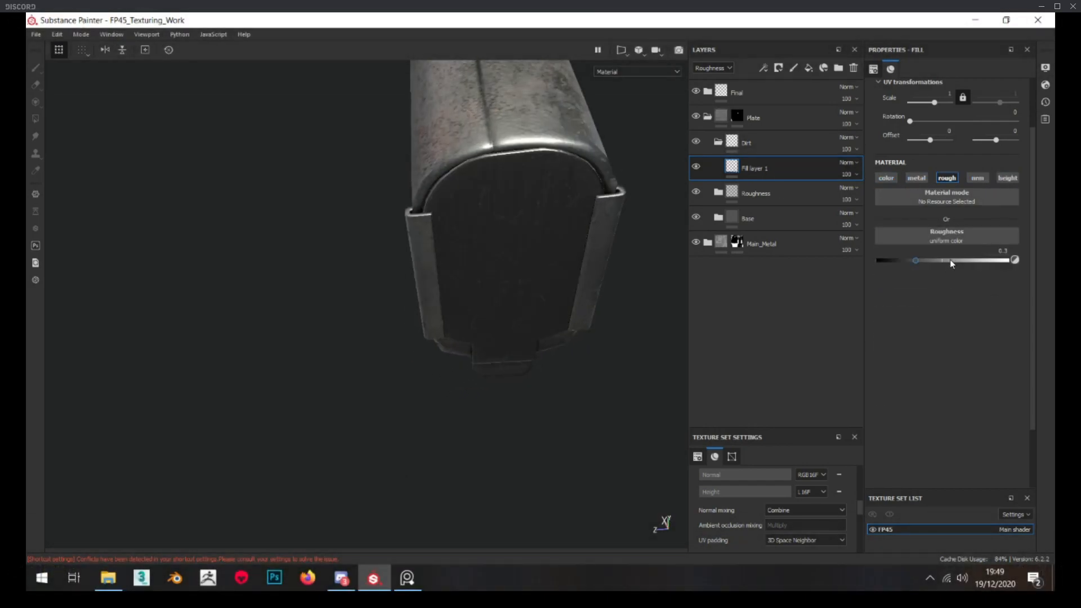
Set the dirt fill's roughness to about 0.82 and enable color with a dark brown base of RGB 0.042, 0.037, 0.028
left_click_drag(951, 259, 984, 260)
left_click(886, 178)
left_click(997, 253)
left_click(1041, 349)
left_click_drag(999, 366, 1019, 355)
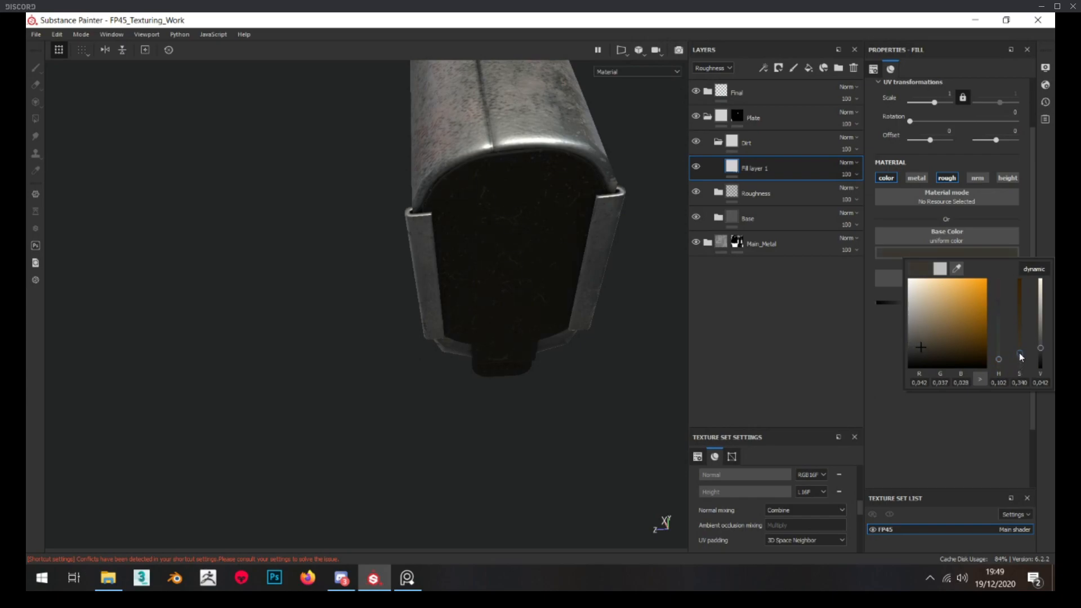
Name the dirt fill layer Dirt_1 and give it a black mask
left_click(1001, 428)
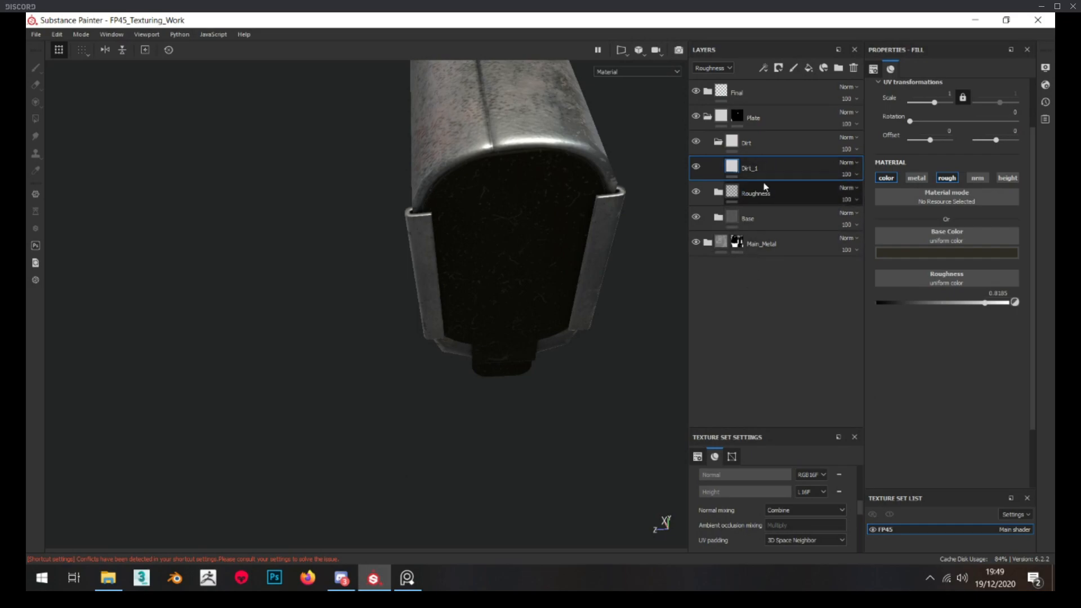
right_click(755, 167)
left_click(789, 29)
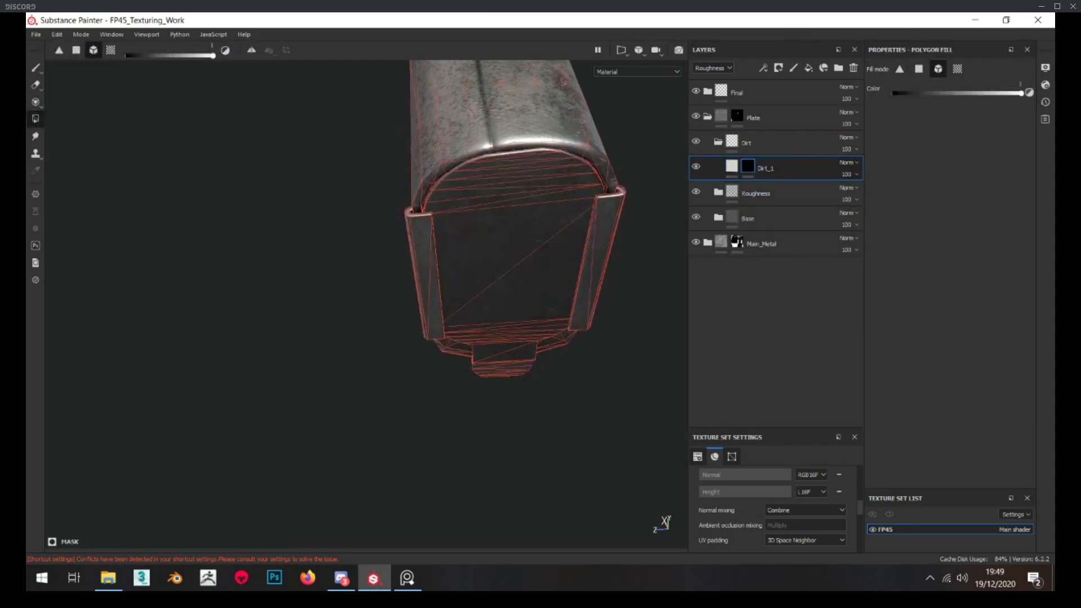
Apply the Dirt Dusty smart mask to the Dirt_1 layer and check the resulting mask on the base plate
left_click_drag(1055, 273, 329, 98)
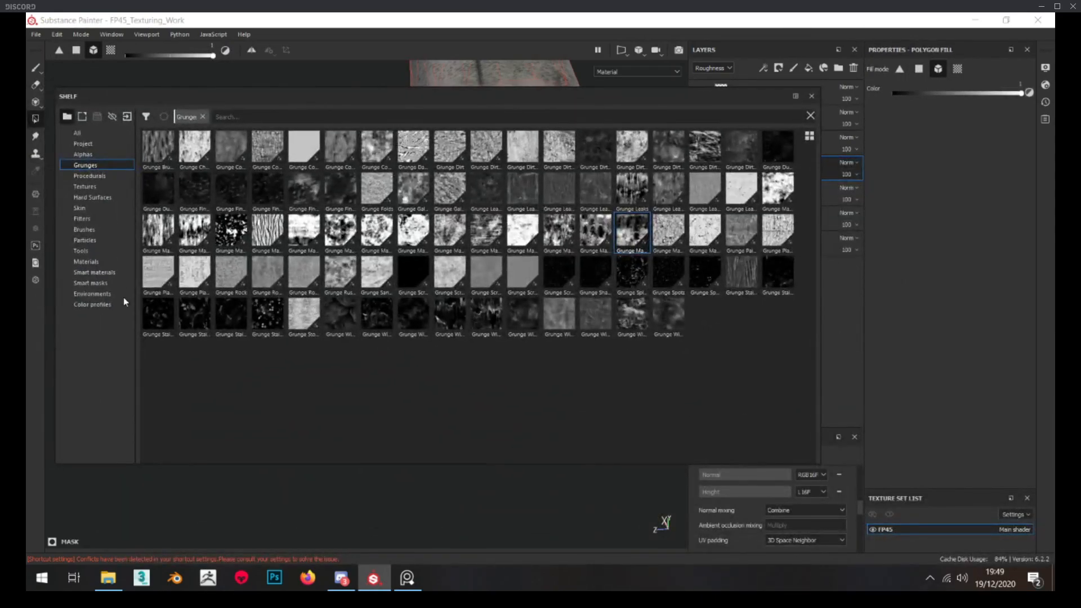
left_click(95, 272)
left_click(245, 119)
type("dirt")
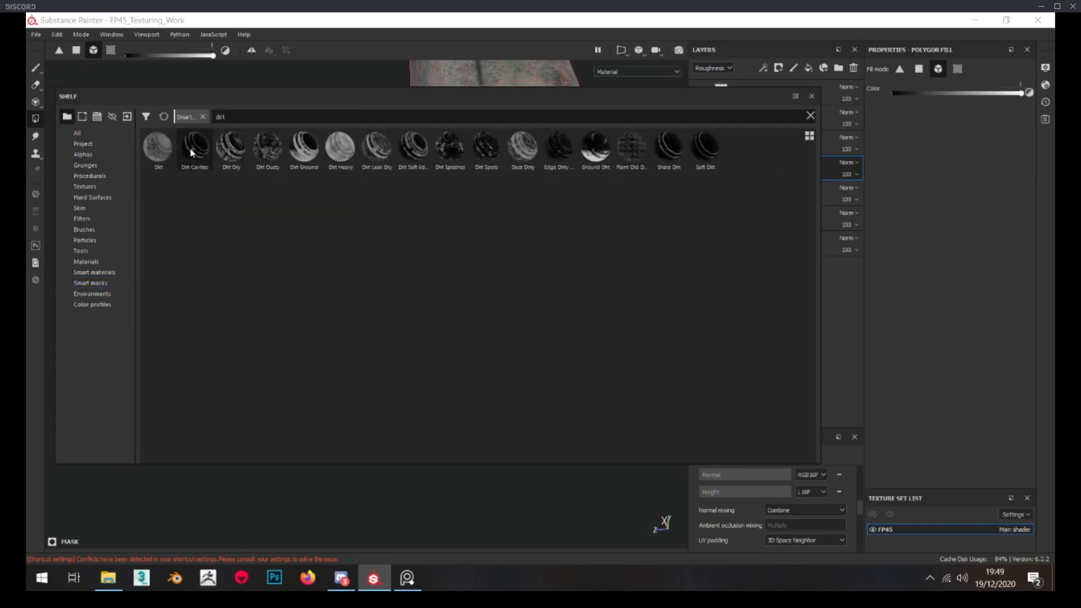
mouse_move(262, 150)
left_click_drag(261, 150, 847, 174)
left_click_drag(630, 96, 1054, 306)
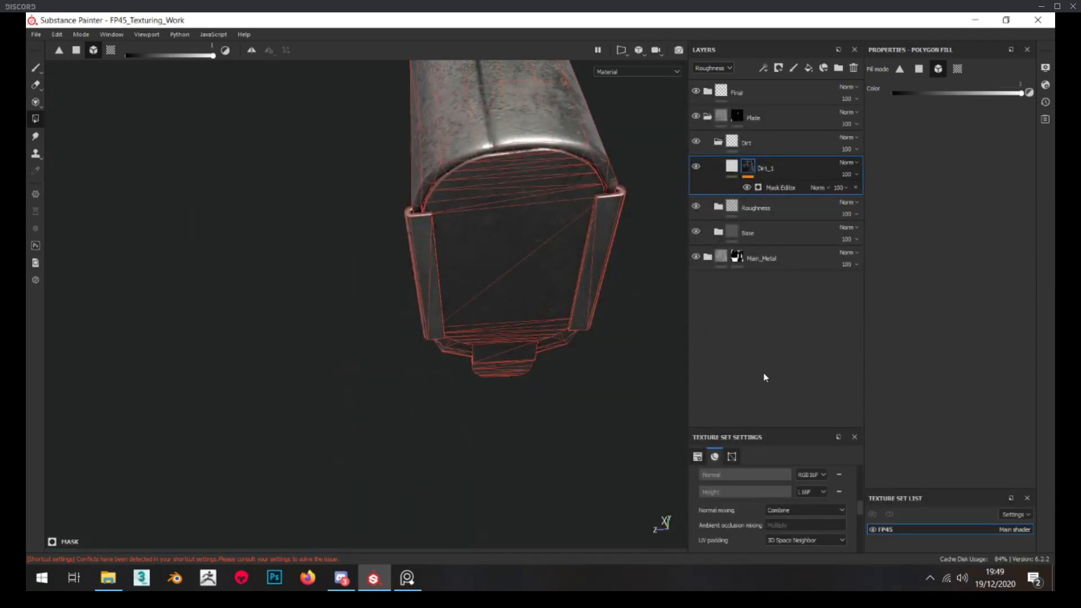
left_click(746, 163, "alt")
left_click_drag(591, 234, 580, 208, "alt")
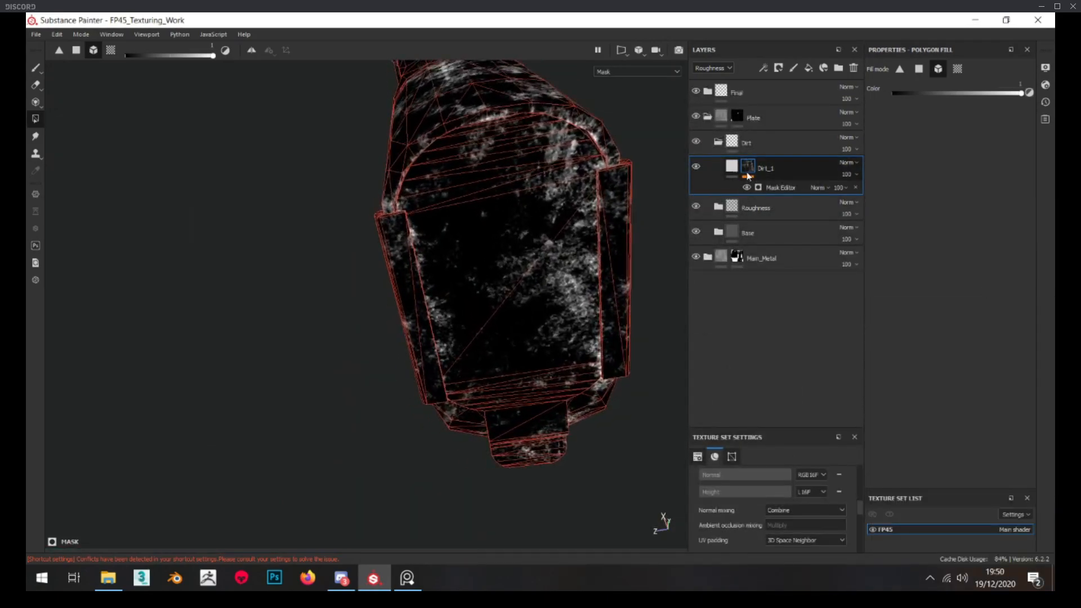
Set the Dirt_1 layer's opacity in the Base Color channel to 57
left_click(732, 168)
middle_click_drag(623, 207, 586, 227, "alt")
right_click_drag(586, 227, 581, 246, "alt")
left_click(712, 68)
left_click(708, 82)
left_click(852, 174)
left_click(874, 193)
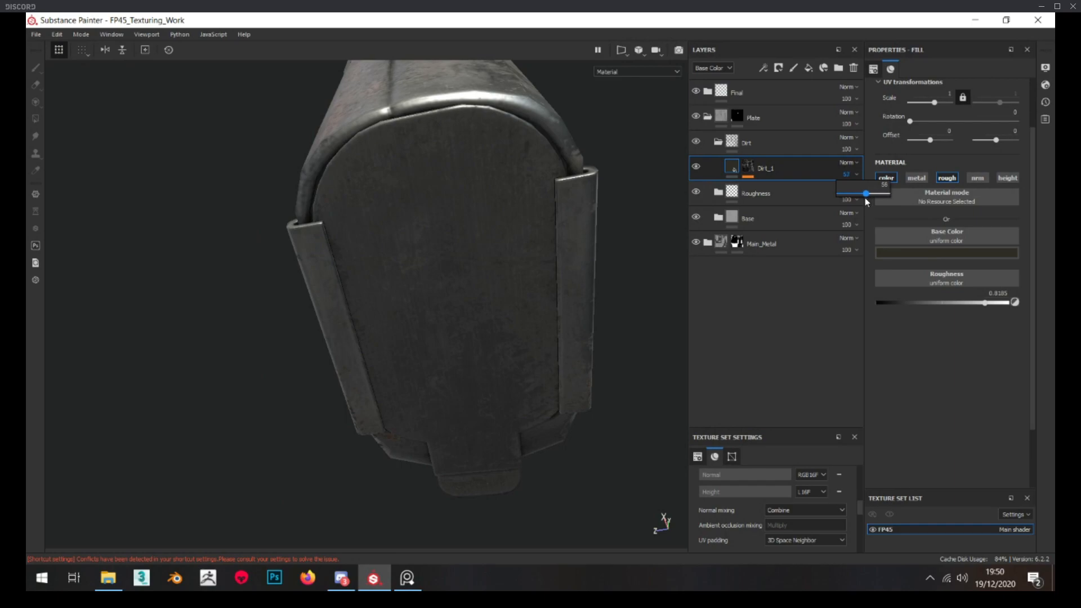
Try lowering the Dirt_1 fill's roughness to about 0.73 and compare it on the base plate
left_click_drag(983, 303, 978, 303)
left_click_drag(495, 185, 450, 236, "alt")
left_click_drag(477, 328, 436, 186, "alt")
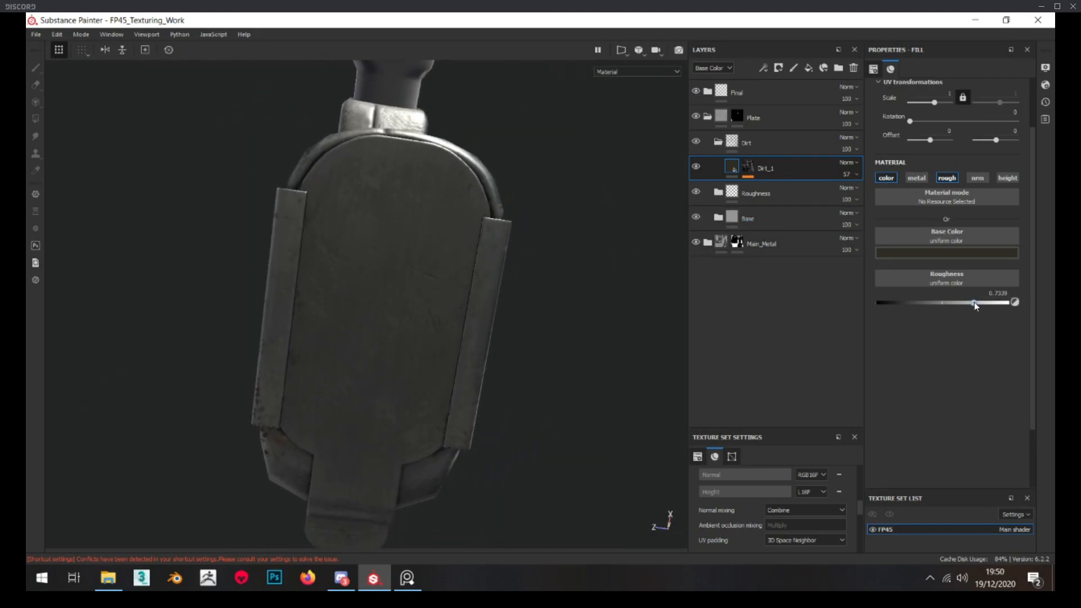
left_click_drag(479, 285, 477, 300, "alt")
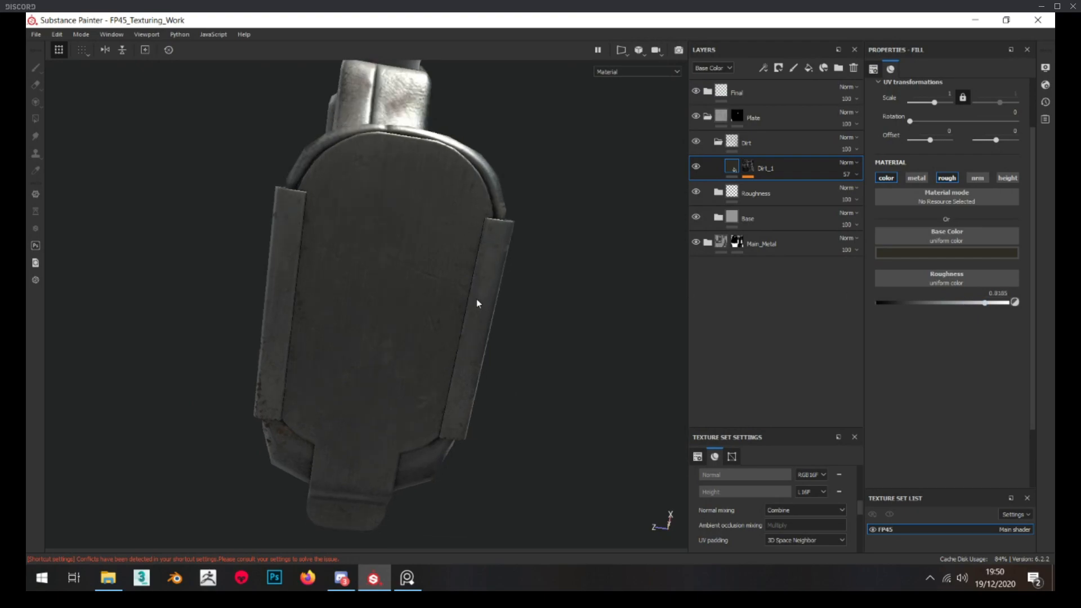
Add a fill layer named Fingerprints above Dirt_1 and limit it to the color and roughness channels
left_click(809, 68)
double_click(760, 169)
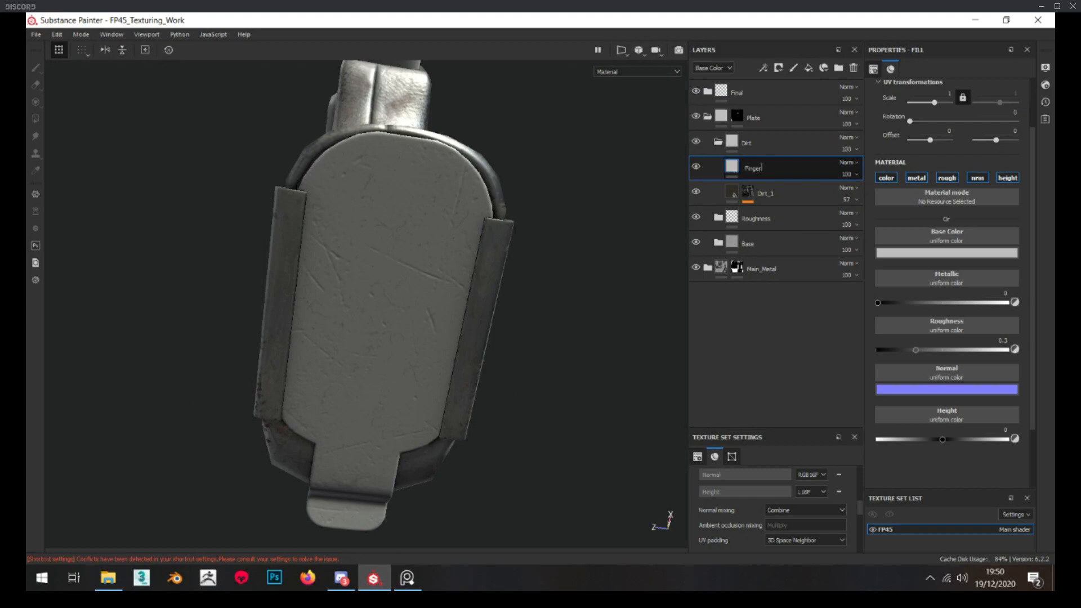
left_click(886, 177)
left_click(886, 177)
left_click(917, 178)
left_click(978, 178)
left_click(1007, 178)
Set the Fingerprints fill's roughness to about 0.12 and give the layer a black mask
left_click(889, 303)
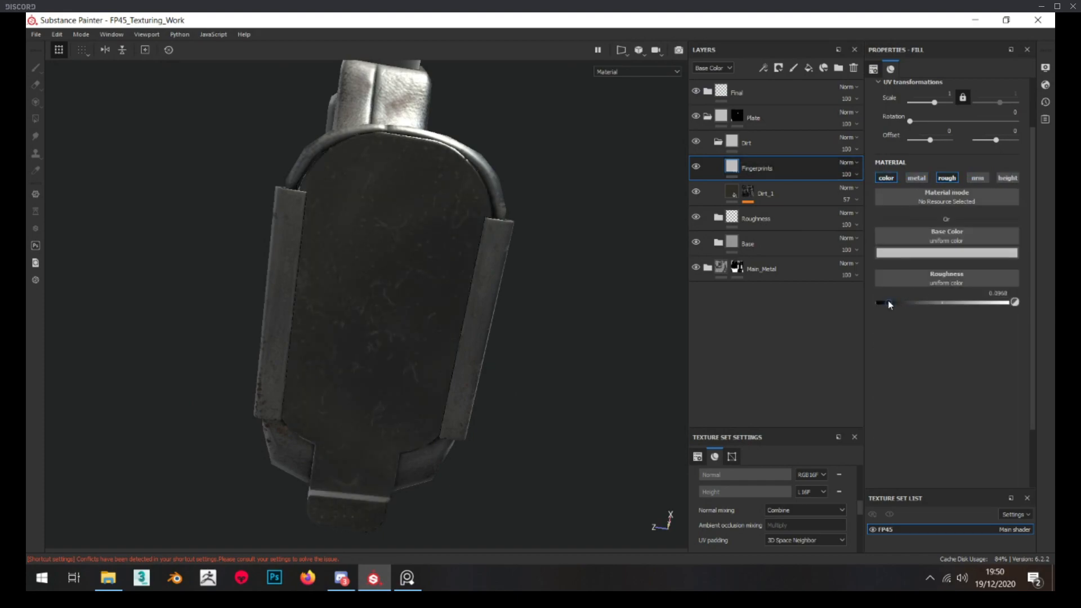
left_click_drag(895, 305, 894, 306)
right_click(769, 172)
left_click(836, 45)
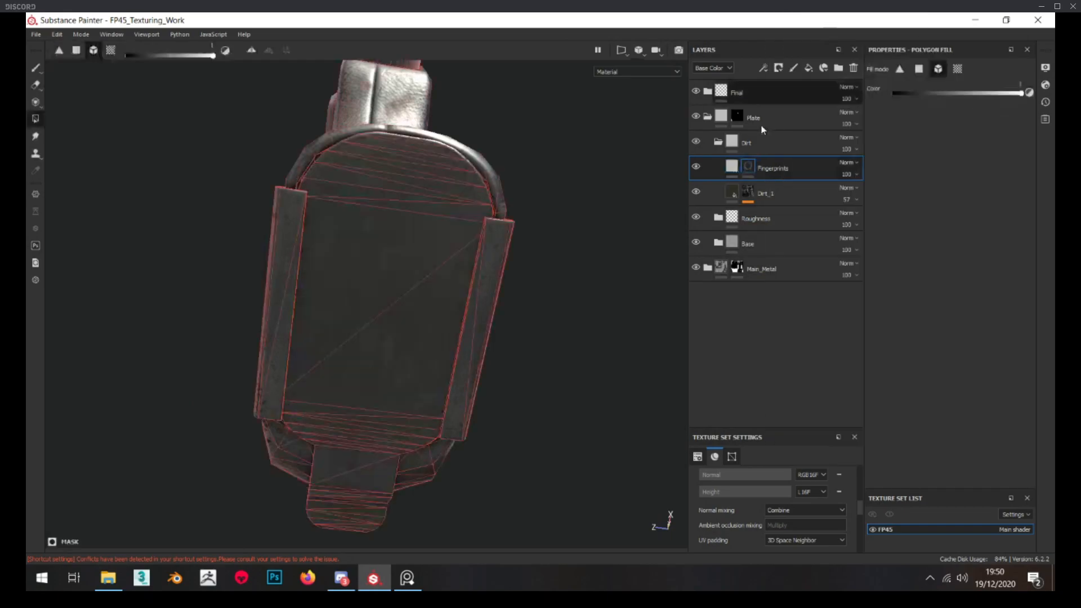
Add a fill to the Fingerprints mask using the Grunge Fingerprints Smeared Wide texture and display the mask
right_click(747, 164)
left_click(806, 398)
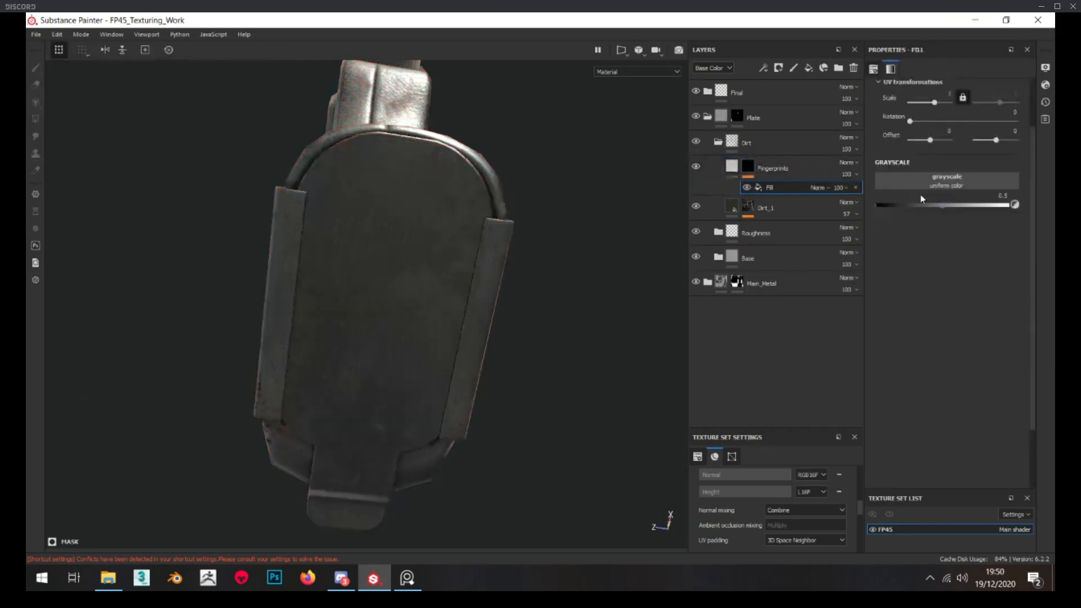
left_click(942, 179)
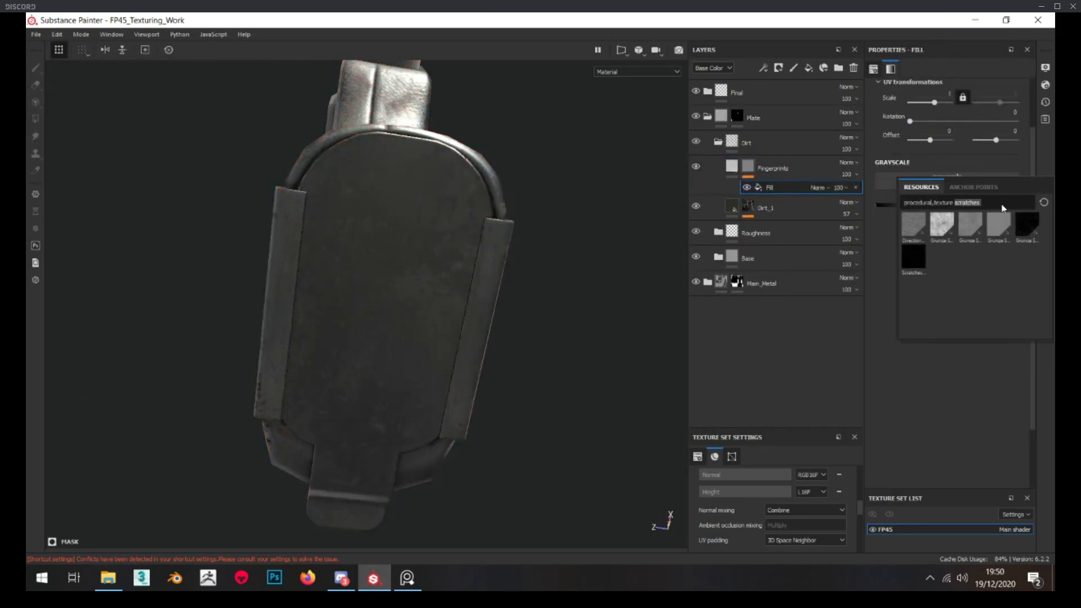
type("Finger")
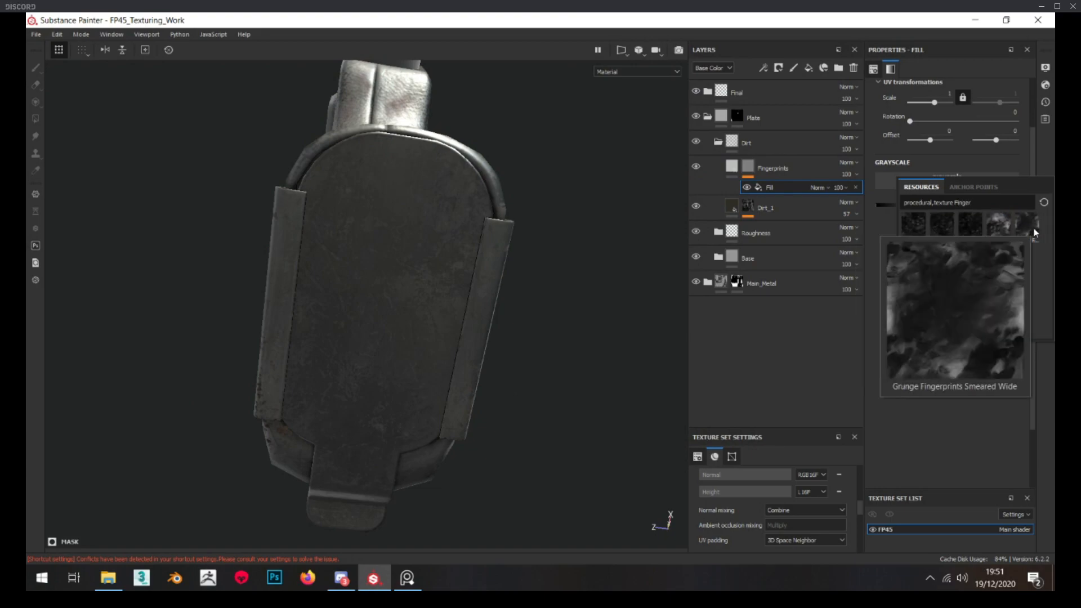
left_click(1035, 232)
left_click(752, 169)
key("4")
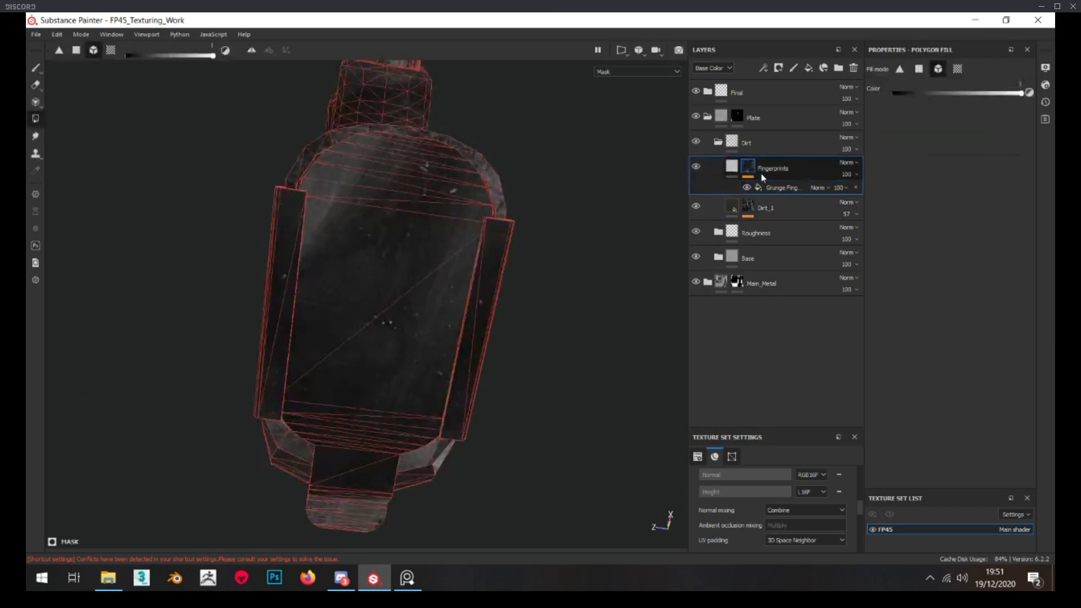
Try a UV scale of 3 for the fingerprint grunge and check its pattern across the pistol
left_click(776, 190)
scroll(417, 285, "down", 3)
left_click_drag(413, 288, 454, 290, "alt")
type("3")
key("Return")
left_click_drag(421, 183, 417, 244, "alt")
scroll(424, 219, "up", 4)
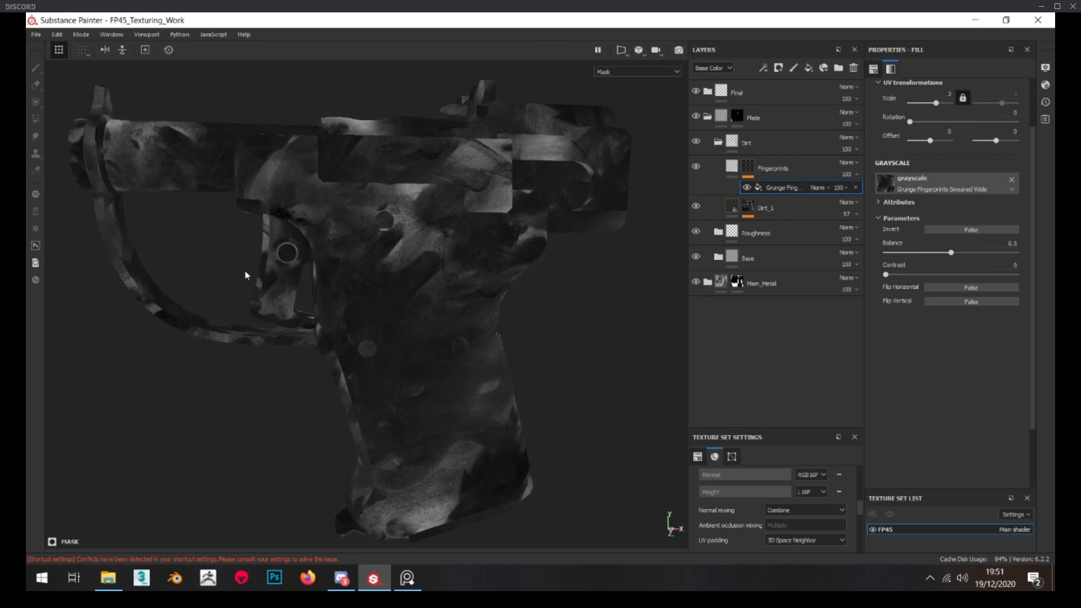
left_click_drag(393, 275, 335, 241, "alt")
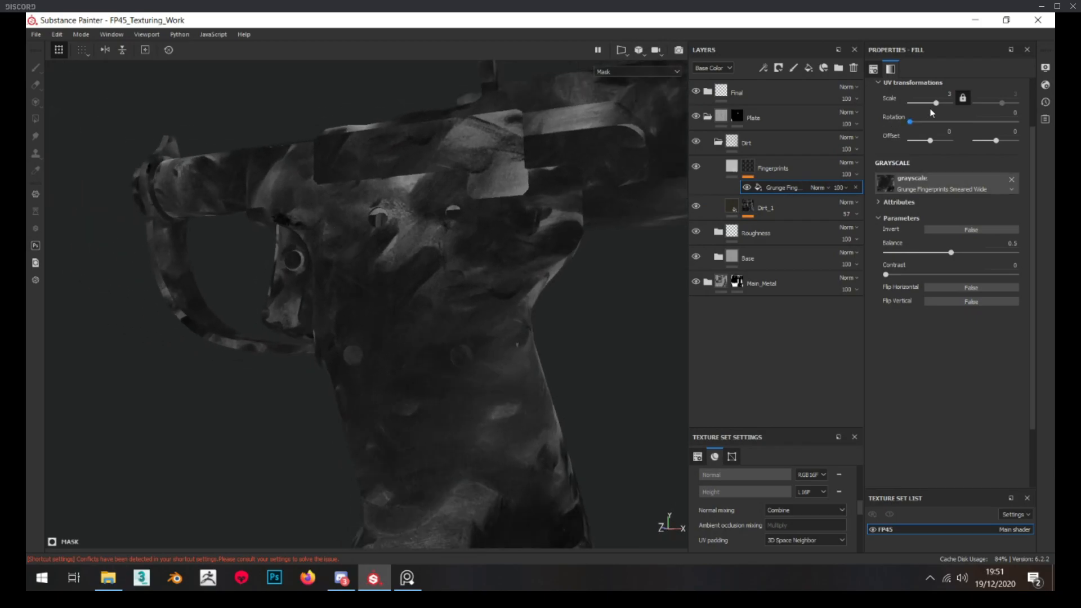
Set the fingerprint grunge's UV scale to 2, its contrast to 0.19, and adjust its balance
left_click_drag(936, 103, 942, 103)
double_click(947, 94)
type("2")
key("Return")
left_click_drag(469, 236, 485, 296, "alt")
scroll(536, 245, "down", 4)
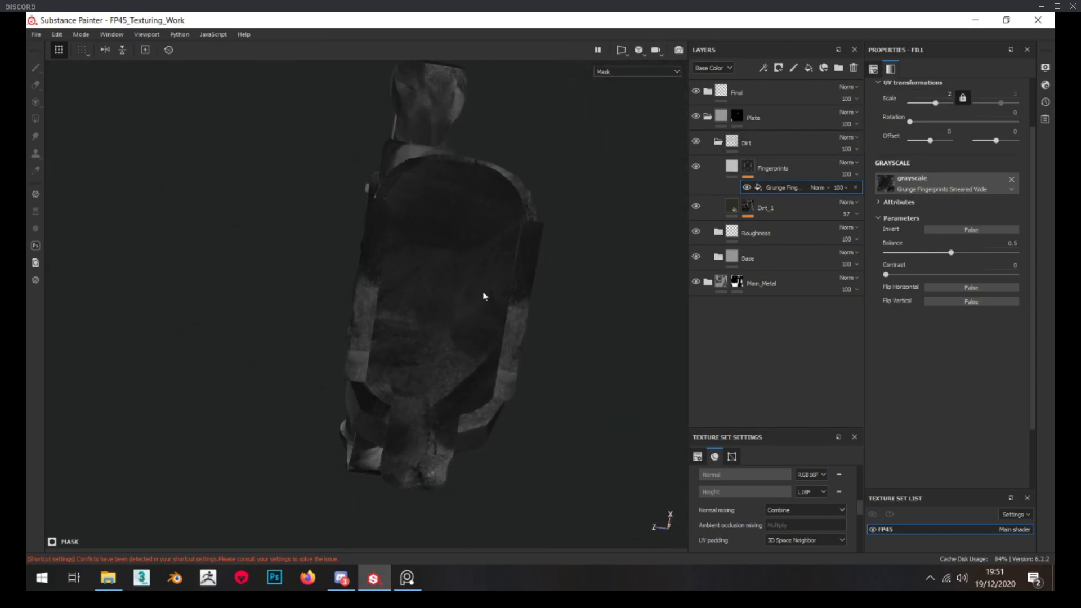
left_click_drag(886, 275, 952, 248)
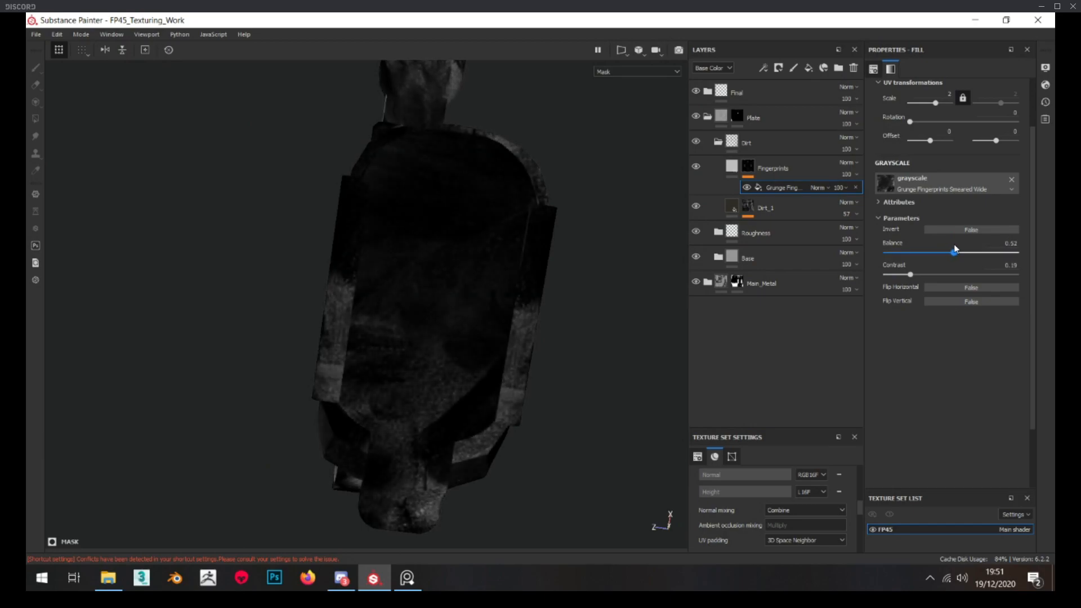
Fine-tune the Fingerprints fill's roughness to about 0.11 while comparing its effect on the base plate
left_click(732, 166)
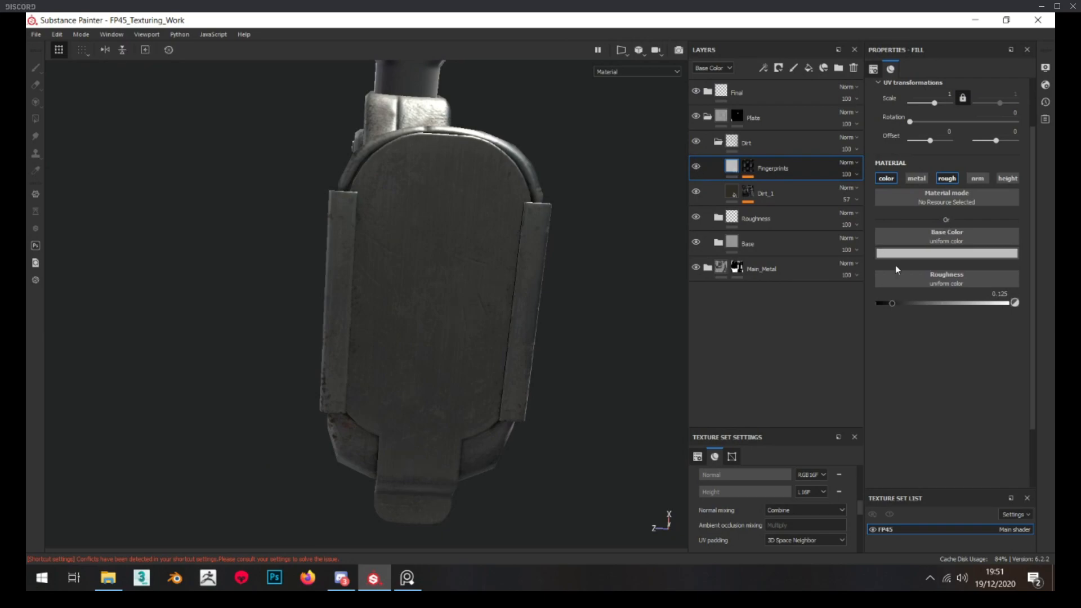
left_click_drag(426, 330, 441, 380, "alt")
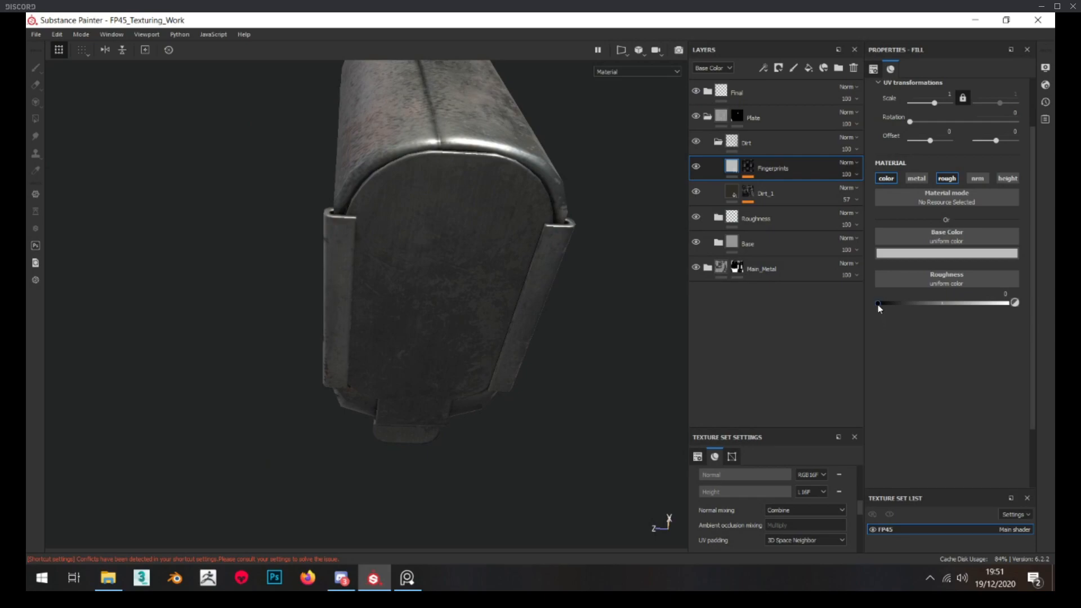
left_click_drag(426, 372, 416, 284, "alt")
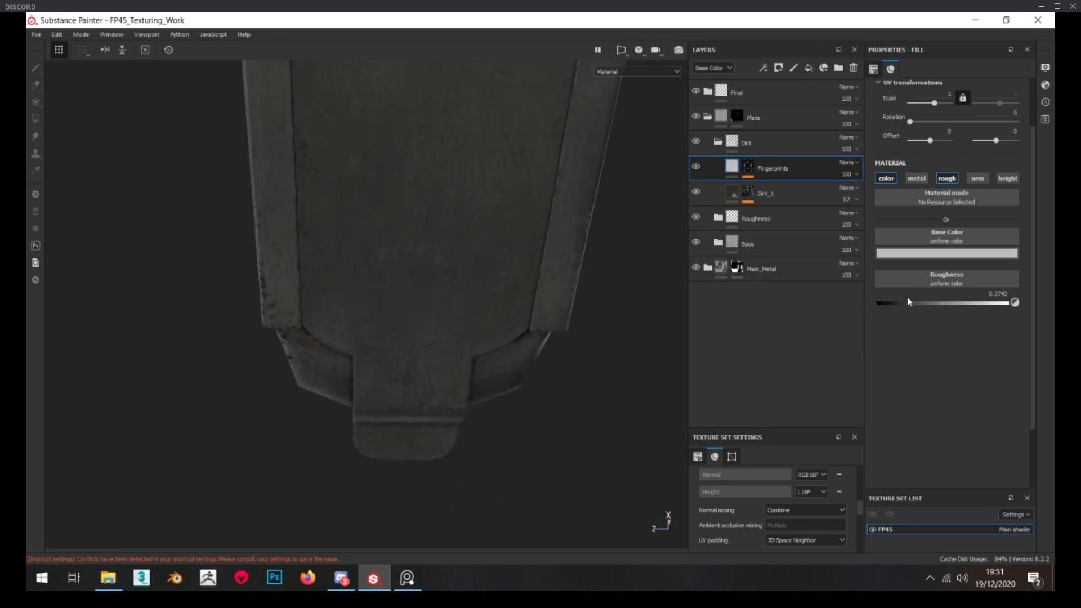
left_click_drag(902, 298, 903, 300)
right_click_drag(440, 339, 434, 306, "alt")
left_click_drag(493, 328, 536, 332, "alt")
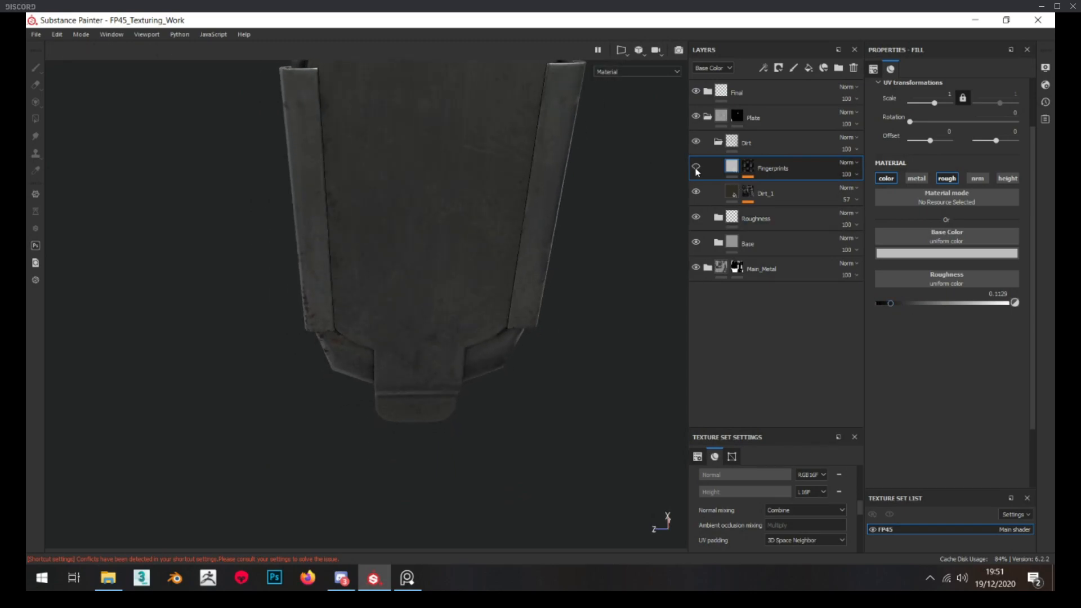
left_click_drag(493, 239, 380, 276, "alt")
Add a paint effect to the Fingerprints mask and load the Fingerprint Index alpha into the brush
left_click(748, 166)
right_click(749, 166)
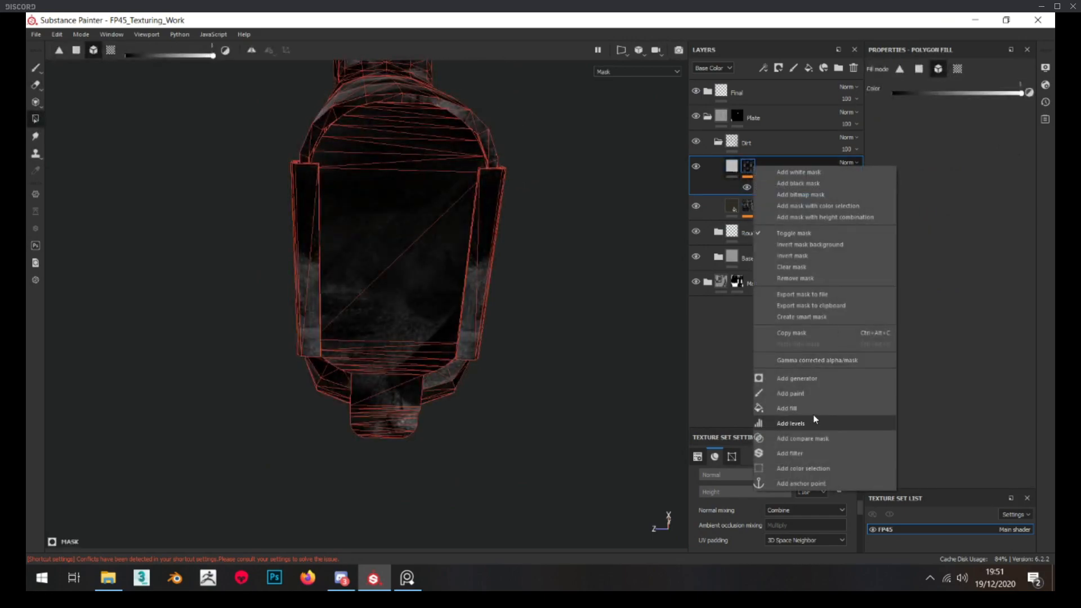
left_click(809, 392)
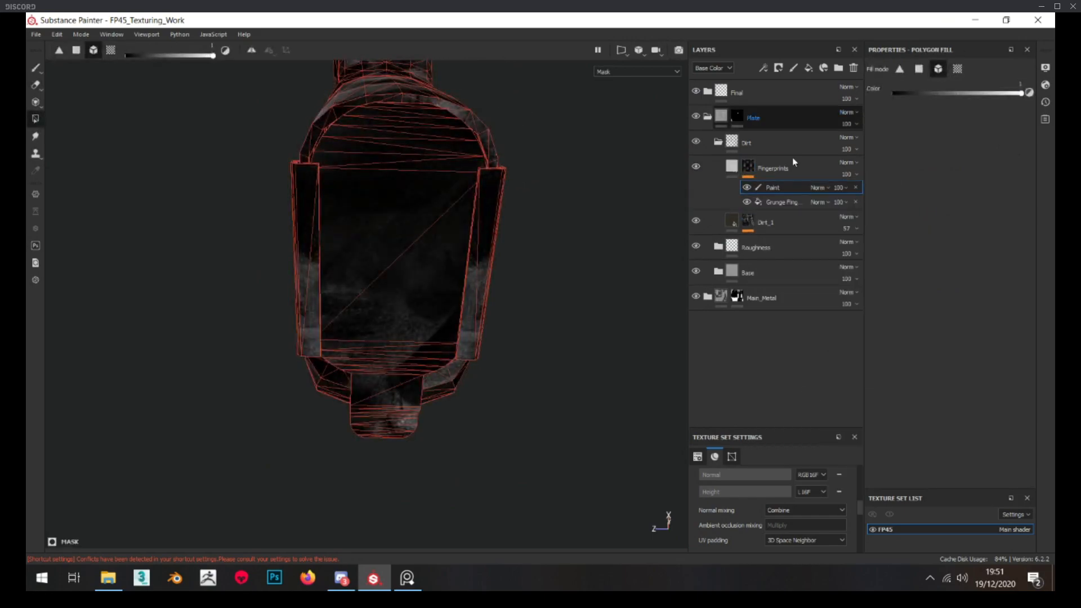
left_click(948, 281)
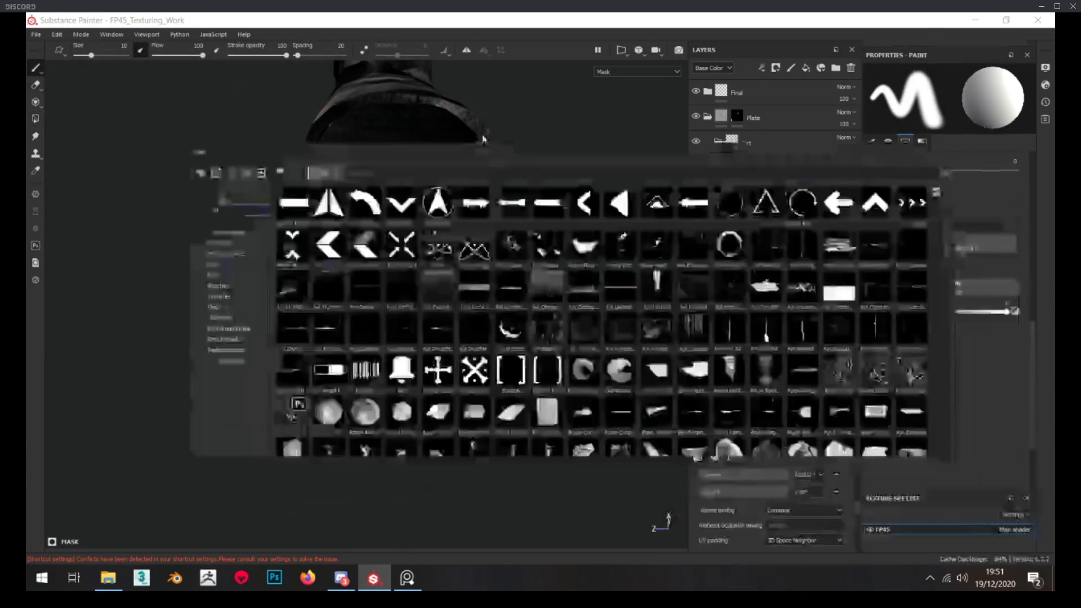
type("finger")
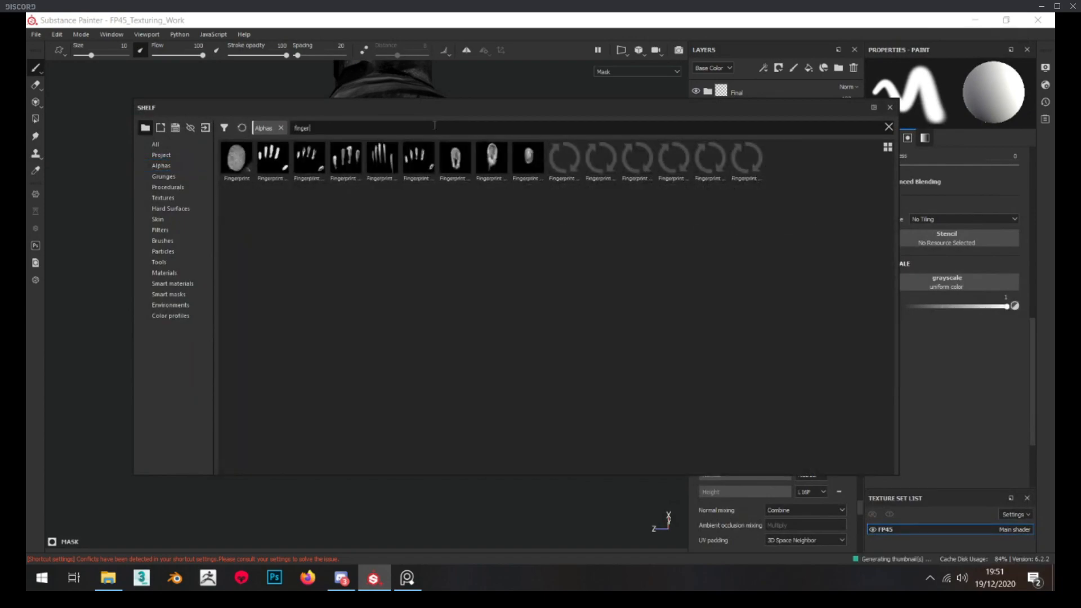
left_click(454, 166)
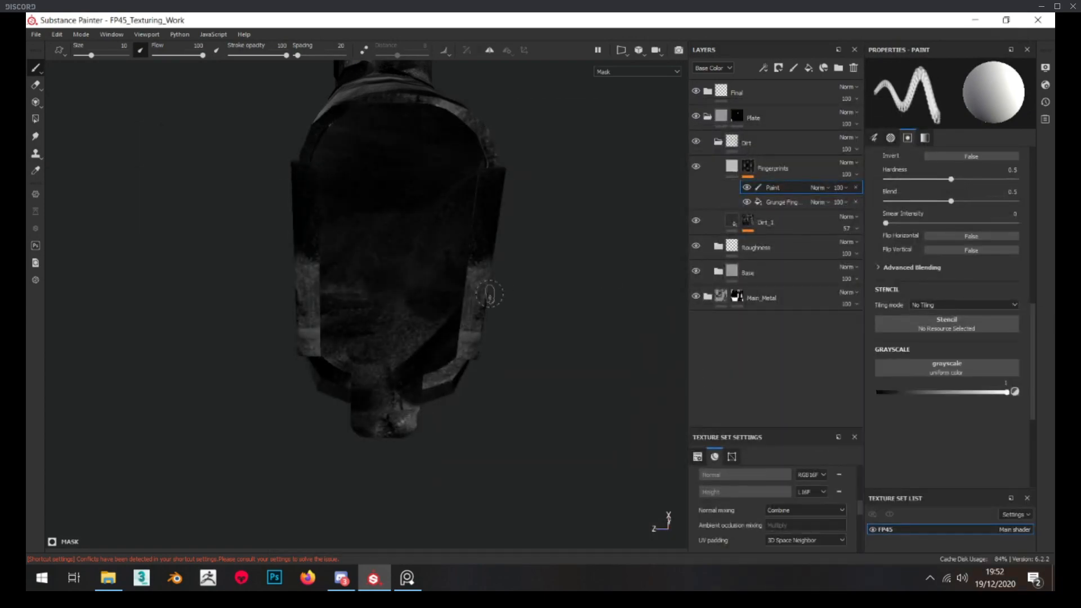
Enlarge the fingerprint brush to a size of about 41 for stamping on the base plate
right_click_drag(392, 220, 425, 220, "ctrl")
mouse_move(364, 220)
left_mouse_down("ctrl")
mouse_move(363, 237)
mouse_move(502, 282)
mouse_move(530, 304)
left_mouse_up("ctrl")
scroll(363, 219, "down", 5)
mouse_move(329, 221)
right_mouse_down("ctrl")
mouse_move(351, 221)
mouse_move(339, 221)
right_mouse_up("ctrl")
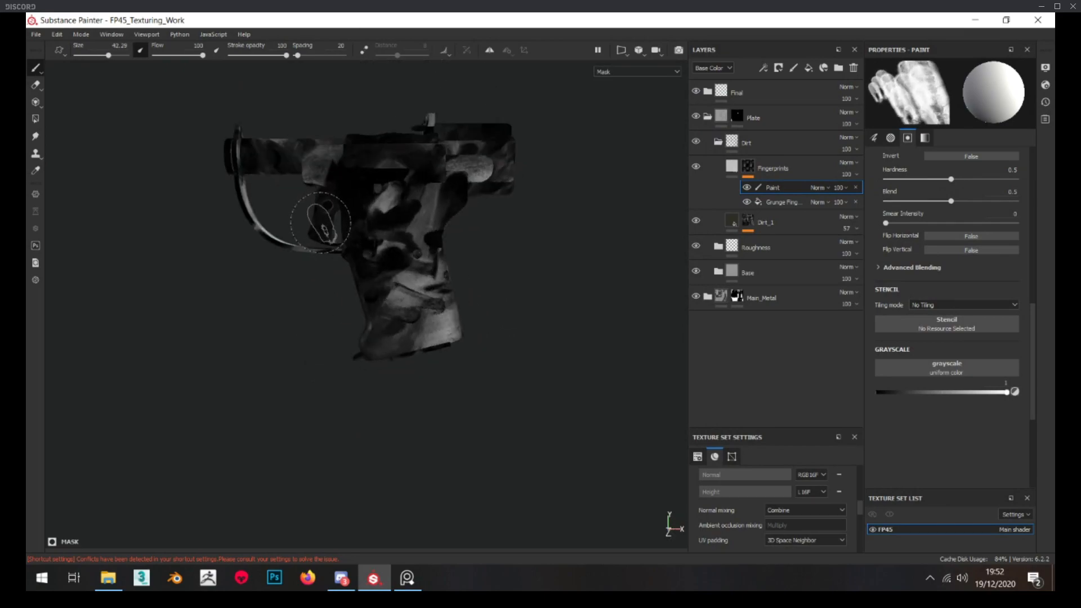
scroll(328, 221, "up", 3)
left_click_drag(326, 219, 327, 216, "alt")
right_click_drag(327, 222, 322, 222, "ctrl")
left_click_drag(366, 237, 329, 194, "alt")
scroll(360, 242, "up", 4)
middle_click_drag(389, 298, 362, 246, "alt")
left_click_drag(362, 246, 322, 248, "alt")
scroll(871, 338, "up", 9)
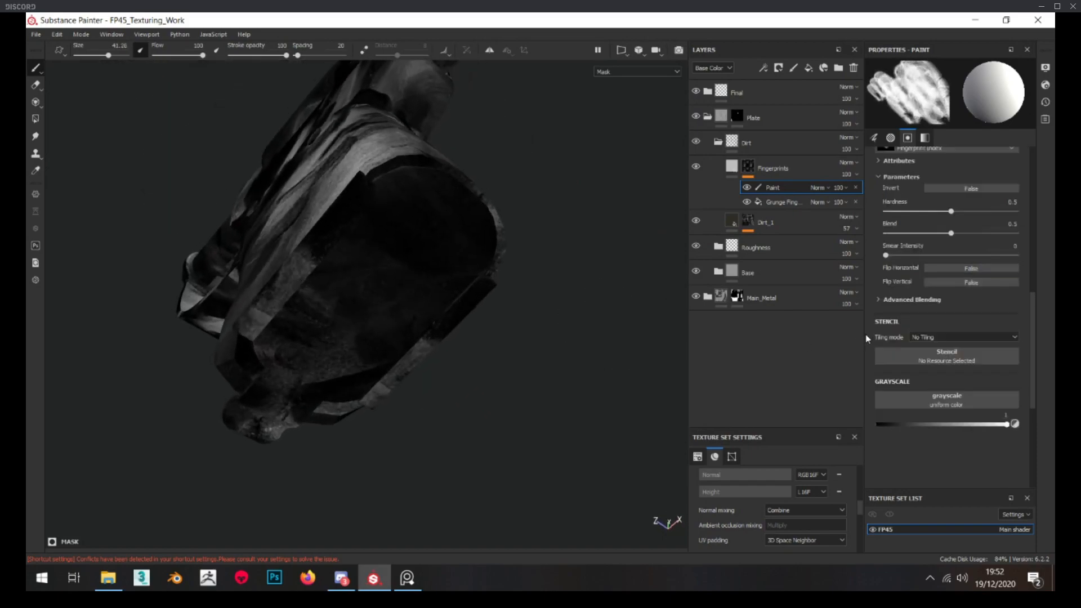
Give the brush size jitter of about 15, flow jitter of 26 and angle jitter of about 90, and stamp fingerprints on the plate
left_click_drag(878, 283, 948, 282)
mouse_move(878, 261)
left_mouse_down()
mouse_move(914, 261)
mouse_move(900, 238)
left_mouse_up()
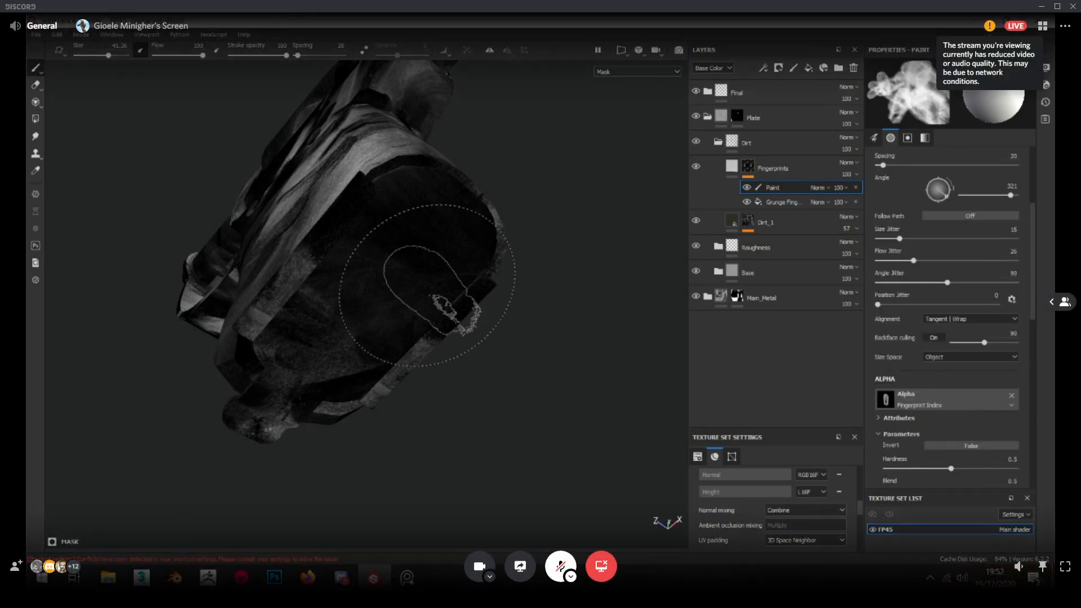
left_click(397, 250)
left_click_drag(468, 297, 428, 316, "alt")
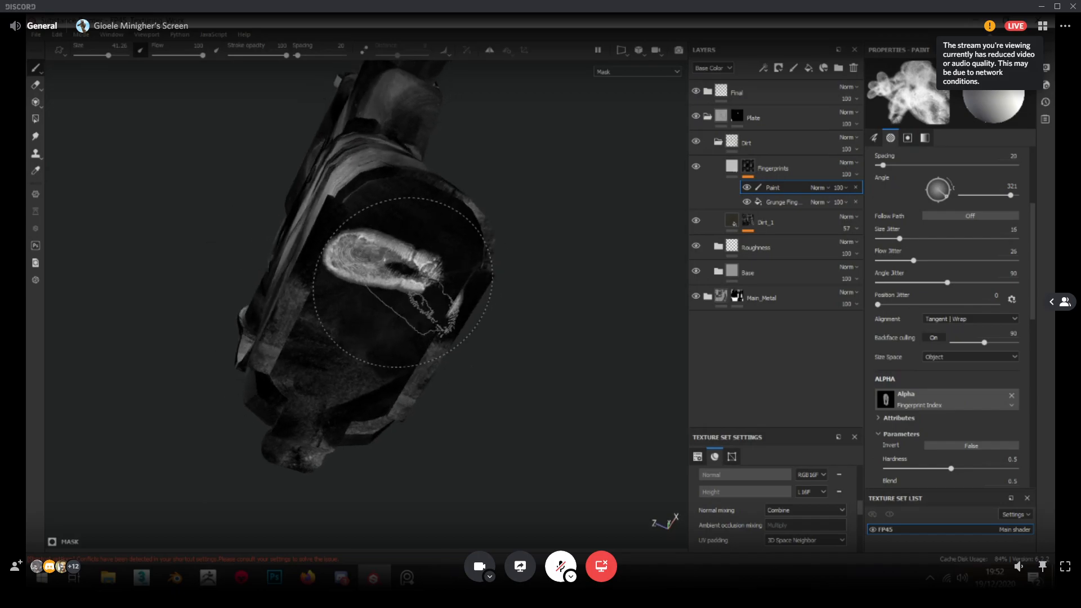
left_click(338, 373)
Lower the opacity of the mask's paint effect and check the fingerprints in the material view
left_click(839, 189)
left_click_drag(881, 208, 847, 207)
left_click(707, 165)
left_click_drag(490, 281, 391, 289, "alt")
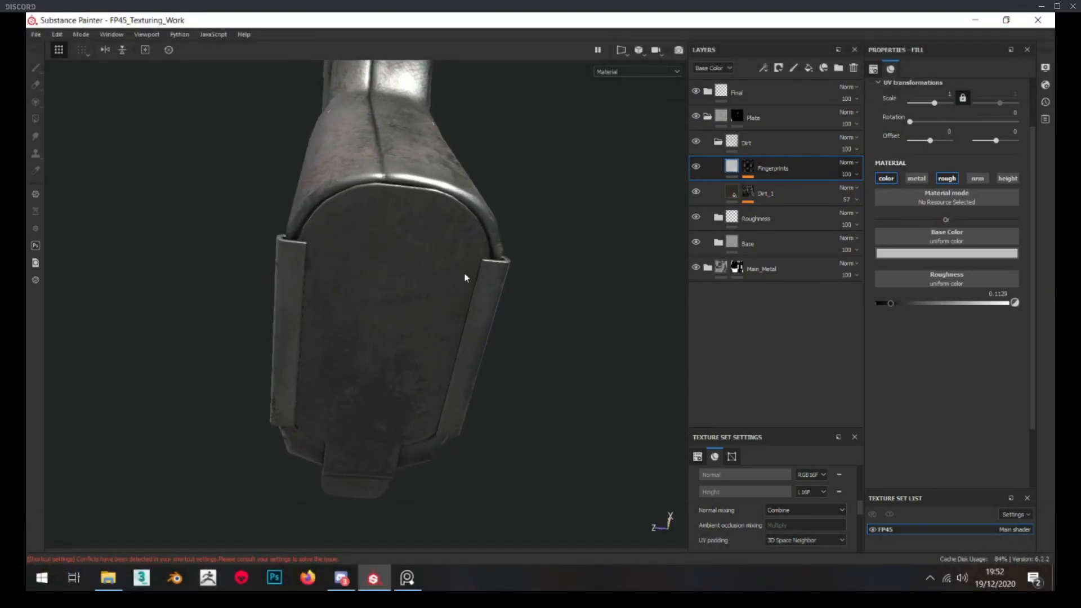
left_click_drag(411, 324, 428, 394, "alt")
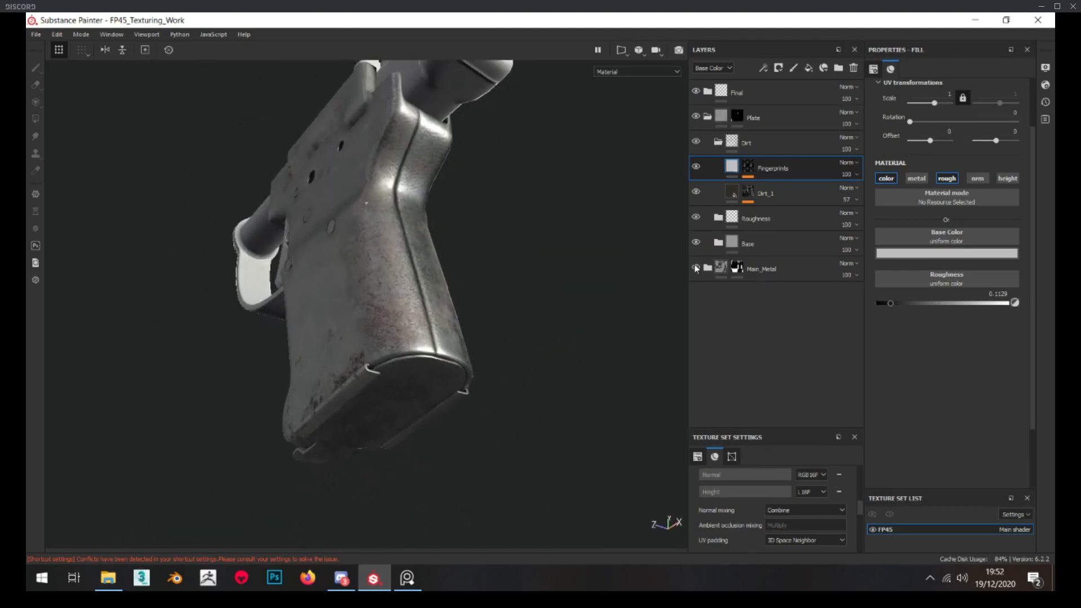
Collapse the Dirt and Plate folders and review the textured grip and base plate on the whole pistol
left_click(733, 148)
left_click(718, 142)
left_click(708, 116)
left_click_drag(467, 237, 342, 225, "alt")
right_click_drag(343, 225, 409, 319, "alt")
left_click_drag(409, 320, 165, 407, "alt")
right_click_drag(165, 407, 121, 316, "alt")
left_click_drag(121, 315, 227, 297, "alt")
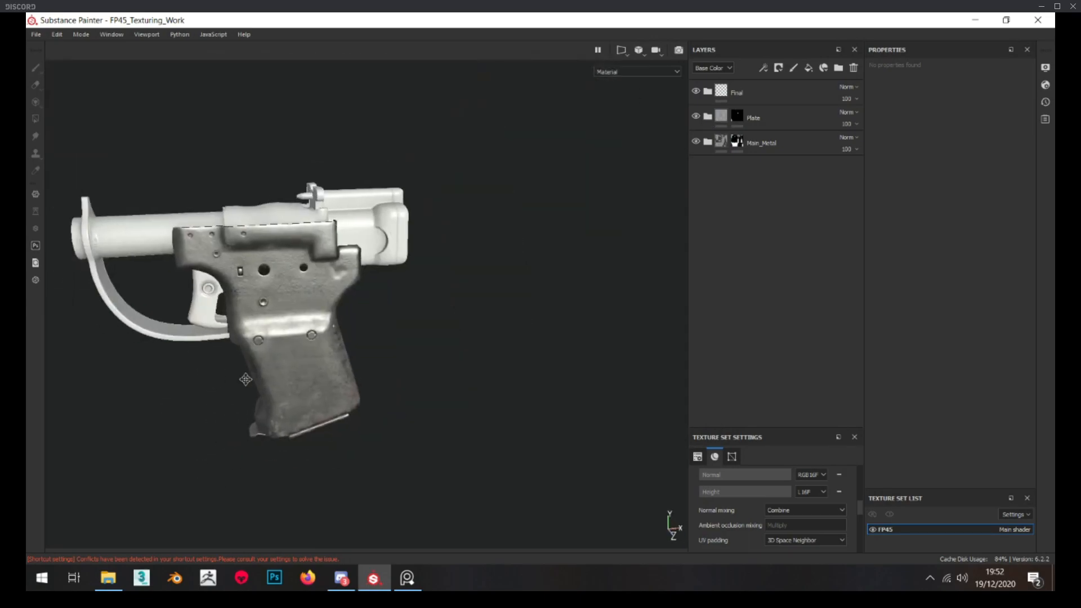
right_click_drag(227, 298, 281, 290, "alt")
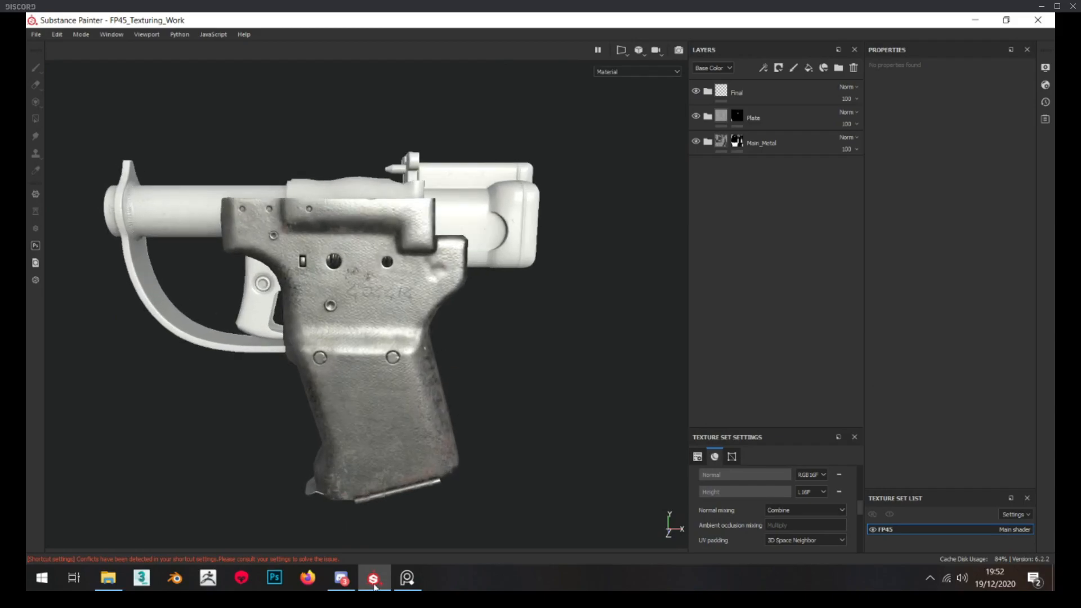
Switch to the reference board and study the metal finish in the FP-45 photos, then return to Substance Painter
left_click(407, 578)
scroll(384, 368, "down", 3)
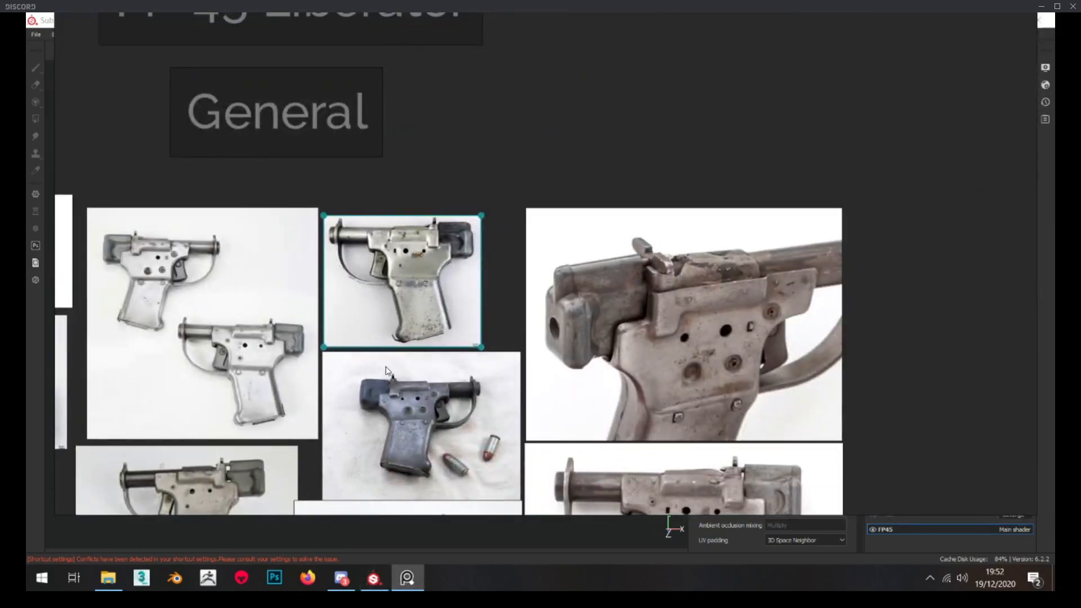
scroll(381, 224, "up", 5)
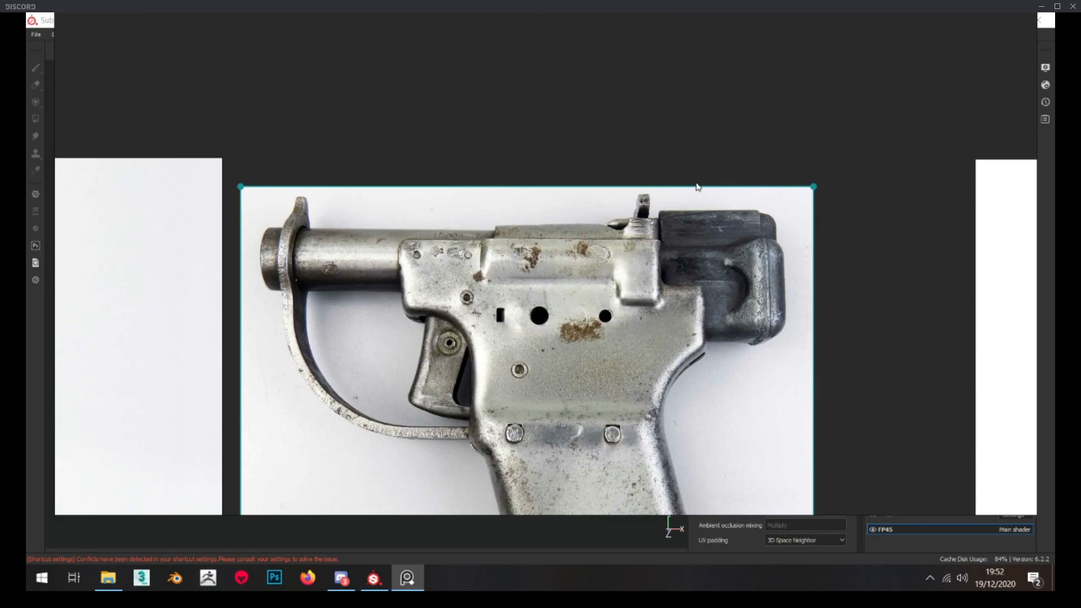
scroll(704, 277, "down", 4)
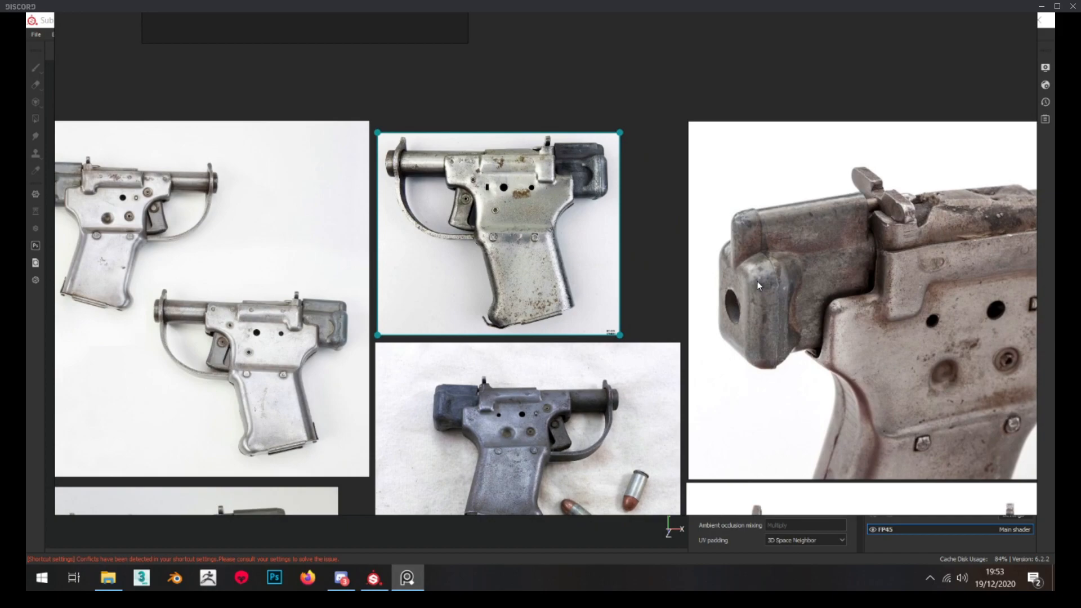
right_click_drag(776, 62, 26, 78)
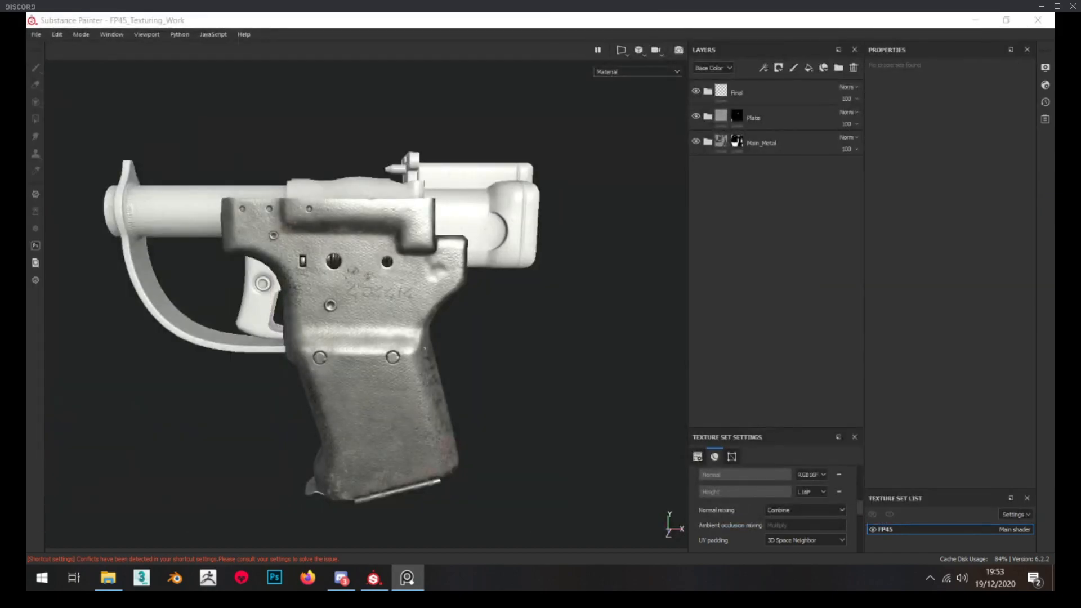
left_click(426, 506)
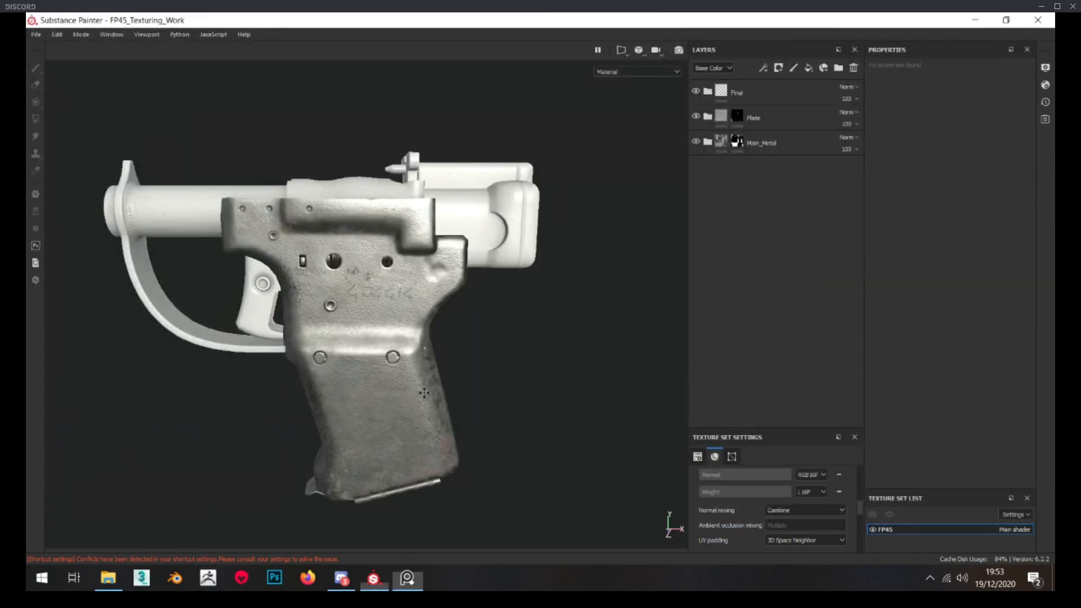
Examine the textured grip and frame metal from several angles and distances
middle_click_drag(327, 480, 387, 383, "alt")
scroll(386, 384, "up", 8)
left_click_drag(326, 390, 377, 437, "alt")
scroll(376, 437, "down", 6)
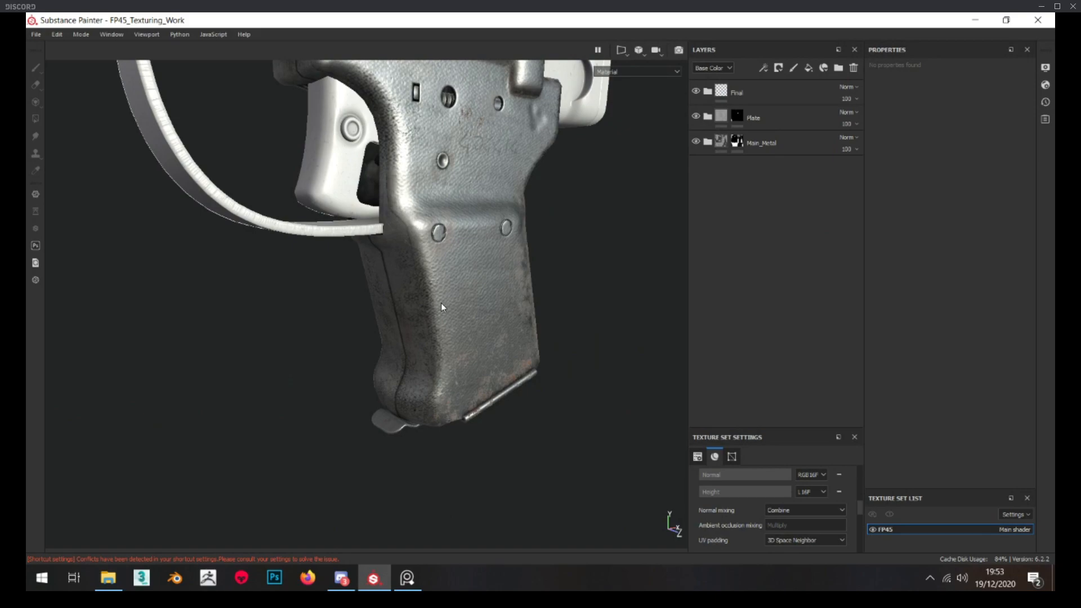
scroll(471, 233, "down", 5)
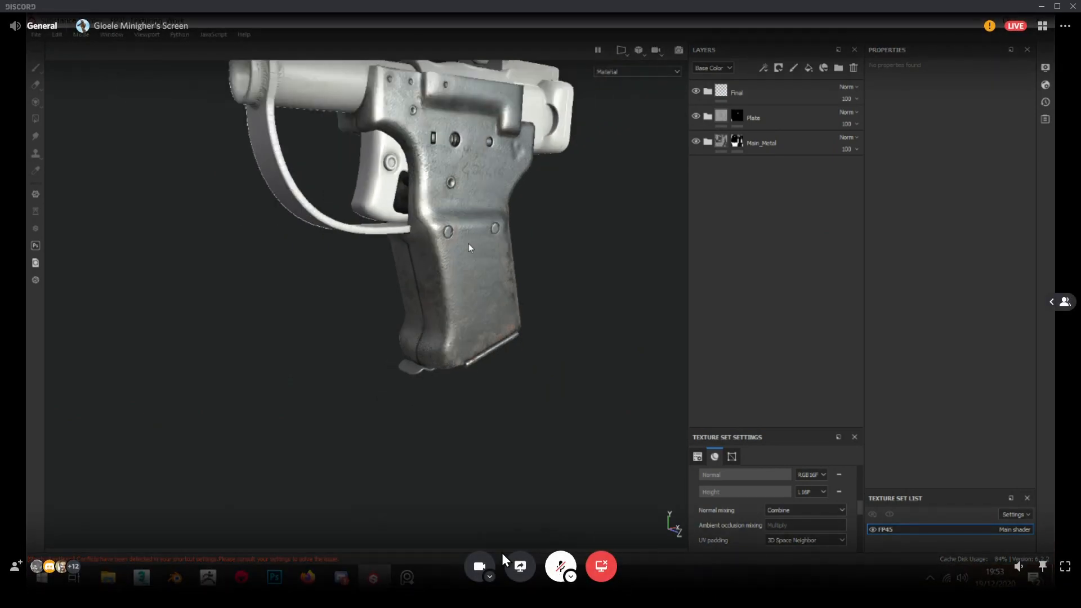
left_click_drag(416, 243, 367, 265, "alt")
scroll(449, 335, "up", 4)
scroll(448, 334, "down", 4)
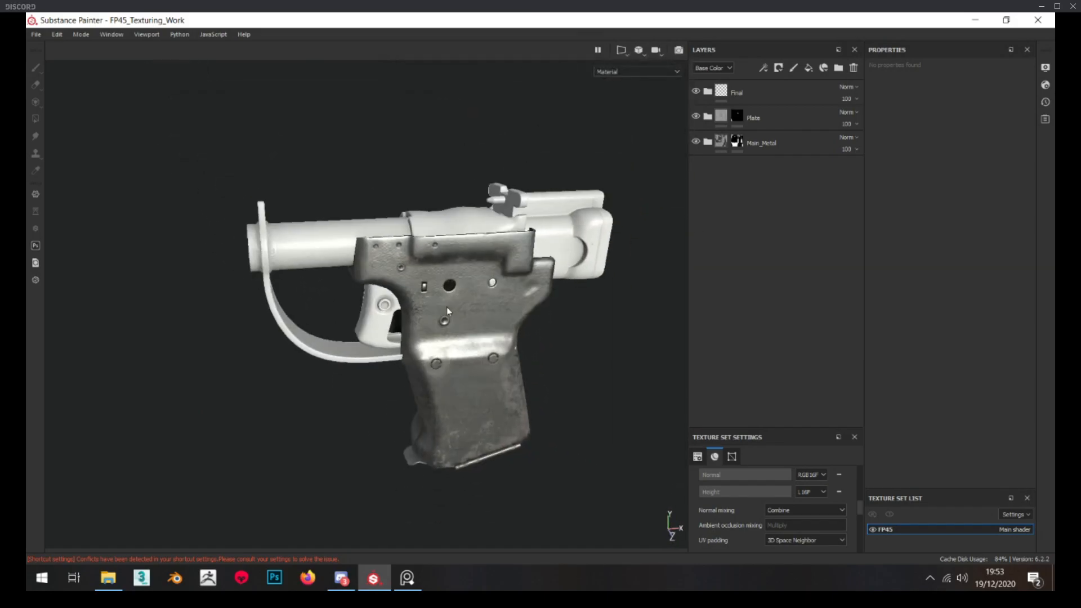
scroll(452, 314, "up", 2)
Duplicate the Main_Metal folder, name the copy Barrel, and replace its mask with a black mask
left_click(782, 146)
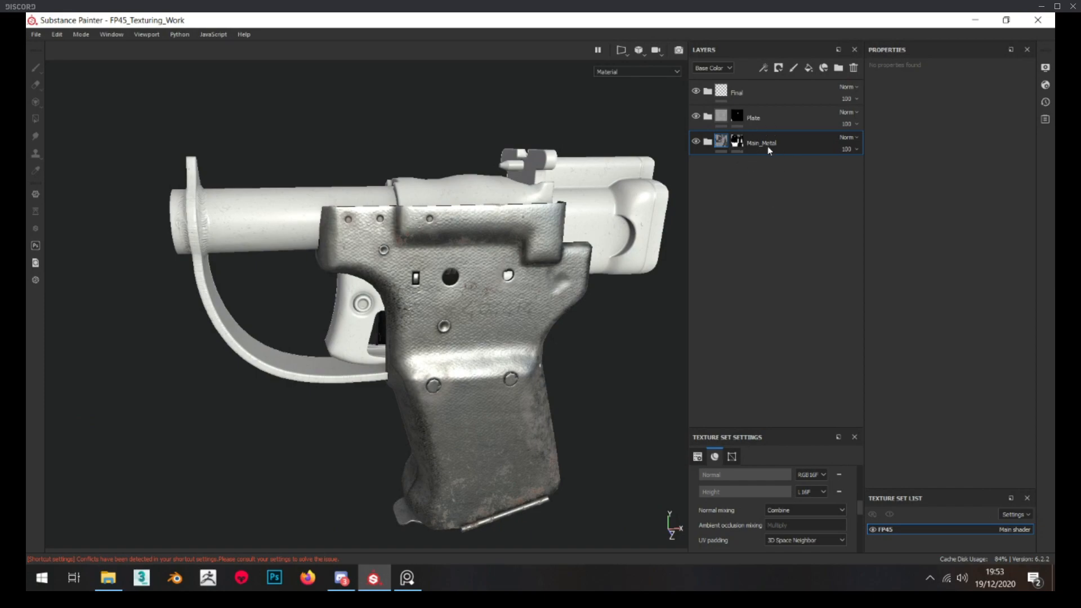
key("ctrl+d")
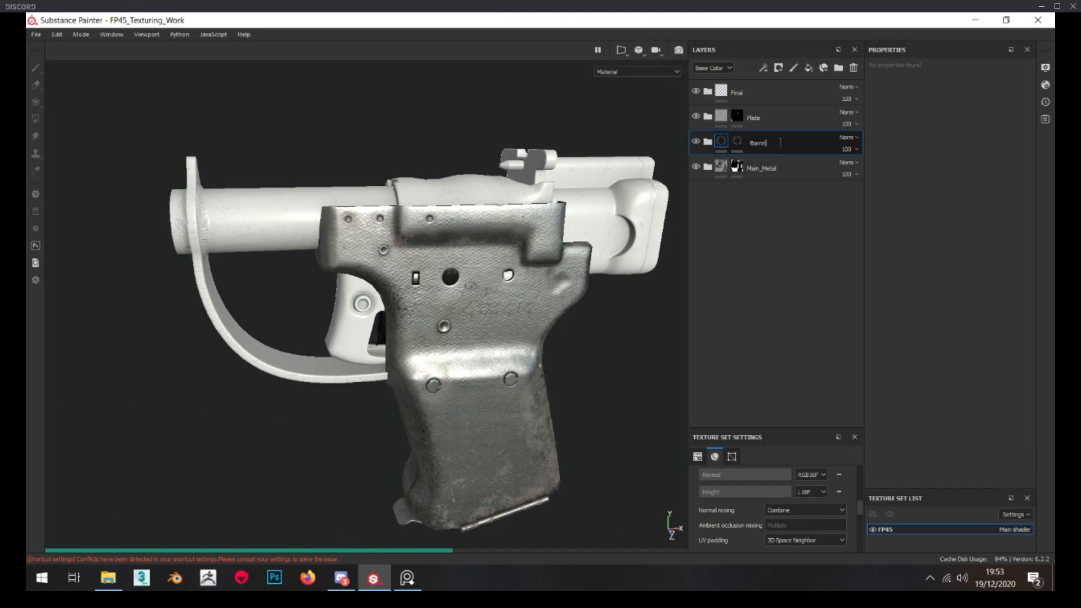
right_click(739, 144)
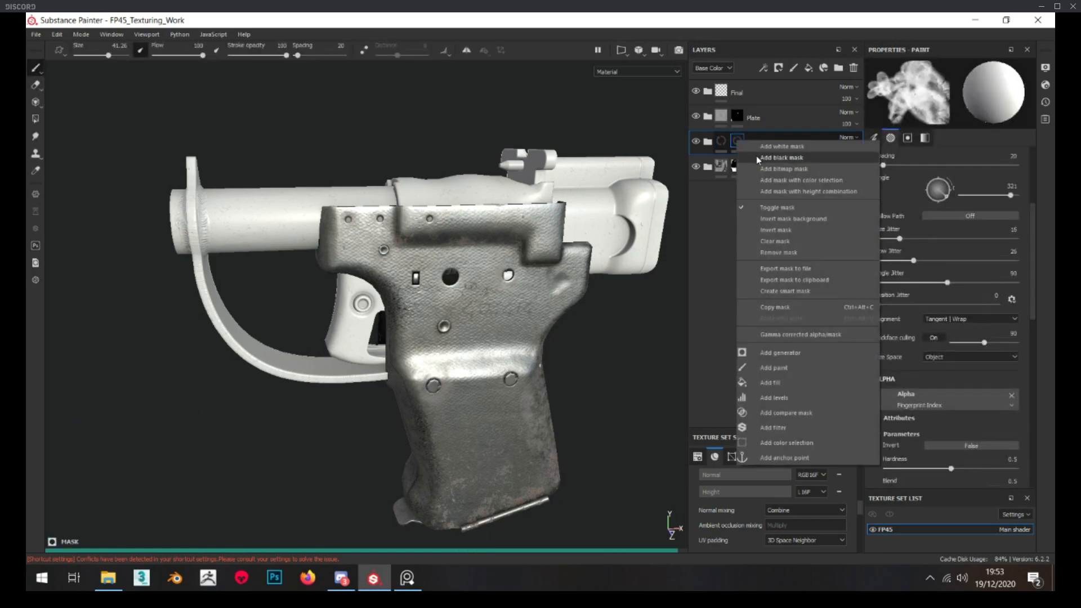
left_click(755, 155)
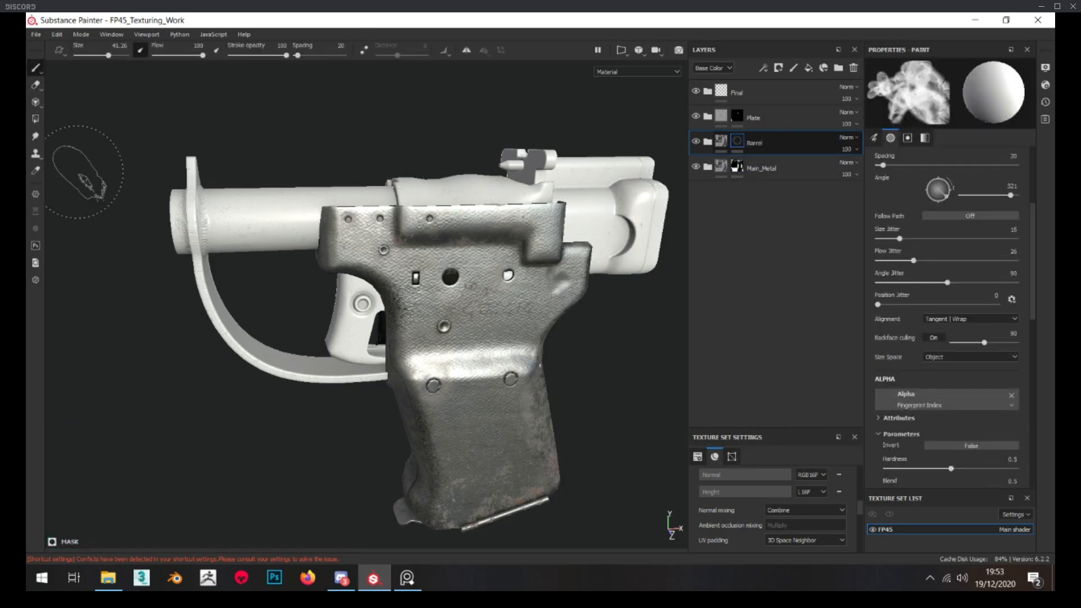
Reveal the Barrel material on the barrel and trigger guard by polygon-filling those meshes in the folder's mask
key("4")
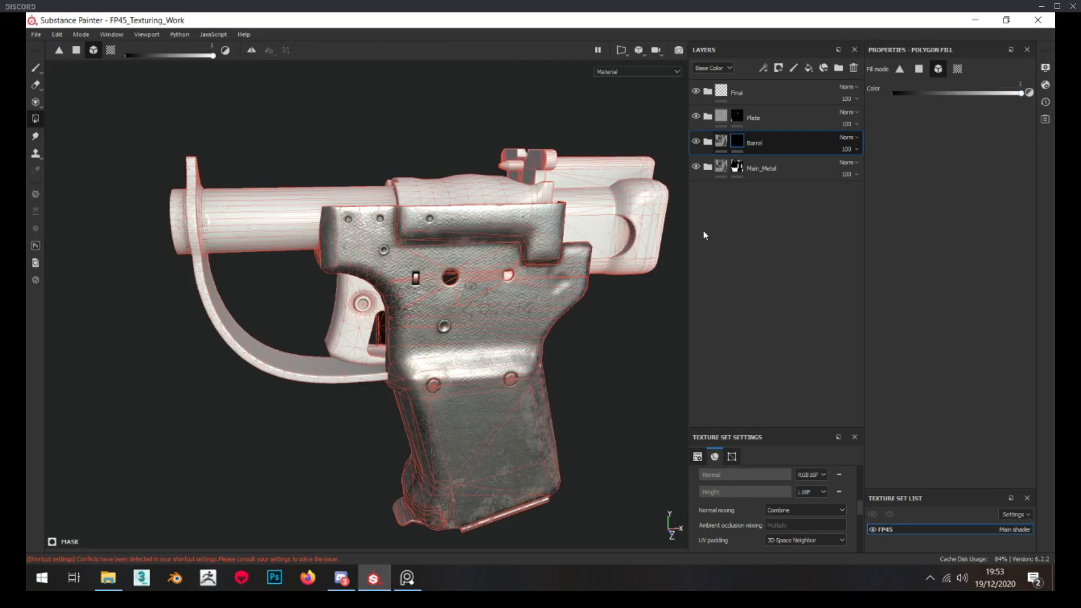
scroll(297, 360, "up", 5)
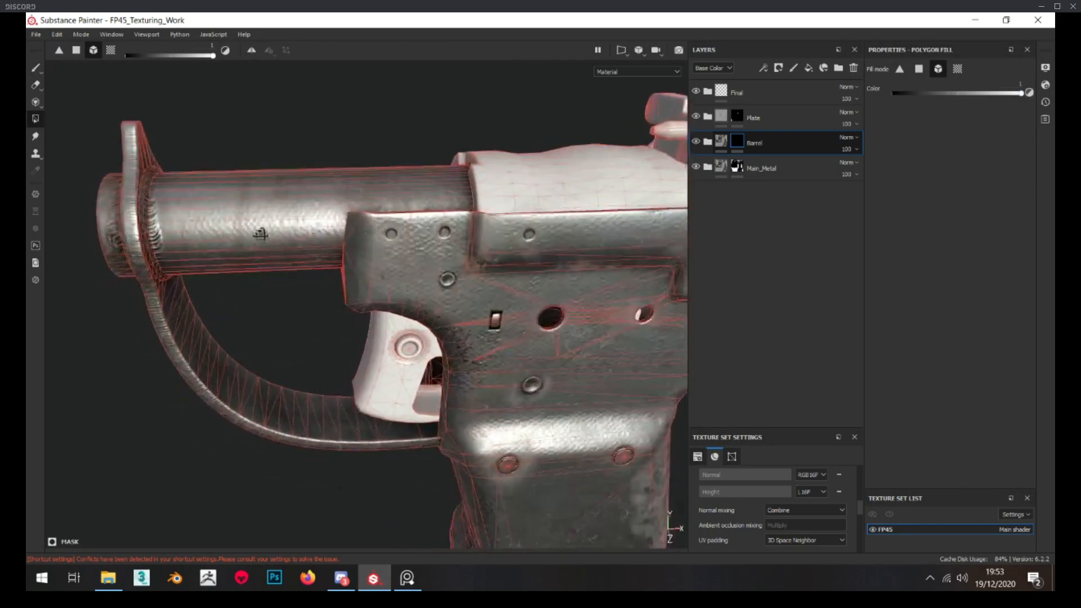
left_click(719, 144)
scroll(344, 297, "down", 4)
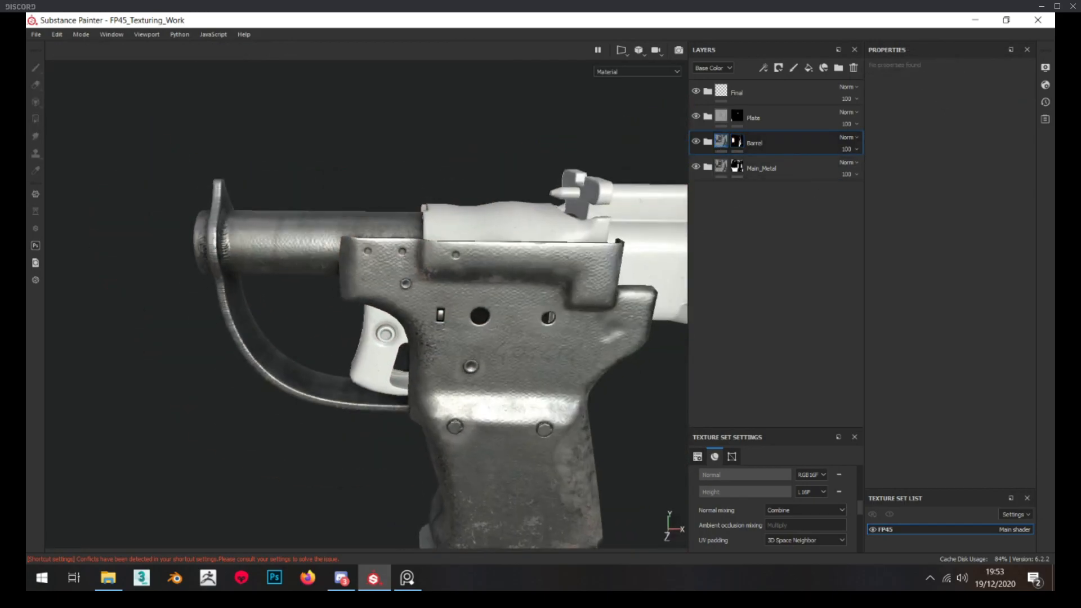
Switch to the reference board and examine the barrel, trigger guard and welded edges up close in the pistol photo
key("alt+Tab")
right_click_drag(340, 297, 517, 225)
scroll(518, 227, "up", 4)
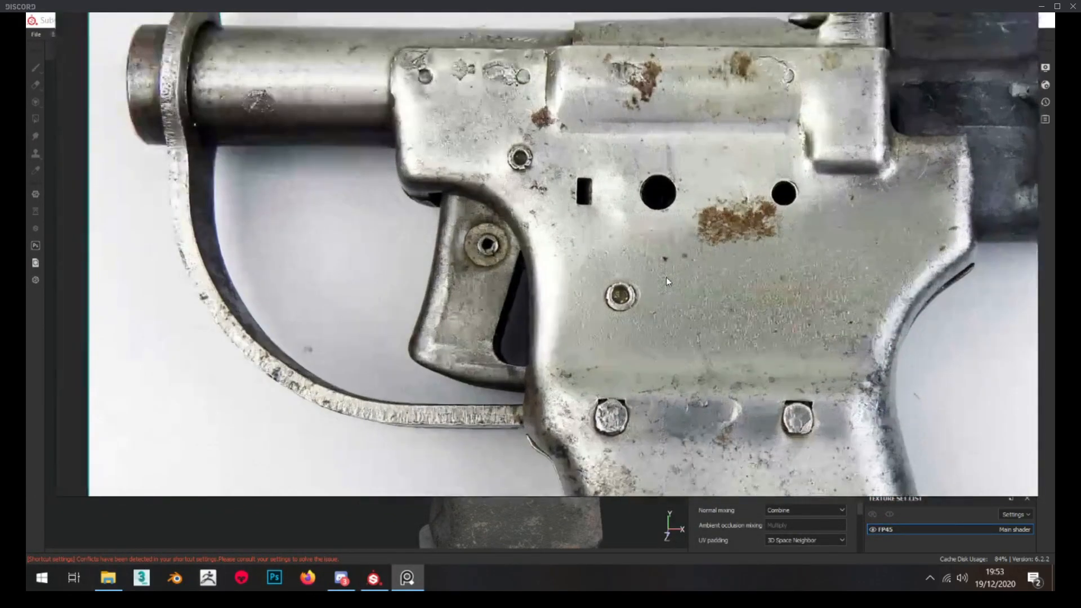
scroll(372, 174, "up", 4)
scroll(372, 174, "down", 1)
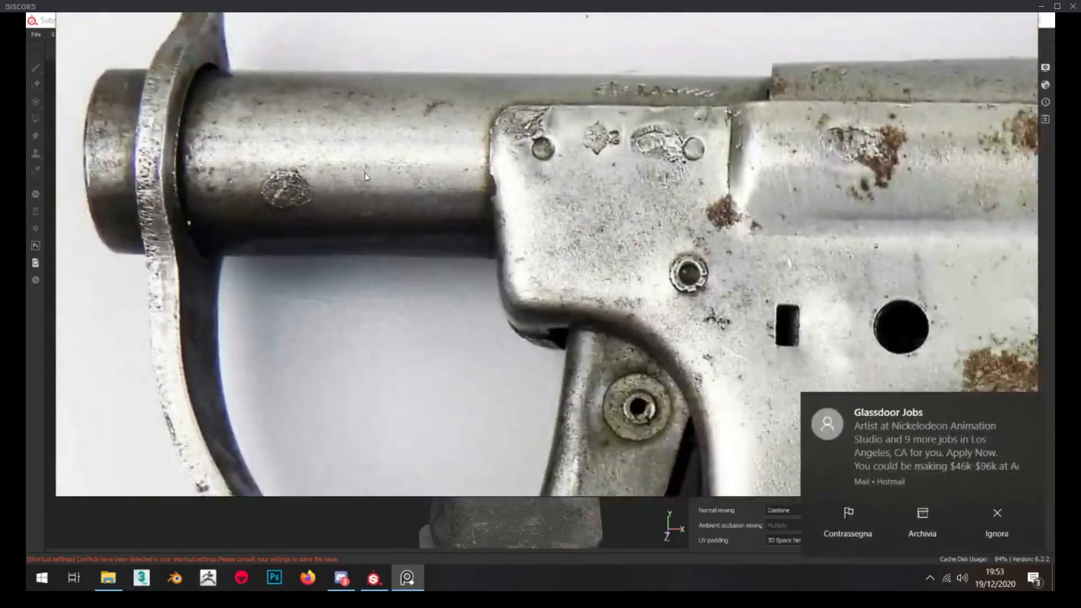
scroll(474, 248, "up", 1)
left_click(1032, 405)
scroll(422, 201, "down", 2)
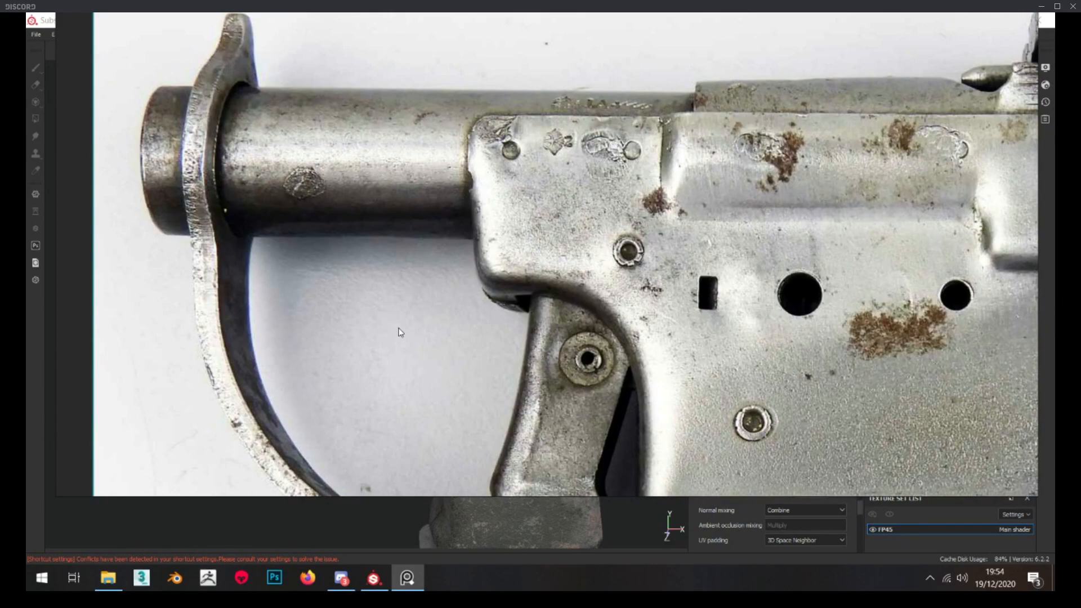
scroll(453, 304, "down", 2)
right_click_drag(450, 304, 0, 307)
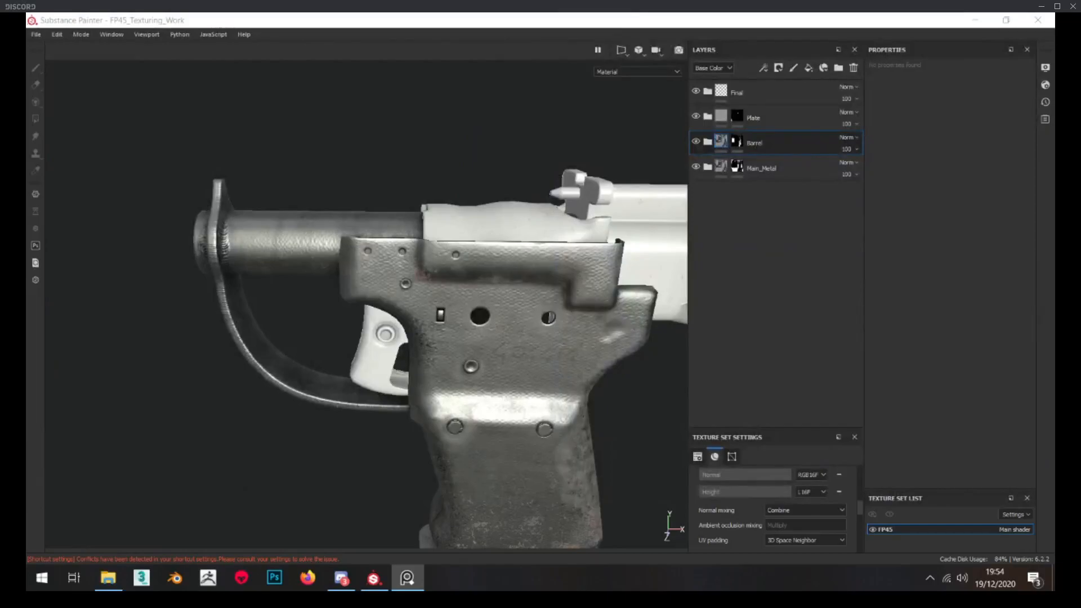
In the Barrel folder, hide every subfolder except Base_Mat and expand Base_Mat
scroll(102, 325, "up", 3)
scroll(141, 282, "down", 2)
left_click_drag(169, 248, 219, 244, "alt")
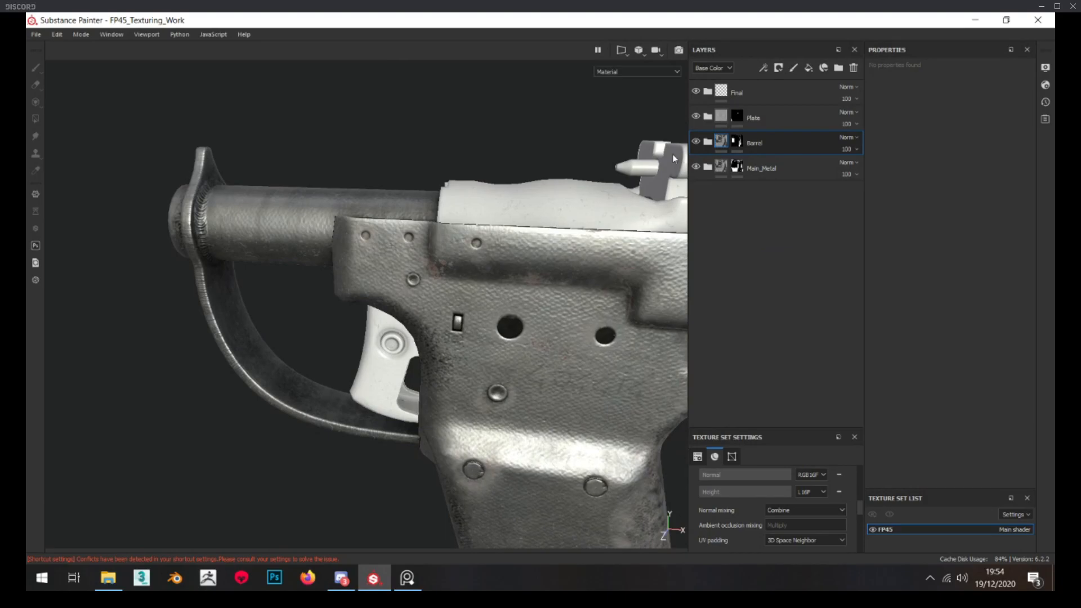
left_click(708, 142)
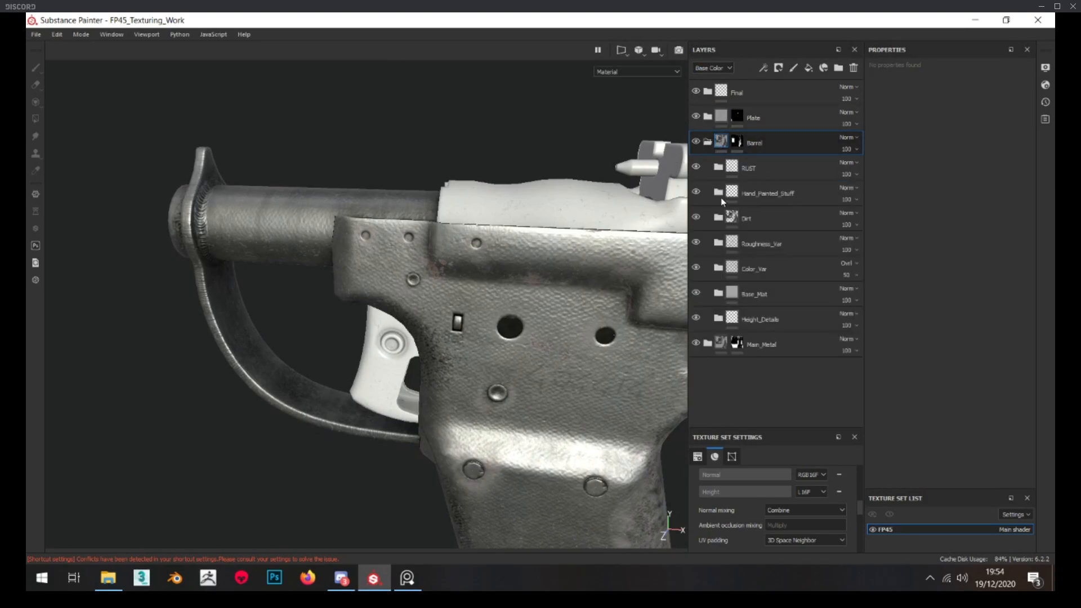
left_click(697, 293)
scroll(617, 250, "up", 2)
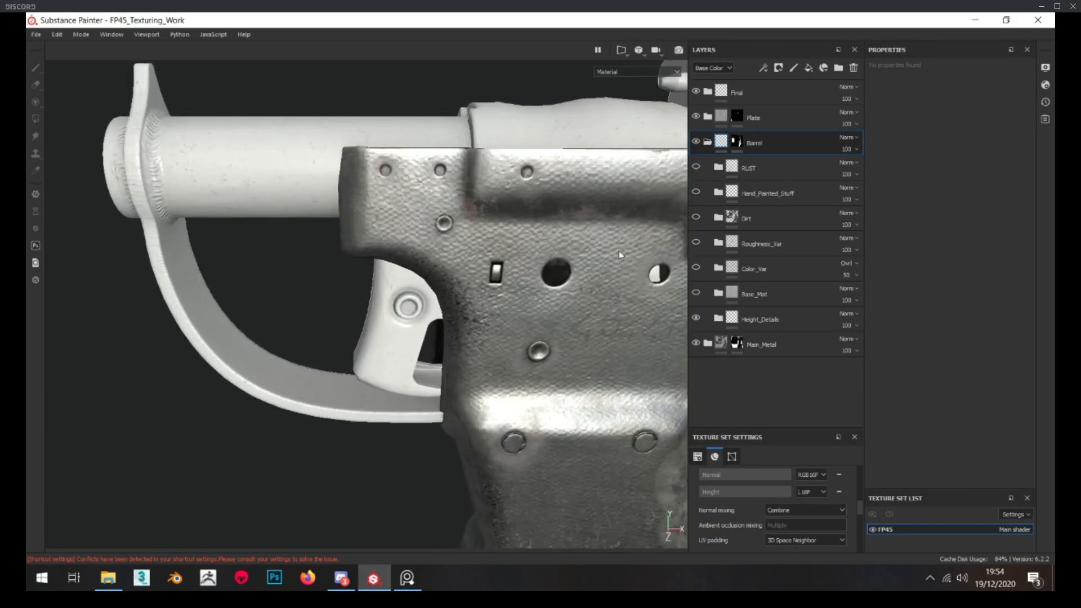
left_click(697, 293)
left_click(718, 293)
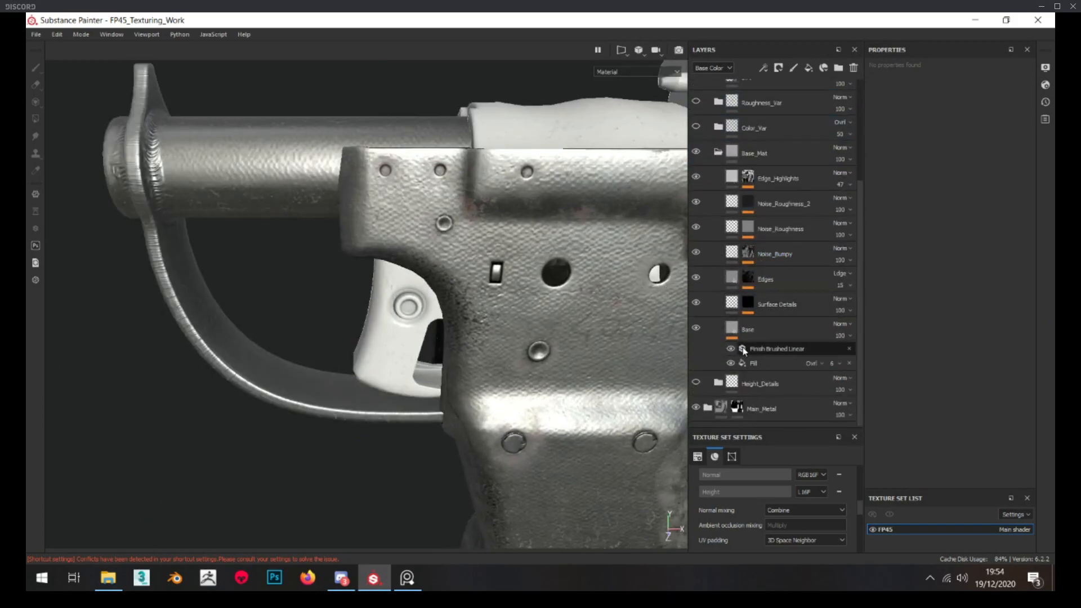
Extend the Barrel mask to the top cover and rear sight with Polygon Fill, checking the parts against the reference
scroll(743, 350, "up", 4)
left_click(737, 141)
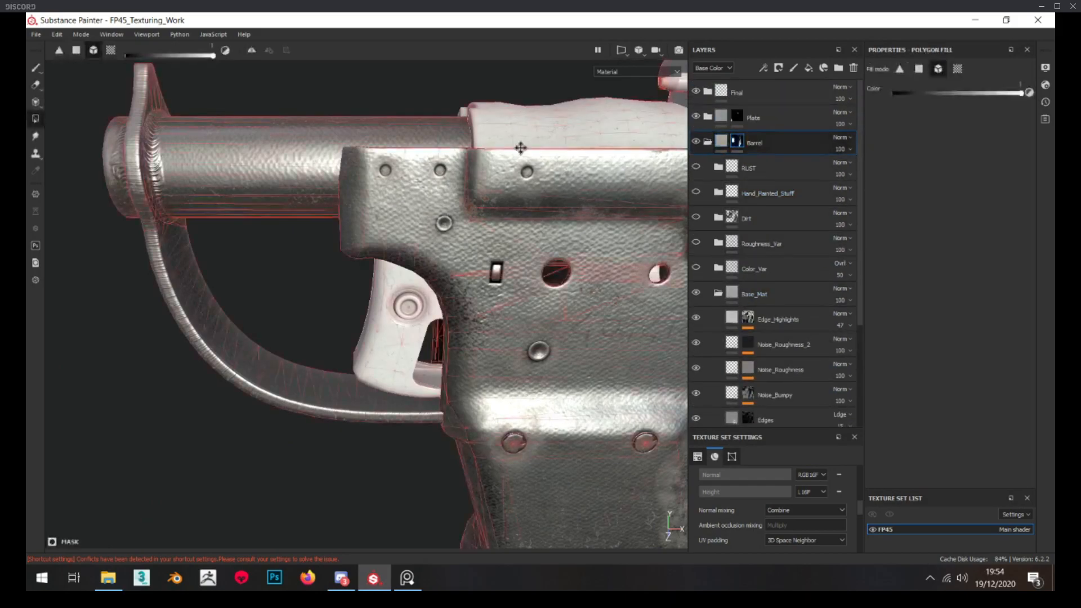
middle_click_drag(549, 160, 352, 194, "alt")
left_click_drag(352, 194, 449, 196, "alt")
left_click(448, 196)
left_click(527, 164)
scroll(485, 190, "down", 3)
left_click_drag(445, 338, 347, 237, "alt")
scroll(466, 305, "up", 5)
scroll(467, 305, "up", 3)
scroll(535, 314, "up", 5)
scroll(525, 357, "down", 8)
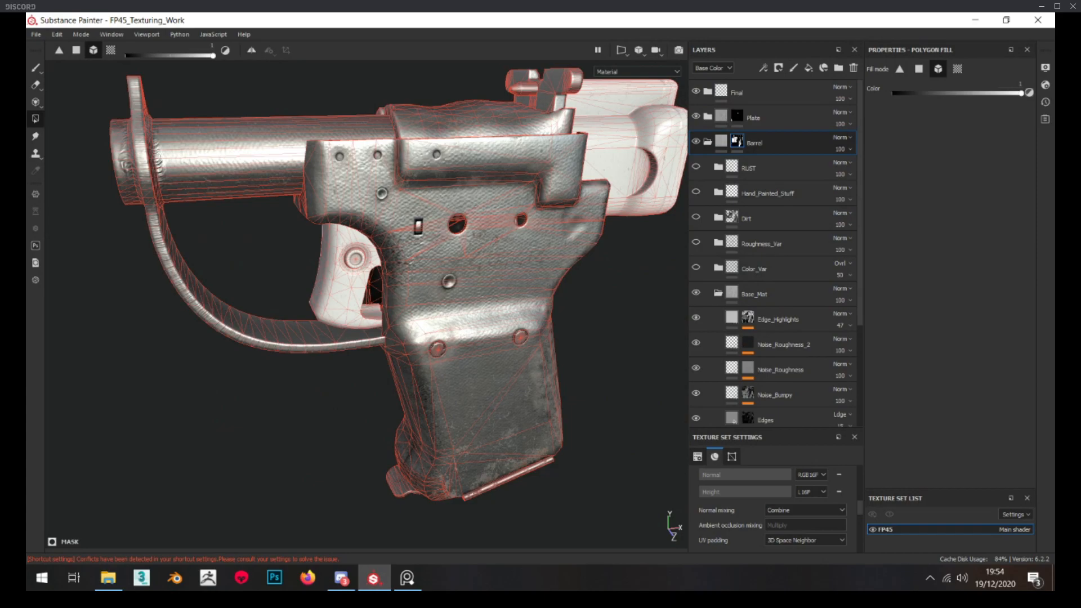
key("alt+Tab")
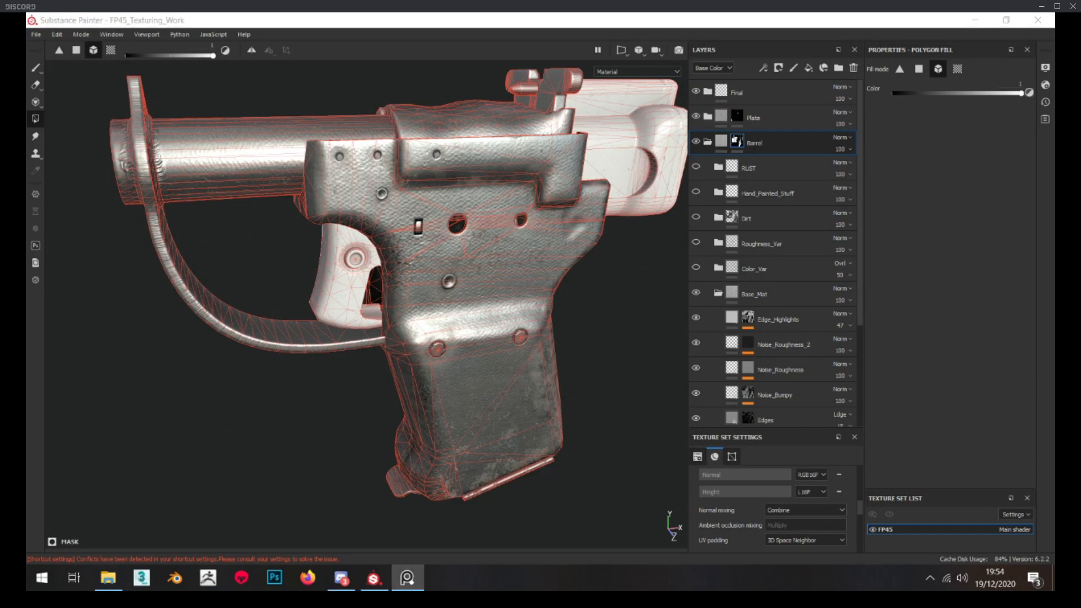
left_click(721, 143)
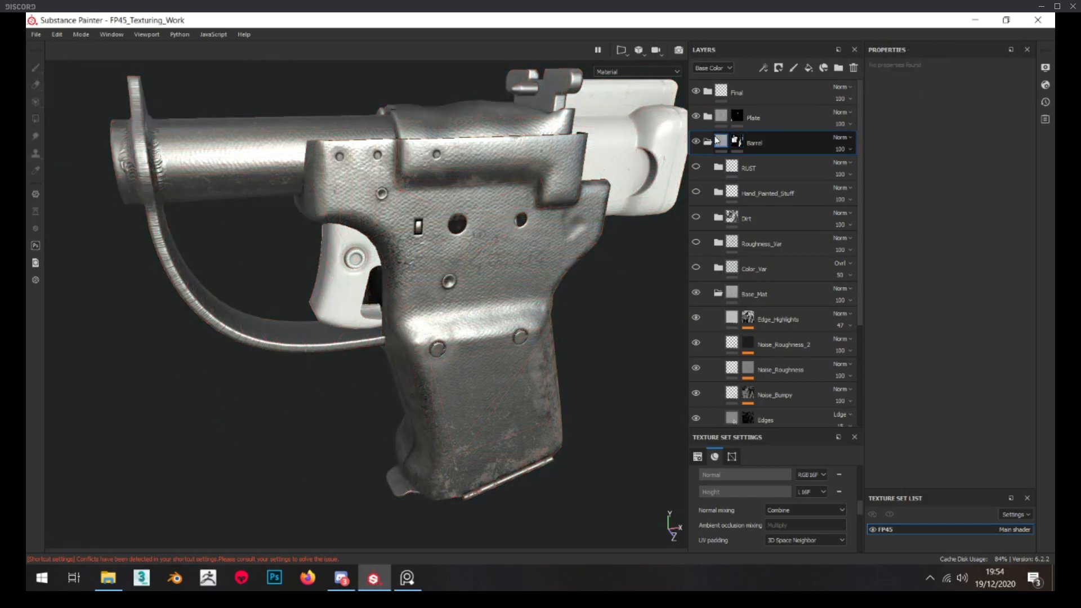
Set the roughness of the Base layer in the Barrel's Base_Mat folder to about 0.34
scroll(749, 338, "down", 3)
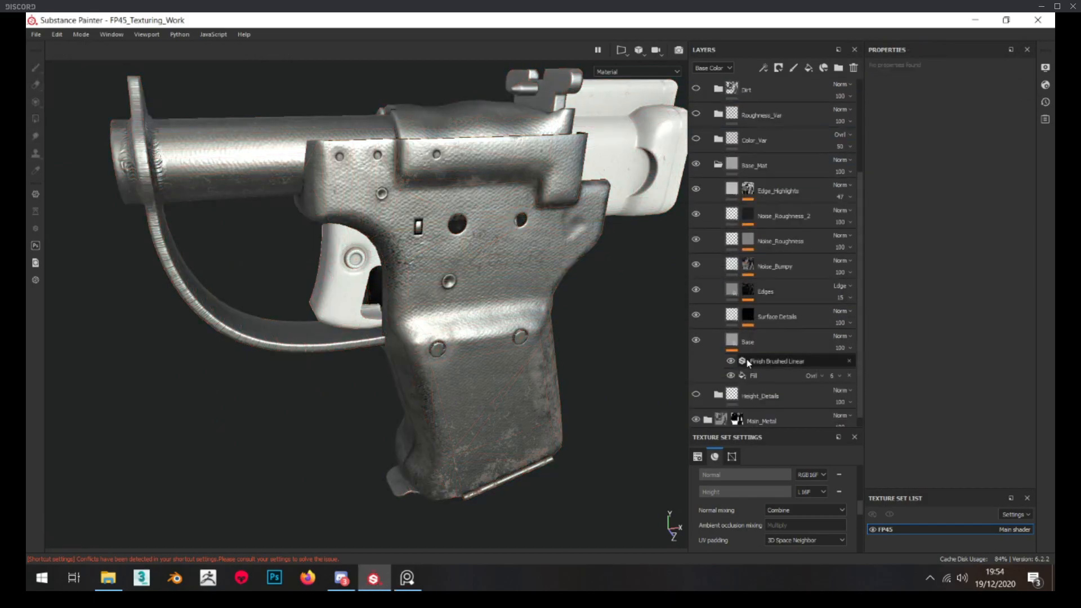
left_click(748, 343)
left_click_drag(317, 265, 271, 141, "alt")
middle_click_drag(259, 124, 293, 182, "alt")
left_click_drag(293, 181, 281, 181, "alt")
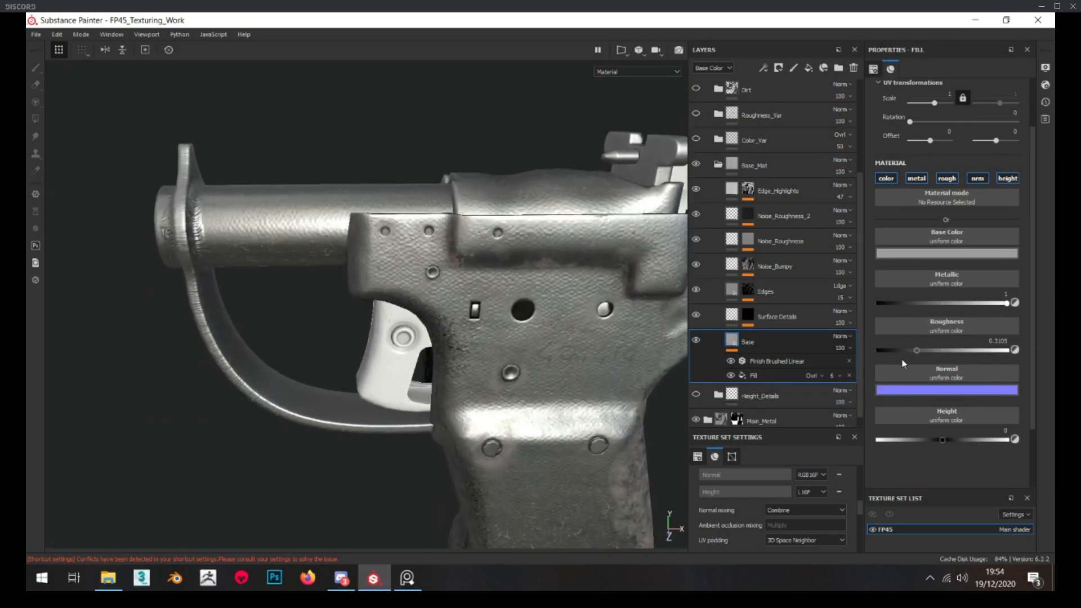
Inspect the Surface Details and Edges masks on the barrel
left_click(747, 317)
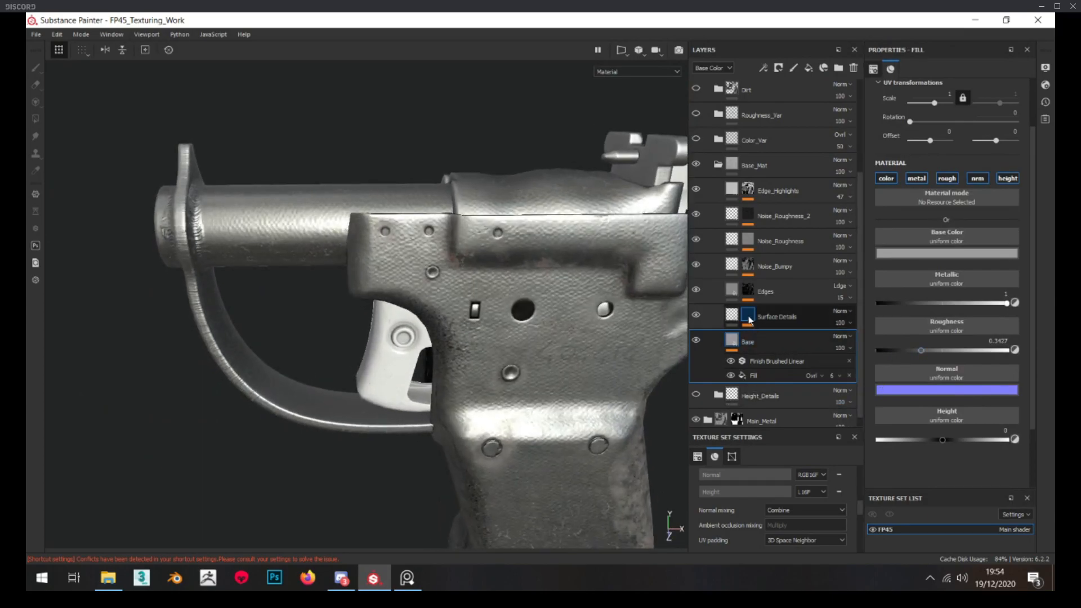
left_click(731, 314)
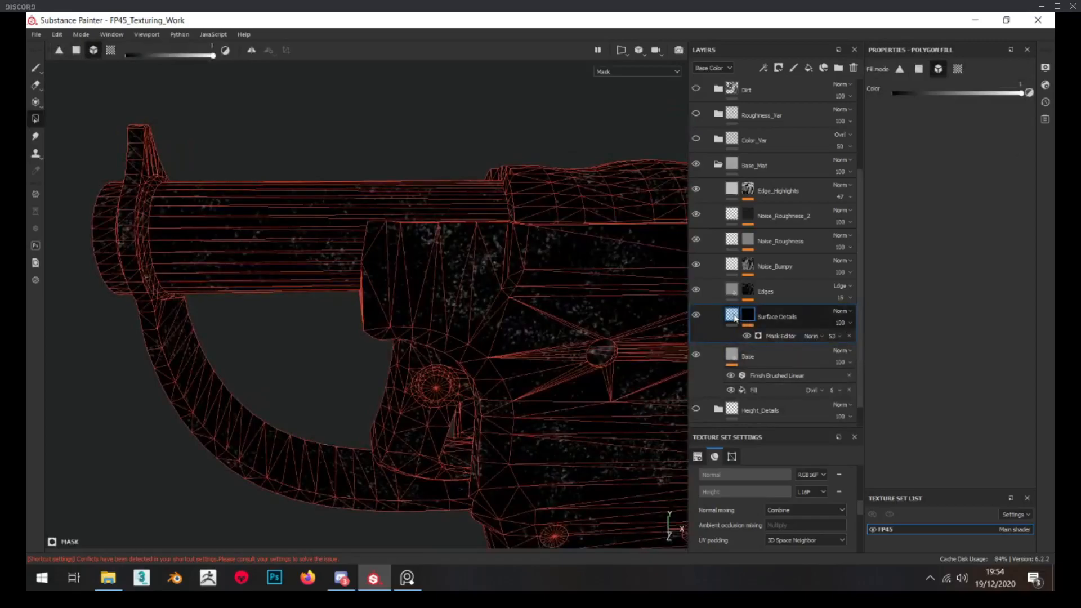
left_click(748, 291)
left_click(748, 292, "alt")
left_click_drag(294, 283, 202, 226, "alt")
Darken the Edges layer's base color to a grey of 0.067 and hide the Noise_Bumpy, noise roughness and Edge_Highlights layers
left_click(732, 289)
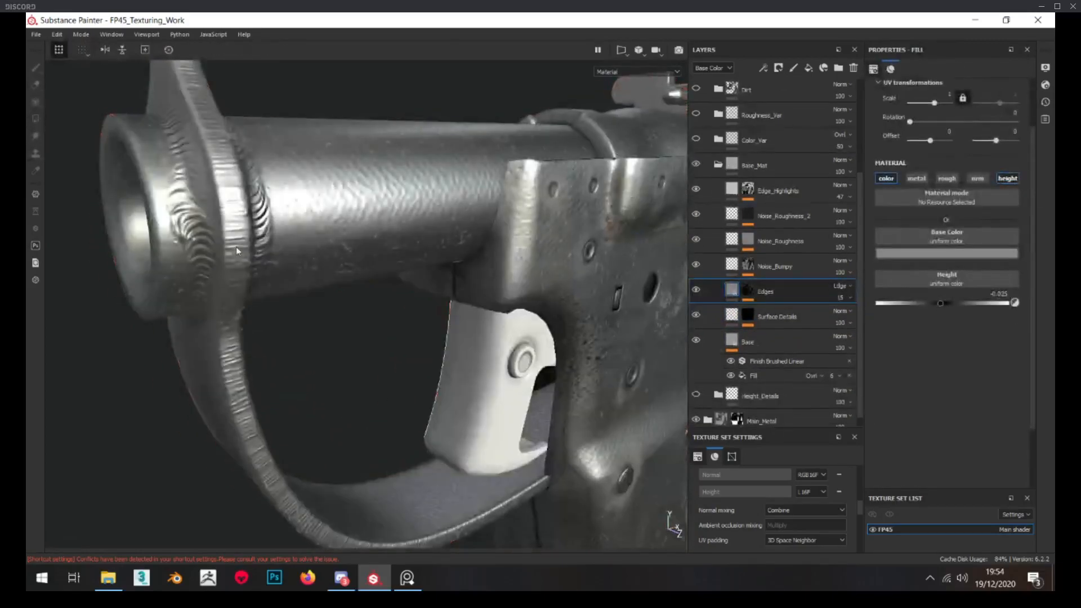
left_click(946, 285)
left_click_drag(1039, 325, 1042, 345)
left_click_drag(696, 265, 696, 190)
Enable the roughness channel on the Edges layer at about 0.54 and raise the layer's opacity to 100
left_click(748, 290, "alt")
left_click_drag(501, 271, 679, 256, "alt")
left_click(732, 289)
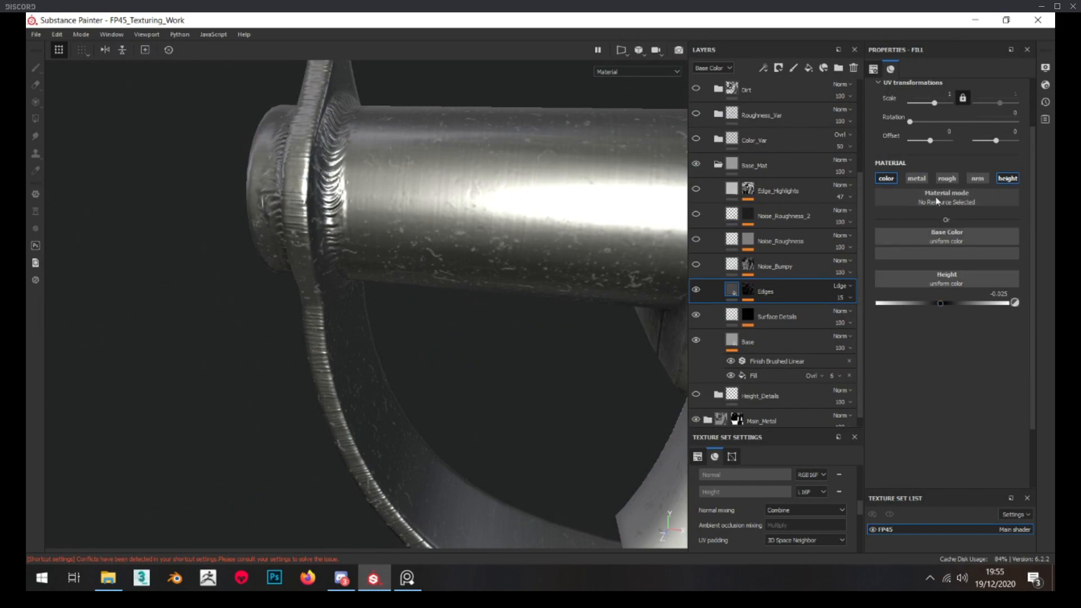
left_click(947, 178)
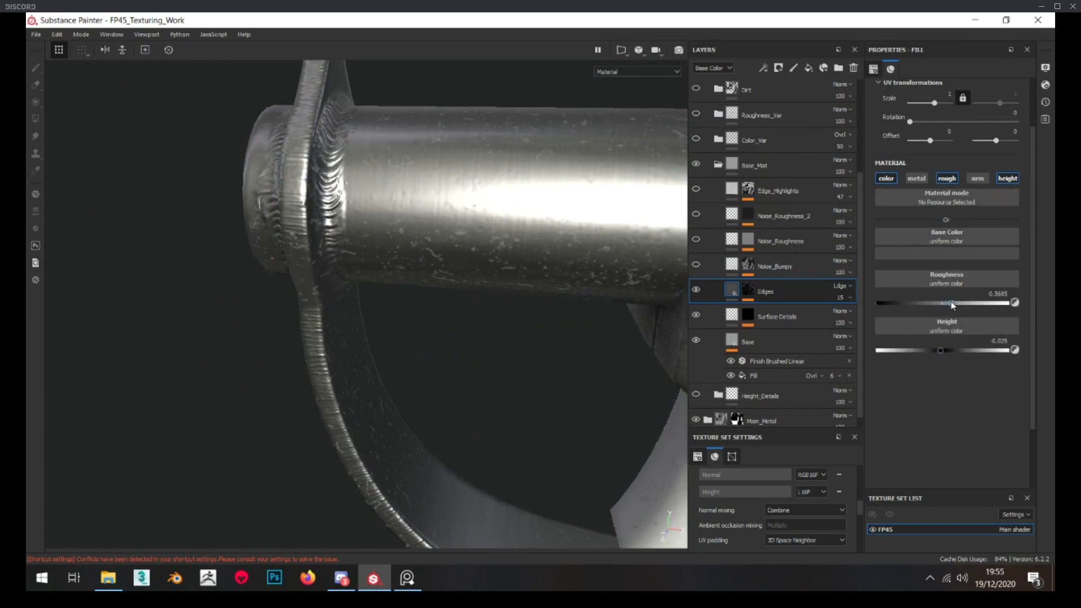
left_click(948, 254)
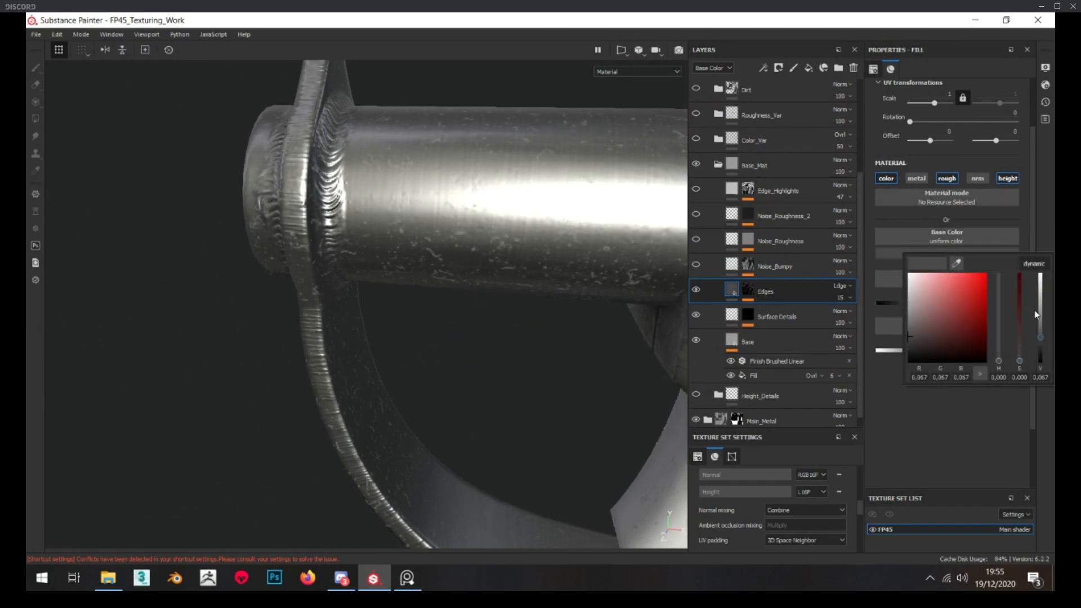
left_click(849, 299)
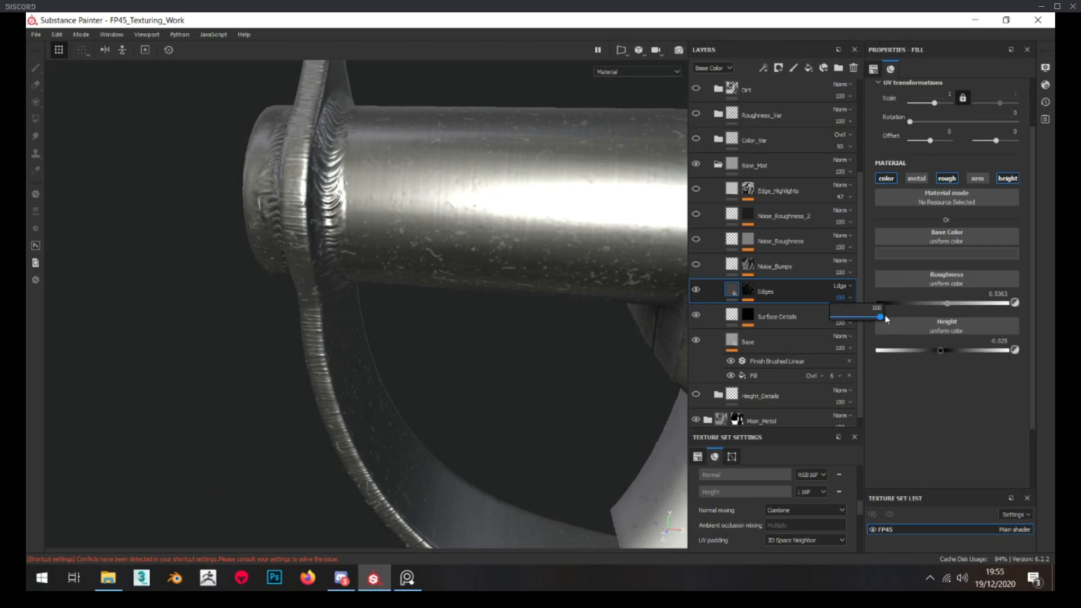
left_click_drag(274, 281, 403, 271, "alt")
scroll(379, 270, "down", 3)
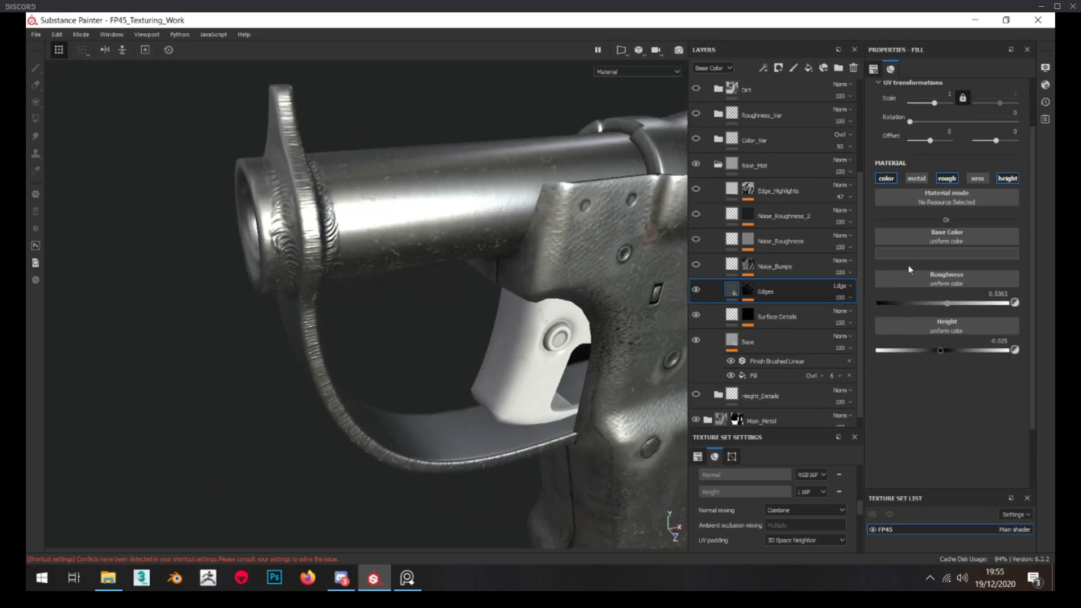
Set the roughness of the Base layer in the Base_Mat folder to about 0.40
left_click_drag(475, 285, 428, 256, "alt")
scroll(427, 256, "up", 3)
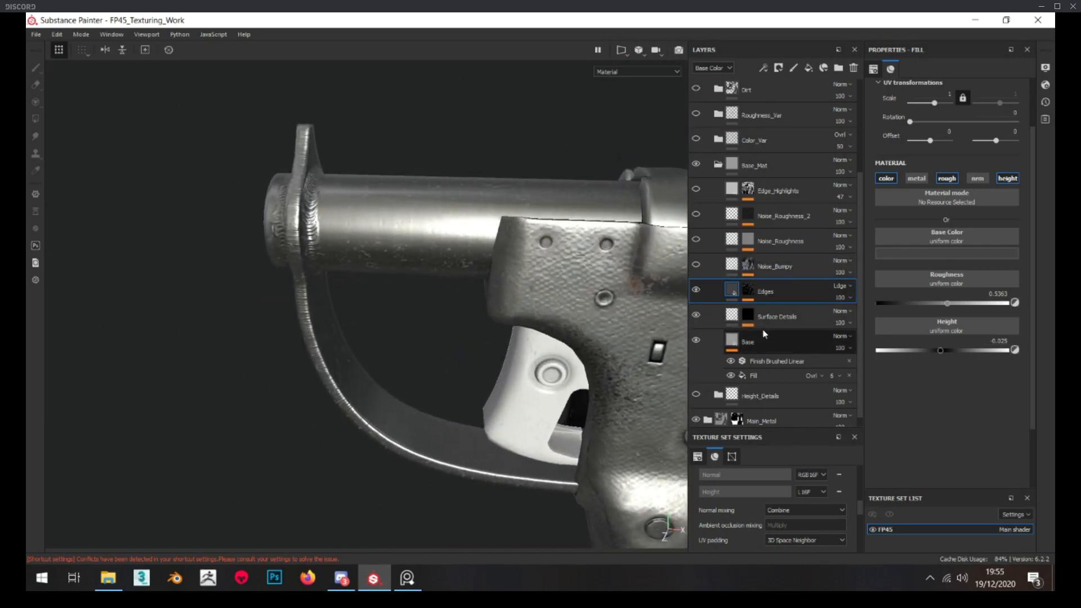
left_click(832, 350)
left_click_drag(922, 349, 927, 349)
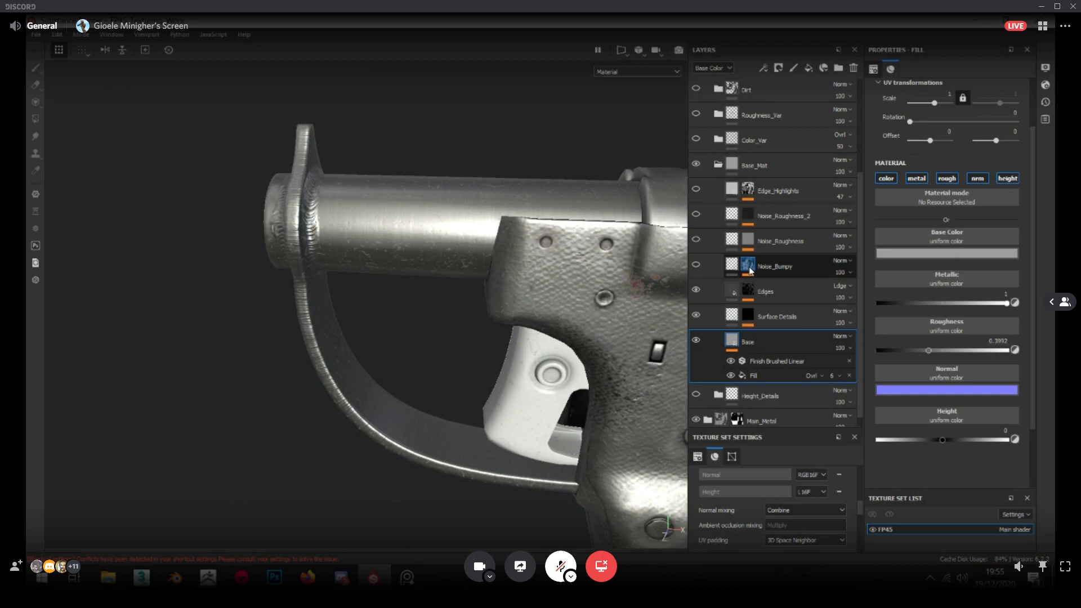
Disable the Paint, Sharpen and Metal Edge effects in the Noise_Bumpy mask and show the layer
left_click(749, 267, "alt")
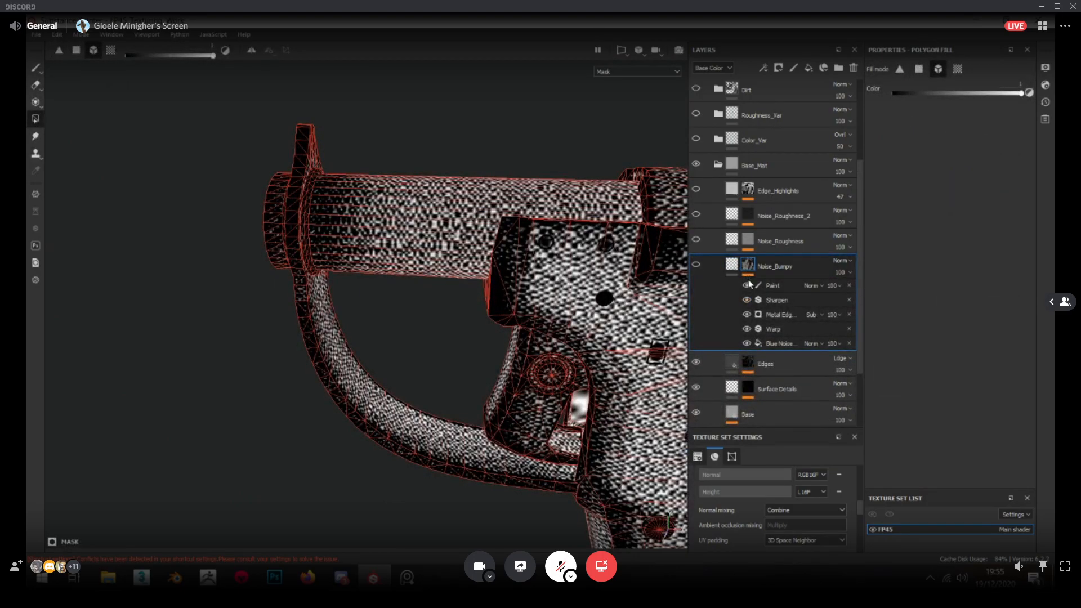
left_click(748, 330)
middle_click_drag(567, 310, 431, 301, "alt")
right_click_drag(431, 300, 709, 361, "alt")
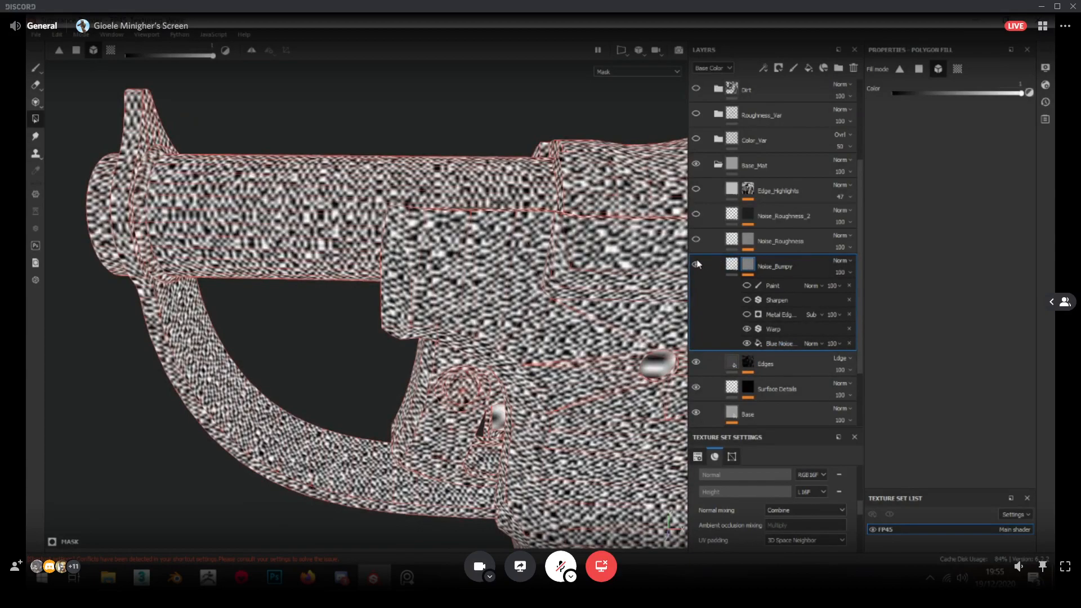
Change the scale of the Blue Noise fill in the Noise_Bumpy mask to make the pattern finer
left_click(774, 343)
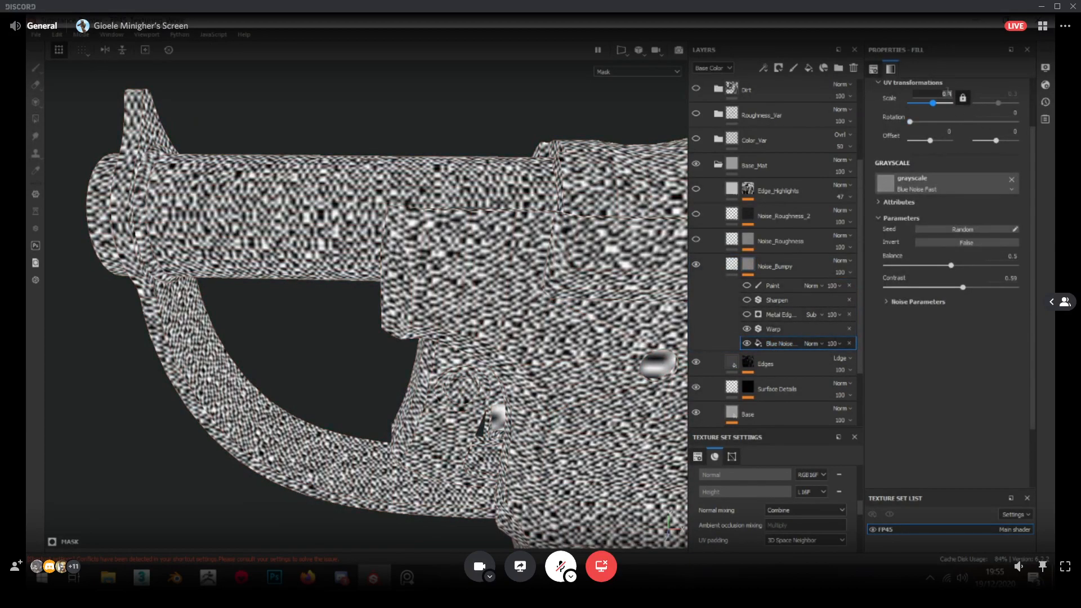
key("Return")
left_click_drag(403, 128, 383, 144, "alt")
right_click_drag(333, 164, 379, 184, "alt")
Reduce the height of the Noise_Bumpy layer to 0.003, judging the bumps on the barrel up close and from afar
left_click(732, 264)
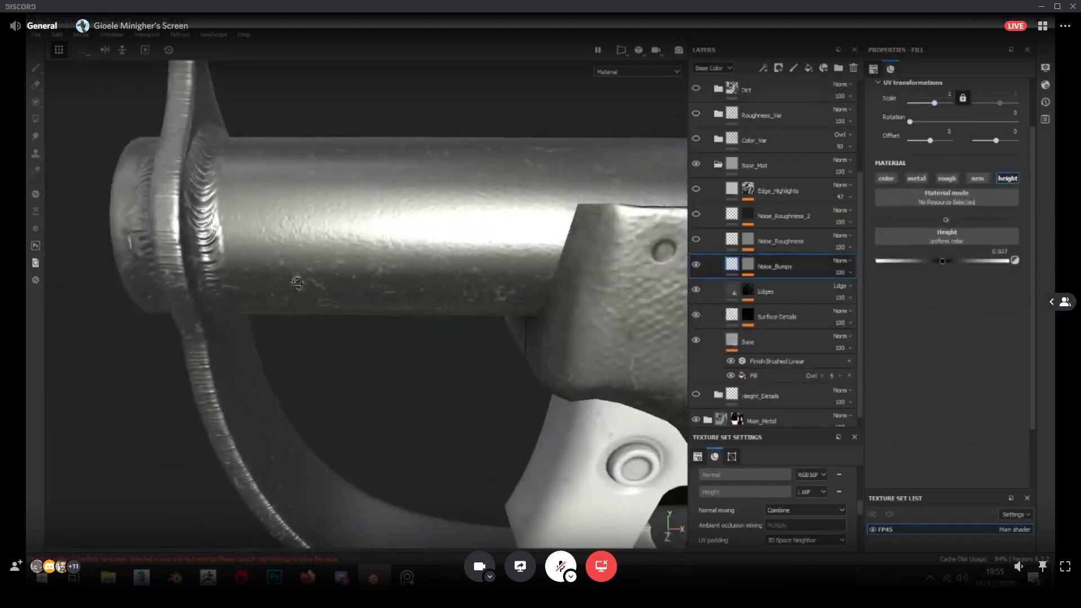
scroll(359, 241, "down", 4)
left_click_drag(357, 241, 414, 232, "alt")
scroll(433, 225, "down", 5)
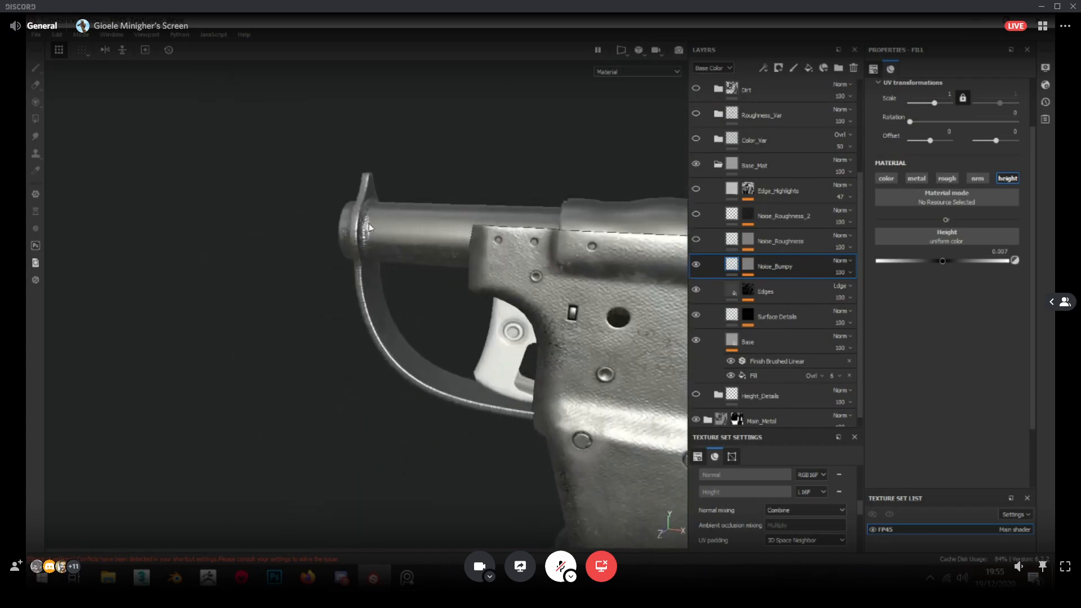
scroll(414, 232, "up", 4)
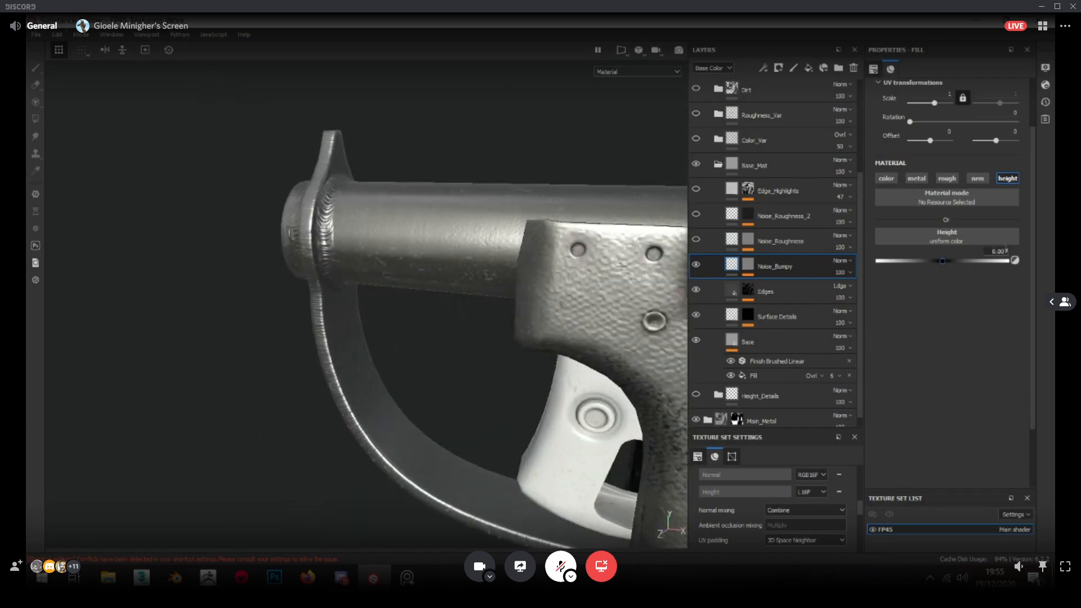
left_click_drag(423, 248, 459, 256, "alt")
scroll(417, 240, "down", 4)
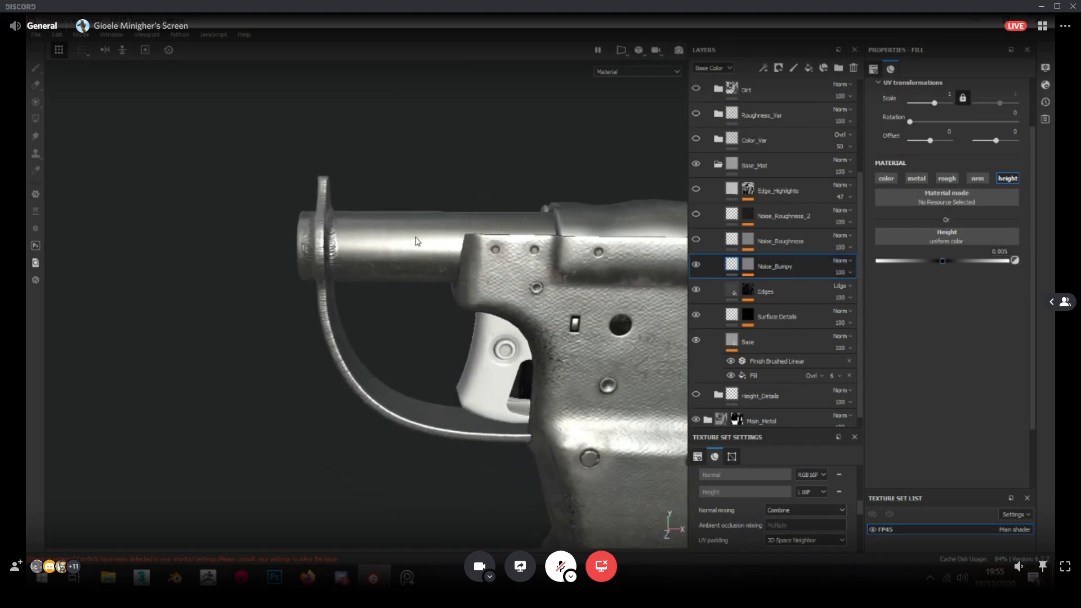
scroll(415, 238, "up", 4)
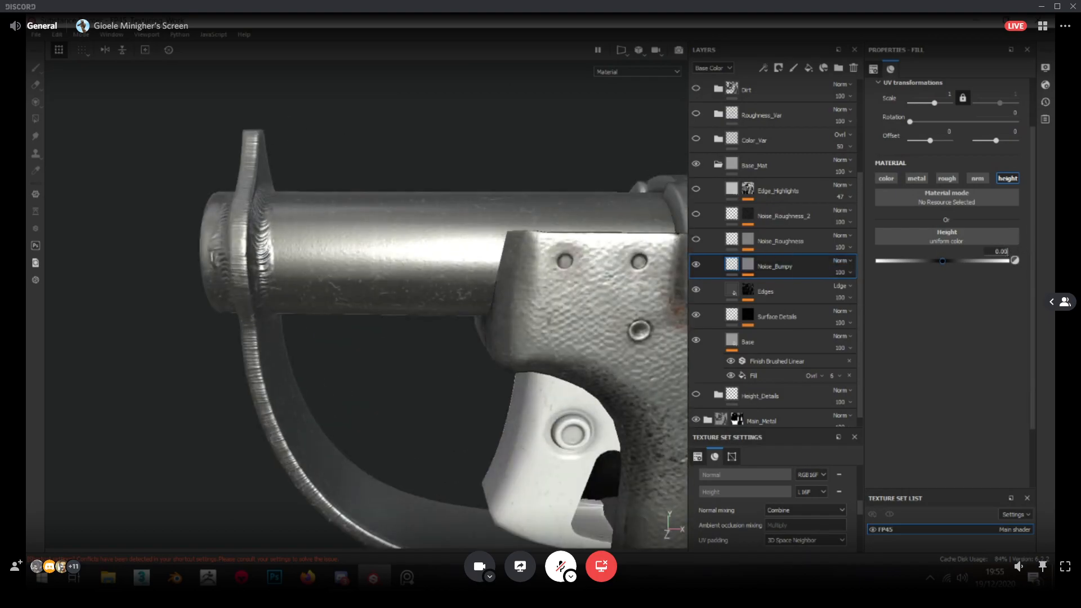
left_click_drag(436, 293, 417, 307, "alt")
Examine the bumpy surface of the barrel, trigger guard and top cover from several angles and distances
scroll(299, 237, "up", 3)
scroll(353, 258, "down", 6)
left_click_drag(299, 237, 344, 287, "alt")
scroll(344, 287, "up", 3)
left_click_drag(445, 282, 311, 269, "alt")
scroll(398, 246, "down", 3)
scroll(451, 259, "up", 4)
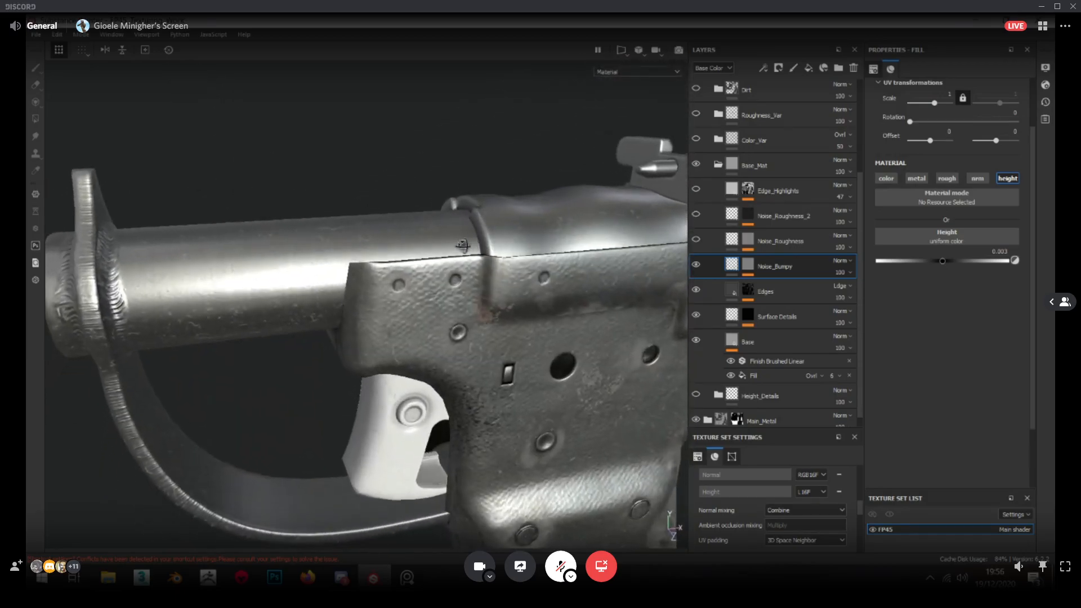
scroll(312, 269, "up", 1)
middle_click_drag(312, 268, 393, 237, "alt")
scroll(385, 246, "up", 1)
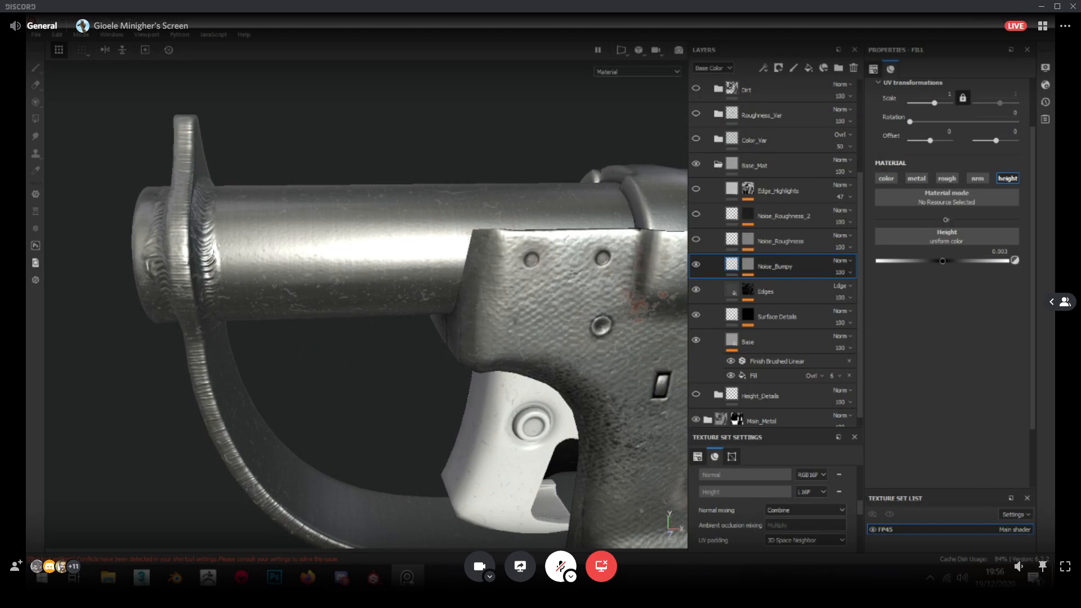
scroll(415, 244, "down", 5)
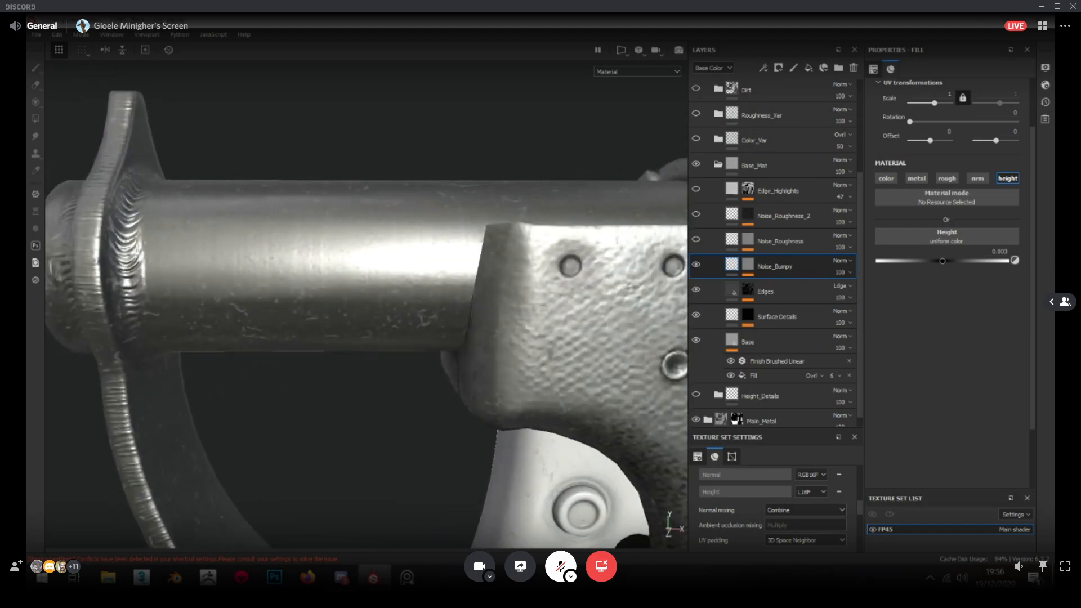
scroll(382, 219, "up", 5)
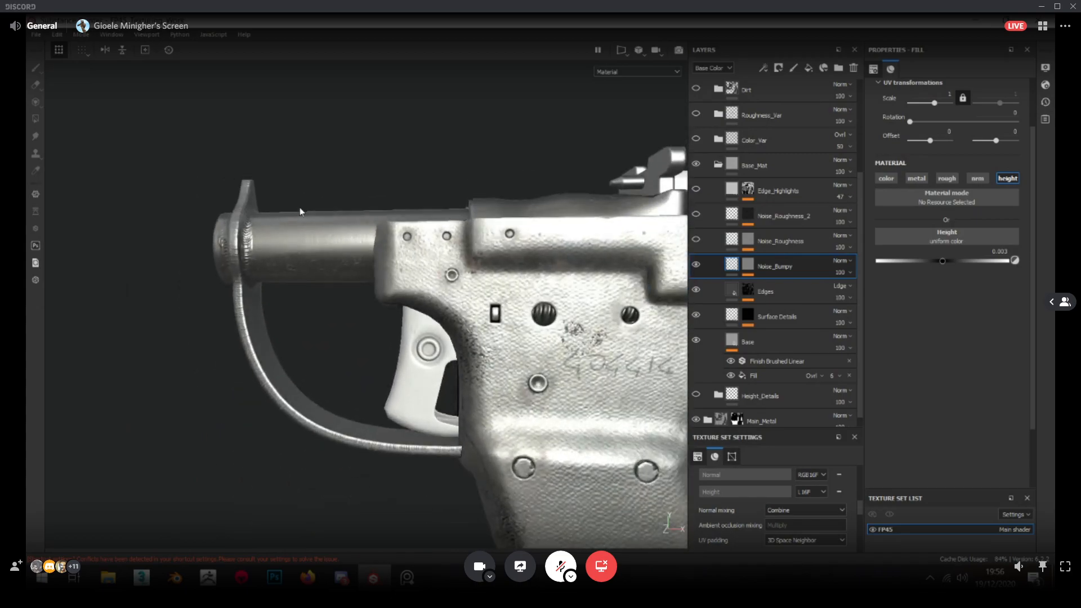
Check the Blue Noise fill in the Noise_Roughness mask and show the Noise_Roughness layer
left_click(749, 242, "alt")
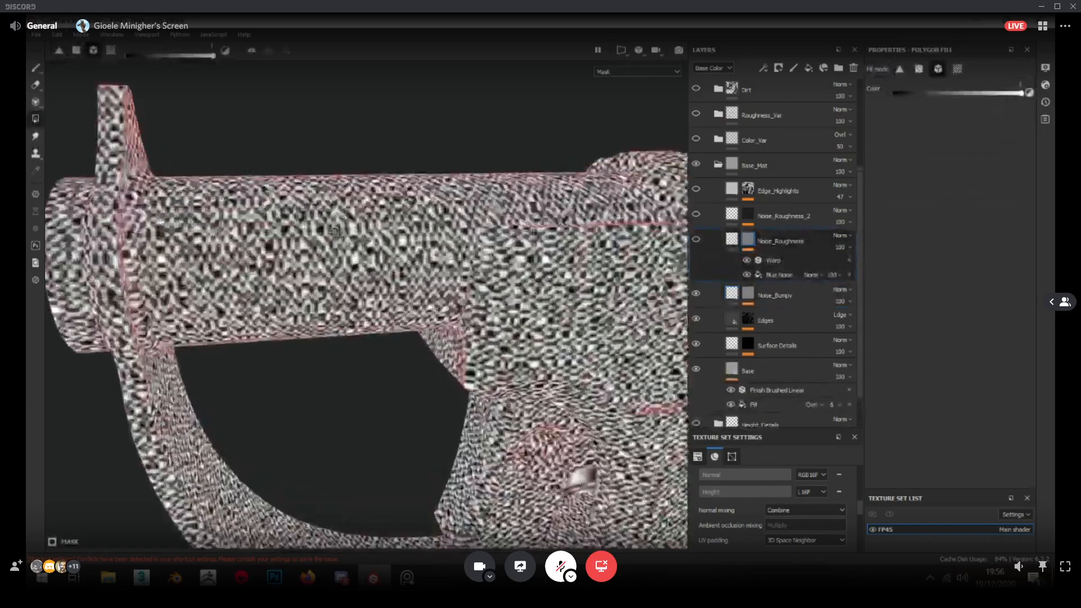
left_click(789, 275)
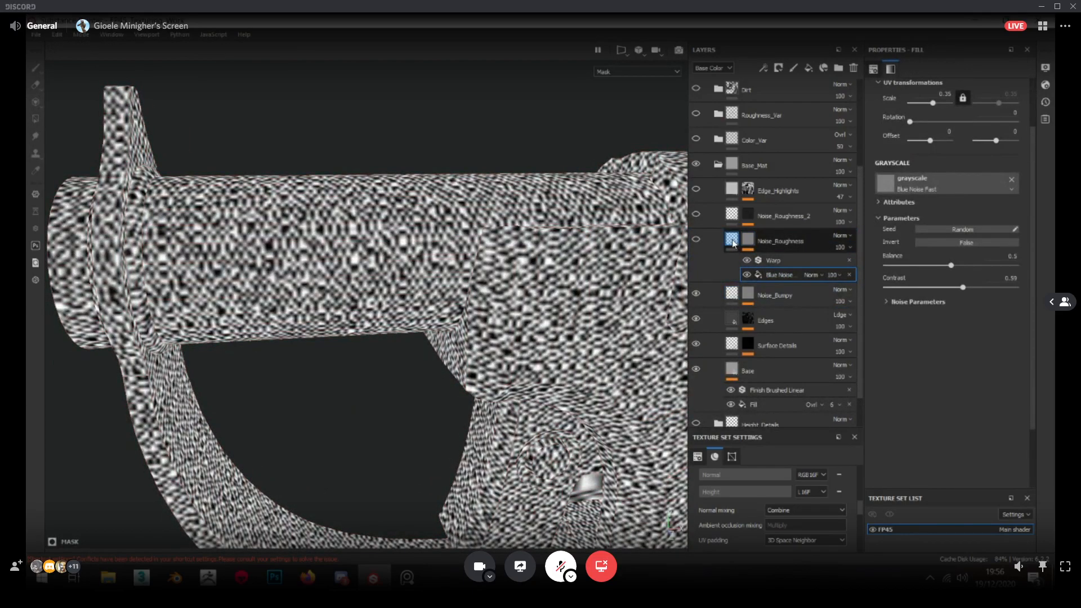
left_click(734, 243)
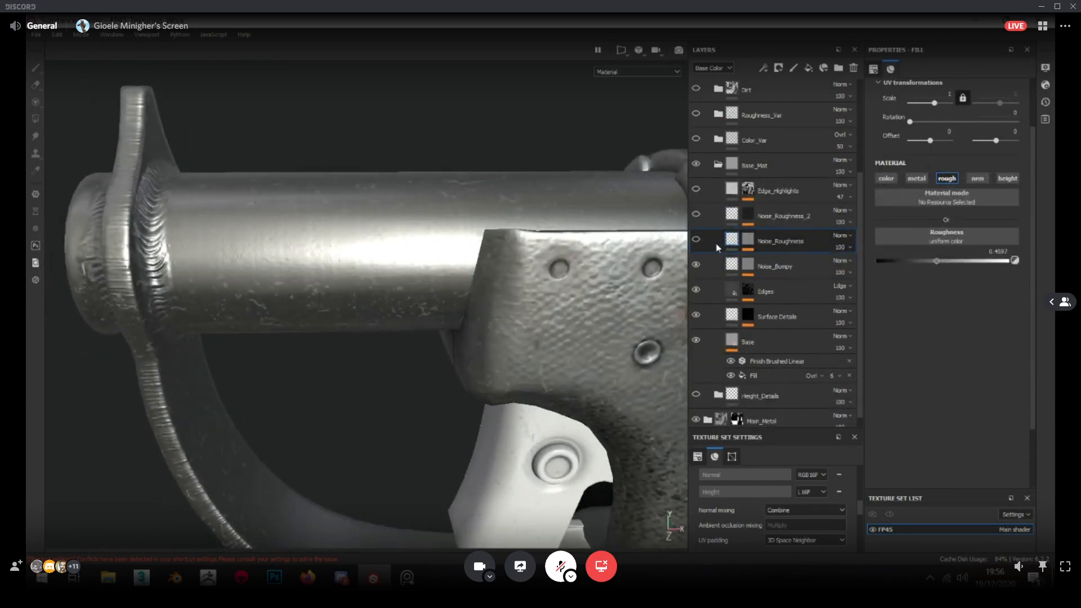
left_click_drag(332, 251, 304, 255, "alt")
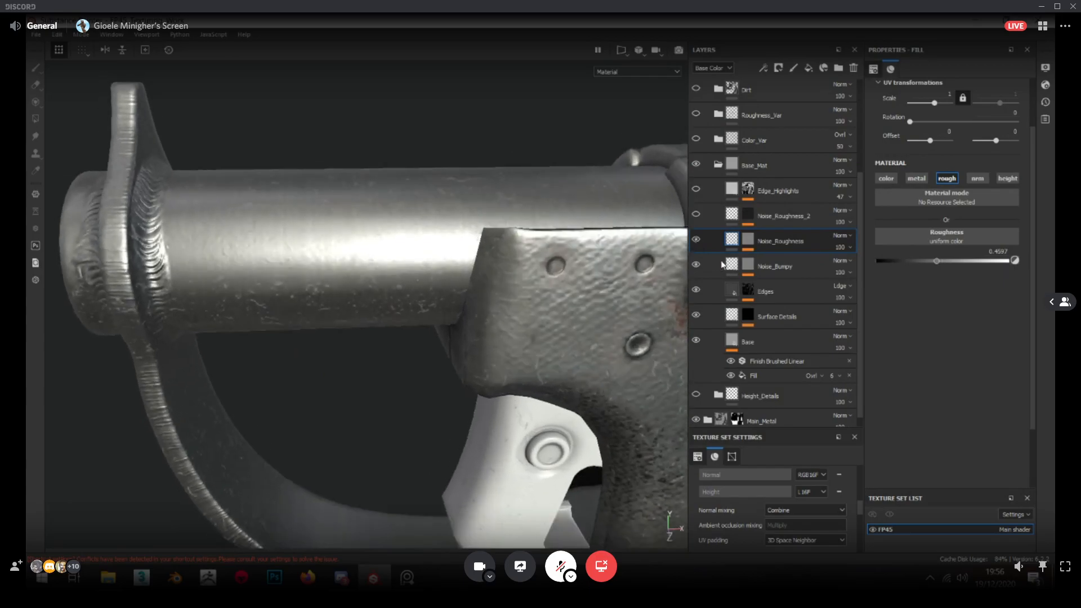
Set the Blue Noise fill in the Noise_Roughness mask to scale 0.6, contrast 0.76 and balance 0.28
left_click(748, 245, "alt")
left_click(776, 277)
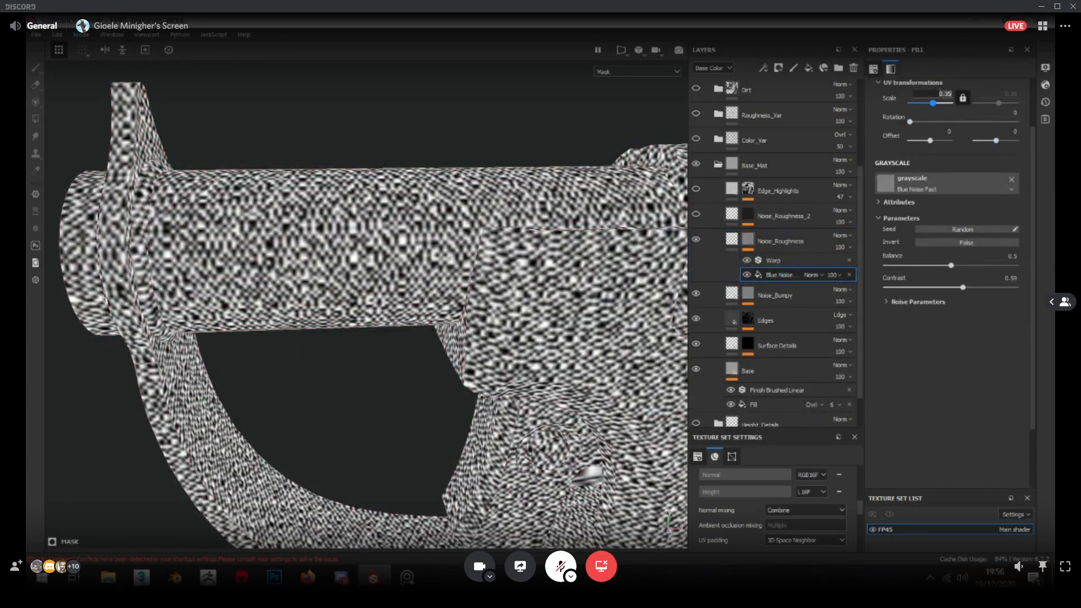
type("0.6")
key("Return")
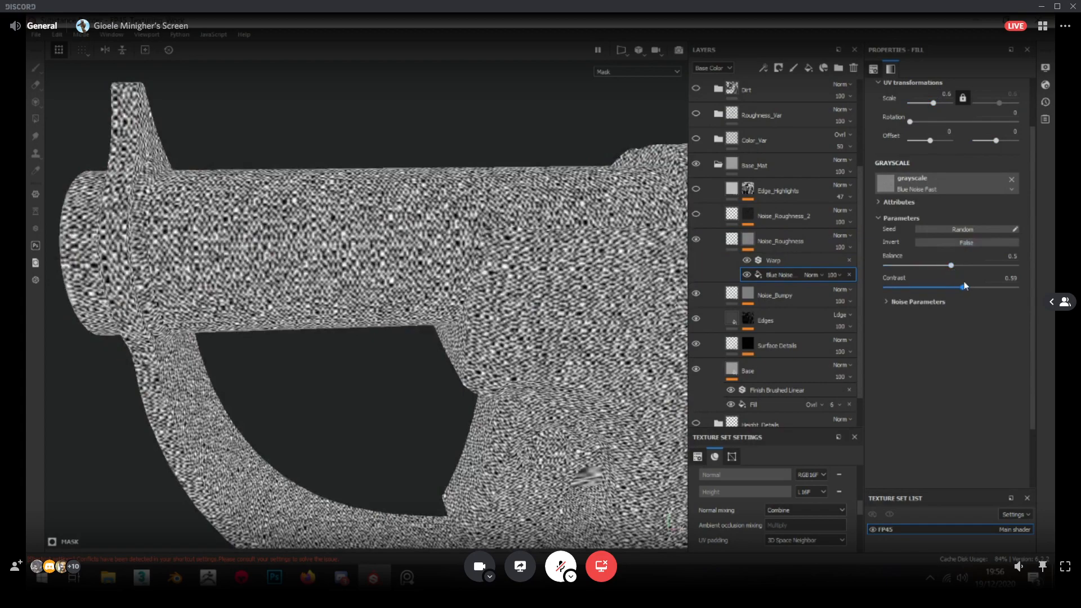
left_click_drag(951, 266, 922, 264)
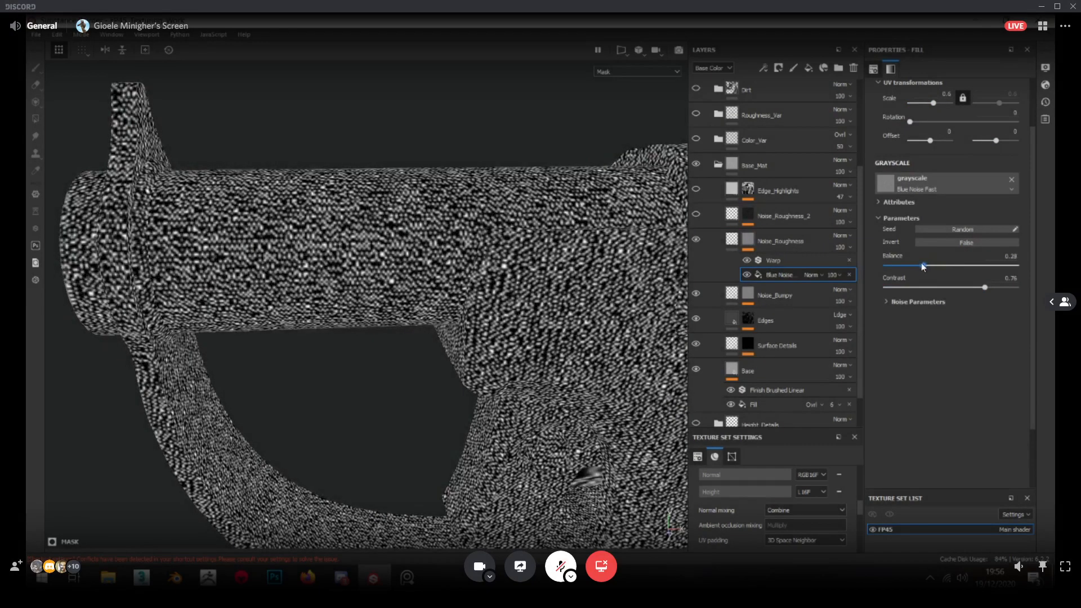
Compare the barrel with the Noise_Roughness layer hidden and shown, viewing the reflections from different angles
left_click(695, 240)
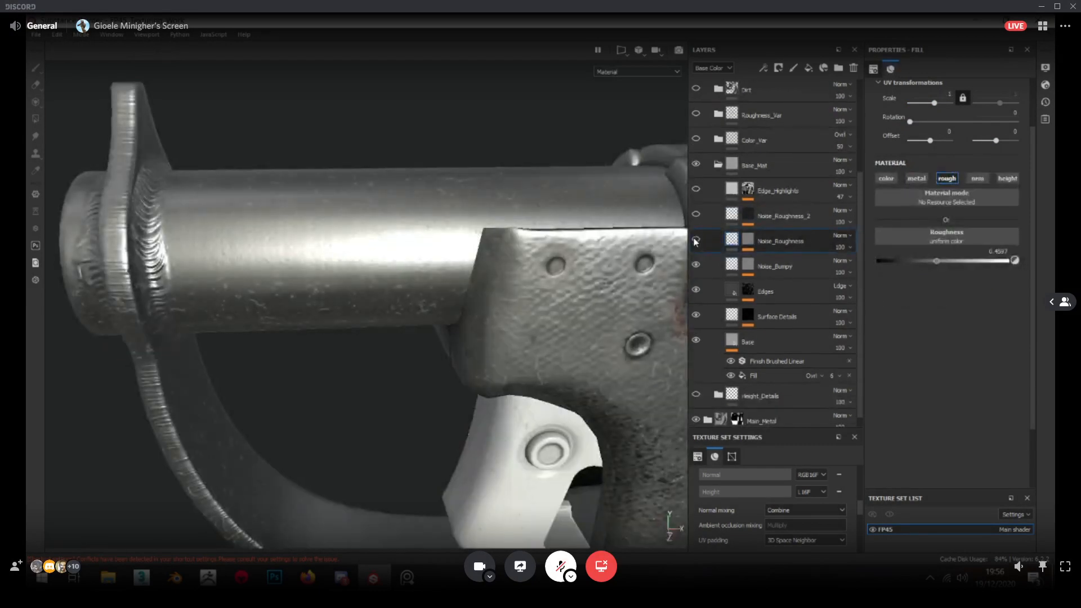
mouse_move(451, 286)
left_mouse_down("alt")
mouse_move(485, 293)
mouse_move(458, 301)
left_mouse_up("alt")
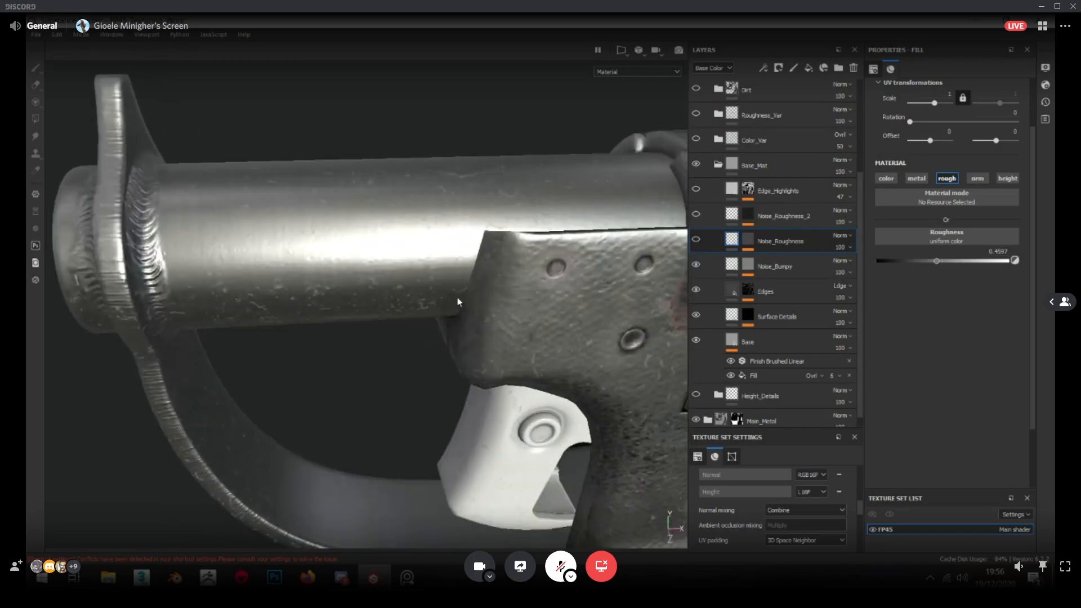
scroll(458, 301, "down", 4)
mouse_move(608, 246)
left_mouse_down("alt")
mouse_move(560, 250)
mouse_move(554, 278)
mouse_move(507, 230)
left_mouse_up("alt")
scroll(559, 250, "up", 4)
scroll(408, 169, "down", 4)
scroll(408, 169, "up", 4)
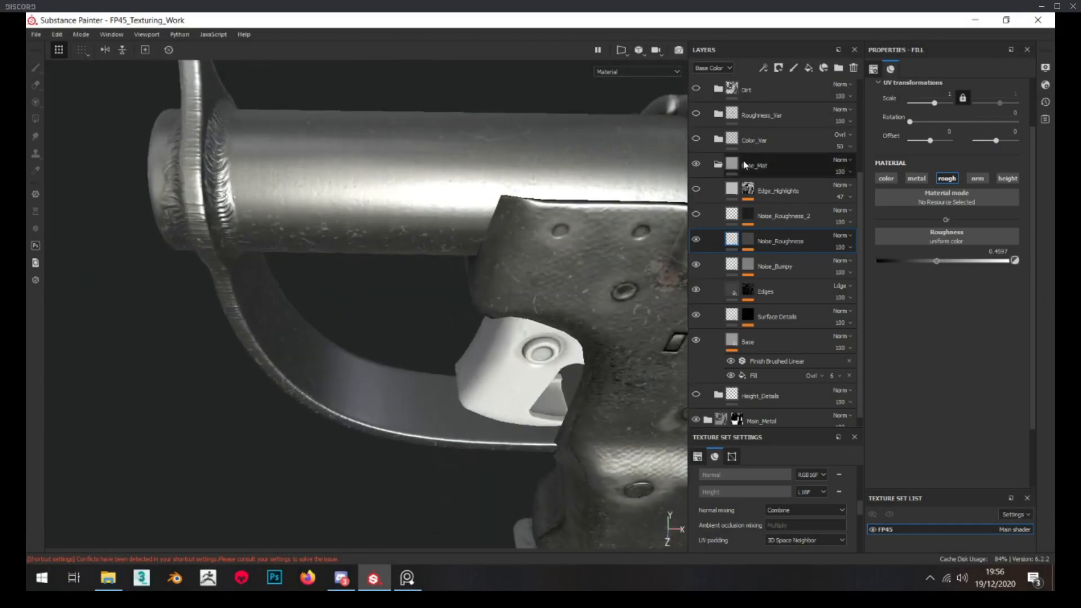
Show the Noise_Roughness_2 layer and set its roughness to about 0.37
left_click(746, 215, "alt")
left_click(731, 214)
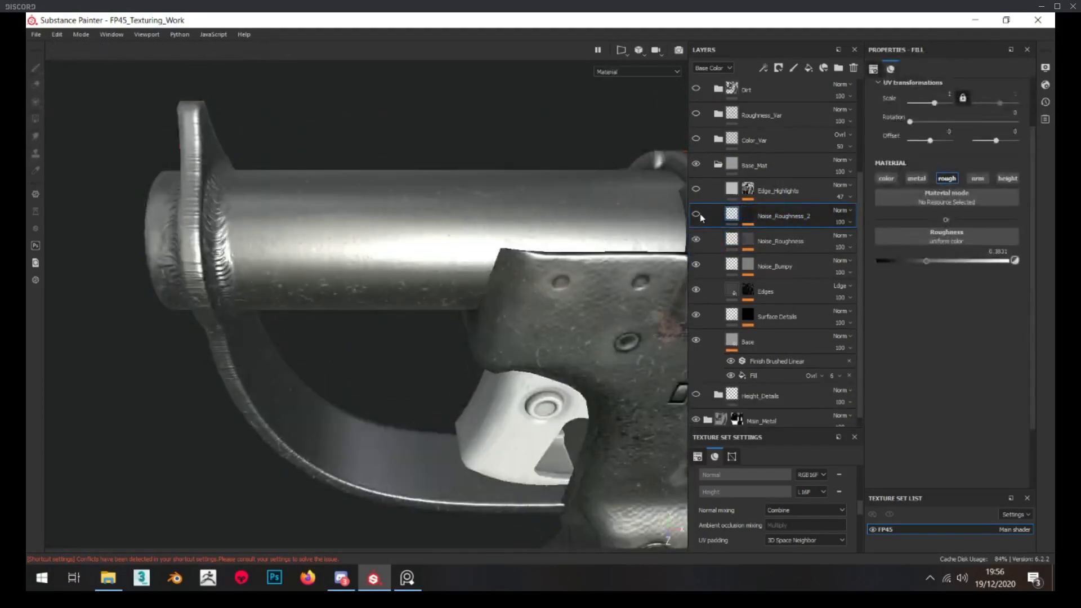
left_click_drag(397, 330, 364, 308, "alt")
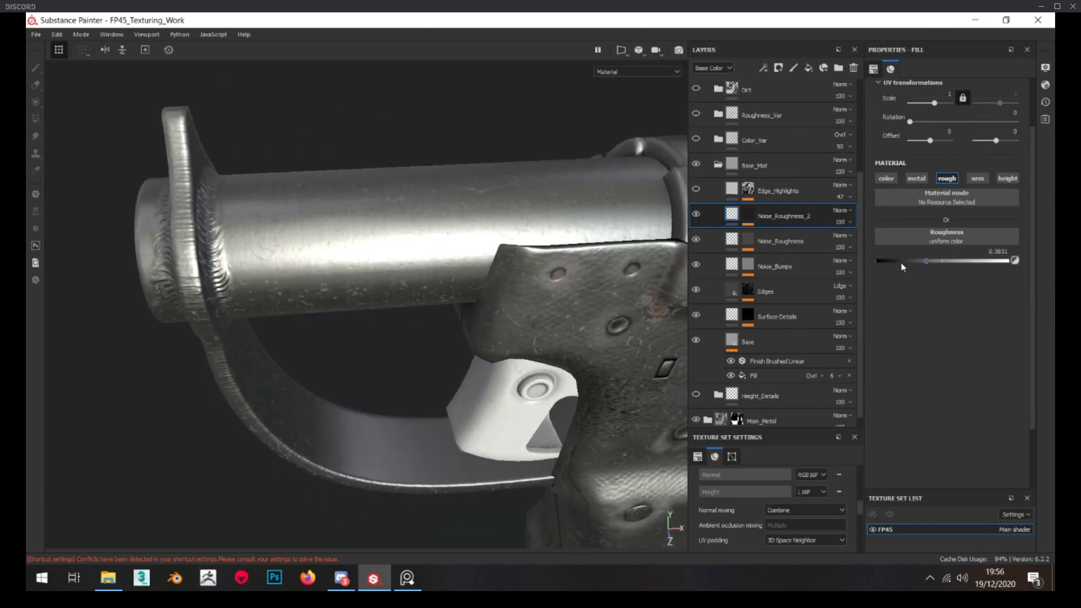
left_click_drag(926, 260, 929, 261)
left_click_drag(569, 243, 523, 248, "alt")
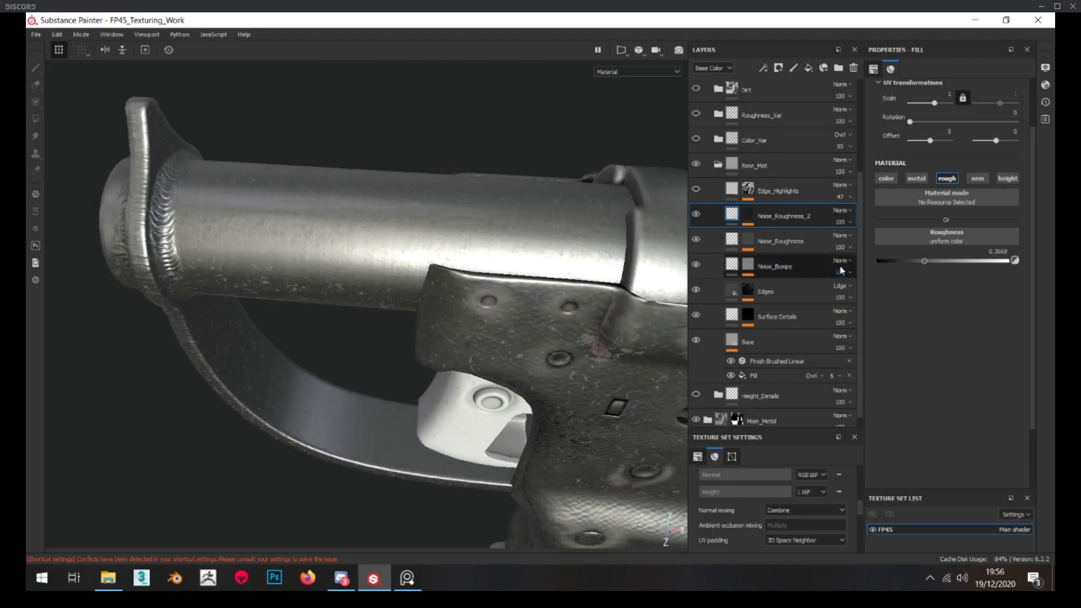
Lower the Global Balance of the Curvature generator in the Edge_Highlights mask to 0.23
left_click_drag(420, 237, 403, 169, "alt")
scroll(403, 169, "down", 3)
scroll(350, 248, "up", 2)
left_click_drag(350, 248, 438, 223, "alt")
scroll(340, 290, "down", 4)
left_click(750, 192, "alt")
left_click_drag(337, 190, 382, 221, "alt")
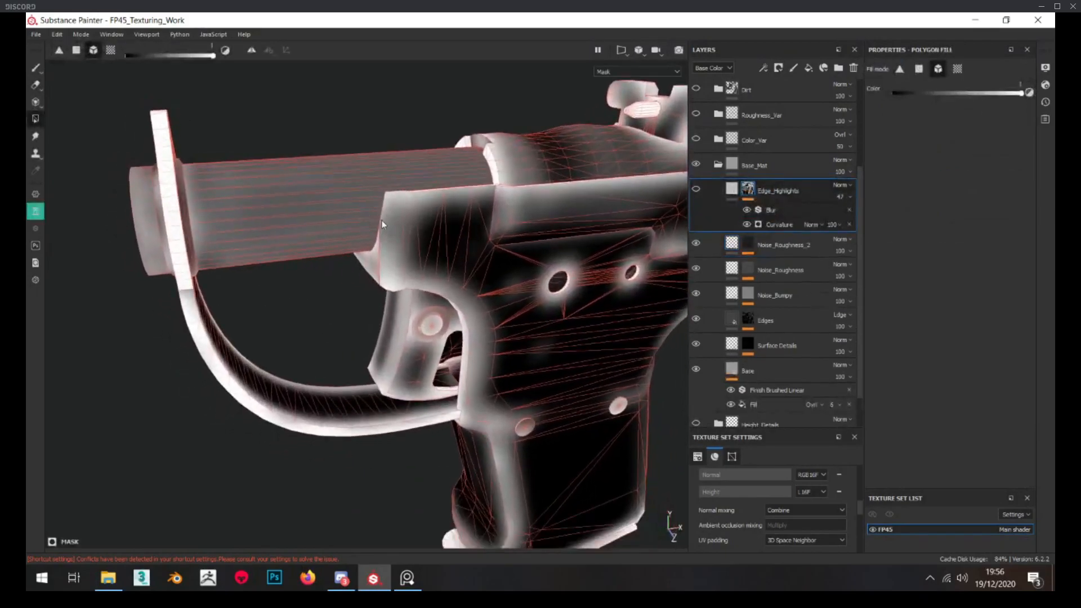
left_click(787, 223)
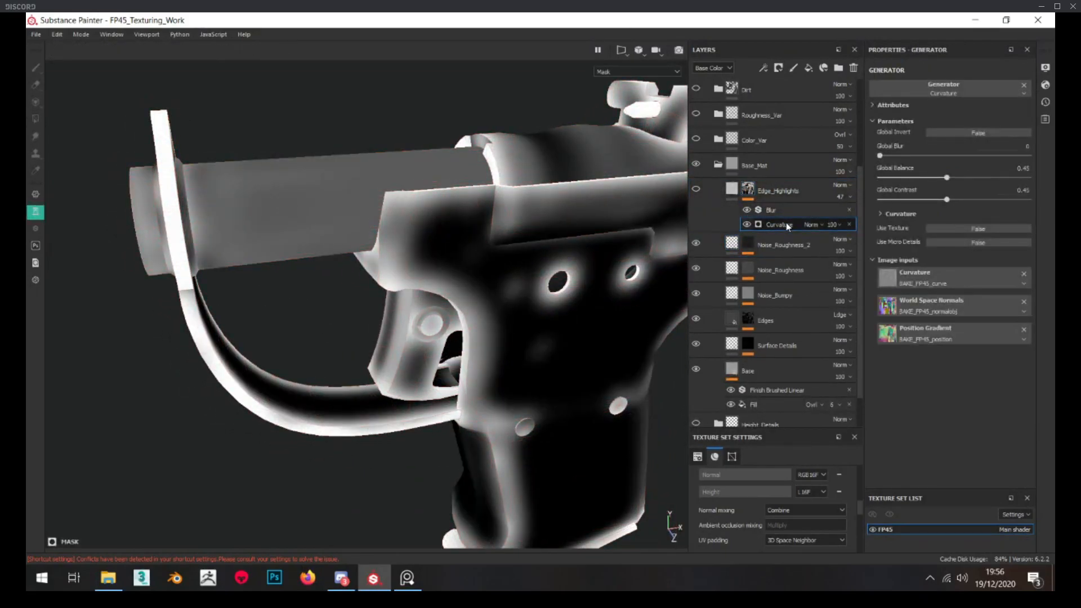
left_click_drag(935, 177, 915, 178)
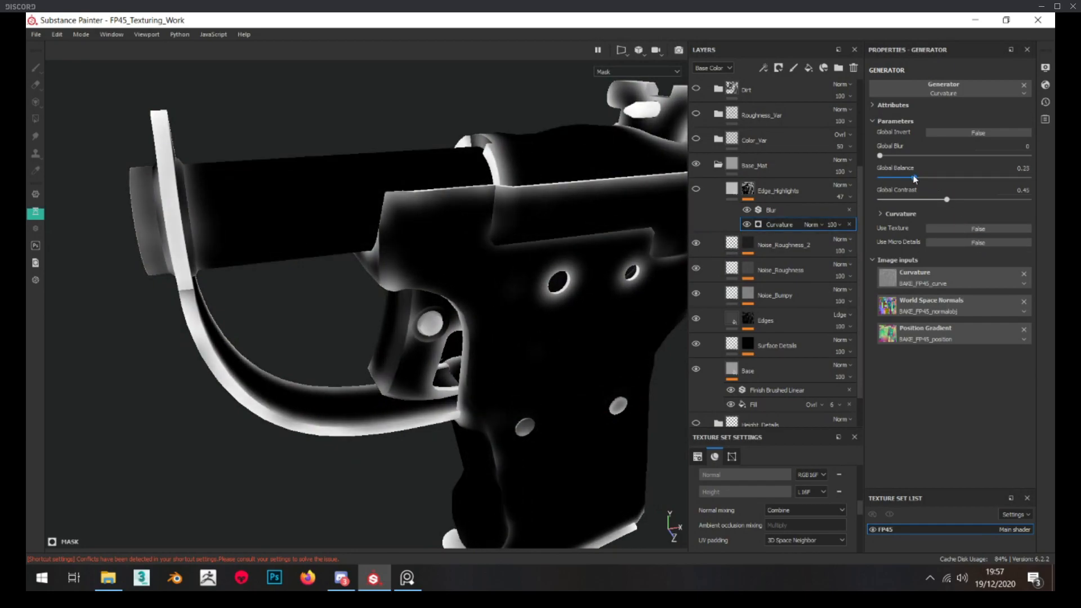
Show the Edge_Highlights layer and add a paint effect to its mask
left_click(701, 189)
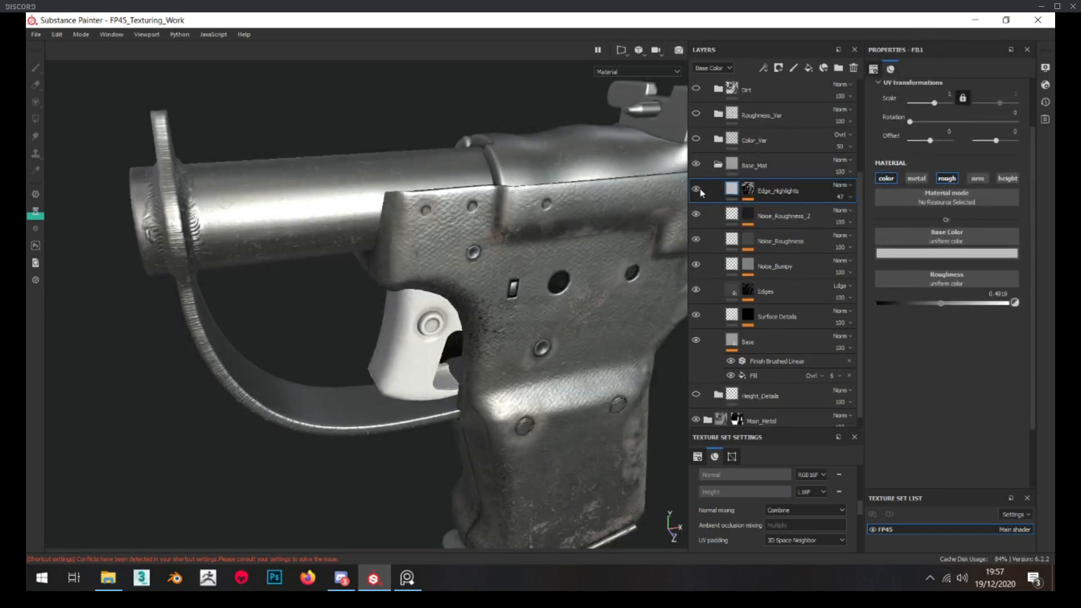
scroll(584, 182, "down", 3)
left_click_drag(586, 182, 595, 180, "alt")
left_click(748, 190)
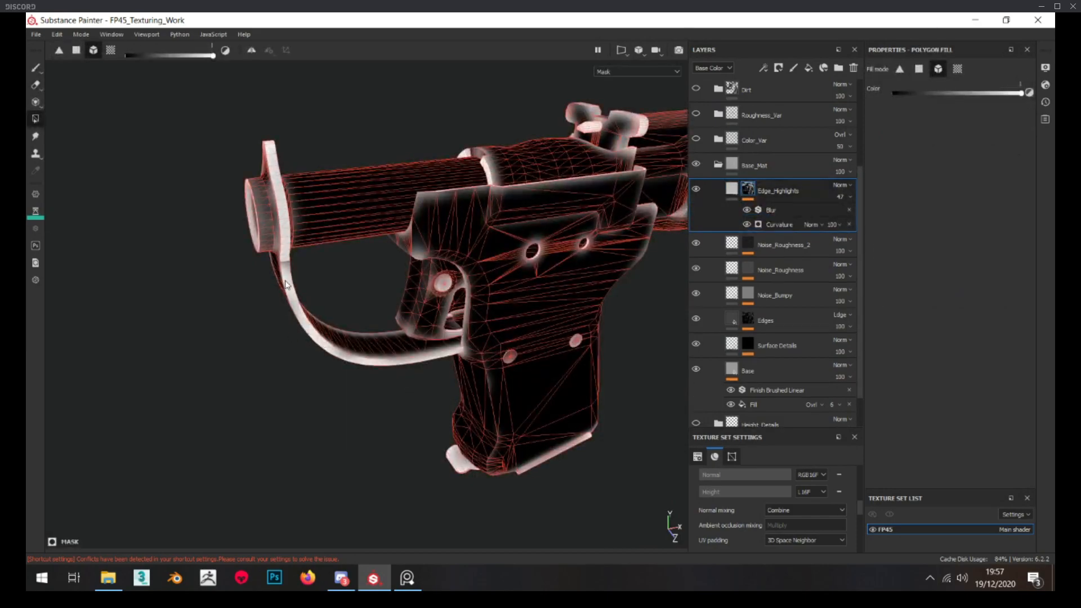
right_click(755, 189)
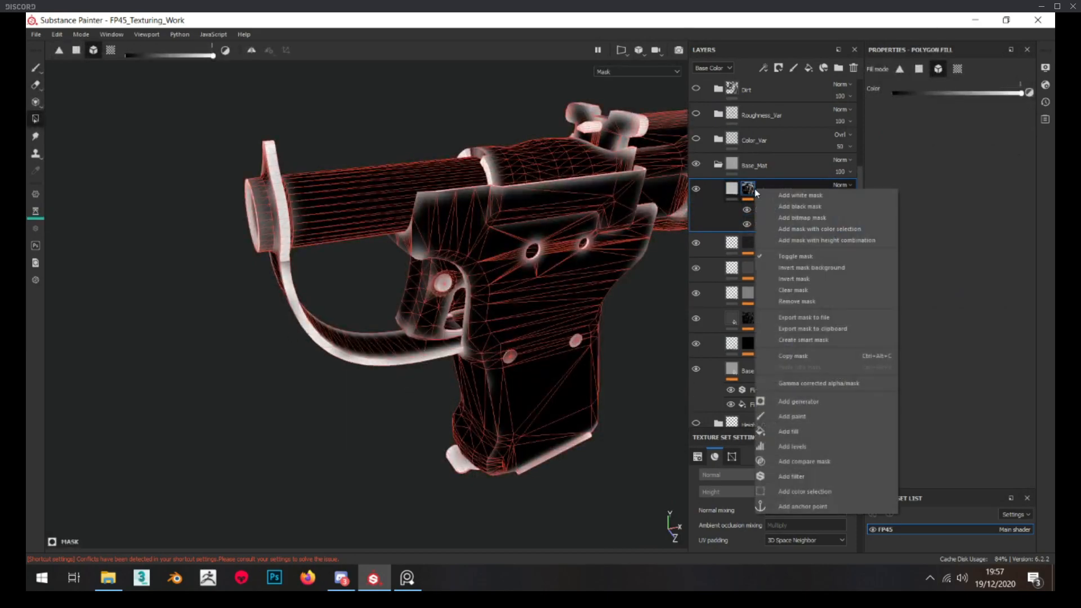
left_click(811, 417)
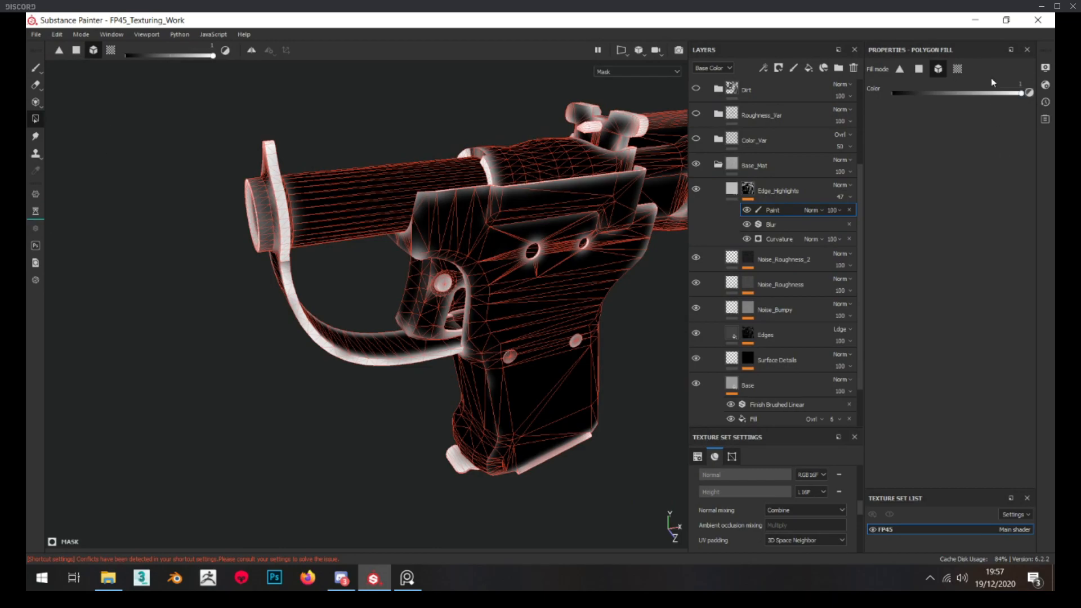
Fill the trigger guard's UV islands with black in the Edge_Highlights mask's paint effect, using polygon fill in UV chunk mode
key("ctrl+s")
left_click(956, 69)
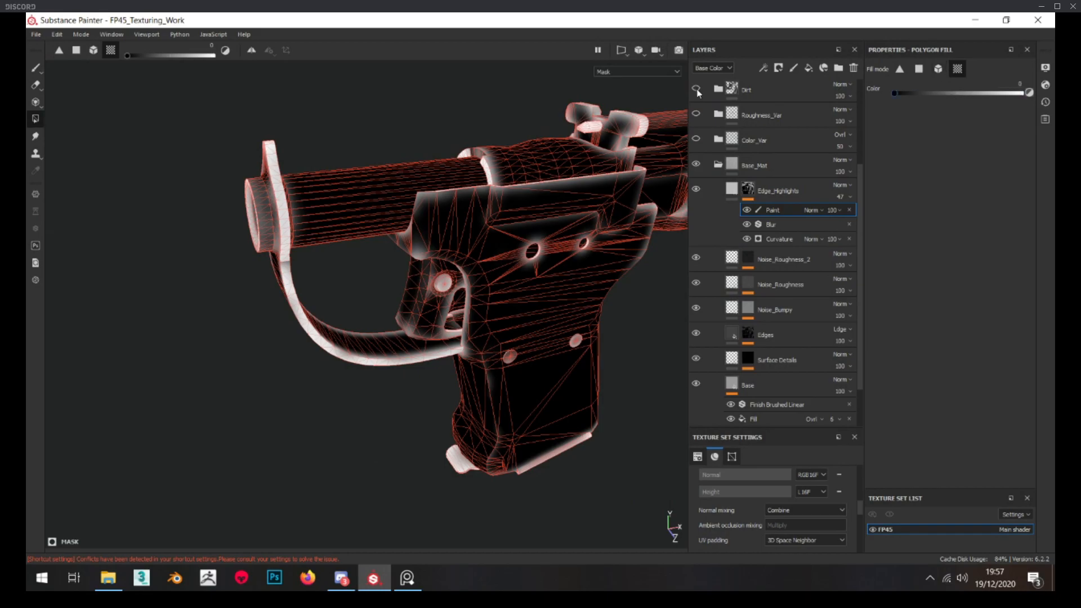
left_click_drag(353, 366, 353, 297)
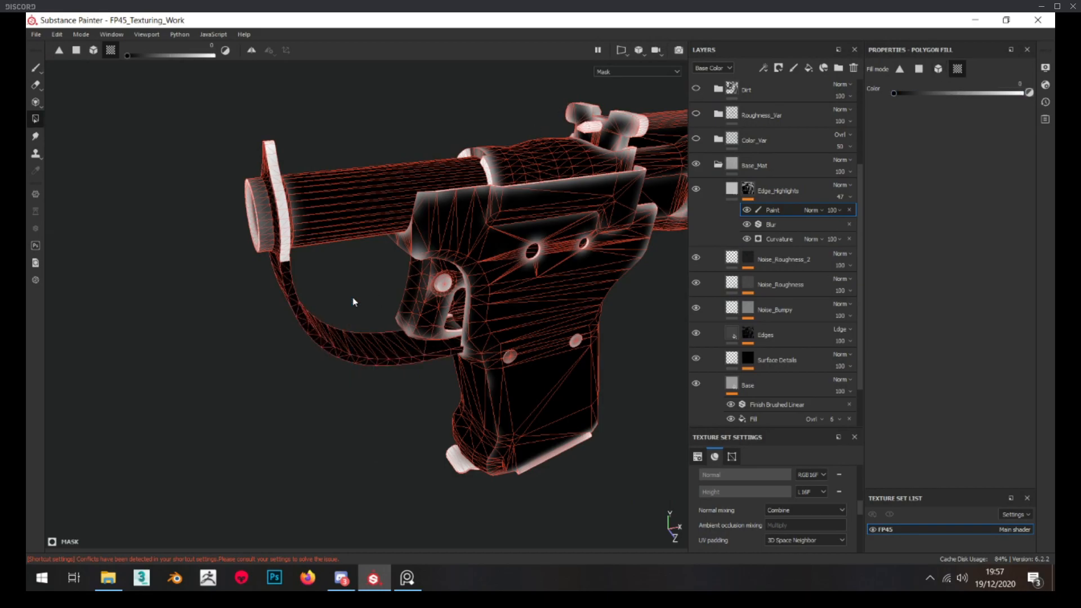
mouse_move(275, 257)
left_mouse_down()
mouse_move(278, 151)
mouse_move(521, 174)
mouse_move(608, 162)
mouse_move(208, 166)
mouse_move(396, 164)
mouse_move(415, 174)
left_mouse_up()
Darken the base color of the Edge_Highlights layer to a grey with value 0.047
left_click(732, 189)
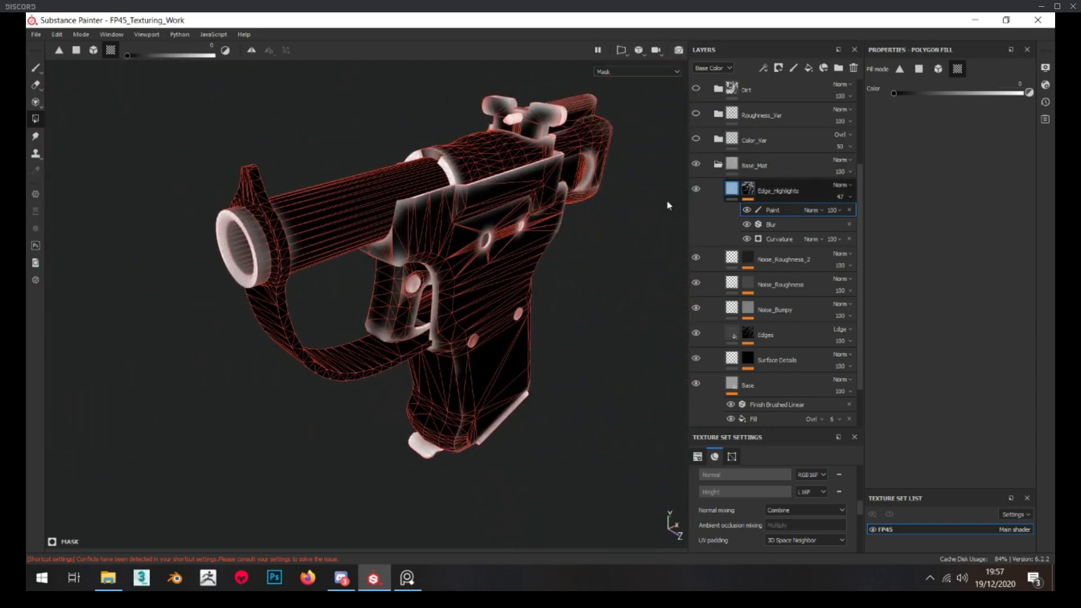
mouse_move(334, 219)
left_mouse_down("alt")
mouse_move(240, 256)
mouse_move(322, 196)
mouse_move(328, 207)
left_mouse_up("alt")
left_click(696, 190)
left_click(697, 192)
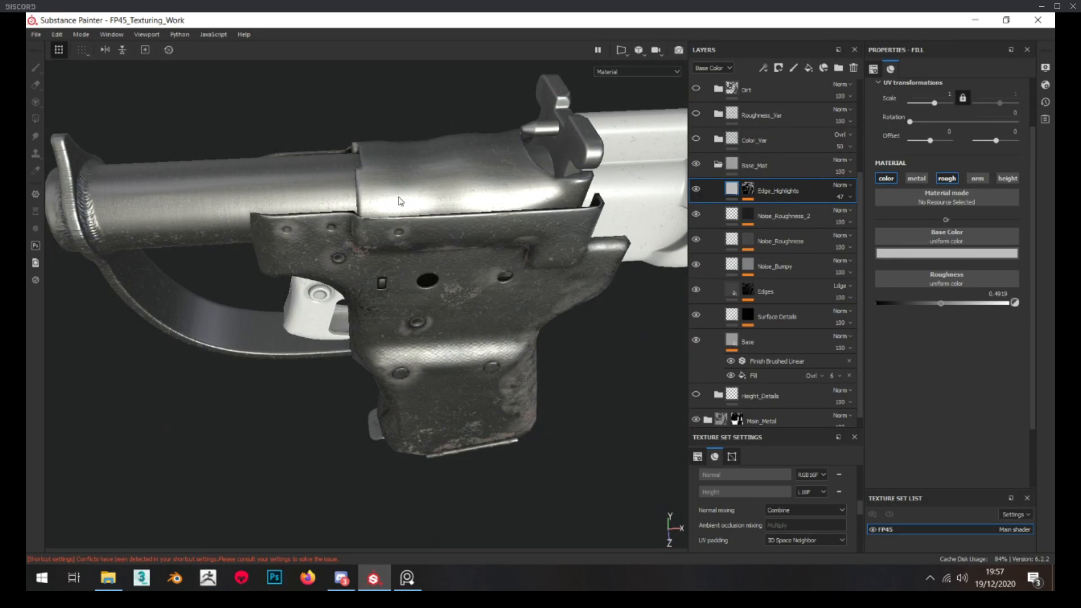
middle_click_drag(338, 199, 362, 197, "alt")
left_click_drag(362, 196, 333, 198, "alt")
left_click(916, 253)
left_click_drag(1041, 315, 1043, 339)
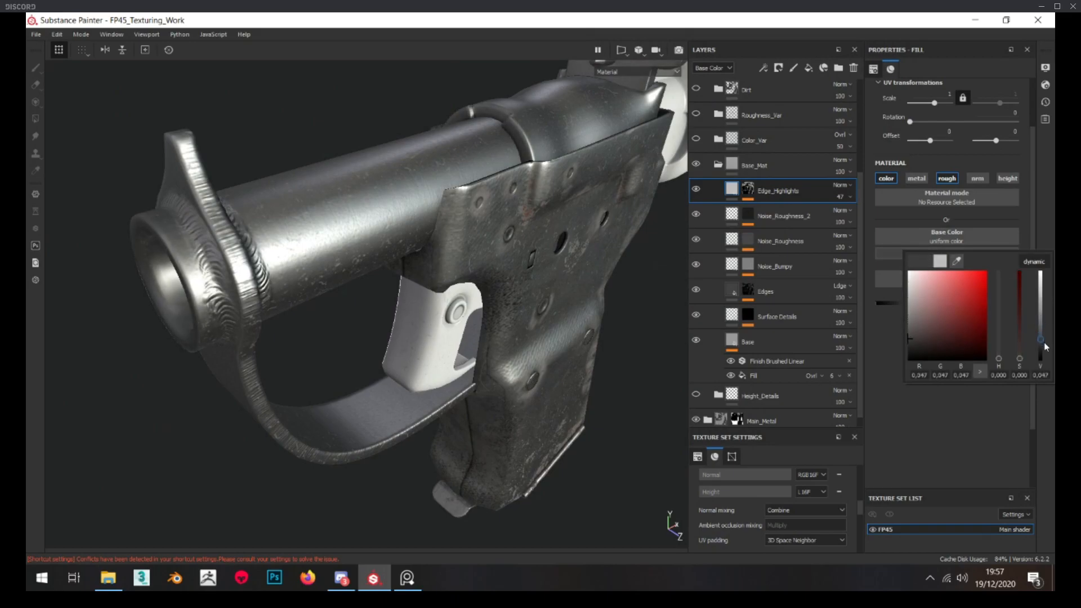
Compare the barrel and frame edges with the Edge_Highlights layer hidden and shown
left_click_drag(345, 245, 417, 240, "alt")
scroll(399, 236, "down", 2)
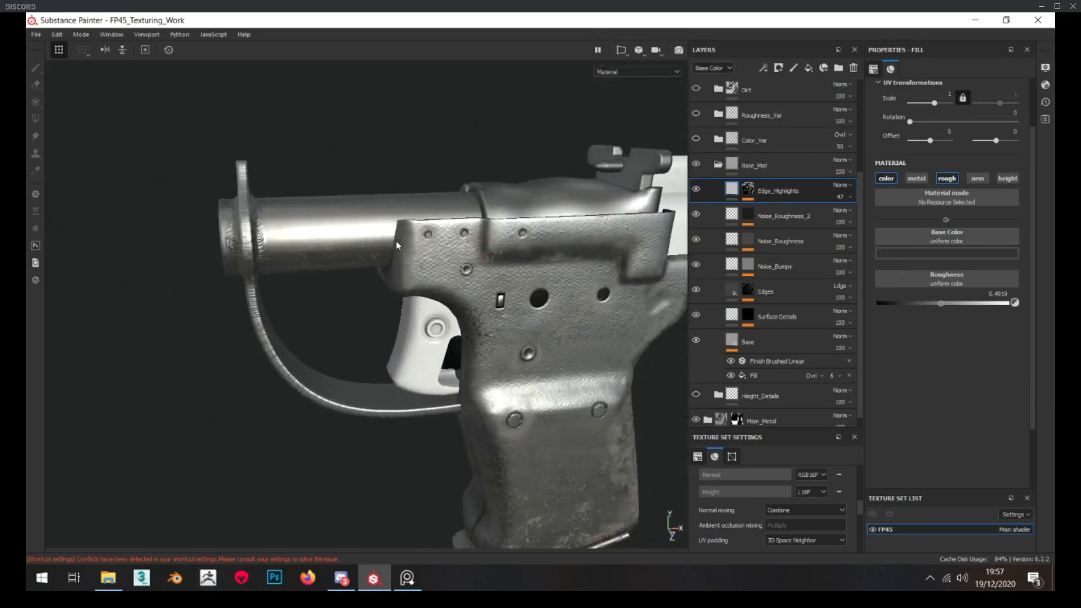
left_click(698, 192)
left_click(698, 192)
left_click(698, 192)
left_click(698, 192)
left_click(698, 192)
left_click(698, 193)
left_click_drag(586, 197, 555, 201, "alt")
Set the intensity of the Blur filter in the Edge_Highlights mask to 1.97
left_click(749, 192, "alt")
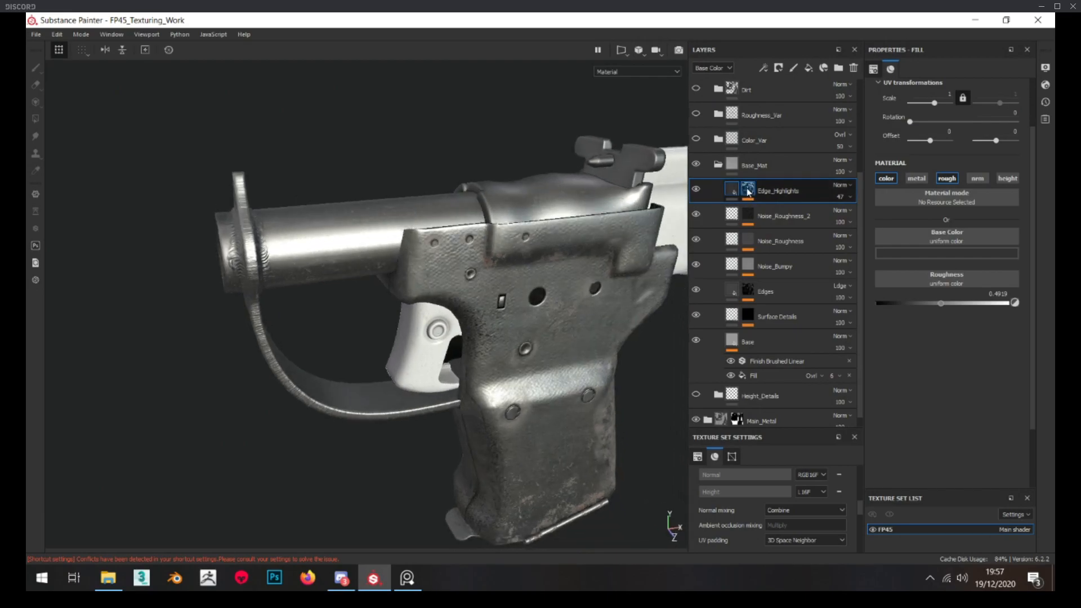
left_click_drag(613, 166, 634, 185, "alt")
scroll(634, 185, "up", 5)
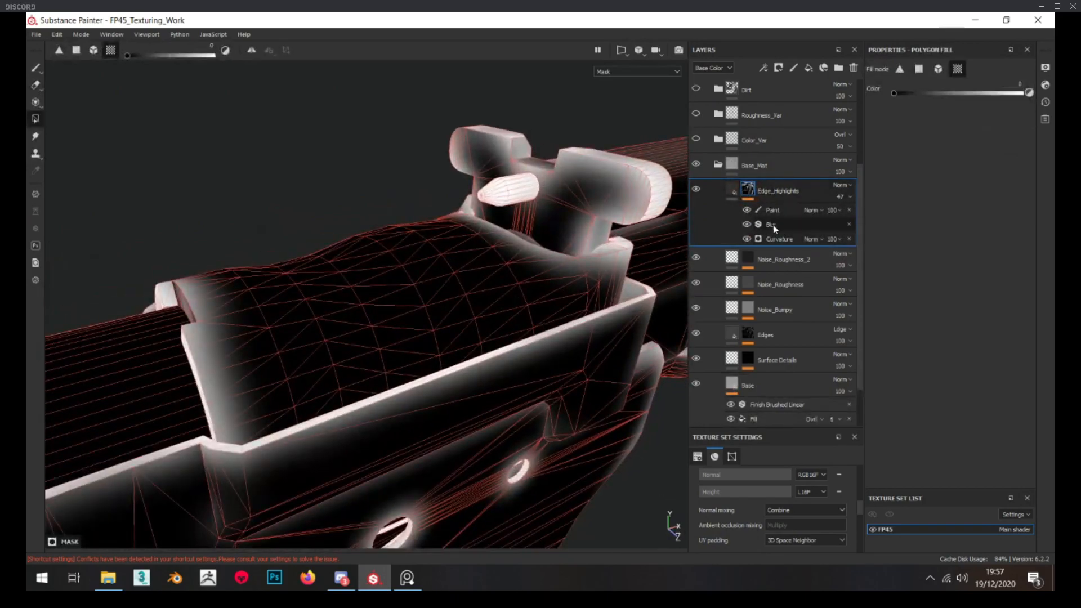
left_click(772, 224)
left_click_drag(902, 142, 898, 141)
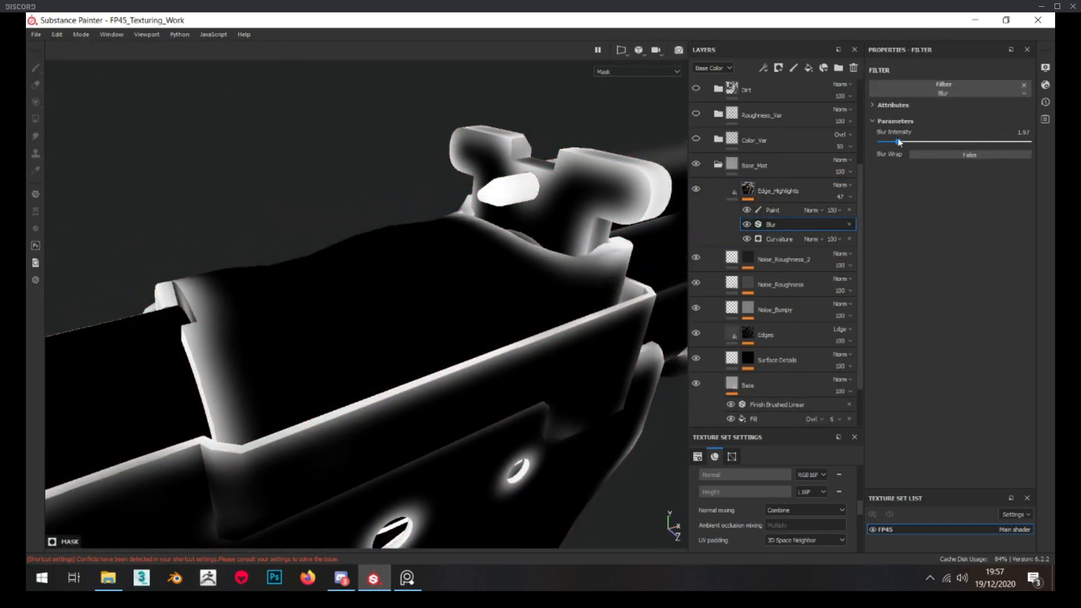
Try filling the rear sight with grey 0.498 in the Edge_Highlights mask's paint effect, and undo the fill
left_click(775, 214)
left_click_drag(631, 197, 597, 208, "alt")
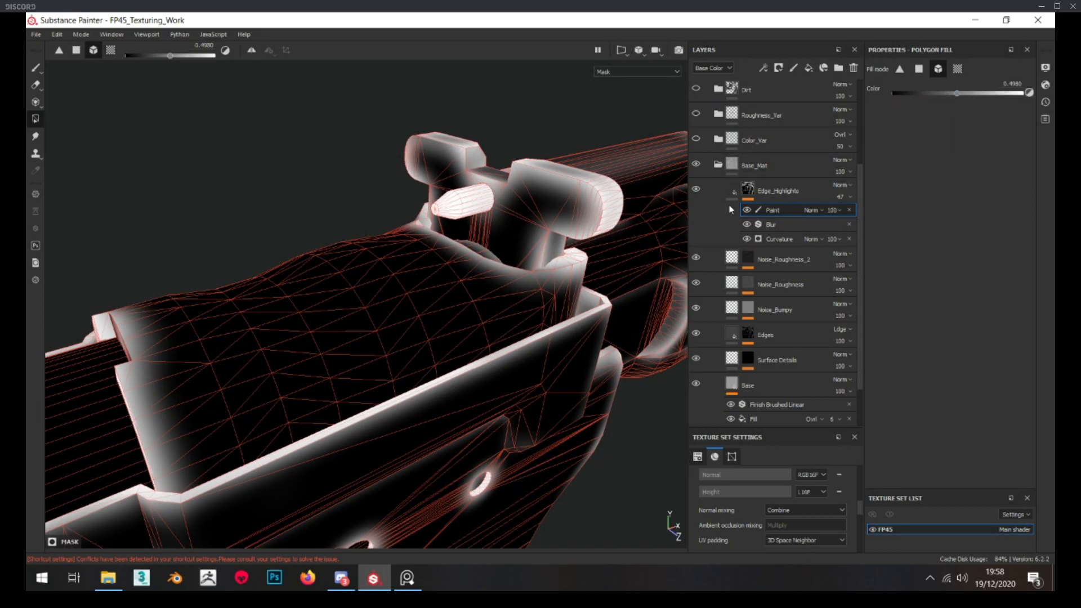
left_click(708, 193)
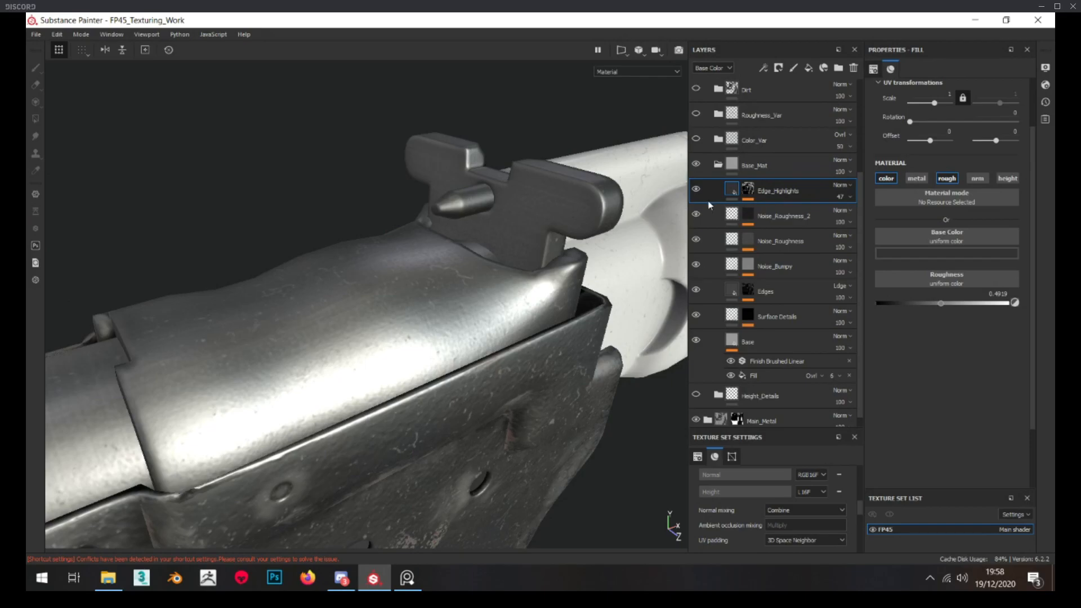
left_click(732, 191)
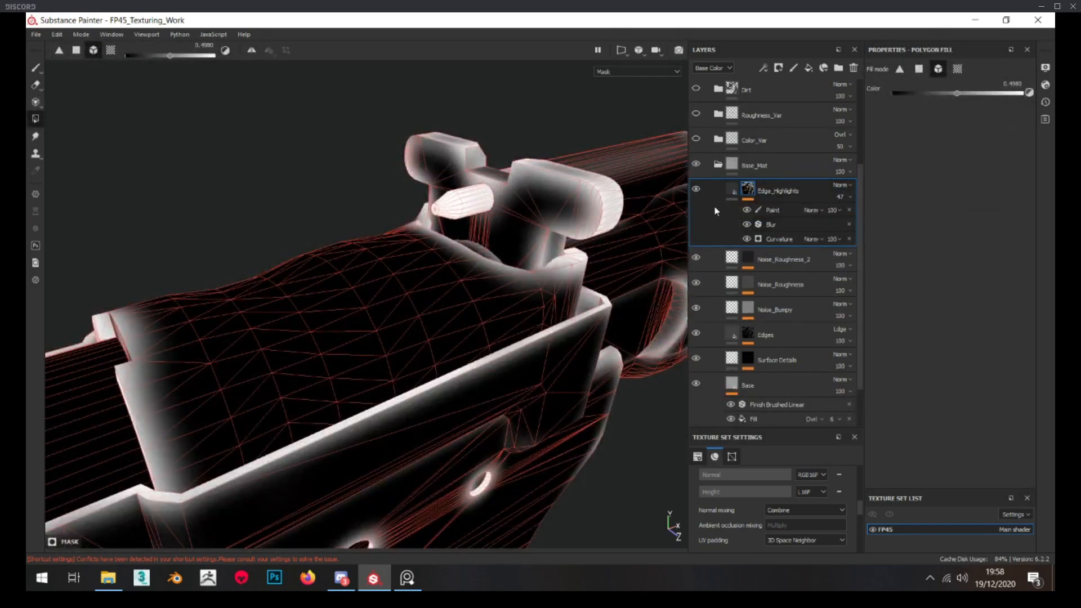
left_click(770, 212)
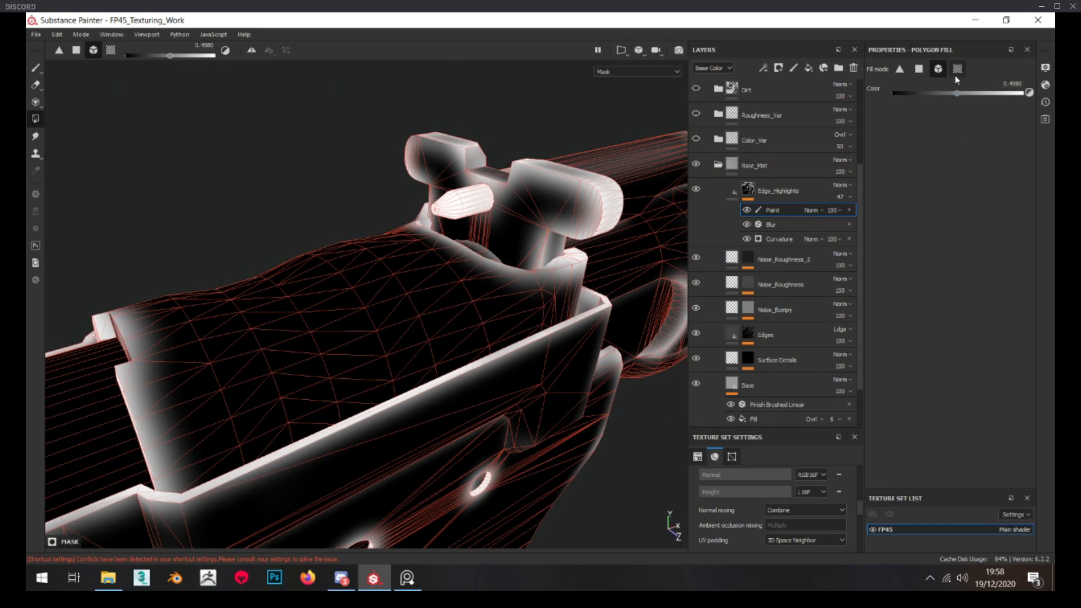
left_click(565, 206)
left_click_drag(549, 208, 569, 204, "alt")
key("ctrl+z")
scroll(570, 201, "up", 3)
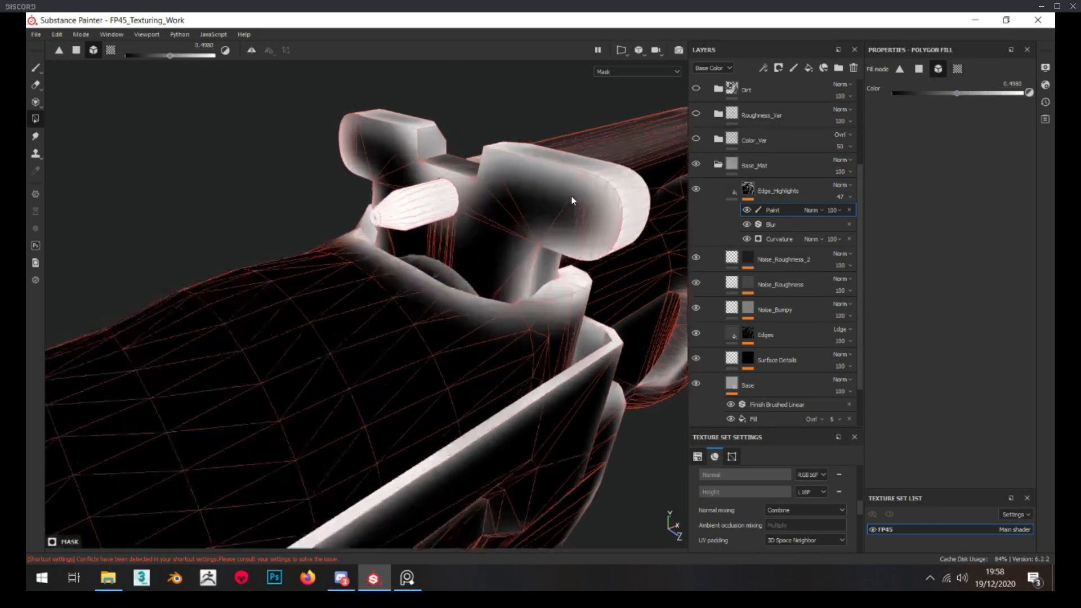
Move the paint effect between Blur and Curvature in the Edge_Highlights mask and fill the rear sight with grey 0.1347
mouse_move(791, 209)
left_mouse_down()
mouse_move(789, 231)
mouse_move(766, 243)
mouse_move(793, 220)
left_mouse_up()
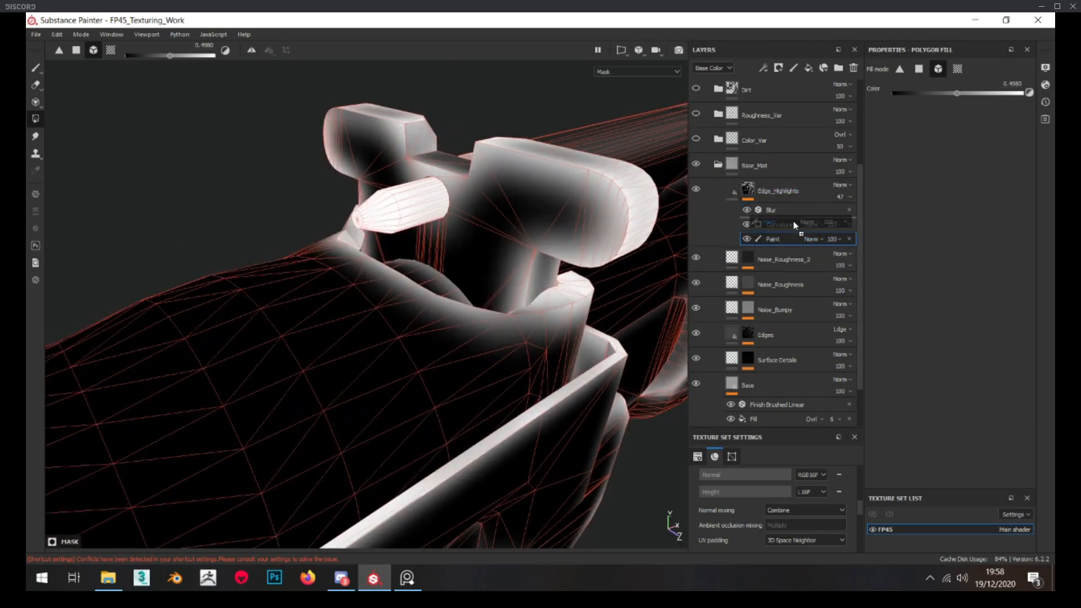
left_click_drag(514, 200, 565, 208, "alt")
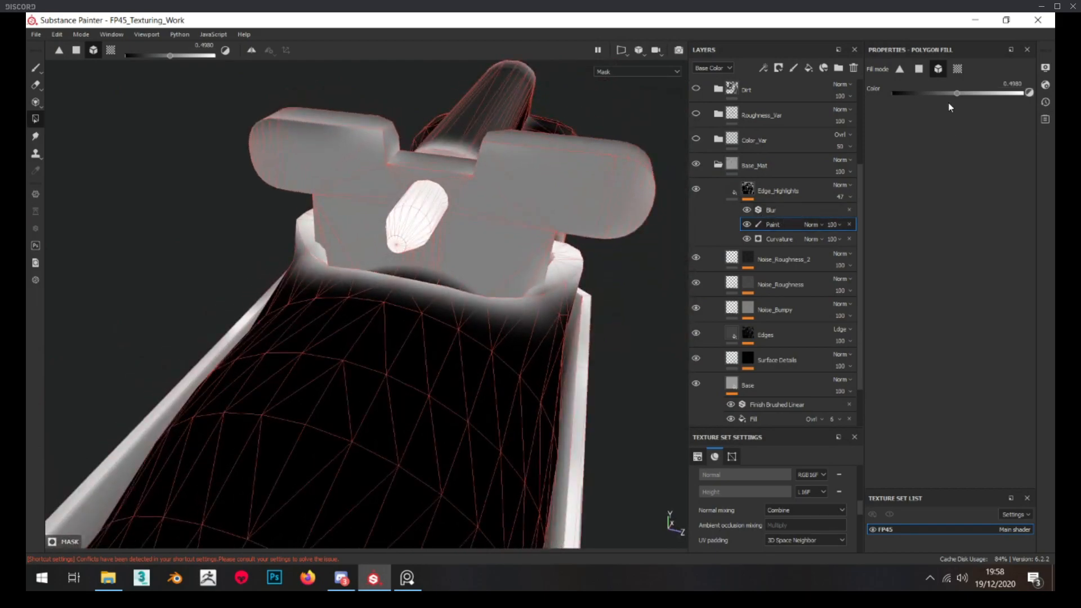
left_click_drag(509, 169, 509, 194, "alt")
left_click_drag(922, 93, 909, 94)
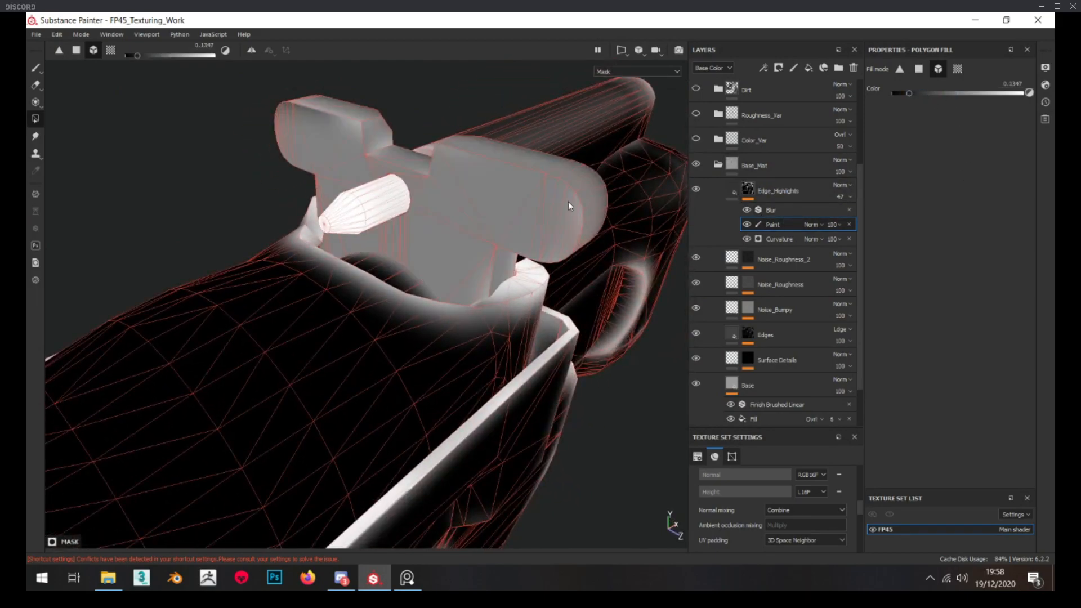
Lower the opacity of the Edge_Highlights mask's paint effect to 48 and compare the rear sight with the effect hidden and shown
left_click(747, 224)
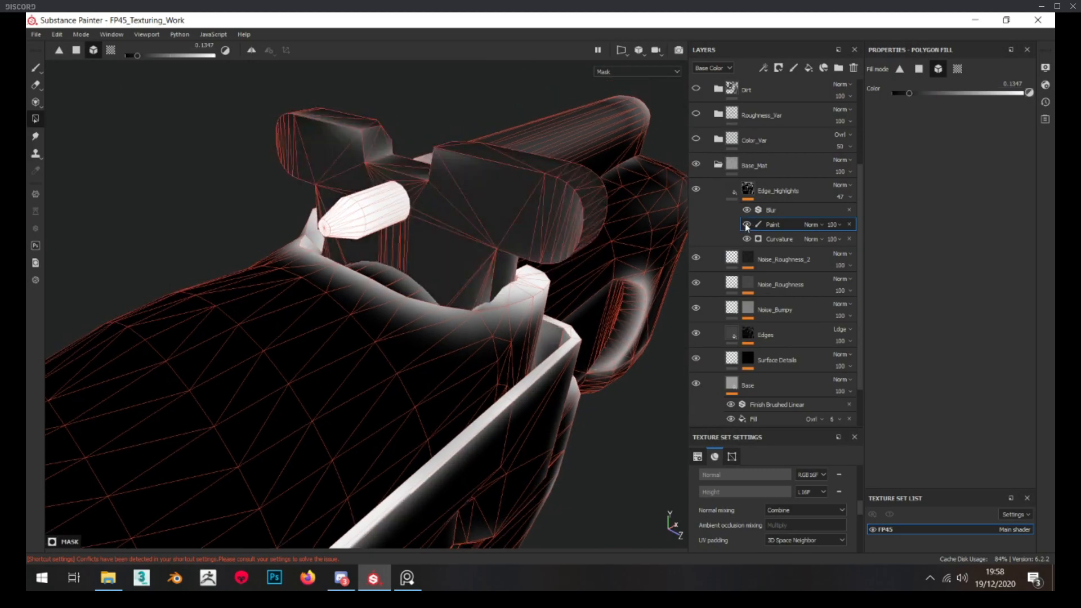
left_click(850, 243)
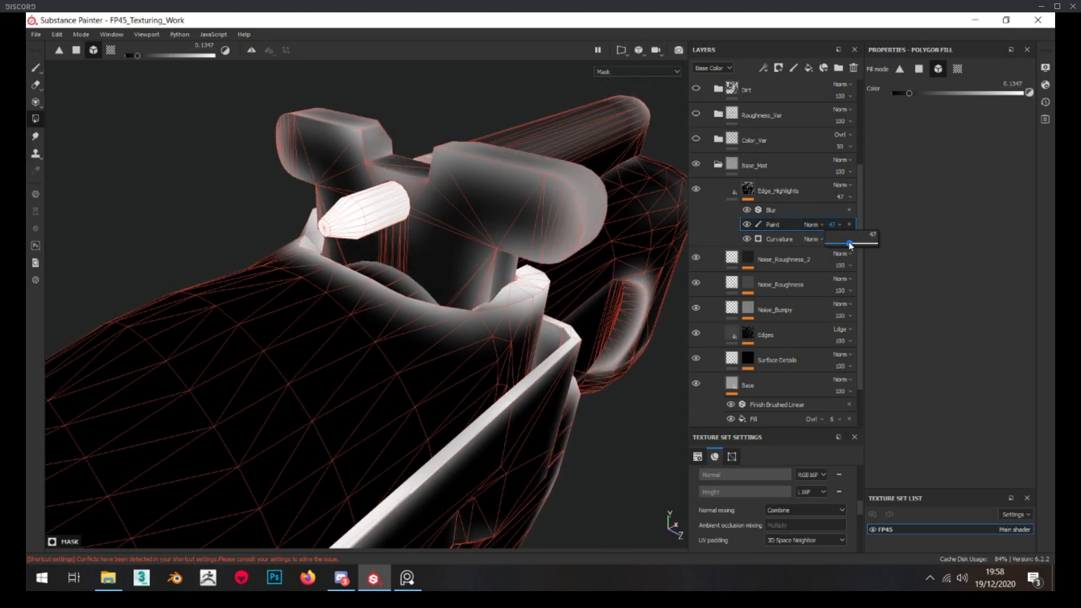
mouse_move(461, 225)
left_mouse_down("alt")
mouse_move(497, 195)
mouse_move(440, 216)
left_mouse_up("alt")
scroll(440, 217, "down", 5)
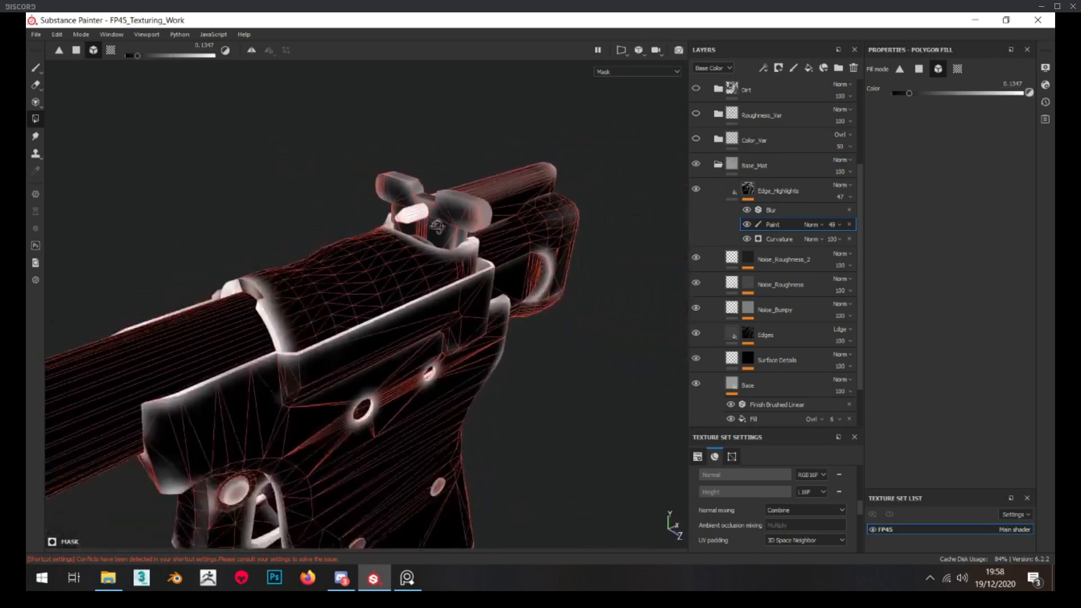
scroll(440, 218, "up", 5)
left_click(747, 225)
left_click(747, 224)
left_click(747, 225)
left_click(747, 225)
left_click(747, 225)
left_click(747, 224)
scroll(369, 196, "up", 3)
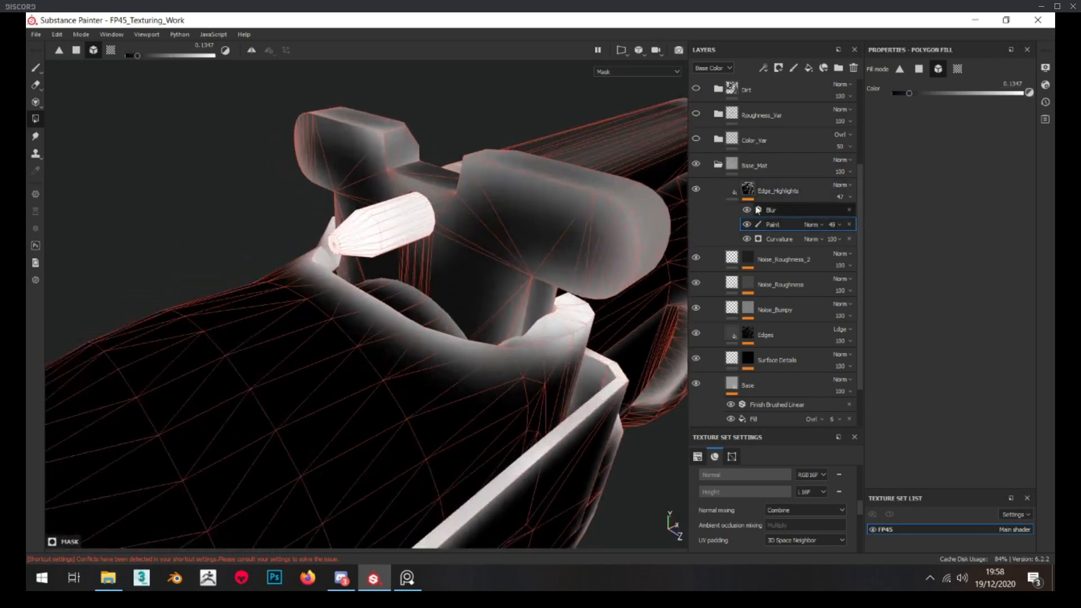
Toggle the Edge_Highlights layer to check its effect on the rear sight, and inspect the barrel and top cover in the material view
left_click(732, 192)
left_click(698, 190)
left_click(697, 190)
left_click(697, 190)
left_click(697, 190)
scroll(409, 263, "down", 2)
scroll(373, 265, "down", 5)
left_click_drag(409, 263, 445, 248, "alt")
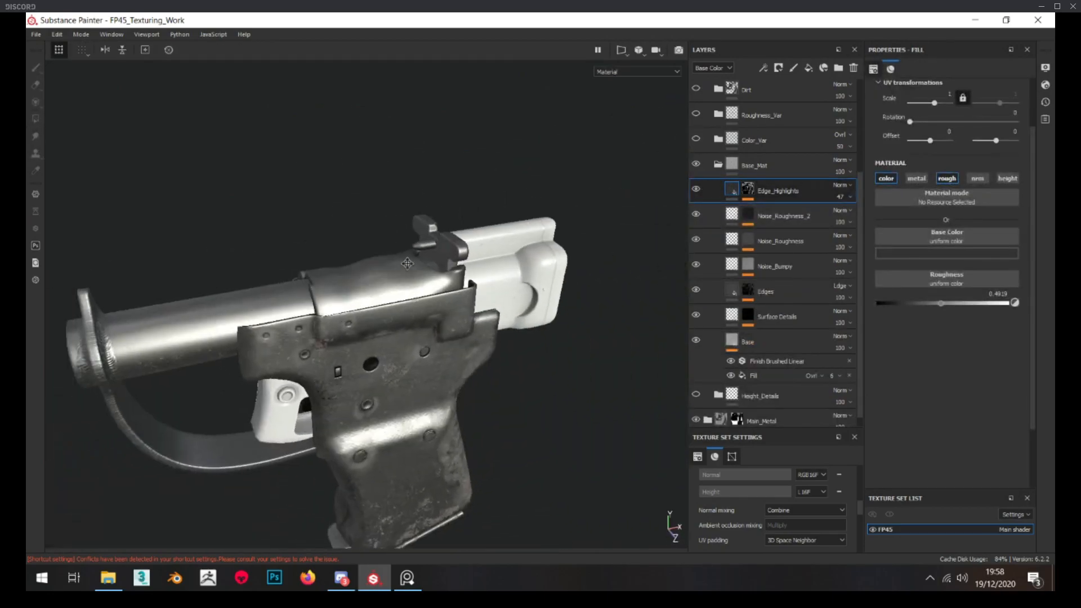
scroll(450, 245, "up", 4)
scroll(461, 240, "down", 3)
middle_click_drag(462, 240, 564, 217, "alt")
scroll(563, 218, "up", 4)
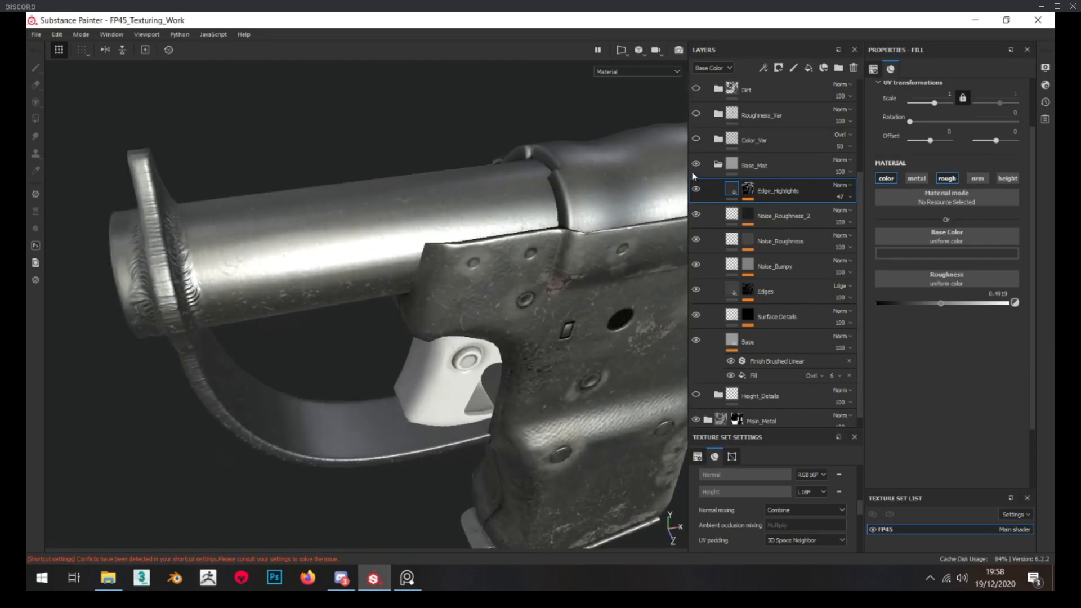
Collapse the Base_Mat folder and examine the metal of the barrel and trigger guard from different angles and distances
left_click(719, 165)
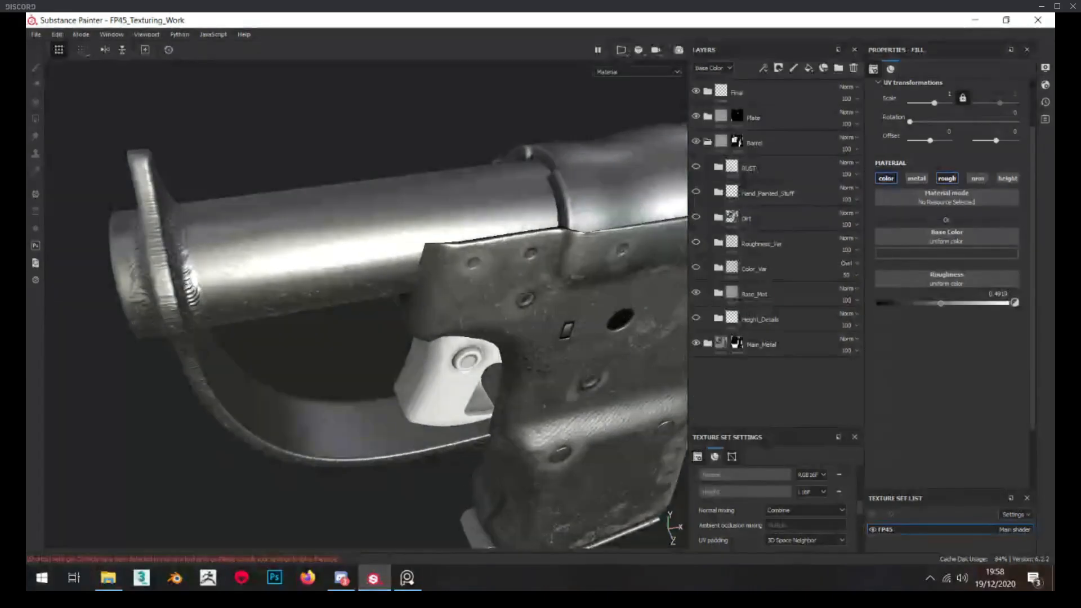
left_click_drag(160, 263, 350, 228, "alt")
scroll(228, 228, "down", 2)
scroll(360, 240, "up", 3)
scroll(312, 234, "down", 3)
scroll(349, 228, "down", 4)
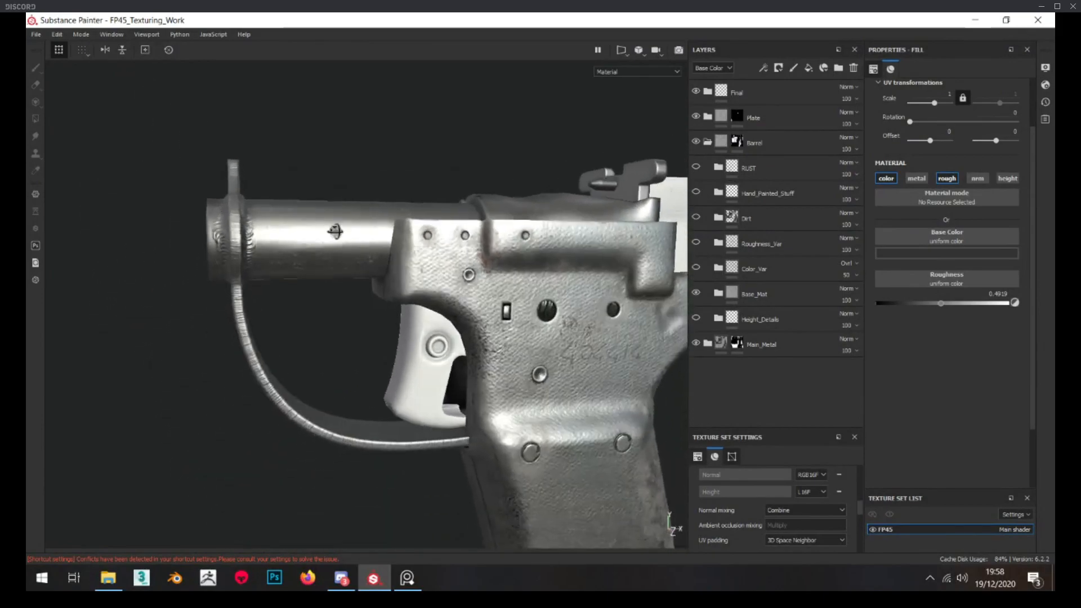
scroll(349, 235, "up", 3)
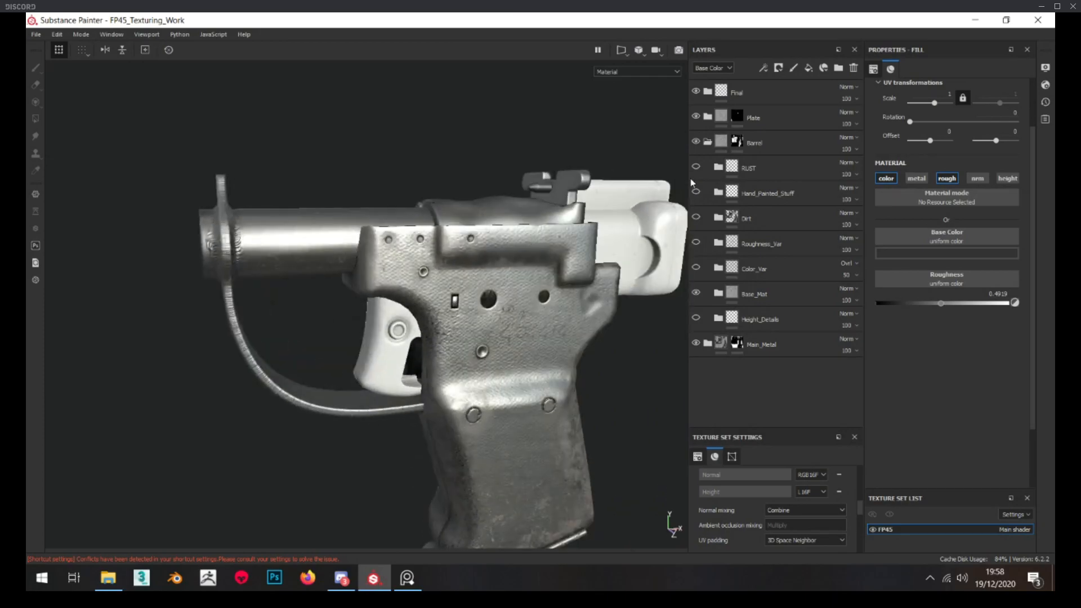
Show and expand the Barrel group's Height_Details folder and delete its Height_Negative layer
left_click(719, 319)
scroll(777, 281, "down", 1)
left_click(748, 381)
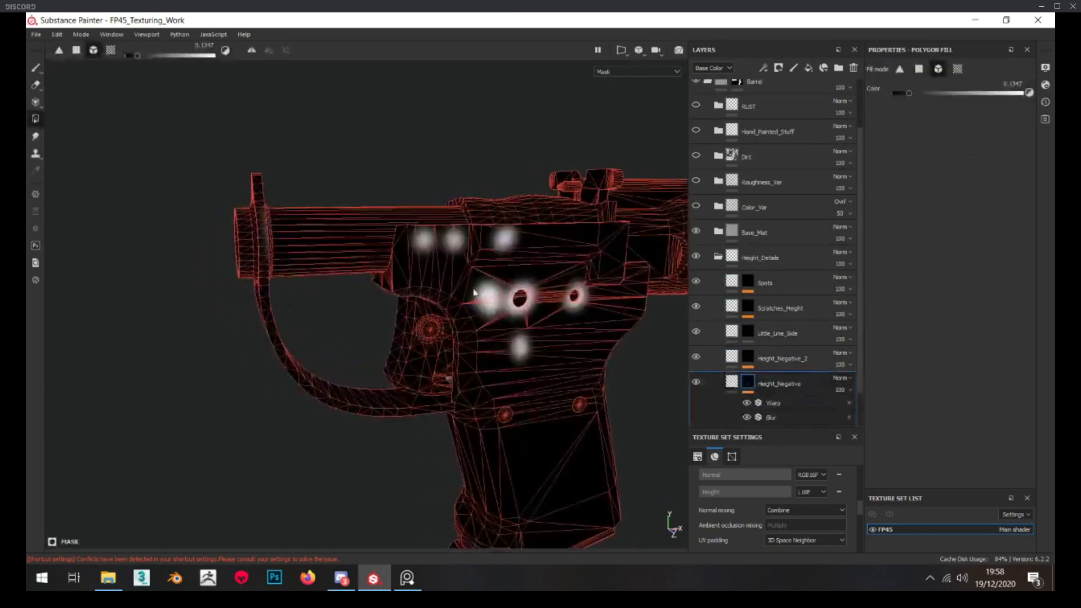
right_click_drag(482, 291, 549, 304, "alt")
left_click(854, 67)
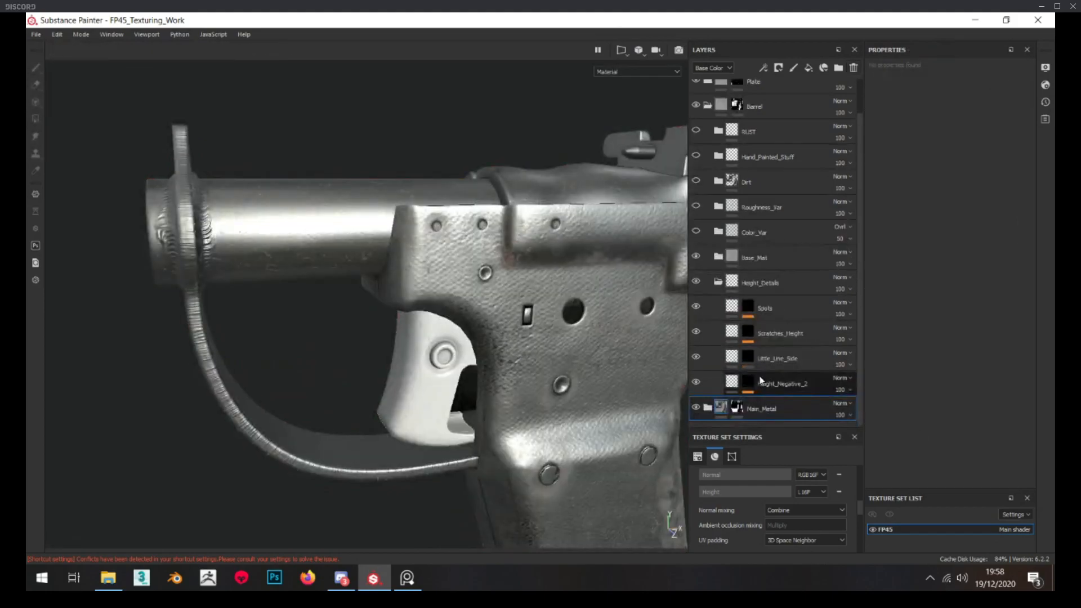
Delete the Height_Negative_2 and Little_Line_Side layers from the Height_Details folder
left_click(749, 382)
scroll(451, 279, "up", 3)
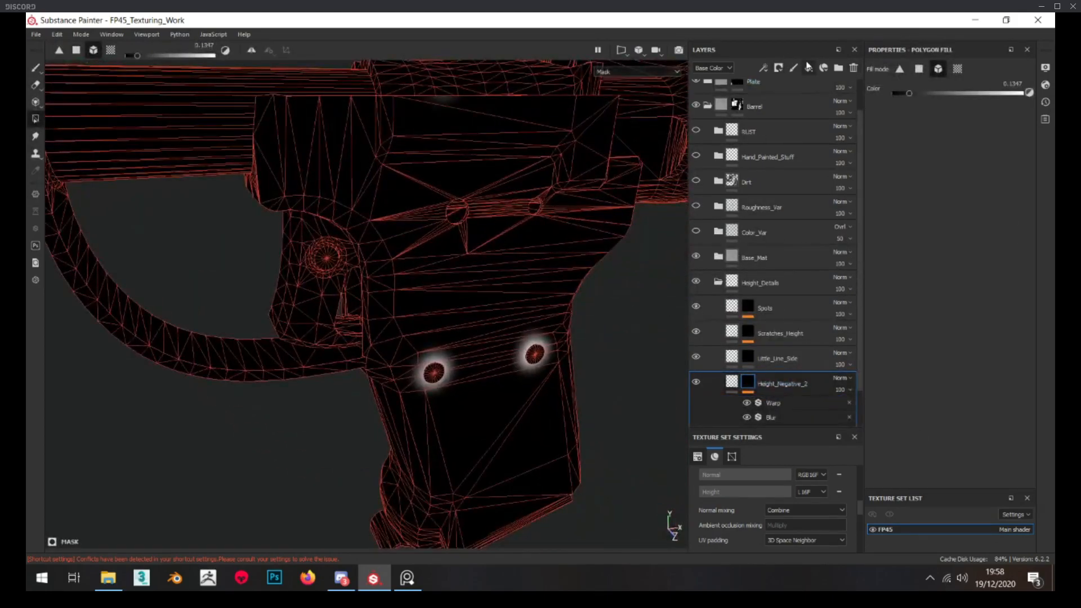
left_click(854, 68)
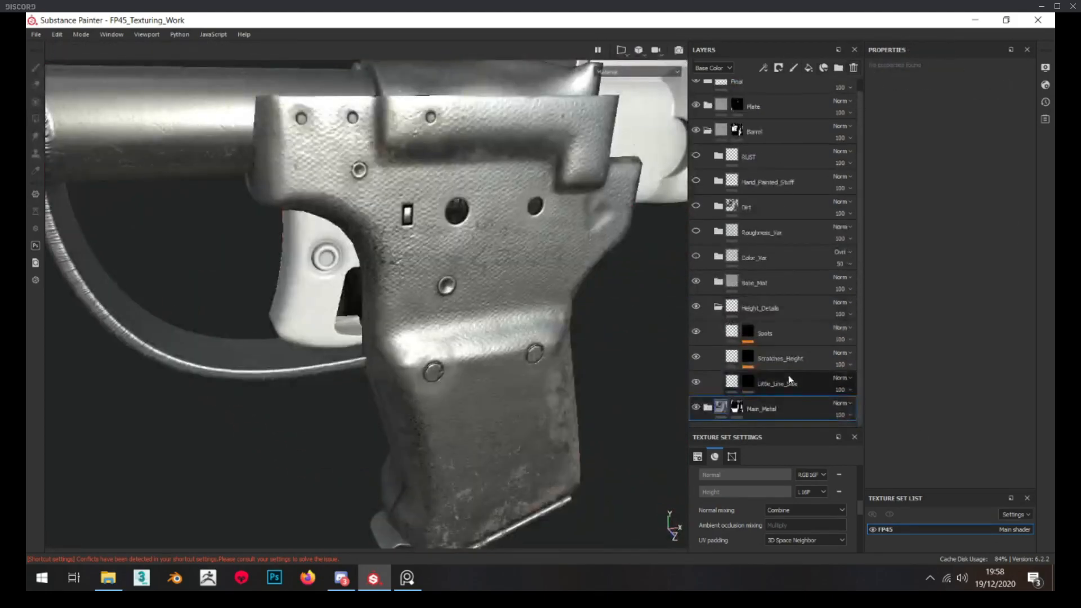
left_click(854, 68)
Examine the Scratches_Height layer's mask and how its scratches look on the barrel under changing light
left_click(745, 370)
middle_click_drag(428, 209, 579, 359, "alt")
left_click_drag(579, 358, 434, 293, "alt")
right_click_drag(433, 293, 562, 354, "alt")
left_click(733, 369)
left_click_drag(293, 282, 214, 249, "alt")
right_click_drag(214, 248, 305, 282, "alt")
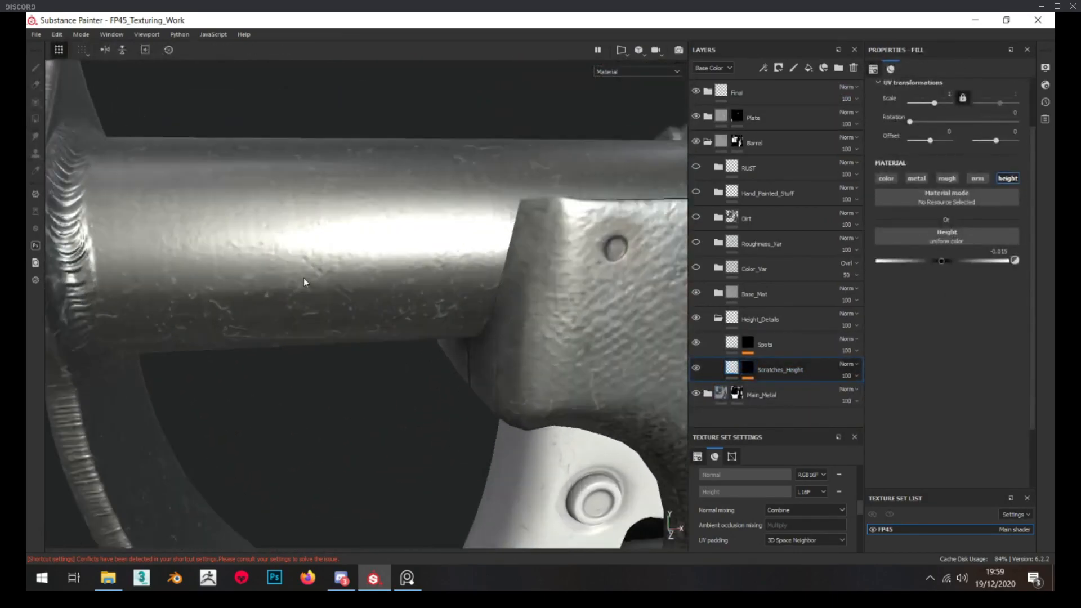
Compare the Scratches_Height layer's mask with its scratches on the barrel and receiver from near and far
left_click_drag(304, 282, 285, 271, "alt")
left_click(747, 369)
left_click_drag(451, 319, 464, 323, "alt")
right_click_drag(464, 323, 468, 309, "alt")
left_click_drag(468, 309, 441, 307, "alt")
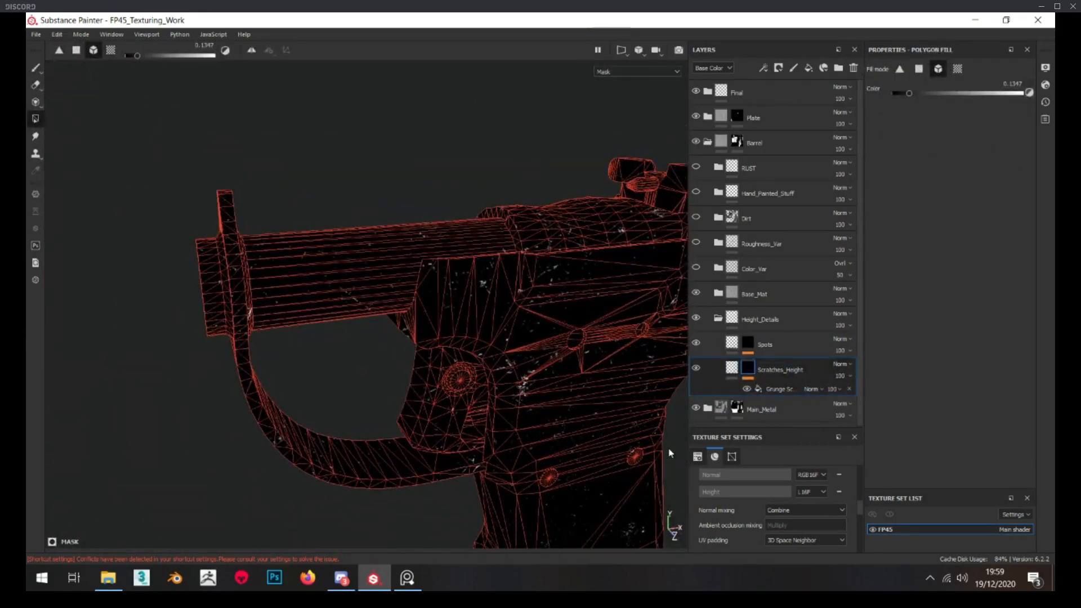
scroll(729, 478, "up", 6)
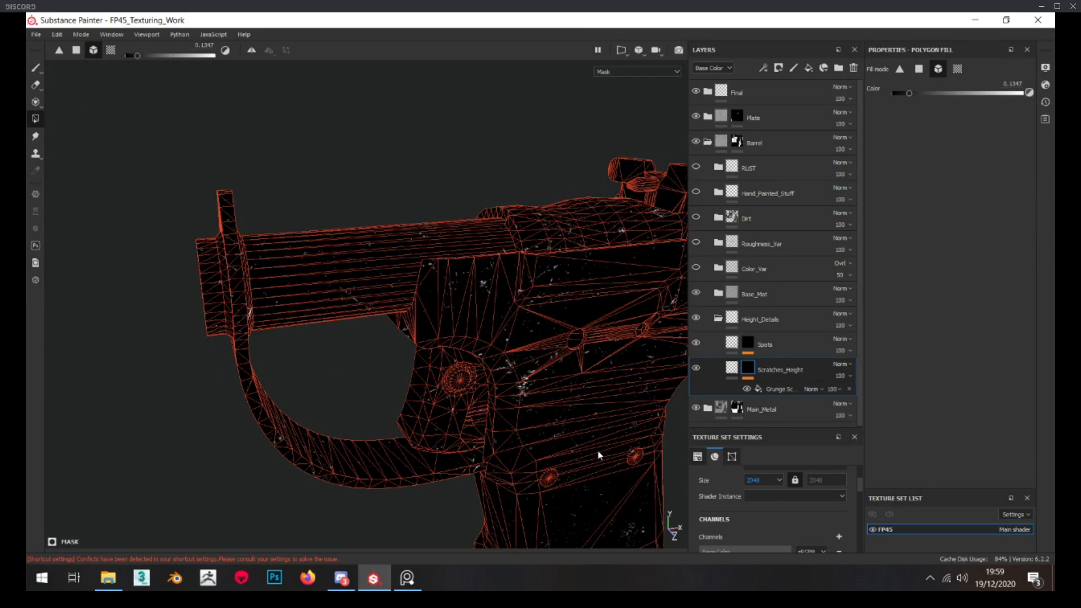
left_click_drag(462, 277, 452, 269, "alt")
right_click_drag(452, 269, 444, 271, "alt")
left_click(730, 369)
left_click_drag(353, 310, 305, 282, "alt")
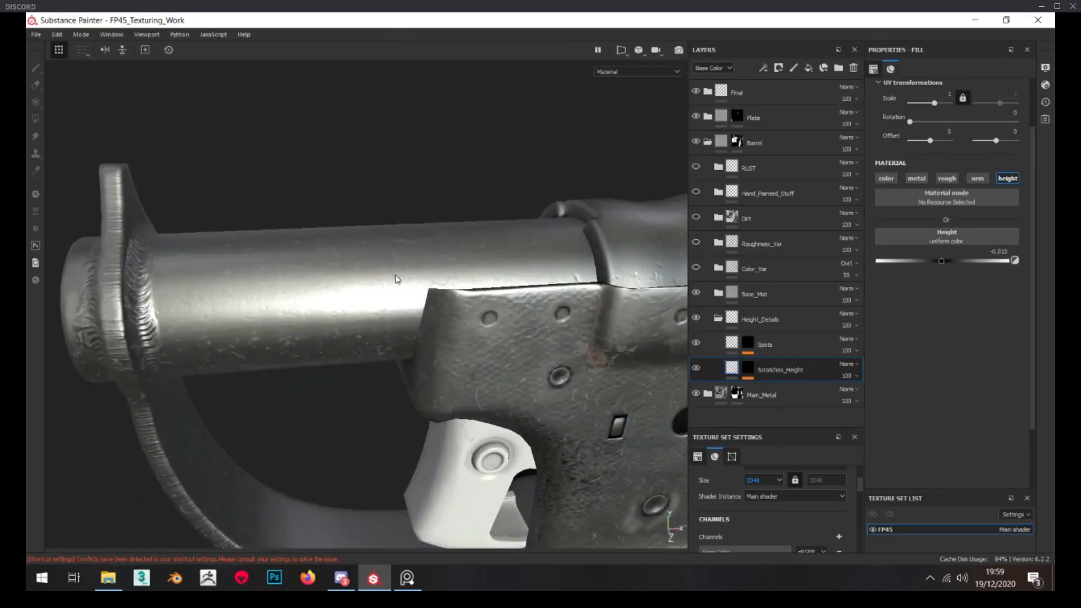
Check the Spots layer's mask in the Height_Details folder, delete that layer and collapse the folder
left_click(742, 346)
left_click(744, 346, "alt")
left_click_drag(446, 281, 401, 295, "alt")
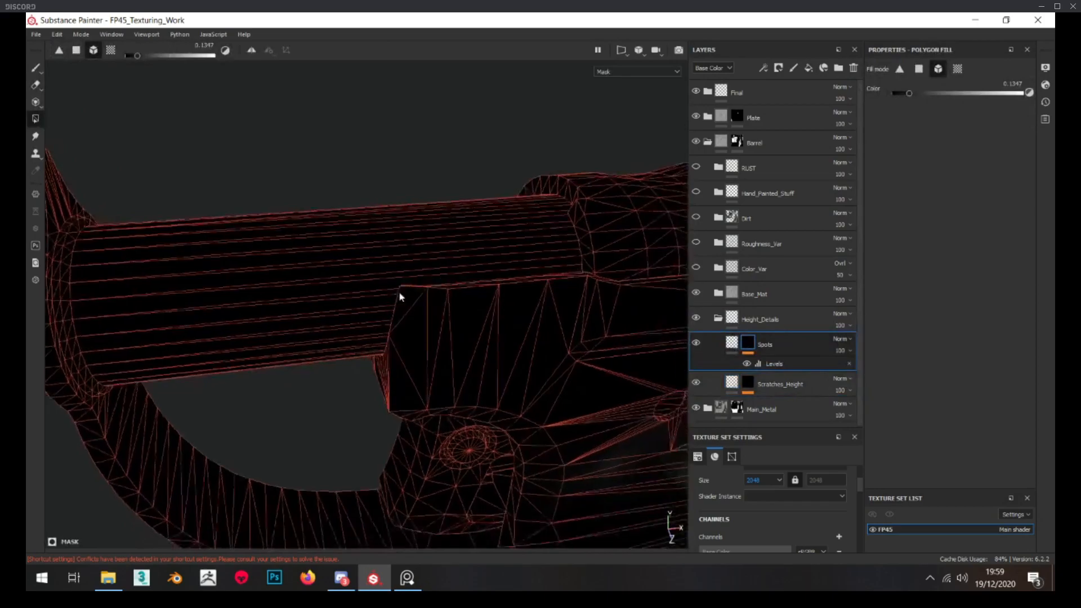
scroll(231, 223, "down", 5)
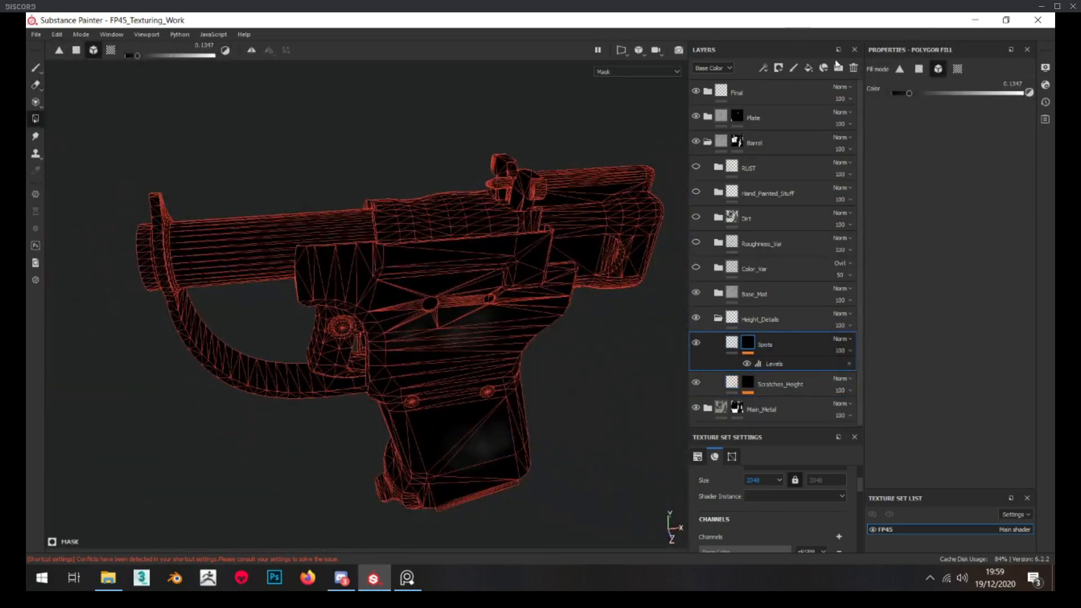
left_click(857, 69)
left_click(719, 319)
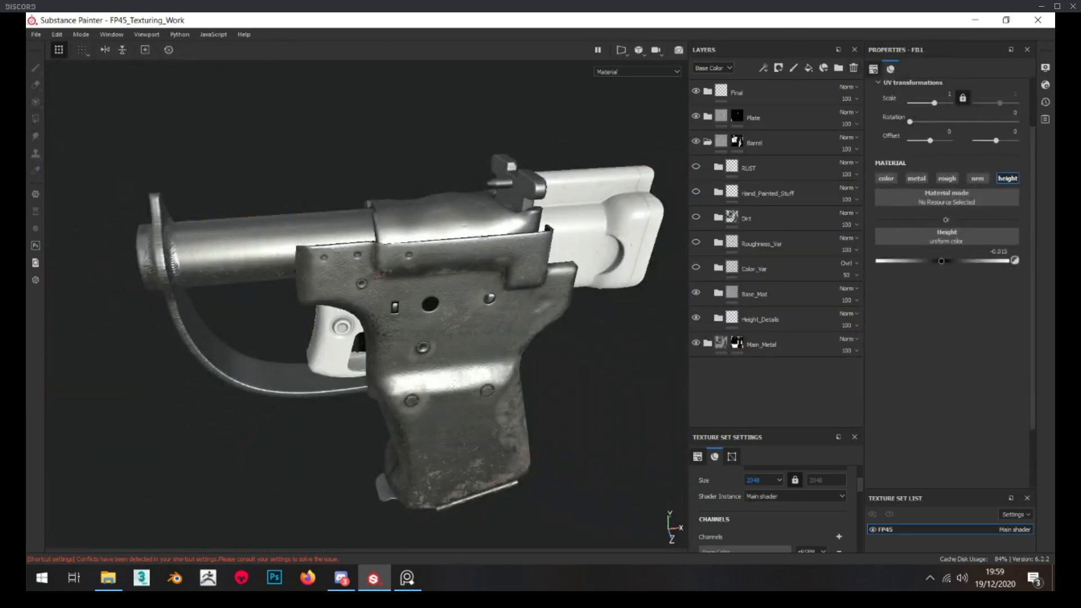
mouse_move(381, 280)
left_mouse_down("alt")
mouse_move(401, 287)
mouse_move(397, 300)
mouse_move(417, 300)
left_mouse_up("alt")
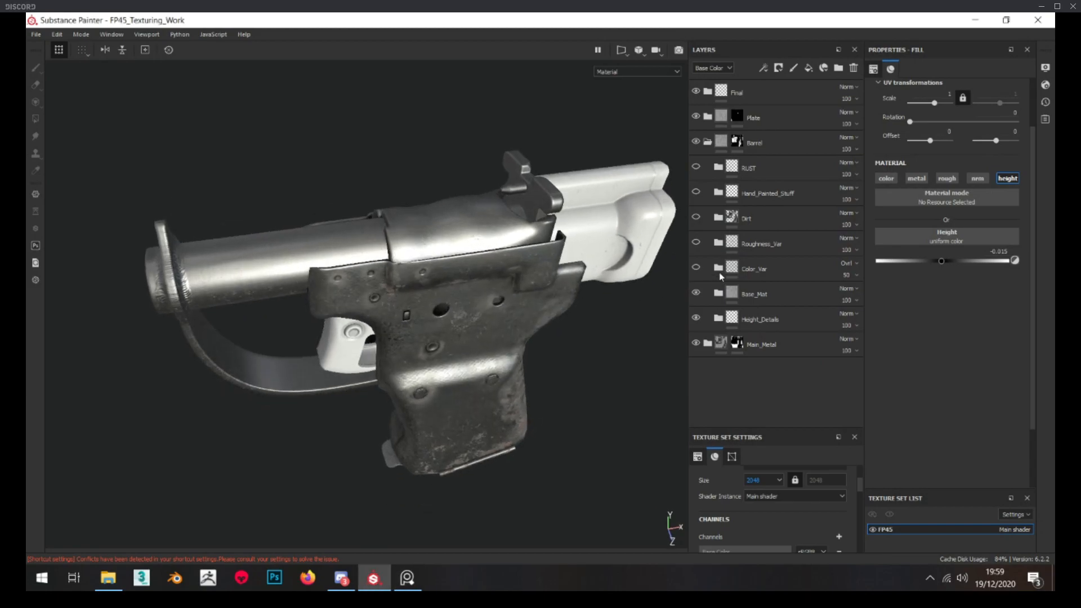
Expand the Barrel group's Color_Var folder and set the balance of the Blue_Noise_Col_Var mask's Perlin Noise to 0.65
left_click(719, 268)
left_click_drag(293, 176, 363, 325, "alt")
scroll(261, 182, "up", 3)
left_click(748, 369, "alt")
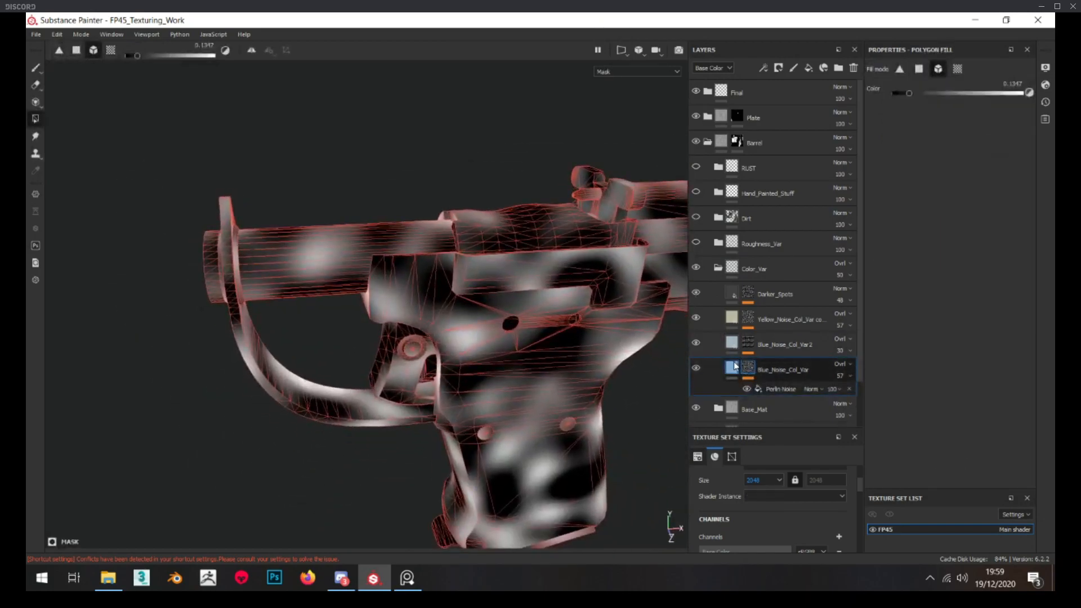
left_click(782, 389)
left_click_drag(966, 273, 971, 272)
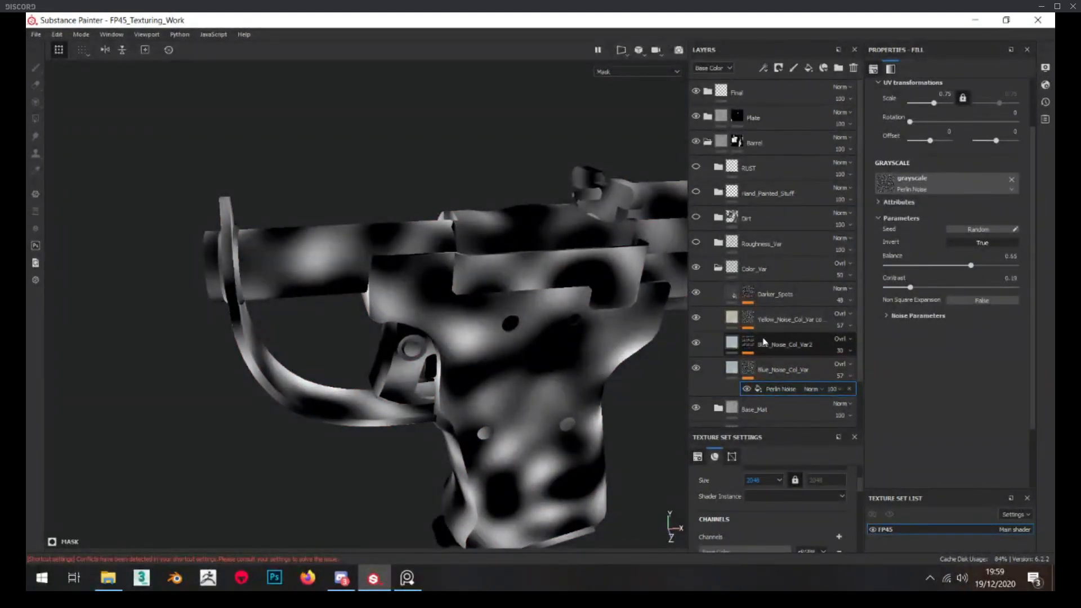
Turn the Color_Var layers on one by one up to the yellow noise layer and inspect the yellow layer's mask
left_click(731, 368)
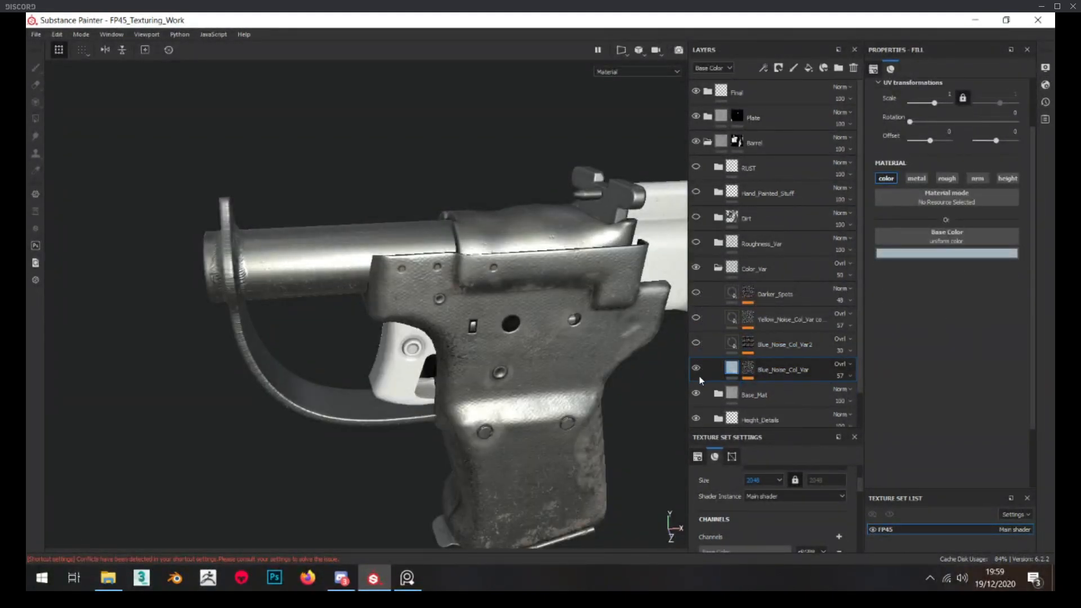
left_click(696, 341)
left_click(697, 317)
left_click(748, 320)
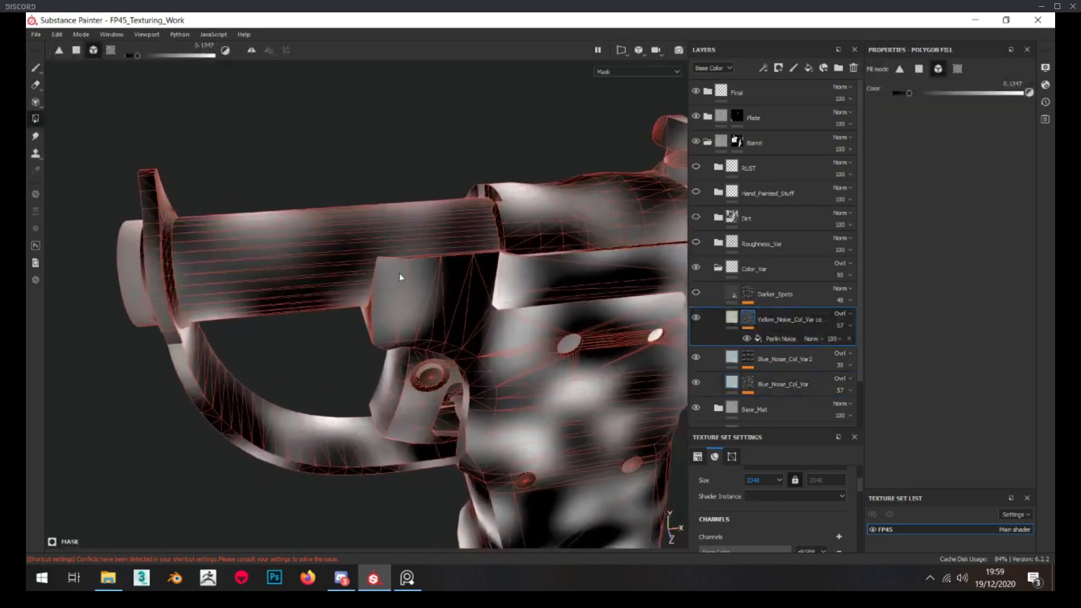
Set the scale of the Perlin Noise in the Darker_Spots mask to 1
left_click(736, 295)
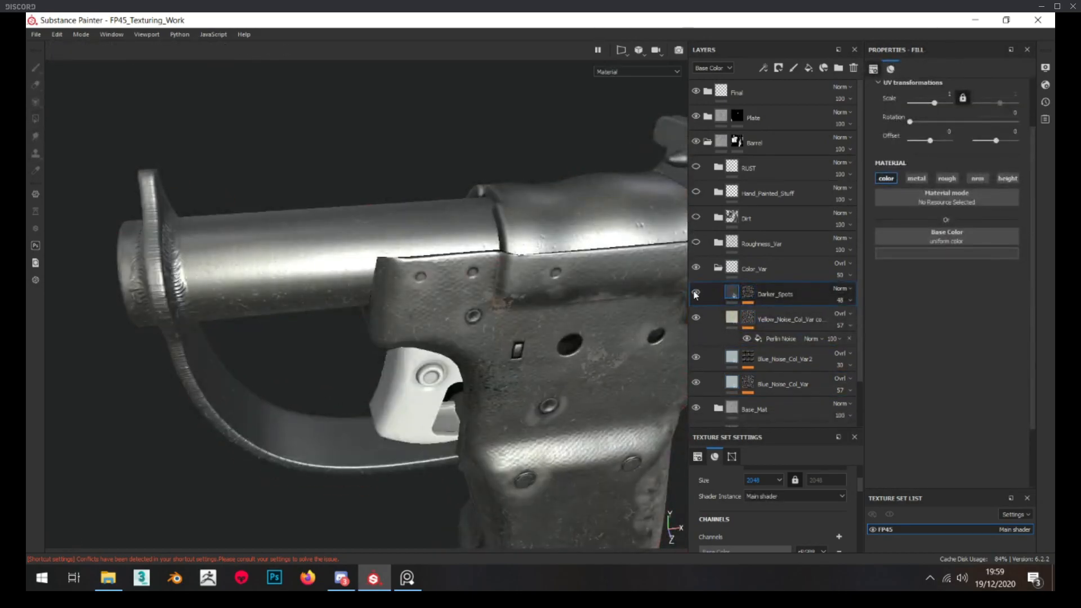
left_click(749, 292)
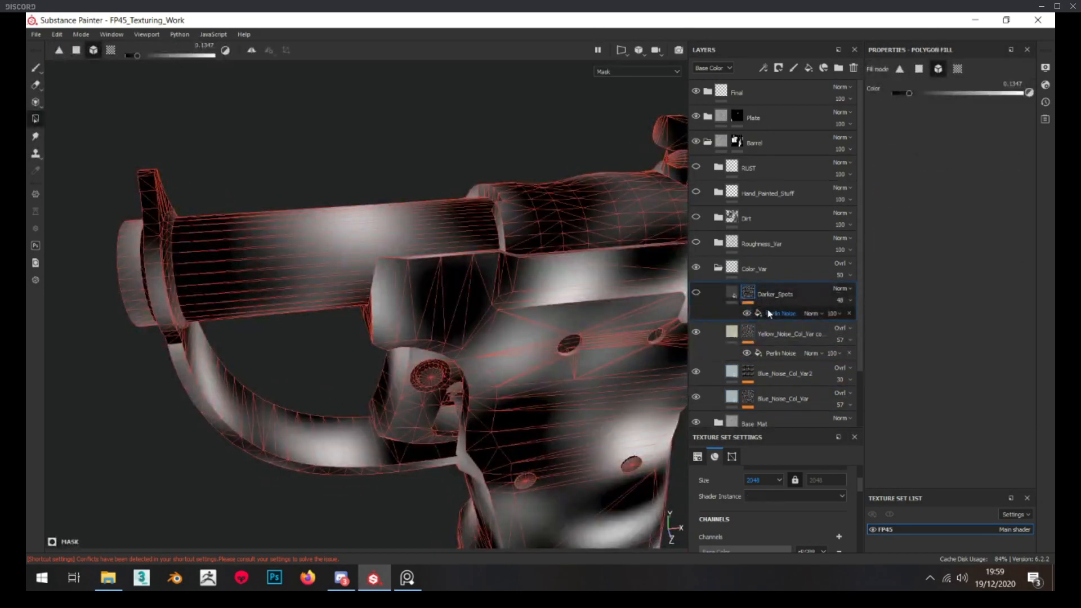
left_click(770, 314)
key("Return")
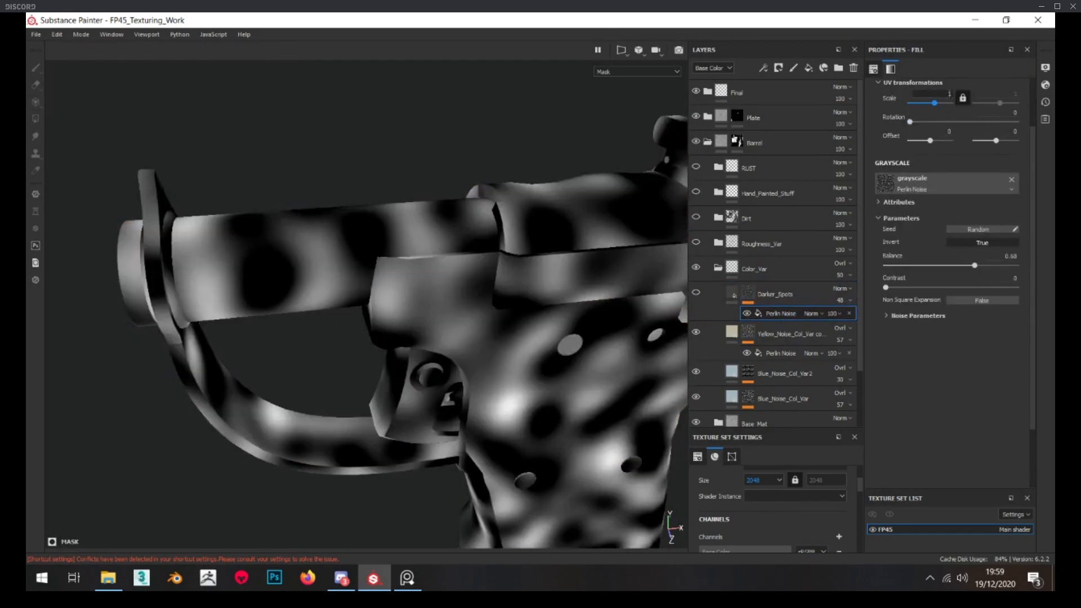
left_click_drag(270, 236, 240, 200, "alt")
Add a Blur filter to the Darker_Spots mask with a blur intensity of 2.2
right_click(751, 294)
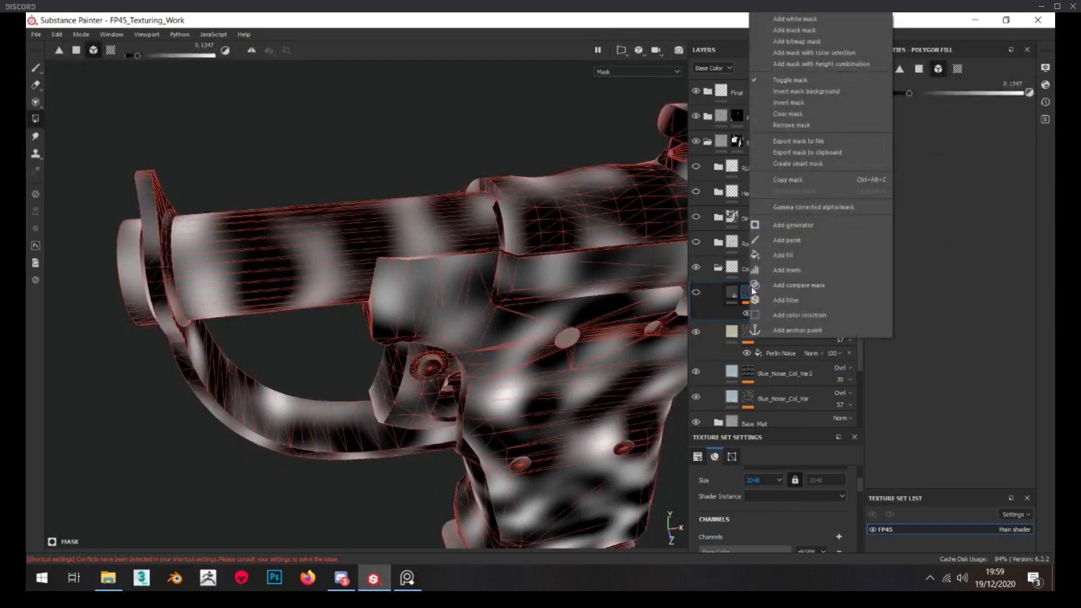
left_click(800, 301)
left_click(928, 92)
type("blur")
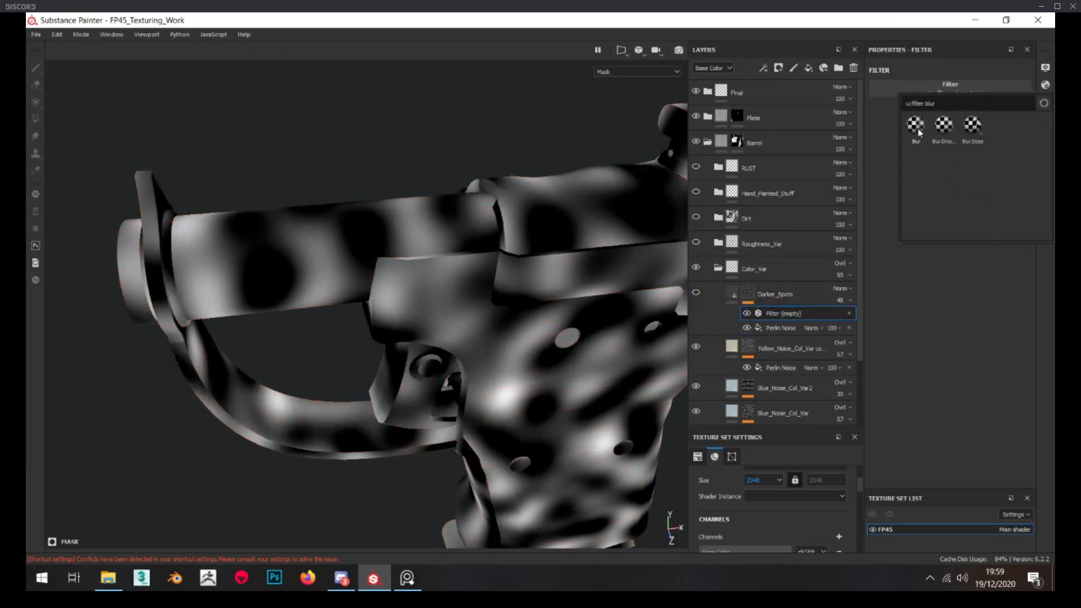
left_click(916, 124)
mouse_move(894, 145)
left_mouse_down()
mouse_move(911, 141)
mouse_move(902, 144)
left_mouse_up()
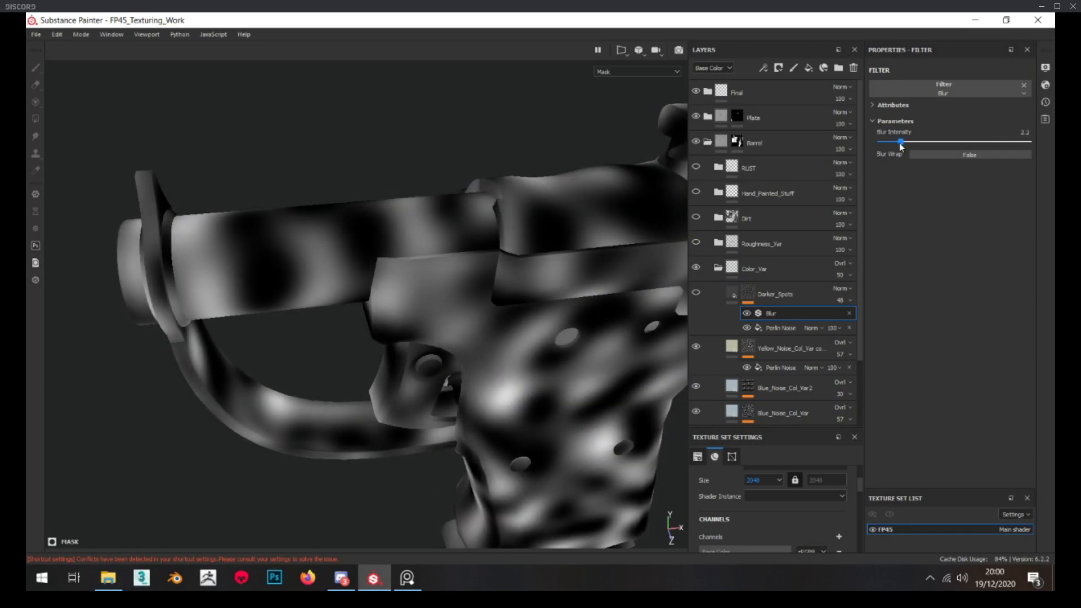
Show the Darker_Spots layer and examine the color variation on the barrel from different angles and distances
left_click(732, 294)
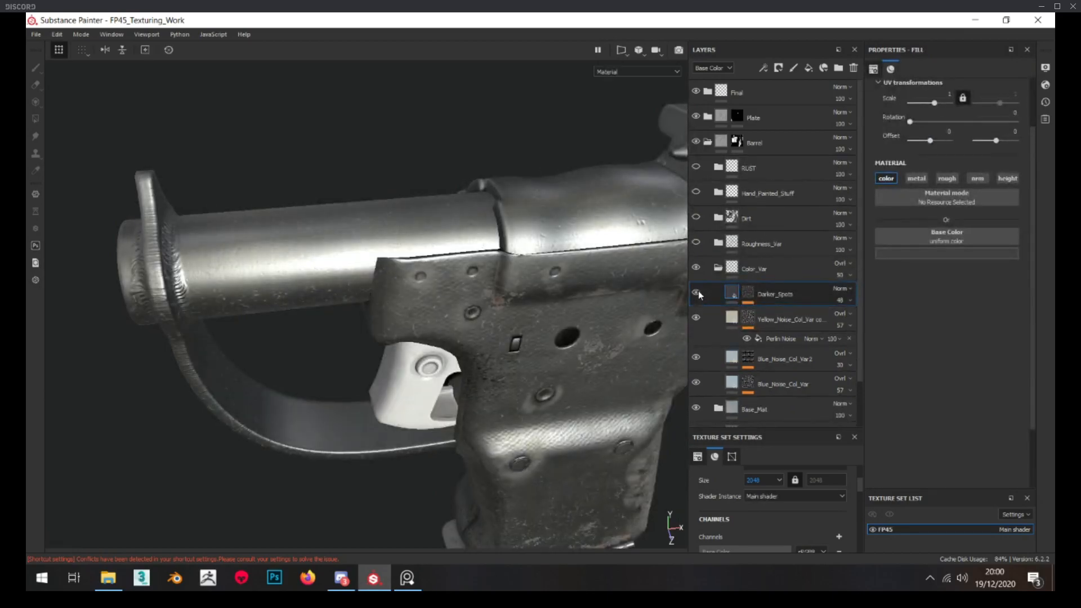
scroll(491, 296, "down", 3)
left_click_drag(394, 237, 323, 211, "alt")
scroll(401, 222, "down", 3)
scroll(342, 261, "up", 1)
scroll(342, 261, "up", 3)
scroll(371, 281, "down", 2)
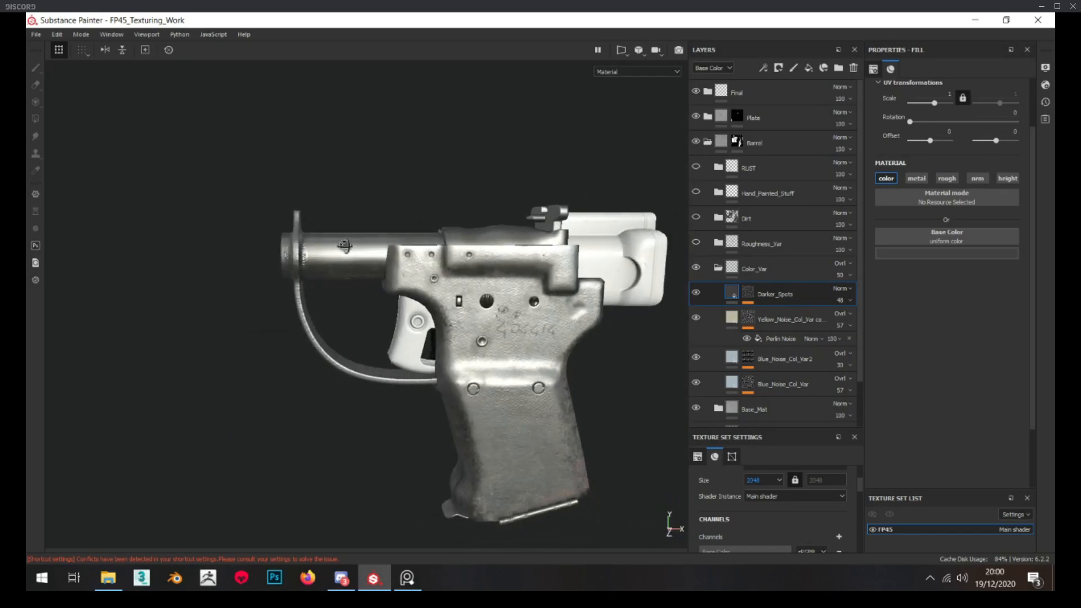
scroll(371, 282, "up", 2)
Collapse the Color_Var folder, then show and expand Roughness_Var with its Iron Forged Old subfolder collapsed
left_click(719, 269)
left_click(719, 244)
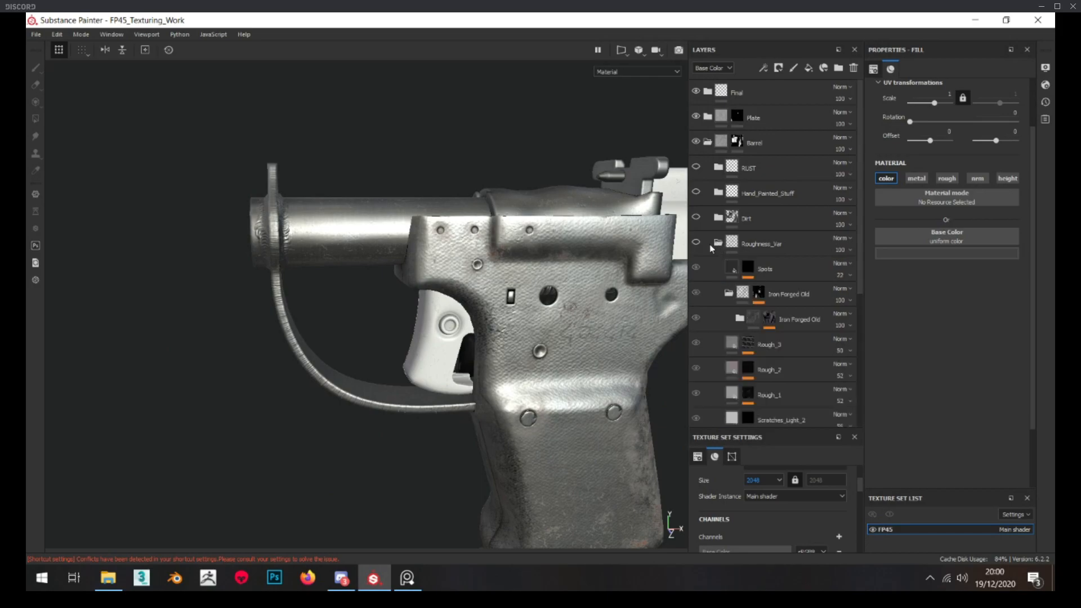
scroll(774, 240, "down", 3)
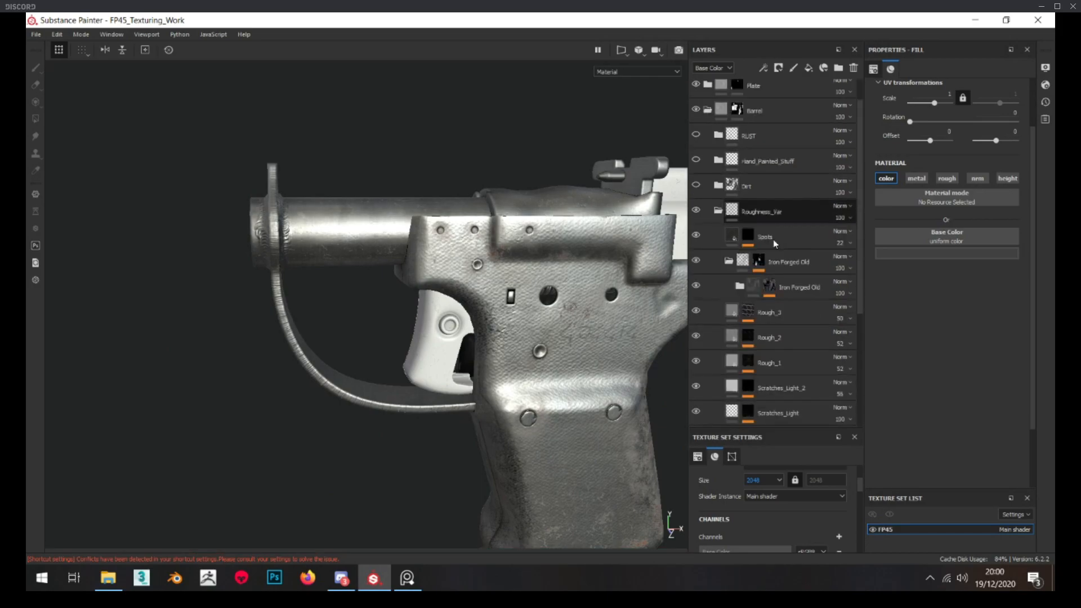
left_click(728, 198)
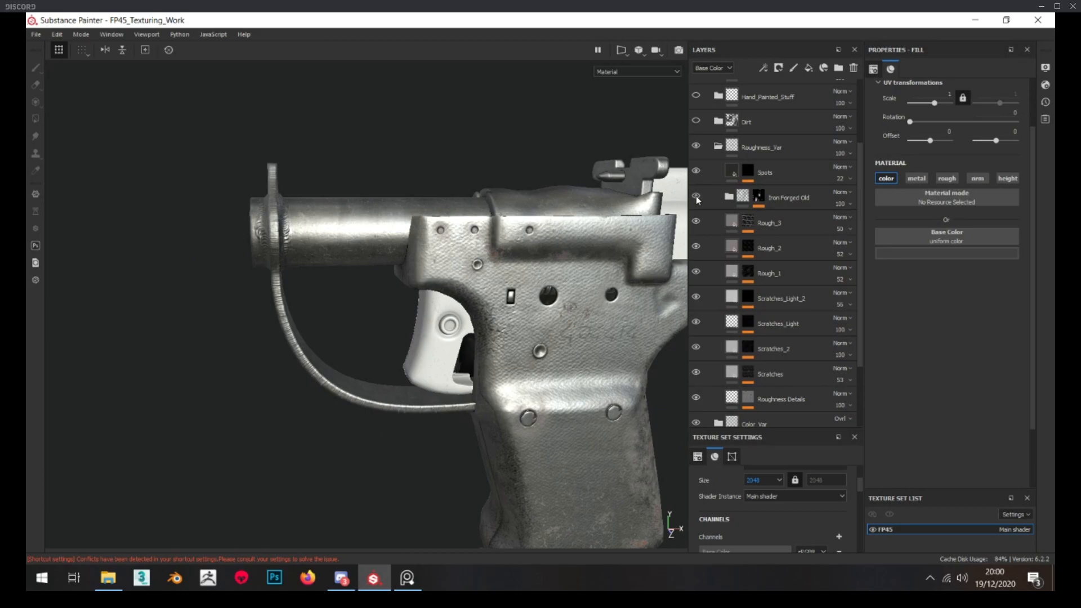
Hide the Roughness_Var layers from Iron Forged Old down to Scratches, keeping Roughness Details shown
left_click_drag(450, 282, 408, 265, "alt")
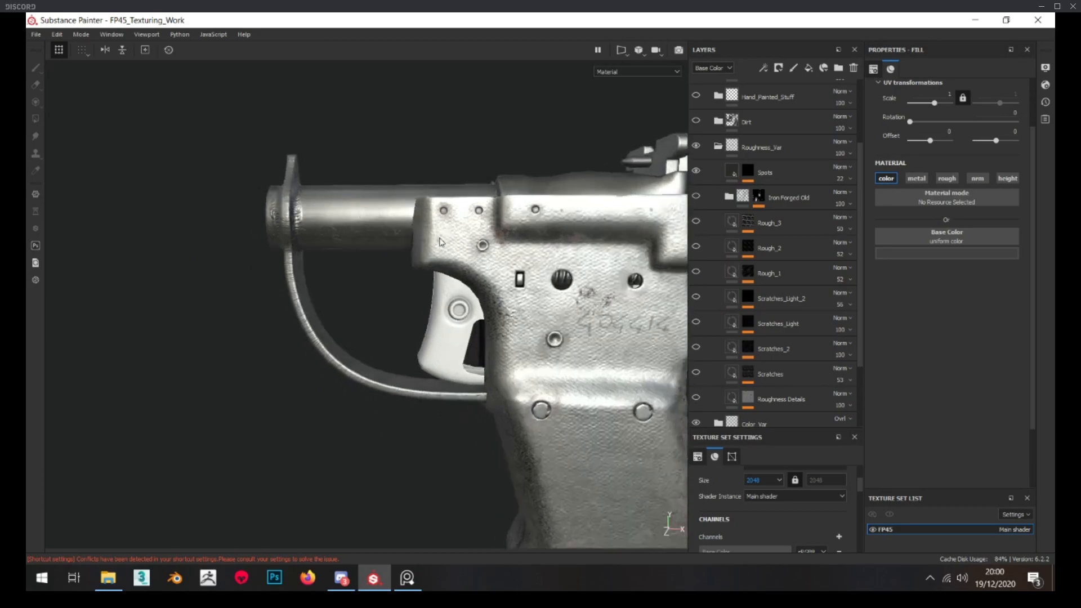
scroll(450, 293, "up", 2)
scroll(752, 361, "down", 3)
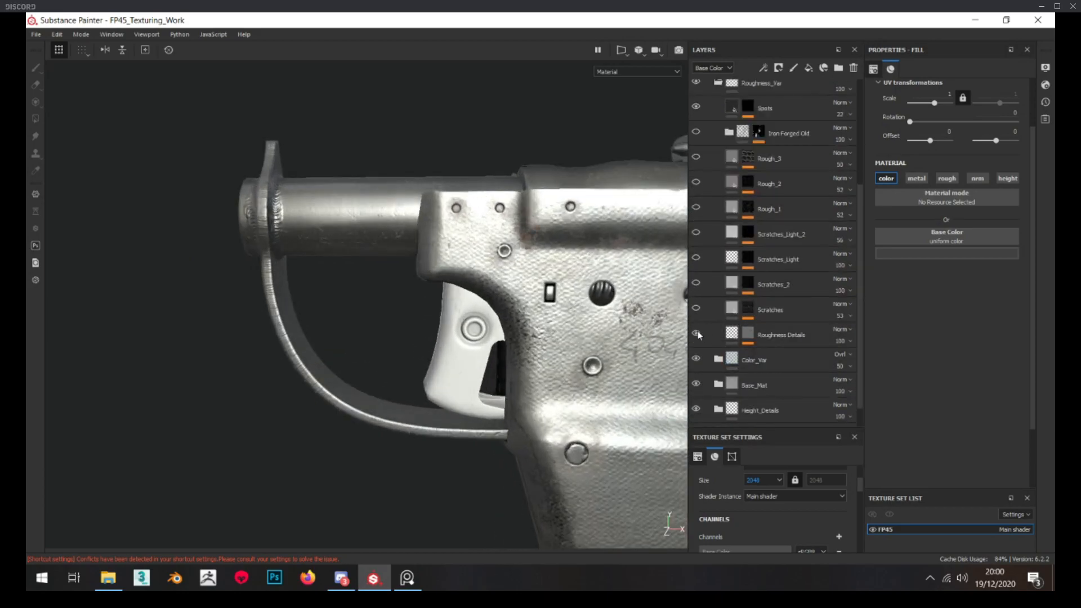
Examine the Roughness Details mask on the barrel and open its Mask Editor generator settings
left_click(748, 337, "alt")
scroll(336, 168, "up", 2)
left_click_drag(321, 263, 342, 156, "alt")
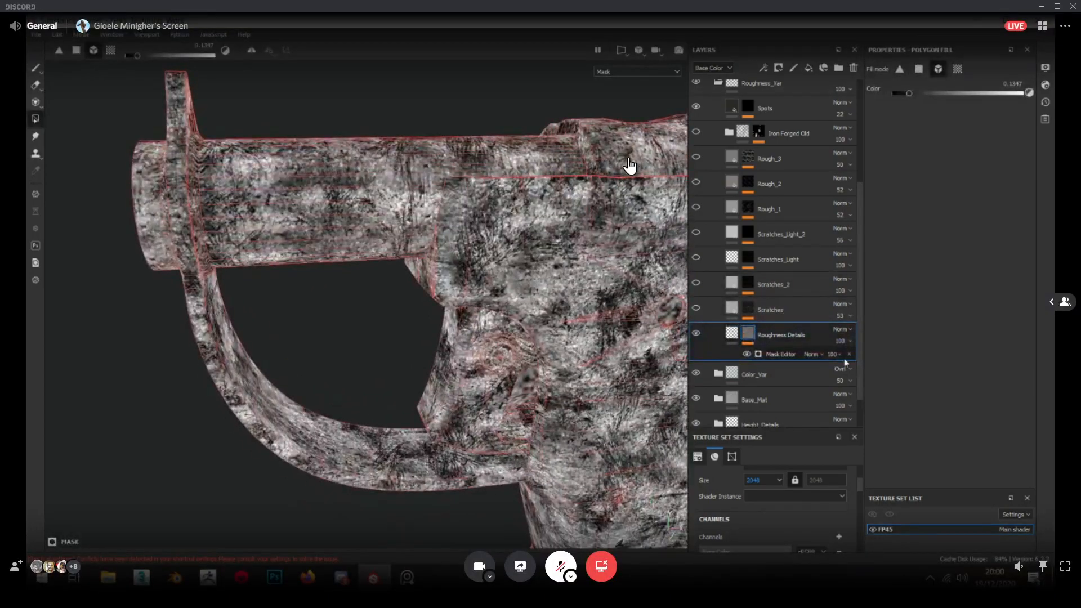
left_click(781, 354)
left_click_drag(440, 268, 356, 265, "alt")
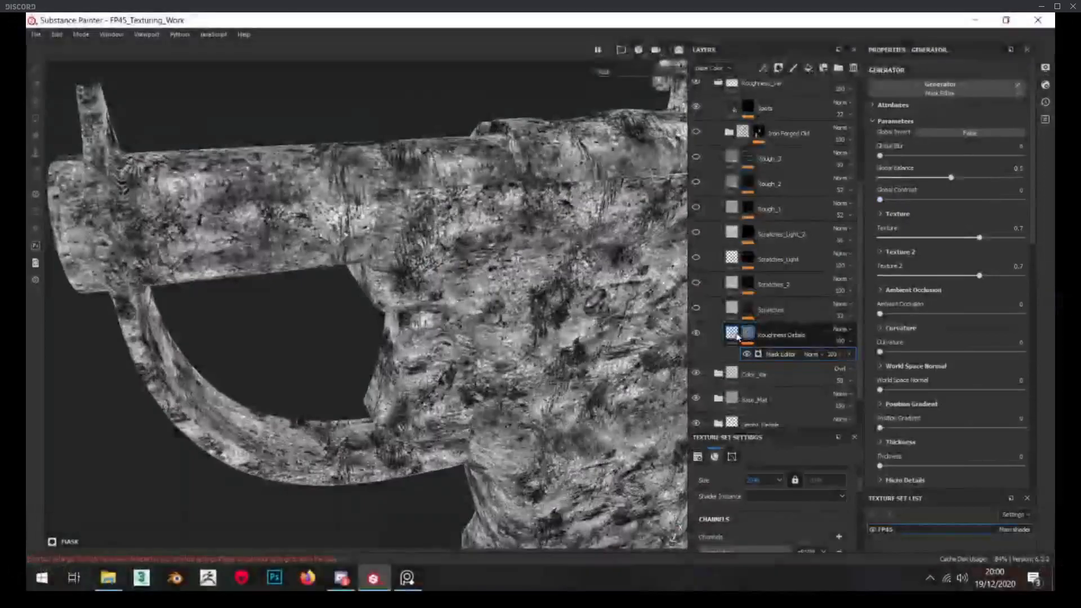
Set the Roughness Details layer's roughness to about 0.39 and compare the barrel with the layer off and on
left_click(732, 335)
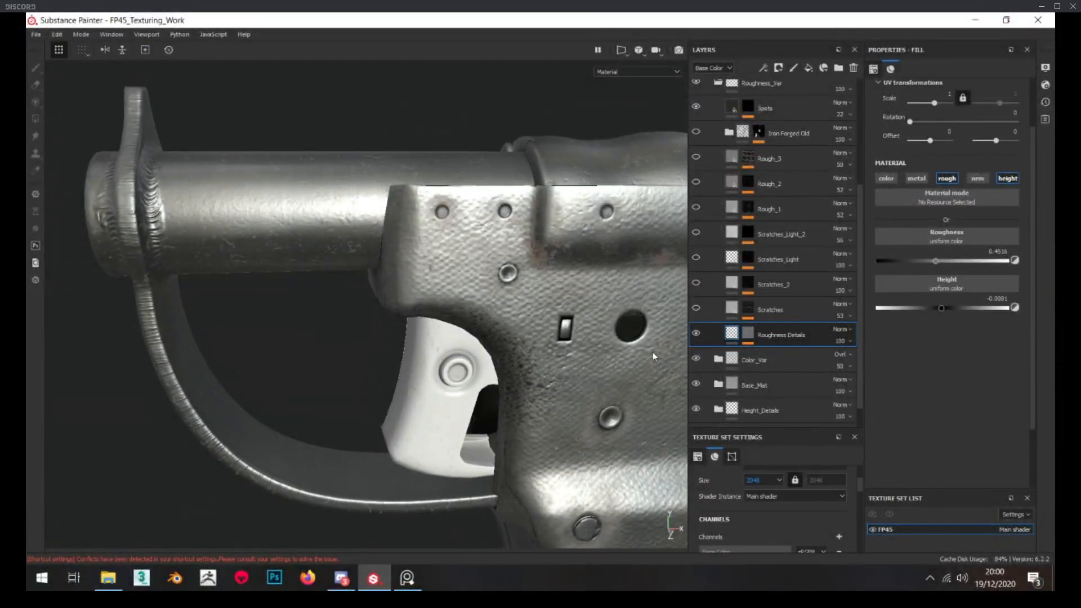
left_click(927, 261)
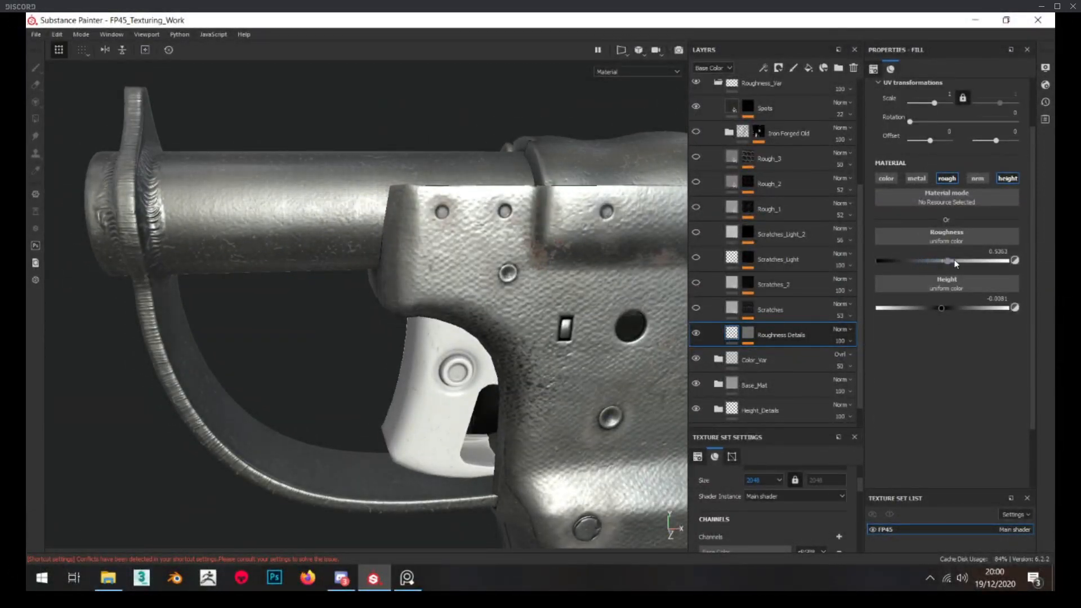
left_click_drag(927, 261, 929, 261)
left_click(698, 331)
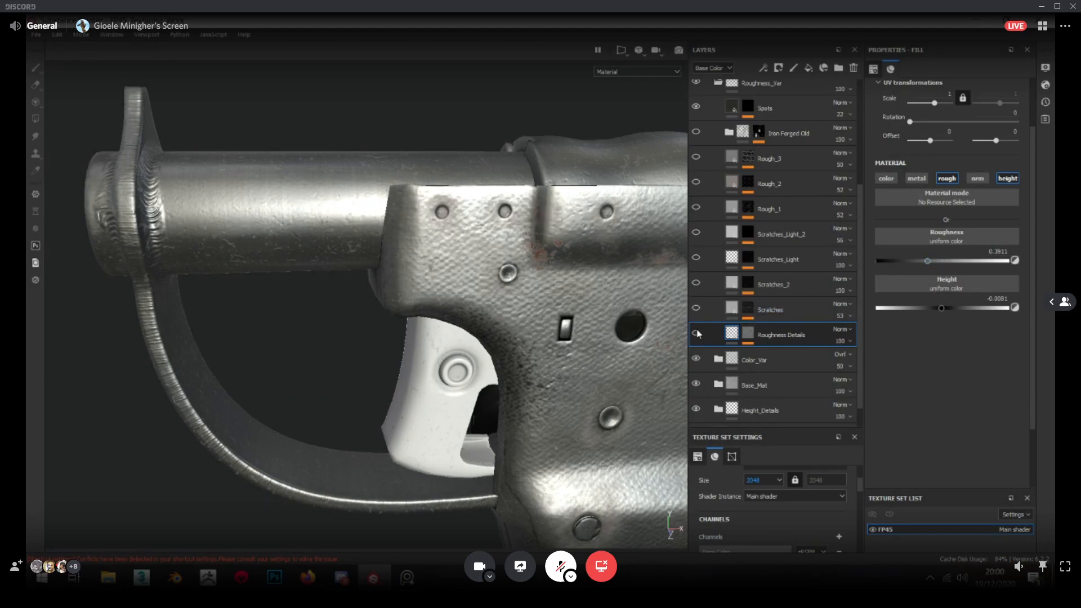
left_click(698, 333)
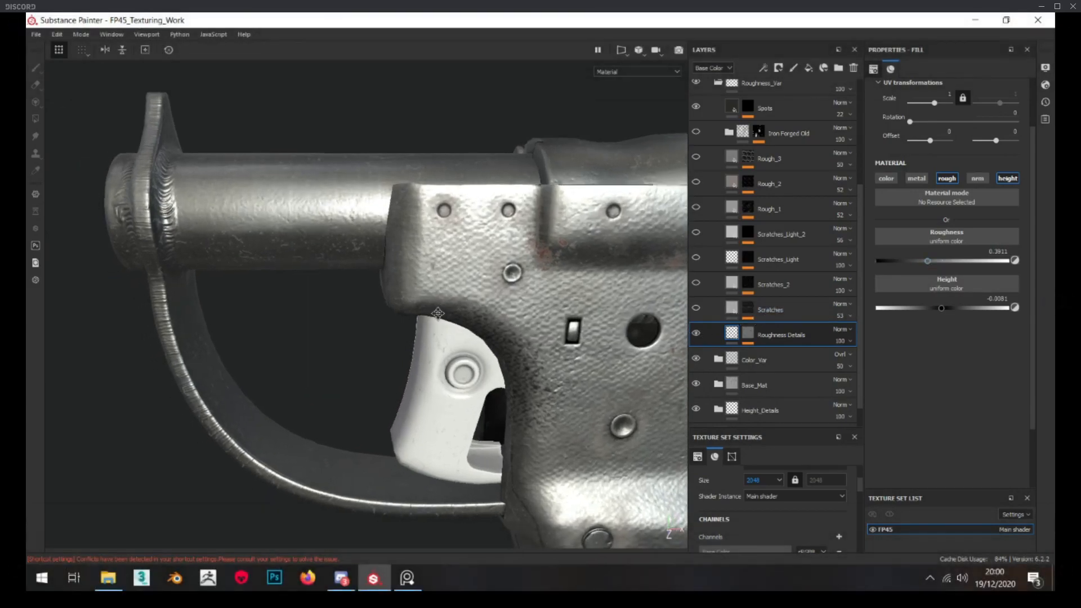
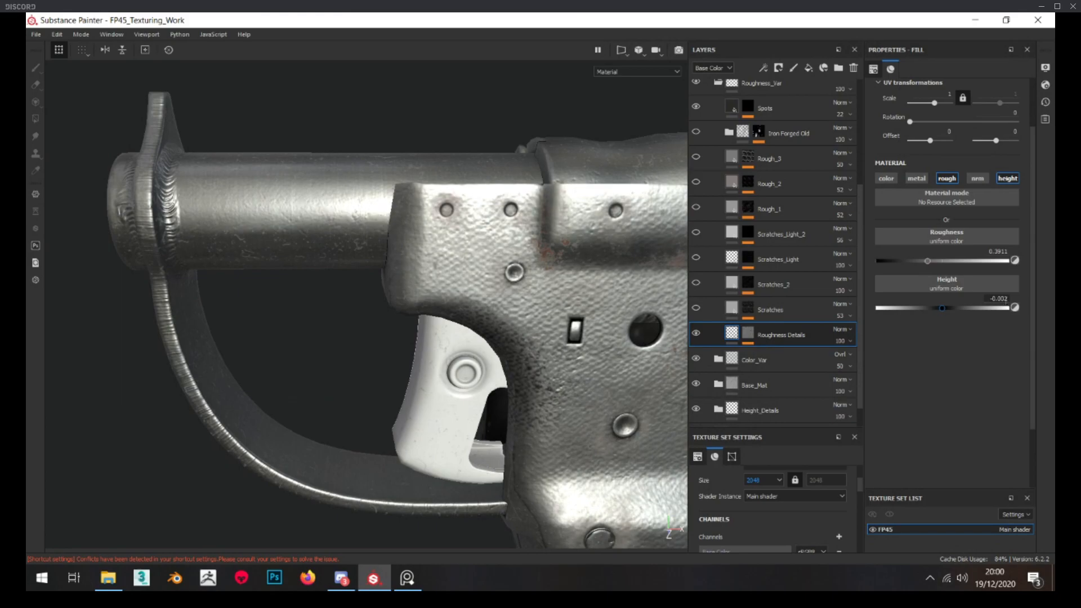
Examine the barrel and receiver surfaces up close and from afar with the Roughness Details layer shown
scroll(520, 295, "down", 2)
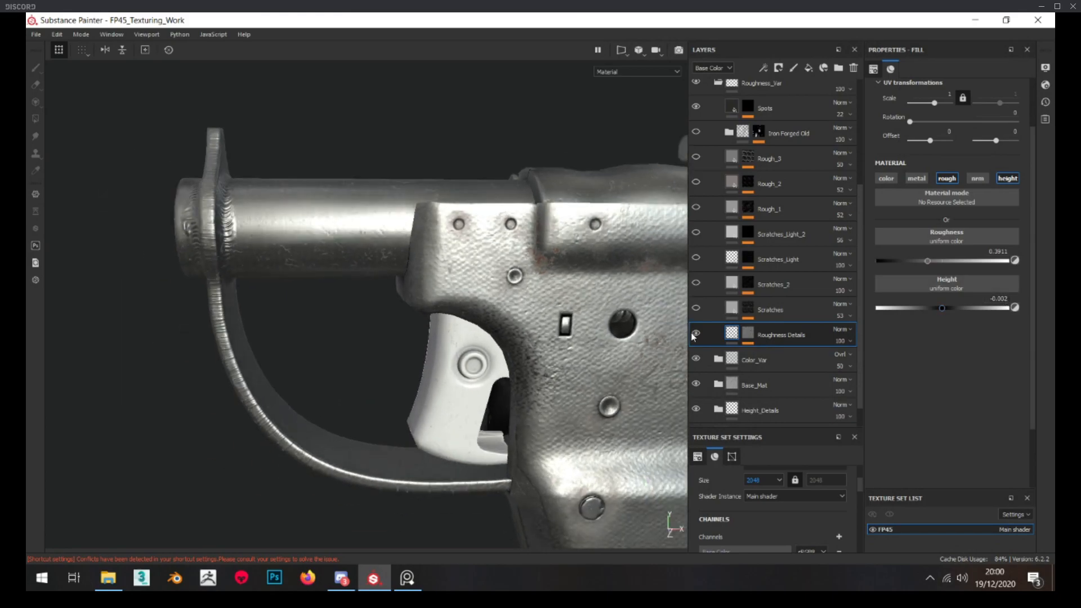
left_click_drag(347, 251, 338, 205, "alt")
scroll(332, 238, "down", 5)
scroll(319, 276, "up", 5)
scroll(330, 271, "up", 5)
scroll(342, 230, "down", 2)
scroll(341, 230, "up", 5)
scroll(338, 205, "down", 6)
scroll(344, 201, "up", 5)
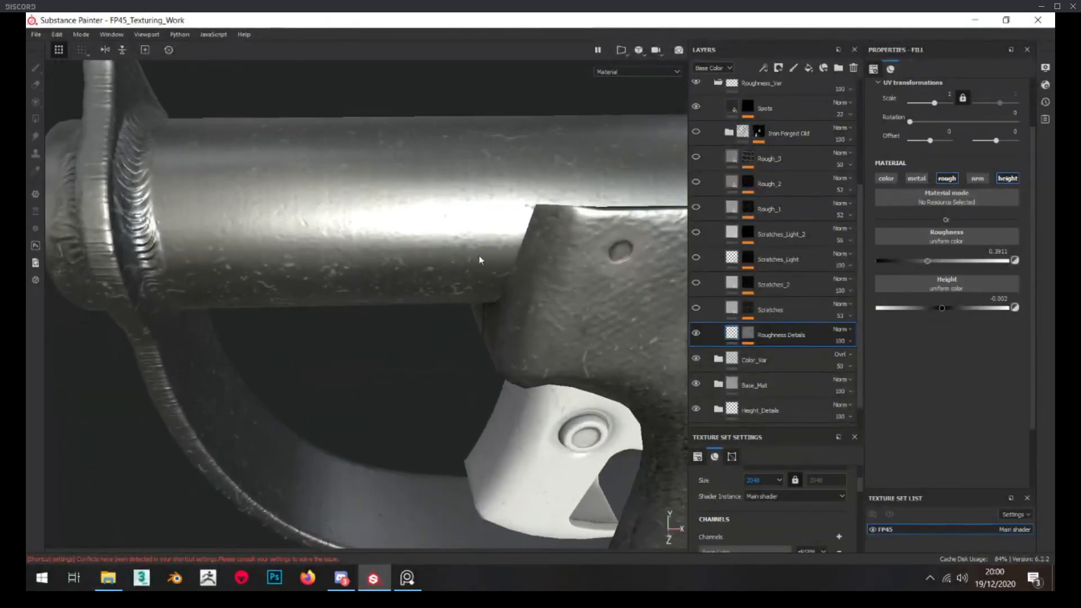
scroll(779, 338, "down", 1)
Expand Base_Mat and add a fill layer named Lines above Base with only the roughness channel active
left_click(718, 359)
scroll(752, 347, "down", 2)
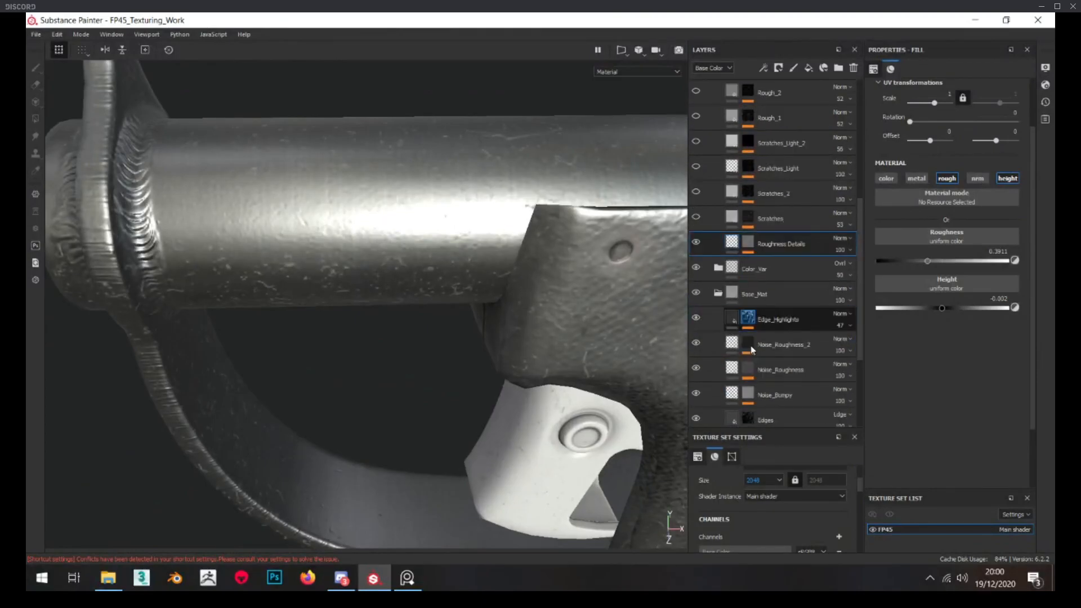
scroll(780, 376, "down", 4)
left_click(779, 374)
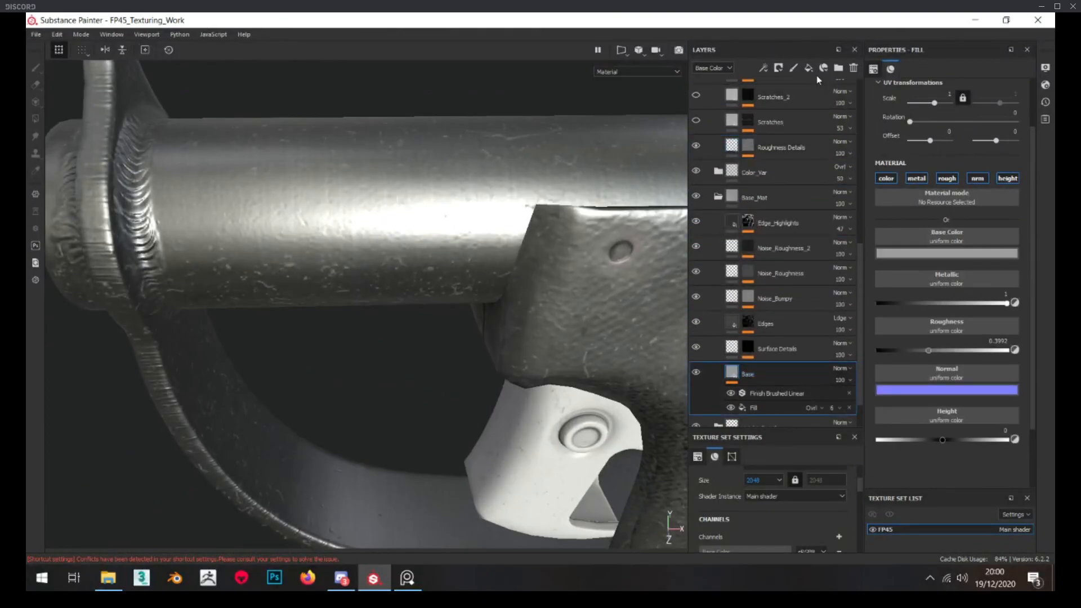
type("s")
key("Return")
left_click(887, 178)
left_click(916, 178)
left_click(978, 178)
left_click(1017, 181)
Give the Lines layer a black mask with a fill that uses the Anisotropic Noise texture
right_click(760, 381)
left_click(800, 35)
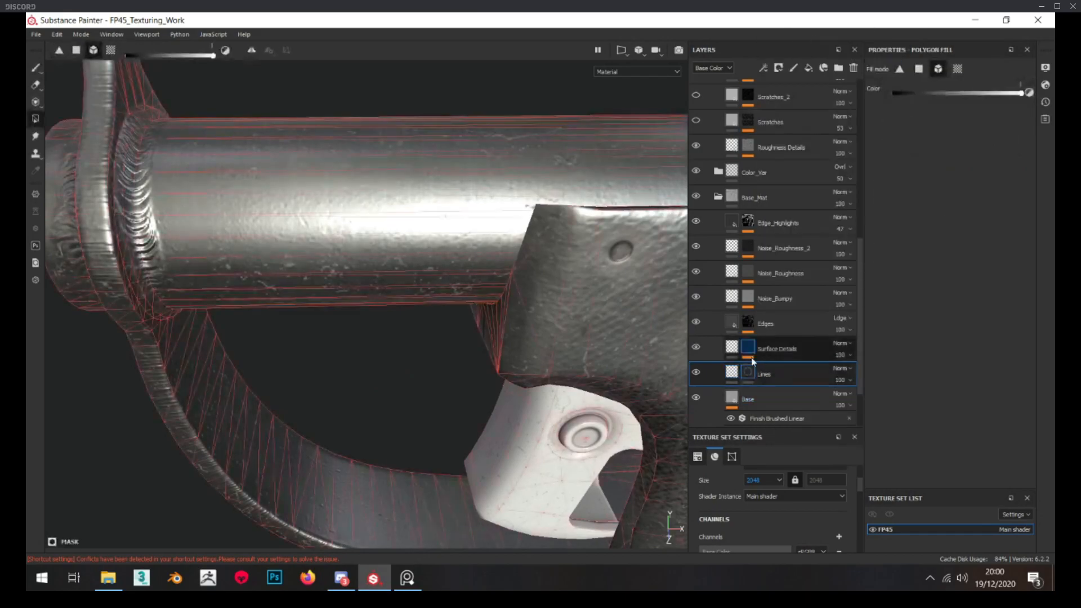
right_click(751, 370)
left_click(796, 290)
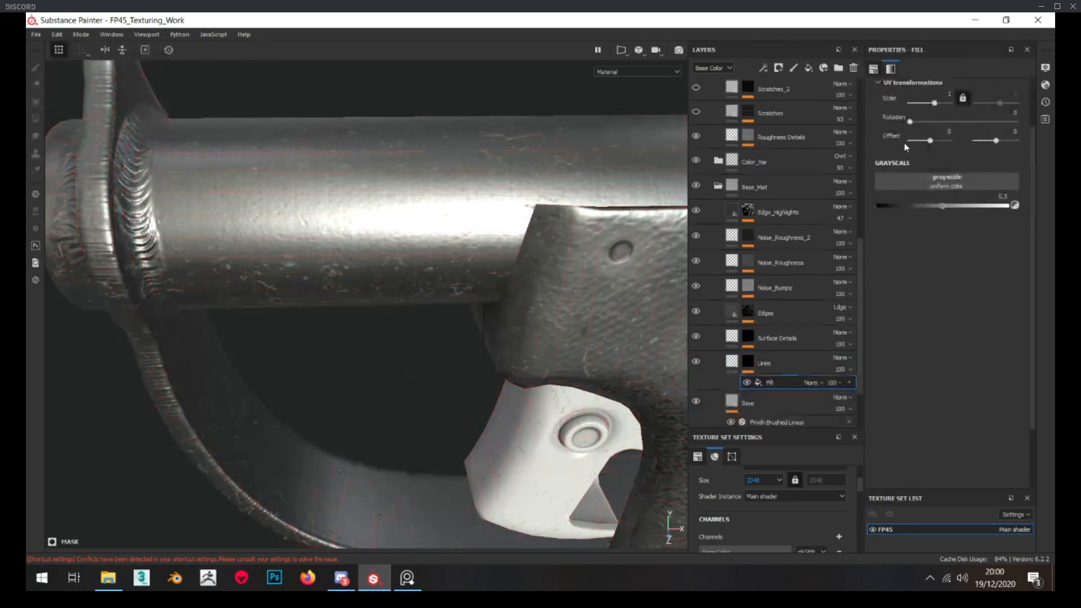
left_click(946, 179)
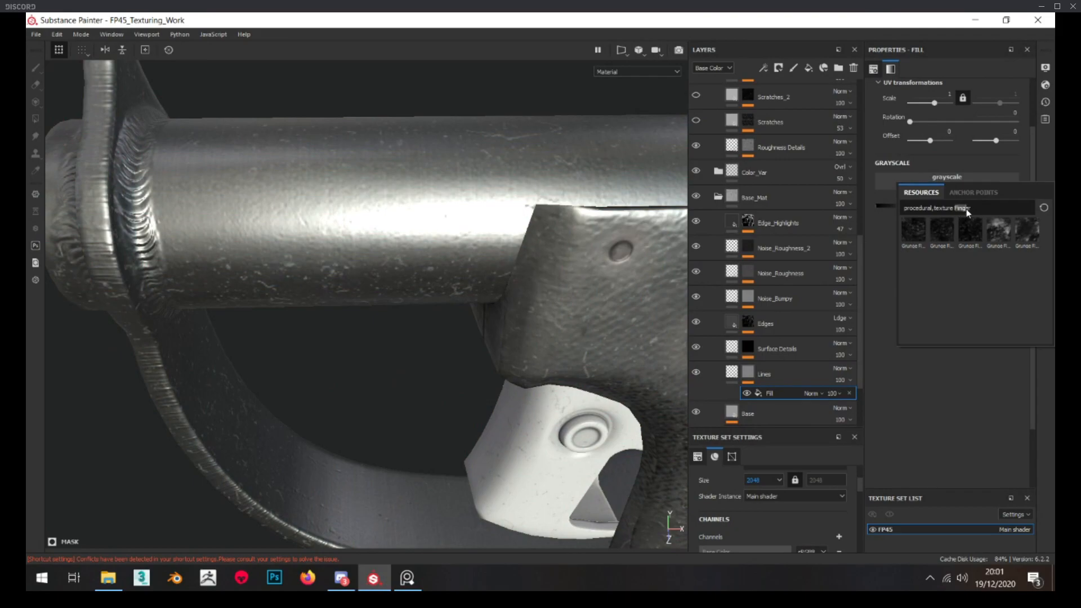
type("aniso")
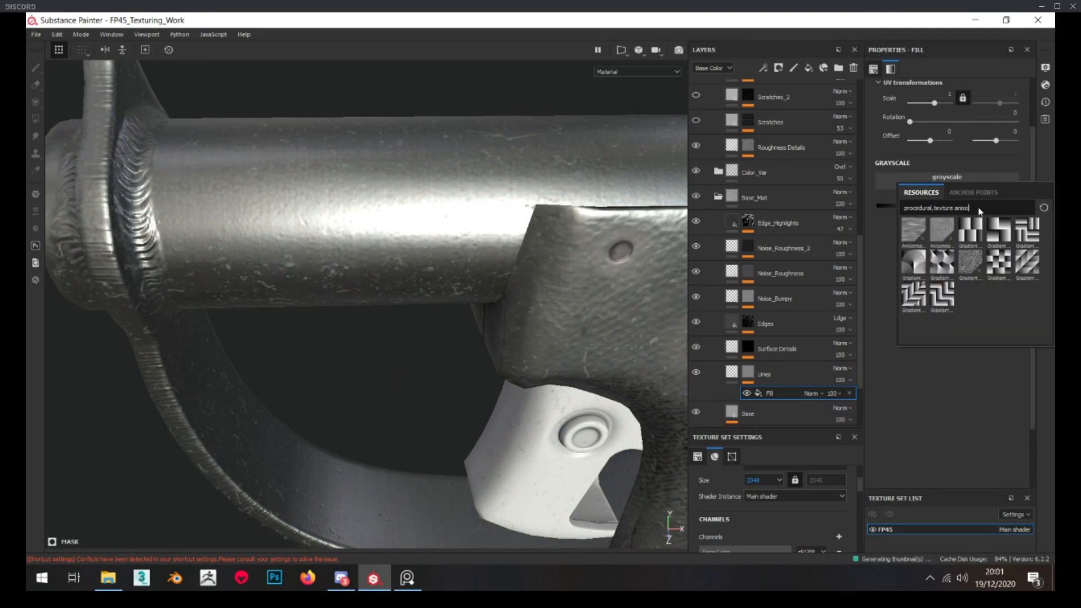
left_click(924, 223)
View the Lines mask and set its noise to scale 12.42, balance 0.33 and contrast 0.2
scroll(472, 249, "down", 3)
left_click(751, 377, "alt")
left_click(772, 395)
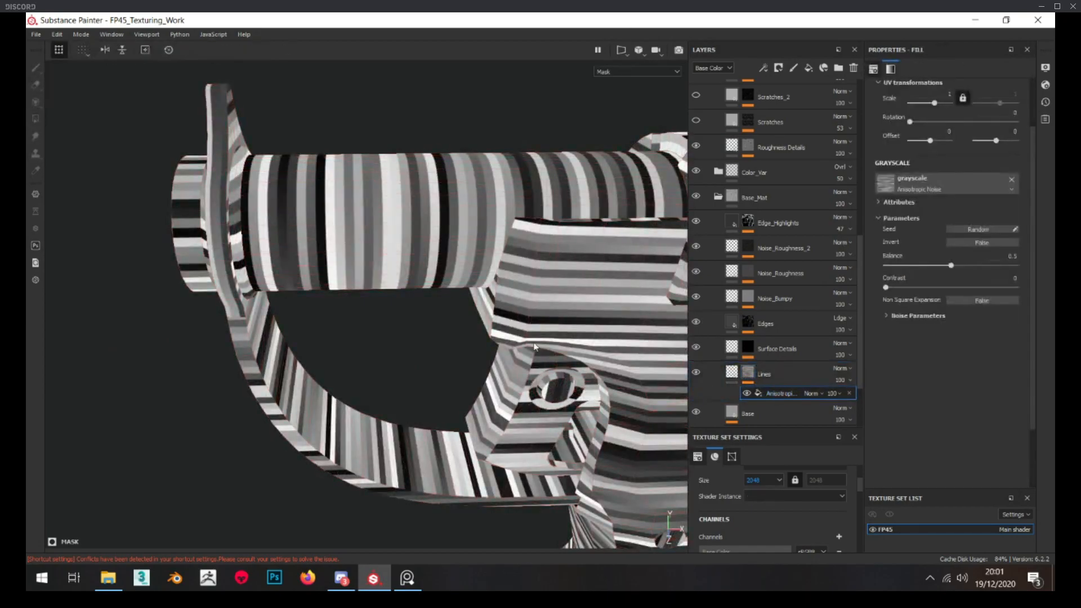
left_click_drag(582, 361, 367, 215, "alt")
left_click_drag(935, 103, 937, 102)
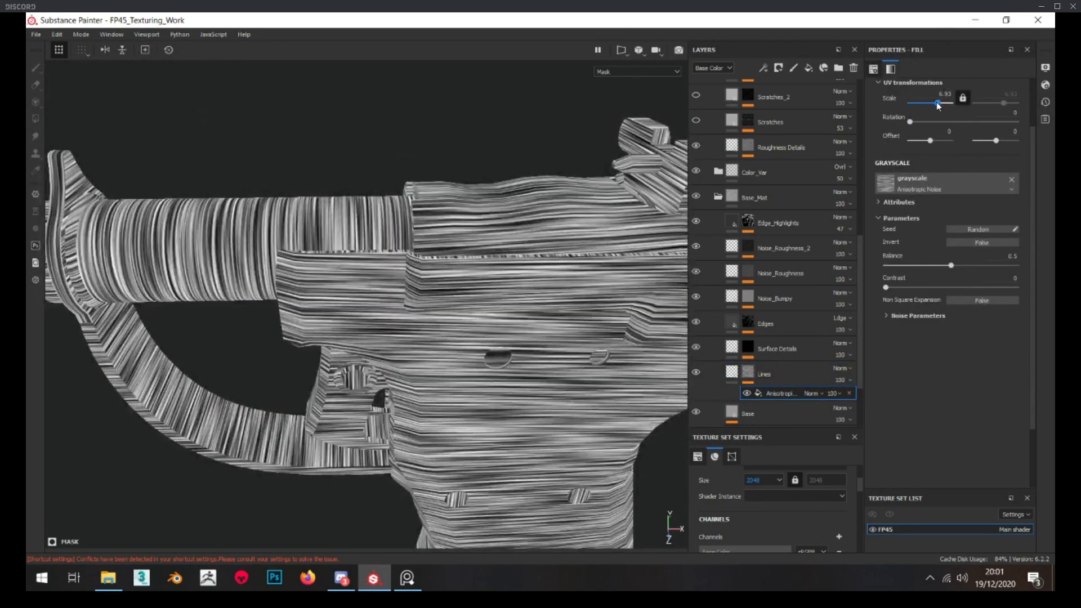
left_click(930, 265)
left_click(912, 287)
left_click_drag(937, 102, 939, 104)
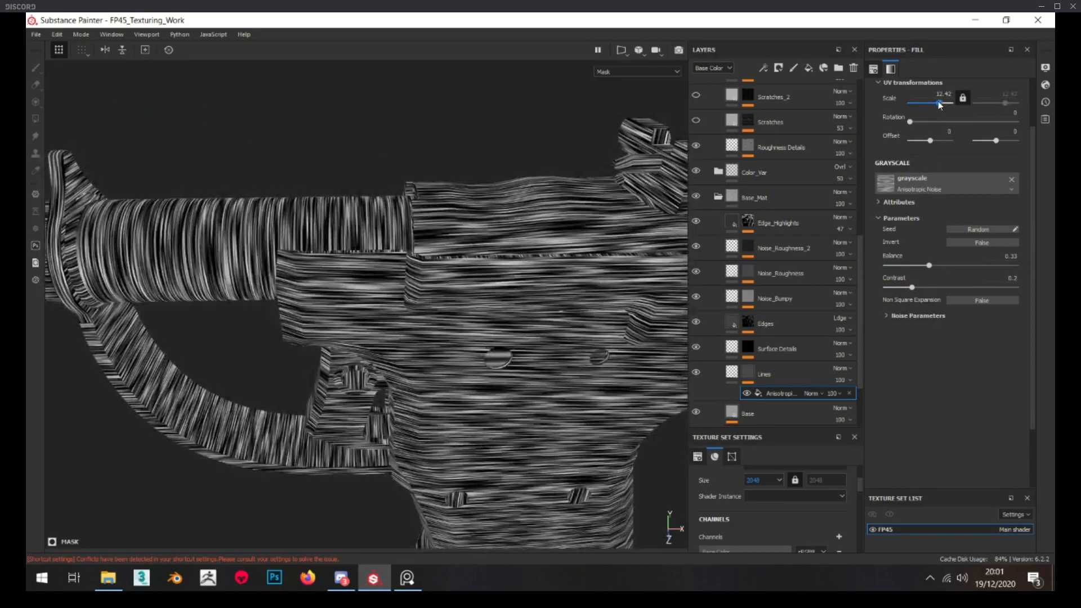
Examine the direction of the noise lines on the muzzle, barrel, trigger guard and receiver in the mask view
middle_click_drag(304, 293, 474, 299, "alt")
left_click_drag(343, 256, 517, 262, "alt")
scroll(252, 283, "up", 5)
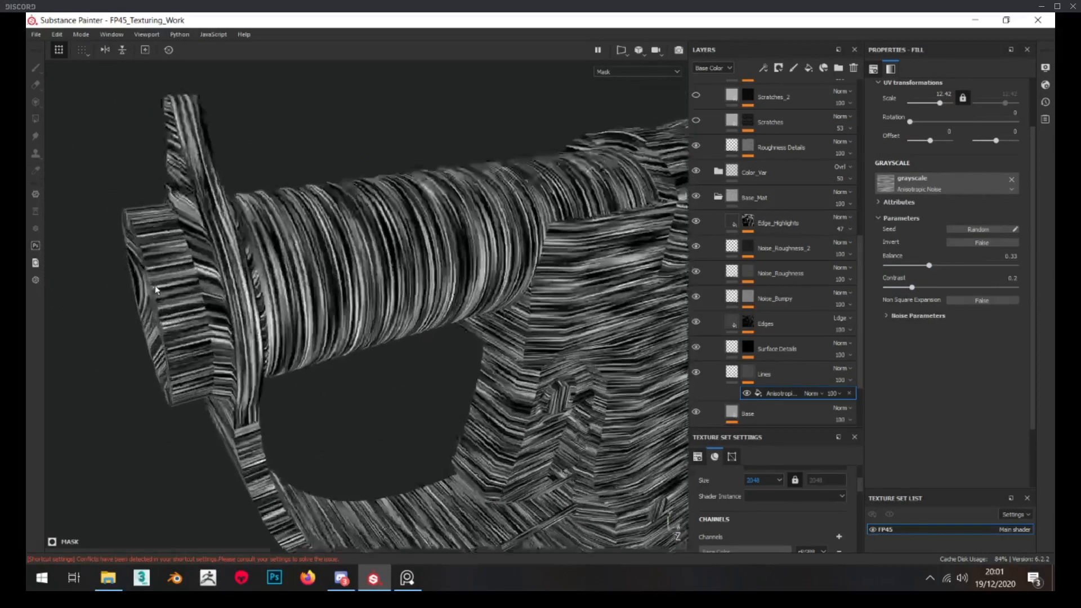
left_click_drag(163, 276, 363, 272, "alt")
scroll(362, 273, "down", 5)
middle_click_drag(362, 272, 299, 265, "alt")
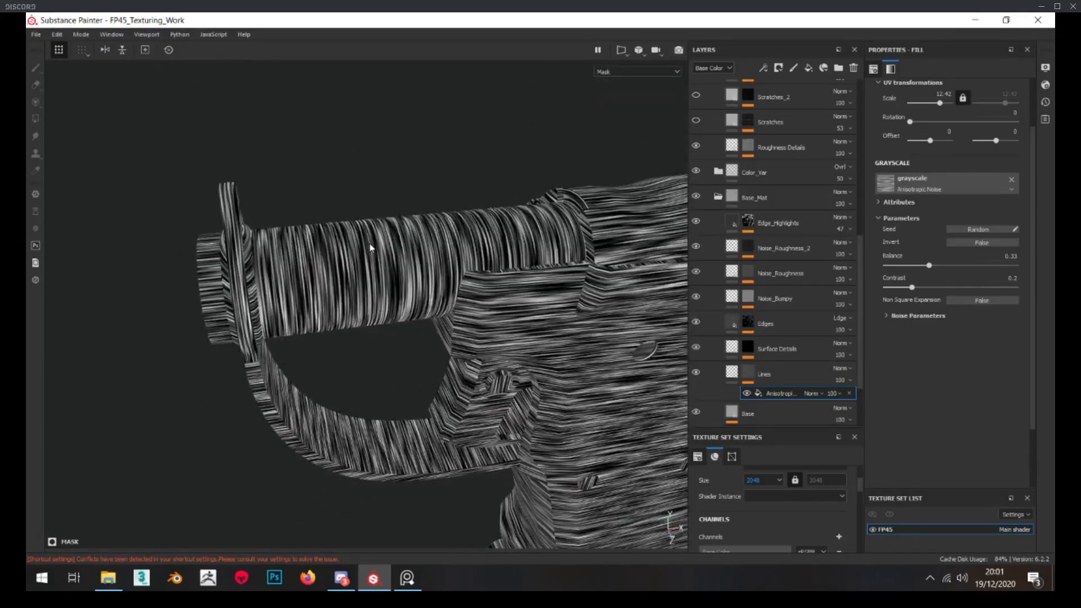
scroll(220, 271, "up", 5)
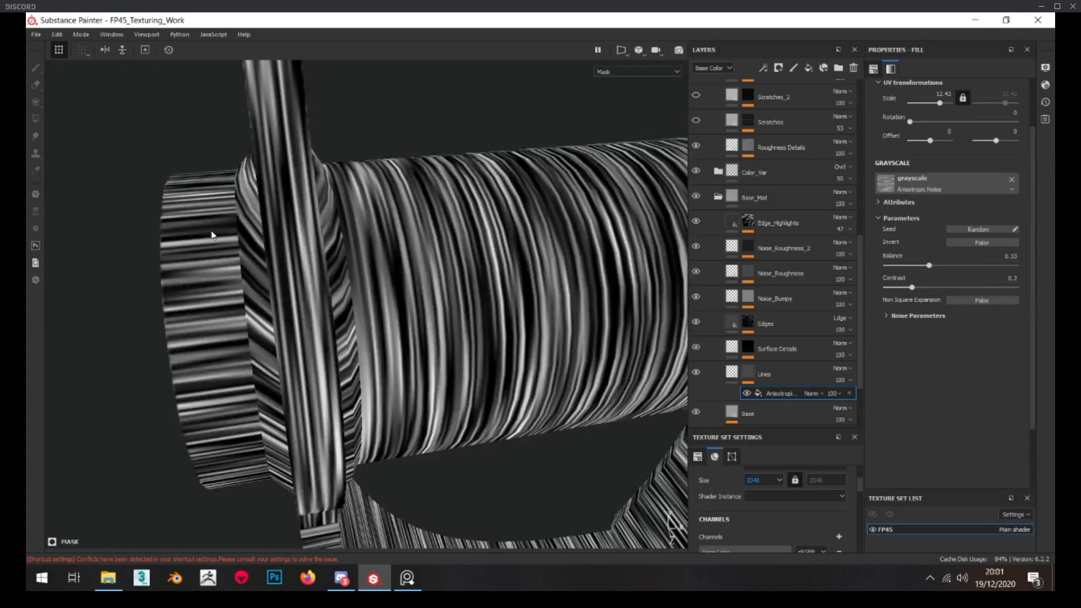
left_click_drag(208, 255, 356, 238, "alt")
middle_click_drag(442, 254, 283, 256, "alt")
middle_click_drag(535, 229, 400, 242, "alt")
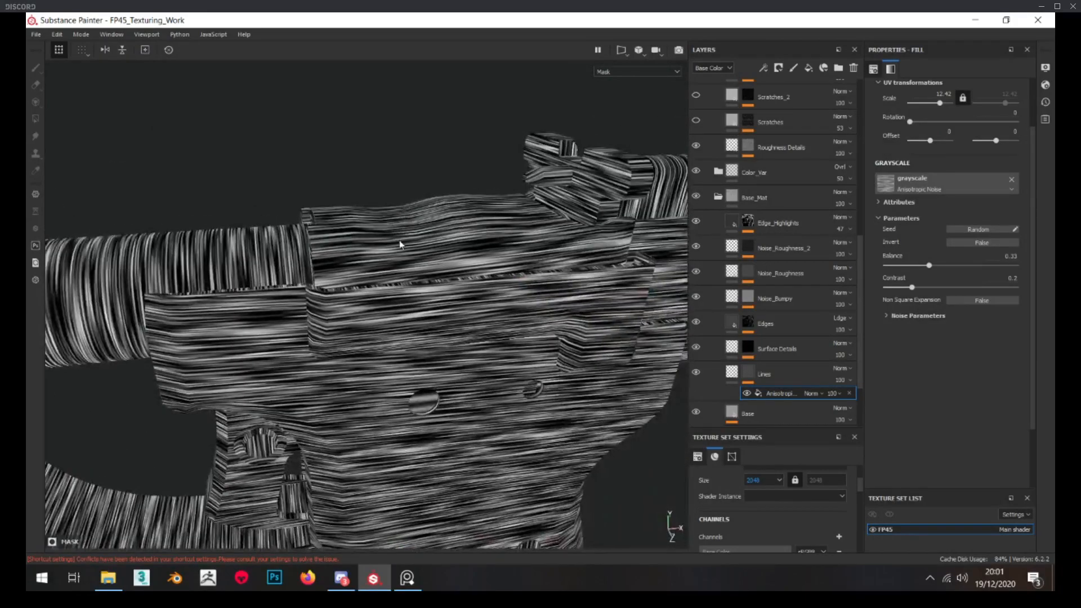
middle_click_drag(340, 262, 534, 263, "alt")
right_click_drag(394, 251, 302, 304, "alt")
middle_click_drag(302, 304, 217, 293, "alt")
Rename the Lines layer as Lines_Vertical
left_click(772, 370)
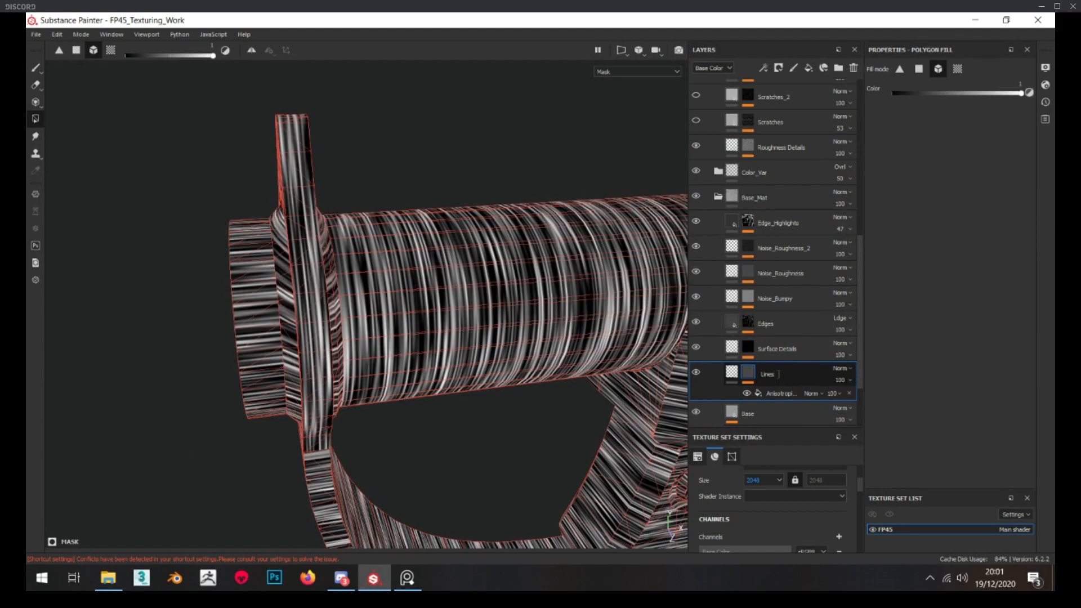
type("ical")
left_click(1034, 406)
Set the Lines_Vertical mask noise to balance 0.26 and contrast 0.36
left_click(730, 374)
left_click_drag(422, 329, 451, 328, "alt")
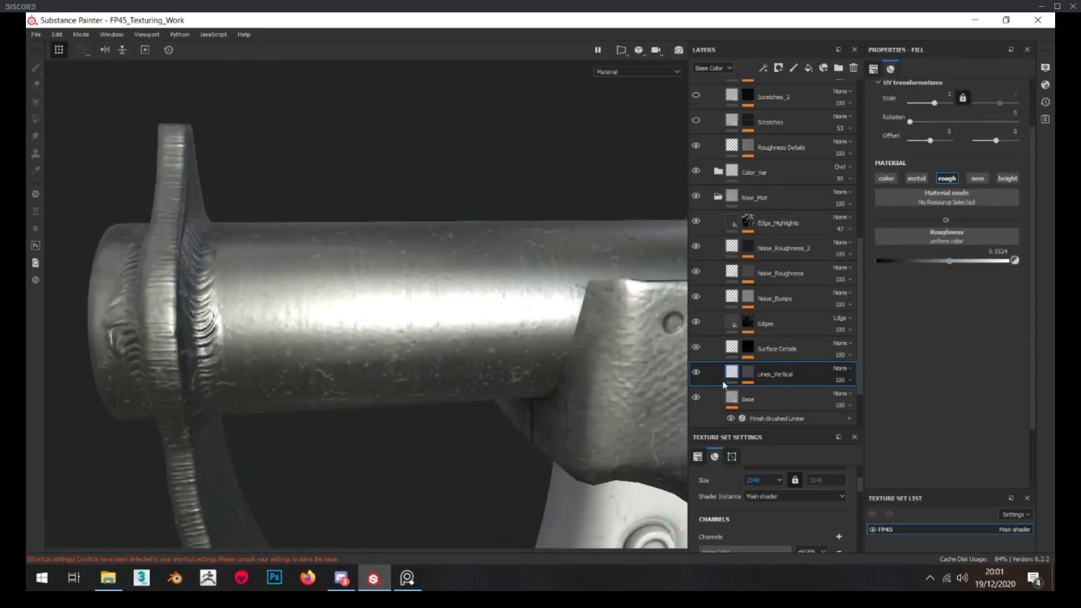
left_click(755, 370)
left_click(771, 394)
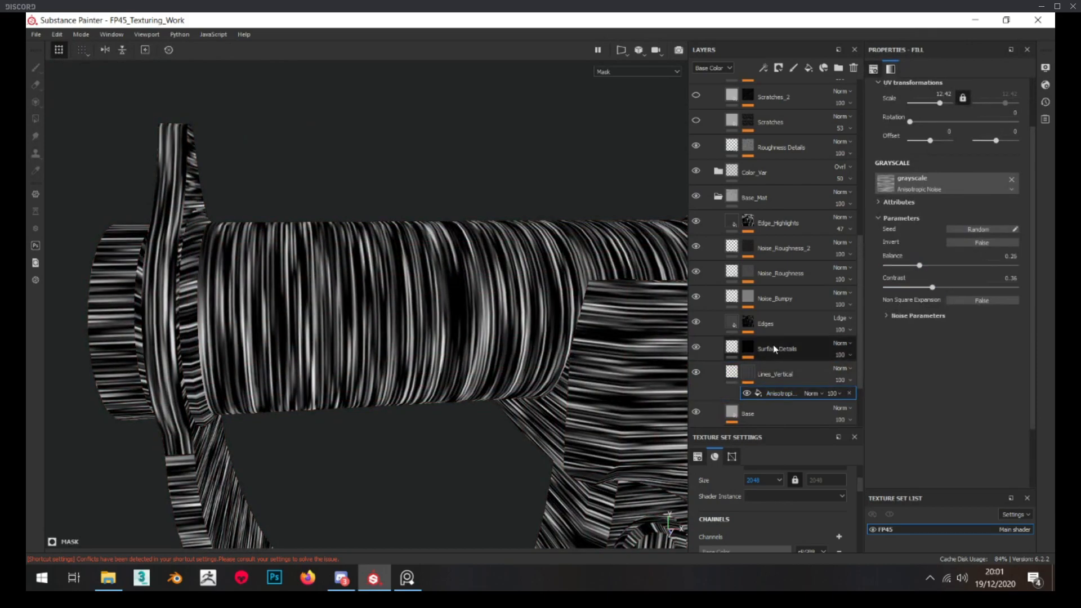
Set the Lines_Vertical layer's roughness to about 0.59, checking the effect on the barrel in material view
left_click(735, 371)
left_click_drag(975, 261, 966, 261)
left_click_drag(394, 302, 504, 310, "alt")
scroll(502, 261, "up", 2)
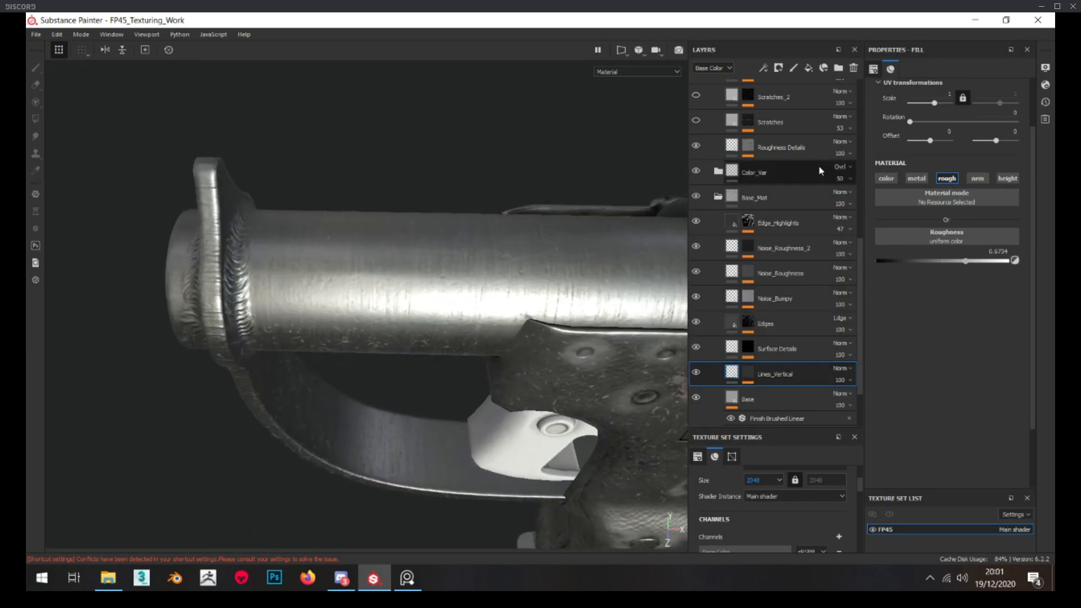
left_click_drag(442, 270, 439, 236, "alt")
scroll(439, 235, "down", 2)
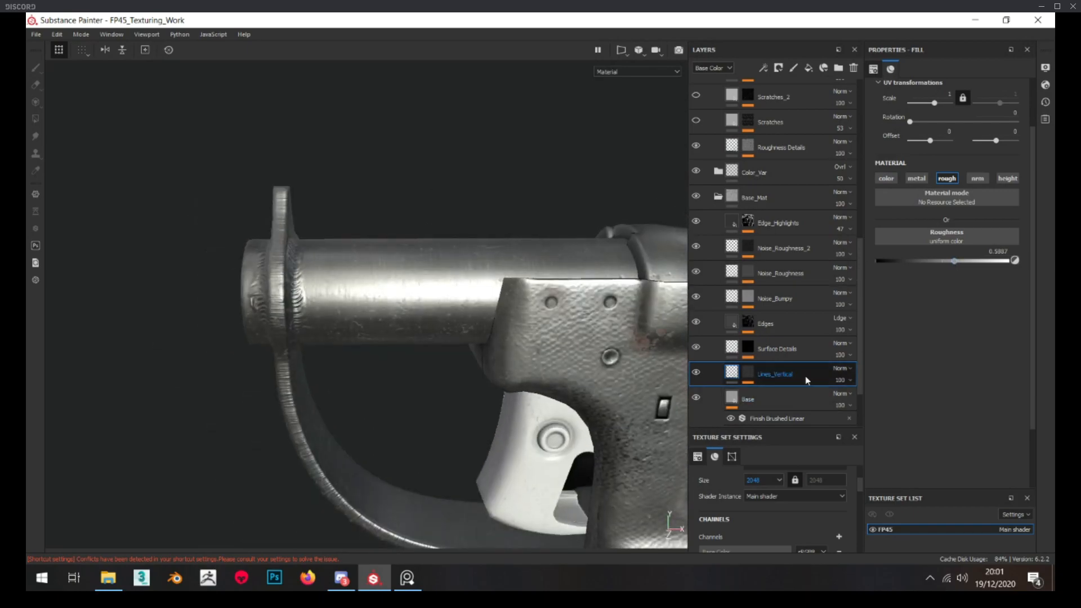
Duplicate the Lines_Vertical layer and name the copy Lines_Horizontal
key("ctrl+d")
double_click(790, 374)
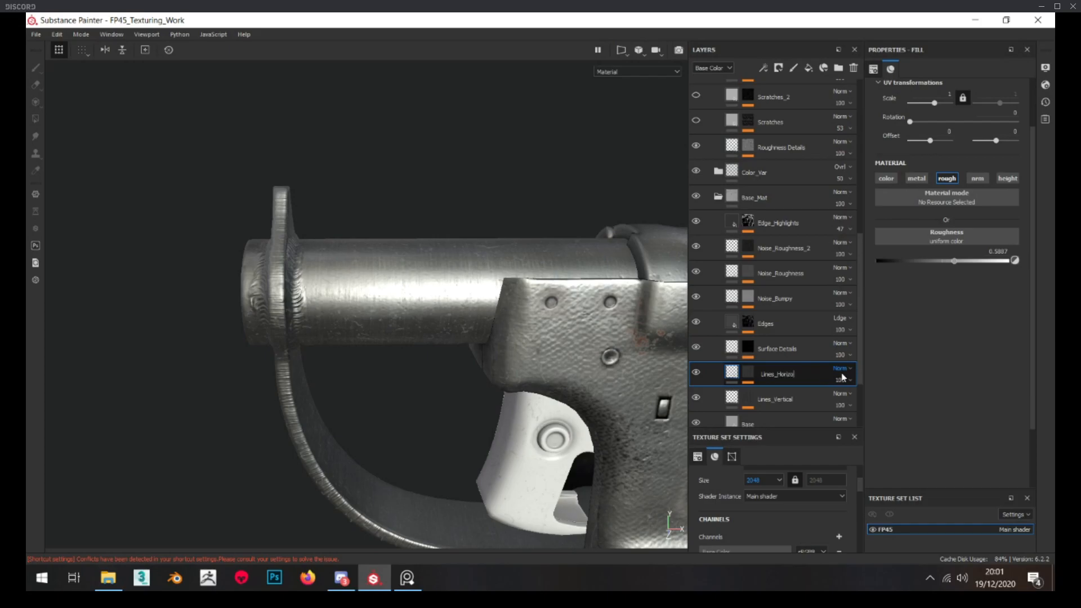
type("Lines_Horizontal")
key("Return")
Group the Lines_Vertical layer into a folder also named Lines_Vertical and collapse the folder
left_click(790, 405)
key("ctrl+g")
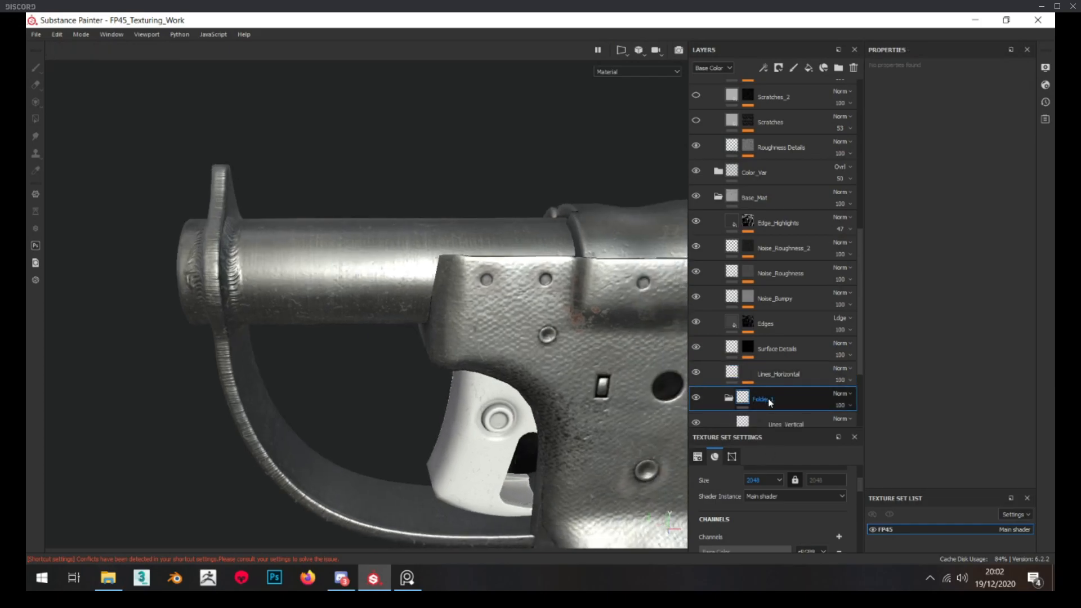
left_click(788, 422)
key("ctrl+c")
double_click(766, 400)
key("ctrl+v")
left_click(730, 398)
Add a black mask to the Lines_Vertical folder and reveal it on the barrel tube with a UV chunk fill
right_click(764, 400)
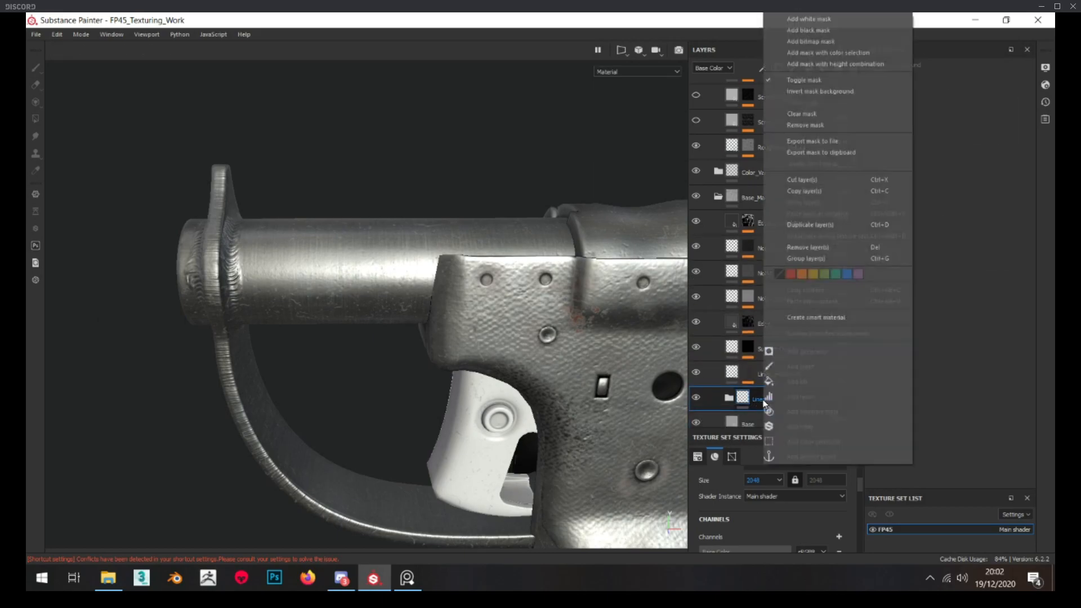
left_click(809, 30)
left_click(958, 68)
scroll(827, 384, "down", 2)
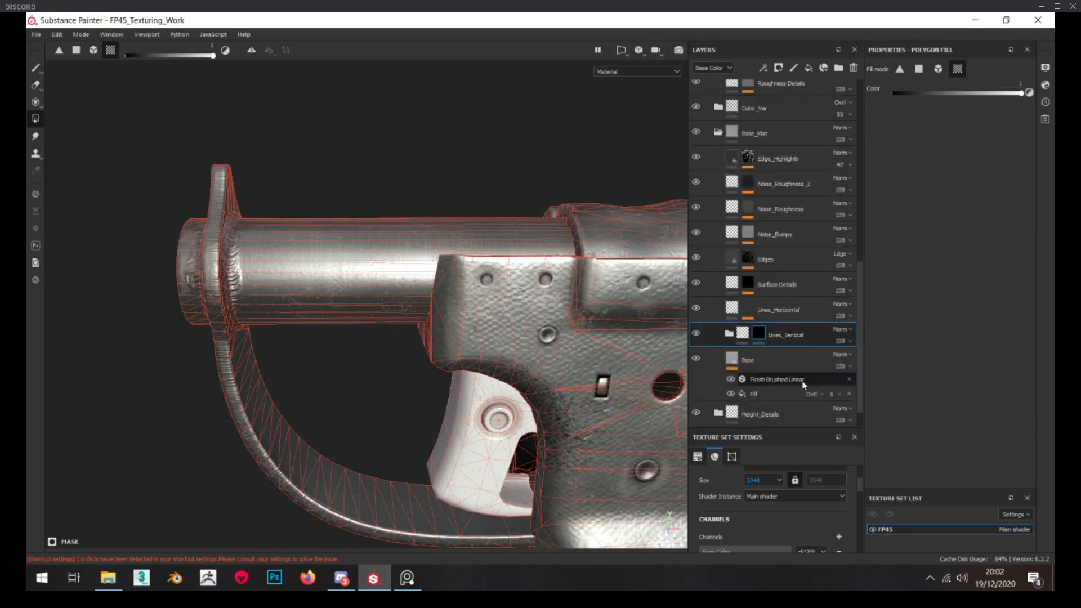
left_click(352, 270)
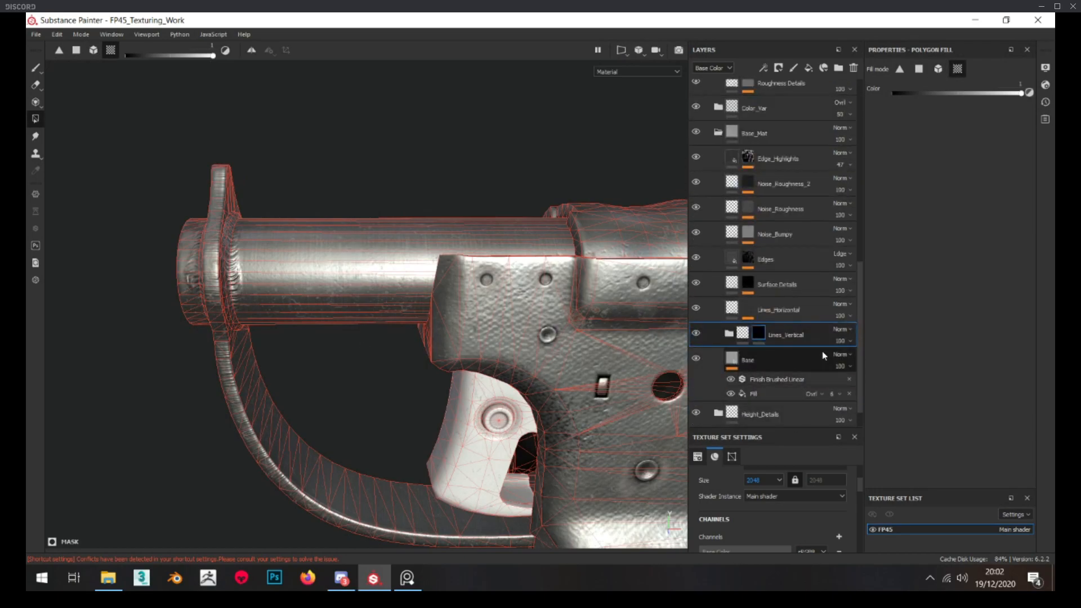
Group the Lines_Horizontal layer into a folder also named Lines_Horizontal
left_click(731, 334)
double_click(781, 312)
left_click(779, 312)
key("ctrl+g")
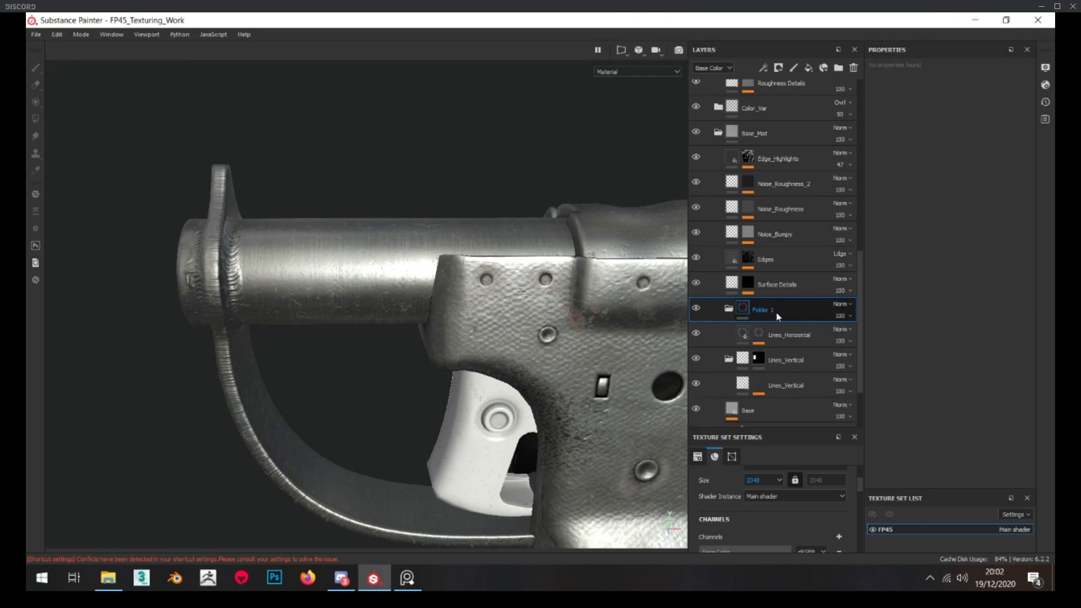
key("Return")
Add a black mask to the Lines_Horizontal folder and reveal it on the rounded section behind the barrel
right_click(749, 312)
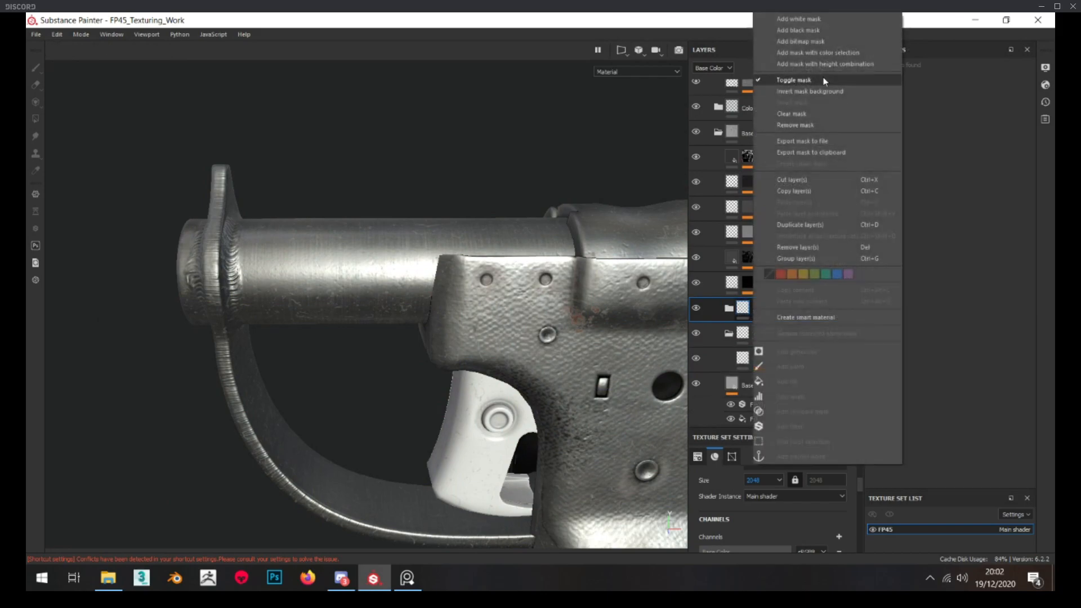
left_click(811, 32)
left_click_drag(184, 256, 519, 249, "alt")
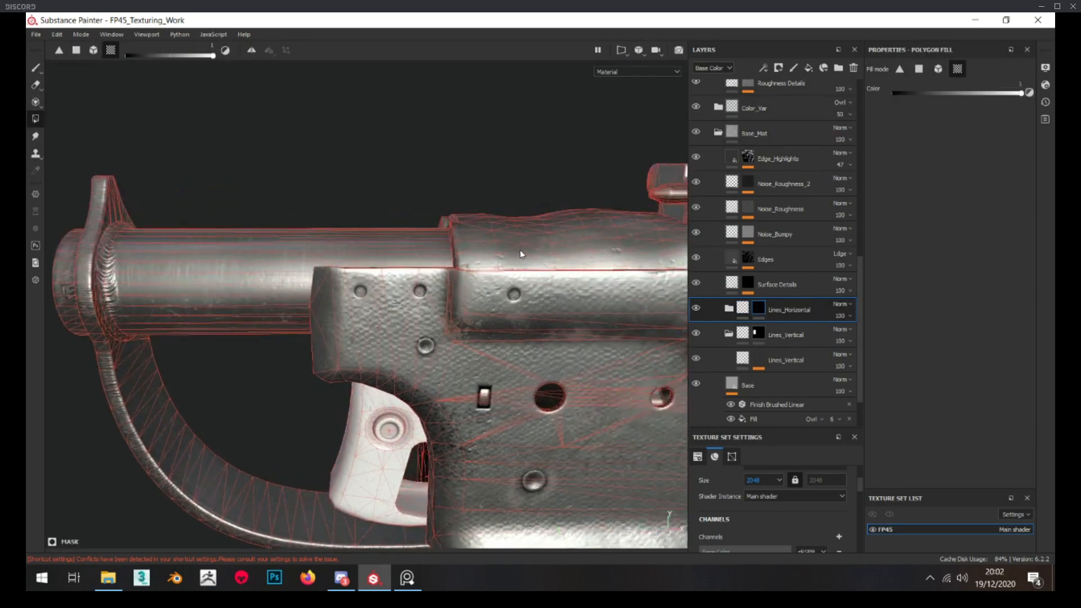
Rotate the Lines_Horizontal layer's mask noise by 90 degrees, return to material view and collapse its folder
left_click(727, 311)
left_click(758, 333, "alt")
scroll(489, 245, "up", 4)
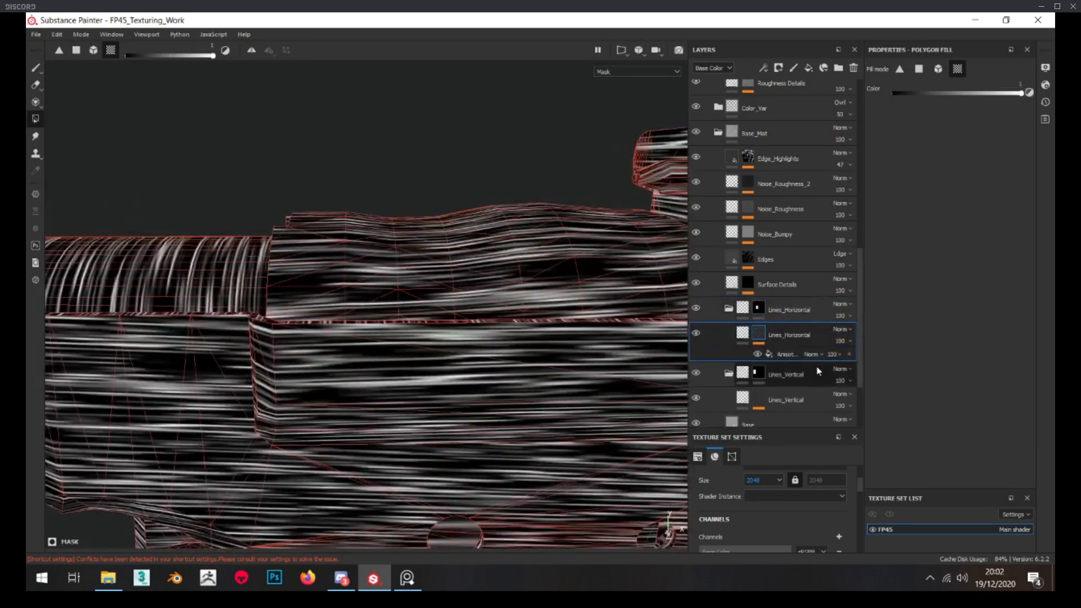
left_click(815, 353)
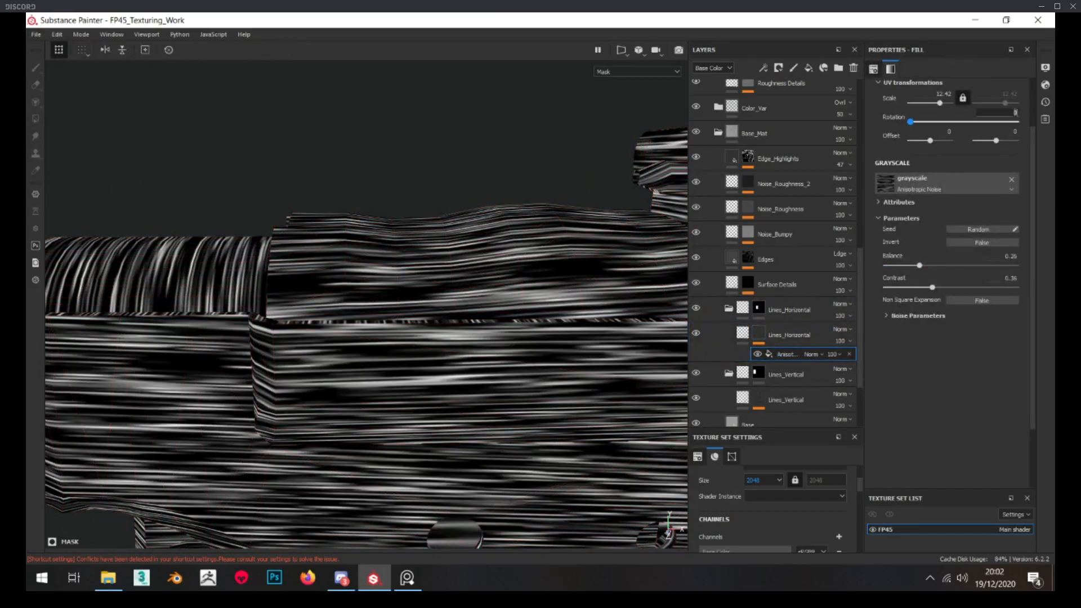
type("90")
key("Return")
left_click(743, 332)
left_click(728, 309)
Group the Lines_Horizontal and Lines_Vertical folders into a collapsed folder named Lines
scroll(501, 268, "down", 4)
left_click(812, 337, "ctrl")
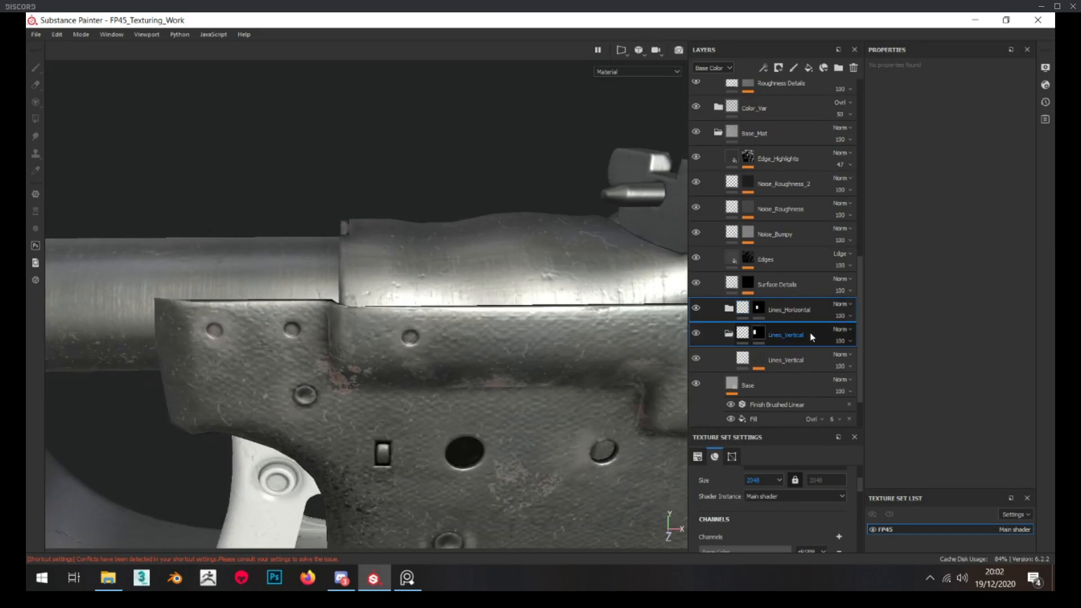
key("ctrl+g")
double_click(766, 312)
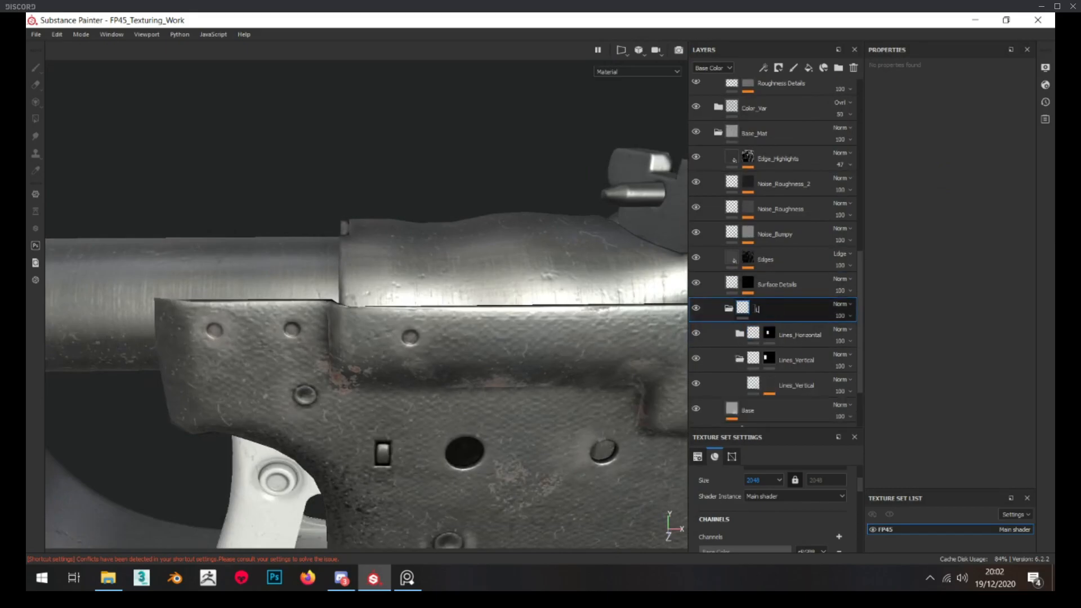
left_click(728, 307)
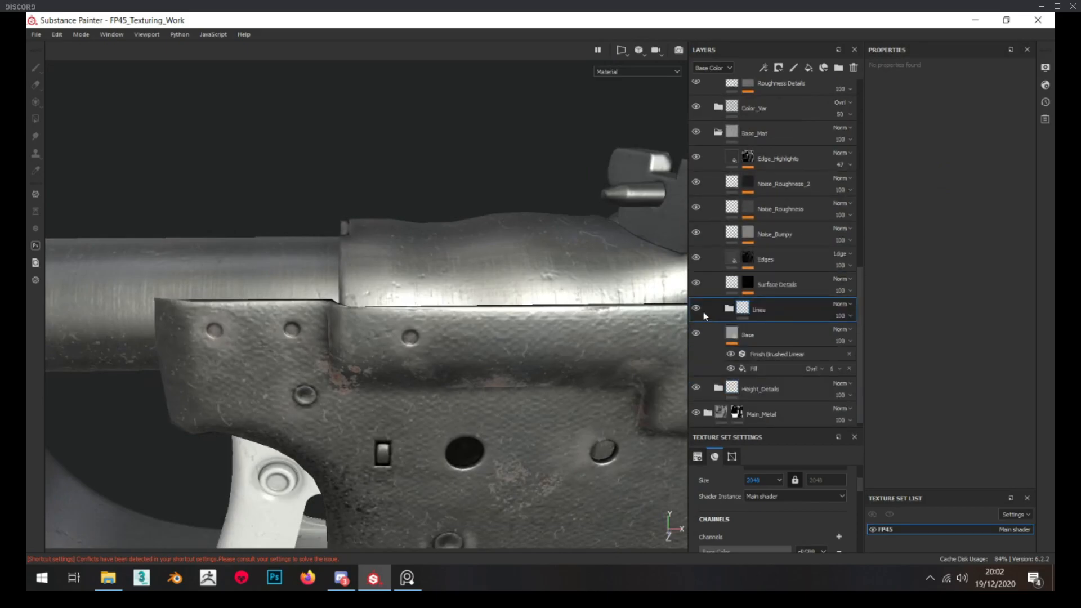
Compare the barrel with the Lines folder off and on, and inspect its surface from several angles against the reference
left_click(697, 309)
scroll(507, 276, "down", 3)
middle_click_drag(254, 294, 502, 271, "alt")
scroll(428, 293, "up", 4)
left_click_drag(307, 337, 409, 291, "alt")
scroll(409, 290, "down", 3)
scroll(321, 283, "up", 2)
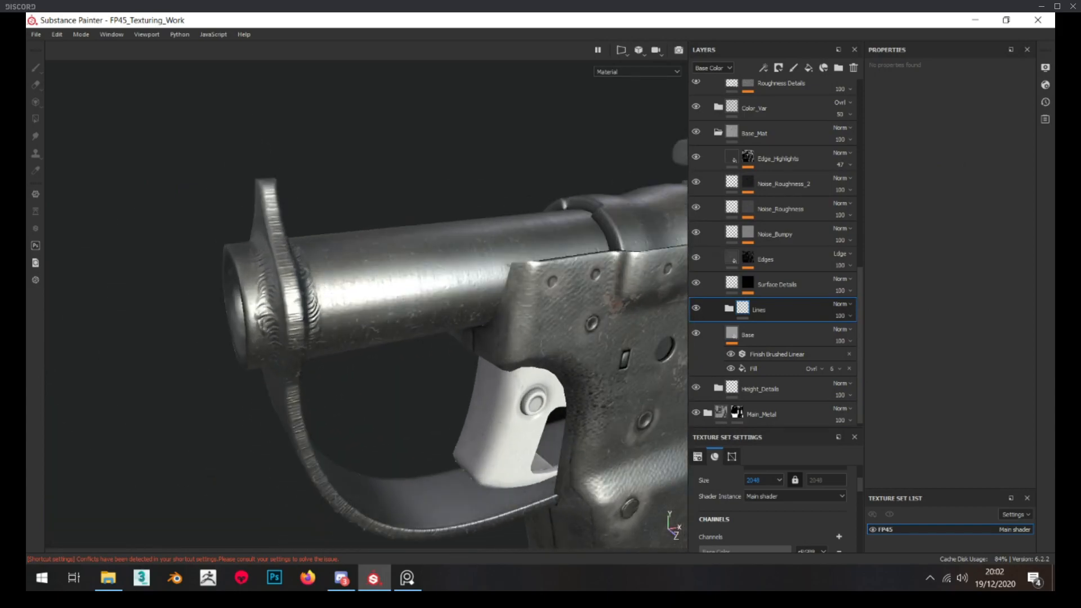
key("alt+Tab")
key("alt+Tab")
mouse_move(151, 236)
left_mouse_down("alt")
mouse_move(381, 244)
mouse_move(346, 200)
mouse_move(306, 203)
mouse_move(318, 226)
mouse_move(327, 210)
mouse_move(301, 220)
left_mouse_up("alt")
scroll(302, 220, "up", 4)
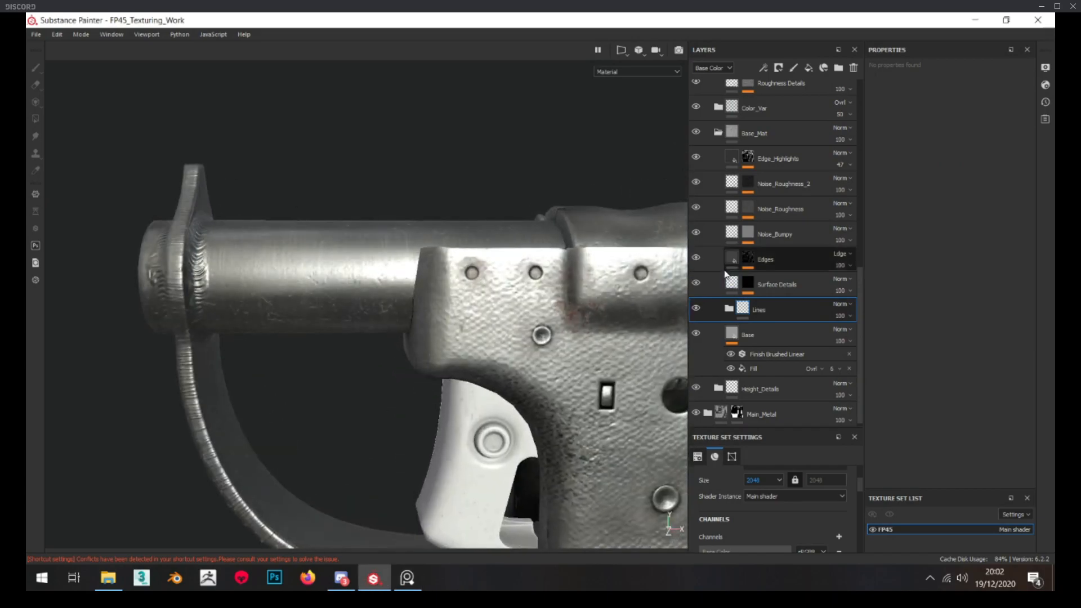
Collapse the Base_Mat folder, check the Scratches layer's mask over the pistol, and turn that layer on
scroll(727, 275, "up", 3)
left_click_drag(329, 285, 338, 316, "alt")
scroll(721, 231, "up", 5)
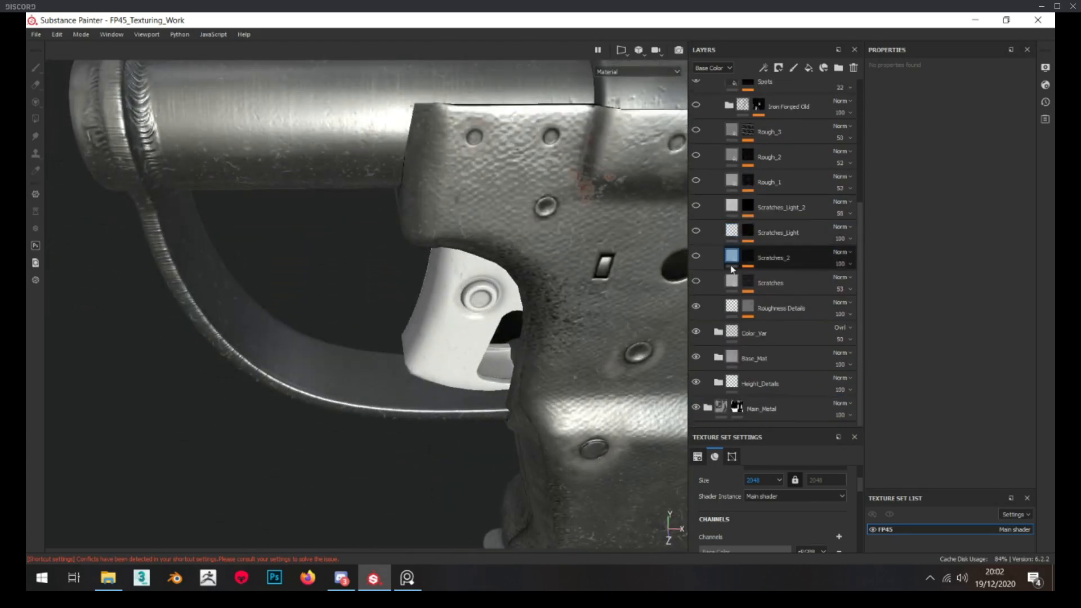
scroll(472, 255, "down", 3)
middle_click_drag(410, 280, 411, 310, "alt")
scroll(411, 310, "up", 3)
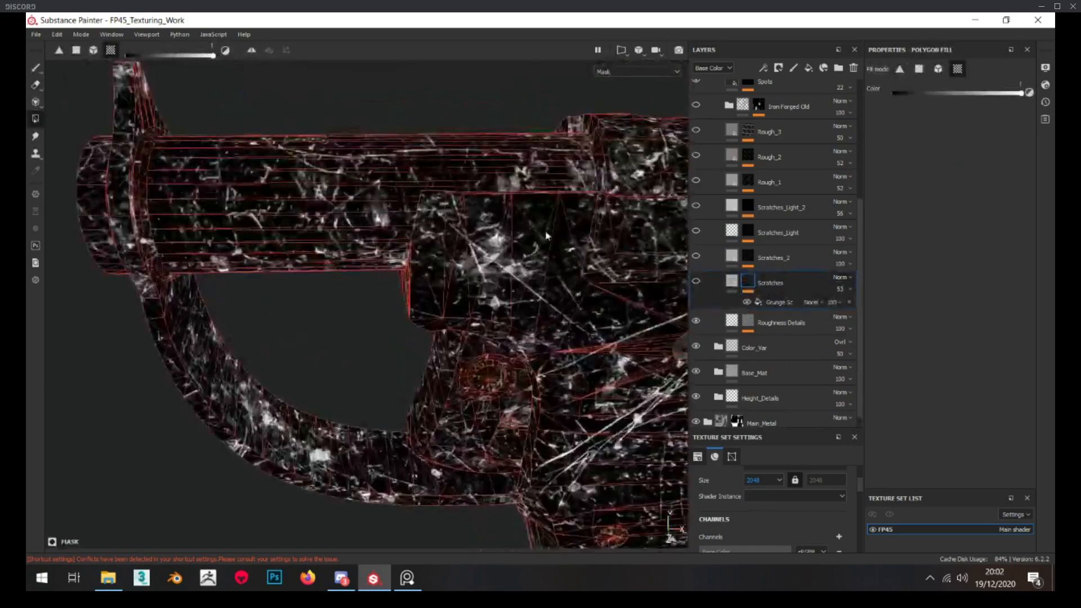
left_click(739, 282)
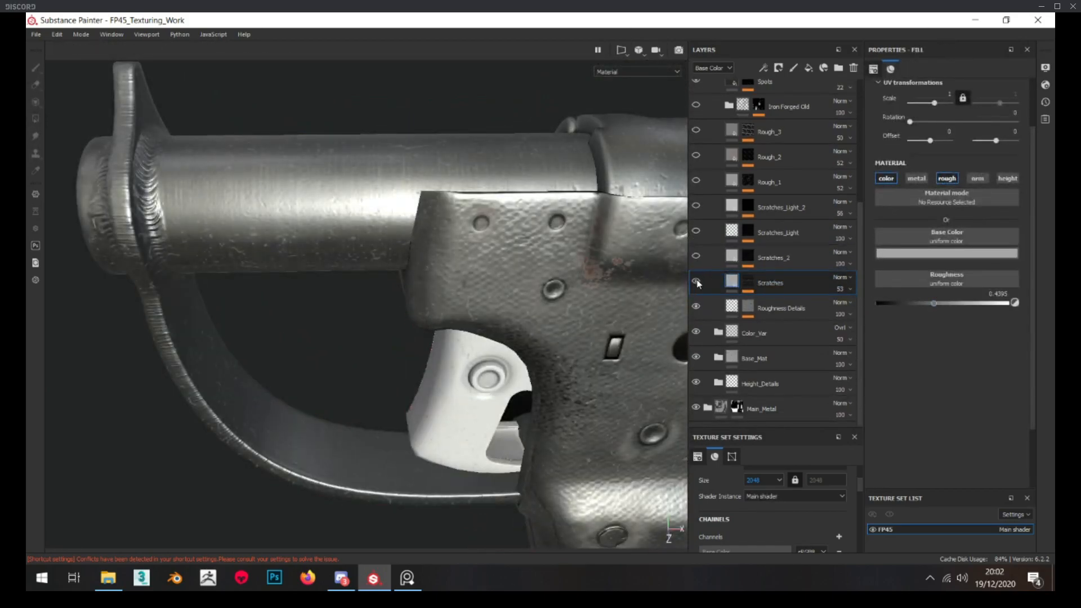
Examine the scratches on the barrel and frame from several distances and compare them with the reference
scroll(479, 248, "down", 3)
left_click_drag(439, 248, 467, 197, "alt")
scroll(495, 242, "down", 3)
scroll(486, 232, "up", 5)
scroll(487, 232, "down", 3)
key("alt+Tab")
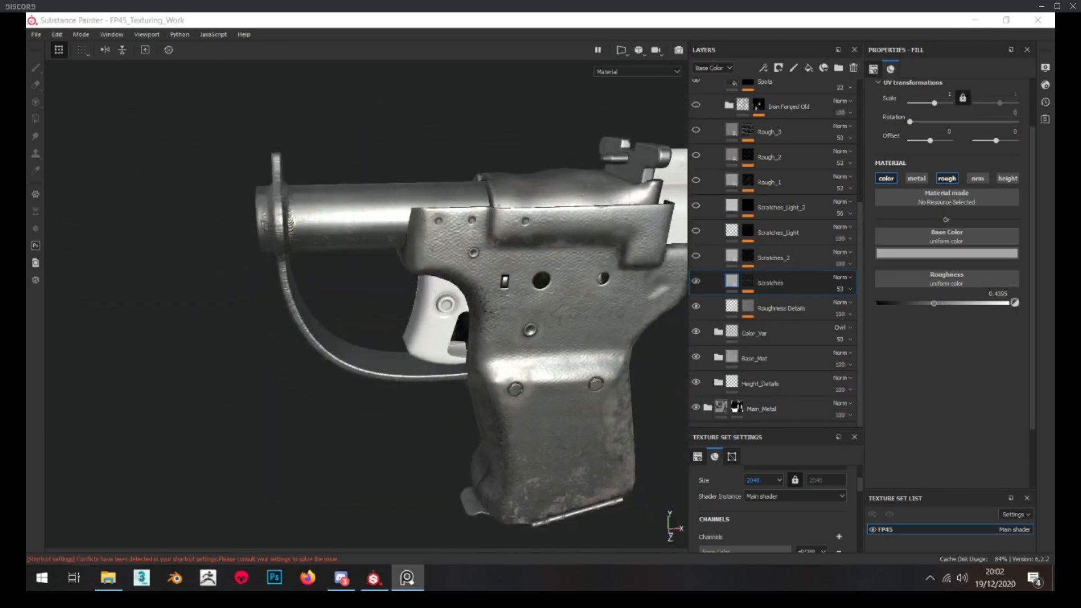
scroll(423, 214, "up", 3)
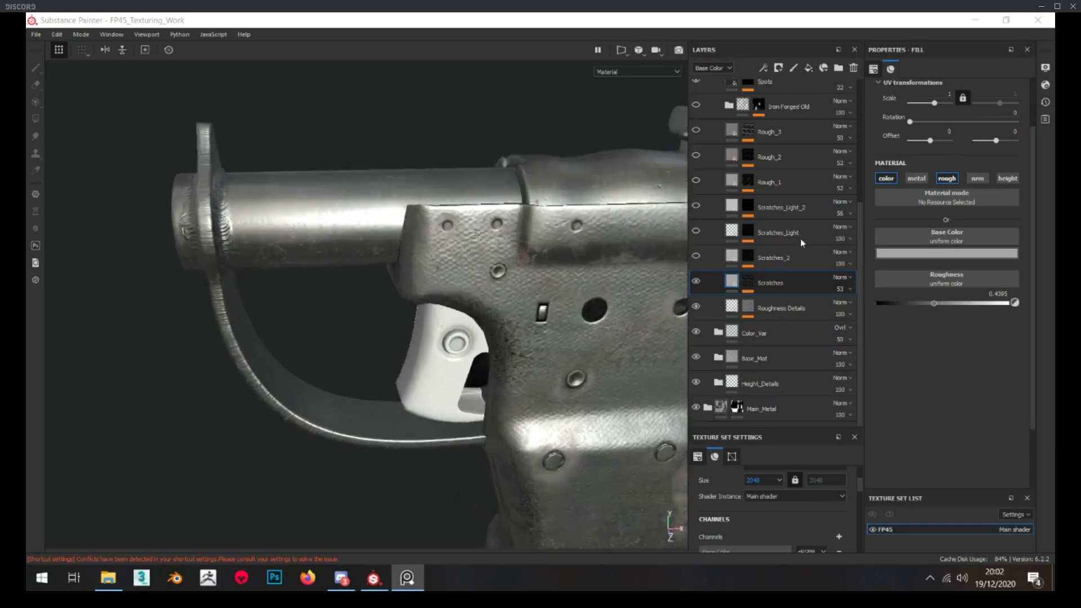
Check the Scratches_2 layer's mask on the barrel, turn the layer on and set its opacity to 81
left_click(747, 257, "alt")
right_click_drag(521, 263, 720, 275, "alt")
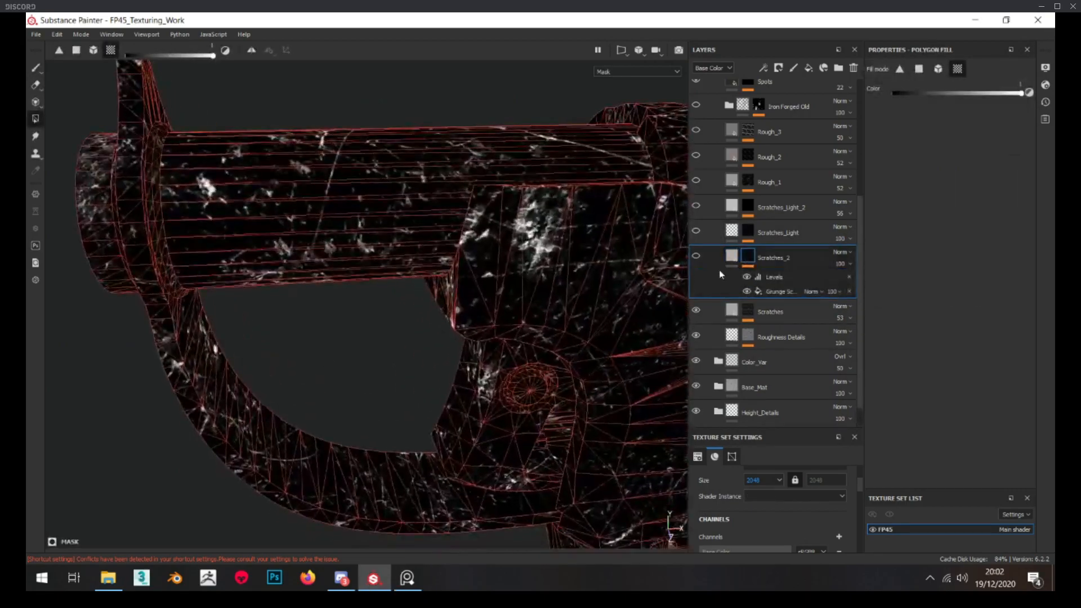
left_click(726, 259)
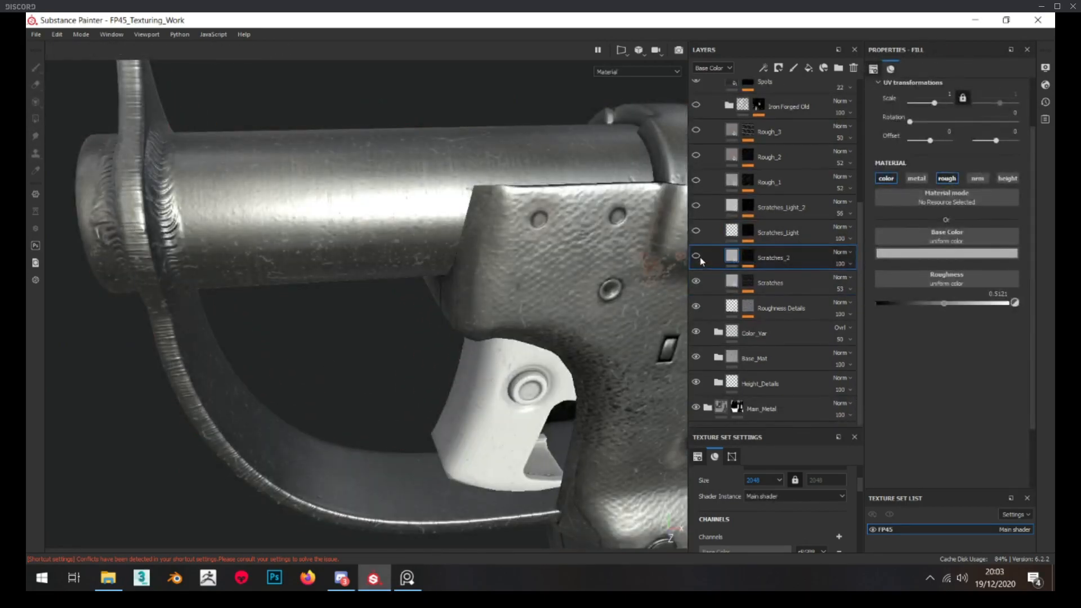
left_click(870, 283)
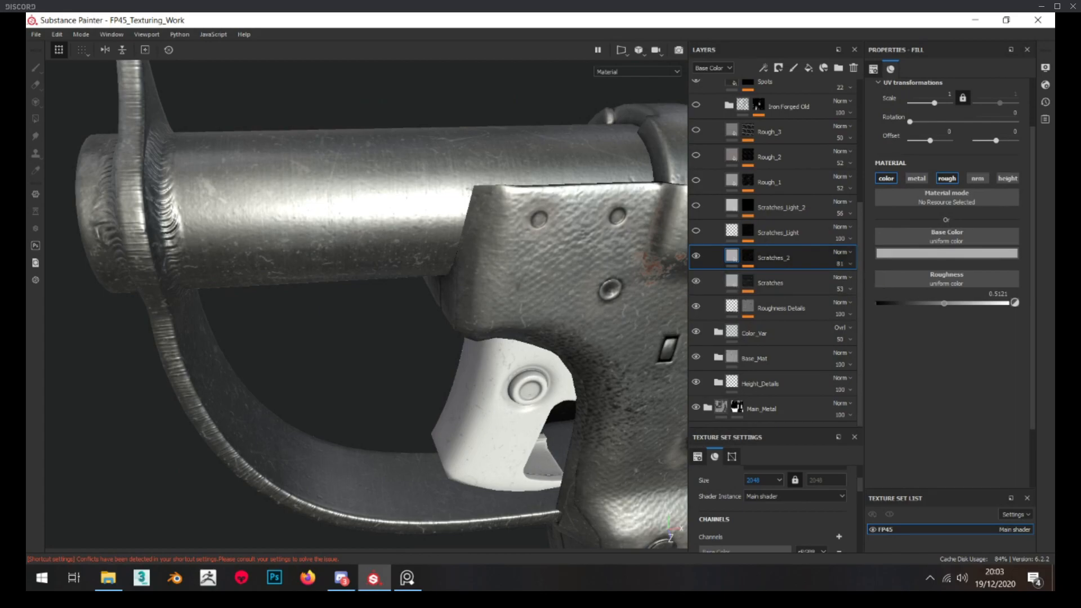
left_click_drag(386, 255, 372, 255, "alt")
scroll(369, 246, "down", 4)
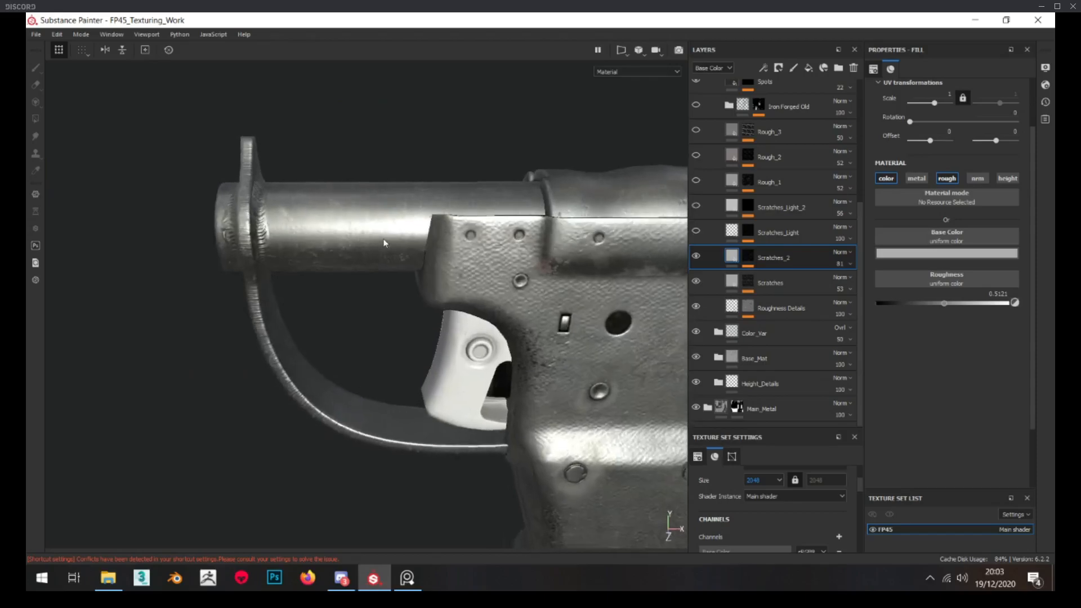
Check the Scratches_Light layer's mask on the barrel and turn the layer on in the material view
middle_click_drag(367, 236, 294, 220, "alt")
mouse_move(294, 219)
left_mouse_down("alt")
mouse_move(264, 221)
mouse_move(304, 214)
left_mouse_up("alt")
scroll(304, 214, "up", 2)
middle_click_drag(304, 214, 347, 288, "alt")
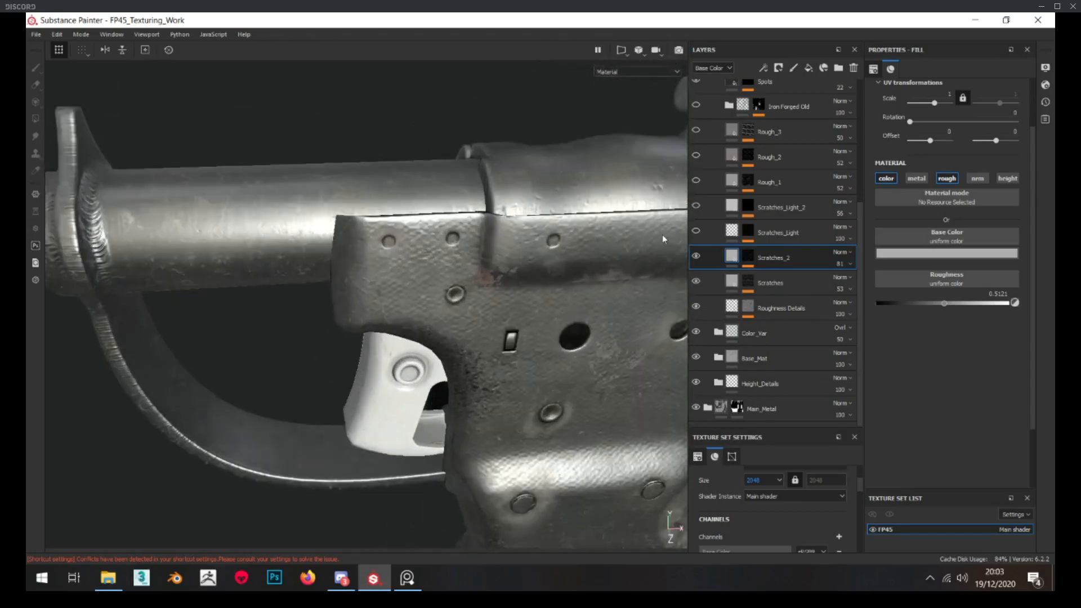
left_click(744, 231, "alt")
left_click_drag(272, 222, 447, 230, "alt")
scroll(447, 229, "up", 2)
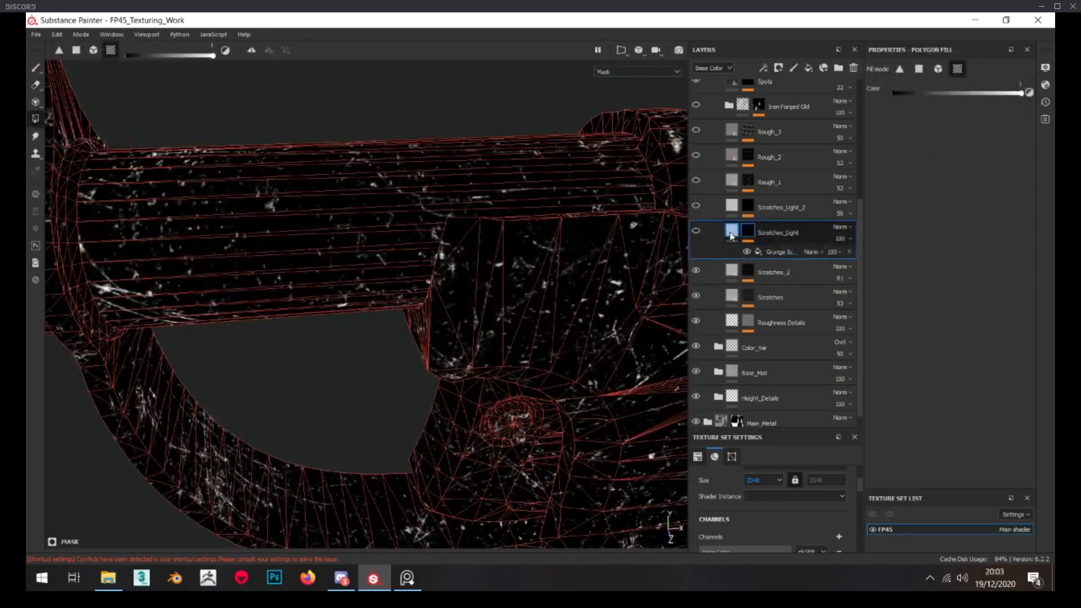
left_click(732, 232)
left_click(697, 231)
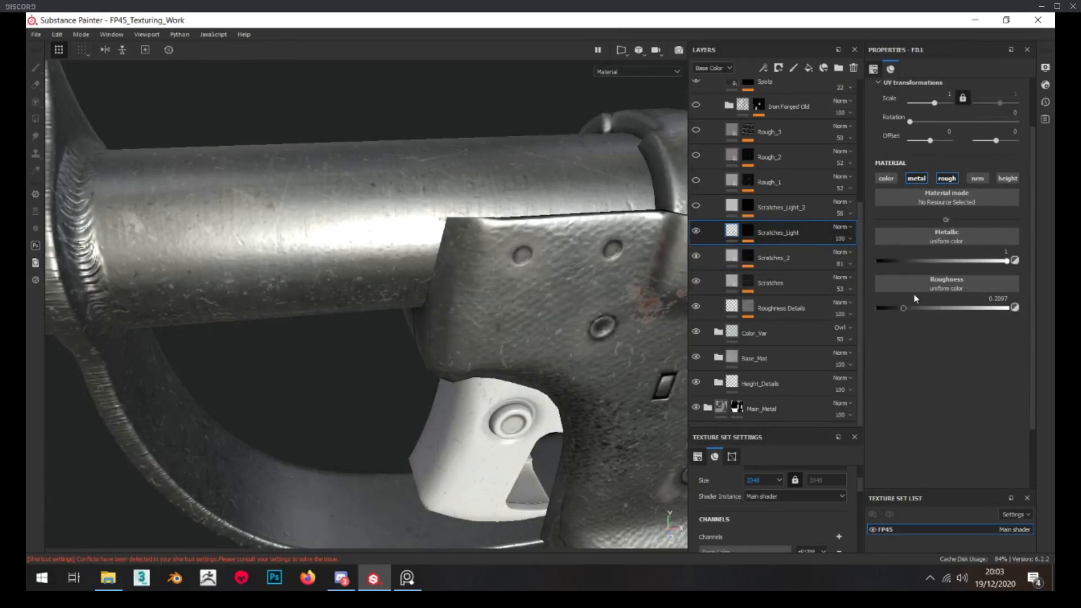
Set the Scratches_Light layer's roughness to 0.2419 and disable its metallic channel
left_click(907, 307)
left_click_drag(463, 243, 481, 283, "alt")
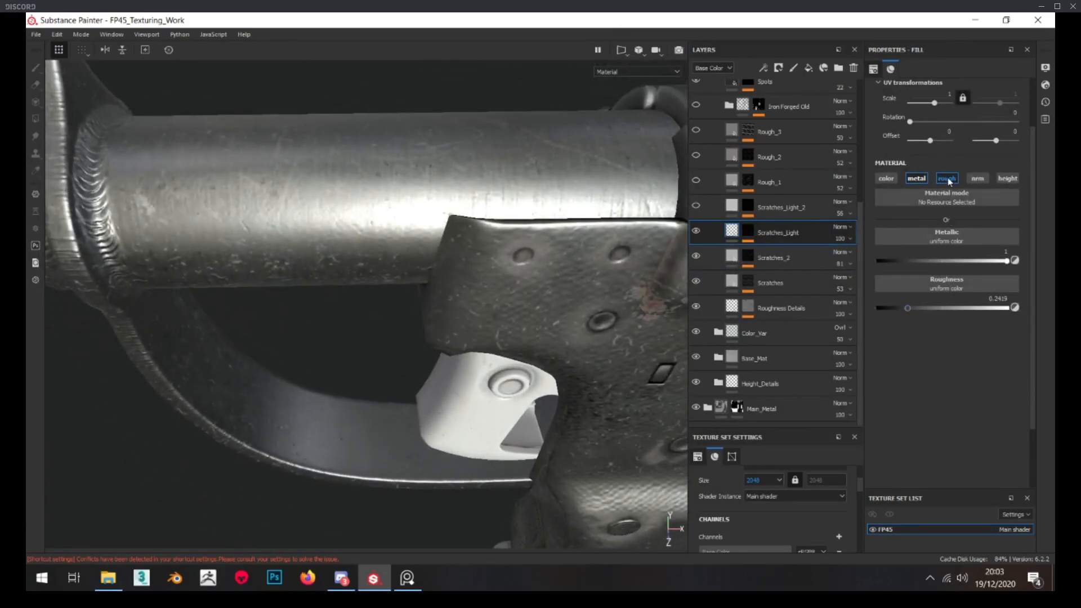
left_click(917, 178)
left_click_drag(465, 201, 484, 206, "alt")
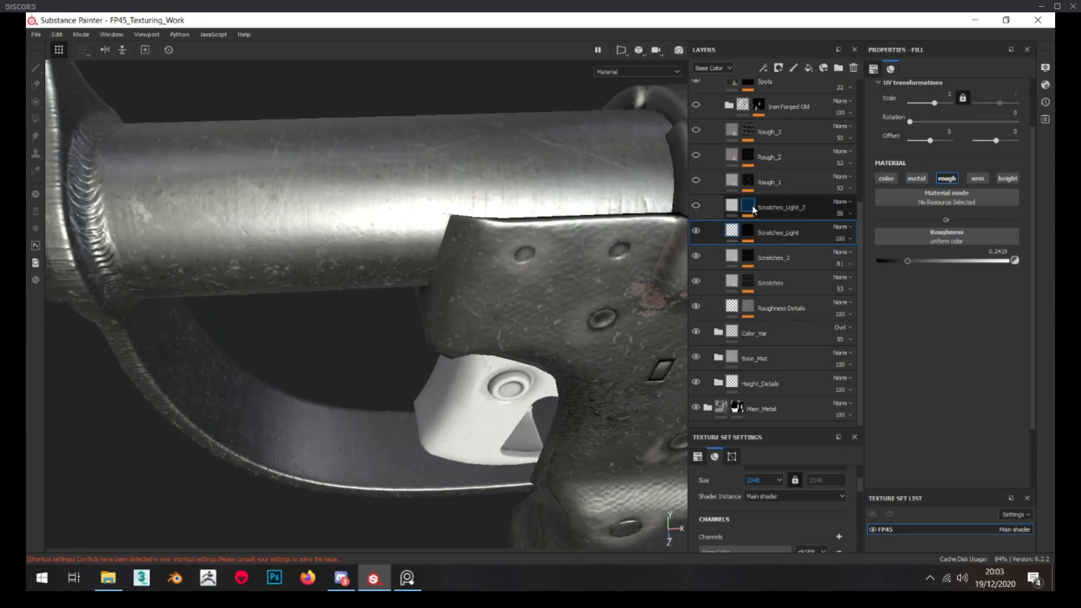
Open the Scratches_Light_2 layer's mask and examine its coverage over the barrel and frame
left_click(749, 206, "alt")
left_click_drag(358, 200, 192, 273, "alt")
middle_click_drag(169, 246, 360, 293, "alt")
right_click_drag(360, 293, 316, 360, "alt")
left_click_drag(316, 360, 314, 294, "alt")
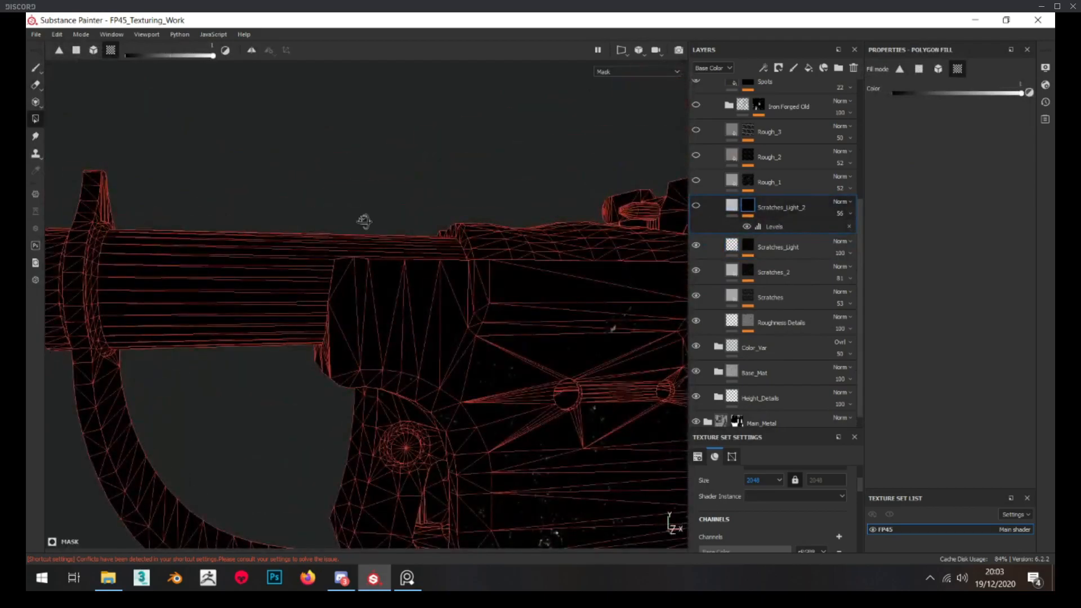
left_click_drag(366, 220, 356, 240, "alt")
Browse the custom alphas on the shelf and assign Ayi_SurfaceDetail_02 as the paint brush's alpha
left_click_drag(1055, 217, 259, 143)
left_click(171, 168)
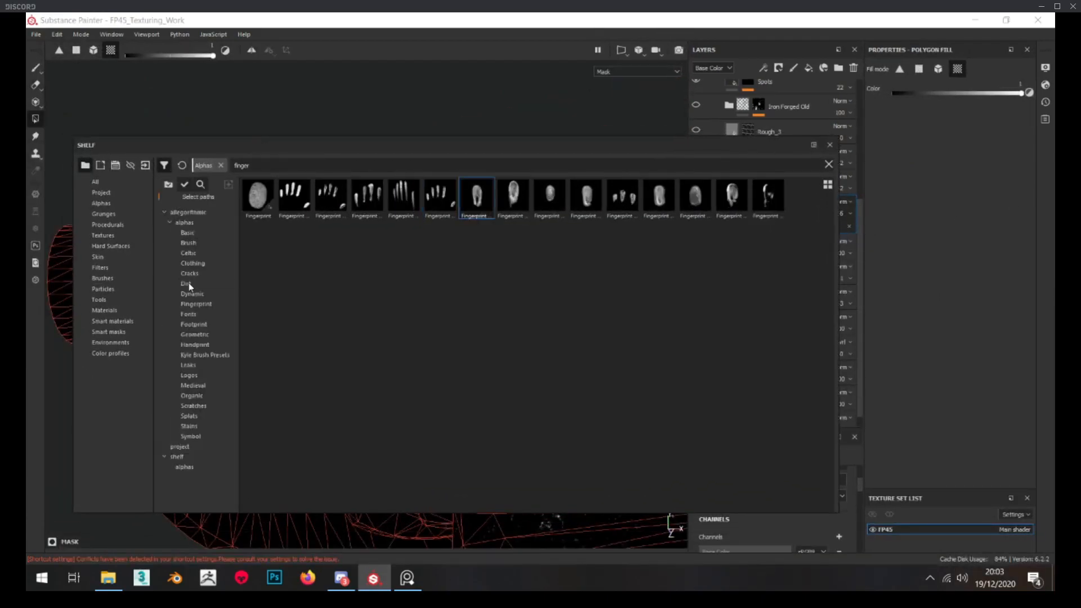
left_click(179, 456)
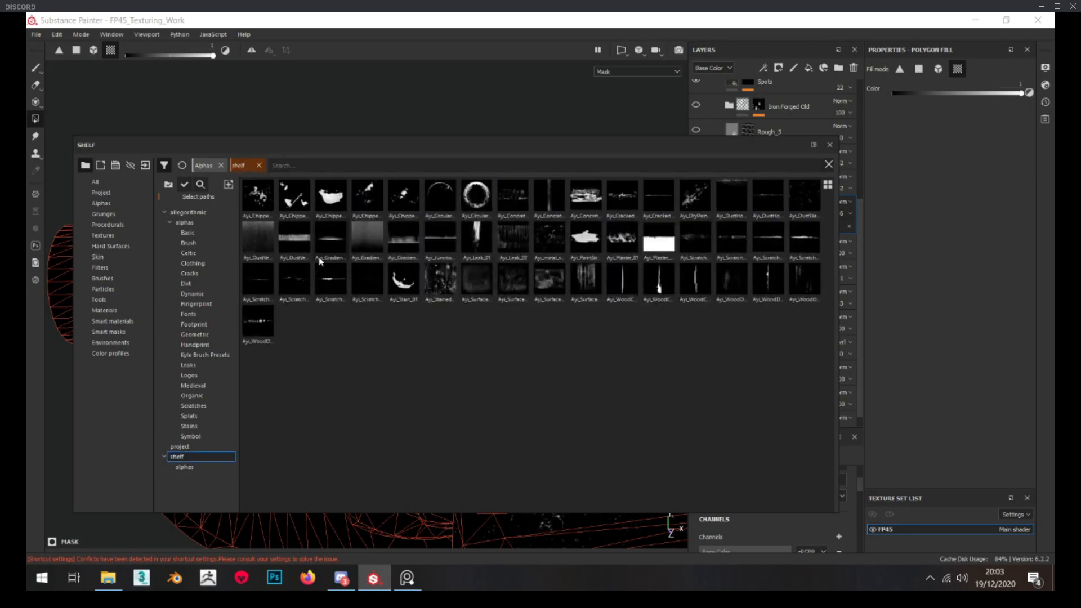
mouse_move(307, 274)
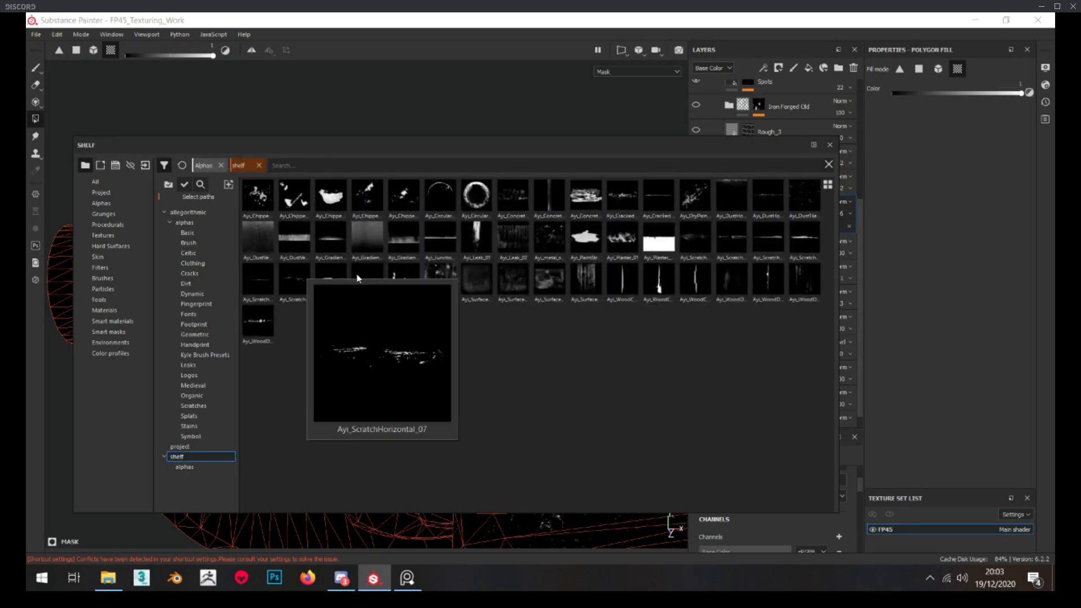
mouse_move(416, 284)
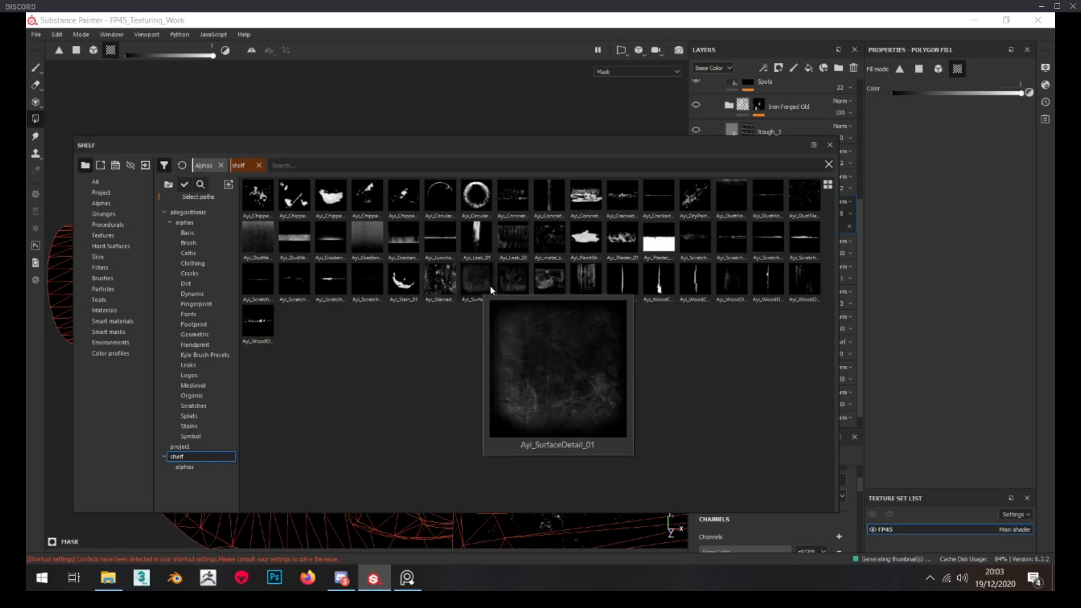
left_click(526, 291)
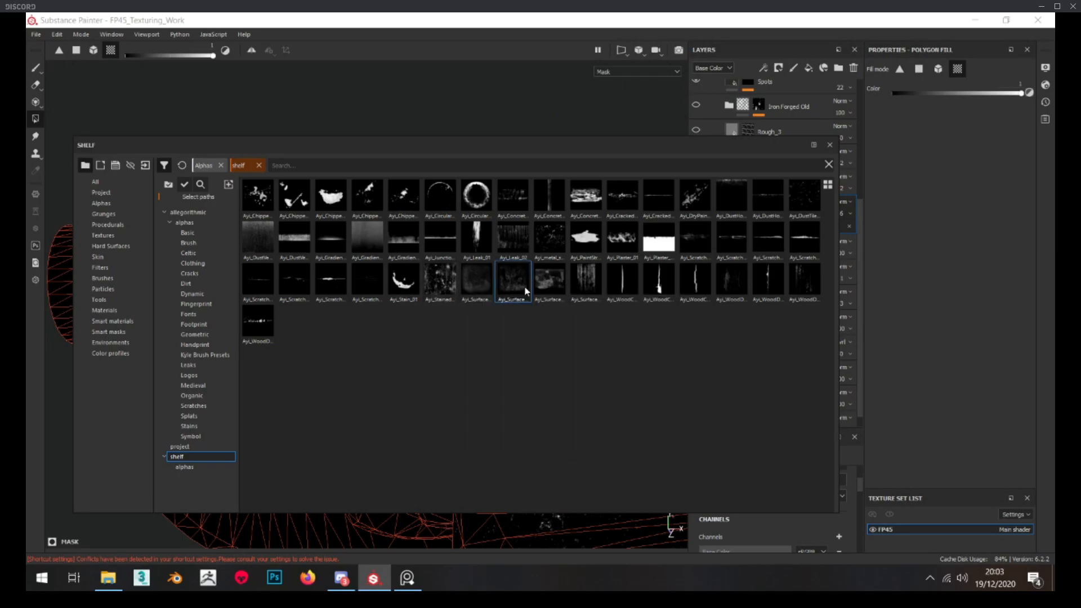
key("1")
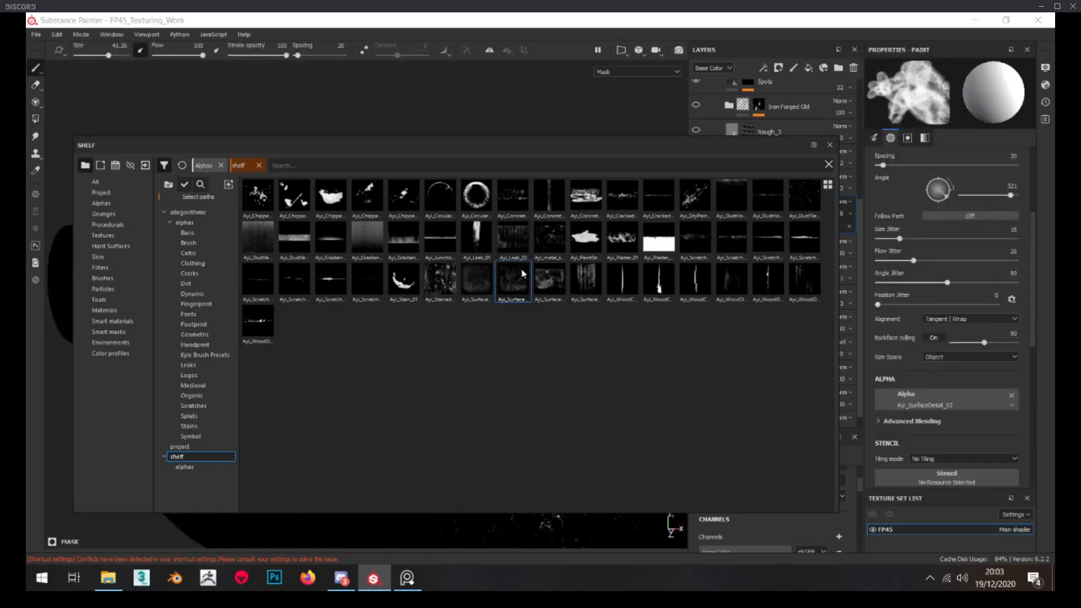
mouse_move(538, 144)
left_mouse_down()
mouse_move(923, 234)
mouse_move(1056, 293)
left_mouse_up()
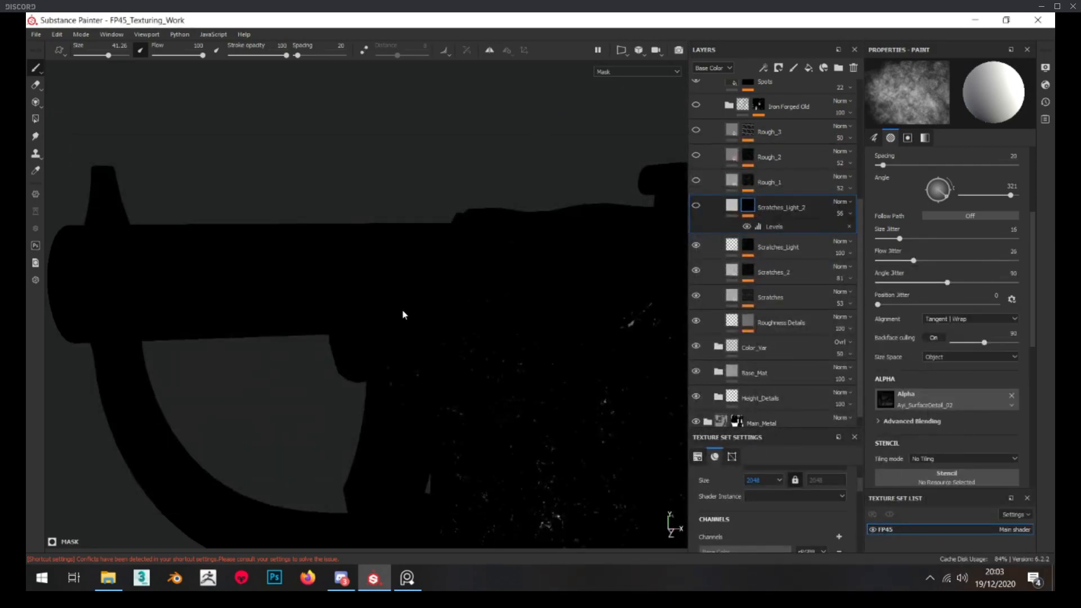
Turn on the Scratches_Light_2 layer, set the brush size to about 62 and paint surface detail onto the barrel in its mask
right_click_drag(186, 275, 214, 273, "ctrl")
left_click(698, 206)
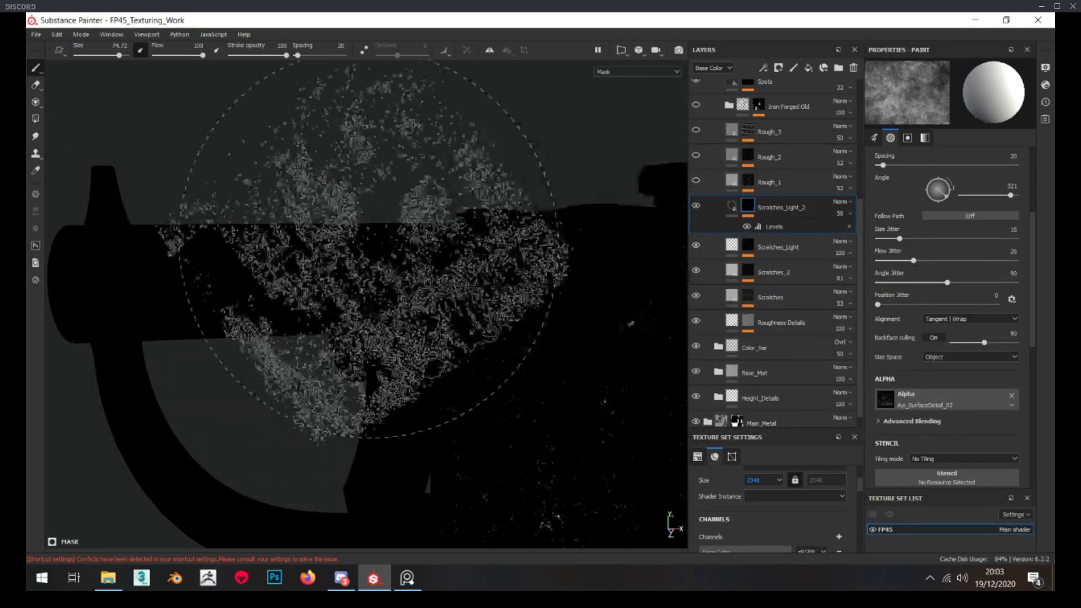
left_click_drag(212, 285, 242, 286, "alt")
right_click_drag(277, 278, 266, 278, "ctrl")
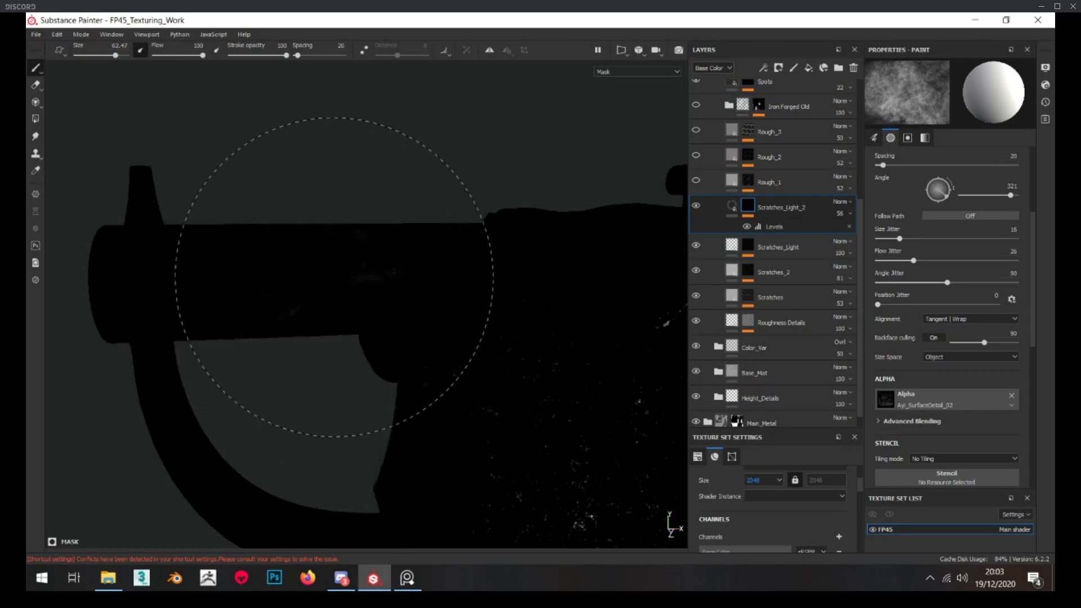
scroll(963, 367, "down", 5)
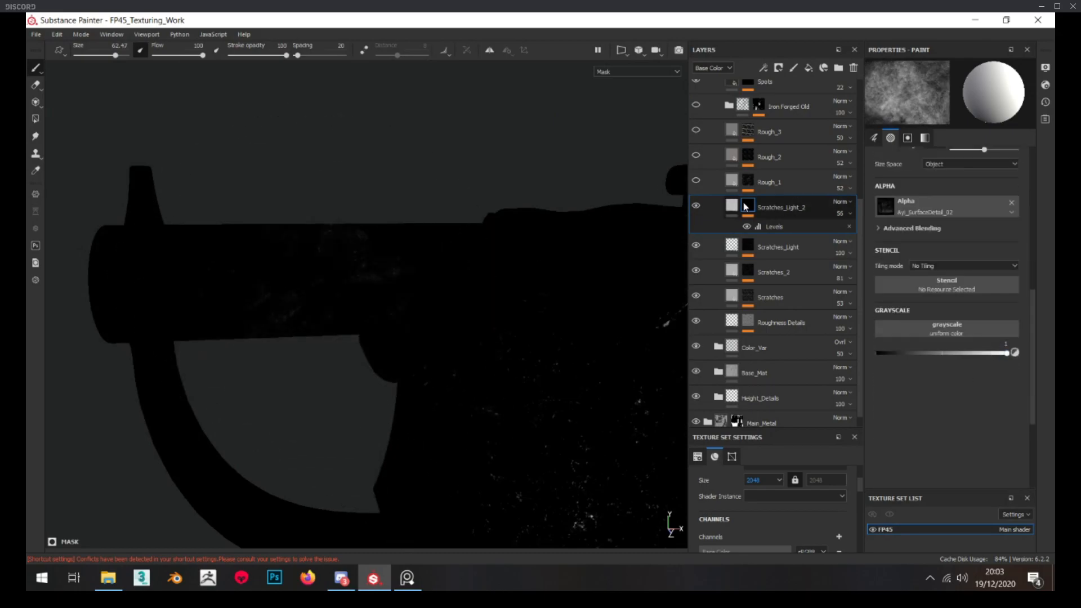
Add a Paint effect to the Scratches_Light_2 layer's mask and place it below the Levels effect
right_click(746, 208)
left_click(783, 445)
left_click_drag(775, 231, 760, 245)
Paint the surface detail alpha around the barrel, including its opposite side, and check the result in the material view
left_click_drag(366, 338, 390, 369, "alt")
scroll(390, 369, "down", 3)
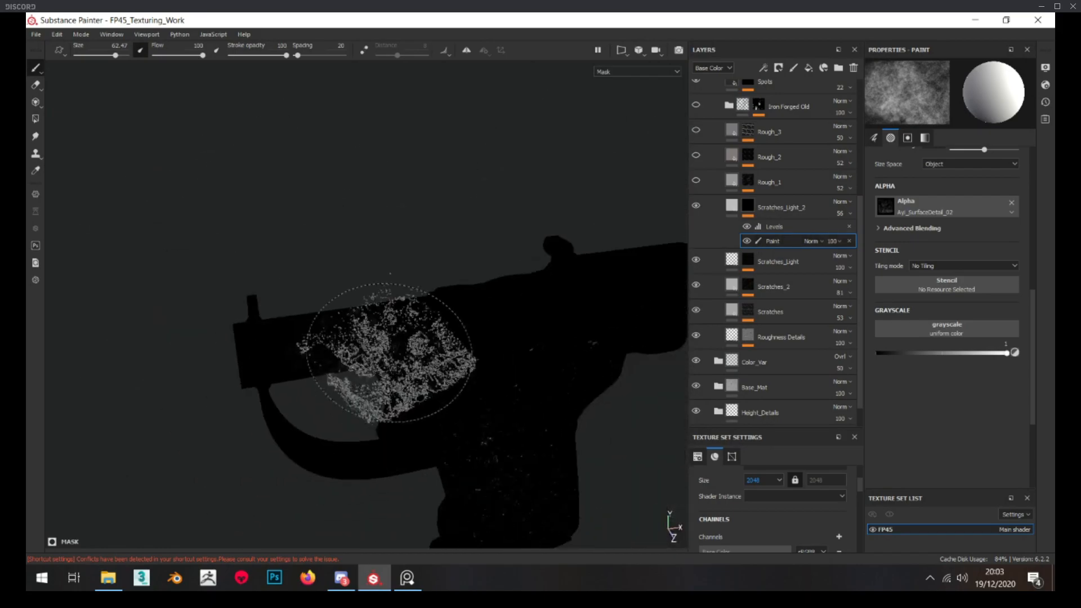
mouse_move(471, 290)
left_mouse_down("alt")
mouse_move(604, 367)
mouse_move(575, 363)
left_mouse_up("alt")
left_click_drag(536, 445, 518, 372, "alt")
middle_click_drag(461, 429, 458, 373, "alt")
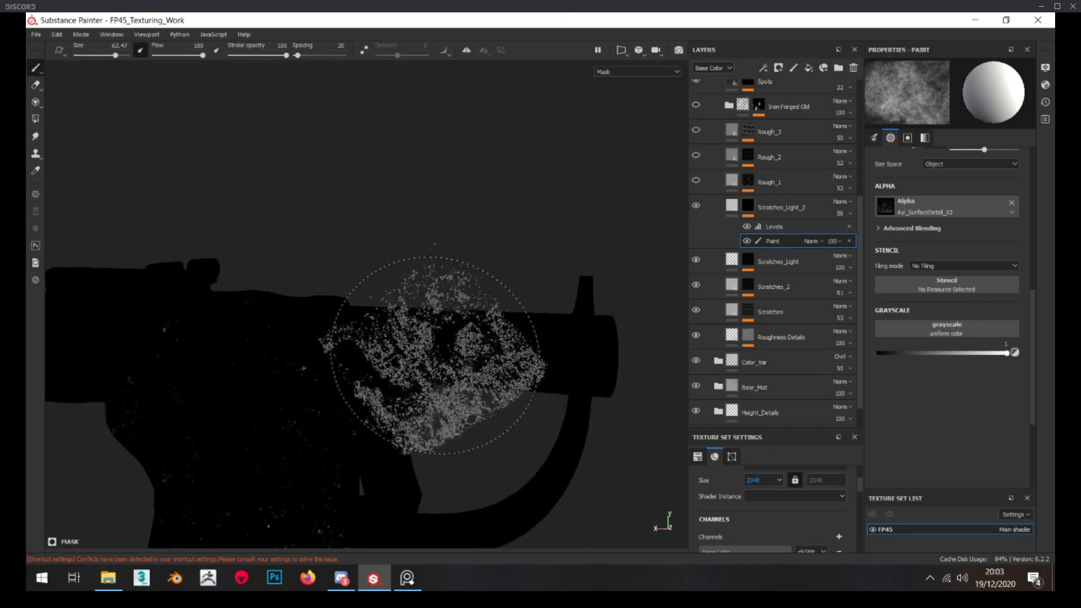
scroll(436, 355, "up", 3)
middle_click_drag(541, 355, 431, 348, "alt")
left_click(731, 209)
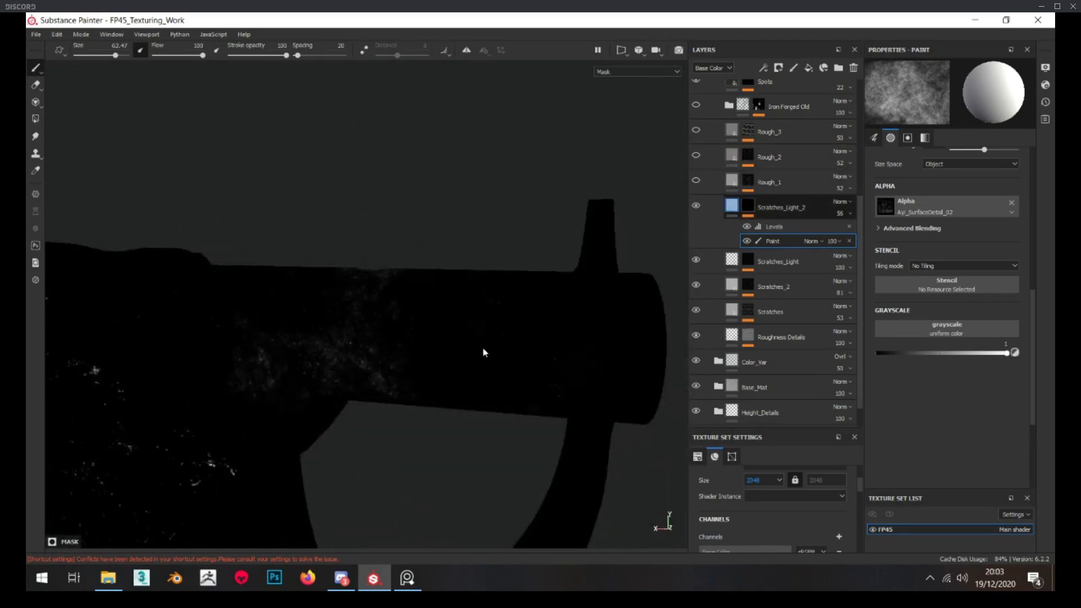
right_click_drag(488, 353, 647, 246, "shift")
left_click_drag(405, 383, 517, 255, "alt")
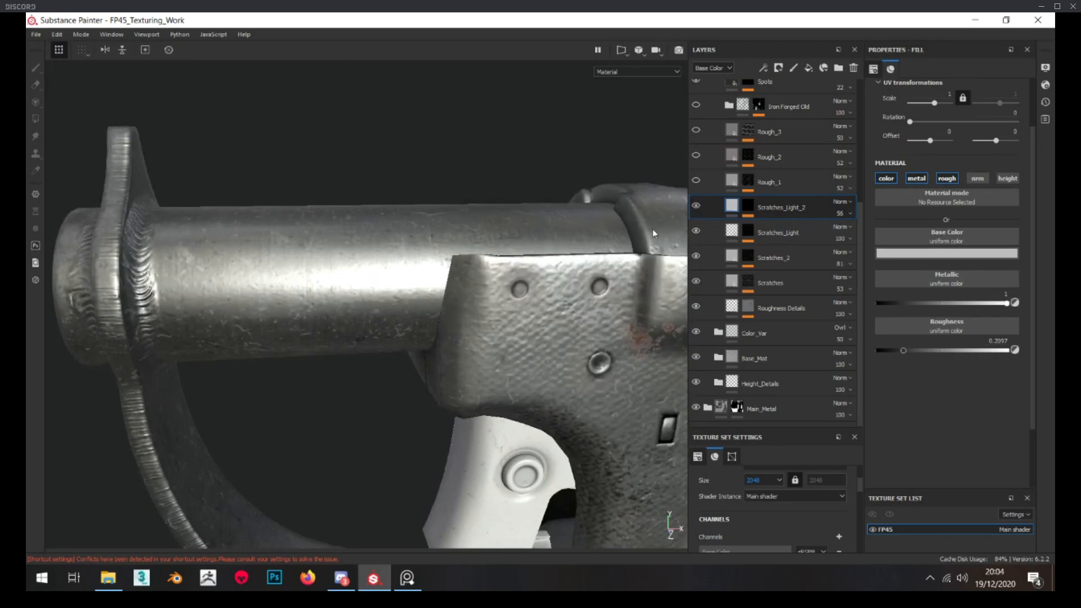
Adjust the Levels effect on the Scratches_Light_2 mask and return to the layer's material view
left_click(748, 206)
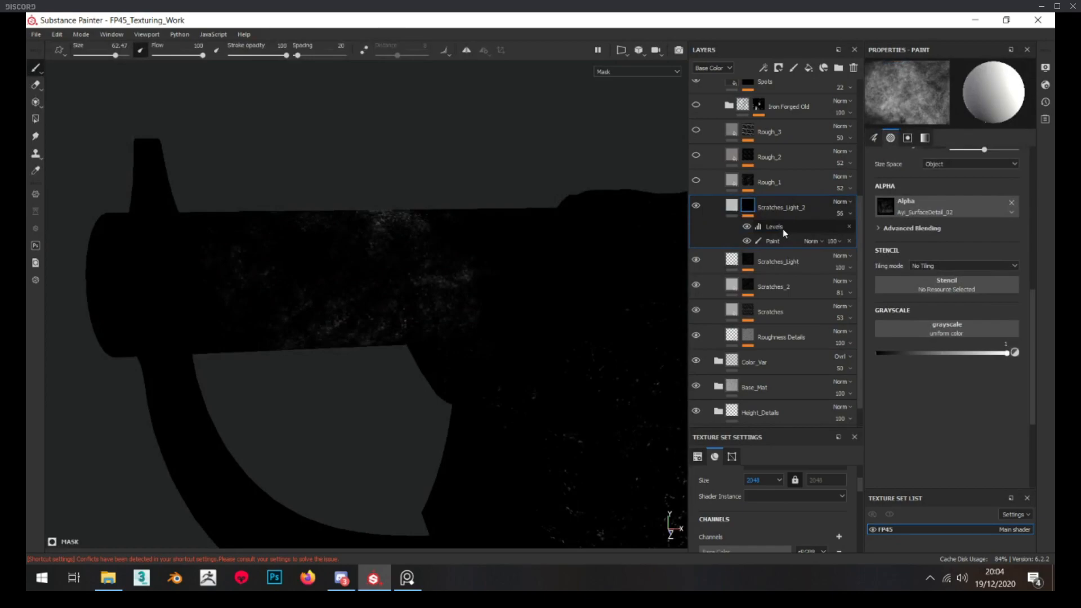
left_click(783, 227)
mouse_move(961, 96)
left_mouse_down()
mouse_move(948, 96)
mouse_move(986, 100)
mouse_move(942, 96)
left_mouse_up()
left_click(732, 205)
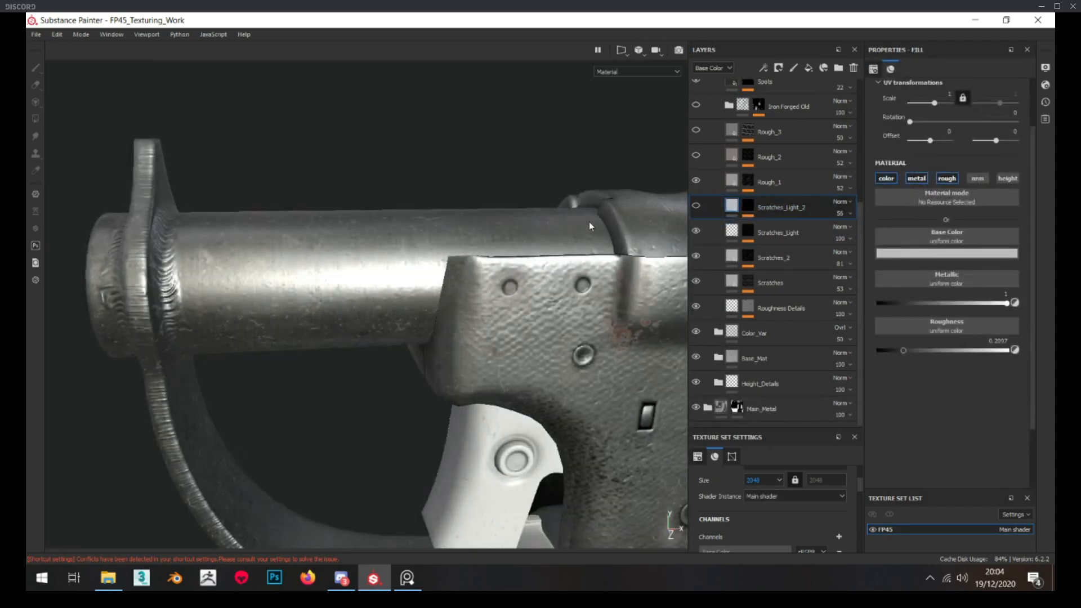
Set the scale of the Grunge Leak Dirty fill in the Rough_1 mask to 4 and its horizontal offset to about 0.33
left_click_drag(644, 215, 687, 200, "alt")
left_click(748, 182, "alt")
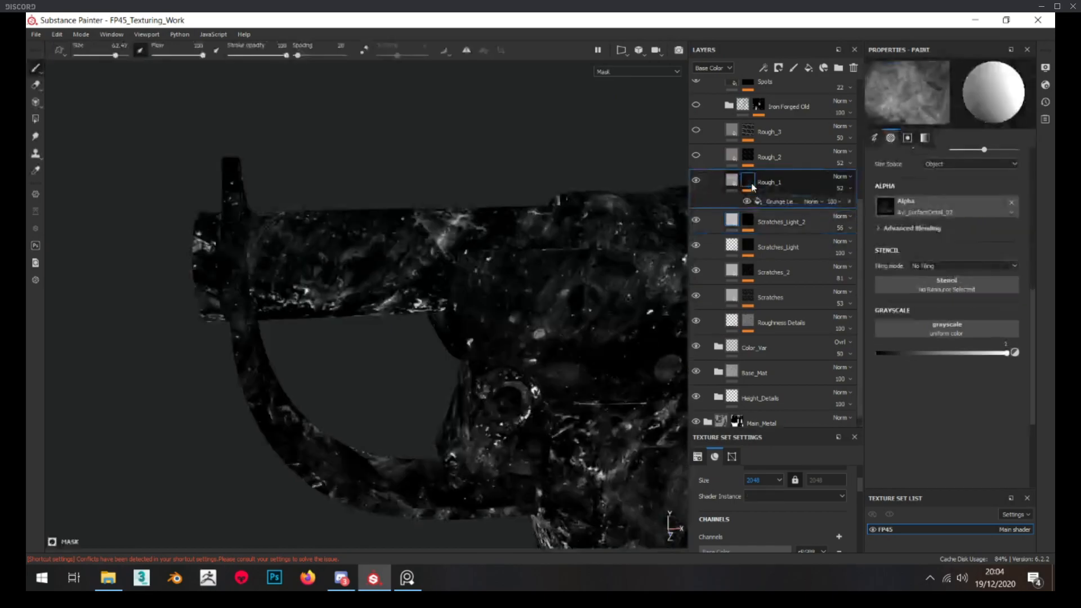
left_click(778, 201)
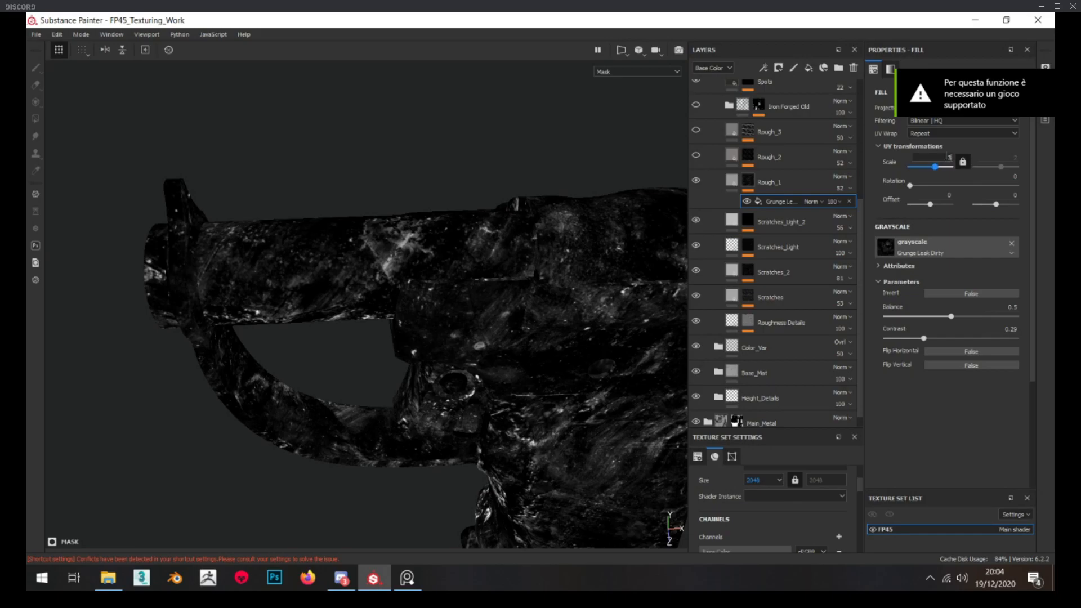
key("Return")
type("4")
key("Return")
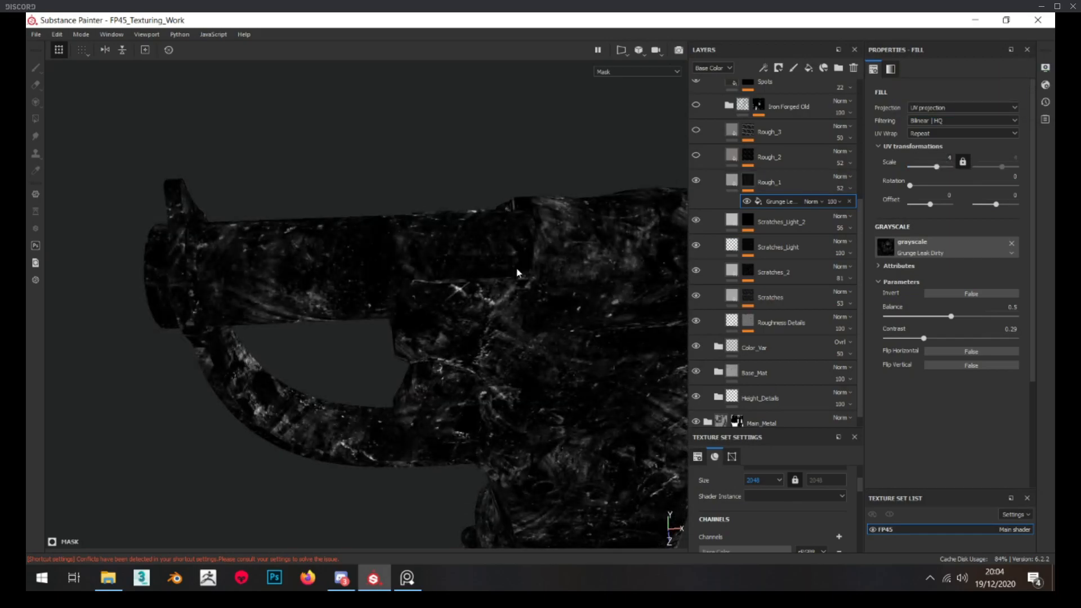
left_click_drag(522, 271, 534, 263, "alt")
left_click_drag(930, 204, 939, 204)
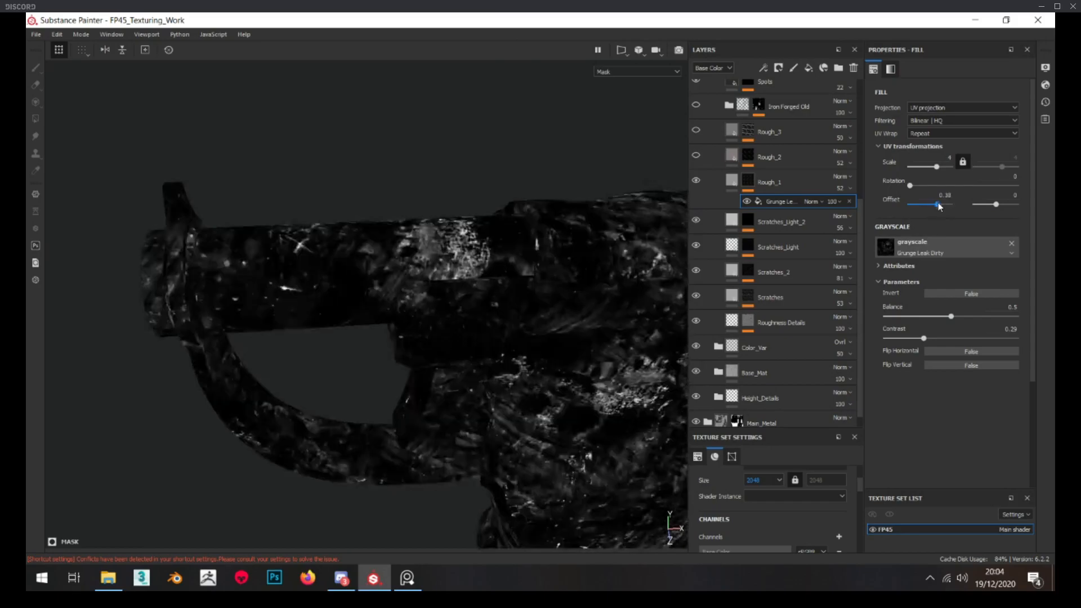
Adjust the offset of the Grunge Leak Dirty fill in the Rough_1 mask and compare the layer with its color channel off and on
left_click(991, 205)
left_click_drag(937, 205, 933, 205)
left_click(732, 181)
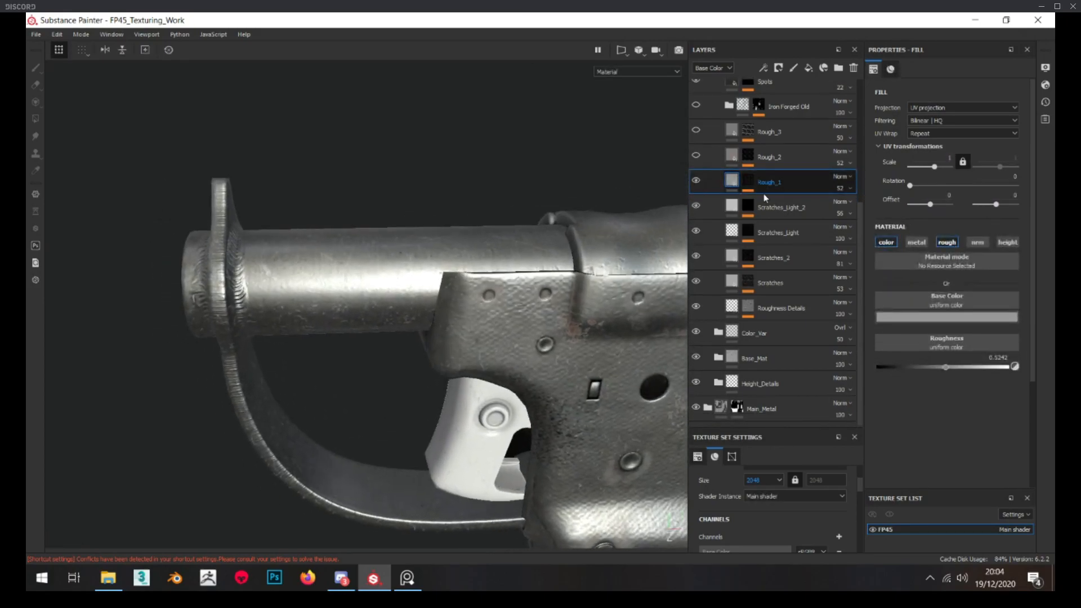
left_click(886, 243)
left_click(886, 243)
left_click(886, 242)
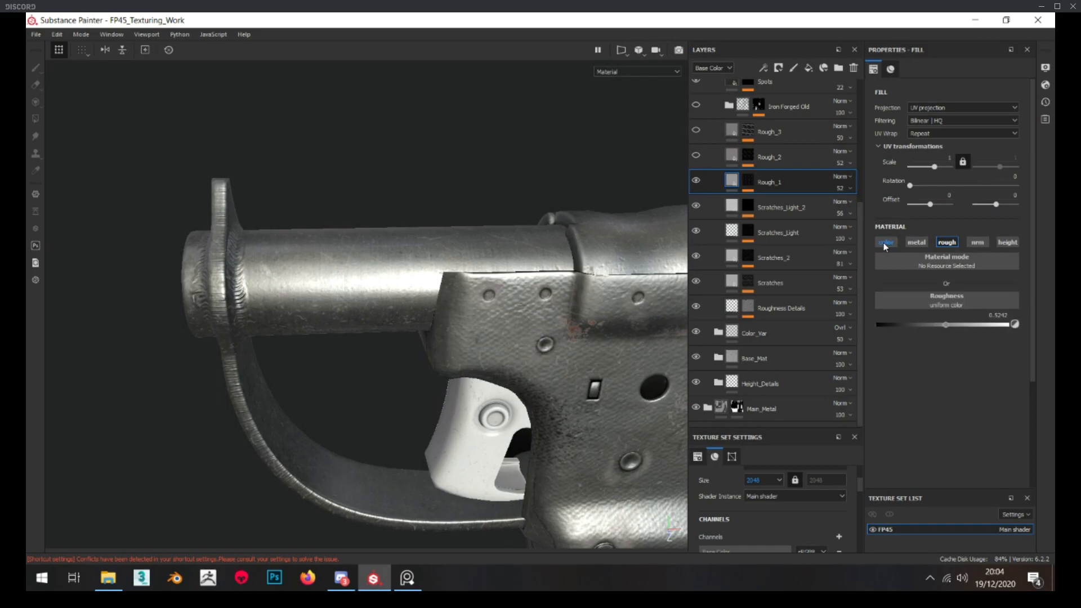
left_click(886, 243)
Check the Rough_2 layer's mask, enable the layer and darken its base color
left_click(749, 158)
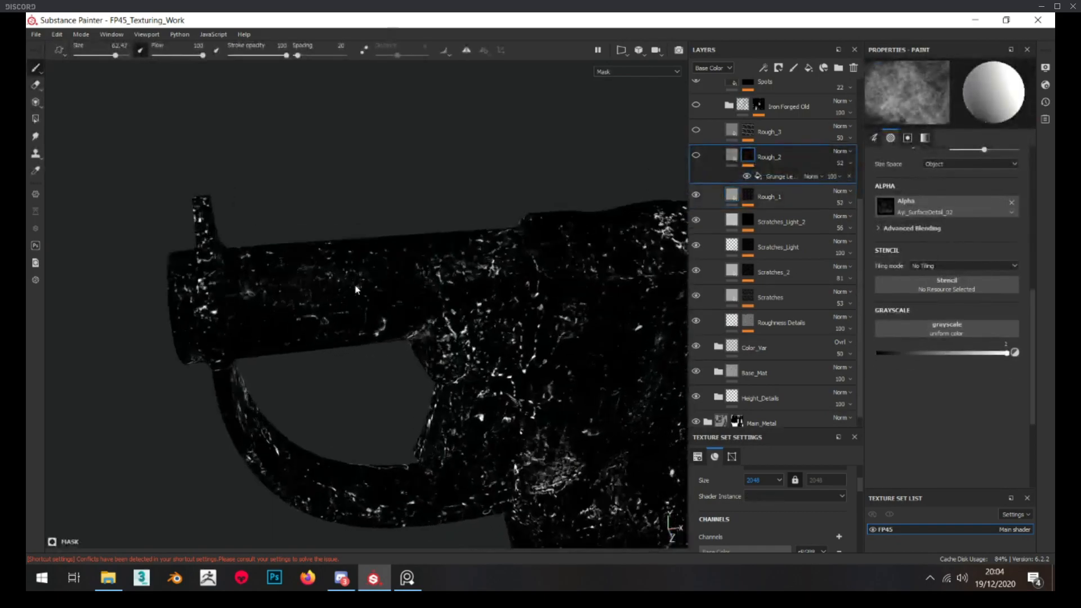
left_click(732, 157)
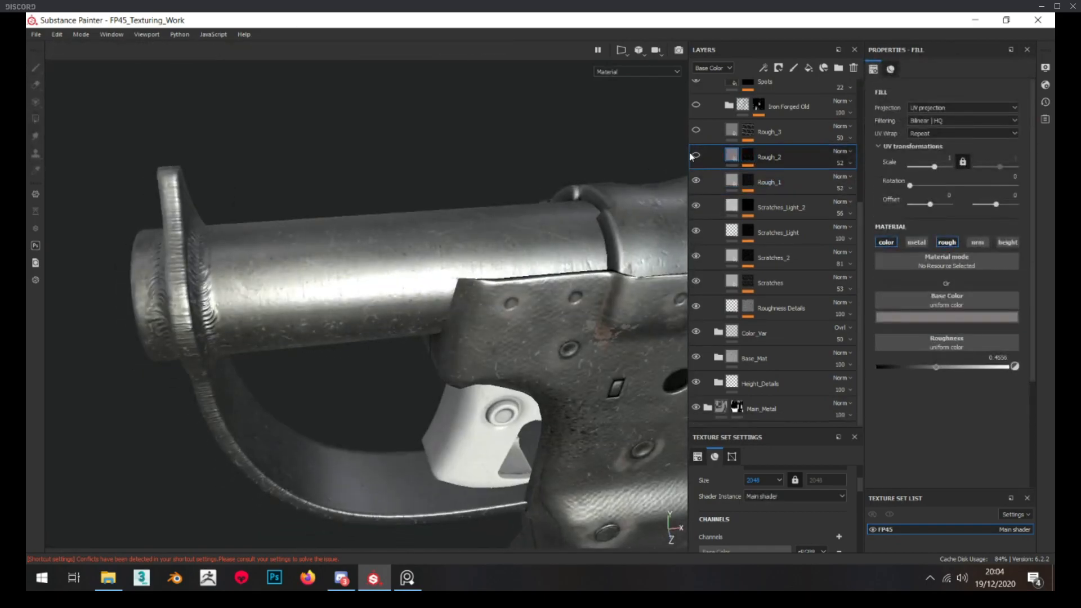
left_click_drag(549, 293, 533, 268, "alt")
scroll(521, 253, "up", 4)
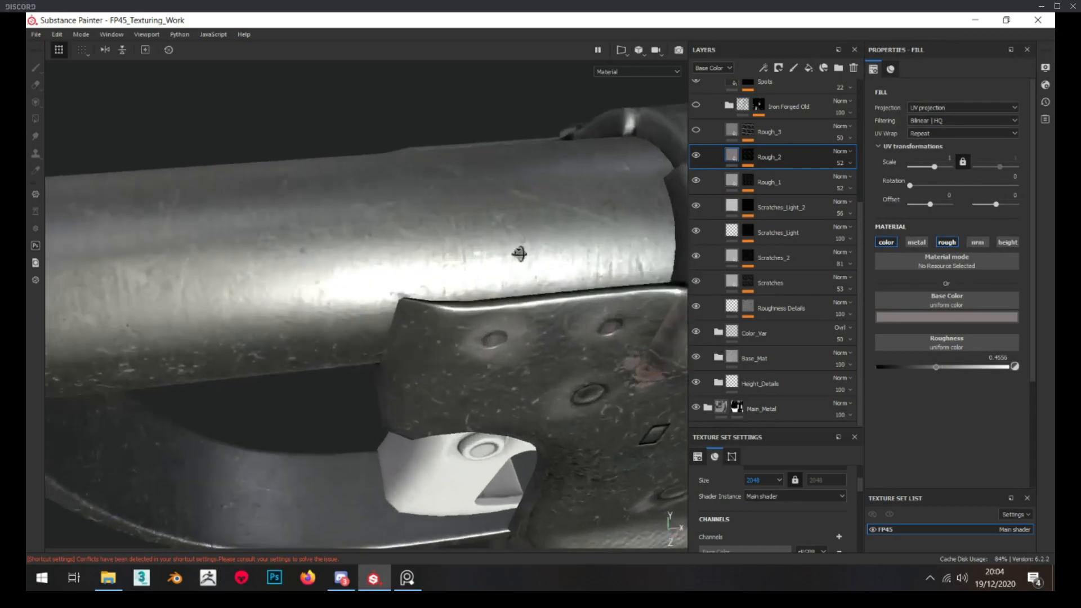
left_click(992, 319)
left_click_drag(1041, 385, 1043, 395)
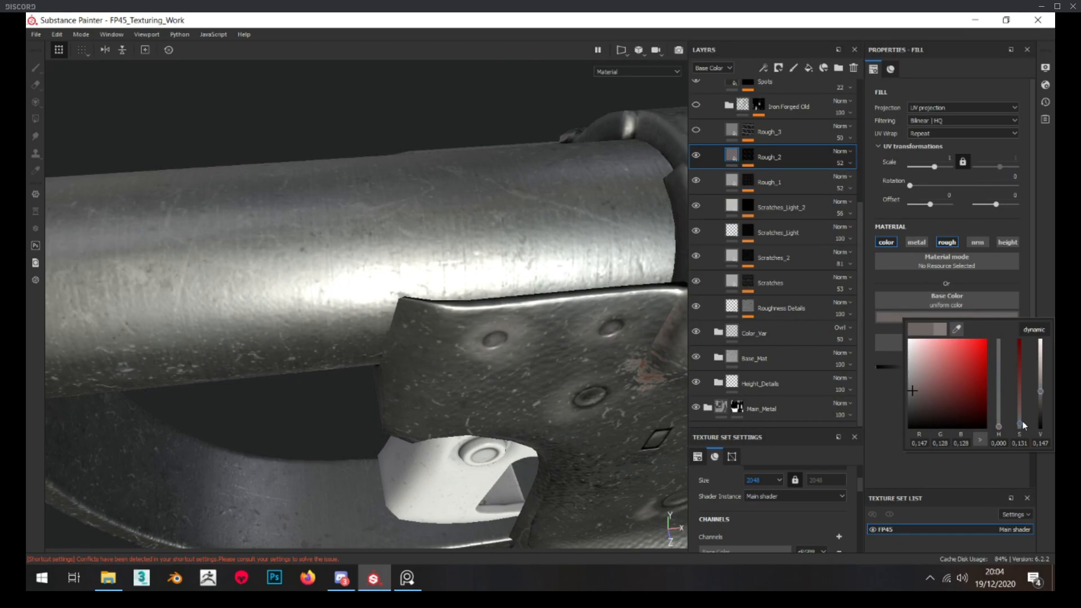
Set the Rough_2 layer's roughness to about 0.54 and check the highlights along the barrel
left_click_drag(632, 358, 615, 343, "alt")
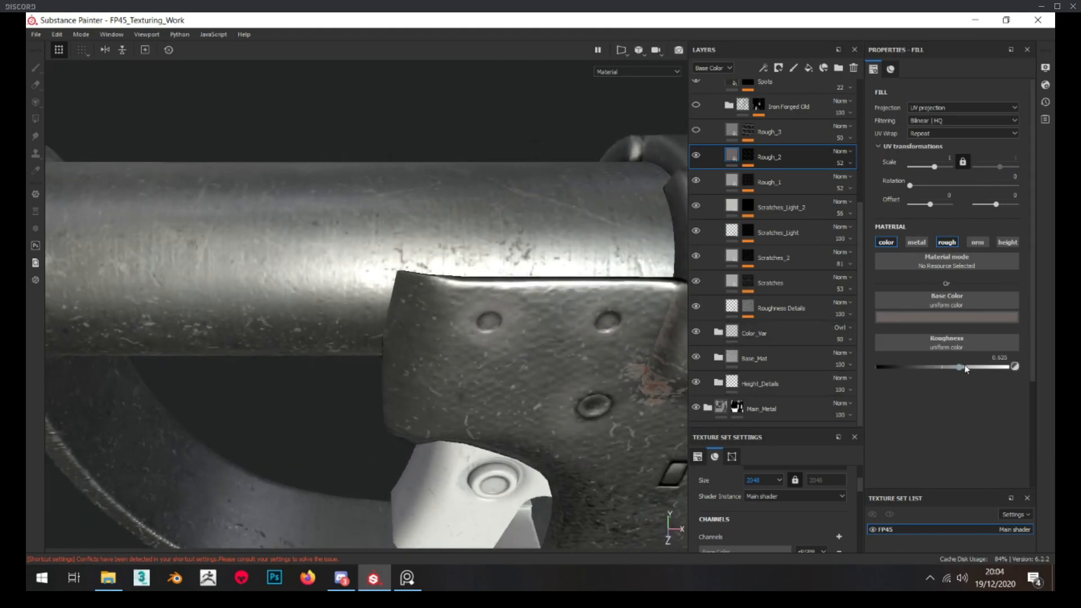
scroll(630, 336, "down", 5)
left_click_drag(597, 224, 527, 195, "alt")
scroll(507, 226, "up", 4)
scroll(501, 231, "down", 3)
left_click_drag(501, 231, 543, 255, "alt")
scroll(496, 246, "up", 3)
scroll(747, 134, "up", 1)
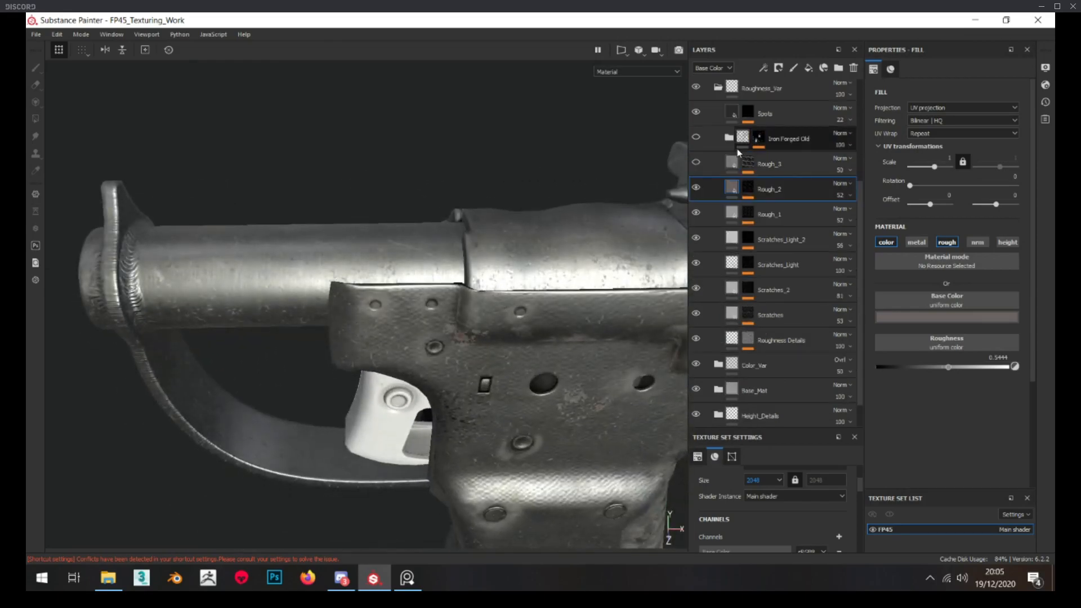
Review the Rough_3 layer's mask, enable the layer and set its opacity to 35
left_click(748, 162, "alt")
scroll(434, 235, "up", 2)
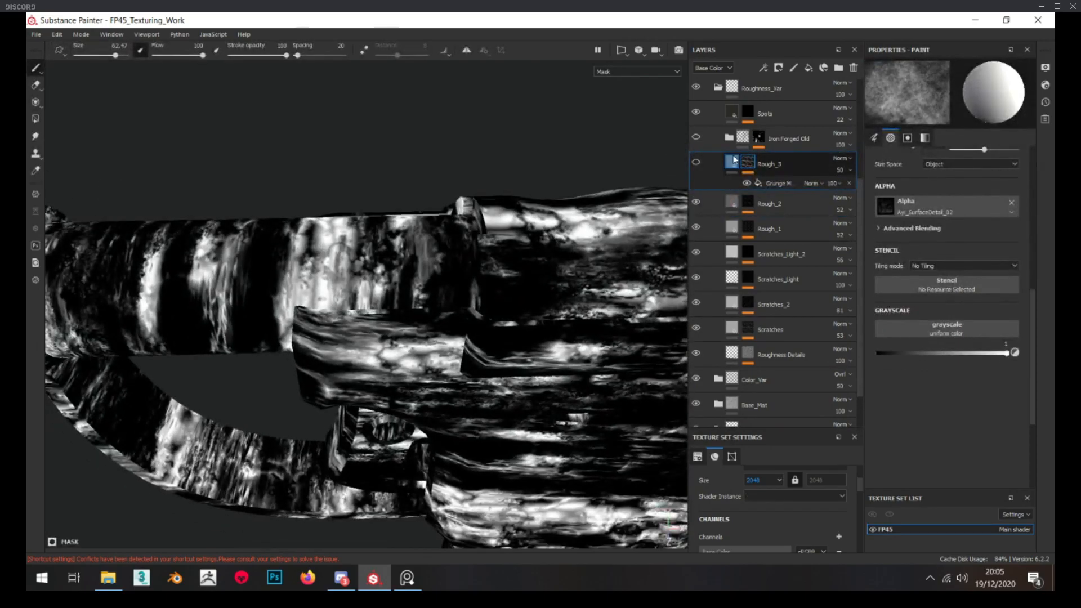
scroll(433, 235, "down", 4)
left_click_drag(307, 232, 357, 234, "alt")
scroll(357, 235, "up", 3)
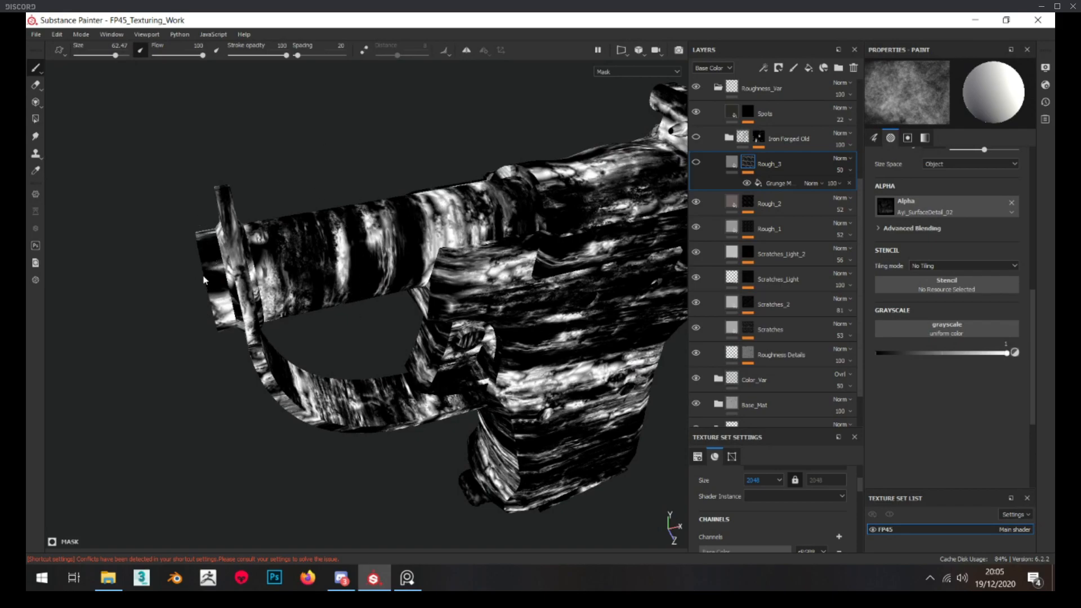
left_click(732, 162)
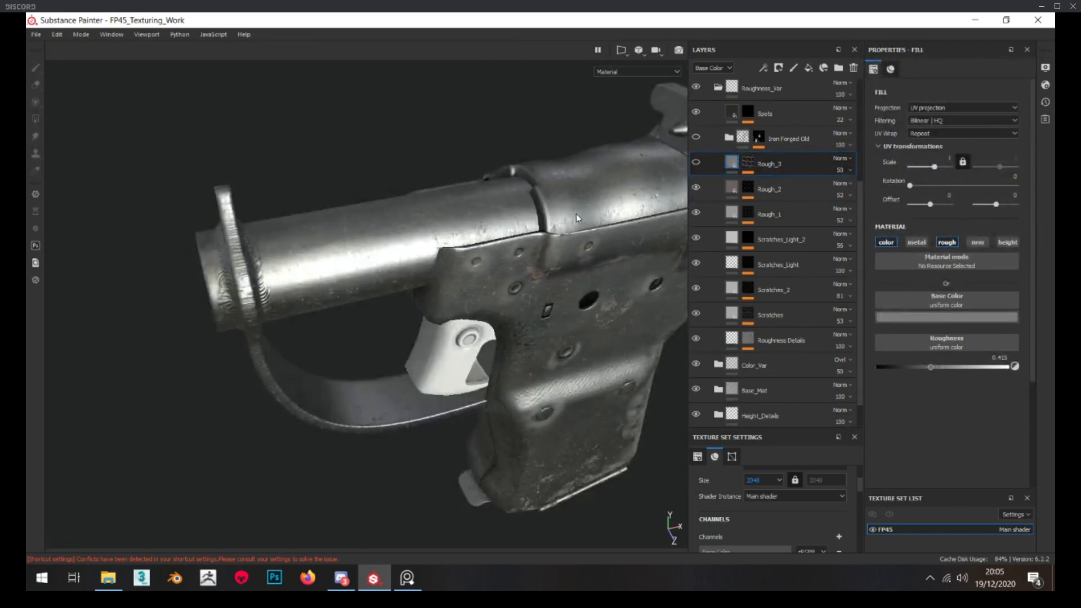
left_click_drag(301, 299, 343, 239, "alt")
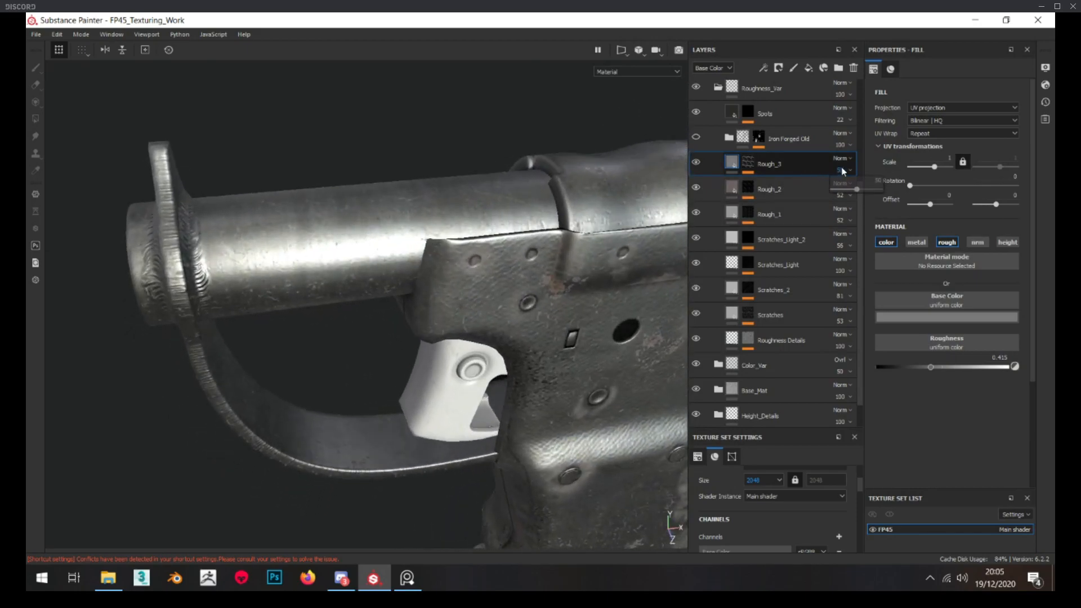
left_click_drag(855, 191, 849, 193)
left_click_drag(501, 199, 490, 253, "alt")
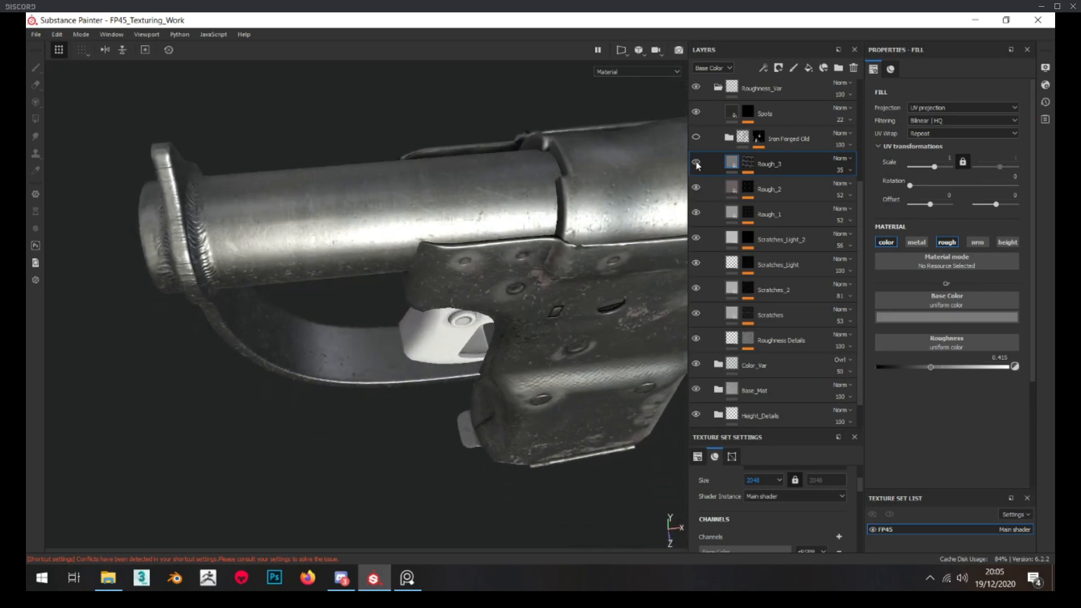
Check the whole pistol from both sides and reduce the Rough_3 layer's opacity to 30
scroll(631, 195, "down", 3)
left_click_drag(563, 209, 501, 194, "alt")
scroll(450, 196, "down", 8)
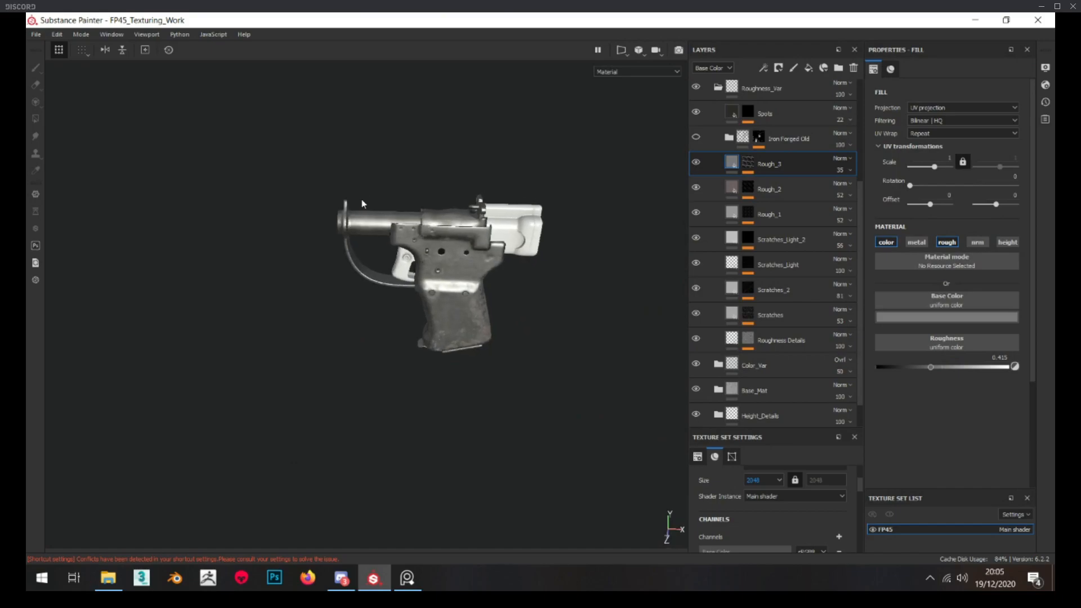
scroll(350, 200, "up", 2)
left_click_drag(314, 205, 338, 199, "alt")
left_click_drag(563, 248, 397, 268, "alt")
scroll(386, 270, "up", 3)
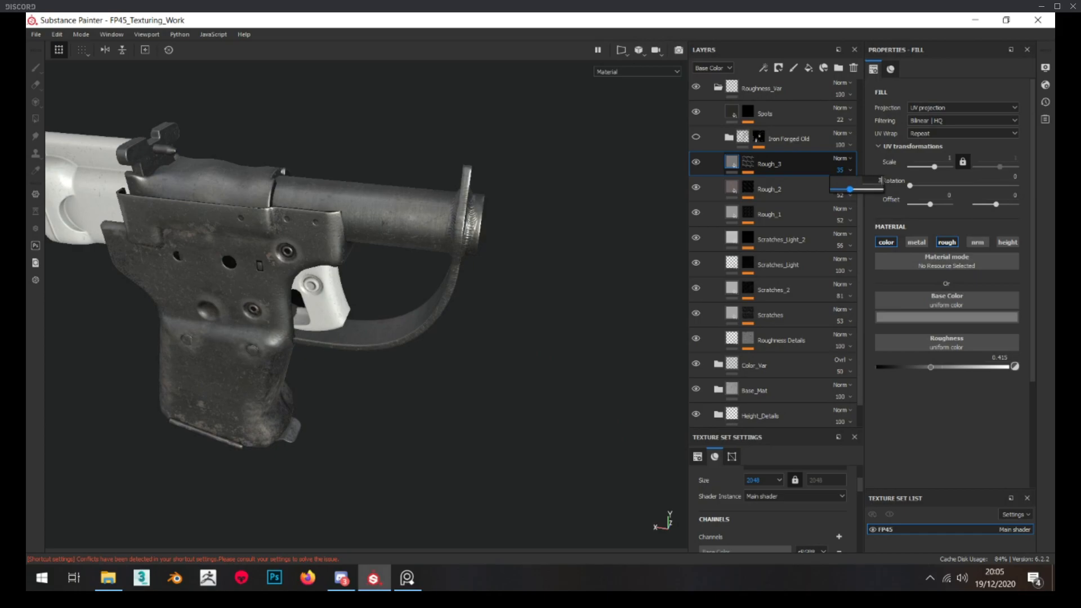
View the Iron Forged Old group's mask on the pistol and return to the material view of the barrel
left_click(759, 138, "alt")
left_click_drag(580, 167, 417, 214, "alt")
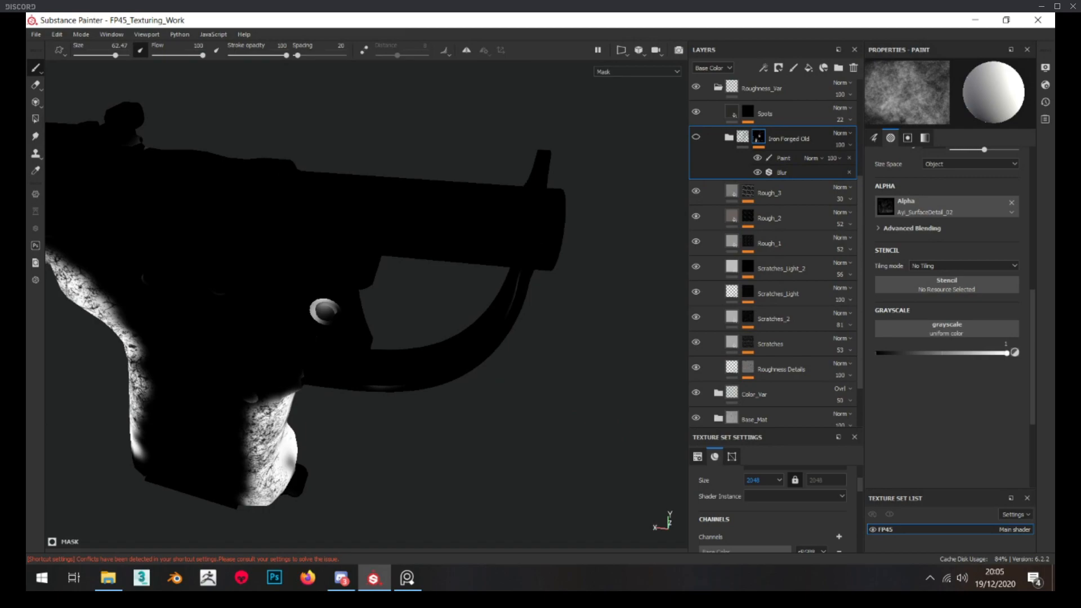
key("alt+Tab")
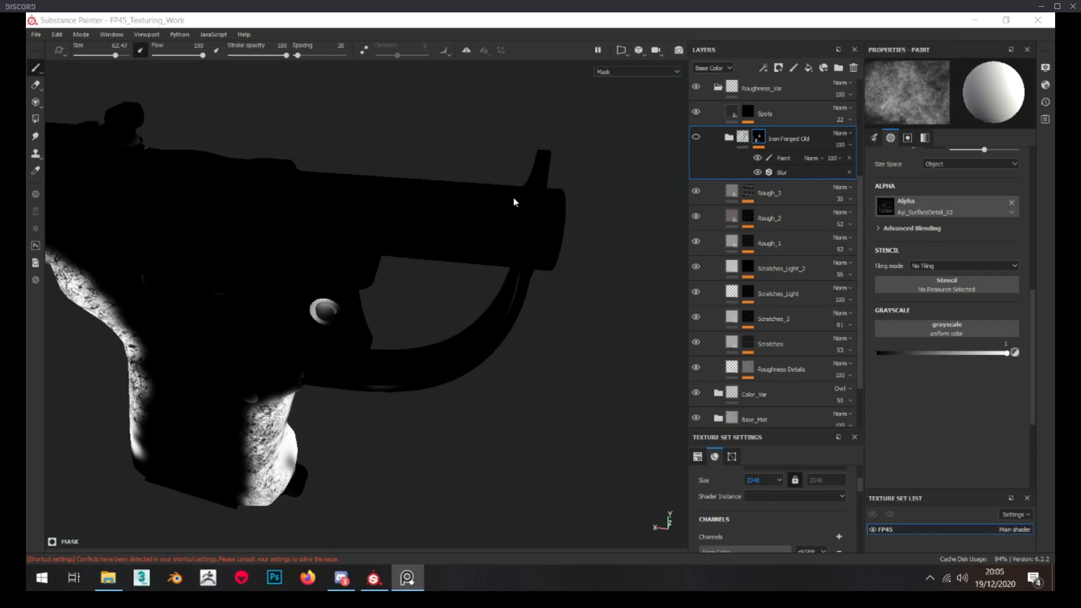
left_click(743, 138)
left_click_drag(315, 158, 306, 194, "alt")
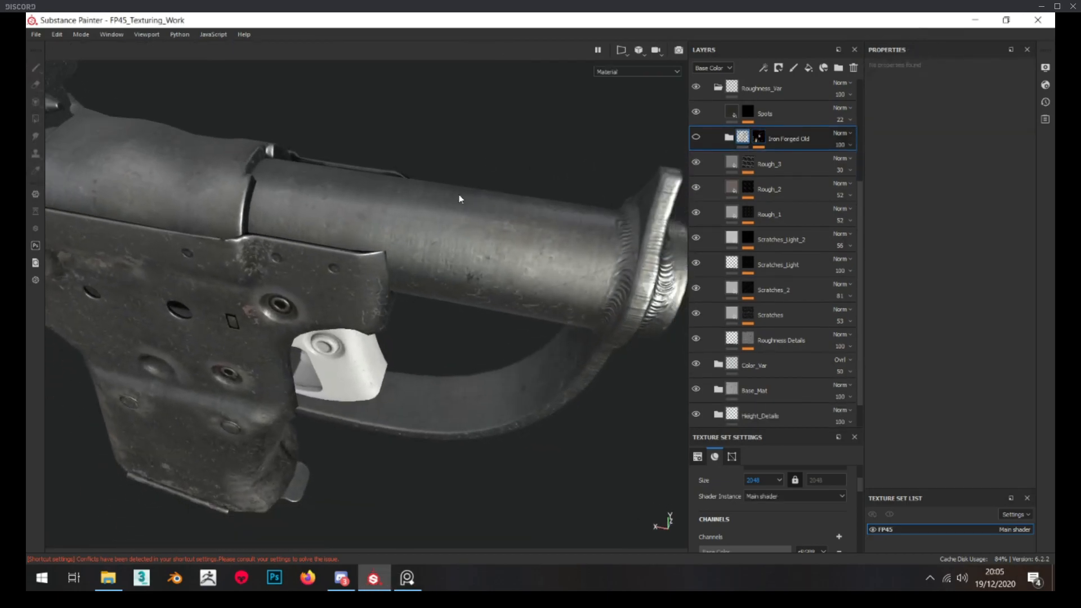
Enable and expand the Iron Forged Old group, and inspect the nested group's mask across the pistol
left_click(731, 145)
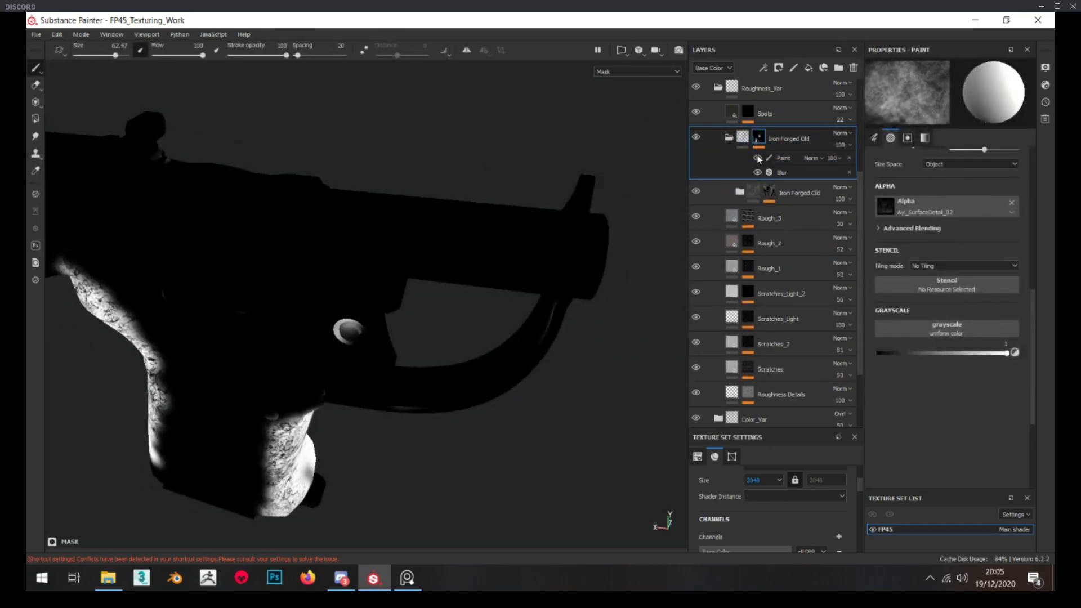
left_click_drag(455, 217, 434, 169, "alt")
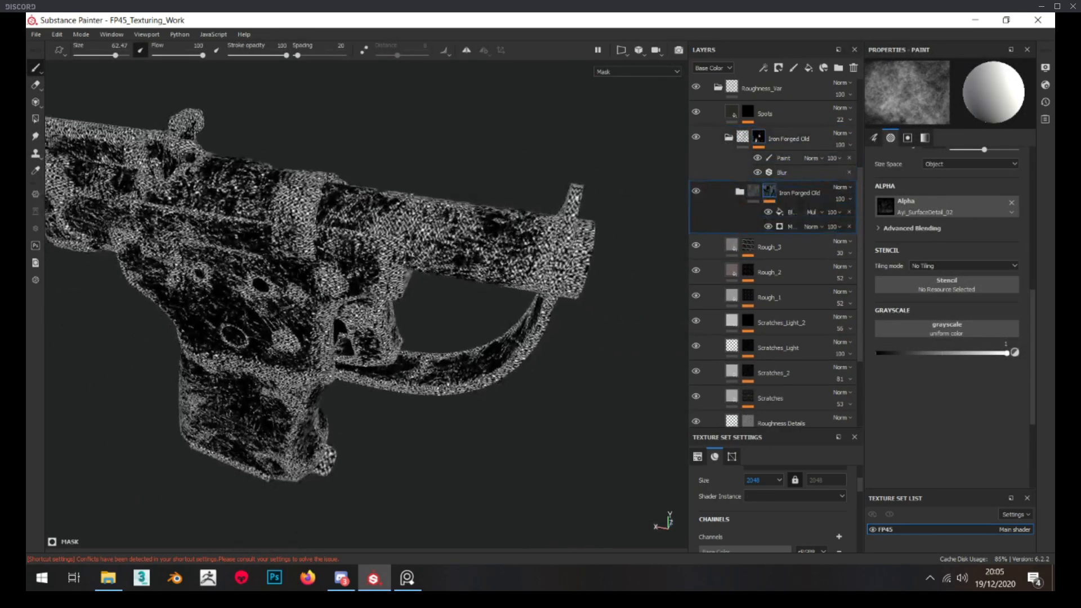
scroll(433, 226, "up", 4)
left_click_drag(437, 242, 470, 228, "alt")
scroll(431, 246, "down", 3)
scroll(469, 346, "down", 4)
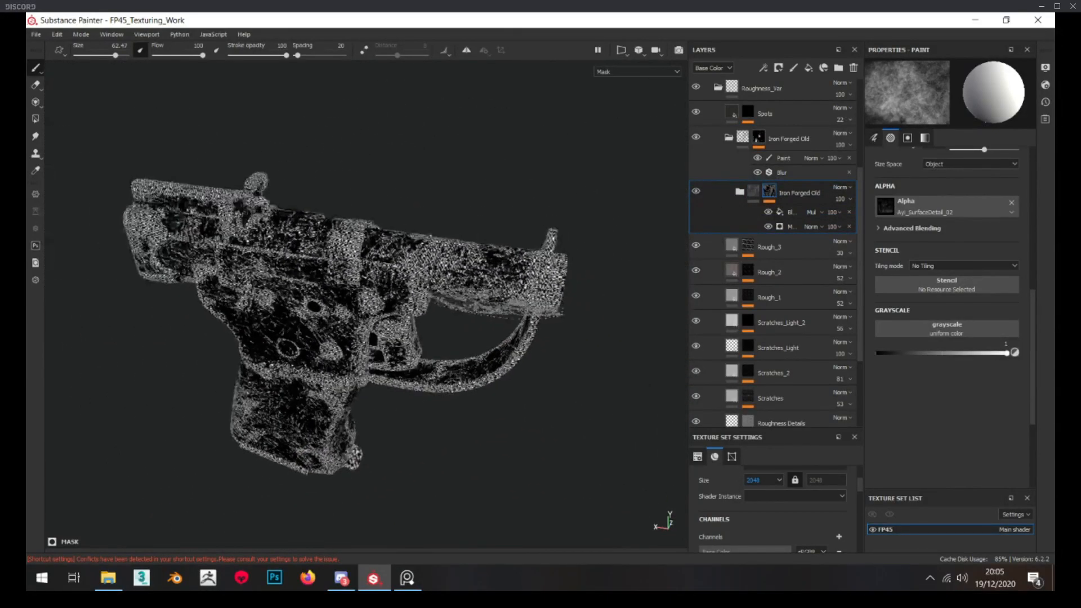
Switch to the reference photo viewer, examine the pitting and wear on the grip and its edges, and minimize the viewer
left_click(407, 579)
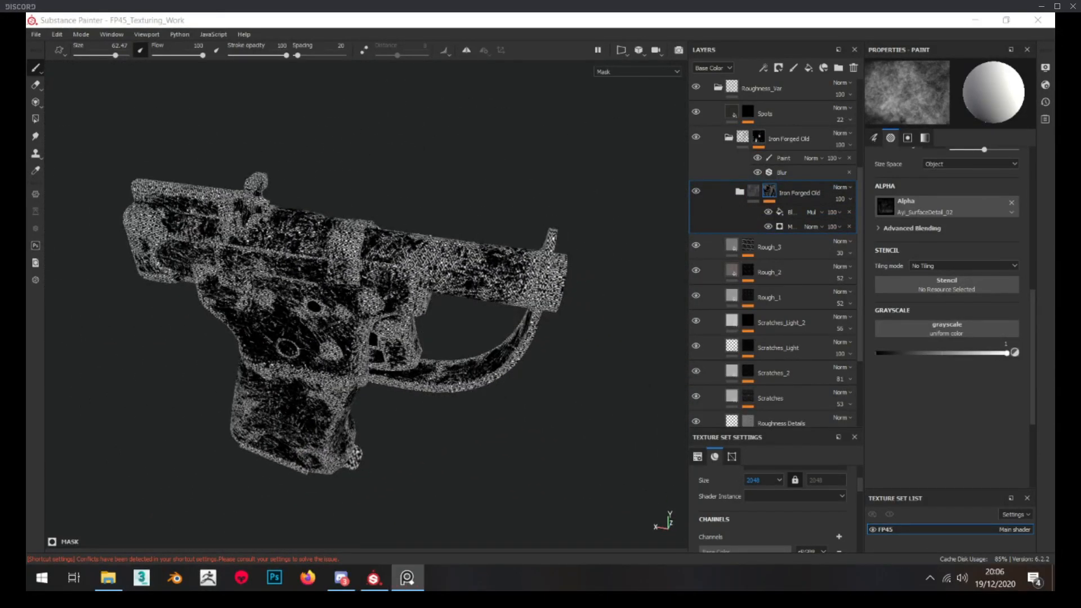
scroll(349, 339, "up", 6)
scroll(588, 325, "up", 4)
middle_click_drag(589, 325, 545, 208)
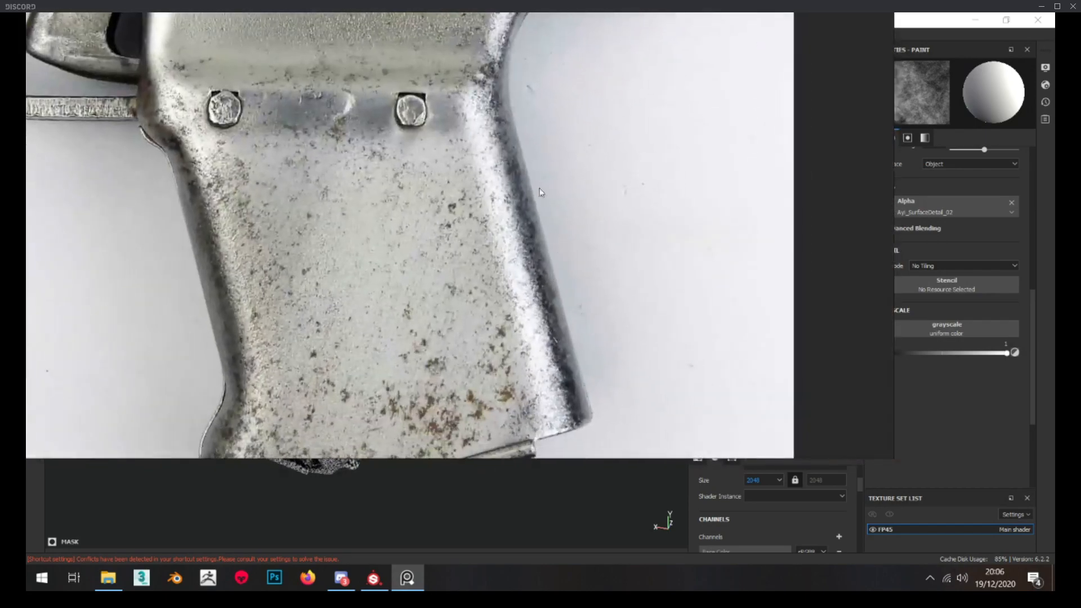
middle_click_drag(208, 310, 331, 273)
scroll(331, 273, "up", 4)
middle_click_drag(388, 439, 382, 277)
middle_click_drag(378, 200, 379, 193)
middle_click_drag(331, 125, 393, 360)
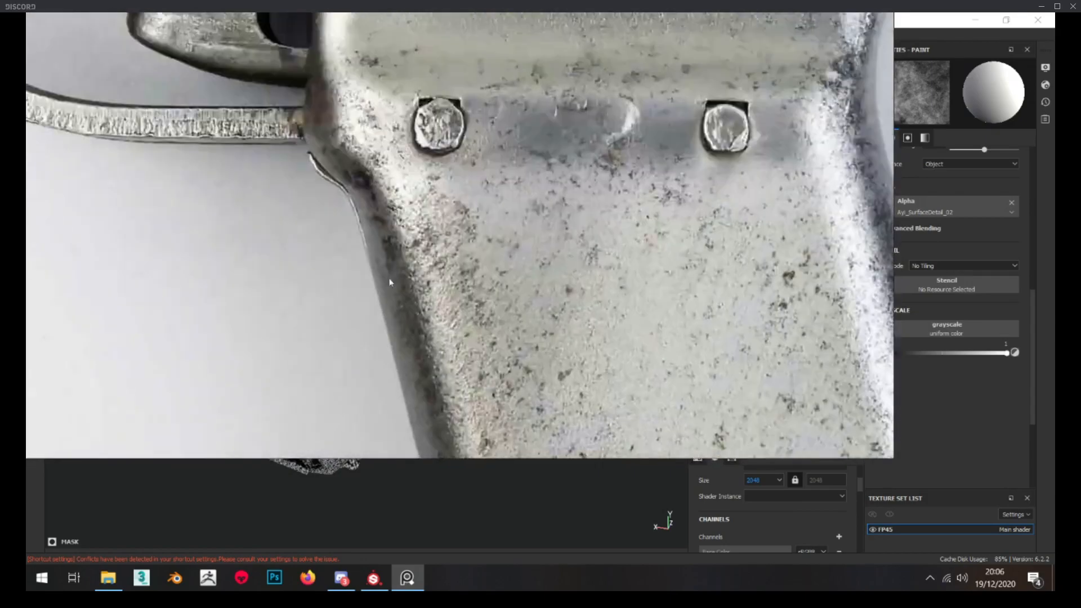
scroll(396, 301, "down", 2)
middle_click_drag(386, 199, 391, 226)
key("ctrl+m")
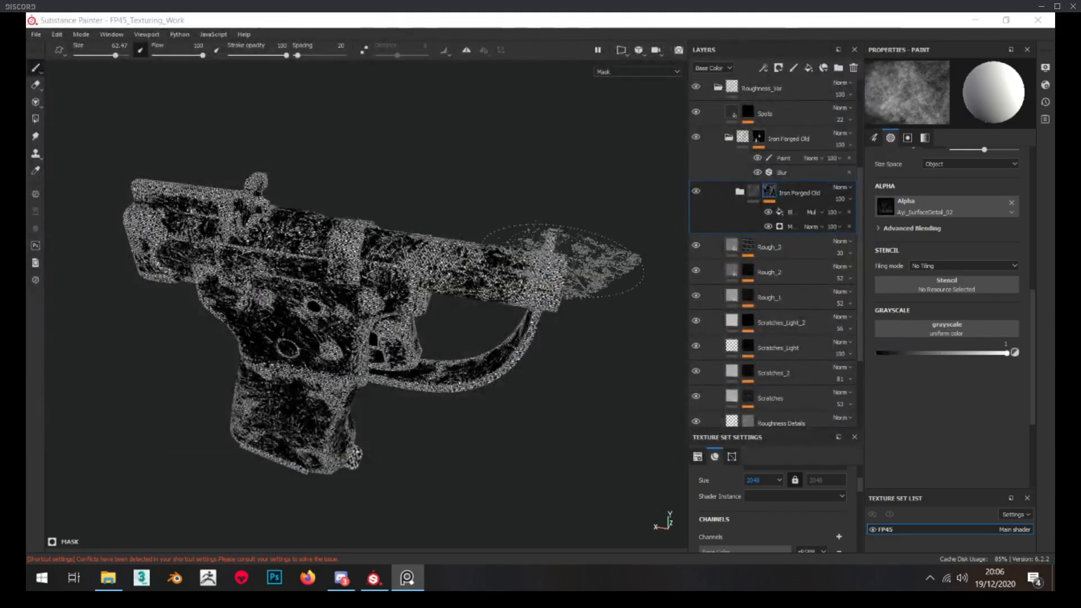
Replace the nested Iron Forged Old group's mask with a white mask and check the barrel's surface
scroll(360, 313, "up", 3)
left_click_drag(361, 312, 372, 313, "alt")
right_click(764, 191)
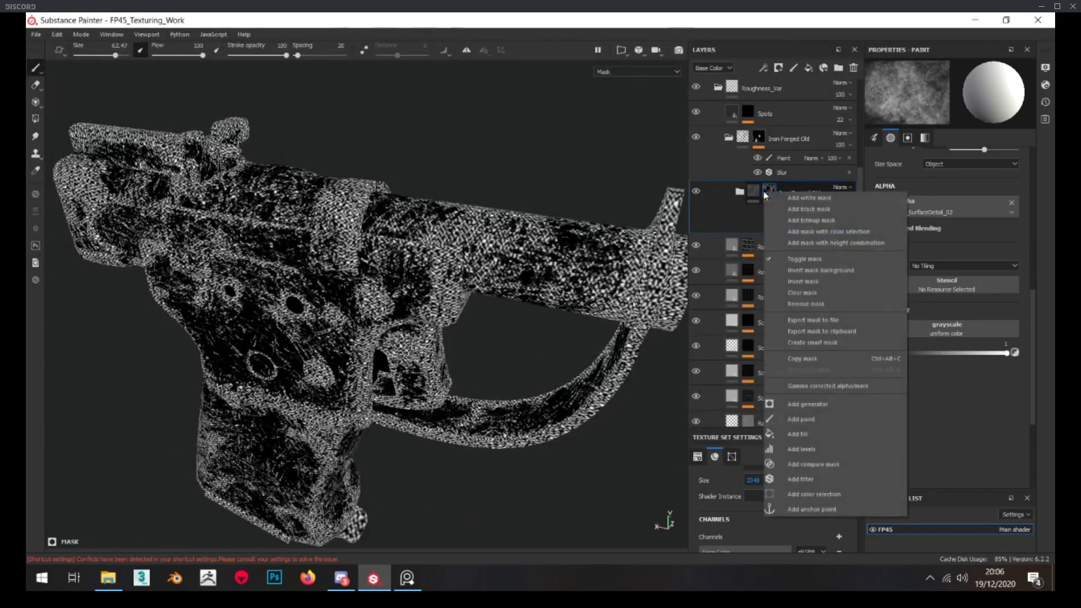
left_click(778, 199)
key("alt+Tab")
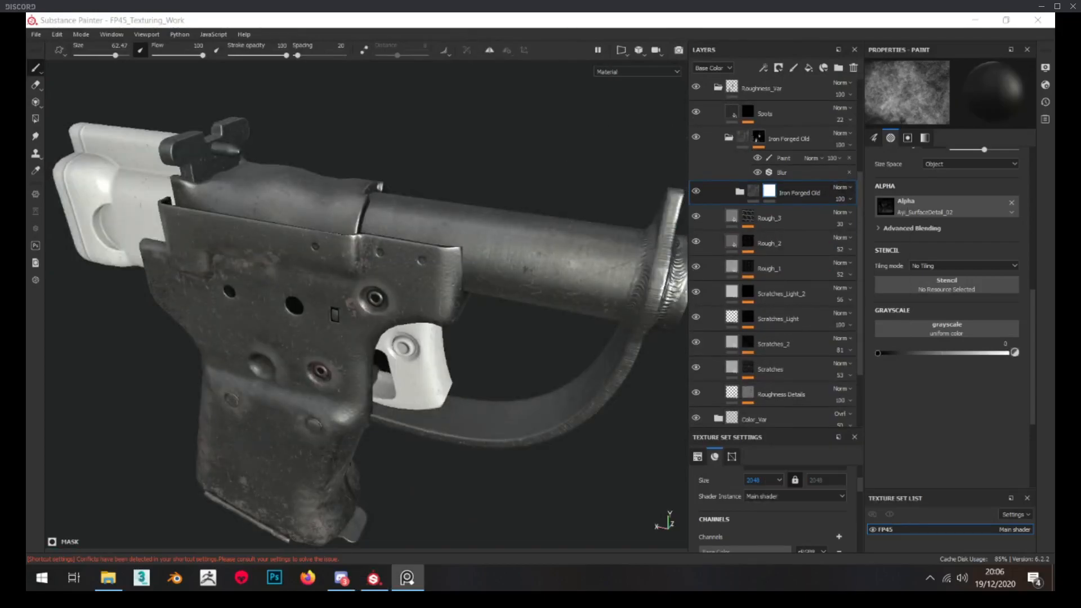
scroll(454, 240, "up", 2)
left_click_drag(569, 169, 521, 199, "alt")
mouse_move(425, 282)
left_mouse_down("alt")
mouse_move(464, 253)
mouse_move(556, 347)
mouse_move(538, 243)
mouse_move(555, 234)
left_mouse_up("alt")
Replace the outer Iron Forged Old group's mask with a black mask and add a Metal Edge Wear generator to it
left_click(762, 143)
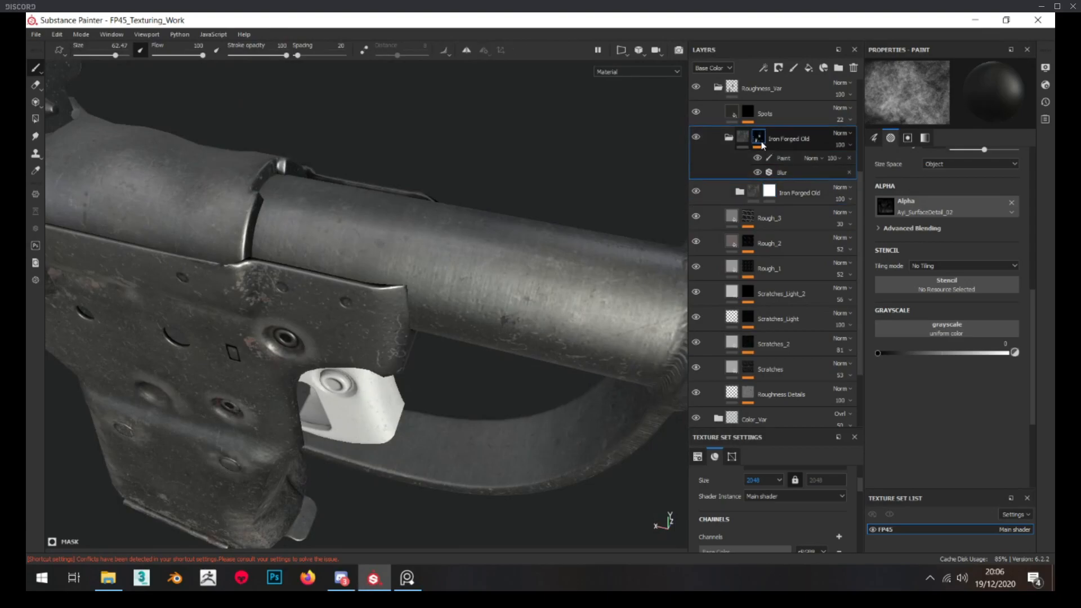
right_click(762, 142)
left_click(780, 155)
right_click(759, 136)
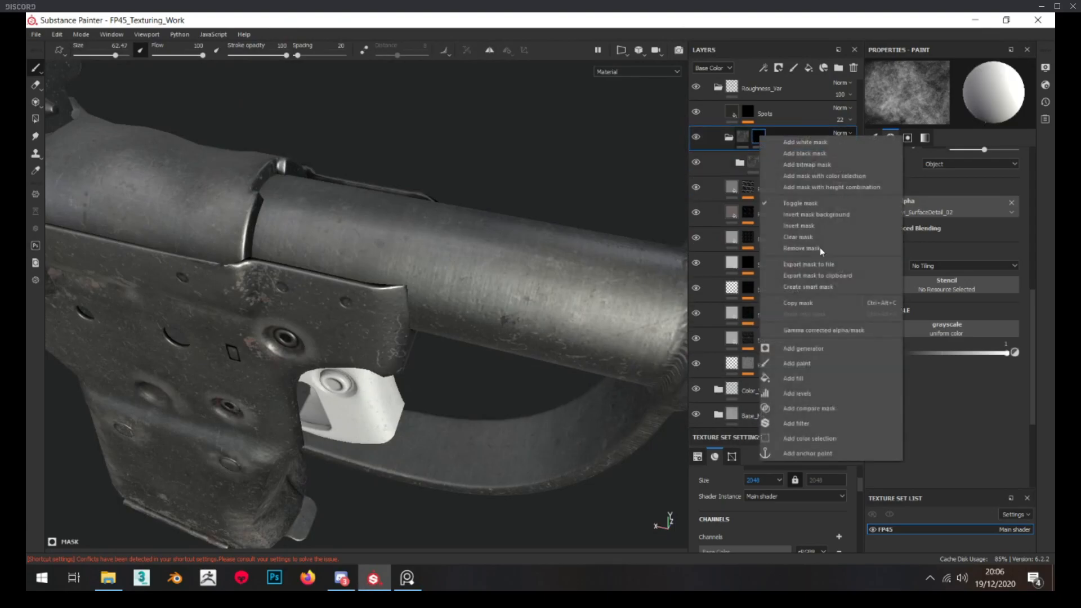
left_click(815, 351)
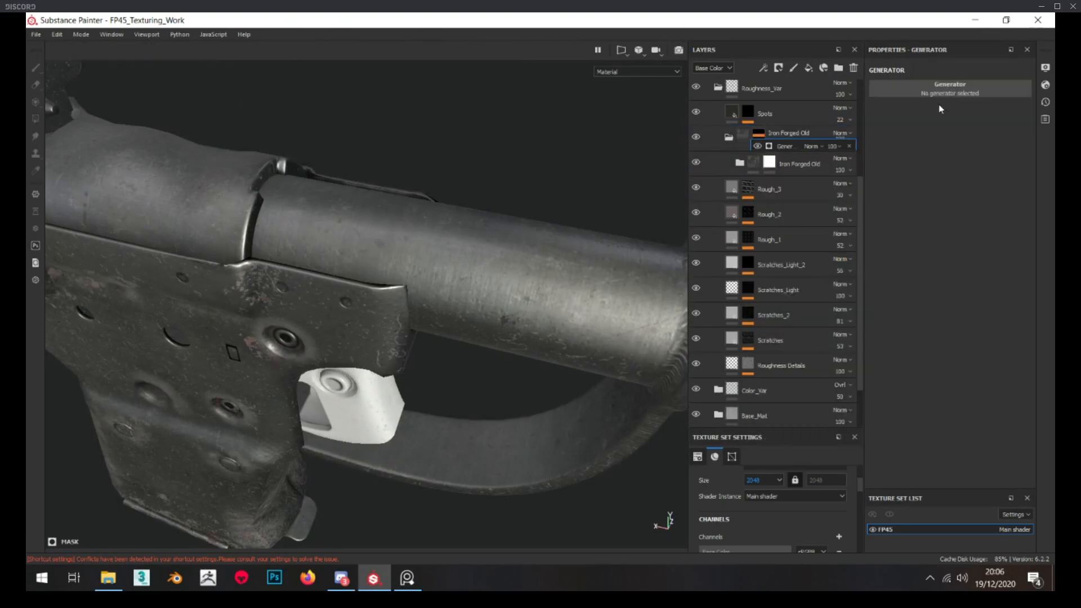
left_click(934, 93)
type("edge")
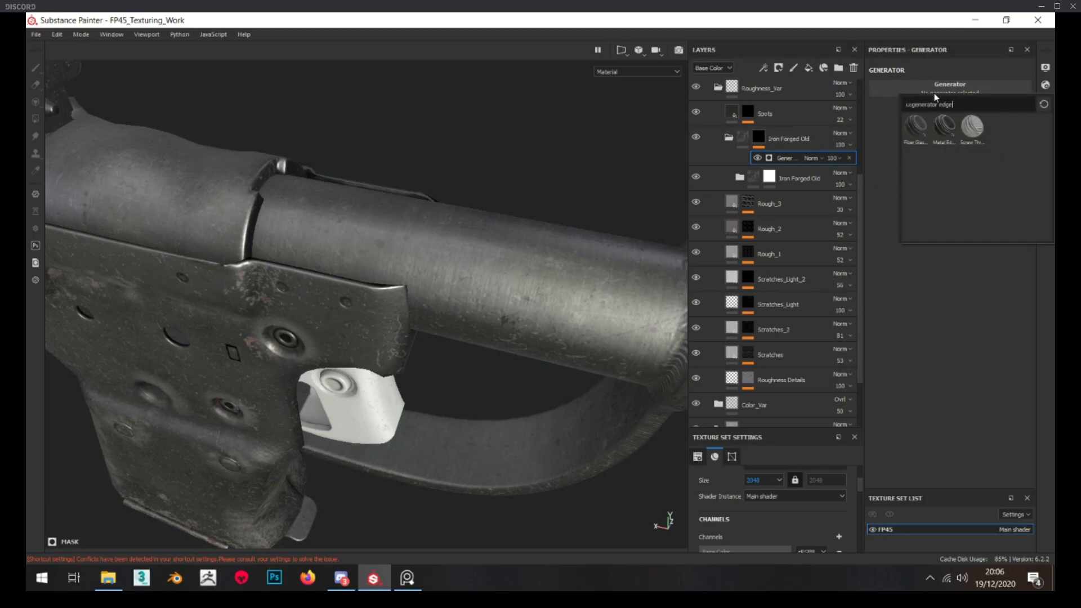
left_click(939, 125)
Inspect the outer Iron Forged Old mask around the muzzle and set the Metal Edge Wear generator's wear level to about 0.61
left_click_drag(549, 112, 532, 200, "alt")
middle_click_drag(533, 200, 233, 213, "alt")
left_click_drag(366, 248, 353, 183, "alt")
scroll(276, 236, "up", 4)
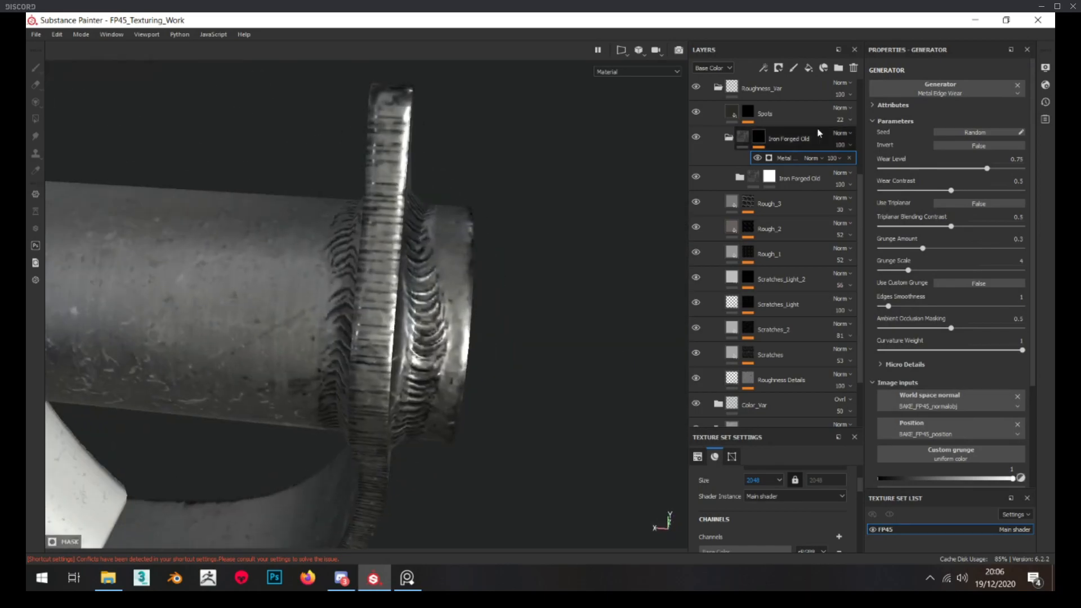
left_click(761, 141, "alt")
left_click_drag(507, 194, 496, 220, "alt")
scroll(501, 219, "down", 3)
middle_click_drag(501, 219, 642, 217, "alt")
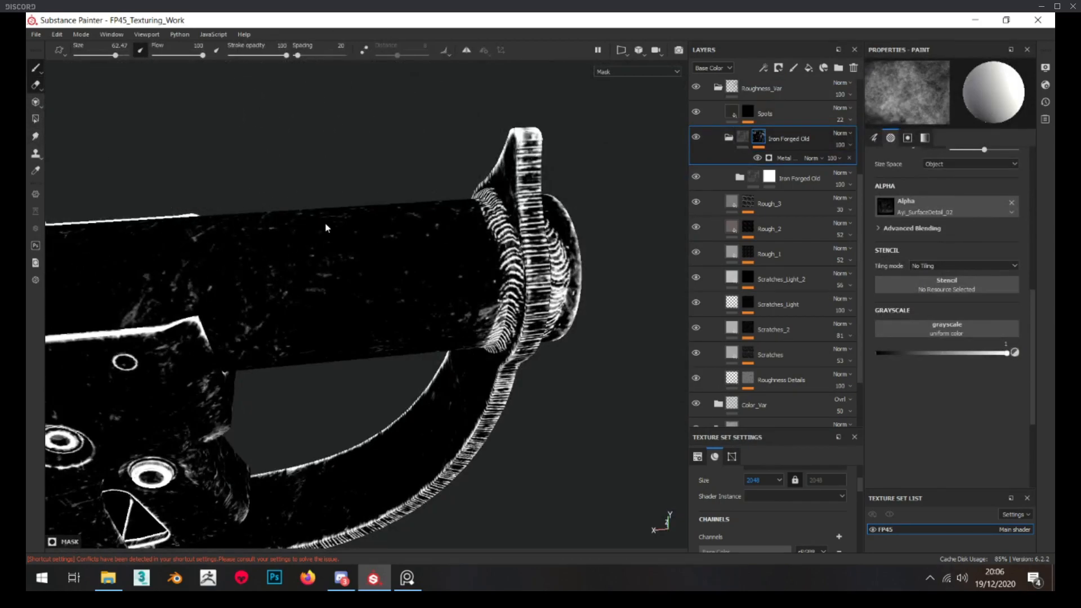
middle_click_drag(237, 220, 266, 221, "alt")
left_click(798, 155)
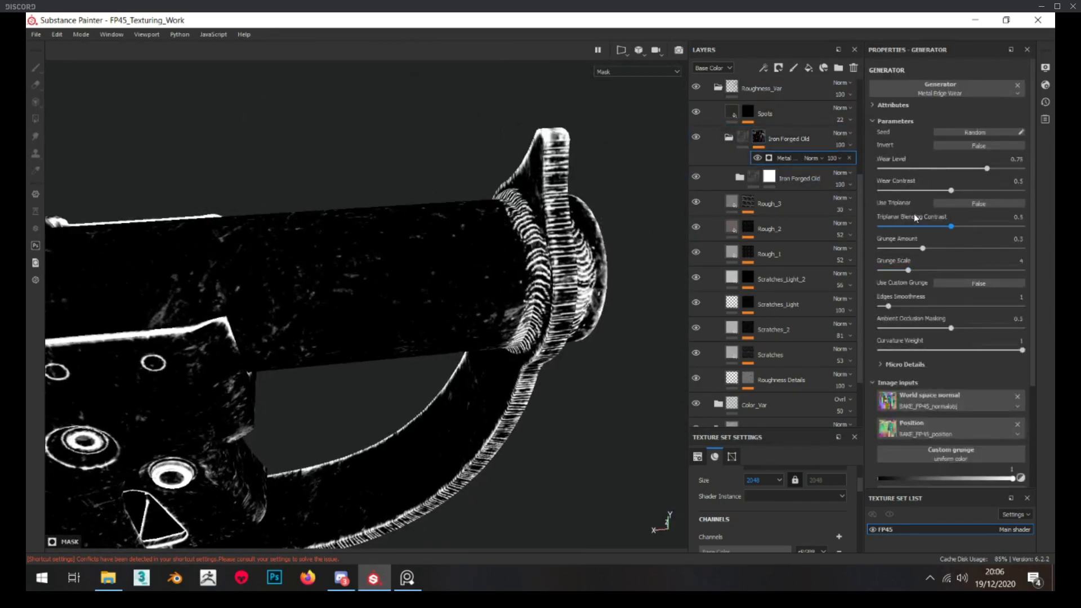
left_click_drag(986, 169, 967, 169)
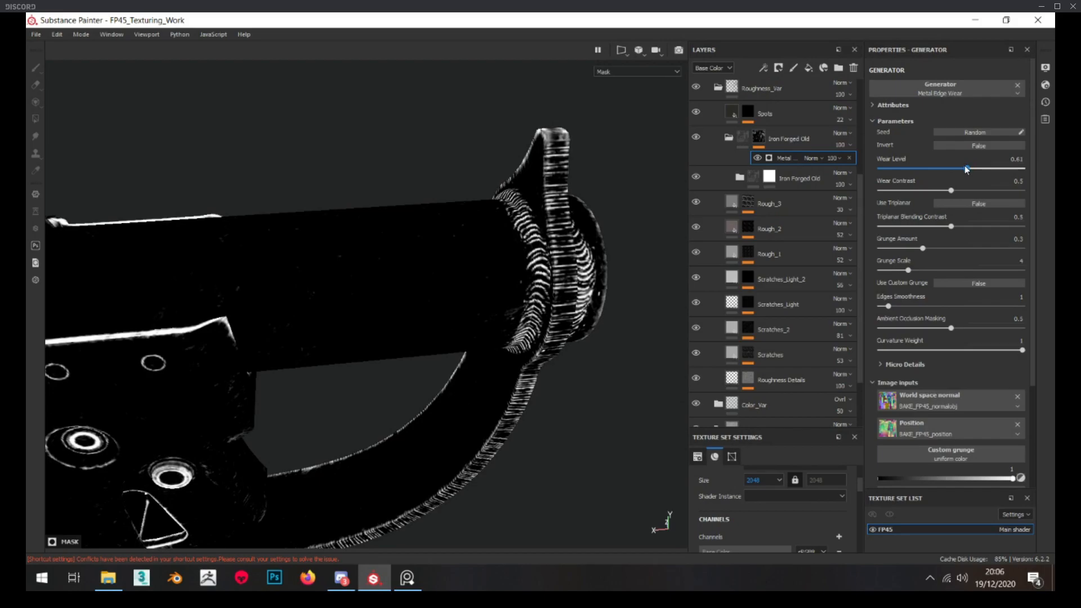
Set the Metal Edge Wear generator's grunge amount to about 0.41 and its wear contrast to about 0.56
middle_click_drag(243, 203, 374, 208, "alt")
left_click_drag(374, 208, 319, 234, "alt")
middle_click_drag(319, 233, 362, 210, "alt")
left_click_drag(931, 246, 938, 248)
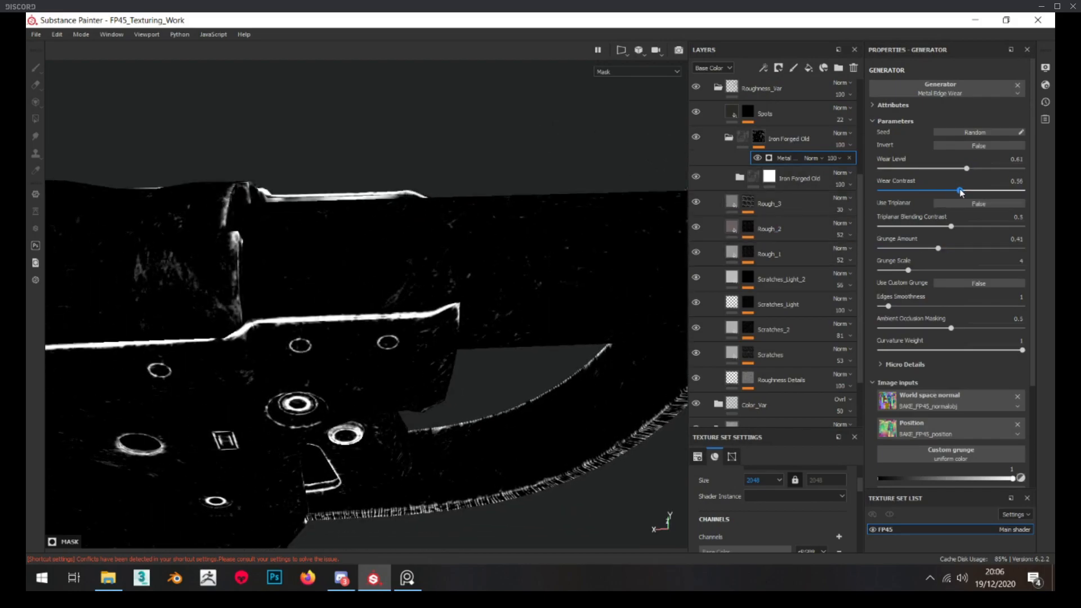
left_click_drag(555, 196, 514, 198, "alt")
Add a fill to the outer Iron Forged Old group's mask and assign the Clouds 2 texture to it
right_click(758, 132)
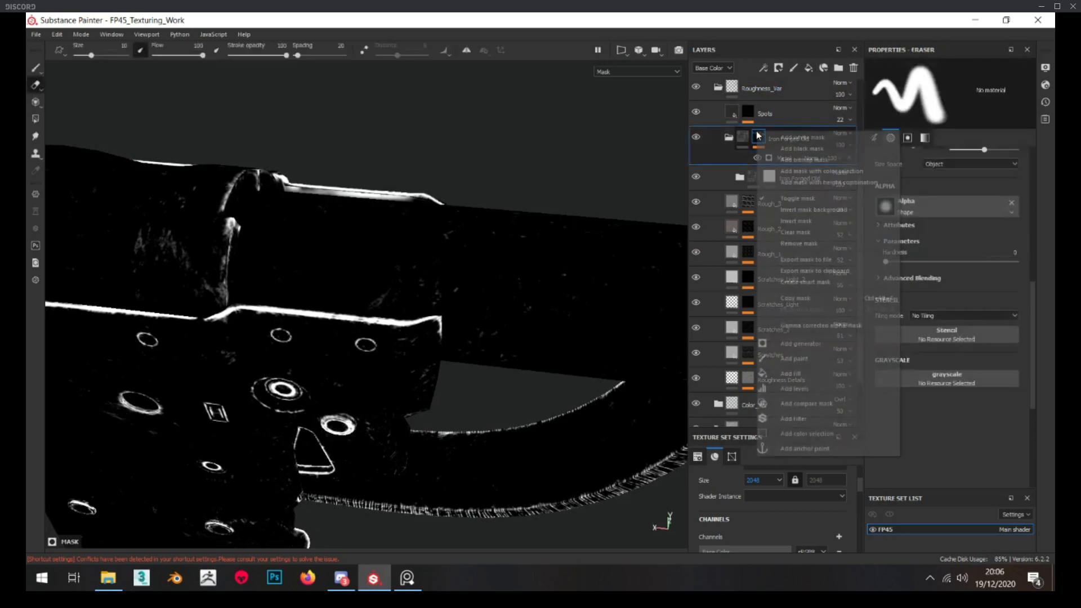
left_click(803, 373)
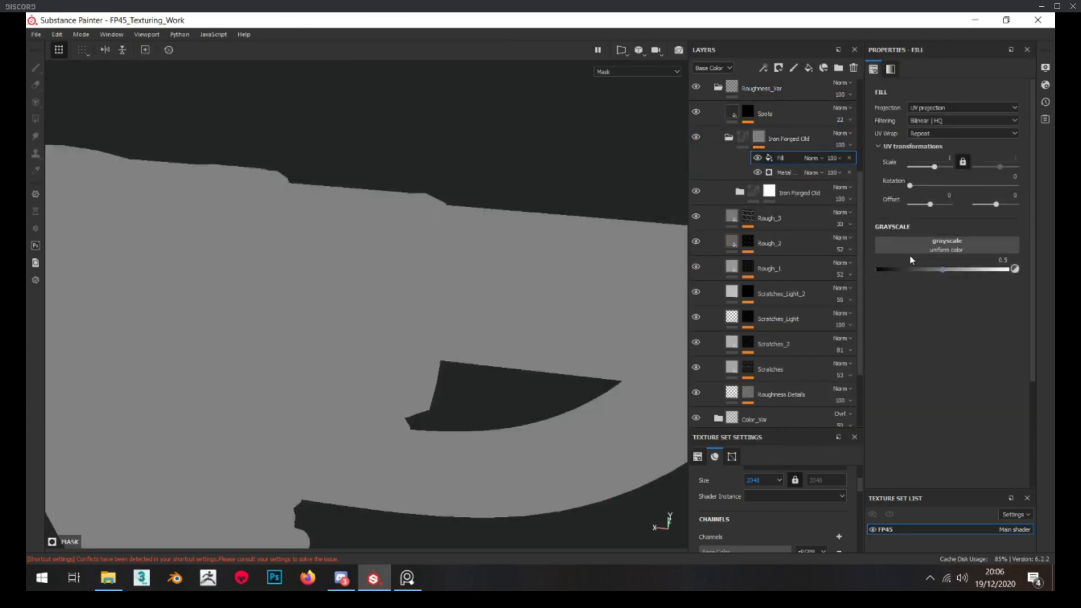
left_click(919, 255)
key("BackSpace")
key("BackSpace")
key("BackSpace")
key("BackSpace")
key("BackSpace")
key("BackSpace")
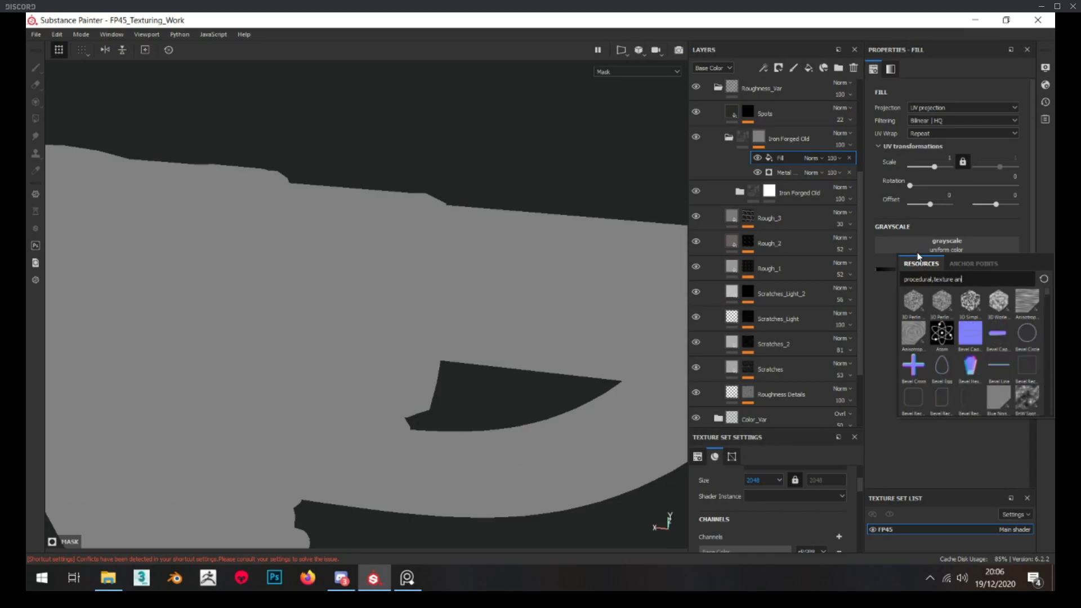
type("clouds")
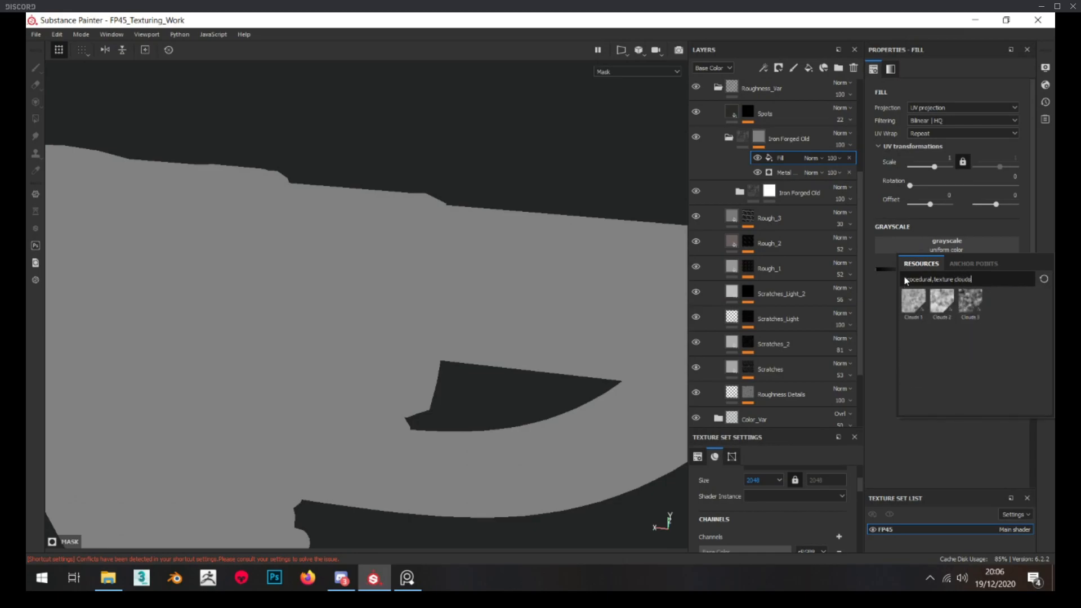
left_click(938, 303)
Blend the Clouds 2 fill as Subtract and set its balance to about 0.14 and contrast to about 0.26
left_click(813, 158)
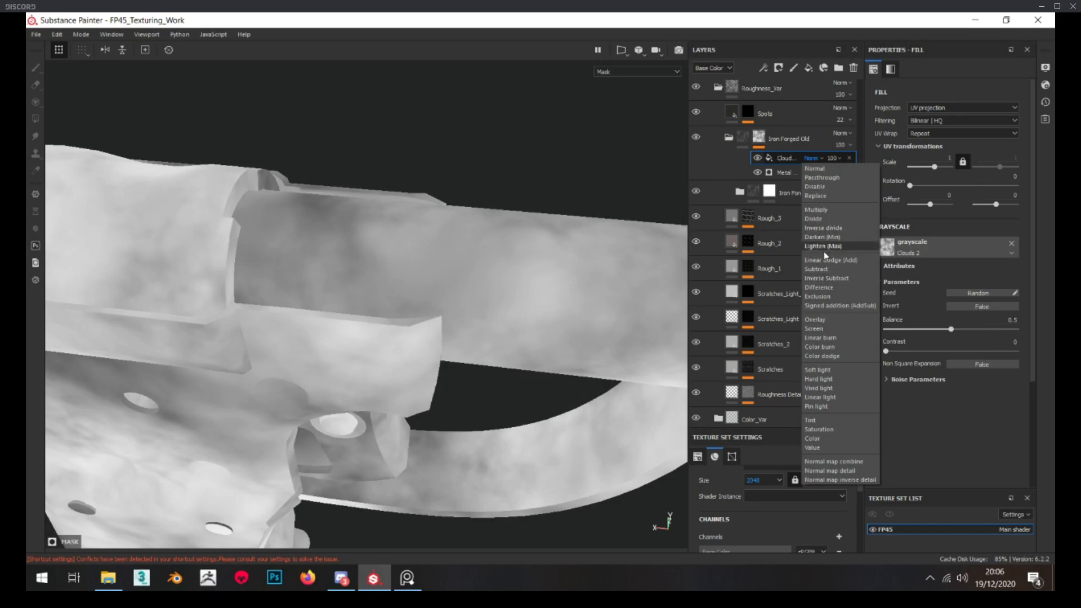
left_click(822, 269)
left_click_drag(951, 329, 899, 328)
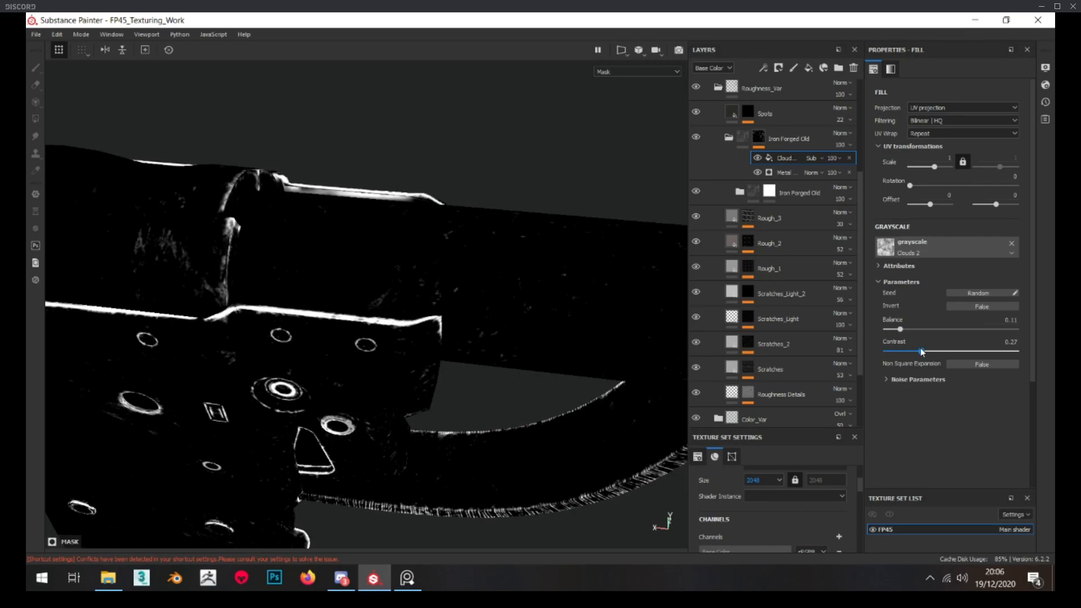
scroll(452, 183, "down", 3)
left_click_drag(451, 184, 476, 225, "alt")
left_click_drag(903, 330, 904, 329)
Set the Clouds 2 fill's UV scale to 3 and raise its balance slightly
double_click(948, 160)
type("2")
key("Return")
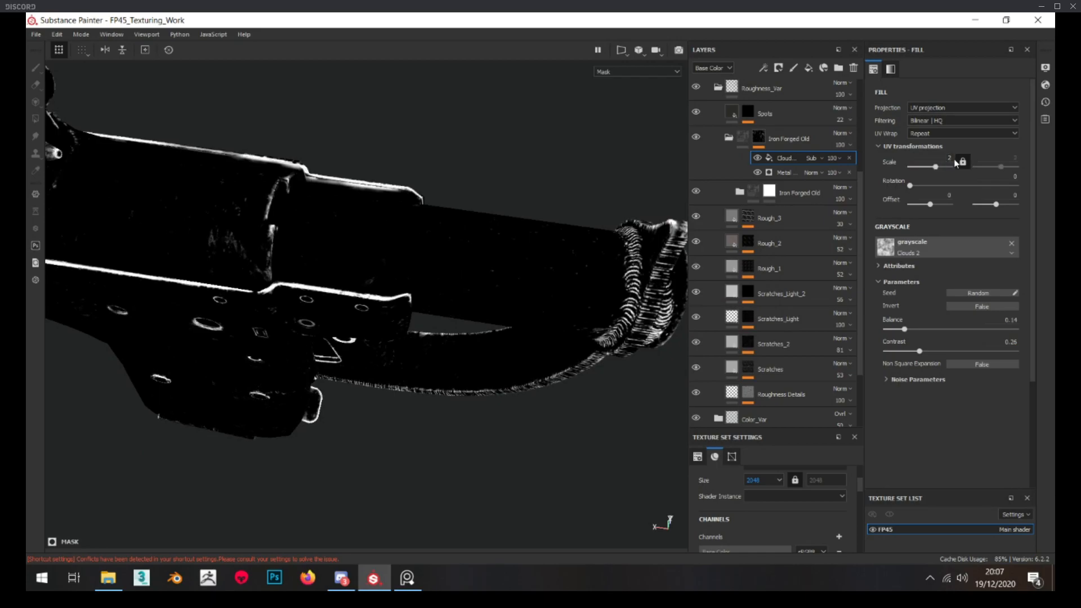
key("BackSpace")
type("3")
key("Return")
left_click_drag(673, 179, 573, 216, "alt")
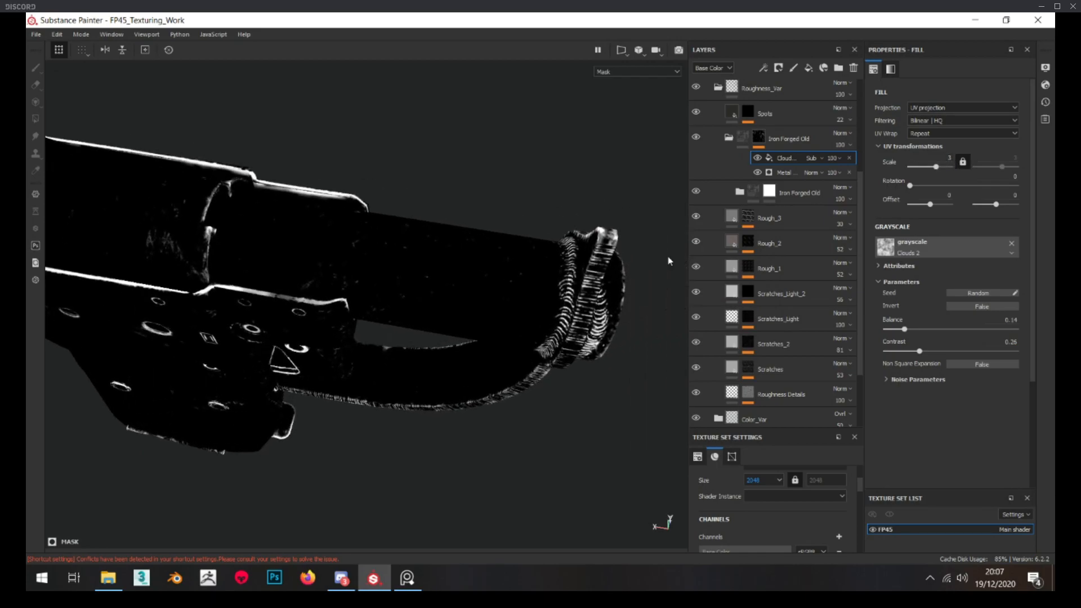
left_click_drag(905, 328, 915, 328)
mouse_move(498, 282)
left_mouse_down("alt")
mouse_move(475, 285)
mouse_move(478, 169)
mouse_move(495, 306)
mouse_move(505, 298)
left_mouse_up("alt")
Compare the barrel with the outer Iron Forged Old group shown and hidden in material view, and collapse the group
left_click(715, 138)
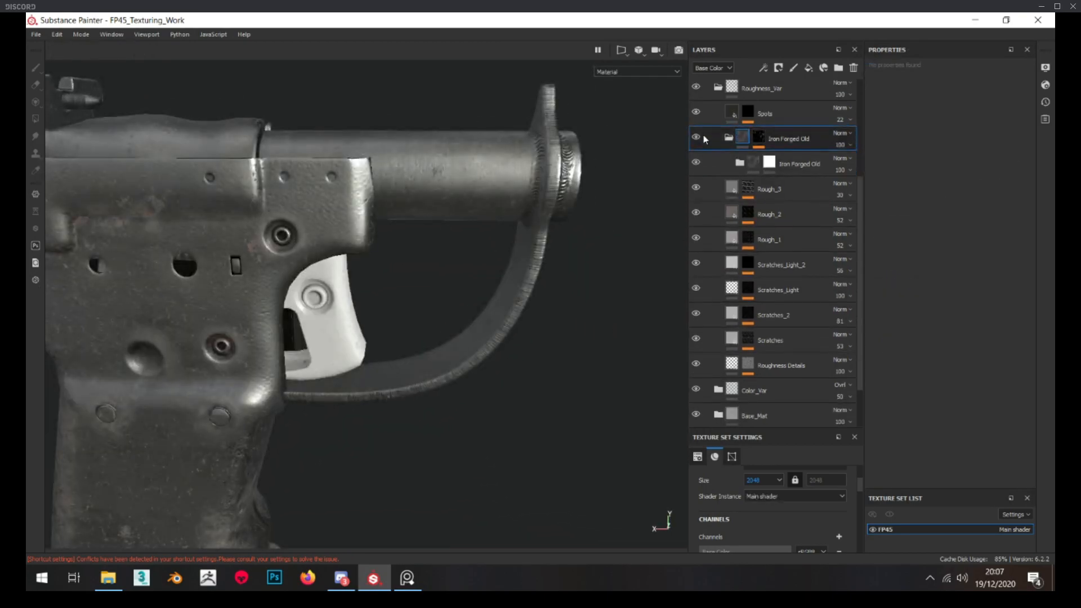
left_click(697, 139)
left_click_drag(451, 121, 568, 307, "alt")
scroll(563, 169, "up", 3)
scroll(486, 181, "down", 3)
scroll(326, 186, "up", 4)
scroll(319, 226, "down", 3)
left_click_drag(318, 237, 313, 166, "alt")
left_click(729, 137)
Examine the Spots layer's mask and its effect on the barrel, and collapse the Roughness_Var group
scroll(738, 150, "up", 1)
left_click(749, 144)
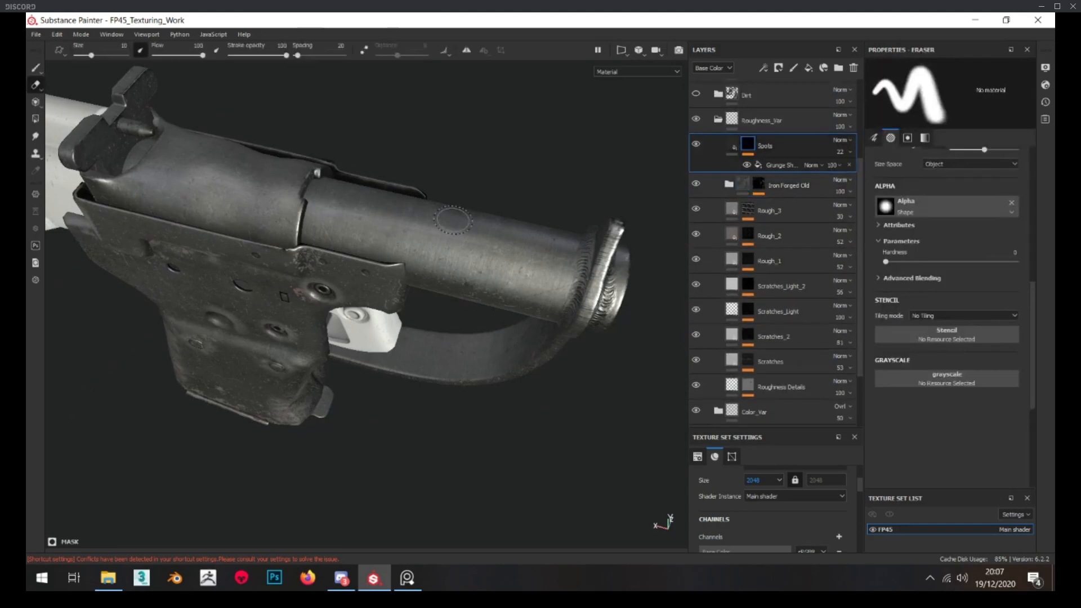
left_click(749, 145, "alt")
left_click_drag(445, 236, 434, 247, "alt")
left_click(732, 146)
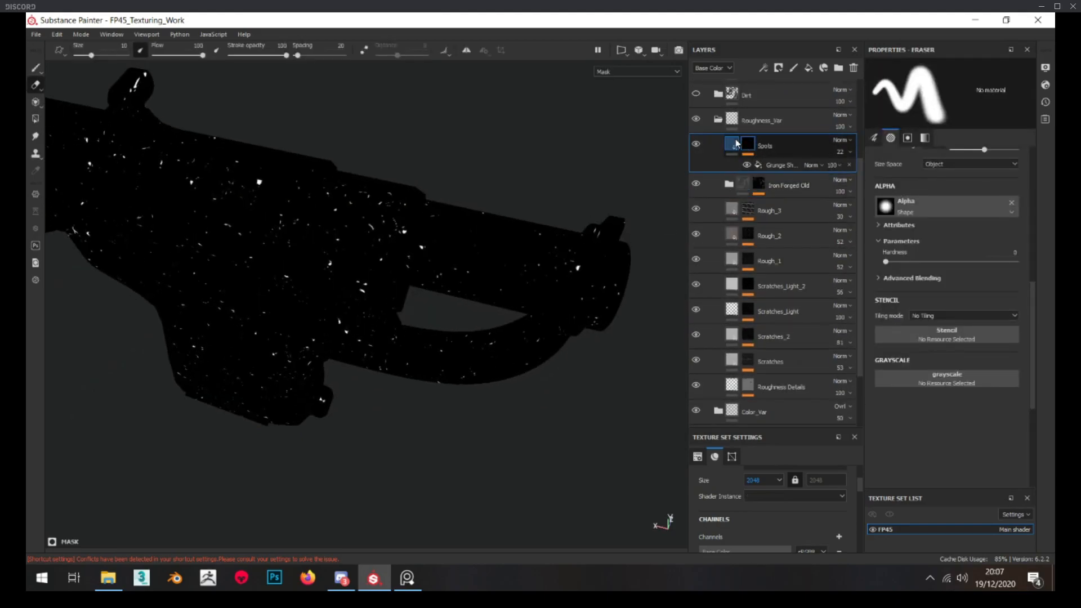
mouse_move(514, 223)
left_mouse_down("alt")
mouse_move(424, 208)
mouse_move(515, 212)
left_mouse_up("alt")
scroll(515, 212, "down", 2)
left_click(719, 118)
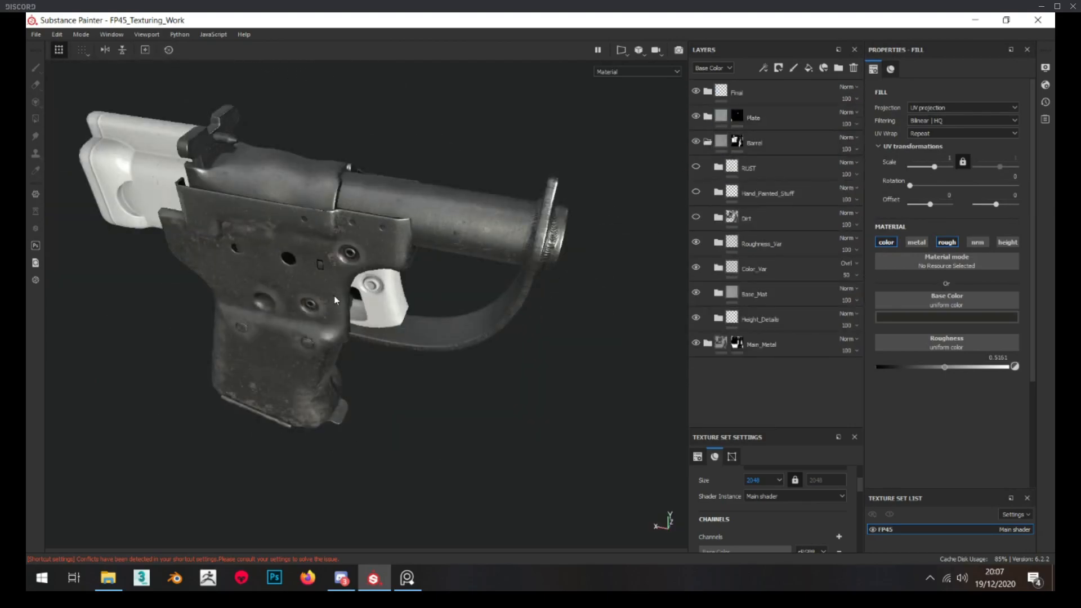
Hide all the layers inside the barrel's Dirt group and delete its Additional_AO group
scroll(334, 300, "up", 3)
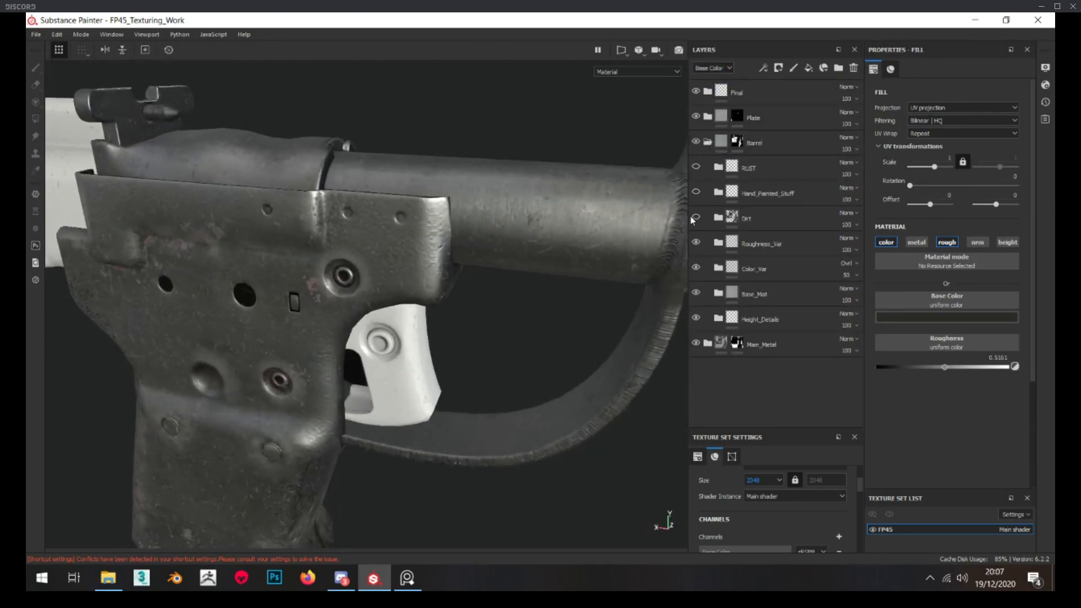
left_click(718, 218)
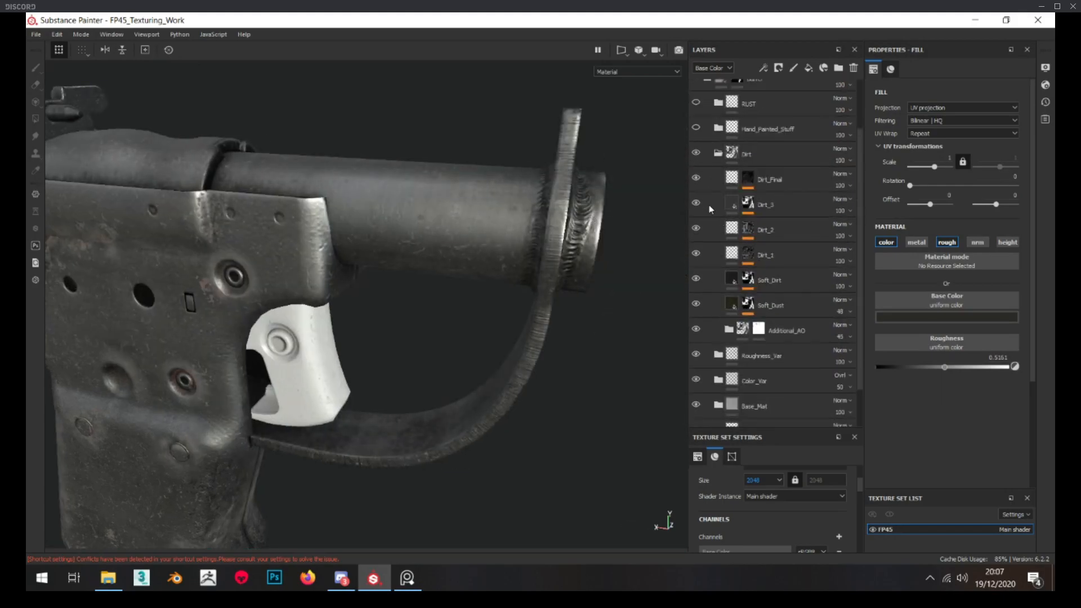
left_click_drag(697, 274, 697, 319)
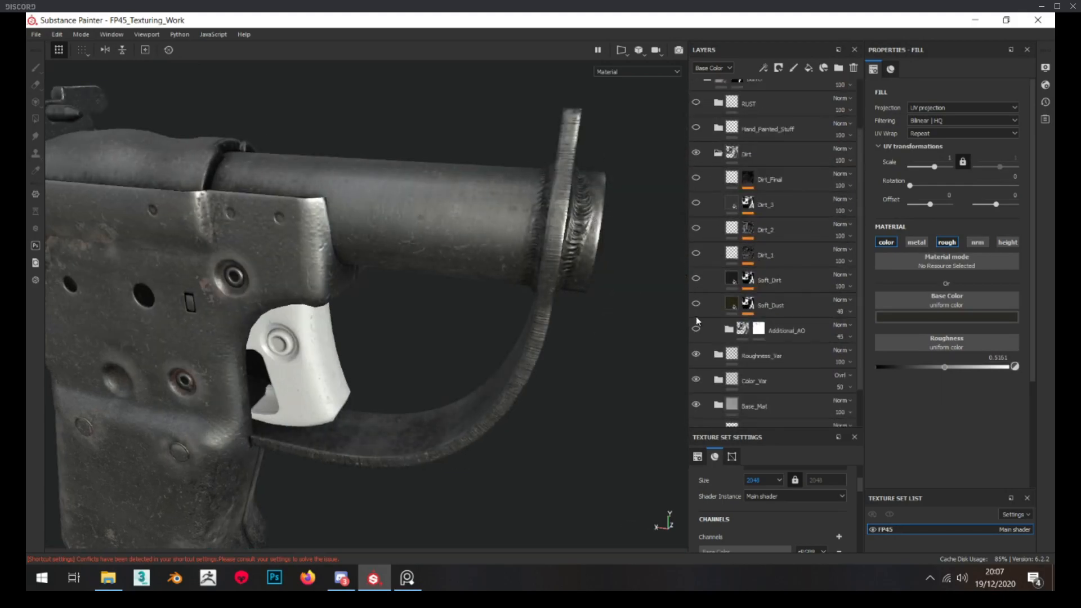
left_click(787, 333)
left_click(854, 68)
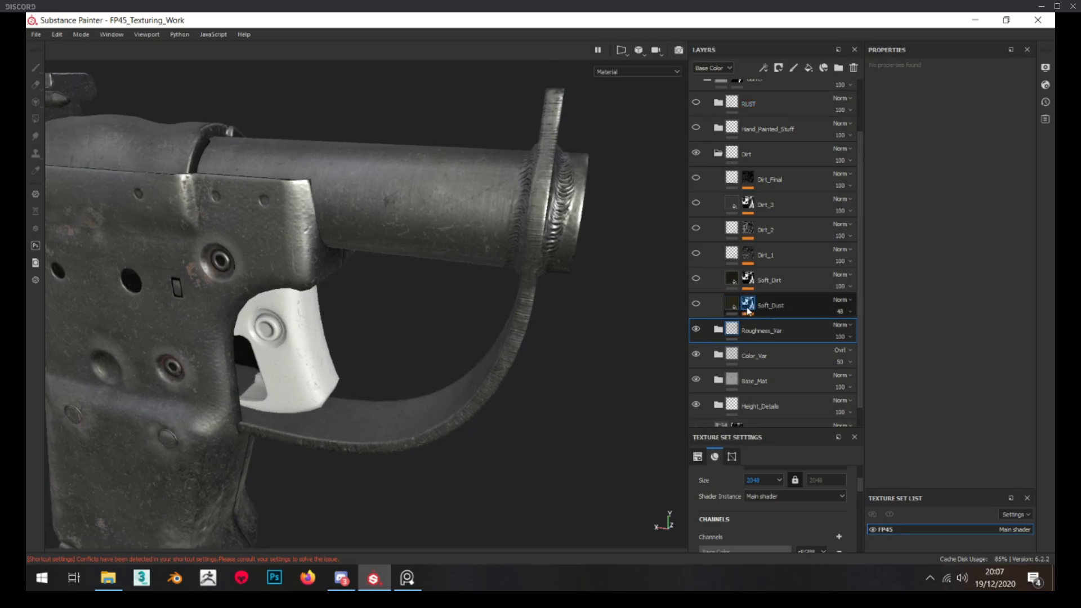
Show the Soft_Dust layer and check its effect on the barrel
left_click_drag(442, 216, 289, 212, "alt")
left_click(732, 305)
left_click(696, 305)
left_click(696, 306)
left_click_drag(473, 302, 468, 307, "alt")
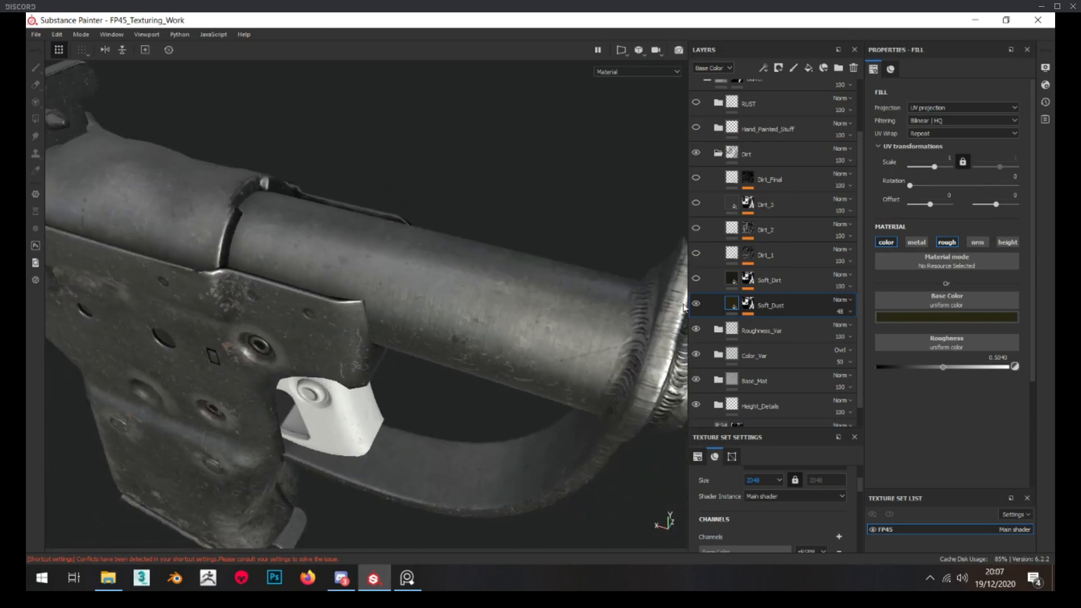
Show the Soft_Dirt layer and set its base color opacity to 70, checking the barrel and trigger guard
left_click(745, 282)
left_click(714, 282)
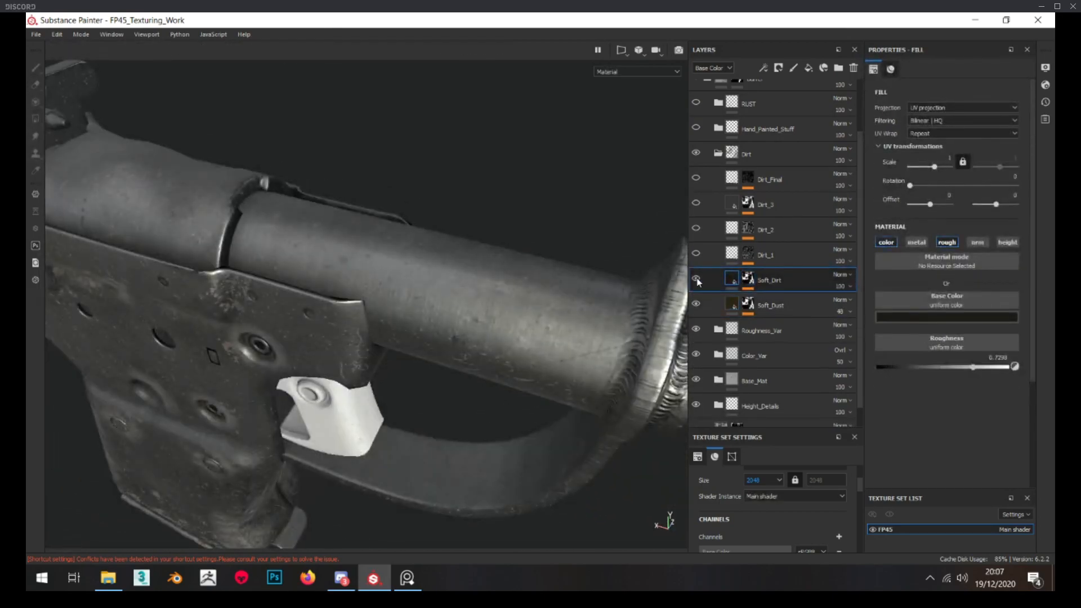
left_click_drag(481, 281, 478, 257, "alt")
scroll(478, 257, "down", 3)
left_click(850, 287)
left_click_drag(849, 305, 854, 305)
left_click_drag(362, 307, 574, 267, "alt")
scroll(359, 282, "down", 5)
scroll(352, 285, "up", 4)
scroll(331, 361, "up", 3)
scroll(276, 254, "up", 4)
scroll(422, 271, "down", 5)
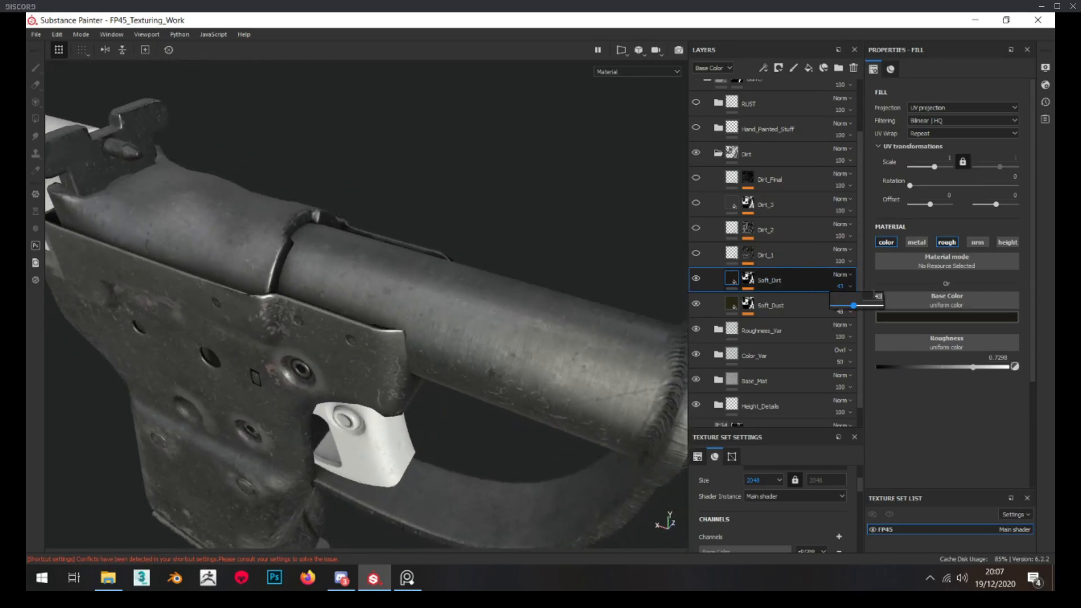
left_click_drag(458, 309, 507, 264, "alt")
middle_click_drag(507, 265, 270, 159, "alt")
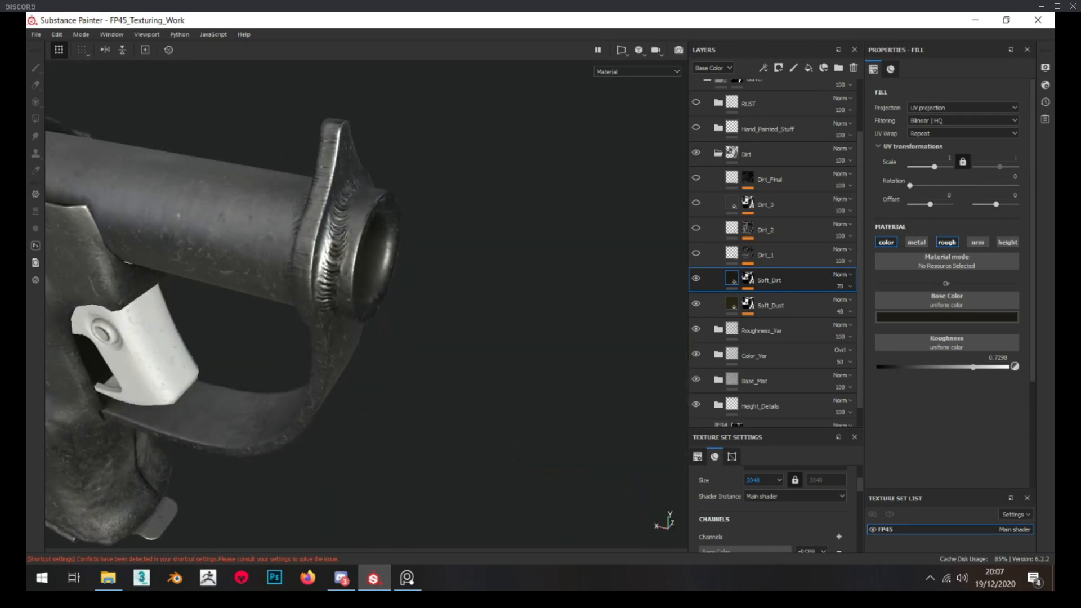
Switch to the reference photo viewer and compare the surface dirt and wear of the barrel with the model
key("alt+Tab")
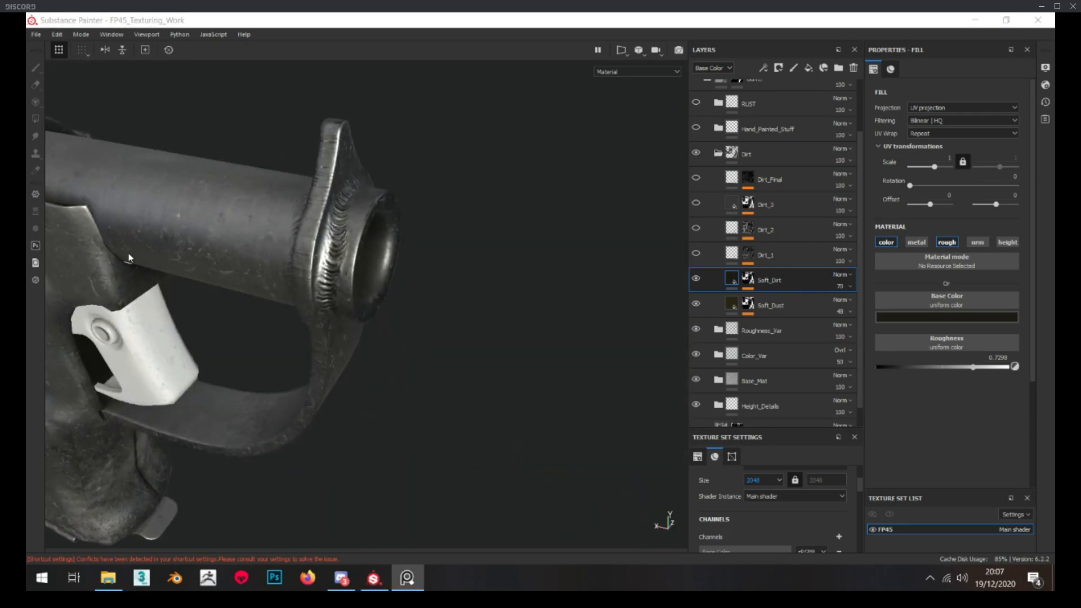
left_click_drag(223, 238, 271, 239, "alt")
scroll(316, 239, "up", 3)
scroll(343, 234, "down", 3)
mouse_move(343, 234)
left_mouse_down("alt")
mouse_move(349, 219)
mouse_move(272, 227)
left_mouse_up("alt")
scroll(338, 234, "up", 3)
left_click_drag(345, 235, 516, 273, "alt")
scroll(517, 273, "up", 3)
Inspect the Dirt_1 mask and set its grunge leaks fill's rotation to 0
left_click(751, 255, "alt")
left_click_drag(383, 226, 335, 251, "alt")
scroll(349, 242, "up", 3)
scroll(372, 251, "down", 6)
left_click(782, 274)
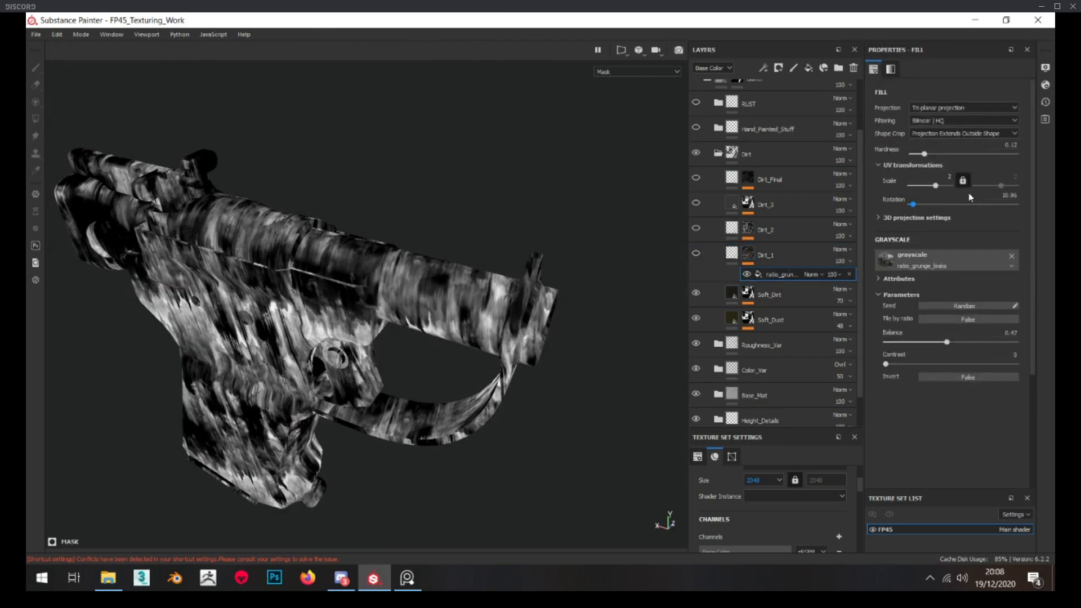
left_click_drag(913, 207, 907, 208)
scroll(338, 338, "up", 5)
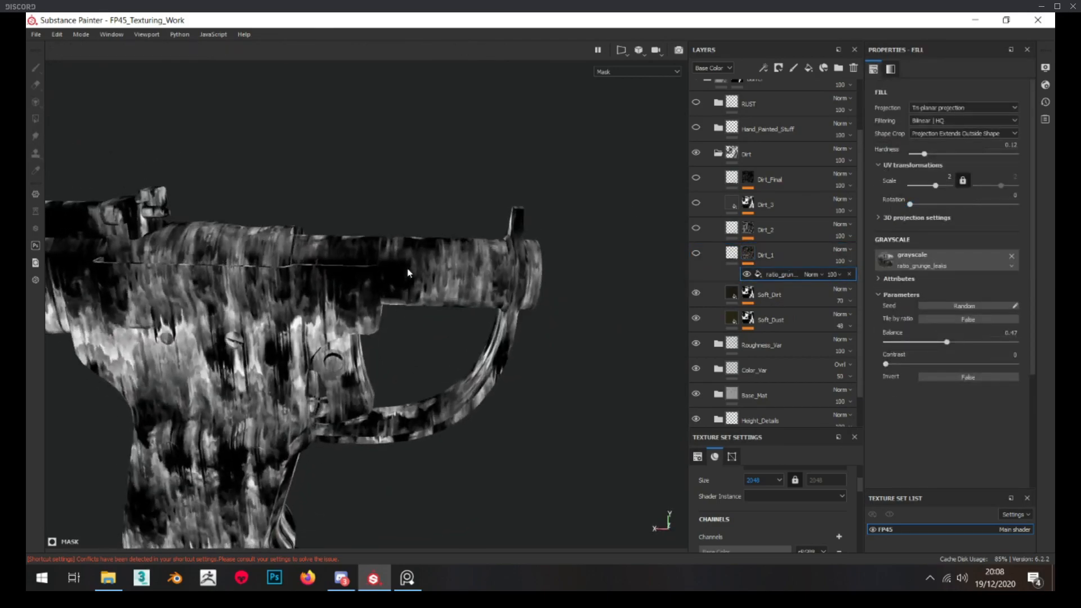
Show the Dirt_1 layer, set its roughness to about 0.44 and check the reflections on the barrel
left_click(710, 259)
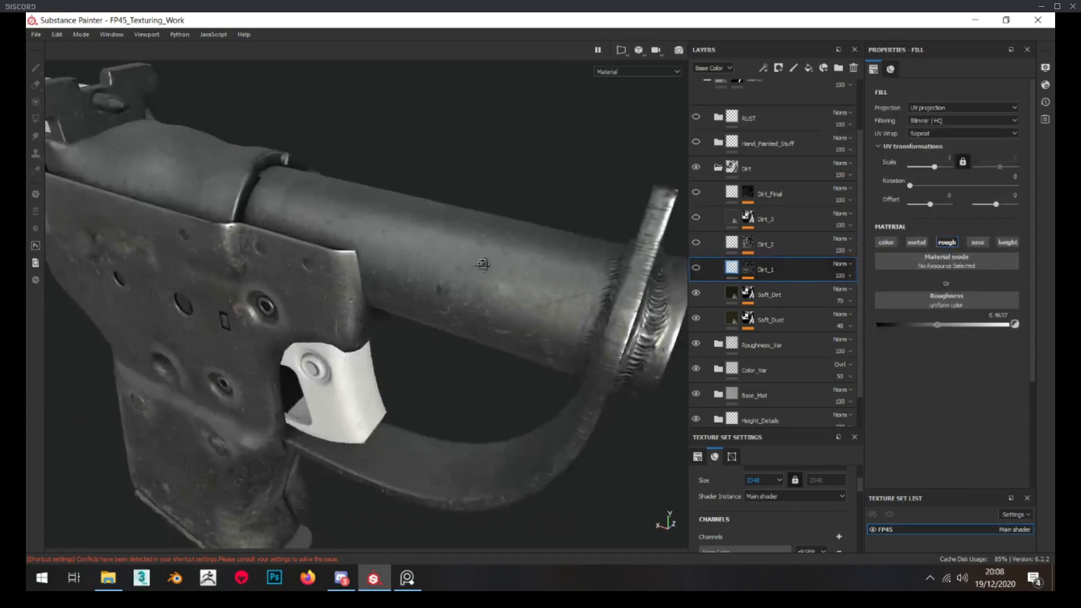
left_click_drag(496, 262, 623, 253, "alt")
left_click(696, 255)
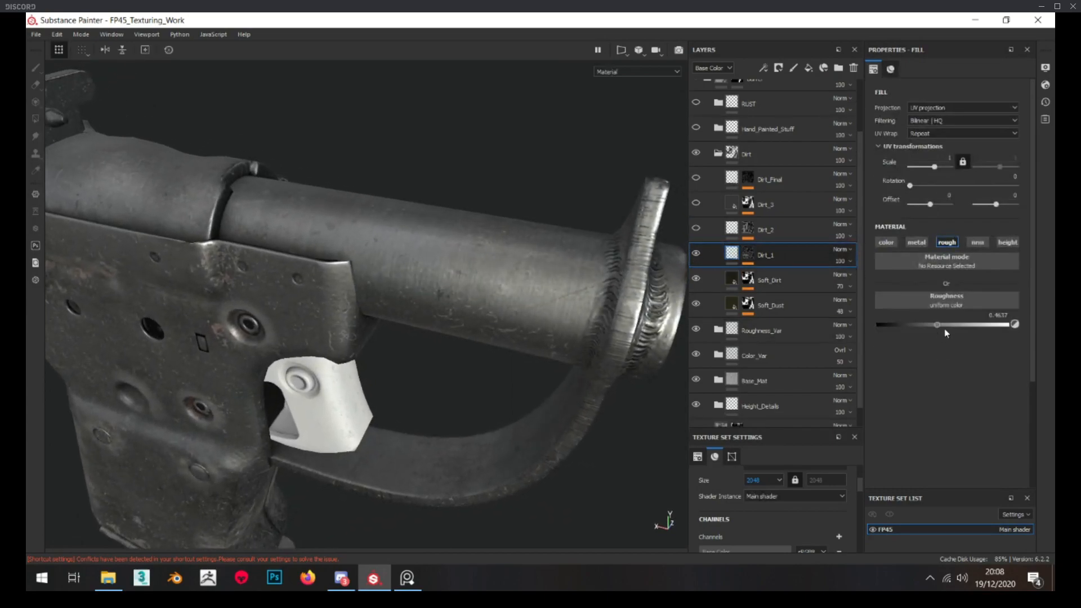
mouse_move(940, 323)
left_mouse_down()
mouse_move(952, 319)
mouse_move(933, 318)
left_mouse_up()
left_click_drag(498, 257, 413, 260, "alt")
scroll(422, 266, "down", 5)
scroll(503, 264, "up", 2)
left_click_drag(503, 265, 468, 256, "alt")
scroll(468, 222, "up", 4)
scroll(468, 255, "up", 5)
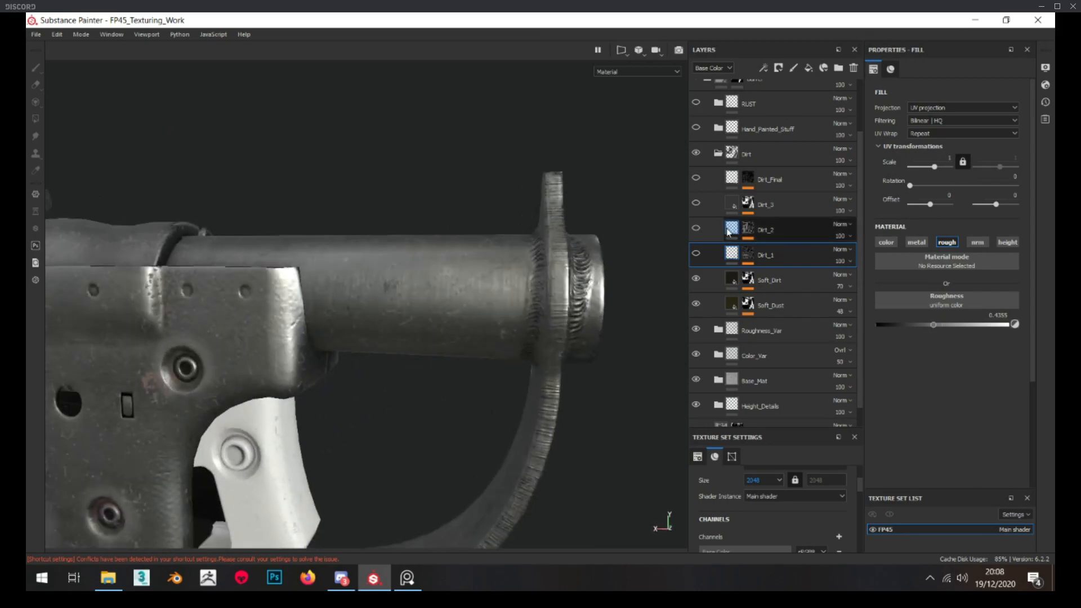
Lower the Dirt_1 layer's roughness to about 0.33
left_click(755, 234, "alt")
left_click(734, 268)
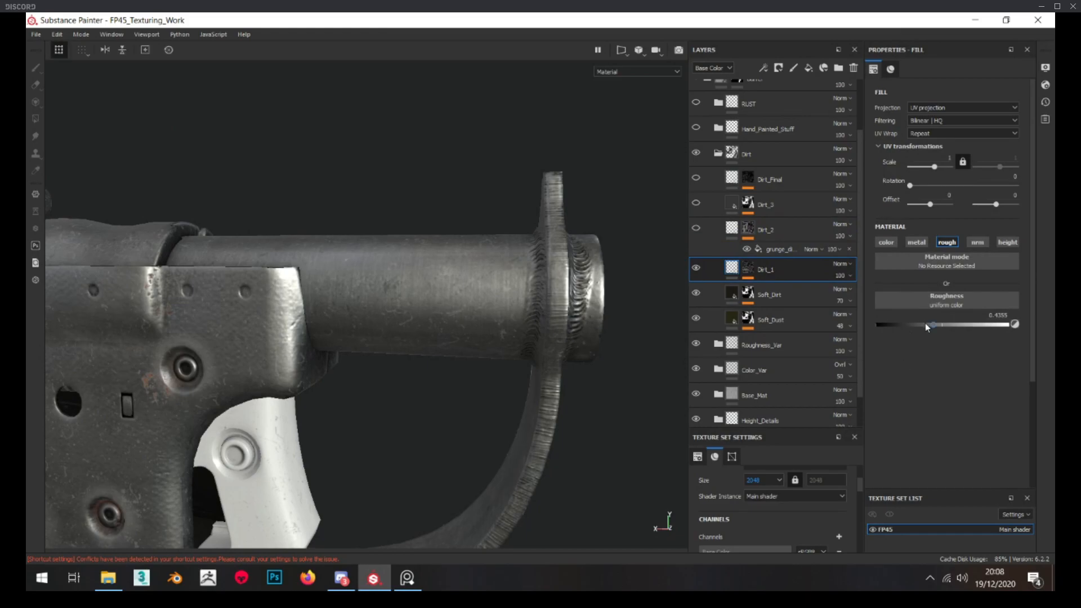
left_click_drag(920, 321, 920, 321)
left_click_drag(472, 294, 506, 299, "alt")
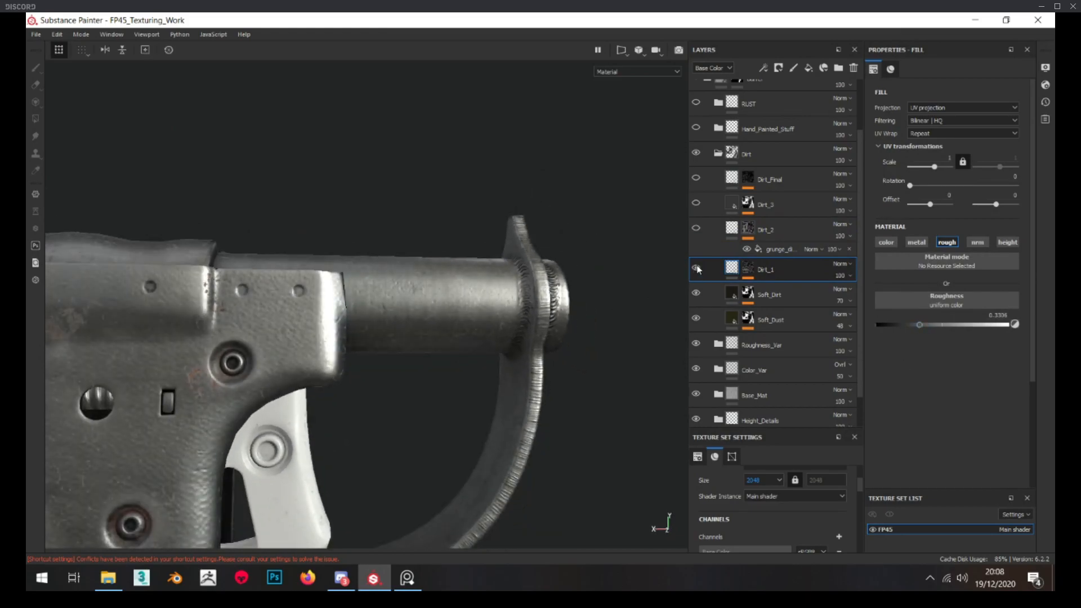
Switch the layer stack to the Roughness channel and set the Dirt_1 layer's opacity to 32
left_click(728, 69)
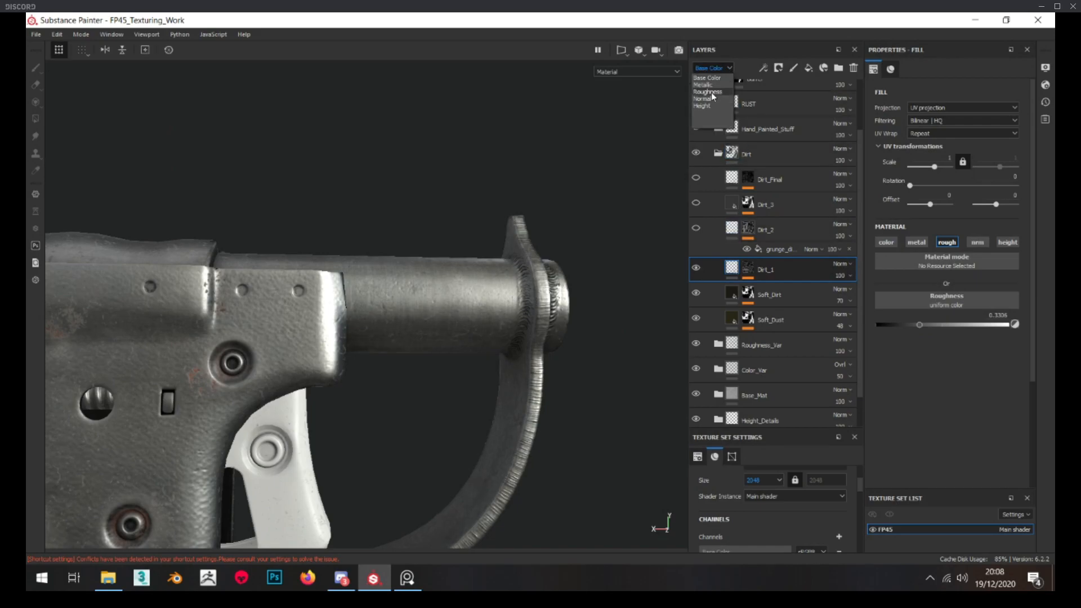
left_click(713, 92)
left_click(841, 277)
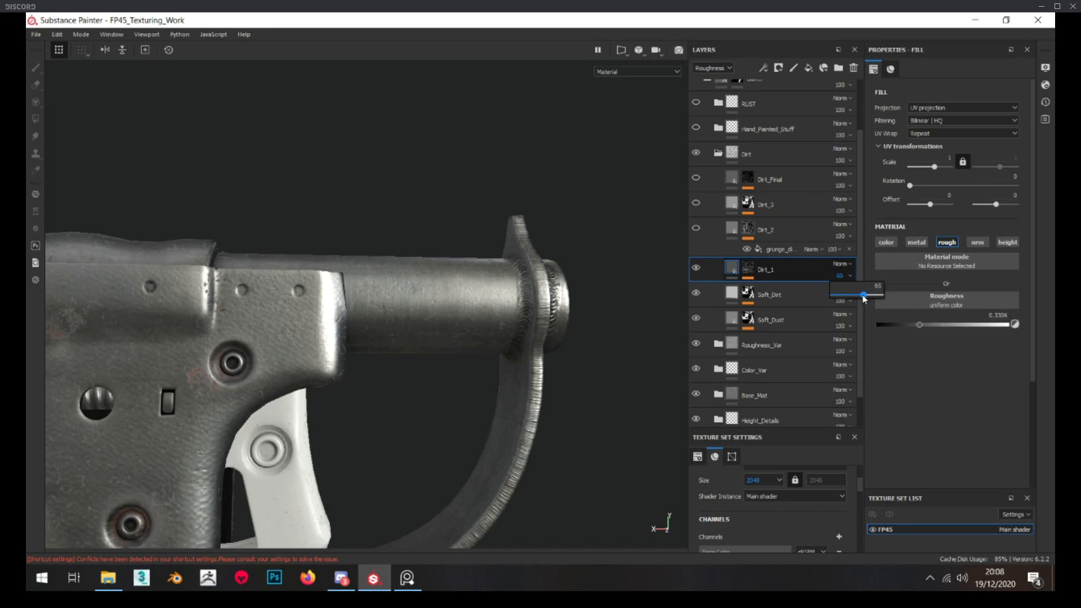
left_click_drag(417, 358, 418, 341, "alt")
scroll(418, 342, "up", 3)
left_click(696, 272)
left_click(833, 276)
left_click_drag(847, 295, 849, 295)
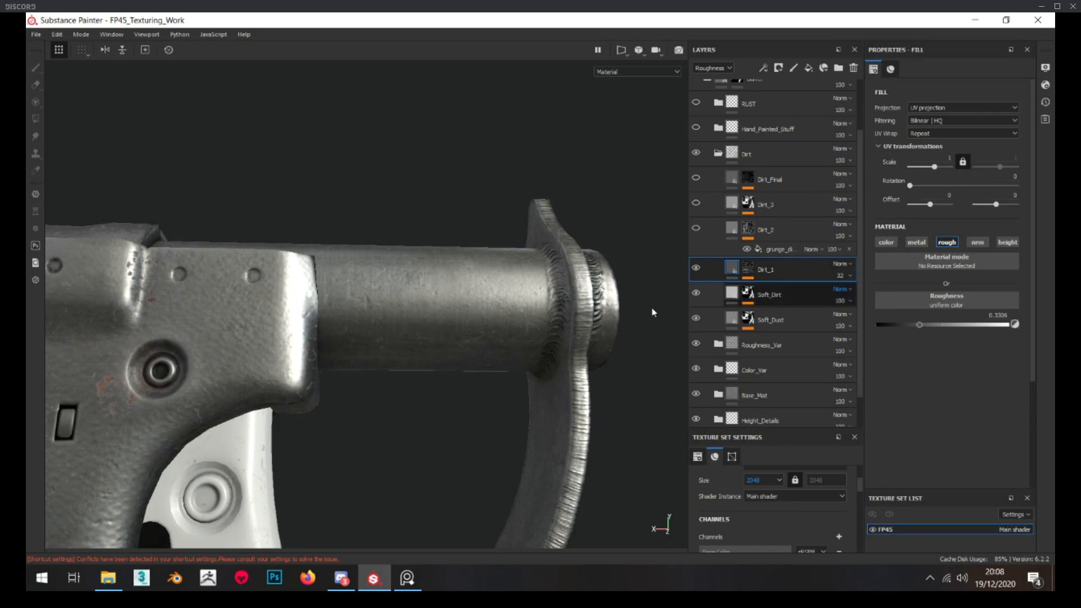
scroll(652, 309, "down", 3)
left_click_drag(652, 310, 657, 290, "alt")
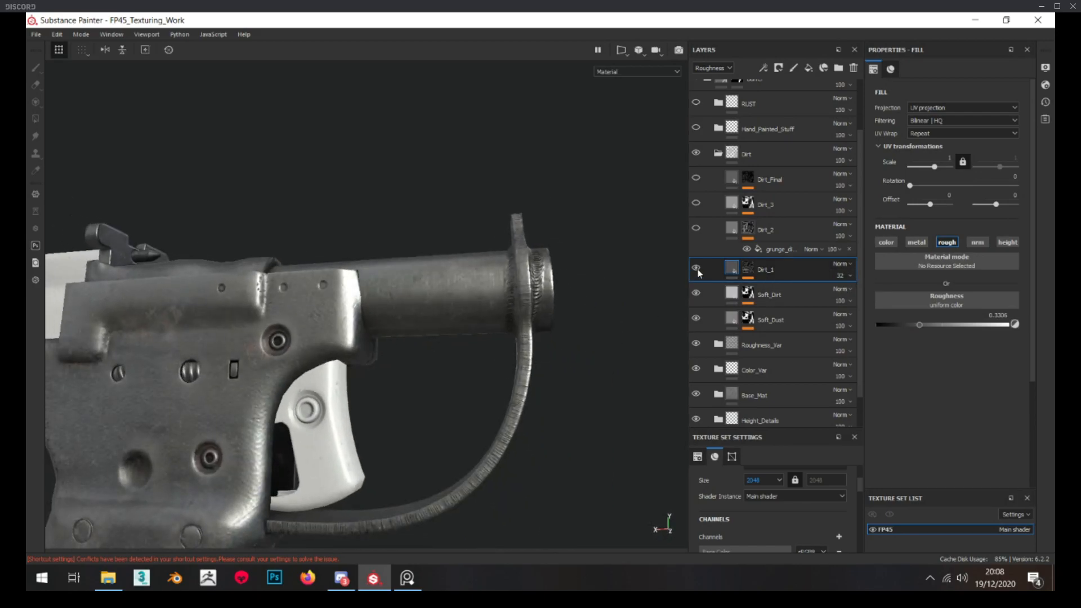
left_click_drag(471, 293, 459, 319, "alt")
scroll(458, 318, "up", 3)
Rotate the scratched dirt grunge in the Dirt_2 mask to about 93 and lower its balance to about 0.21
left_click(747, 232, "alt")
left_click_drag(499, 256, 445, 276, "alt")
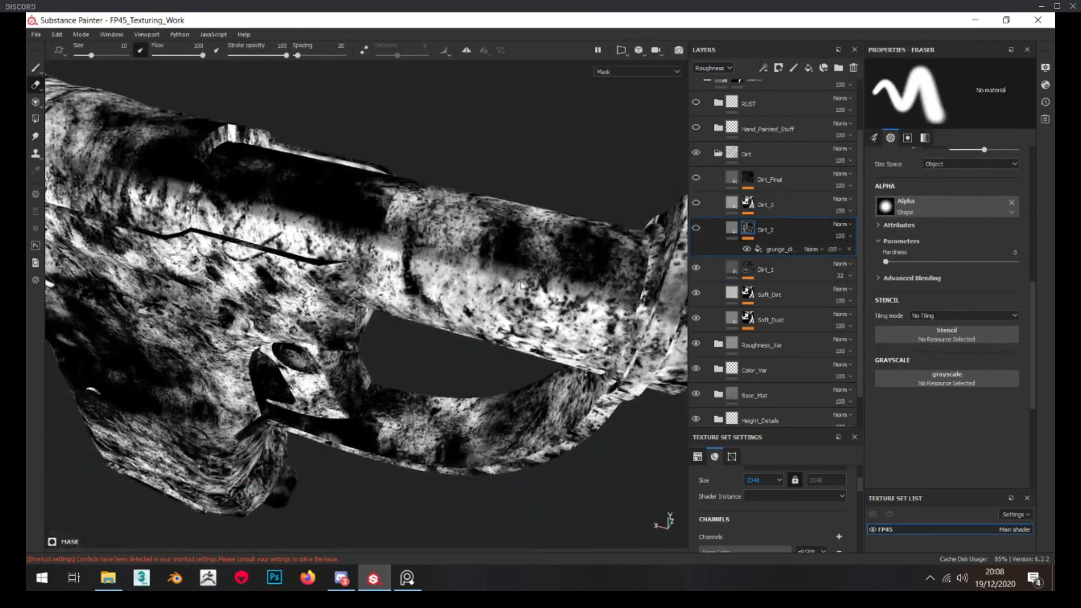
left_click(755, 249)
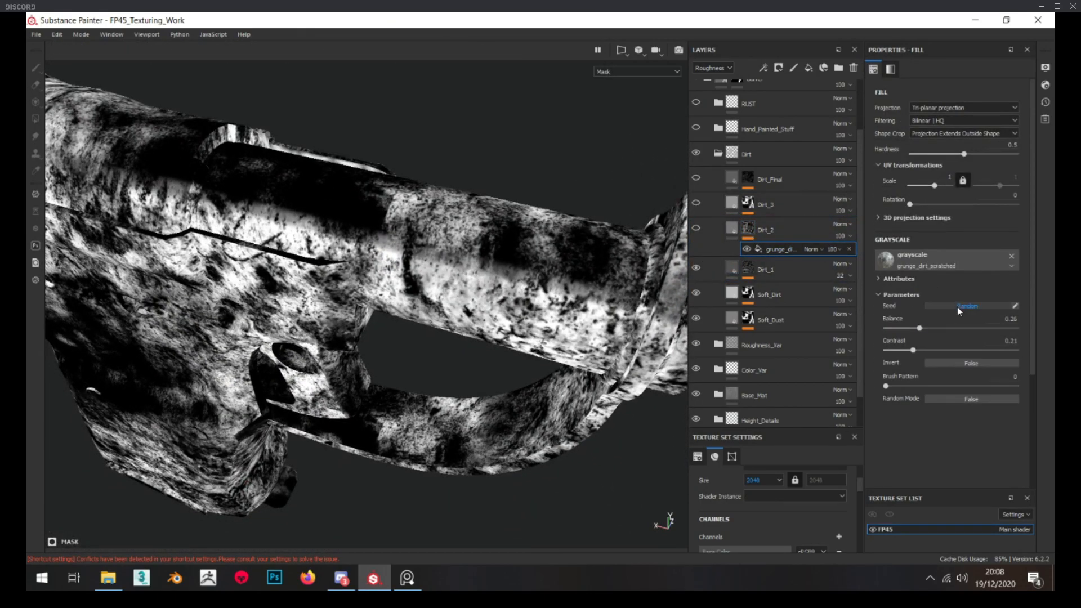
left_click_drag(910, 204, 937, 201)
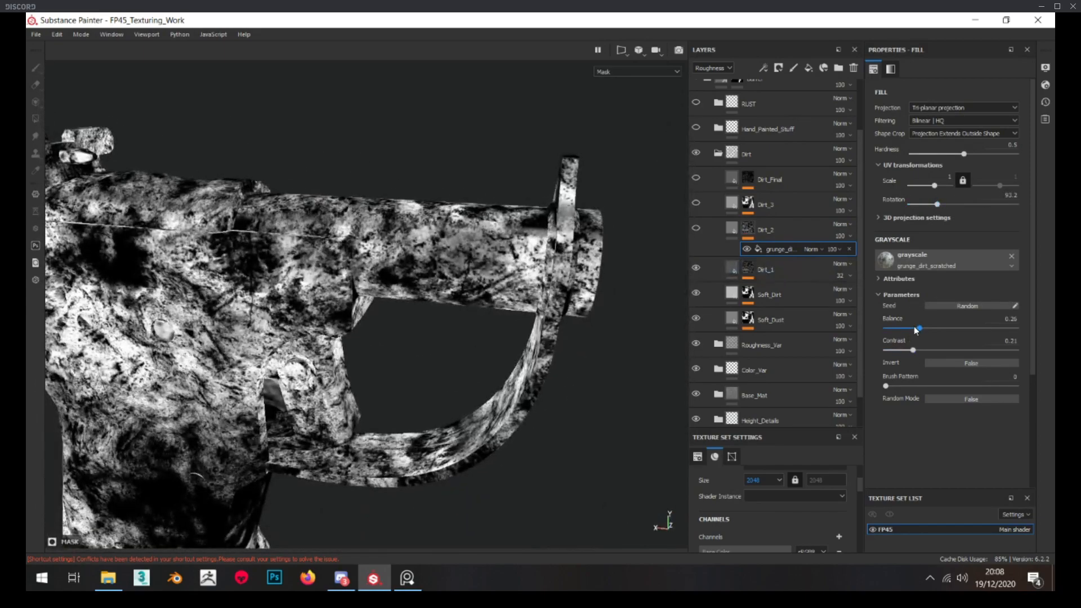
left_click_drag(916, 330, 912, 329)
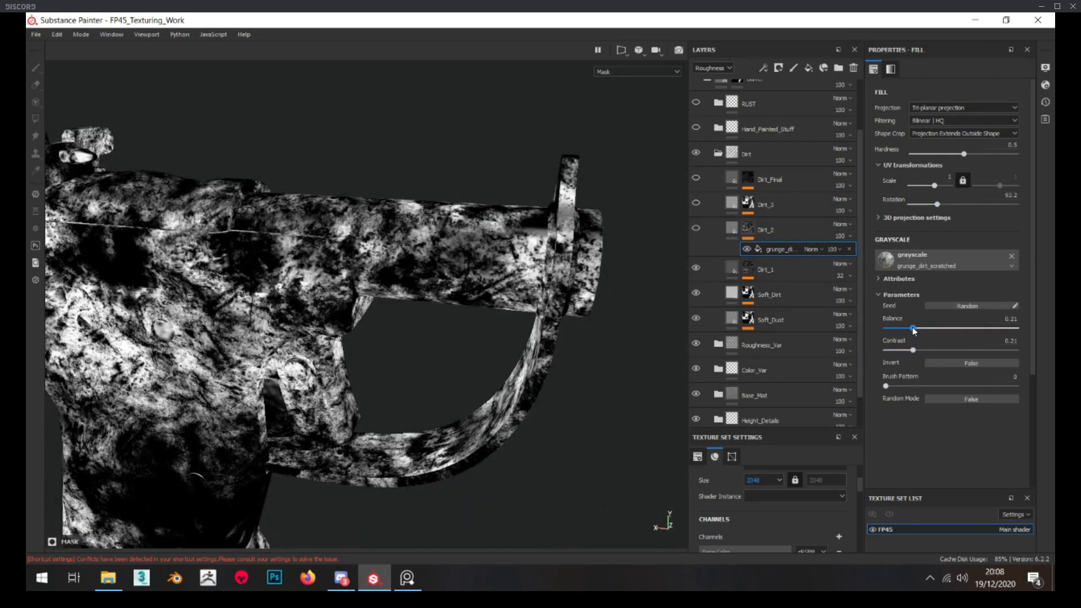
Show the Dirt_2 layer, enable its color channel and set the base color to a dark grey
left_click(703, 232)
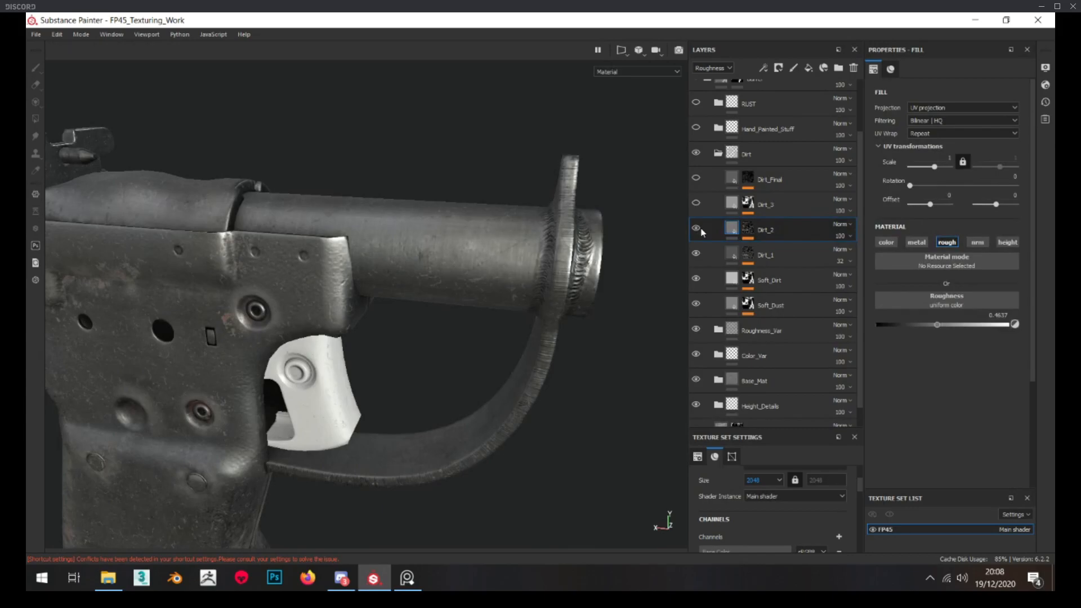
left_click(886, 242)
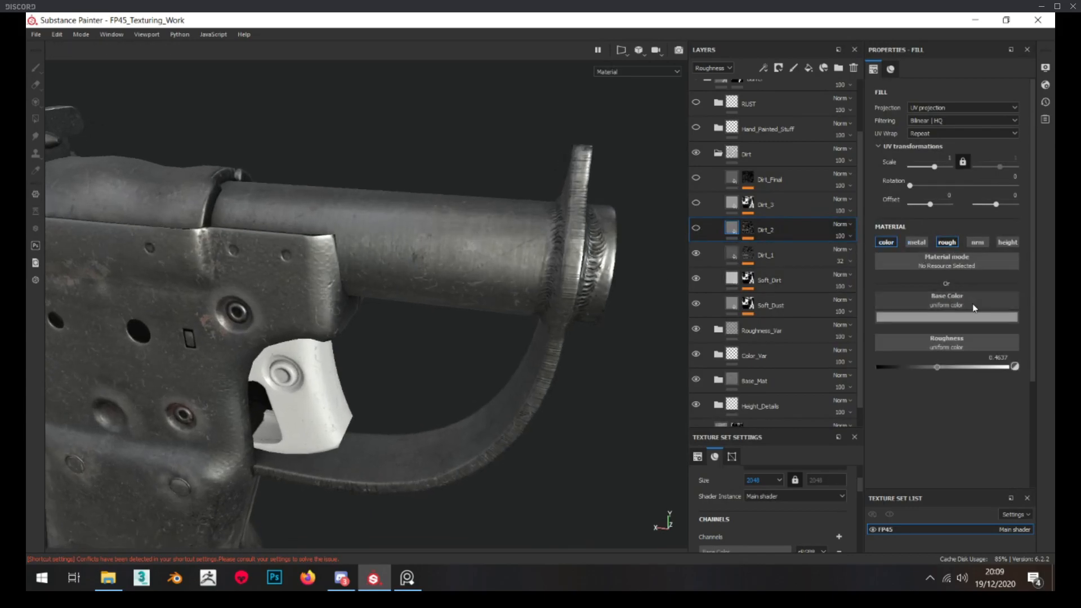
left_click(958, 318)
left_click(702, 232)
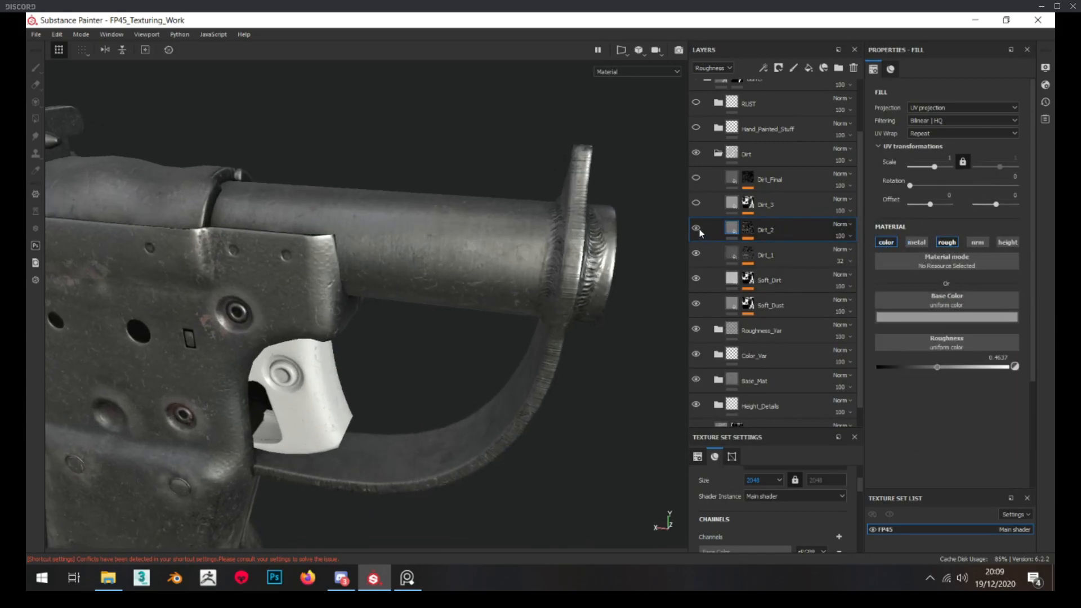
left_click(946, 317)
left_click(1039, 397)
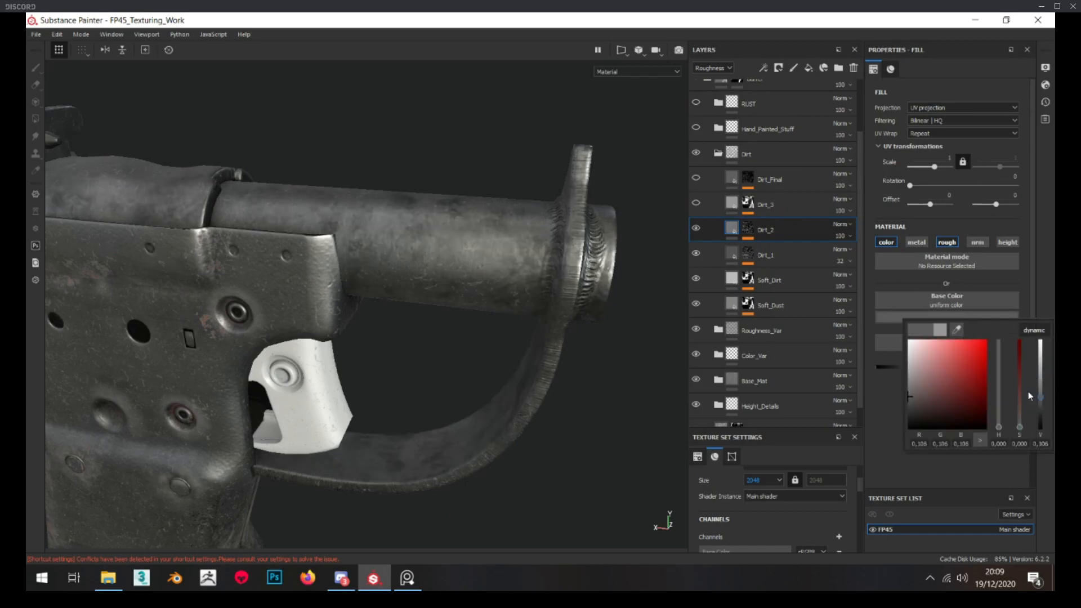
Set the Dirt_2 layer's Roughness channel opacity to 50 and its roughness to about 0.39
left_click(840, 238)
left_click(856, 253)
left_click_drag(490, 286, 525, 261, "alt")
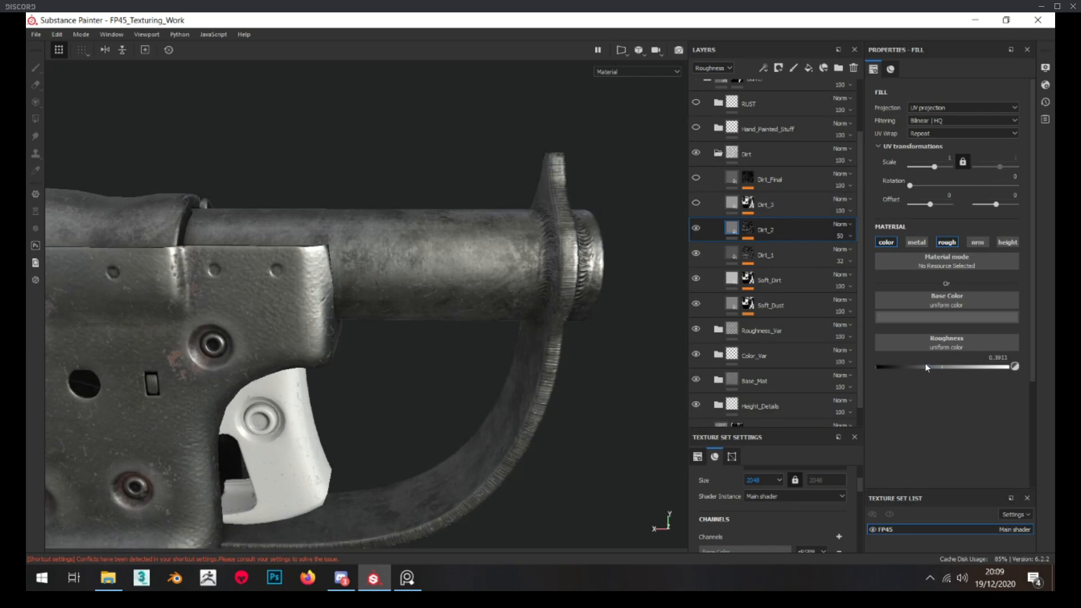
Switch the layer stack to the Base Color channel, lower the Dirt_2 layer's opacity to about 15 and check the pistol
left_click(722, 72)
left_click(711, 79)
left_click(845, 236)
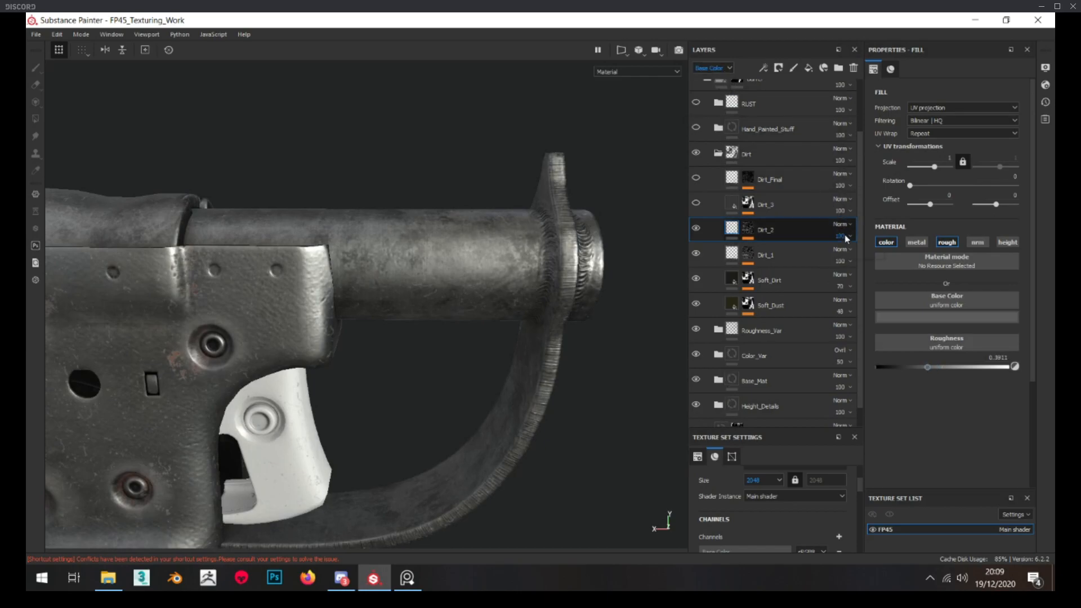
left_click_drag(844, 256, 842, 258)
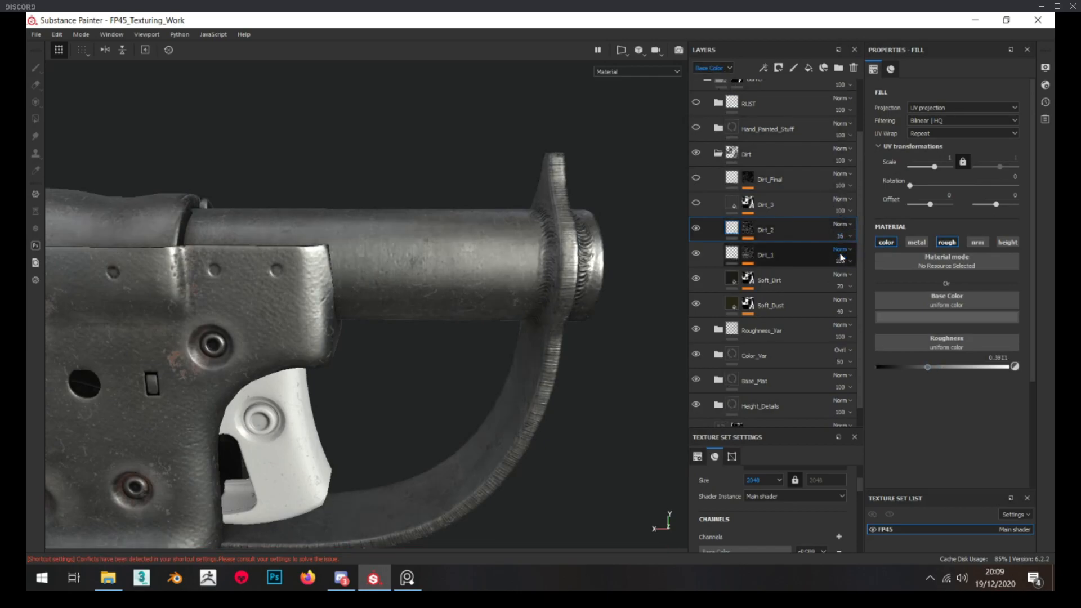
left_click(845, 237)
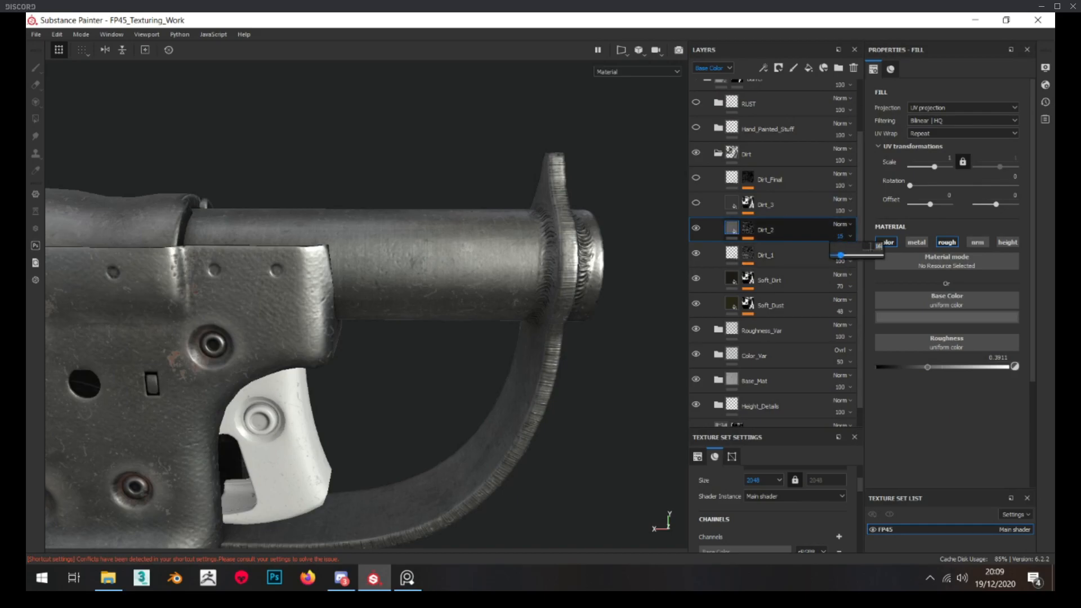
left_click_drag(661, 270, 400, 198, "alt")
scroll(540, 232, "down", 4)
scroll(484, 223, "up", 4)
scroll(401, 198, "down", 3)
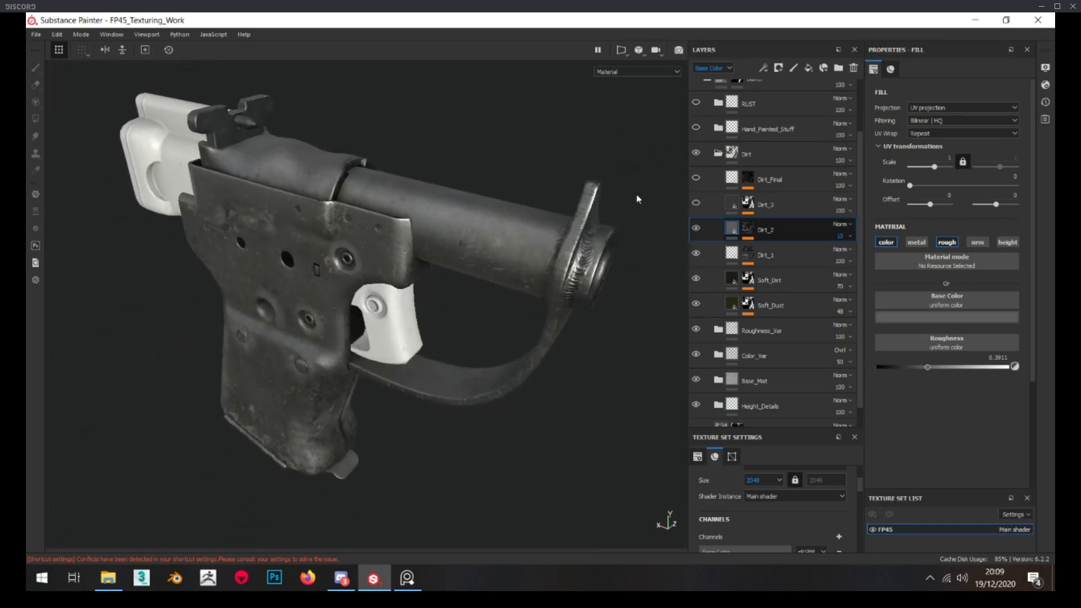
Check the Dirt_3 mask, show the layer and set its Base Color opacity to 49
left_click(749, 201, "alt")
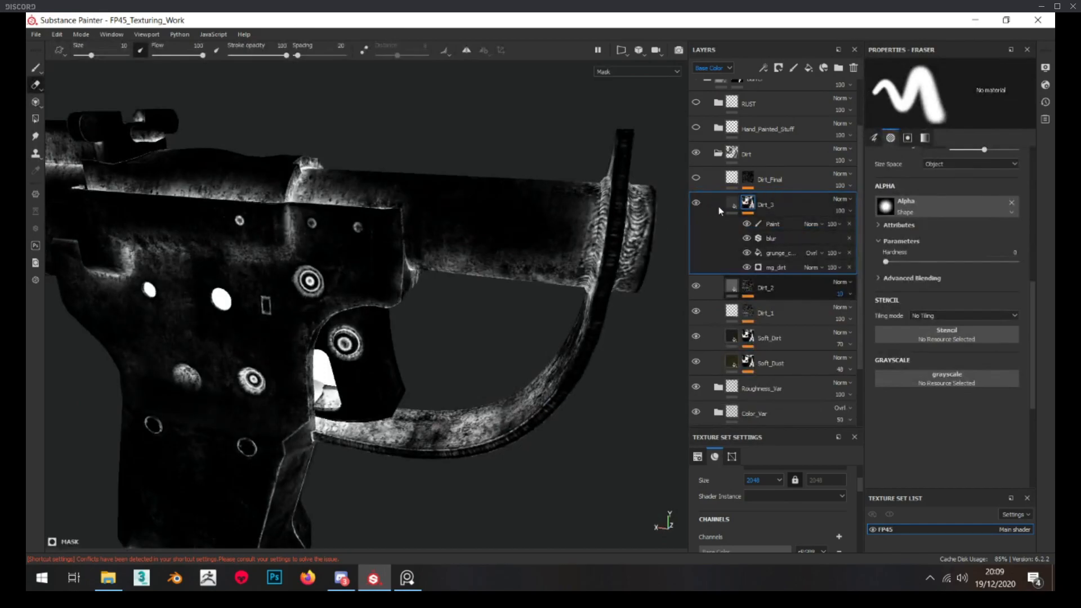
left_click(731, 204)
left_click(853, 228)
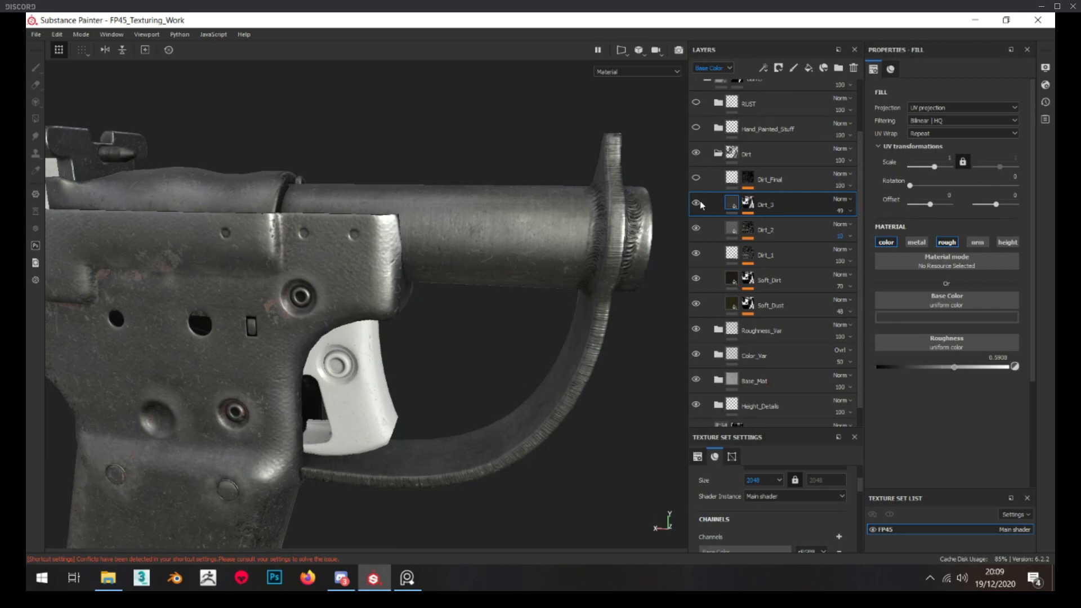
scroll(504, 210, "down", 3)
Show the Dirt_Final layer, set its roughness to about 0.29 and compare the barrel with and without it
left_click(748, 181, "alt")
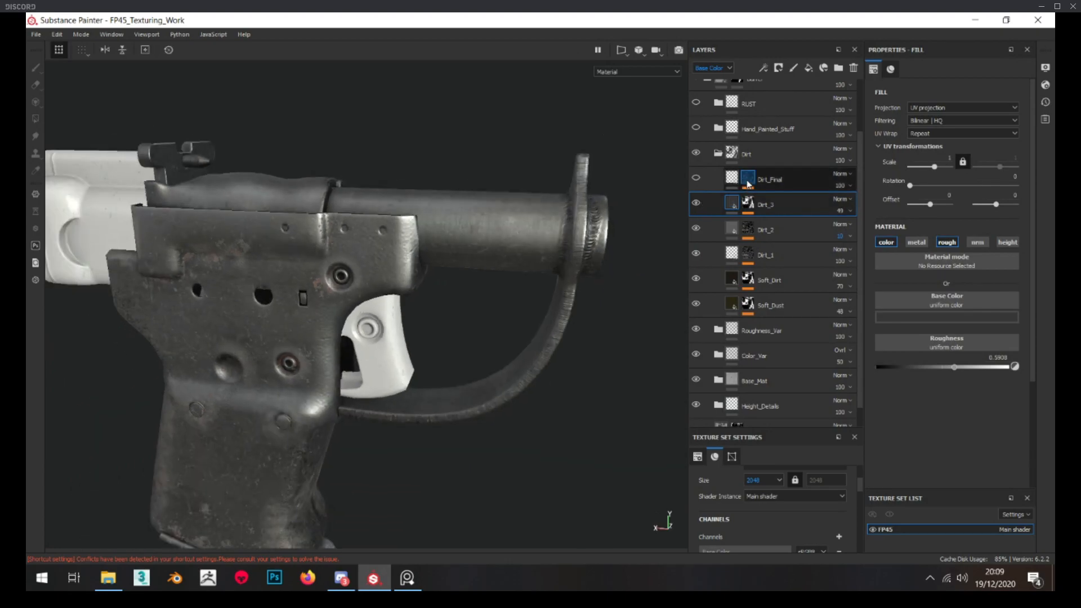
scroll(517, 210, "up", 4)
left_click(732, 179)
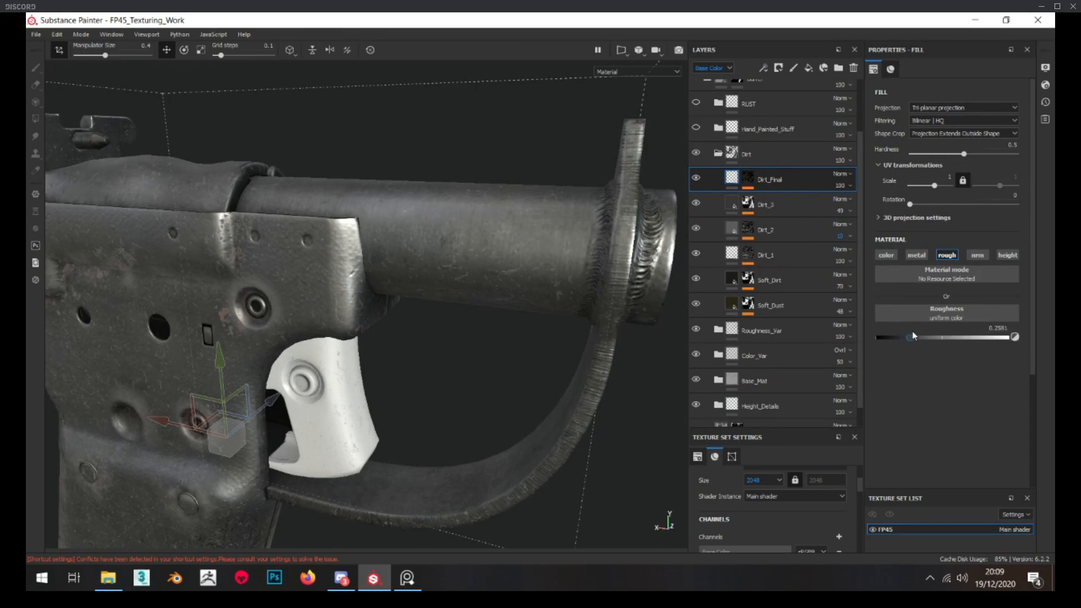
scroll(489, 300, "down", 5)
left_click(697, 179)
left_click(696, 179)
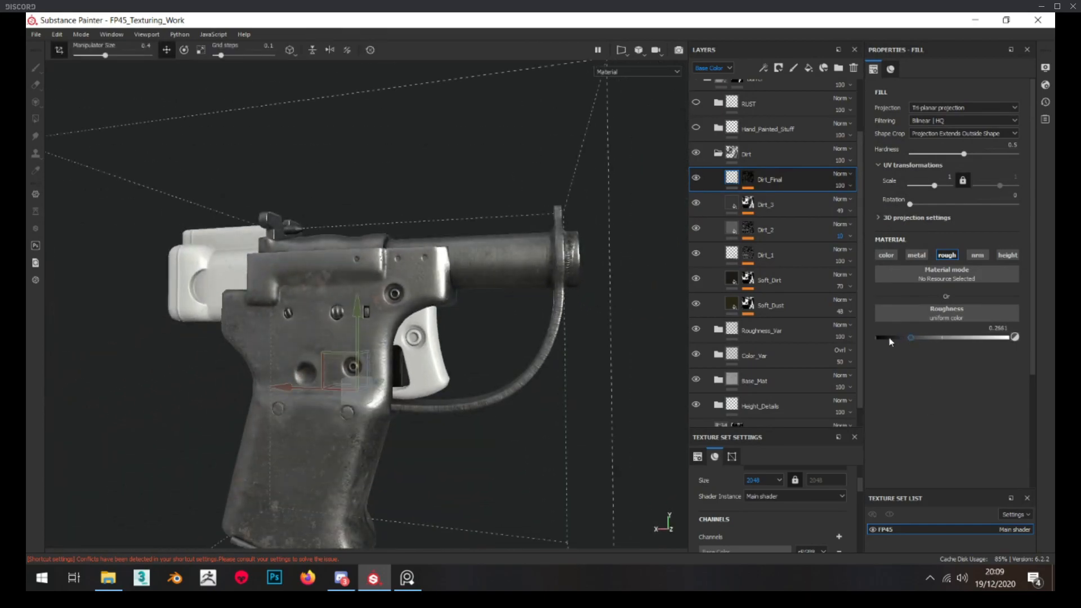
scroll(519, 254, "up", 5)
left_click(696, 180)
left_click(697, 179)
left_click_drag(914, 336, 917, 337)
Collapse the Dirt folder and delete the Hand_Painted_Stuff folder from the Barrel group
left_click(718, 154)
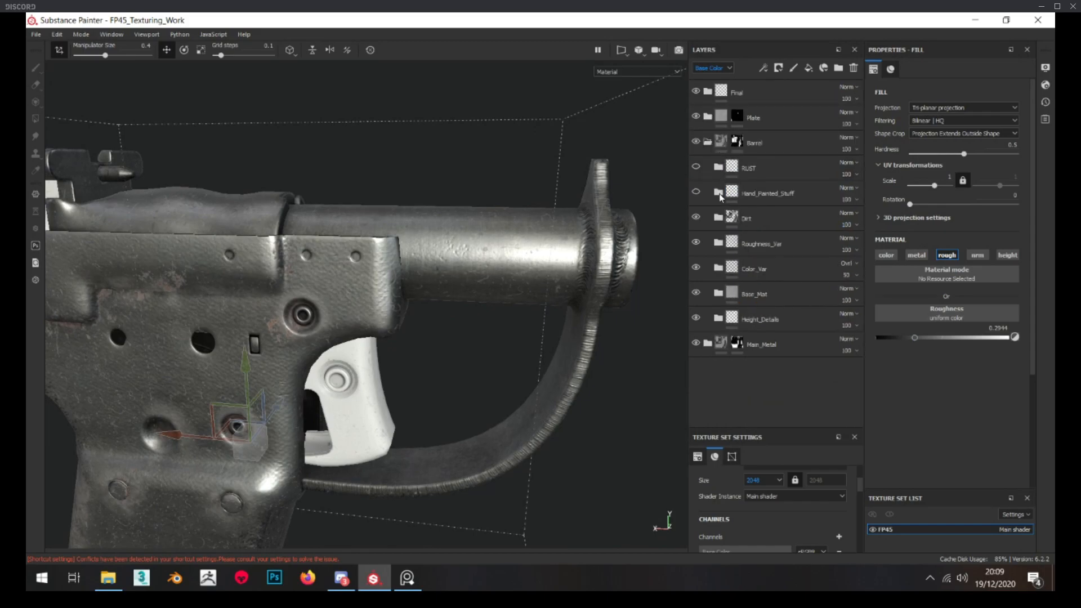
left_click(719, 195)
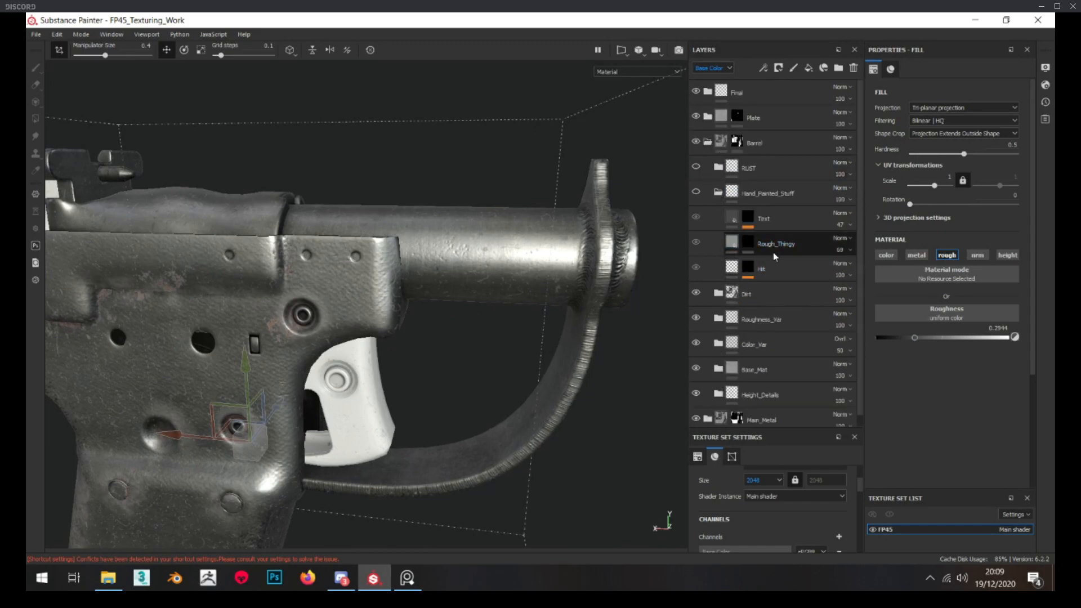
left_click(772, 188)
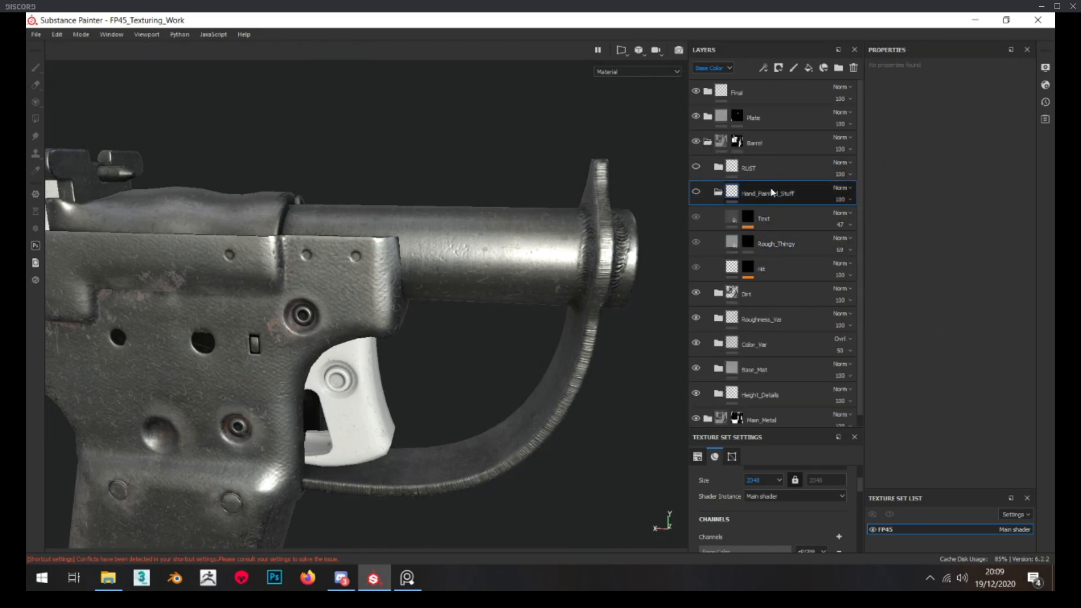
left_click(753, 245, "alt")
left_click_drag(502, 271, 437, 227, "alt")
scroll(437, 227, "down", 3)
middle_click_drag(437, 227, 447, 154, "alt")
left_click(813, 195)
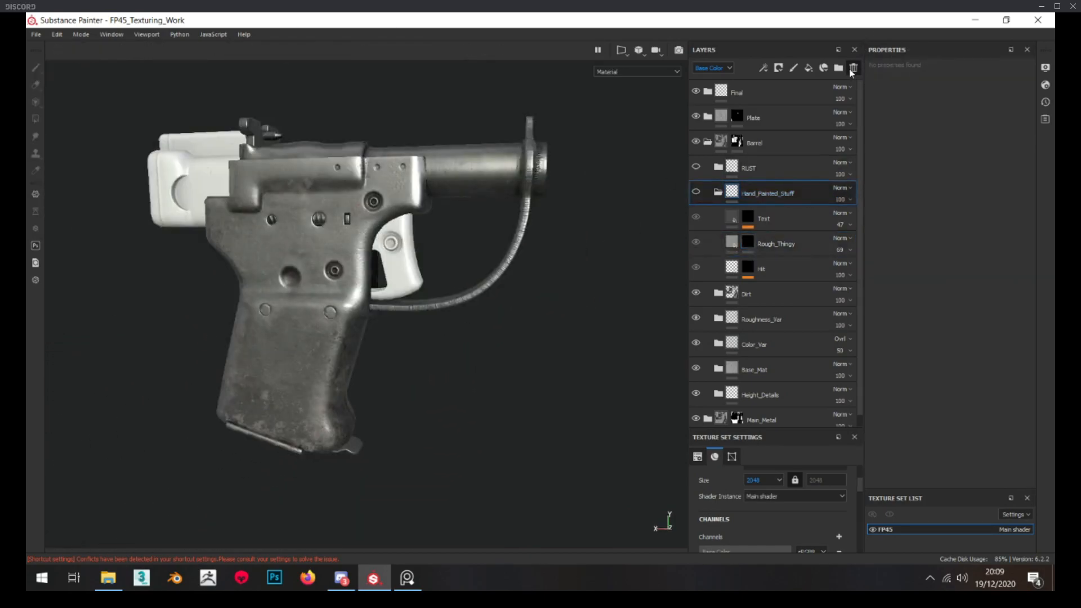
key("Delete")
Switch to PureRef and examine the rust and surface wear on the pistol's barrel and frame in the reference photo
left_click(407, 579)
scroll(358, 265, "down", 5)
scroll(320, 213, "up", 5)
scroll(258, 159, "down", 2)
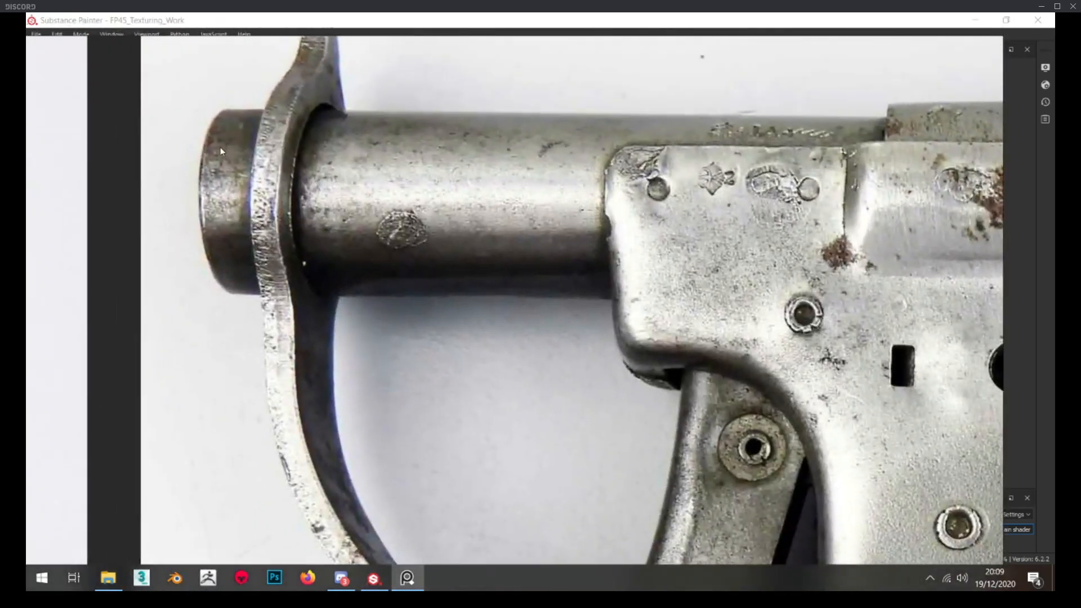
scroll(221, 144, "up", 3)
scroll(285, 140, "down", 3)
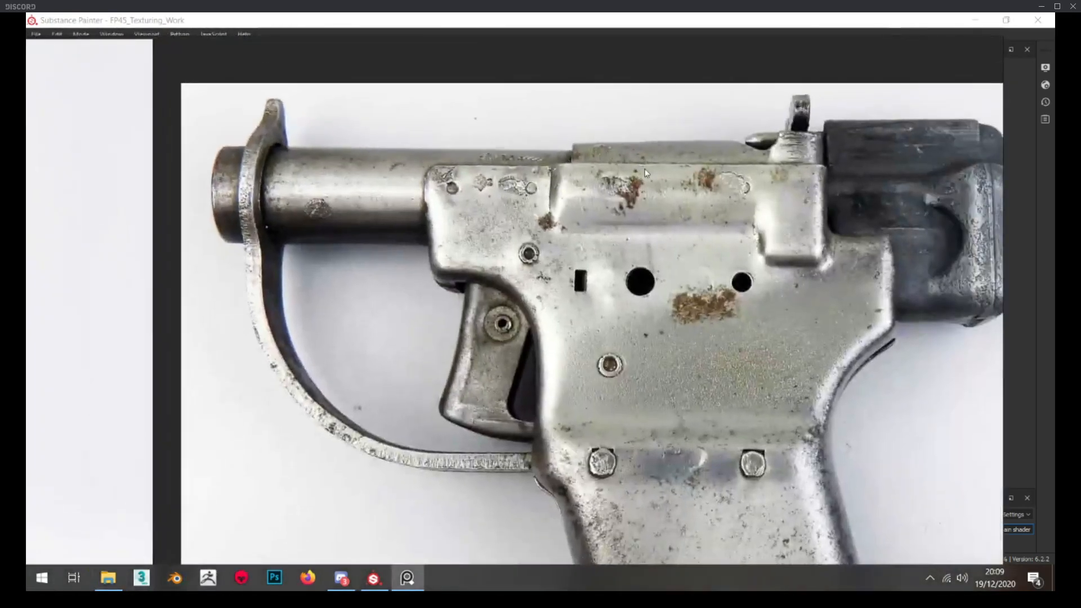
scroll(369, 162, "down", 1)
scroll(368, 162, "up", 4)
scroll(368, 162, "down", 4)
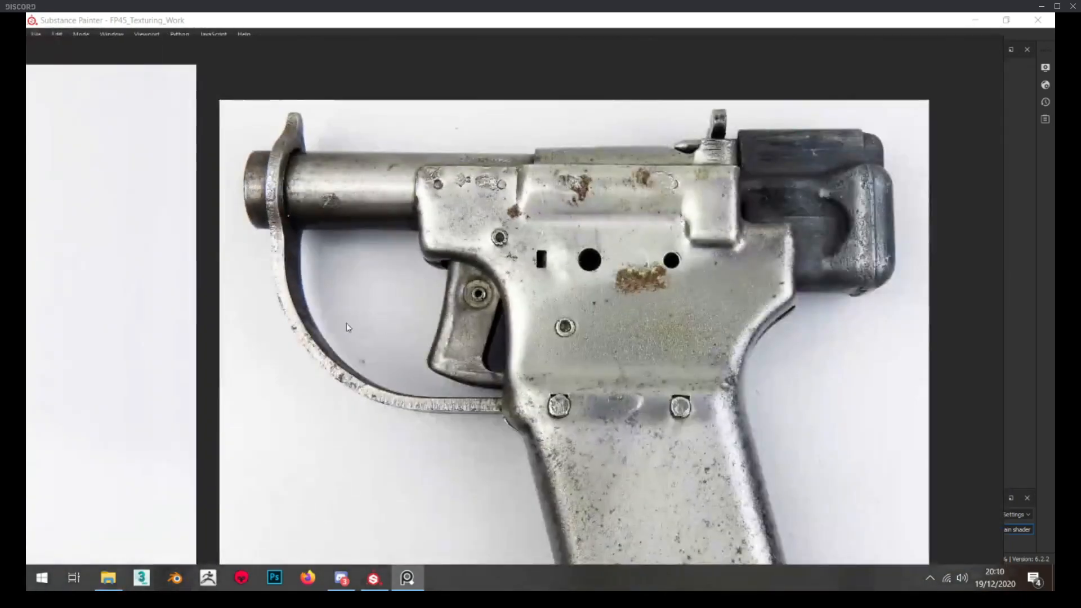
left_click(407, 578)
Expand the Barrel's RUST folder and replace the Rust_Soft folder's mask with a new black mask
scroll(260, 159, "up", 2)
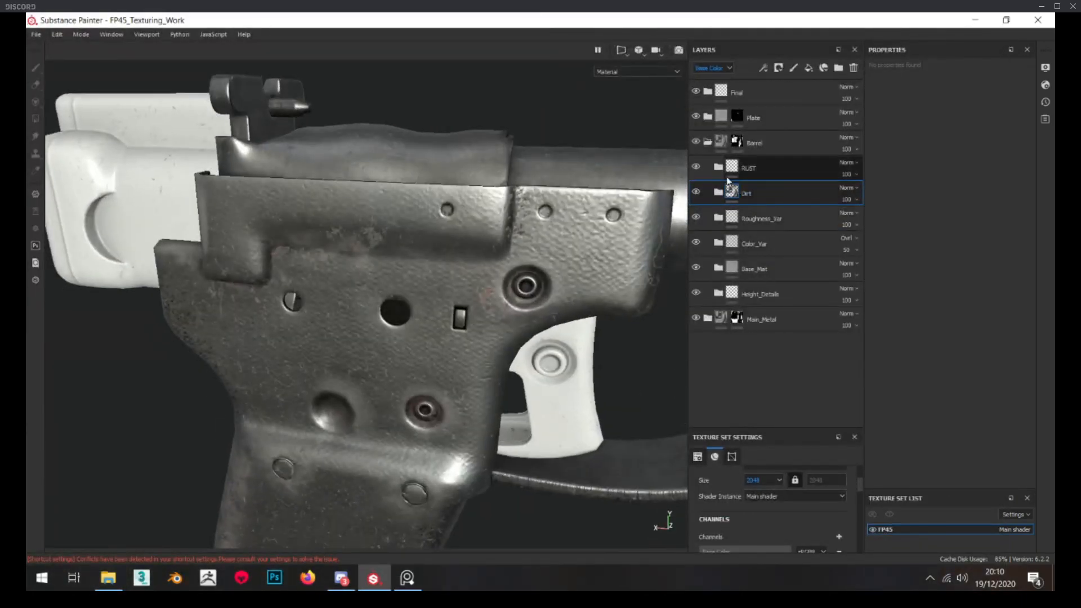
left_click(718, 167)
scroll(246, 196, "up", 2)
middle_click_drag(247, 196, 120, 197, "alt")
left_click_drag(503, 170, 490, 173, "alt")
left_click(730, 243)
left_click(759, 242, "alt")
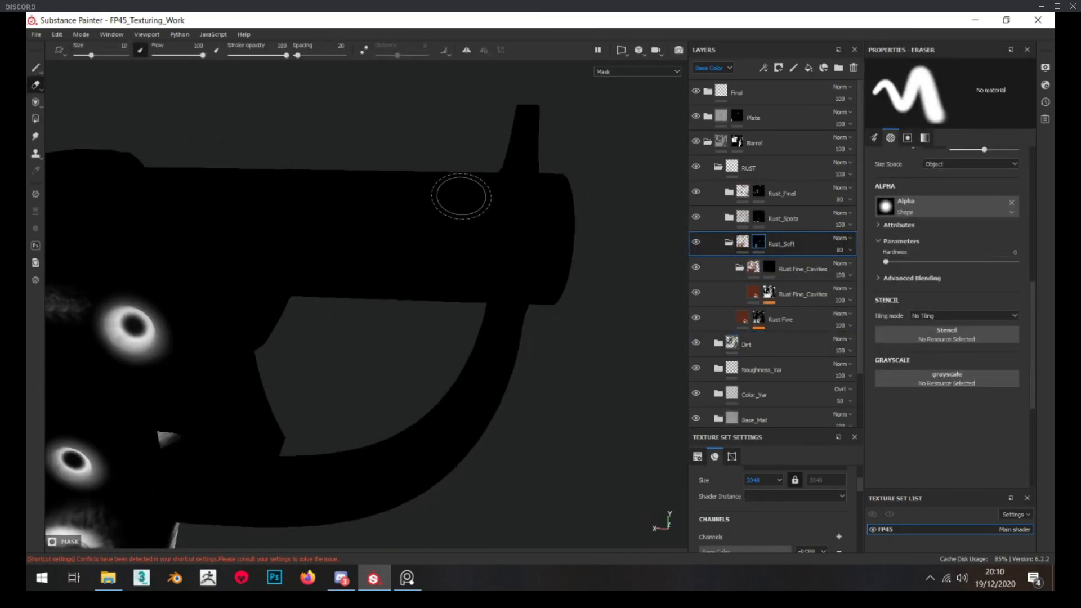
scroll(461, 196, "up", 3)
right_click(757, 243)
left_click(795, 261)
Inspect the barrel's muzzle area and add a paint effect to the Rust_Soft folder's mask
left_click_drag(427, 227, 485, 236, "alt")
left_click_drag(503, 201, 521, 178, "alt")
scroll(965, 306, "down", 3)
scroll(963, 305, "up", 3)
right_click(748, 242)
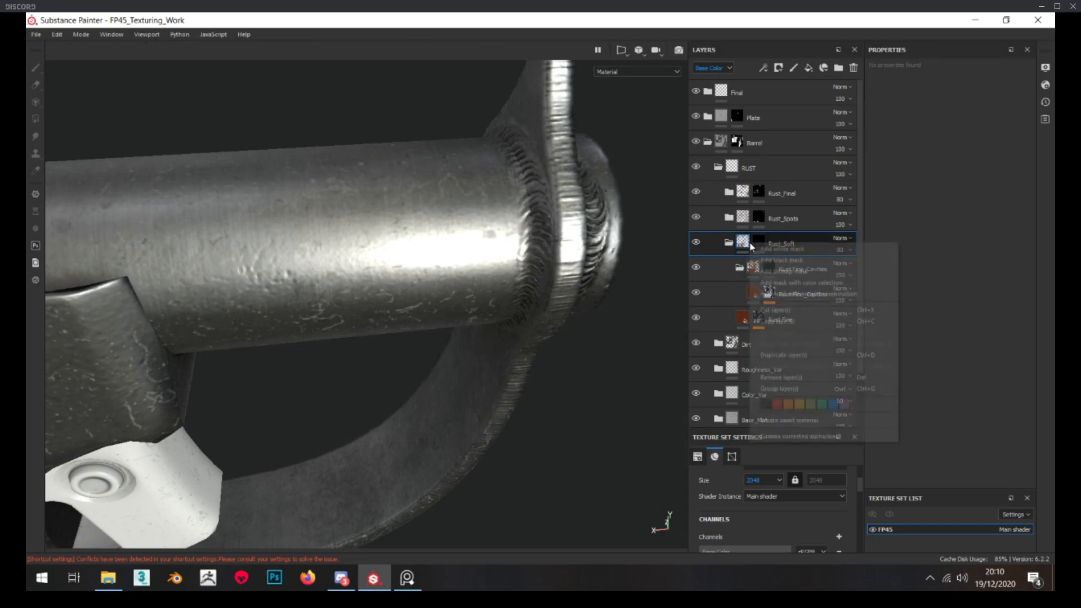
right_click(758, 237)
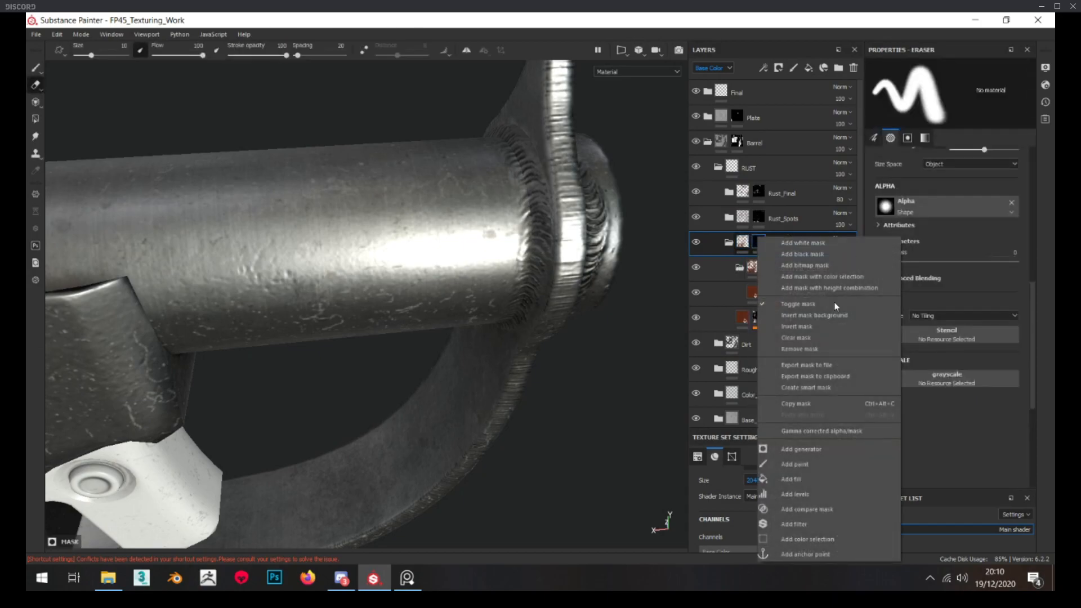
left_click(808, 465)
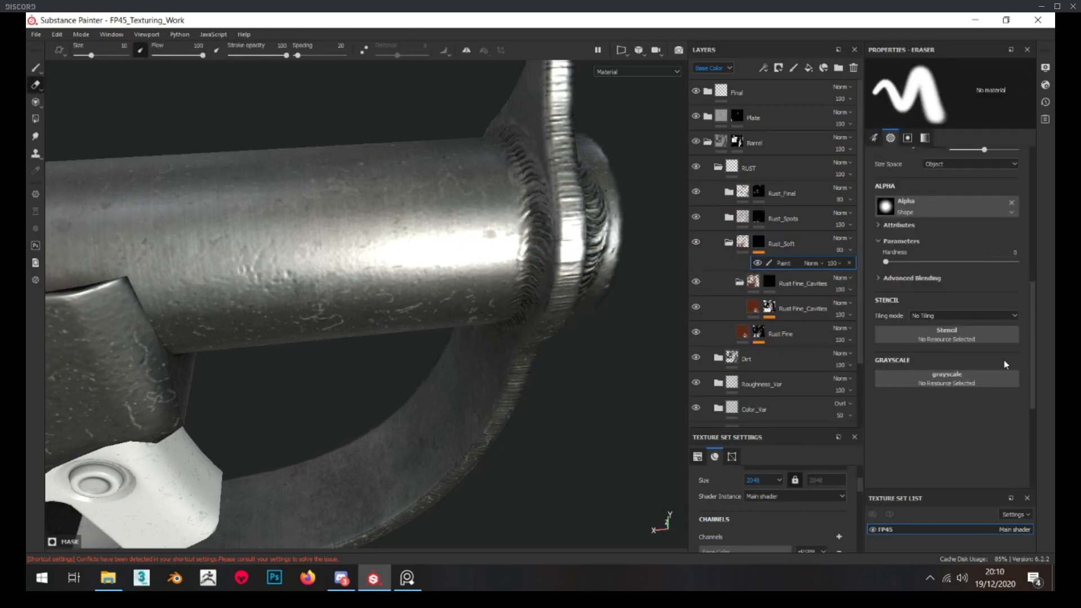
left_click(986, 380)
left_click(968, 360)
scroll(969, 360, "up", 10)
left_click_drag(258, 179, 322, 192, "alt")
left_click(759, 242, "alt")
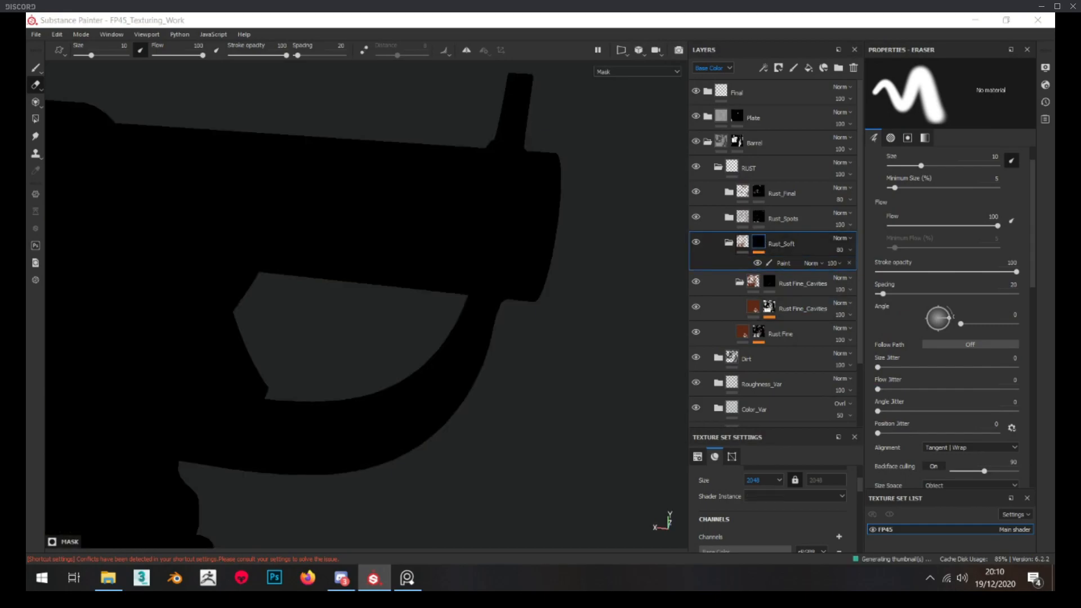
scroll(911, 363, "down", 8)
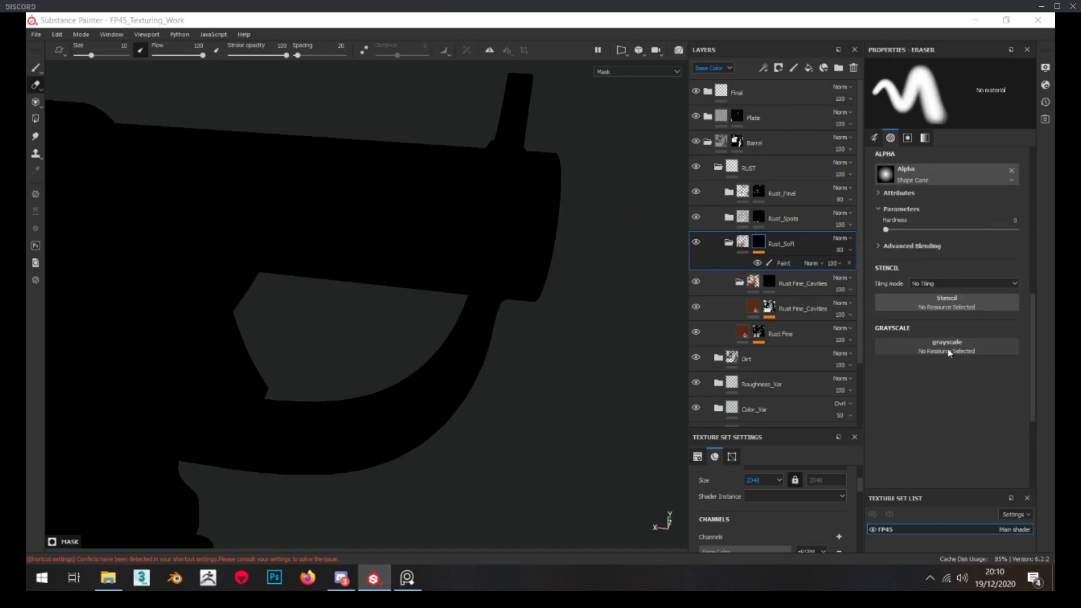
left_click_drag(451, 243, 439, 270, "alt")
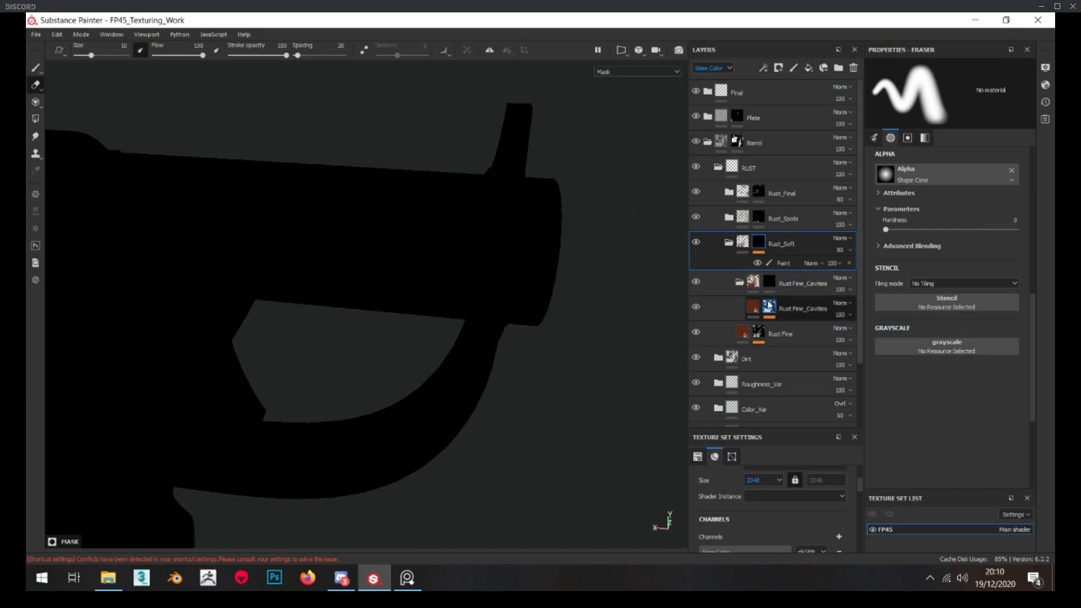
left_click(782, 264)
scroll(932, 384, "up", 6)
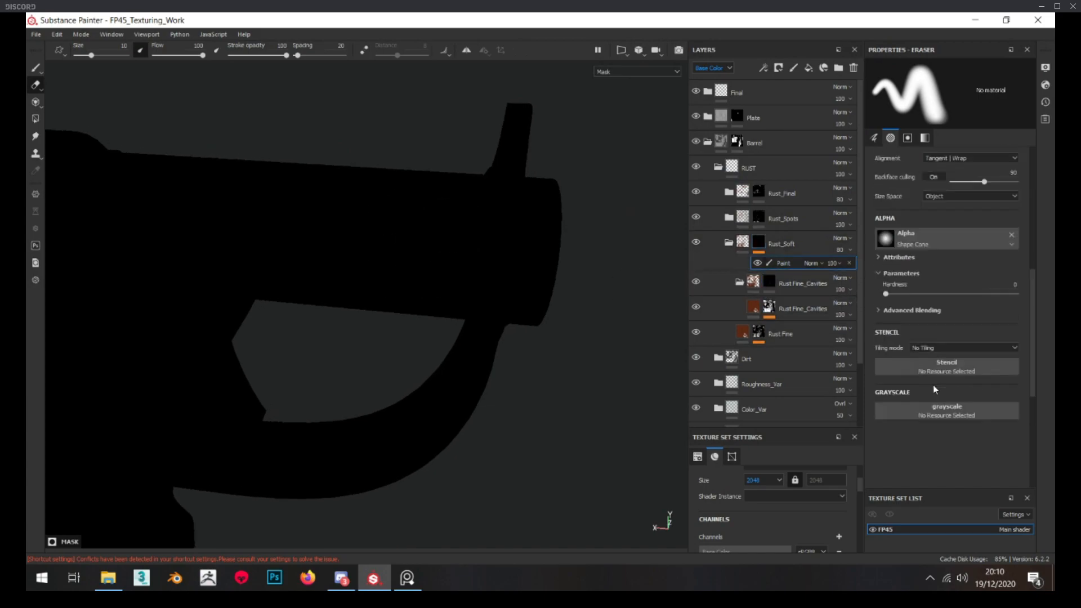
scroll(933, 385, "down", 5)
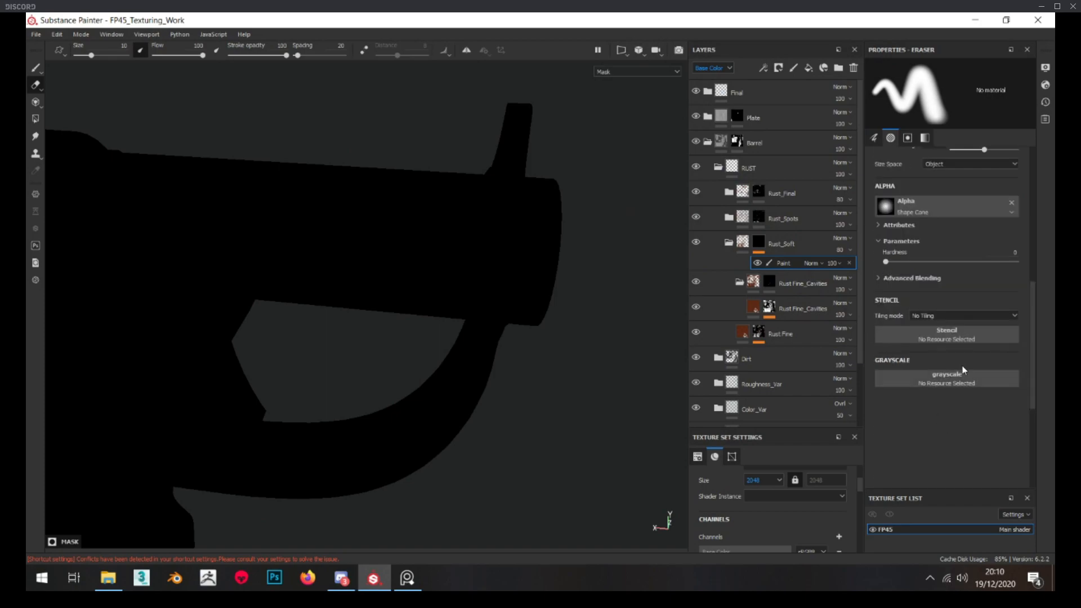
left_click(924, 381)
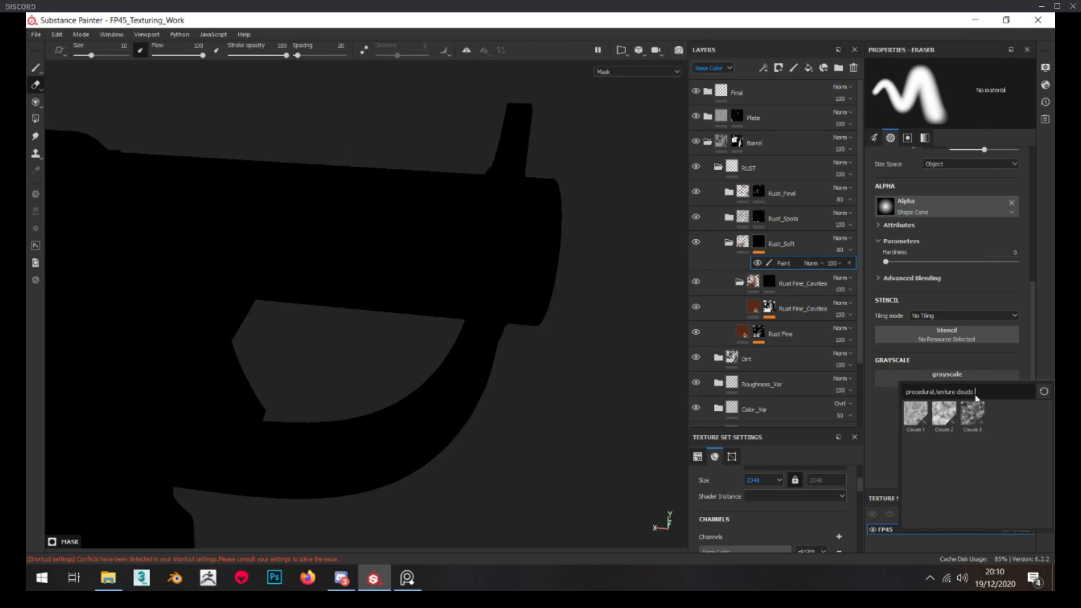
key("BackSpace")
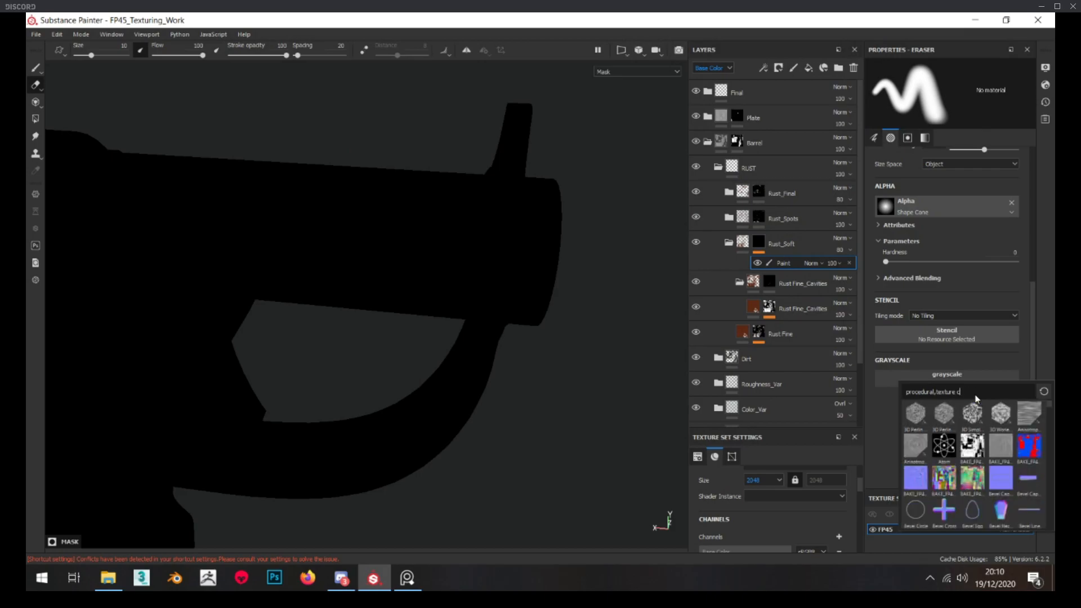
type("sha")
key("BackSpace")
key("BackSpace")
key("BackSpace")
key("BackSpace")
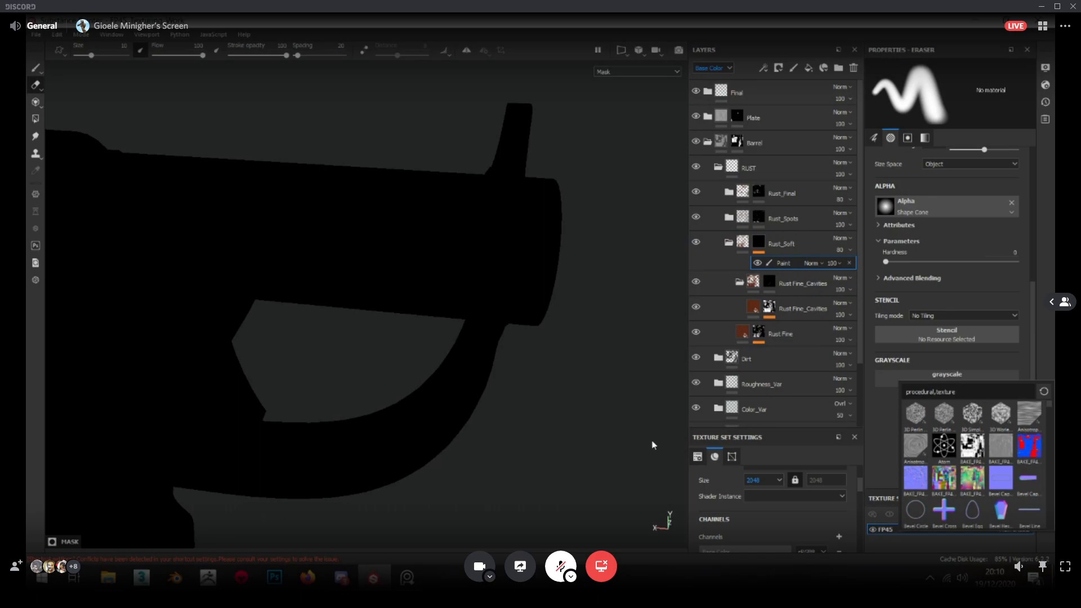
key("Escape")
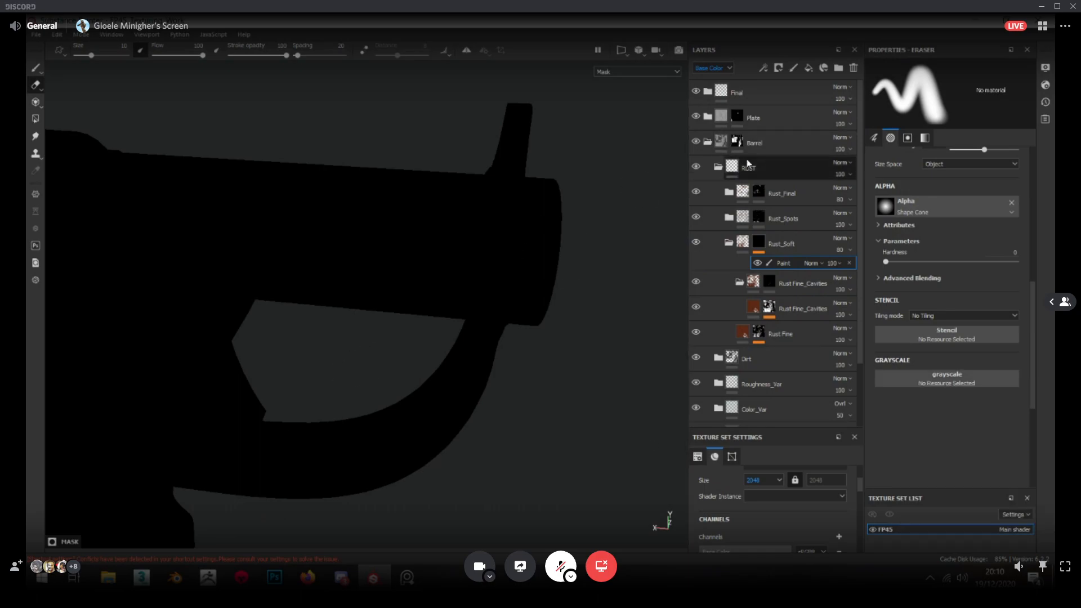
Add a paint effect to the black mask of the Rust Fine_Cavities folder inside Rust_Soft
left_click(772, 281)
left_click(751, 281, "alt")
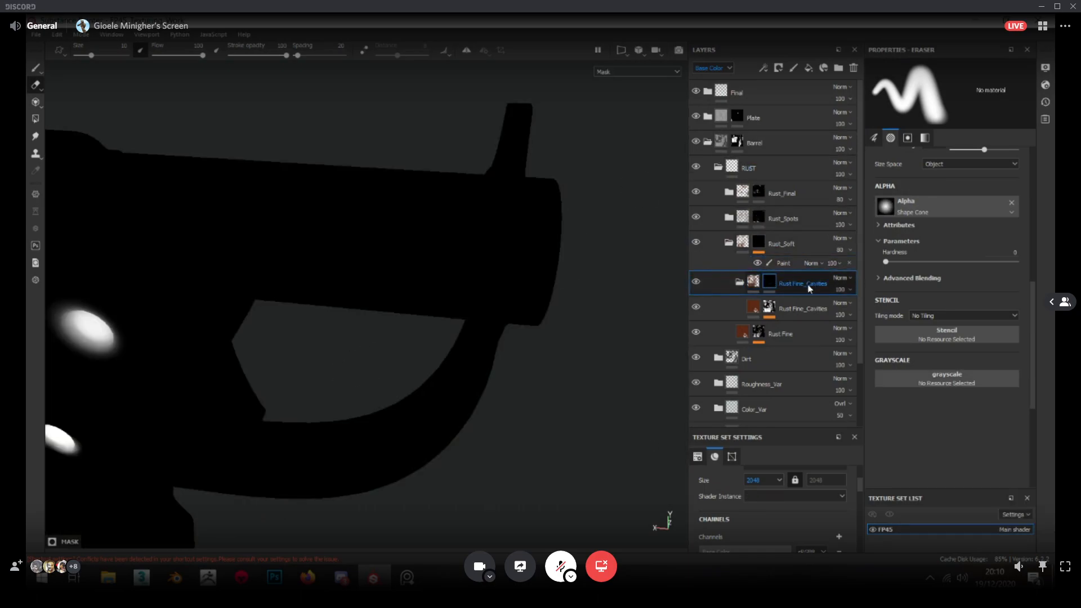
scroll(978, 346, "down", 2)
scroll(978, 345, "up", 1)
right_click(772, 282)
left_click(772, 281)
right_click(767, 281)
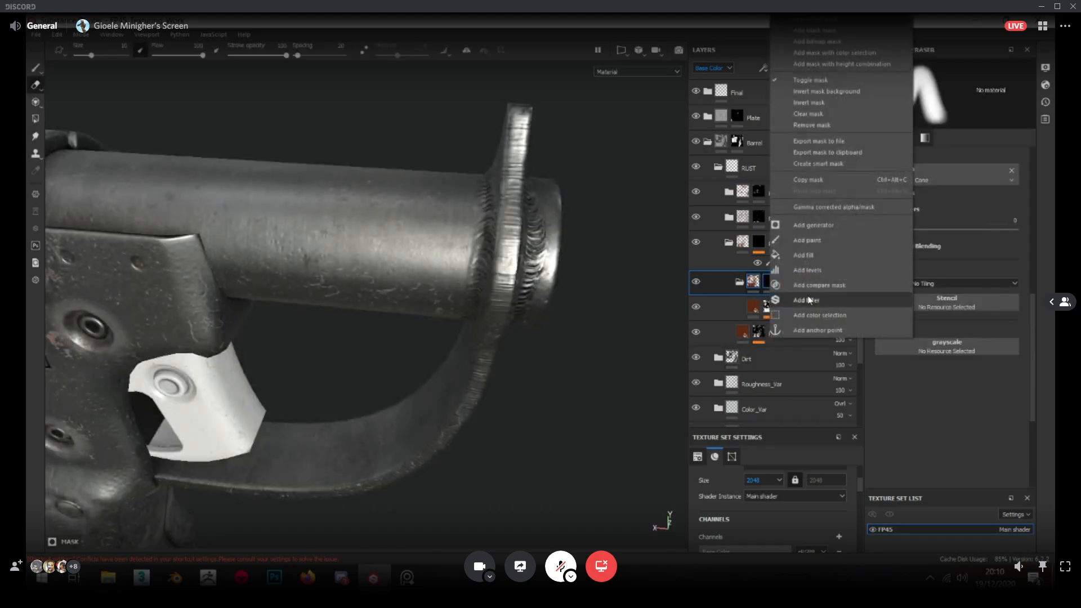
left_click(810, 242)
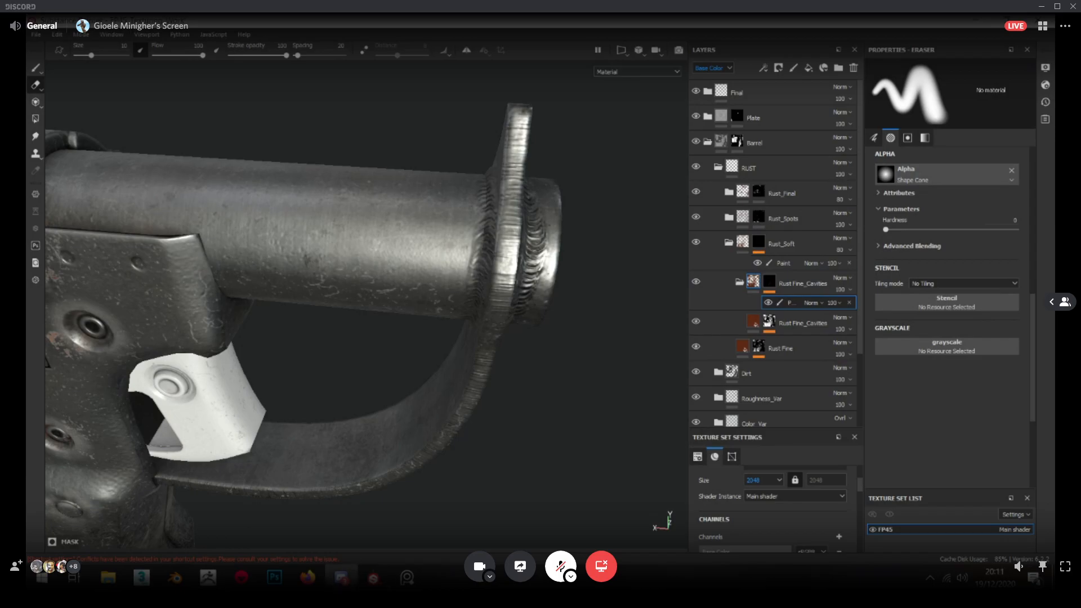
left_click(769, 283)
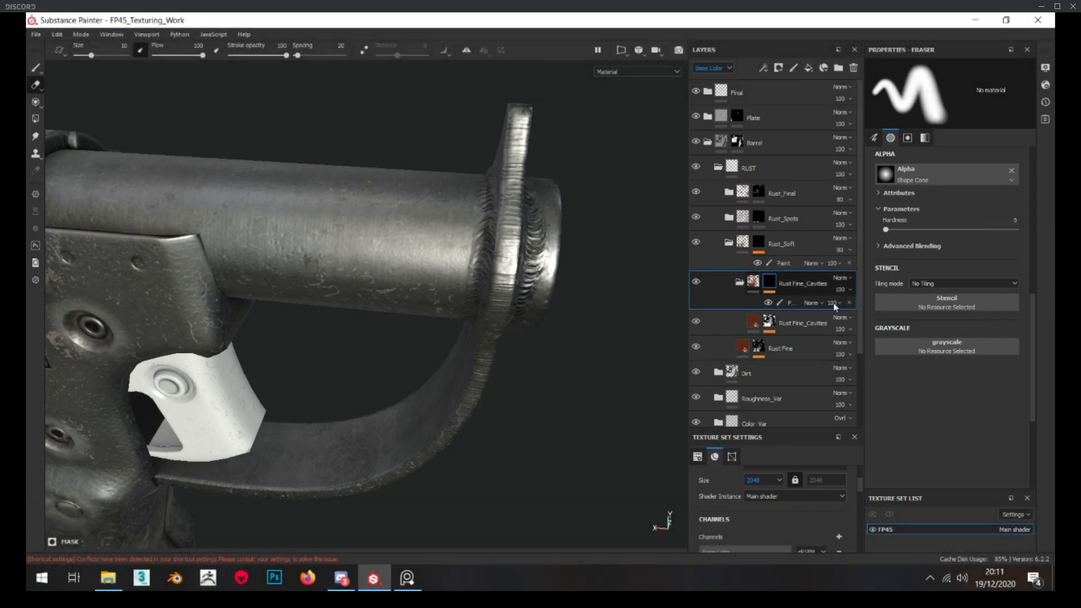
scroll(939, 346, "up", 2)
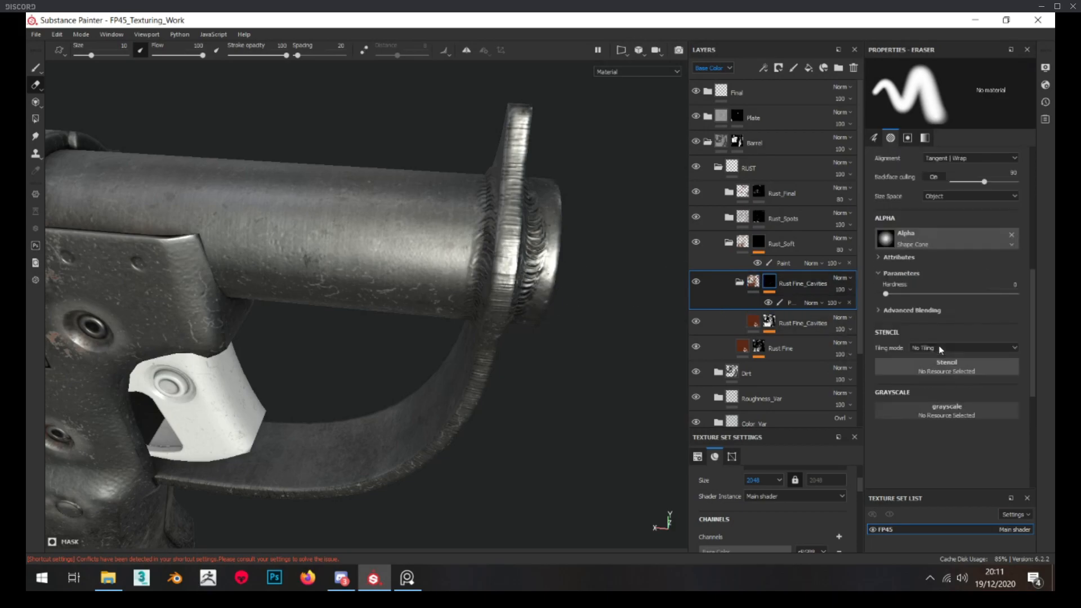
scroll(938, 346, "down", 1)
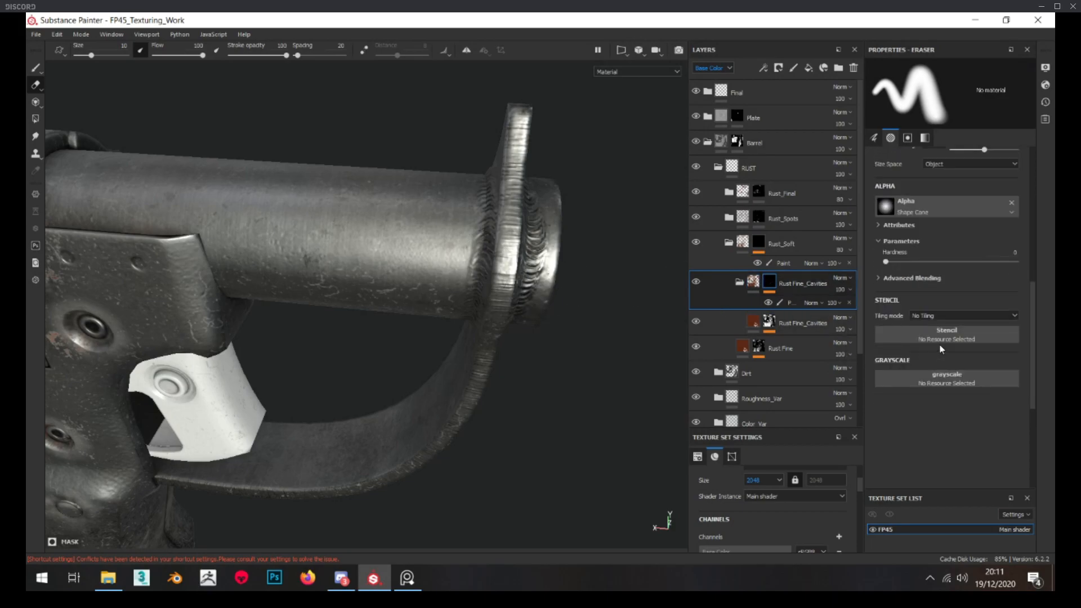
left_click(957, 380)
Switch from the eraser to the paint brush and give it the Shape Paraboloid alpha
left_click(40, 65)
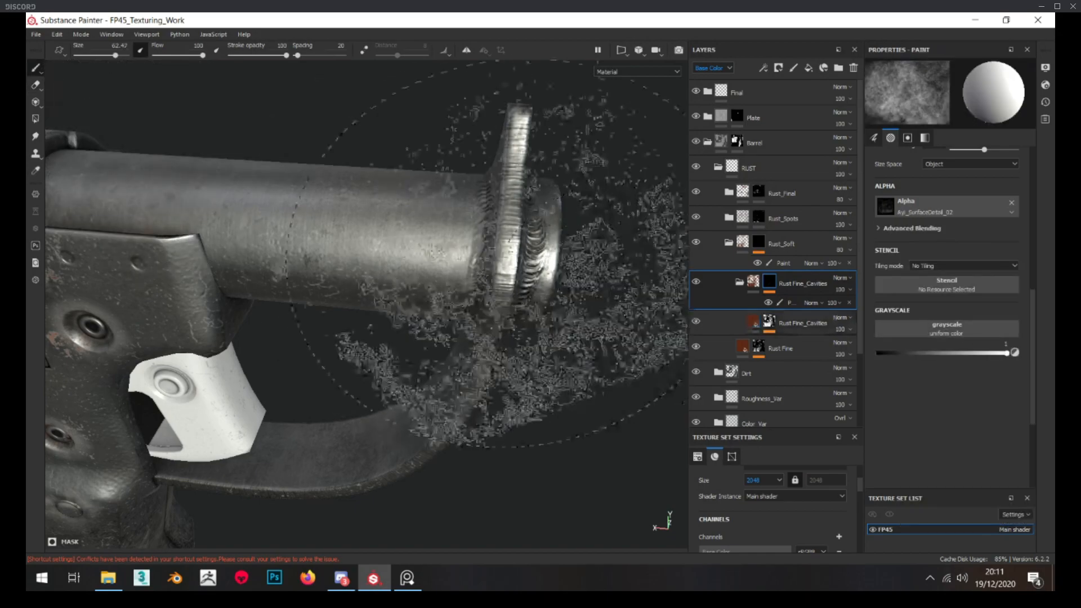
mouse_move(388, 246)
left_mouse_down("alt")
mouse_move(378, 259)
mouse_move(427, 251)
left_mouse_up("alt")
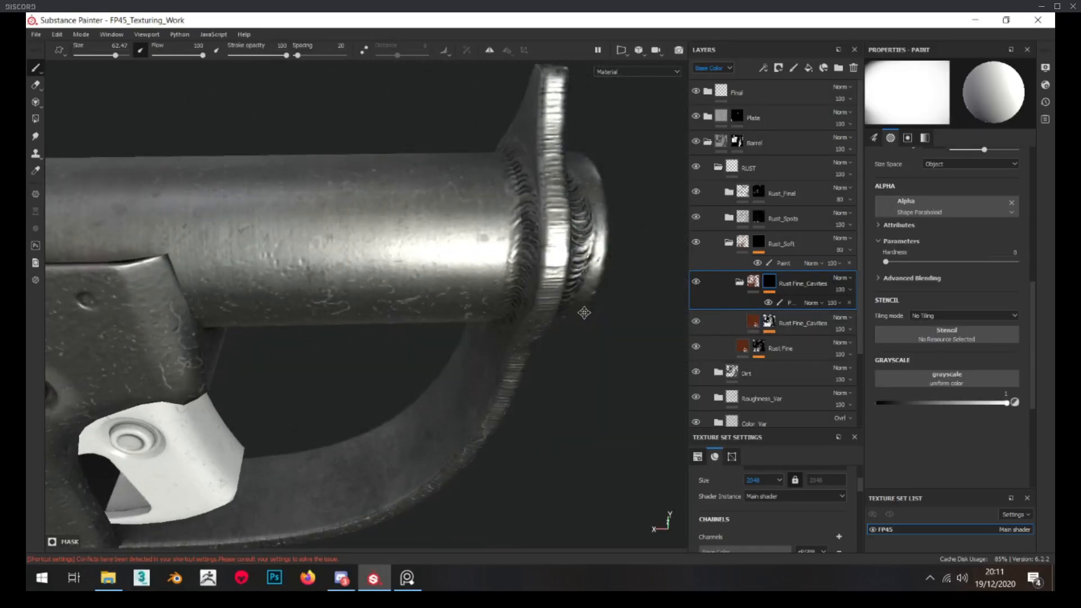
left_click_drag(579, 309, 608, 288, "alt")
Display the mask of the Rust Fine_Cavities fill layer and examine its coverage around the barrel, muzzle and trigger guard
left_click(769, 325, "alt")
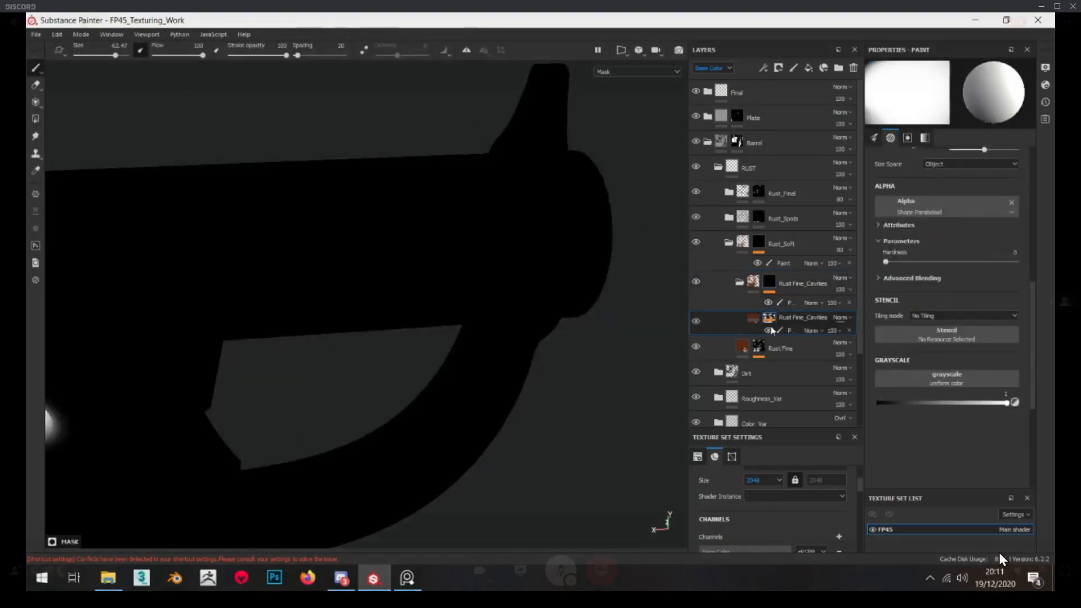
mouse_move(532, 285)
left_mouse_down("alt")
mouse_move(523, 225)
mouse_move(473, 237)
mouse_move(466, 277)
left_mouse_up("alt")
scroll(522, 226, "down", 4)
scroll(473, 237, "up", 3)
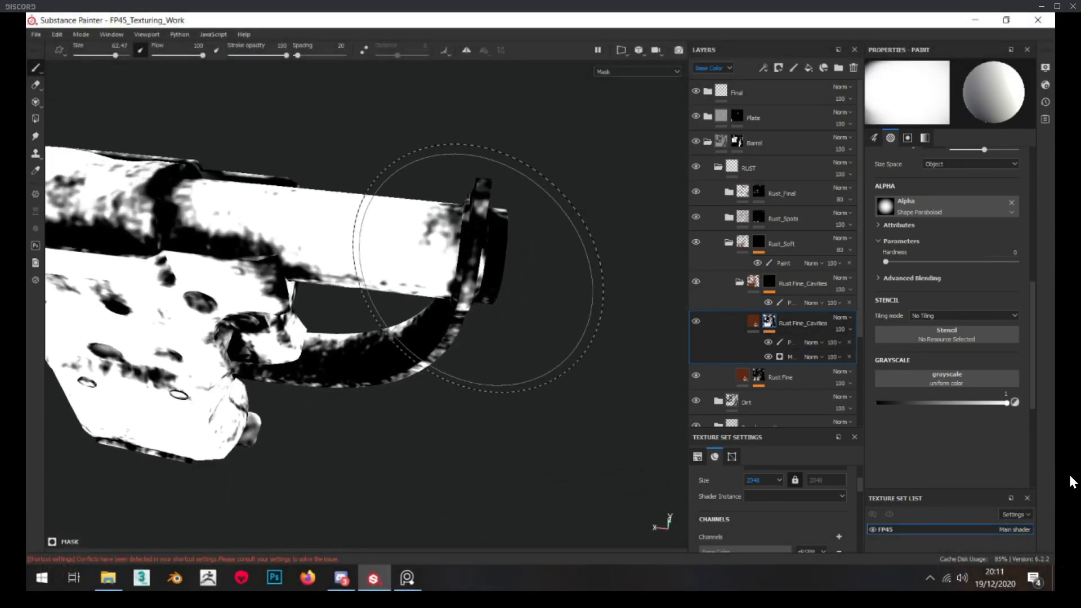
middle_click_drag(466, 277, 477, 279, "alt")
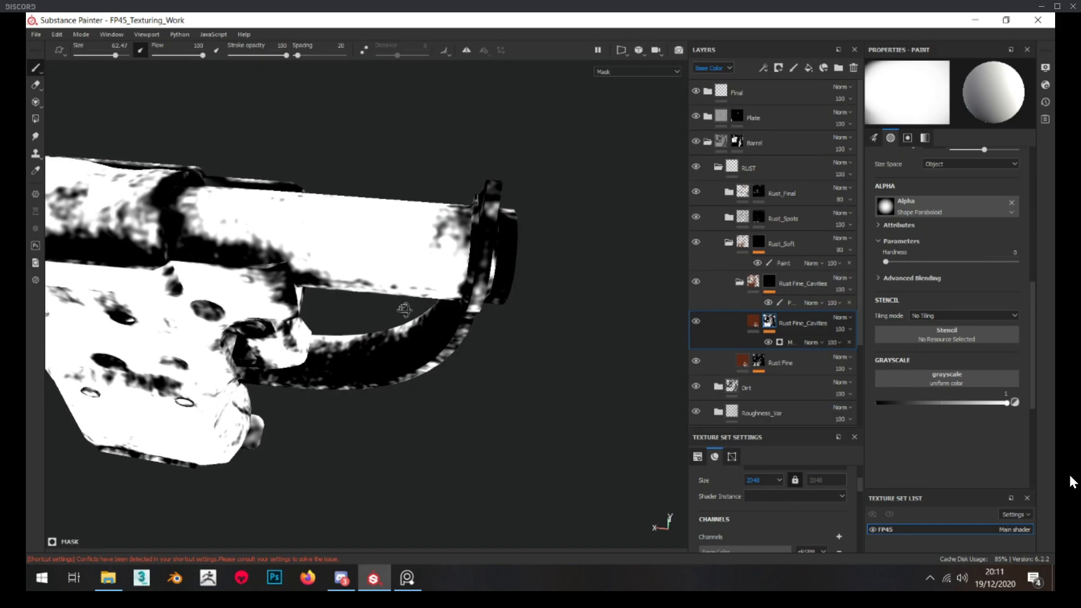
scroll(517, 241, "up", 3)
left_click_drag(517, 241, 386, 215, "alt")
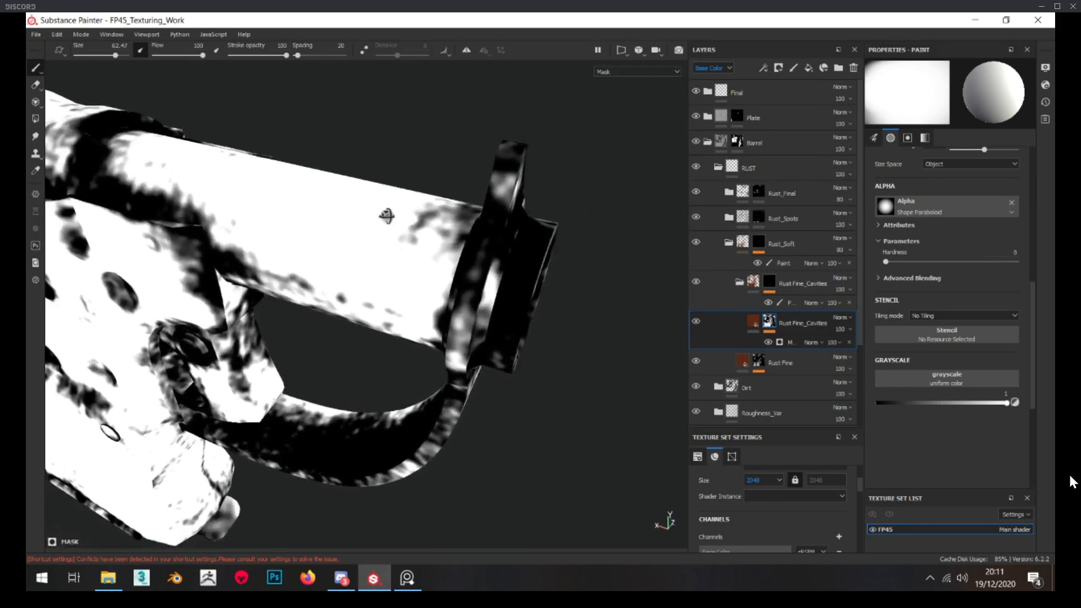
Set the Rust Fine_Cavities layer's Mask Editor generator to Global Balance 0.7 and Global Contrast 0.36
left_click(790, 342)
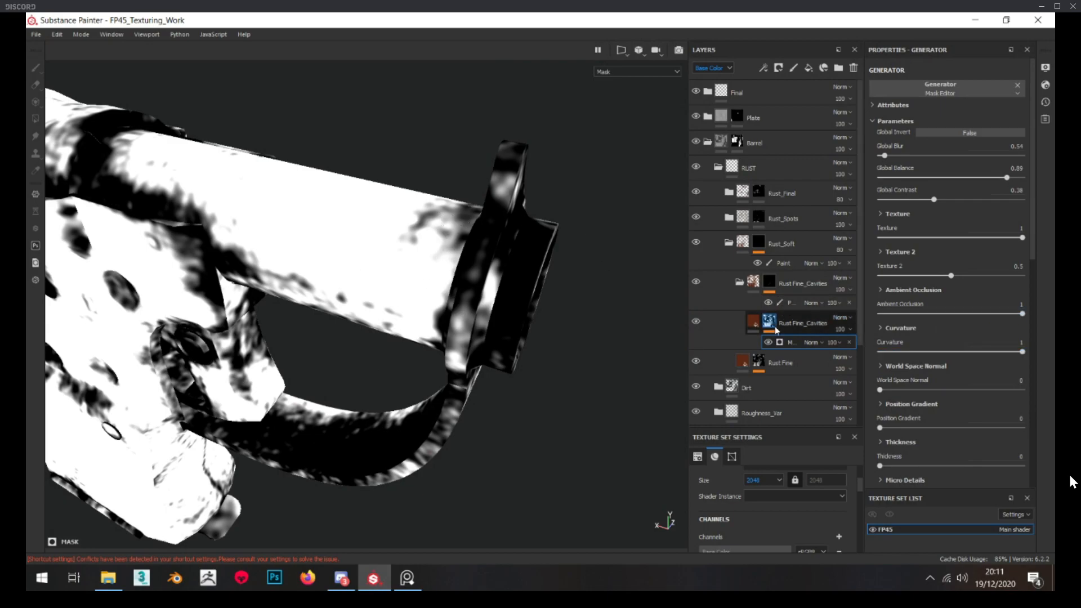
left_click_drag(933, 200, 931, 200)
left_click(978, 178)
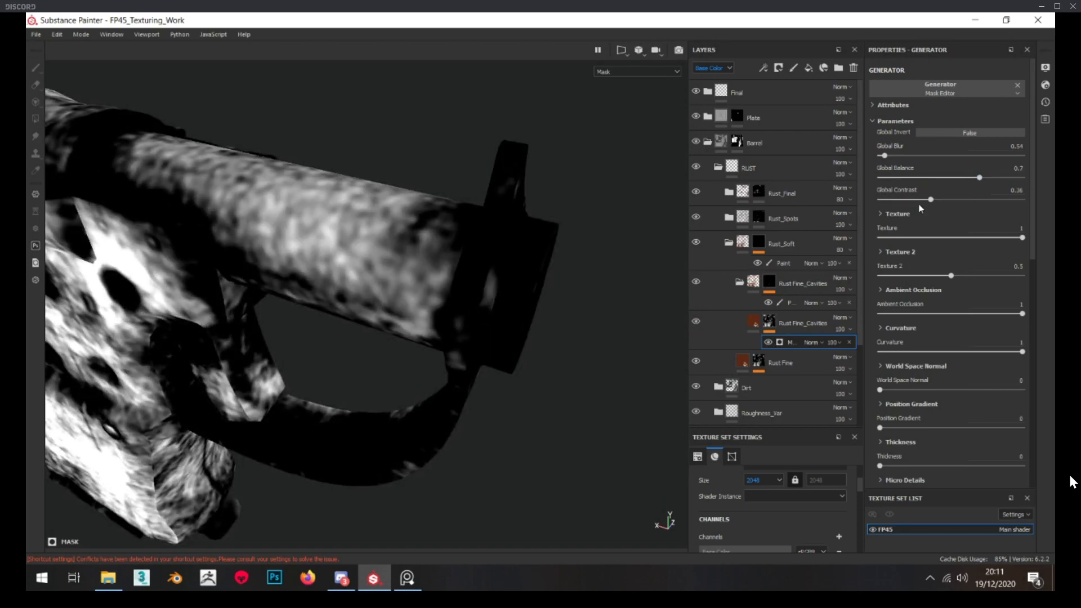
Try a Transform filter with Offset X 0.06 on the Rust Fine_Cavities layer's mask
right_click(769, 321)
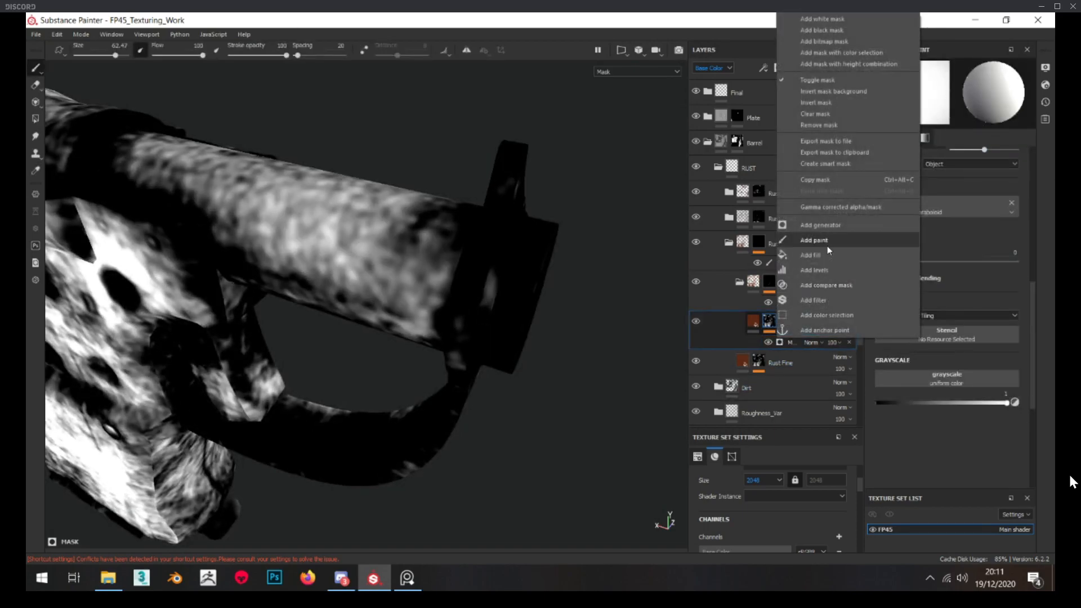
left_click(834, 298)
left_click(935, 85)
type("tran")
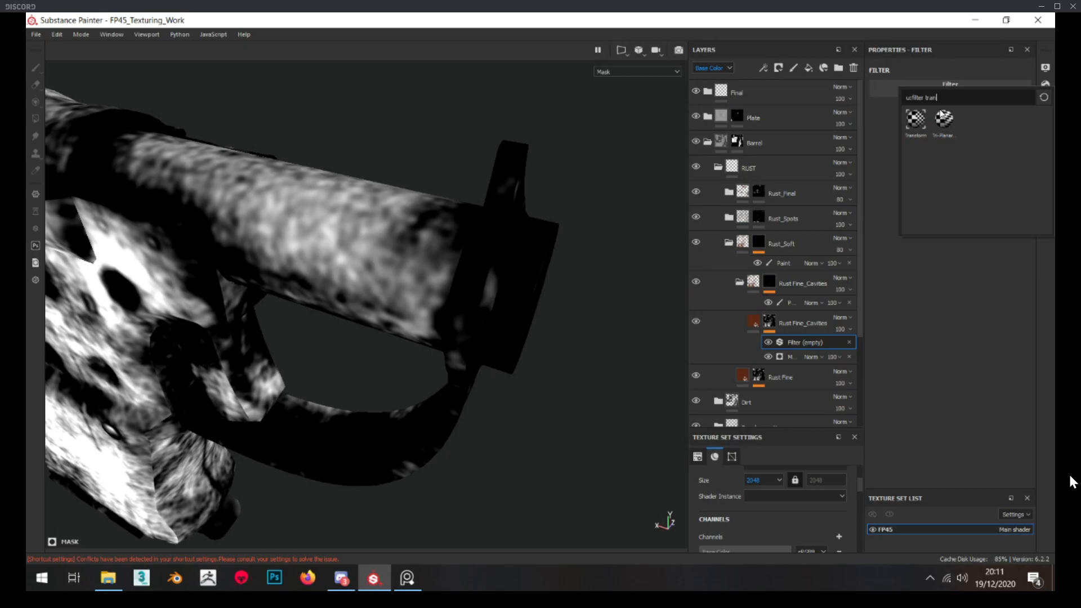
left_click(915, 119)
left_click_drag(954, 193, 959, 196)
left_click_drag(394, 205, 569, 219, "alt")
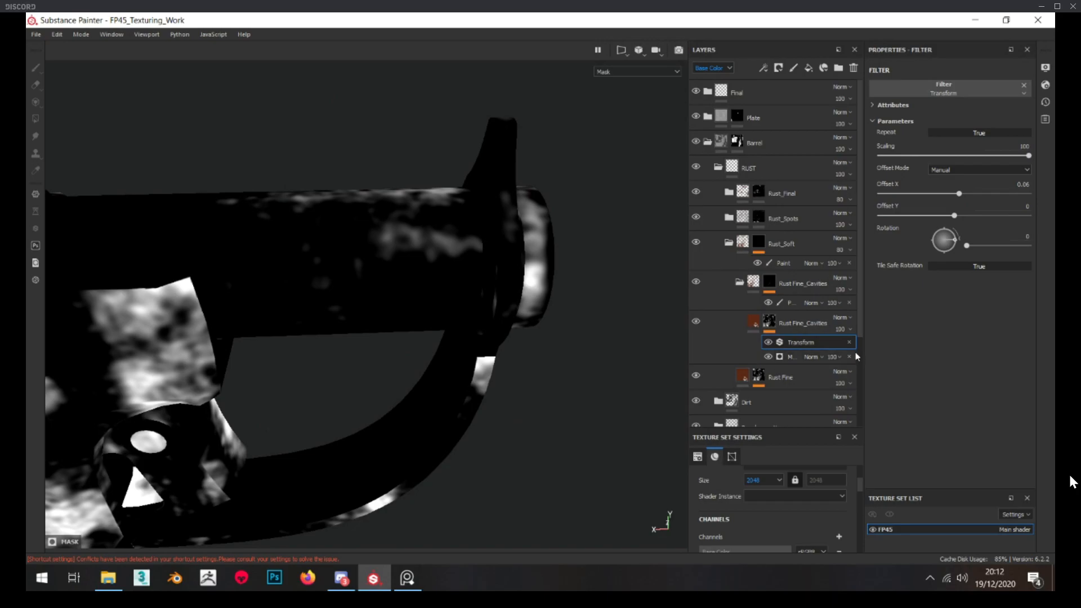
left_click_drag(586, 299, 486, 254, "alt")
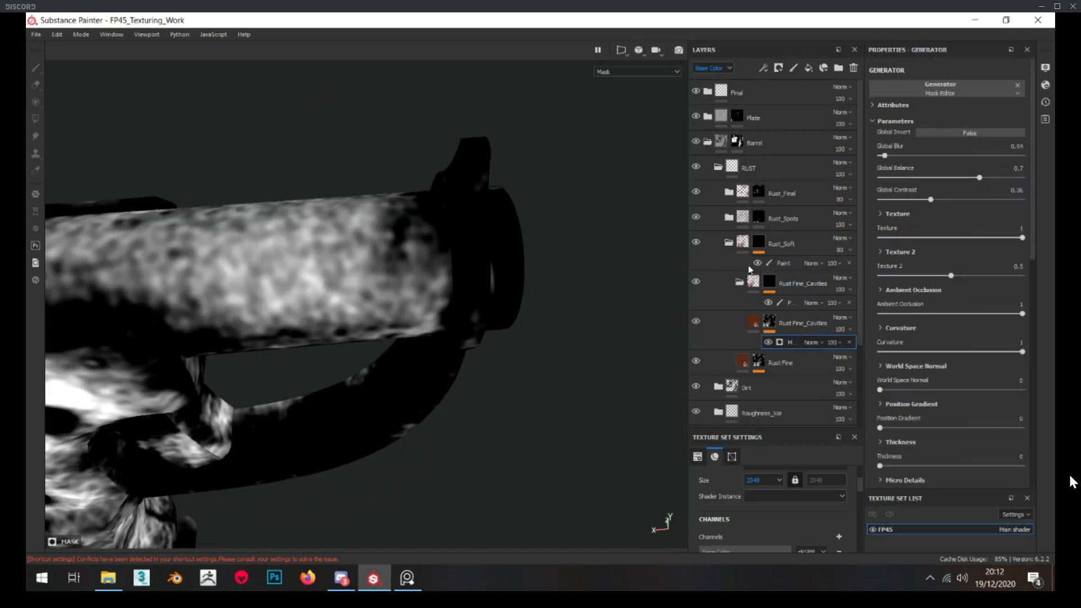
Select the paint effect on the Rust_Soft folder's mask and set the brush alpha to Ayi_DryPaint_01 from the custom shelf alphas
left_click(767, 263)
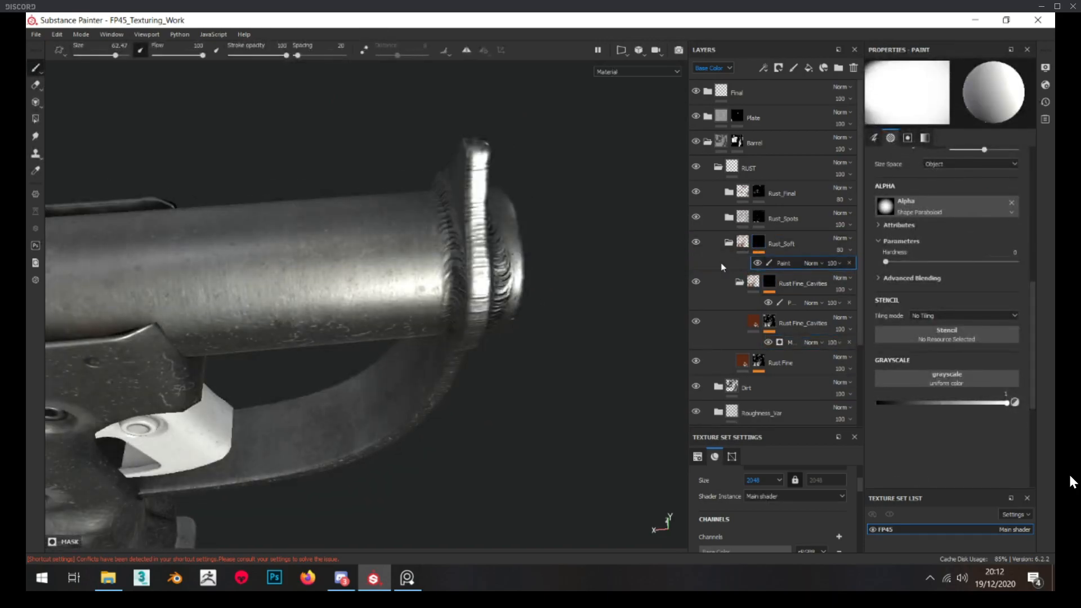
left_click_drag(1055, 321, 411, 139)
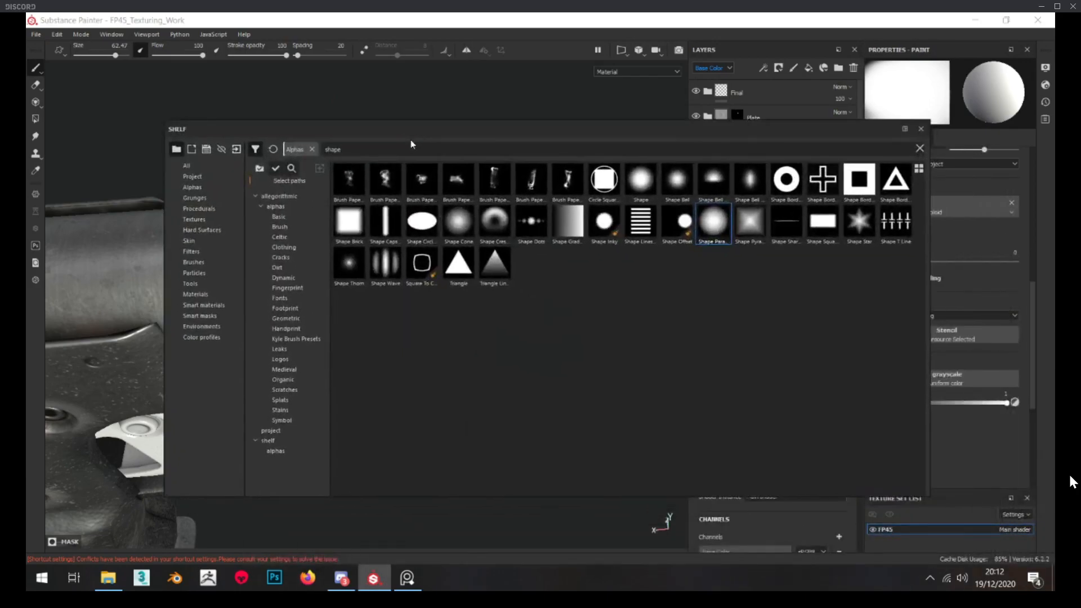
left_click(276, 442)
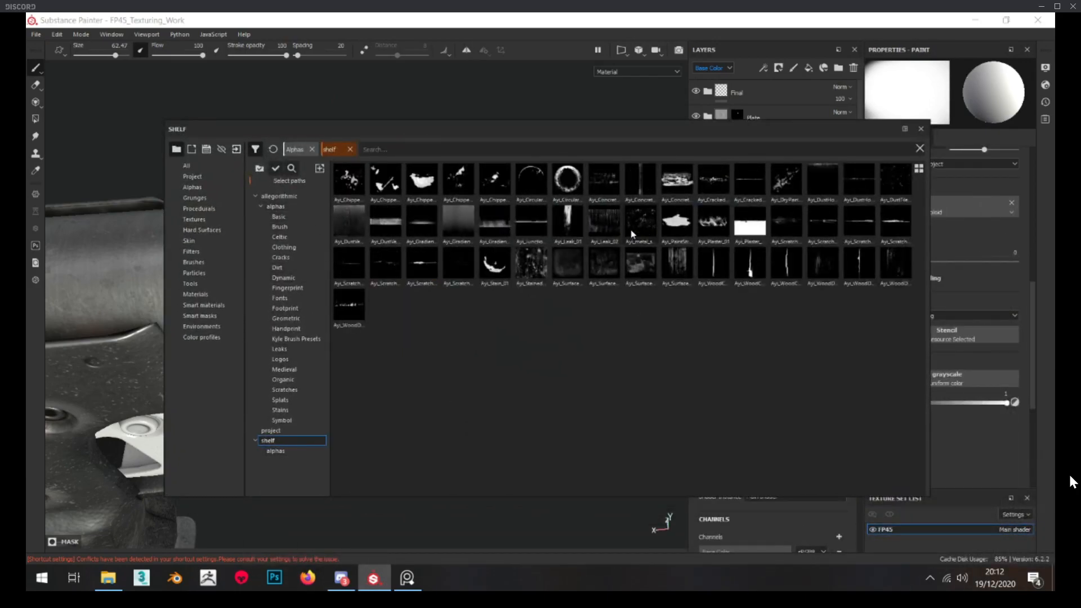
mouse_move(610, 265)
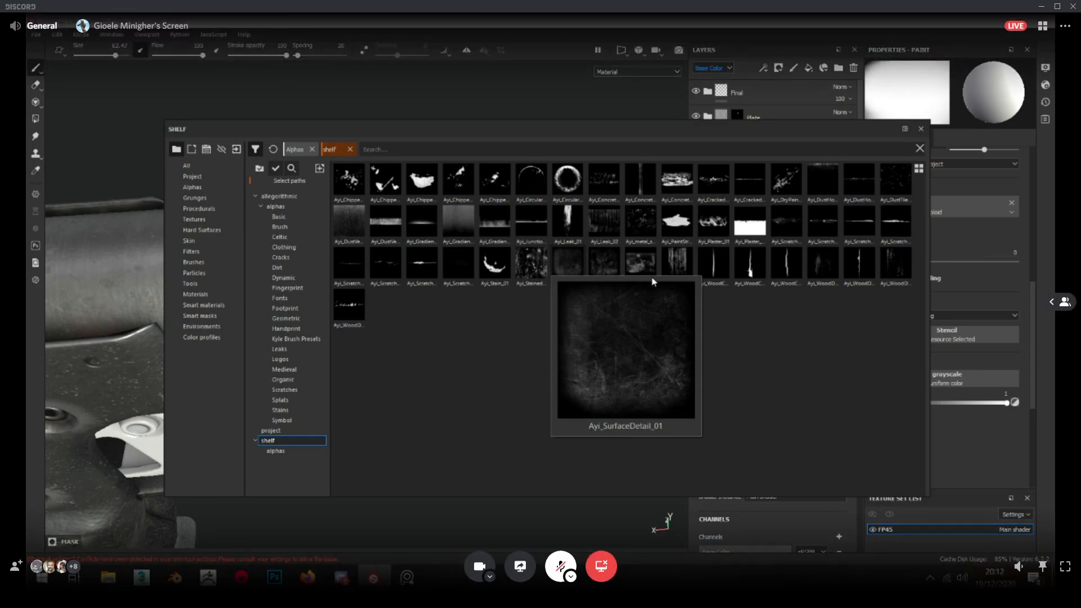
left_click(656, 277)
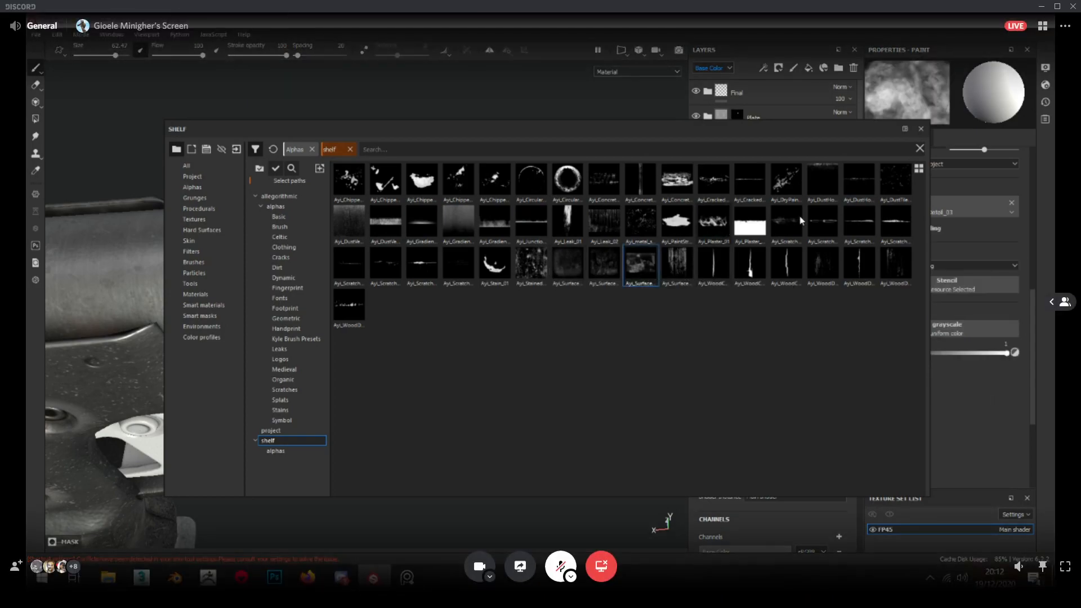
double_click(798, 190)
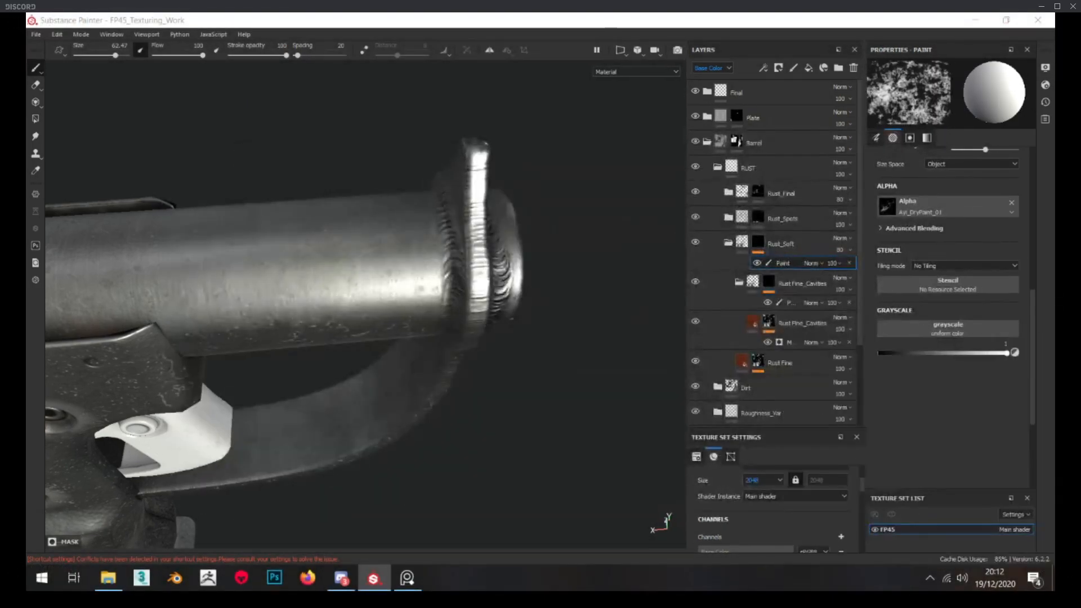
Set the dry-paint brush size to 27.09 and its angle to 321 for painting soft rust around the barrel's muzzle
left_click_drag(619, 236, 612, 246, "alt")
right_click_drag(473, 242, 429, 237, "ctrl")
scroll(922, 289, "up", 3)
mouse_move(435, 228)
left_mouse_down("alt")
mouse_move(437, 254)
mouse_move(433, 245)
left_mouse_up("alt")
mouse_move(435, 203)
left_mouse_down("alt")
mouse_move(615, 200)
mouse_move(495, 109)
mouse_move(425, 169)
mouse_move(416, 217)
mouse_move(442, 231)
mouse_move(456, 169)
mouse_move(410, 219)
left_mouse_up("alt")
mouse_move(335, 218)
left_mouse_down("alt")
mouse_move(519, 289)
mouse_move(424, 266)
mouse_move(254, 343)
left_mouse_up("alt")
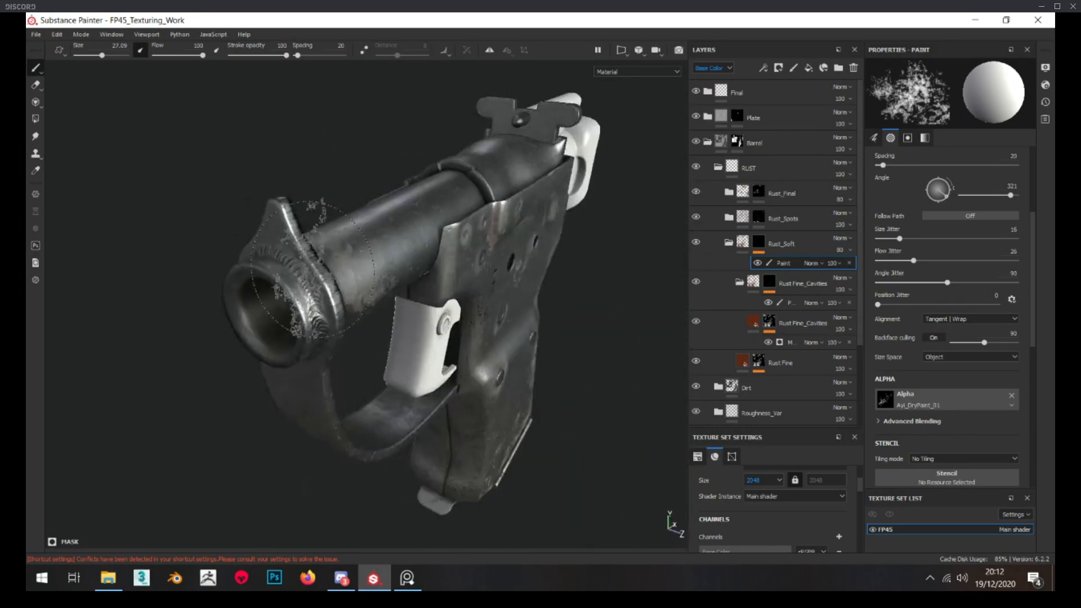
Paint soft rust around the barrel's muzzle with brush size about 18.55 on the Rust_Soft mask, checking the isolated mask
right_click_drag(254, 344, 293, 349, "alt")
left_click_drag(241, 285, 338, 332, "alt")
left_click_drag(324, 281, 359, 281, "alt")
right_click_drag(359, 280, 337, 281, "ctrl")
left_click(759, 242, "alt")
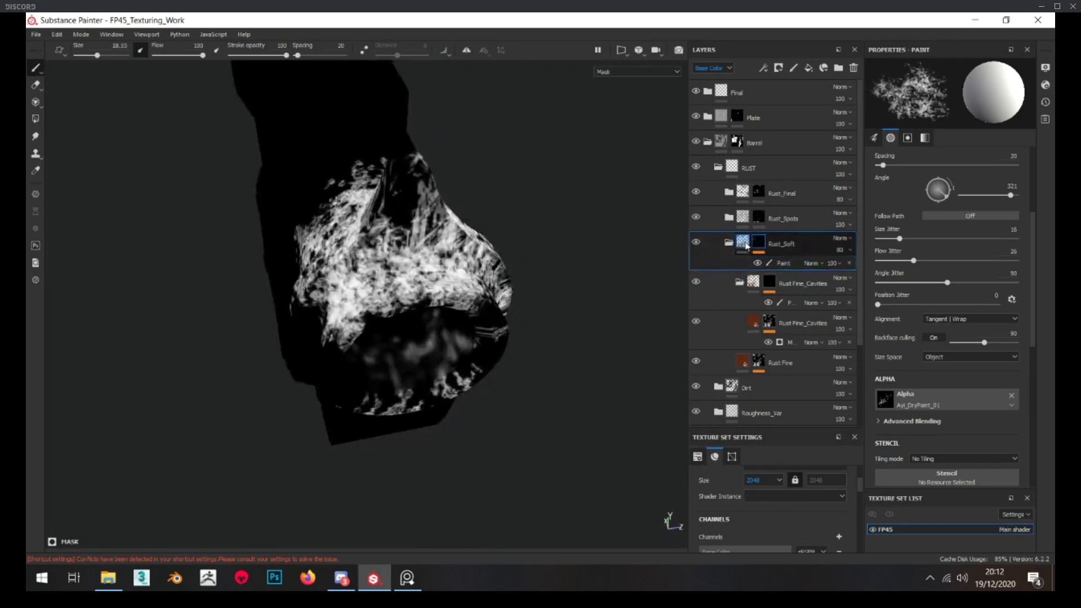
left_click(762, 248)
left_click(777, 261)
Paint soft rust on the barrel around the seam where it enters the receiver, using the Rust_Soft mask's paint effect
mouse_move(585, 284)
left_mouse_down("alt")
mouse_move(495, 309)
mouse_move(454, 271)
mouse_move(367, 296)
left_mouse_up("alt")
middle_click_drag(301, 317, 524, 316, "alt")
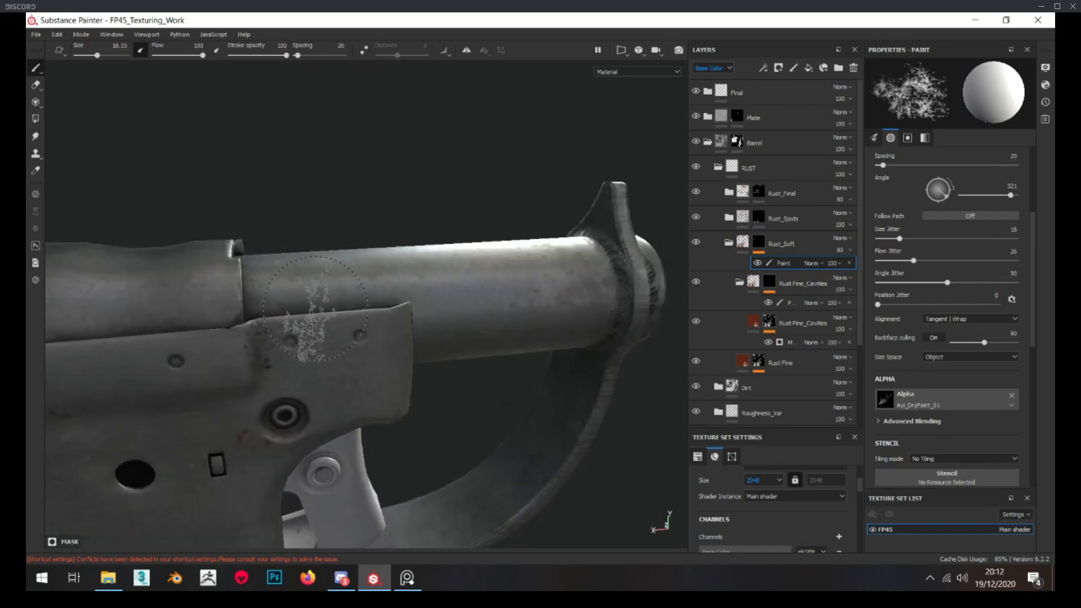
left_click_drag(314, 314, 332, 288, "alt")
right_click_drag(281, 282, 332, 282, "alt")
left_click_drag(332, 281, 260, 261, "alt")
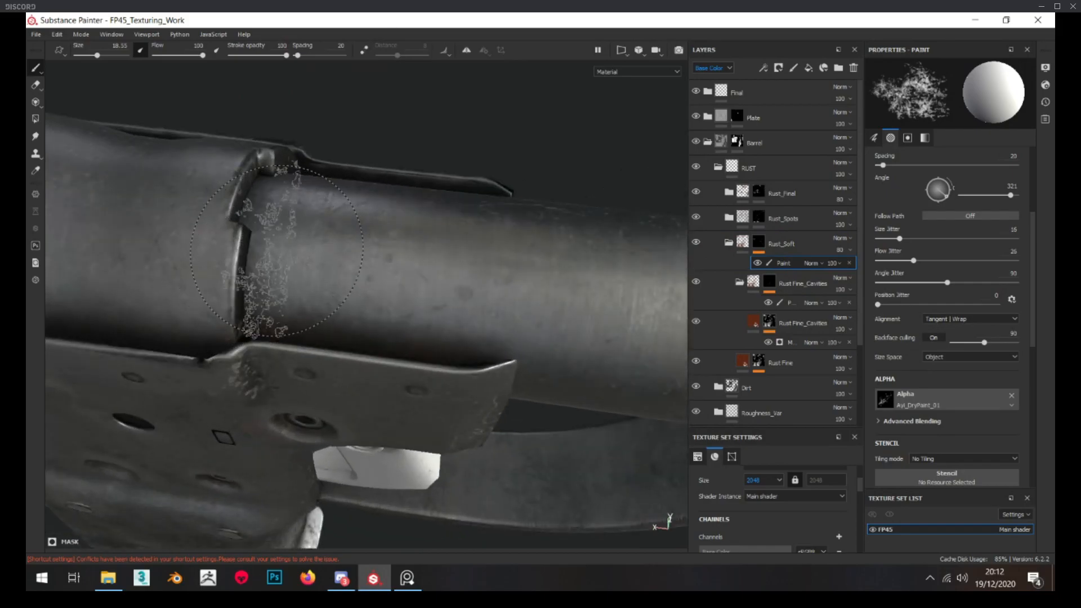
left_click(407, 578)
mouse_move(356, 241)
left_mouse_down("alt")
mouse_move(369, 194)
mouse_move(317, 243)
left_mouse_up("alt")
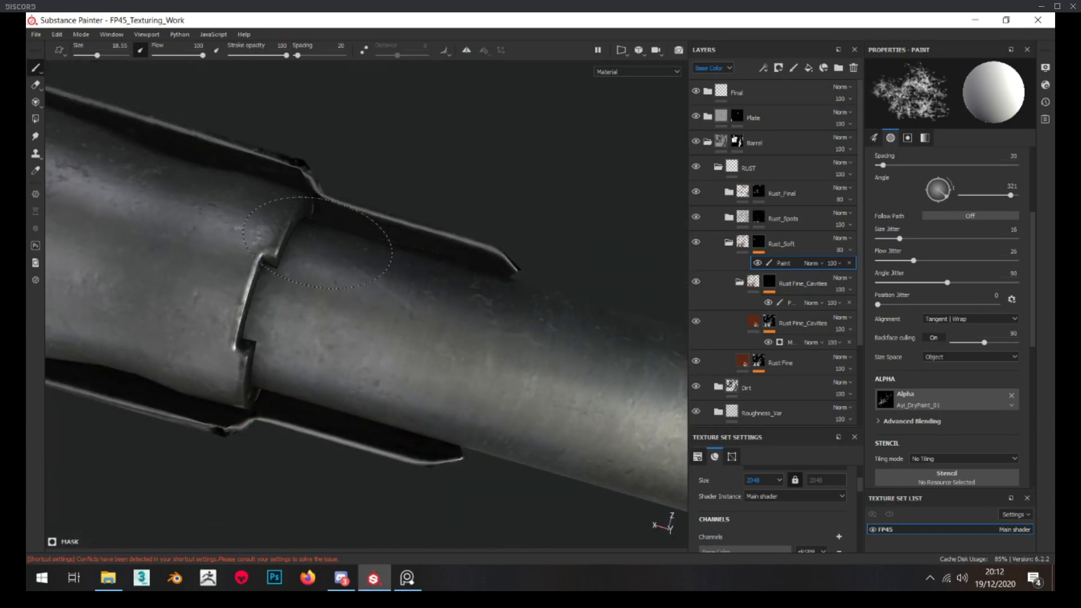
mouse_move(317, 286)
left_mouse_down("alt")
mouse_move(316, 237)
mouse_move(234, 176)
mouse_move(240, 141)
left_mouse_up("alt")
scroll(966, 338, "down", 4)
left_click_drag(514, 314, 418, 287, "alt")
Switch the paint grayscale to 0 and isolate the Rust_Soft mask to examine the painted rust near the muzzle
key("x")
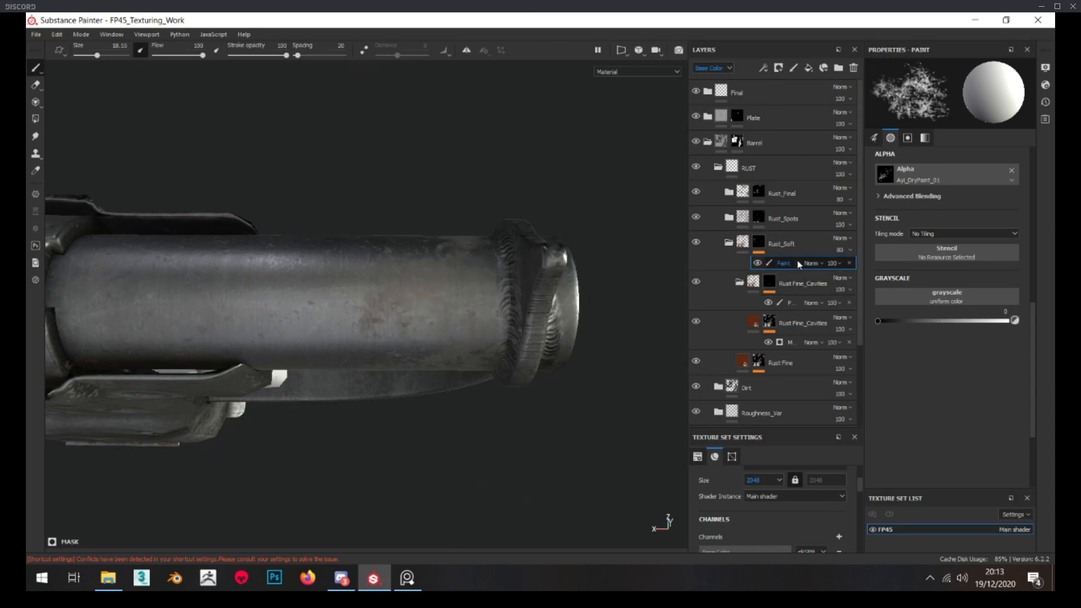
left_click(761, 241, "alt")
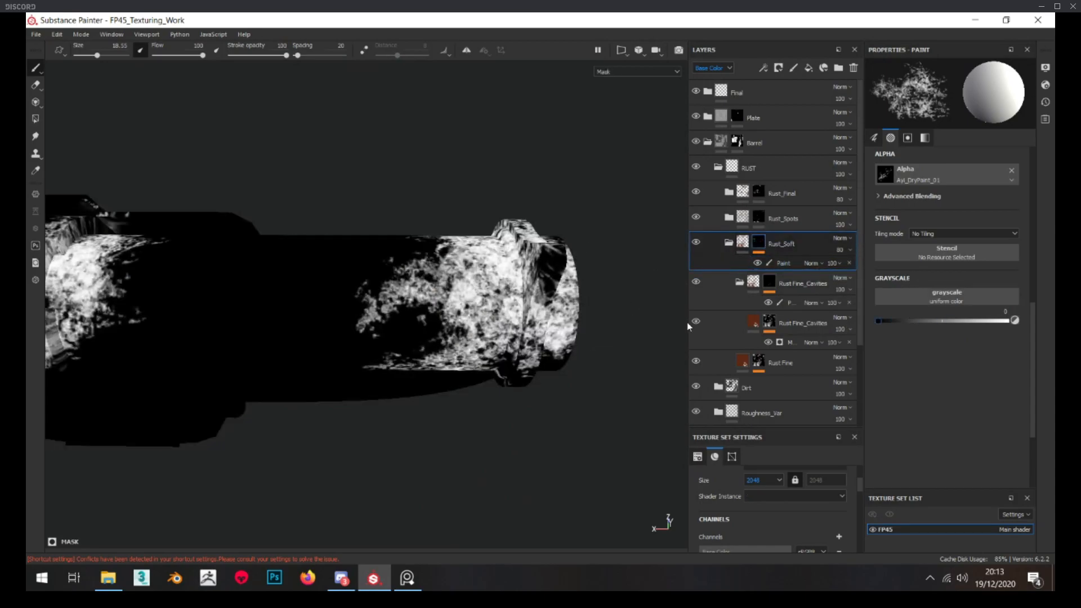
left_click(783, 265)
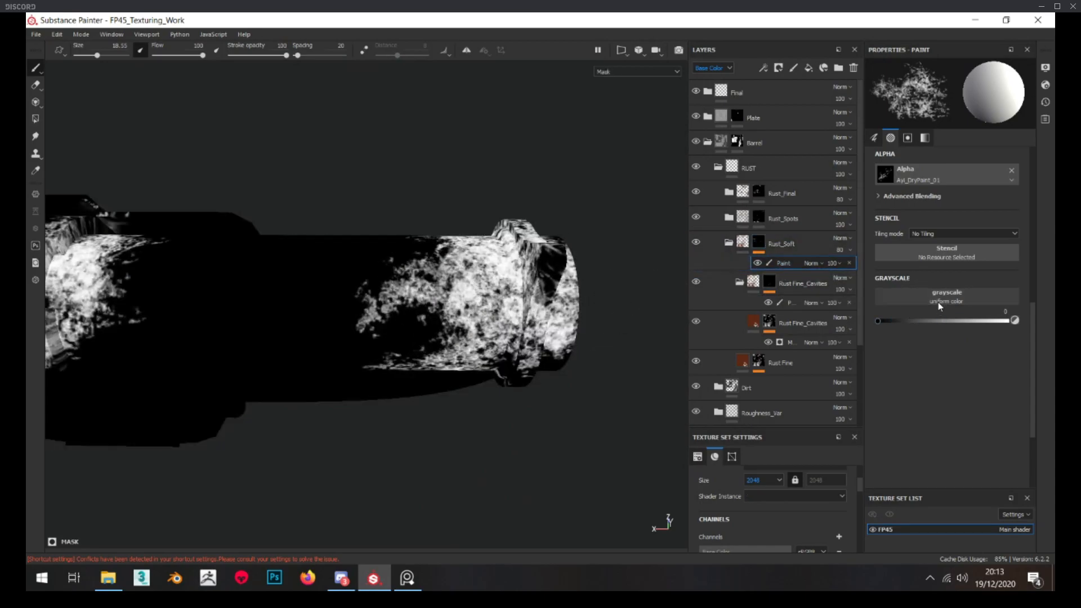
scroll(938, 305, "up", 3)
left_click_drag(408, 321, 386, 292, "alt")
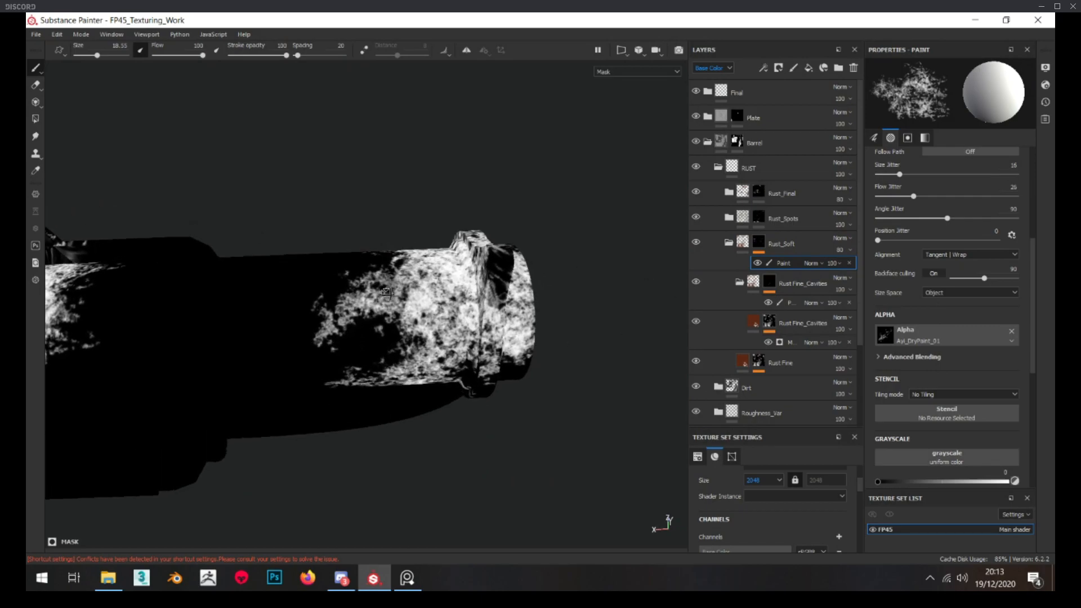
scroll(974, 339, "down", 3)
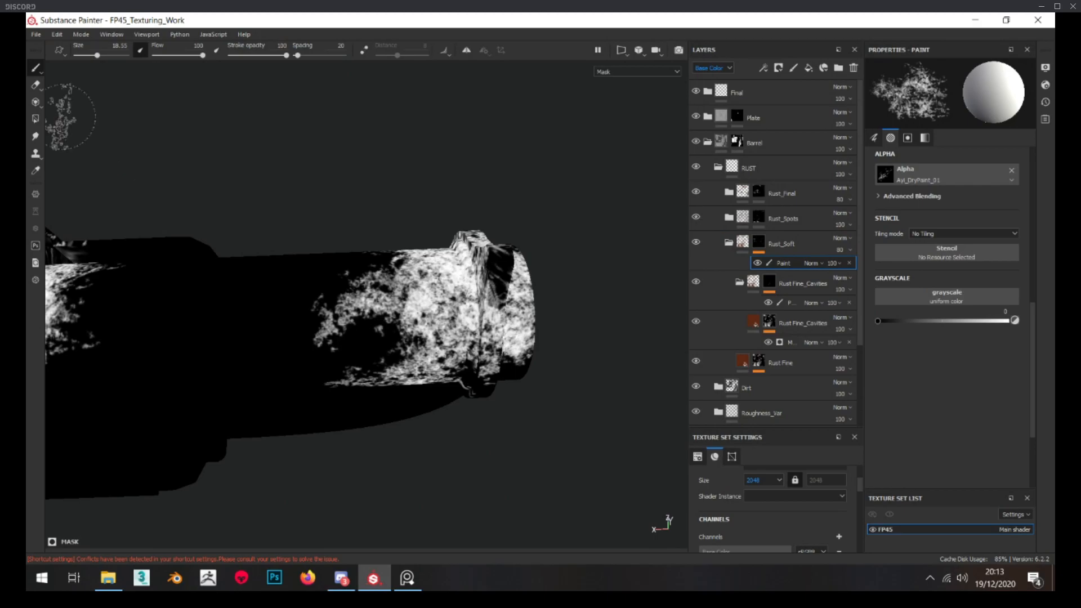
scroll(979, 321, "up", 3)
left_click_drag(484, 315, 506, 281, "alt")
scroll(428, 304, "up", 4)
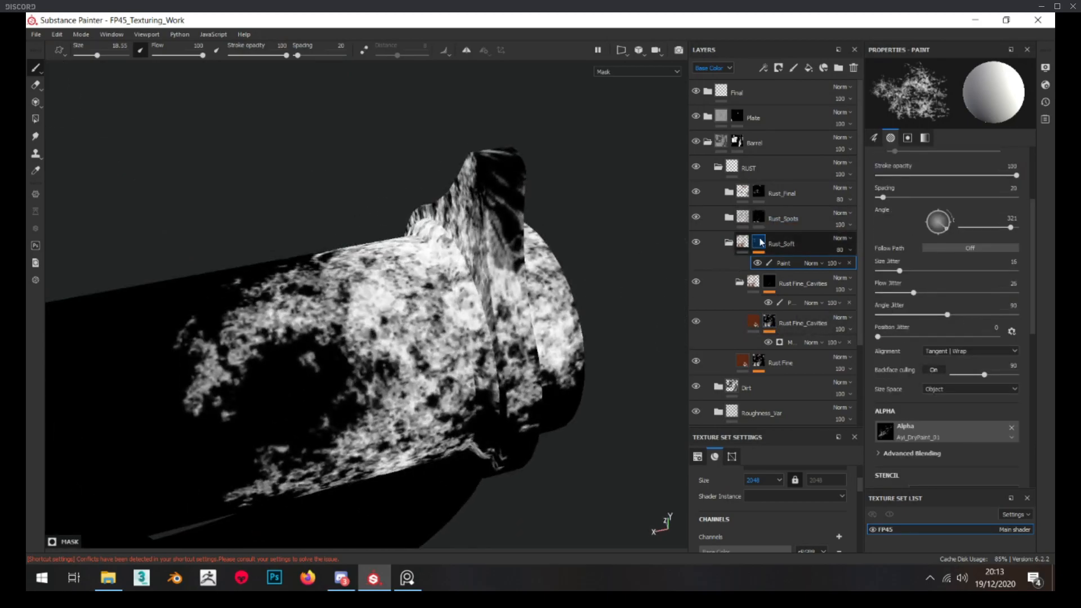
Add a second paint effect to the Rust_Soft mask with Subtract blending, and set the grayscale of both effects to 1
right_click(760, 242)
left_click(815, 466)
left_click(817, 263)
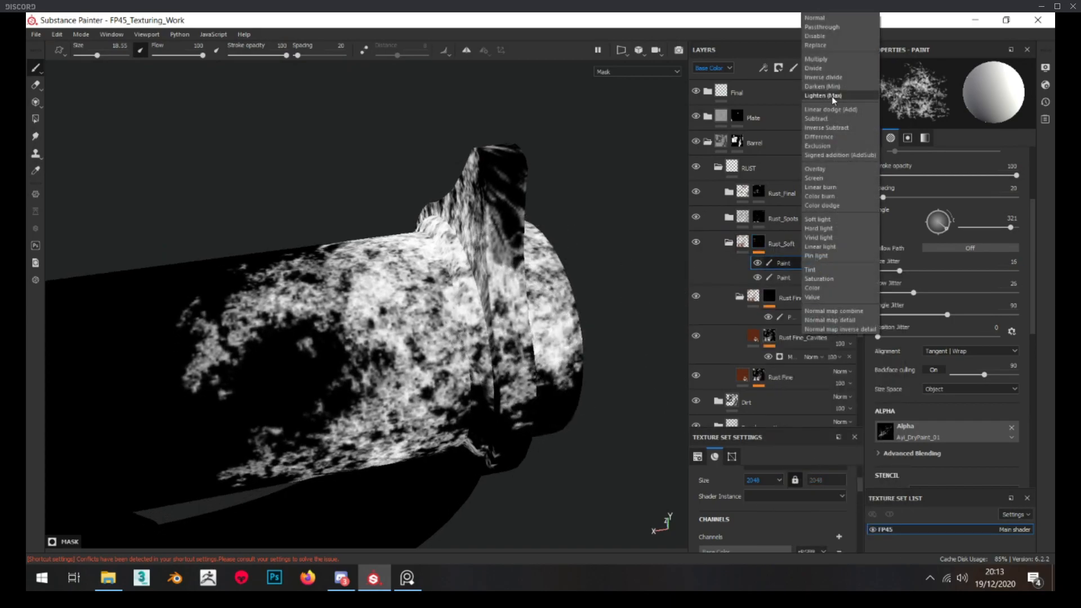
left_click(816, 118)
scroll(887, 323, "down", 5)
left_click_drag(933, 351, 1008, 353)
left_click(791, 278)
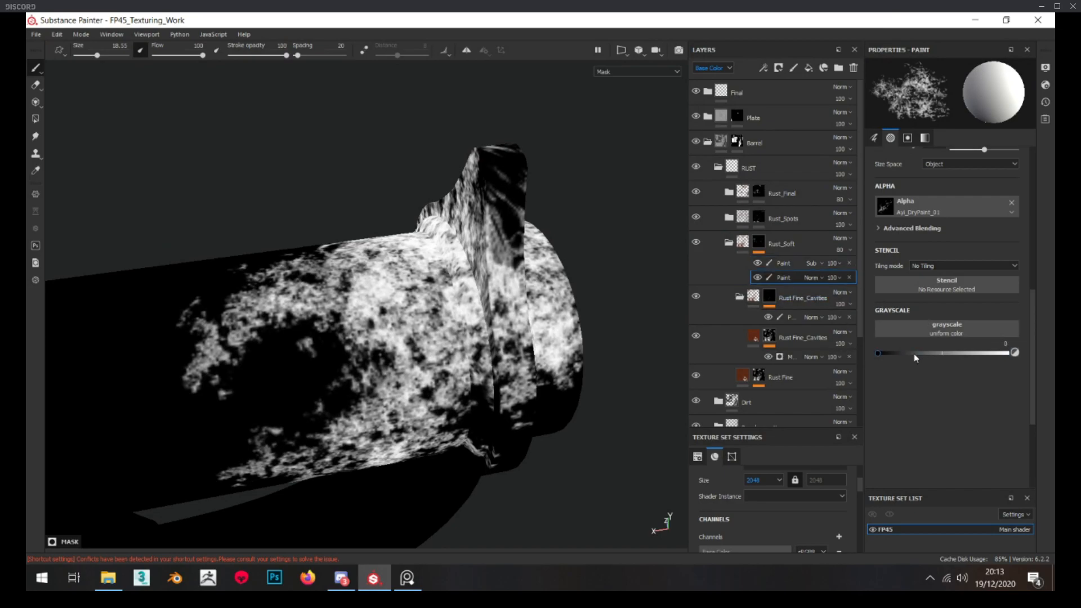
left_click_drag(939, 352, 1009, 354)
left_click(793, 263)
Break up the soft rust on the barrel behind the front sight by painting on the Rust_Soft mask's subtract effect
left_click_drag(498, 259, 484, 304, "alt")
mouse_move(389, 299)
left_mouse_down()
mouse_move(258, 297)
mouse_move(297, 319)
mouse_move(394, 335)
mouse_move(425, 307)
left_mouse_up()
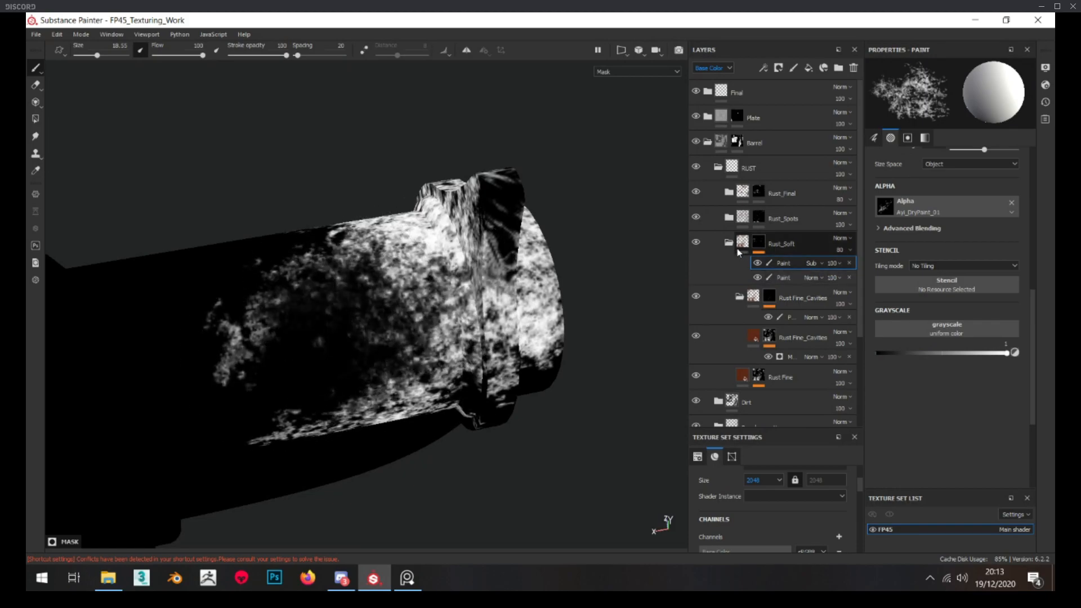
left_click(743, 244)
left_click(780, 263)
left_click_drag(421, 268, 356, 277, "alt")
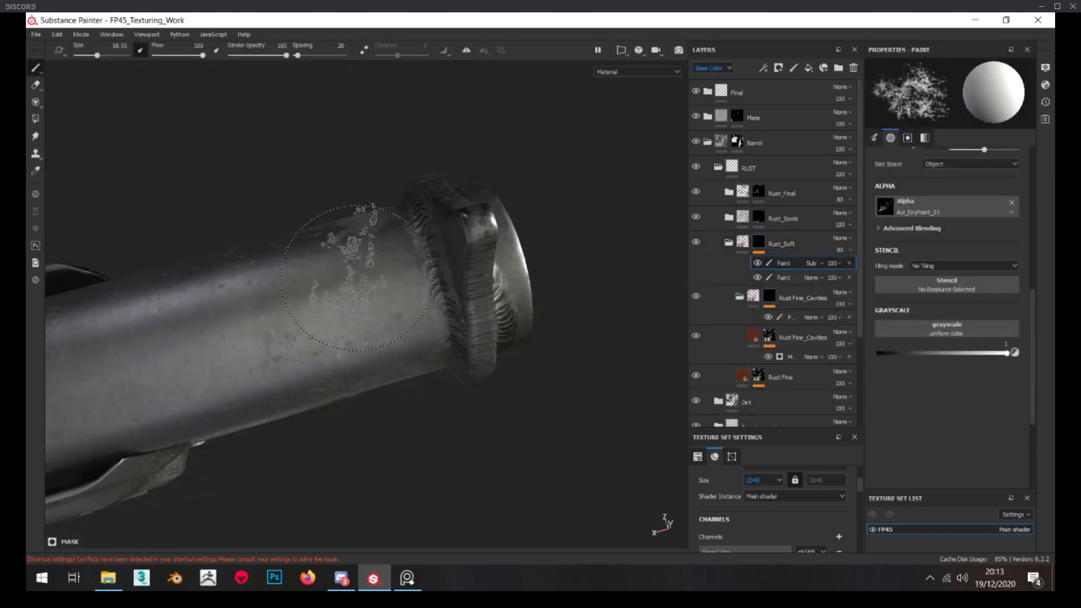
left_click_drag(352, 237, 422, 254, "alt")
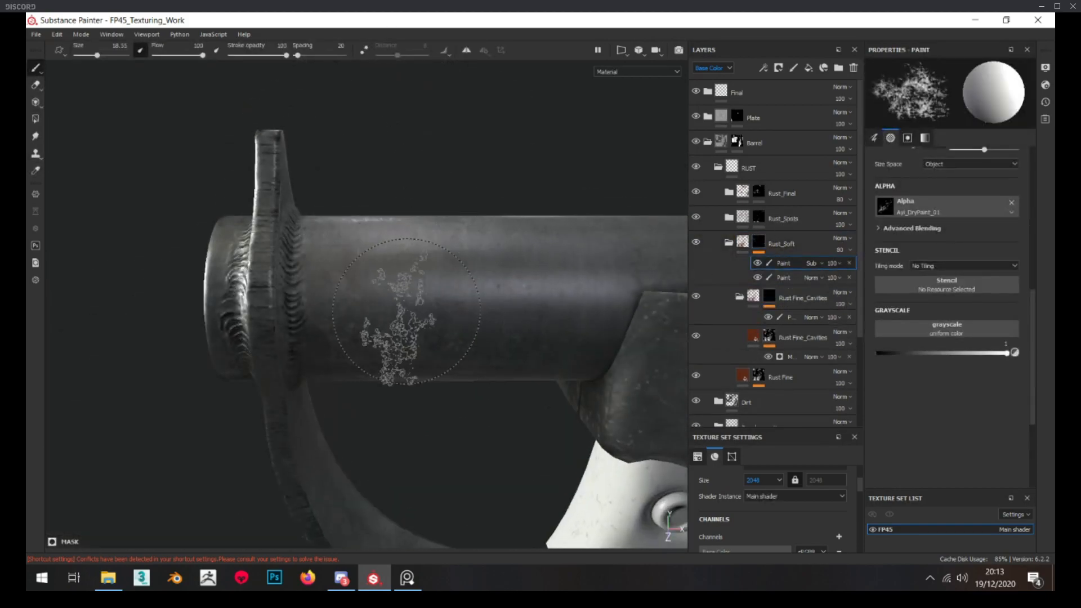
scroll(428, 312, "down", 3)
right_click_drag(514, 313, 450, 305, "shift")
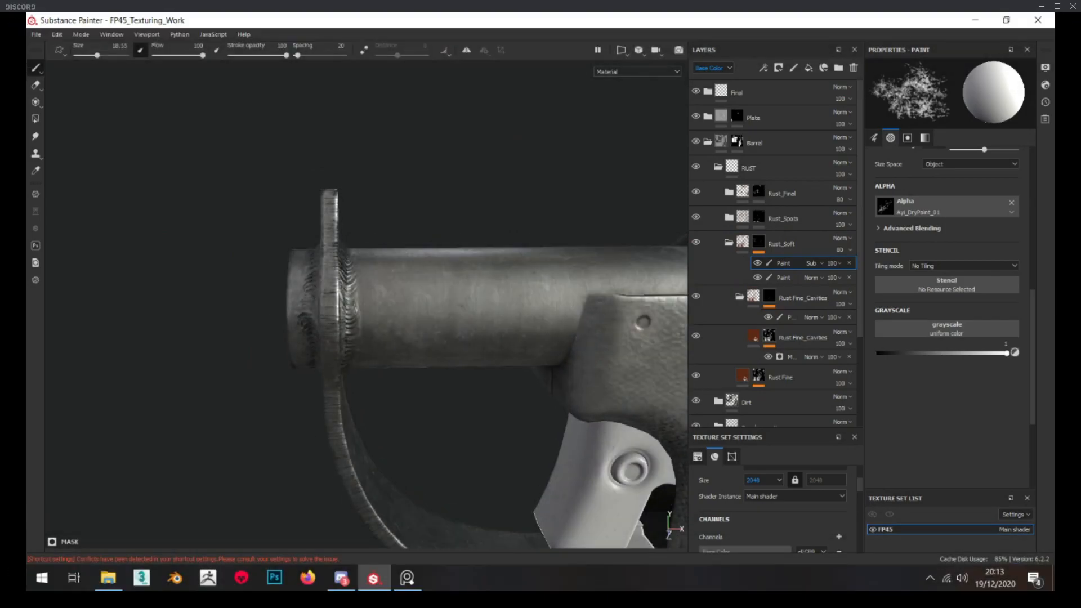
mouse_move(449, 304)
left_mouse_down("alt")
mouse_move(479, 293)
mouse_move(459, 341)
mouse_move(360, 316)
mouse_move(338, 364)
mouse_move(414, 271)
left_mouse_up("alt")
mouse_move(473, 326)
left_mouse_down("alt")
mouse_move(495, 357)
mouse_move(222, 207)
mouse_move(415, 227)
mouse_move(525, 197)
mouse_move(181, 242)
mouse_move(426, 247)
left_mouse_up("alt")
left_click_drag(467, 342, 493, 302, "alt")
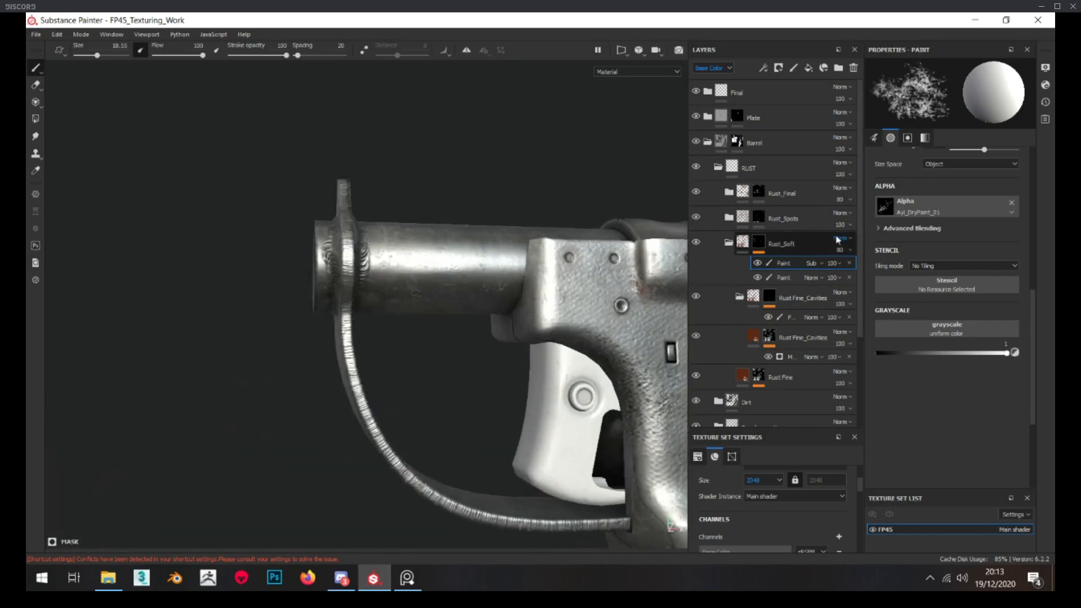
Collapse the Rust_Soft folder, expand Rust_Spots, and isolate the mask of its Rust Fine layer
left_click(730, 245)
left_click(728, 220)
left_click(759, 242, "alt")
left_click_drag(407, 303, 653, 325, "alt")
Switch to the PureRef reference photo and examine the rust and wear on the pistol's barrel, muzzle and trigger guard
key("alt+Tab")
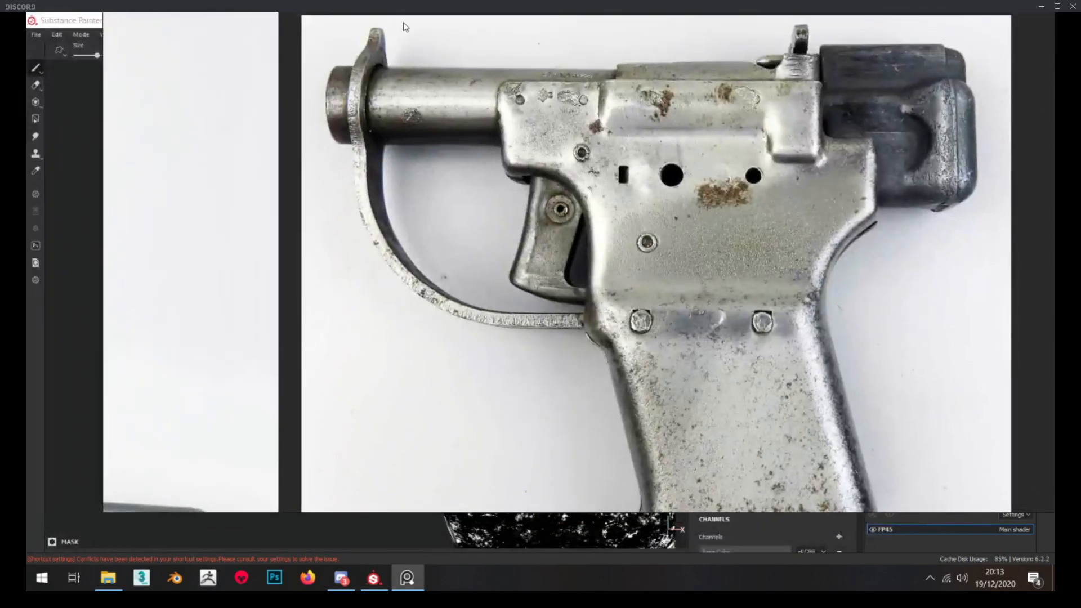
scroll(398, 120, "up", 3)
middle_click_drag(398, 121, 390, 261)
scroll(348, 141, "up", 2)
scroll(331, 144, "down", 1)
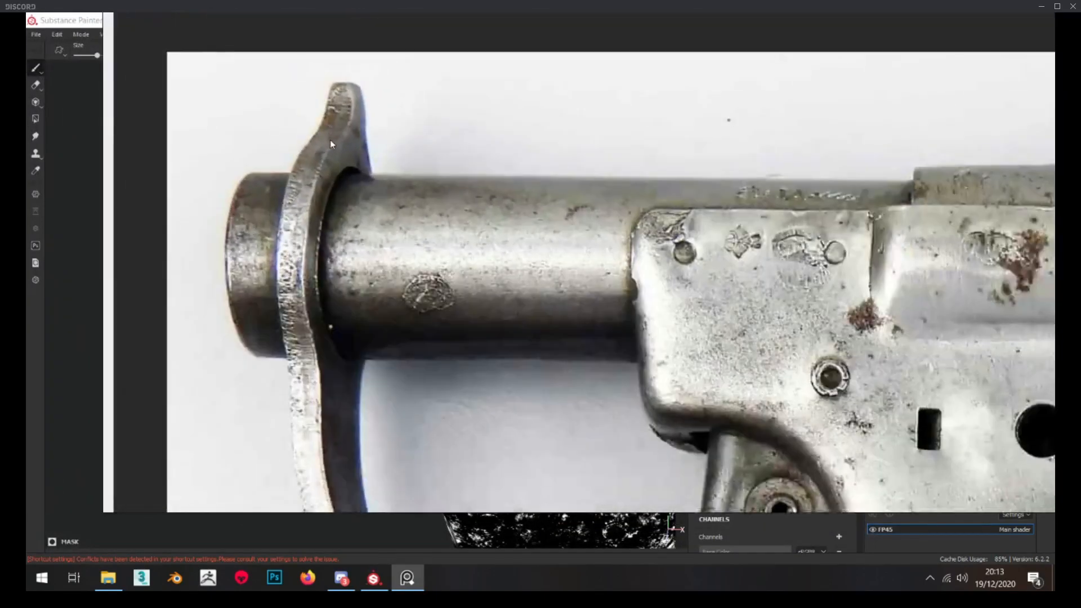
scroll(789, 200, "down", 2)
middle_click_drag(789, 202, 682, 128)
scroll(791, 128, "down", 1)
middle_click_drag(791, 129, 698, 58)
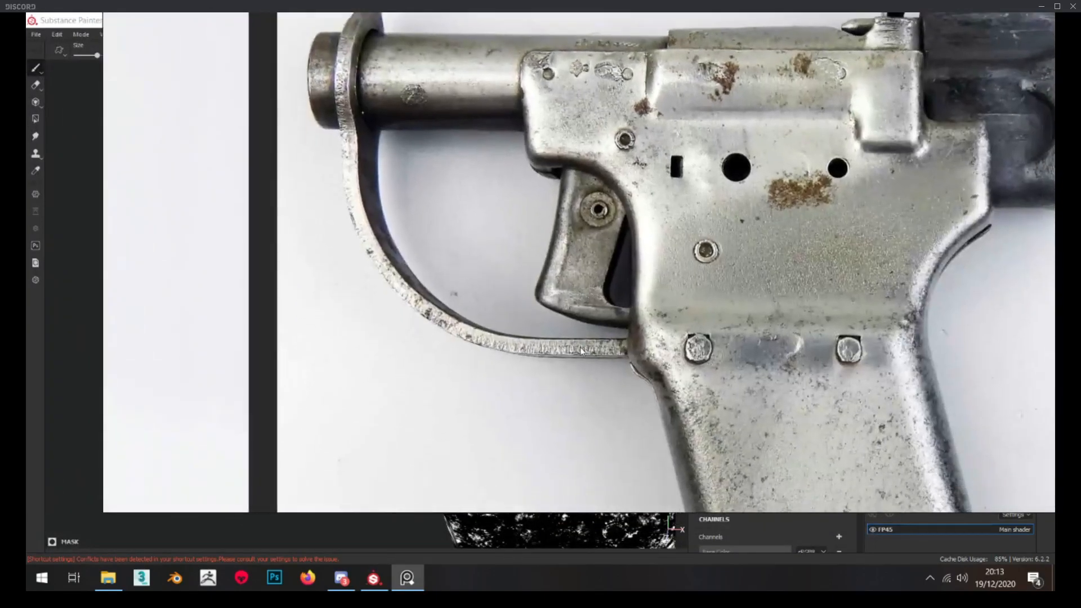
scroll(554, 346, "up", 2)
scroll(502, 300, "down", 2)
right_click_drag(501, 302, 0, 284)
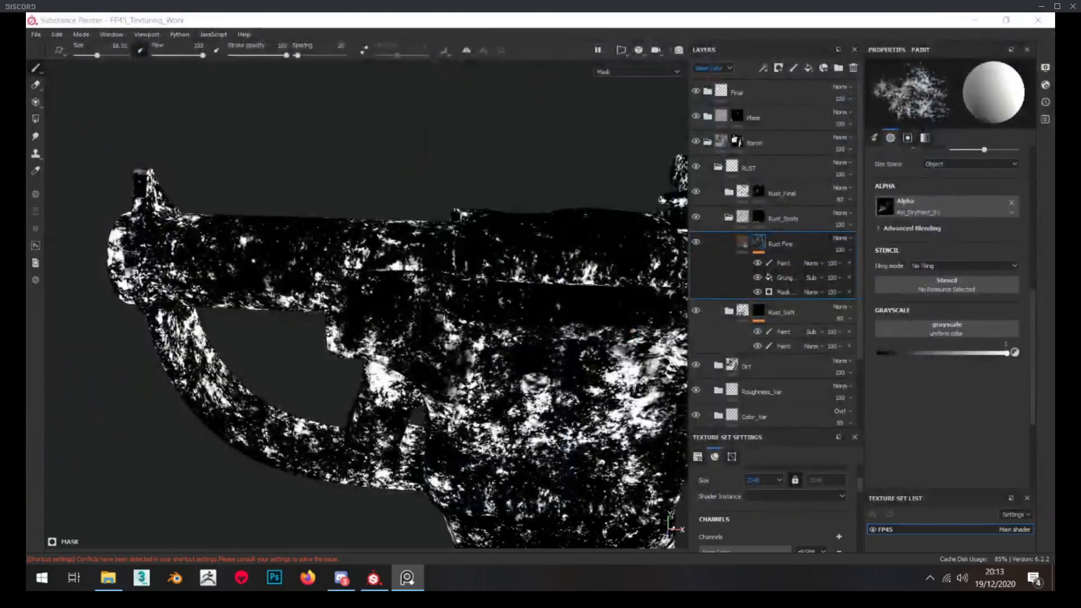
Replace the Rust_Spots folder's existing mask with a new black mask
left_click(763, 215)
right_click(762, 214)
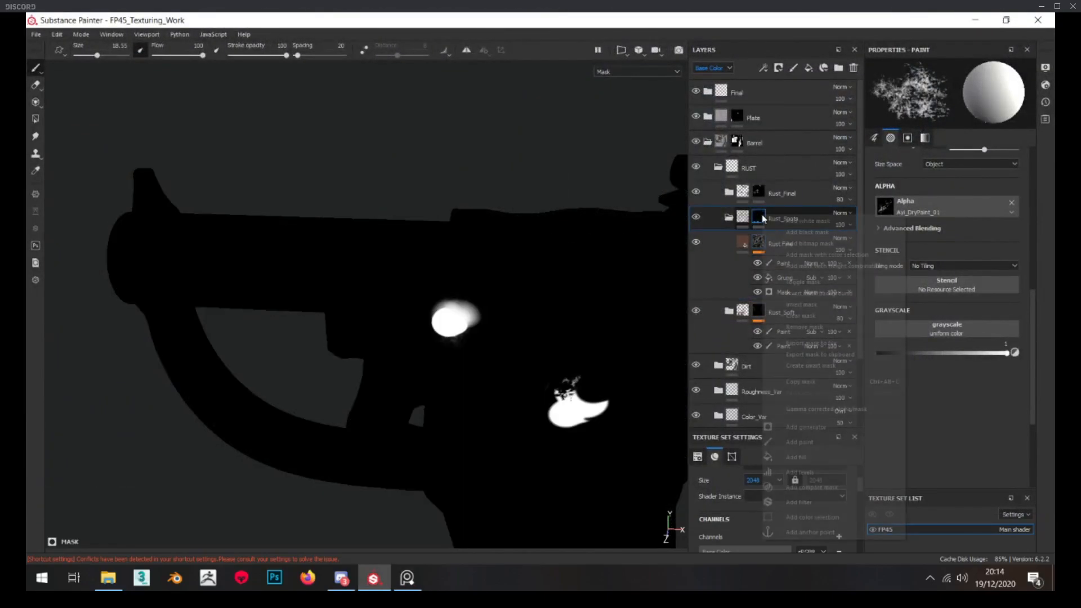
left_click(796, 234)
Paint rust spots along the barrel and around its seam with the receiver on the Rust_Spots mask, using an enlarged brush
middle_click_drag(404, 235, 461, 264, "alt")
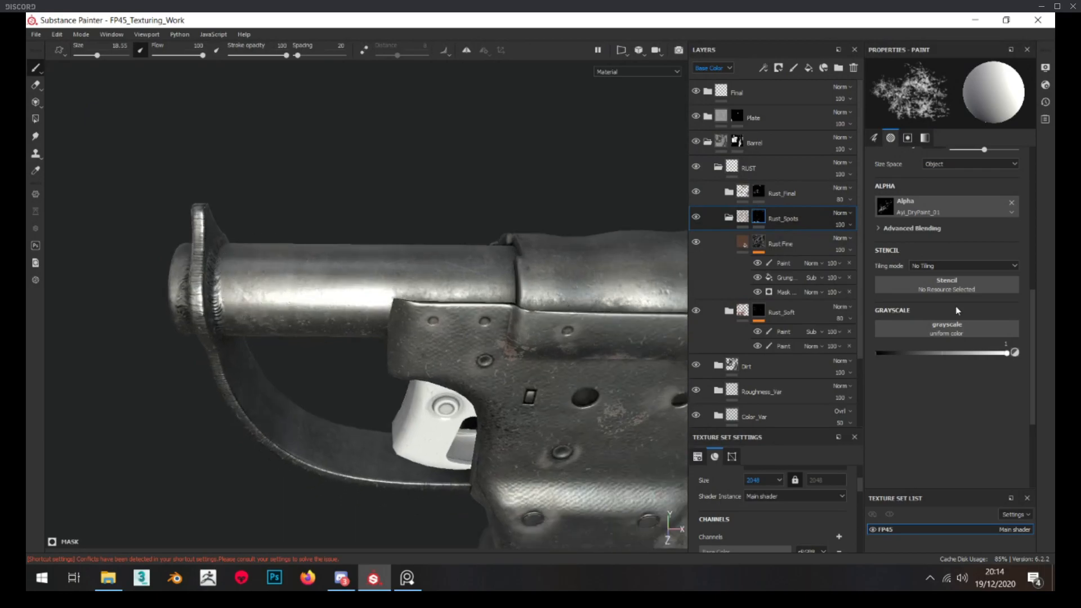
middle_click_drag(244, 196, 260, 220, "alt")
right_click_drag(260, 315, 299, 318, "ctrl")
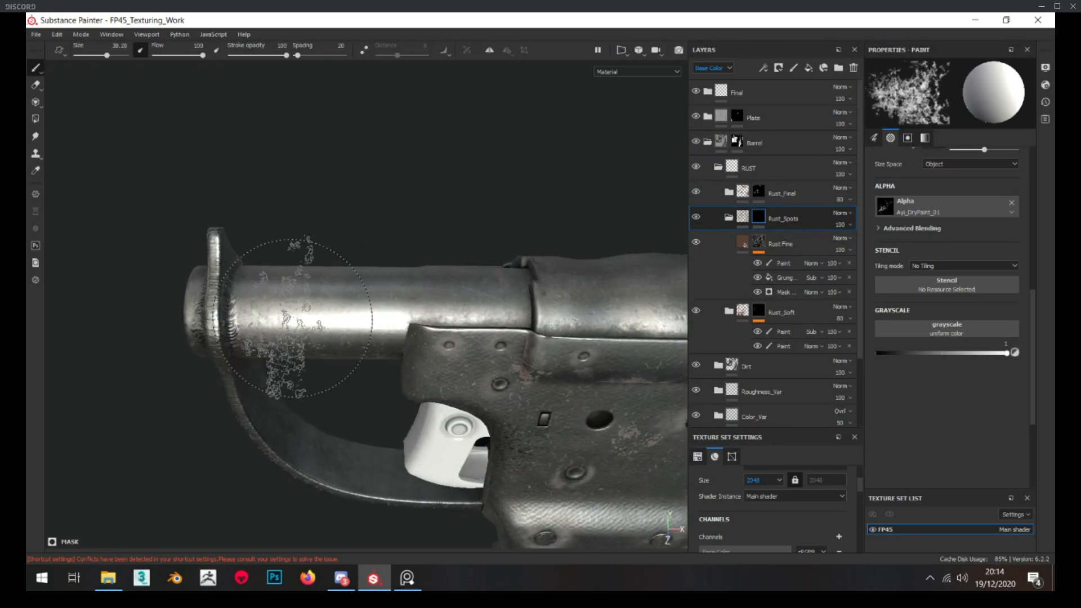
middle_click_drag(620, 343, 464, 359, "alt")
left_click_drag(552, 314, 425, 274, "alt")
right_click_drag(410, 257, 398, 257, "ctrl")
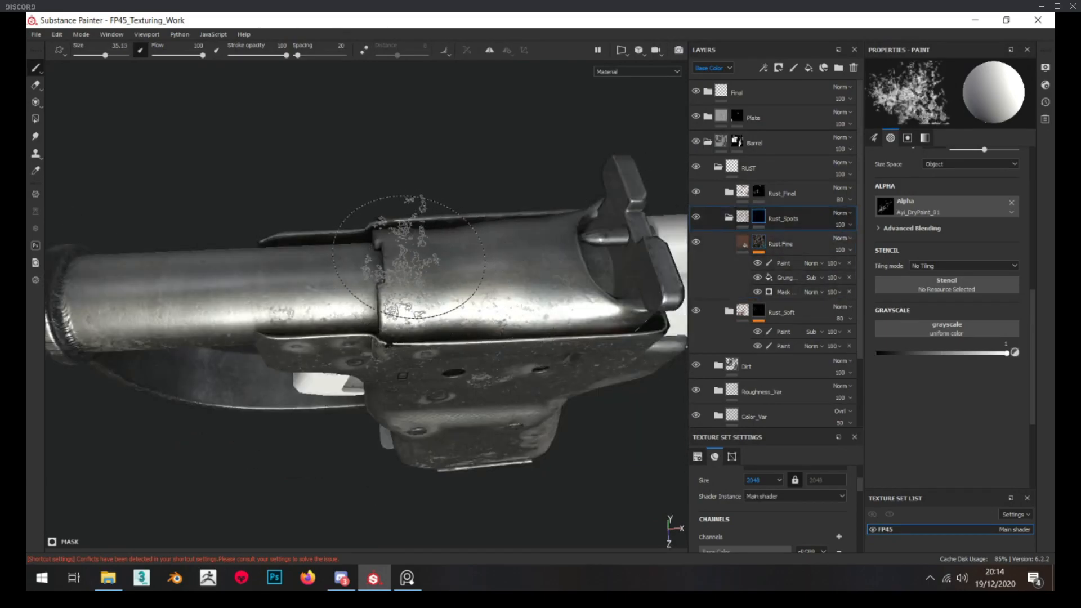
mouse_move(399, 260)
left_mouse_down("alt")
mouse_move(380, 122)
mouse_move(209, 185)
left_mouse_up("alt")
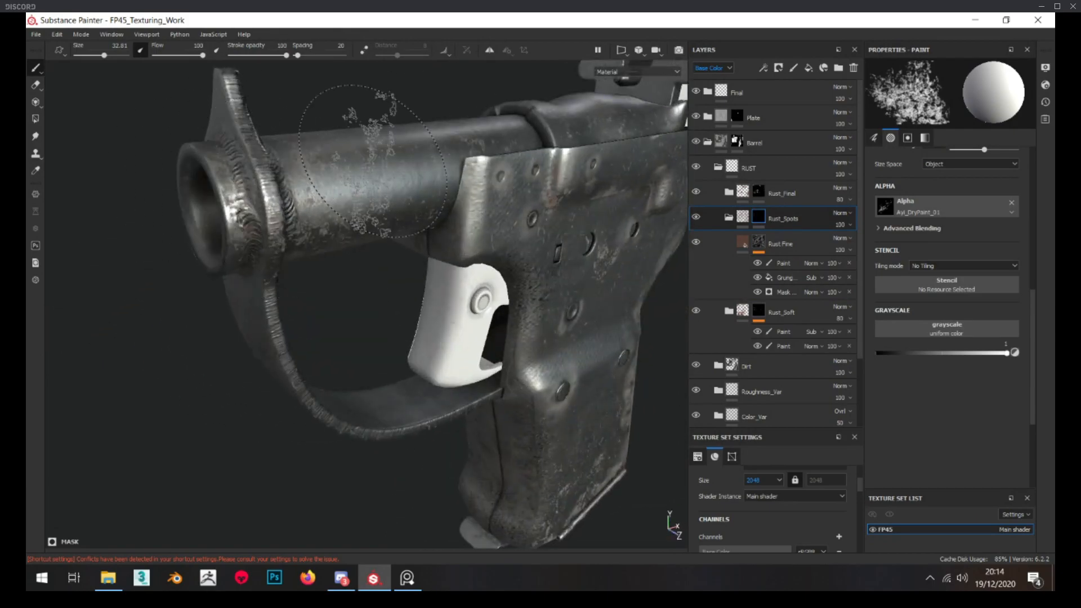
Paint rust spots on the muzzle weld and the barrel's other side with the brush size reduced to 21.39
mouse_move(367, 376)
left_mouse_down("alt")
mouse_move(475, 236)
mouse_move(523, 205)
left_mouse_up("alt")
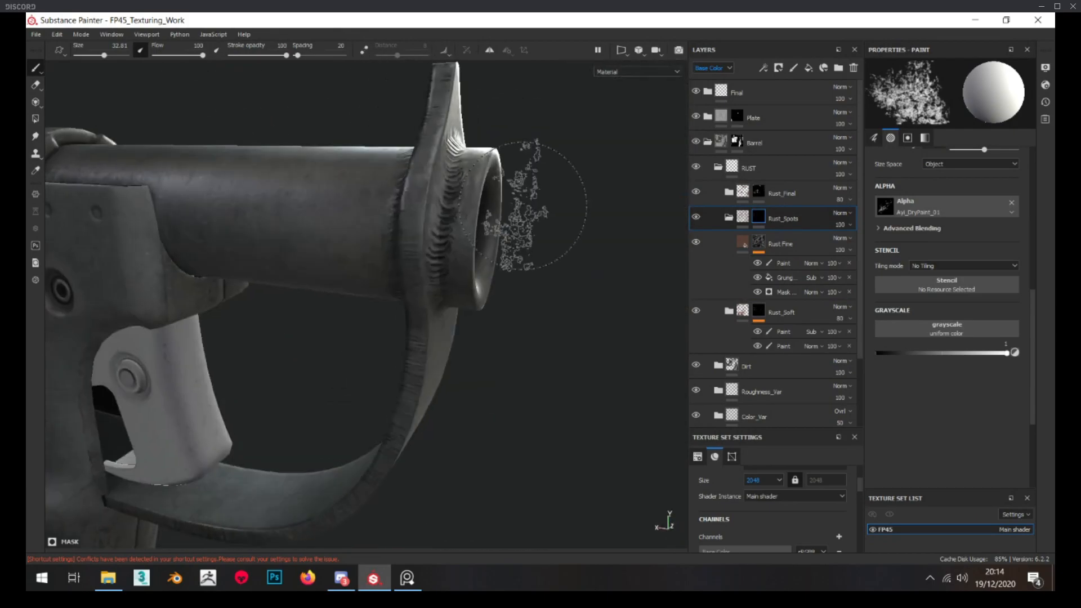
right_click_drag(523, 270, 507, 271, "ctrl")
mouse_move(507, 270)
left_mouse_down("alt")
mouse_move(490, 248)
mouse_move(530, 256)
left_mouse_up("alt")
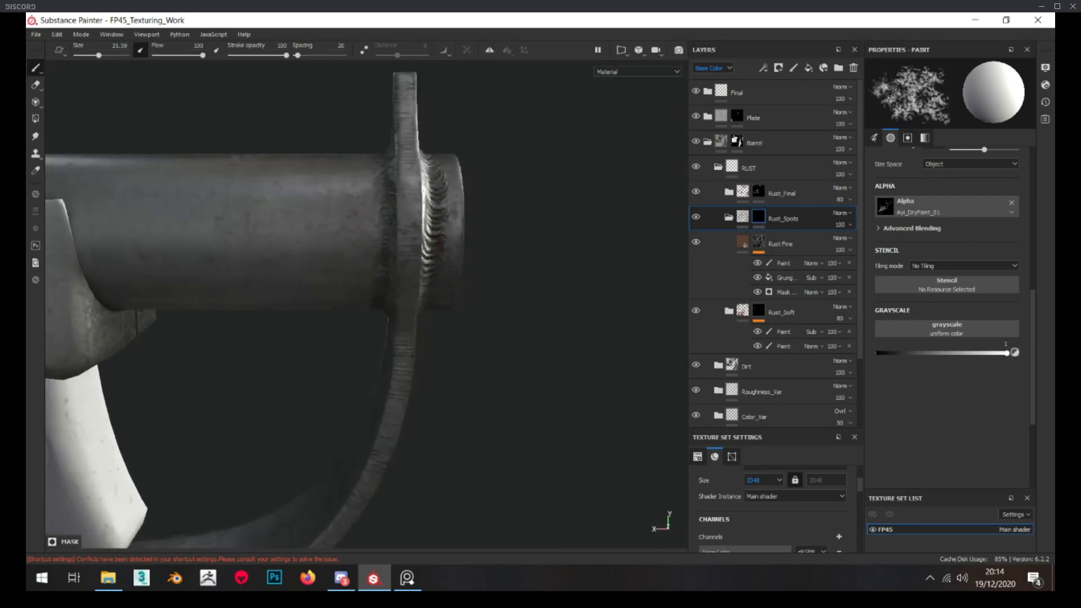
right_click_drag(530, 257, 464, 260, "shift")
mouse_move(464, 261)
left_mouse_down("alt")
mouse_move(431, 237)
mouse_move(379, 374)
mouse_move(304, 260)
left_mouse_up("alt")
left_click_drag(376, 303, 219, 301, "alt")
left_click_drag(288, 283, 293, 383, "alt")
left_click_drag(325, 253, 321, 304, "alt")
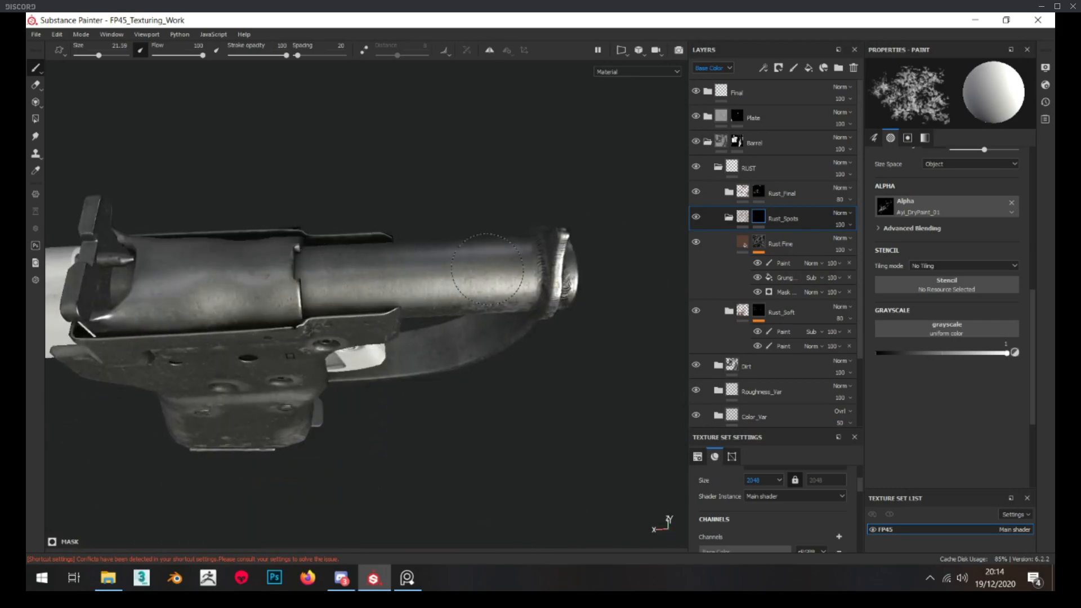
left_click_drag(488, 269, 397, 195, "alt")
scroll(614, 324, "up", 4)
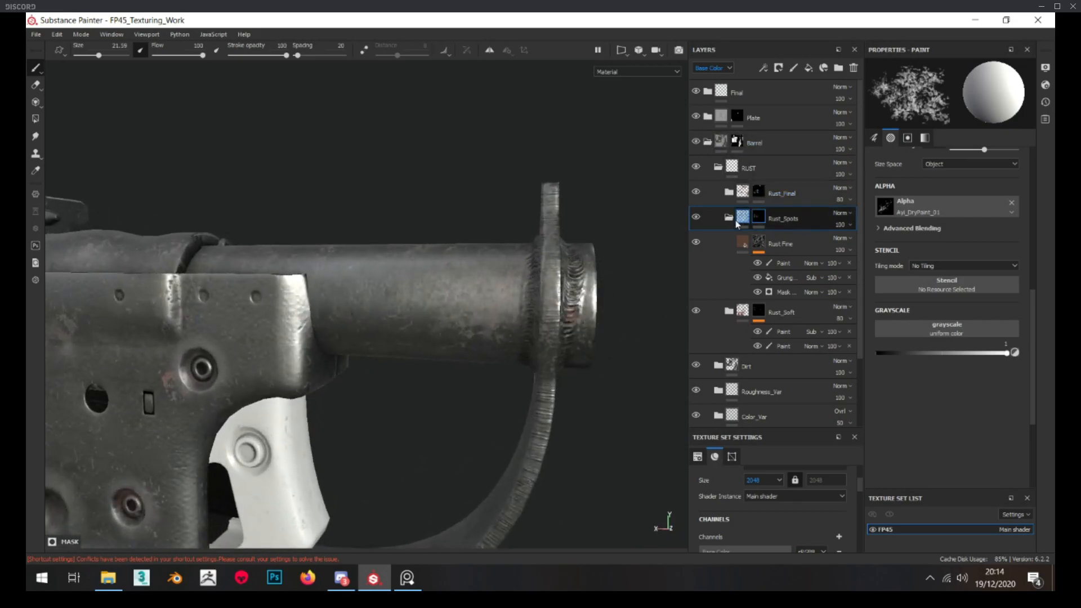
Collapse Rust_Spots and paint on the Rust_Soft mask's subtract effect to reduce the soft rust behind the muzzle
left_click(730, 218)
left_click(760, 242)
left_click(783, 264)
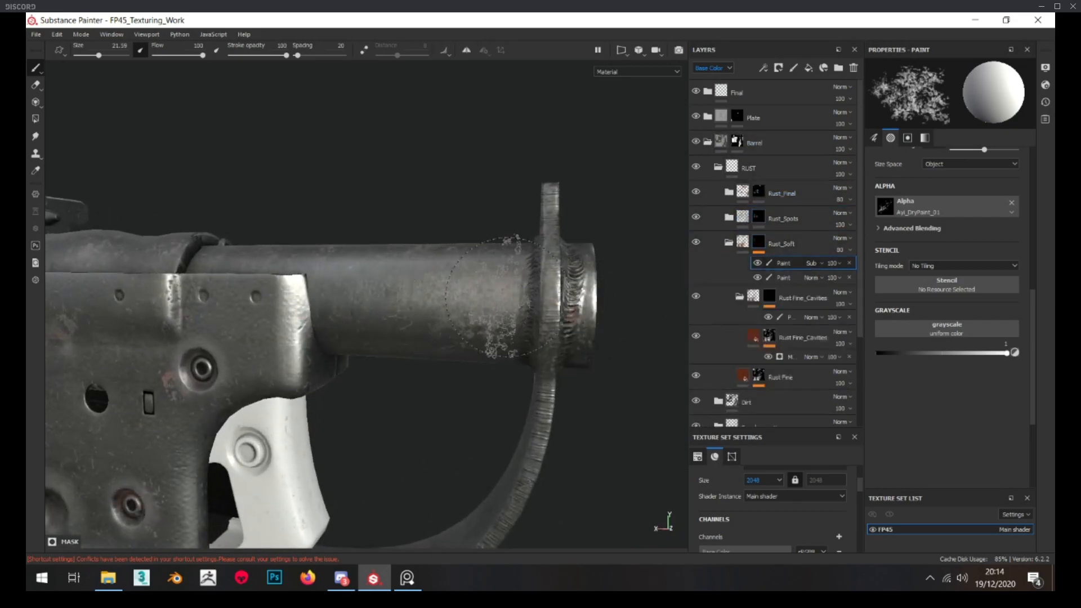
left_click_drag(473, 287, 481, 284, "alt")
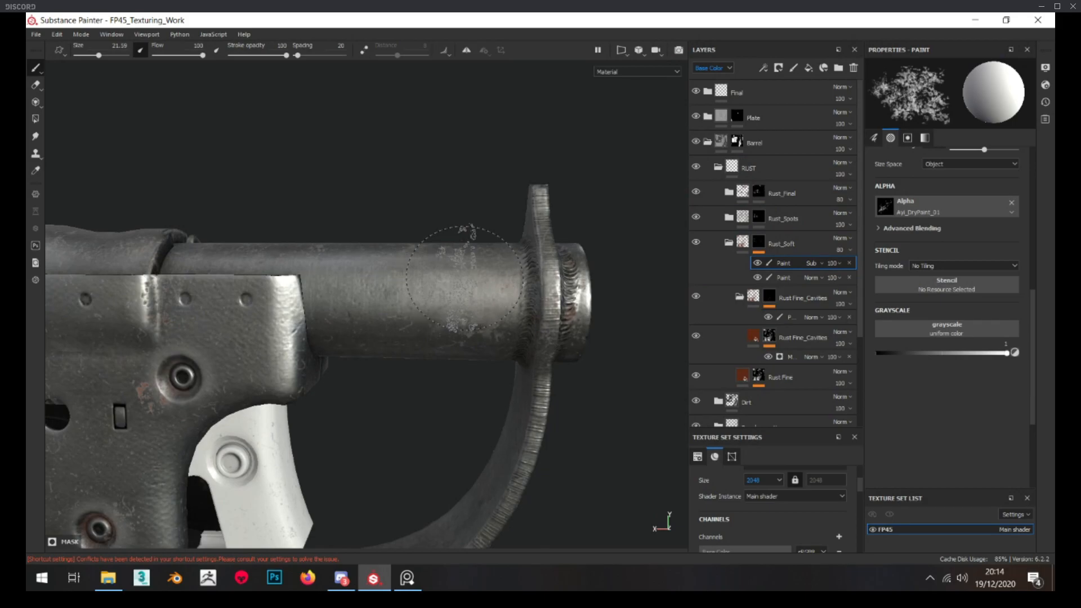
left_click_drag(483, 324, 343, 194, "alt")
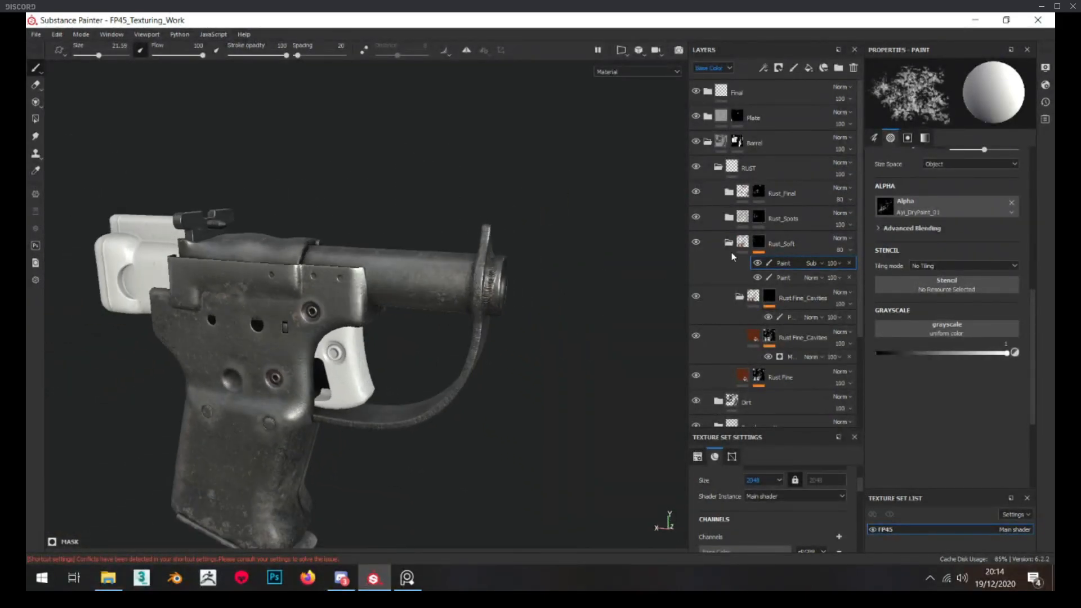
Paint rust spots on the trigger guard's edge and inner face on the Rust_Spots mask, using a brush size of 26.9
left_click(730, 244)
left_click_drag(367, 253, 535, 253, "alt")
left_click(757, 219)
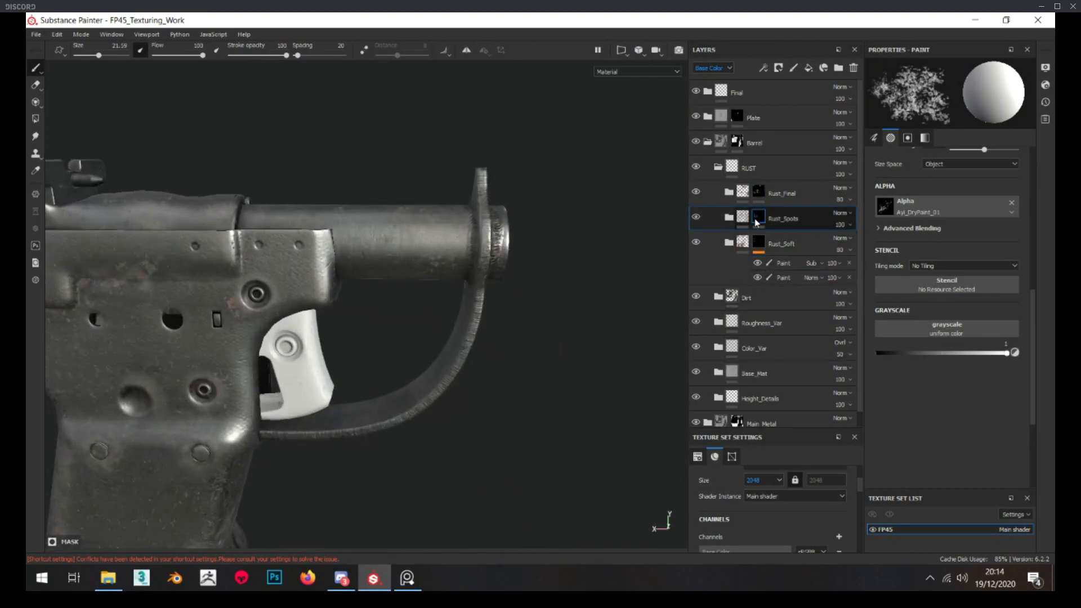
scroll(354, 394, "up", 3)
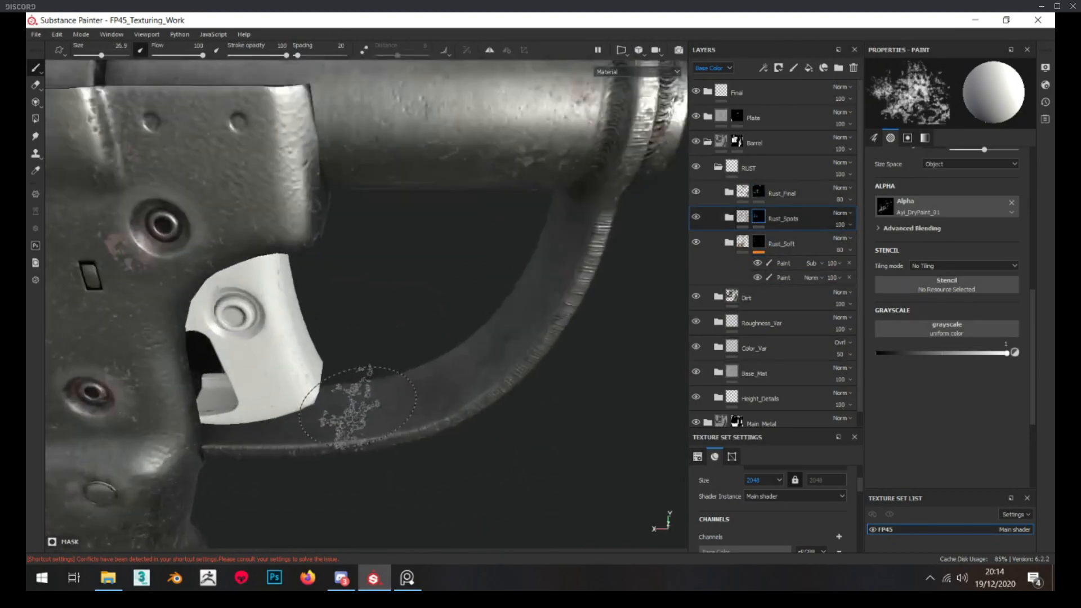
left_click_drag(572, 243, 671, 234, "alt")
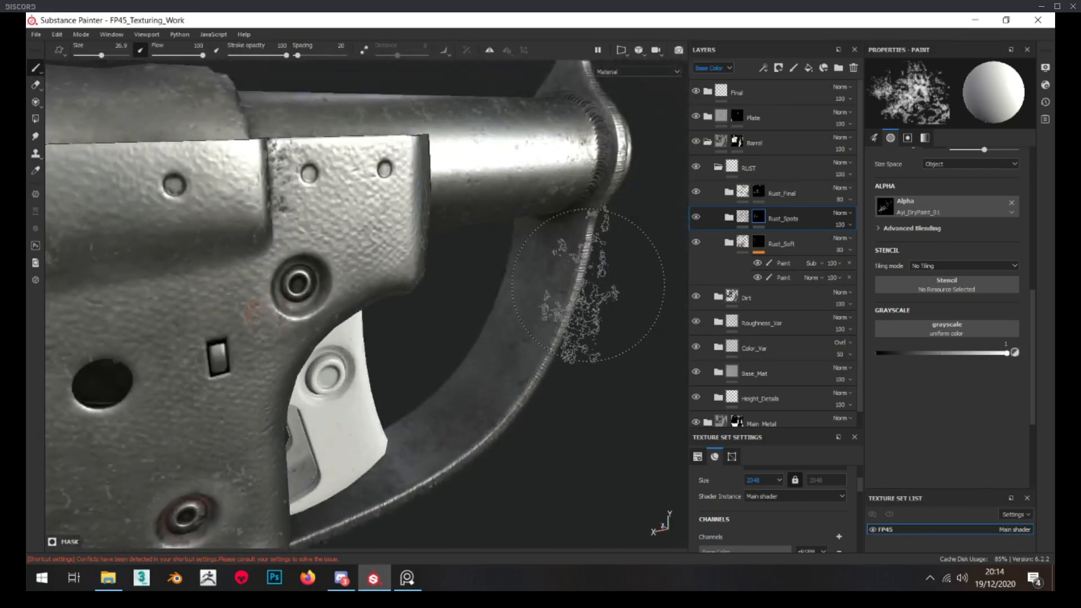
mouse_move(545, 450)
left_mouse_down("alt")
mouse_move(507, 350)
mouse_move(498, 416)
left_mouse_up("alt")
left_click_drag(373, 504, 374, 538, "alt")
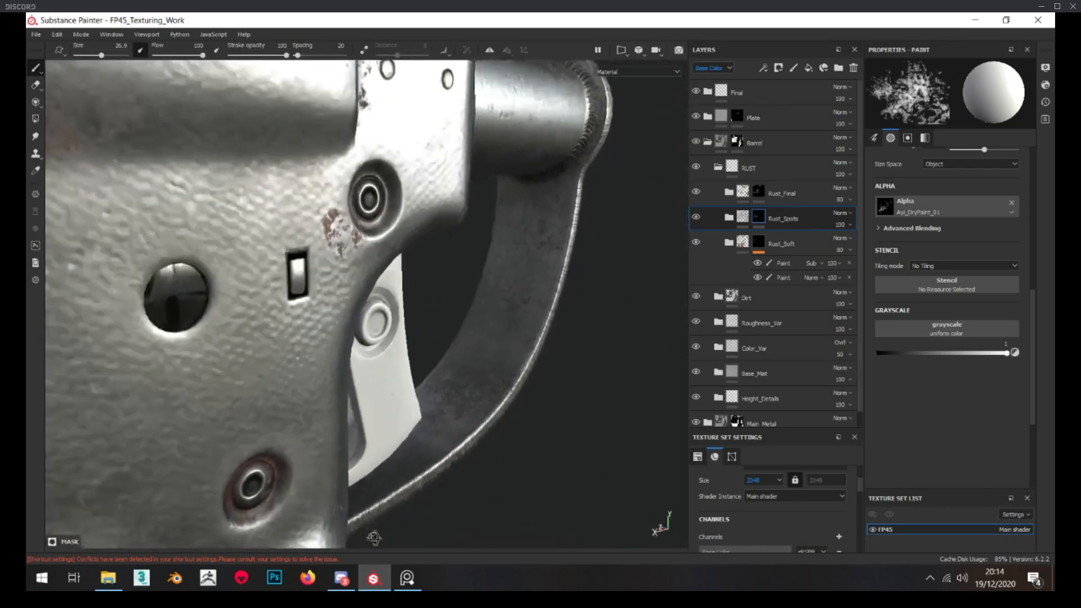
right_click_drag(374, 538, 388, 352, "alt")
Continue the rust spots on the trigger guard's inner surface from the opposite side and check its front face
mouse_move(389, 352)
left_mouse_down("alt")
mouse_move(585, 384)
mouse_move(665, 388)
mouse_move(676, 377)
left_mouse_up("alt")
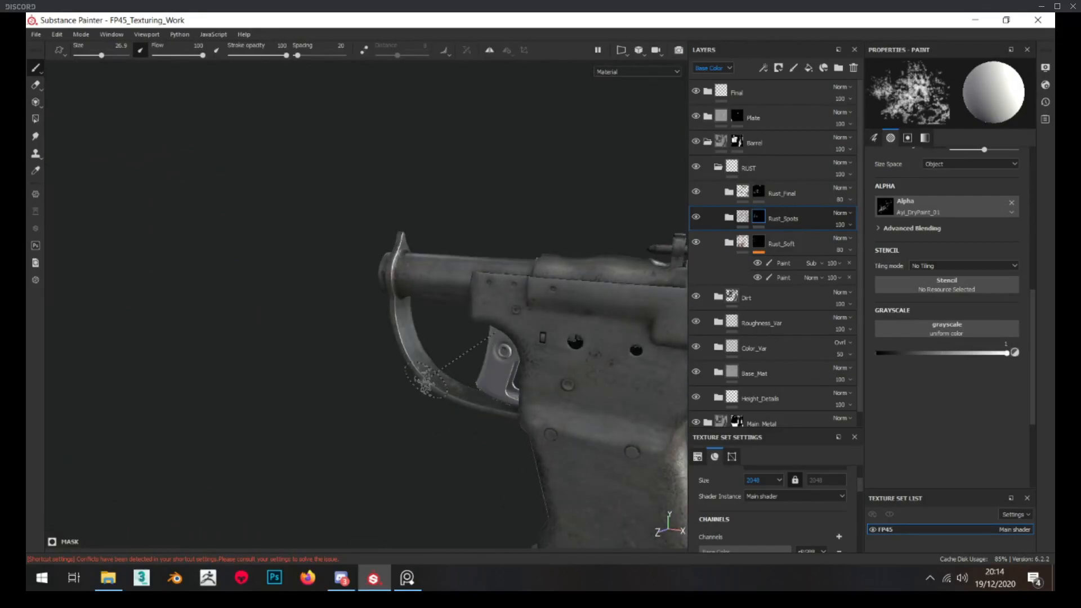
right_click_drag(406, 360, 468, 447, "alt")
left_click_drag(468, 446, 468, 447, "alt")
left_click_drag(552, 492, 544, 493, "alt")
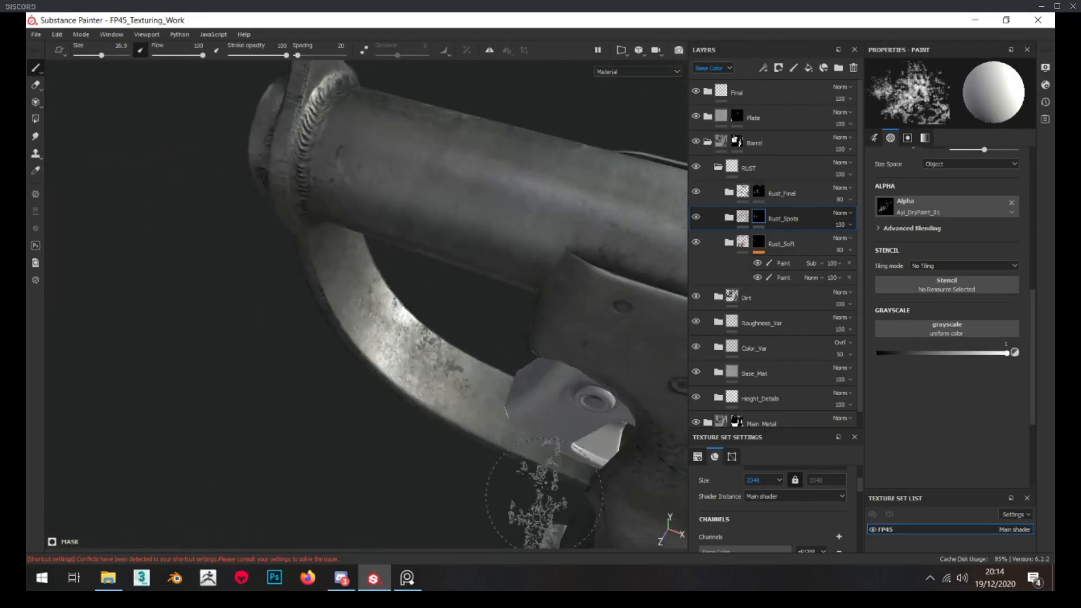
left_click_drag(342, 369, 507, 254, "alt")
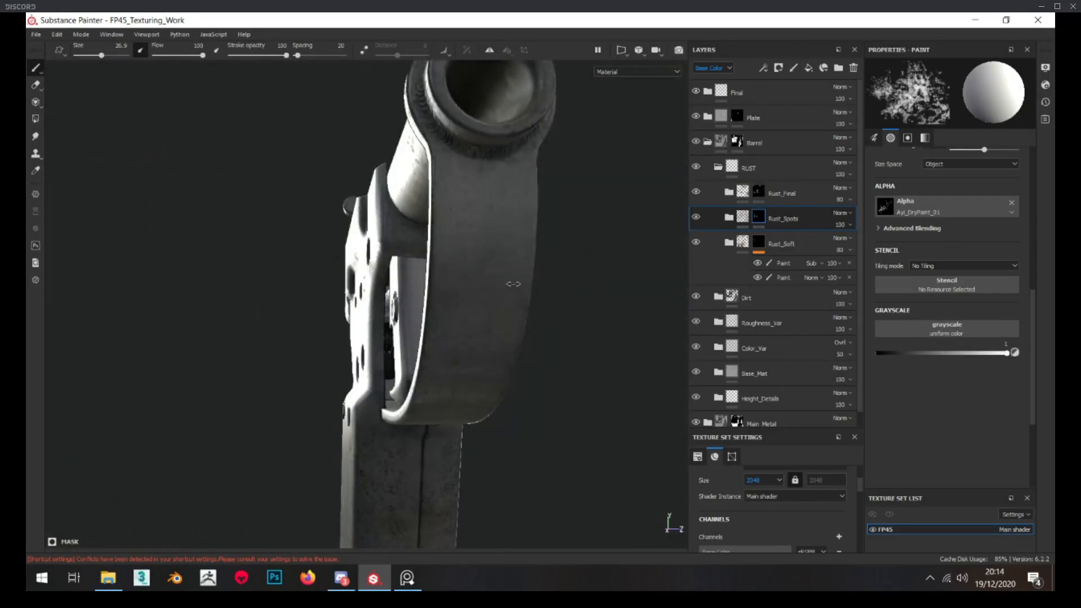
left_click_drag(490, 361, 470, 378, "alt")
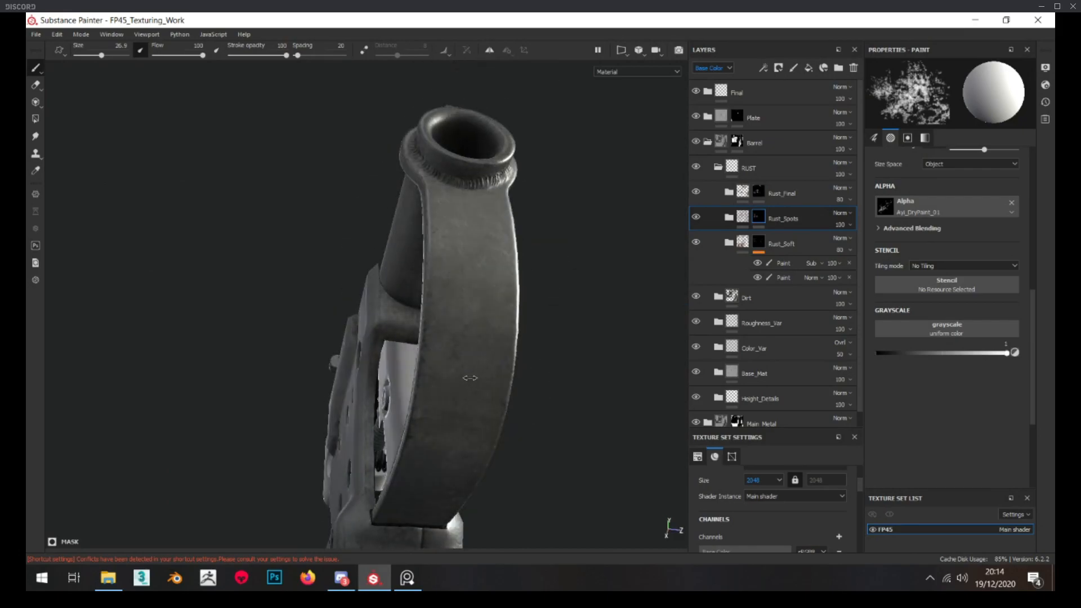
mouse_move(484, 444)
left_mouse_down("alt")
mouse_move(458, 205)
mouse_move(425, 256)
mouse_move(524, 355)
mouse_move(472, 235)
mouse_move(480, 321)
mouse_move(637, 258)
left_mouse_up("alt")
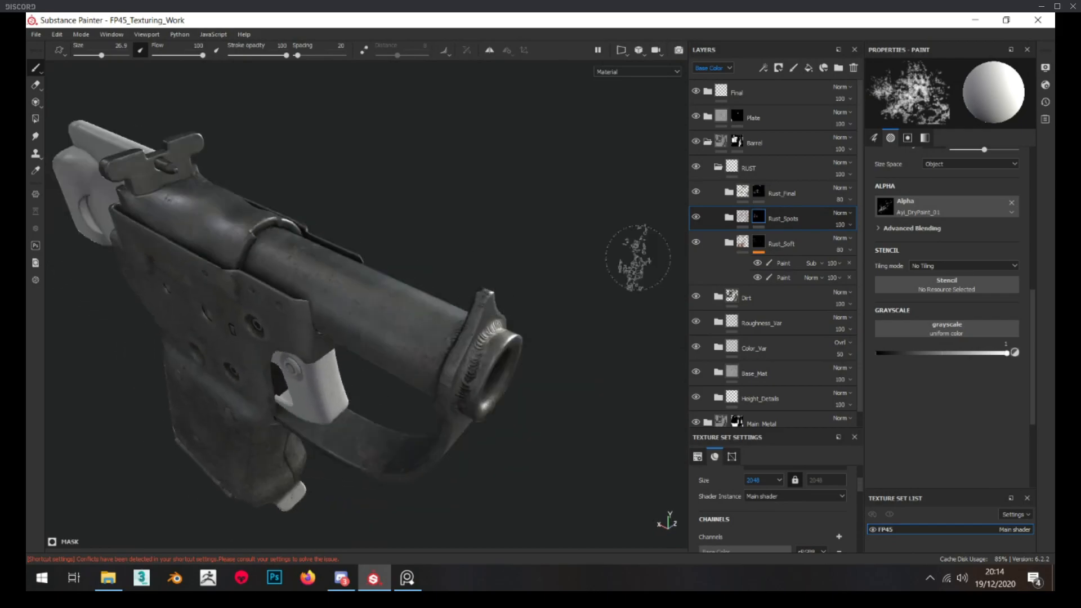
Inspect the Rust Fine mask inside Rust_Final and reset the Rust_Final folder's mask to black
left_click(729, 194)
left_click(758, 217, "alt")
left_click_drag(539, 293, 315, 149, "alt")
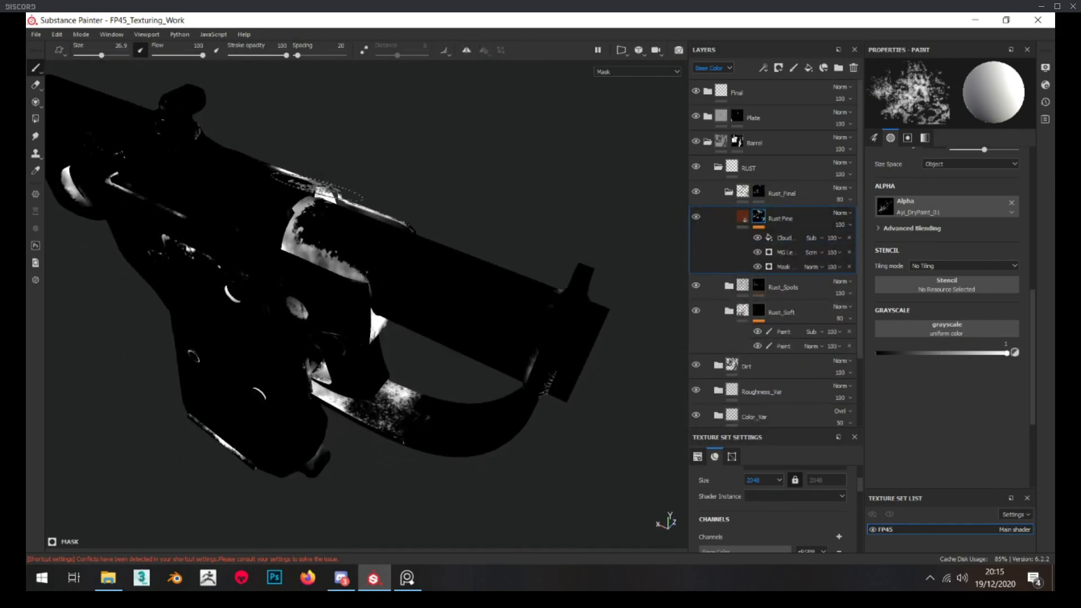
scroll(324, 186, "up", 3)
left_click(758, 193, "alt")
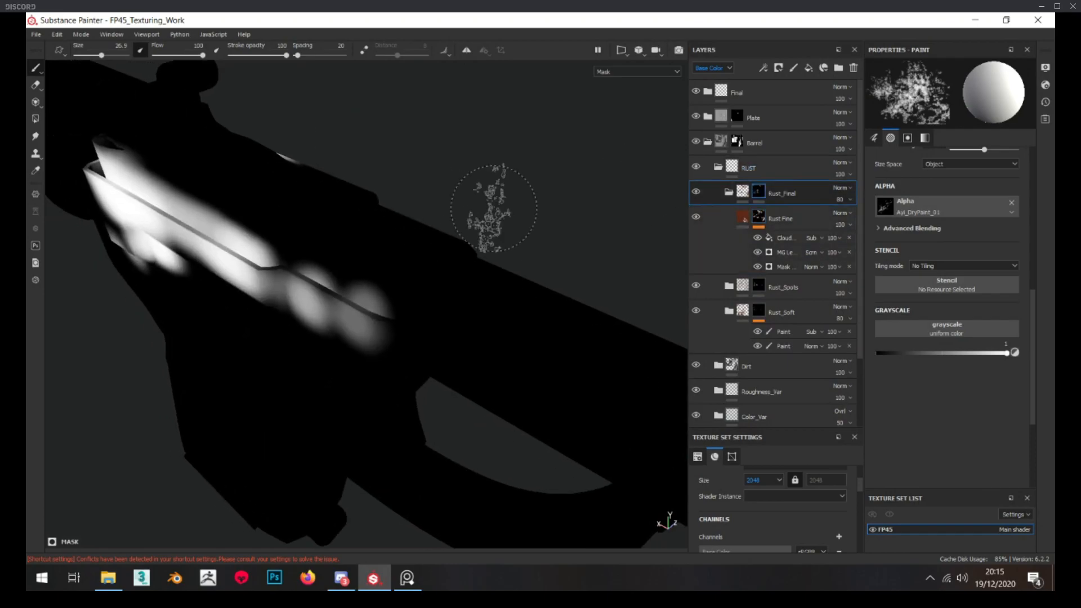
right_click(759, 191)
left_click(790, 208)
Paint final rust along the barrel's seam with the receiver on the Rust_Final mask, undoing the last stroke
mouse_move(524, 232)
left_mouse_down("alt")
mouse_move(567, 223)
mouse_move(402, 310)
left_mouse_up("alt")
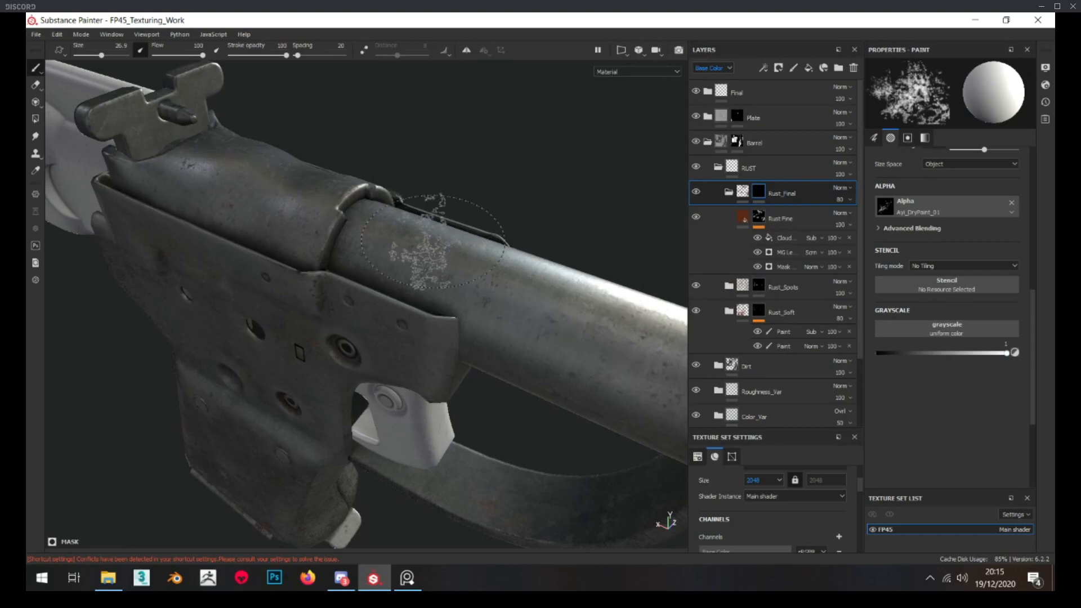
left_click_drag(349, 234, 366, 151, "alt")
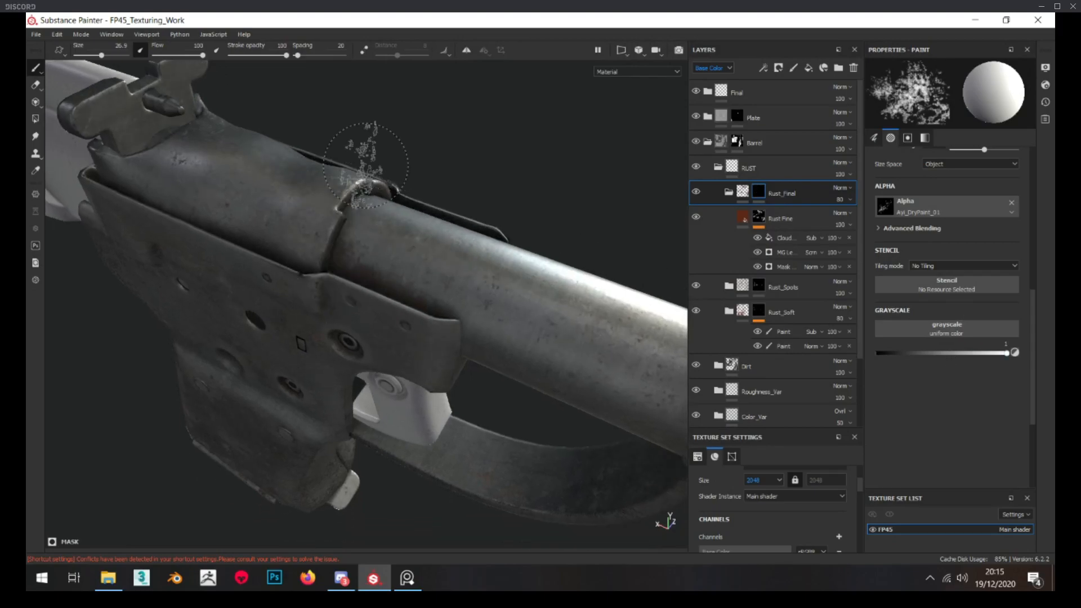
left_click_drag(443, 206, 427, 180, "alt")
right_click_drag(427, 181, 365, 248, "alt")
left_click_drag(436, 169, 226, 116, "alt")
mouse_move(338, 129)
left_mouse_down("alt")
mouse_move(467, 146)
mouse_move(413, 270)
mouse_move(548, 298)
left_mouse_up("alt")
key("ctrl+z")
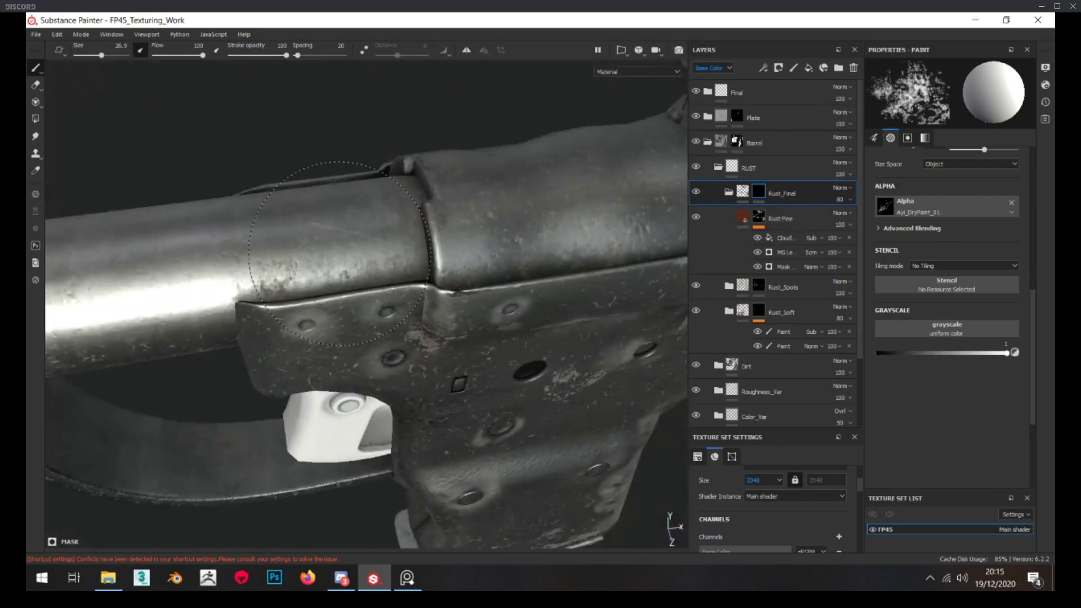
Paint final rust on the other side of the barrel seam and set the Rust_Final folder's opacity to 100
left_click_drag(323, 265, 415, 211, "alt")
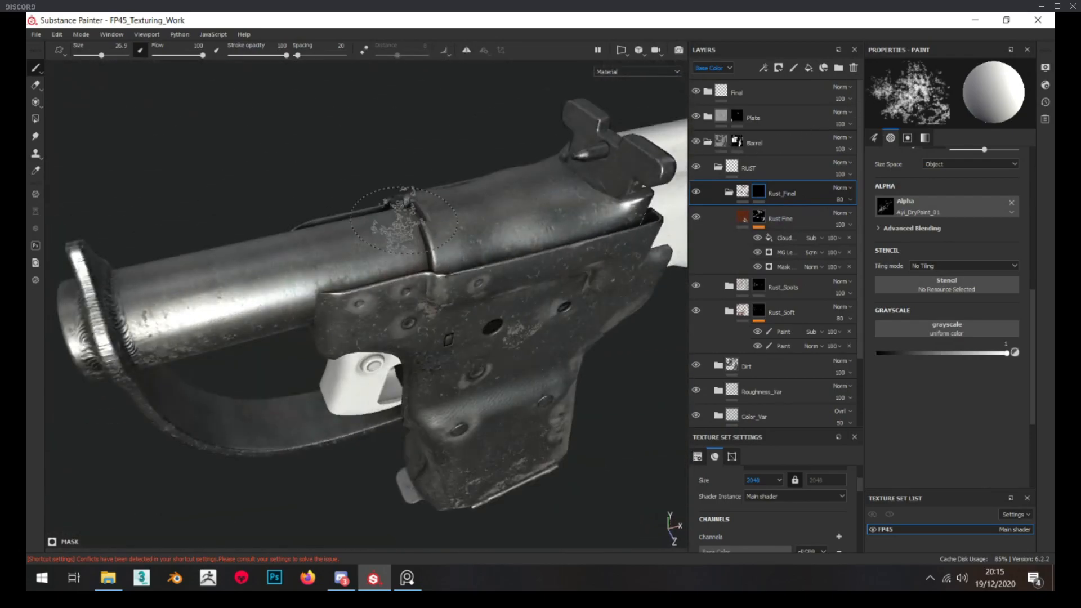
left_click_drag(379, 258, 414, 257, "alt")
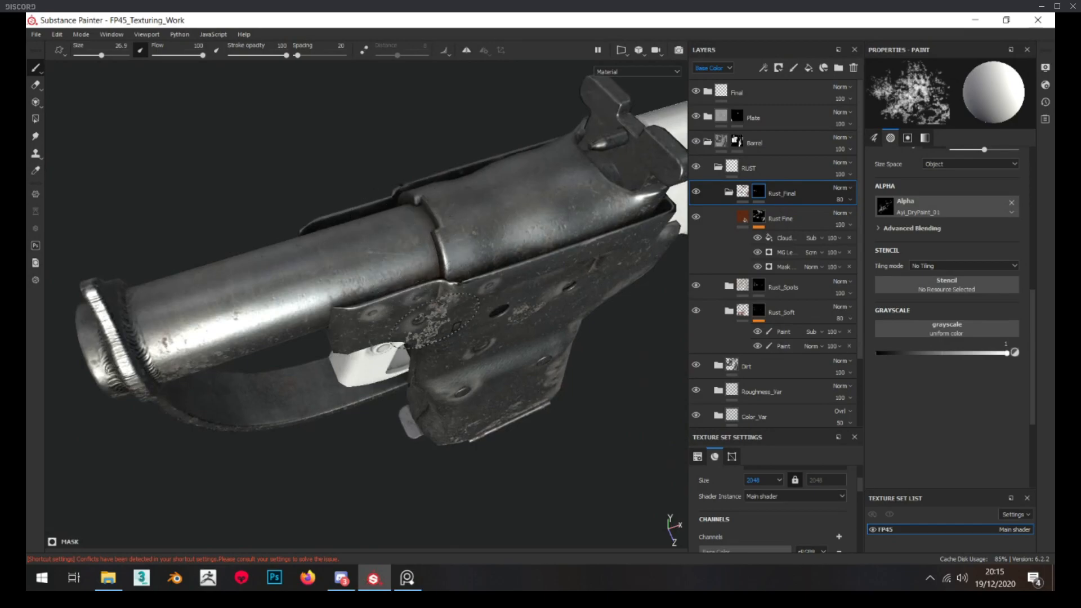
left_click_drag(435, 321, 420, 333, "alt")
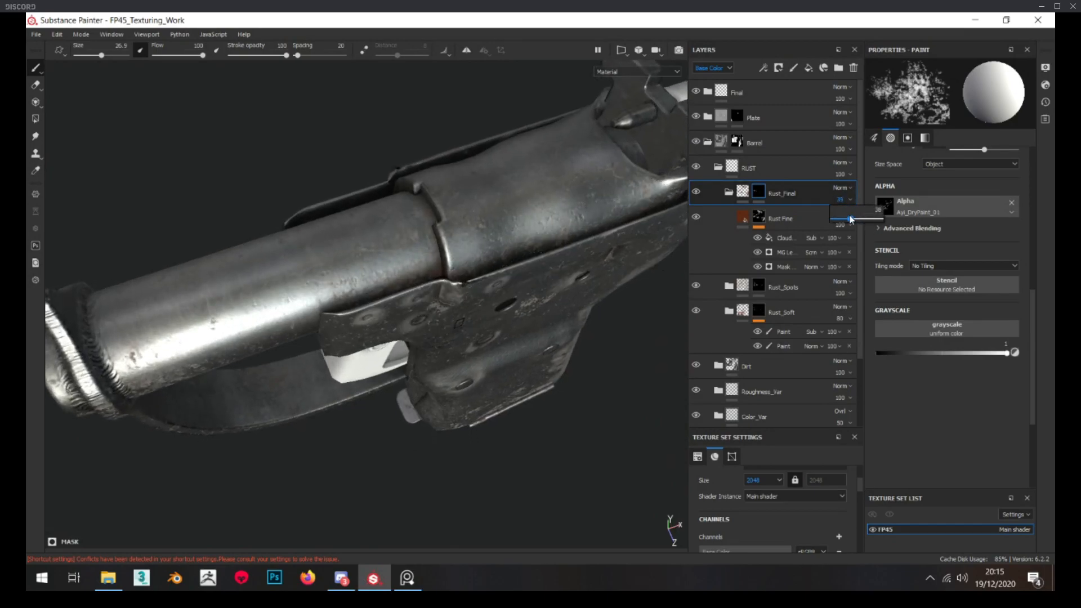
left_click(794, 218)
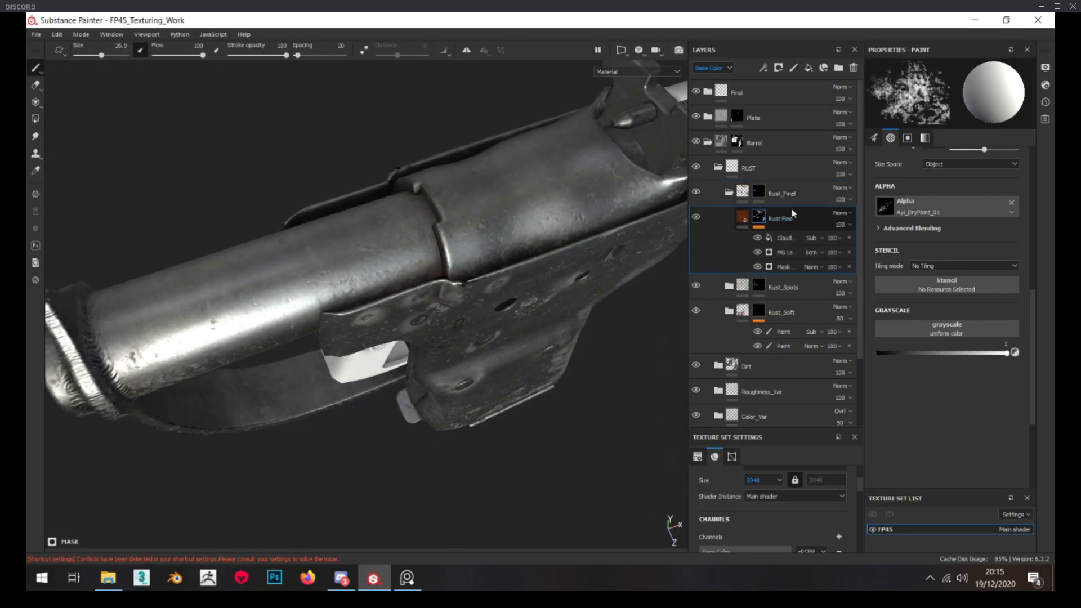
Add a paint effect to the Rust_Final folder's mask and set its blending mode to Subtract
left_click(760, 194)
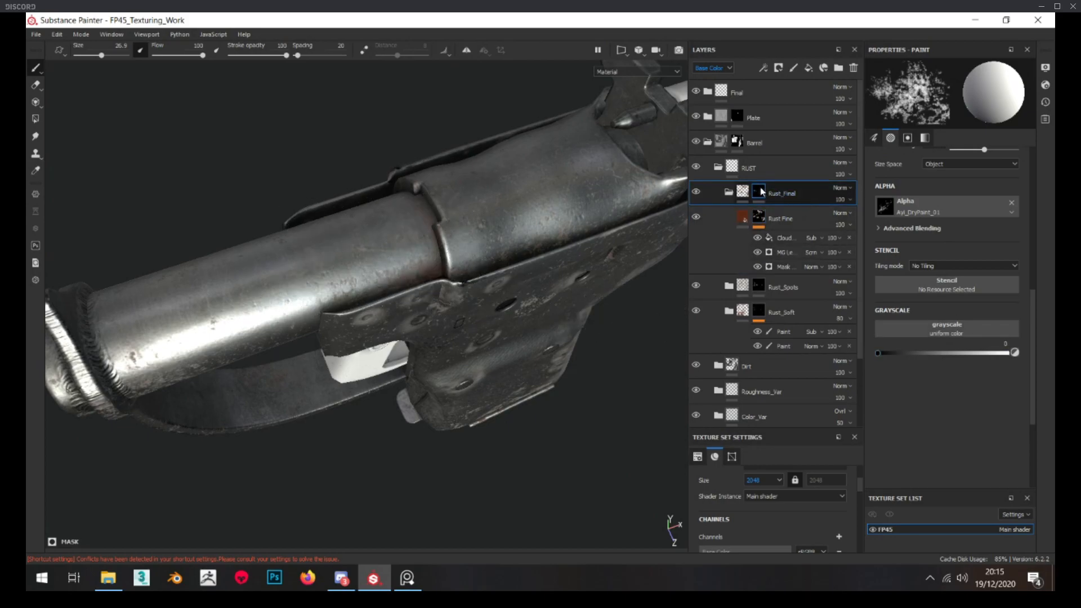
left_click_drag(453, 311, 452, 331, "alt")
scroll(452, 332, "up", 3)
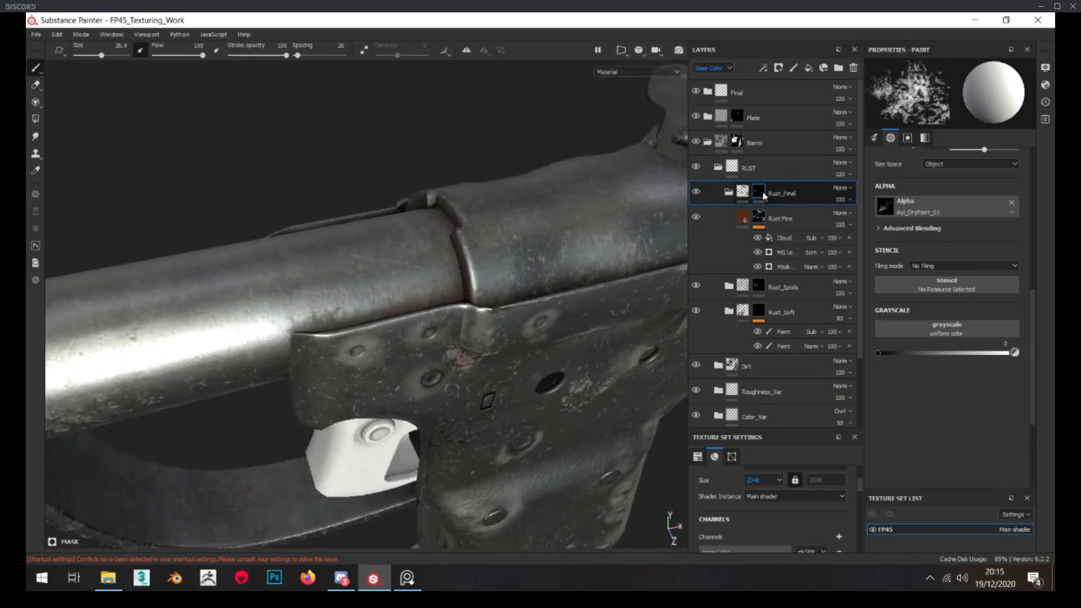
right_click(763, 193)
left_click(828, 419)
left_click(813, 213)
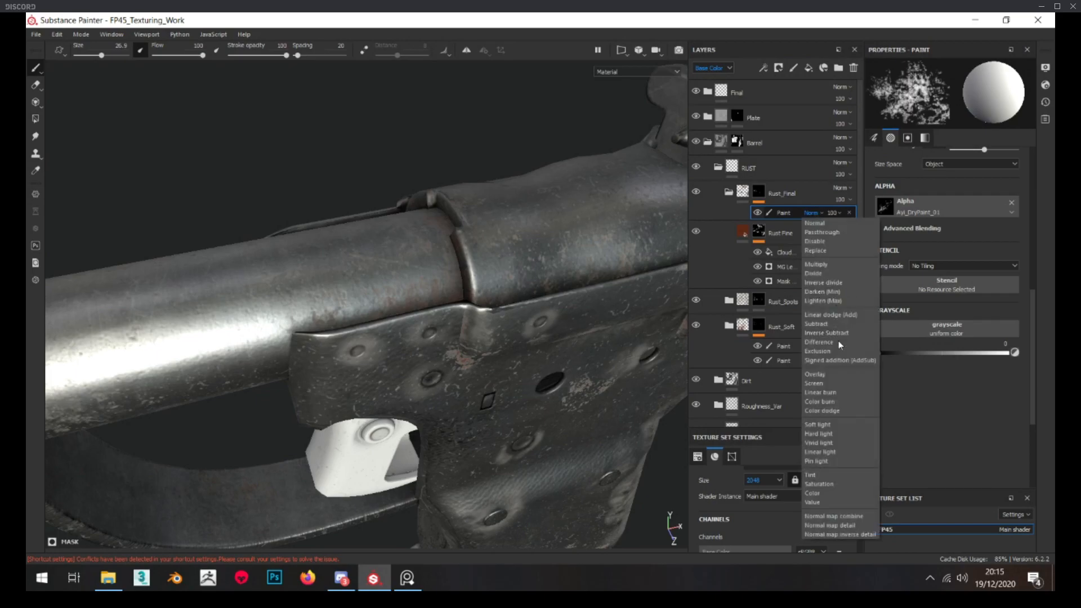
left_click(826, 325)
Paint on the Rust_Final mask's subtract effect around the seam between barrel and receiver
left_click_drag(463, 286, 438, 288, "alt")
scroll(437, 291, "down", 3)
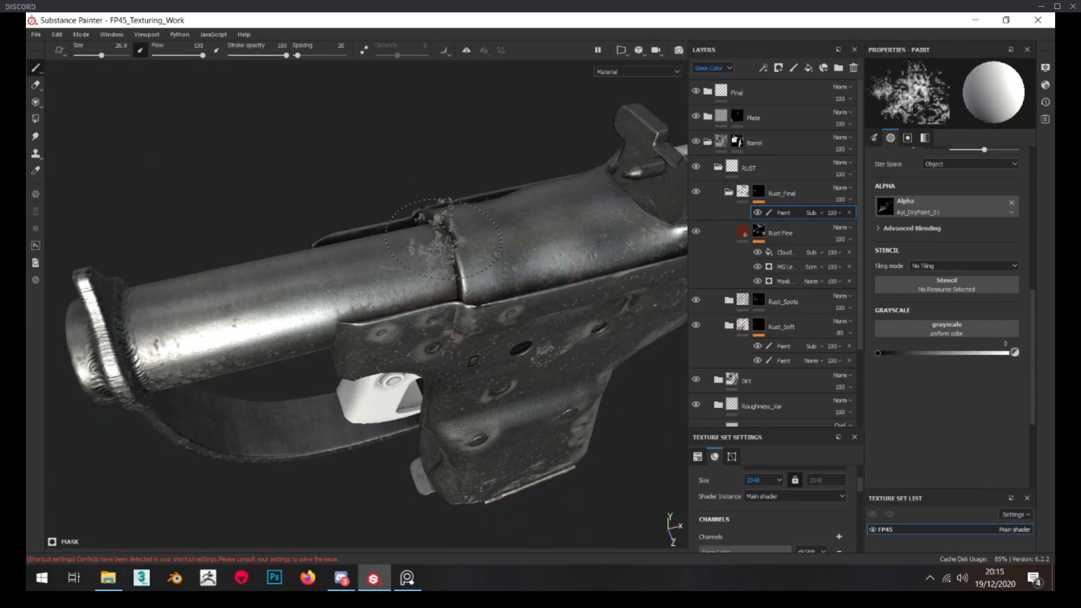
left_click_drag(432, 217, 501, 340, "alt")
left_click_drag(378, 286, 398, 316, "alt")
left_click_drag(472, 335, 546, 374, "alt")
Select the Rust_Soft mask's subtract paint effect and inspect the soft rust along the barrel
left_click(787, 347)
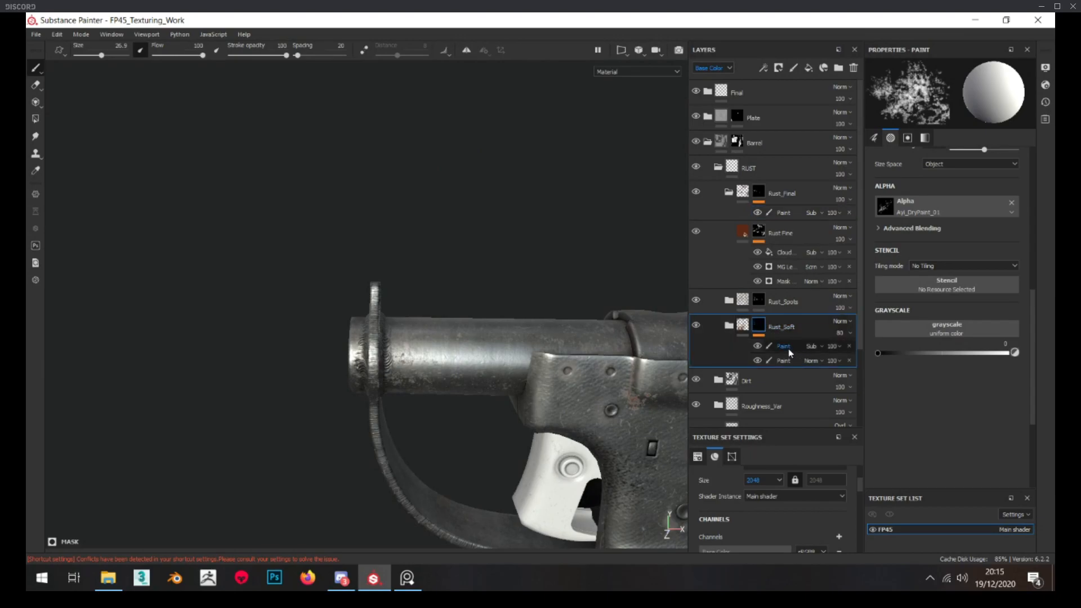
left_click_drag(419, 359, 317, 245, "alt")
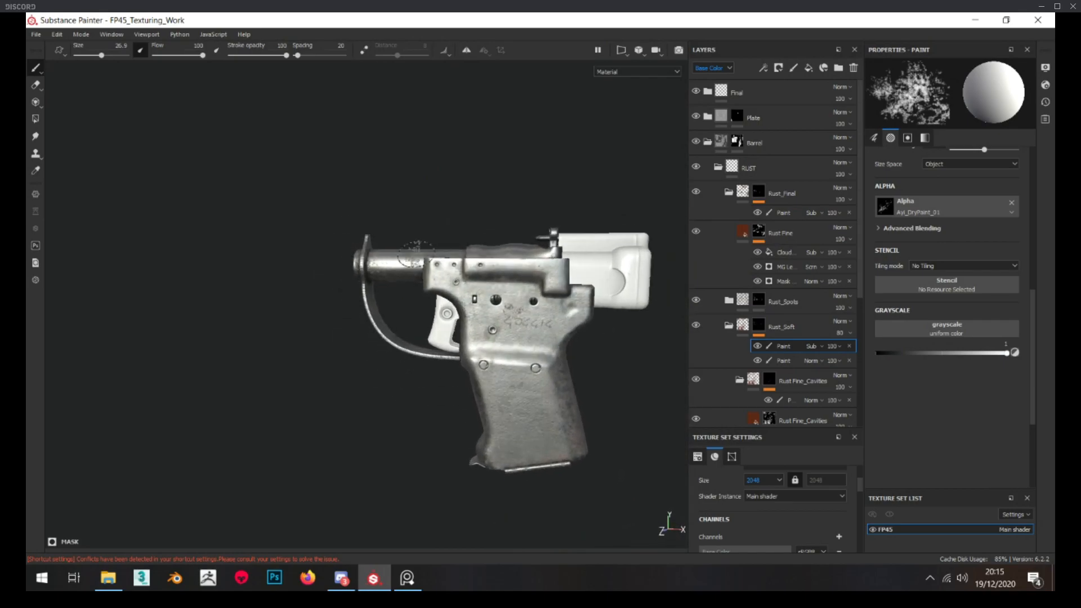
scroll(417, 251, "up", 4)
left_click_drag(413, 236, 418, 264, "alt")
scroll(418, 264, "up", 3)
left_click_drag(343, 232, 311, 262, "alt")
scroll(329, 258, "up", 3)
Set the roughness of the Base fill in the barrel's Base_Mat folder to 0.5081
scroll(832, 335, "down", 5)
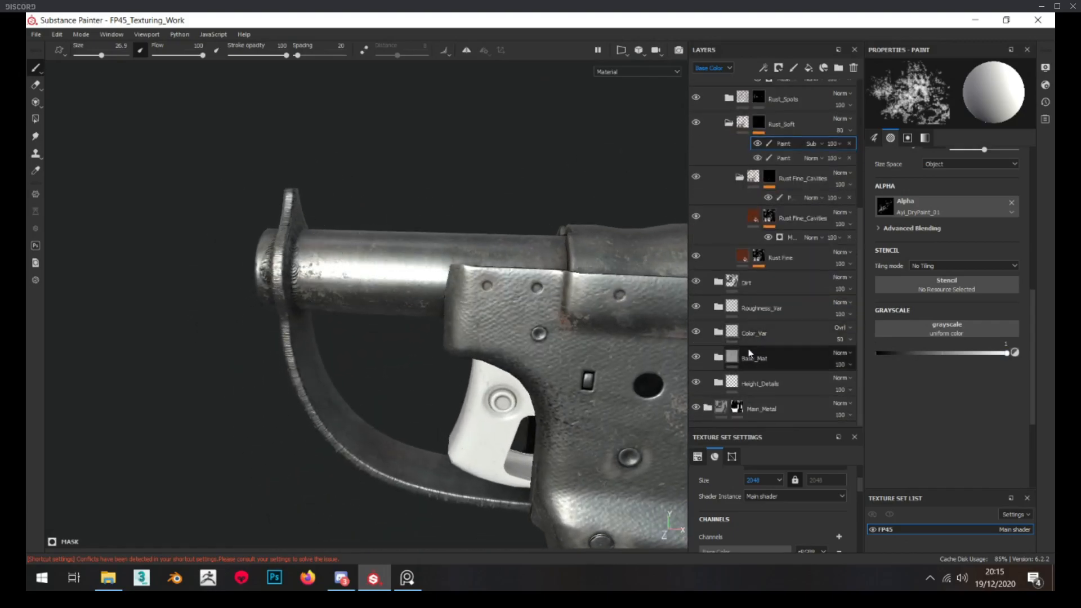
left_click(718, 360)
scroll(778, 332, "down", 5)
scroll(774, 338, "down", 1)
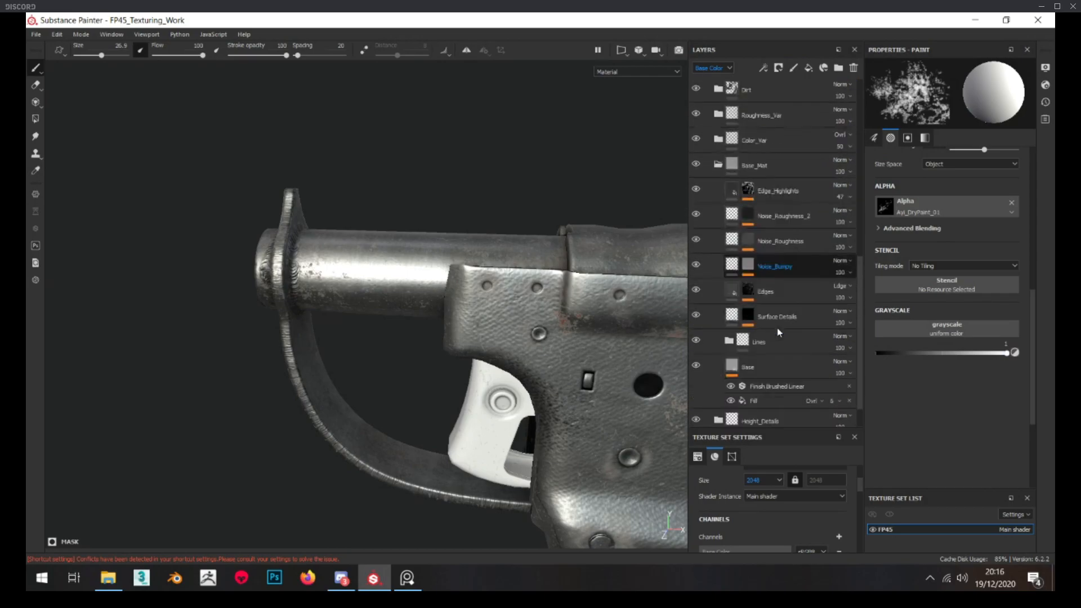
left_click_drag(929, 414, 935, 414)
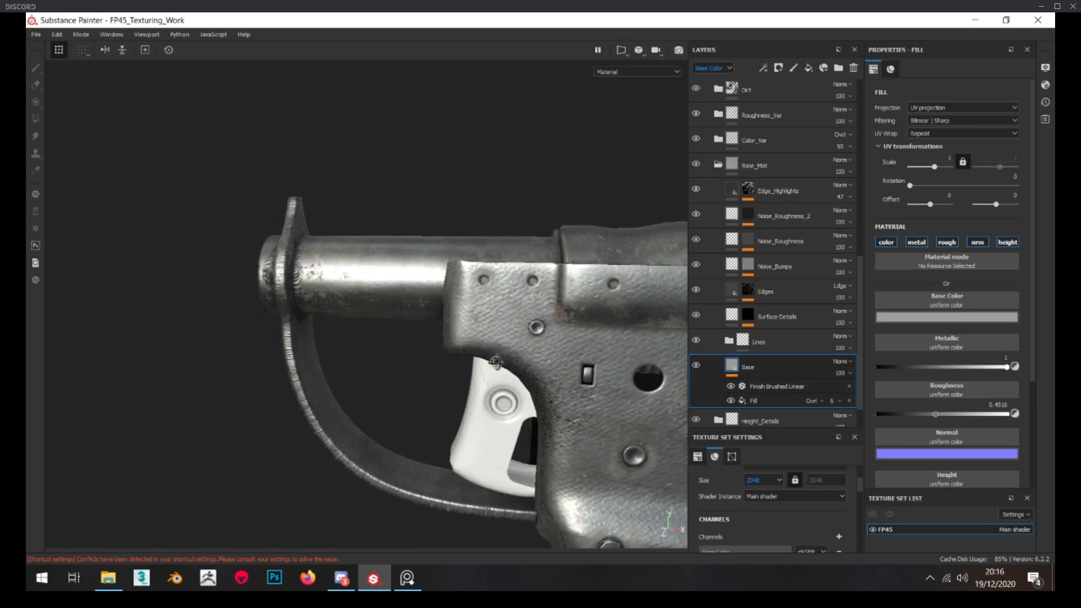
left_click_drag(506, 370, 462, 324, "alt")
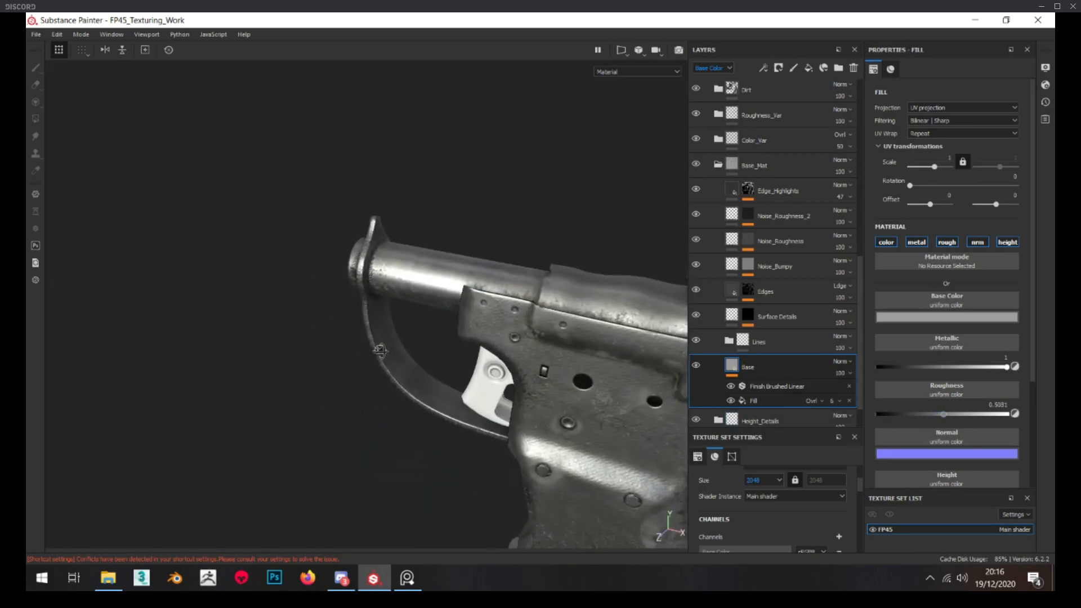
Collapse the Base_Mat folder and the whole Barrel folder
scroll(490, 305, "up", 4)
scroll(761, 251, "up", 7)
scroll(746, 282, "down", 3)
scroll(727, 296, "up", 8)
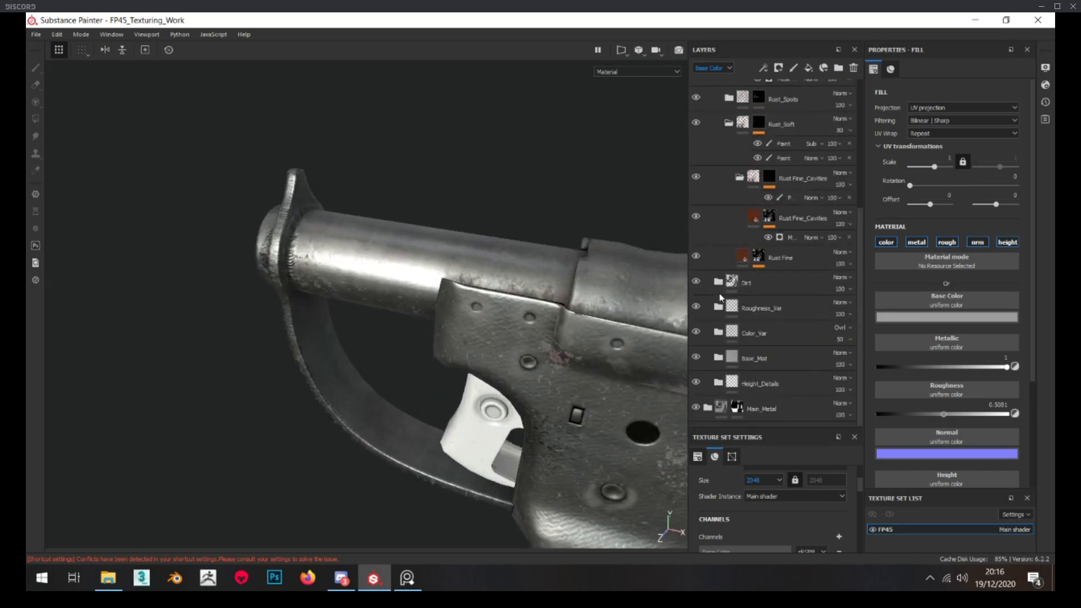
left_click(708, 142)
Switch to the PureRef board and examine the barrel, muzzle and trigger guard surfaces in the pistol photos
left_click_drag(483, 252, 362, 283, "alt")
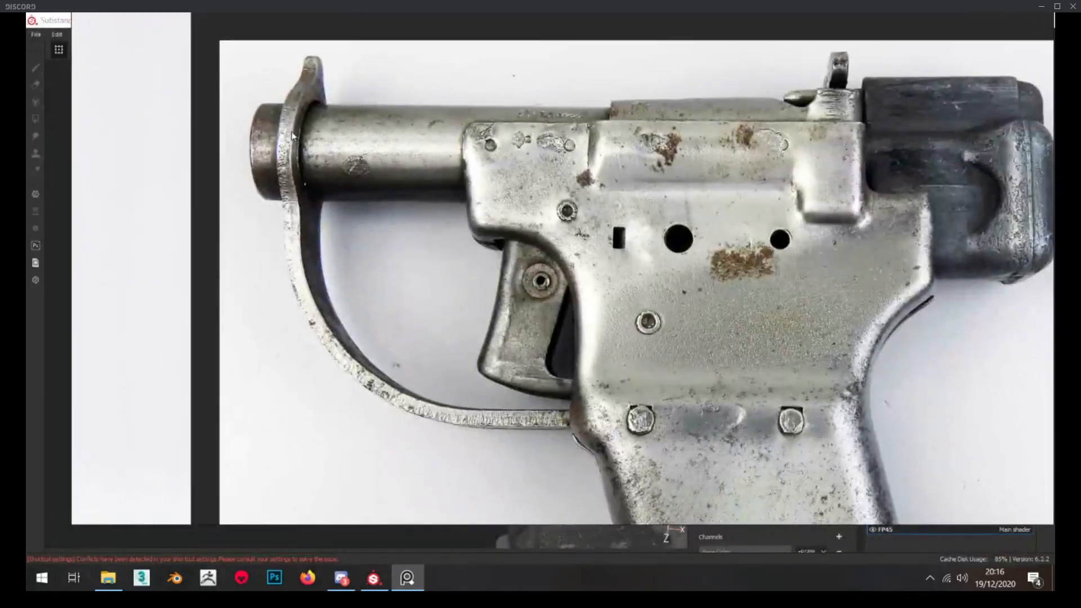
scroll(299, 134, "up", 3)
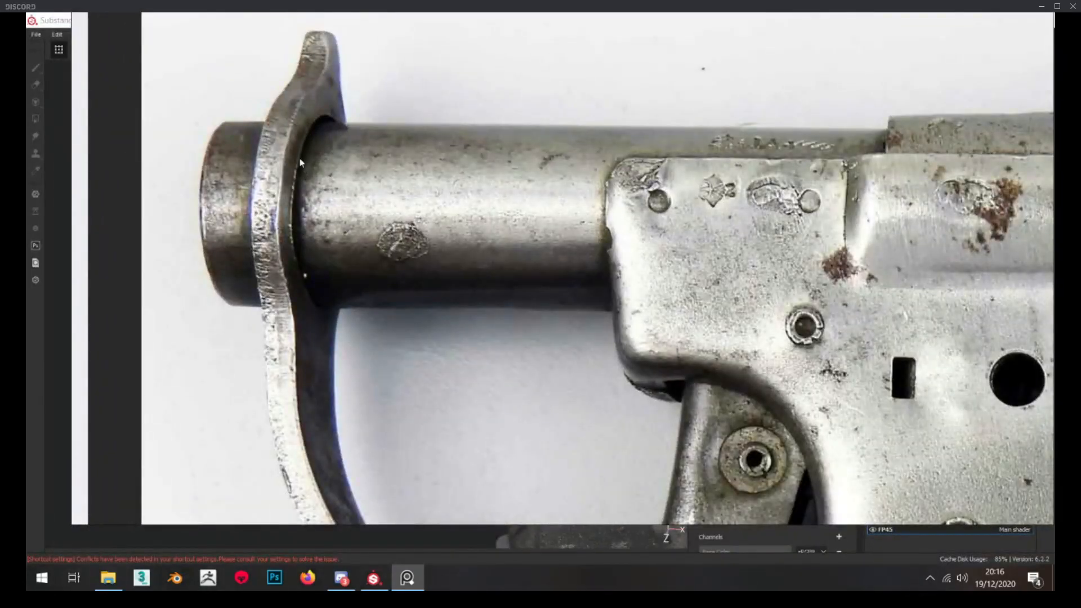
scroll(304, 142, "down", 4)
scroll(242, 164, "up", 7)
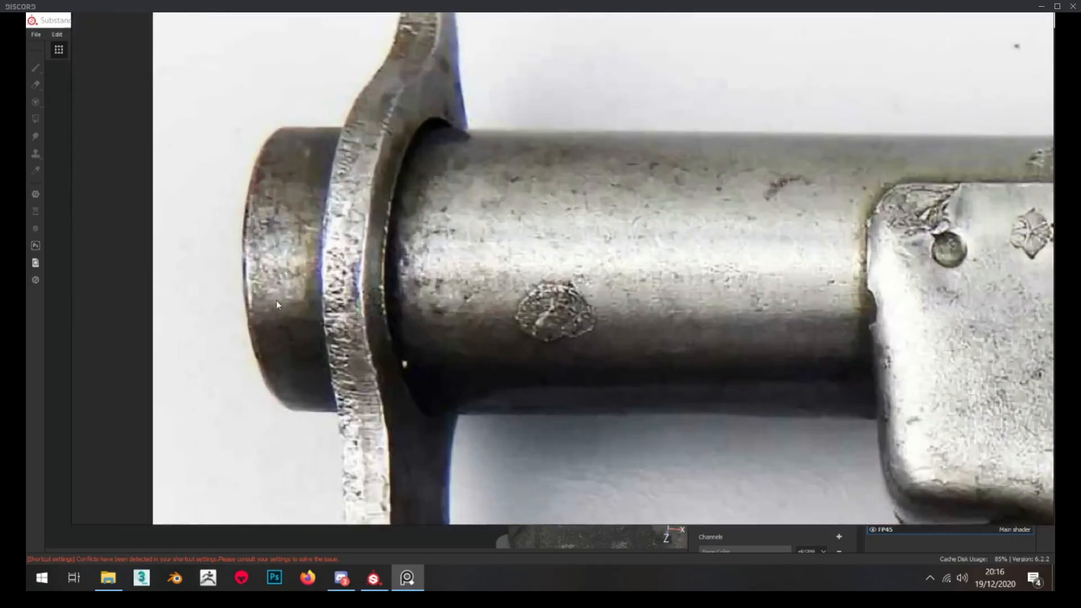
scroll(276, 301, "down", 7)
middle_click_drag(276, 300, 580, 280)
scroll(546, 280, "up", 6)
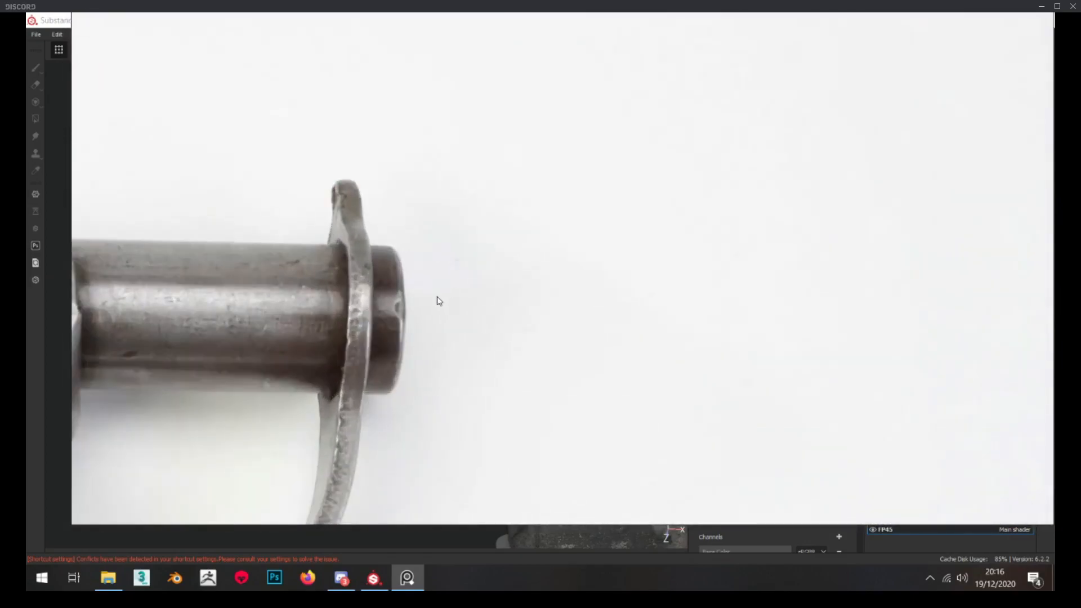
middle_click_drag(438, 297, 503, 196)
scroll(540, 284, "down", 6)
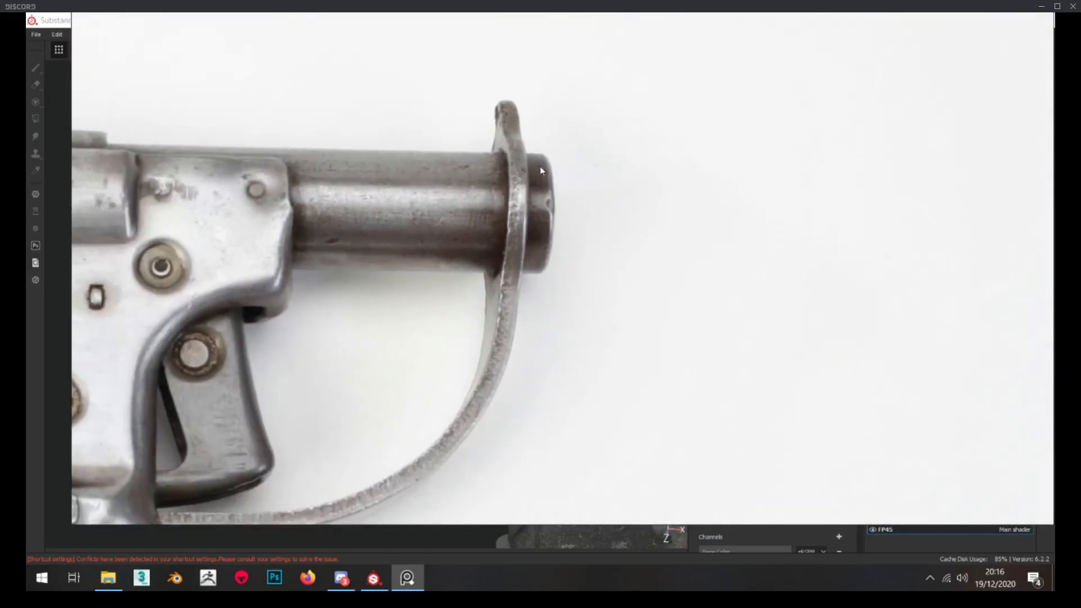
scroll(462, 373, "up", 6)
scroll(558, 308, "up", 5)
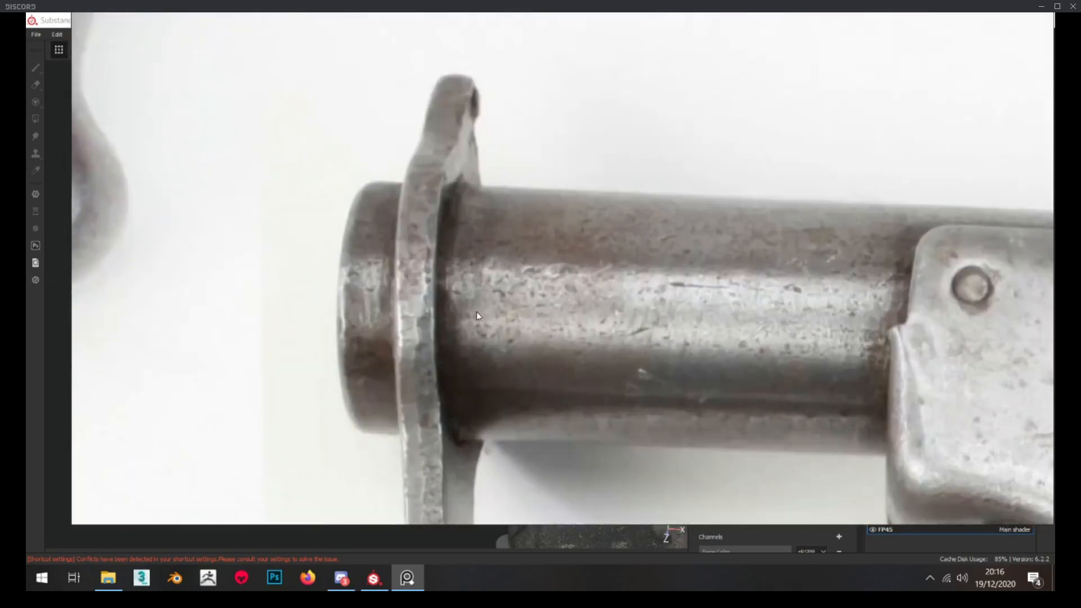
scroll(475, 306, "down", 3)
scroll(479, 298, "down", 5)
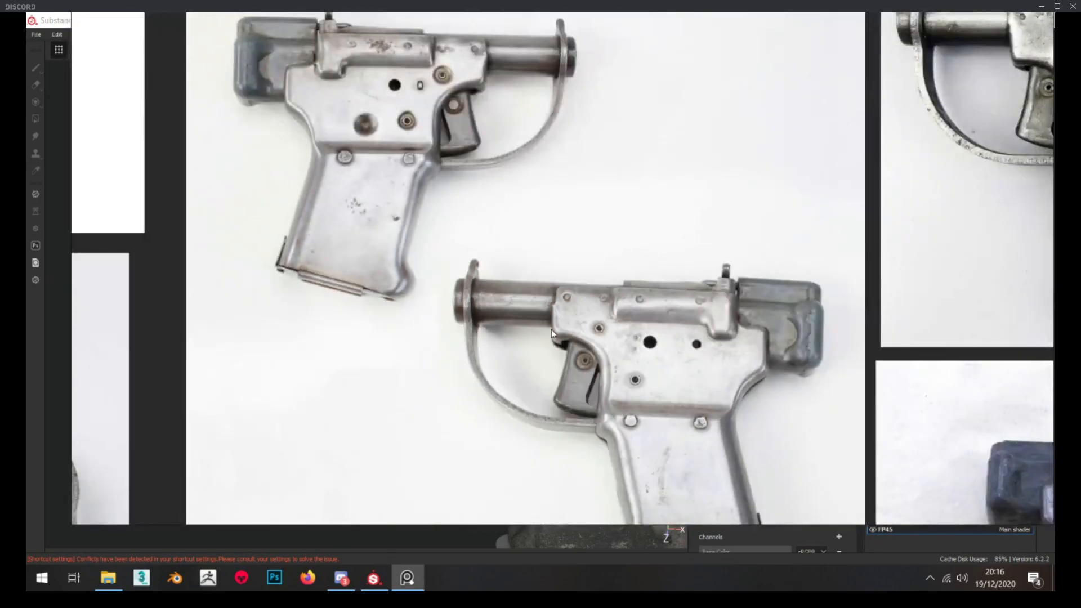
Return to Substance Painter, collapse RUST inside the Barrel folder, expand Dirt and select the Dirt_Final layer
left_click(407, 579)
mouse_move(385, 275)
left_mouse_down("alt")
mouse_move(428, 270)
mouse_move(382, 264)
left_mouse_up("alt")
scroll(377, 266, "up", 3)
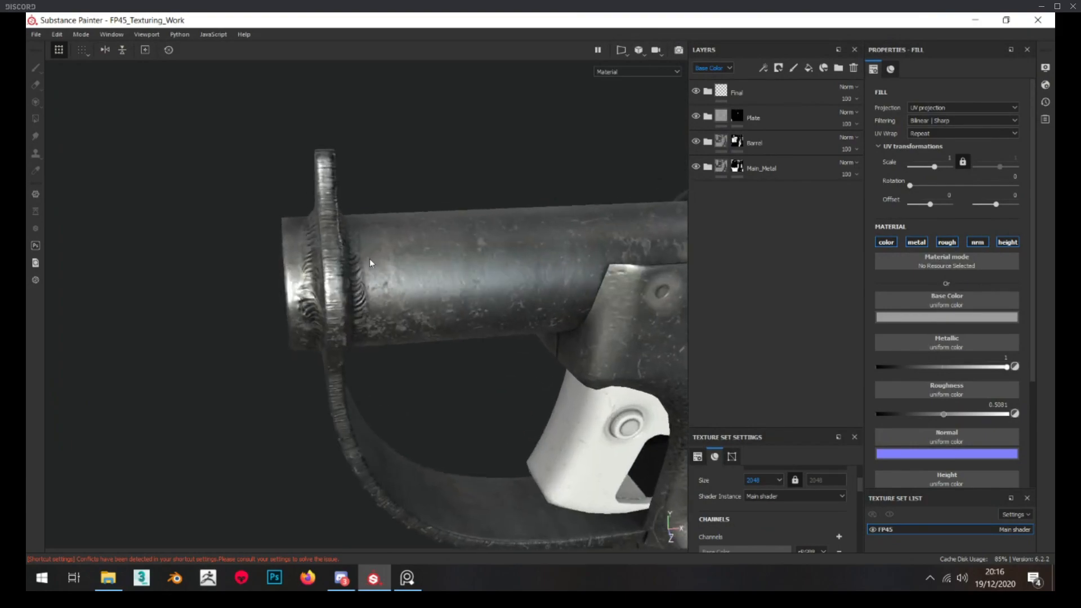
left_click(707, 142)
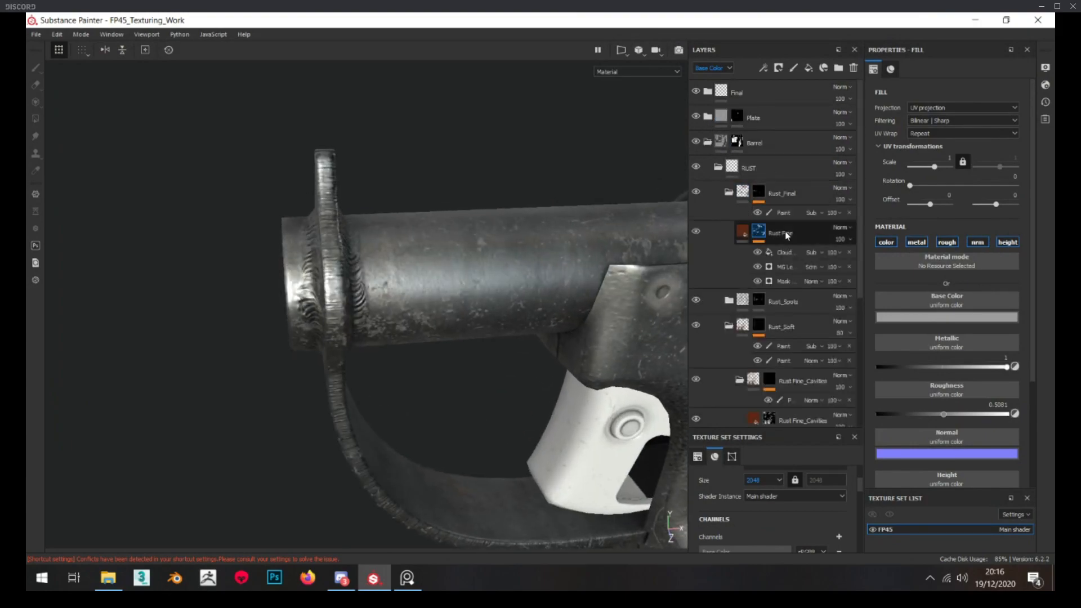
left_click(718, 167)
left_click(718, 193)
left_click(769, 221)
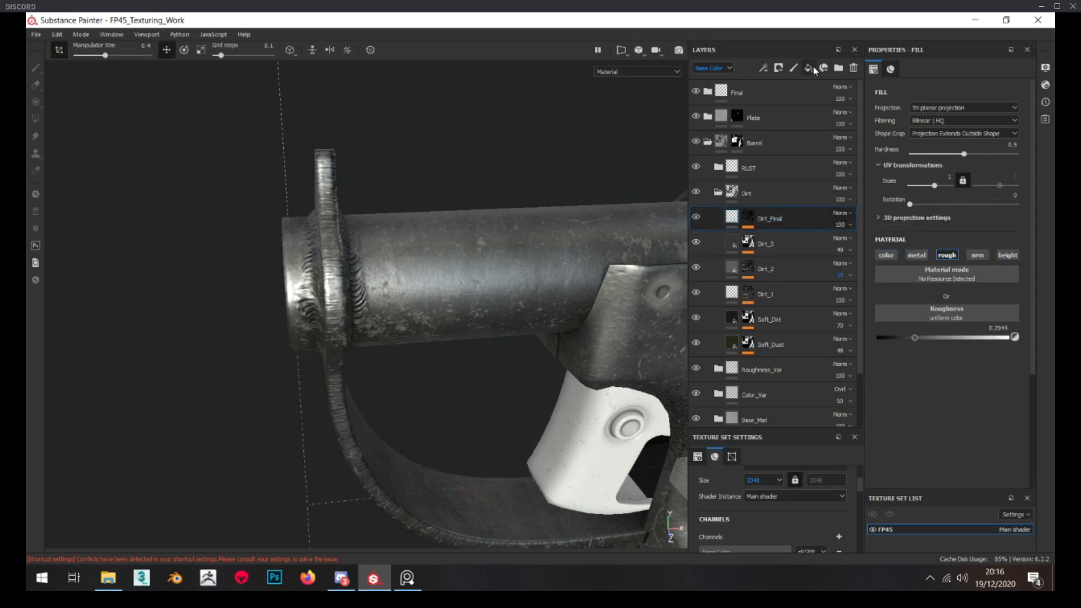
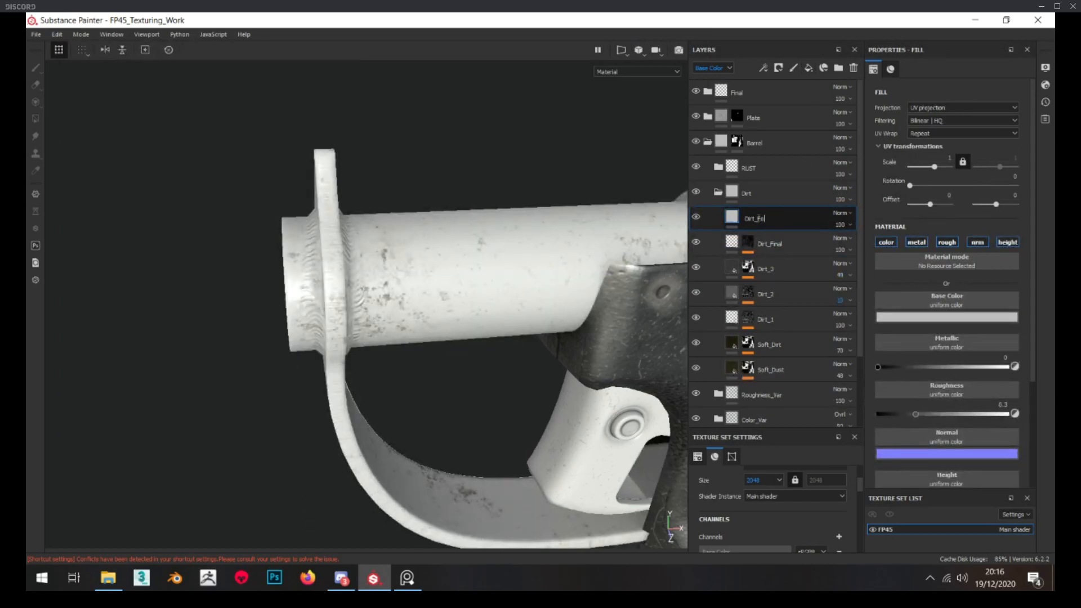
Limit the Dirt_Front fill layer to the color and roughness channels and set its roughness to about 0.74
left_click(915, 242)
left_click(979, 242)
left_click(1008, 242)
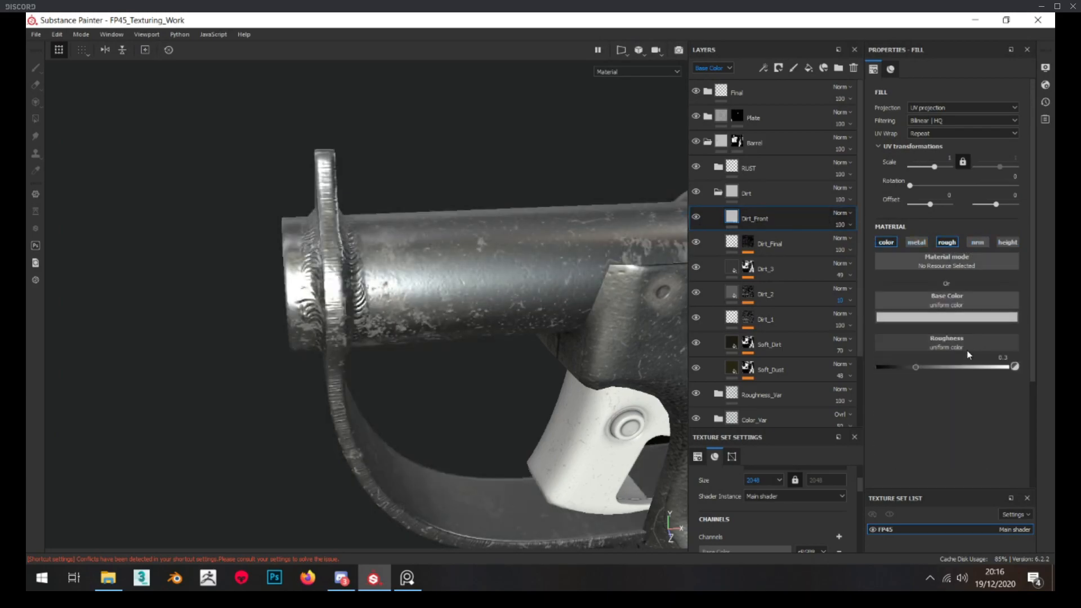
left_click(963, 366)
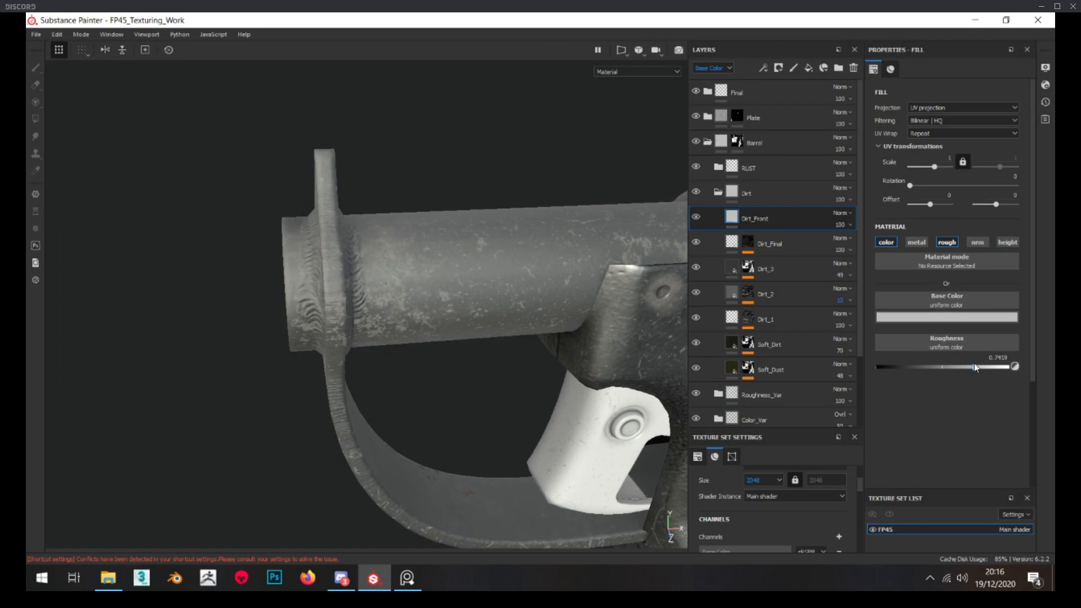
Give the Dirt_Front fill a very dark brown base color and enable its metallic channel
left_click(944, 318)
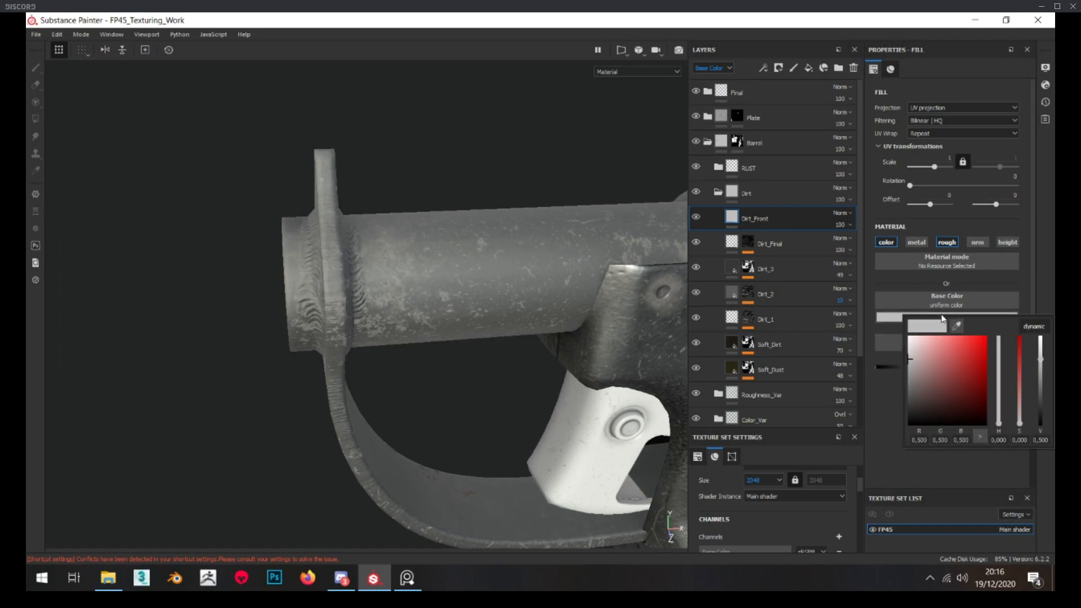
left_click(1000, 422)
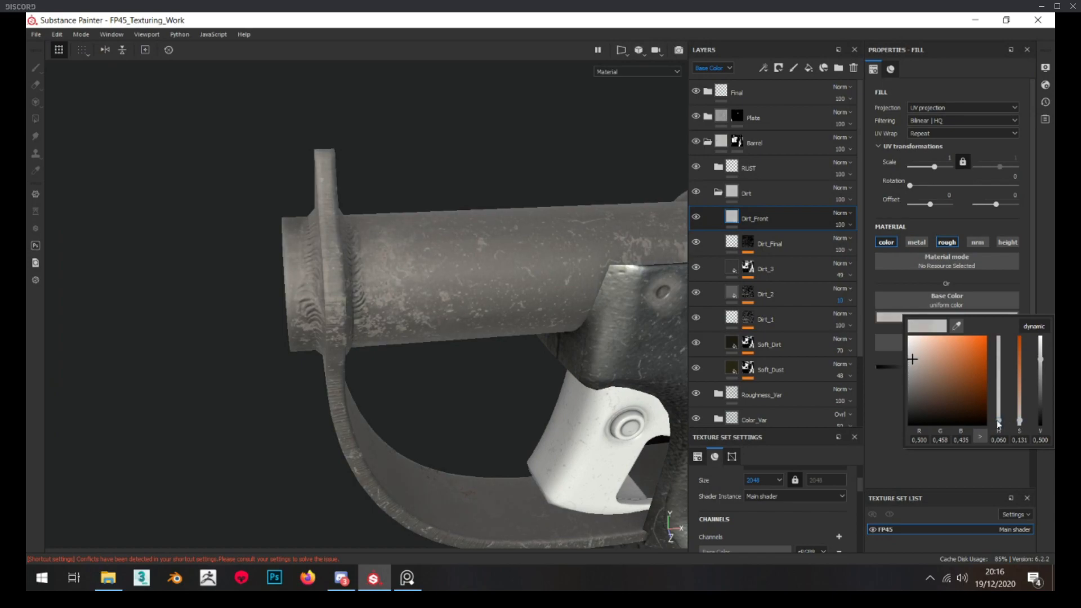
left_click(937, 386)
left_click_drag(1041, 405, 1039, 410)
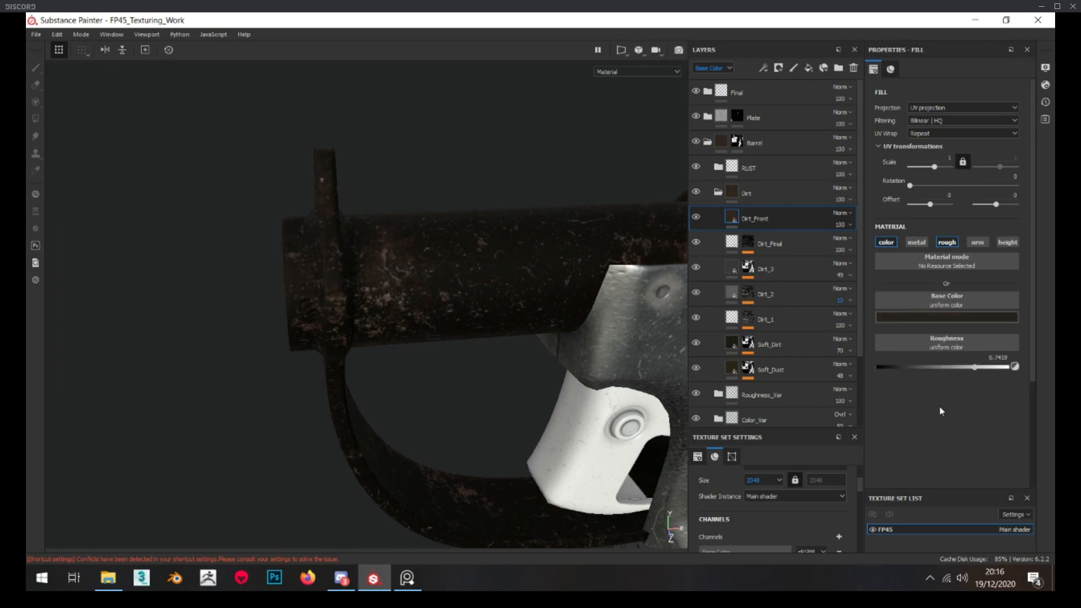
left_click(917, 244)
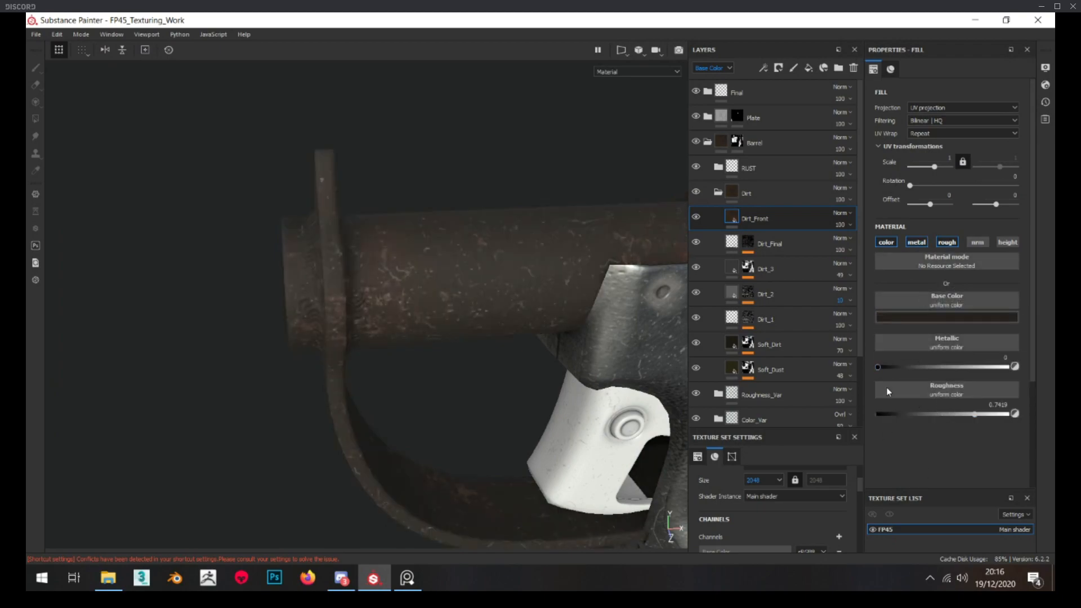
Add a black mask to Dirt_Front, add a fill effect to it and open its grayscale resource choices
right_click(755, 219)
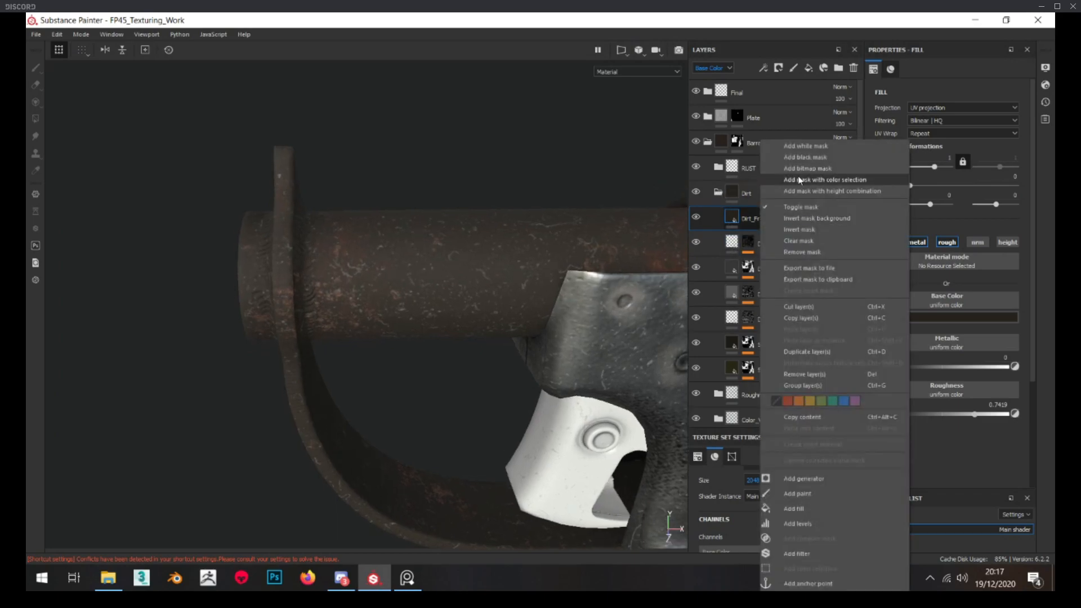
left_click(803, 158)
right_click(747, 213)
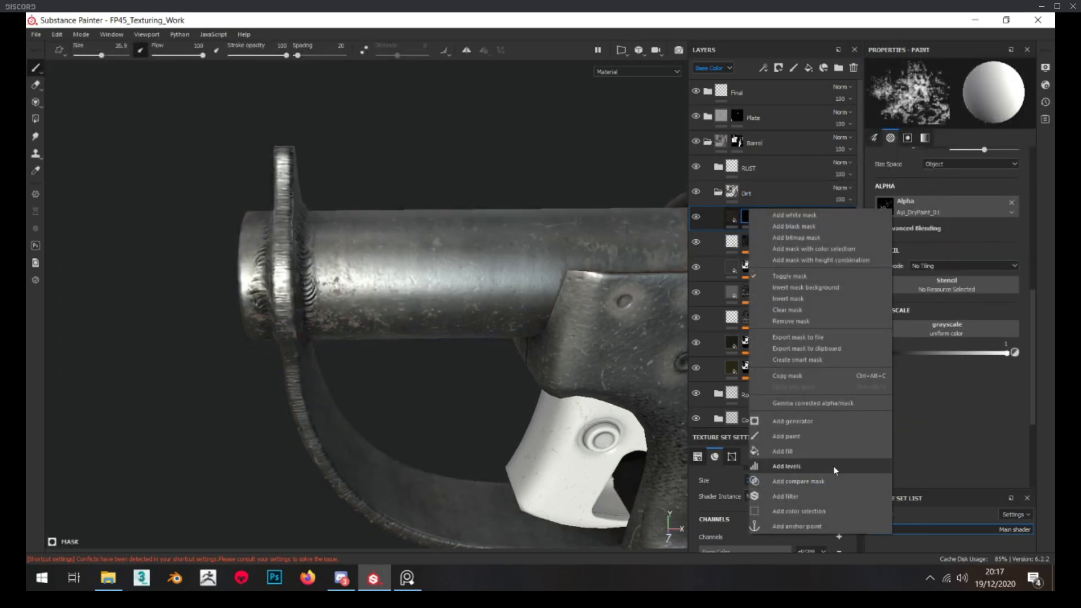
left_click(820, 451)
left_click(939, 243)
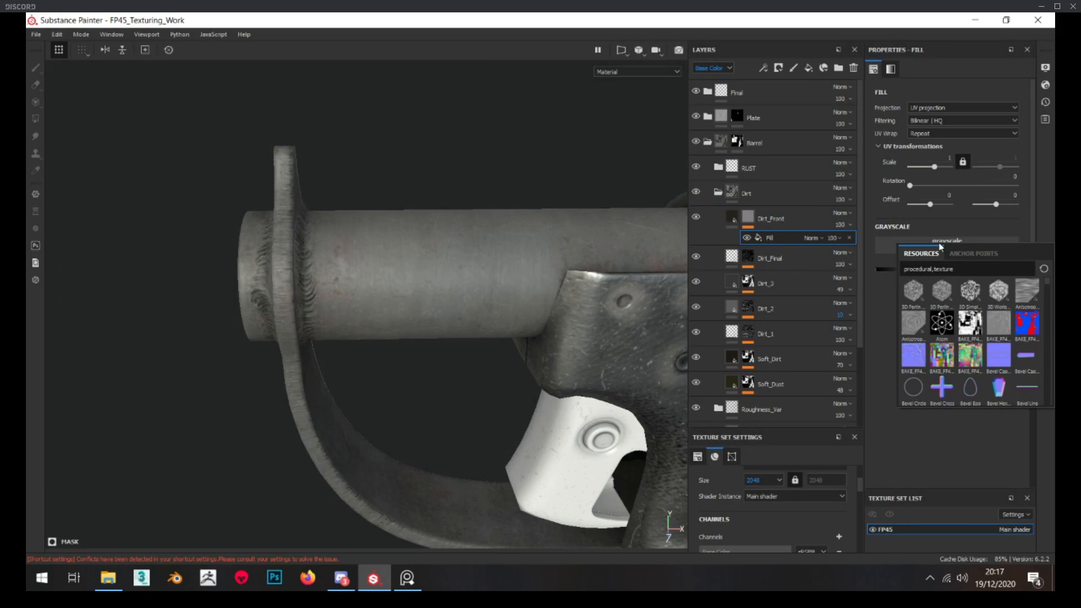
Search the grunges for "dirt" and assign Grunge Dirt Scratched as the mask fill's grayscale
left_click_drag(1055, 141, 317, 119)
left_click(105, 139)
left_click_drag(175, 116, 184, 114)
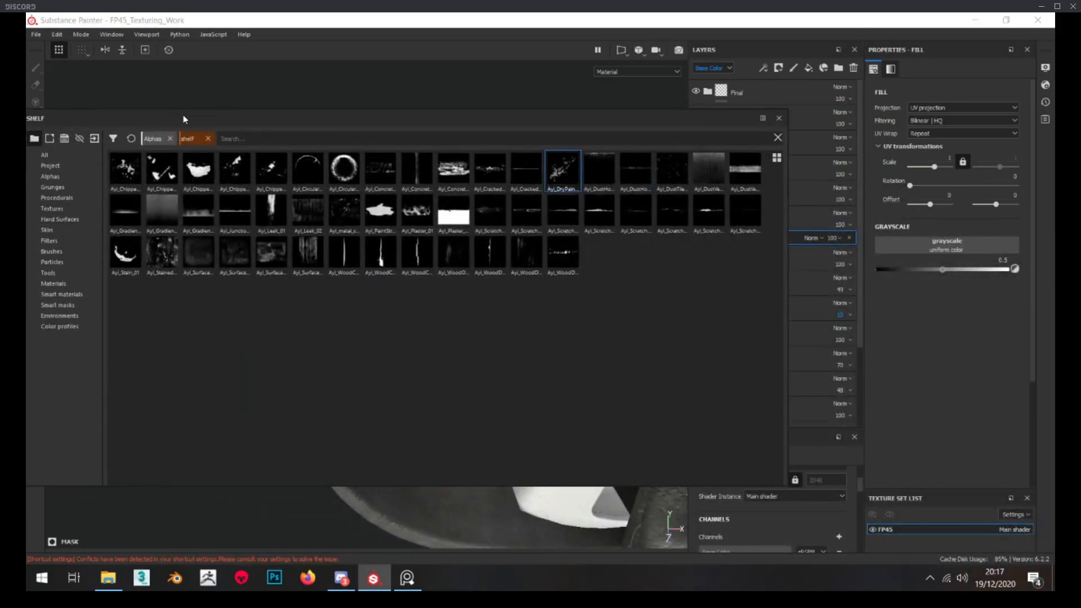
left_click(78, 187)
left_click(232, 138)
type("dirt")
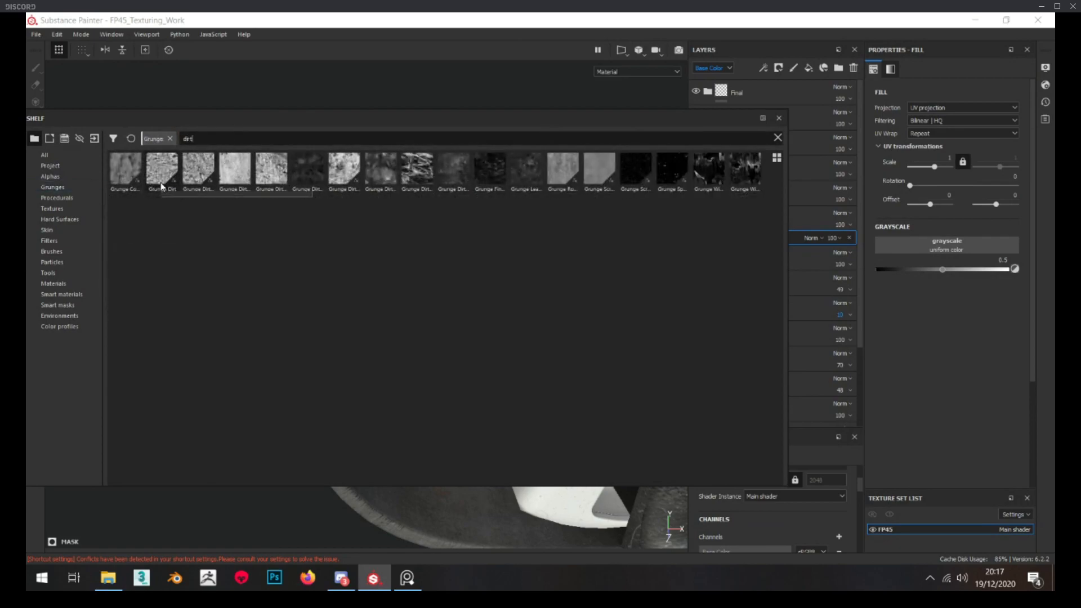
mouse_move(198, 174)
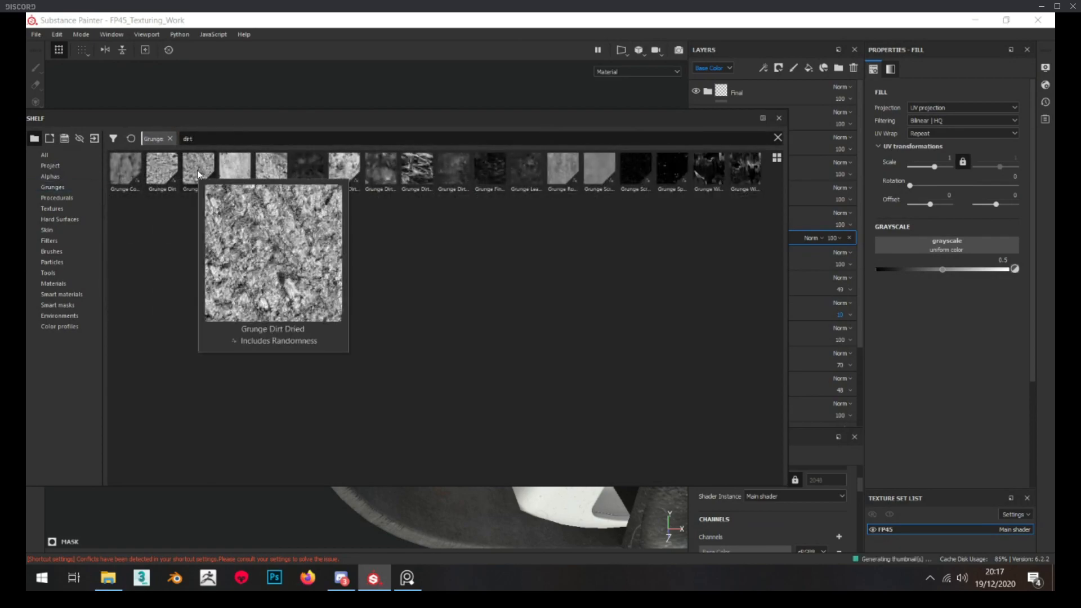
mouse_move(296, 171)
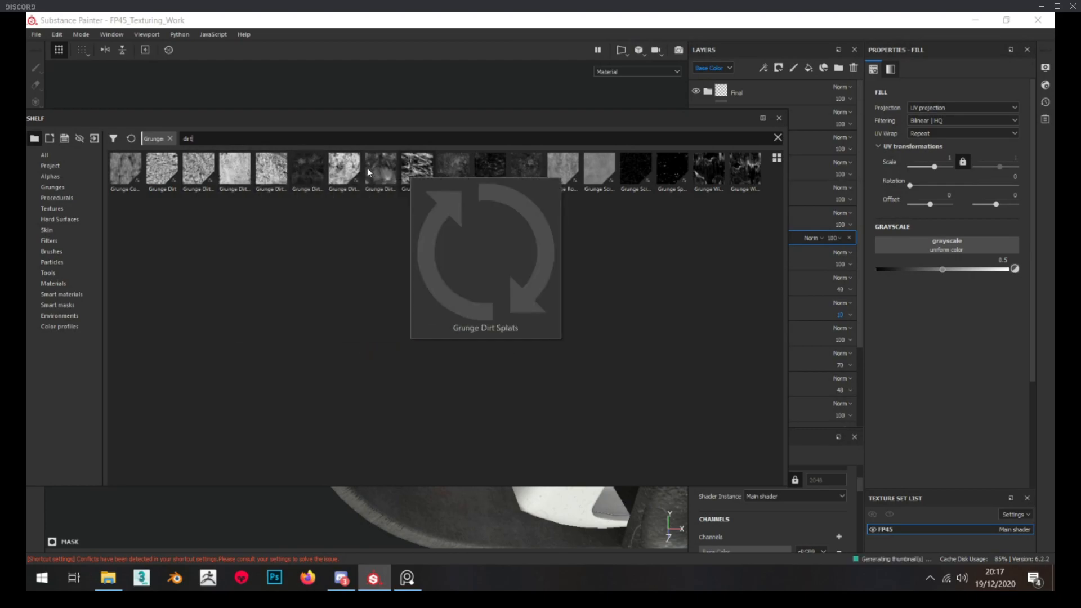
mouse_move(350, 170)
left_click_drag(349, 172, 959, 245)
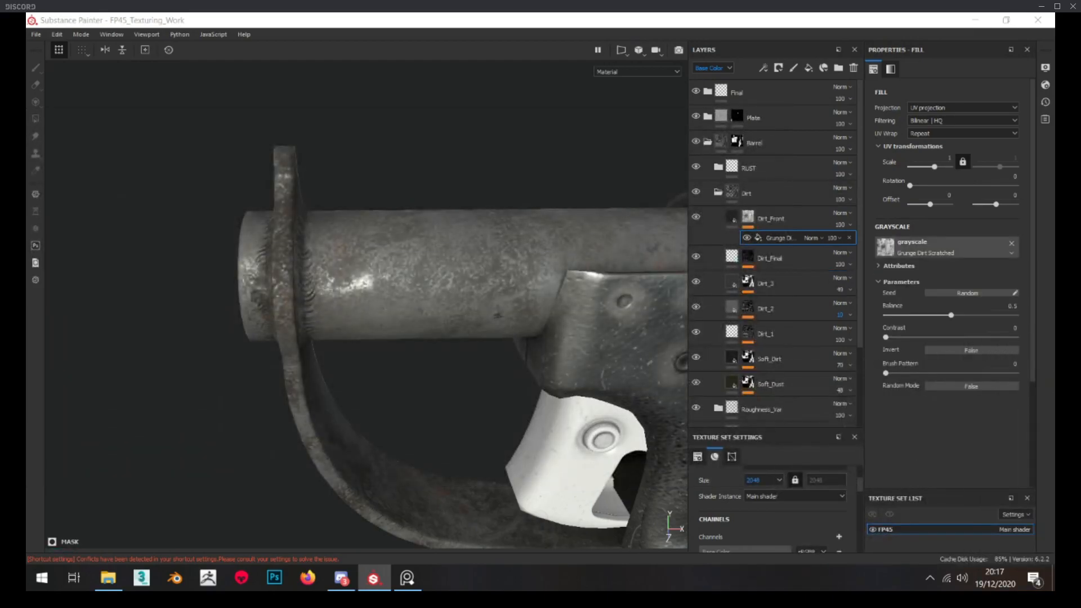
Add an empty generator above the grunge fill in the Dirt_Front mask
left_click_drag(389, 169, 243, 195, "alt")
right_click_drag(242, 194, 275, 200, "alt")
left_click_drag(275, 199, 362, 200, "alt")
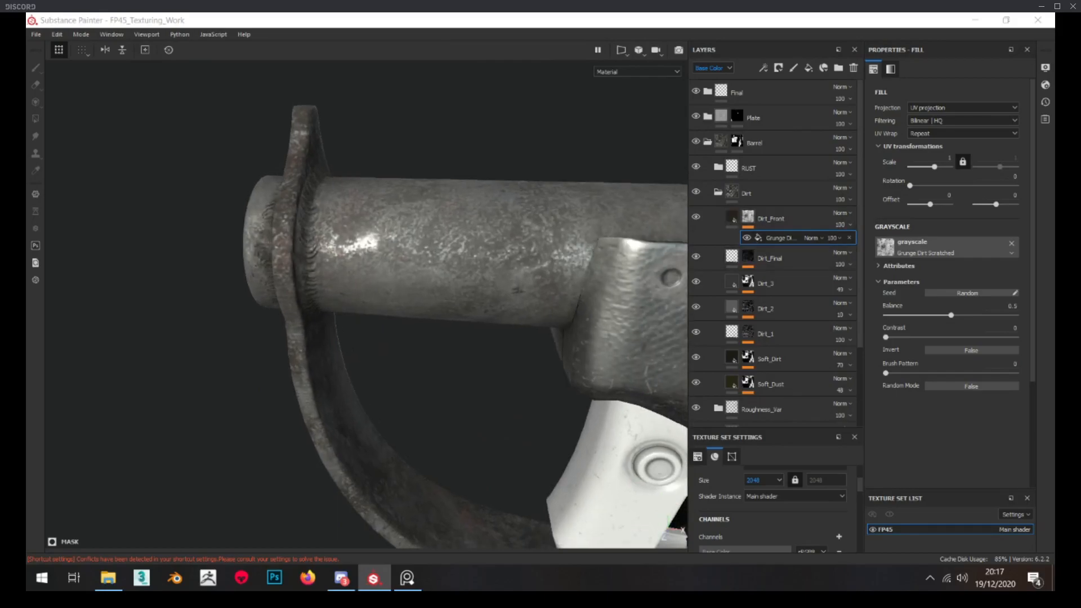
right_click(749, 216)
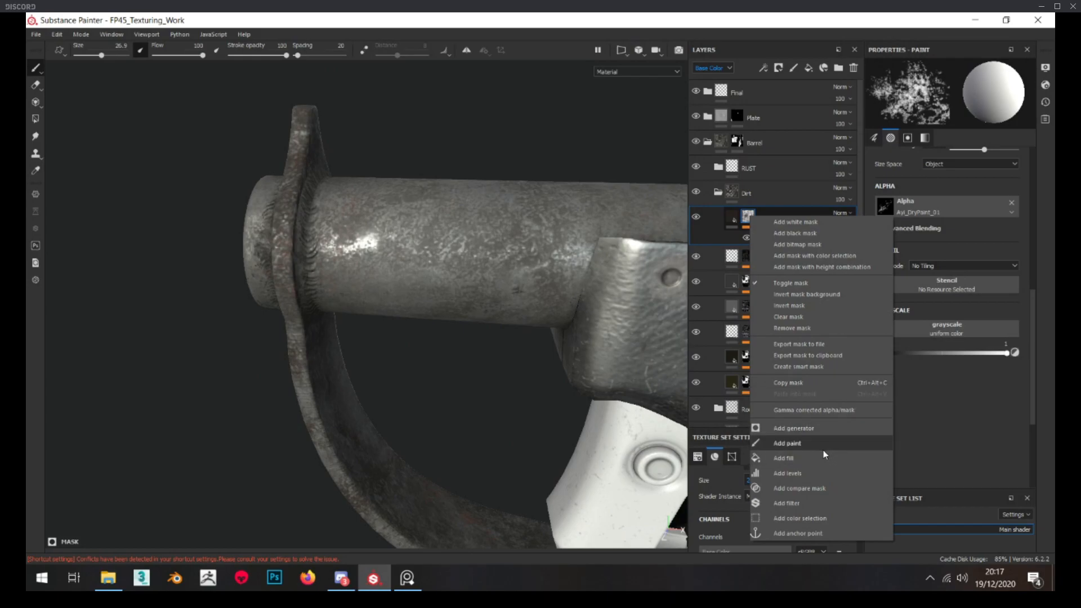
left_click(804, 429)
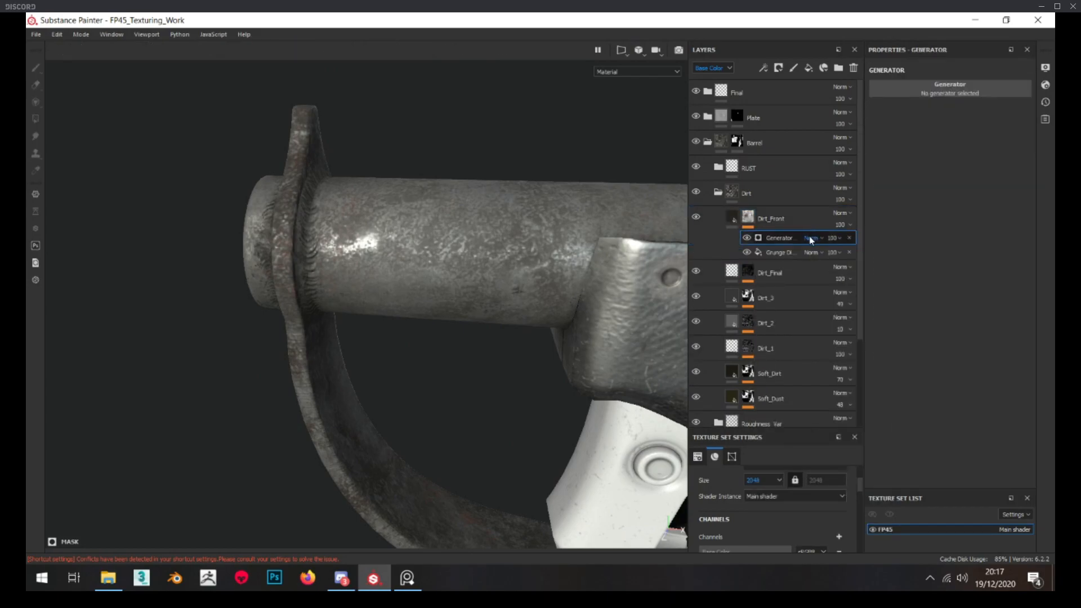
left_click(810, 237)
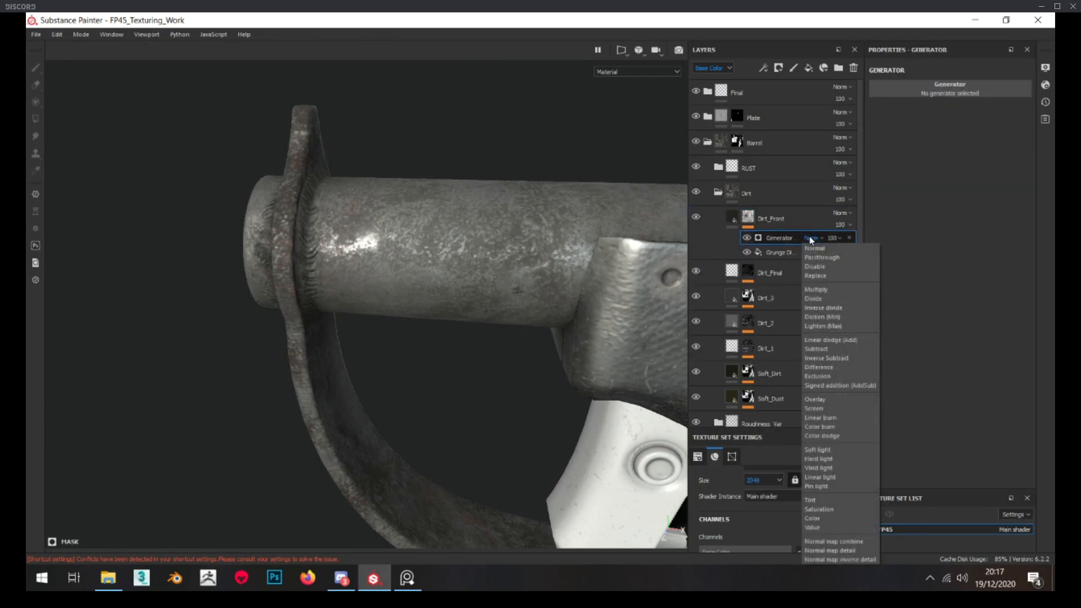
Group the Dirt_Front layer into a folder named Dirt_Front and give the folder a black mask
left_click(775, 222)
key("ctrl+g")
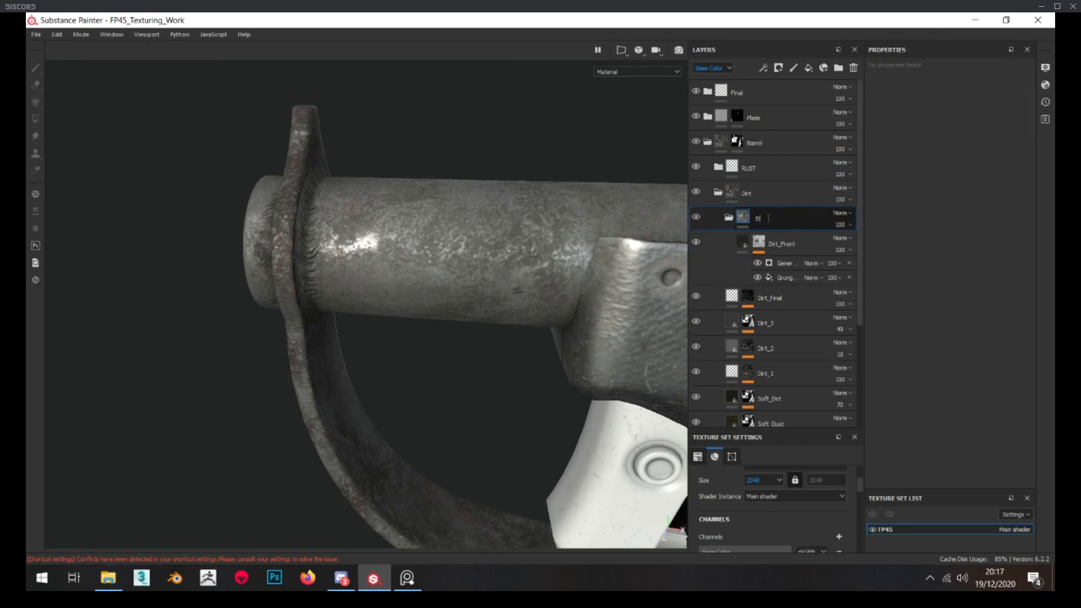
key("Return")
left_click_drag(420, 230, 316, 271, "alt")
right_click(773, 220)
left_click(830, 30)
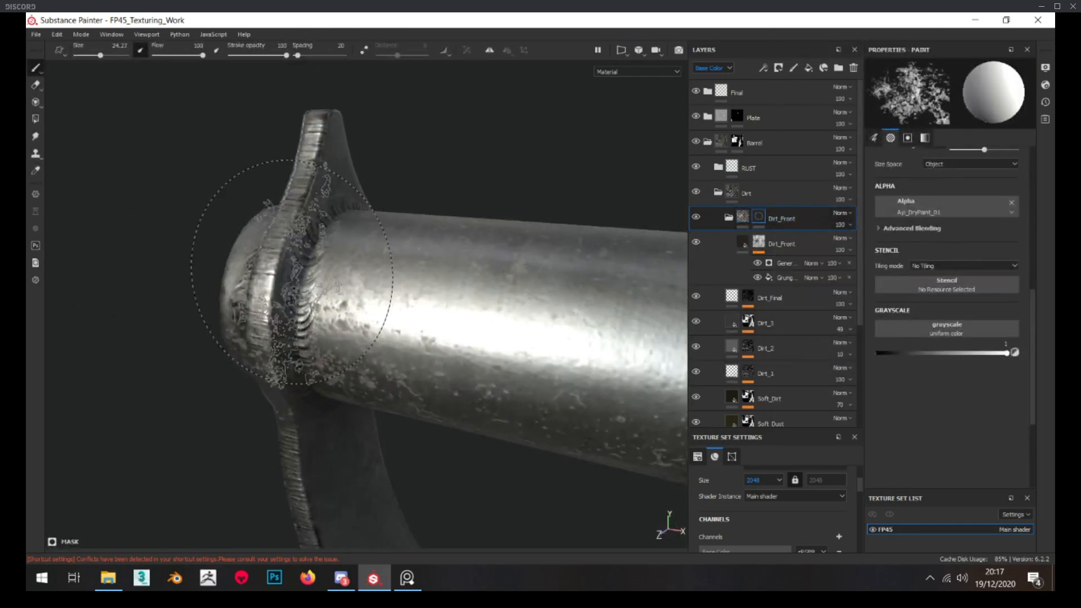
Paint dirt into the folder mask around the barrel's muzzle and the weld of the front guard ring with the dry-paint alpha
right_click_drag(293, 272, 260, 273, "ctrl")
left_click_drag(307, 281, 315, 304)
mouse_move(332, 194)
left_mouse_down("alt")
mouse_move(349, 240)
mouse_move(363, 196)
mouse_move(393, 202)
left_mouse_up("alt")
scroll(359, 227, "up", 2)
right_click_drag(392, 203, 377, 202, "ctrl")
left_click_drag(393, 202, 383, 373, "alt")
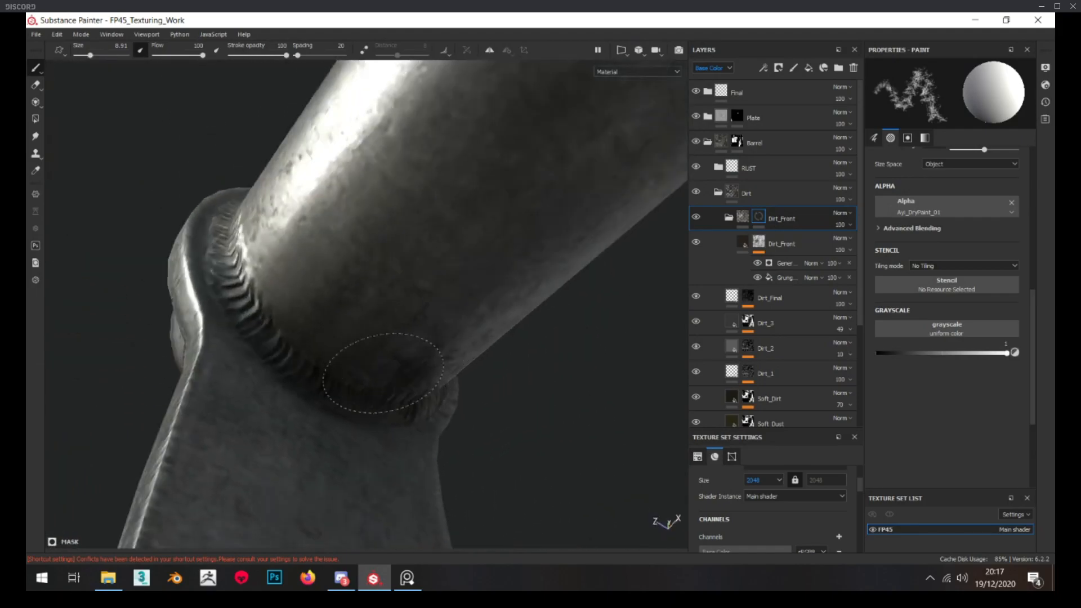
left_click_drag(299, 339, 237, 310, "alt")
left_click_drag(271, 275, 343, 337, "alt")
left_click_drag(277, 237, 324, 268, "alt")
left_click_drag(310, 358, 333, 259, "alt")
left_click_drag(299, 340, 447, 287, "alt")
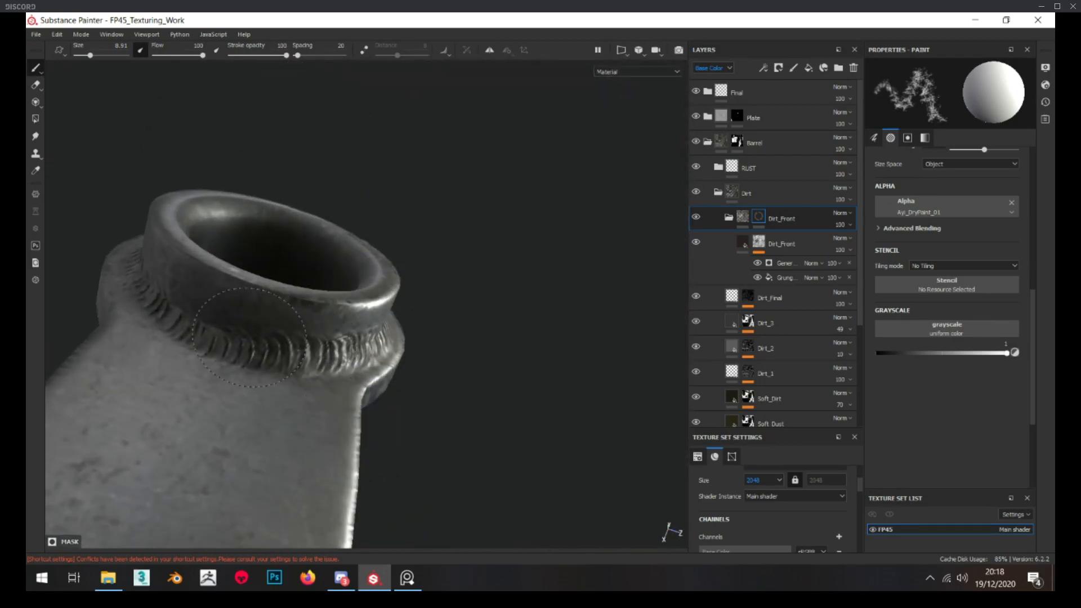
mouse_move(222, 314)
left_mouse_down("alt")
mouse_move(184, 337)
mouse_move(150, 290)
mouse_move(249, 314)
mouse_move(248, 254)
left_mouse_up("alt")
left_click_drag(243, 140, 313, 212, "alt")
scroll(297, 238, "down", 5)
scroll(313, 212, "up", 3)
Set the inner Dirt_Front fill layer's opacity to 61 and disable its metallic channel
left_click(790, 240)
left_click(840, 252)
left_click_drag(879, 269, 862, 269)
left_click(744, 242)
left_click(910, 245)
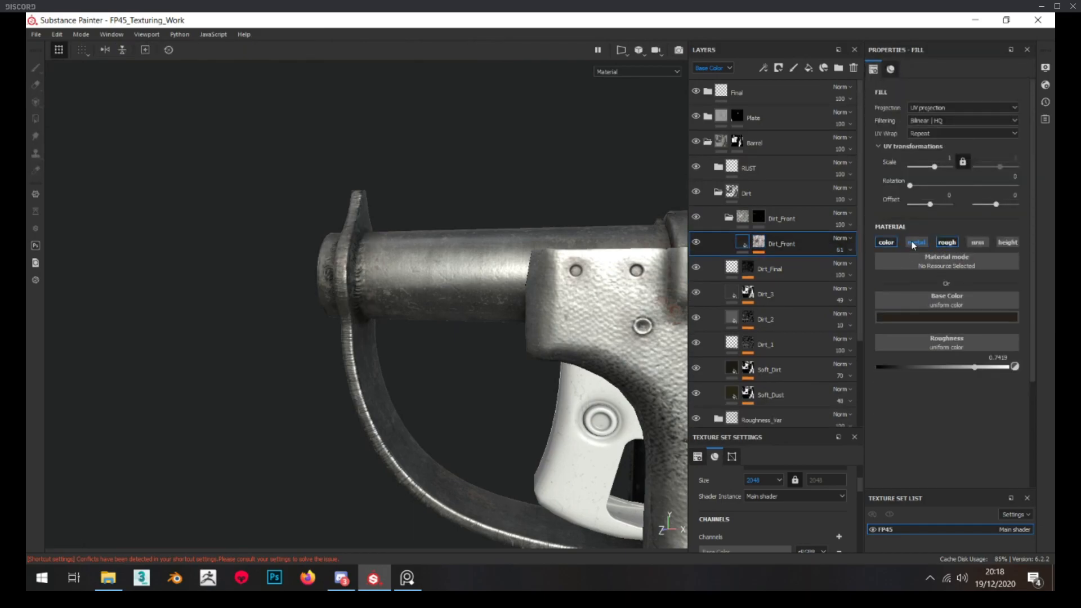
Raise the Dirt_Front fill's roughness to about 0.85, then collapse the Dirt_Front and Dirt folders
scroll(484, 247, "up", 4)
left_click_drag(975, 368, 989, 367)
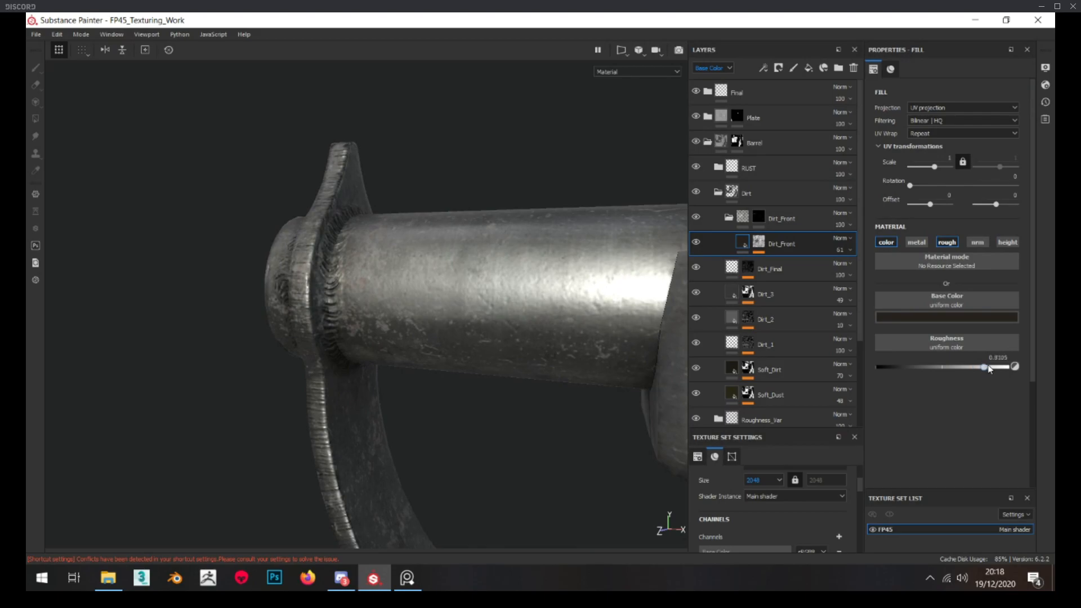
scroll(420, 276, "down", 8)
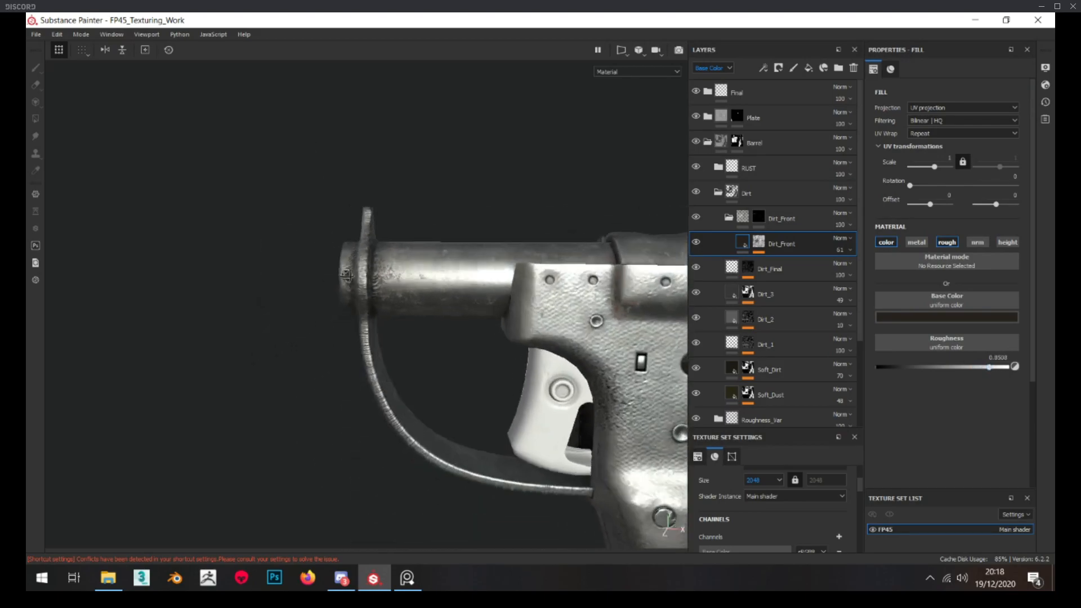
scroll(317, 283, "up", 4)
left_click_drag(315, 282, 361, 273, "alt")
scroll(450, 263, "up", 4)
left_click(730, 218)
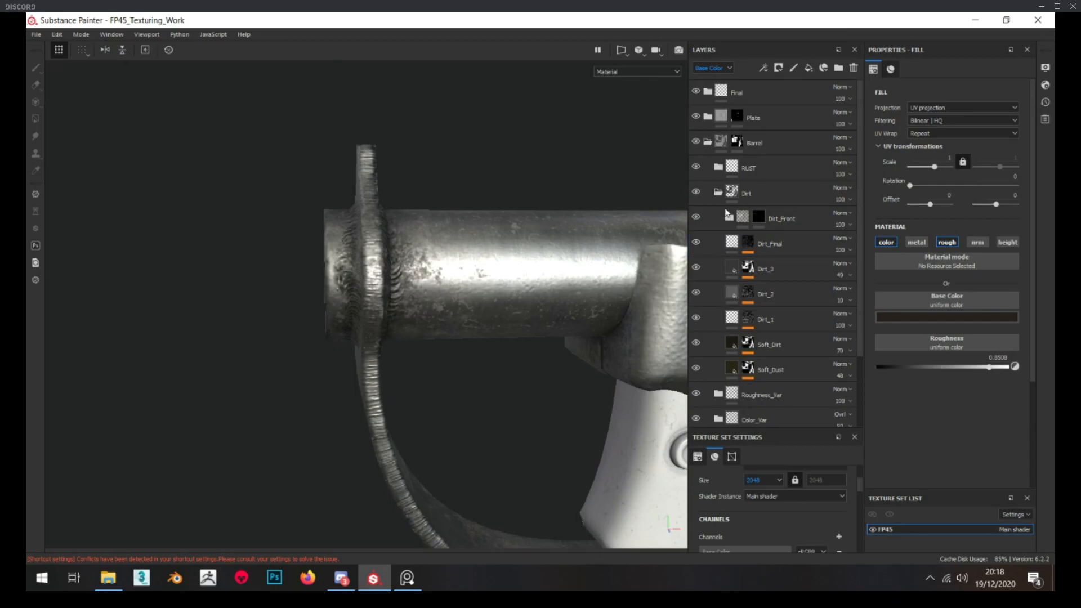
left_click(717, 193)
Switch to the reference image board and examine the discoloration and wear on the pistol's barrel front and guard ring
left_click(408, 577)
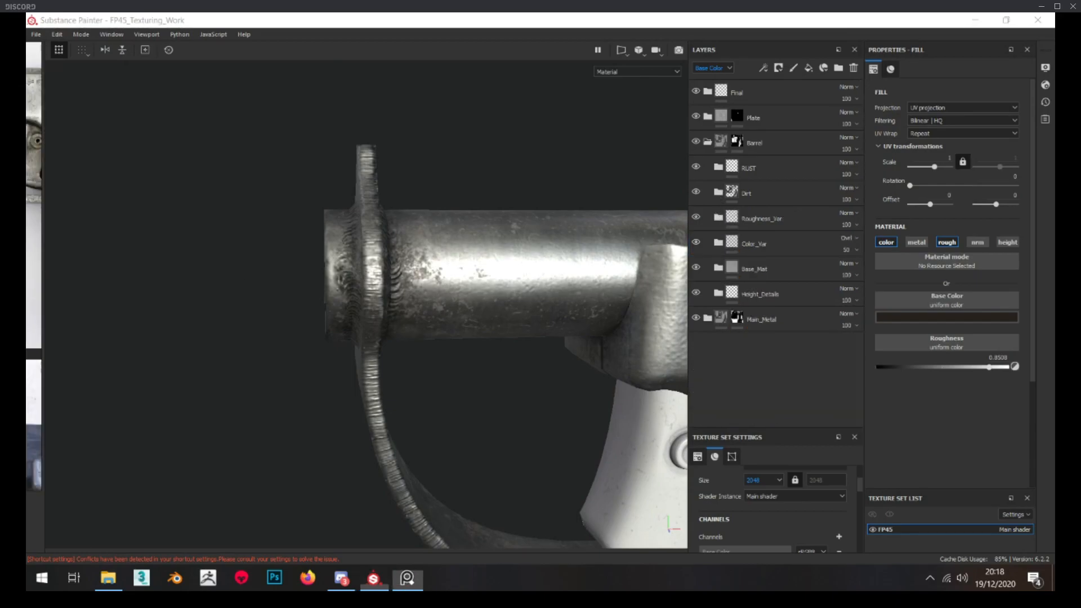
scroll(464, 302, "up", 3)
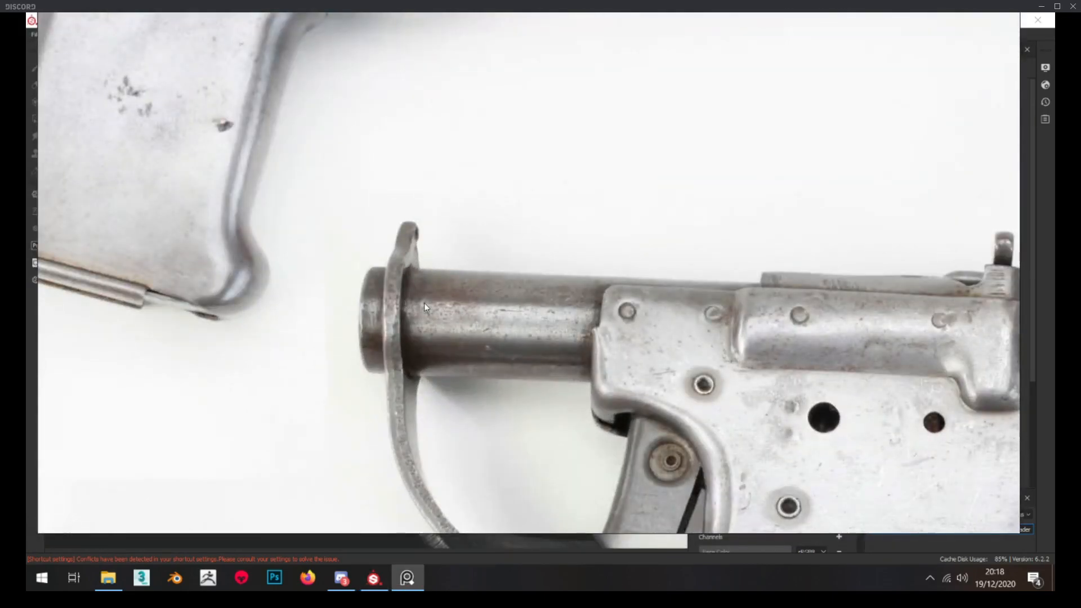
scroll(424, 303, "down", 4)
scroll(386, 328, "up", 4)
scroll(474, 315, "up", 3)
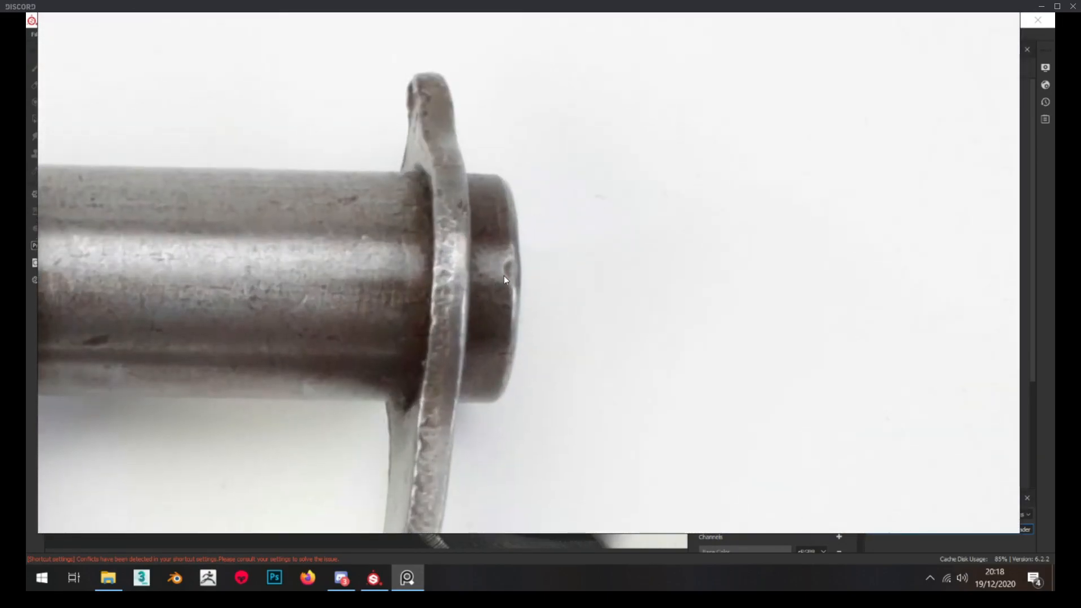
middle_click_drag(491, 262, 491, 255)
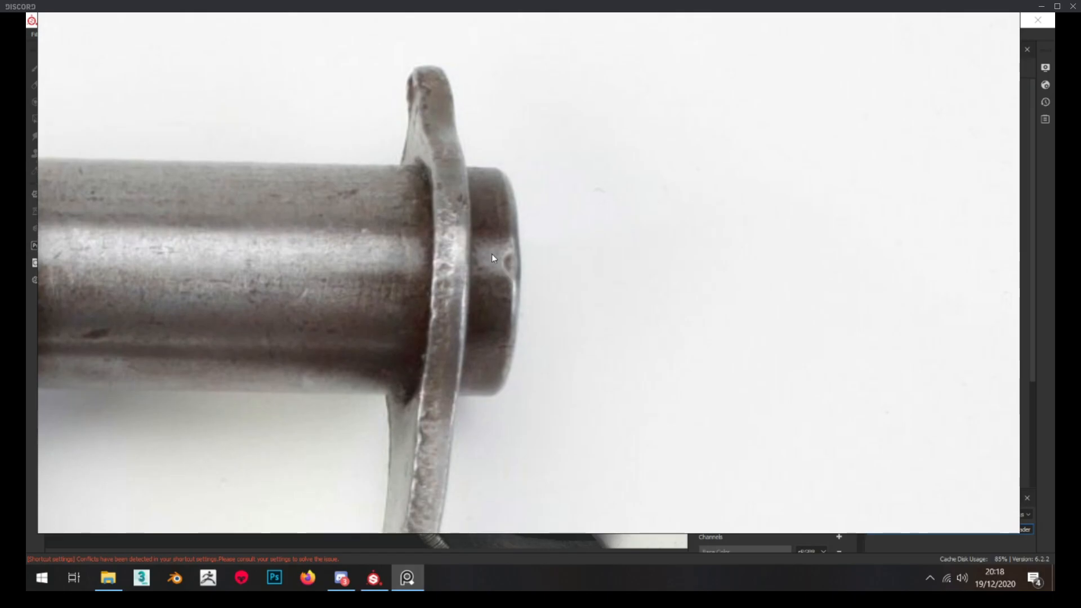
right_click_drag(580, 283, 27, 117)
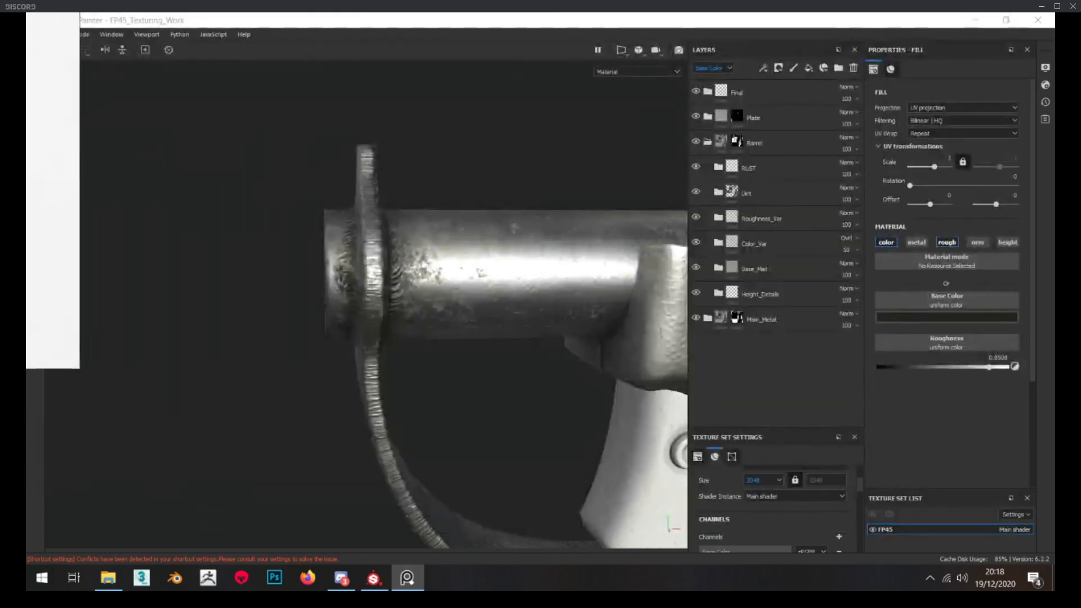
Add a fill layer named Burn above the Dirt_Front folder inside the Dirt folder
scroll(343, 257, "down", 3)
left_click(718, 192)
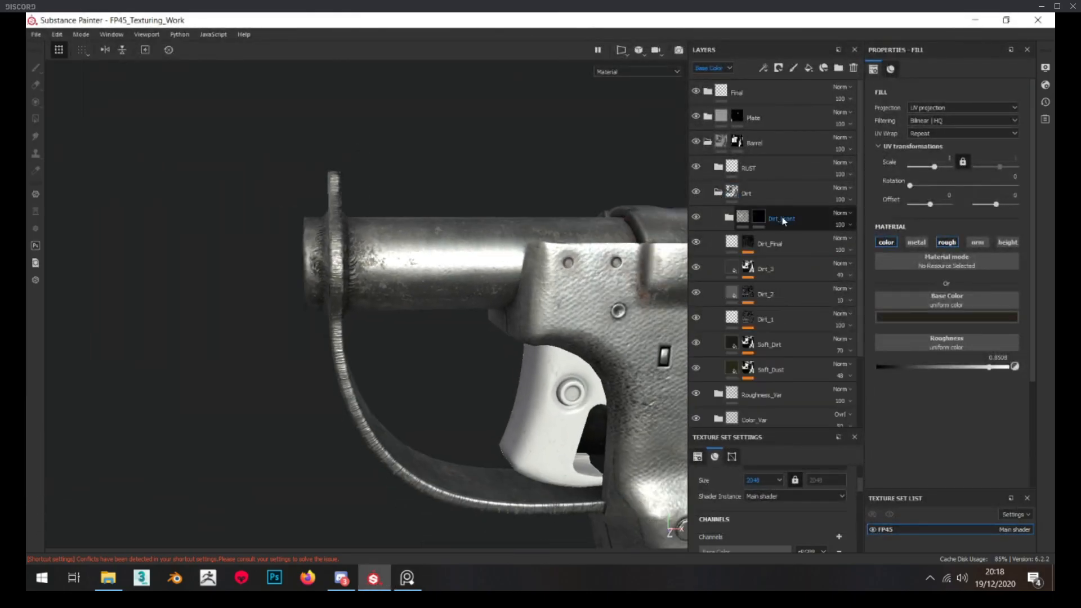
left_click(809, 69)
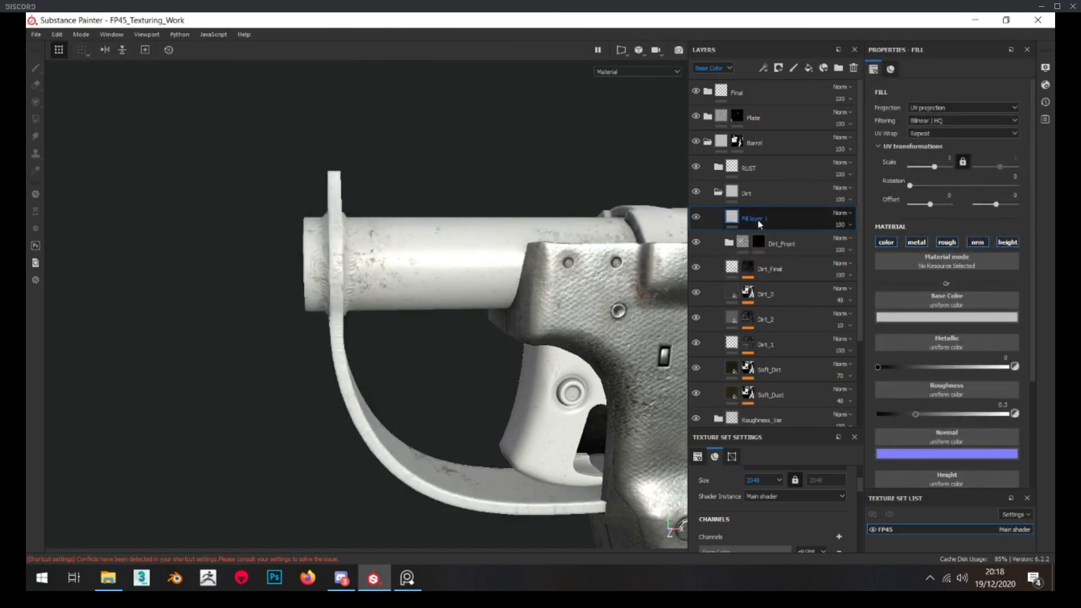
key("Return")
Limit the Burn fill layer to the color and roughness channels
scroll(425, 302, "up", 3)
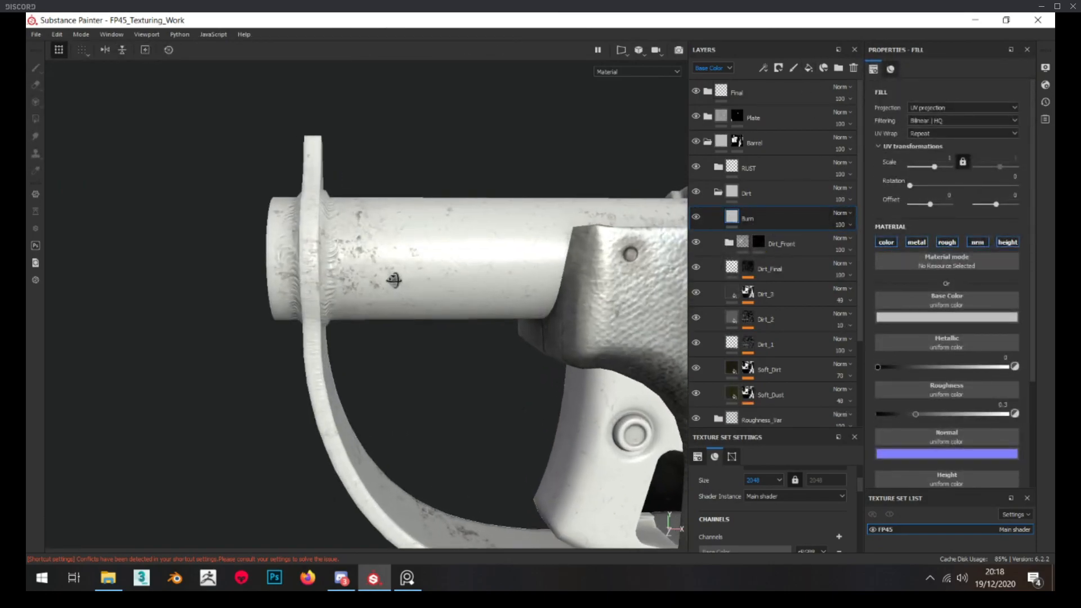
left_click(920, 243)
left_click(978, 243)
left_click(1014, 242)
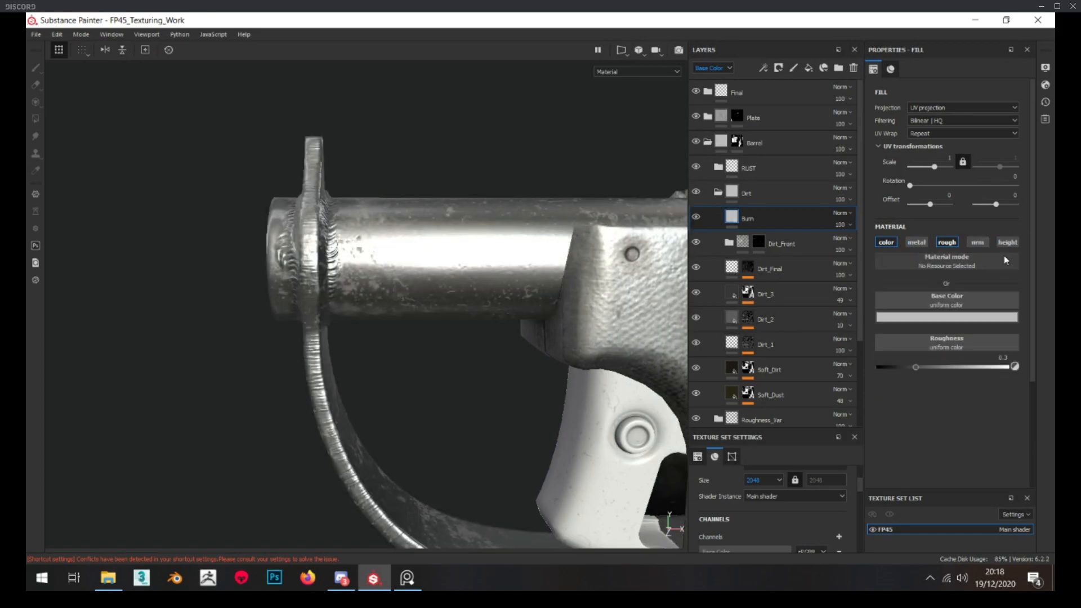
Give the Burn fill a very dark reddish-brown base color, saturation 0.192 and value 0.047, and set its roughness to about 0.42
left_click(962, 319)
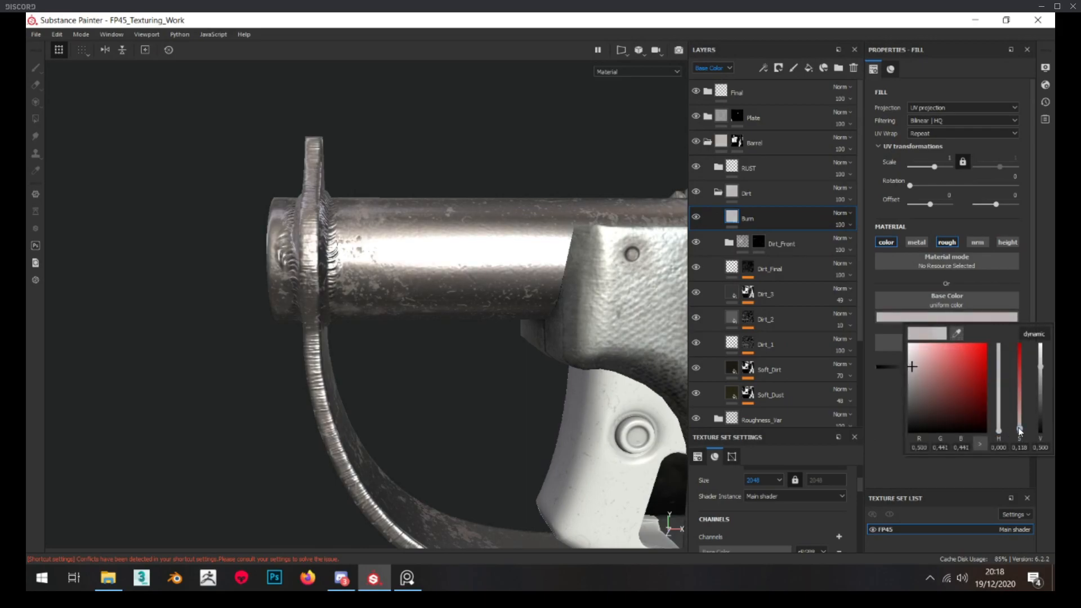
left_click_drag(1041, 388, 1042, 411)
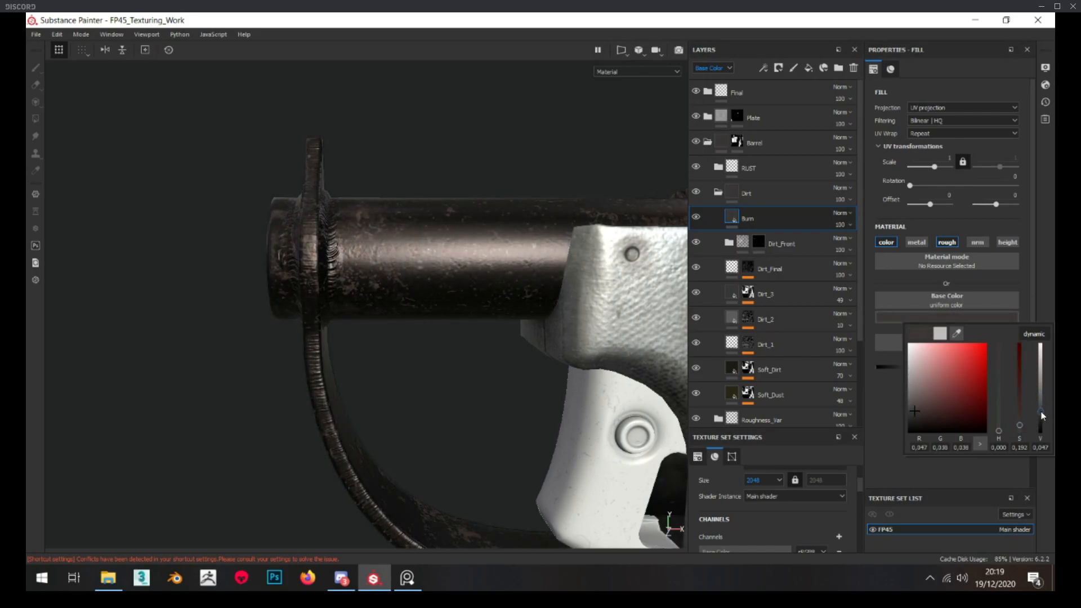
left_click(991, 301)
left_click_drag(916, 368, 931, 369)
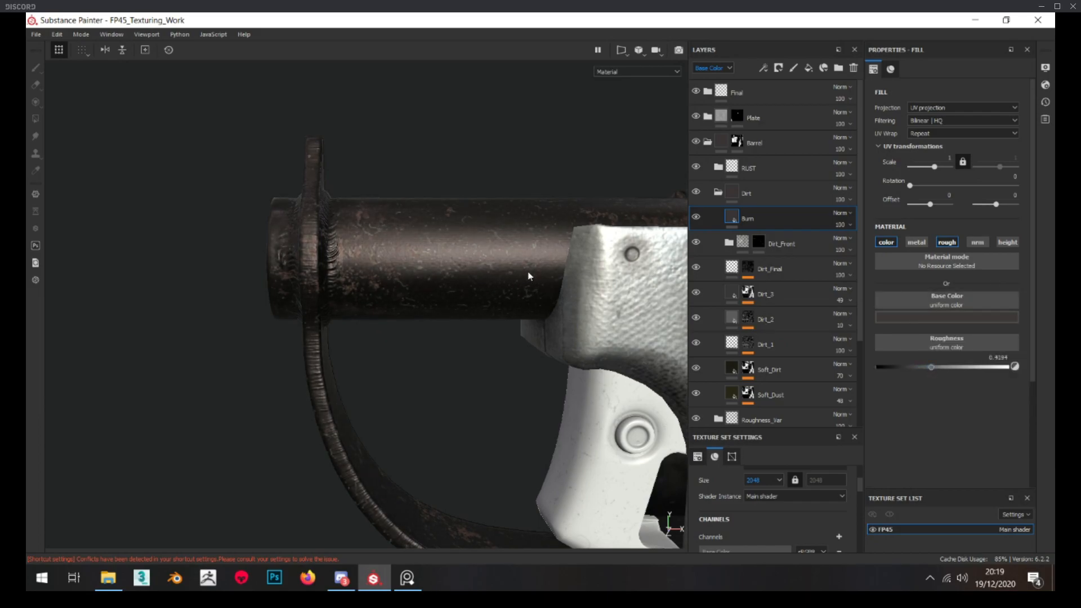
Add a black mask to the Burn layer and prepare a Shape Cone brush with hardness about 0.47 for painting it
left_click_drag(529, 273, 551, 274, "alt")
right_click(754, 242)
left_click(802, 33)
mouse_move(341, 250)
left_mouse_down("alt")
mouse_move(394, 294)
mouse_move(385, 299)
left_mouse_up("alt")
right_click_drag(385, 299, 417, 302, "alt")
left_click_drag(417, 302, 456, 288, "alt")
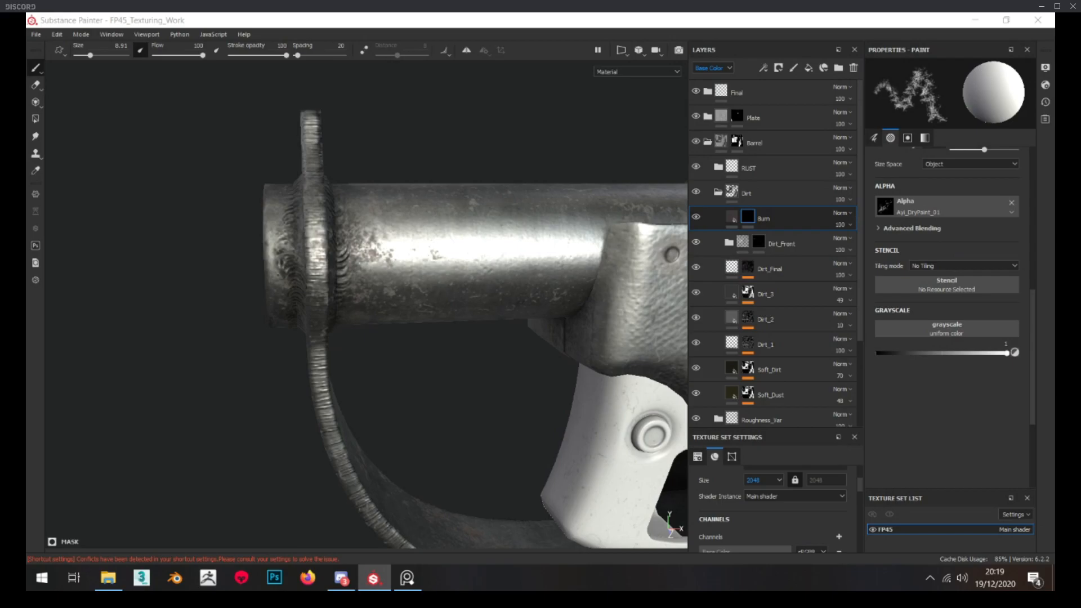
left_click_drag(440, 228, 459, 227, "alt")
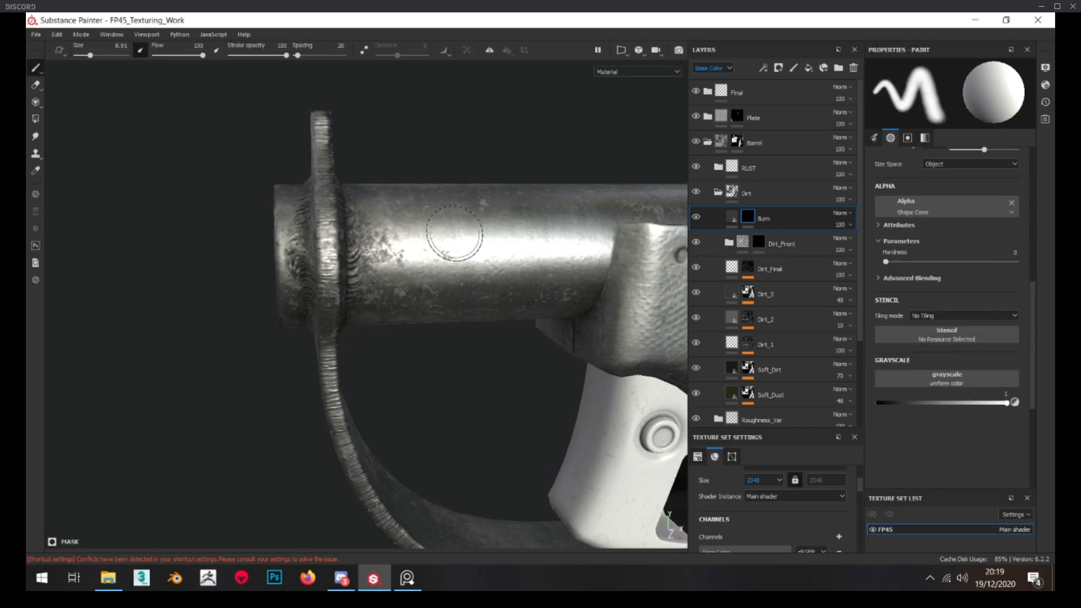
right_click_drag(336, 235, 351, 235, "ctrl")
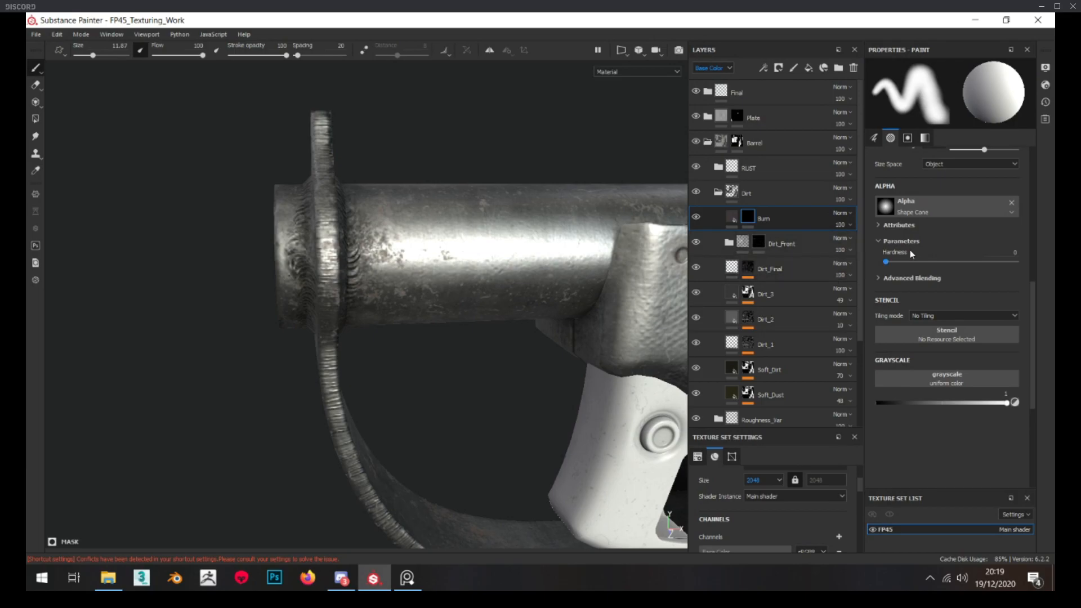
left_click(937, 262)
left_click_drag(937, 263, 946, 263)
Paint the Burn mask white around the barrel's front end and muzzle, fading out a short distance behind the guard ring
left_click_drag(459, 244, 492, 249, "alt")
right_click_drag(360, 233, 371, 234, "ctrl")
left_click_drag(340, 255, 345, 314)
left_click_drag(410, 262, 394, 282, "alt")
right_click_drag(394, 286, 416, 285, "ctrl")
mouse_move(394, 282)
left_mouse_down()
mouse_move(394, 176)
mouse_move(418, 324)
mouse_move(494, 290)
mouse_move(609, 306)
left_mouse_up()
middle_click_drag(608, 306, 322, 284, "alt")
mouse_move(389, 247)
left_mouse_down("alt")
mouse_move(431, 219)
mouse_move(388, 331)
mouse_move(401, 275)
mouse_move(361, 357)
mouse_move(411, 314)
left_mouse_up("alt")
mouse_move(401, 274)
left_mouse_down("alt")
mouse_move(473, 318)
mouse_move(326, 355)
mouse_move(471, 265)
mouse_move(442, 334)
mouse_move(431, 332)
left_mouse_up("alt")
left_click_drag(270, 326, 304, 331)
left_click_drag(338, 344, 434, 406, "alt")
mouse_move(287, 295)
left_mouse_down()
mouse_move(320, 415)
mouse_move(760, 307)
left_mouse_up()
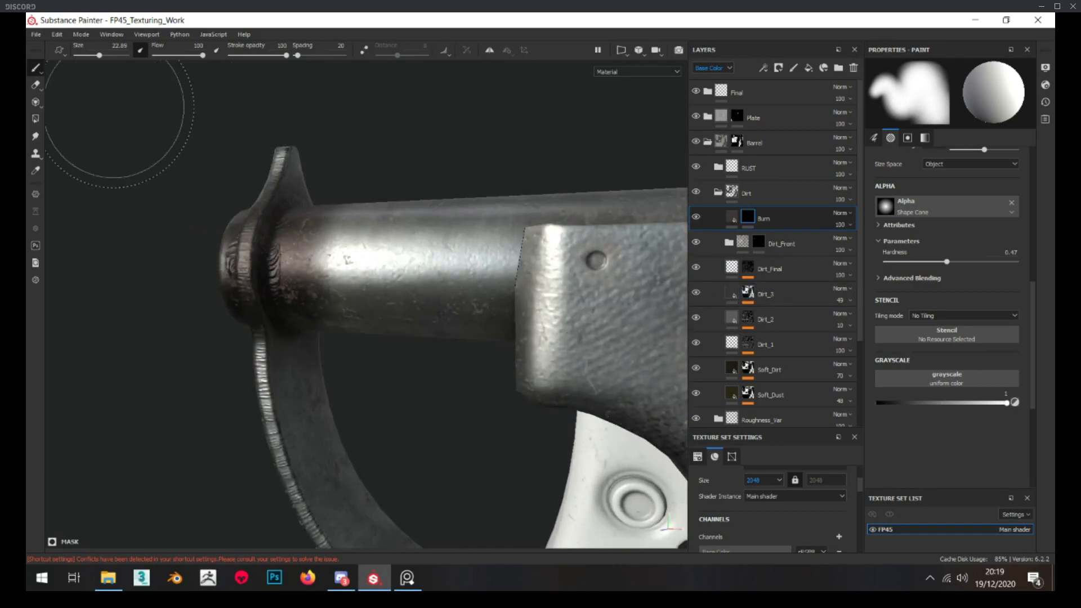
Remove the guard ring and front sight piece from the Burn mask using Polygon Fill with color 0
left_click(35, 121)
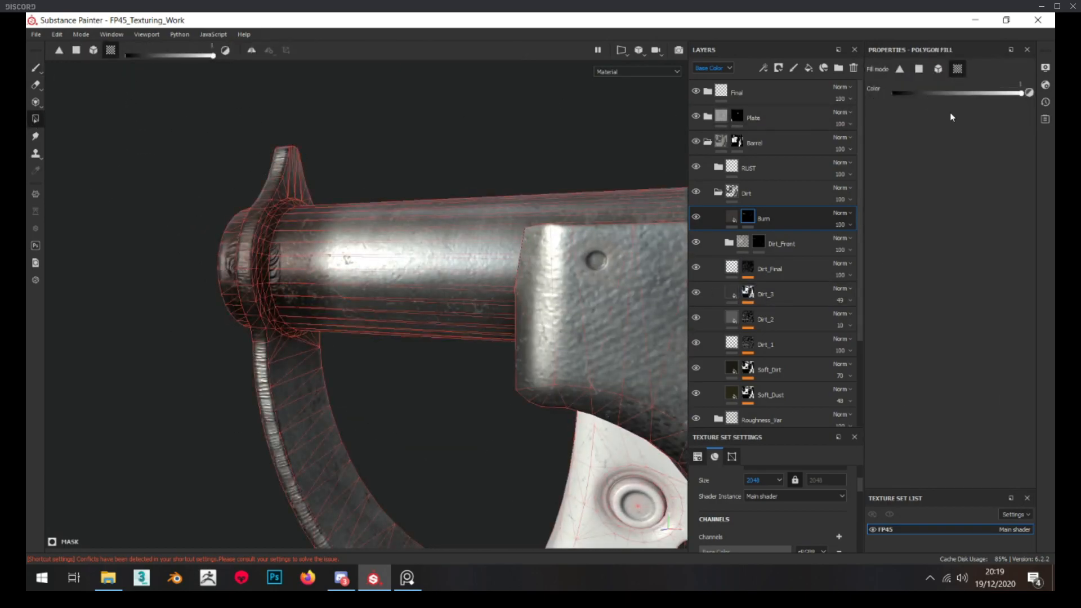
left_click(297, 182)
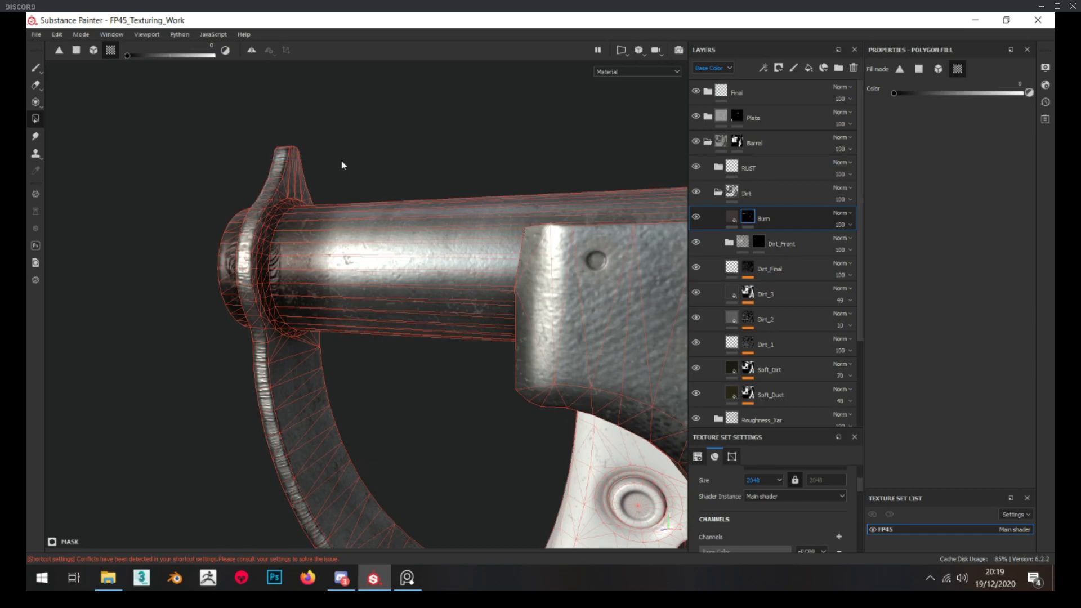
mouse_move(259, 351)
left_mouse_down("alt")
mouse_move(312, 389)
mouse_move(462, 338)
left_mouse_up("alt")
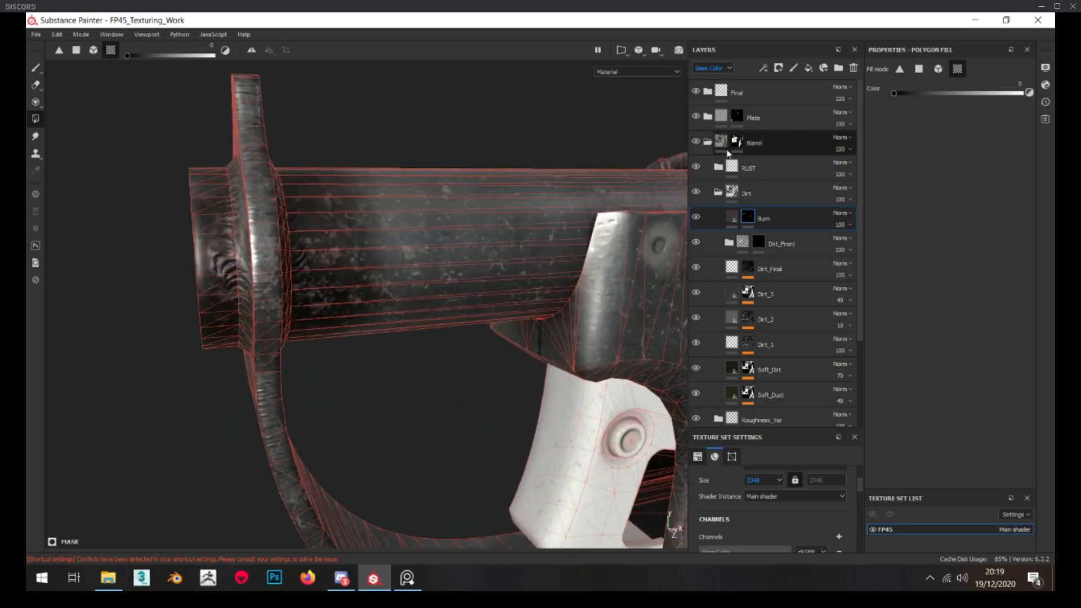
left_click(732, 217)
mouse_move(374, 316)
left_mouse_down("alt")
mouse_move(169, 331)
mouse_move(348, 293)
mouse_move(324, 298)
left_mouse_up("alt")
scroll(328, 299, "up", 3)
Touch up the Burn mask around the muzzle with the soft brush and check it against the guard ring
left_click(748, 218)
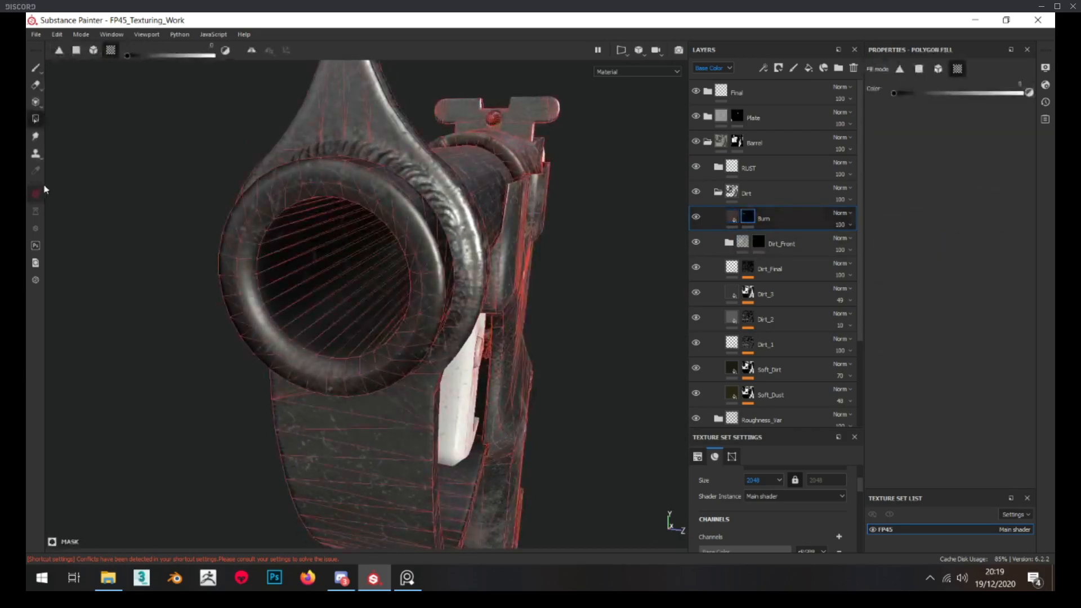
left_click(36, 69)
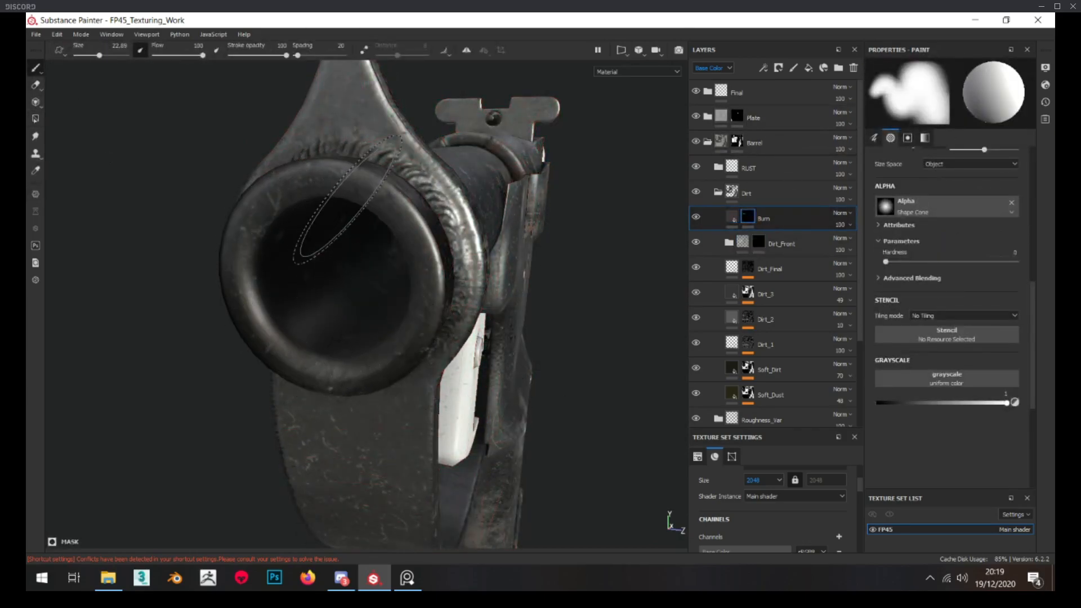
scroll(383, 203, "down", 4)
left_click_drag(403, 197, 359, 211)
left_click_drag(453, 280, 326, 293, "alt")
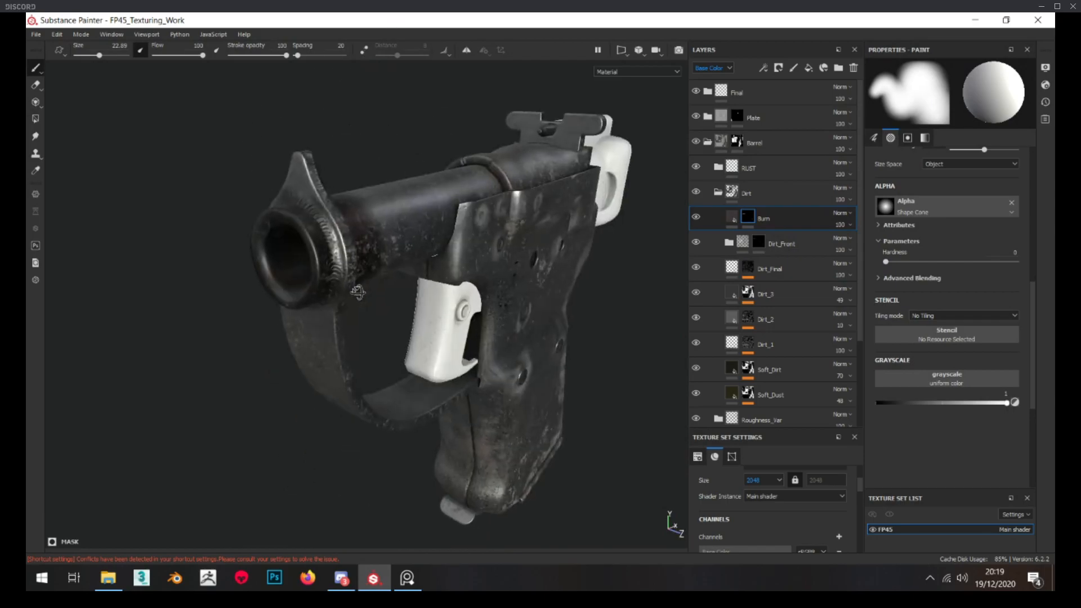
left_click(38, 118)
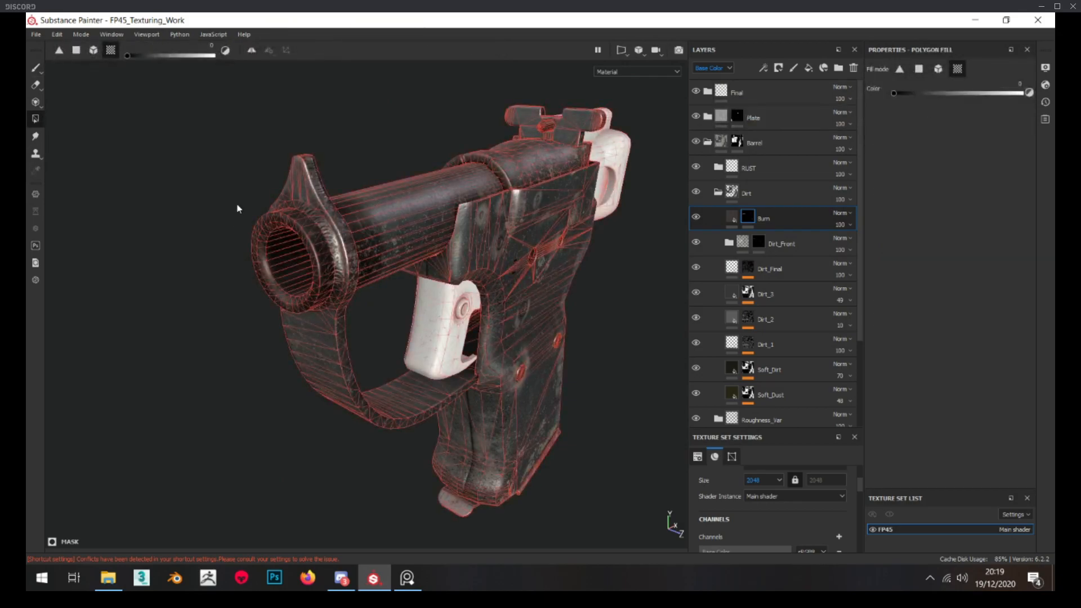
scroll(323, 204, "up", 3)
left_click_drag(417, 213, 299, 223, "alt")
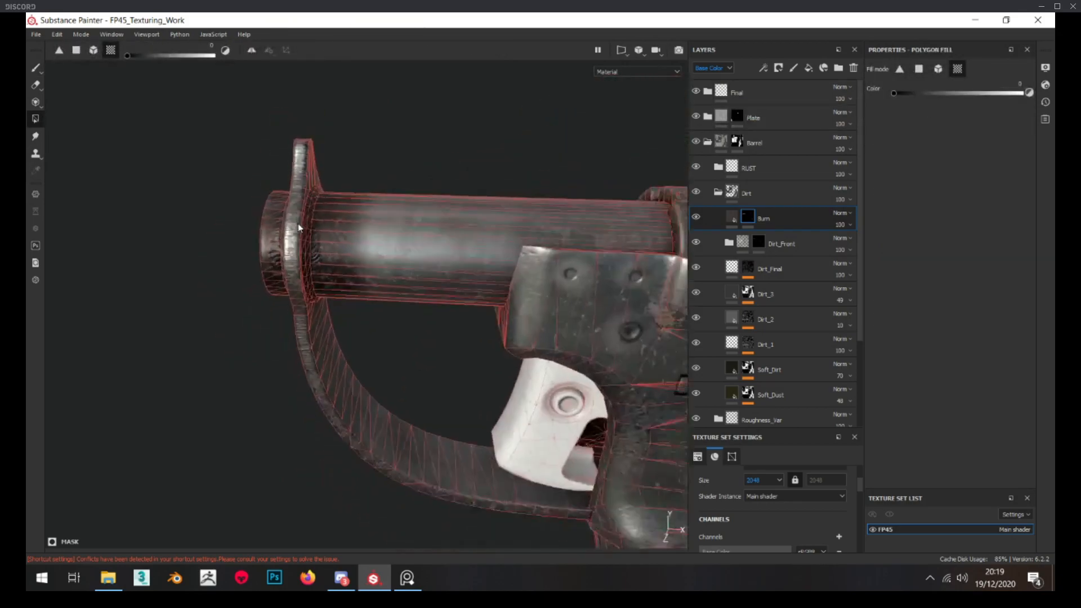
Lower the Burn layer's opacity to 69 and check the effect on the barrel
left_click(731, 218)
middle_click_drag(355, 216, 407, 218, "alt")
scroll(409, 216, "up", 2)
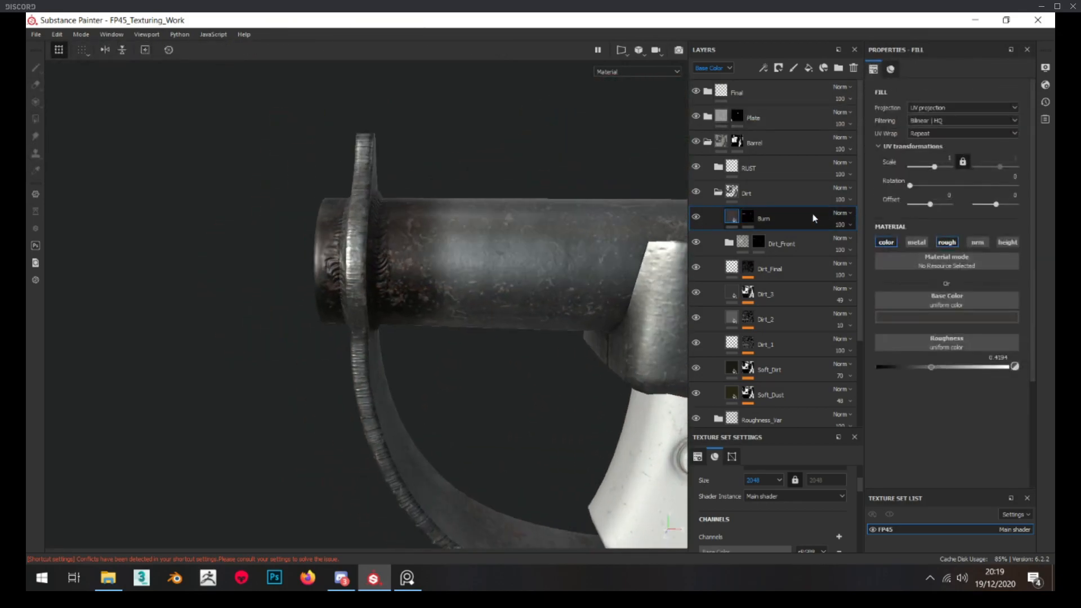
left_click_drag(881, 245, 866, 244)
mouse_move(389, 225)
left_mouse_down("alt")
mouse_move(425, 230)
mouse_move(369, 227)
mouse_move(381, 237)
left_mouse_up("alt")
scroll(425, 230, "down", 3)
scroll(381, 236, "up", 1)
scroll(365, 229, "up", 3)
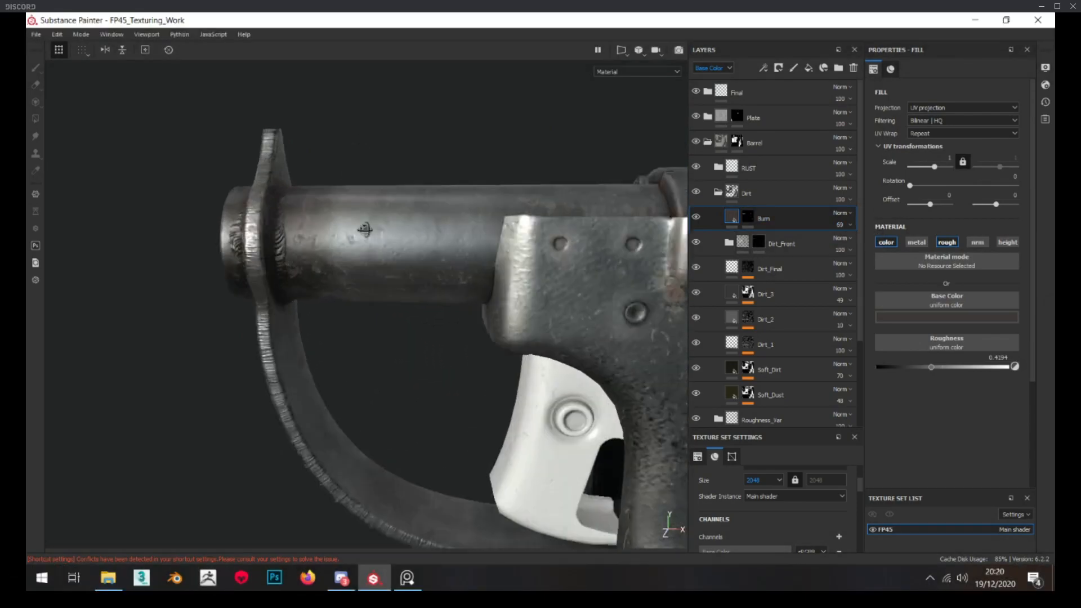
Add a Blur filter to the Burn mask with an intensity of 2.72 and inspect the softened edge on the barrel
left_click(747, 216)
right_click(747, 215)
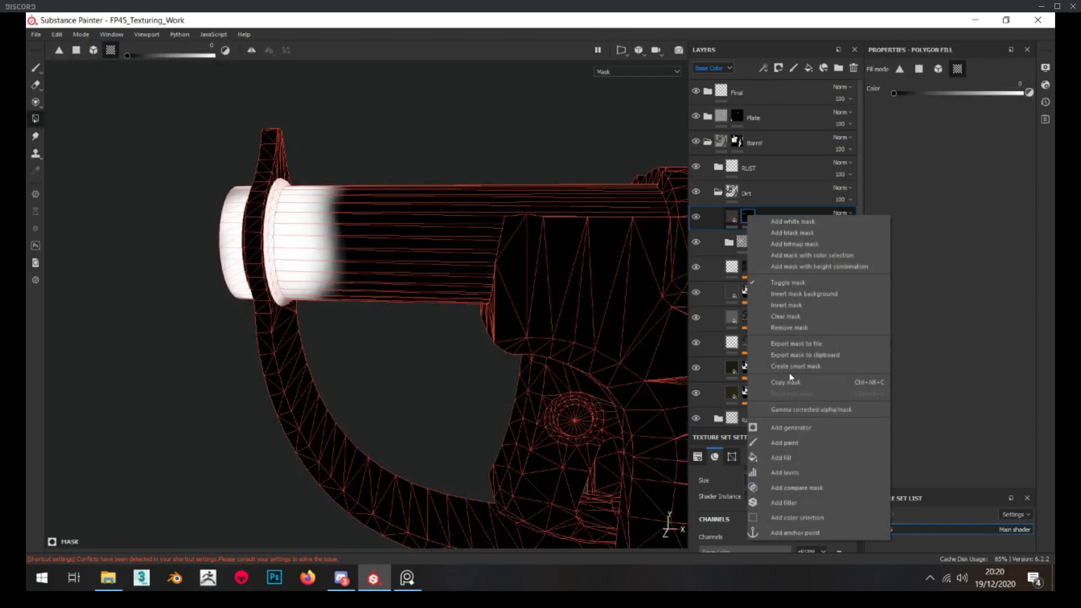
left_click(800, 501)
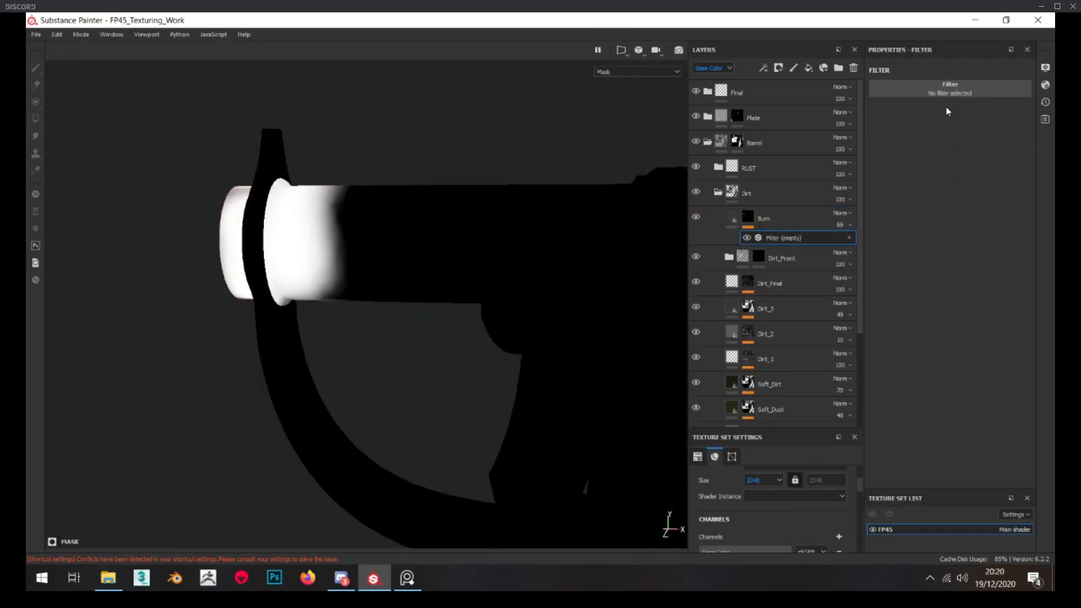
left_click(939, 90)
key("BackSpace")
key("BackSpace")
key("BackSpace")
key("BackSpace")
type("blu")
left_click(916, 123)
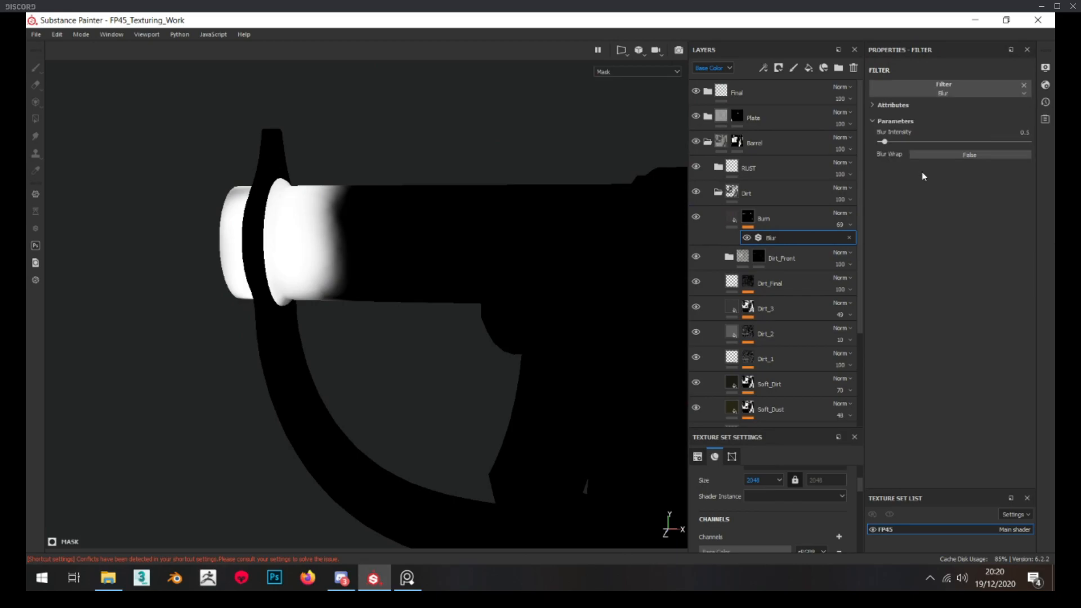
left_click(904, 140)
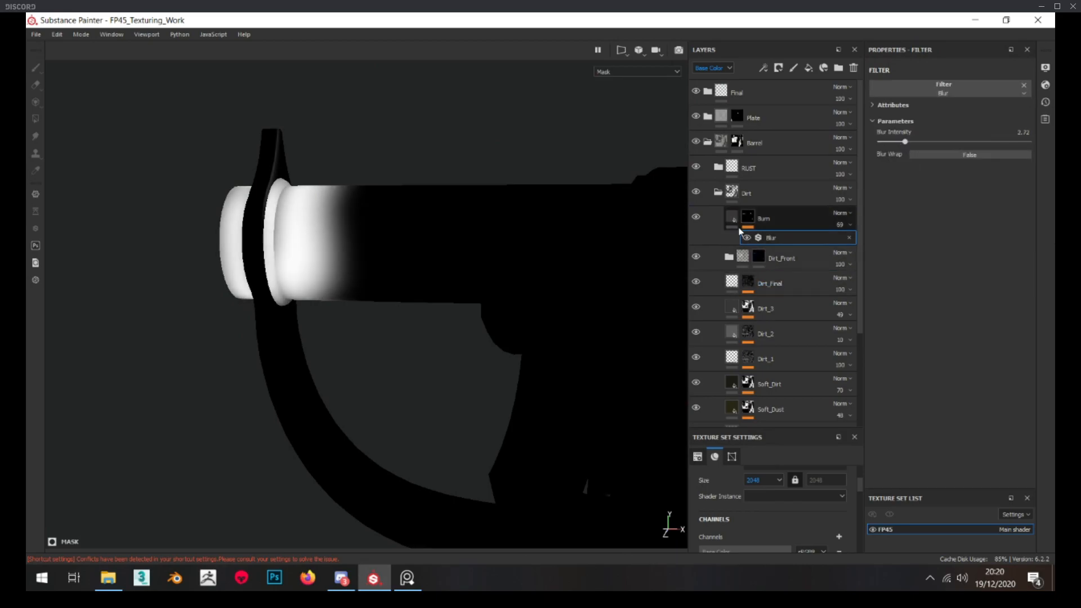
mouse_move(338, 265)
left_mouse_down("alt")
mouse_move(377, 253)
mouse_move(330, 259)
mouse_move(372, 229)
left_mouse_up("alt")
scroll(319, 248, "up", 3)
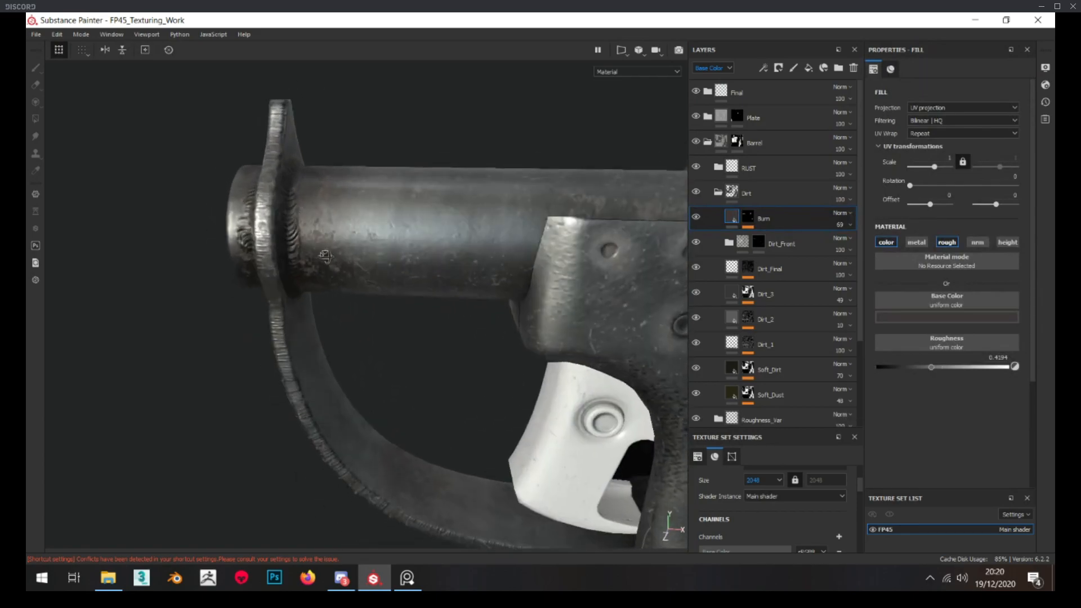
Add a paint effect to the Burn mask and place it beneath the Blur filter
left_click(753, 220)
right_click(751, 217)
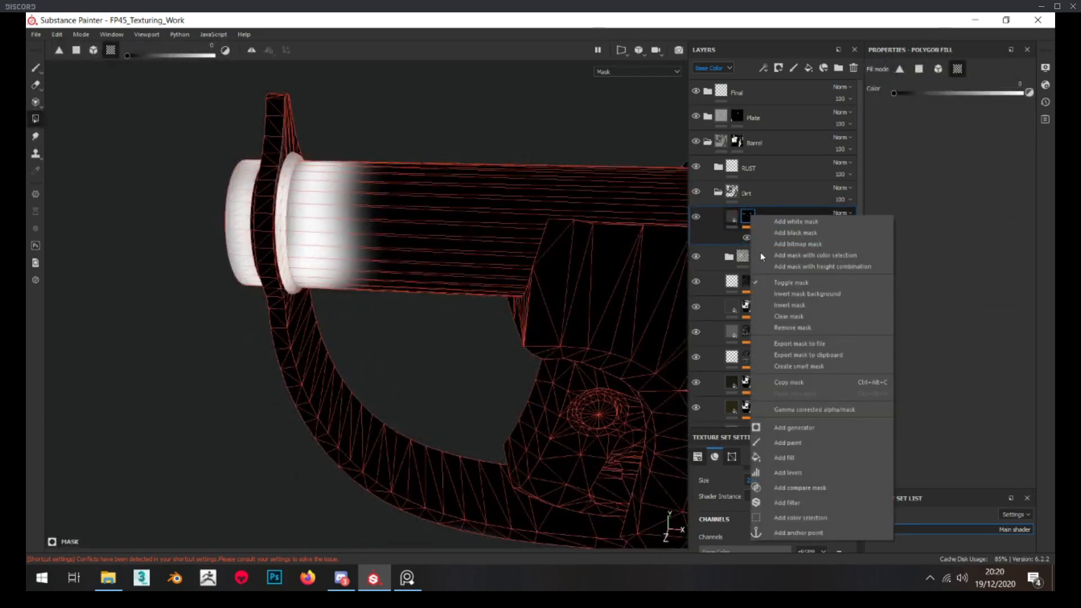
left_click(808, 443)
left_click_drag(778, 255, 778, 255)
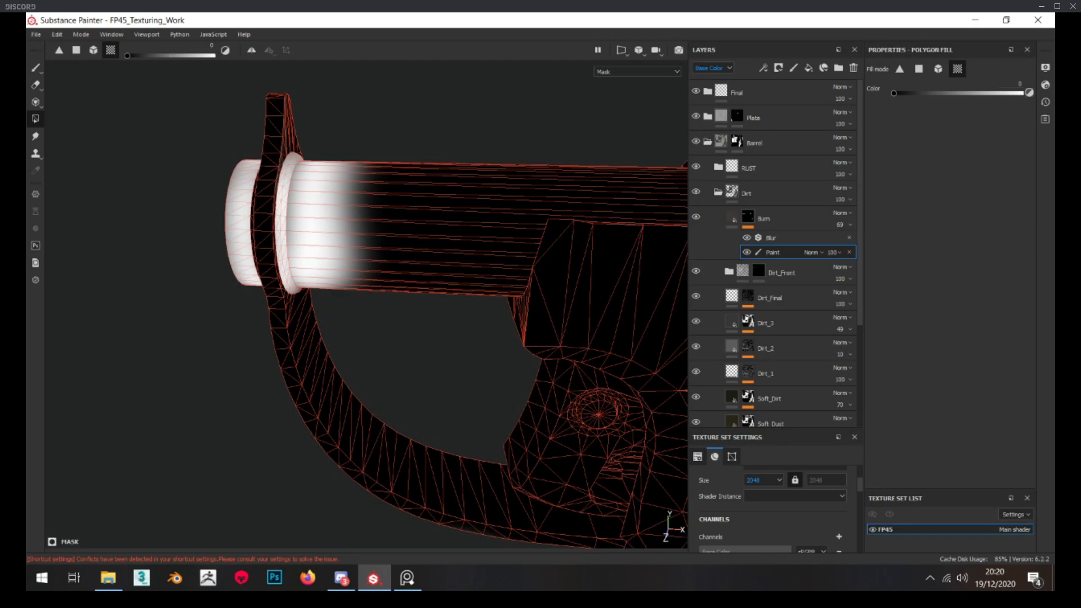
Filter the shelf's alphas to Stains and load the Smudge Paper alpha into the paint brush
left_click_drag(1055, 147, 342, 151)
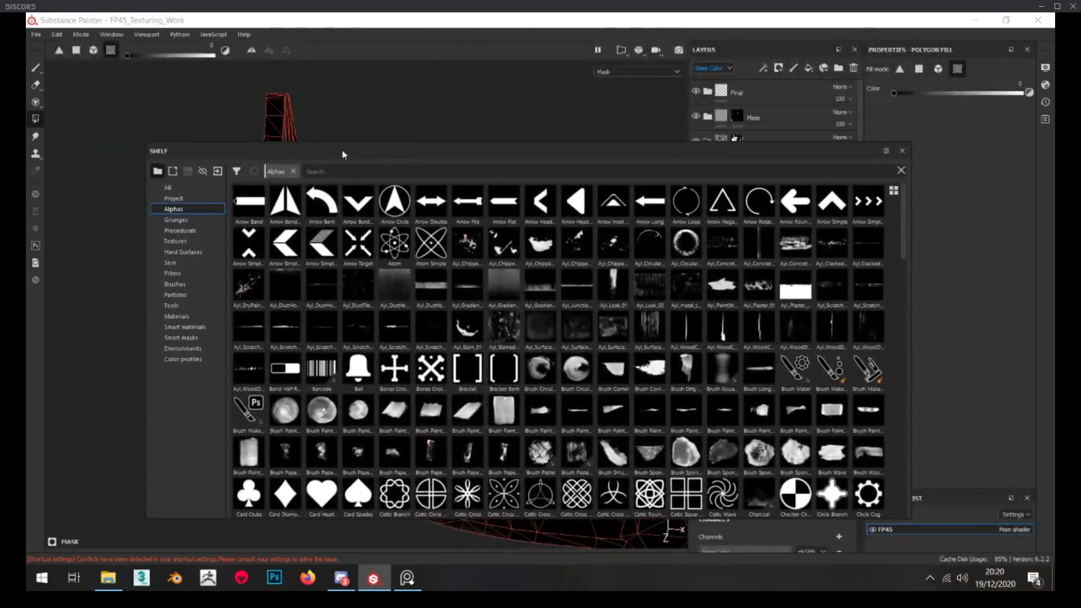
left_click(236, 172)
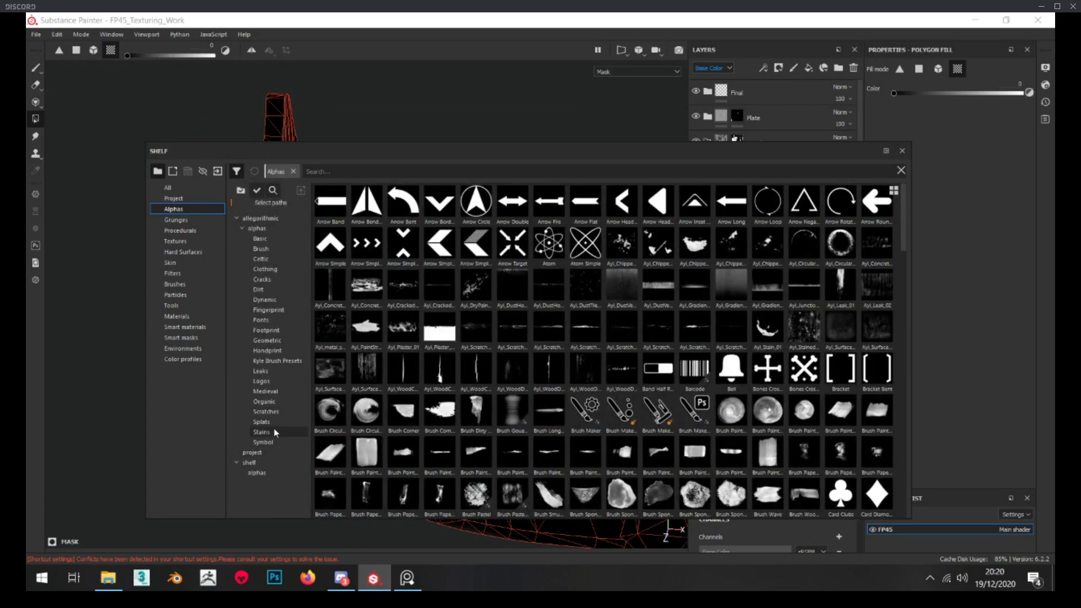
left_click(274, 431)
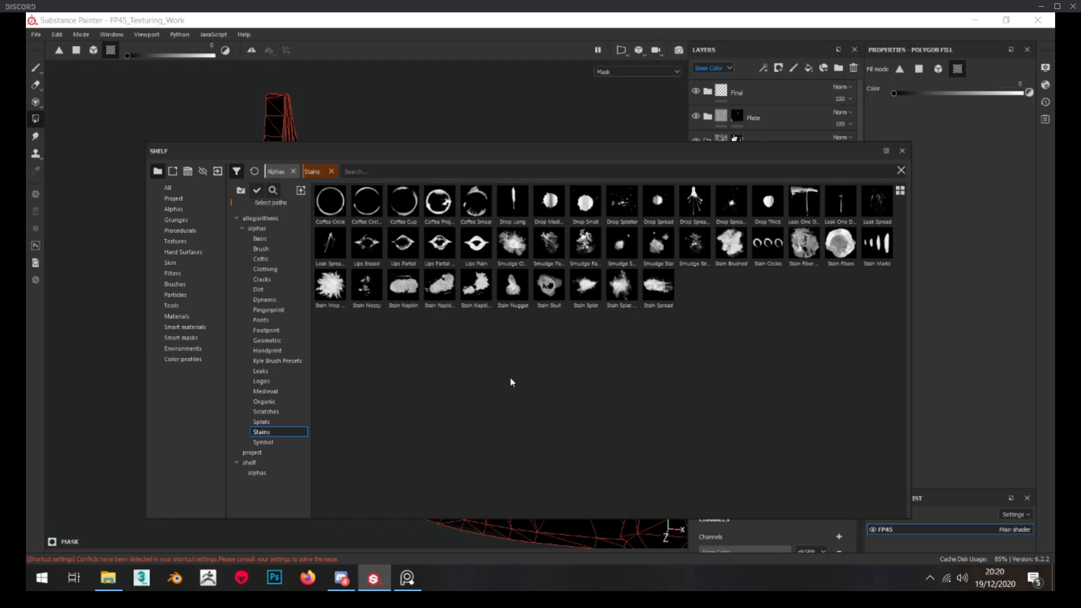
mouse_move(553, 255)
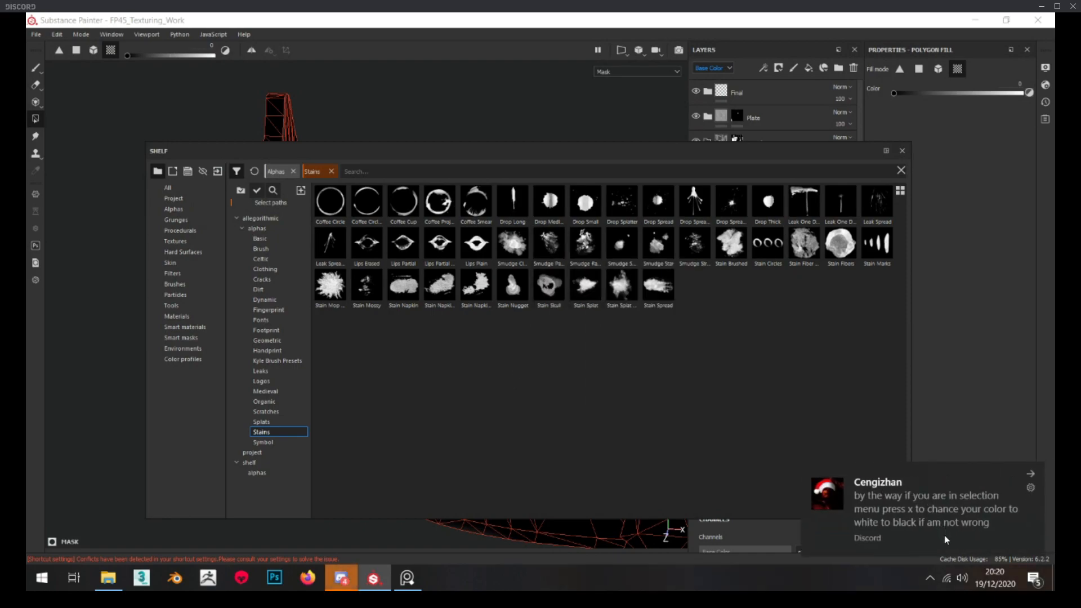
left_click(1032, 476)
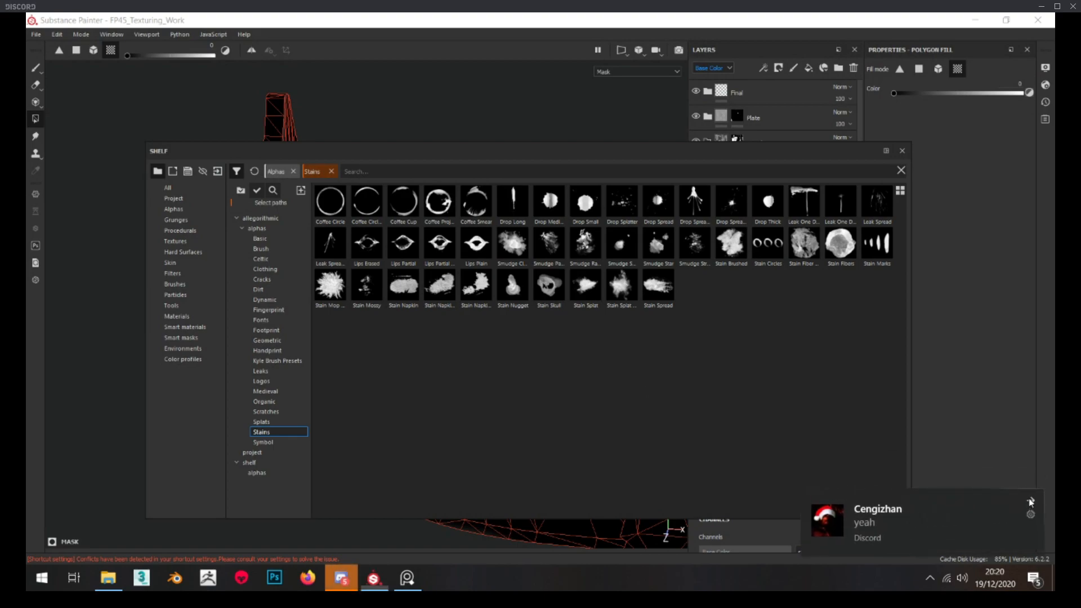
left_click(1032, 501)
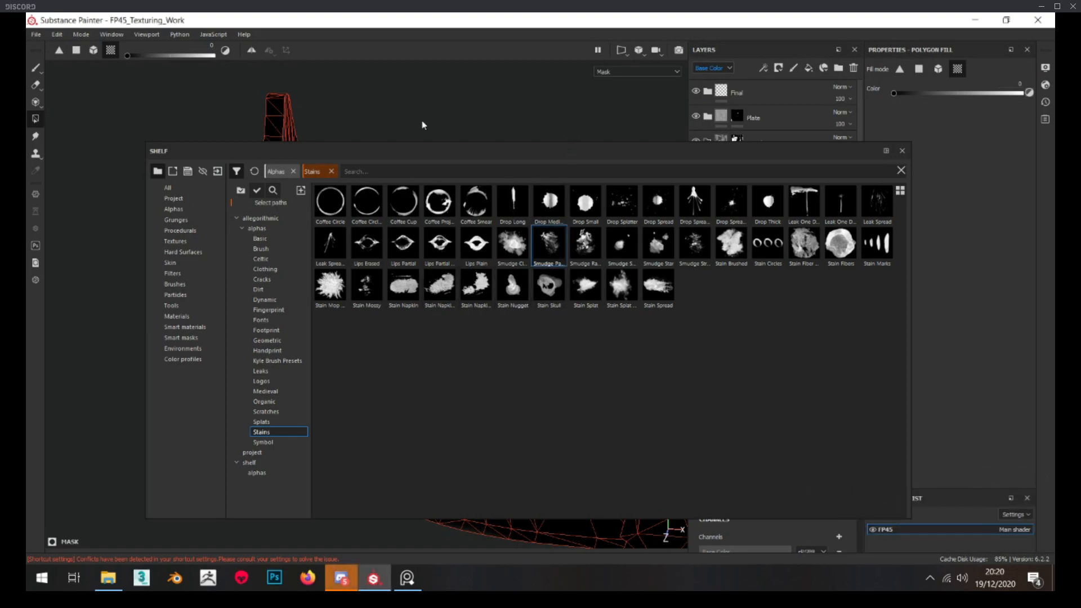
key("1")
left_click(558, 248)
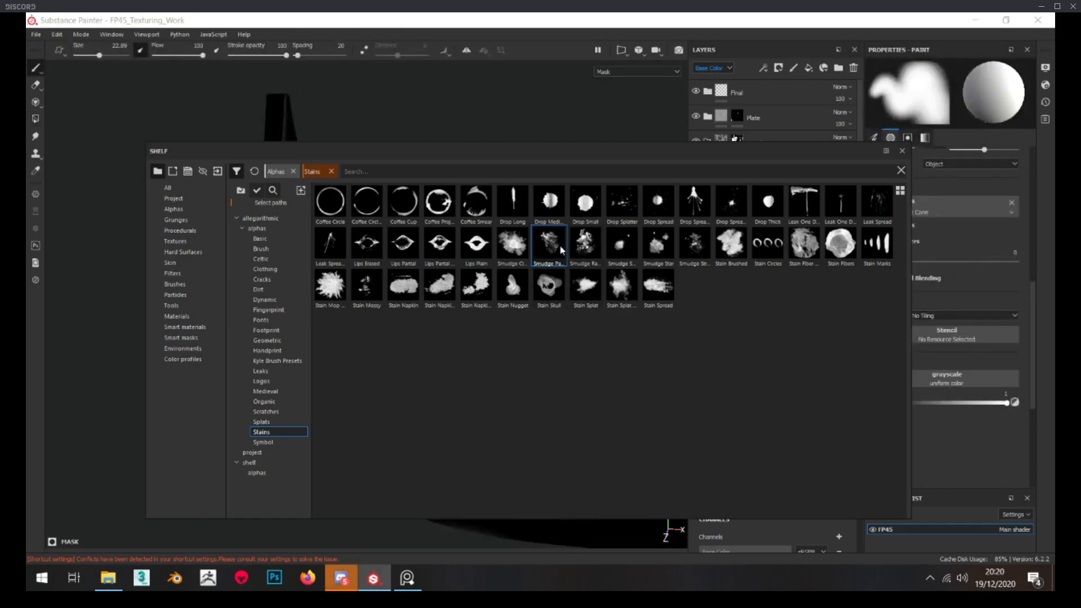
mouse_move(627, 150)
left_mouse_down()
mouse_move(1055, 242)
mouse_move(1080, 338)
left_mouse_up()
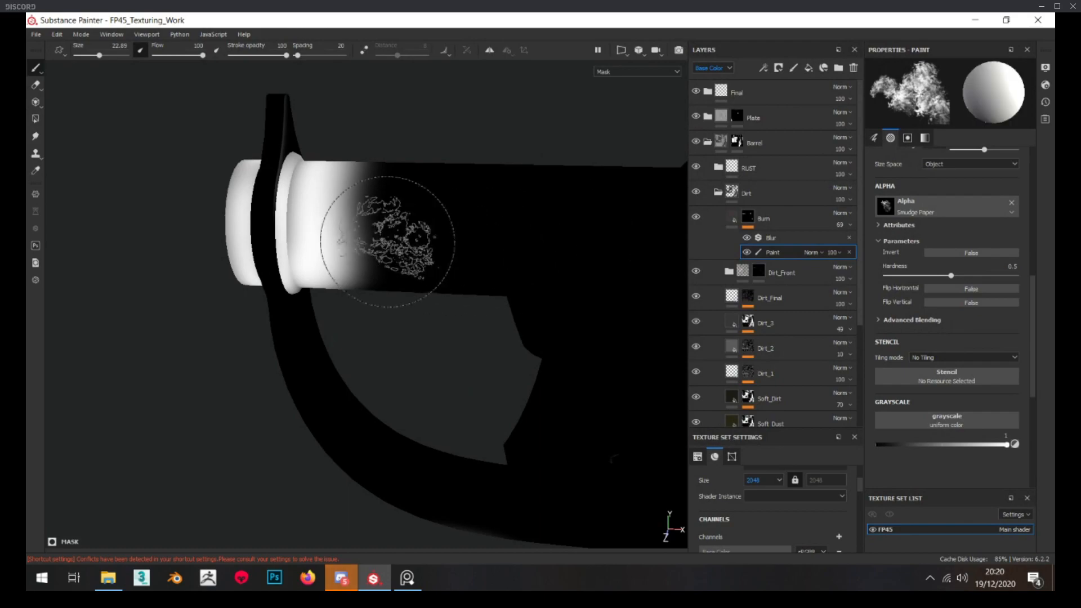
Break up the burn mask's rear edge with black Smudge Paper strokes at 0.61 hardness and set the mask's blur intensity to 1.62
scroll(971, 317, "up", 1)
left_click(966, 308)
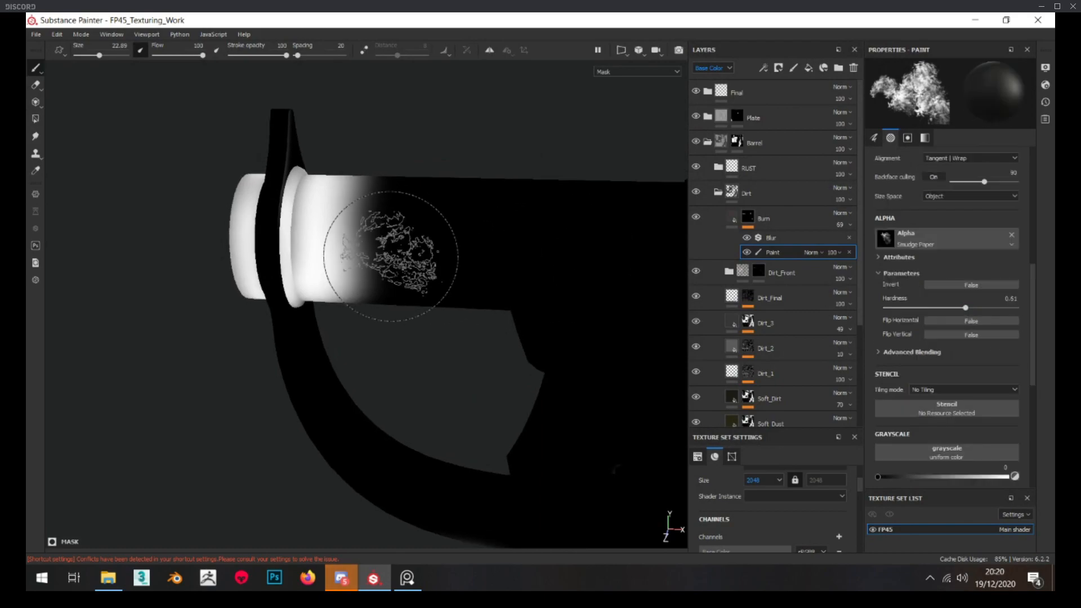
middle_click_drag(390, 256, 394, 289, "alt")
right_click_drag(422, 288, 394, 276, "ctrl")
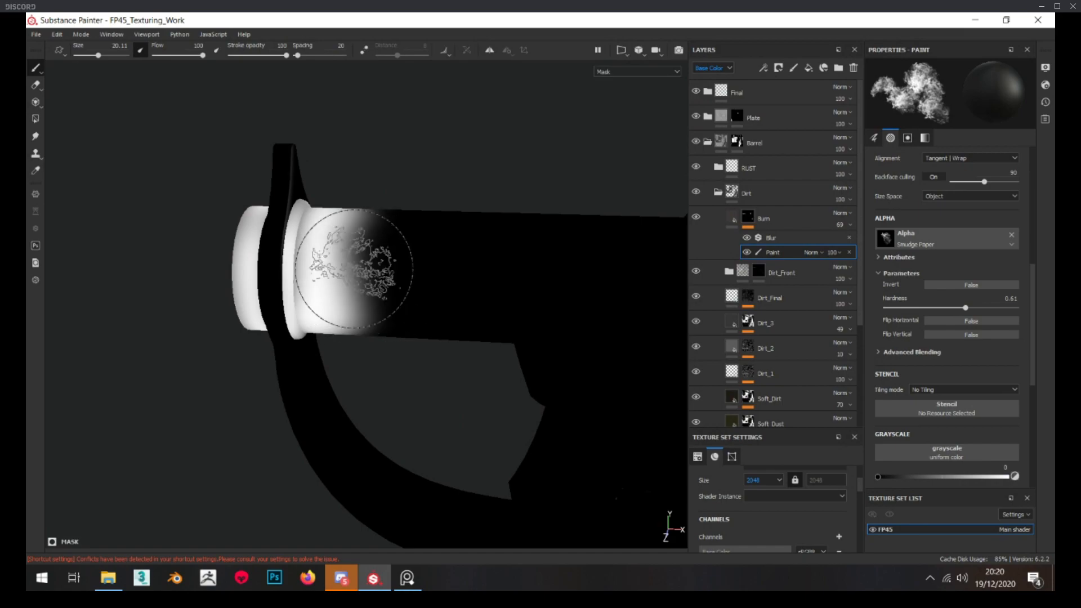
left_click(788, 238)
left_click_drag(905, 129, 895, 138)
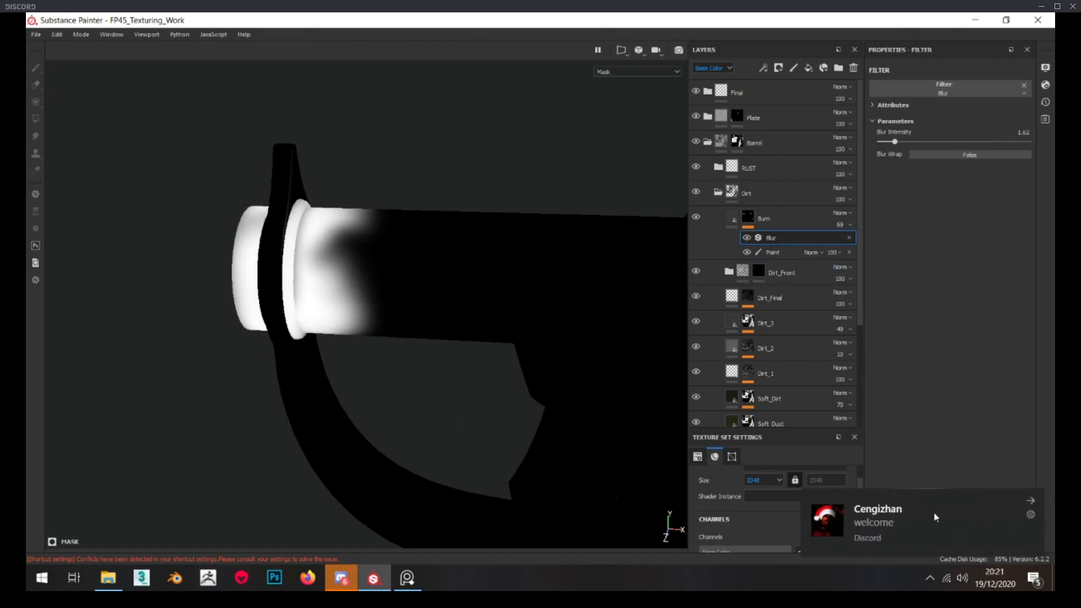
Roughen the Burn mask's rear edge around the barrel with black Smudge Paper strokes and lower the mask's blur intensity to about 0.9
left_click(773, 252)
middle_click_drag(337, 315, 378, 356, "alt")
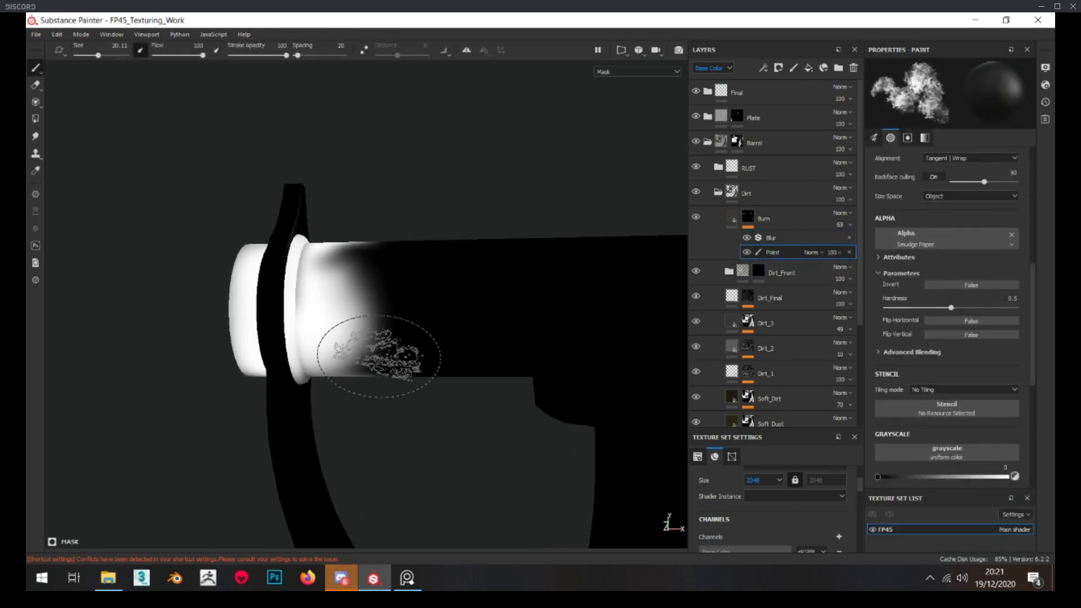
mouse_move(374, 338)
left_mouse_down("alt")
mouse_move(398, 349)
mouse_move(379, 307)
left_mouse_up("alt")
mouse_move(394, 398)
left_mouse_down()
mouse_move(389, 416)
mouse_move(786, 498)
left_mouse_up()
mouse_move(268, 339)
left_mouse_down("alt")
mouse_move(335, 340)
mouse_move(349, 304)
mouse_move(367, 320)
left_mouse_up("alt")
left_click_drag(366, 319, 347, 343, "alt")
left_click_drag(370, 261, 373, 249)
mouse_move(366, 315)
left_mouse_down("alt")
mouse_move(338, 362)
mouse_move(394, 338)
left_mouse_up("alt")
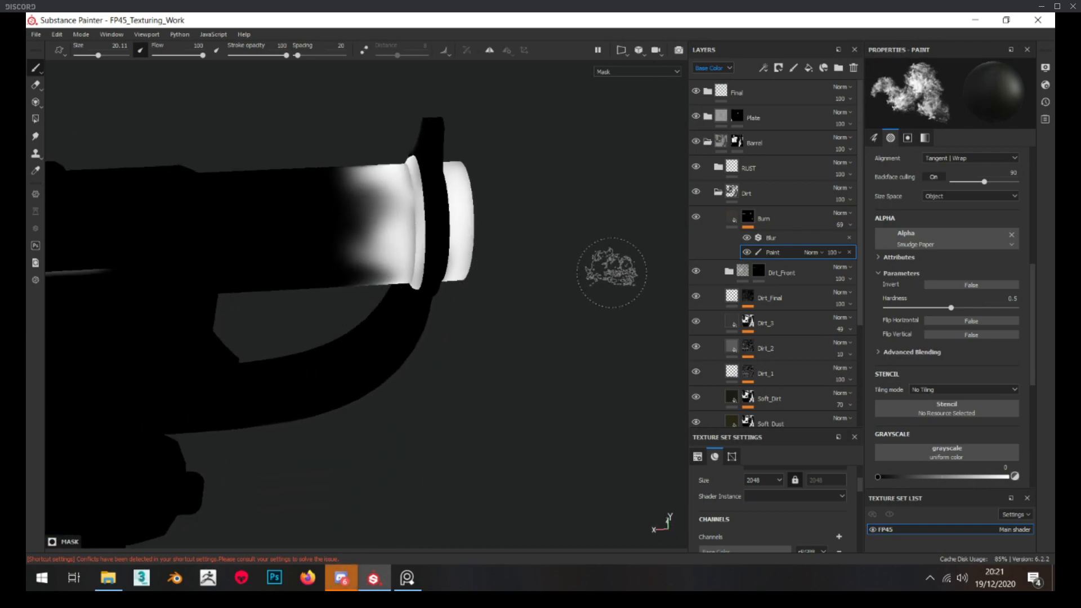
left_click(848, 237)
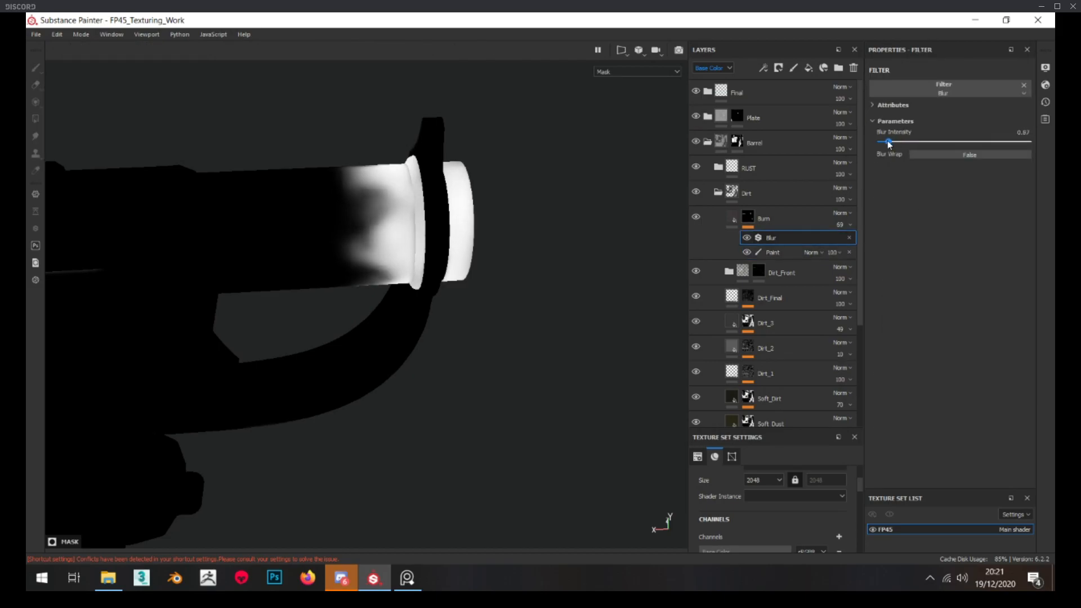
Adjust the brightness of the Burn layer's reddish-grey base colour to about 0.099 and set its roughness to 0.4758
left_click(732, 218)
left_click_drag(355, 188, 437, 247, "alt")
scroll(430, 232, "down", 5)
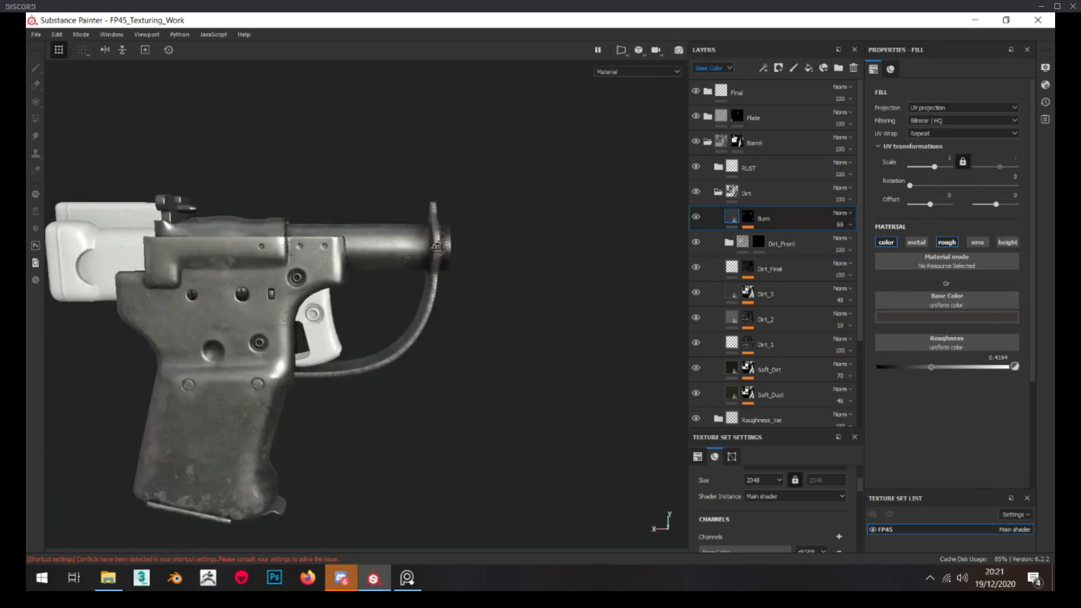
scroll(435, 253, "up", 3)
left_click(946, 317)
left_click_drag(1040, 400, 1042, 396)
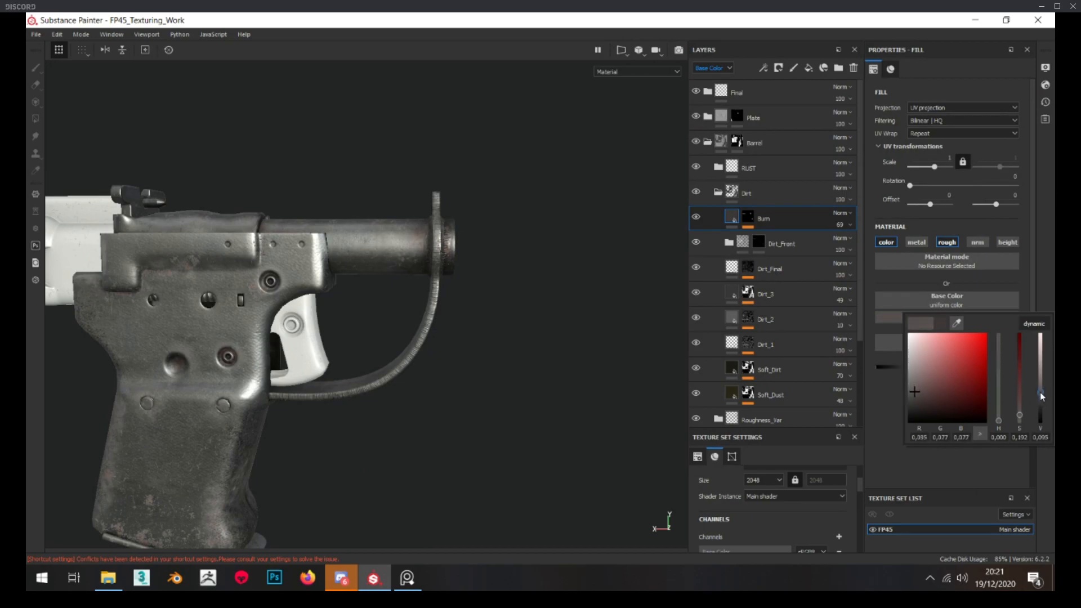
scroll(345, 290, "up", 3)
left_click_drag(338, 236, 431, 198, "alt")
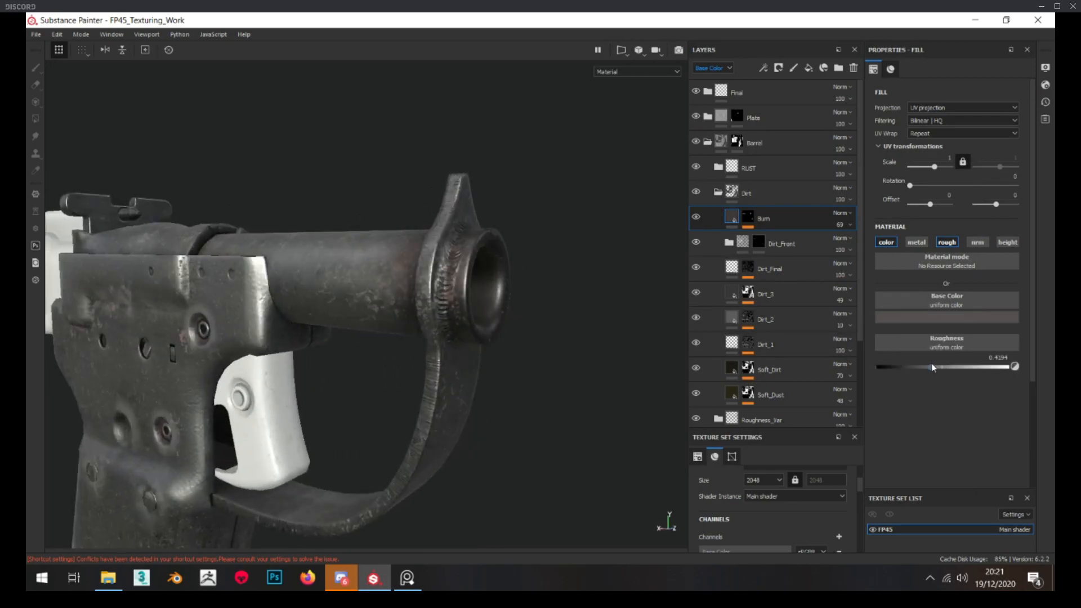
scroll(379, 246, "down", 5)
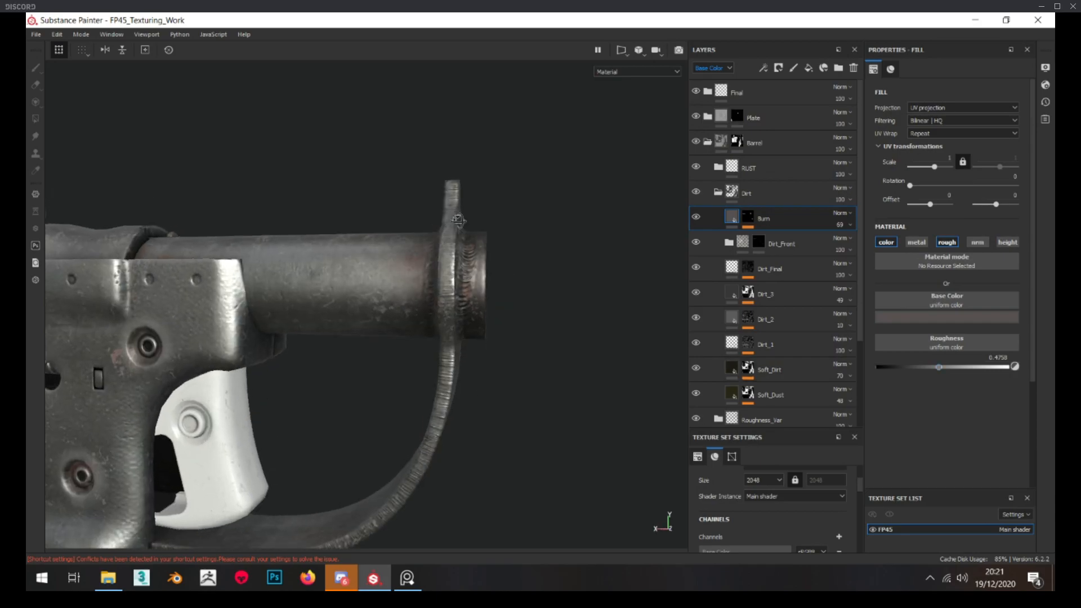
Examine the barrel and muzzle in the reference photo and compare their discolouration with the textured pistol
right_click_drag(26, 290, 417, 299)
scroll(416, 268, "down", 5)
middle_click_drag(417, 268, 456, 269)
scroll(455, 269, "down", 4)
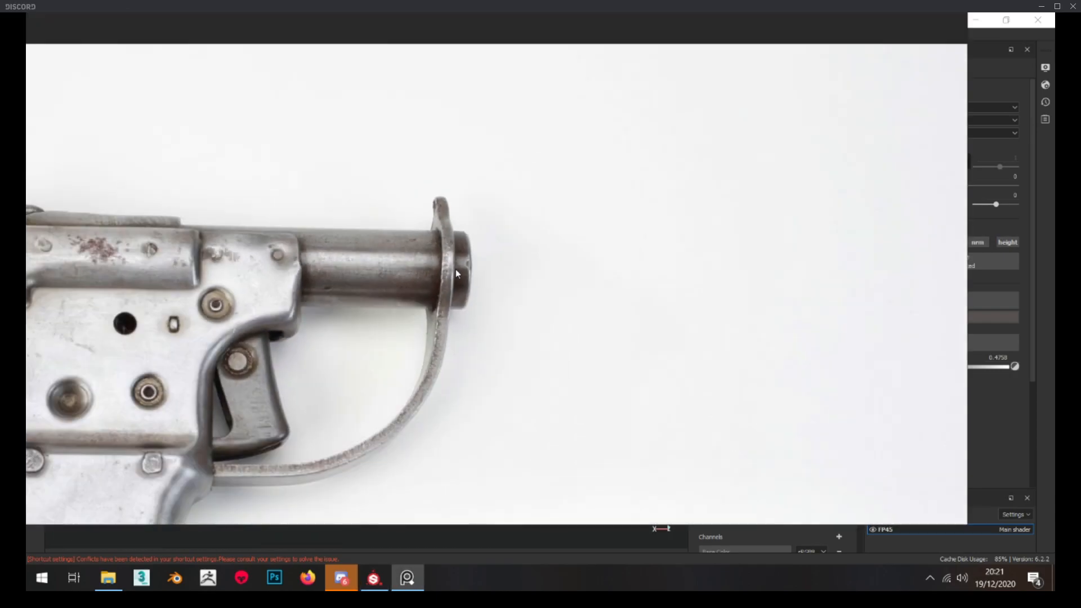
right_click_drag(504, 317, 0, 214)
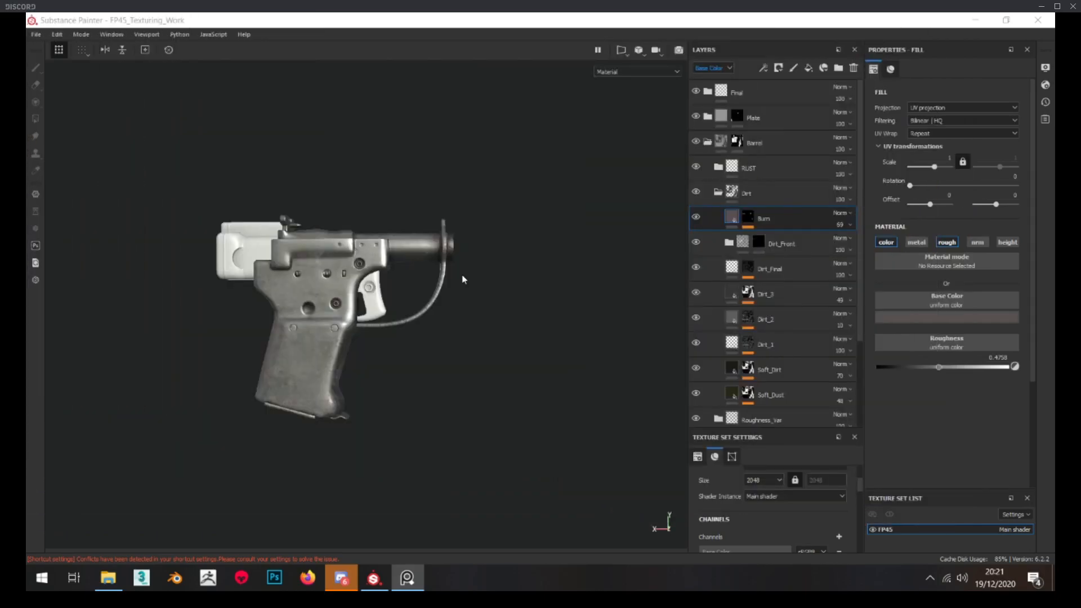
scroll(466, 252, "up", 5)
left_click_drag(466, 253, 437, 241, "alt")
scroll(417, 243, "up", 1)
scroll(417, 243, "up", 2)
left_click(848, 225)
scroll(541, 289, "down", 3)
mouse_move(541, 290)
left_mouse_down("alt")
mouse_move(545, 272)
mouse_move(488, 280)
mouse_move(488, 265)
mouse_move(454, 297)
mouse_move(433, 284)
mouse_move(502, 288)
mouse_move(548, 269)
mouse_move(543, 259)
left_mouse_up("alt")
scroll(540, 276, "up", 2)
Set the Burn mask's Smudge Paper brush to grayscale 1, size 21.39 and hardness 0.48
left_click(753, 221)
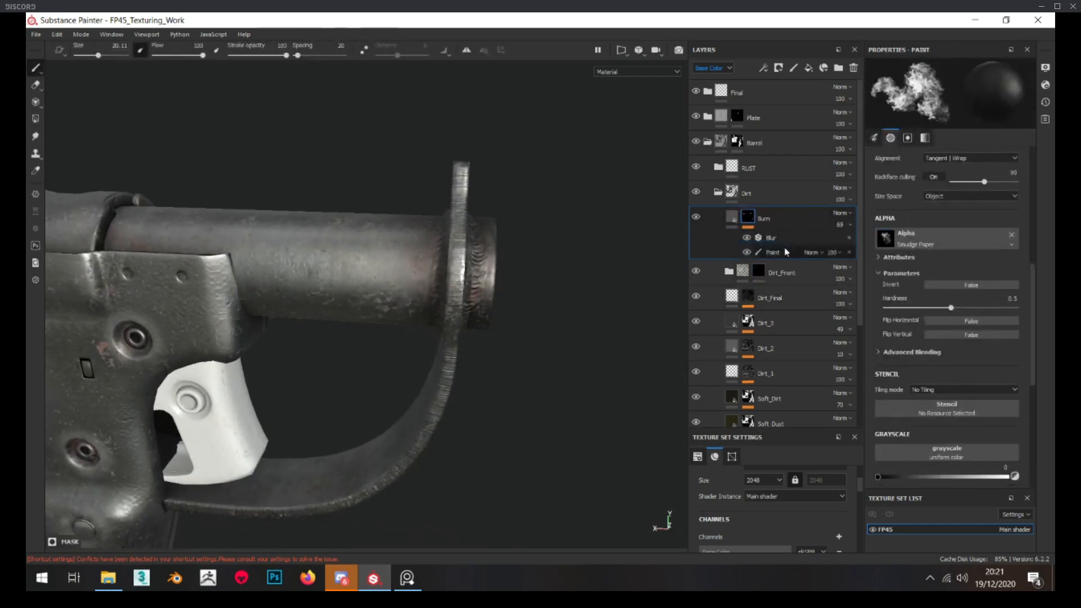
scroll(983, 357, "down", 3)
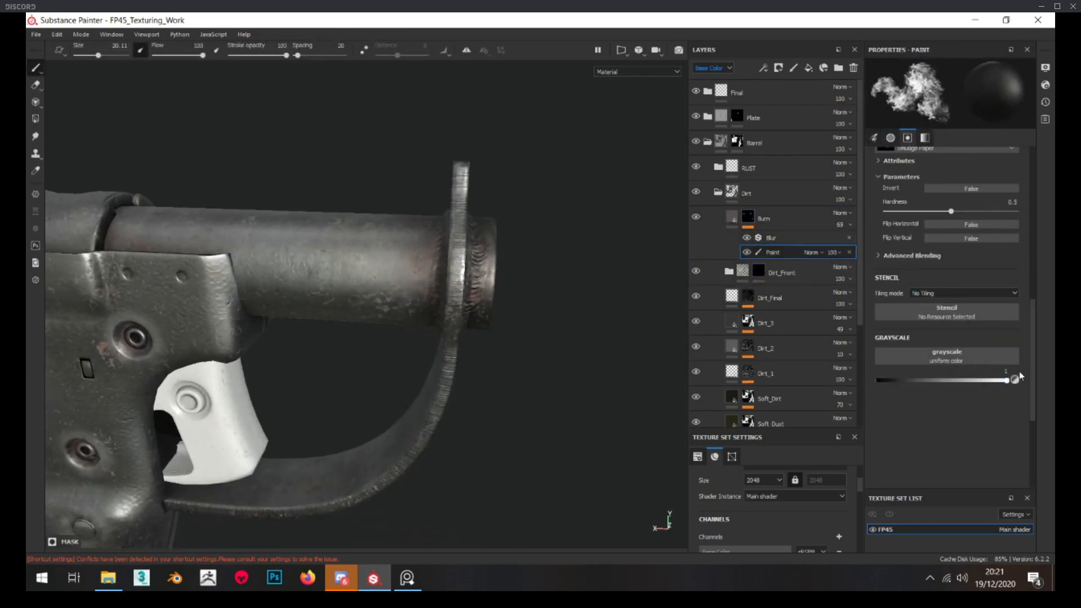
left_click_drag(391, 204, 415, 238, "alt")
right_click_drag(416, 238, 420, 240, "ctrl")
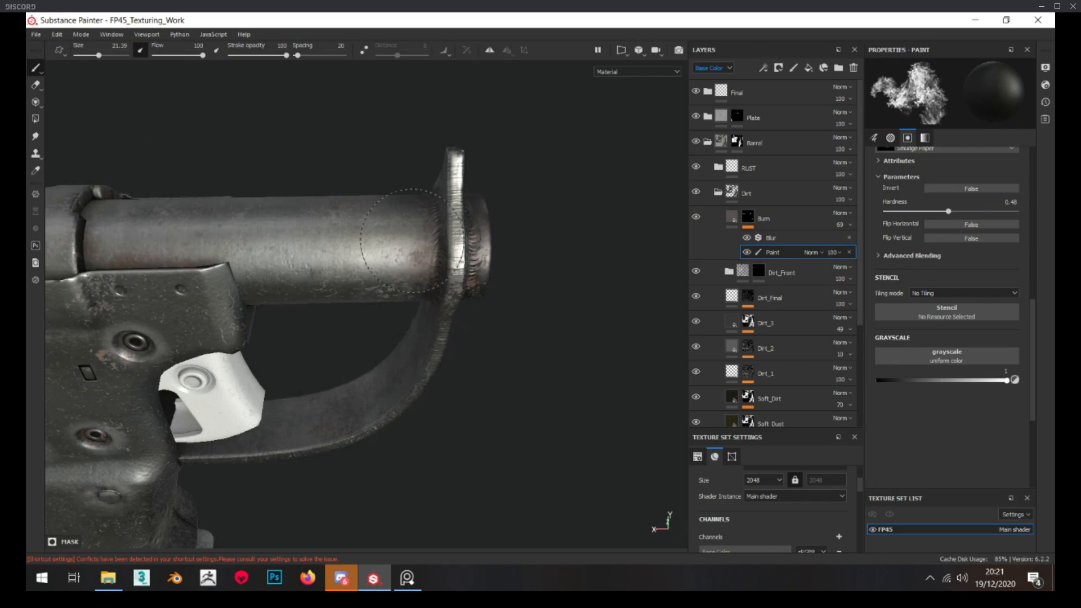
Paint white Smudge Paper marks into the Burn mask behind the muzzle and check the barrel in material view
left_click(747, 222, "alt")
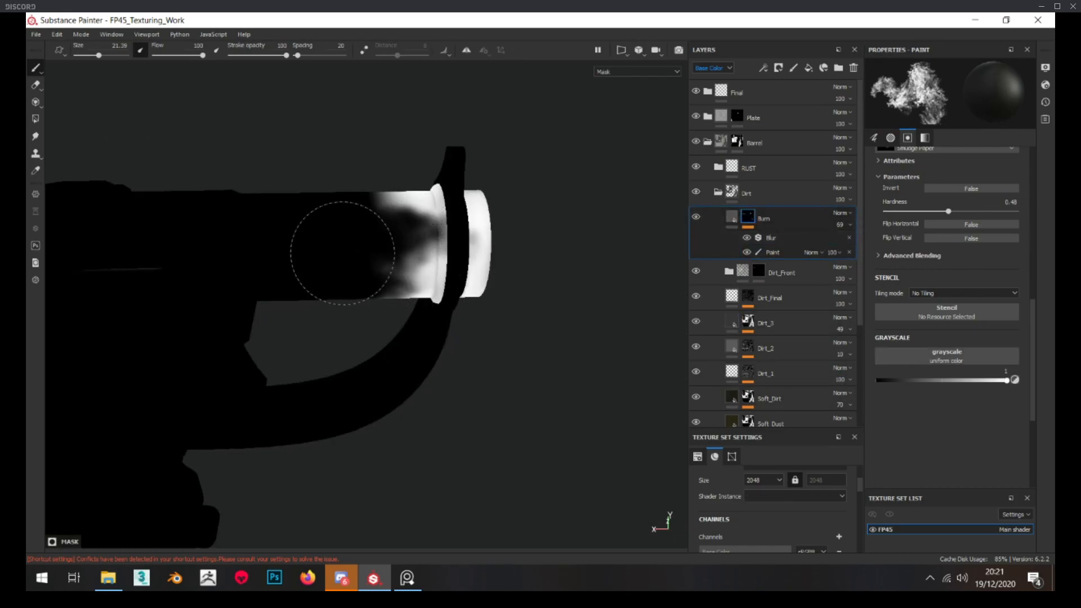
left_click(777, 253)
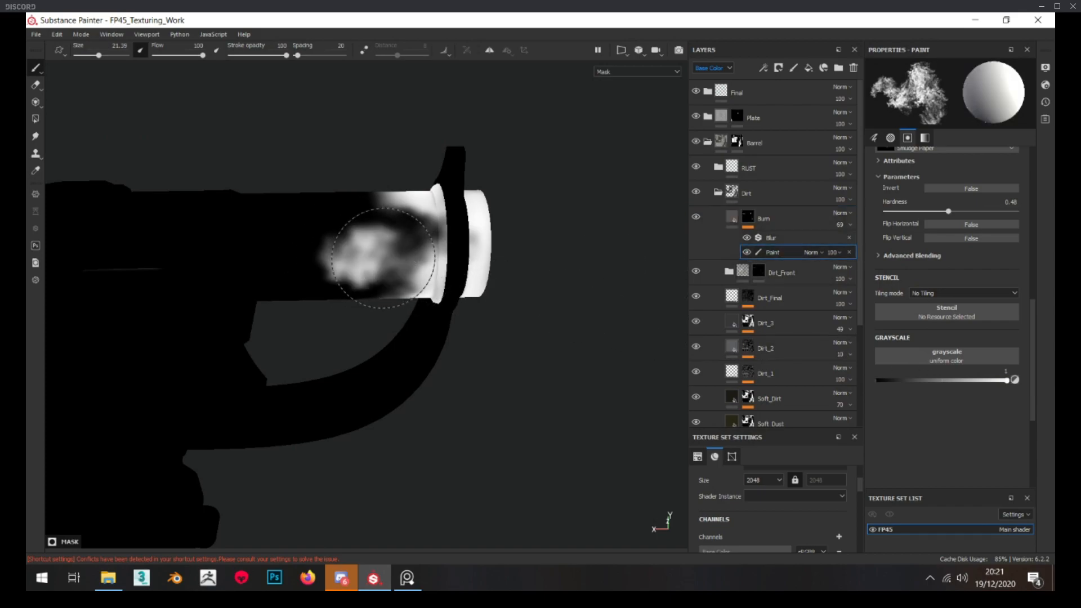
mouse_move(404, 262)
left_mouse_down("alt")
mouse_move(394, 256)
mouse_move(389, 273)
mouse_move(398, 147)
mouse_move(281, 160)
mouse_move(395, 189)
mouse_move(405, 167)
left_mouse_up("alt")
scroll(401, 151, "down", 2)
scroll(396, 191, "down", 3)
scroll(405, 167, "up", 3)
middle_click_drag(405, 167, 393, 277, "alt")
scroll(399, 282, "up", 2)
mouse_move(393, 277)
left_mouse_down("alt")
mouse_move(383, 301)
mouse_move(439, 333)
mouse_move(384, 308)
mouse_move(430, 307)
mouse_move(300, 302)
left_mouse_up("alt")
left_click(379, 315)
scroll(431, 325, "down", 3)
left_click(733, 217)
scroll(455, 271, "up", 3)
scroll(394, 264, "up", 2)
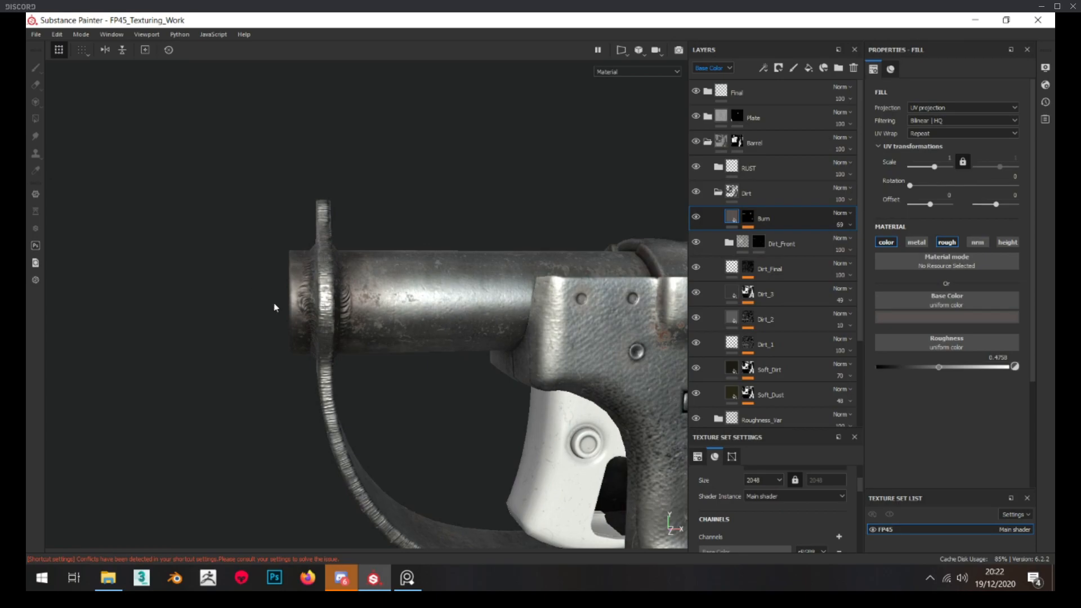
Check the barrel against the reference photo and set the Burn layer's roughness to 0.3871
key("alt+Tab")
mouse_move(441, 236)
right_mouse_down()
mouse_move(488, 232)
mouse_move(259, 262)
right_mouse_up()
scroll(463, 261, "down", 1)
scroll(462, 263, "up", 4)
key("alt+Tab")
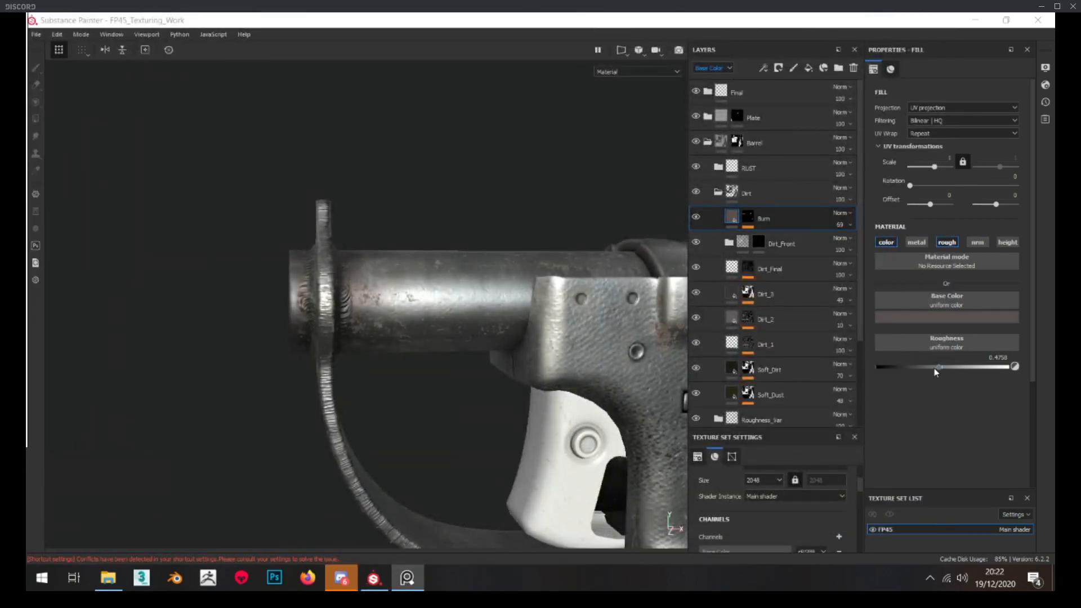
left_click_drag(457, 284, 471, 281, "alt")
scroll(338, 293, "up", 2)
mouse_move(315, 301)
left_mouse_down("alt")
mouse_move(403, 298)
mouse_move(302, 304)
left_mouse_up("alt")
scroll(303, 305, "up", 3)
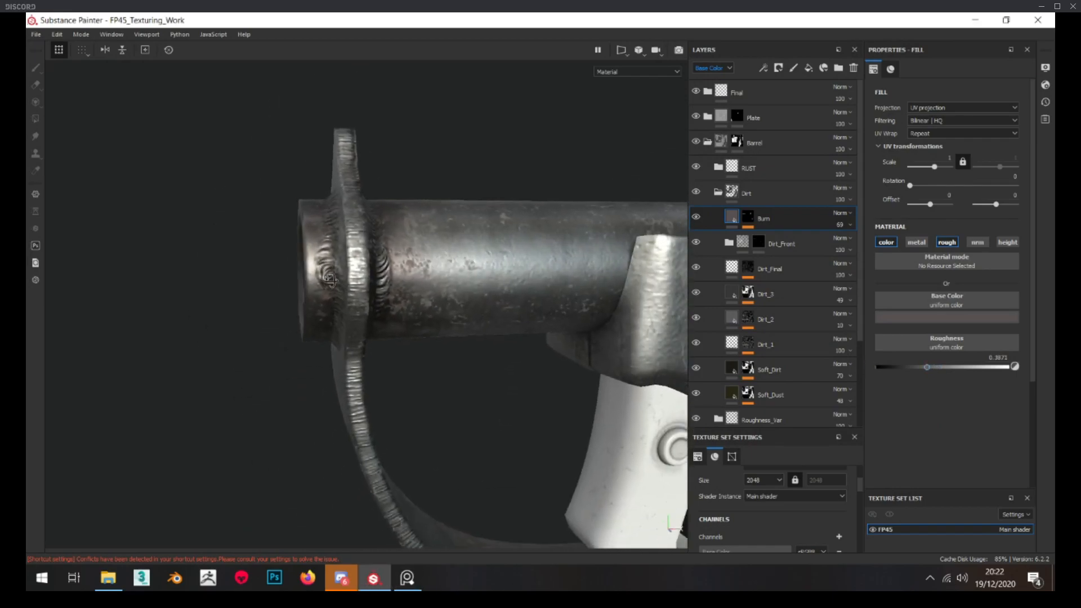
Fine-tune the brightness of the Burn layer's base colour and set the layer's opacity to 72
left_click(925, 320)
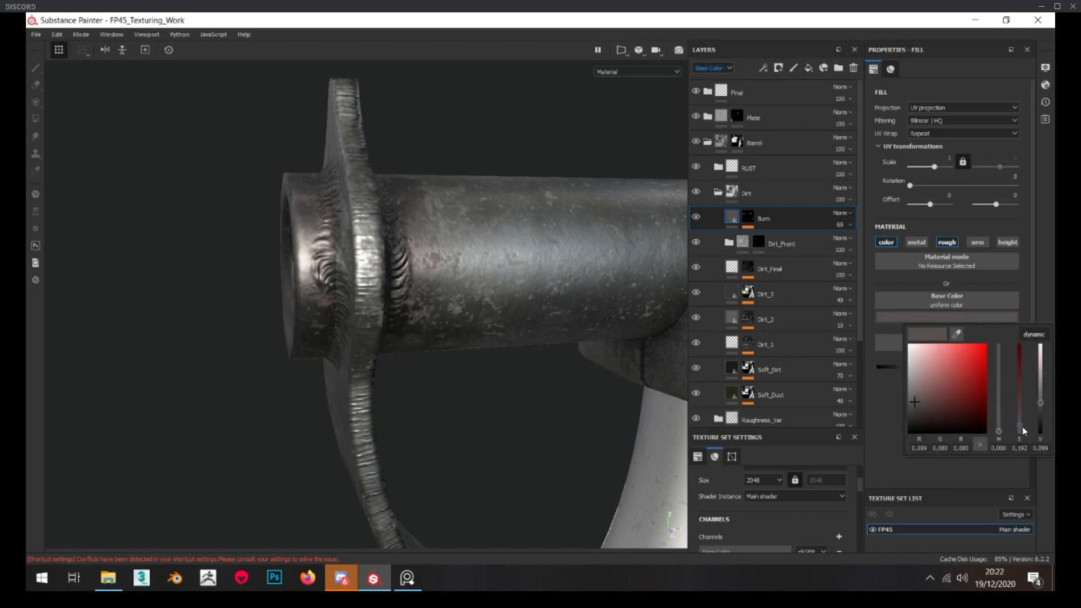
left_click_drag(1039, 405, 1039, 402)
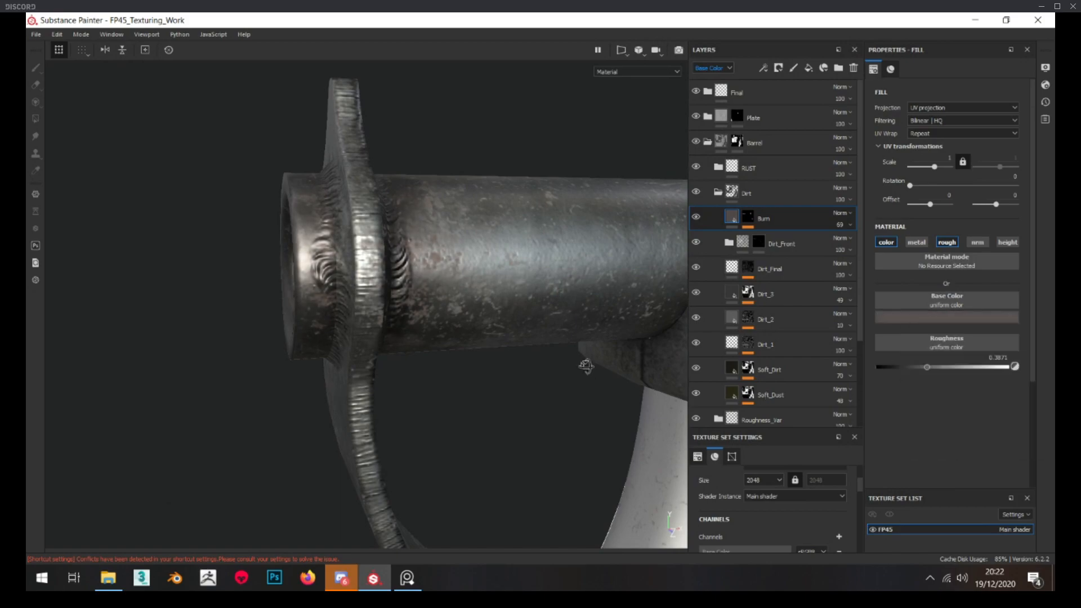
left_click_drag(593, 369, 667, 343, "alt")
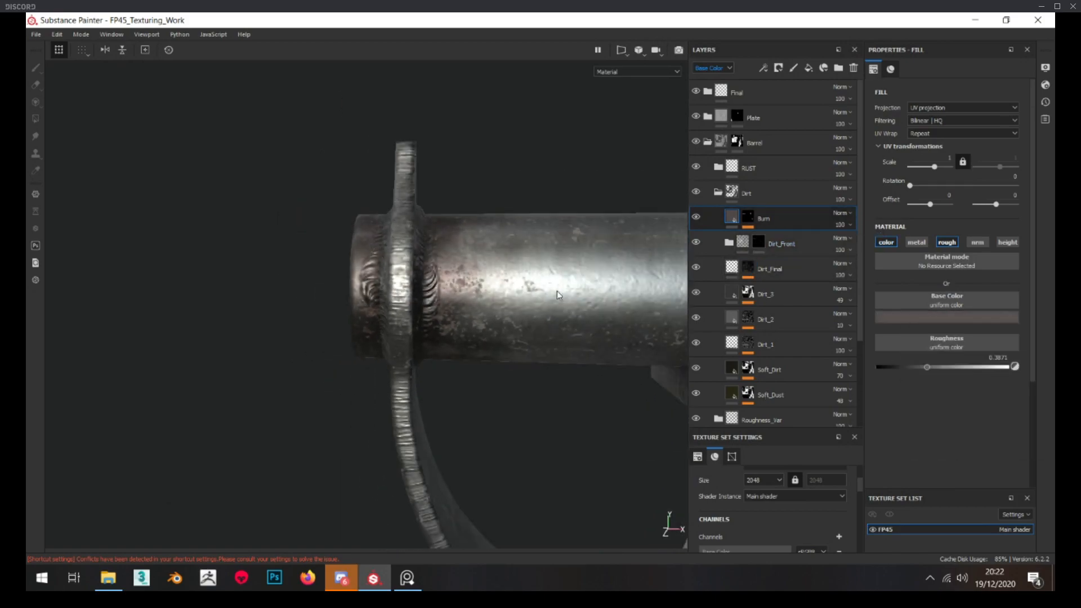
scroll(555, 292, "down", 1)
middle_click_drag(555, 292, 525, 289, "alt")
left_click(871, 241)
scroll(489, 248, "down", 7)
middle_click_drag(462, 233, 374, 229, "alt")
left_click_drag(375, 229, 395, 256, "alt")
scroll(416, 239, "up", 6)
scroll(395, 255, "down", 3)
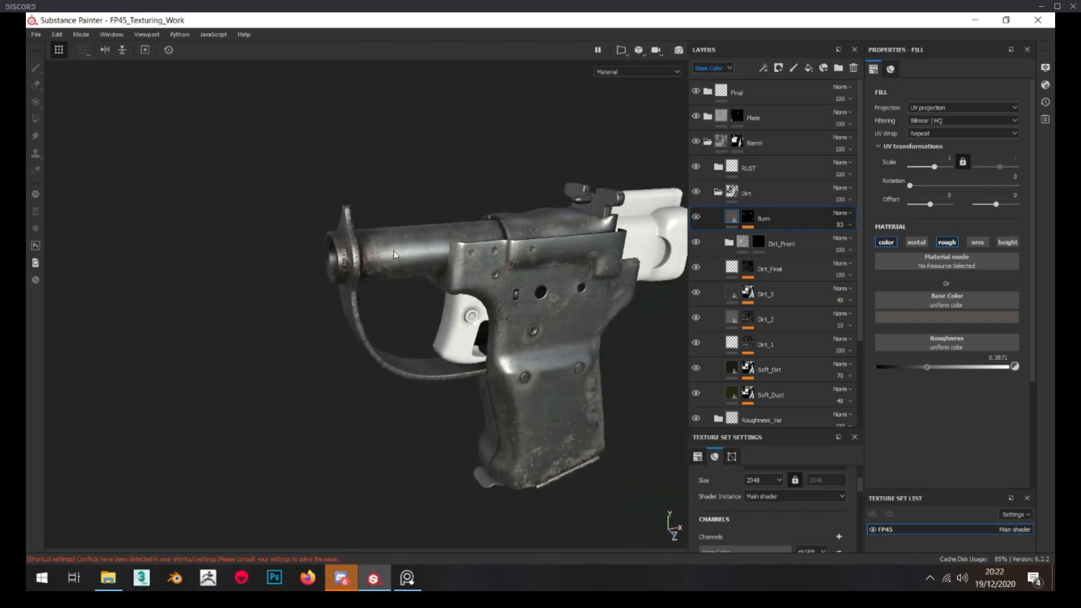
scroll(399, 254, "up", 4)
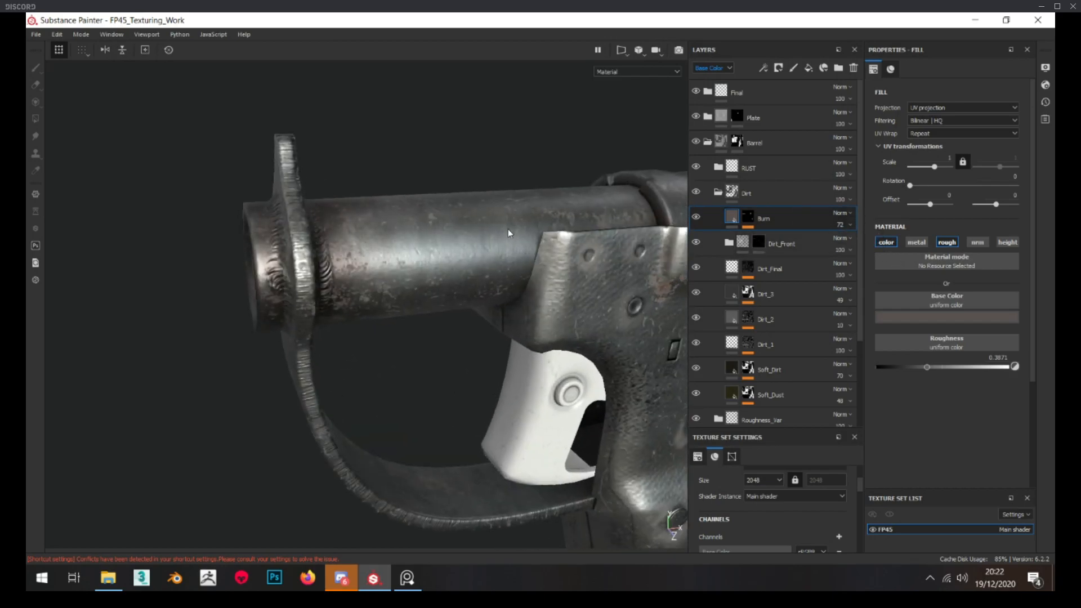
Inspect the burn on the barrel and muzzle from several angles and distances
scroll(511, 231, "up", 3)
scroll(511, 231, "down", 4)
left_click_drag(511, 232, 331, 215, "alt")
scroll(403, 224, "down", 3)
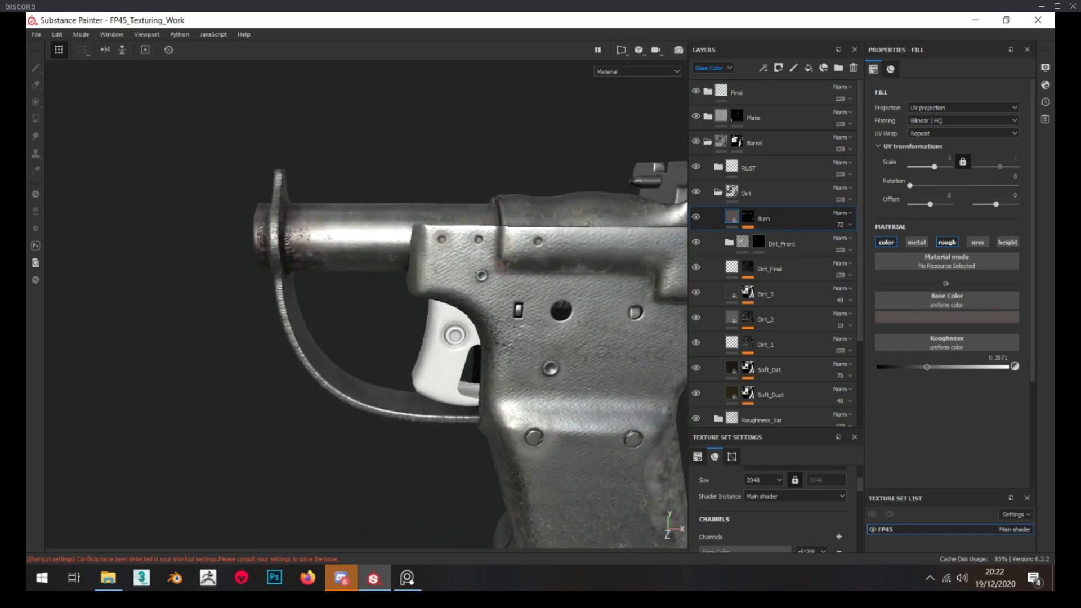
left_click_drag(393, 410, 363, 304, "alt")
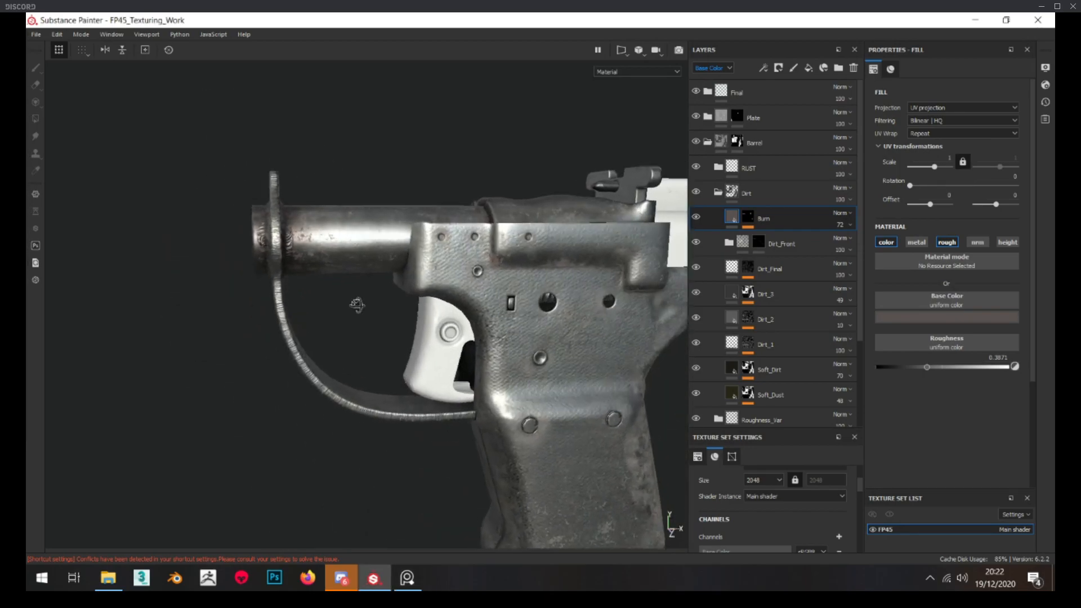
scroll(354, 309, "down", 4)
scroll(309, 234, "up", 4)
scroll(310, 234, "up", 5)
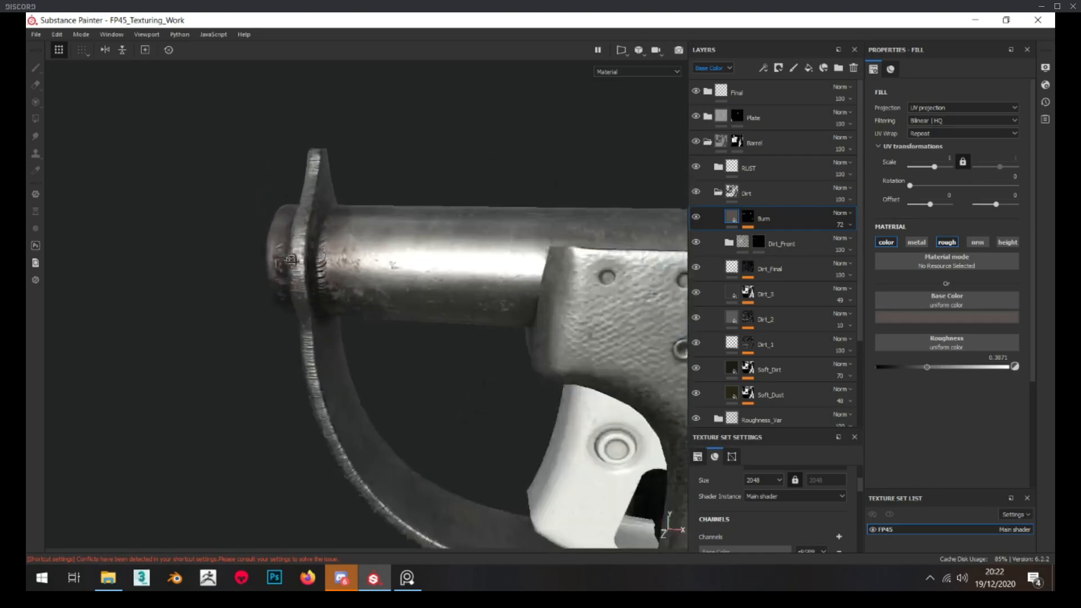
Reduce the Burn layer's opacity to 51 and review the barrel and whole pistol
left_click(850, 225)
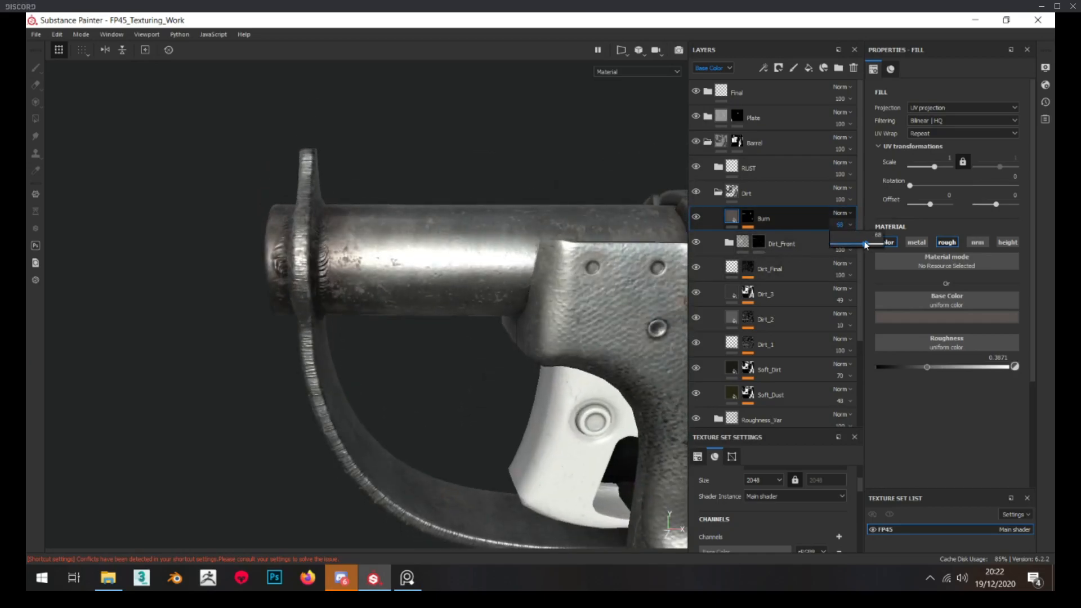
left_click_drag(862, 243, 857, 245)
left_click_drag(540, 259, 521, 248, "alt")
scroll(442, 239, "down", 7)
middle_click_drag(435, 243, 264, 248, "alt")
scroll(345, 272, "up", 5)
scroll(338, 236, "up", 1)
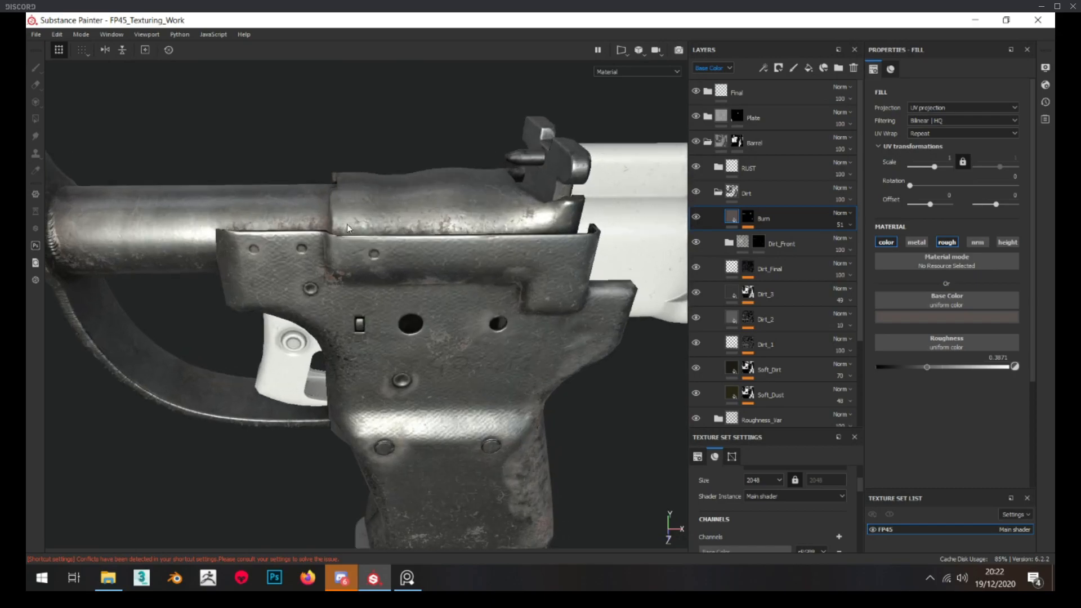
left_click_drag(291, 182, 325, 272, "alt")
scroll(326, 273, "down", 4)
middle_click_drag(327, 273, 422, 232, "alt")
left_click_drag(422, 232, 437, 240, "alt")
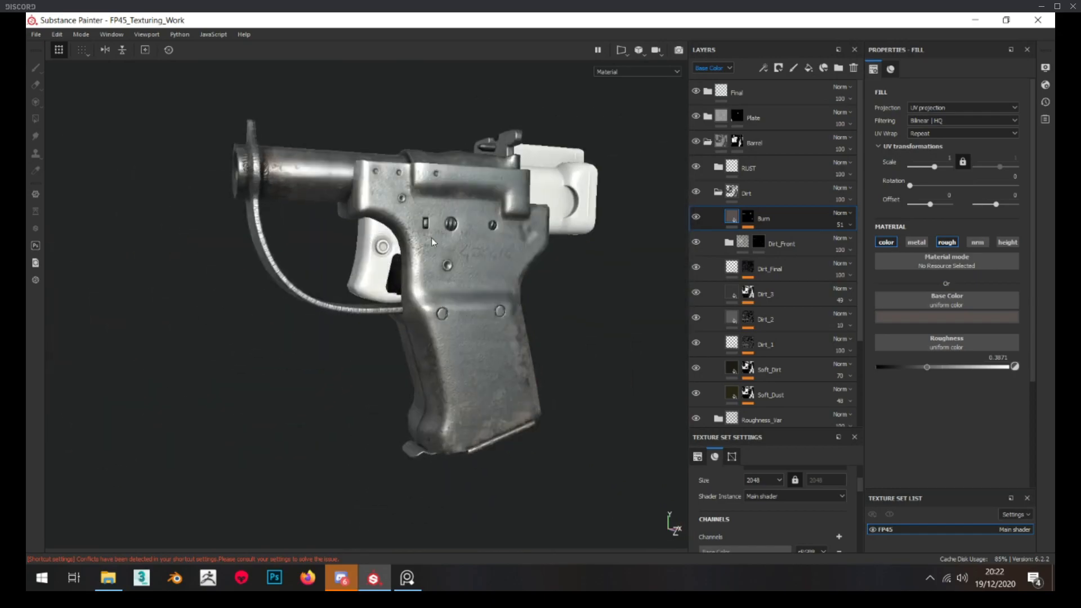
Examine the trigger's metal surface, edges and pivot pin in the FP45 reference photo
mouse_move(26, 276)
right_mouse_down()
mouse_move(297, 265)
mouse_move(396, 231)
right_mouse_up()
scroll(600, 217, "up", 6)
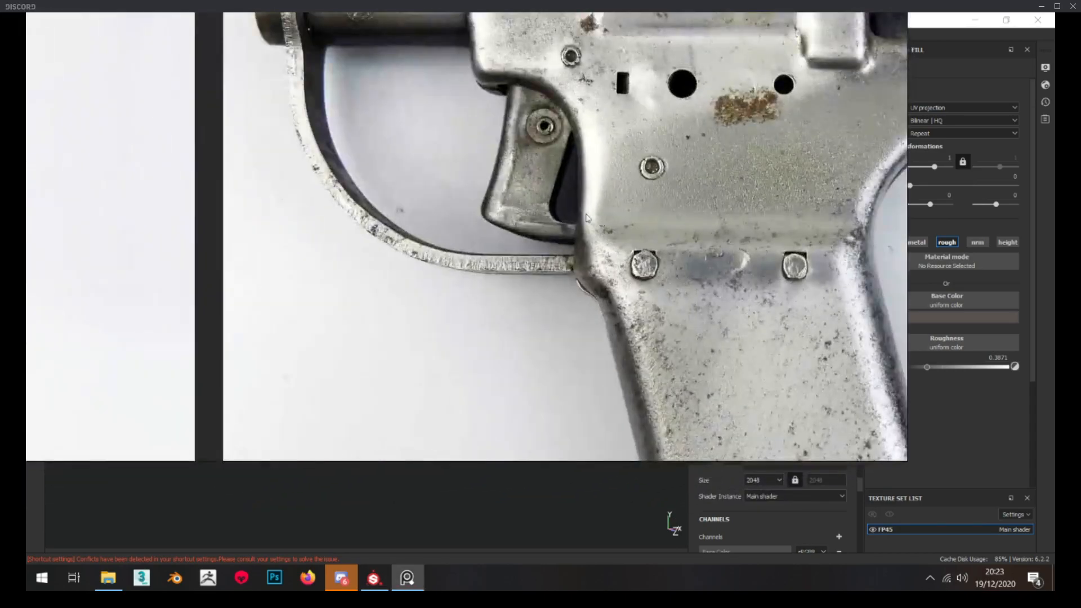
scroll(533, 214, "up", 2)
middle_click_drag(528, 214, 518, 236)
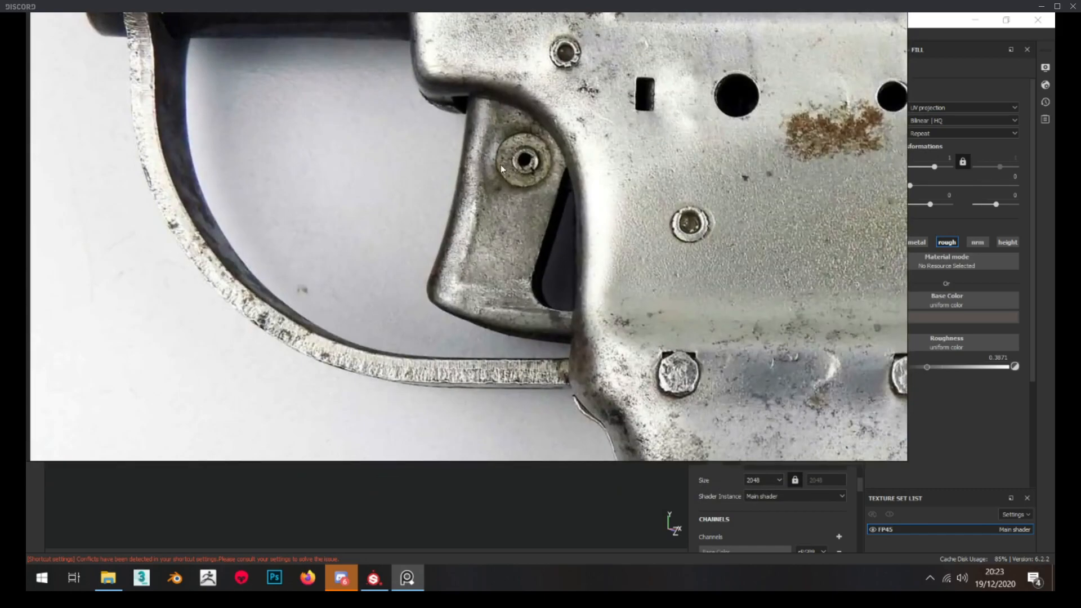
middle_click_drag(503, 164, 480, 187)
scroll(480, 153, "up", 3)
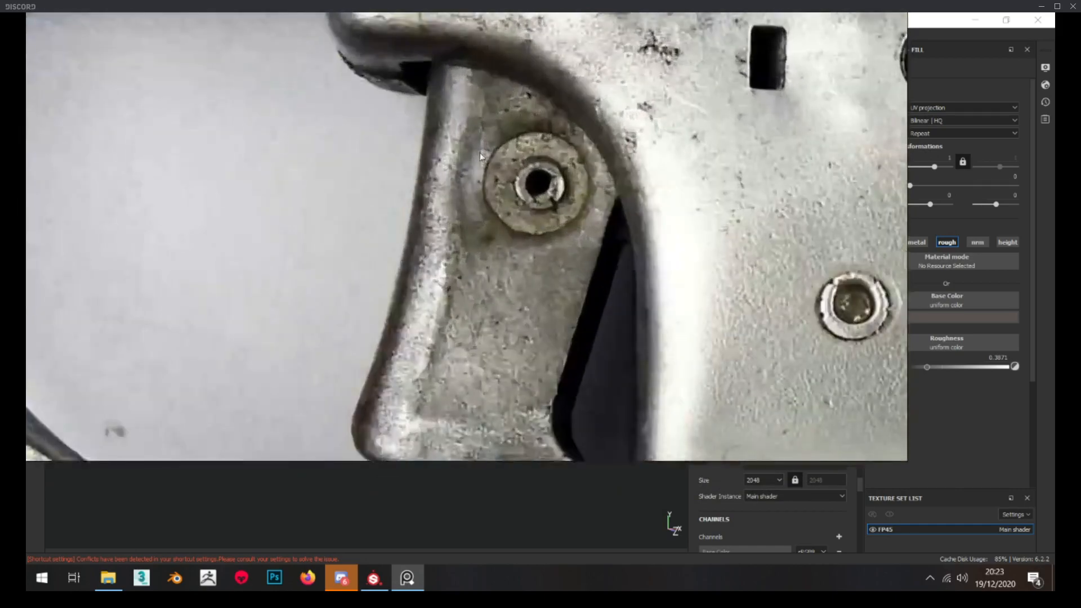
scroll(480, 169, "down", 4)
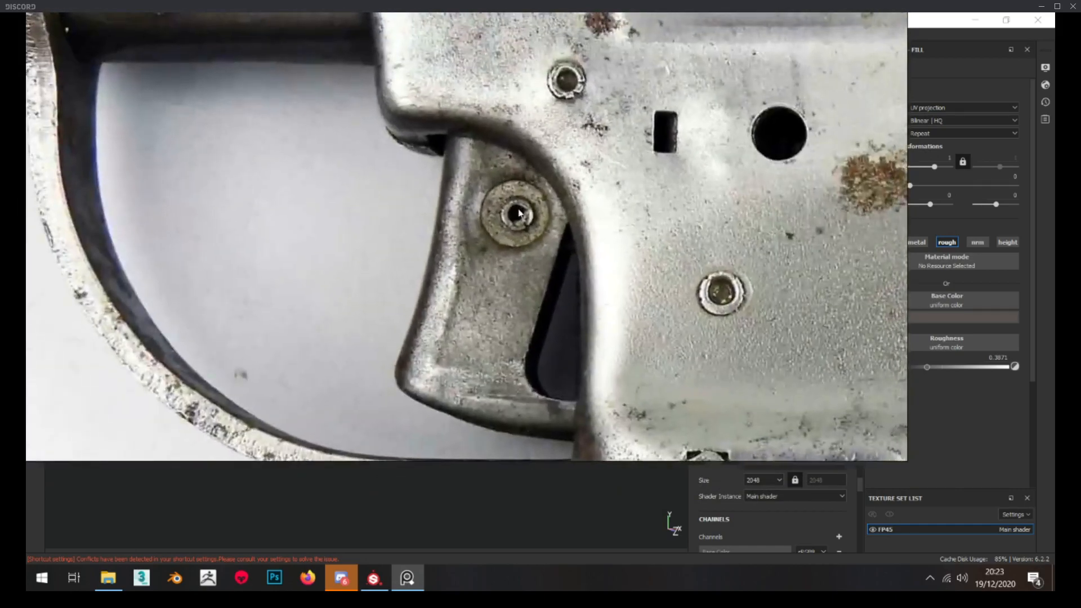
scroll(520, 223, "up", 4)
middle_click_drag(519, 223, 504, 241)
middle_click_drag(515, 178, 508, 188)
scroll(498, 262, "down", 2)
Study the worn metal and trigger on the Atomic Blast toy pistol reference render
middle_click_drag(499, 253, 509, 135)
middle_click_drag(484, 320, 493, 173)
scroll(488, 312, "down", 10)
scroll(489, 317, "down", 2)
middle_click_drag(440, 296, 464, 252)
scroll(396, 226, "up", 10)
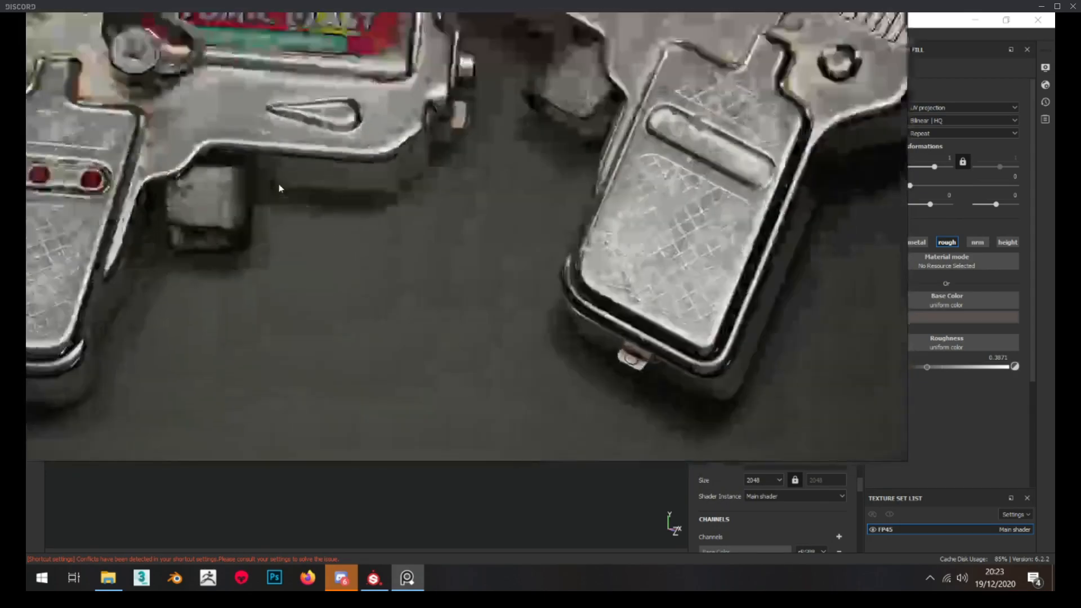
scroll(242, 205, "down", 8)
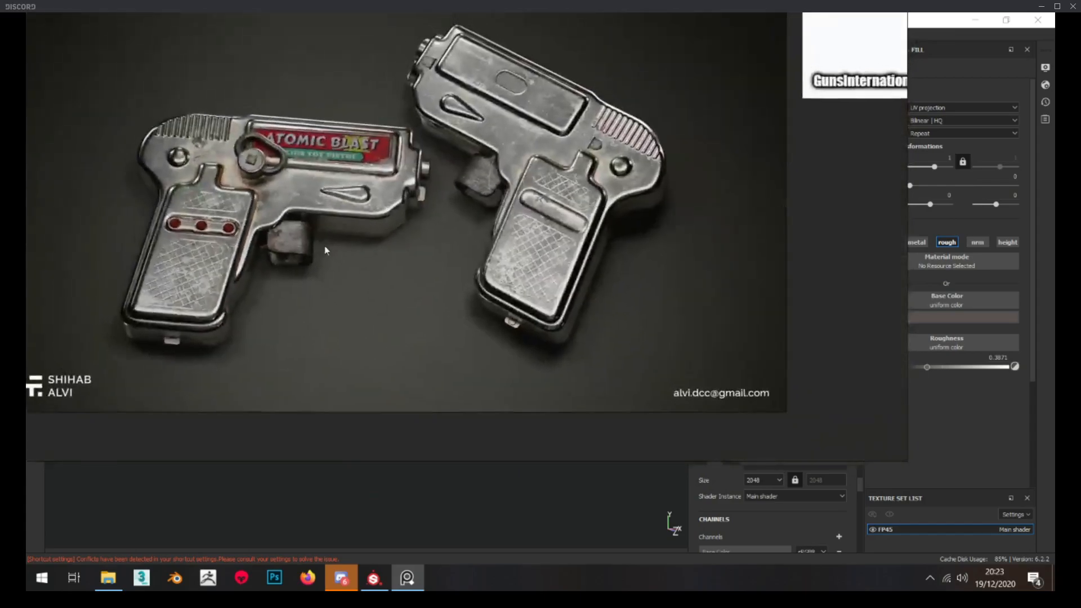
middle_click_drag(325, 246, 439, 268)
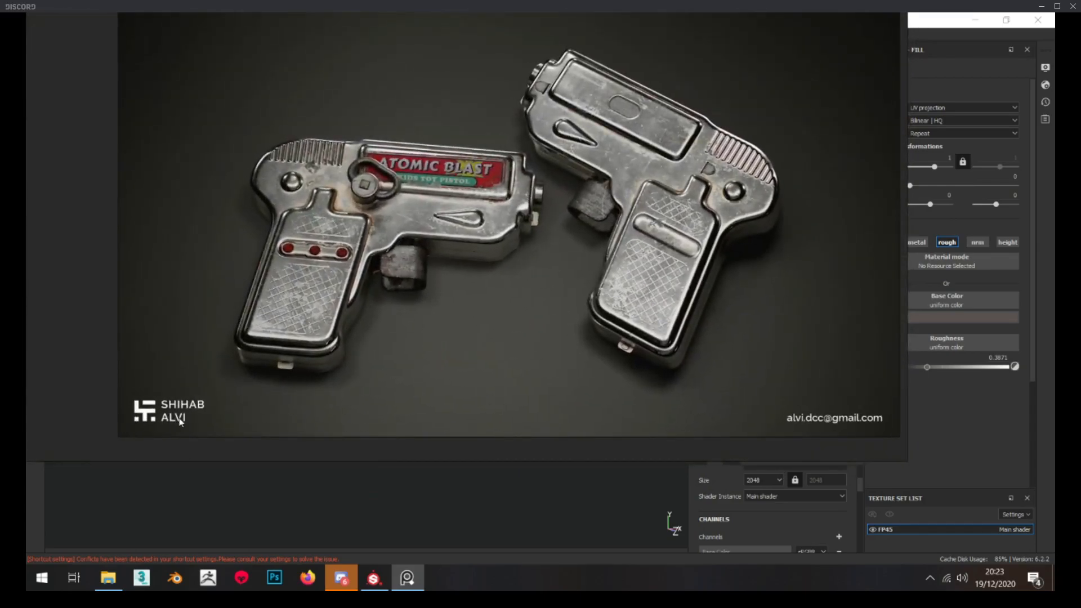
scroll(379, 267, "up", 4)
scroll(374, 259, "down", 3)
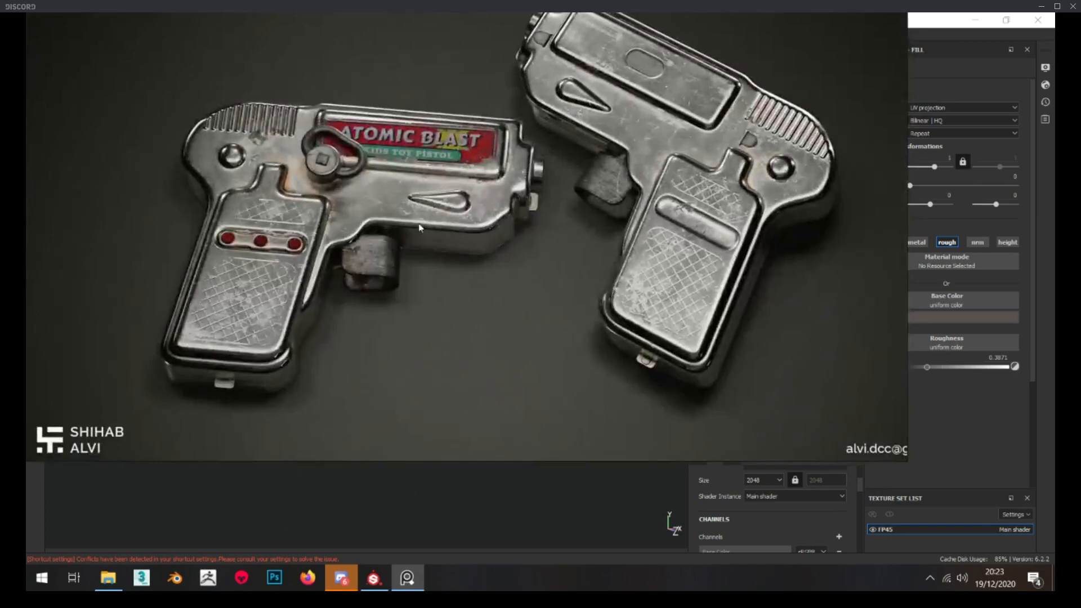
scroll(370, 259, "up", 3)
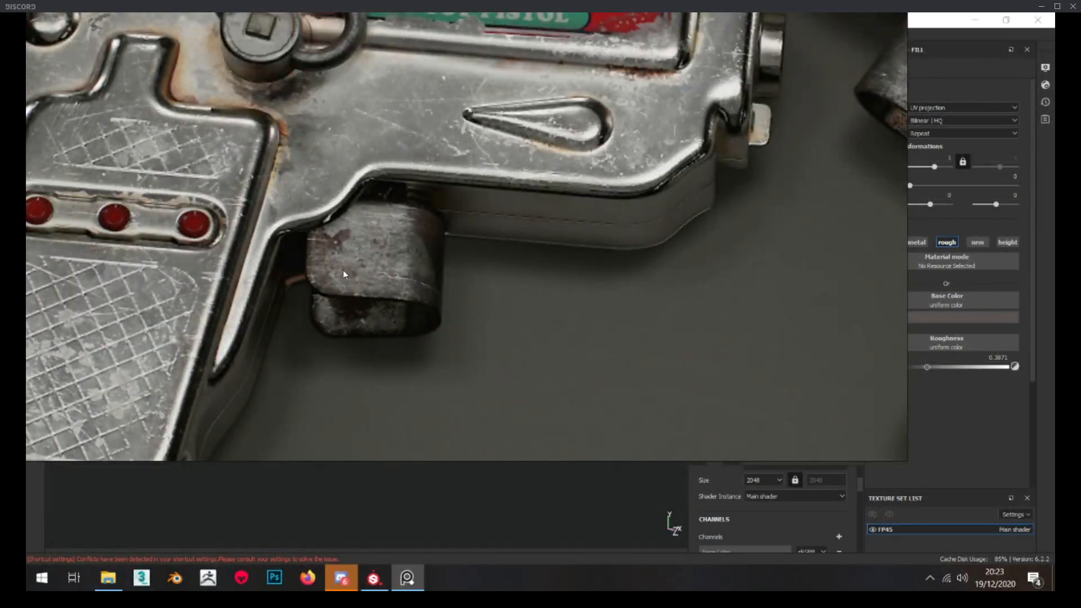
Look over the general FP45 photos on the reference board and return to the texturing project
scroll(343, 266, "down", 8)
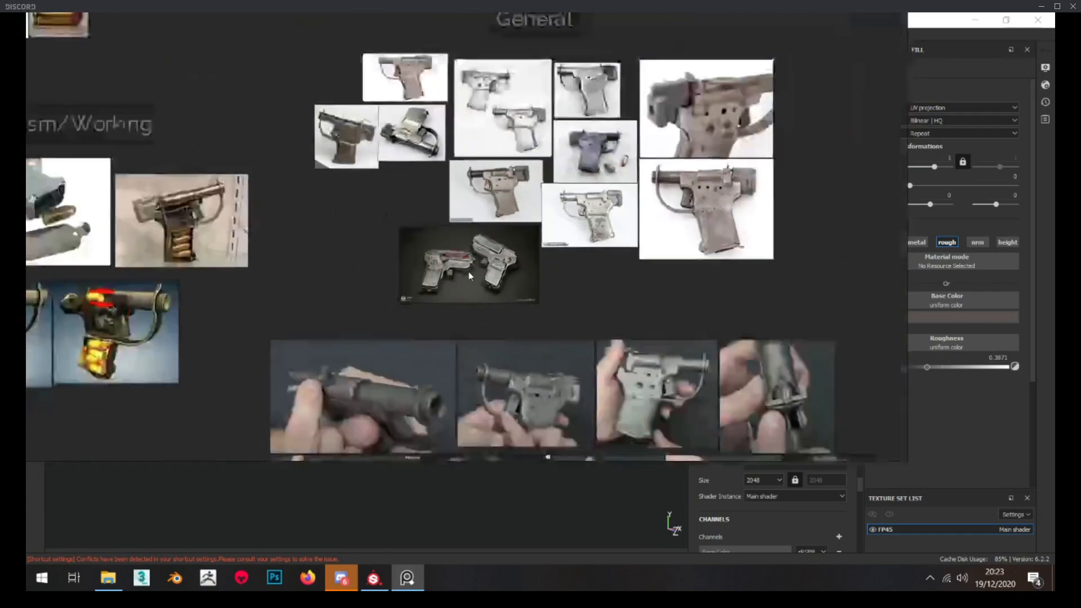
scroll(519, 36, "up", 6)
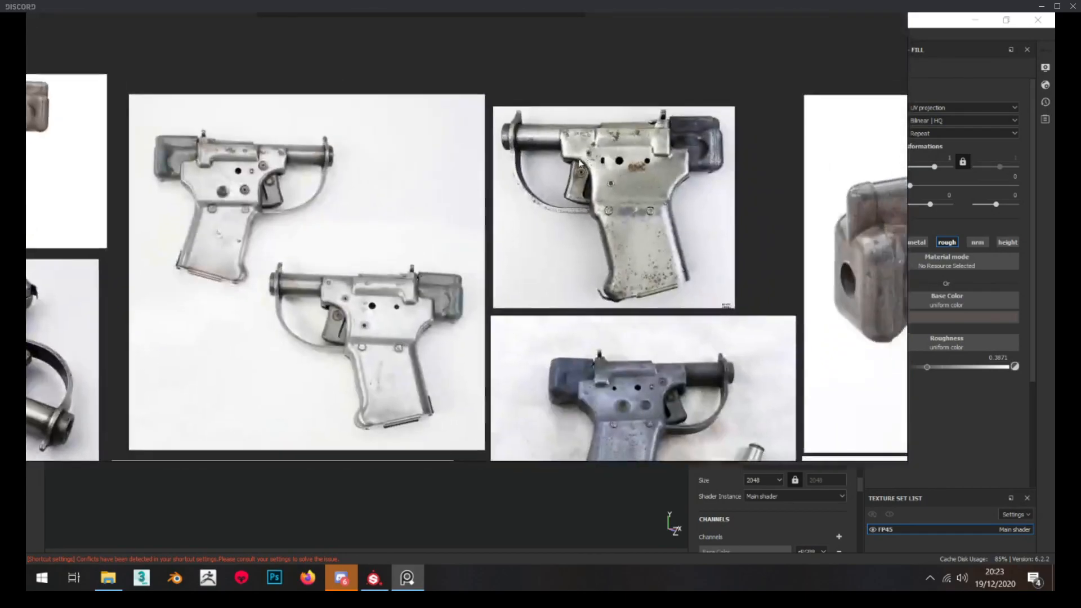
scroll(580, 164, "down", 5)
right_click_drag(582, 163, 26, 161)
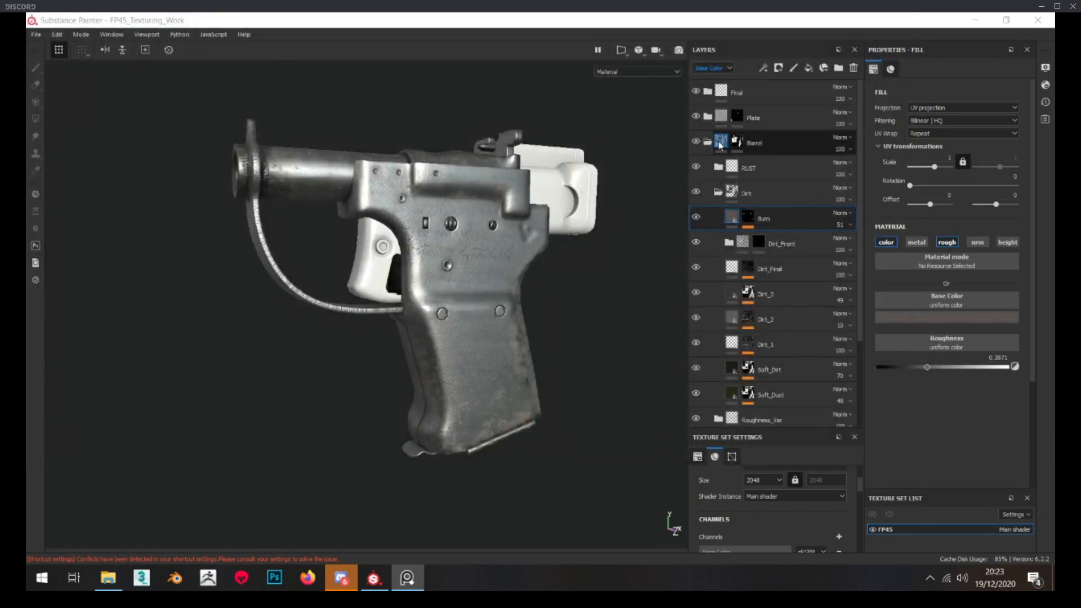
Collapse the Barrel folder and duplicate it as a starting point for the trigger's material
left_click(708, 142)
left_click(756, 147)
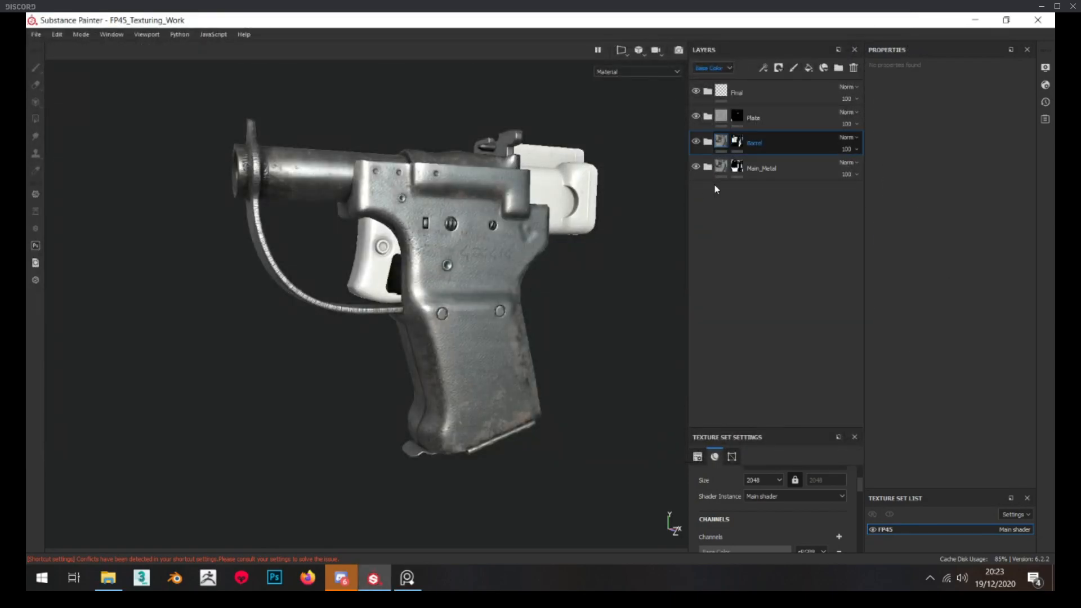
key("ctrl+d")
left_click_drag(451, 211, 390, 226, "alt")
scroll(409, 216, "up", 2)
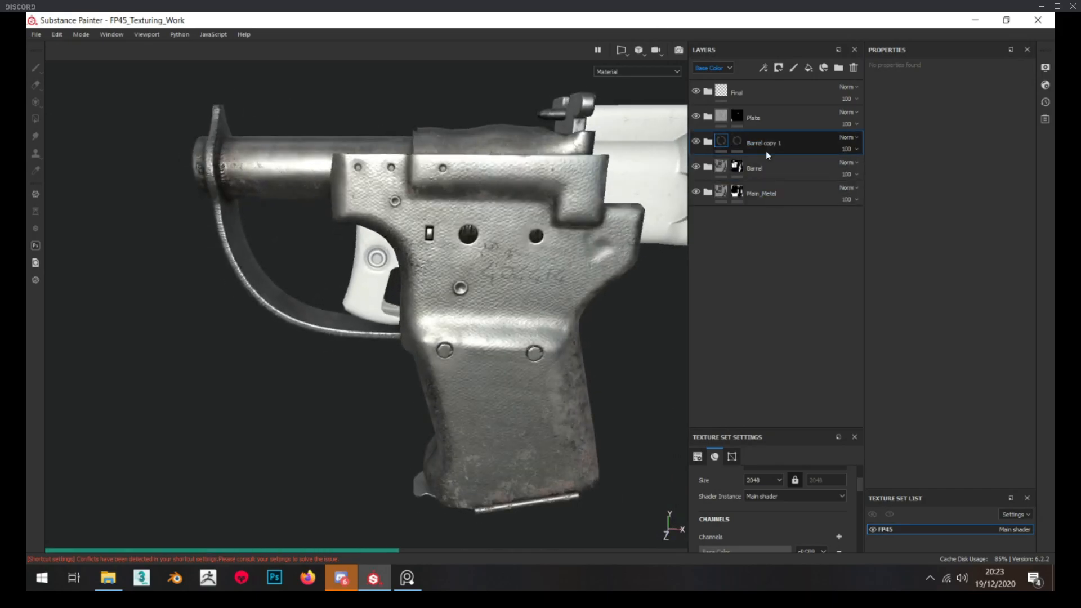
Reset the duplicated folder's mask to solid black and rename the folder Trigger
right_click(738, 141)
key("Escape")
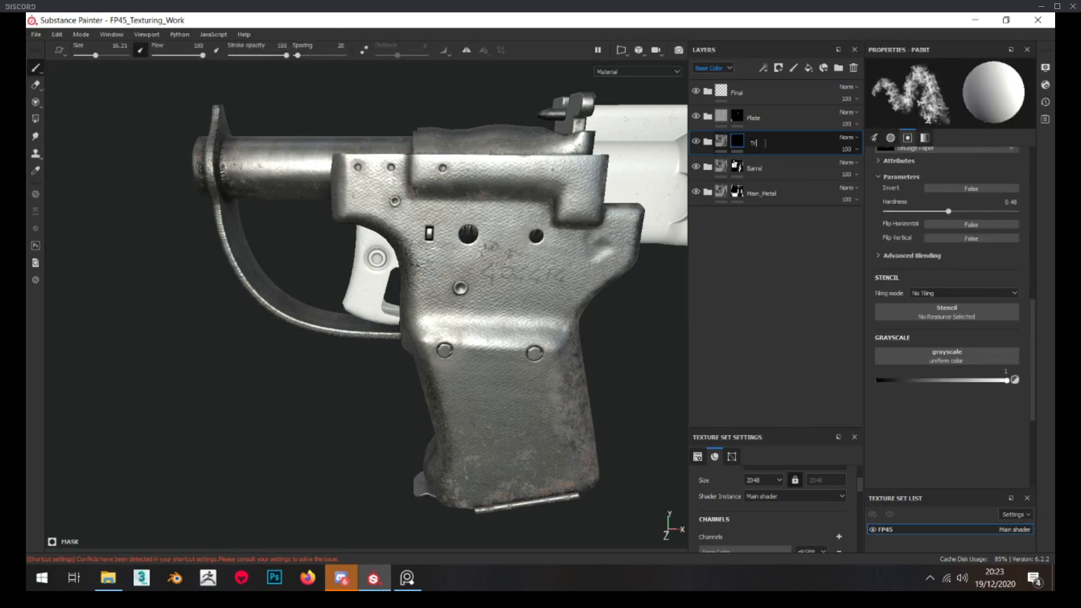
middle_click_drag(569, 174, 576, 176, "alt")
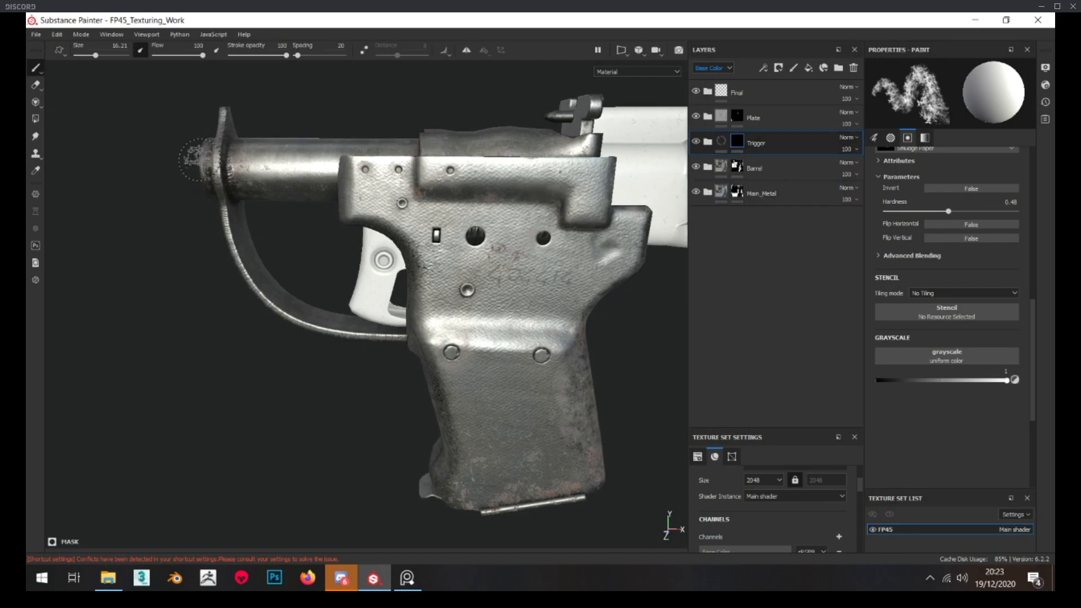
Fill the trigger mesh with white in the Trigger folder's mask using Polygon Fill in mesh mode
left_click(36, 118)
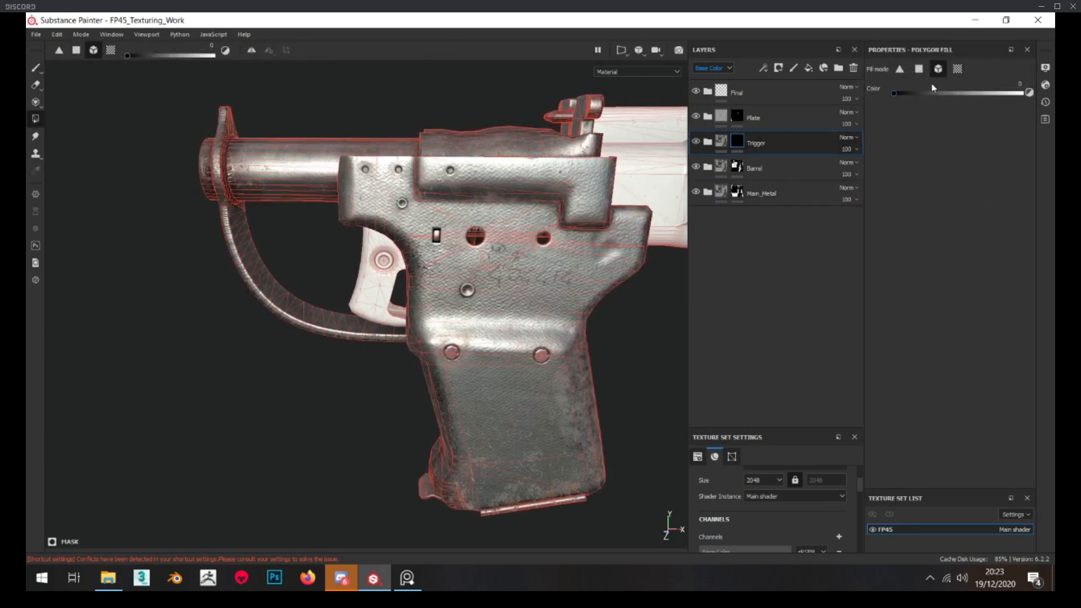
left_click(382, 274)
scroll(382, 265, "up", 3)
left_click_drag(382, 265, 390, 247, "alt")
scroll(383, 247, "up", 3)
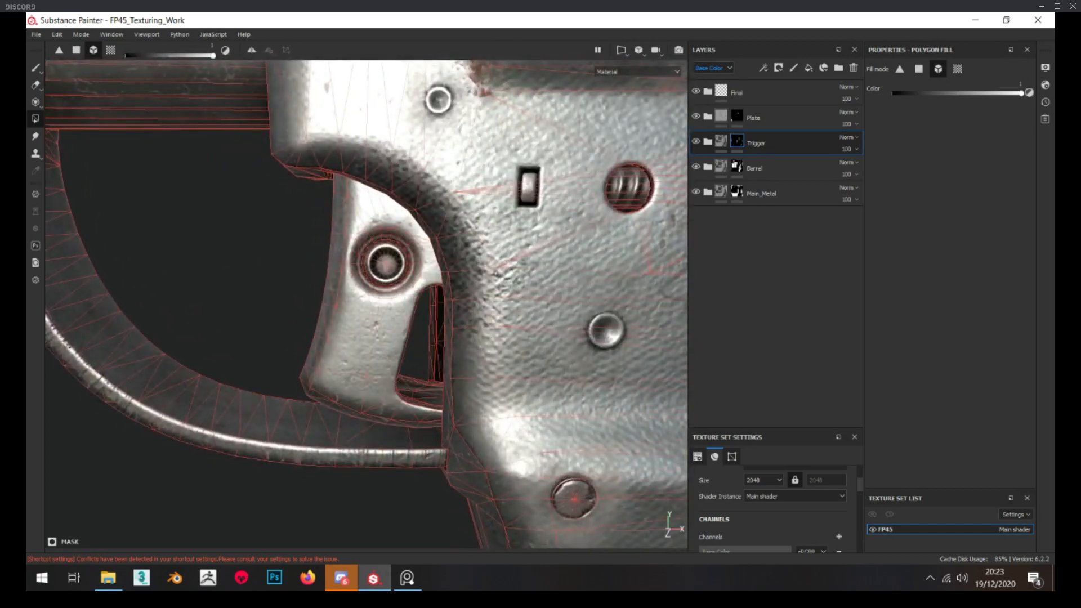
left_click_drag(298, 272, 312, 259, "alt")
Darken the base color of the Base layer in the Trigger folder's Base_Mat group to a value of 0.228
left_click(707, 143)
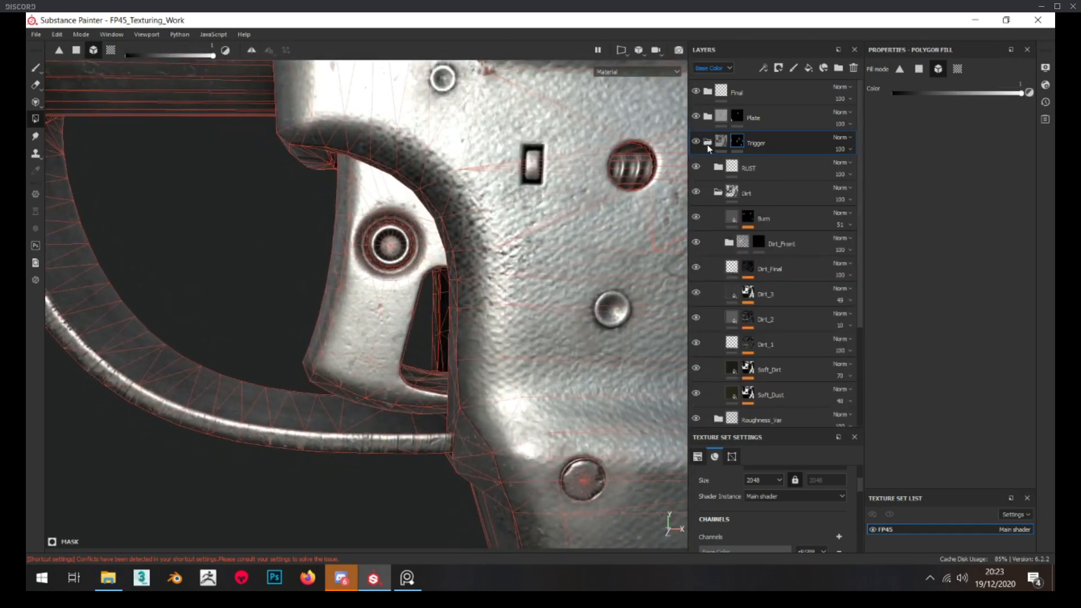
scroll(748, 194, "down", 3)
scroll(747, 193, "up", 2)
left_click(718, 129)
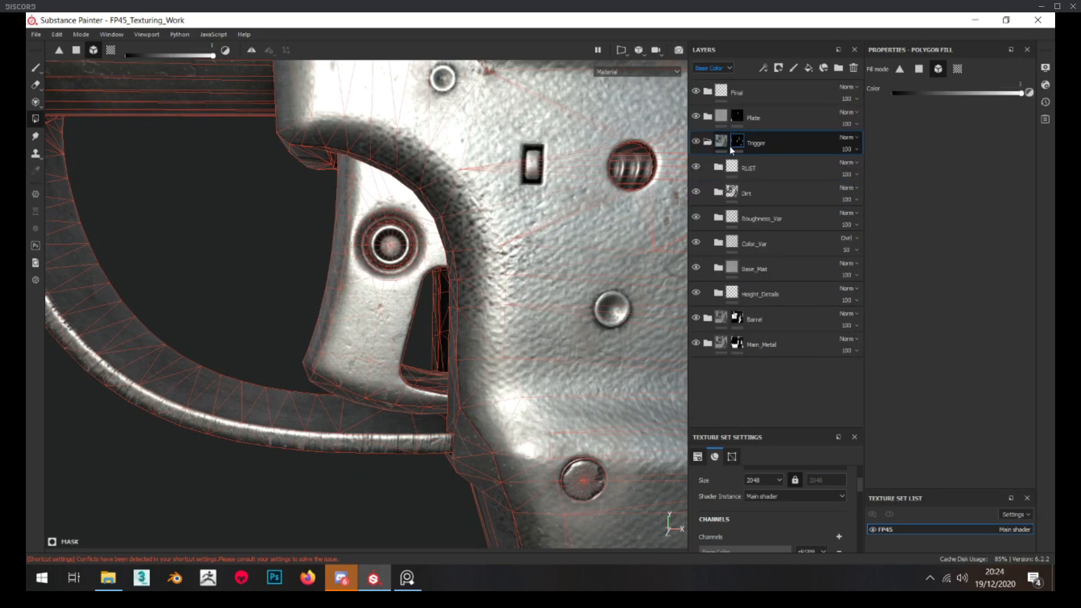
left_click(719, 269)
scroll(732, 281, "down", 3)
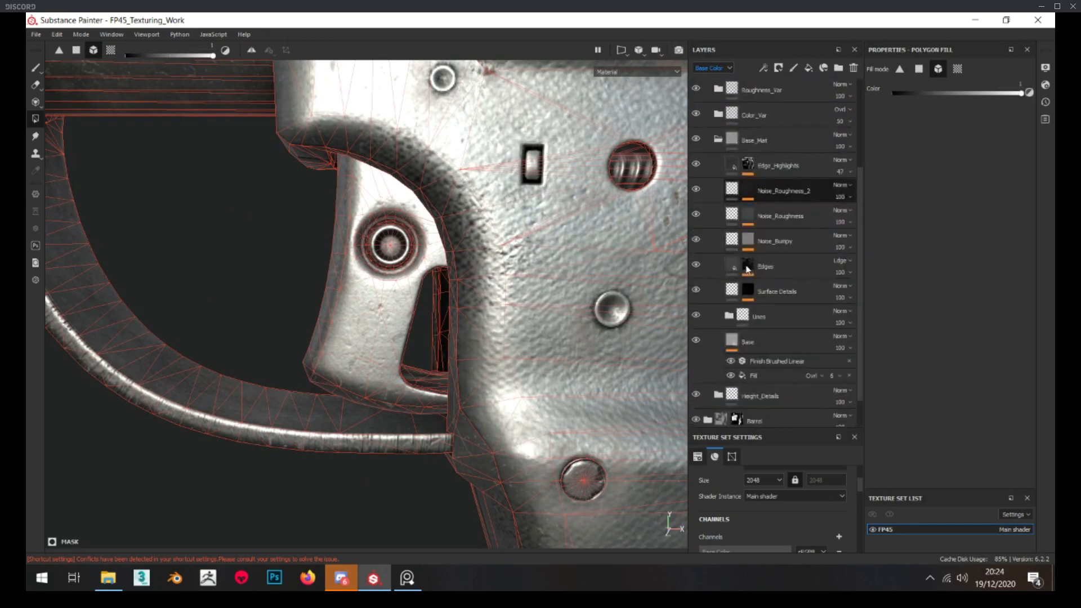
left_click(780, 341)
left_click(967, 316)
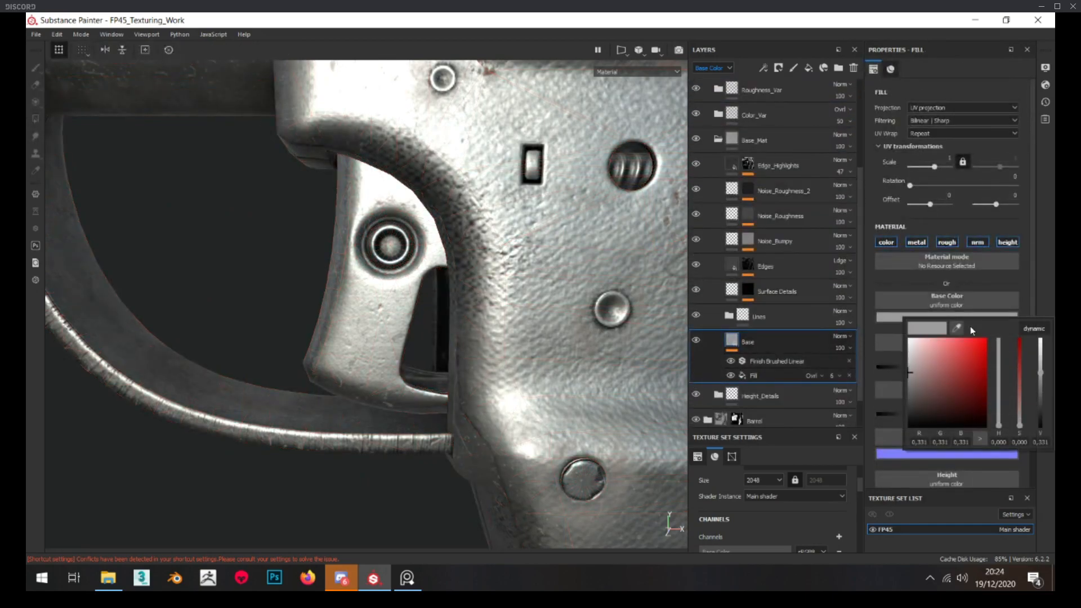
left_click_drag(1043, 376, 1046, 382)
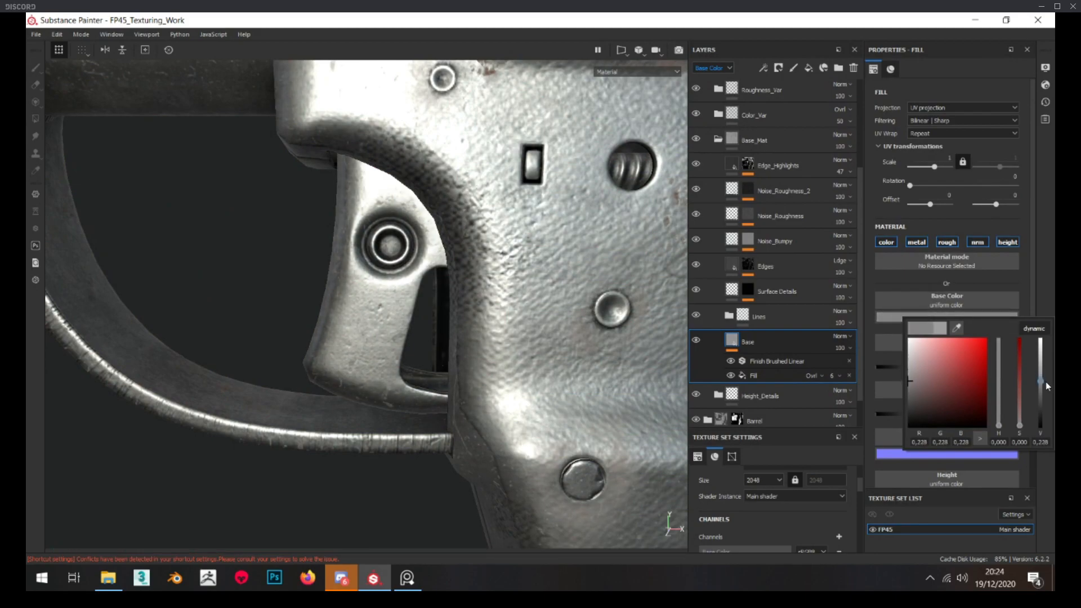
Raise the roughness of the trigger's Base layer to 0.5847 and review the trigger from near and far
scroll(452, 315, "down", 5)
scroll(451, 315, "up", 6)
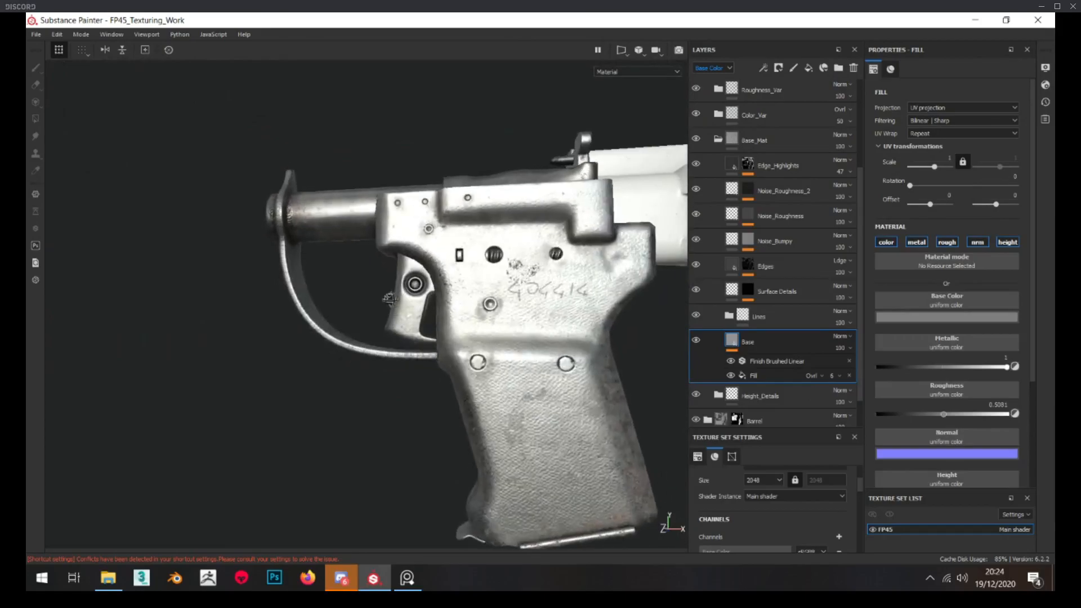
left_click_drag(424, 337, 436, 313, "alt")
scroll(420, 324, "down", 4)
scroll(437, 312, "up", 6)
scroll(437, 312, "down", 6)
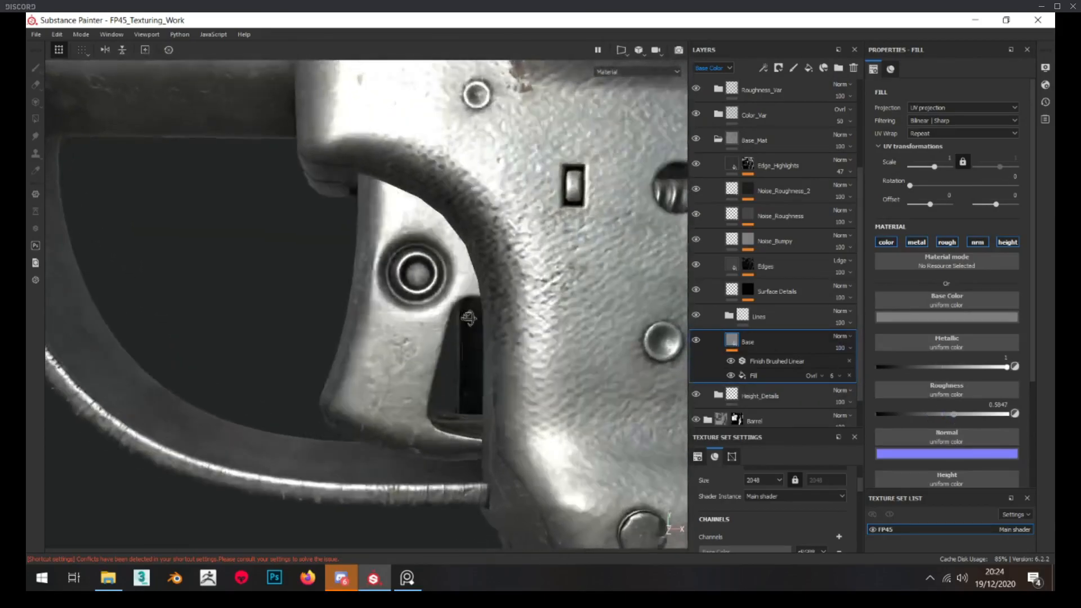
left_click_drag(386, 299, 381, 285, "alt")
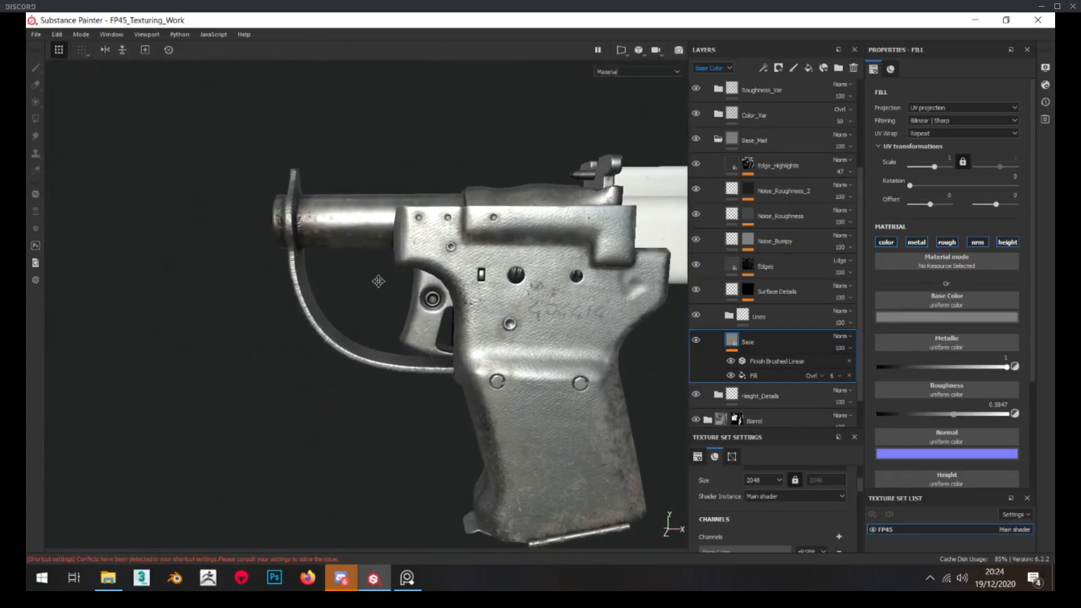
middle_click_drag(381, 284, 366, 271, "alt")
scroll(367, 271, "up", 6)
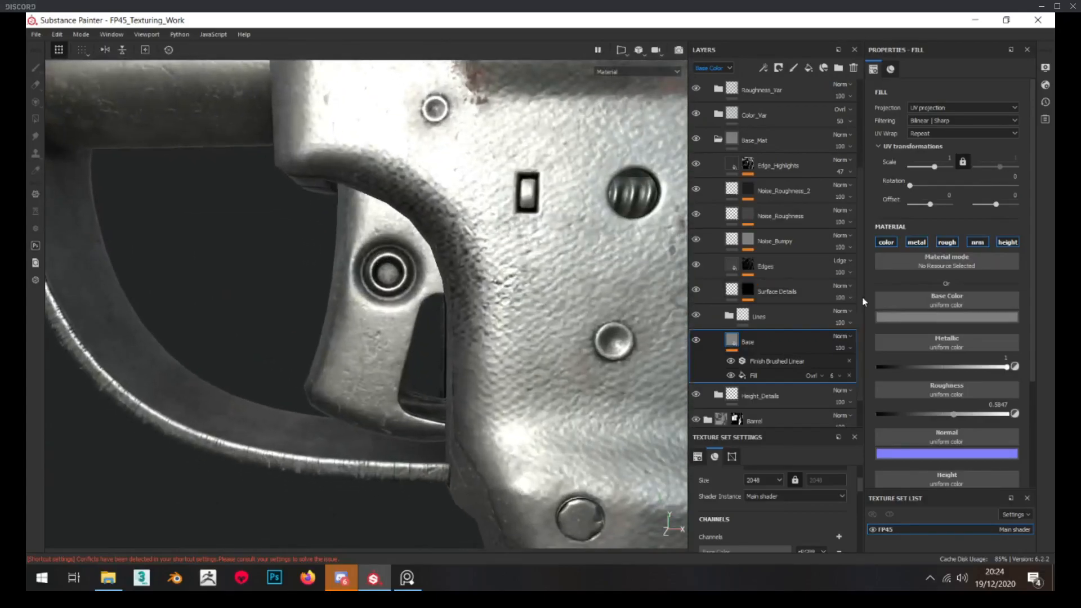
Darken the trigger's Base layer color slightly further and check the metal from several angles
left_click(968, 317)
left_click_drag(454, 358, 376, 313, "alt")
scroll(381, 371, "down", 3)
scroll(402, 327, "up", 5)
scroll(377, 313, "down", 3)
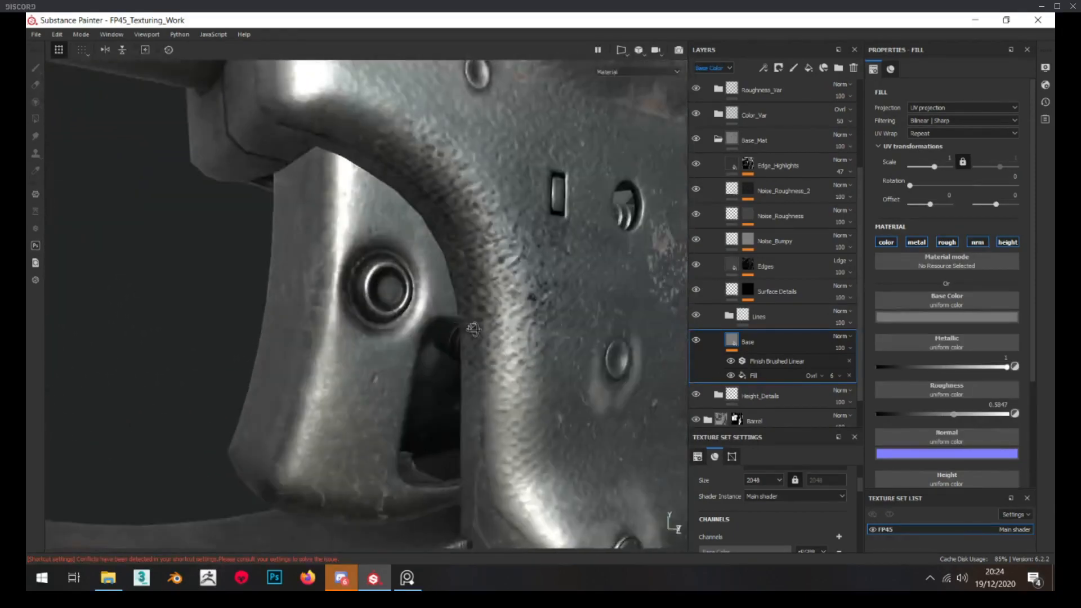
scroll(730, 141, "up", 1)
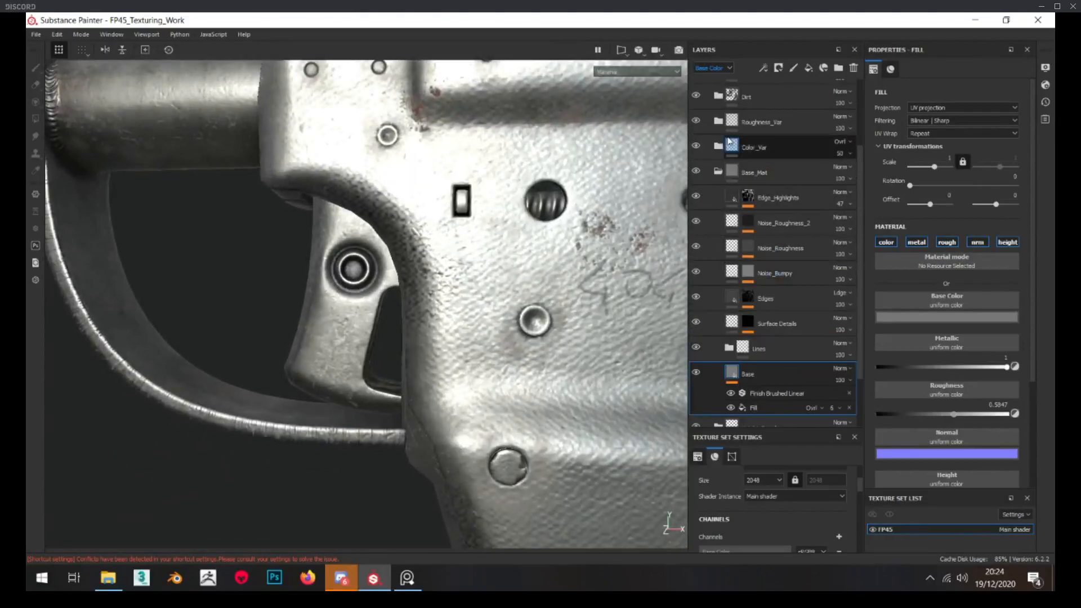
Delete the Burn layer and the Dirt_Front folder from the Trigger folder's Dirt group
left_click(719, 171)
scroll(484, 223, "down", 3)
left_click_drag(484, 223, 393, 243, "alt")
scroll(393, 243, "down", 4)
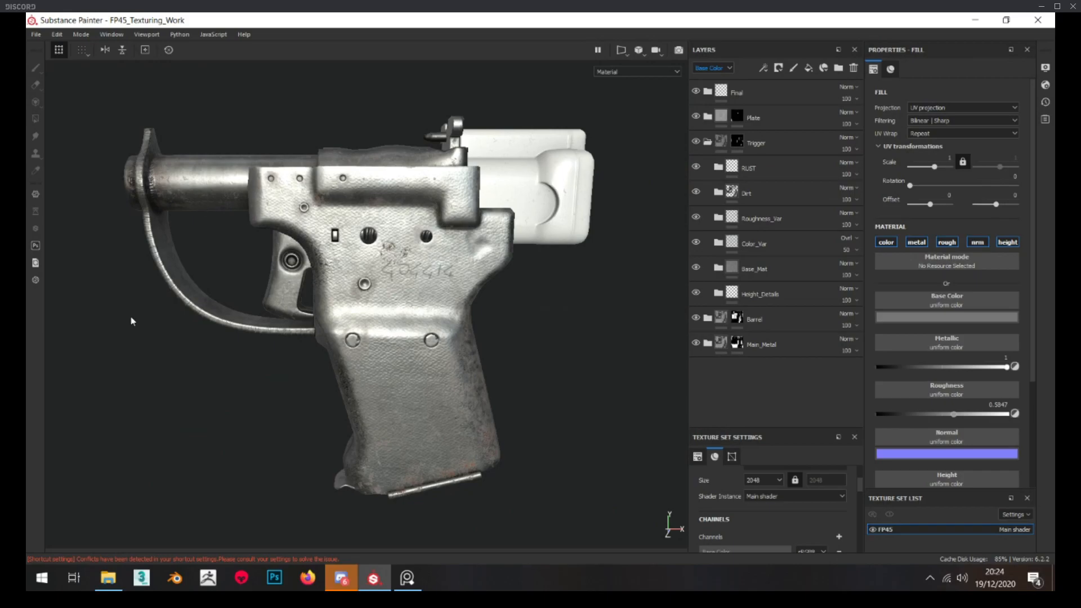
scroll(265, 242, "up", 5)
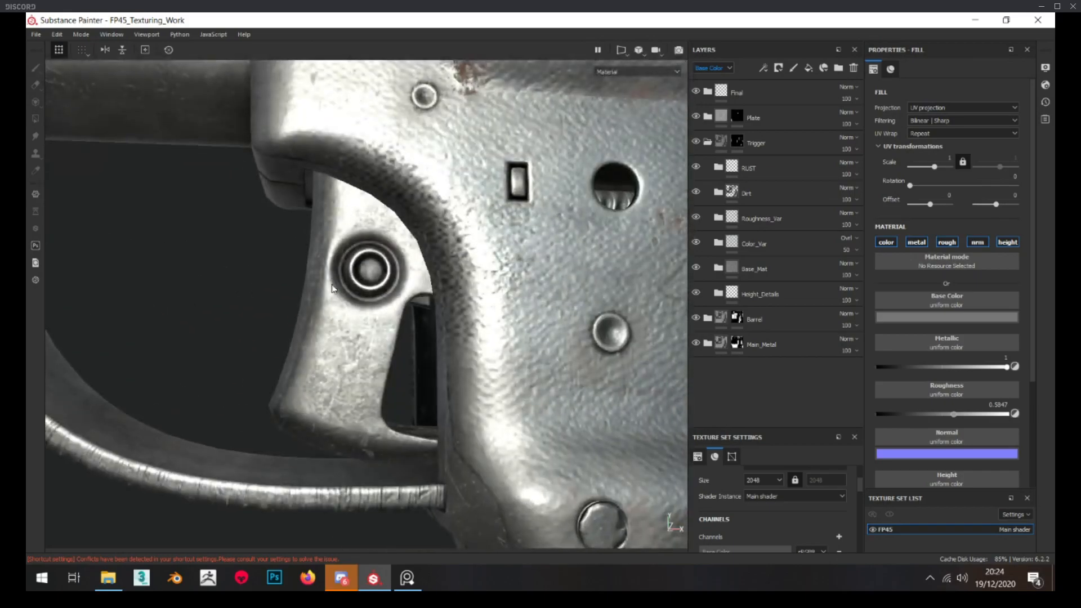
scroll(334, 283, "up", 2)
left_click_drag(339, 304, 380, 298, "alt")
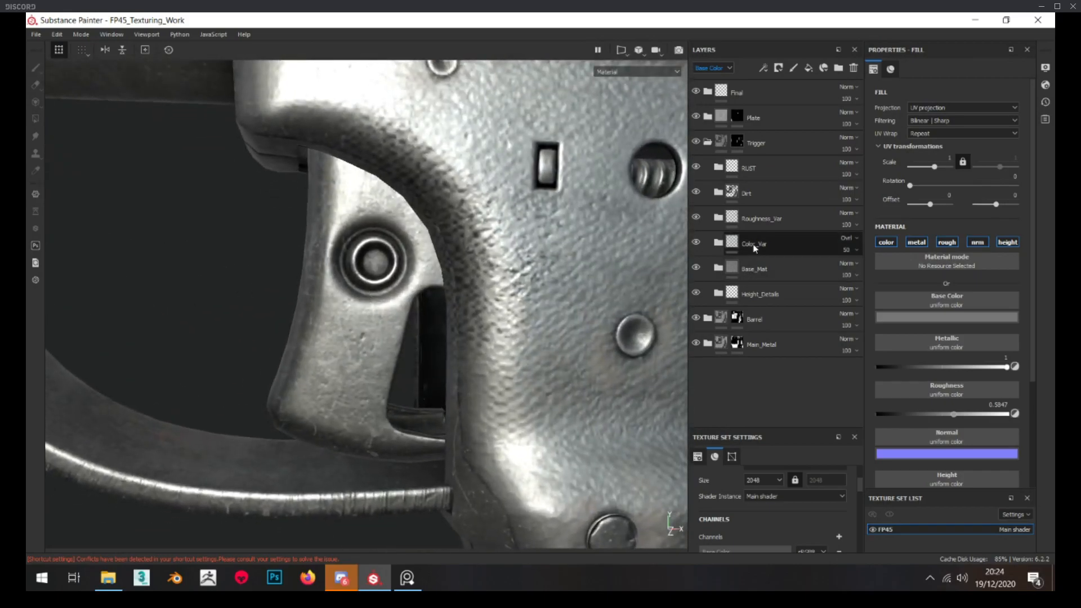
left_click(719, 195)
left_click(817, 218)
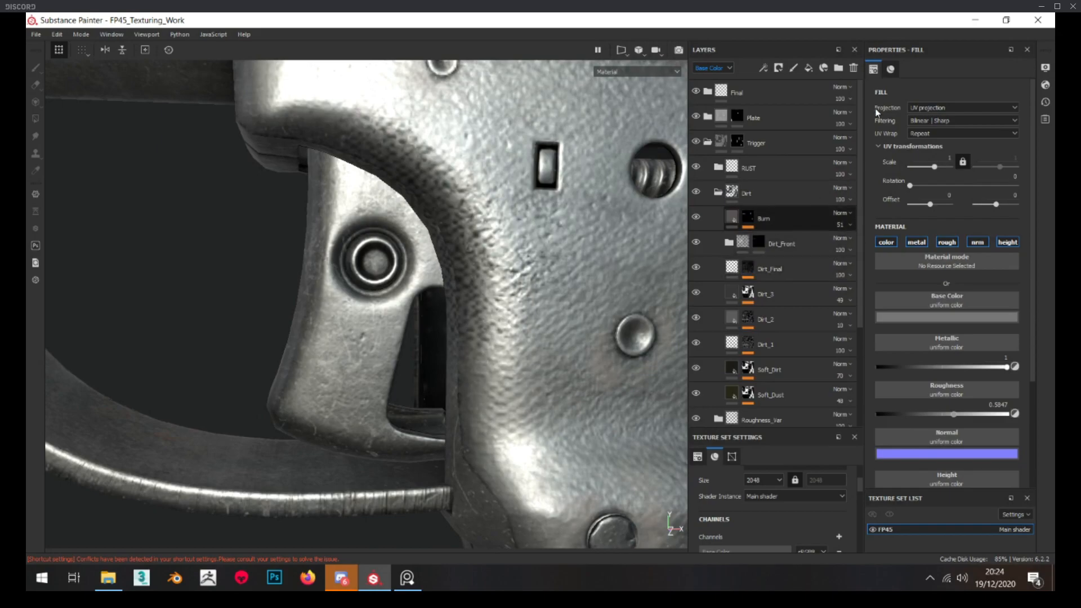
left_click(855, 67)
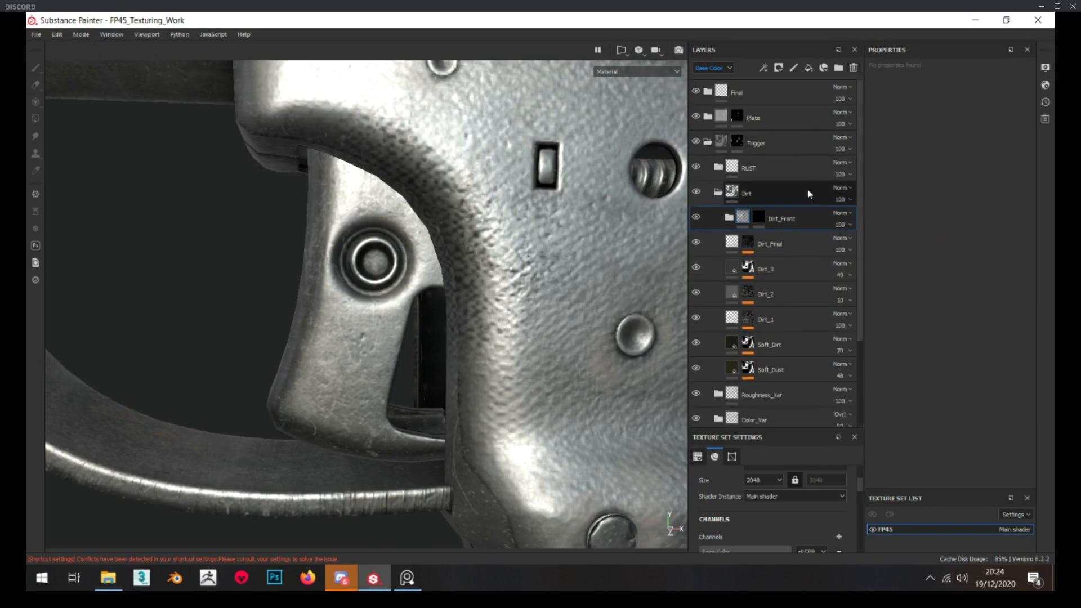
left_click(854, 68)
Lower the white input point of the Levels on the trigger's Dirt_Final mask to about 0.367
left_click_drag(484, 343, 521, 332, "alt")
left_click(751, 215, "alt")
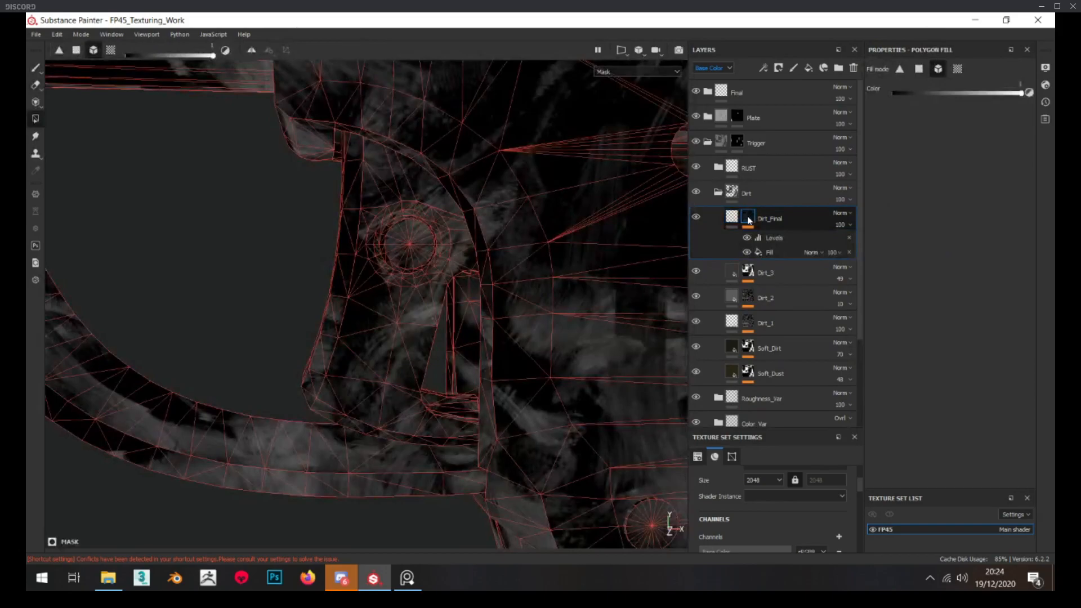
left_click(775, 237)
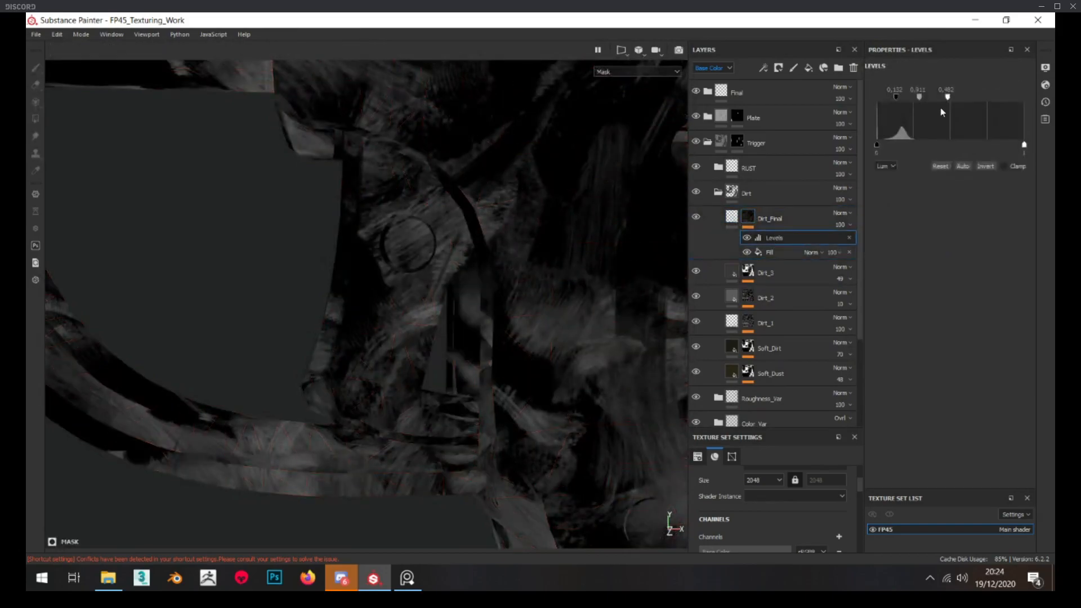
Raise the opacity of the trigger's Dirt_3 layer to 100
left_click(754, 274)
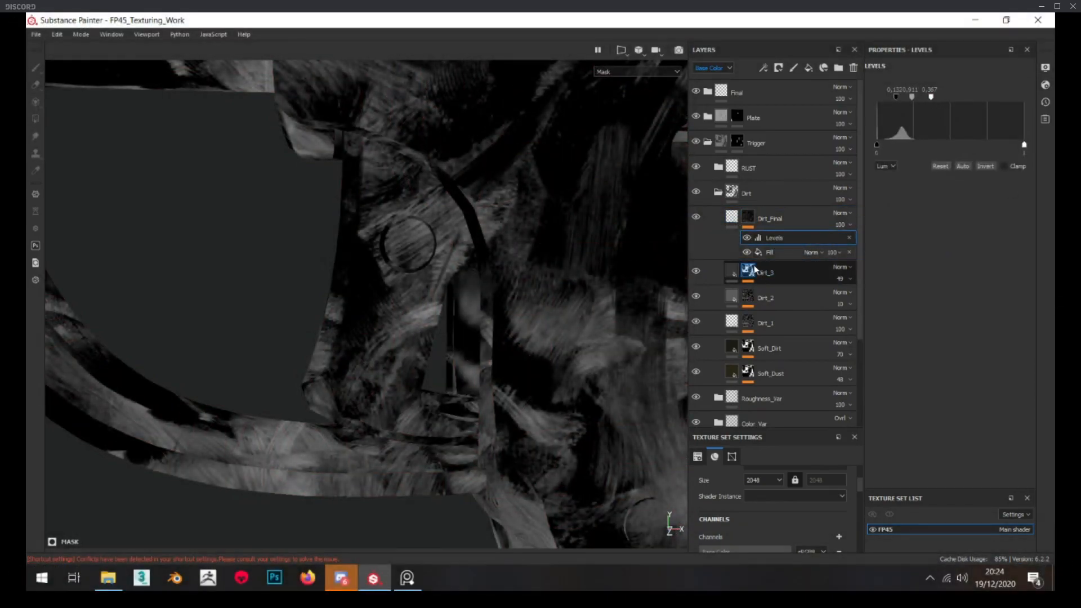
left_click(733, 274)
left_click(841, 281)
left_click_drag(856, 297, 883, 297)
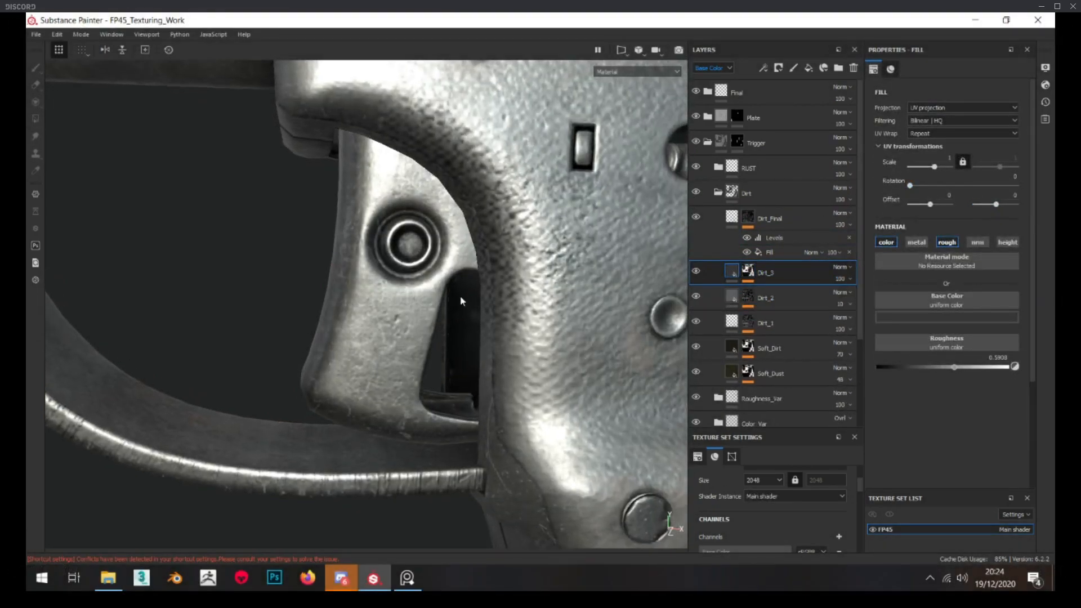
Set the roughness of the trigger's Dirt_2 layer to 0.5927 and inspect the trigger surface
left_click(750, 297, "alt")
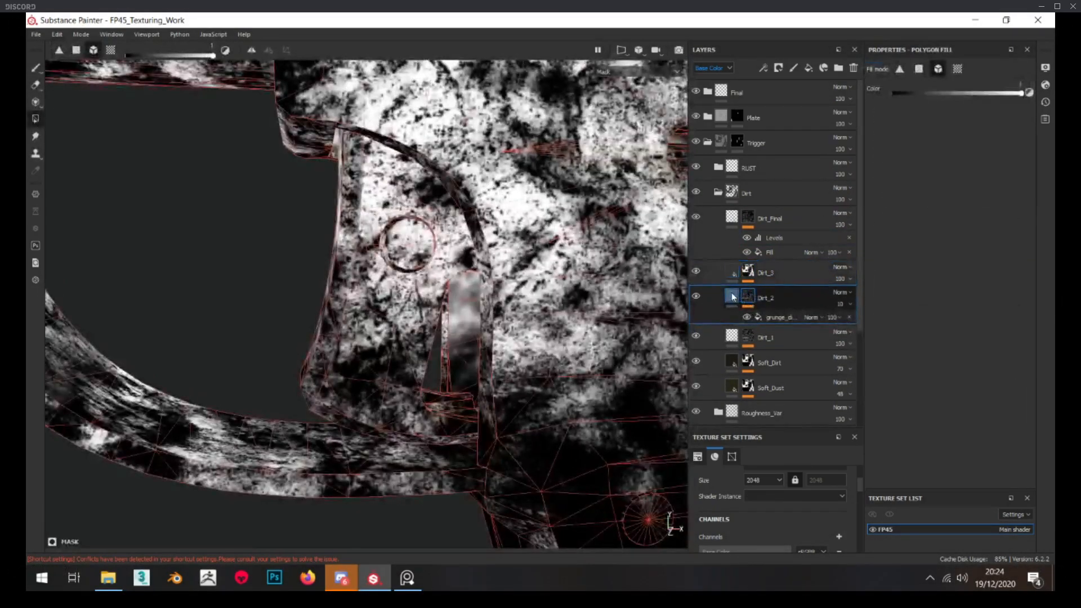
left_click(734, 296)
left_click_drag(945, 365, 957, 368)
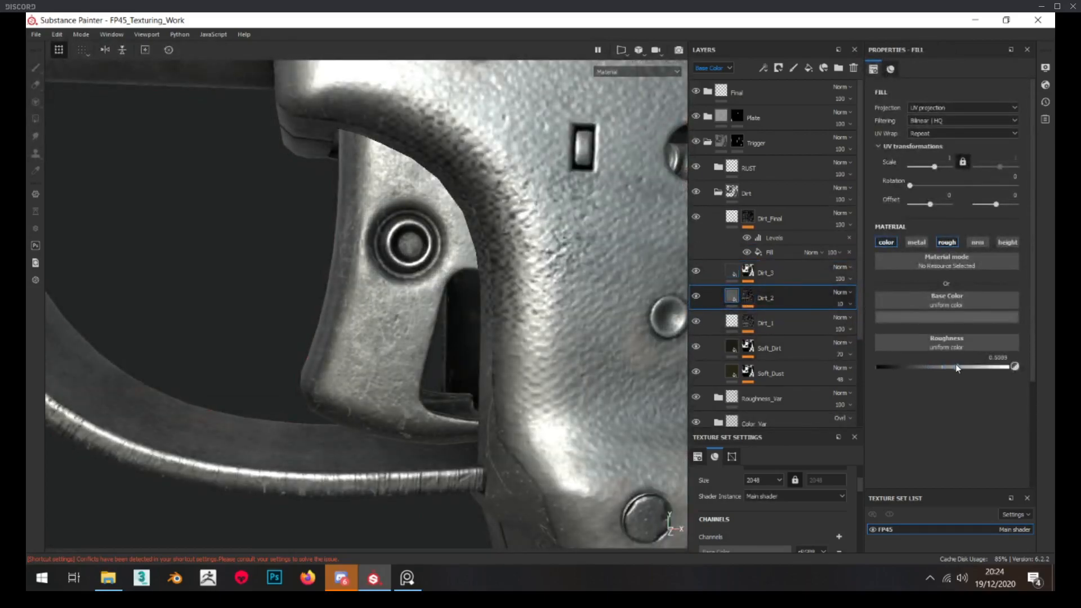
scroll(558, 300, "down", 3)
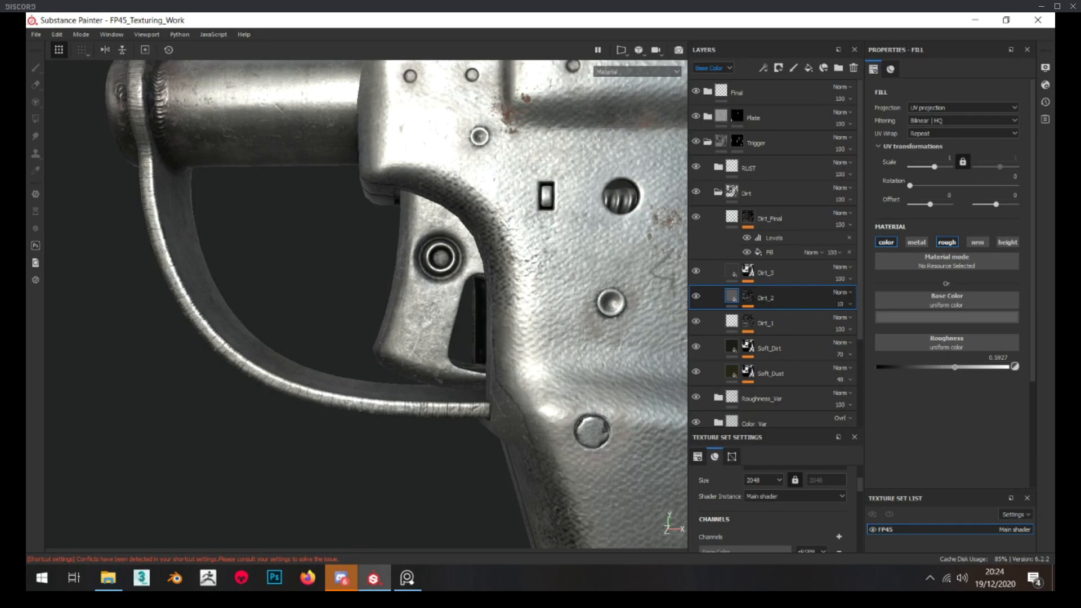
mouse_move(389, 279)
left_mouse_down("alt")
mouse_move(479, 292)
mouse_move(343, 286)
mouse_move(573, 317)
left_mouse_up("alt")
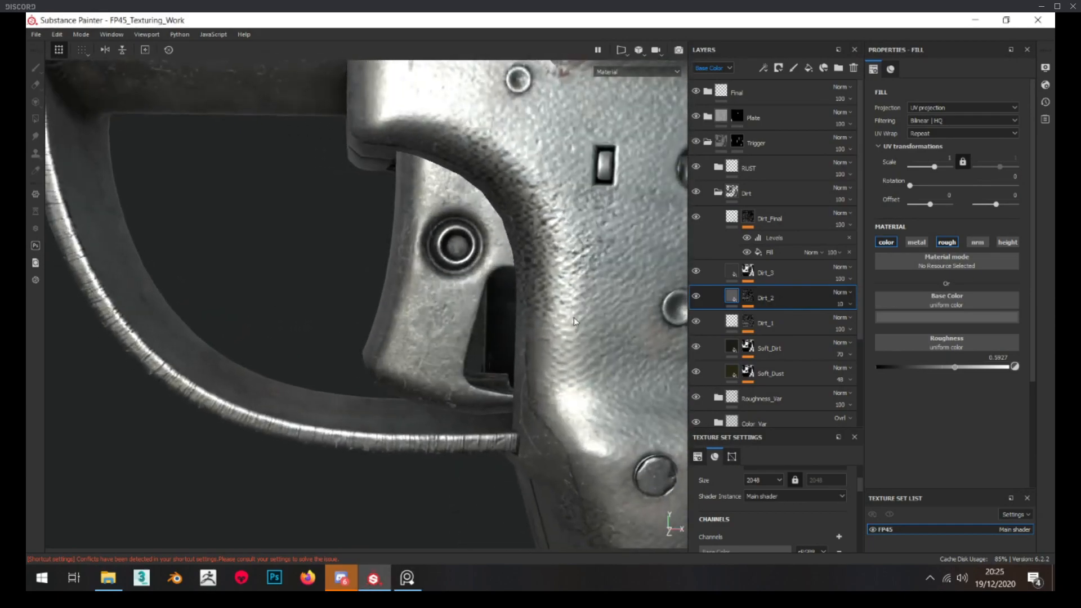
middle_click_drag(574, 317, 502, 285, "alt")
Set the leaks grunge in the trigger's Dirt_1 mask to a scale of 4 and rotate its pattern
left_click(749, 322, "alt")
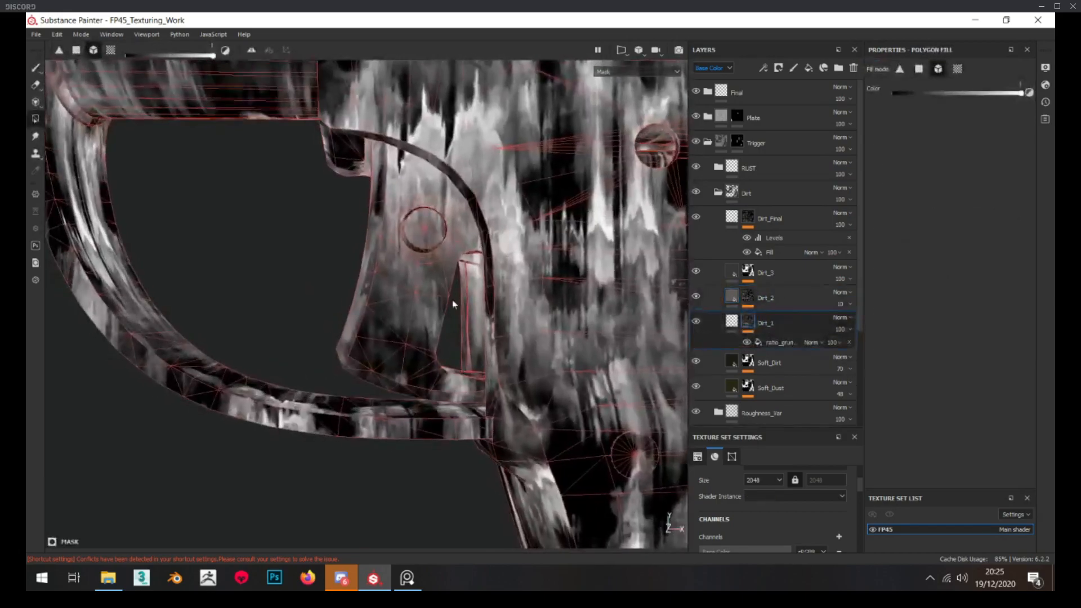
left_click(776, 341)
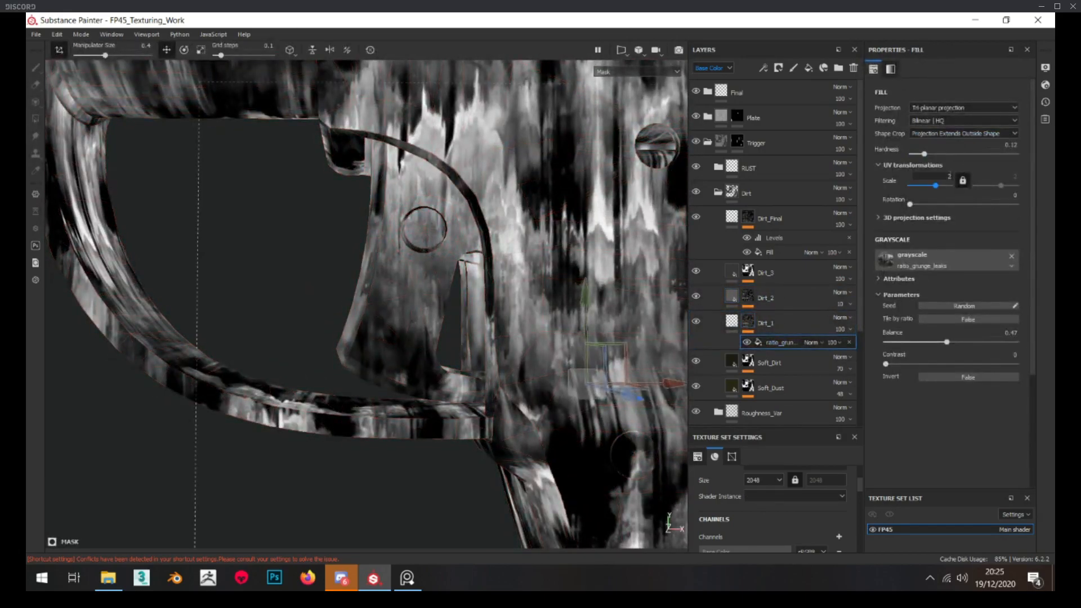
left_click_drag(483, 198, 496, 203, "alt")
left_click_drag(910, 204, 1014, 206)
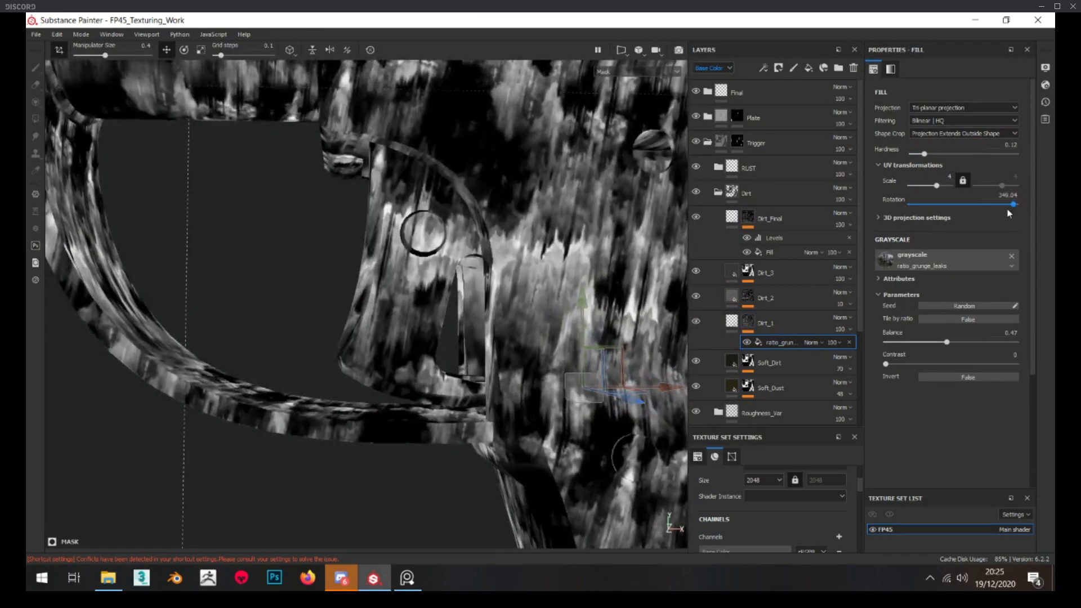
left_click(733, 320)
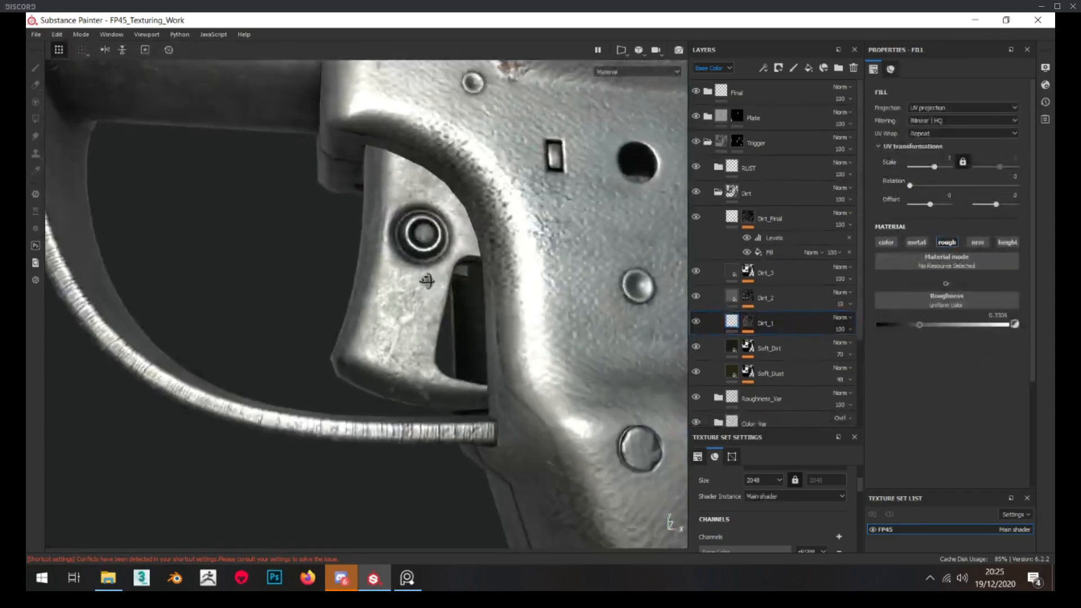
left_click_drag(428, 298, 438, 299, "alt")
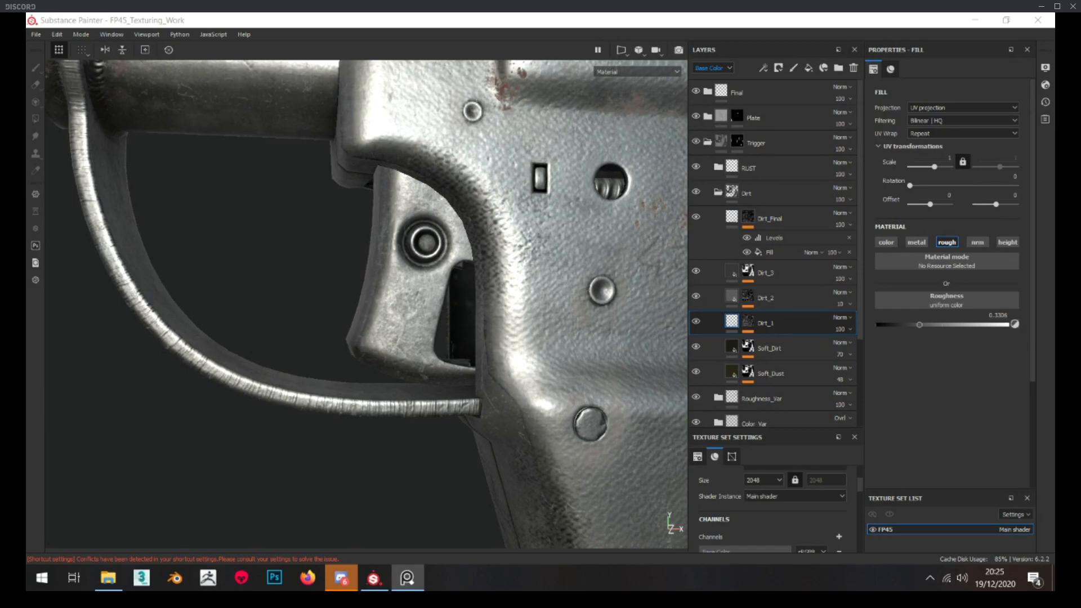
Add a fill layer named Moss above Dirt_Final in the trigger's Dirt group
left_click(779, 217)
key("4")
double_click(765, 218)
key("Return")
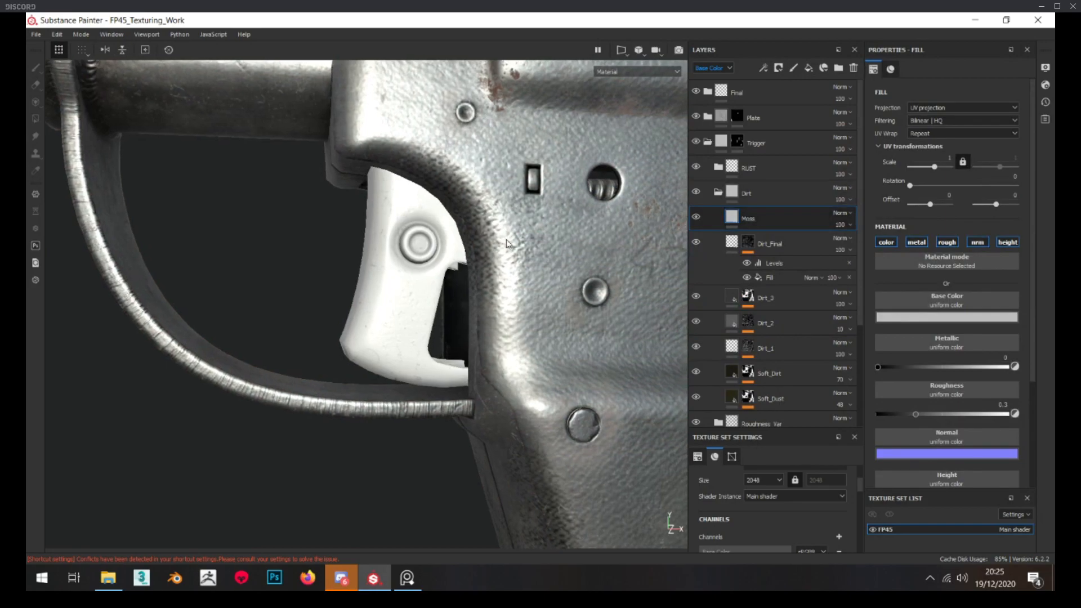
Give the Moss layer a dark green base color with a hue of about 0.365
left_click(901, 317)
left_click(999, 390)
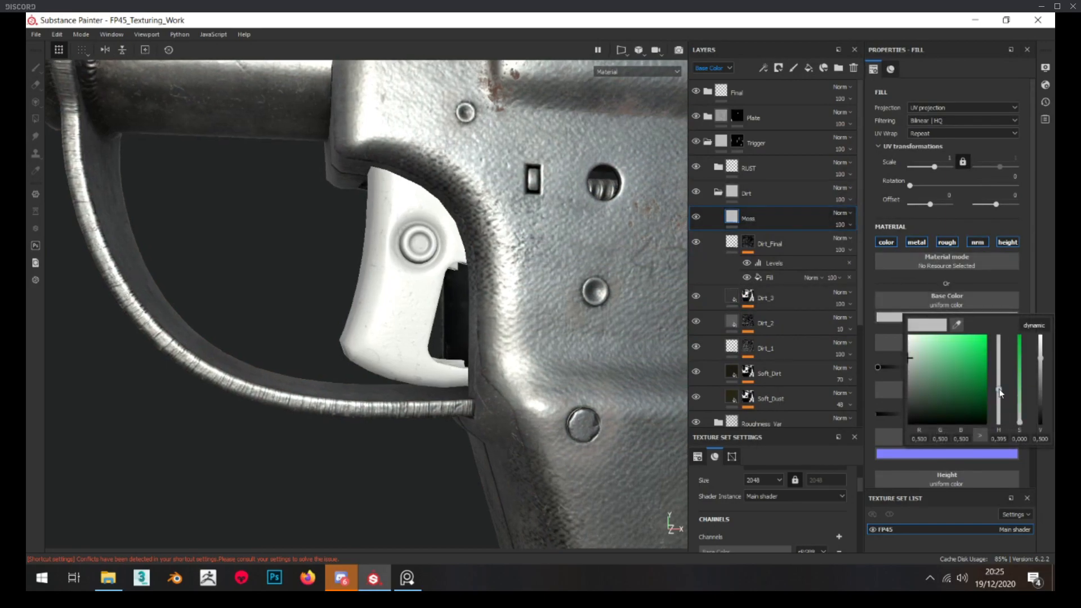
left_click(1019, 400)
left_click(1040, 410)
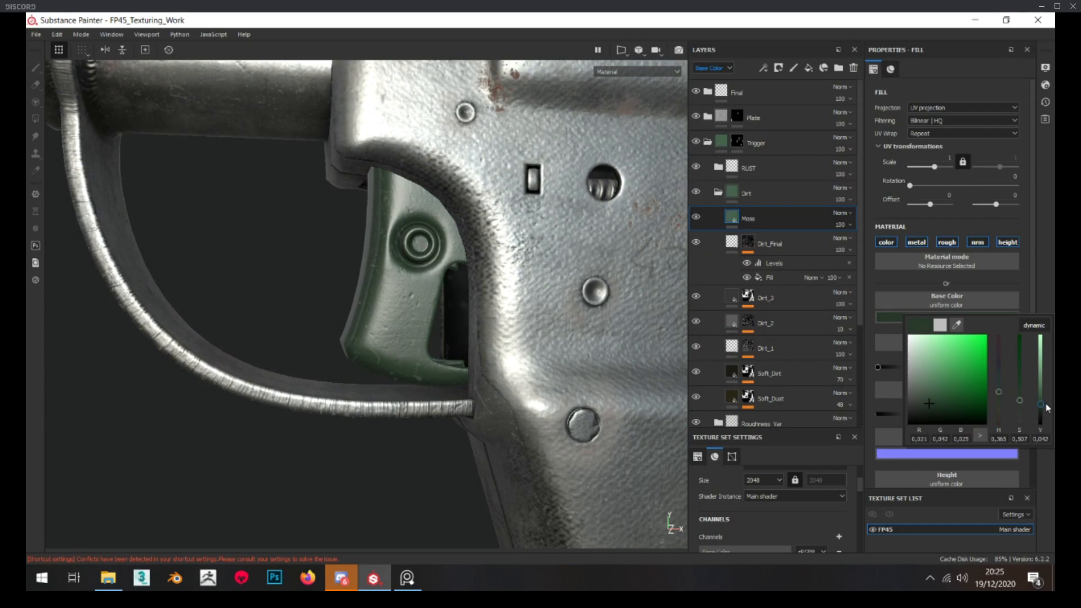
left_click(1045, 486)
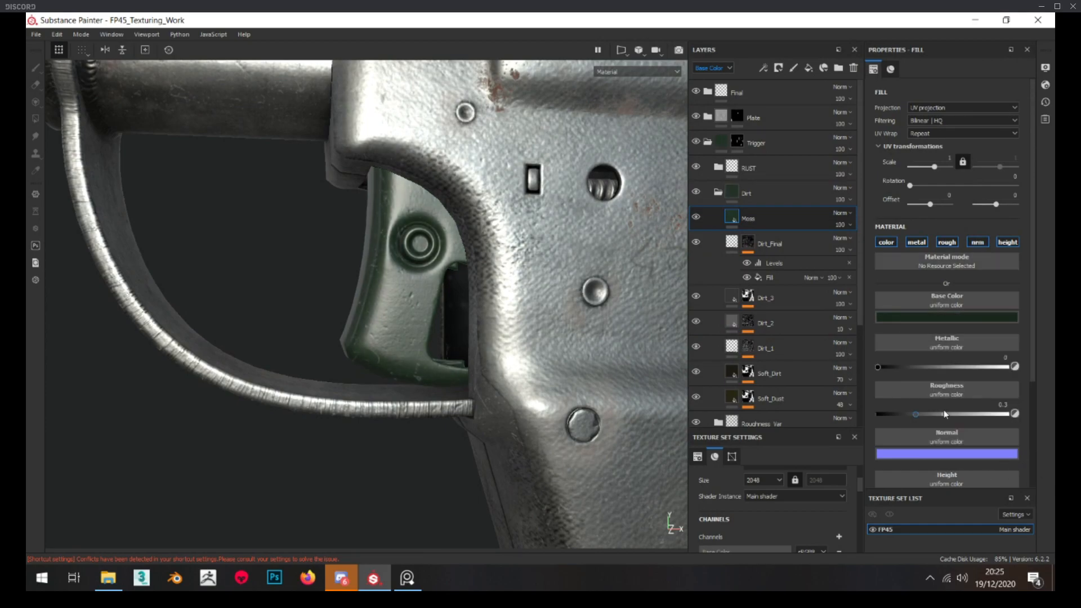
Limit the Moss layer to the color, metal and rough channels, with roughness 0.7137 and a less saturated green
left_click(963, 415)
left_click_drag(964, 416, 966, 415)
left_click(999, 246)
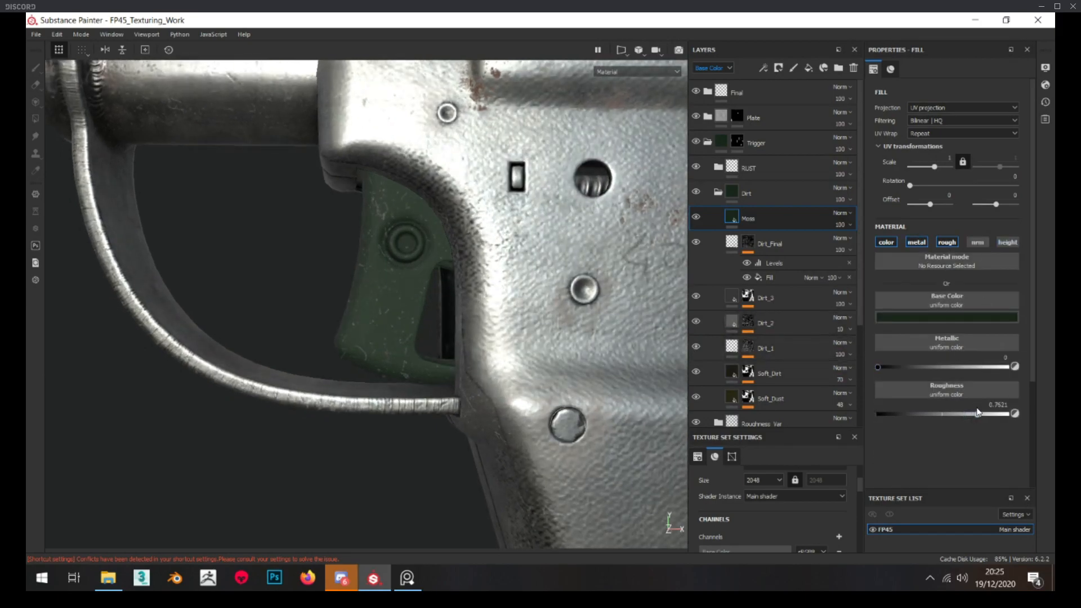
left_click(950, 318)
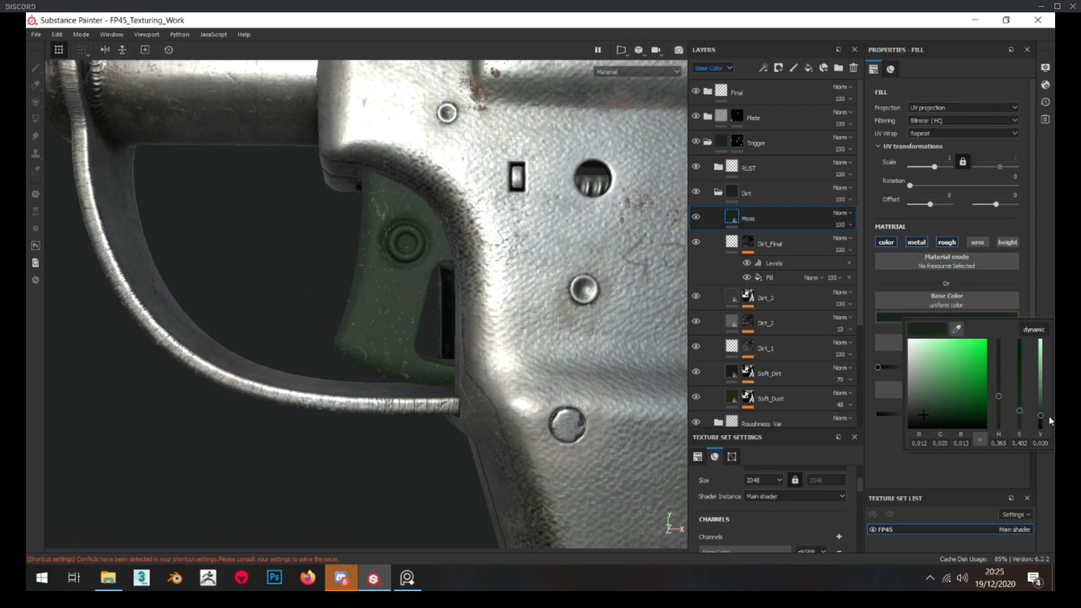
Add a black mask to the Moss layer, apply the Moss smart mask to it and check its coverage on the trigger
right_click(786, 217)
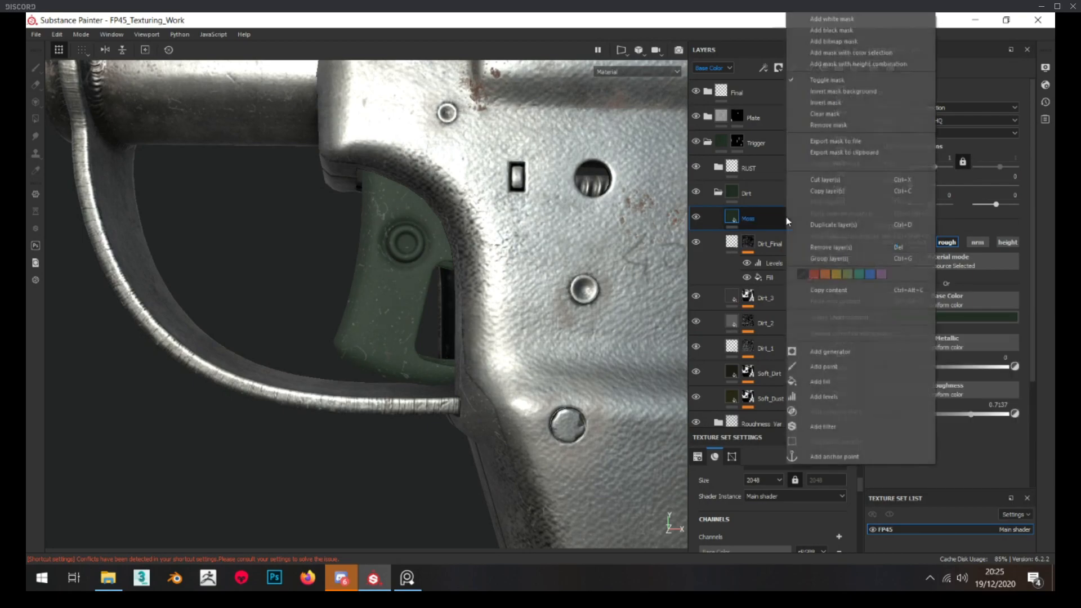
left_click(836, 30)
left_click_drag(328, 590, 346, 107)
left_click(173, 296)
left_click(308, 132)
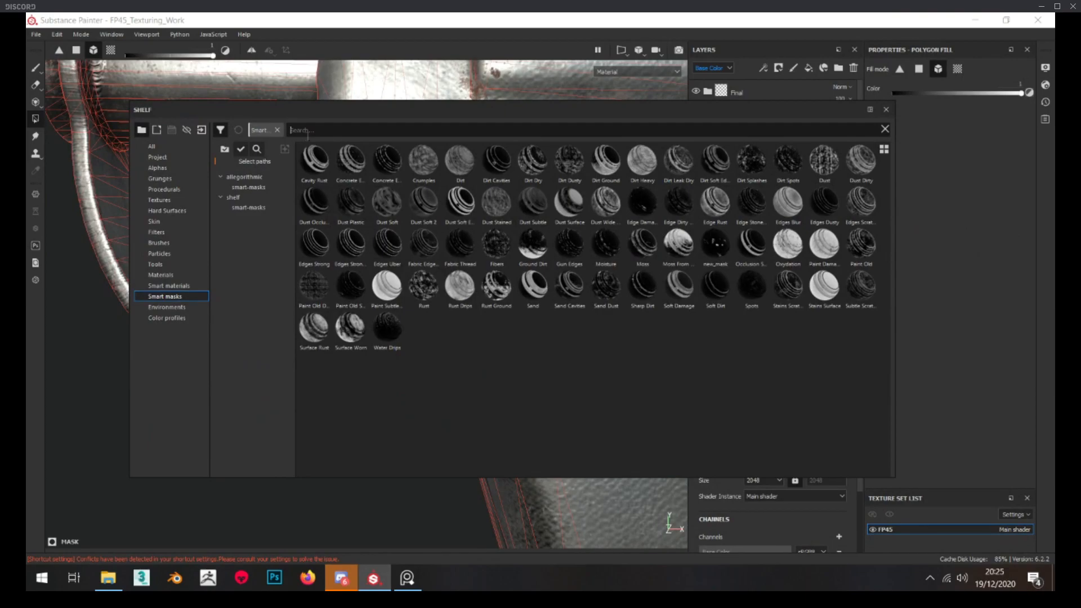
type("moss")
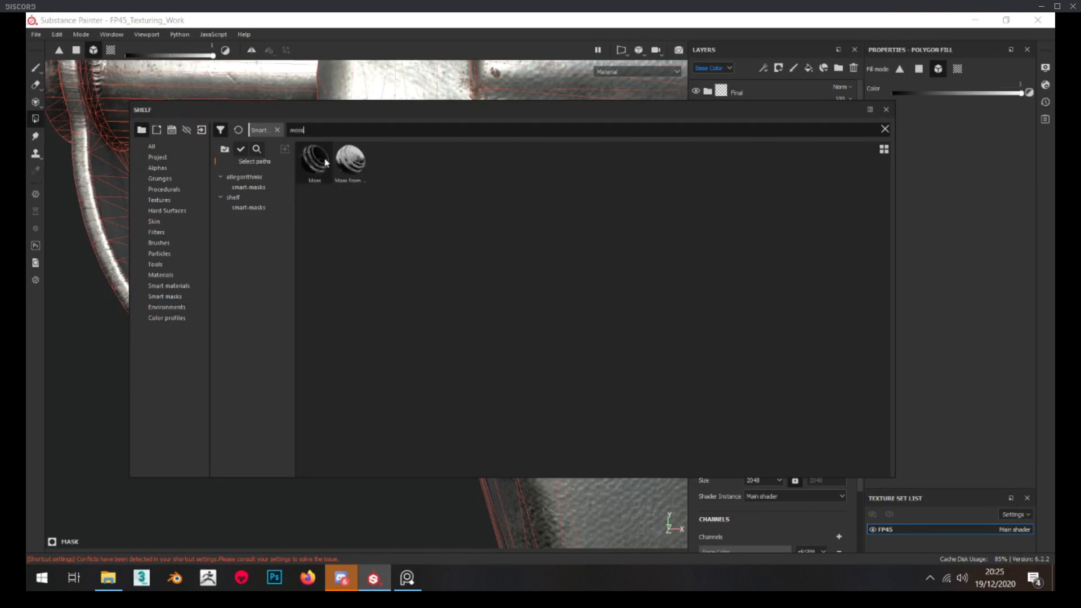
left_click_drag(375, 112, 779, 221)
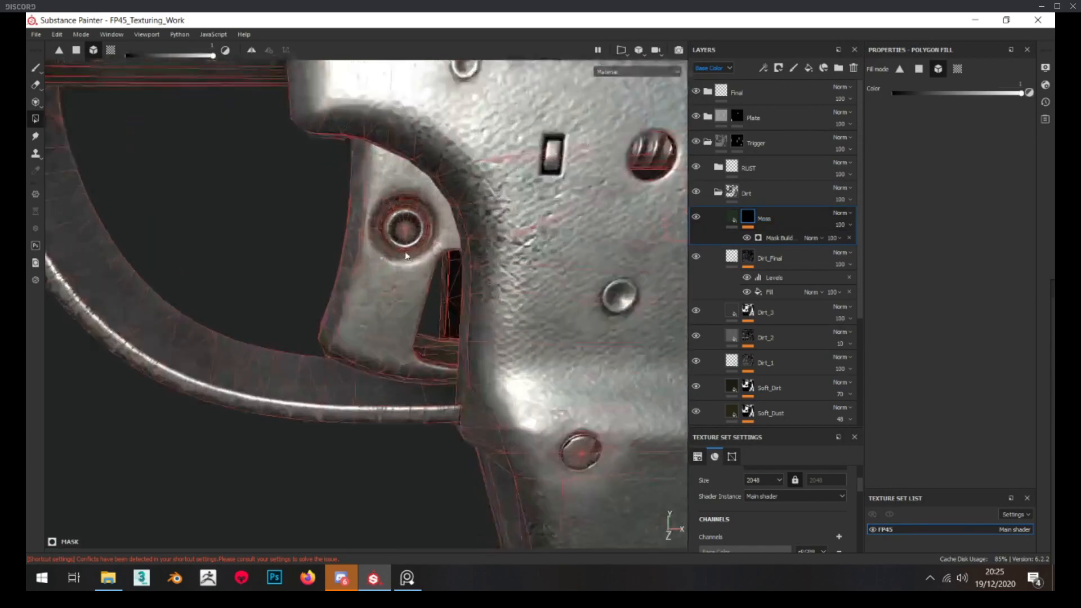
left_click(748, 217, "alt")
left_click_drag(591, 226, 620, 215, "alt")
scroll(619, 215, "up", 3)
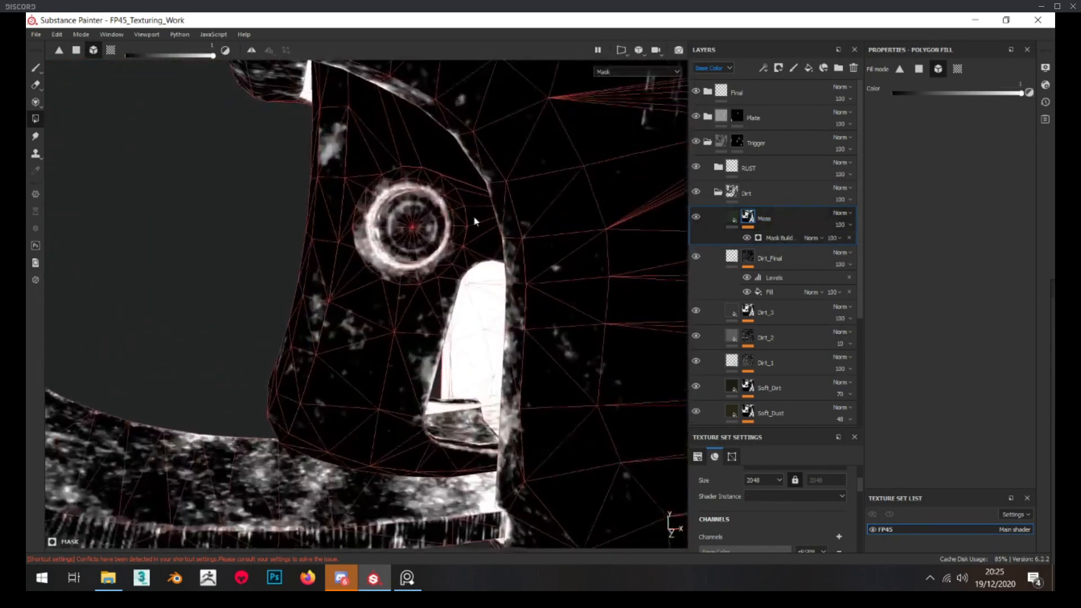
left_click_drag(280, 196, 282, 203, "alt")
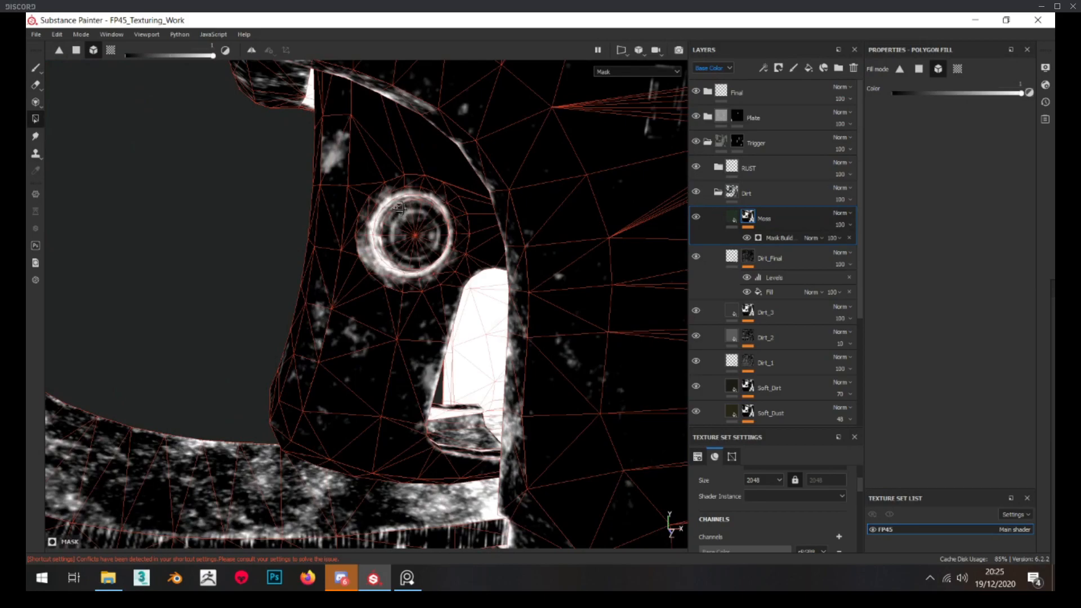
Shift the Moss base color to a muted green with hue 0.287, saturation 0.240 and value 0.047
left_click(732, 217)
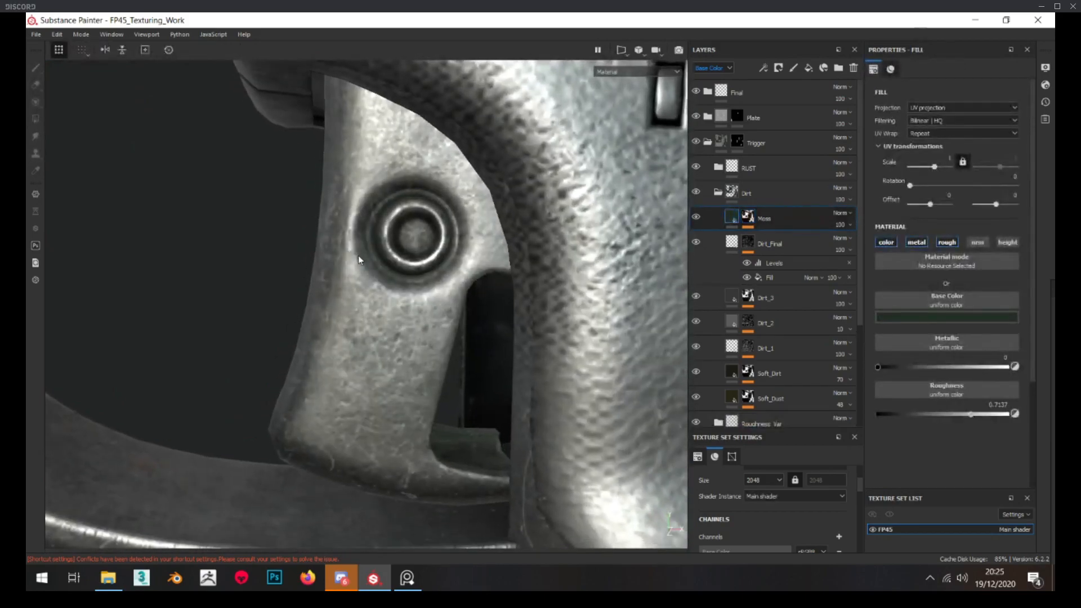
left_click(934, 316)
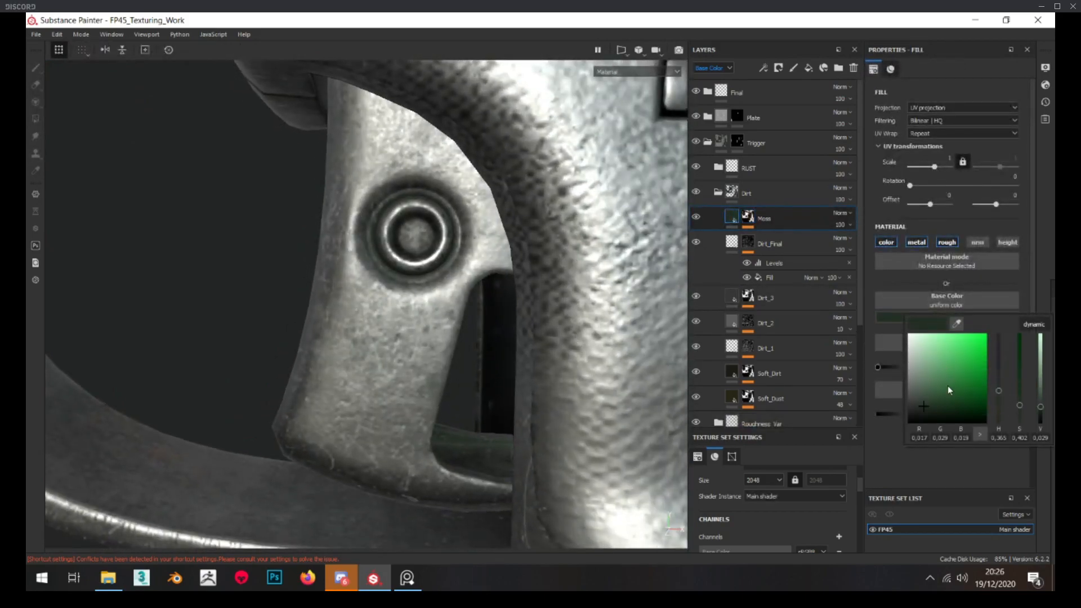
left_click_drag(1021, 408, 1001, 398)
left_click_drag(535, 388, 429, 332, "alt")
scroll(428, 331, "down", 2)
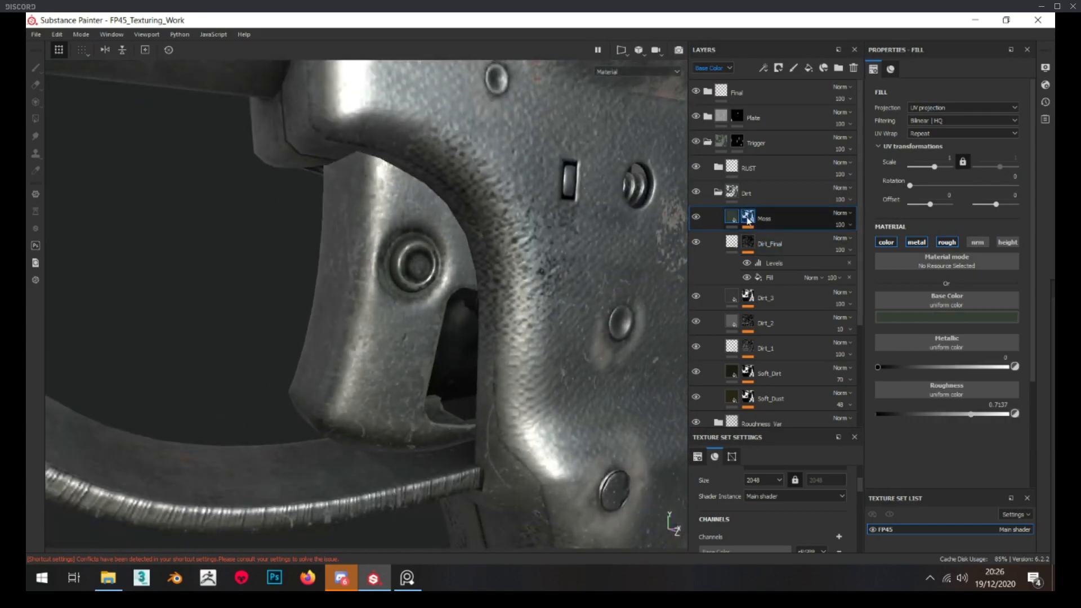
Set the Moss mask generator's level to 0.66 and contrast to 0.64, and check the trigger surface
left_click(748, 217, "alt")
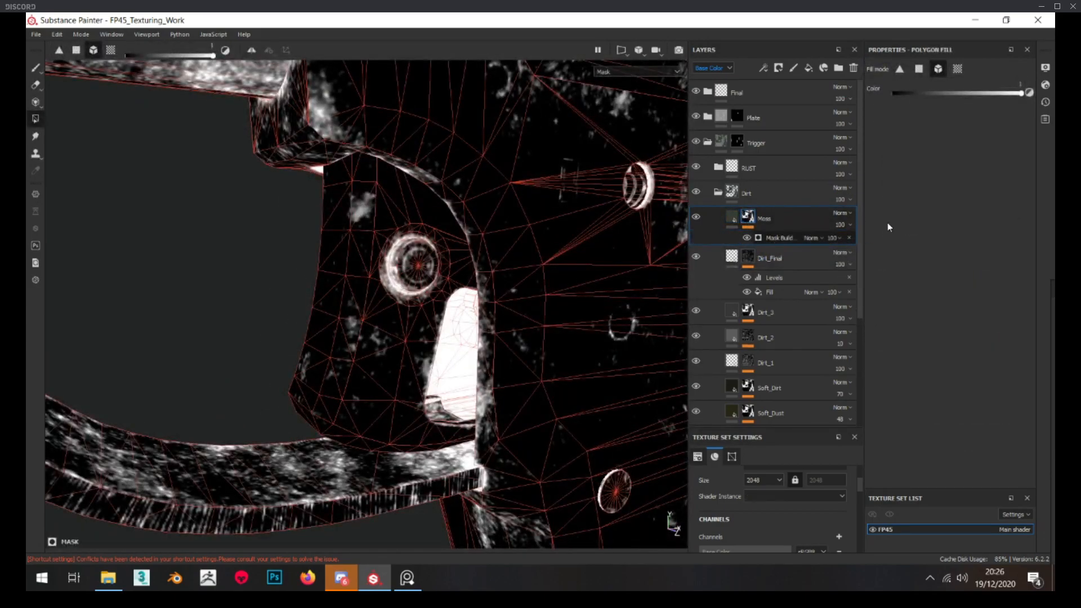
left_click(828, 239)
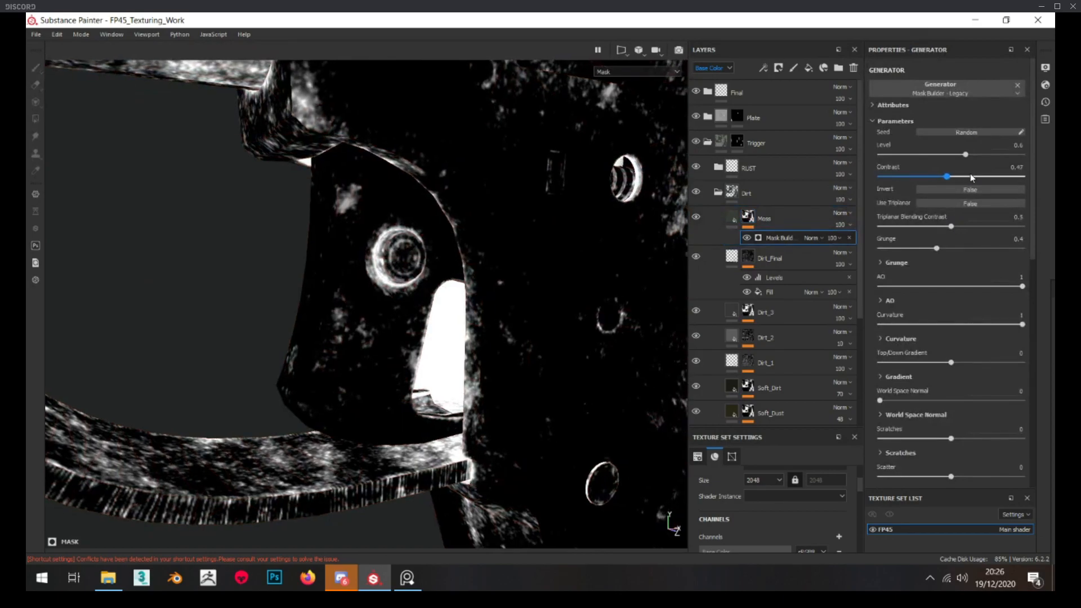
left_click(971, 177)
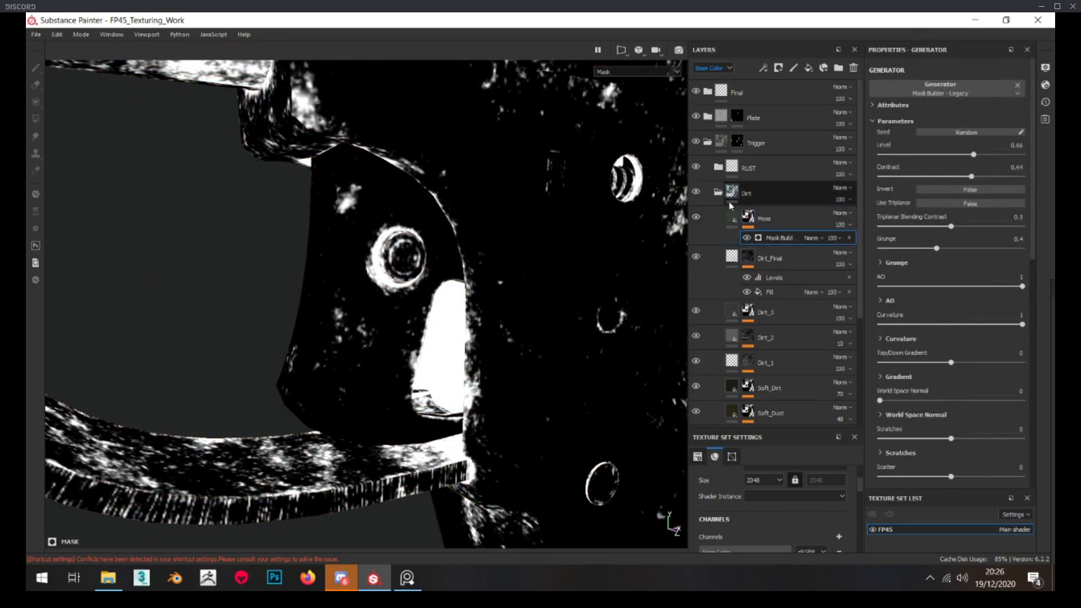
left_click(732, 217)
scroll(413, 224, "up", 3)
left_click_drag(367, 299, 416, 242, "alt")
Lower the Moss mask generator's level to 0.51 and check the moss around the trigger pin
left_click(744, 218, "alt")
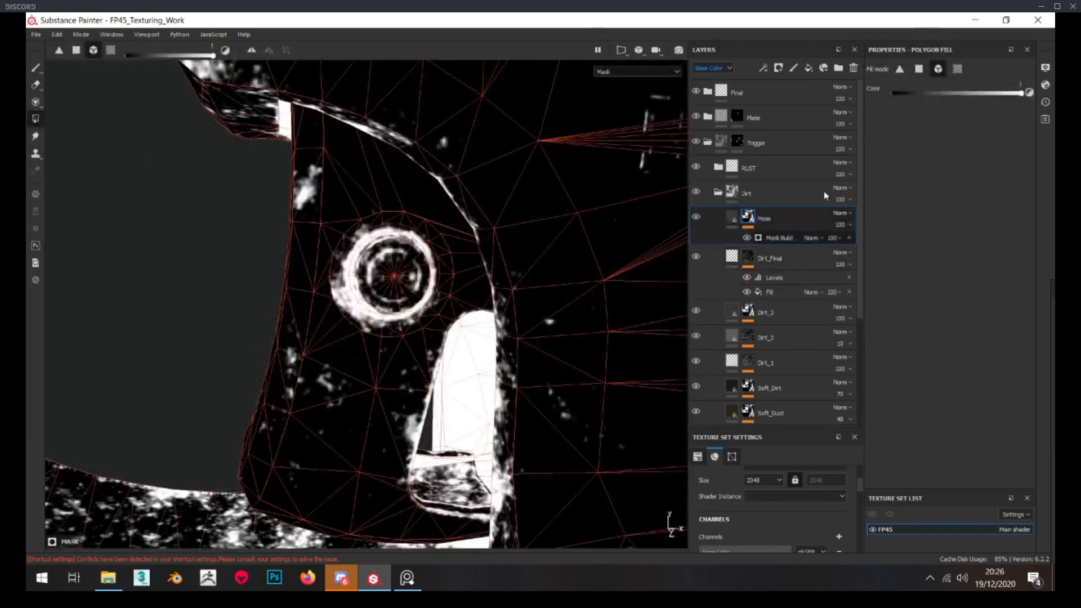
left_click_drag(962, 157, 952, 156)
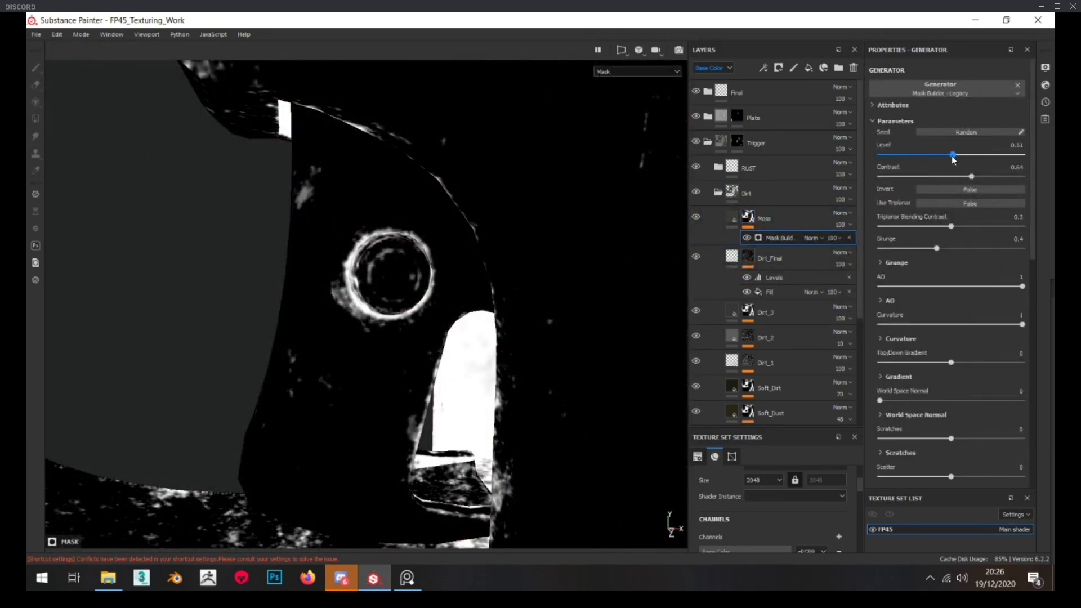
left_click(732, 218)
mouse_move(559, 233)
left_mouse_down("alt")
mouse_move(449, 239)
mouse_move(540, 236)
left_mouse_up("alt")
scroll(449, 239, "down", 2)
scroll(541, 237, "up", 3)
Retune the Moss base color to a richer green with hue 0.299, saturation 0.442 and value 0.051
left_click(932, 319)
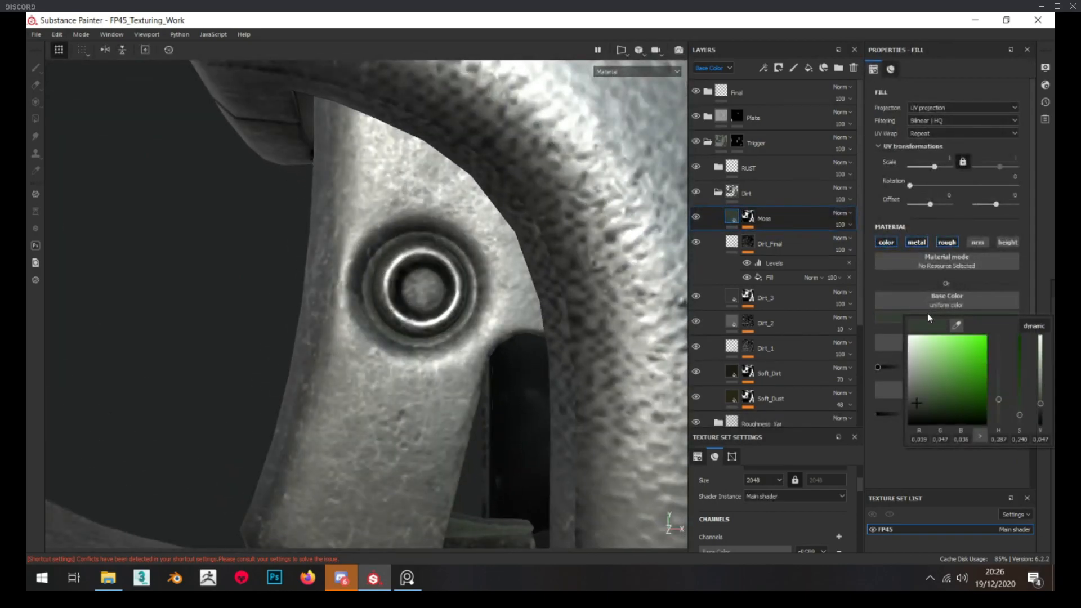
left_click_drag(958, 325, 26, 207)
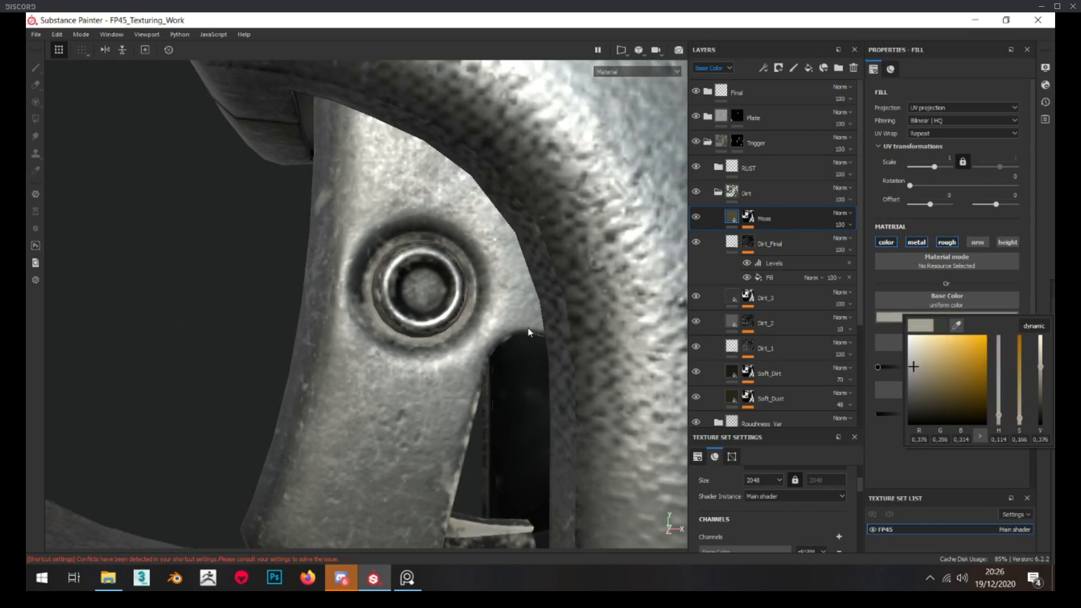
key("ctrl+z")
left_click(1000, 401)
left_click_drag(1019, 415, 1041, 403)
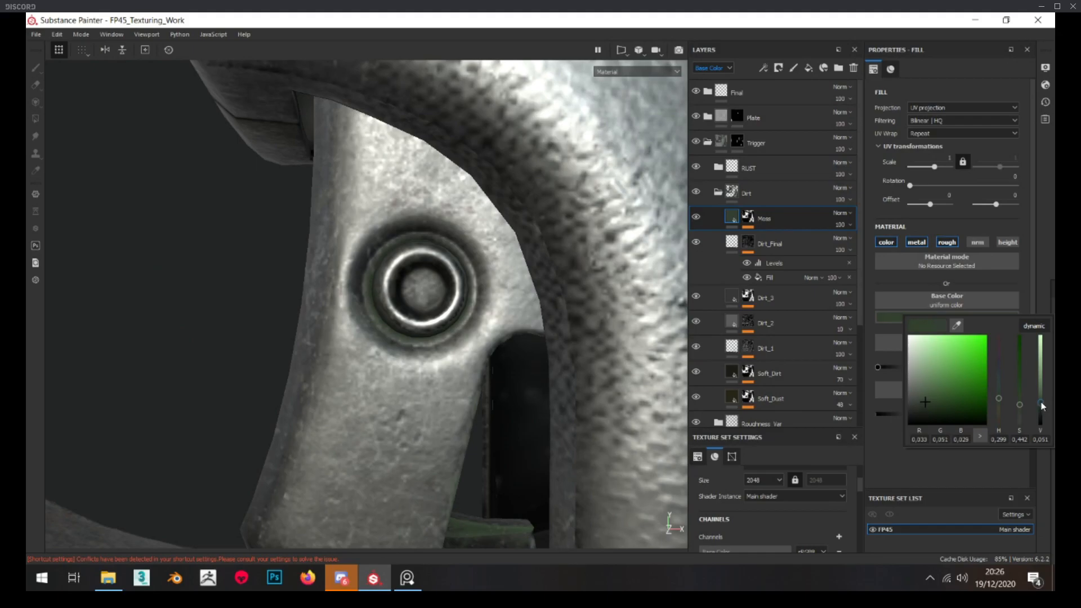
scroll(390, 320, "down", 3)
left_click_drag(372, 312, 418, 293, "alt")
scroll(390, 321, "down", 3)
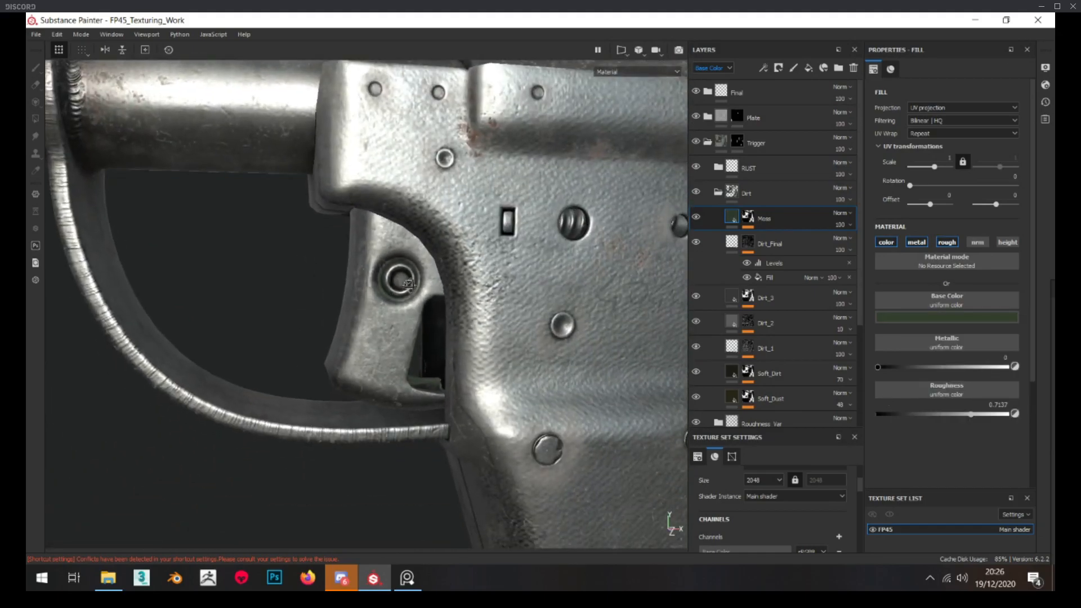
Darken the Moss base color and compare the trigger with the layer hidden and shown
scroll(419, 293, "up", 3)
left_click(992, 319)
left_click_drag(1021, 415, 1022, 415)
left_click(1042, 416)
mouse_move(331, 307)
left_mouse_down("alt")
mouse_move(361, 304)
mouse_move(315, 307)
left_mouse_up("alt")
scroll(315, 308, "down", 3)
left_click(697, 218)
left_click(697, 219)
left_click(697, 219)
scroll(507, 293, "up", 3)
left_click_drag(507, 293, 511, 278, "alt")
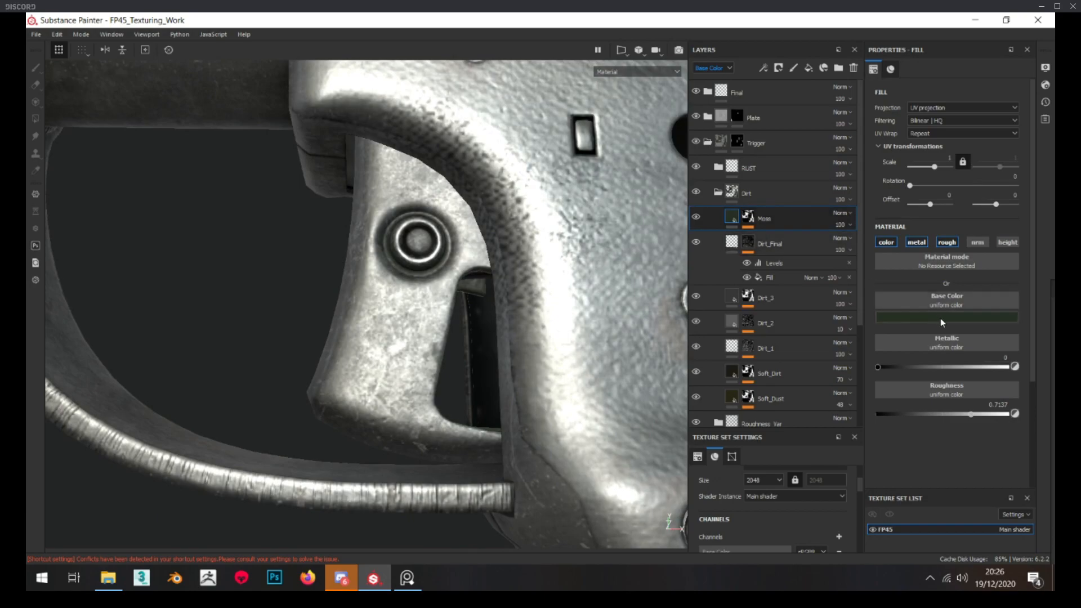
Lighten the Moss layer's dark green base color slightly
left_click(941, 320)
left_click_drag(1042, 400, 1042, 408)
left_click_drag(428, 392, 349, 346, "alt")
Examine the dirt and moss on the opposite side of the trigger, especially around the pin and edges
scroll(386, 393, "down", 4)
scroll(382, 357, "down", 3)
scroll(349, 347, "up", 10)
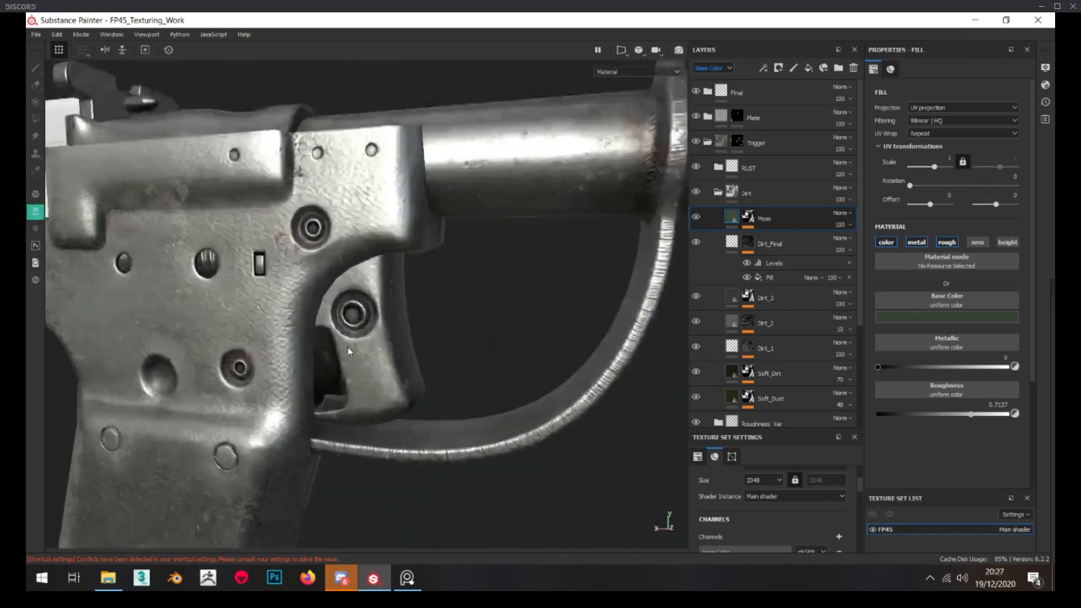
scroll(396, 340, "down", 5)
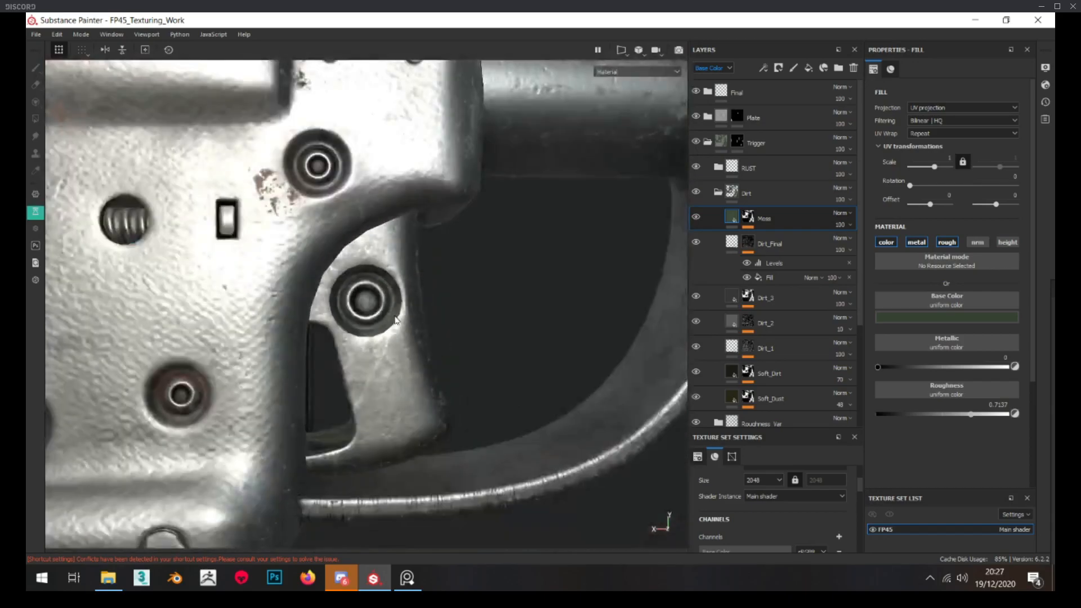
scroll(396, 346, "up", 2)
scroll(395, 351, "up", 6)
scroll(395, 352, "down", 4)
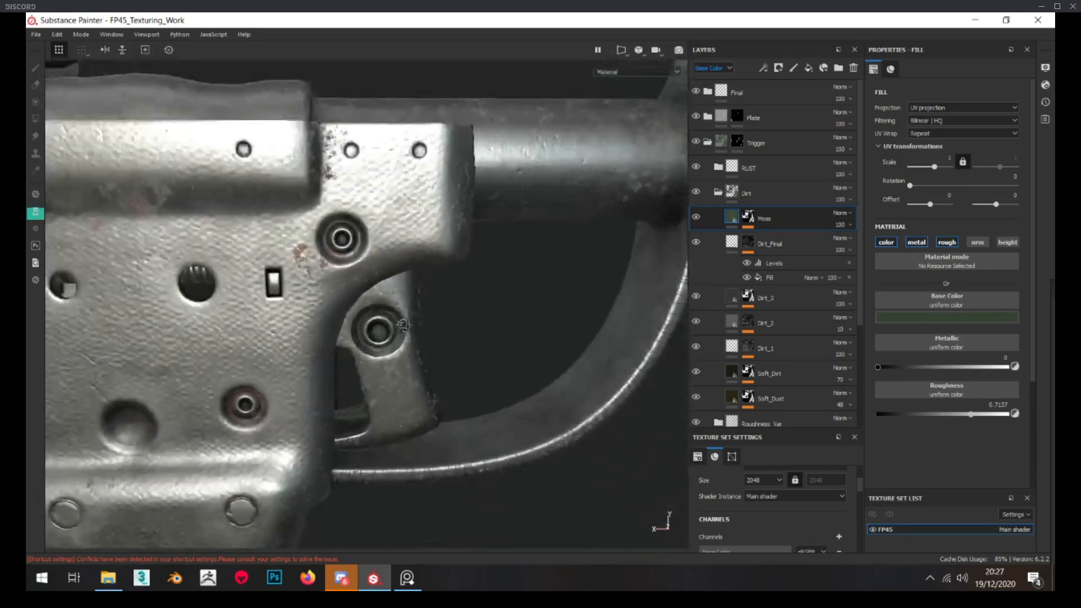
scroll(395, 338, "up", 3)
scroll(395, 330, "down", 6)
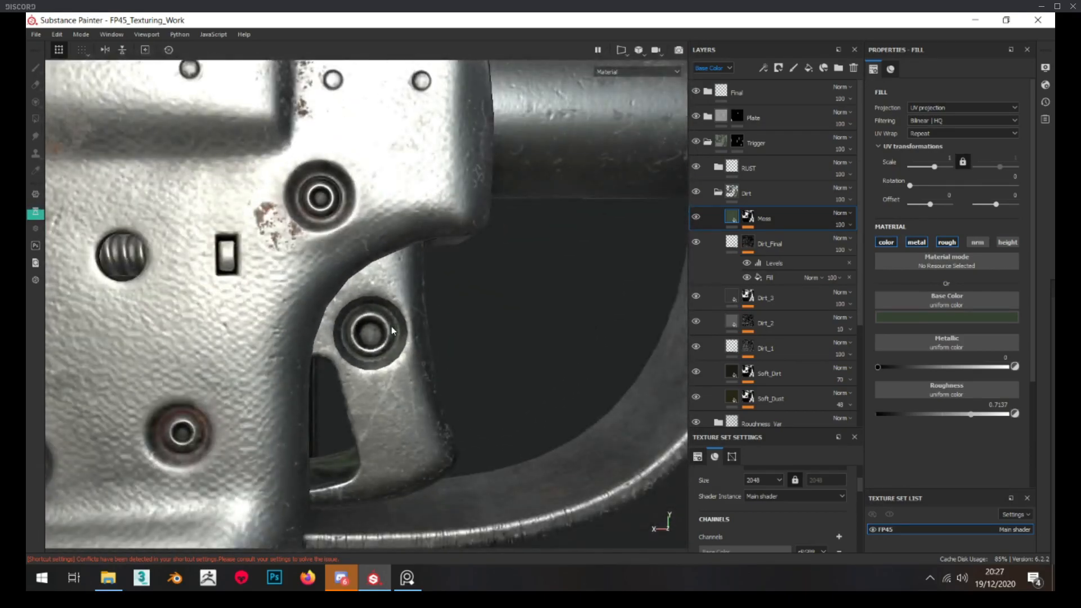
scroll(270, 329, "up", 6)
scroll(271, 329, "down", 3)
scroll(404, 325, "up", 4)
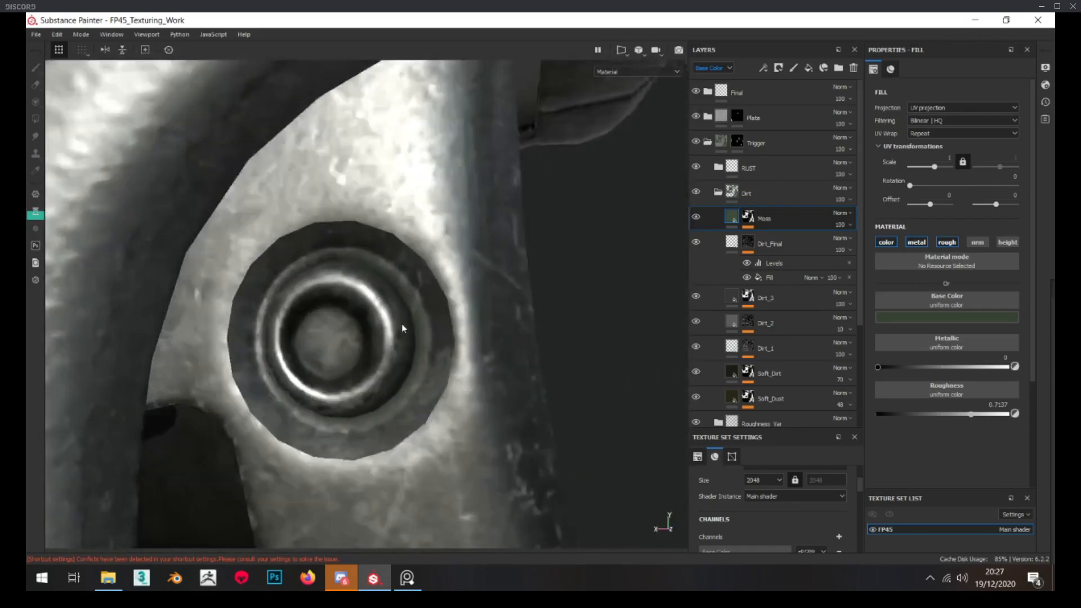
scroll(475, 319, "down", 4)
scroll(398, 300, "up", 2)
scroll(399, 299, "up", 3)
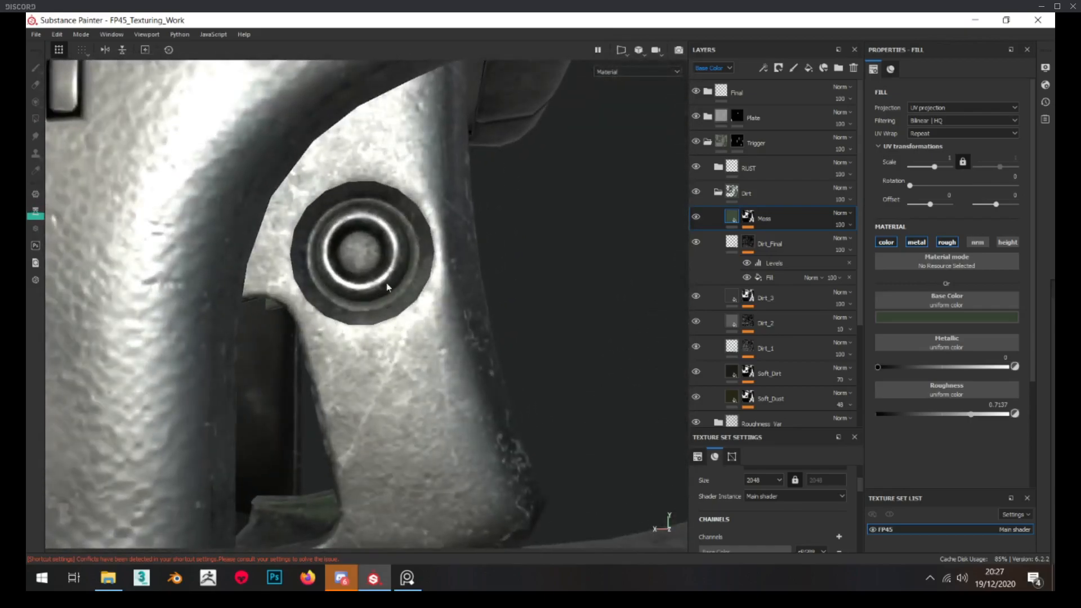
Fine-tune the Moss layer's dark green base color slightly and save the project
left_click(941, 317)
left_click_drag(1040, 401, 1042, 397)
scroll(462, 281, "down", 8)
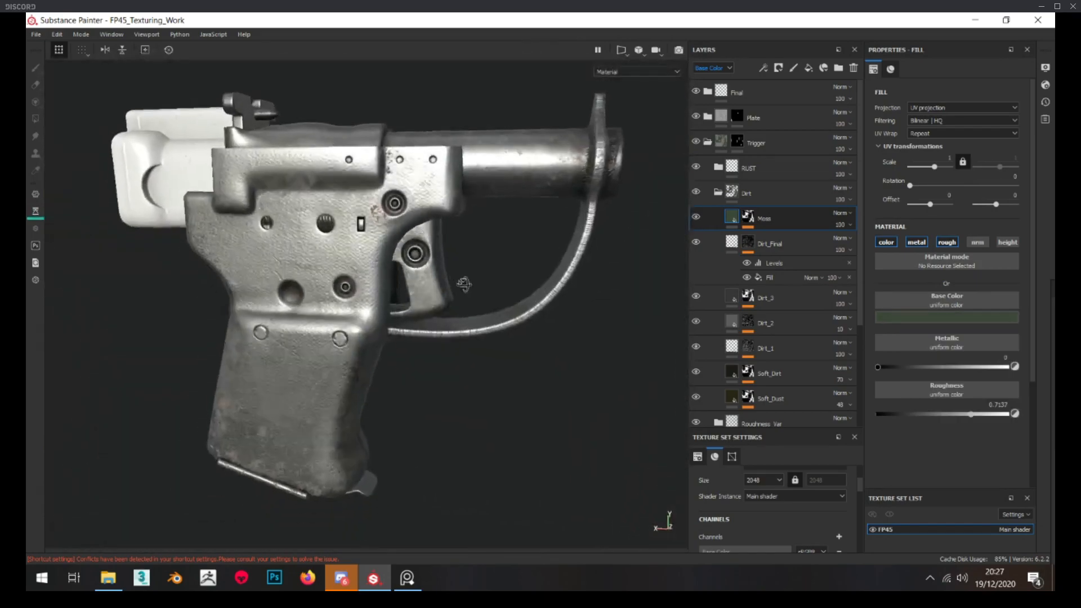
left_click_drag(464, 285, 208, 274, "alt")
left_click_drag(404, 284, 332, 282, "alt")
key("ctrl+s")
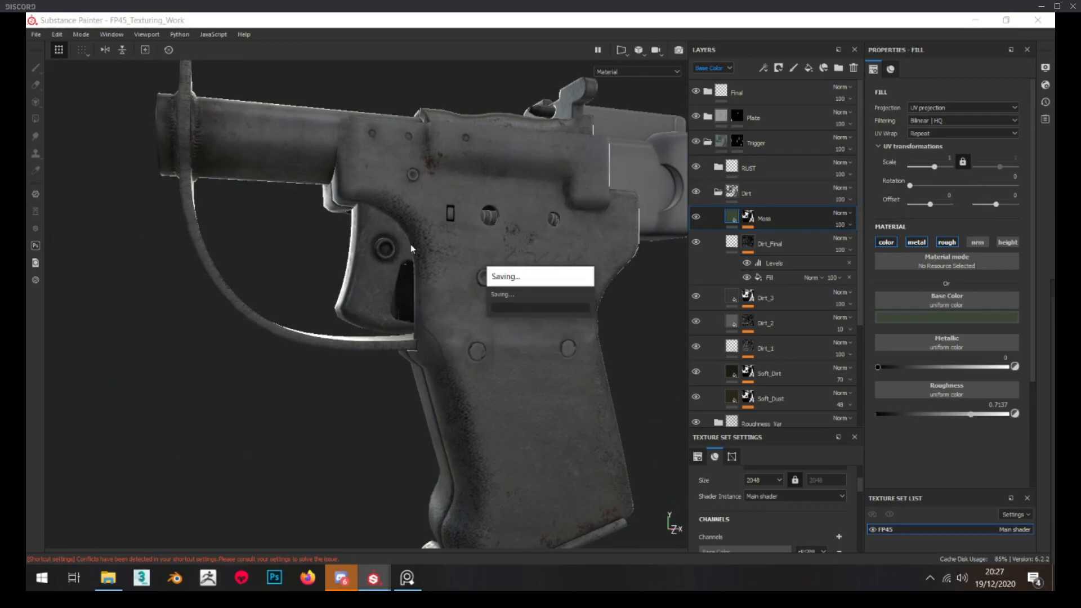
Expand the trigger's RUST group and replace the Rust_Soft folder's mask with a fresh black mask
left_click(757, 192)
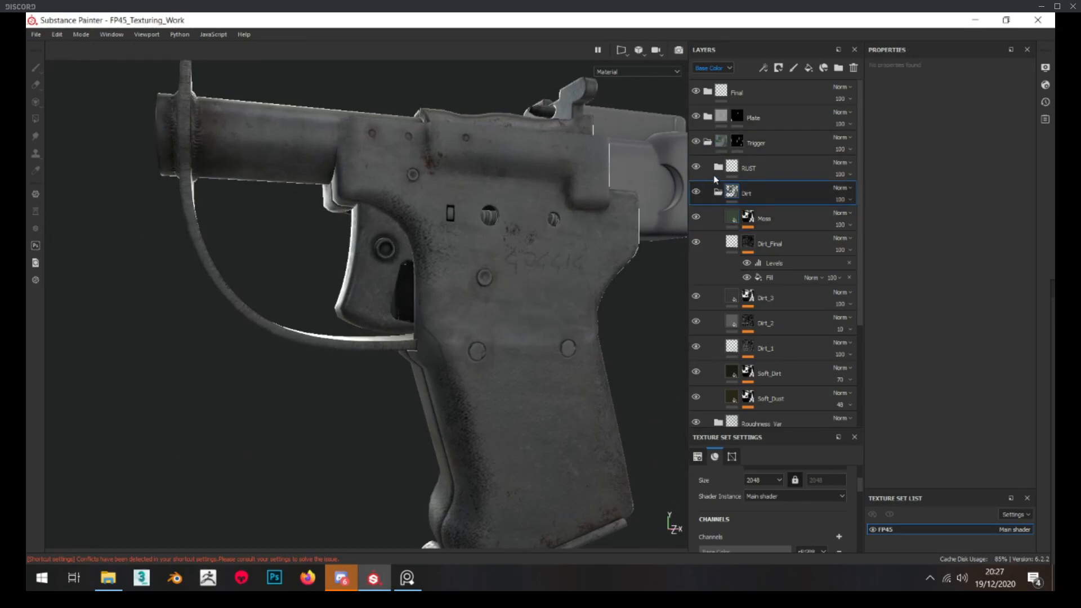
left_click(718, 167)
scroll(373, 290, "up", 6)
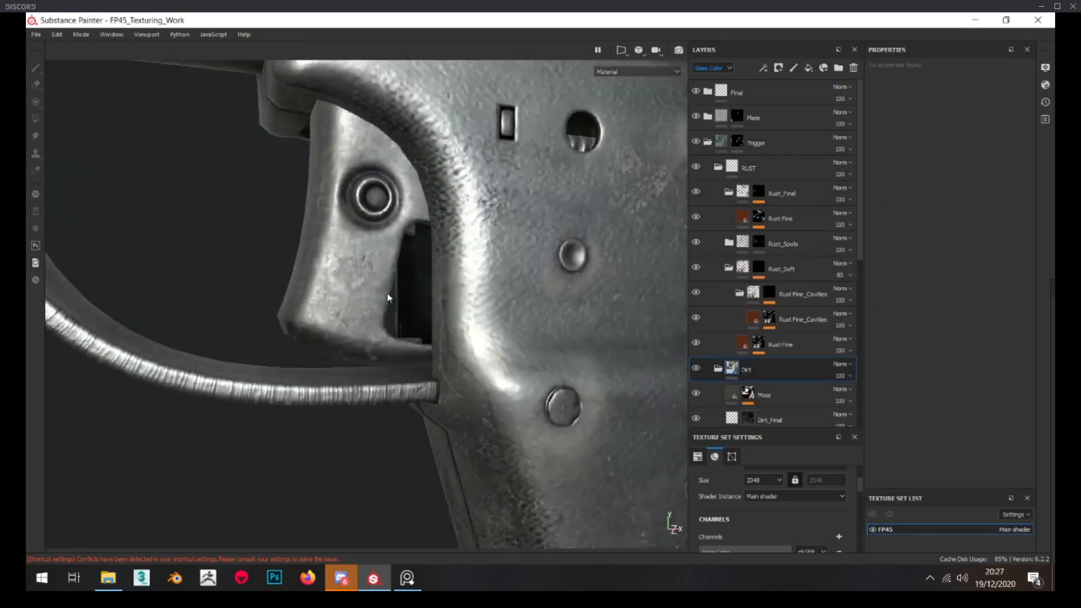
scroll(389, 298, "up", 2)
left_click(729, 193)
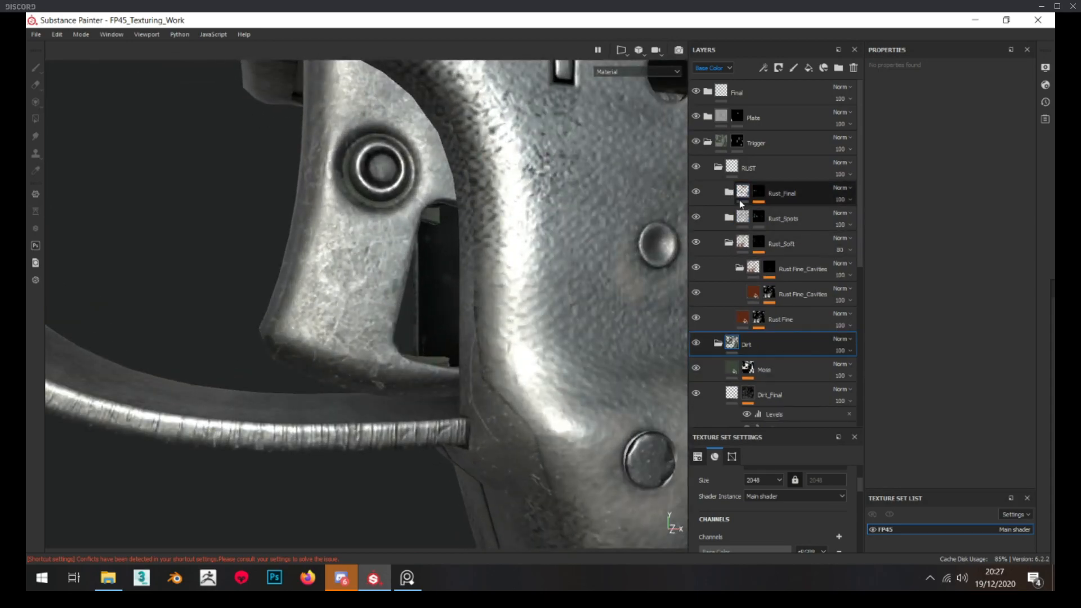
left_click(730, 243)
left_click(764, 242, "alt")
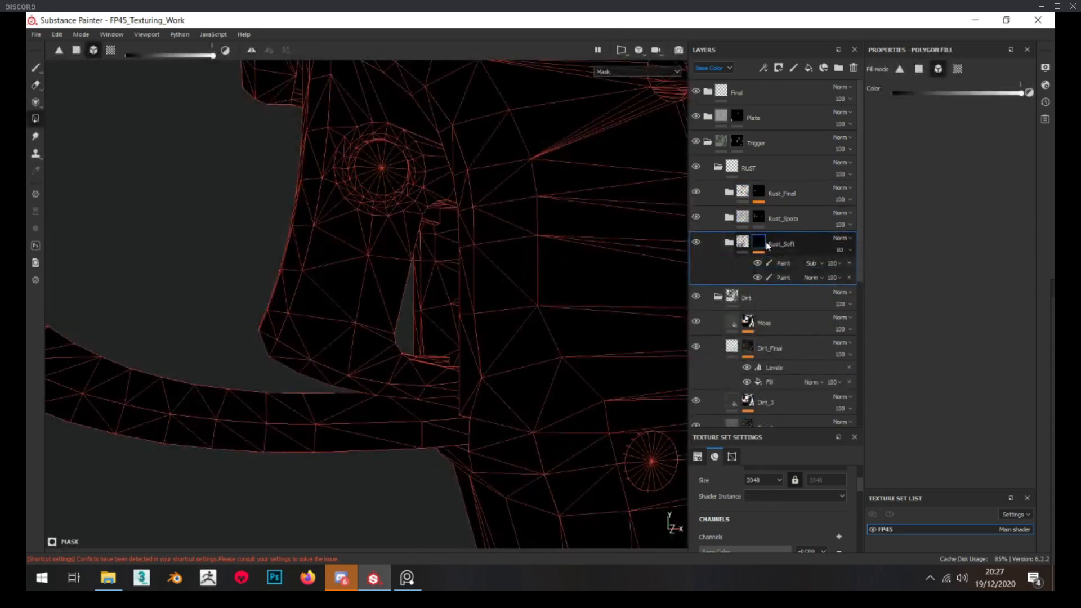
right_click(759, 244)
left_click(783, 260)
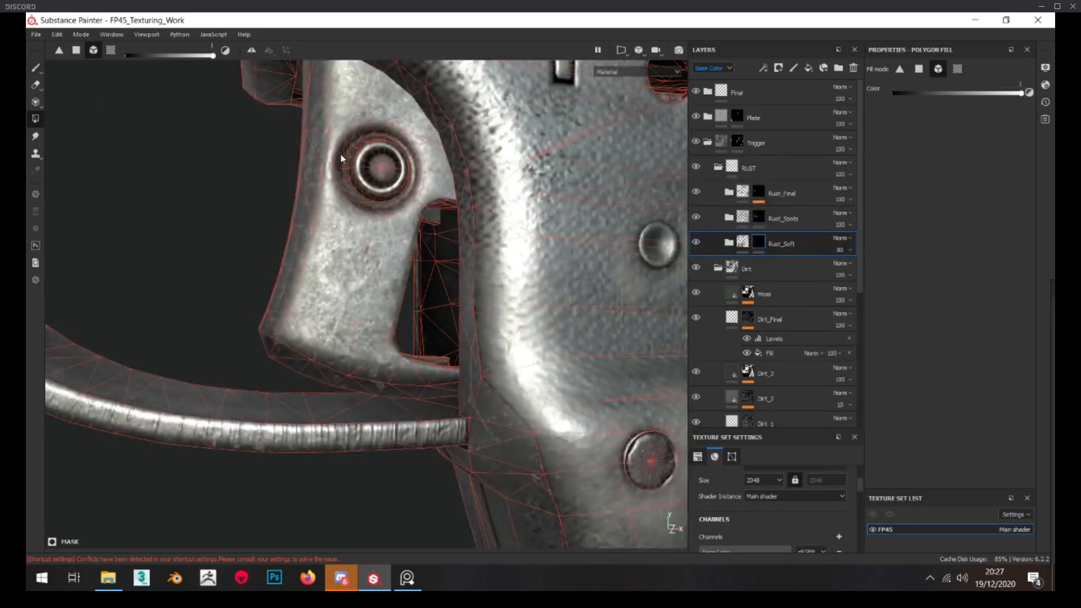
Set up the paint brush for the Rust_Soft mask with size 13.73 and flow 72, undoing the test stroke
left_click(36, 69)
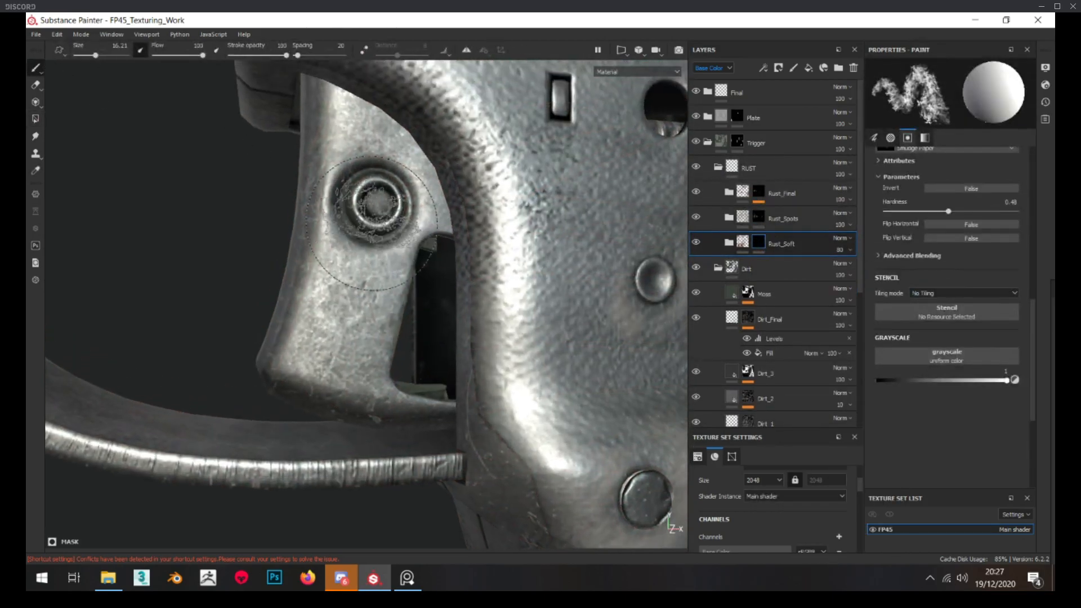
left_click(341, 255)
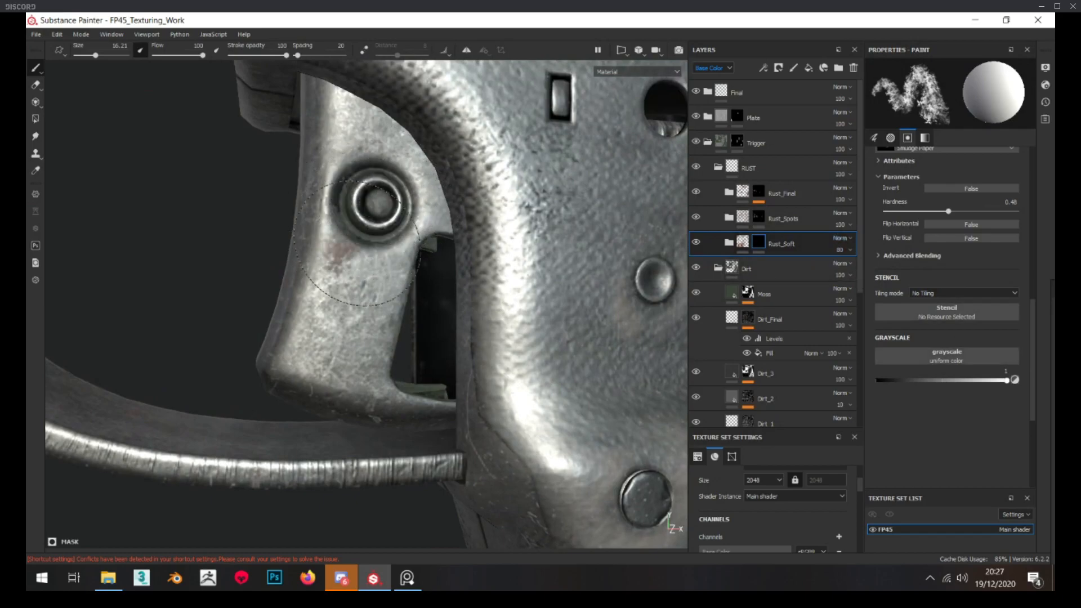
key("ctrl+z")
scroll(953, 229, "up", 2)
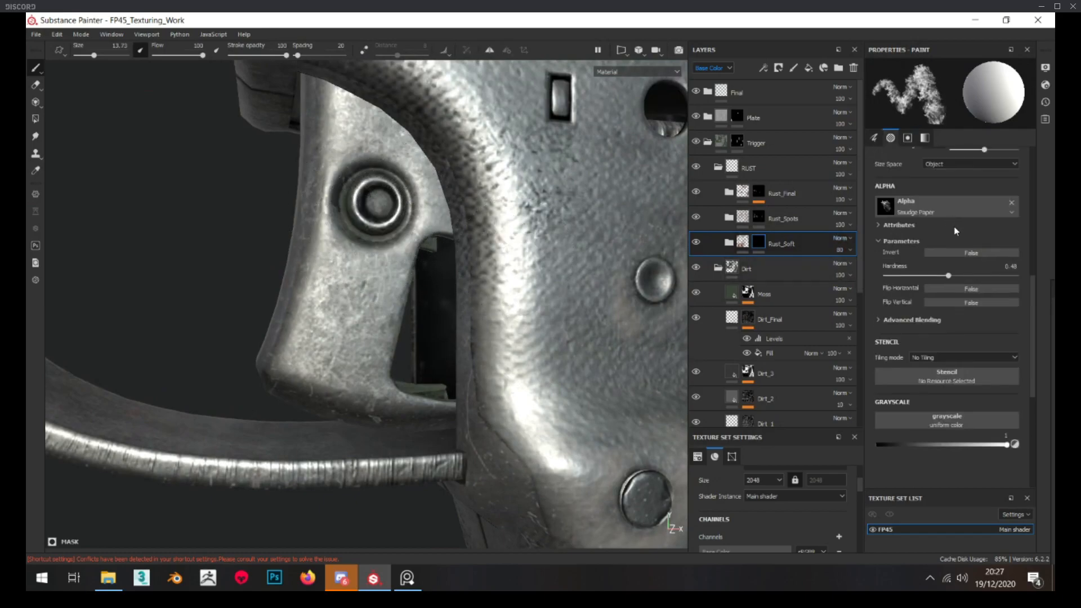
scroll(911, 233, "up", 5)
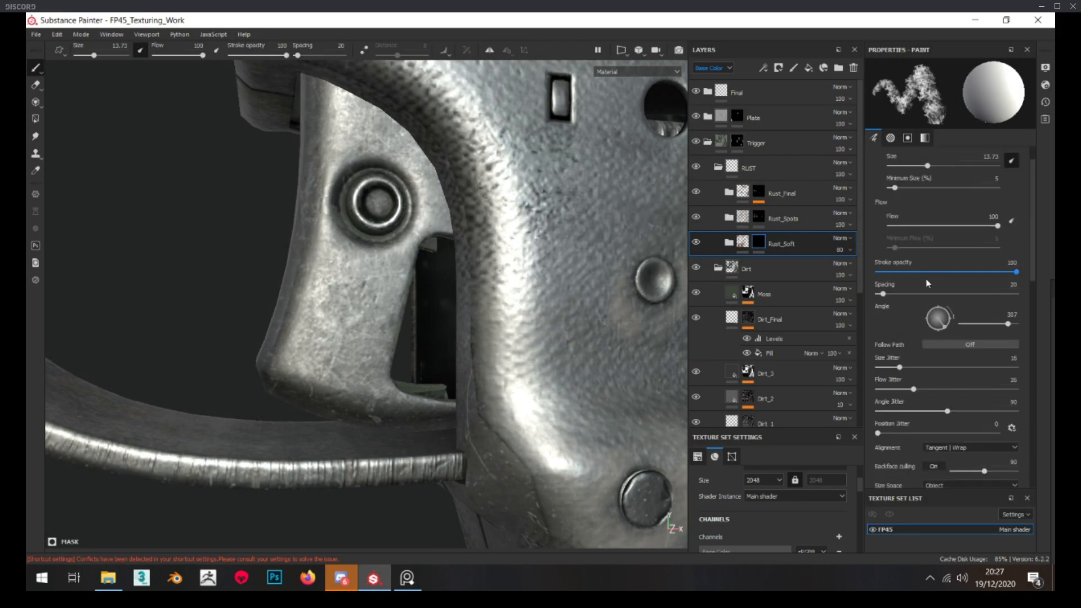
left_click(967, 257)
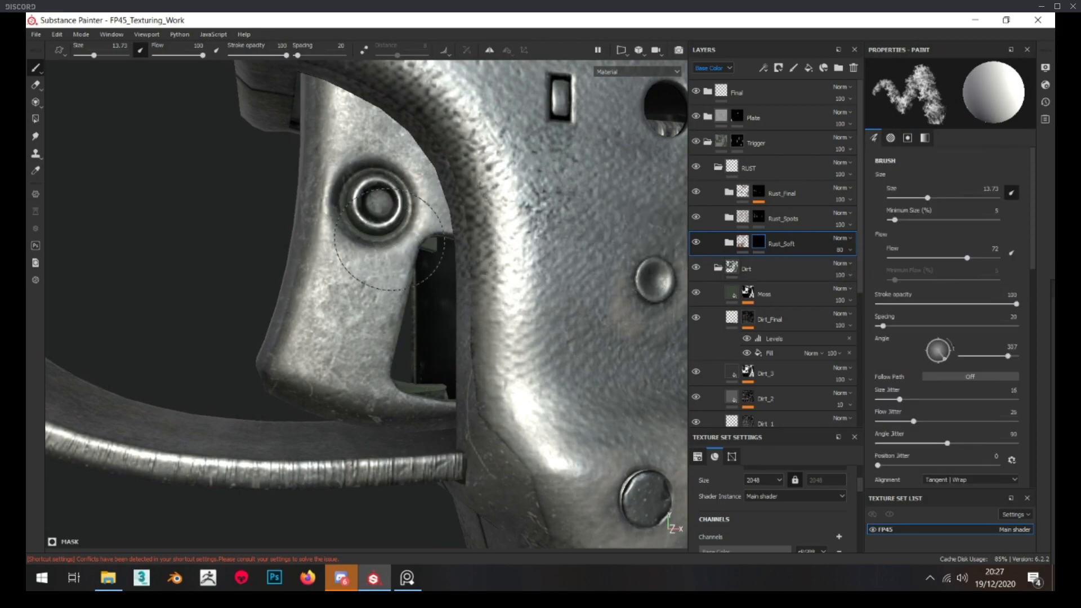
Paint soft rust around the trigger pin and down the trigger body on the Rust_Soft mask
left_click_drag(344, 224, 376, 195)
mouse_move(401, 267)
left_mouse_down("alt")
mouse_move(362, 263)
mouse_move(381, 327)
left_mouse_up("alt")
scroll(388, 267, "down", 3)
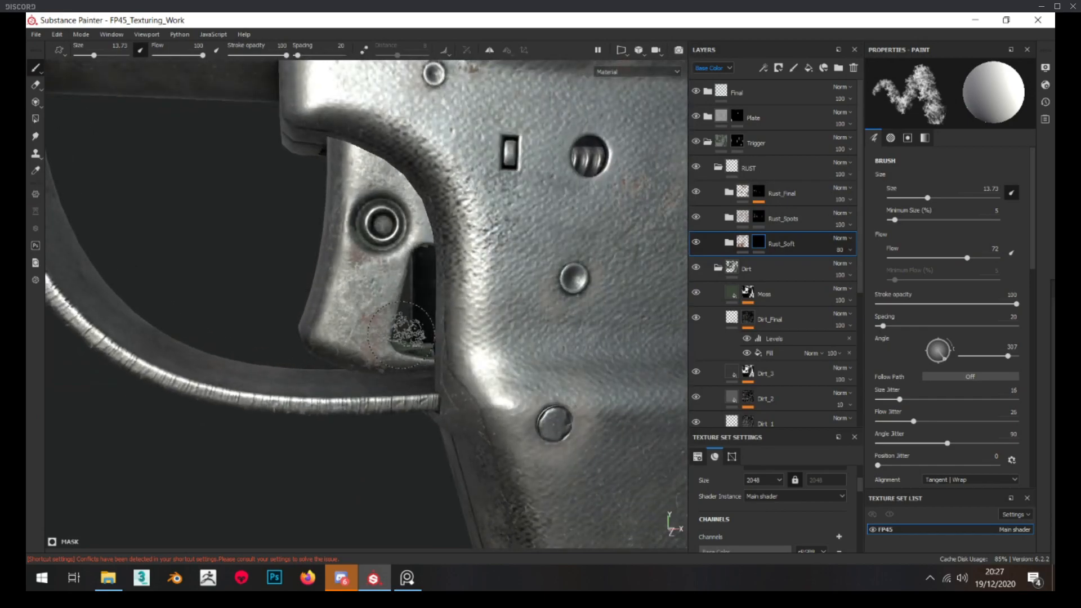
mouse_move(414, 402)
left_mouse_down("alt")
mouse_move(389, 355)
mouse_move(410, 225)
left_mouse_up("alt")
left_click_drag(402, 300, 380, 211, "alt")
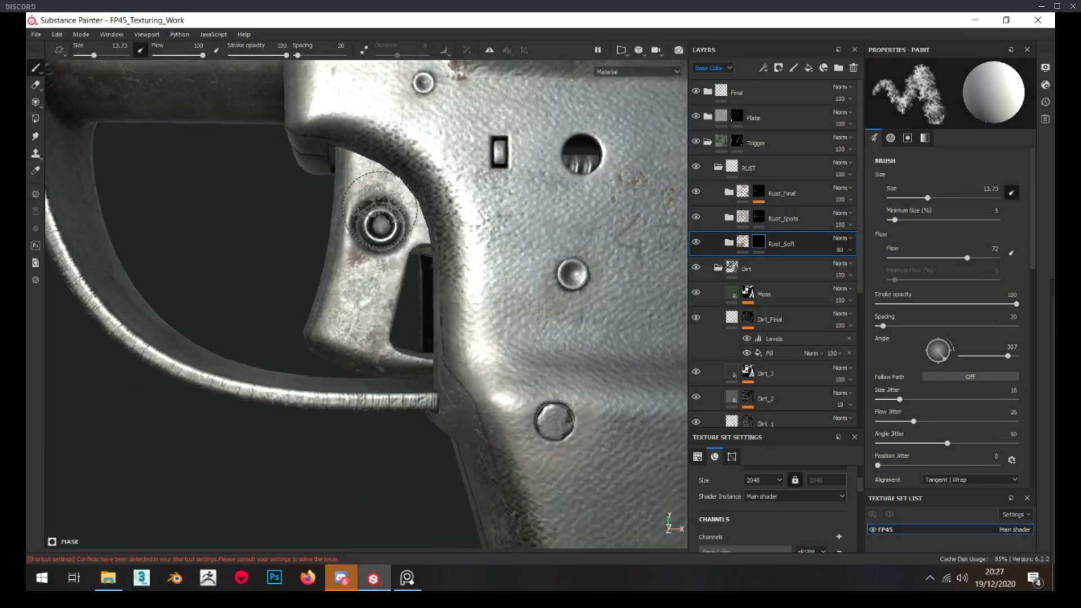
mouse_move(369, 303)
left_mouse_down("alt")
mouse_move(458, 311)
mouse_move(370, 305)
mouse_move(323, 271)
left_mouse_up("alt")
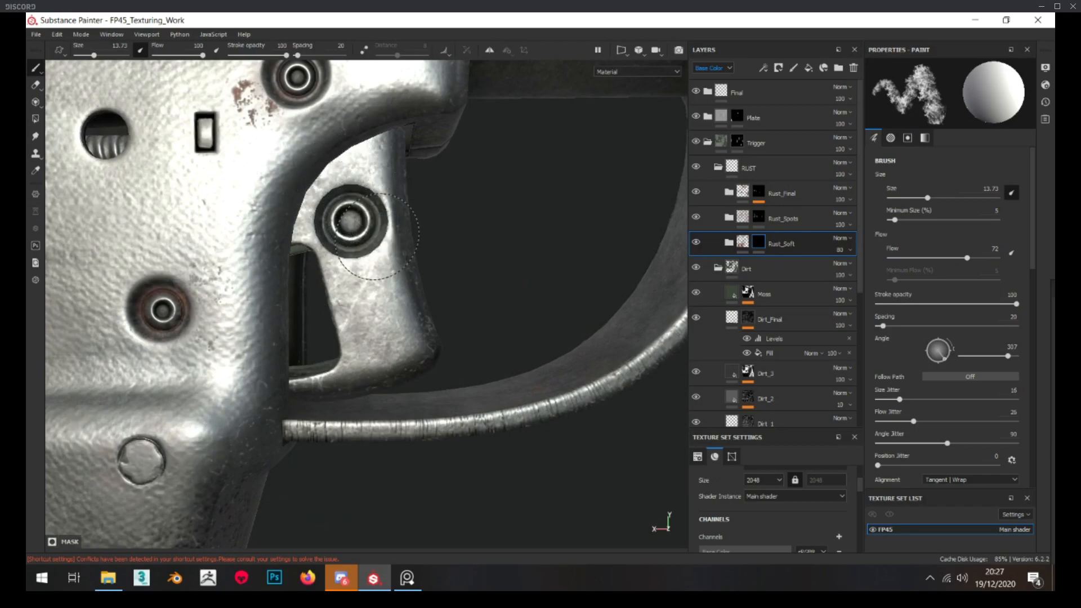
Examine the soft rust on the trigger's opposite side from a distance and close up
scroll(380, 256, "down", 10)
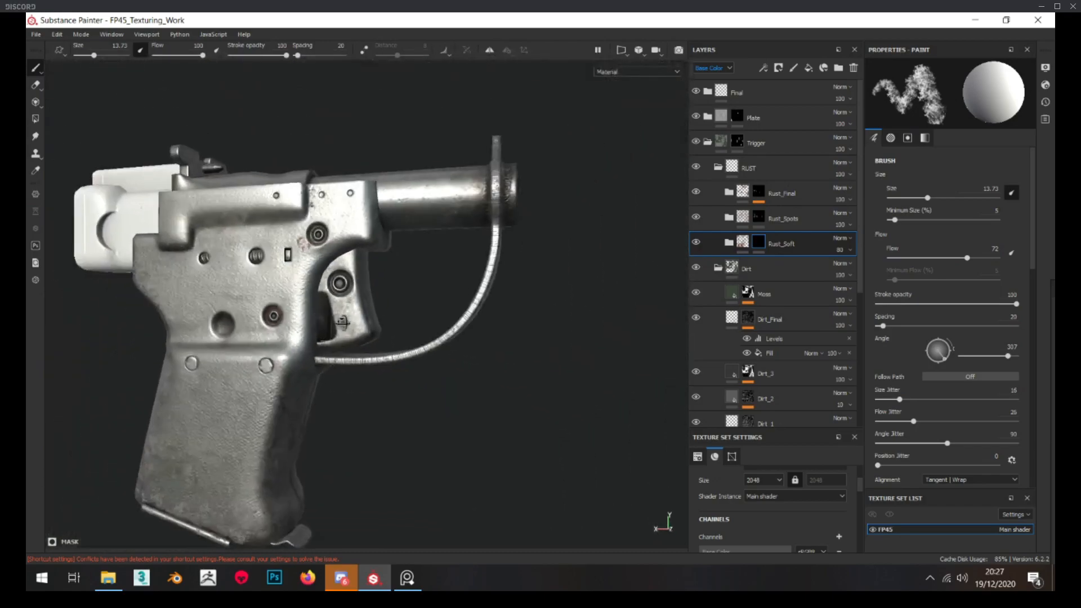
scroll(380, 265, "down", 4)
scroll(380, 264, "up", 6)
left_click_drag(380, 265, 417, 241, "alt")
scroll(386, 269, "up", 4)
scroll(417, 241, "up", 3)
scroll(415, 258, "down", 3)
scroll(415, 258, "up", 3)
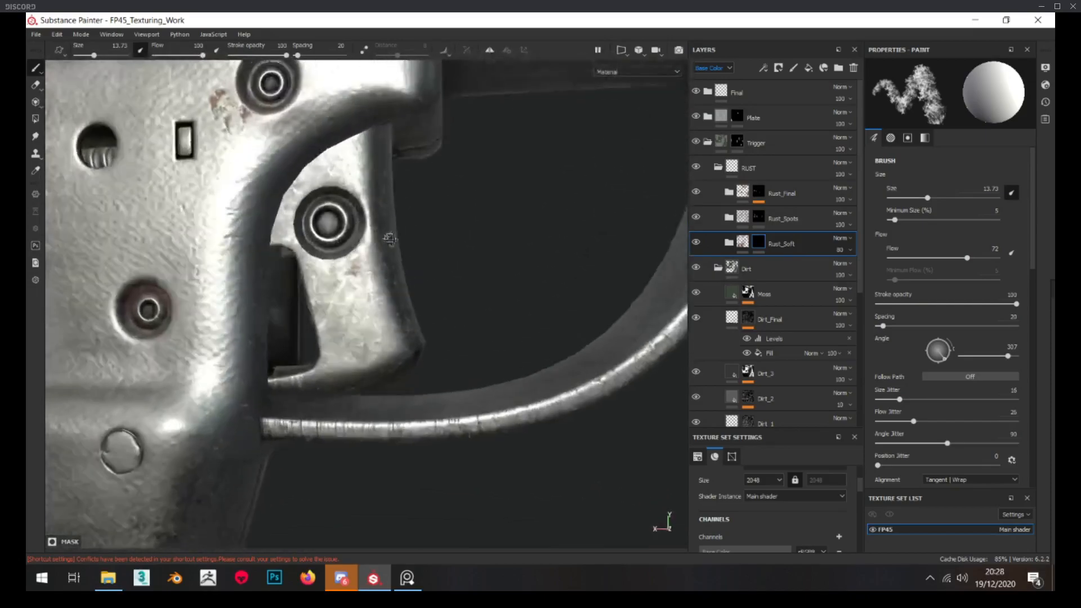
Paint black over excess soft rust on the trigger and check the remaining patches in the Rust_Soft mask
scroll(951, 361, "down", 10)
key("x")
left_click_drag(369, 292, 356, 293, "alt")
left_click_drag(351, 330, 338, 332, "alt")
scroll(404, 316, "down", 3)
left_click_drag(404, 315, 299, 307, "alt")
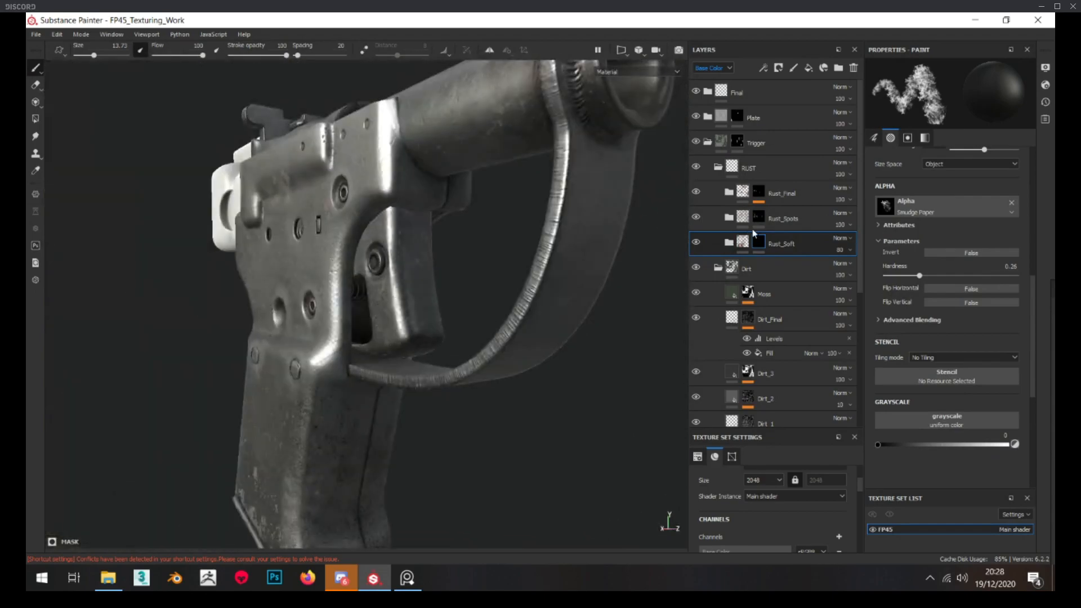
left_click(760, 243, "alt")
left_click_drag(474, 253, 265, 272, "alt")
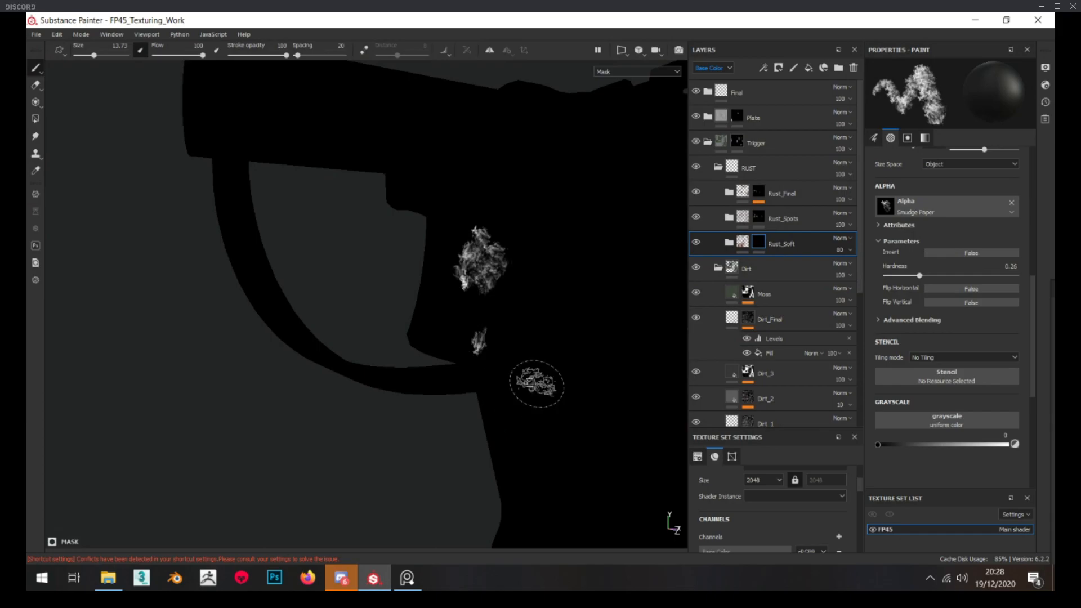
left_click_drag(546, 415, 482, 347, "alt")
Replace the Rust_Spots folder's mask with a fresh black mask and paint rust spots on the lower trigger
left_click(761, 220)
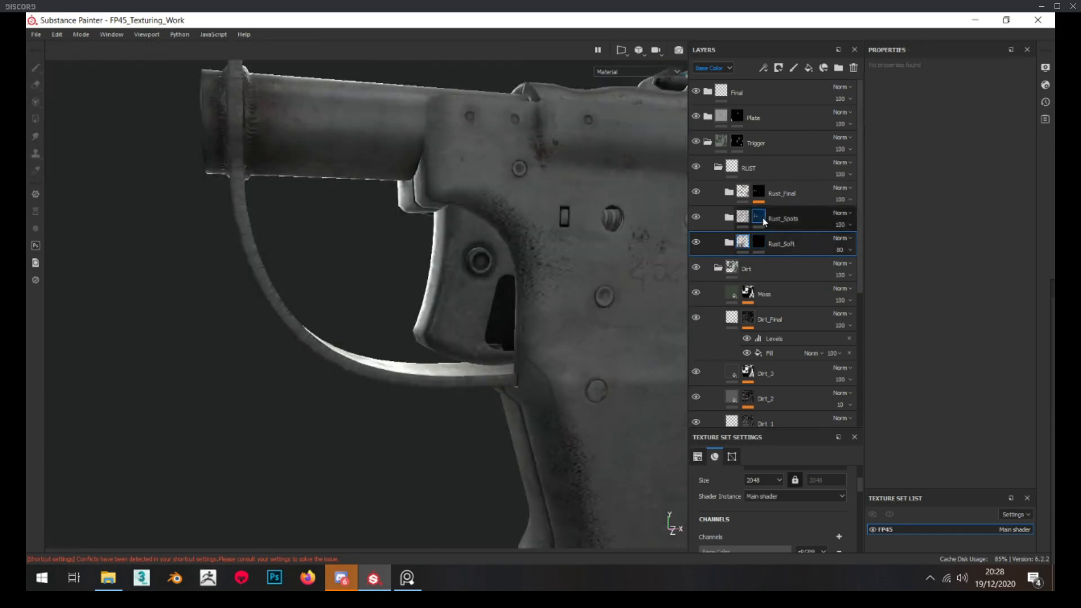
left_click(760, 219, "alt")
right_click(758, 214)
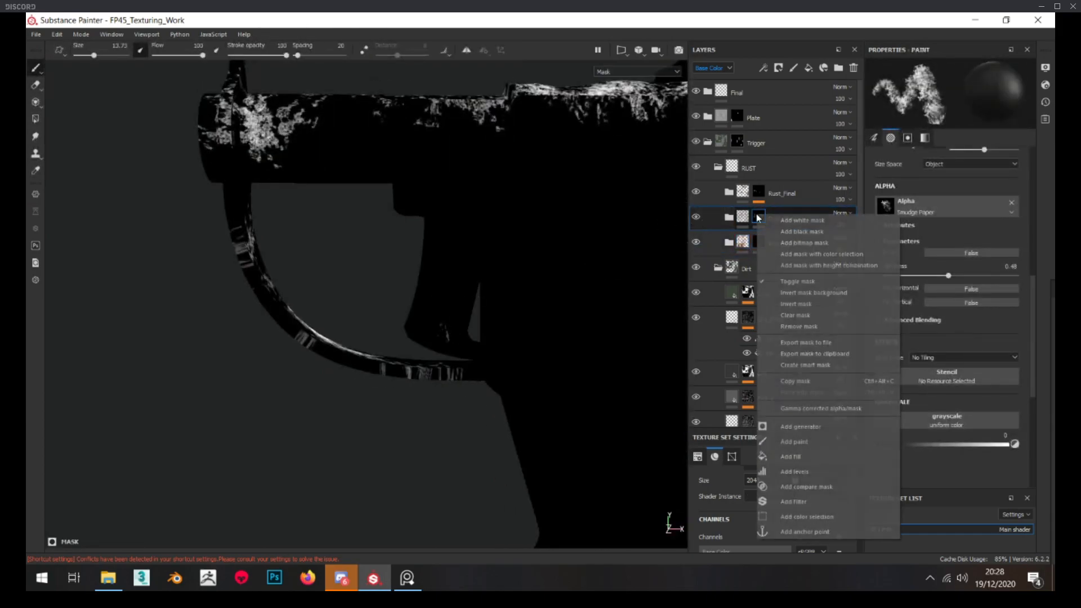
left_click(785, 232)
mouse_move(529, 278)
right_mouse_down("alt")
mouse_move(356, 302)
mouse_move(388, 305)
right_mouse_up("alt")
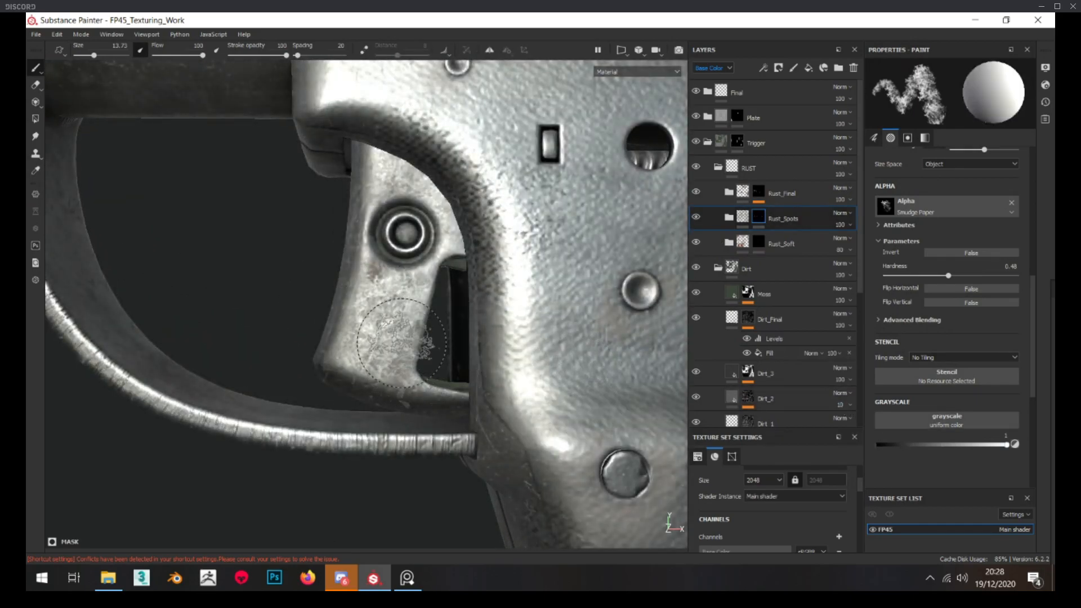
Inspect the Rust Fine mask inside Rust_Spots and compare it with the spots on the trigger
left_click(741, 219)
left_click(738, 219)
left_click(729, 218)
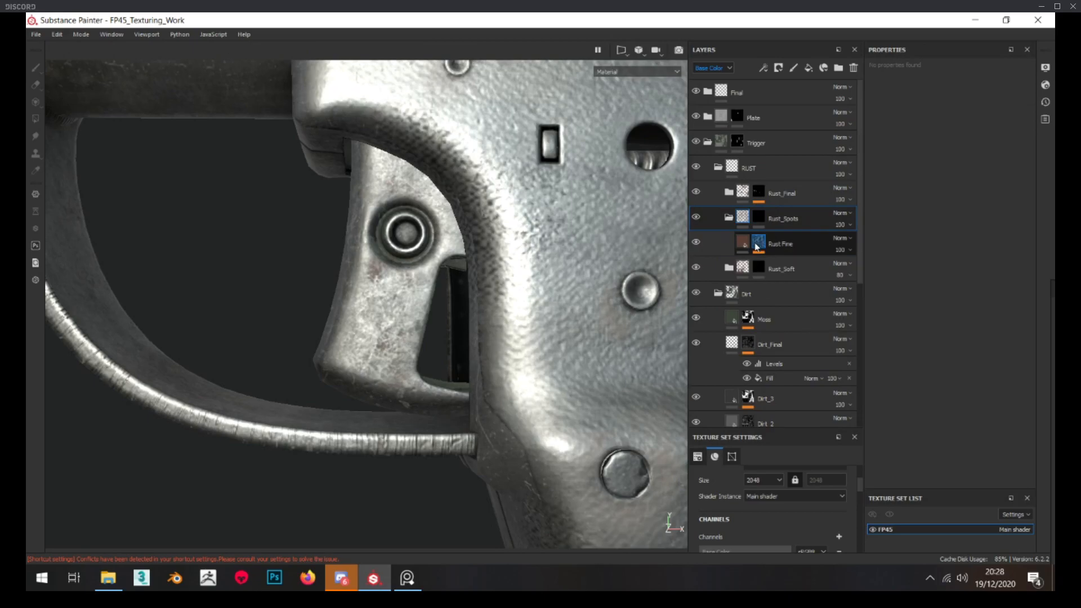
left_click(758, 243, "alt")
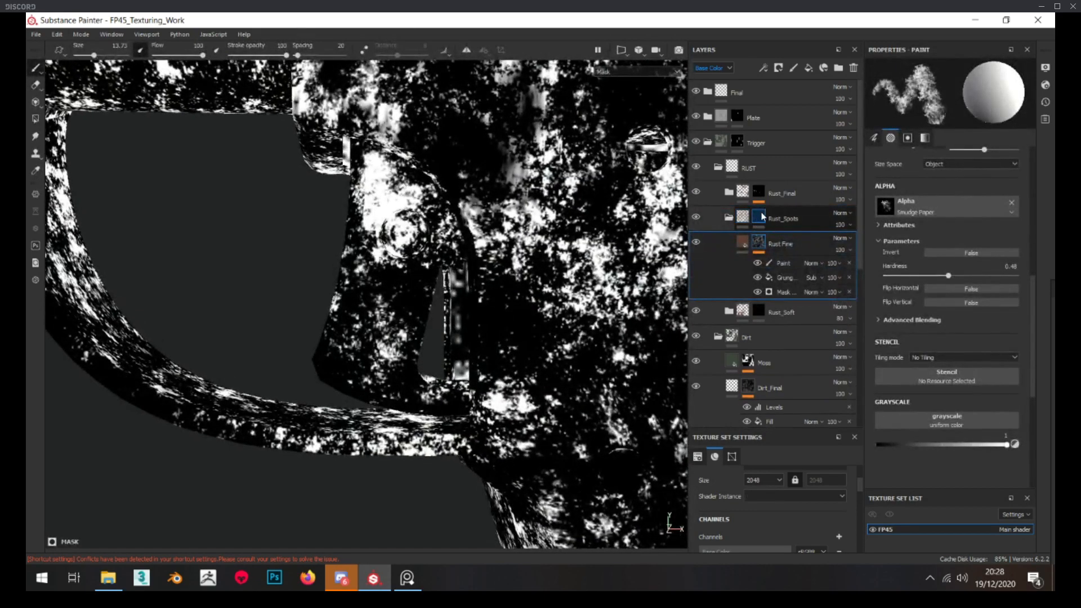
left_click(761, 217)
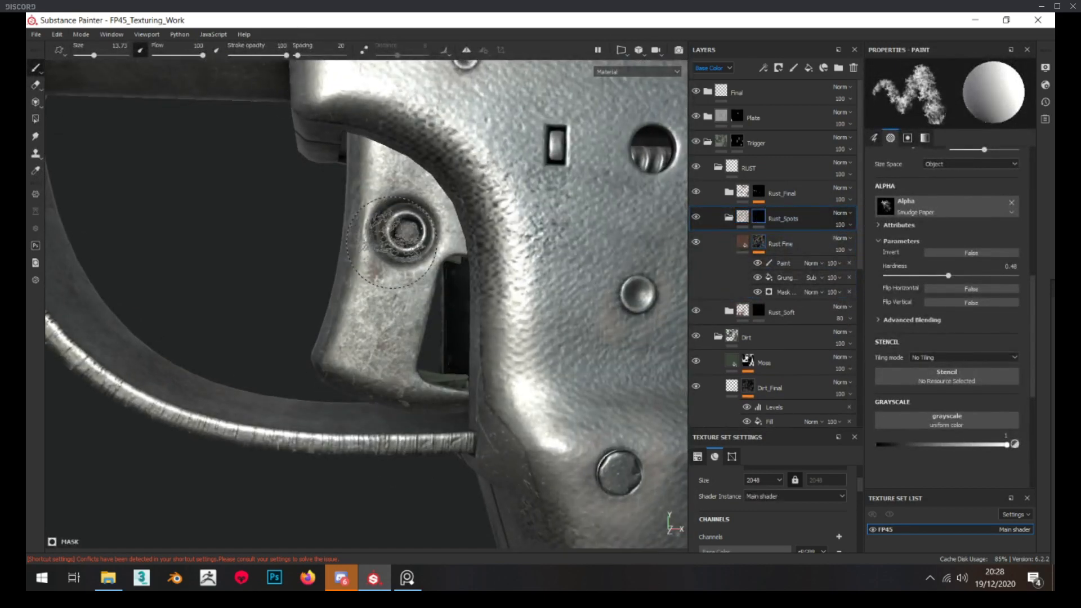
scroll(411, 313, "down", 2)
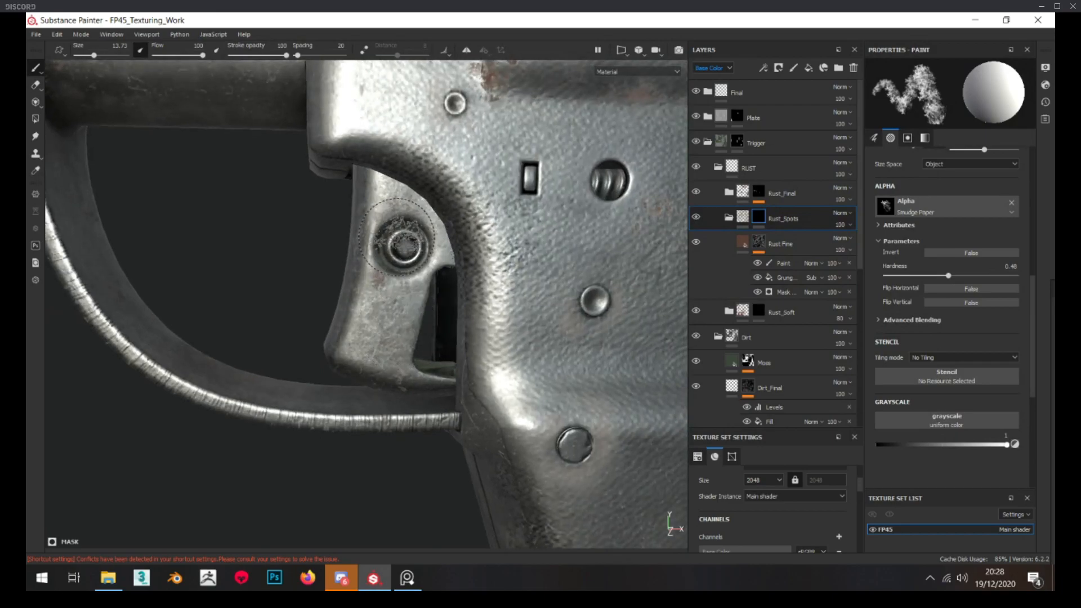
scroll(399, 350, "down", 3)
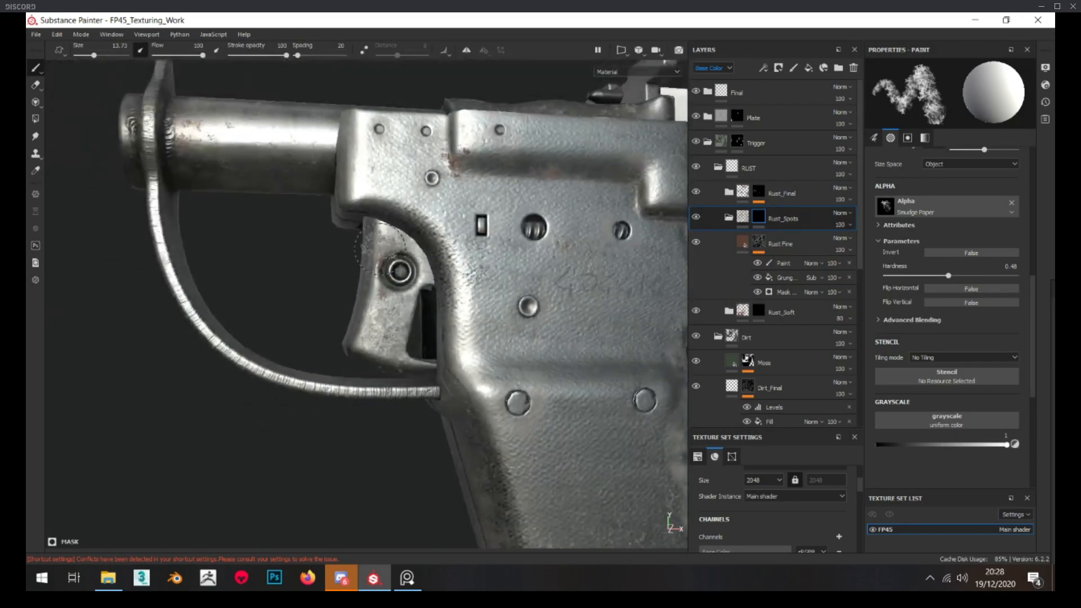
Set the brush alpha hardness to 0.93 and paint sharper rust spots along the trigger's front edge and body
left_click_drag(988, 276, 995, 276)
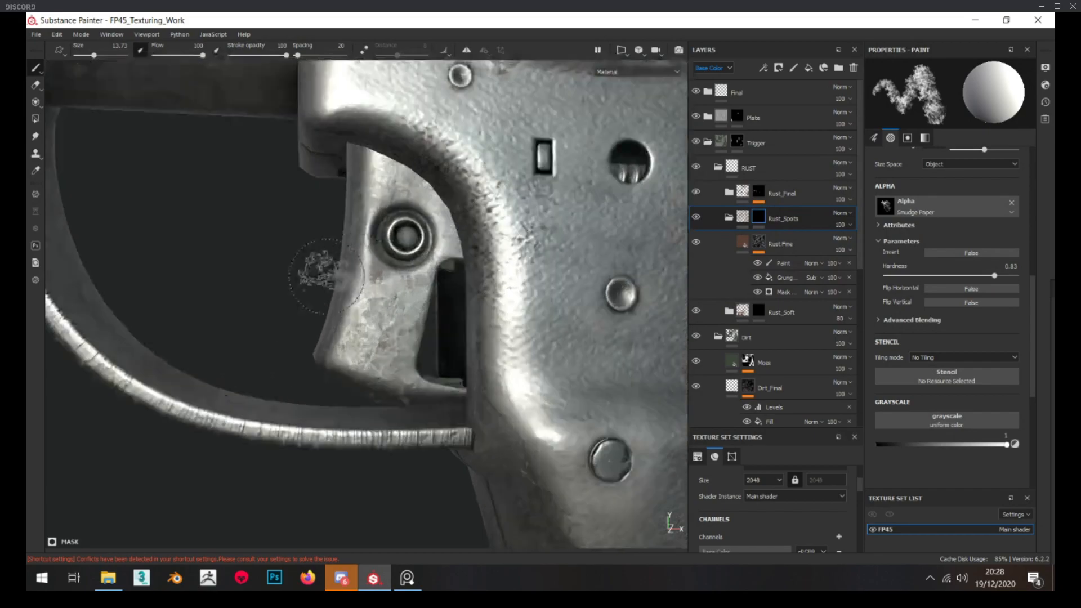
scroll(313, 253, "up", 5)
right_click_drag(376, 263, 359, 262, "ctrl")
scroll(377, 281, "down", 4)
left_click_drag(349, 276, 365, 255, "alt")
scroll(370, 269, "up", 4)
scroll(374, 337, "down", 2)
mouse_move(374, 338)
left_mouse_down("alt")
mouse_move(388, 355)
mouse_move(376, 363)
mouse_move(693, 357)
left_mouse_up("alt")
scroll(376, 365, "down", 5)
scroll(395, 361, "up", 5)
scroll(397, 364, "down", 3)
Reduce the brush size to 8.92 and paint rust spots around the pin on the trigger's opposite side
left_click_drag(360, 357, 440, 357, "alt")
right_click(438, 359)
right_click_drag(400, 367, 350, 369, "shift")
left_click_drag(351, 368, 379, 368, "alt")
right_click_drag(379, 367, 361, 367, "shift")
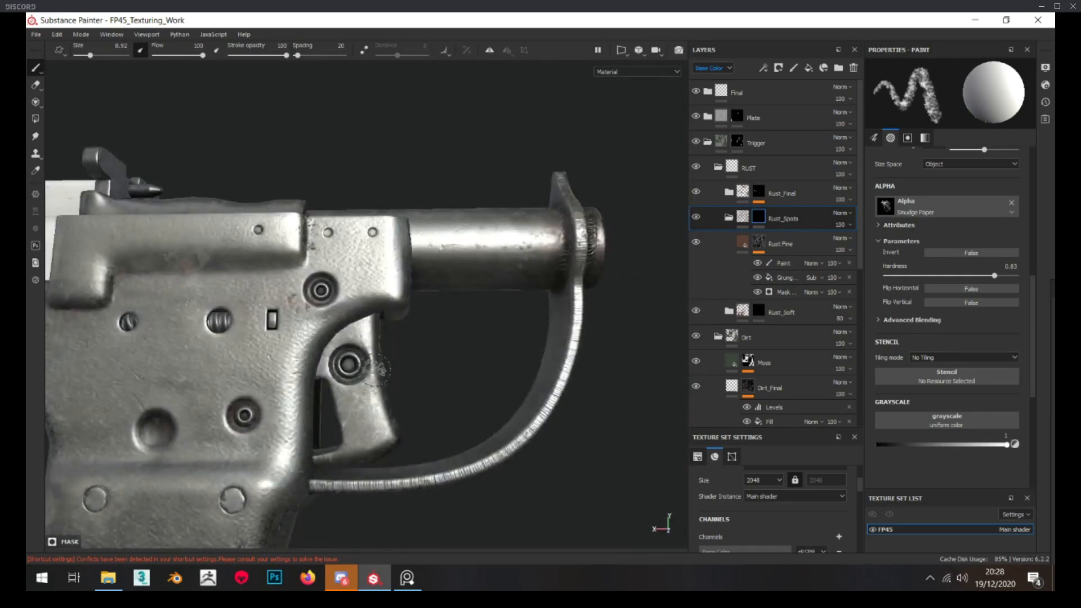
scroll(366, 395, "up", 4)
mouse_move(366, 417)
left_mouse_down("alt")
mouse_move(372, 447)
mouse_move(368, 382)
left_mouse_up("alt")
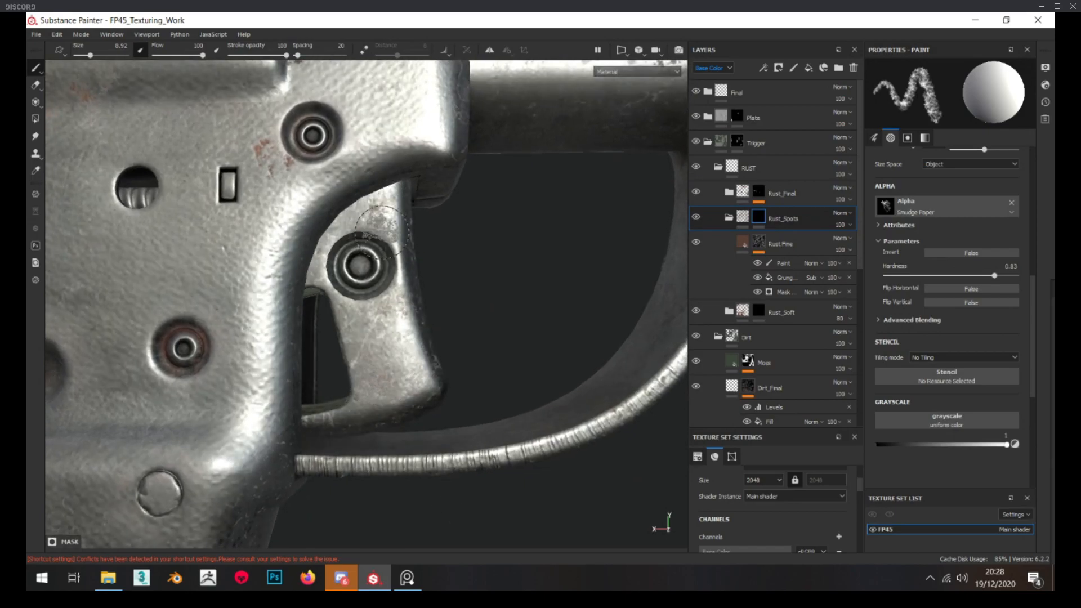
scroll(419, 322, "down", 5)
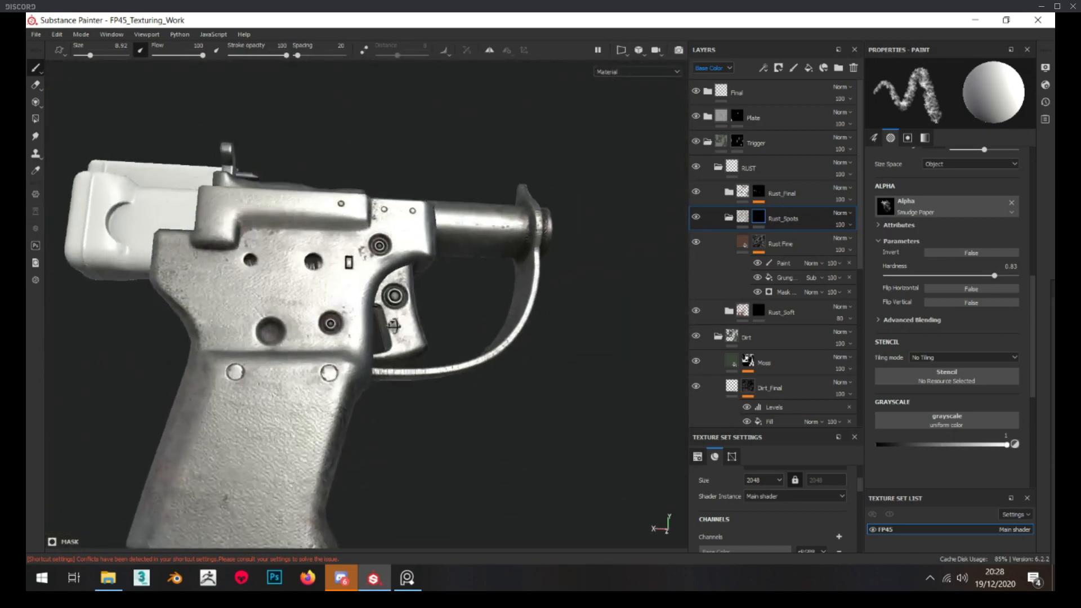
scroll(418, 322, "up", 5)
Replace the Rust_Final folder's mask with a fresh black mask and inspect the Rust Fine mask inside it
left_click(730, 217)
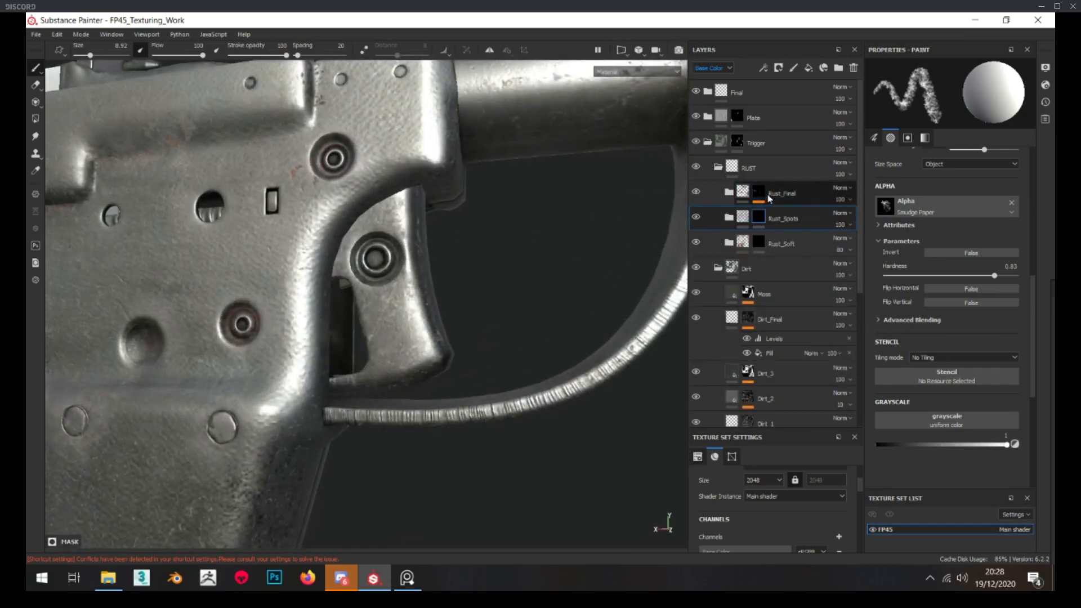
right_click(760, 196)
left_click(813, 211)
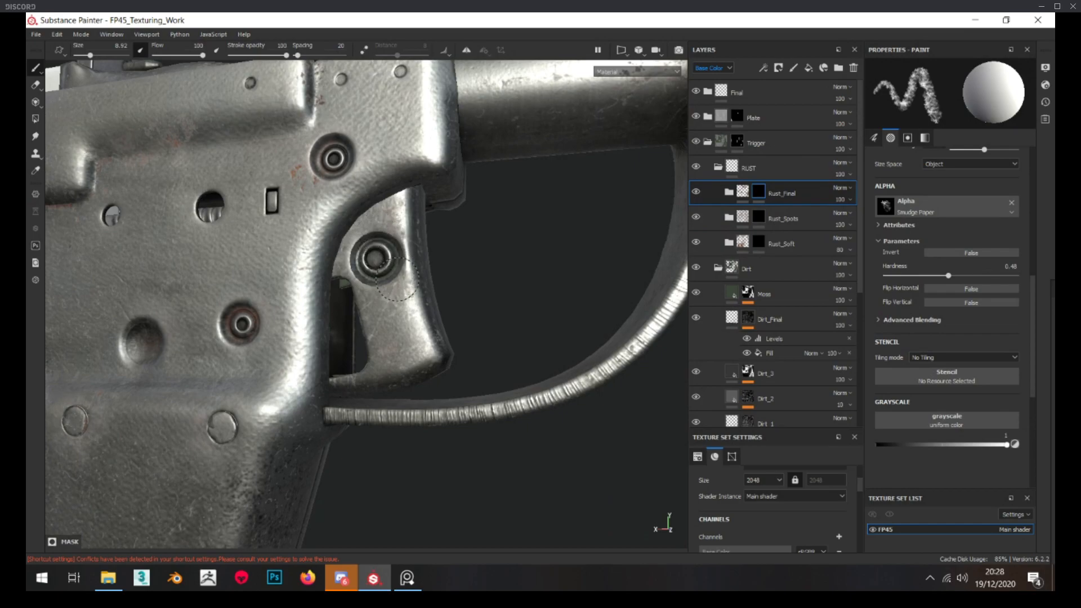
left_click(728, 192)
left_click(759, 217, "alt")
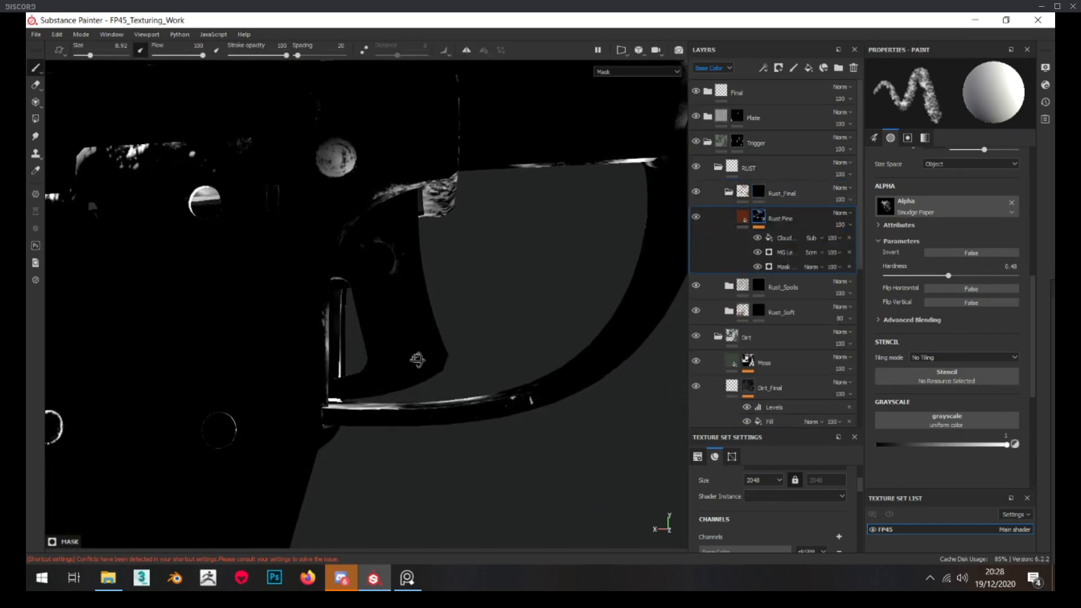
left_click_drag(417, 360, 399, 313, "alt")
left_click(759, 193)
scroll(401, 234, "up", 3)
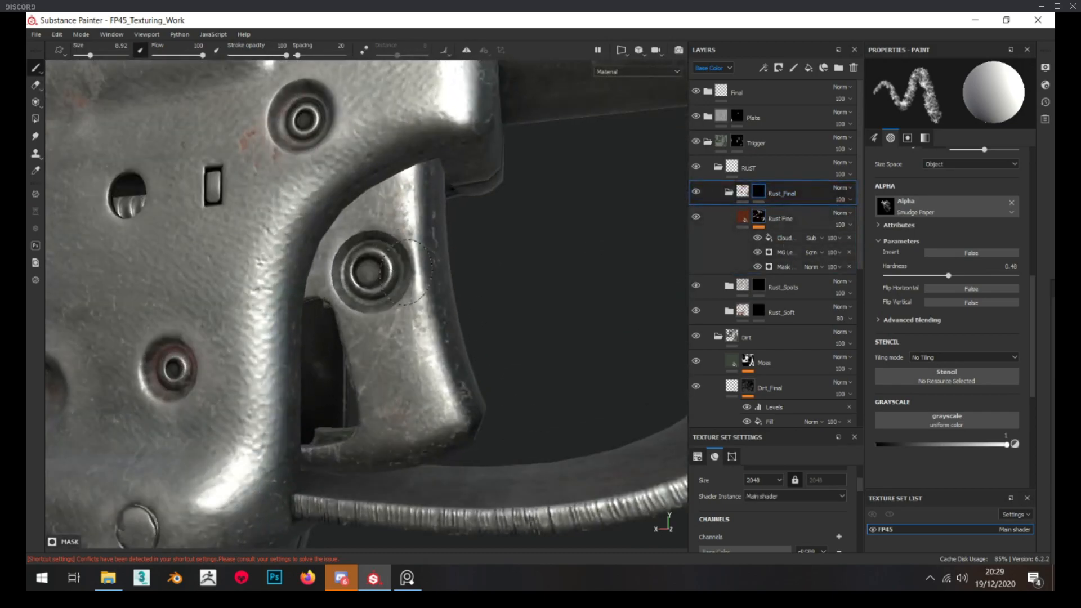
Inspect the rust on both sides of the trigger and check the Rust Fine mask against the Rust_Final folder mask
scroll(386, 267, "down", 3)
scroll(380, 206, "up", 3)
scroll(380, 205, "down", 3)
left_click_drag(523, 248, 265, 273, "alt")
right_click_drag(265, 274, 344, 255, "shift")
scroll(327, 266, "up", 2)
scroll(248, 265, "up", 2)
right_click_drag(248, 264, 588, 264, "shift")
left_click(759, 216, "alt")
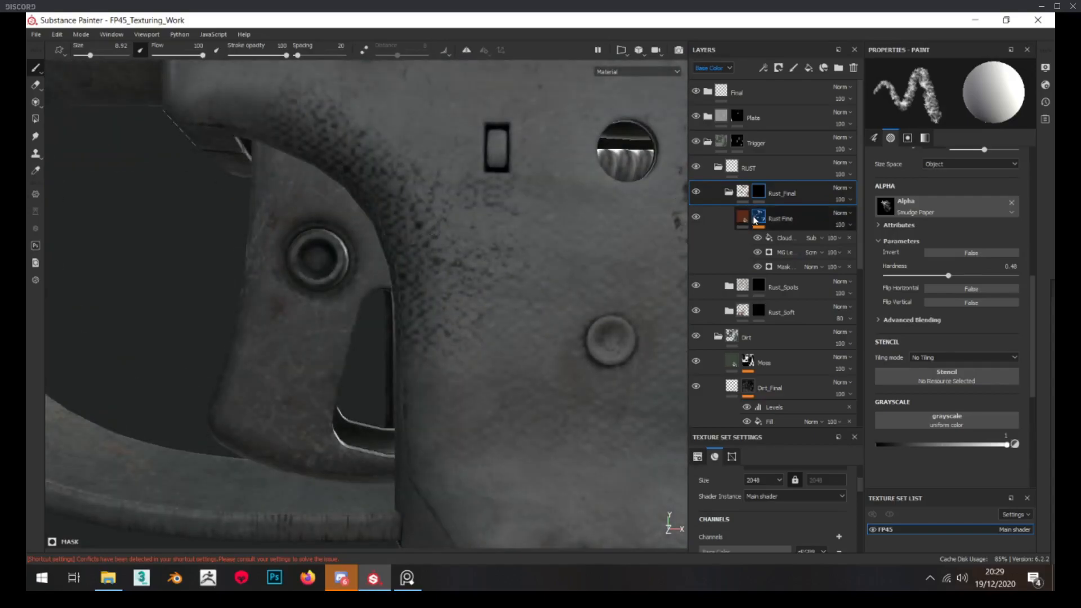
left_click_drag(422, 336, 437, 338, "alt")
left_click(783, 193)
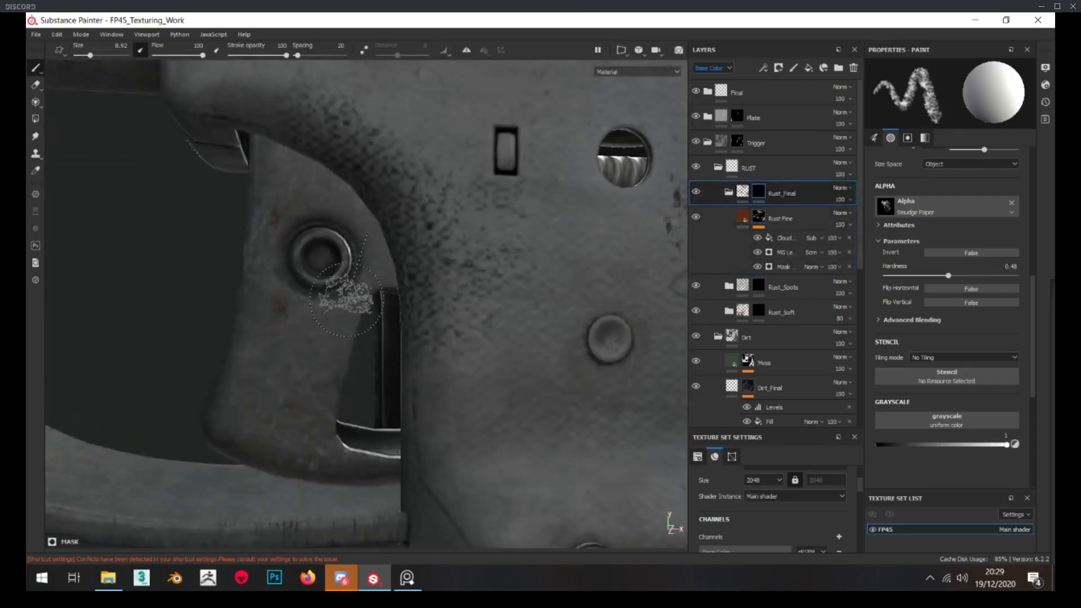
scroll(297, 252, "down", 10)
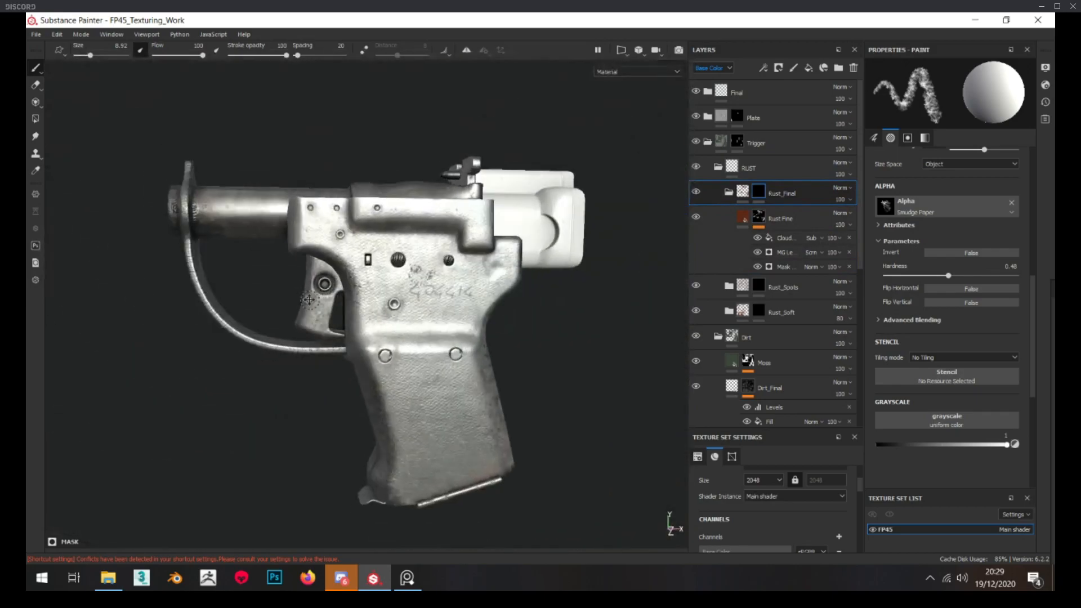
Collapse the Rust_Final, RUST and Dirt folders and expand the Roughness_Var folder inside Trigger
left_click(728, 192)
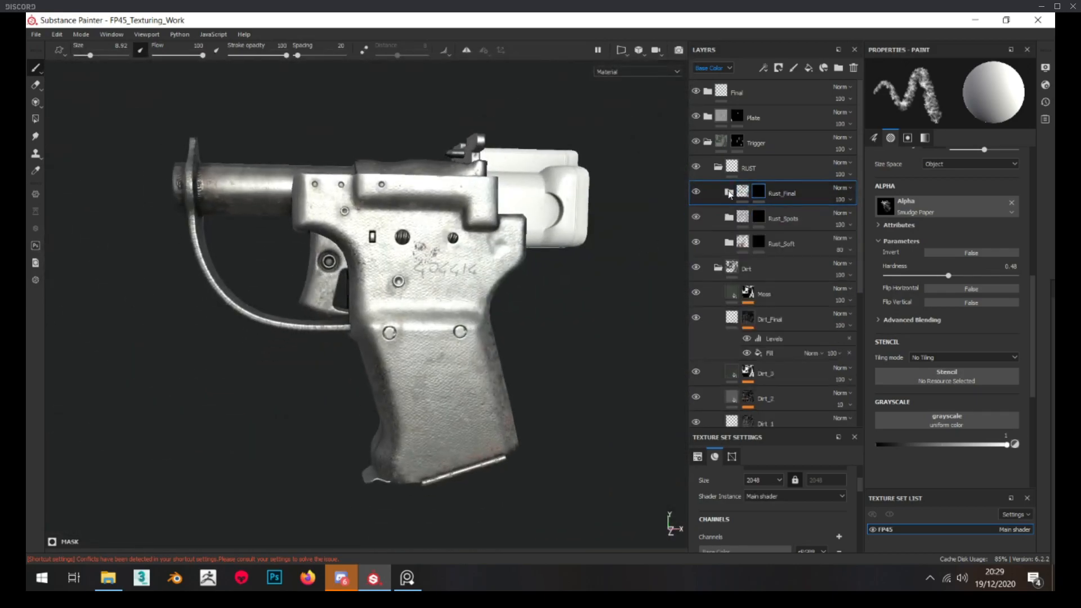
left_click(718, 168)
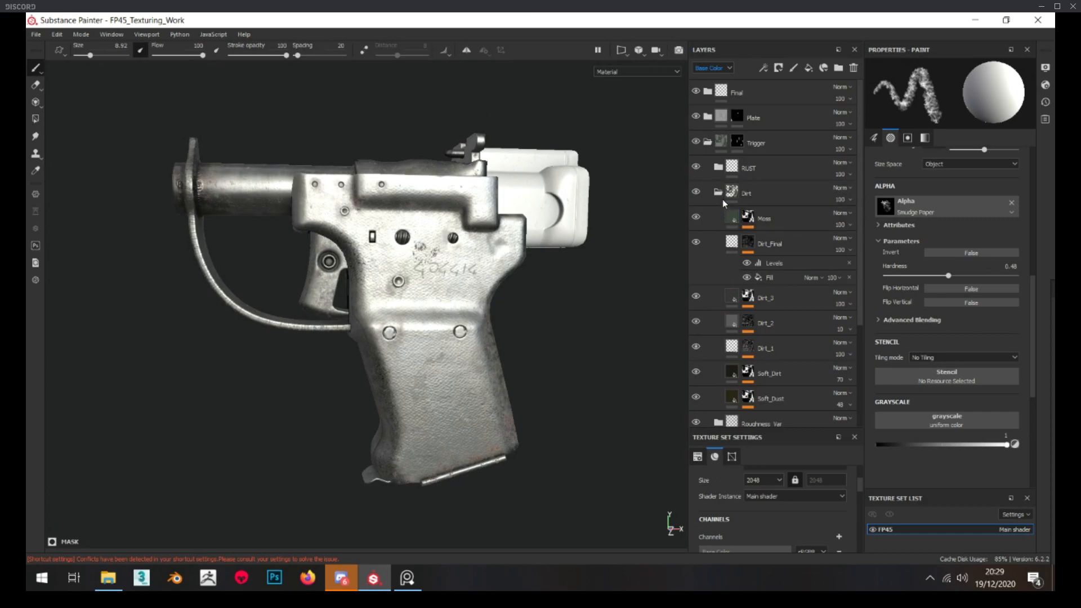
left_click(718, 193)
left_click(720, 218)
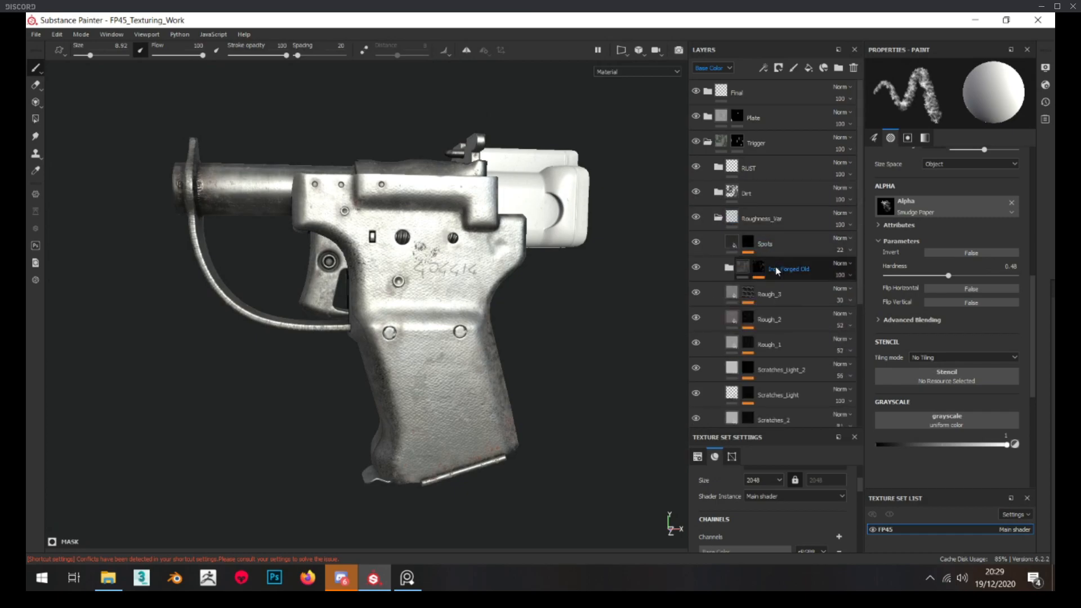
Add a fill layer above Spots in the Roughness_Var folder and set its base color to a 0.180 grey
scroll(612, 339, "up", 10)
left_click(793, 245)
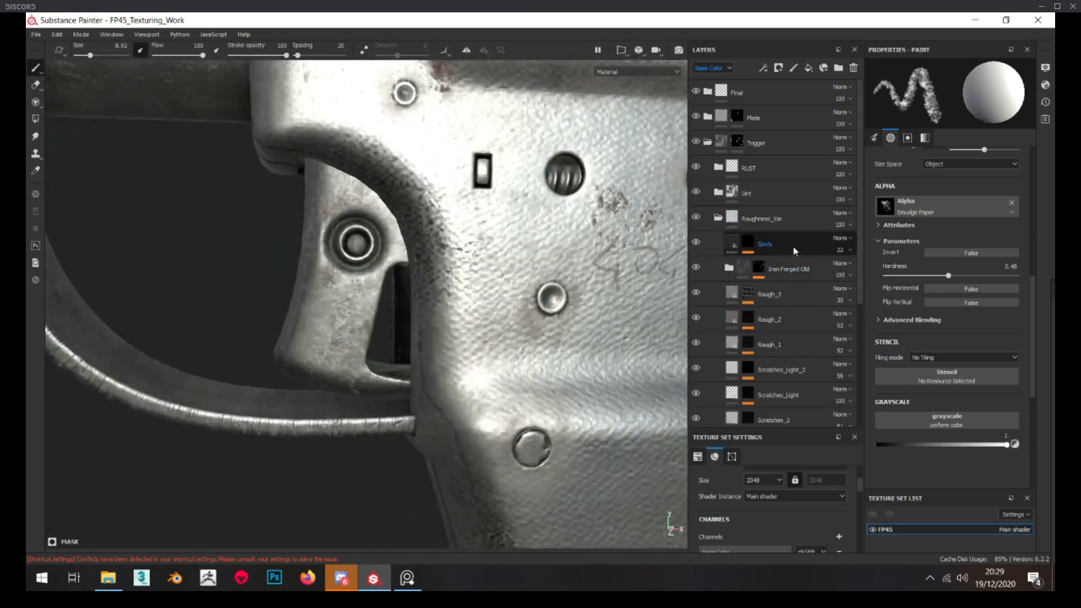
left_click(809, 68)
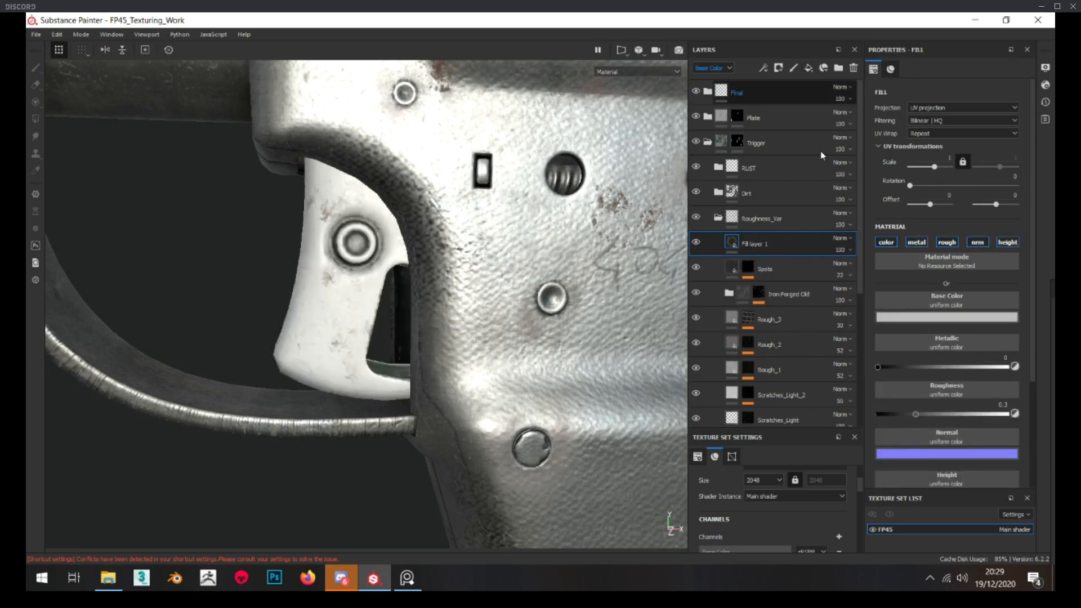
left_click(935, 317)
left_click(1042, 386)
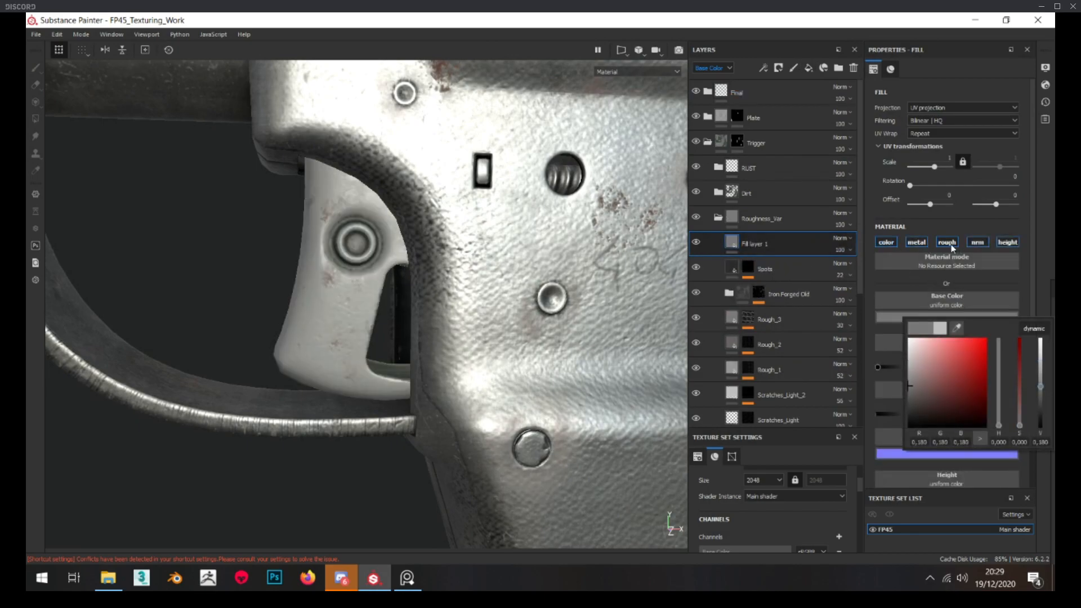
Limit the new fill layer to color, metal and rough channels, with metallic 1 and roughness 0.2460
left_click(950, 246)
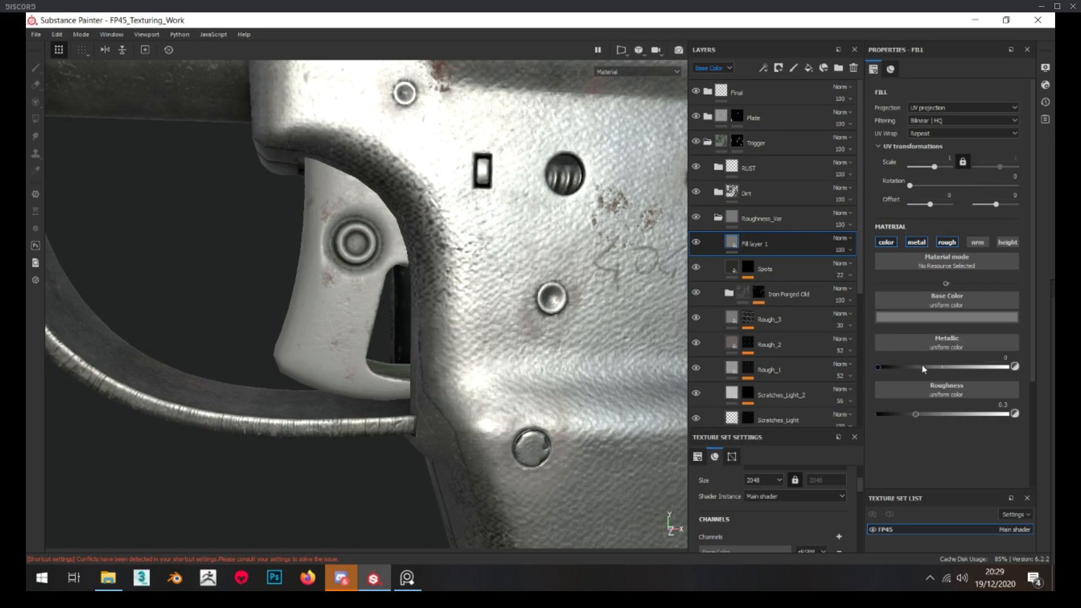
left_click_drag(924, 367, 1010, 367)
left_click_drag(910, 415, 907, 413)
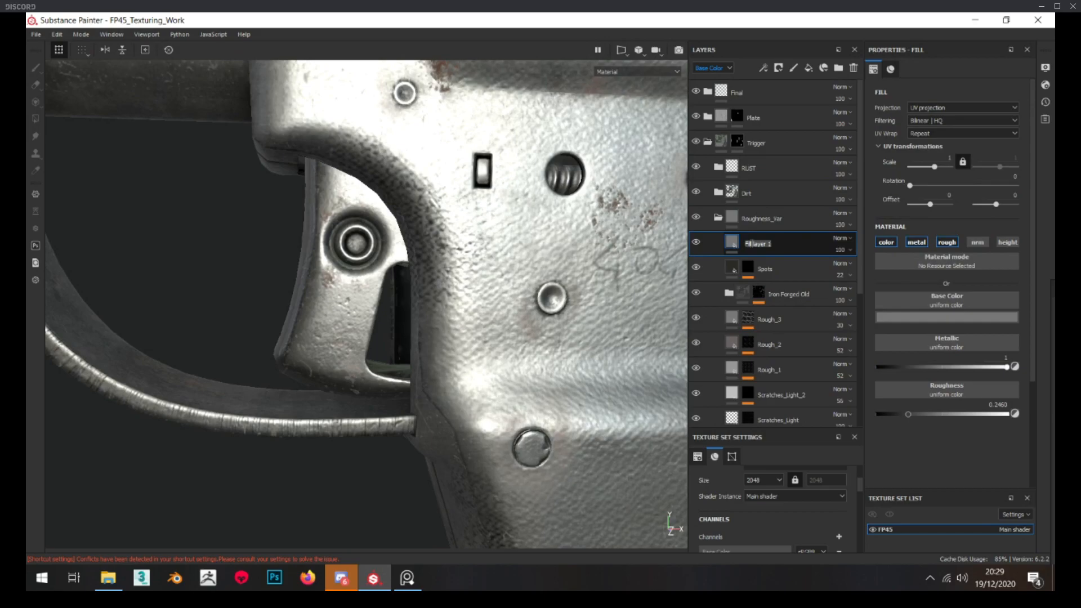
Rename the new fill layer as Edge_Wear and add a black mask to it
left_click(752, 242)
type("Edge_Wear")
key("Return")
right_click(731, 243)
left_click(787, 256)
right_click(749, 239)
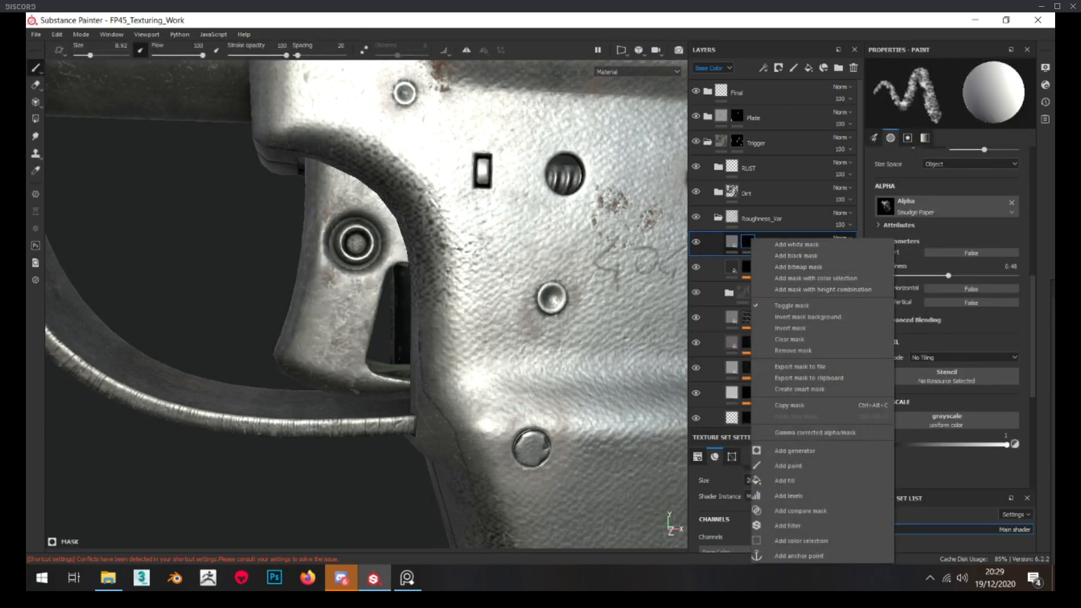
Search the smart masks for "edge" and switch to PureRef to examine the trigger's worn edges in the reference photo
left_click_drag(1054, 304, 374, 161)
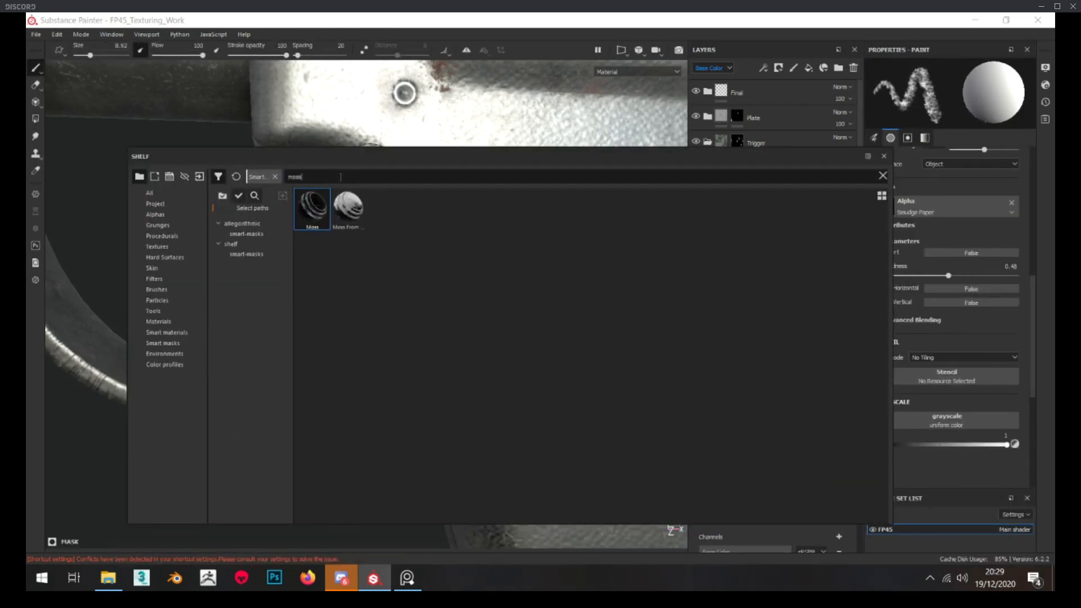
type("edge")
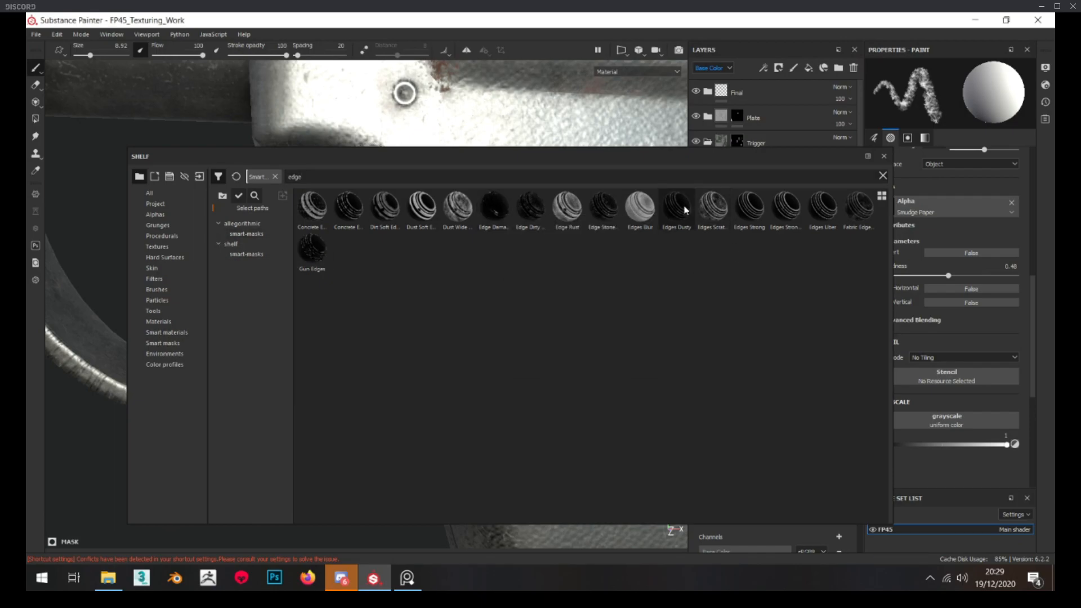
left_click(407, 579)
scroll(479, 286, "up", 2)
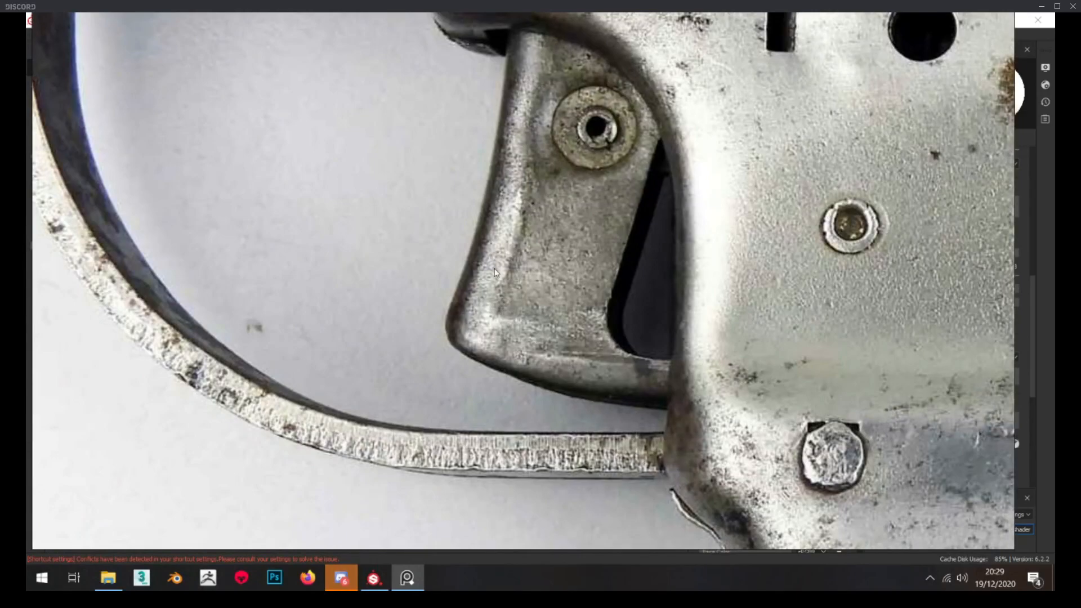
scroll(495, 274, "down", 3)
middle_click_drag(495, 273, 27, 256)
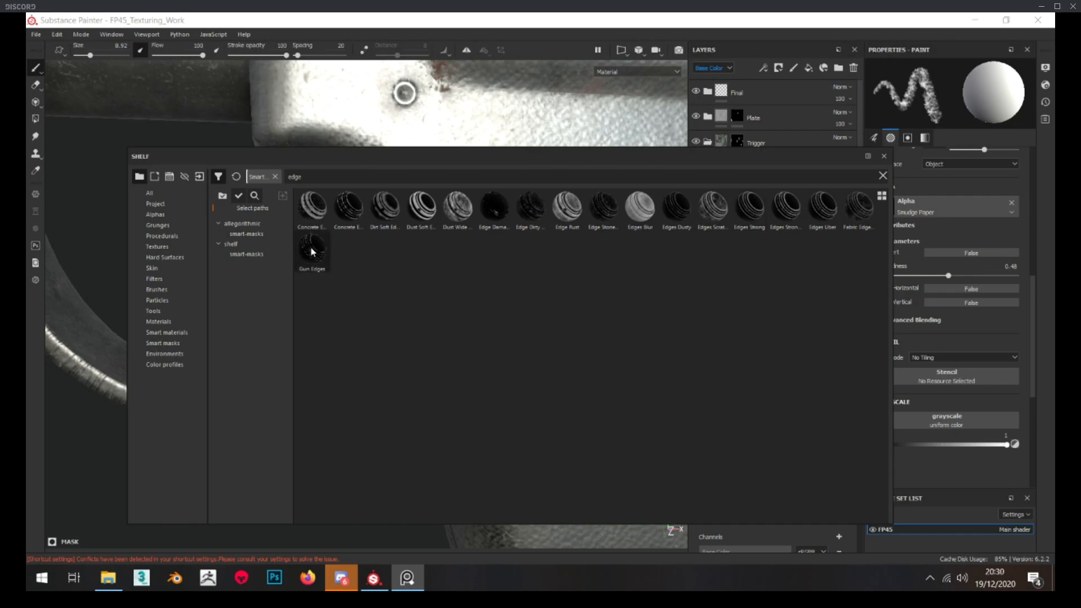
Apply the Gun Edges smart mask to the Edge_Wear layer and inspect the mask on the trigger
left_click_drag(562, 153, 762, 244)
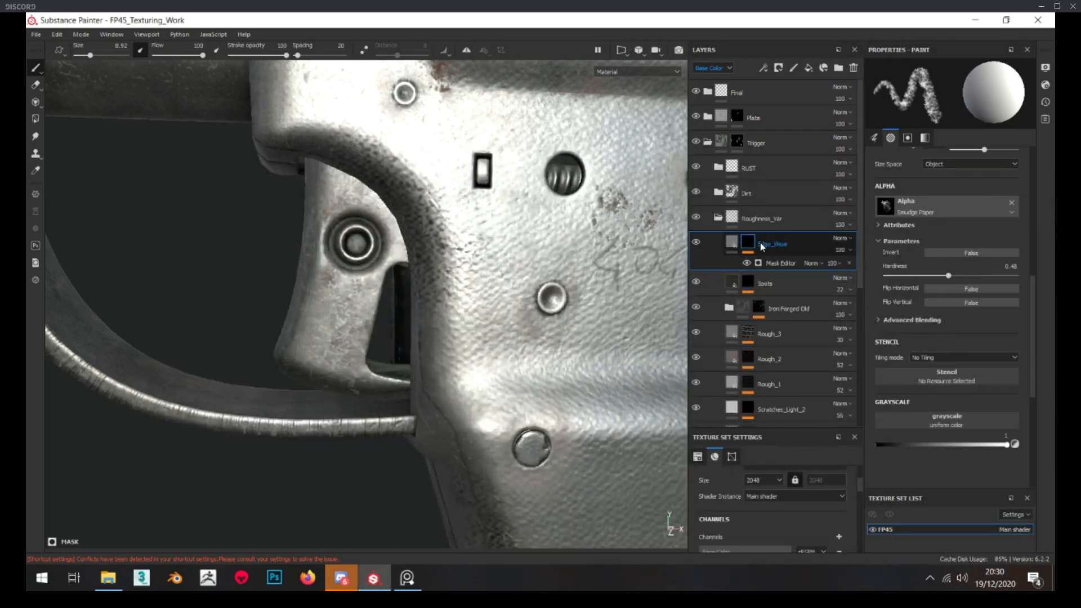
left_click(748, 242, "alt")
left_click_drag(394, 245, 433, 259, "alt")
scroll(433, 259, "down", 3)
scroll(434, 259, "up", 3)
left_click_drag(327, 265, 303, 276, "alt")
left_click_drag(1080, 275, 781, 237)
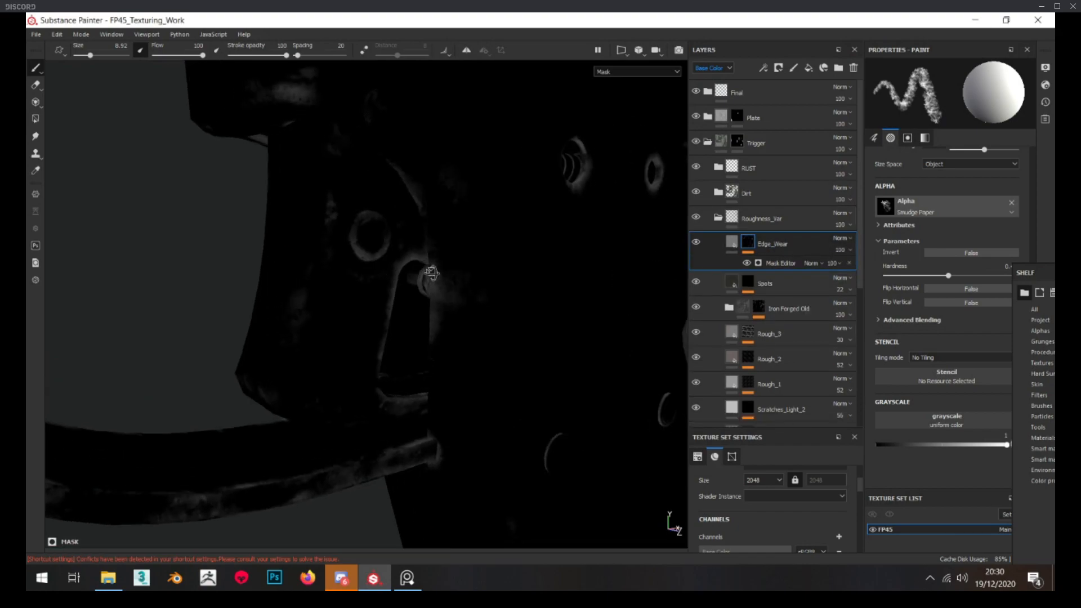
Replace the Edge_Wear layer's smart mask with a fresh black mask
right_click(747, 249)
left_click(780, 265)
left_click_drag(618, 282, 648, 277, "alt")
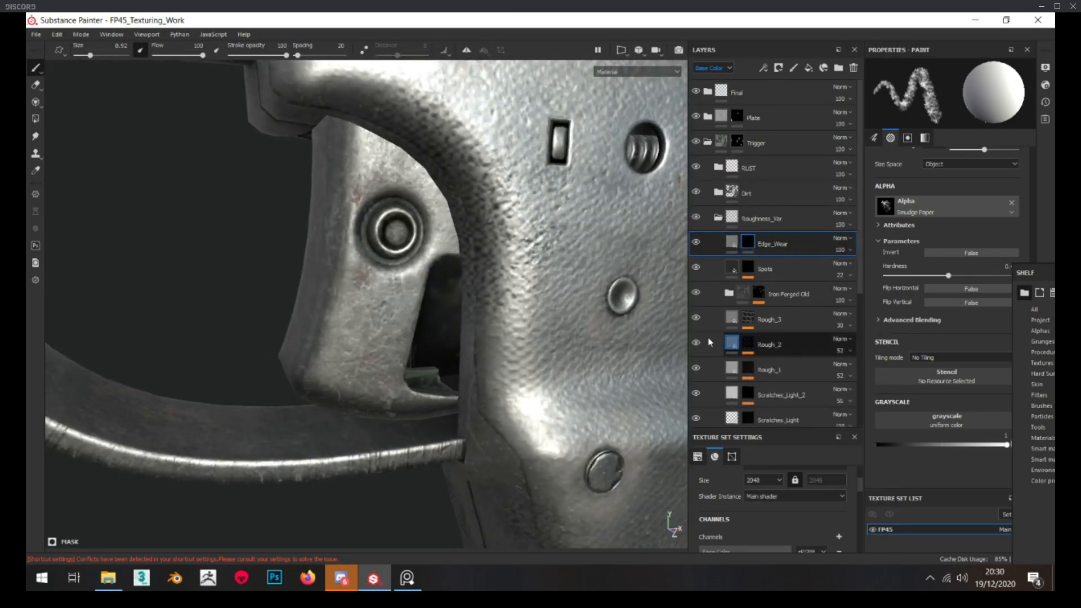
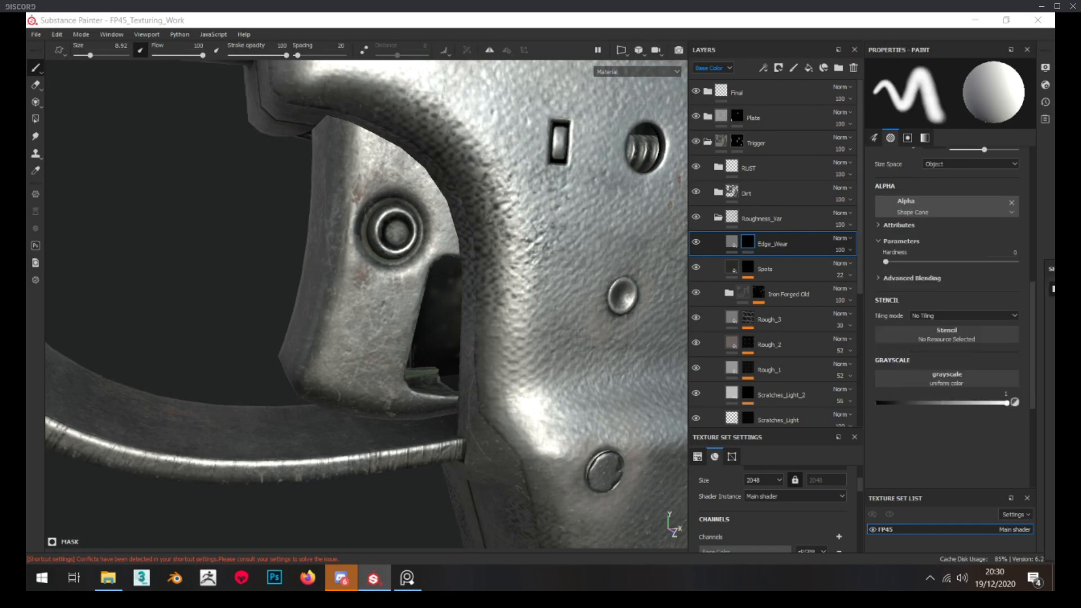
Paint wear into the Edge_Wear mask along the trigger's front edge and lower corner with a soft brush
left_click_drag(503, 273, 491, 275, "alt")
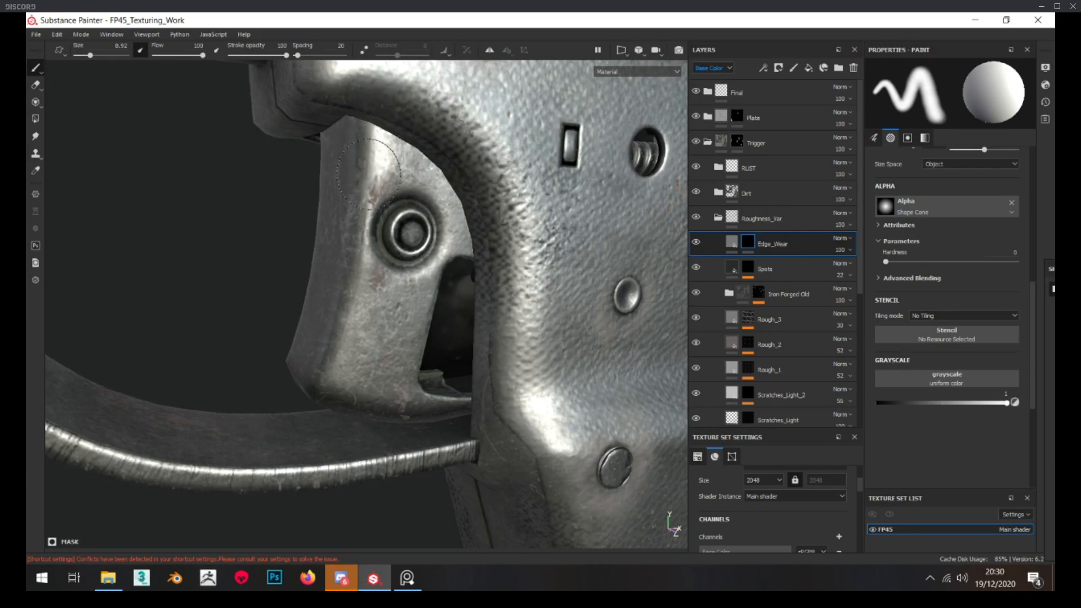
mouse_move(362, 212)
left_mouse_down()
mouse_move(314, 359)
mouse_move(397, 378)
left_mouse_up()
left_click_drag(302, 380, 563, 369, "alt")
right_click_drag(294, 380, 289, 382, "shift")
mouse_move(289, 382)
left_mouse_down()
mouse_move(263, 272)
mouse_move(273, 183)
left_mouse_up()
Paint soft edge wear on the opposite side of the trigger with brush size 6.38 and check the mask coverage
left_click_drag(228, 341, 277, 344, "alt")
scroll(277, 344, "up", 2)
middle_click_drag(285, 356, 321, 332, "alt")
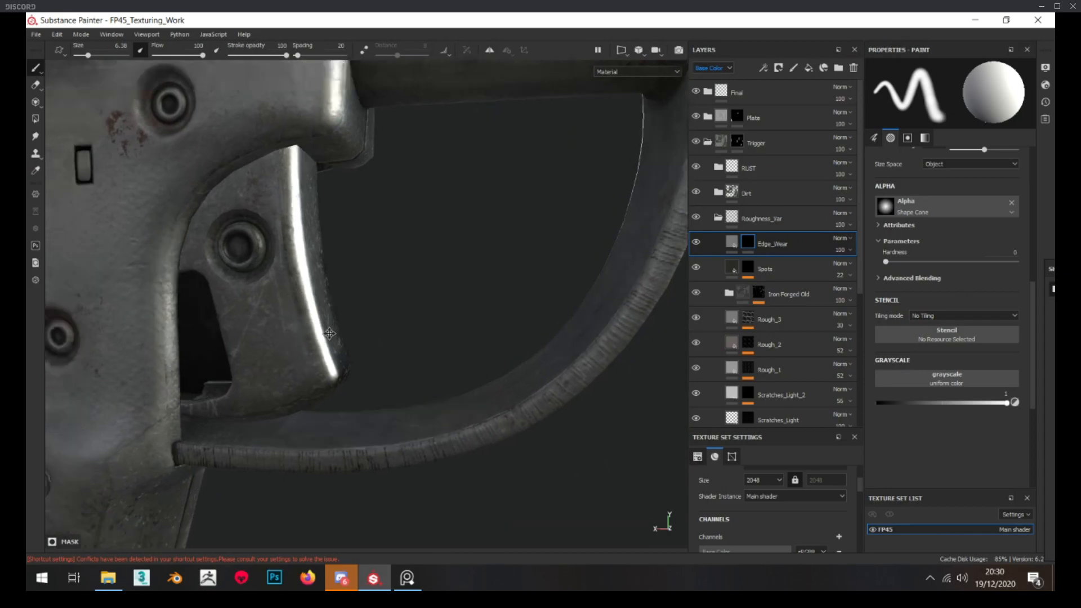
left_click_drag(321, 332, 368, 327, "alt")
right_click_drag(369, 326, 363, 338, "shift")
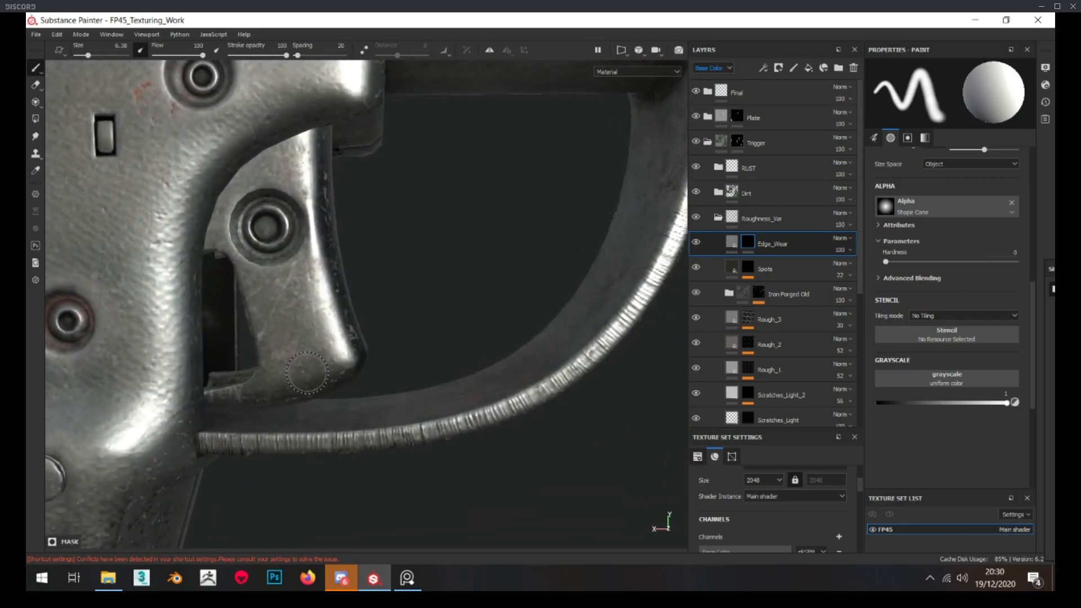
left_click_drag(336, 338, 394, 316, "alt")
left_click(739, 243)
left_click(747, 244, "alt")
left_click_drag(392, 365, 219, 362, "alt")
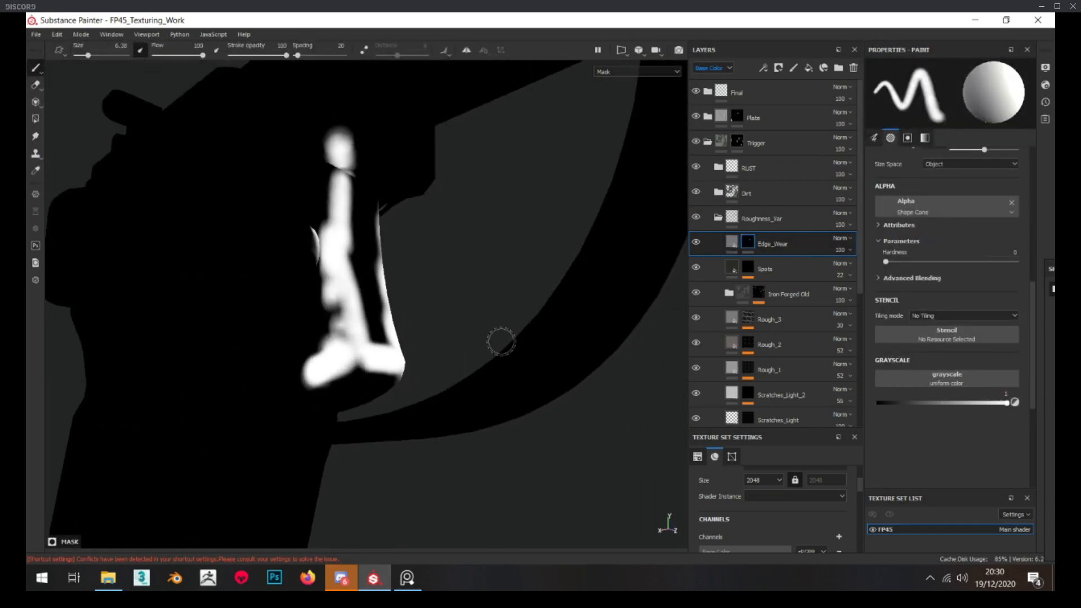
left_click_drag(361, 360, 242, 361, "alt")
left_click_drag(458, 350, 293, 340, "alt")
Lighten the base color of the Edge_Wear fill and inspect the trigger's edge
left_click(728, 245)
right_click(329, 325)
mouse_move(329, 324)
right_mouse_down("shift")
mouse_move(272, 324)
mouse_move(331, 323)
right_mouse_up("shift")
mouse_move(331, 323)
left_mouse_down("alt")
mouse_move(397, 327)
mouse_move(333, 327)
left_mouse_up("alt")
left_click(918, 319)
left_click_drag(1042, 391, 1042, 372)
left_click_drag(532, 356, 392, 336, "alt")
scroll(442, 365, "down", 3)
scroll(388, 335, "up", 3)
scroll(387, 333, "up", 3)
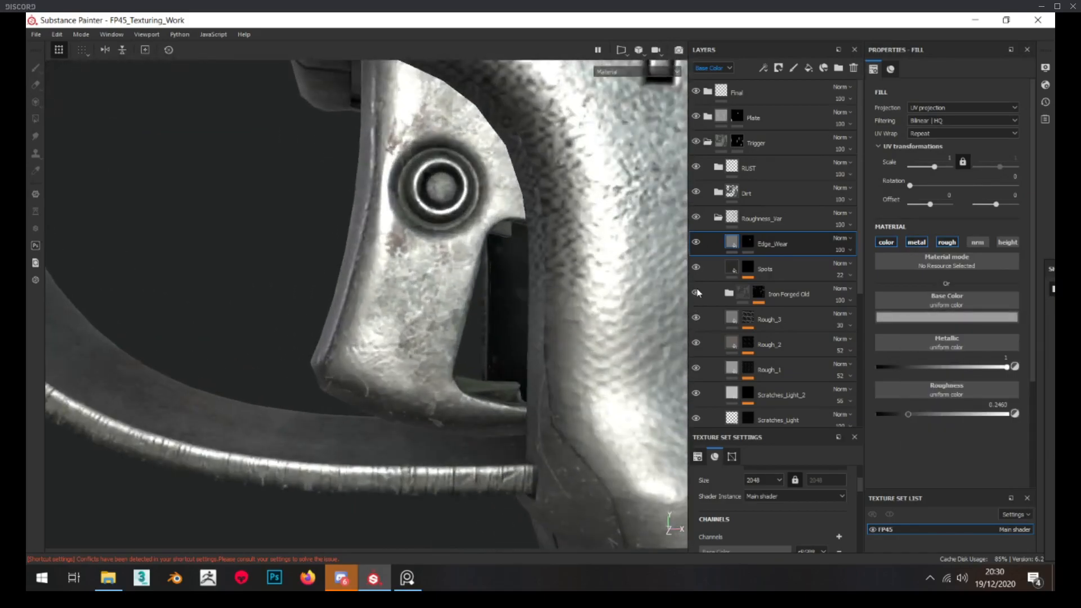
Add a MatFinish Powder Coated filter to the Edge_Wear fill with Scale 23 and Flakes Intensity 0.09
right_click(730, 237)
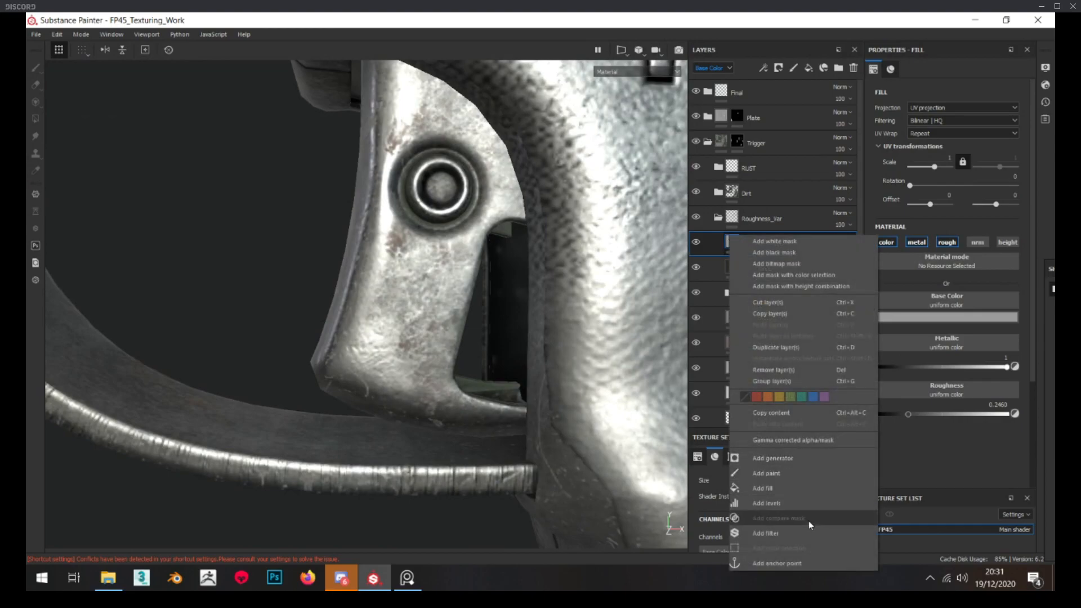
left_click(797, 532)
left_click(928, 107)
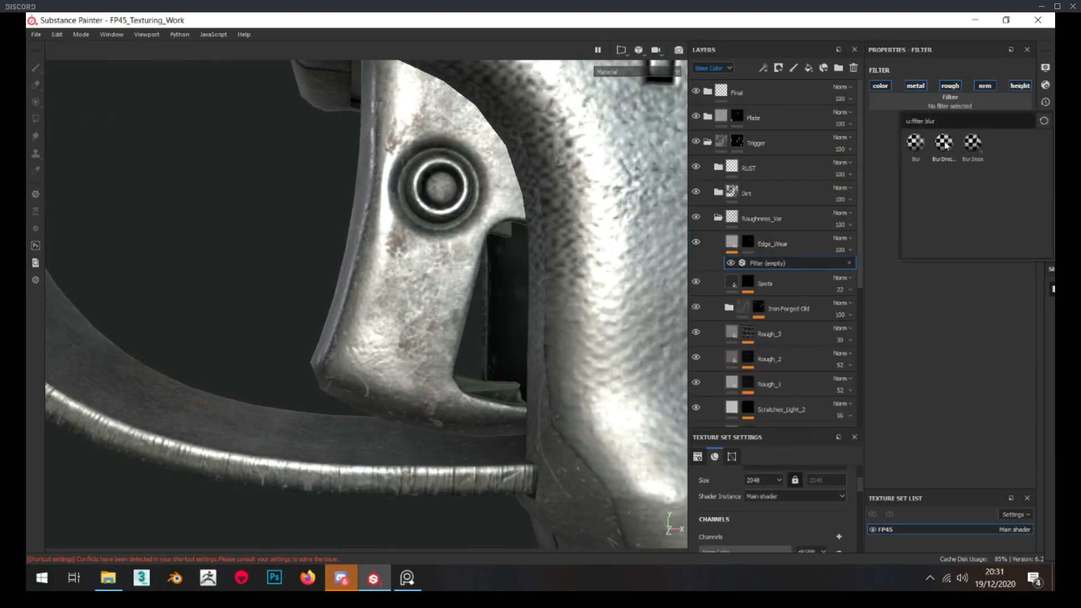
type("b")
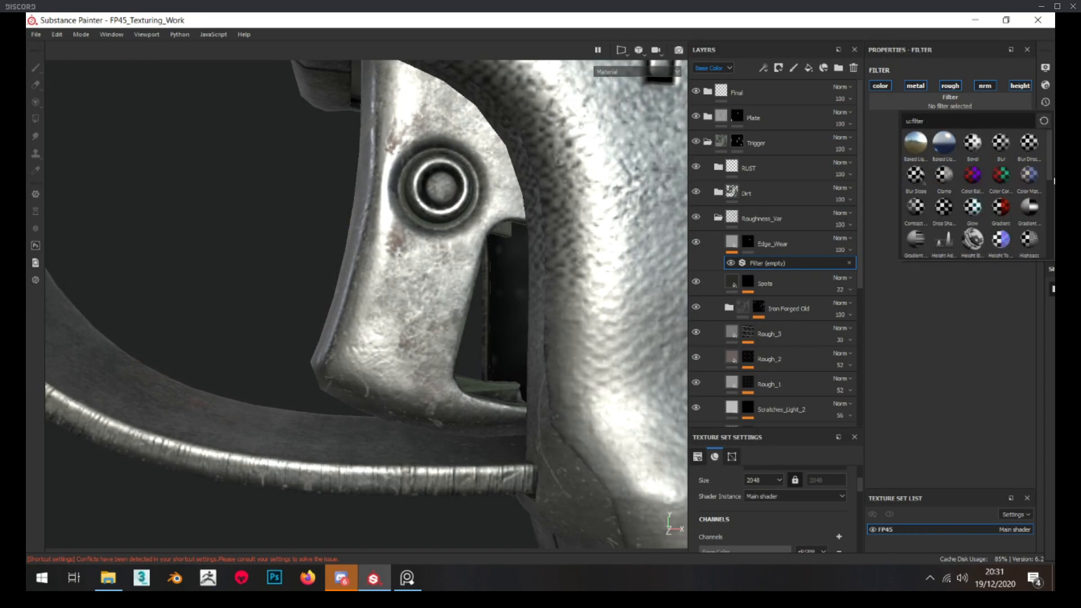
left_click_drag(1050, 178, 1046, 208)
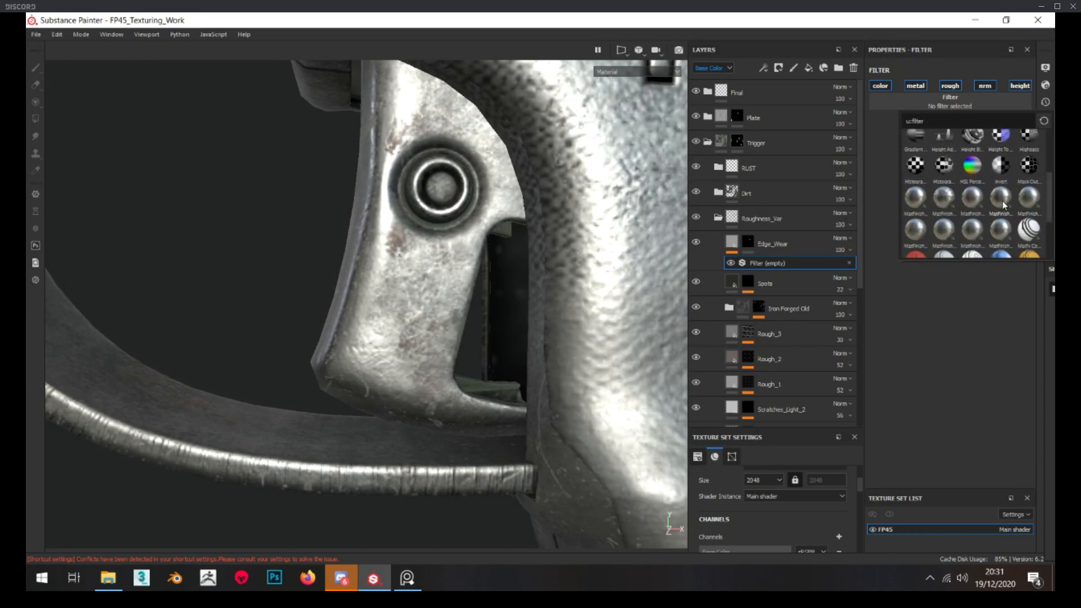
mouse_move(984, 203)
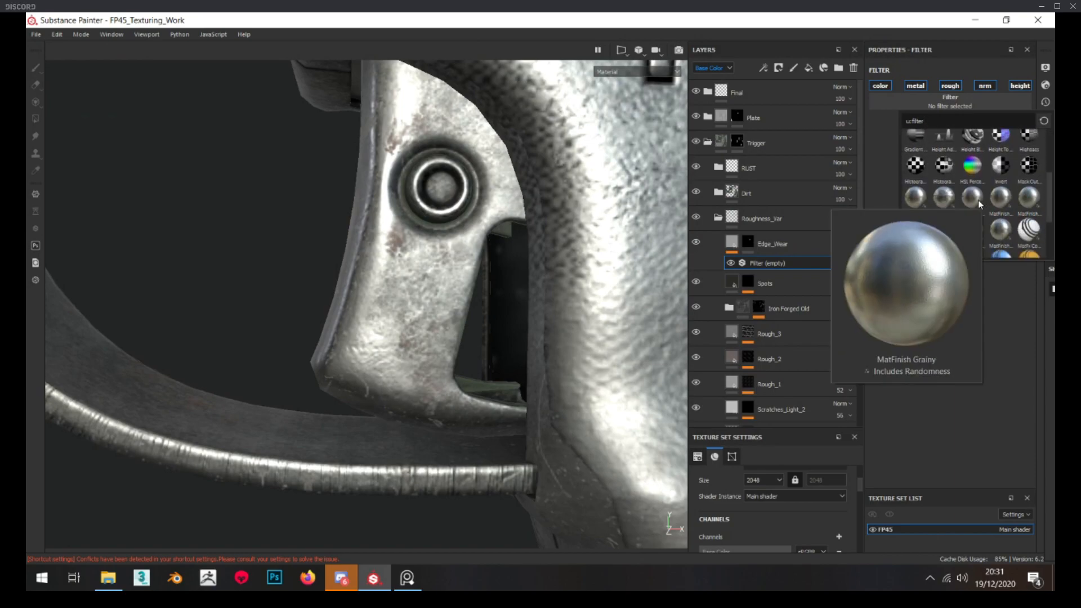
mouse_move(918, 239)
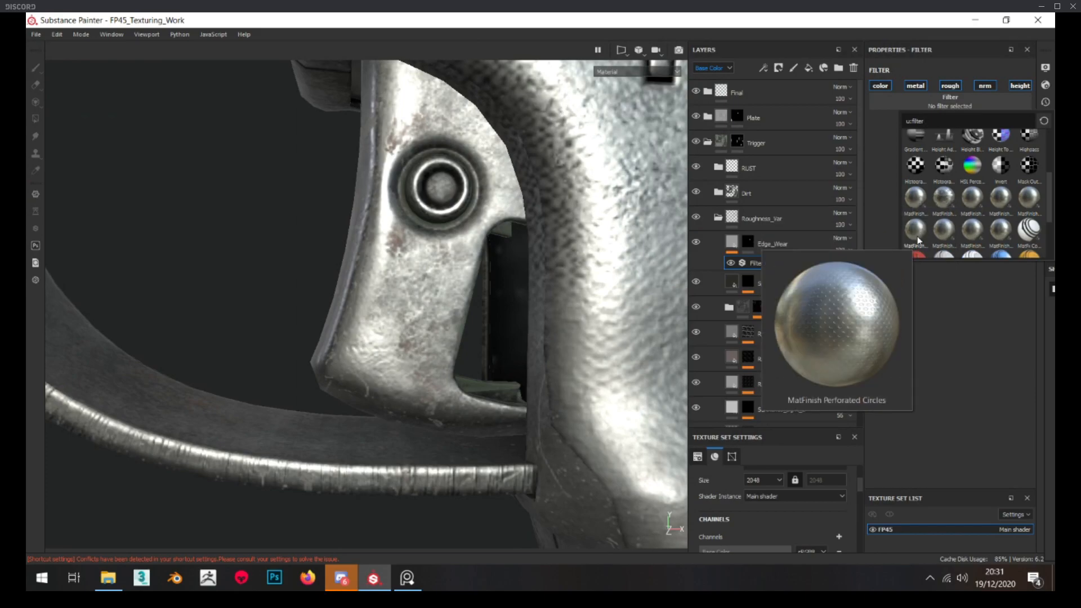
left_click(956, 238)
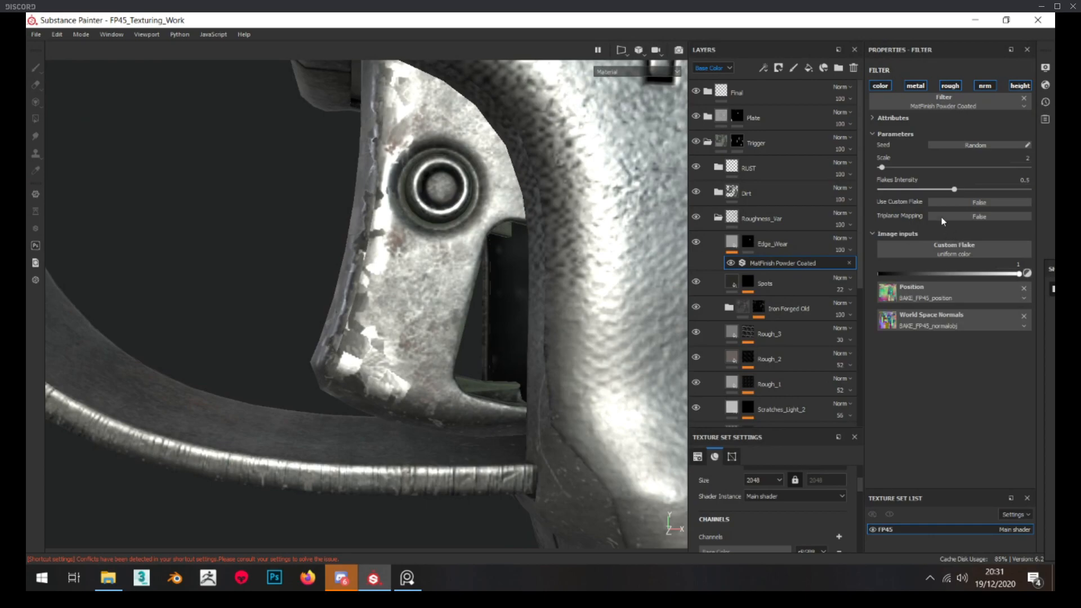
left_click_drag(882, 167, 894, 190)
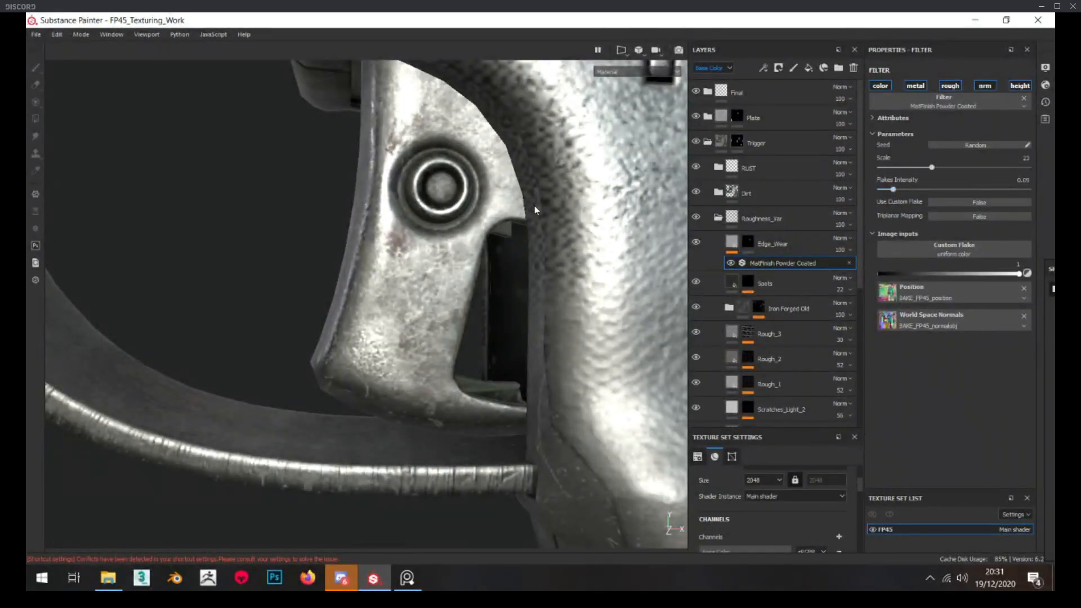
Switch to PureRef and examine the worn trigger edge and its surface finish in the reference photo
scroll(460, 237, "down", 2)
scroll(399, 305, "down", 1)
key("alt+Tab")
right_click_drag(457, 294, 512, 281)
scroll(512, 281, "up", 4)
mouse_move(512, 281)
middle_mouse_down()
mouse_move(349, 266)
mouse_move(397, 318)
middle_mouse_up()
scroll(307, 205, "down", 4)
middle_click_drag(318, 207, 333, 208)
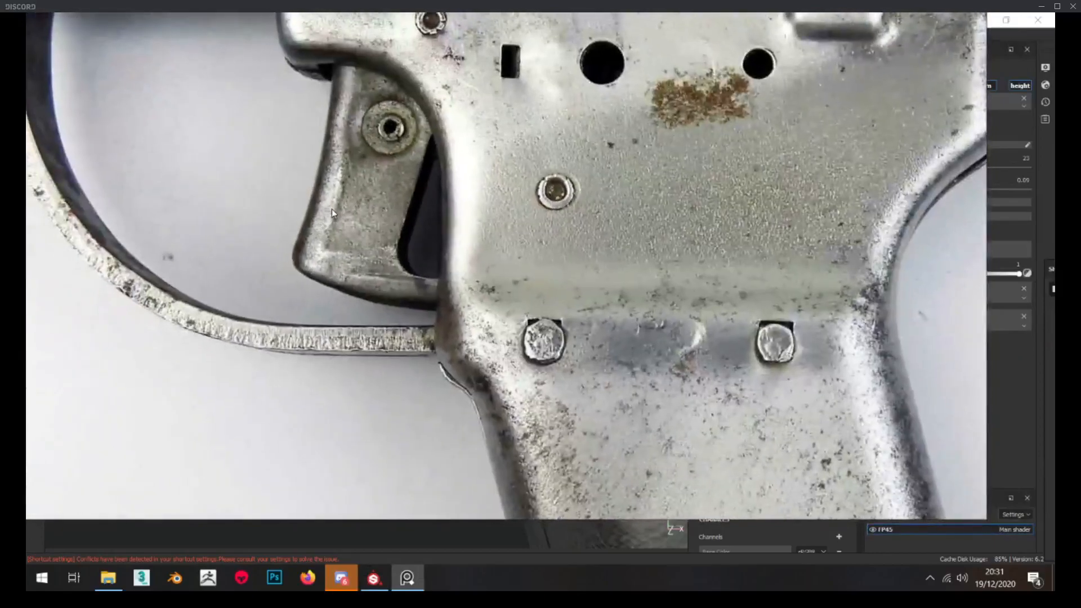
right_click_drag(332, 209, 82, 210)
Switch back to Substance Painter and set the Edge_Wear fill's roughness to 0.3065
key("alt+Tab")
scroll(207, 270, "down", 1)
mouse_move(207, 270)
left_mouse_down("alt")
mouse_move(282, 231)
mouse_move(256, 284)
left_mouse_up("alt")
scroll(256, 284, "up", 3)
left_click(768, 242)
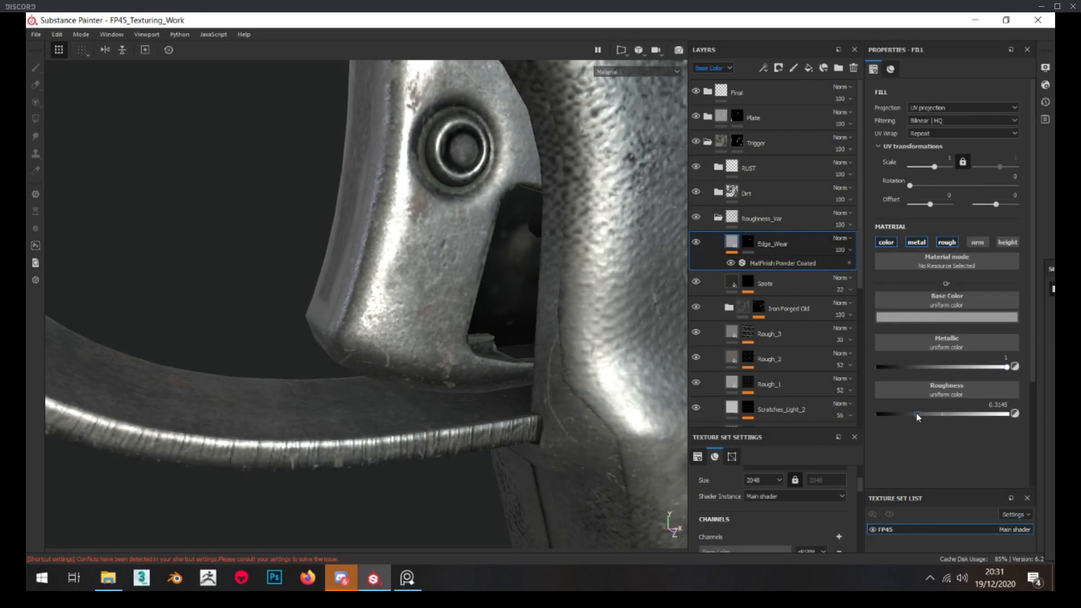
scroll(393, 369, "down", 4)
left_click_drag(422, 352, 389, 338, "alt")
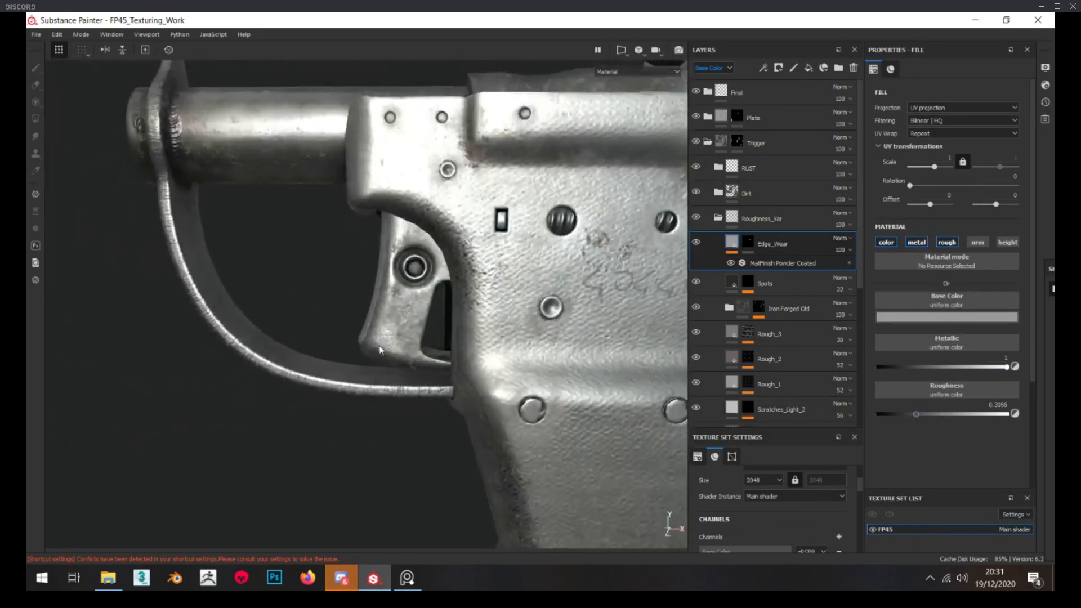
Darken the base color of the Edge_Wear fill to a mid grey
scroll(388, 333, "up", 3)
left_click(937, 318)
mouse_move(1040, 369)
left_mouse_down()
mouse_move(1038, 393)
mouse_move(1039, 379)
left_mouse_up()
left_click_drag(305, 327, 282, 367, "alt")
scroll(447, 307, "down", 4)
scroll(412, 319, "up", 5)
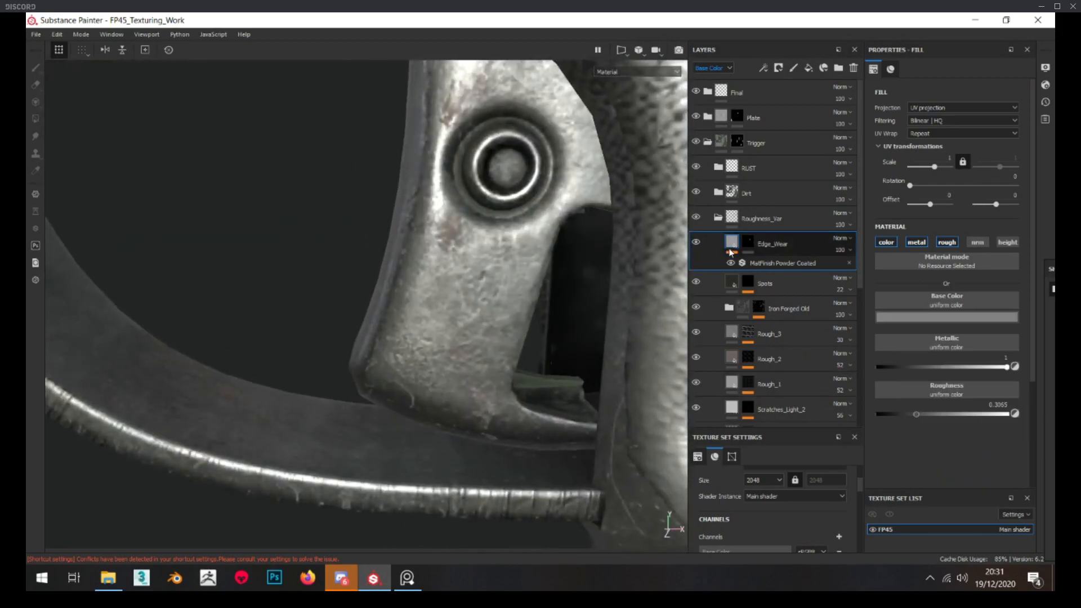
Display the Edge_Wear mask on the trigger and add a paint effect to it
mouse_move(470, 279)
left_mouse_down("alt")
mouse_move(422, 302)
mouse_move(343, 271)
left_mouse_up("alt")
scroll(343, 242, "down", 5)
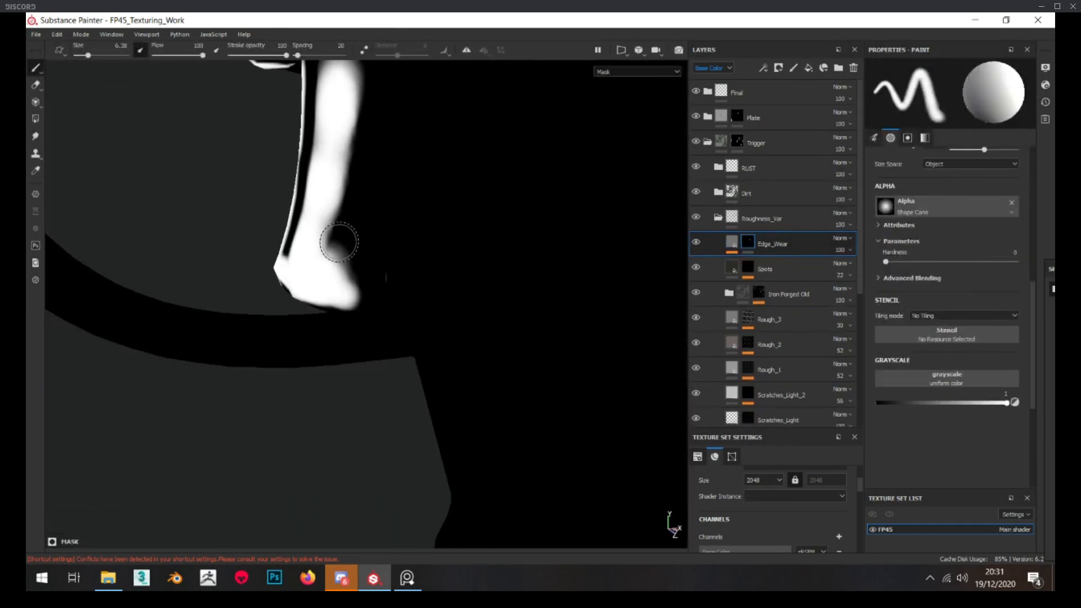
scroll(333, 229, "up", 2)
left_click_drag(333, 228, 316, 219, "alt")
right_click(748, 242)
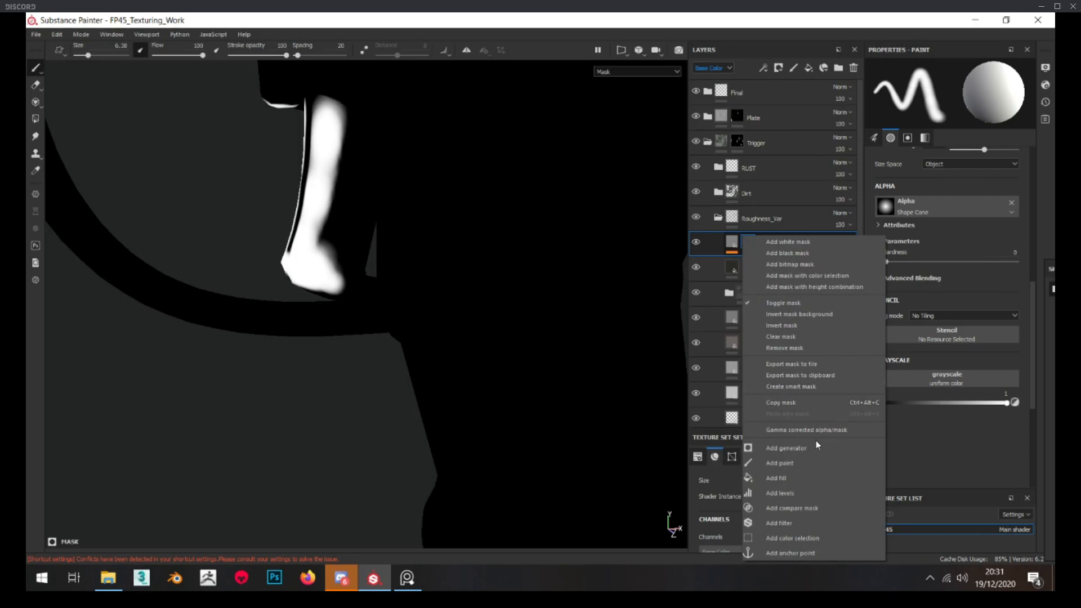
left_click(803, 465)
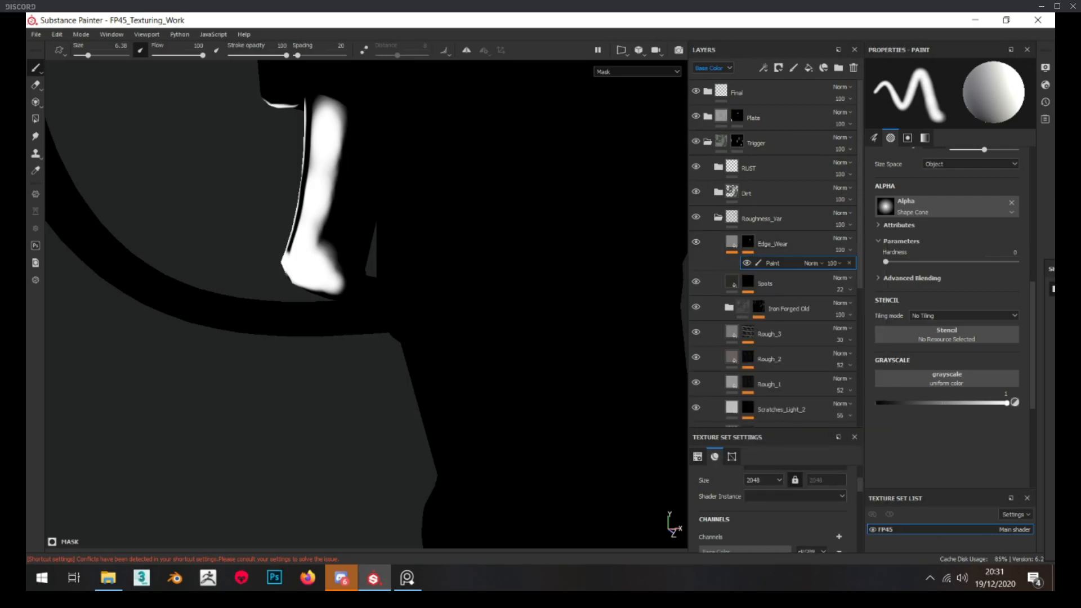
Filter the shelf to the custom alphas and choose Ayi_ChippedPaint_04 as the brush alpha
left_click_drag(1052, 269, 372, 107)
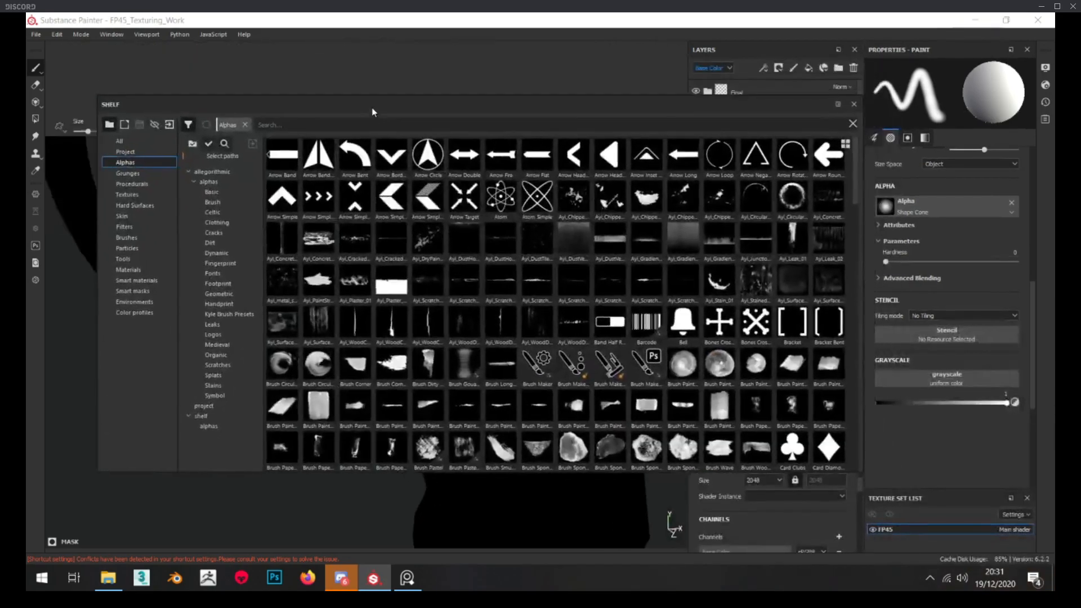
left_click(201, 417)
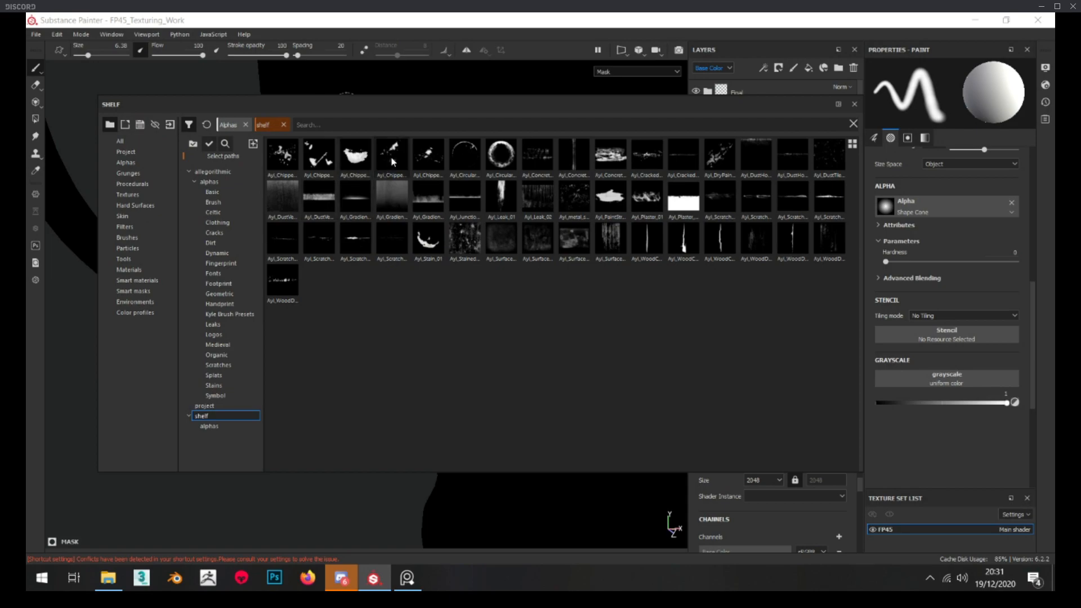
mouse_move(431, 159)
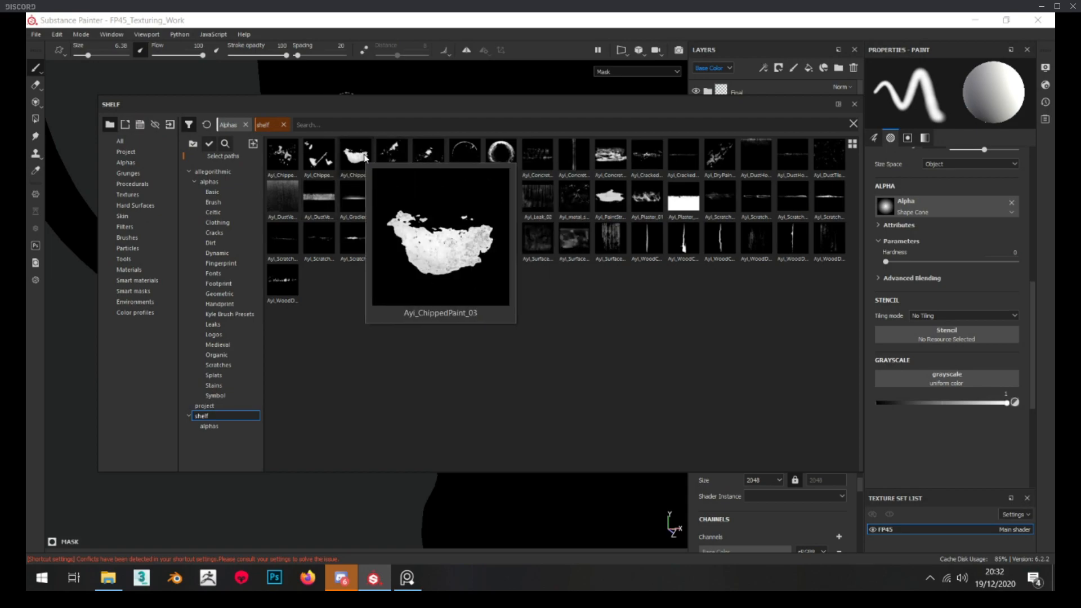
mouse_move(312, 160)
left_click(392, 158)
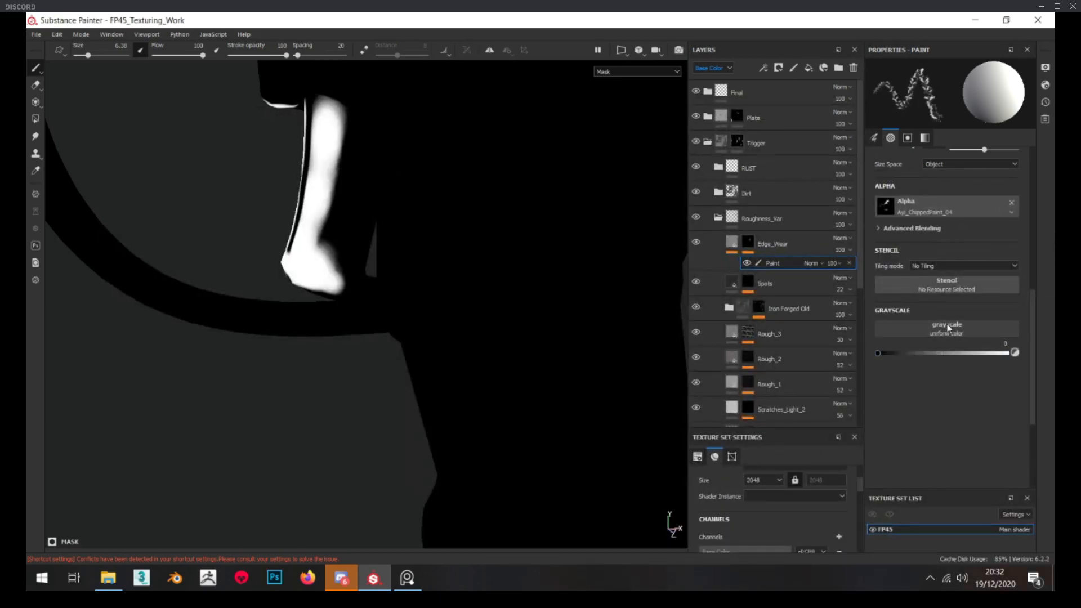
Enlarge the chipped-paint brush to size 12.57 for the trigger's edge mask
scroll(941, 351, "up", 4)
scroll(927, 289, "up", 4)
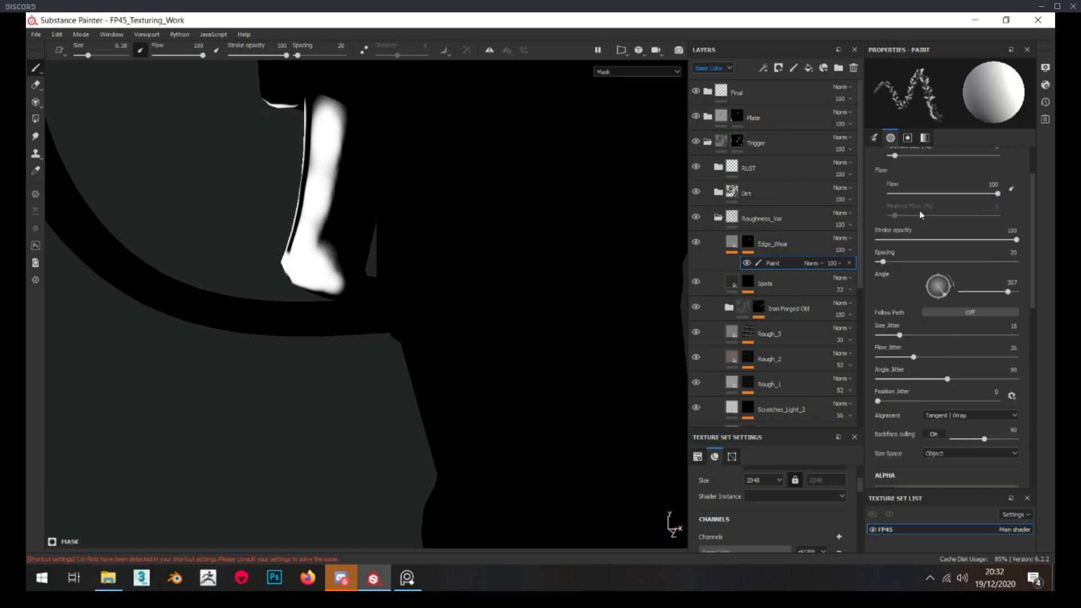
left_click_drag(334, 209, 334, 219, "alt")
key("bracketright")
key("bracketright")
key("bracketright")
key("bracketright")
key("bracketright")
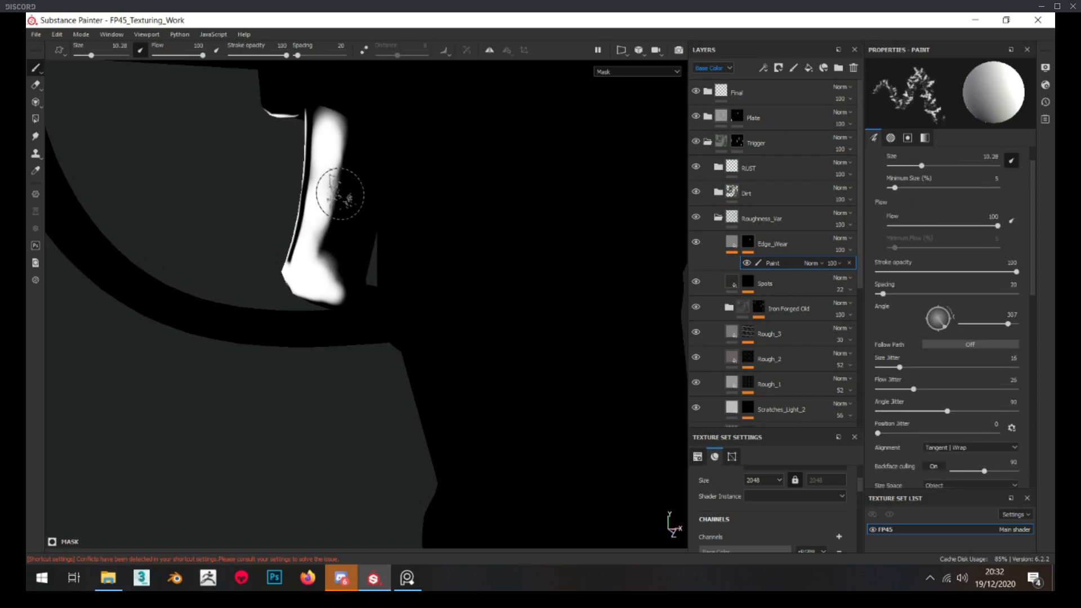
left_click(345, 130)
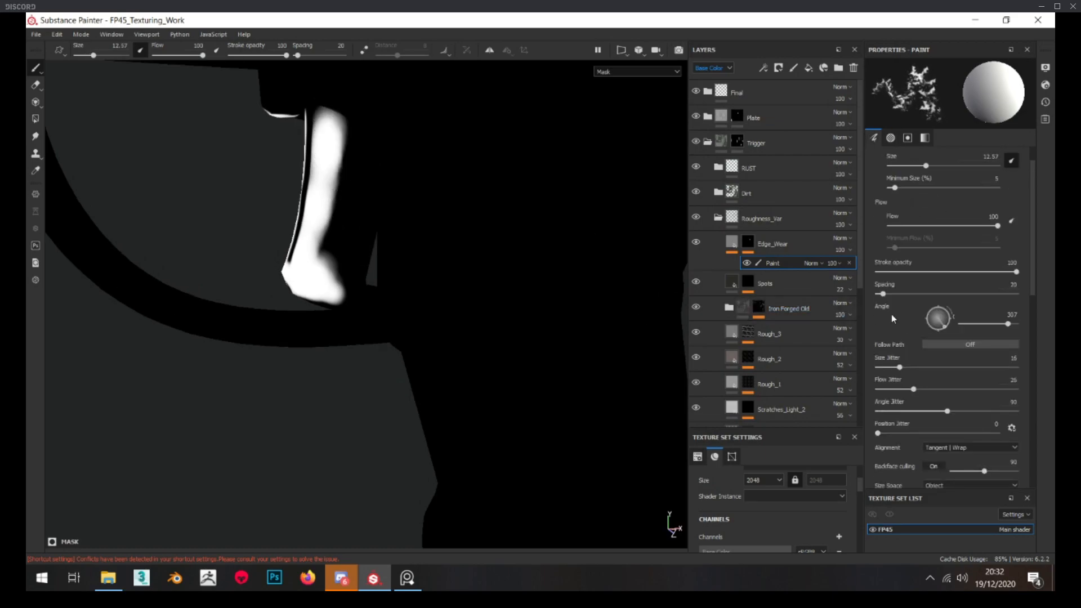
Set the mask's paint effect to Subtract blending and break up the wear's inner border with the chipped-paint brush
left_click(814, 264)
left_click(986, 332)
scroll(952, 333, "down", 8)
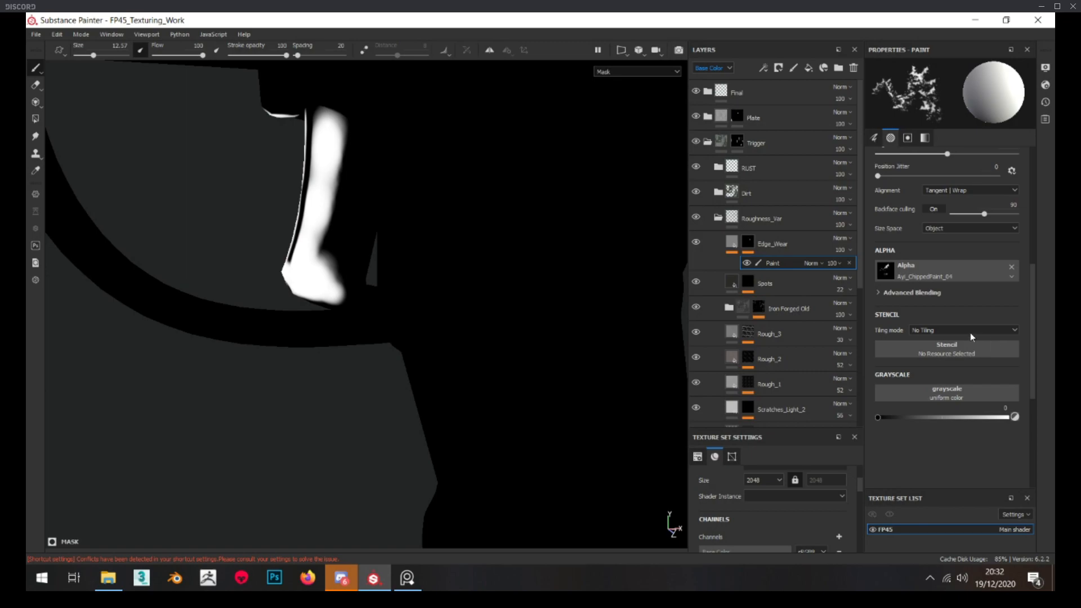
left_click(815, 264)
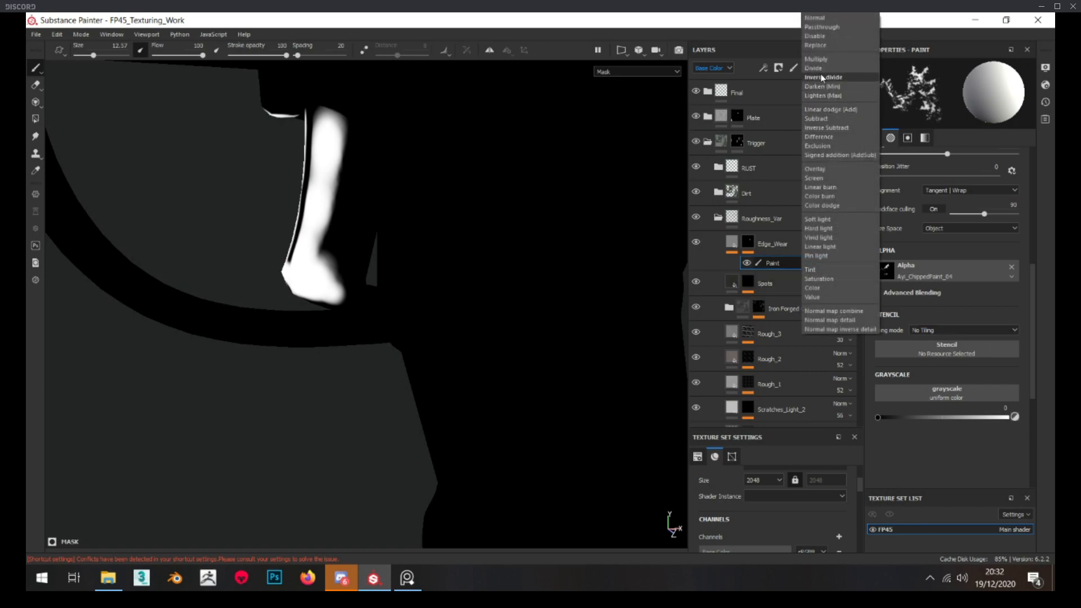
left_click(825, 118)
mouse_move(362, 163)
left_mouse_down()
mouse_move(350, 120)
mouse_move(357, 164)
mouse_move(332, 242)
mouse_move(338, 284)
mouse_move(334, 267)
mouse_move(295, 247)
mouse_move(337, 237)
mouse_move(341, 217)
left_mouse_up()
left_click(731, 242)
middle_click_drag(341, 217, 338, 207, "alt")
right_click_drag(338, 207, 344, 285, "alt")
mouse_move(344, 285)
left_mouse_down("alt")
mouse_move(371, 298)
mouse_move(348, 290)
left_mouse_up("alt")
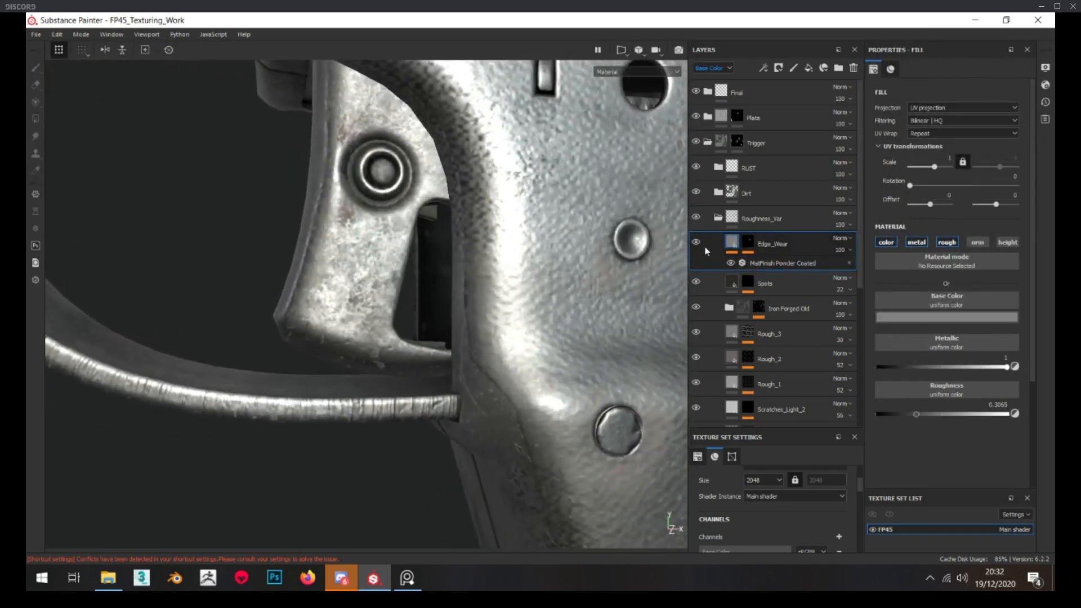
Add a levels effect to the Edge_Wear mask and raise its black input point to 0.095
left_click(745, 246, "alt")
right_click(745, 246)
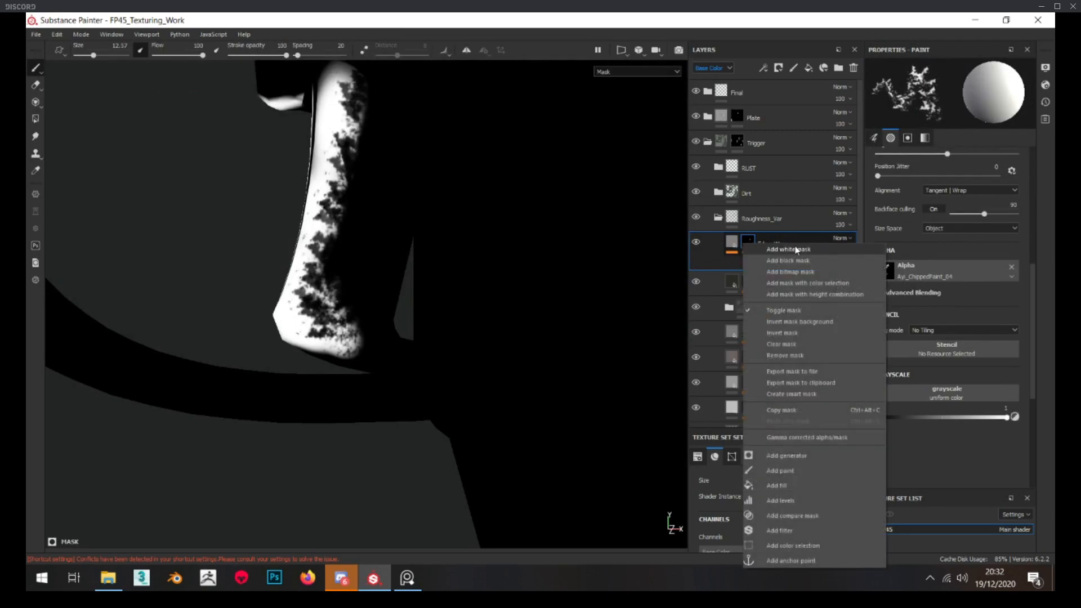
left_click(799, 500)
mouse_move(952, 103)
left_mouse_down()
mouse_move(937, 98)
mouse_move(958, 97)
left_mouse_up()
left_click_drag(877, 97, 897, 97)
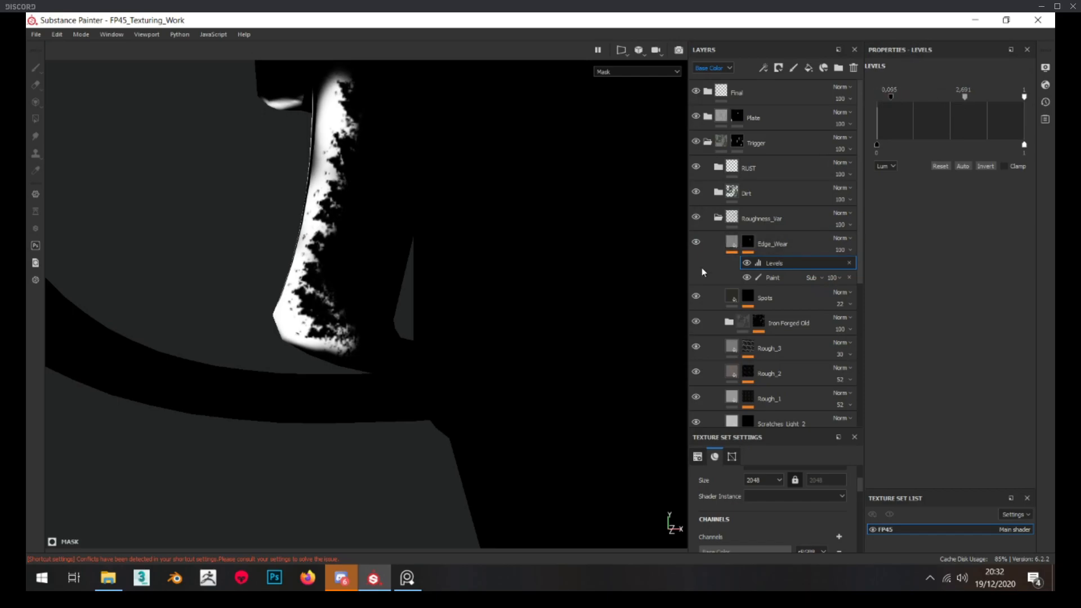
left_click(732, 242)
left_click(748, 243)
right_click(748, 243)
left_click(783, 495)
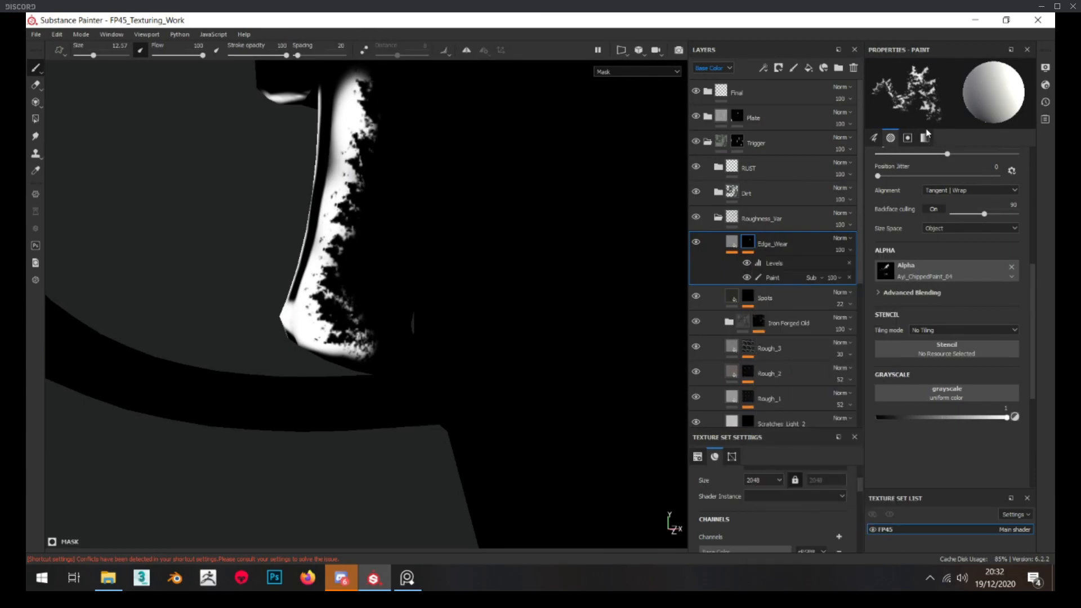
left_click(851, 263)
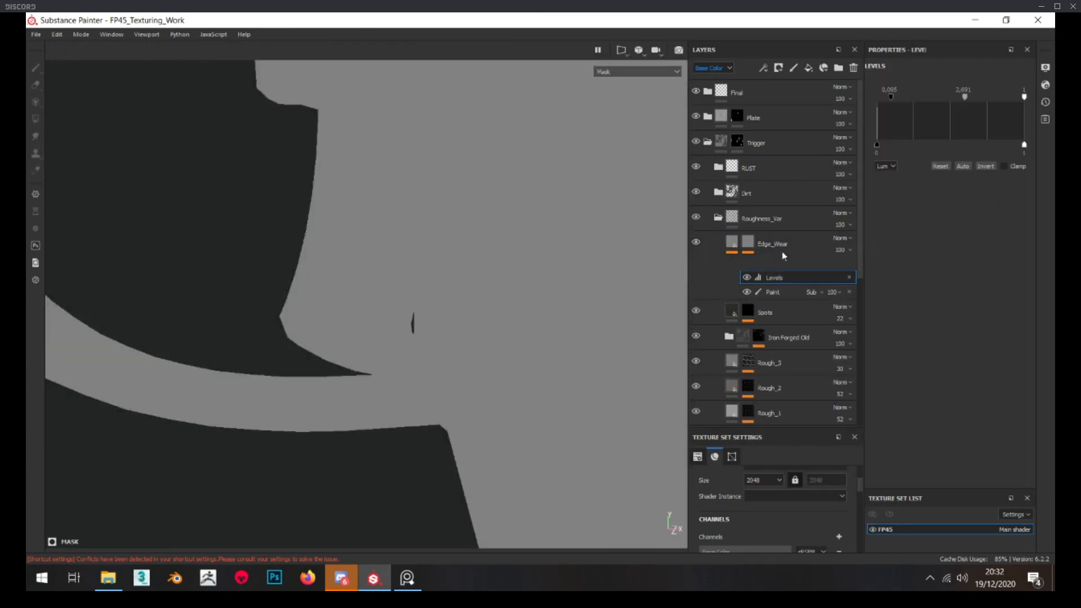
Add a Blur filter to the Edge_Wear mask with intensity 0.17 and compare the mask without it
right_click(748, 239)
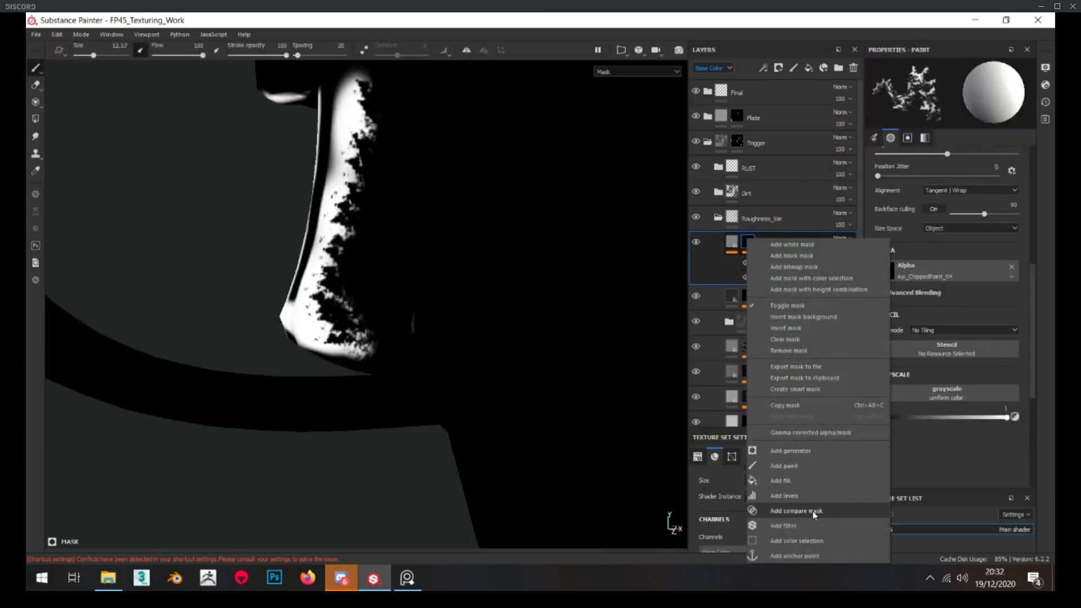
left_click(813, 525)
left_click(936, 90)
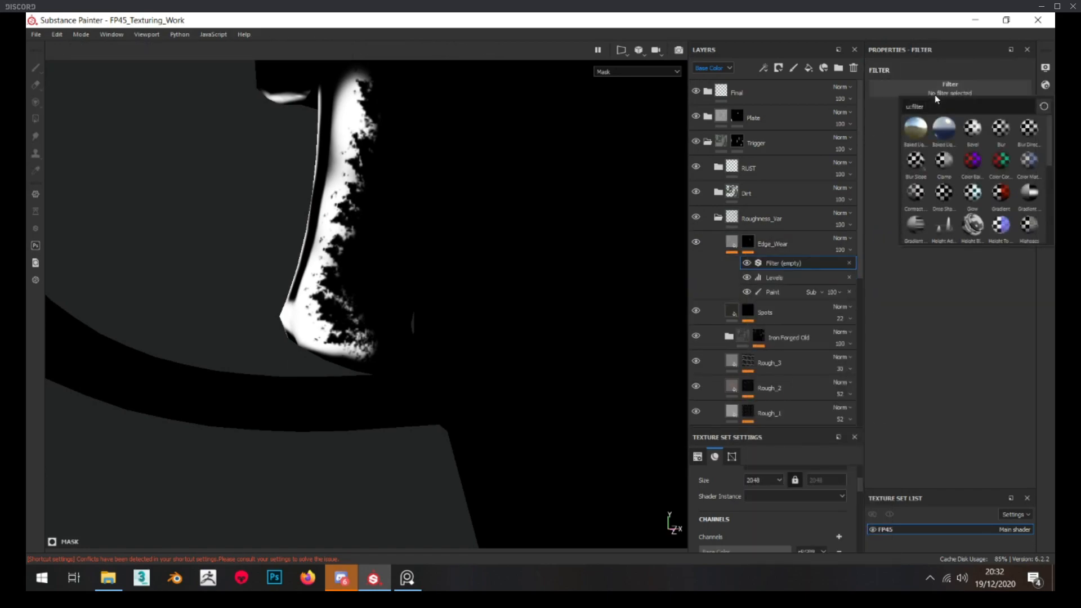
type("blur")
left_click(919, 136)
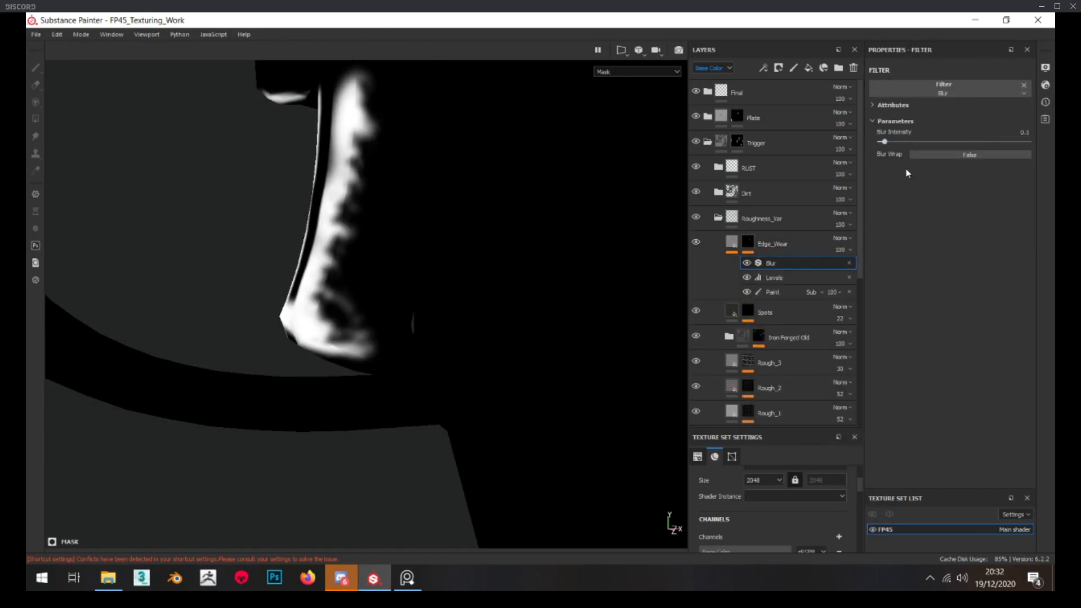
left_click_drag(884, 142, 882, 143)
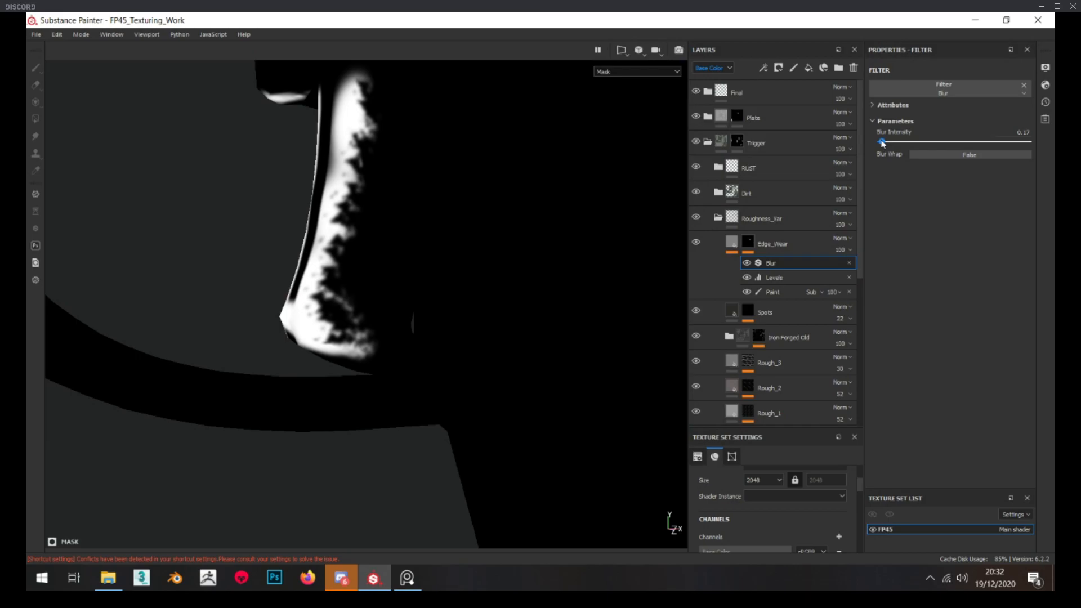
left_click(752, 263)
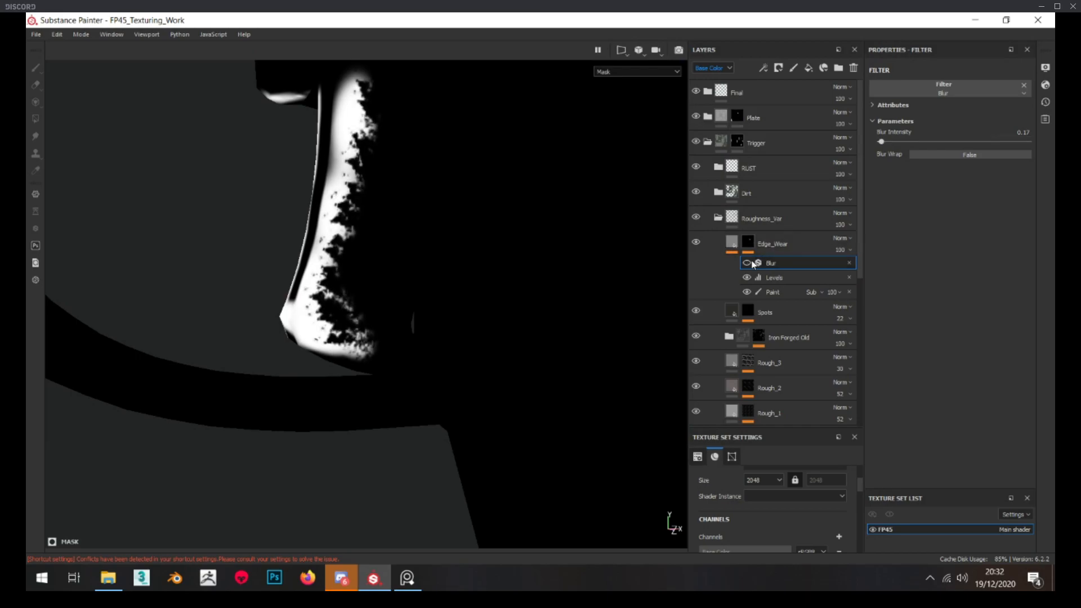
Examine the trigger's edge wear in the material view, toggling the Edge_Wear layer's visibility to compare
left_click(732, 241)
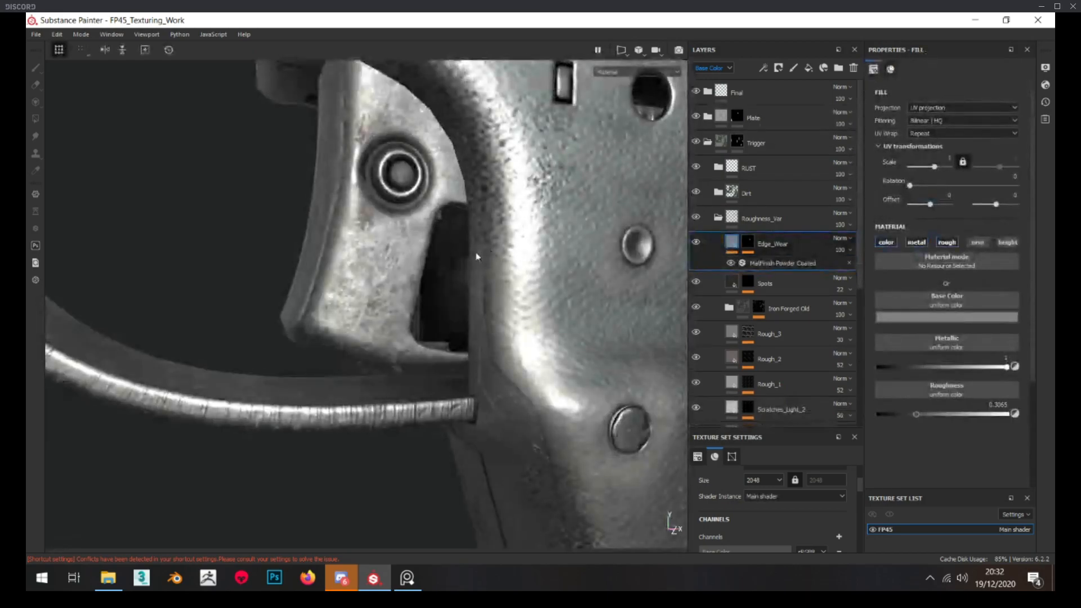
scroll(664, 246, "down", 2)
left_click_drag(664, 246, 687, 251, "alt")
left_click(698, 242)
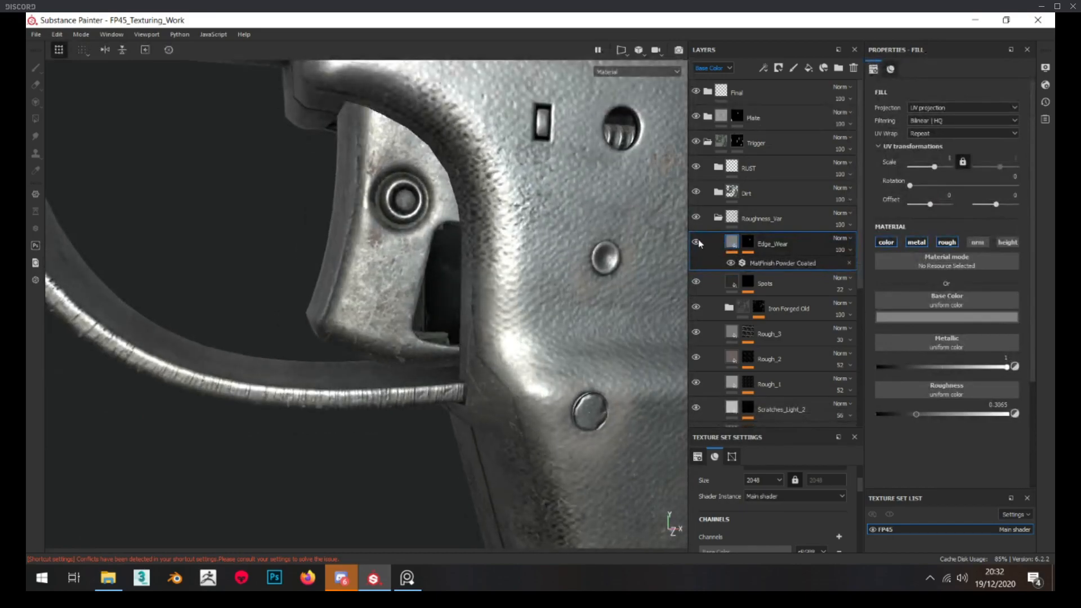
scroll(422, 254, "down", 4)
left_click_drag(422, 255, 388, 260, "alt")
scroll(384, 262, "up", 3)
Erode more of the Edge_Wear mask on both sides of the trigger with the chipped-paint brush in the subtracting paint effect
left_click(748, 242)
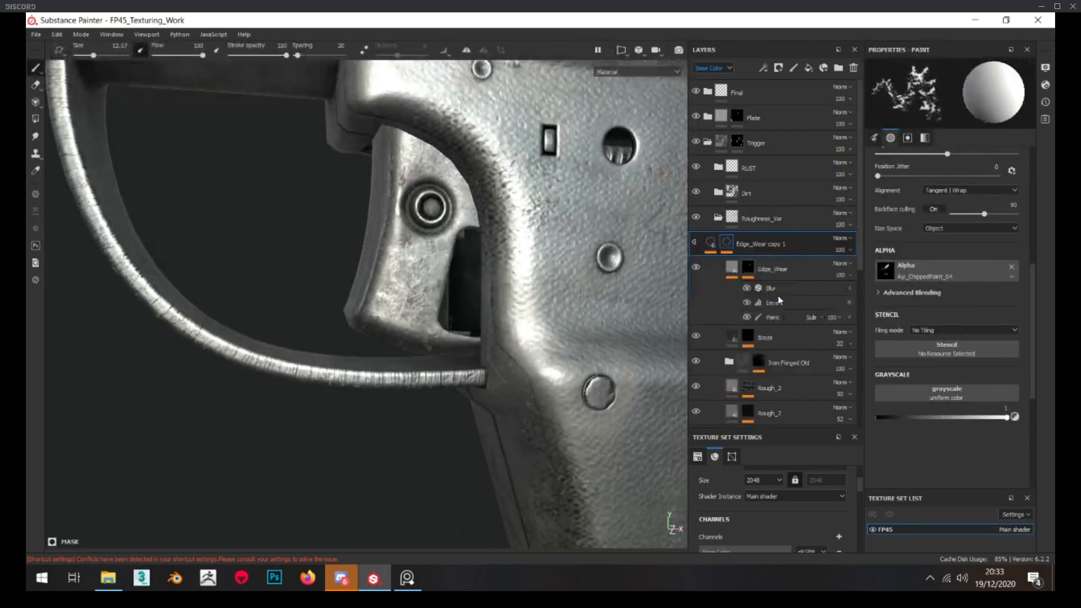
left_click(751, 244, "alt")
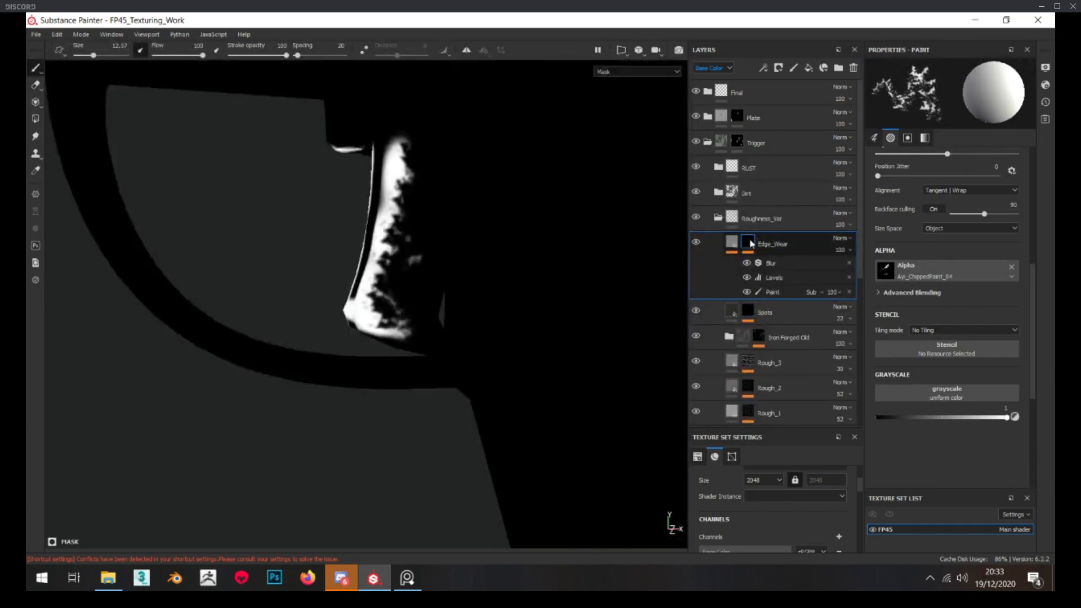
left_click(772, 291)
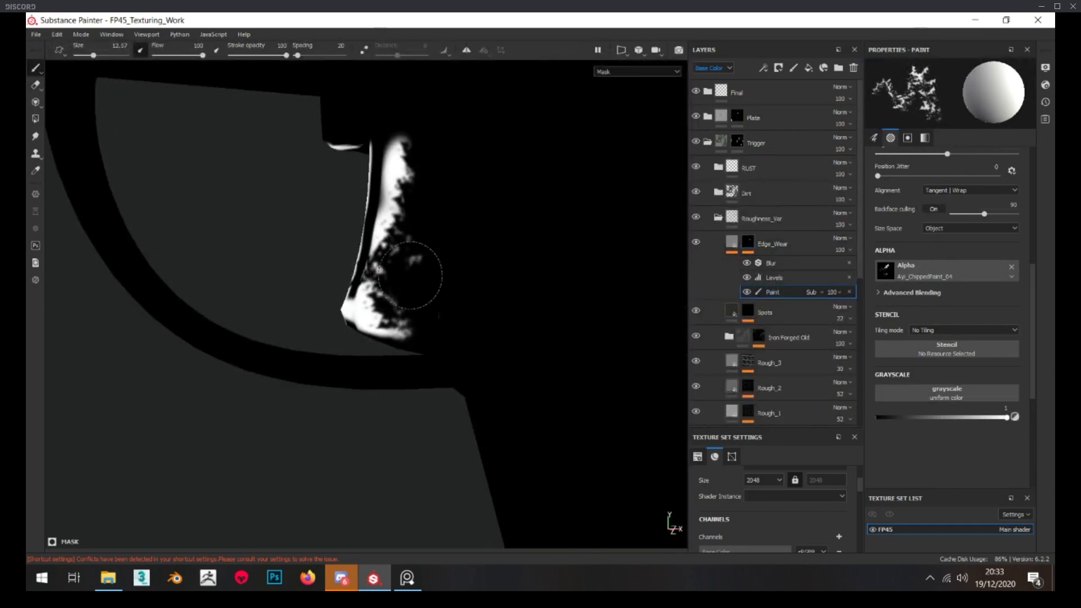
left_click_drag(451, 316, 744, 311, "alt")
mouse_move(399, 222)
left_mouse_down("alt")
mouse_move(386, 197)
mouse_move(386, 302)
mouse_move(418, 326)
left_mouse_up("alt")
scroll(417, 327, "up", 3)
left_click(437, 324)
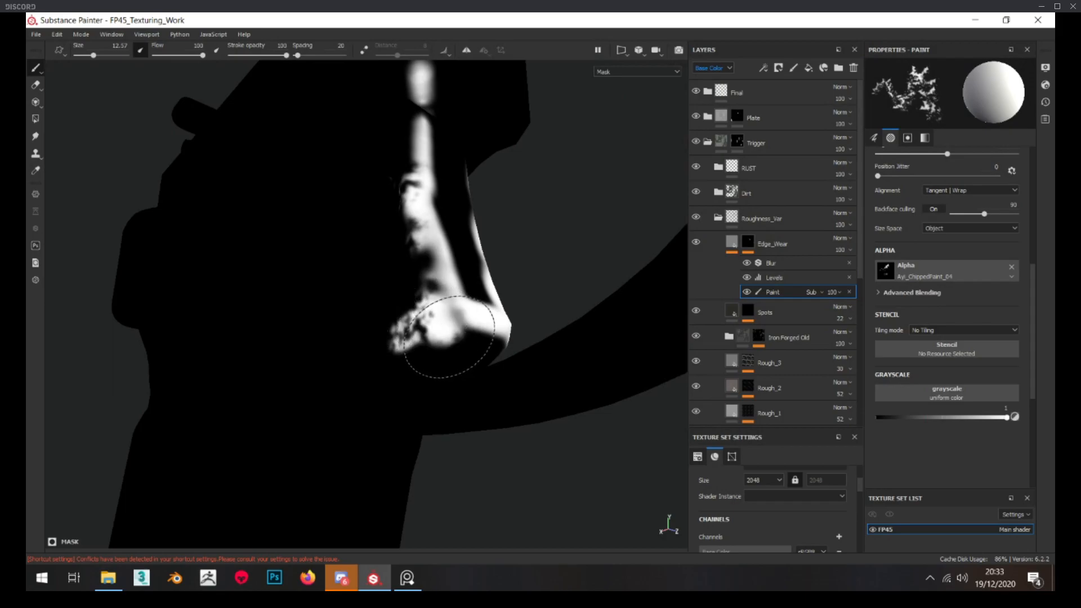
Examine the chipped edge wear on the trigger in the material view from several angles and distances
left_click(732, 248)
mouse_move(484, 294)
left_mouse_down("alt")
mouse_move(507, 307)
mouse_move(488, 306)
left_mouse_up("alt")
right_click_drag(488, 306, 407, 305, "alt")
left_click_drag(407, 305, 366, 299, "alt")
scroll(362, 292, "up", 4)
scroll(360, 293, "down", 4)
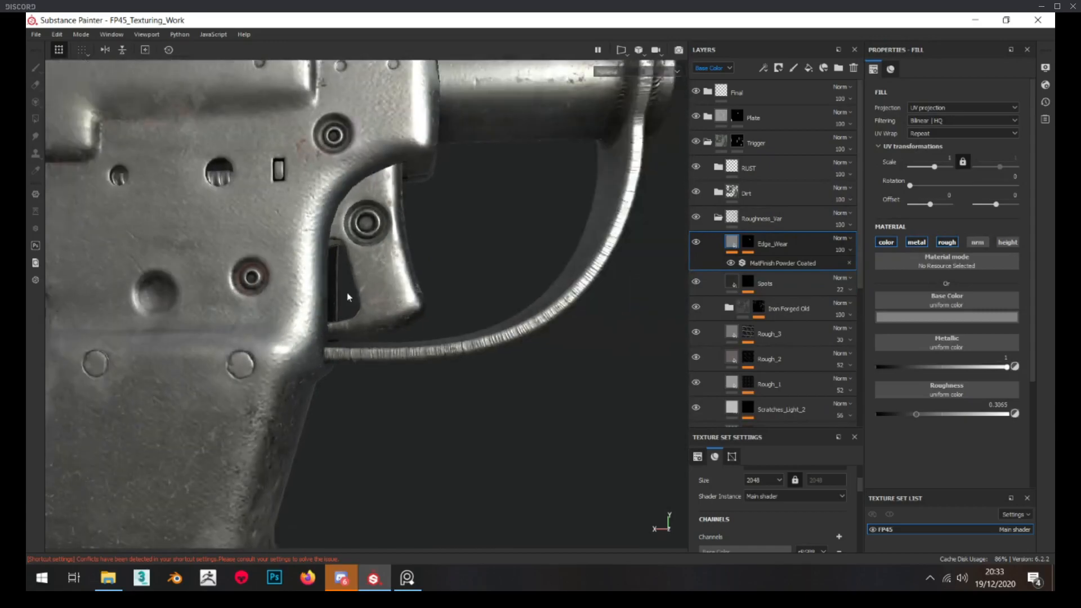
scroll(348, 297, "down", 4)
scroll(360, 285, "up", 5)
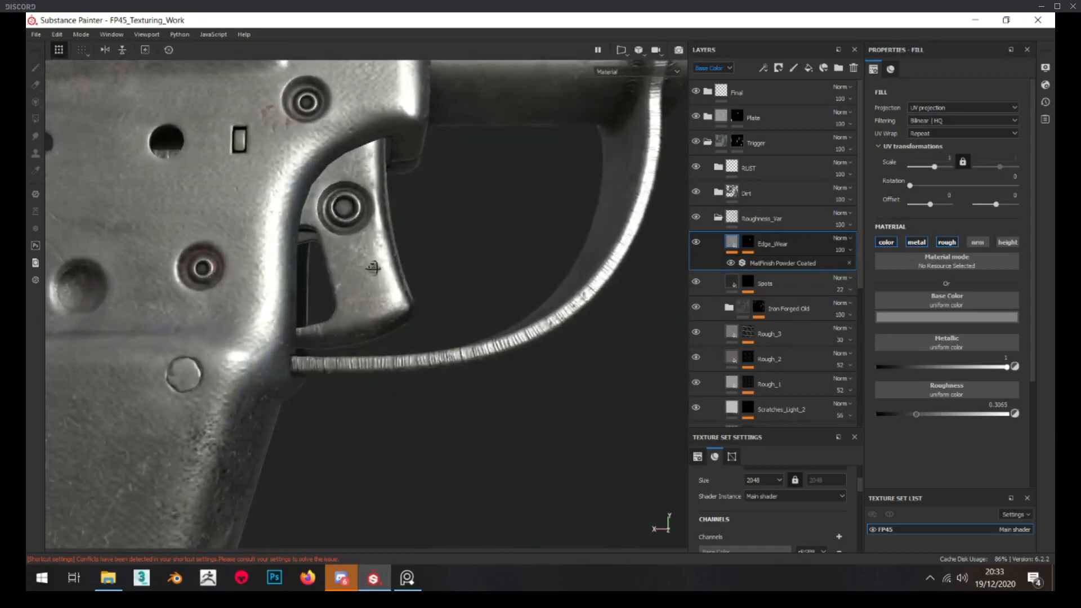
left_click_drag(378, 270, 622, 277, "alt")
Add a fill layer above Edge_Wear in the Roughness_Var folder and name it Edge-Wear
left_click(808, 69)
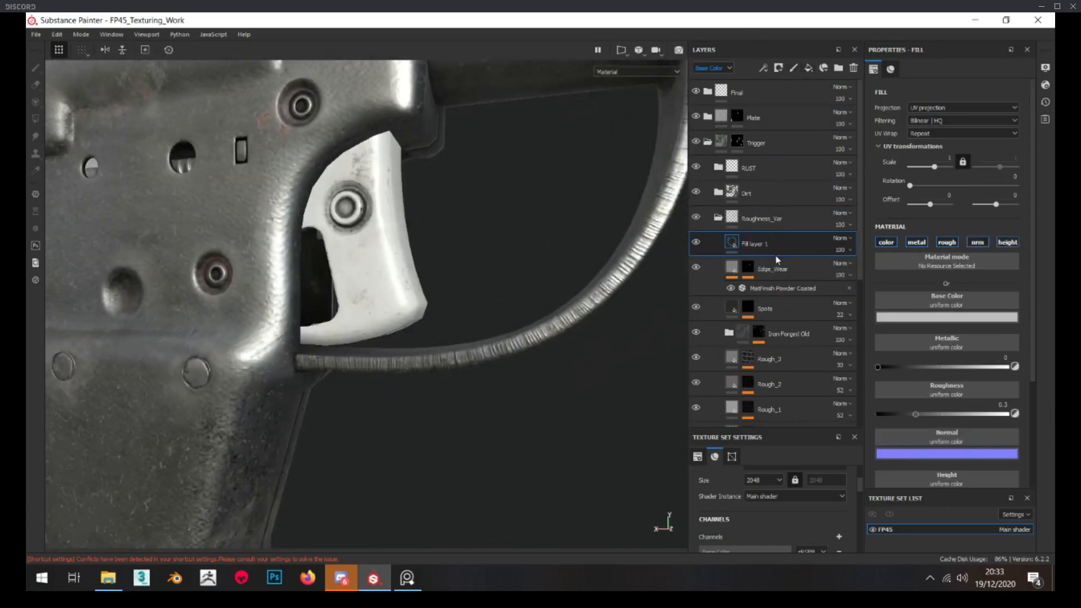
left_click(760, 239)
type("Edge-Wea")
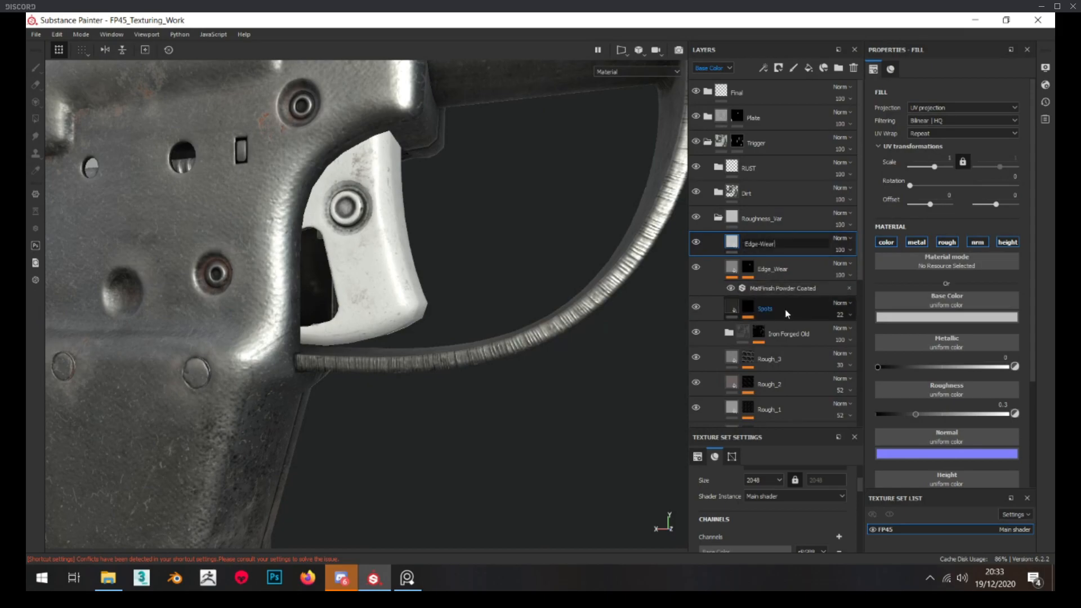
type("r")
key("Return")
Limit the Edge-Wear fill layer to the color, metal and rough channels, disabling normal and height
left_click(918, 242)
left_click(953, 245)
left_click(948, 244)
left_click(919, 244)
left_click(979, 245)
left_click(1014, 243)
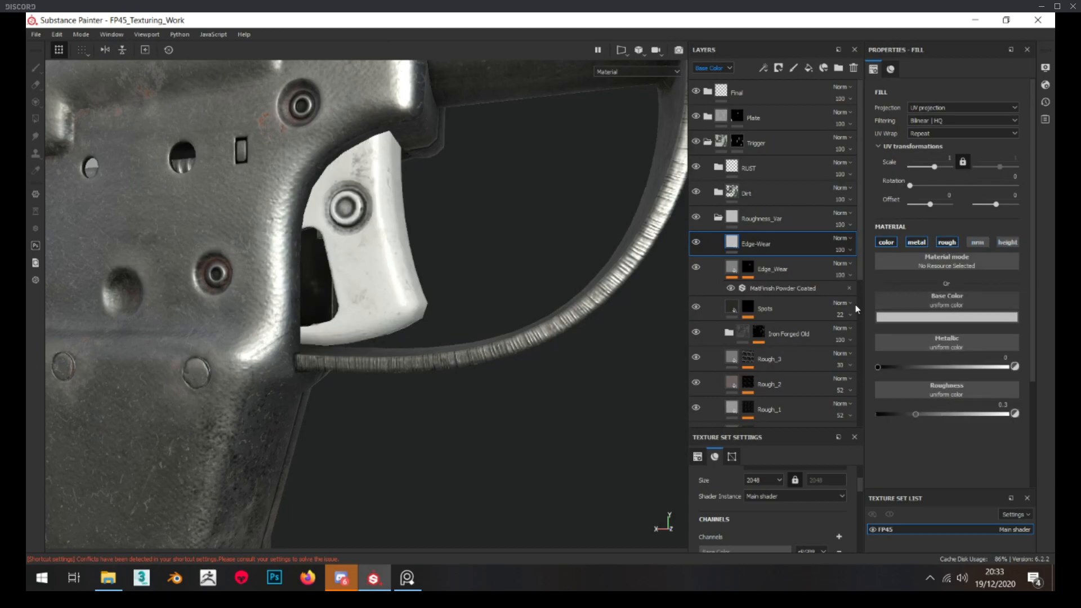
Add a black mask to the Edge-Wear layer and give it a fill effect using the Anisotropic Noise texture
right_click(755, 244)
left_click(816, 30)
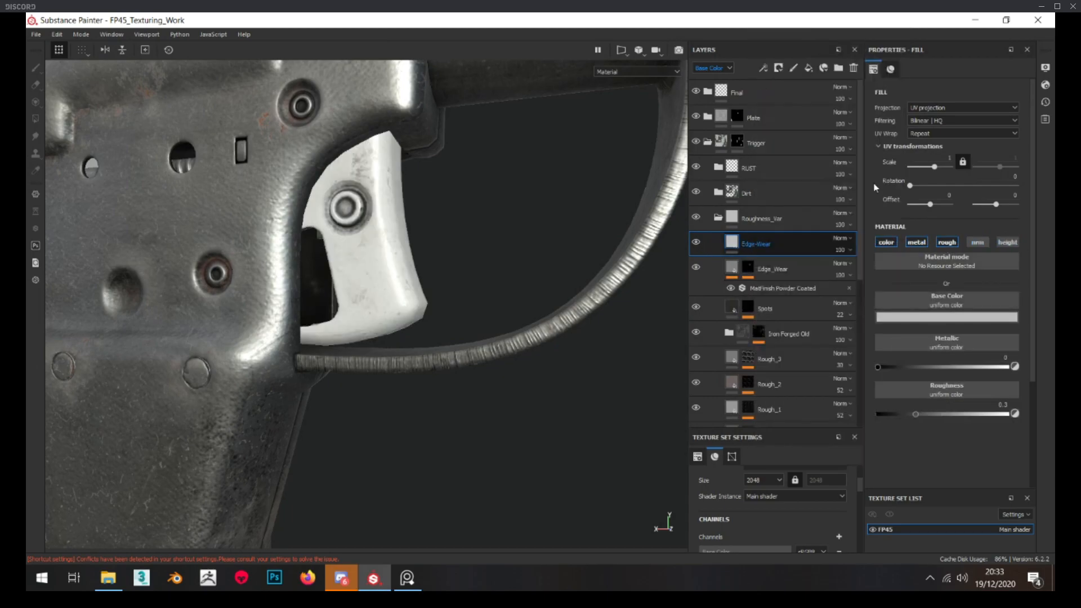
right_click(746, 243)
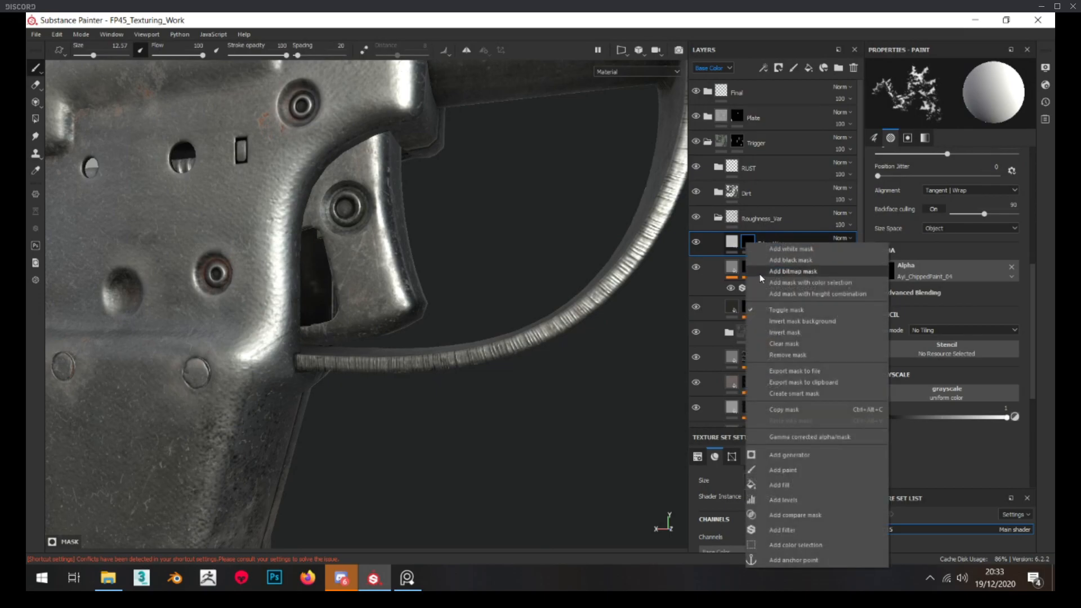
left_click(796, 488)
left_click(938, 242)
type("aniso")
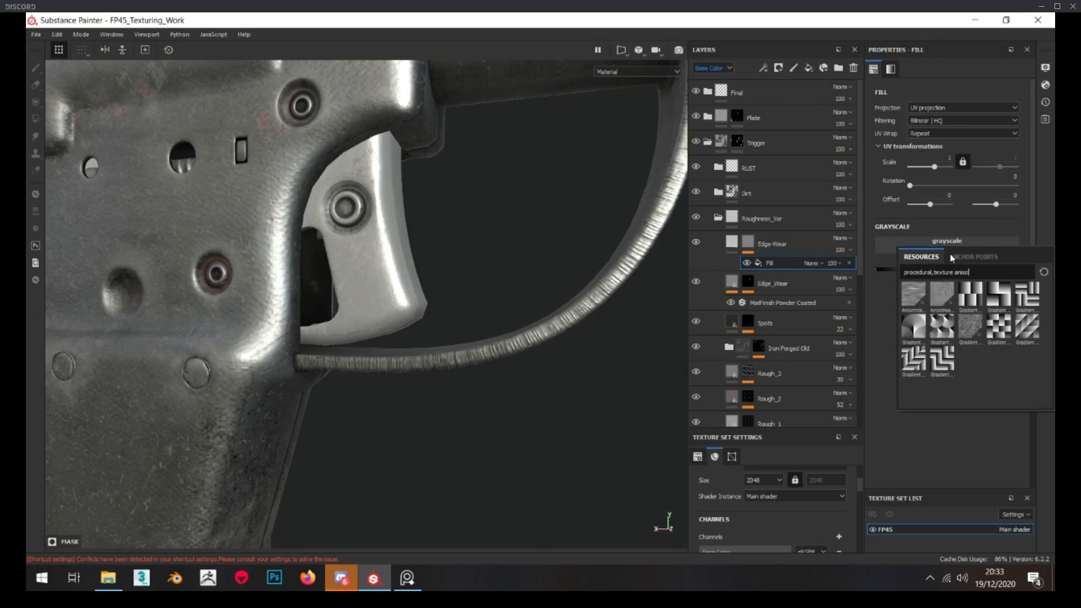
left_click(921, 294)
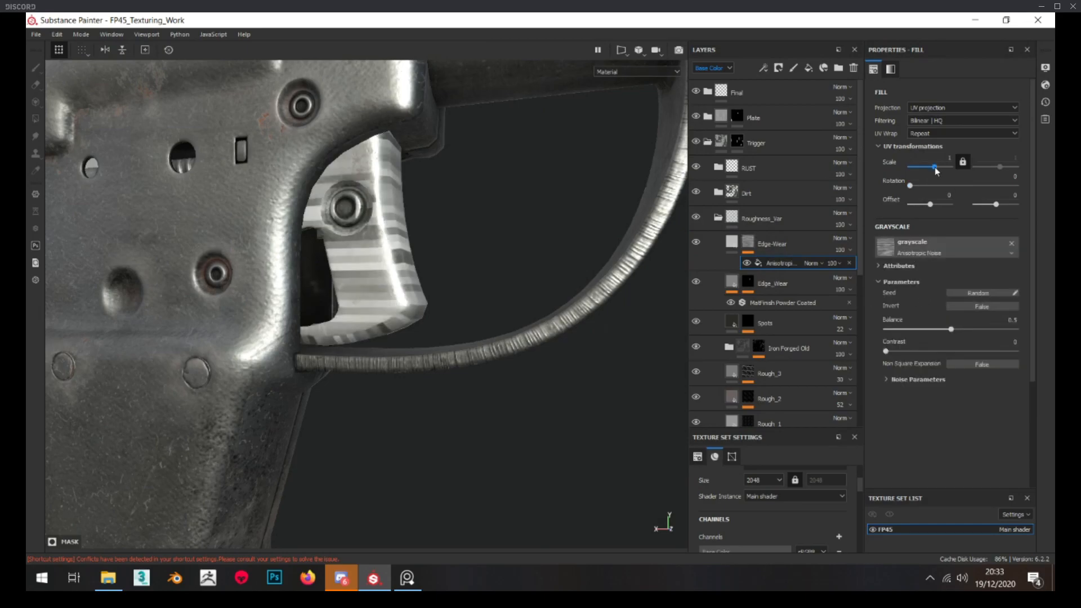
Raise the anisotropic noise's tiling scale and set its contrast to 0.71 and balance to 0.55
left_click_drag(936, 168, 939, 166)
left_click(962, 329)
left_click(954, 350)
left_click_drag(980, 347, 959, 328)
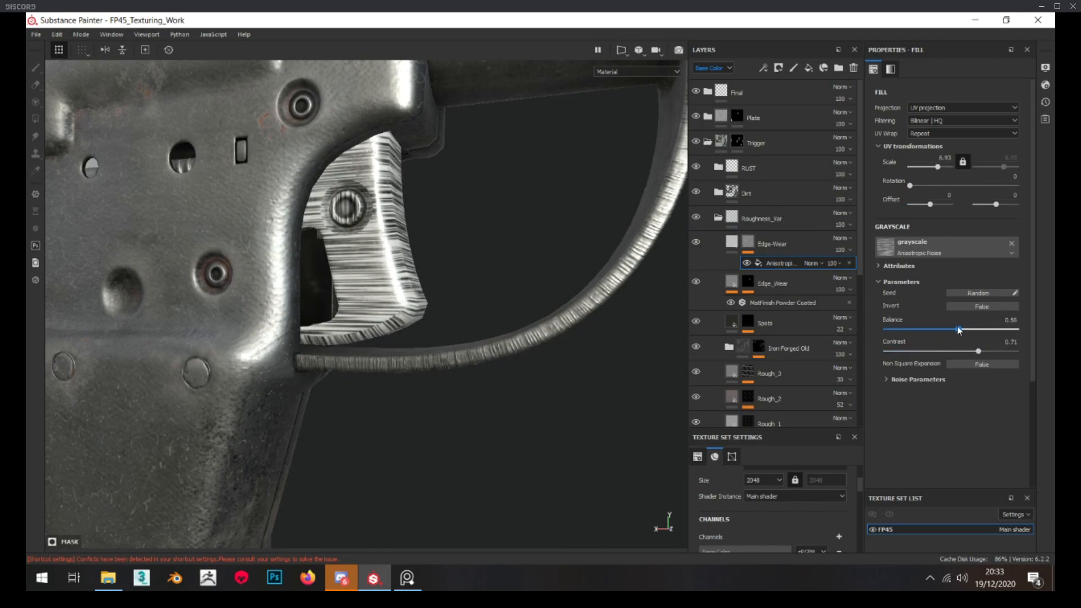
mouse_move(386, 310)
left_mouse_down("alt")
mouse_move(399, 306)
mouse_move(391, 300)
left_mouse_up("alt")
right_click_drag(392, 300, 411, 311, "alt")
scroll(408, 310, "up", 3)
Adjust the anisotropic noise's UV scale again and lower its balance to darken the streaks on the trigger
left_click(943, 155)
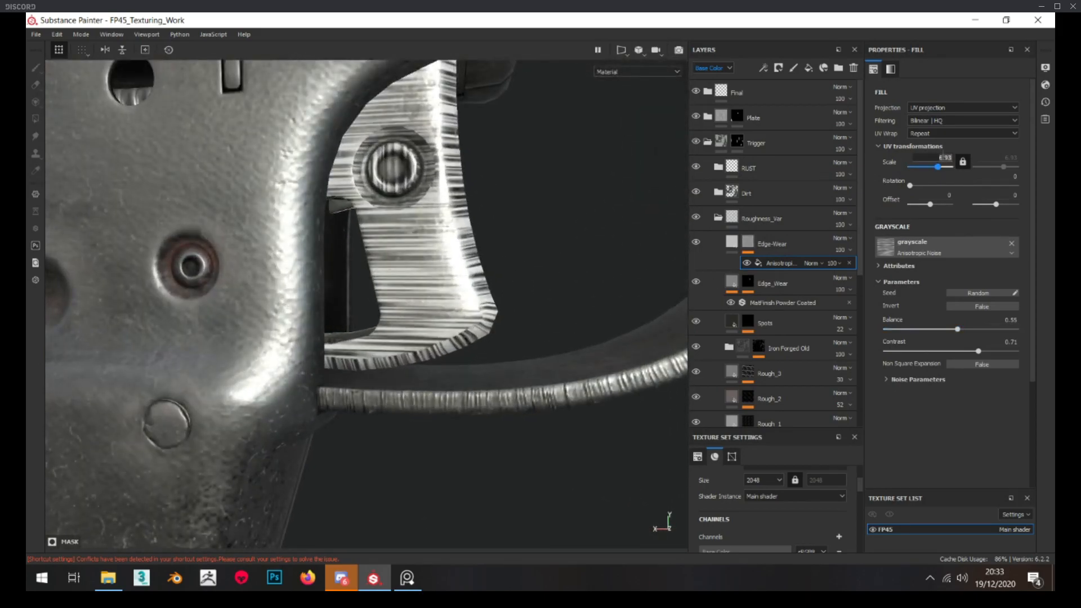
key("Return")
left_click_drag(957, 329, 936, 327)
left_click_drag(471, 328, 418, 331, "alt")
Add a Metal Edge Wear generator to the Edge-Wear mask and set its wear level to 0.92
right_click(749, 238)
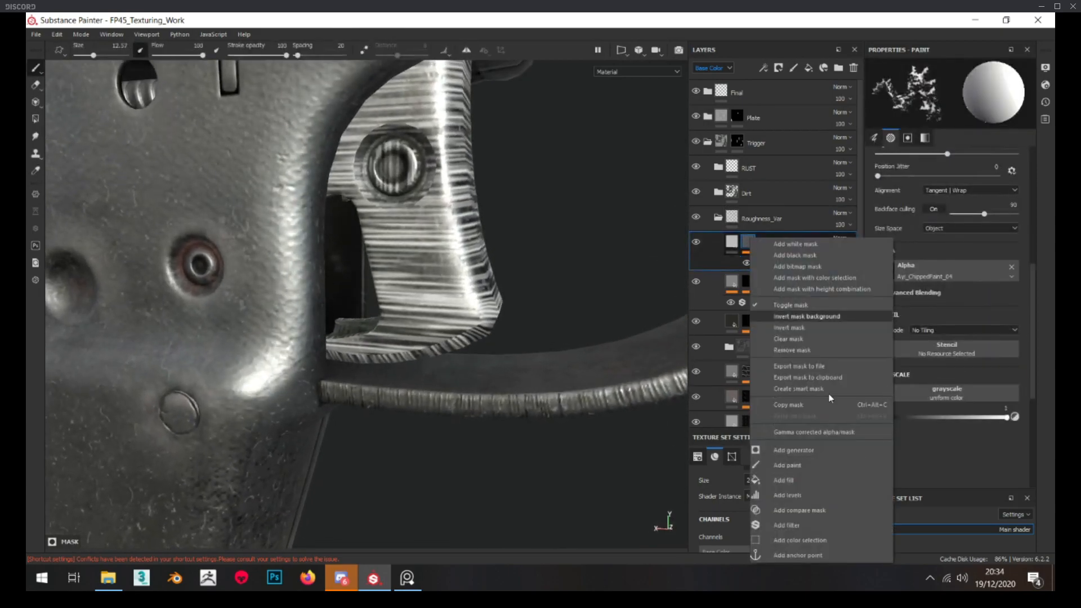
left_click(820, 451)
left_click(927, 90)
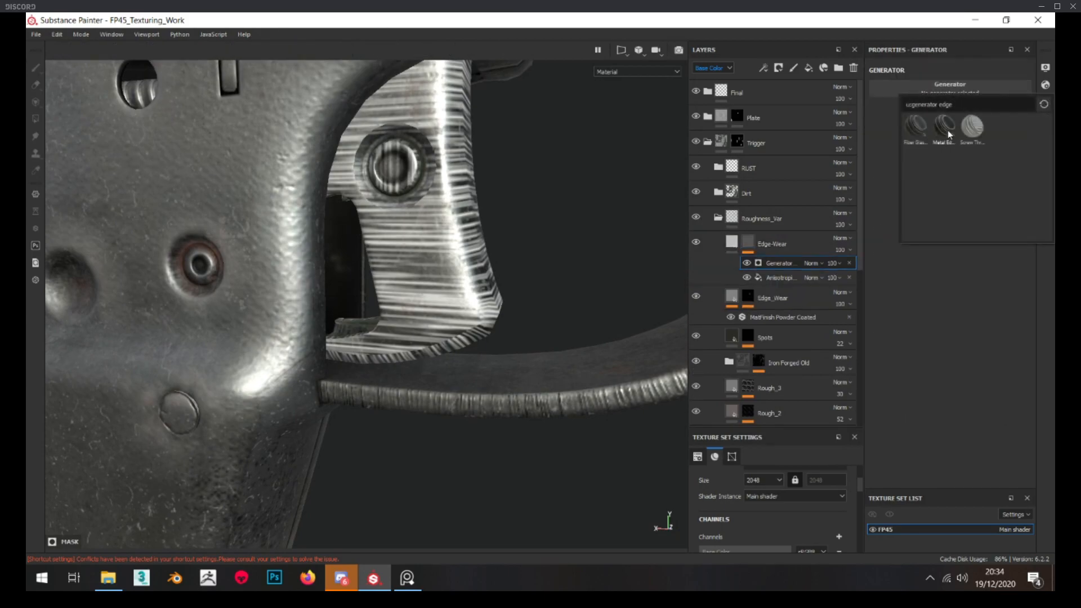
mouse_move(410, 352)
left_mouse_down("alt")
mouse_move(442, 348)
mouse_move(430, 348)
left_mouse_up("alt")
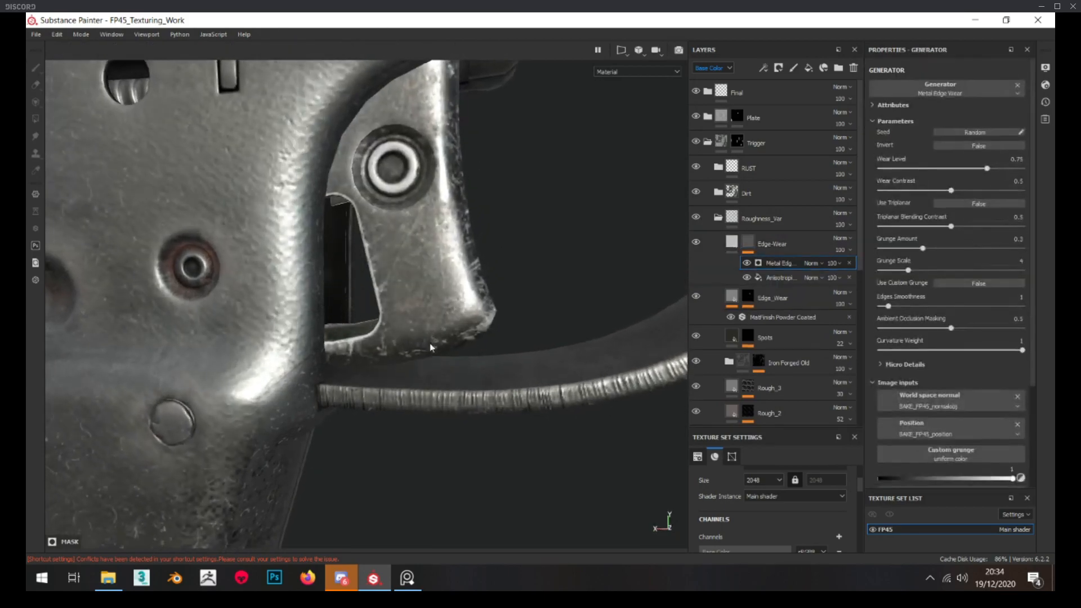
left_click(1024, 169)
left_click_drag(1022, 168, 1012, 168)
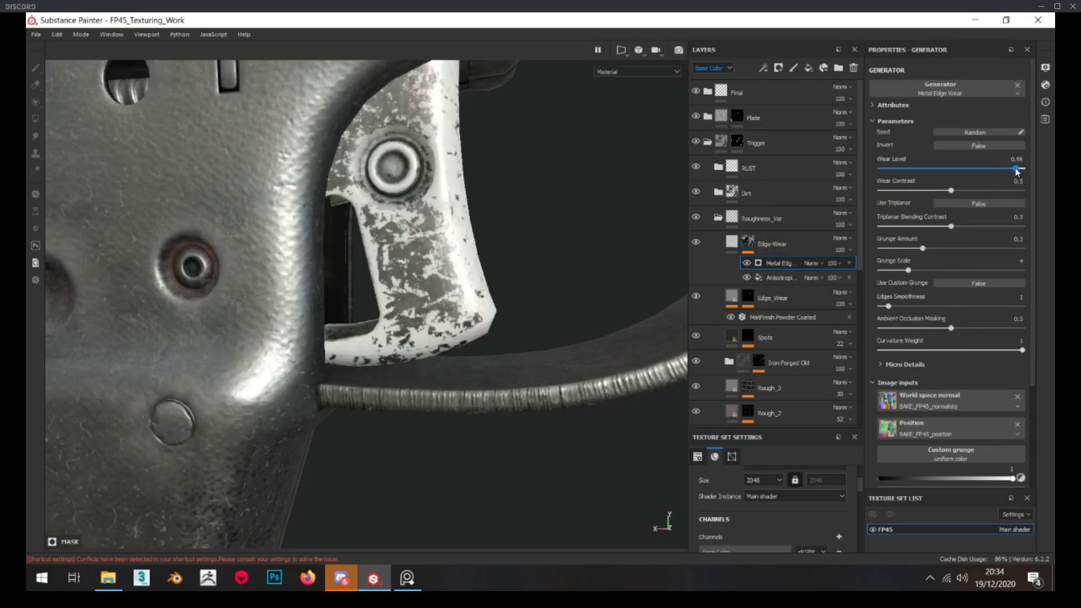
Set the Metal Edge Wear generator to Multiply blending, with wear contrast 0.72 and wear level 0.95
left_click(821, 264)
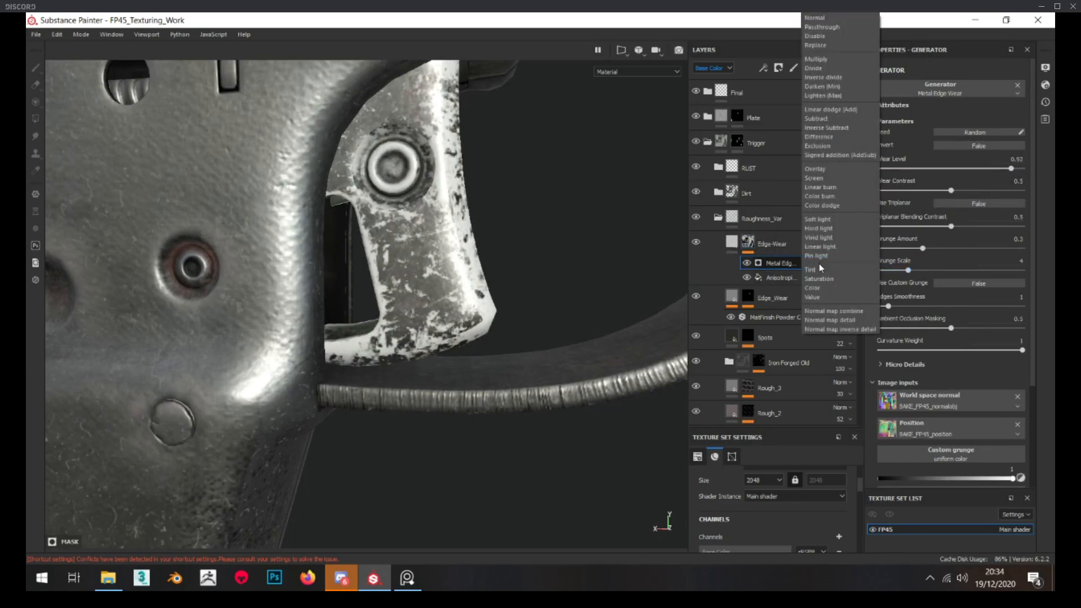
left_click(828, 59)
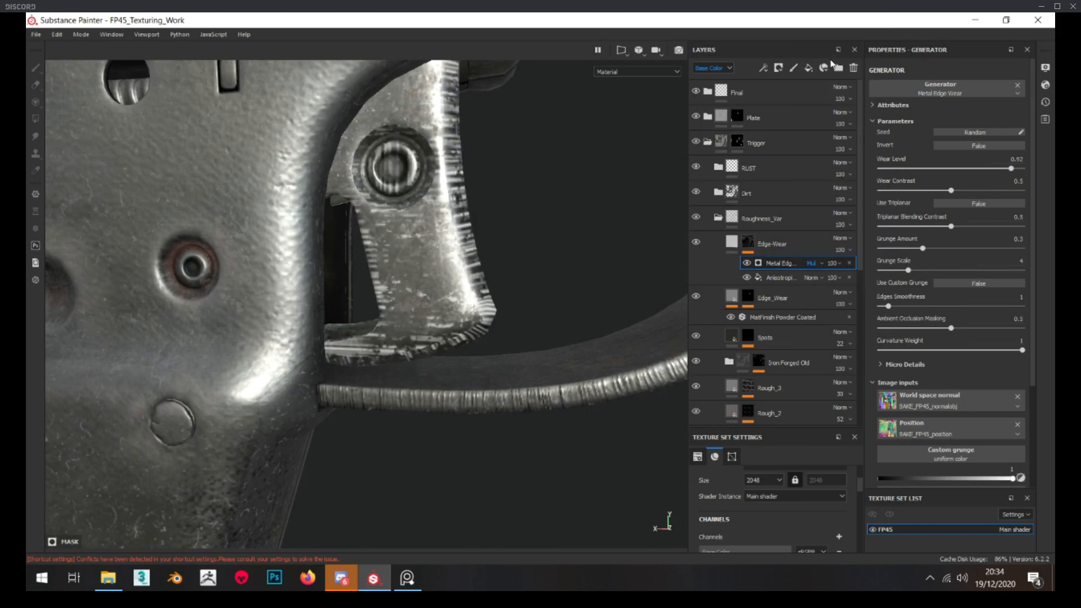
scroll(385, 304, "up", 3)
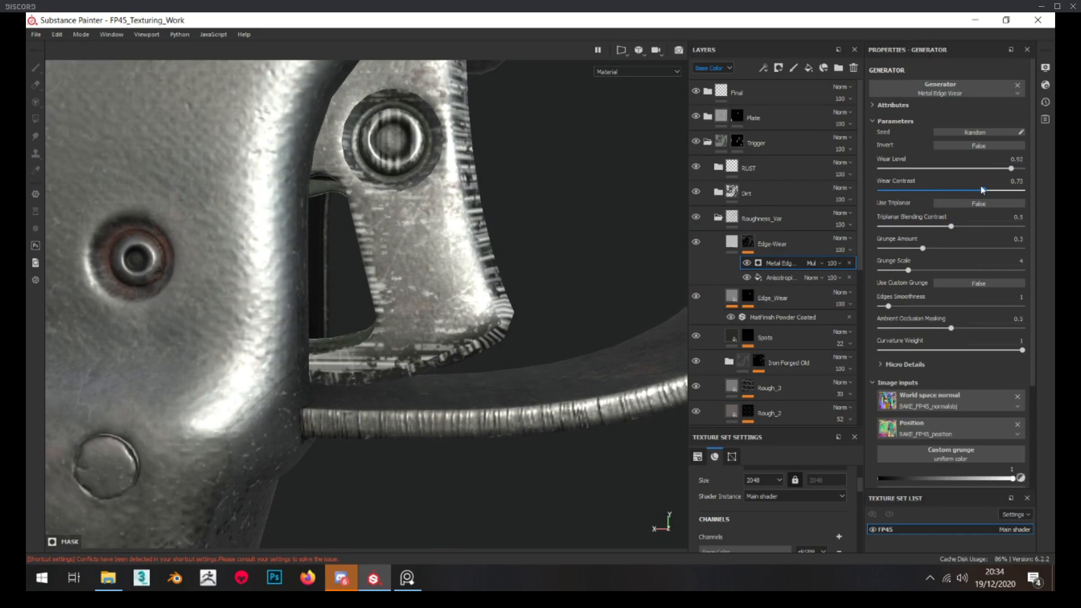
left_click_drag(1006, 169, 1015, 169)
scroll(396, 297, "up", 3)
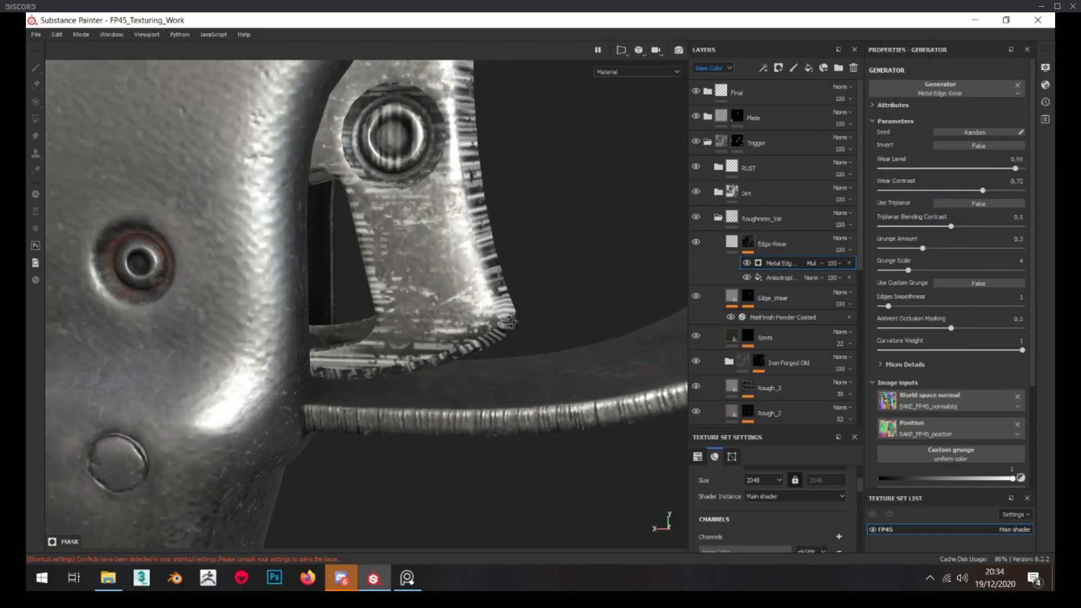
Group the Edge-Wear layer into a folder named Edge_Wear and add a black mask to the folder
double_click(789, 238)
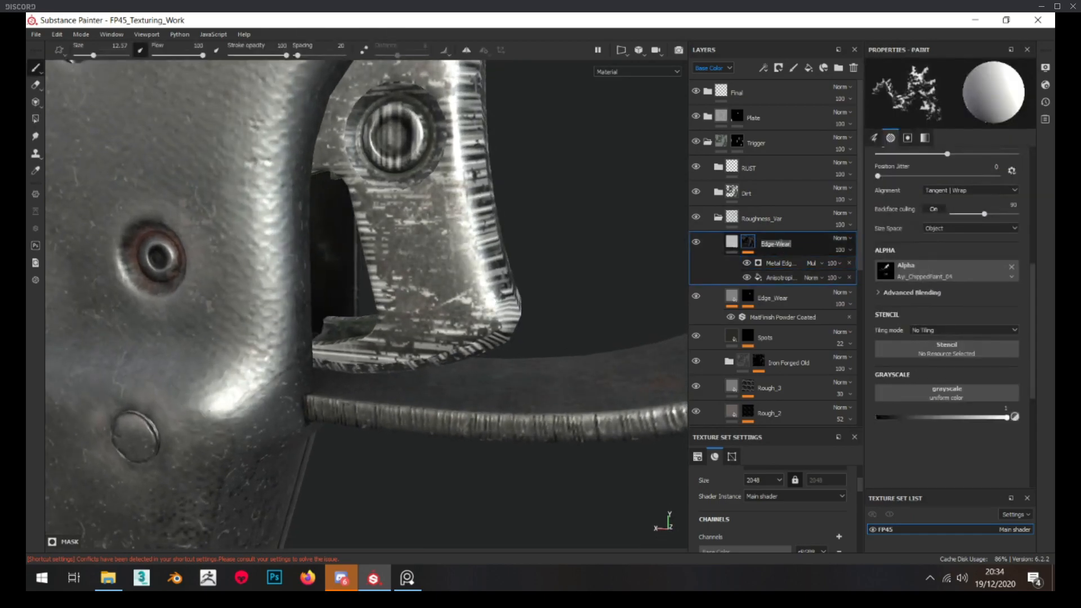
key("ctrl+g")
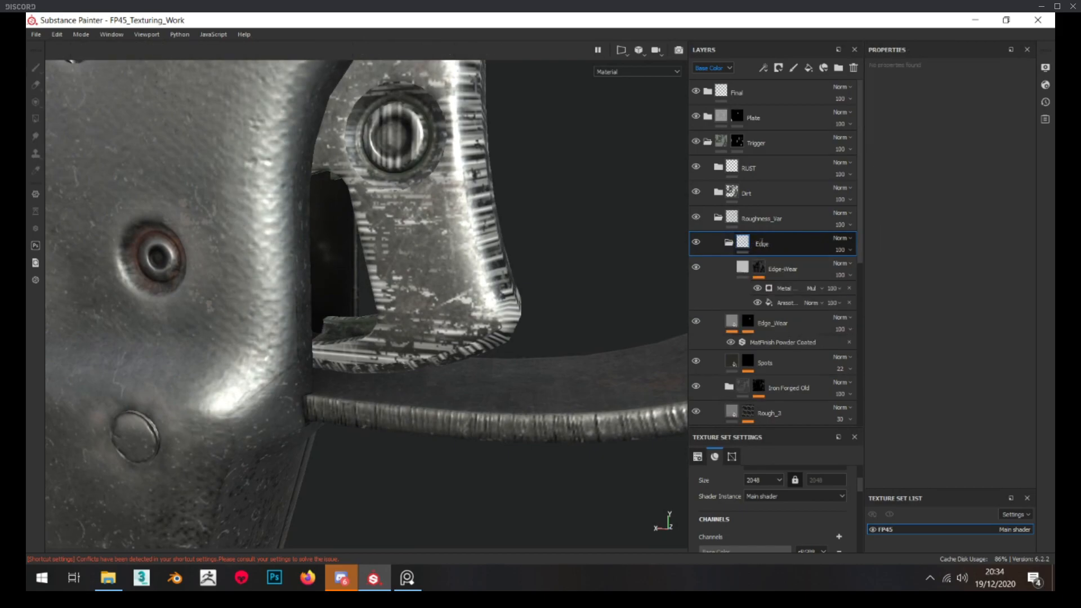
right_click(749, 251)
left_click(766, 265)
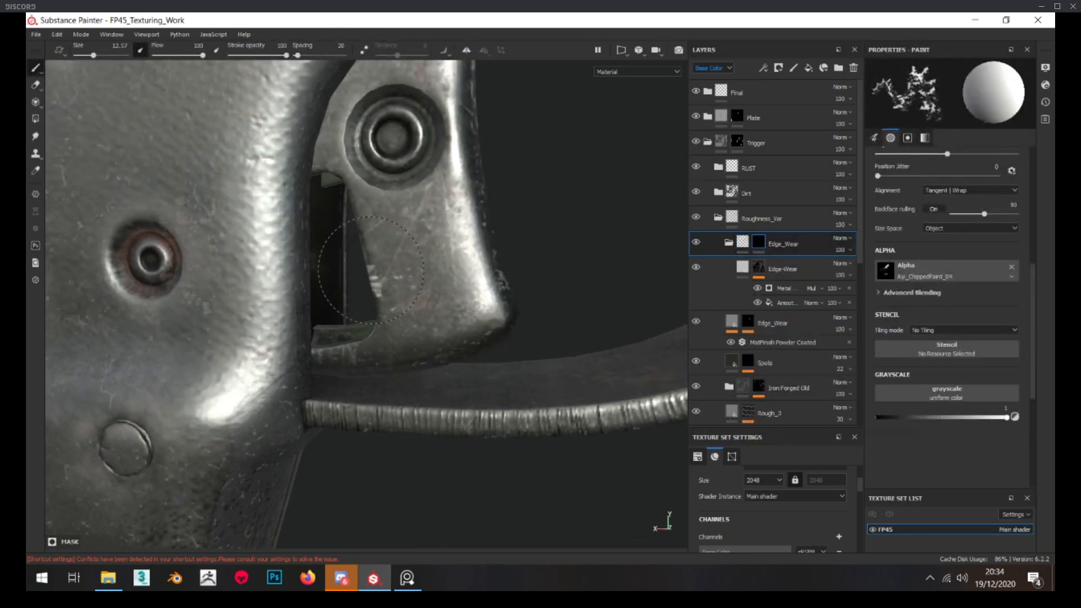
Refine the Metal Edge Wear generator with wear level 0.92, wear contrast 0.74, grunge amount 0.16 and grunge scale 5
left_click(758, 270, "alt")
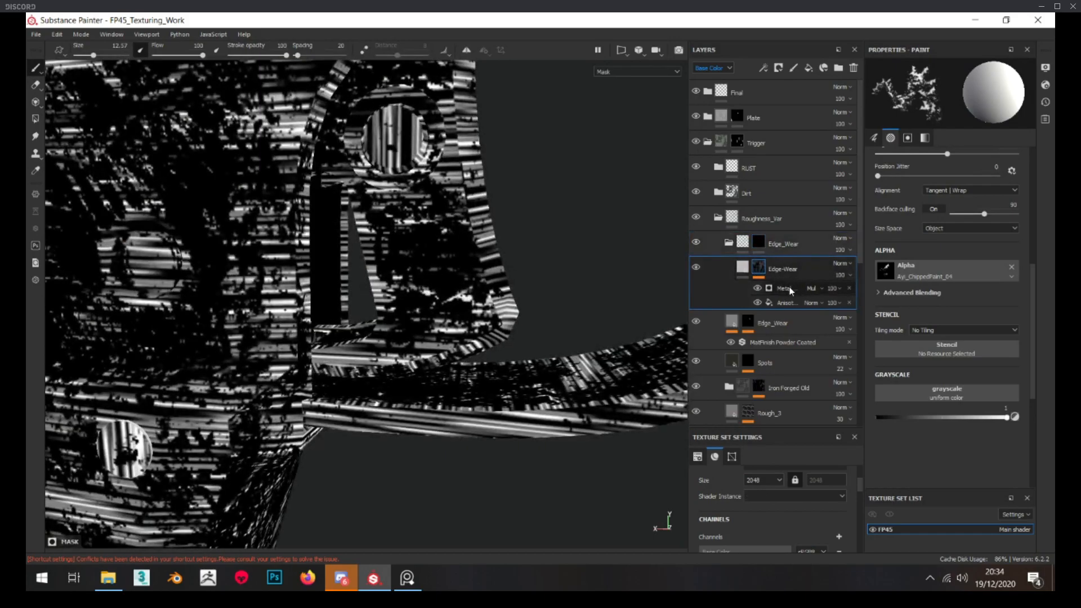
left_click_drag(918, 250, 895, 249)
left_click_drag(983, 190, 1009, 166)
mouse_move(900, 268)
left_mouse_down()
mouse_move(954, 265)
mouse_move(912, 268)
mouse_move(903, 248)
left_mouse_up()
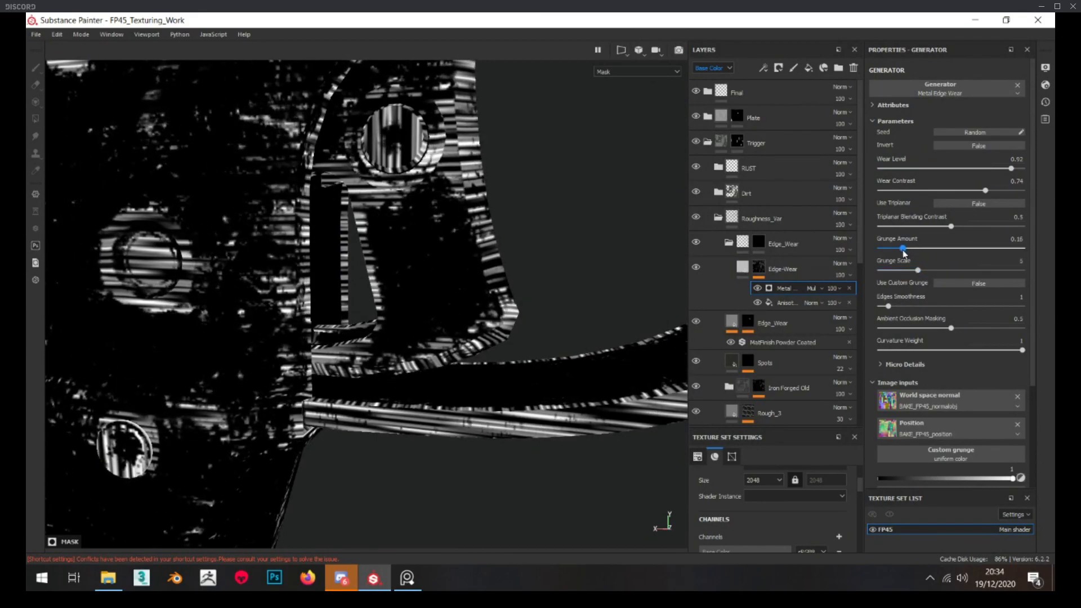
Paint chipped edge wear into the Edge_Wear folder mask along the trigger's cutout and lower corner, reducing the brush size to 8.09
key("m")
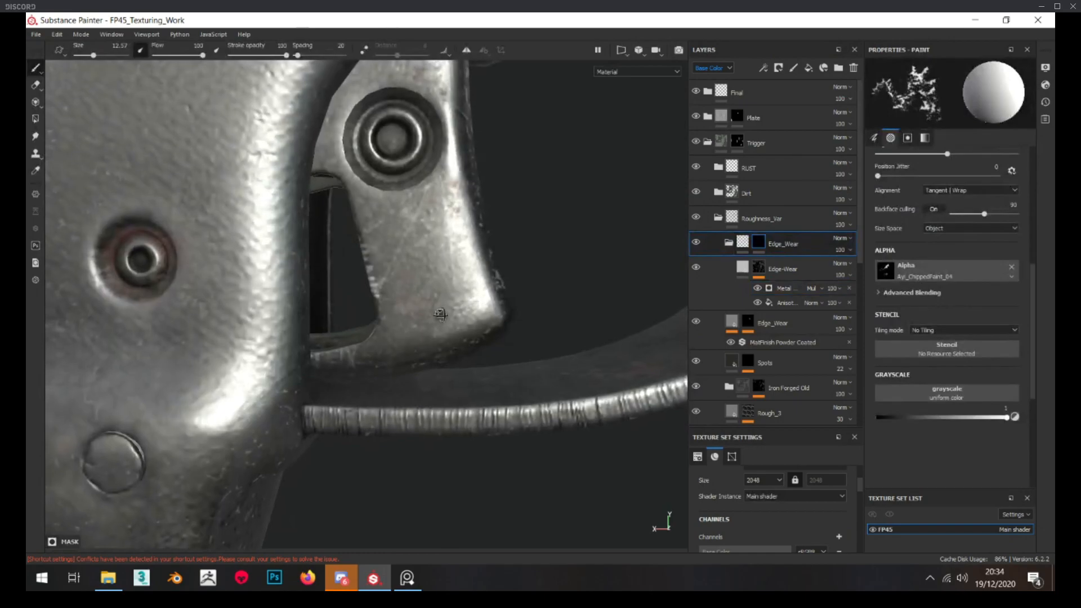
left_click_drag(391, 333, 385, 320, "alt")
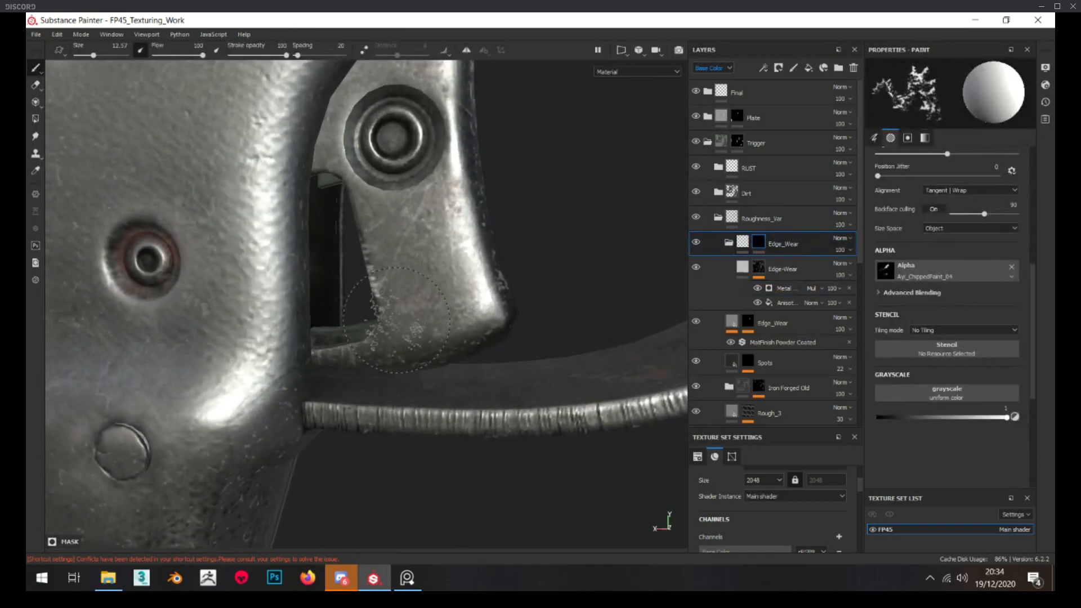
right_click_drag(385, 320, 371, 320, "ctrl")
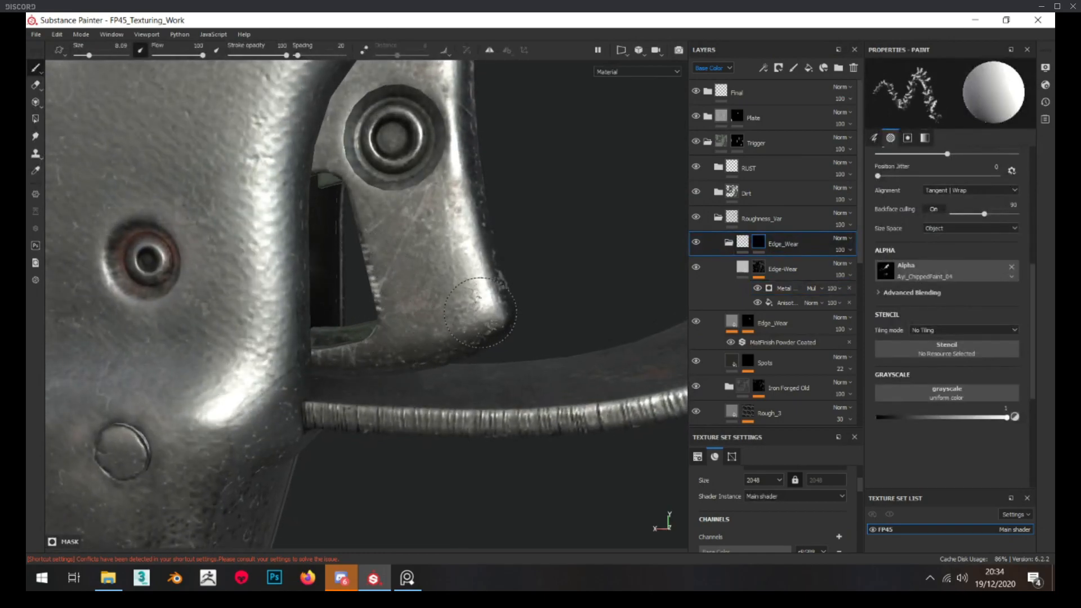
Paint edge wear into the Edge_Wear folder mask on the trigger's opposite side, around the pivot and front edge
scroll(465, 320, "down", 5)
left_click_drag(465, 320, 219, 296, "alt")
scroll(424, 307, "up", 4)
scroll(409, 284, "down", 5)
scroll(364, 298, "up", 5)
left_click_drag(356, 297, 258, 279, "alt")
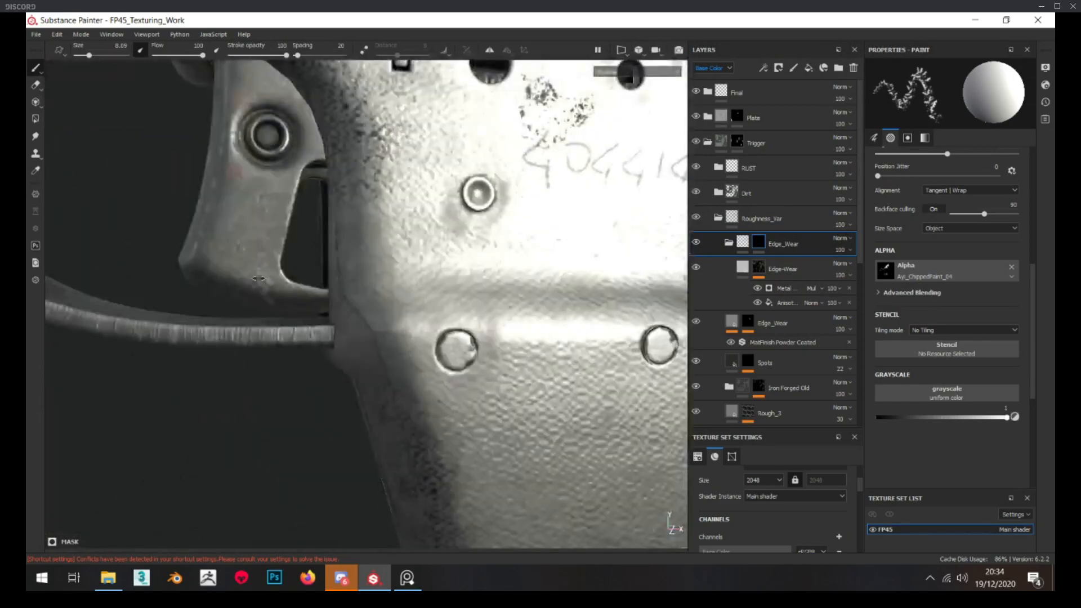
left_click_drag(269, 203, 256, 282, "alt")
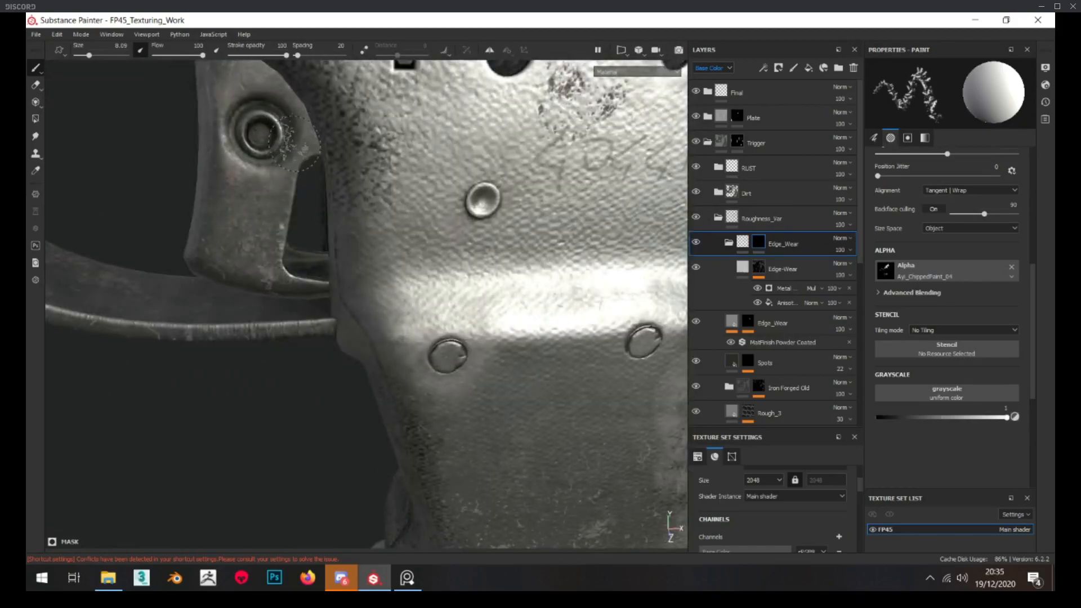
scroll(297, 164, "up", 3)
scroll(315, 179, "down", 6)
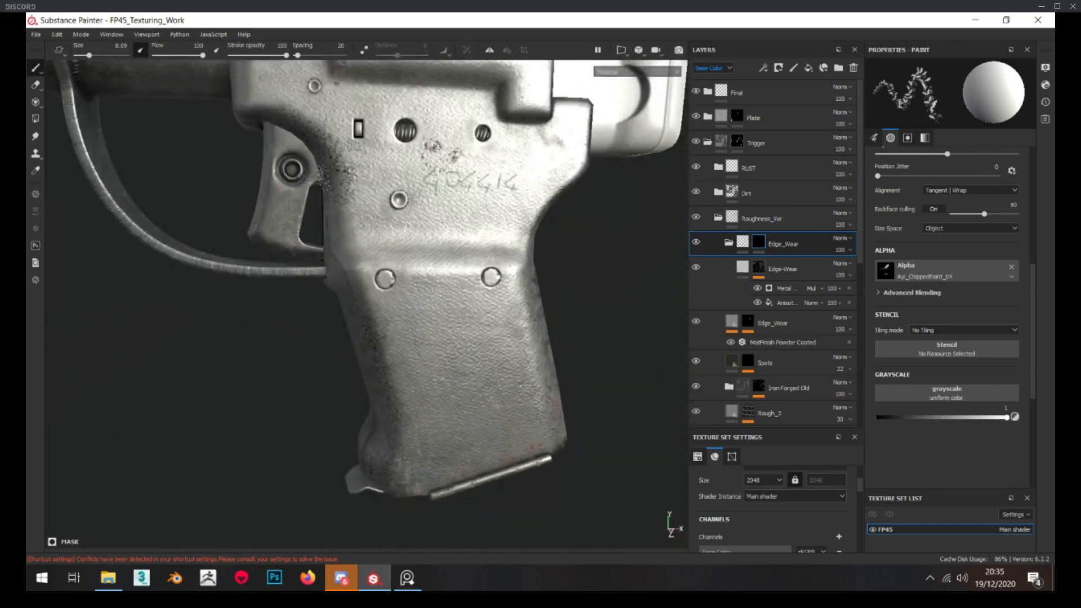
scroll(312, 180, "up", 3)
scroll(262, 205, "down", 3)
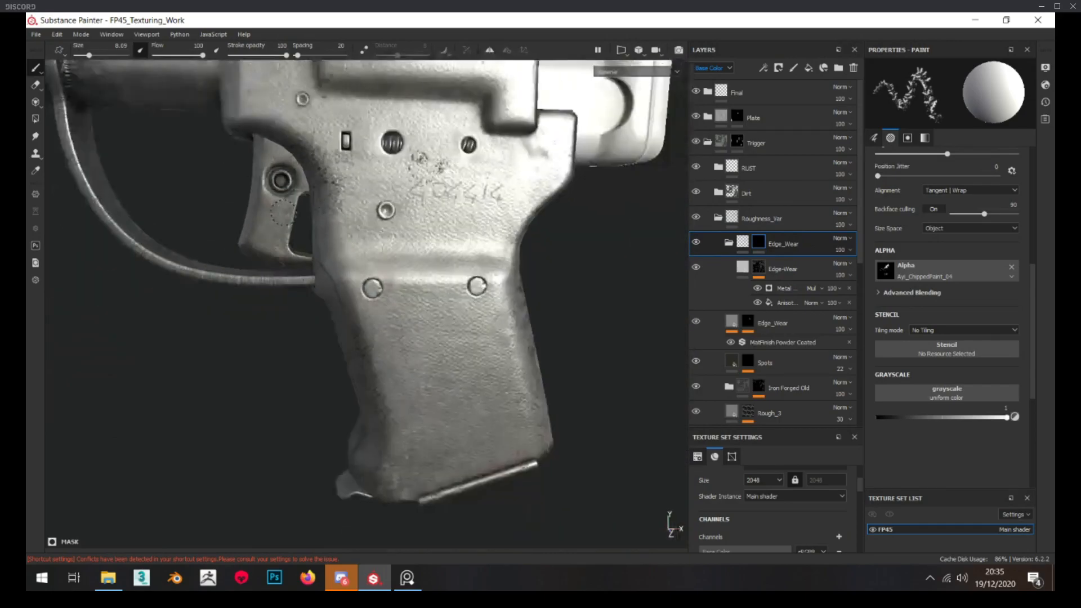
middle_click_drag(258, 178, 260, 205, "alt")
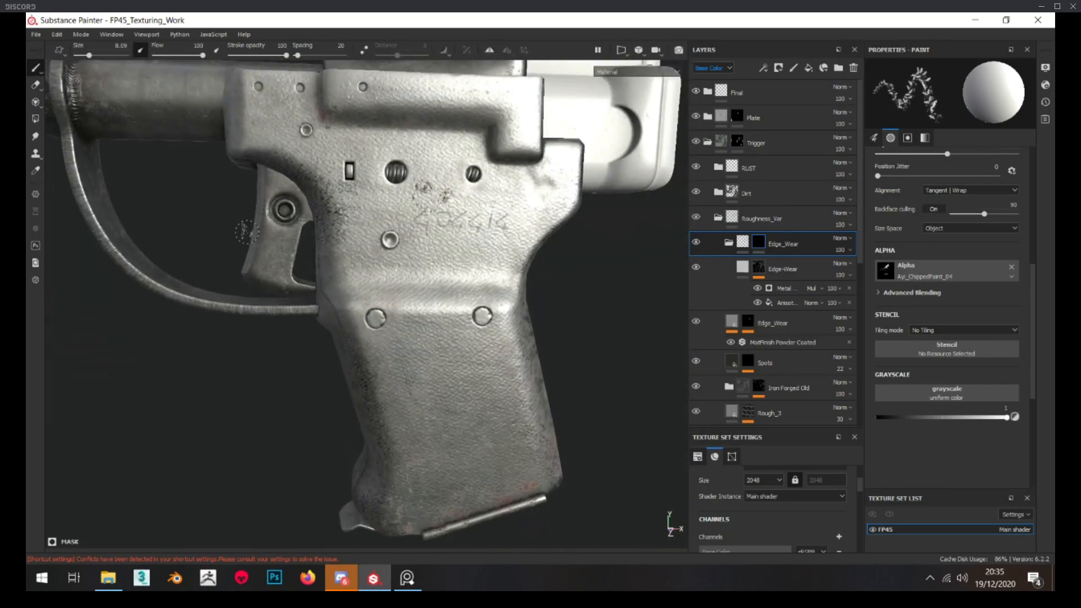
Brush scratched edge wear along the cutout's lower edge on the trigger's opposite side
scroll(282, 237, "up", 4)
left_click_drag(315, 307, 337, 298, "alt")
scroll(211, 290, "down", 2)
scroll(218, 292, "up", 3)
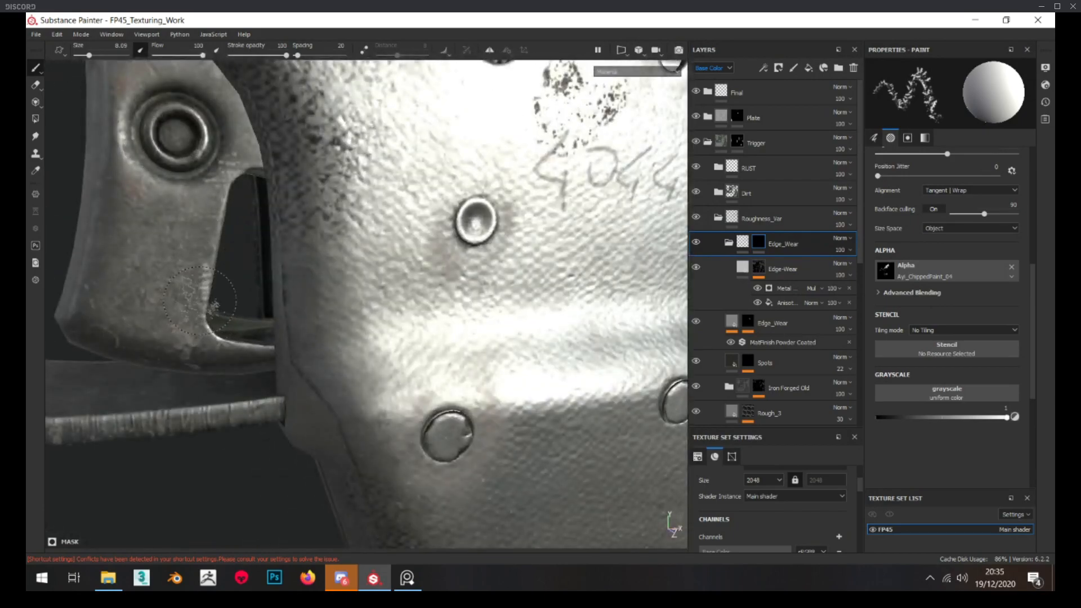
left_click_drag(226, 338, 205, 323, "alt")
scroll(206, 323, "up", 2)
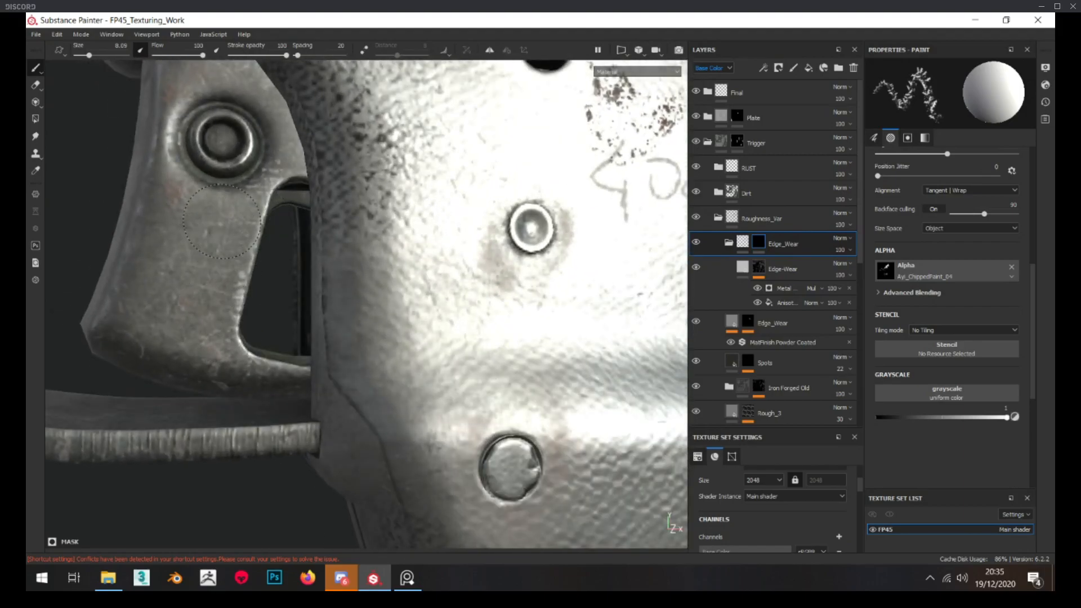
Randomize the seed of the Edge-Wear mask's Metal Edge Wear generator repeatedly, and reselect the Edge_Wear folder
left_click_drag(250, 214, 314, 165, "alt")
scroll(280, 159, "down", 3)
left_click_drag(270, 285, 366, 225, "alt")
scroll(157, 208, "down", 3)
scroll(172, 209, "up", 3)
left_click(759, 269, "alt")
left_click(783, 288)
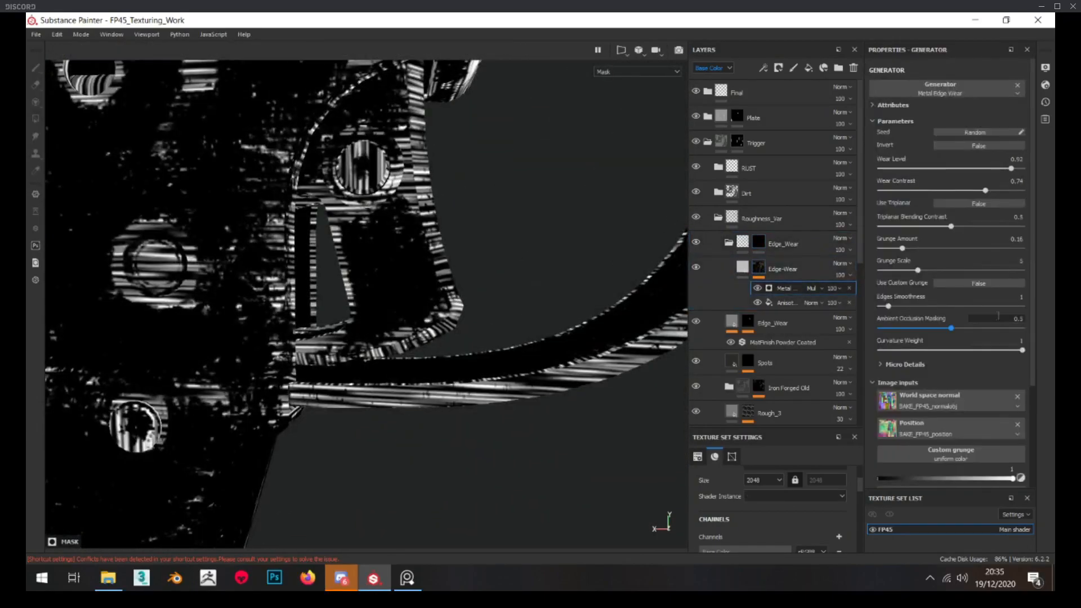
left_click(978, 132)
left_click(978, 132)
left_click(978, 132)
left_click(978, 132)
left_click(977, 132)
left_click(977, 133)
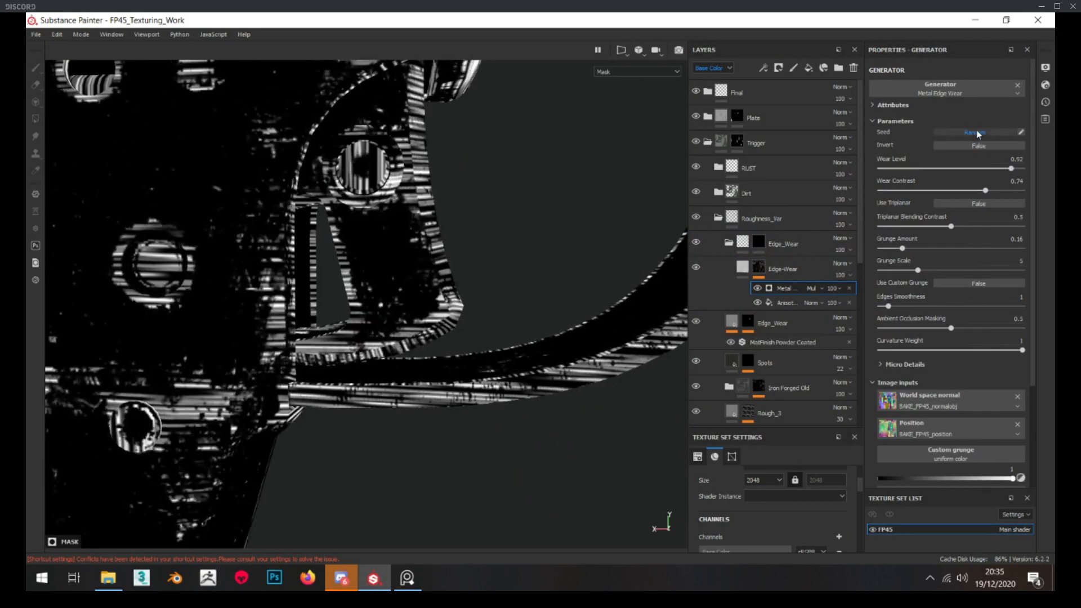
left_click(978, 133)
left_click(759, 269)
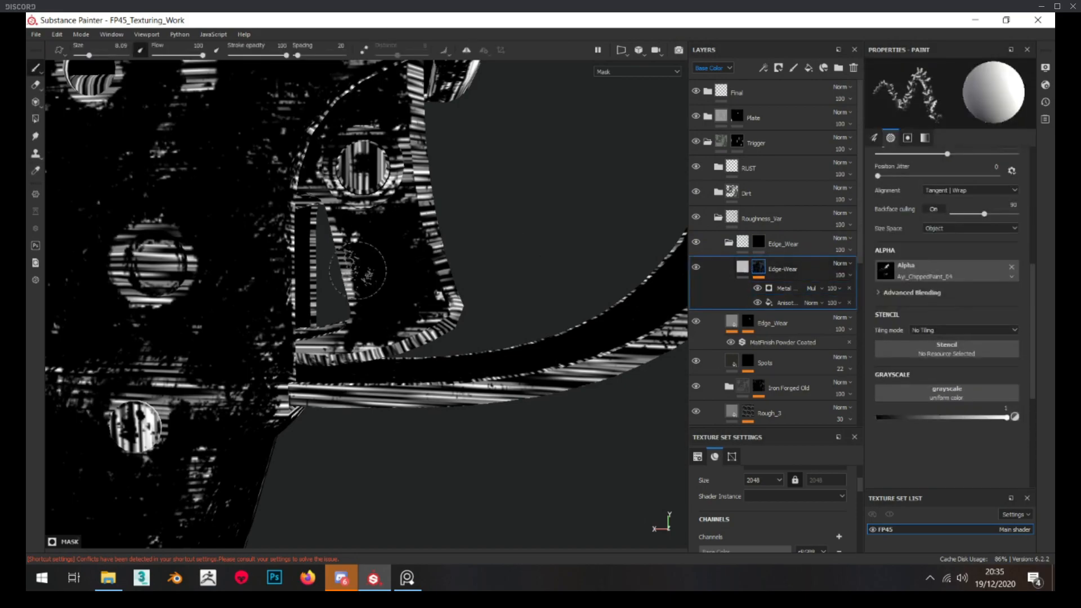
left_click(739, 249)
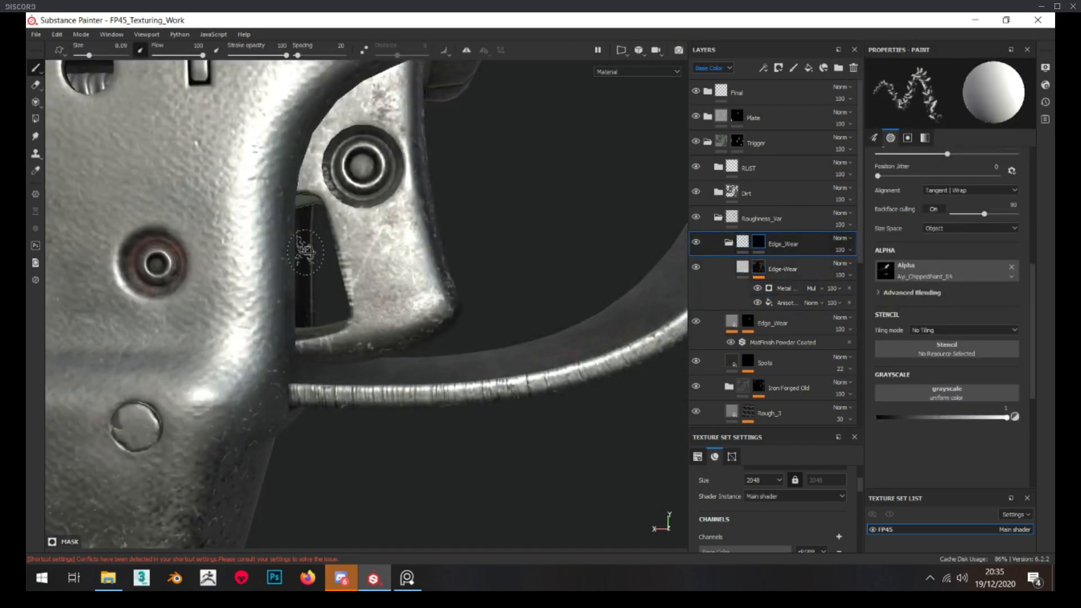
Try a brush stroke on the isolated Edge_Wear folder mask, undo it, and restore the brush grayscale to 1
scroll(379, 281, "down", 3)
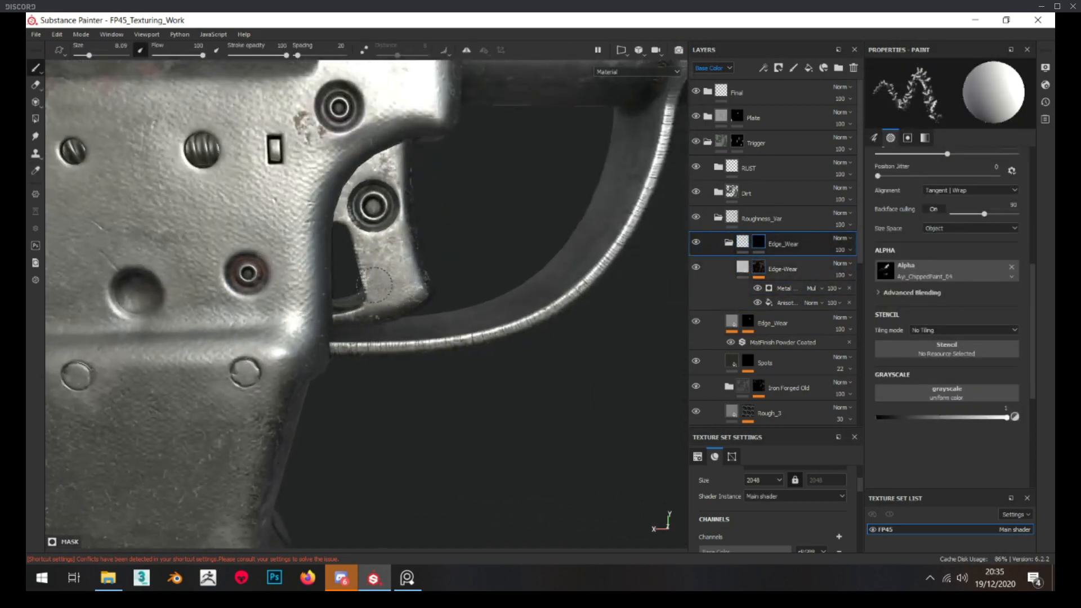
scroll(379, 280, "up", 2)
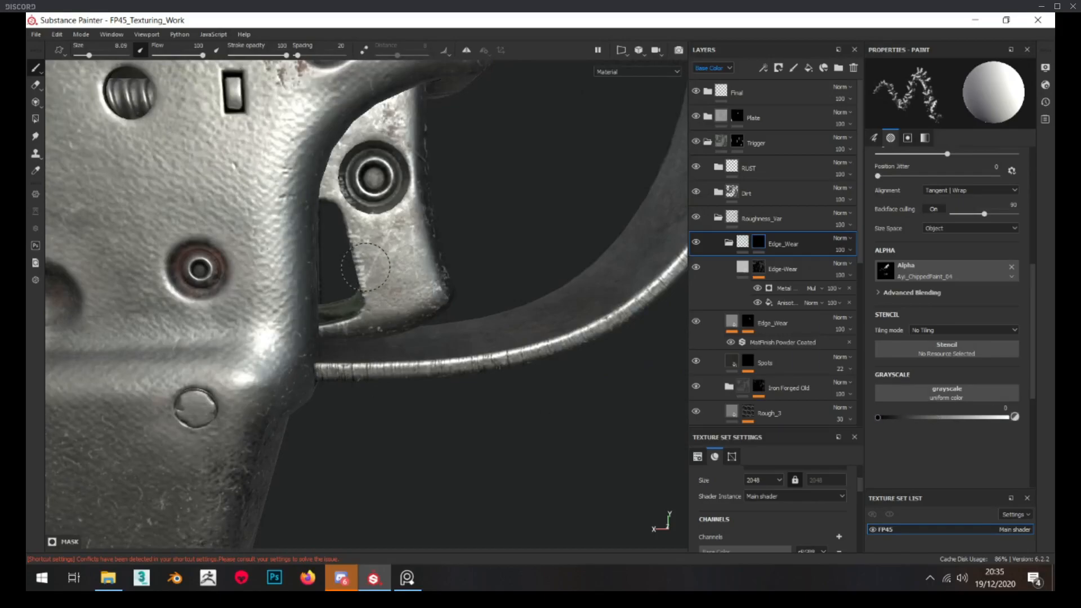
left_click(758, 243)
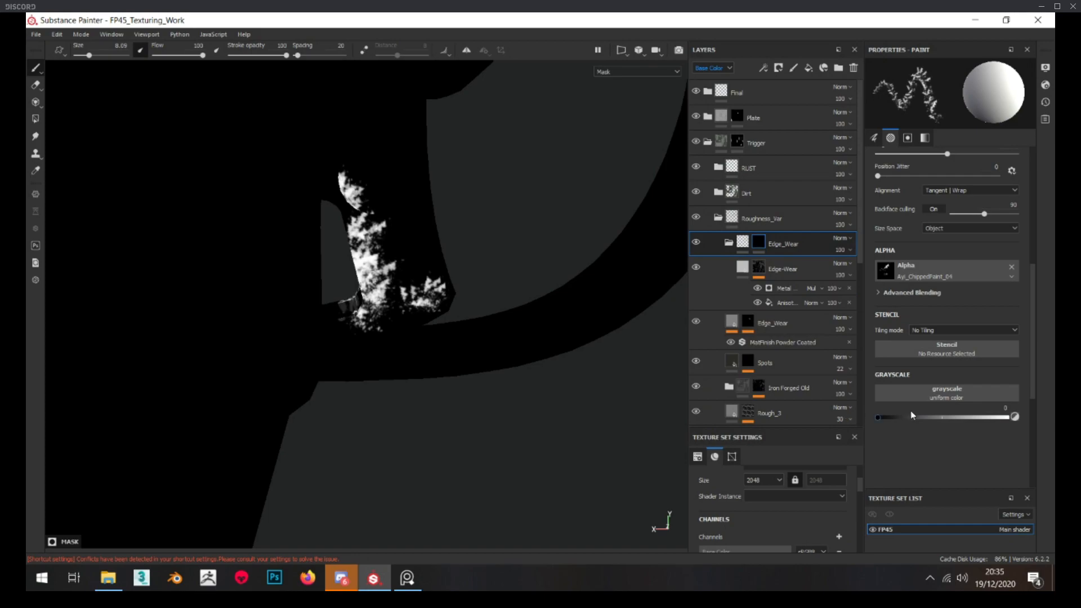
mouse_move(386, 279)
left_mouse_down()
mouse_move(400, 226)
mouse_move(435, 265)
left_mouse_up()
key("ctrl+z")
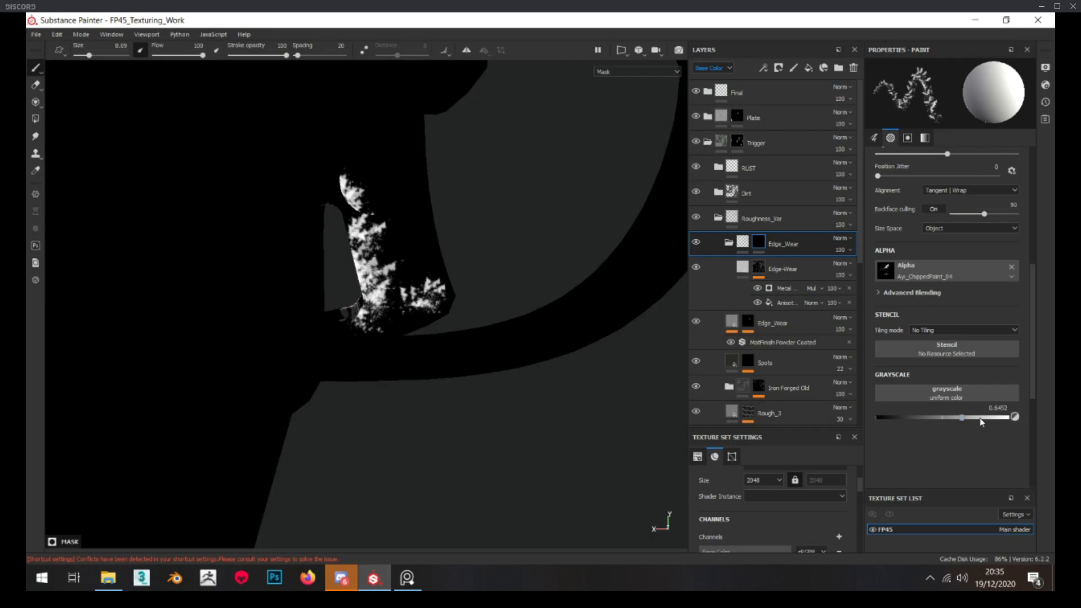
left_click(743, 242)
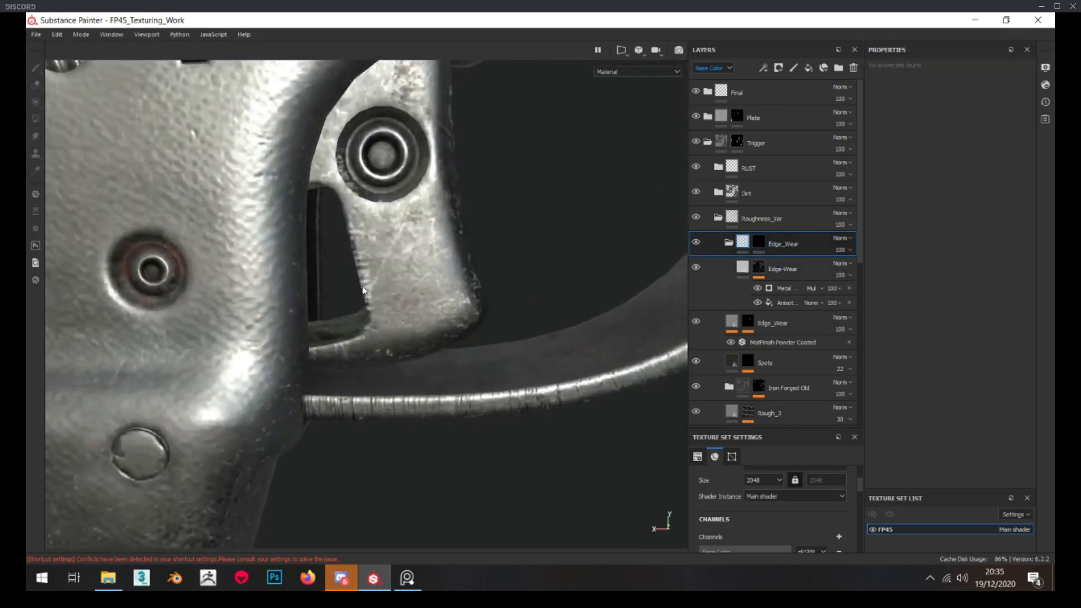
scroll(361, 289, "down", 5)
left_click(758, 243)
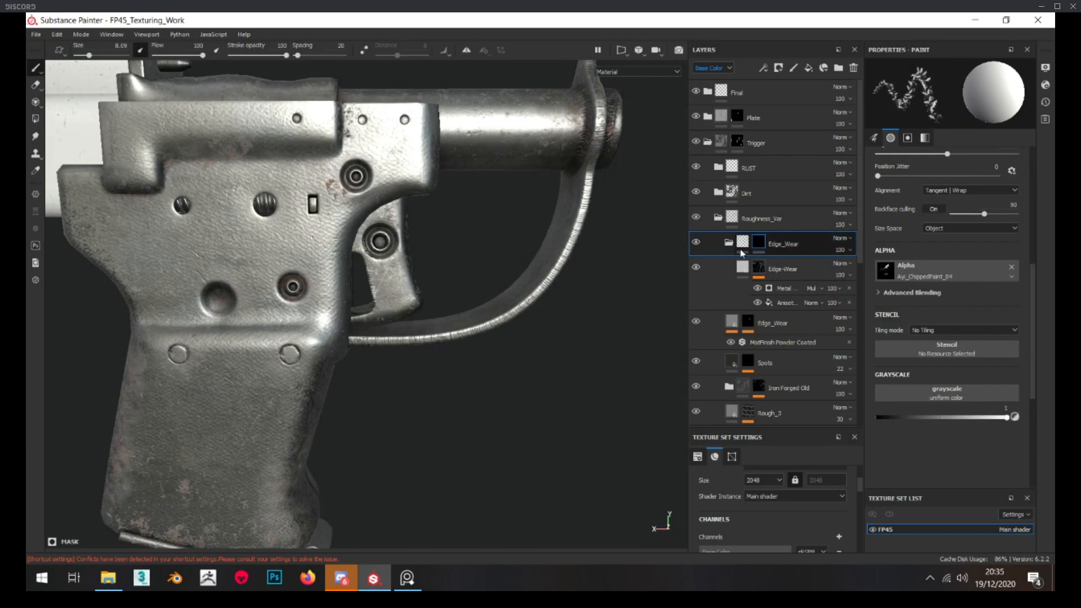
Touch up the Edge_Wear folder mask around the pivot and cutout on the trigger's opposite side
left_click_drag(513, 297, 177, 287, "alt")
right_click_drag(176, 287, 420, 336, "shift")
scroll(423, 336, "up", 3)
scroll(400, 323, "up", 3)
left_click_drag(401, 323, 369, 333, "alt")
scroll(439, 386, "up", 1)
scroll(420, 360, "down", 6)
scroll(383, 329, "up", 3)
scroll(389, 329, "down", 2)
mouse_move(445, 330)
left_mouse_down("alt")
mouse_move(406, 324)
mouse_move(443, 330)
left_mouse_up("alt")
scroll(406, 325, "up", 3)
scroll(437, 328, "down", 6)
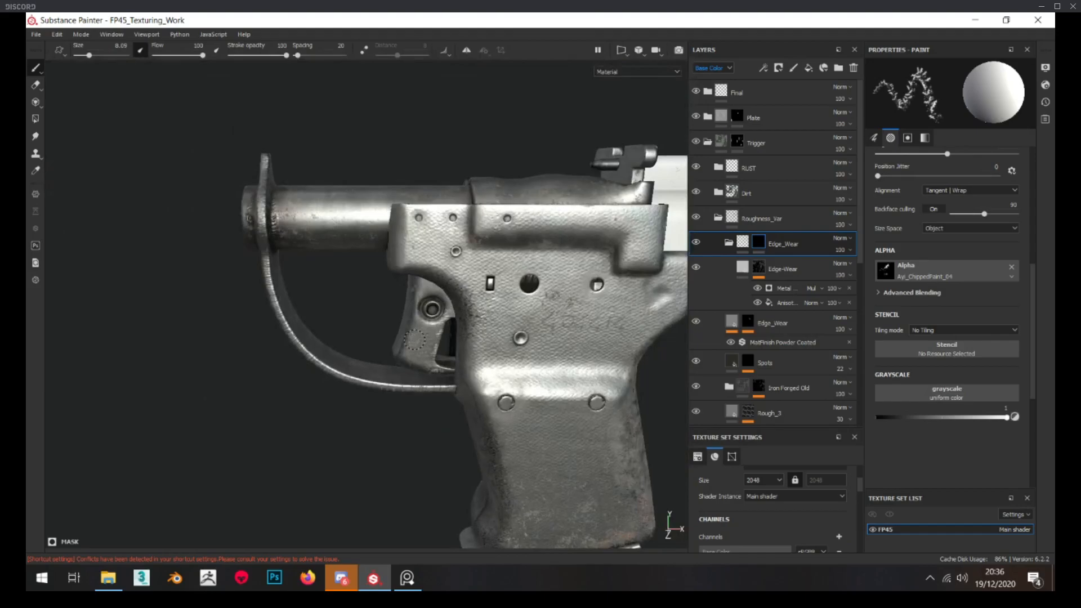
scroll(414, 340, "up", 5)
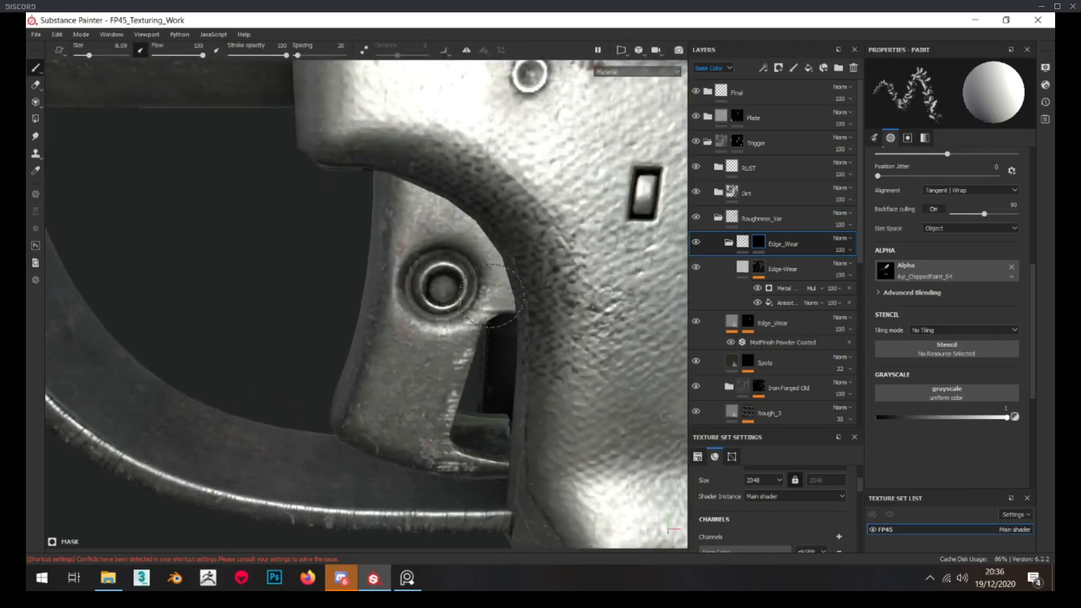
left_click_drag(490, 306, 442, 355, "alt")
Review the trigger wear on the whole pistol and collapse the Roughness_Var and Trigger folders
right_click_drag(461, 366, 800, 388, "alt")
right_click_drag(507, 369, 749, 379, "alt")
right_click_drag(637, 377, 518, 372, "alt")
left_click_drag(518, 372, 535, 369, "alt")
right_click_drag(552, 369, 350, 247, "alt")
key("f")
left_click_drag(350, 248, 363, 265, "alt")
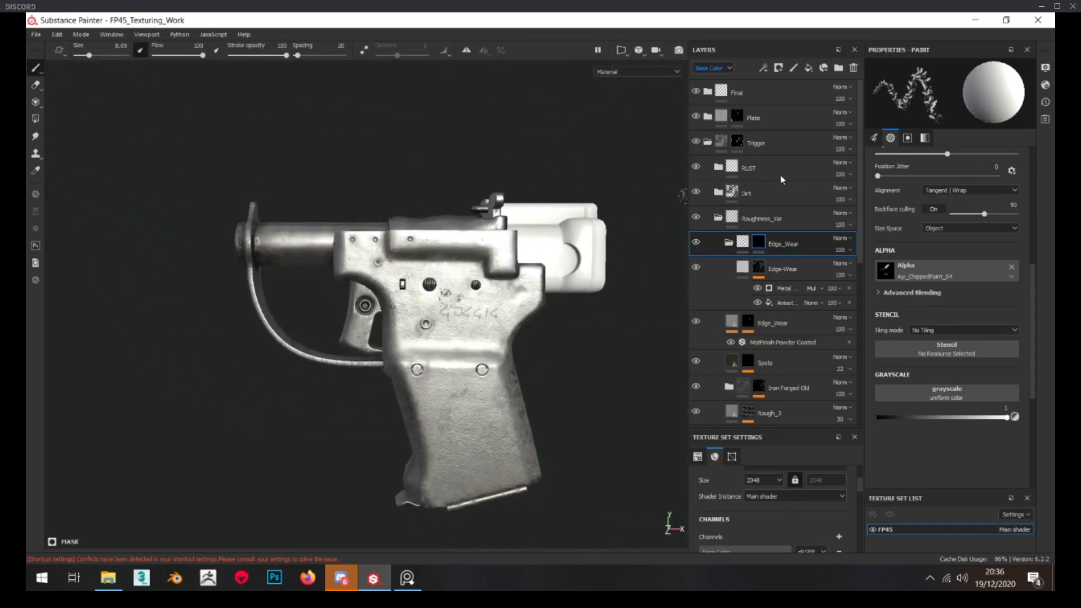
left_click(719, 218)
left_click(708, 142)
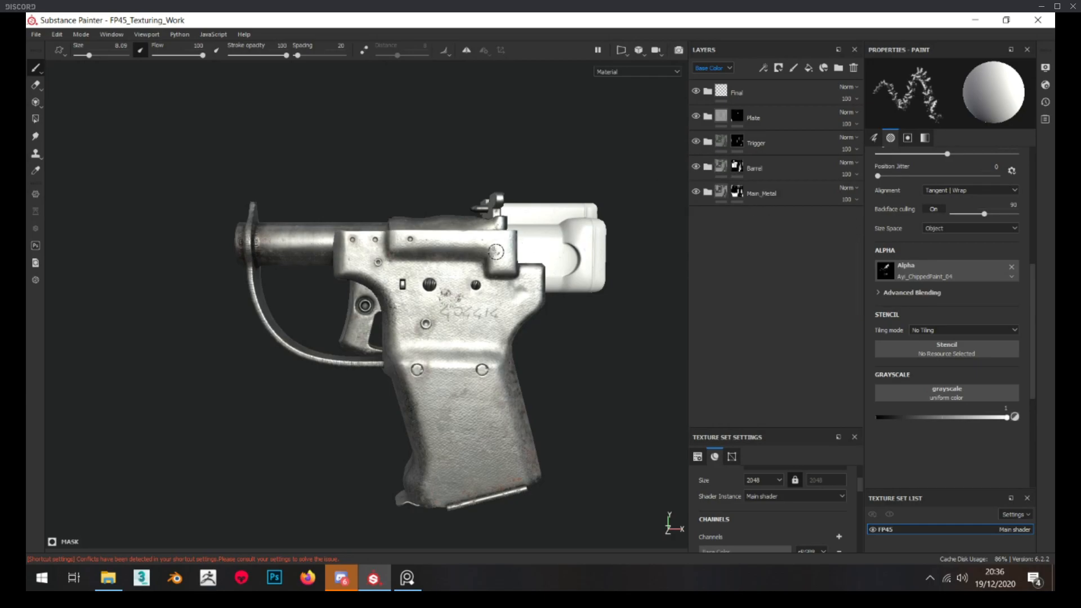
left_click(108, 579)
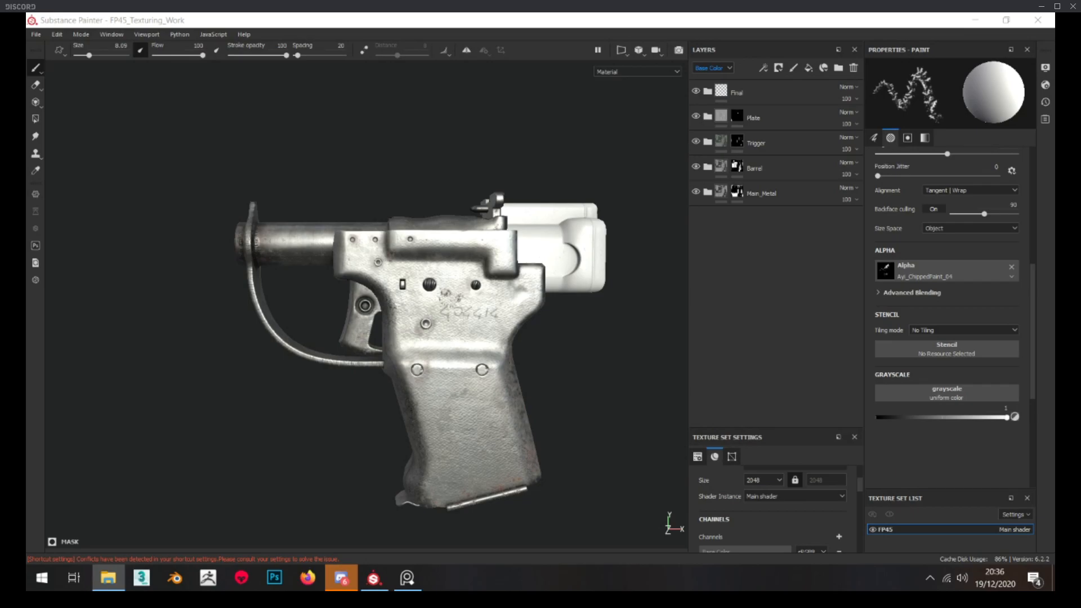
middle_click_drag(554, 317, 540, 292, "alt")
left_click_drag(540, 292, 533, 304, "alt")
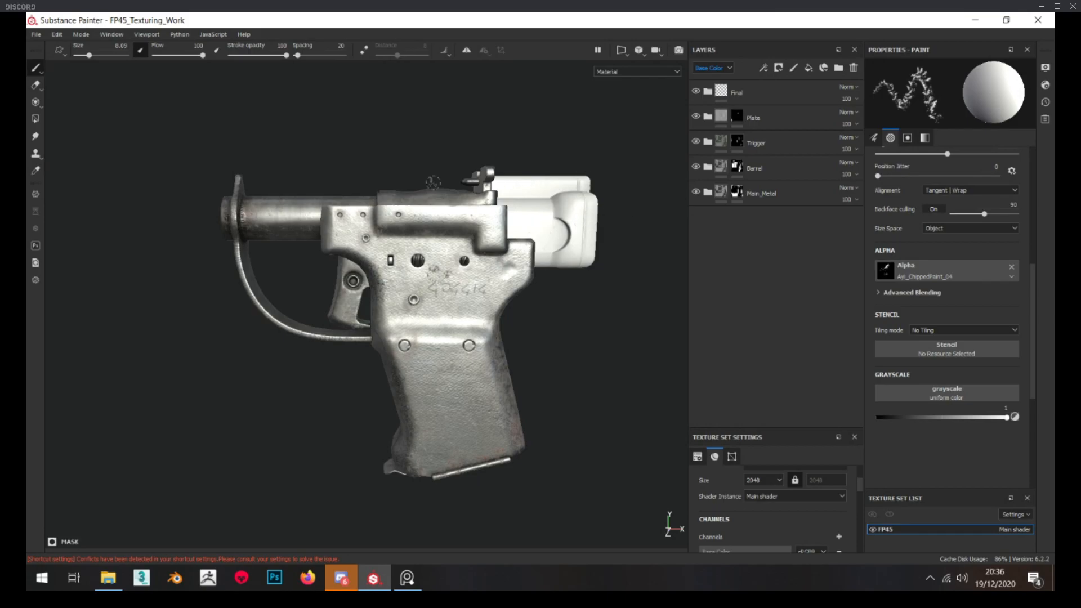
Export the FP45 textures as 8-bit targa files into the FP-45_Liberator Marmo Textures folder, using Document channels + Normal + AO (No Alpha)
left_click(36, 34)
left_click(71, 225)
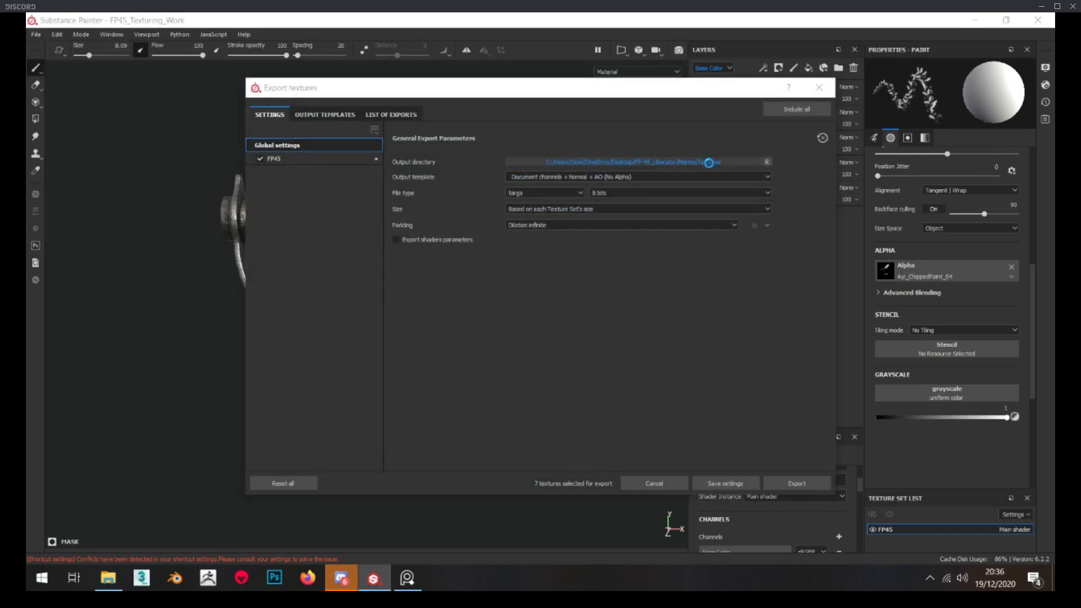
left_click(717, 160)
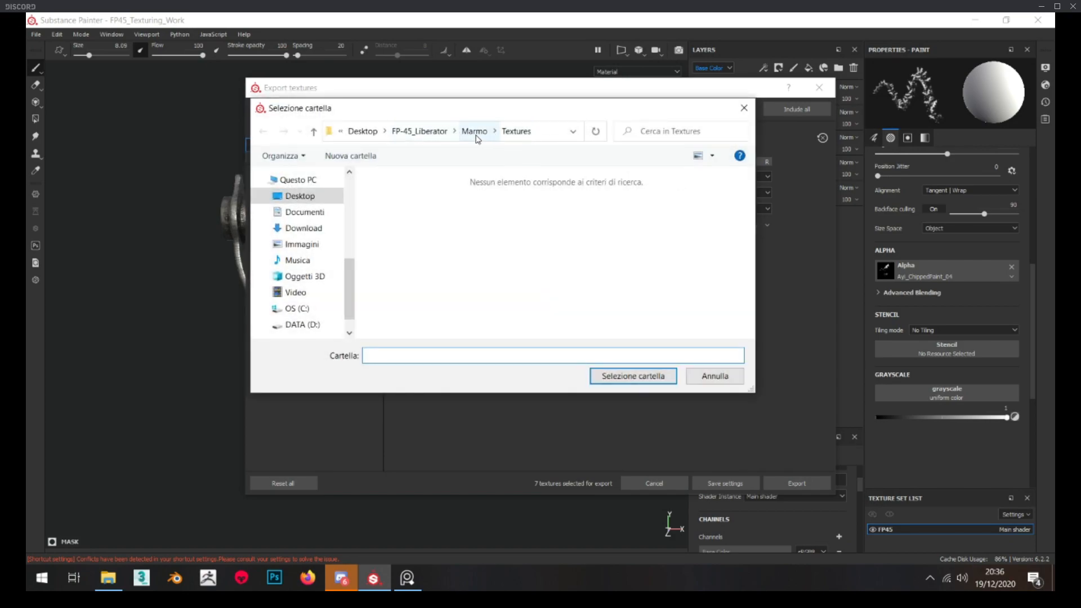
left_click(648, 372)
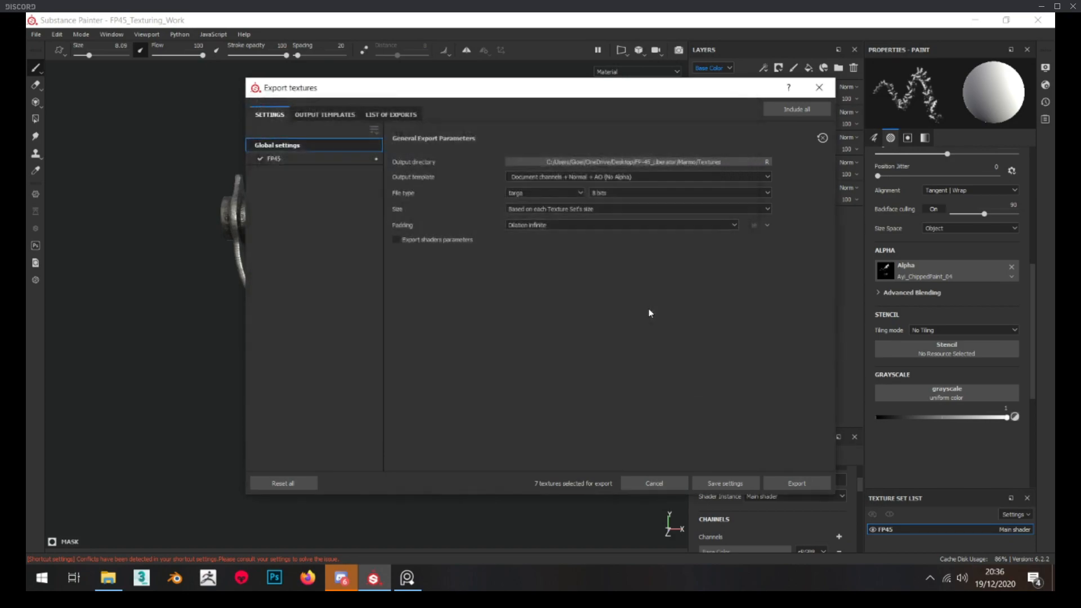
left_click(310, 159)
left_click(311, 147)
left_click(796, 488)
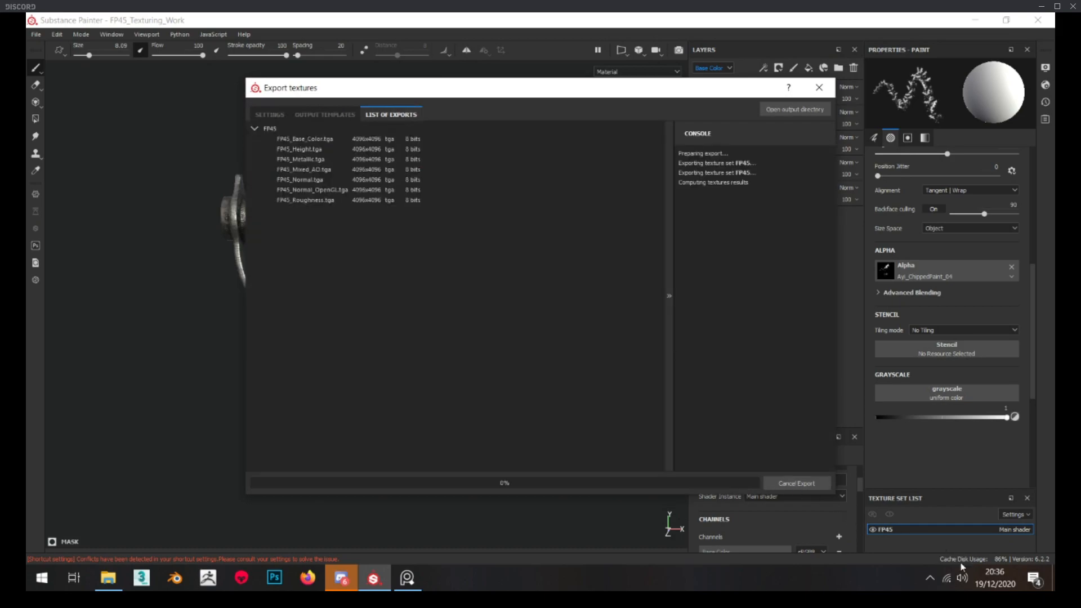
left_click(932, 580)
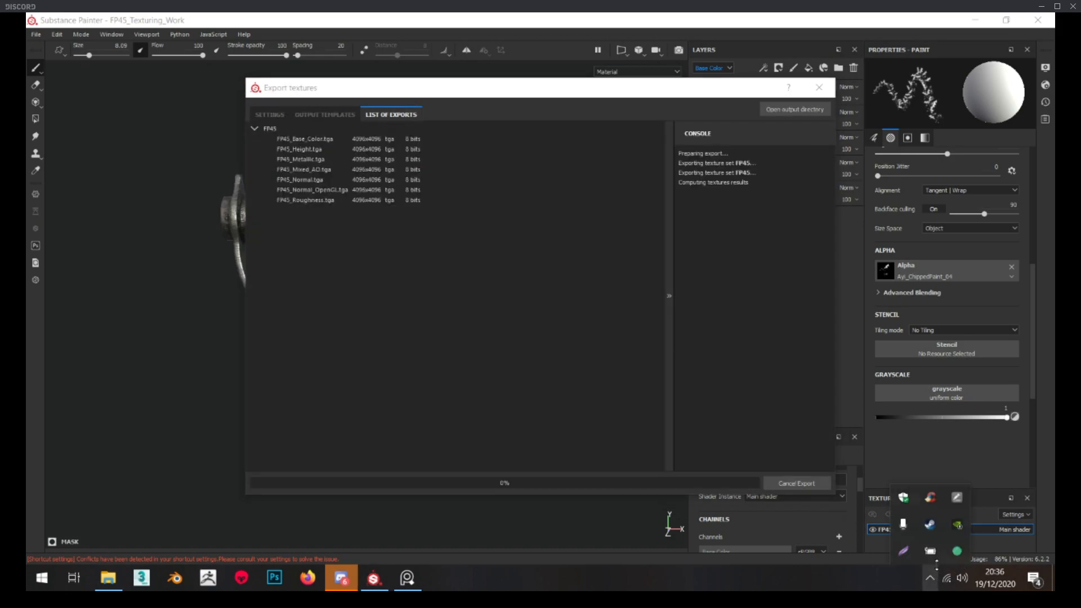
left_click(344, 576)
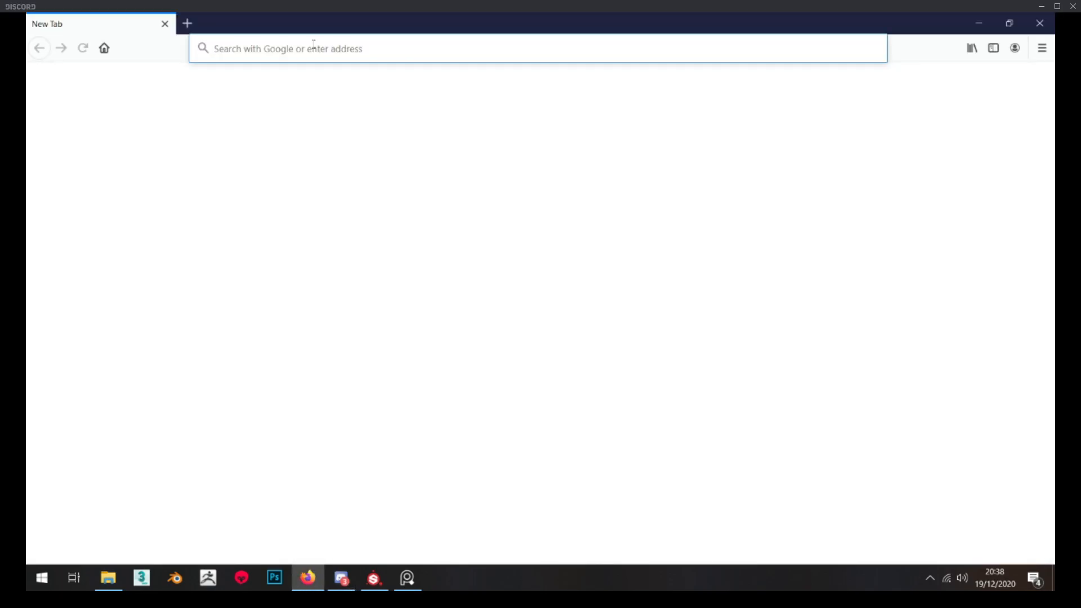
Search the web in Firefox for "origin pcs" and open the ORIGIN PC website
type("origin pcs")
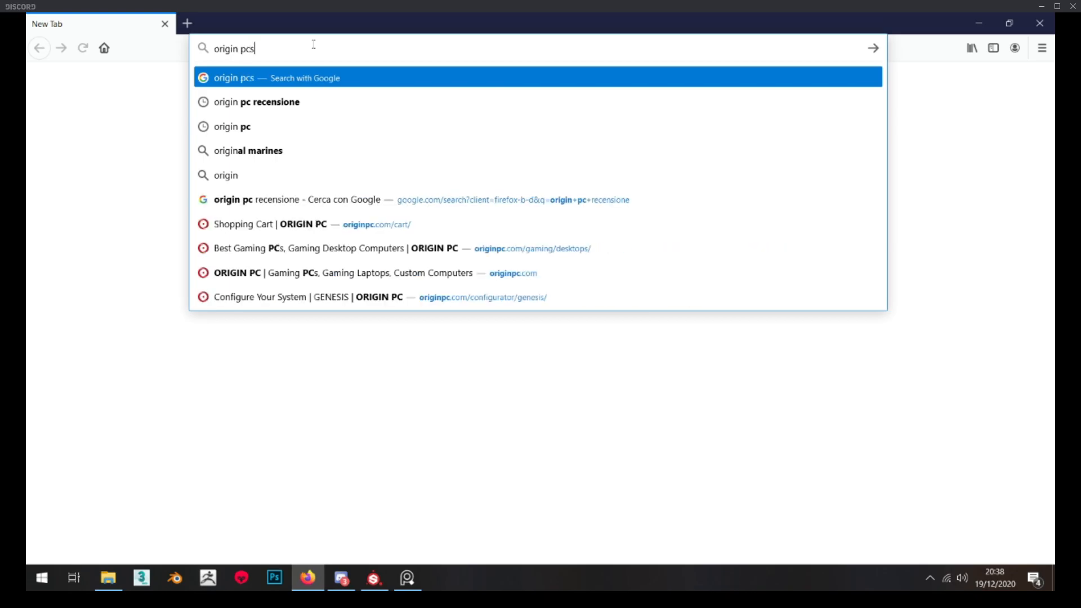
key("Return")
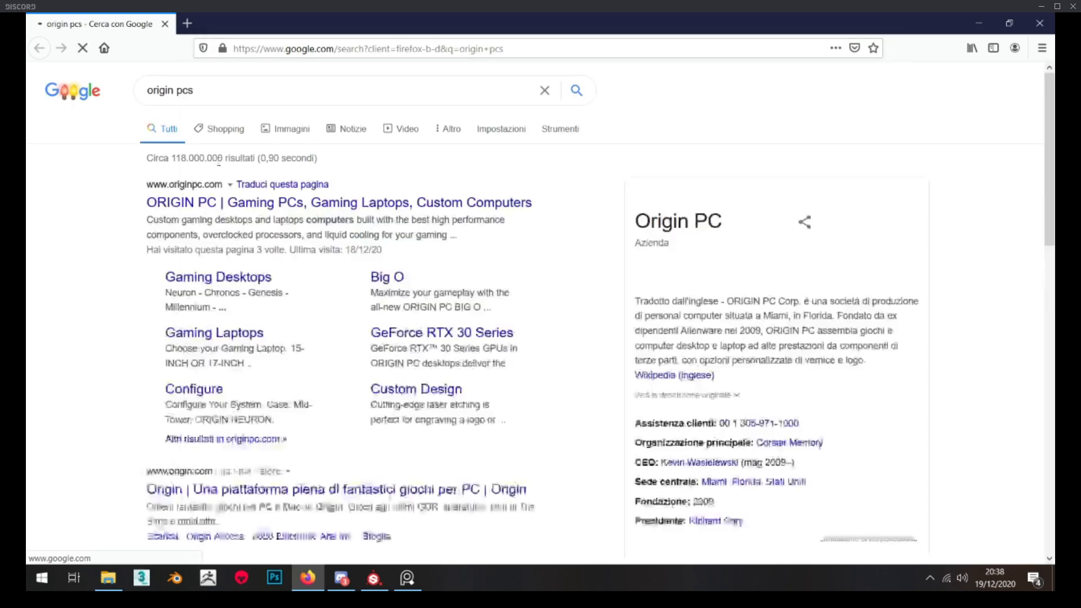
left_click(223, 204)
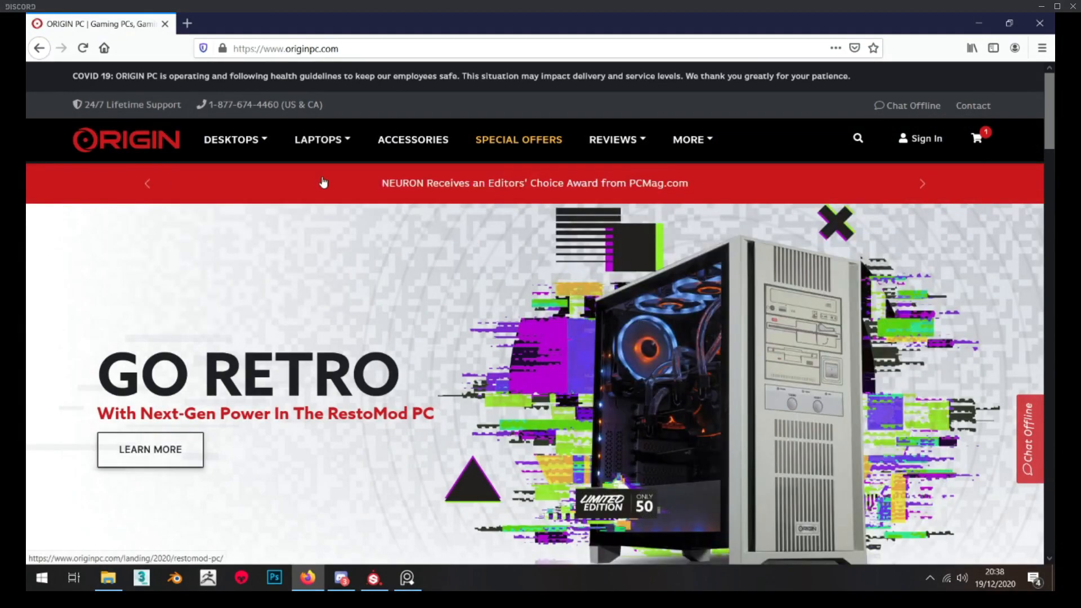
Compare ORIGIN's gaming desktops and open the configurator for the GENESIS super tower
mouse_move(237, 140)
mouse_move(240, 181)
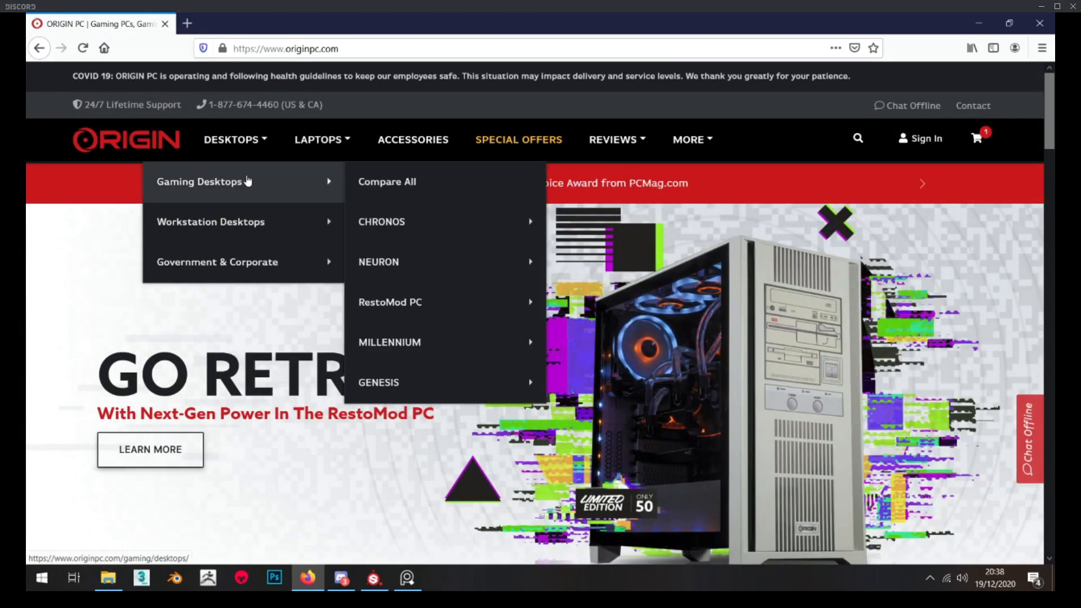
left_click(409, 181)
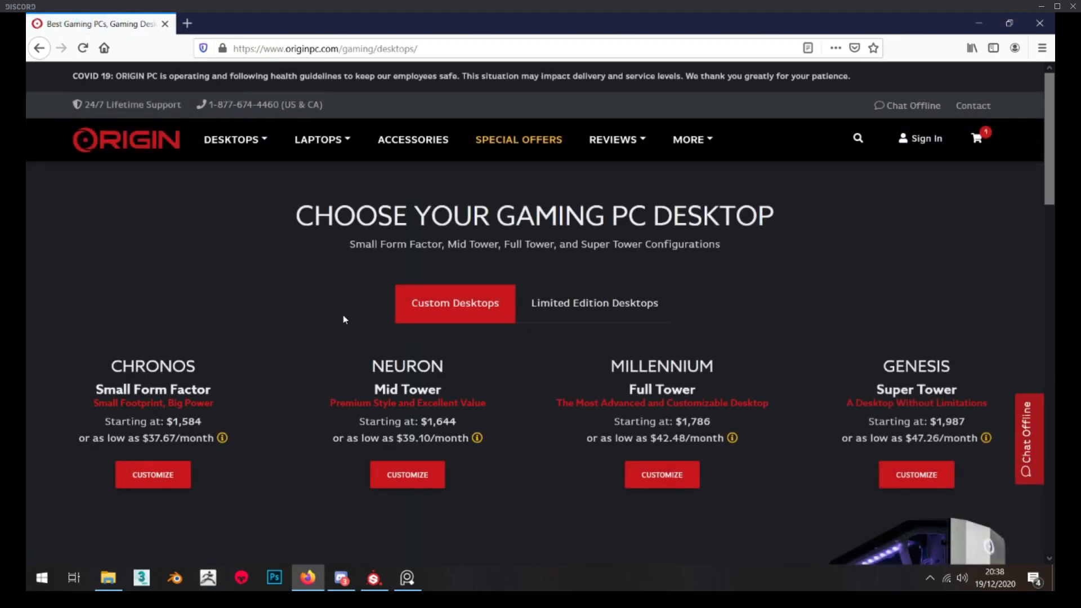
scroll(335, 247, "down", 3)
scroll(334, 251, "down", 3)
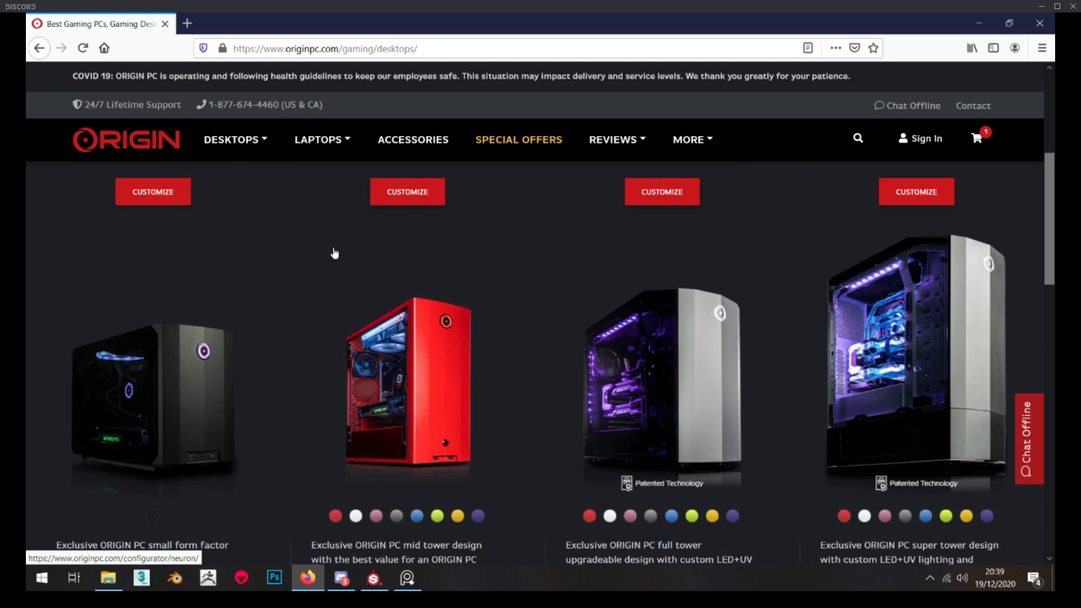
scroll(334, 250, "down", 1)
scroll(333, 251, "up", 5)
left_click(916, 404)
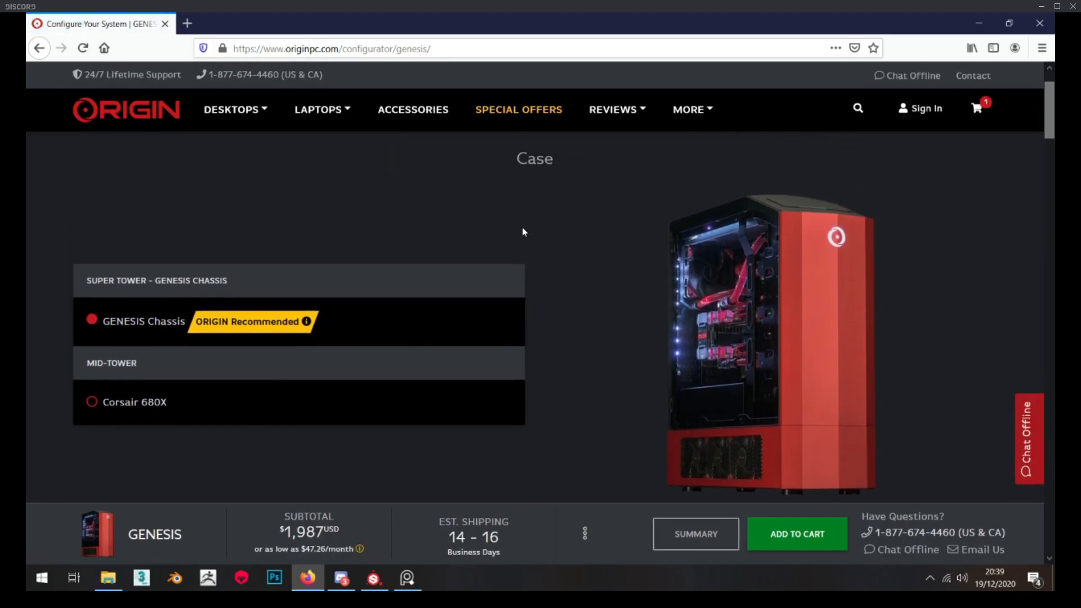
Review the GENESIS configurator's case, design and build component options
scroll(524, 232, "up", 1)
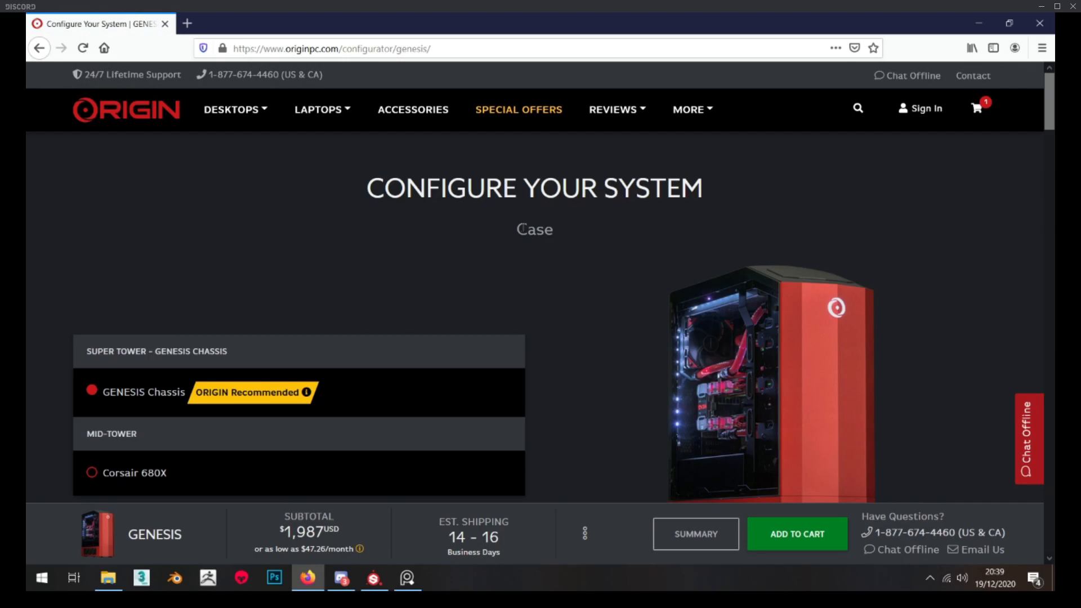
scroll(530, 244, "down", 1)
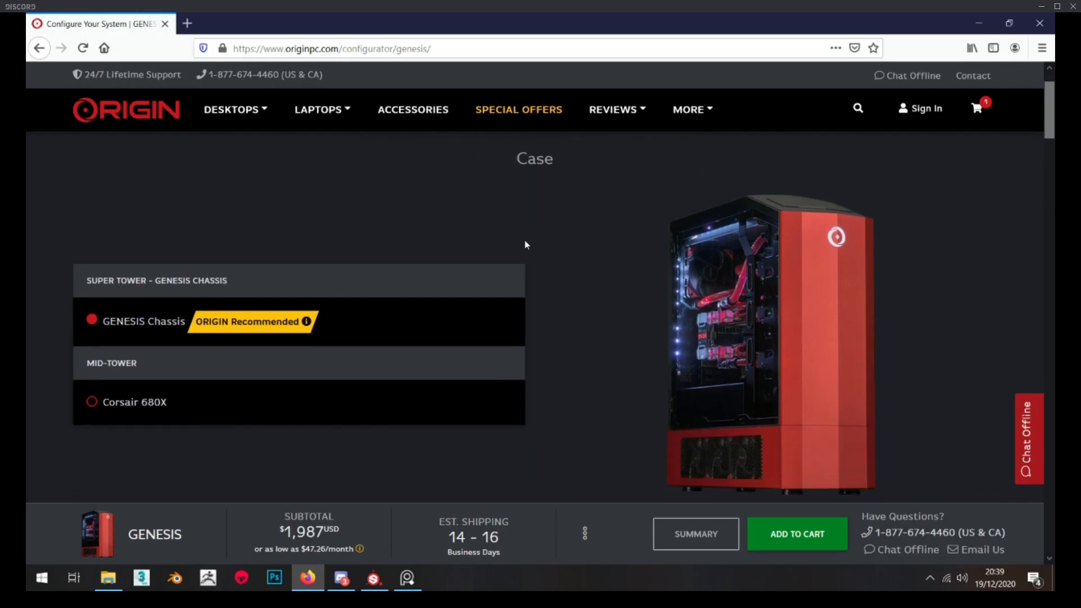
scroll(512, 242, "down", 7)
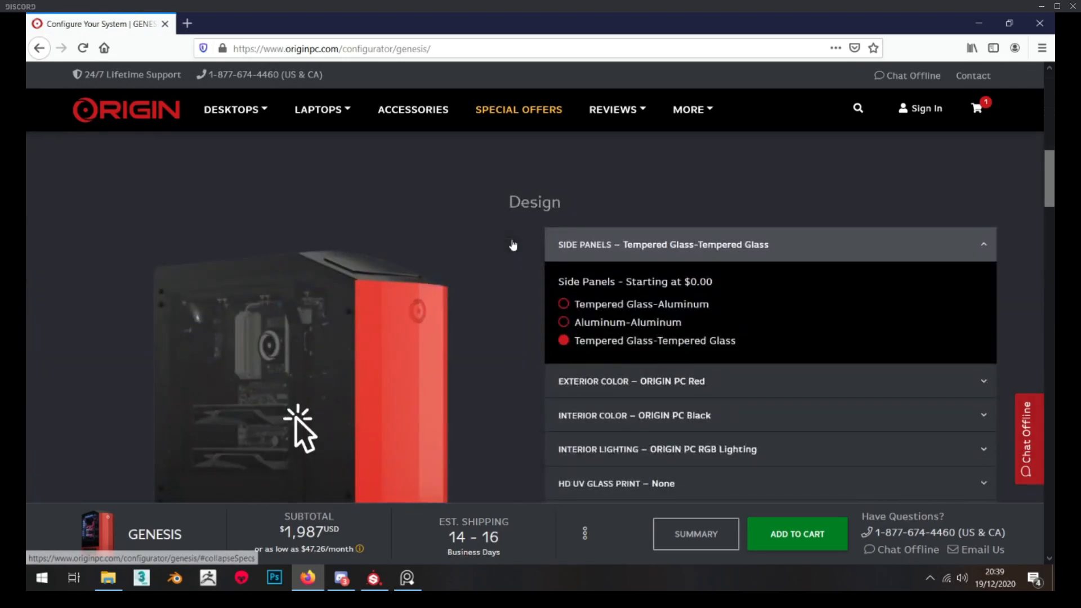
scroll(513, 243, "down", 4)
scroll(405, 252, "down", 5)
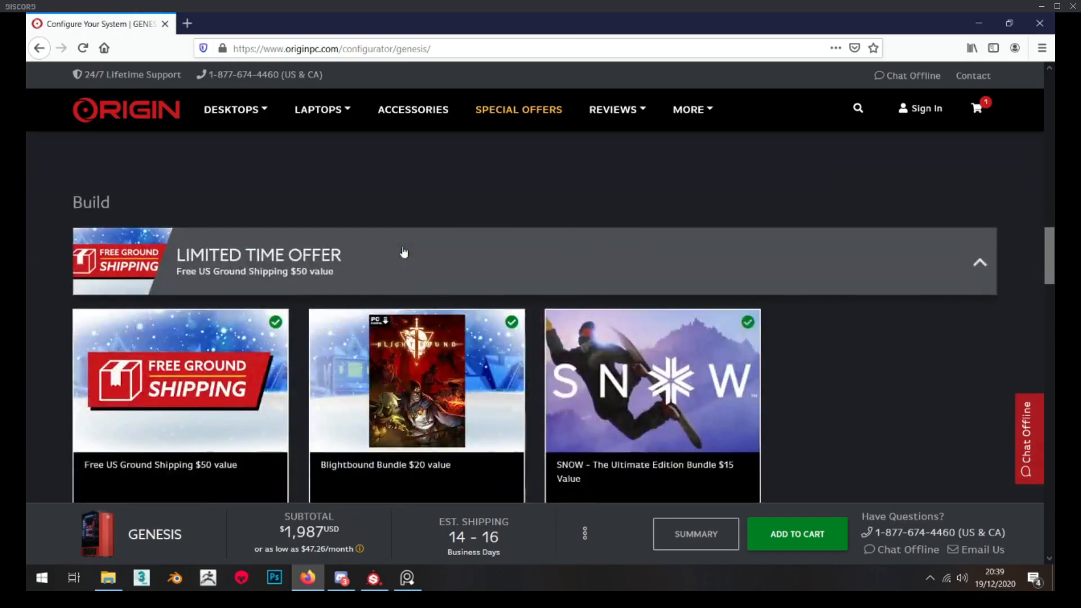
scroll(403, 251, "down", 8)
scroll(225, 412, "down", 3)
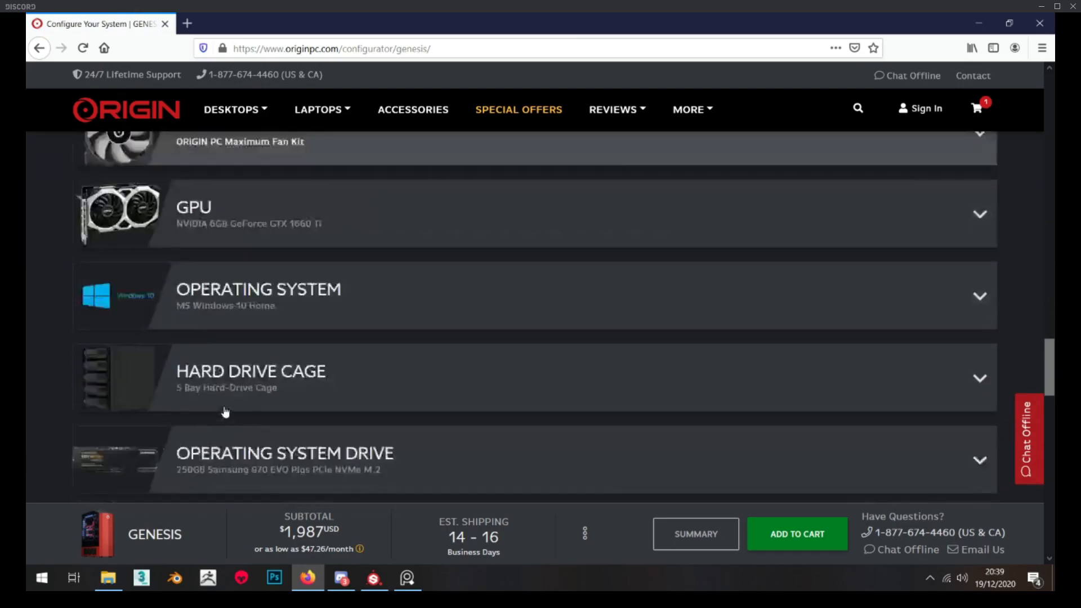
scroll(226, 412, "down", 3)
scroll(268, 355, "up", 12)
scroll(263, 359, "down", 6)
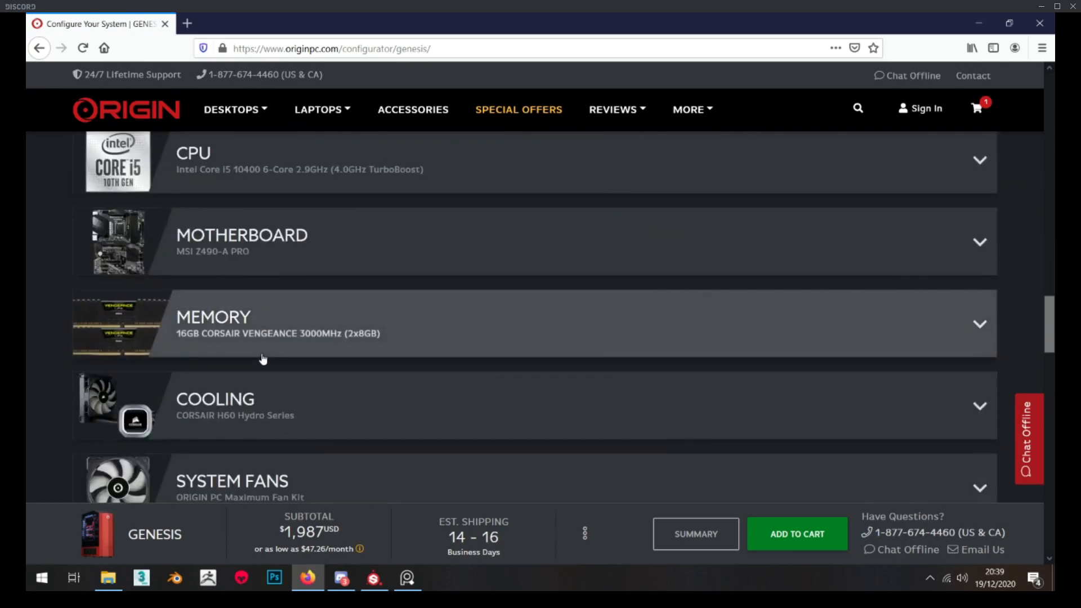
scroll(263, 358, "down", 10)
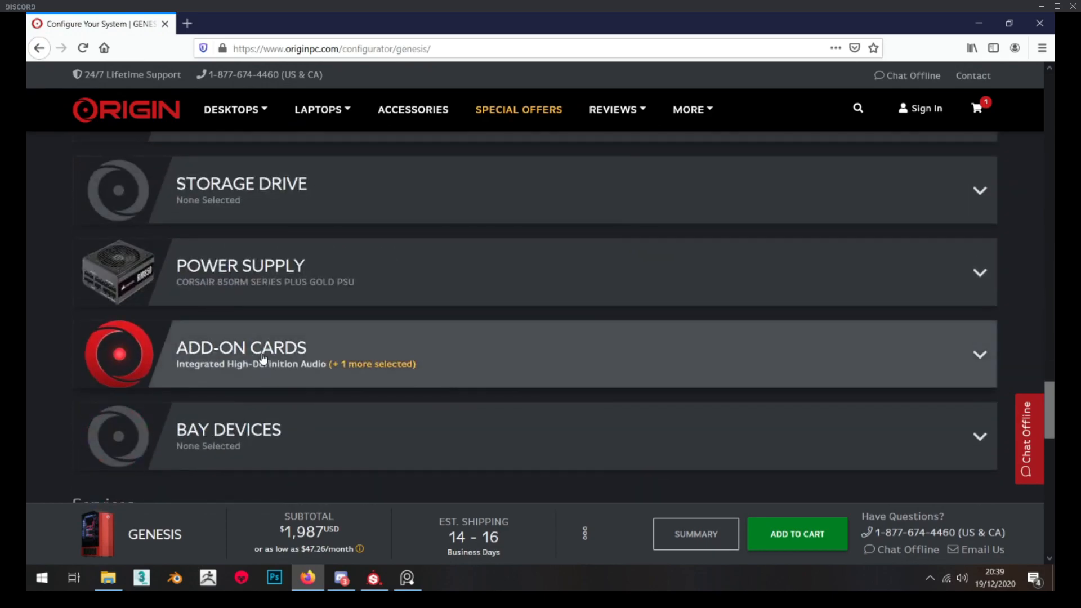
Check the price with the NVIDIA 24GB GeForce RTX 3090 selected as the GPU, and close the configurator page
scroll(262, 354, "up", 8)
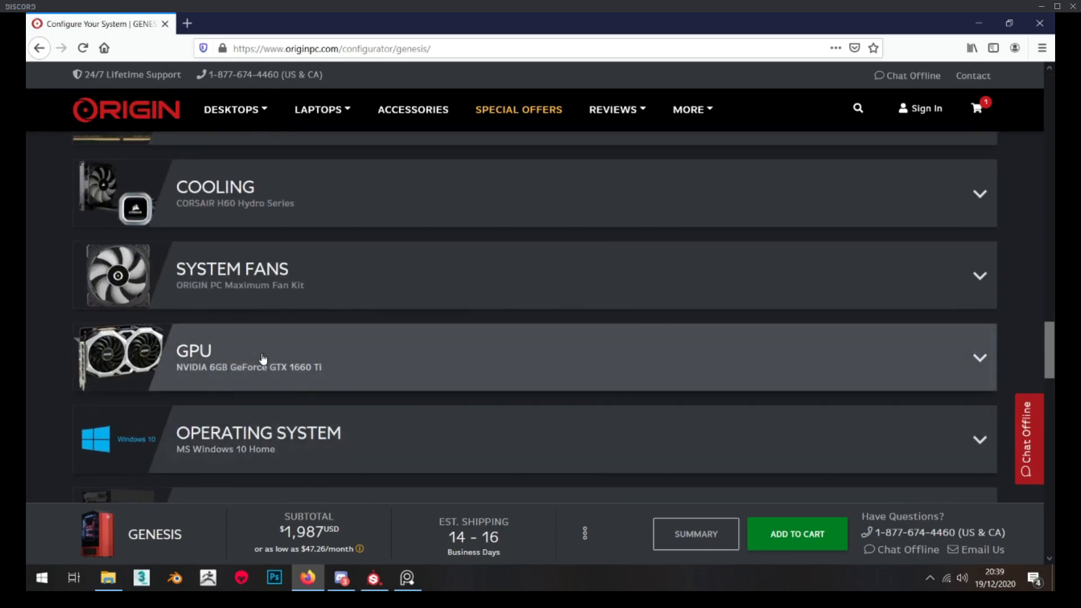
left_click(263, 357)
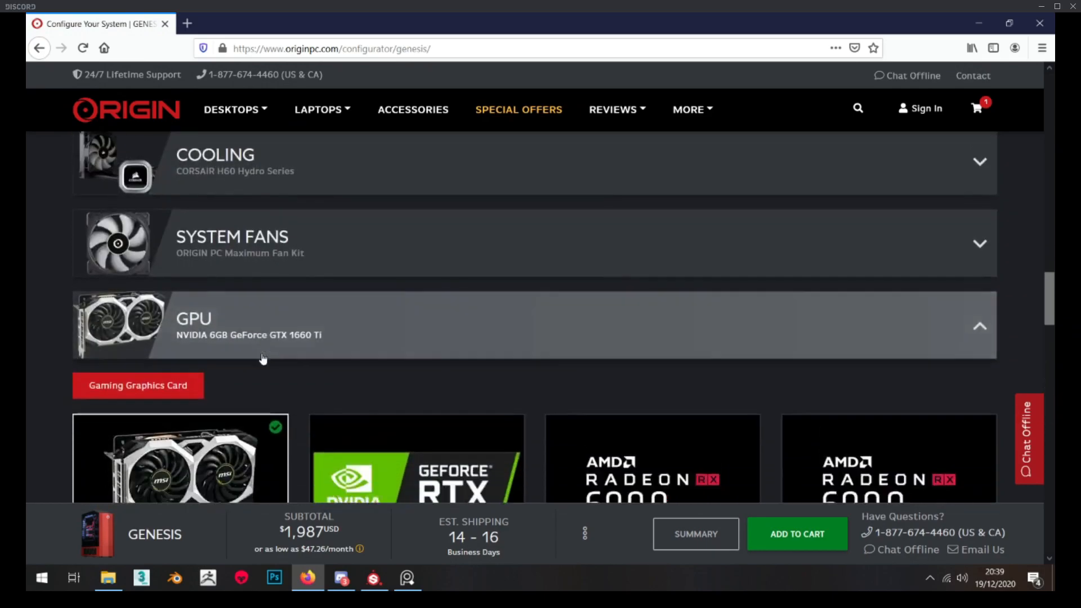
scroll(263, 357, "down", 8)
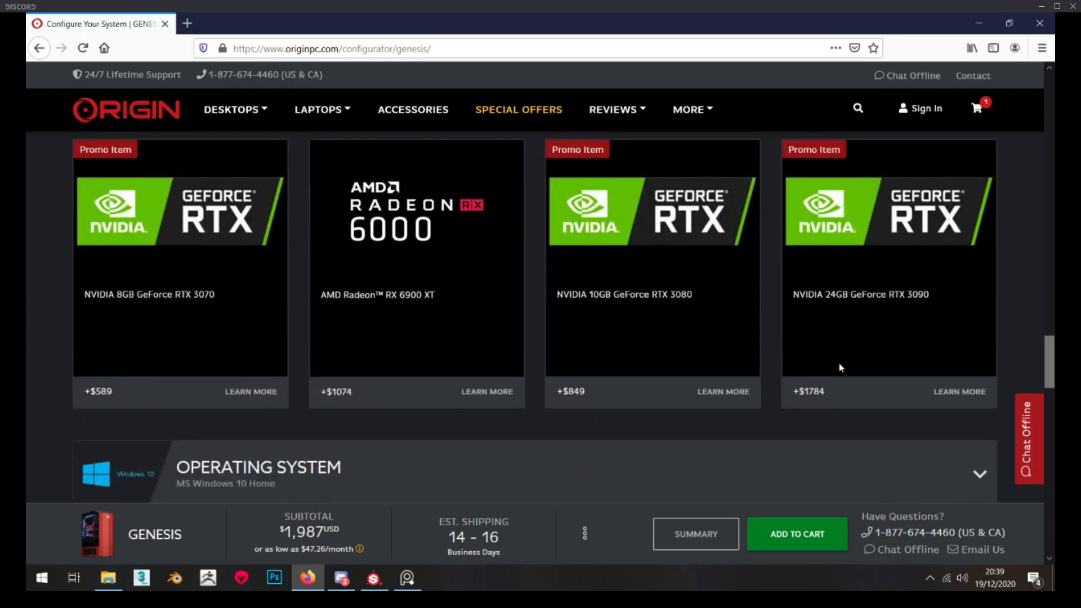
scroll(835, 303, "up", 2)
left_click(835, 302)
scroll(800, 332, "down", 2)
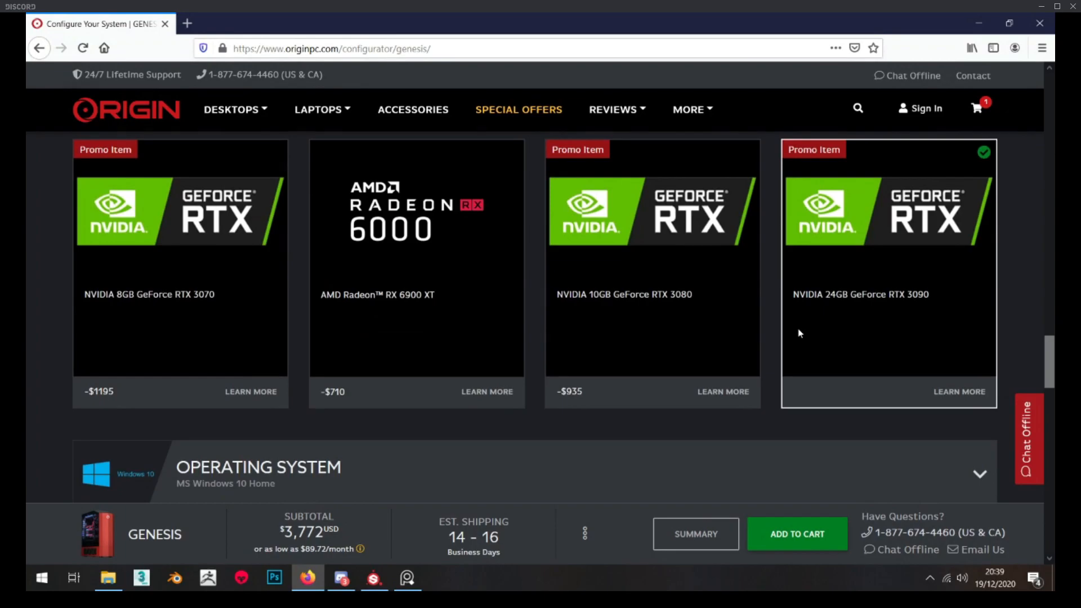
scroll(801, 333, "up", 3)
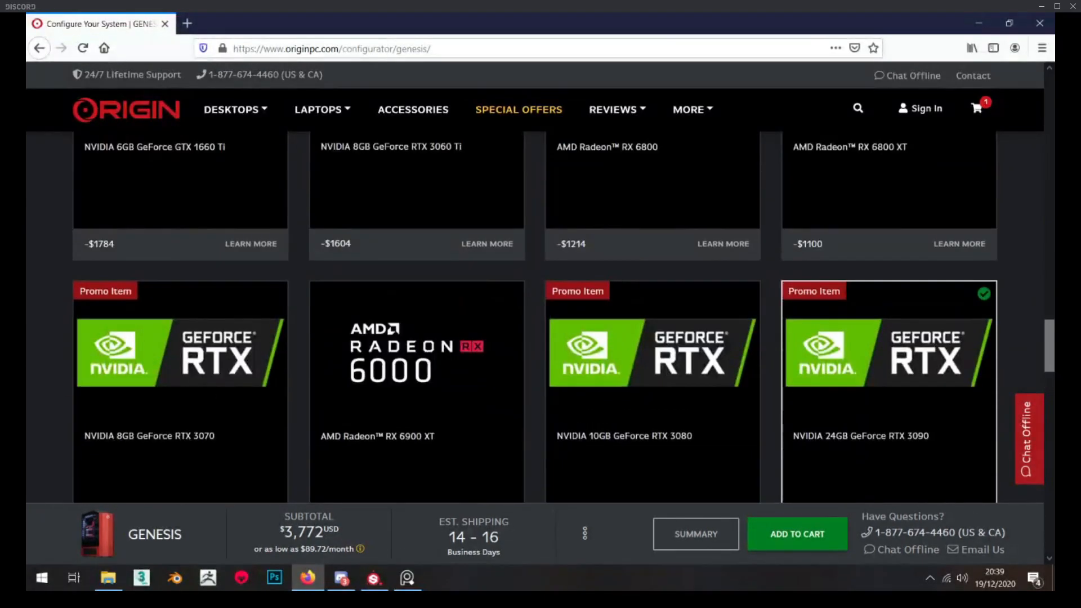
left_click(165, 24)
Switch to Marmoset Toolbag and examine the exported trigger textures up close on the FP45 pistol
left_click(829, 93)
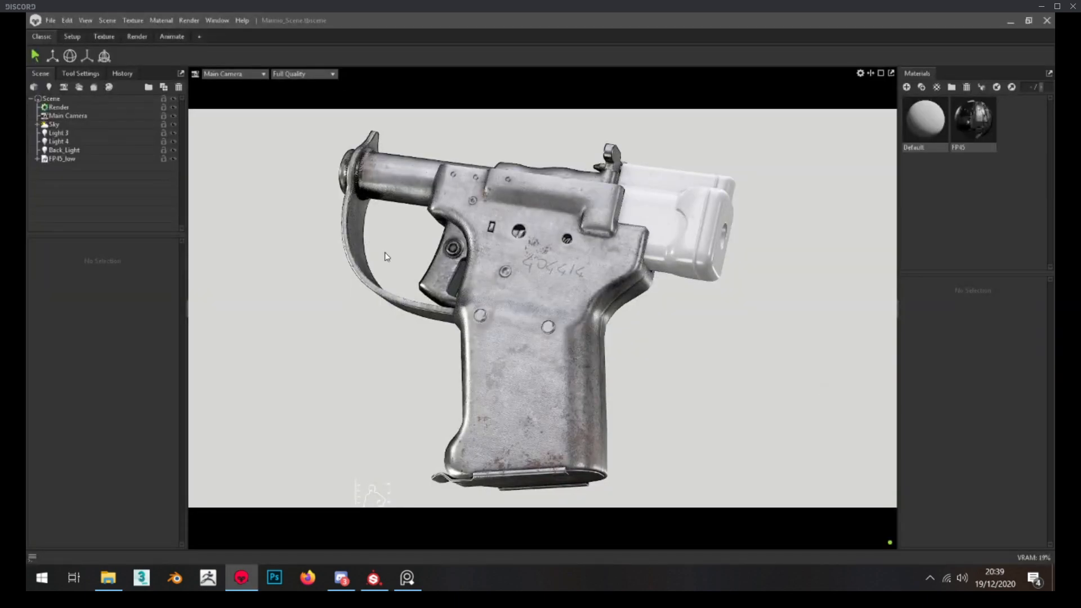
scroll(387, 257, "up", 3)
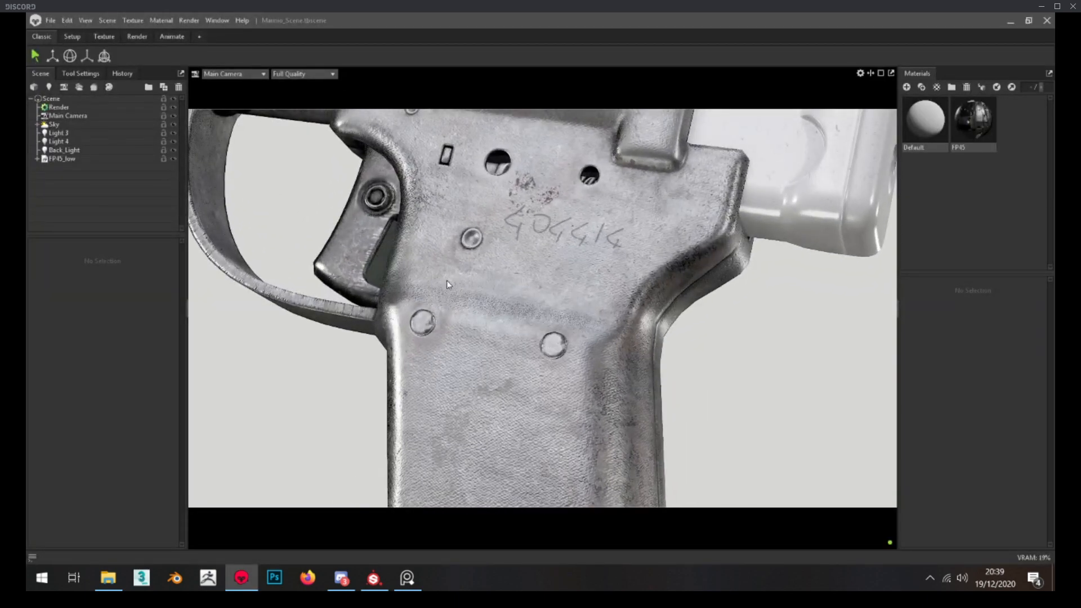
middle_click_drag(447, 281, 533, 363)
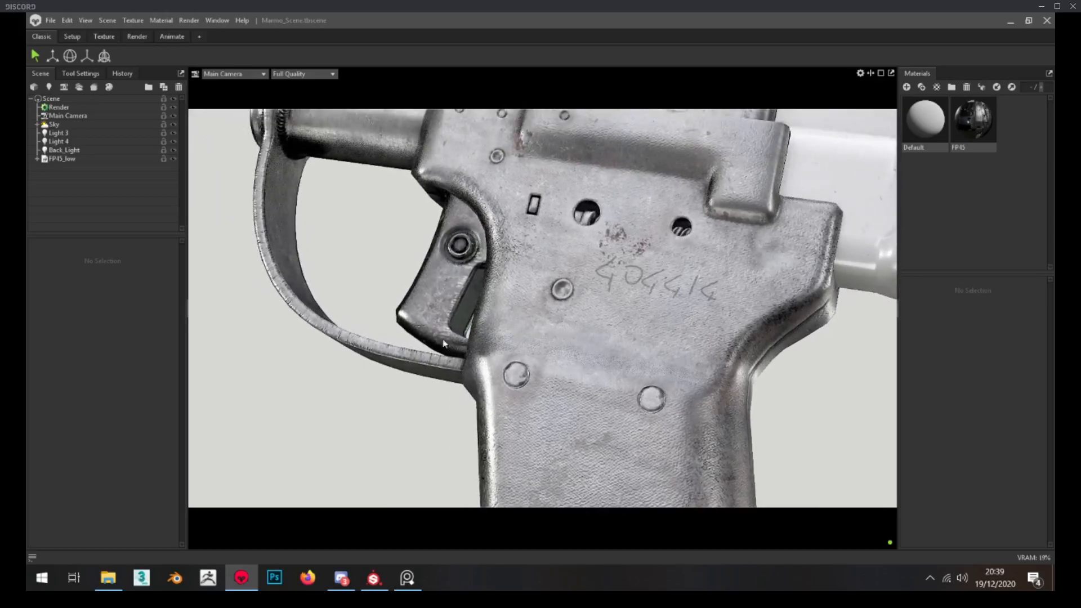
scroll(442, 339, "up", 5)
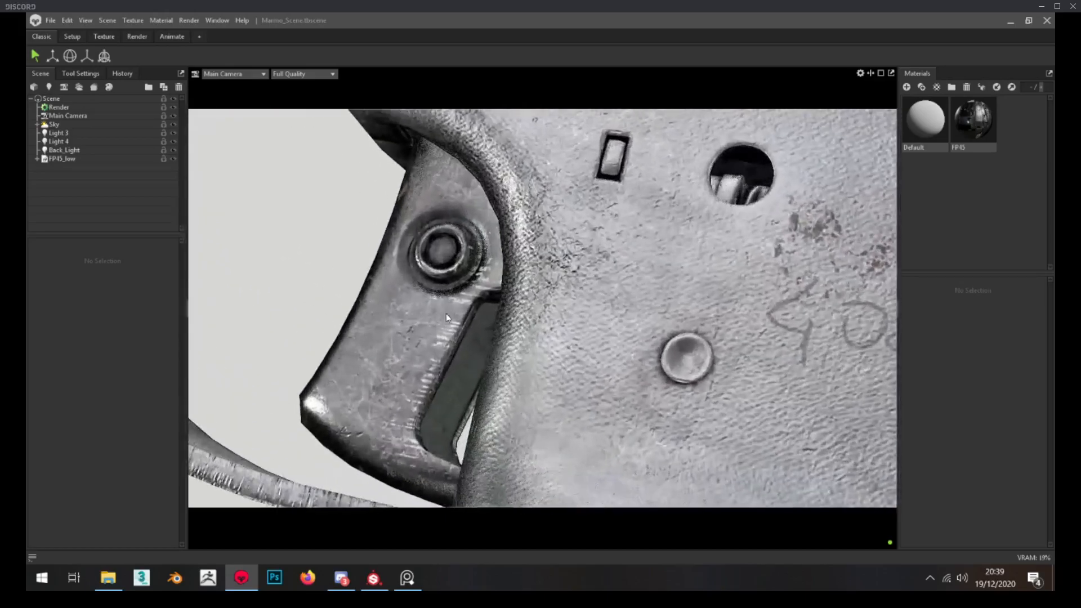
scroll(446, 314, "up", 2)
middle_click_drag(446, 313, 481, 323)
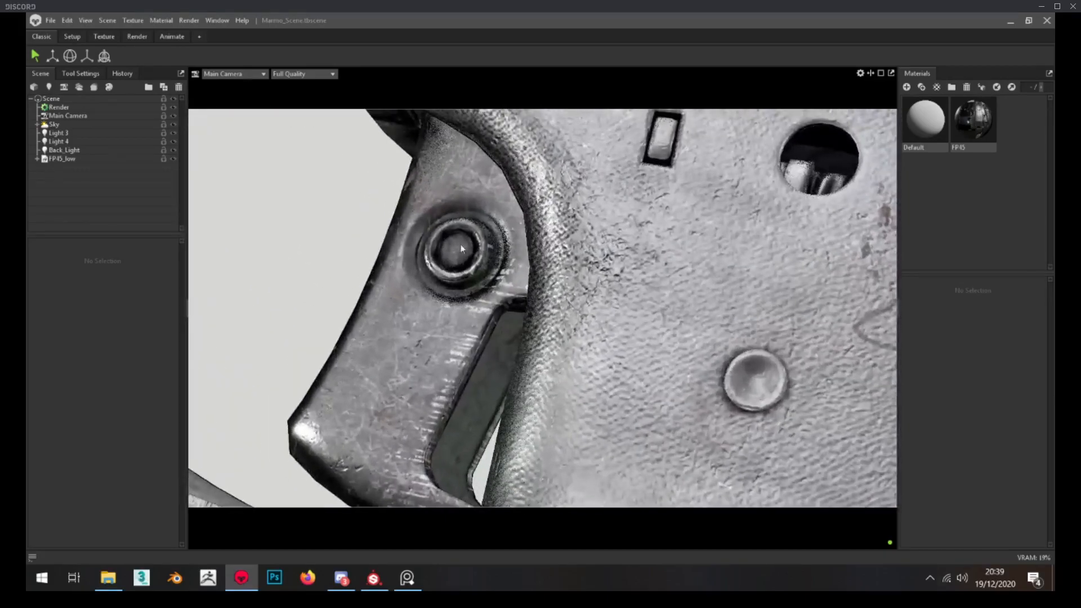
scroll(480, 276, "down", 3)
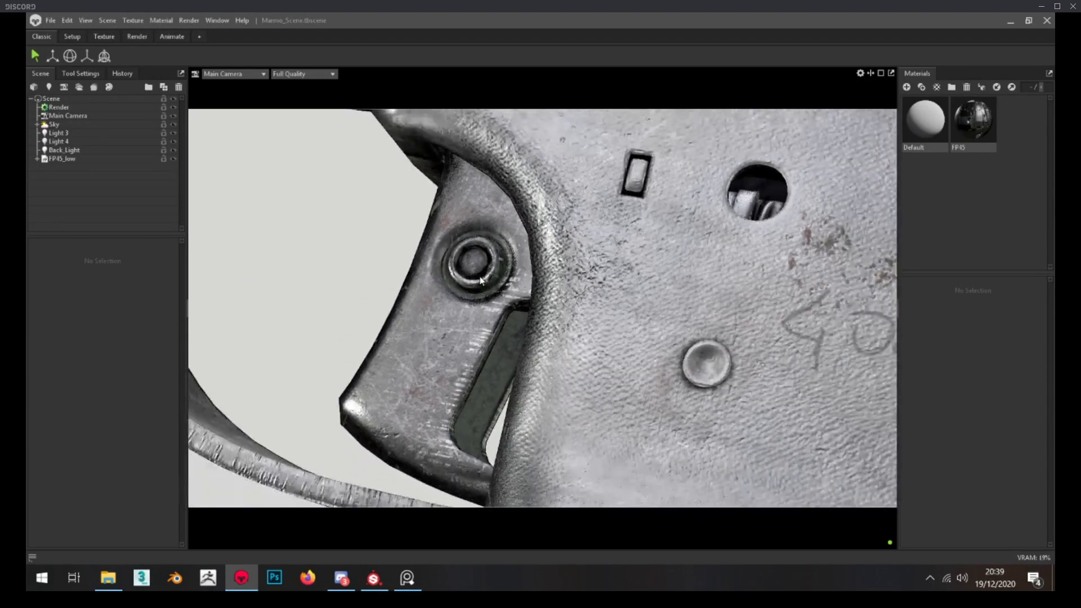
scroll(480, 280, "down", 5)
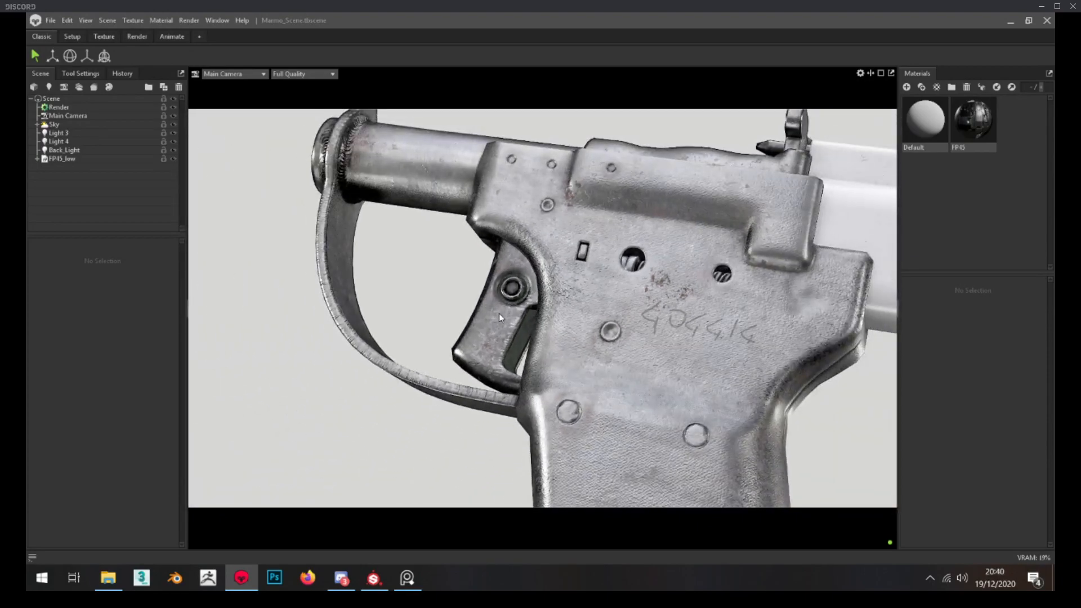
Review the barrel, trigger guard, body and grip textures on the rendered pistol, and close Marmoset Toolbag
middle_click_drag(504, 288, 495, 264)
scroll(505, 255, "down", 1)
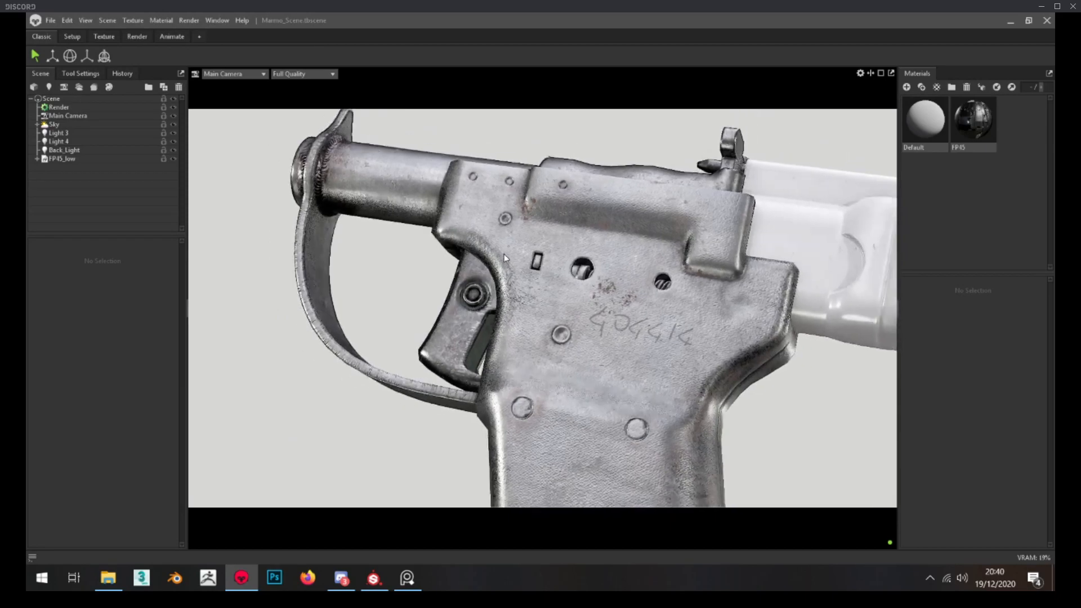
scroll(508, 263, "down", 1)
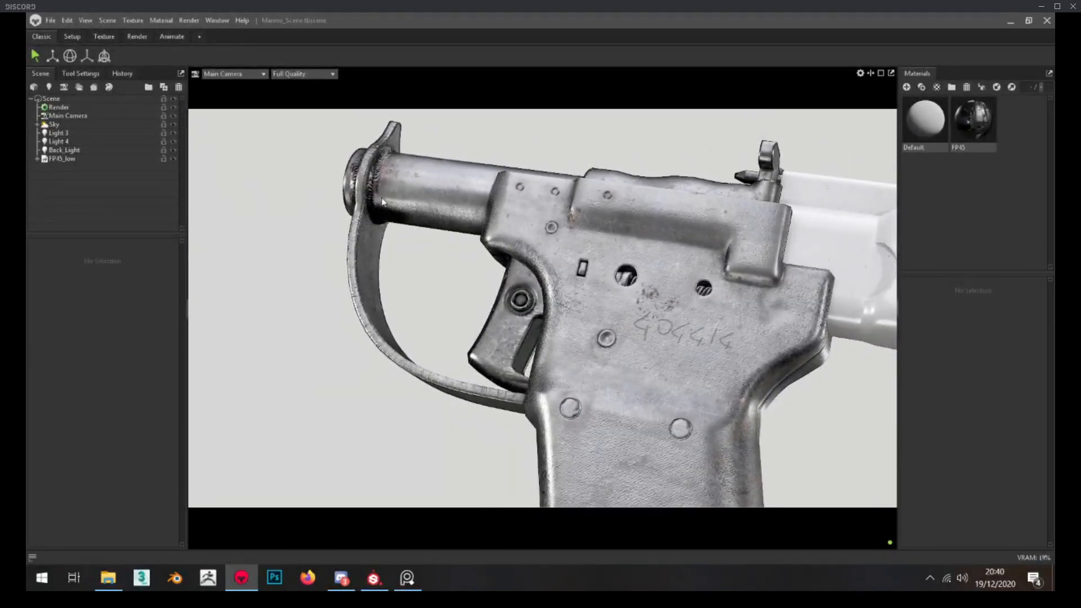
scroll(376, 244, "down", 2)
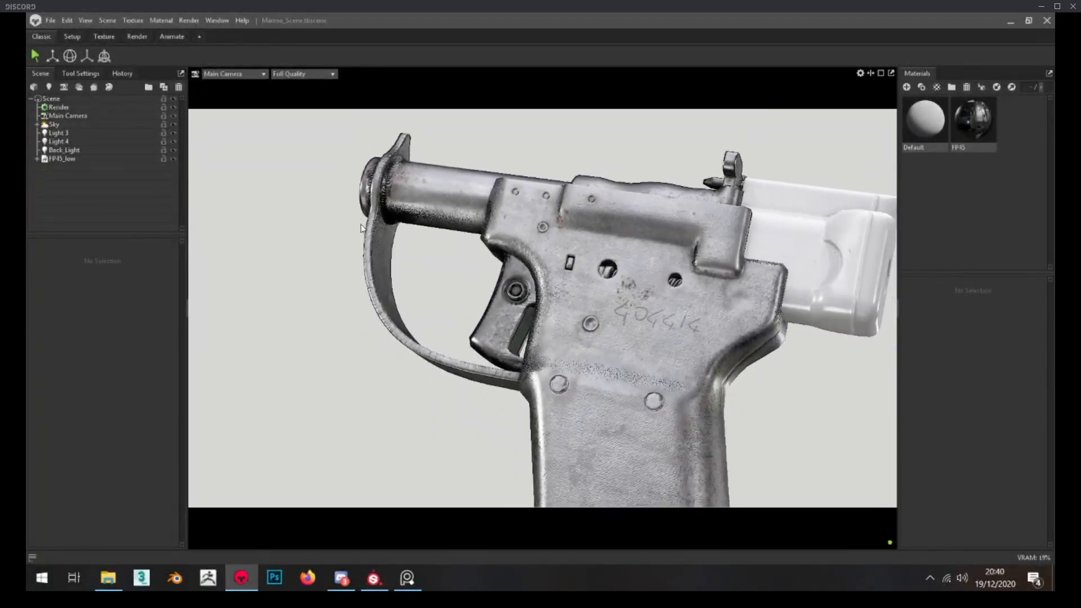
middle_click_drag(363, 225, 356, 231)
scroll(391, 269, "down", 2)
middle_click_drag(427, 265, 450, 302)
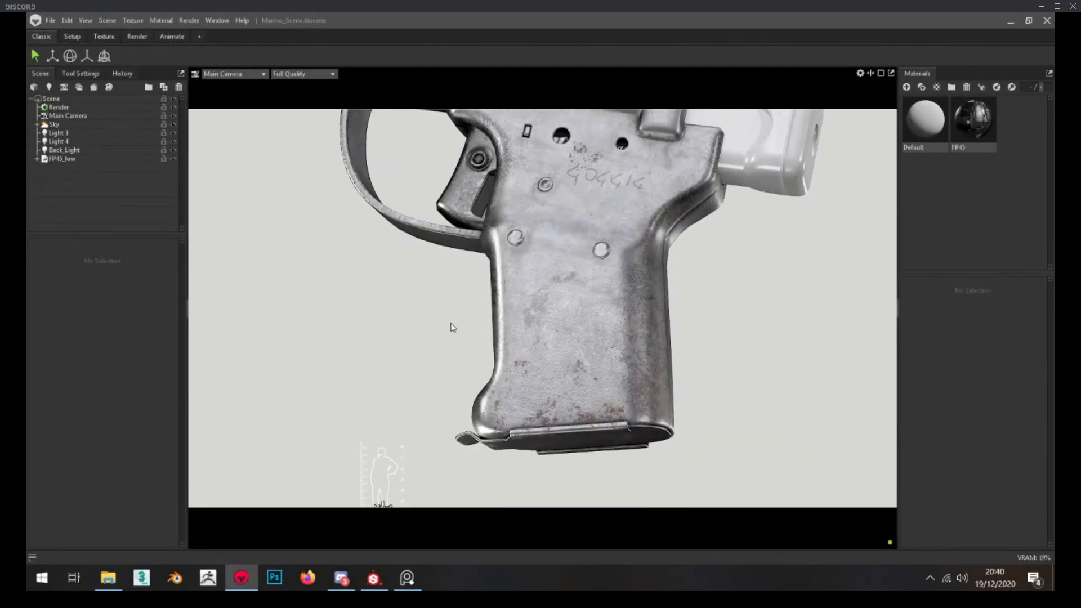
middle_click_drag(488, 414, 475, 325)
scroll(486, 380, "up", 3)
scroll(475, 413, "down", 1)
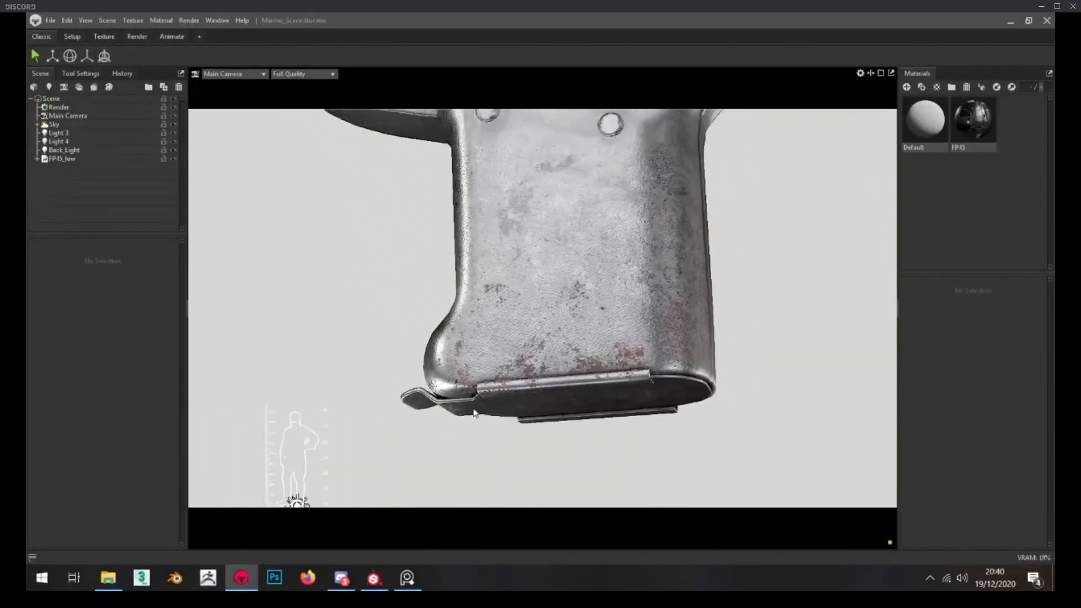
middle_click_drag(475, 414, 501, 407)
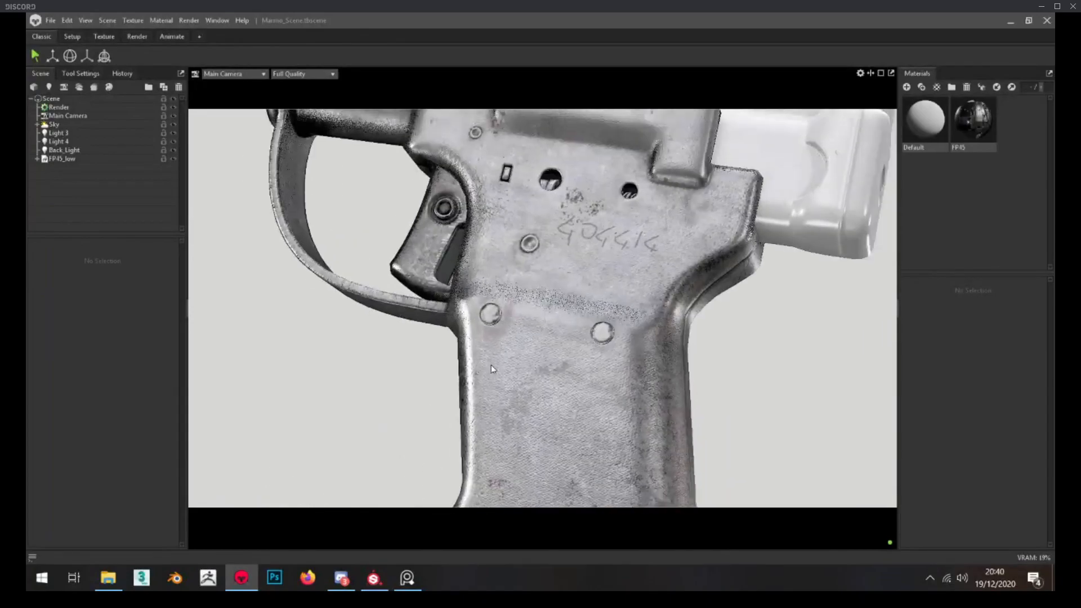
scroll(491, 369, "down", 3)
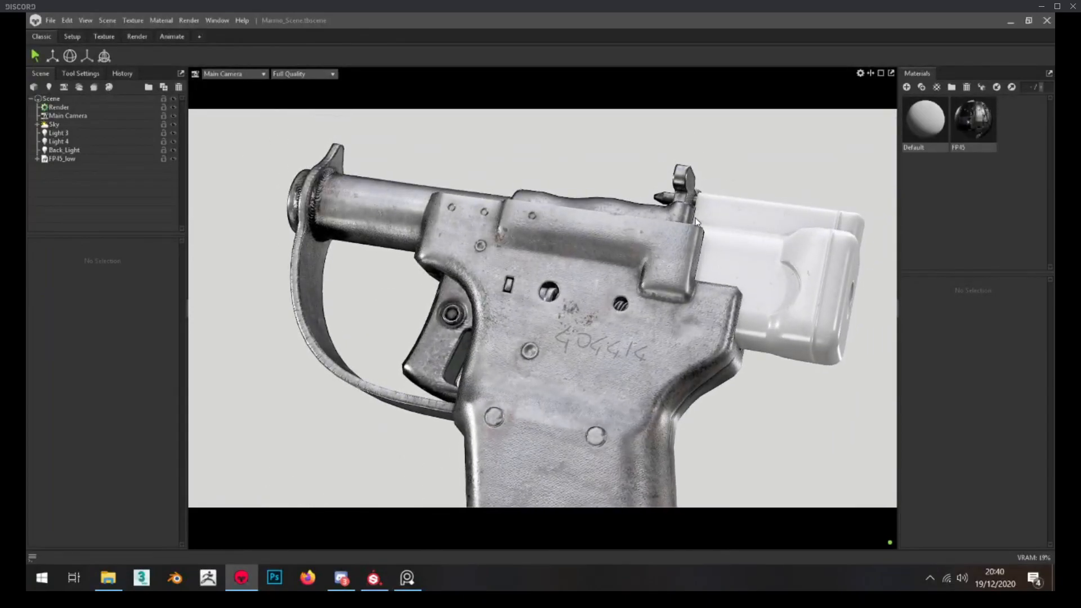
scroll(575, 299, "up", 2)
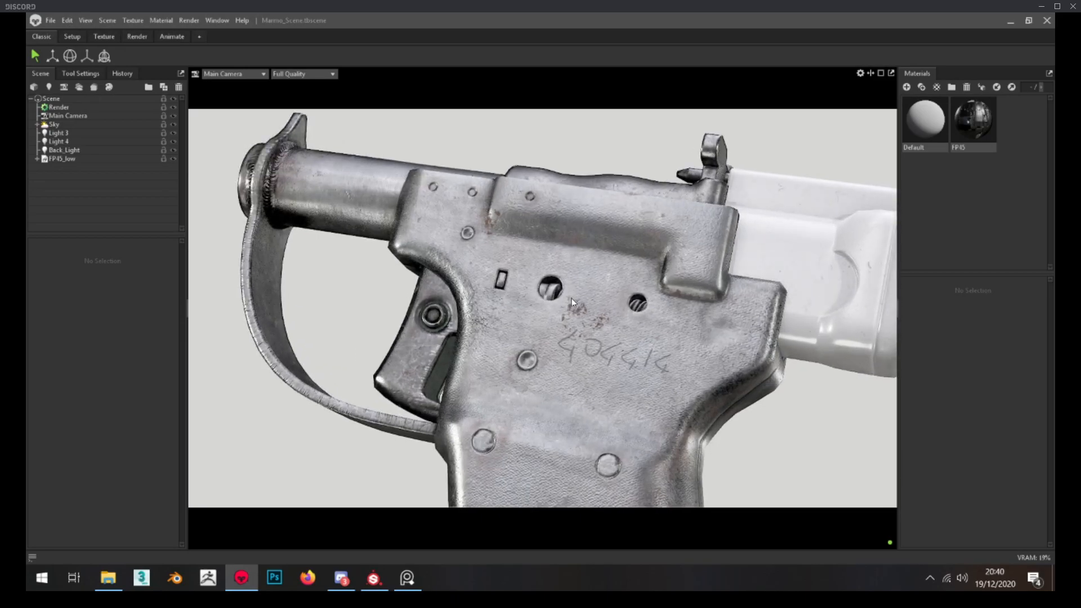
scroll(572, 298, "down", 2)
left_click_drag(572, 299, 536, 235)
scroll(536, 235, "down", 3)
middle_click_drag(536, 235, 599, 122)
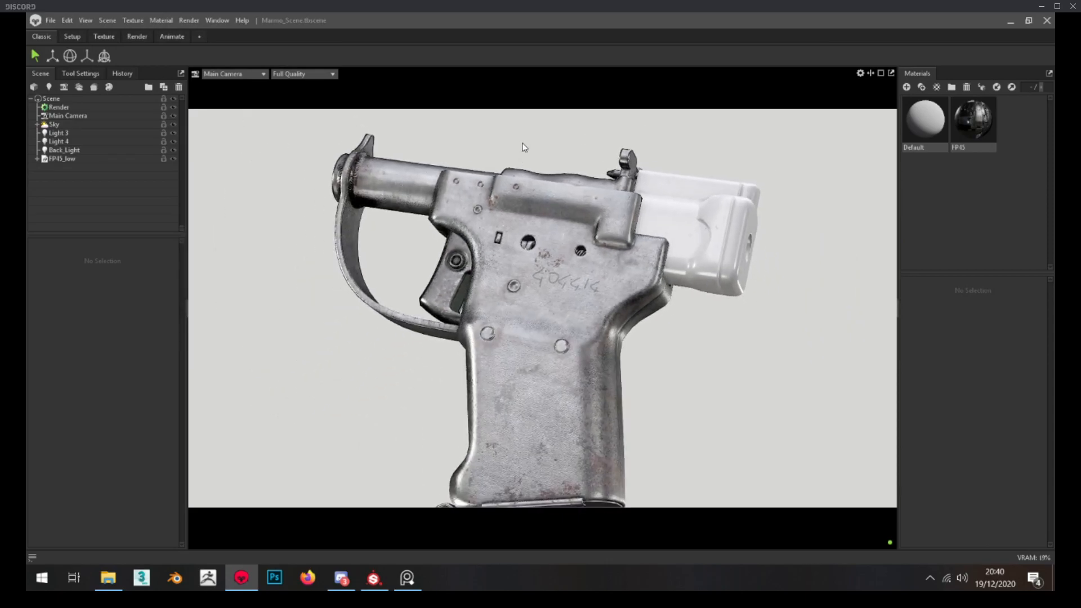
left_click(1047, 21)
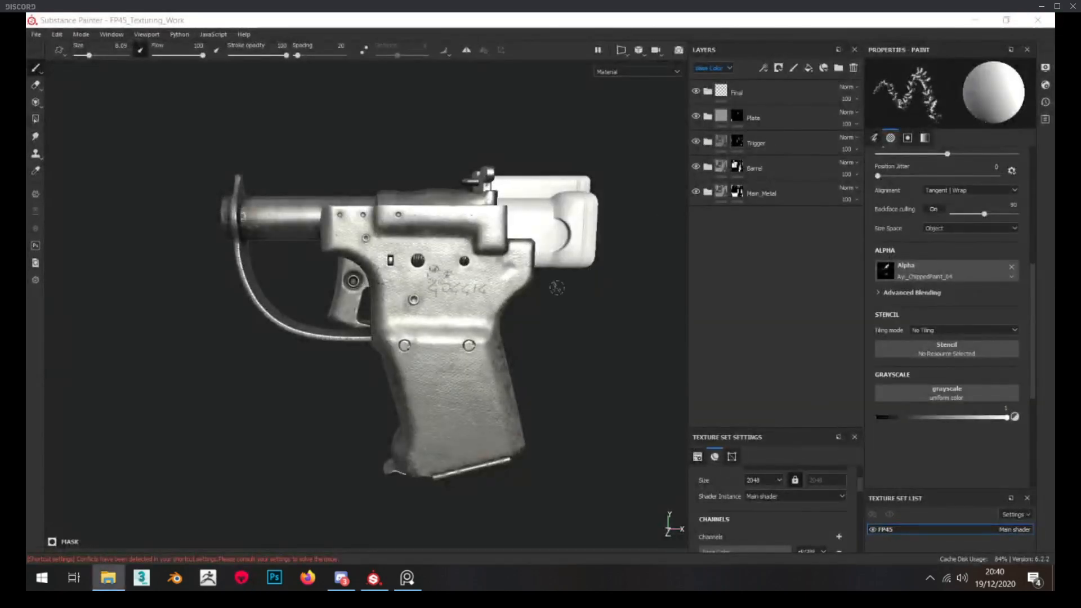
Compare the Substance Painter model with the pistol photos on the PureRef board, examining the rear hammer block's surface
scroll(458, 243, "up", 3)
left_click_drag(457, 242, 323, 241, "alt")
scroll(422, 244, "down", 2)
left_click(407, 578)
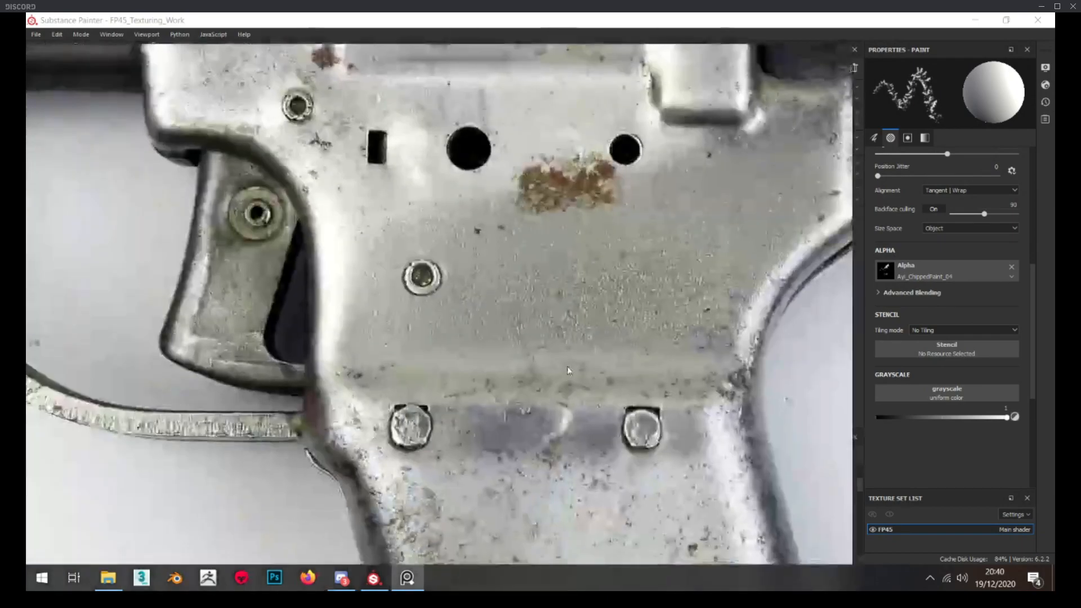
scroll(483, 258, "down", 5)
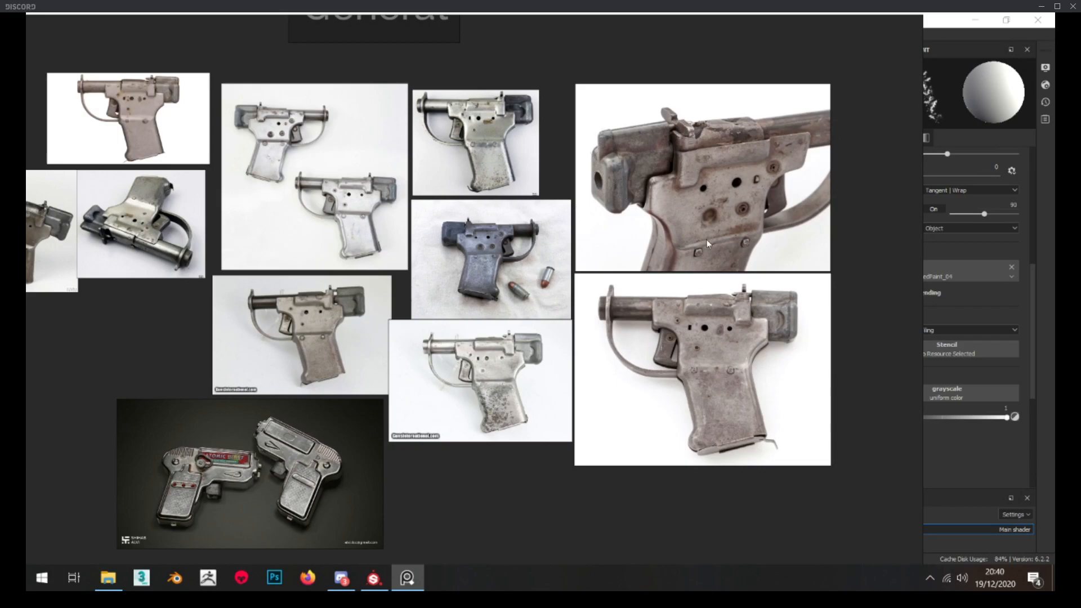
scroll(449, 225, "up", 4)
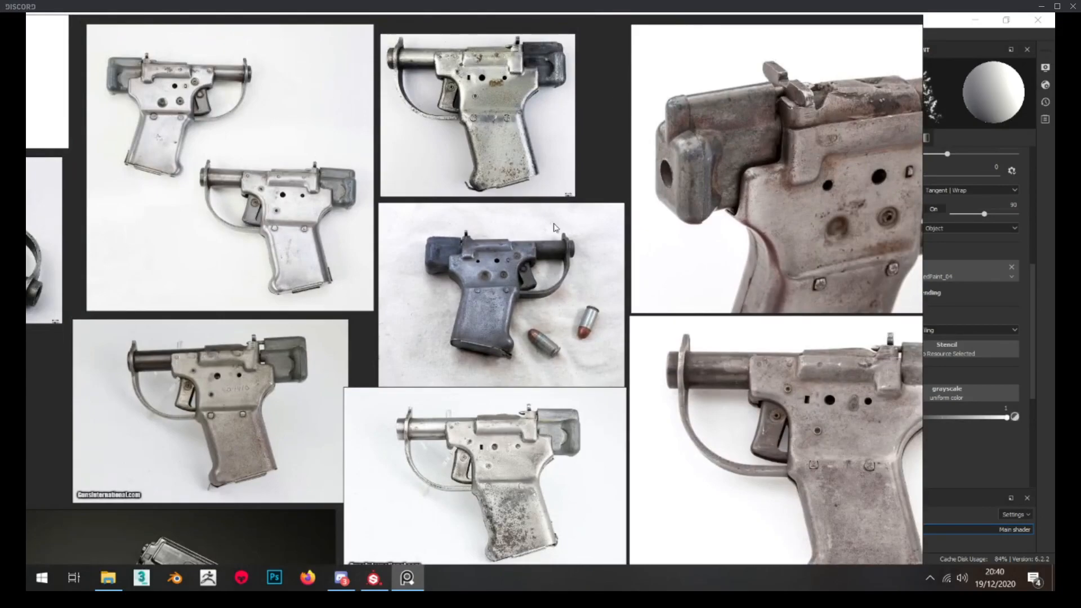
scroll(630, 335, "down", 2)
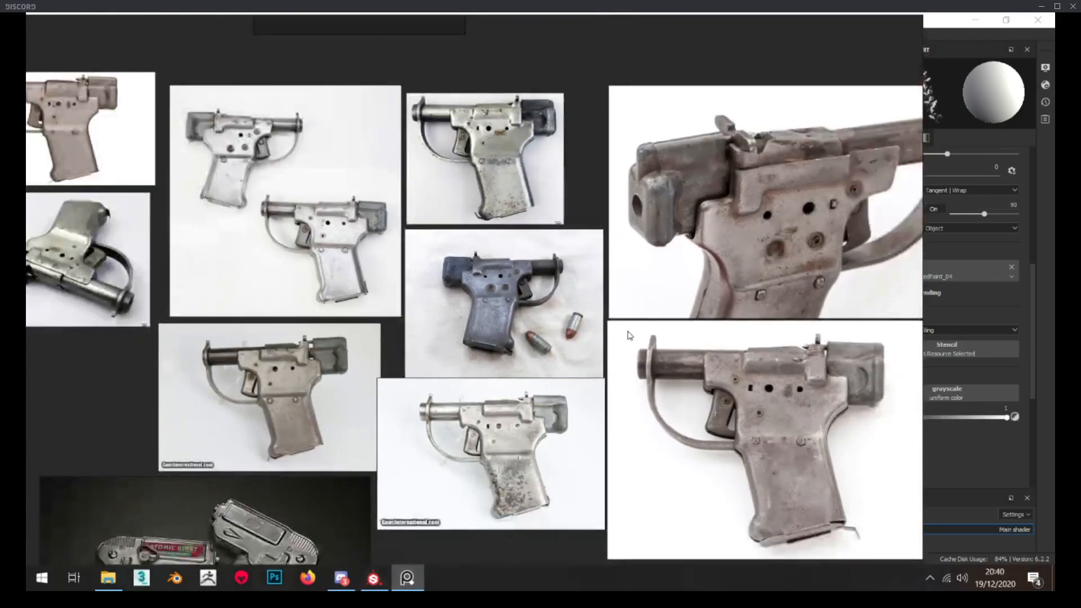
left_click(352, 579)
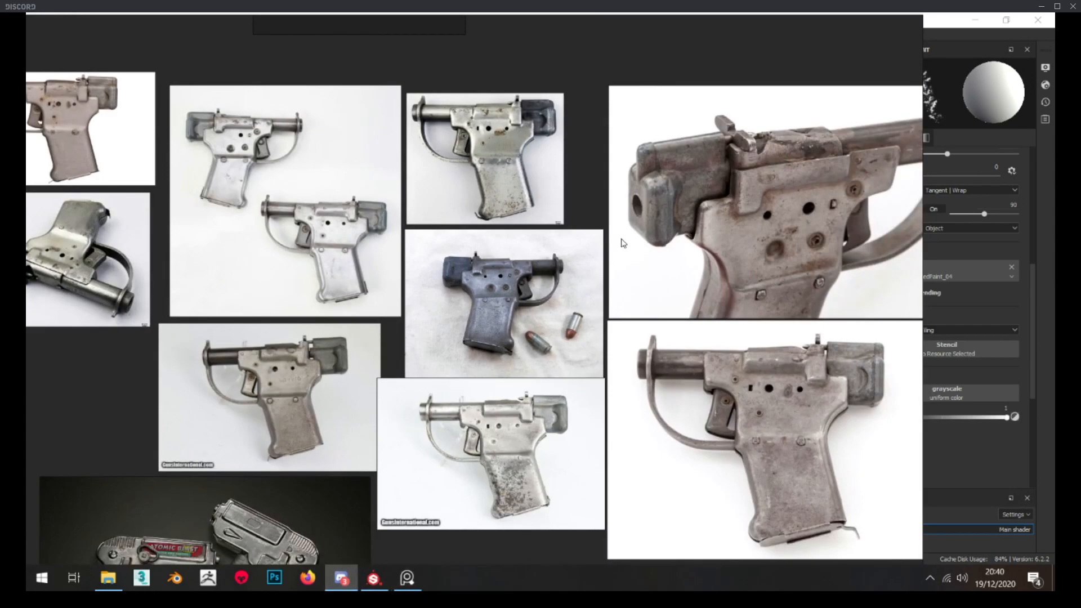
scroll(674, 163, "up", 6)
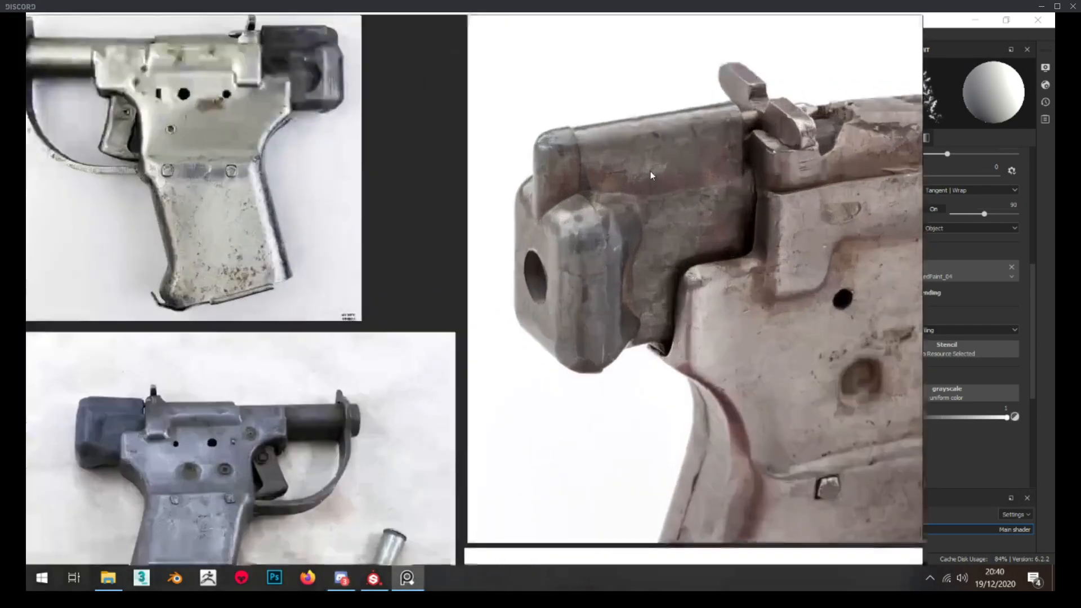
scroll(602, 175, "down", 3)
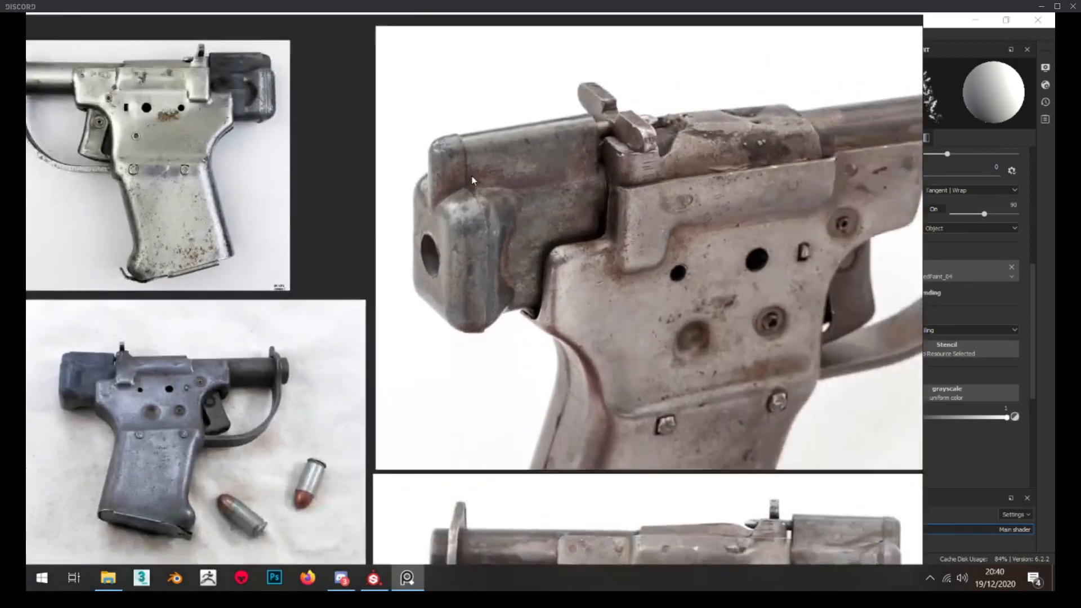
scroll(472, 176, "down", 2)
left_click(407, 578)
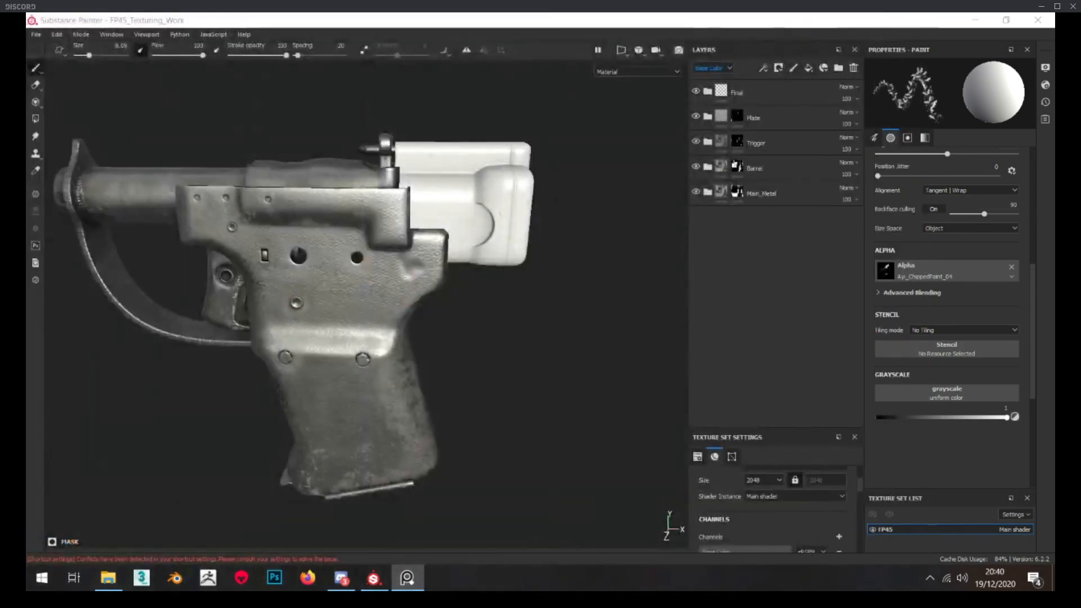
Add a new layer folder directly above the Plate folder in Substance Painter and name it Hammer
left_click(788, 119)
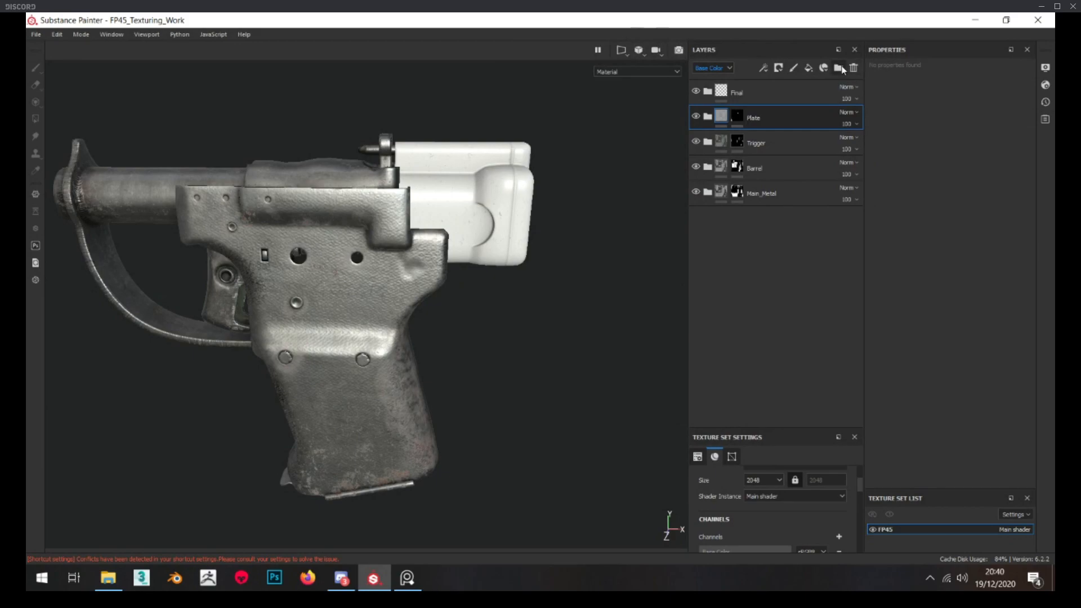
left_click(839, 67)
double_click(743, 120)
type("Mammer")
key("Return")
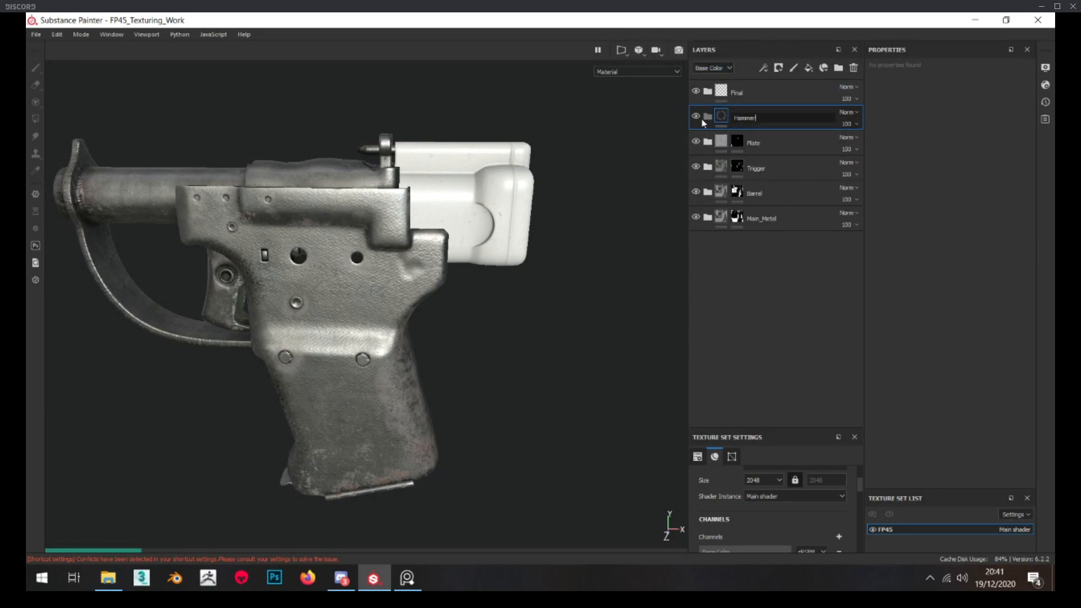
Add a black mask to the Hammer folder and fill the rear hammer block into it with Polygon Fill
right_click(715, 111)
left_click(752, 128)
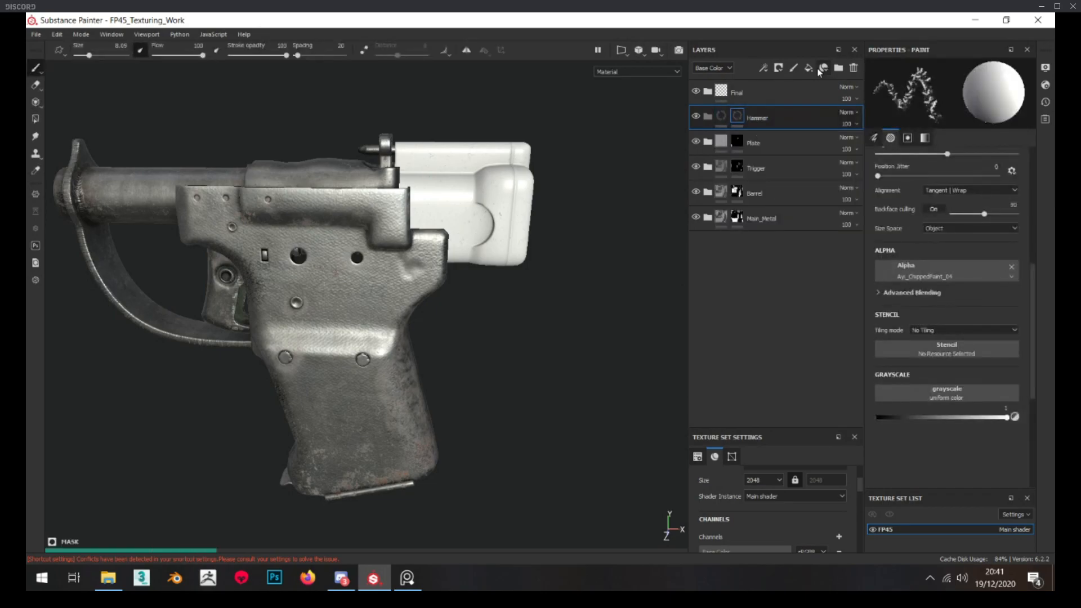
left_click(36, 119)
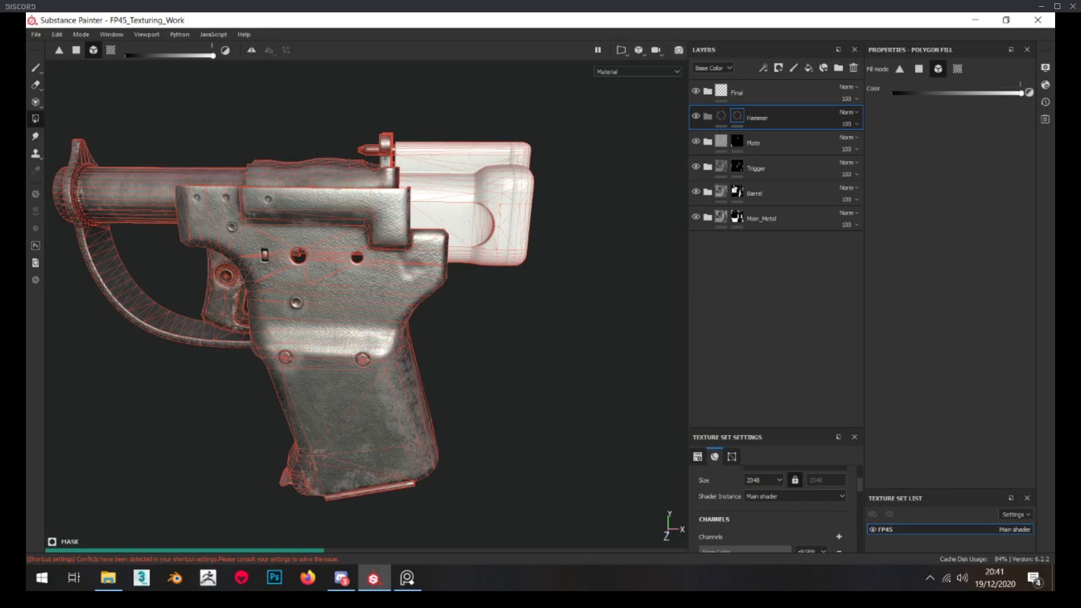
key("alt+Tab")
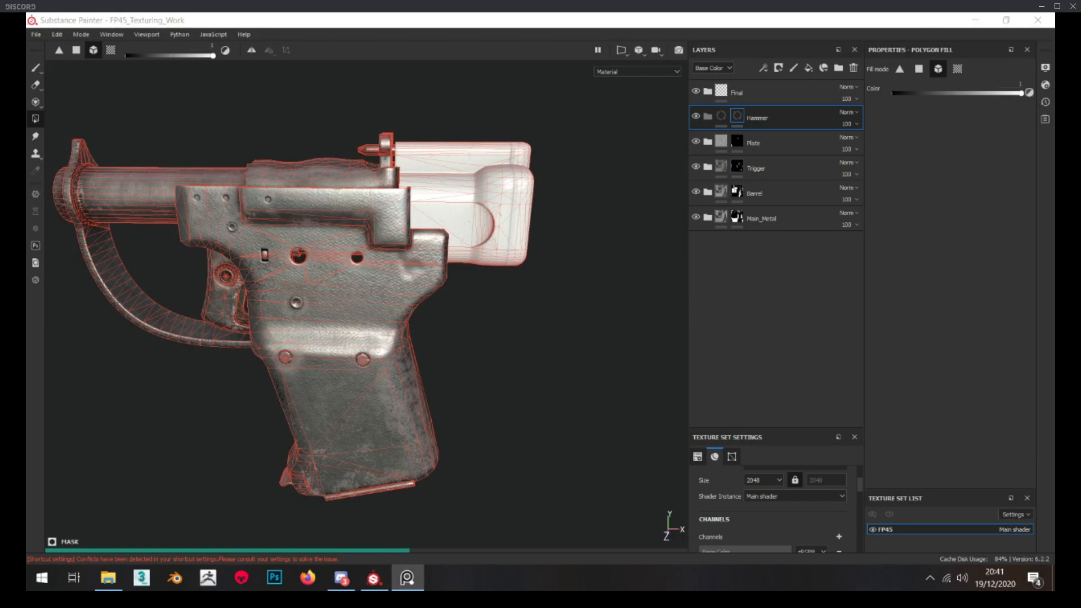
mouse_move(1055, 332)
left_mouse_down()
mouse_move(1054, 322)
mouse_move(256, 145)
left_mouse_up()
left_click_drag(398, 107, 427, 103)
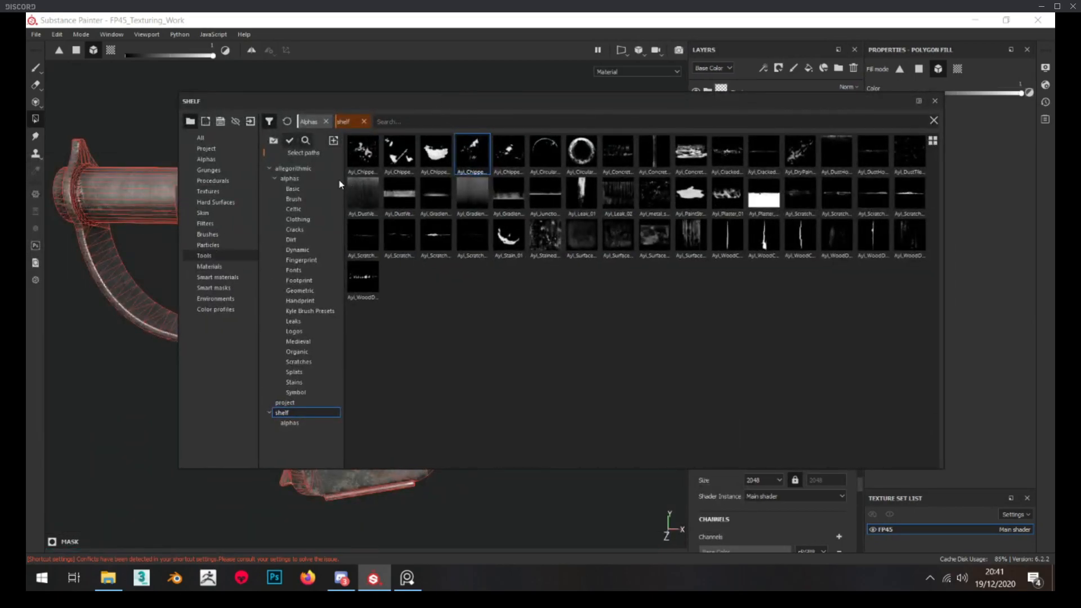
Search the whole shelf for "metal" and place the Iron Forged Old smart material inside the Hammer folder
left_click(245, 266)
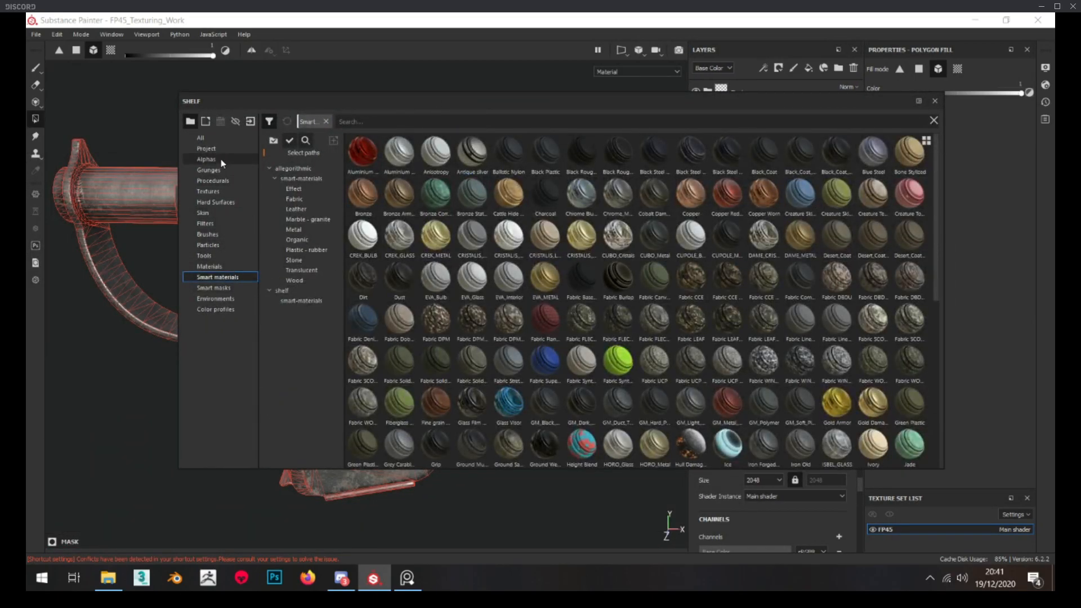
left_click(213, 138)
left_click(417, 117)
type("met")
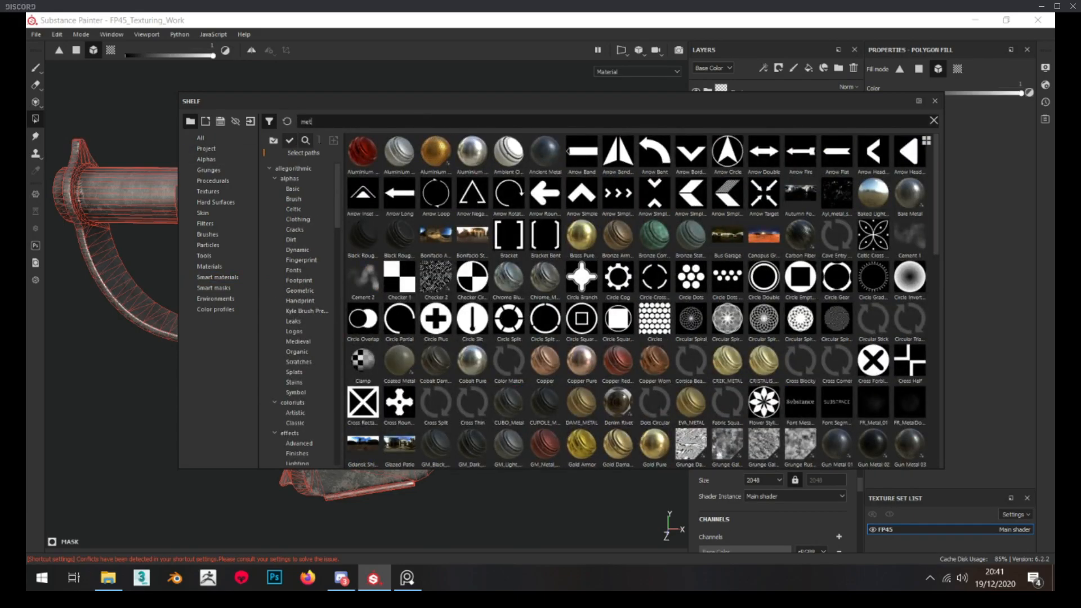
type("al")
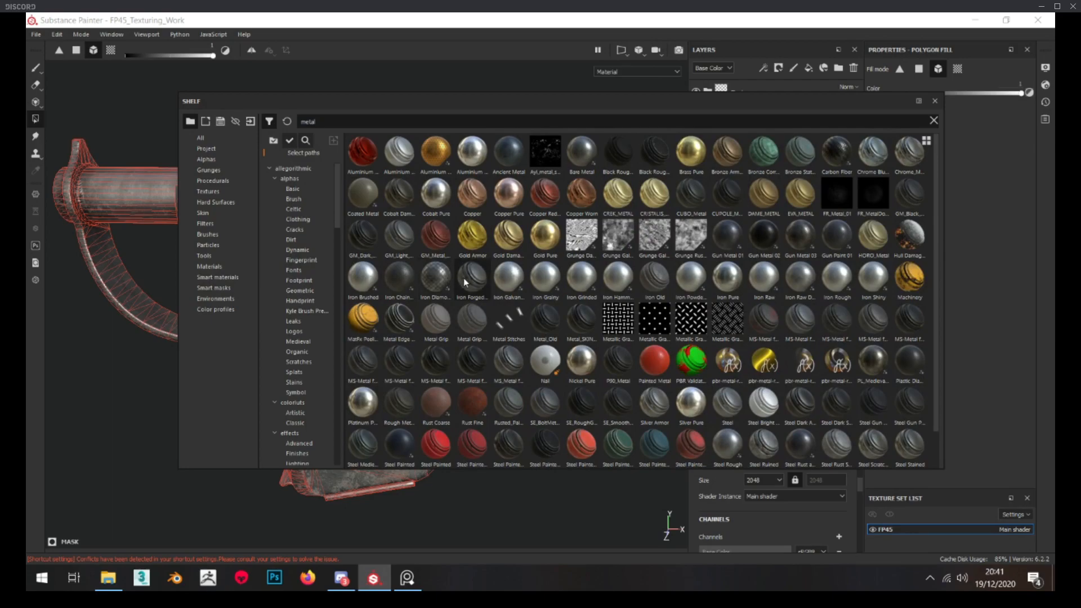
mouse_move(464, 278)
left_click_drag(471, 285, 491, 180)
left_click_drag(413, 363, 761, 119)
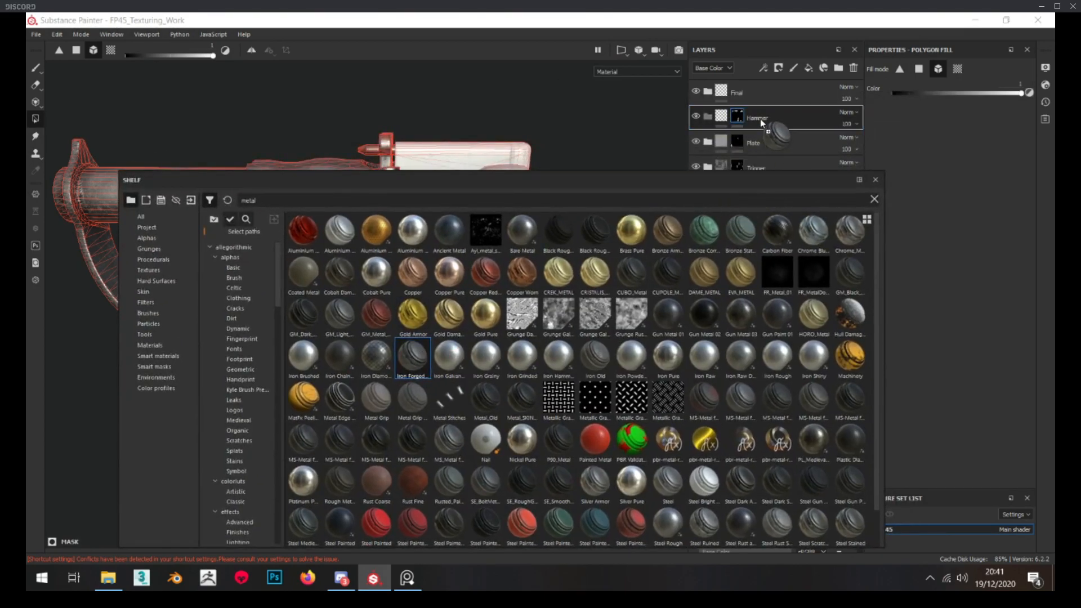
left_click_drag(709, 190, 1079, 366)
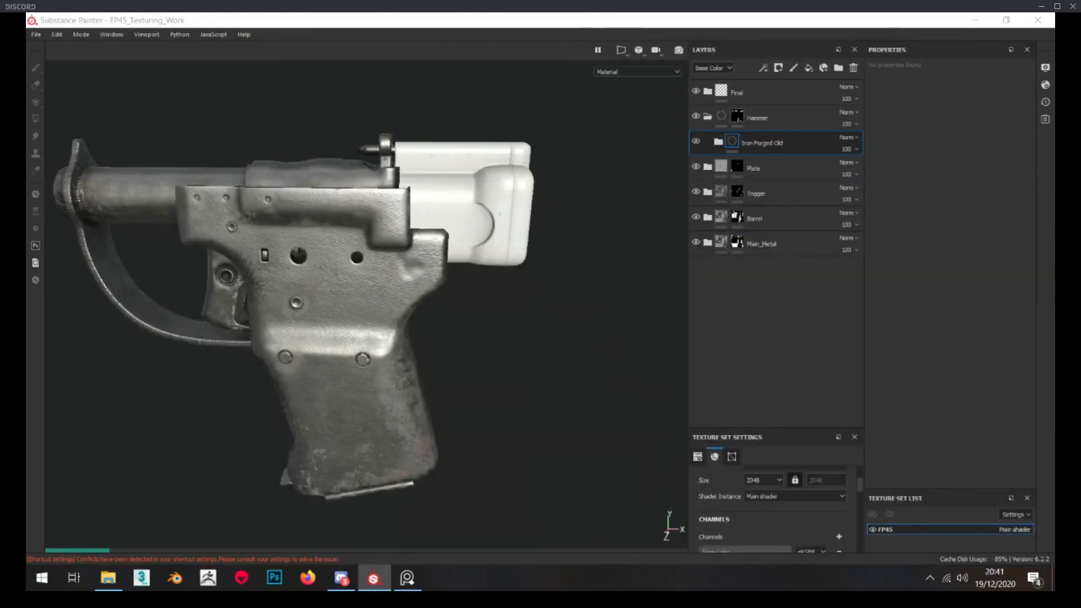
Switch to the PureRef board and examine the color, stains and edge wear of the hammer block in the pistol photo
left_click(765, 267)
scroll(494, 222, "up", 2)
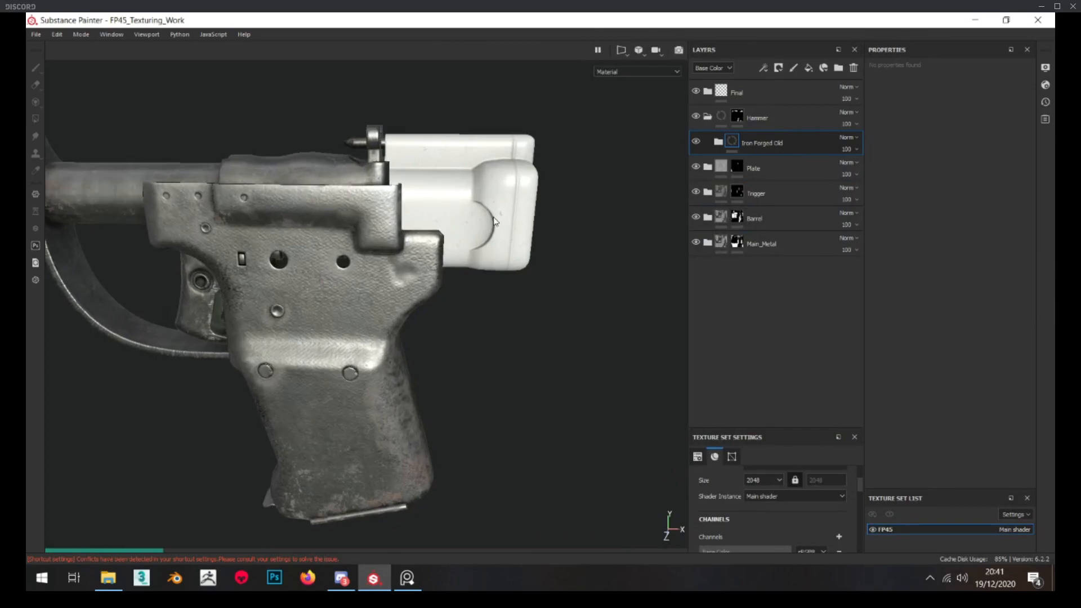
scroll(491, 220, "down", 4)
scroll(491, 220, "up", 4)
scroll(491, 220, "down", 2)
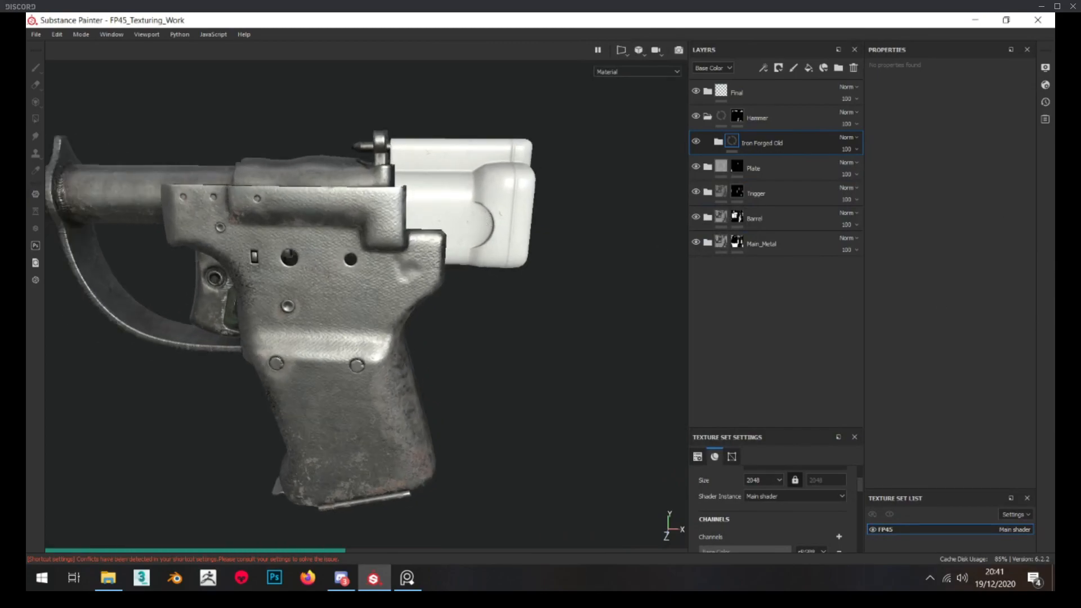
left_click(407, 578)
scroll(446, 236, "up", 5)
scroll(406, 149, "up", 2)
scroll(401, 151, "down", 6)
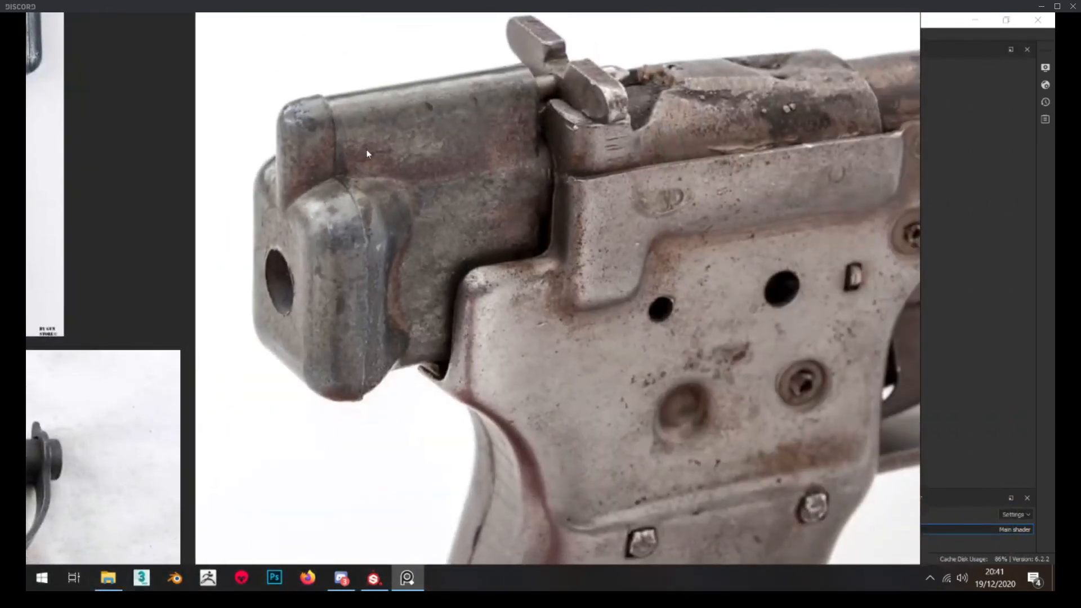
scroll(372, 151, "down", 3)
middle_click_drag(377, 150, 520, 195)
scroll(603, 160, "up", 3)
scroll(527, 157, "up", 2)
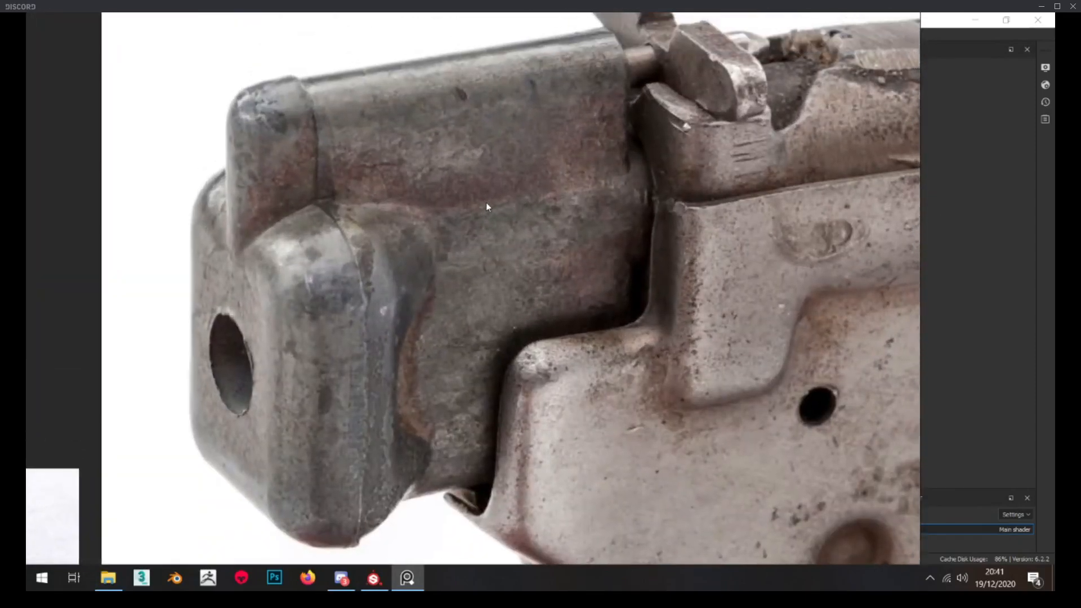
right_click_drag(480, 228, 26, 229)
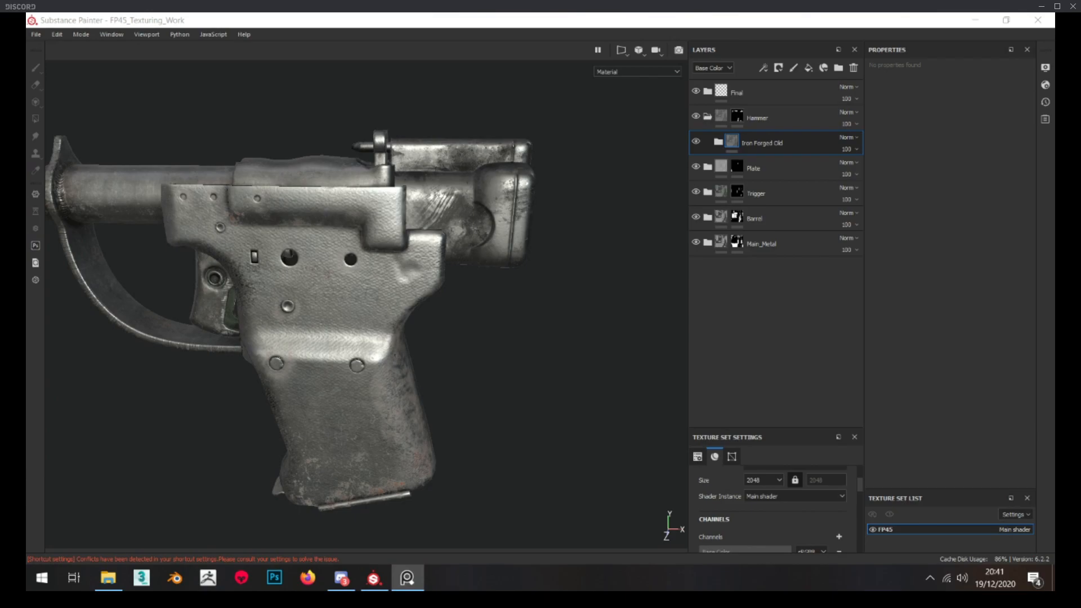
In Substance Painter, rename the Iron Forged Old folder to Base and move its Sharpen layer out, directly above the folder
scroll(473, 179, "up", 6)
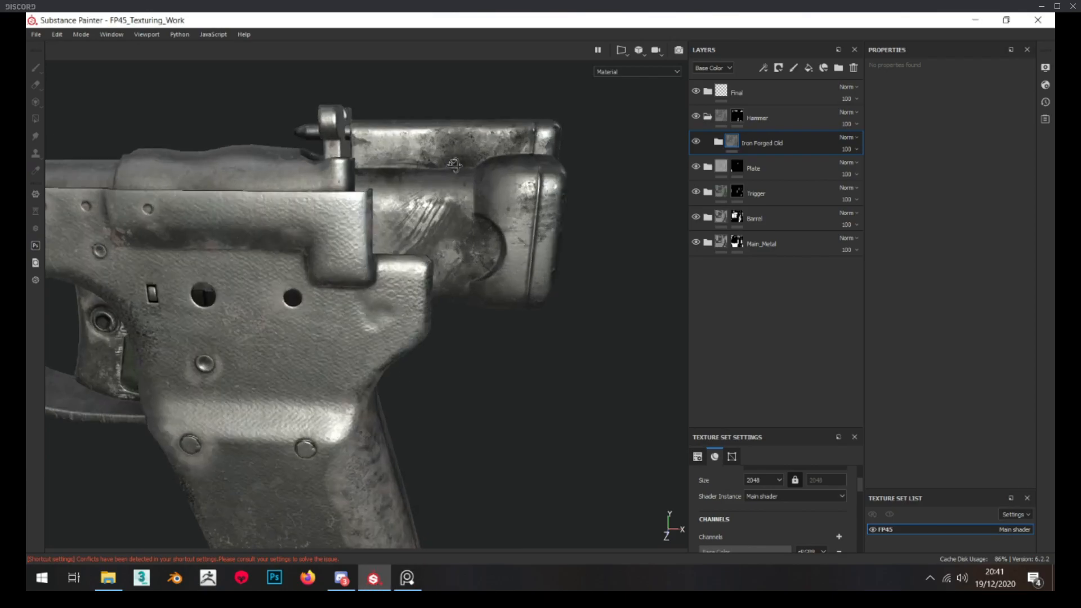
left_click(719, 141)
double_click(775, 144)
type("Base")
left_click_drag(768, 168, 766, 129)
scroll(776, 214, "down", 1)
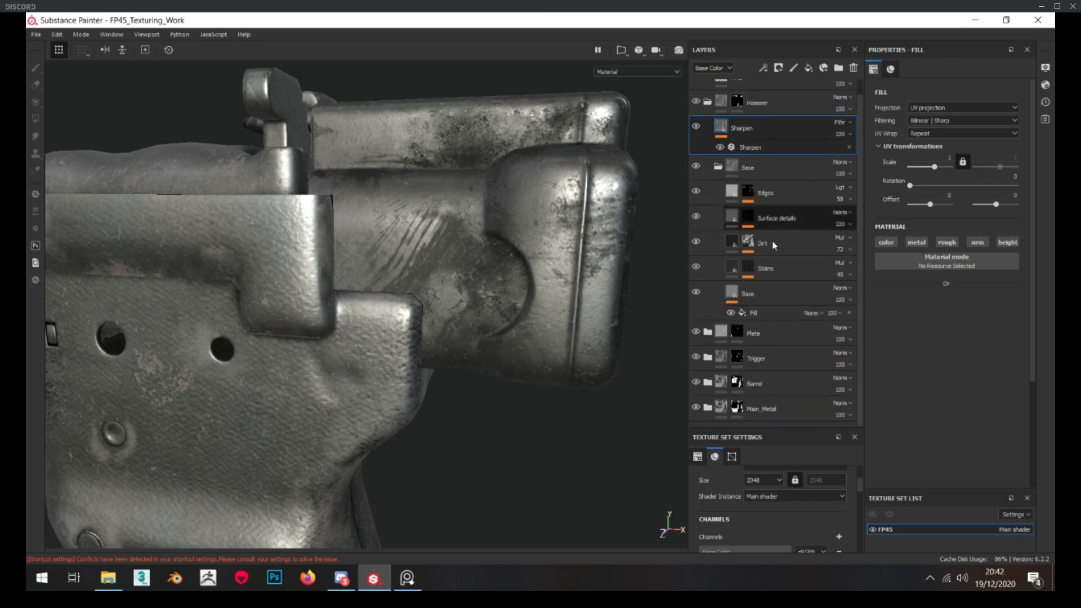
Hide the Edges, Surface details, Dirt and Stains layers, and select the Fill effect on the Base layer
left_click(772, 290)
left_click_drag(697, 267, 697, 186)
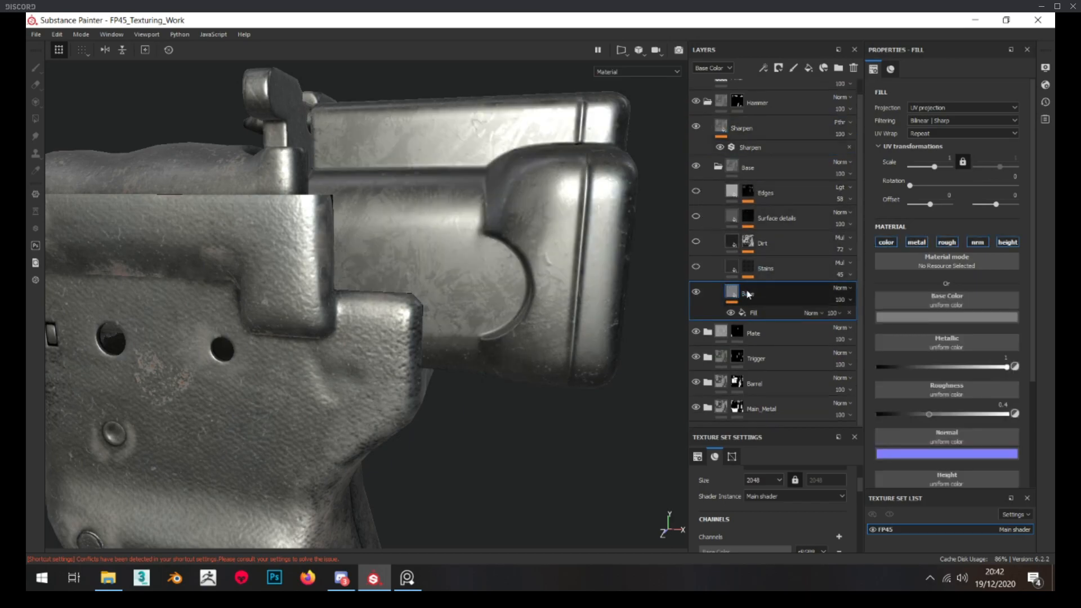
left_click(760, 316)
left_click_drag(449, 260, 407, 268, "alt")
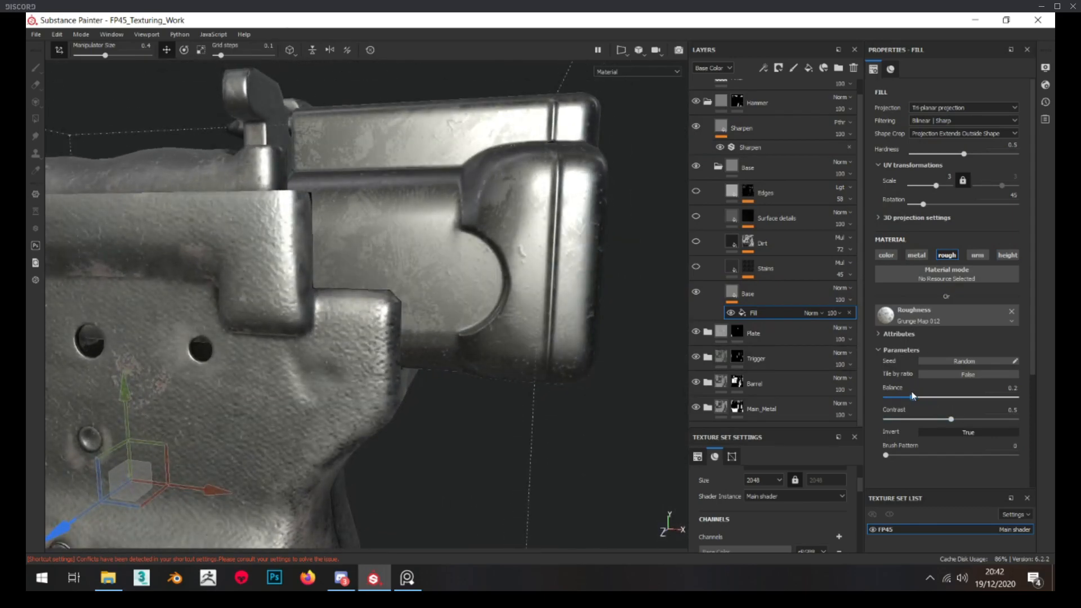
Set the Base layer's grunge fill to balance 0.3 and lower its opacity in the Roughness channel to 13
left_click(832, 314)
left_click_drag(843, 332, 842, 331)
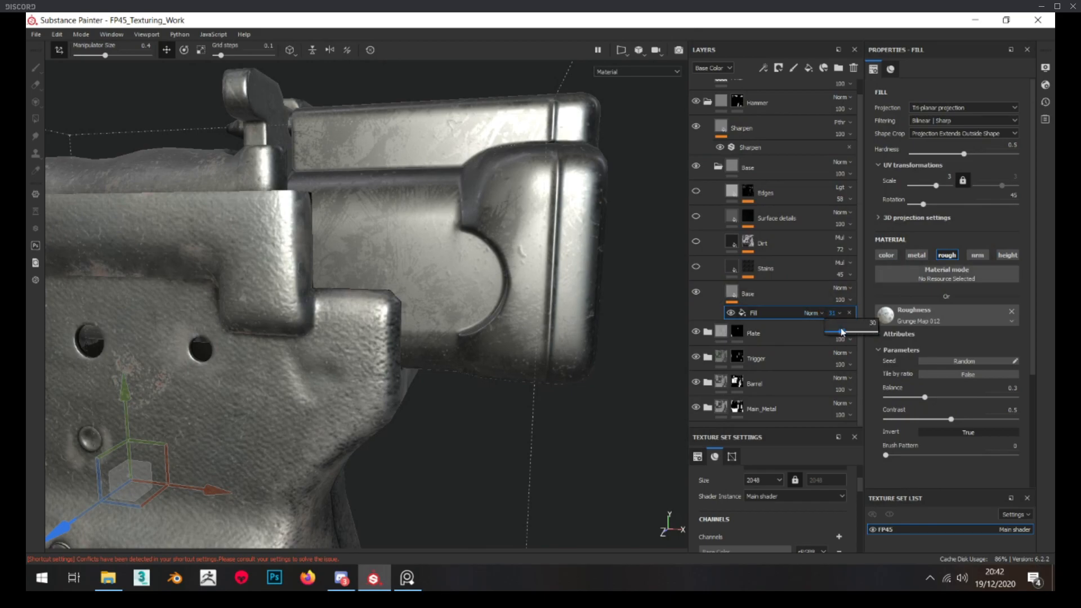
left_click(712, 68)
left_click(712, 92)
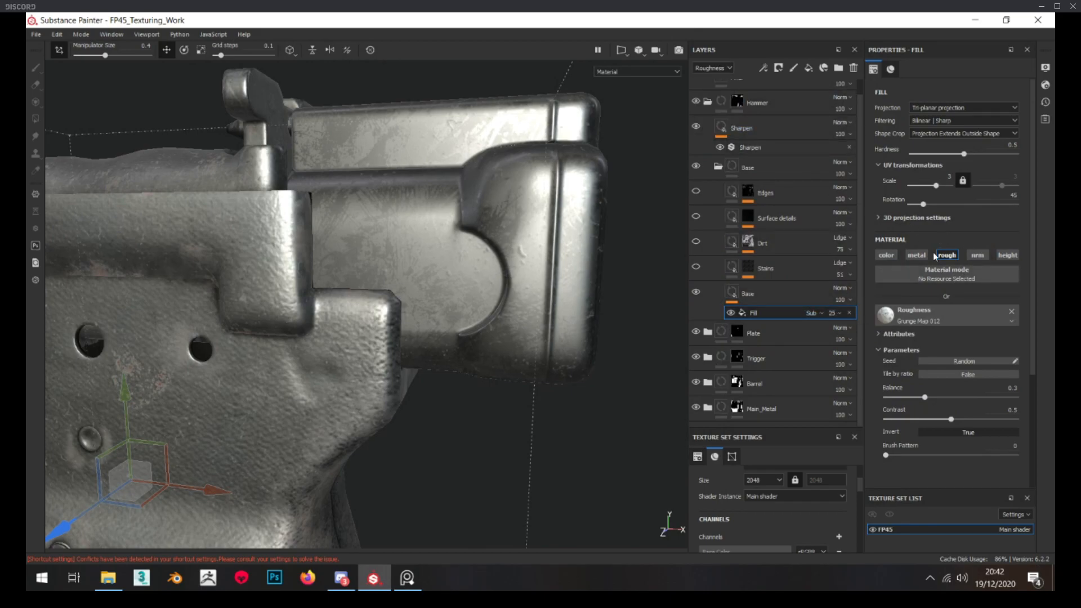
left_click(834, 313)
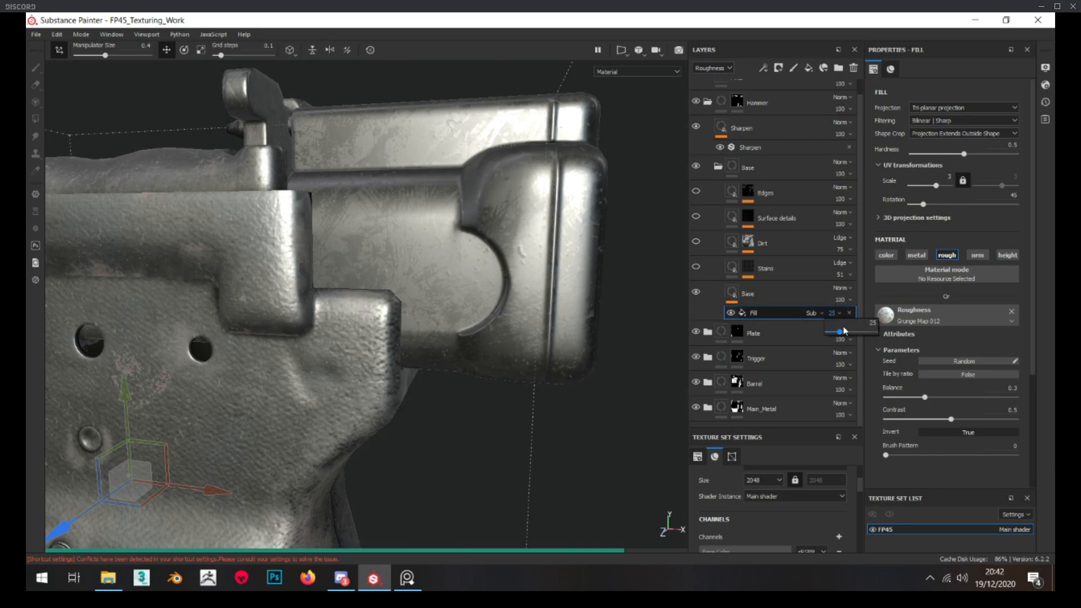
left_click_drag(842, 332, 829, 334)
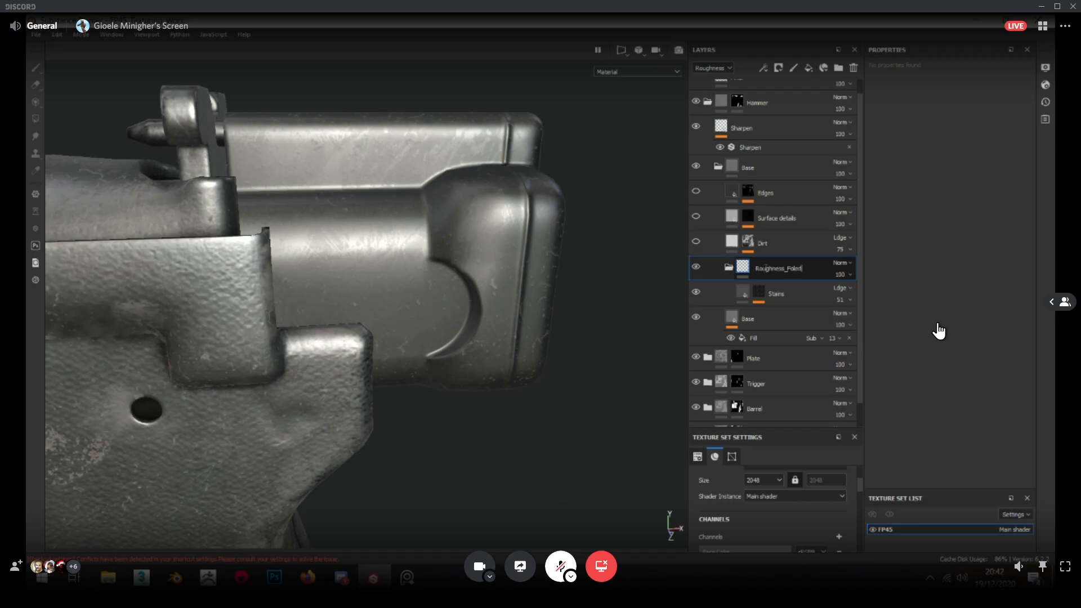
right_click(939, 331)
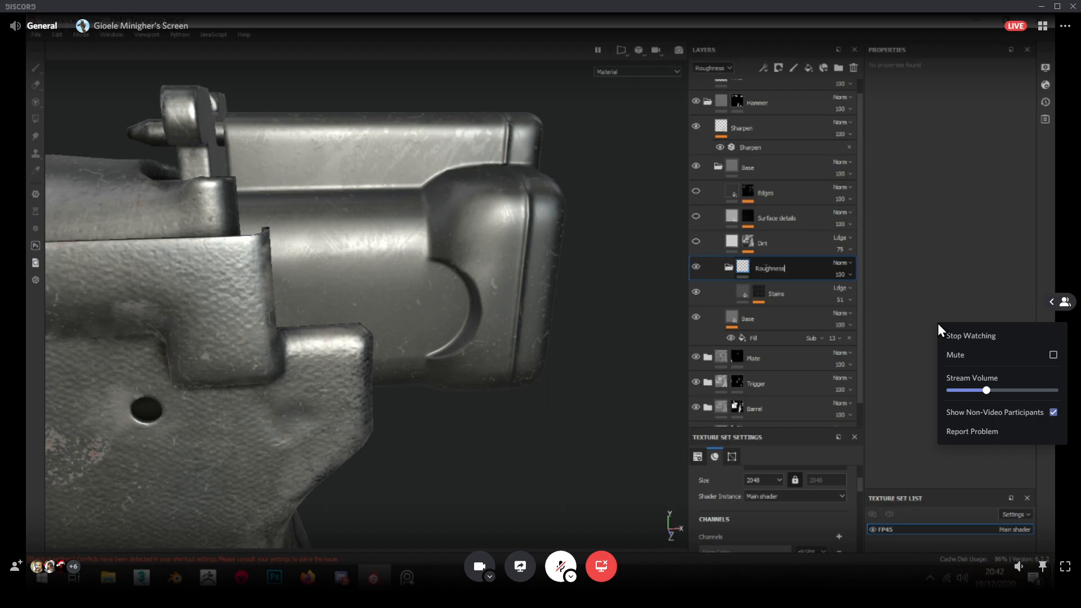
left_click(901, 325)
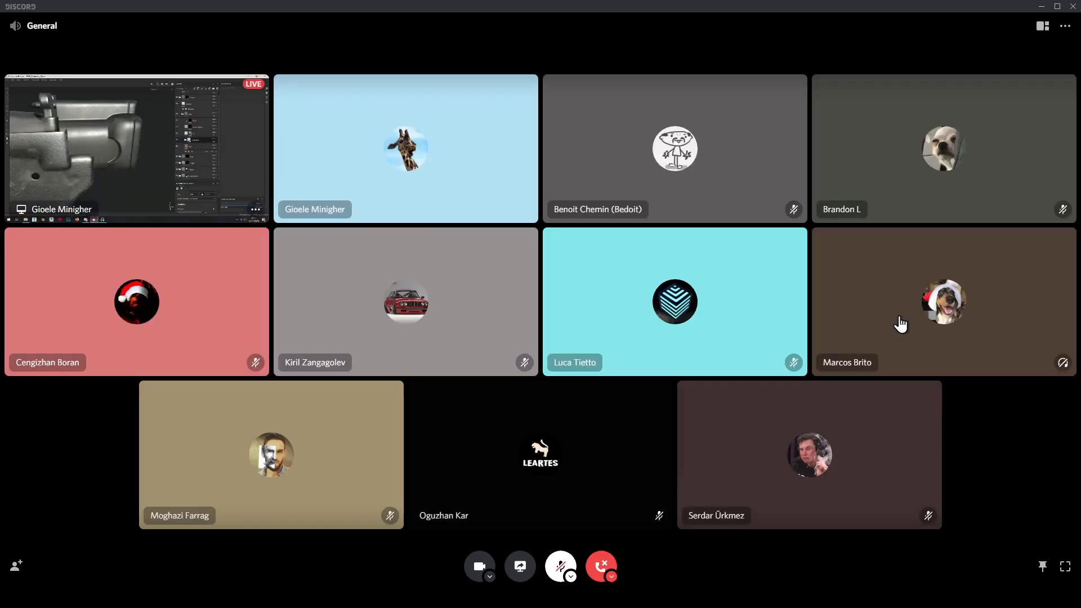
left_click(188, 138)
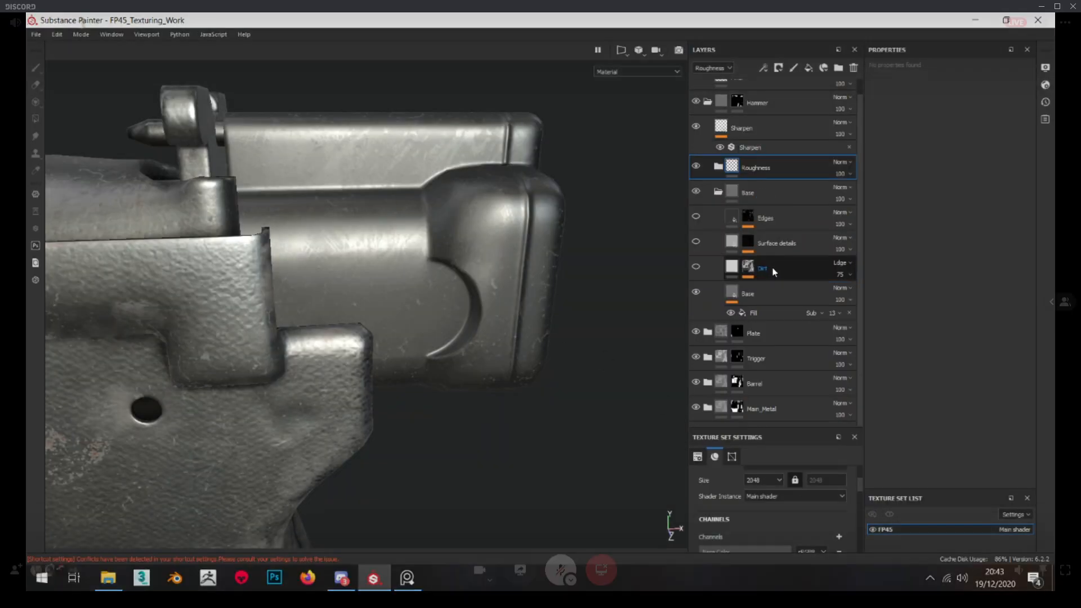
left_click(551, 258)
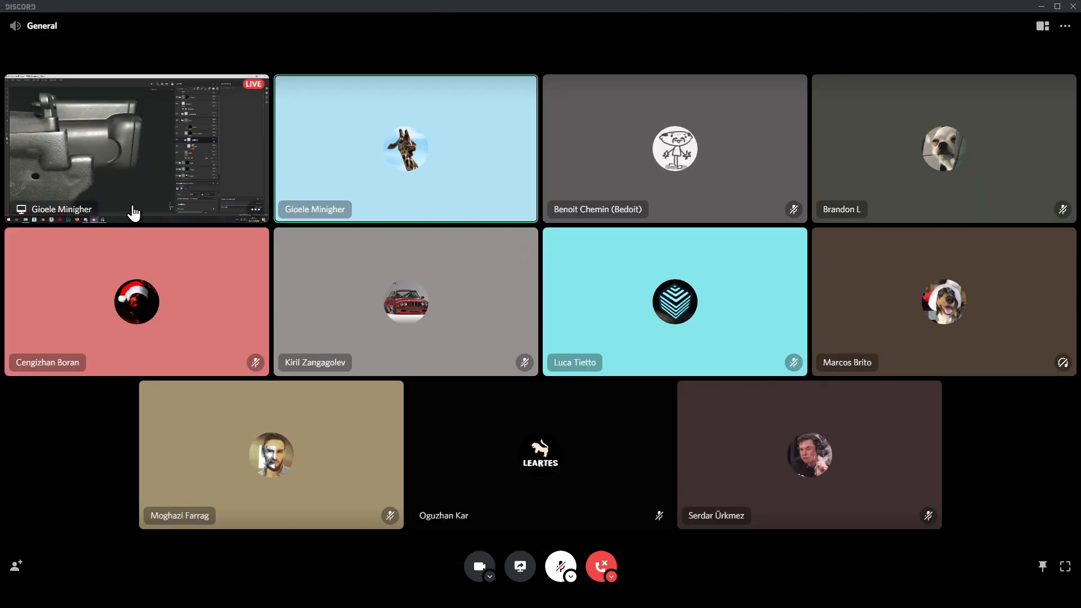
left_click(141, 181)
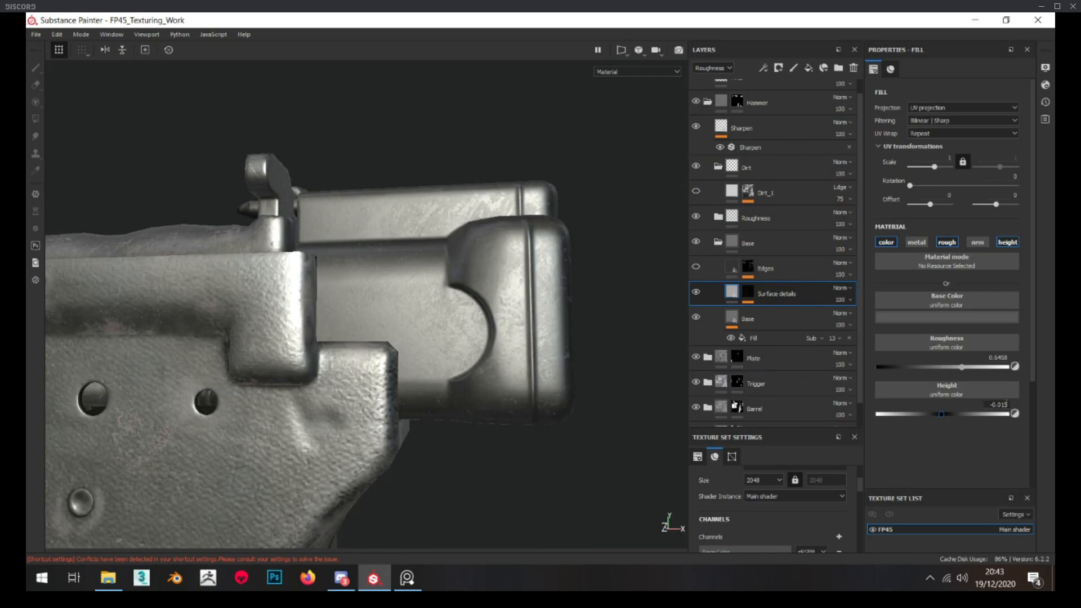
Make the Edges layer in the hammer's Base folder visible and select its fill
left_click_drag(491, 306, 494, 308, "alt")
left_click(732, 268)
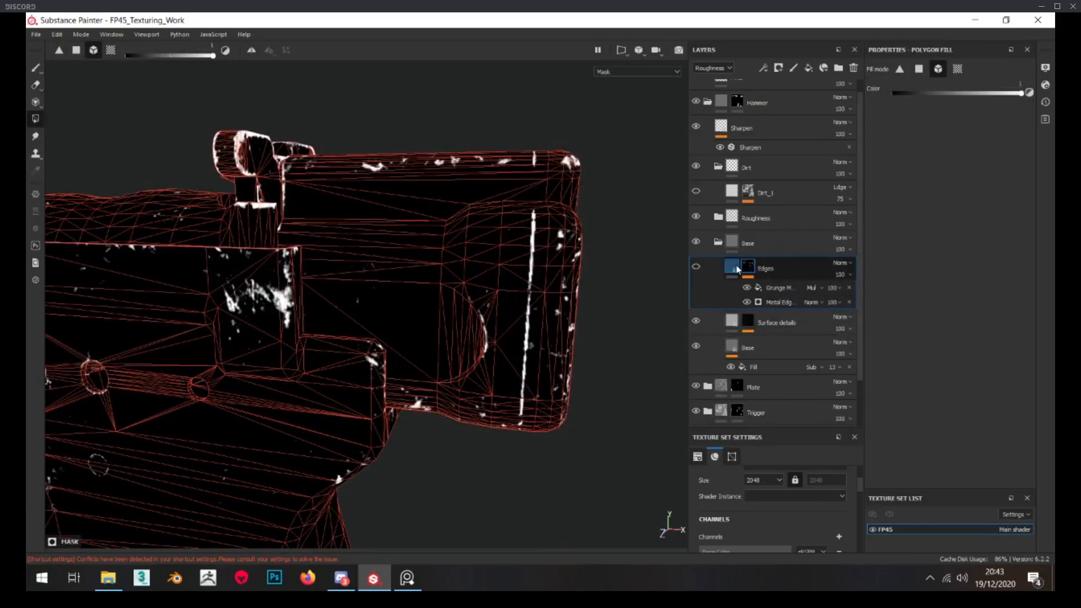
left_click_drag(614, 270, 528, 282, "alt")
Compare the hammer block's edge wear with the close-up pistol photo on the PureRef board
mouse_move(26, 318)
right_mouse_down()
mouse_move(532, 321)
mouse_move(508, 295)
right_mouse_up()
scroll(430, 299, "down", 1)
scroll(396, 258, "up", 2)
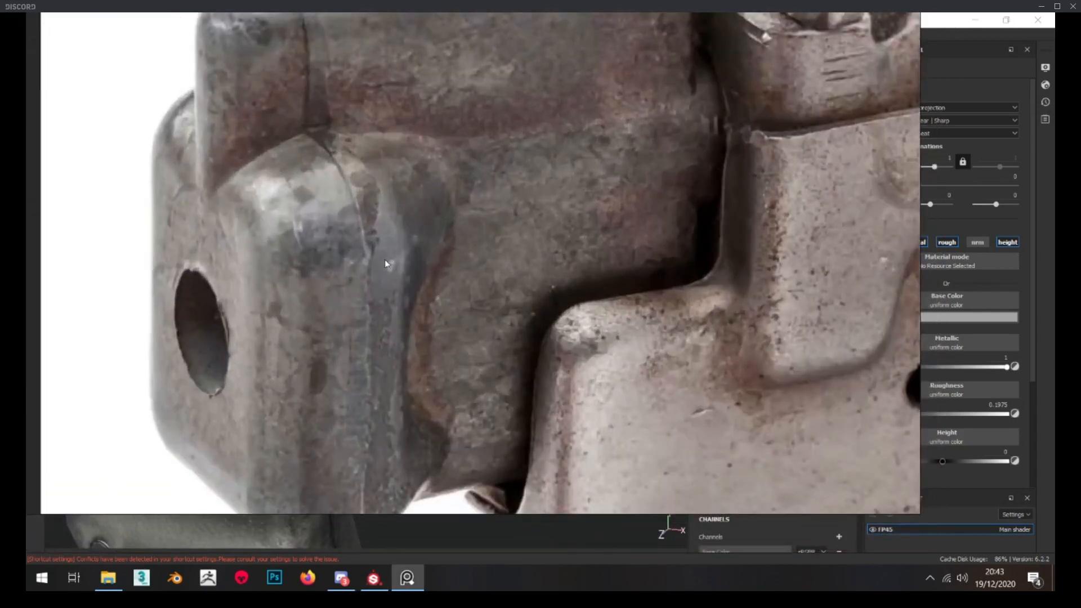
scroll(384, 244, "down", 1)
scroll(383, 243, "up", 1)
middle_click_drag(346, 162, 362, 279)
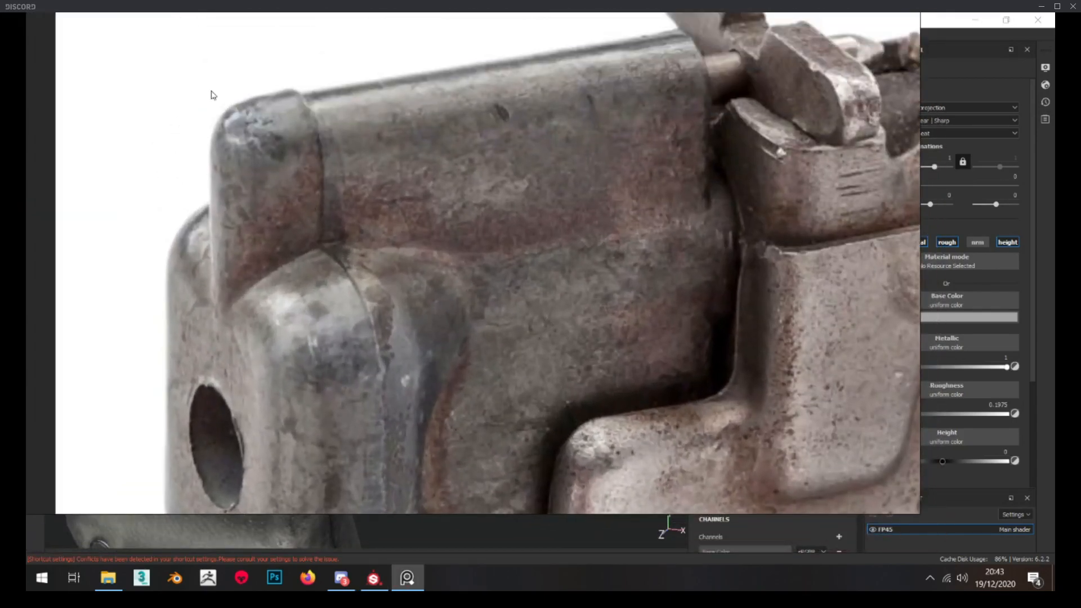
middle_click_drag(369, 367, 370, 133)
right_click_drag(383, 345, 26, 309)
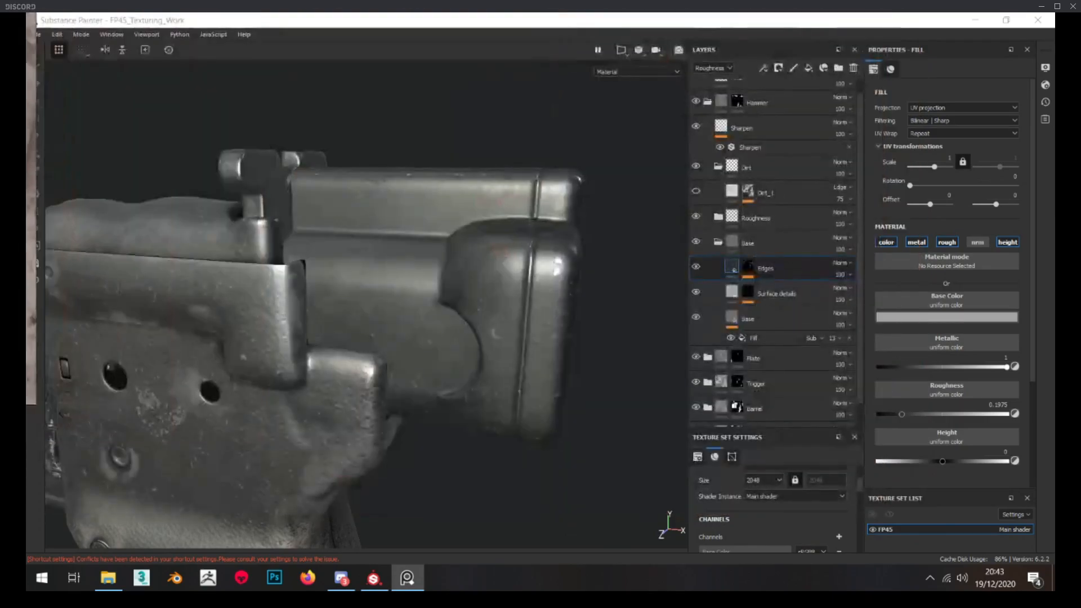
mouse_move(497, 292)
left_mouse_down("alt")
mouse_move(476, 285)
mouse_move(519, 288)
left_mouse_up("alt")
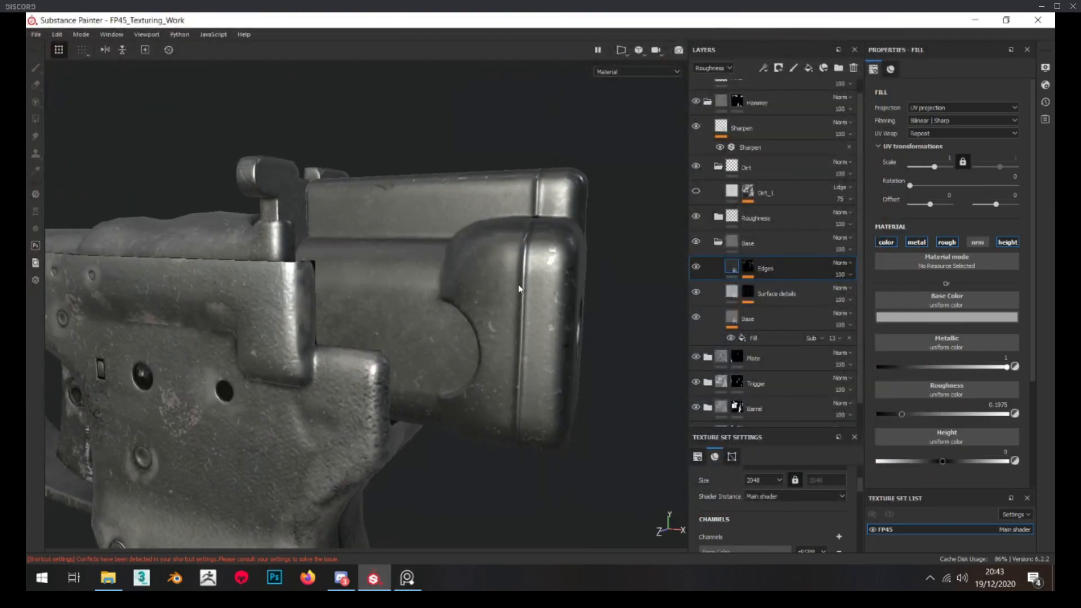
Add a MatFinish Rough filter to the Base layer in the hammer's Base folder
left_click(776, 322)
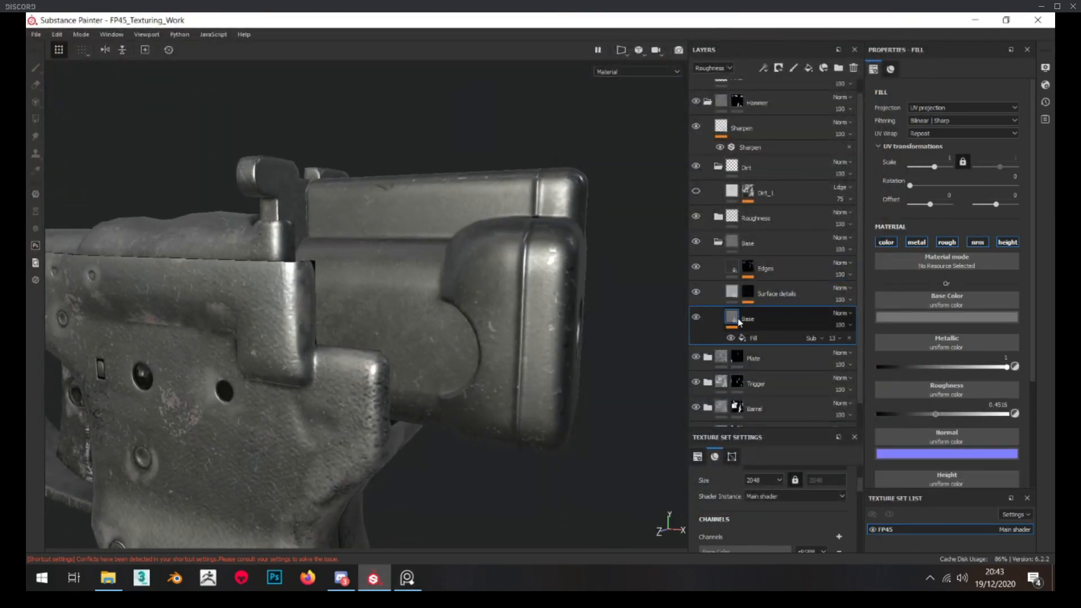
right_click(740, 322)
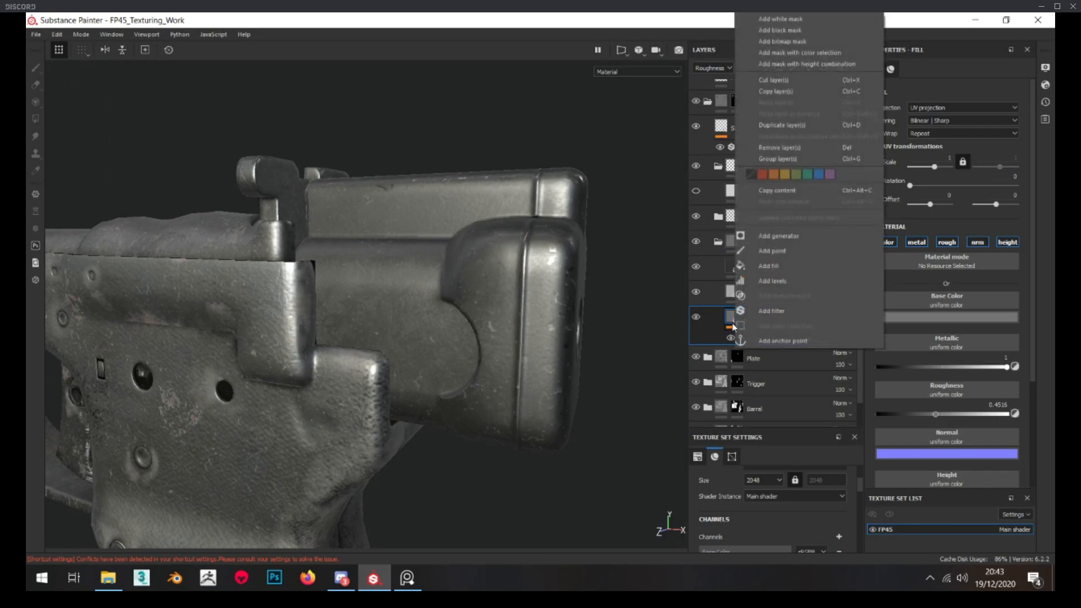
left_click(786, 312)
left_click(942, 99)
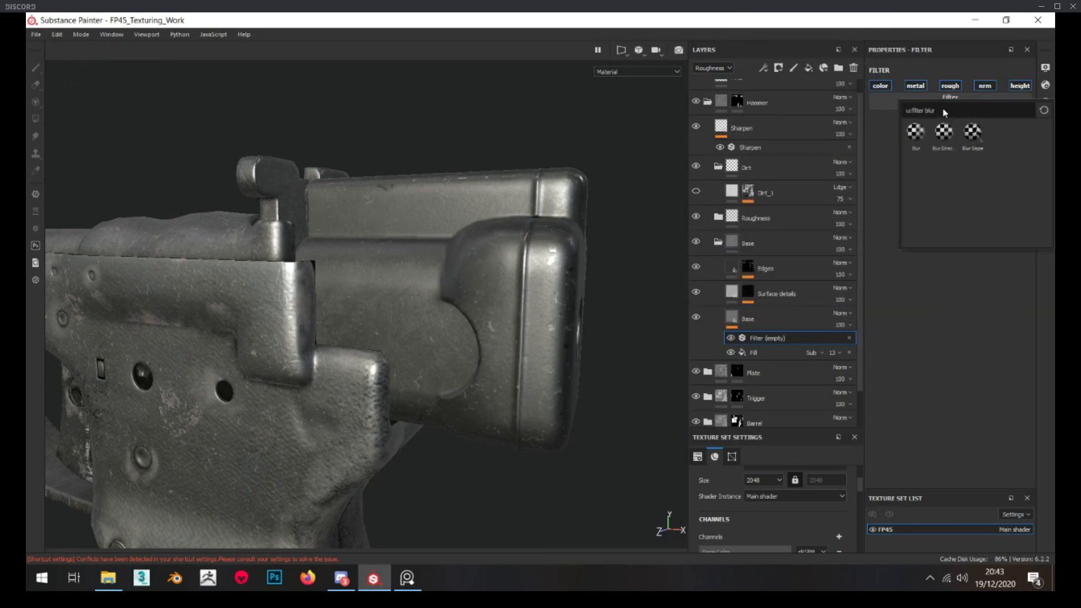
key("BackSpace")
key("BackSpace")
scroll(961, 159, "down", 3)
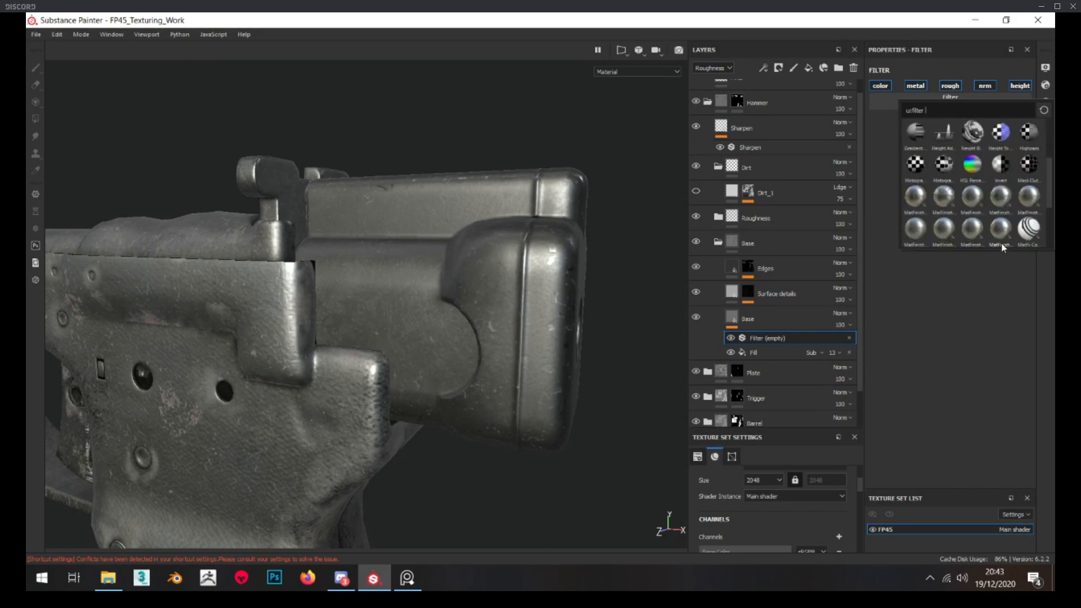
mouse_move(1004, 239)
left_click(1003, 238)
Compare the roughened hammer block surface with the close-up pistol photo on the PureRef board
left_click_drag(427, 307, 437, 302, "alt")
scroll(435, 299, "down", 2)
right_click_drag(26, 284, 393, 340)
scroll(393, 340, "down", 3)
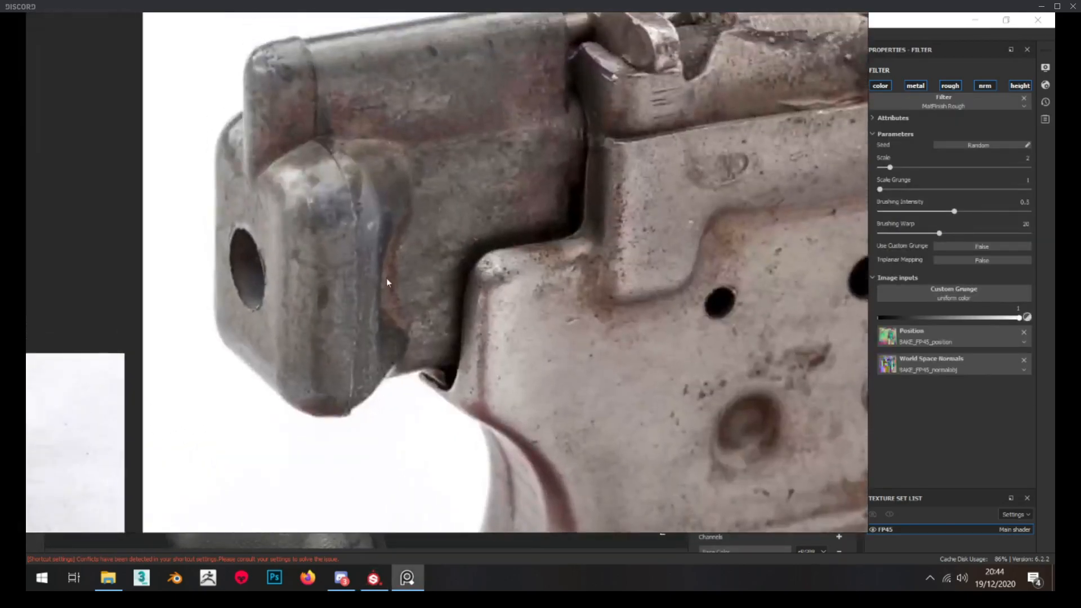
scroll(383, 248, "down", 2)
right_click_drag(411, 272, 26, 206)
scroll(424, 365, "up", 5)
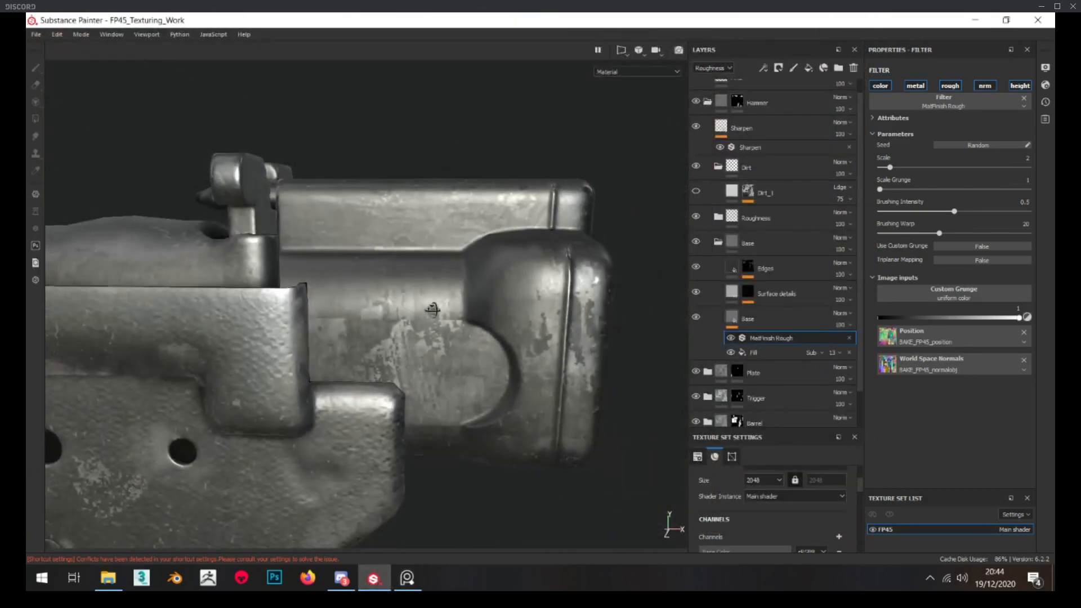
scroll(433, 310, "up", 4)
left_click_drag(432, 309, 413, 320, "alt")
scroll(392, 310, "down", 4)
scroll(406, 326, "up", 5)
scroll(413, 320, "down", 6)
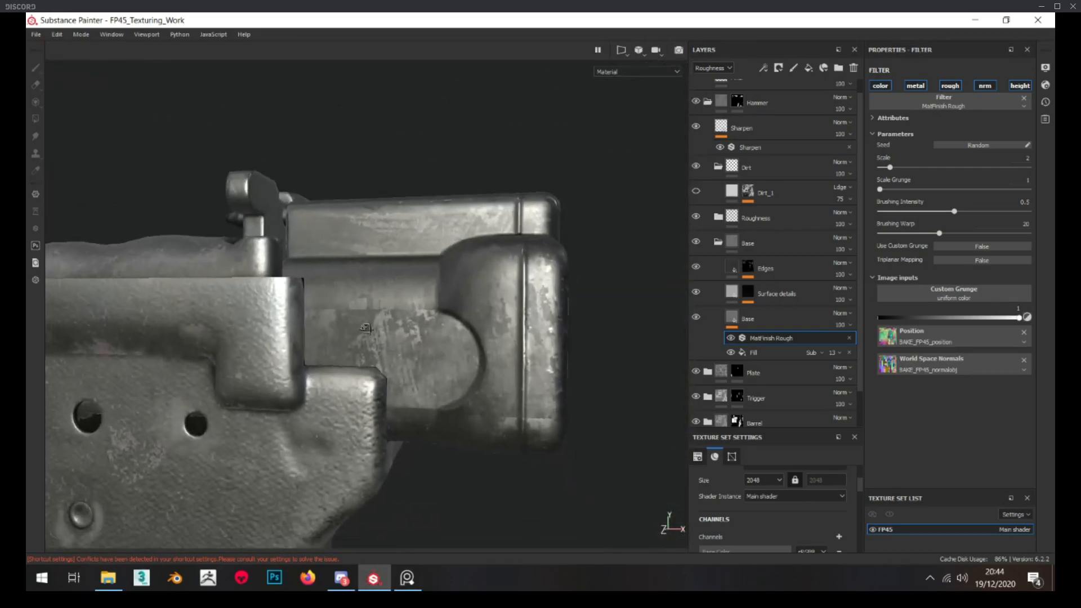
Set the MatFinish Rough filter's brushing intensity to 0.12 and its brushing warp to 9.42
left_click_drag(954, 212, 919, 215)
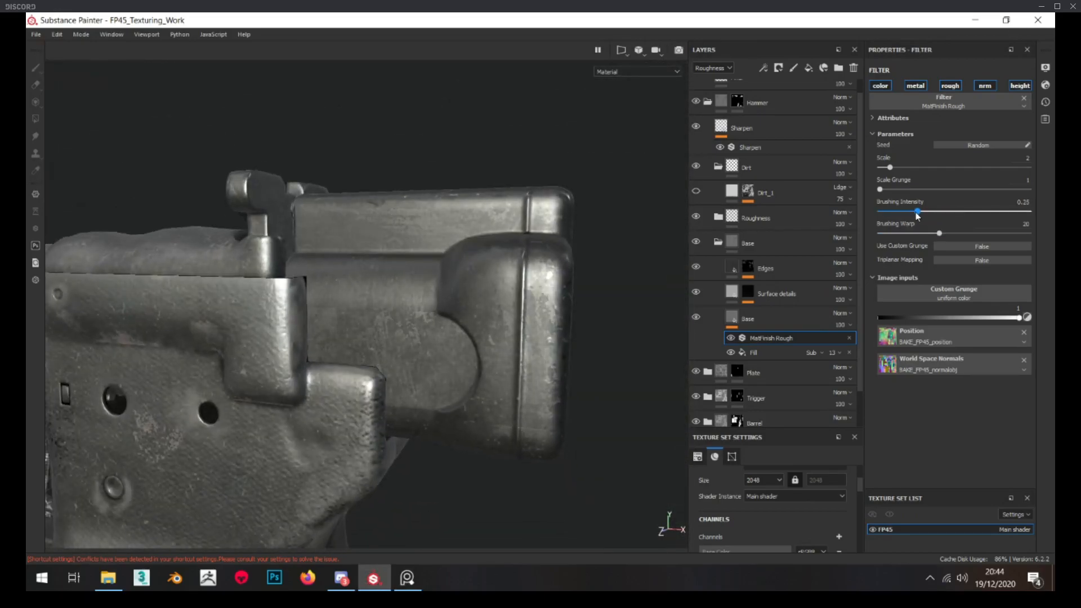
mouse_move(433, 347)
left_mouse_down("alt")
mouse_move(459, 332)
mouse_move(473, 340)
left_mouse_up("alt")
scroll(346, 337, "up", 3)
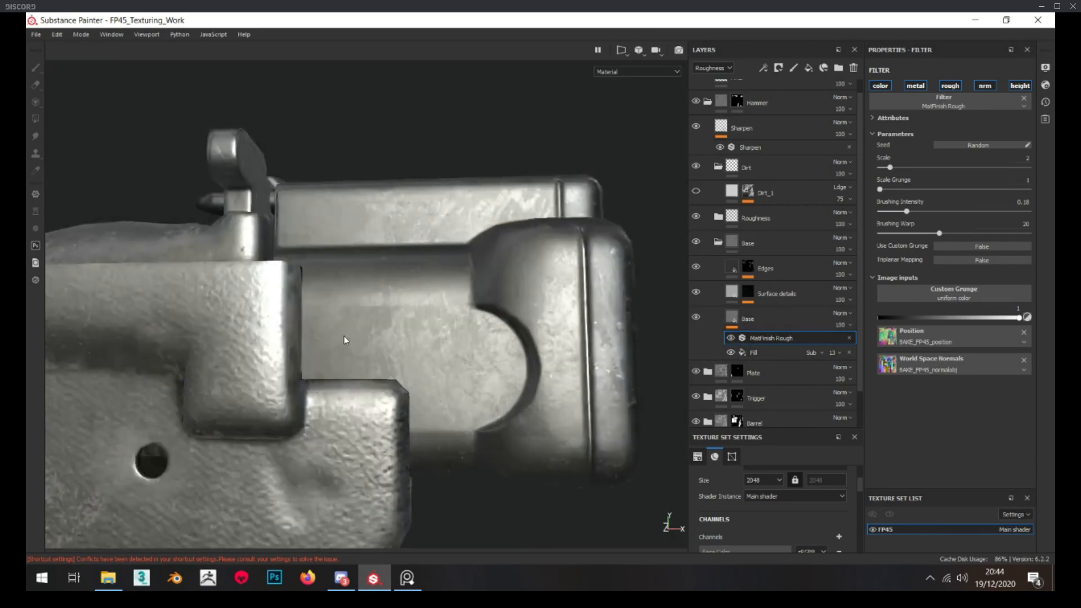
mouse_move(927, 227)
left_mouse_down()
mouse_move(907, 231)
mouse_move(897, 209)
left_mouse_up()
Restrict the MatFinish Rough filter to the metal and roughness channels, comparing the channel effects on the hammer block
left_click(882, 86)
left_click(918, 87)
left_click(980, 86)
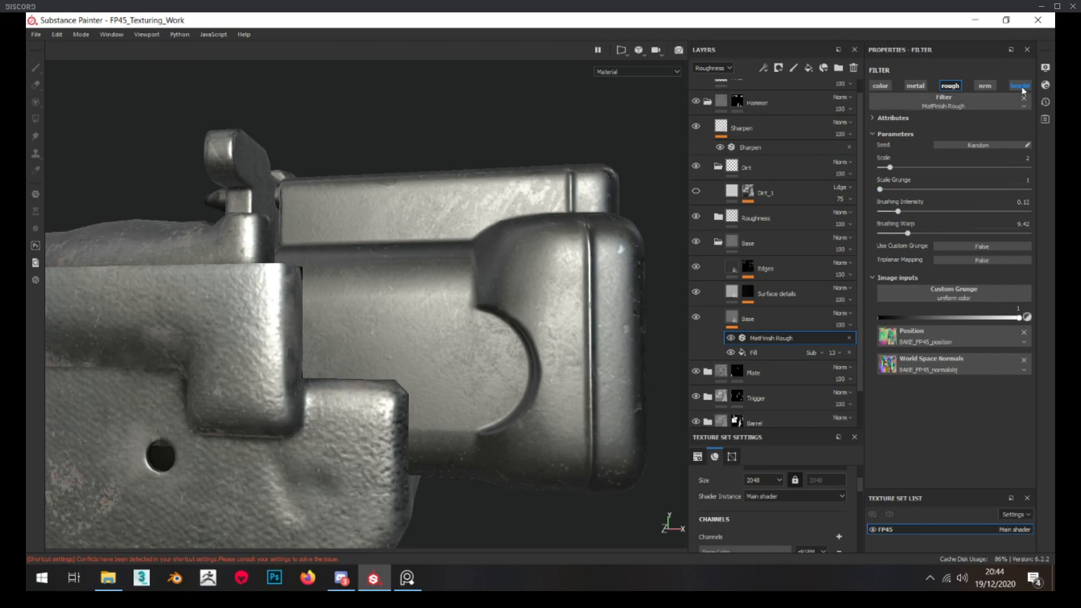
left_click(990, 86)
left_click(990, 86)
left_click(990, 87)
left_click(989, 86)
left_click(989, 86)
left_click(989, 86)
left_click(989, 86)
scroll(406, 280, "up", 3)
left_click_drag(394, 362, 416, 321, "alt")
scroll(406, 293, "down", 3)
left_click(990, 88)
mouse_move(596, 215)
left_mouse_down("alt")
mouse_move(601, 231)
mouse_move(640, 225)
left_mouse_up("alt")
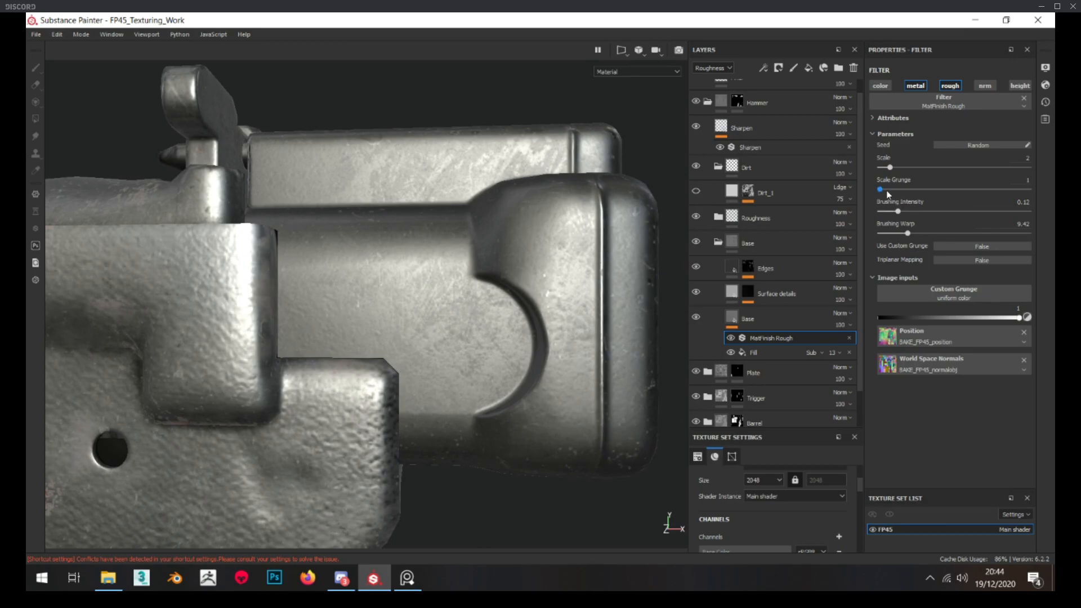
Set the MatFinish Rough filter's brushing intensity to 0.3 and check the finish on the hammer block
left_click_drag(906, 211, 921, 213)
mouse_move(552, 231)
left_mouse_down("alt")
mouse_move(543, 242)
mouse_move(554, 233)
left_mouse_up("alt")
scroll(555, 234, "down", 3)
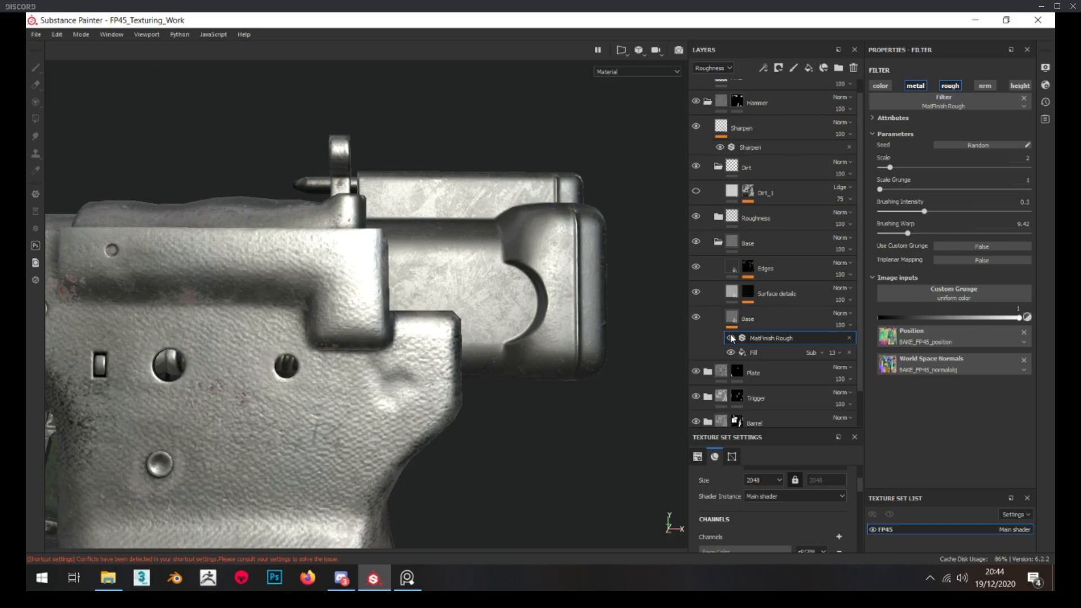
scroll(585, 329, "up", 3)
left_click_drag(585, 330, 555, 312, "alt")
Try the MatFinish Rough filter's normal channel on the hammer block
left_click(994, 89)
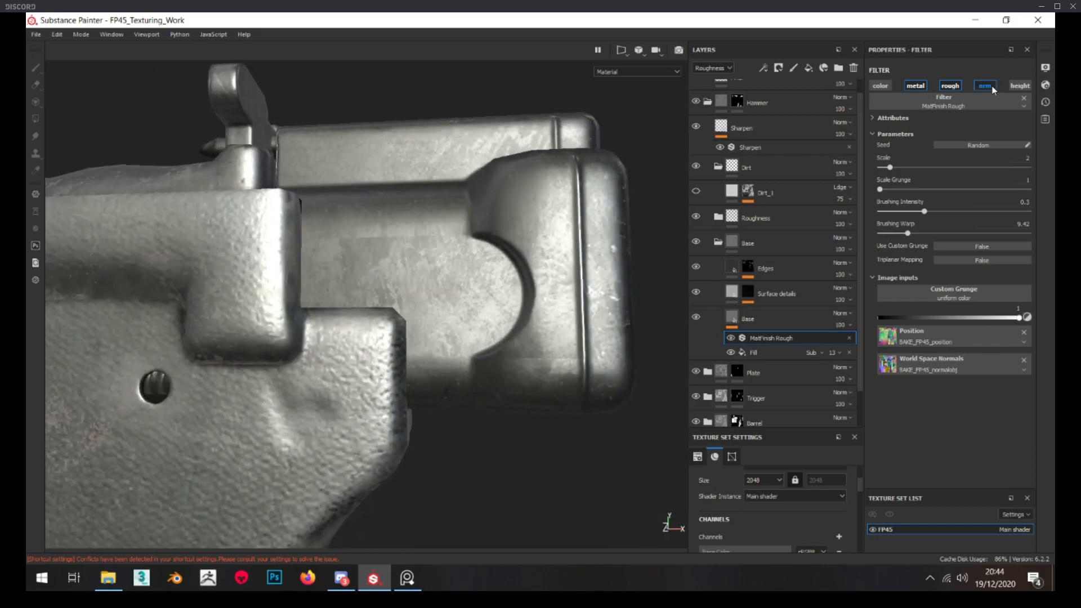
scroll(631, 287, "down", 3)
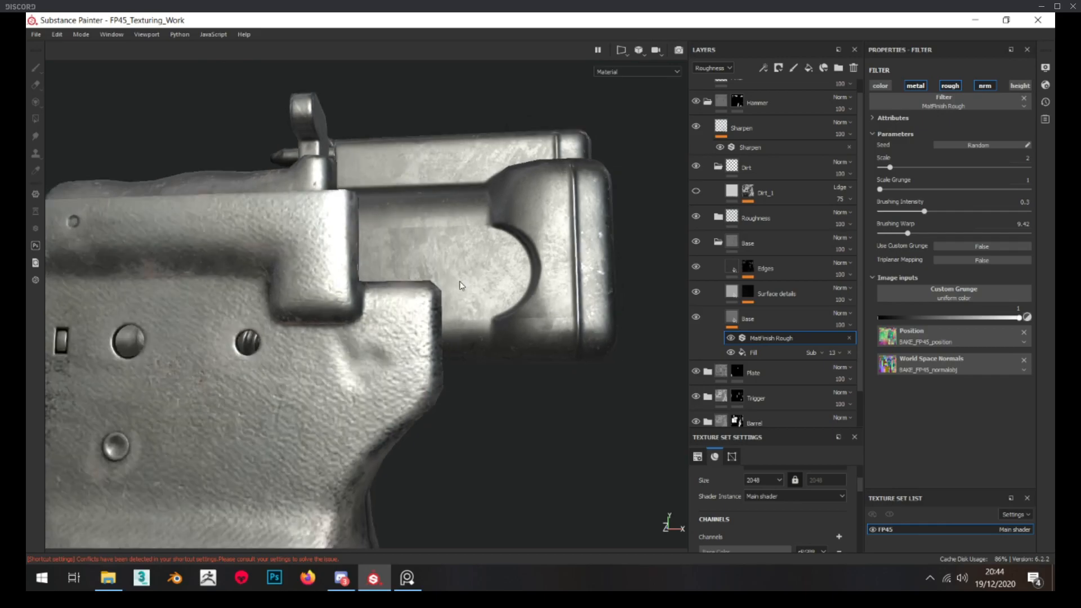
left_click_drag(631, 287, 659, 301, "alt")
scroll(671, 305, "up", 3)
left_click(985, 88)
scroll(631, 248, "down", 3)
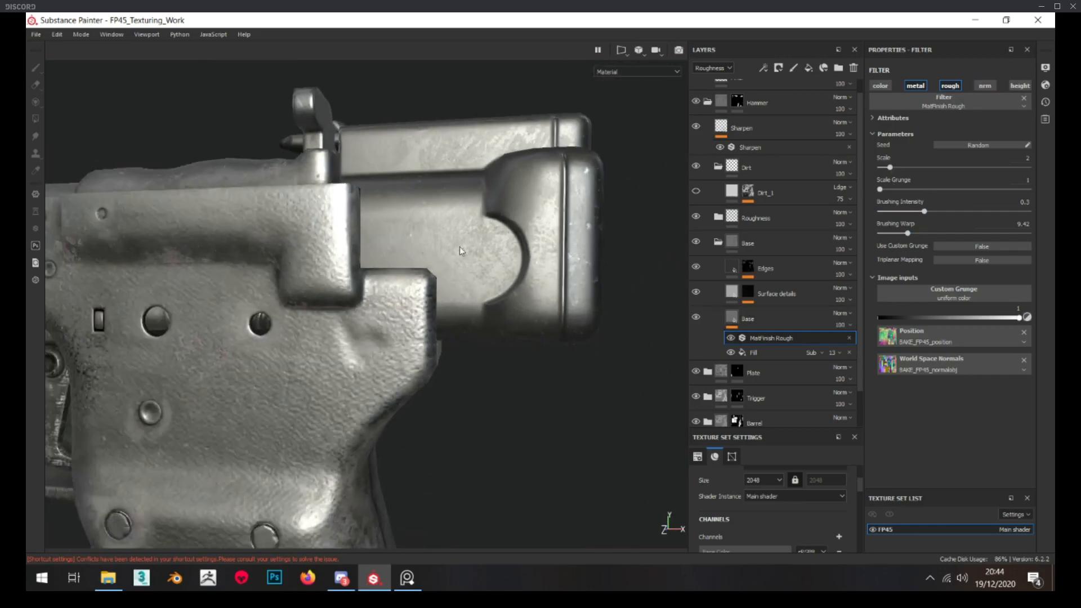
Set the hammer's Base layer roughness to 0.4758 and check the metal against the whole pistol
left_click(718, 242)
scroll(495, 229, "down", 3)
left_click_drag(496, 229, 487, 258, "alt")
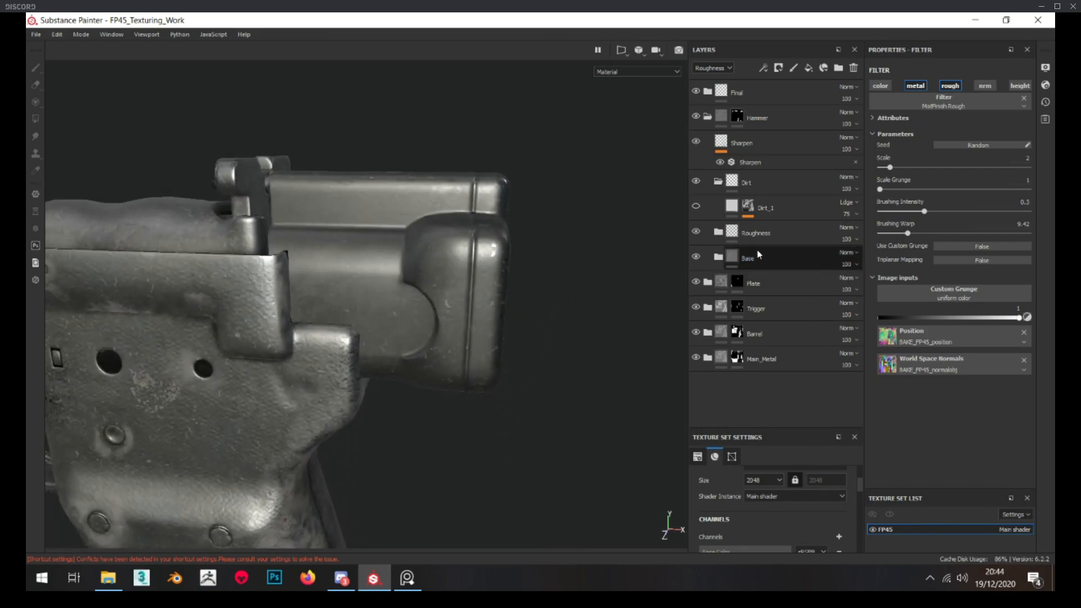
left_click(722, 259)
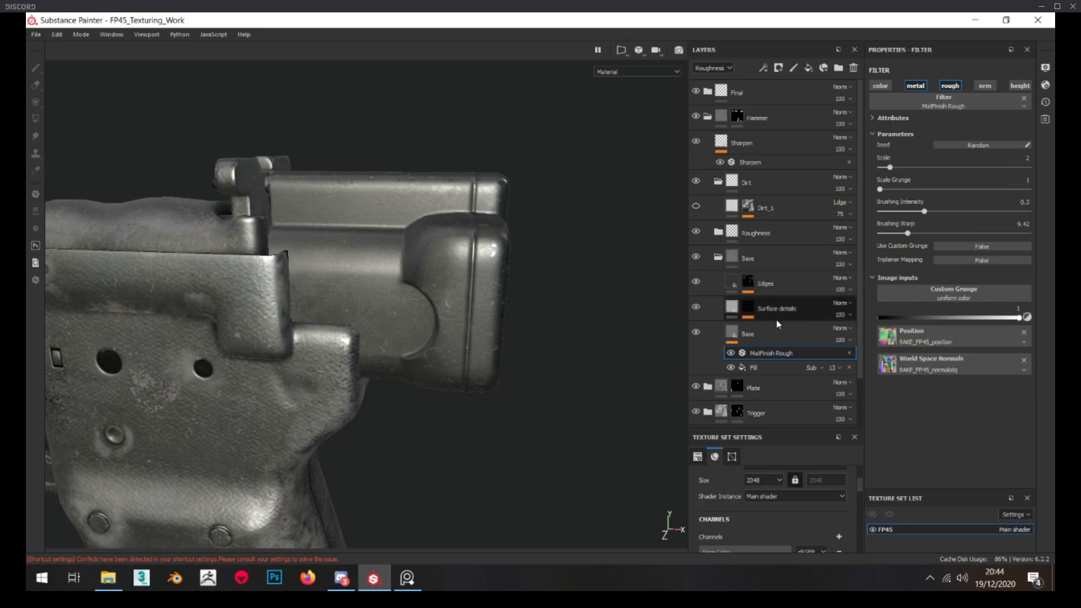
left_click(790, 331)
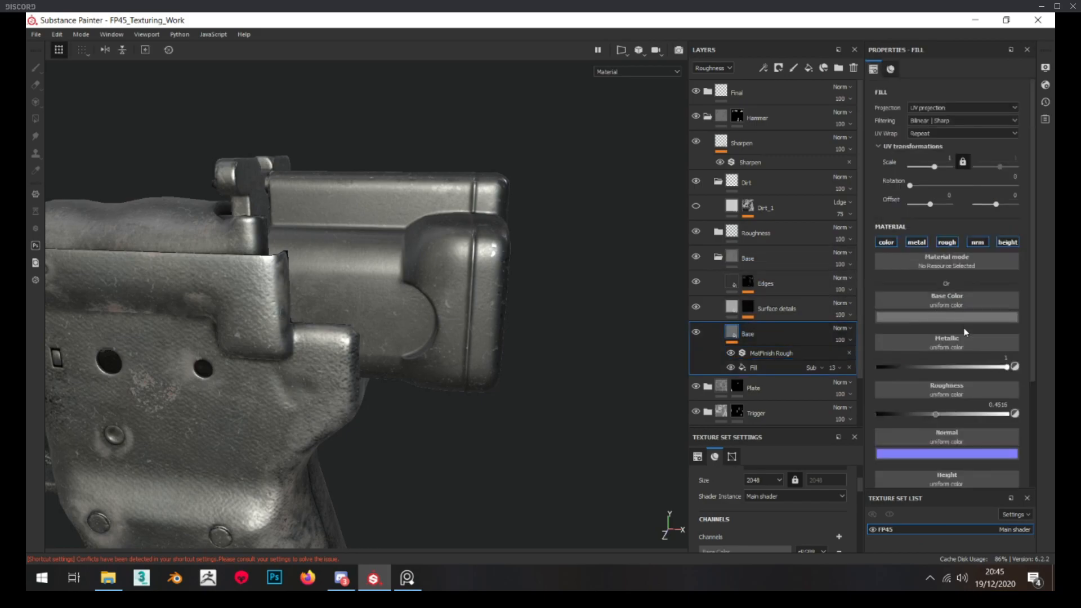
left_click_drag(935, 414, 938, 413)
left_click_drag(473, 343, 420, 349, "alt")
scroll(445, 349, "down", 6)
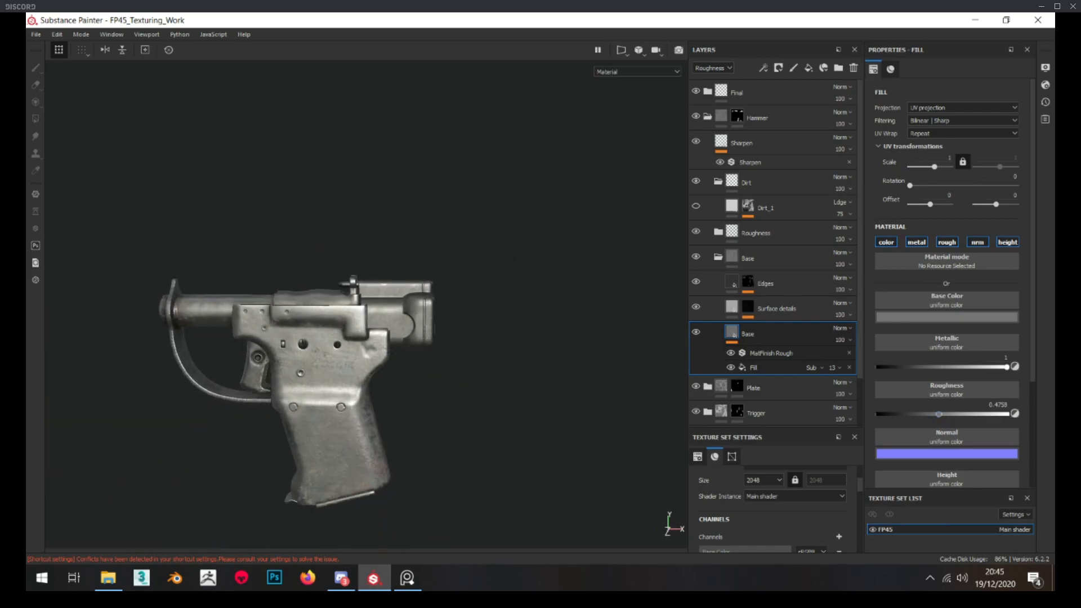
left_click_drag(208, 353, 338, 333, "alt")
middle_click_drag(369, 326, 375, 283, "alt")
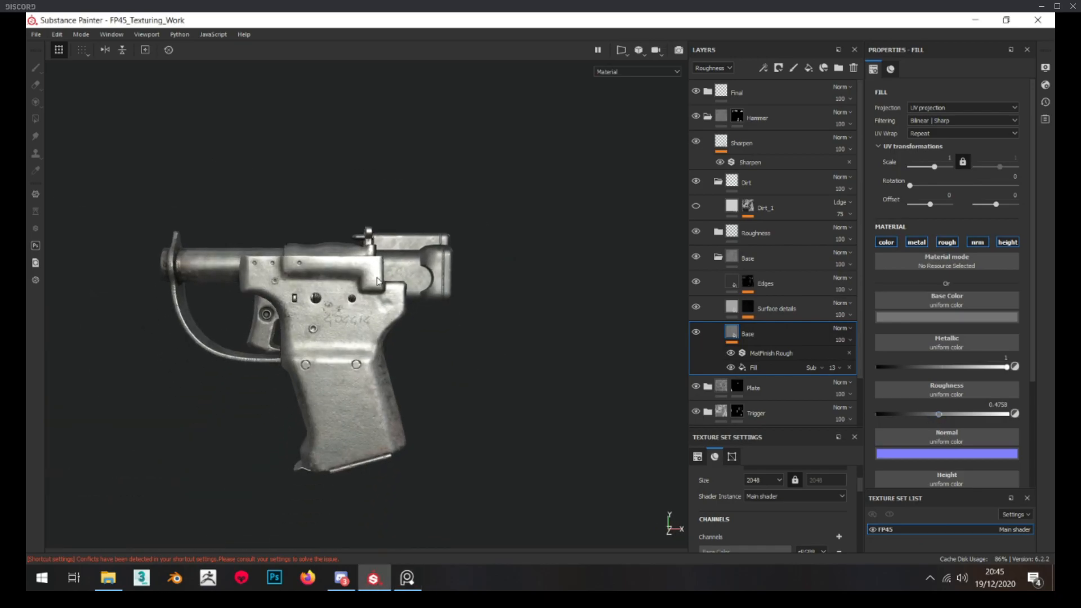
scroll(375, 282, "up", 10)
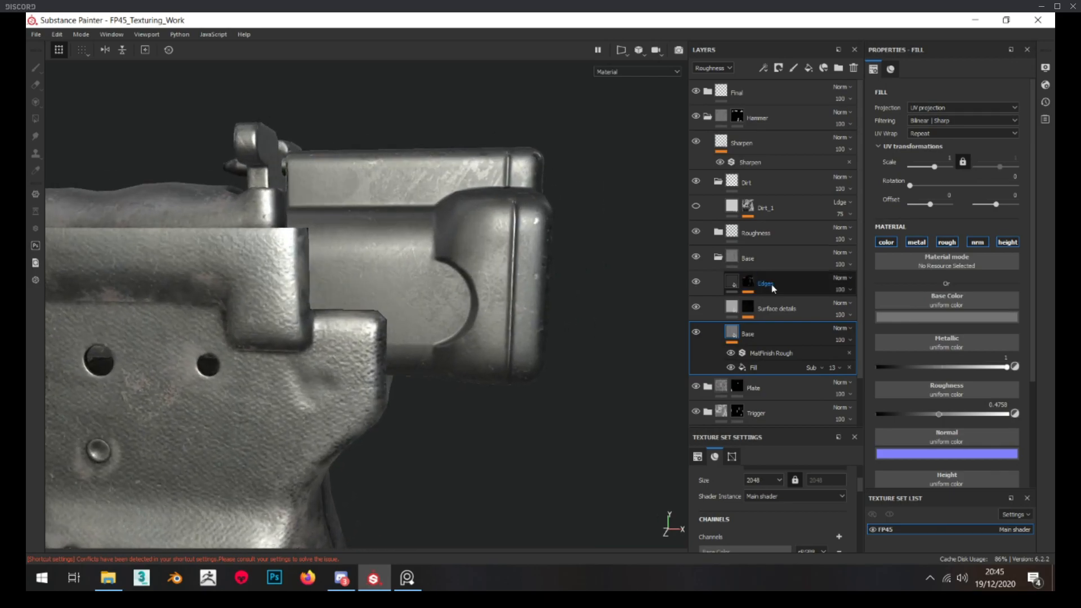
Add a fill layer named Edge_Highlights above the Edges layer in the hammer's Base folder
left_click(773, 286)
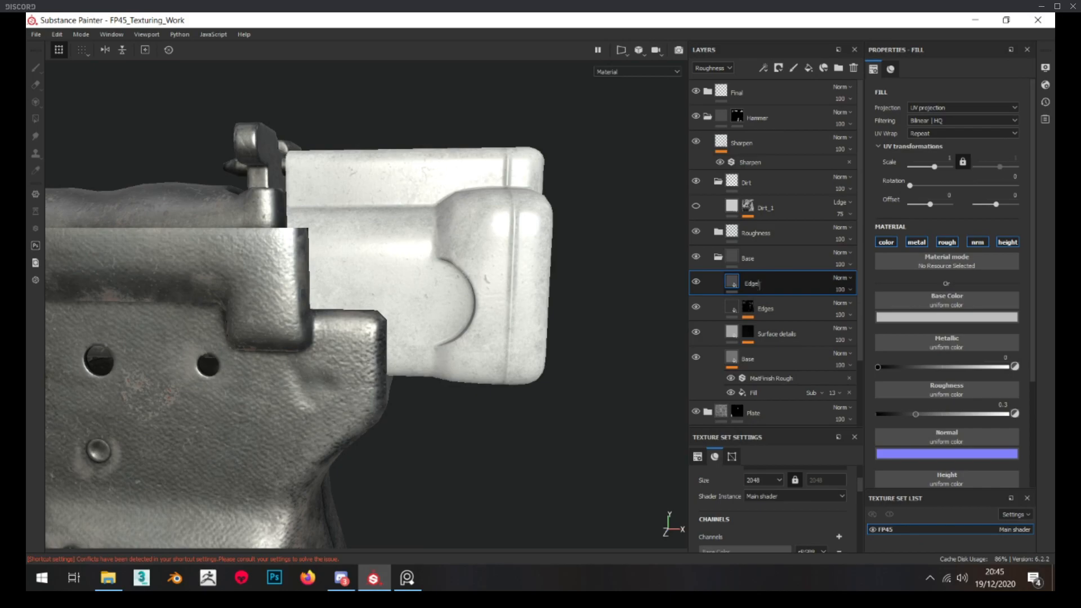
key("Return")
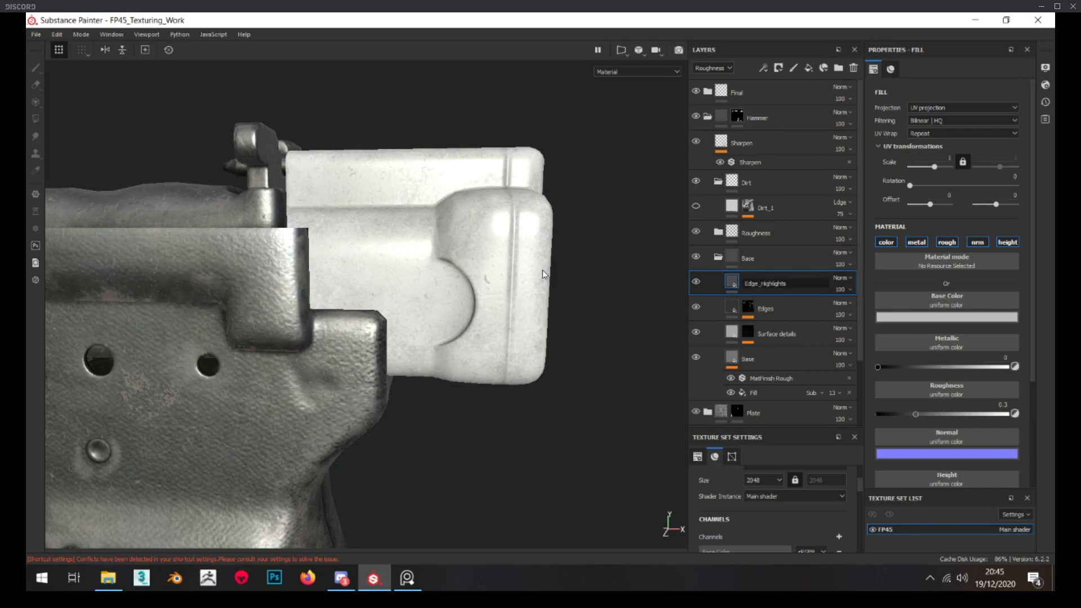
scroll(469, 269, "up", 5)
left_click_drag(470, 270, 476, 277, "alt")
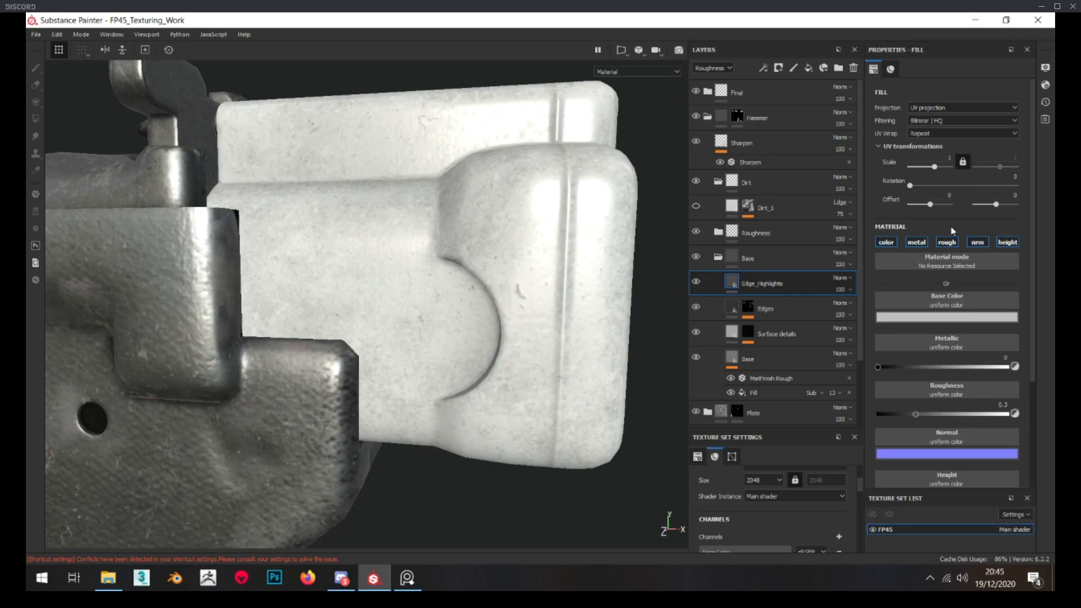
Make Edge_Highlights a color-only fill with a slightly darker grey base color and a layer opacity of 31
left_click(916, 243)
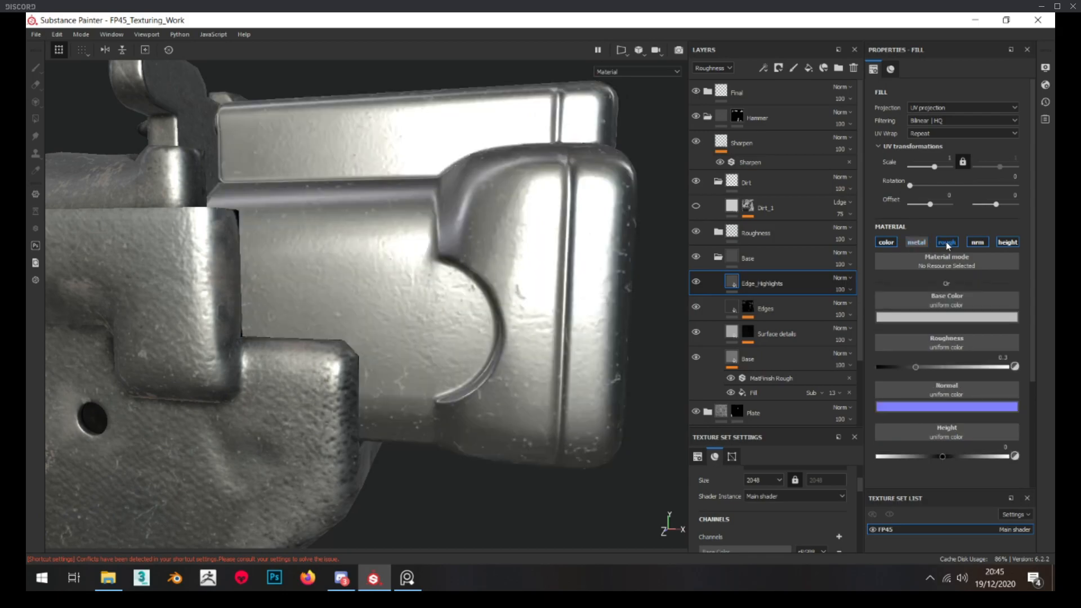
left_click(947, 242)
left_click(978, 242)
left_click(1008, 242)
left_click(983, 316)
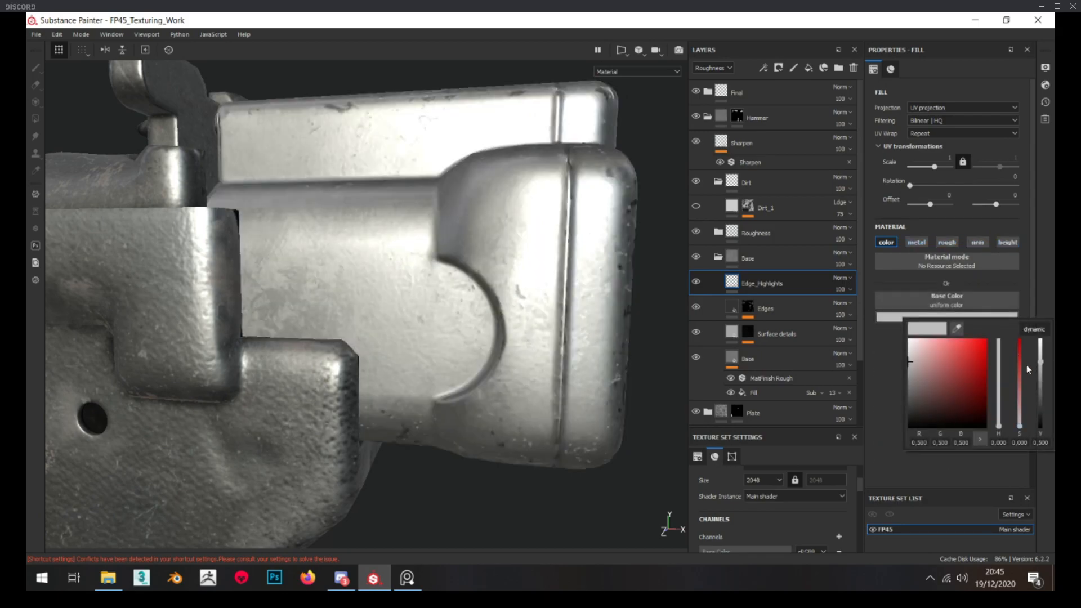
left_click(1039, 376)
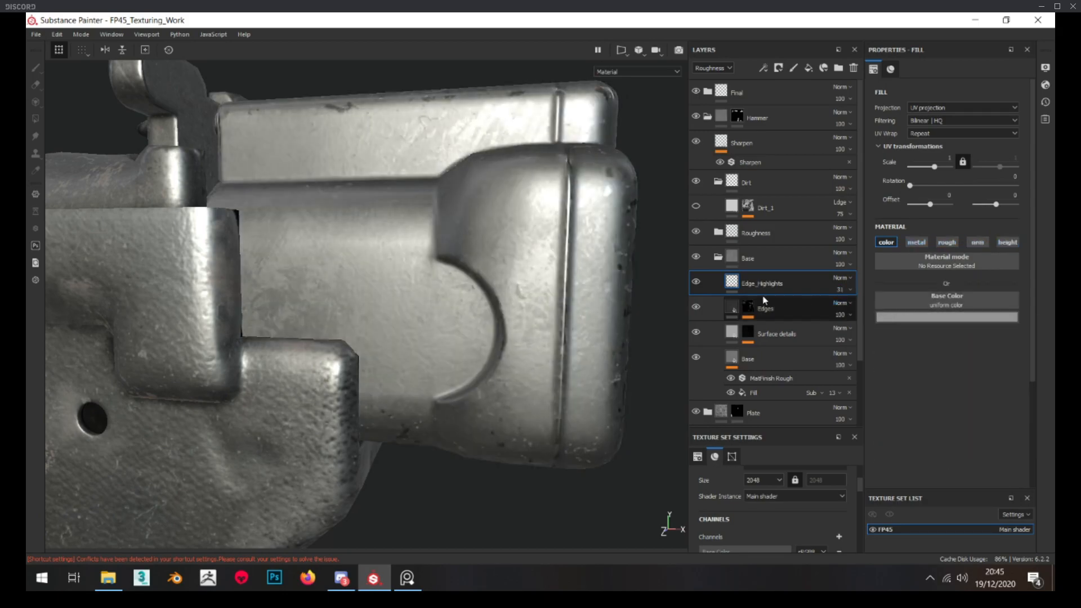
Add a black mask with a Curvature generator to the Edge_Highlights layer
right_click(756, 280)
left_click(817, 44)
key("4")
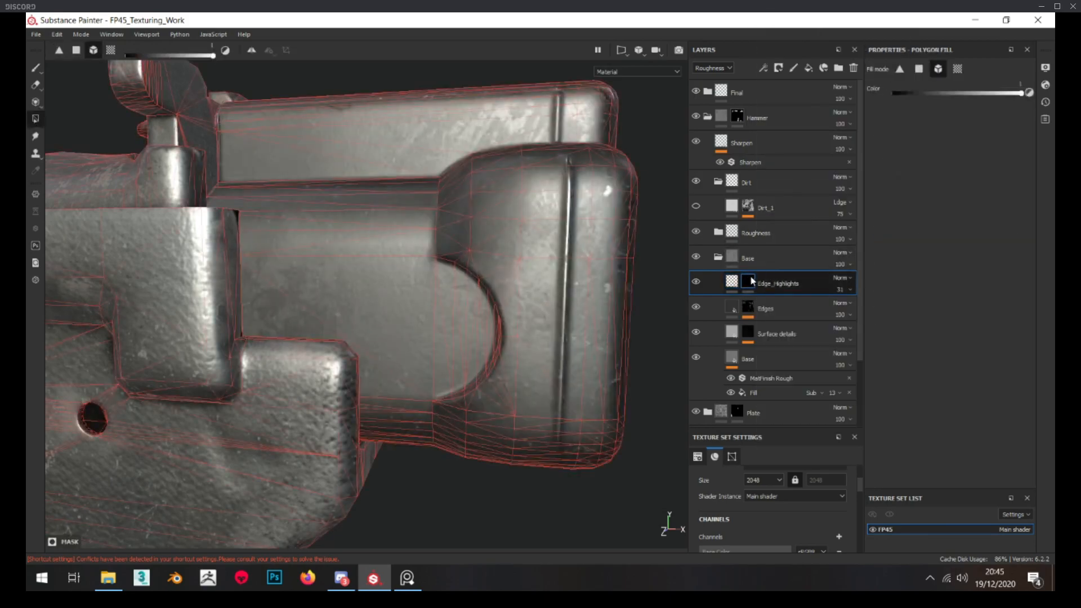
right_click(748, 282)
left_click(805, 224)
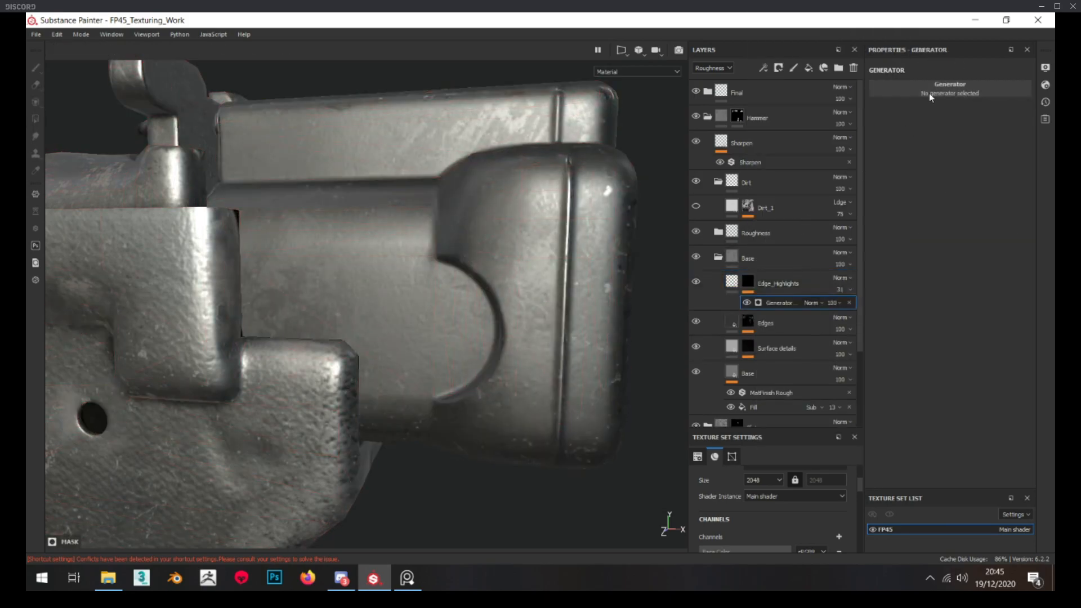
left_click(935, 85)
key("BackSpace")
key("BackSpace")
key("BackSpace")
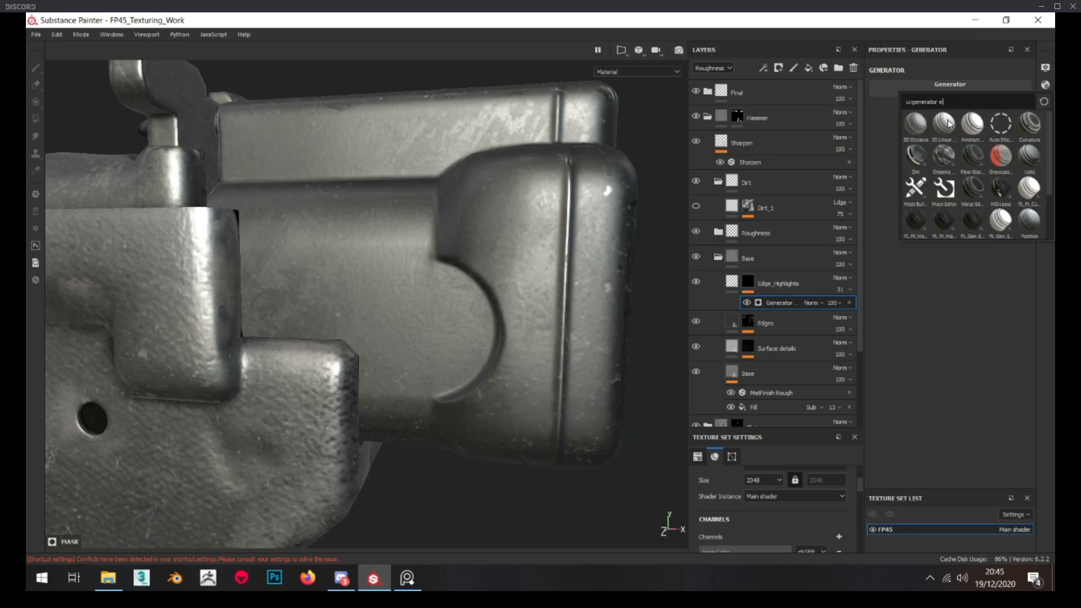
type("curv")
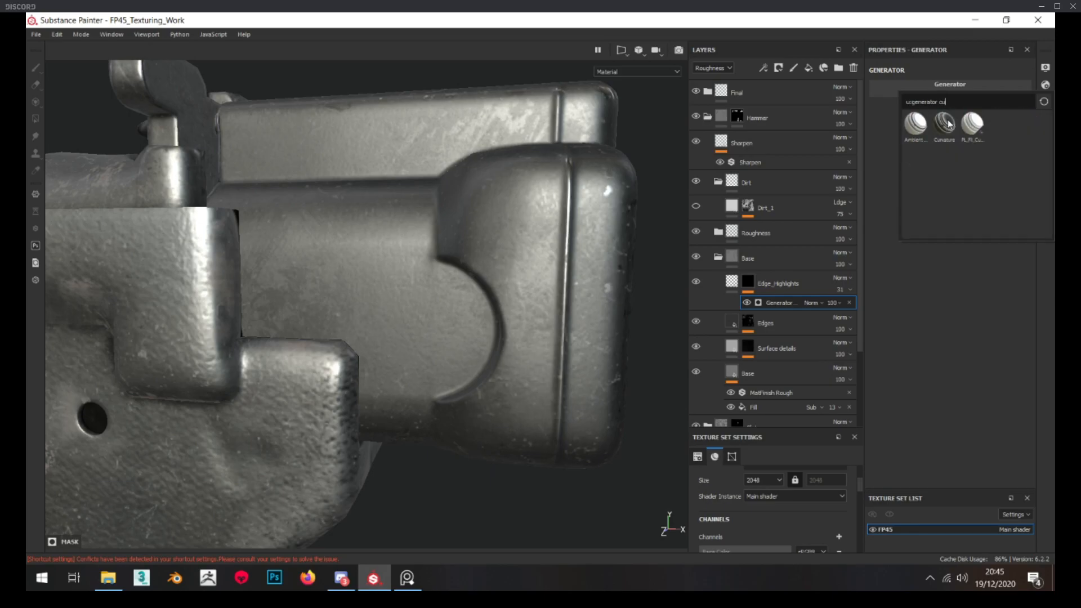
left_click(918, 131)
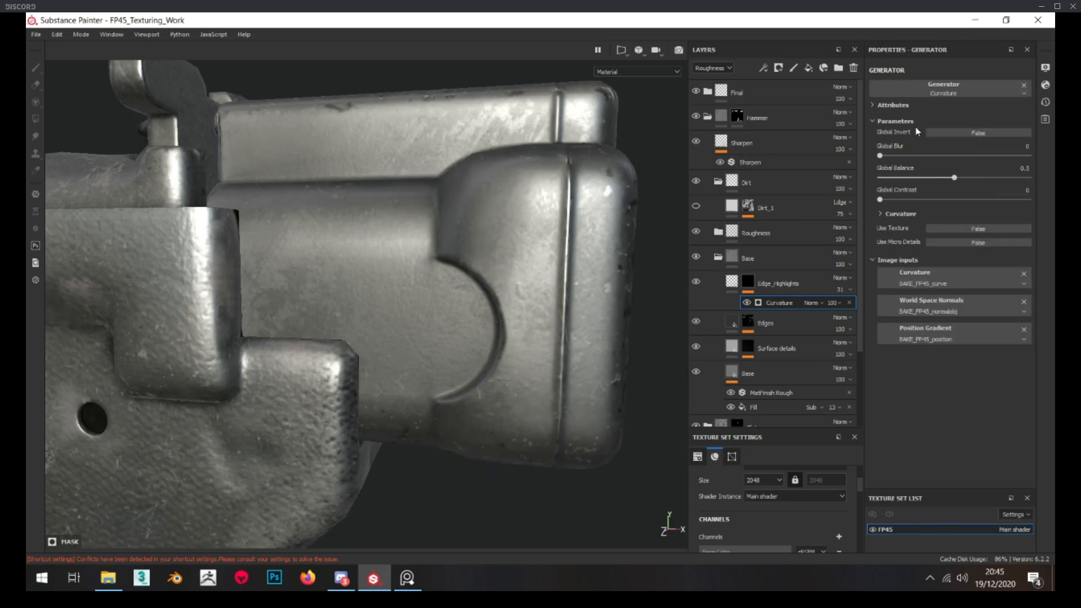
Set the Curvature generator's global balance to 0.18 using the mask view, and inspect the highlighted edges on the hammer block
left_click_drag(421, 187, 430, 196, "alt")
left_click(748, 282, "alt")
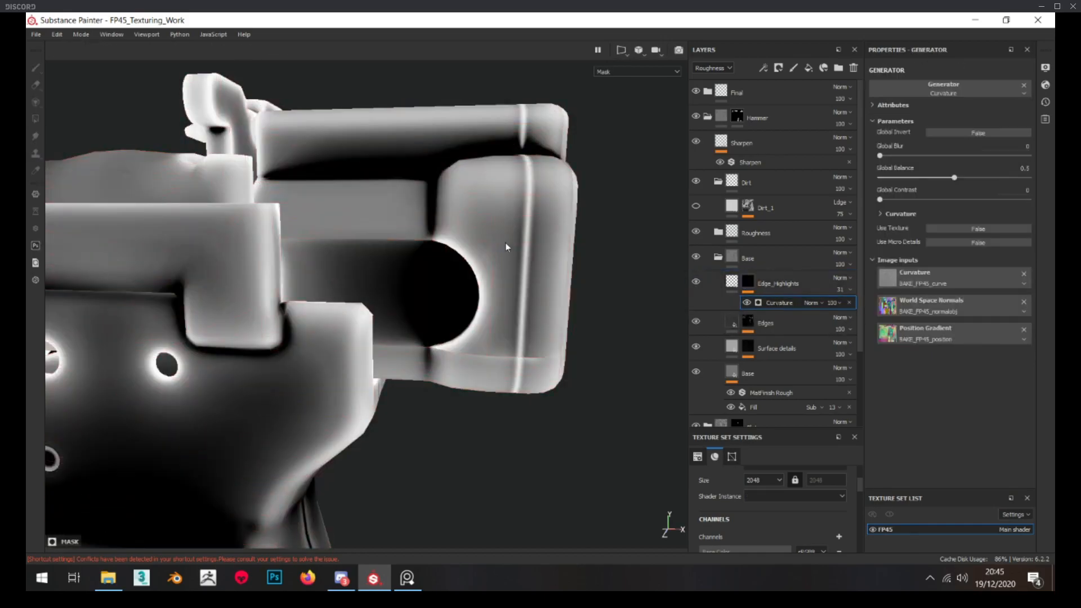
left_click_drag(934, 173, 907, 175)
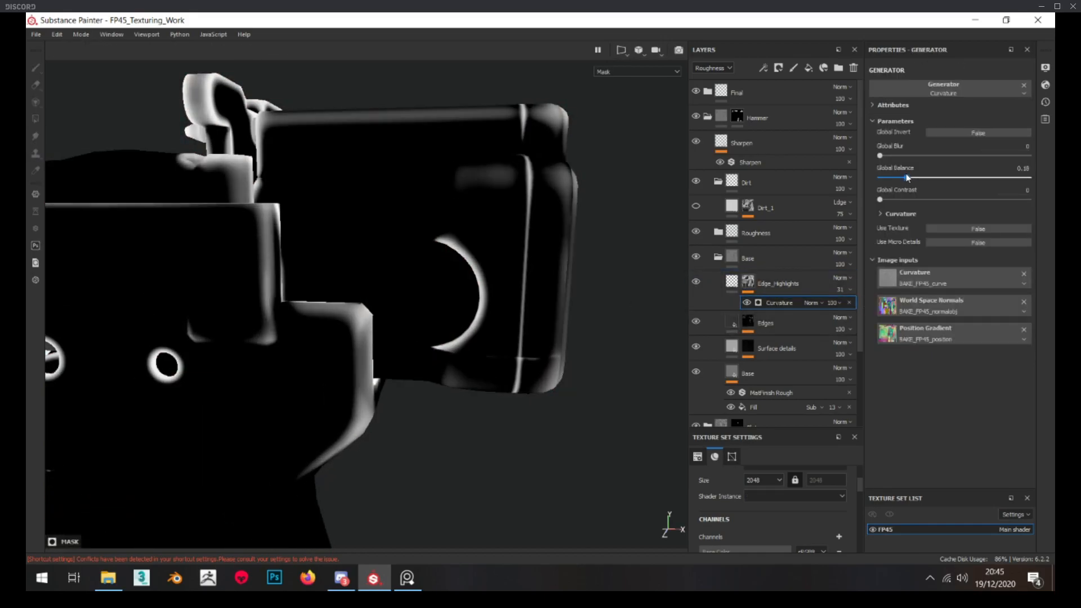
left_click(733, 282)
left_click_drag(477, 290, 666, 321, "alt")
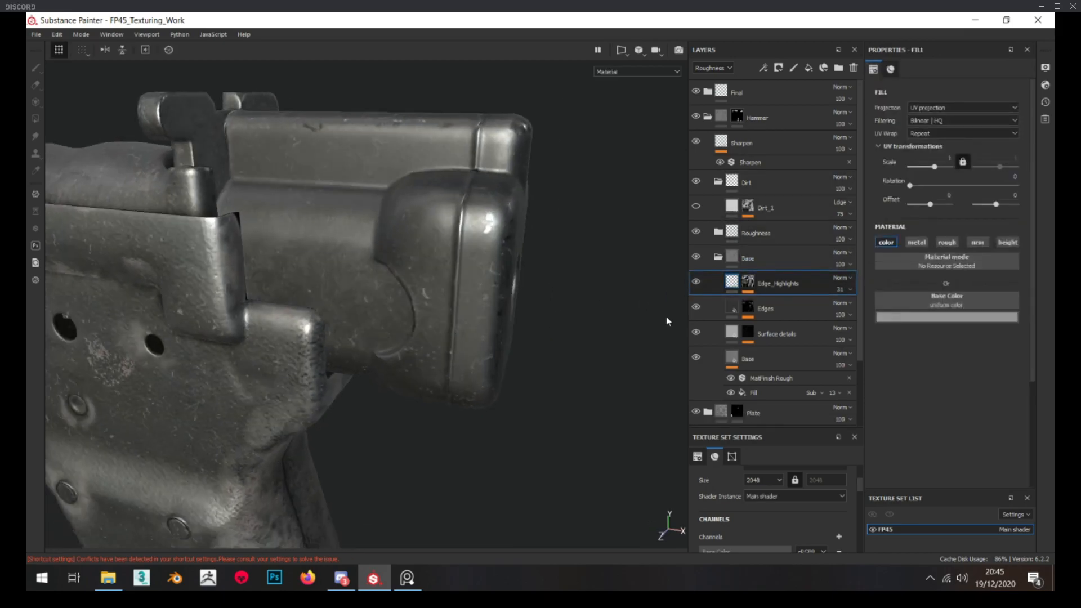
Set the global blur of the Edge_Highlights mask's Curvature generator to 1.51
left_click(697, 282)
mouse_move(406, 282)
left_mouse_down("alt")
mouse_move(379, 282)
mouse_move(417, 278)
mouse_move(395, 279)
left_mouse_up("alt")
left_click(749, 282, "alt")
left_click(775, 302)
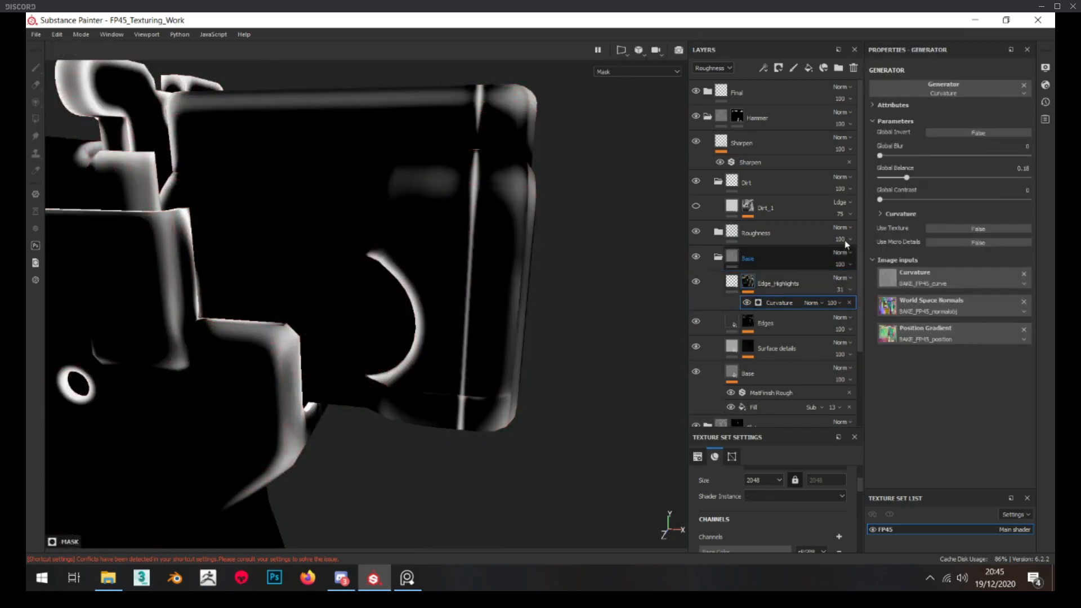
left_click_drag(880, 155, 893, 156)
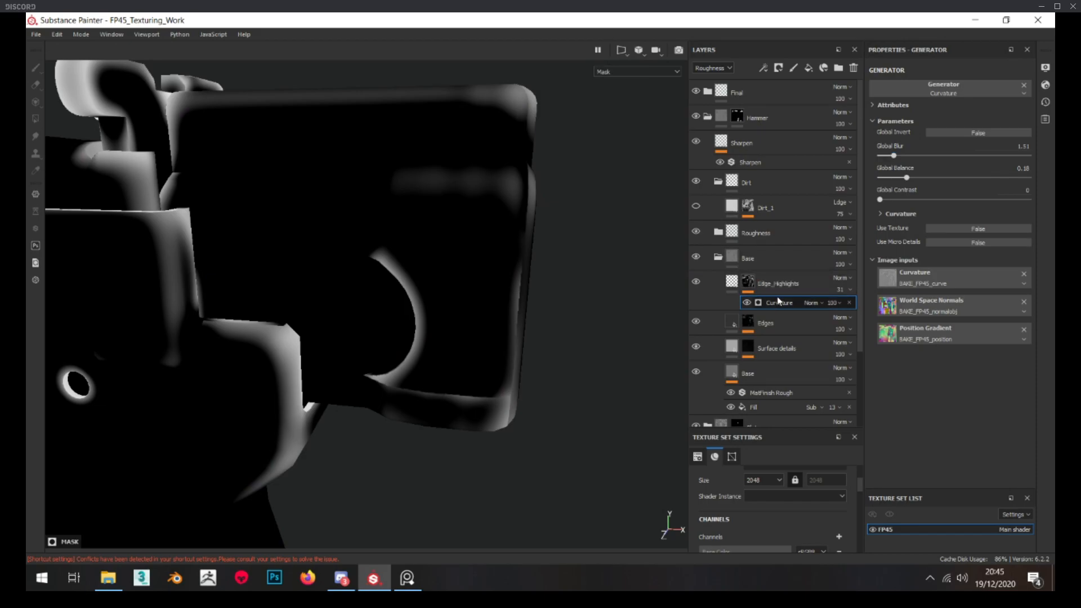
left_click(731, 281)
Check the softened edge highlights on the hammer block, comparing it with the rest of the pistol from near and far
left_click(697, 281)
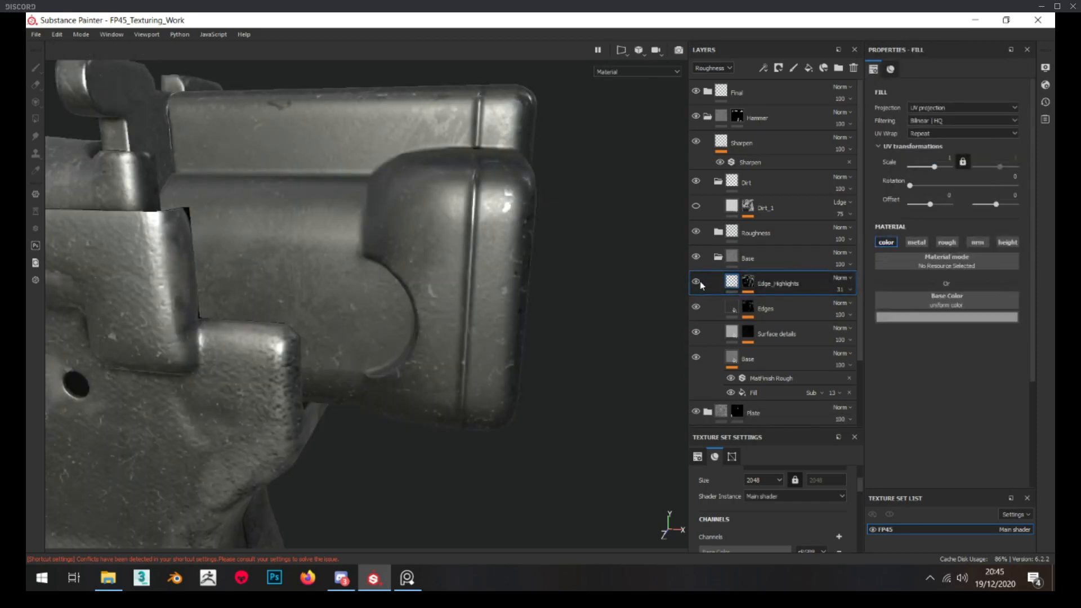
scroll(410, 256, "down", 2)
scroll(411, 256, "down", 4)
left_click_drag(411, 256, 450, 274, "alt")
scroll(450, 273, "up", 3)
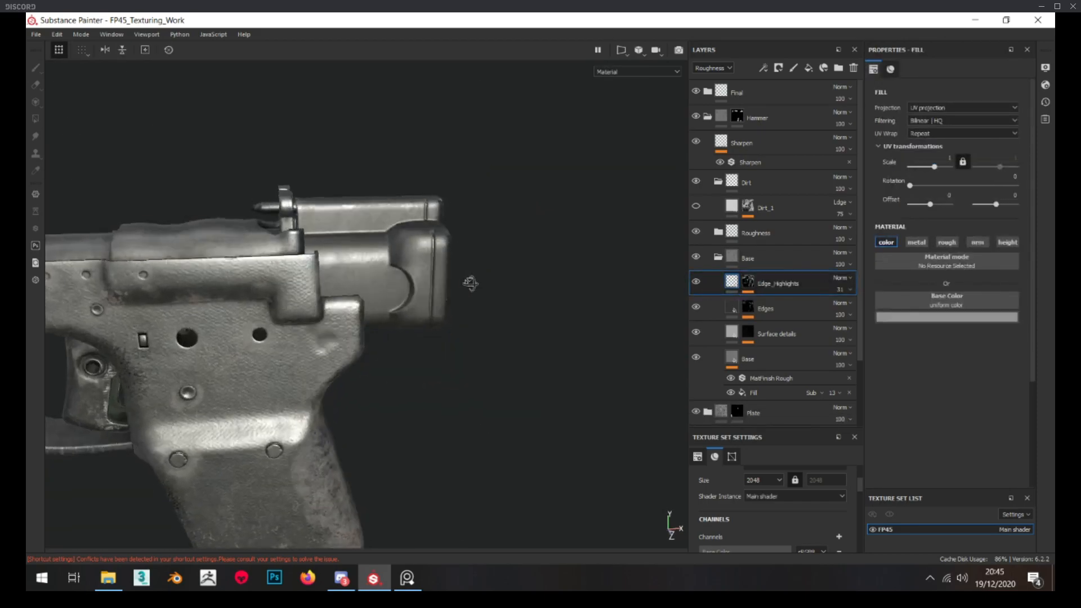
scroll(447, 269, "down", 3)
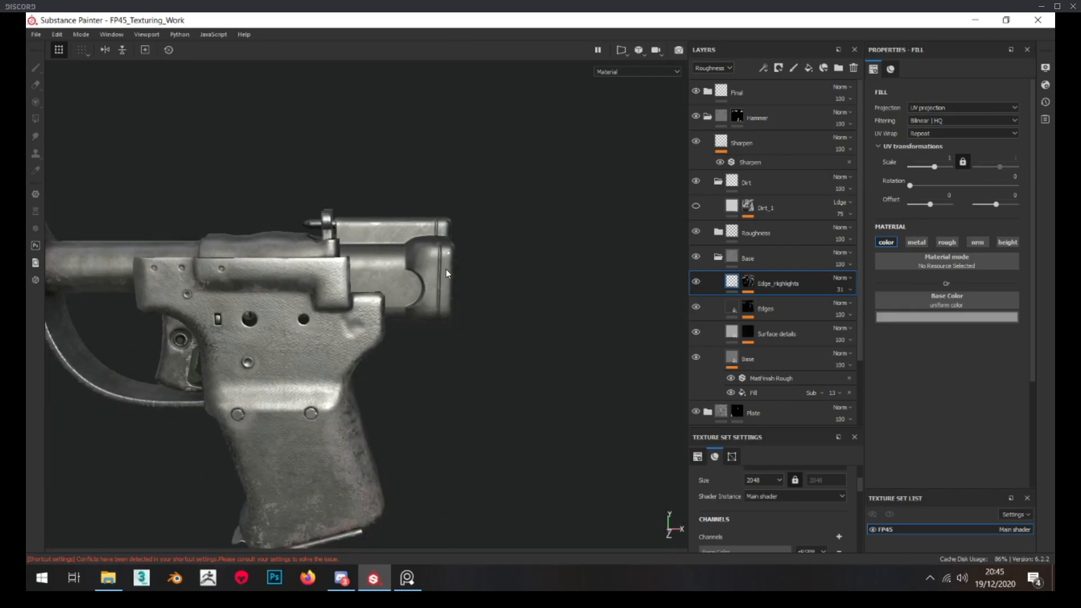
scroll(430, 251, "up", 4)
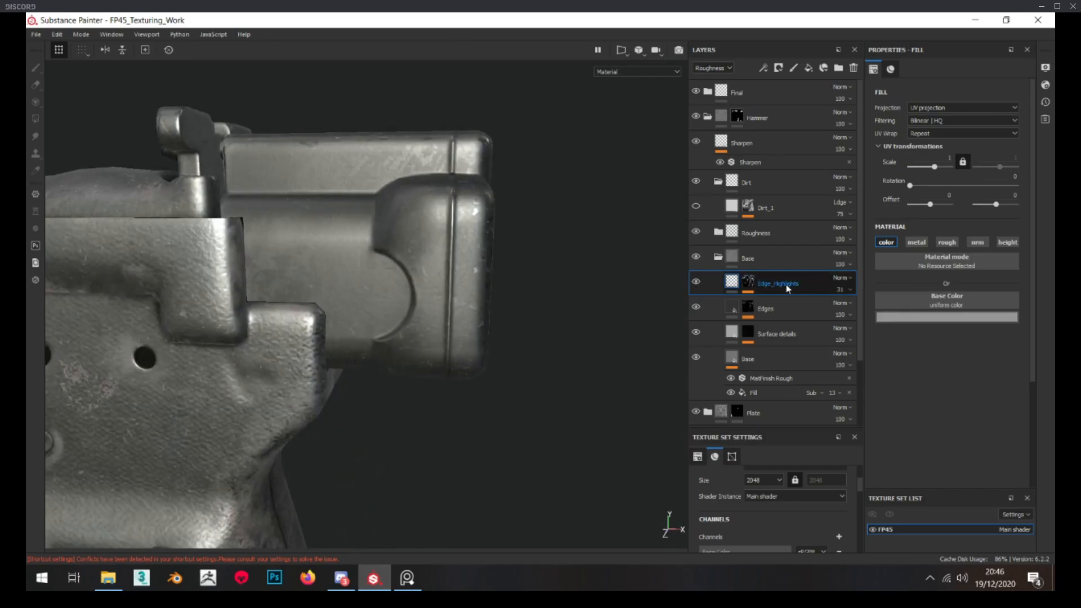
left_click(721, 259)
left_click(720, 258)
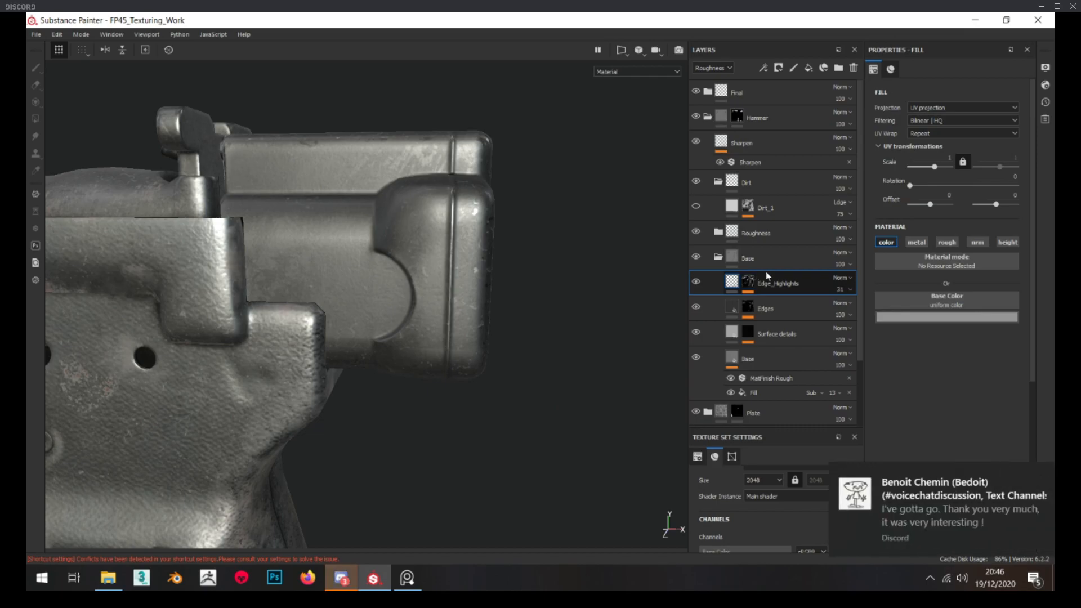
Add a new fill layer above Edge_Highlights in the hammer's Base folder
left_click(790, 275)
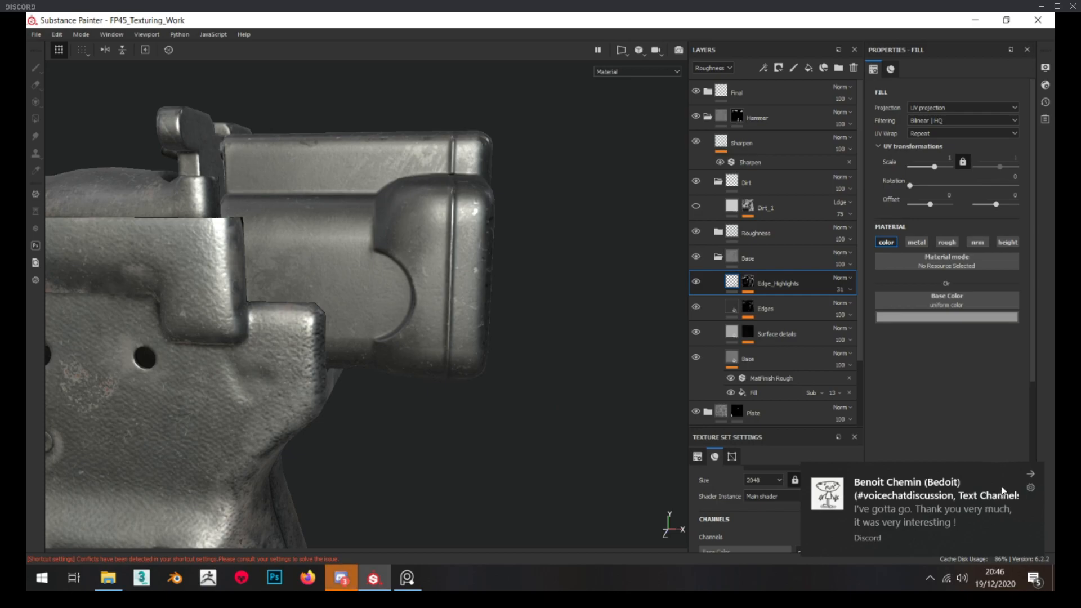
left_click(1031, 474)
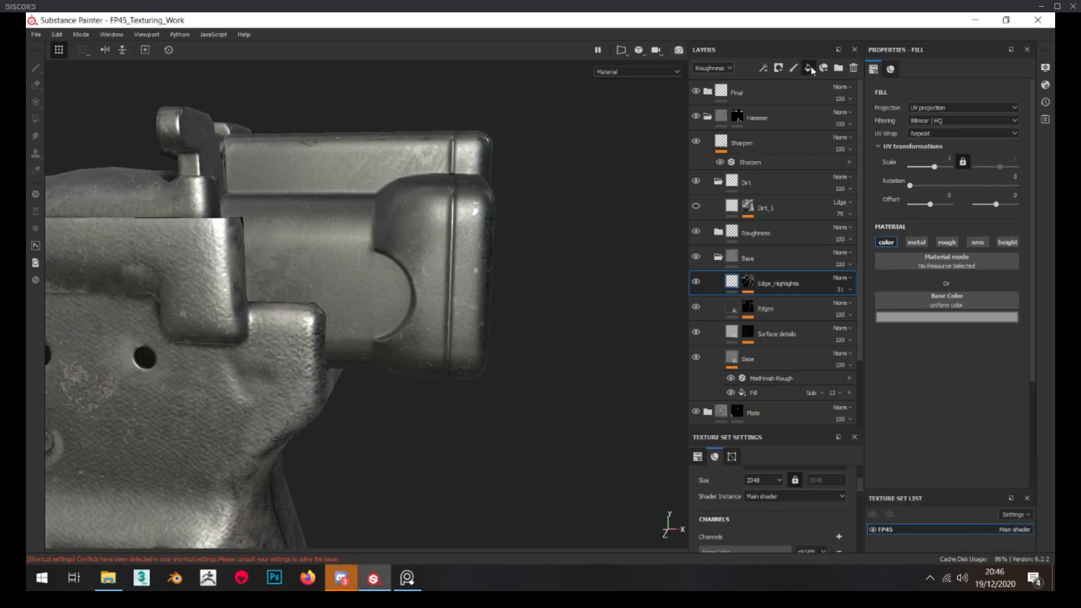
double_click(764, 283)
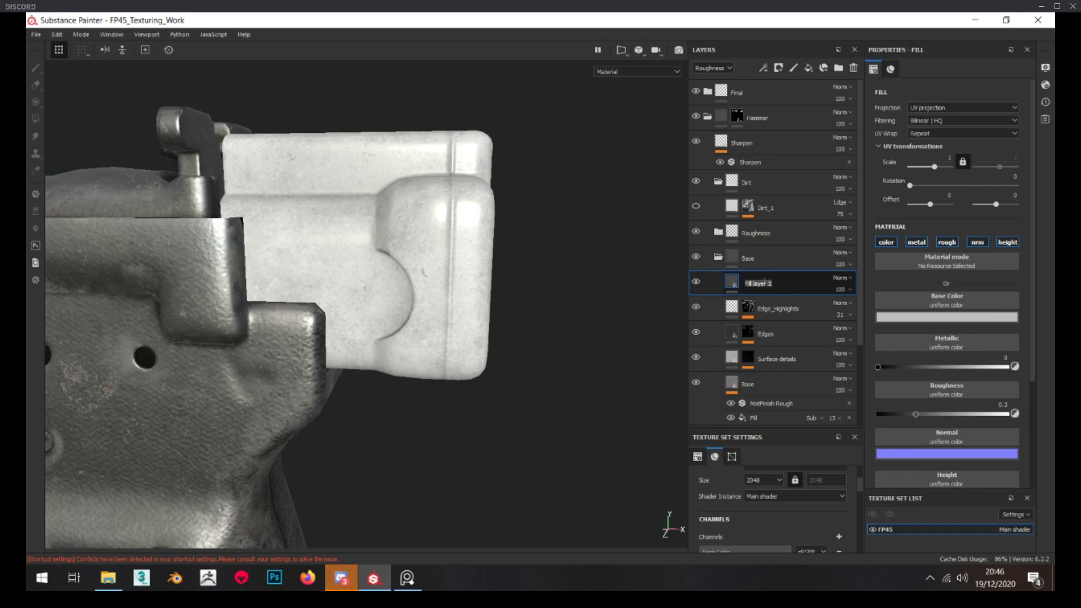
Switch to the reference board and examine the color variation on the hammer block in the pistol photo
left_click(408, 578)
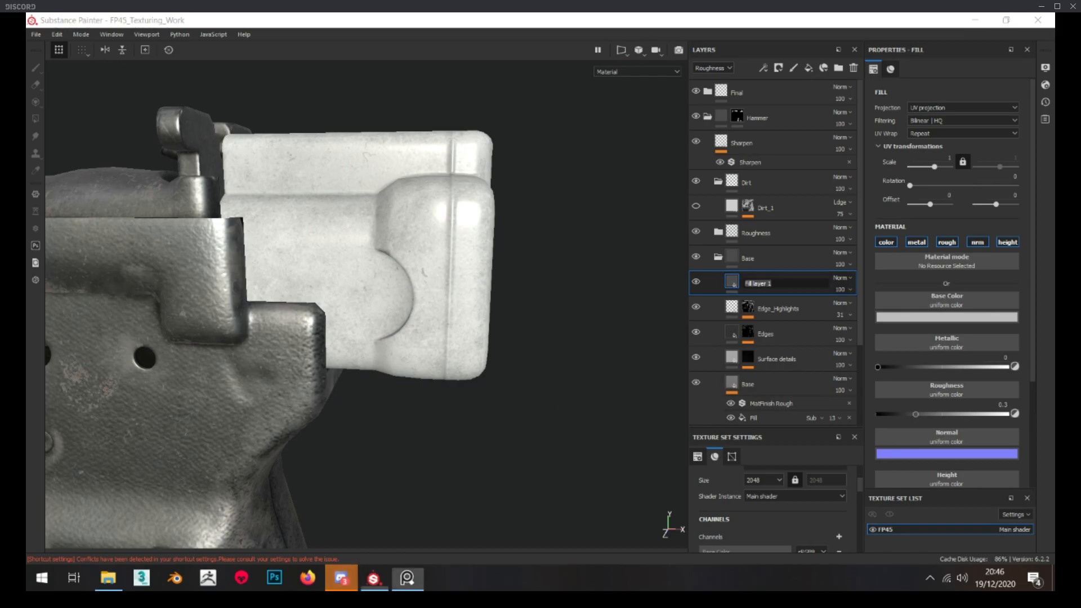
scroll(558, 250, "up", 4)
middle_click_drag(563, 313, 520, 232)
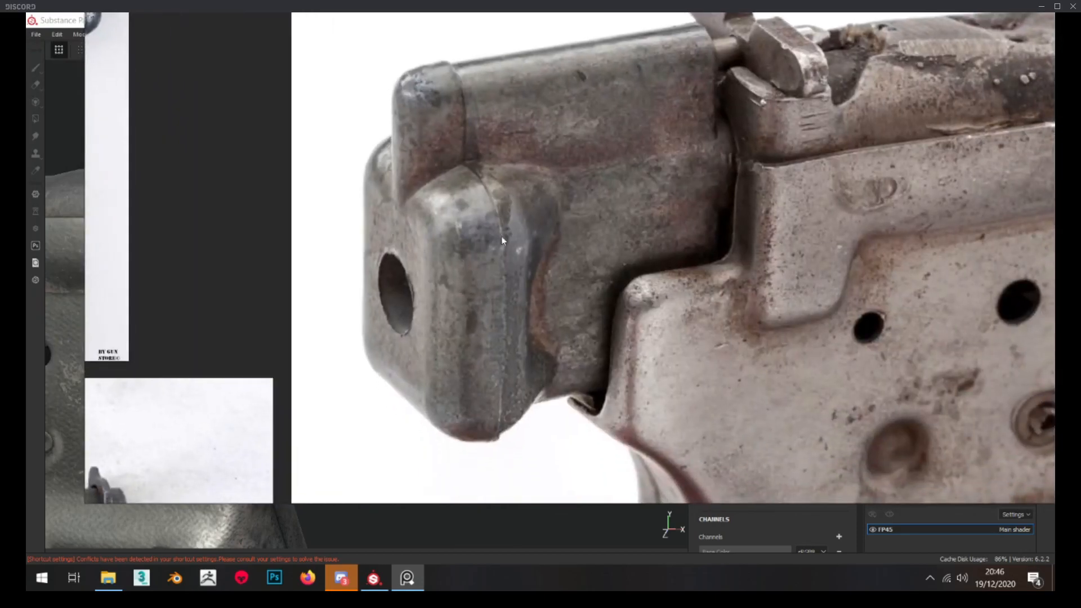
scroll(569, 284, "down", 2)
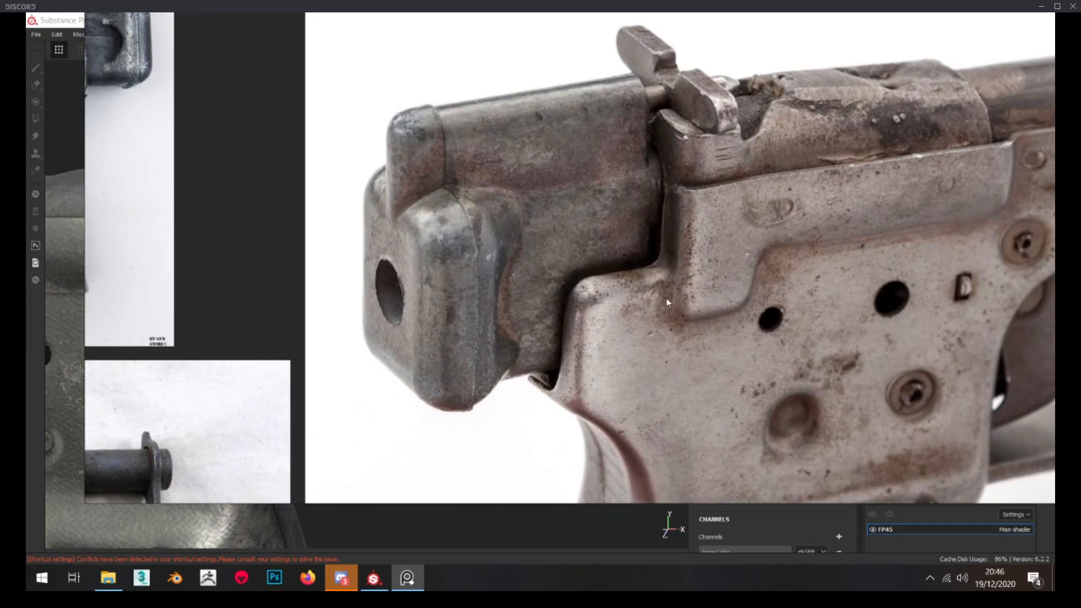
mouse_move(705, 299)
right_mouse_down()
mouse_move(637, 299)
mouse_move(26, 172)
right_mouse_up()
Restrict the new fill layer to the color channel and darken its grey base color
left_click_drag(393, 319, 401, 316, "alt")
scroll(401, 321, "up", 2)
left_click(916, 242)
left_click(948, 242)
left_click(1001, 245)
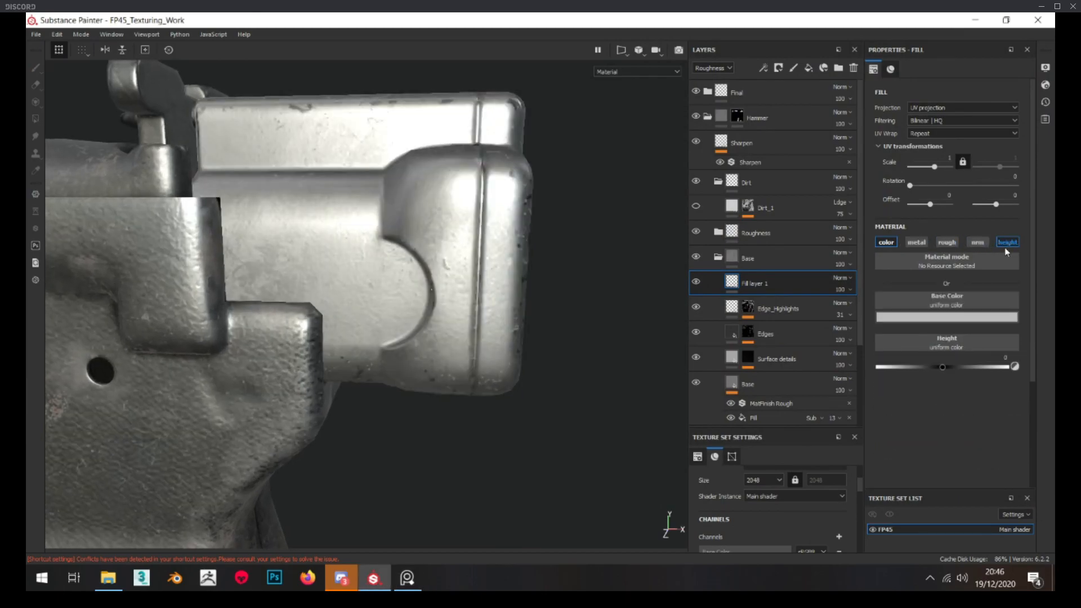
left_click(946, 317)
left_click(1038, 389)
Add a black mask to the dark fill layer and fill the mask with the Perlin Noise texture
right_click(770, 285)
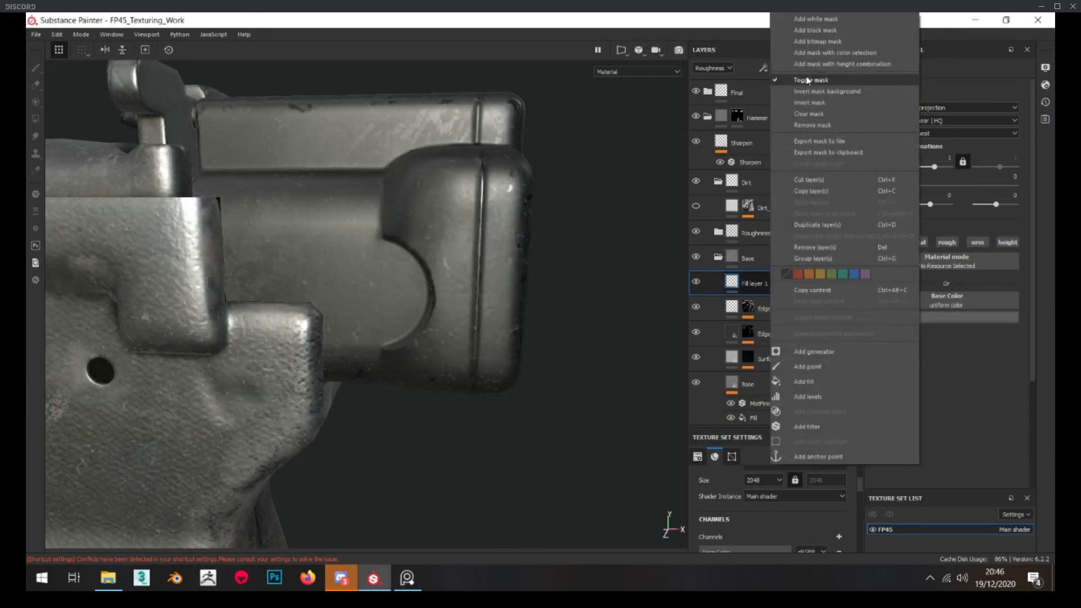
left_click(817, 31)
right_click(750, 282)
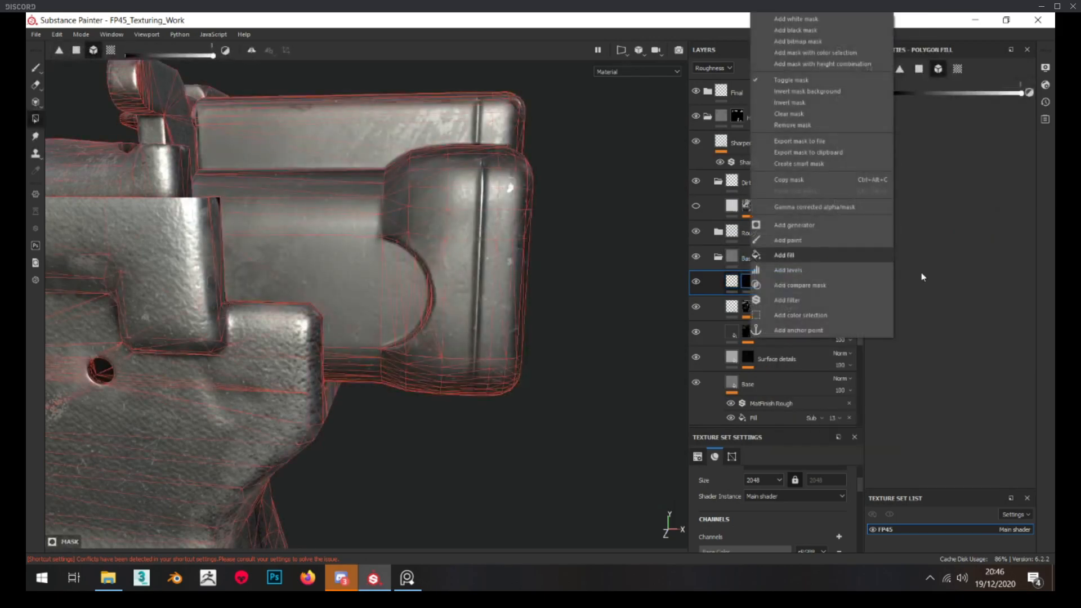
left_click(816, 255)
left_click(948, 241)
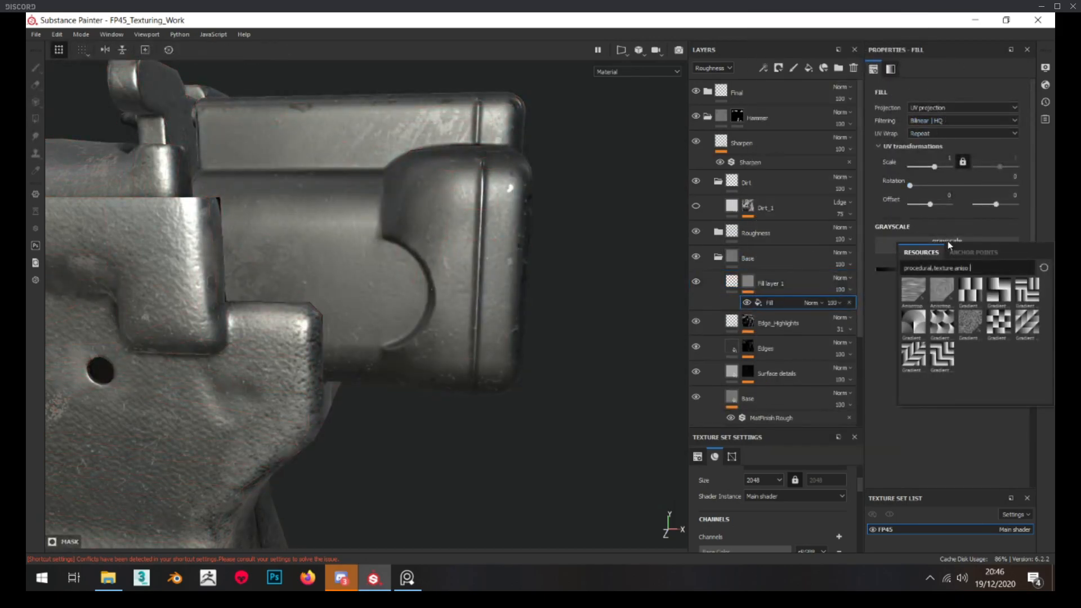
type("PERLI")
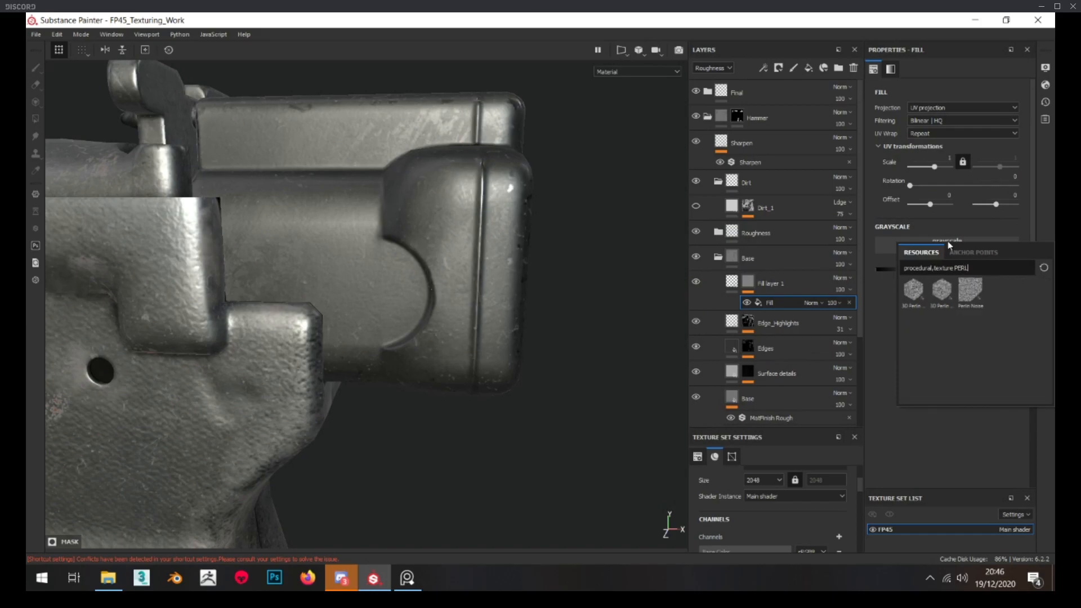
left_click(967, 293)
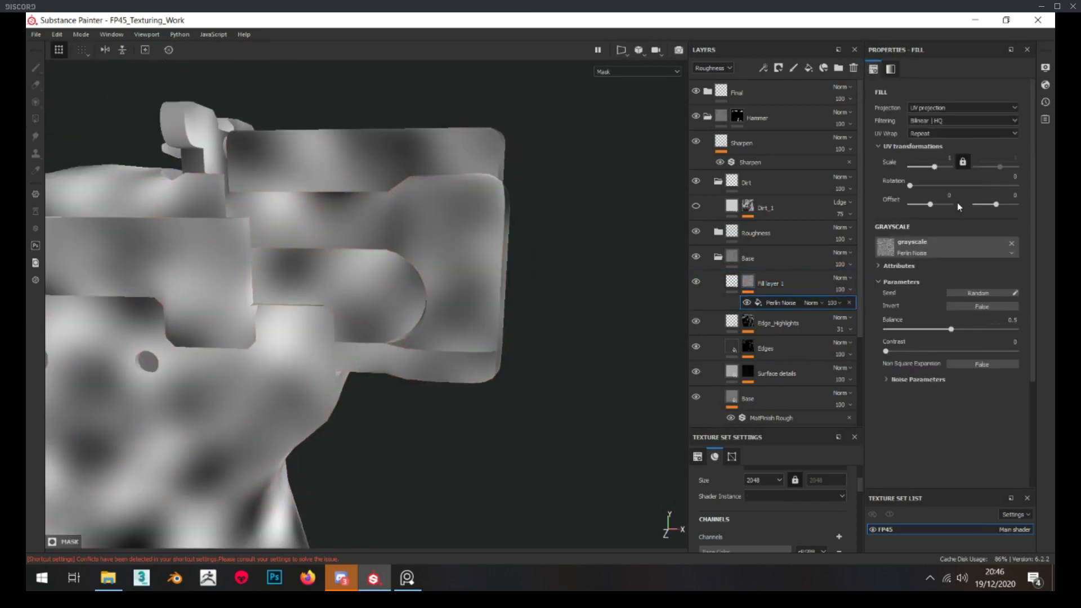
Set the Perlin Noise contrast to 0.21 and lower its balance to darken more of the mask
left_click_drag(903, 350, 930, 347)
left_click_drag(395, 360, 326, 248, "alt")
scroll(335, 279, "up", 4)
scroll(336, 265, "down", 3)
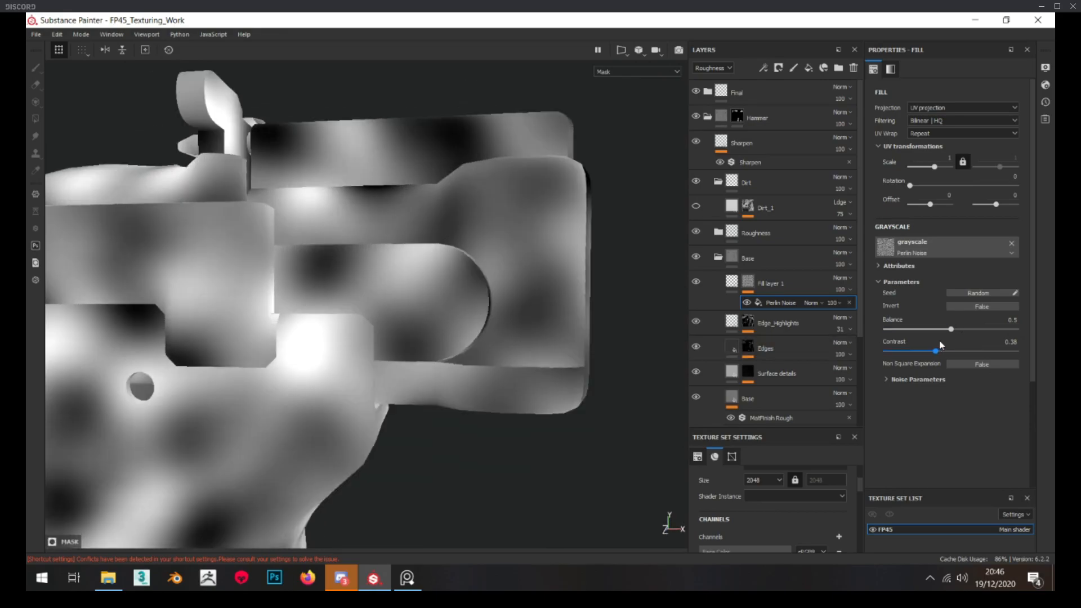
left_click_drag(937, 349, 919, 350)
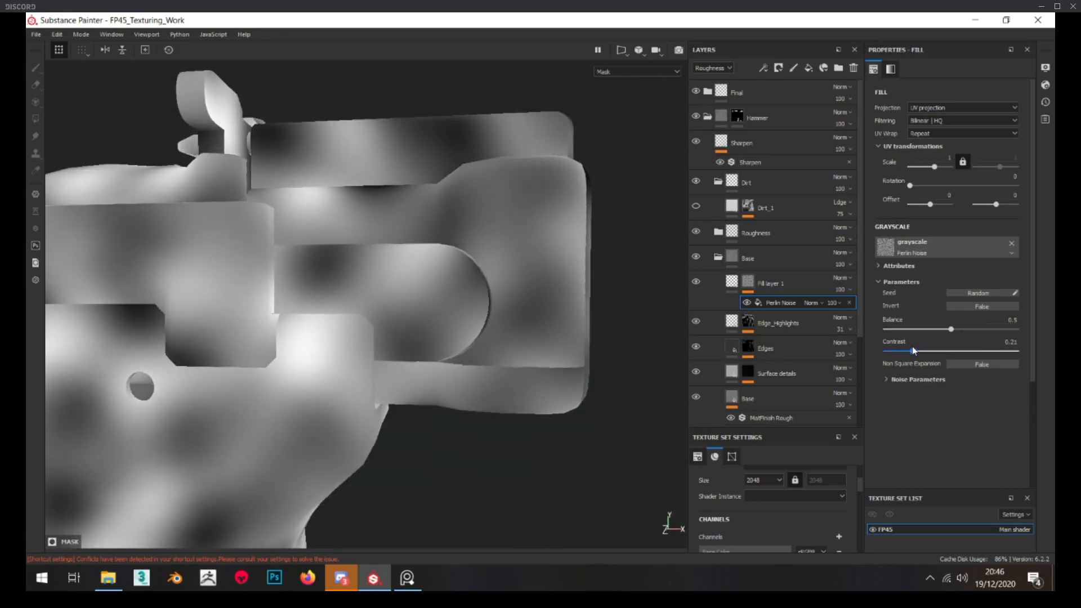
left_click(936, 330)
Set the dark fill layer's base color to a 0.039 value grey and its Base Color opacity to 42
left_click(732, 282)
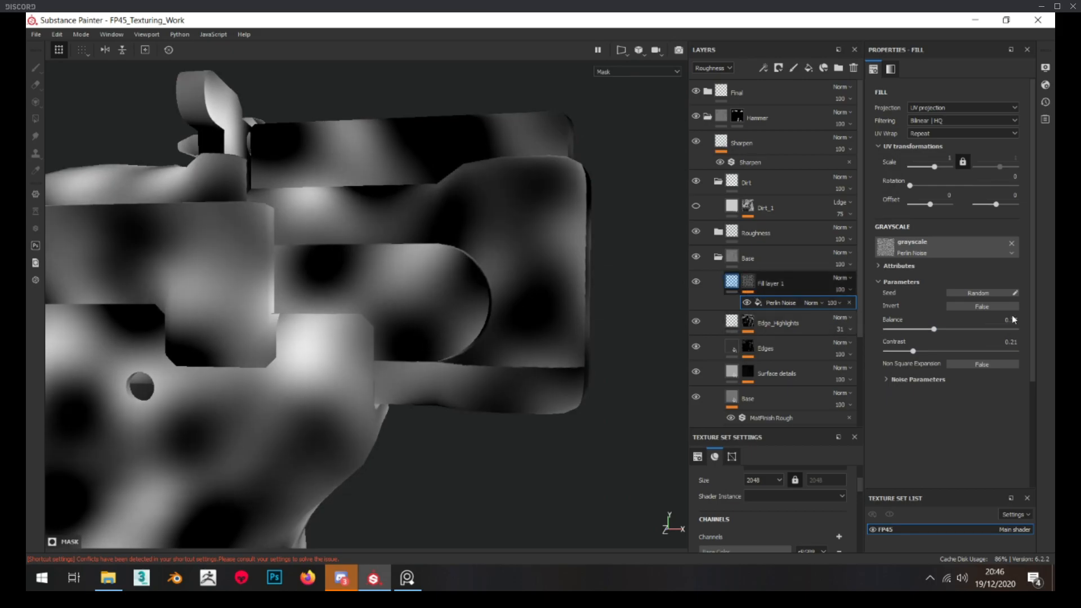
left_click(976, 318)
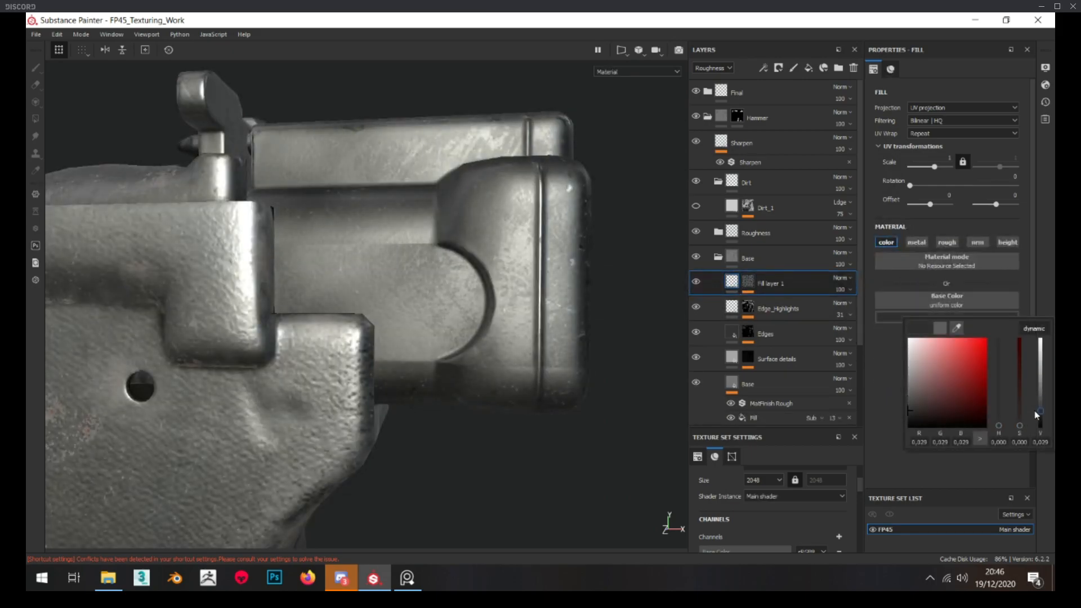
left_click(840, 288)
left_click_drag(844, 306, 852, 307)
left_click(716, 68)
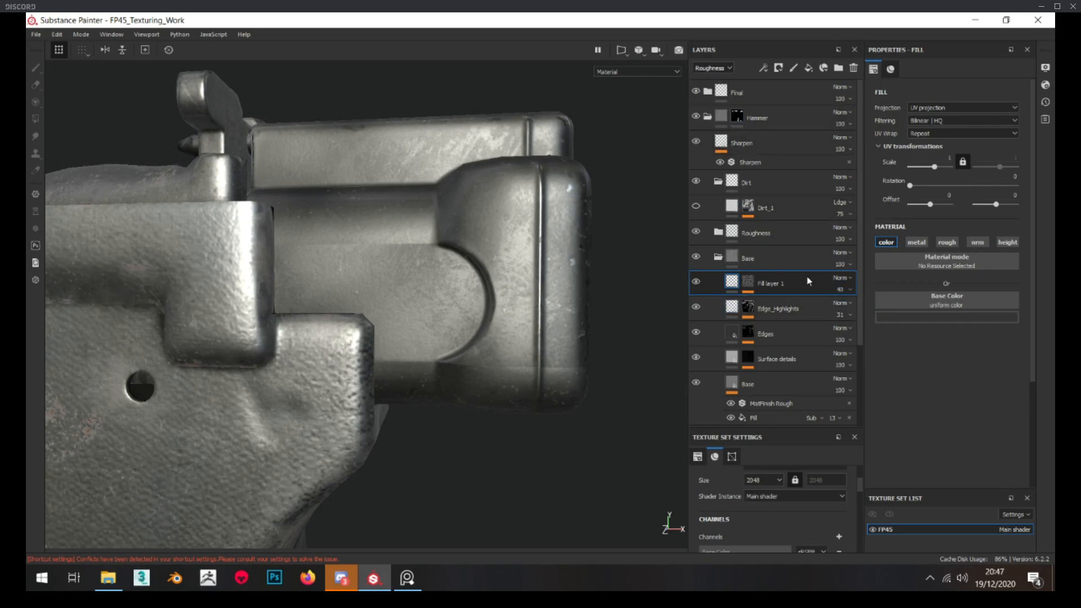
left_click(841, 290)
left_click_drag(848, 304, 854, 309)
Inspect the dark patches on the hammer block against the whole pistol from several angles and distances
scroll(526, 303, "down", 6)
left_click_drag(517, 300, 531, 297, "alt")
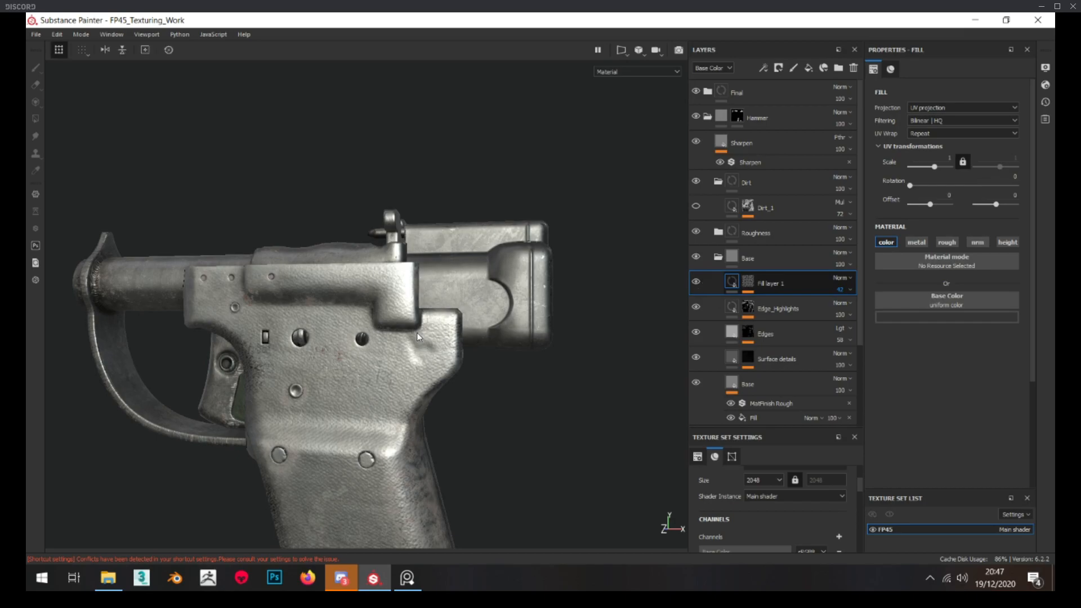
scroll(425, 353, "up", 2)
scroll(425, 354, "down", 3)
left_click_drag(424, 353, 497, 299, "alt")
scroll(497, 299, "up", 3)
scroll(497, 299, "down", 3)
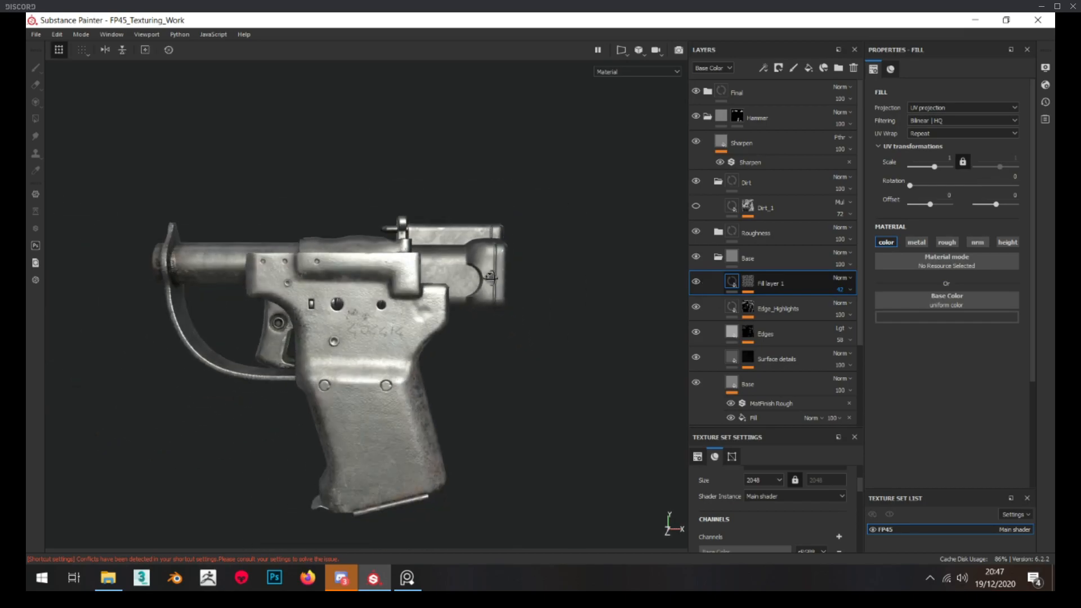
scroll(496, 299, "up", 3)
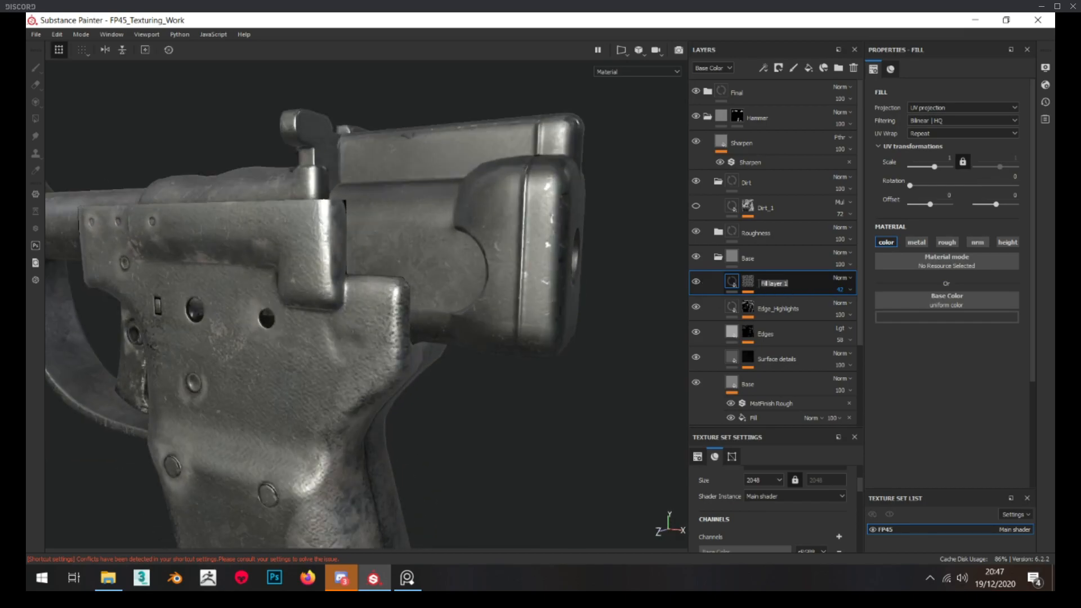
Rename the dark fill layer Darker_Spots and add a fill layer named Blue_CC above it
type("Darker_Spots")
left_click_drag(633, 296, 623, 287, "alt")
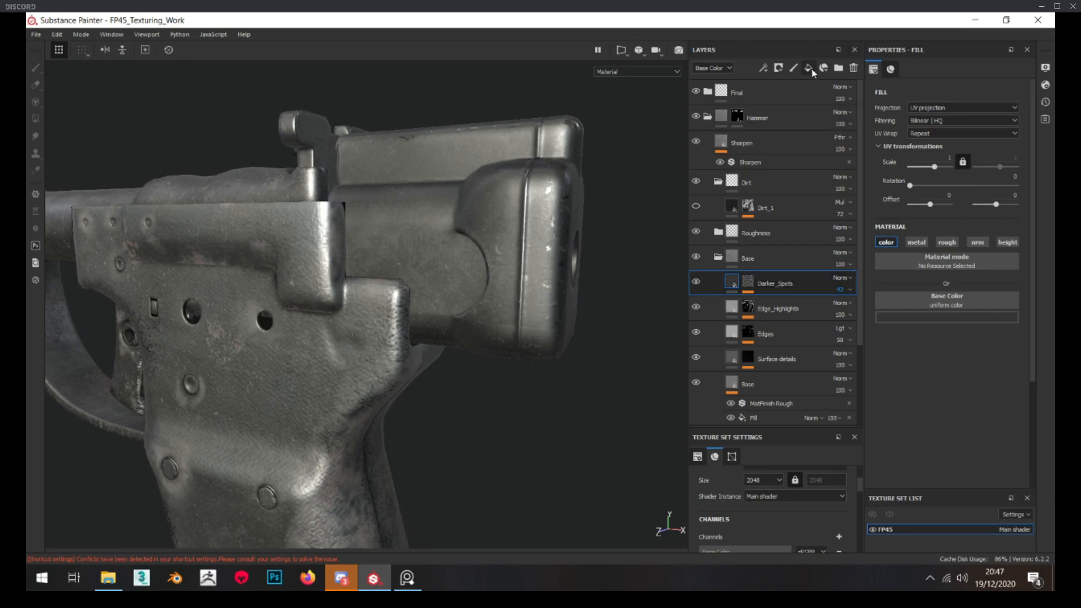
left_click(809, 69)
double_click(766, 283)
type("Blue")
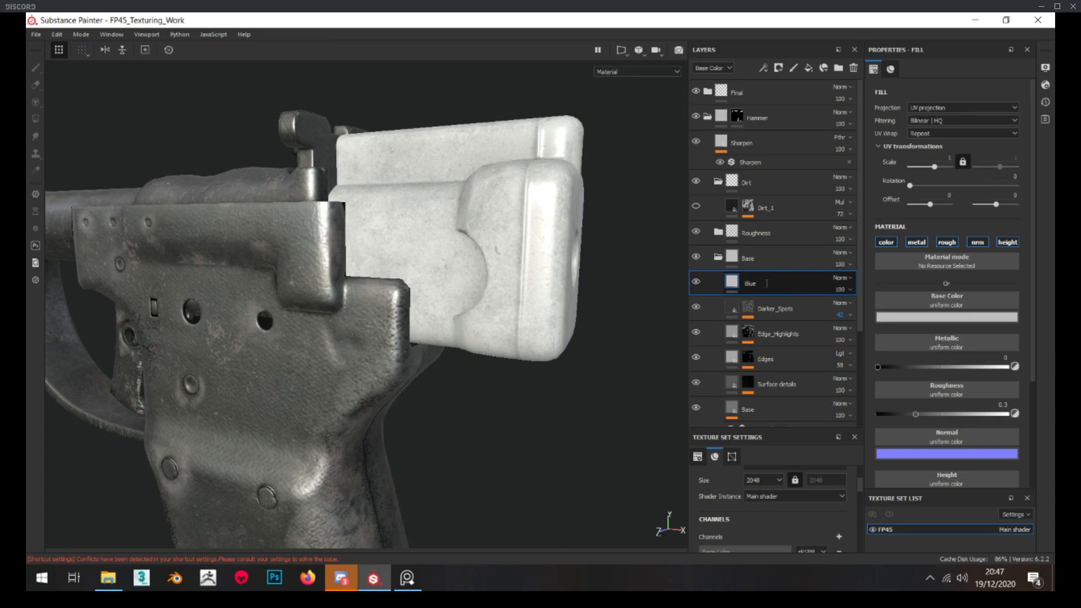
type("_CC")
key("Return")
Restrict the Blue_CC layer to the color channel and set its blend mode to Overlay
left_click(917, 242)
left_click(947, 242)
left_click(978, 243)
left_click(1008, 242)
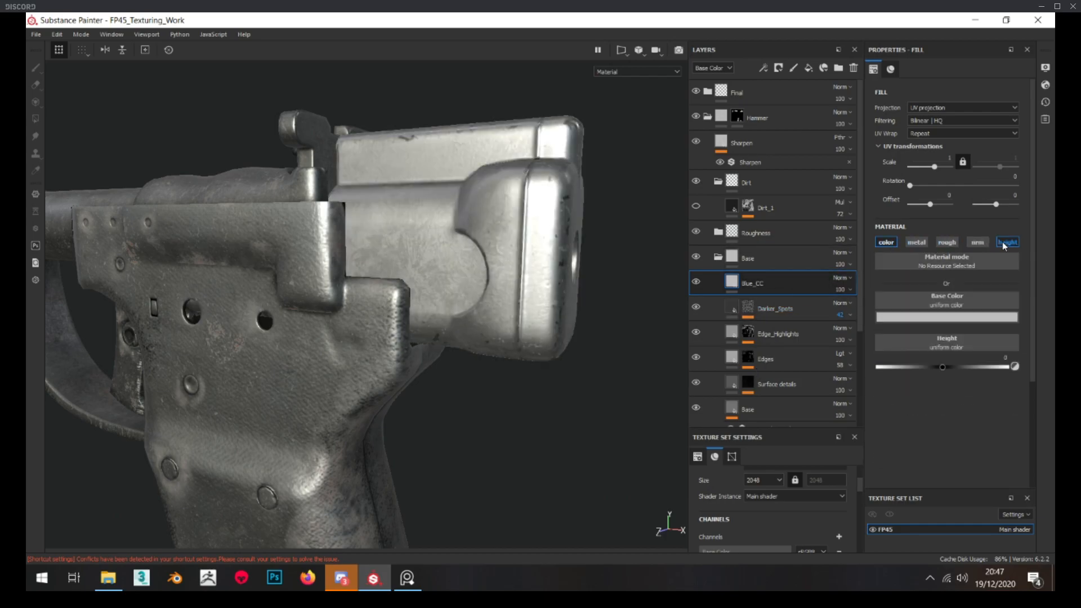
left_click(845, 282)
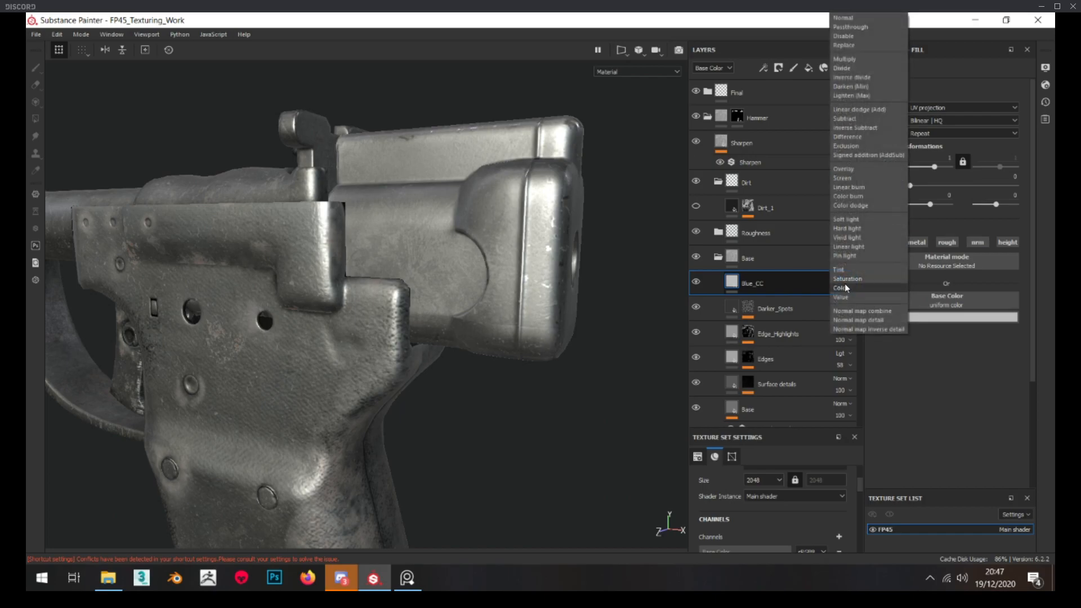
left_click(850, 169)
Set Blue_CC's base color to a muted blue with hue 0.545, saturation 0.285 and value 0.246
left_click(940, 317)
left_click_drag(1000, 427, 1040, 383)
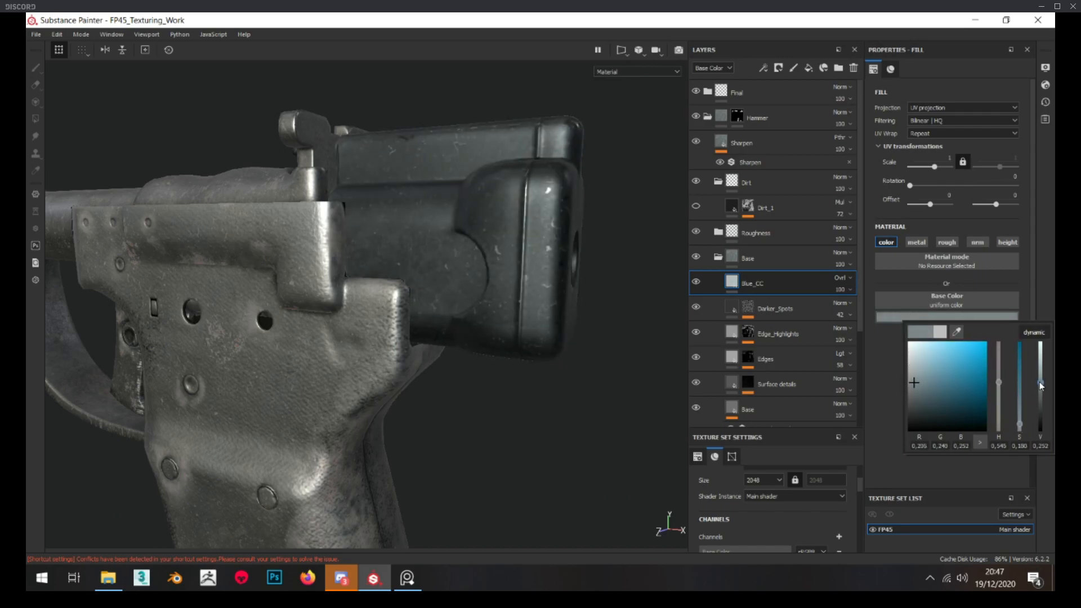
left_click_drag(1020, 425, 1022, 421)
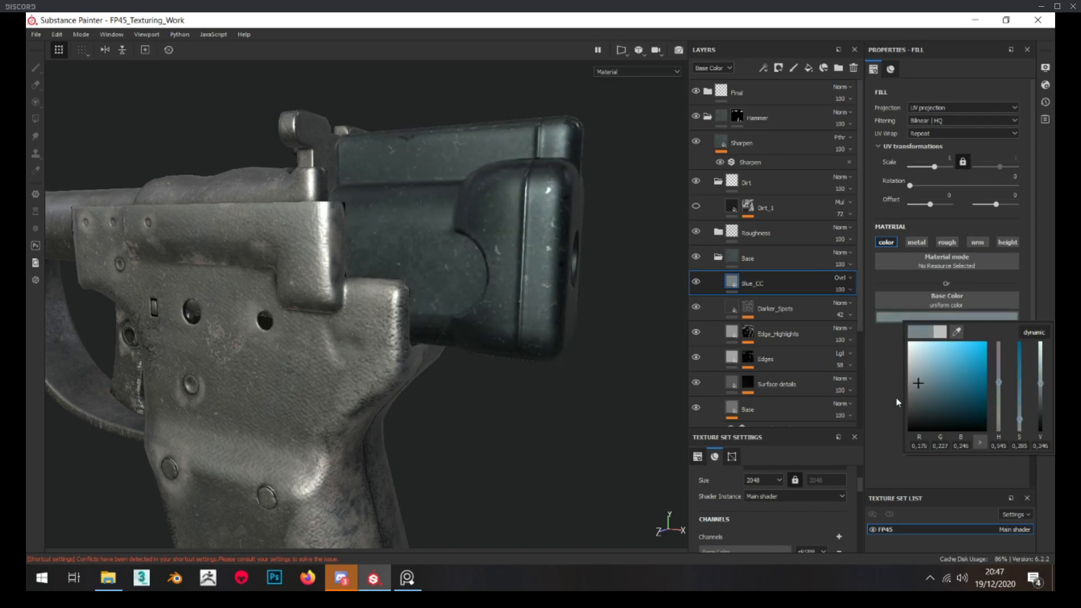
Add a black mask to the Blue_CC layer and fill it with the Perlin Noise texture
right_click(748, 282)
left_click(796, 31)
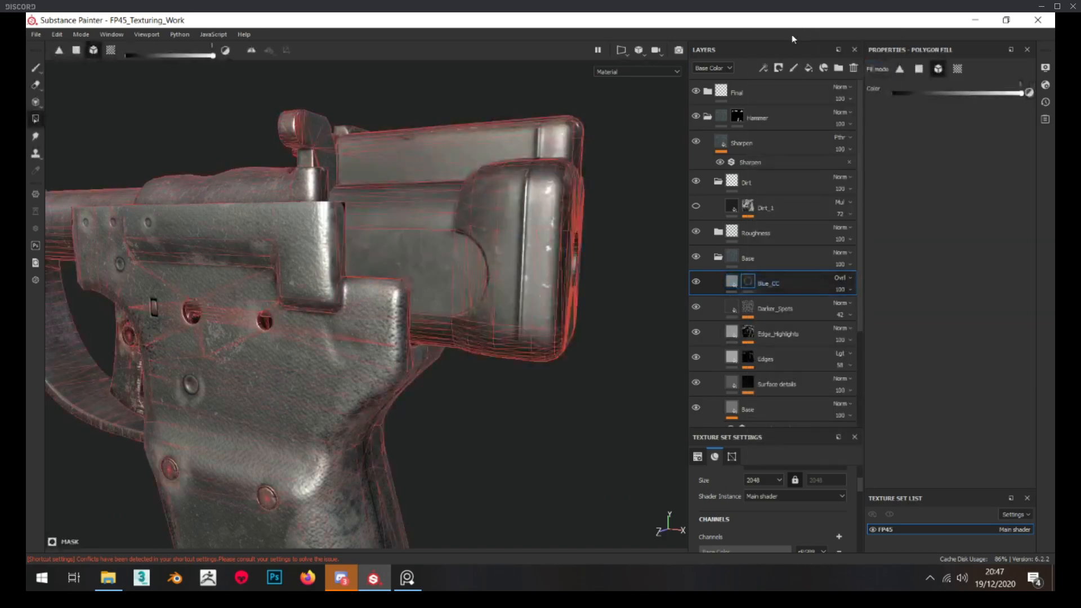
right_click(749, 282)
left_click(789, 256)
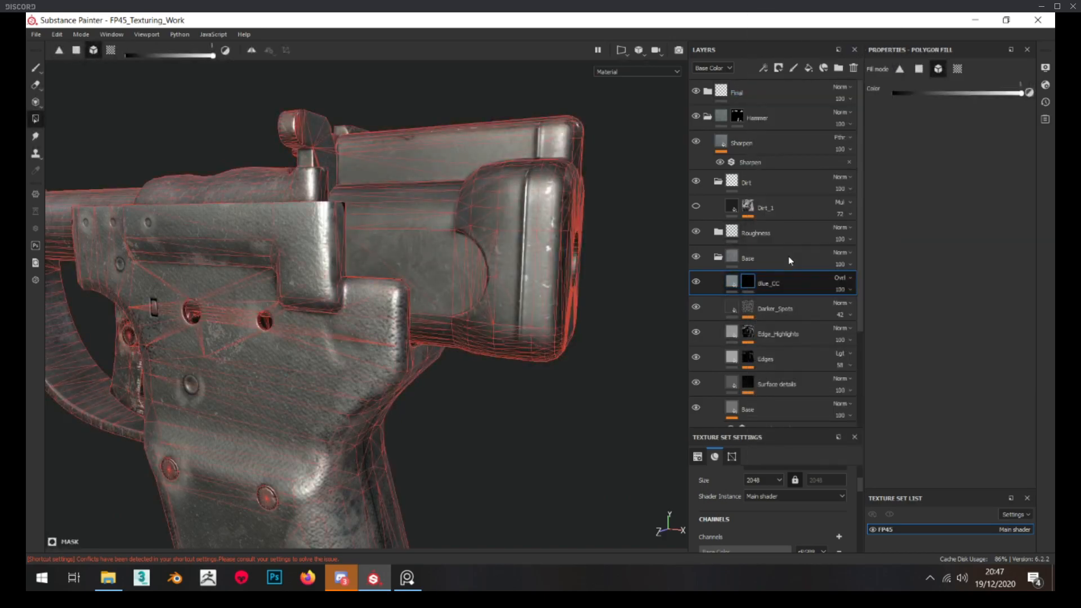
left_click(937, 241)
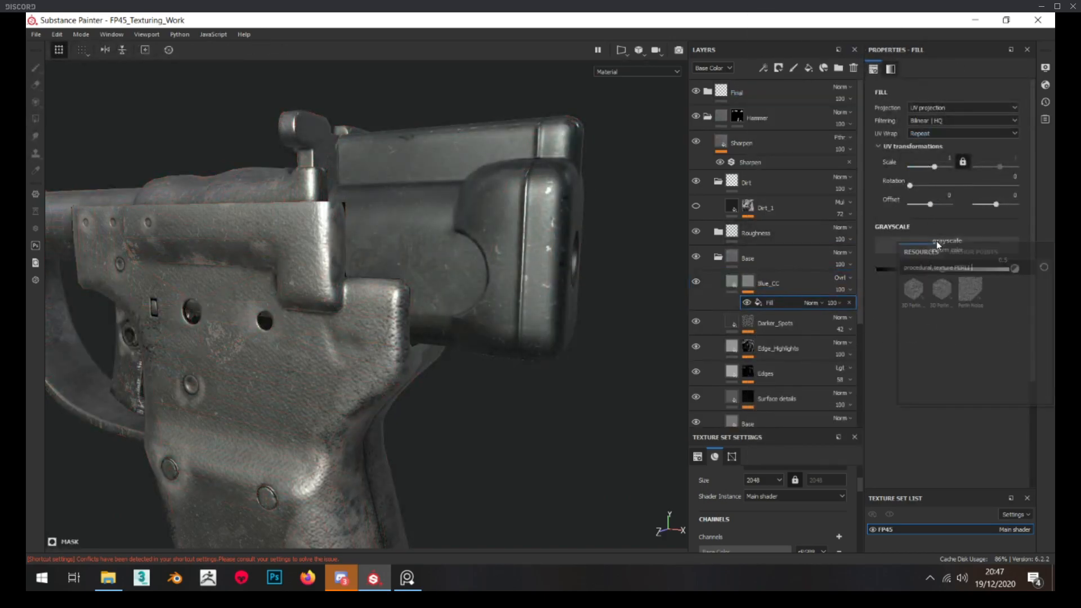
left_click(965, 286)
Randomize the seed of Blue_CC's Perlin Noise mask fill and lower its balance to 0.22
left_click(748, 282)
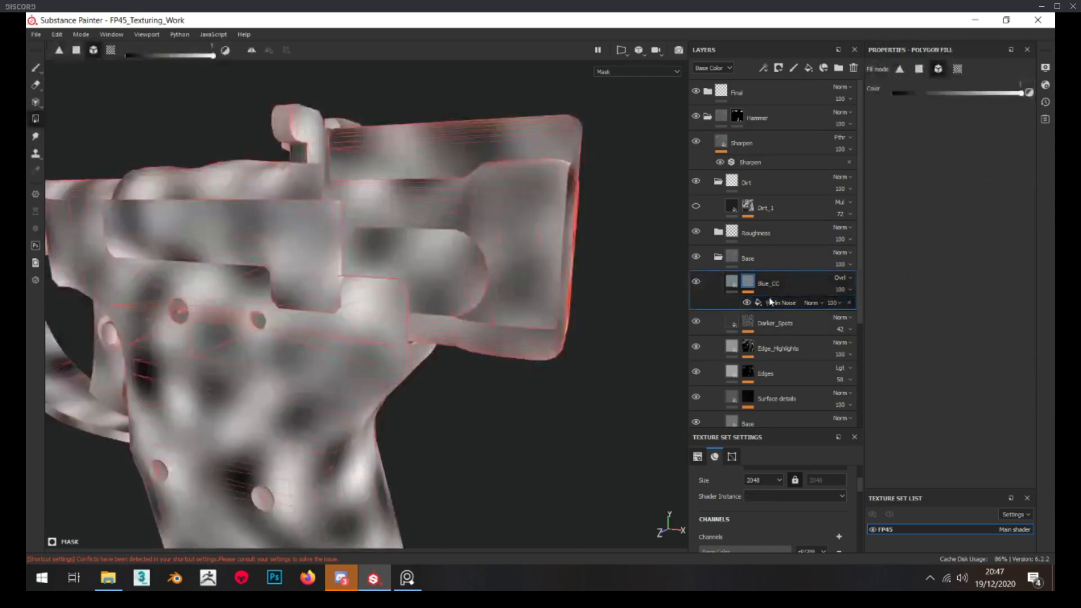
left_click(781, 303)
left_click_drag(950, 329, 921, 326)
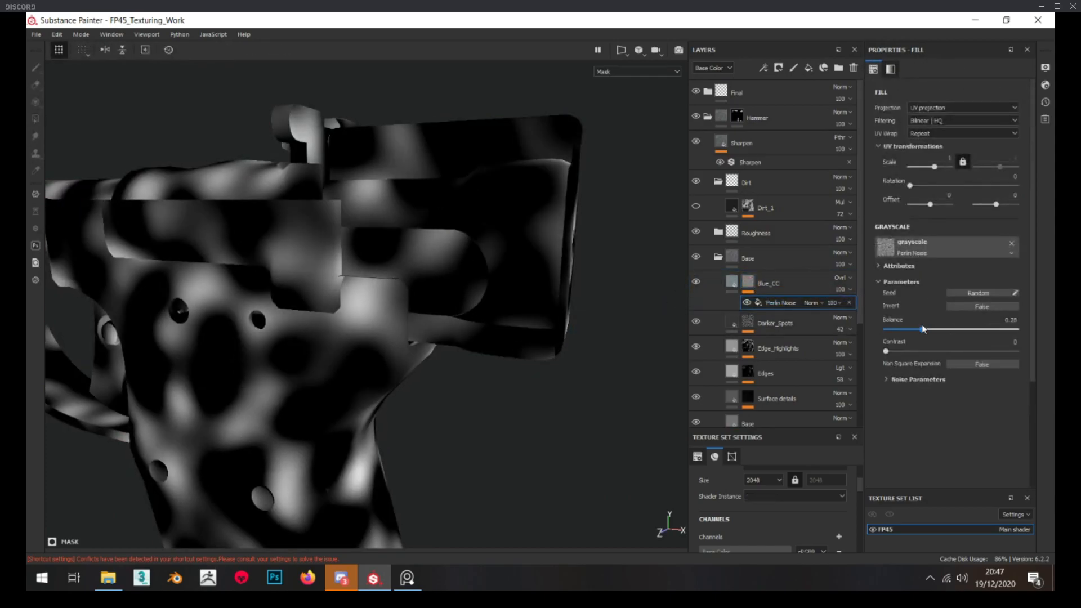
left_click(991, 293)
left_click(989, 292)
left_click(989, 293)
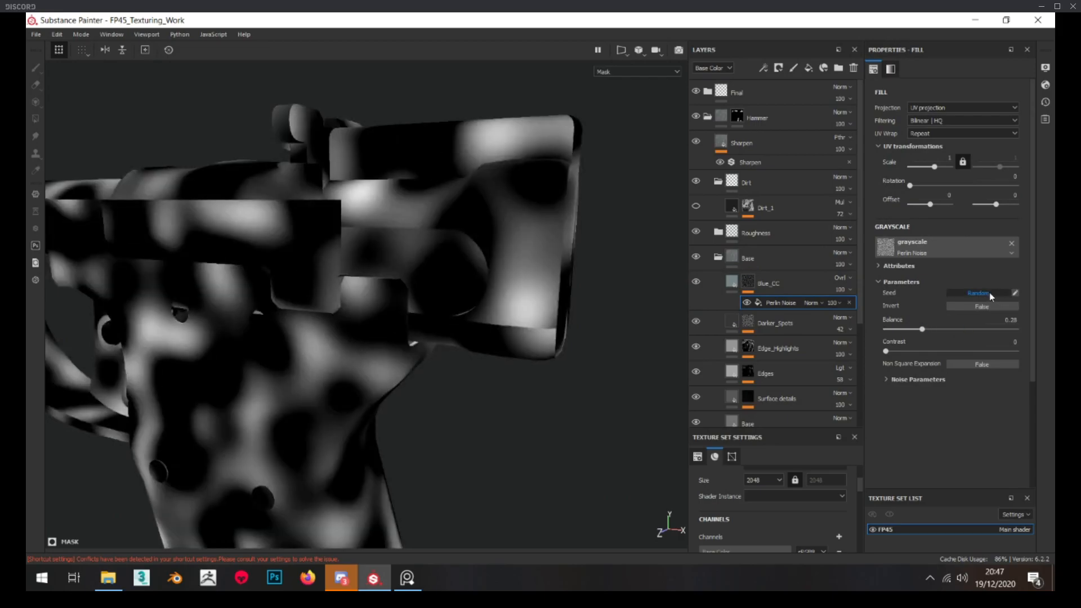
left_click_drag(922, 329, 915, 326)
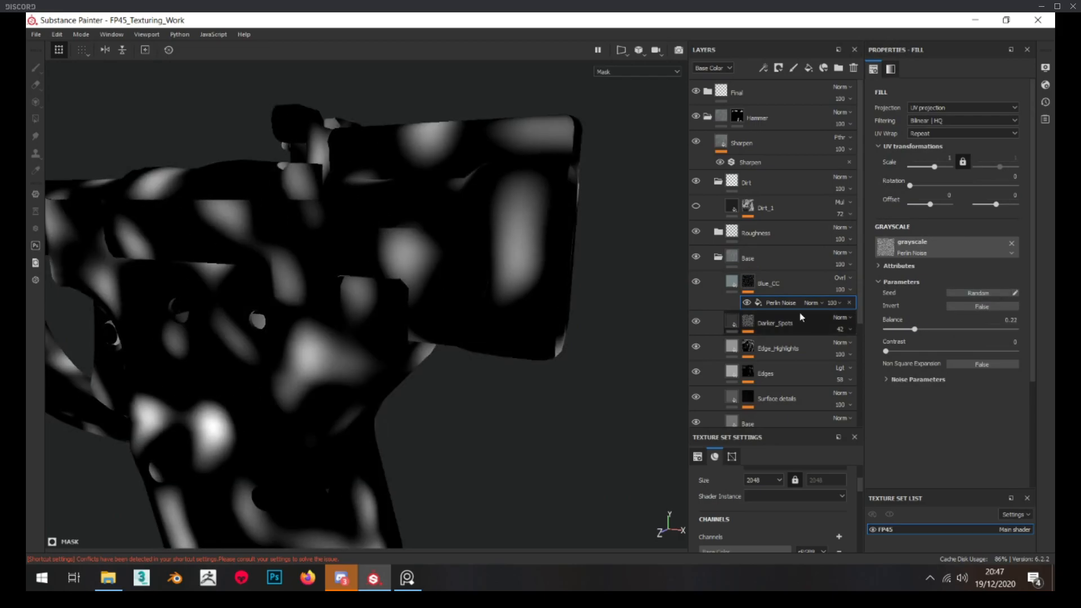
Add a Blur filter with intensity 2.38 above the Perlin Noise in the Blue_CC mask
right_click(754, 285)
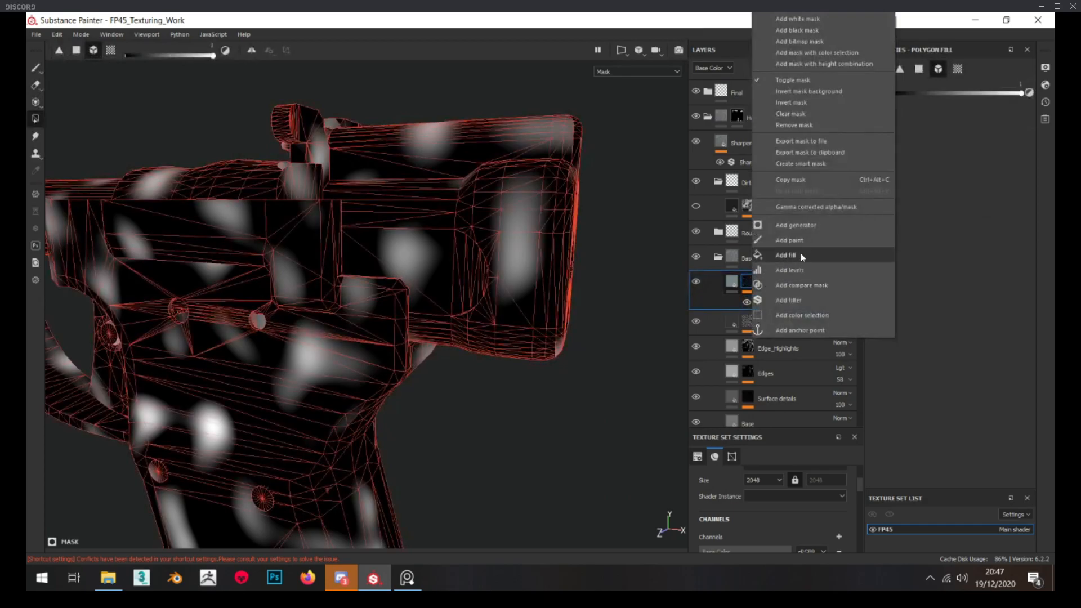
left_click(810, 302)
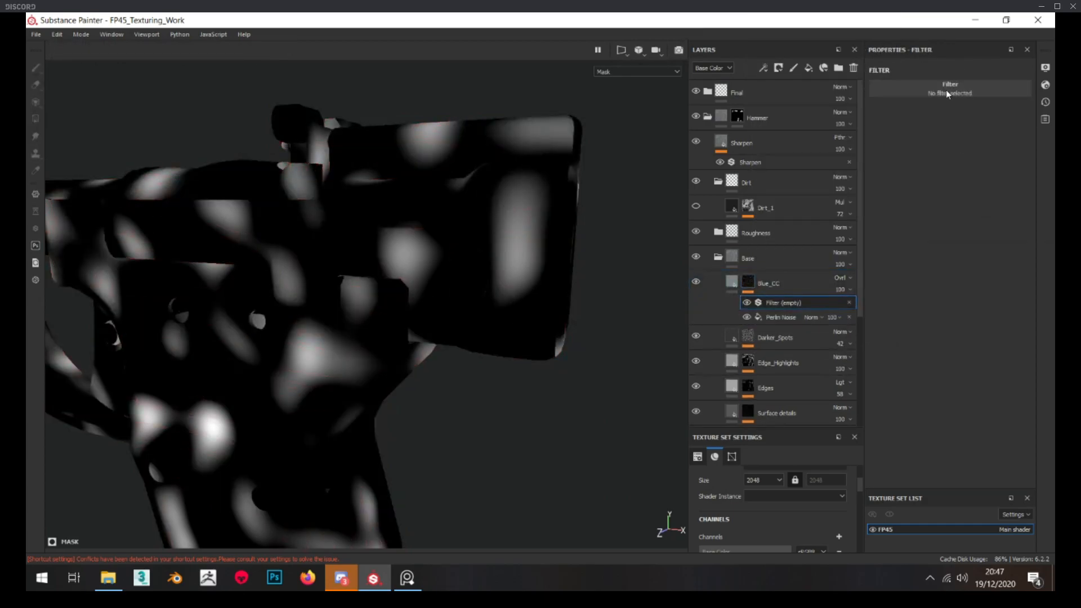
left_click(948, 85)
type("blur")
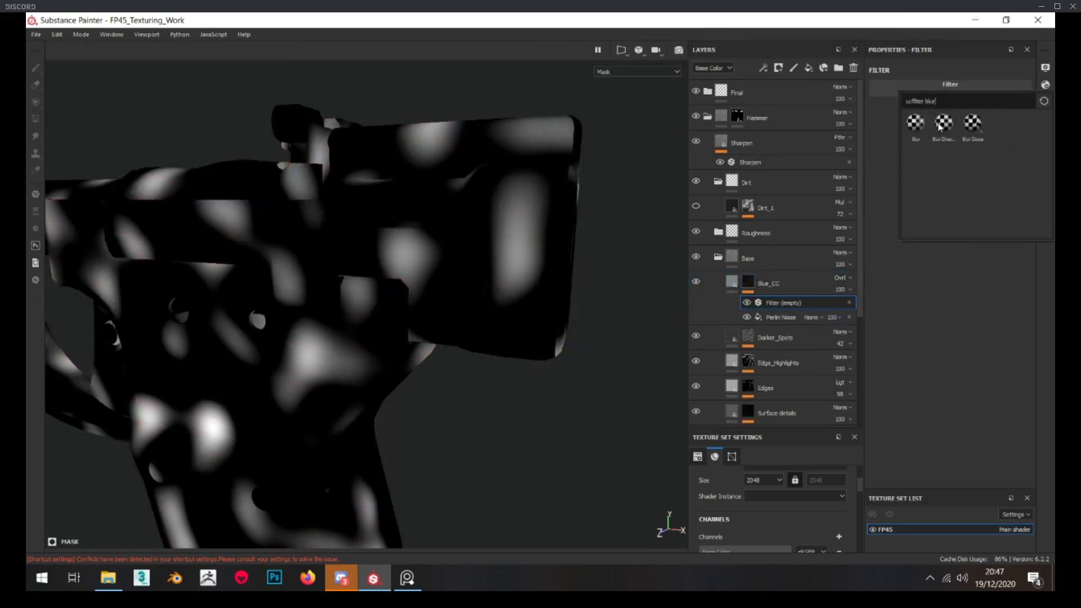
left_click(917, 122)
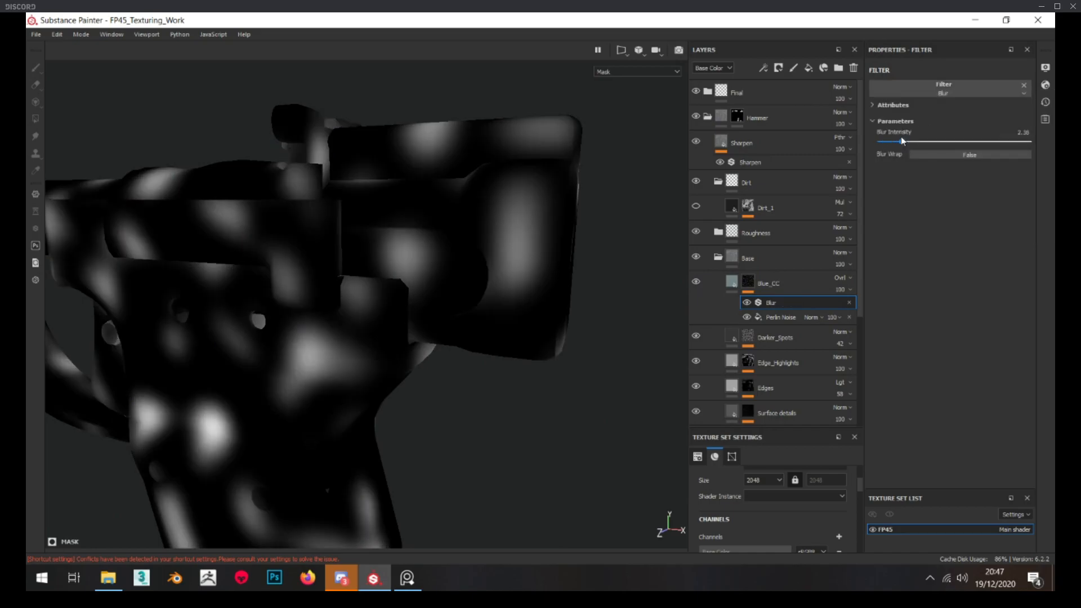
Check the blue tint on the hammer block and set the Blue_CC layer's opacity to 25
left_click(732, 282)
left_click(697, 281)
left_click(696, 281)
left_click_drag(551, 286, 562, 289, "alt")
scroll(562, 289, "down", 1)
left_click(850, 289)
type("25")
key("Return")
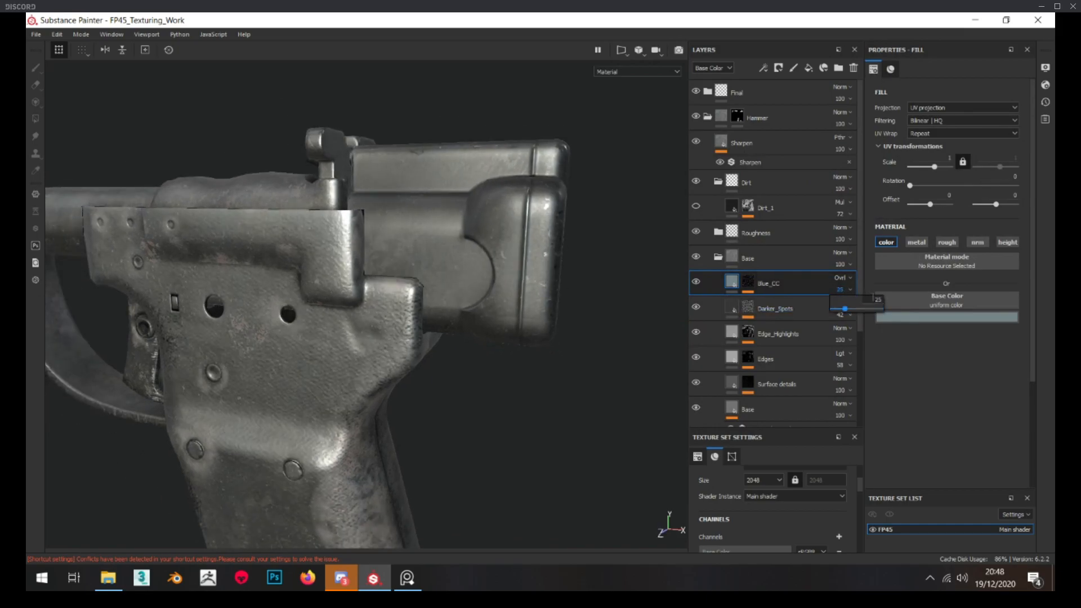
Compare the hammer block with the Blue_CC tint hidden and shown from another angle and up close
left_click_drag(668, 300, 580, 292, "alt")
left_click(697, 283)
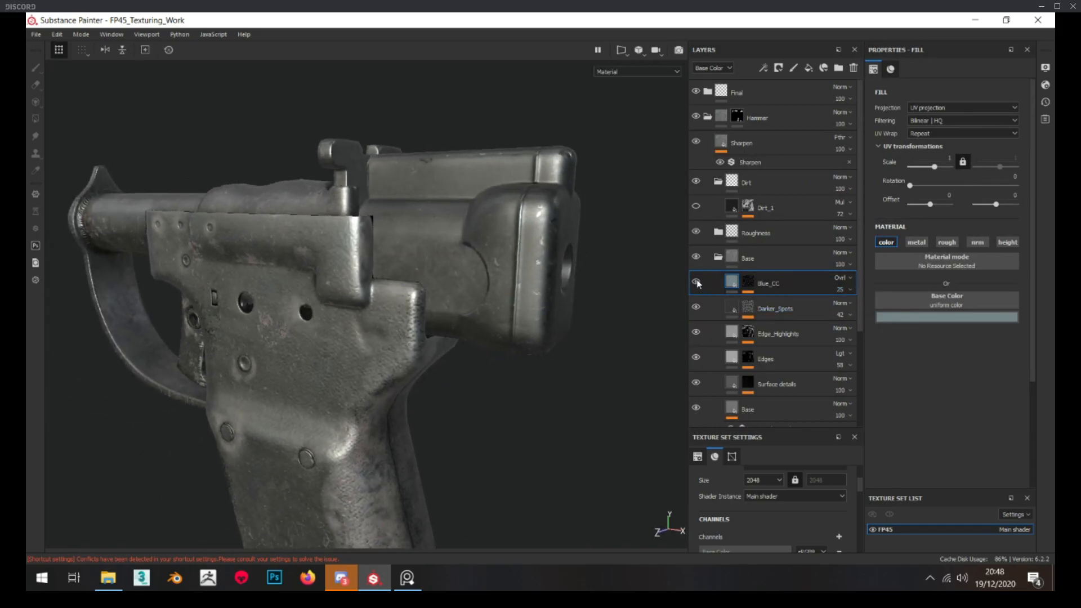
left_click(697, 283)
scroll(474, 267, "up", 2)
scroll(474, 267, "up", 2)
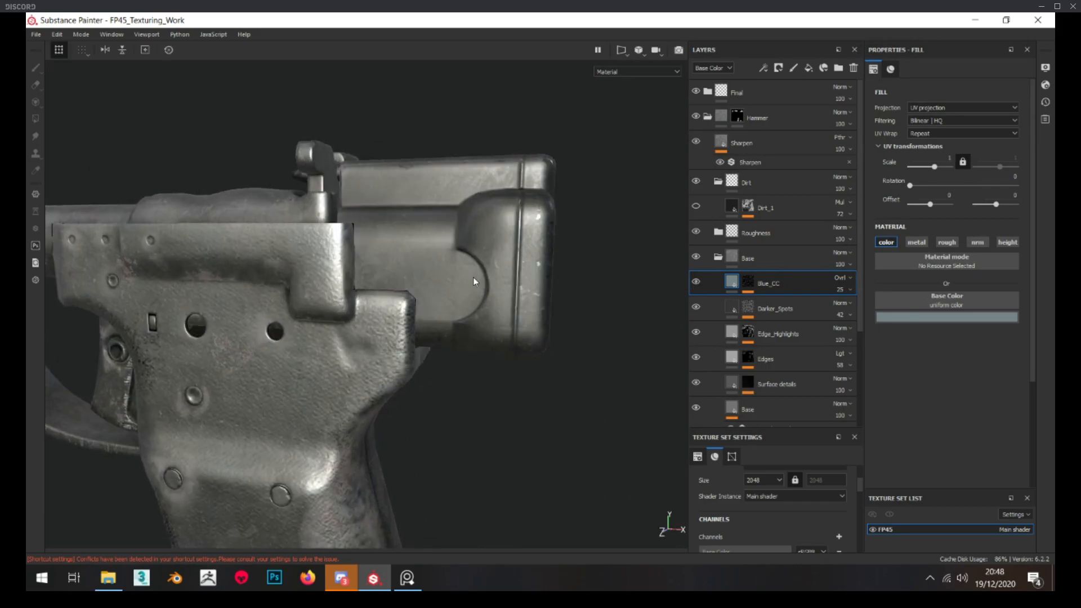
Reduce the Blue_CC layer's opacity to 12 and toggle its visibility to judge the tint on the hammer block
left_click(844, 289)
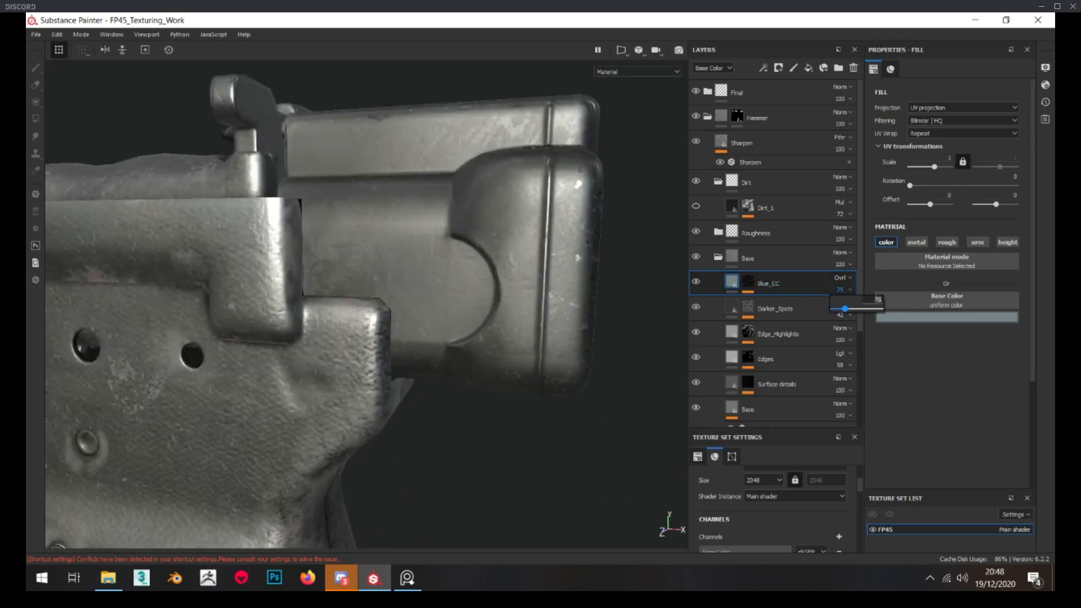
key("Return")
left_click_drag(554, 297, 575, 295, "alt")
scroll(576, 295, "down", 2)
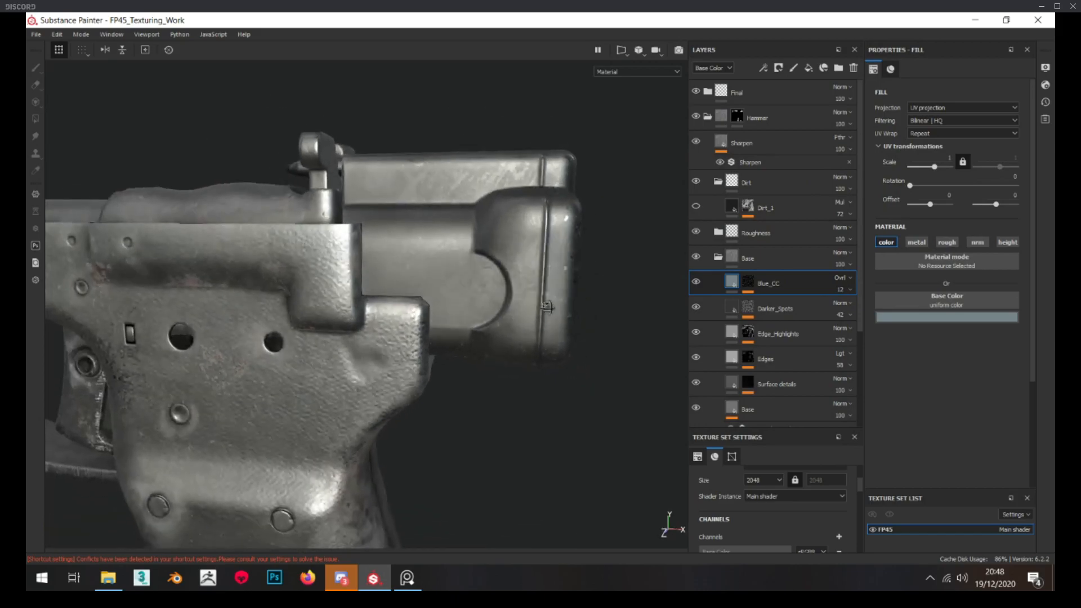
left_click(695, 282)
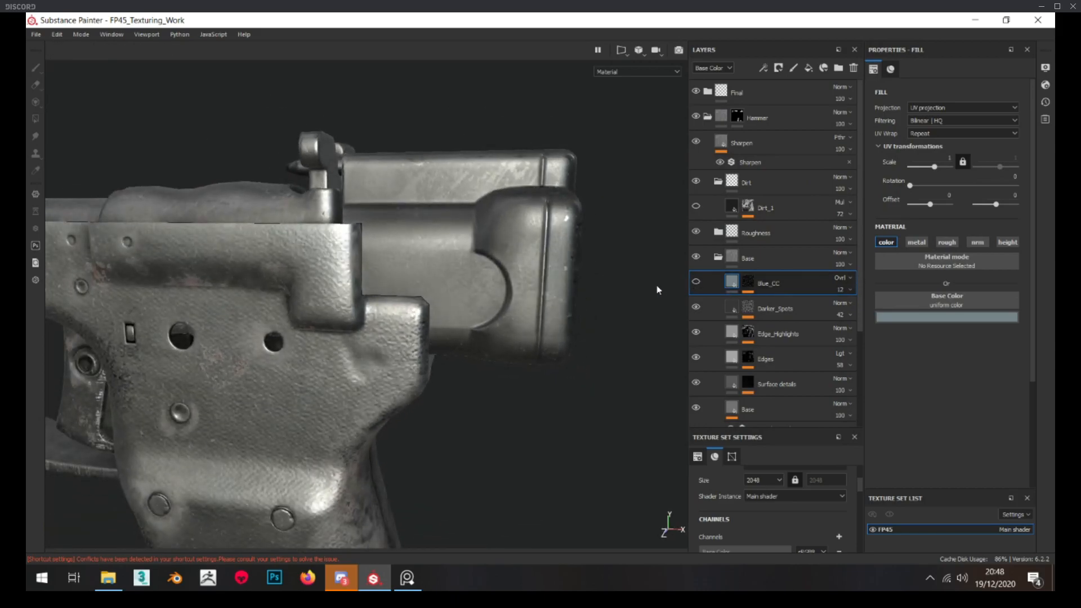
scroll(634, 290, "down", 1)
Collapse the Base folder, open the Roughness folder and set the Stains layer's roughness to 0.8871
left_click(719, 257)
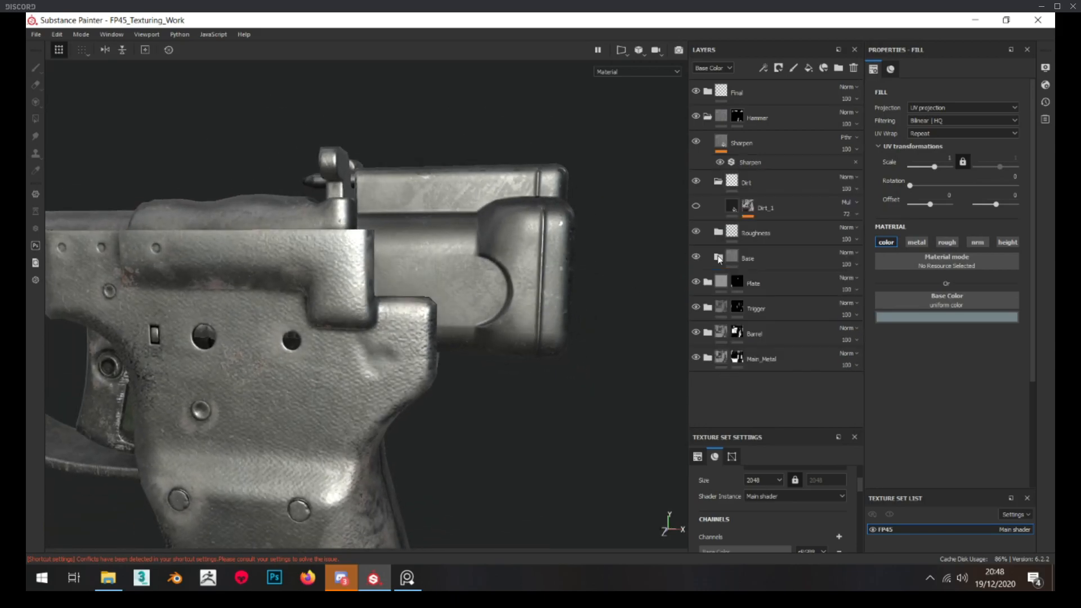
left_click(722, 235)
left_click(732, 262, "alt")
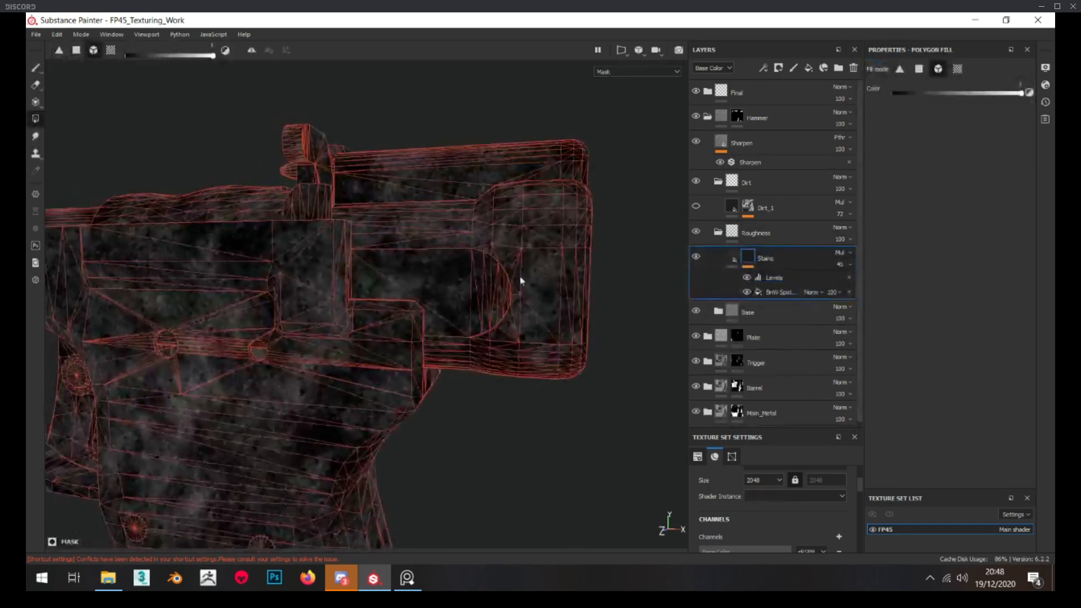
left_click(732, 262)
left_click(696, 256)
left_click(696, 255)
left_click_drag(543, 295, 577, 293, "alt")
left_click_drag(945, 414, 1016, 412)
Review the Stains mask's contrast and delete its Levels adjustment, leaving the BnW Spots 2 fill
left_click(751, 255, "alt")
right_click(751, 254)
left_click(788, 511)
left_click_drag(939, 99, 962, 101)
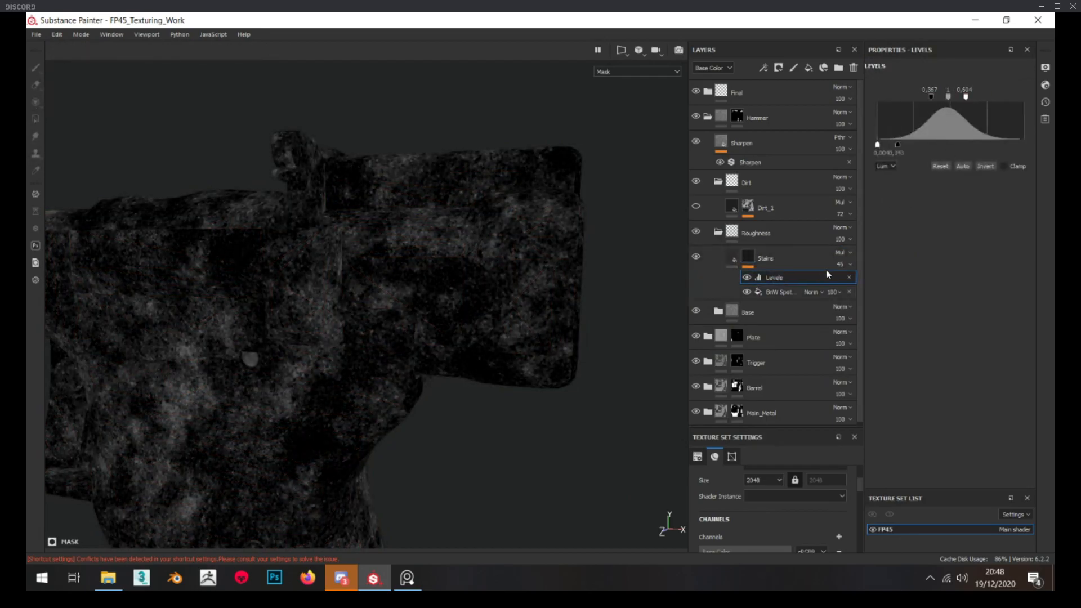
left_click(782, 290)
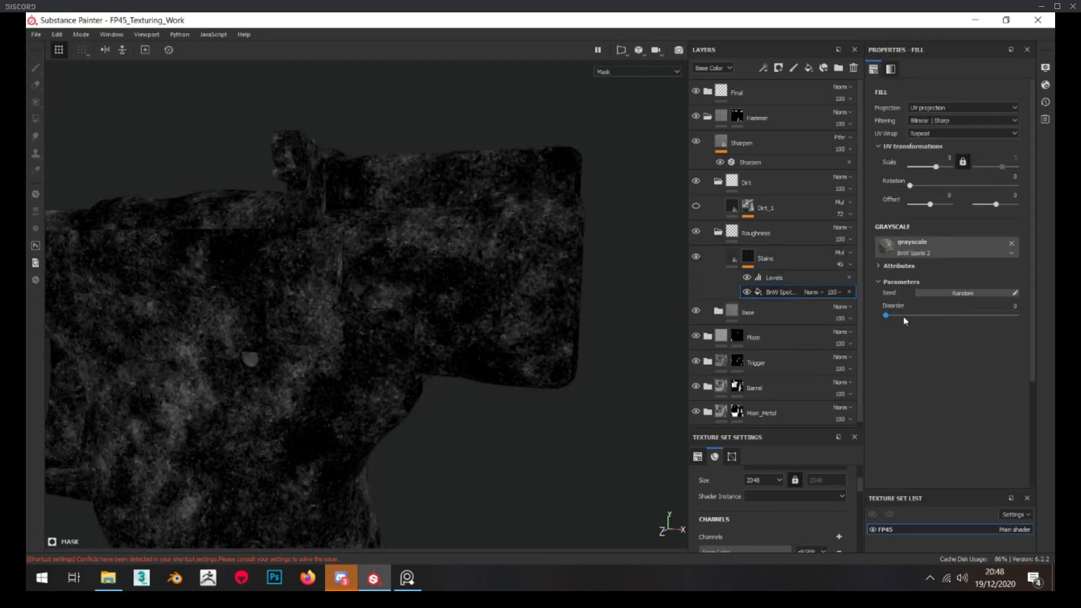
left_click(772, 278)
left_click(850, 280)
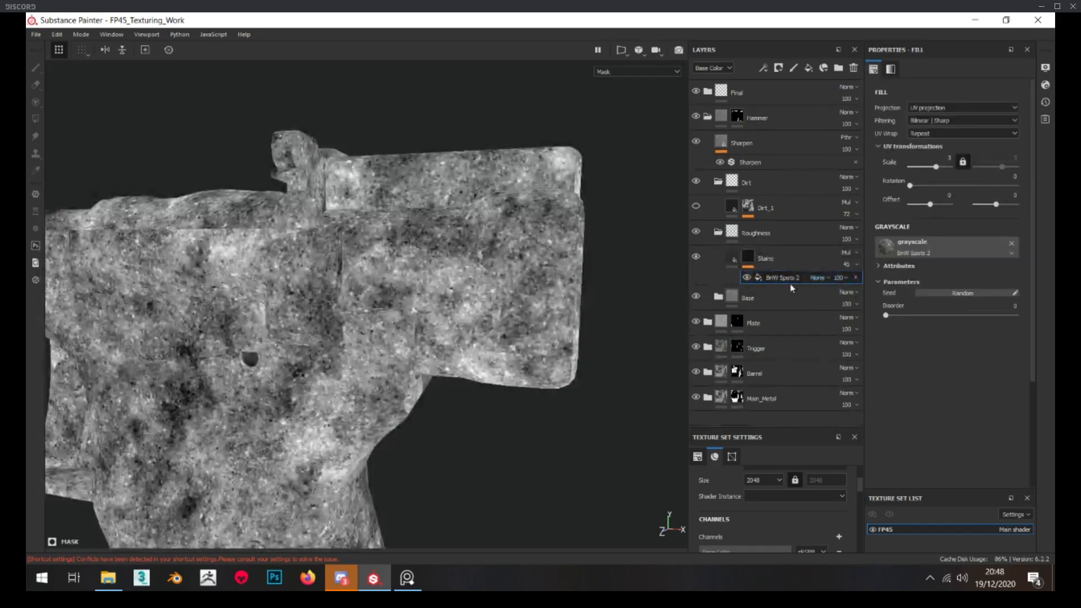
Add a fresh Levels adjustment to the Stains mask and set its midtone value to 2.582
left_click(737, 259)
left_click_drag(570, 261, 445, 247, "alt")
left_click(748, 258)
right_click(749, 258)
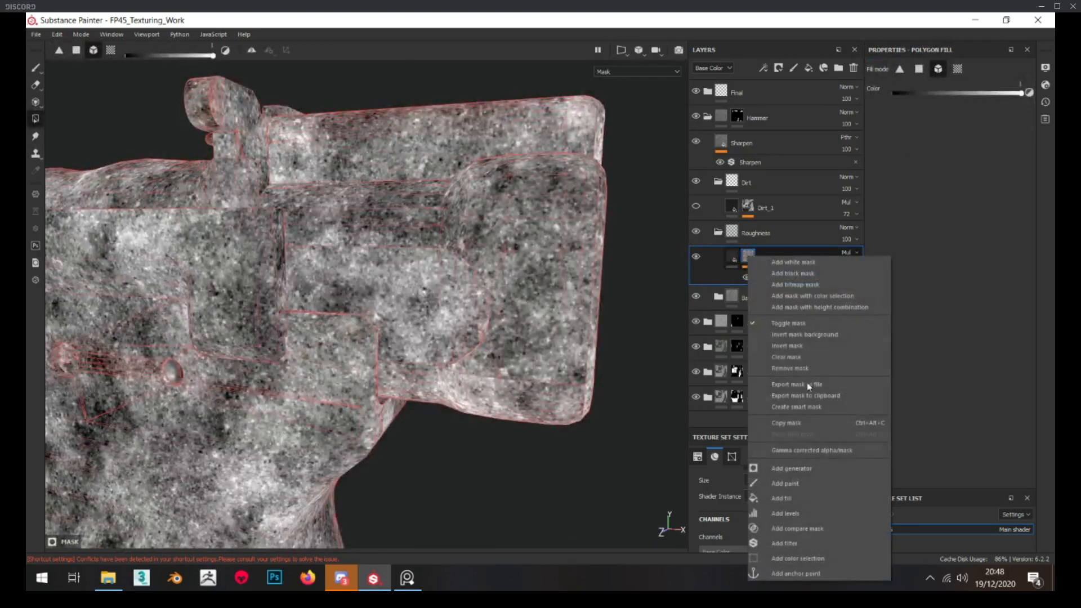
left_click(809, 510)
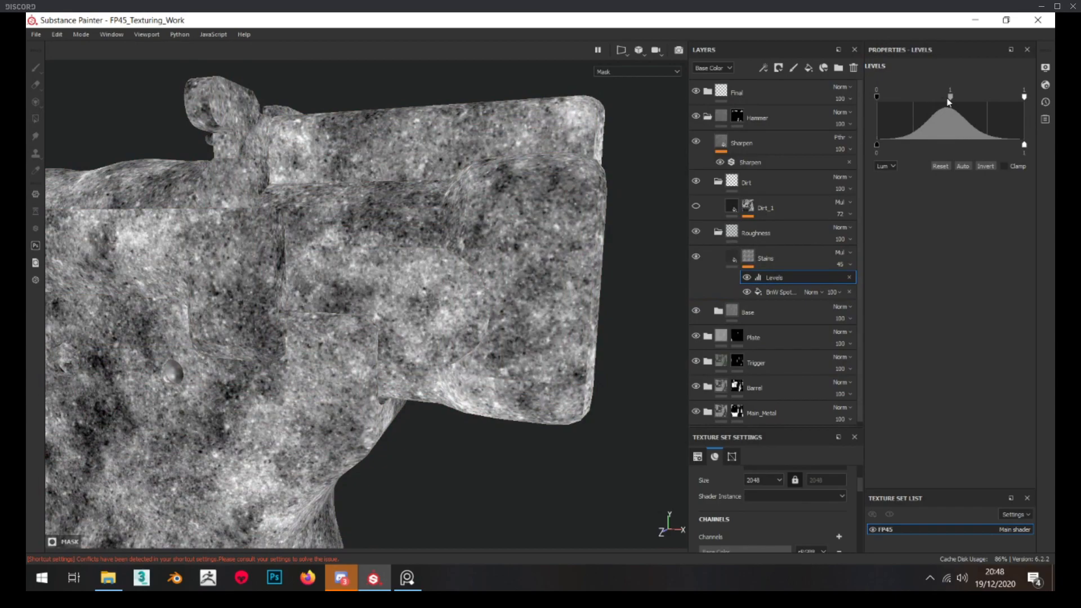
mouse_move(951, 97)
left_mouse_down()
mouse_move(936, 97)
mouse_move(958, 97)
left_mouse_up()
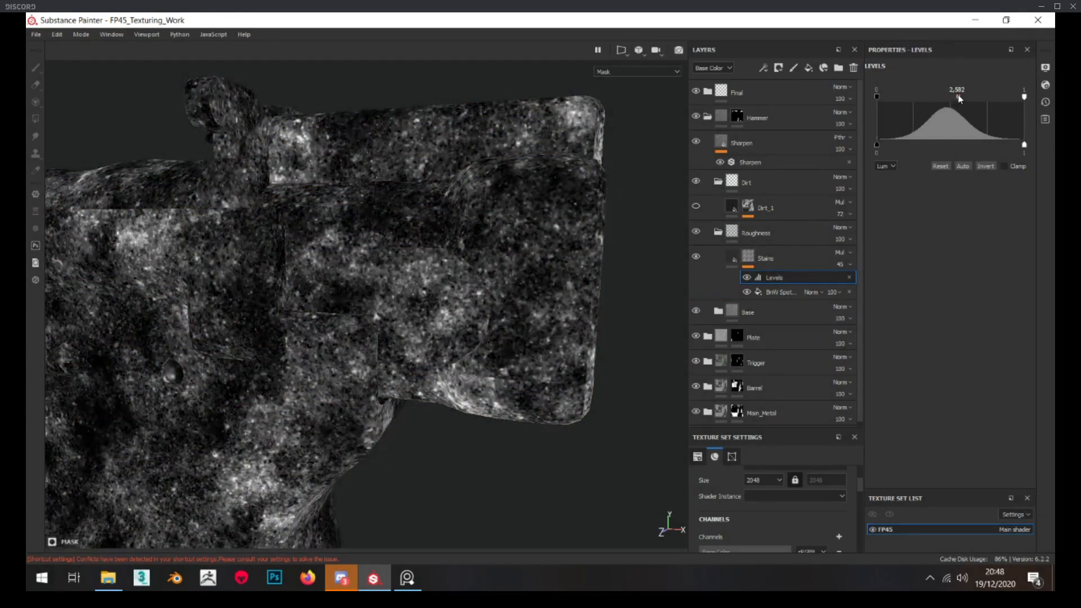
left_click(733, 259)
Switch to the PureRef reference board and examine the stains and discoloration on the real pistol's hammer block
left_click(407, 578)
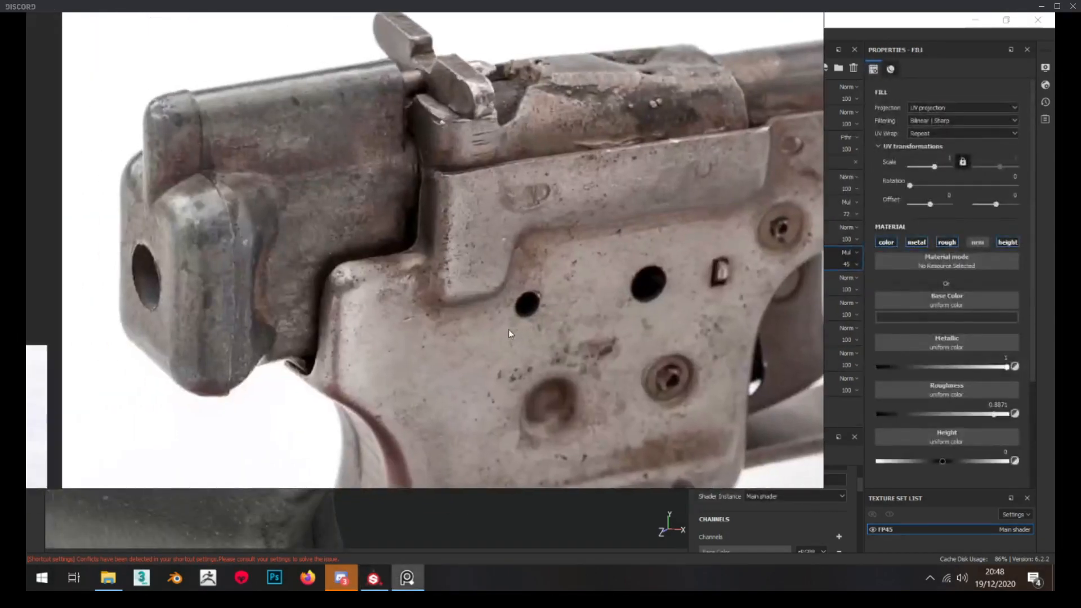
middle_click_drag(338, 236, 439, 239)
scroll(446, 223, "up", 2)
middle_click_drag(447, 200, 494, 143)
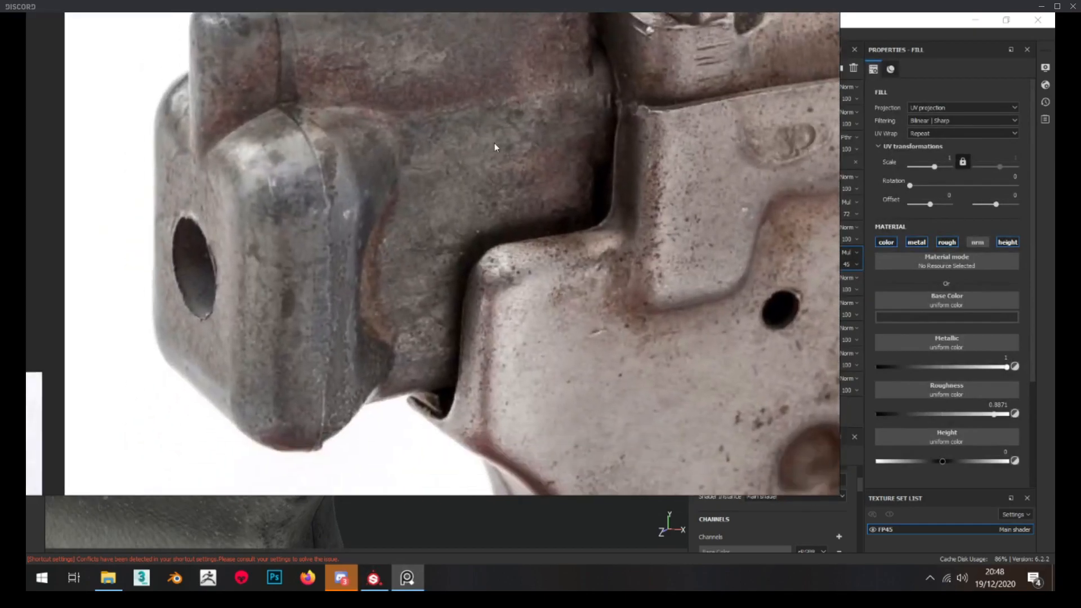
scroll(441, 183, "down", 1)
middle_click_drag(431, 155, 427, 158)
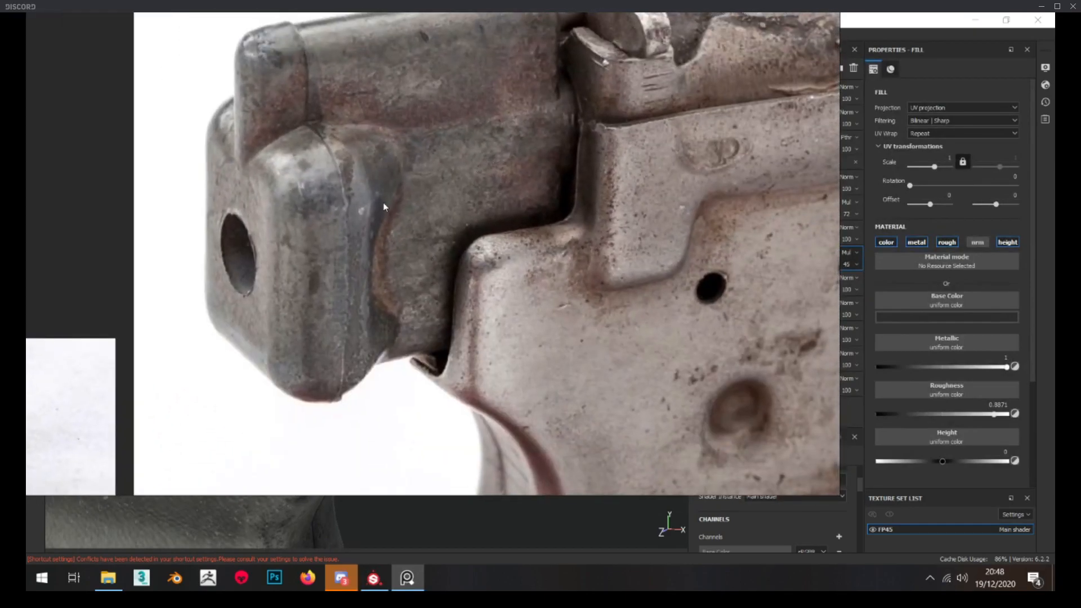
middle_click_drag(276, 99, 275, 137)
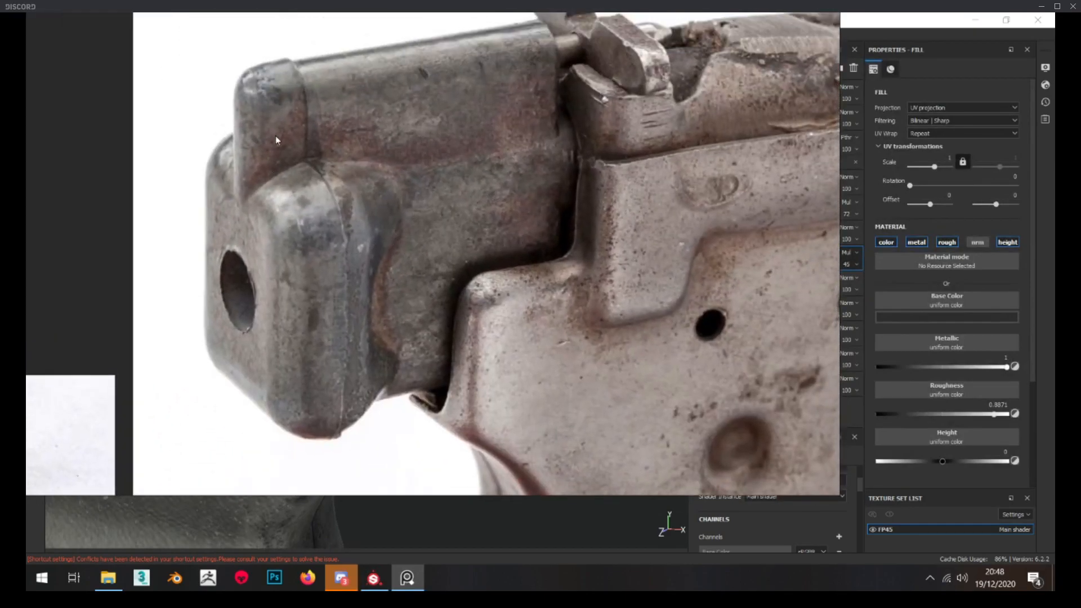
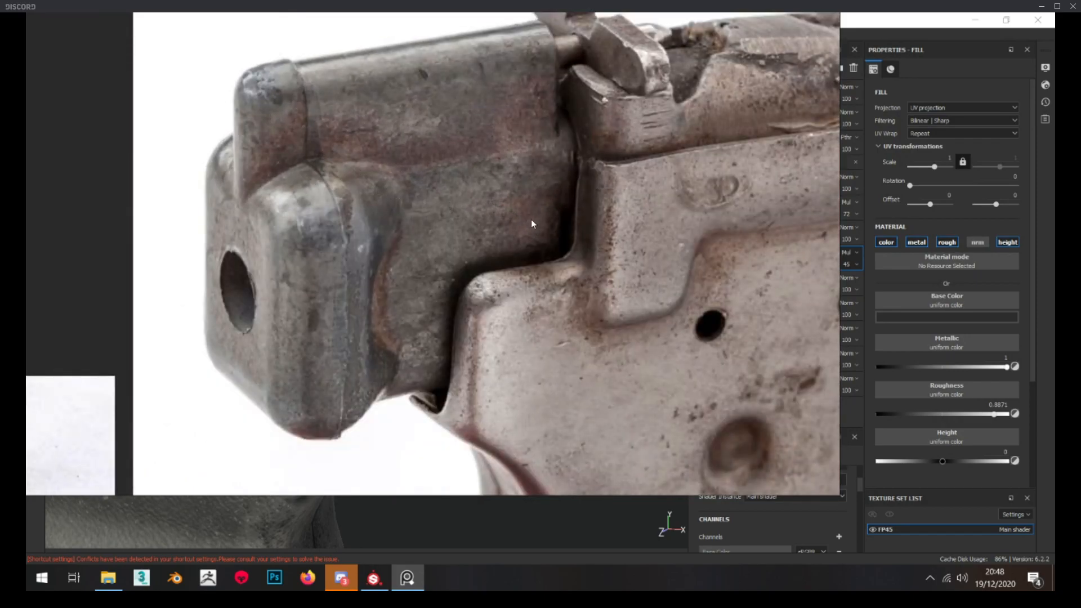
Return to Substance Painter, disable the Stains layer's metal and height channels, and set its roughness to 0.7097
right_click_drag(532, 219, 26, 220)
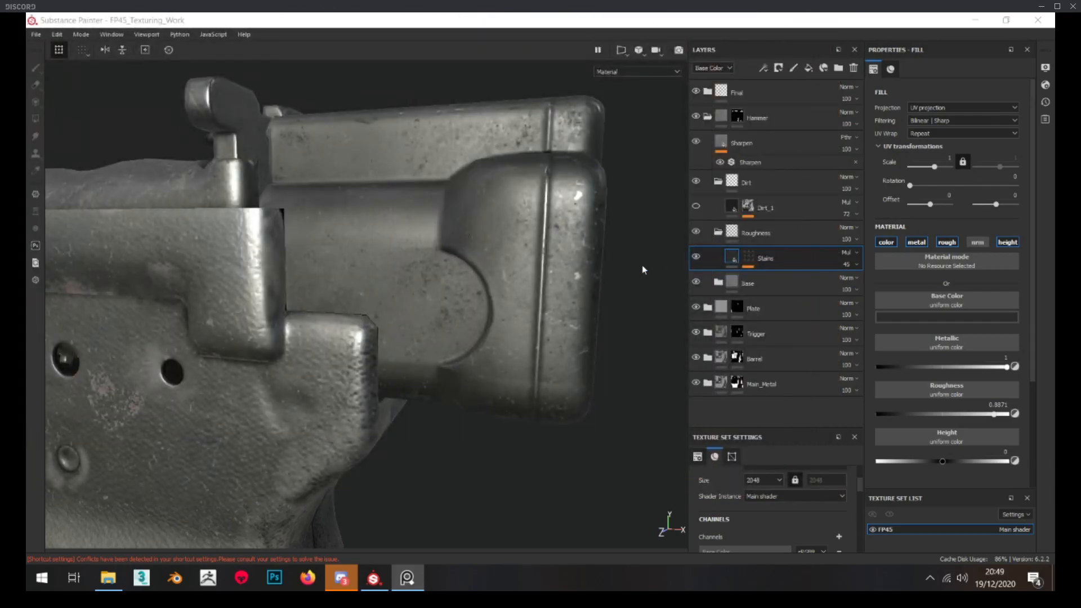
left_click(921, 242)
left_click(1007, 246)
left_click_drag(434, 240, 453, 276, "alt")
scroll(466, 276, "down", 5)
scroll(465, 274, "up", 6)
left_click_drag(979, 367, 971, 368)
scroll(404, 306, "down", 8)
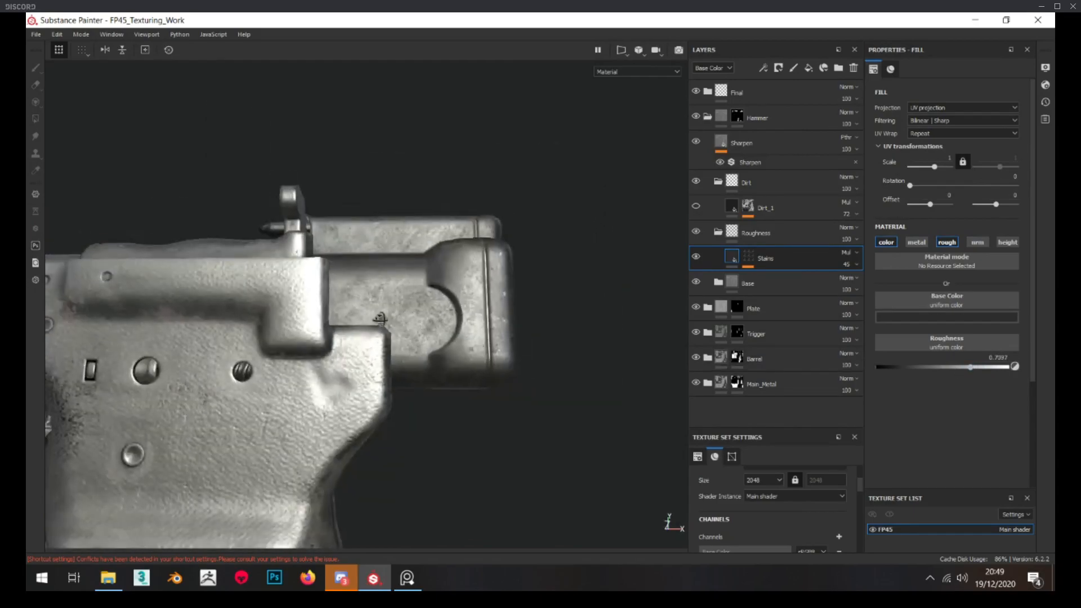
scroll(403, 306, "up", 6)
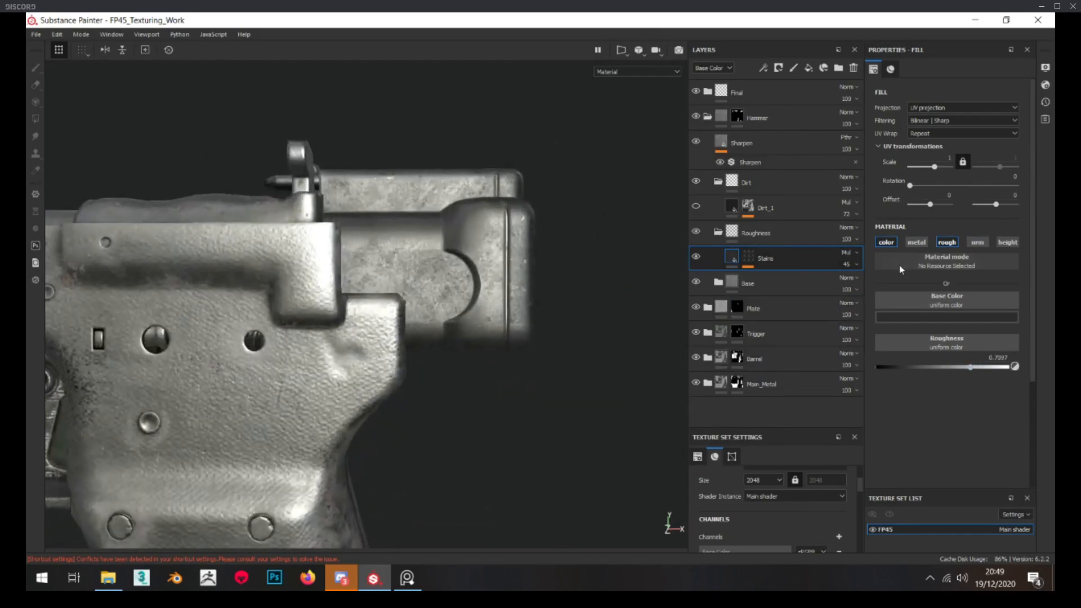
Tint the Stains base color dark reddish brown with saturation 0.180 and value 0.025, and check its effect on the hammer block
left_click(930, 318)
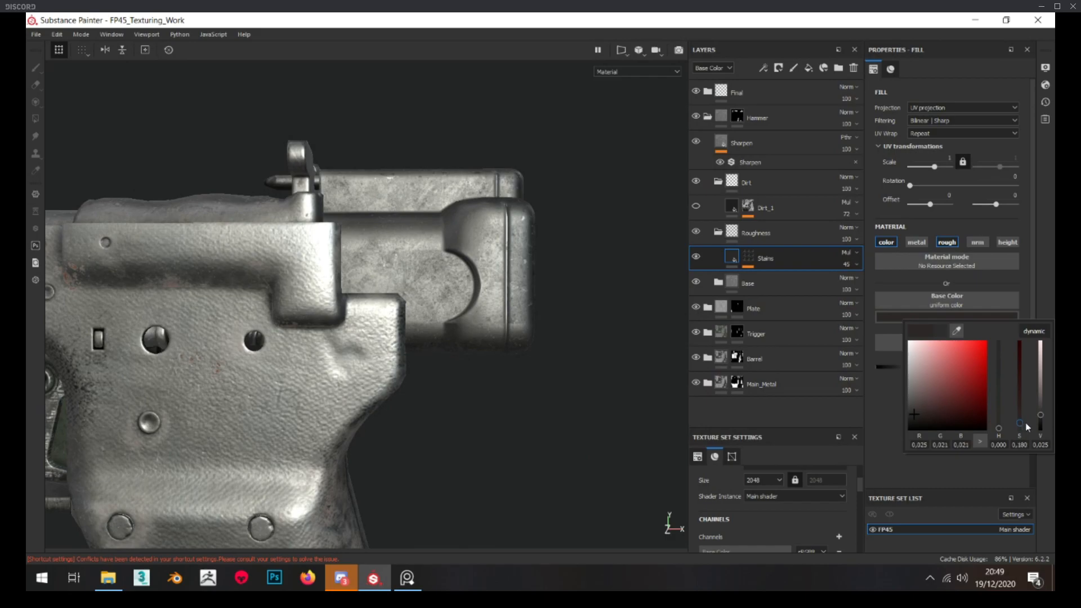
left_click_drag(529, 344, 588, 337, "alt")
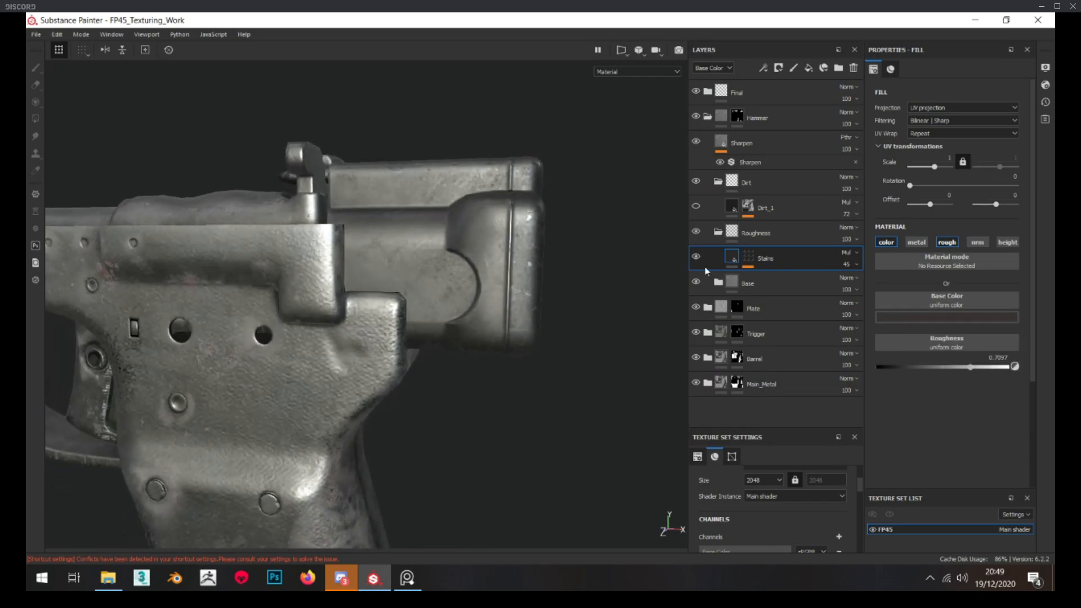
left_click(697, 257)
left_click_drag(510, 265, 482, 275, "alt")
scroll(482, 276, "up", 3)
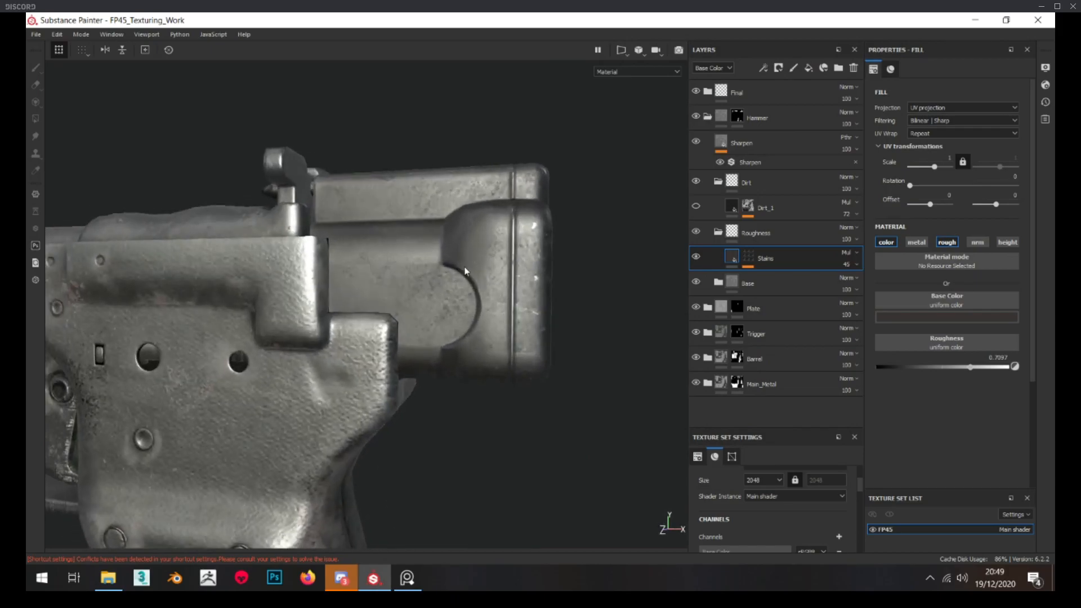
Add a fill layer named Rough_1 above Stains with only its roughness channel enabled and roughness set to 0.6573
left_click(805, 69)
double_click(760, 259)
type("Rough_1")
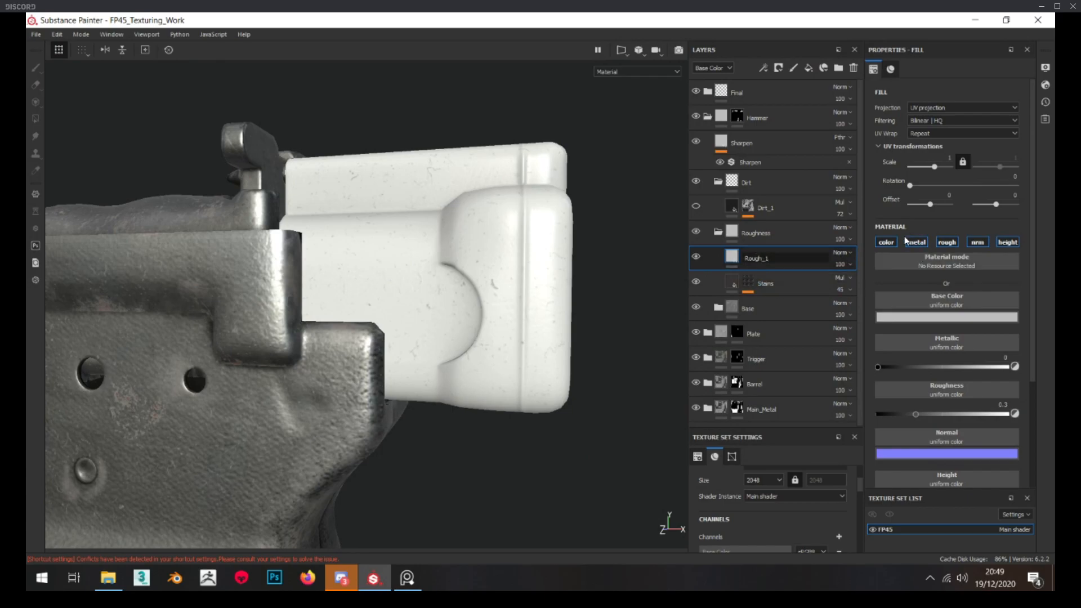
left_click(893, 249)
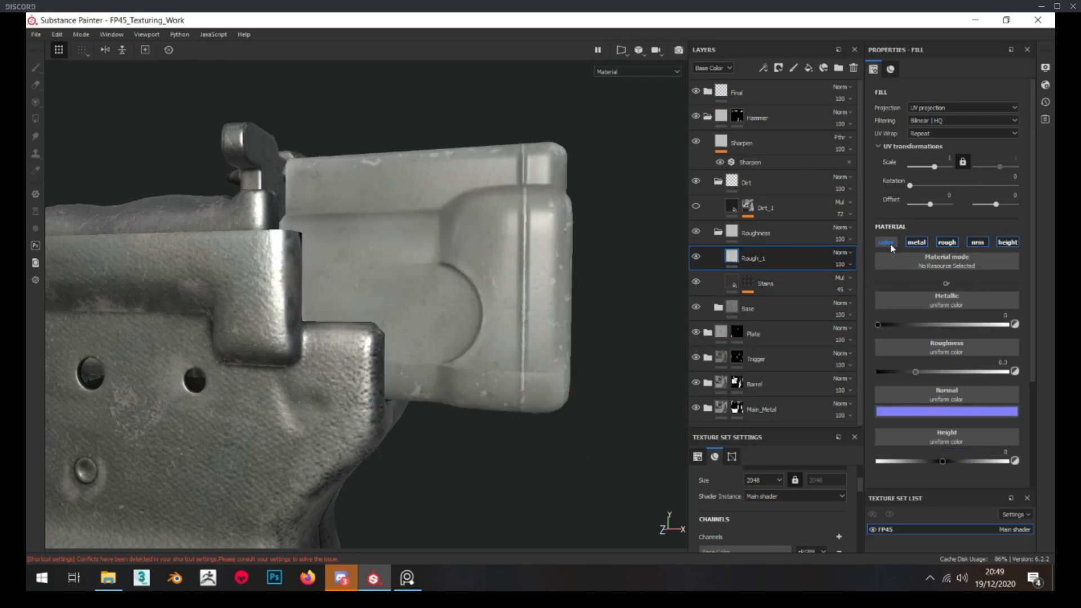
left_click(918, 243)
left_click(979, 242)
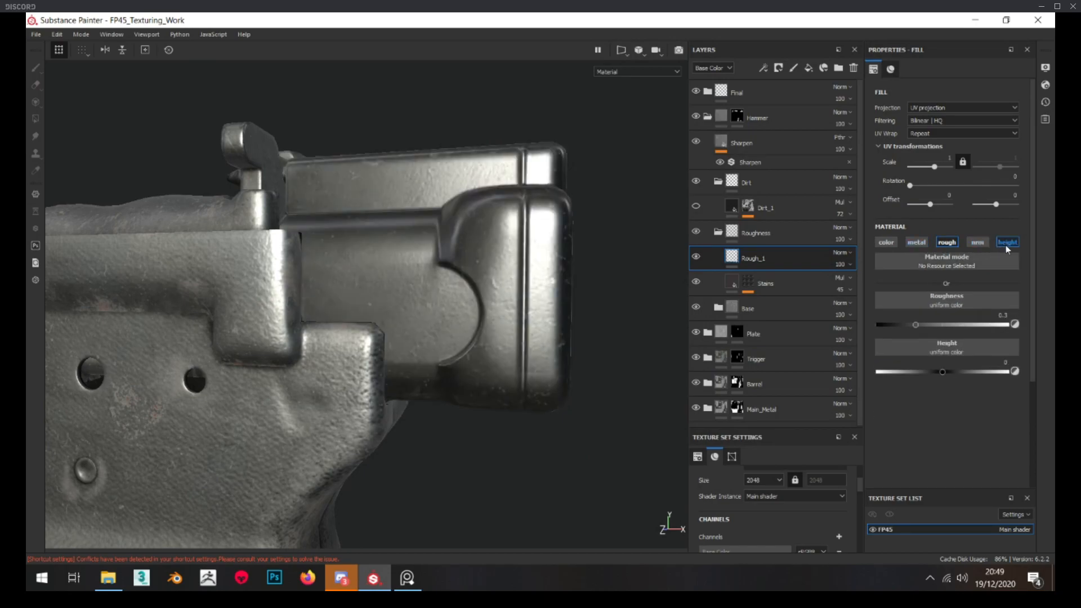
left_click(1006, 245)
left_click(964, 325)
Give Rough_1 a black mask and add a fill to it using the Grunge Map 001 texture
right_click(751, 256)
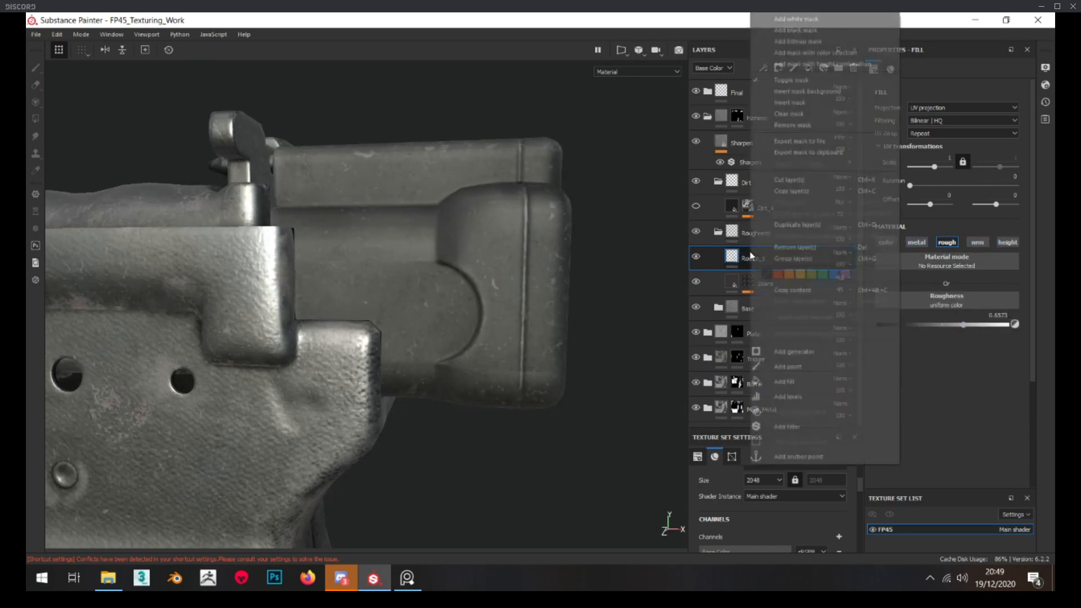
left_click(794, 30)
right_click(748, 262)
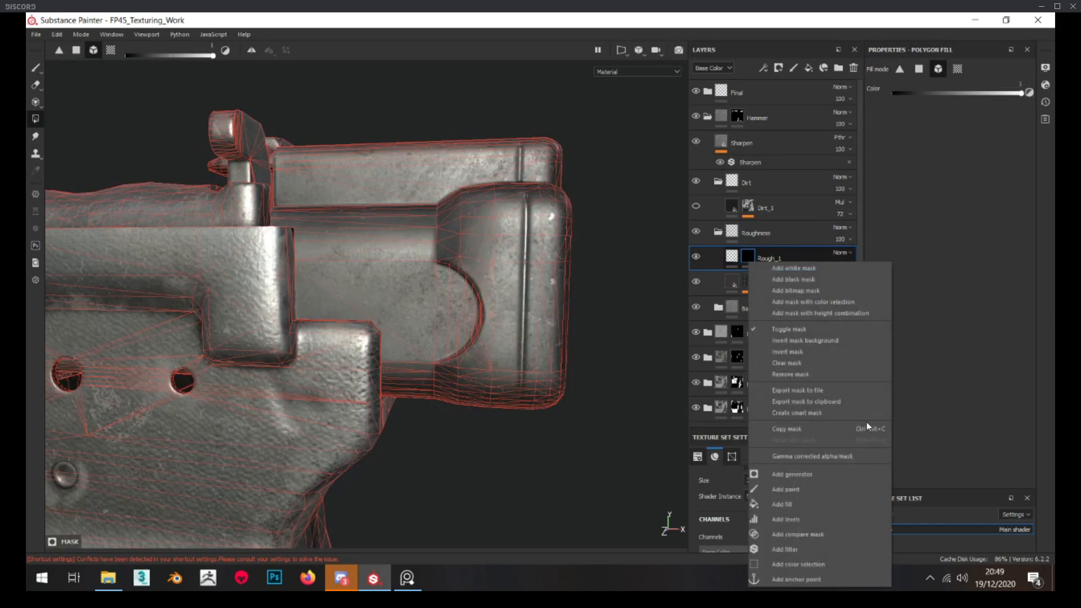
left_click(783, 505)
left_click_drag(817, 589, 335, 125)
left_click(126, 195)
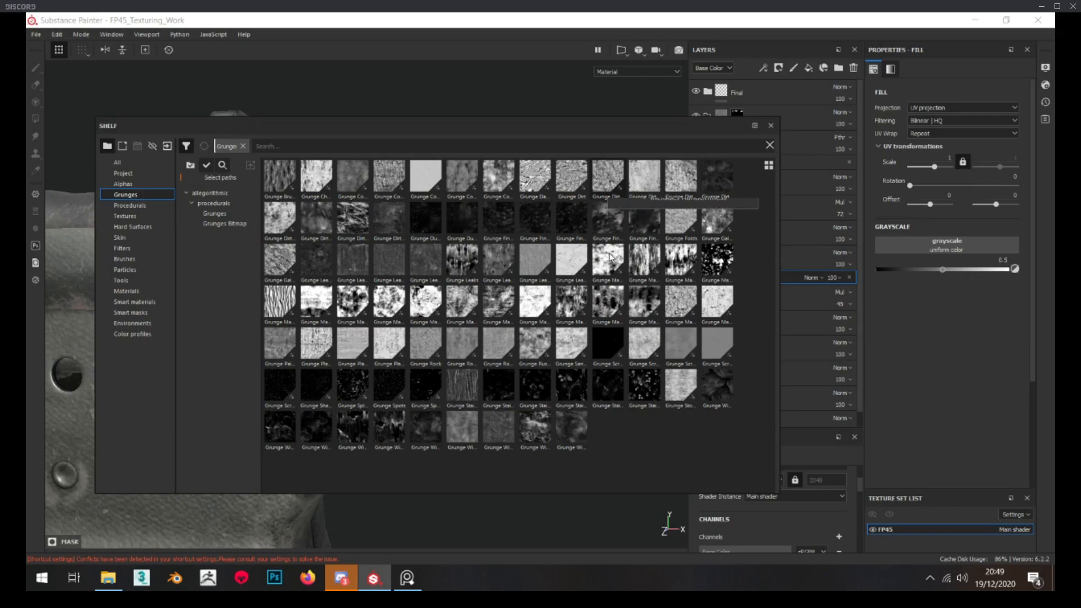
mouse_move(607, 270)
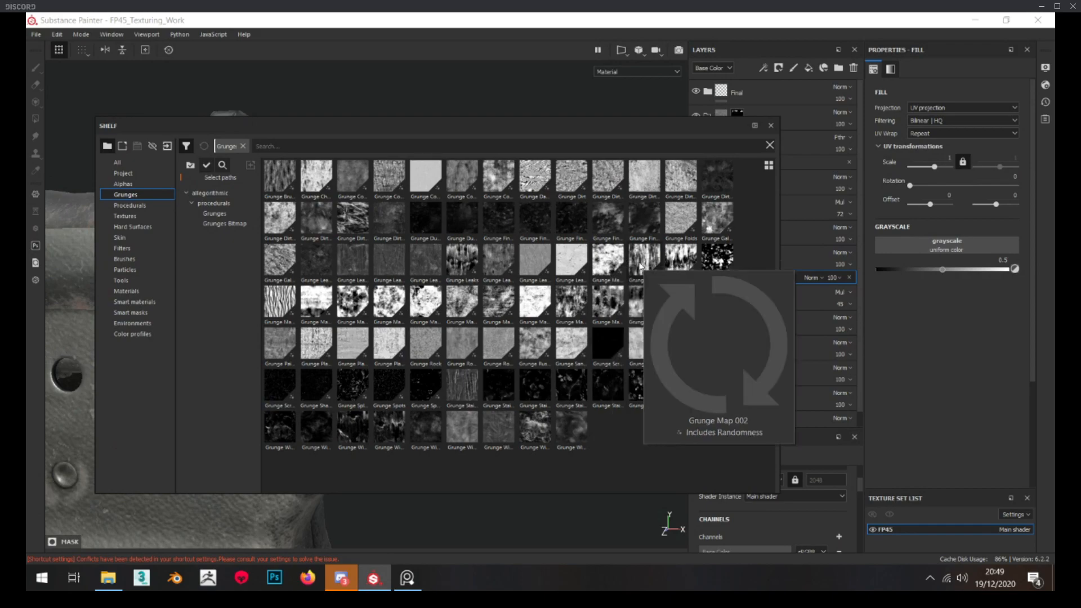
left_click_drag(608, 262, 959, 250)
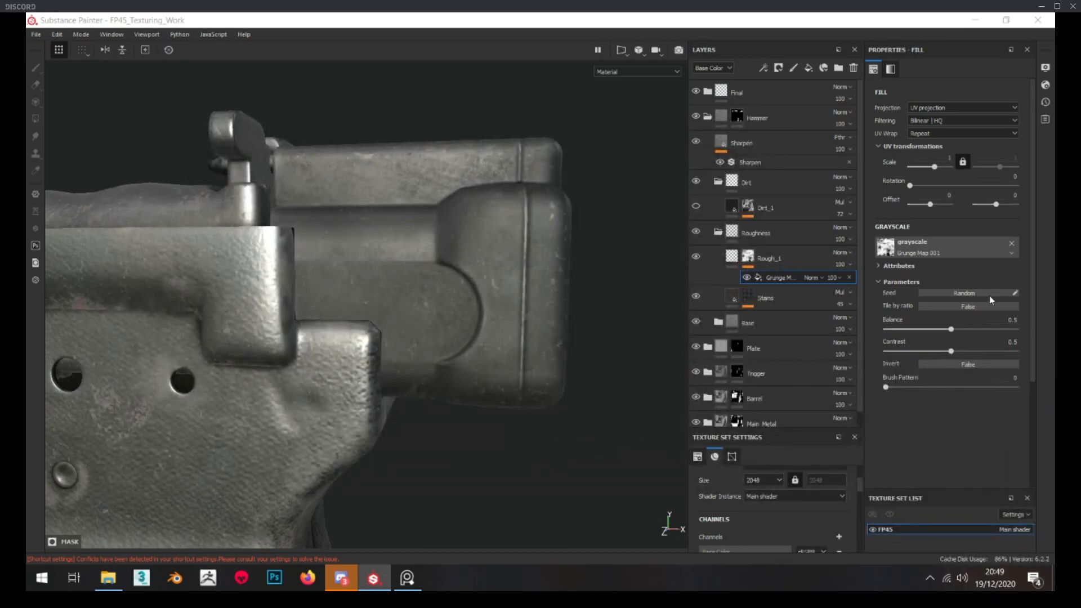
Switch the Grunge Map 001 fill in the Rough_1 mask to tri-planar projection
left_click(748, 257, "alt")
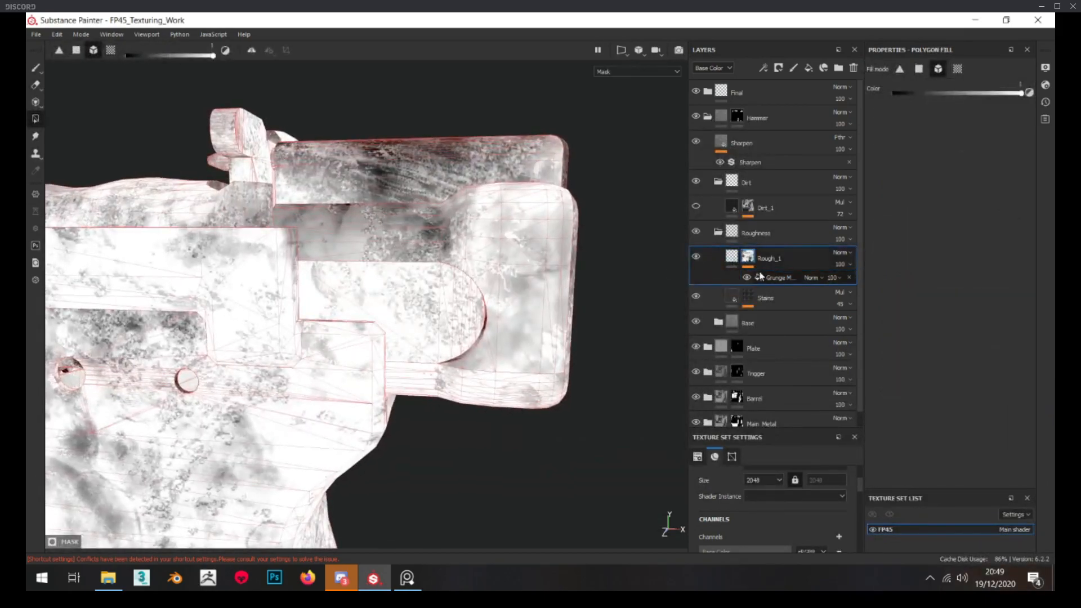
left_click(760, 276)
left_click(949, 107)
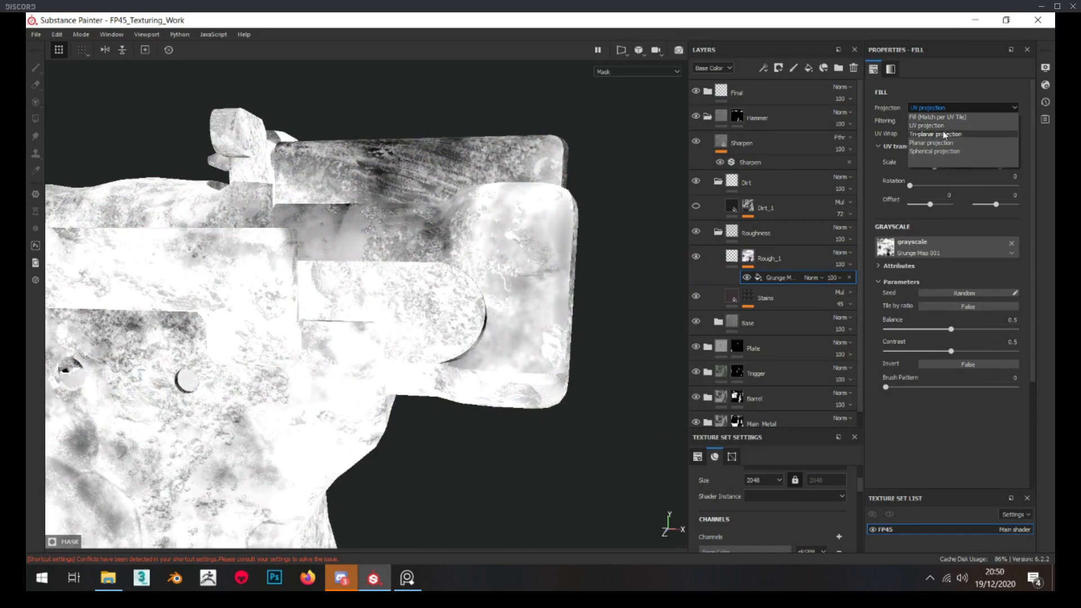
left_click(945, 135)
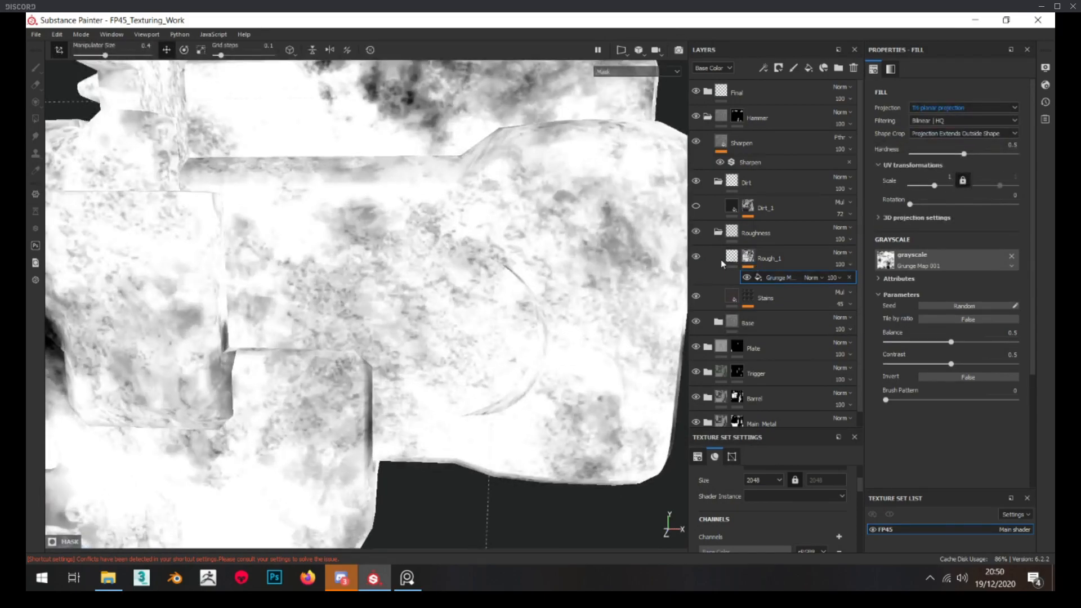
left_click(730, 259)
scroll(321, 340, "down", 2)
Switch the BnW Spots 2 fill in the Stains mask to tri-planar projection
left_click(745, 286, "alt")
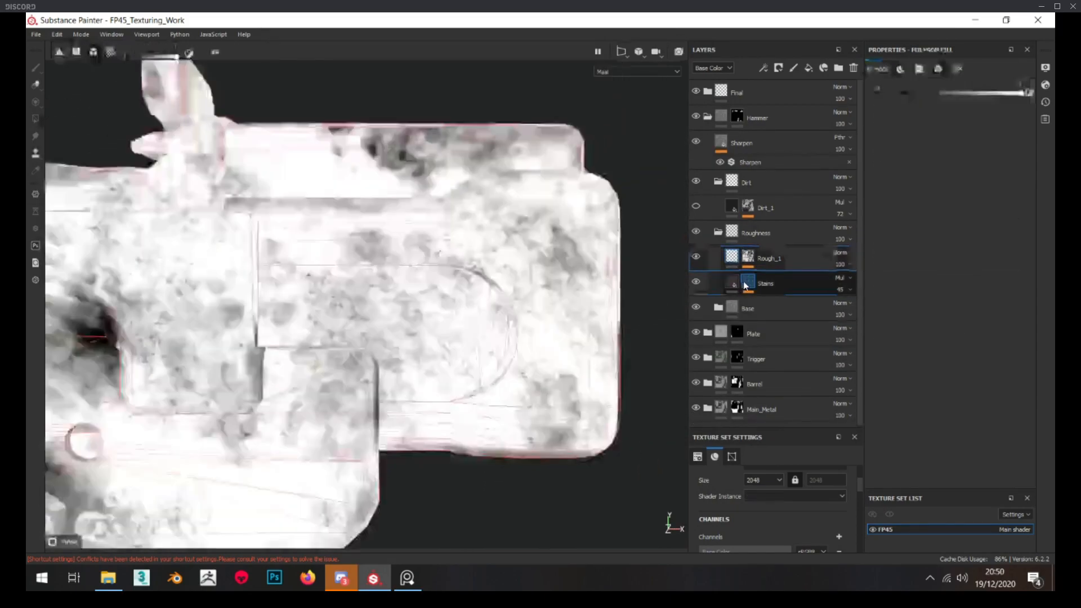
left_click(780, 320)
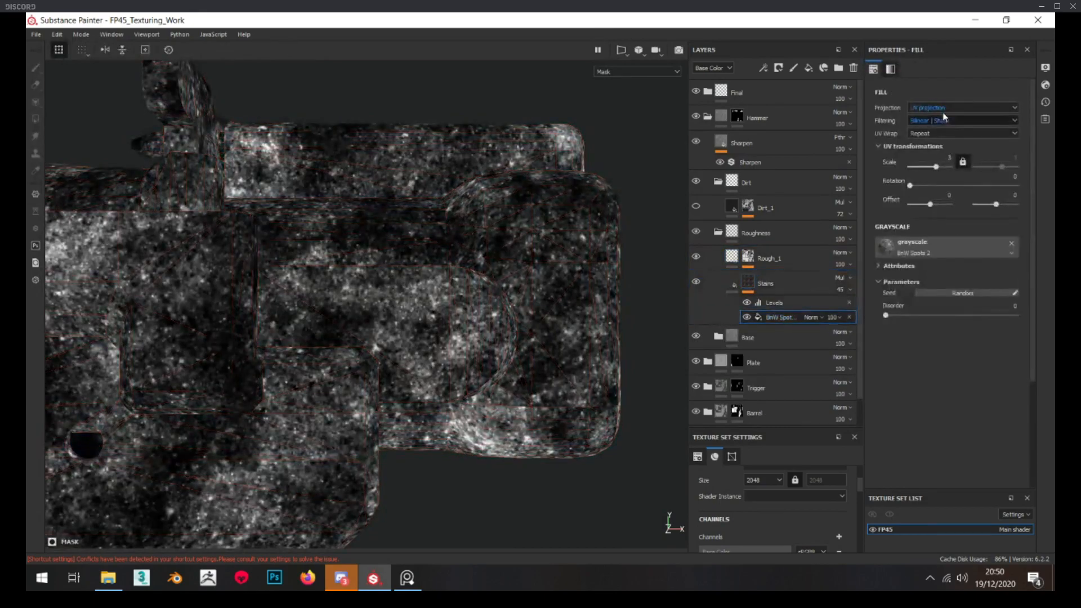
left_click(944, 108)
left_click(937, 133)
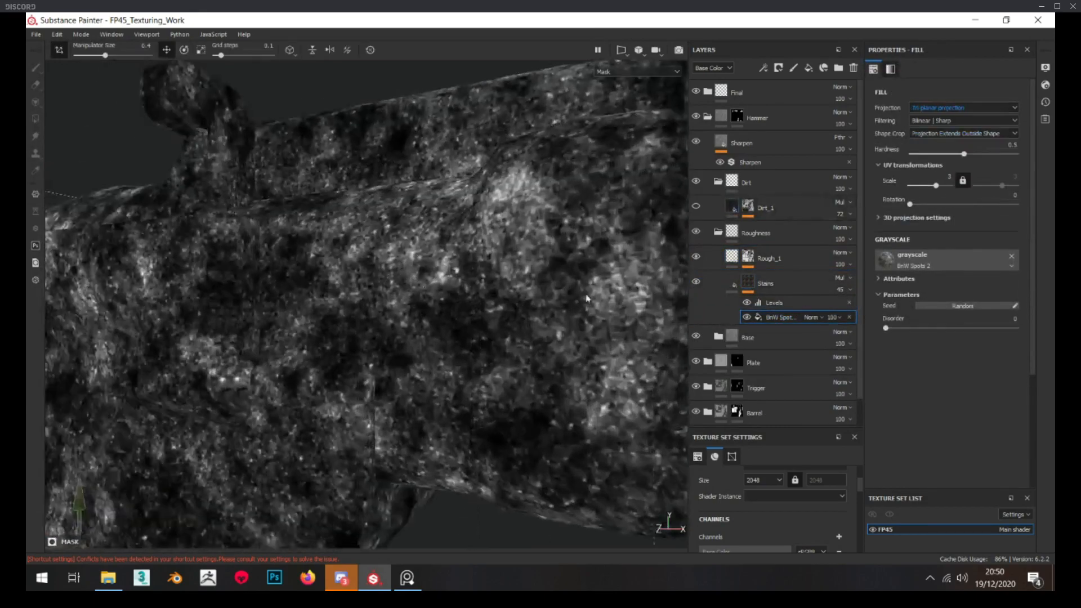
left_click(749, 282)
scroll(387, 261, "down", 3)
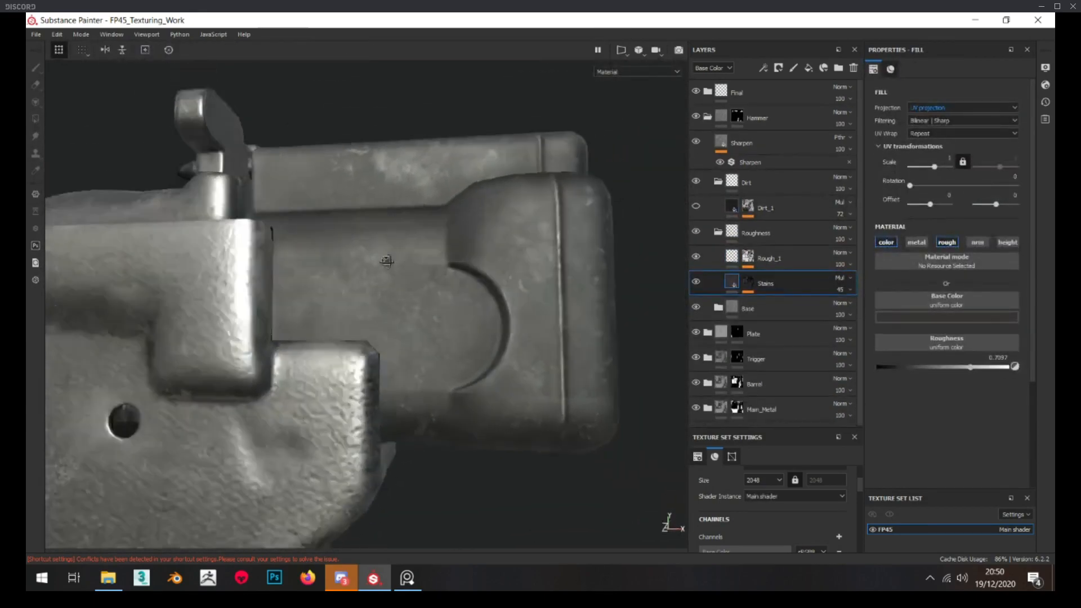
Collapse the Roughness folder, expand the Base folder and review the Blue_CC mask
left_click(718, 233)
left_click(719, 257)
middle_click_drag(472, 275, 474, 230)
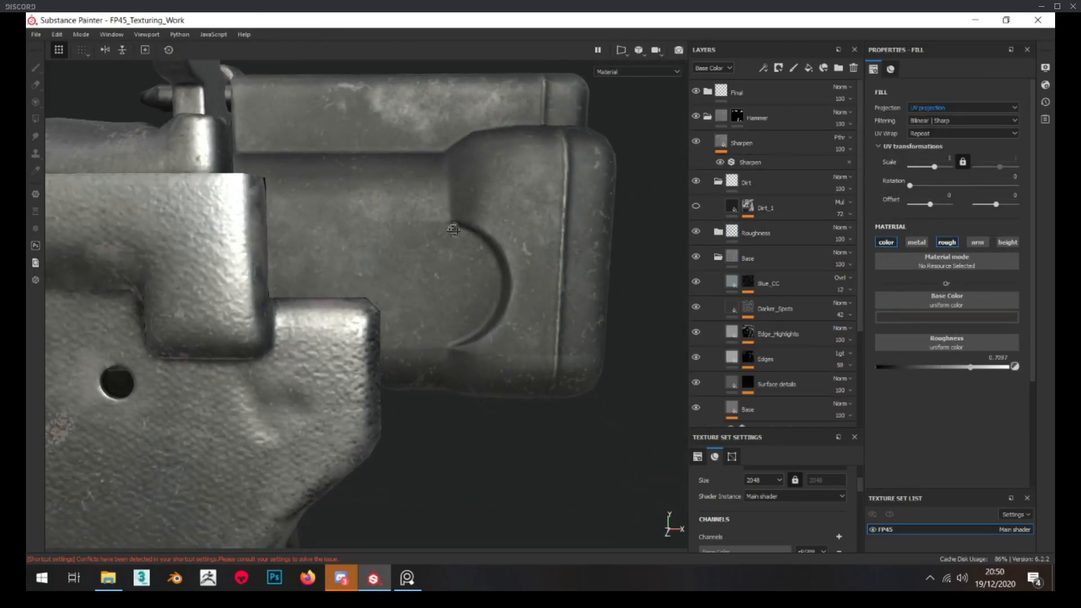
left_click(754, 284)
left_click(749, 283)
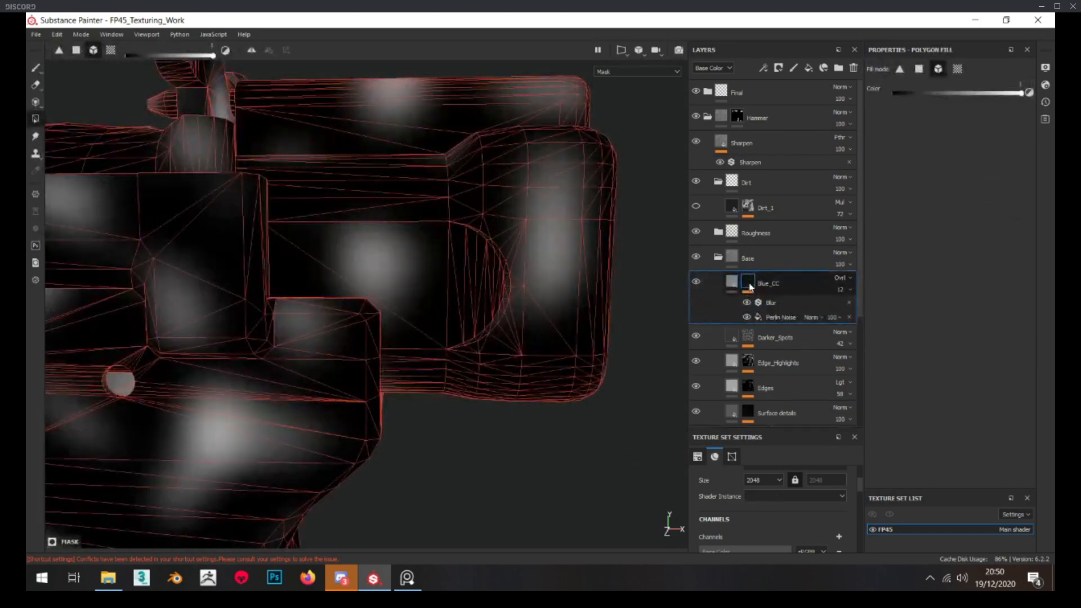
Set the Darker_Spots mask's Perlin Noise fill to tri-planar projection with a balance of 0.23
left_click(748, 337)
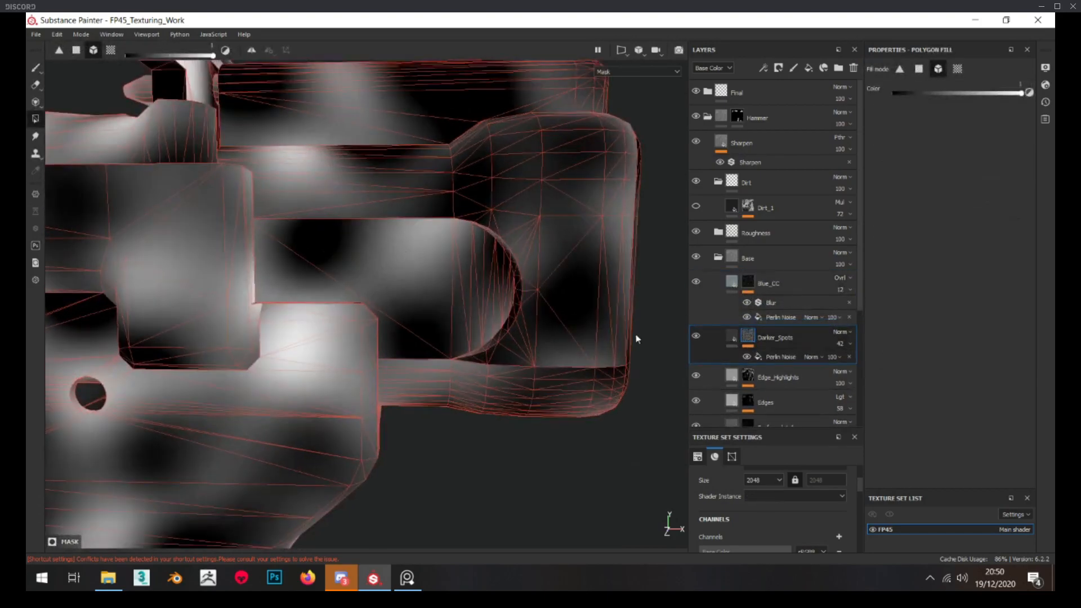
left_click(780, 357)
left_click(951, 107)
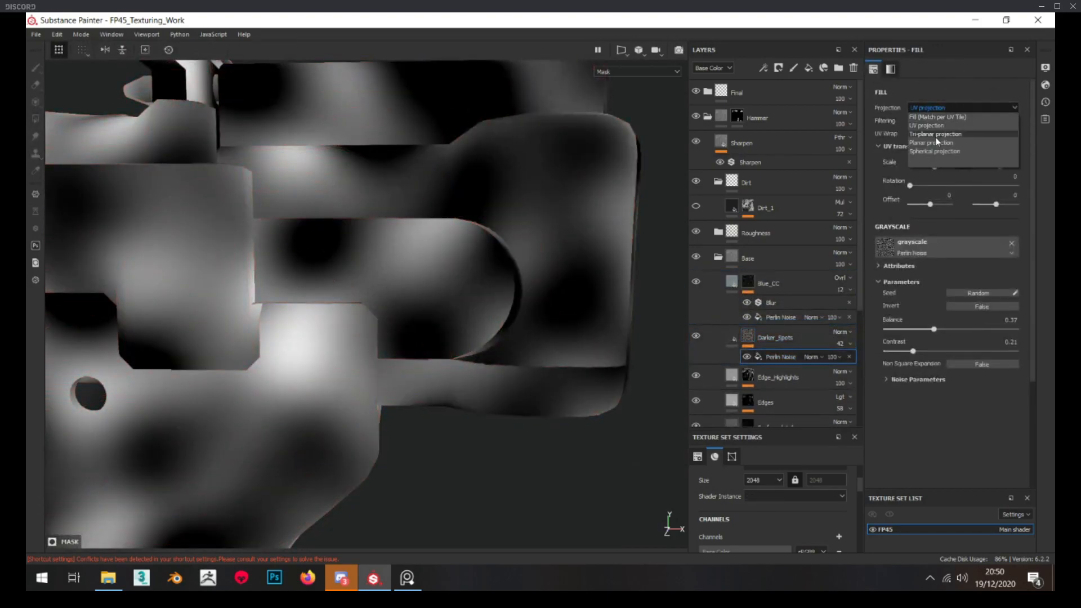
left_click(952, 127)
left_click_drag(937, 332, 921, 333)
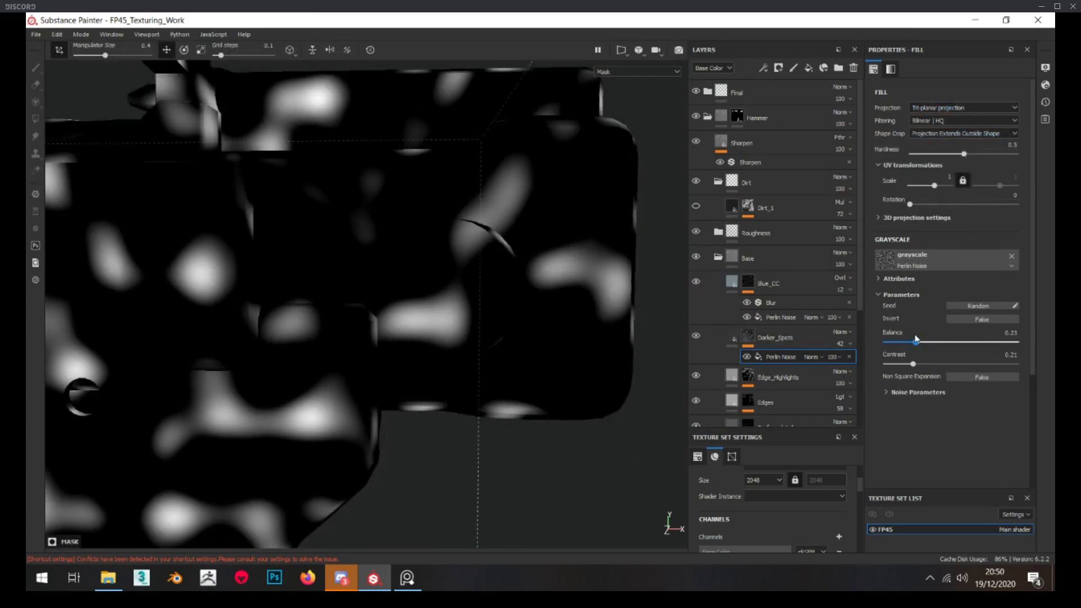
Review the Edge_Highlights, Edges and Surface details masks, and collapse the Base folder
left_click(748, 378)
left_click(755, 382)
scroll(757, 389, "down", 1)
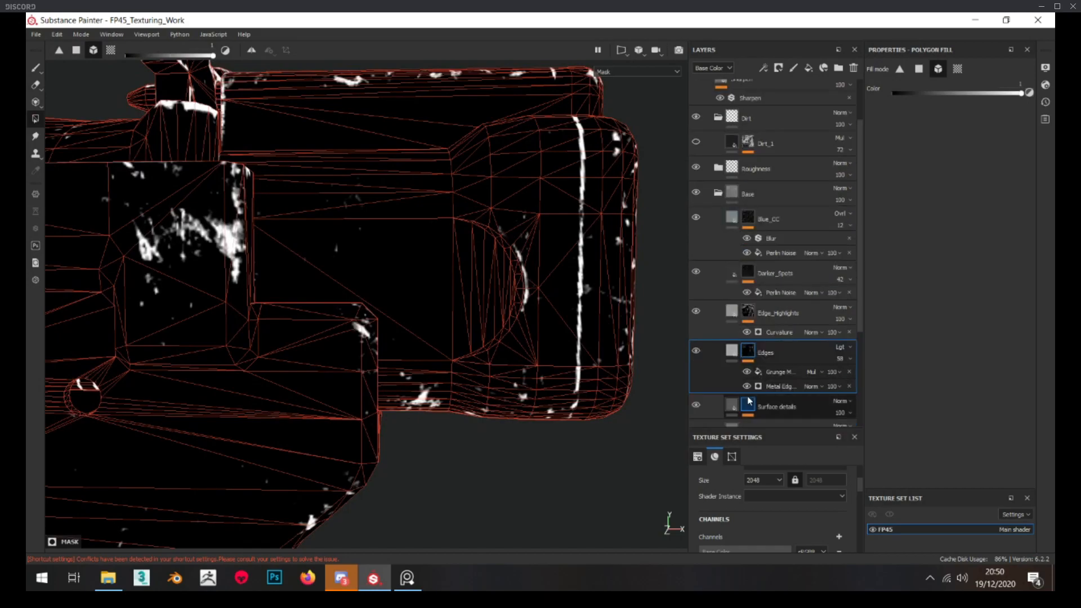
left_click(750, 403)
scroll(752, 401, "down", 2)
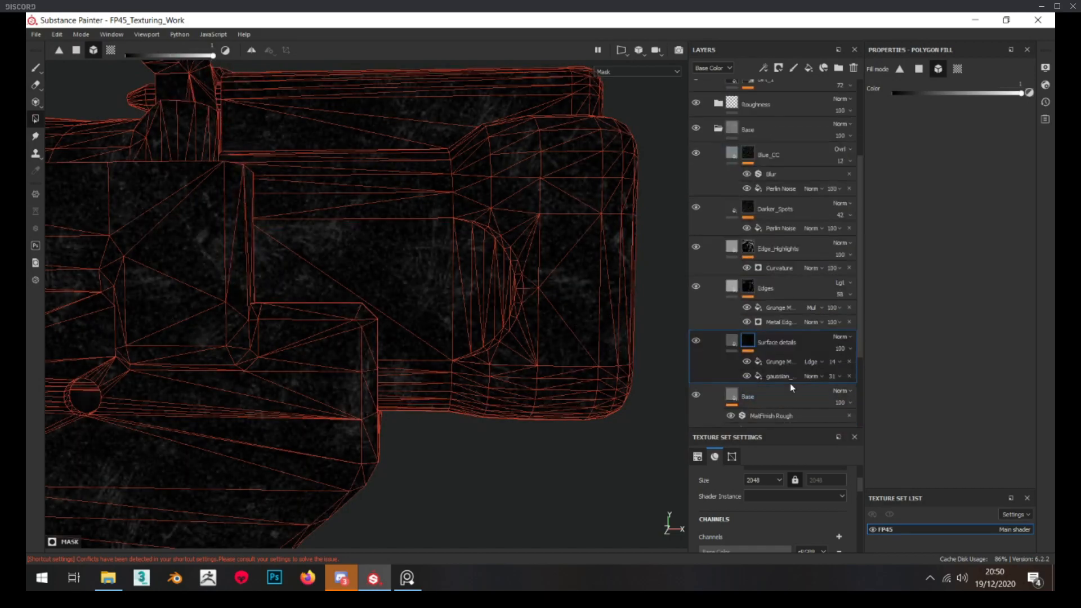
scroll(797, 392, "down", 1)
scroll(749, 281, "up", 3)
left_click(719, 193)
Examine the hammer block's material up close, expand the Roughness folder and check the Rough_1 and Stains masks
left_click_drag(428, 234, 426, 275, "alt")
scroll(349, 248, "down", 3)
scroll(519, 346, "up", 4)
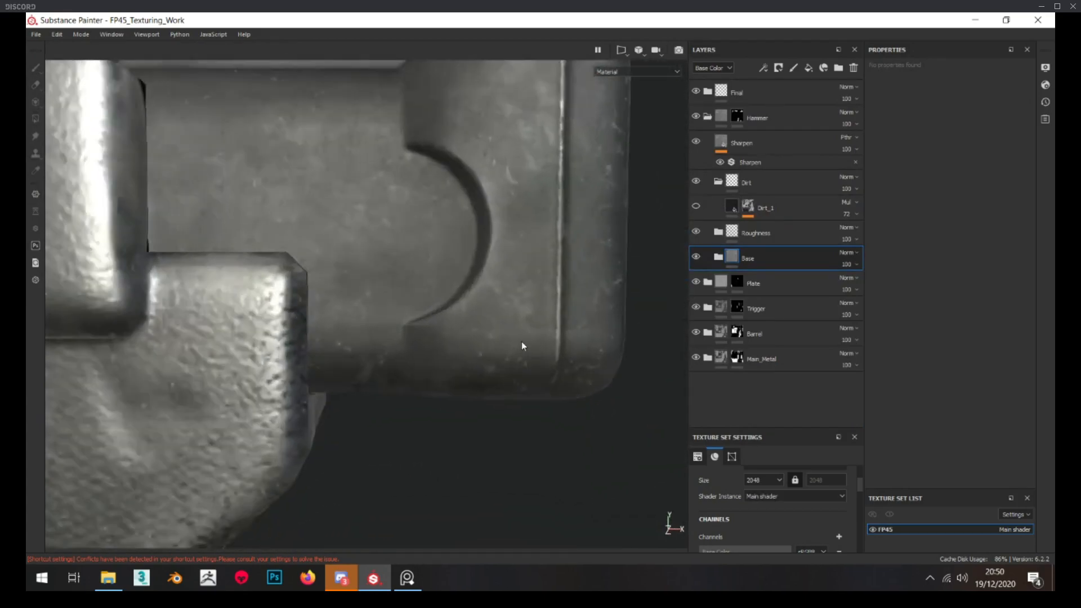
scroll(522, 347, "down", 6)
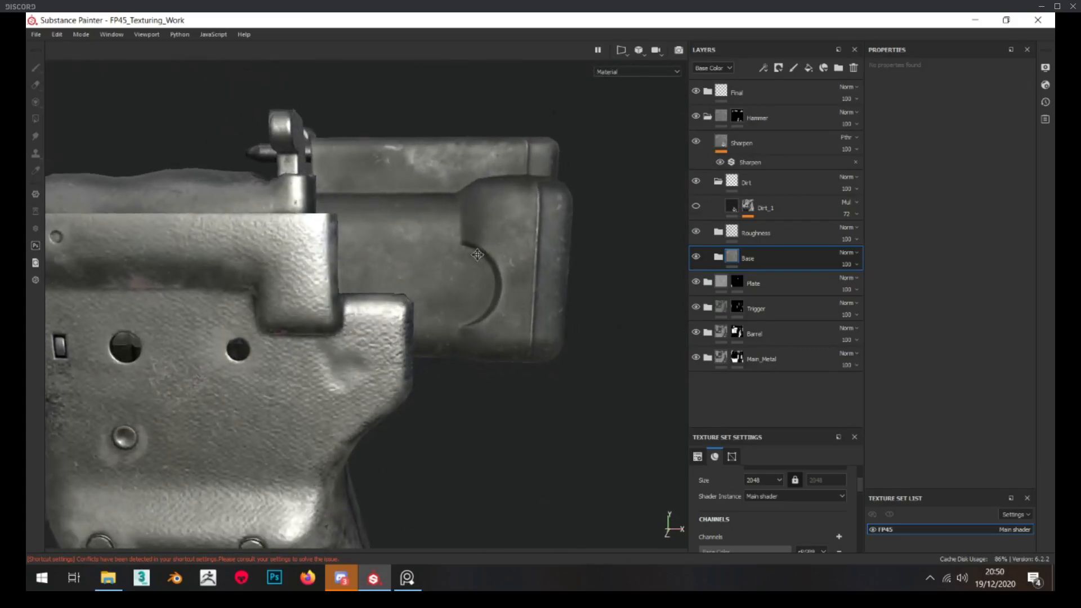
scroll(478, 255, "up", 3)
left_click(718, 231)
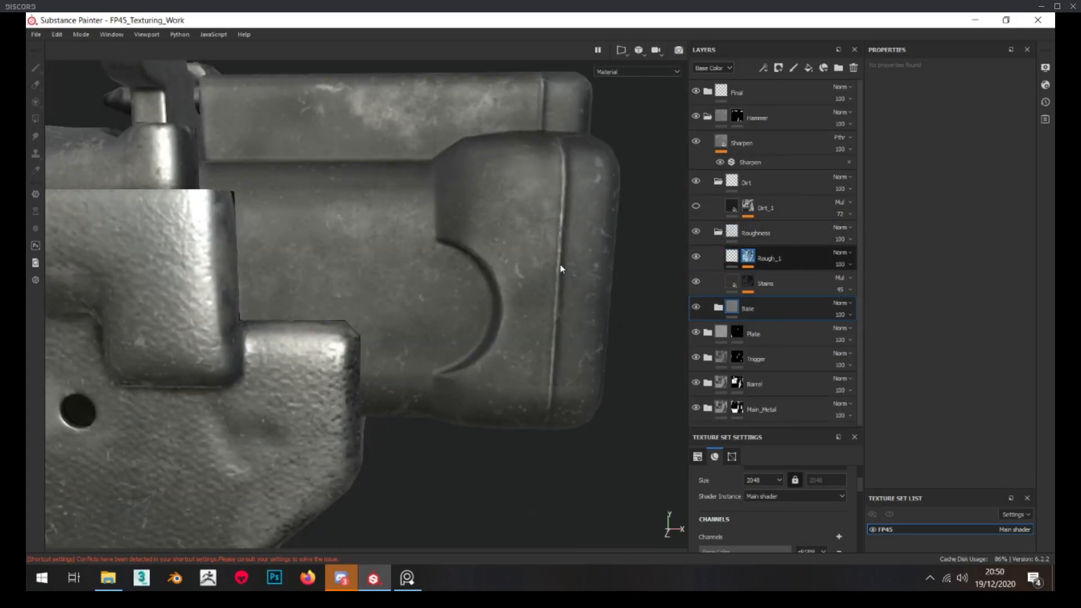
left_click(747, 257, "alt")
left_click_drag(561, 270, 553, 264, "alt")
left_click(733, 257)
left_click(749, 287)
left_click(748, 283, "alt")
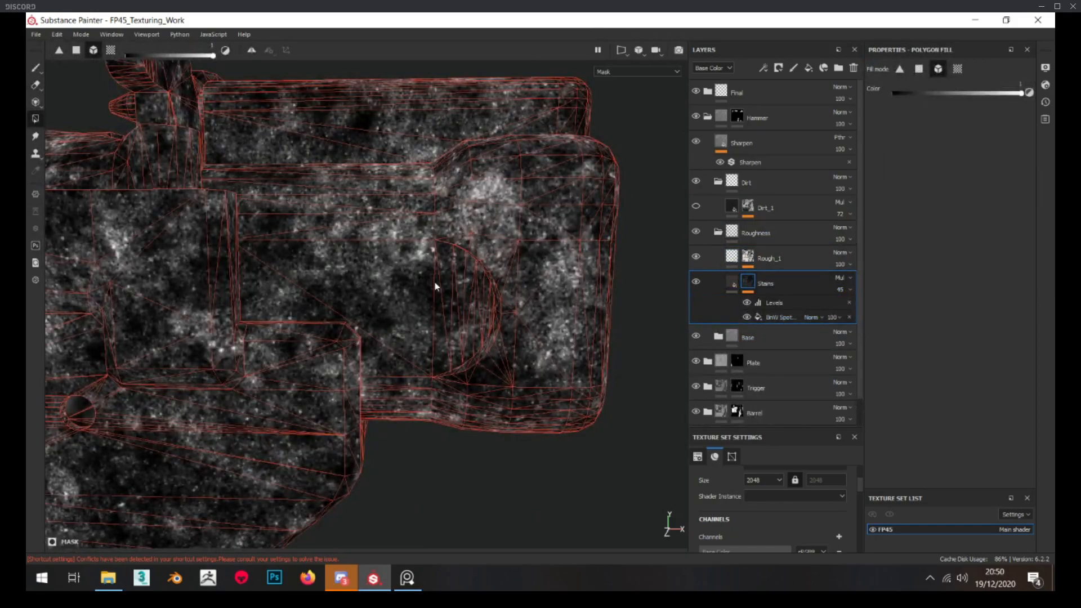
Raise the disorder of the BnW Spots 2 fill in the Stains mask slightly and return to the material view
scroll(455, 250, "up", 4)
left_click(789, 317)
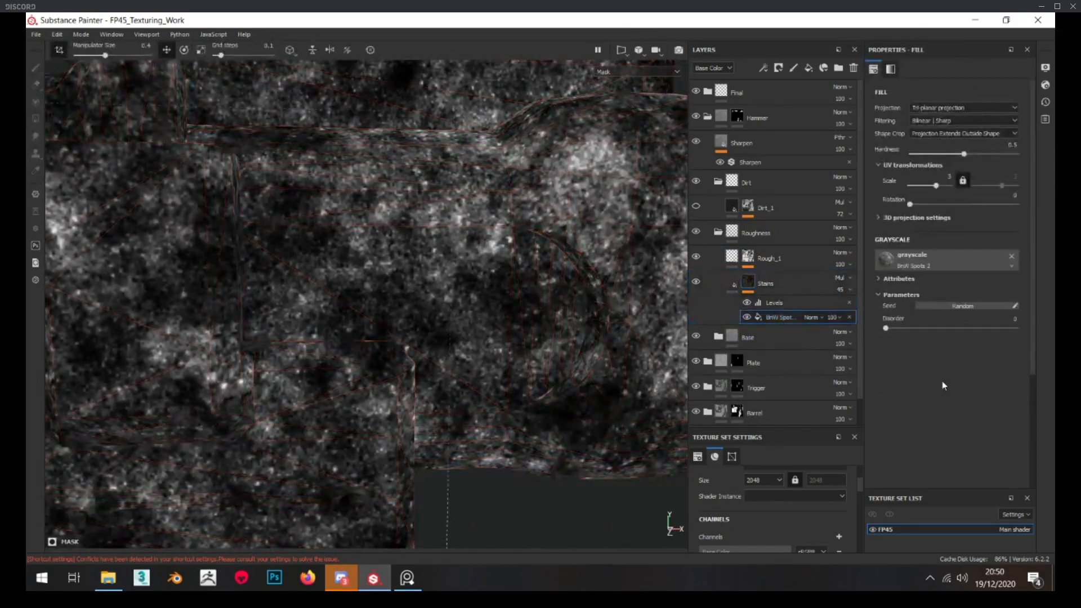
left_click_drag(884, 329, 897, 328)
left_click(732, 283)
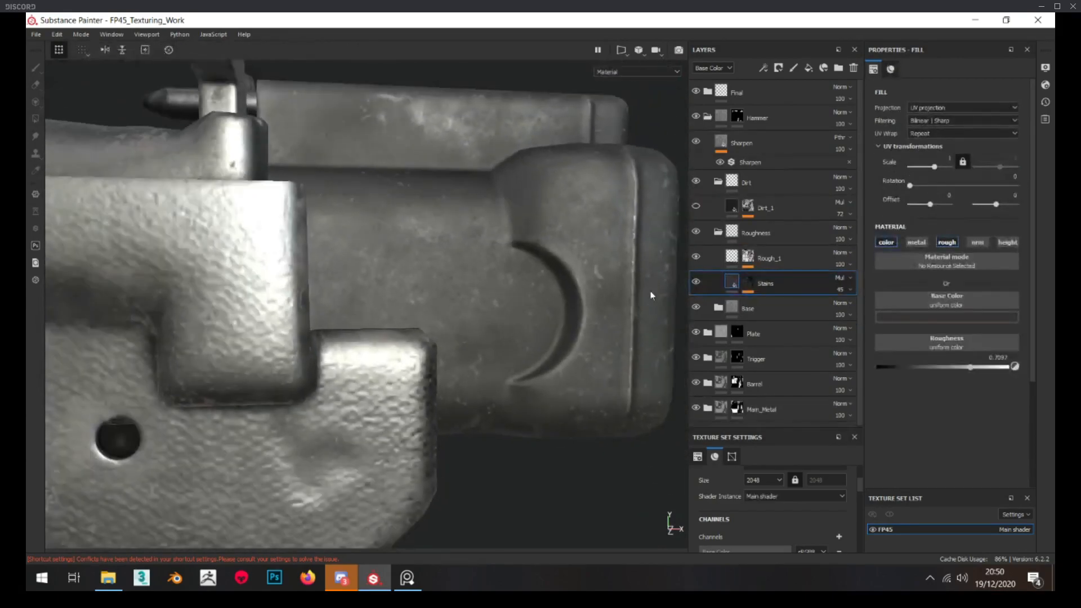
Hide the Rough_1 layer and compare the hammer block's finish with the Stains layer off and on
left_click(699, 257)
left_click(698, 280)
mouse_move(441, 283)
left_mouse_down("alt")
mouse_move(450, 284)
mouse_move(445, 307)
mouse_move(496, 305)
mouse_move(486, 299)
left_mouse_up("alt")
left_click(697, 282)
scroll(442, 311, "down", 4)
scroll(442, 314, "down", 4)
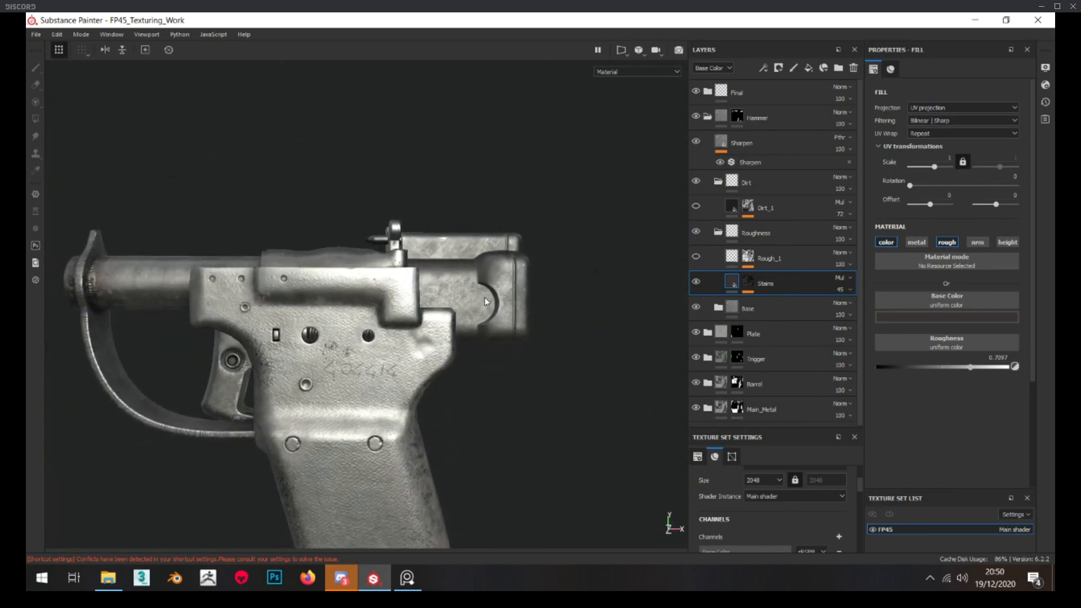
Tint the base colour of the hammer's Base layer slightly red, with saturation 0.067 and value 0.170, and inspect the finish
scroll(485, 302, "up", 6)
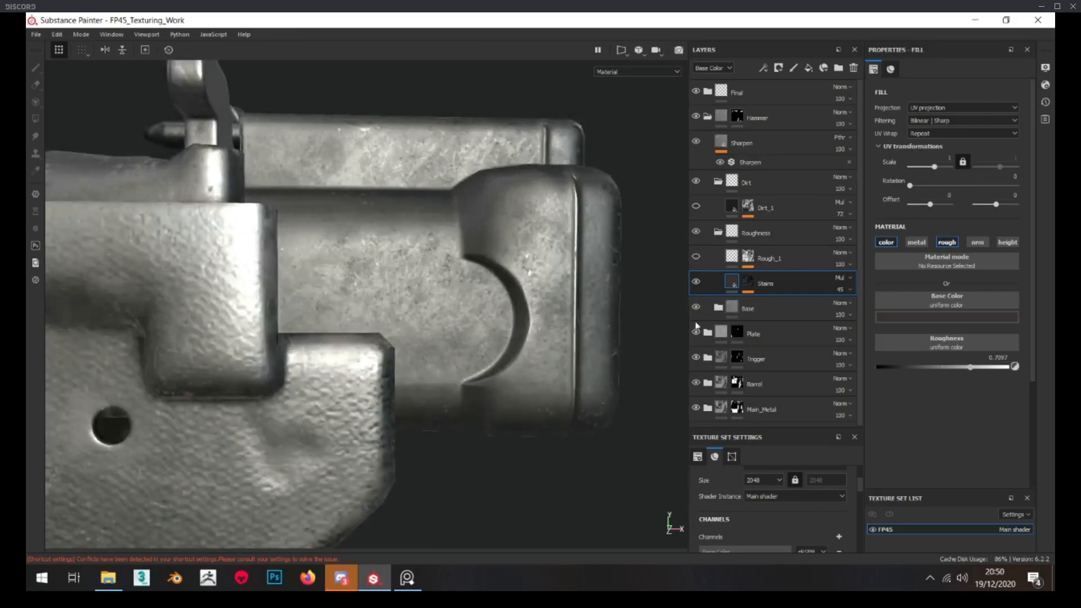
left_click(718, 308)
scroll(800, 361, "down", 4)
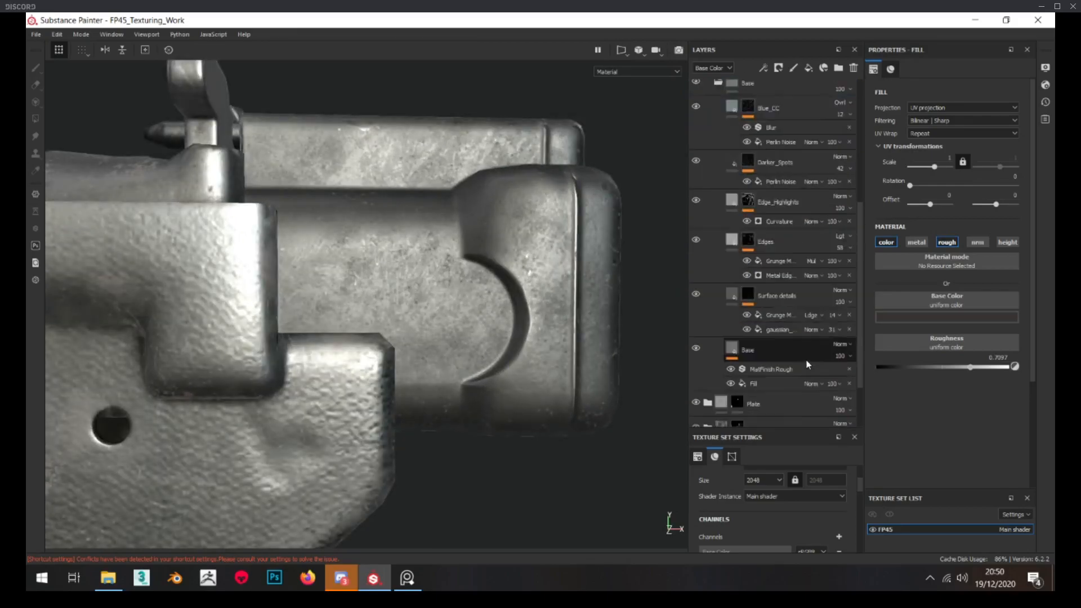
left_click(771, 350)
left_click(942, 316)
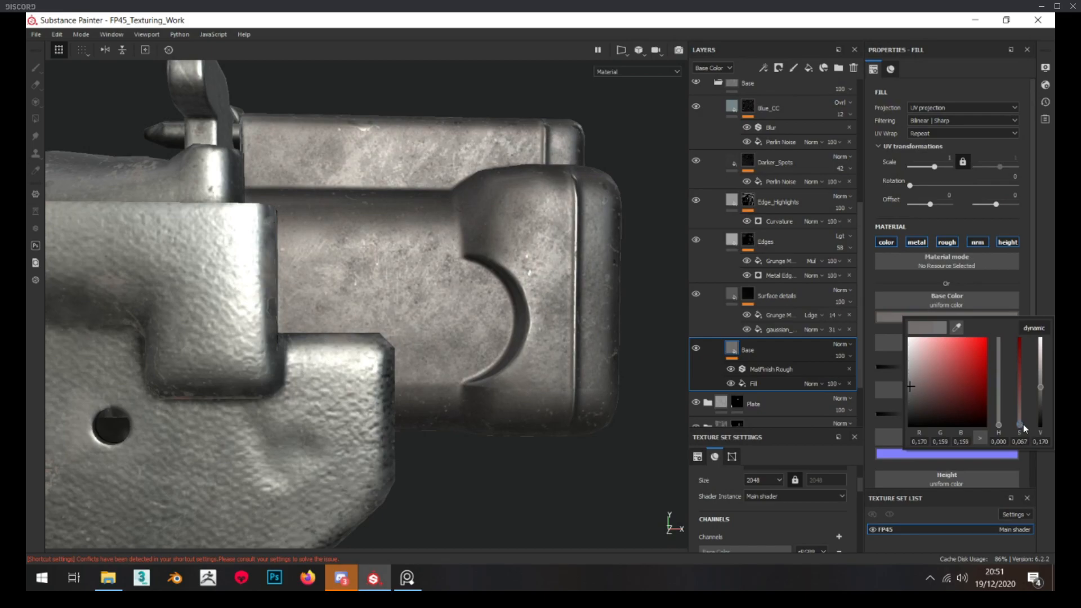
left_click(452, 341)
scroll(453, 342, "down", 6)
left_click_drag(459, 343, 454, 347, "alt")
middle_click_drag(463, 348, 456, 323, "alt")
scroll(464, 319, "up", 1)
mouse_move(465, 319)
left_mouse_down("alt")
mouse_move(510, 304)
mouse_move(466, 315)
left_mouse_up("alt")
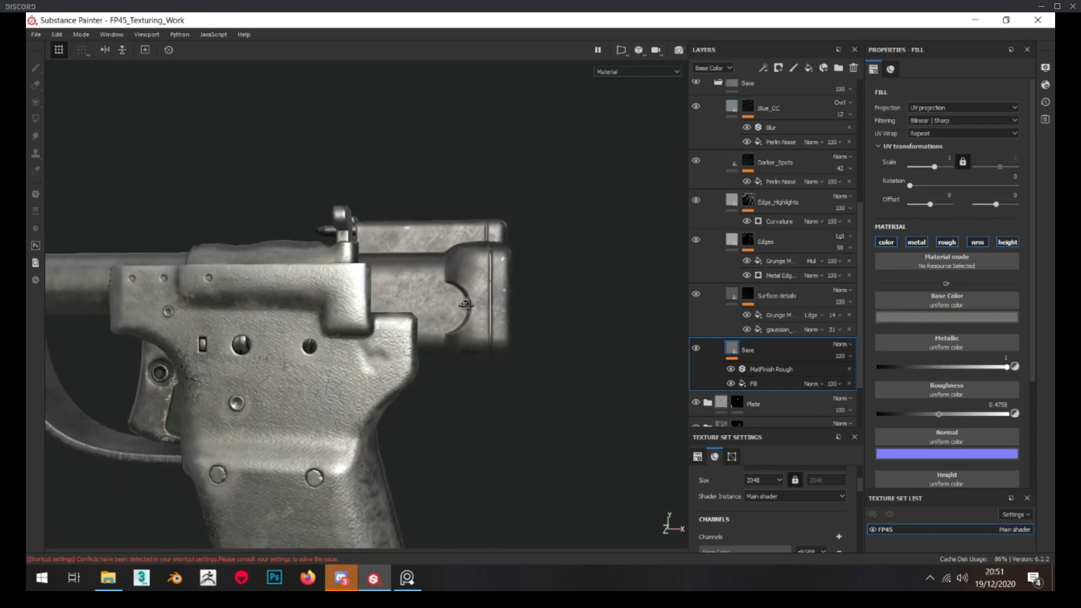
scroll(468, 316, "up", 5)
scroll(746, 286, "up", 3)
scroll(749, 271, "up", 2)
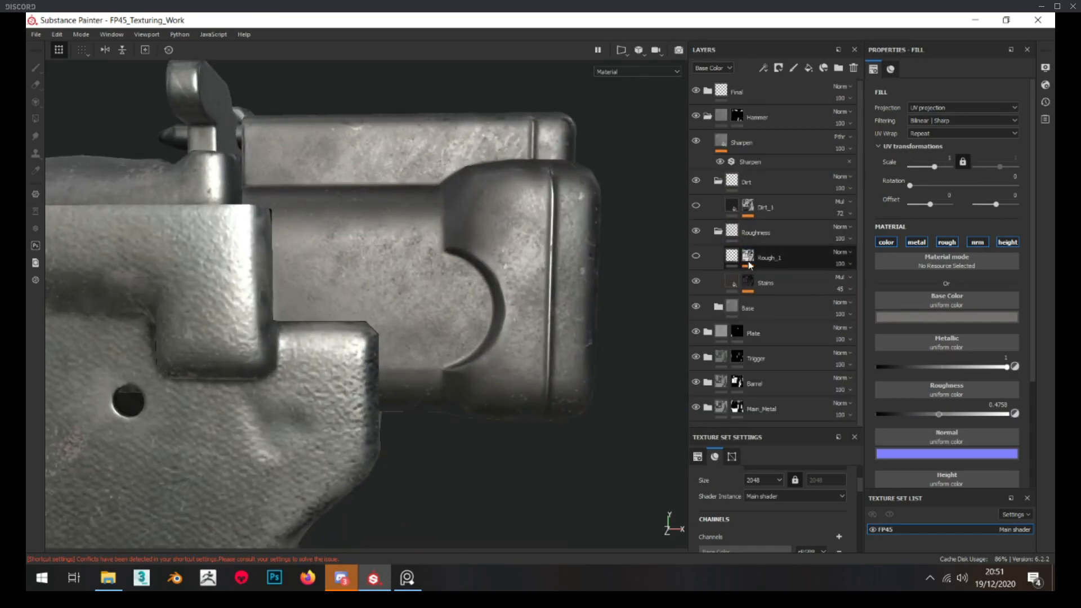
Set the Grunge Map 001 in the Rough_1 mask to balance 0.24 and contrast 0.56, and show the layer
left_click(747, 256, "alt")
left_click_drag(445, 262, 457, 264, "alt")
left_click(786, 277)
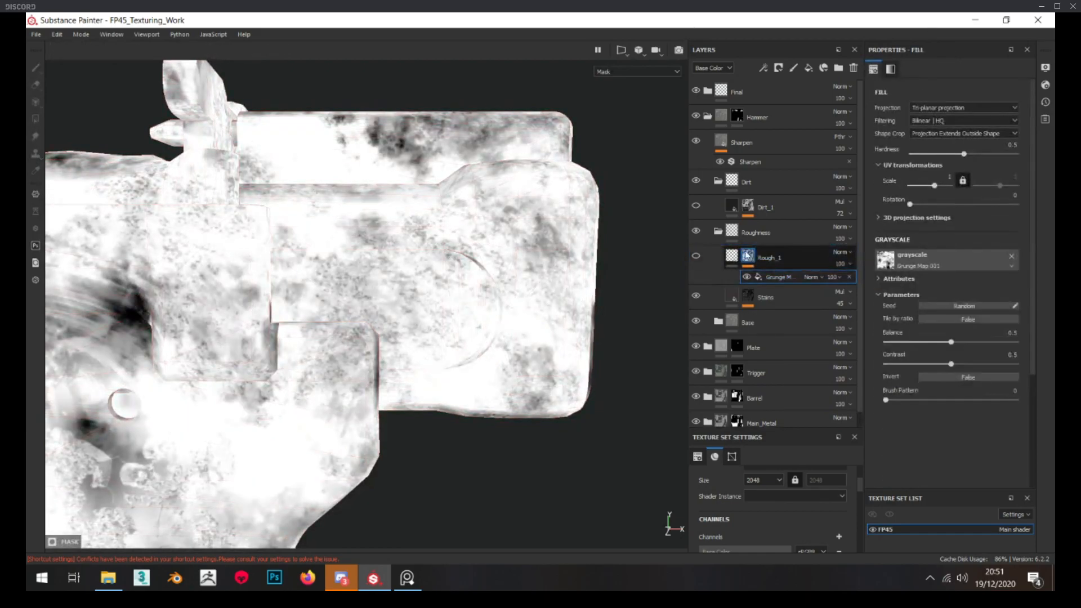
left_click(922, 341)
left_click_drag(922, 342, 967, 364)
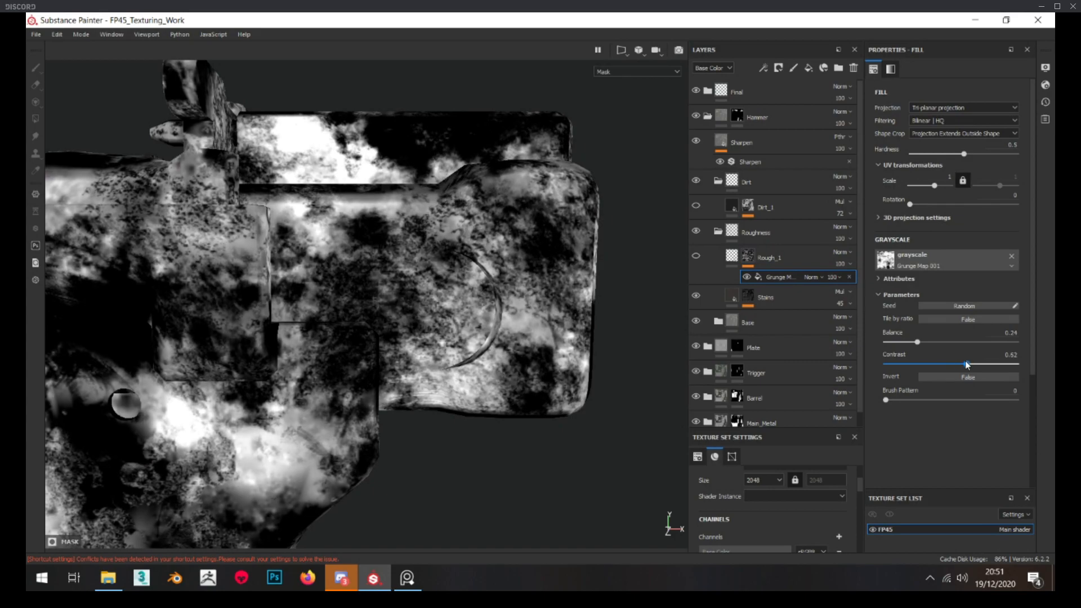
left_click(731, 256)
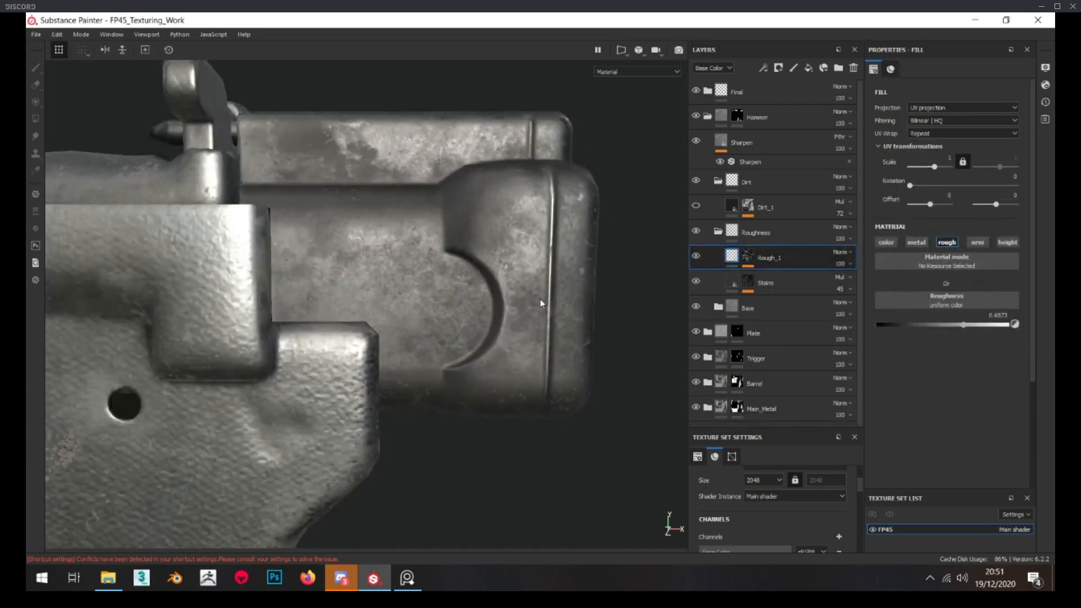
left_click_drag(539, 300, 534, 300, "alt")
scroll(535, 300, "up", 1)
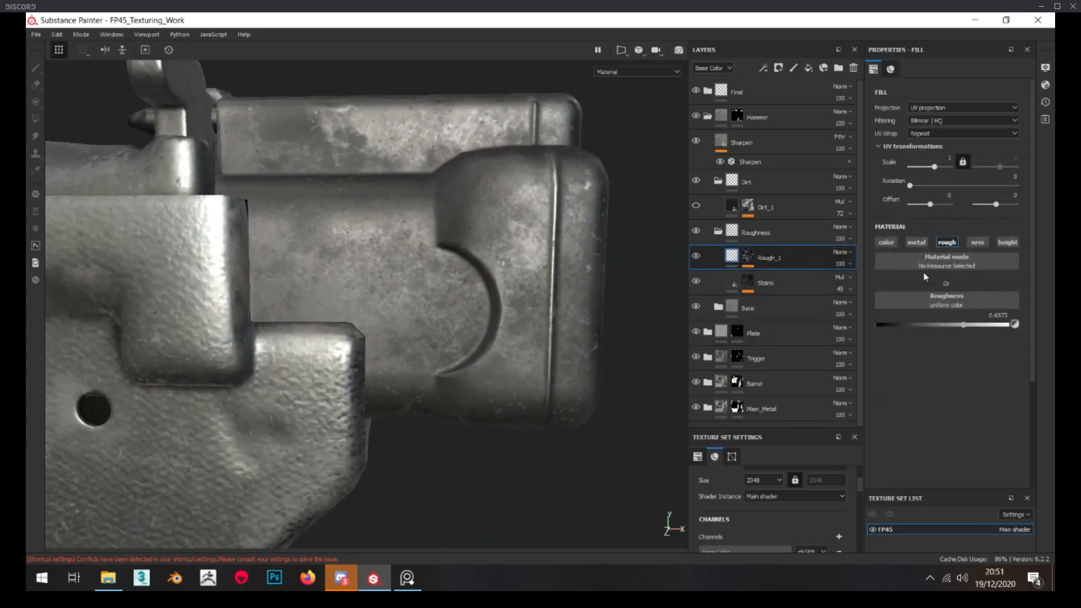
Enable colour on Rough_1 with a 0.117 grey, set its roughness to 0.6855 and its base colour opacity to 39
left_click(886, 242)
left_click(963, 318)
left_click_drag(1041, 361, 1043, 397)
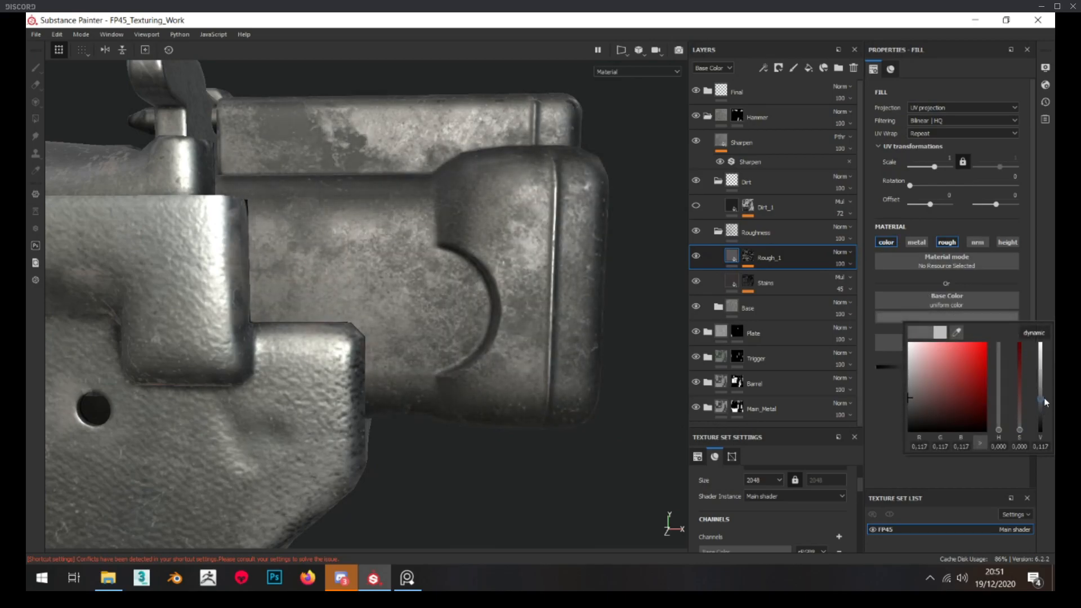
left_click(991, 456)
left_click_drag(971, 365, 968, 366)
left_click(842, 263)
left_click(852, 283)
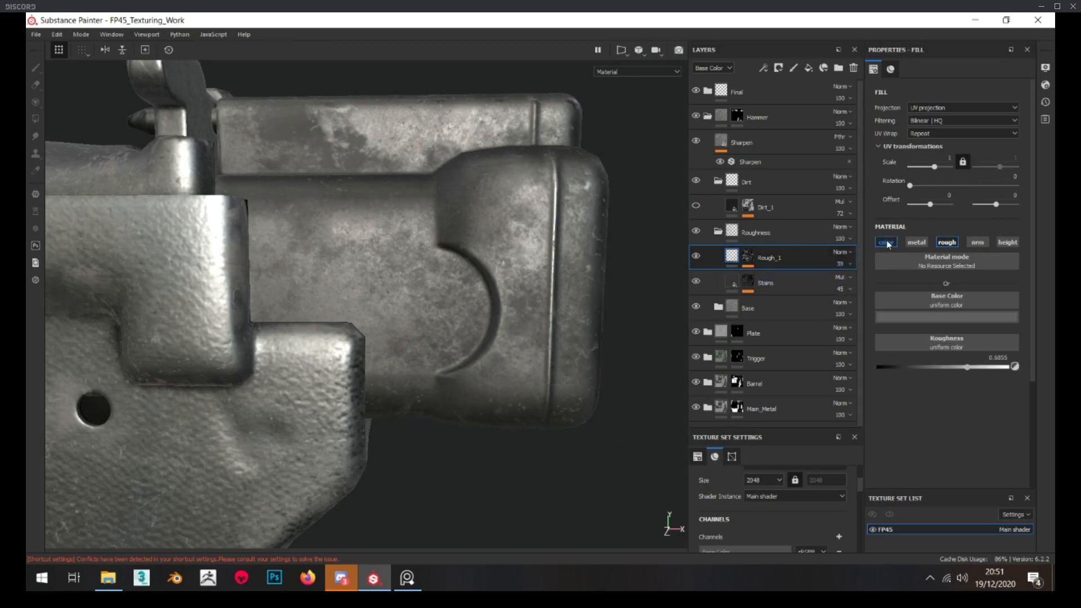
scroll(562, 255, "down", 5)
left_click_drag(562, 256, 514, 263, "alt")
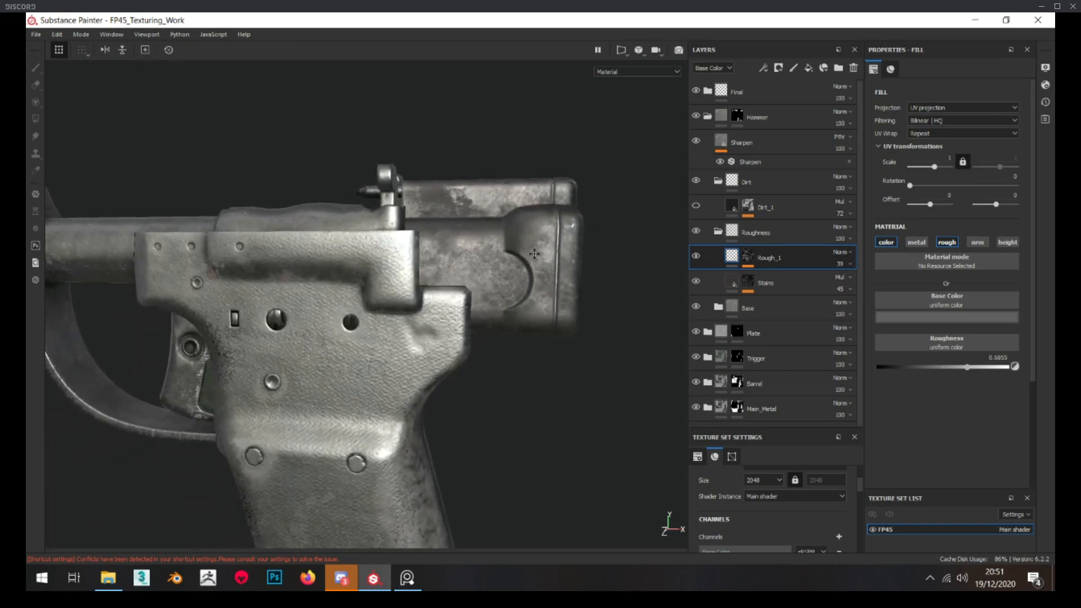
scroll(514, 263, "up", 4)
Randomize the seed of Rough_1's grunge mask until the pattern suits the hammer block, and set its UV scale to 2
left_click(753, 258)
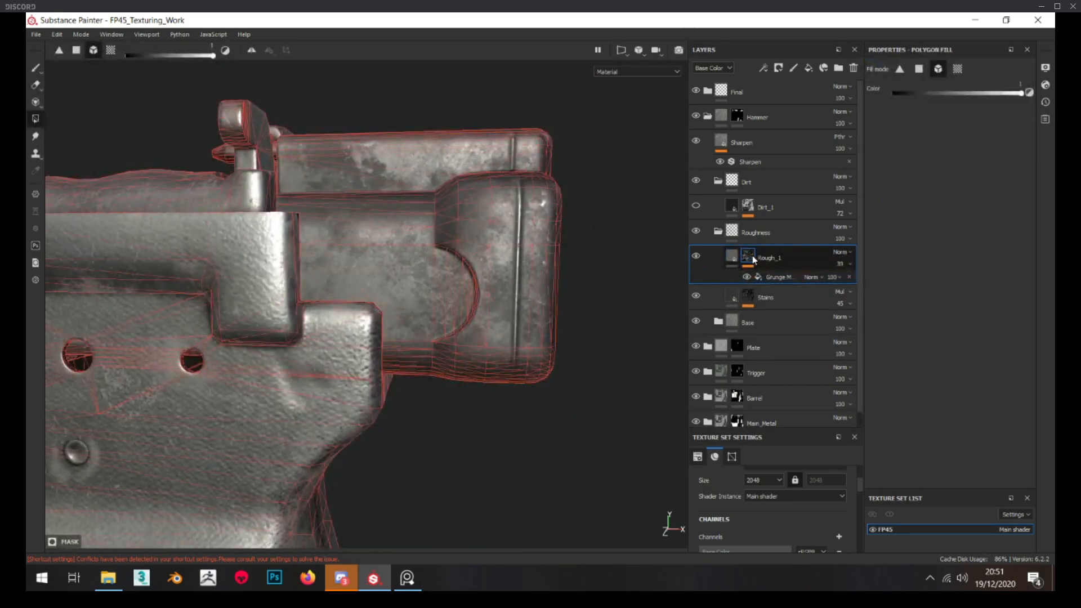
left_click(753, 258, "alt")
left_click(774, 279)
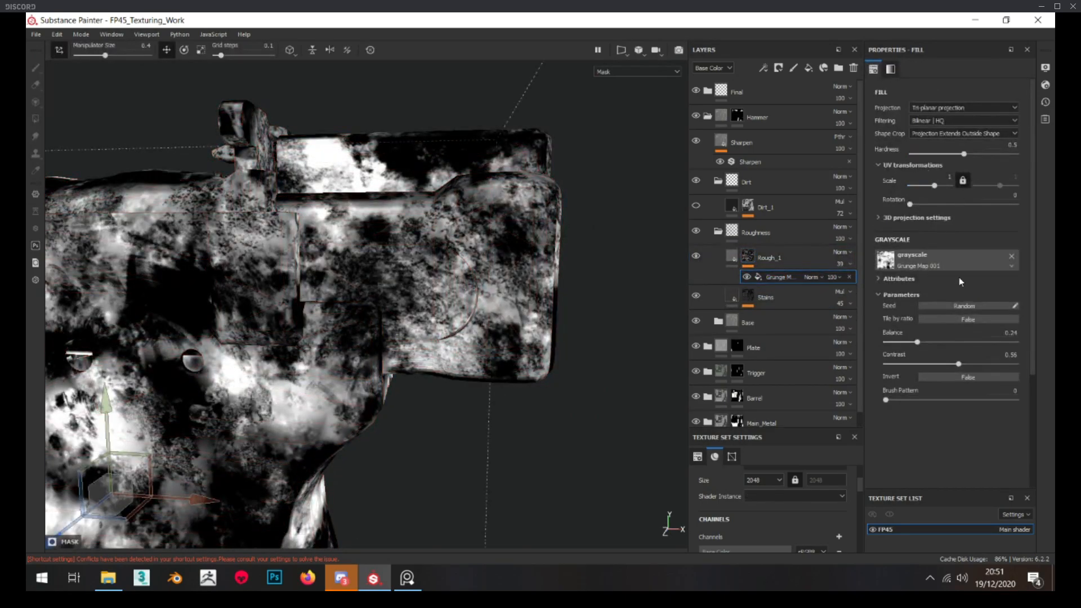
left_click(964, 307)
left_click(963, 307)
left_click(963, 307)
left_click(963, 307)
left_click(963, 307)
left_click(964, 307)
left_click(964, 307)
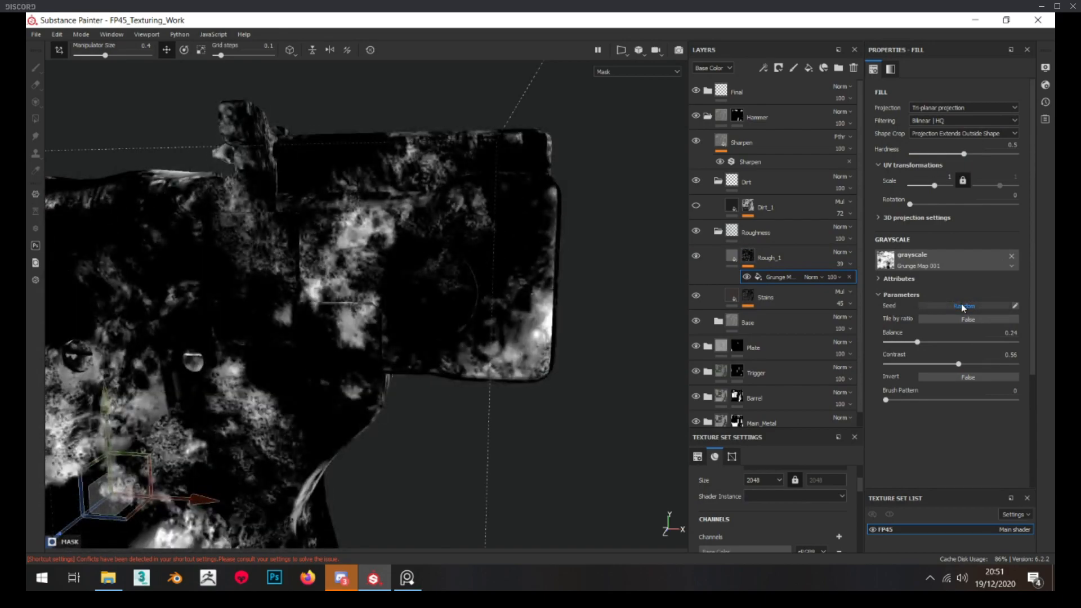
left_click(963, 307)
left_click(963, 307)
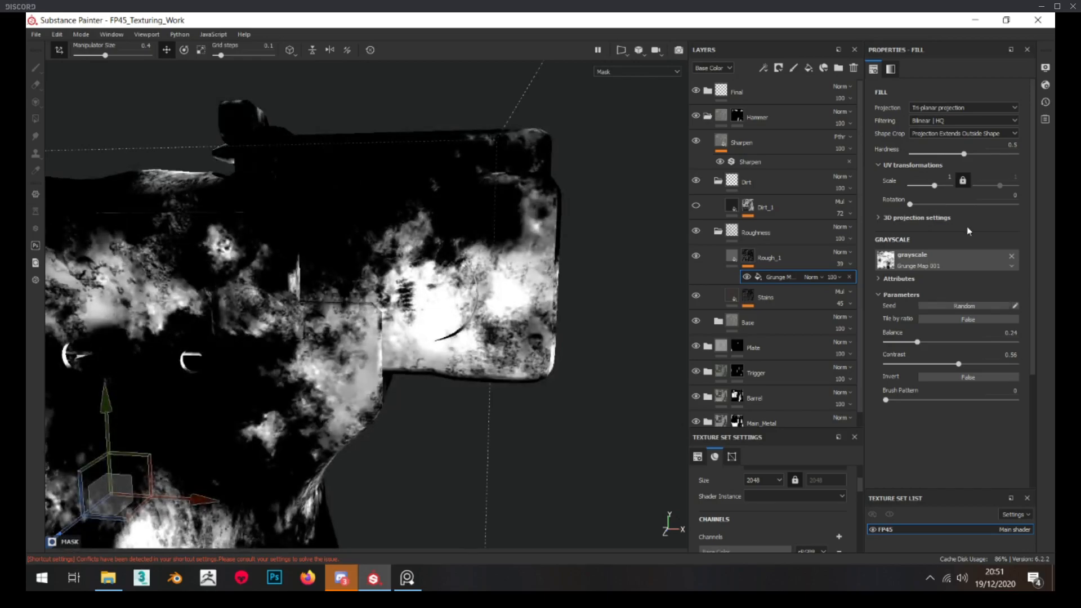
left_click(963, 307)
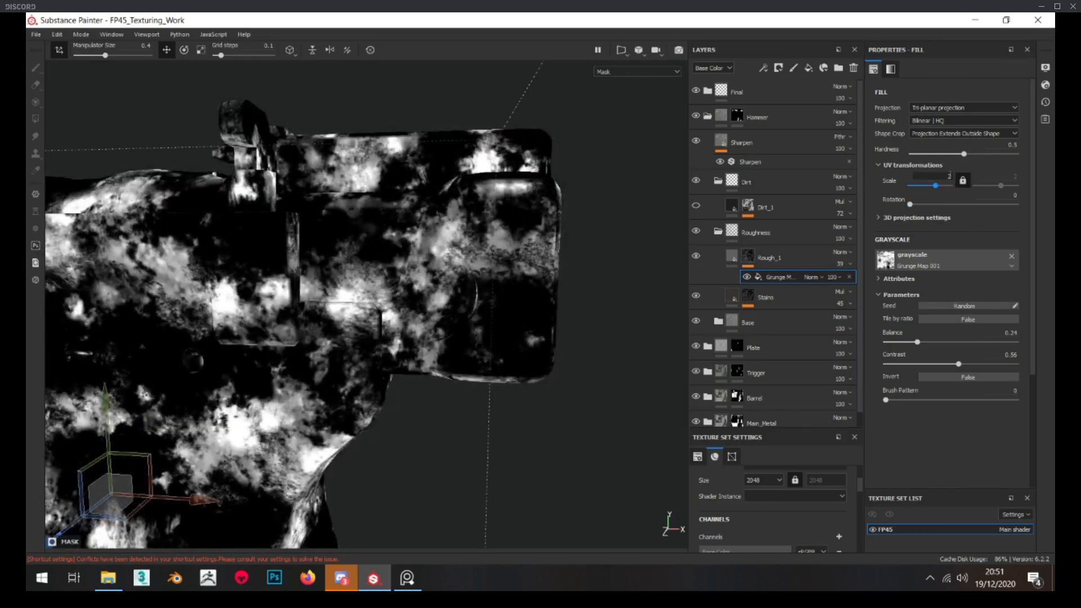
left_click_drag(482, 364, 474, 374, "alt")
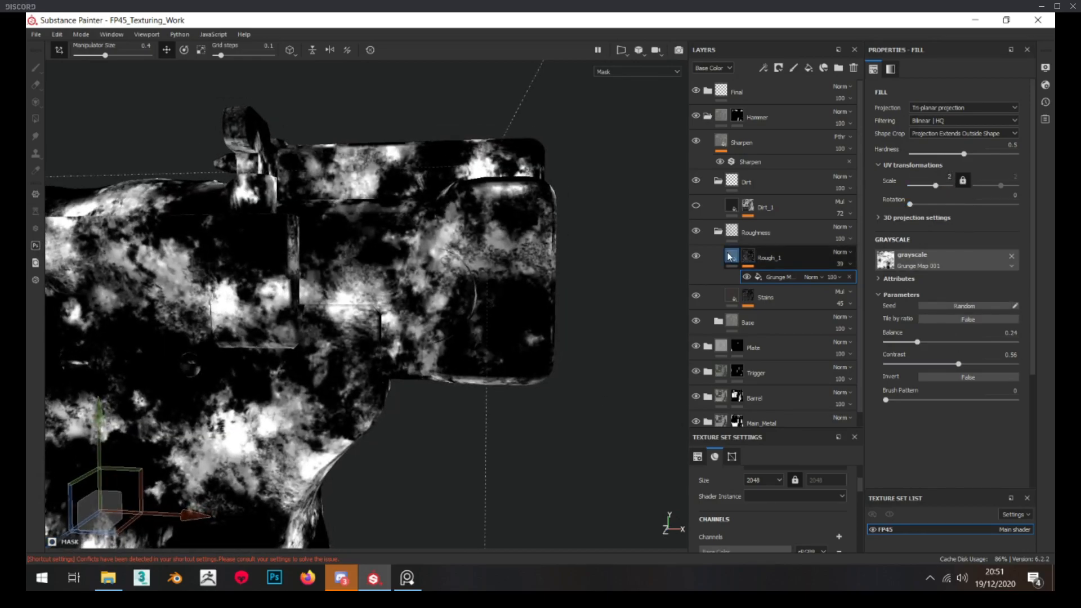
left_click(731, 257)
Set Rough_1's grunge mask to contrast 0.8 and balance 0.26, and lower the layer's roughness to about 0.58
left_click(748, 257)
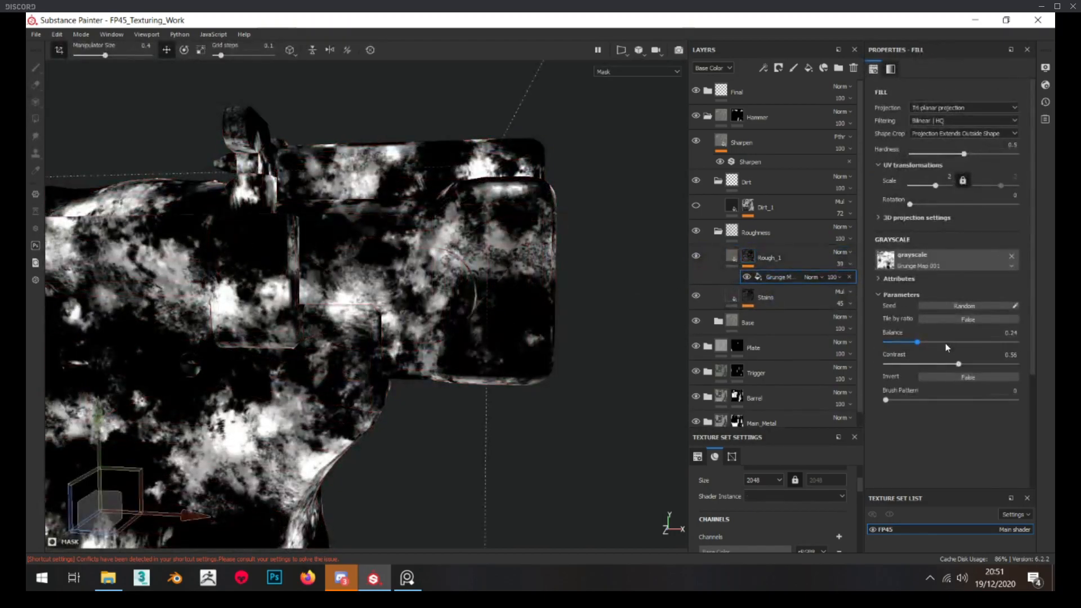
left_click_drag(968, 365, 978, 364)
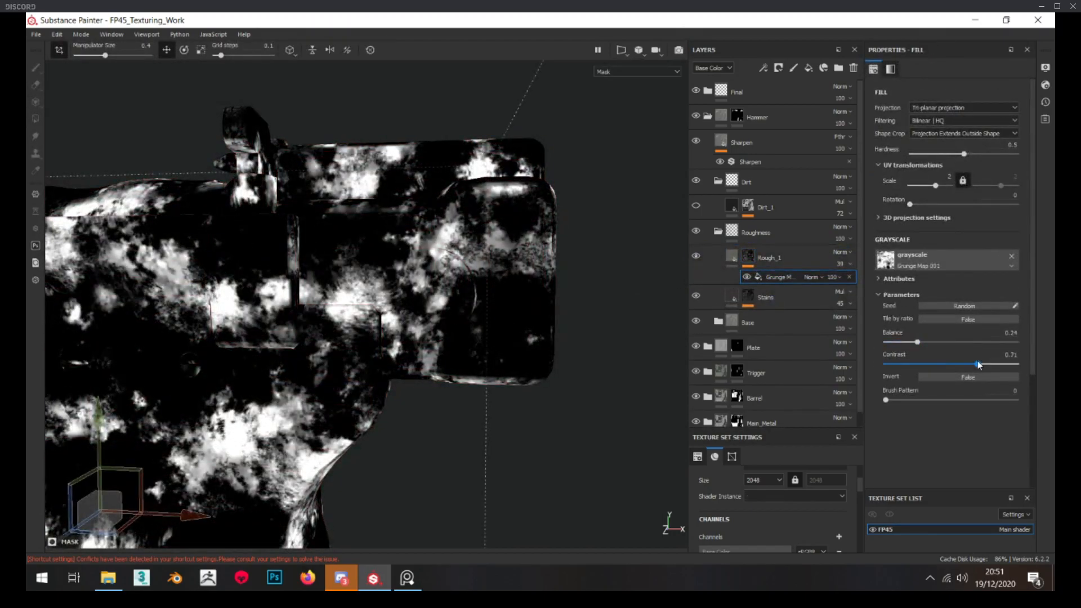
left_click(732, 258)
left_click_drag(959, 366, 950, 366)
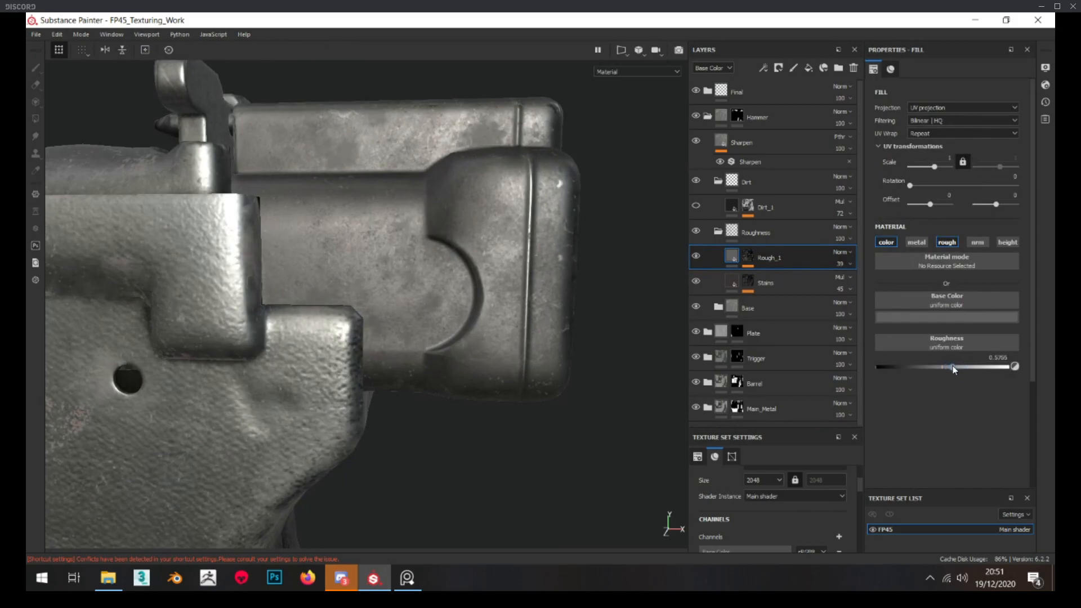
left_click(748, 257)
left_click(769, 278)
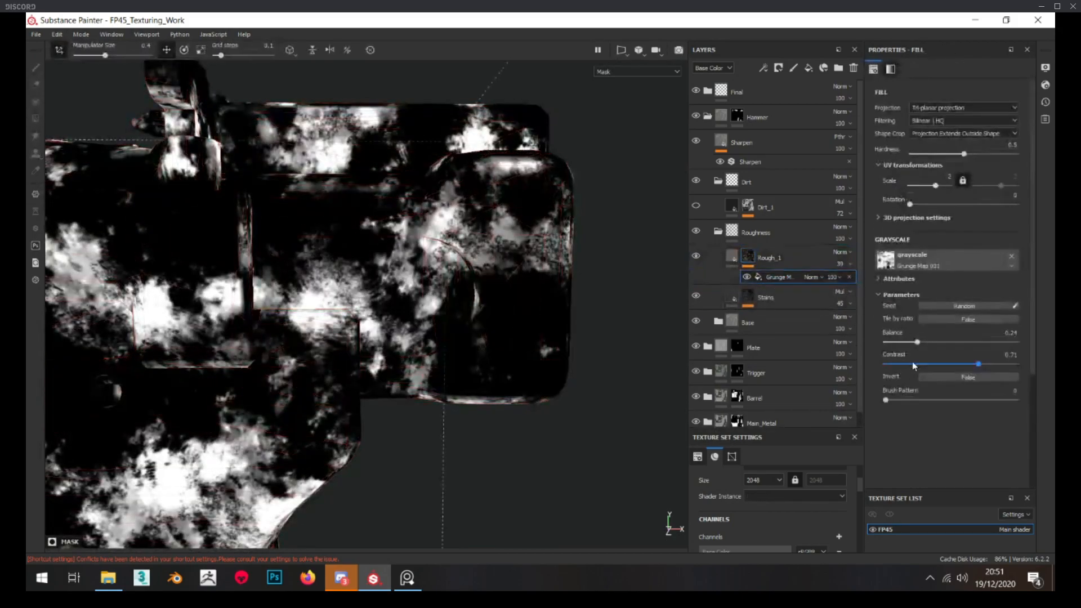
left_click_drag(968, 363, 992, 363)
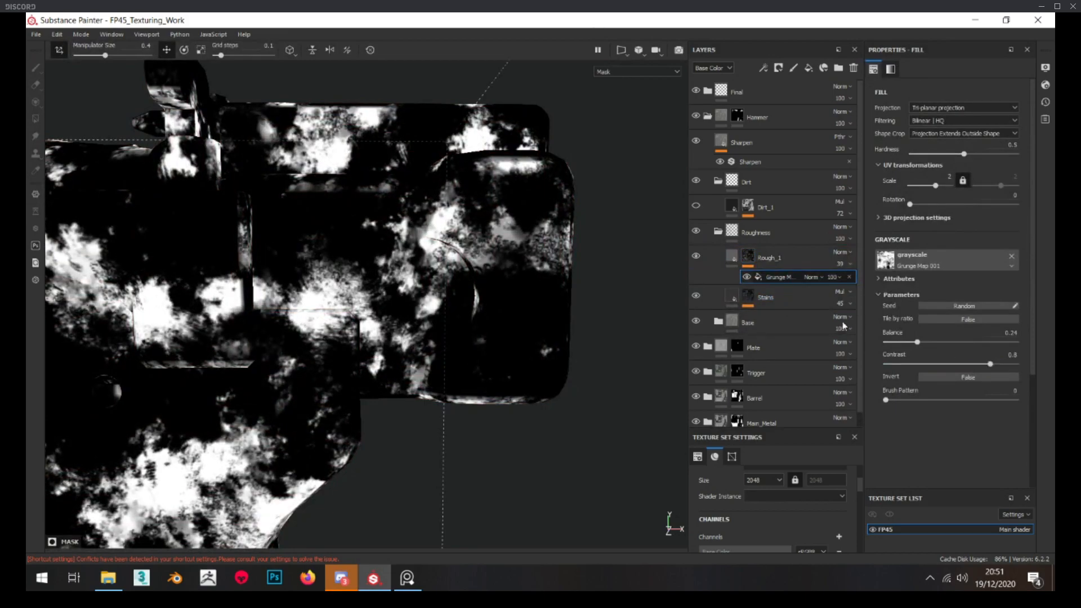
left_click_drag(918, 342, 923, 341)
left_click(707, 261)
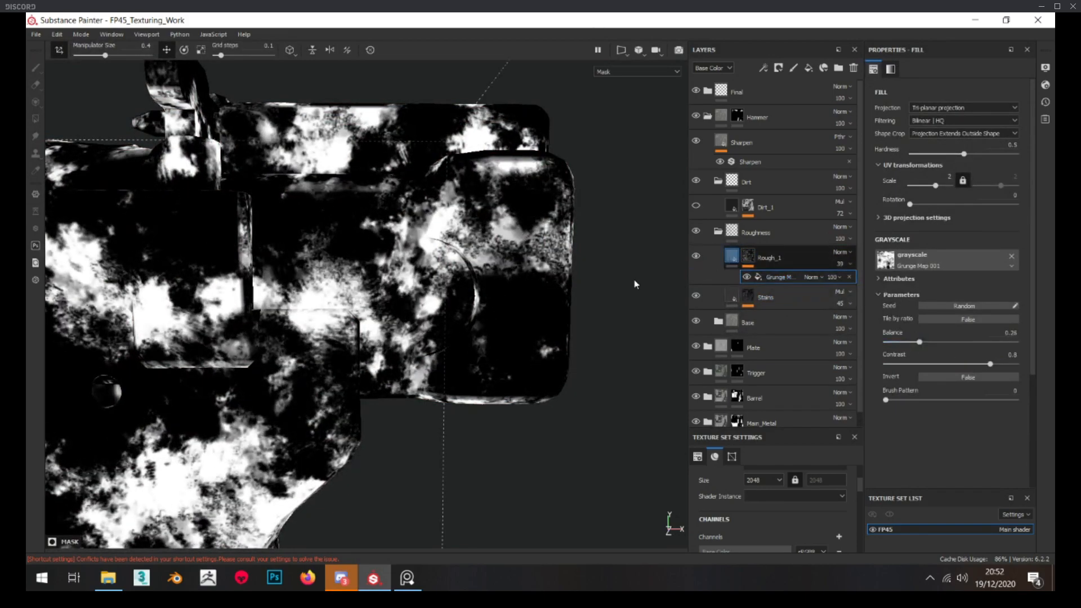
scroll(383, 262, "down", 5)
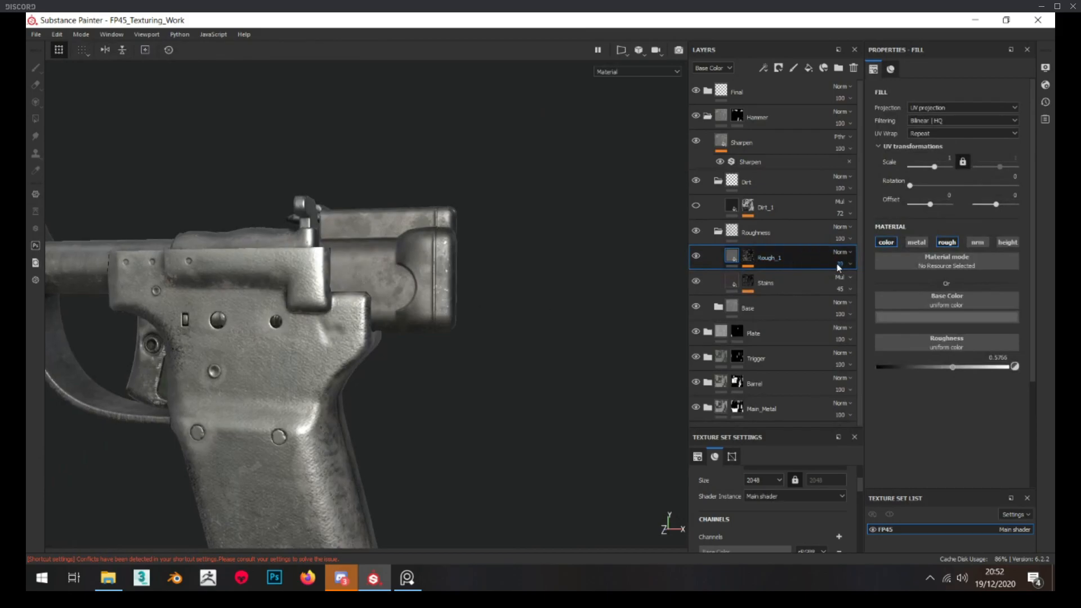
Reduce Rough_1's base colour opacity to 32 and its roughness to about 0.51, and check the hammer block's shine
left_click_drag(462, 293, 524, 304, "alt")
right_click_drag(524, 304, 918, 346, "alt")
left_click_drag(952, 367, 944, 369)
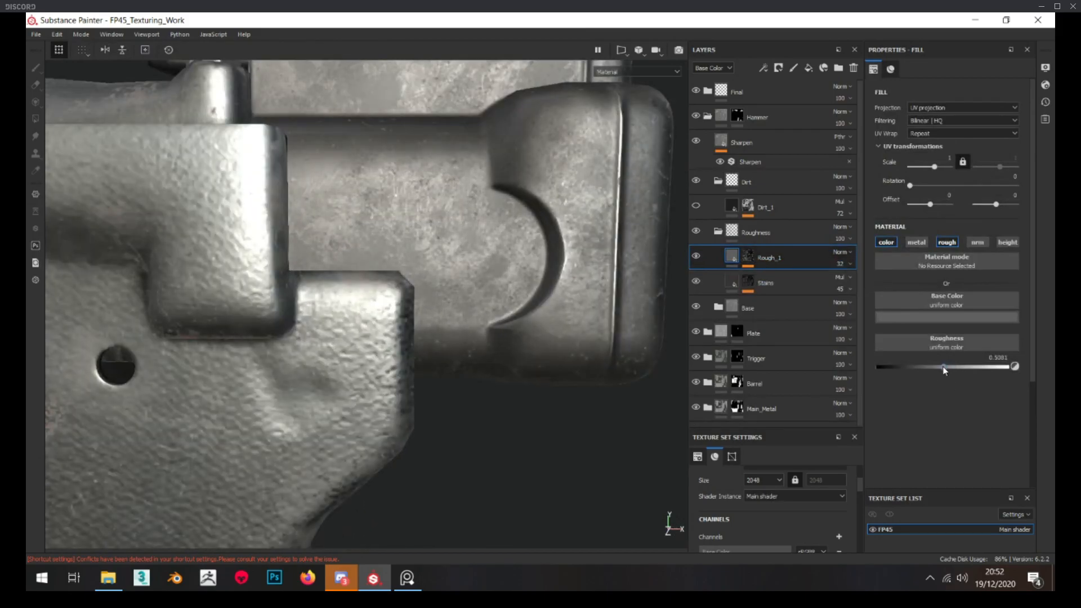
scroll(590, 308, "down", 5)
left_click_drag(589, 308, 478, 291, "alt")
scroll(556, 291, "down", 1)
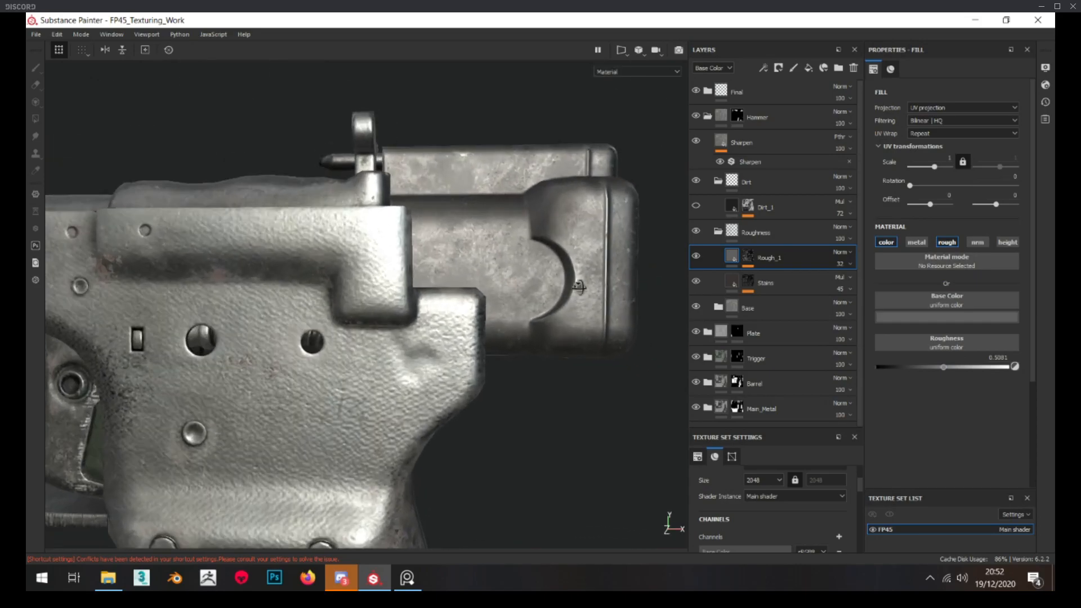
scroll(495, 288, "down", 5)
scroll(484, 290, "up", 8)
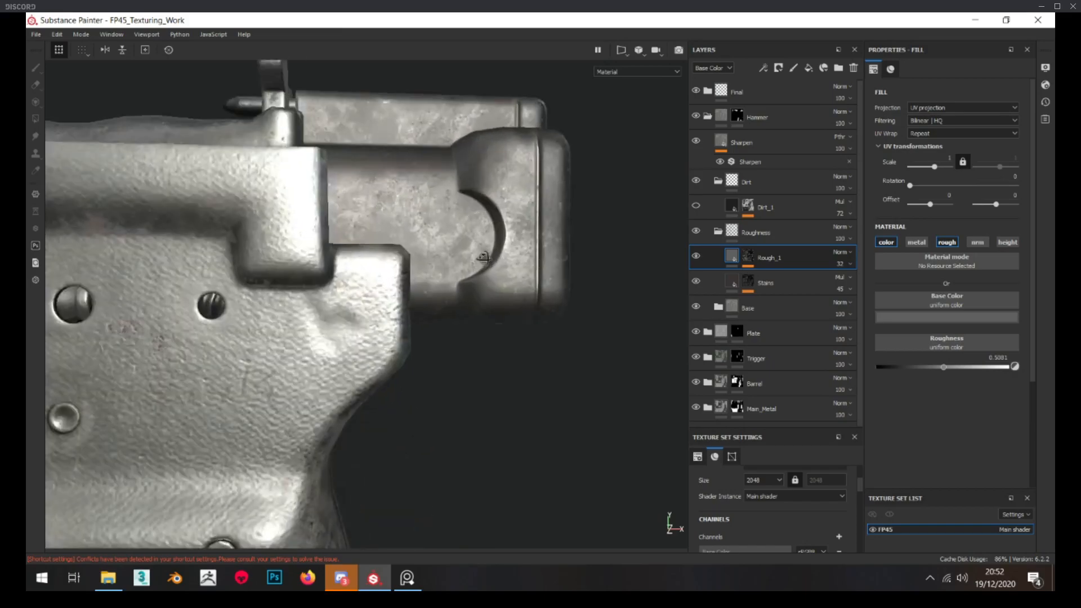
Set Rough_1's opacity to 65 in the Roughness channel and check the hammer block from several angles
left_click(713, 92)
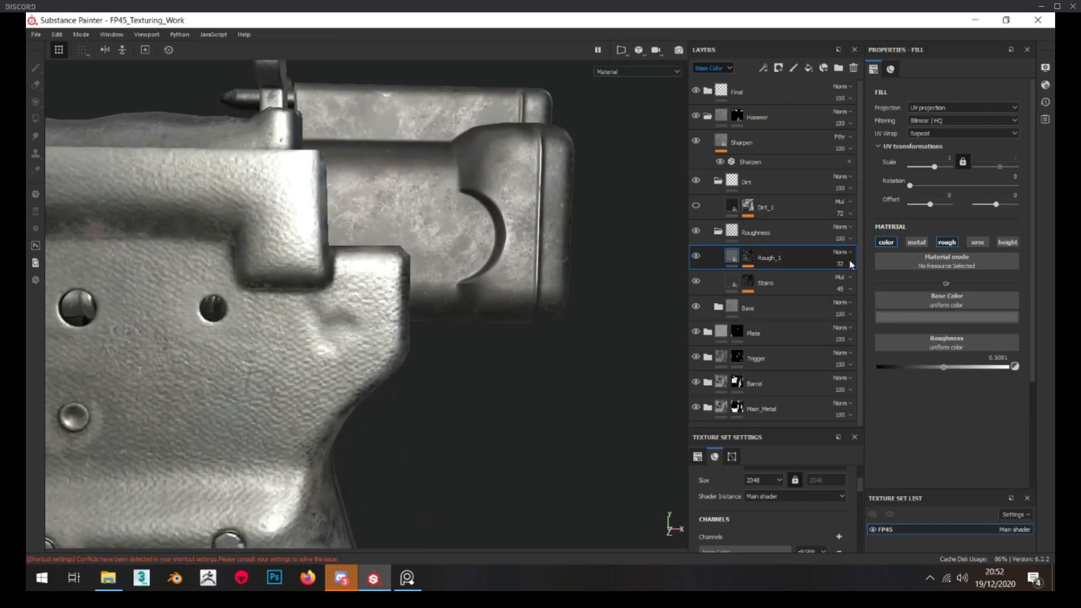
left_click(845, 261)
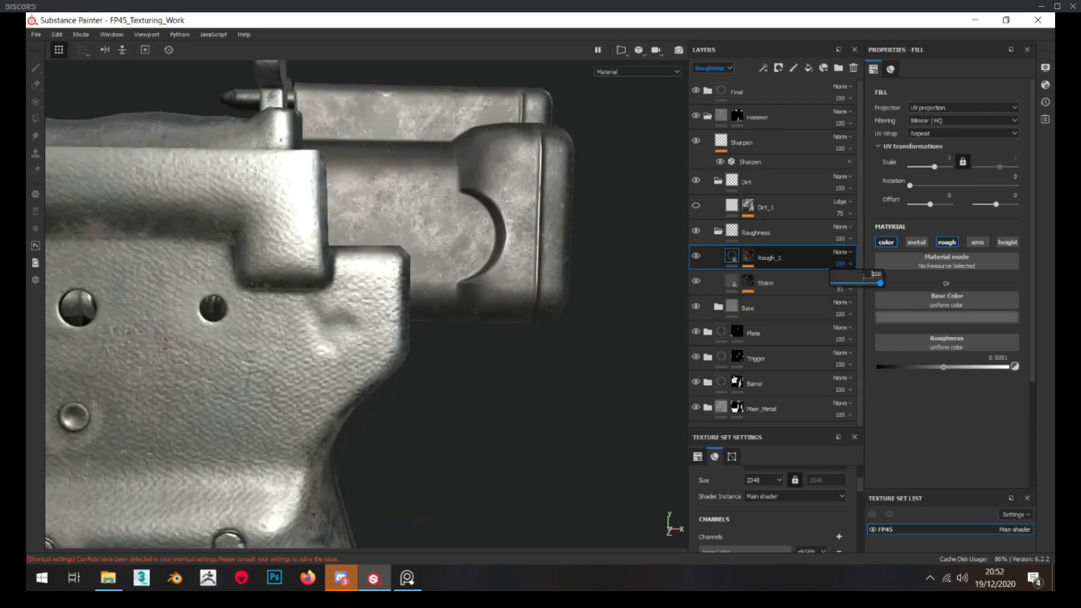
left_click_drag(519, 302, 456, 278, "alt")
left_click(850, 264)
left_click_drag(851, 282, 865, 283)
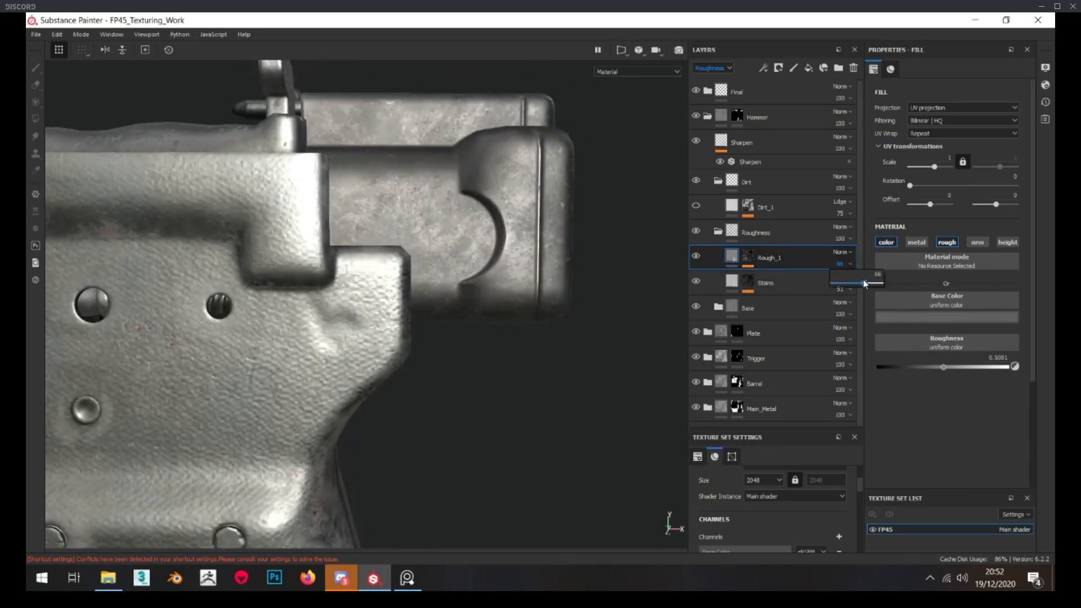
left_click_drag(561, 293, 513, 285, "alt")
scroll(412, 260, "up", 3)
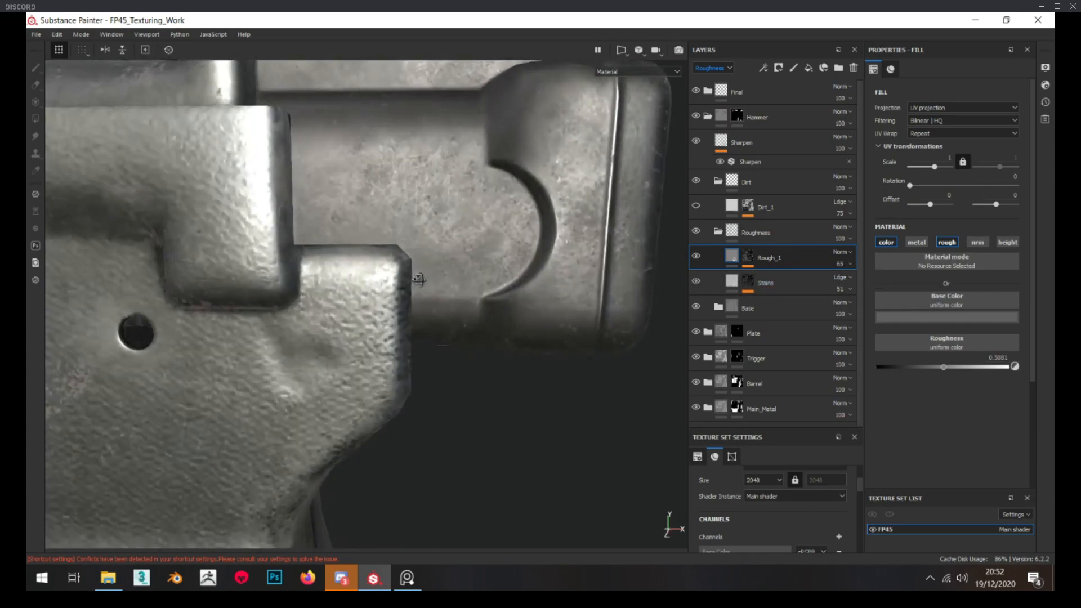
scroll(425, 263, "down", 6)
scroll(434, 258, "up", 4)
mouse_move(432, 256)
left_mouse_down("alt")
mouse_move(449, 262)
mouse_move(436, 261)
left_mouse_up("alt")
scroll(439, 262, "down", 4)
scroll(439, 261, "up", 4)
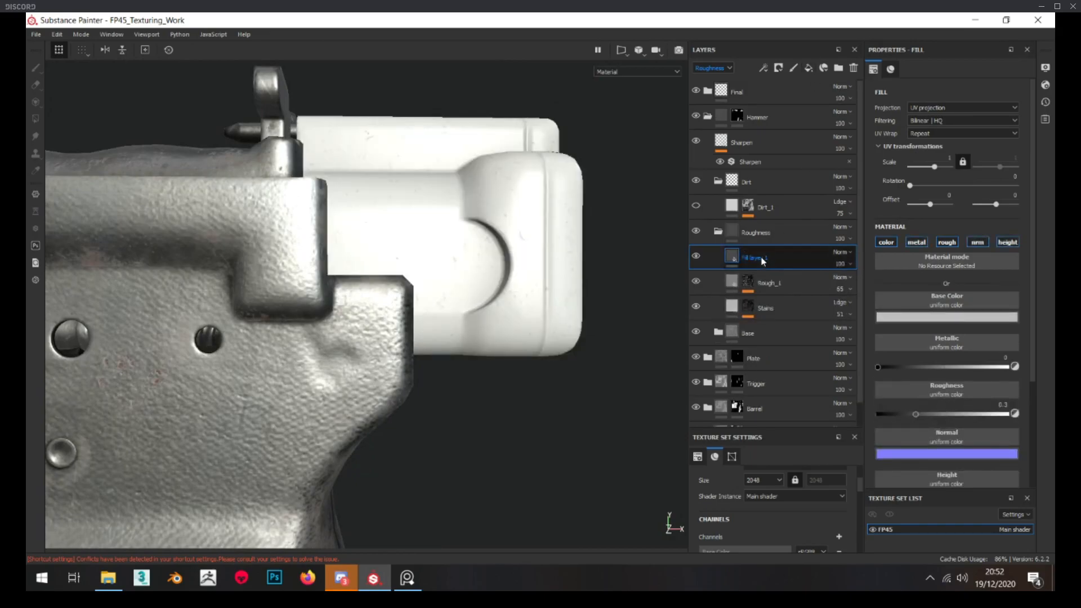
Add a fill layer above Rough_1 in the Roughness folder and name it Spots
type("s")
key("Return")
left_click_drag(552, 438, 510, 382, "alt")
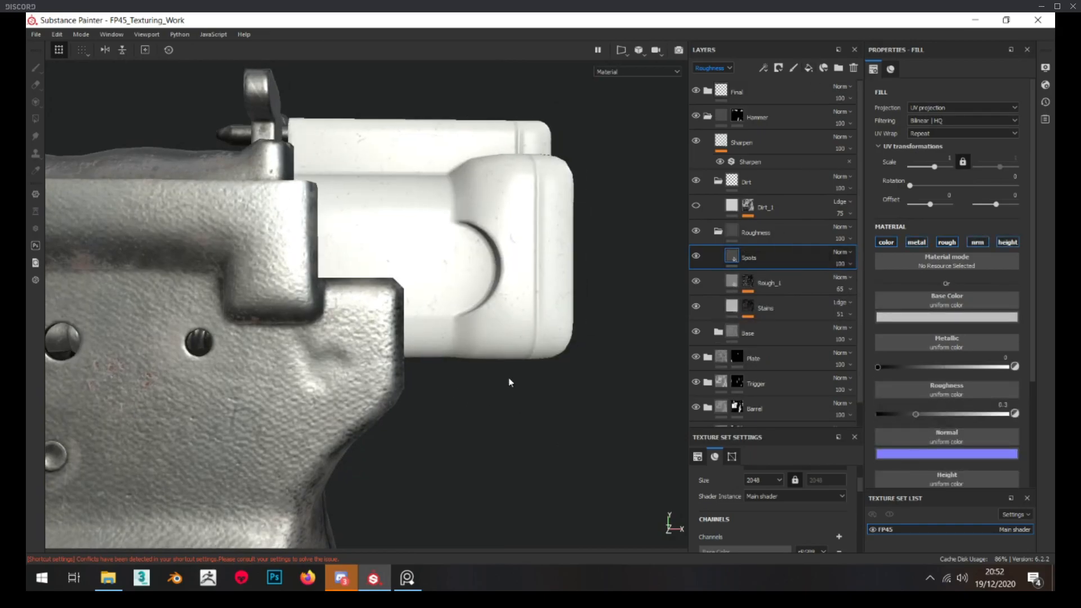
Give the Spots layer a black mask and add a fill to it using the Grunge Shavings texture
right_click(751, 262)
left_click(789, 32)
right_click(752, 252)
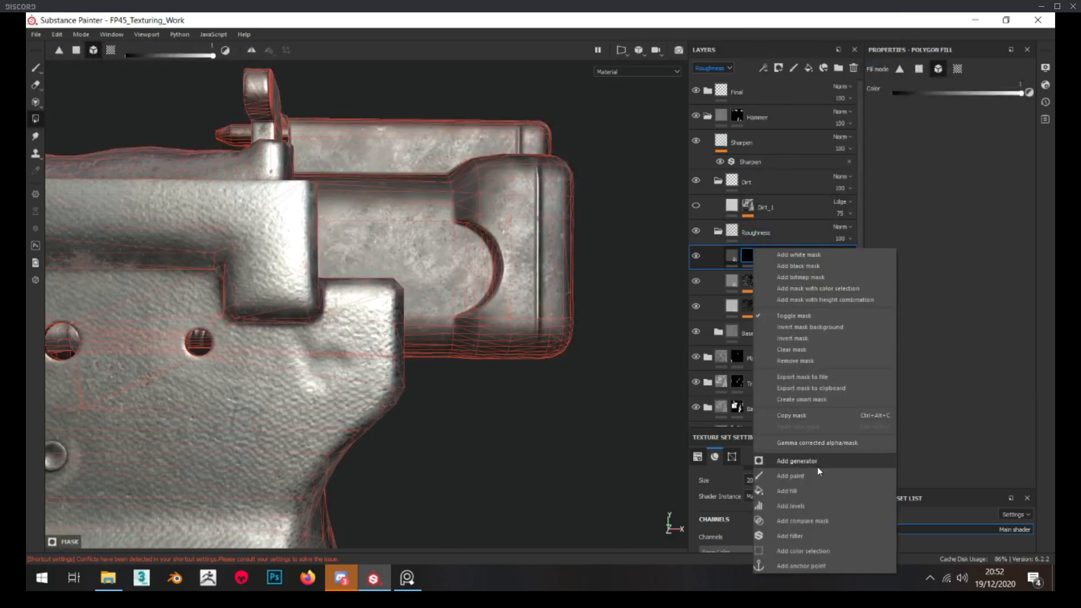
left_click(816, 491)
left_click(955, 251)
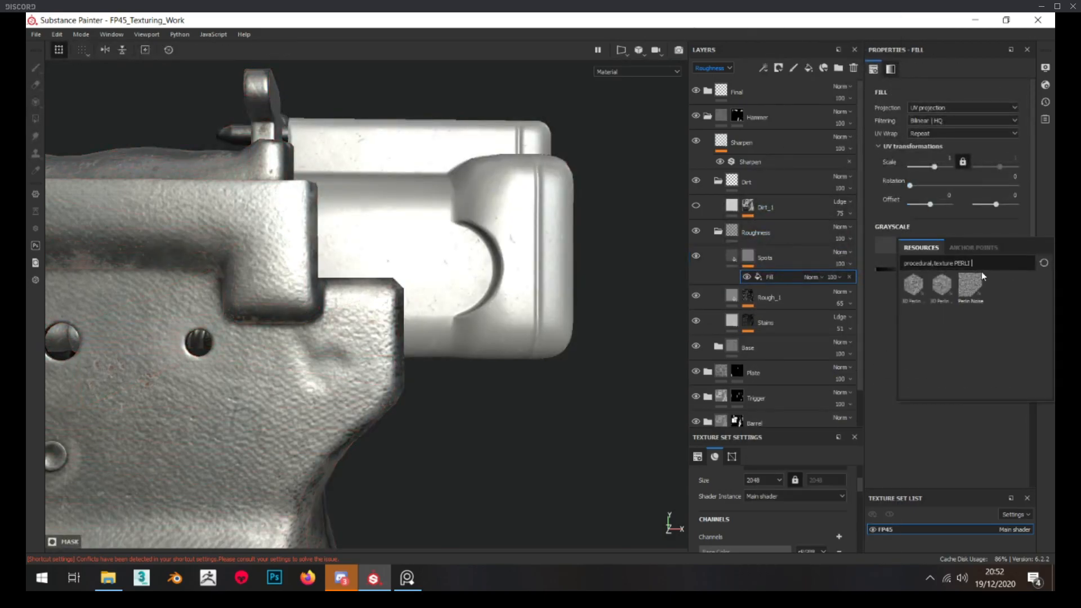
type("shavin")
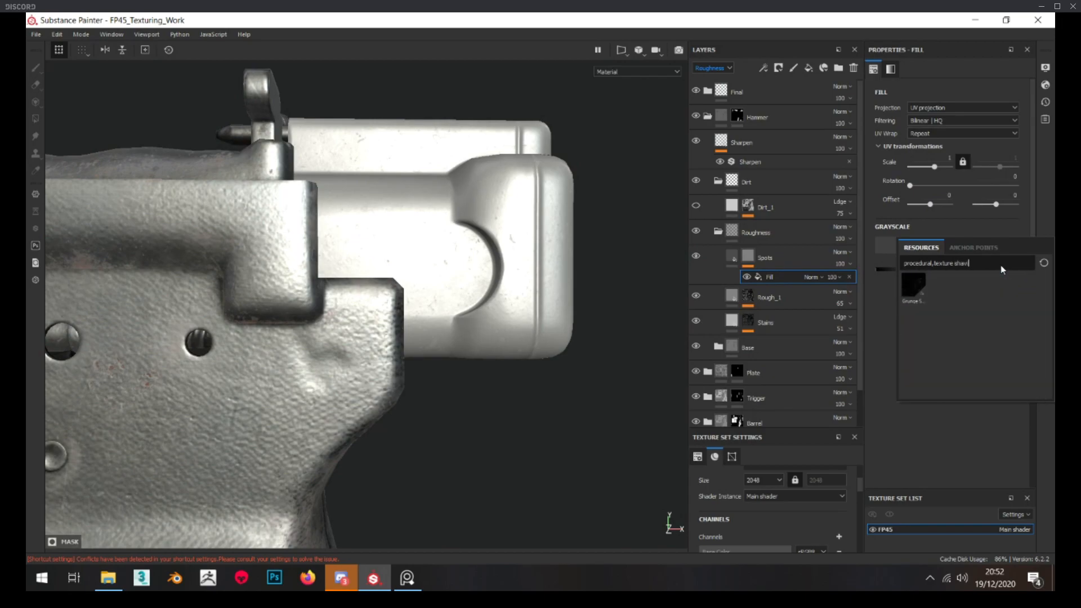
left_click(913, 284)
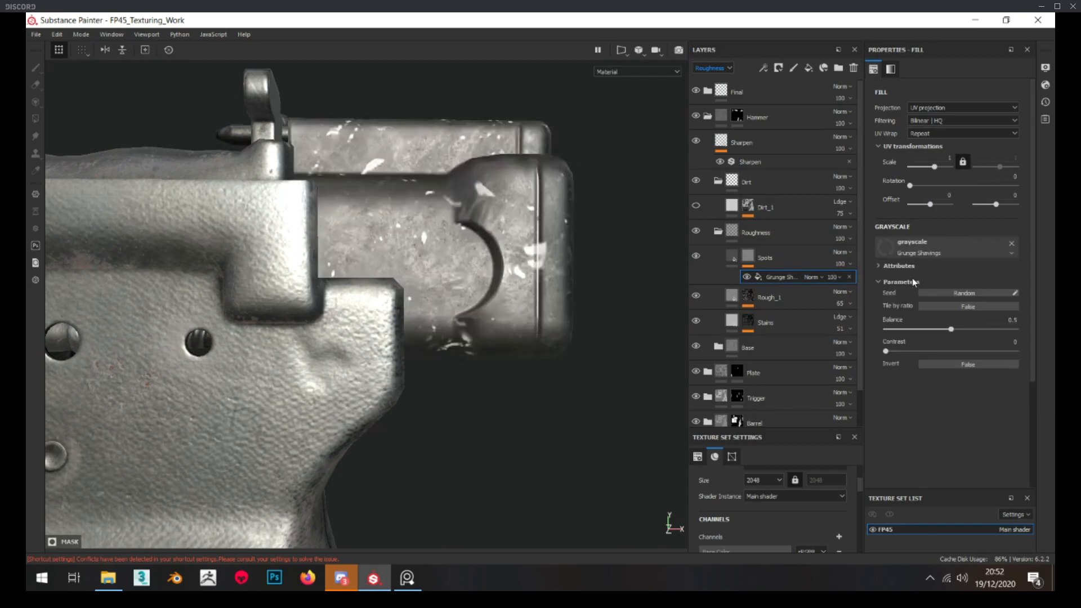
Raise the tiling scale of Spots' Grunge Shavings mask and set its balance to about 0.17
left_click(749, 257, "alt")
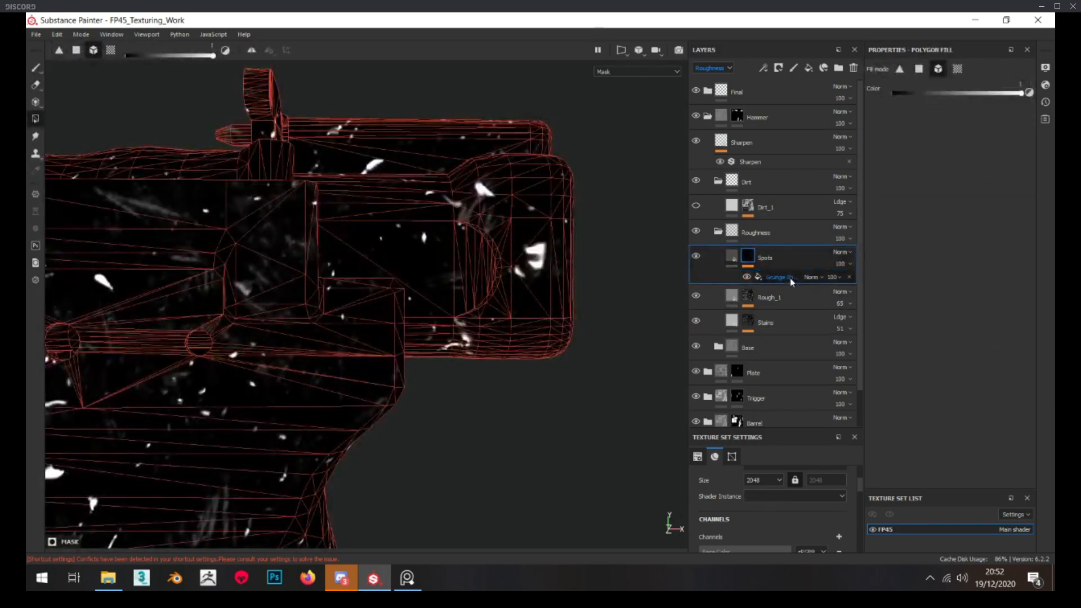
left_click(789, 279)
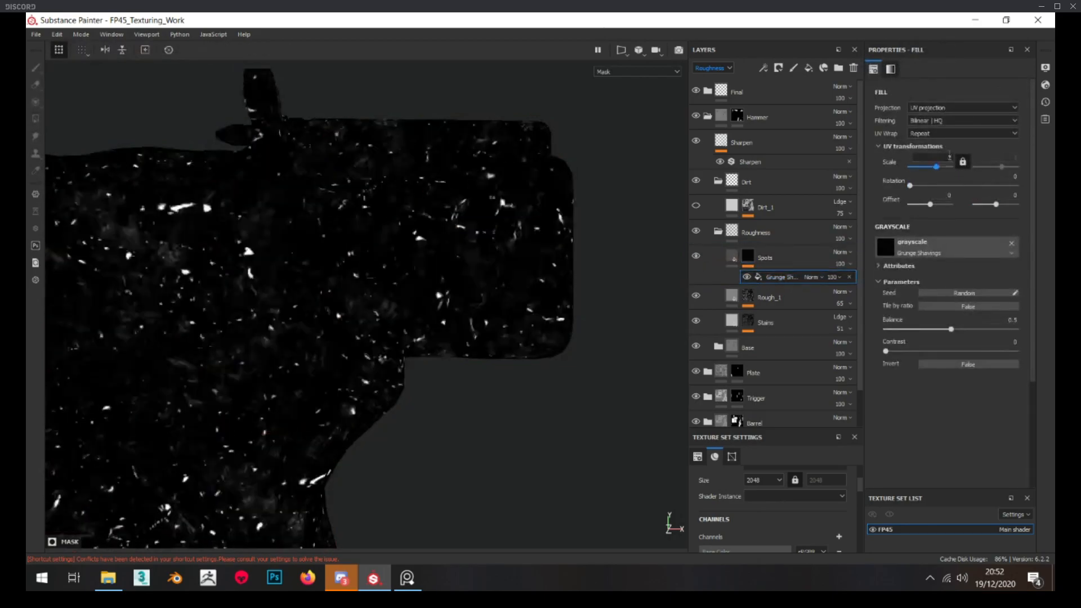
left_click_drag(951, 328, 934, 329)
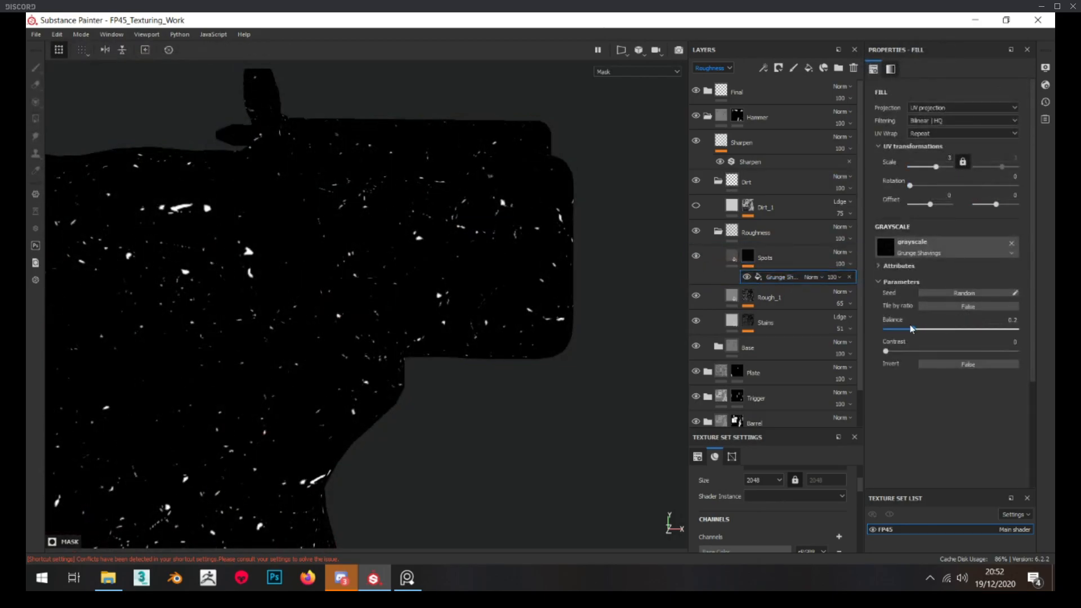
Limit the Spots layer to the colour and roughness channels and set its base colour to a very dark grey
left_click(732, 257)
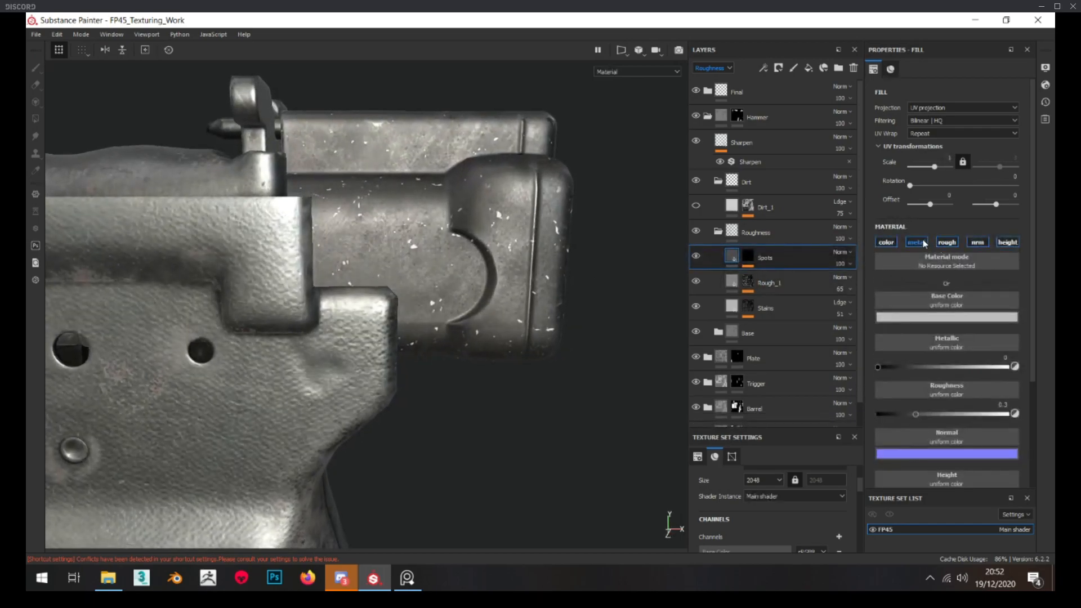
left_click(917, 242)
left_click(980, 242)
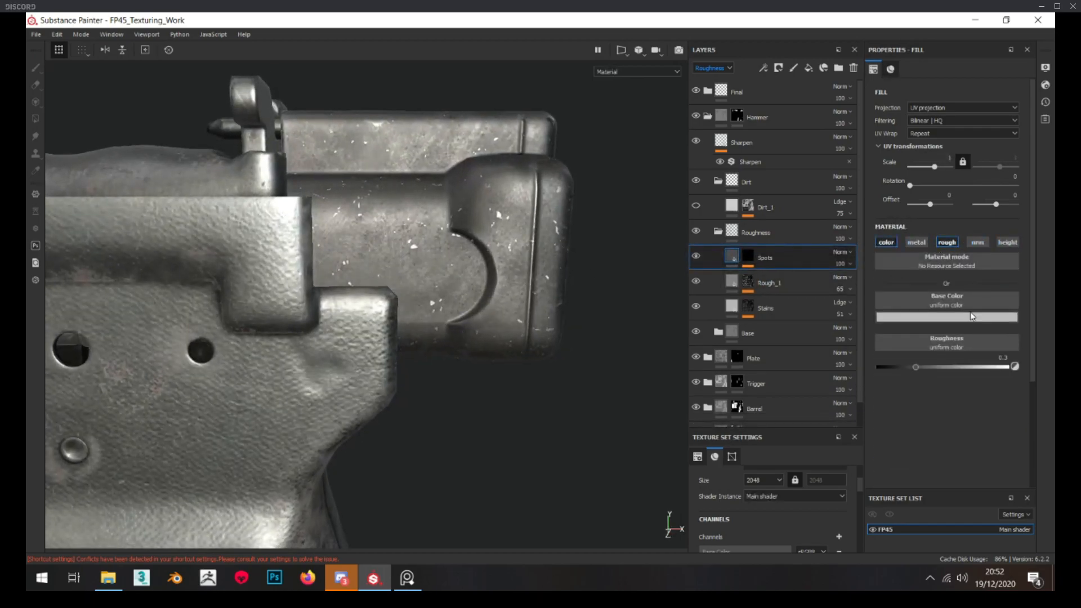
left_click(935, 317)
left_click(1044, 401)
mouse_move(1046, 401)
left_mouse_down()
mouse_move(1047, 416)
mouse_move(1048, 405)
left_mouse_up()
left_click_drag(501, 351, 520, 352, "alt")
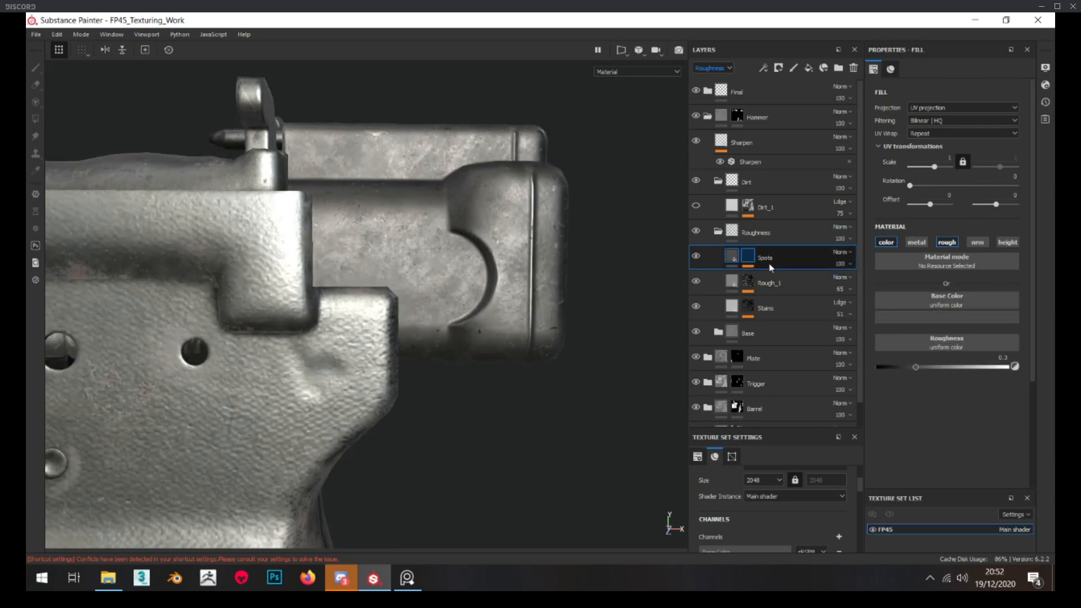
Set the tiling scale of Spots' Grunge Shavings mask to 3
left_click(748, 258, "alt")
left_click(774, 276)
left_click(949, 158)
type("3")
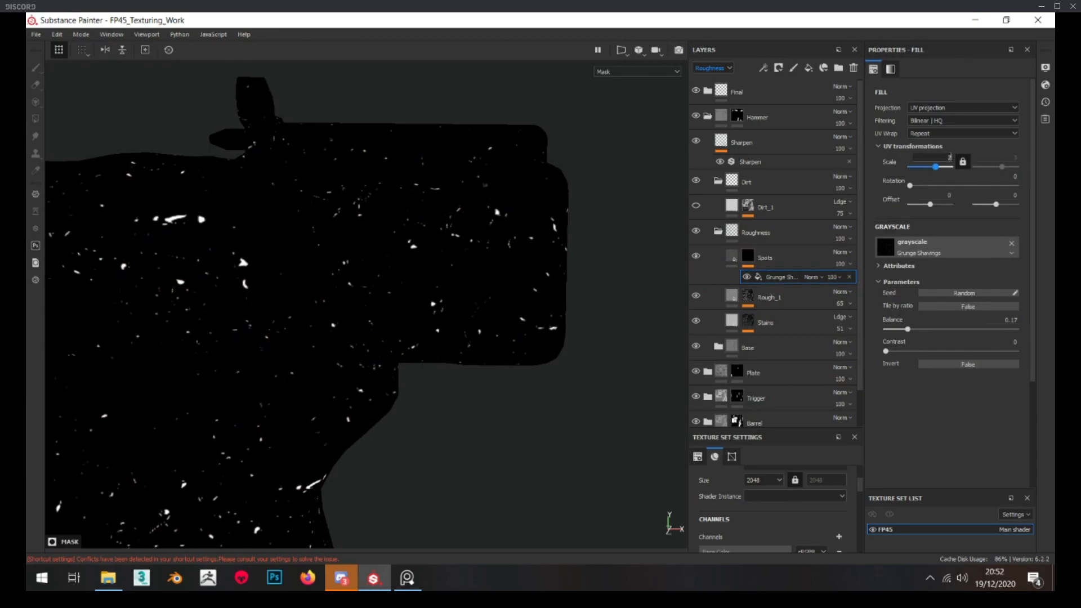
key("Return")
Set the Spots layer's roughness to about 0.58, comparing the spots with the colour channel off and on
left_click(732, 256)
left_click_drag(553, 299, 511, 274, "alt")
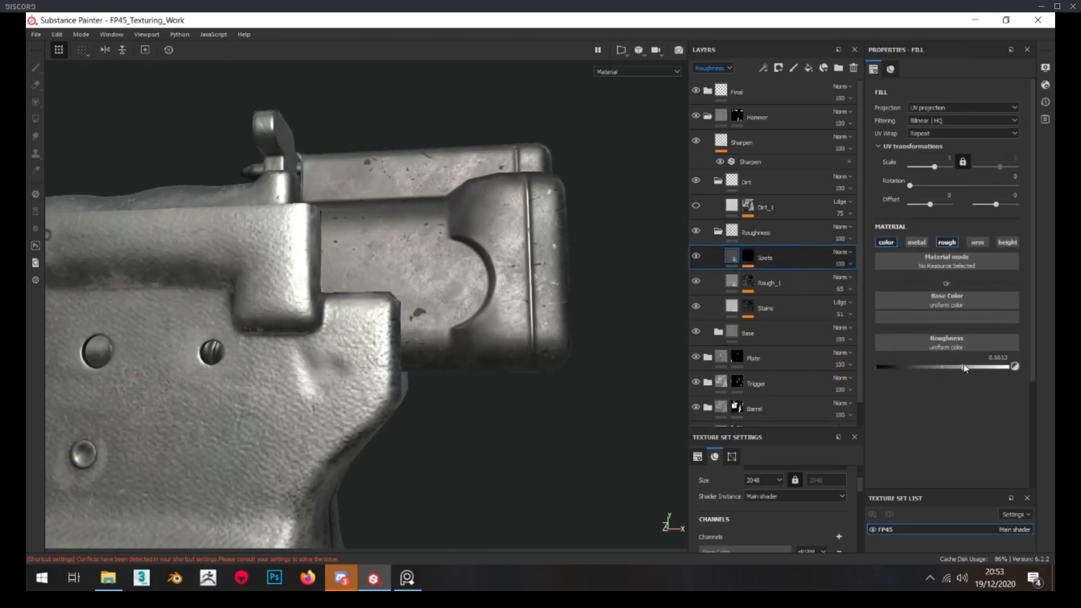
scroll(506, 314, "up", 5)
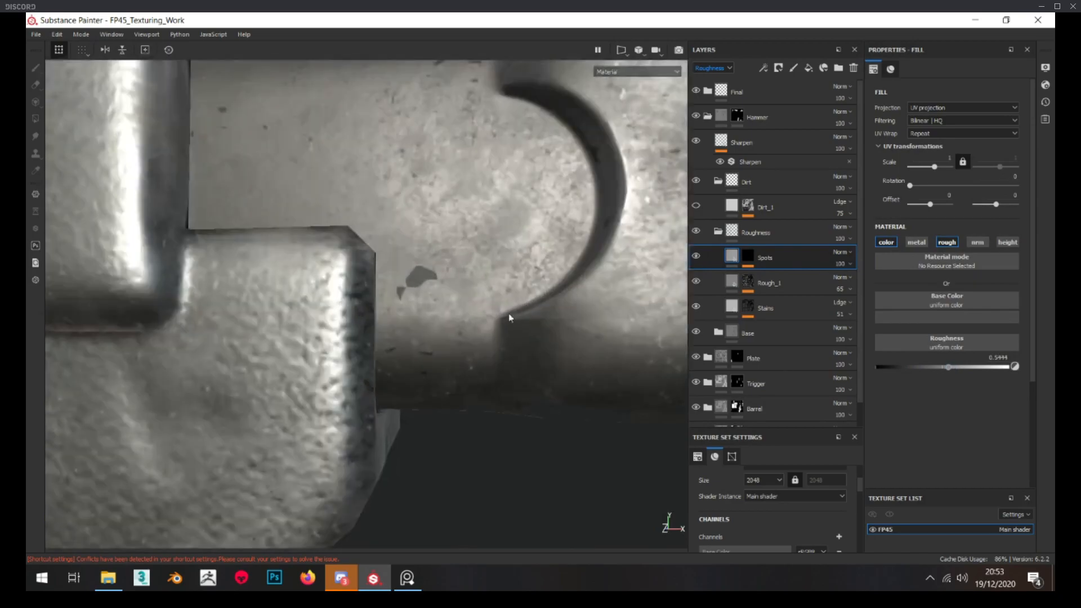
left_click(887, 245)
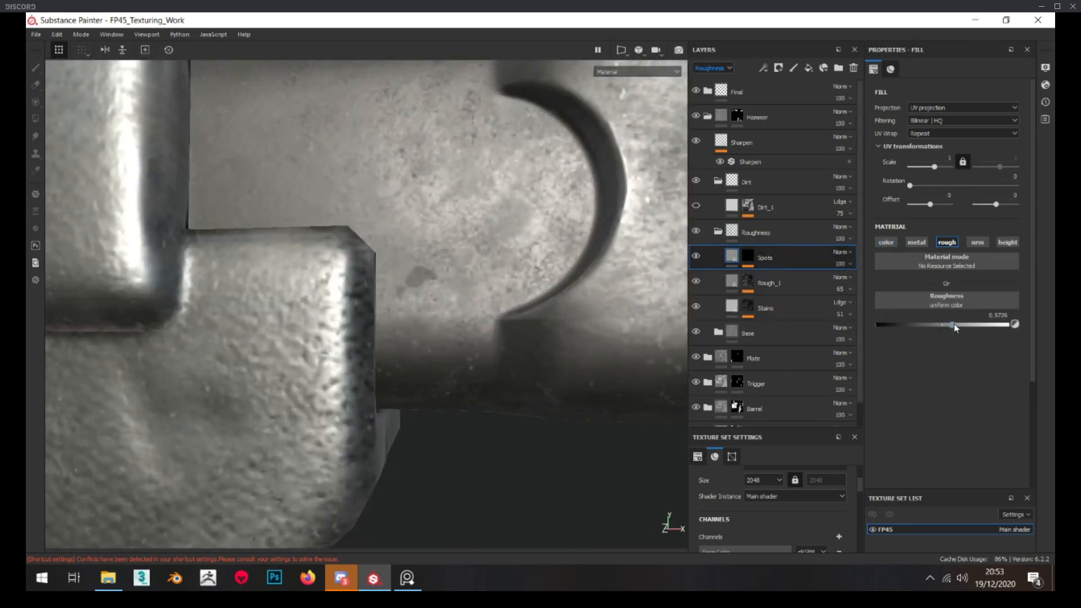
left_click(887, 243)
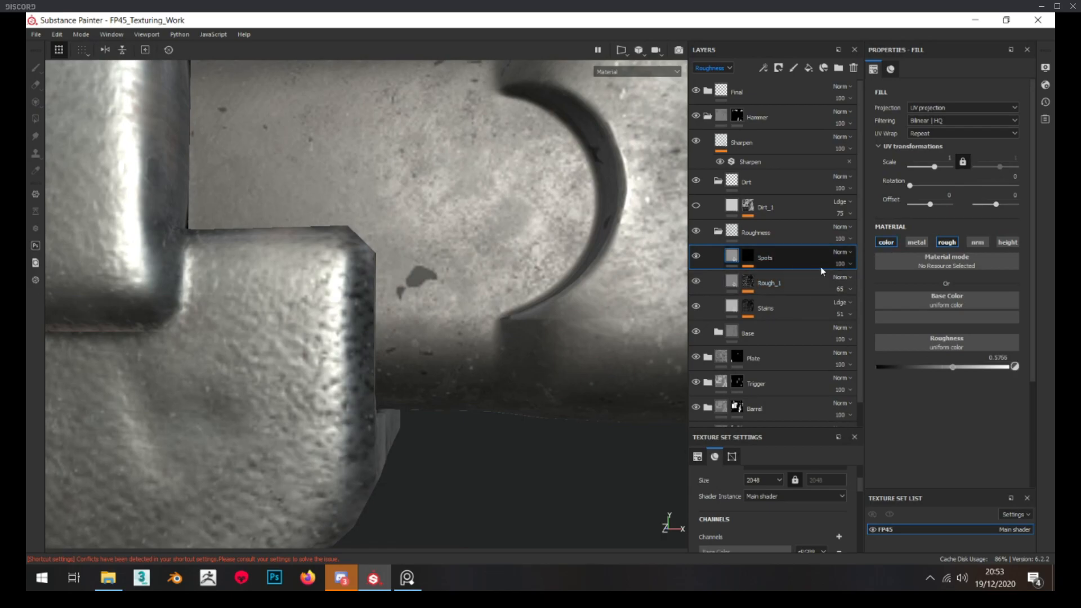
Lighten the Spots layer's base colour to a mid grey
left_click(931, 316)
left_click_drag(1041, 411, 1042, 393)
scroll(489, 370, "down", 8)
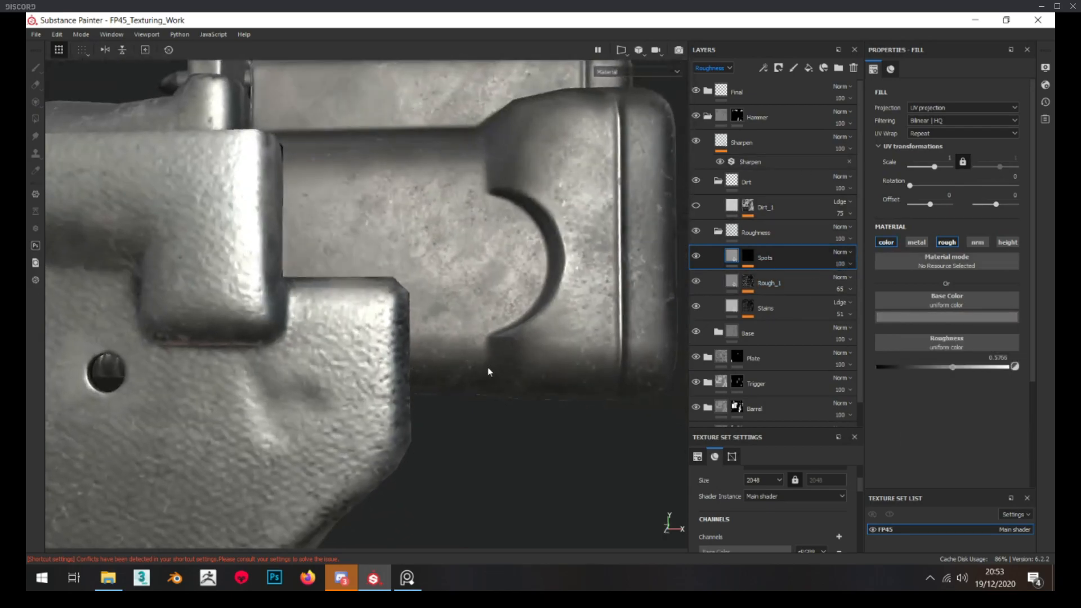
Examine the spots on the hammer block up close, from several angles and from a full-pistol distance
left_click_drag(490, 367, 476, 357, "alt")
scroll(466, 203, "up", 5)
mouse_move(466, 202)
left_mouse_down("alt")
mouse_move(439, 221)
mouse_move(446, 207)
left_mouse_up("alt")
scroll(432, 219, "down", 5)
middle_click_drag(446, 206, 444, 187, "alt")
left_click_drag(444, 187, 465, 185, "alt")
scroll(466, 185, "down", 4)
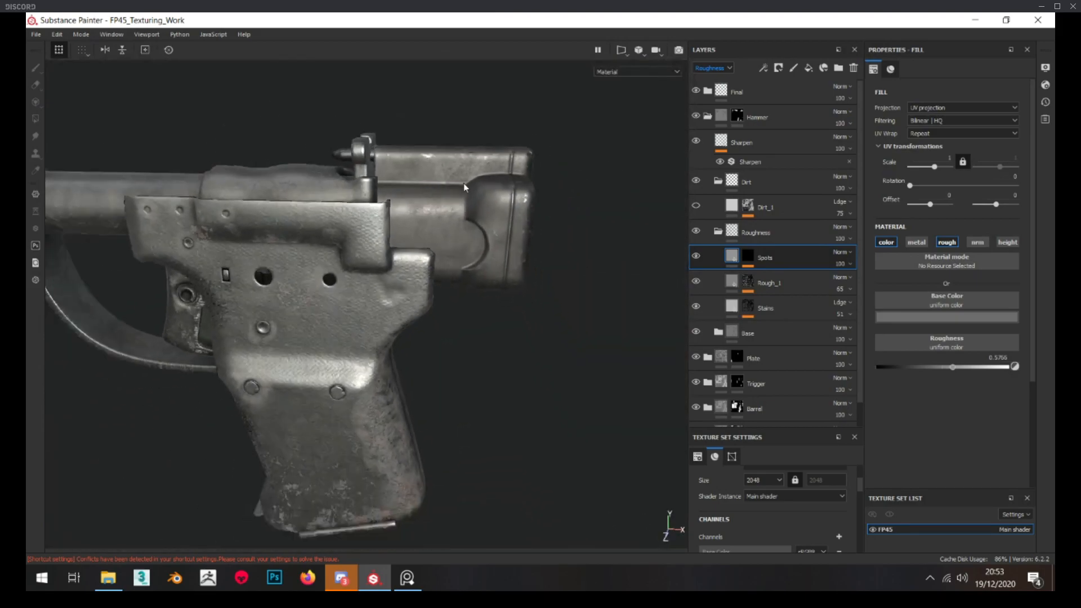
scroll(468, 185, "up", 4)
In the hammer's Base folder, set the wear level of the Edges mask's Metal Edge Wear generator to 0.64
left_click(718, 333)
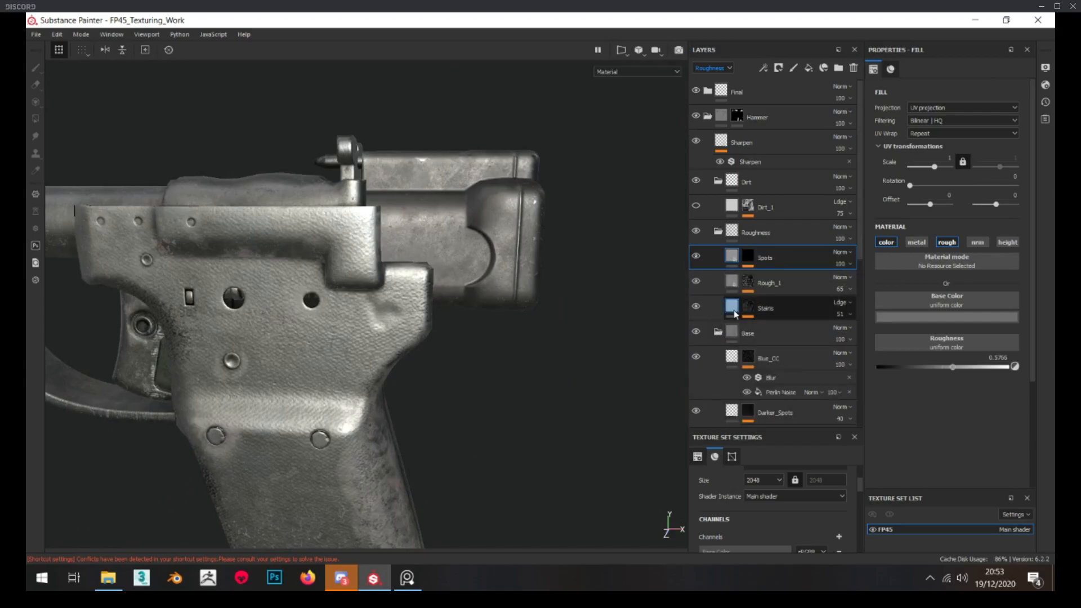
scroll(758, 338, "down", 5)
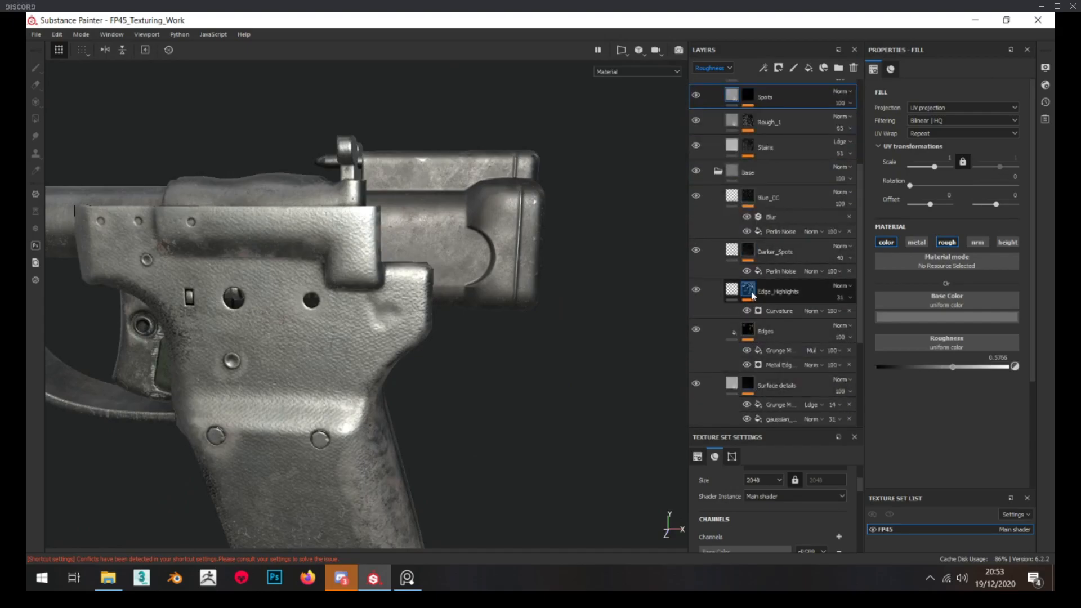
left_click(748, 330, "alt")
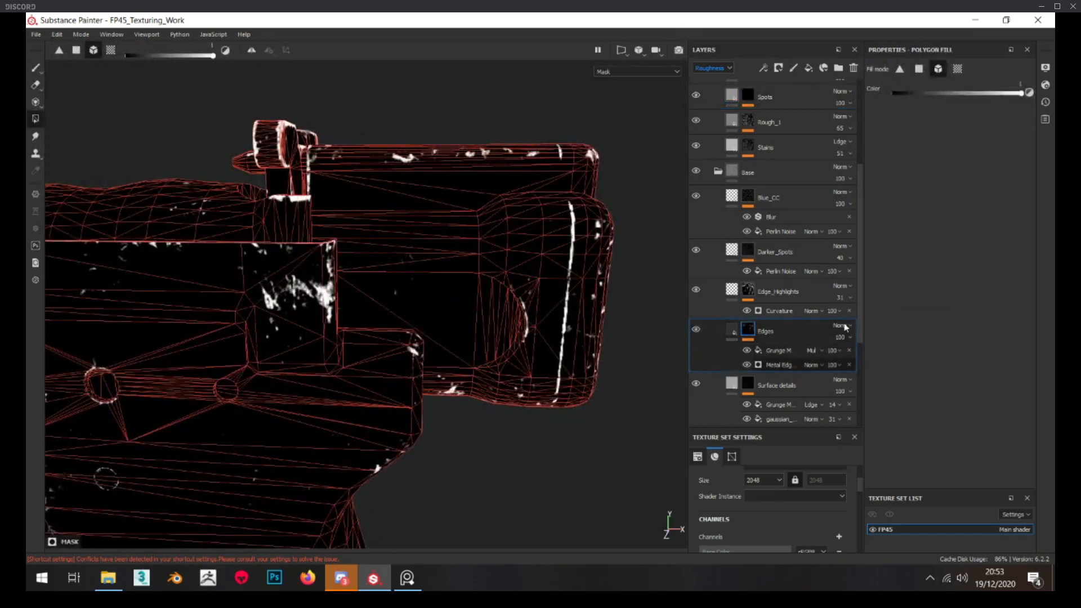
left_click_drag(965, 167, 971, 167)
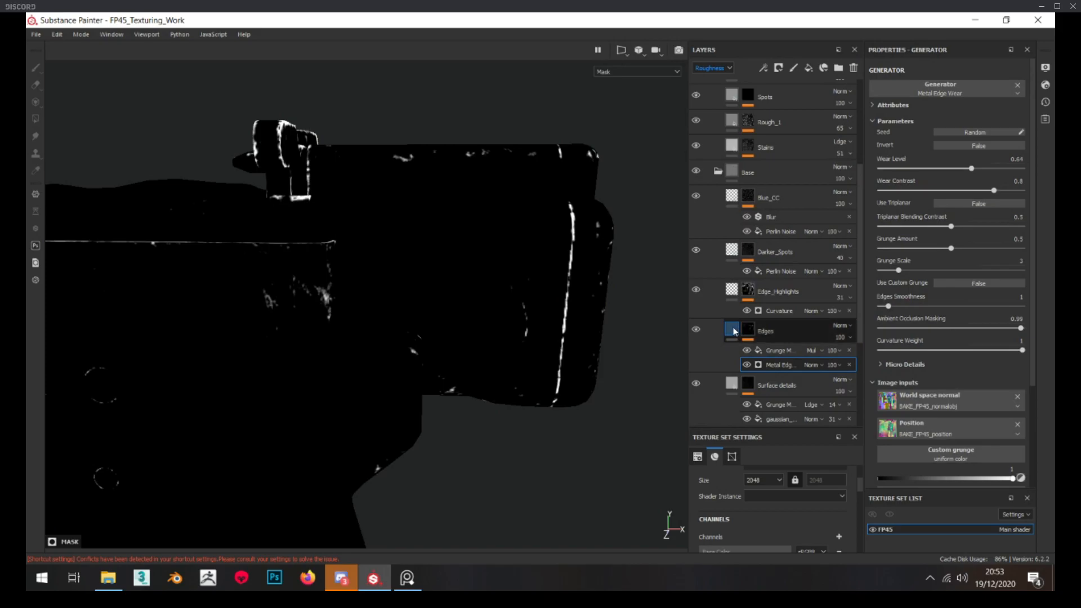
Check the hammer's edges, add a fill layer named Edge_Wear above Edges and give it a black mask
left_click(734, 331)
left_click_drag(360, 313, 416, 258, "alt")
scroll(434, 244, "up", 6)
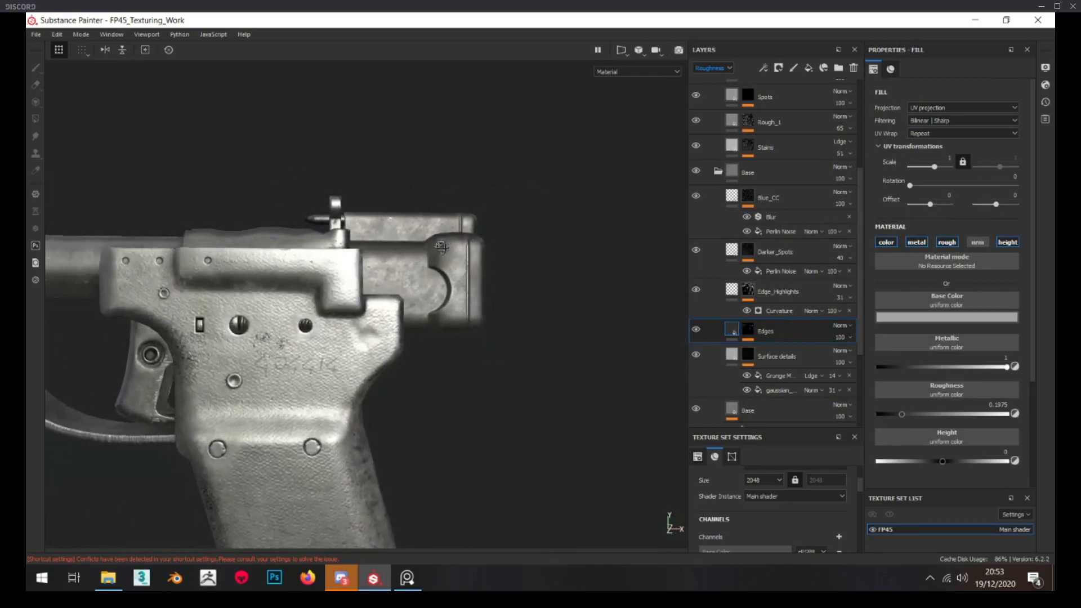
middle_click_drag(426, 270, 402, 243, "alt")
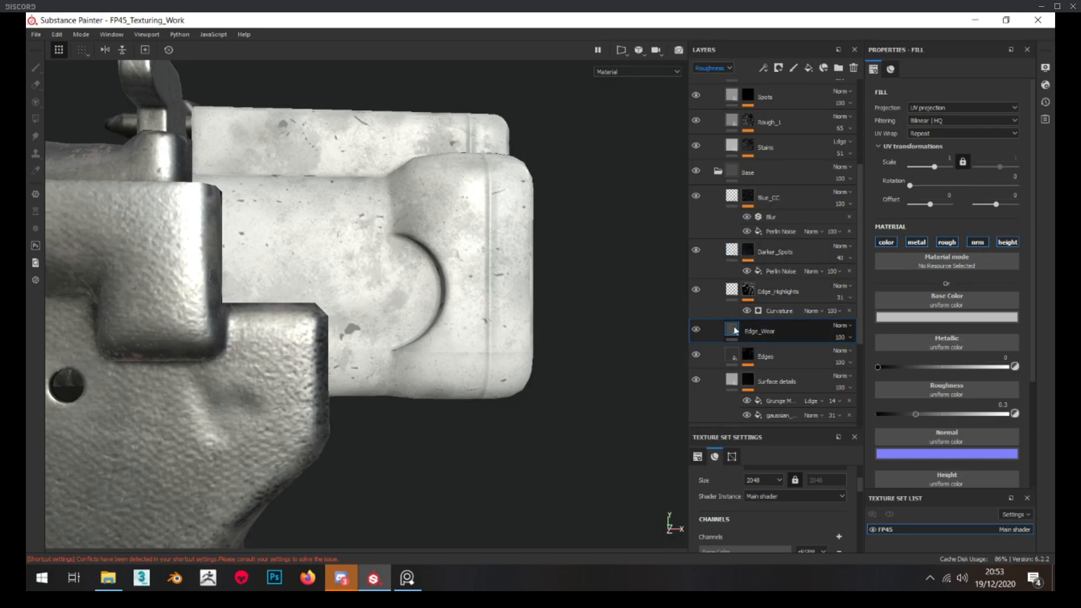
right_click(734, 321)
left_click(793, 29)
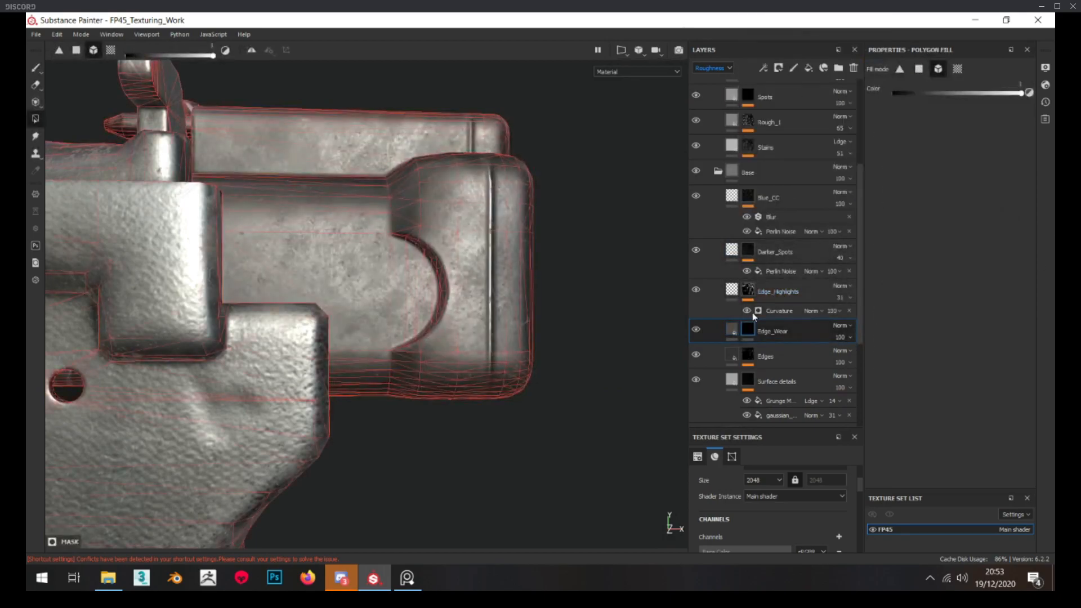
Add a Metal Edge Wear generator to the Edge_Wear mask
right_click(751, 330)
left_click(794, 225)
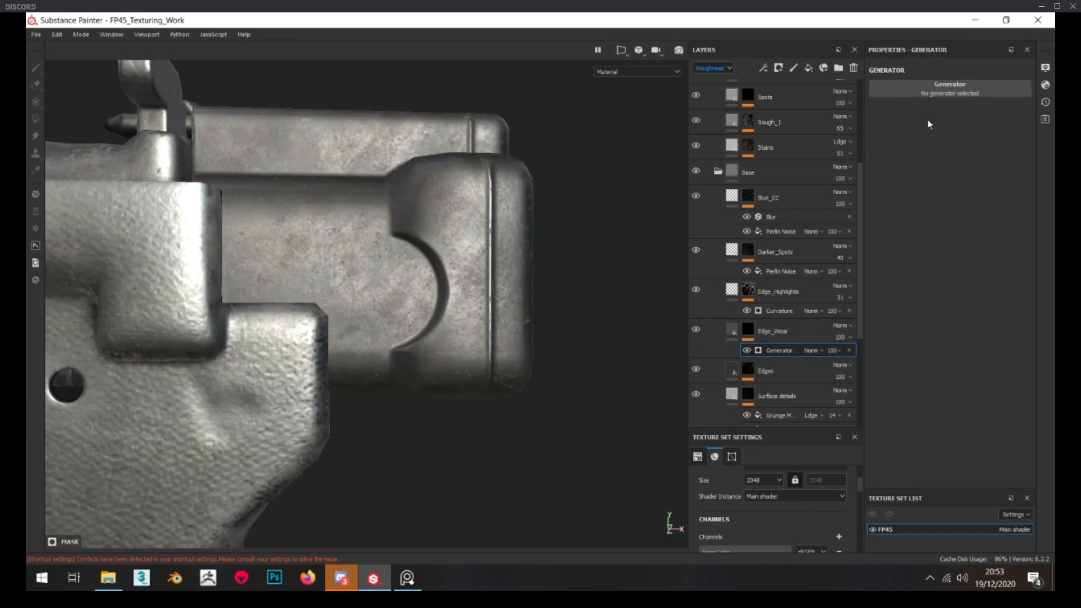
left_click(928, 89)
key("BackSpace")
key("BackSpace")
key("BackSpace")
key("BackSpace")
key("BackSpace")
type("cedge")
key("BackSpace")
key("BackSpace")
key("BackSpace")
key("BackSpace")
key("BackSpace")
type("edge")
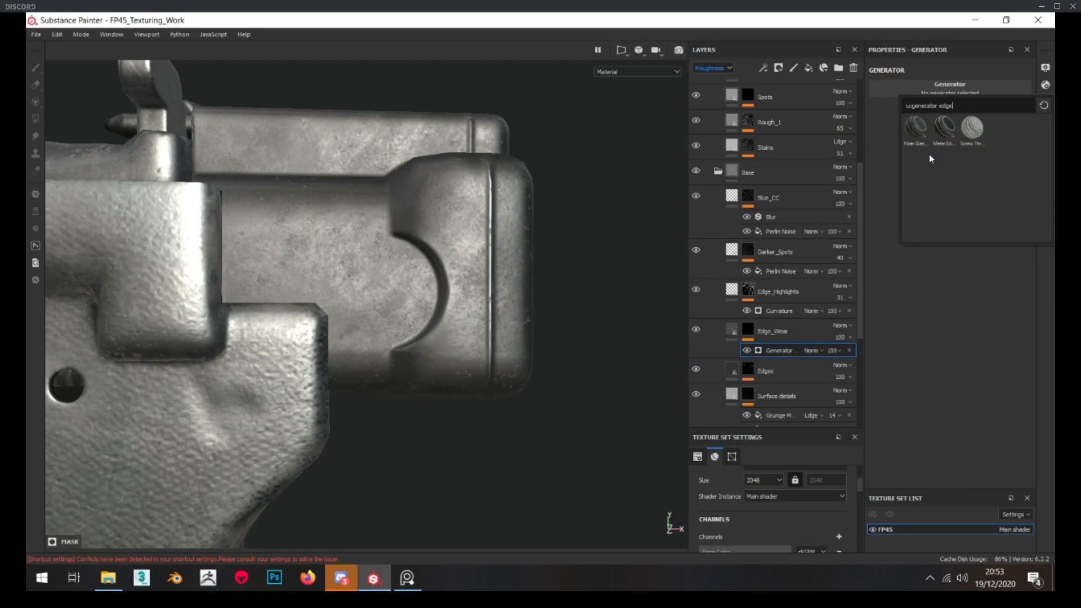
left_click(943, 137)
Set the Edge_Wear generator's grunge amount to 0 and its wear level to 0.81 while viewing the mask
left_click_drag(551, 208, 471, 270, "alt")
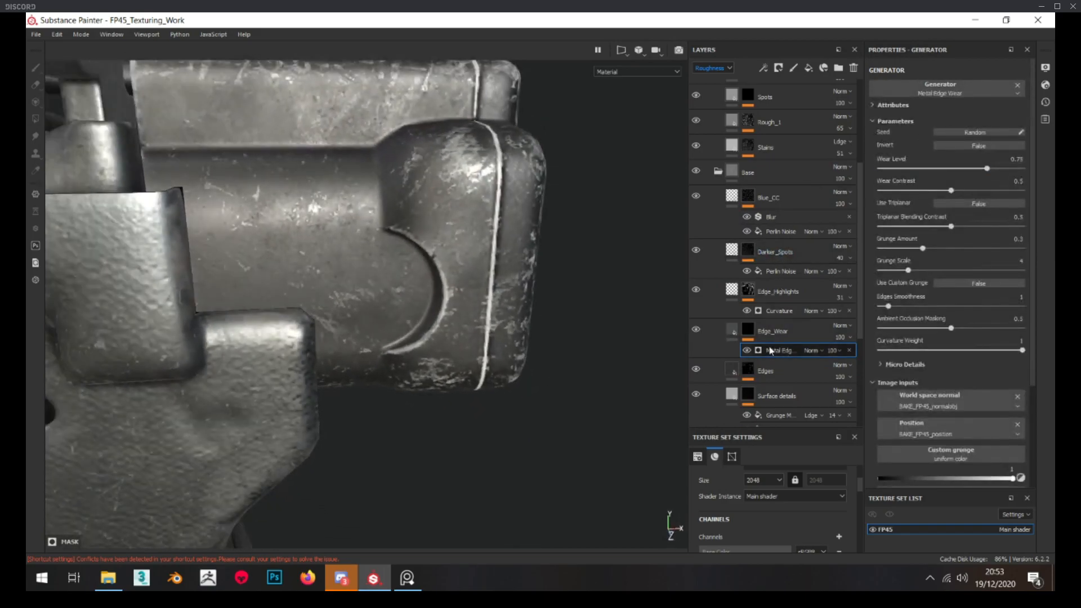
left_click(749, 329)
left_click(779, 349)
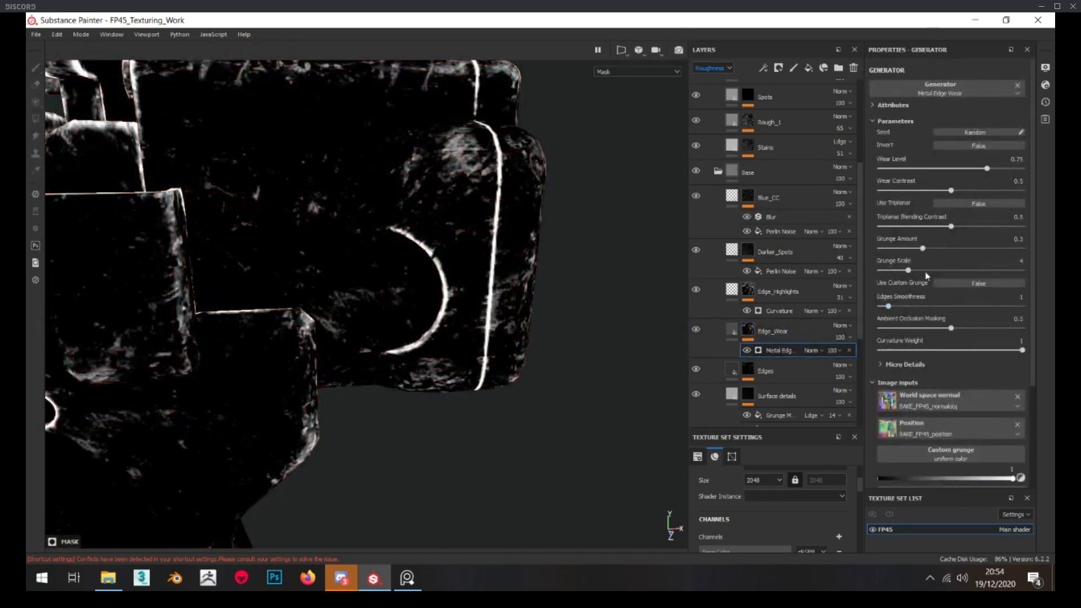
scroll(377, 241, "down", 1)
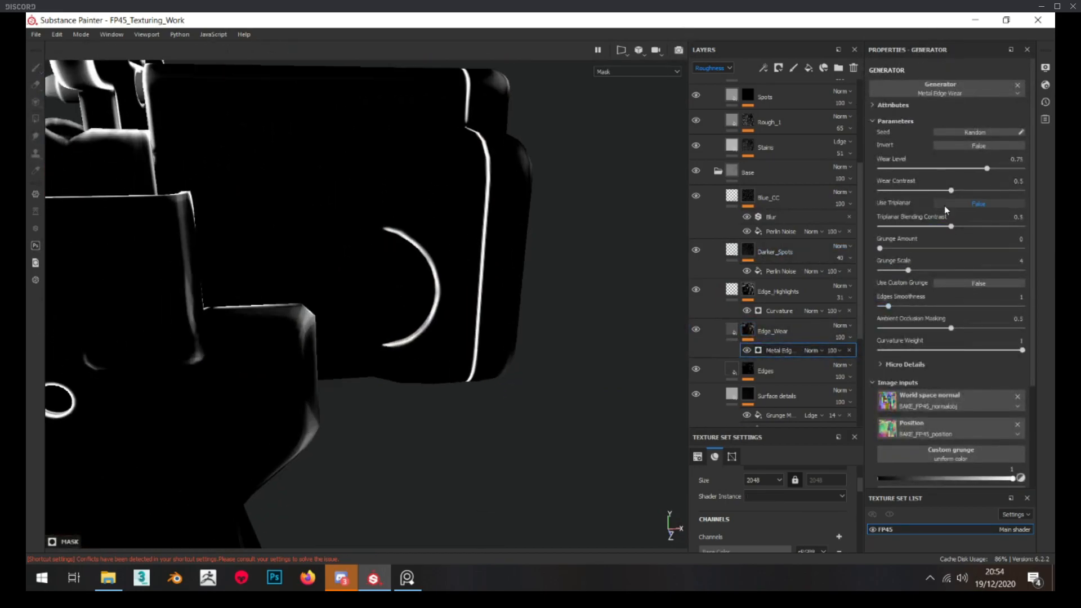
left_click(980, 168)
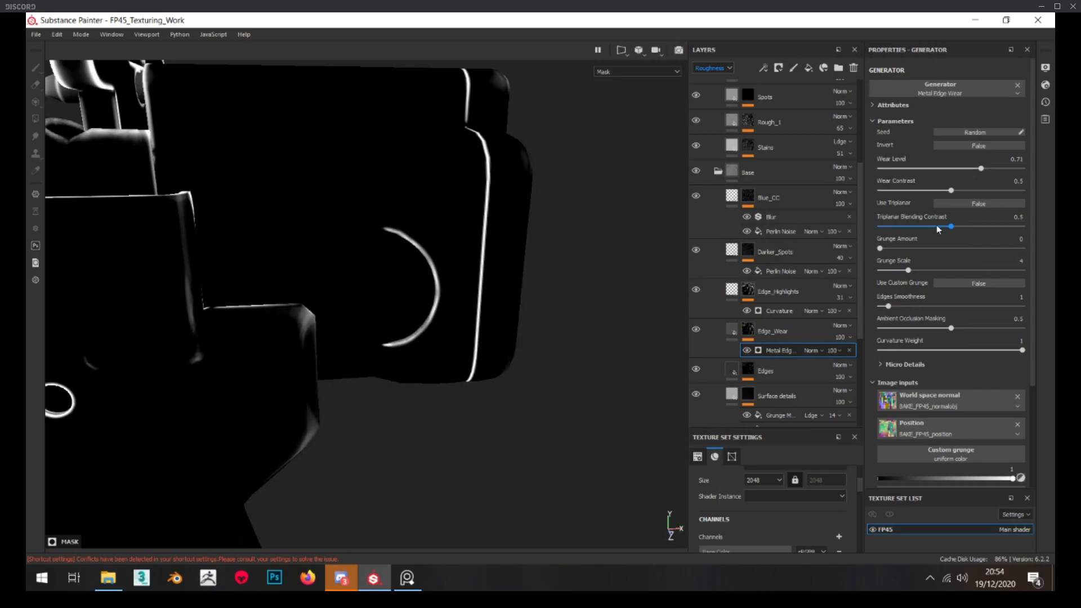
left_click_drag(517, 305, 496, 270, "alt")
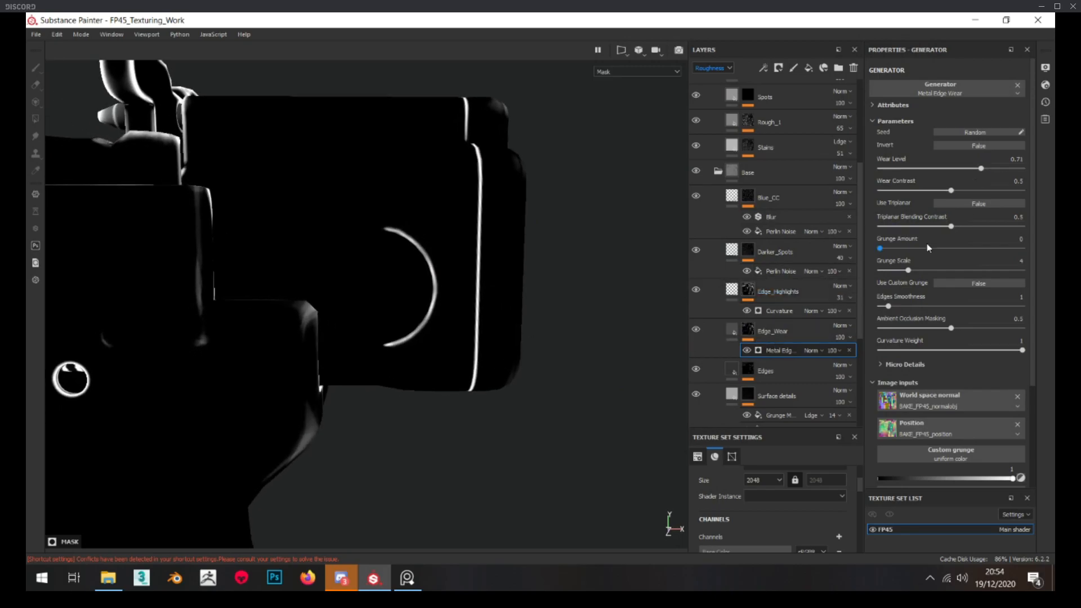
left_click(996, 169)
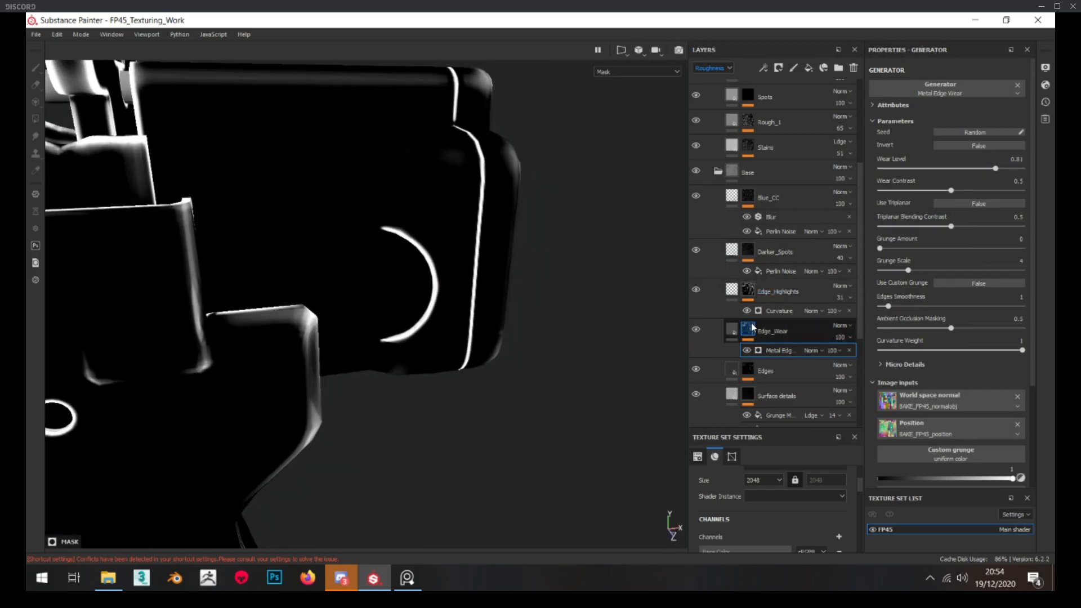
Add a fill above the generator in the Edge_Wear mask and set its blend mode to Subtract
left_click(749, 329)
right_click(750, 331)
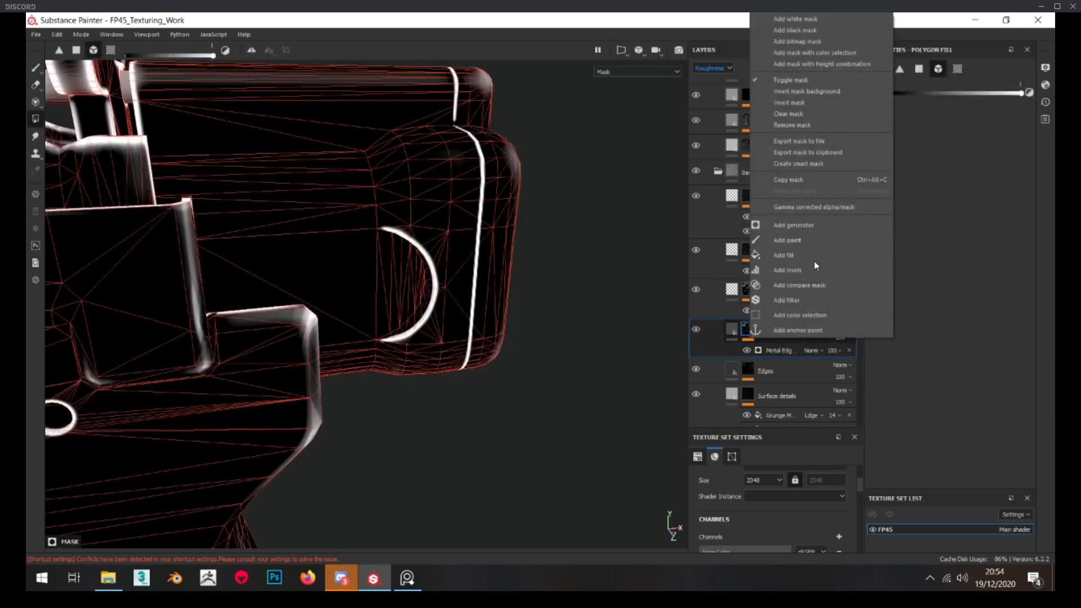
left_click(799, 254)
left_click(812, 351)
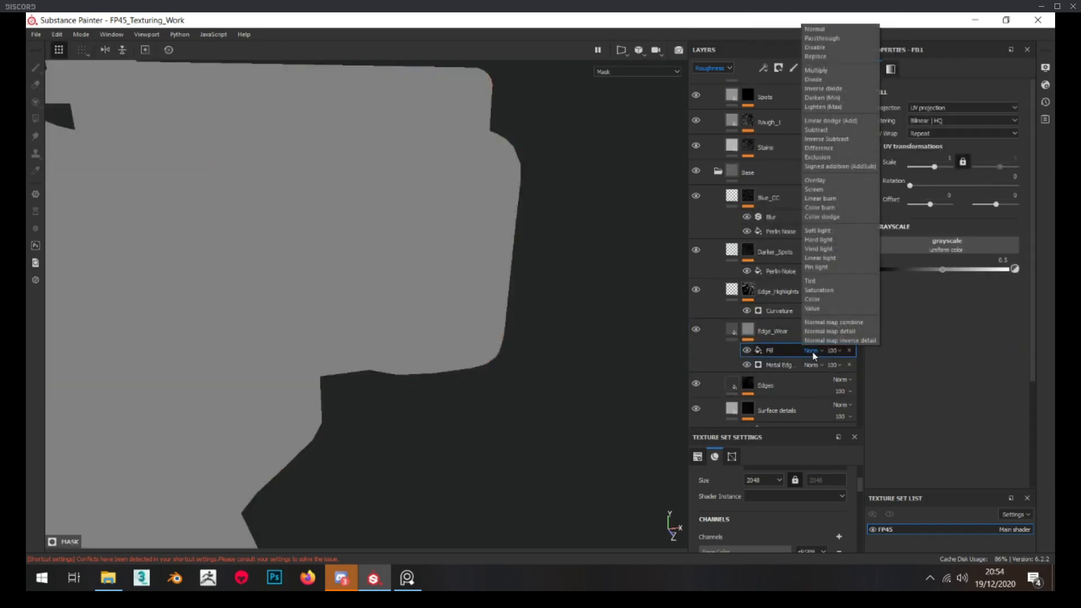
left_click(829, 129)
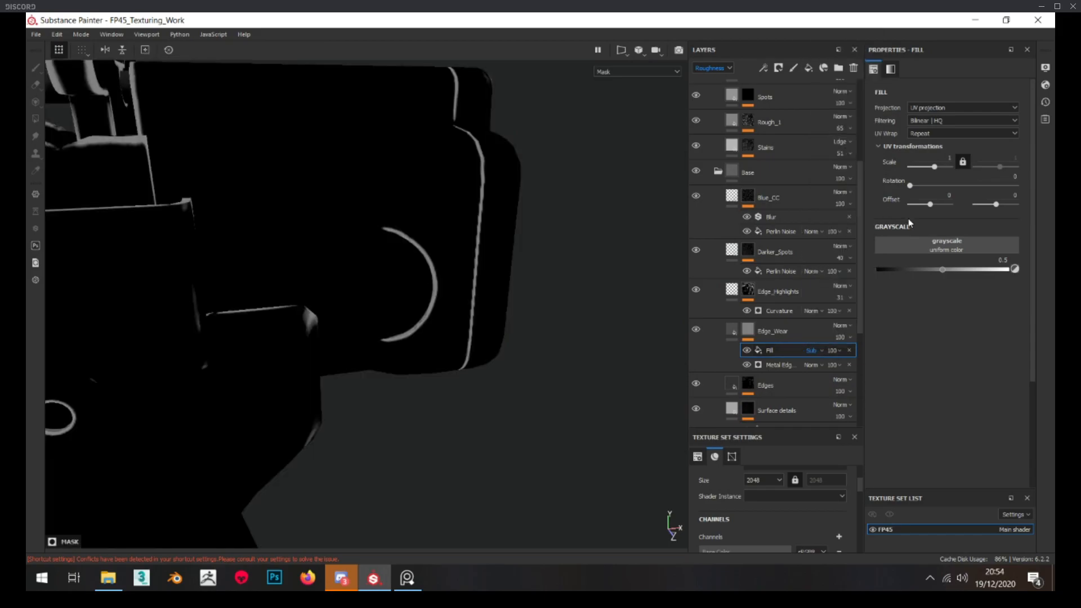
Assign the Grunge Dirt Heavy texture to the subtract fill in the Edge_Wear mask
left_click(925, 243)
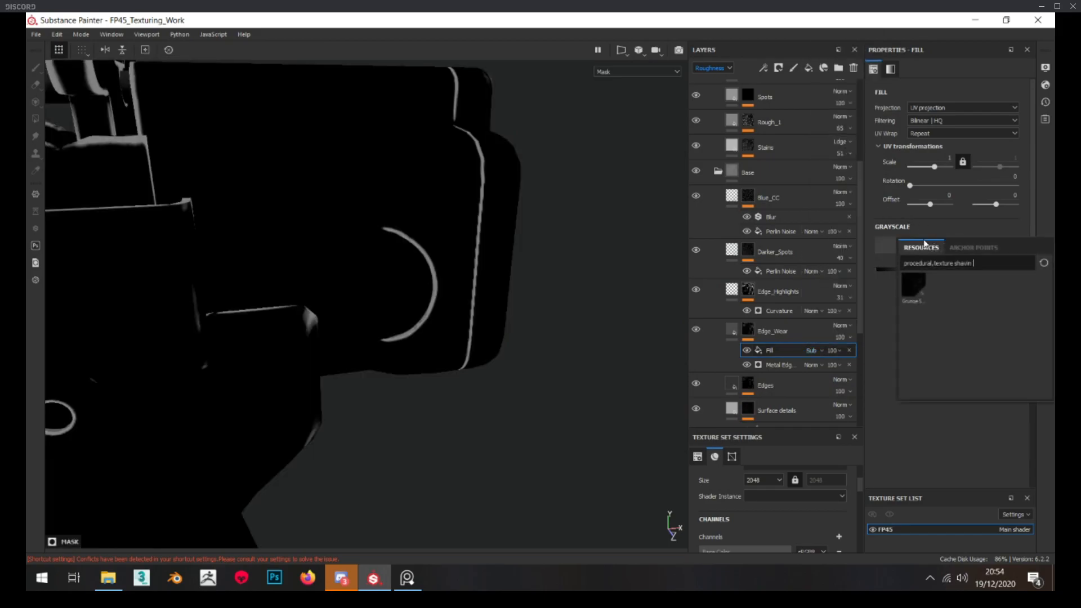
left_click(842, 427)
left_click_drag(580, 267, 355, 125)
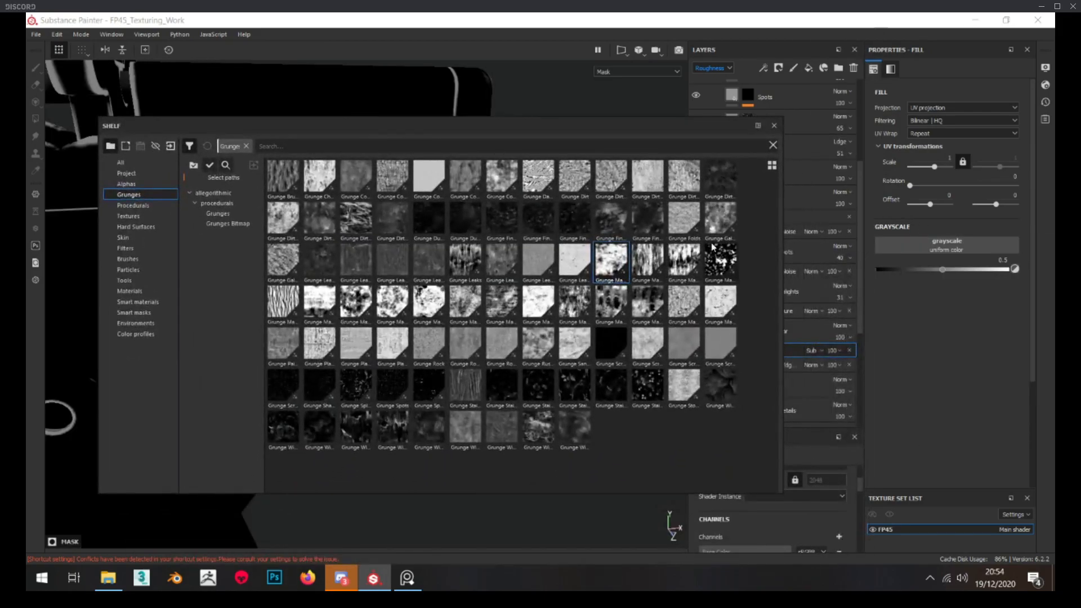
mouse_move(715, 240)
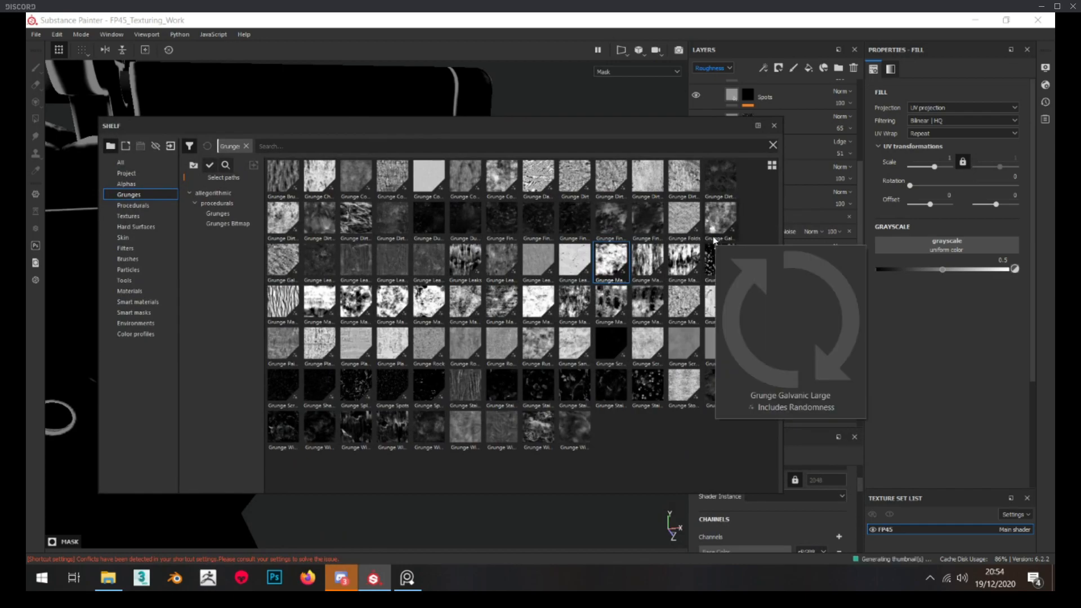
mouse_move(694, 222)
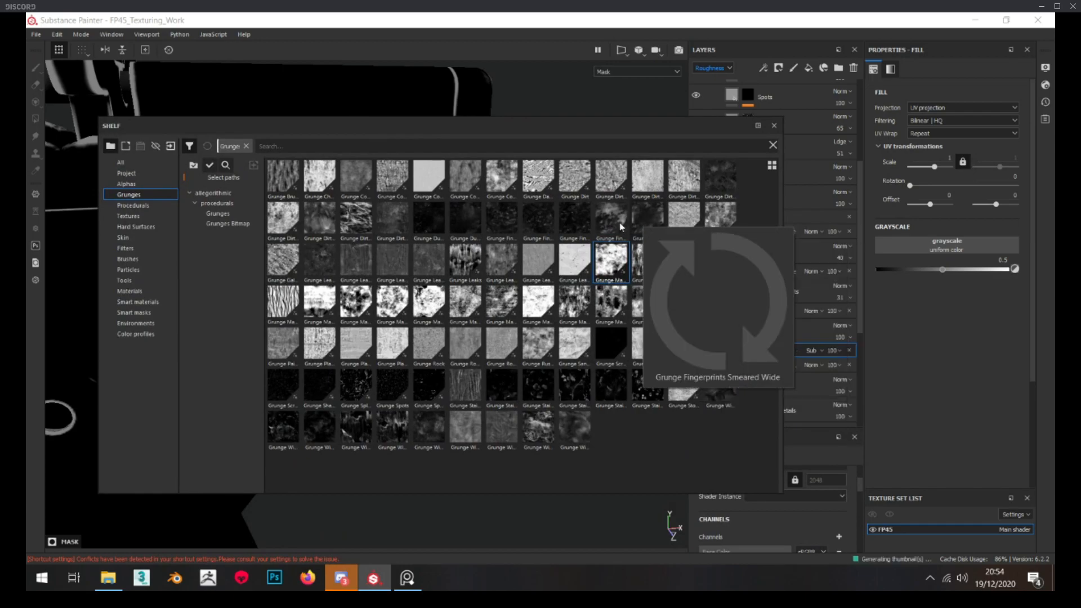
mouse_move(647, 177)
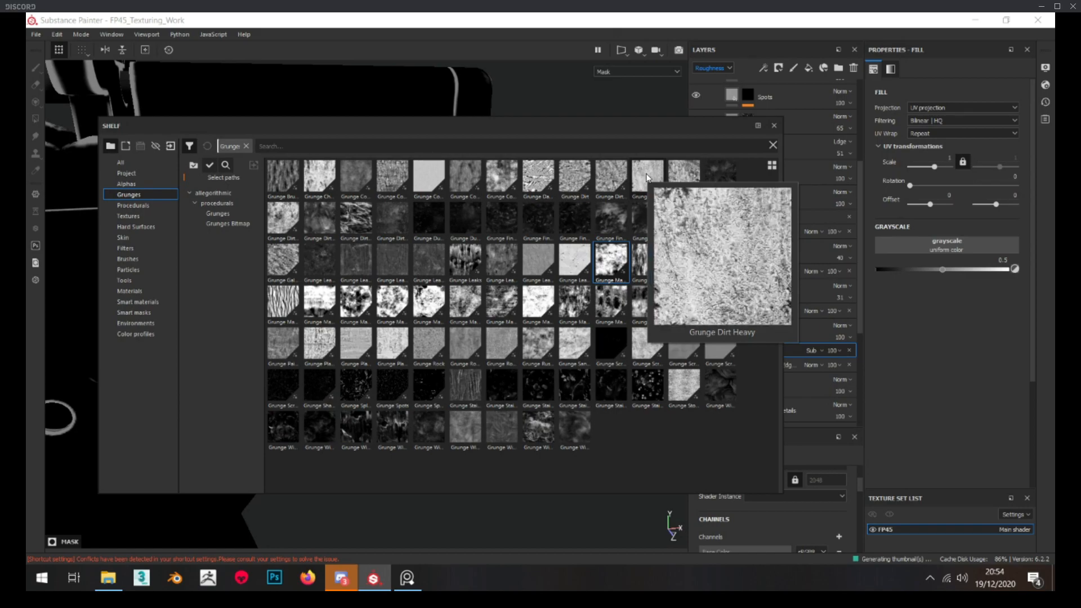
left_click_drag(650, 128, 569, 129)
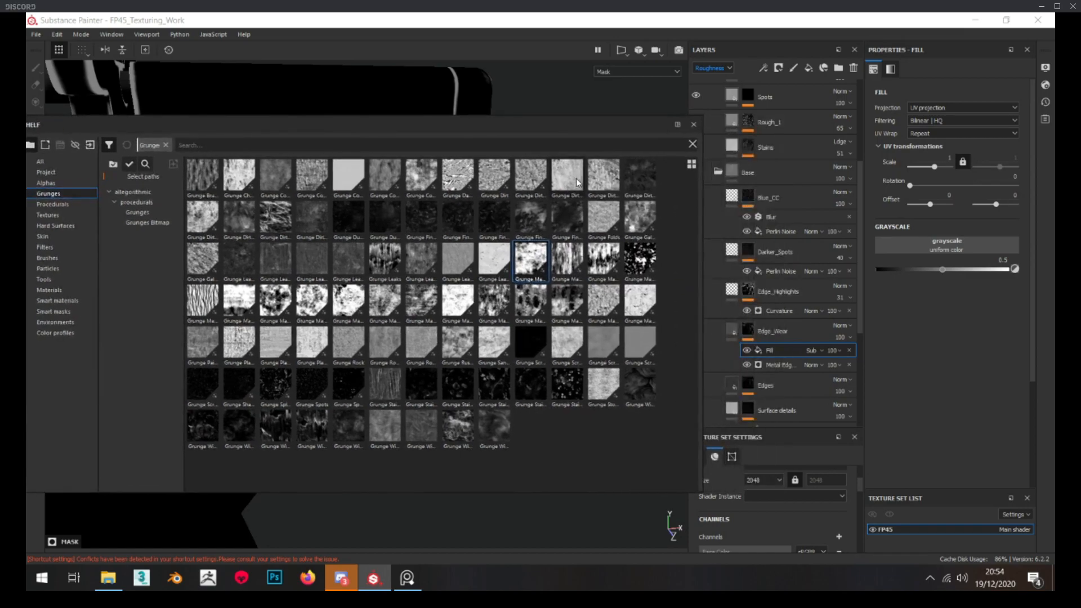
mouse_move(597, 182)
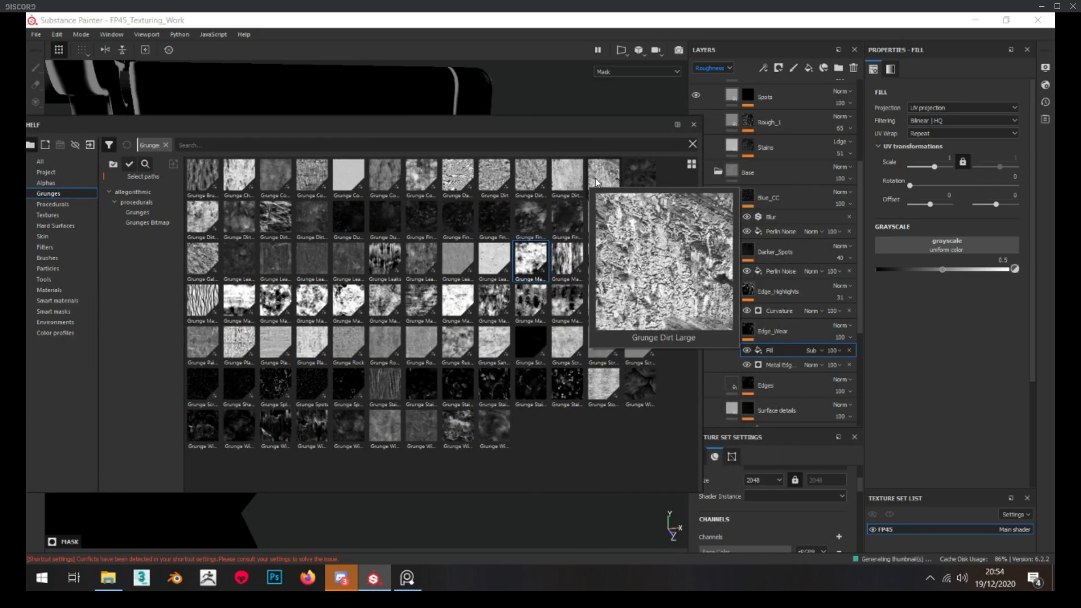
left_click_drag(566, 184, 952, 248)
left_click_drag(440, 131, 1080, 301)
mouse_move(913, 339)
left_mouse_down()
mouse_move(935, 317)
mouse_move(921, 321)
left_mouse_up()
left_click_drag(407, 332, 445, 292, "alt")
Limit the Edge_Wear layer to the color and roughness channels and set its roughness to about 0.254
left_click(734, 329)
scroll(417, 320, "up", 3)
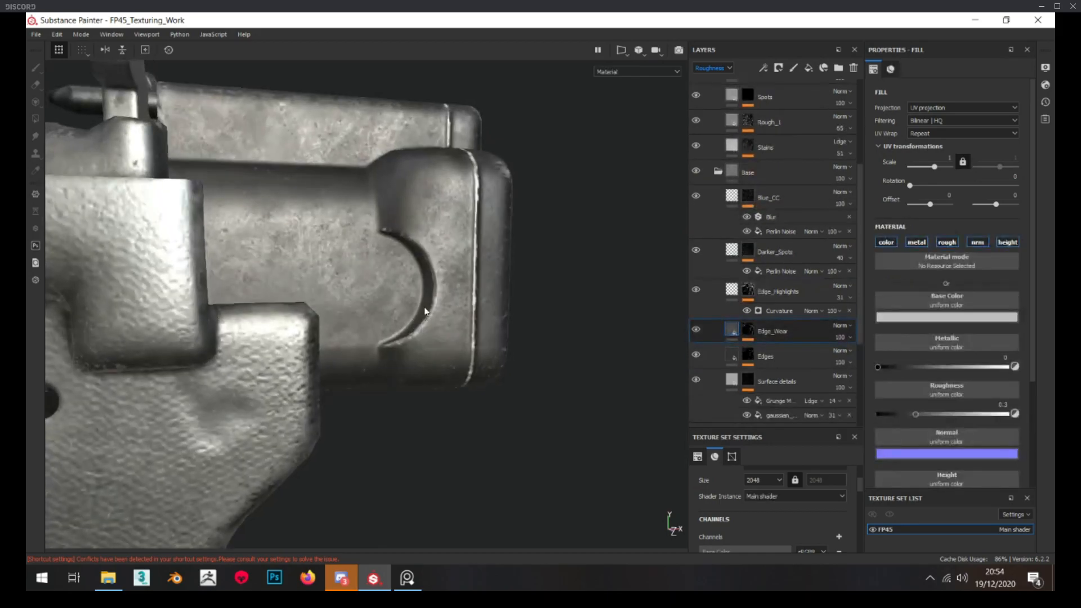
left_click(916, 242)
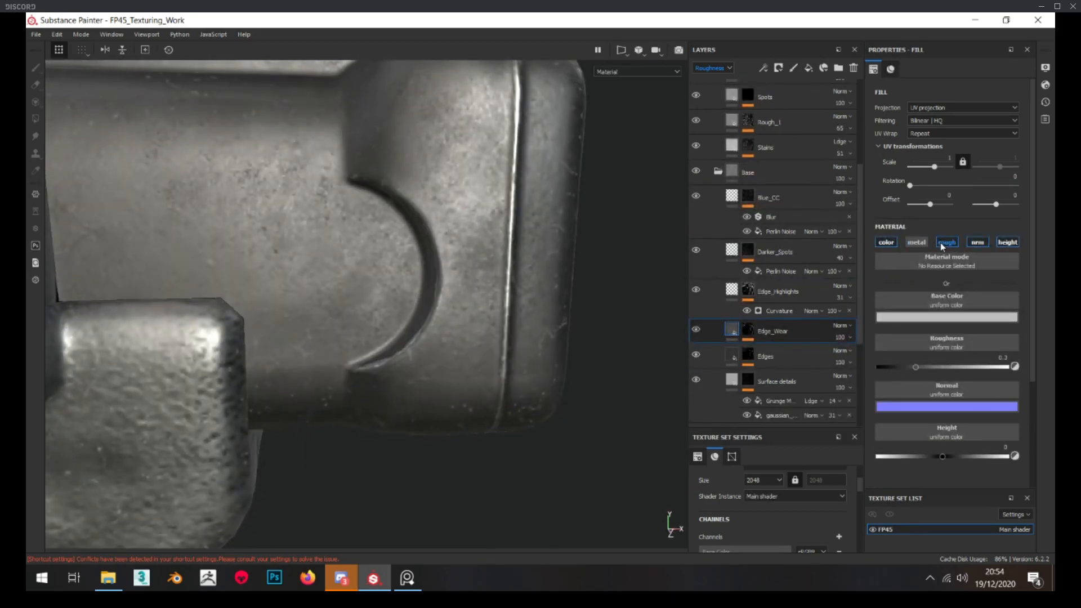
left_click(976, 242)
left_click(1005, 242)
left_click_drag(915, 367, 909, 366)
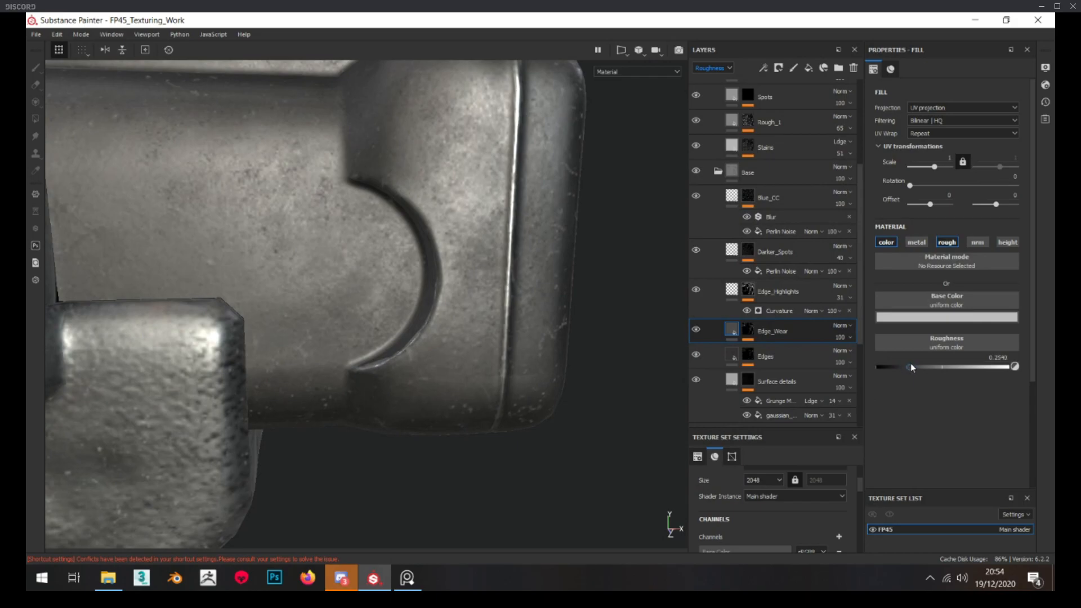
left_click(909, 318)
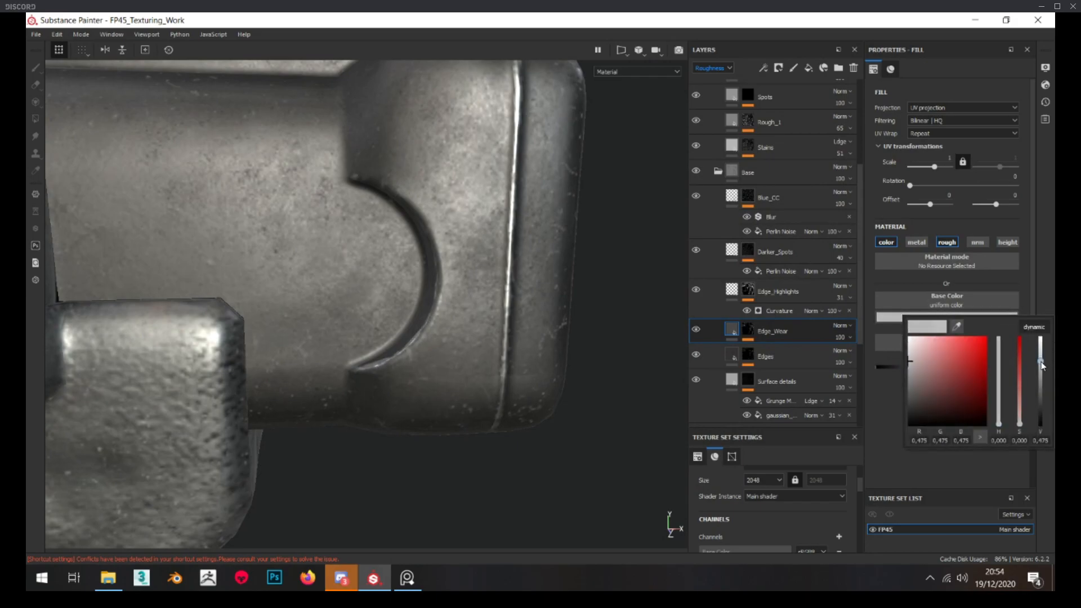
mouse_move(391, 325)
left_mouse_down("alt")
mouse_move(340, 332)
mouse_move(375, 327)
left_mouse_up("alt")
scroll(371, 331, "down", 2)
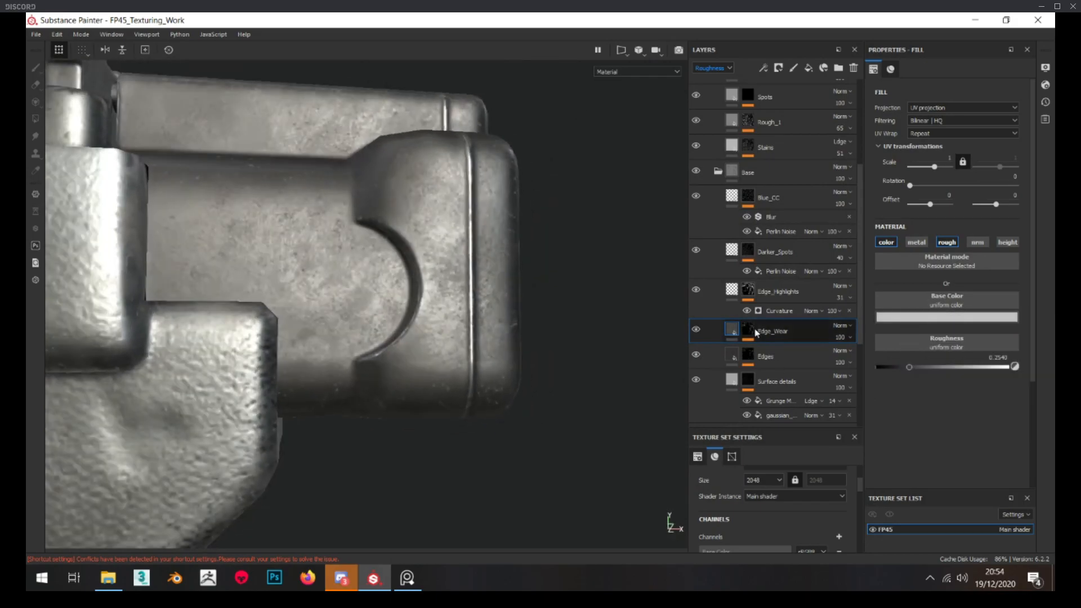
Set the Edge_Wear generator's wear level to 0.87 and its curvature weight to about 0.69 while viewing the mask
left_click(748, 330, "alt")
left_click(773, 365)
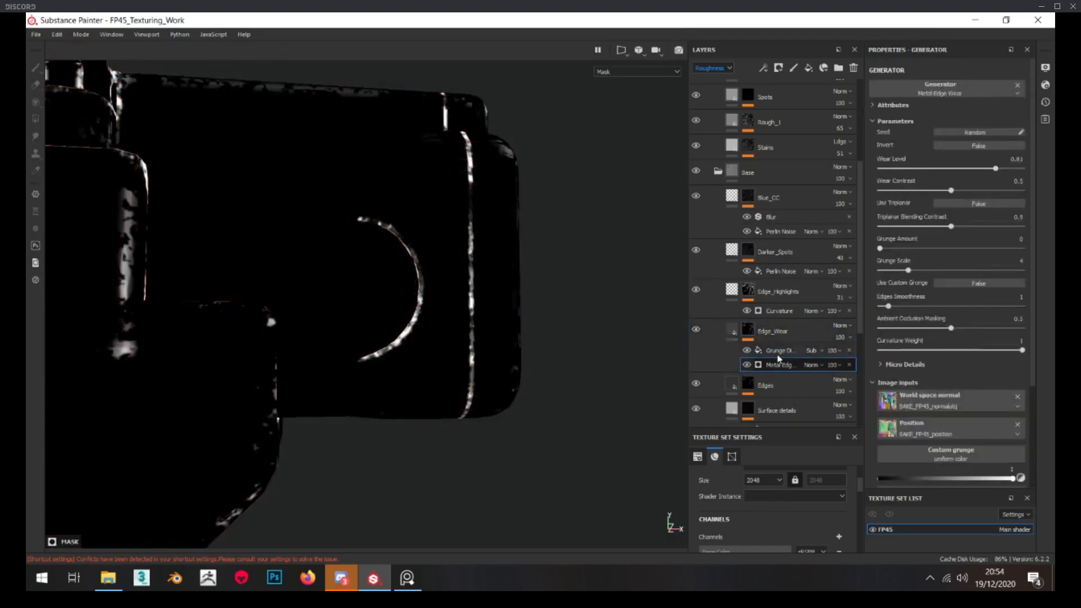
left_click(1003, 167)
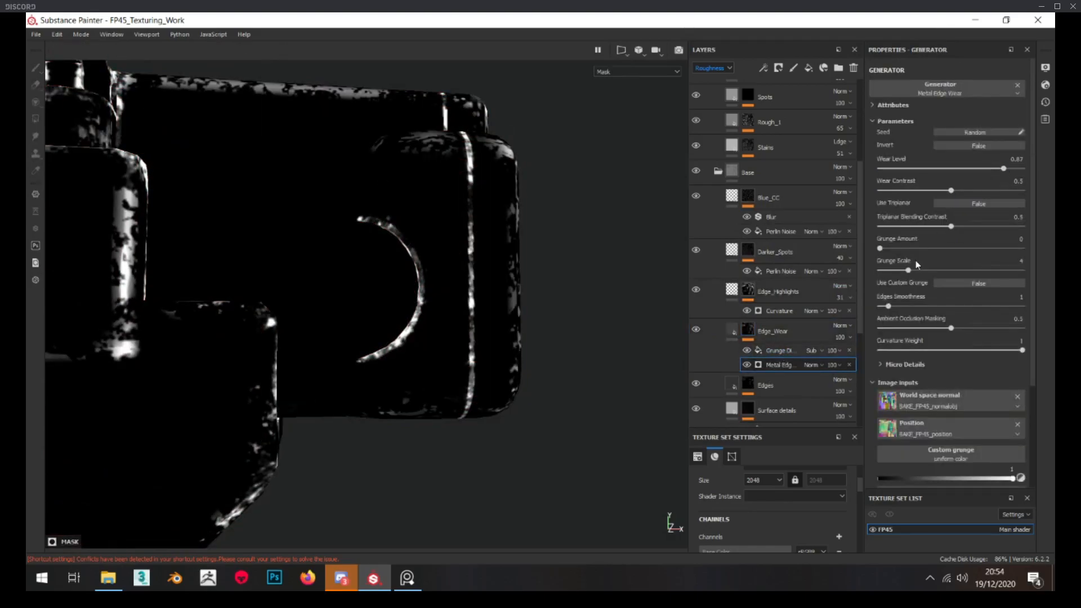
left_click_drag(1021, 350, 978, 350)
left_click_drag(547, 294, 489, 122, "alt")
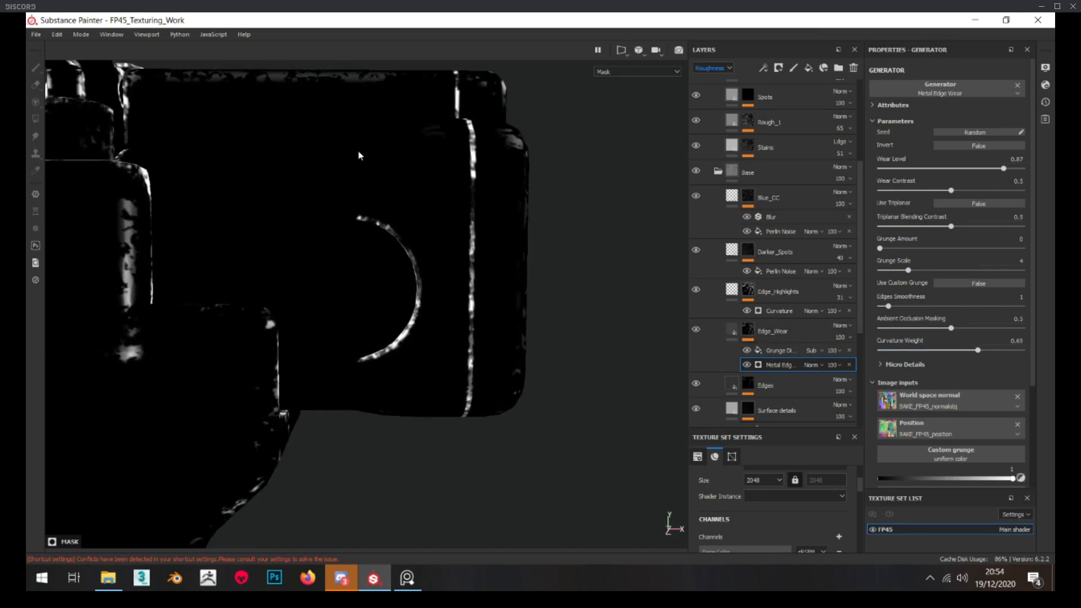
left_click_drag(304, 289, 349, 294, "alt")
right_click_drag(349, 294, 476, 315, "alt")
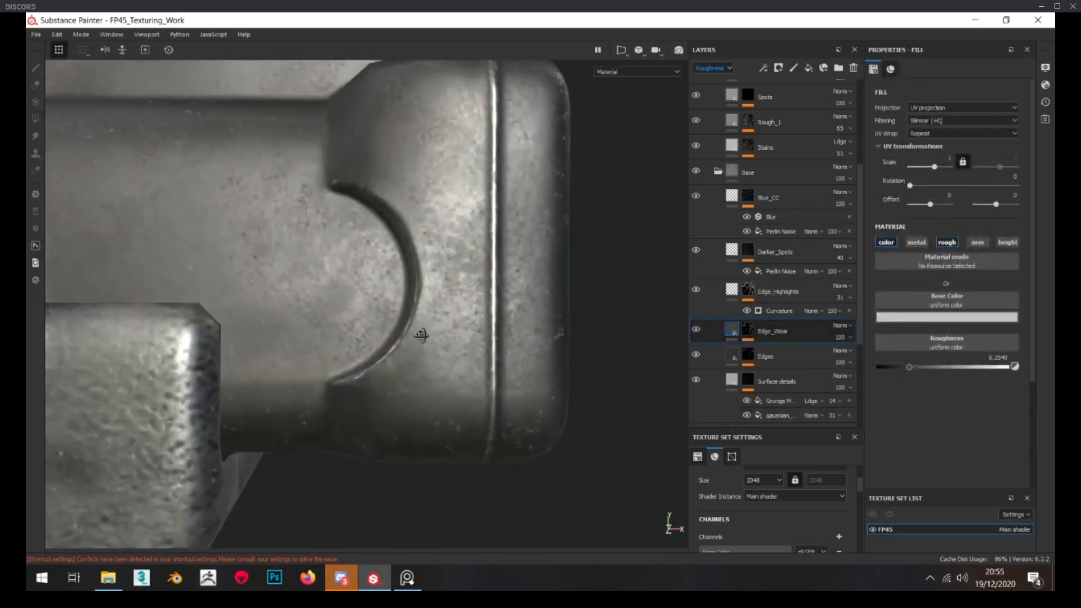
Examine the Edge_Wear effect along the hammer's edges in the material view from several angles
scroll(428, 338, "down", 5)
left_click_drag(432, 343, 409, 365, "alt")
left_click(697, 330)
left_click_drag(471, 293, 404, 288, "alt")
right_click_drag(404, 289, 445, 292, "alt")
left_click_drag(445, 291, 457, 251, "alt")
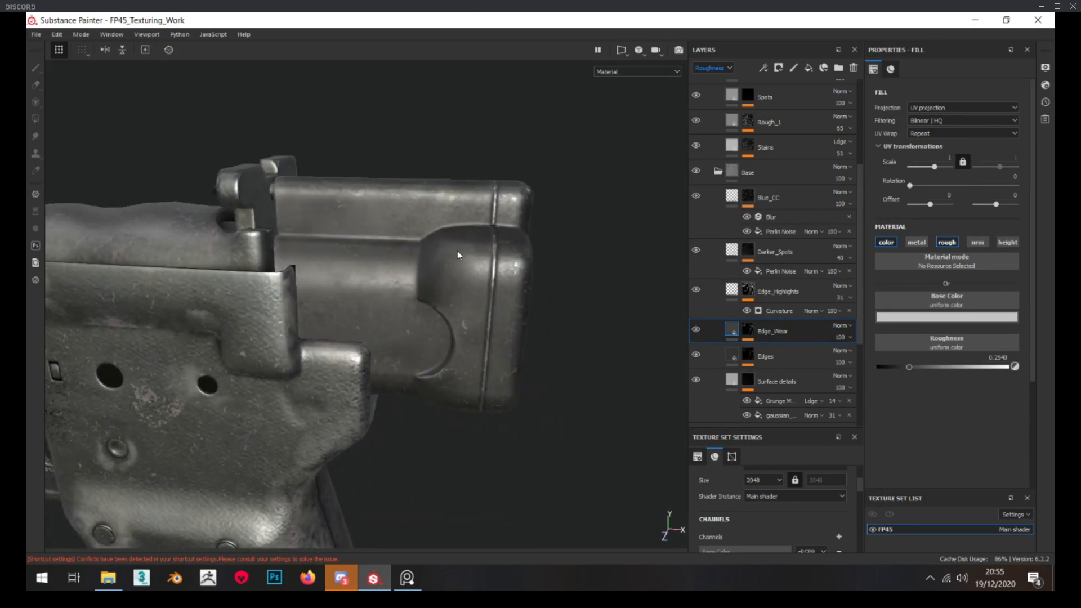
right_click_drag(457, 251, 465, 243, "alt")
left_click_drag(465, 243, 452, 235, "alt")
Add a fill layer named Rough_2 above Spots in the hammer's Roughness folder, keeping only its roughness channel active
scroll(769, 216, "up", 2)
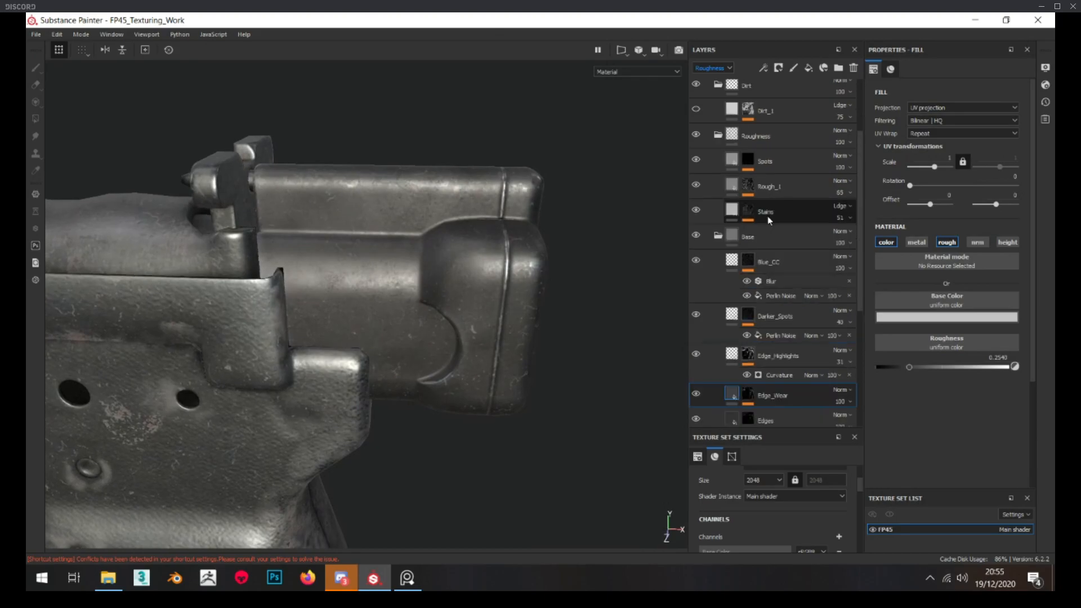
scroll(768, 216, "up", 3)
left_click(775, 233)
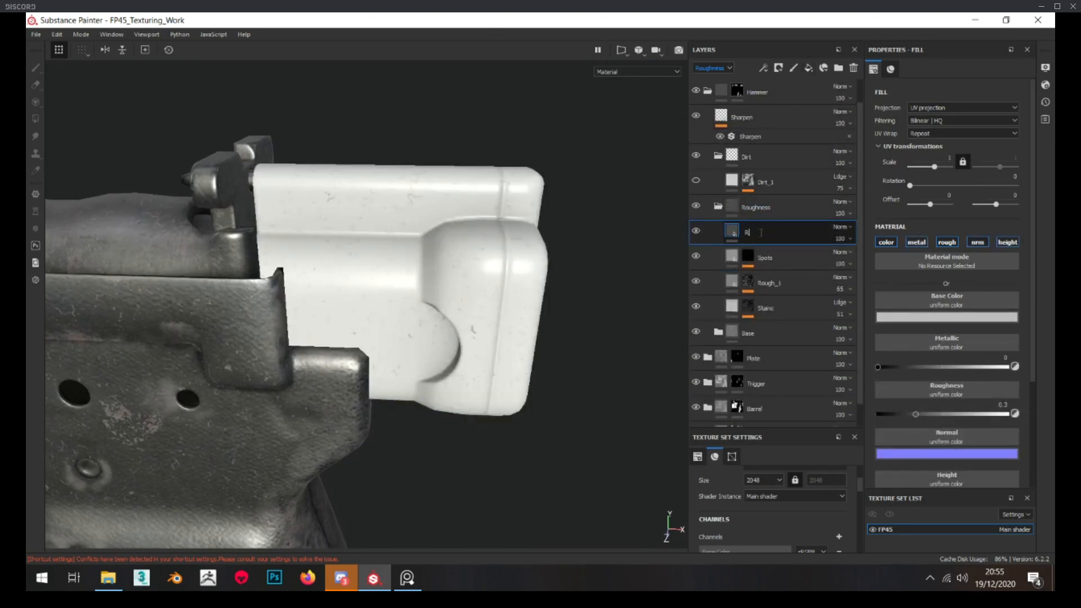
key("Return")
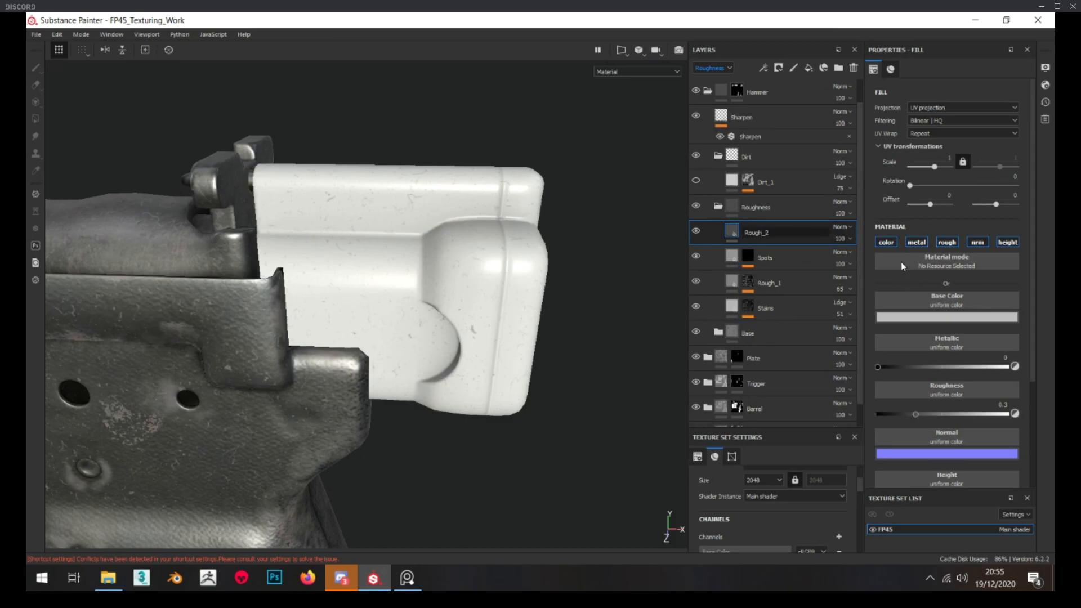
left_click(887, 242)
left_click(917, 242)
left_click(978, 242)
left_click(1008, 243)
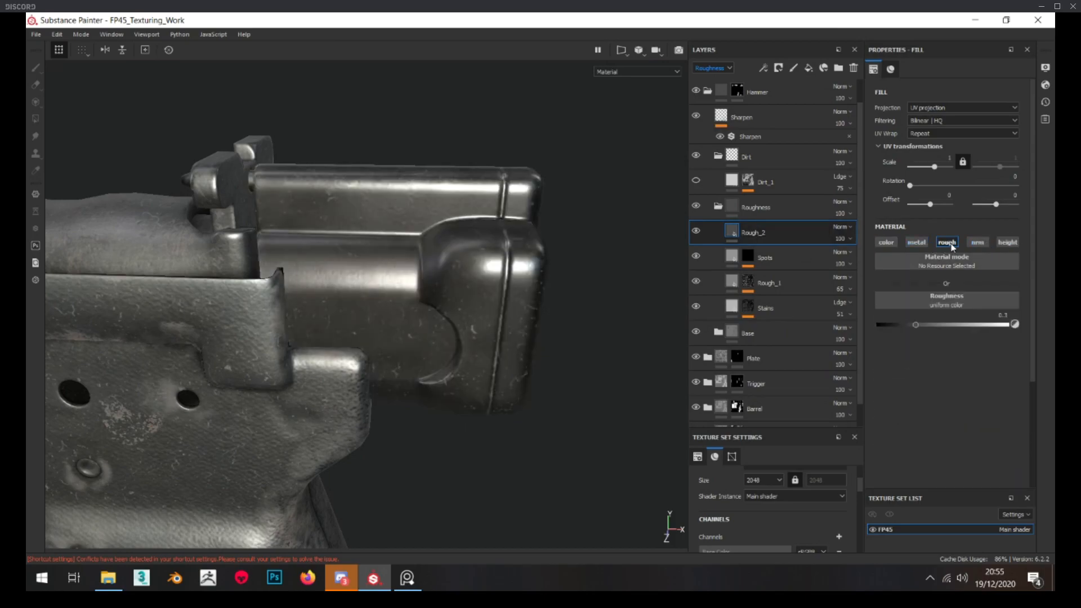
Give the Rough_2 layer a black mask and add a fill to that mask
right_click(758, 226)
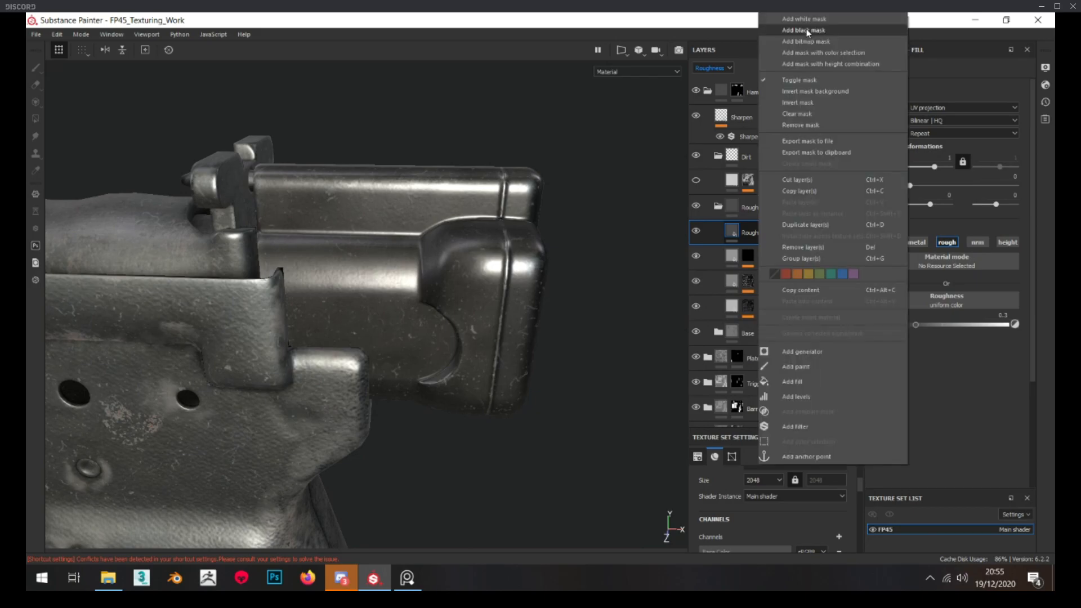
left_click(807, 29)
right_click(754, 231)
left_click(834, 468)
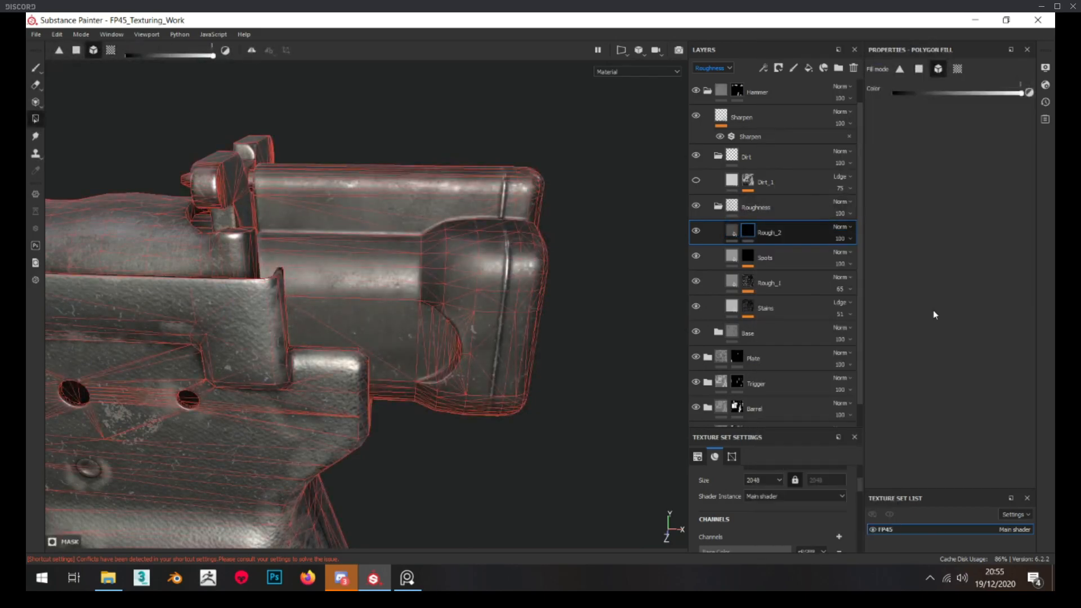
Assign the Grunge Map 007 texture to the fill in the Rough_2 mask
left_click(961, 242)
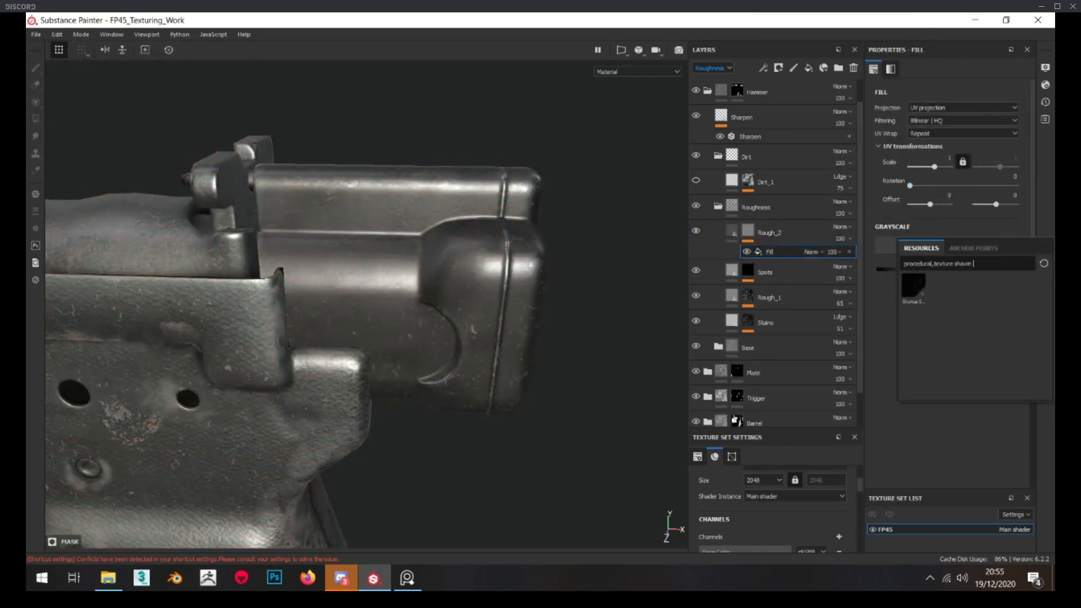
left_click_drag(1054, 282, 269, 89)
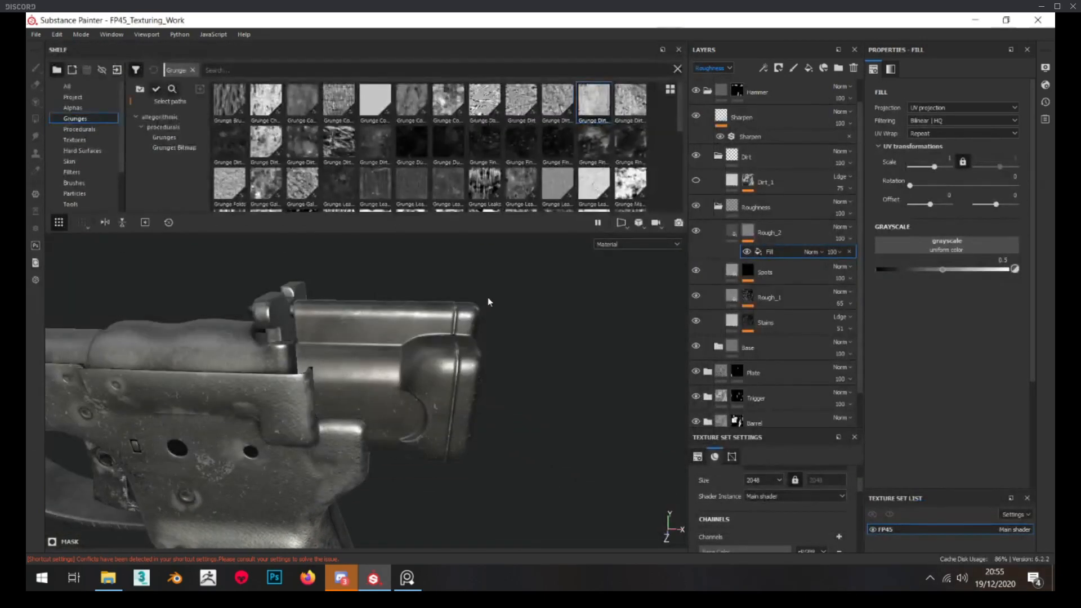
left_click_drag(471, 66, 476, 204)
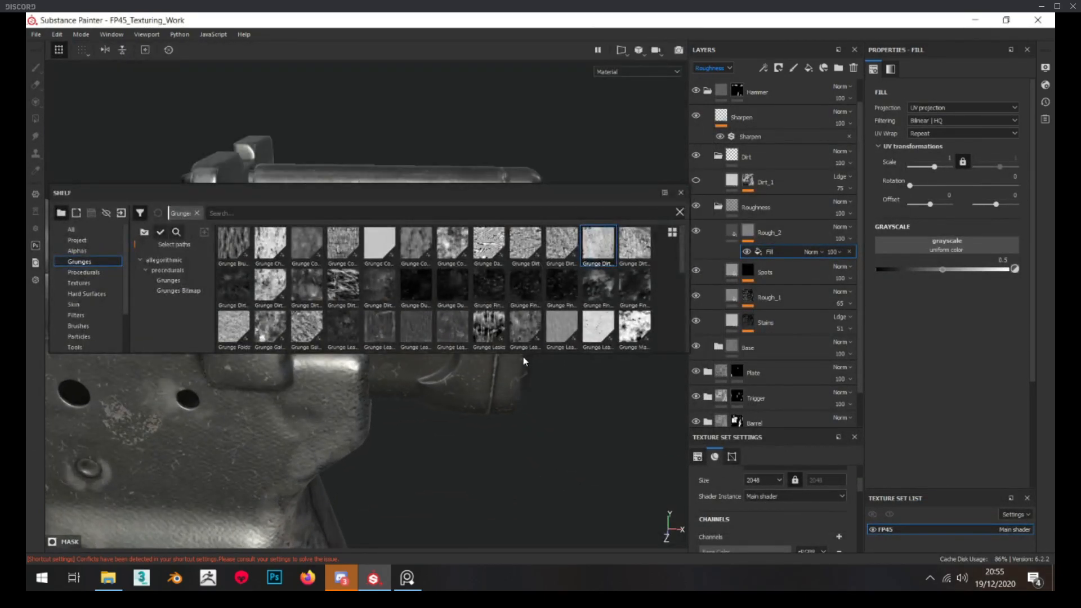
left_click_drag(520, 354, 517, 432)
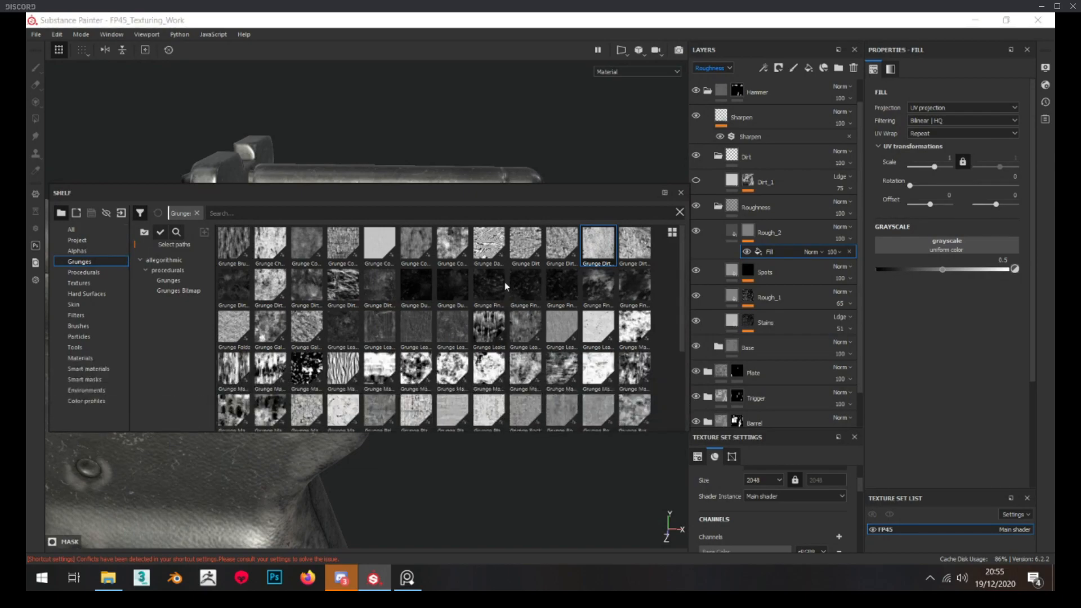
left_click_drag(499, 190, 498, 139)
left_click_drag(571, 137, 569, 87)
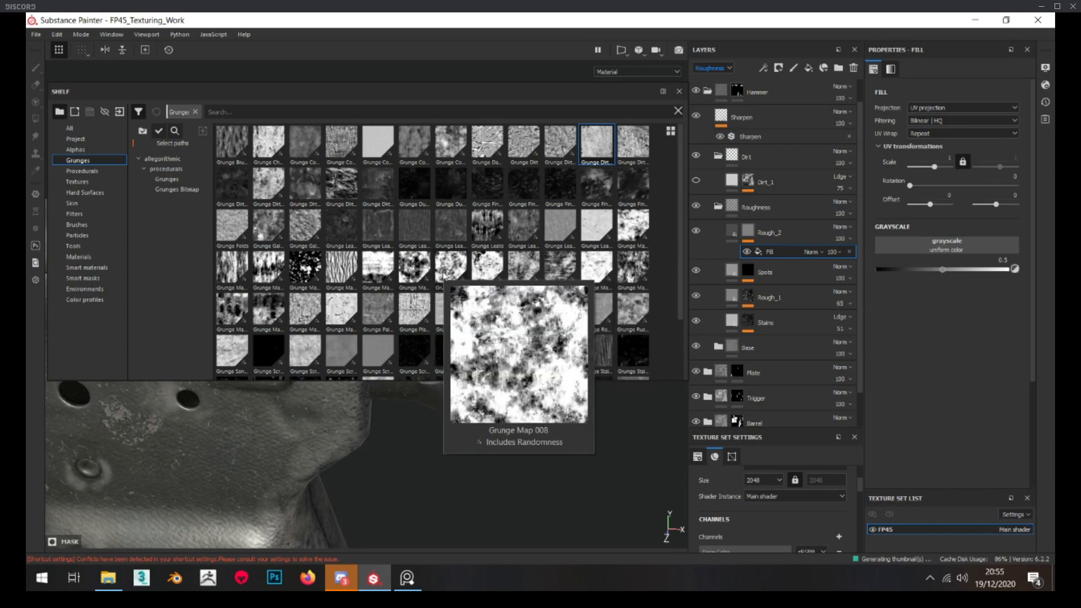
left_click_drag(421, 276, 958, 247)
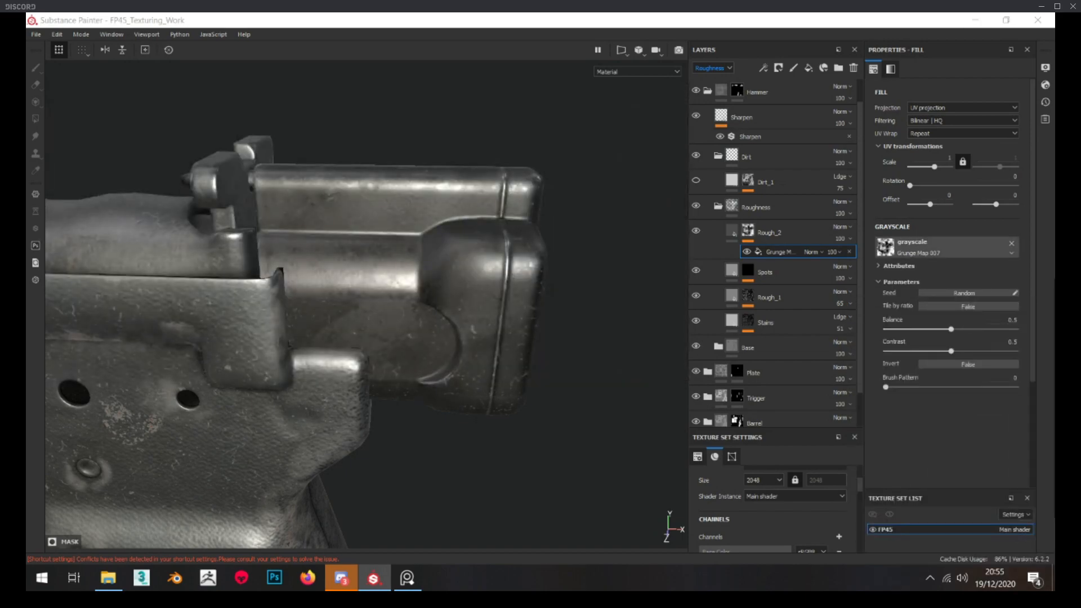
mouse_move(591, 302)
left_mouse_down("alt")
mouse_move(313, 343)
mouse_move(379, 269)
mouse_move(355, 270)
left_mouse_up("alt")
Switch the Rough_2 mask's grunge fill to tri-planar projection and set its scale to 3
left_click(732, 232)
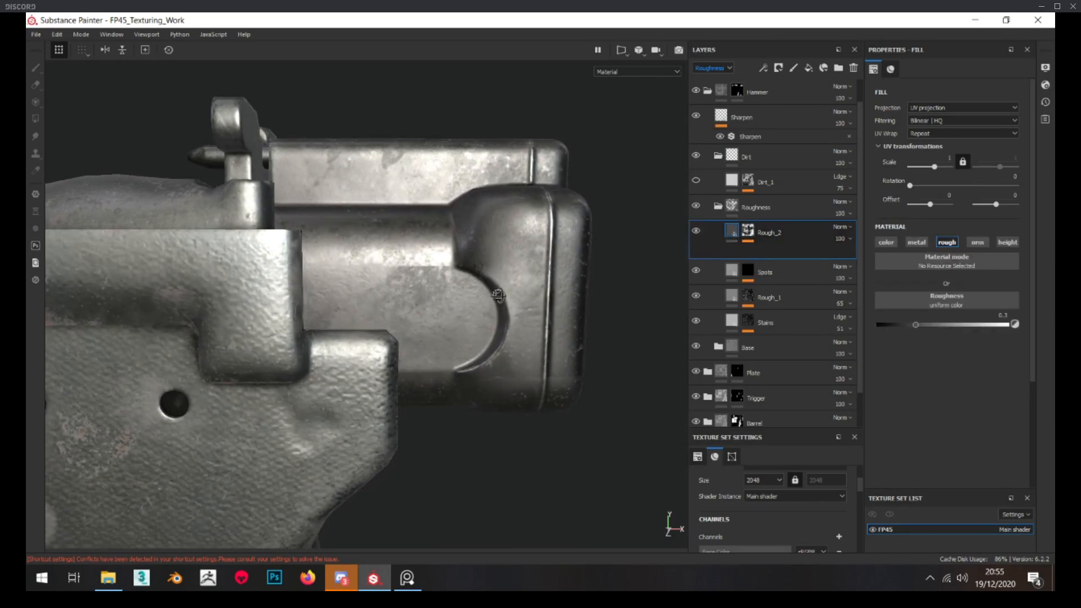
left_click(748, 231, "alt")
left_click(778, 253)
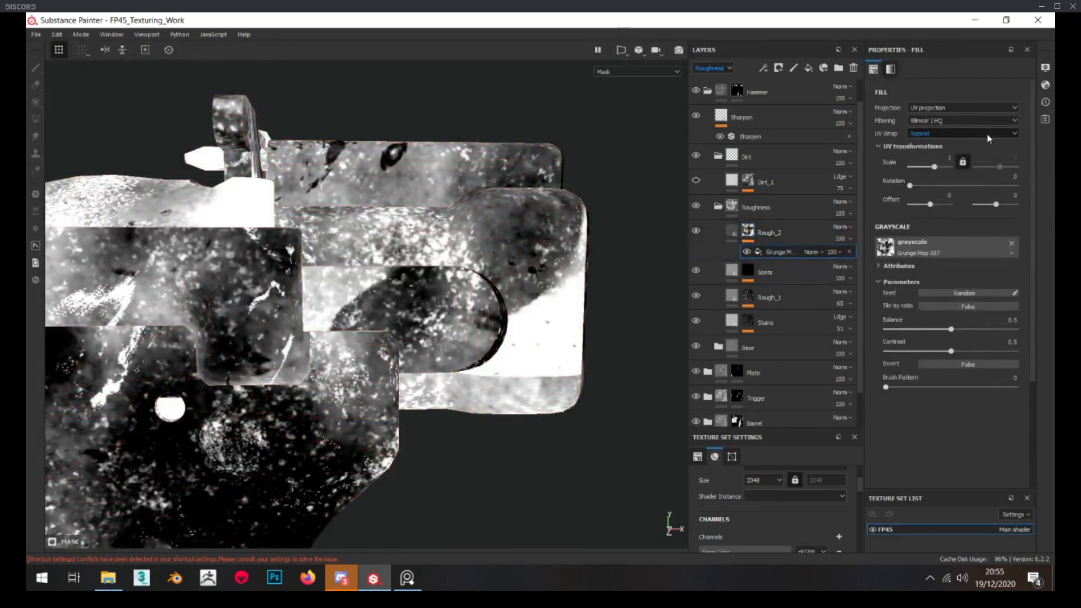
left_click(962, 107)
left_click(951, 133)
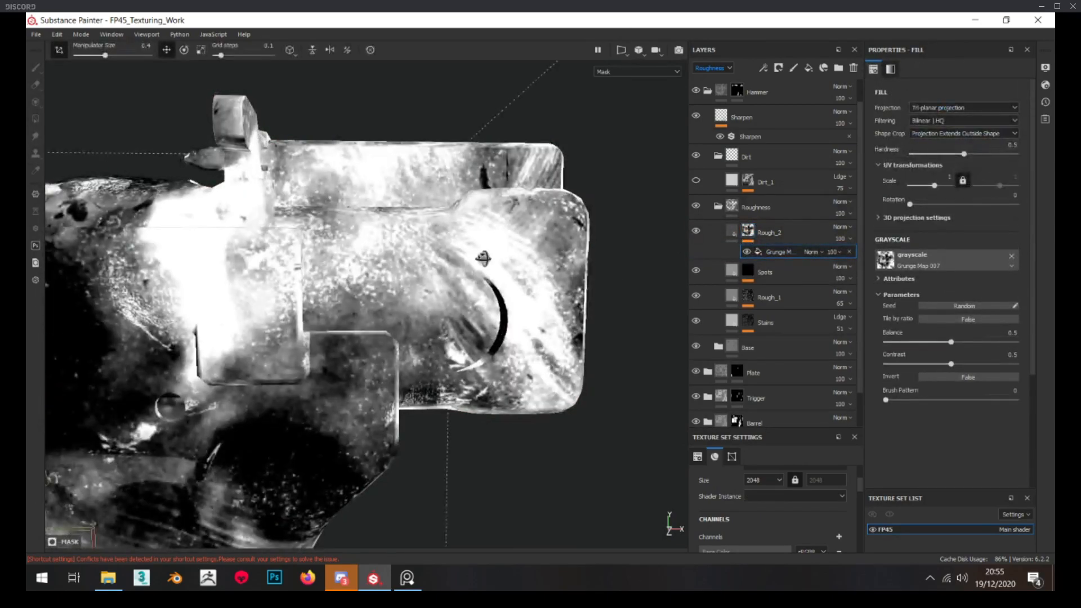
type("3")
key("Return")
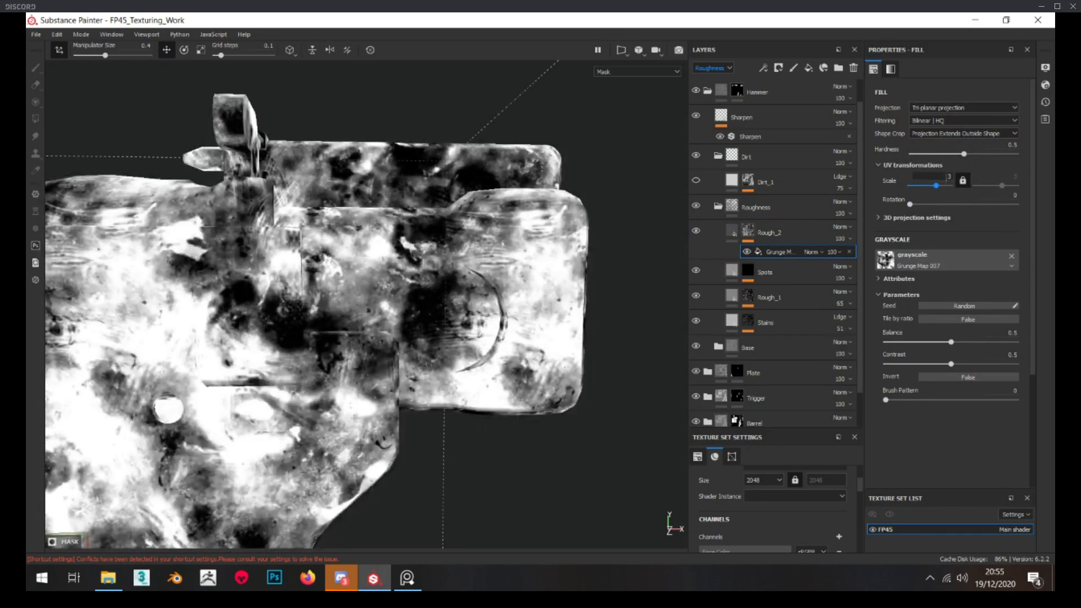
Set the Rough_2 layer's roughness to about 0.335 and check it on the hammer
left_click(769, 232)
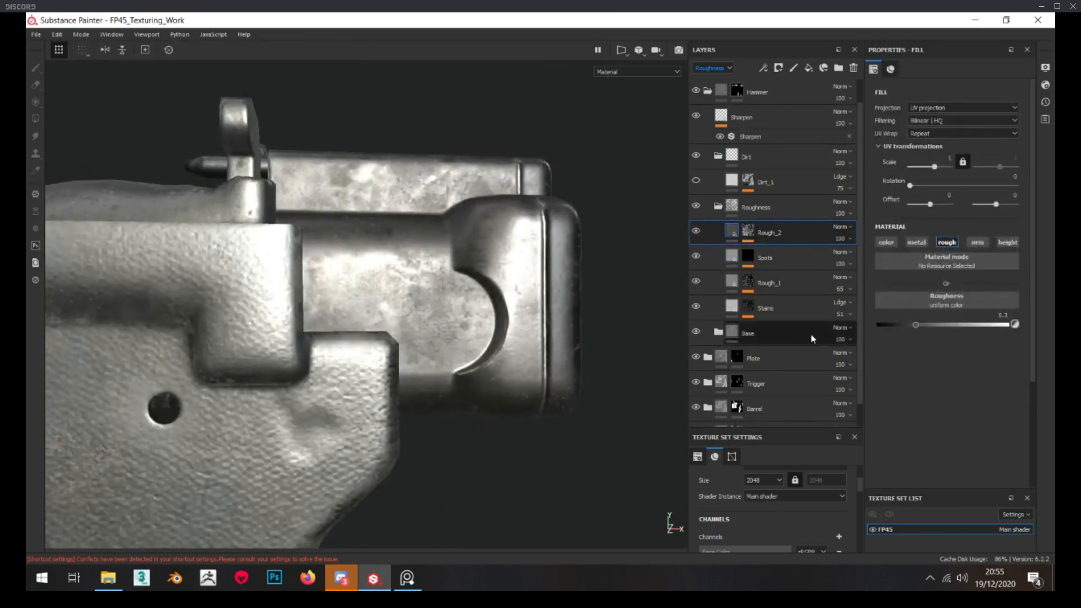
left_click_drag(923, 324, 922, 323)
left_click_drag(452, 306, 444, 259, "alt")
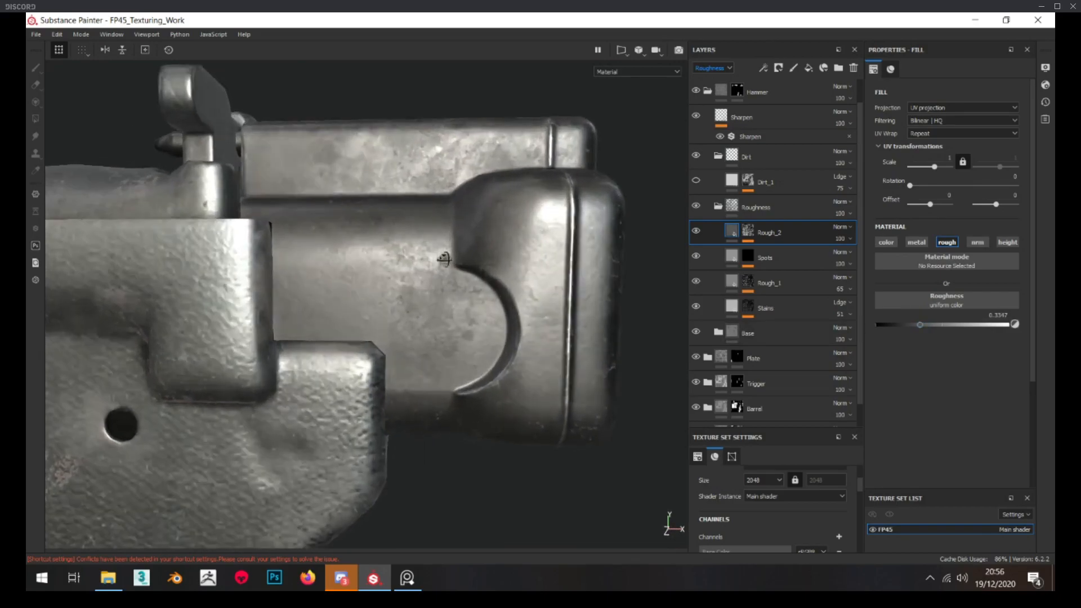
Set the balance to 0.47 and the contrast to 0.71 for the grunge fill in the Rough_2 mask
scroll(417, 300, "down", 5)
left_click_drag(427, 306, 379, 277, "alt")
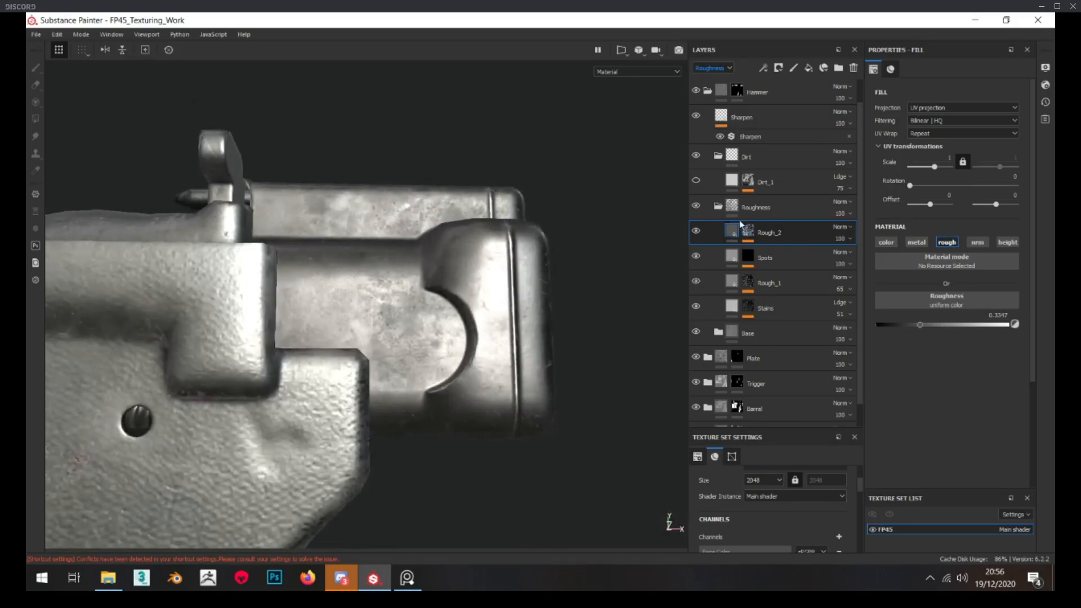
left_click(749, 230, "alt")
left_click(777, 255)
left_click_drag(950, 364, 946, 340)
left_click(731, 233)
left_click_drag(416, 264, 450, 304, "alt")
scroll(421, 302, "down", 3)
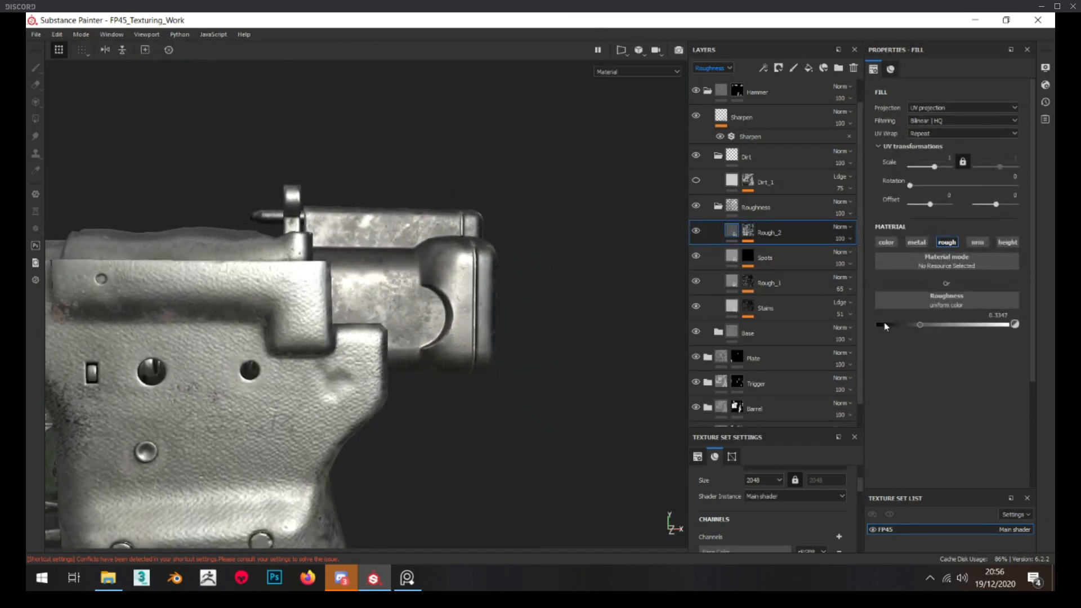
Set the Rough_2 layer's roughness to about 0.371 and check the surface of the hammer block
left_click_drag(922, 325, 927, 326)
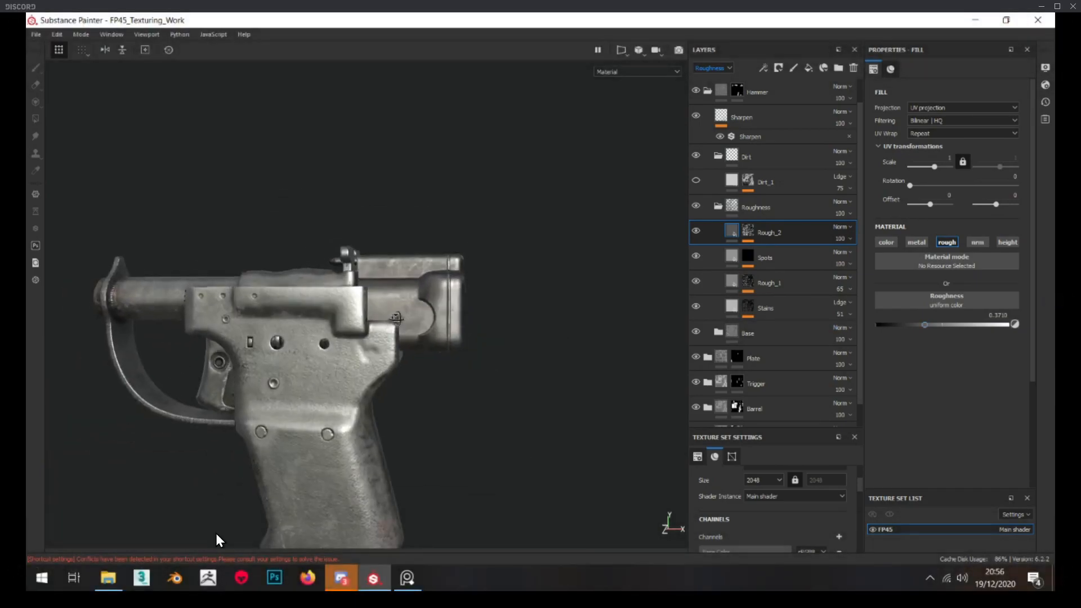
scroll(410, 303, "up", 3)
middle_click_drag(410, 303, 408, 280, "alt")
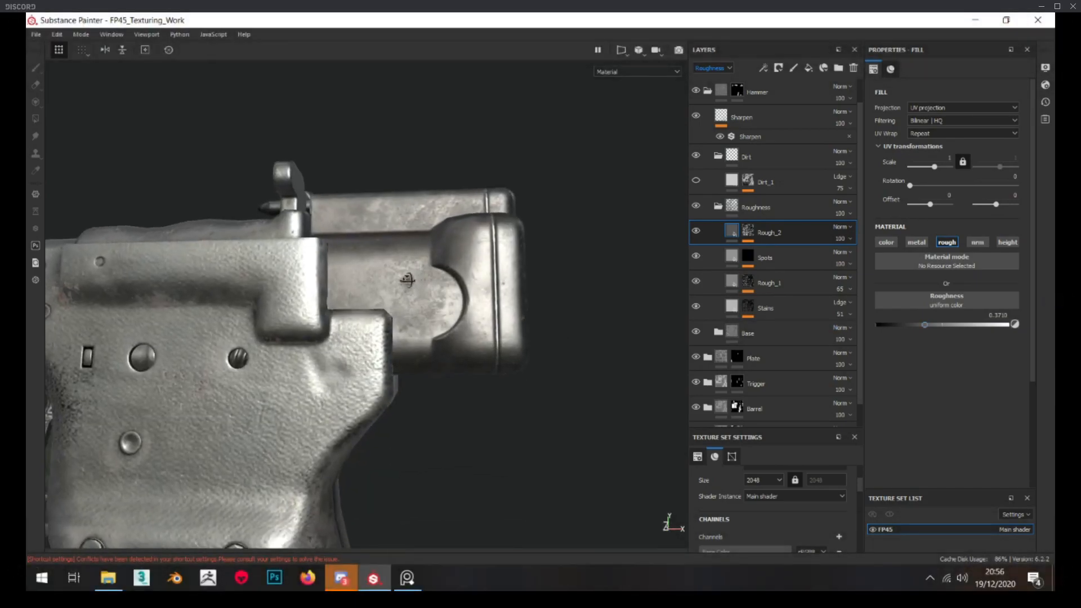
scroll(430, 285, "up", 4)
scroll(429, 285, "down", 3)
mouse_move(430, 285)
left_mouse_down("alt")
mouse_move(423, 292)
mouse_move(441, 292)
mouse_move(418, 293)
mouse_move(478, 283)
mouse_move(413, 286)
mouse_move(430, 289)
left_mouse_up("alt")
scroll(436, 290, "down", 3)
scroll(438, 286, "up", 3)
scroll(414, 286, "down", 3)
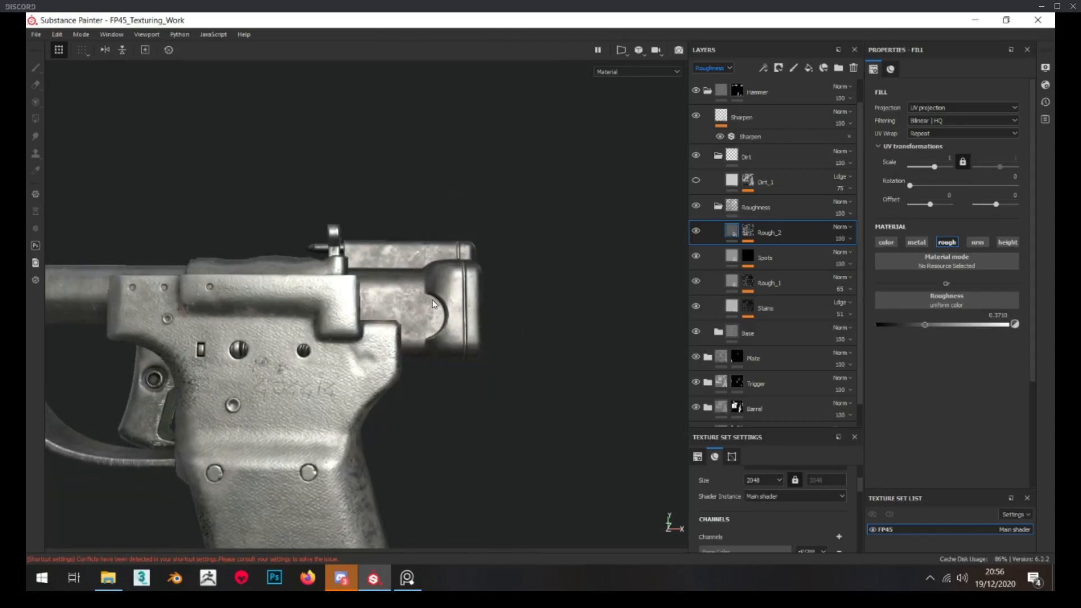
scroll(430, 288, "up", 3)
scroll(789, 299, "down", 1)
Set the roughness of the Base layer inside the hammer's Base folder to about 0.54 and inspect the pistol
left_click(721, 306)
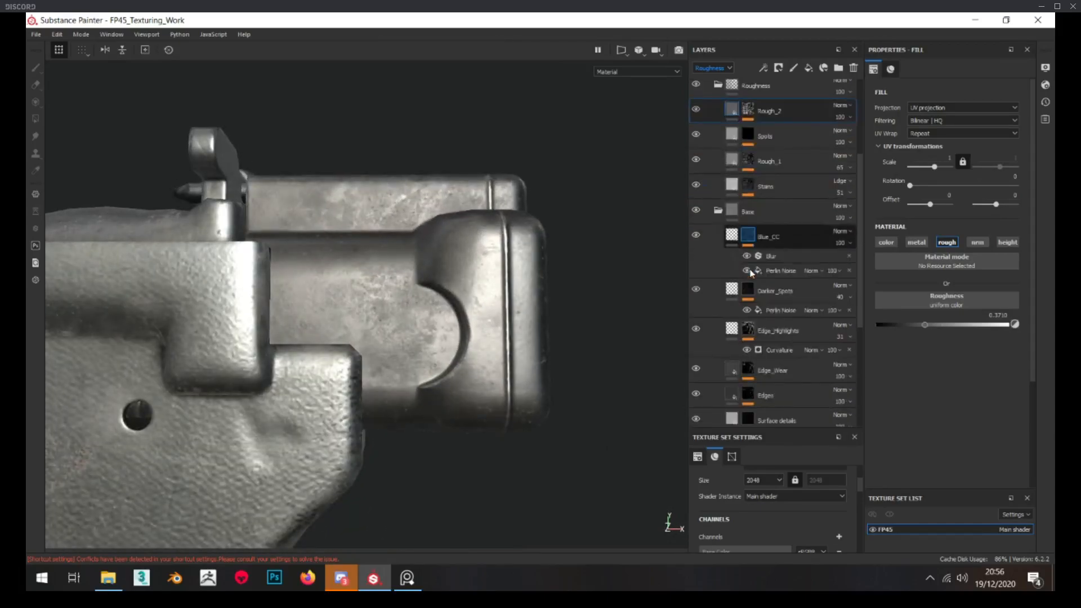
scroll(760, 279, "down", 2)
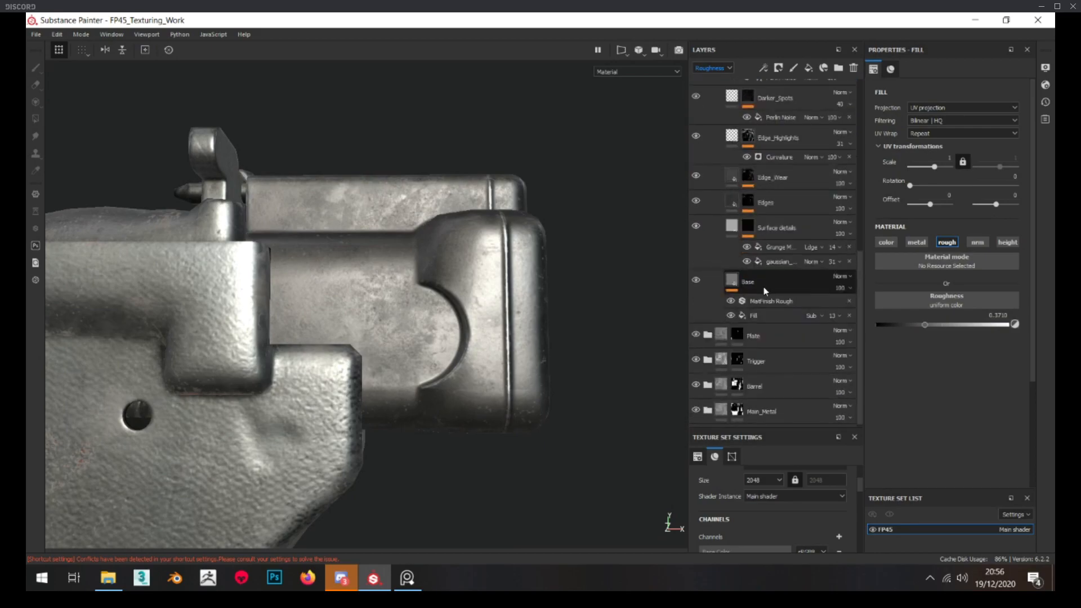
left_click(764, 286)
left_click_drag(947, 415, 949, 416)
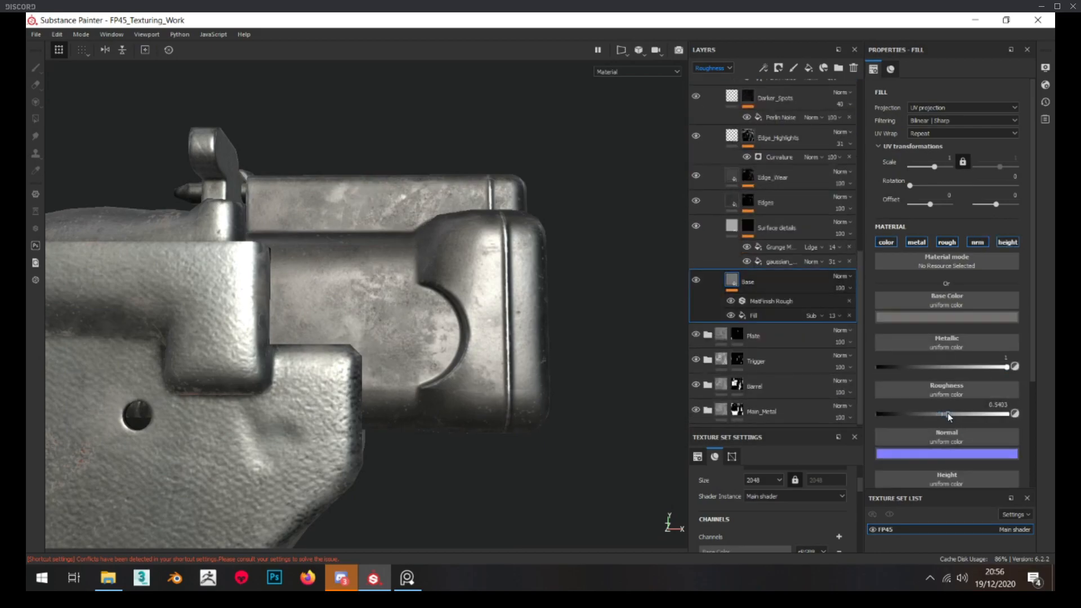
left_click_drag(398, 363, 502, 310, "alt")
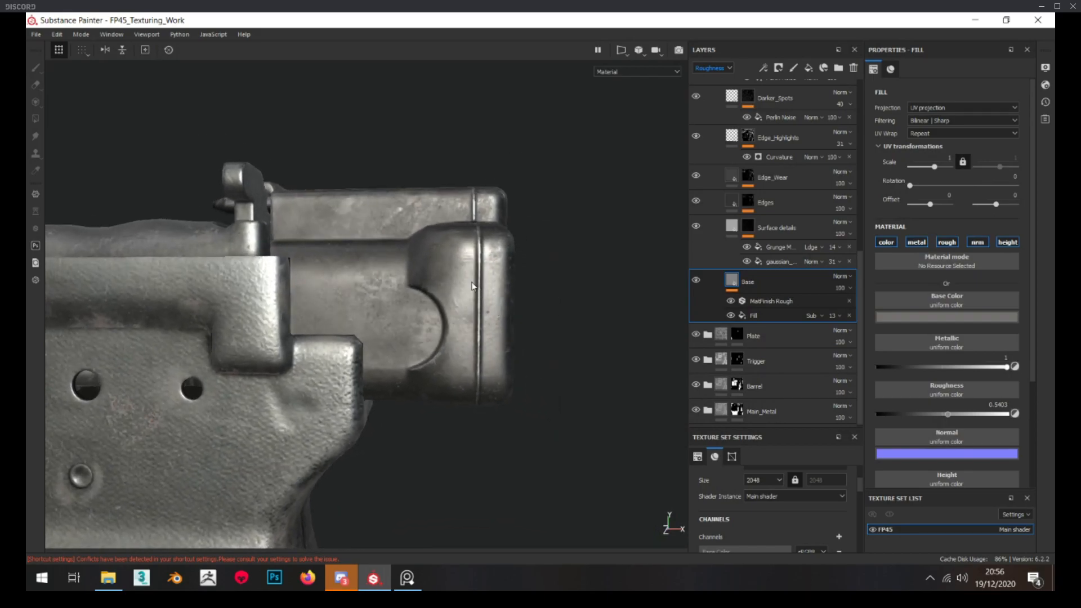
left_click_drag(451, 315, 347, 165, "alt")
scroll(347, 165, "down", 5)
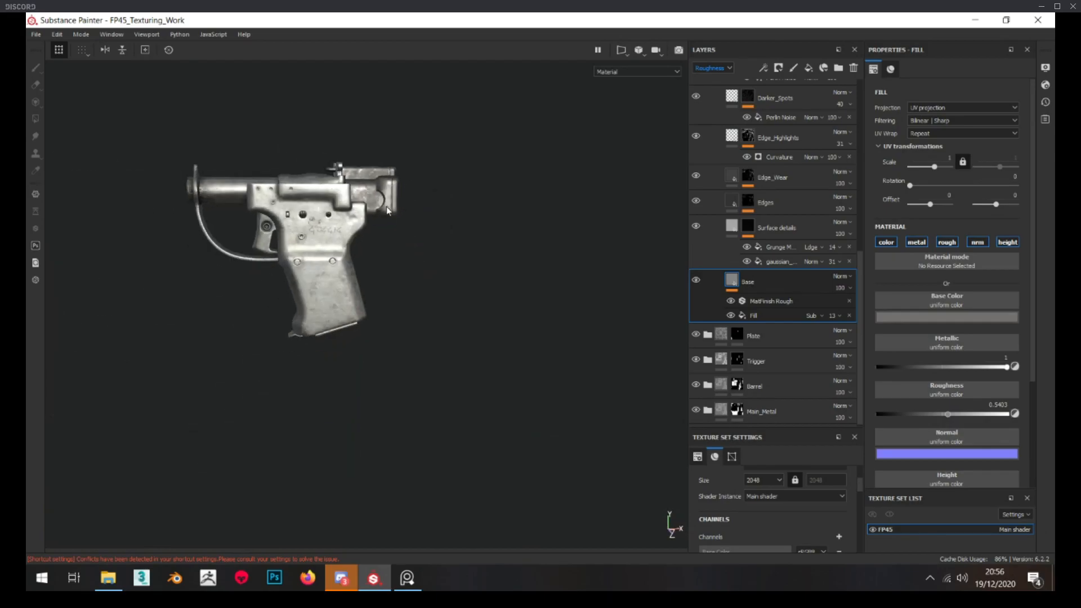
scroll(349, 194, "up", 5)
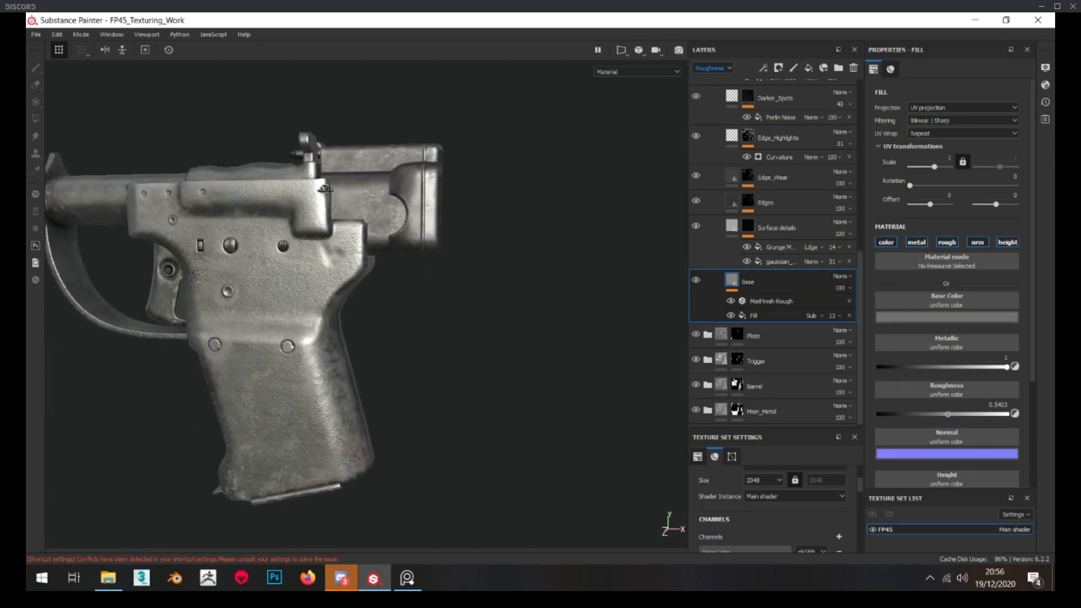
scroll(328, 189, "up", 5)
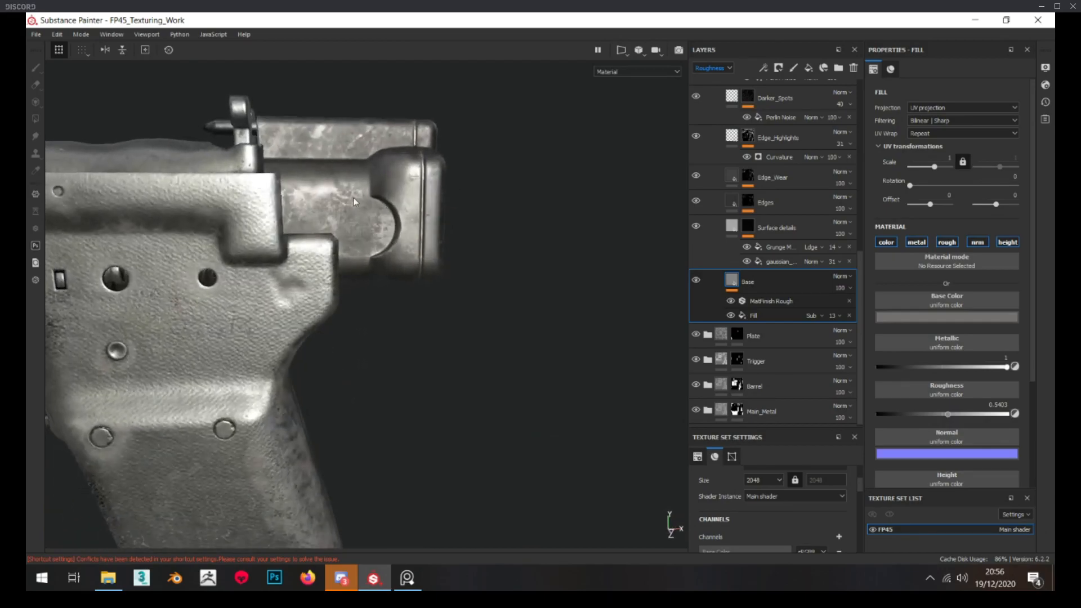
scroll(721, 206, "up", 3)
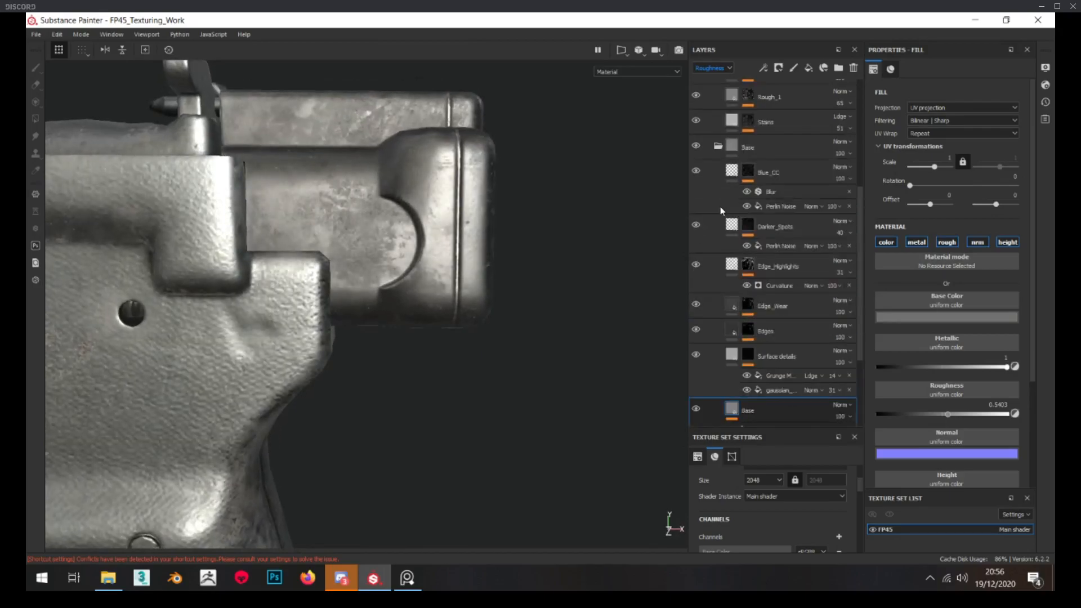
left_click(719, 147)
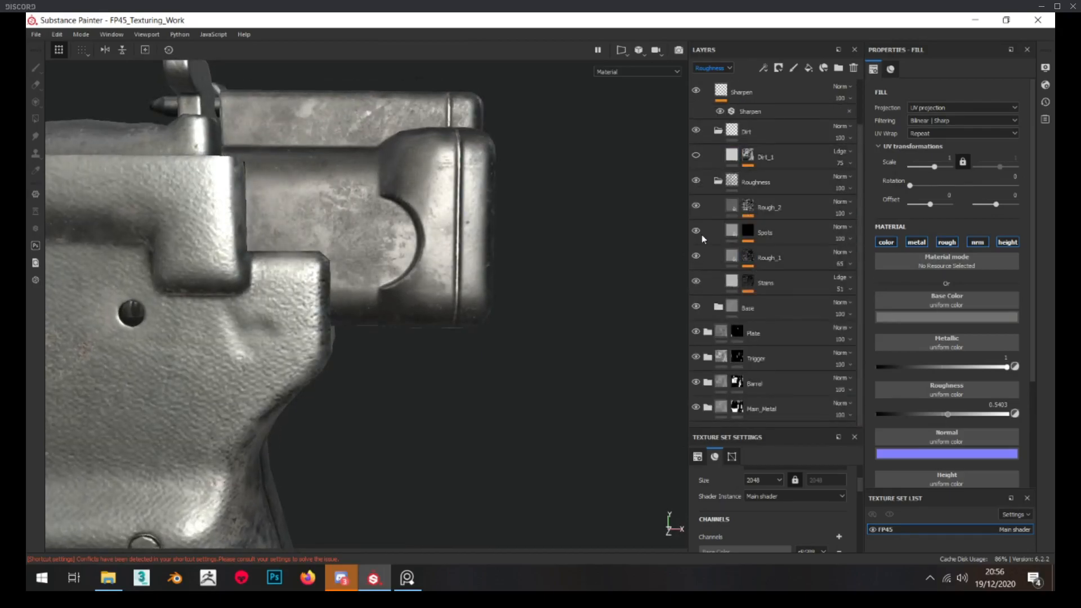
Compare the hammer's surface with the Stains and Rough_2 layers hidden and shown
left_click(695, 283)
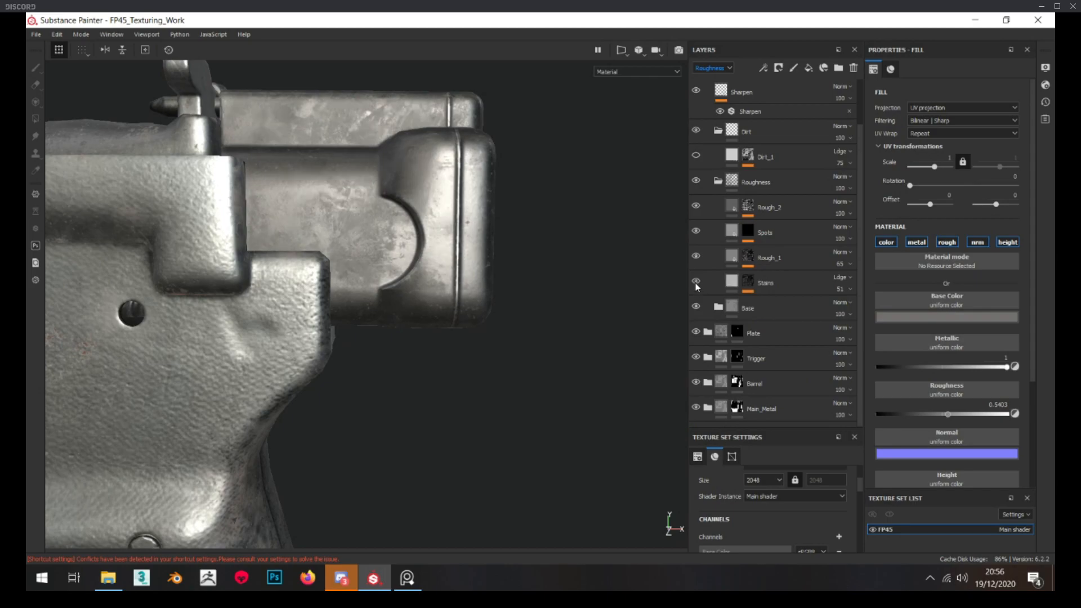
left_click(696, 207)
left_click(696, 207)
left_click(696, 208)
left_click(696, 207)
Randomize the seed of the Grunge Map 007 fill in the Rough_2 mask
left_click(748, 206)
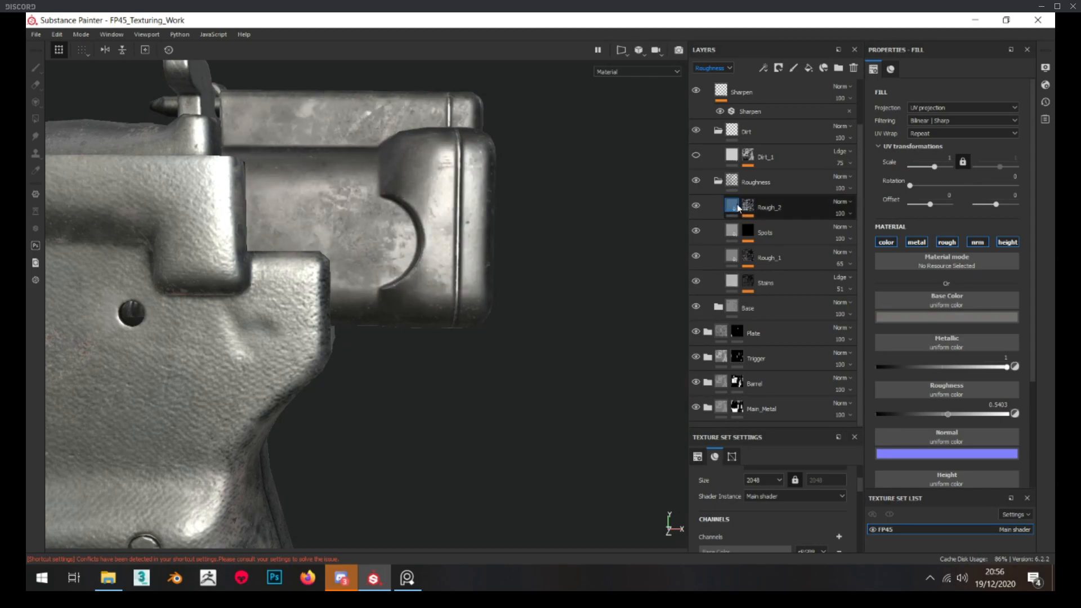
left_click(749, 206, "alt")
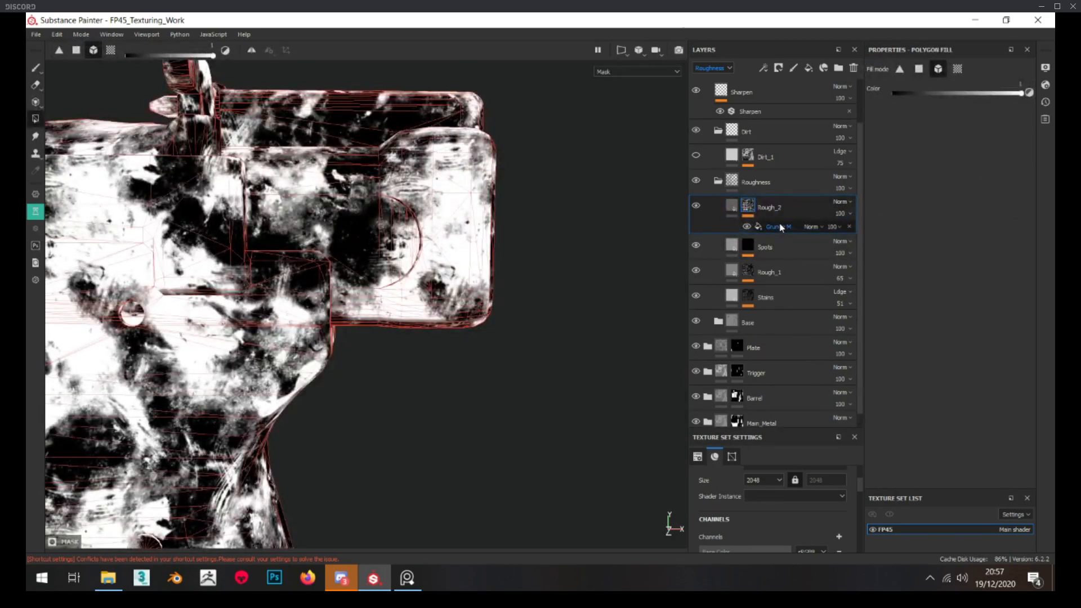
left_click(780, 226)
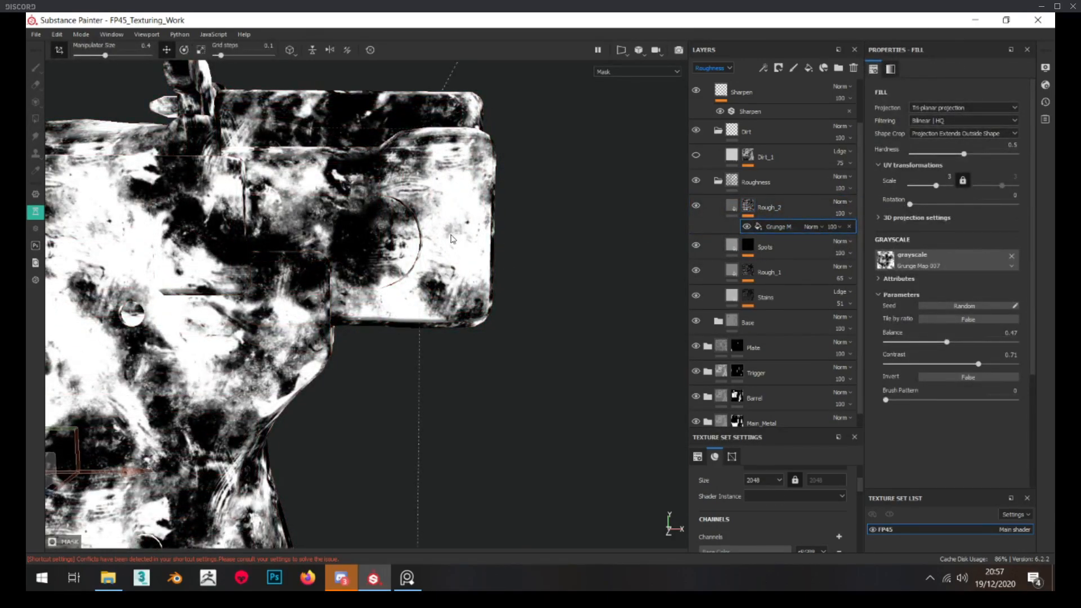
left_click(967, 307)
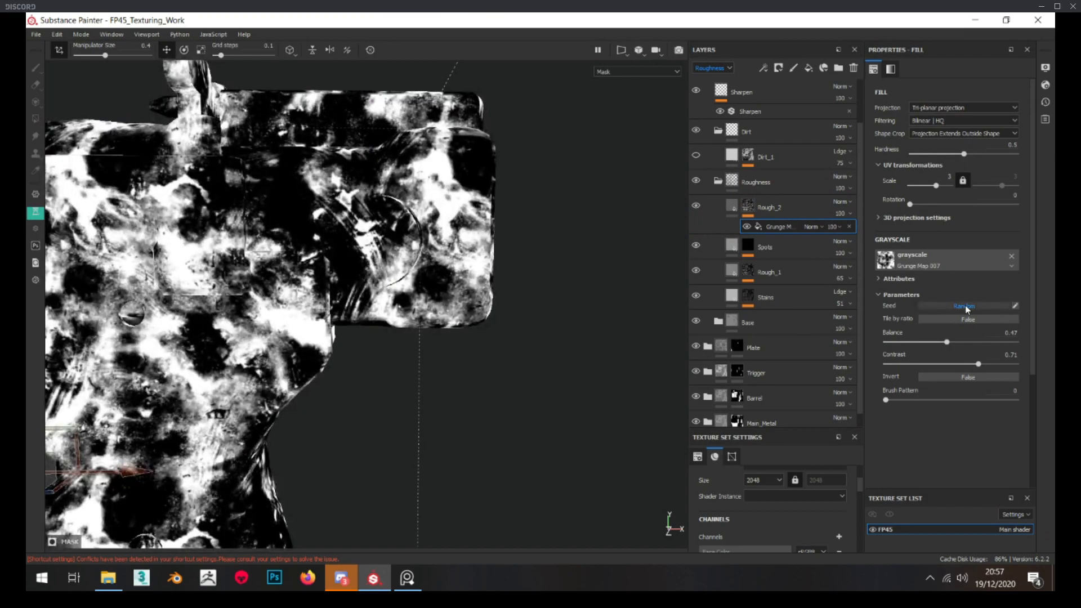
Set the Rough_2 layer's roughness to about 0.44 and check the new pattern on the hammer block
left_click(715, 207)
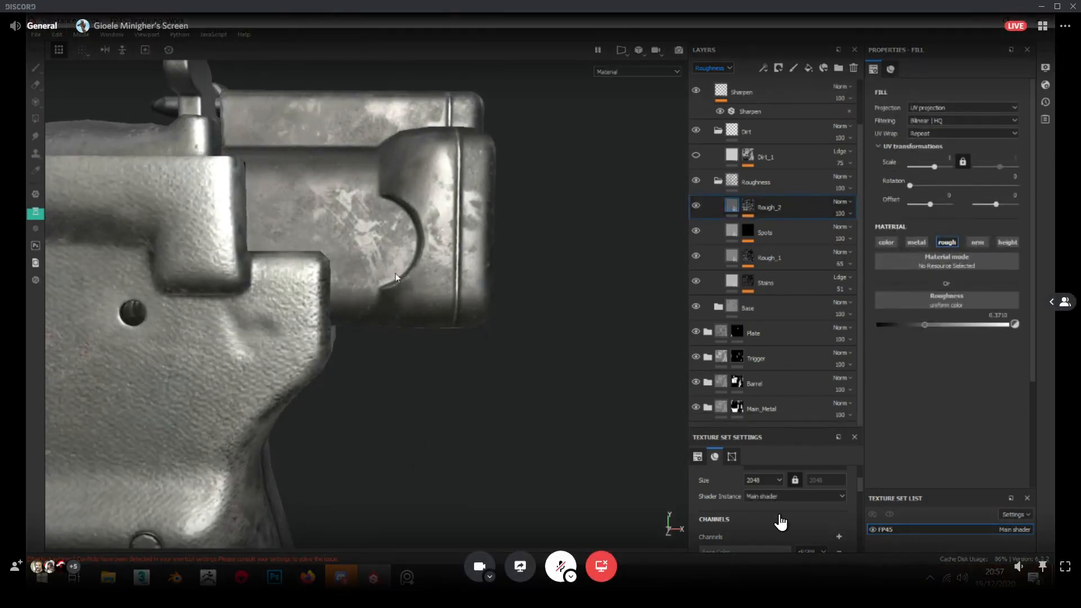
left_click_drag(925, 324, 934, 322)
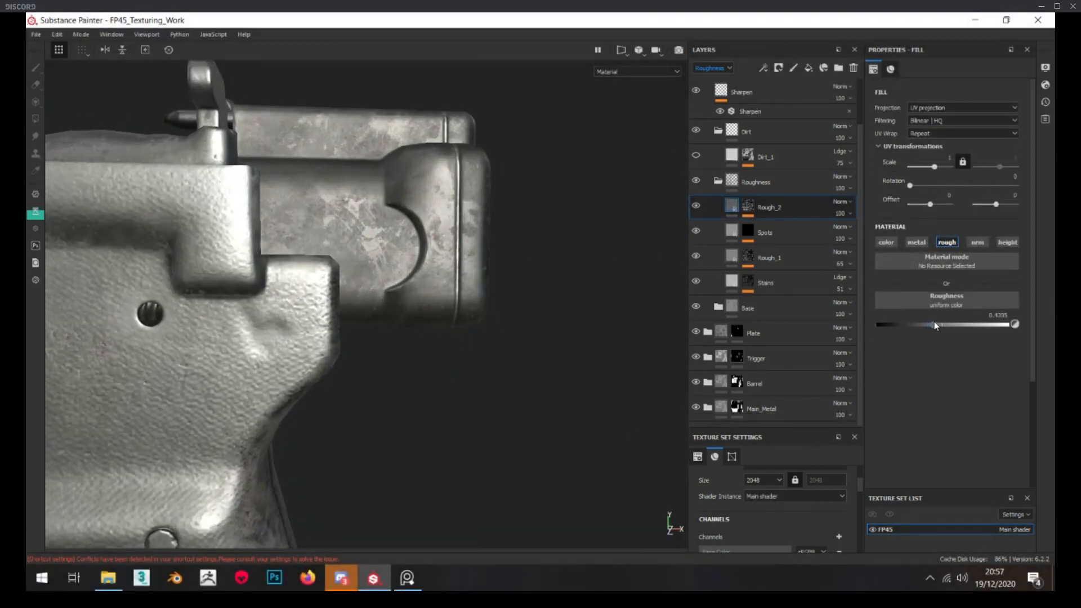
left_click_drag(404, 301, 400, 299, "alt")
scroll(400, 299, "down", 4)
scroll(401, 299, "up", 5)
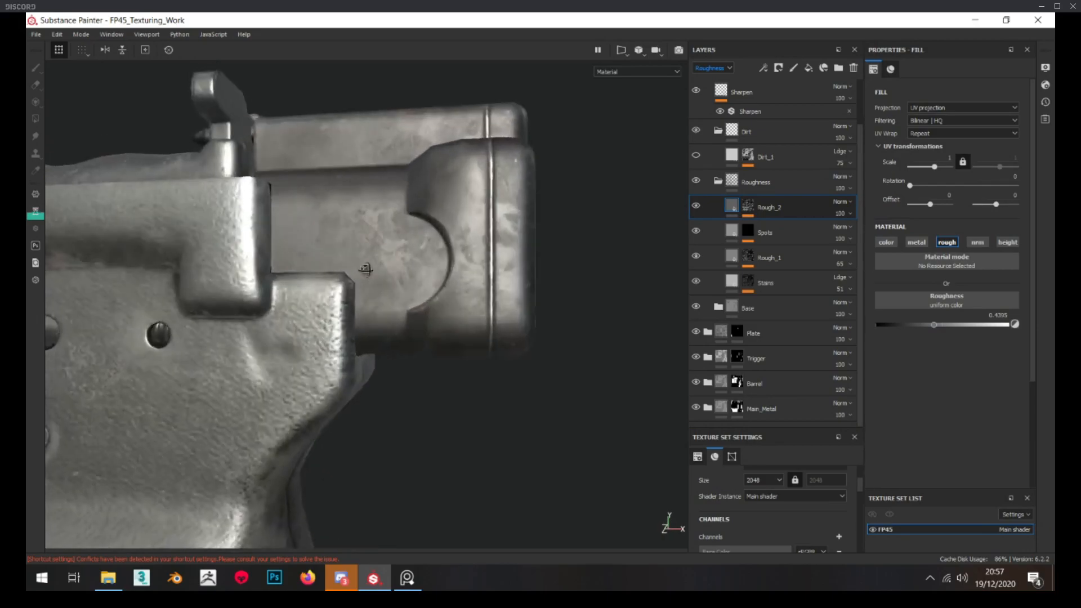
Add a fill layer named Scratches above Rough_2 in the Roughness folder and save the project
left_click(809, 67)
double_click(755, 207)
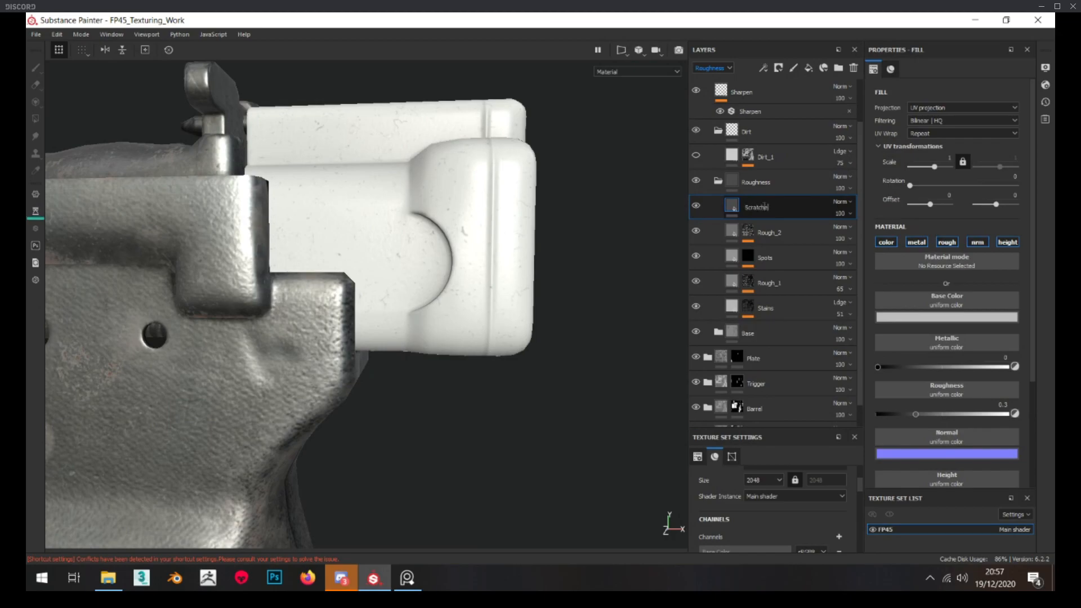
key("Return")
key("ctrl+s")
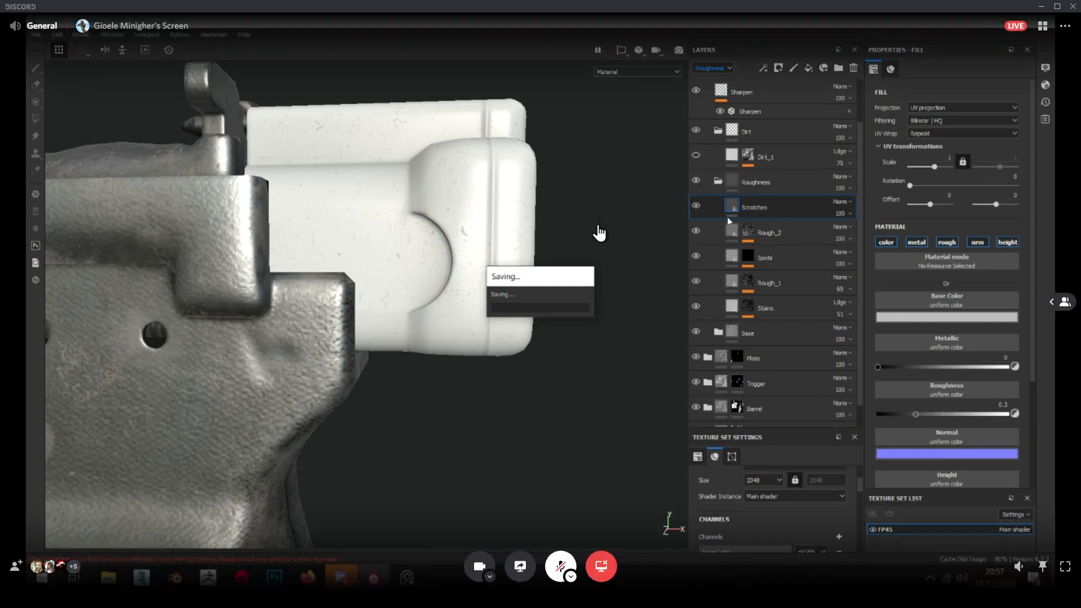
Give the Scratches layer a black mask and add a fill to that mask
right_click(731, 218)
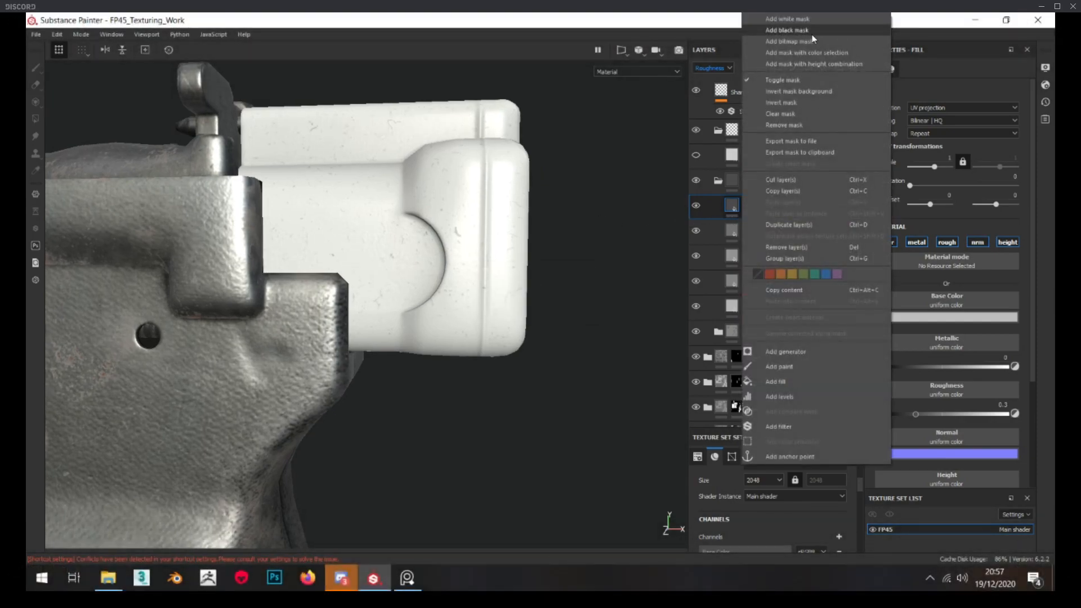
left_click(784, 182)
right_click(744, 205)
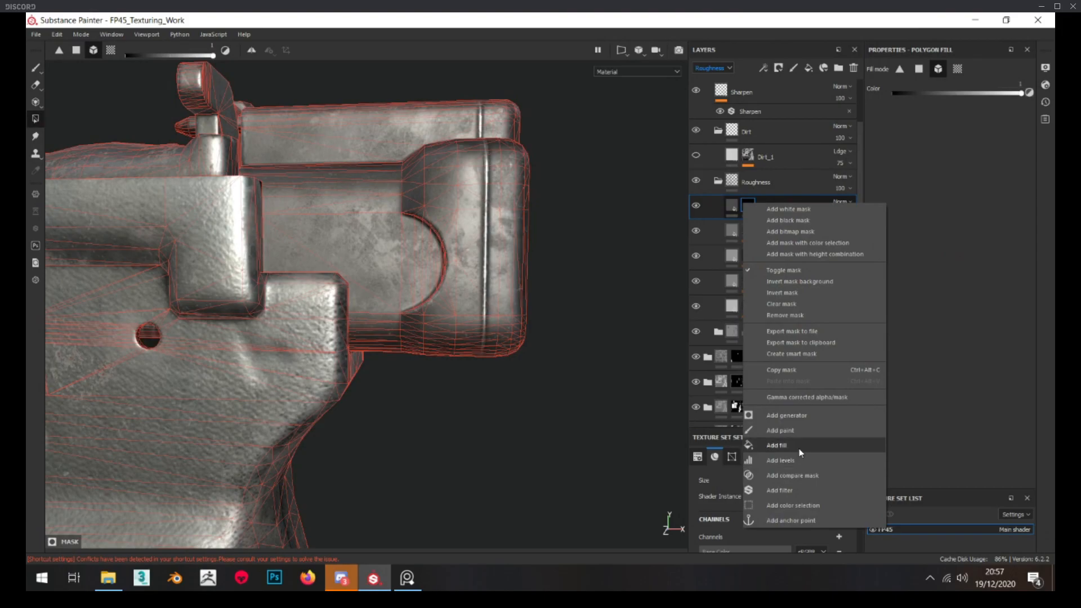
left_click(796, 449)
Assign the Grunge Scratches texture to the fill in the Scratches mask
left_click(958, 246)
type("scratches")
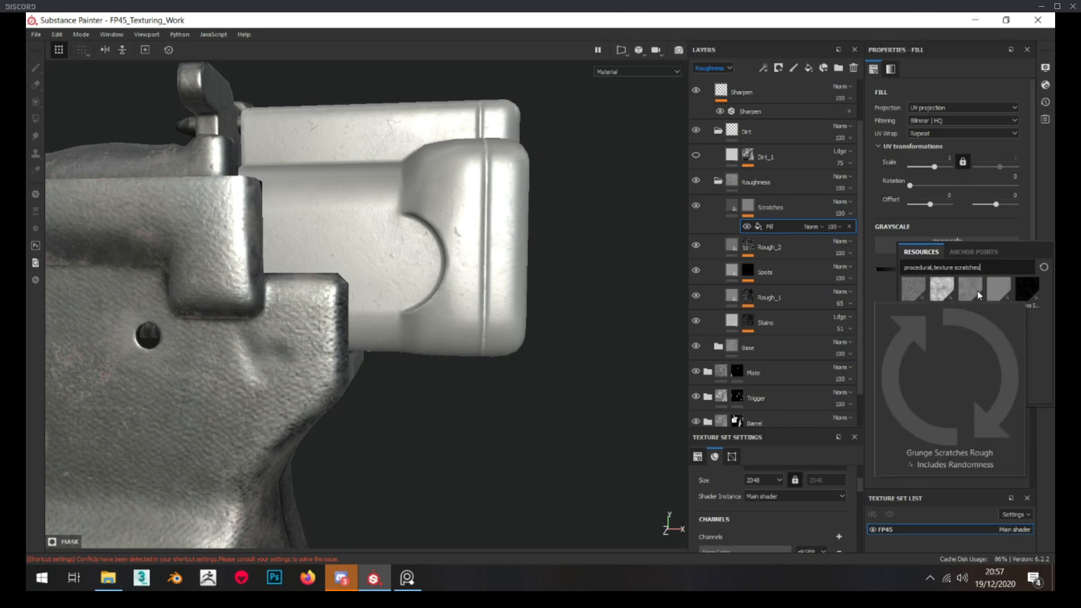
left_click(946, 291)
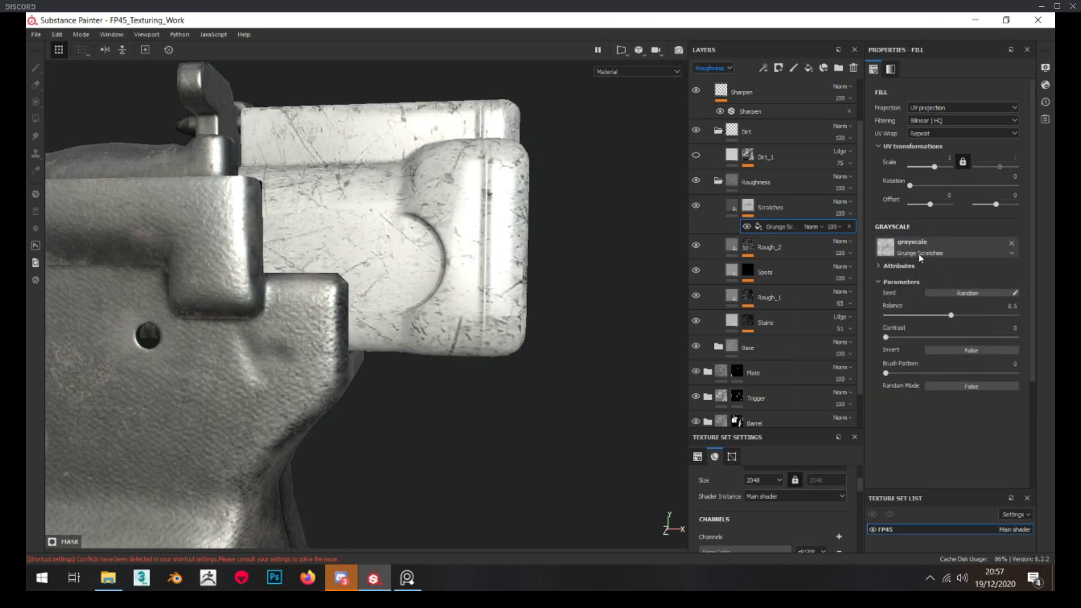
Invert the Grunge Scratches fill in the Scratches mask and set its balance to 0.34 and contrast to 0.35
left_click(749, 207, "alt")
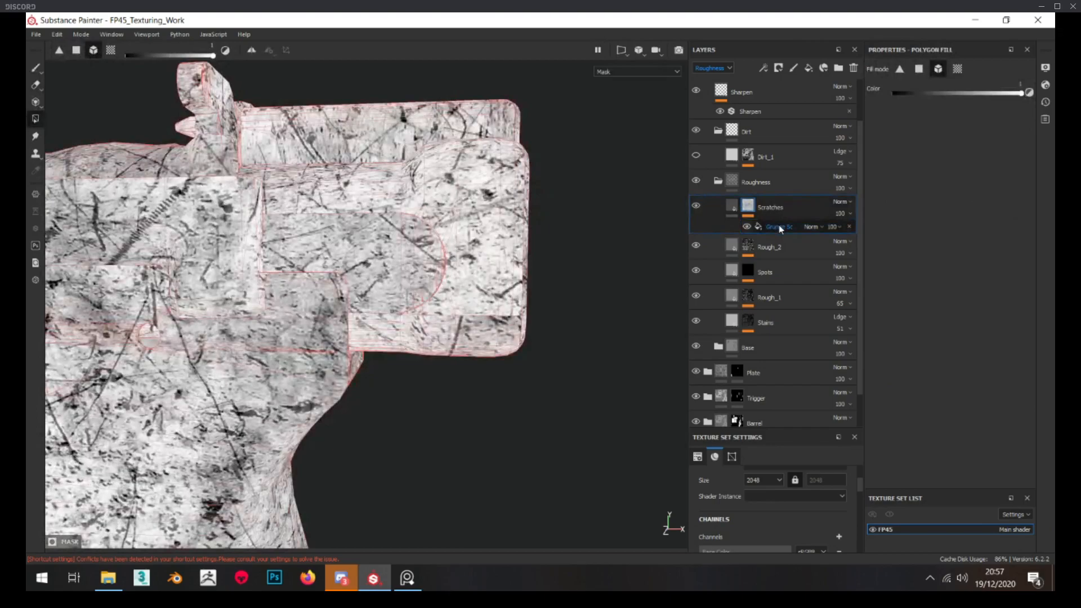
left_click(779, 225)
left_click(972, 350)
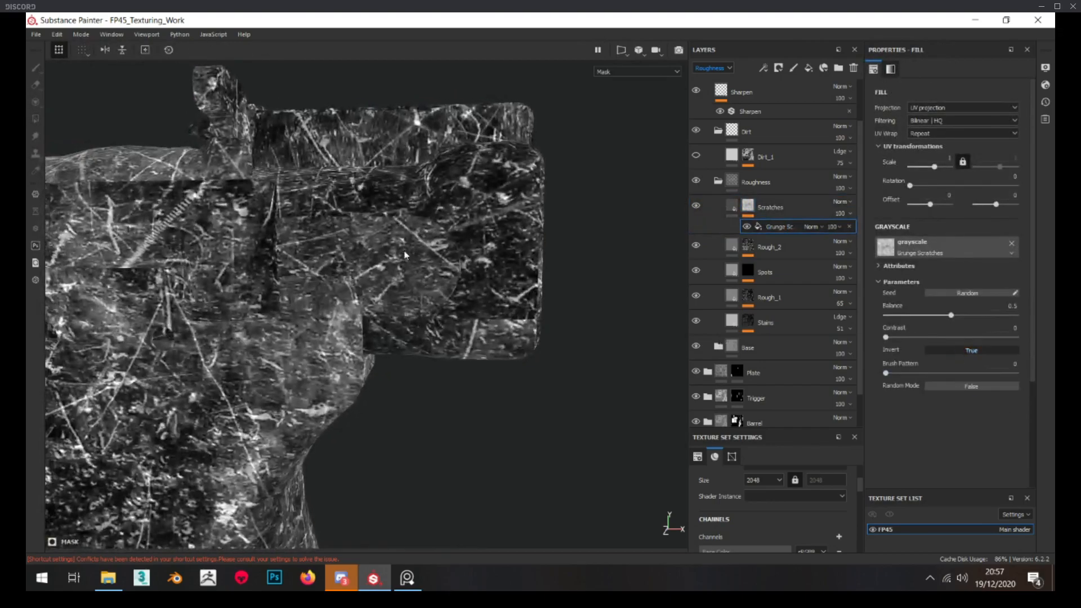
left_click_drag(951, 315, 931, 337)
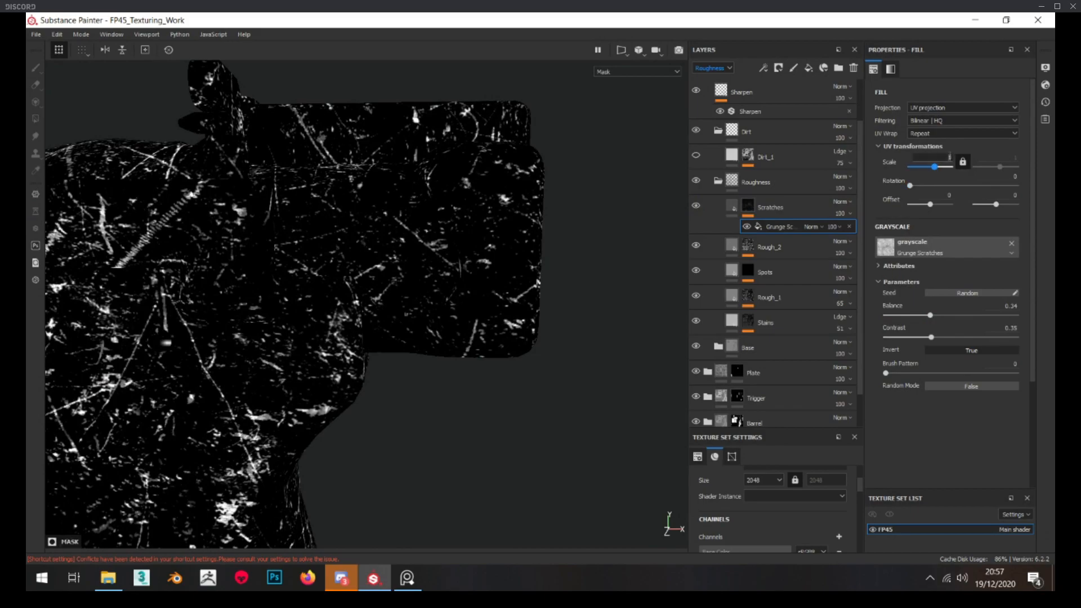
Try a scale of 0.5 on the Grunge Scratches fill and return it to 1
key("Return")
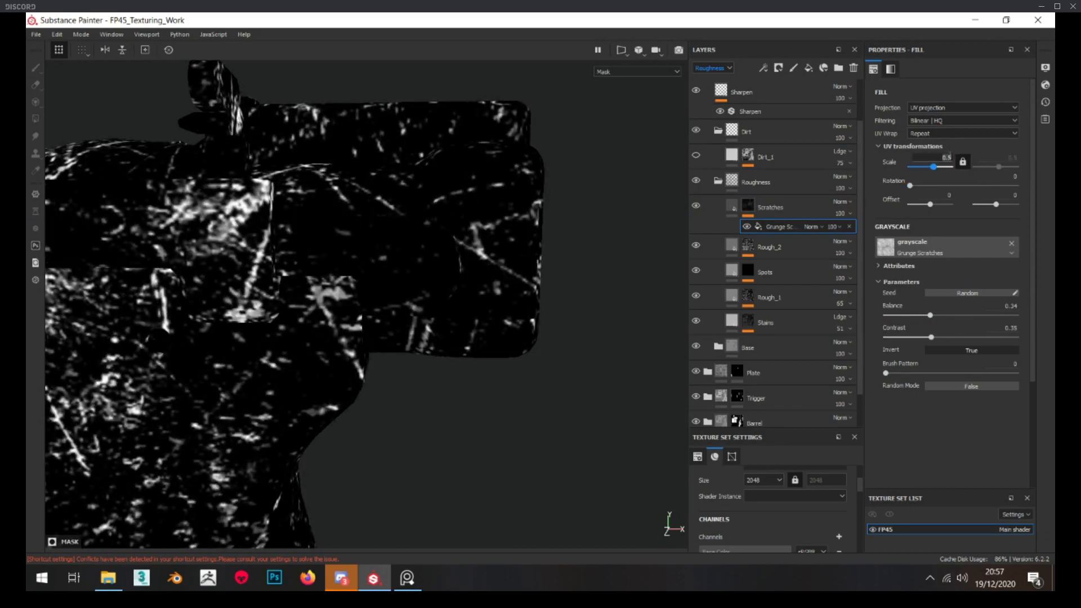
key("Return")
type("1")
key("Return")
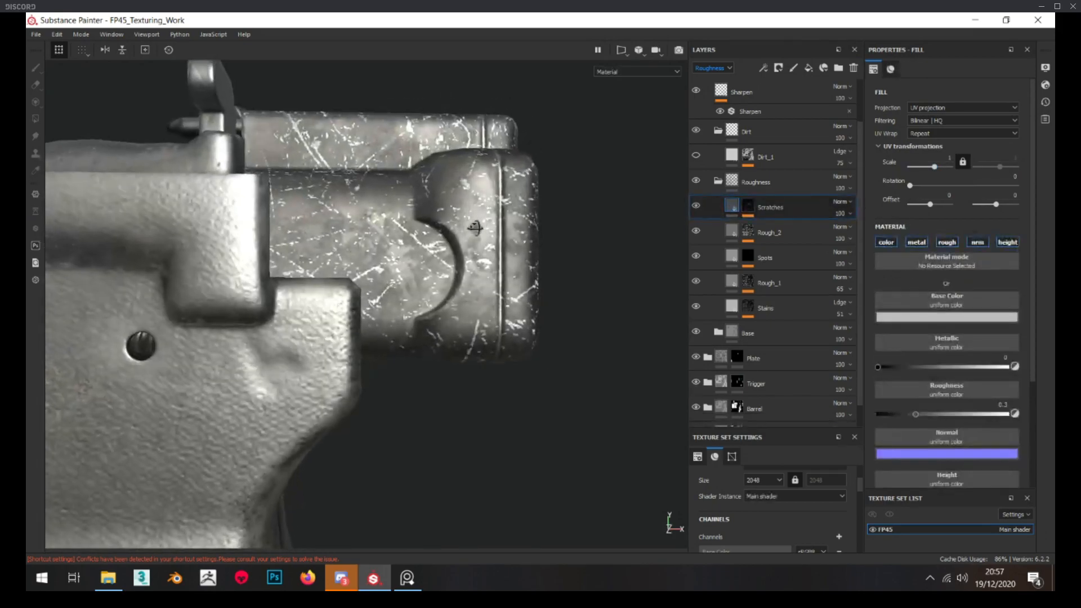
Reduce the balance of the Grunge Scratches fill in the Scratches mask to 0.24
left_click(748, 209, "alt")
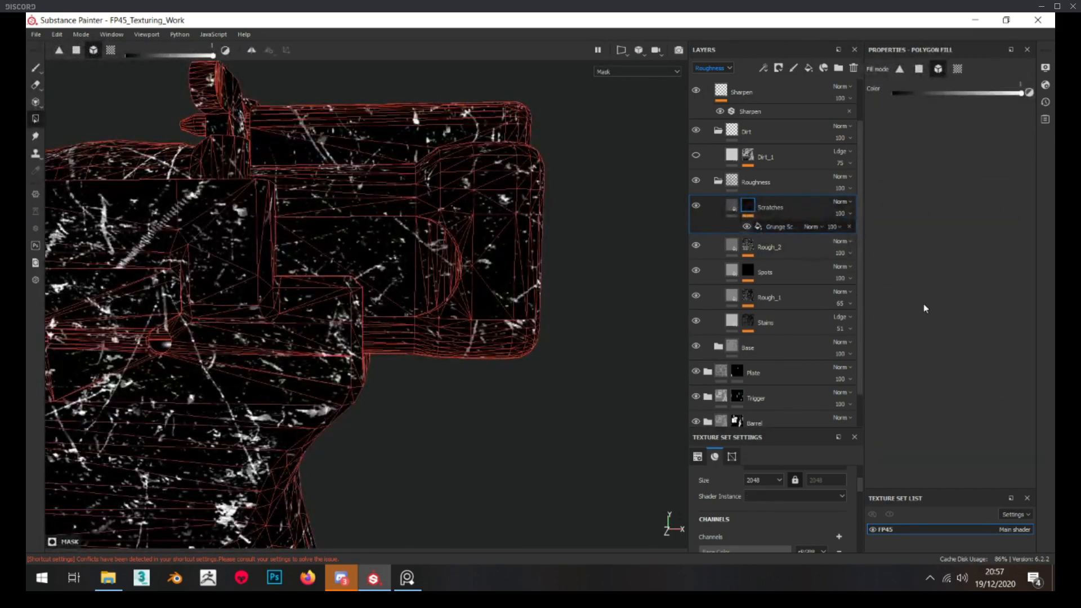
mouse_move(927, 314)
left_mouse_down()
mouse_move(942, 313)
mouse_move(917, 316)
left_mouse_up()
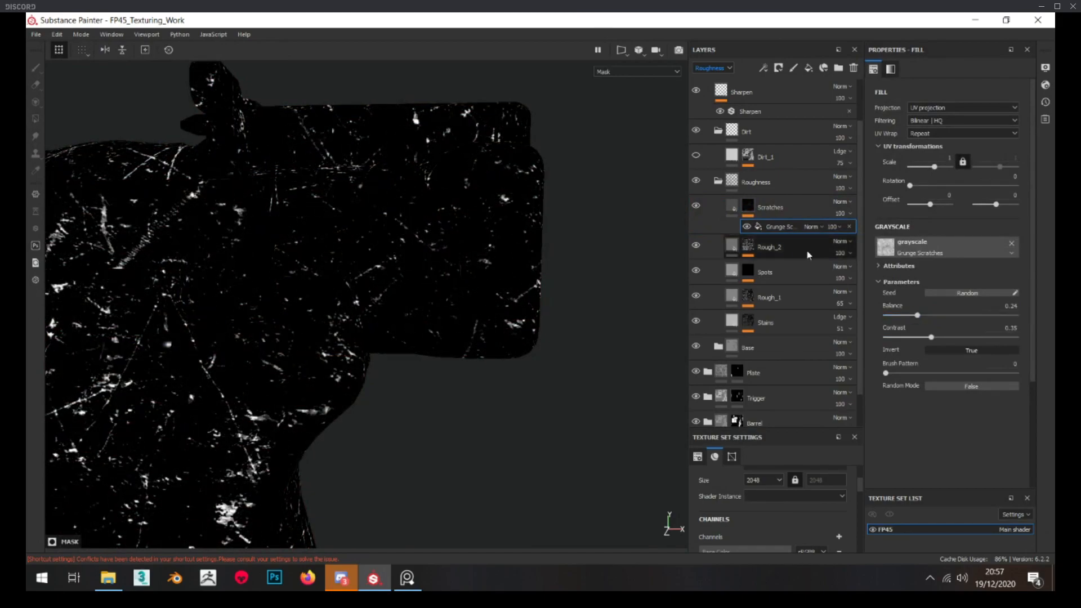
Restrict the Scratches fill layer to the height channel by disabling color, metal, roughness and normal
left_click(732, 206)
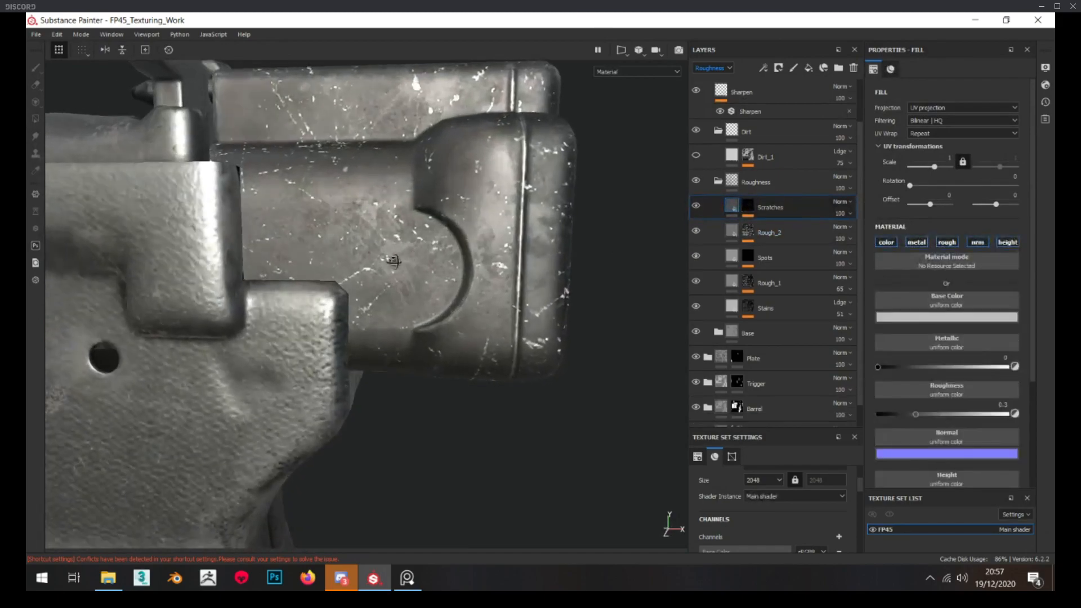
left_click(887, 242)
left_click(917, 242)
left_click(947, 242)
left_click(978, 243)
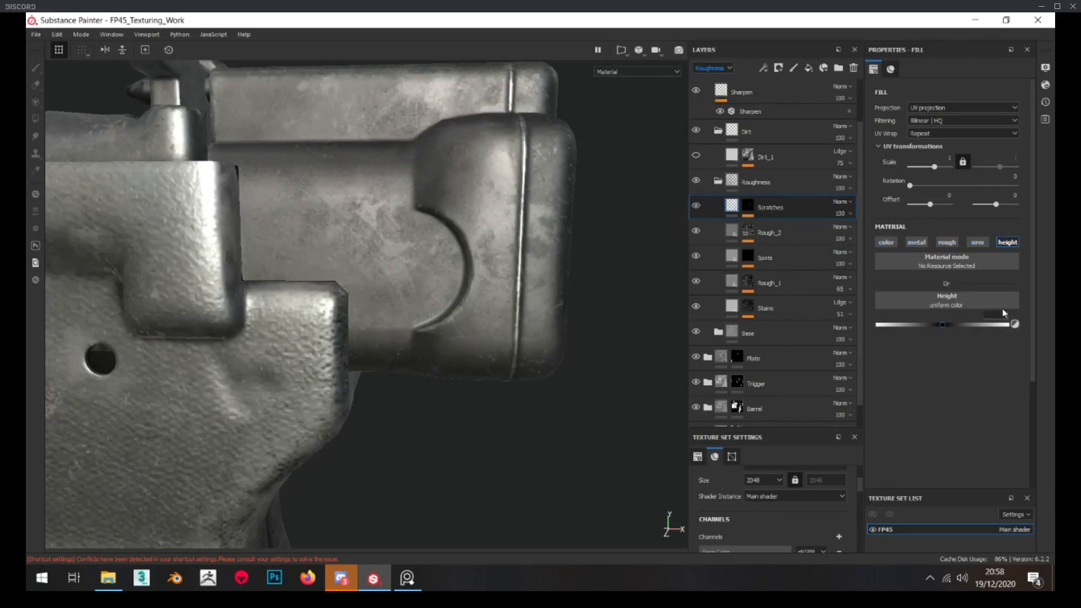
Set the height of the Scratches layer to -0.01 and compare the result with its mask
left_click_drag(582, 313, 599, 291, "alt")
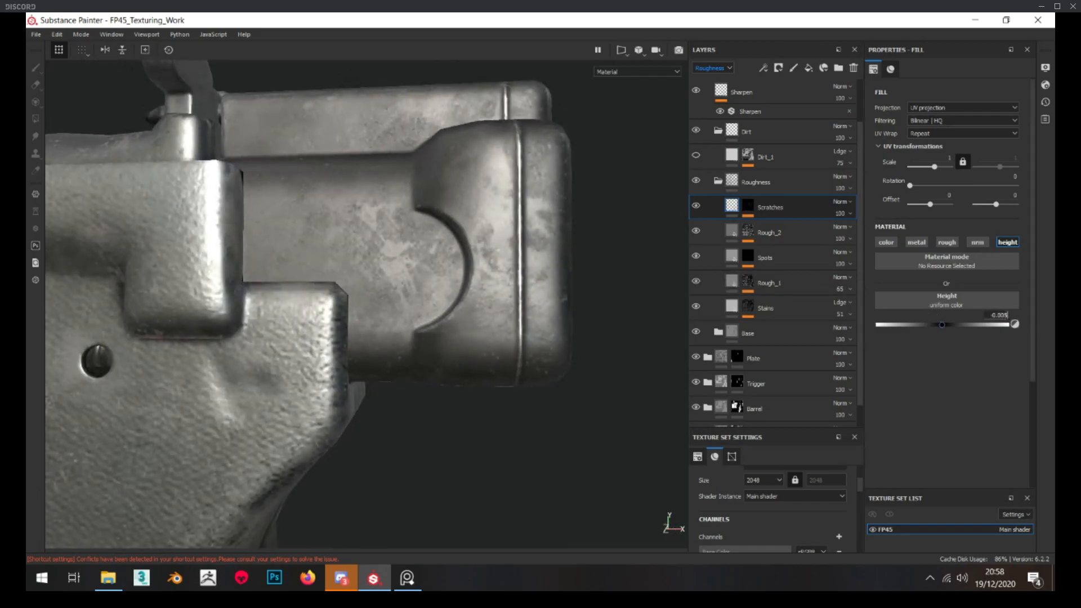
left_click_drag(289, 243, 319, 255, "alt")
scroll(326, 248, "down", 3)
scroll(319, 255, "up", 3)
left_click(748, 207, "alt")
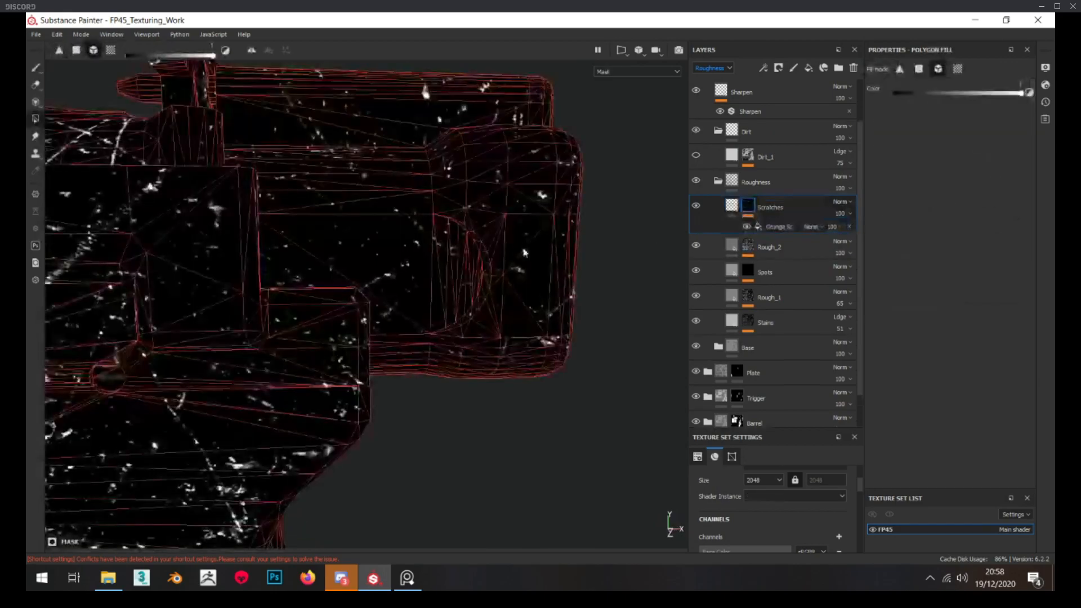
left_click(732, 205)
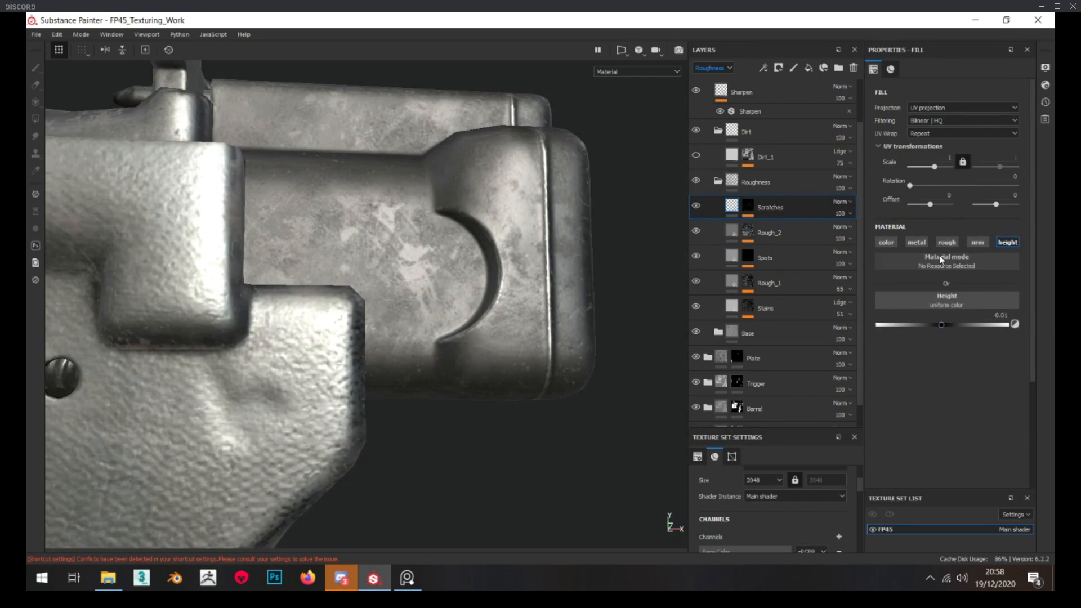
Enable the roughness channel on the Scratches layer and set its roughness to about 0.59
left_click(947, 243)
left_click(954, 325)
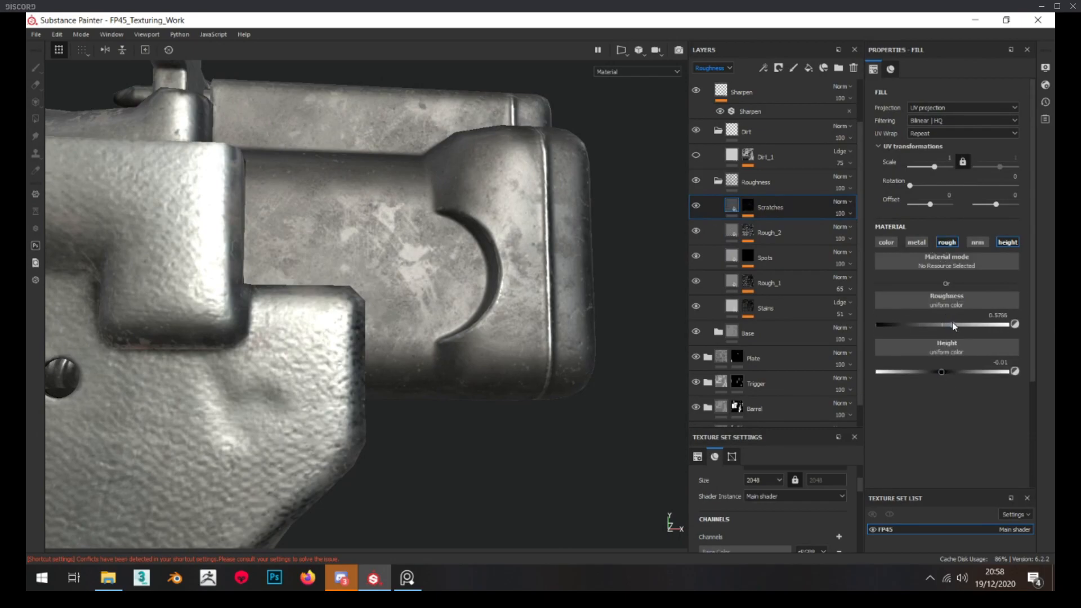
left_click_drag(957, 321, 951, 320)
Examine the scratches on the hammer block from several distances and angles
scroll(394, 318, "down", 5)
left_click_drag(398, 316, 418, 336, "alt")
middle_click_drag(418, 336, 440, 293, "alt")
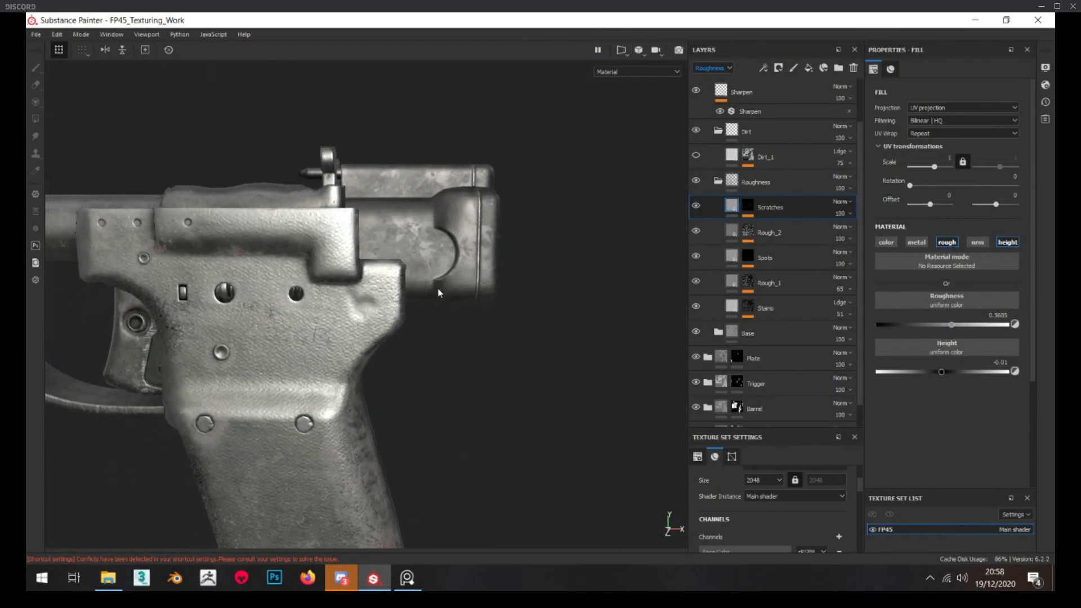
scroll(448, 285, "down", 5)
left_click_drag(448, 285, 415, 258, "alt")
scroll(448, 259, "up", 5)
scroll(461, 281, "up", 3)
scroll(450, 282, "down", 3)
scroll(445, 276, "up", 2)
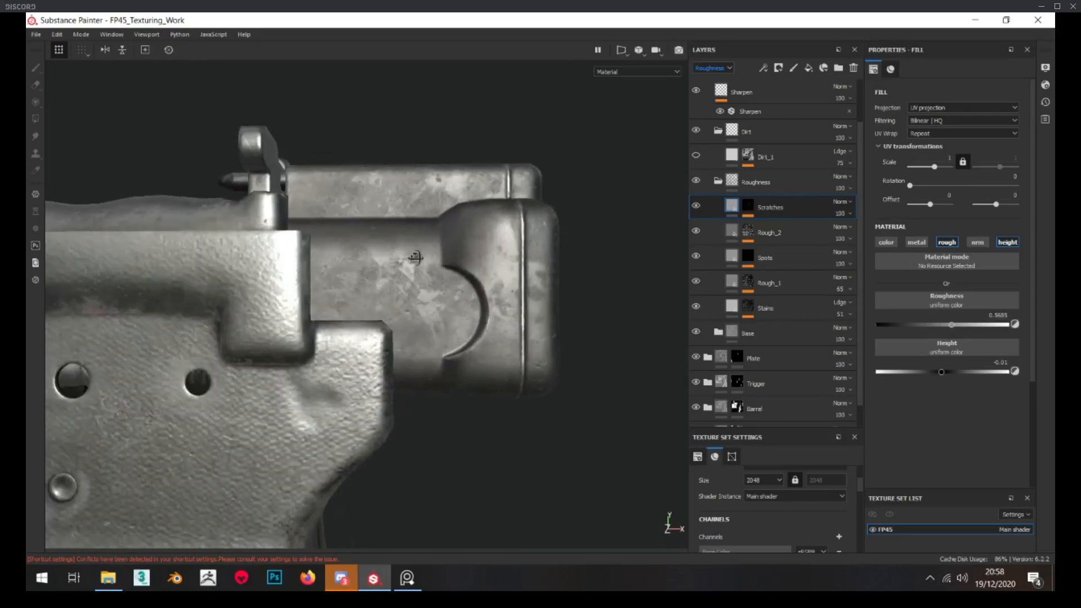
scroll(414, 278, "up", 3)
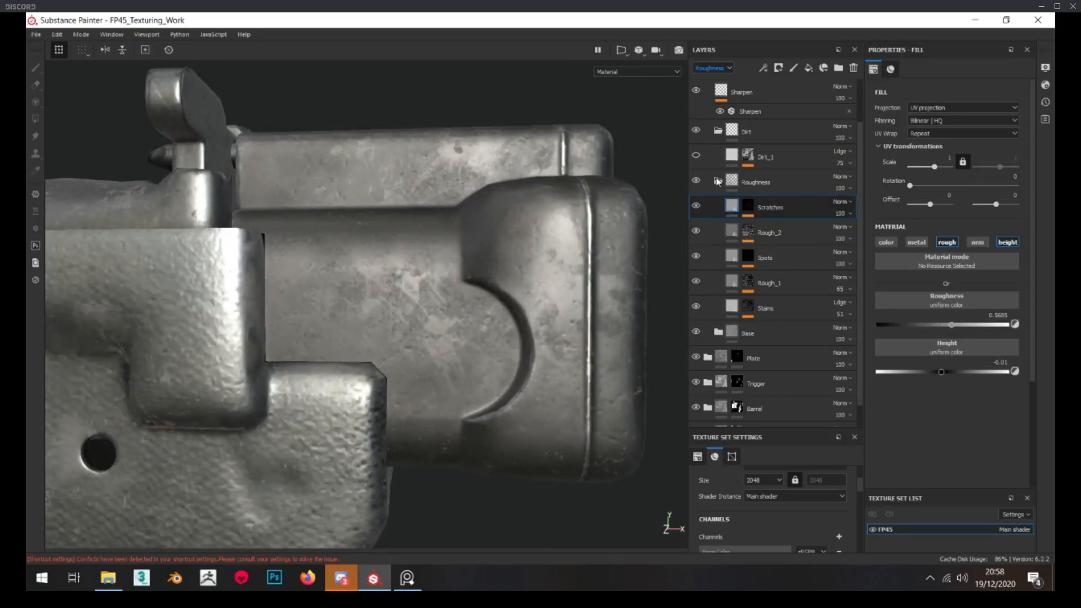
Collapse the Roughness folder and make the Dirt_1 layer visible
left_click(718, 182)
left_click(755, 208)
left_click_drag(486, 248, 497, 248, "alt")
left_click(696, 206)
left_click(731, 206)
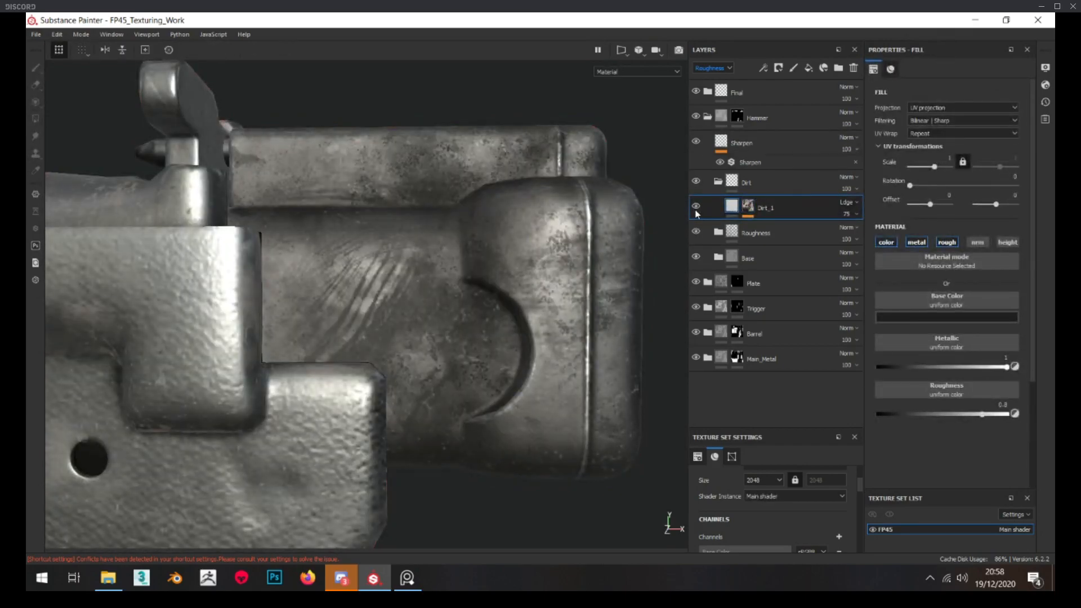
Lower the Mask Builder level in the Dirt_1 mask to 0.25 and check the dirt on the hammer block
left_click(747, 211, "alt")
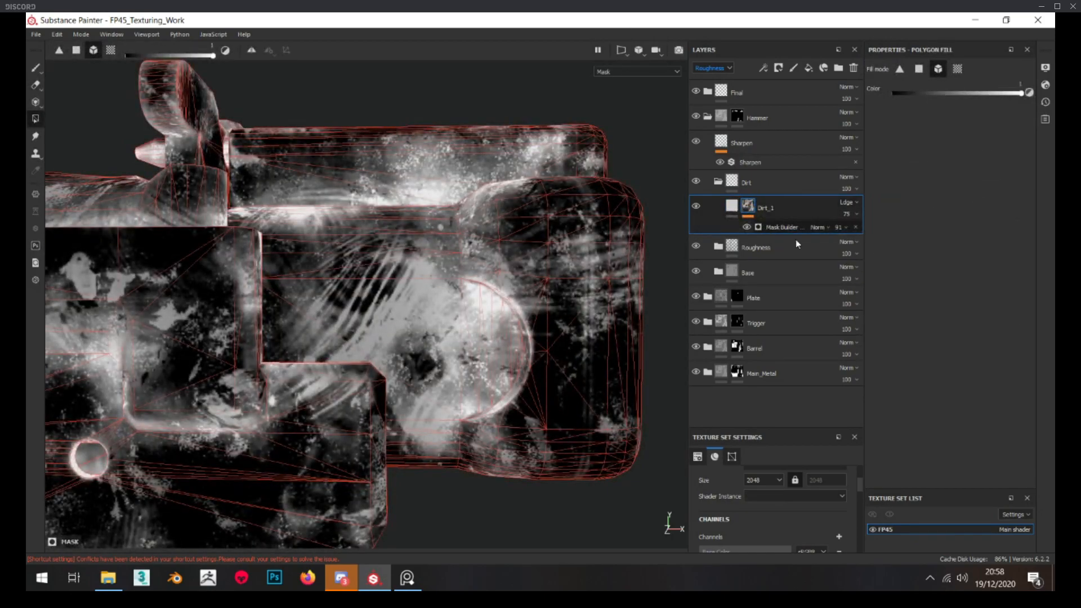
left_click(798, 228)
left_click_drag(948, 153, 917, 156)
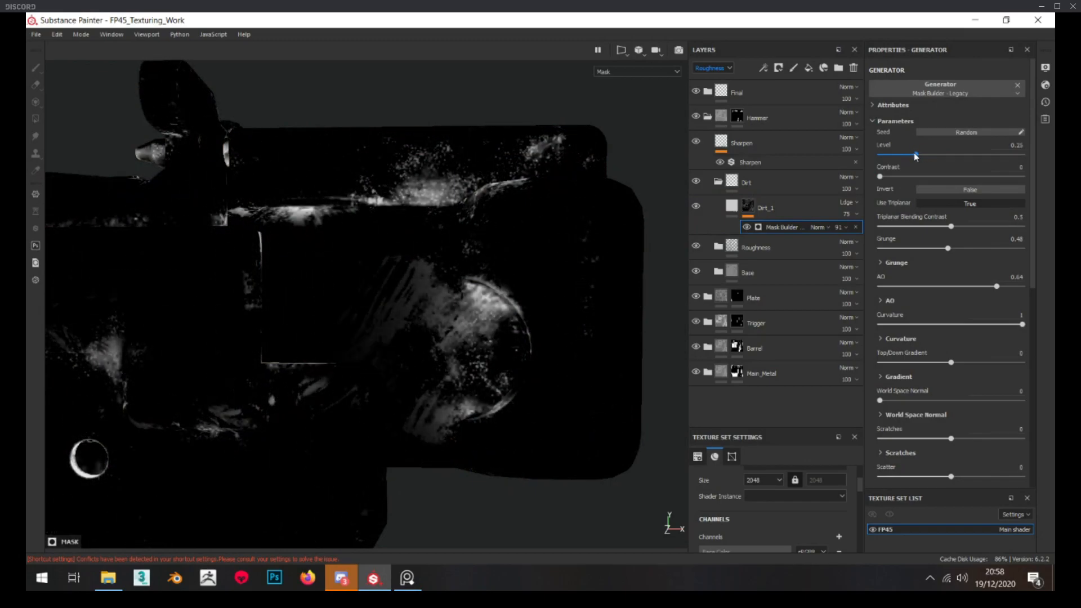
left_click(731, 207)
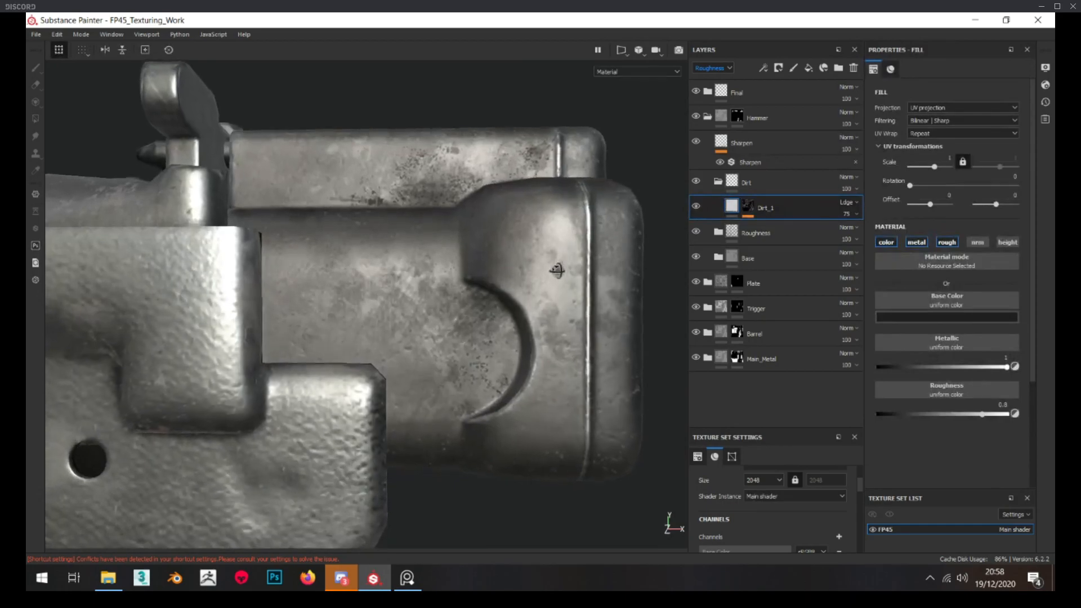
scroll(489, 238, "up", 3)
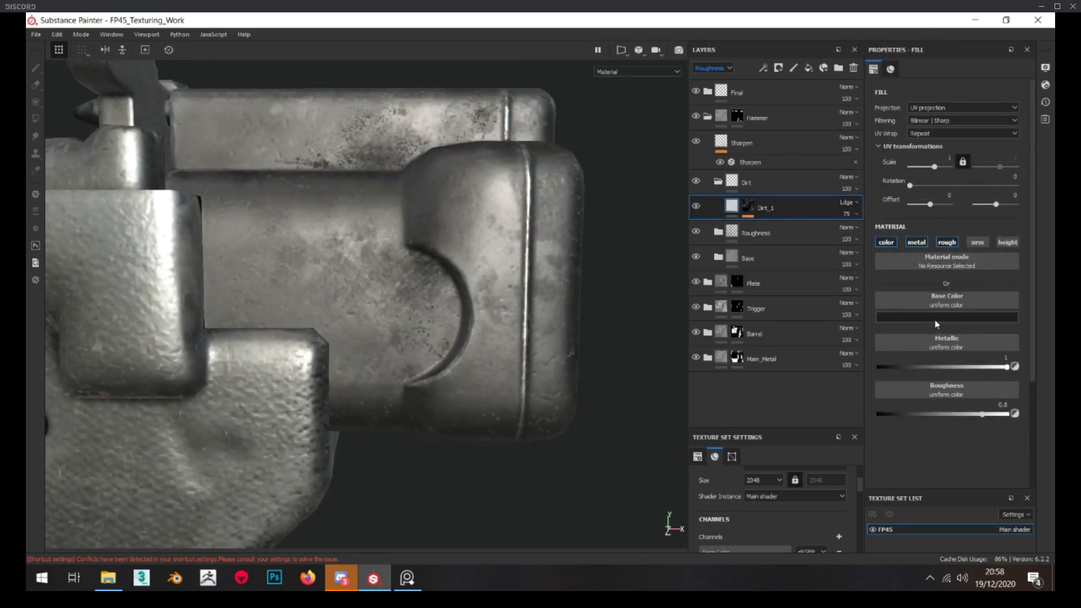
Lighten the base color of the Dirt_1 layer to a grey with value 0.110
left_click(936, 324)
left_click_drag(1039, 414, 1042, 400)
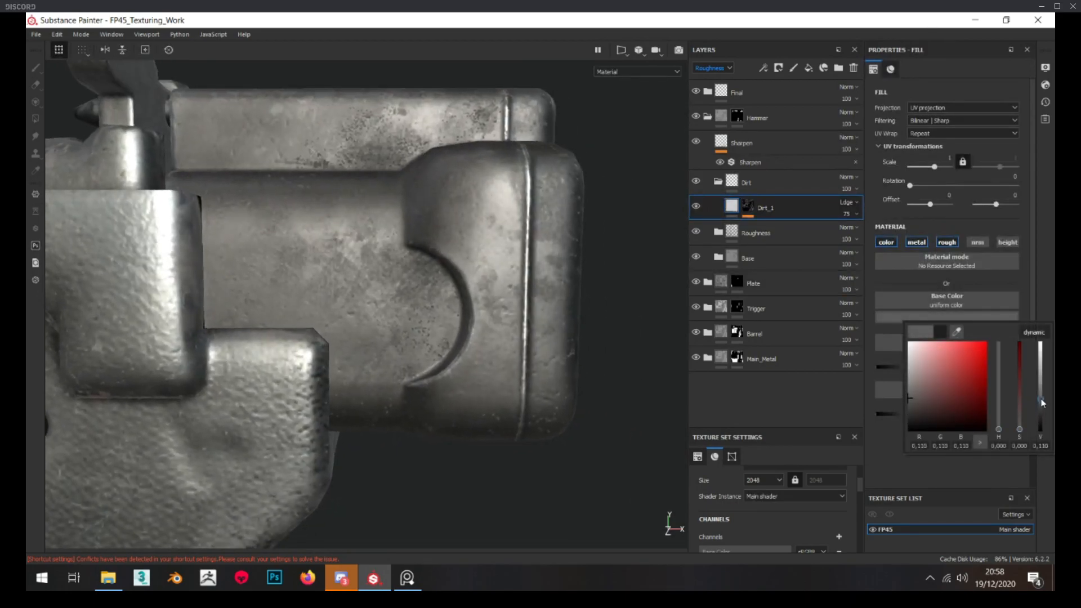
scroll(495, 298, "down", 5)
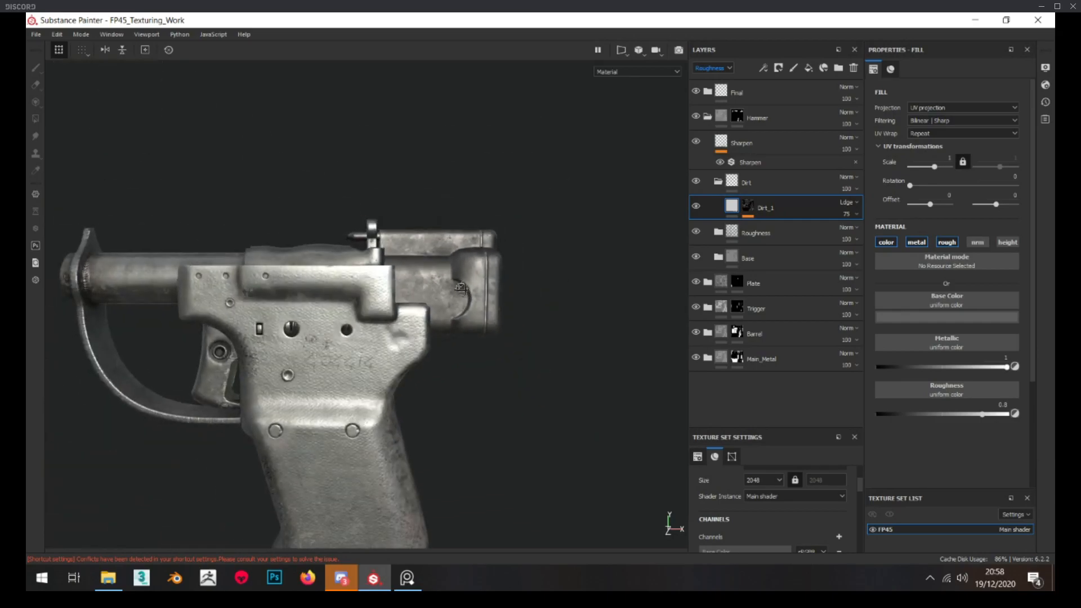
scroll(461, 289, "up", 4)
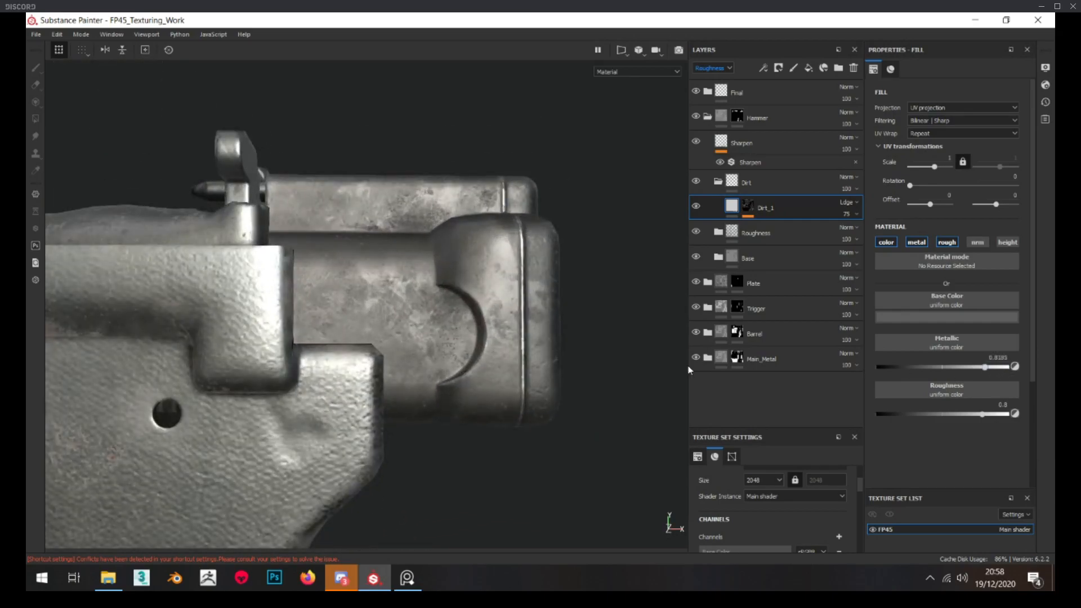
left_click_drag(688, 366, 583, 369)
scroll(376, 338, "up", 3)
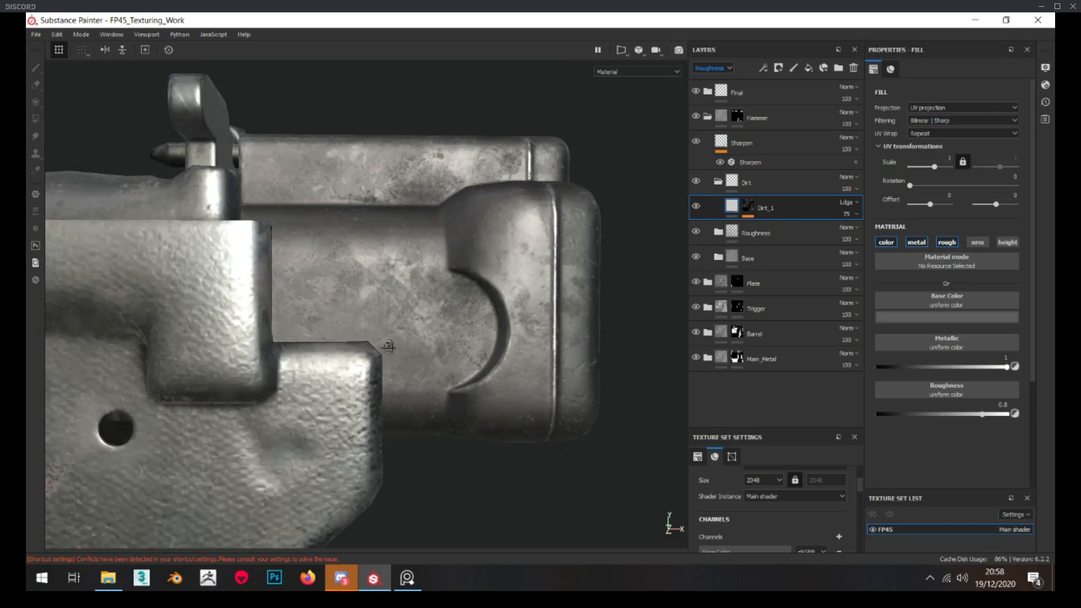
Set the roughness of the Dirt_1 layer to about 0.69
left_click_drag(961, 413, 968, 414)
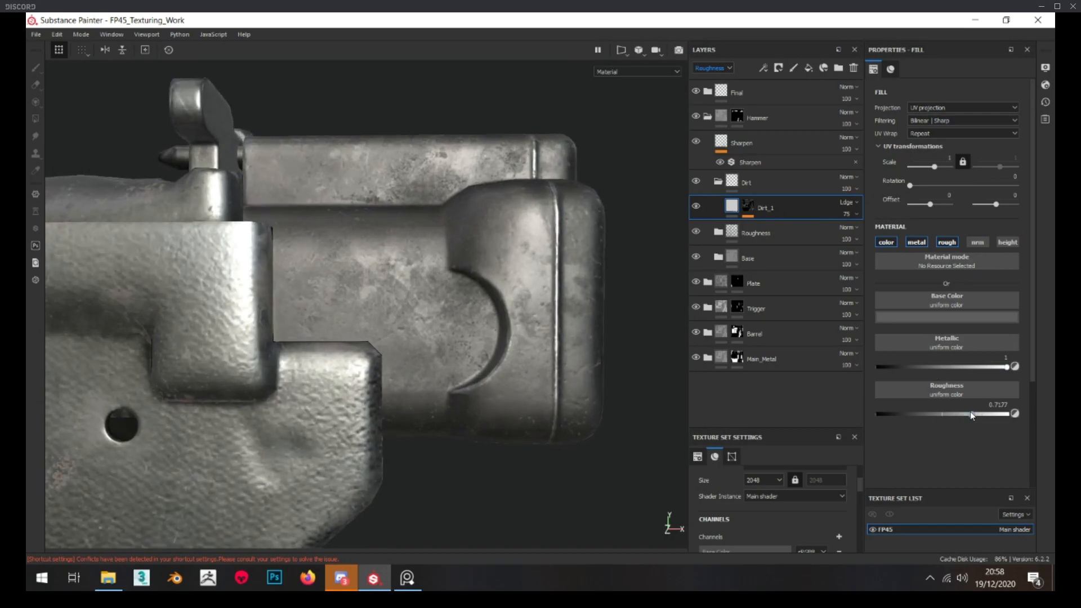
scroll(453, 273, "down", 5)
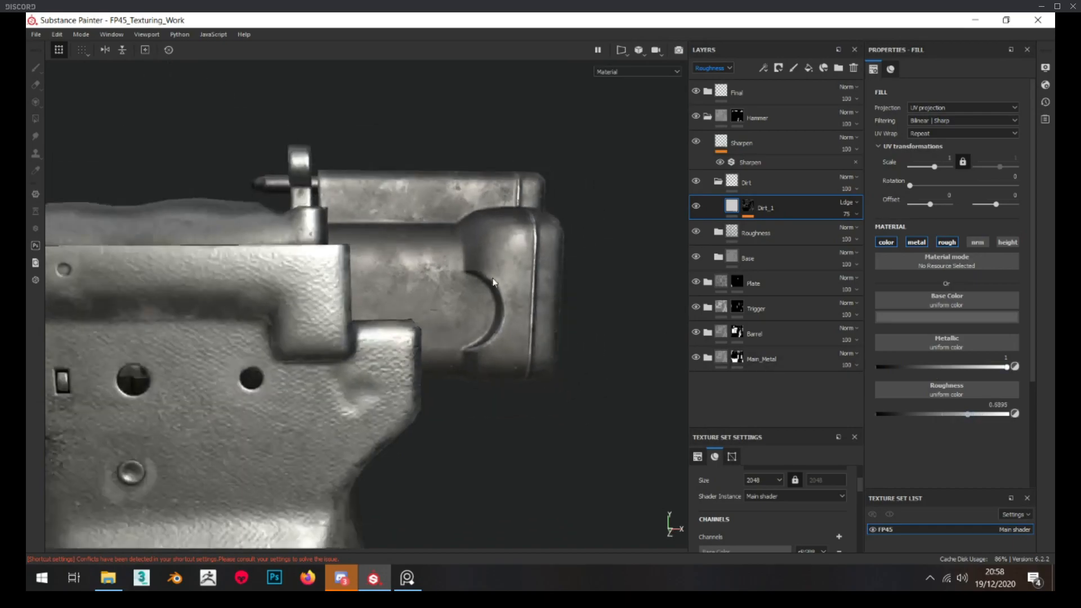
scroll(454, 273, "up", 5)
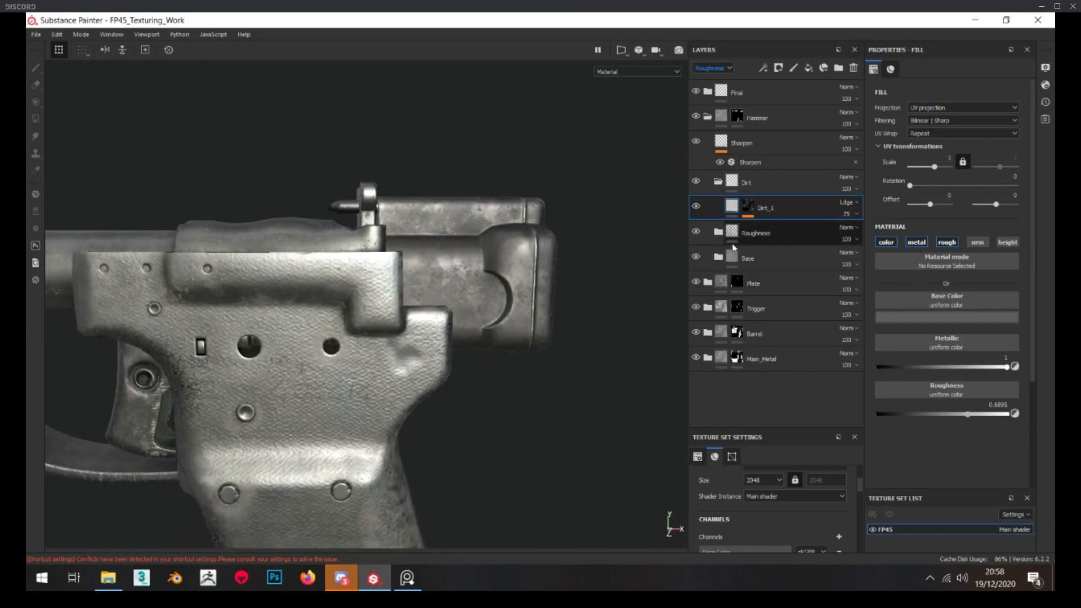
Lighten the base color of the hammer's Base fill layer to a value of 0.222
left_click(718, 232)
scroll(791, 263, "down", 5)
left_click(780, 304)
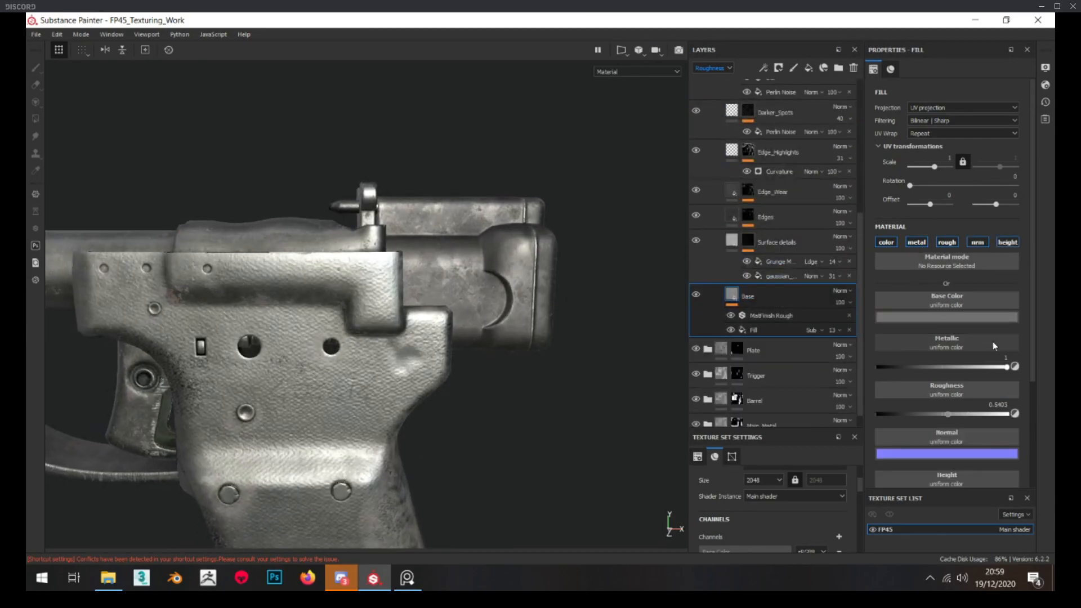
left_click(968, 317)
left_click_drag(1040, 390, 1042, 386)
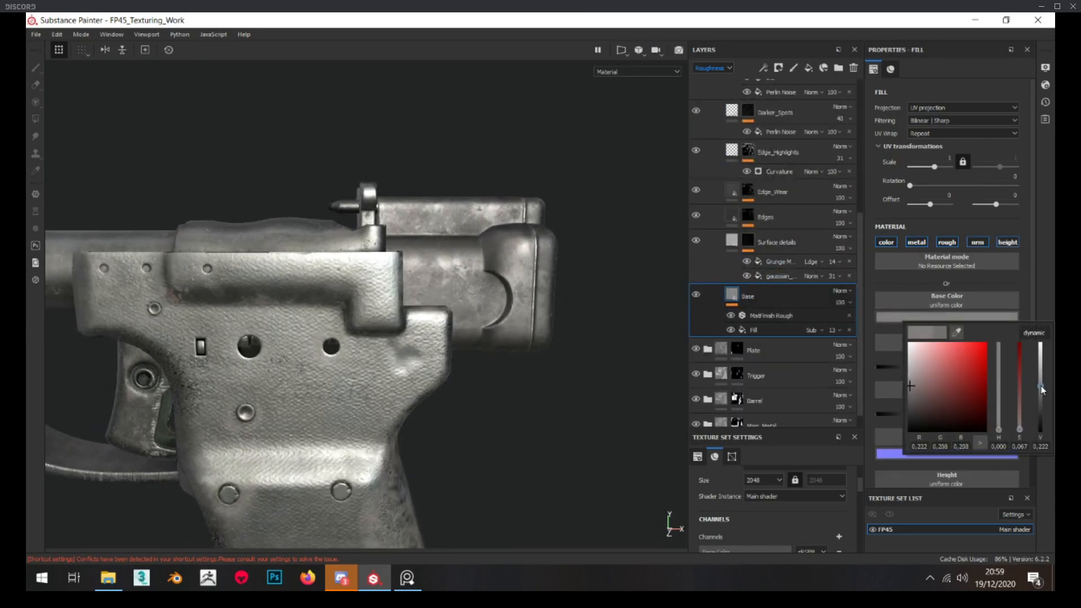
Compare the hammer block's brightness with the rest of the pistol from afar and up close
left_click(738, 374)
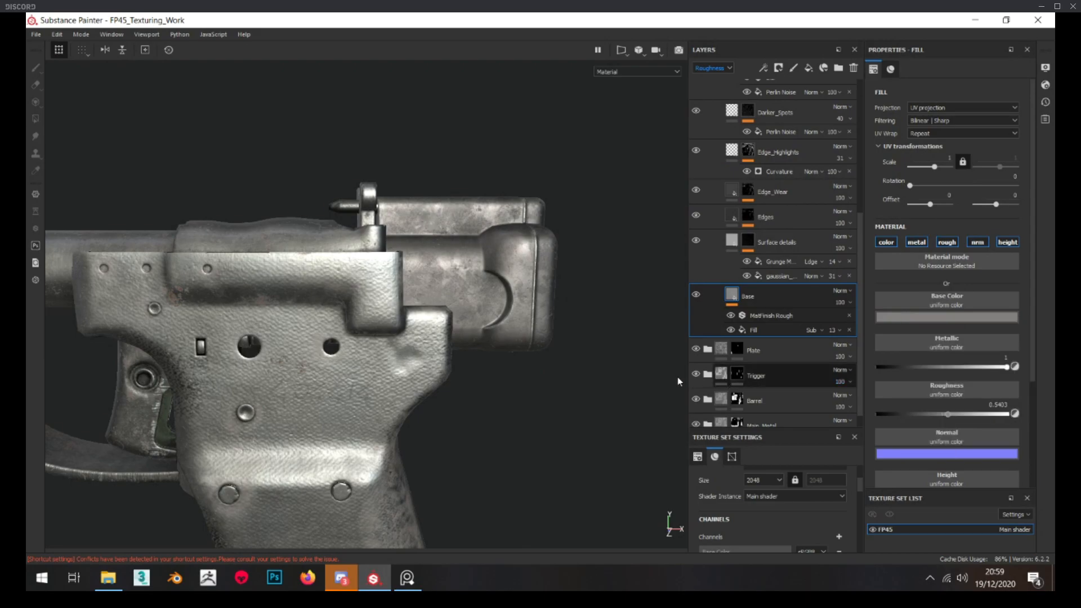
scroll(395, 352, "down", 3)
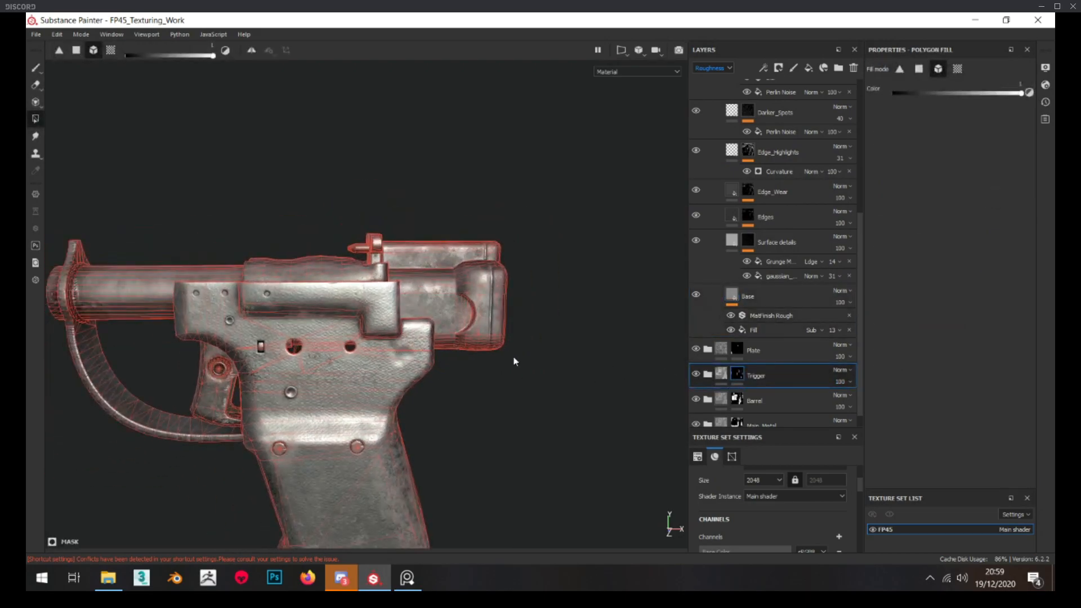
left_click(721, 373)
scroll(457, 361, "down", 2)
left_click_drag(457, 369, 457, 358, "alt")
scroll(457, 355, "down", 3)
scroll(447, 345, "up", 10)
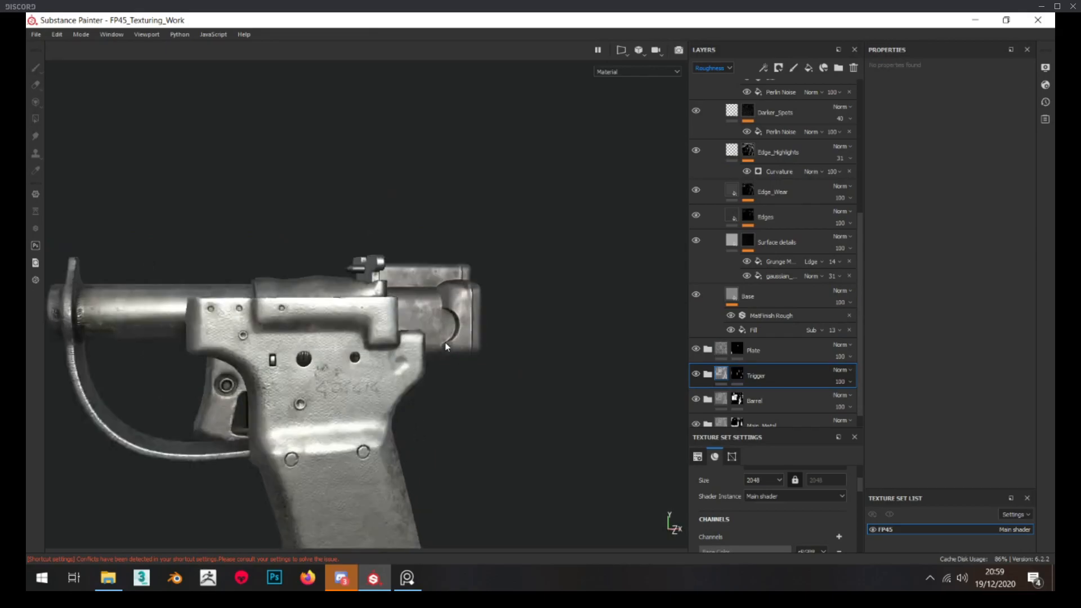
scroll(436, 325, "up", 3)
scroll(738, 295, "up", 5)
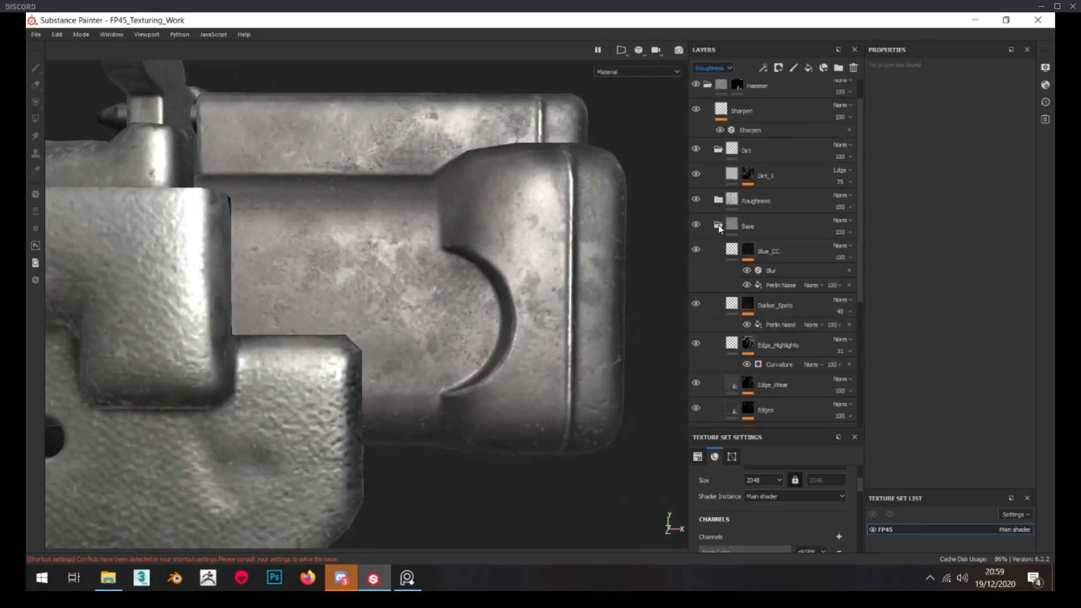
Add a fill layer named Rough_3 above Blue_CC in the hammer's Base folder, limited to the roughness channel
scroll(718, 224, "up", 2)
left_click(774, 287)
key("4")
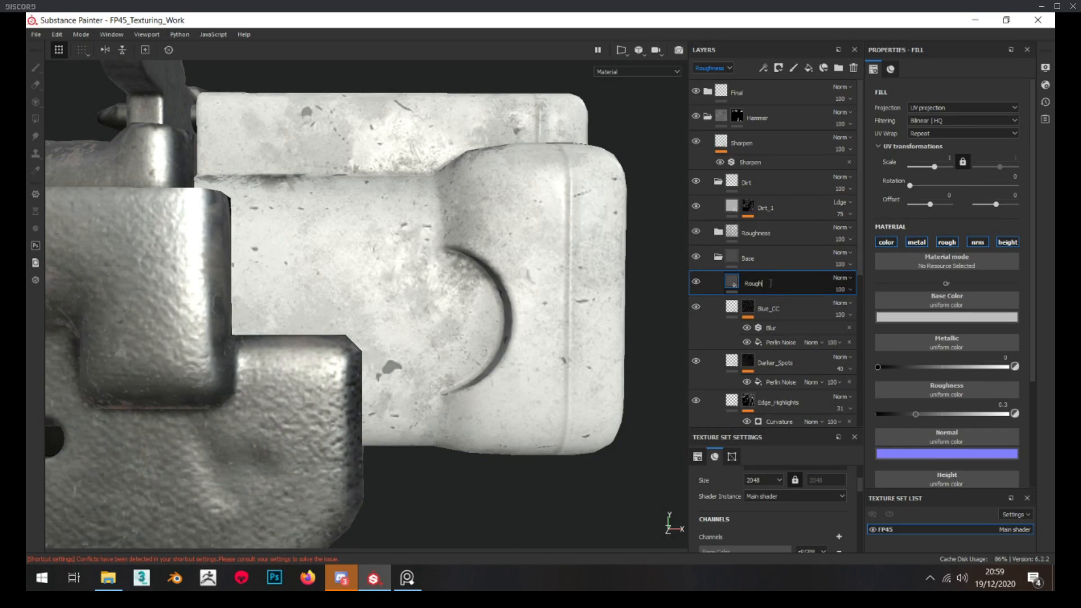
left_click(887, 242)
left_click(917, 242)
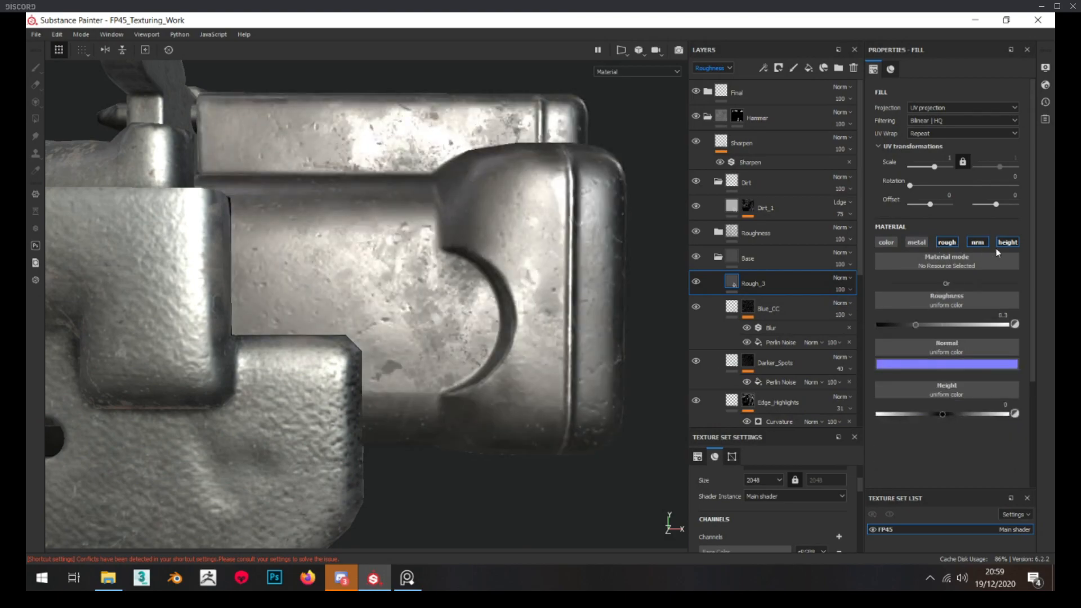
left_click(978, 242)
left_click(1013, 243)
Add a black mask containing a fill to the Rough_3 layer
right_click(772, 286)
left_click(806, 19)
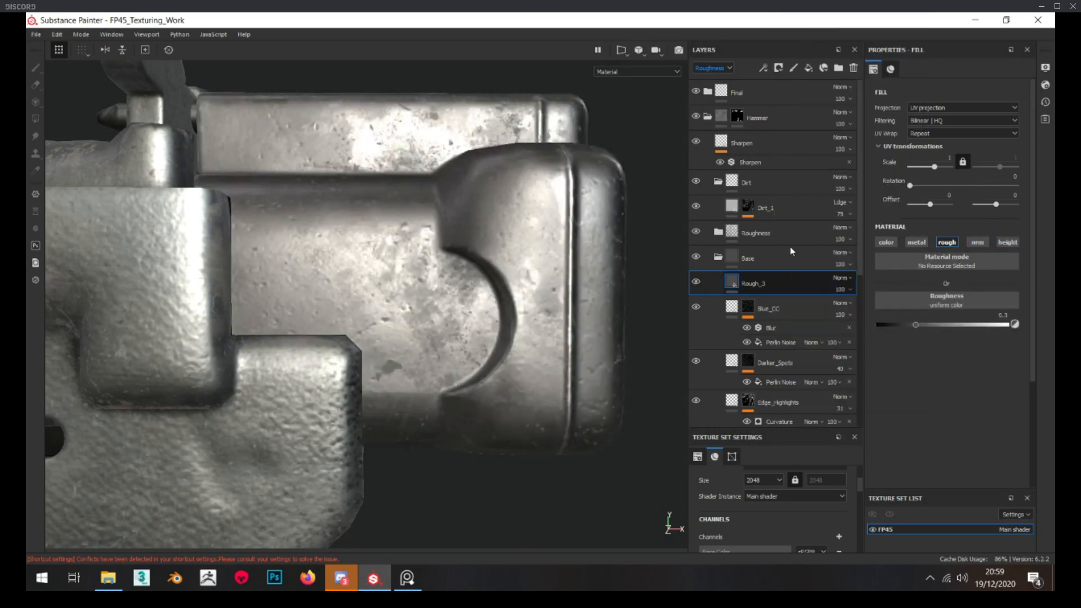
right_click(756, 289)
left_click(789, 254)
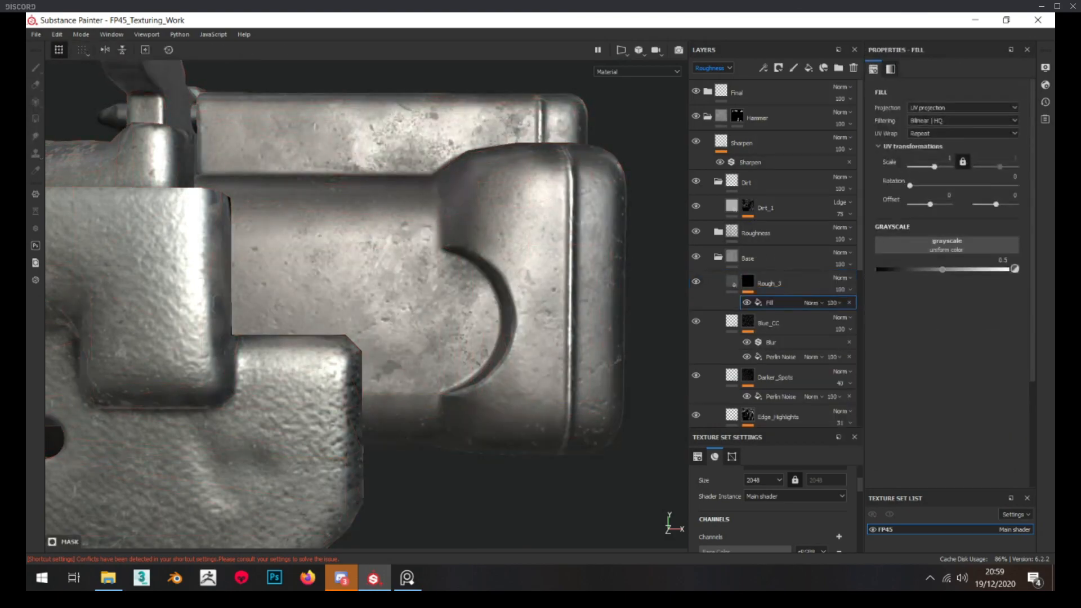
Browse the grunge textures and assign Grunge Dirt to the fill in the Rough_3 mask
left_click_drag(1055, 270, 366, 110)
left_click_drag(435, 400, 434, 483)
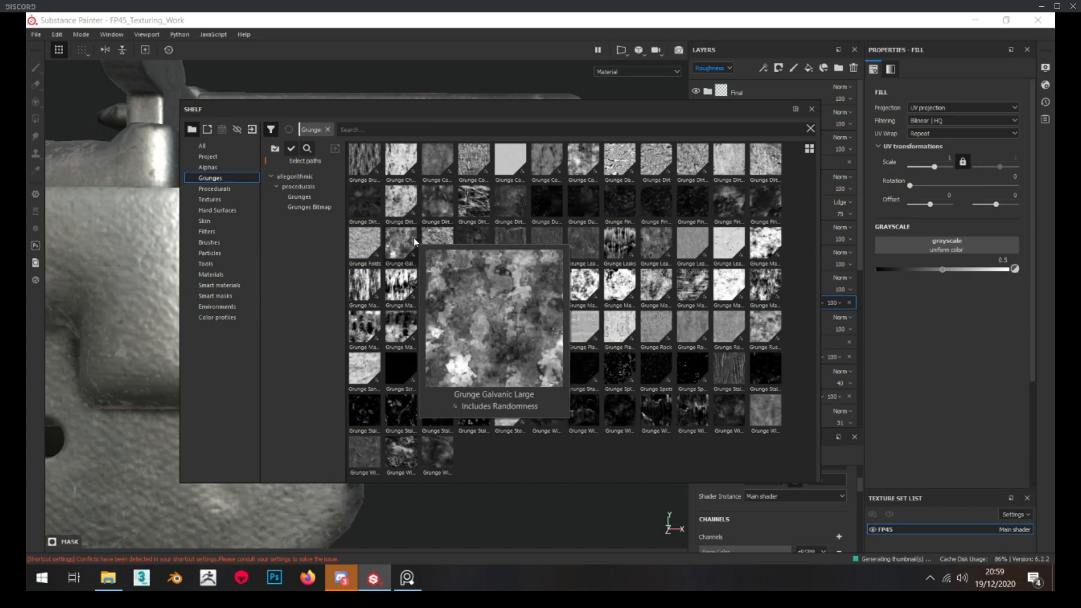
mouse_move(373, 242)
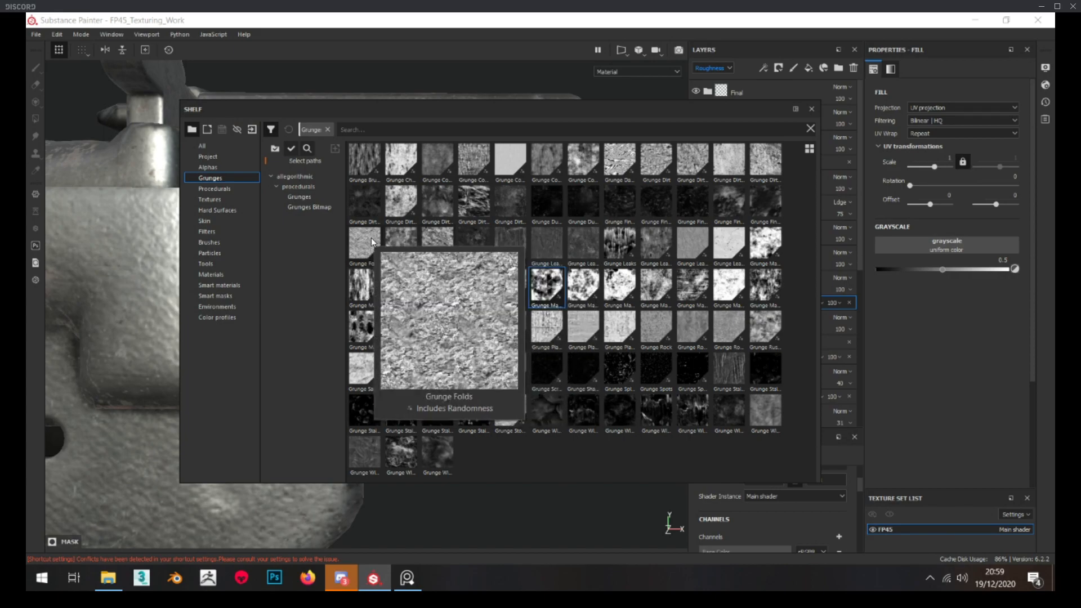
mouse_move(672, 171)
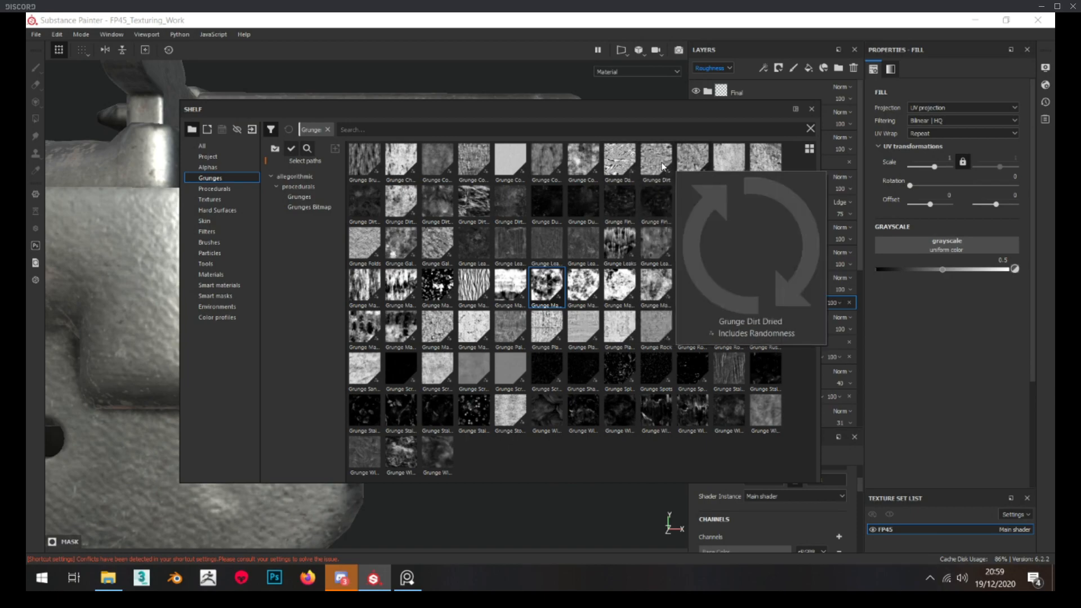
left_click_drag(663, 167, 957, 245)
left_click_drag(630, 108, 1054, 163)
Set the Grunge Dirt fill in the Rough_3 mask to tri-planar projection with a contrast of about 0.44
left_click_drag(487, 280, 507, 281, "alt")
left_click(748, 283, "alt")
left_click_drag(403, 296, 449, 311, "alt")
left_click(796, 304)
left_click(963, 109)
left_click(945, 134)
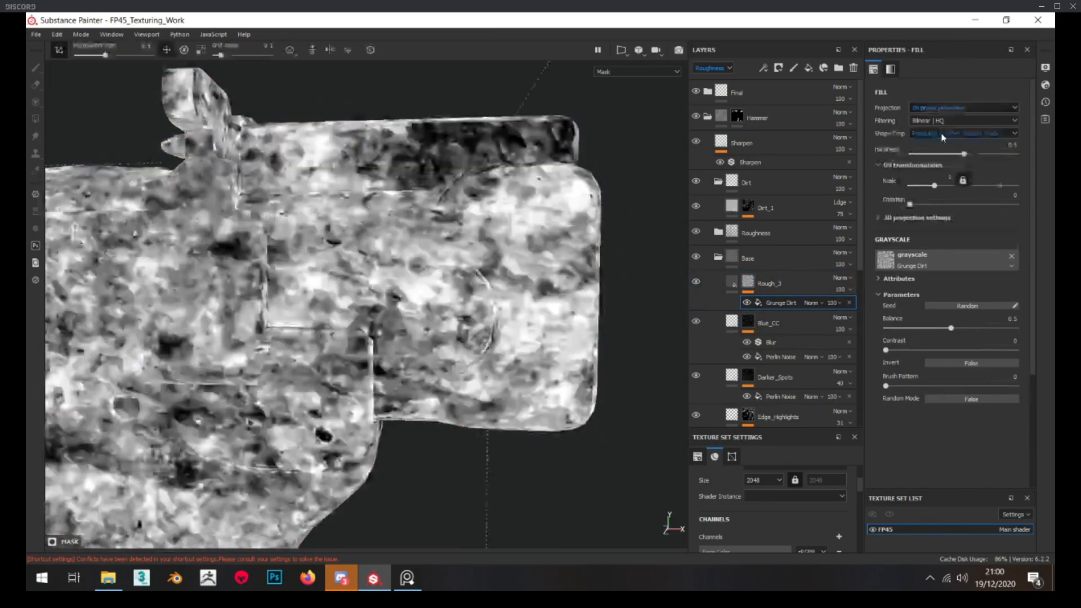
left_click_drag(887, 350, 948, 350)
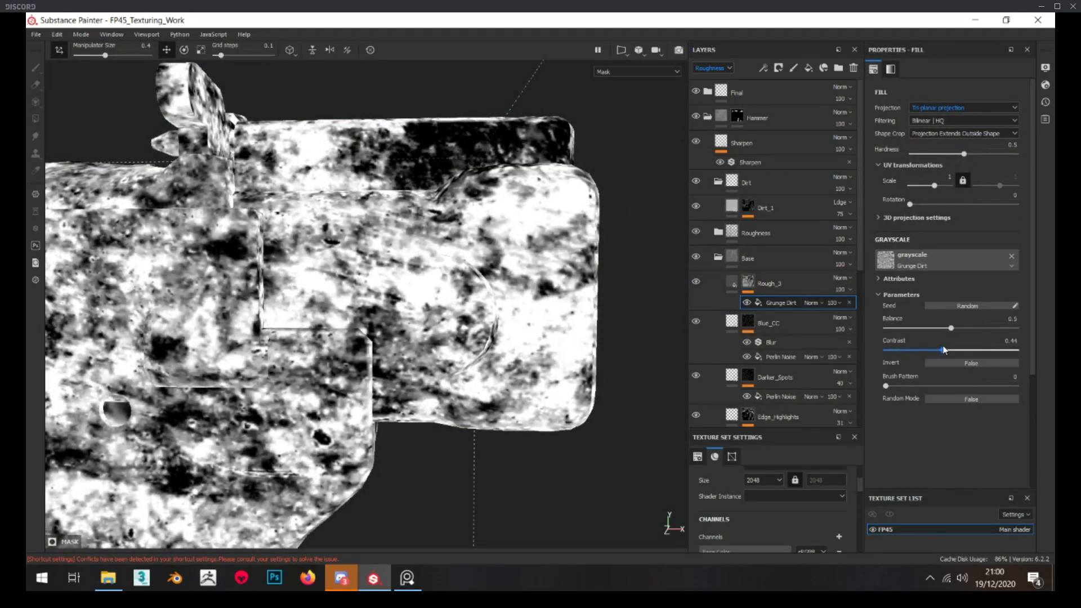
Set the Grunge Dirt fill's scale to 2 in the Rough_3 mask and slightly lower its balance
left_click(949, 173)
type("2")
key("Return")
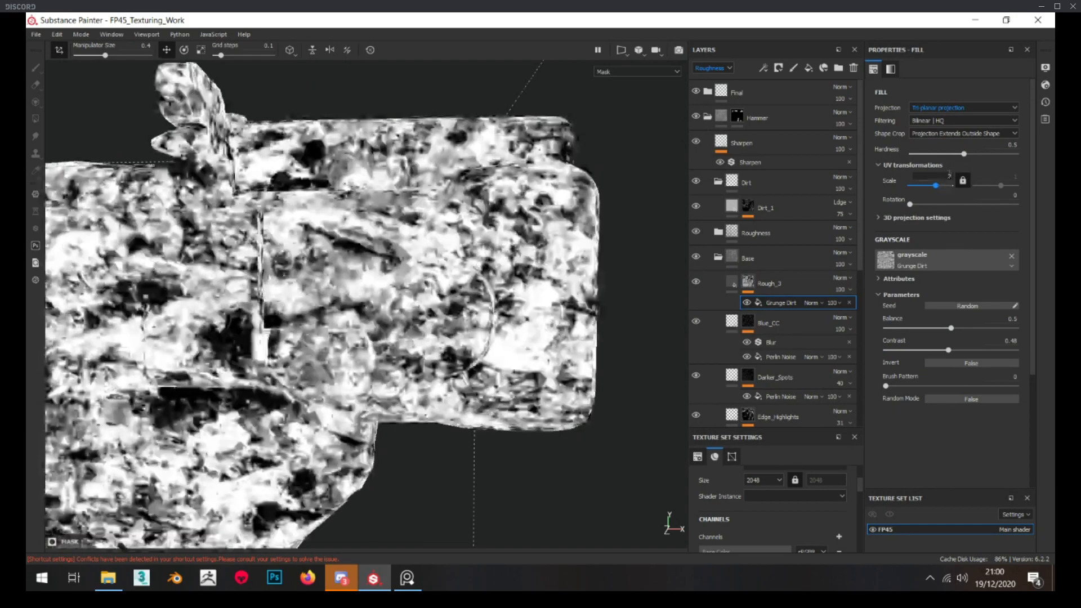
left_click_drag(350, 178, 364, 199, "alt")
left_click_drag(952, 327, 942, 327)
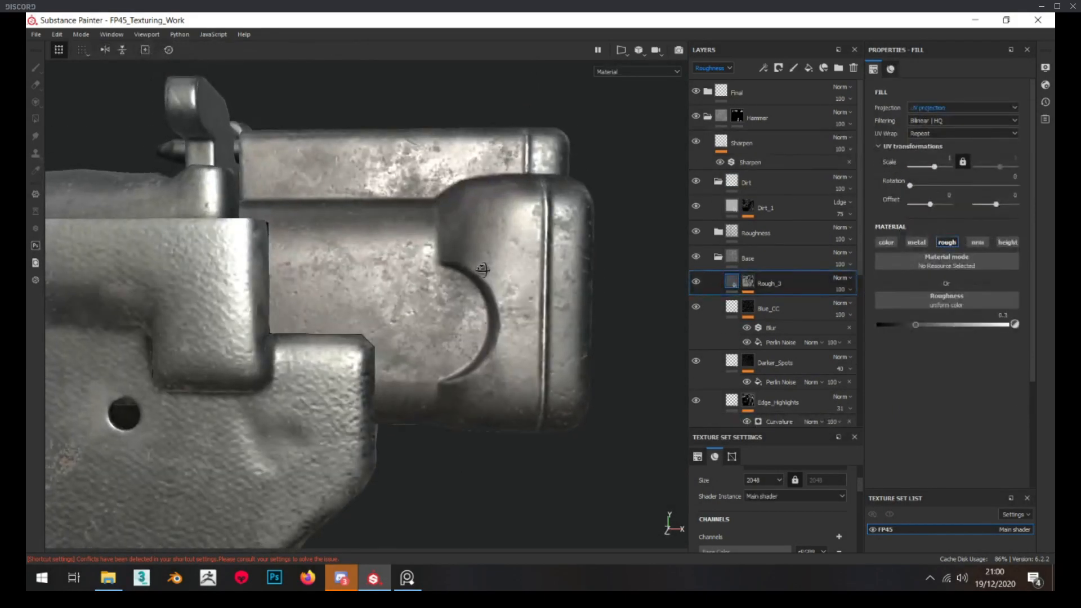
Compare the hammer block with Rough_3 hidden and shown, and set the layer's roughness to about 0.35
left_click(697, 280)
left_click(697, 281)
left_click(697, 280)
left_click(697, 281)
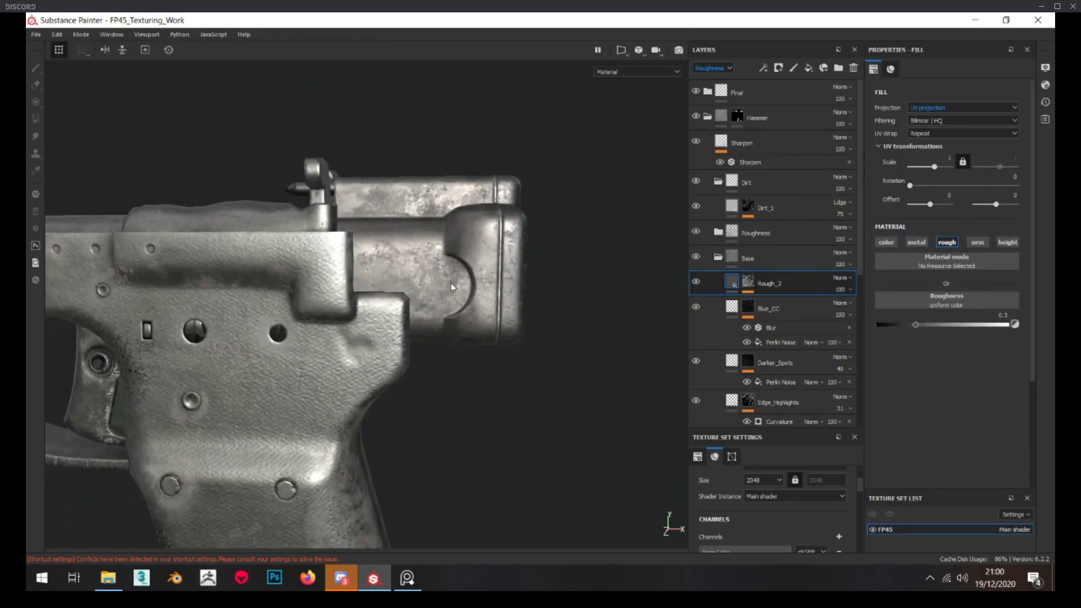
scroll(453, 288, "up", 1)
mouse_move(916, 324)
left_mouse_down()
mouse_move(951, 325)
mouse_move(936, 324)
left_mouse_up()
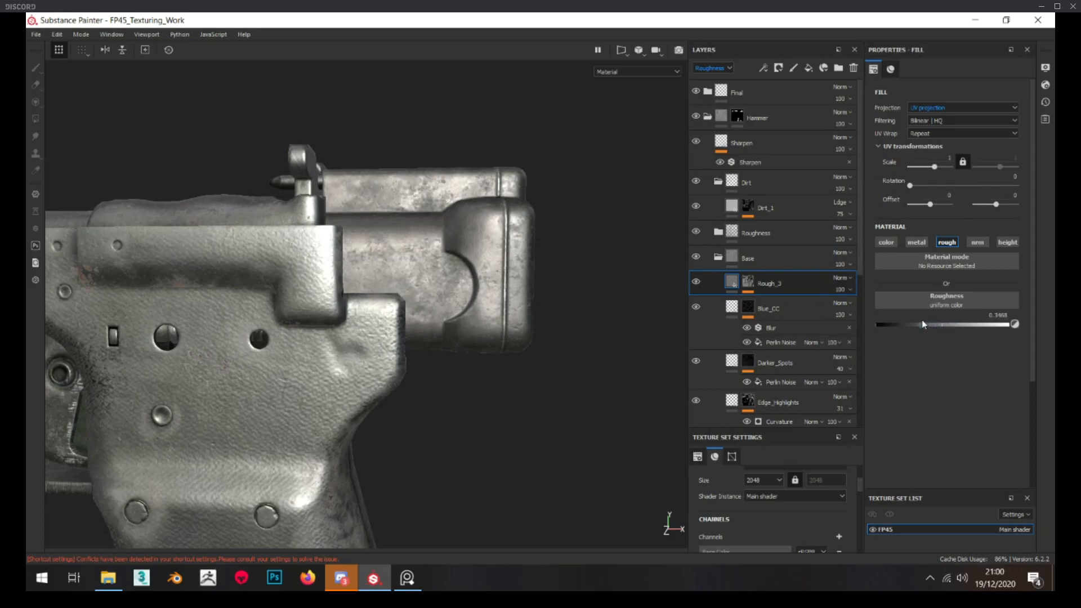
Examine the hammer block and whole pistol from several angles and distances, checking the surface against the reference images
scroll(472, 293, "down", 5)
left_click_drag(450, 294, 472, 293, "alt")
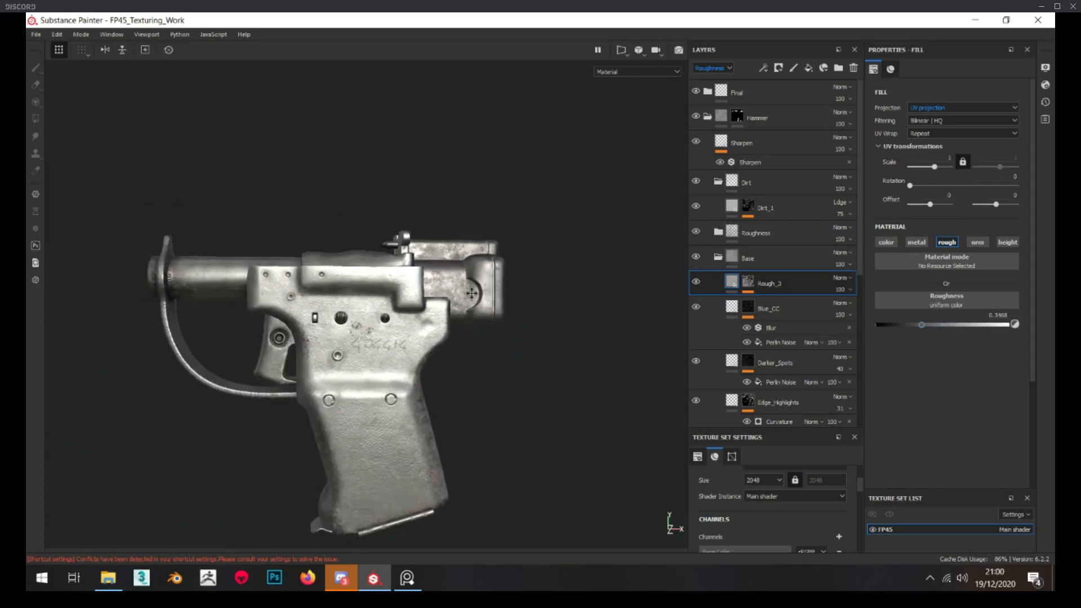
scroll(464, 288, "up", 4)
left_click_drag(438, 260, 429, 275, "alt")
left_click(407, 578)
mouse_move(450, 341)
right_mouse_down()
mouse_move(566, 349)
mouse_move(559, 289)
right_mouse_up()
mouse_move(653, 303)
right_mouse_down()
mouse_move(566, 320)
mouse_move(0, 275)
right_mouse_up()
scroll(391, 306, "down", 5)
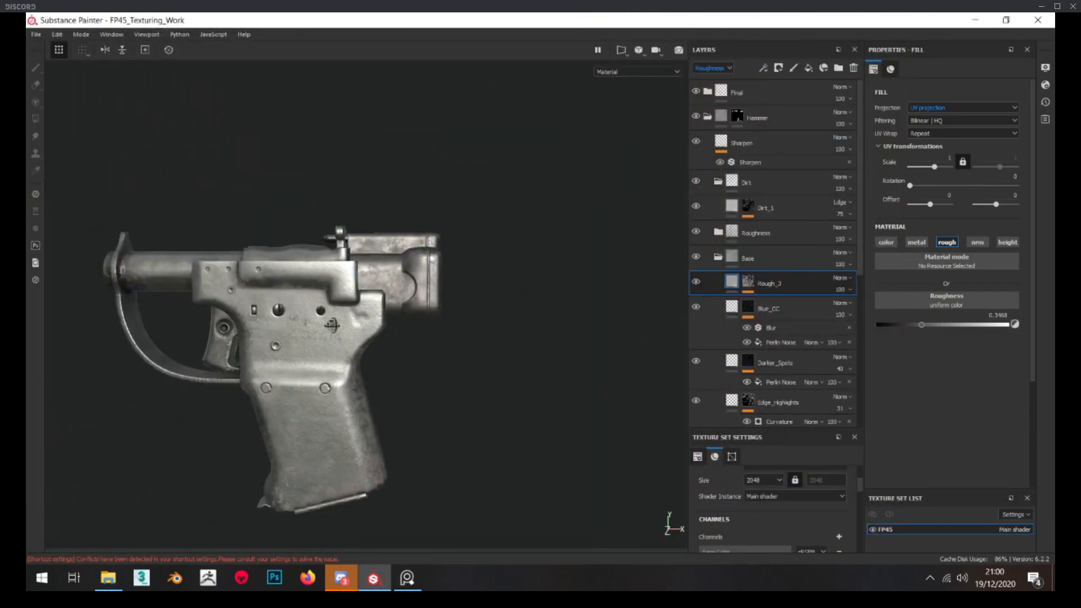
scroll(447, 303, "up", 5)
scroll(447, 303, "up", 3)
scroll(428, 281, "down", 4)
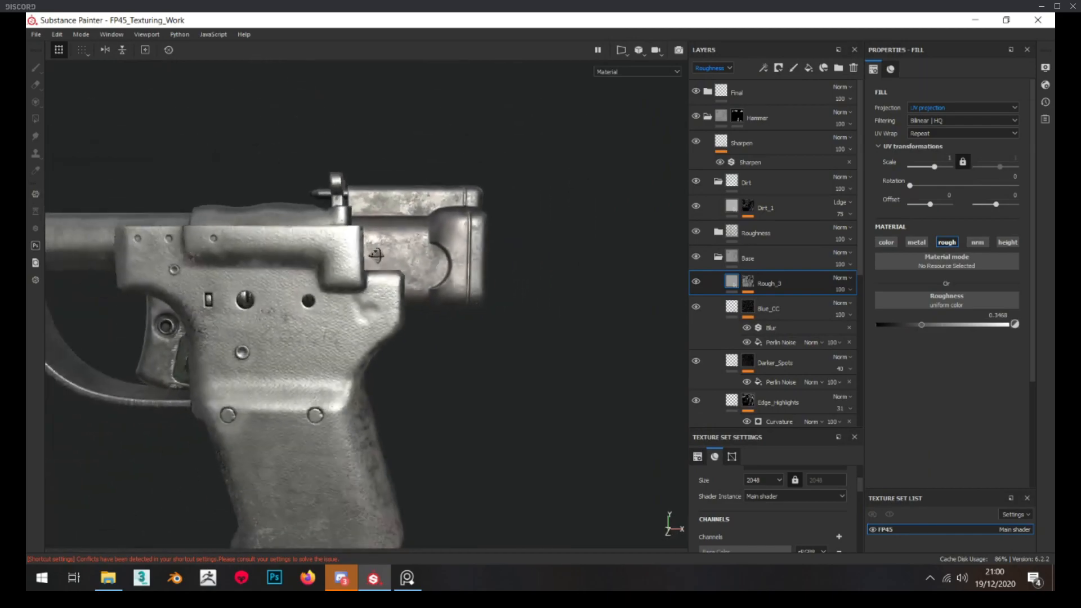
scroll(411, 255, "up", 5)
scroll(410, 280, "down", 4)
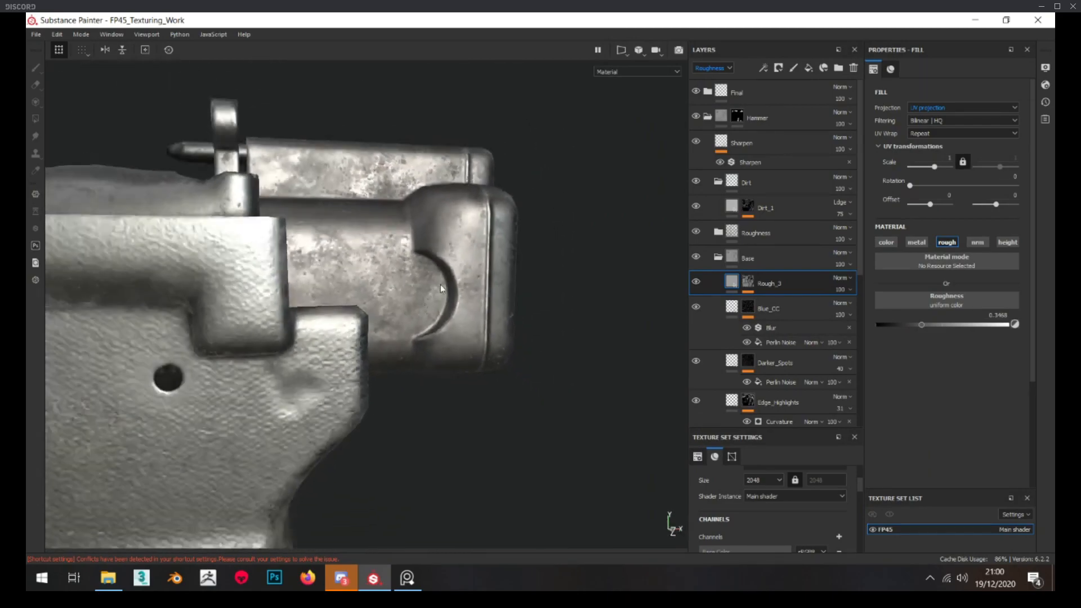
scroll(394, 218, "down", 1)
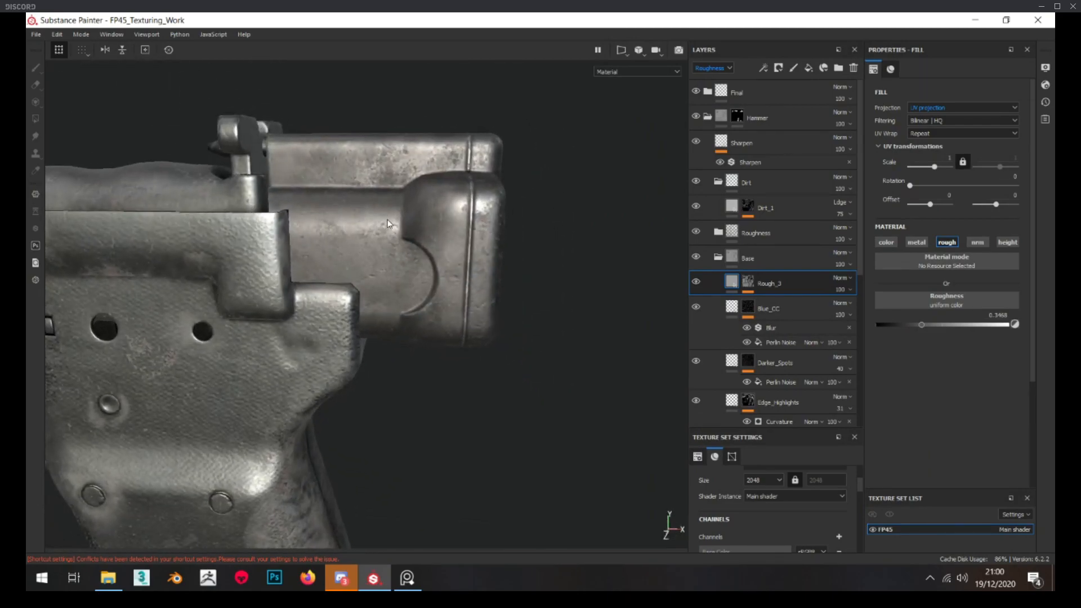
Collapse the hammer's Base folder and add a black-masked fill layer named Dirt above Dirt_1 in the Dirt folder
left_click(718, 257)
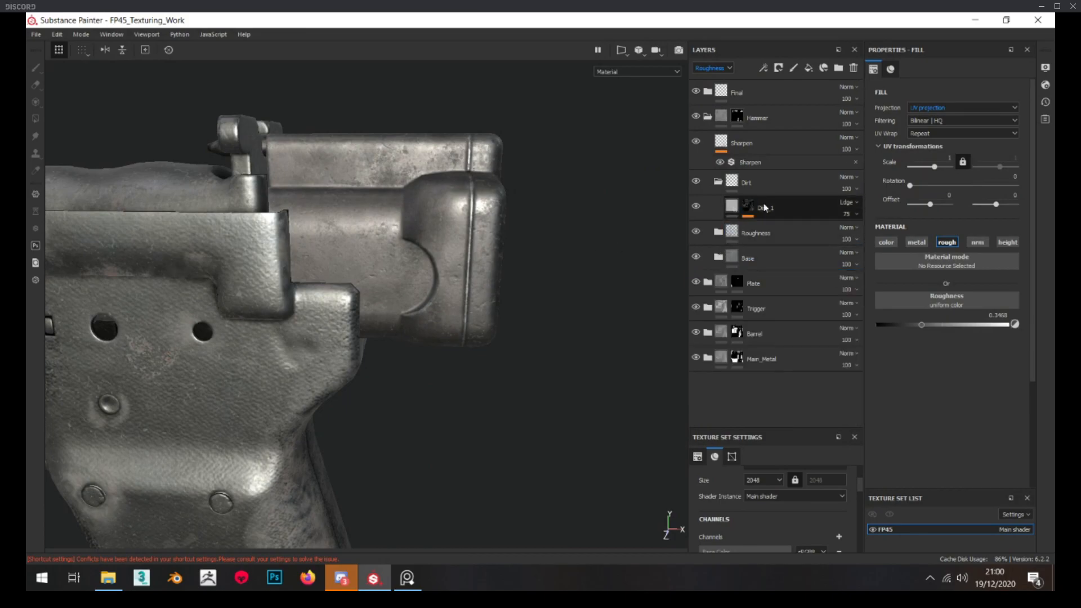
left_click(809, 68)
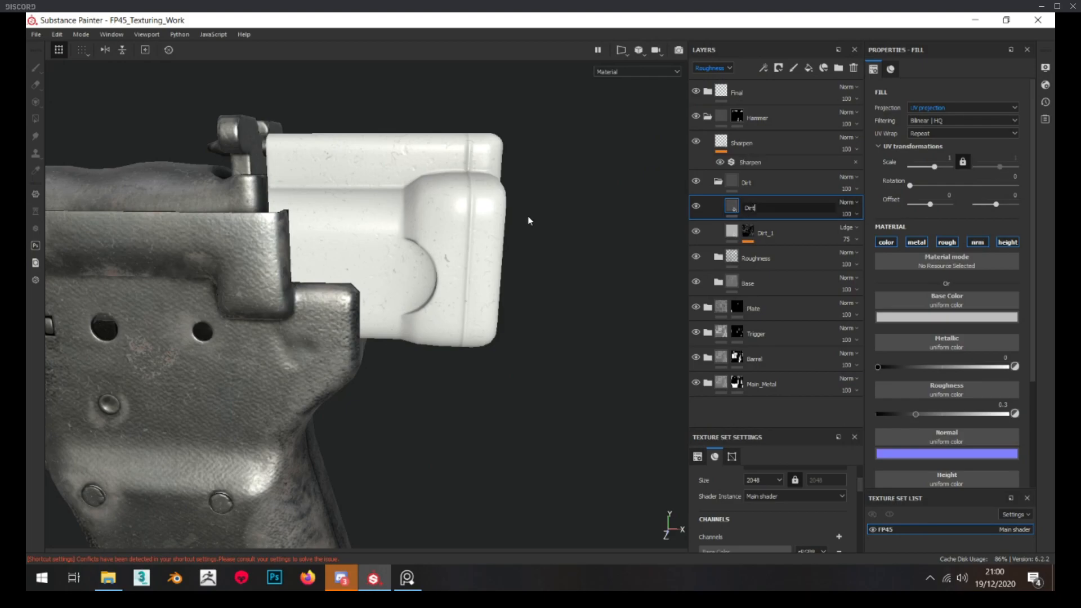
right_click(742, 209)
left_click(802, 30)
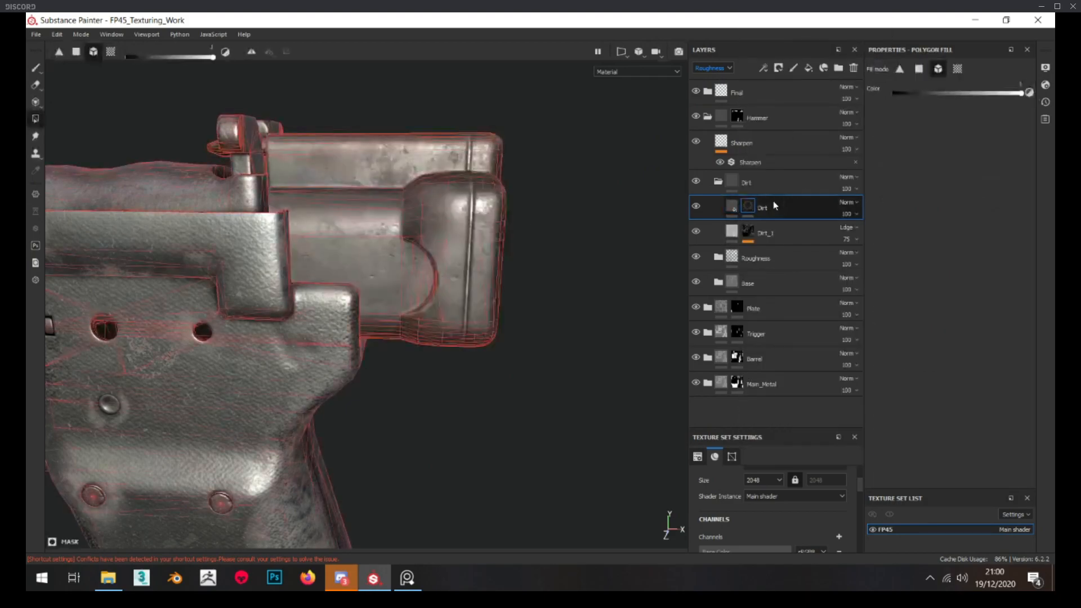
Add a generator to the new Dirt layer's mask and assign the Dirt generator to it
right_click(758, 207)
left_click(800, 352)
left_click(952, 90)
key("BackSpace")
key("BackSpace")
key("BackSpace")
key("BackSpace")
type("dirt")
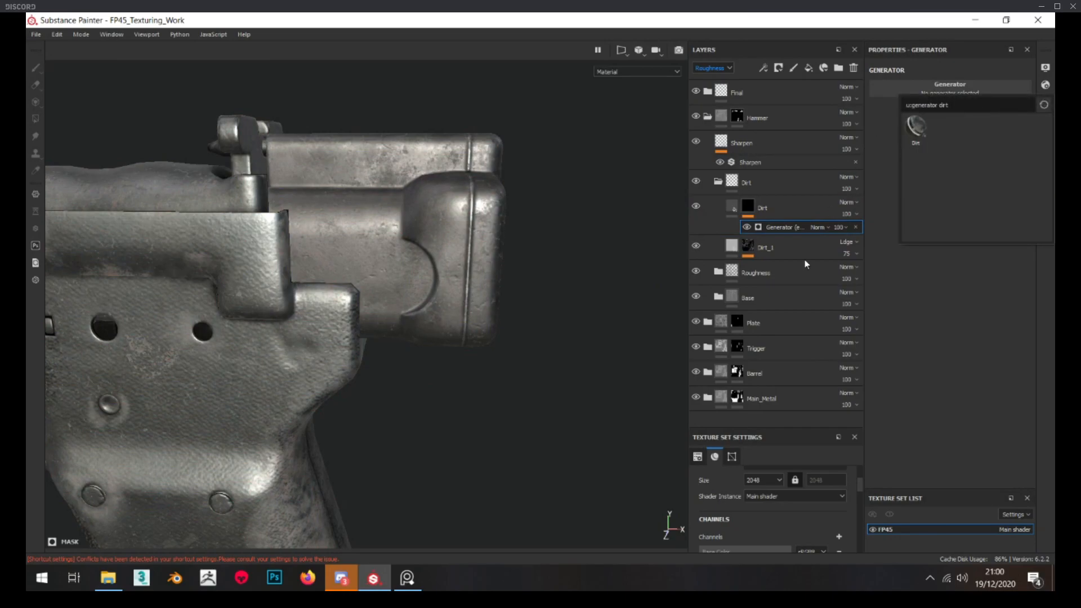
left_click(916, 127)
scroll(450, 248, "up", 1)
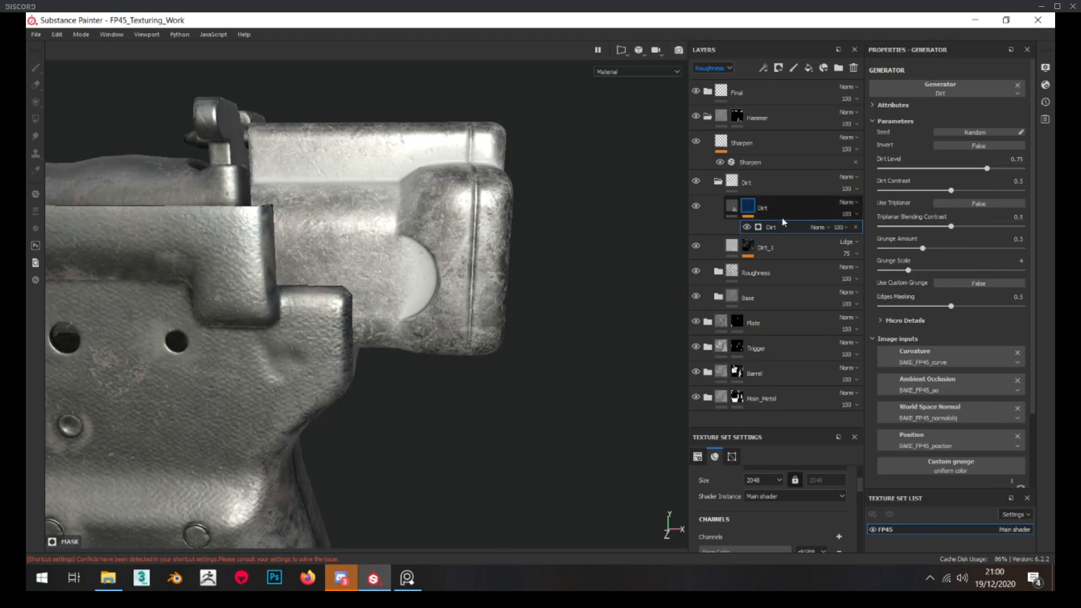
Lower the Dirt generator's dirt level to about 0.44 while viewing the mask
key("4")
left_click(792, 229)
left_click_drag(977, 167, 942, 168)
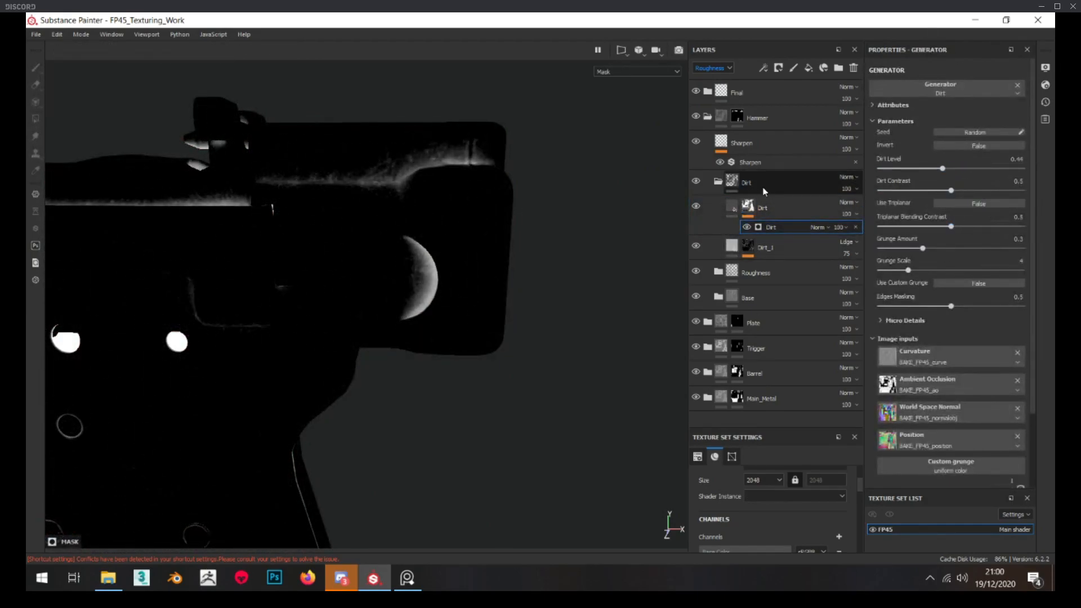
Limit the new Dirt fill layer to the color and roughness channels by disabling metallic, normal and height
left_click(732, 207)
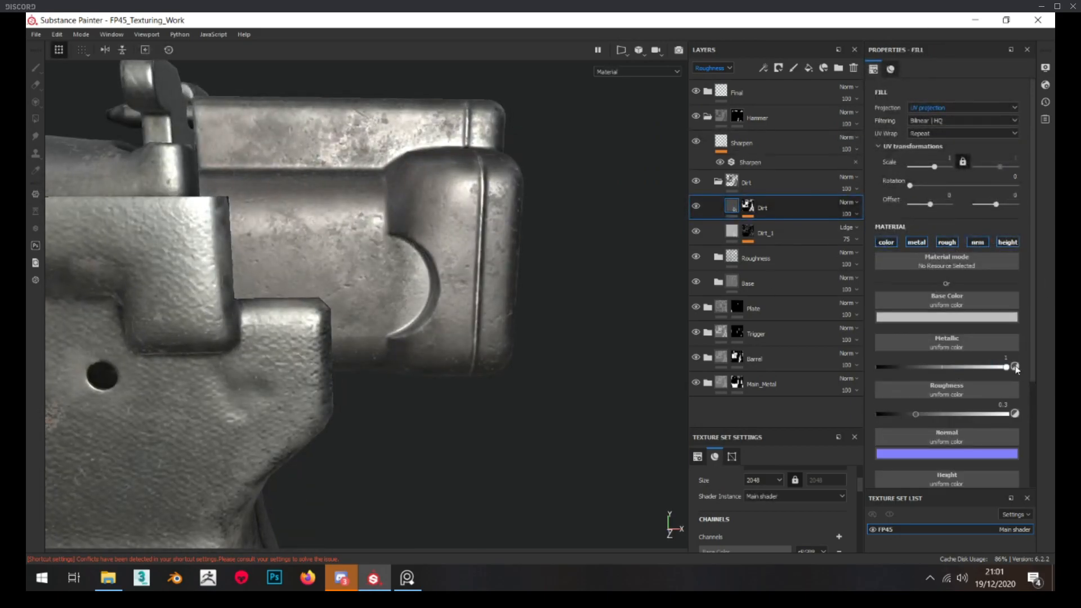
left_click(916, 242)
left_click(978, 242)
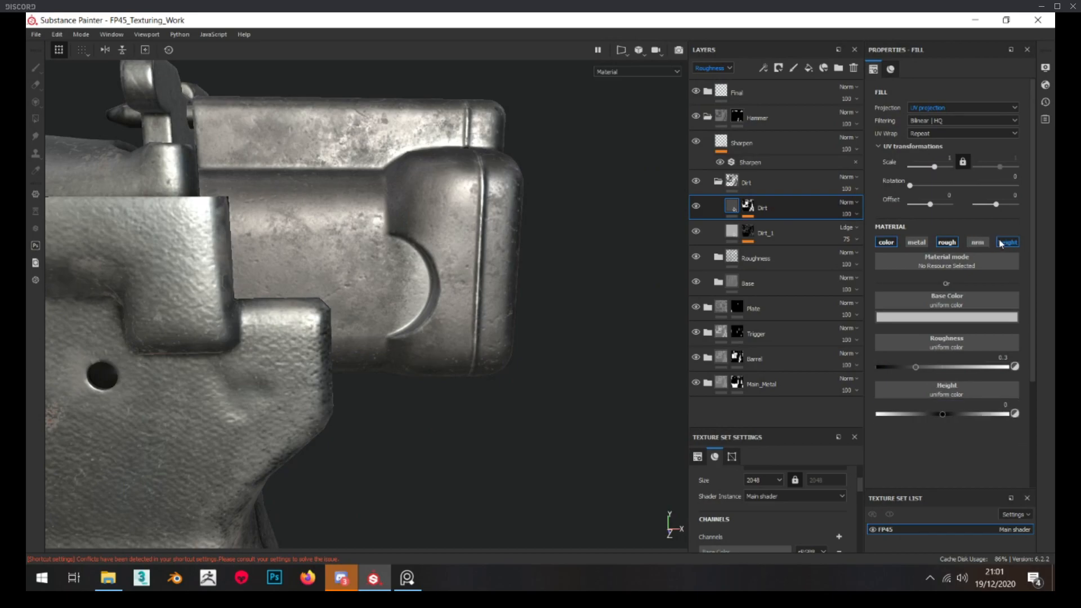
left_click(1007, 242)
Set the new Dirt layer's base color to black and its roughness to about 0.64, checking the result on the pistol
left_click(947, 317)
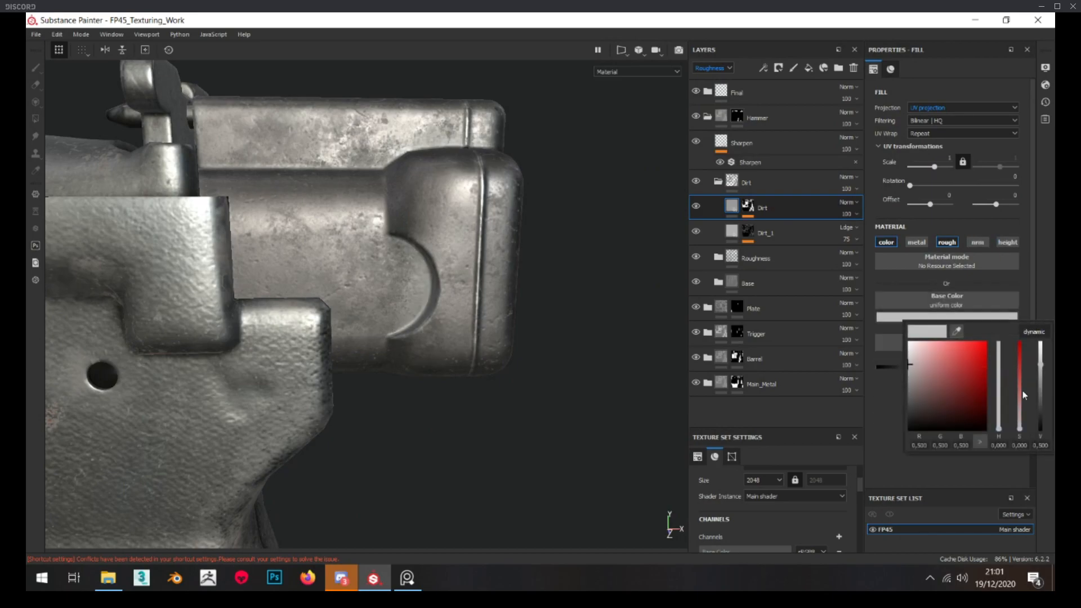
left_click(1041, 423)
left_click_drag(1041, 423, 1041, 433)
left_click_drag(423, 274, 452, 277, "alt")
scroll(452, 277, "down", 5)
scroll(453, 277, "down", 3)
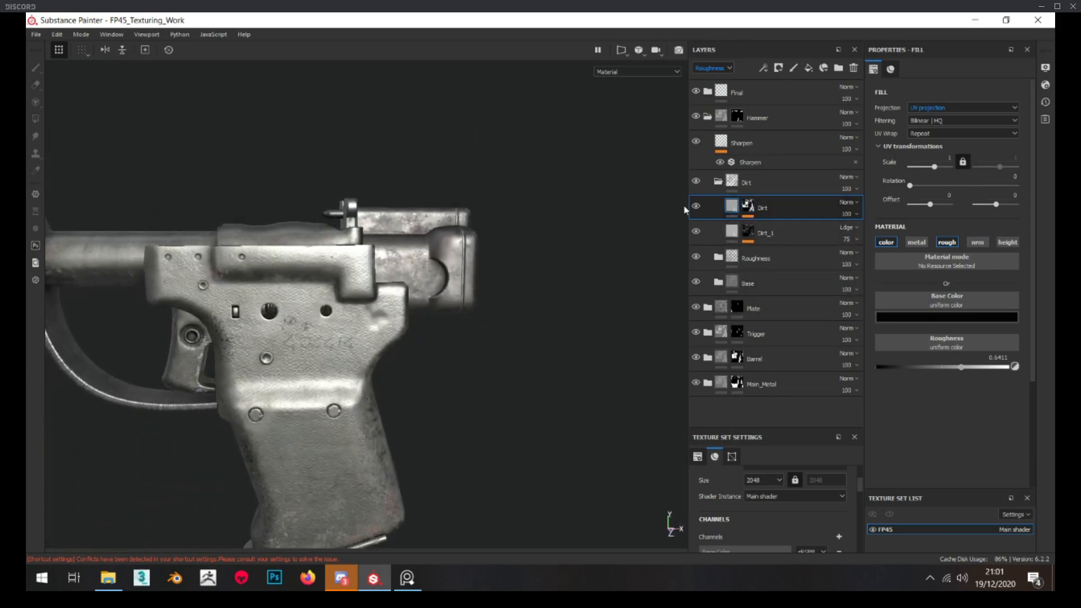
scroll(457, 278, "up", 8)
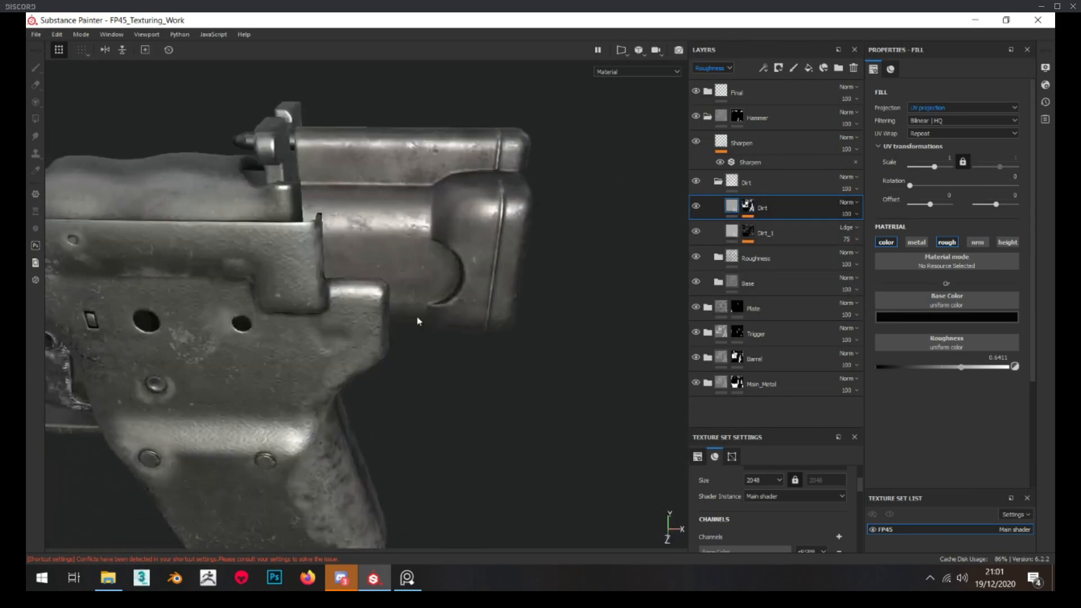
left_click_drag(458, 279, 472, 239, "alt")
scroll(472, 239, "down", 3)
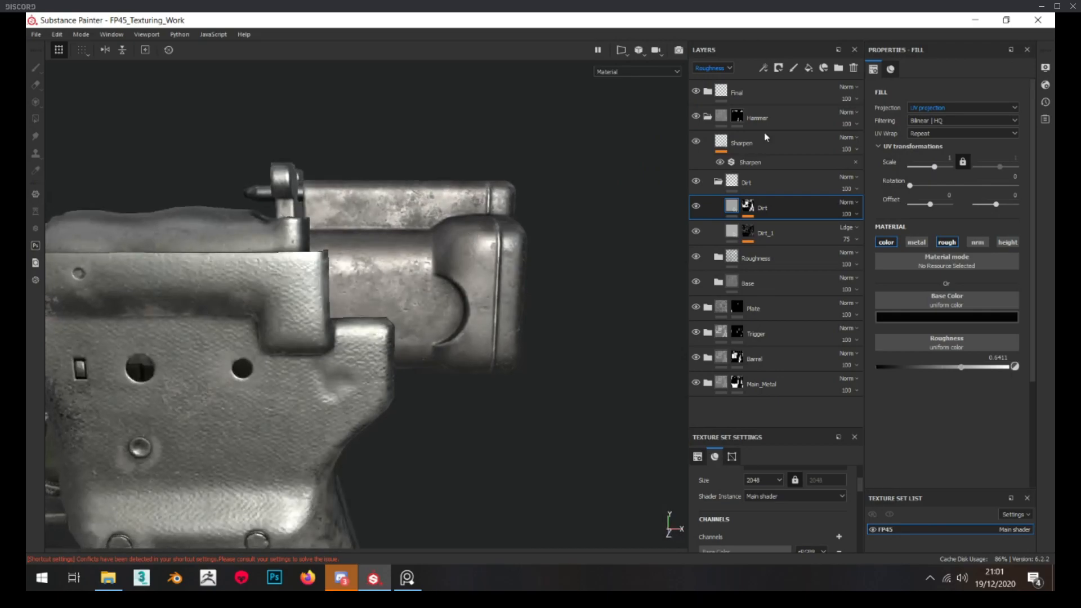
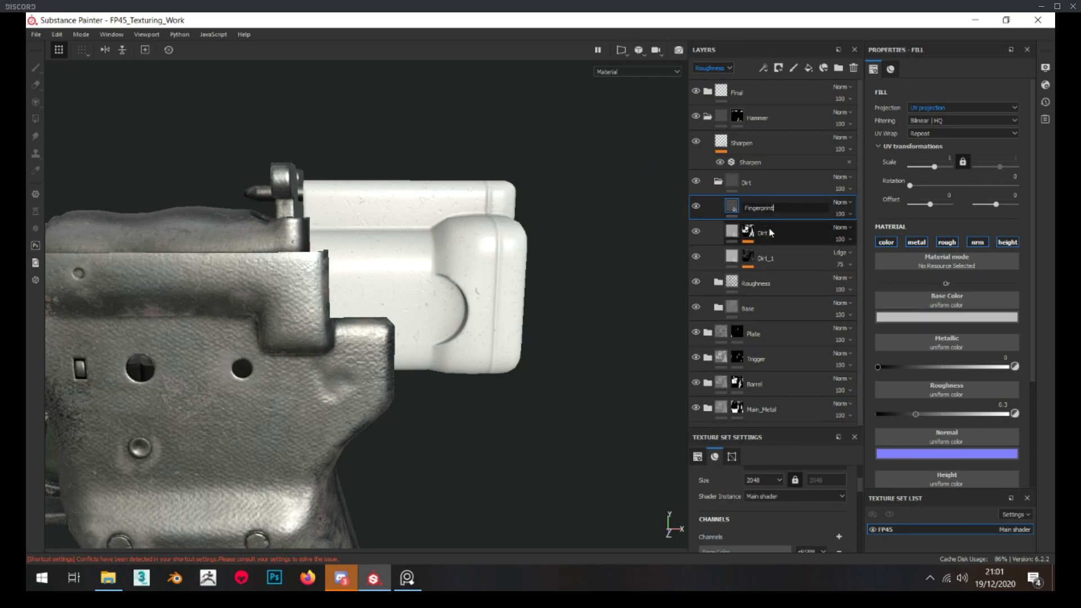
Name the new fill layer Fingerprints and limit it to the roughness channel by disabling color, metallic, normal and height
key("BackSpace")
type("s")
left_click(892, 244)
left_click(916, 242)
left_click(978, 242)
left_click(1007, 242)
Give the Fingerprints layer a black mask and add a fill effect to that mask
right_click(753, 208)
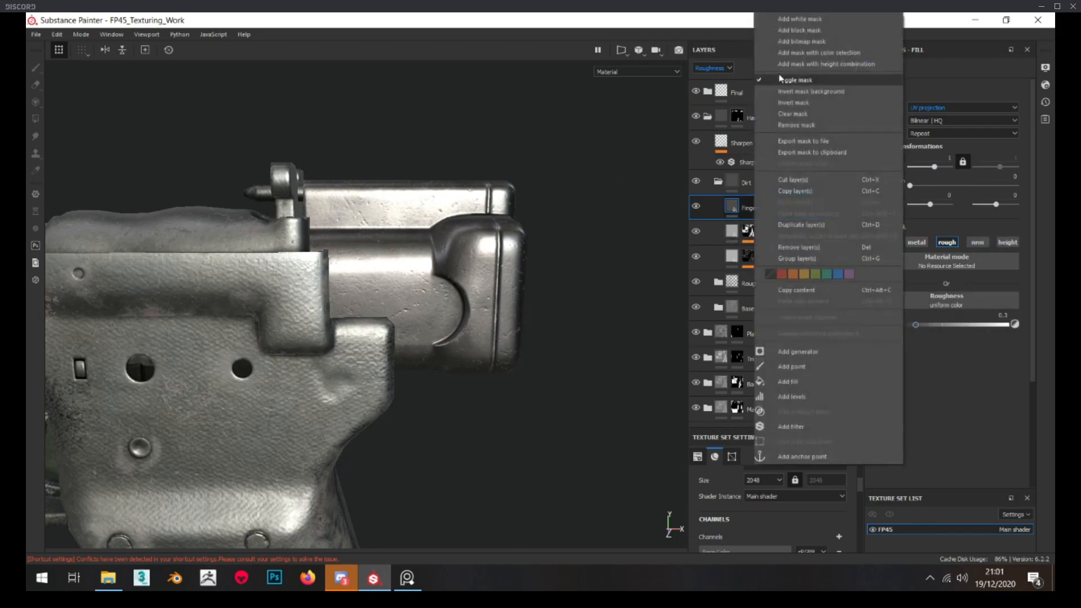
left_click(796, 29)
right_click(749, 208)
left_click(800, 451)
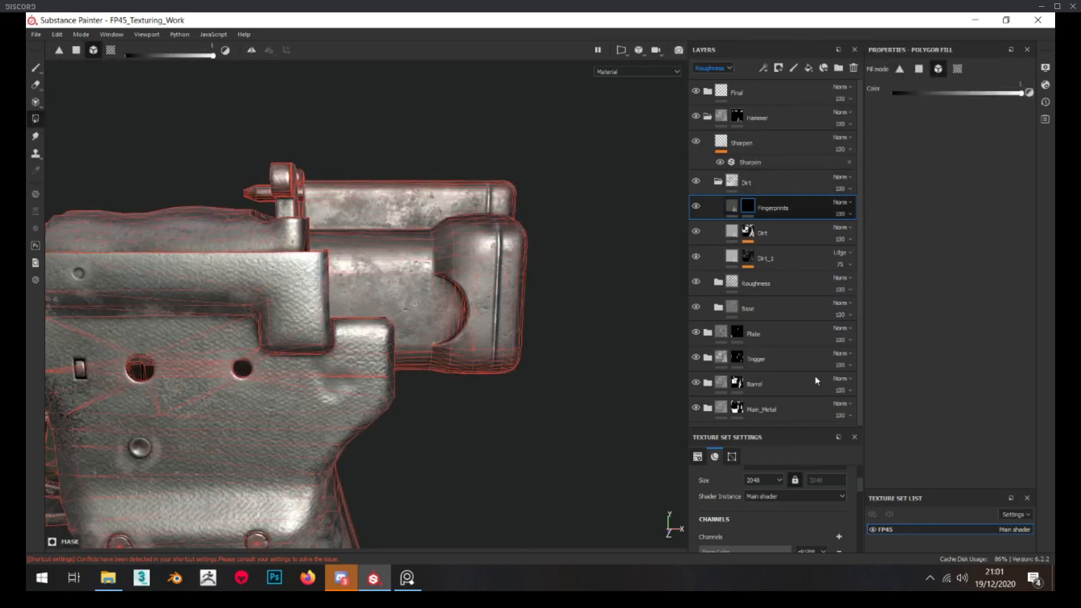
Search the grayscale resources for fingerprint textures and assign Grunge Fingerprints Smeared to the mask fill
left_click(949, 250)
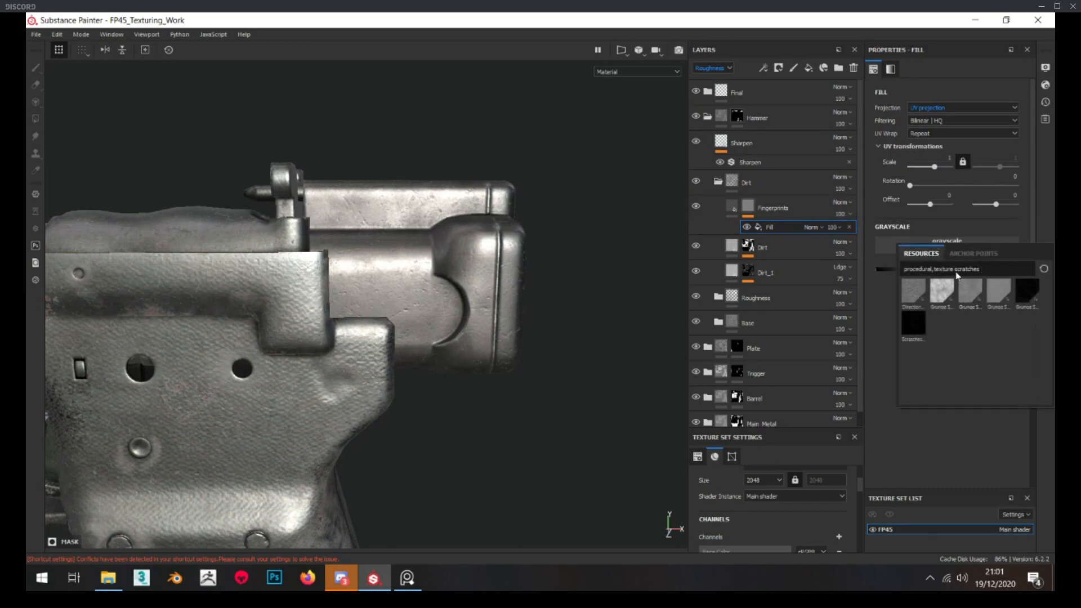
type("finger")
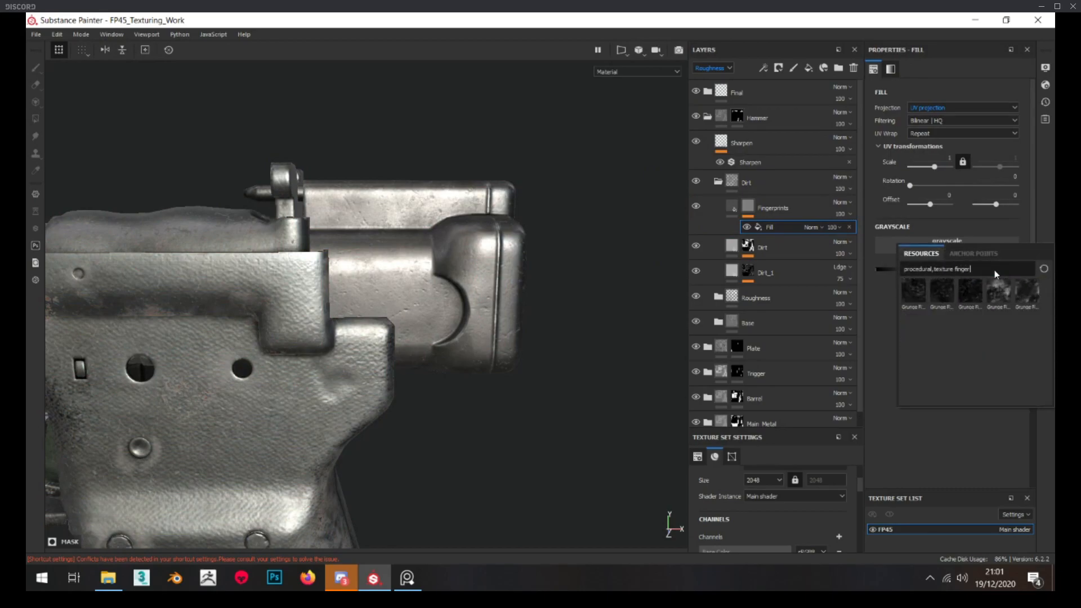
type("prin")
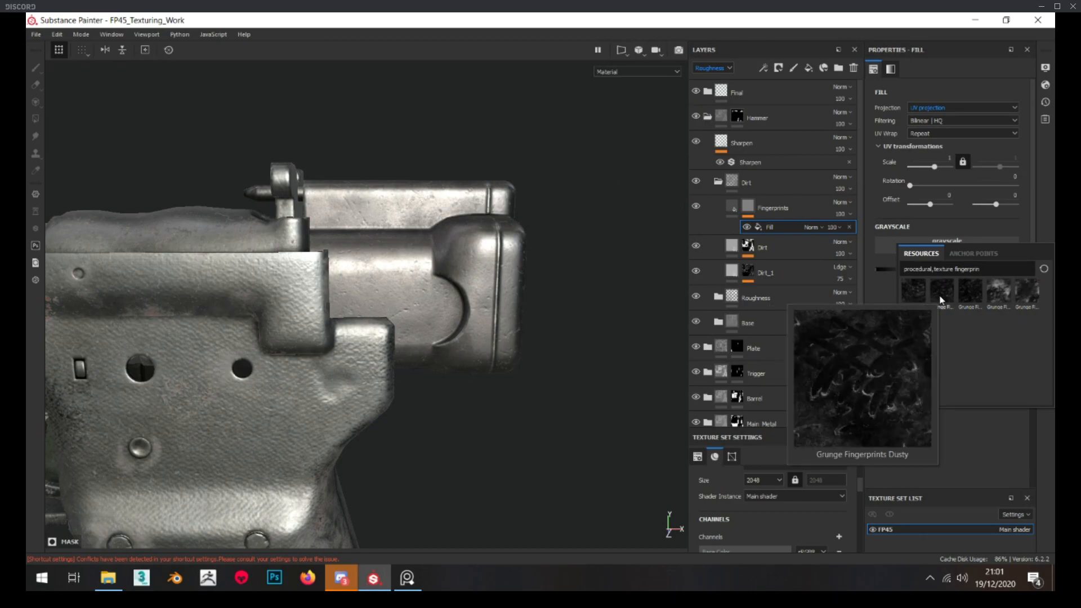
mouse_move(976, 300)
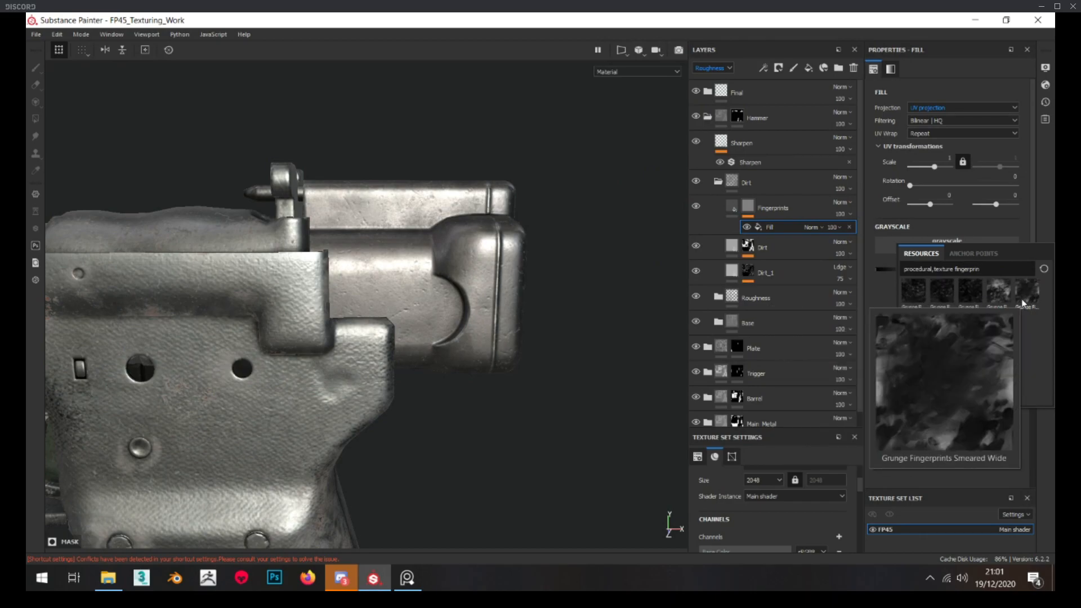
left_click(1000, 300)
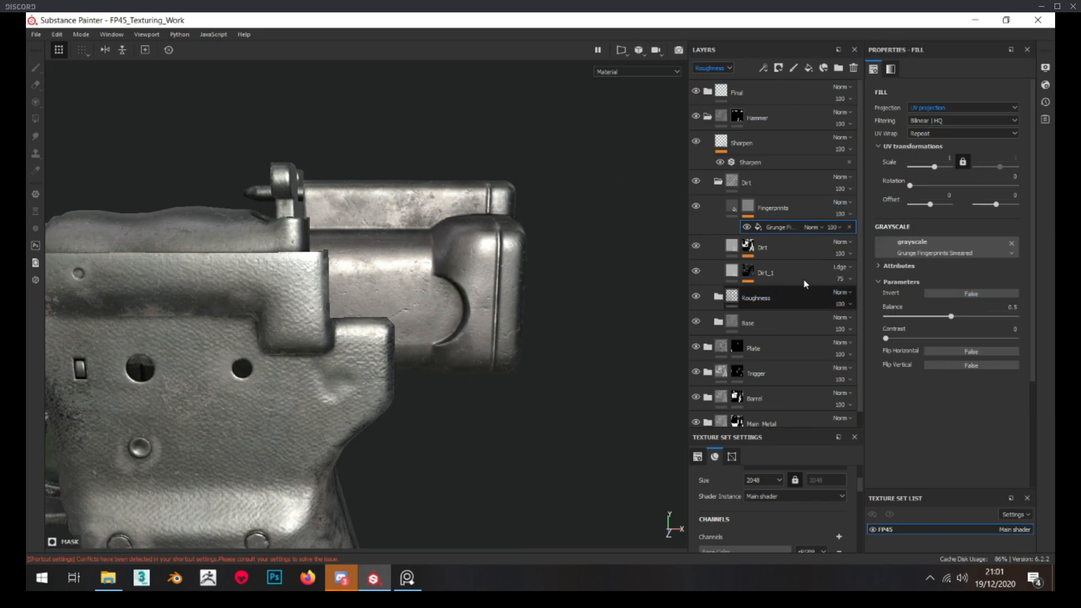
Viewing the mask, switch the fingerprint grunge to tri-planar projection and set its scale to 3, checking it on the hammer
left_click(750, 207, "alt")
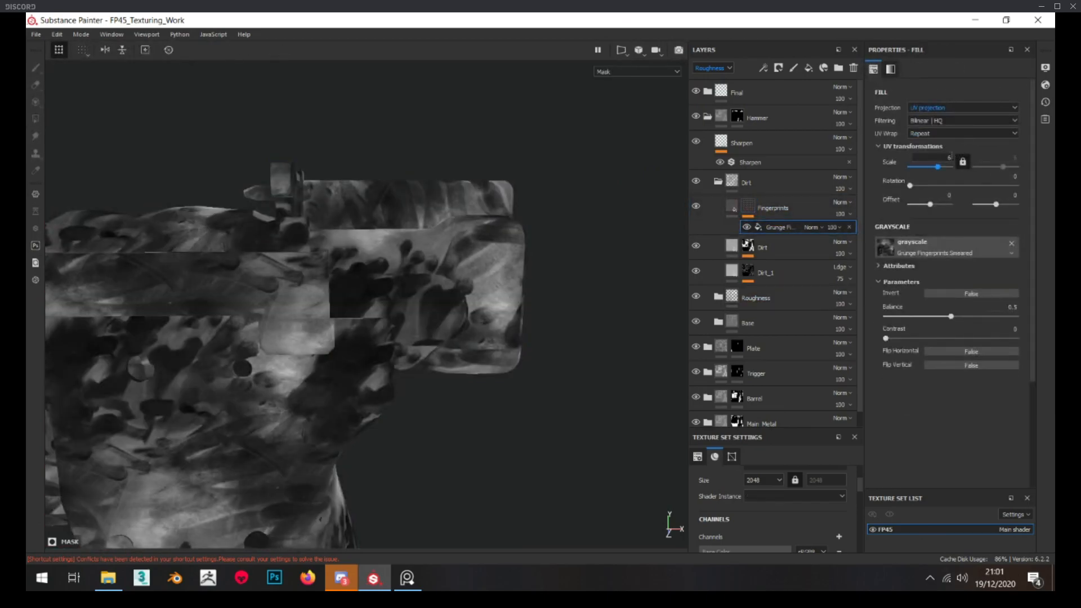
left_click(948, 107)
left_click(952, 125)
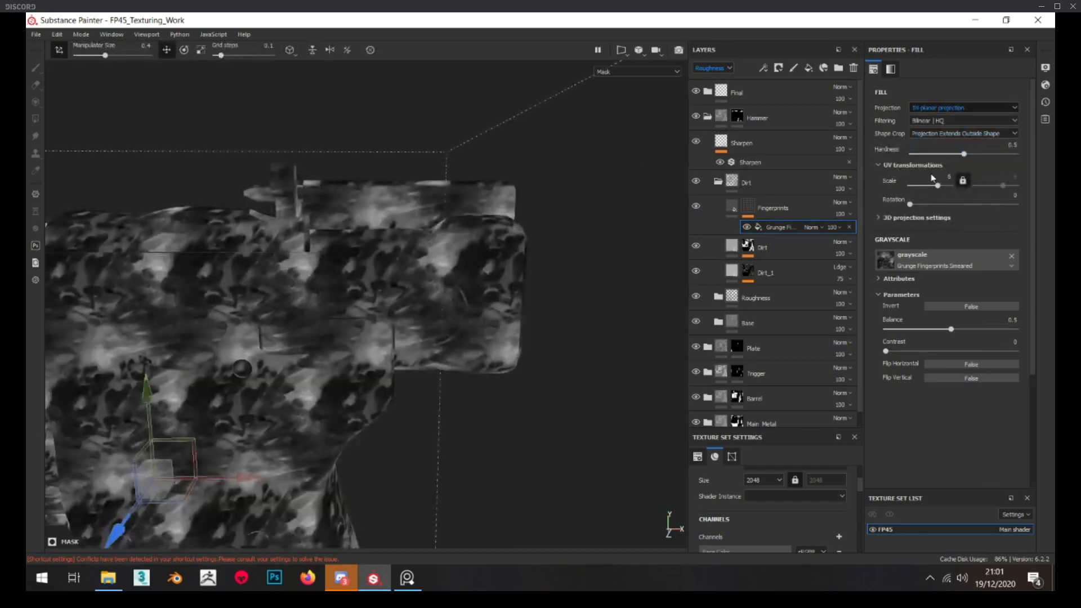
key("Return")
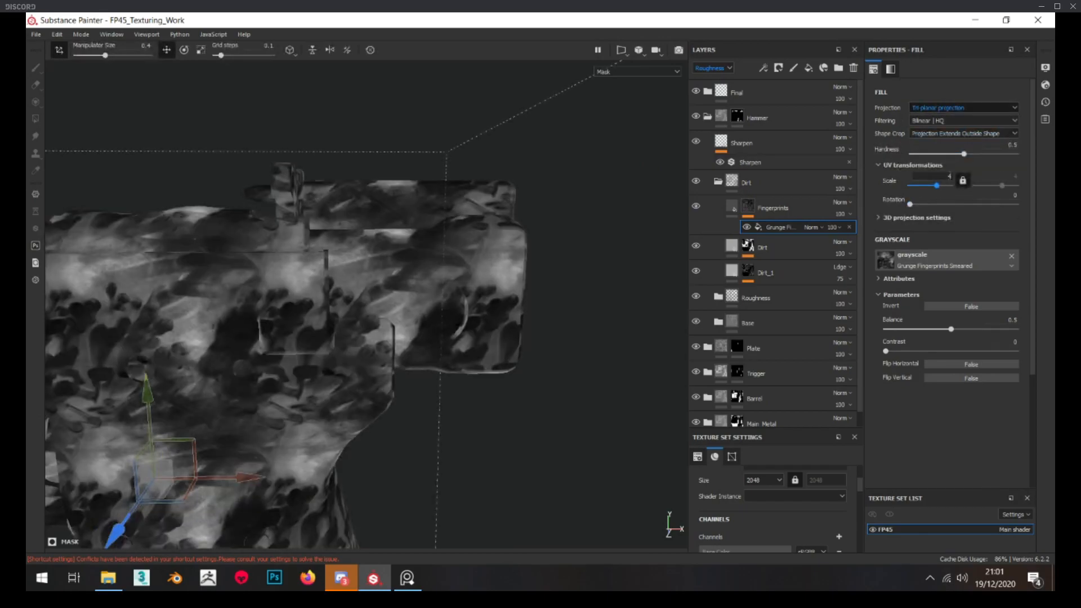
key("Return")
scroll(432, 196, "up", 3)
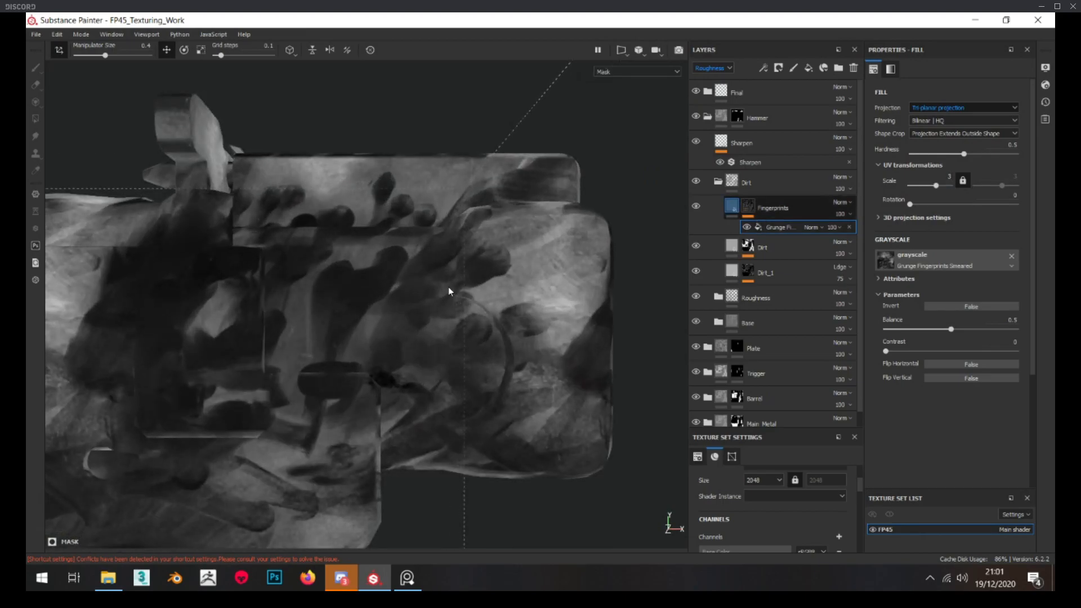
scroll(448, 288, "down", 3)
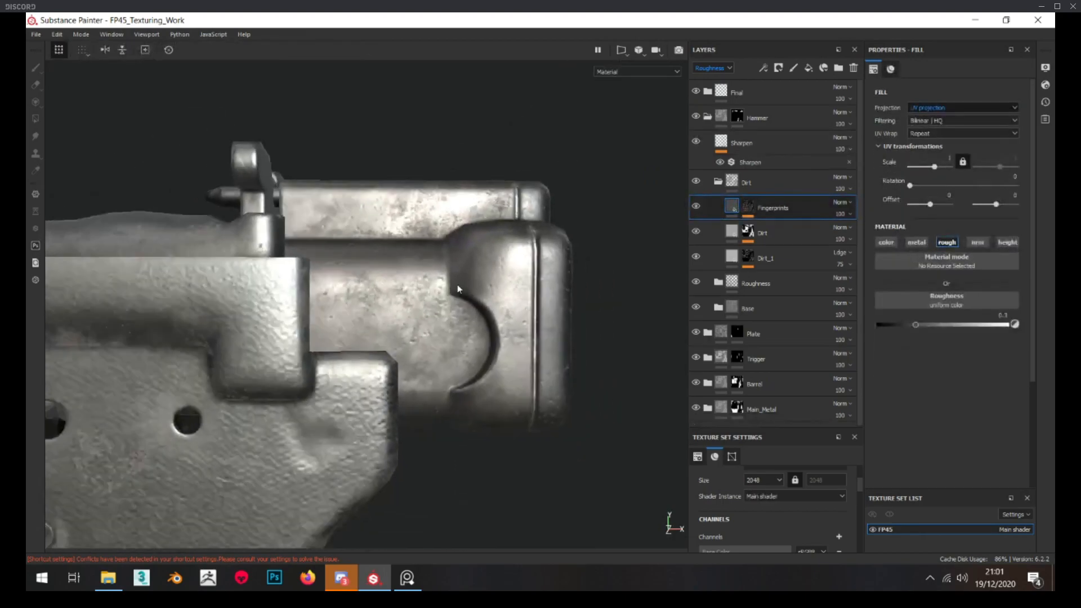
Set the Fingerprints roughness to about 0.48 and add Levels to its mask, raising the black input to about 0.138
left_click_drag(911, 323, 939, 320)
left_click(748, 206)
right_click(749, 207)
left_click(816, 459)
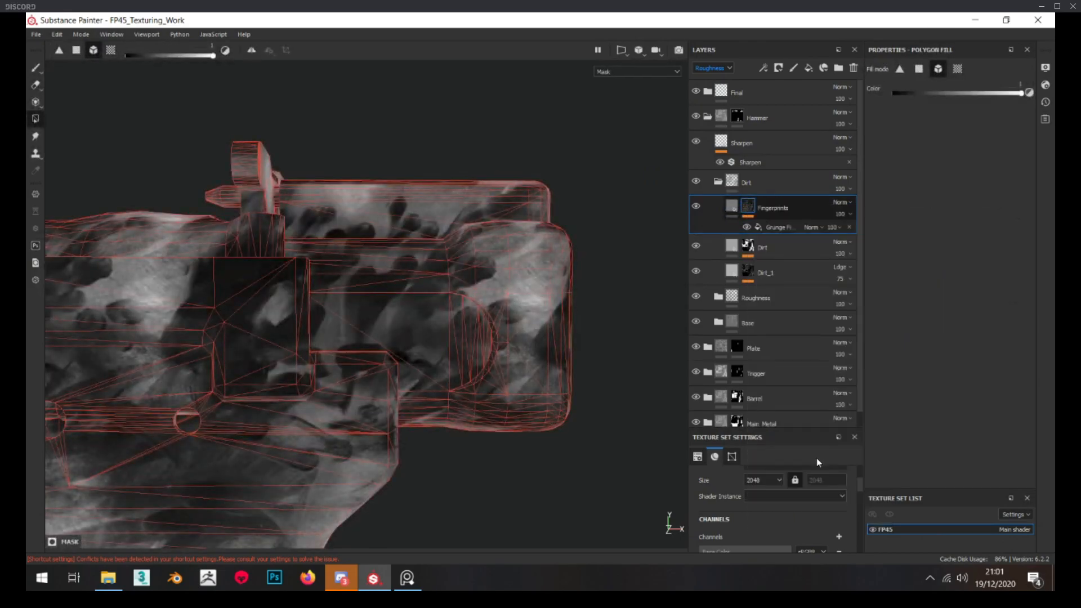
left_click_drag(951, 96, 946, 98)
left_click_drag(879, 97, 898, 94)
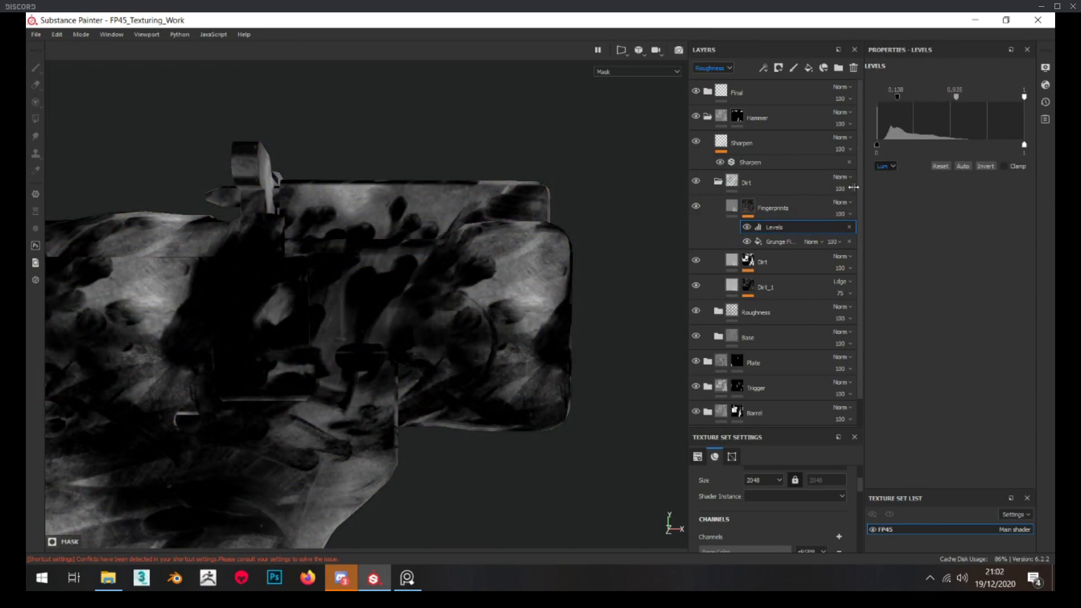
Rotate the fingerprint grunge to about 89.5 degrees and lower the Fingerprints layer's roughness to about 0.33
left_click(791, 241)
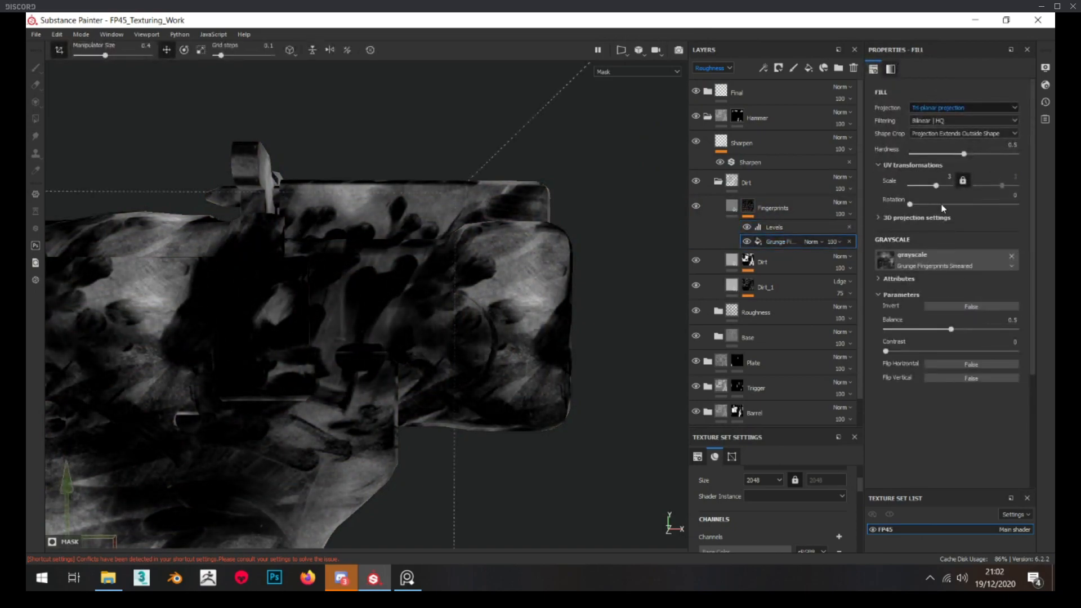
left_click_drag(910, 204, 936, 204)
left_click(726, 204)
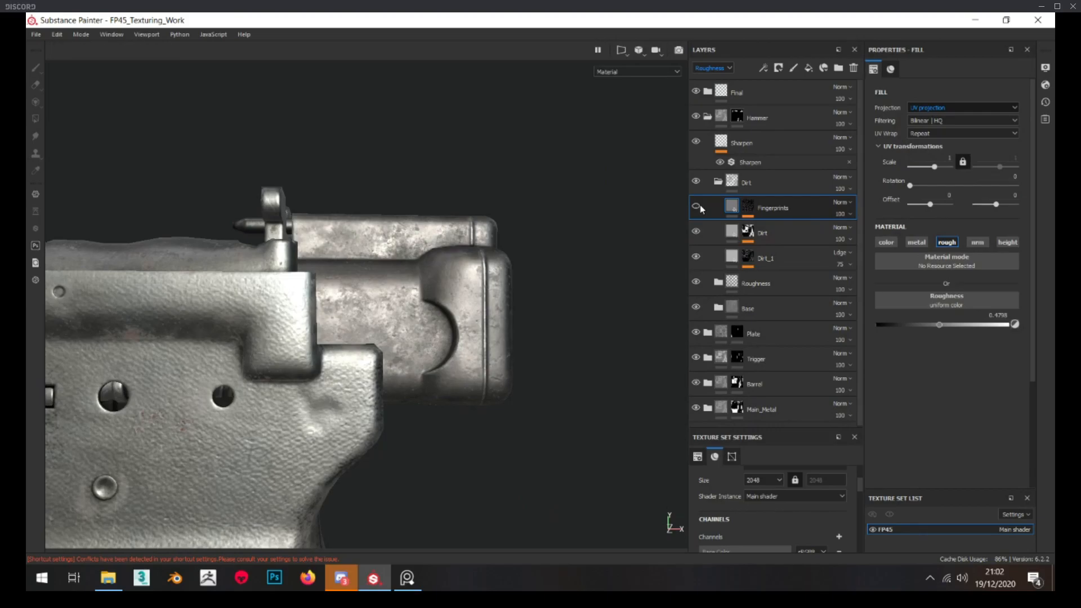
left_click_drag(939, 325, 923, 325)
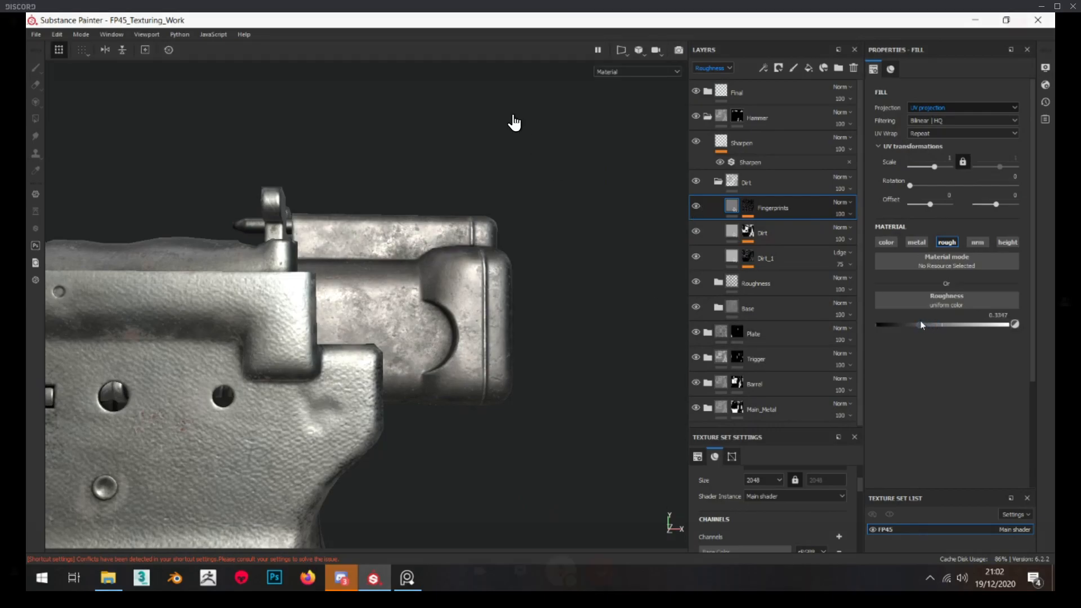
Set the fingerprint grunge's scale to 2.5 and its rotation to about 128 degrees in the Fingerprints mask
left_click(748, 207)
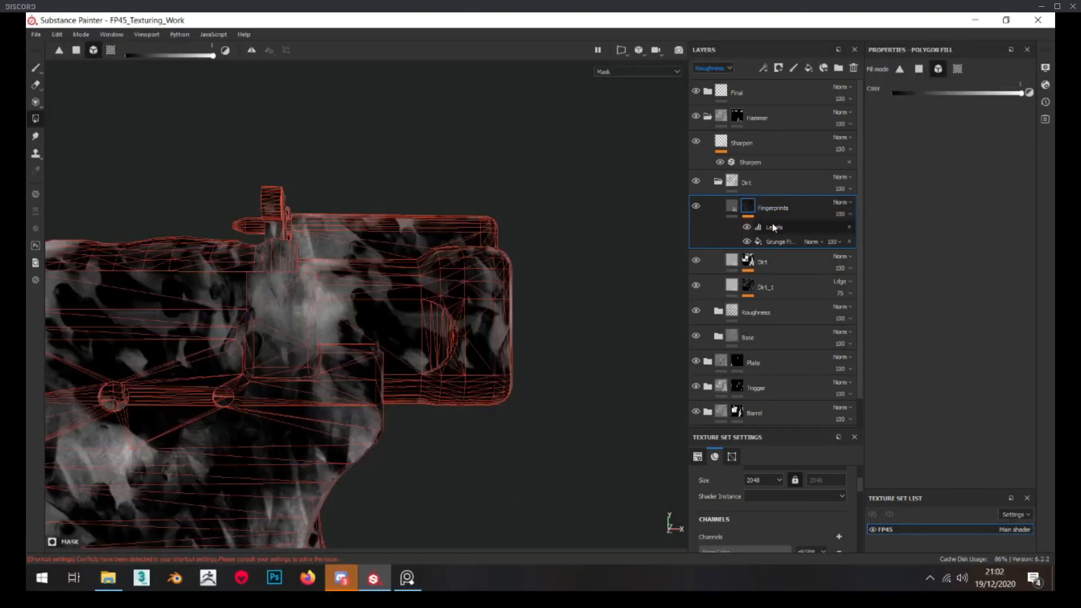
left_click(774, 227)
left_click(777, 241)
type("2.")
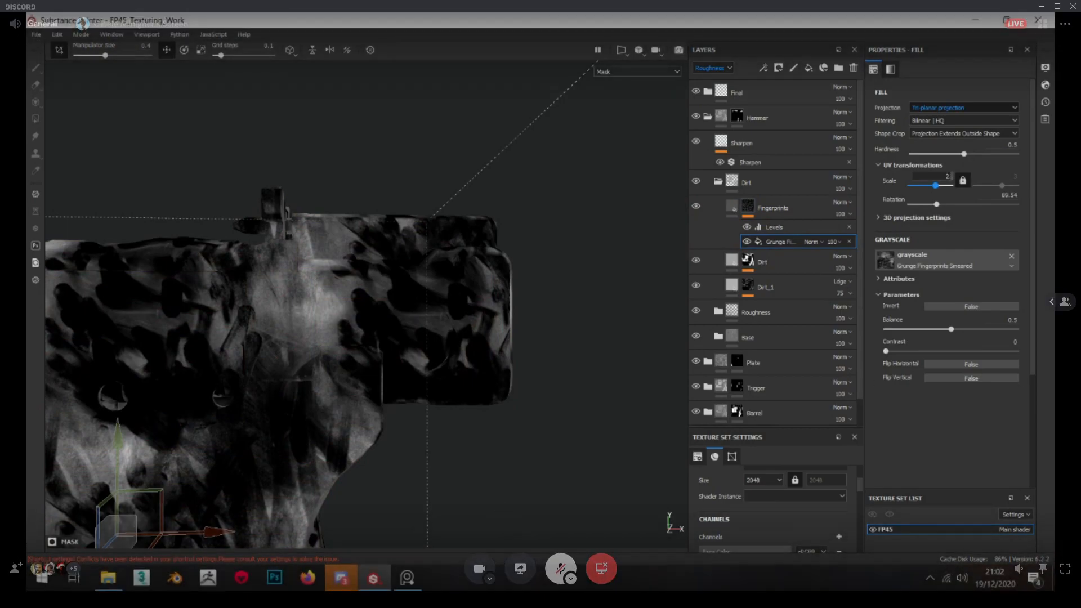
type("5")
key("Return")
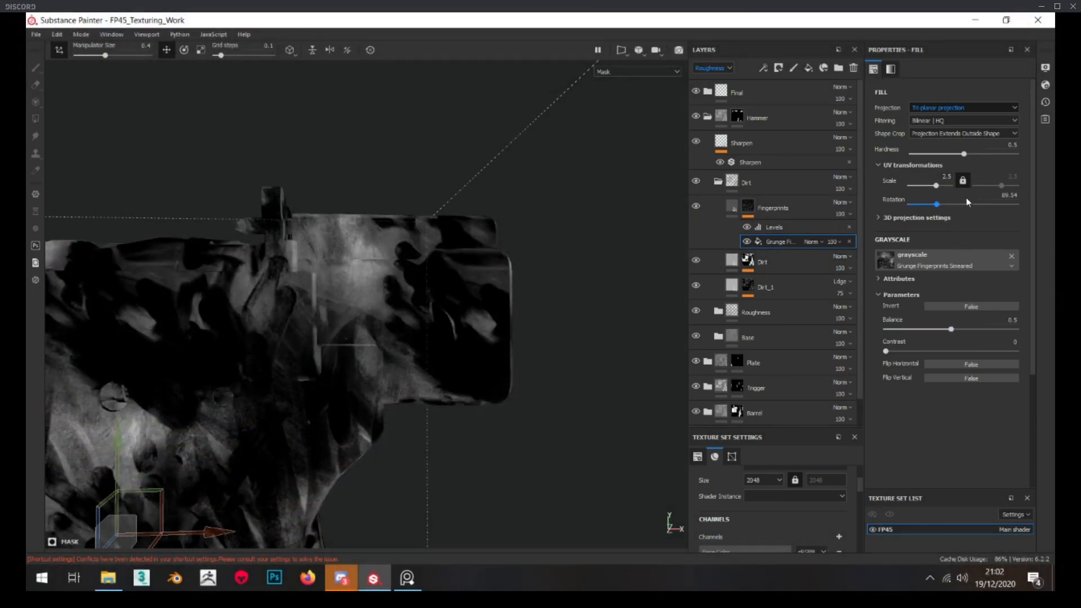
left_click_drag(934, 189, 950, 206)
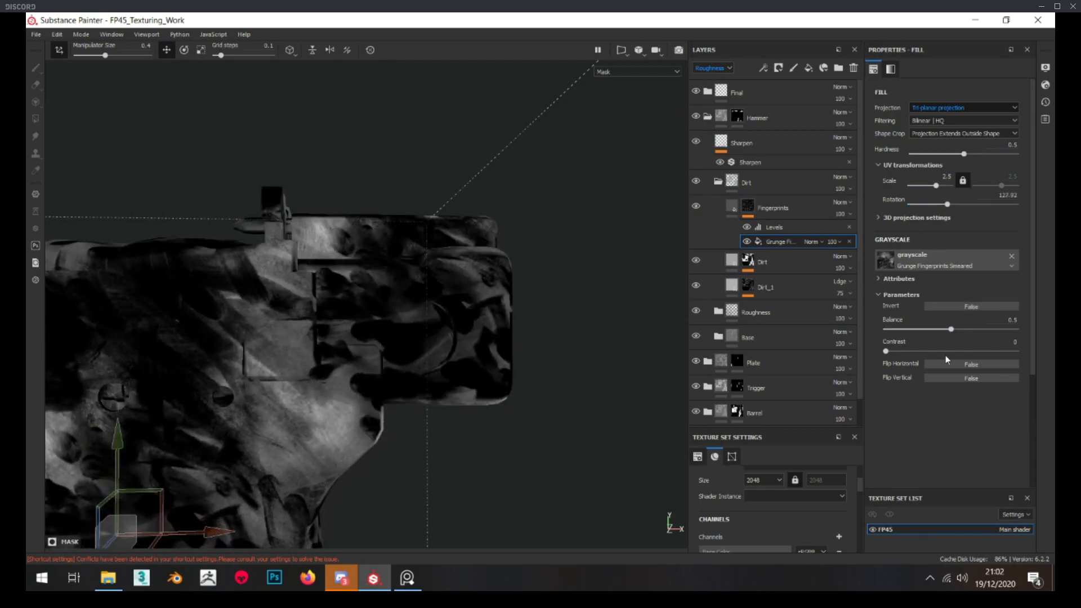
Compare the hammer with and without the Fingerprints layer and lower the layer's roughness to about 0.23
left_click(734, 210)
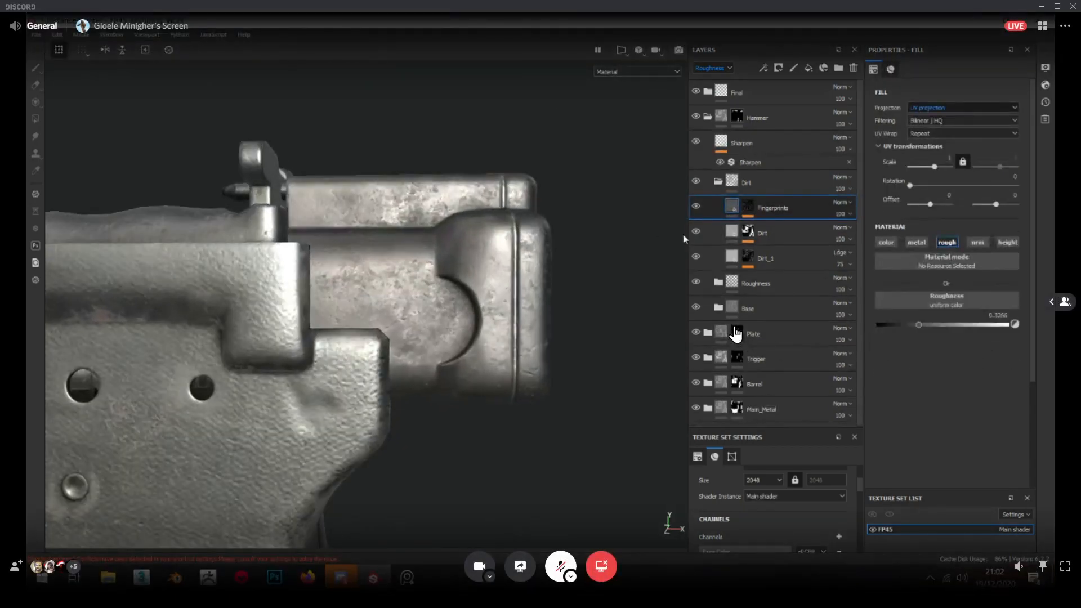
left_click(697, 206)
left_click(697, 207)
left_click(696, 206)
left_click(697, 207)
left_click_drag(507, 236, 473, 243, "alt")
mouse_move(919, 325)
left_mouse_down()
mouse_move(965, 325)
mouse_move(908, 324)
left_mouse_up()
left_click_drag(548, 310, 519, 300, "alt")
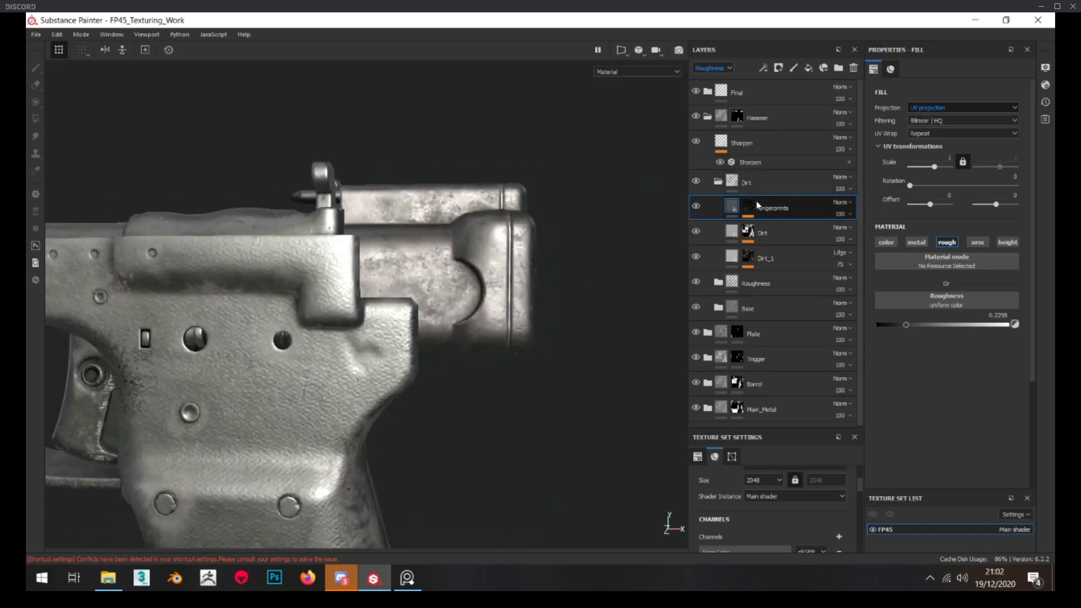
Toggle the Fingerprints layer's visibility repeatedly and examine its effect on the hammer's reflections from several angles
left_click(698, 206)
left_click(698, 206)
left_click_drag(461, 275, 484, 308, "alt")
left_click(698, 206)
left_click(698, 206)
left_click(698, 206)
left_click(698, 206)
scroll(484, 307, "up", 2)
mouse_move(524, 338)
left_mouse_down("alt")
mouse_move(440, 360)
mouse_move(468, 360)
mouse_move(515, 330)
left_mouse_up("alt")
right_click_drag(515, 331, 474, 323, "alt")
left_click_drag(474, 324, 470, 321, "alt")
middle_click_drag(470, 320, 369, 295, "alt")
right_click_drag(369, 296, 365, 194, "alt")
left_click_drag(365, 193, 418, 210, "alt")
right_click_drag(418, 210, 366, 245, "alt")
left_click_drag(366, 245, 376, 251, "alt")
right_click_drag(376, 251, 404, 260, "alt")
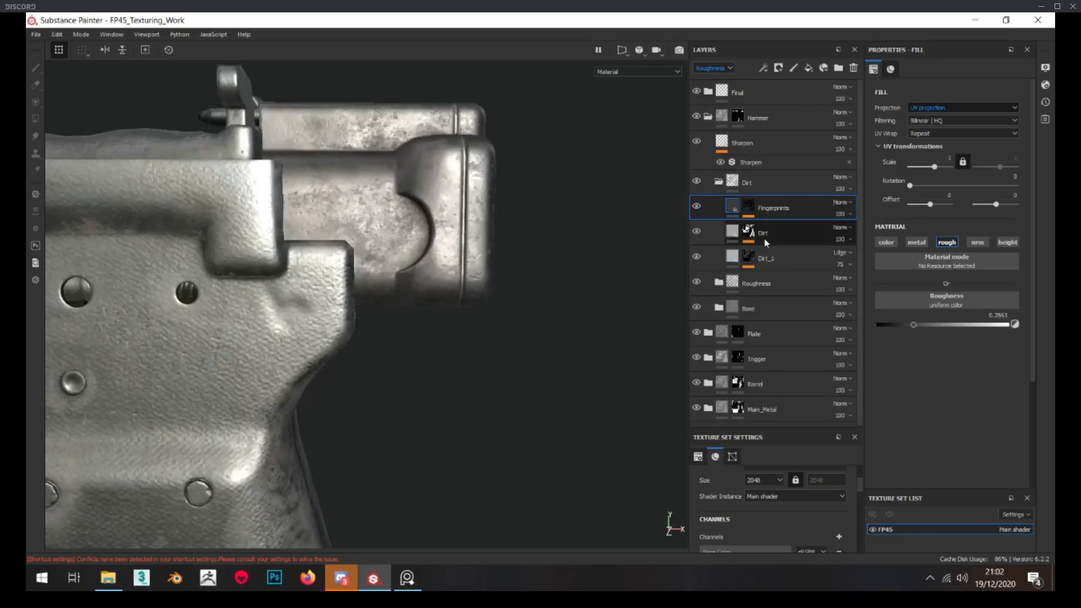
Switch the layer stack to the base color channel and reduce the Roughness folder's opacity to 57
left_click_drag(860, 306, 863, 309)
left_click(713, 68)
left_click(716, 81)
left_click(713, 71)
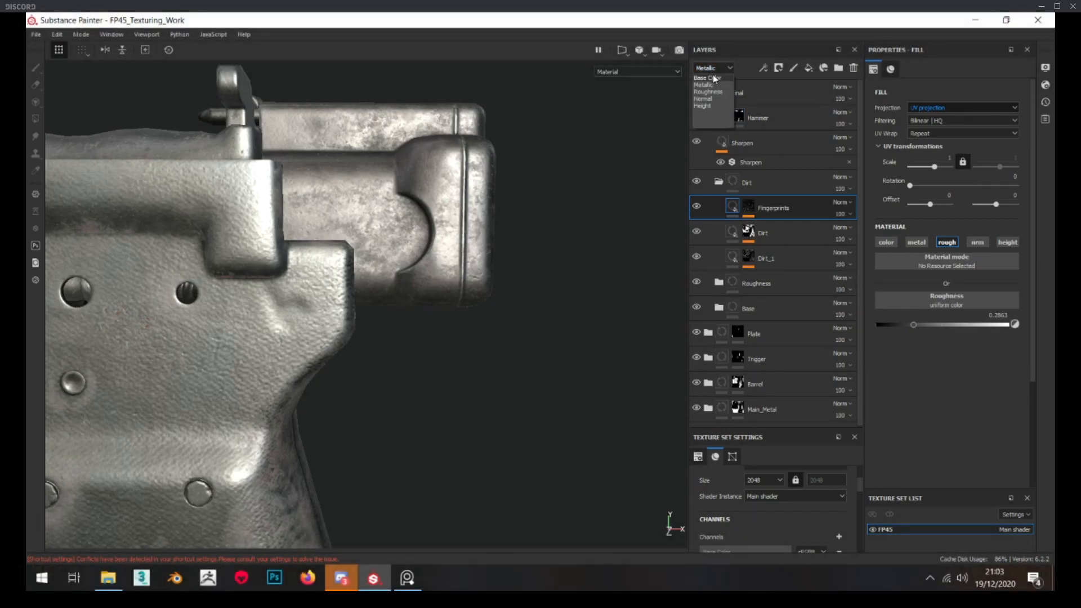
left_click(874, 226)
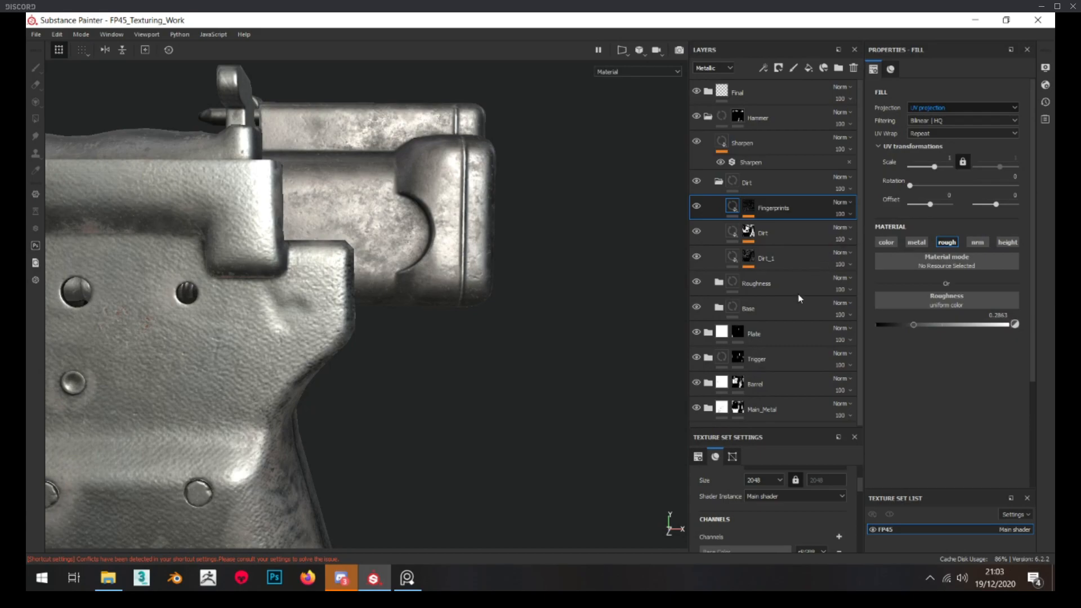
left_click(840, 289)
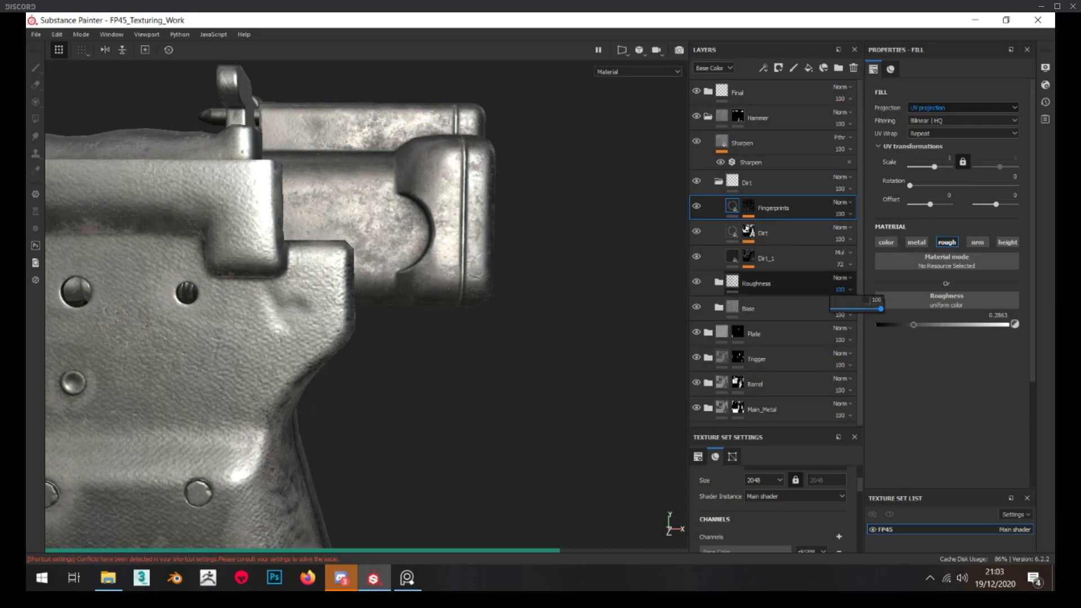
left_click_drag(867, 309, 861, 311)
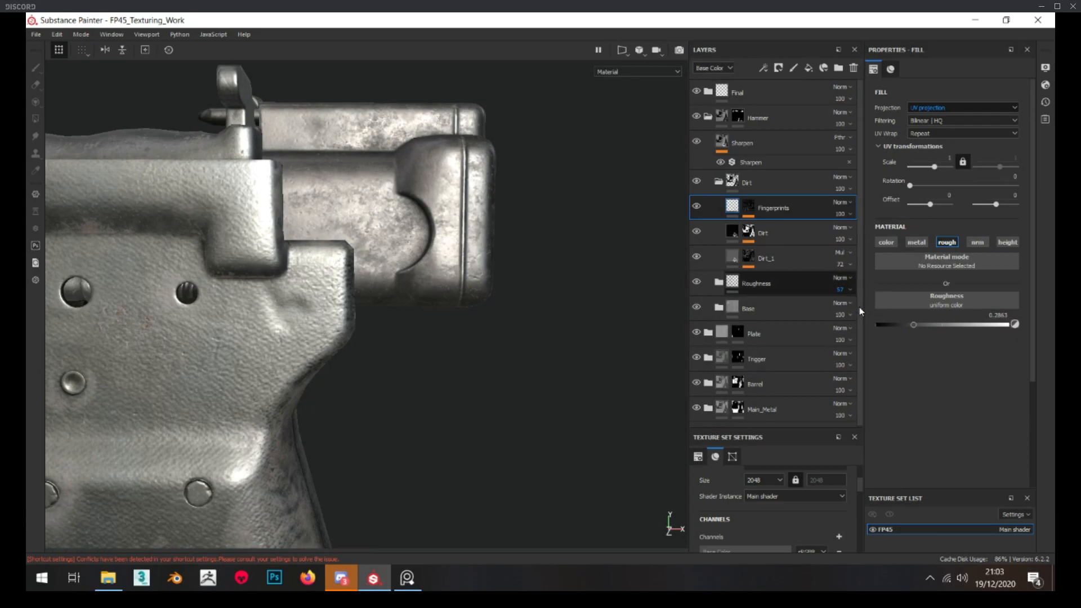
Examine the hammer and the whole pistol at different distances, and test the Dirt folder's base color opacity
scroll(419, 239, "down", 6)
left_click_drag(404, 240, 413, 239, "alt")
scroll(413, 239, "up", 2)
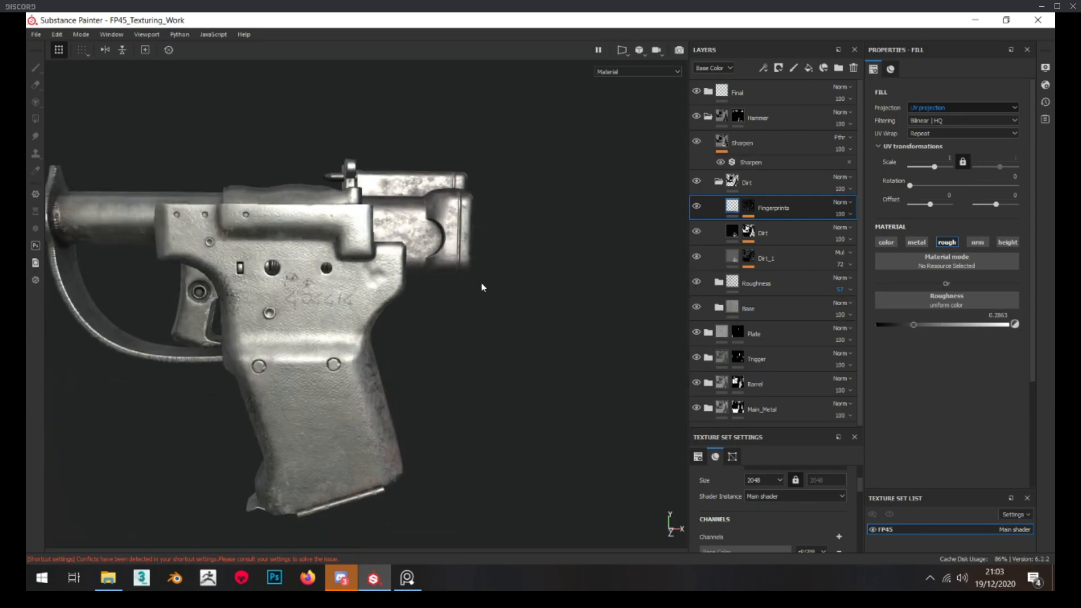
scroll(429, 248, "up", 3)
left_click_drag(411, 241, 420, 183, "alt")
scroll(429, 247, "down", 4)
scroll(421, 183, "up", 5)
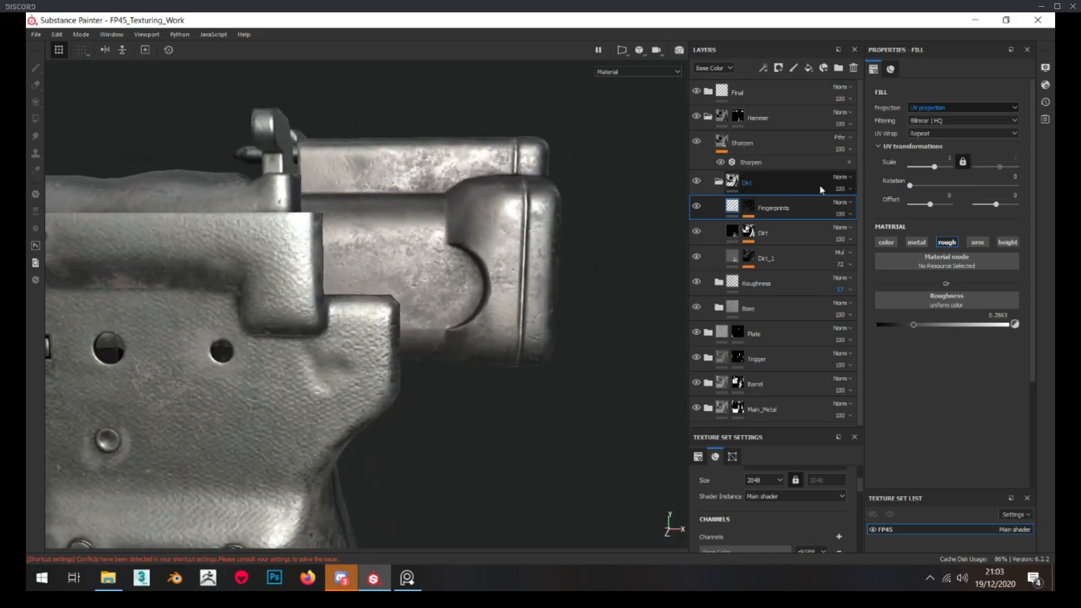
left_click_drag(859, 206, 855, 207)
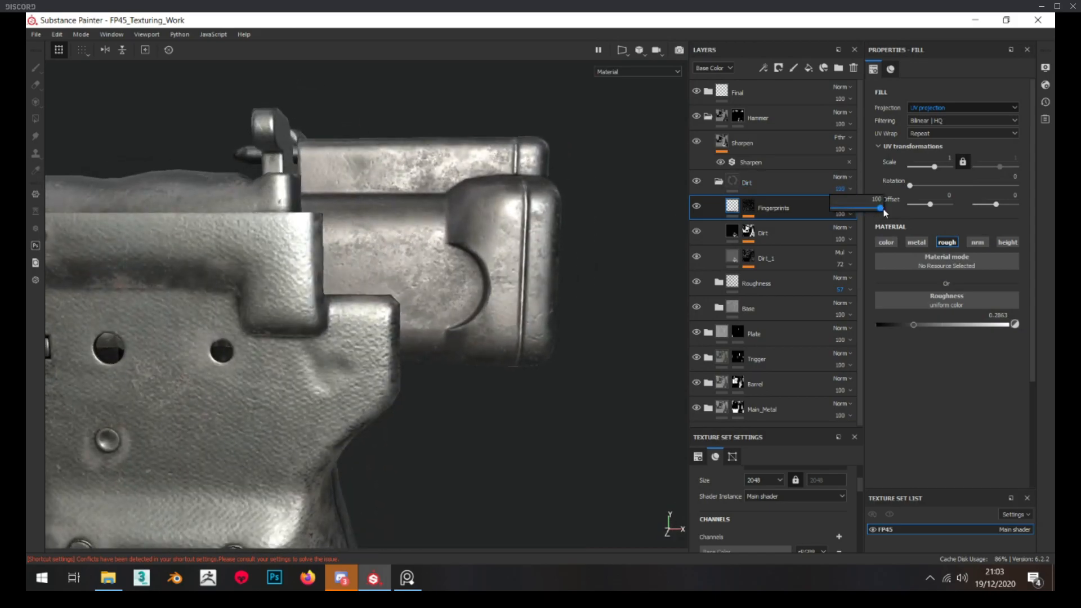
Collapse the Dirt folder and hide both the Dirt and Roughness folders to isolate the hammer's base
left_click(719, 182)
left_click(697, 182)
left_click(698, 206)
left_click_drag(679, 243, 670, 251, "alt")
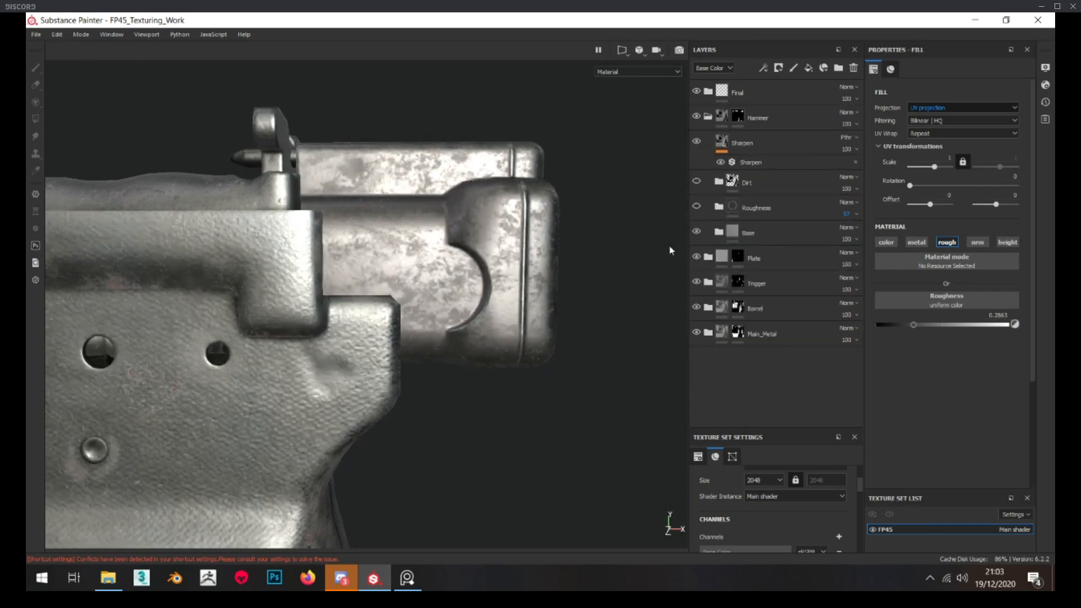
Expand the Base folder, compare its uppermost roughness layer off and on, and move that layer into the Roughness folder
left_click(720, 232)
scroll(728, 238, "down", 1)
left_click(697, 224)
left_click(698, 224)
left_click_drag(800, 227, 758, 174)
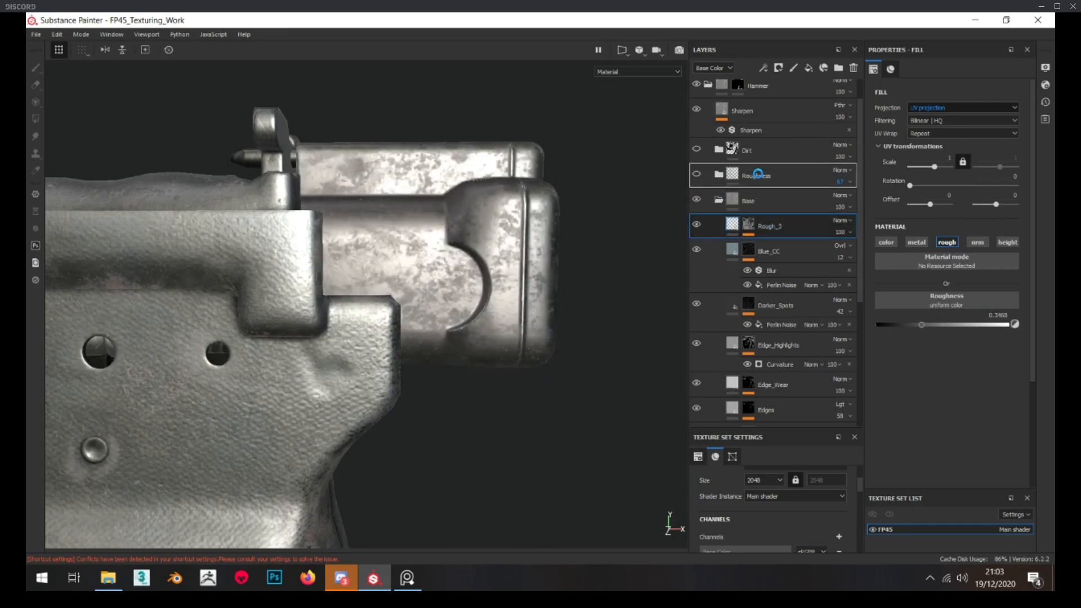
Lower the Balance of the Base layer's roughness grunge fill to 0.17 to change the hammer's base finish
left_click_drag(653, 242, 667, 246, "alt")
scroll(769, 324, "down", 5)
scroll(767, 302, "down", 3)
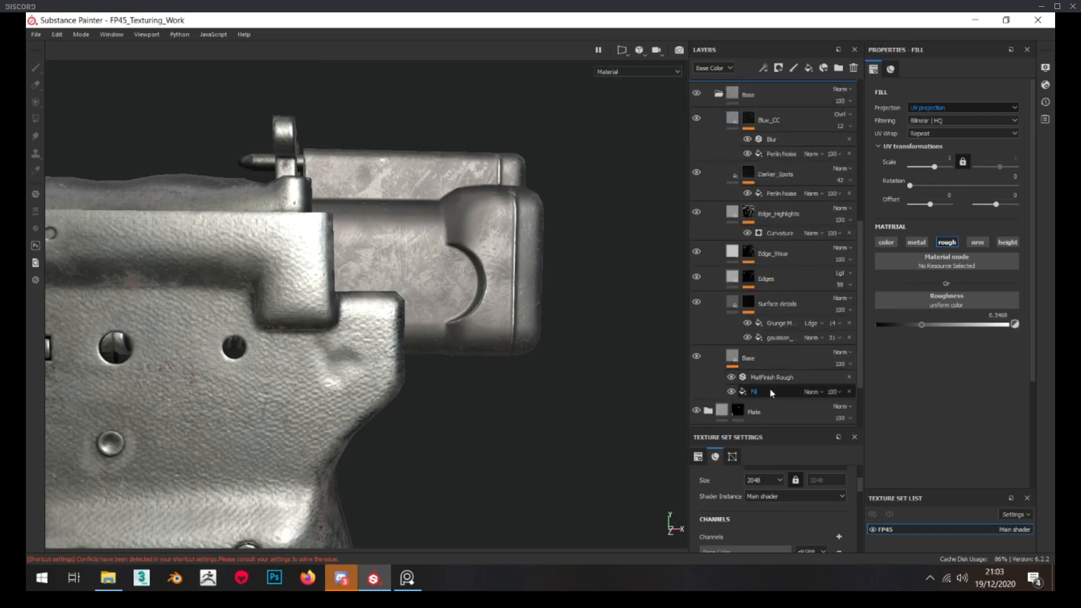
left_click(776, 393)
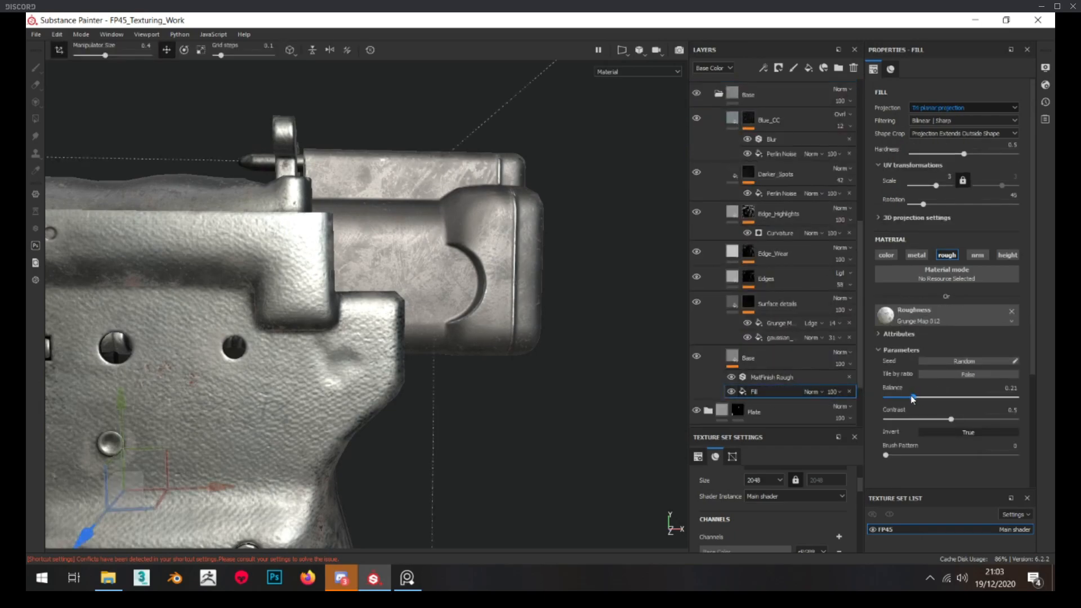
scroll(766, 361, "up", 4)
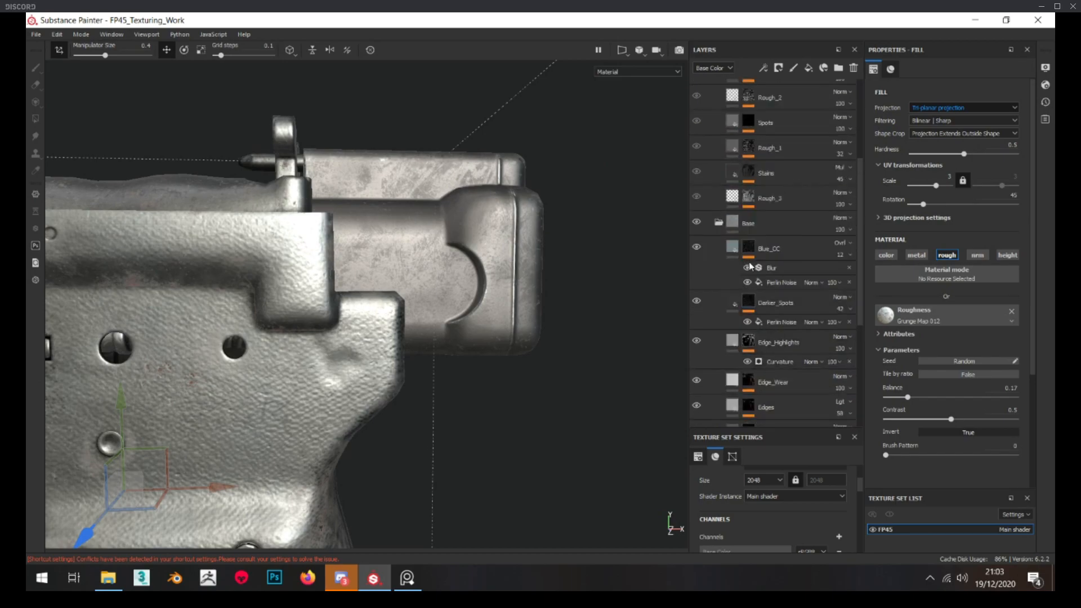
Collapse the hammer's Base folder and turn the Roughness and Dirt folders back on
left_click(720, 221)
left_click(696, 131)
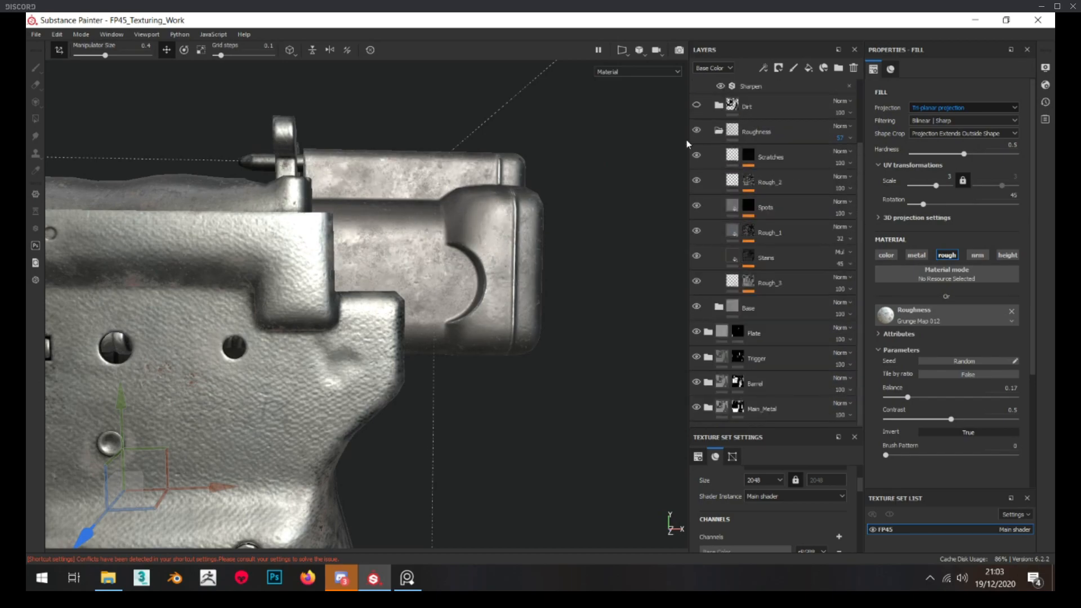
scroll(432, 286, "down", 6)
scroll(431, 286, "up", 3)
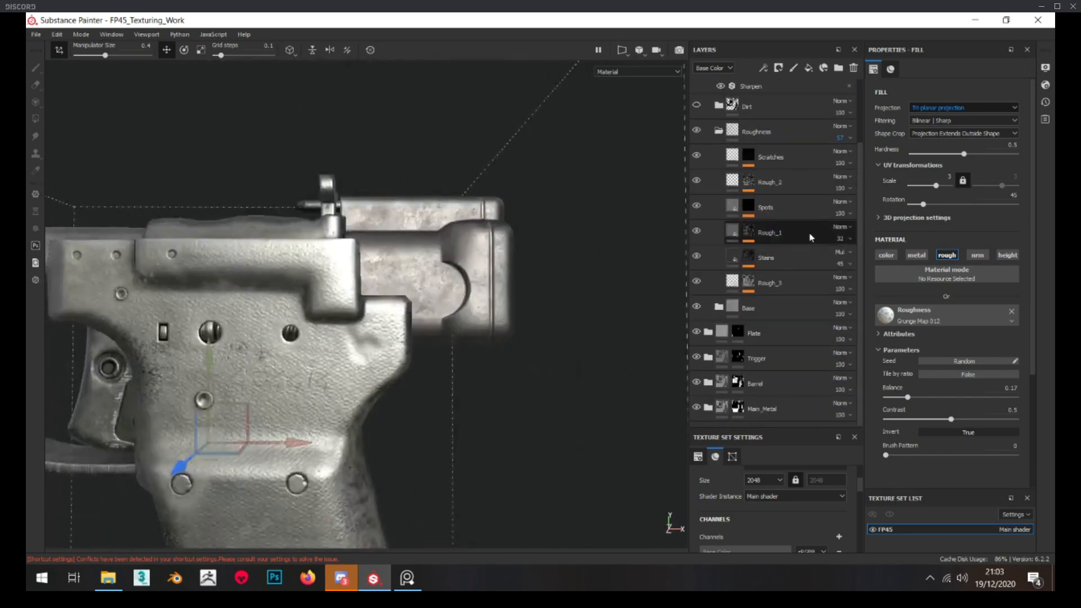
scroll(778, 253, "up", 3)
scroll(477, 349, "down", 4)
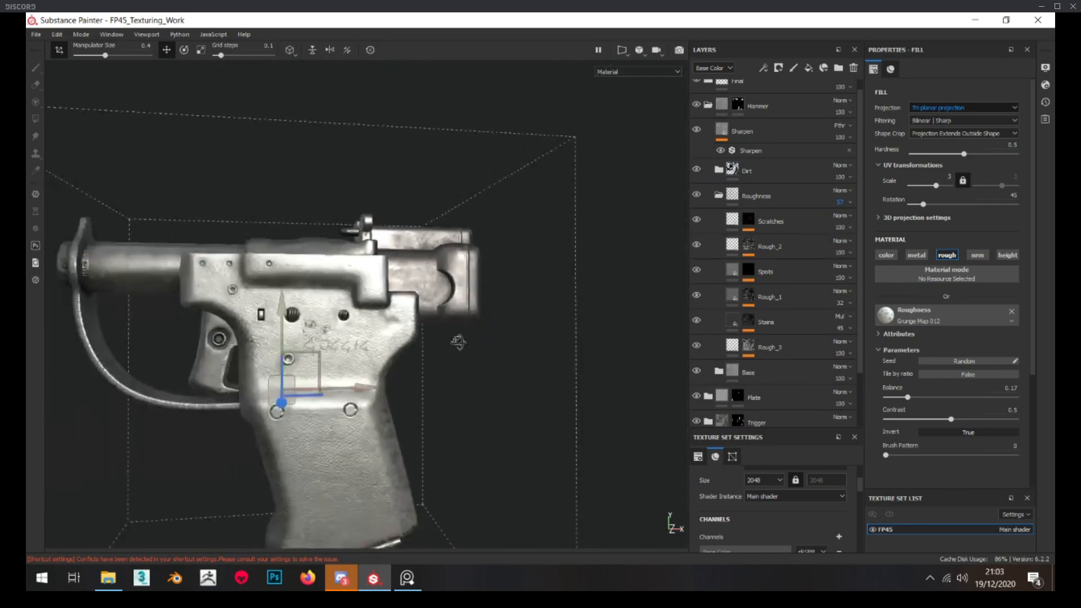
left_click_drag(480, 350, 455, 348, "alt")
scroll(443, 250, "up", 4)
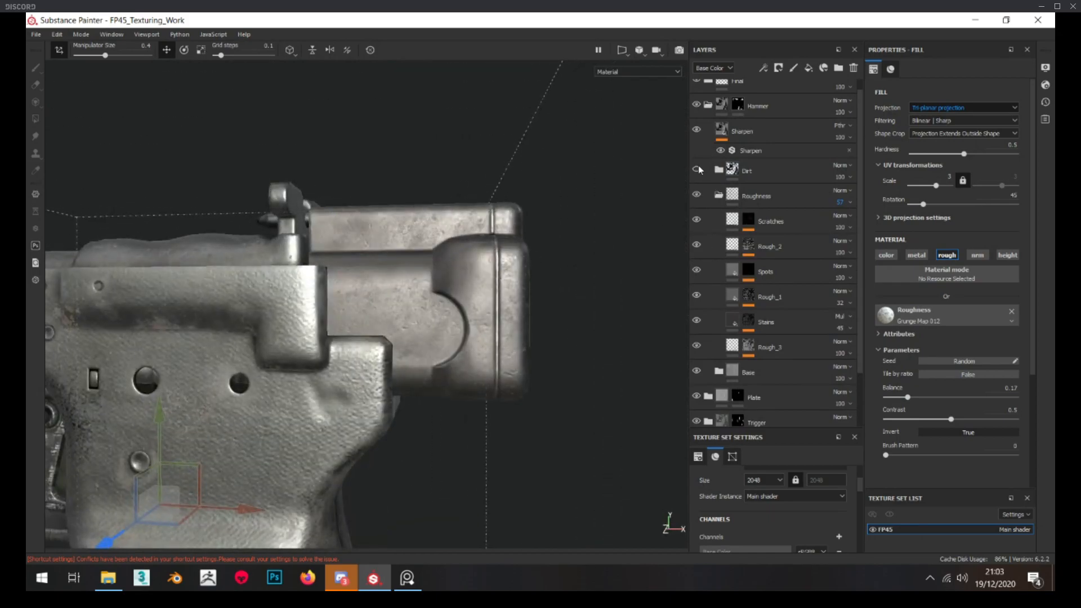
Reduce the Dirt folder's base color opacity to 74 and check the hammer at different distances
scroll(430, 307, "up", 3)
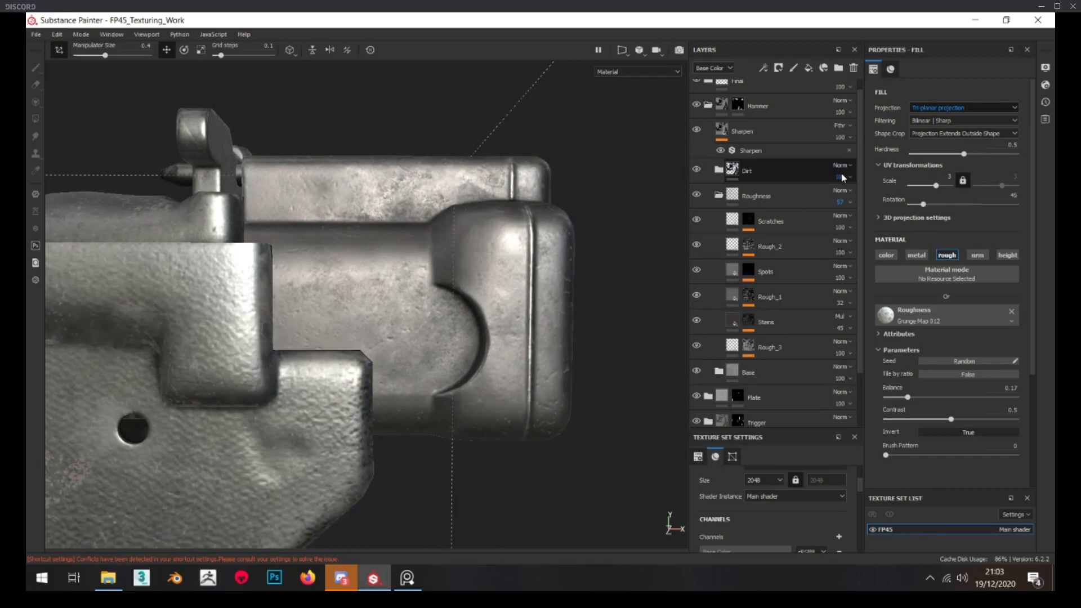
left_click(854, 196)
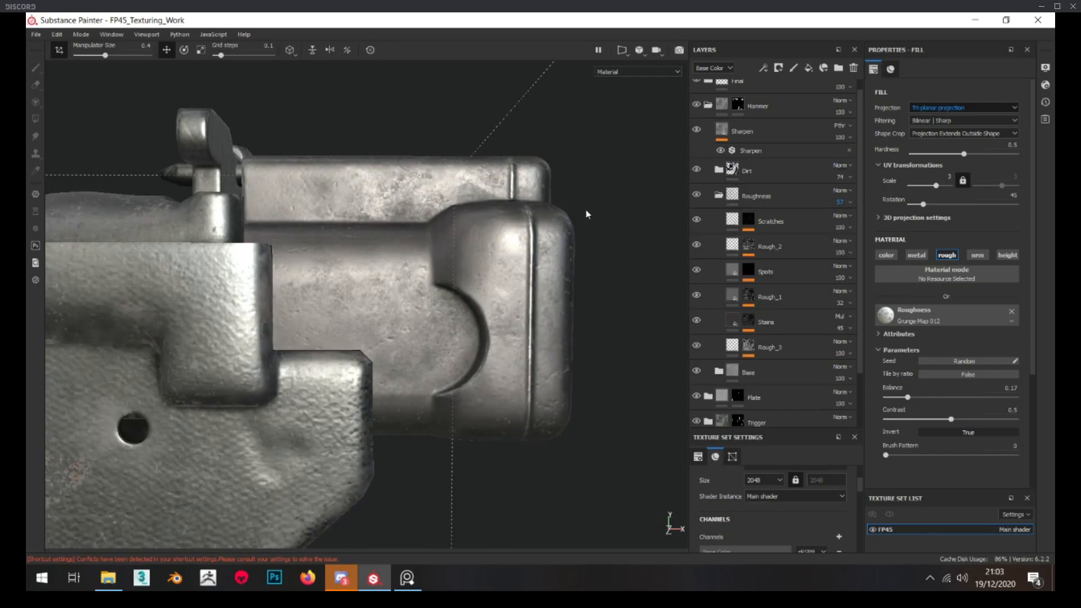
scroll(583, 215, "down", 3)
left_click_drag(495, 254, 474, 279, "alt")
scroll(441, 305, "up", 2)
scroll(442, 306, "down", 5)
scroll(429, 290, "up", 4)
scroll(462, 270, "up", 2)
scroll(775, 293, "down", 3)
Expand the Base folder and darken the Base fill layer's base color to a value of about 0.175
left_click(719, 308)
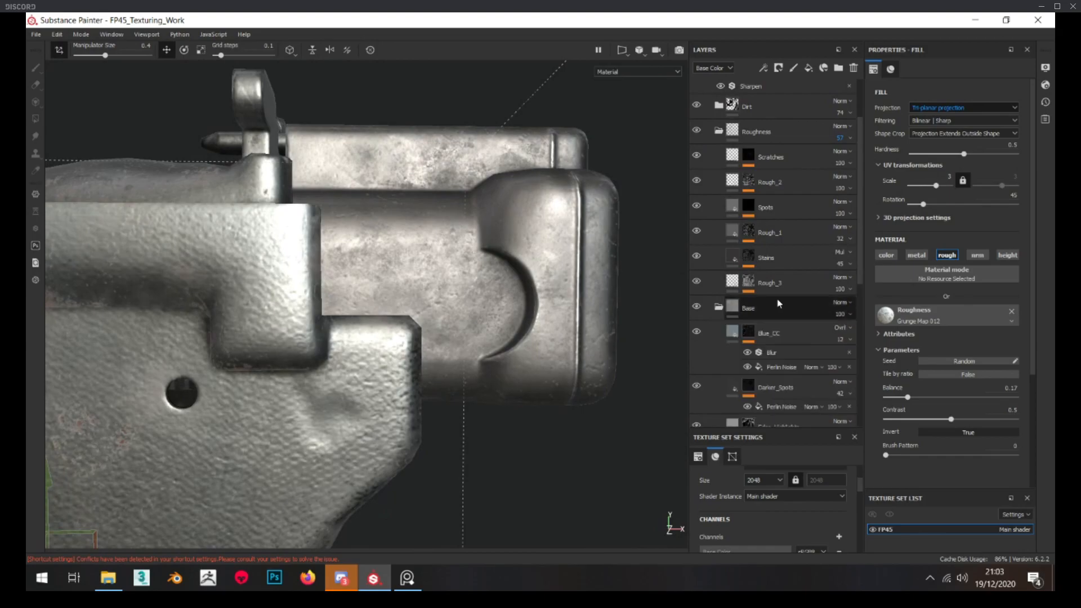
scroll(774, 306, "down", 8)
left_click(803, 325)
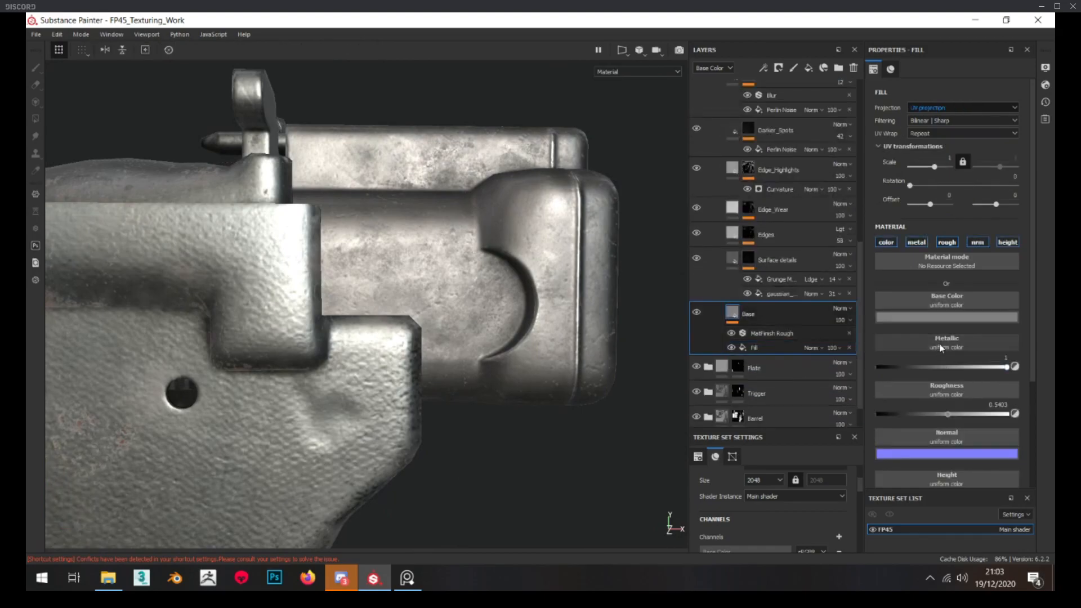
left_click(938, 316)
left_click_drag(1036, 381, 1040, 386)
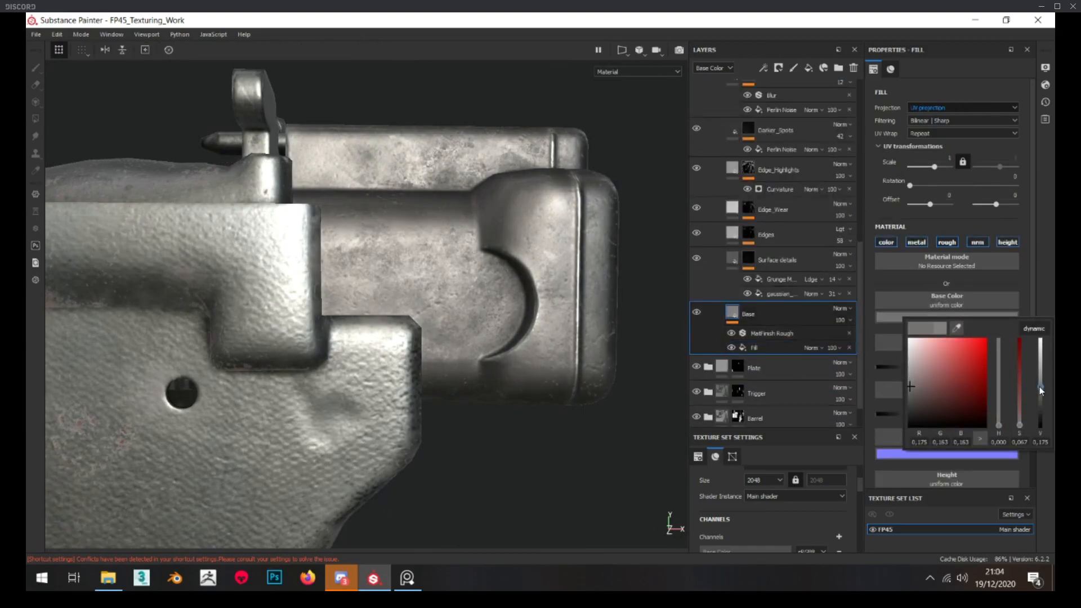
Examine the darkened hammer under different angles and distances against the rest of the pistol
scroll(428, 320, "down", 5)
middle_click_drag(430, 343, 493, 279, "alt")
left_click_drag(493, 278, 428, 271, "alt")
scroll(485, 248, "up", 4)
scroll(428, 270, "down", 3)
middle_click_drag(372, 360, 394, 285, "alt")
left_click_drag(377, 287, 336, 303, "alt")
middle_click_drag(608, 155, 430, 234, "alt")
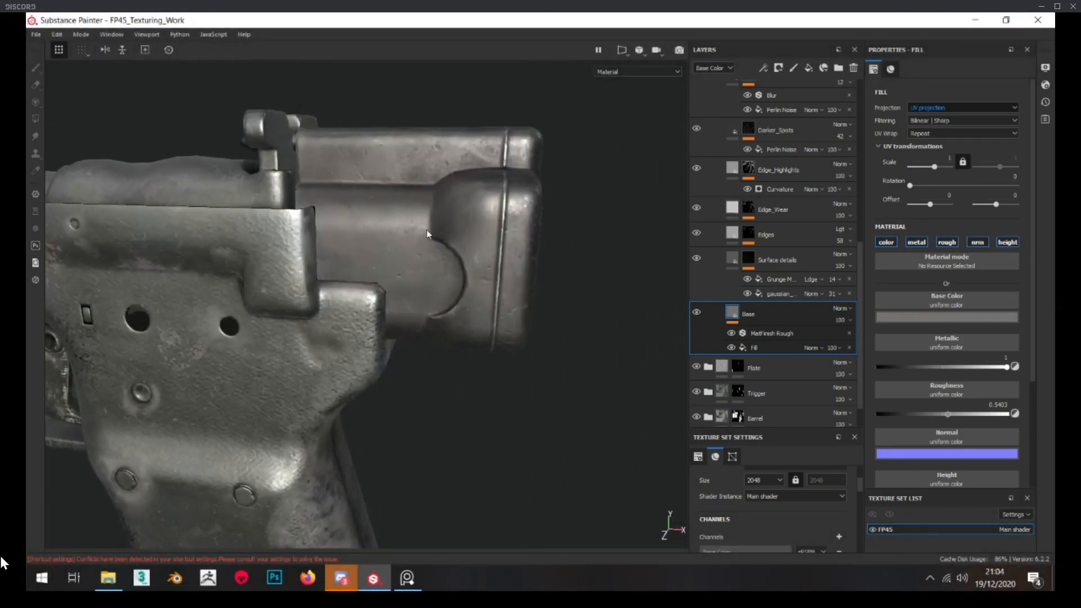
scroll(430, 235, "up", 2)
left_click_drag(429, 234, 465, 226, "alt")
Collapse the Base and Roughness folders and reduce the Dirt folder's base color opacity to about 60
scroll(812, 237, "up", 4)
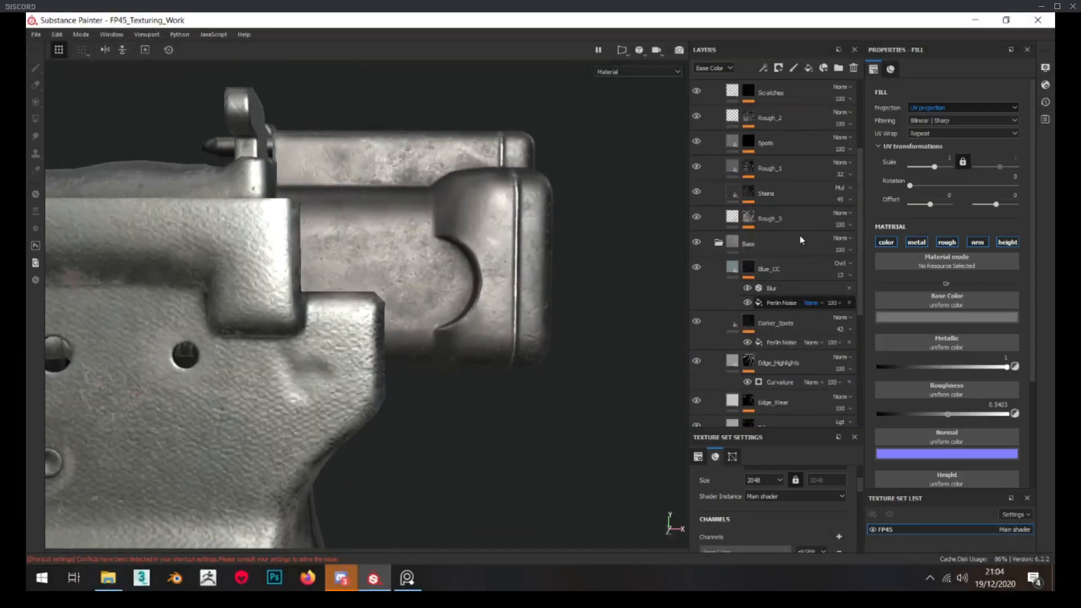
left_click(718, 242)
scroll(731, 247, "up", 2)
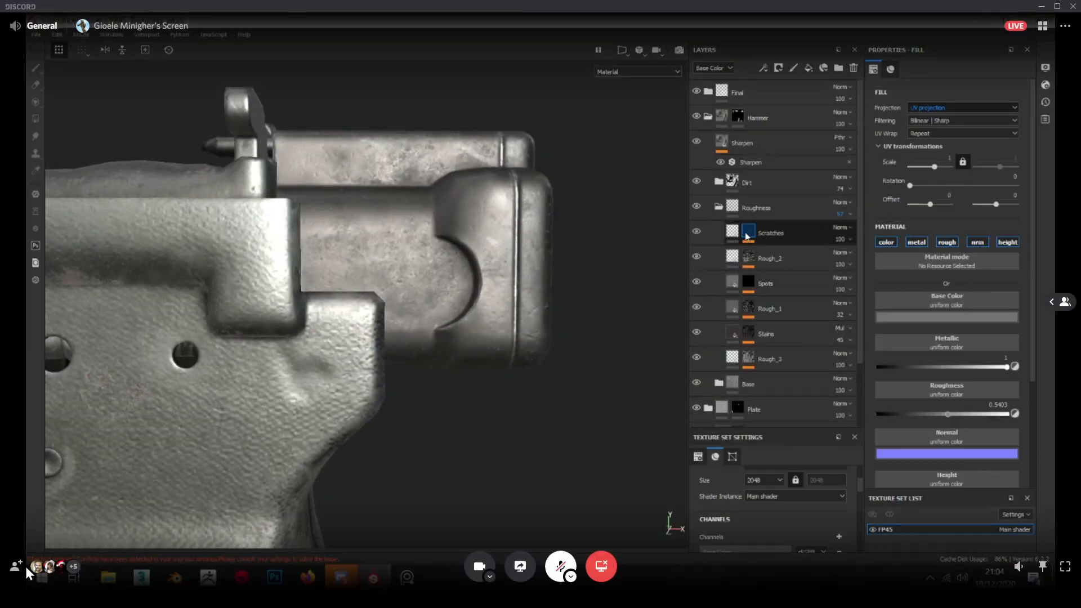
left_click(719, 207)
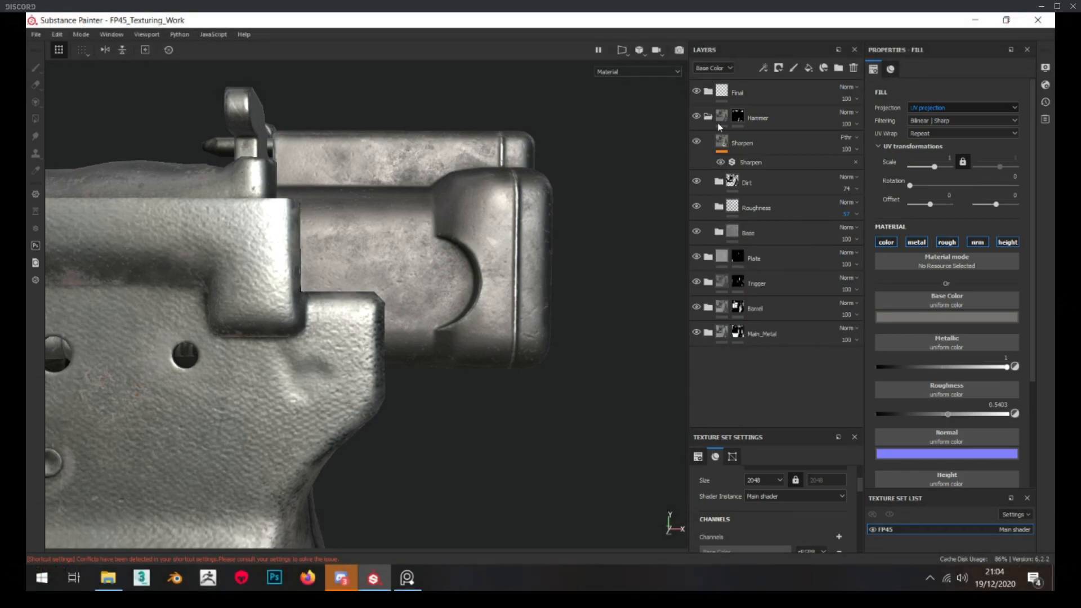
left_click(855, 188)
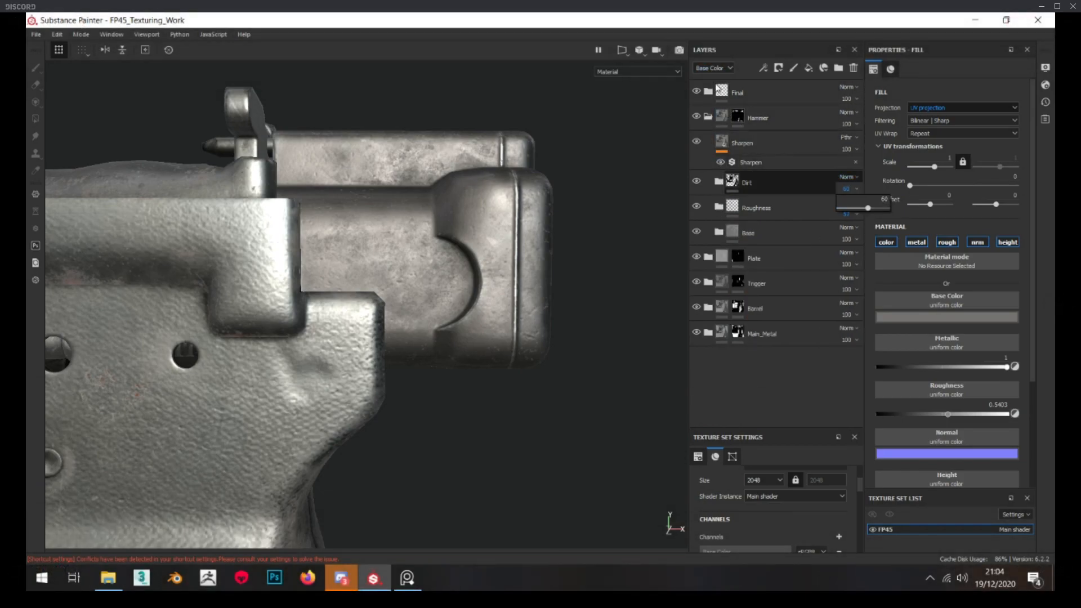
Switch the layer stack to the roughness channel and set the Dirt folder's opacity to 56
left_click(711, 68)
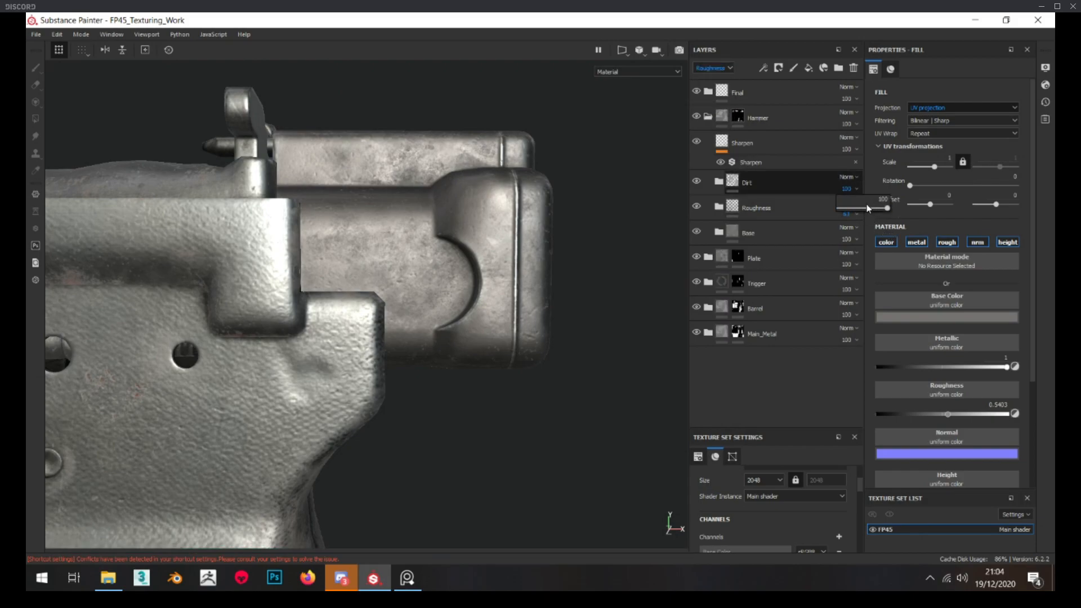
left_click(864, 209)
scroll(434, 223, "down", 5)
mouse_move(419, 225)
left_mouse_down("alt")
mouse_move(394, 236)
mouse_move(412, 245)
left_mouse_up("alt")
scroll(400, 228, "down", 3)
scroll(417, 235, "up", 8)
scroll(413, 244, "down", 3)
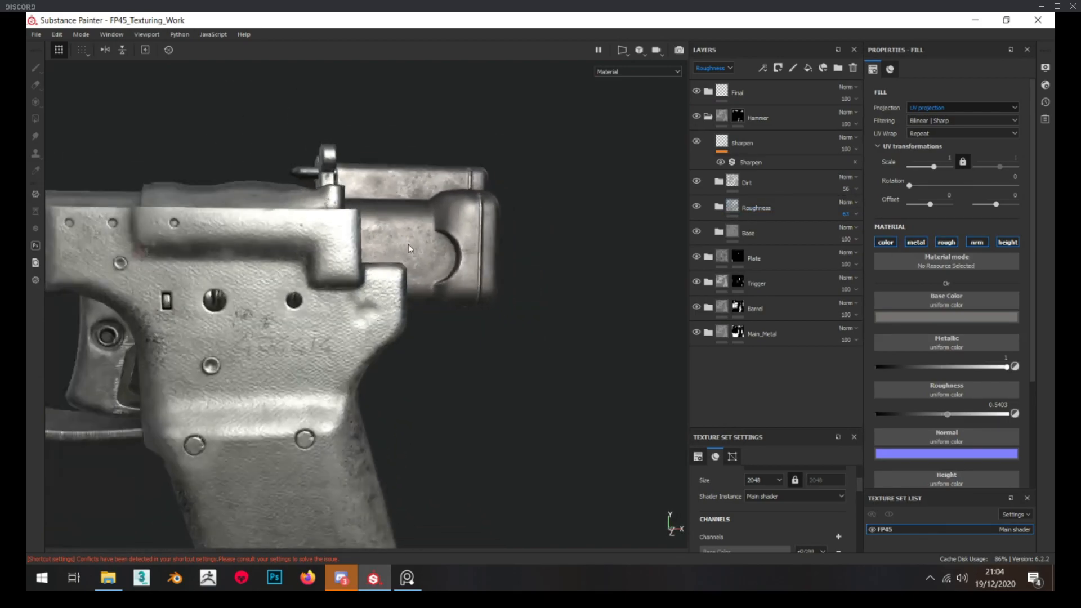
Add a fill layer named Scratches above the existing scratches layer in the Roughness folder
scroll(412, 245, "up", 3)
left_click(719, 208)
left_click(782, 230)
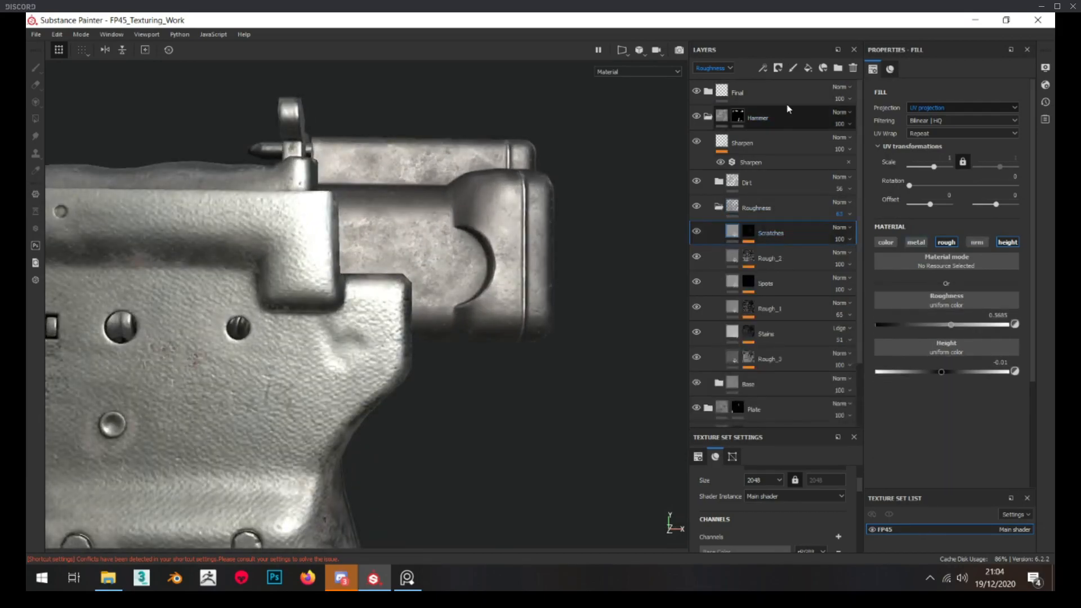
double_click(762, 235)
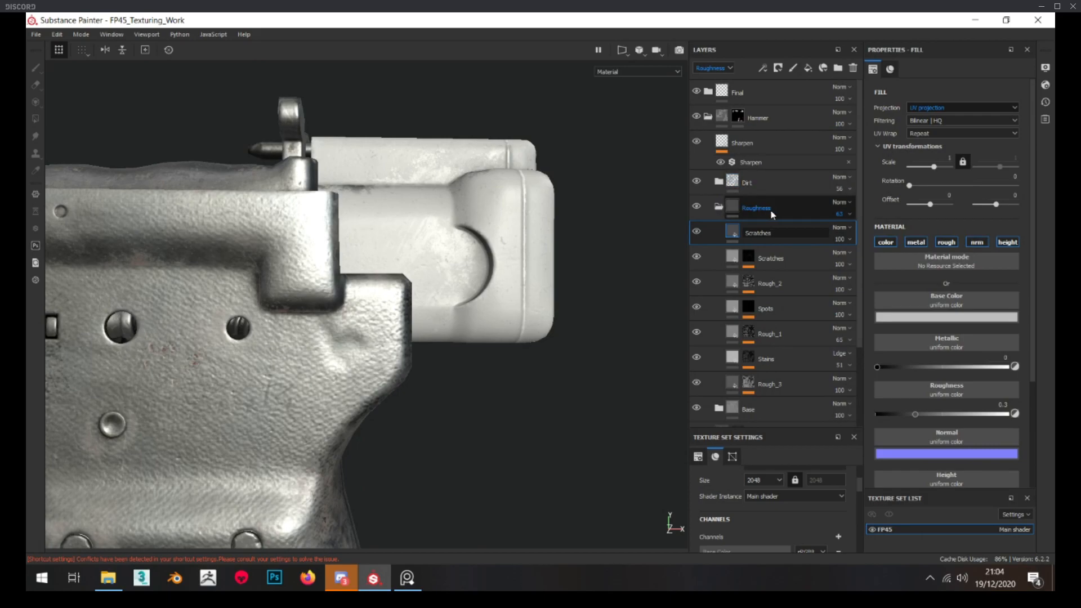
key("Return")
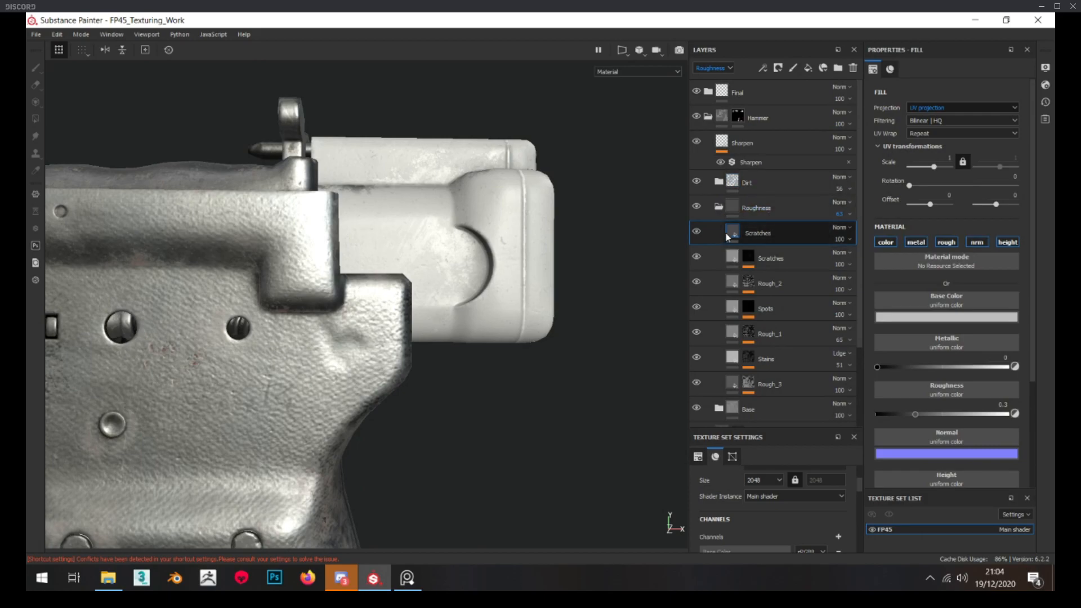
scroll(473, 253, "up", 3)
scroll(474, 253, "down", 3)
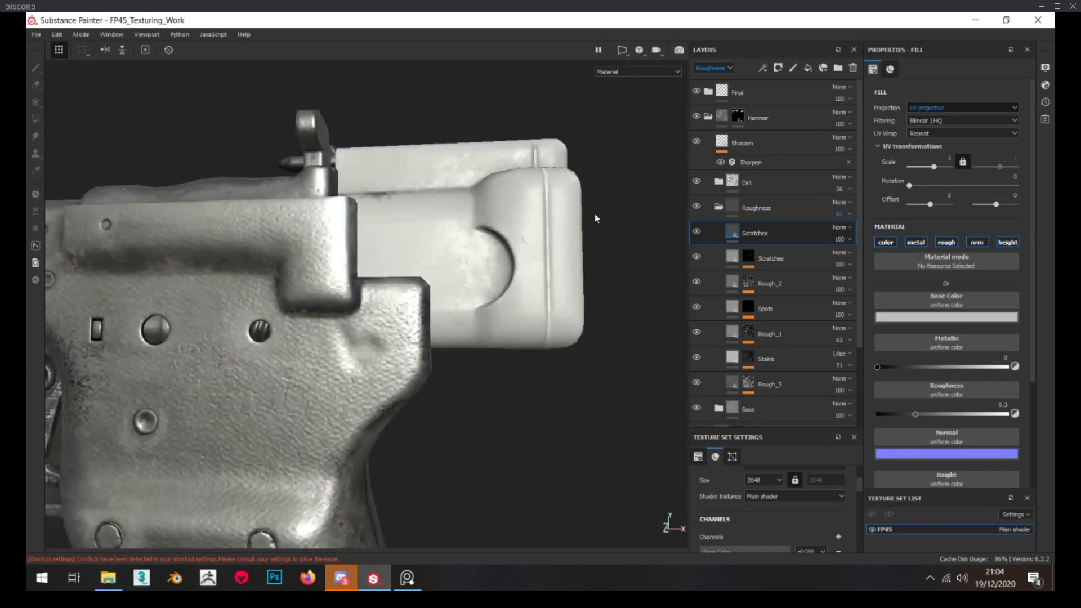
Restrict the new Scratches fill layer to the roughness channel by disabling color, metal, normal and height
left_click(886, 242)
left_click(917, 243)
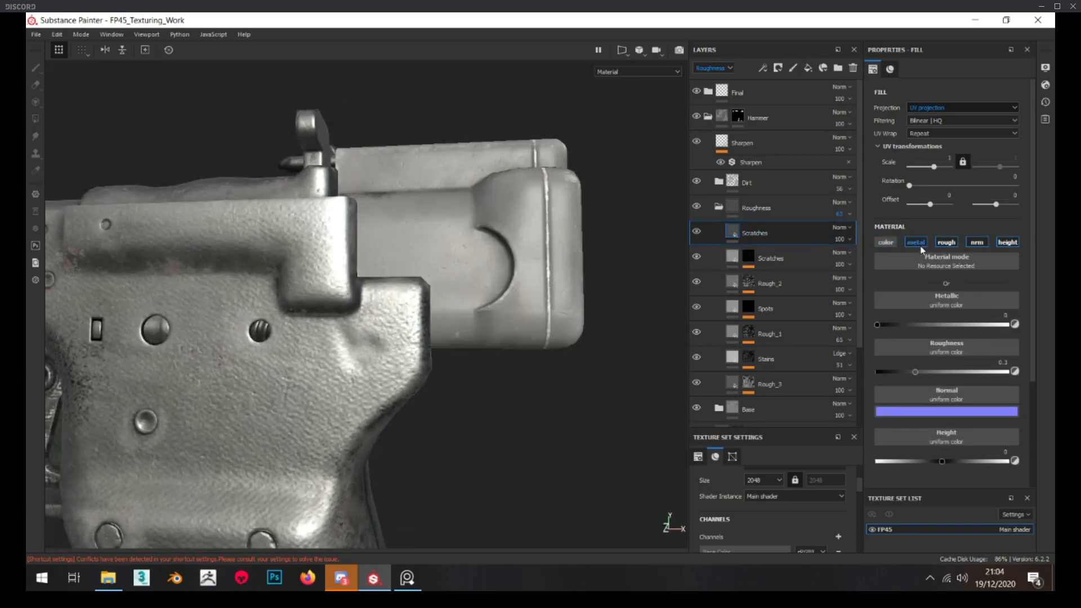
left_click(976, 244)
left_click(1005, 244)
scroll(507, 254, "up", 2)
Add a mask with a fill effect to the new Scratches layer
right_click(751, 236)
left_click(795, 31)
key("4")
right_click(752, 229)
left_click(802, 471)
Search the procedural textures for "scratches" and apply Grunge Scratches Rough to the mask fill
left_click(958, 242)
key("BackSpace")
key("BackSpace")
key("BackSpace")
key("BackSpace")
key("BackSpace")
key("BackSpace")
key("BackSpace")
key("BackSpace")
key("BackSpace")
key("BackSpace")
type("scra")
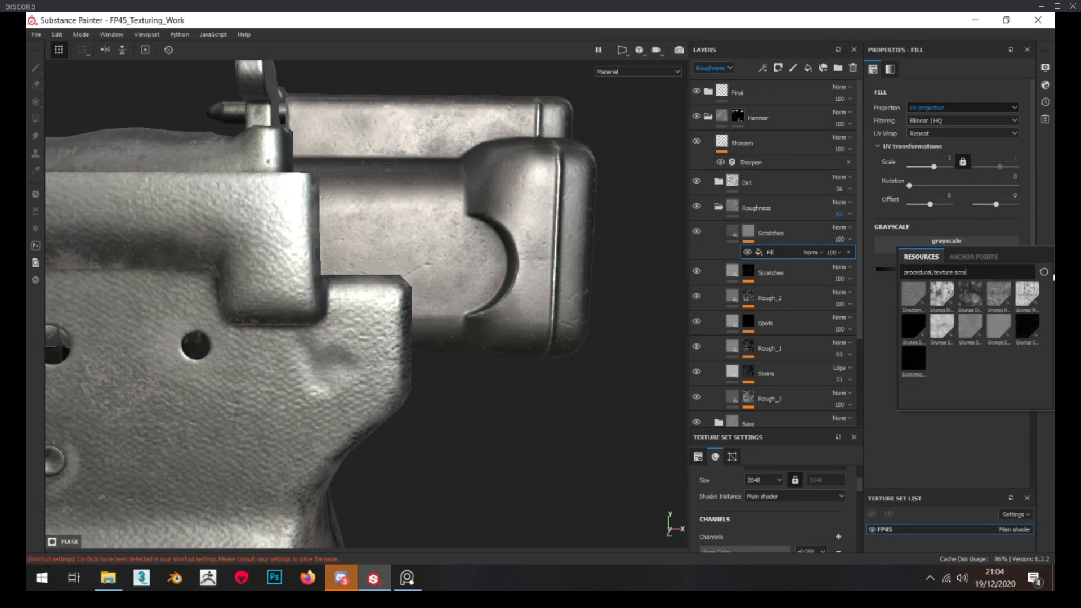
type("tches")
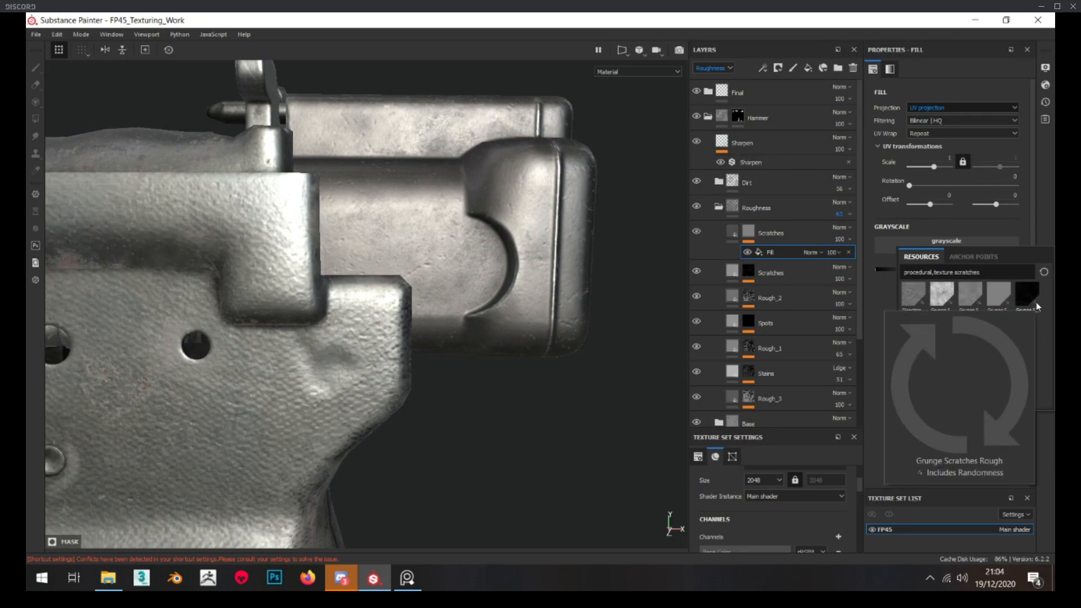
left_click(1037, 304)
Set the scratches mask to tri-planar projection with a scale of 3 and a balance of about 0.33
left_click(748, 236, "alt")
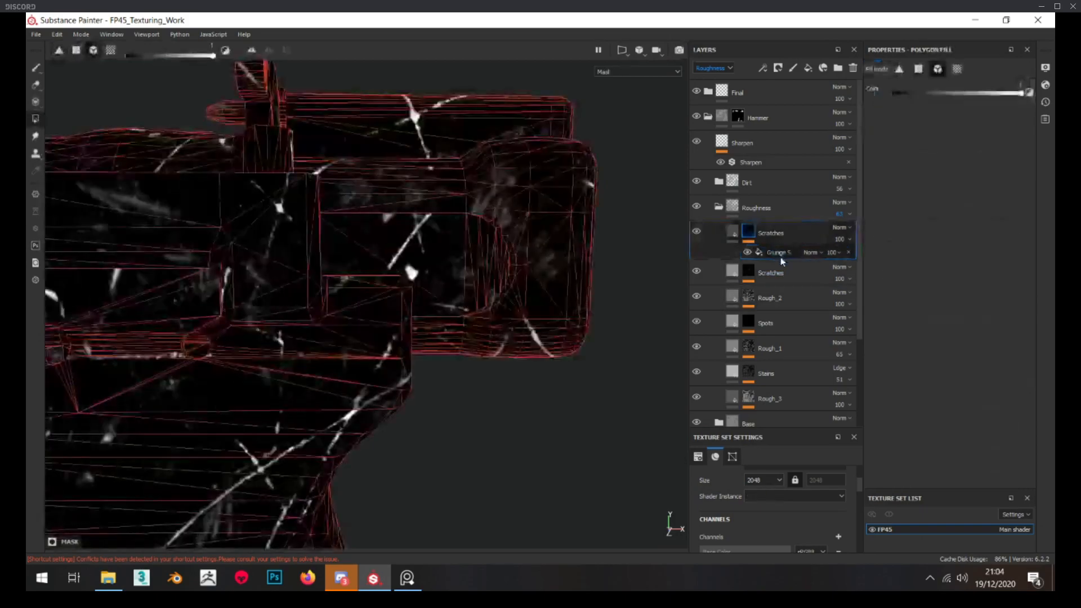
left_click(780, 254)
left_click(952, 107)
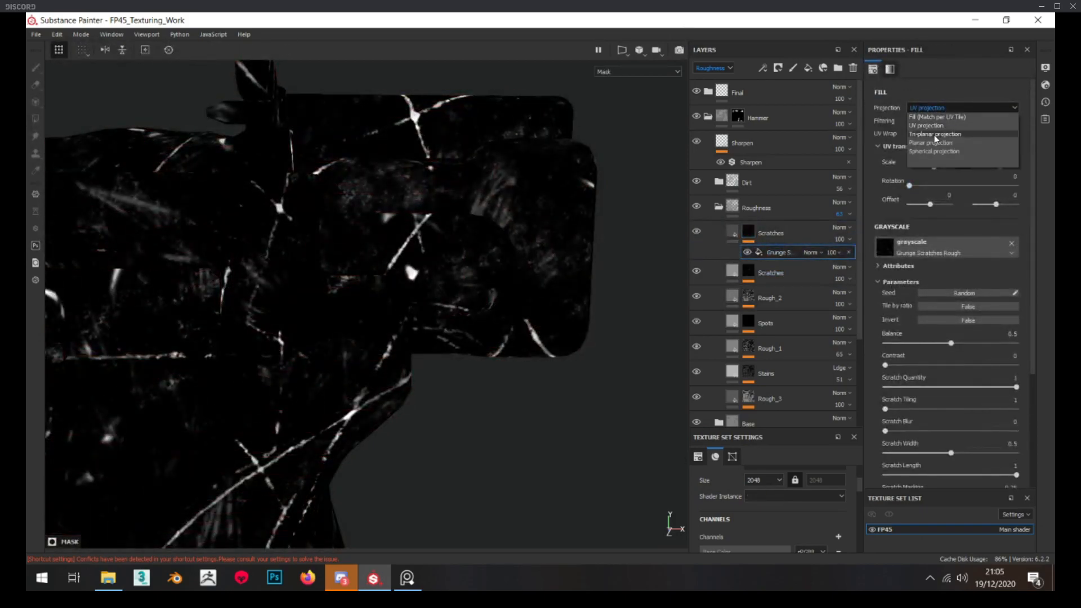
left_click(936, 135)
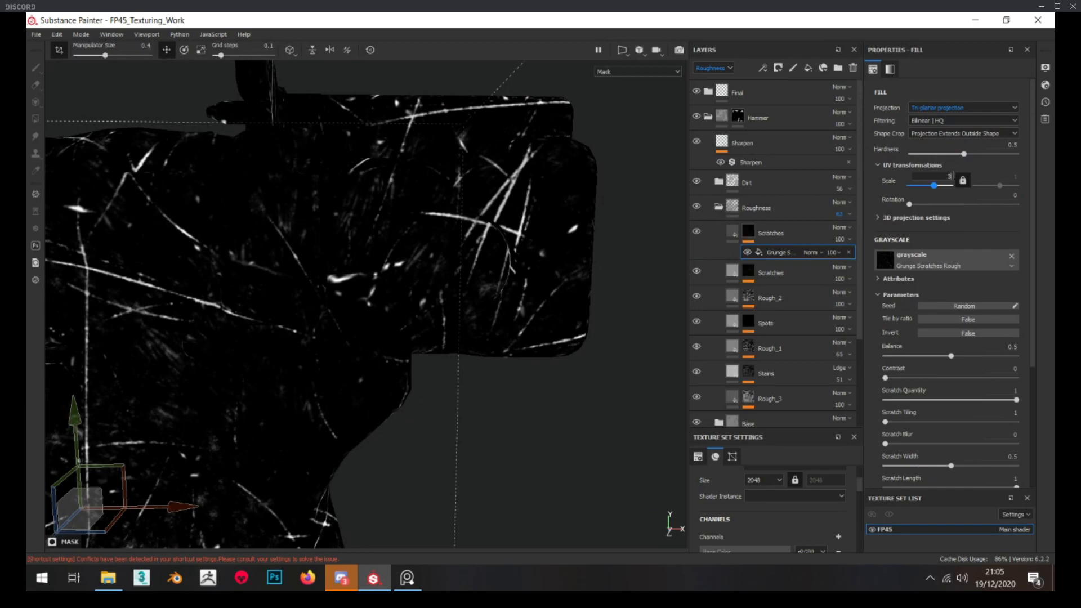
type("3")
key("Return")
left_click(929, 355)
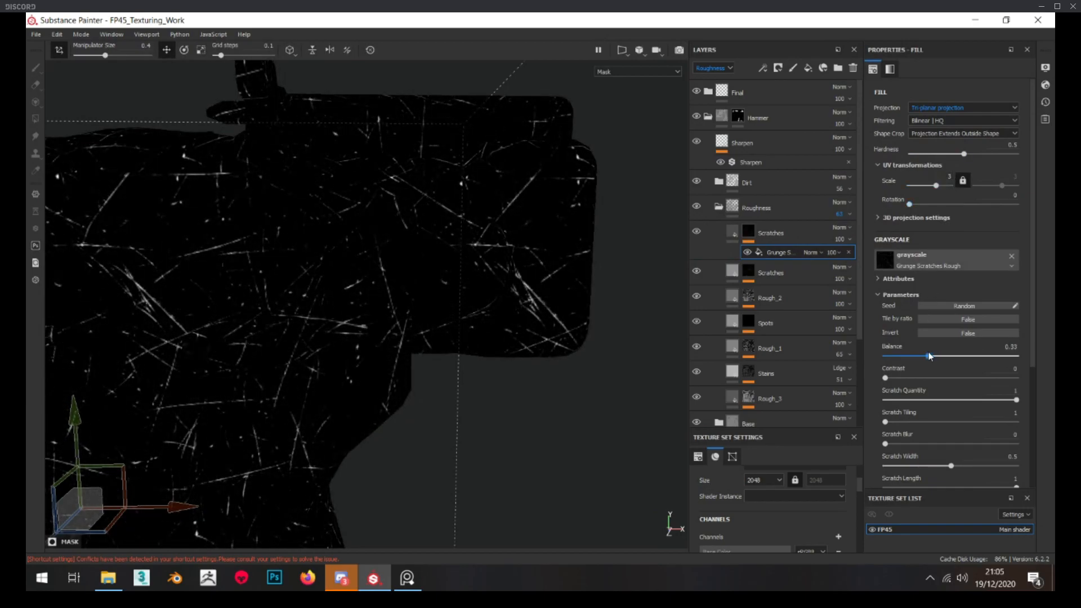
Set the new Scratches layer's roughness to about 0.26 and check the hammer up close and from afar
left_click(733, 233)
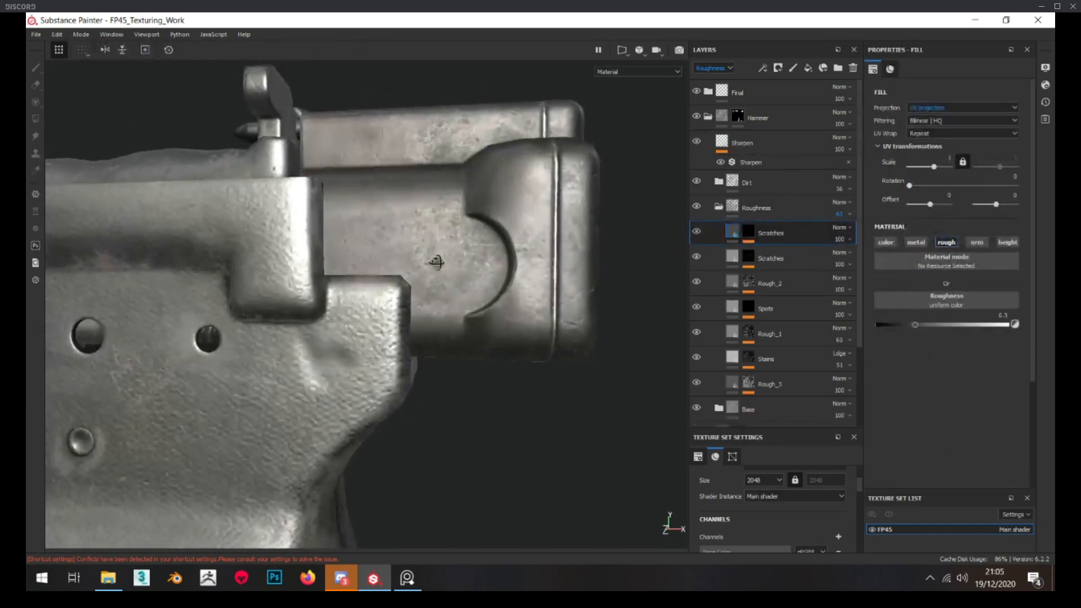
left_click_drag(437, 262, 475, 258, "alt")
left_click_drag(914, 325, 943, 326)
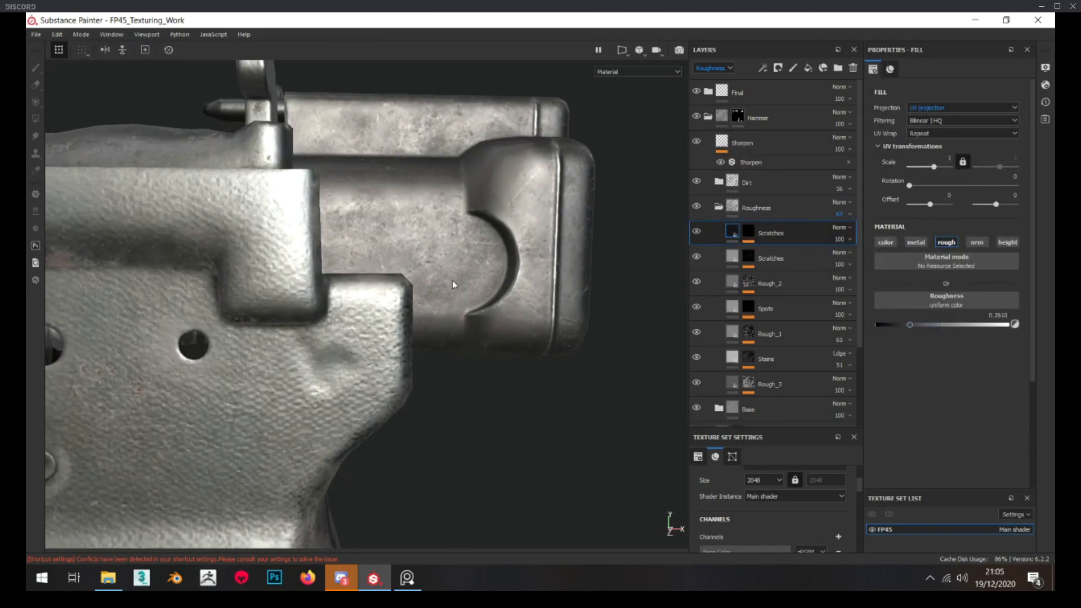
scroll(445, 263, "down", 9)
scroll(444, 267, "up", 5)
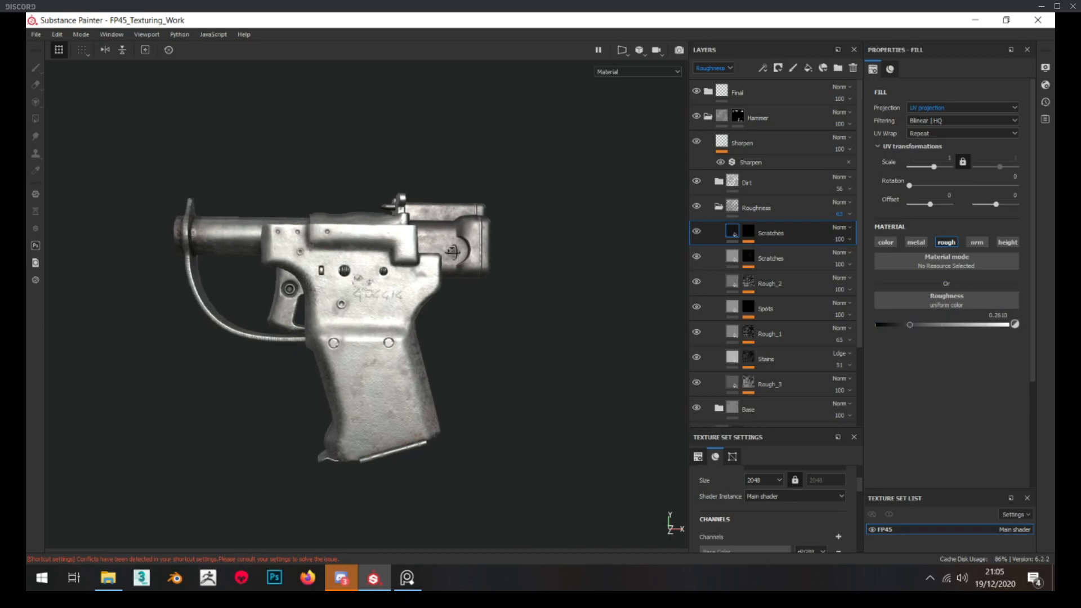
scroll(444, 250, "up", 5)
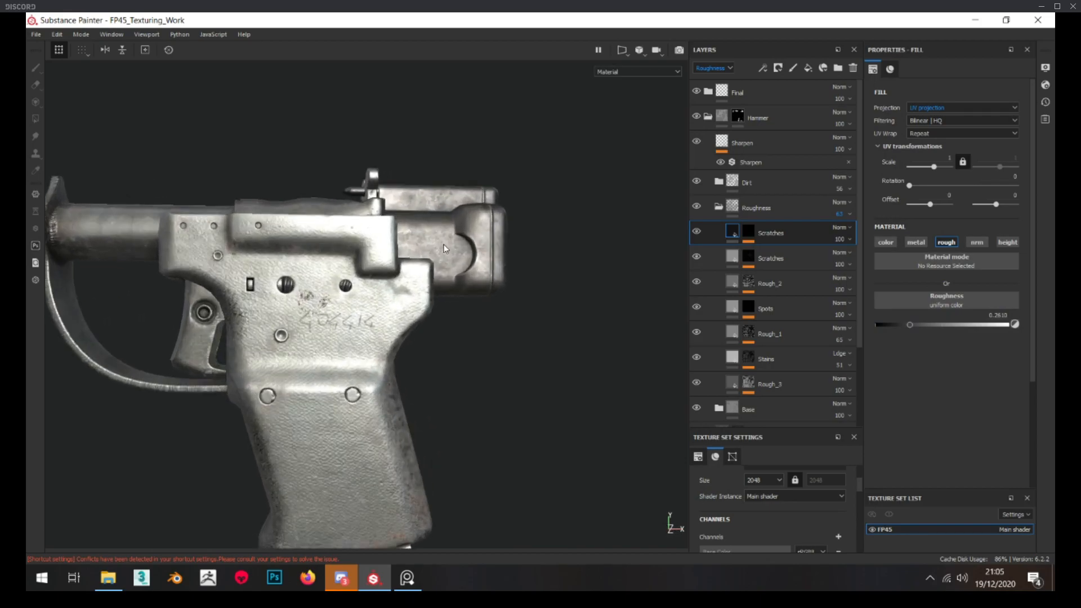
scroll(472, 212, "up", 8)
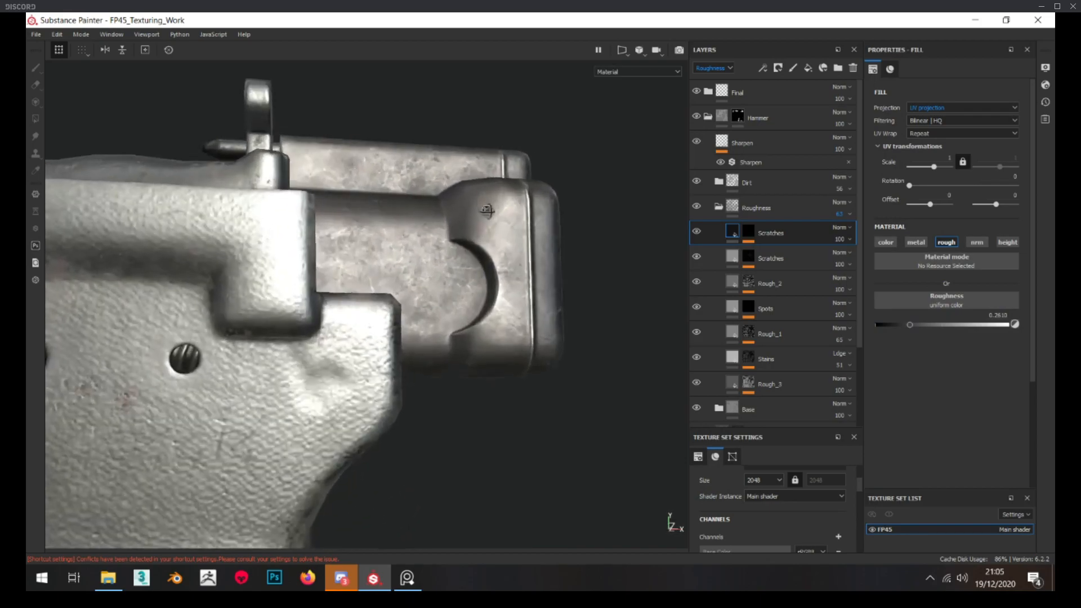
scroll(511, 240, "down", 6)
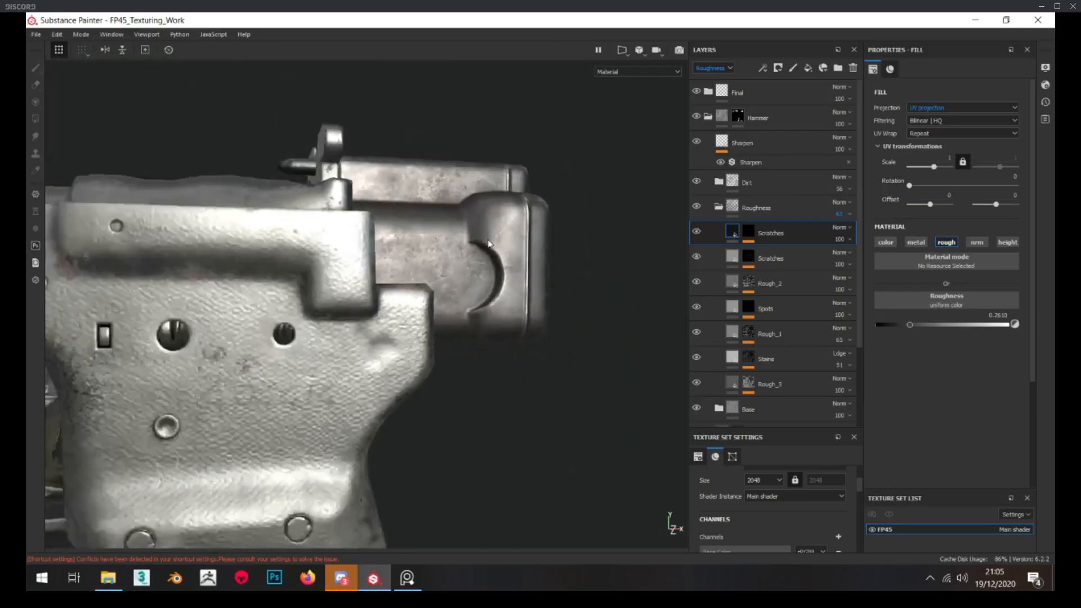
scroll(472, 219, "up", 5)
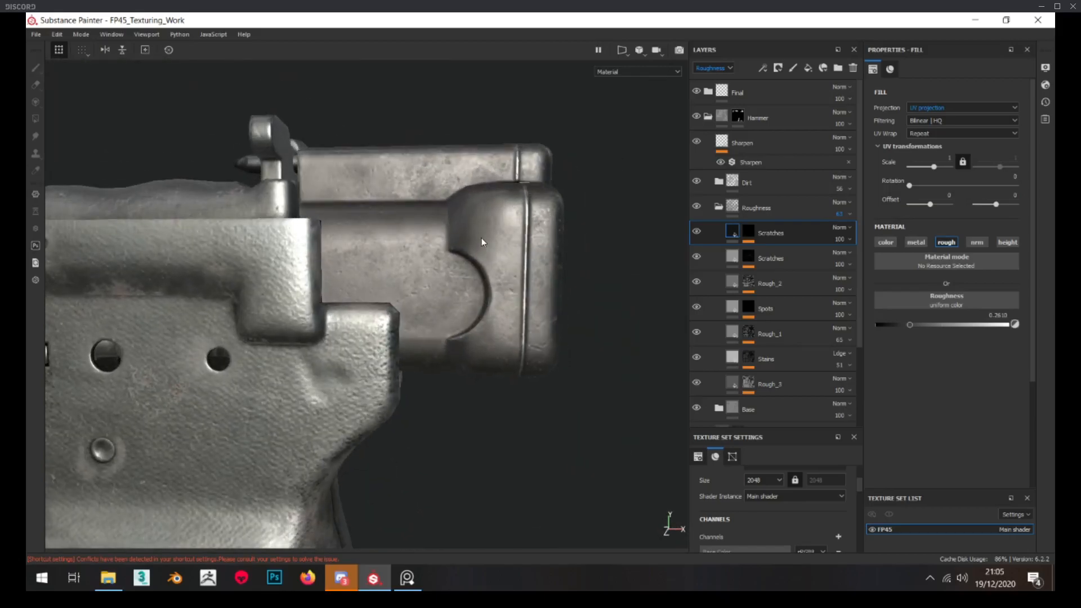
scroll(478, 237, "down", 5)
scroll(455, 246, "up", 6)
mouse_move(465, 230)
left_mouse_down("alt")
mouse_move(496, 236)
mouse_move(445, 227)
left_mouse_up("alt")
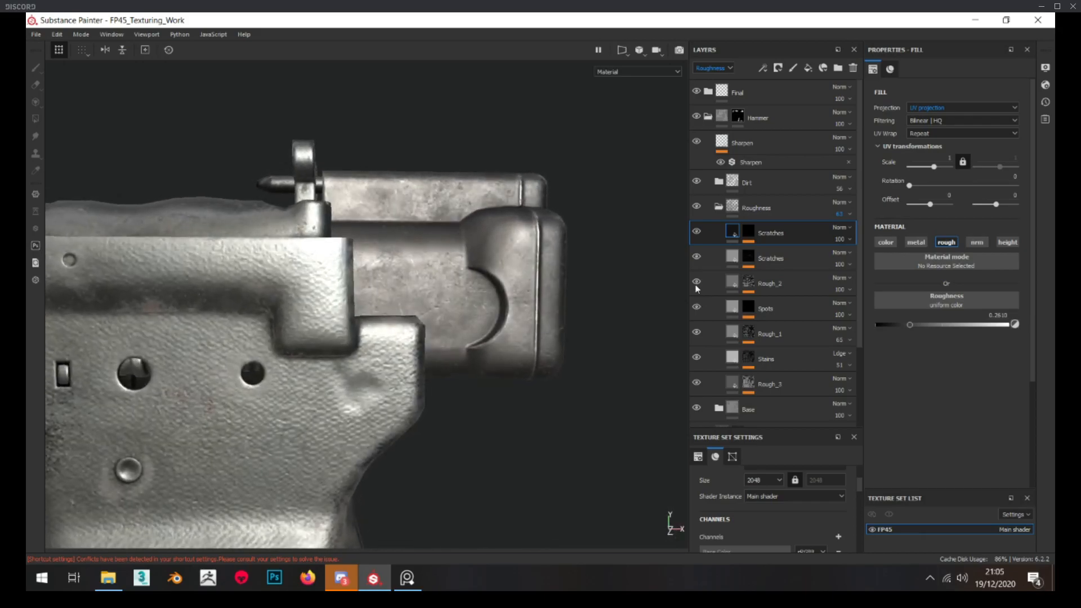
Duplicate the Blue_CC layer in the hammer's Base folder and rename the copy Red_Cv
left_click(717, 208)
left_click(718, 234)
scroll(789, 306, "down", 2)
left_click(786, 220)
left_click(778, 164)
key("4")
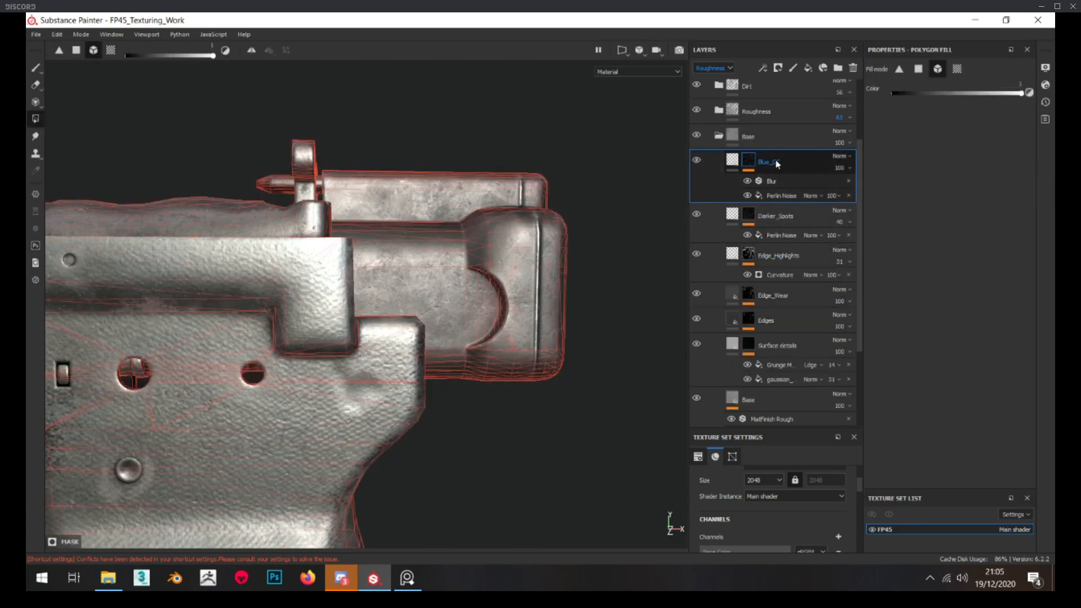
key("ctrl+d")
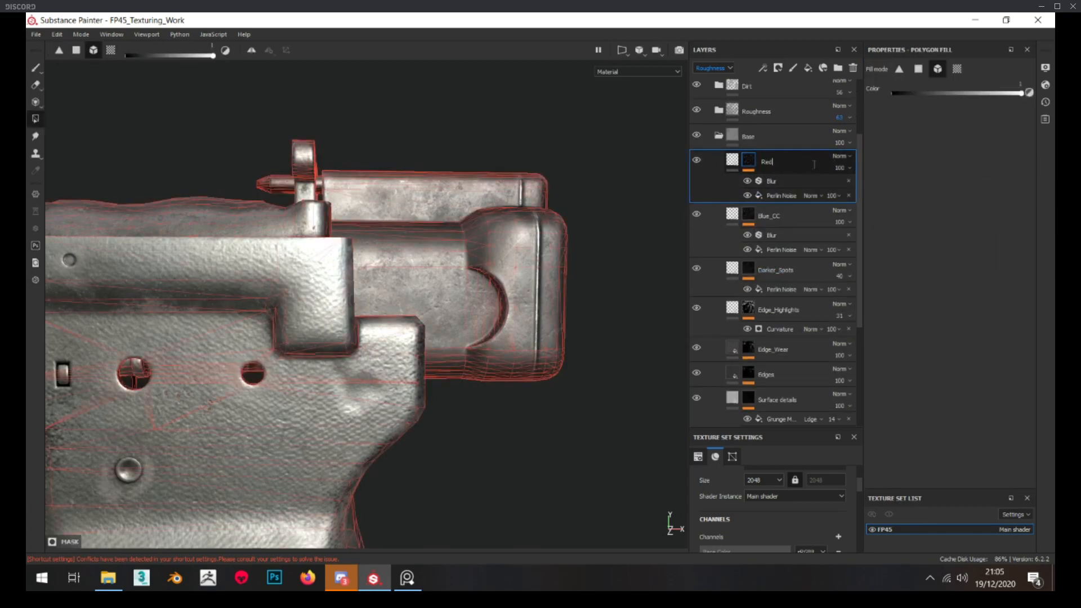
left_click(814, 164)
type("Red_Cv")
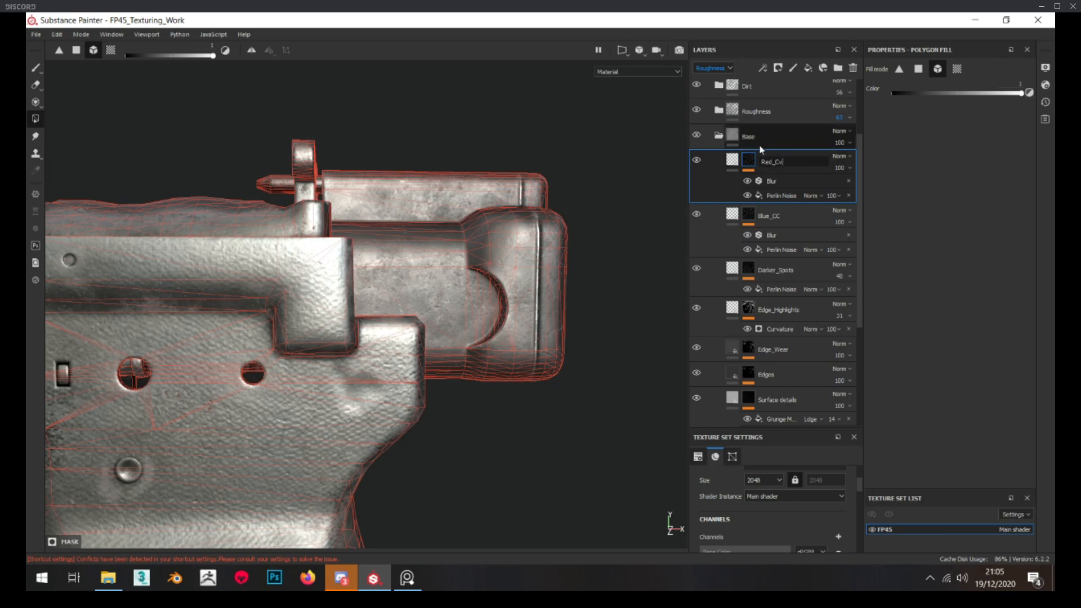
Randomize the seed of the Perlin Noise in the Red_Cv layer's mask several times to get a different spot pattern
left_click(749, 163, "alt")
left_click(771, 195)
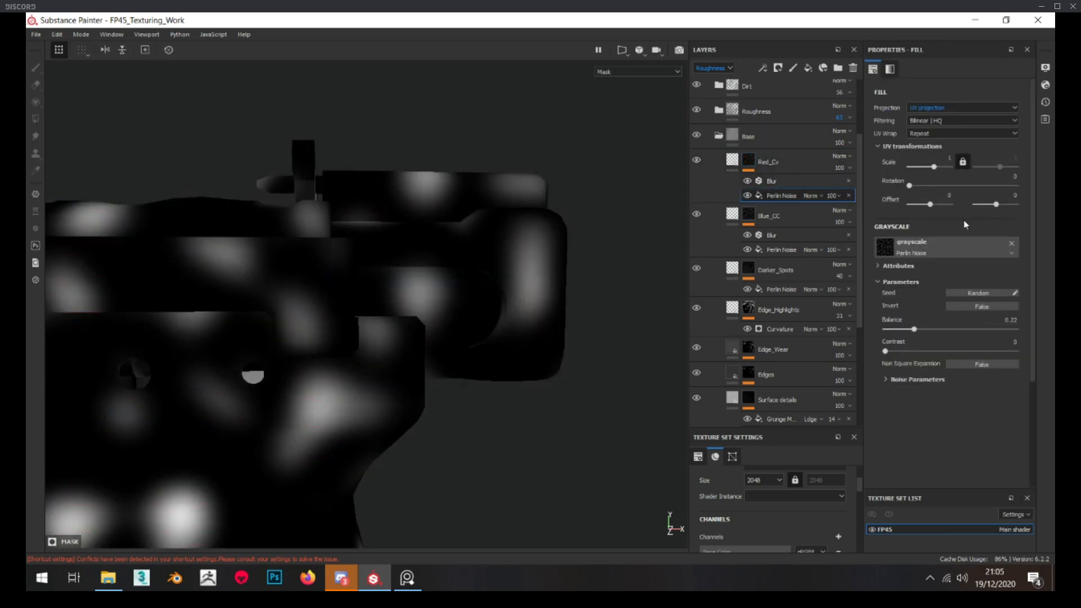
left_click(972, 291)
left_click(973, 291)
left_click(972, 291)
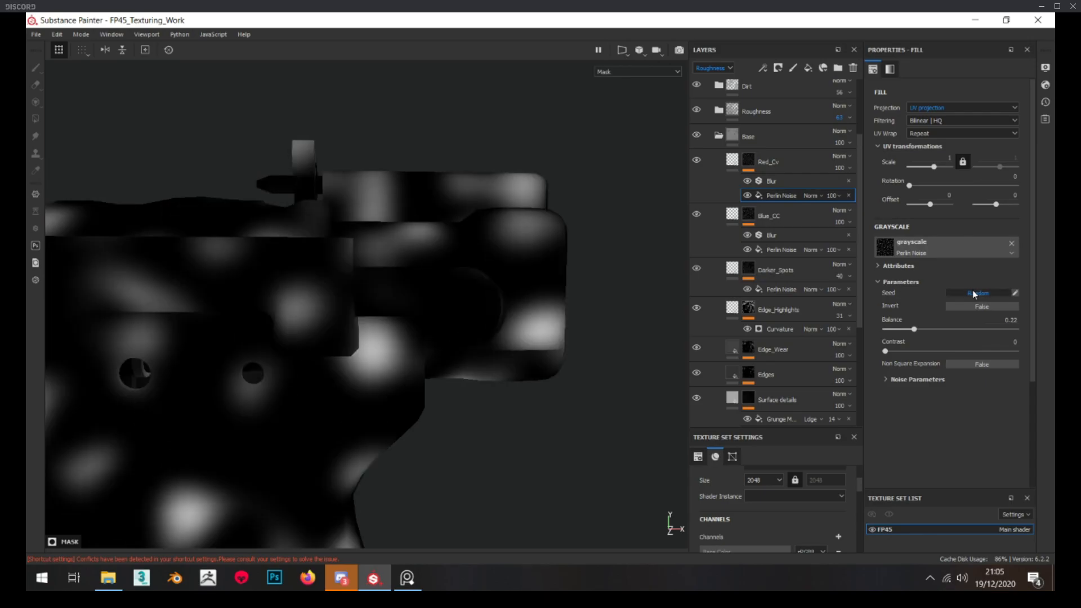
left_click(974, 293)
left_click(975, 293)
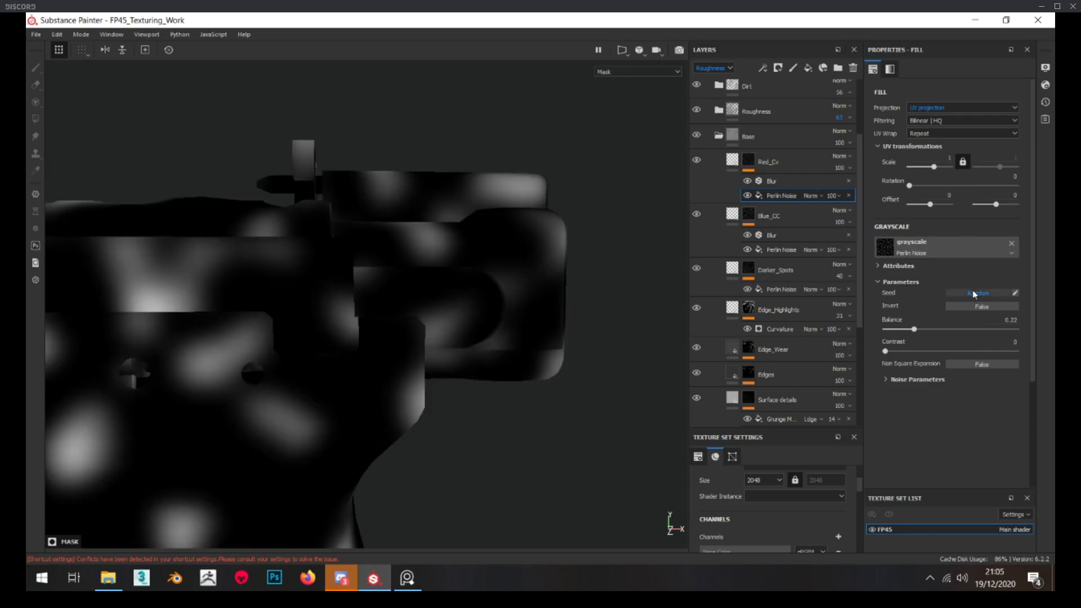
Change the Red_Cv layer's base color to a muted, dull red
left_click(732, 160)
left_click(946, 317)
left_click(999, 418)
left_click_drag(999, 418, 1000, 427)
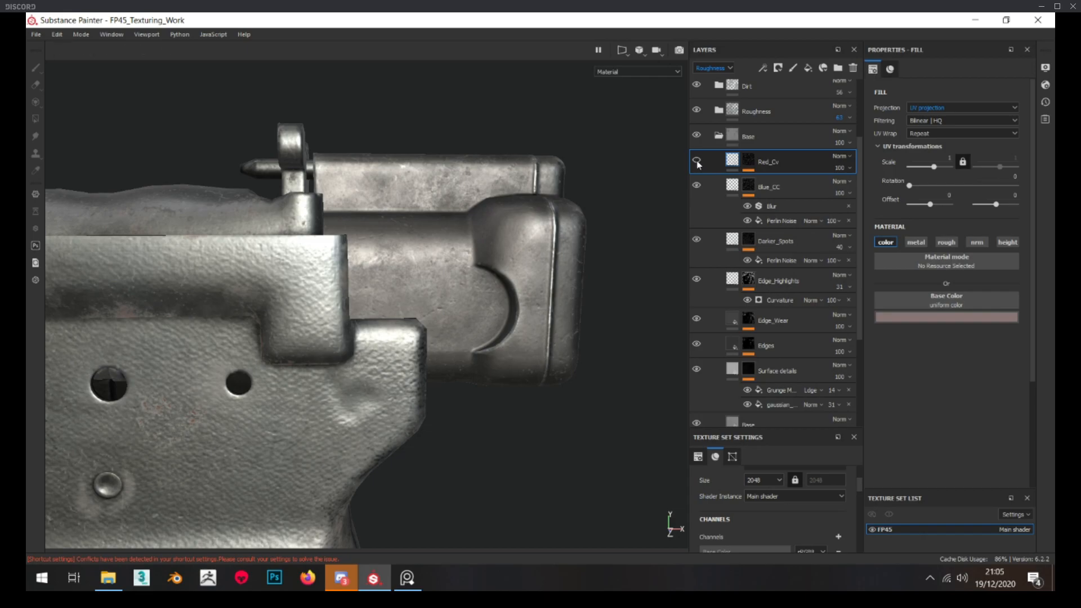
Lower the Red_Cv layer's base color opacity to 20 while checking the tint on the hammer in the material view
key("m")
left_click_drag(504, 163, 455, 191, "alt")
left_click(839, 168)
left_click_drag(524, 233, 480, 240, "alt")
left_click(841, 169)
left_click_drag(839, 186, 851, 186)
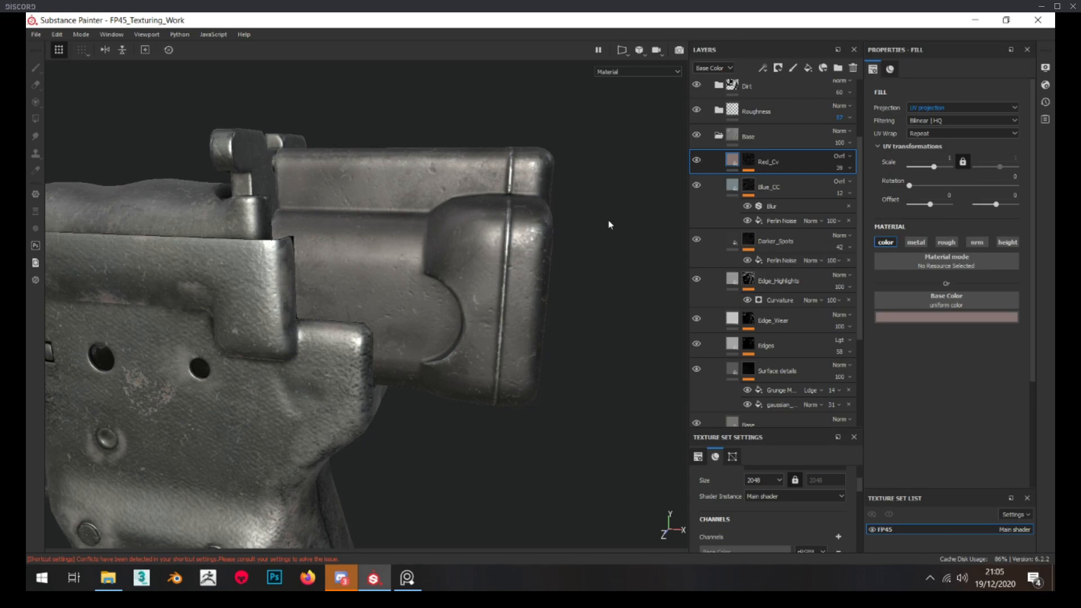
left_click_drag(610, 225, 594, 229, "alt")
left_click(840, 168)
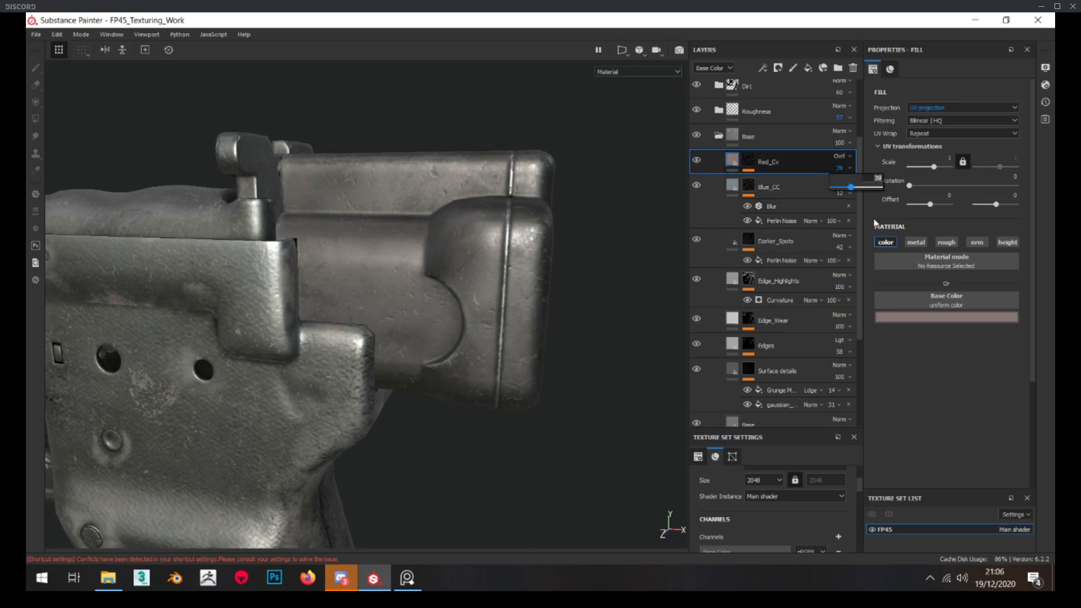
left_click_drag(435, 263, 454, 256, "alt")
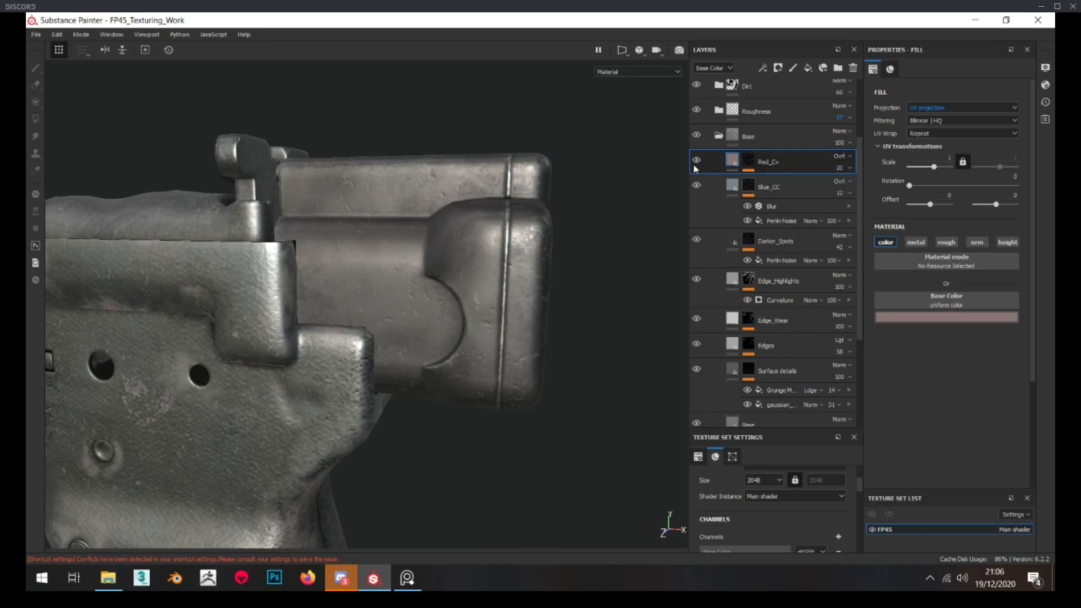
Compare the hammer with the Red_Cv layer hidden and shown, and inspect the tint from several angles
left_click(697, 161)
right_click_drag(693, 166, 909, 189, "alt")
left_click_drag(496, 203, 535, 206, "alt")
right_click_drag(597, 169, 494, 187, "alt")
scroll(493, 190, "up", 5)
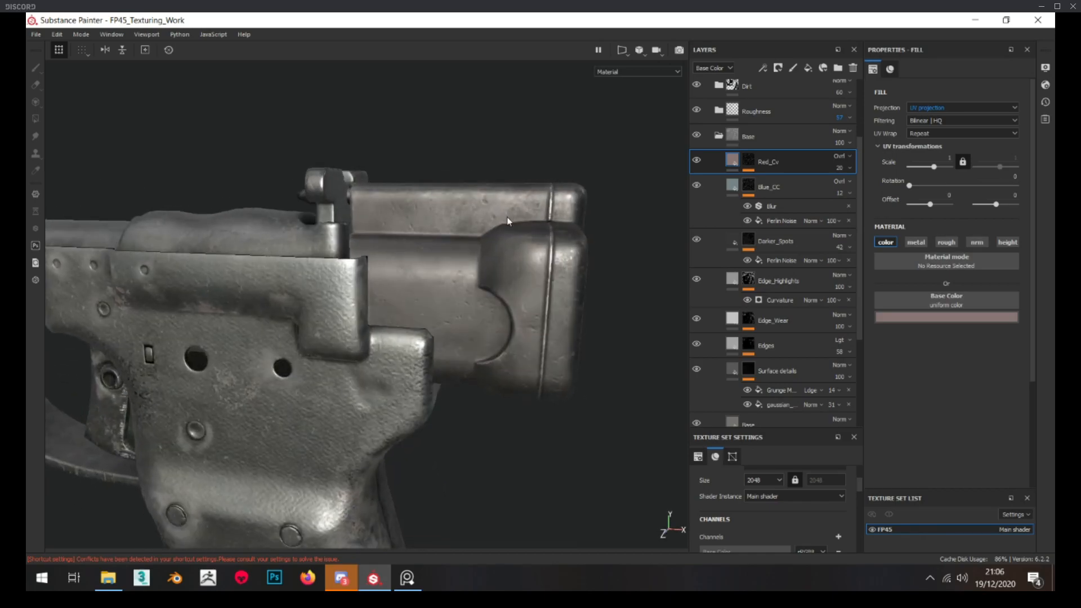
Lower the roughness of the upper Scratches layer in the Roughness folder to about 0.18 and check it on the hammer
left_click(719, 136)
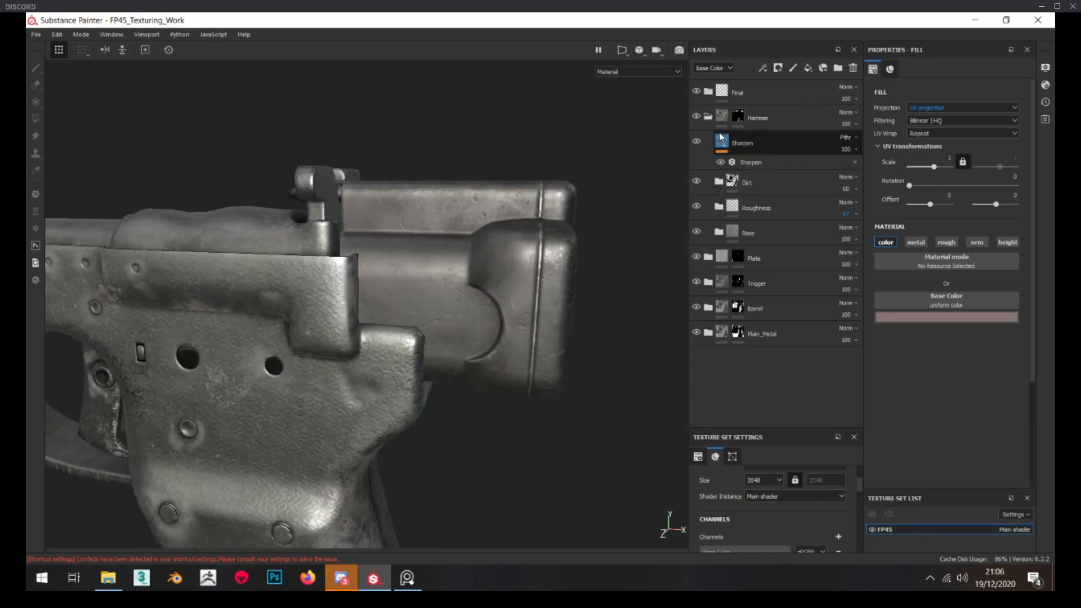
left_click(723, 208)
scroll(735, 214, "down", 1)
left_click(771, 201)
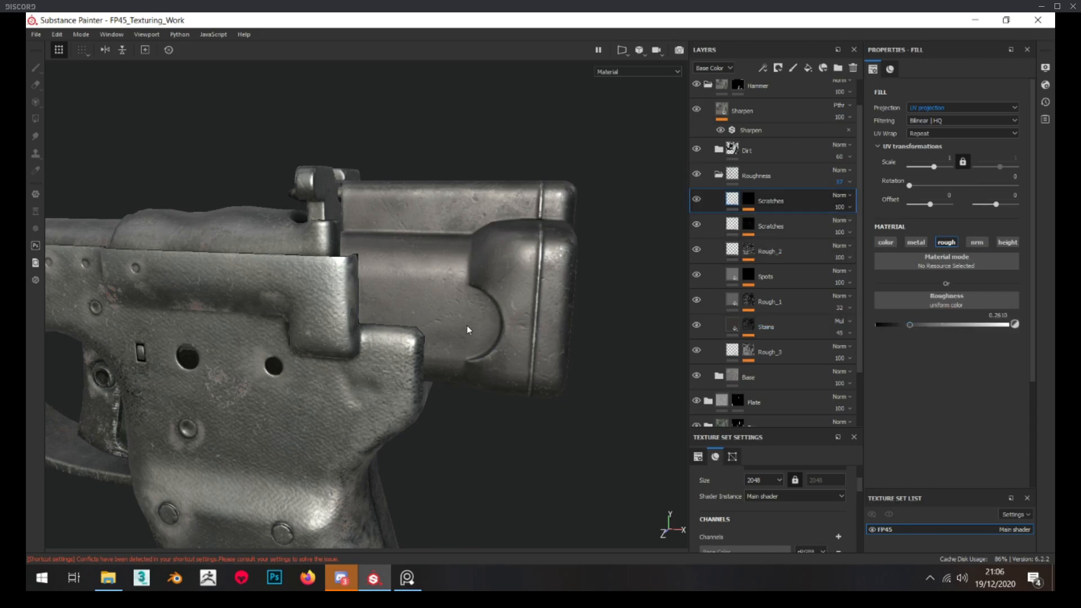
left_click_drag(468, 330, 491, 290, "alt")
scroll(491, 291, "up", 2)
left_click_drag(899, 324, 901, 324)
left_click_drag(439, 319, 424, 341, "alt")
scroll(449, 310, "down", 3)
scroll(423, 341, "up", 2)
left_click(718, 176)
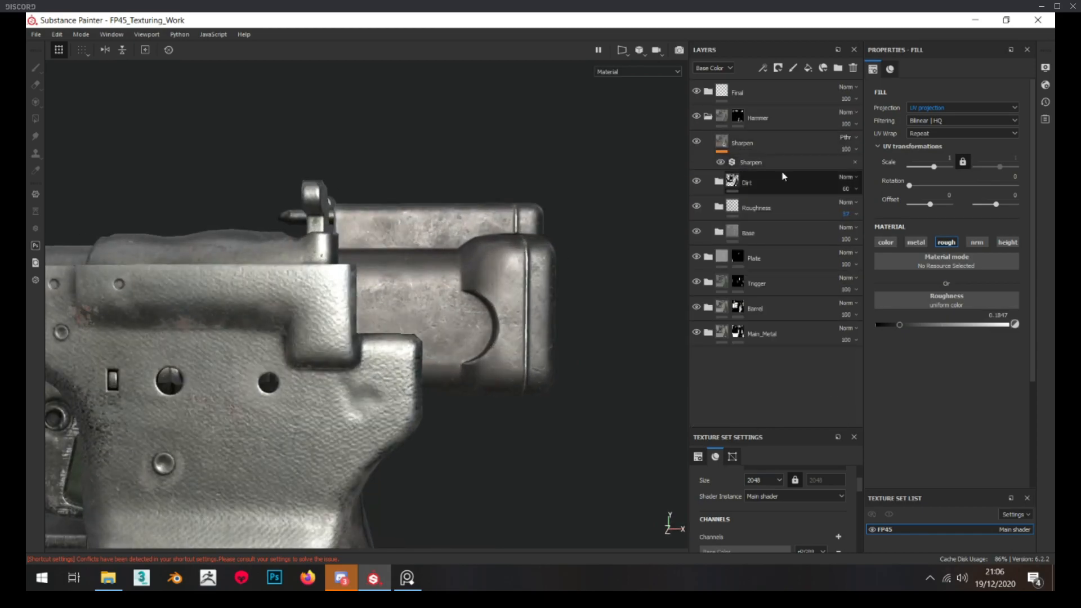
Create a folder named Rust above the hammer's Dirt folder and bring up the shelf with all assets listed
left_click(838, 67)
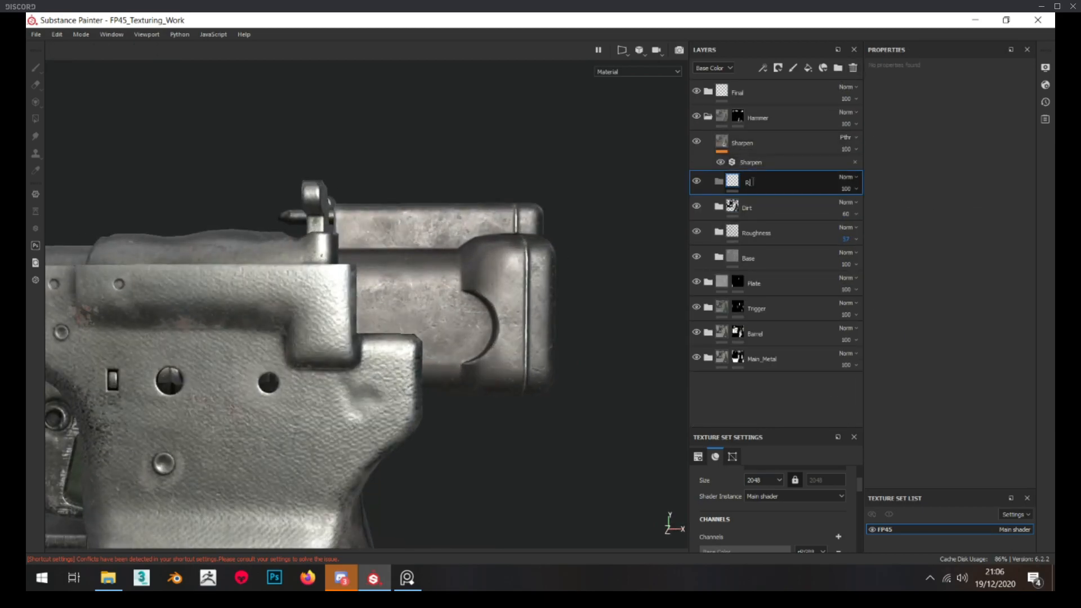
left_click_drag(1053, 343, 184, 99)
left_click_drag(274, 46, 307, 152)
left_click(100, 191)
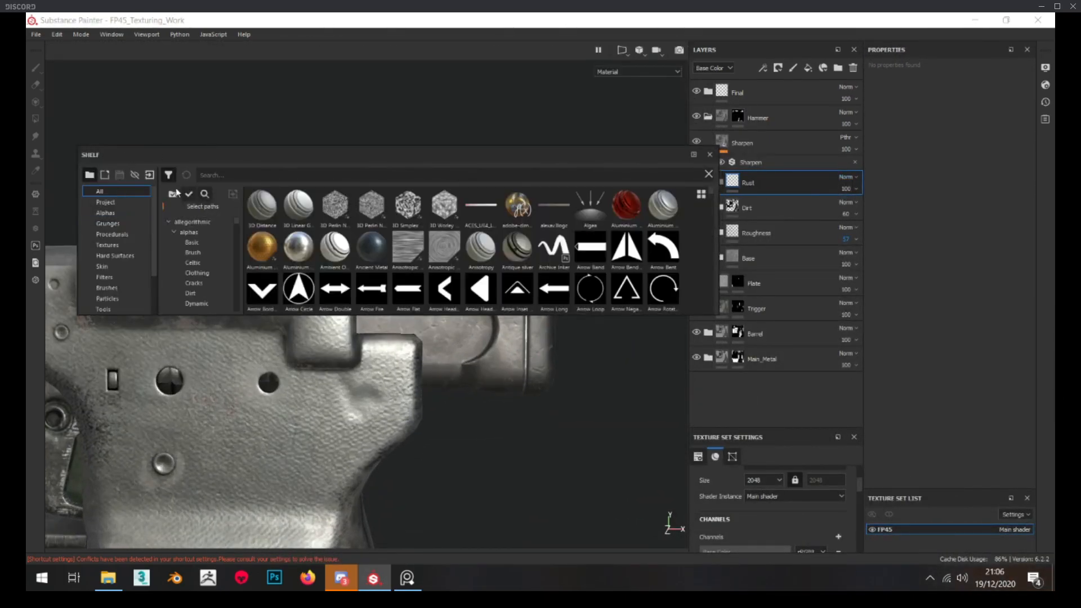
Search the shelf for "rust" and add the Rust Fine material inside the Rust folder
left_click(285, 177)
type("rust")
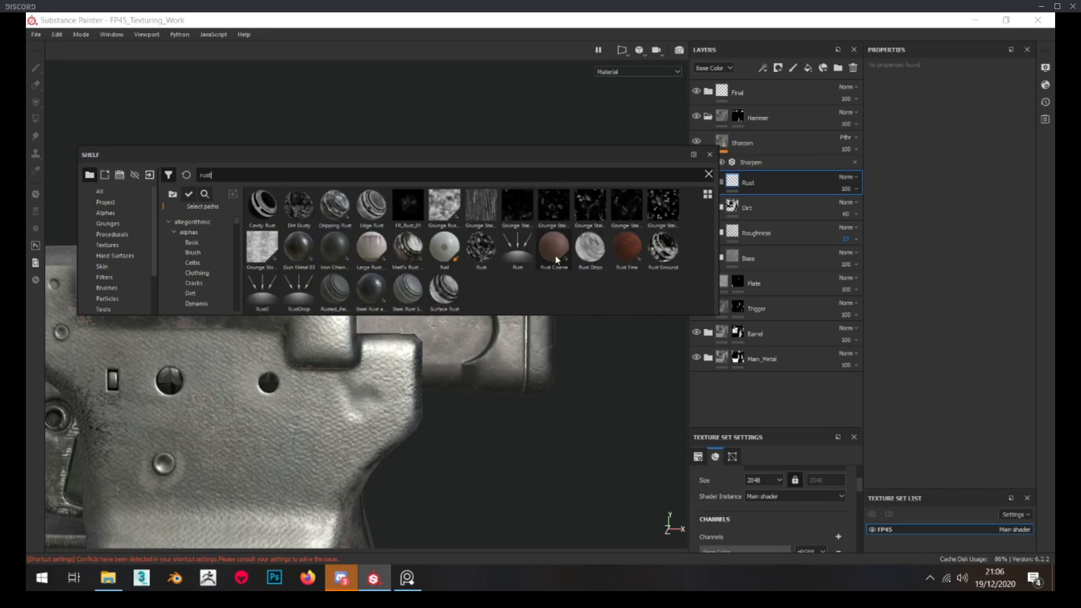
left_click_drag(627, 248, 751, 180)
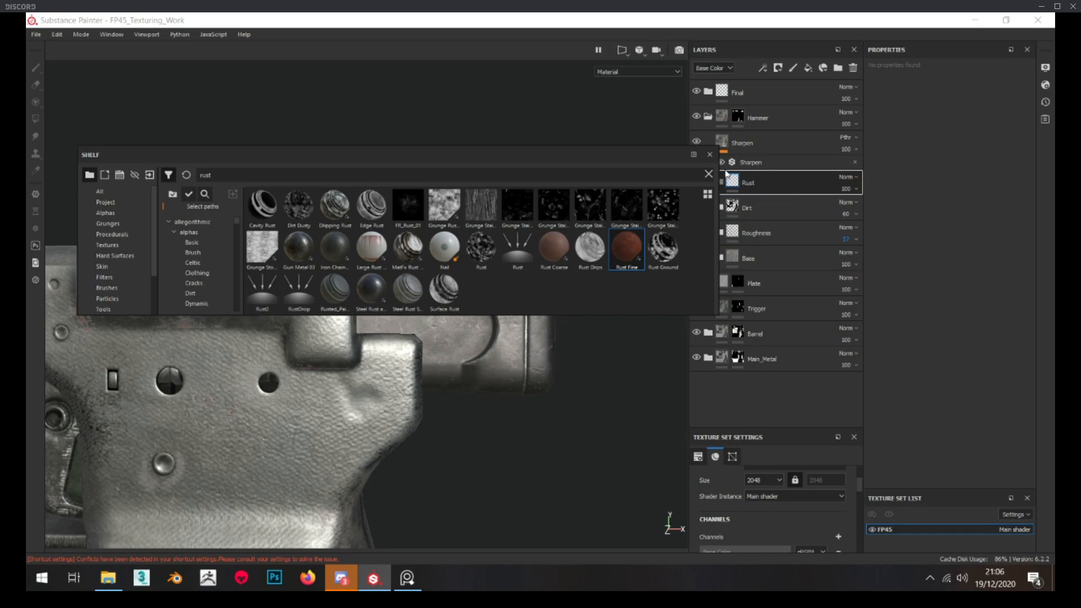
left_click_drag(636, 159, 1080, 401)
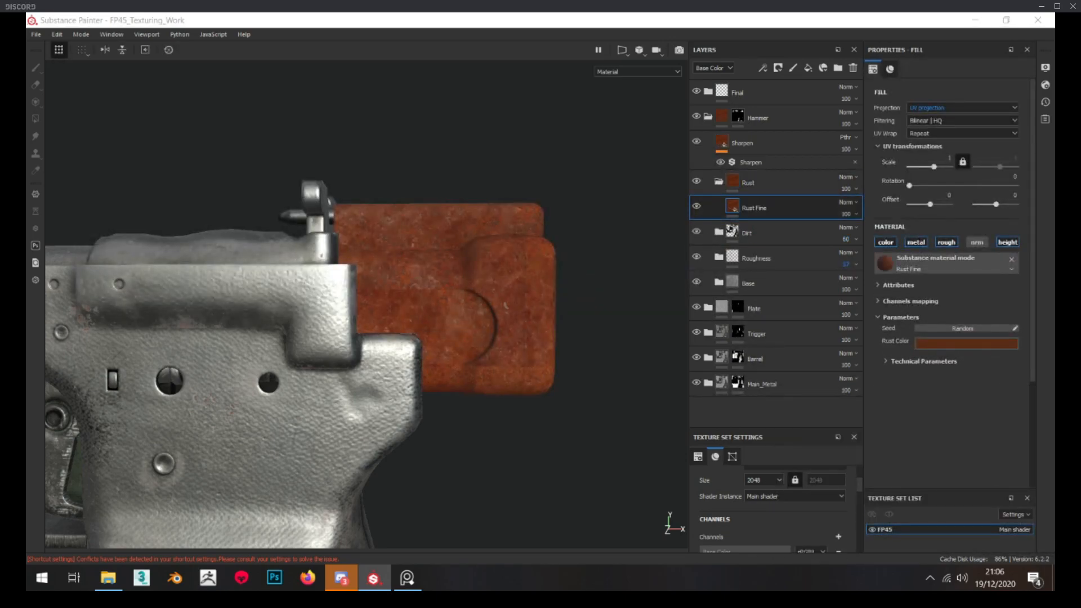
Examine the rust on the hammer in the reference photo of the pistol
right_click_drag(25, 495, 685, 482)
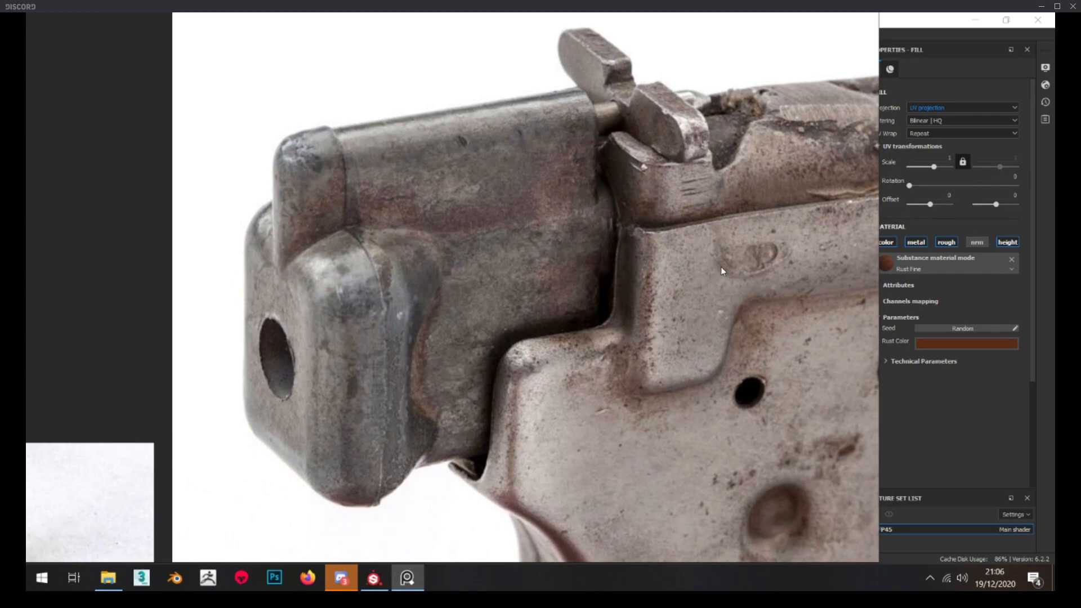
right_click_drag(722, 266, 26, 285)
scroll(472, 280, "up", 4)
Switch the Rust Fine layer to tri-planar projection and compare the hammer with the layer hidden and shown
left_click(910, 211)
left_click(938, 110)
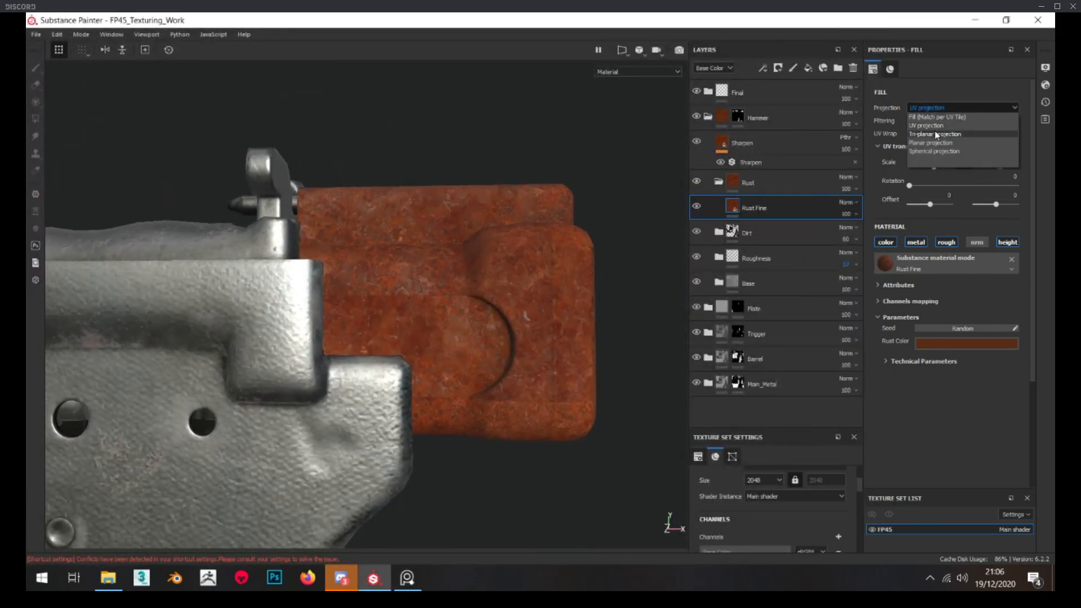
left_click(935, 129)
left_click_drag(591, 338, 676, 236, "alt")
left_click(697, 207)
left_click(696, 207)
Desaturate Rust Fine's rust color to a saturation of about 0.31, keeping its orange-brown hue
left_click(937, 356)
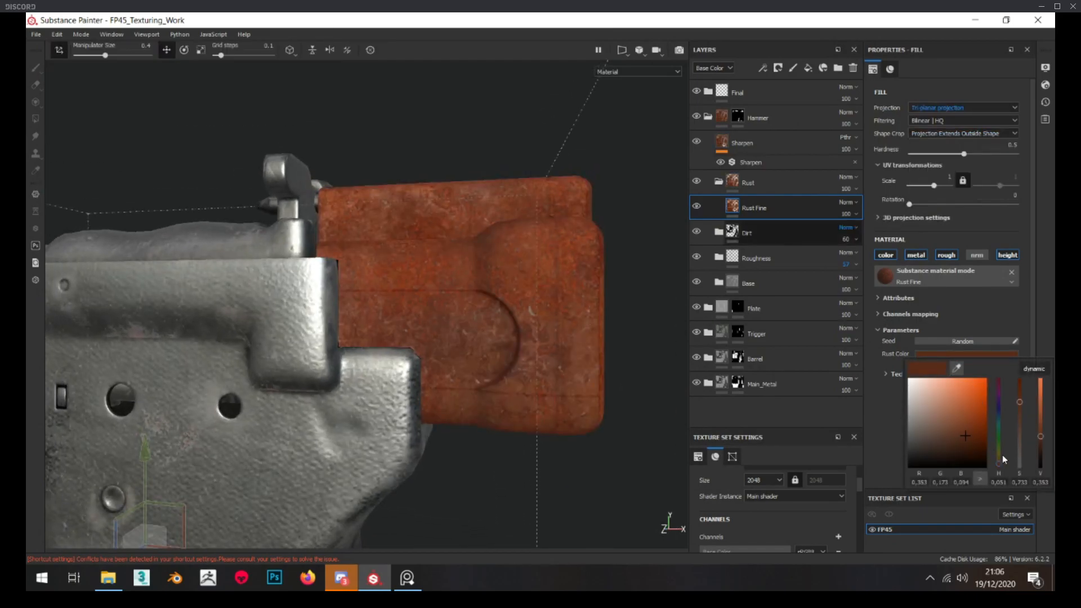
left_click_drag(1020, 422, 1003, 401)
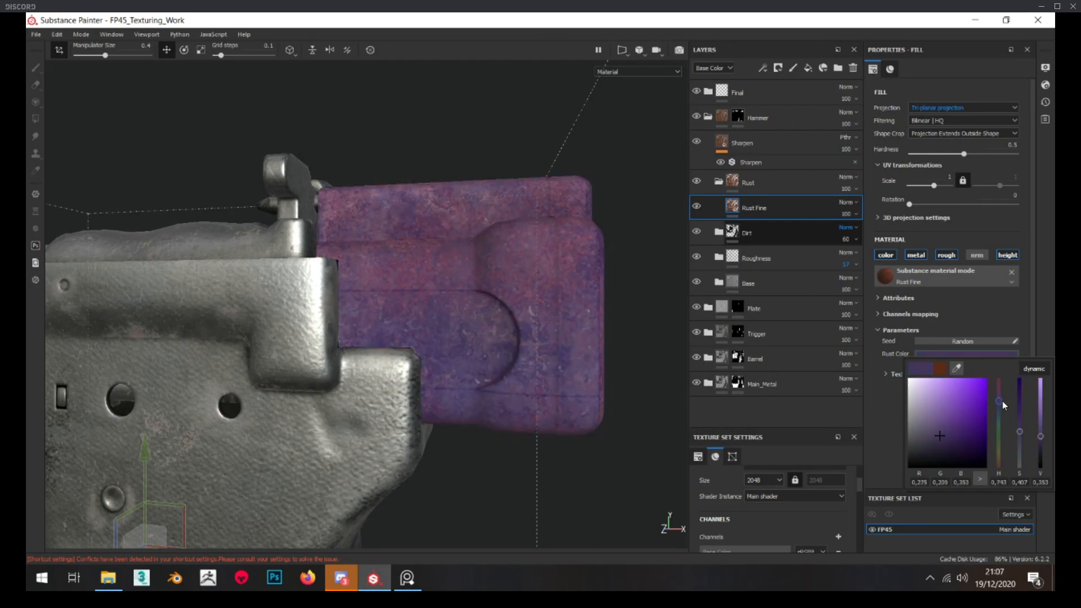
key("ctrl+z")
left_click_drag(1020, 425, 1021, 441)
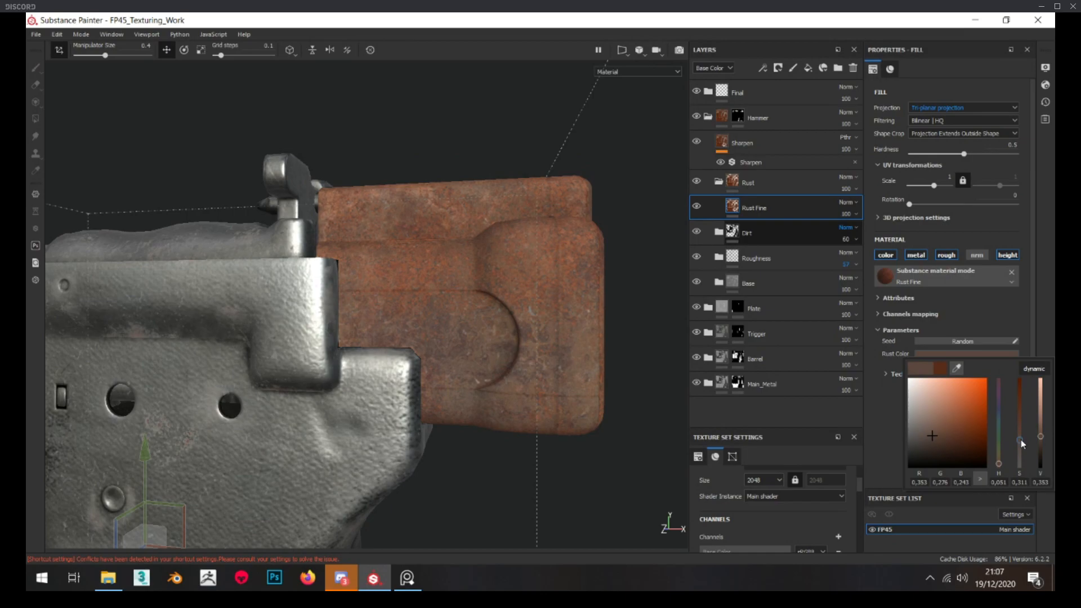
Try shifting the Rust Fine layer's hue to about 0.9 with an HSL Perceptive filter limited to the color channel
right_click(757, 209)
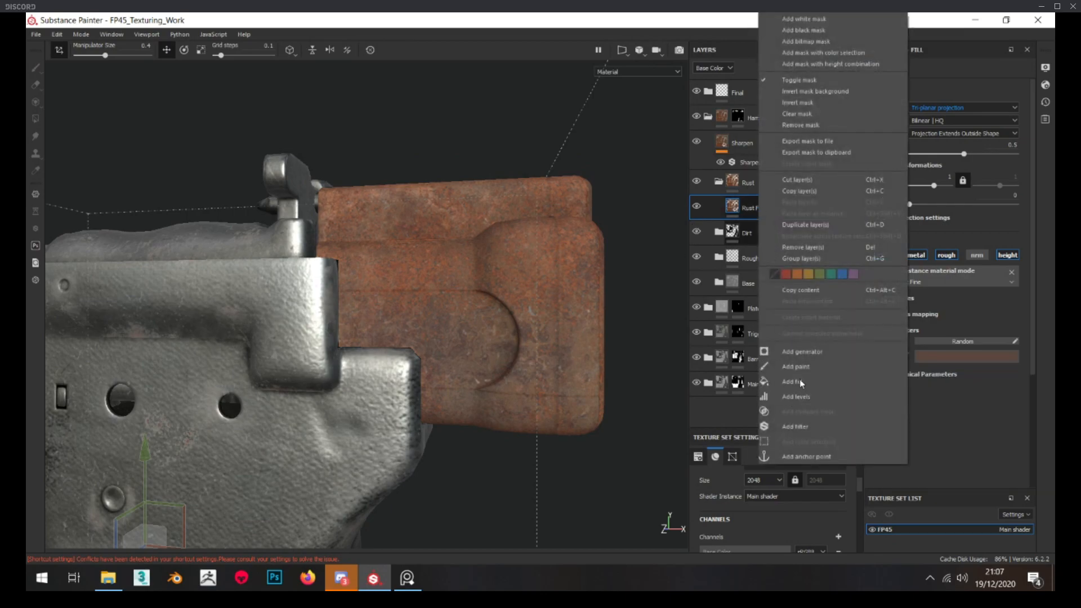
left_click(797, 426)
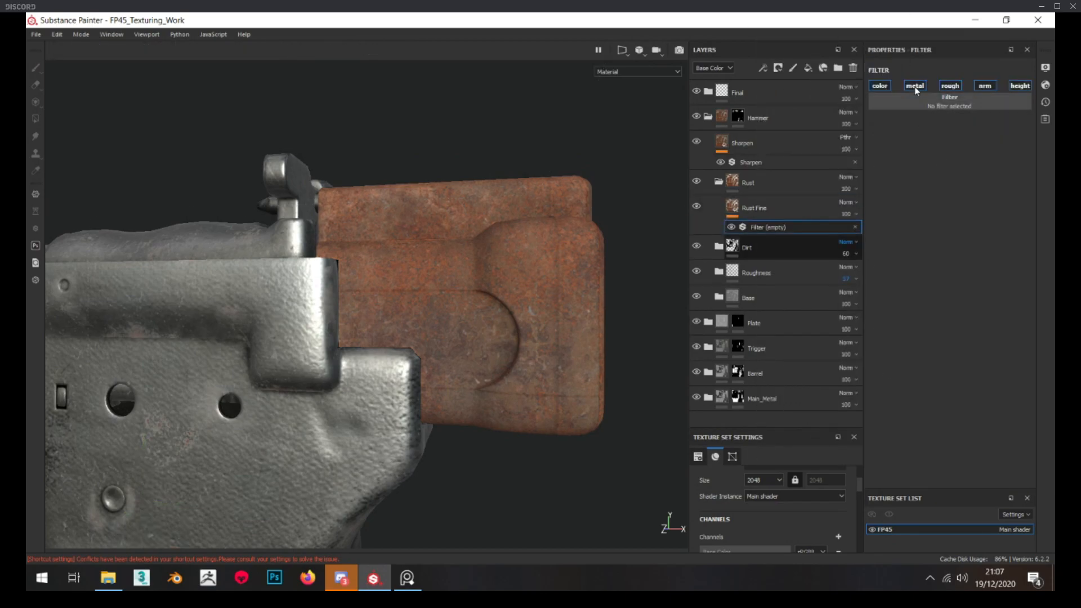
left_click(971, 108)
key("BackSpace")
type("hu")
key("BackSpace")
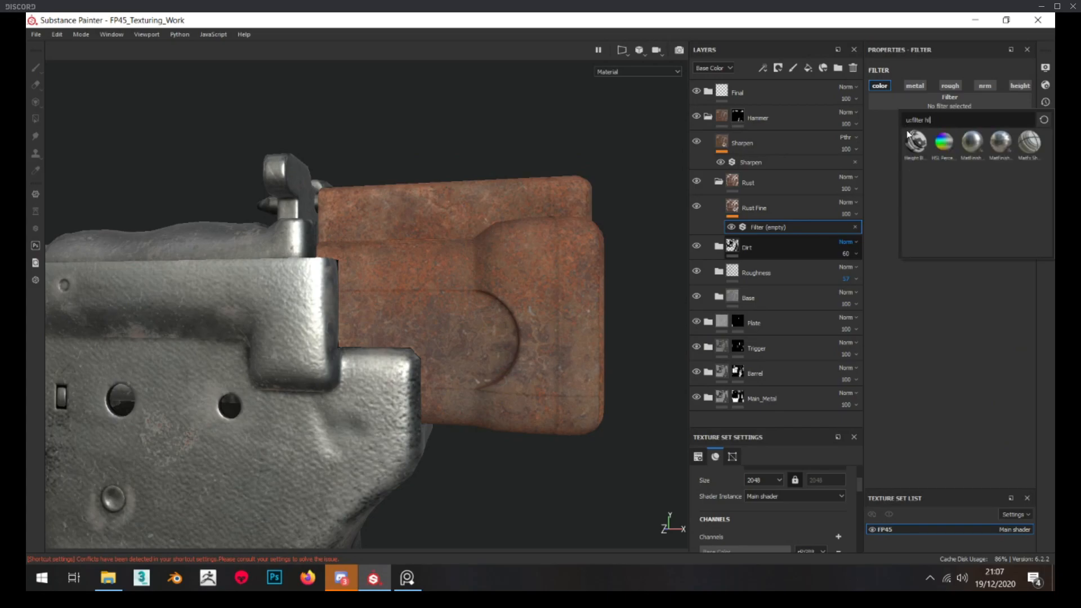
left_click(944, 142)
left_click_drag(950, 171, 1014, 172)
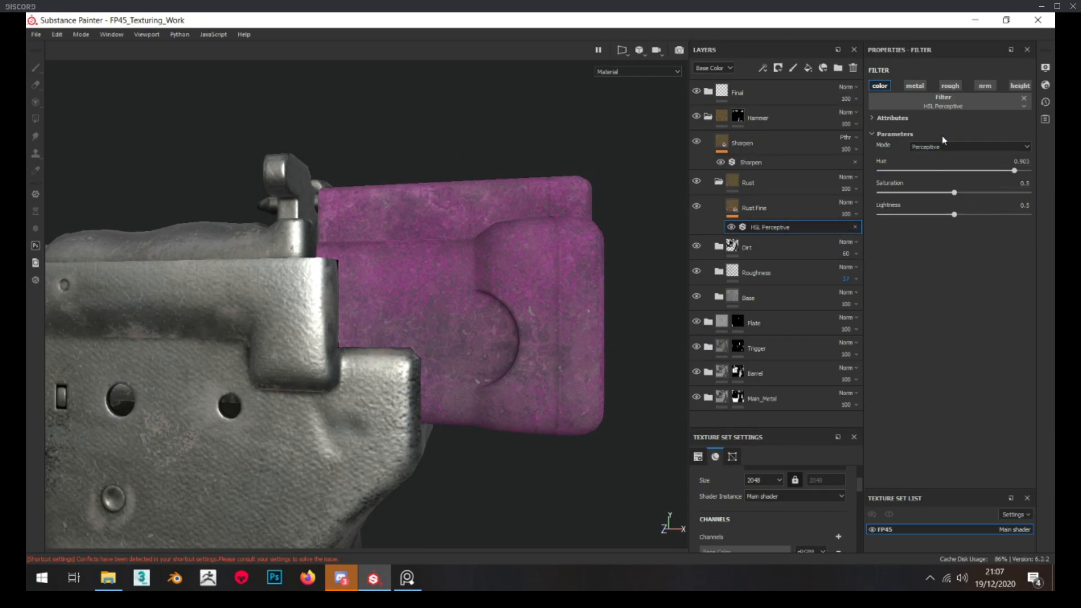
left_click(857, 228)
Add a color-only HSL Perceptive filter to Rust Fine with saturation about 0.47 and lightness about 0.48
right_click(772, 209)
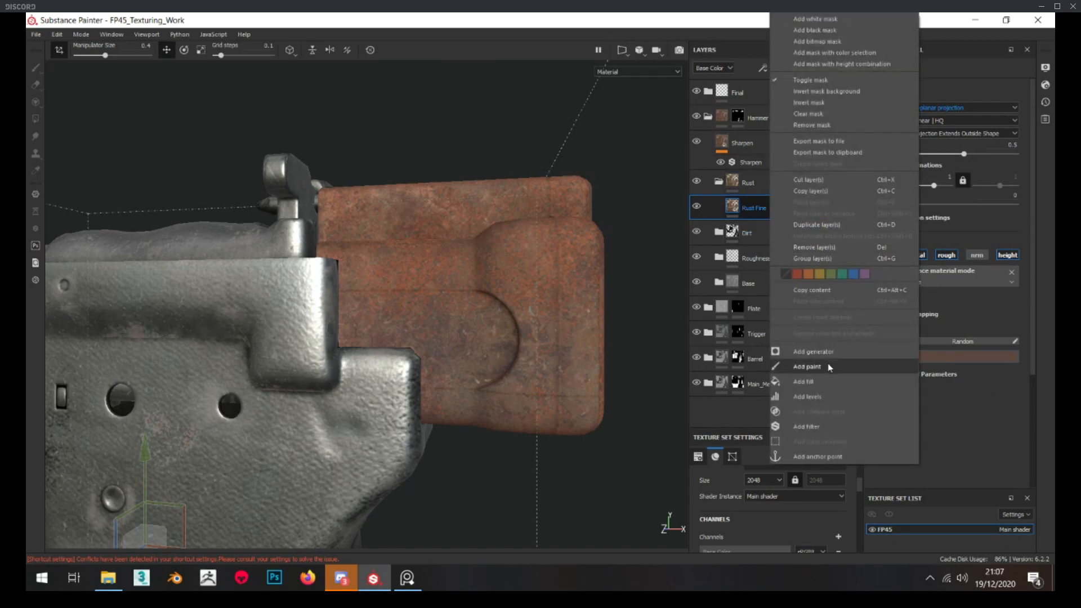
left_click(817, 426)
left_click(933, 99)
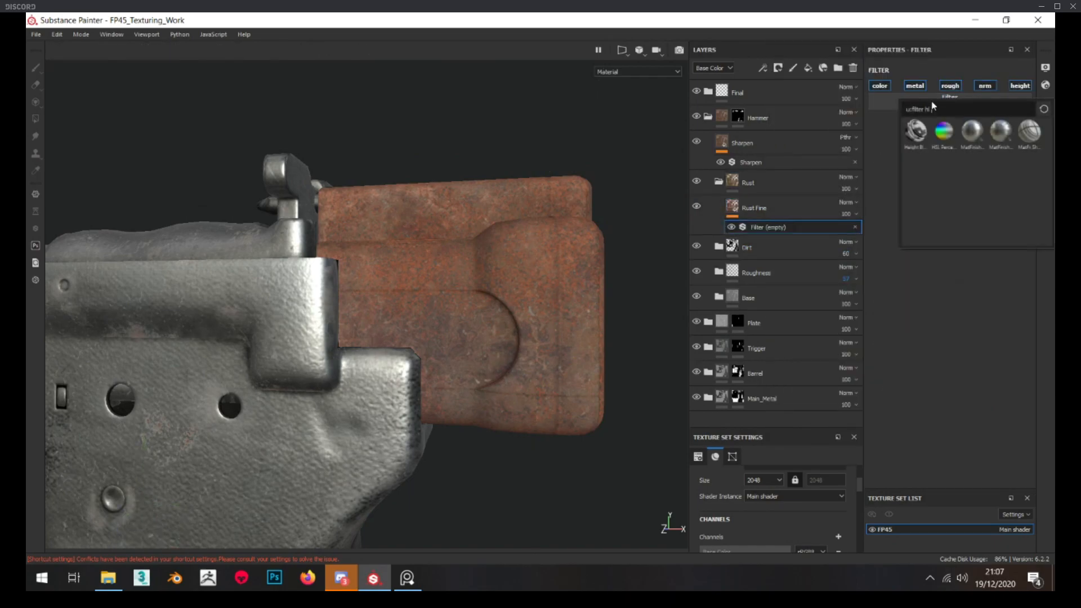
left_click(944, 131)
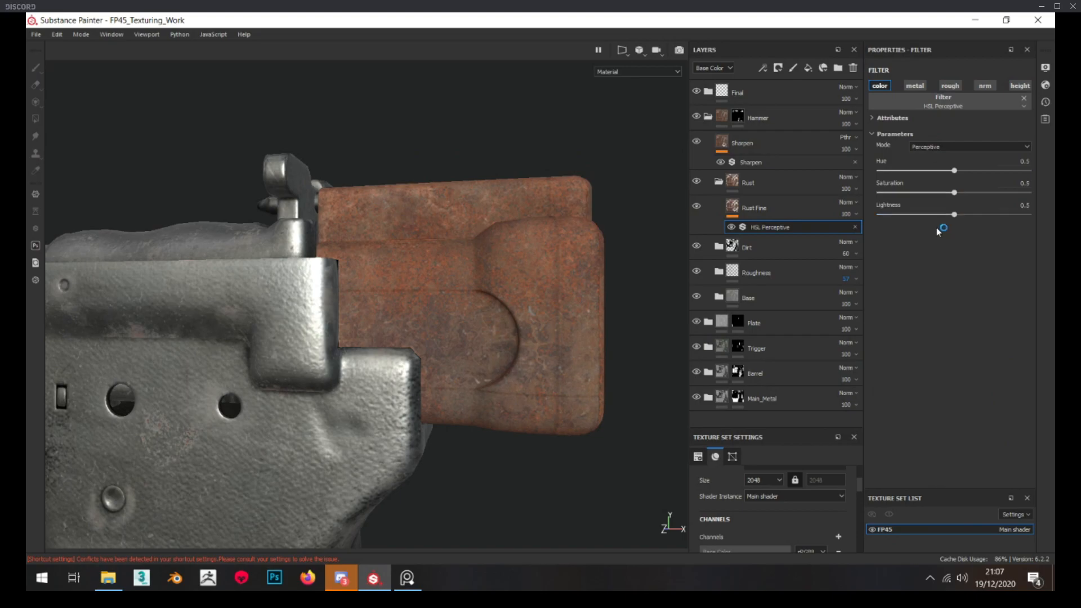
left_click_drag(954, 193, 952, 212)
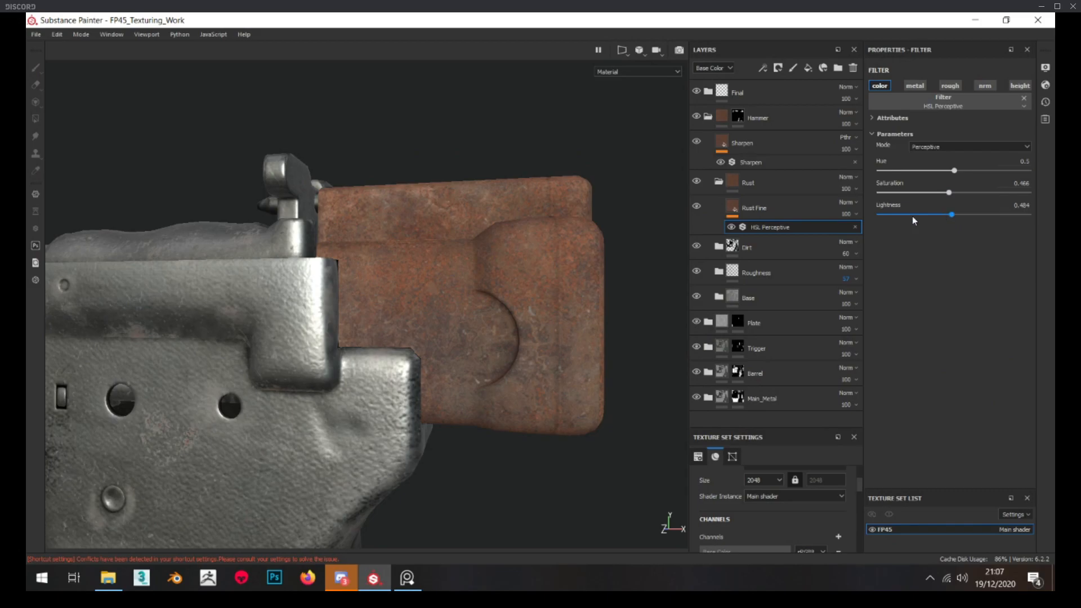
Add a fill layer named Color above Rust Fine, affecting only the color channel
left_click(778, 212)
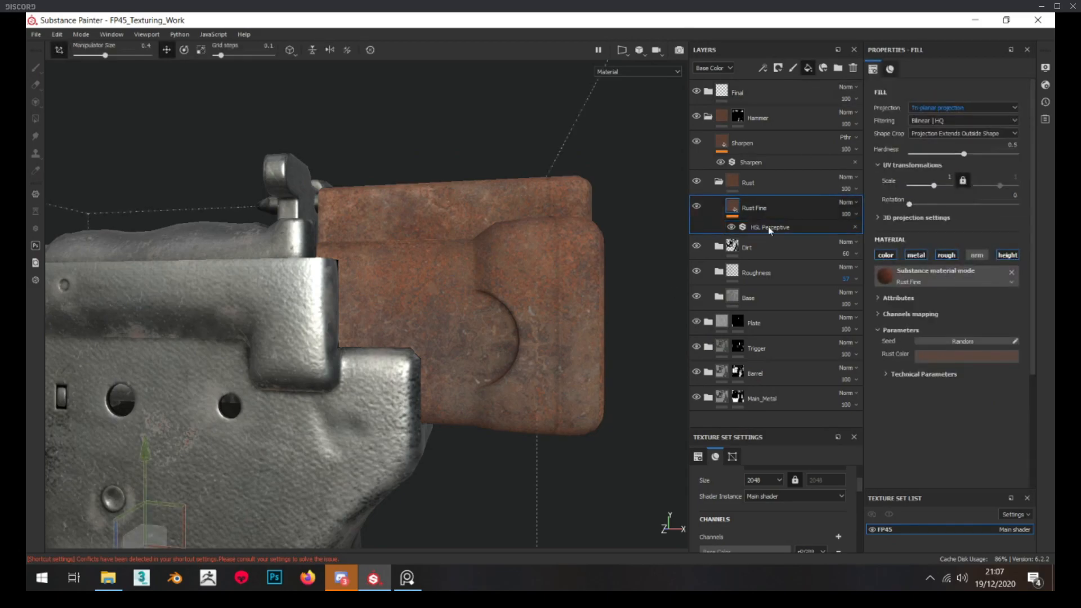
double_click(755, 207)
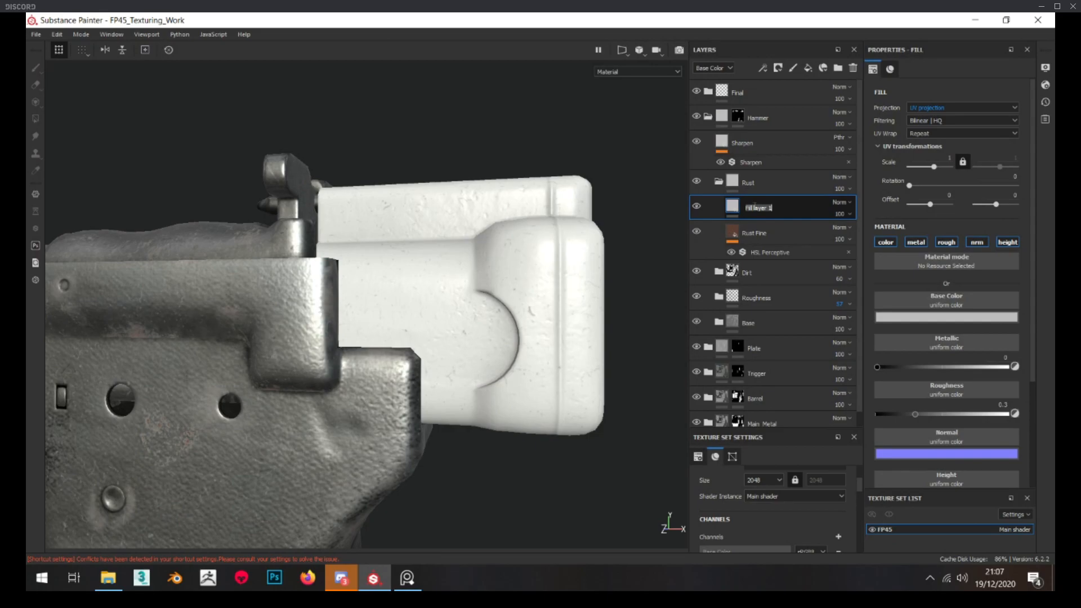
type("Color")
key("Return")
left_click(916, 243)
left_click(941, 242)
left_click(978, 243)
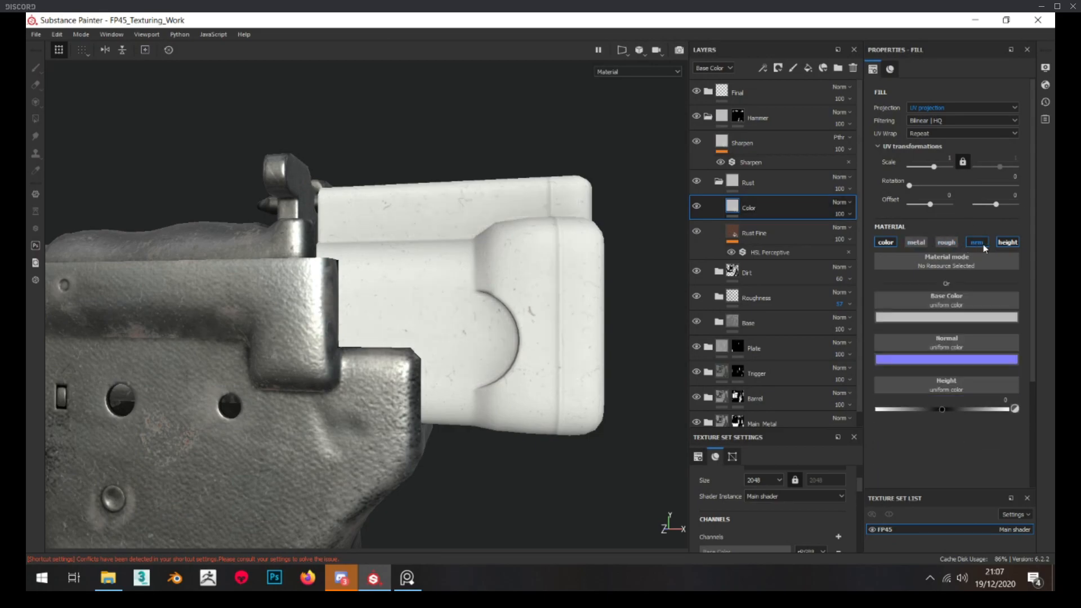
left_click(1008, 242)
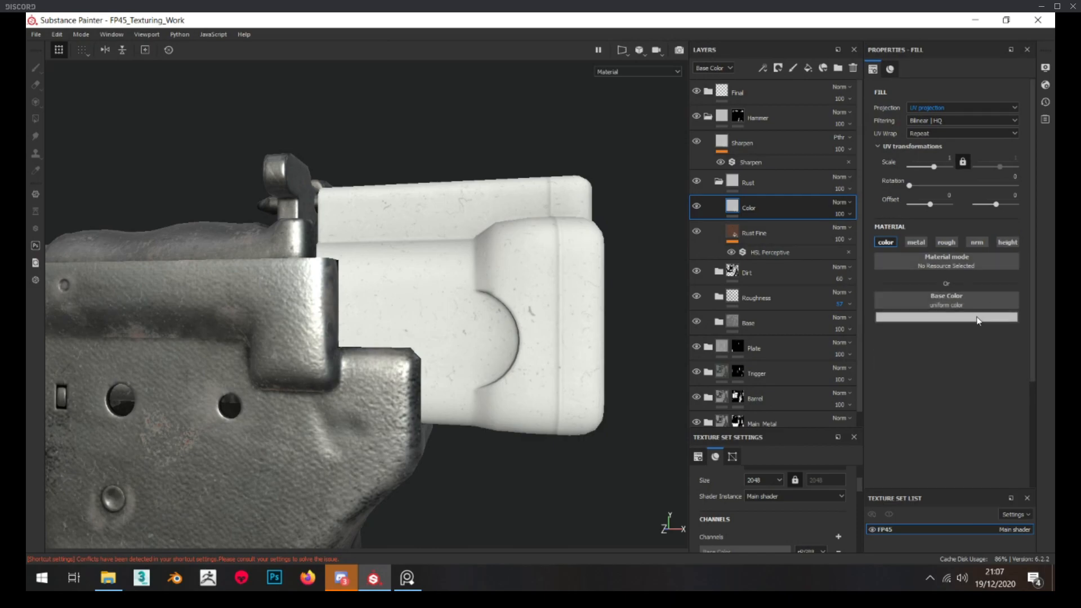
Set the Color layer's base color to pink with hue about 0.934, saturation 0.71 and value 0.5
left_click(952, 317)
left_click(1000, 377)
left_click(1020, 390)
left_click(999, 353)
left_click_drag(1000, 353, 1005, 347)
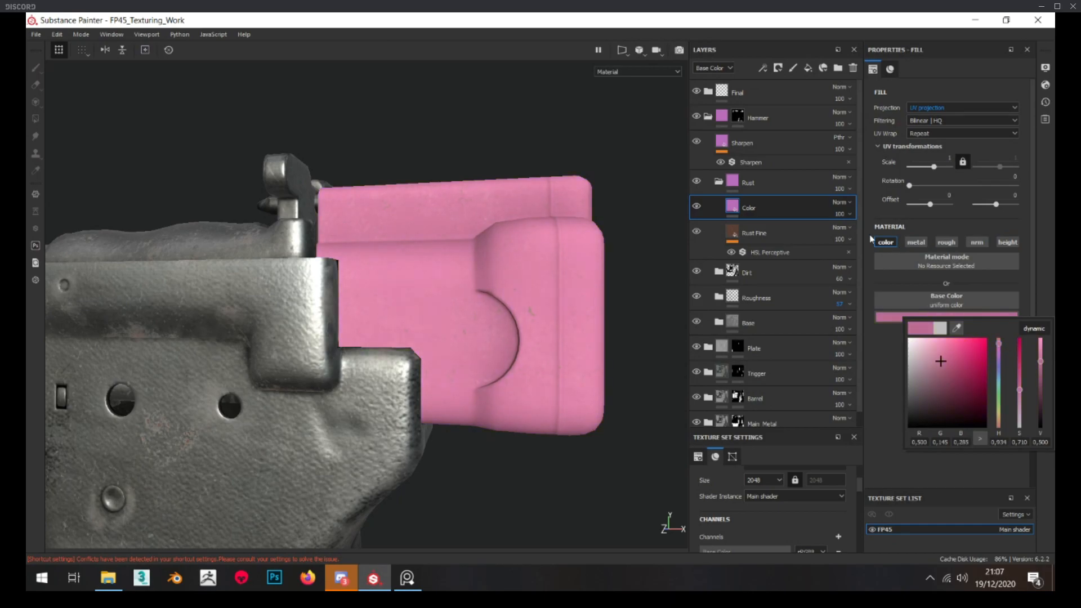
Blend the Color layer over the rust in Overlay mode at 34 opacity
left_click(840, 204)
left_click(856, 367)
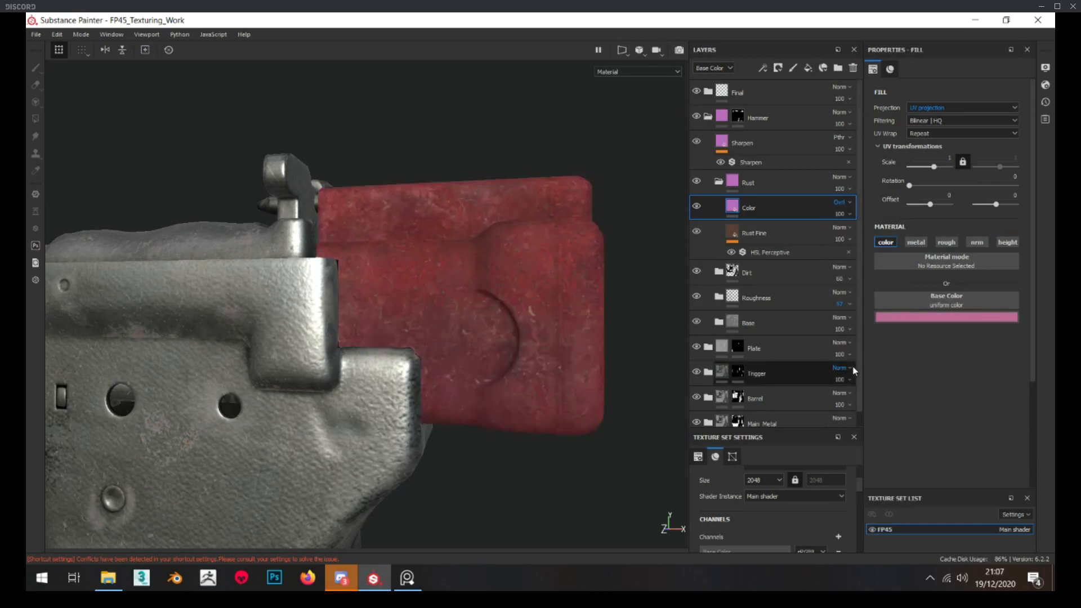
left_click(840, 215)
left_click(850, 233)
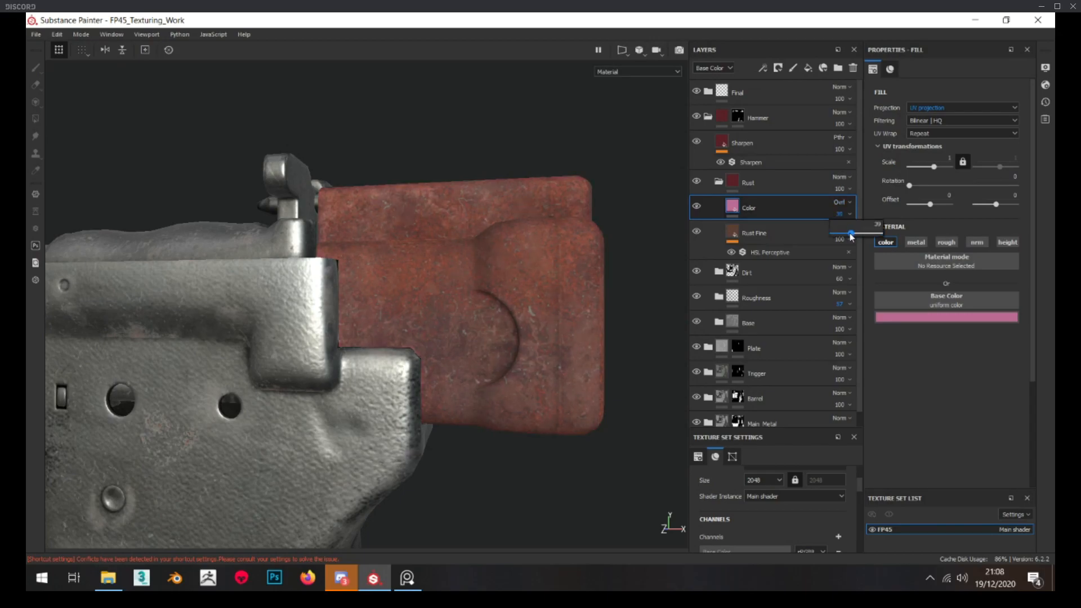
left_click_drag(853, 236, 859, 235)
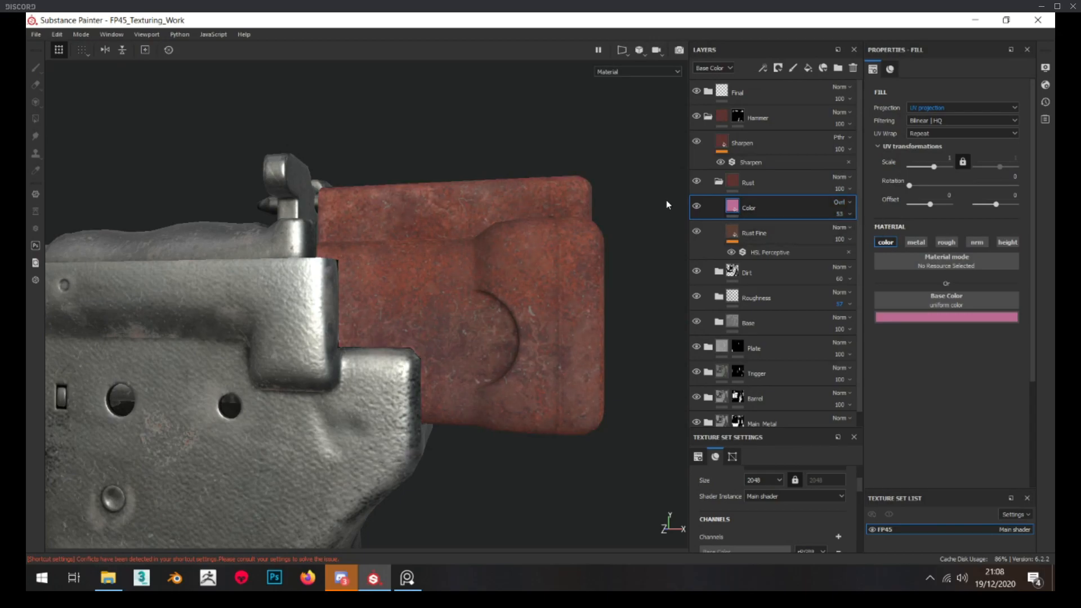
left_click(700, 204)
left_click(849, 232)
Desaturate Rust Fine's rust color to a saturation of about 0.234
left_click(788, 235)
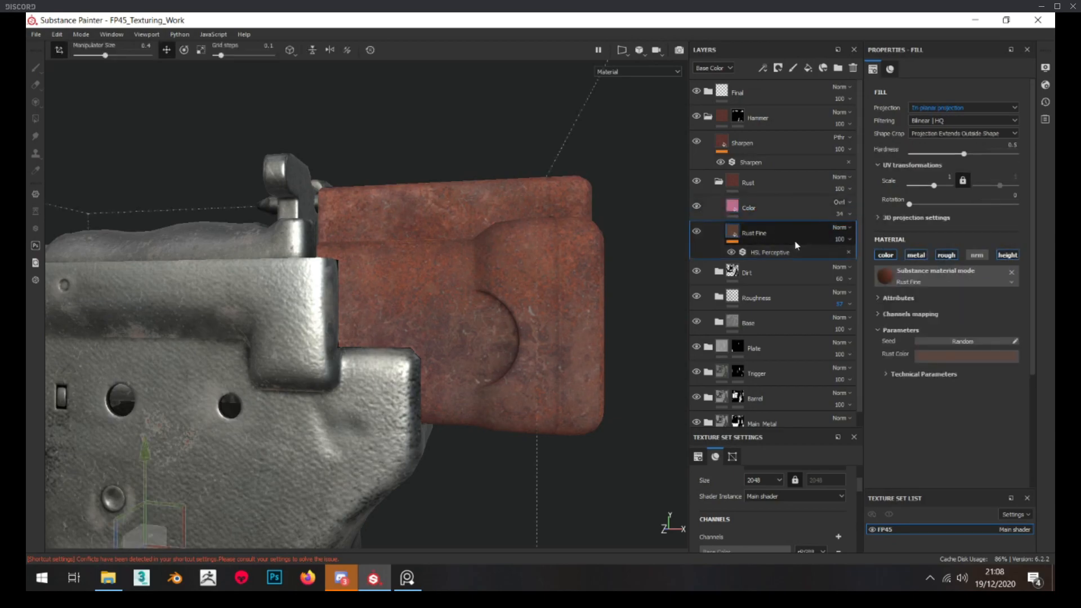
left_click(945, 357)
left_click_drag(1019, 436, 1023, 445)
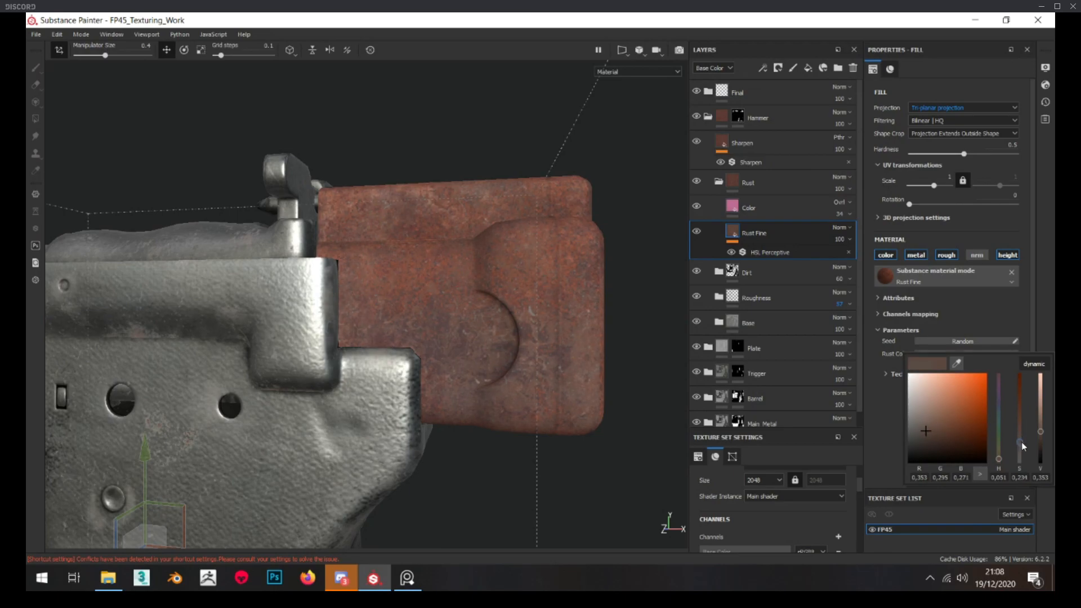
Try masking the Color layer with a black mask filled with Perlin Noise
left_click(781, 211)
right_click(781, 210)
left_click(816, 29)
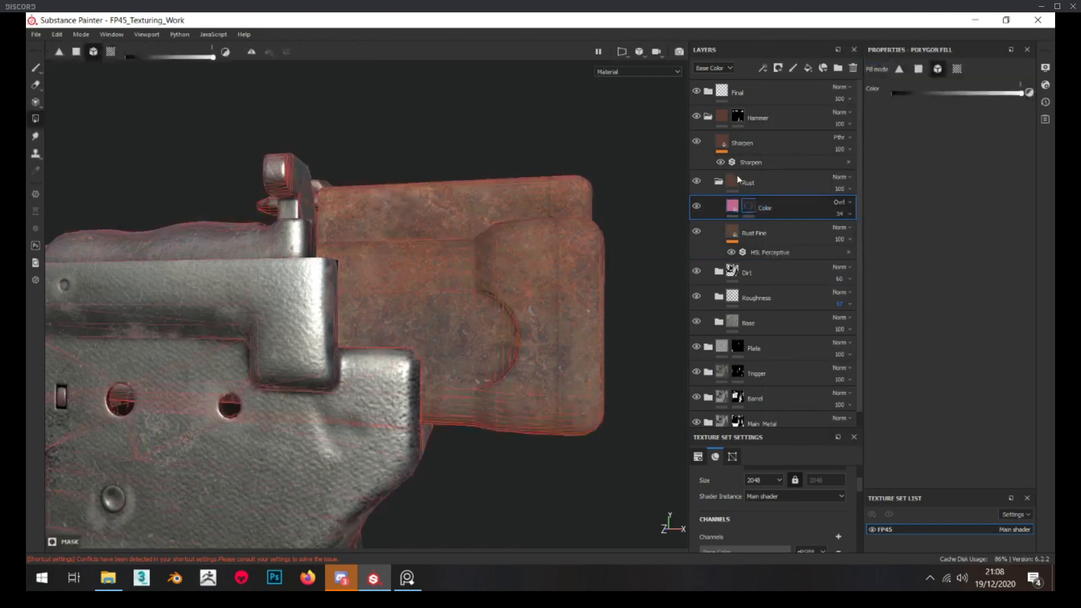
right_click(749, 205)
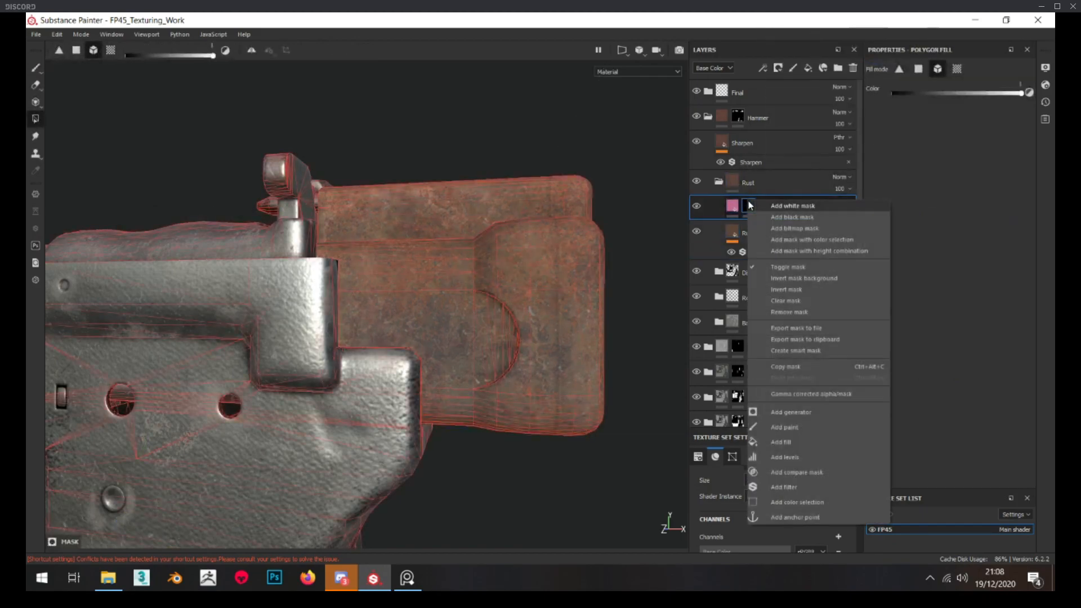
left_click(804, 447)
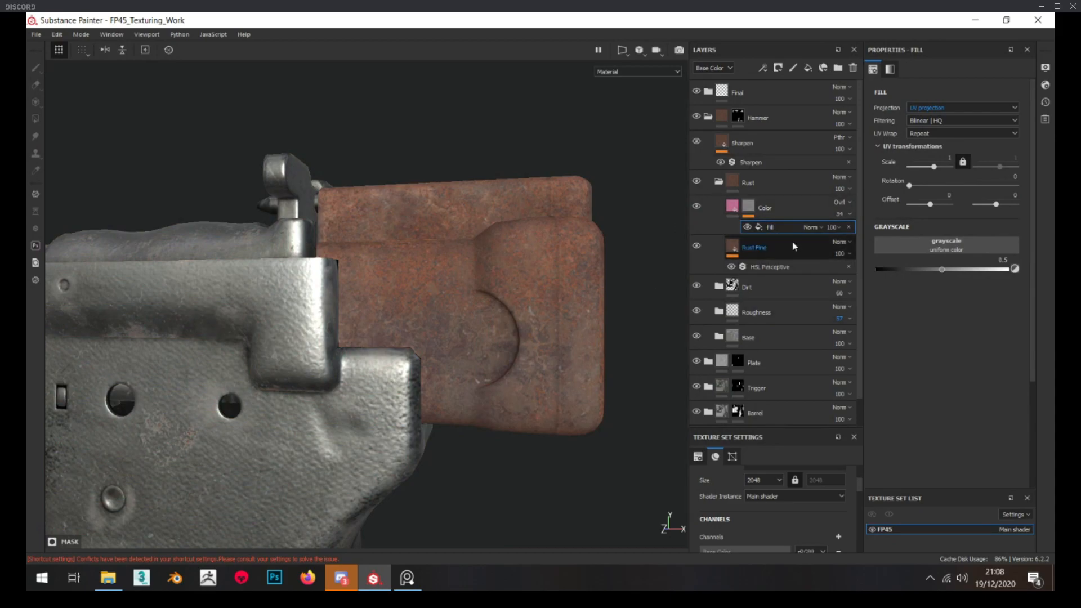
left_click(922, 247)
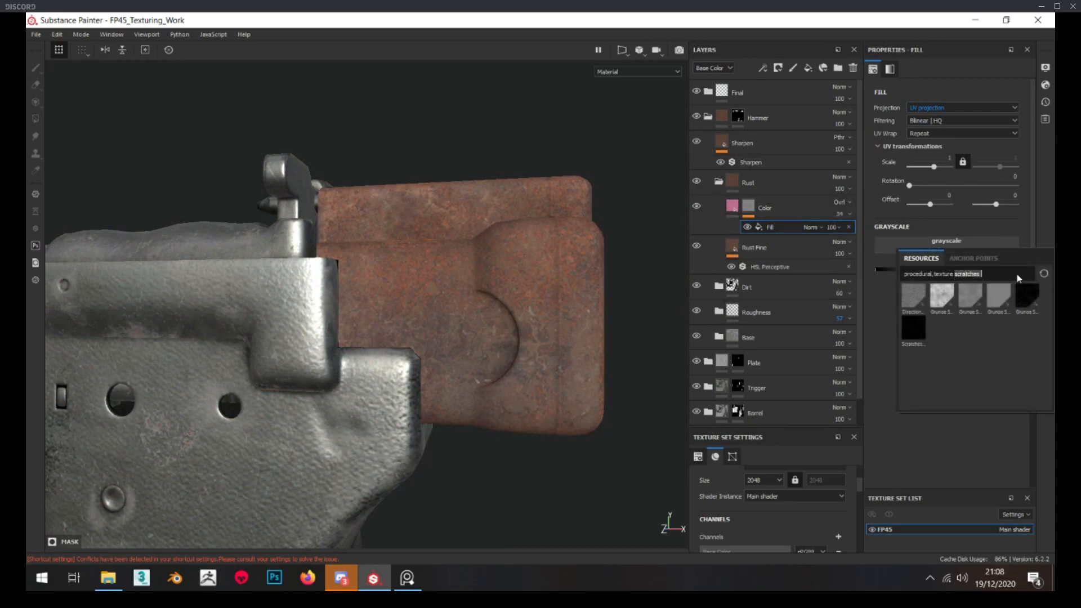
type("perlin")
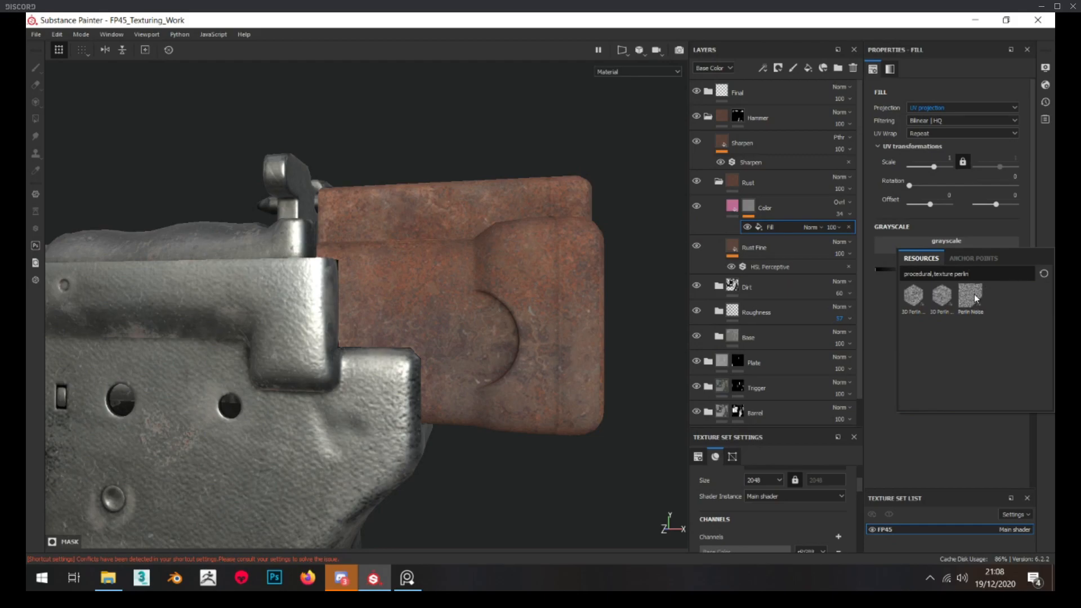
left_click(977, 299)
left_click(750, 207, "alt")
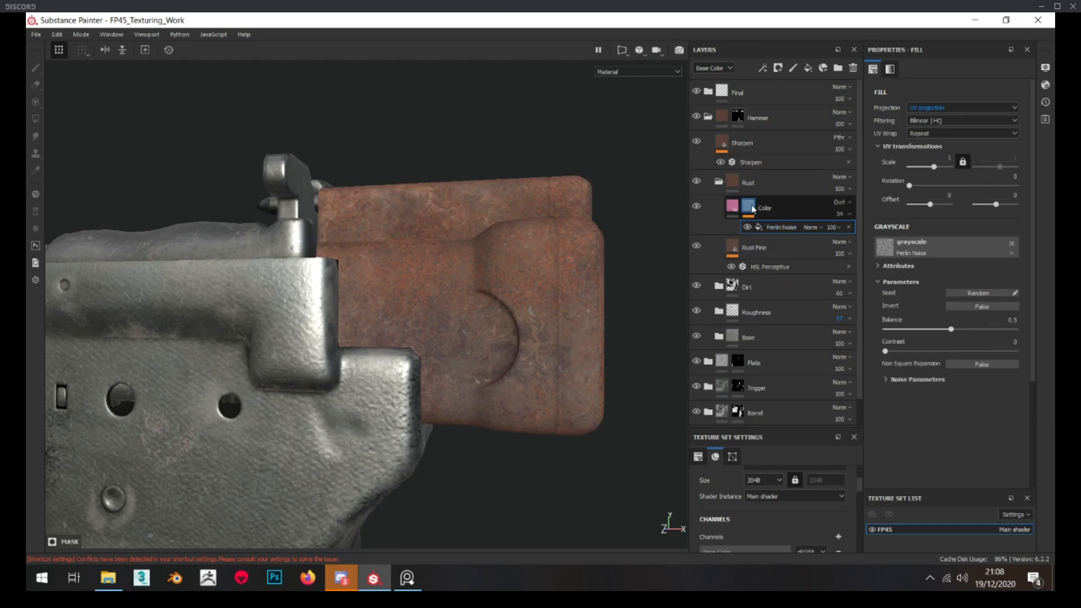
Try tri-planar projection at scale 1 on the Perlin Noise mask, with contrast about 0.32 and balance about 0.36
left_click(825, 229)
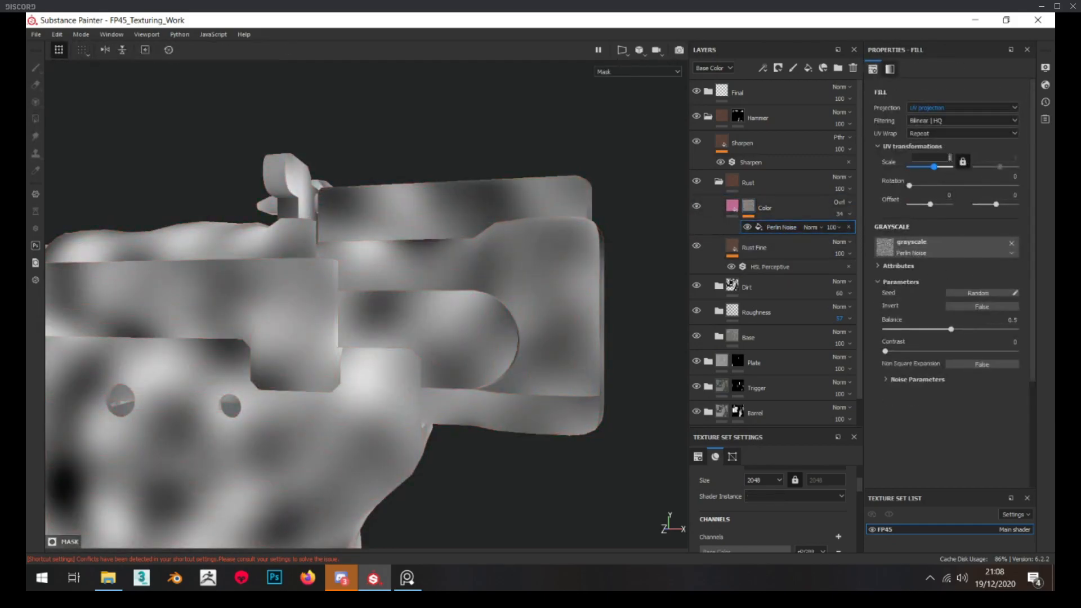
left_click(960, 107)
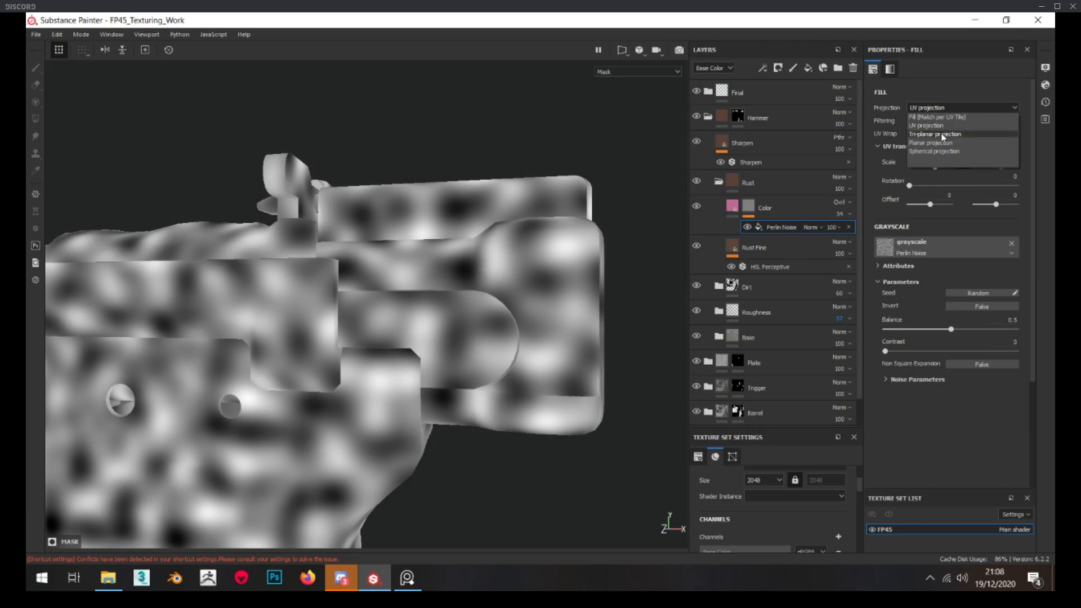
left_click(941, 130)
left_click(950, 178)
type("1")
key("Return")
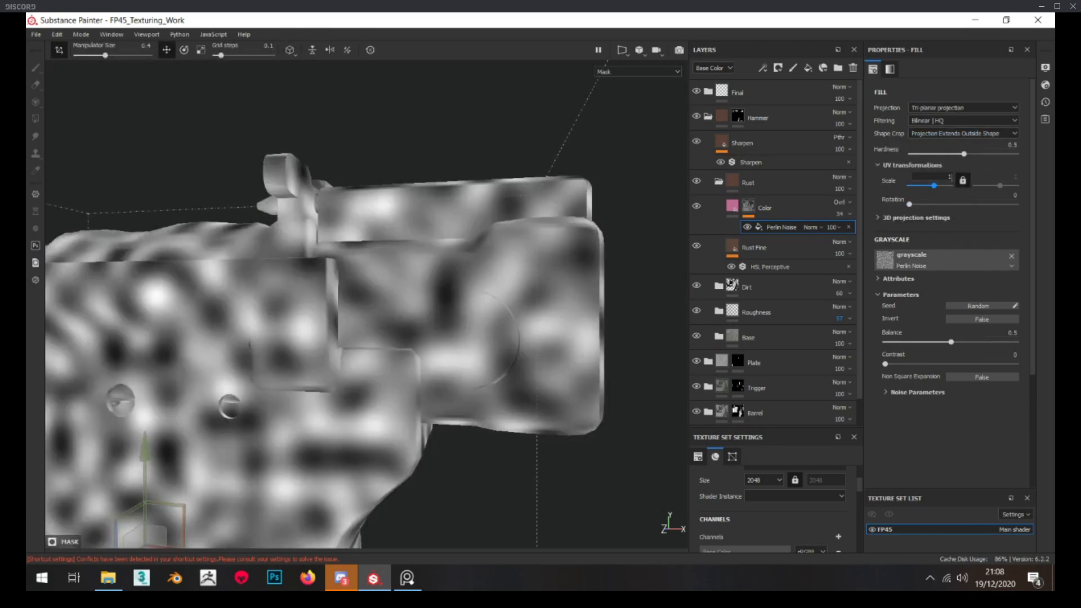
left_click_drag(885, 363, 925, 337)
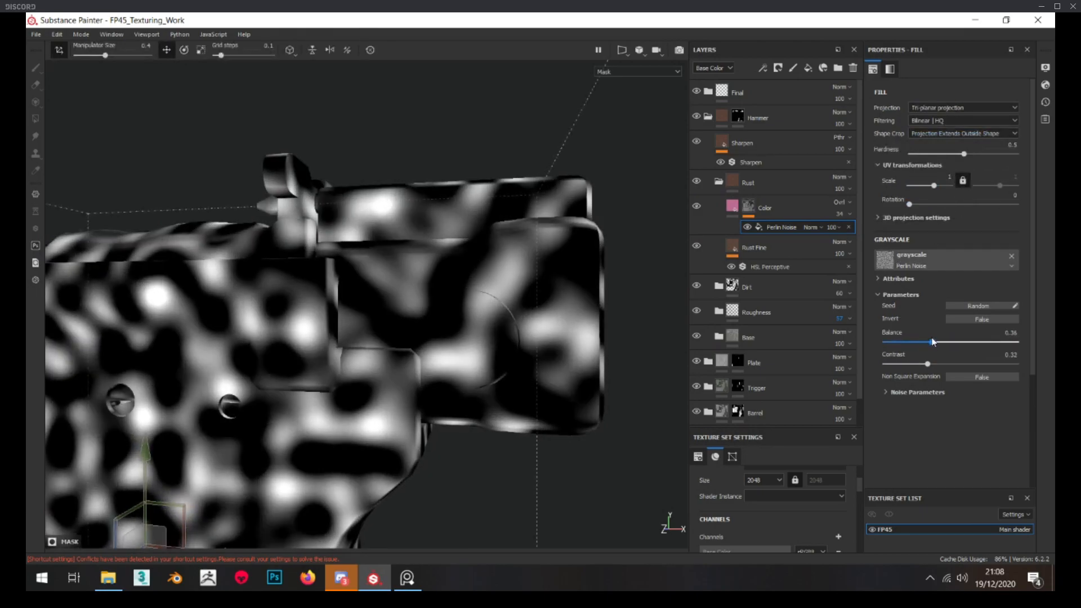
left_click(751, 208)
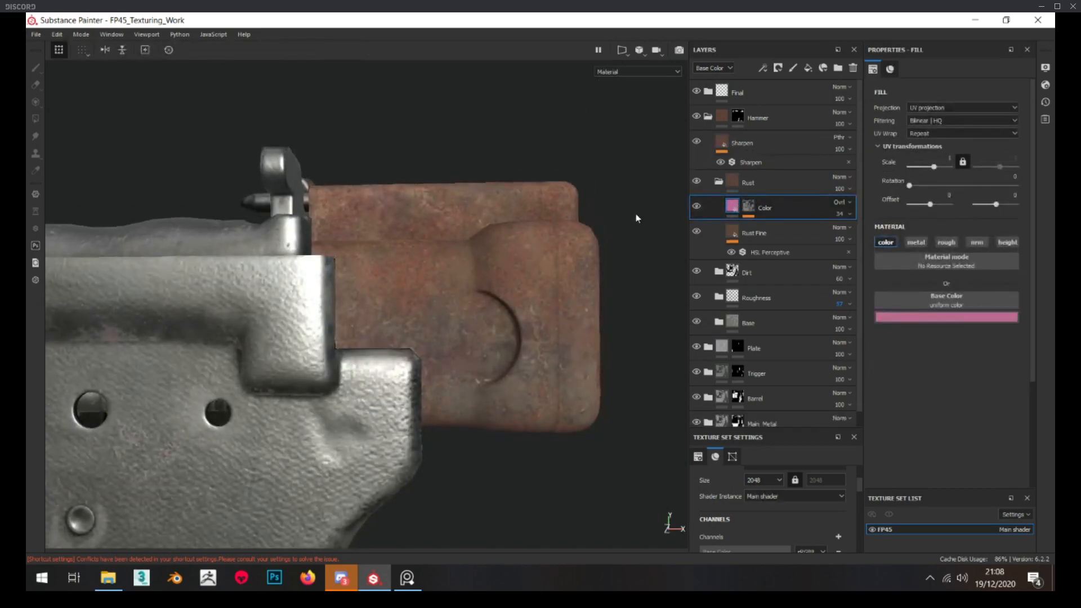
Examine the hammer's rust with the Color layer hidden and shown, and compare its coloring with the reference photo
left_click(698, 208)
left_click(698, 208)
left_click_drag(482, 326, 473, 358, "alt")
mouse_move(26, 308)
right_mouse_down()
mouse_move(41, 357)
mouse_move(60, 327)
mouse_move(52, 334)
right_mouse_up()
left_click_drag(558, 330, 410, 330)
mouse_move(151, 266)
middle_mouse_down()
mouse_move(229, 303)
mouse_move(244, 324)
middle_mouse_up()
left_click(594, 291)
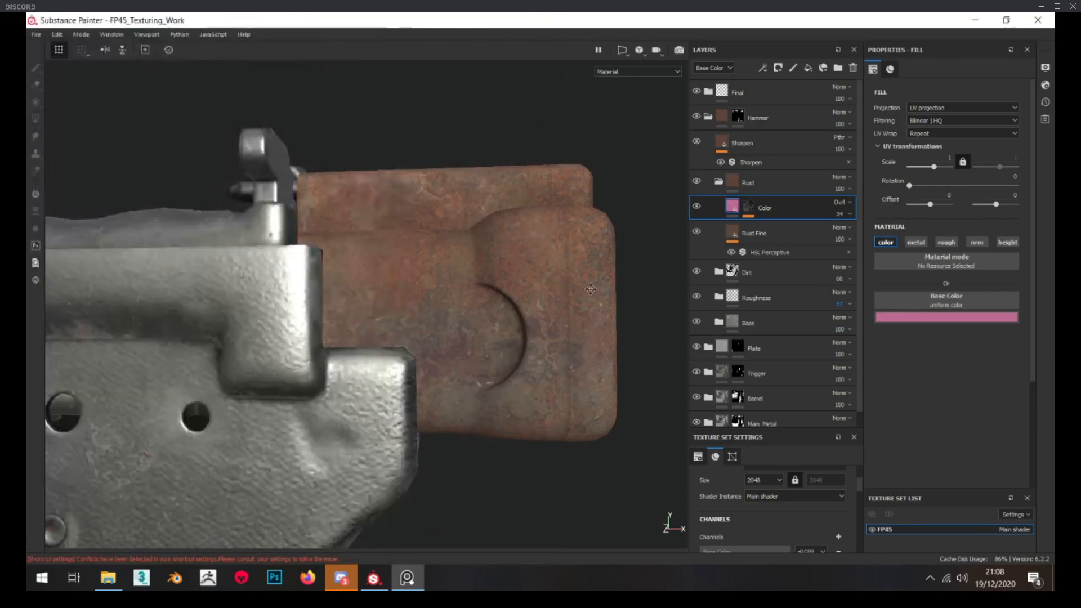
middle_click_drag(590, 289, 654, 287, "alt")
left_click(407, 578)
right_click_drag(179, 160, 161, 164)
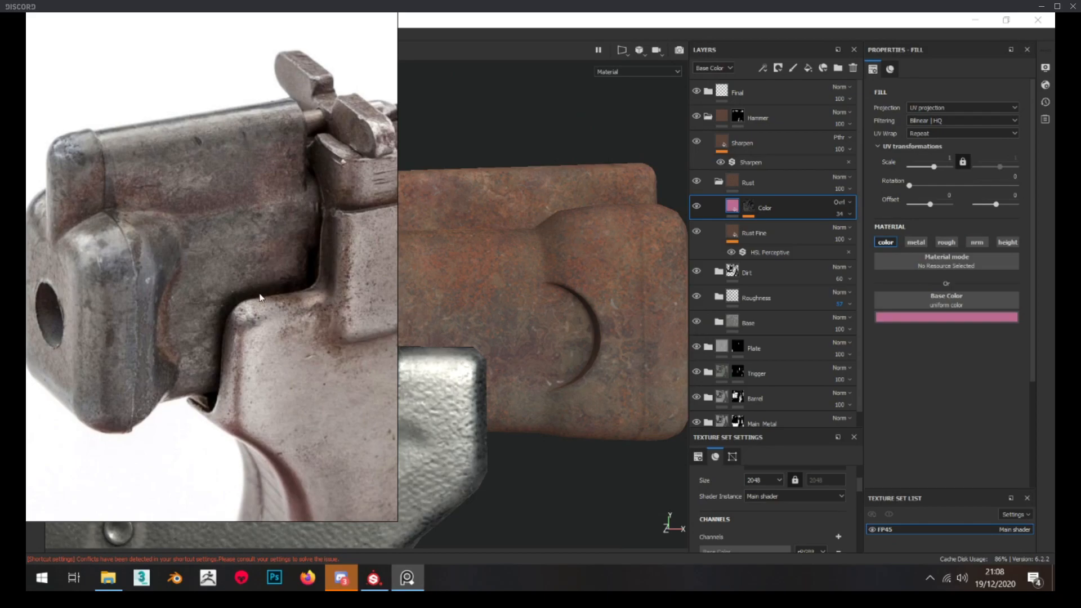
right_click_drag(283, 307, 25, 307)
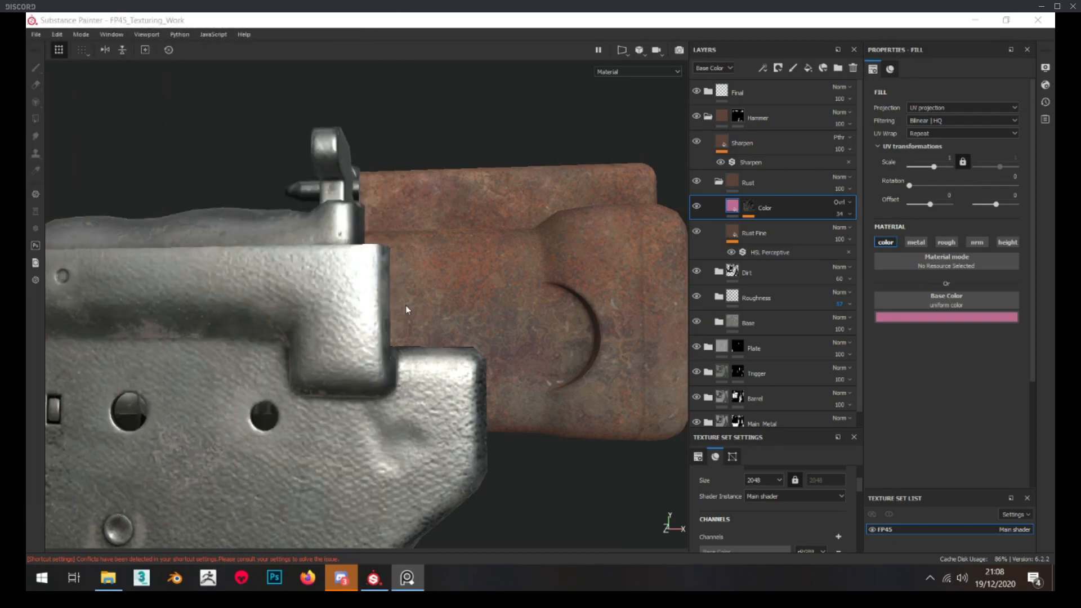
Replace the Color layer's Perlin Noise mask with a white mask and check the hammer with the layer hidden and shown
left_click(753, 213)
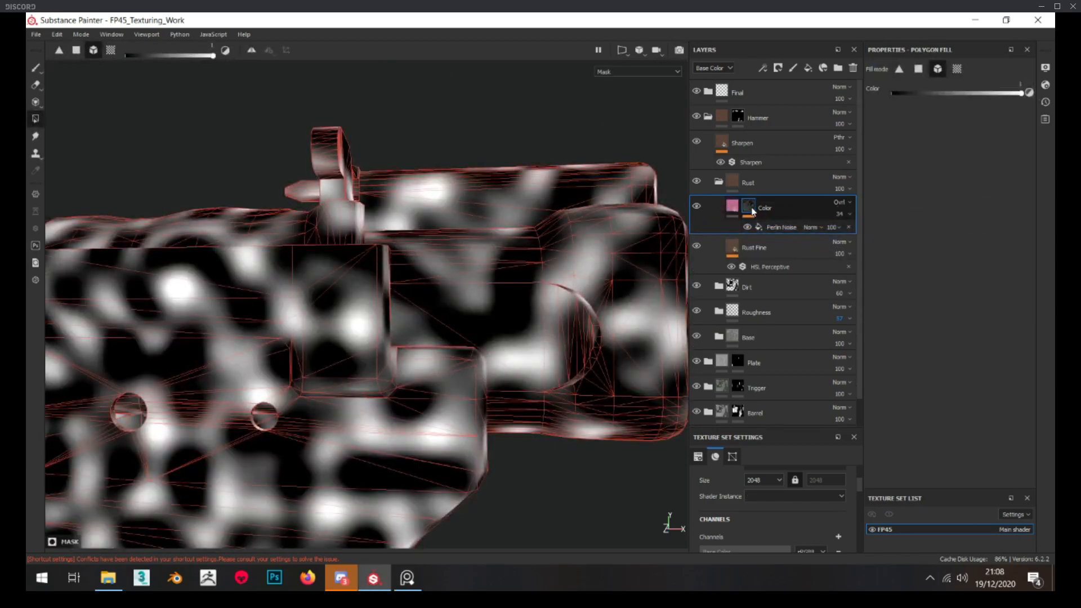
right_click(750, 205)
left_click(763, 208)
left_click(735, 209)
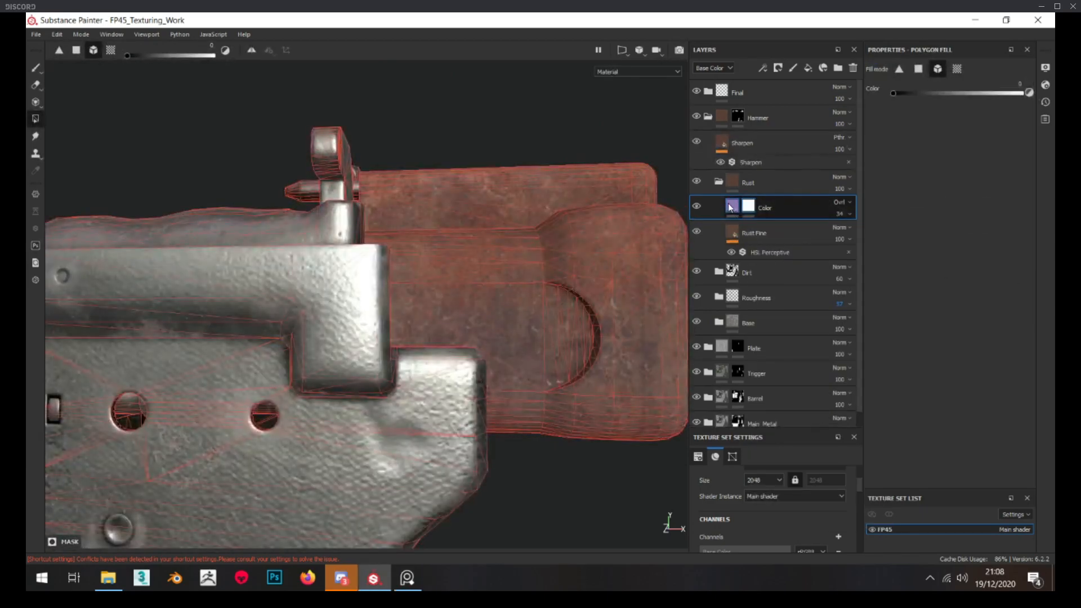
left_click(699, 211)
left_click(699, 209)
scroll(572, 258, "down", 4)
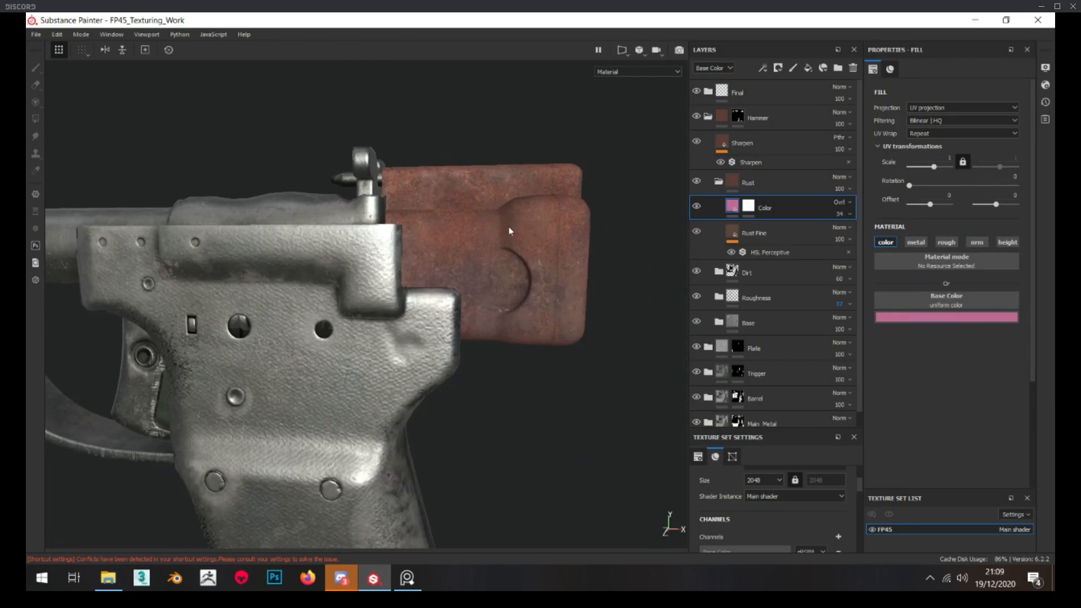
middle_click_drag(484, 223, 434, 215, "alt")
scroll(450, 226, "up", 3)
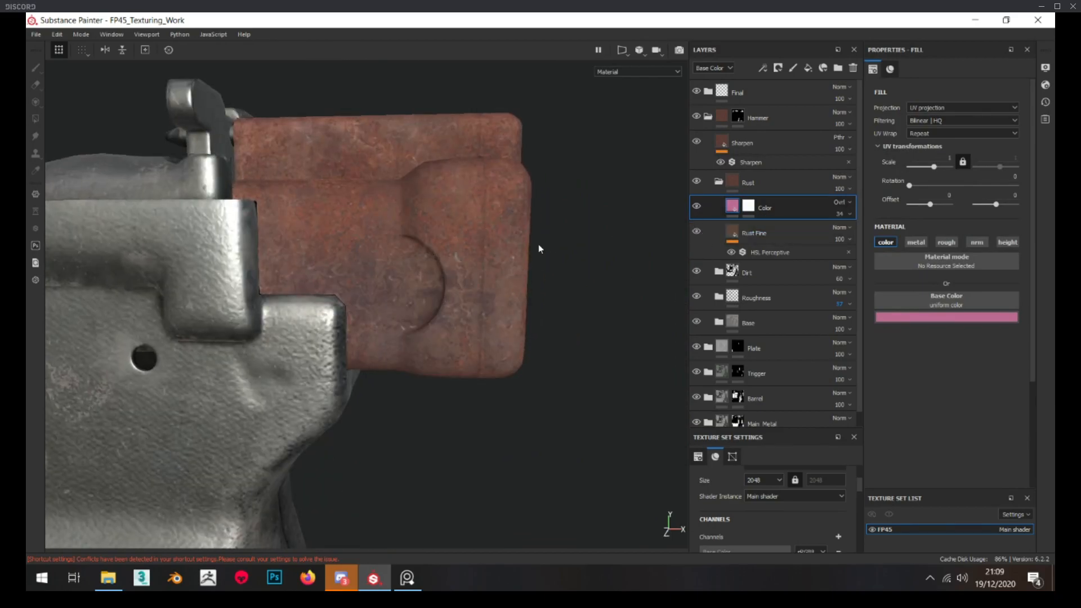
scroll(485, 227, "up", 2)
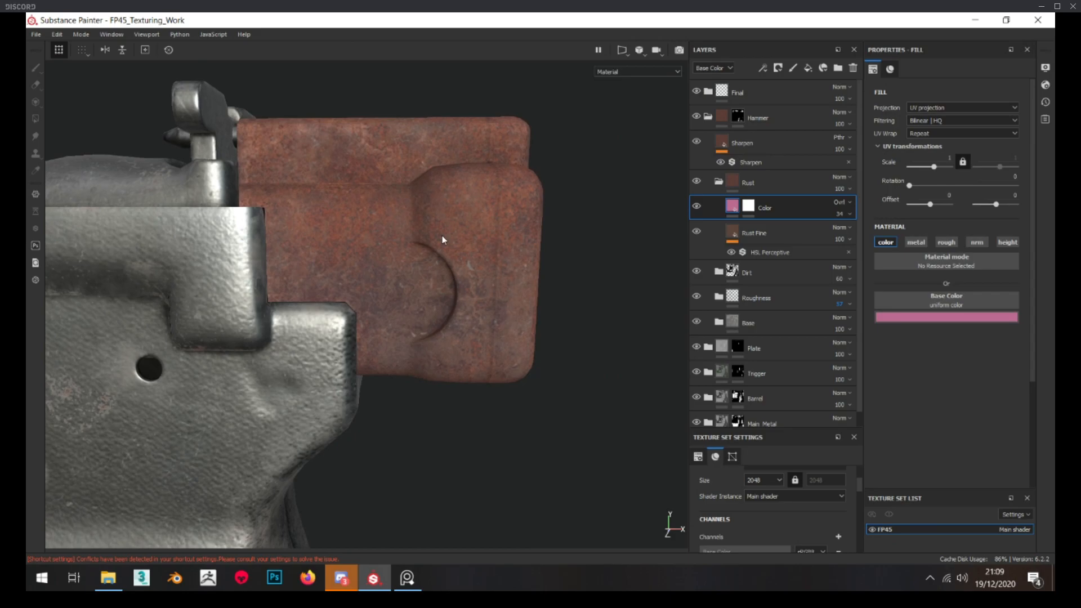
Group the Color and Rust Fine layers into a folder named Rust_Base
left_click(773, 238, "shift")
key("ctrl+g")
double_click(761, 209)
type("Rust")
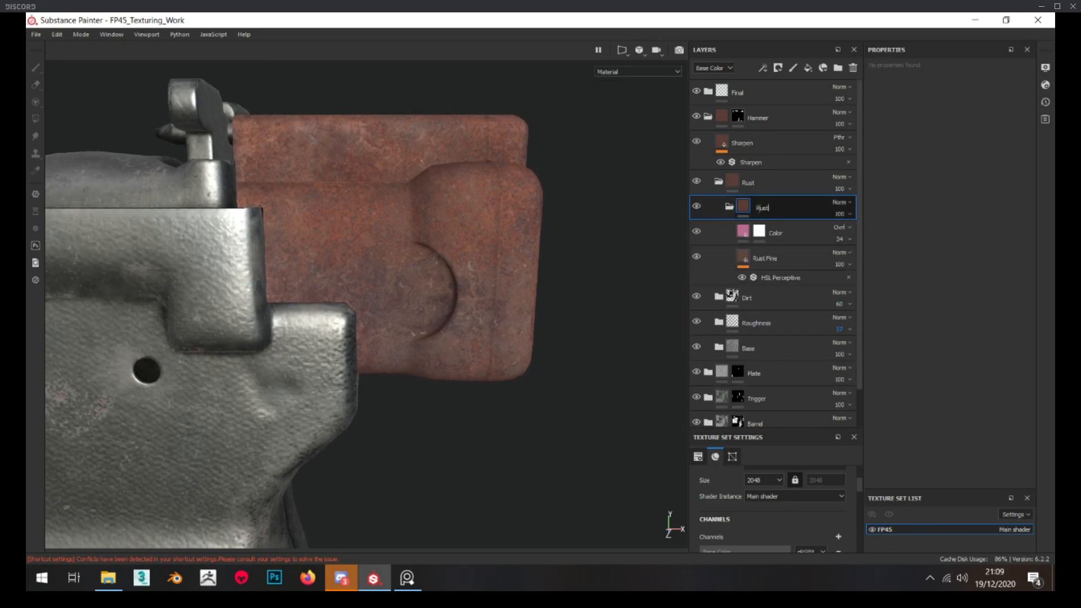
type("_Base")
Add a black mask to the Rust folder and apply the Rust and Cavity Rust smart masks to it
left_click(758, 182)
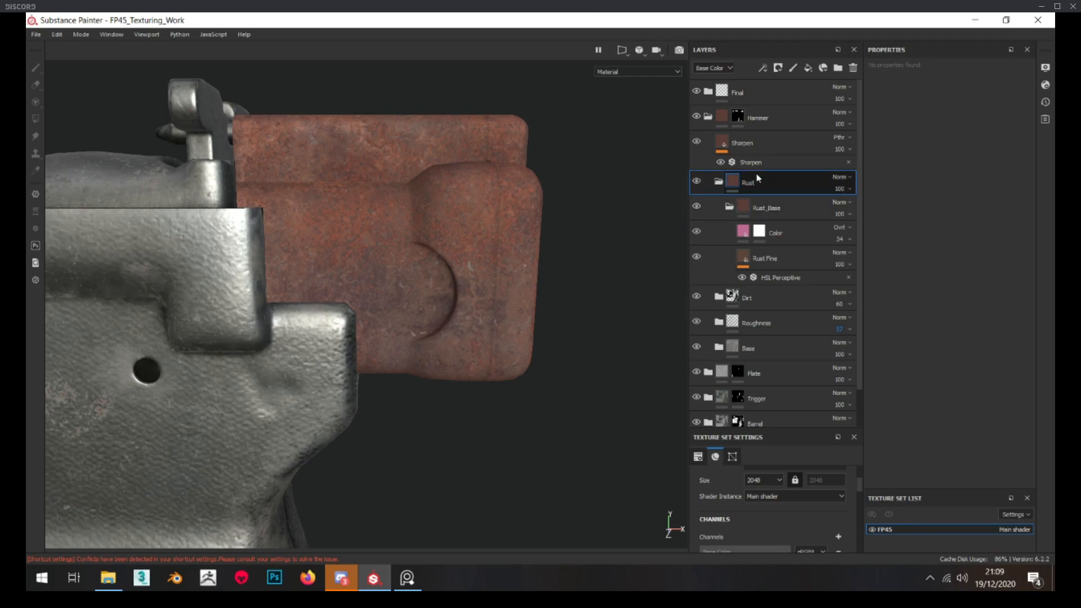
right_click(756, 174)
left_click(816, 33)
left_click_drag(1055, 349, 355, 142)
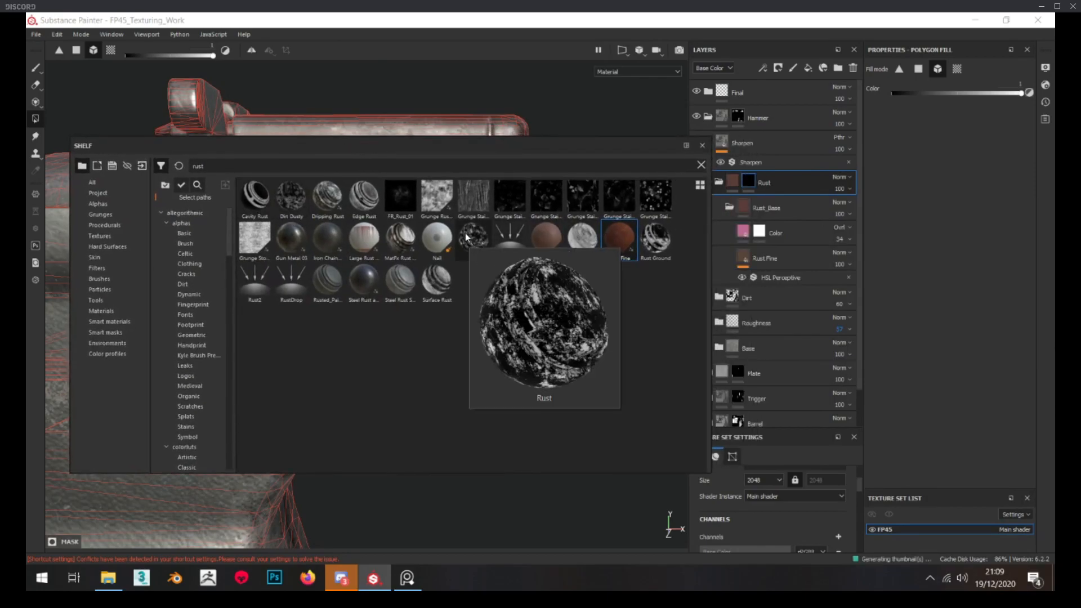
mouse_move(311, 202)
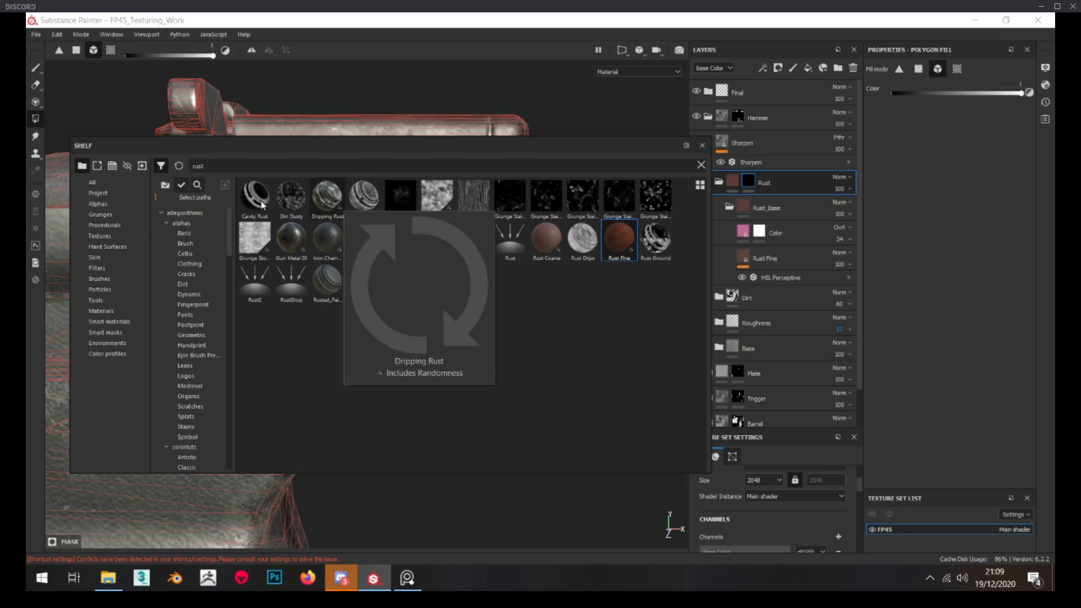
mouse_move(472, 242)
left_click_drag(472, 243, 788, 184)
left_click_drag(268, 201, 771, 184)
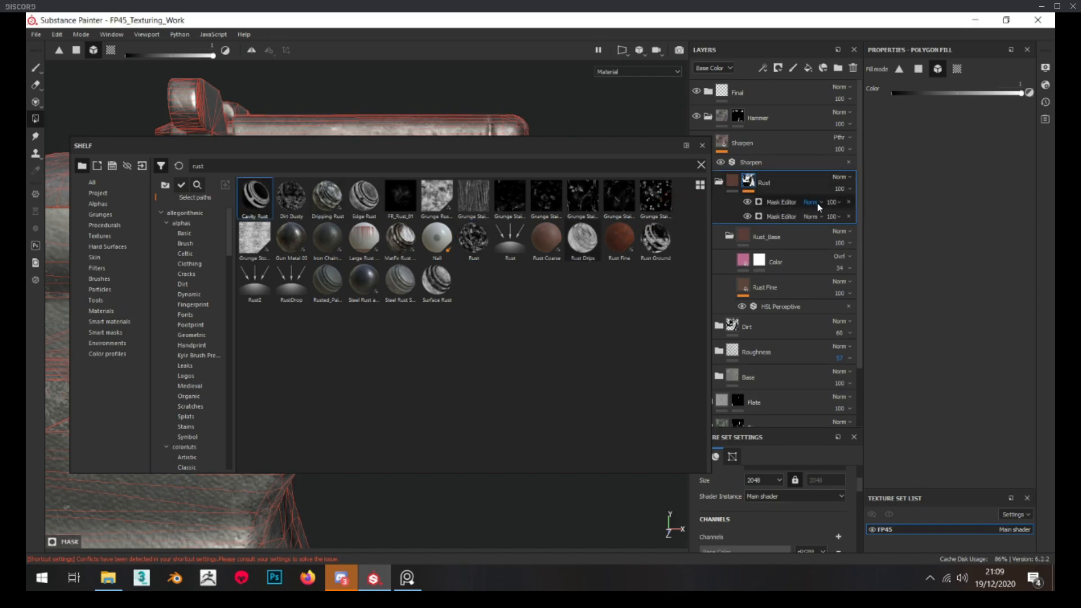
Set the upper Mask Editor in the Rust folder's mask to Multiply and put the shelf away
left_click(818, 206)
left_click(829, 254)
left_click_drag(544, 151, 1080, 411)
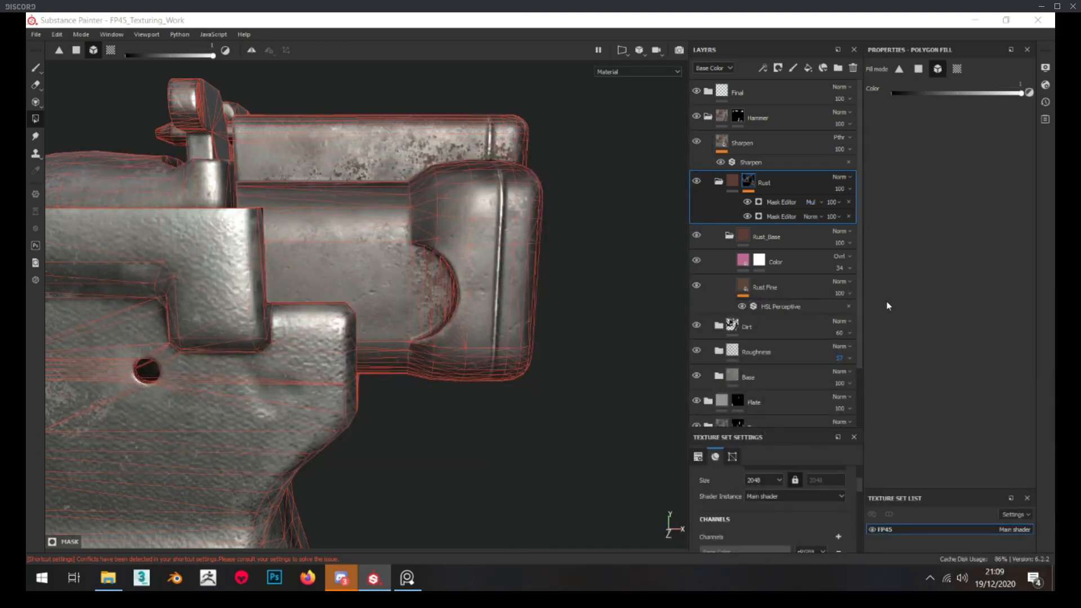
Inspect the Rust folder's mask on the hammer and remove both Mask Editor generators from it
left_click_drag(420, 282, 468, 241, "alt")
left_click(731, 180)
left_click_drag(419, 327, 428, 264, "alt")
left_click(748, 181)
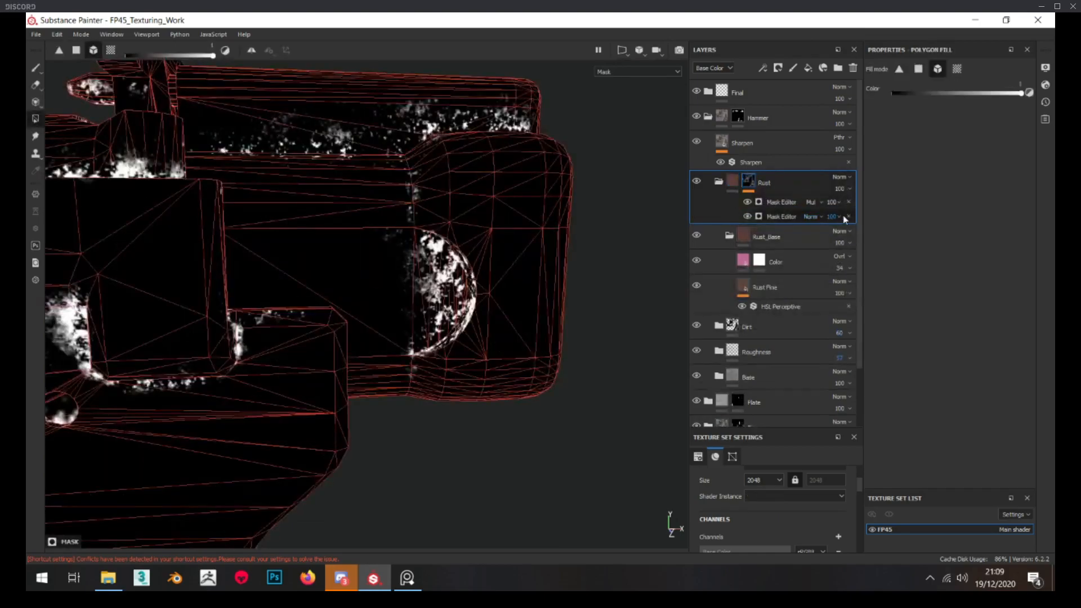
left_click(848, 203)
left_click(849, 203)
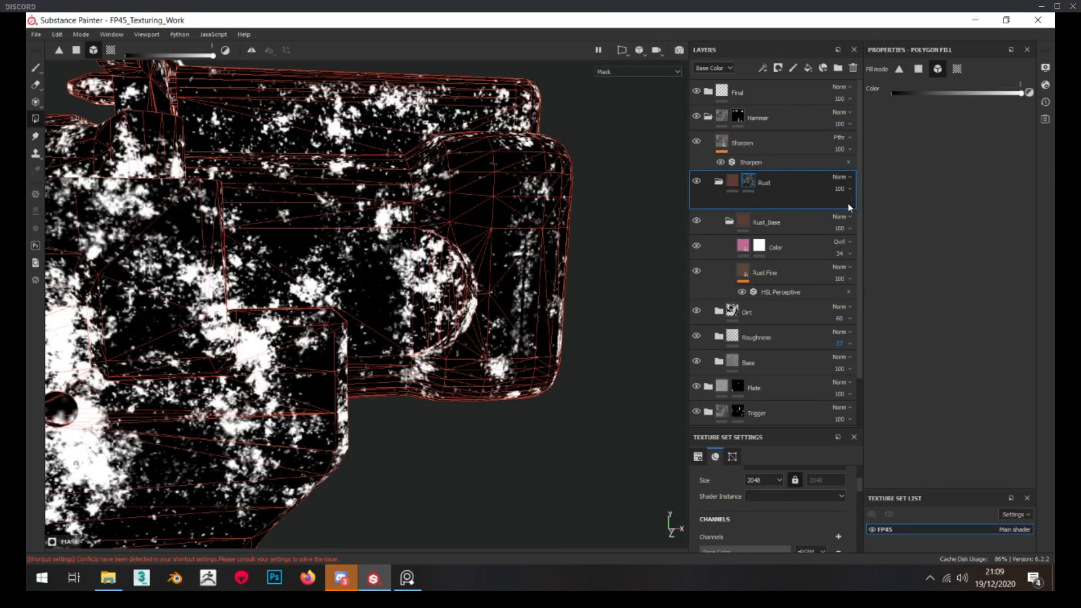
left_click(848, 204)
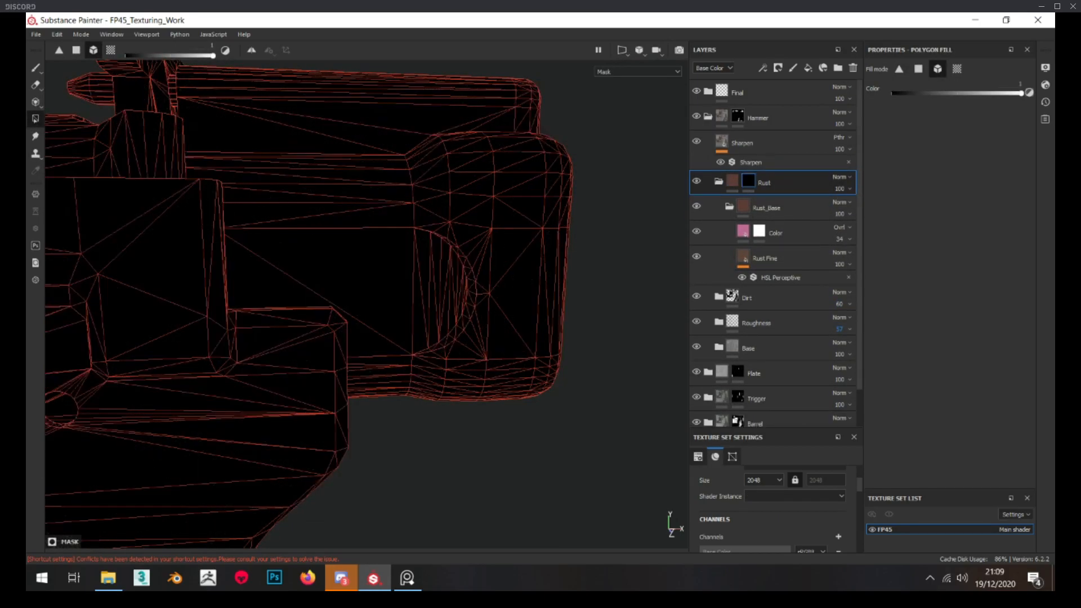
Apply the smart mask built from Grunge Rough Dirty and two Mask Editors to the Rust folder and inspect the hammer's material
left_click_drag(1054, 315, 773, 182)
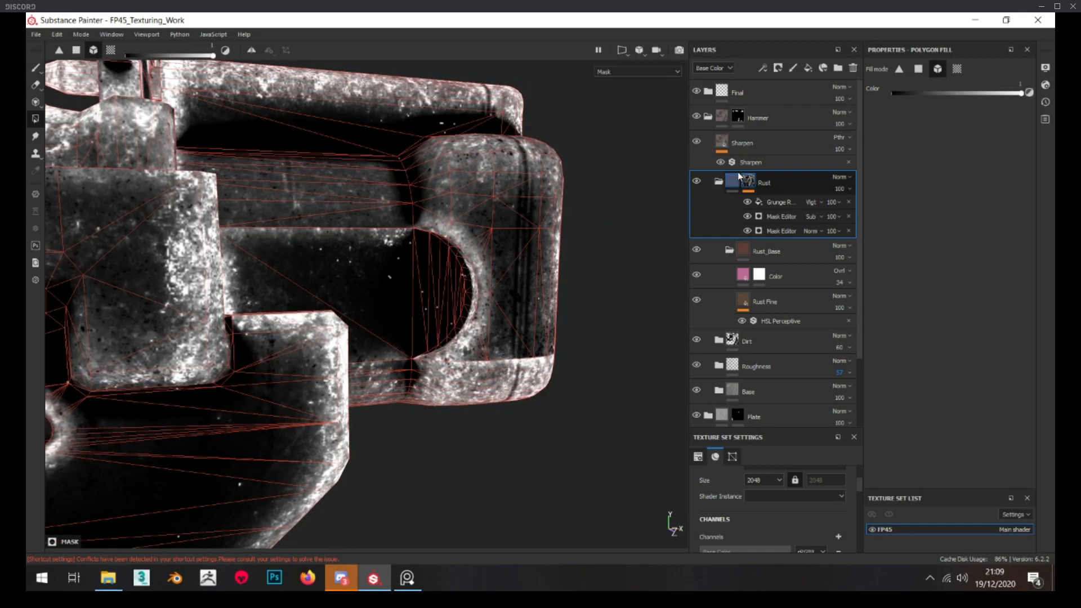
left_click(735, 183)
left_click_drag(536, 253, 492, 262, "alt")
scroll(478, 250, "up", 3)
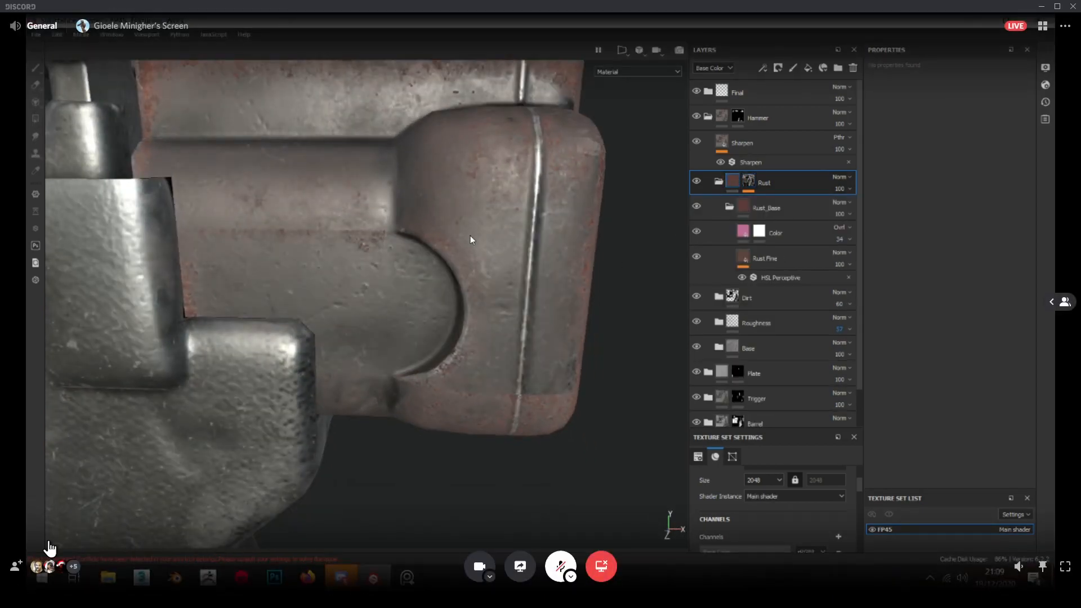
scroll(471, 236, "down", 3)
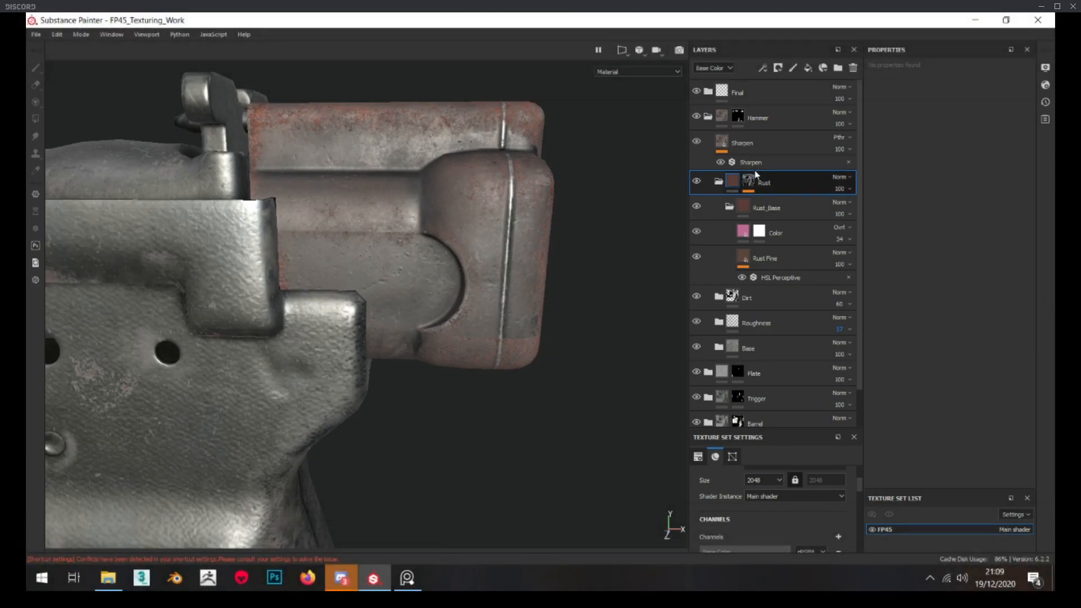
Try Global Invert on the lower Mask Editor in the Rust mask and look through its image inputs
left_click(749, 181)
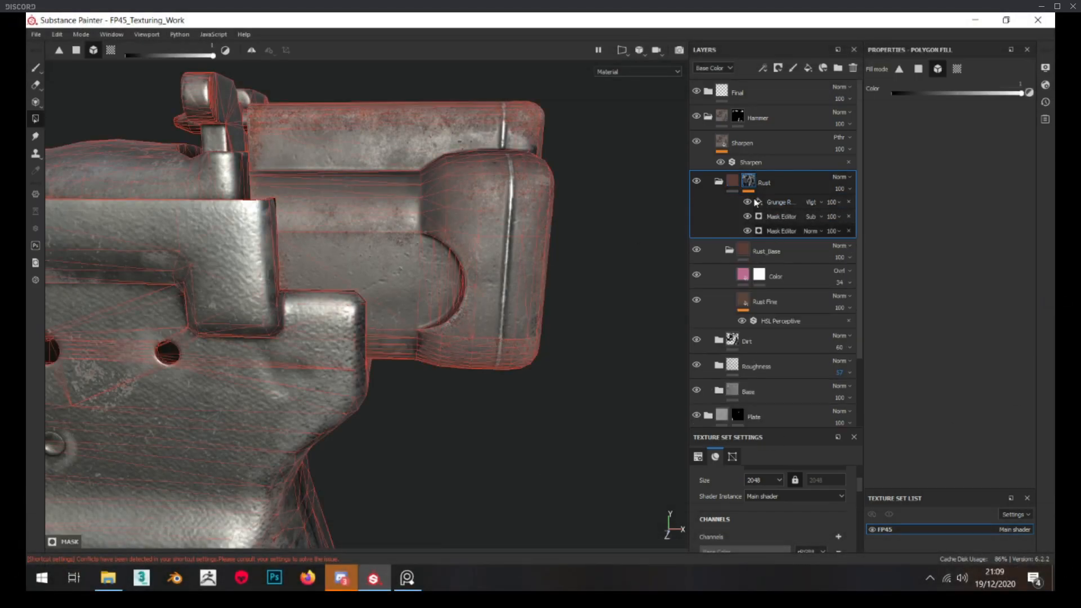
left_click(782, 231)
left_click(749, 182, "alt")
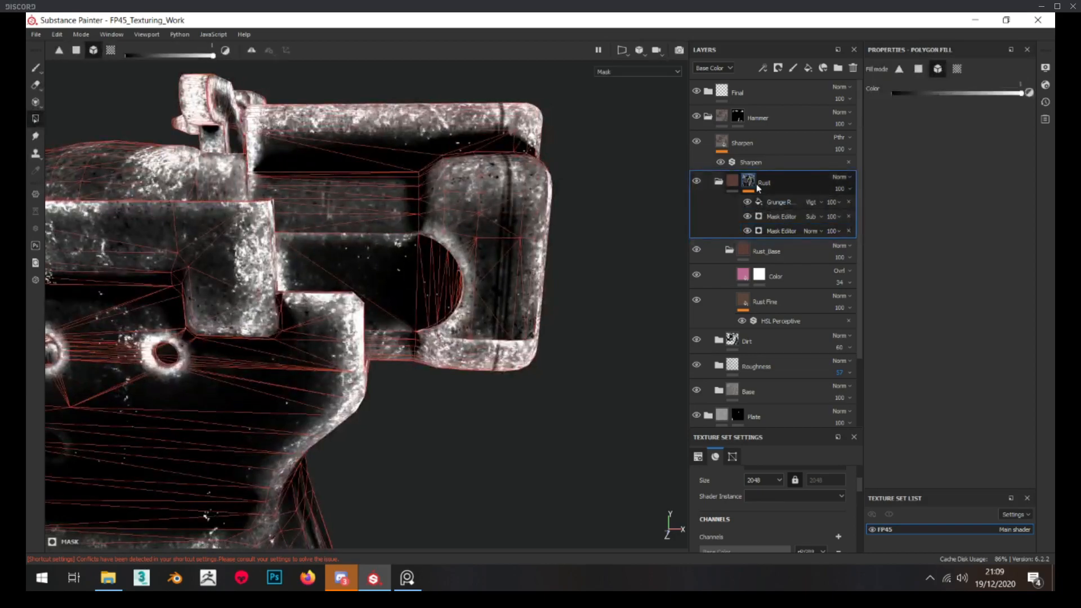
left_click(779, 232)
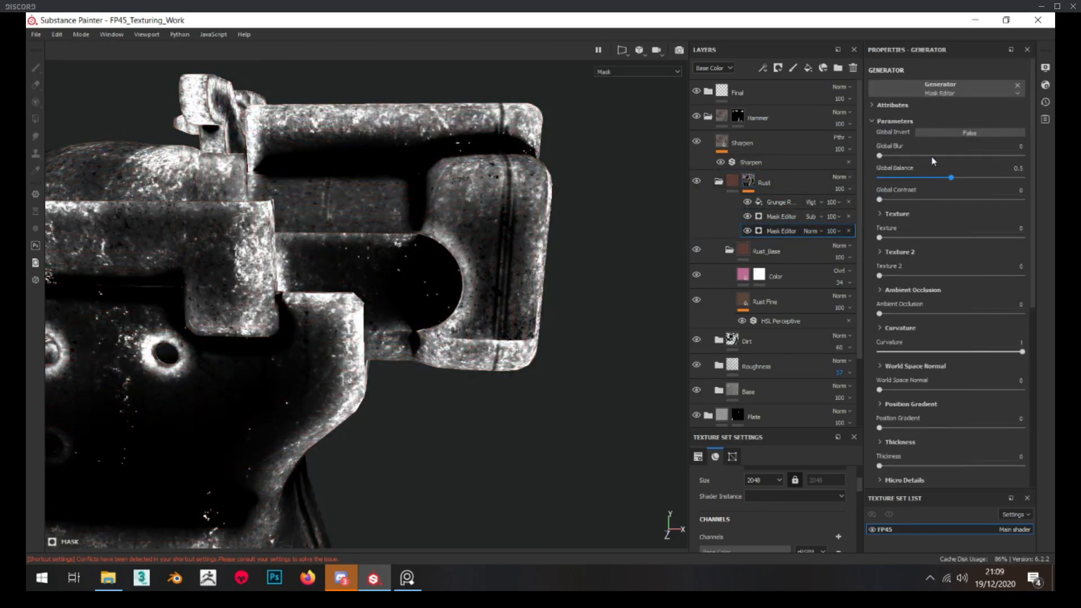
left_click(941, 133)
left_click(940, 133)
scroll(951, 327, "down", 1)
scroll(950, 328, "down", 3)
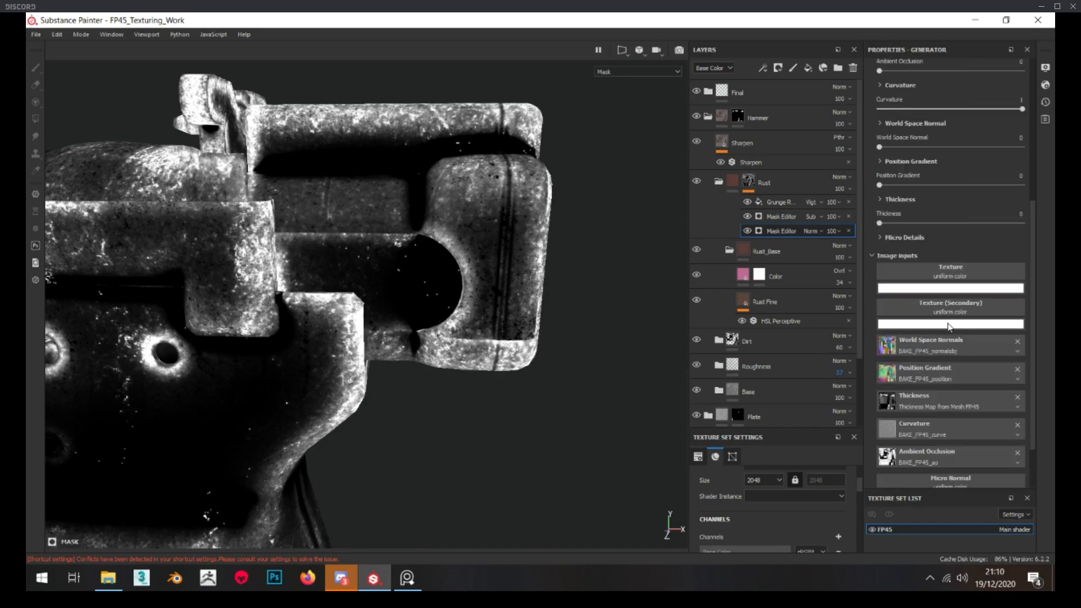
Try inverting the Curvature in the lower Mask Editor and review its remaining parameters
scroll(948, 323, "up", 2)
left_click(901, 214)
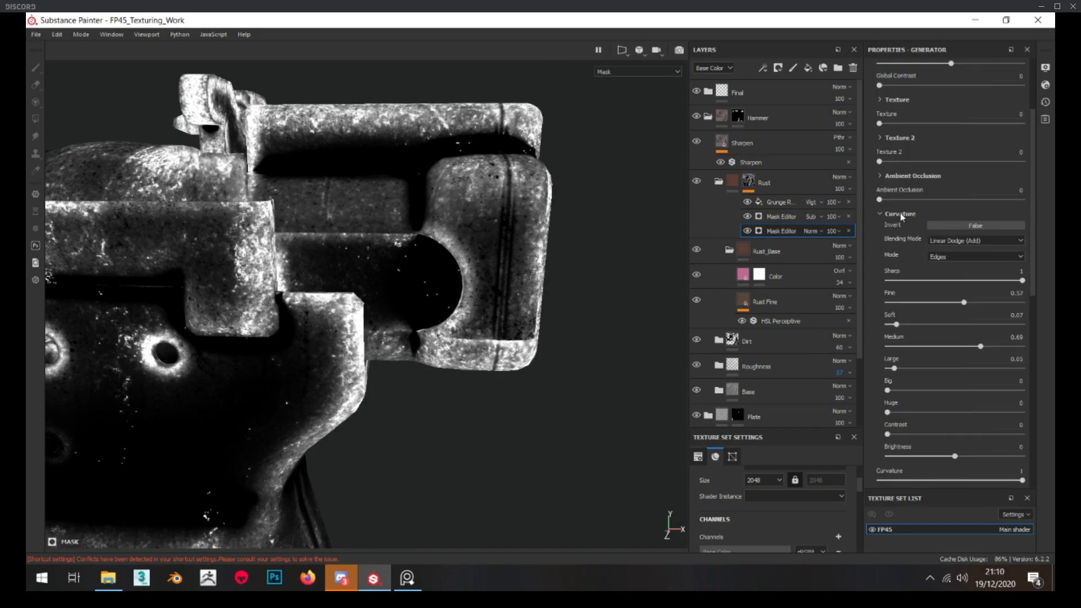
left_click(954, 226)
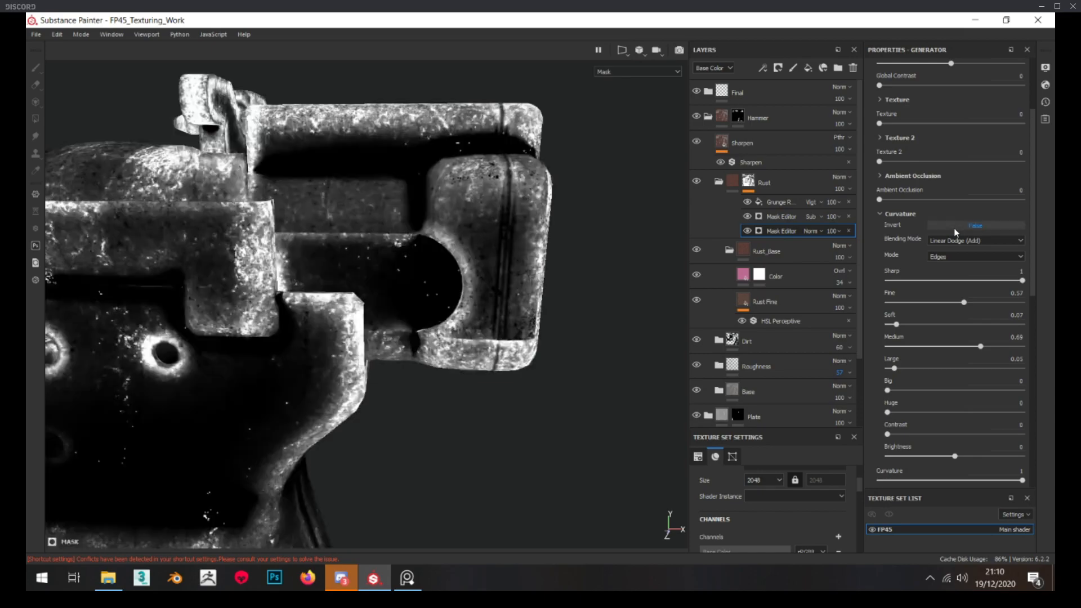
scroll(961, 242, "down", 1)
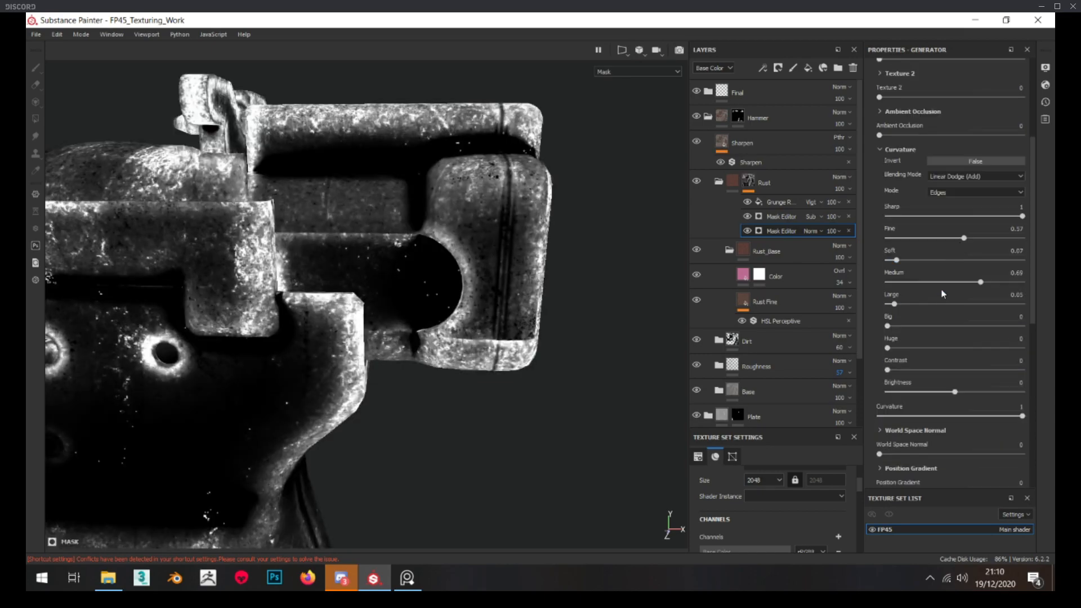
scroll(945, 290, "down", 2)
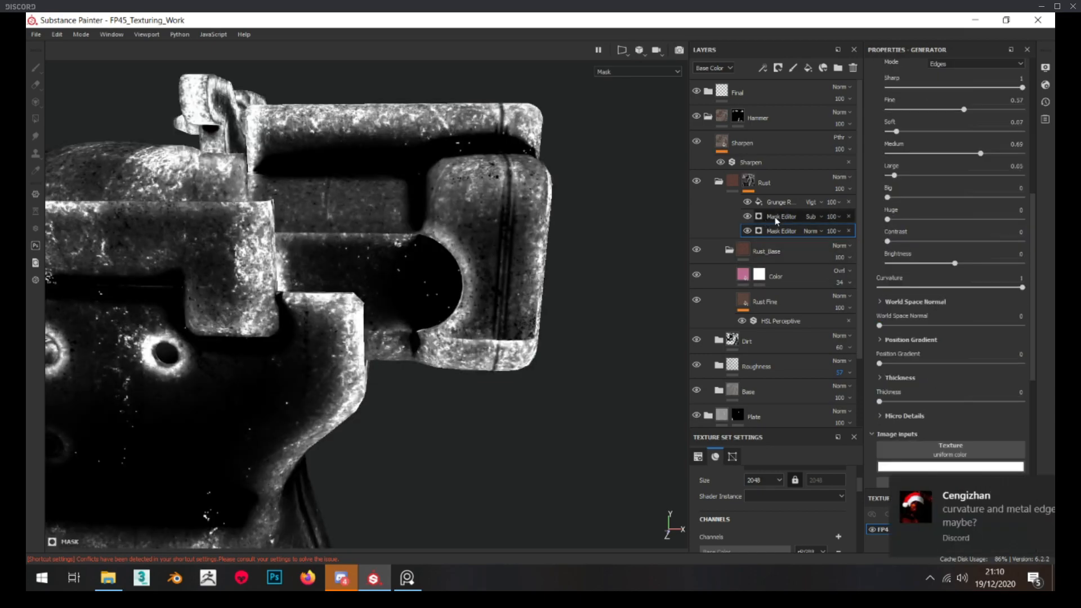
Compare the hammer's rust with the pistol reference photo, checking both the mask and the full material
mouse_move(462, 227)
left_mouse_down("alt")
mouse_move(459, 281)
mouse_move(479, 232)
left_mouse_up("alt")
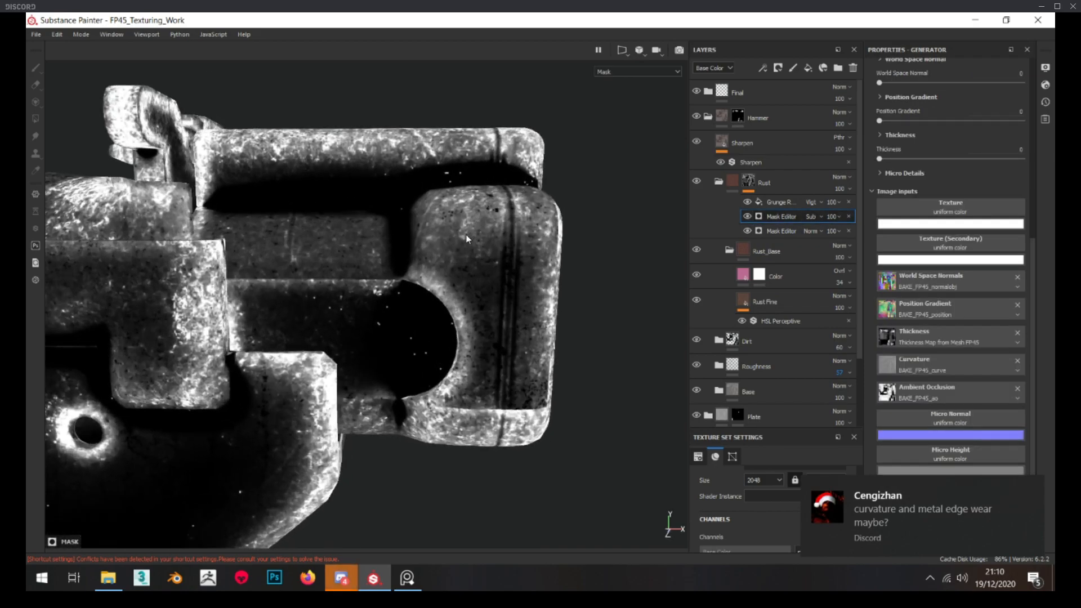
mouse_move(27, 366)
right_mouse_down()
mouse_move(266, 354)
mouse_move(394, 324)
right_mouse_up()
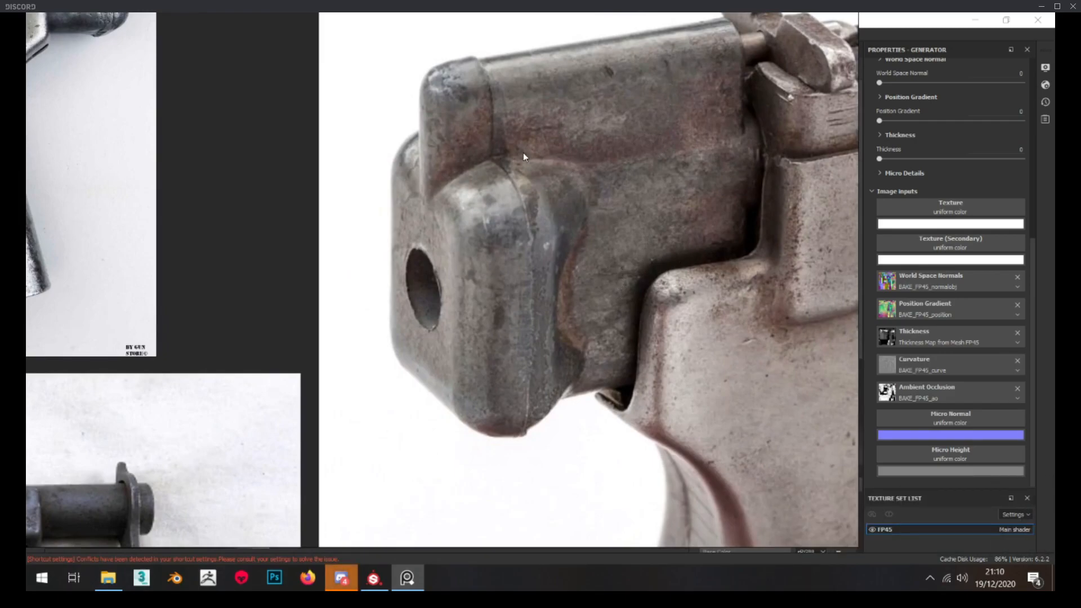
right_click_drag(679, 188, 27, 116)
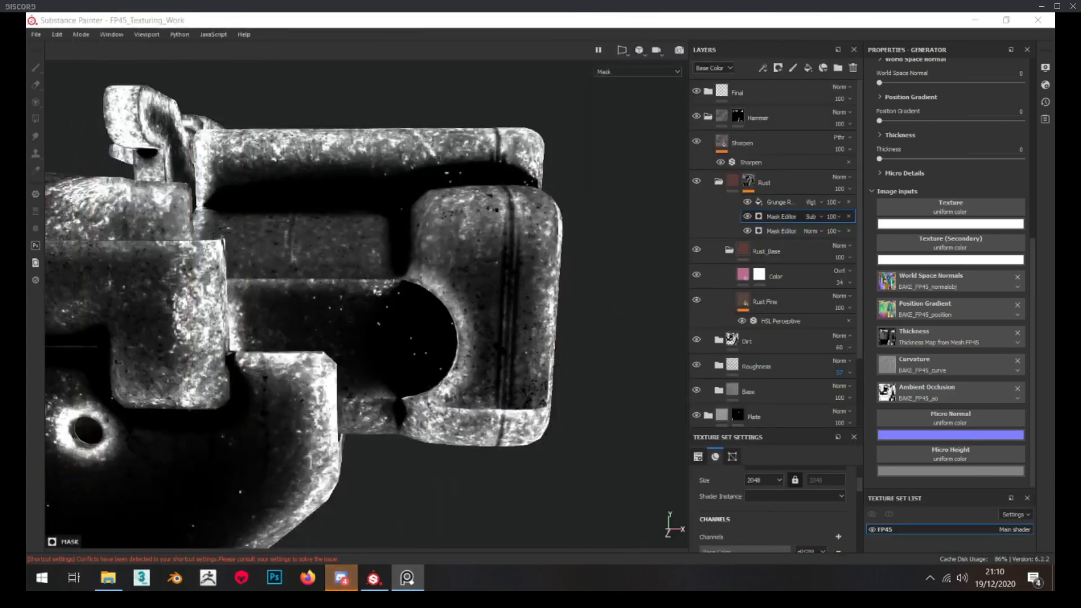
left_click(731, 183)
left_click_drag(425, 210, 473, 191, "alt")
scroll(420, 231, "up", 3)
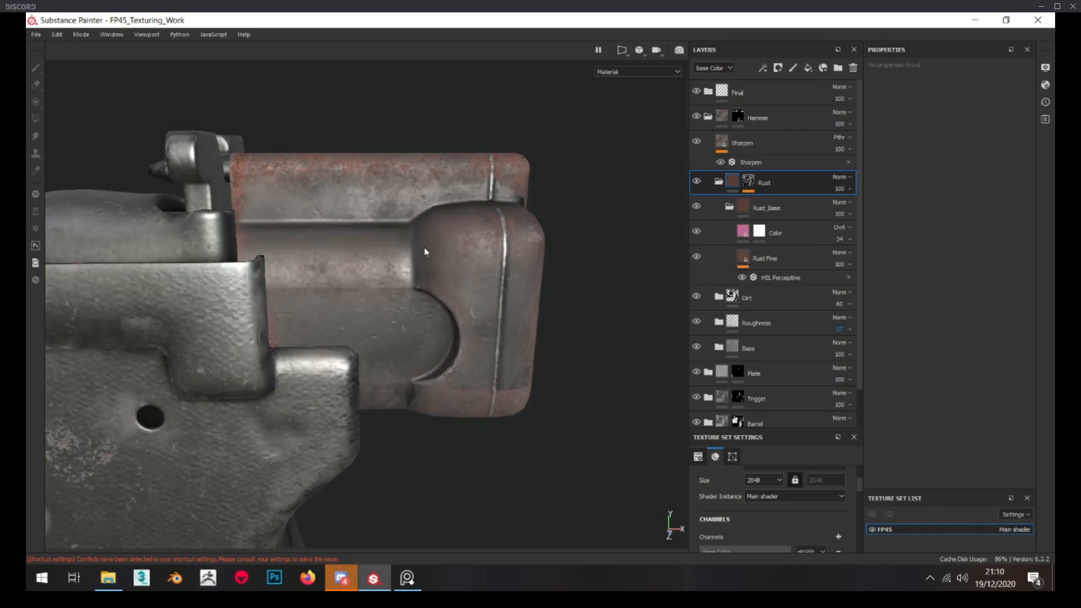
Try Curvature Invert and Global Invert on the Rust mask's subtracting Mask Editor
left_click(754, 182)
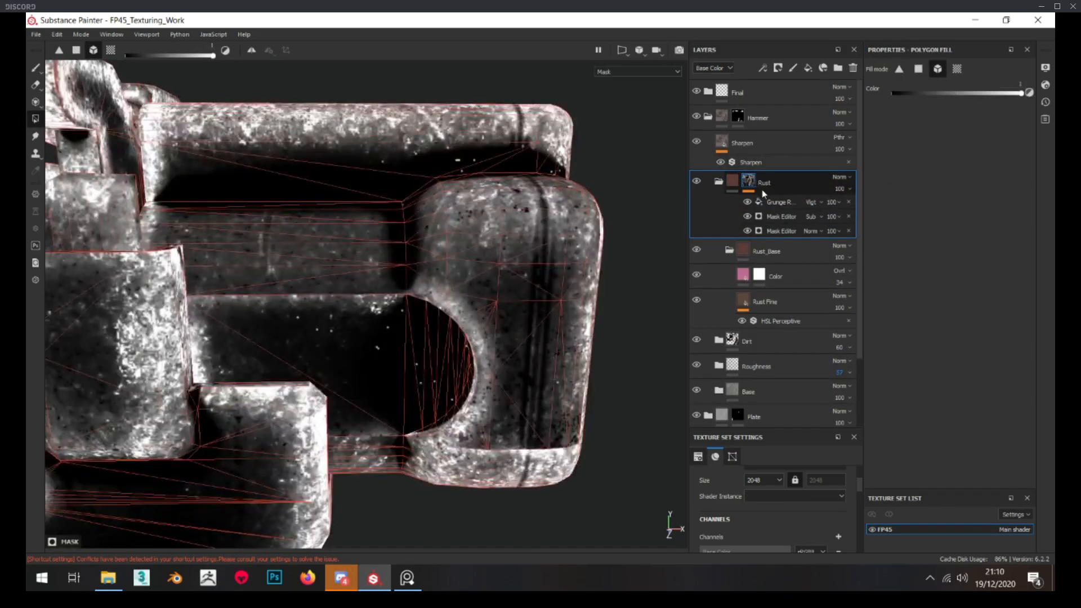
left_click(778, 217)
scroll(911, 198, "up", 4)
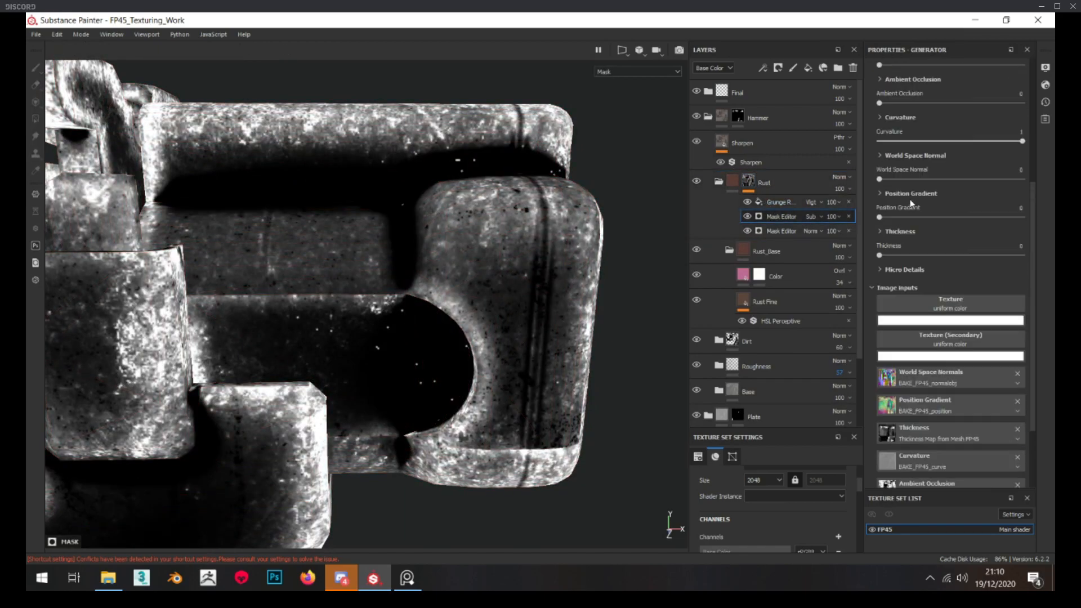
left_click(900, 215)
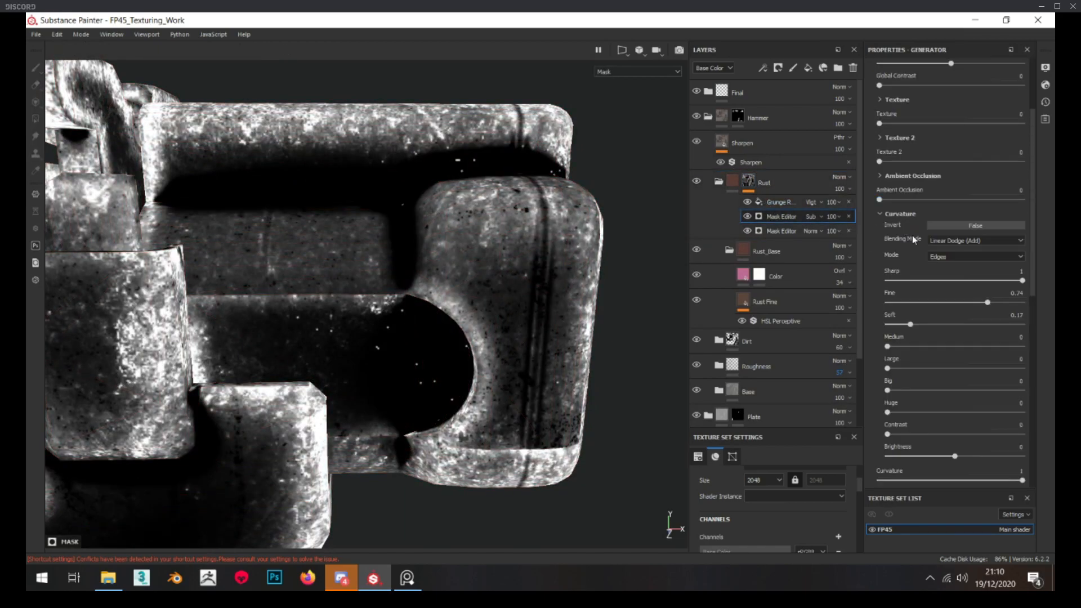
left_click(948, 224)
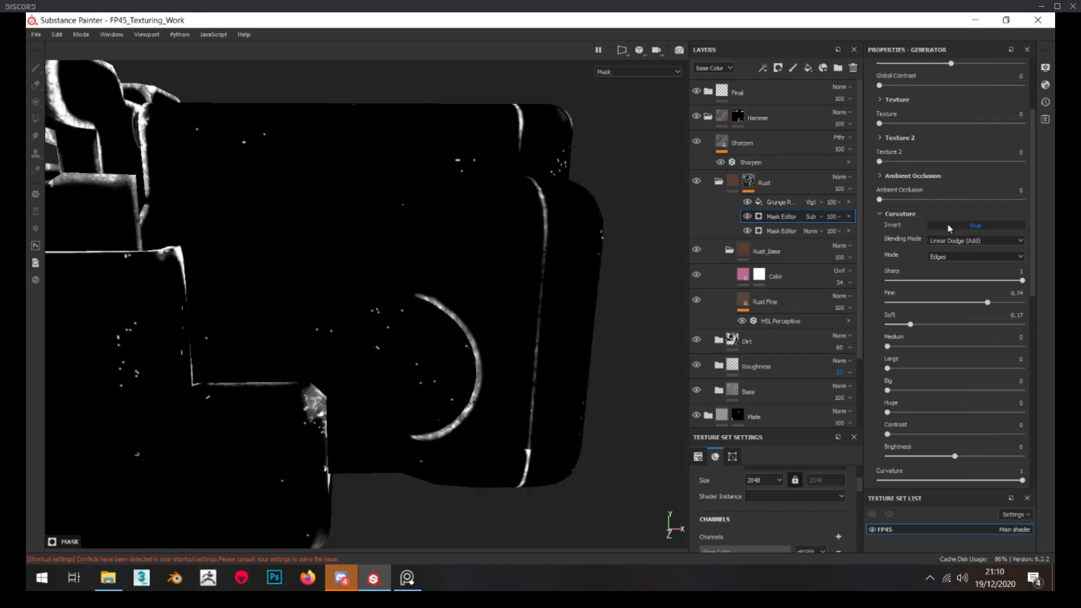
left_click(947, 224)
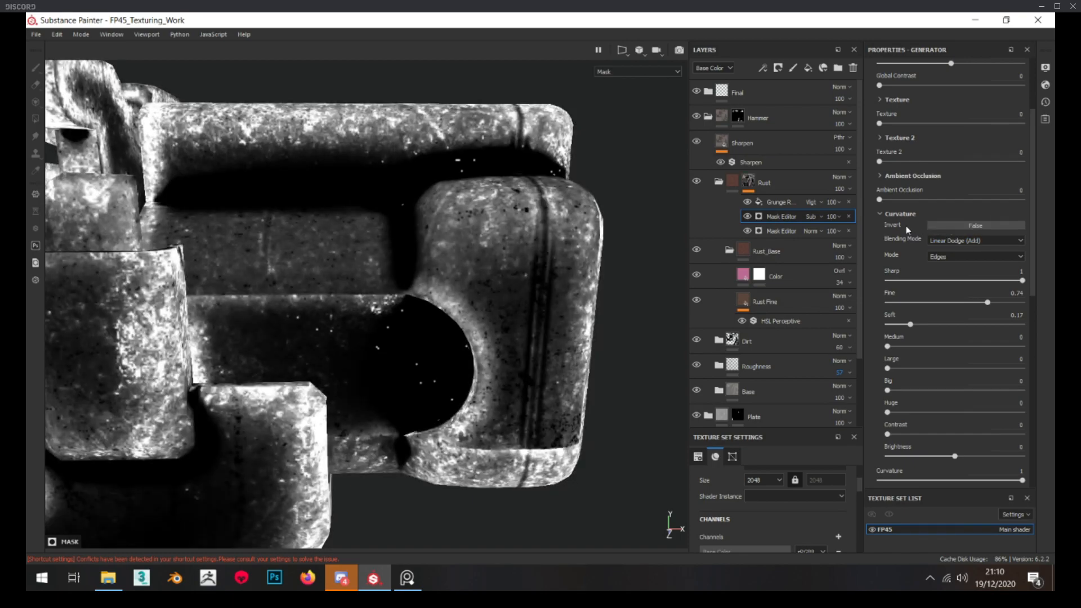
scroll(905, 229, "up", 2)
scroll(985, 126, "up", 2)
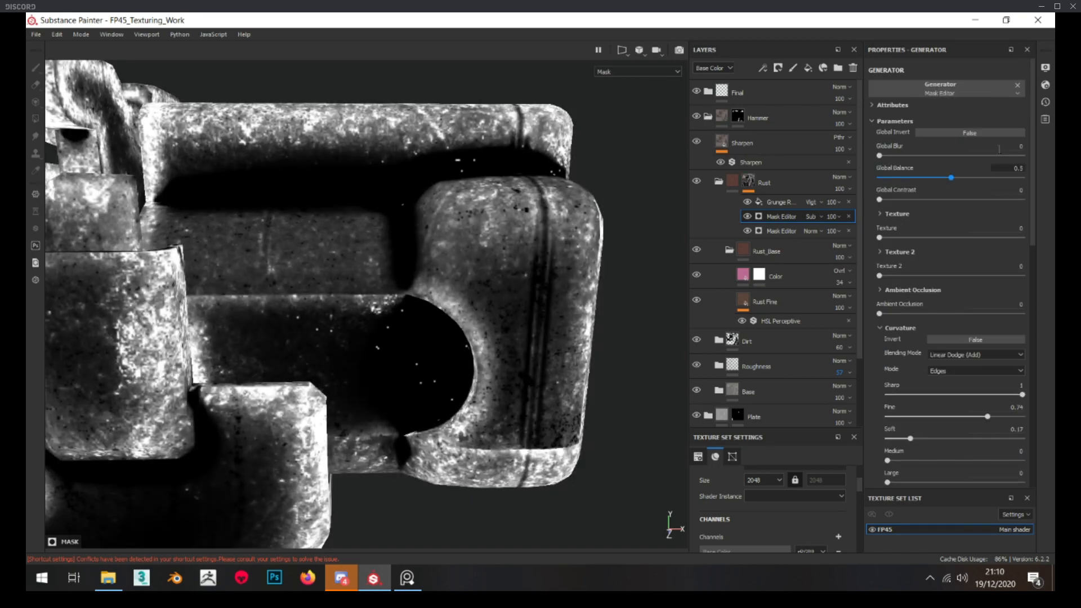
left_click(986, 134)
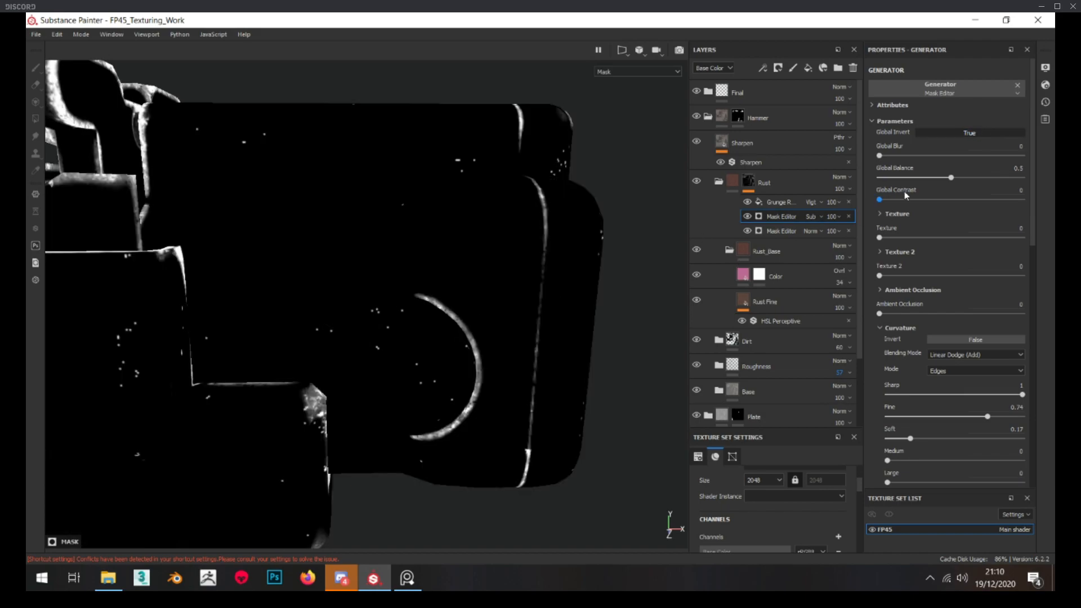
Invert the Rust folder's whole mask and check the result around the hammer's recess
left_click(747, 180)
right_click(748, 180)
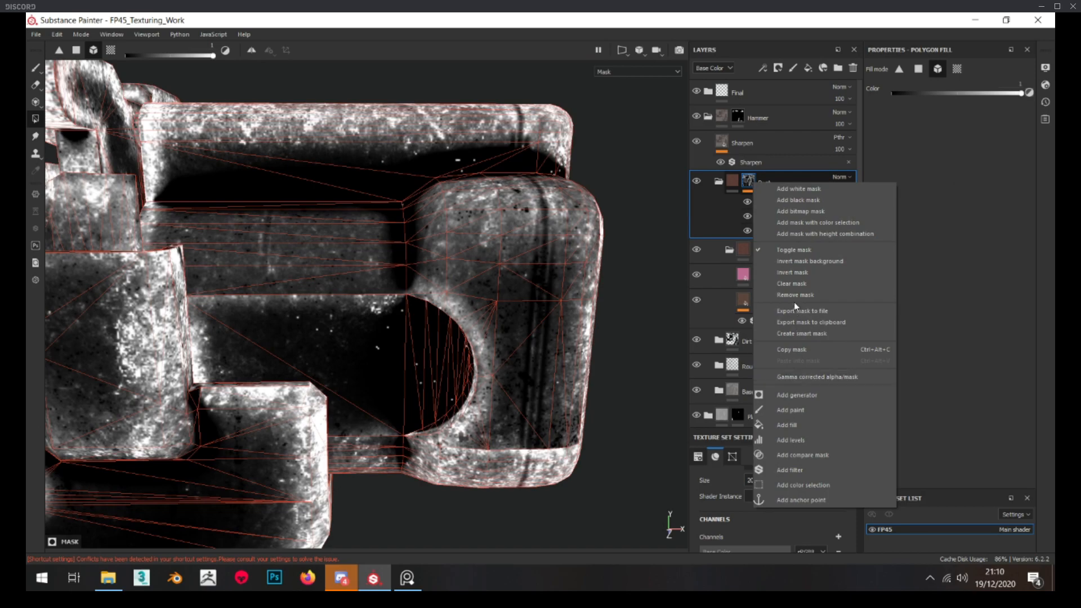
left_click(804, 272)
mouse_move(504, 311)
left_mouse_down("alt")
mouse_move(518, 312)
mouse_move(528, 331)
mouse_move(518, 316)
left_mouse_up("alt")
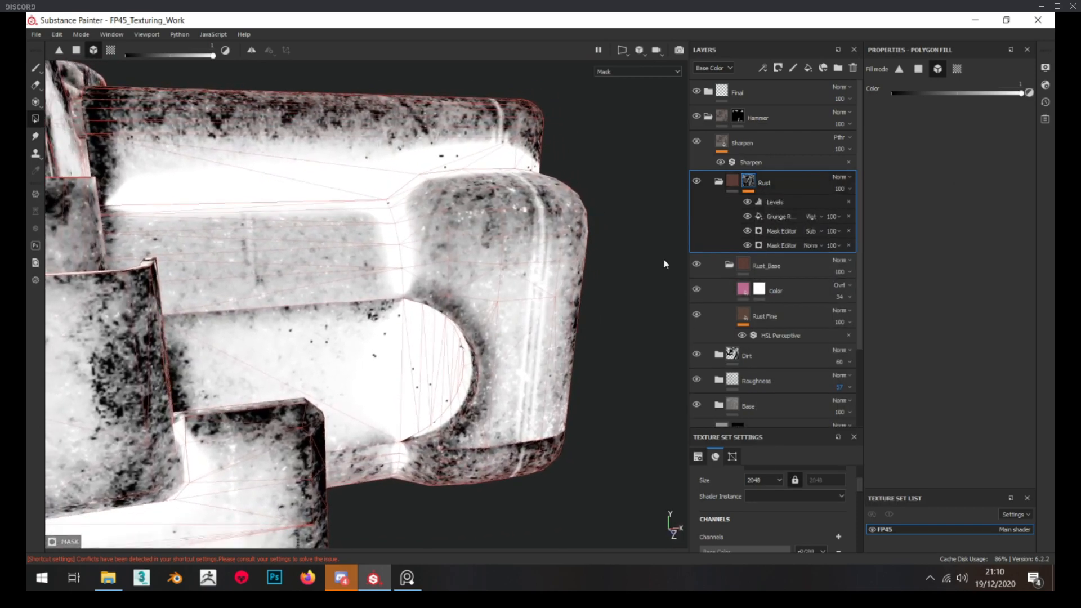
Try inverting the Grunge Rough Dirty fill in the Rust mask and set its Balance to 0.71
left_click(784, 219)
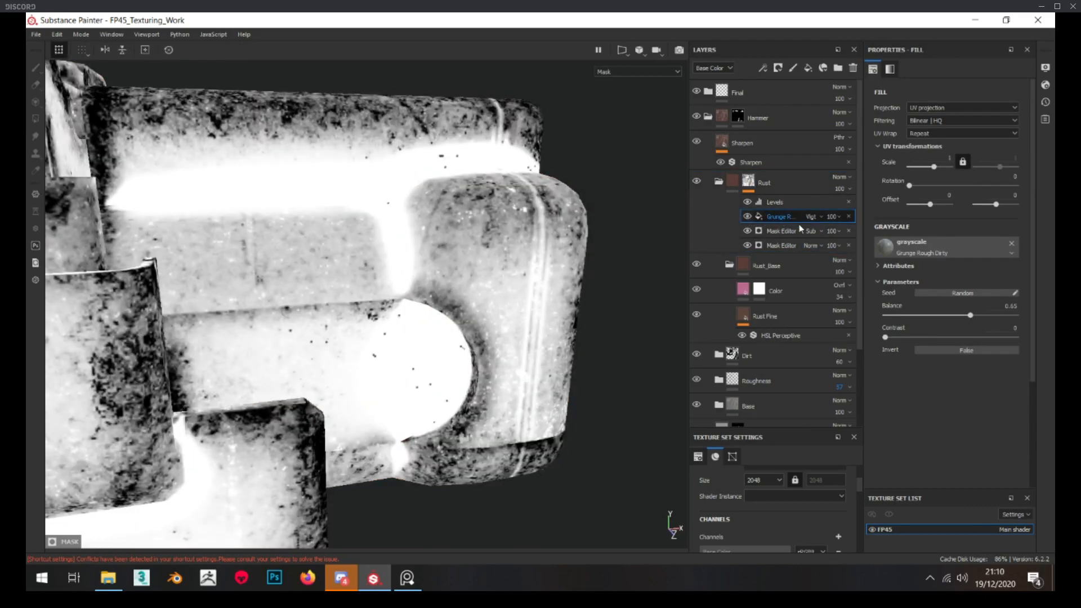
left_click(962, 350)
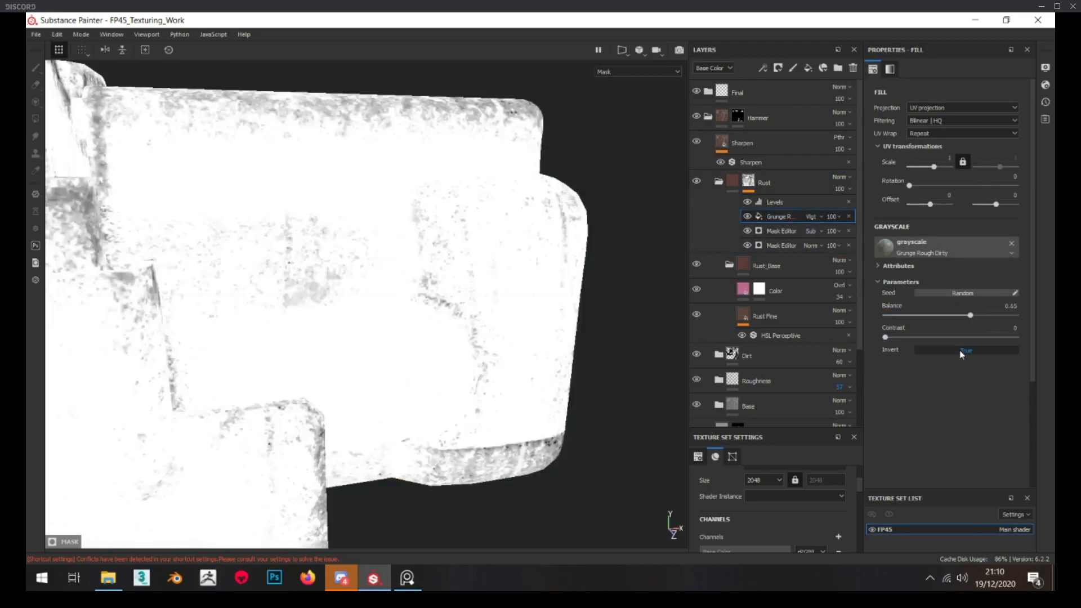
left_click(962, 350)
left_click_drag(941, 315, 978, 316)
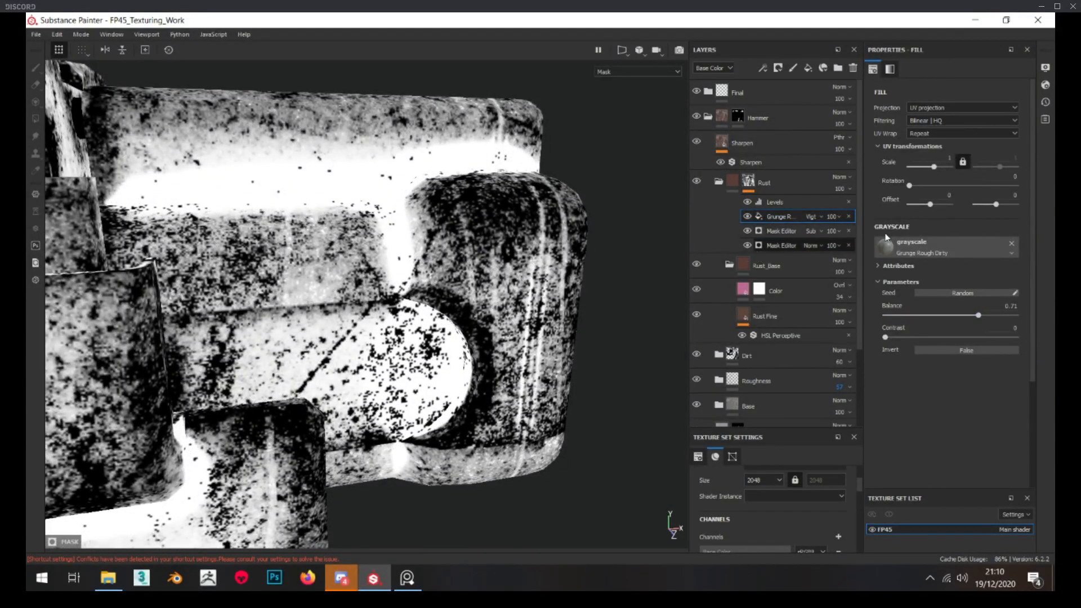
Set the lower Mask Editor's Global Balance to 0.92 and its Global Blur to 3.62
left_click(783, 245)
left_click_drag(953, 168, 1010, 170)
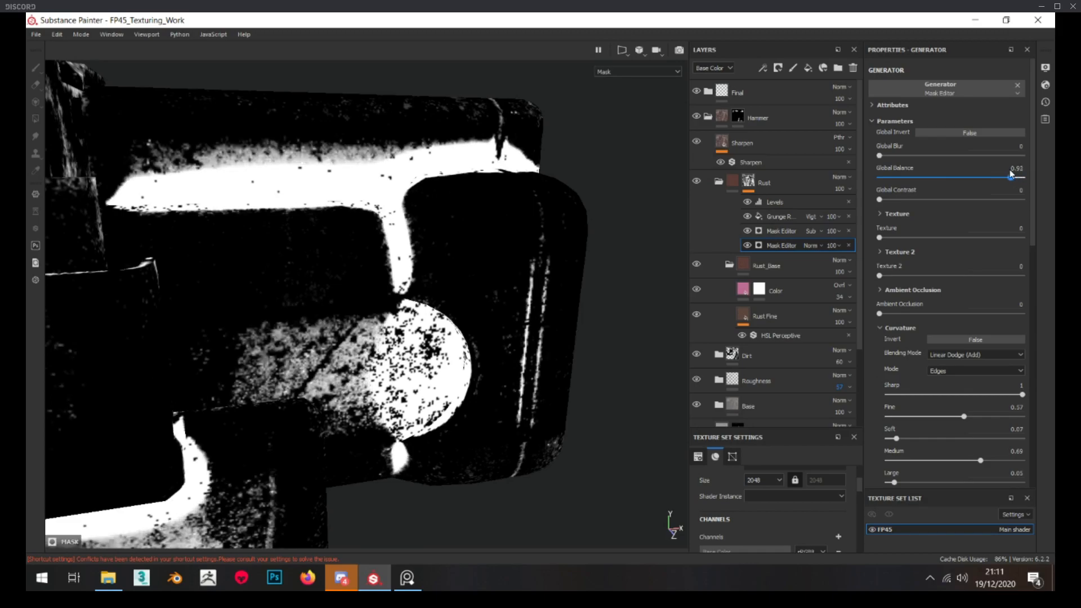
left_click_drag(893, 158, 911, 156)
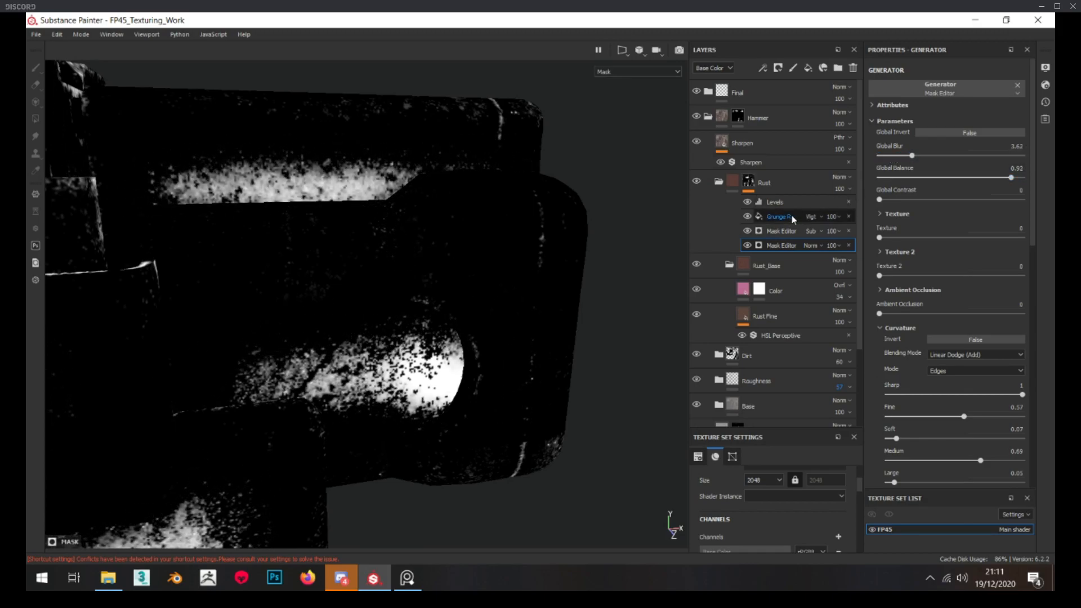
Lower the Balance of the Rust mask's Grunge Rough Dirty fill and check the rust on the hammer in the material view
left_click(767, 216)
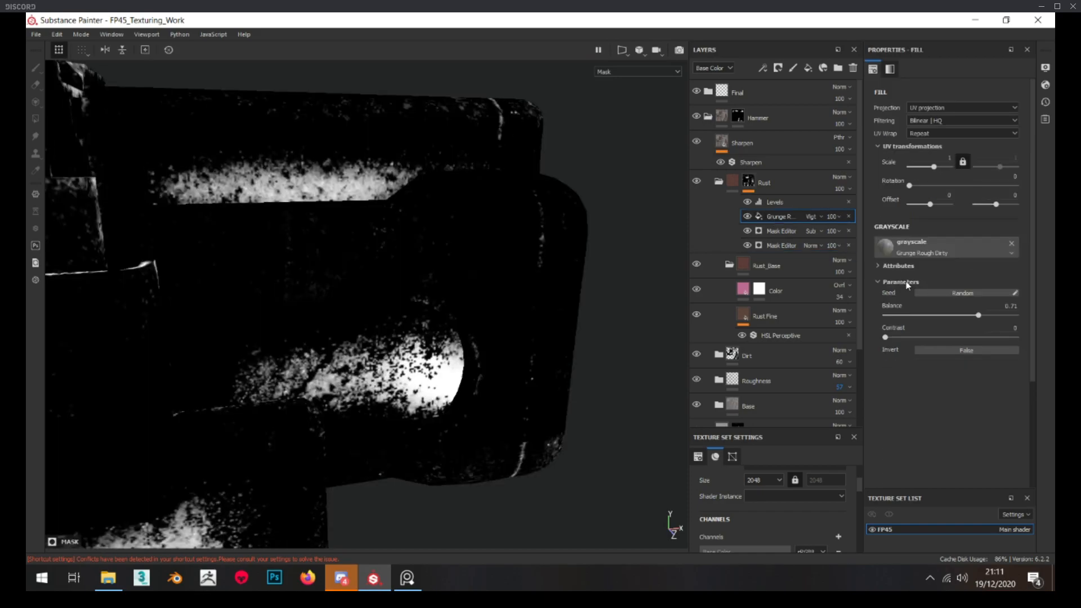
left_click_drag(930, 314, 962, 314)
left_click(732, 180)
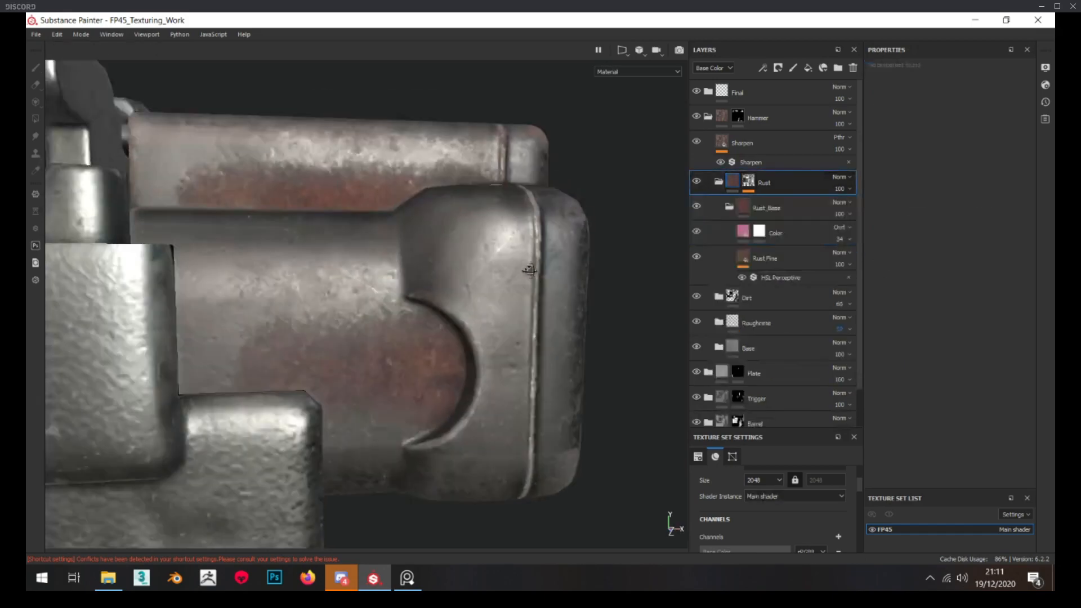
scroll(513, 264, "down", 3)
left_click_drag(509, 283, 499, 304, "alt")
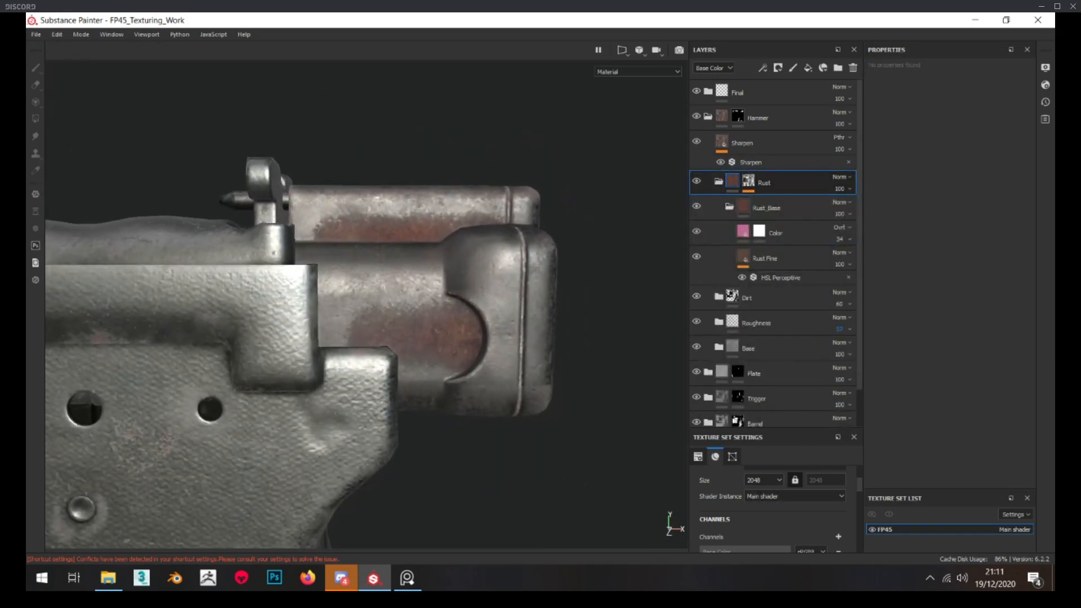
Compare the hammer's rust with the reference images and examine it up close around the crescent recess
left_click(408, 578)
mouse_move(306, 343)
right_mouse_down()
mouse_move(26, 343)
mouse_move(245, 355)
mouse_move(25, 329)
mouse_move(231, 337)
mouse_move(26, 338)
right_mouse_up()
left_click(424, 302)
scroll(425, 302, "up", 5)
left_click_drag(424, 302, 428, 290, "alt")
middle_click_drag(427, 290, 401, 232, "alt")
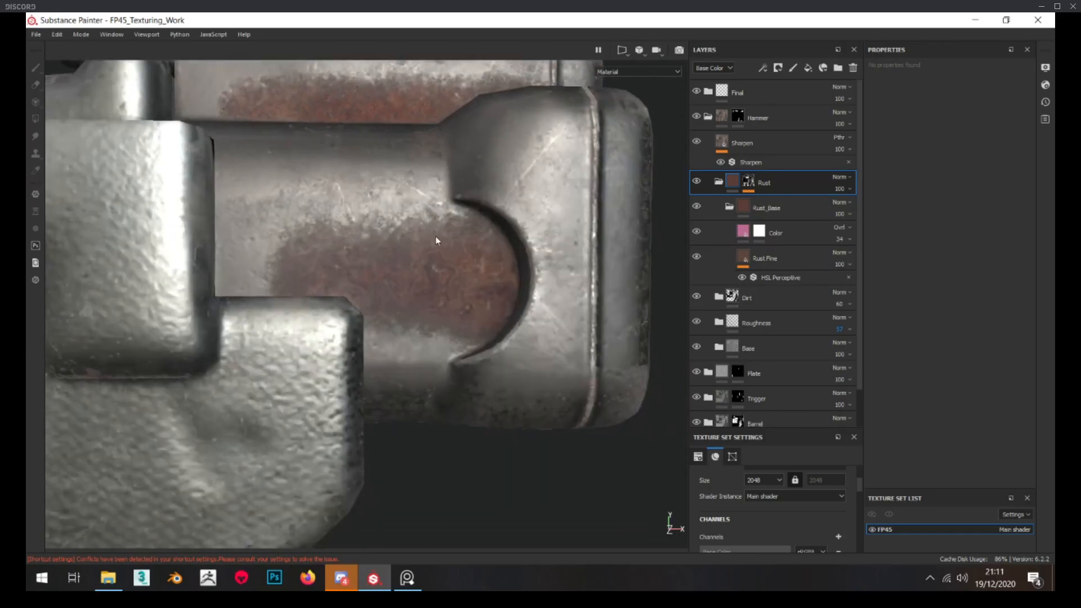
scroll(463, 245, "up", 5)
scroll(465, 231, "down", 4)
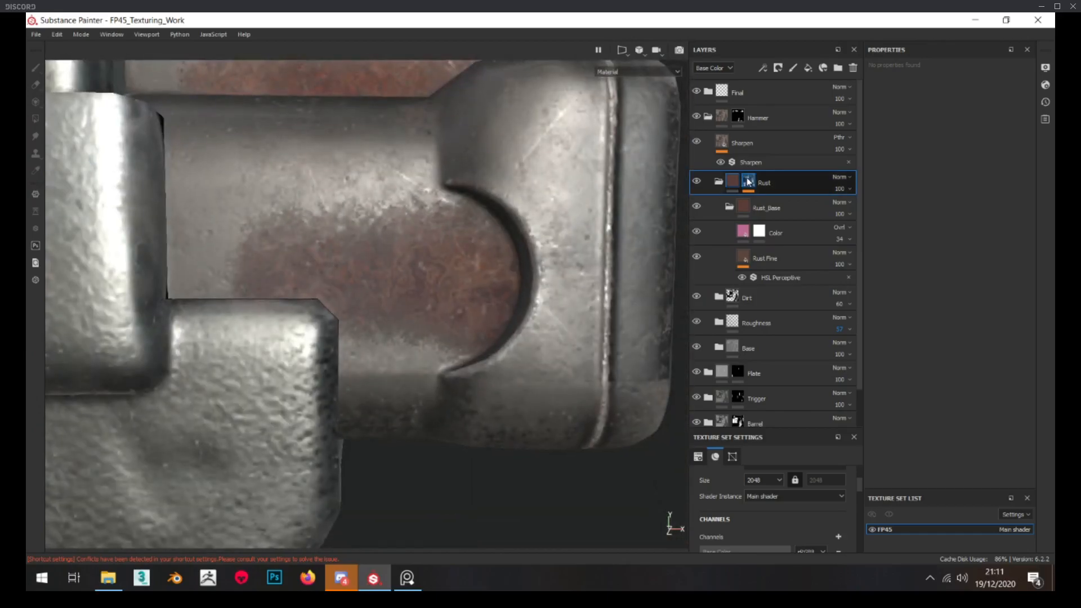
Group the Rust folder into a new folder, give that folder a black mask and activate the Paint brush
left_click(746, 181)
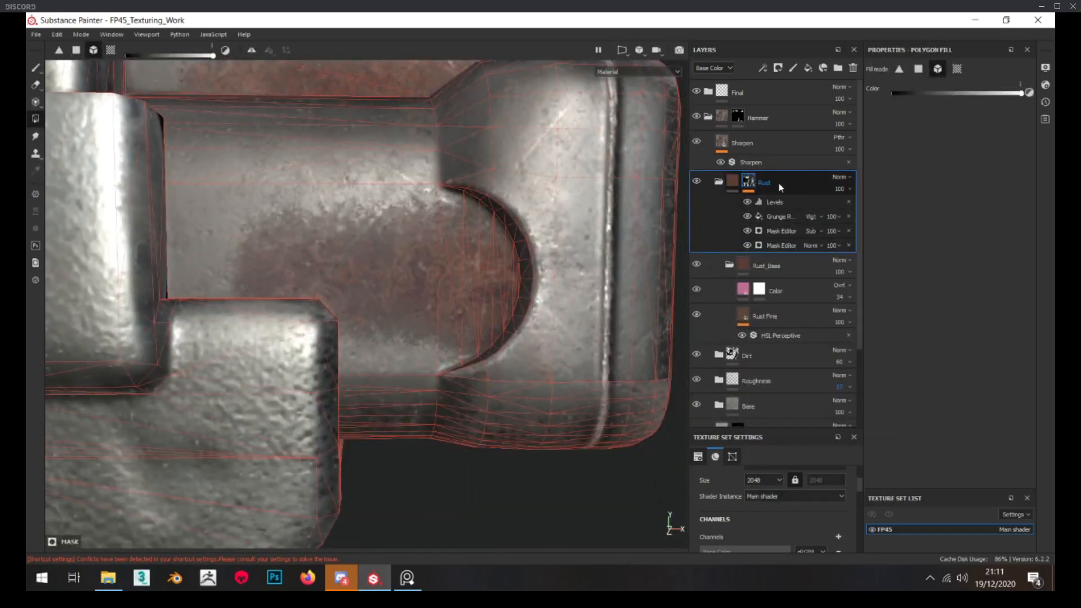
key("ctrl+g")
right_click(758, 183)
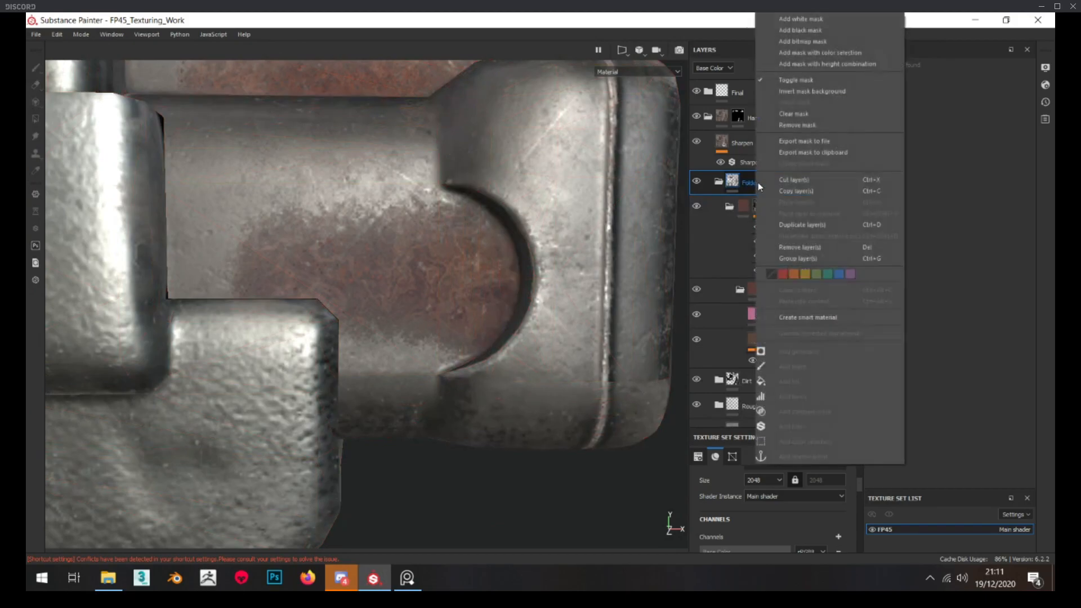
left_click(791, 53)
left_click(39, 68)
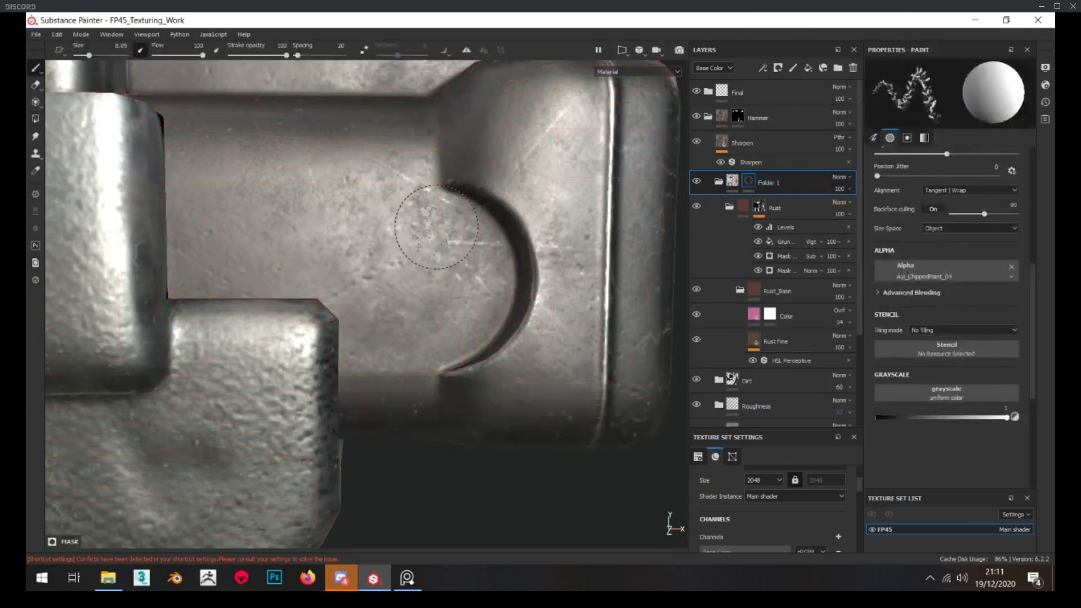
scroll(955, 346, "up", 3)
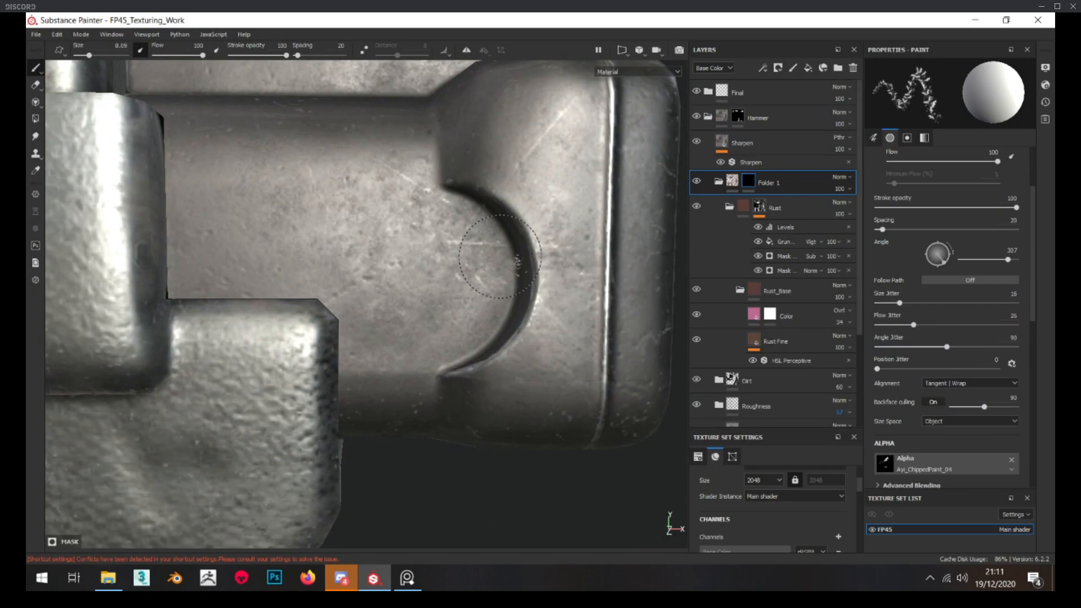
Paint rust back into the hammer's crescent-shaped recess on Folder 1's mask
left_click_drag(453, 193, 496, 273)
right_click_drag(505, 282, 491, 281, "ctrl")
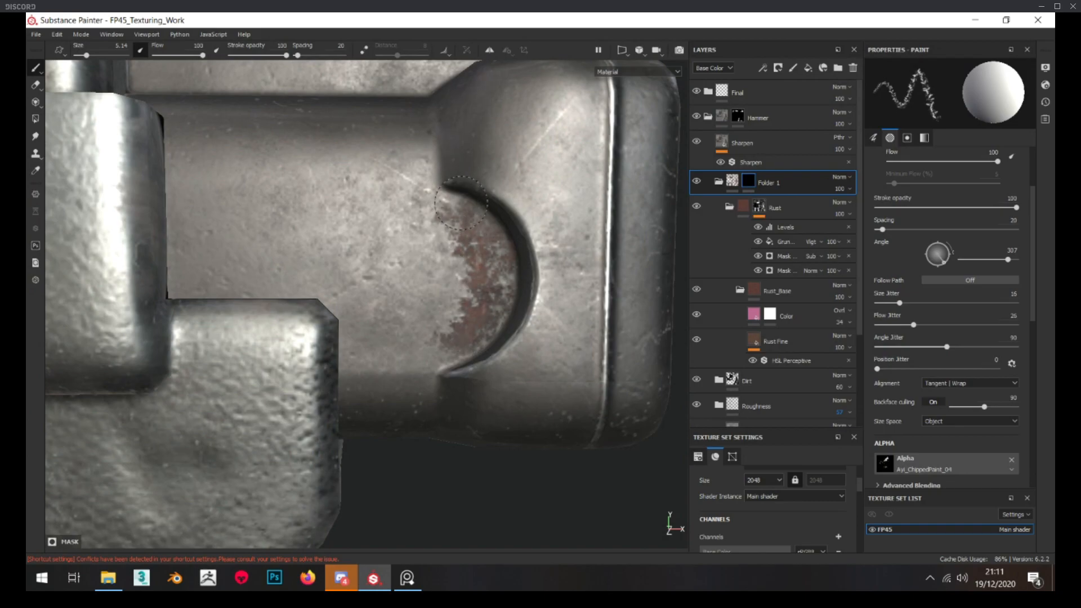
left_click_drag(462, 331, 498, 337, "alt")
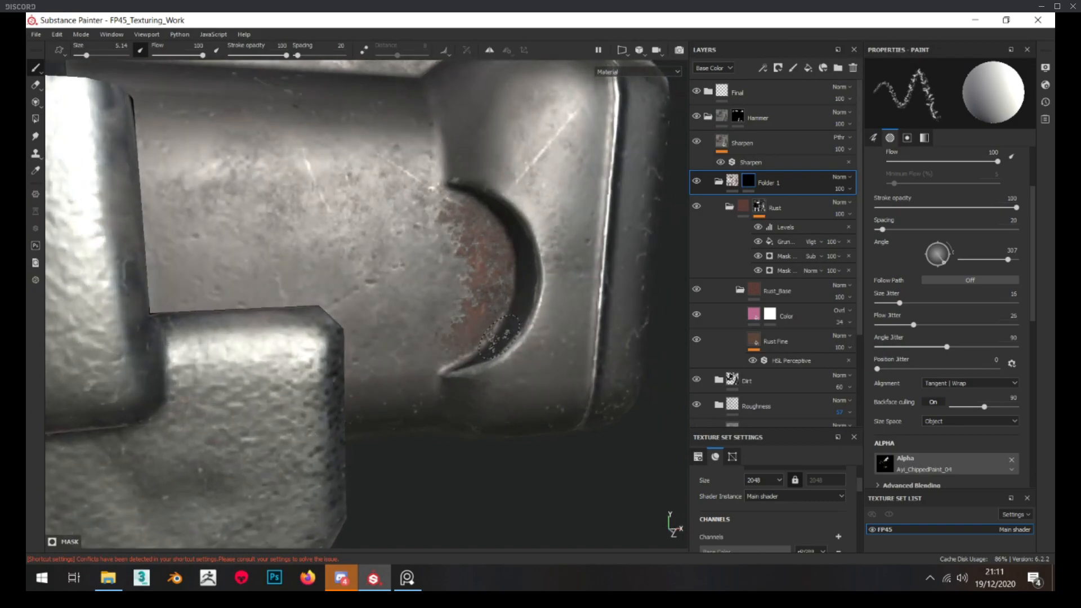
left_click_drag(513, 220, 461, 263, "alt")
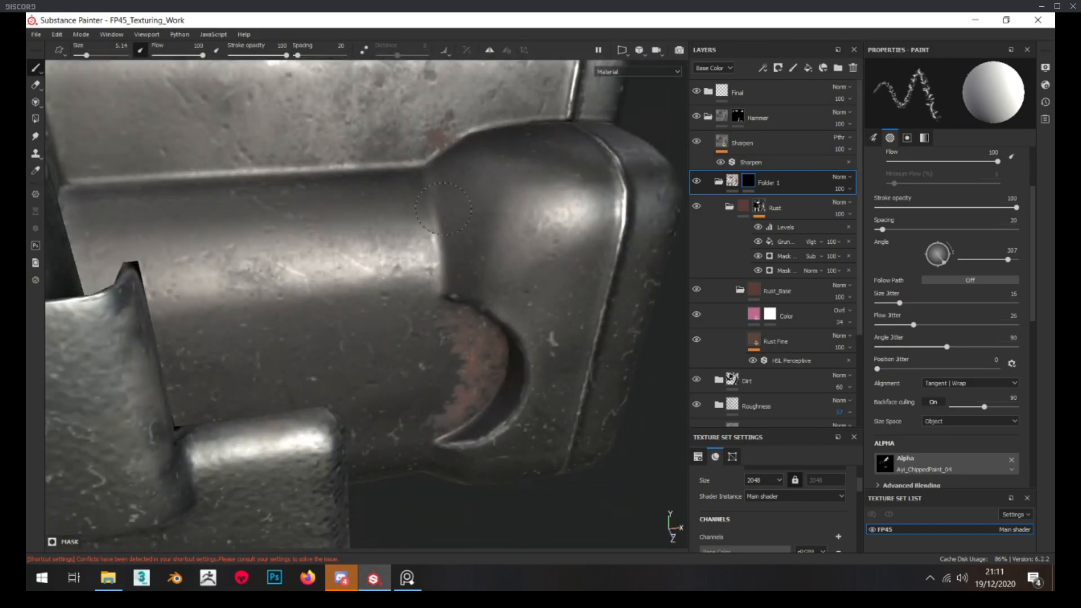
Paint patchy rust on Folder 1's mask along the seam below the hammer's upper cylinder
left_click_drag(433, 208, 386, 230, "alt")
right_click_drag(386, 230, 402, 229, "ctrl")
left_click(391, 230)
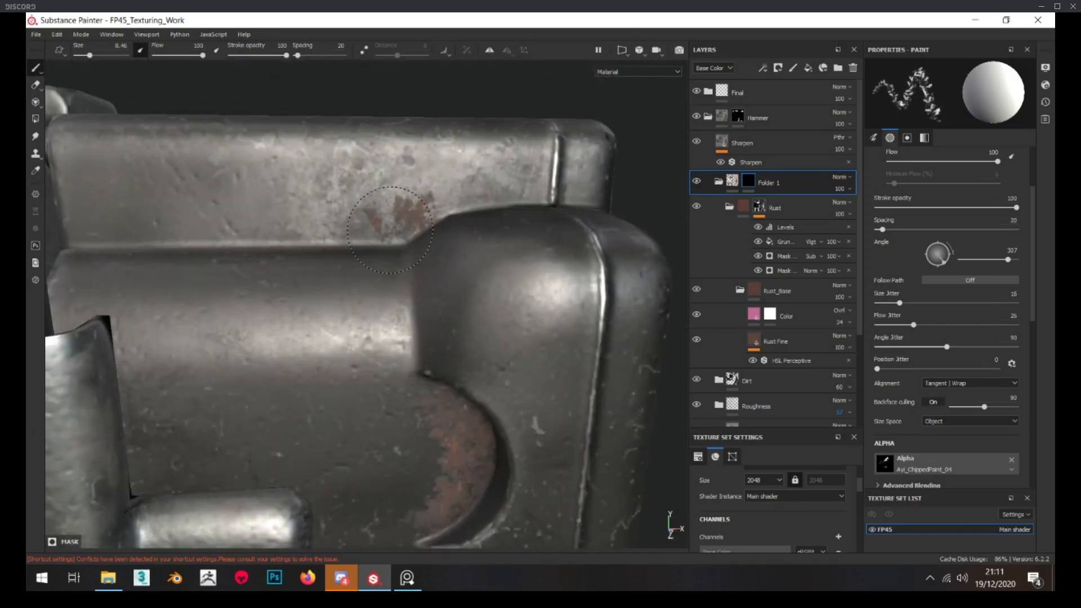
mouse_move(371, 231)
left_mouse_down()
mouse_move(216, 238)
mouse_move(254, 241)
left_mouse_up()
mouse_move(253, 241)
left_mouse_down("alt")
mouse_move(251, 258)
mouse_move(265, 262)
left_mouse_up("alt")
left_click_drag(293, 253, 229, 257)
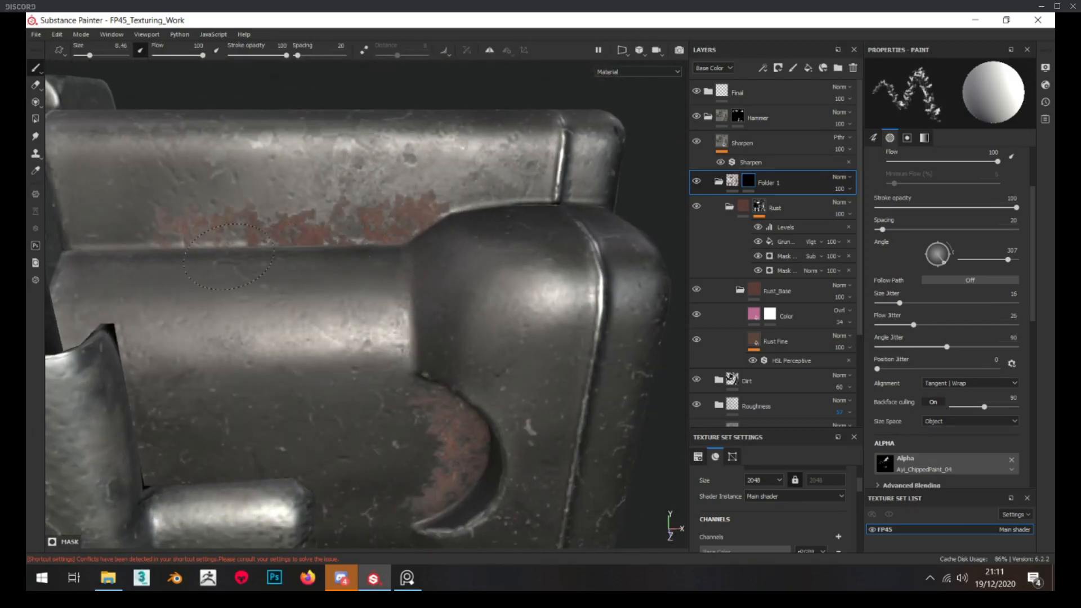
mouse_move(350, 246)
left_mouse_down("alt")
mouse_move(418, 245)
mouse_move(408, 267)
left_mouse_up("alt")
Examine the Rust folder's mask on the hammer and compare the painted rust in the material view
left_click(760, 206, "alt")
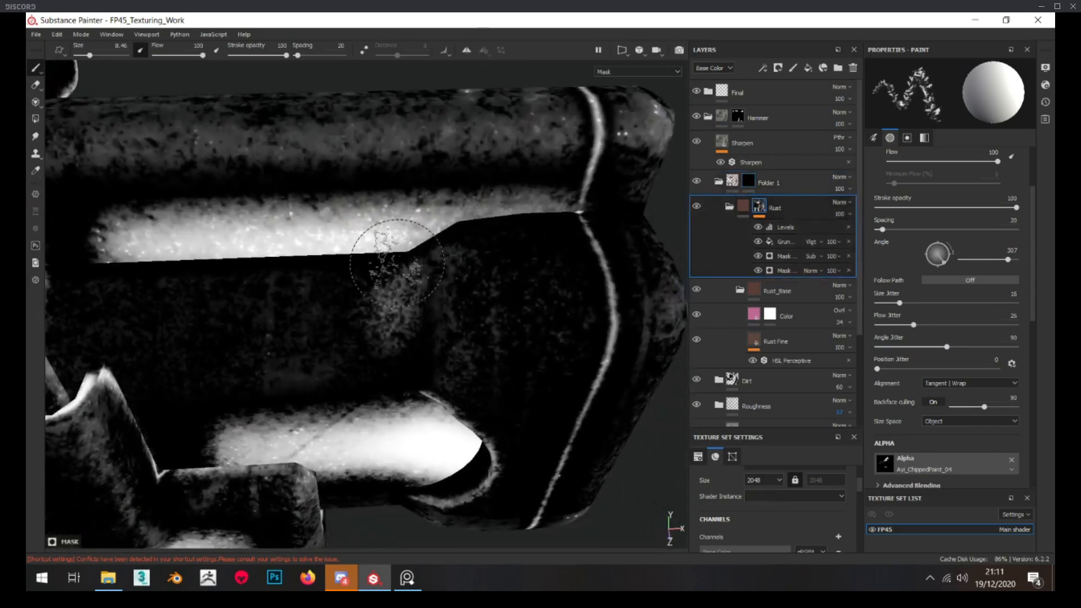
scroll(407, 267, "down", 5)
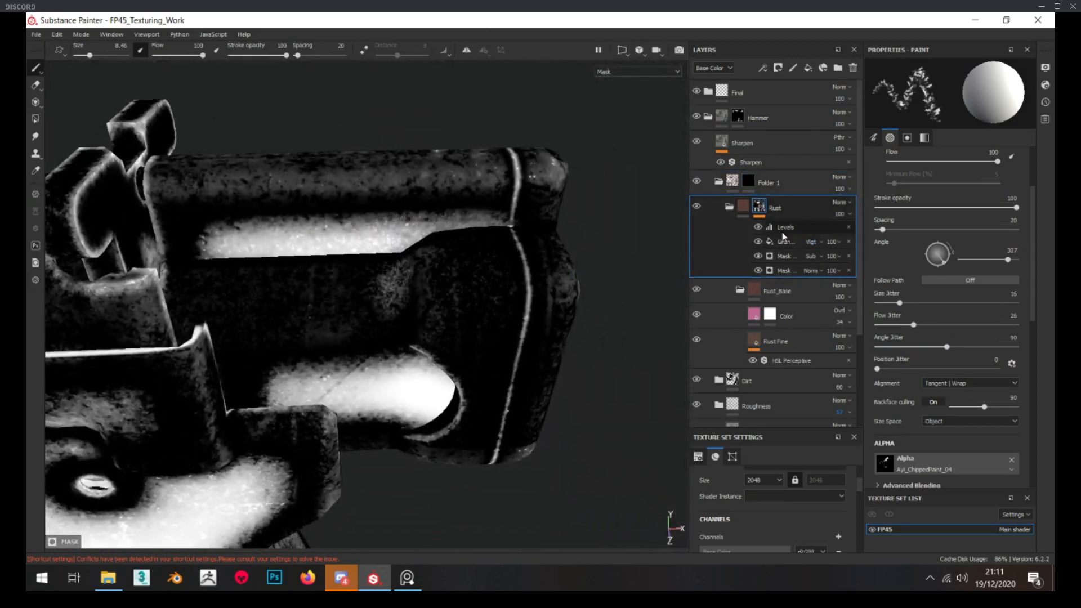
left_click(743, 207)
left_click_drag(316, 370, 422, 359, "alt")
scroll(312, 234, "up", 3)
scroll(311, 235, "down", 3)
scroll(312, 238, "down", 3)
scroll(444, 352, "up", 3)
scroll(444, 352, "down", 3)
scroll(432, 356, "down", 4)
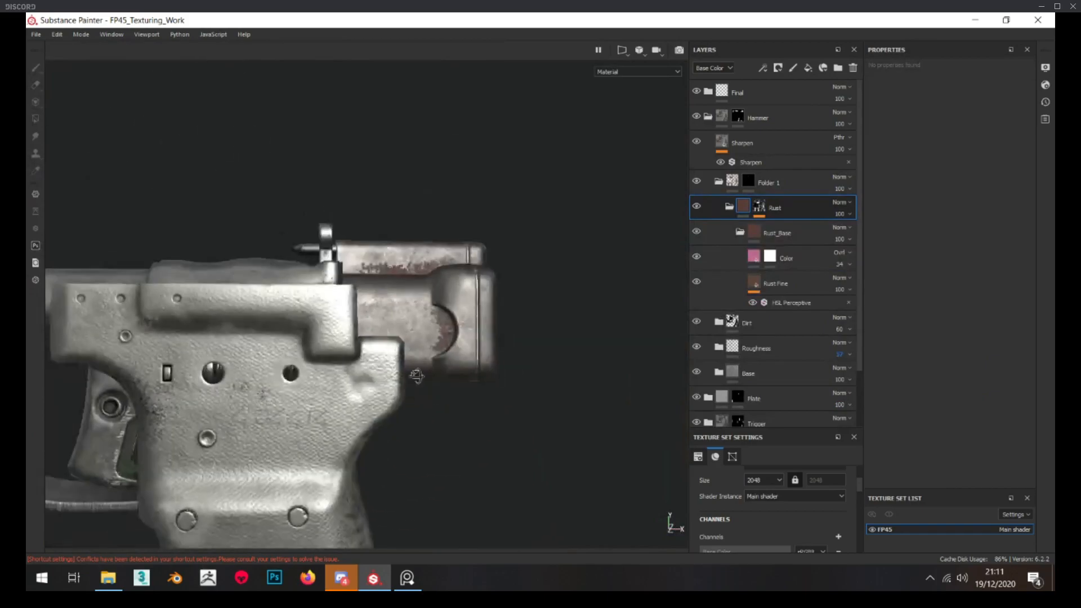
scroll(423, 360, "up", 4)
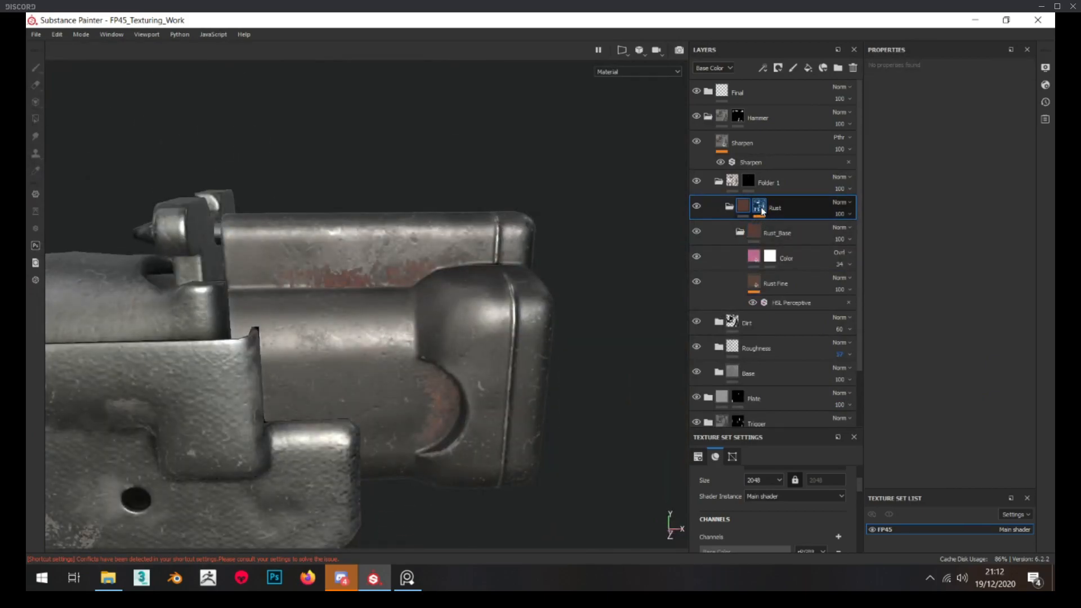
Inspect the edges of the painted rust along the upper seam and the crescent recess up close
left_click(762, 211, "alt")
left_click(744, 207)
scroll(428, 292, "up", 3)
left_click(759, 208, "alt")
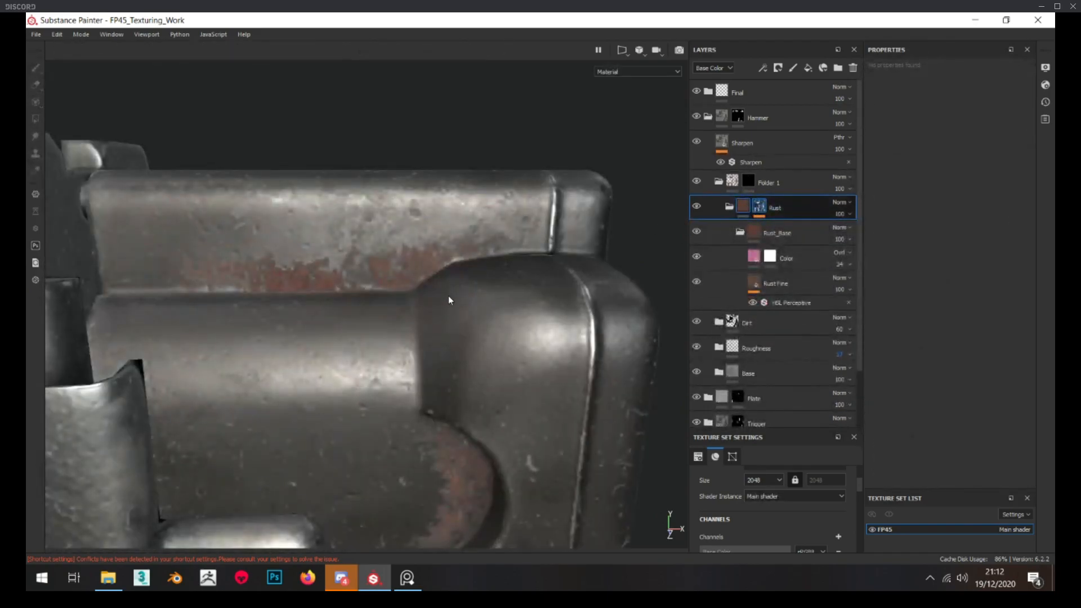
scroll(449, 297, "up", 2)
left_click_drag(449, 297, 432, 302, "alt")
scroll(431, 301, "down", 2)
left_click(743, 183)
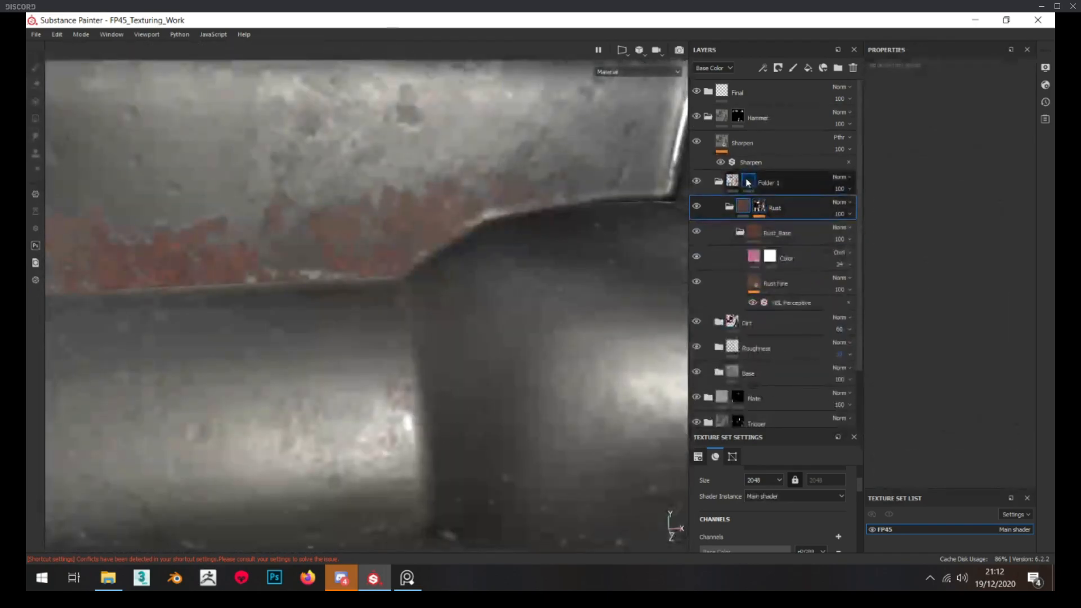
scroll(1012, 401, "down", 5)
middle_click_drag(498, 224, 850, 285, "alt")
scroll(586, 293, "down", 3)
middle_click_drag(586, 293, 417, 279, "alt")
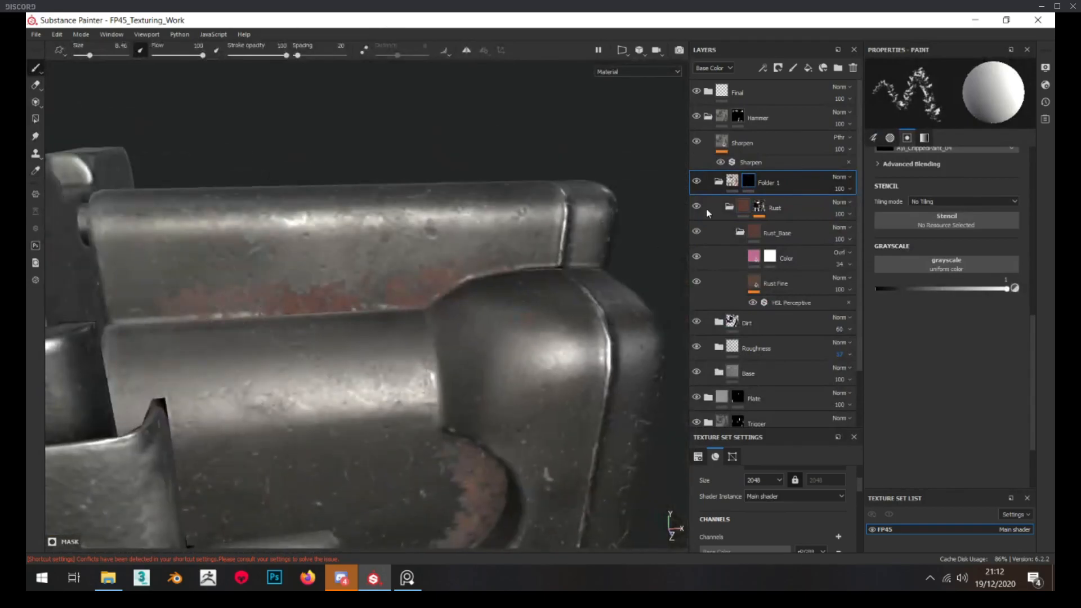
Add a paint effect to the Rust folder's mask and brush over the rust along the hammer's upper seam
left_click(764, 208, "alt")
right_click(764, 208)
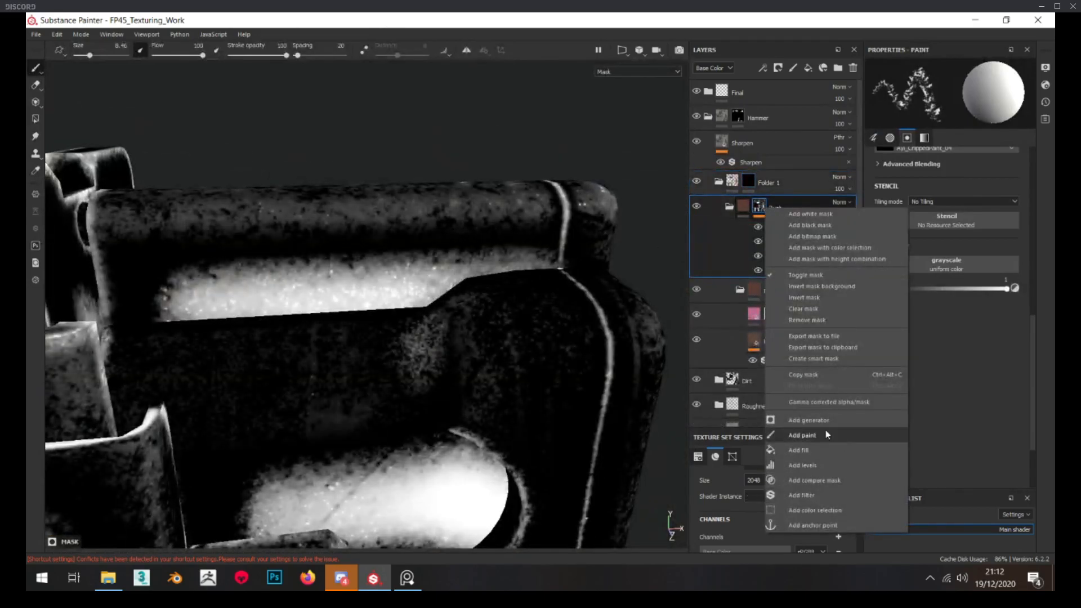
left_click(825, 434)
left_click_drag(332, 282, 327, 301, "alt")
right_click_drag(308, 303, 282, 303, "ctrl")
mouse_move(236, 314)
left_mouse_down()
mouse_move(463, 290)
mouse_move(395, 269)
mouse_move(388, 248)
left_mouse_up()
Touch up the rust along the hammer's upper seam on Folder 1's mask with a smaller brush
left_click(750, 182)
right_click_drag(360, 247, 307, 250, "alt")
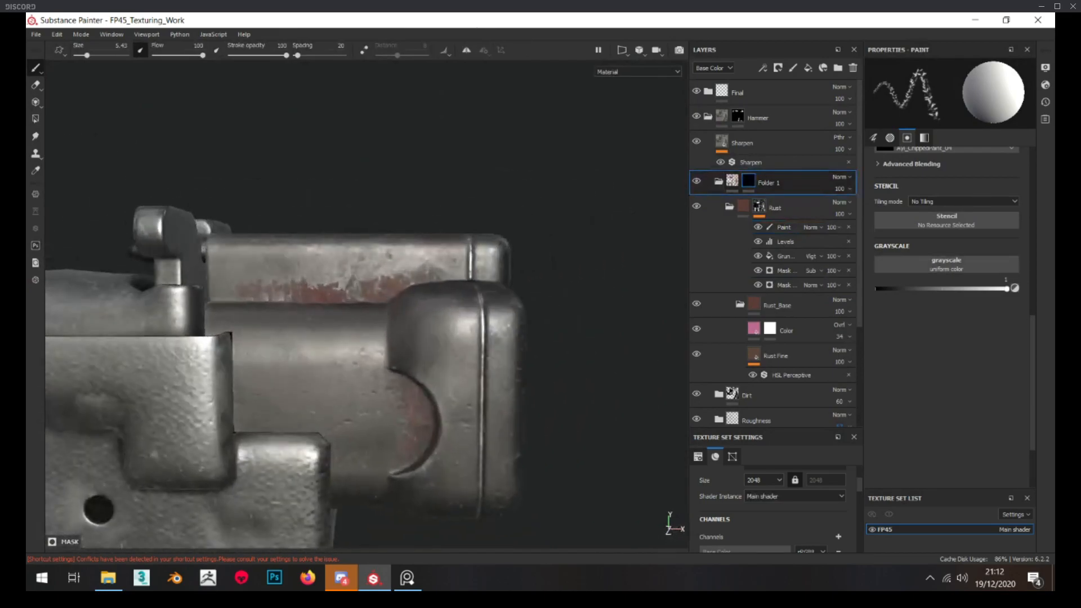
left_click_drag(307, 251, 324, 247, "alt")
right_click_drag(298, 251, 326, 256, "alt")
left_click_drag(325, 255, 313, 267, "alt")
Replace the Rust folder's mask with a black mask and give Folder 1 a white mask
right_click(790, 209)
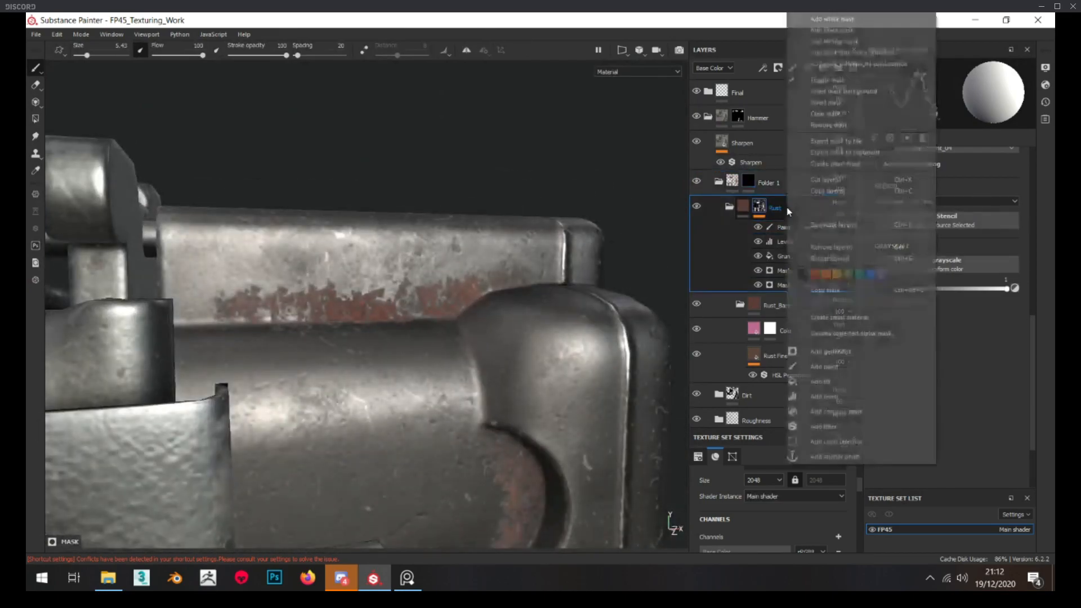
left_click(837, 28)
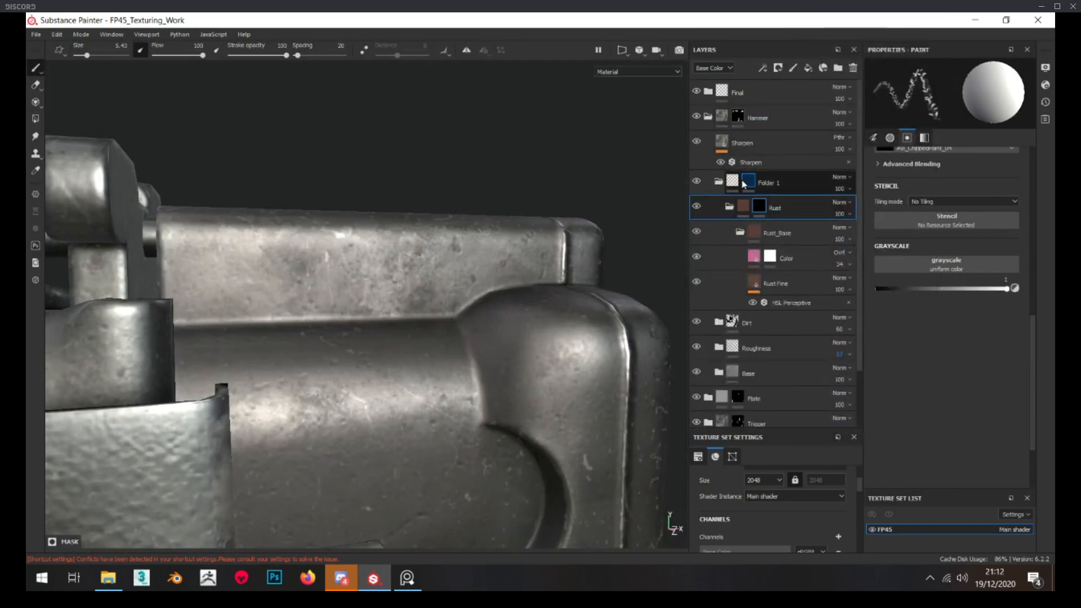
right_click(759, 210)
left_click(763, 185)
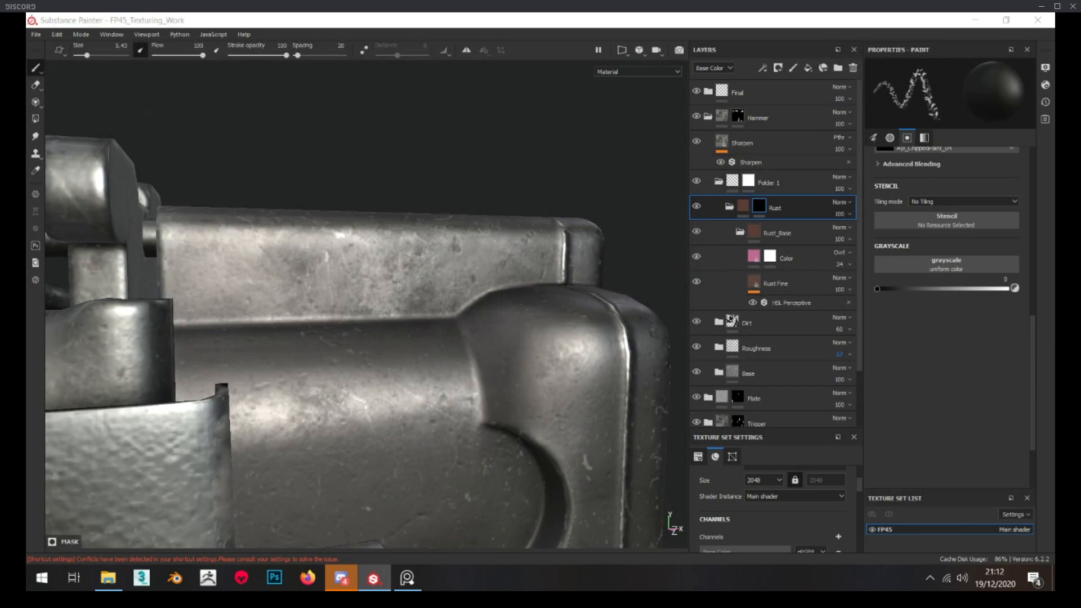
Apply a smart mask with a Mask Editor to the Rust folder and check the rust in the hammer's crevices
left_click_drag(1054, 259, 768, 214)
scroll(422, 360, "down", 3)
middle_click_drag(422, 360, 448, 284, "alt")
left_click_drag(541, 225, 481, 212, "alt")
scroll(464, 225, "down", 2)
scroll(480, 211, "up", 4)
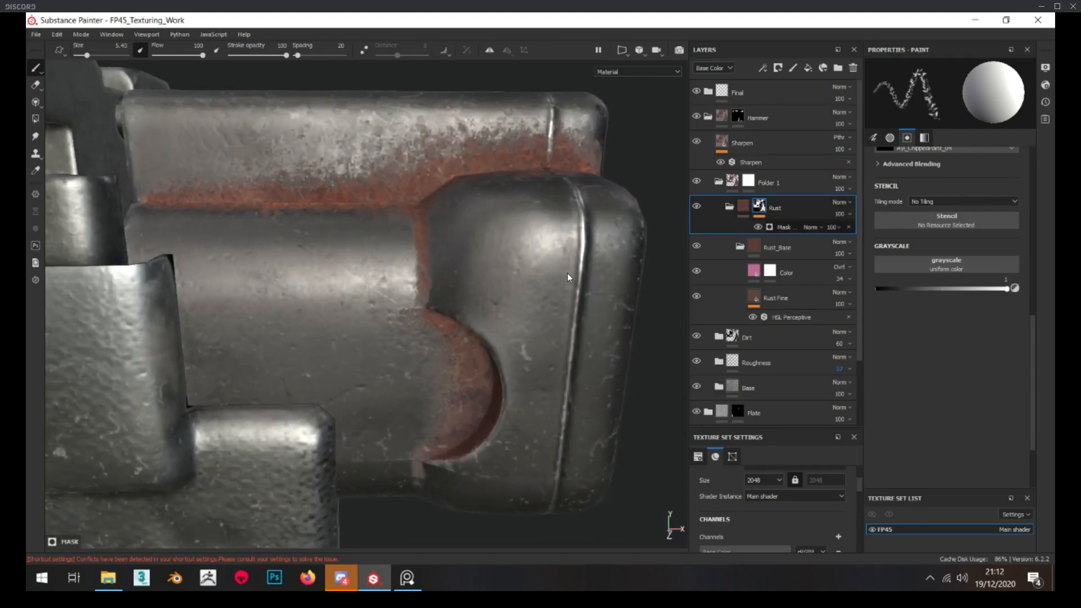
scroll(555, 274, "down", 2)
left_click_drag(555, 274, 626, 238, "alt")
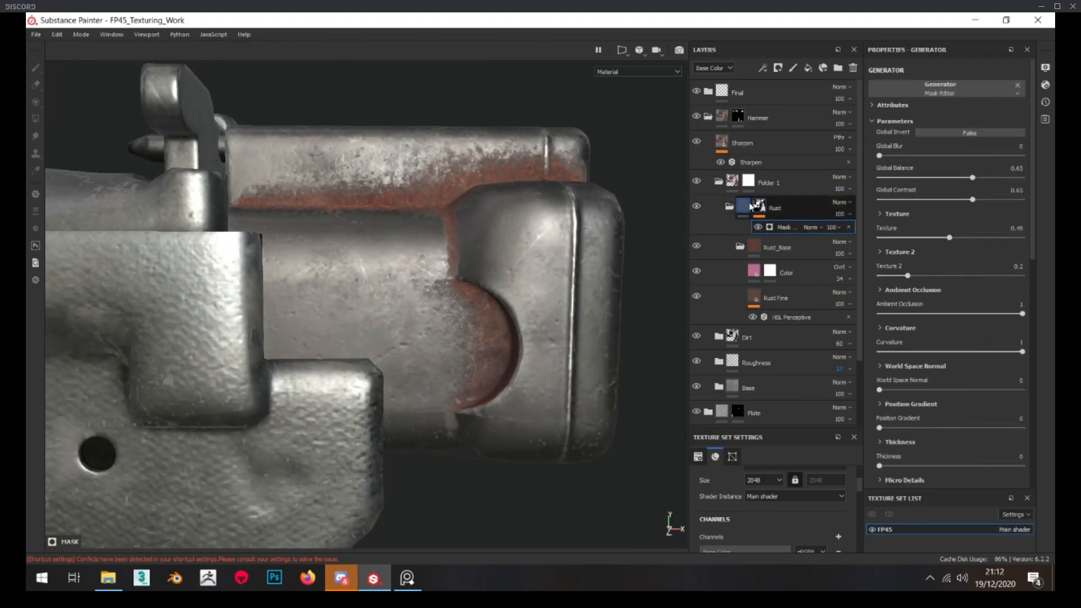
Set the Rust mask's Mask Editor to Global Balance 0.37, Texture 0.6 and Texture 2 0.54, then check the hammer
left_click(769, 226, "alt")
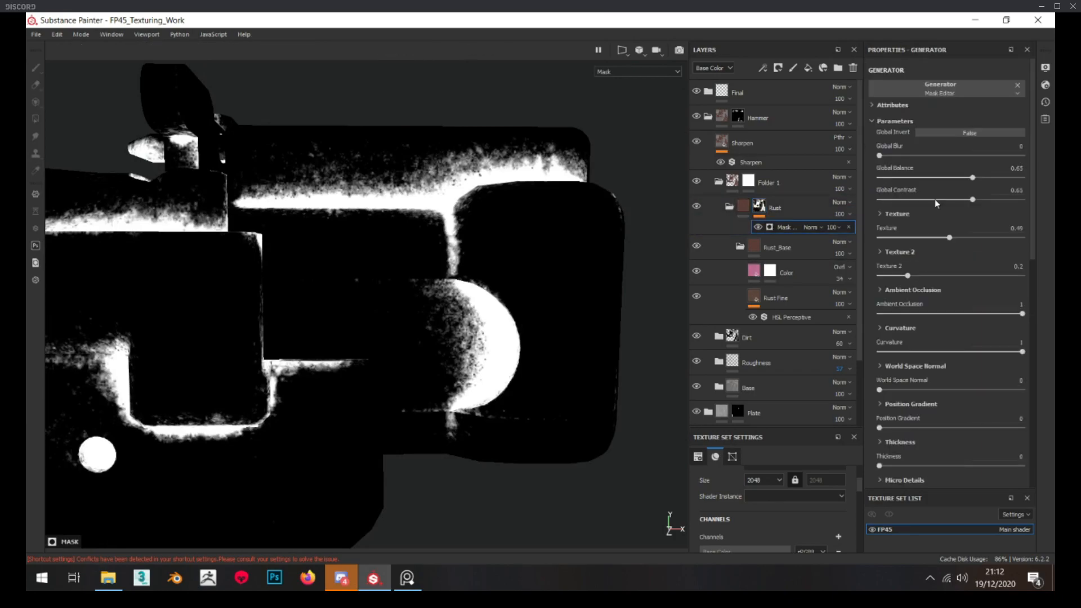
left_click_drag(953, 176, 941, 177)
left_click_drag(947, 275, 946, 275)
left_click_drag(941, 178, 930, 177)
left_click_drag(947, 276, 957, 275)
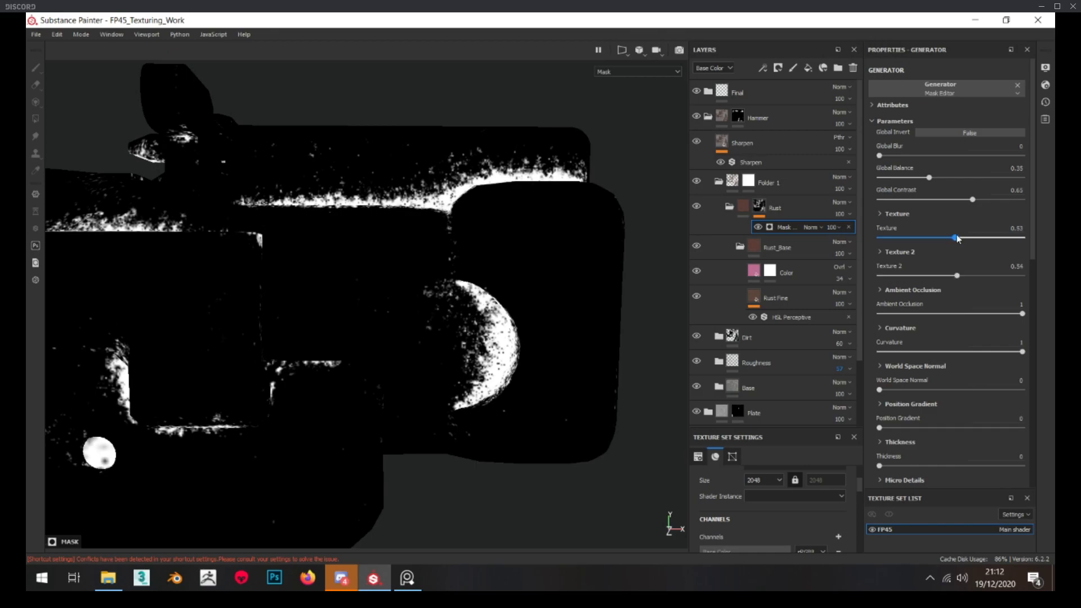
mouse_move(945, 233)
left_mouse_down()
mouse_move(979, 237)
mouse_move(964, 237)
left_mouse_up()
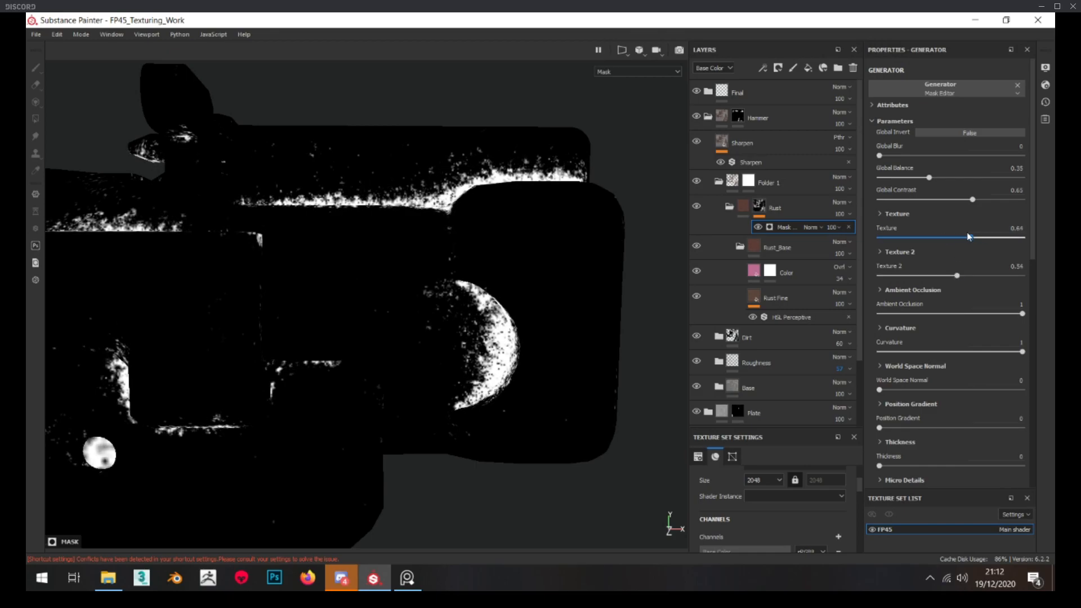
left_click_drag(932, 181, 934, 180)
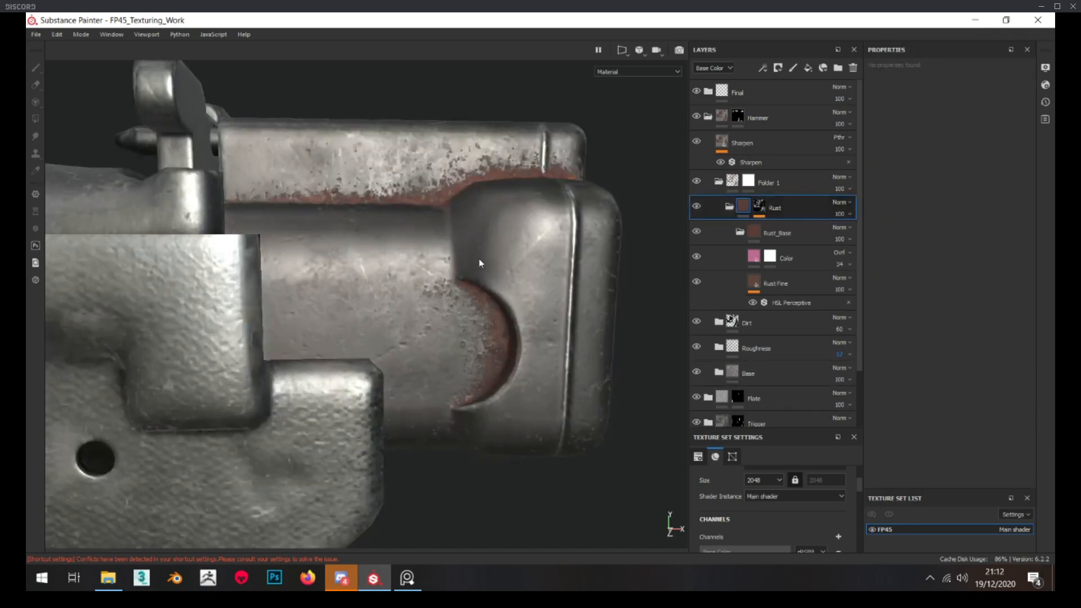
left_click_drag(482, 258, 488, 256, "alt")
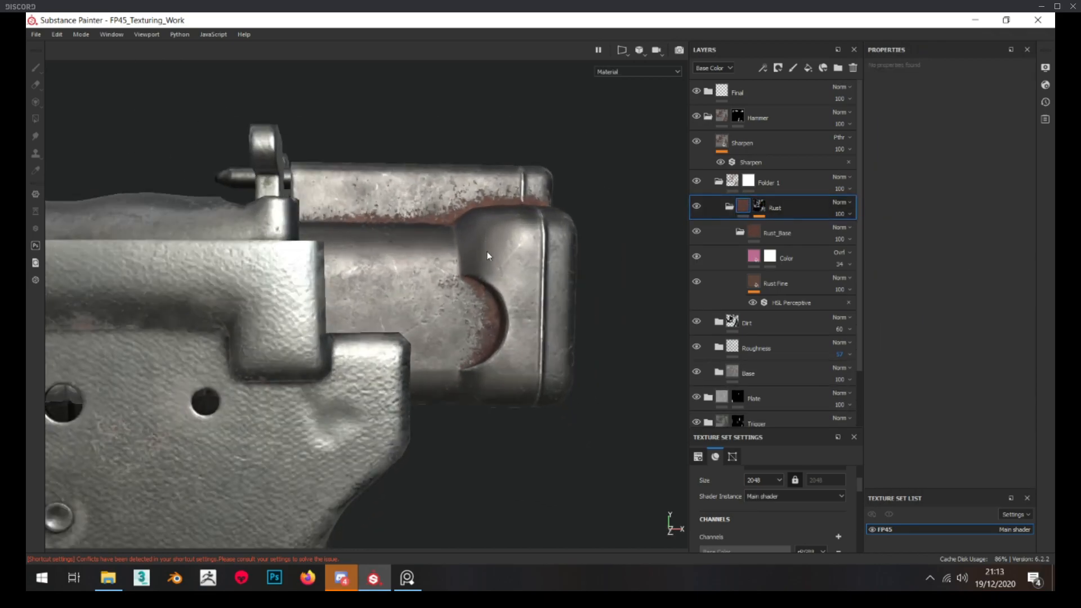
scroll(496, 291, "up", 4)
scroll(498, 292, "down", 3)
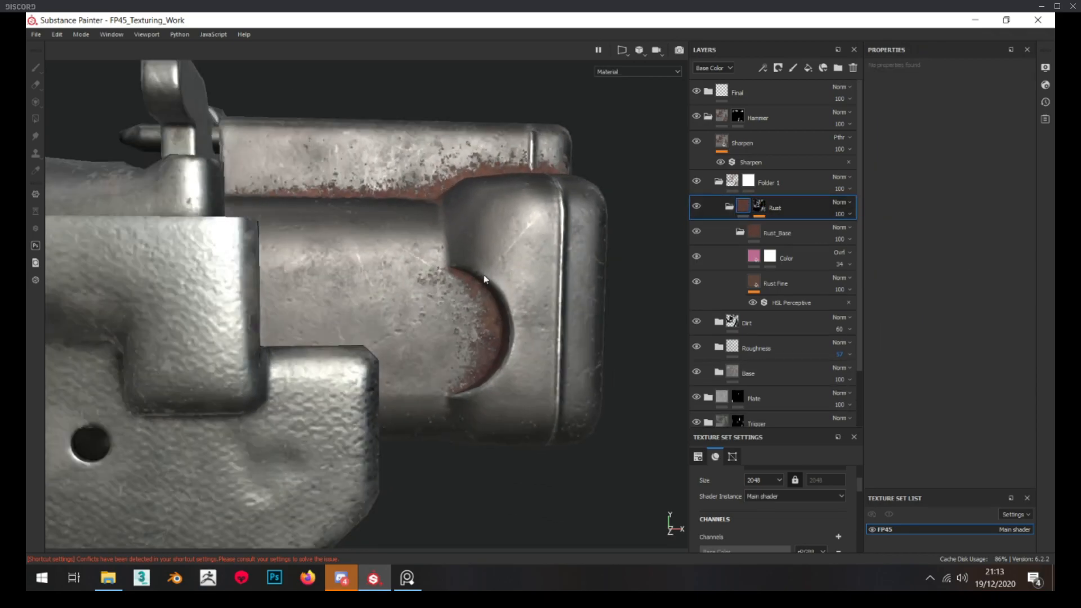
Try a higher opacity for the pink Color overlay layer inside the Rust_Base folder
left_click(826, 259)
left_click(848, 264)
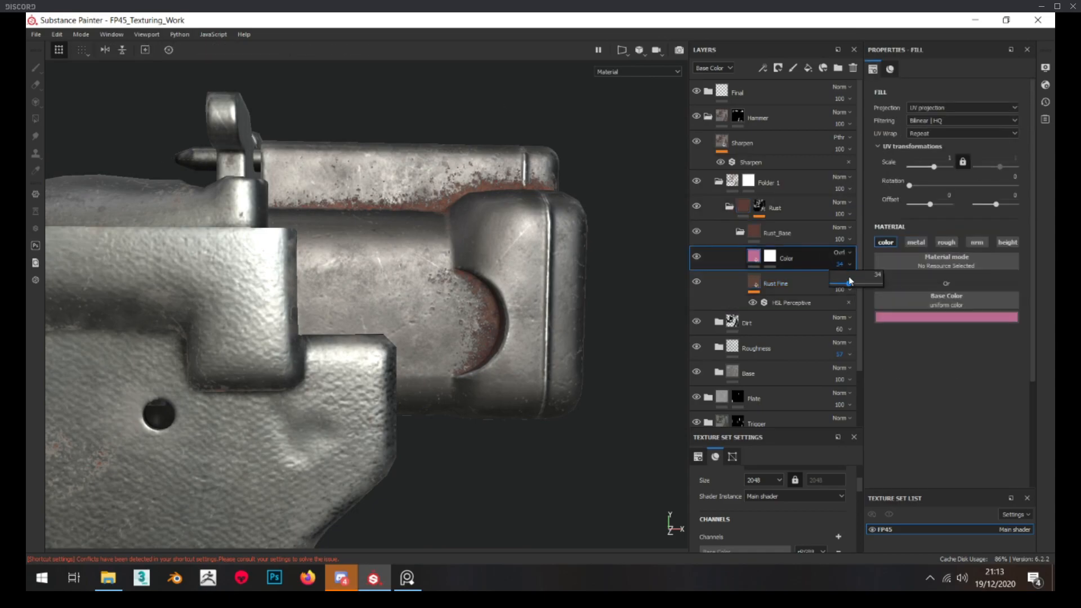
left_click_drag(863, 280, 861, 281)
left_click_drag(510, 225, 476, 217, "alt")
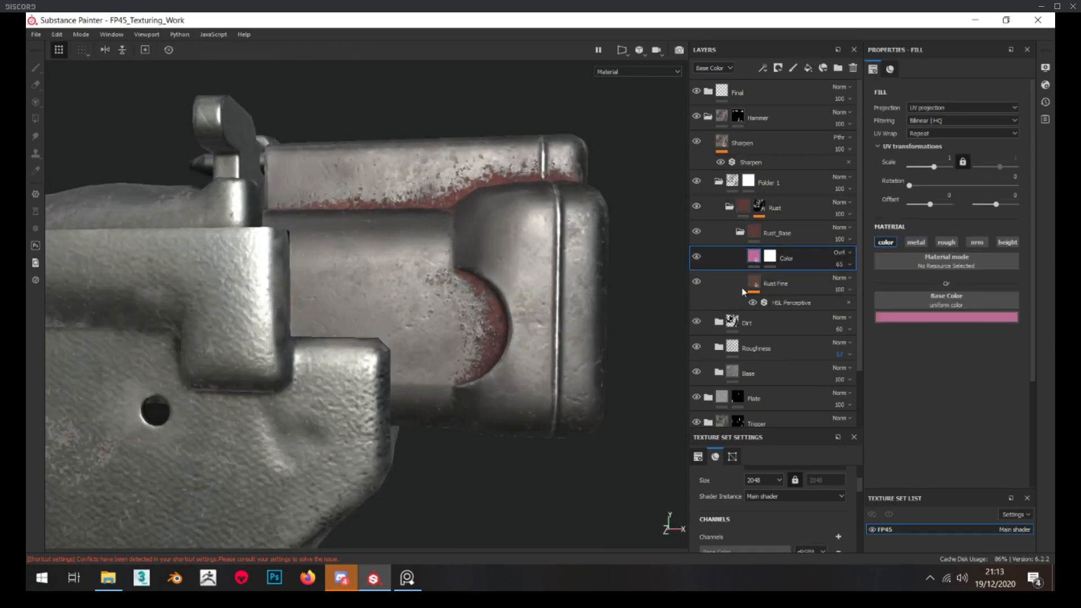
Lower the pink Color overlay's opacity to 33 and adjust Rust Fine's Rust Color, checking the rust on the hammer
left_click(770, 281)
left_click(839, 264)
left_click(847, 280)
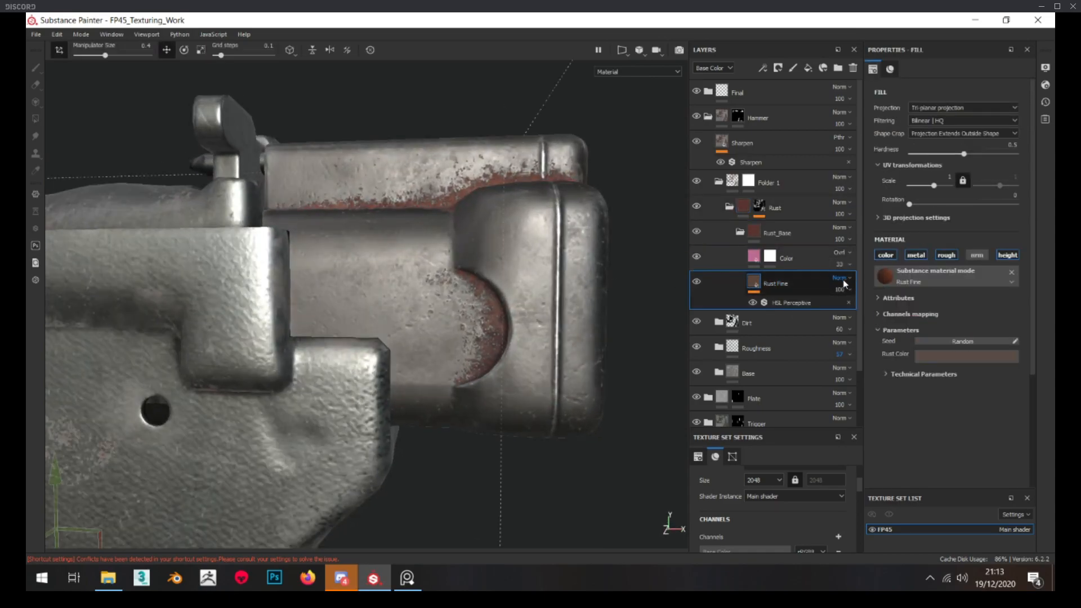
left_click(939, 359)
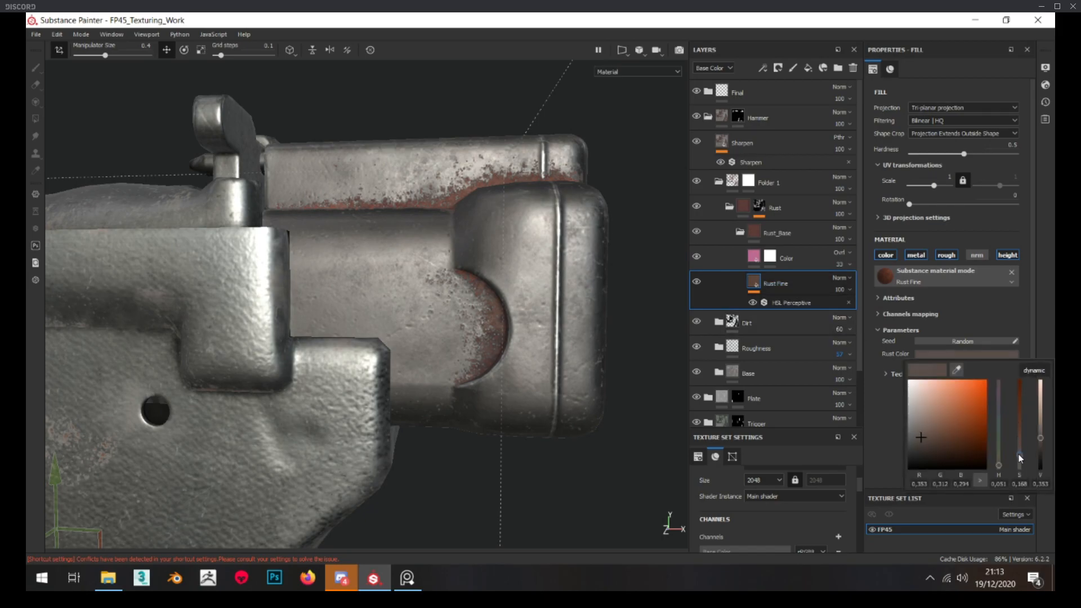
right_click_drag(495, 306, 505, 307, "alt")
left_click_drag(505, 307, 501, 287, "alt")
right_click_drag(501, 288, 434, 217, "alt")
left_click_drag(434, 217, 375, 210, "alt")
Raise Global Blur to 0.36 in the Rust mask's Mask Editor and check the softened rust edges
left_click(759, 205, "alt")
left_click(780, 227)
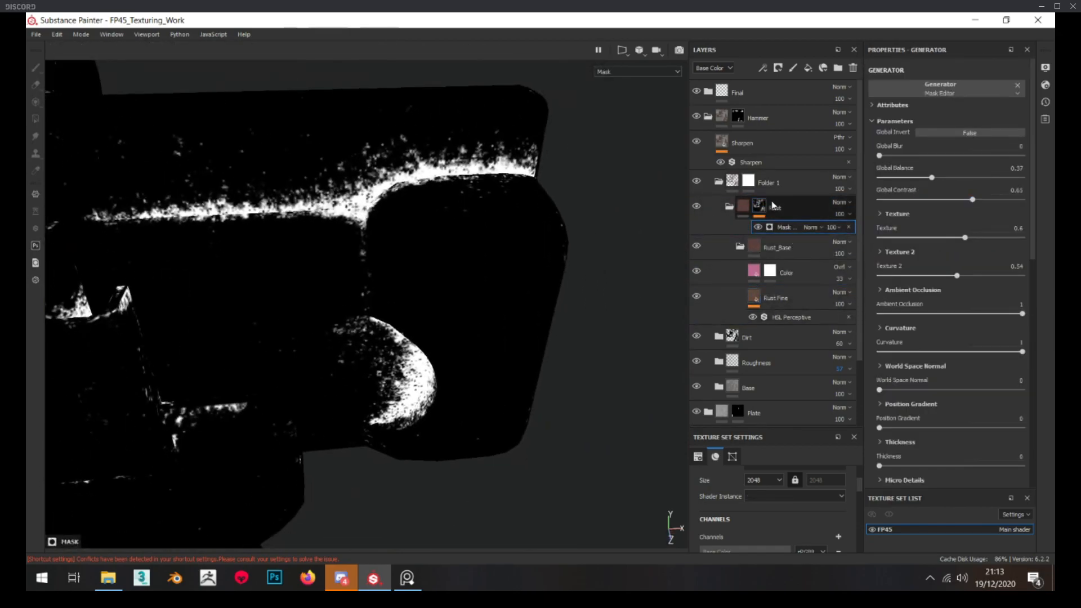
left_click_drag(879, 156, 881, 157)
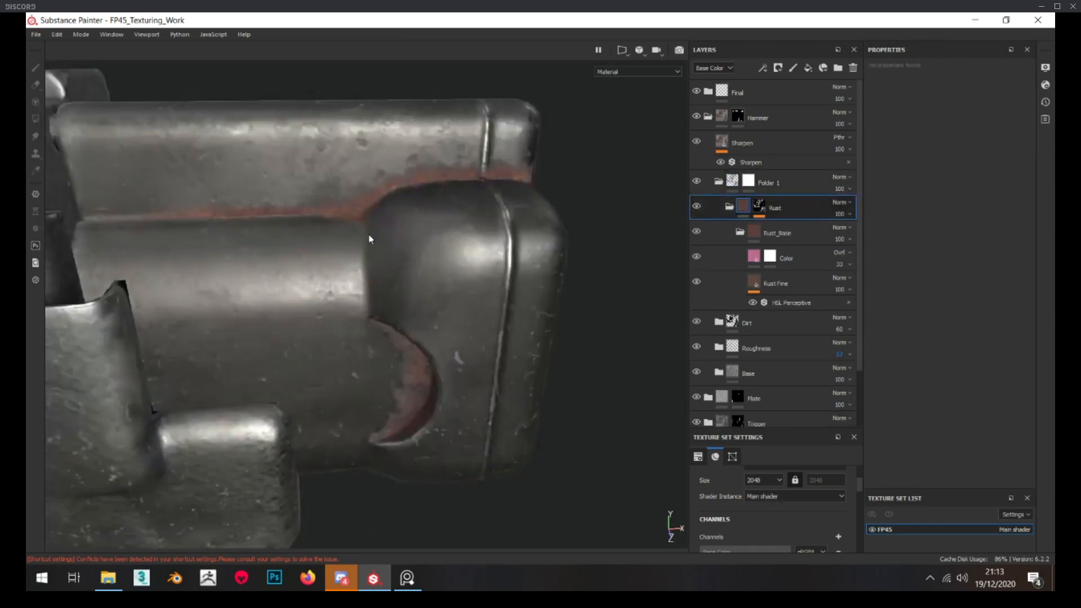
scroll(369, 234, "down", 4)
left_click_drag(369, 235, 460, 188, "alt")
scroll(461, 188, "up", 5)
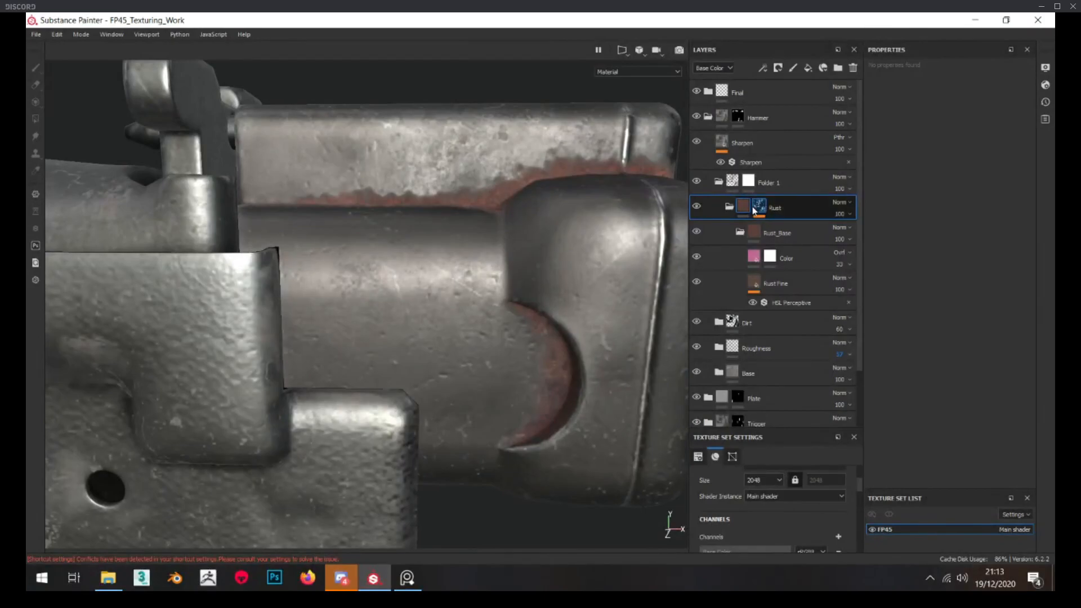
Set Global Balance to 0.48 in the Rust mask's Mask Editor and check the hammer
left_click(756, 209)
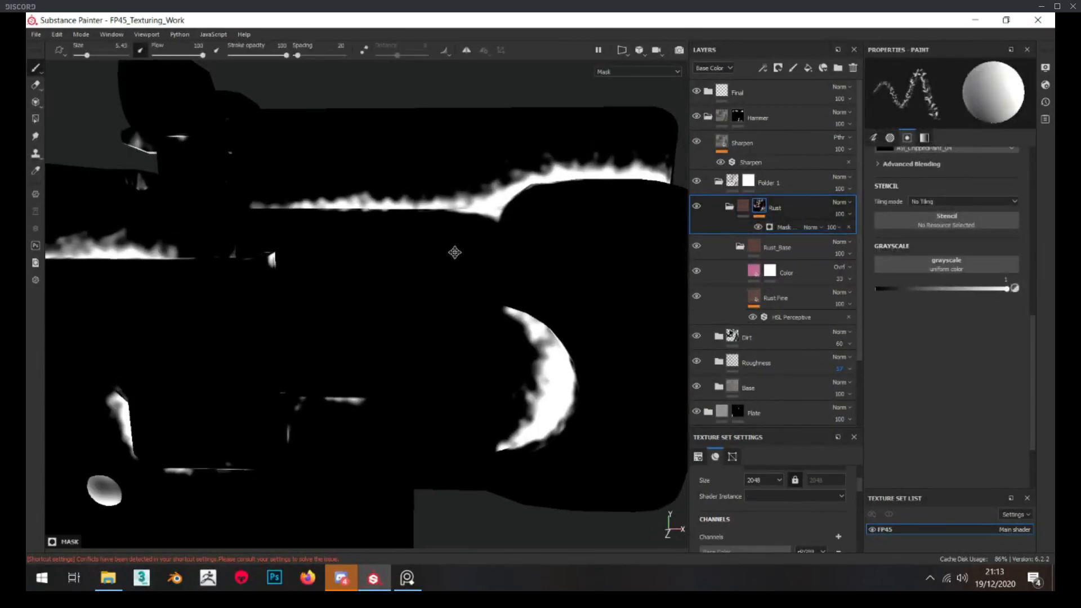
left_click(832, 224)
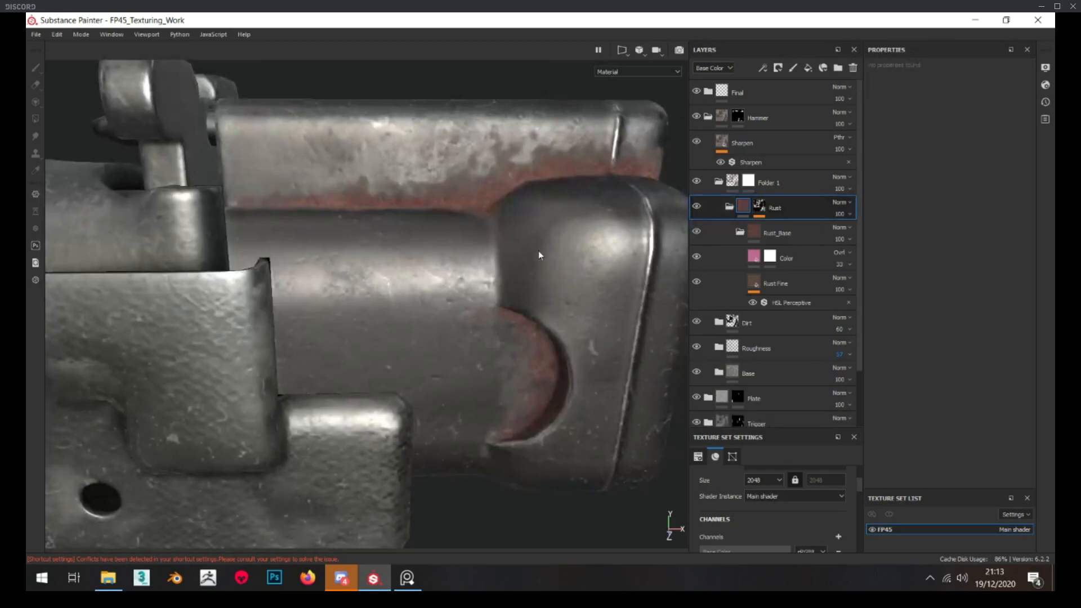
scroll(535, 251, "down", 5)
middle_click_drag(532, 248, 471, 198, "alt")
scroll(468, 196, "up", 2)
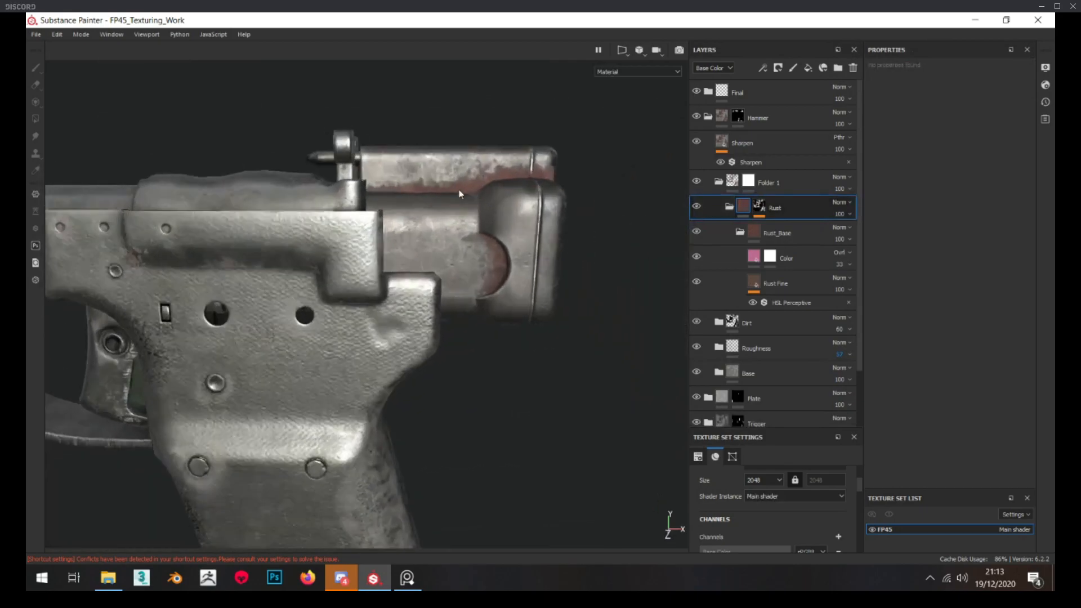
scroll(430, 187, "up", 5)
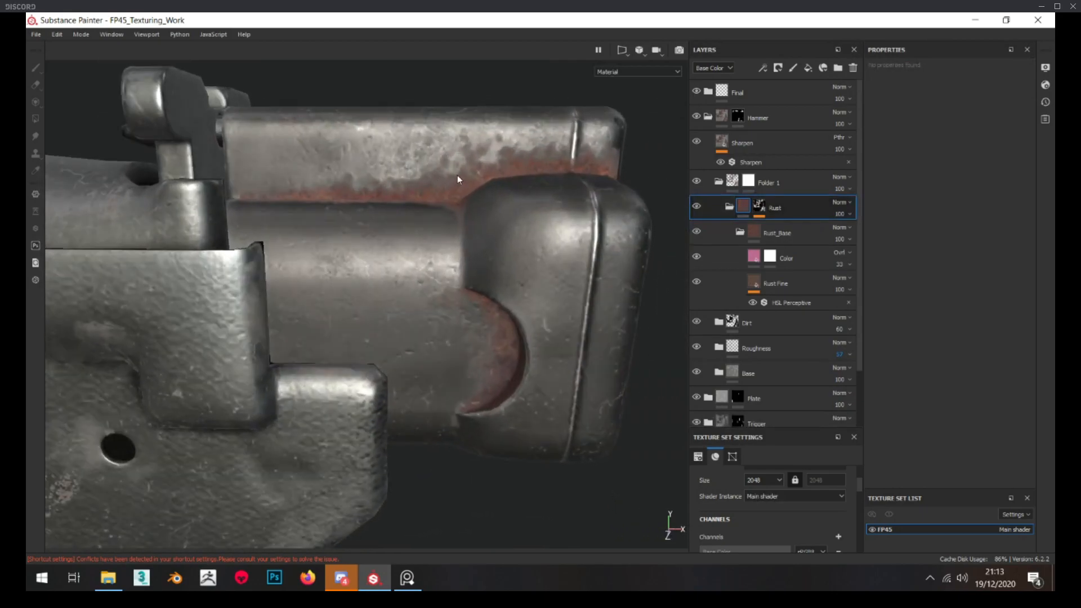
Slightly lower Global Blur in the Rust mask's Mask Editor and inspect the hammer from several angles
left_click(764, 208)
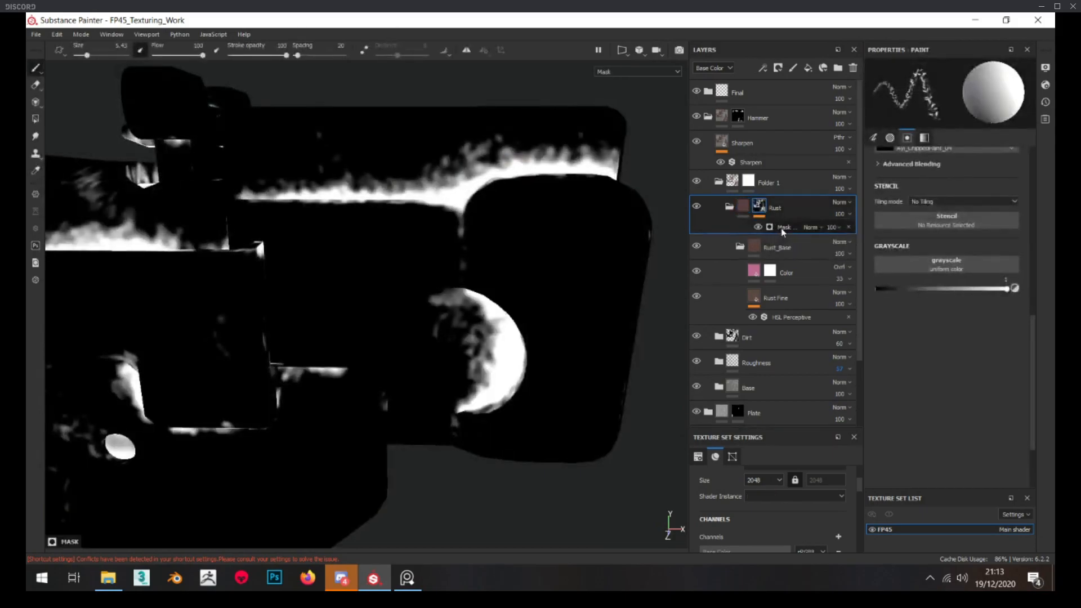
left_click(782, 228)
left_click_drag(884, 157, 883, 158)
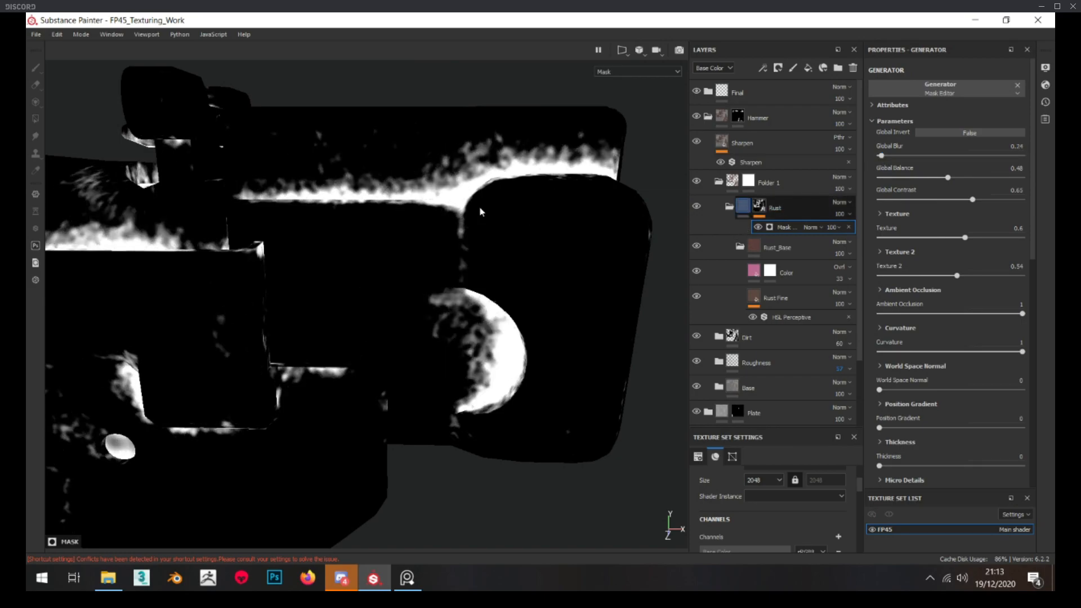
scroll(482, 212, "down", 6)
scroll(489, 201, "up", 3)
left_click_drag(489, 202, 304, 263, "alt")
left_click_drag(394, 268, 496, 228, "alt")
scroll(479, 220, "up", 4)
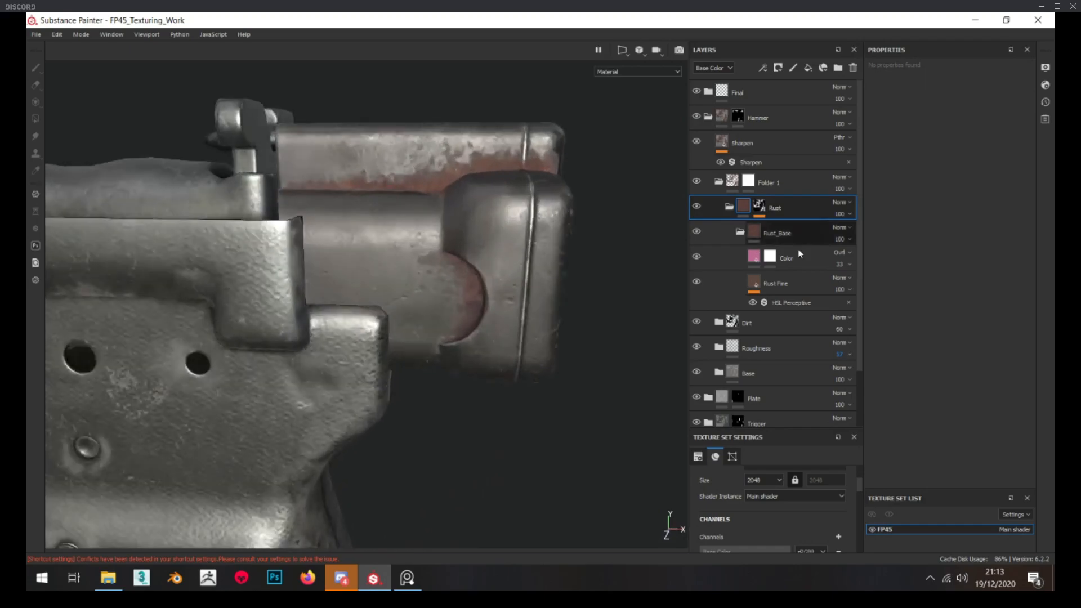
Reduce the Color overlay's opacity to 20 and Rust Fine's opacity to 83, then review the whole pistol
left_click(847, 289)
left_click(855, 307)
left_click_drag(856, 308, 840, 285)
left_click(840, 265)
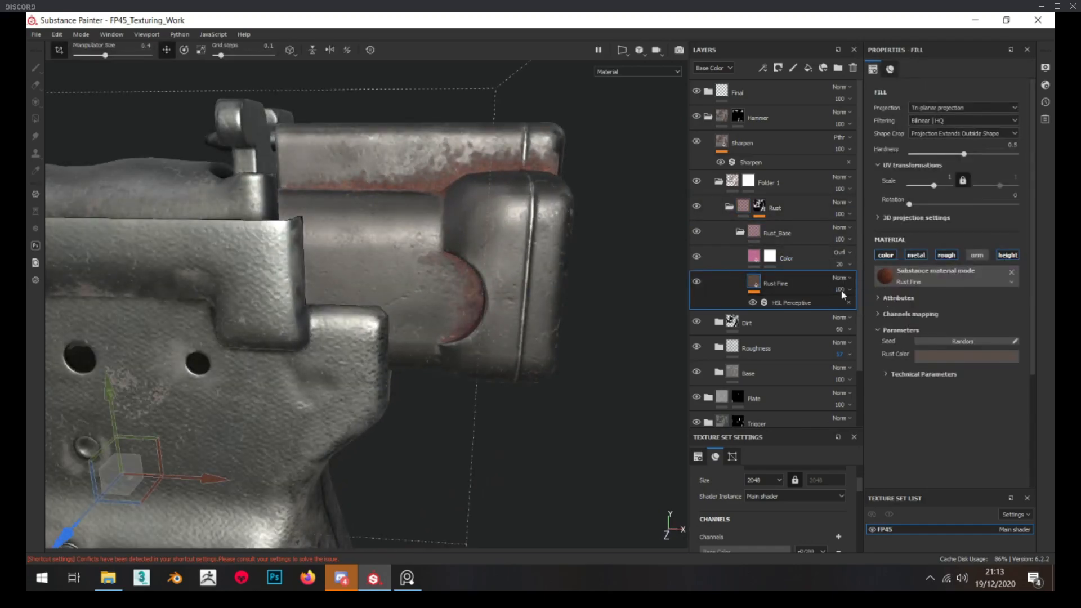
left_click(851, 302)
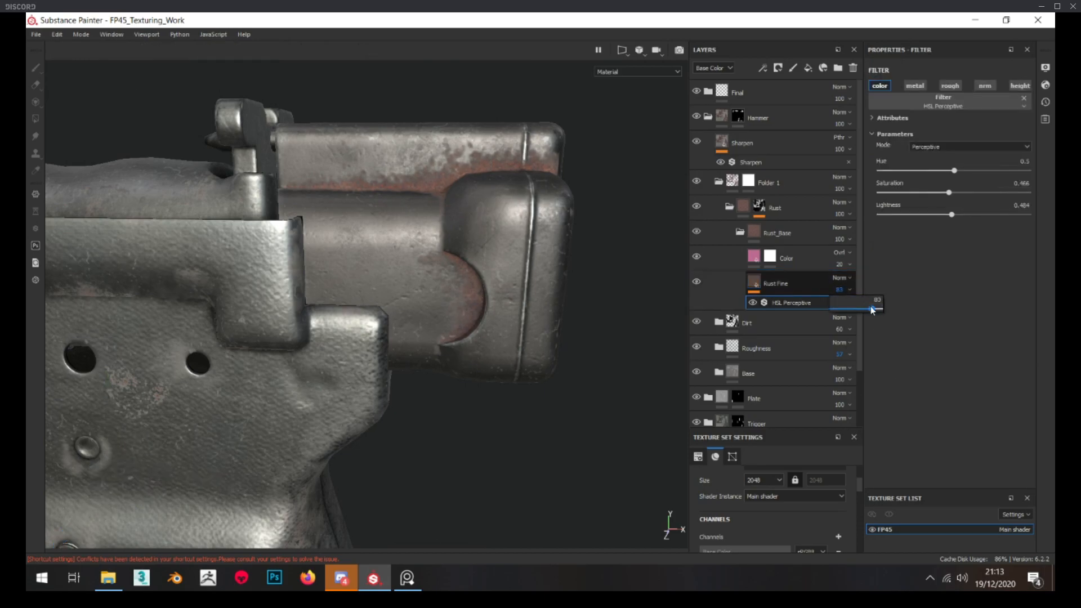
scroll(413, 258, "down", 5)
left_click_drag(412, 258, 405, 236, "alt")
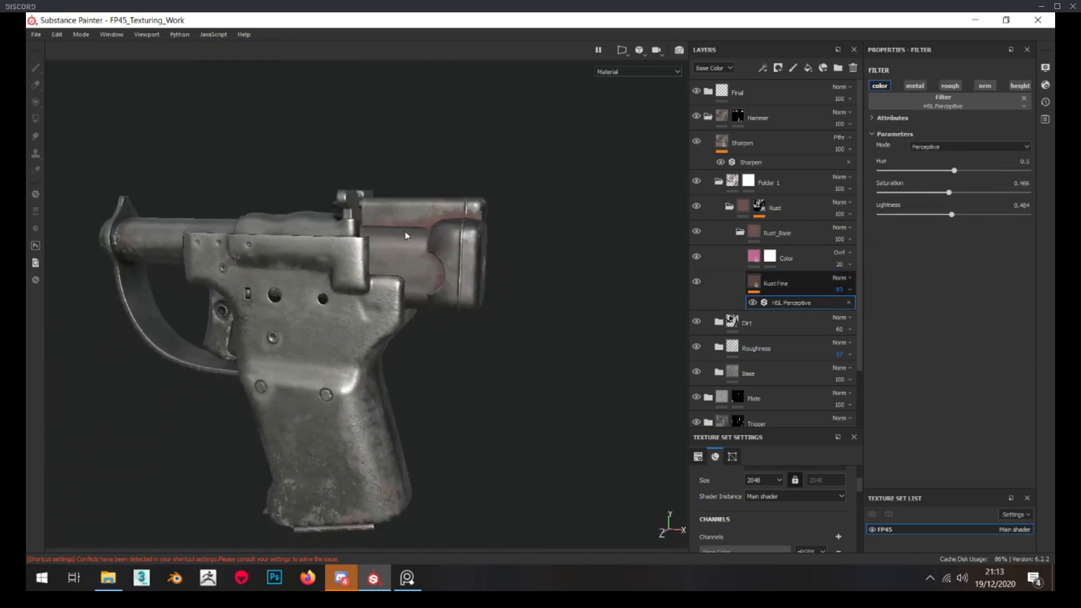
scroll(406, 236, "up", 5)
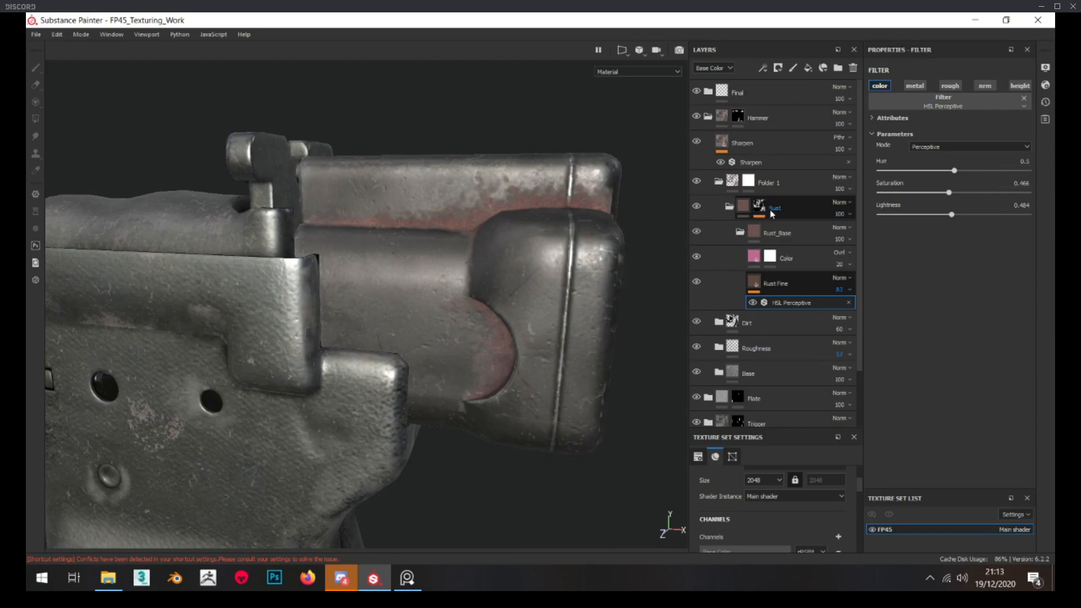
Add a Paint effect with Subtract blending to Folder 1's mask
left_click(749, 181)
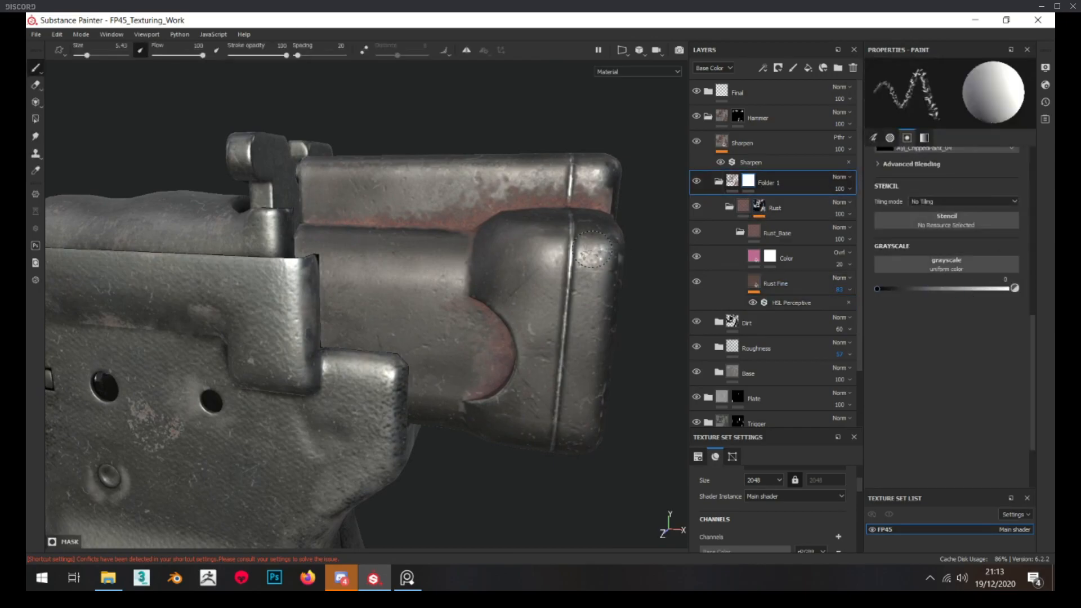
right_click_drag(467, 198, 487, 194, "ctrl")
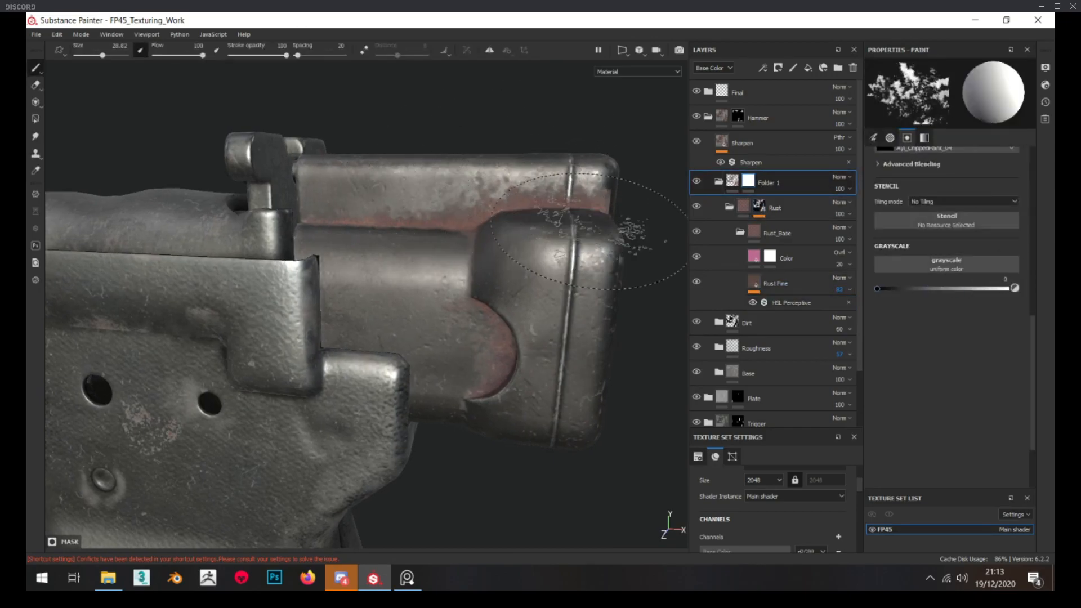
right_click(751, 180)
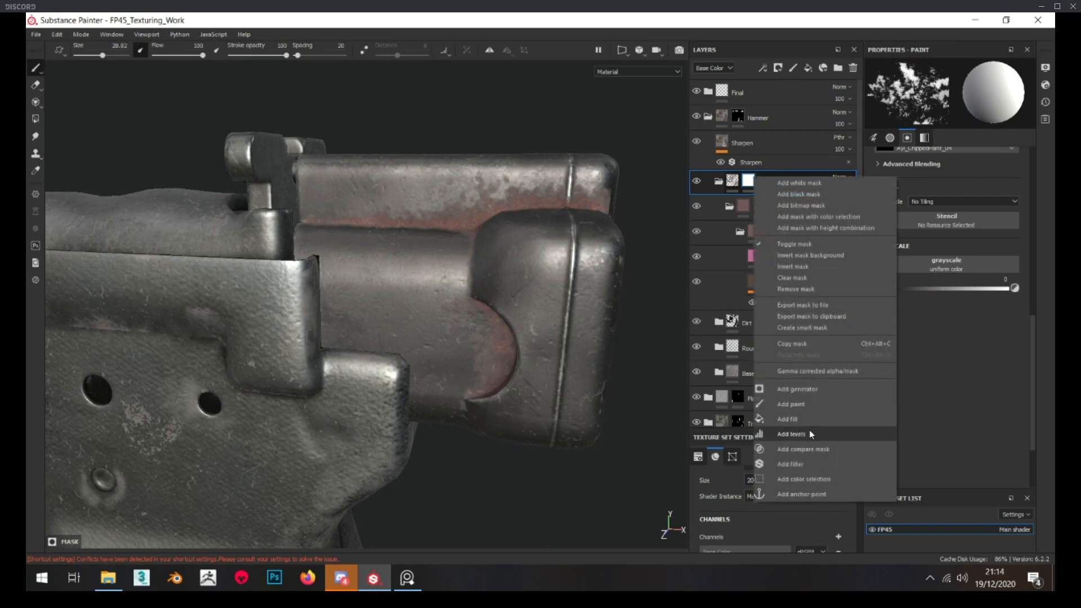
left_click(814, 405)
left_click(811, 202)
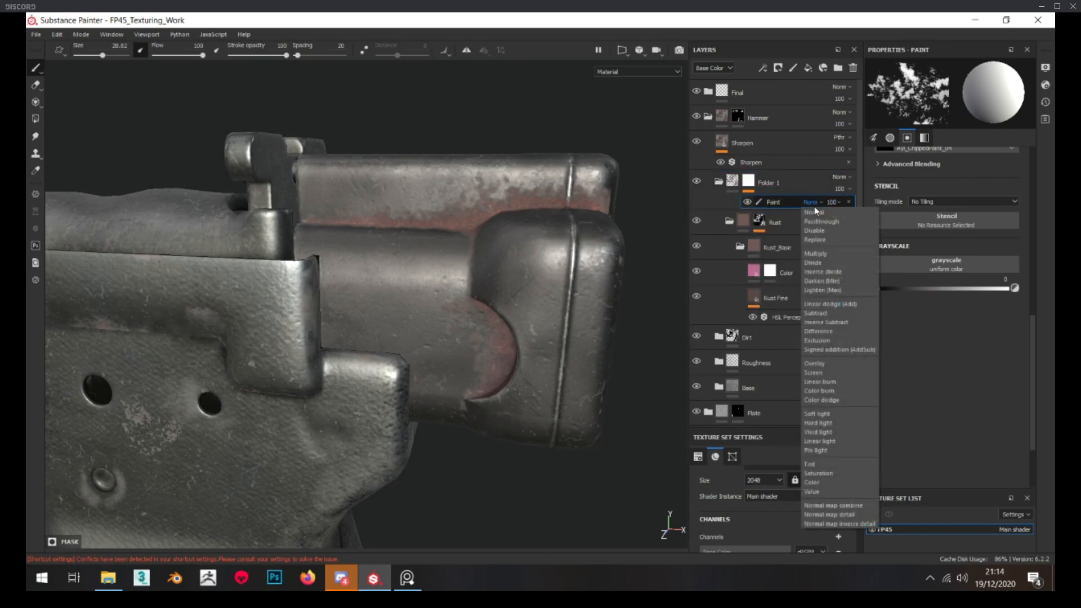
left_click(830, 315)
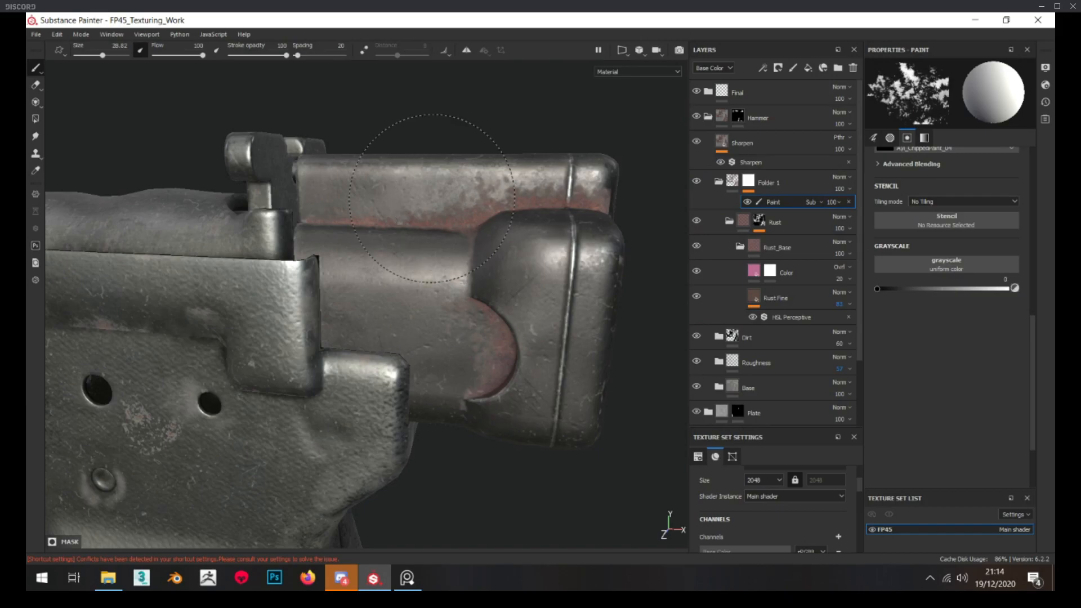
Brush over the hammer's rusty edges on Folder 1's Paint effect at size 22.55, comparing with the reference photo
left_click_drag(505, 184, 530, 191, "alt")
right_click_drag(457, 178, 438, 178, "ctrl")
left_click_drag(462, 185, 455, 191, "alt")
right_click_drag(27, 315, 411, 270)
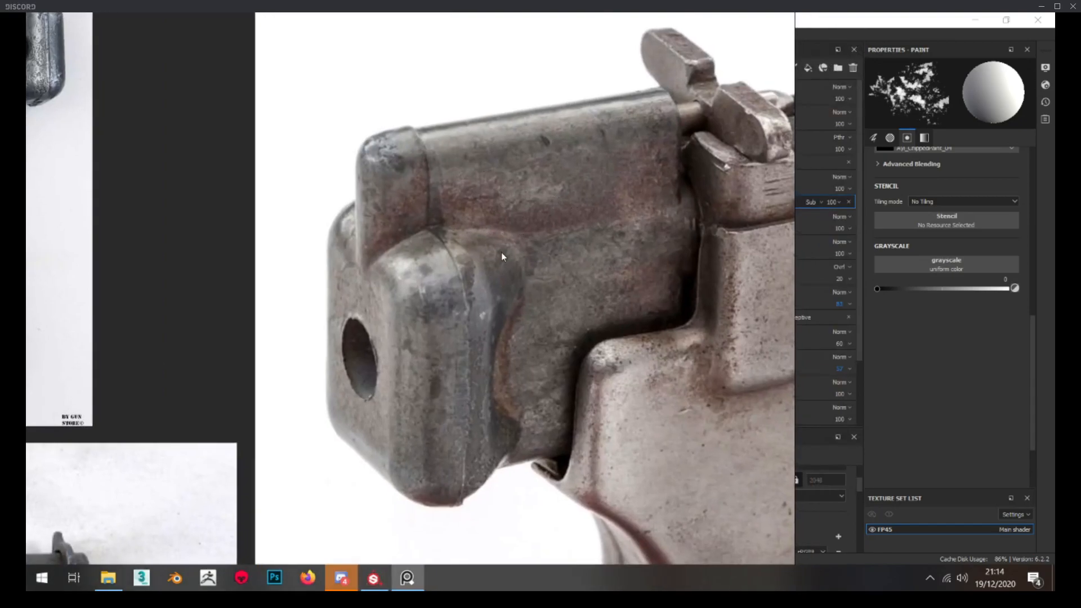
right_click_drag(560, 266, 26, 264)
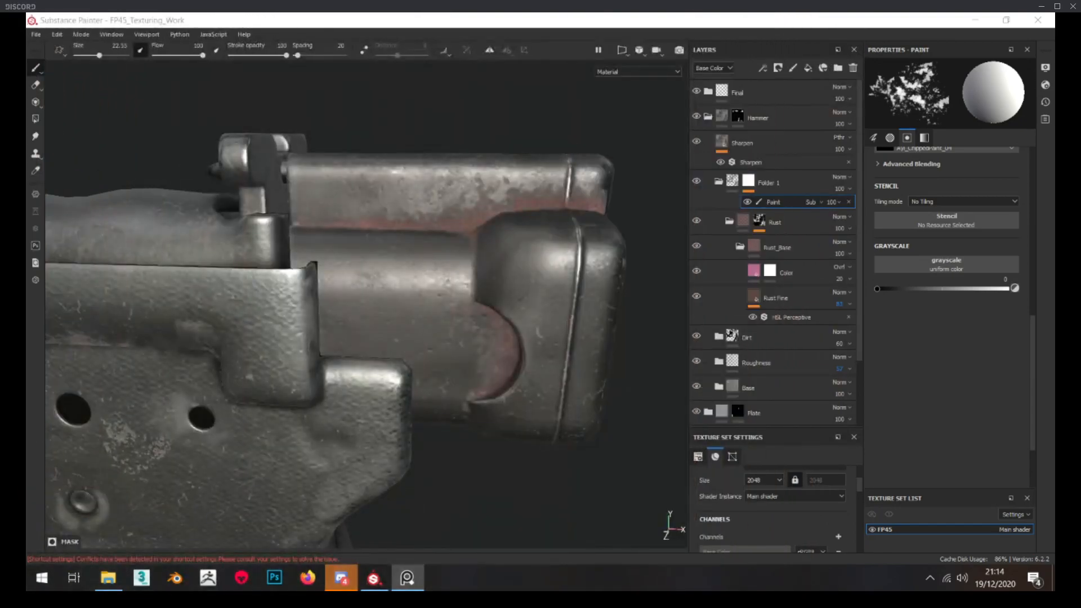
left_click(500, 308)
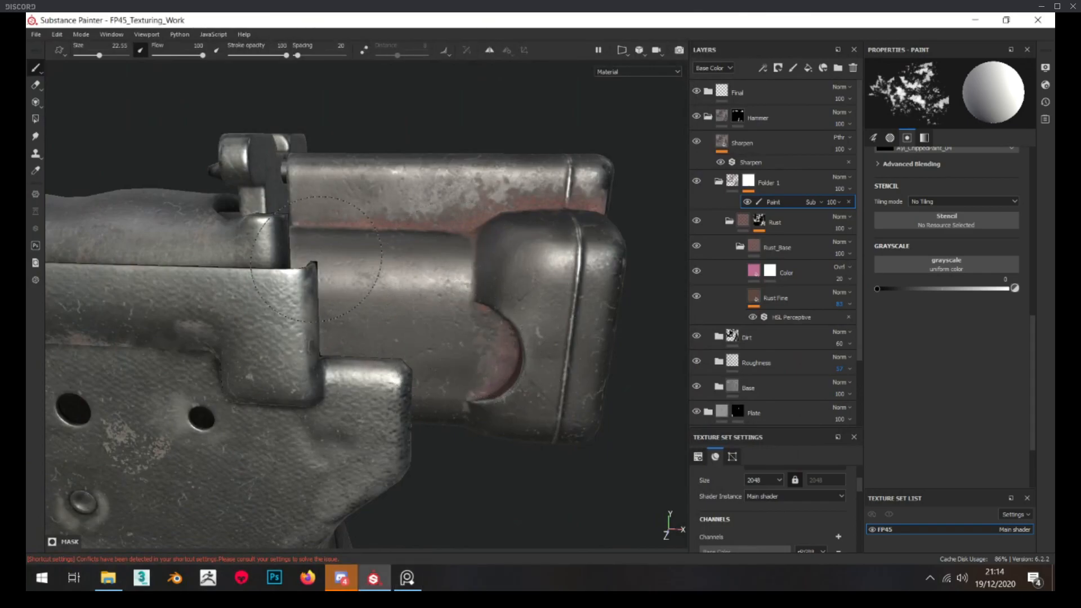
left_click_drag(603, 181, 622, 213, "alt")
Try a secondary texture Balance of 0.34 in the Rust mask's Mask Editor, then undo it
left_click(759, 221, "alt")
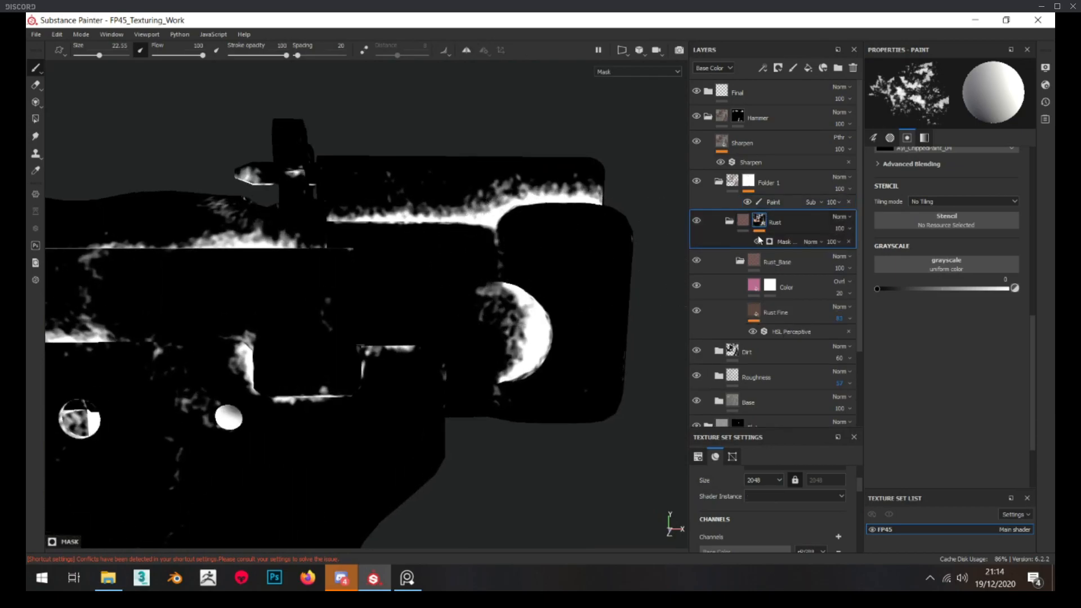
left_click(793, 242)
scroll(954, 285, "down", 7)
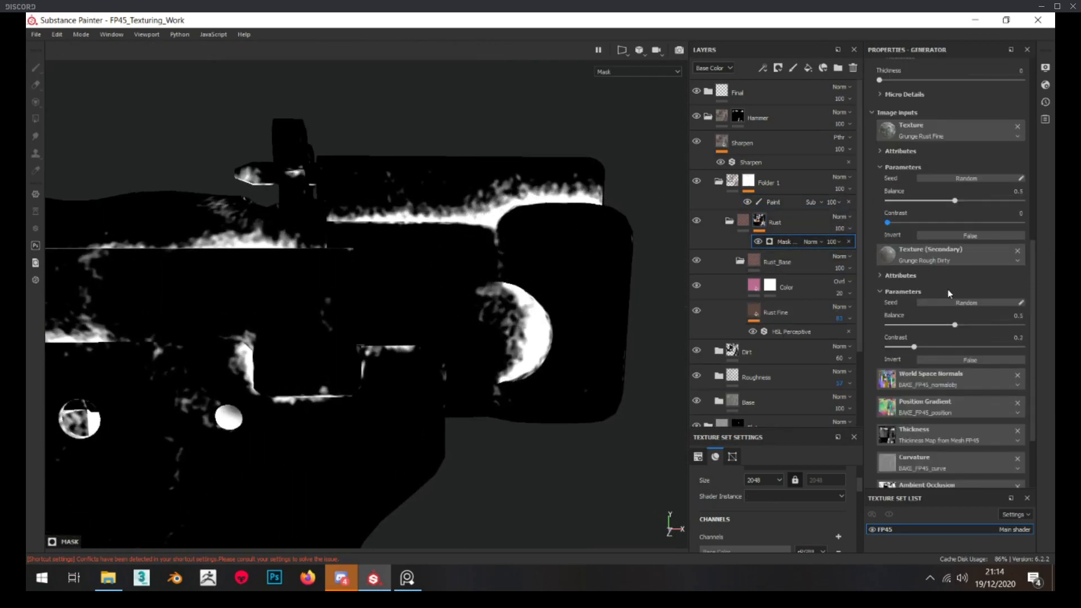
left_click_drag(946, 323, 935, 323)
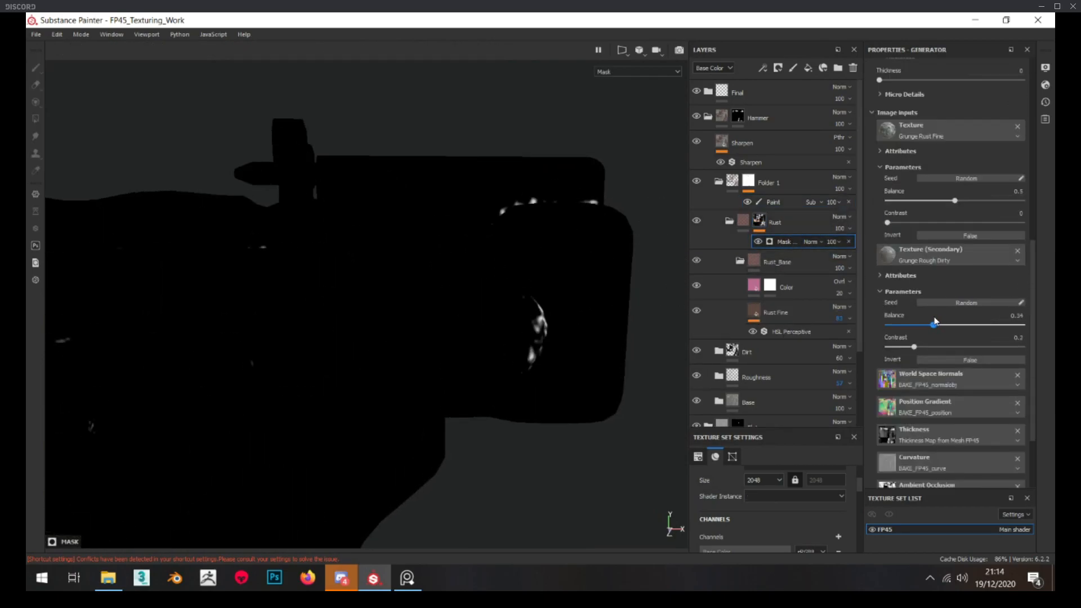
key("ctrl+z")
Set the opacity of the Rust mask's Mask Editor to 64 and check the hammer's rust
left_click(832, 242)
left_click(846, 260)
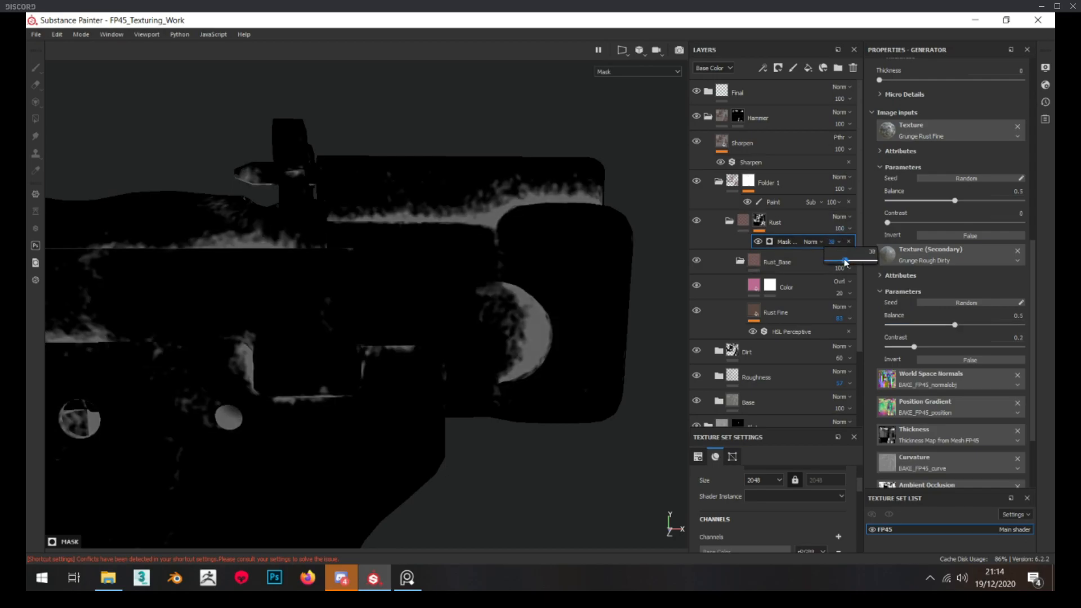
left_click(729, 225)
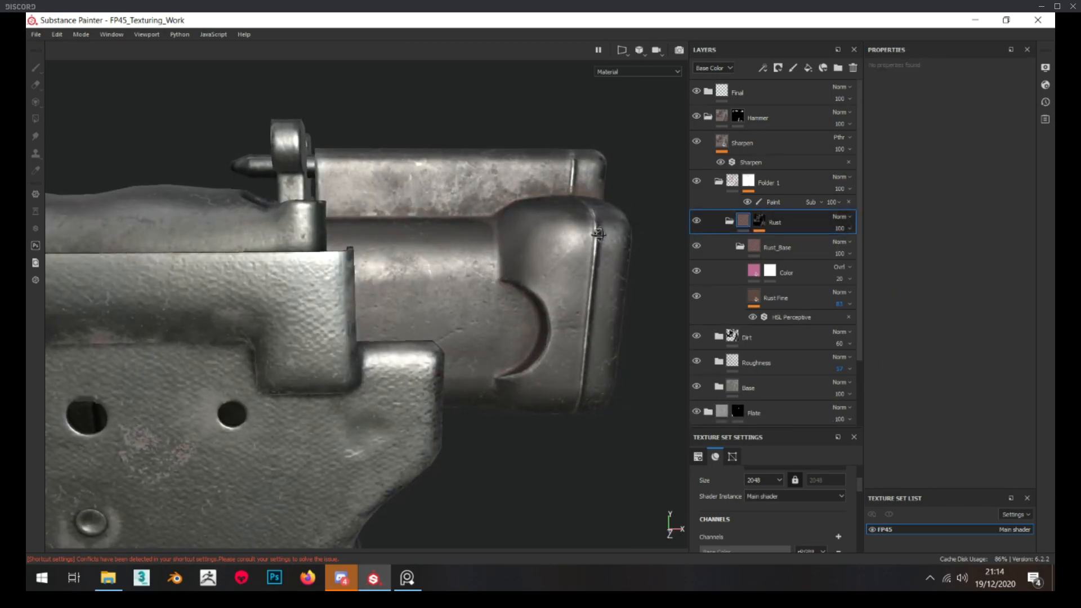
left_click(763, 217)
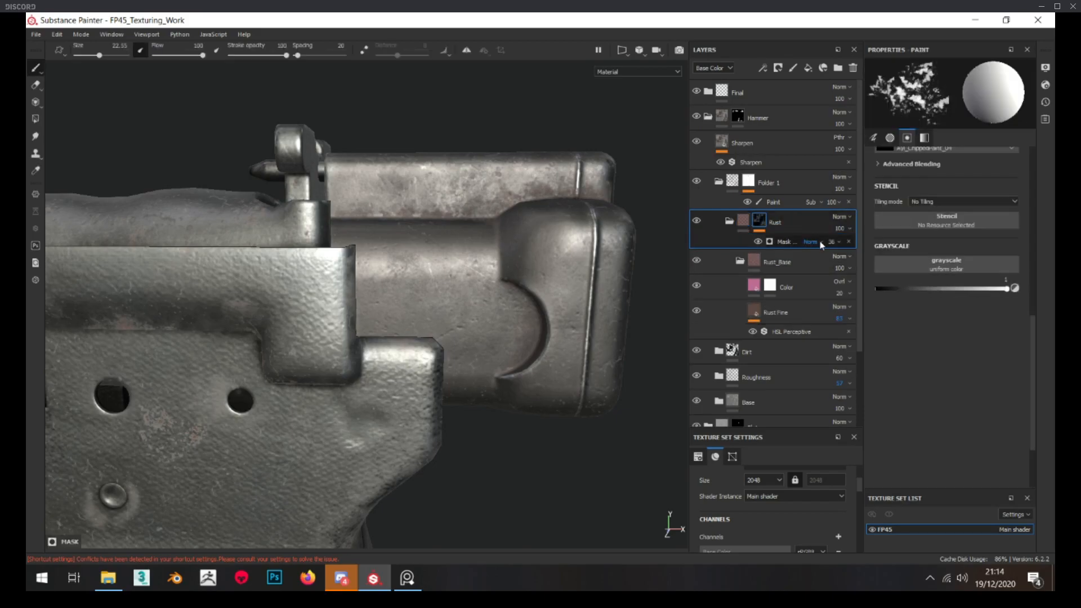
left_click_drag(848, 259, 860, 257)
left_click(760, 221, "alt")
right_click_drag(624, 262, 754, 263, "alt")
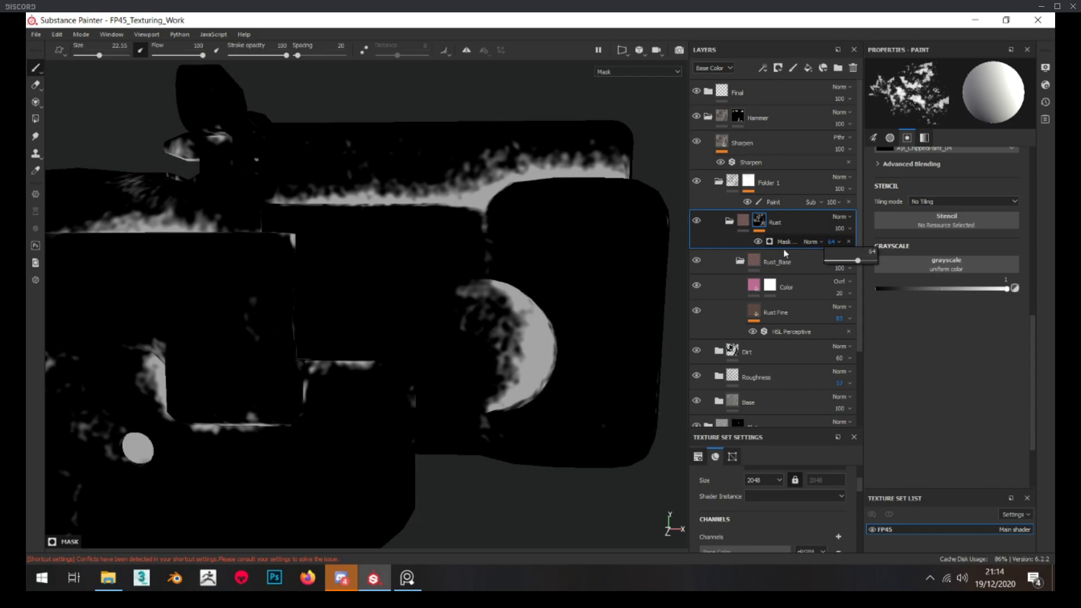
left_click(745, 222)
left_click_drag(570, 285, 574, 285, "alt")
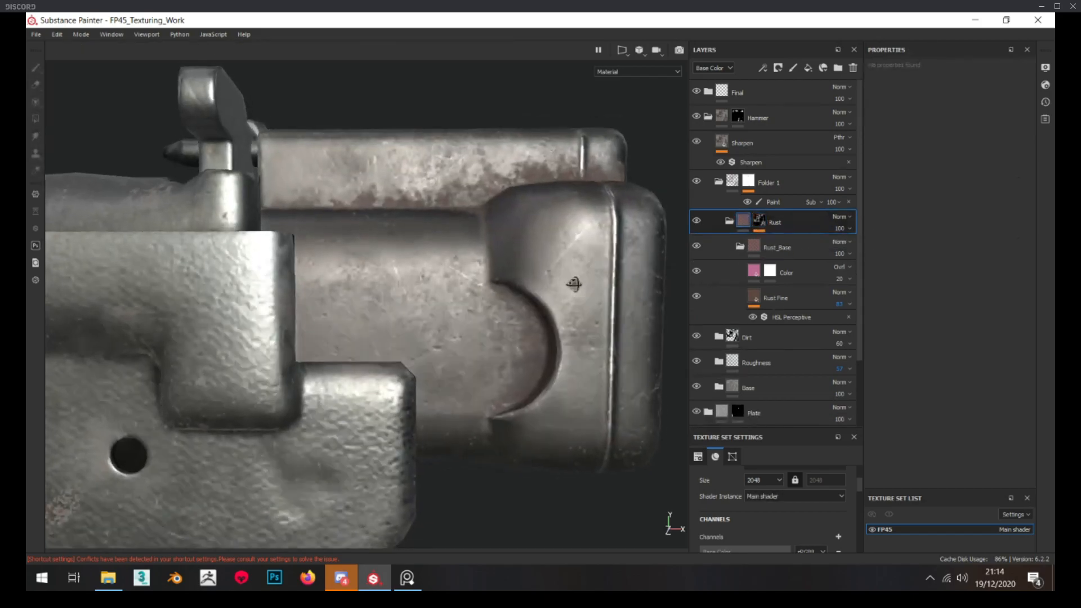
right_click_drag(574, 285, 623, 283, "alt")
Shift Rust Fine's Rust Color to a warmer brown and inspect the hammer up close and from a distance
left_click(783, 297)
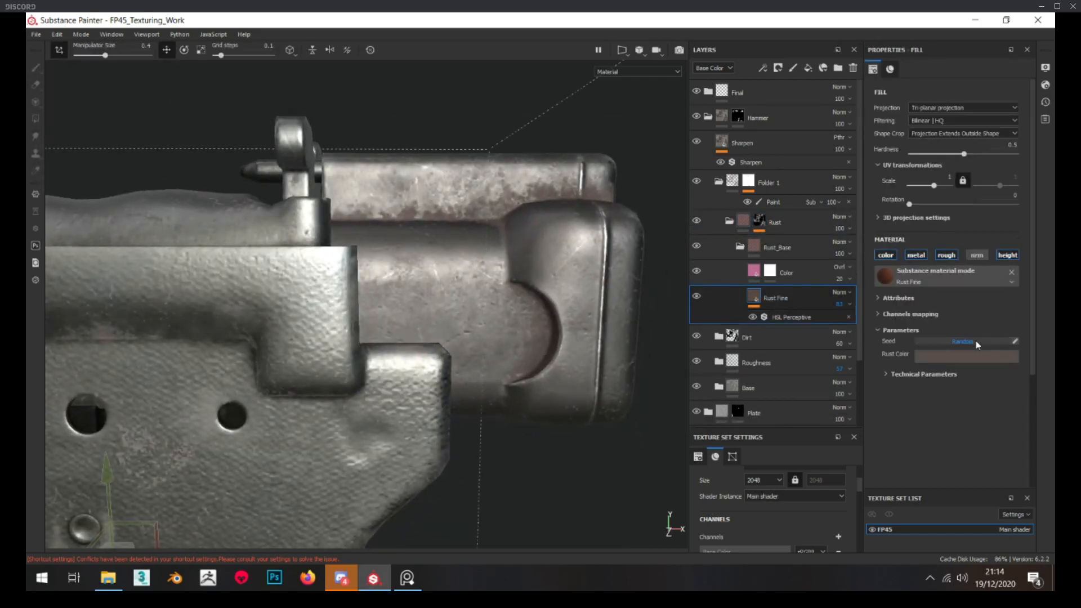
left_click(928, 354)
right_click_drag(451, 253, 490, 249, "alt")
left_click_drag(490, 249, 405, 222, "alt")
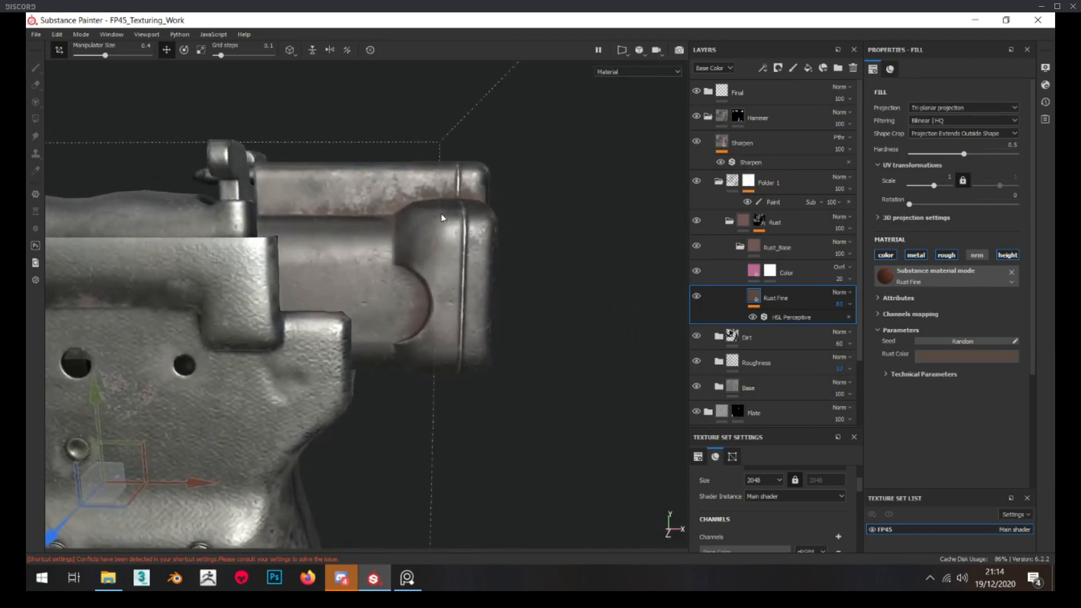
right_click_drag(405, 222, 451, 194, "alt")
left_click_drag(451, 194, 376, 201, "alt")
right_click_drag(376, 201, 437, 195, "alt")
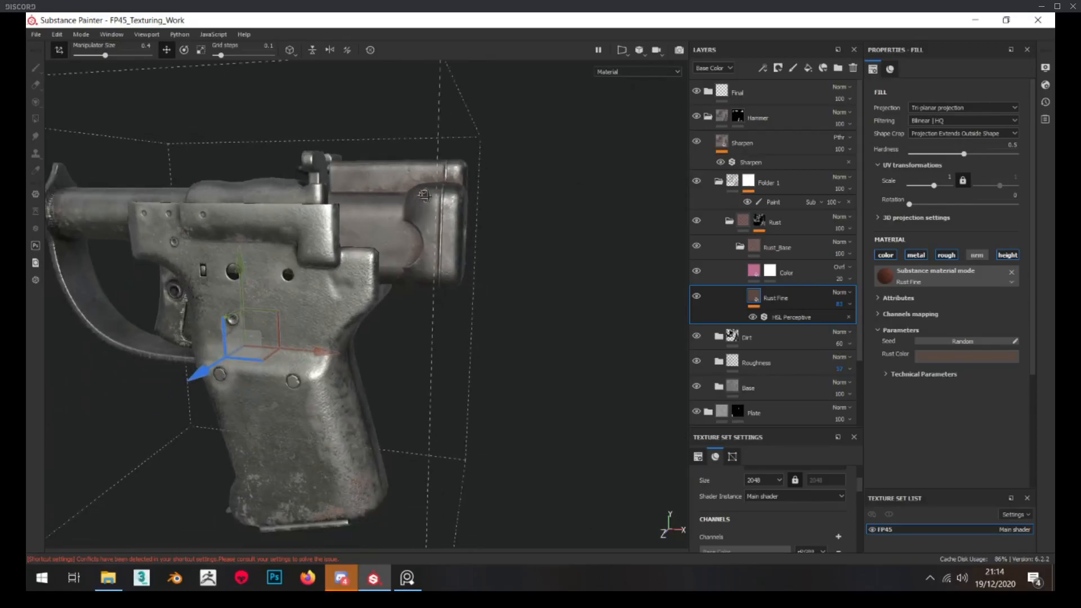
left_click_drag(437, 195, 468, 198, "alt")
right_click_drag(468, 197, 479, 195, "alt")
left_click_drag(478, 196, 475, 204, "alt")
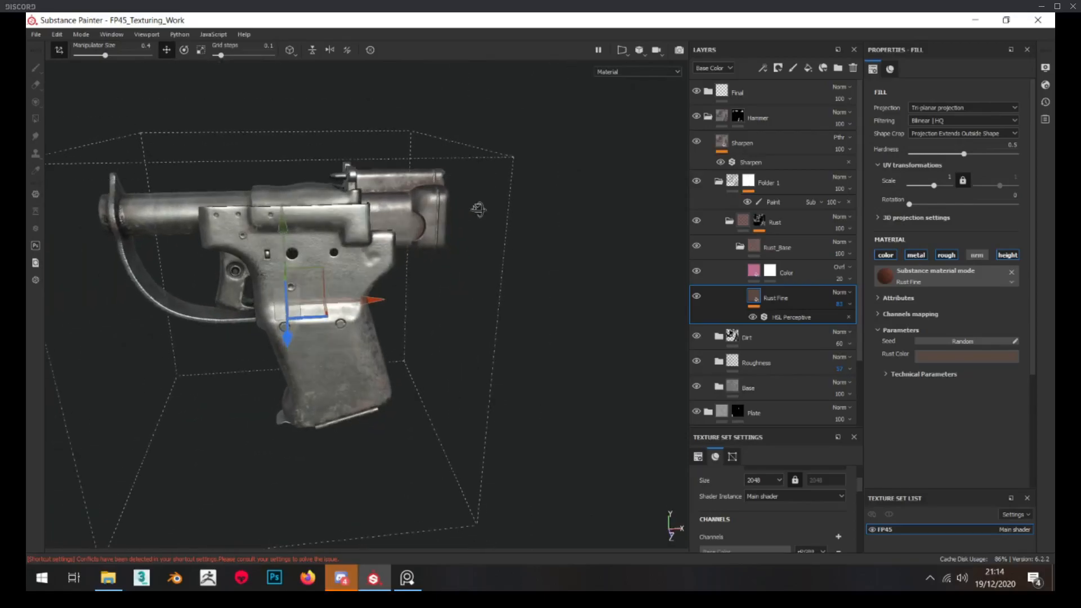
right_click_drag(475, 204, 383, 221, "alt")
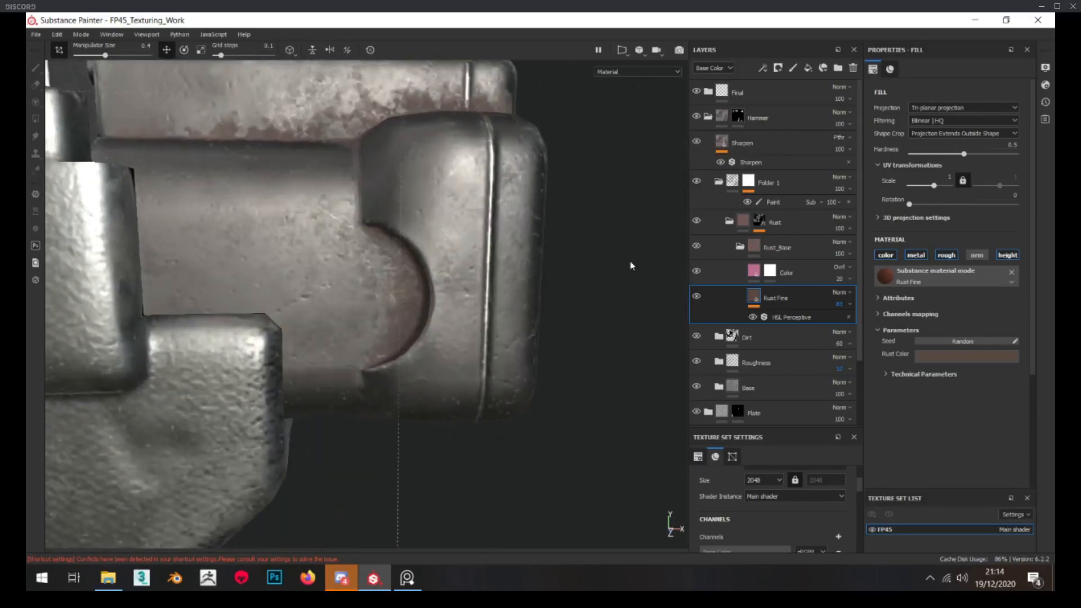
Lower the opacity of the Rust mask's Mask Editor to about 59 and check the hammer in material view
left_click(759, 221, "alt")
scroll(428, 265, "down", 3)
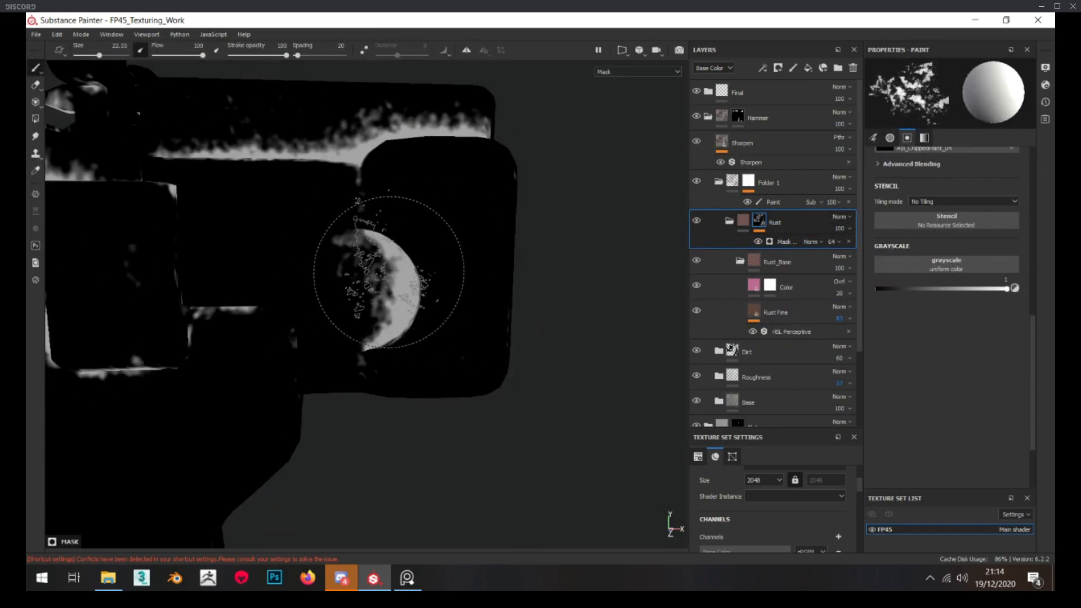
scroll(340, 241, "up", 1)
left_click_drag(340, 238, 345, 244, "alt")
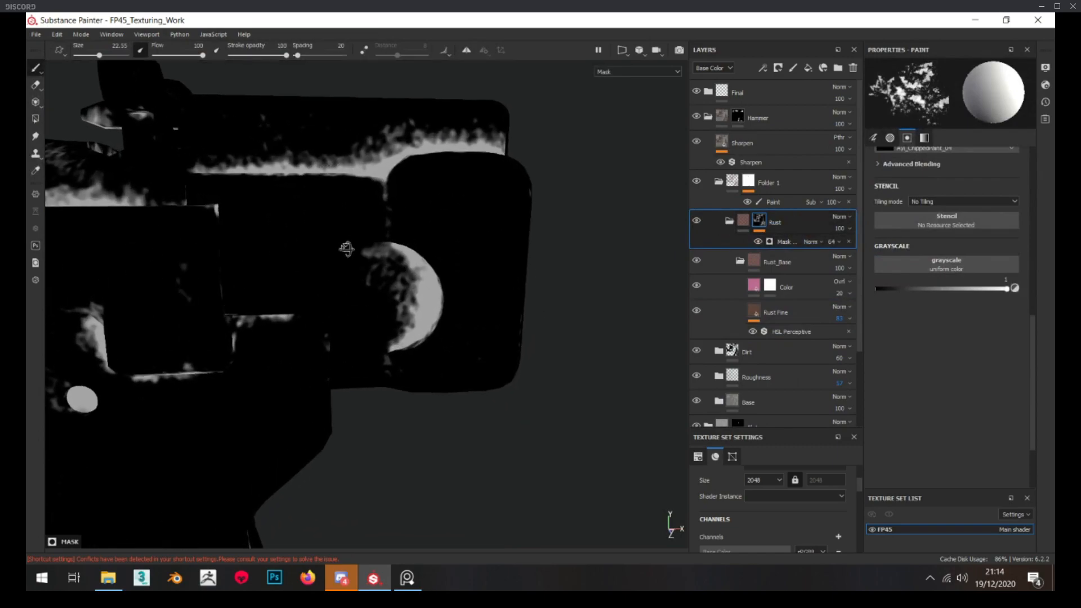
scroll(345, 244, "up", 1)
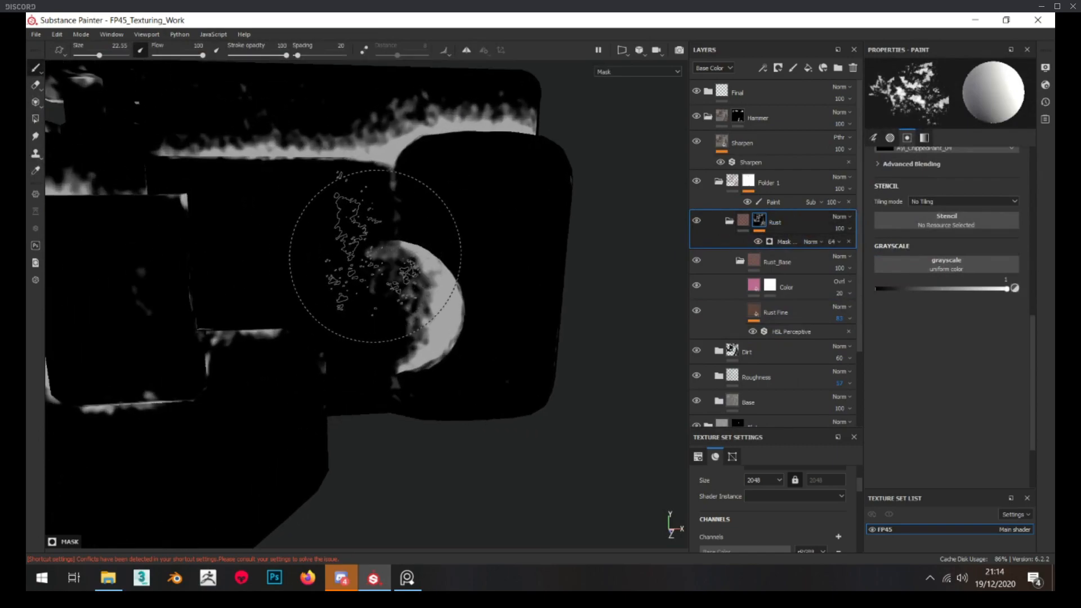
left_click_drag(856, 262, 853, 262)
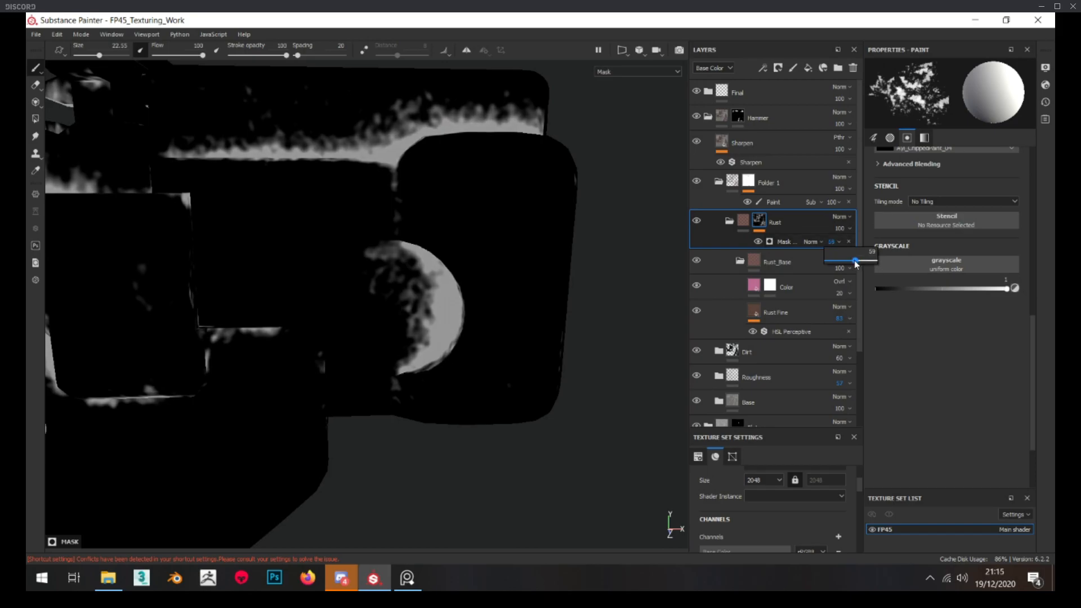
key("m")
mouse_move(493, 321)
left_mouse_down("alt")
mouse_move(487, 285)
mouse_move(536, 302)
mouse_move(551, 341)
mouse_move(514, 358)
mouse_move(481, 319)
mouse_move(195, 323)
mouse_move(449, 333)
mouse_move(482, 313)
left_mouse_up("alt")
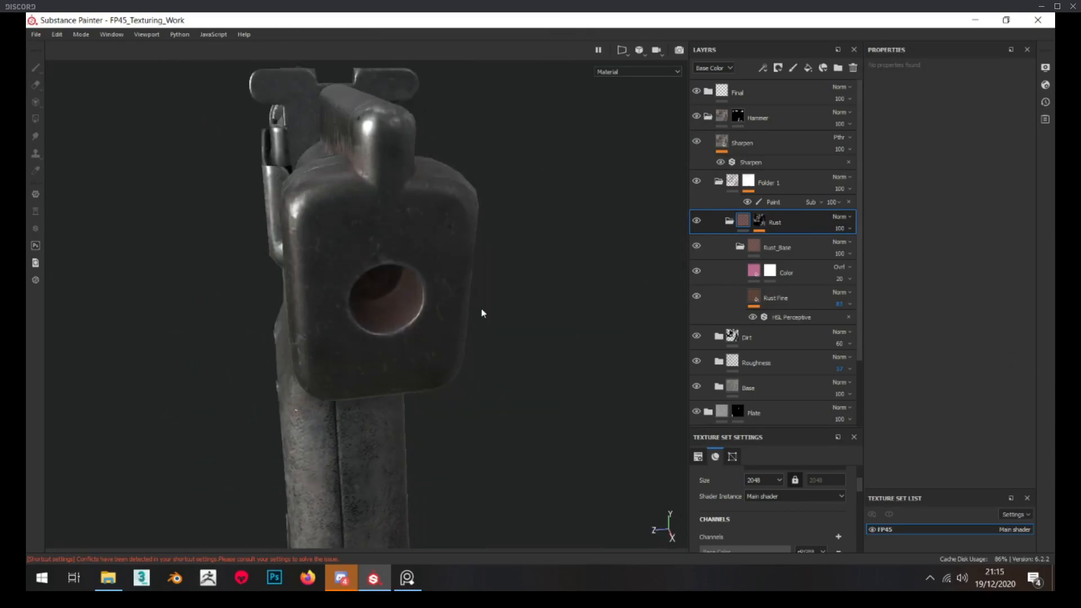
Mask the rust out of the round hole in the hammer's rear face with a UV-chunk Polygon Fill of value 1 on Folder 1's Paint effect
left_click(769, 202)
left_click(36, 120)
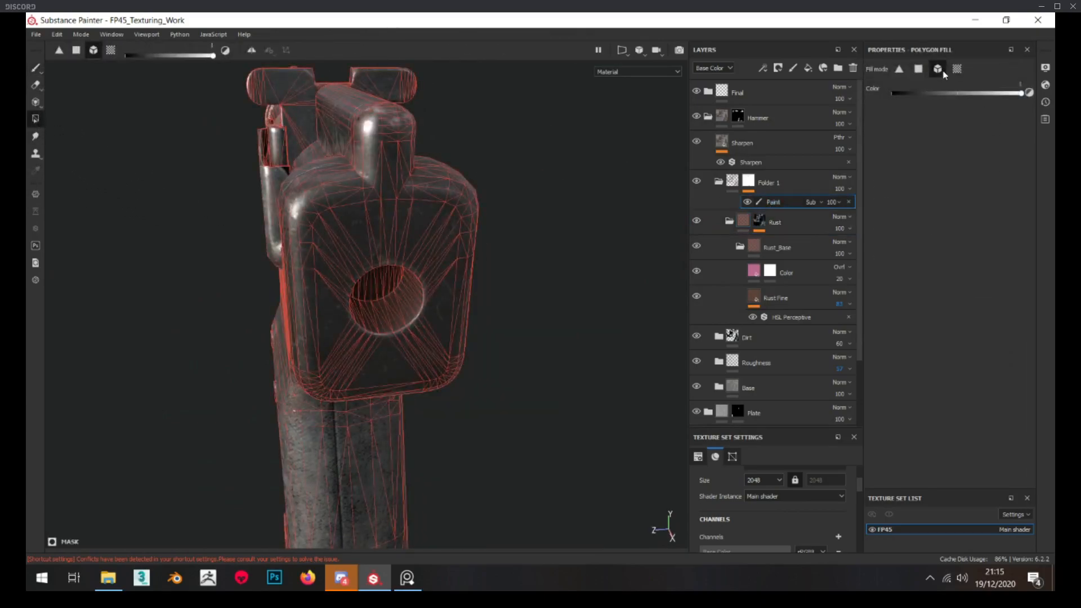
key("x")
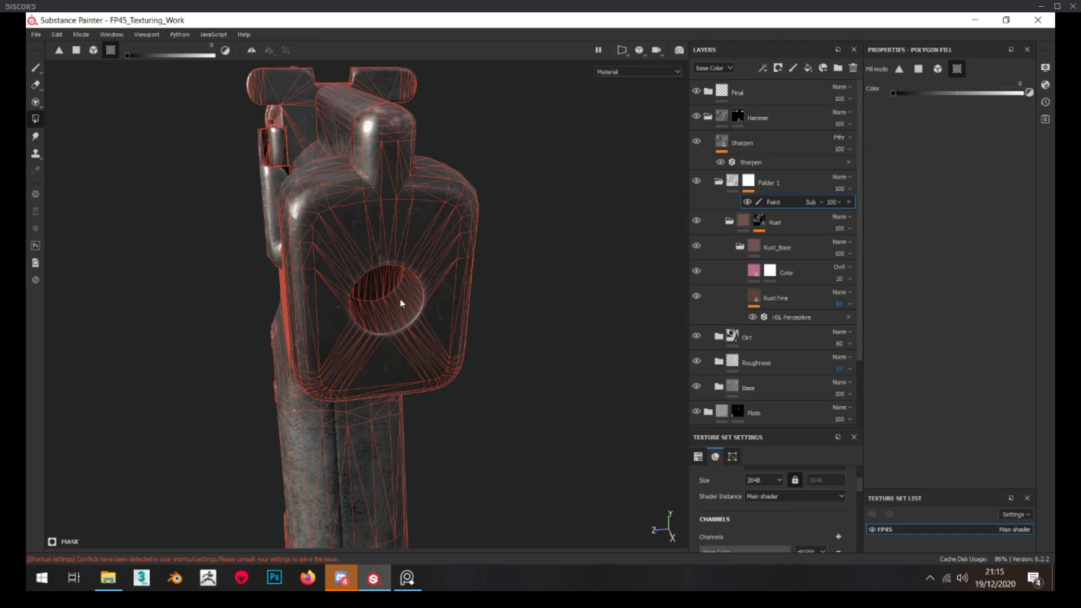
left_click(751, 182, "alt")
left_click_drag(383, 309, 398, 311, "alt")
scroll(398, 311, "up", 3)
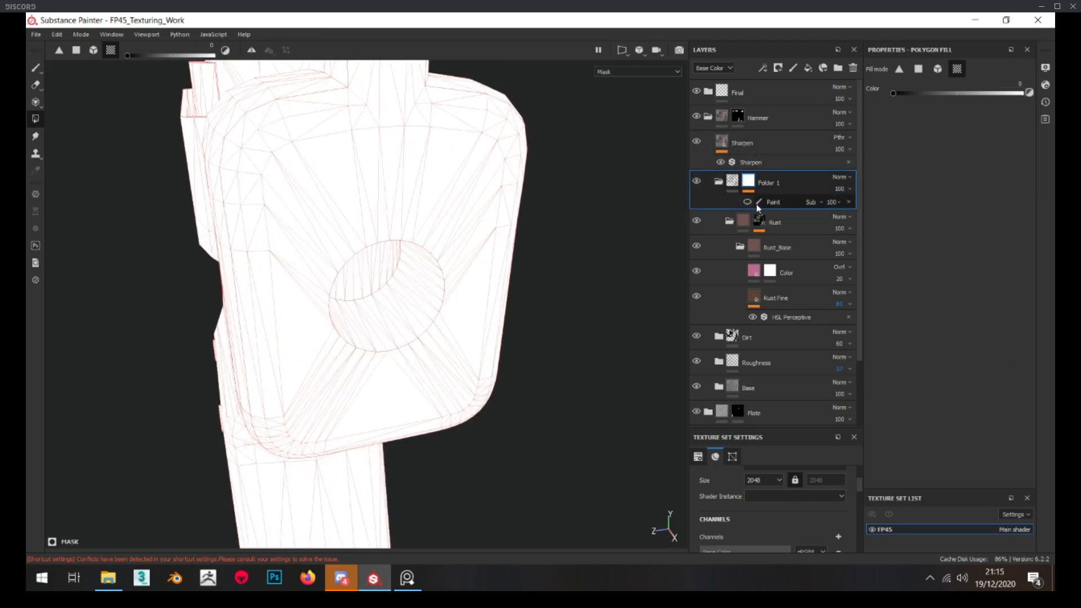
left_click(761, 202)
left_click(380, 326)
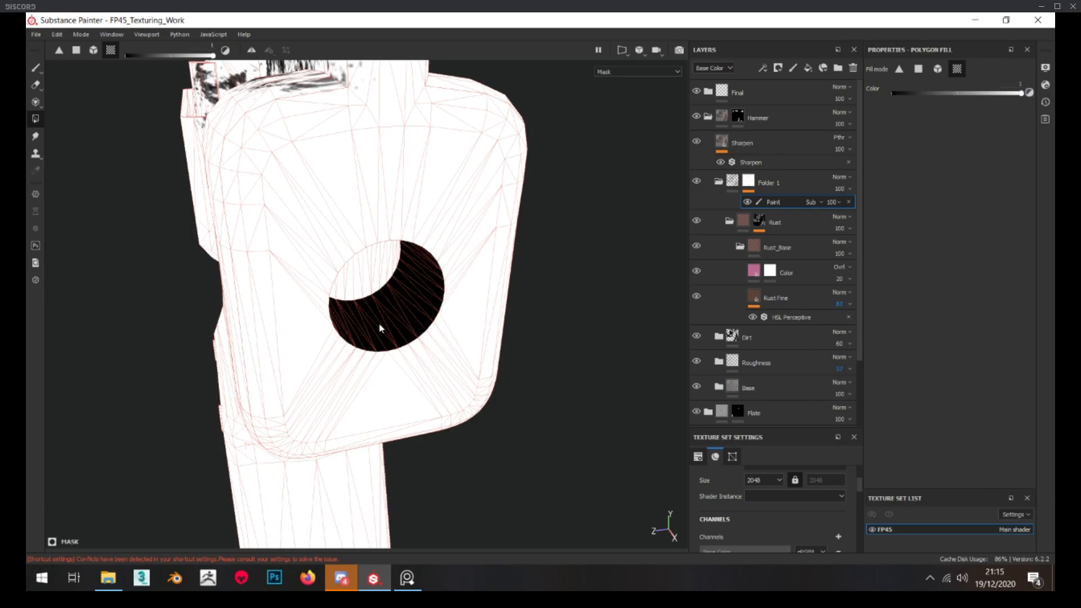
left_click(373, 273)
left_click(731, 184)
scroll(358, 284, "down", 2)
left_click_drag(359, 279, 455, 281, "alt")
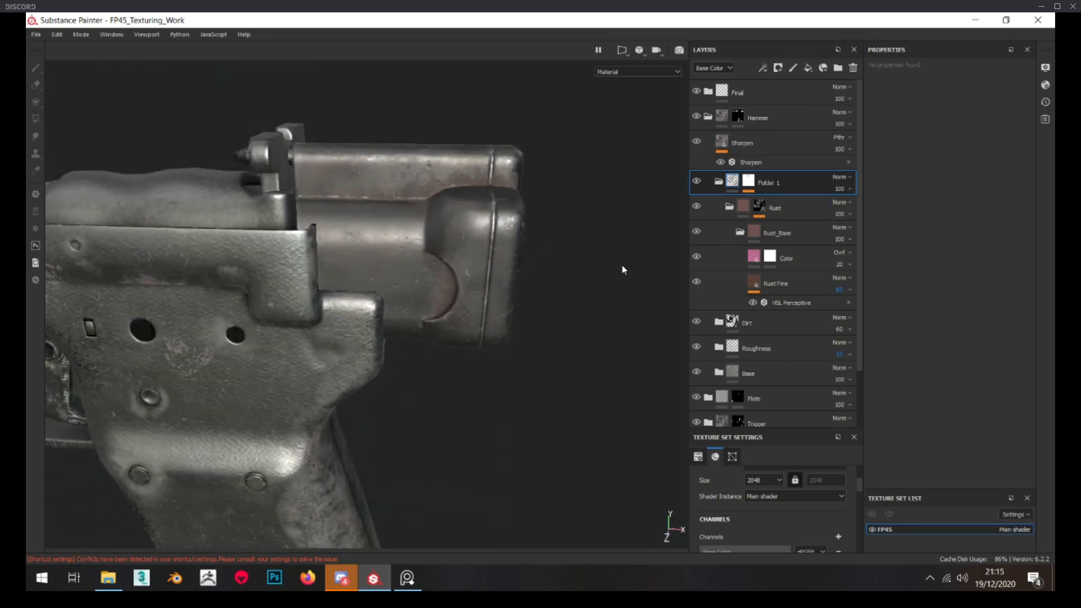
Examine Folder 1's mask geometry around the hammer's side recess and the remaining rust, both up close and from a distance
left_click(748, 181)
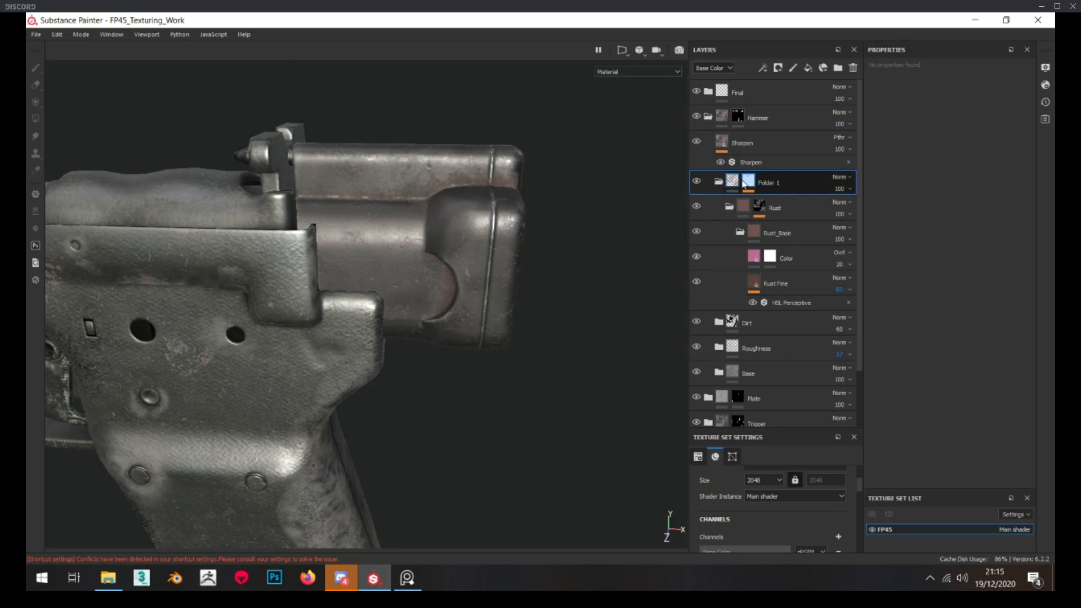
key("4")
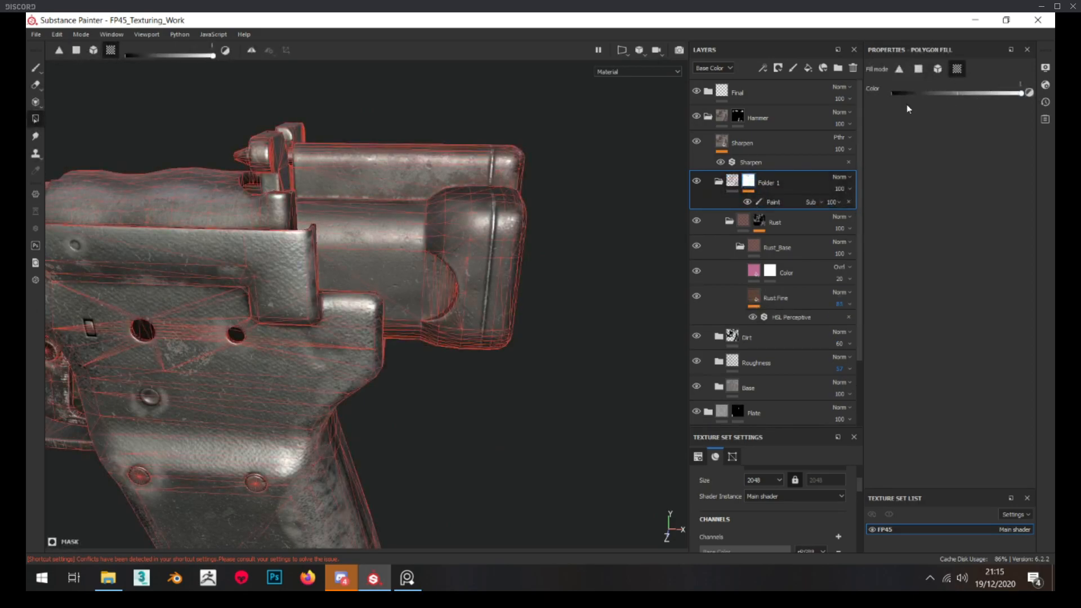
left_click_drag(484, 248, 459, 243, "alt")
scroll(459, 243, "up", 4)
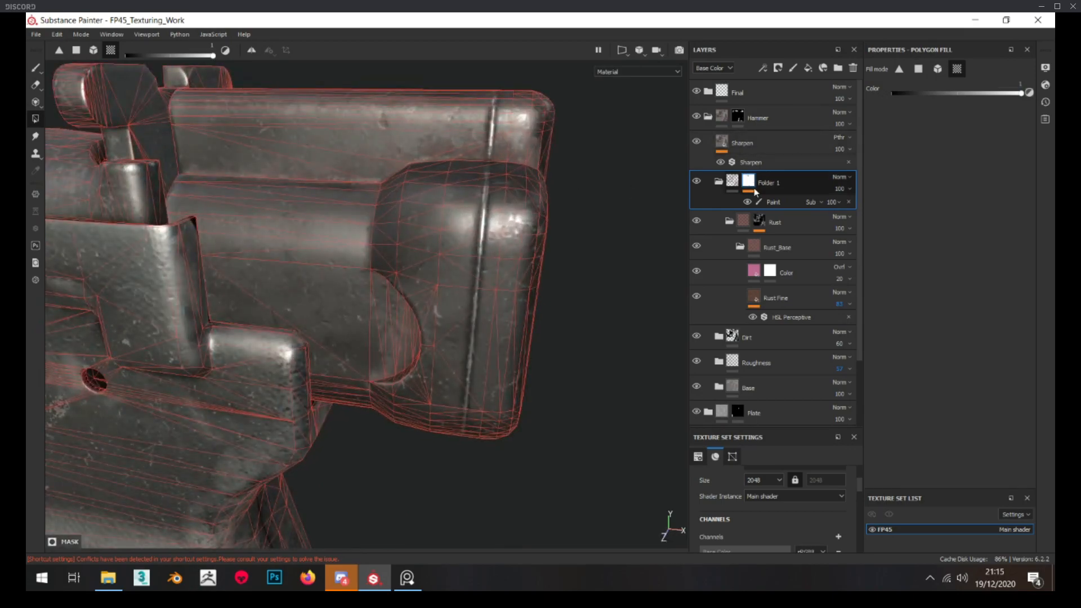
left_click(730, 180)
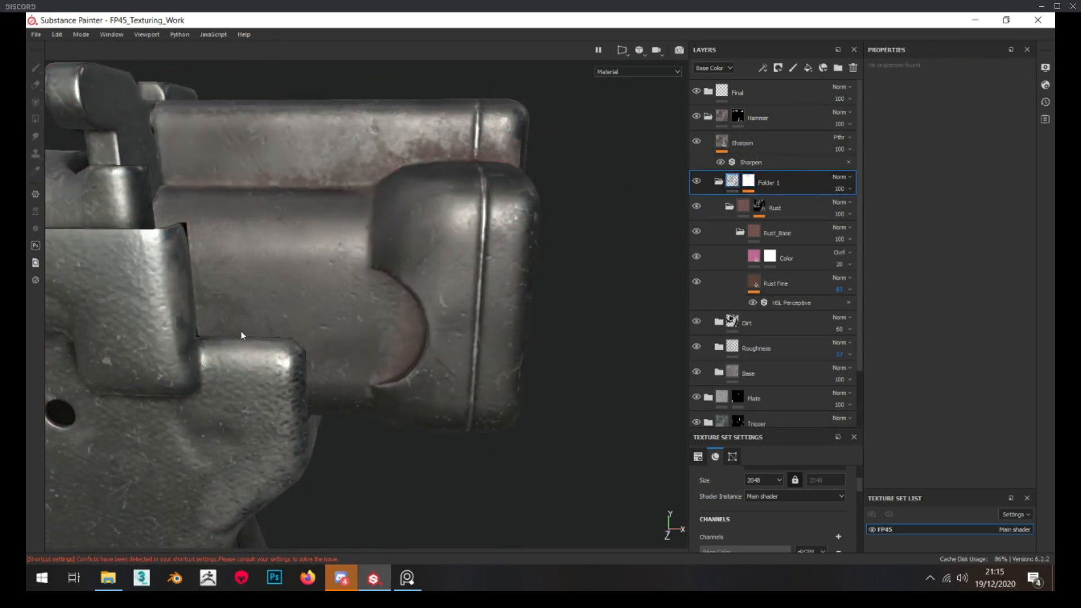
scroll(329, 279, "down", 2)
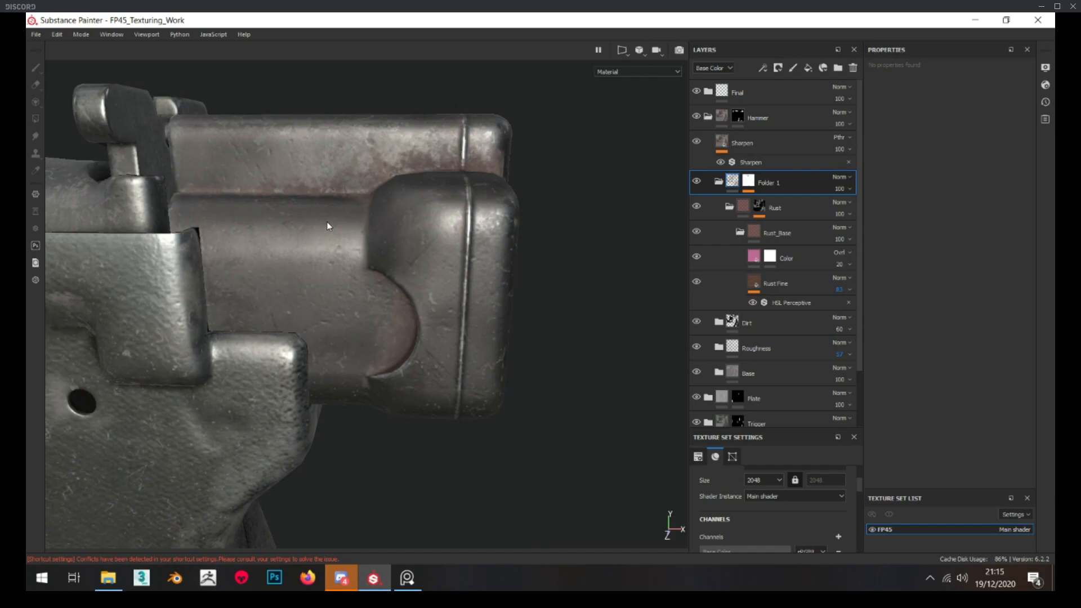
scroll(328, 225, "down", 5)
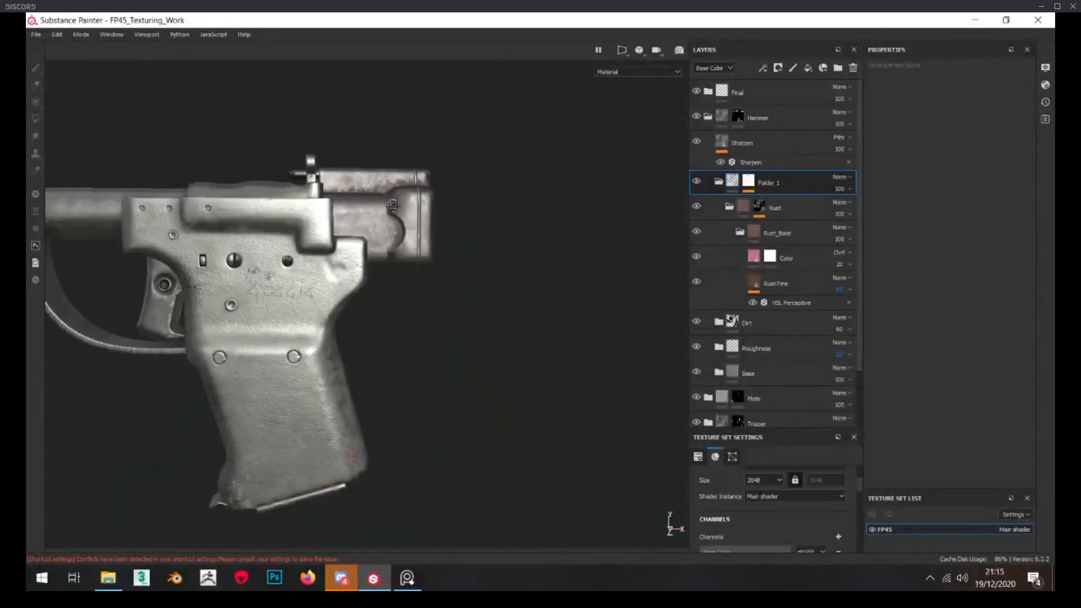
scroll(330, 214, "up", 5)
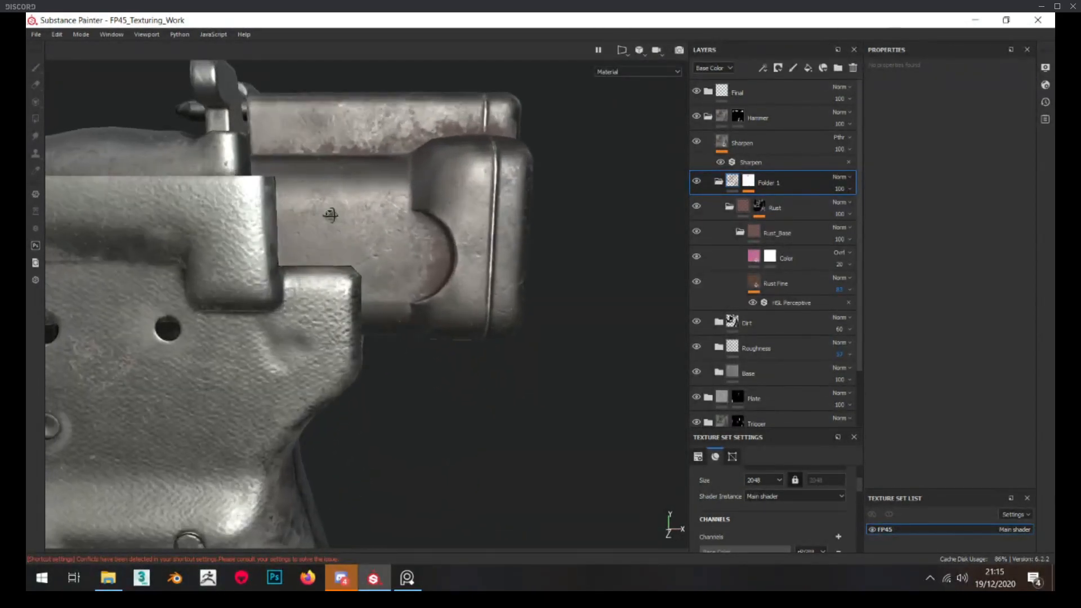
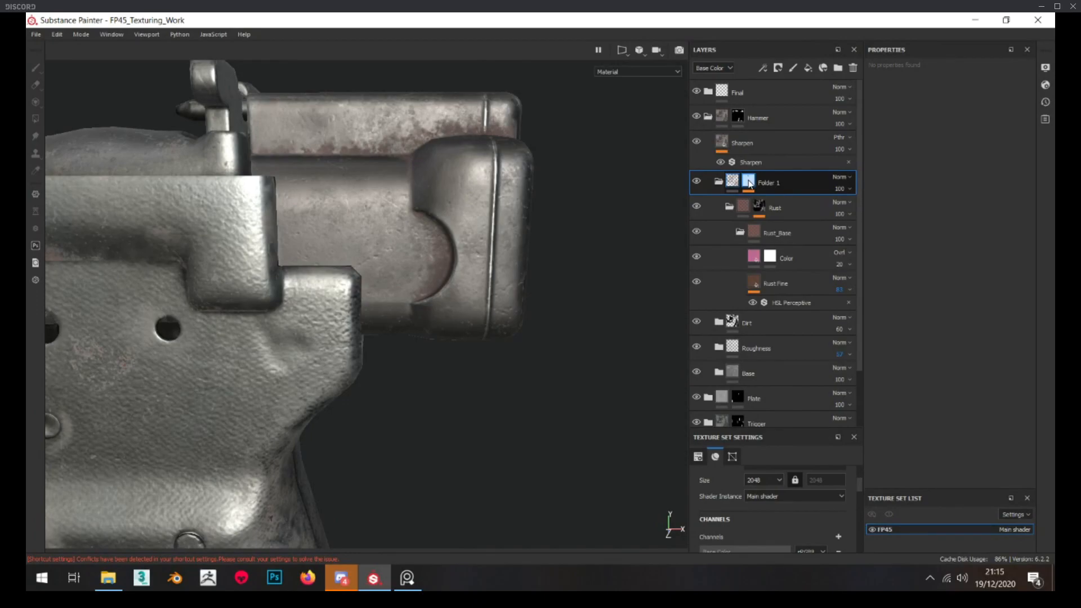
Add a paint effect to the mask of the Rust folder inside the Hammer group
key("4")
left_click_drag(418, 181, 421, 202, "alt")
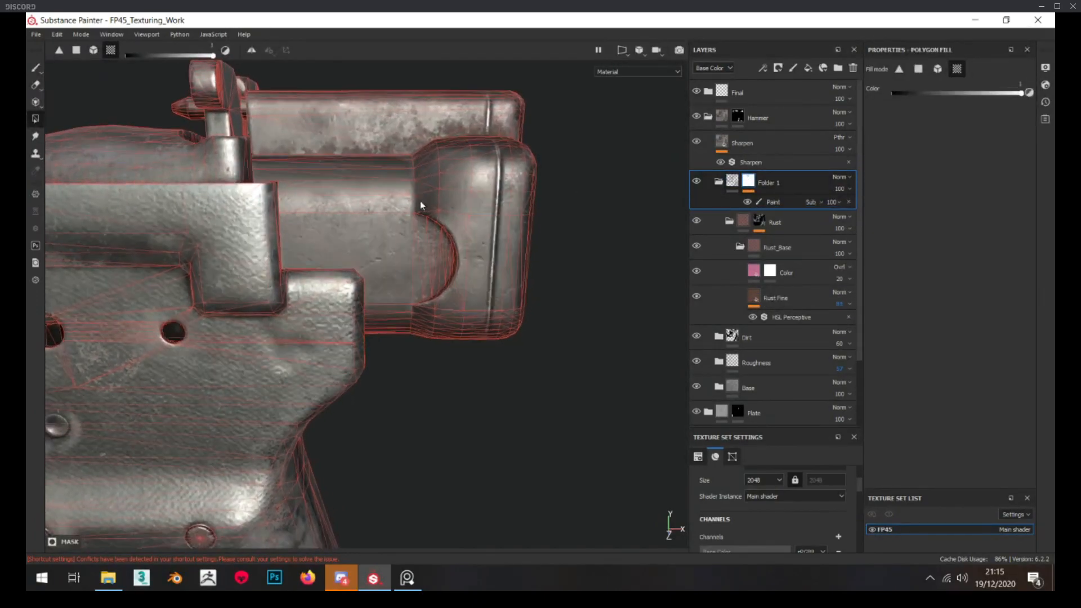
scroll(420, 200, "up", 5)
scroll(414, 200, "up", 2)
left_click_drag(411, 212, 384, 204, "alt")
left_click_drag(621, 196, 543, 202, "alt")
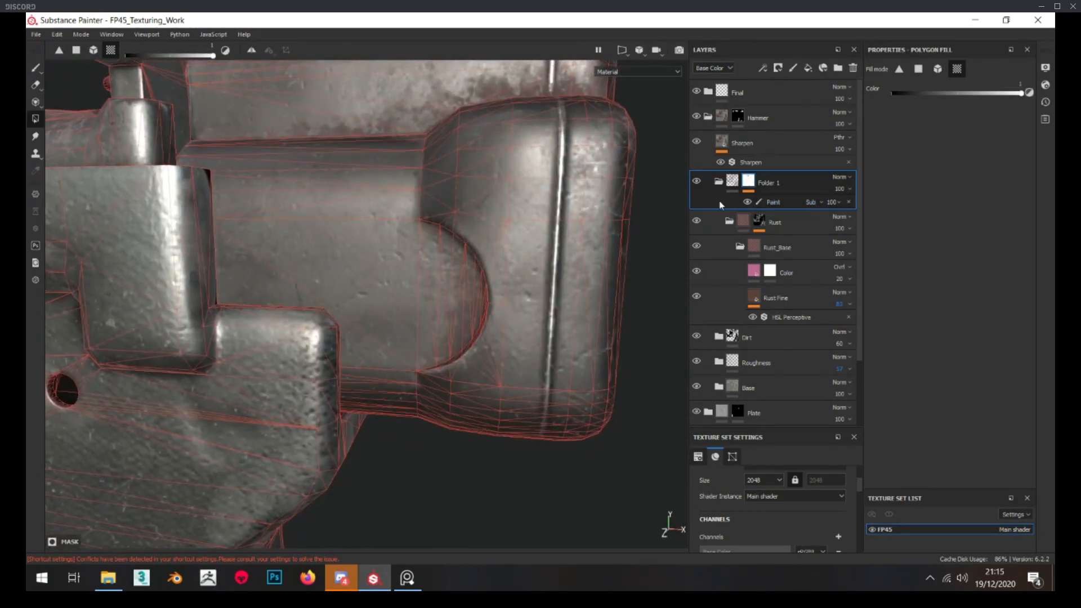
left_click(759, 221)
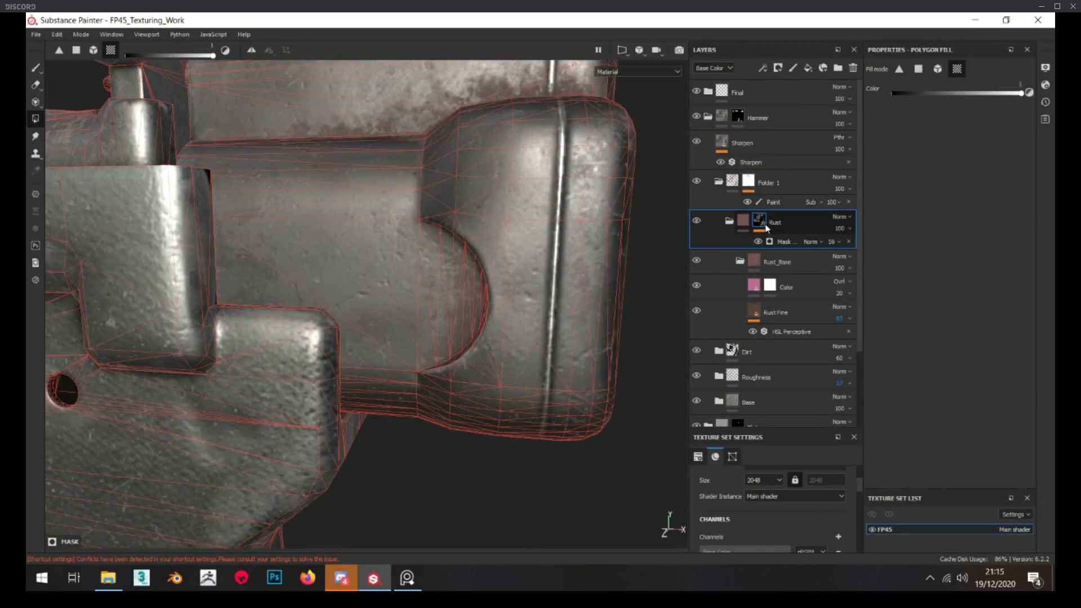
right_click(765, 225)
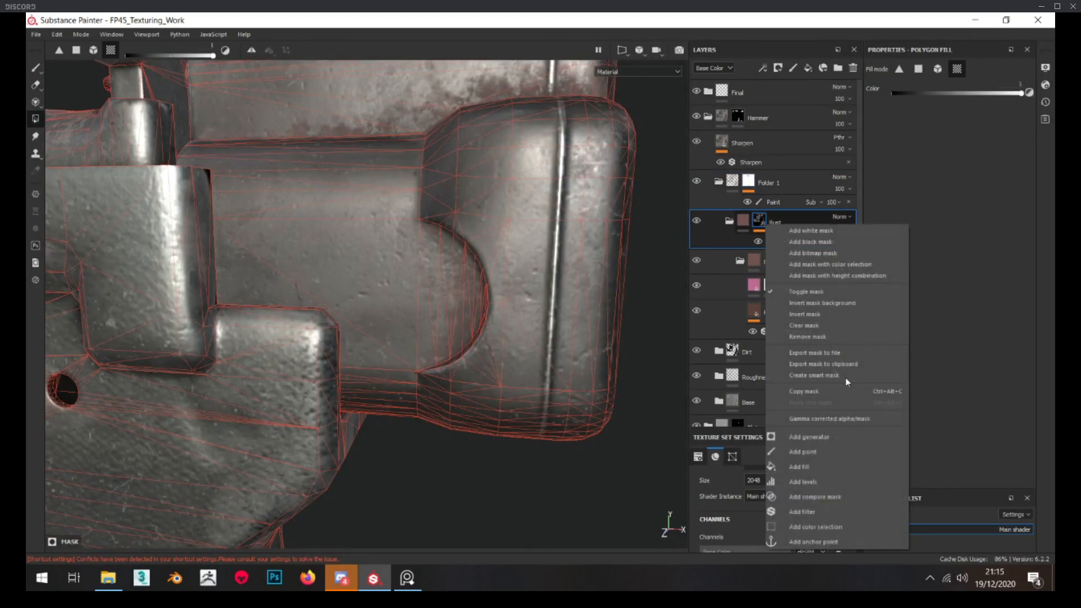
left_click(815, 452)
Search the alphas for "rust" and load the matching rust alpha into the Paint brush
left_click_drag(1052, 316, 395, 146)
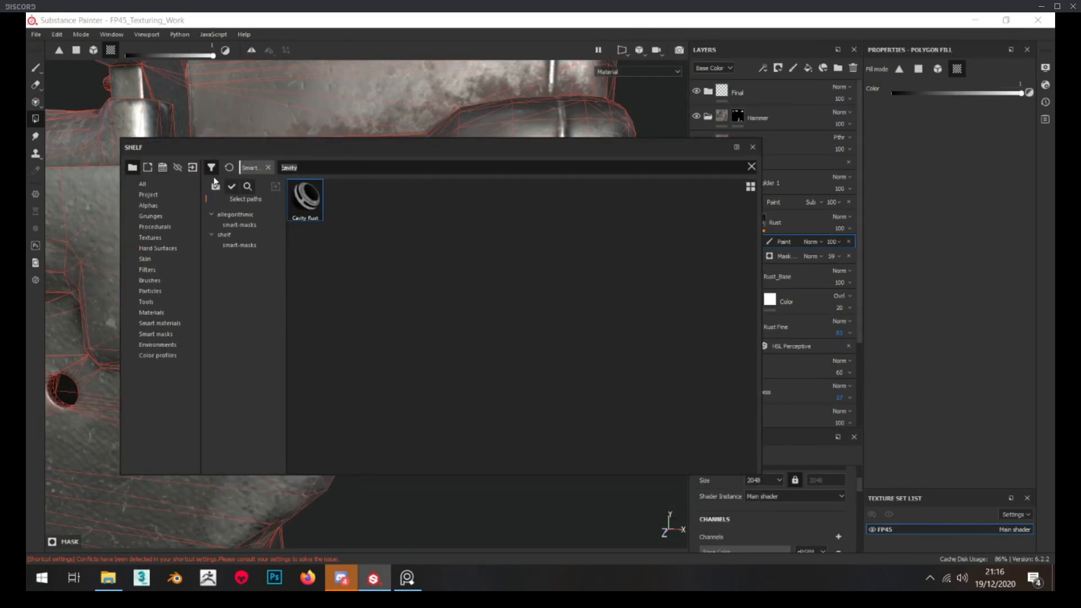
left_click(150, 206)
left_click(304, 168)
type("rust")
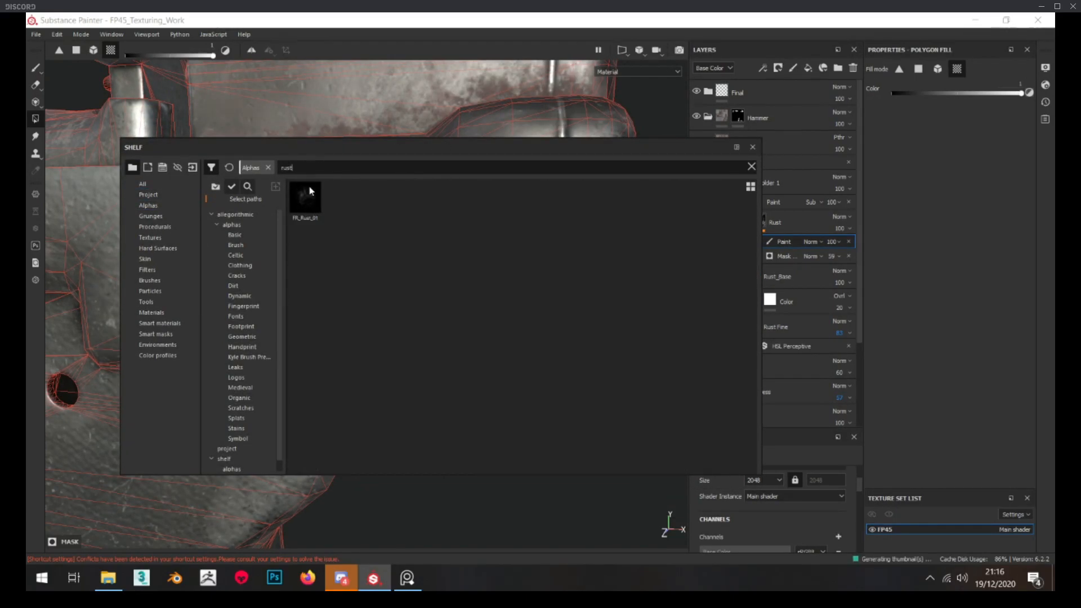
left_click(310, 191)
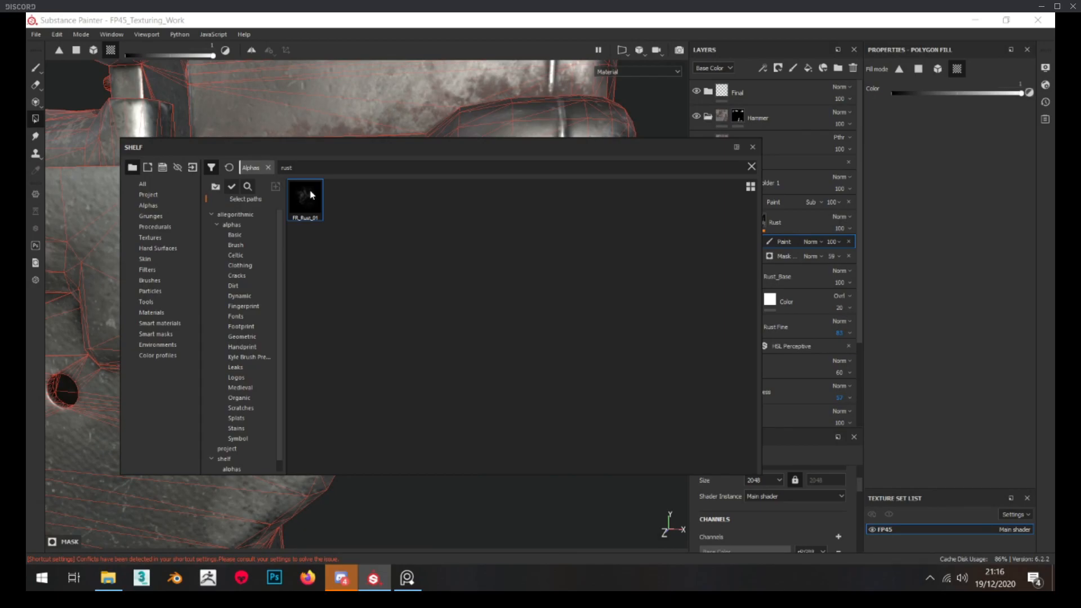
left_click(34, 68)
left_click(297, 188)
left_click_drag(368, 151, 1053, 327)
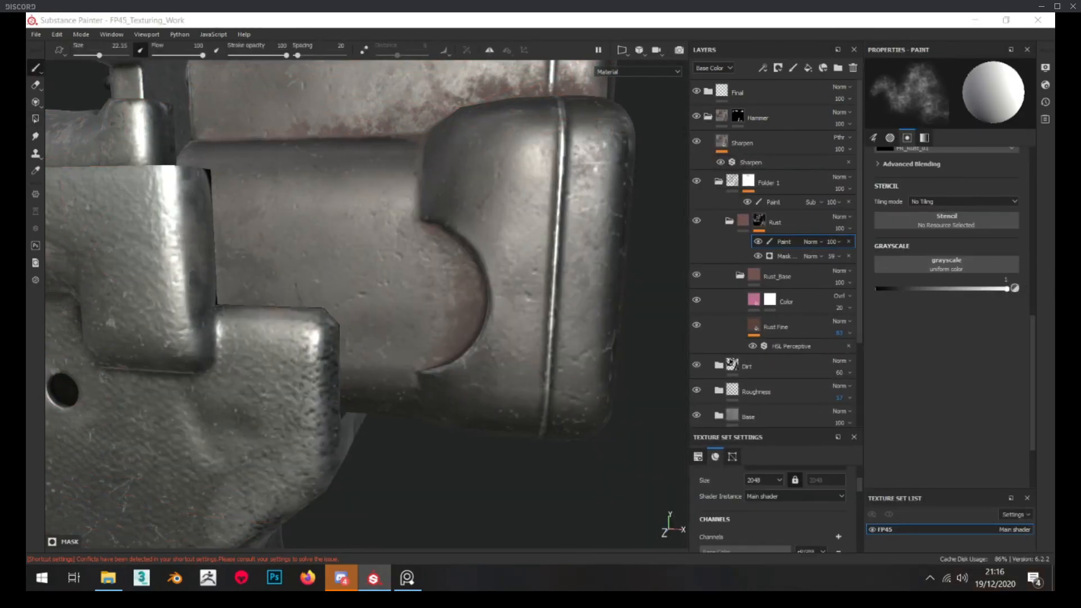
Set the brush flow to 48 and paint rust into the mask on the hammer's flat side beside the frame
scroll(921, 274, "up", 3)
scroll(919, 272, "up", 5)
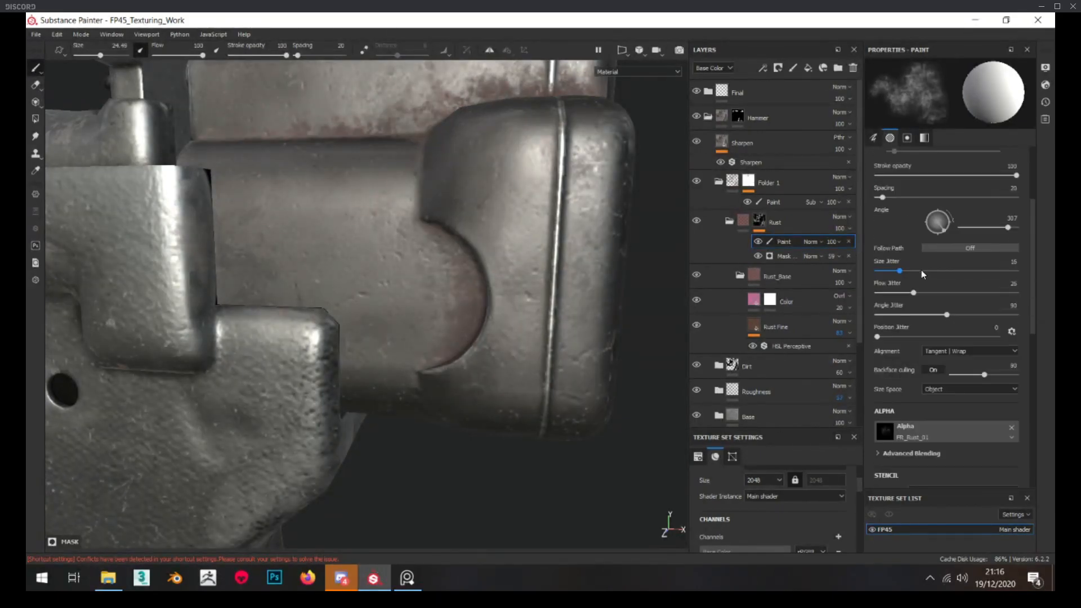
left_click(941, 258)
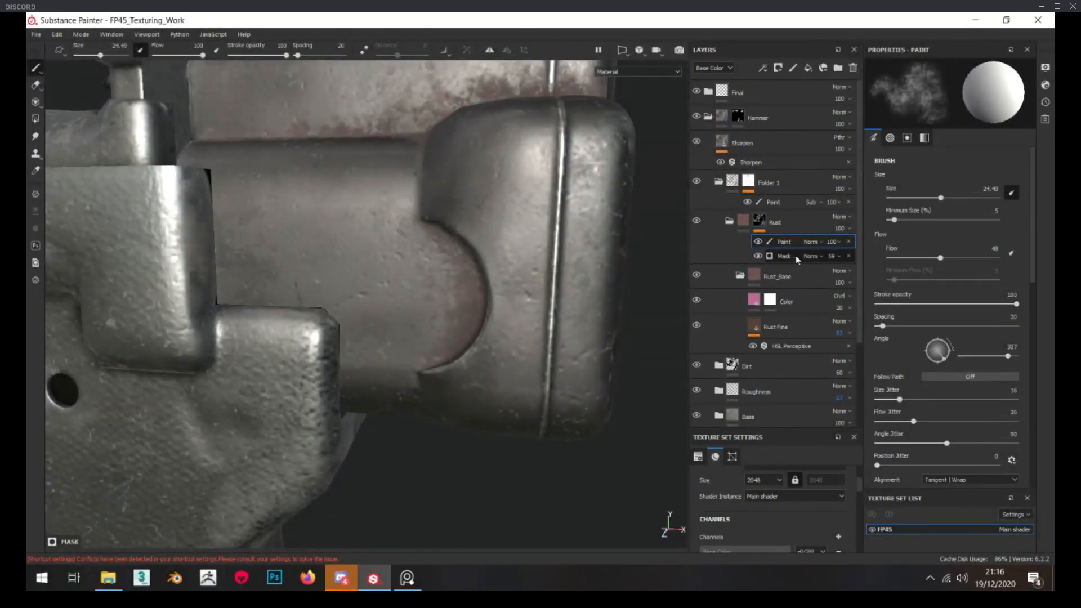
middle_click_drag(328, 249, 377, 237, "alt")
left_click_drag(367, 232, 314, 246)
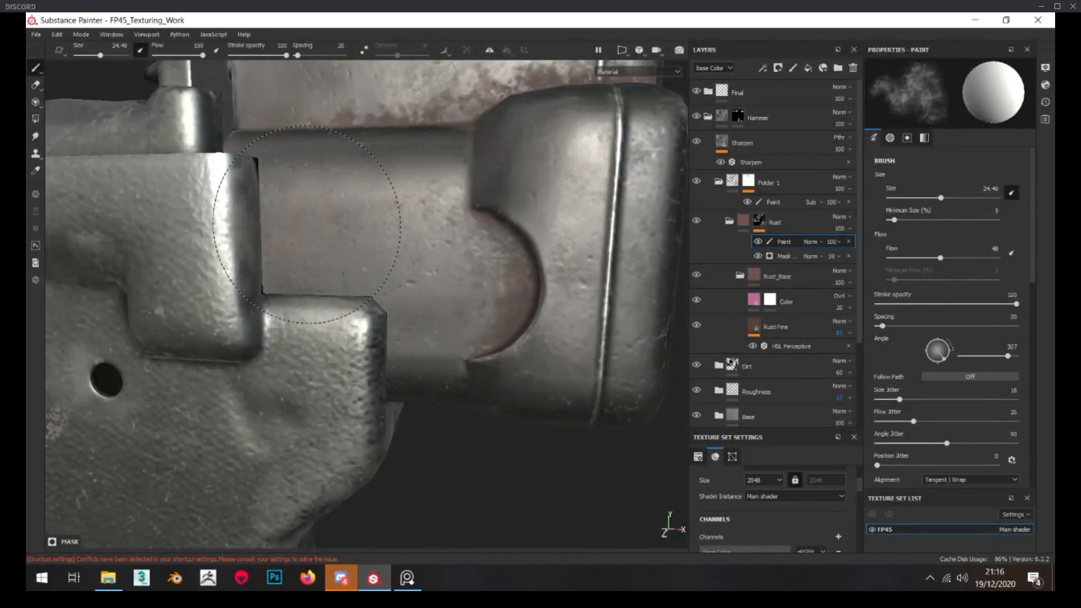
scroll(299, 269, "down", 2)
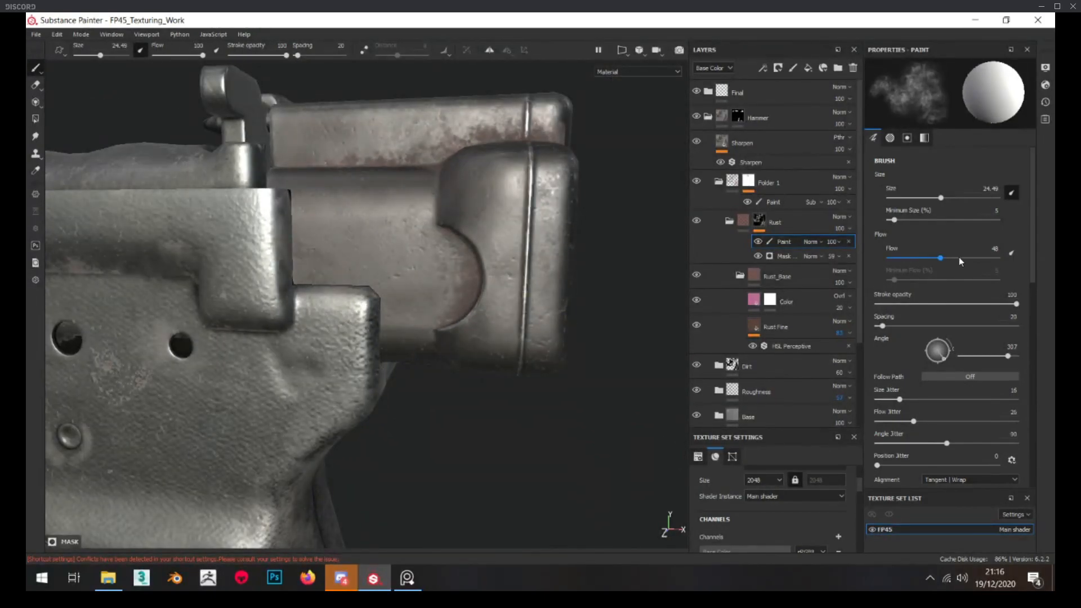
Check the pistol reference photo and paint more rust around the hammer block, reducing the brush size to about 11.6
key("alt+Tab")
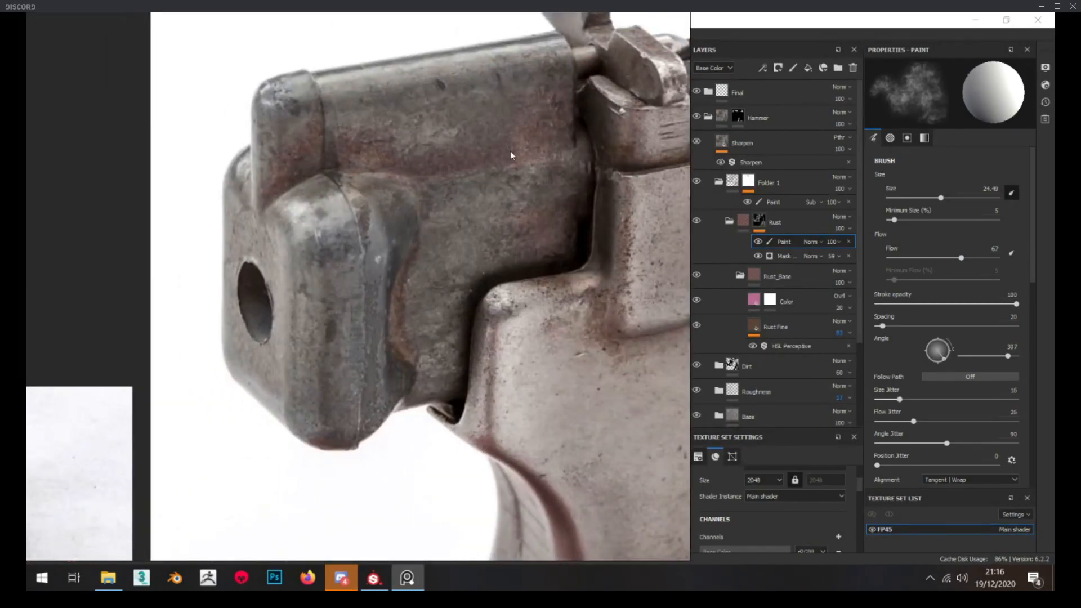
key("alt+Tab")
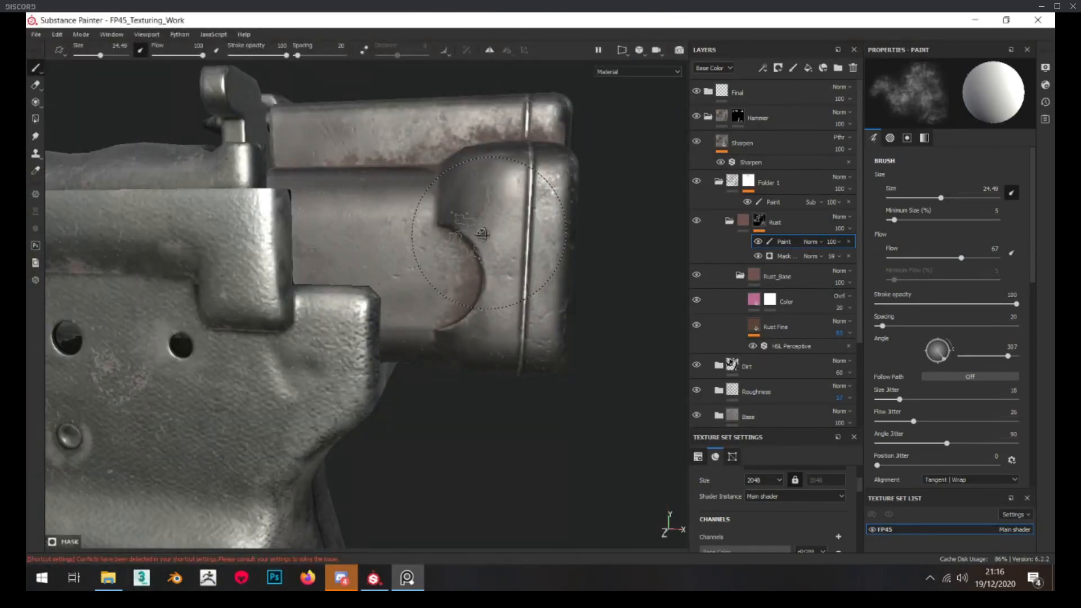
scroll(307, 237, "down", 5)
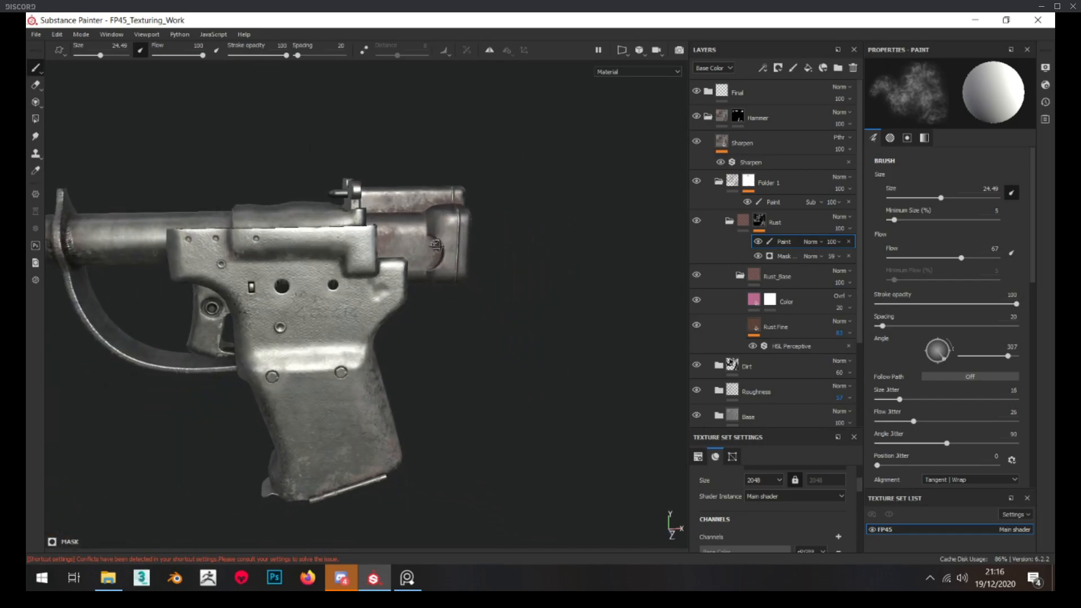
scroll(358, 223, "up", 5)
mouse_move(358, 222)
left_mouse_down("alt")
mouse_move(345, 241)
mouse_move(350, 270)
mouse_move(389, 301)
mouse_move(414, 280)
mouse_move(409, 253)
left_mouse_up("alt")
right_click_drag(408, 253, 398, 234, "ctrl")
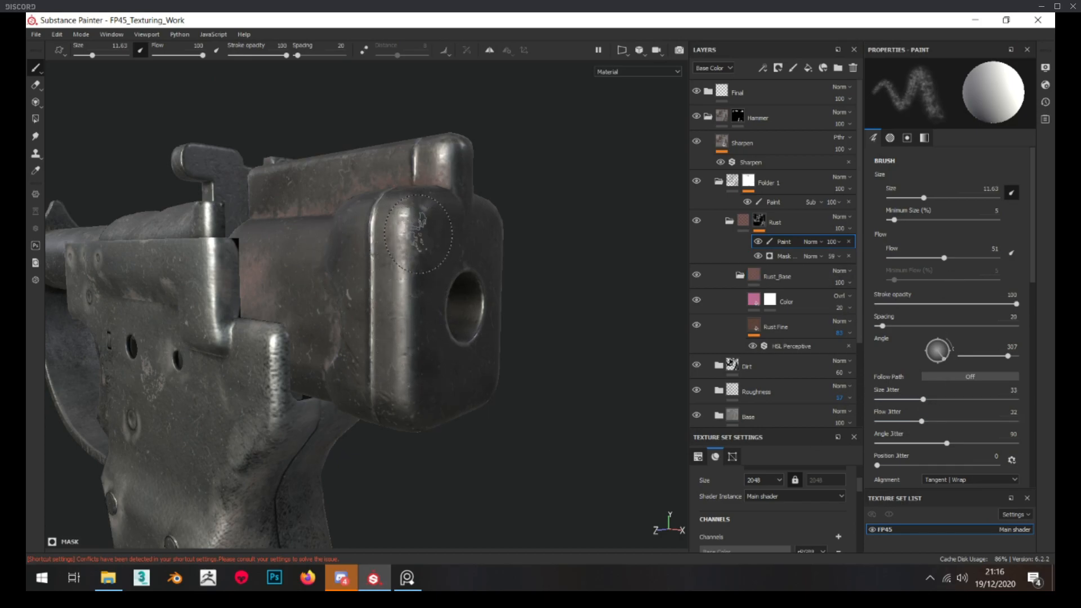
Paint rust on the opposite side of the hammer with the brush flow at 100, enlarging the brush to about 22.4
left_click_drag(408, 400, 325, 265, "alt")
mouse_move(346, 386)
left_mouse_down("alt")
mouse_move(411, 357)
mouse_move(378, 375)
mouse_move(467, 268)
left_mouse_up("alt")
left_click_drag(422, 311, 407, 307, "alt")
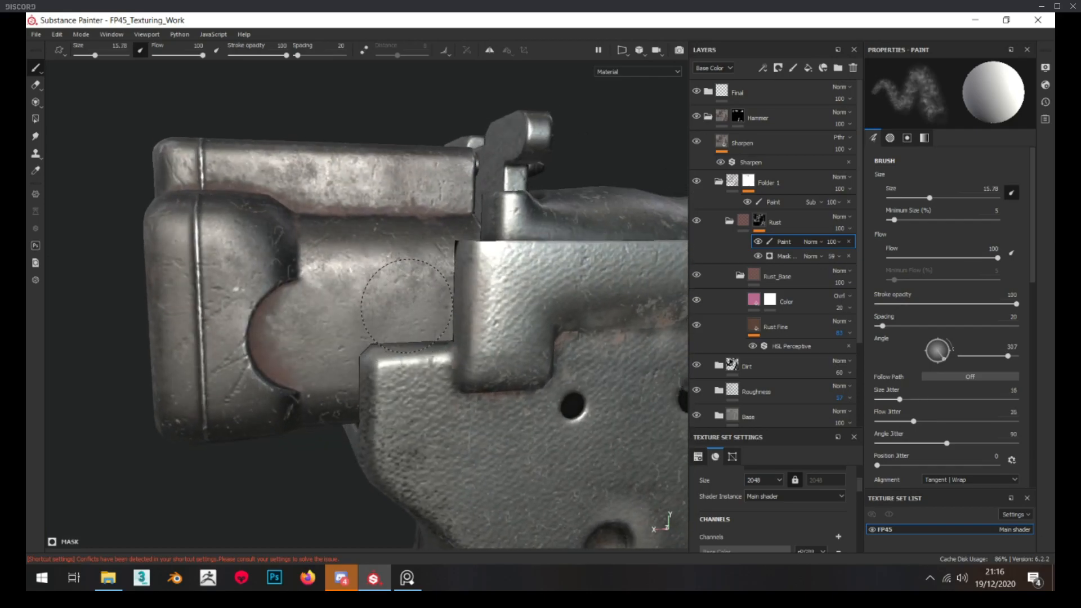
right_click_drag(409, 305, 420, 306, "ctrl")
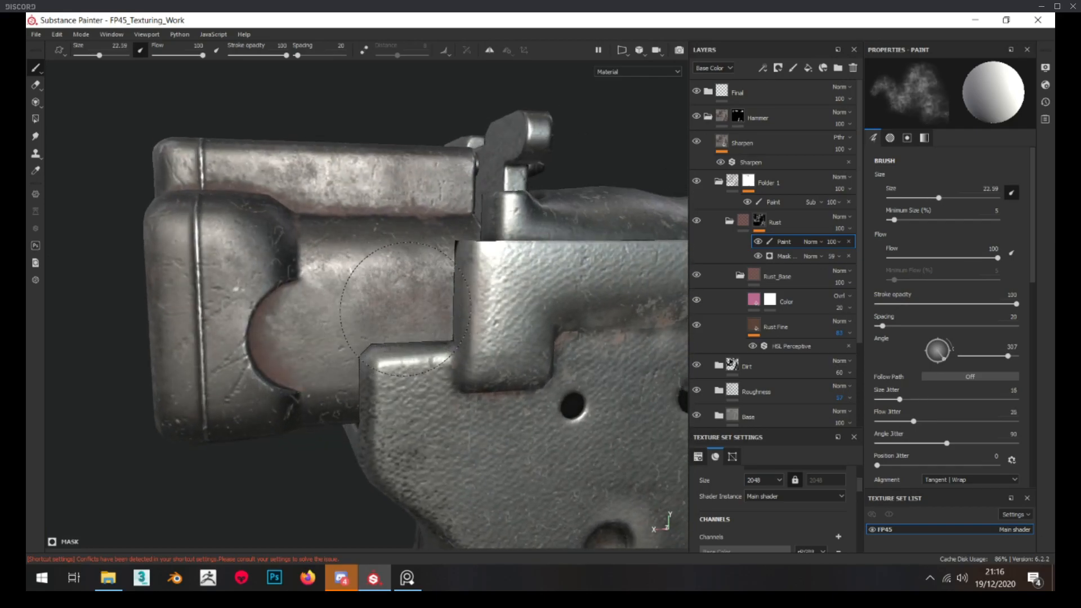
Compare the rust tint on the hammer by toggling the Color layer in Rust_Base, and inspect the layer's fill settings
scroll(432, 276, "down", 10)
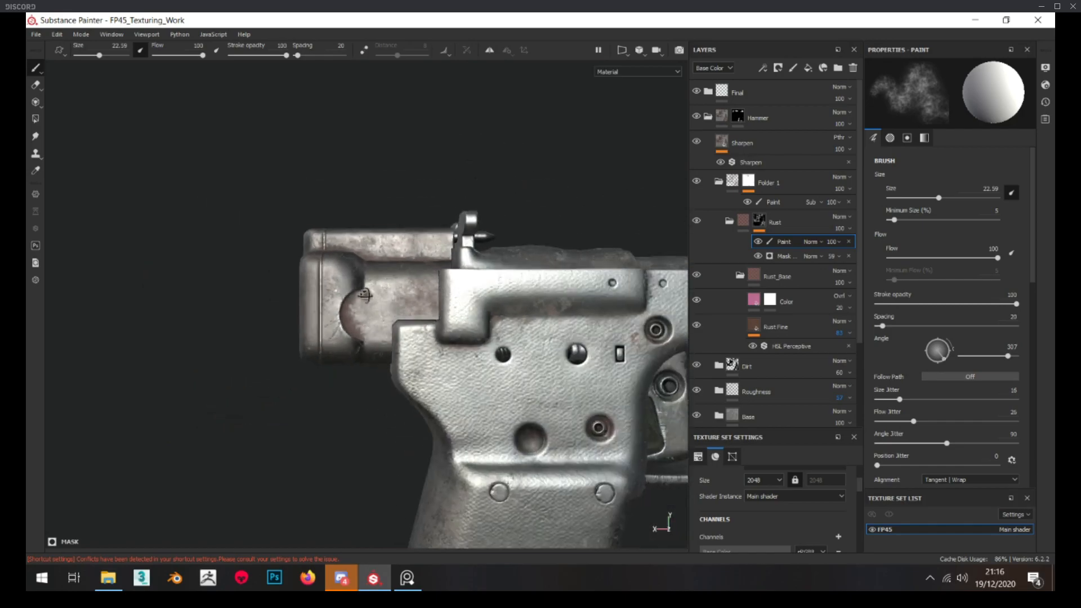
left_click_drag(390, 305, 530, 311, "alt")
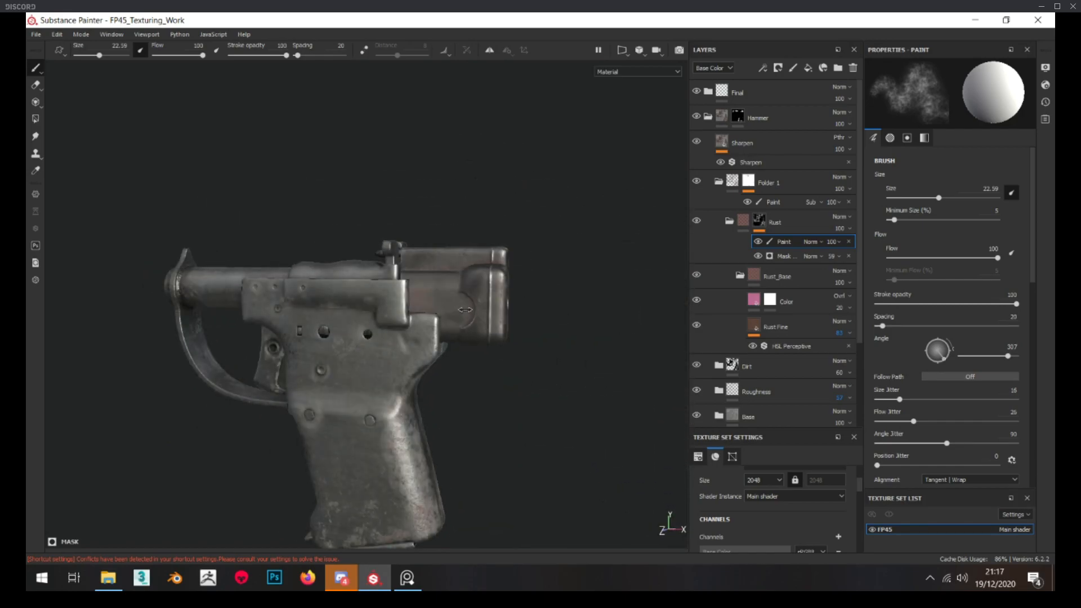
scroll(462, 303, "up", 5)
scroll(462, 303, "up", 3)
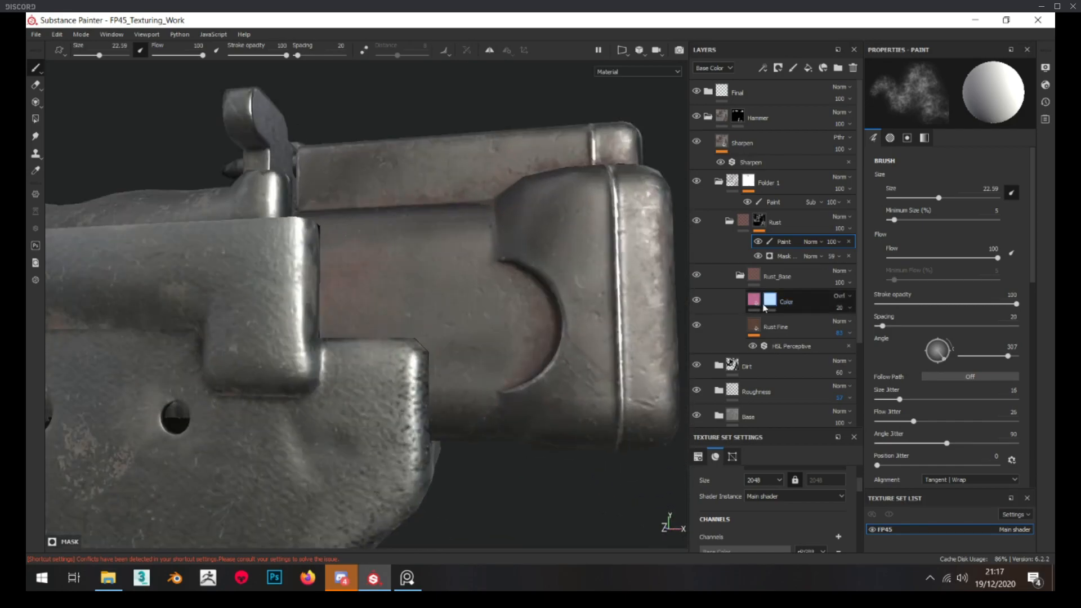
left_click(699, 300)
left_click(727, 305)
scroll(580, 326, "down", 3)
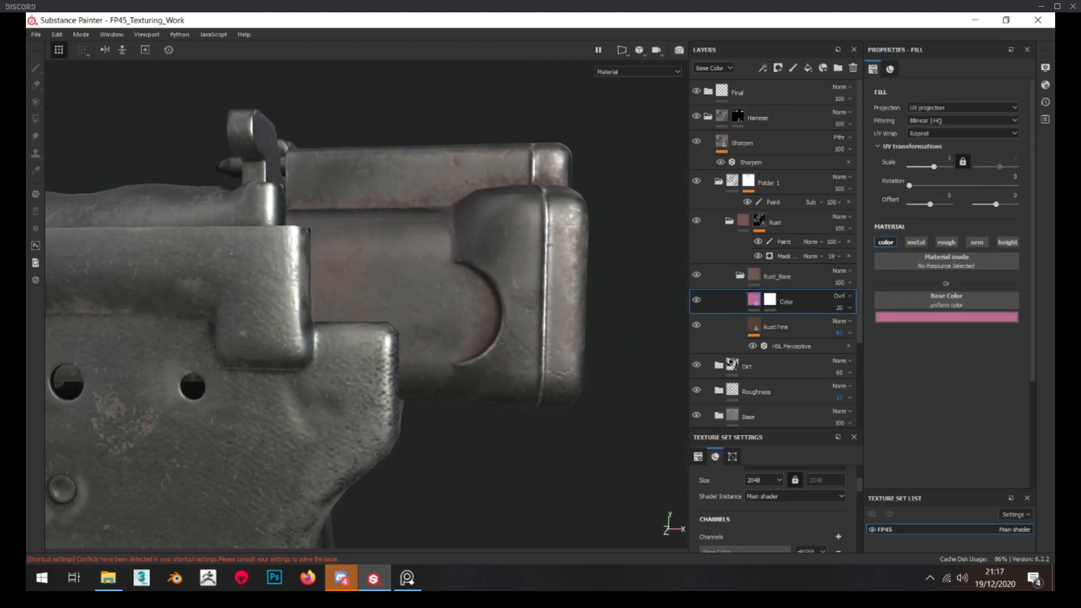
right_click_drag(496, 227, 415, 287, "alt")
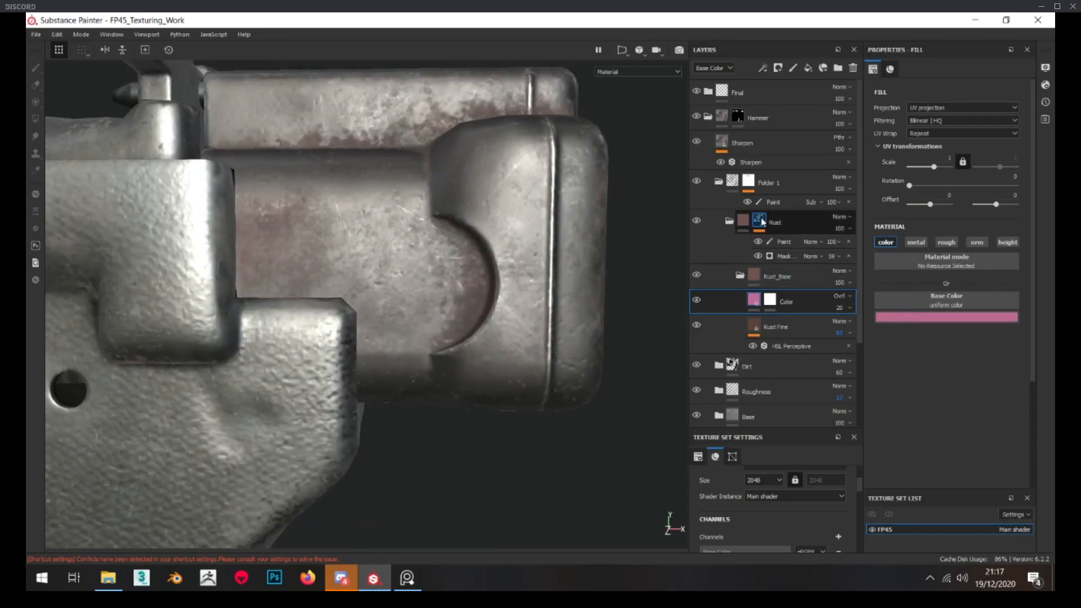
Reselect the Rust mask's paint effect and brush additional rust onto the hammer's flat side next to the frame
left_click(761, 221)
left_click(786, 242)
left_click_drag(324, 203, 316, 222, "alt")
middle_click_drag(316, 221, 371, 307, "alt")
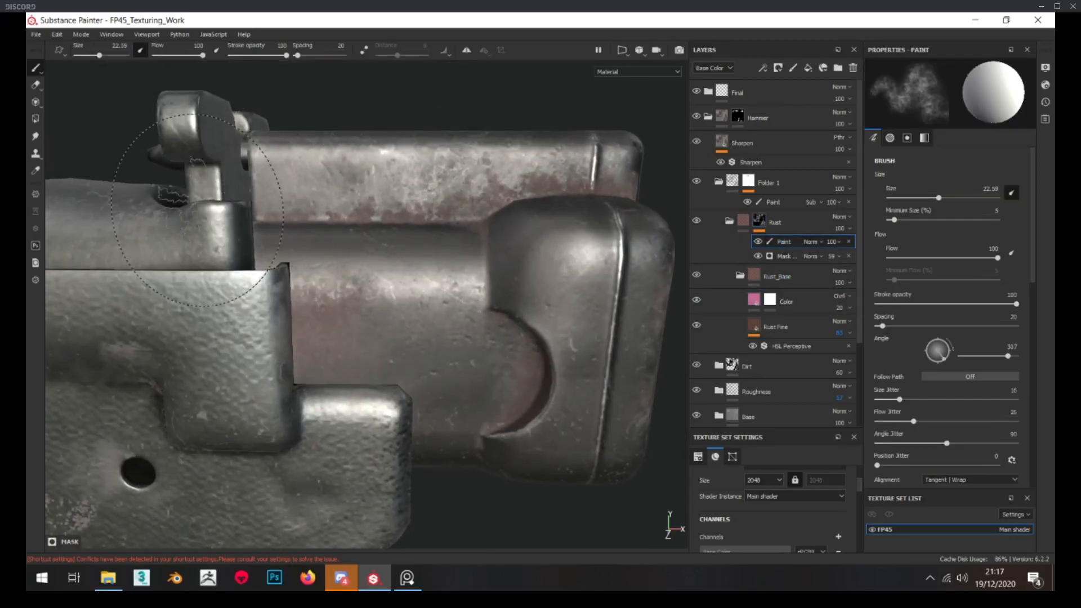
left_click_drag(289, 197, 298, 219, "alt")
right_click_drag(286, 243, 248, 242, "alt")
left_click_drag(315, 248, 336, 205, "alt")
right_click_drag(286, 267, 315, 278, "alt")
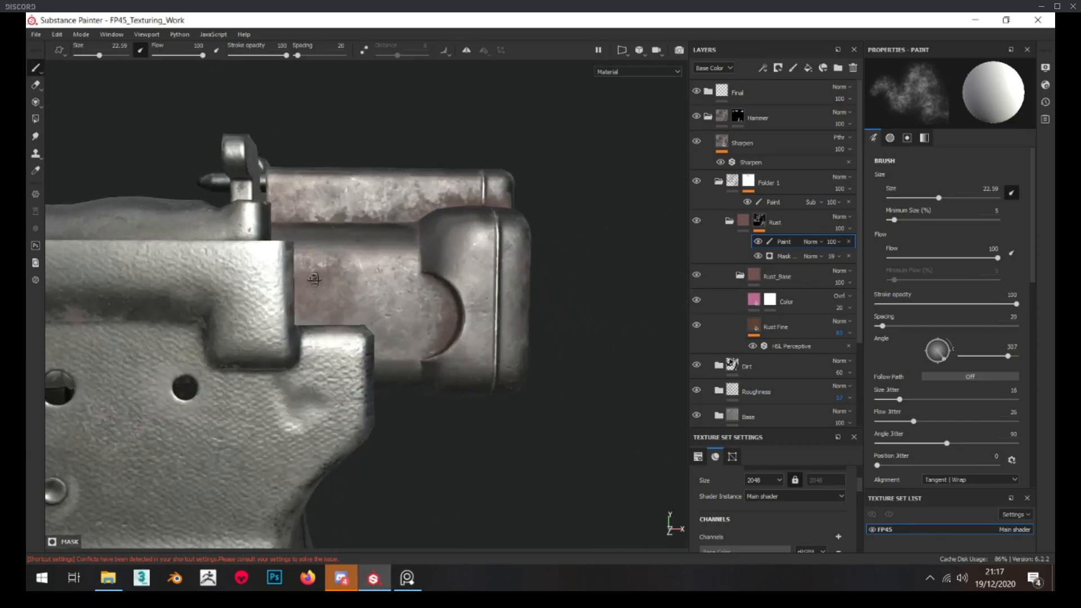
left_click_drag(314, 279, 310, 278, "alt")
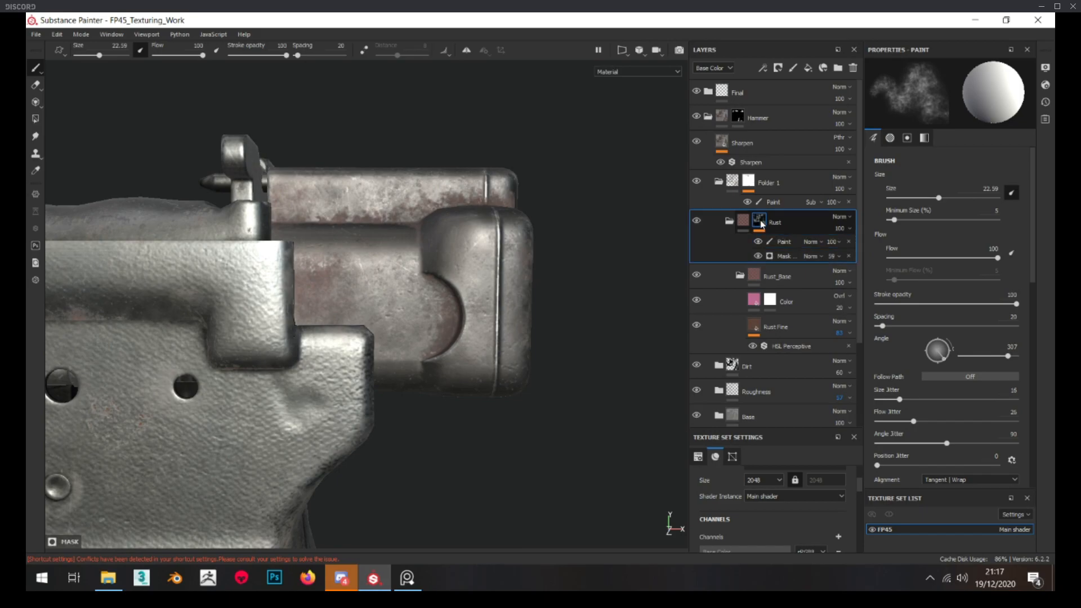
Try a Global Balance of 0.4 in the Rust mask's Mask Editor generator and check the rust coverage
left_click(759, 222, "alt")
left_click(786, 256)
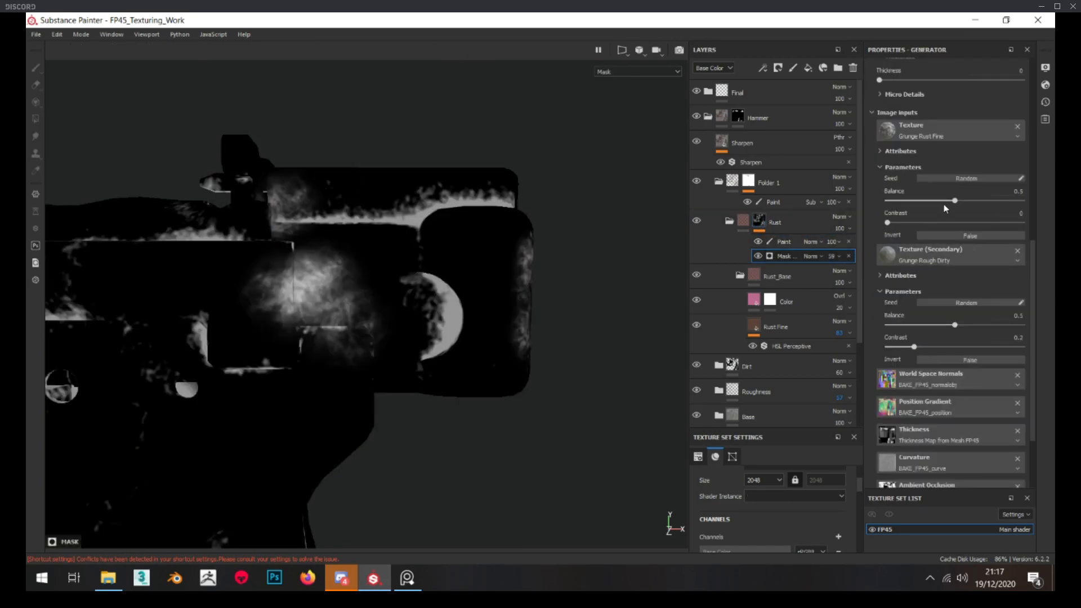
scroll(944, 203, "up", 10)
left_click_drag(948, 177, 939, 182)
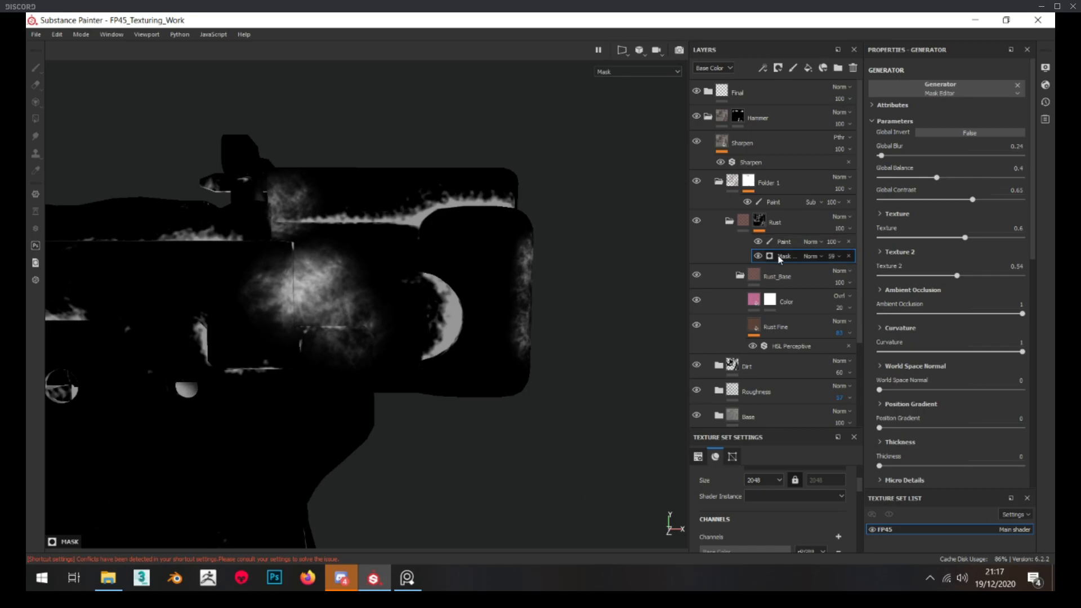
left_click_drag(444, 288, 407, 289, "alt")
scroll(466, 261, "down", 3)
scroll(441, 287, "up", 3)
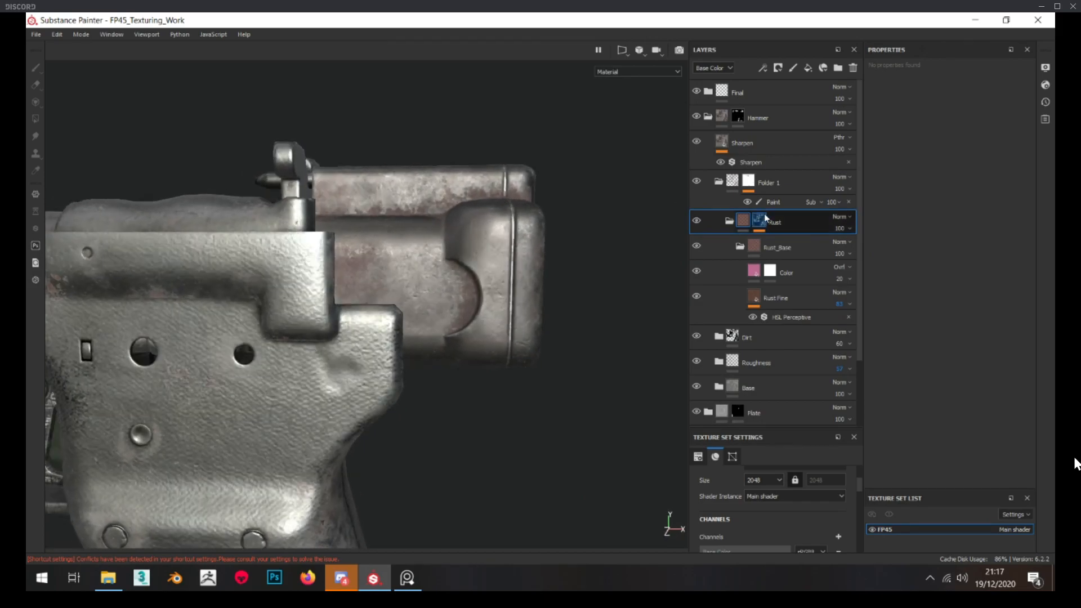
Lower the Ambient Occlusion of the Rust mask's Mask Editor generator to about 0.66 and return to the material view
left_click(761, 221)
left_click(786, 256)
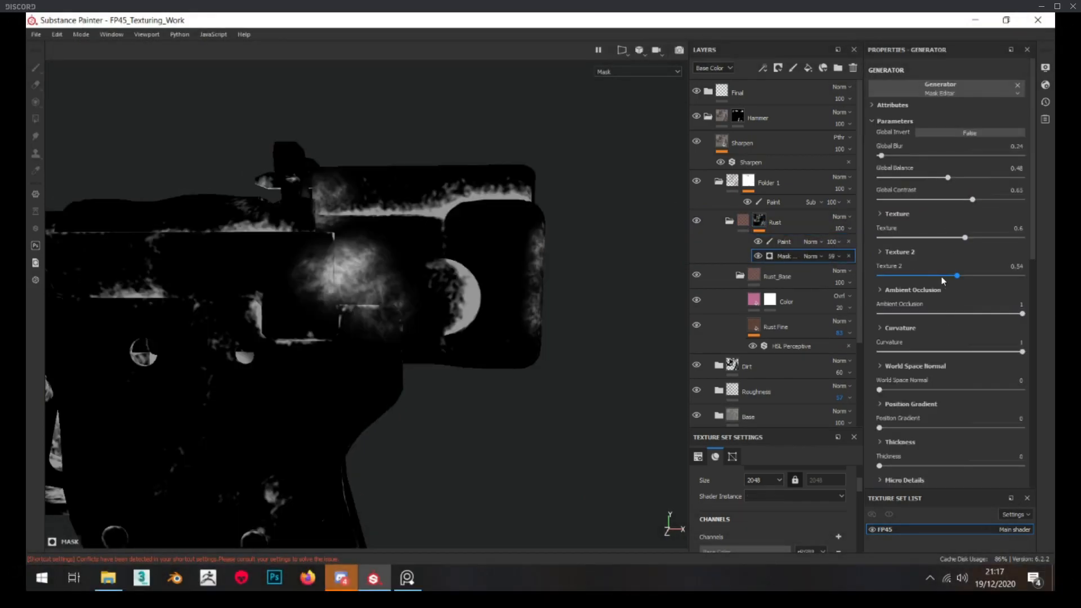
left_click_drag(993, 317, 985, 316)
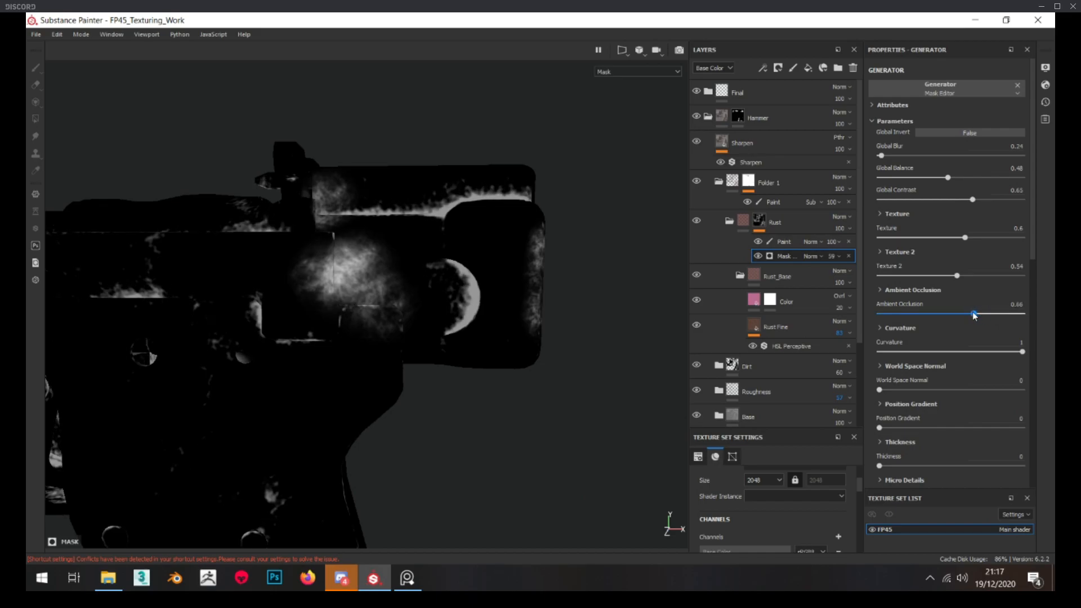
left_click(745, 221)
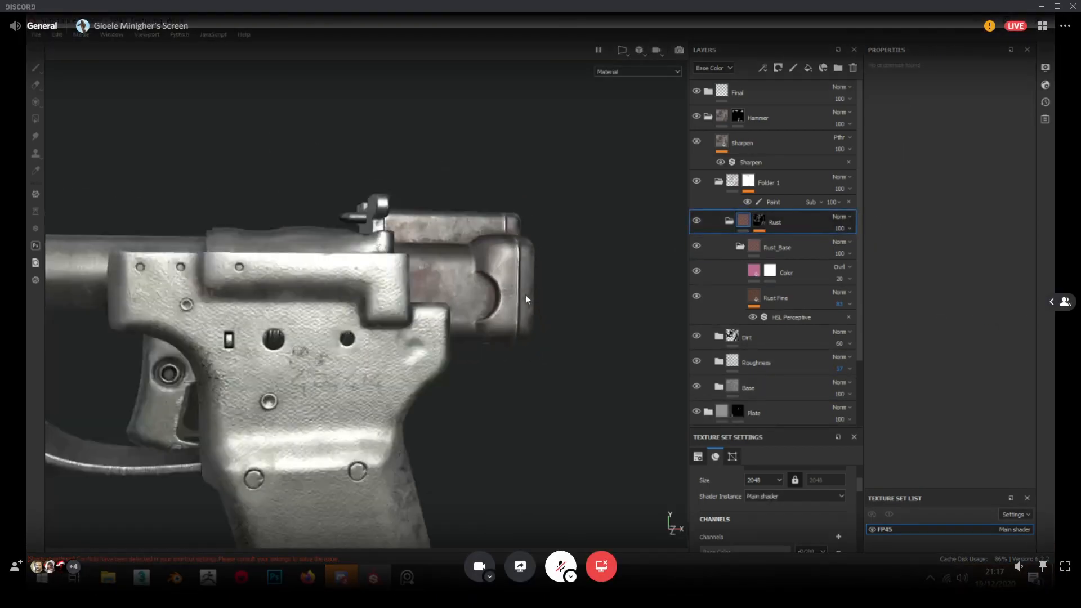
Examine the rust distribution on the hammer and rear of the pistol from several distances and angles
scroll(491, 220, "up", 3)
scroll(511, 207, "down", 5)
left_click_drag(533, 198, 458, 235, "alt")
scroll(476, 248, "up", 5)
scroll(458, 235, "up", 3)
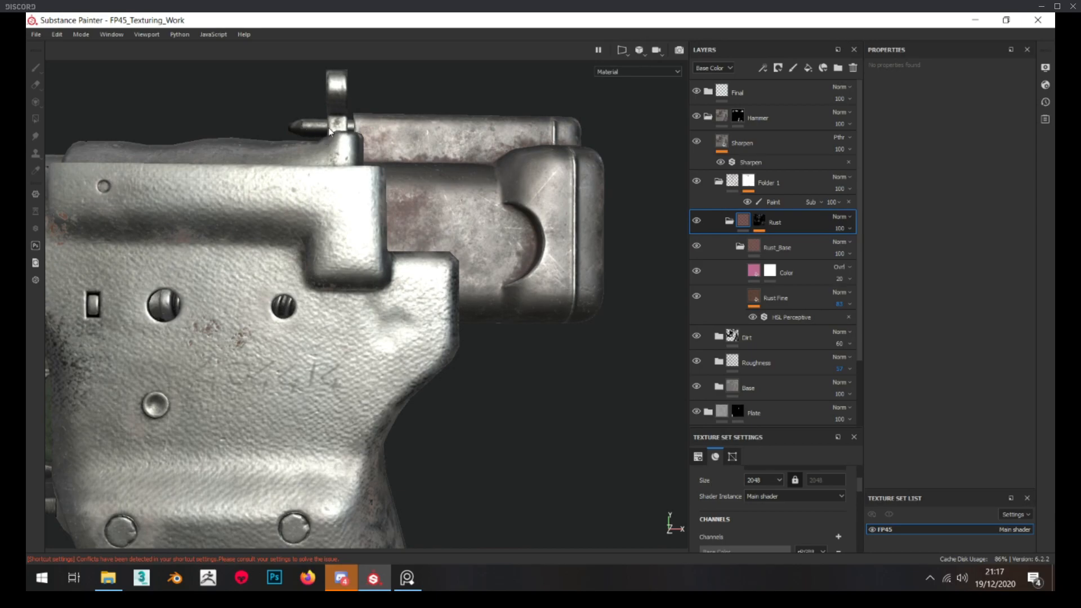
scroll(337, 160, "up", 3)
scroll(396, 187, "down", 5)
left_click_drag(416, 172, 427, 251, "alt")
scroll(388, 161, "up", 1)
middle_click_drag(427, 251, 391, 248, "alt")
scroll(381, 245, "up", 3)
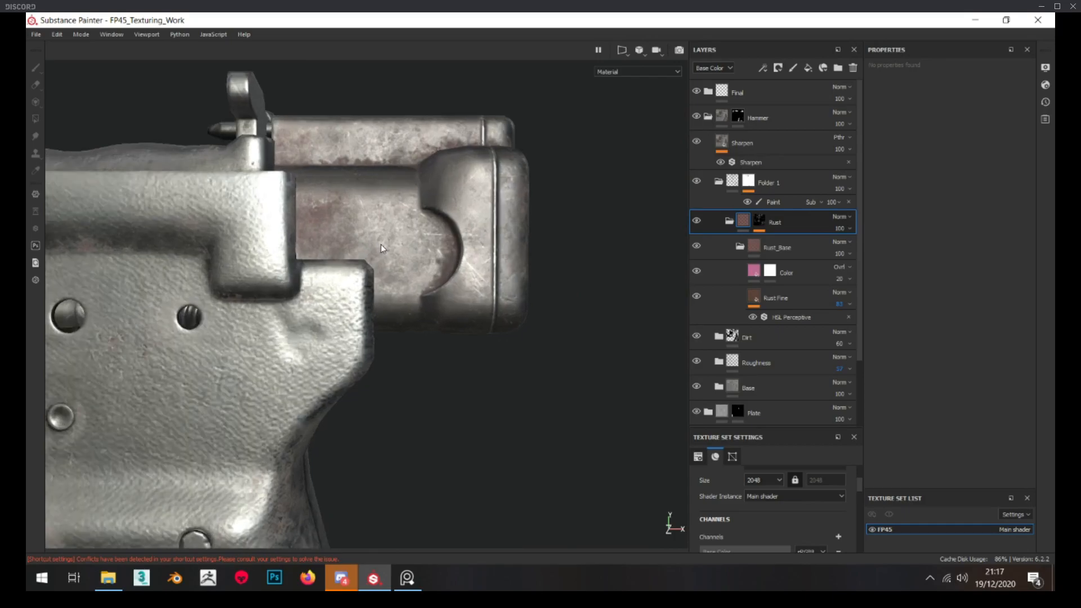
Add a fill layer named Lines above the Base fill layer inside the Hammer's Base folder
scroll(389, 240, "up", 3)
scroll(741, 269, "down", 3)
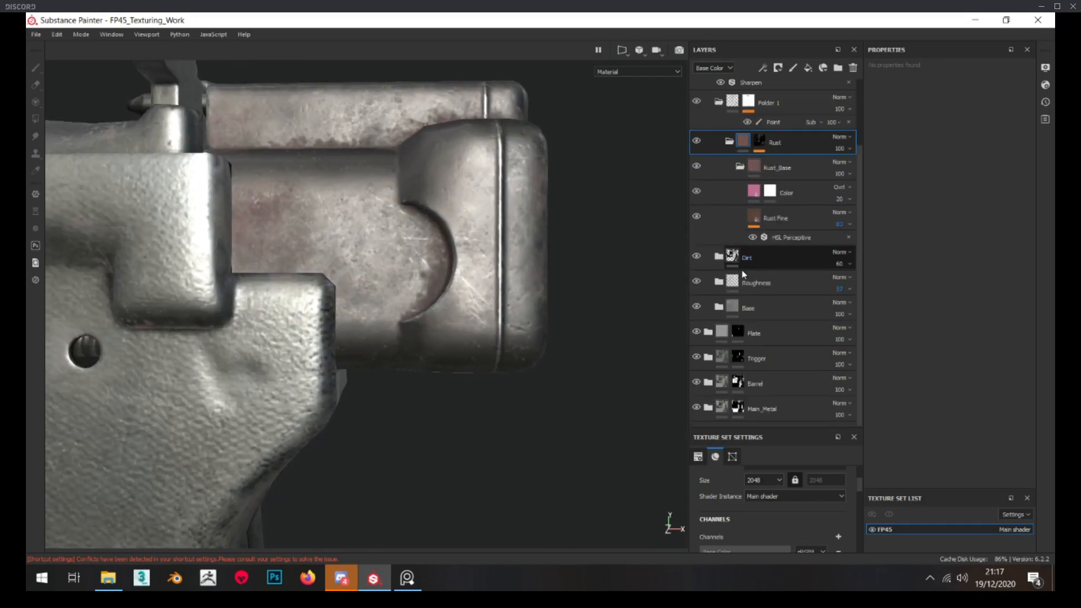
left_click(712, 308)
scroll(794, 355, "down", 2)
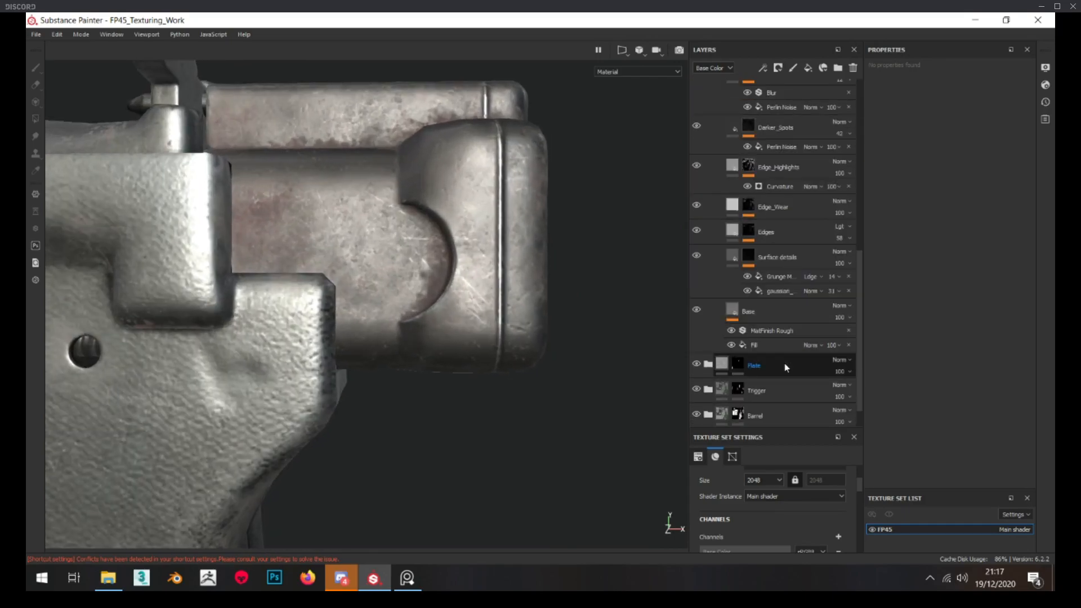
left_click(755, 313)
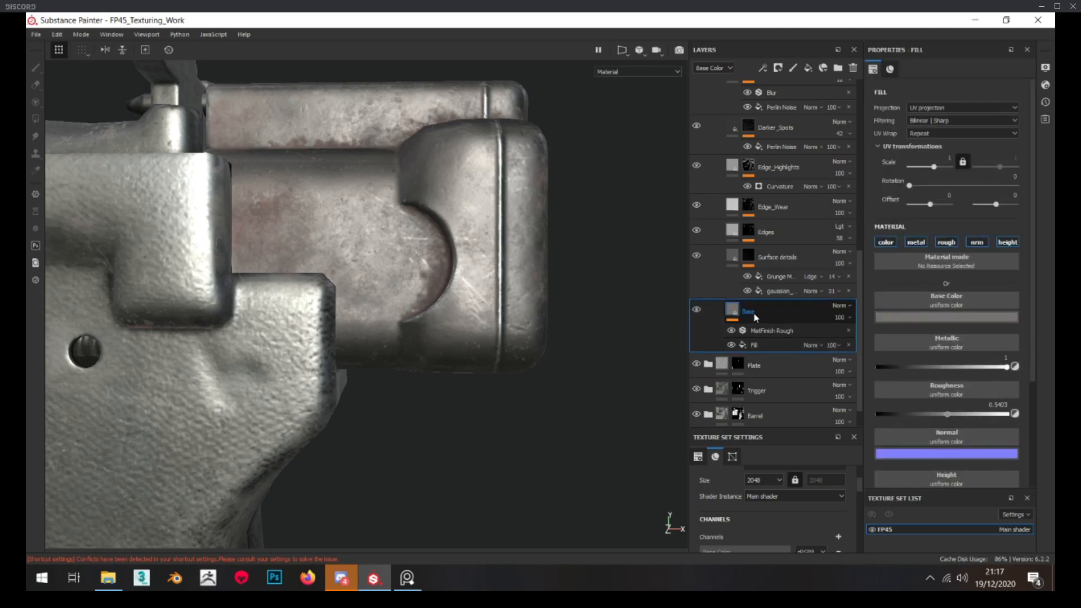
double_click(749, 310)
type("Lines")
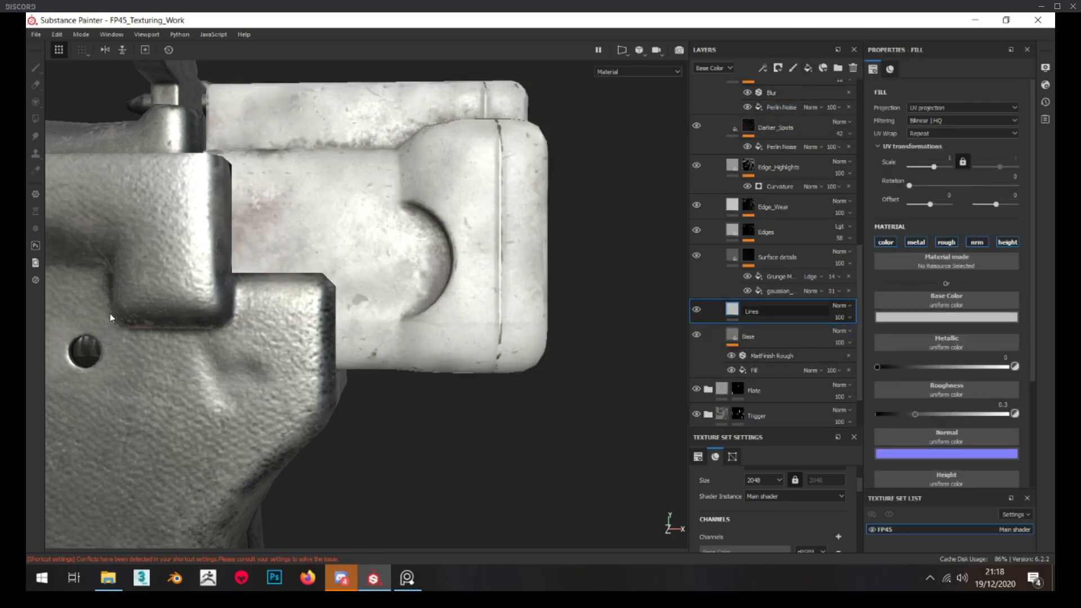
Restrict the Lines layer to the roughness channel and give it a mask containing a fill effect
left_click_drag(383, 299, 391, 306, "alt")
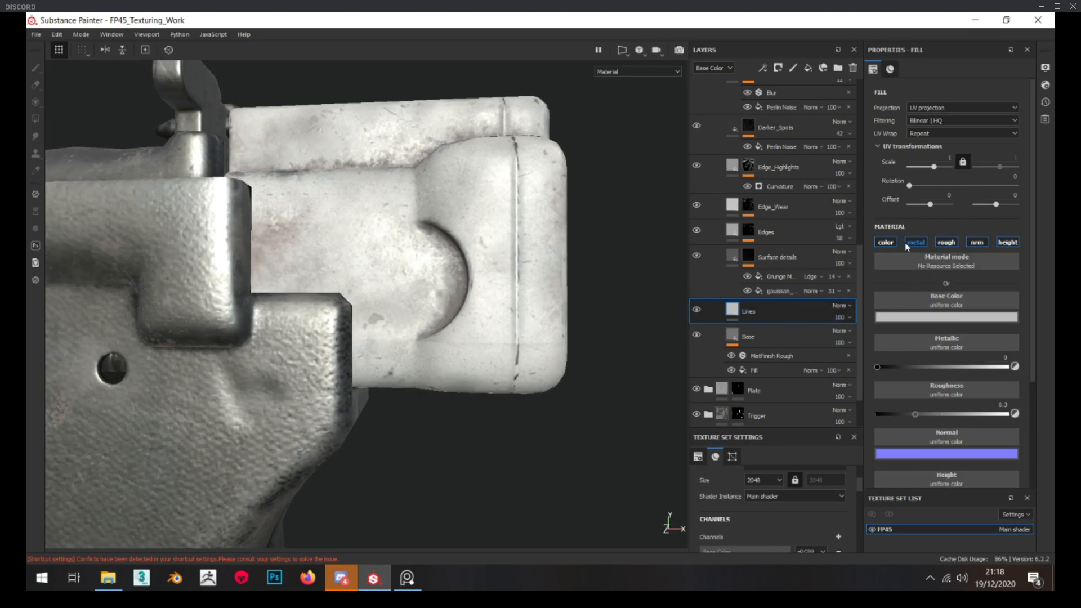
left_click(887, 243)
left_click(917, 243)
right_click(782, 311)
left_click(843, 42)
right_click(748, 311)
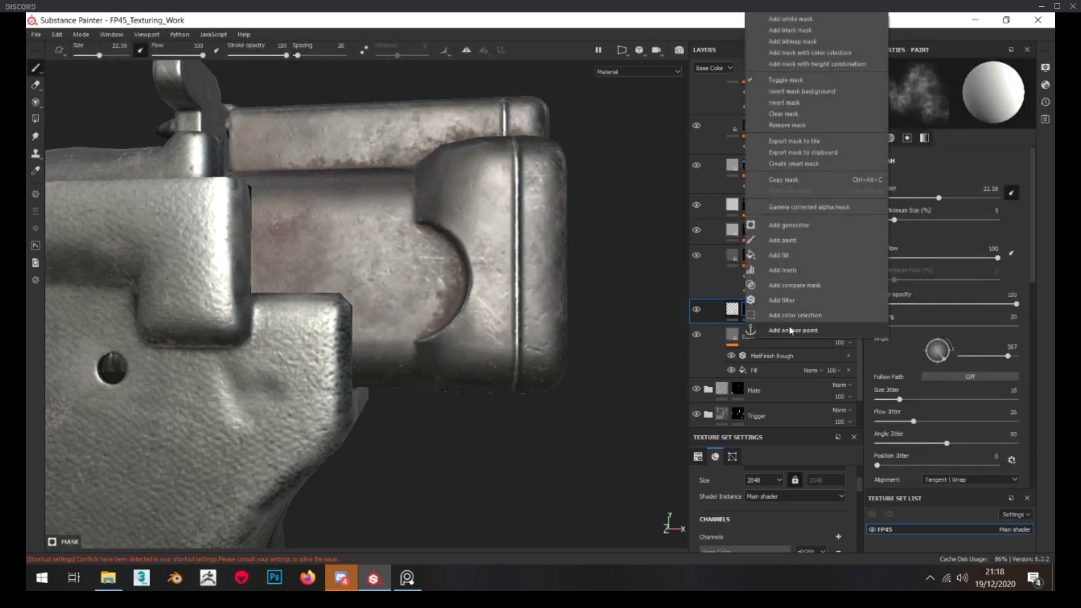
left_click(793, 255)
Find the Anisotropic Noise texture, assign it to the Lines mask's fill, and display the mask on the model
left_click(951, 248)
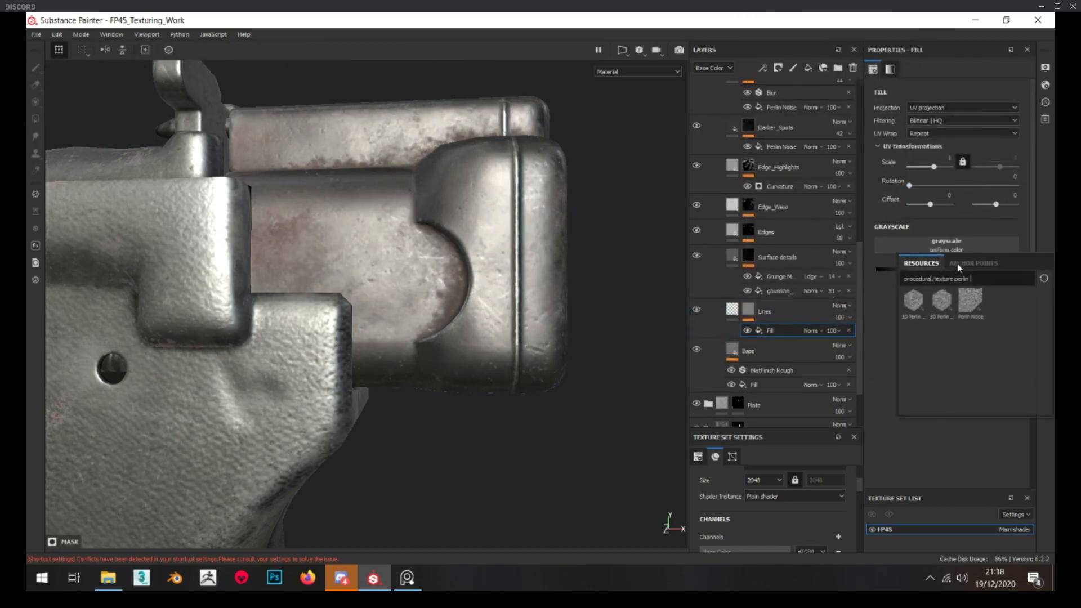
key("BackSpace")
key("BackSpace")
key("BackSpace")
key("BackSpace")
key("BackSpace")
key("BackSpace")
type("lines")
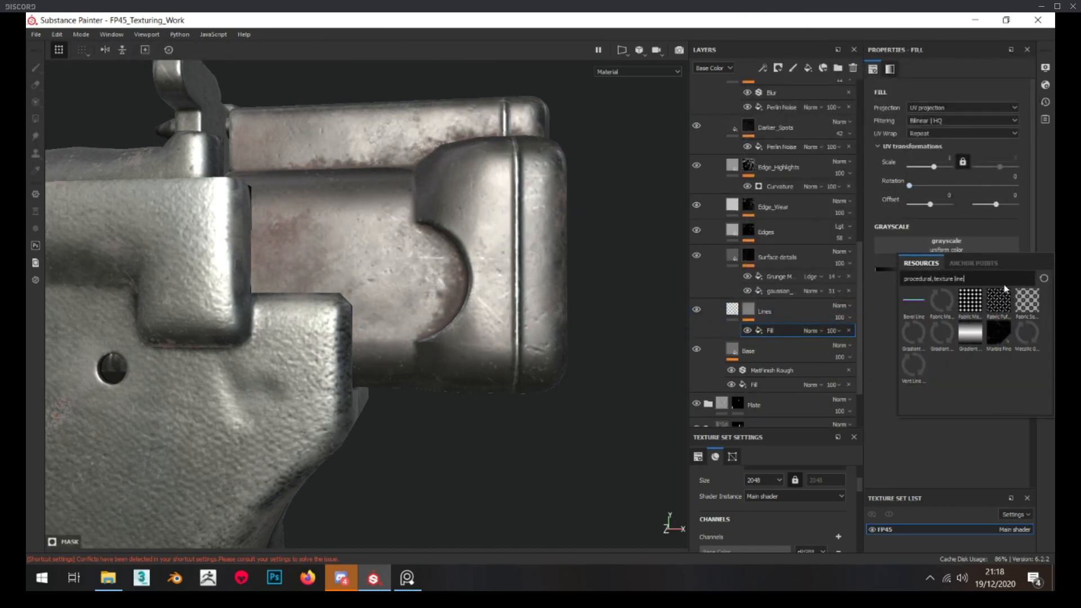
key("BackSpace")
key("BackSpace")
key("BackSpace")
key("BackSpace")
key("BackSpace")
type("a")
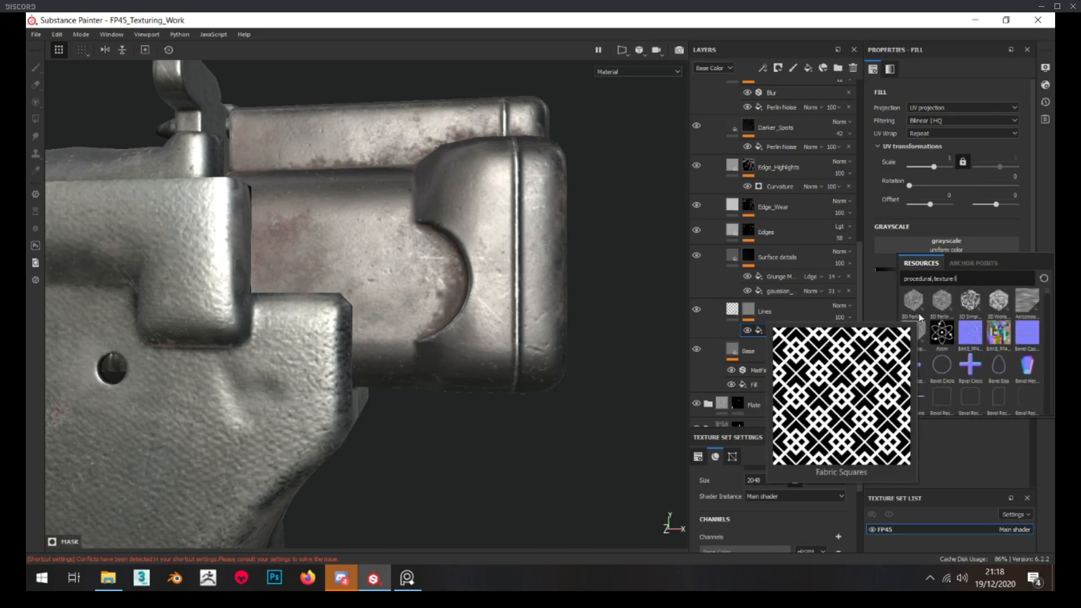
type("niso")
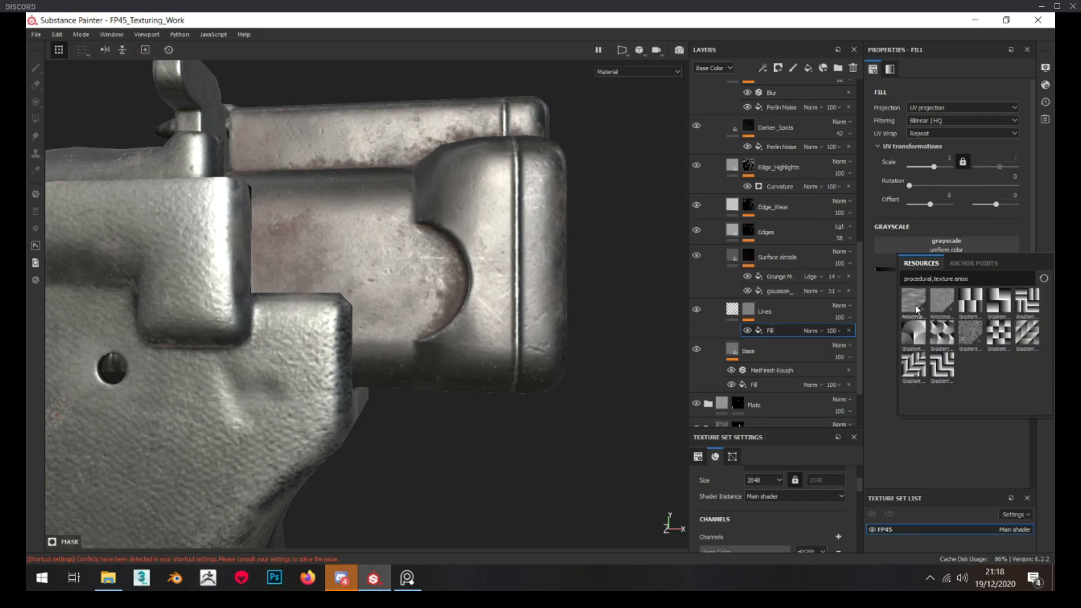
left_click(914, 304)
left_click(776, 331)
left_click(776, 331)
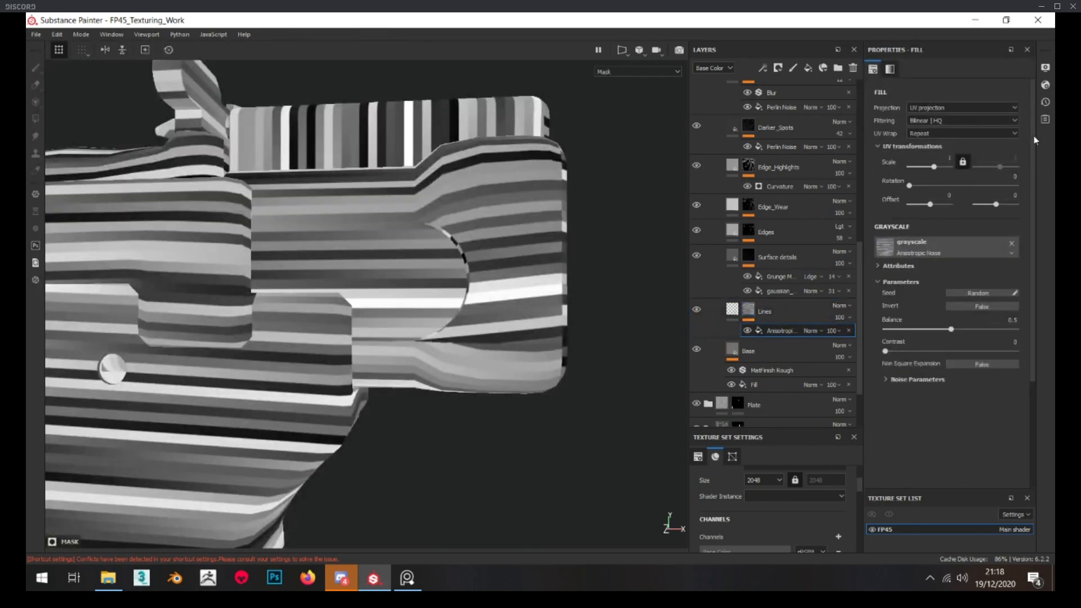
Tune the Anisotropic Noise to balance 0.29, contrast 0.51 and an unlocked scale of 7.4 by about 9
left_click_drag(937, 172, 940, 169)
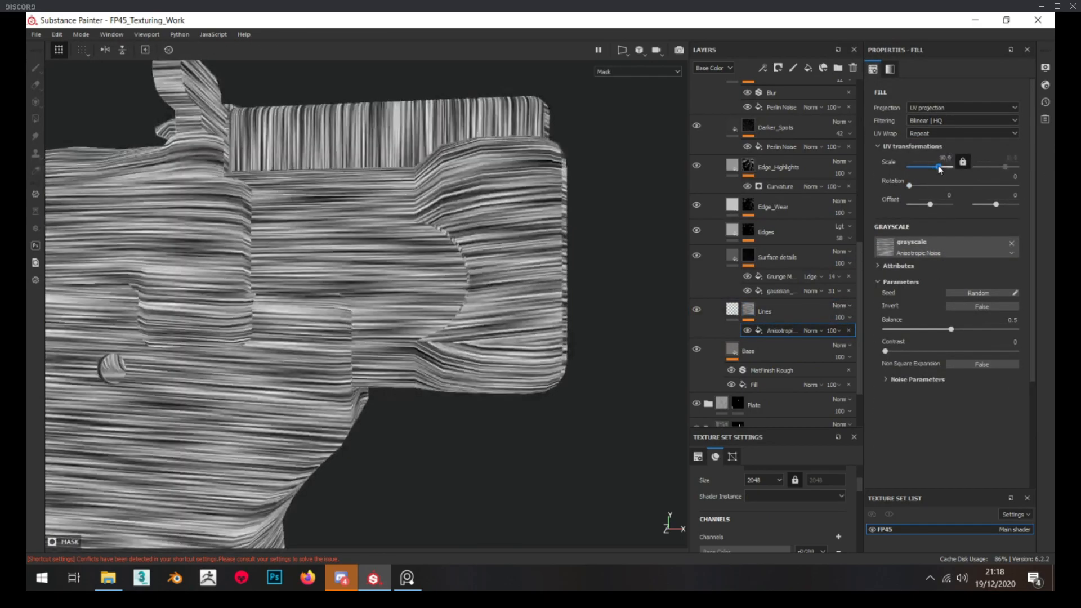
left_click(928, 329)
left_click(952, 351)
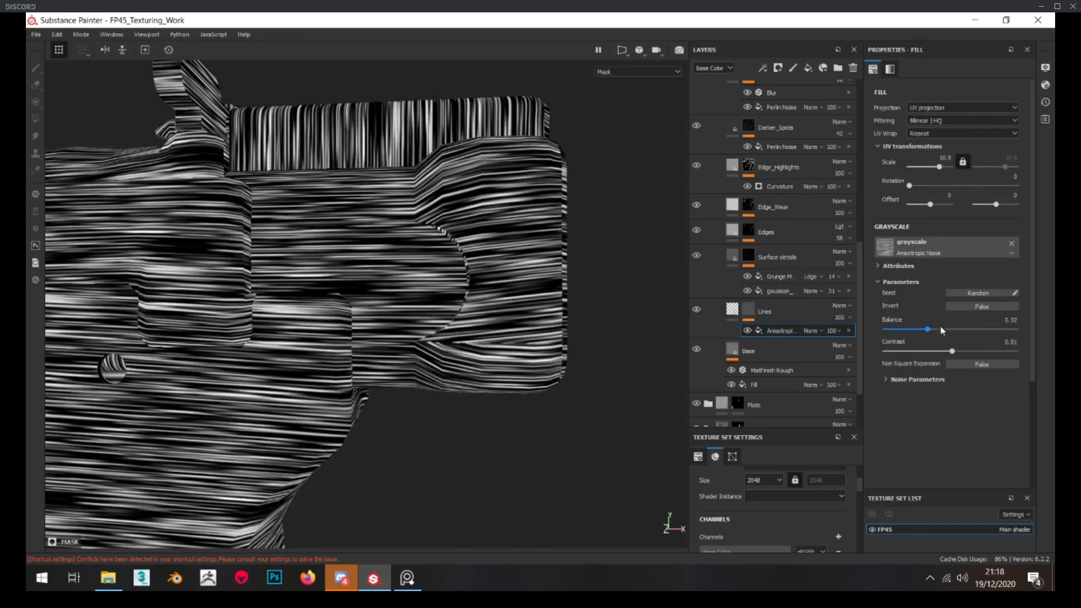
left_click_drag(928, 327, 924, 328)
left_click_drag(1006, 168, 1002, 168)
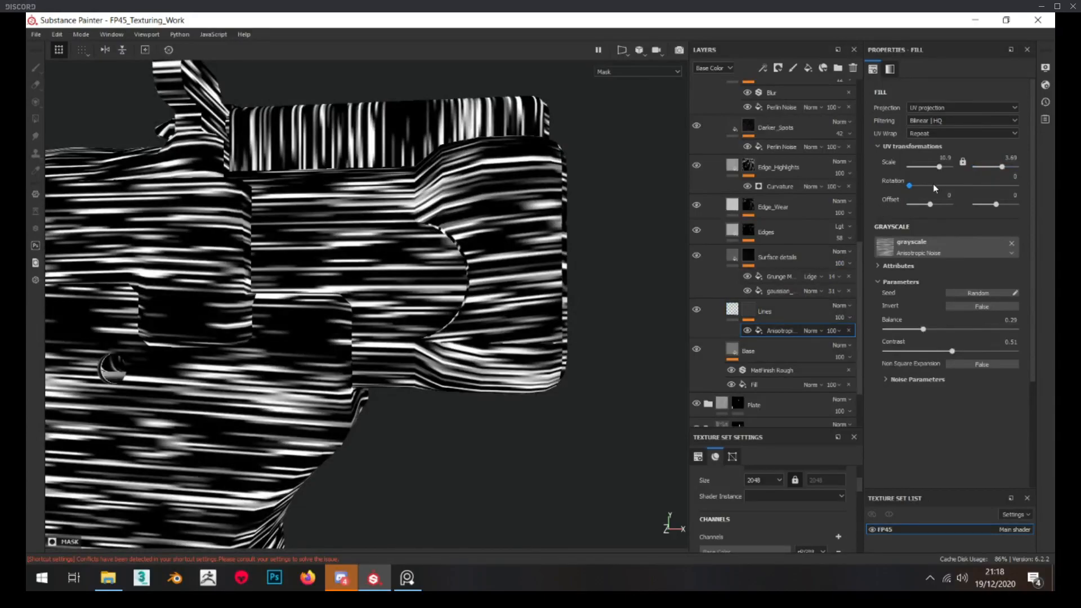
key("Return")
left_click_drag(939, 167, 1000, 171)
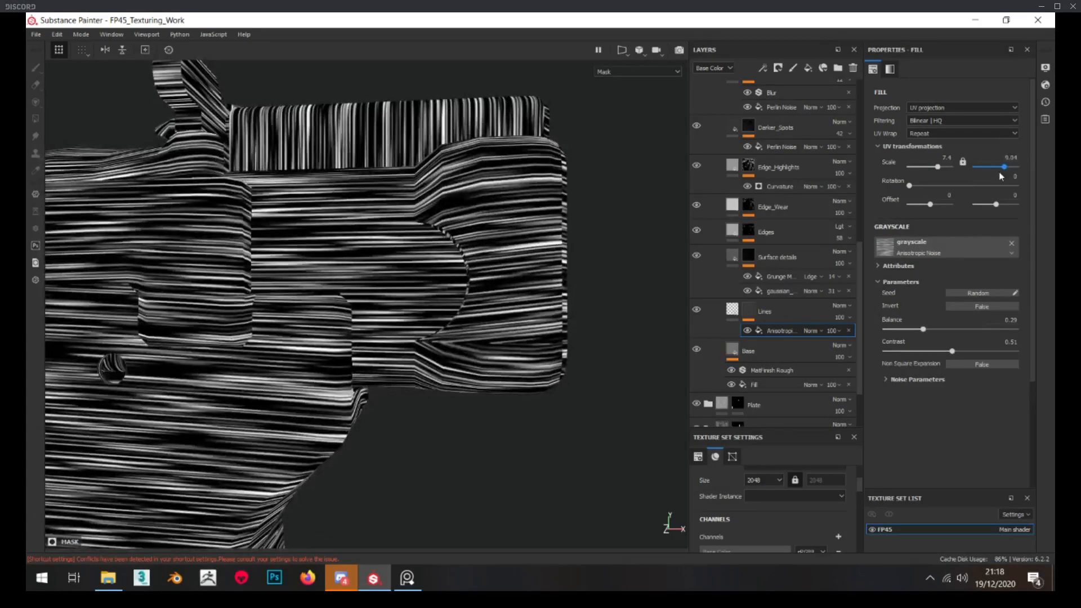
Set the Lines layer's roughness to about 0.44 in material view and check the streaks on the hammer
left_click(733, 308)
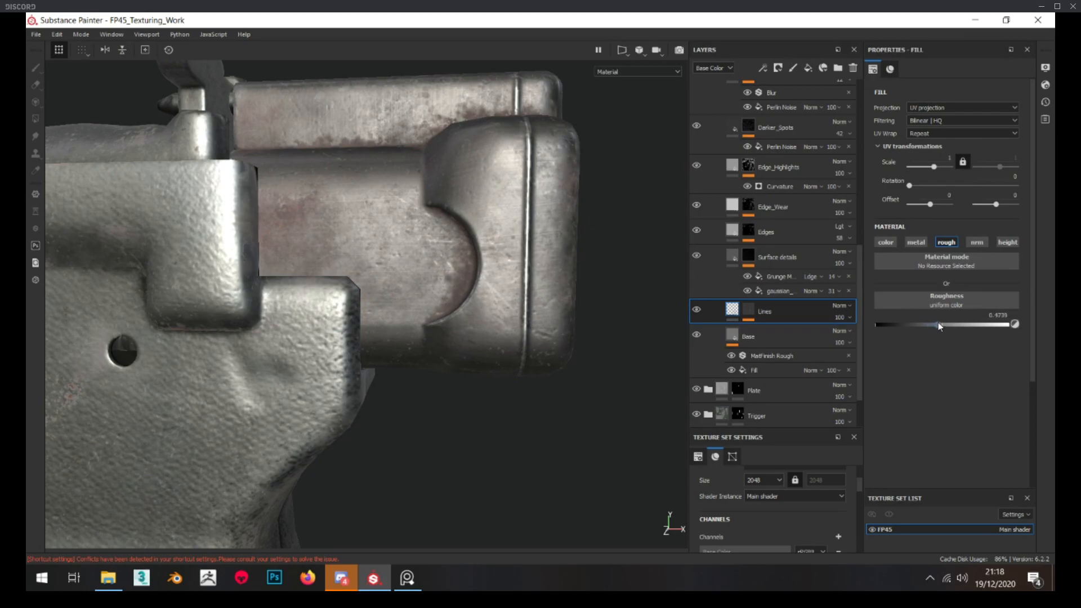
left_click_drag(507, 297, 513, 289, "alt")
scroll(506, 287, "down", 8)
middle_click_drag(501, 278, 498, 265, "alt")
mouse_move(498, 266)
left_mouse_down("alt")
mouse_move(484, 264)
mouse_move(502, 258)
left_mouse_up("alt")
scroll(489, 261, "up", 6)
scroll(500, 258, "down", 5)
scroll(501, 257, "up", 3)
left_click_drag(418, 261, 376, 245, "alt")
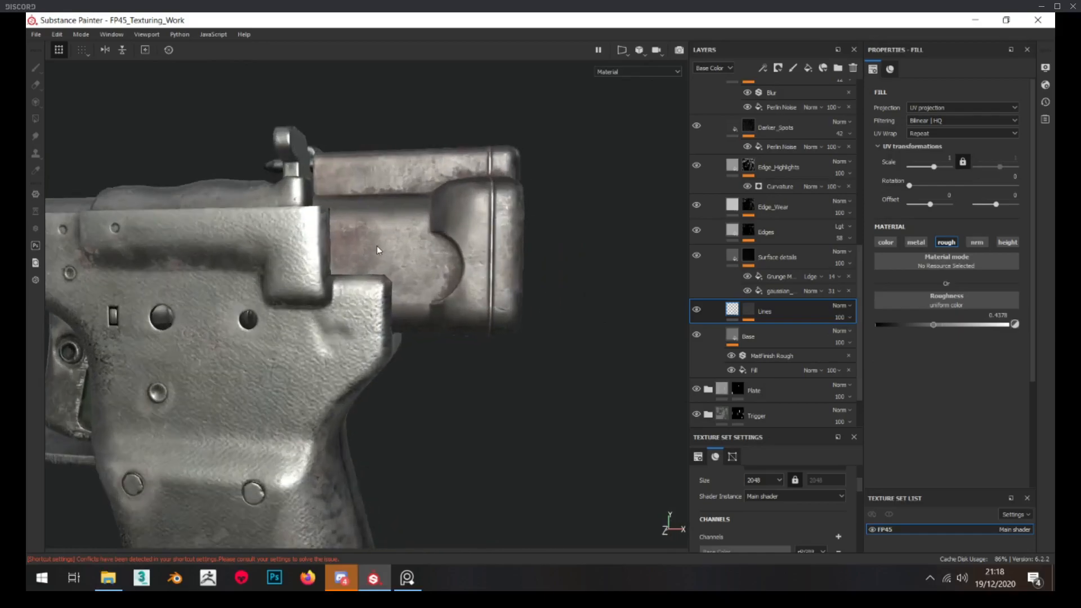
Examine how the roughness lines catch the light on the hammer from near and far
scroll(390, 243, "up", 5)
scroll(390, 244, "down", 5)
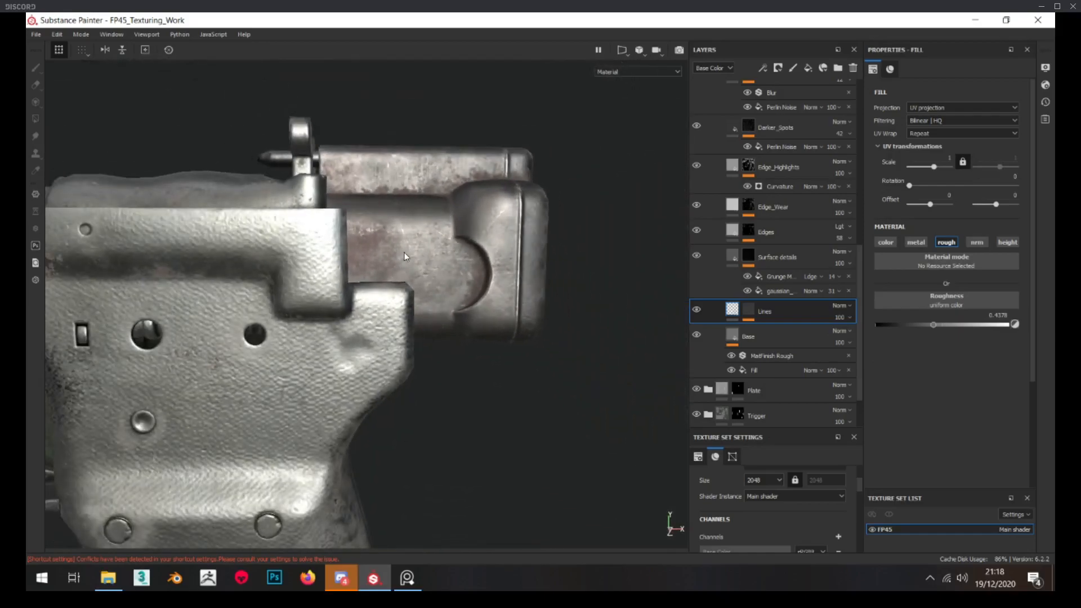
left_click_drag(404, 252, 417, 197, "alt")
scroll(416, 197, "down", 4)
scroll(433, 204, "up", 3)
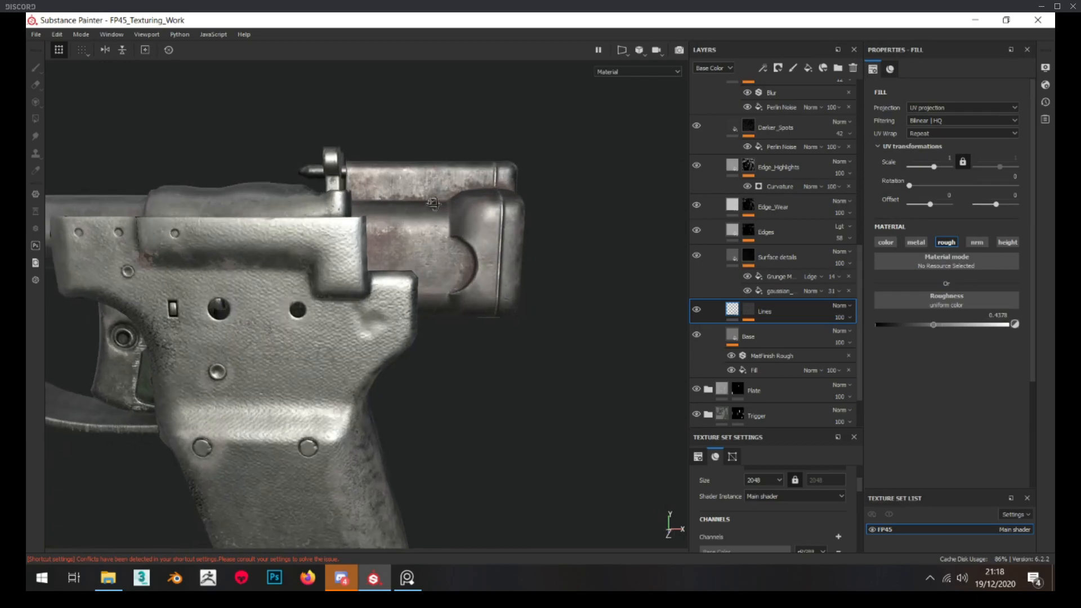
scroll(433, 203, "up", 5)
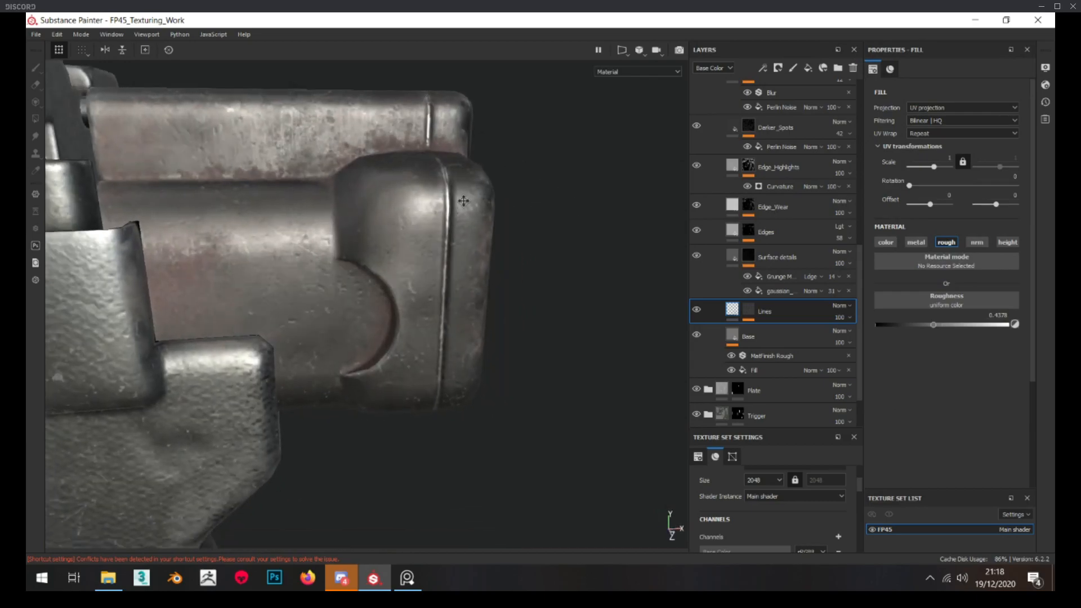
left_click_drag(464, 201, 514, 202, "alt")
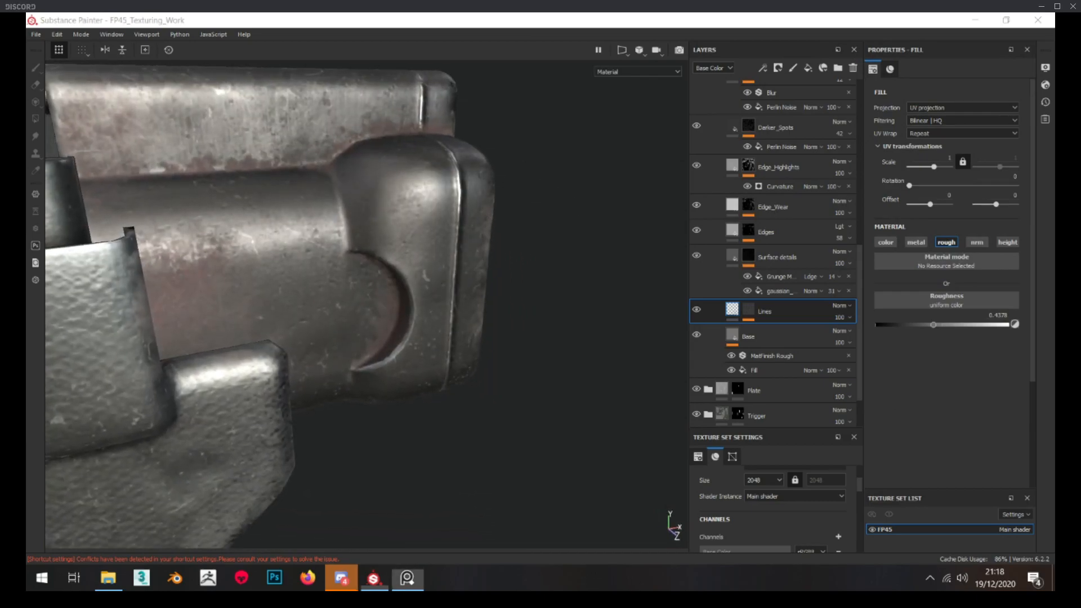
Compare the hammer's surface finish with the close-up reference photo of the real pistol
key("alt+Tab")
right_click_drag(232, 263, 335, 266)
middle_click_drag(352, 265, 440, 270)
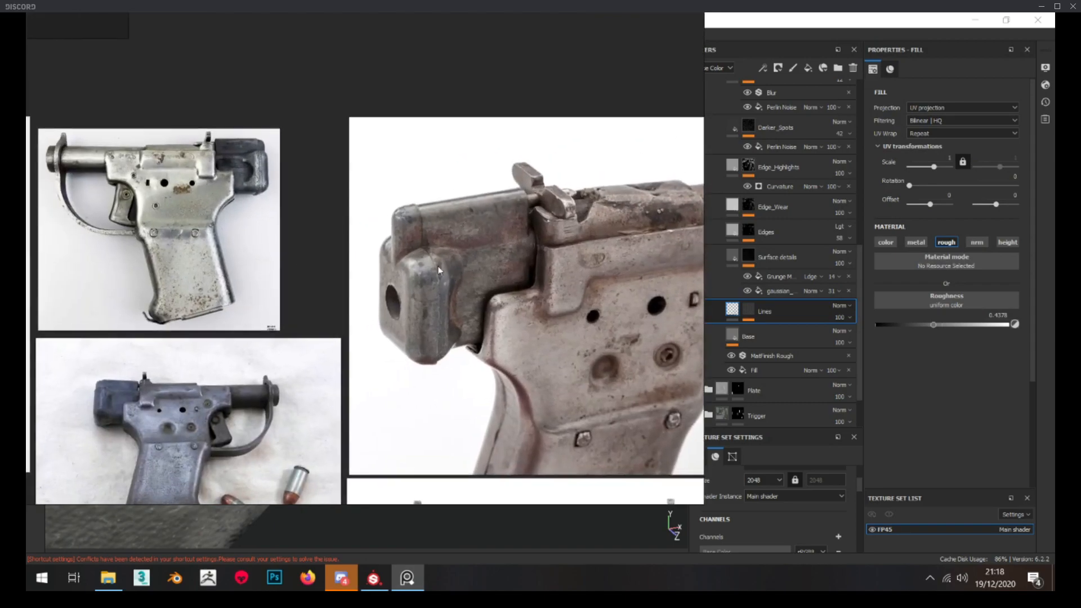
scroll(439, 271, "up", 3)
scroll(326, 272, "down", 3)
key("alt+Tab")
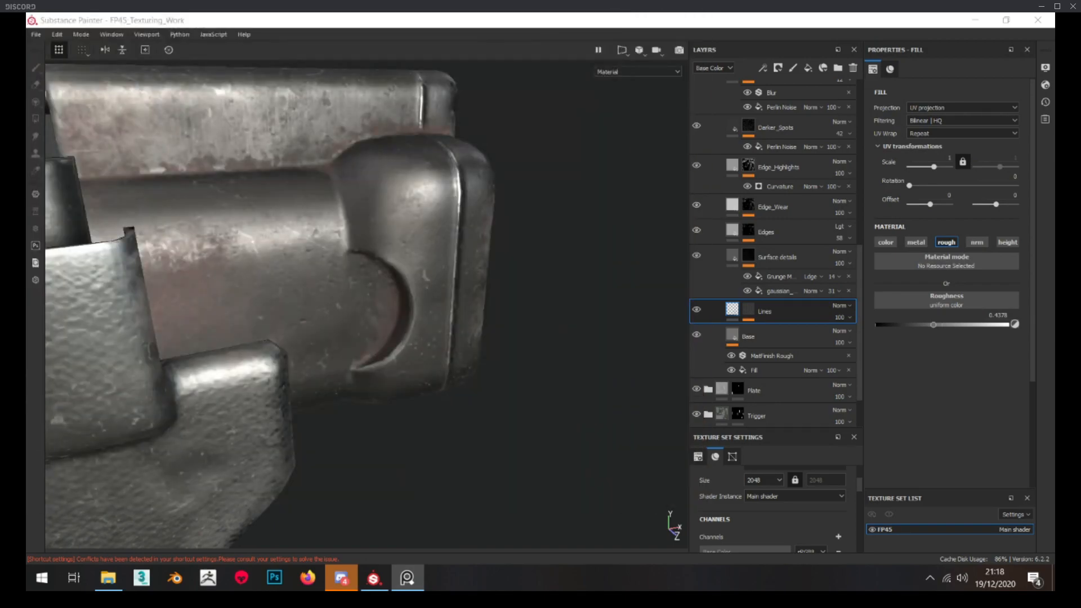
scroll(414, 270, "down", 3)
left_click_drag(414, 269, 369, 244, "alt")
scroll(369, 243, "up", 2)
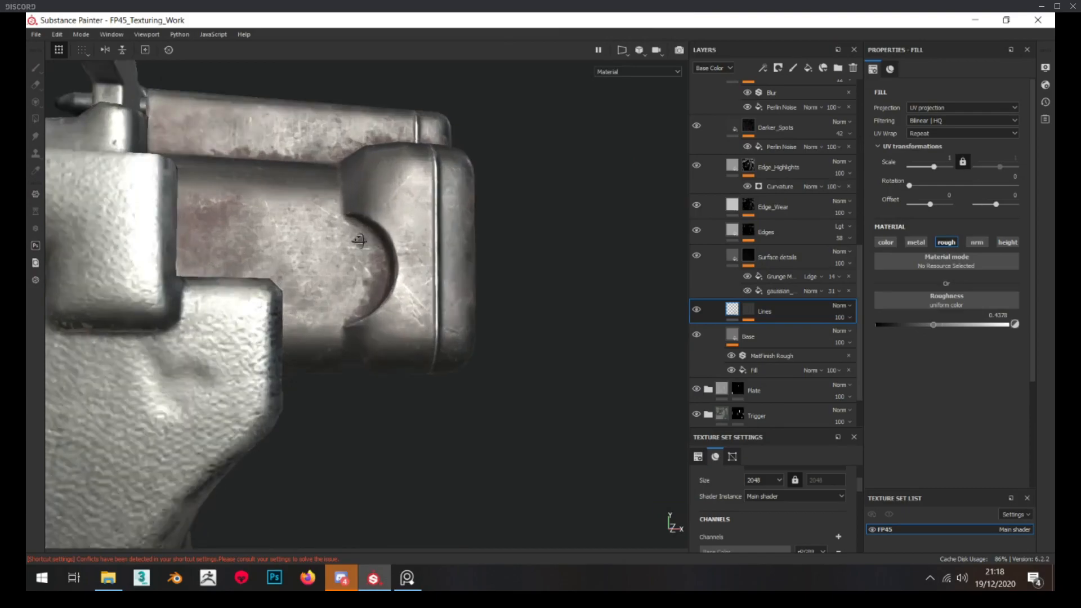
Collapse Folder 1 in the Hammer group and rename it Rust
scroll(728, 212, "up", 10)
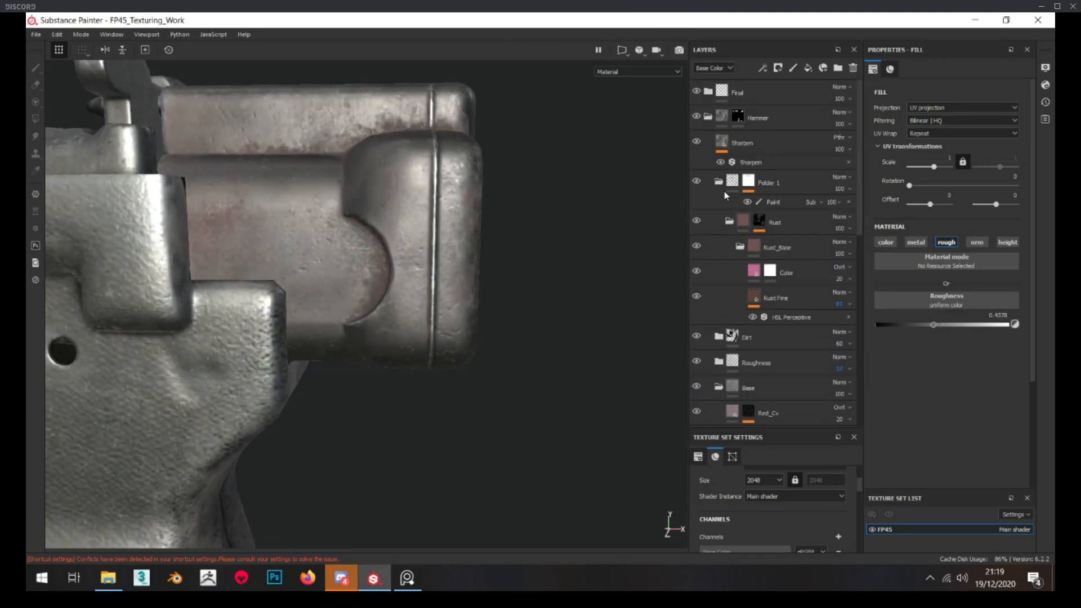
left_click(719, 182)
double_click(770, 183)
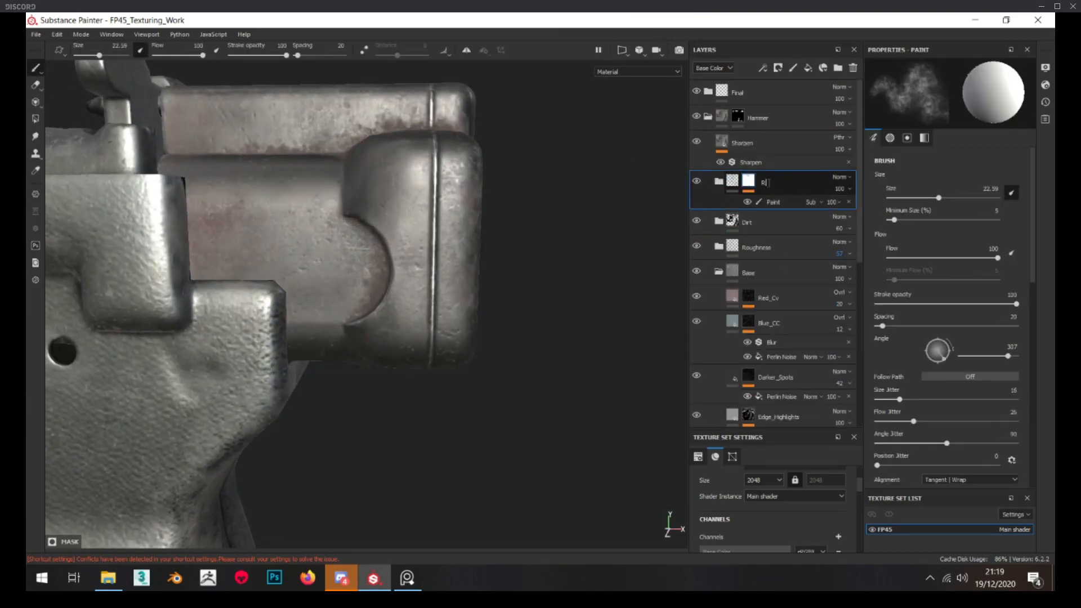
key("Return")
Inspect the hammer's finished material from several angles and distances, including against the whole pistol
scroll(509, 249, "down", 6)
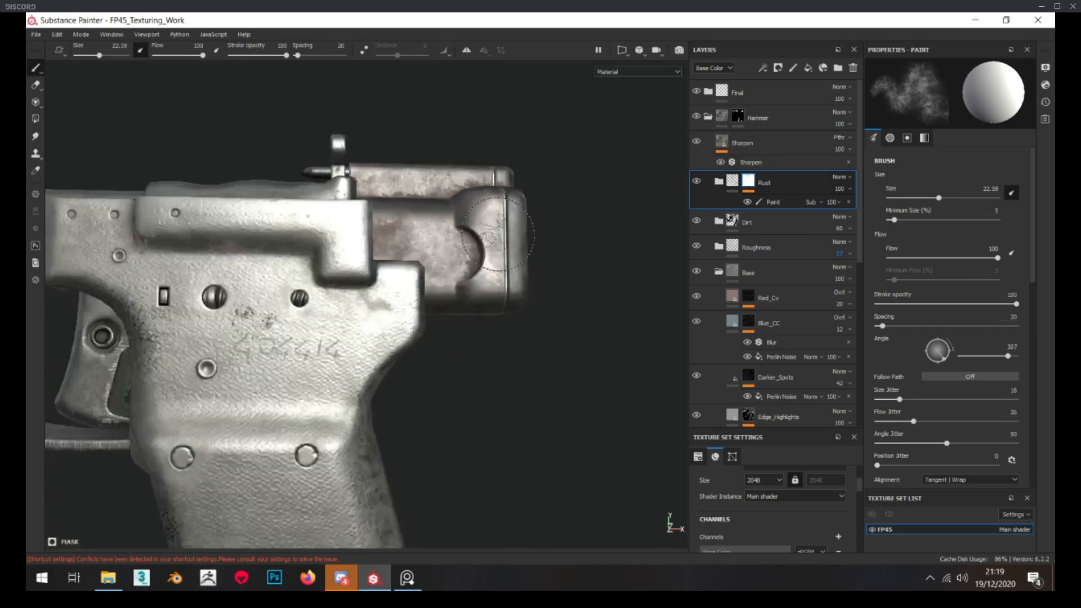
scroll(508, 250, "up", 8)
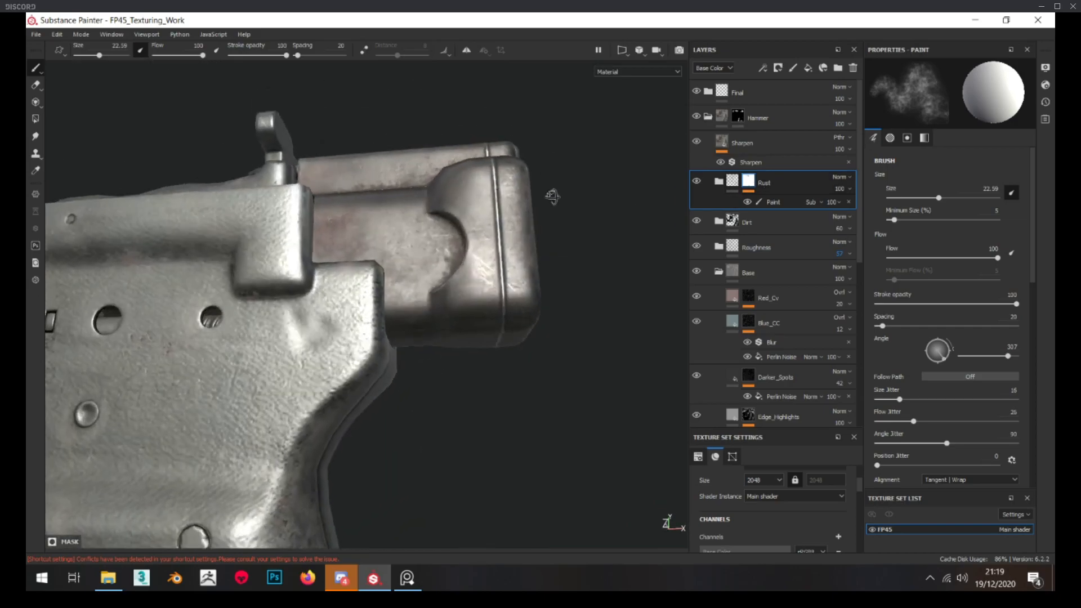
mouse_move(433, 220)
left_mouse_down("alt")
mouse_move(476, 169)
mouse_move(430, 215)
left_mouse_up("alt")
scroll(434, 226, "up", 3)
scroll(445, 208, "down", 4)
scroll(476, 169, "up", 4)
scroll(428, 195, "down", 7)
middle_click_drag(408, 369, 413, 226, "alt")
left_click_drag(404, 227, 442, 221, "alt")
scroll(442, 221, "down", 3)
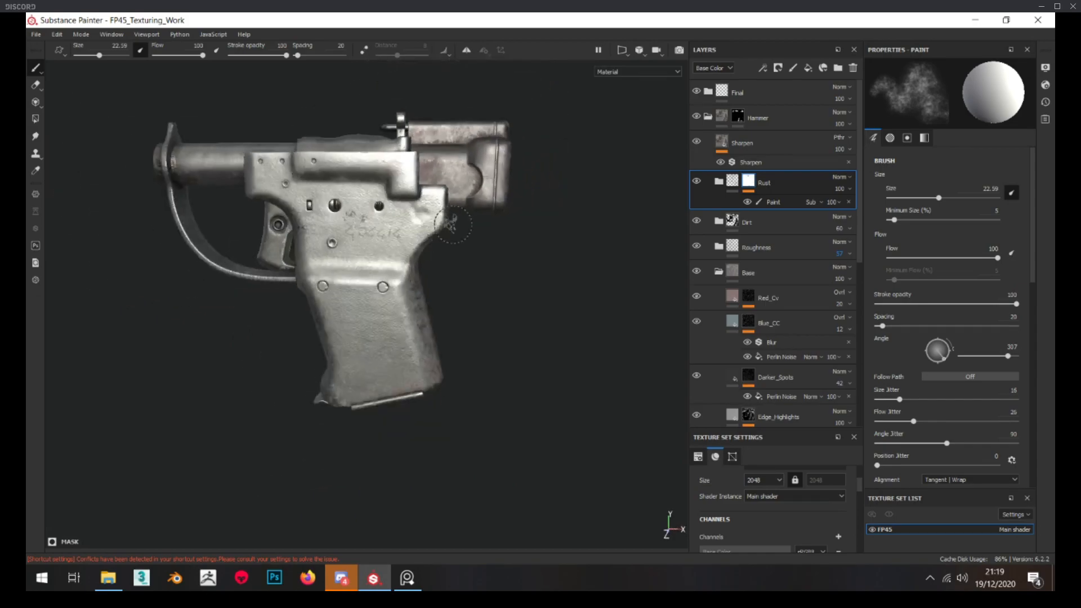
Export the FP45 textures as 8-bit targa files with the Document channels + Normal + AO (No Alpha) template
left_click(44, 35)
left_click(62, 224)
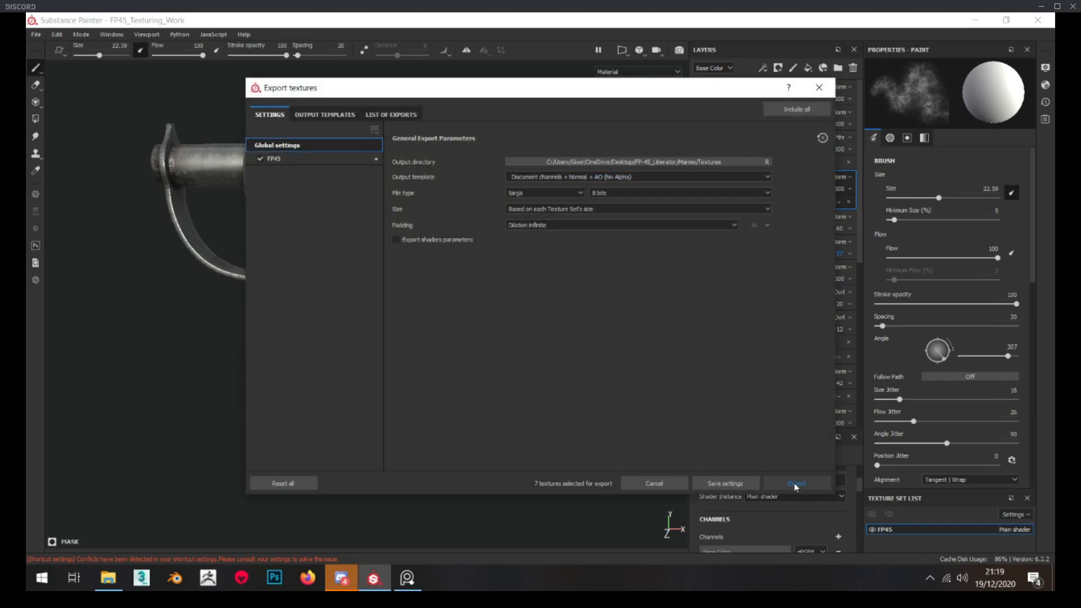
left_click(794, 482)
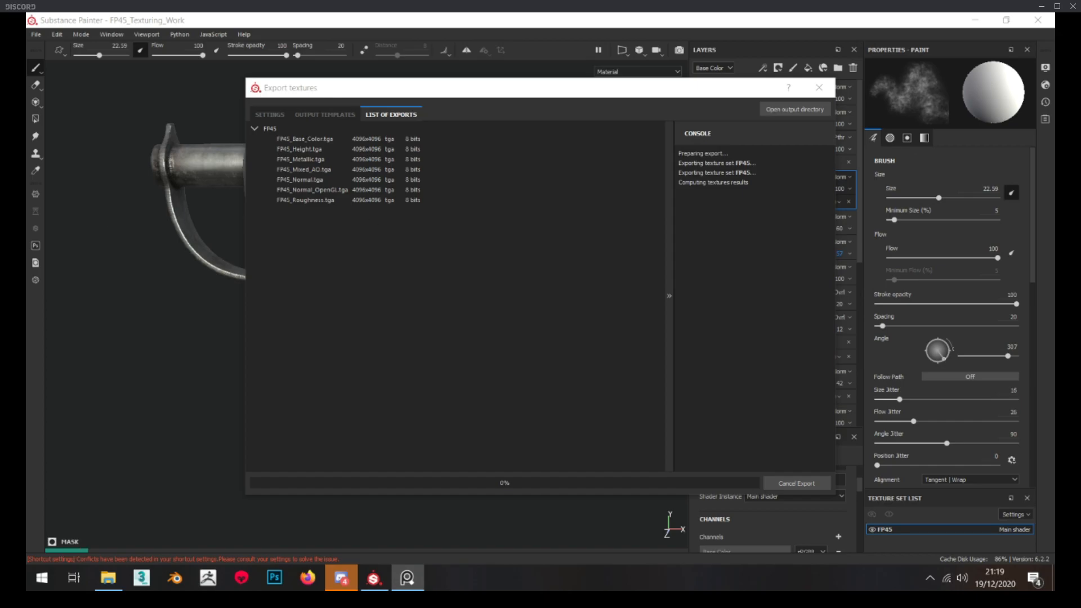
Study the hammer's colour, wear and rust in the pistol reference photos while the textures export
mouse_move(26, 197)
right_mouse_down()
mouse_move(587, 236)
mouse_move(668, 172)
right_mouse_up()
scroll(656, 169, "down", 1)
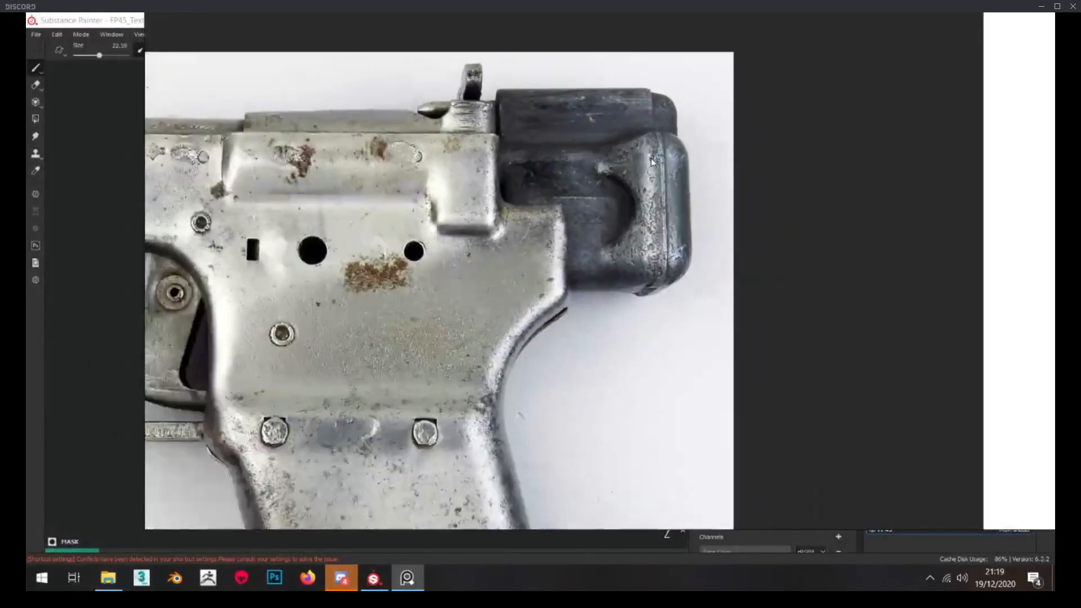
middle_click_drag(651, 164, 503, 157)
scroll(503, 157, "up", 2)
scroll(503, 157, "down", 3)
scroll(439, 160, "up", 3)
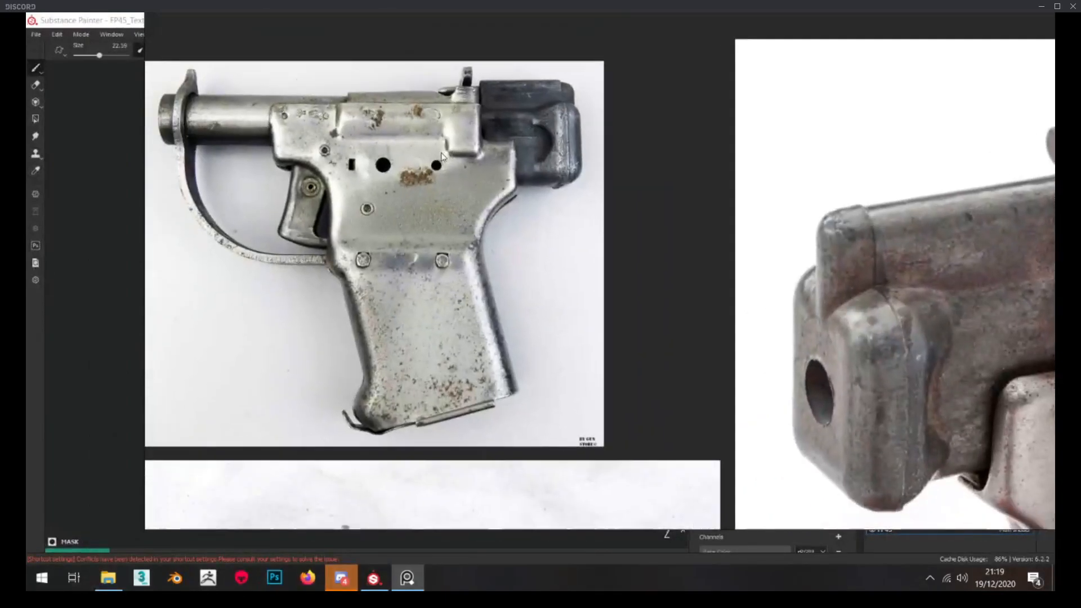
scroll(439, 160, "up", 2)
scroll(439, 159, "down", 2)
scroll(438, 159, "down", 3)
middle_click_drag(175, 300, 654, 201)
scroll(655, 262, "up", 3)
scroll(655, 262, "down", 3)
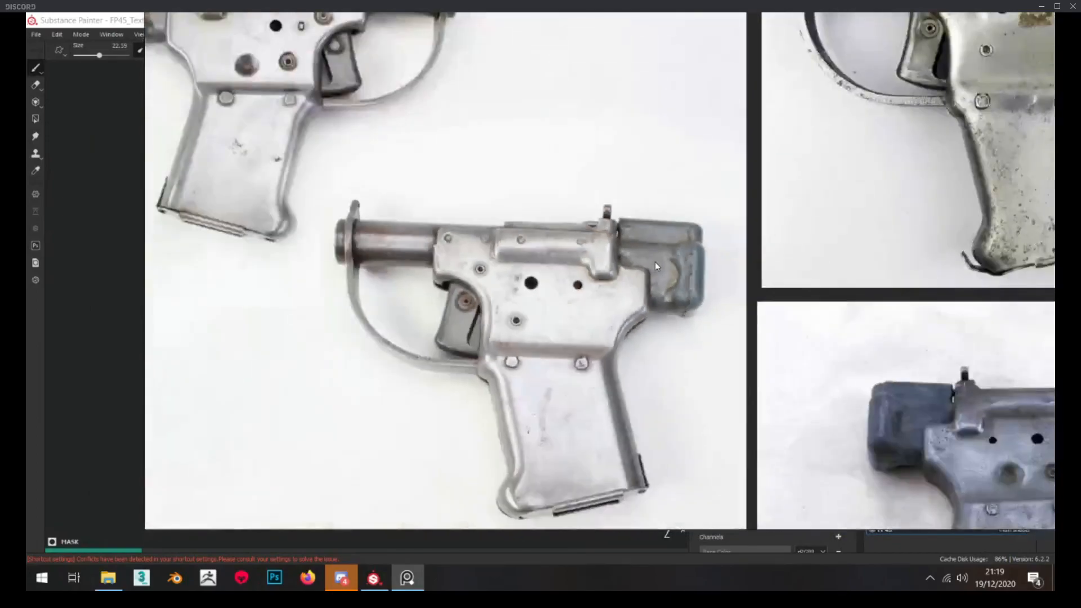
scroll(655, 261, "up", 2)
scroll(654, 262, "down", 6)
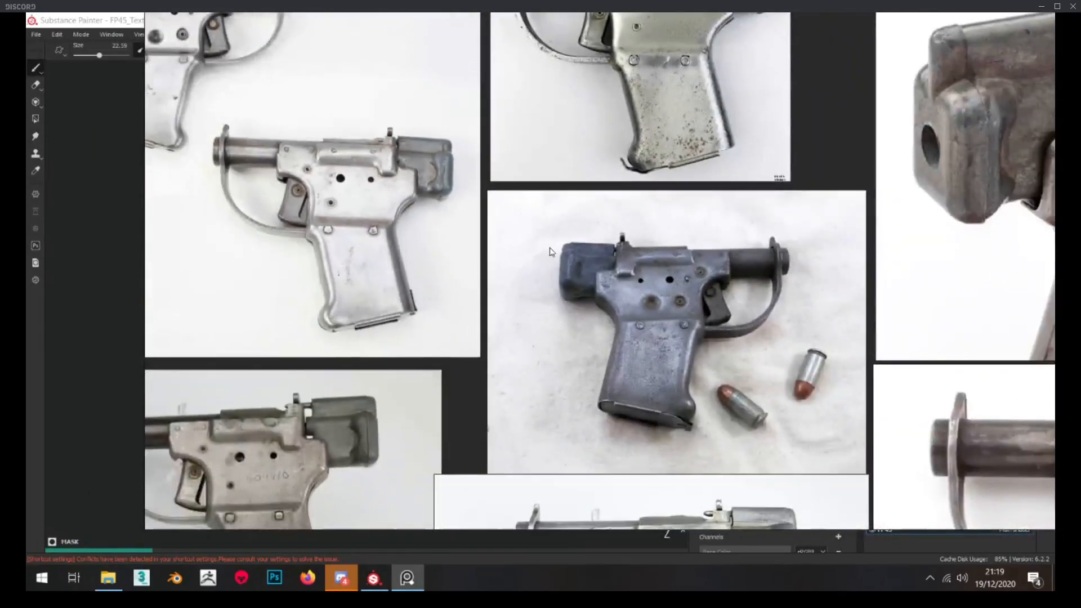
Study the hammer's colour, edge wear and surface in the remaining pistol reference photos while the textures export
scroll(552, 252, "down", 2)
middle_click_drag(551, 251, 561, 168)
scroll(376, 302, "up", 5)
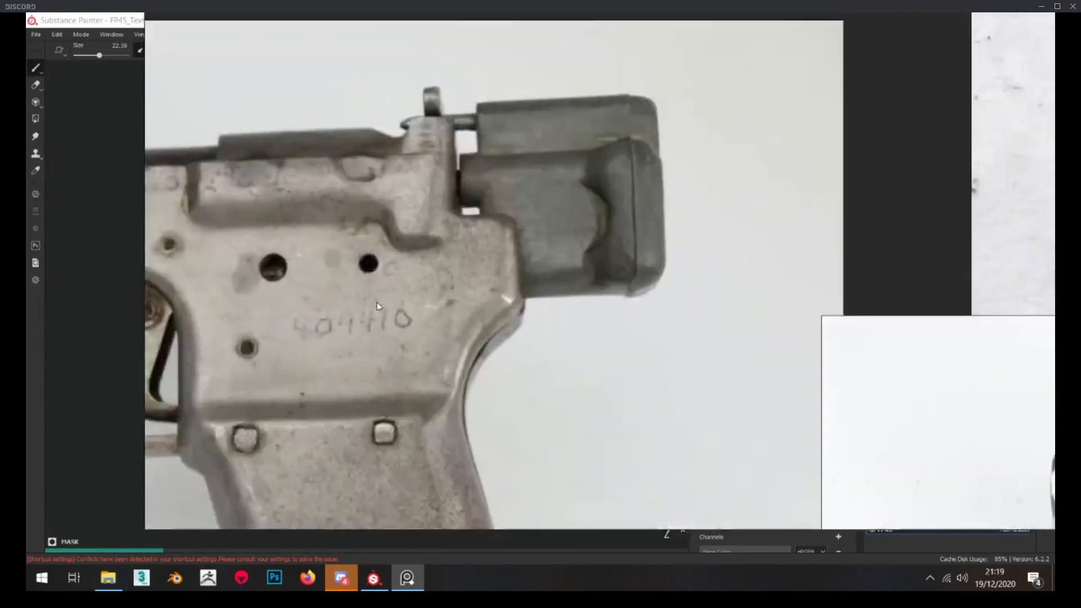
scroll(453, 251, "down", 3)
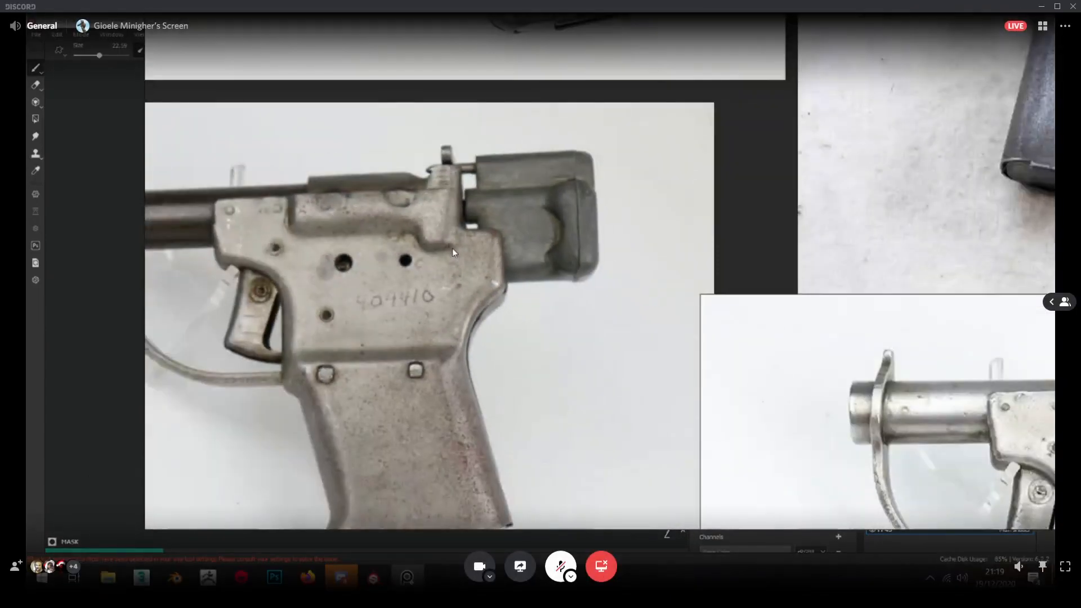
scroll(523, 185, "up", 4)
scroll(504, 181, "down", 6)
middle_click_drag(895, 356, 511, 254)
scroll(650, 235, "up", 4)
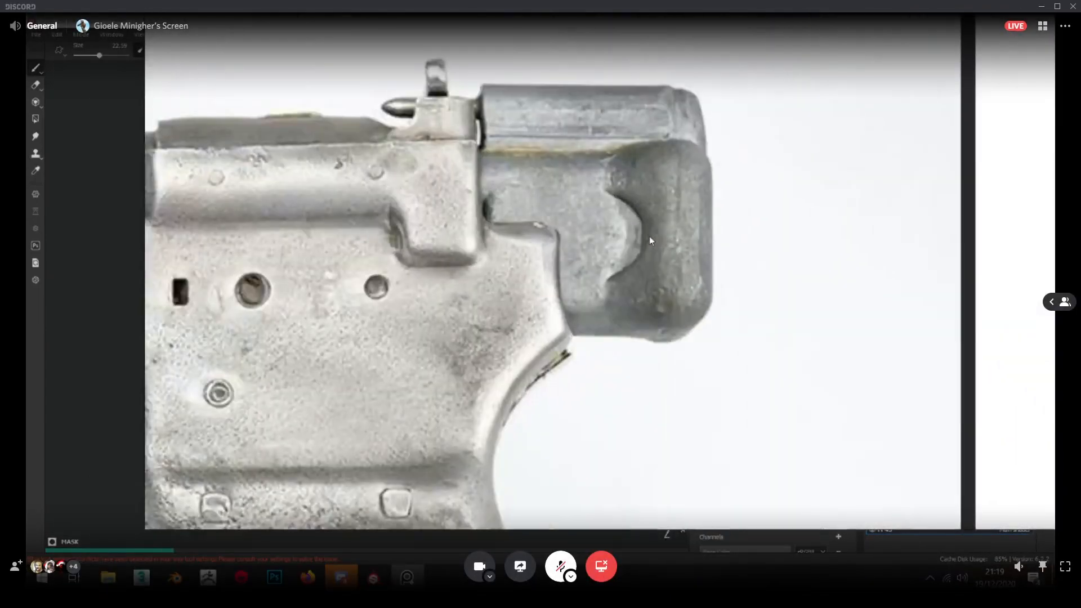
middle_click_drag(650, 235, 630, 300)
scroll(627, 300, "down", 7)
middle_click_drag(598, 28, 589, 157)
scroll(590, 157, "up", 9)
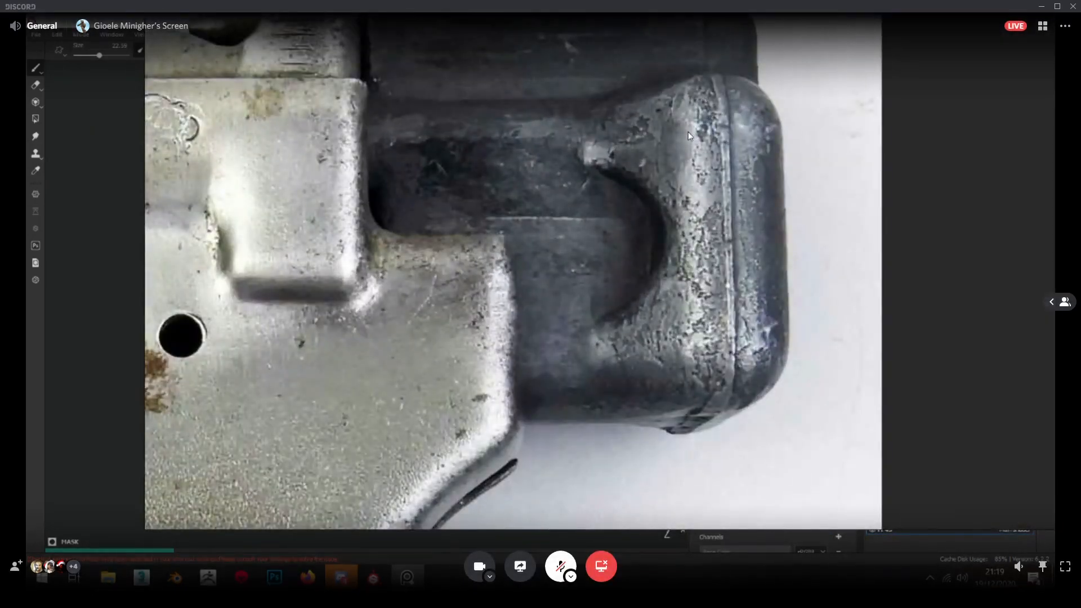
middle_click_drag(671, 144, 663, 146)
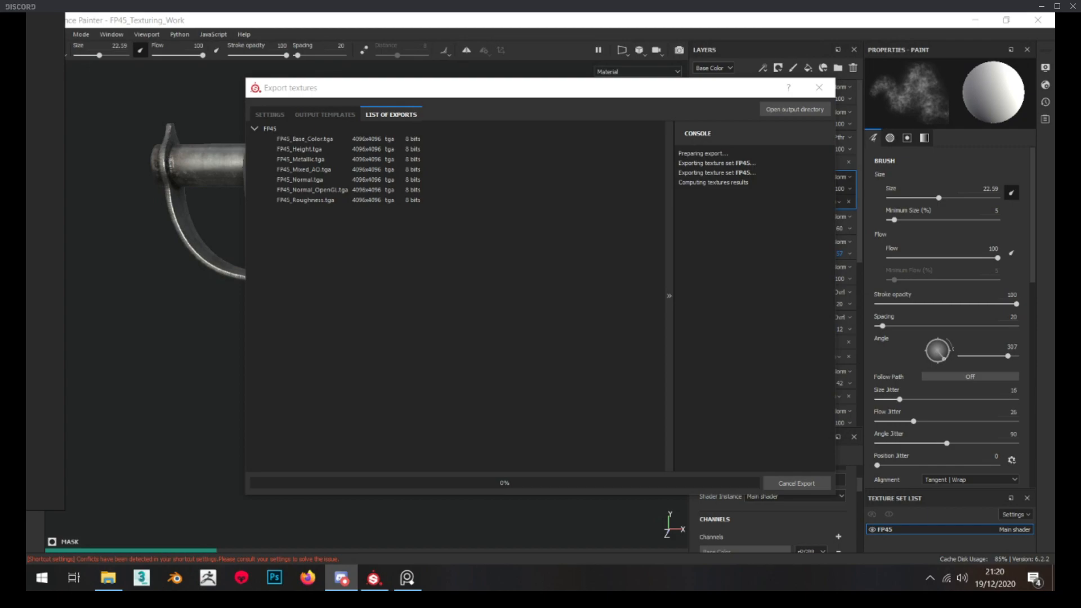
left_click(1035, 582)
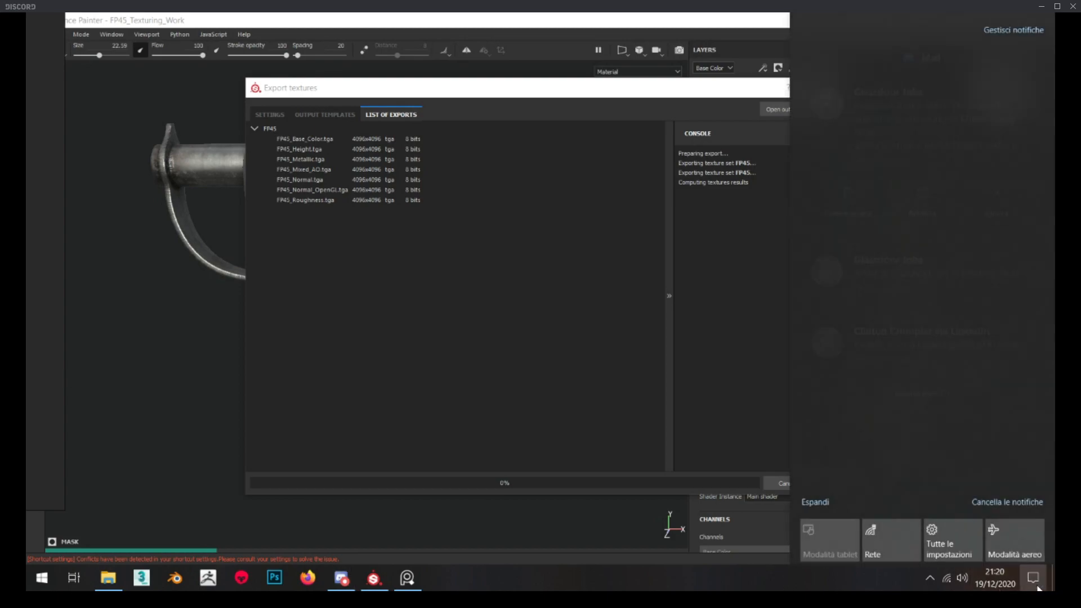
left_click(939, 340)
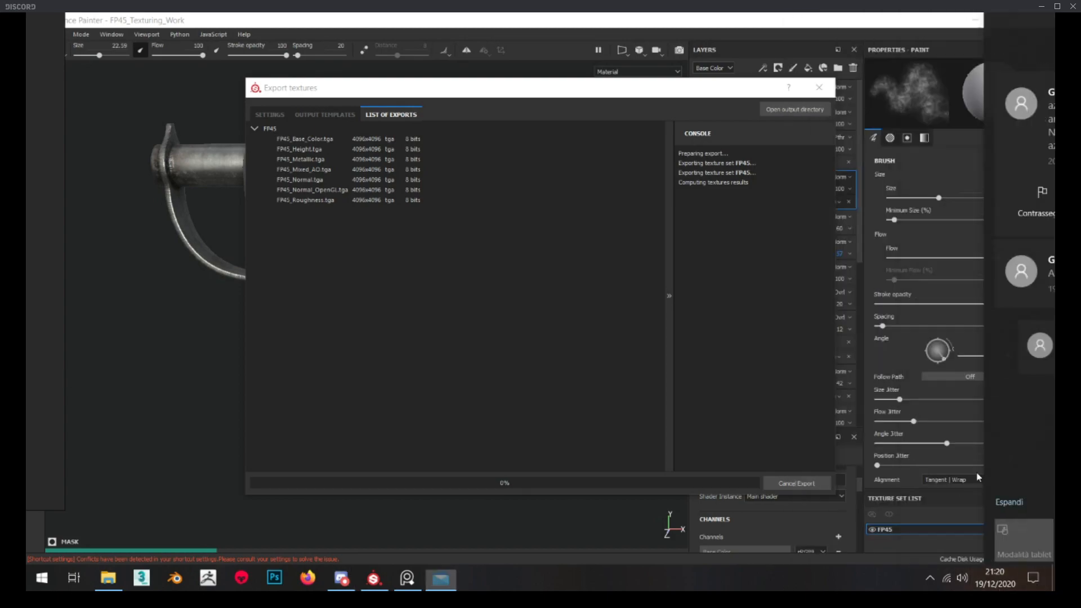
left_click(1030, 584)
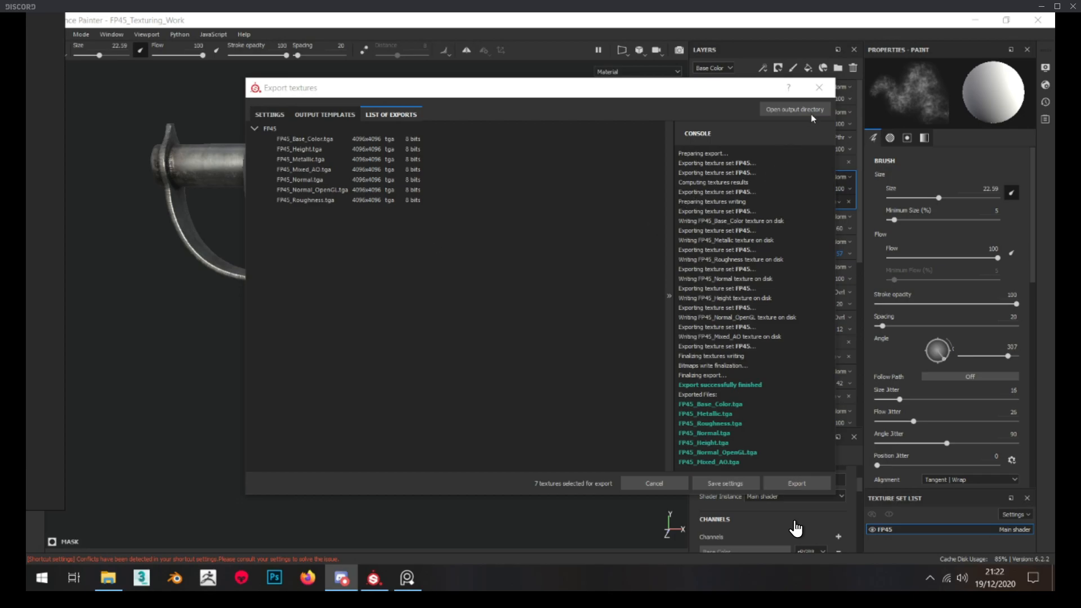
Close the texture export window, open the pistol's Marmoset Toolbag scene, and examine the hammer with the exported textures
left_click(820, 87)
left_click(107, 575)
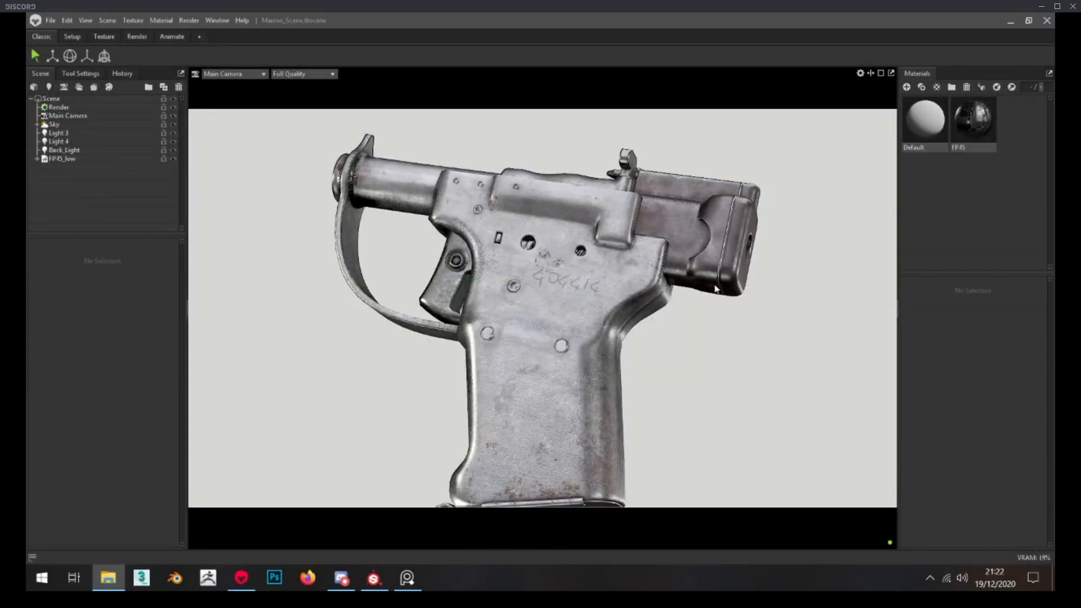
scroll(697, 249, "up", 10)
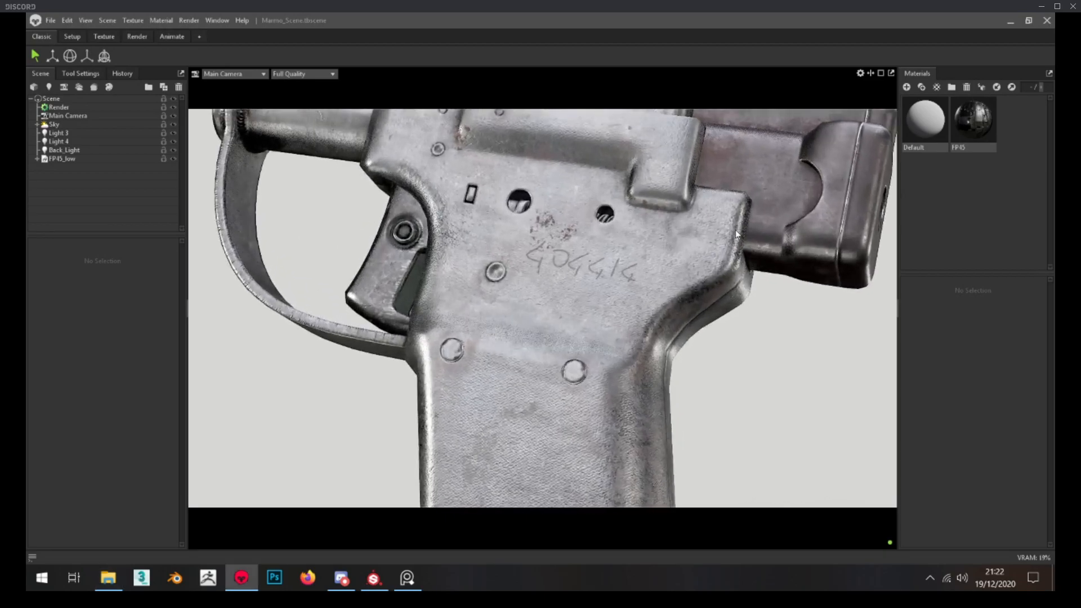
scroll(738, 228, "down", 2)
left_click_drag(682, 269, 661, 295)
scroll(669, 283, "down", 2)
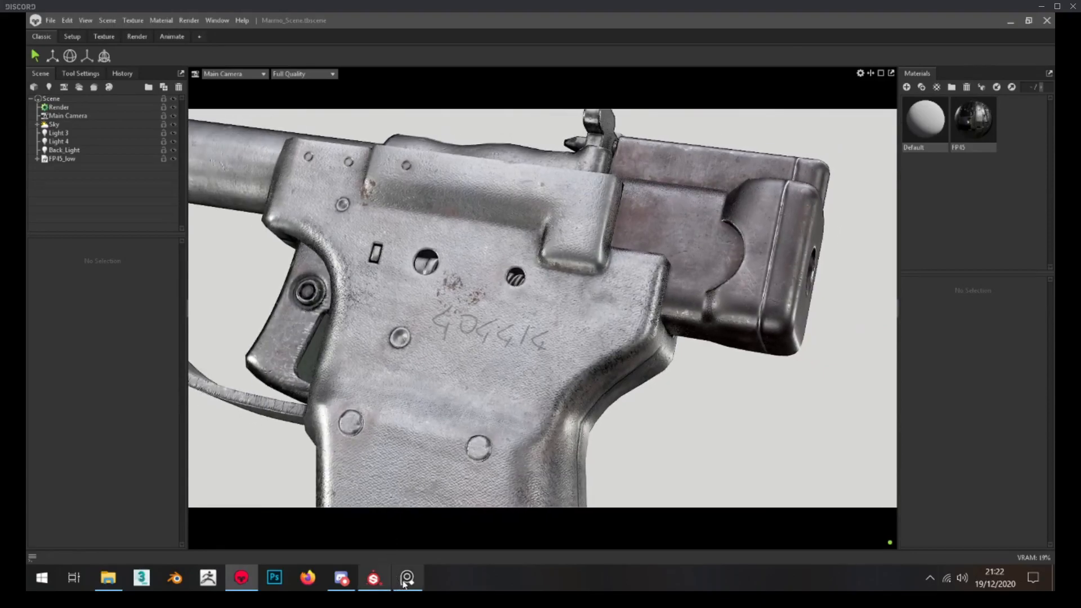
Switch to the PureRef board and compare the hammer's rust and colour against close-up reference photos
left_click(407, 579)
scroll(431, 404, "down", 8)
middle_click_drag(709, 431, 591, 261)
scroll(591, 260, "up", 8)
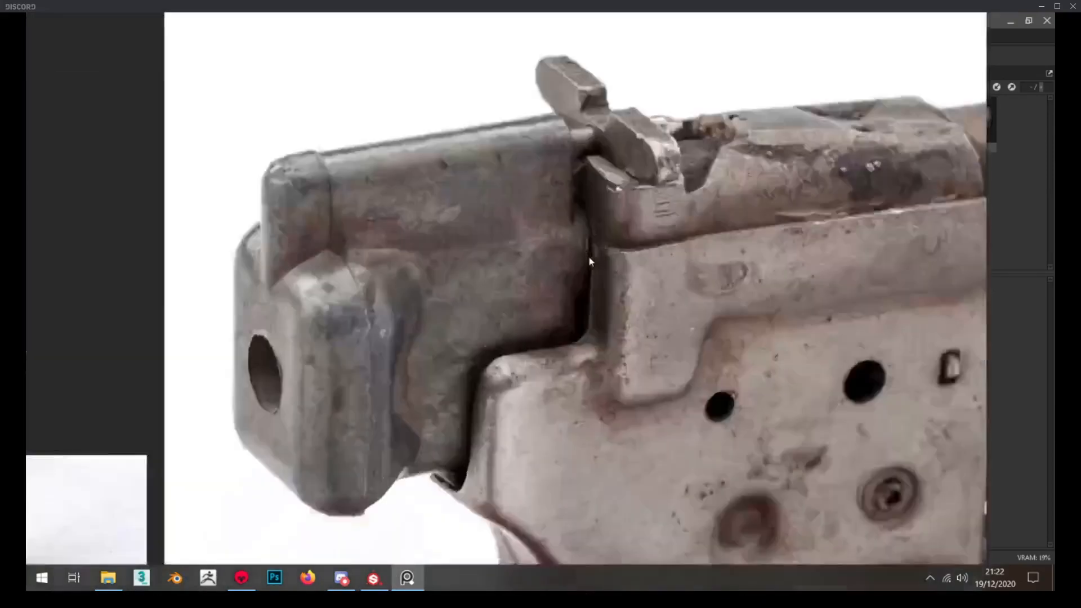
scroll(408, 230, "down", 2)
scroll(415, 265, "up", 3)
scroll(415, 248, "down", 3)
right_click_drag(416, 248, 0, 243)
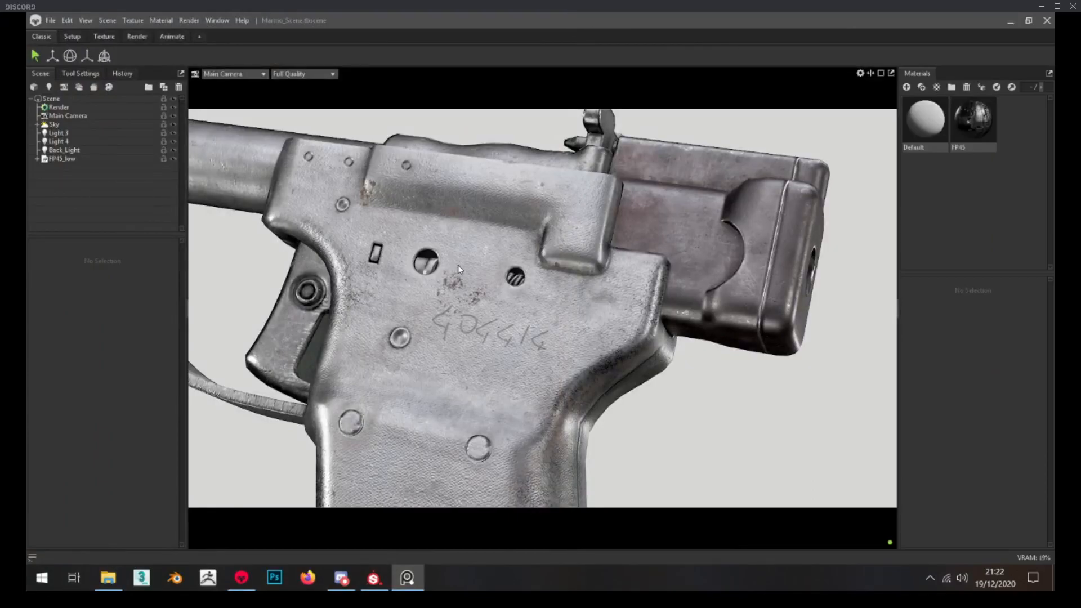
Return to Marmoset Toolbag and examine the whole pistol and hammer through the Main Camera
left_click(679, 394)
scroll(680, 394, "down", 3)
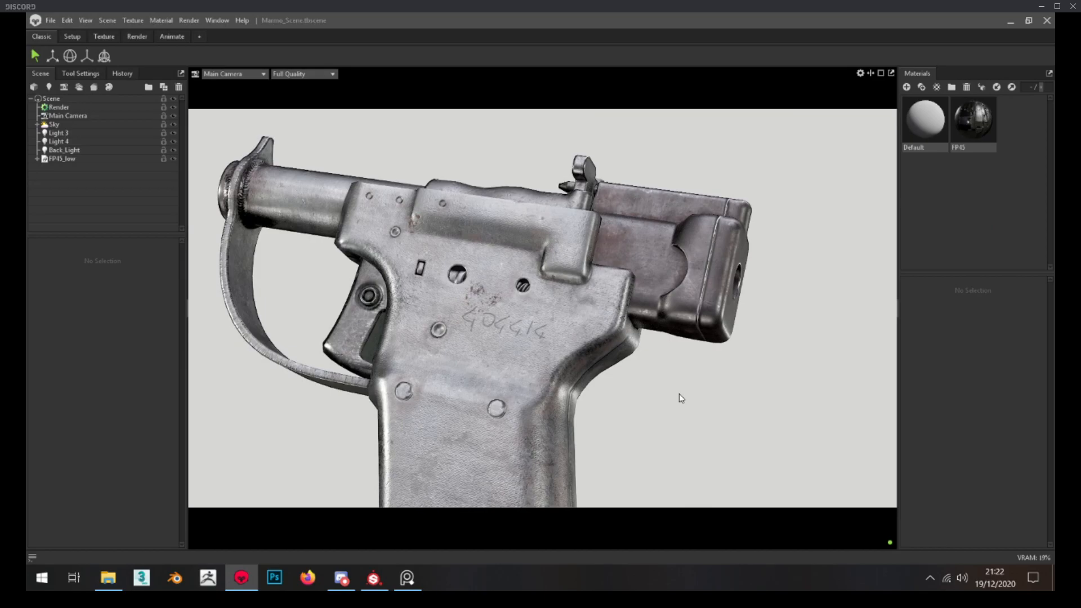
scroll(679, 393, "down", 3)
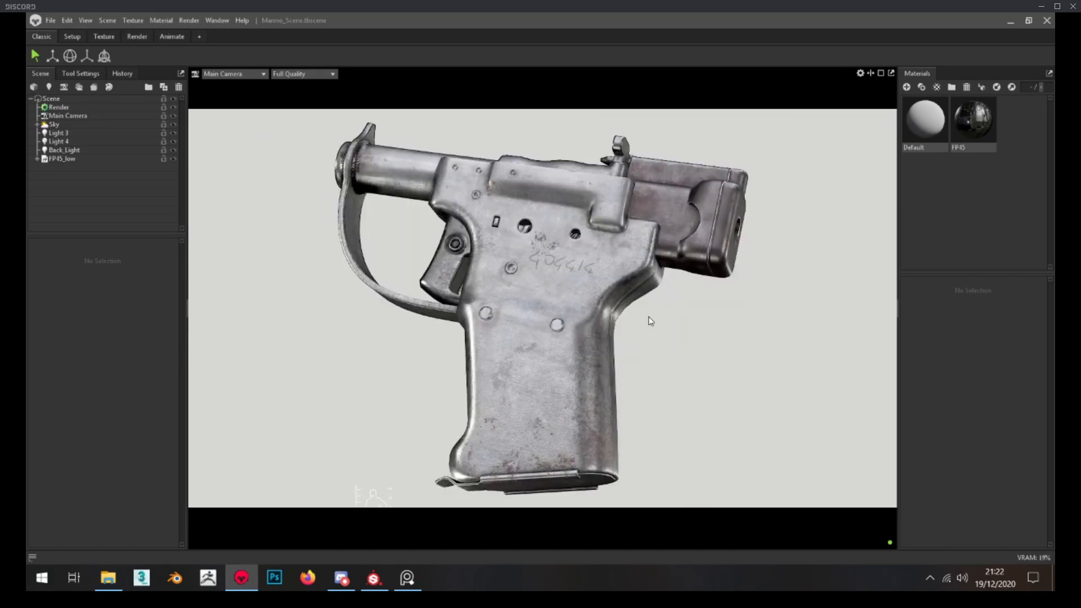
scroll(663, 211, "up", 3)
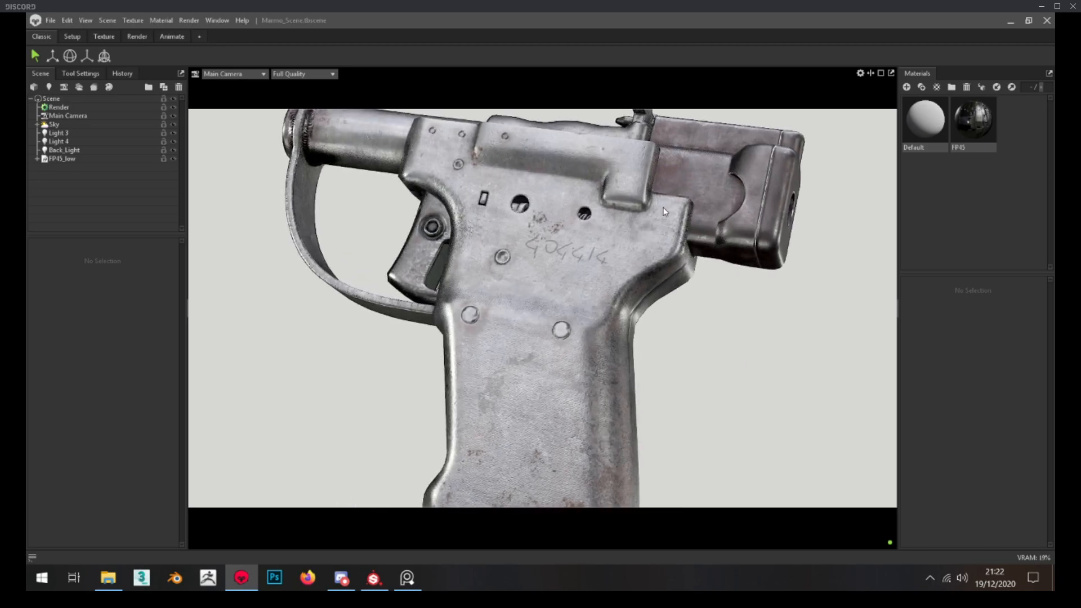
scroll(656, 306, "down", 3)
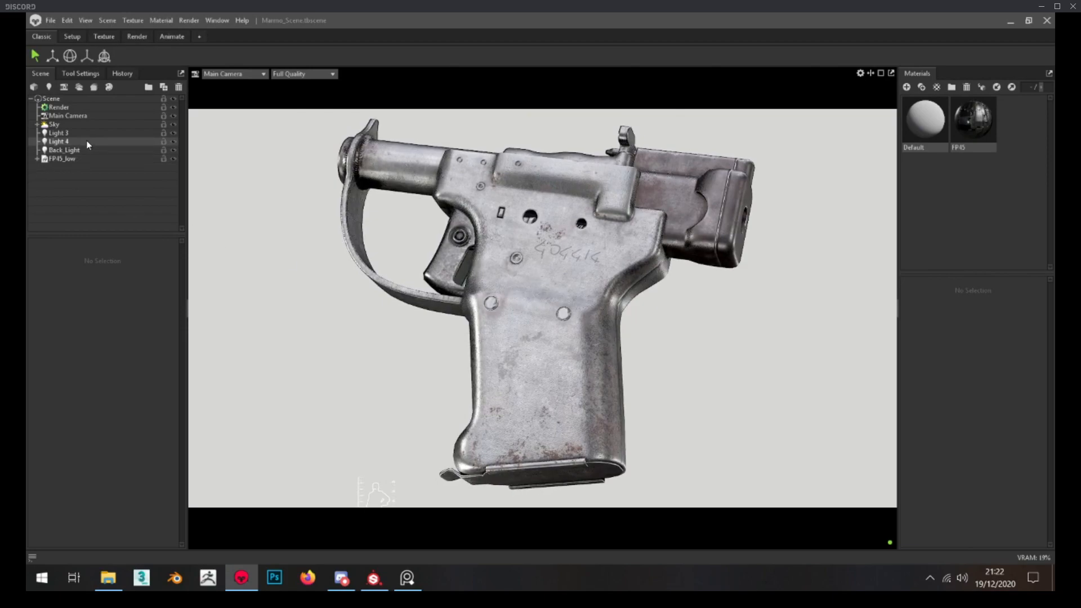
Review the scene's lighting in the Render layout: Sky and its child lights, Light 3, Light 4, and the Back_Light's effect
left_click(137, 36)
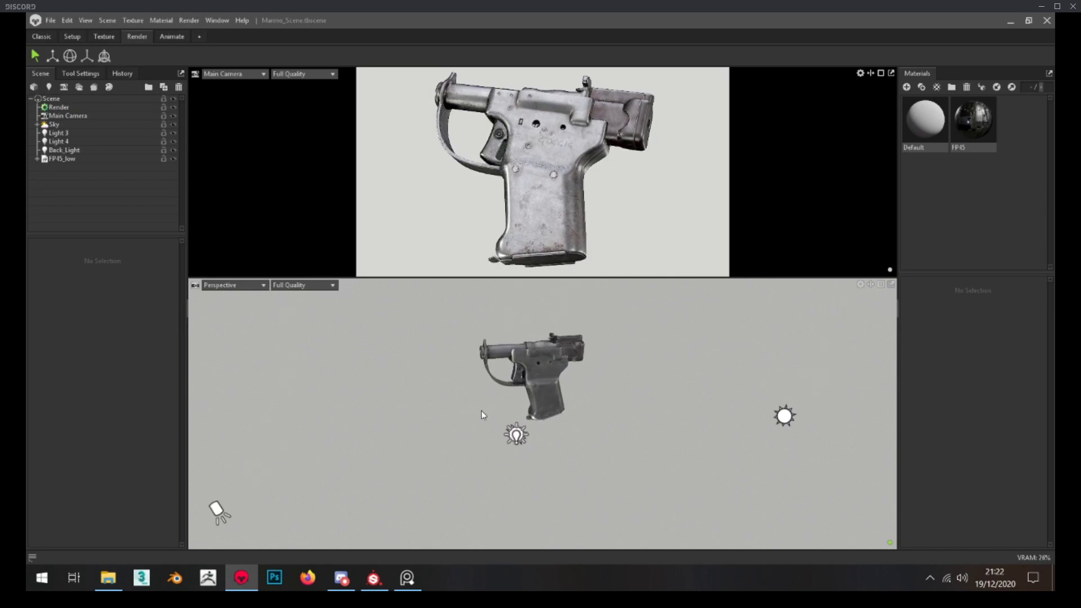
left_click(99, 124)
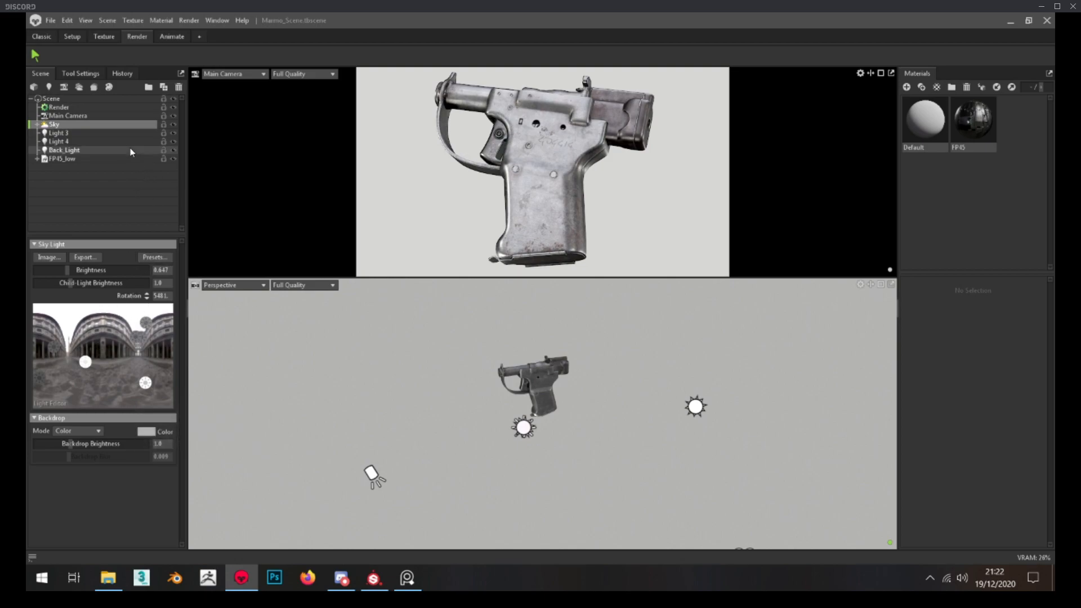
left_click(93, 133)
left_click(90, 142)
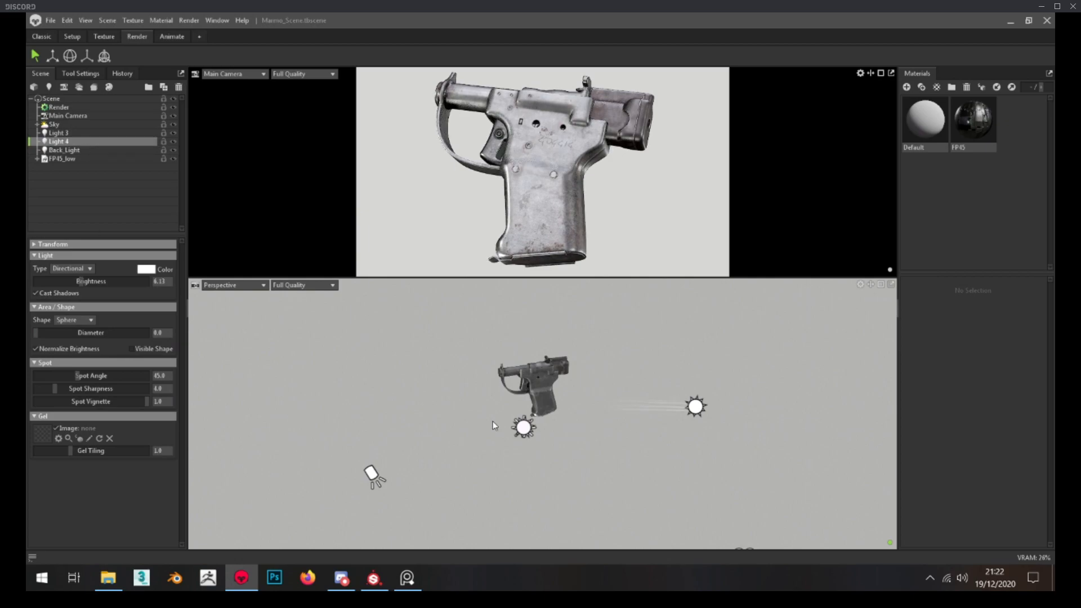
mouse_move(517, 430)
left_mouse_down()
mouse_move(477, 438)
mouse_move(523, 447)
left_mouse_up()
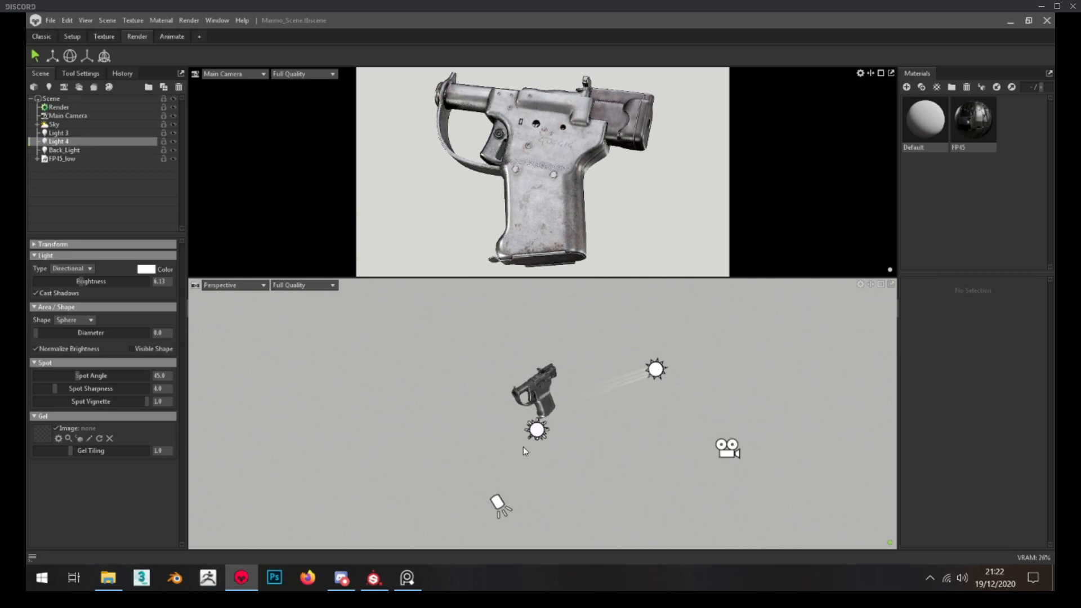
left_click_drag(681, 409, 253, 366)
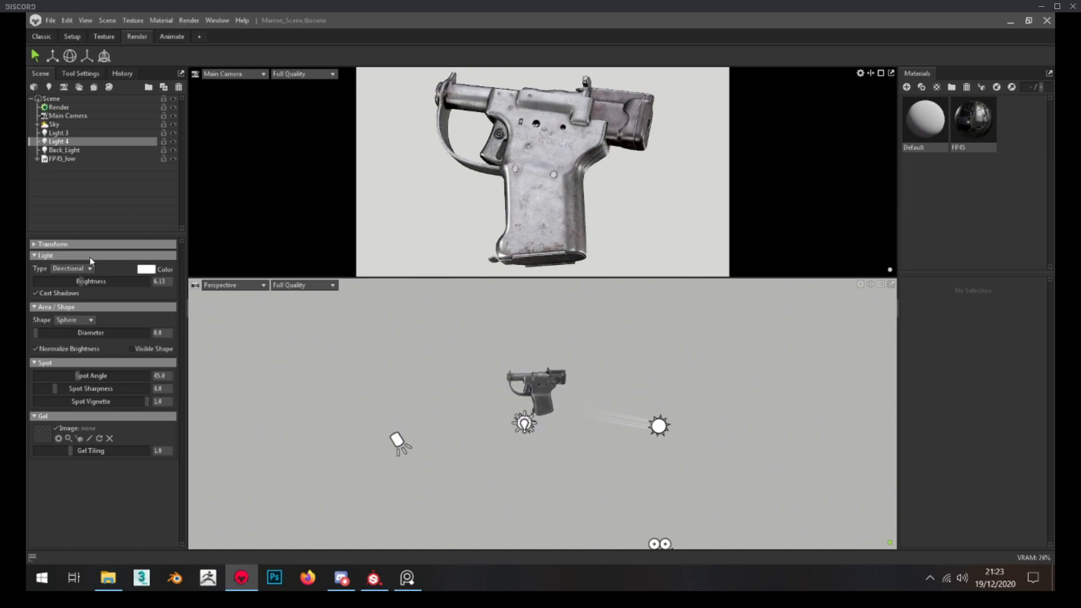
left_click(70, 133)
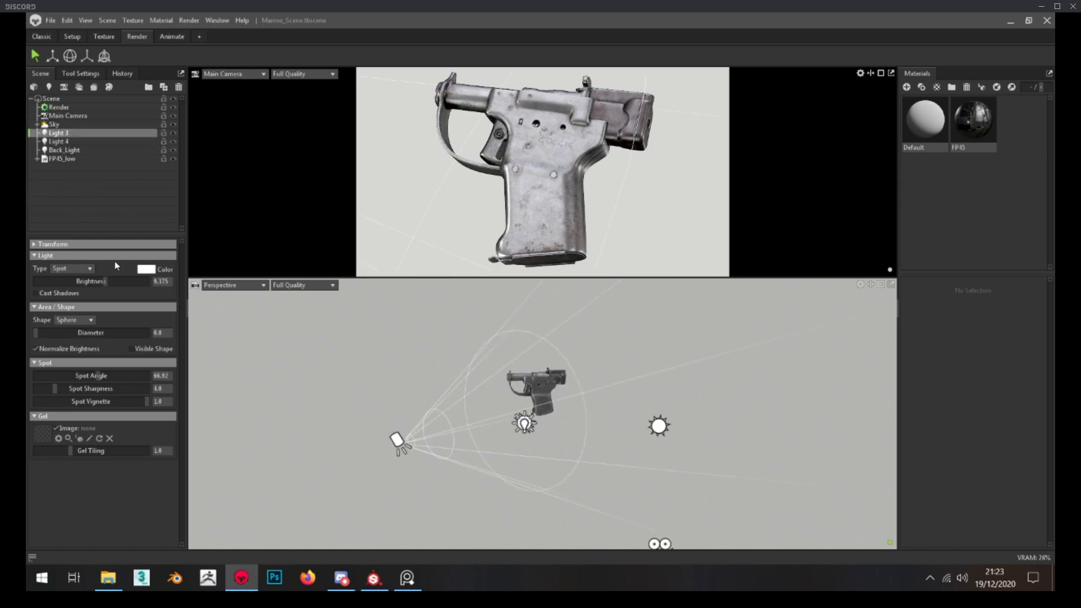
left_click(63, 150)
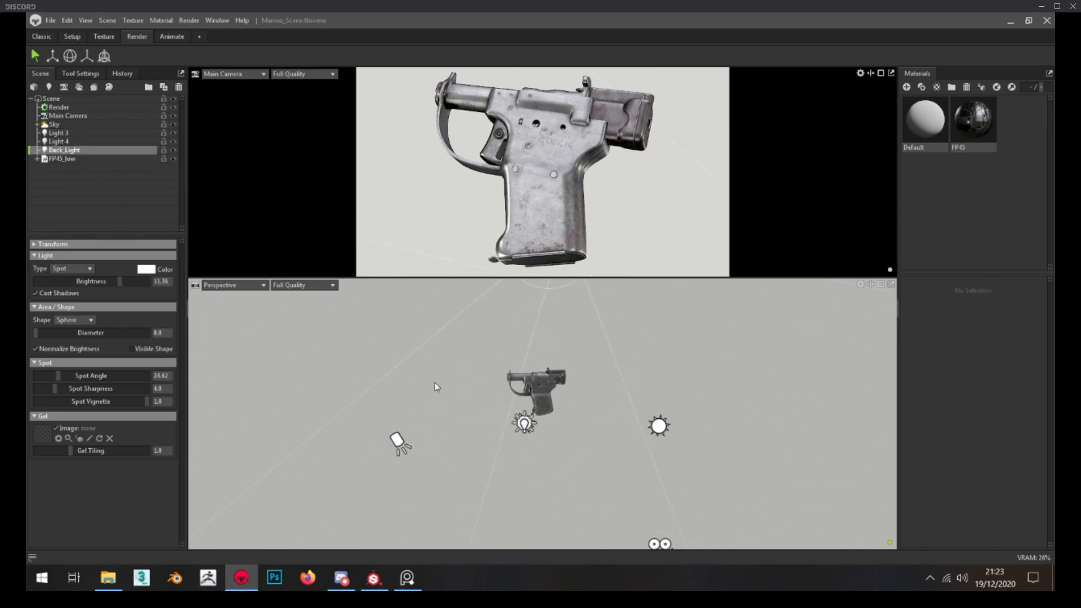
left_click(175, 150)
left_click(177, 151)
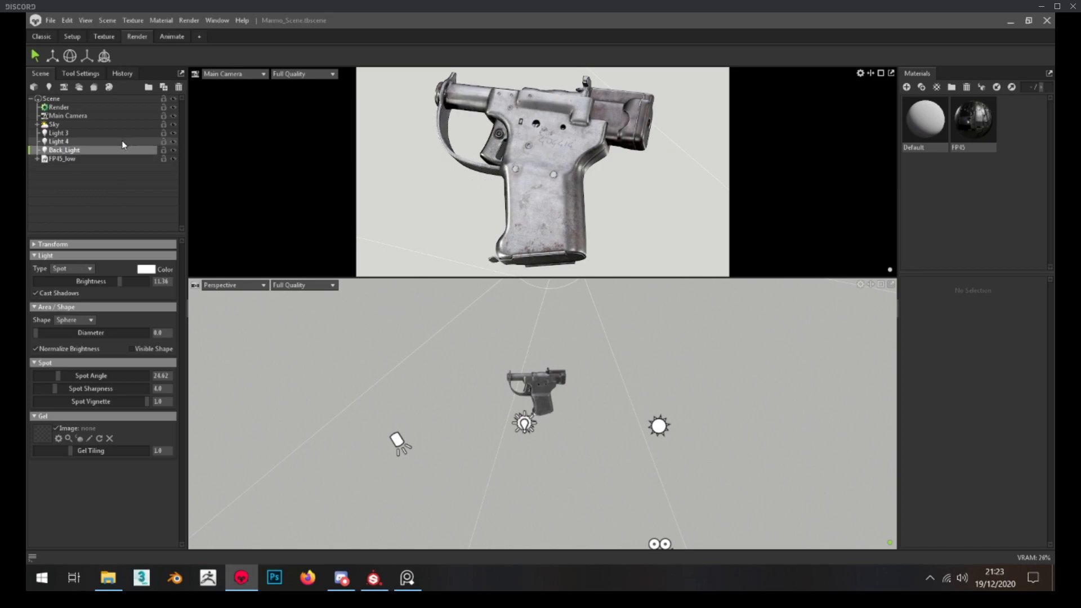
left_click(54, 124)
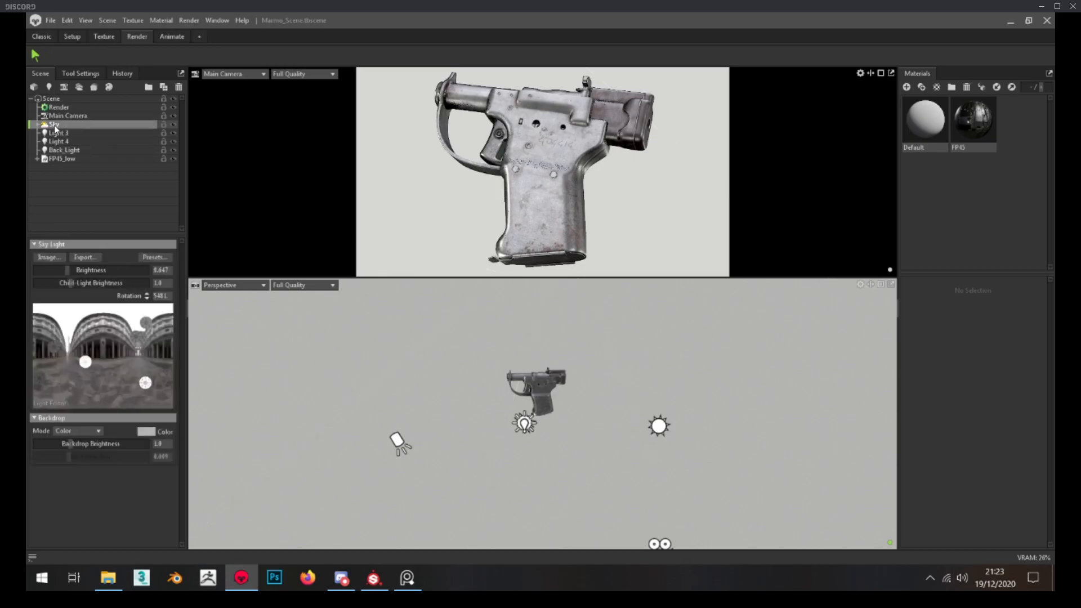
left_click(37, 125)
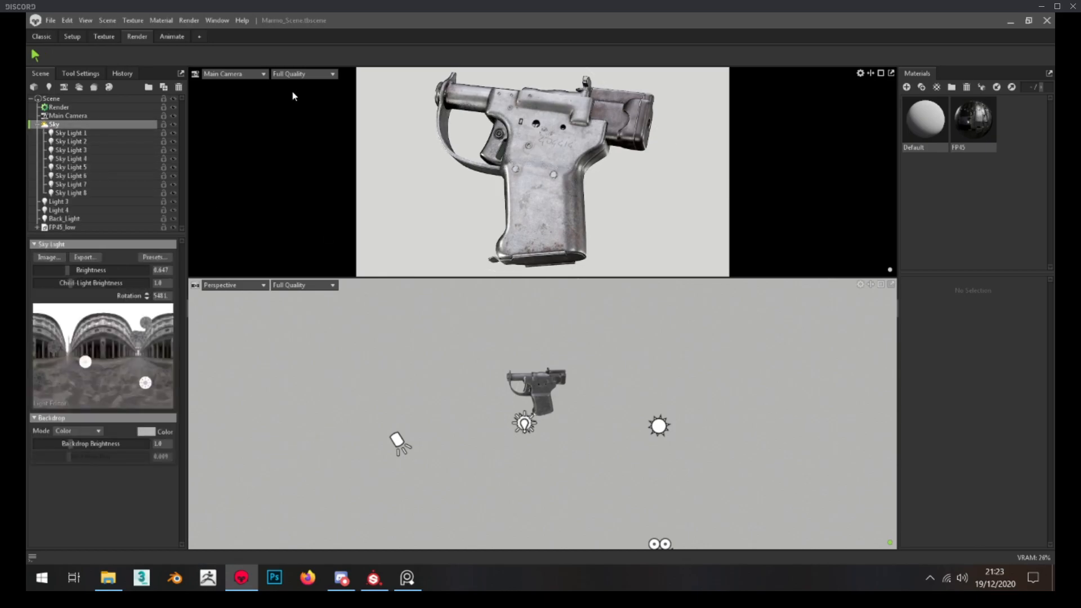
In the Classic layout, try an extra child light on the Sky's environment image at brightness 5.553, and delete it
left_click(41, 36)
left_click(108, 334)
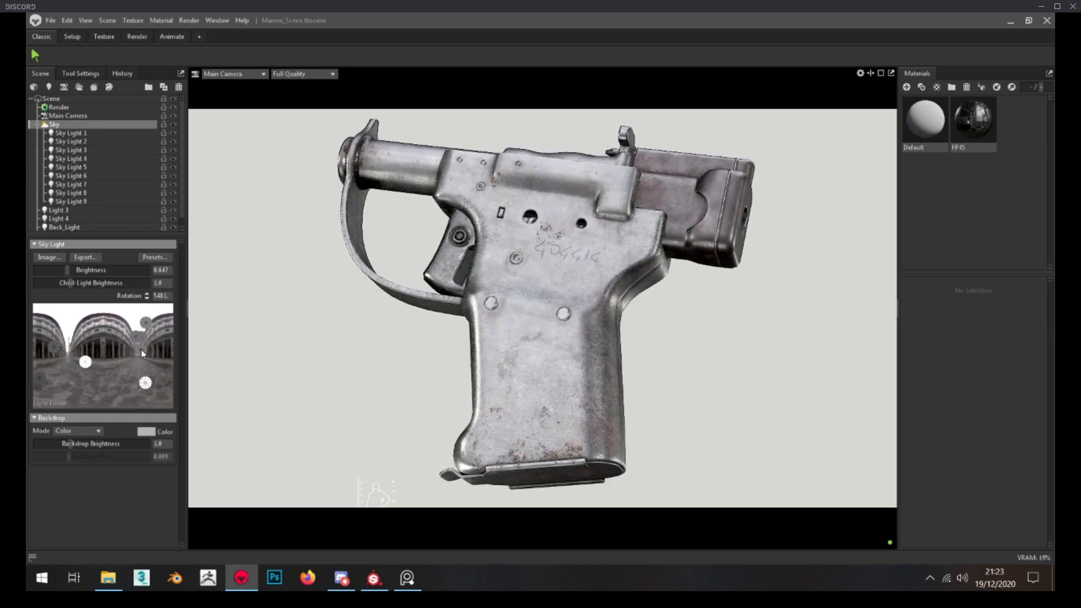
left_click(87, 201)
left_click(147, 270)
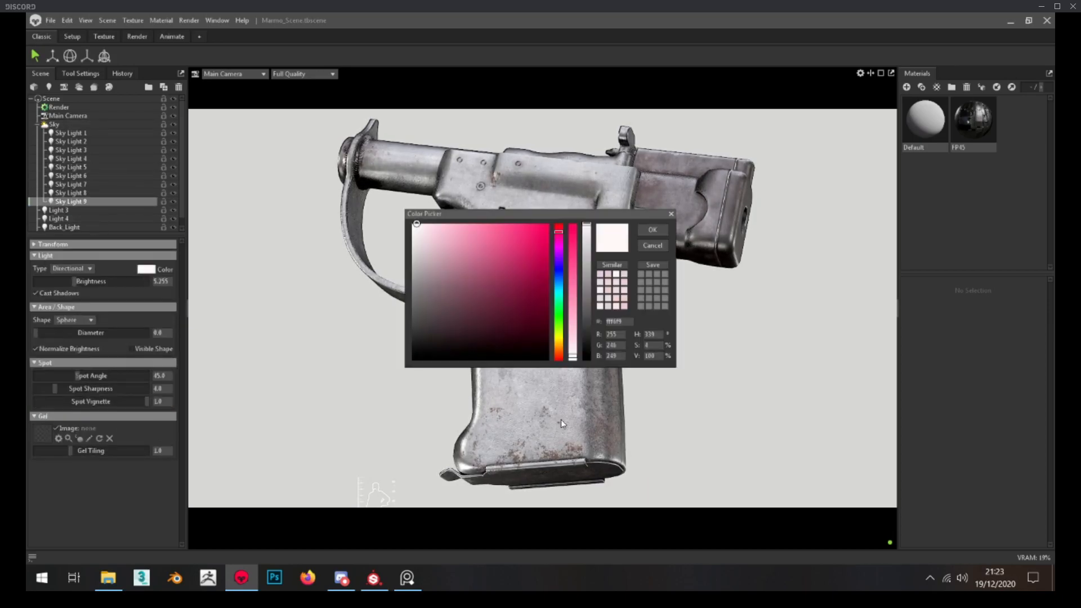
left_click(652, 230)
left_click_drag(75, 281, 76, 281)
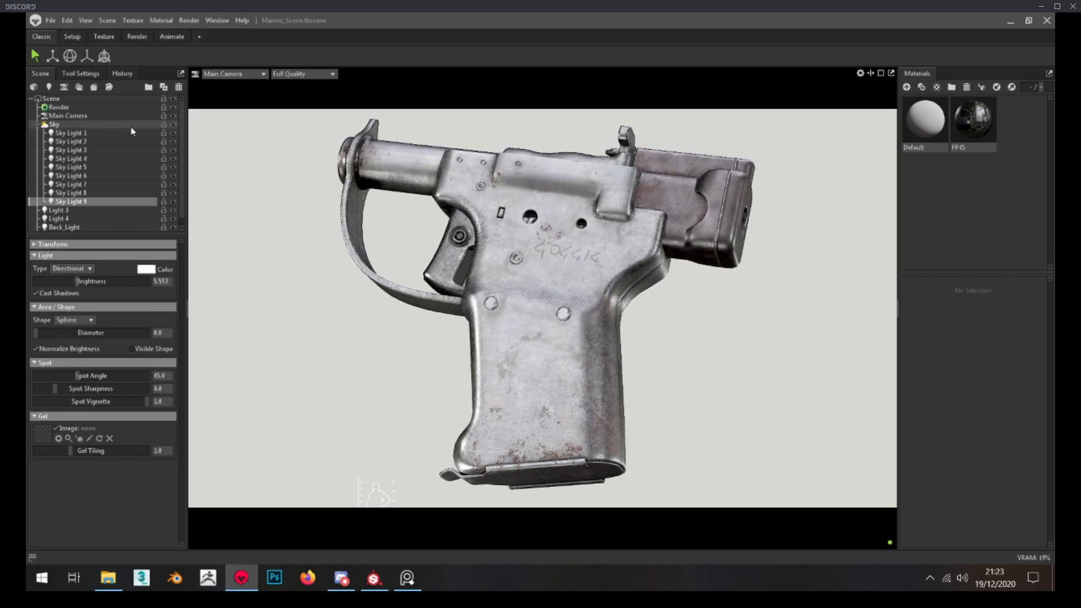
left_click(180, 87)
Check the sky child lights' visibility, delete Sky Light 8, and collapse the Sky group
mouse_move(172, 133)
left_mouse_down()
mouse_move(174, 185)
mouse_move(176, 136)
left_mouse_up()
left_click(134, 195)
left_click(179, 86)
left_click(45, 125)
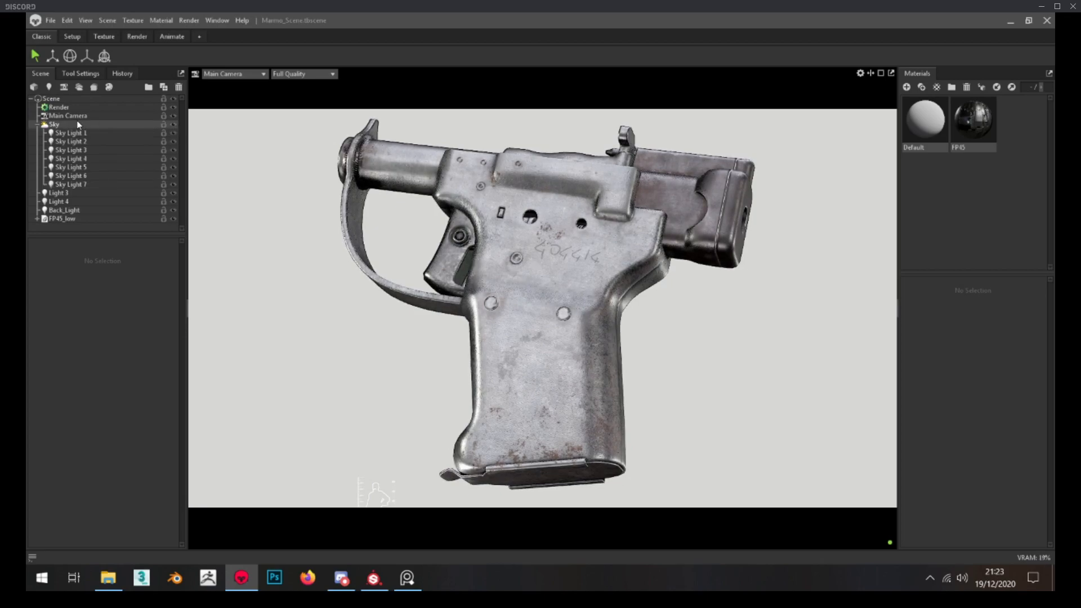
left_click(38, 125)
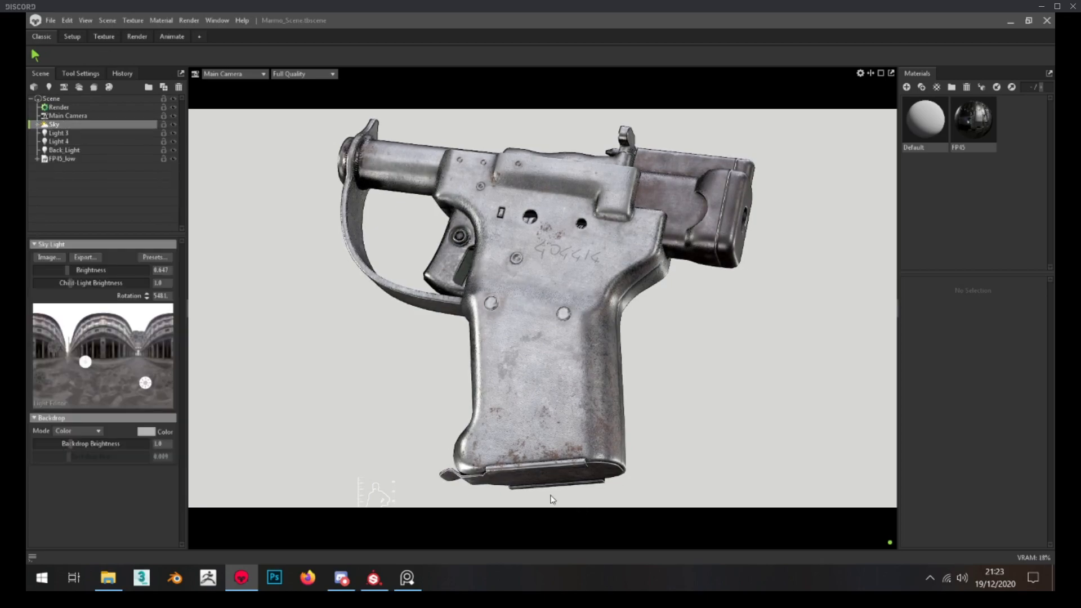
Examine the light placement around the pistol in the Render layout's Perspective view
left_click(137, 36)
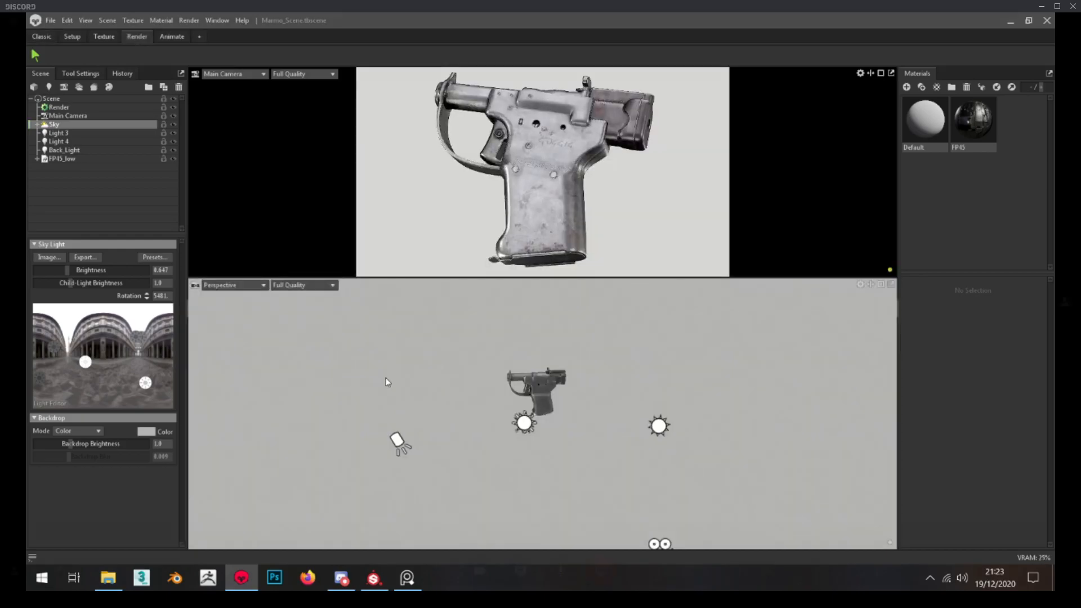
scroll(539, 401, "up", 6)
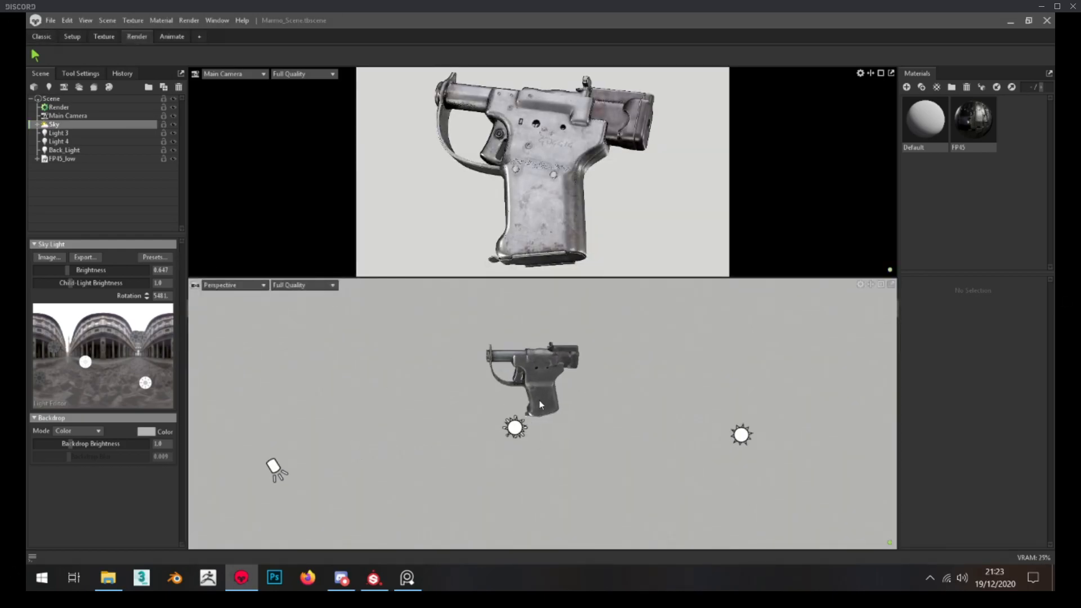
left_click_drag(535, 403, 522, 436, "alt")
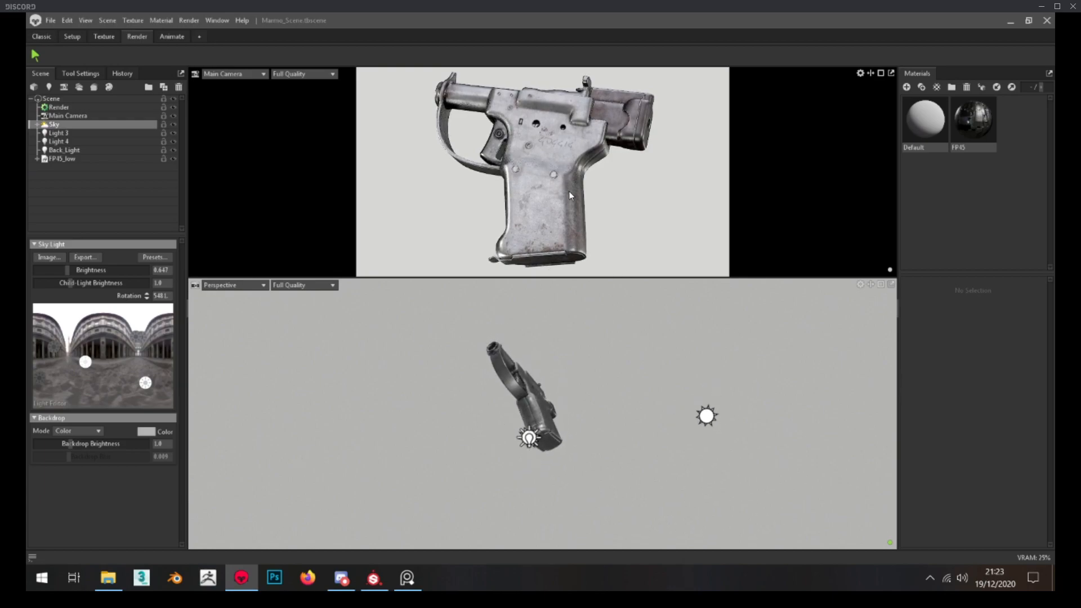
Add a spot light aimed at the pistol's underside, set its brightness to 9.663, and look through it in the lower viewport
scroll(639, 401, "up", 1)
left_click_drag(640, 404, 550, 446, "alt")
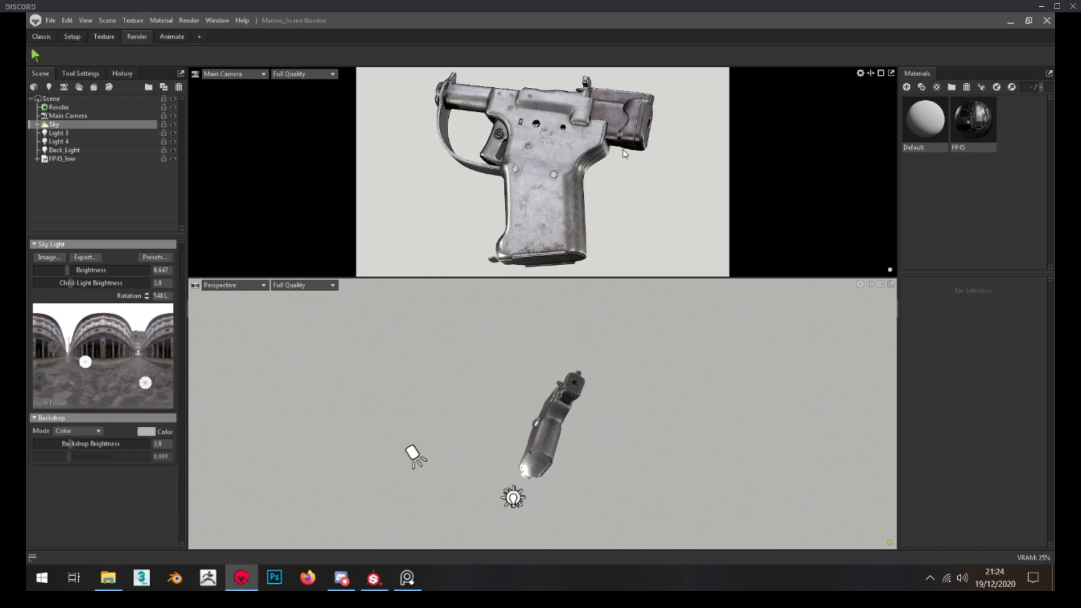
left_click_drag(517, 434, 563, 445, "alt")
left_click(48, 87)
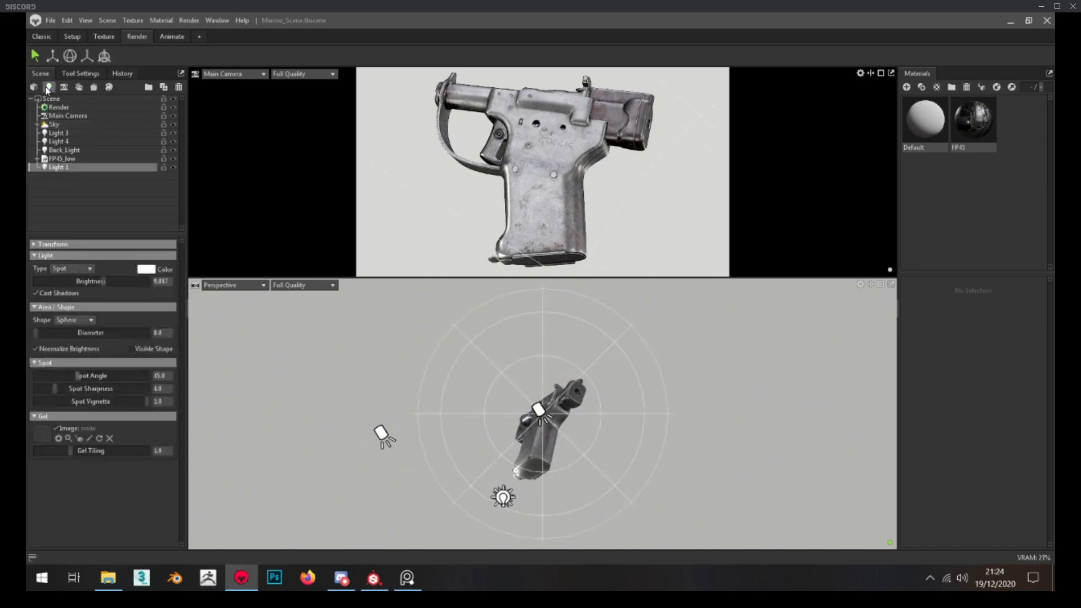
left_click_drag(103, 288, 107, 285)
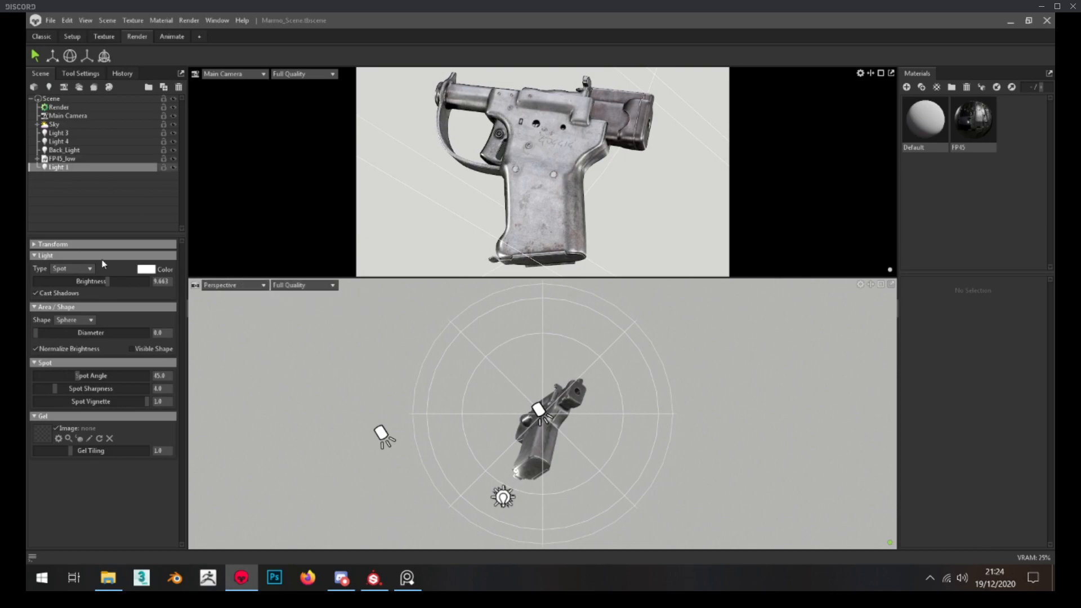
left_click(254, 288)
mouse_move(244, 306)
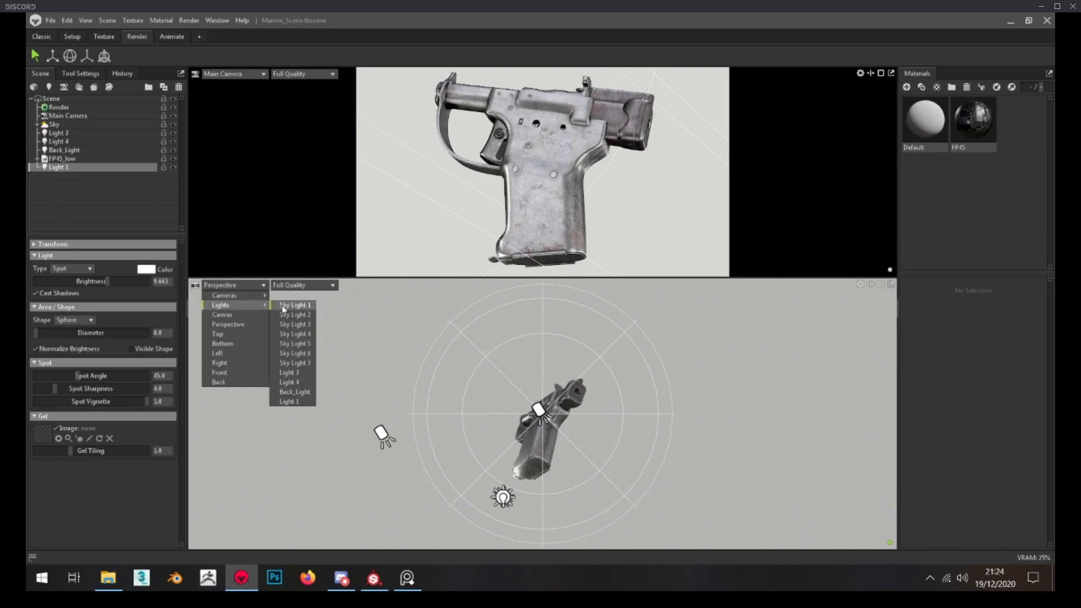
left_click(306, 402)
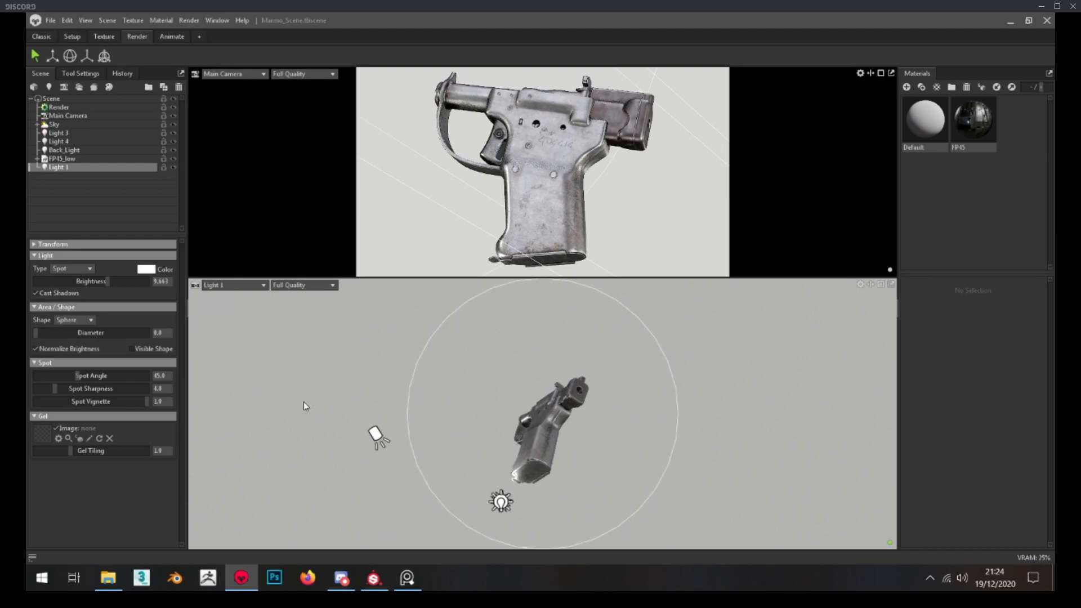
Swing Light 1 around beneath the pistol, make it Directional, and lower its brightness to about 6.56
left_click_drag(498, 392, 527, 355)
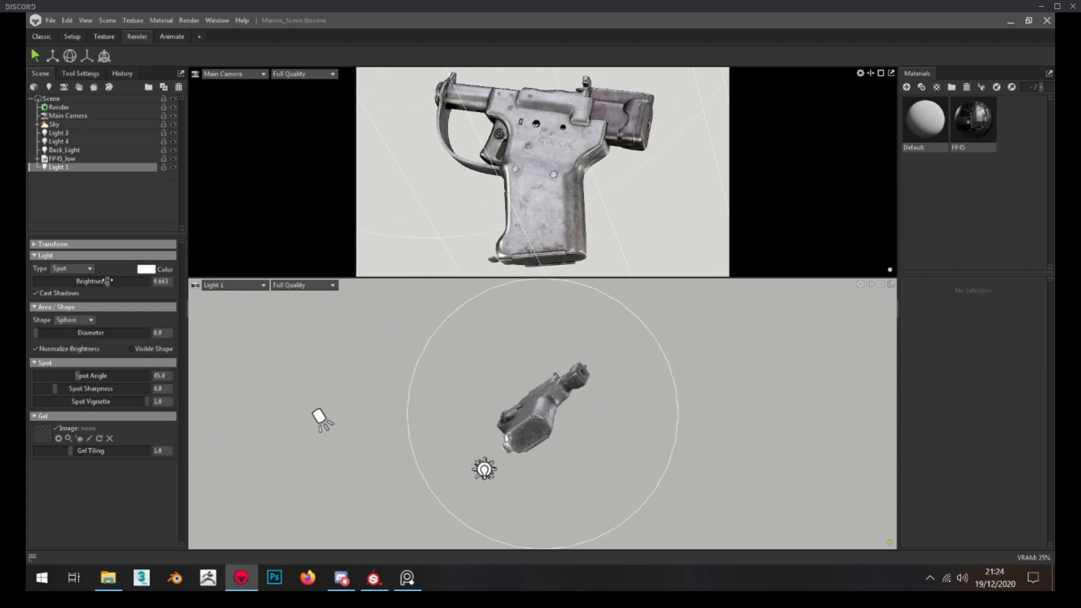
left_click(76, 281)
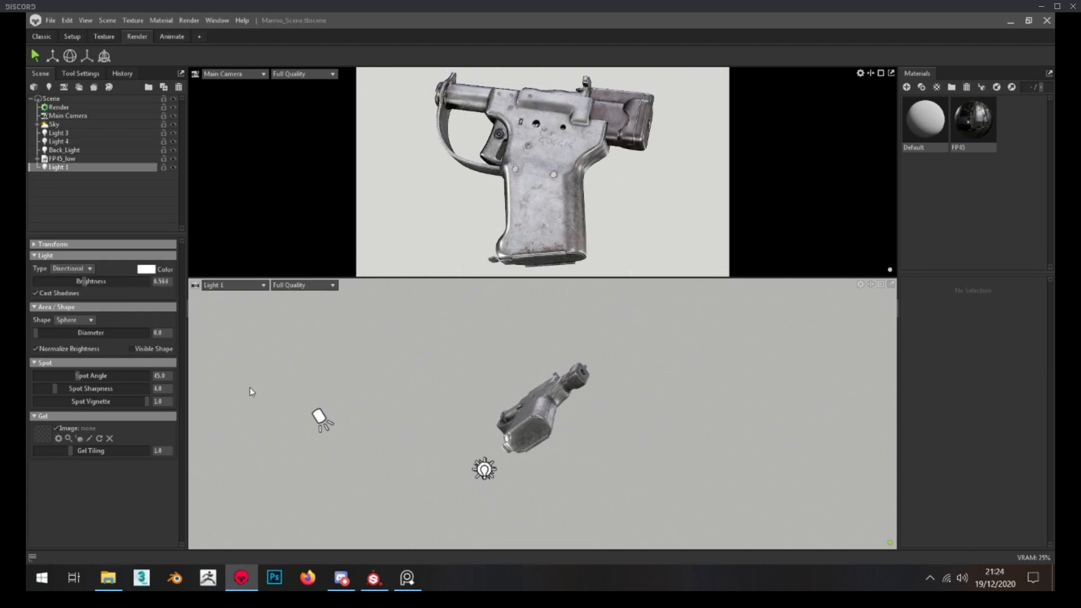
left_click(71, 271)
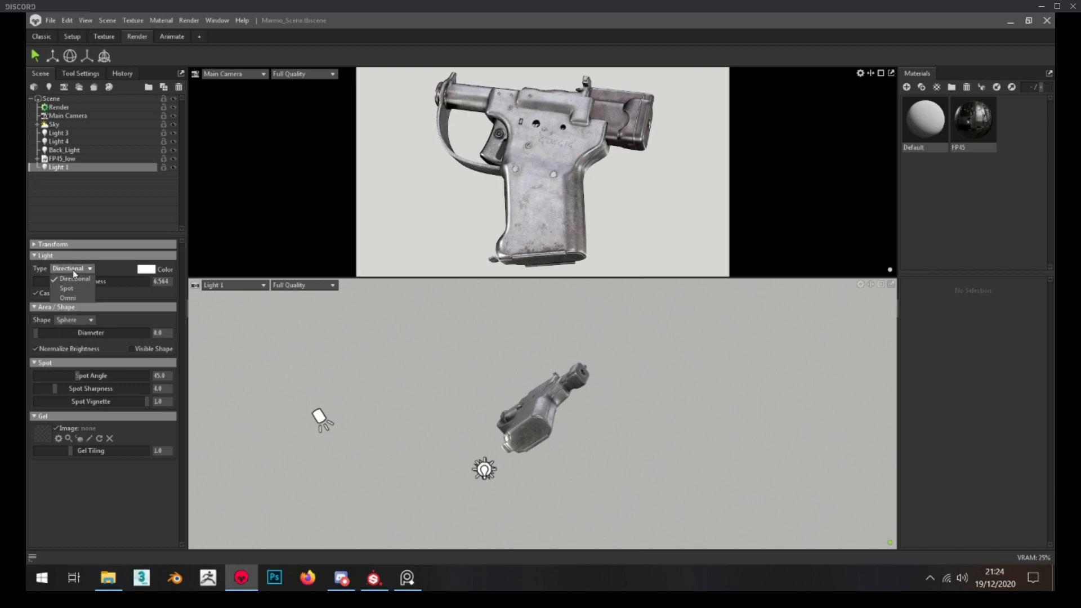
left_click(76, 269)
Re-aim Light 1 so it hits the base of the grip from below, and set its brightness to 6.418
left_click_drag(546, 437, 531, 411)
left_click_drag(85, 281, 86, 281)
left_click_drag(419, 431, 497, 432)
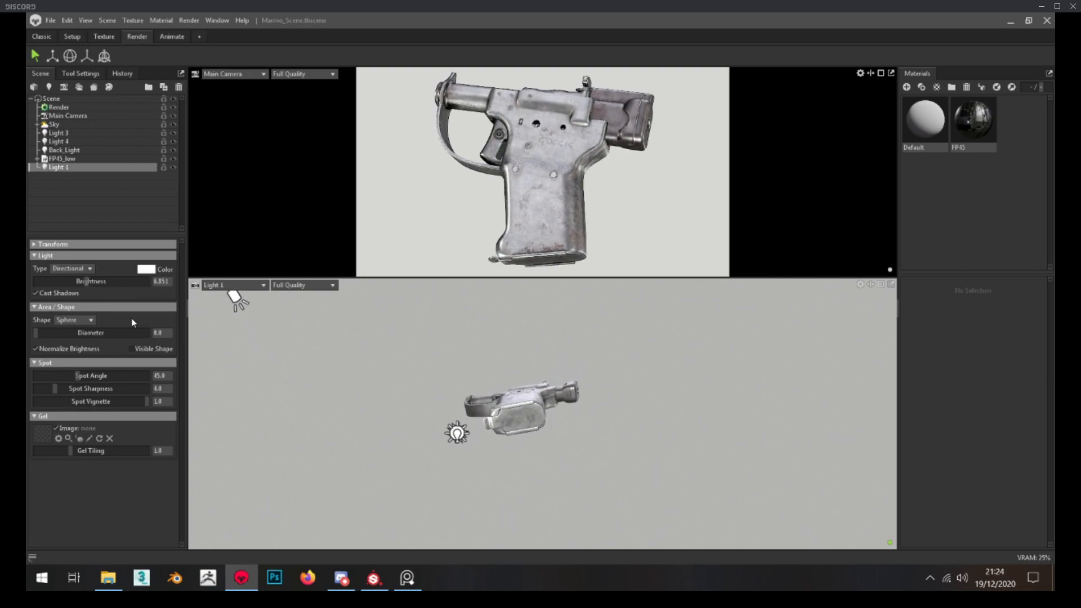
left_click_drag(89, 282, 87, 281)
left_click_drag(89, 282, 85, 281)
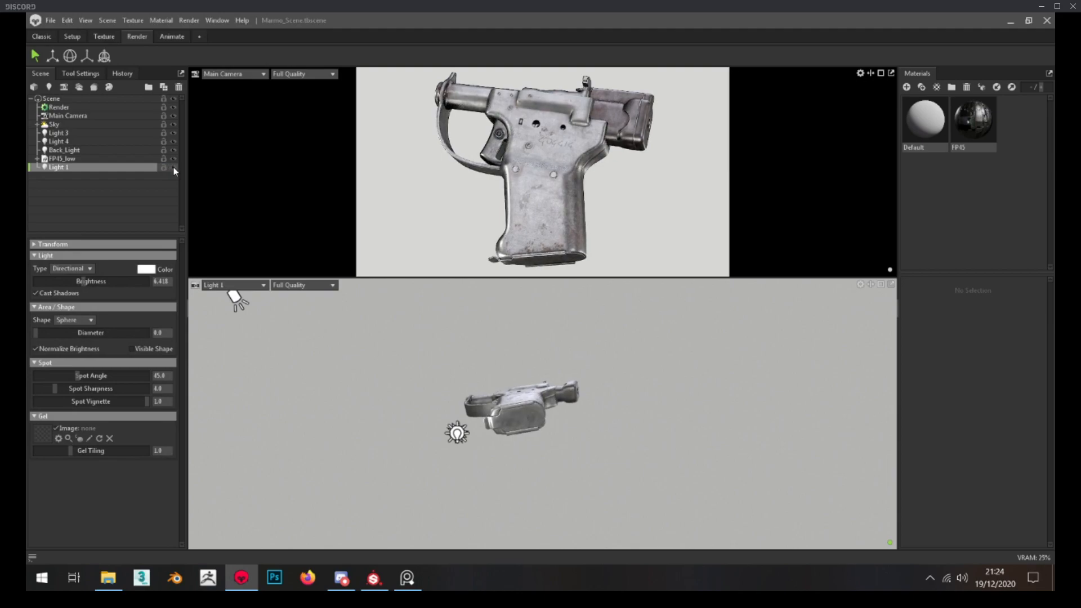
left_click_drag(462, 366, 396, 394)
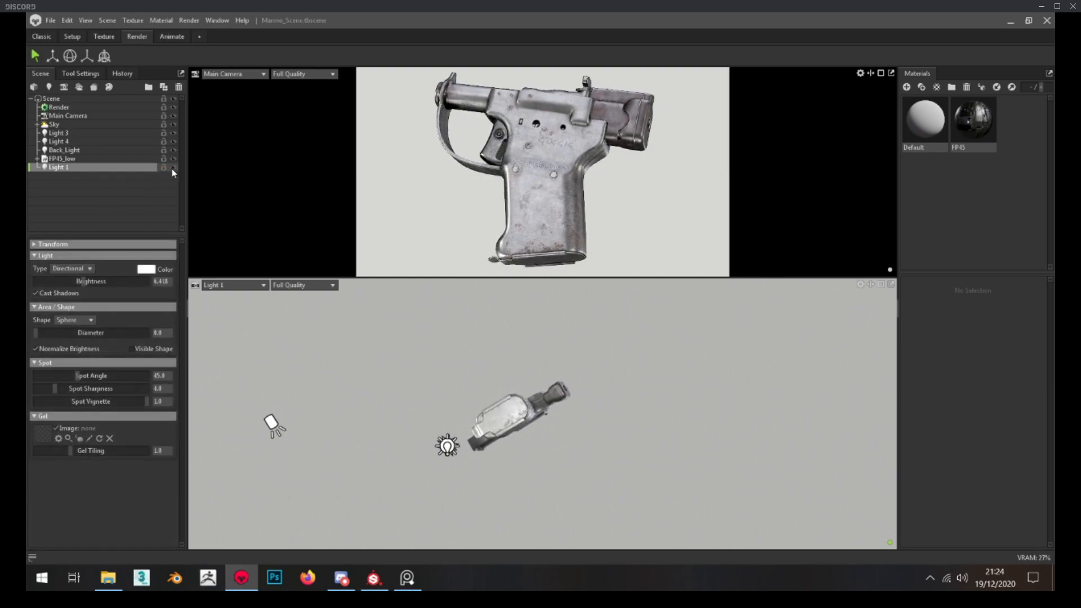
Try a stronger brightness for Light 1 in the Classic layout, and undo it
left_click(54, 35)
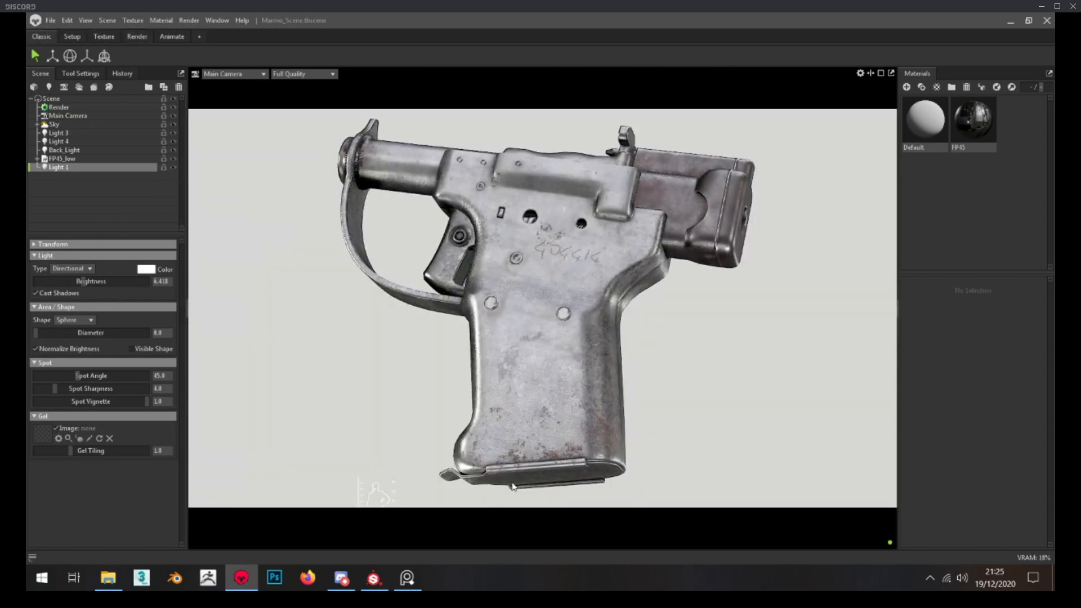
left_click_drag(102, 278, 98, 286)
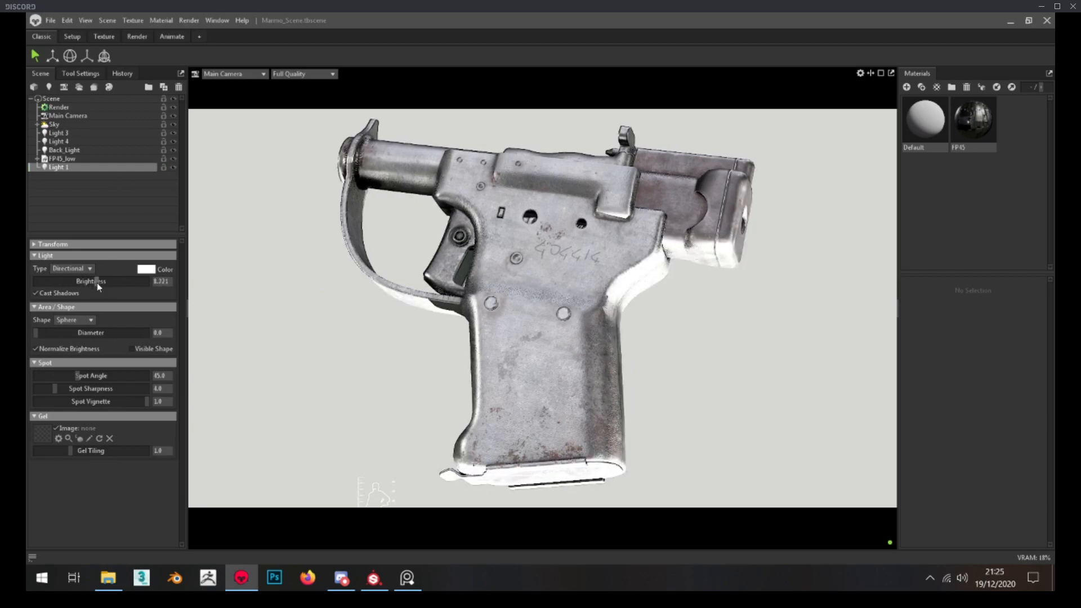
key("ctrl+z")
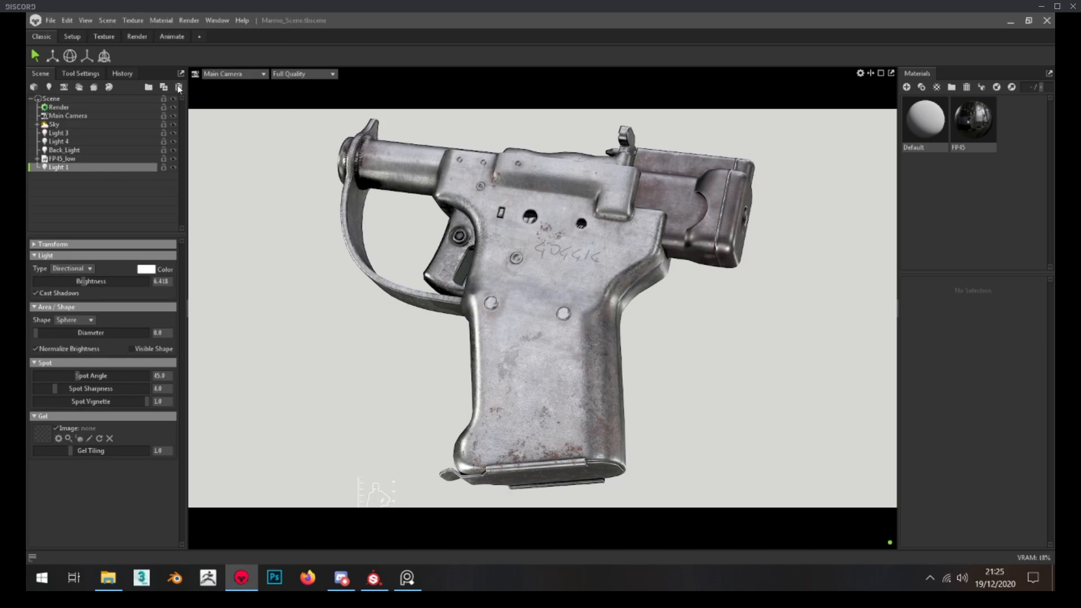
In the Render layout, add a second light from a Perspective view of the pistol's opposite side, and look through it
left_click(141, 37)
left_click(240, 285)
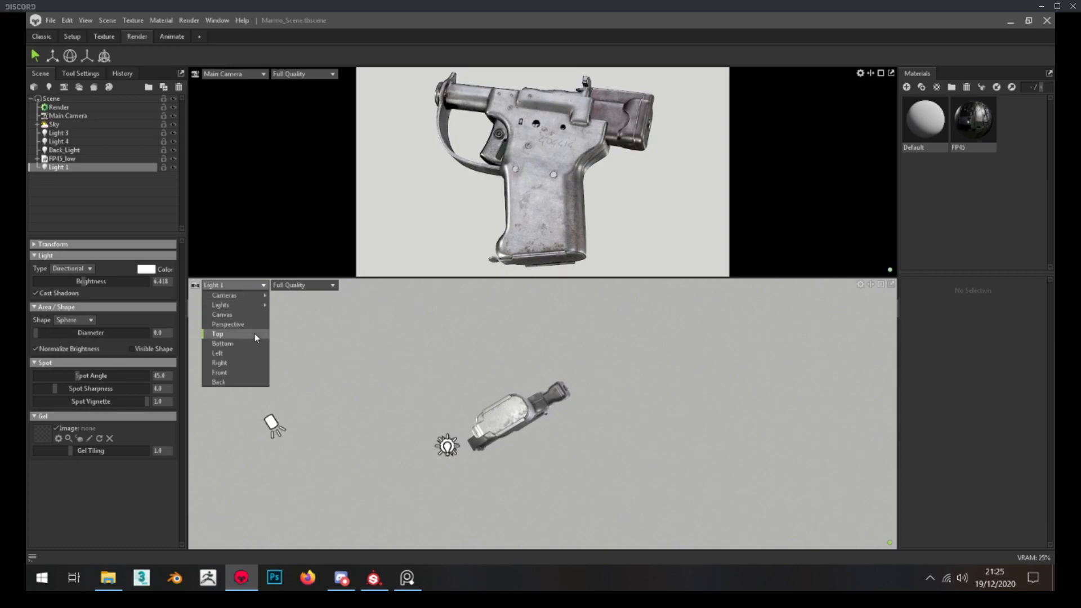
left_click(238, 324)
left_click_drag(486, 403, 531, 372)
scroll(544, 357, "down", 4)
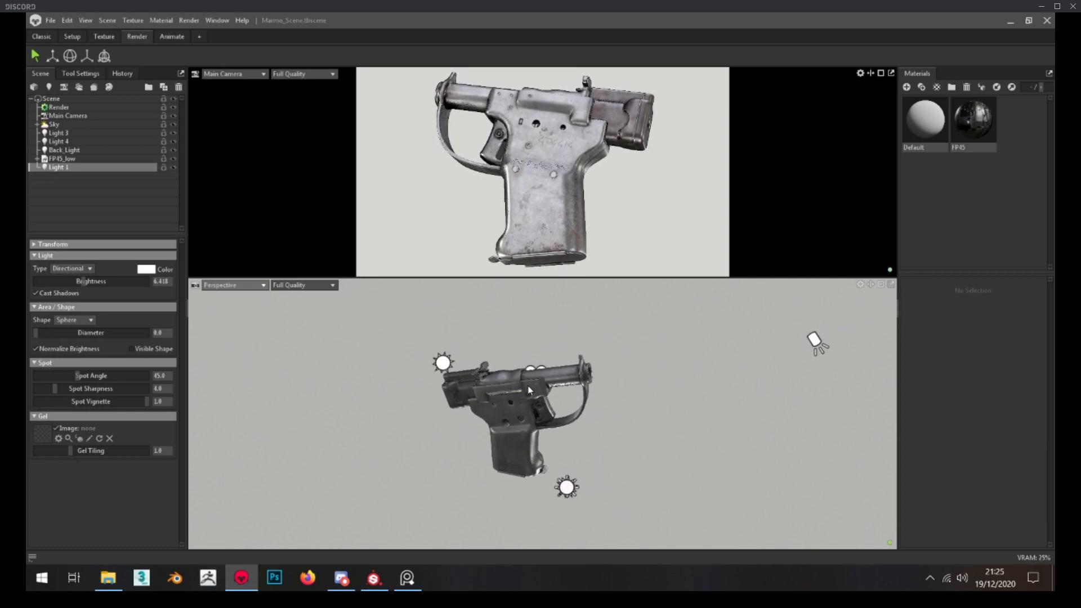
left_click(49, 88)
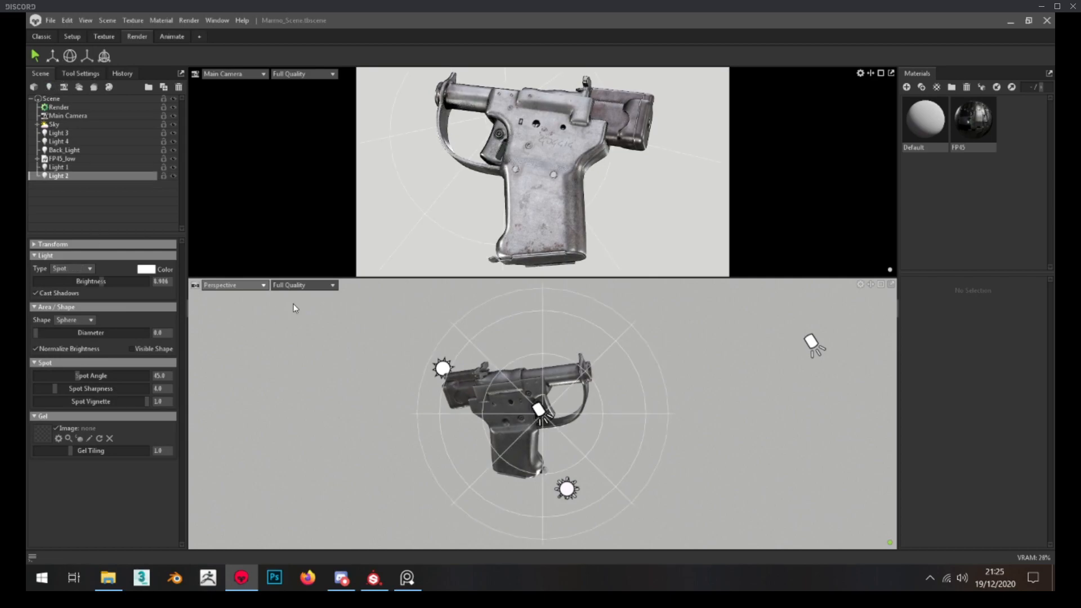
left_click(245, 285)
mouse_move(249, 306)
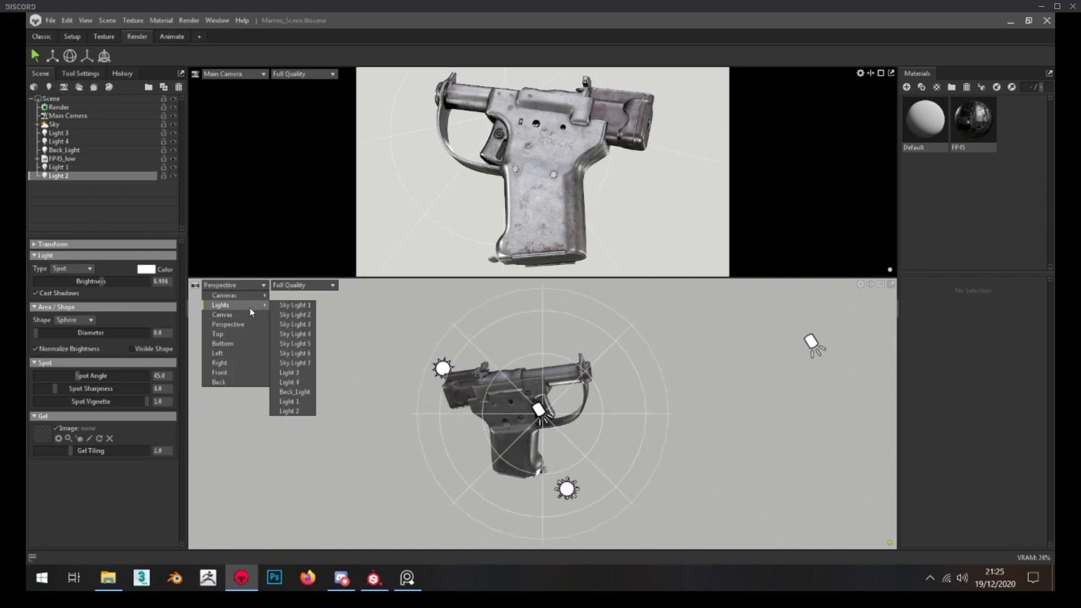
left_click(290, 412)
Make Light 2 Directional, raise its brightness to 8.293, aim it from higher above the pistol, and disable Cast Shadows
left_click(67, 279)
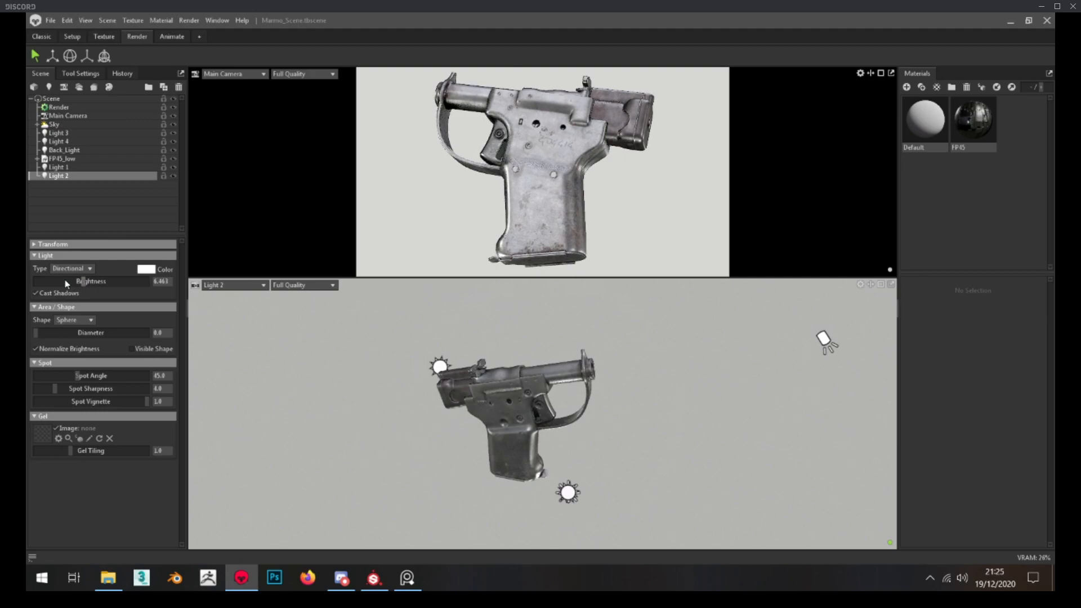
left_click_drag(84, 281, 94, 283)
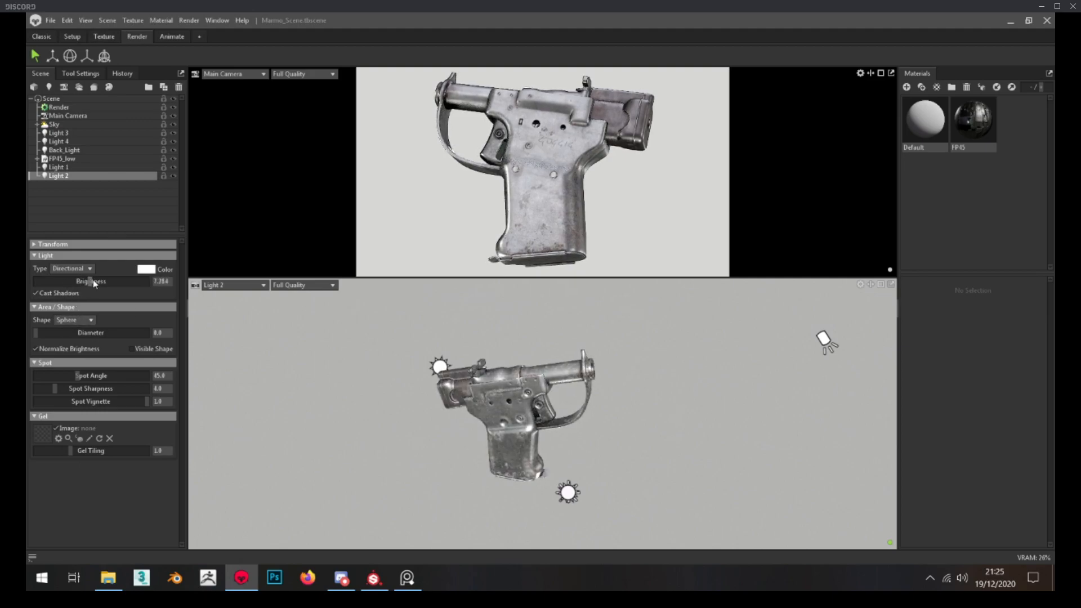
left_click_drag(562, 408, 426, 549)
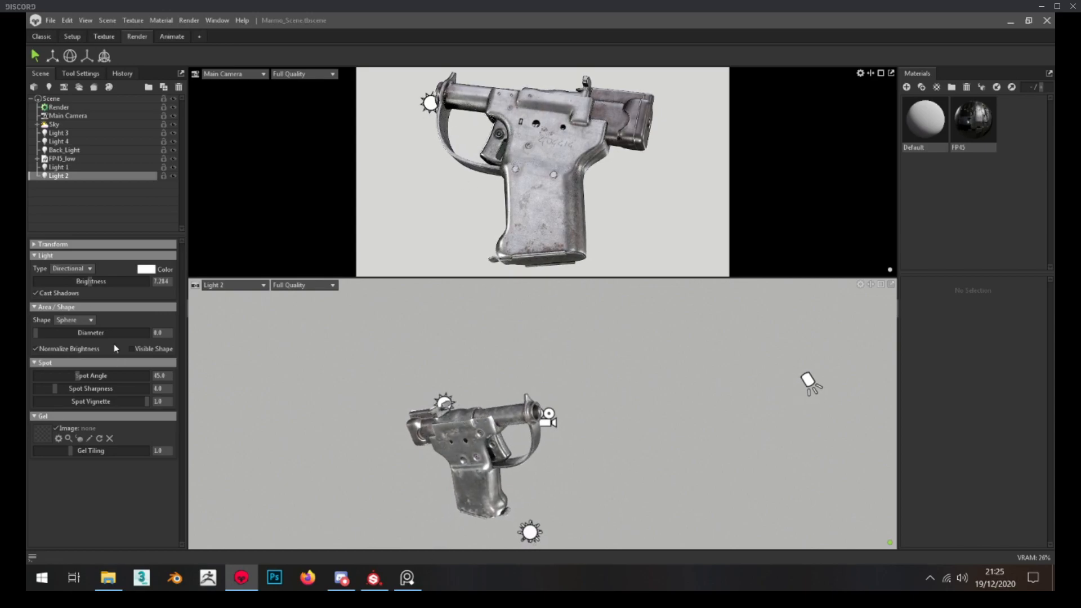
left_click_drag(90, 281, 98, 282)
mouse_move(489, 527)
left_mouse_down()
mouse_move(478, 561)
mouse_move(499, 501)
mouse_move(478, 533)
left_mouse_up()
left_click_drag(487, 289, 518, 449)
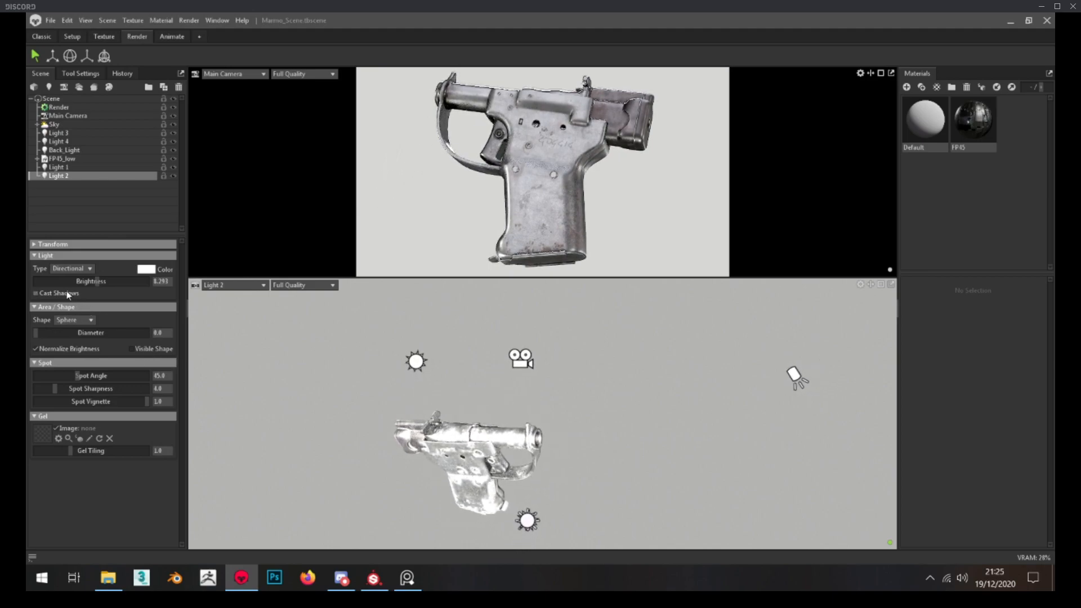
Check Light 2 on the pistol in the Classic layout and reduce its brightness to about 5.98
left_click(41, 36)
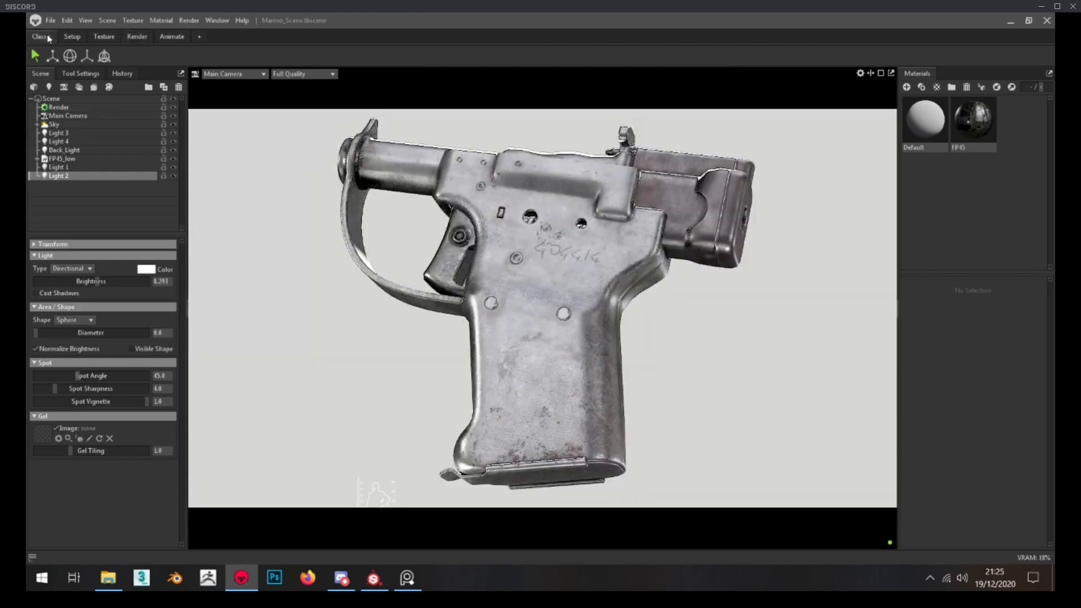
left_click_drag(97, 281, 85, 281)
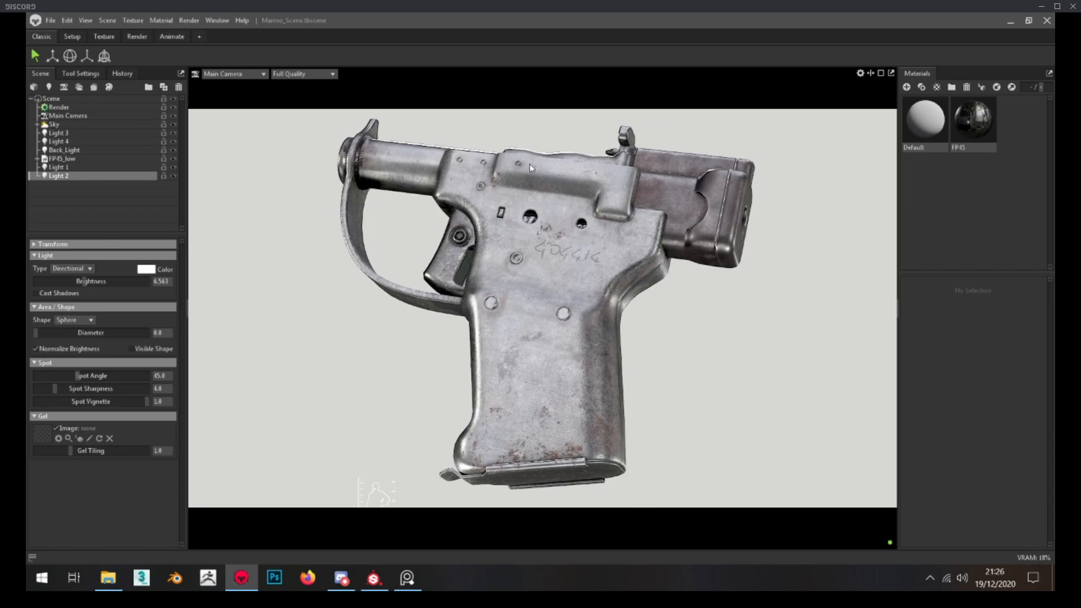
left_click_drag(91, 280, 80, 280)
Expand the Sky group and review the settings and effect of Sky Light 1 through Sky Light 7
left_click(37, 125)
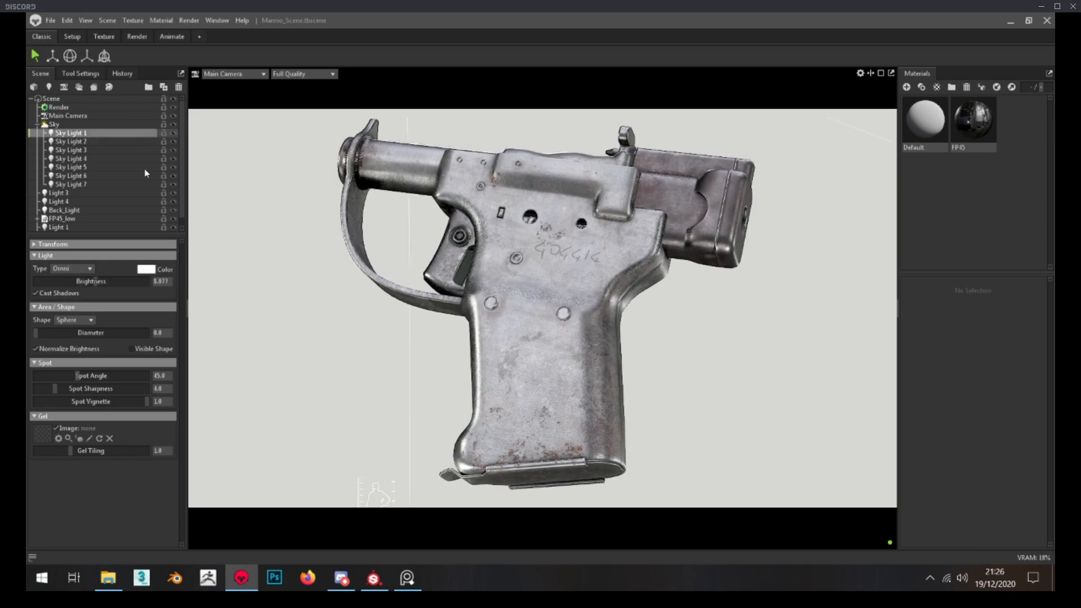
left_click(100, 142)
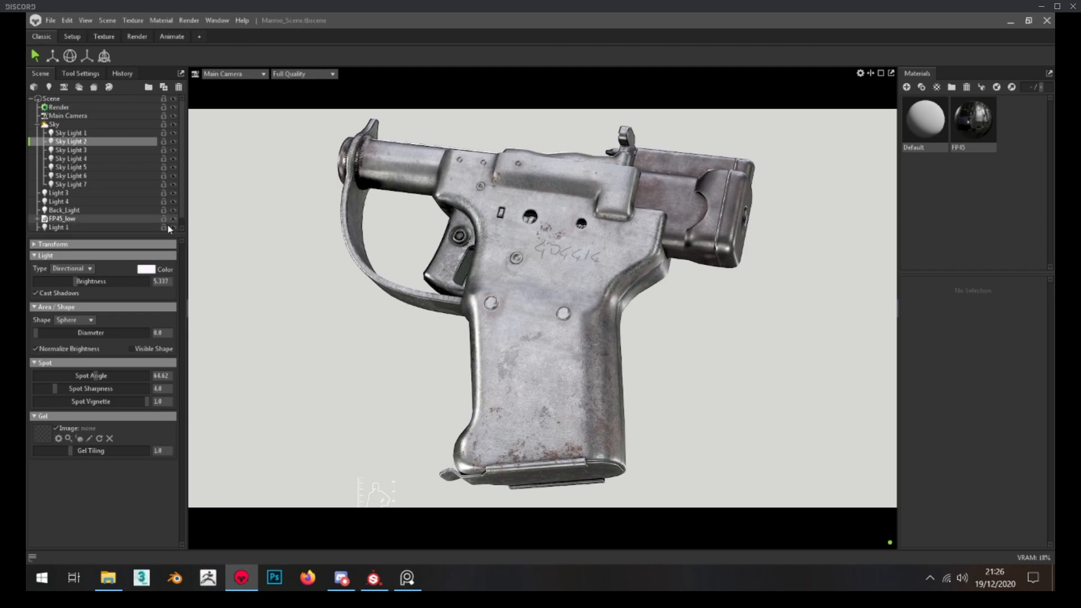
left_click(96, 150)
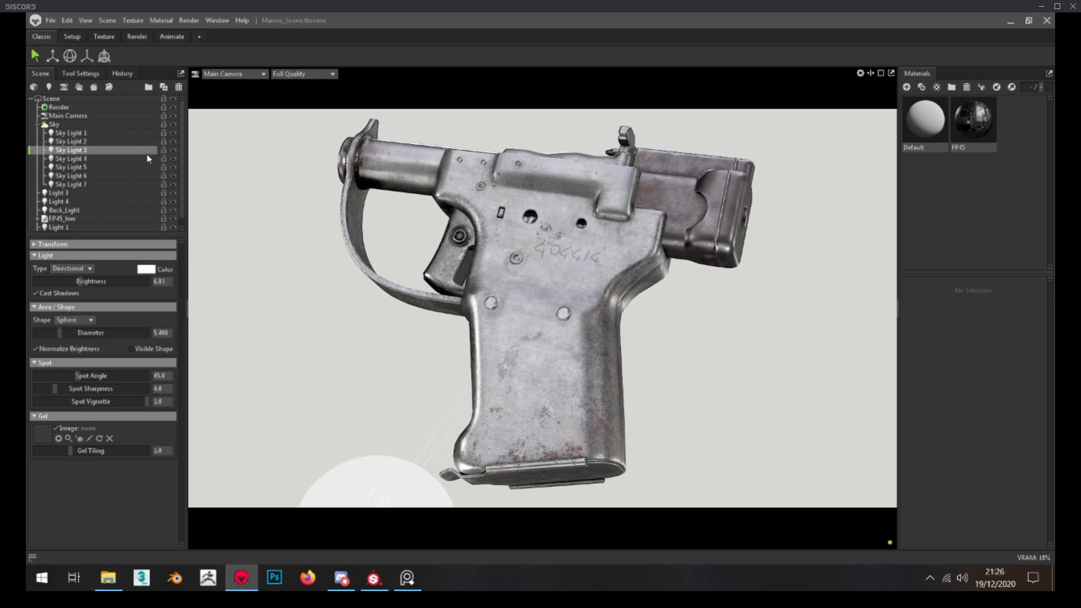
left_click(77, 158)
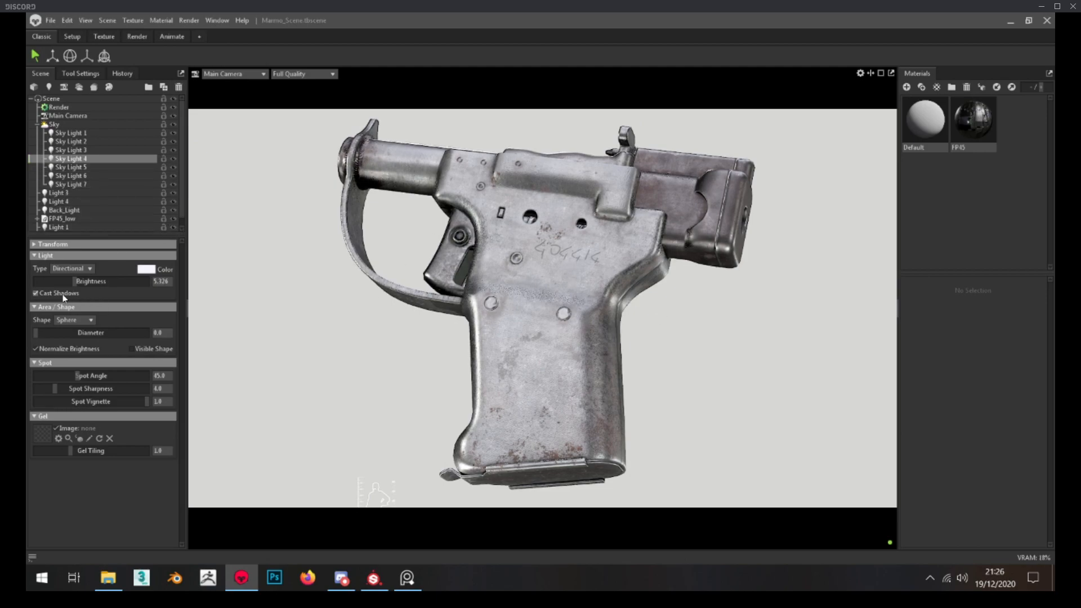
left_click(79, 168)
left_click(78, 177)
left_click(78, 185)
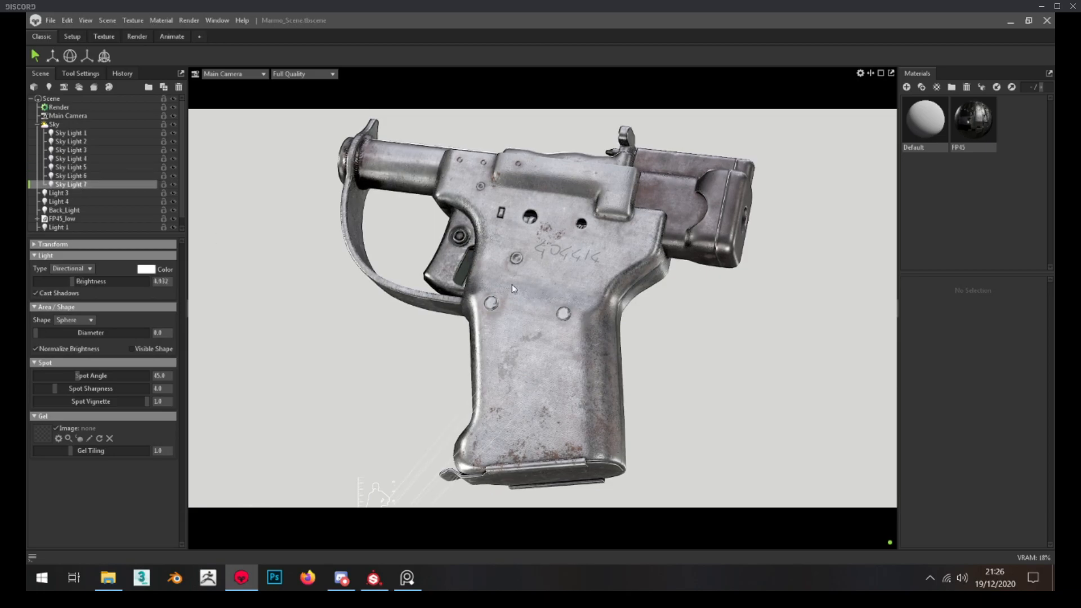
left_click(372, 350)
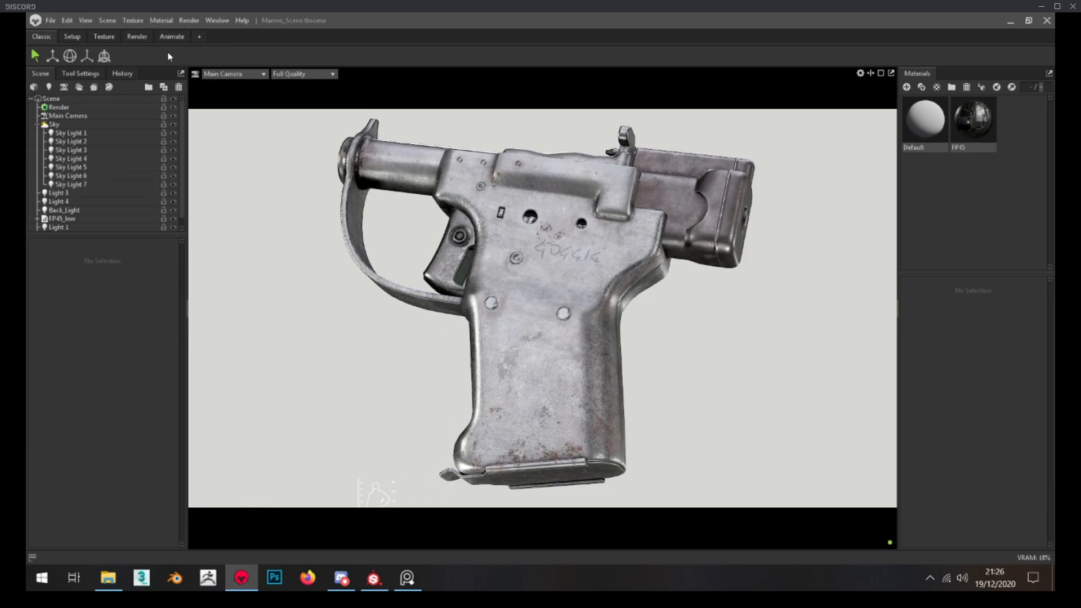
In the Render layout, look through Light 2, adjust its aim at the pistol, and raise its brightness to about 7
left_click(148, 38)
left_click_drag(517, 481, 532, 459)
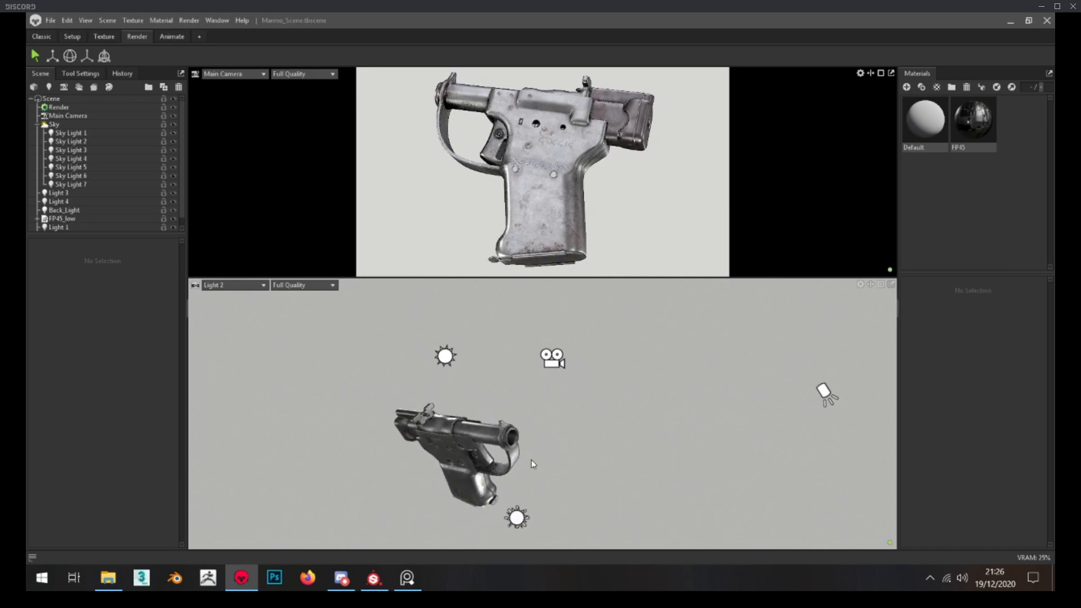
key("space")
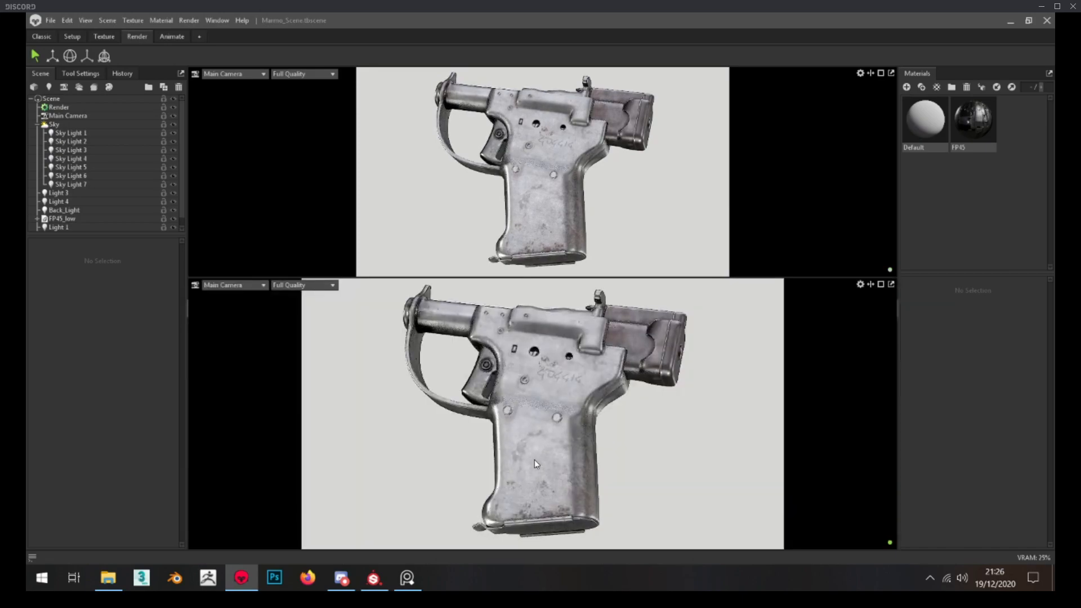
left_click(254, 286)
mouse_move(249, 307)
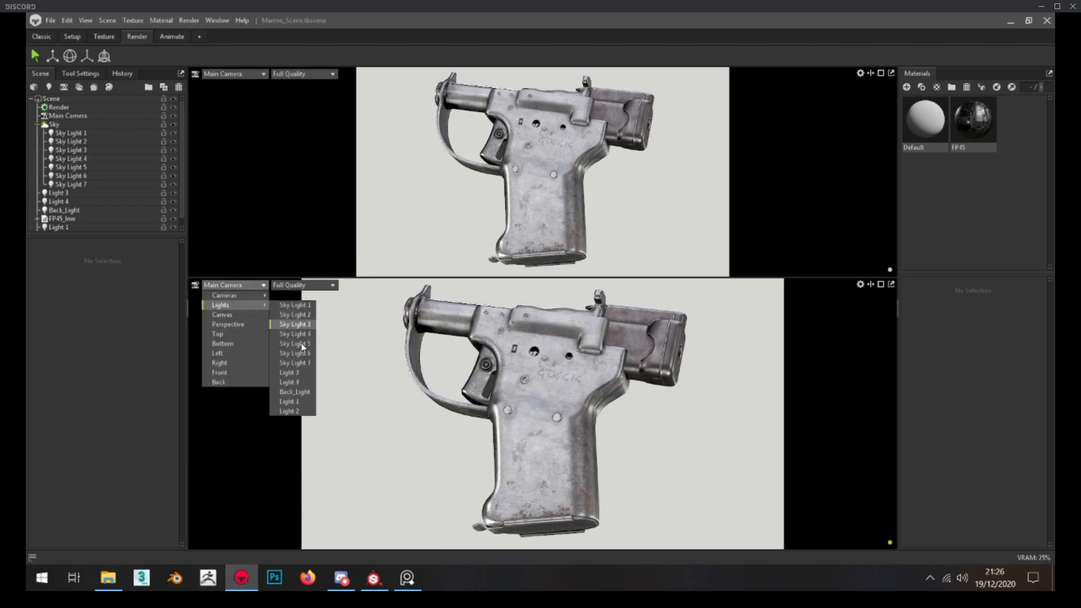
left_click(304, 412)
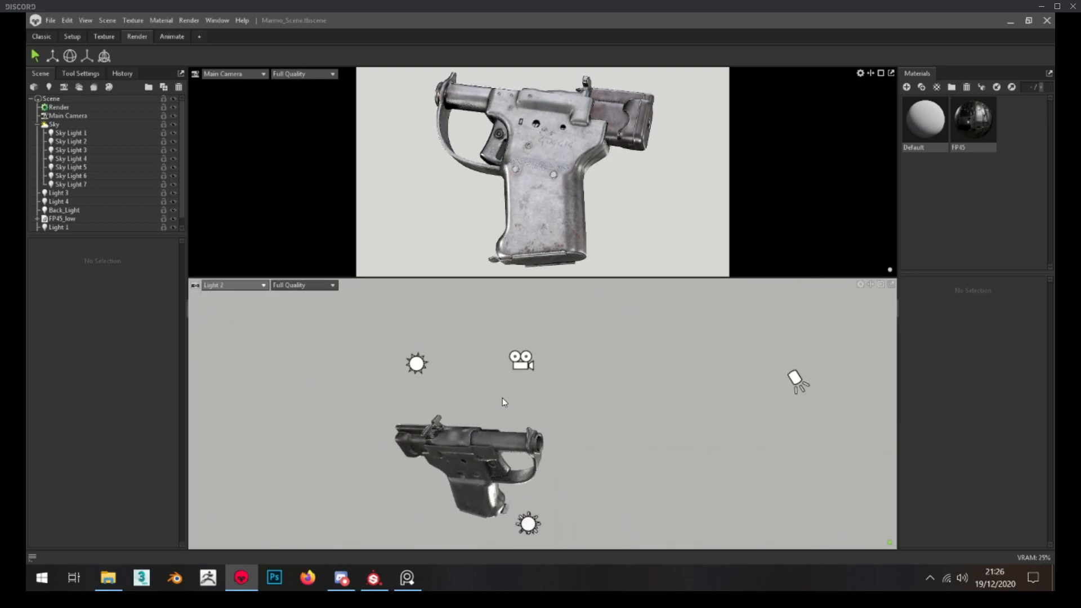
scroll(73, 215, "down", 1)
left_click(73, 227)
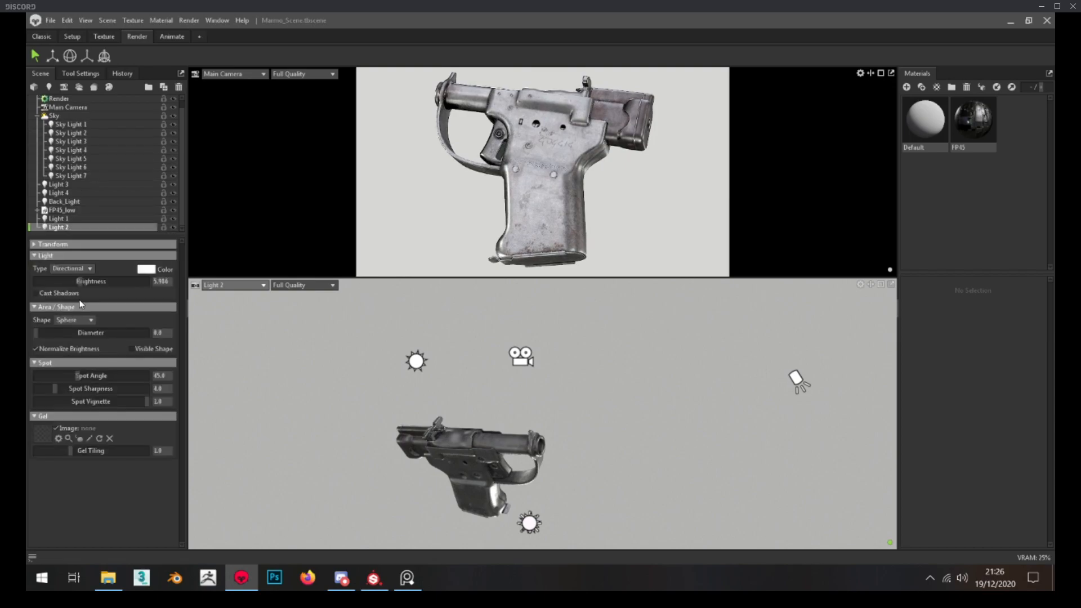
left_click_drag(82, 280, 86, 281)
left_click_drag(86, 281, 87, 281)
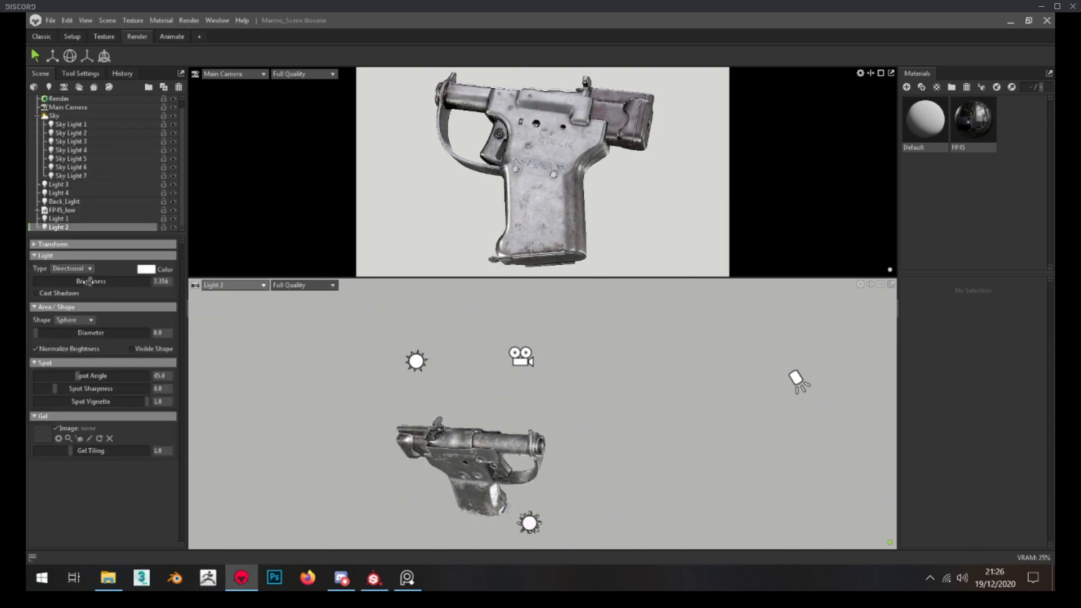
From a Perspective view orbited around to the rear of the pistol, add another light and make it Directional
left_click(258, 286)
left_click(227, 322)
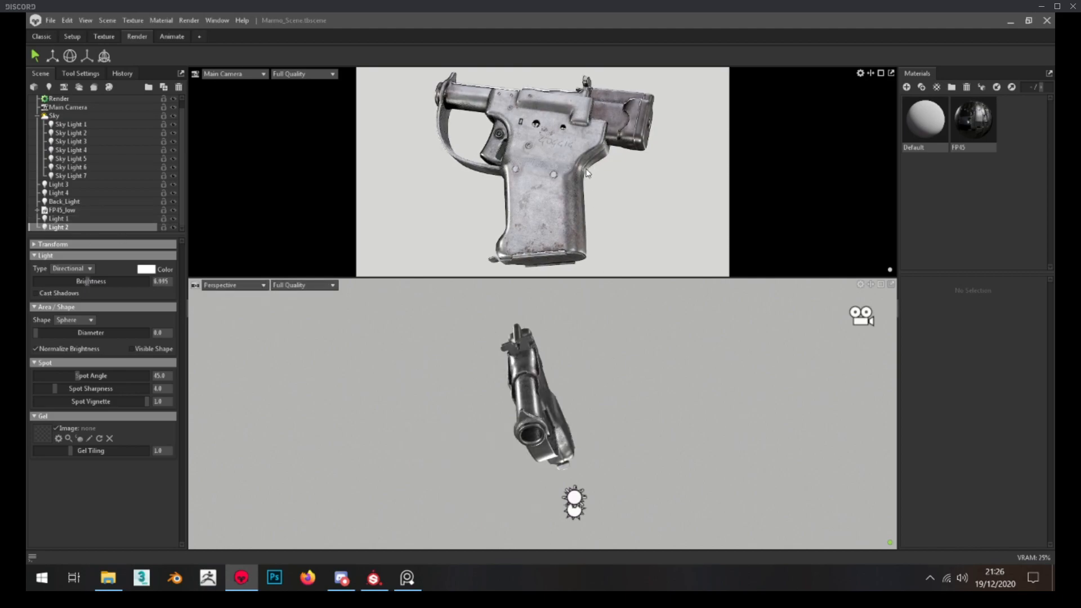
left_click_drag(580, 366, 529, 450)
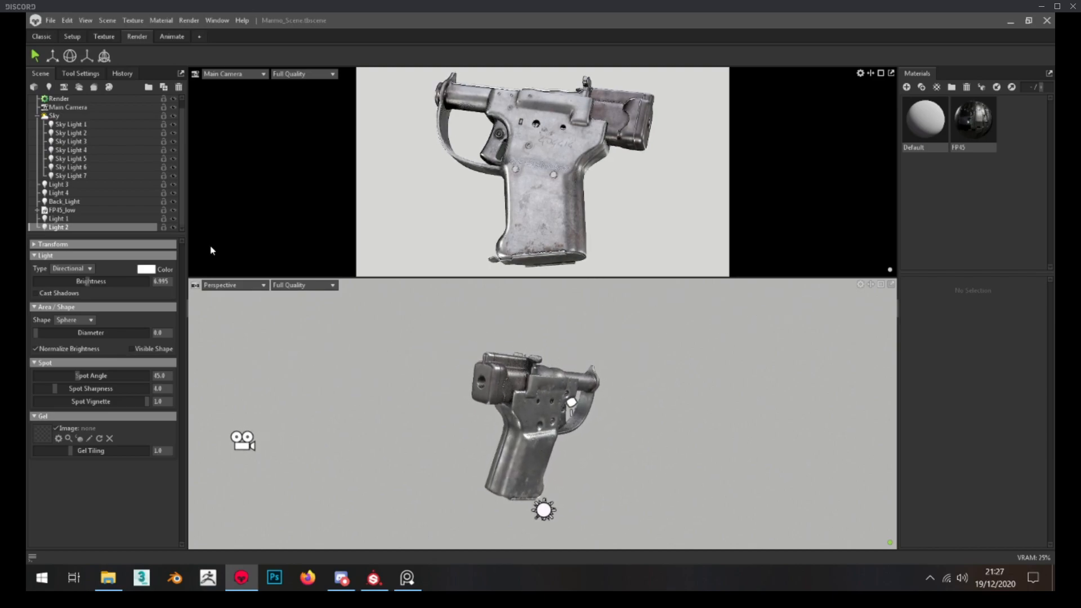
left_click(35, 88)
left_click(526, 18)
left_click(51, 87)
left_click(71, 268)
left_click(78, 280)
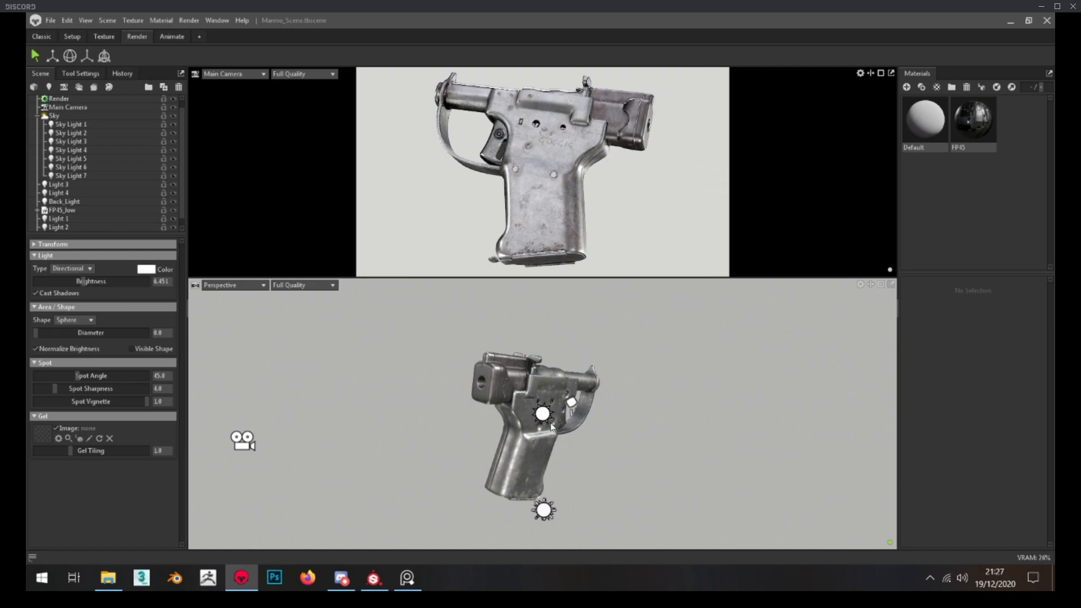
Look through Light 5, aim it at the pistol from the side, and set its brightness to about 5.98
left_click(234, 285)
scroll(116, 208, "down", 1)
left_click(115, 210)
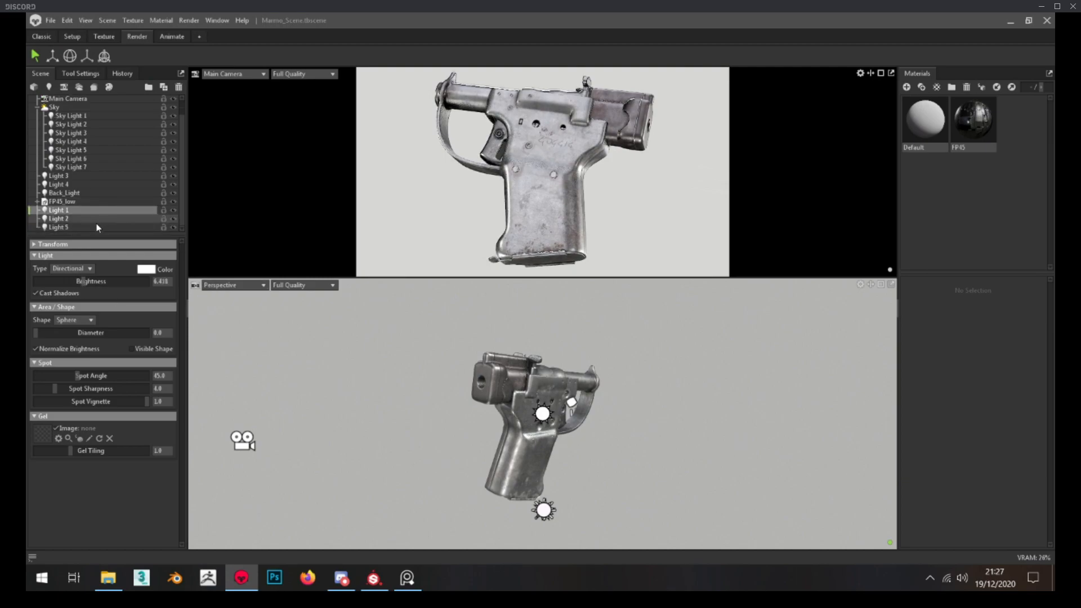
left_click(231, 285)
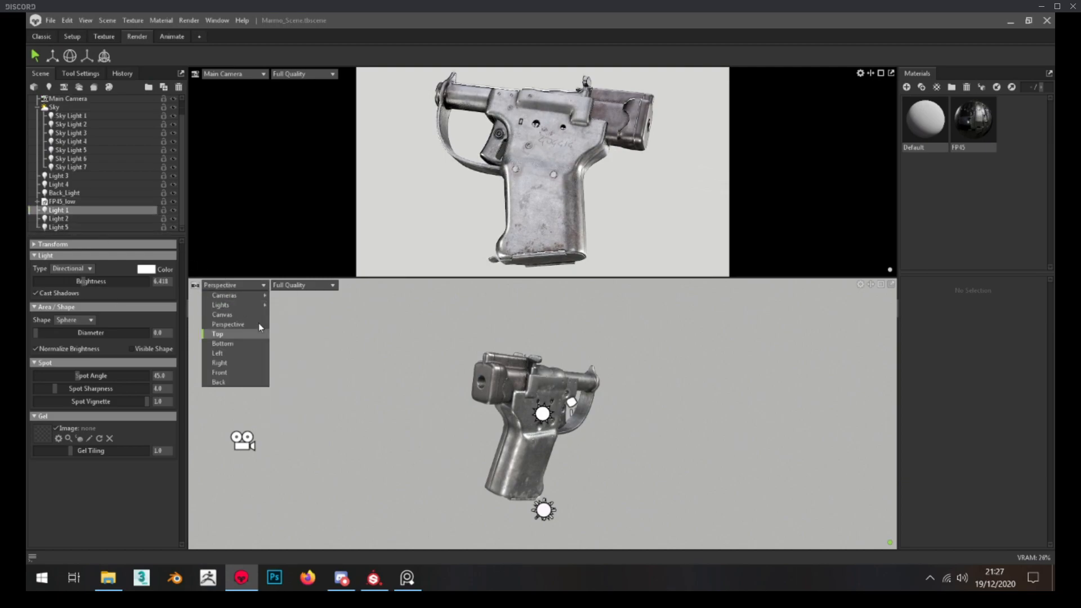
mouse_move(248, 304)
left_click(296, 421)
left_click_drag(495, 409, 429, 394)
left_click(62, 226)
left_click(88, 281)
left_click_drag(88, 281, 80, 282)
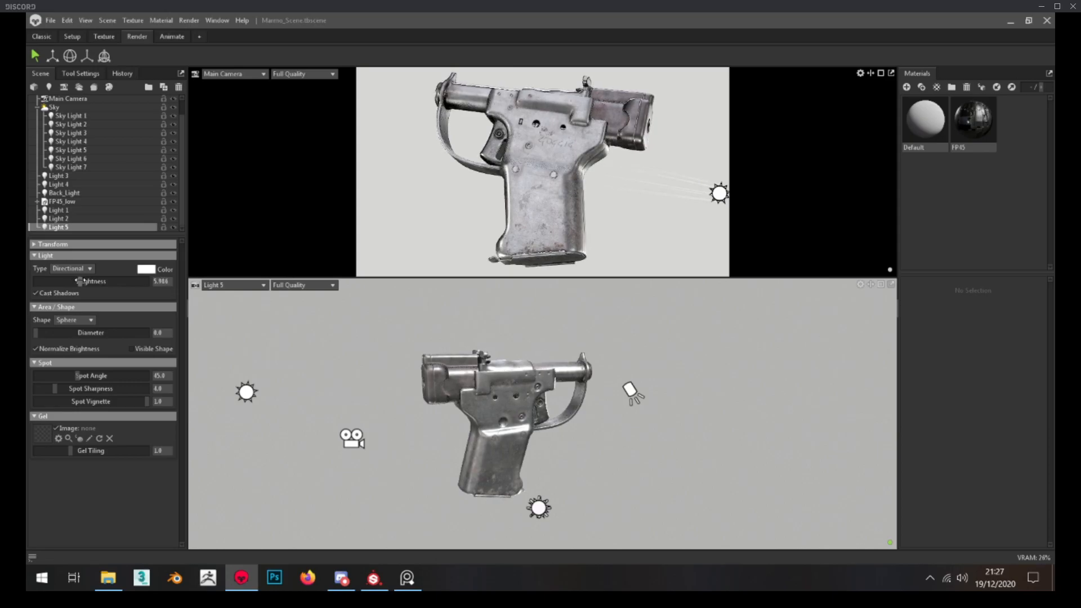
Return to the Classic layout to check the pistol's lighting, and collapse the Sky group
left_click(40, 37)
left_click(237, 321)
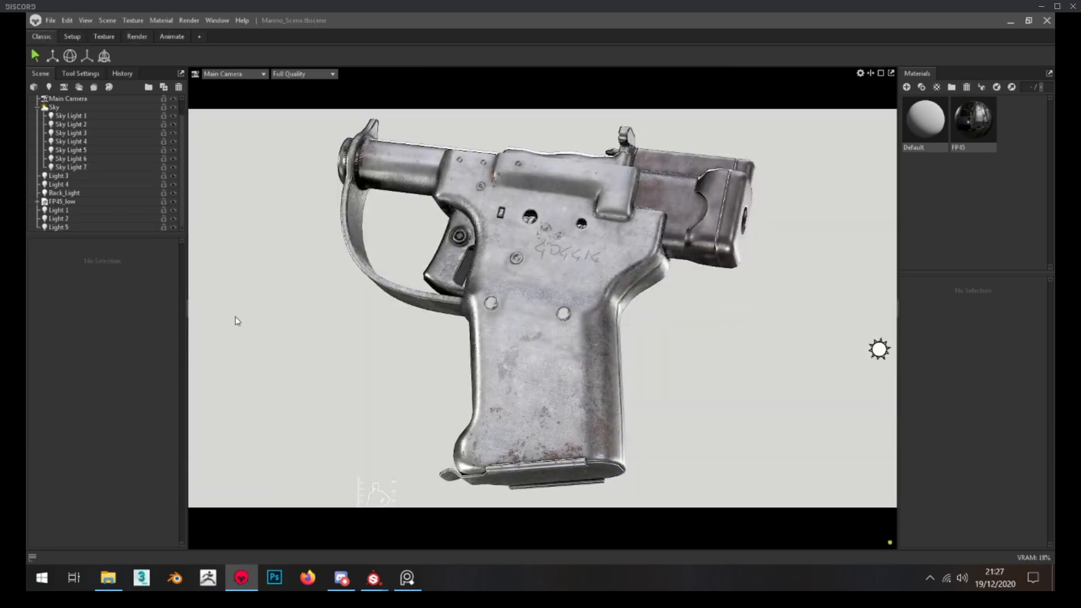
left_click_drag(411, 250, 307, 290)
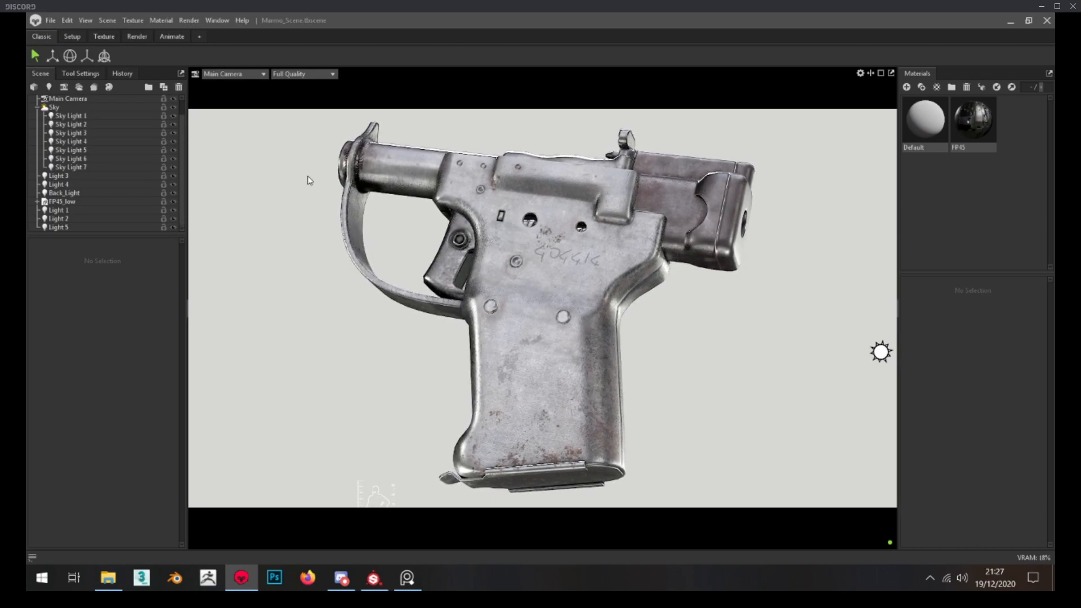
left_click(37, 107)
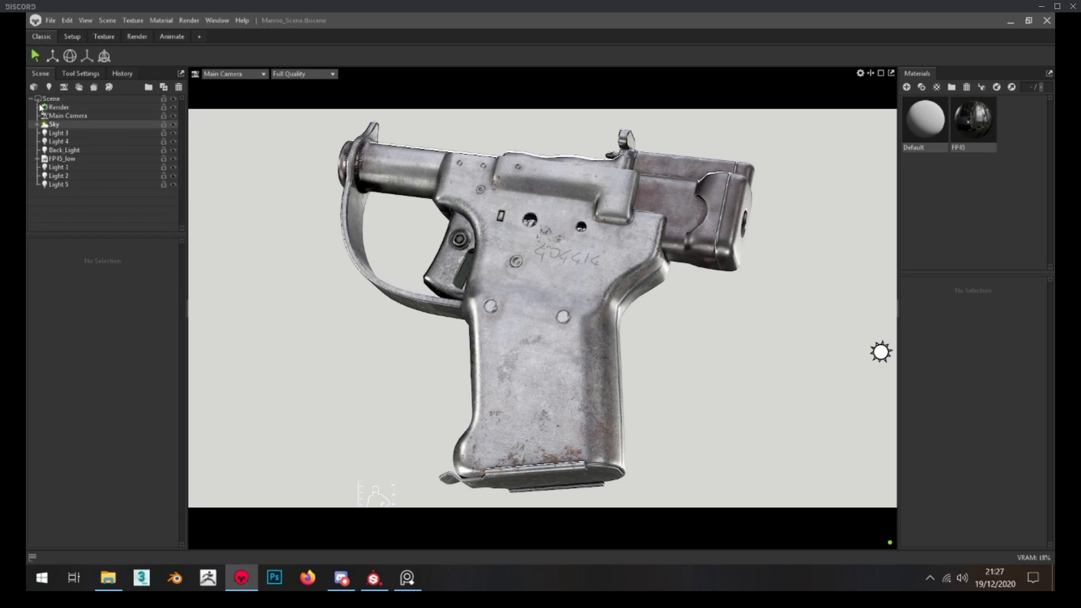
Try widening the Main Camera's field of view to about 54.8° with the camera moved closer to the pistol
left_click(67, 116)
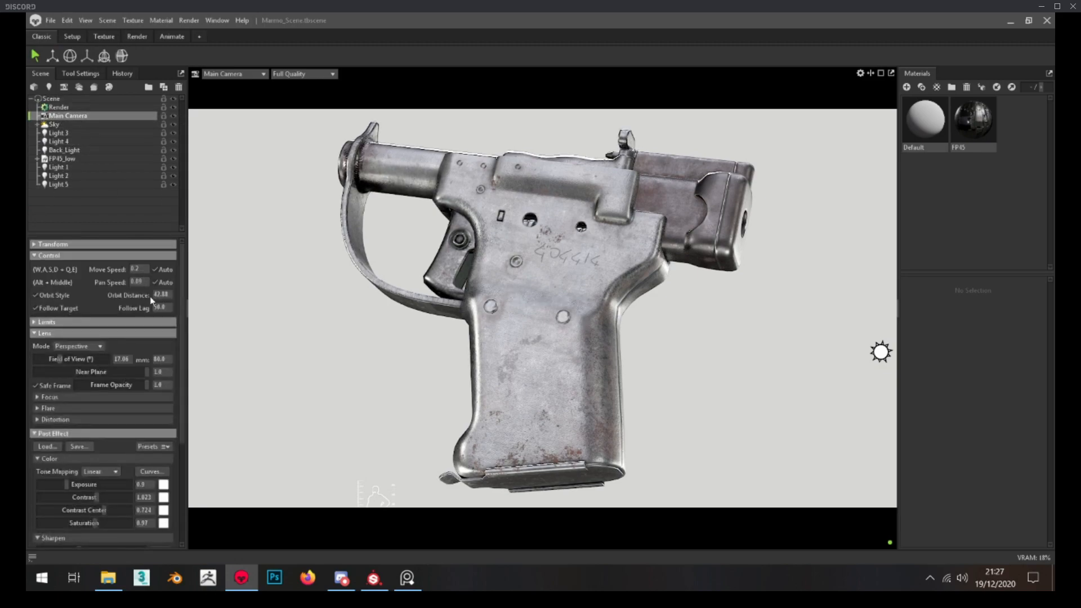
left_click_drag(180, 271, 182, 293)
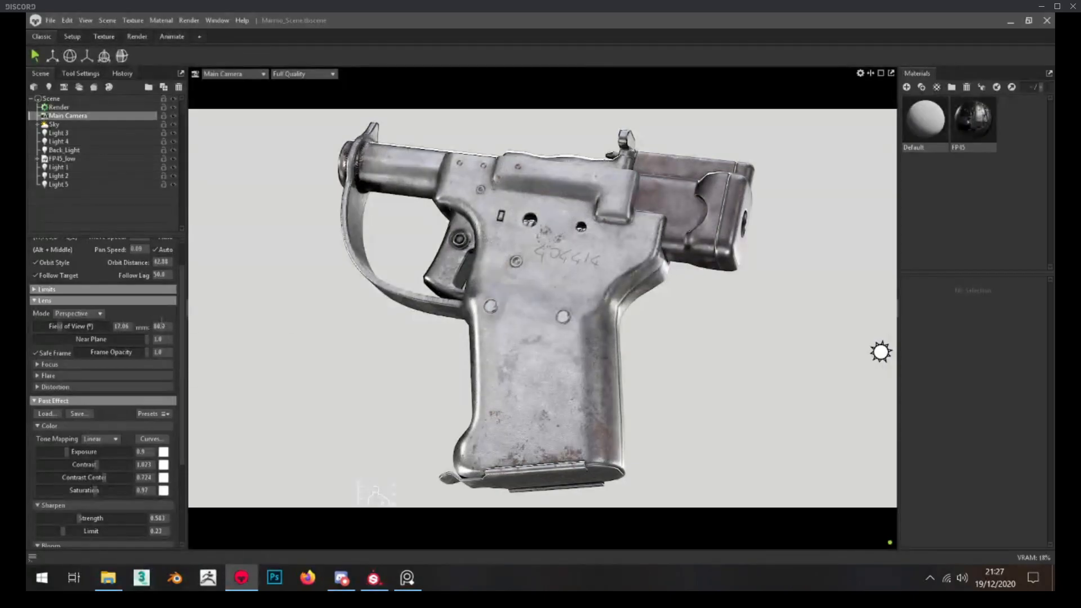
mouse_move(66, 324)
left_mouse_down()
mouse_move(42, 325)
mouse_move(79, 326)
left_mouse_up()
scroll(513, 318, "up", 3)
scroll(513, 317, "up", 5)
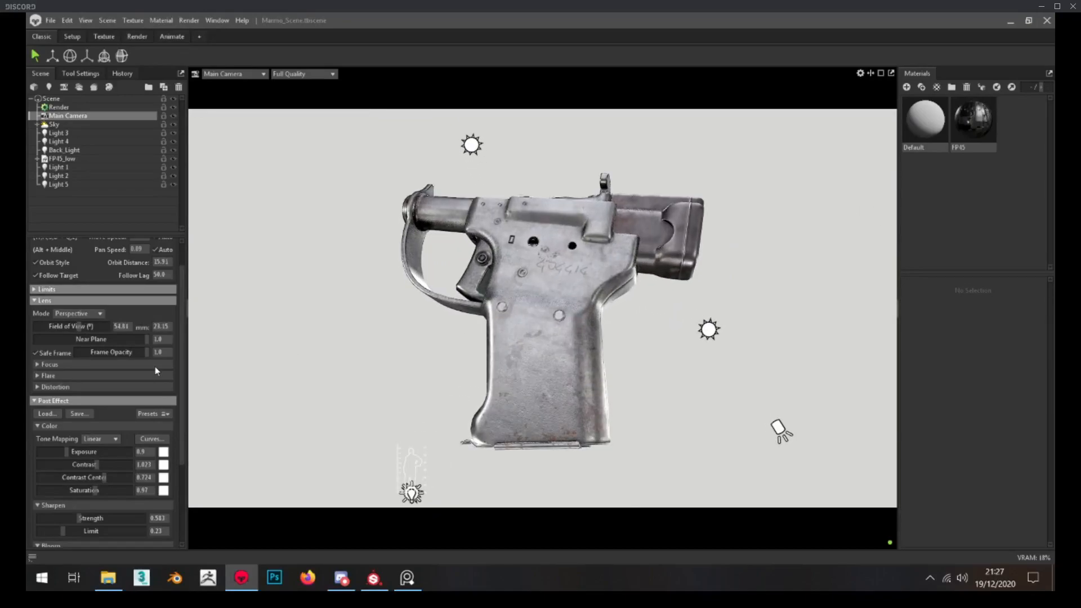
Set the Main Camera's focal length to 80 mm and reframe the whole pistol
left_click(164, 325)
type("80")
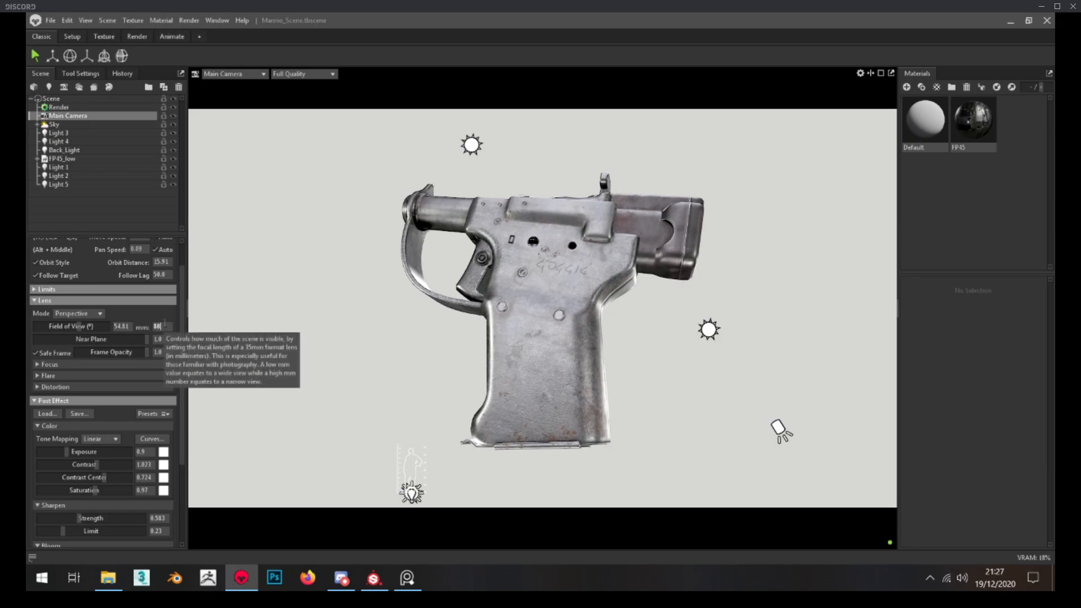
key("Return")
scroll(394, 333, "down", 3)
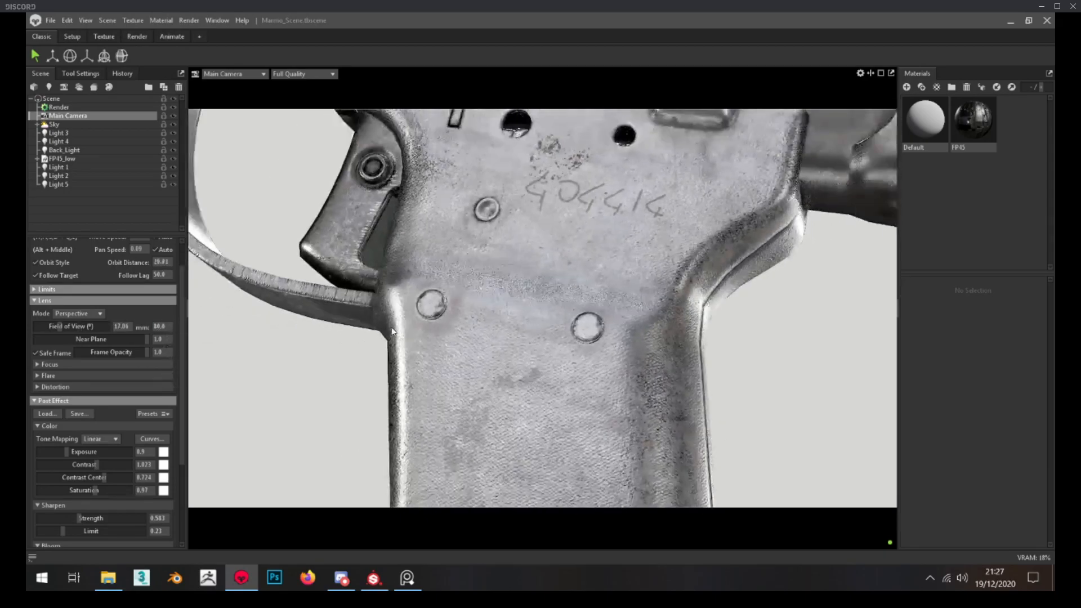
scroll(367, 345, "down", 5)
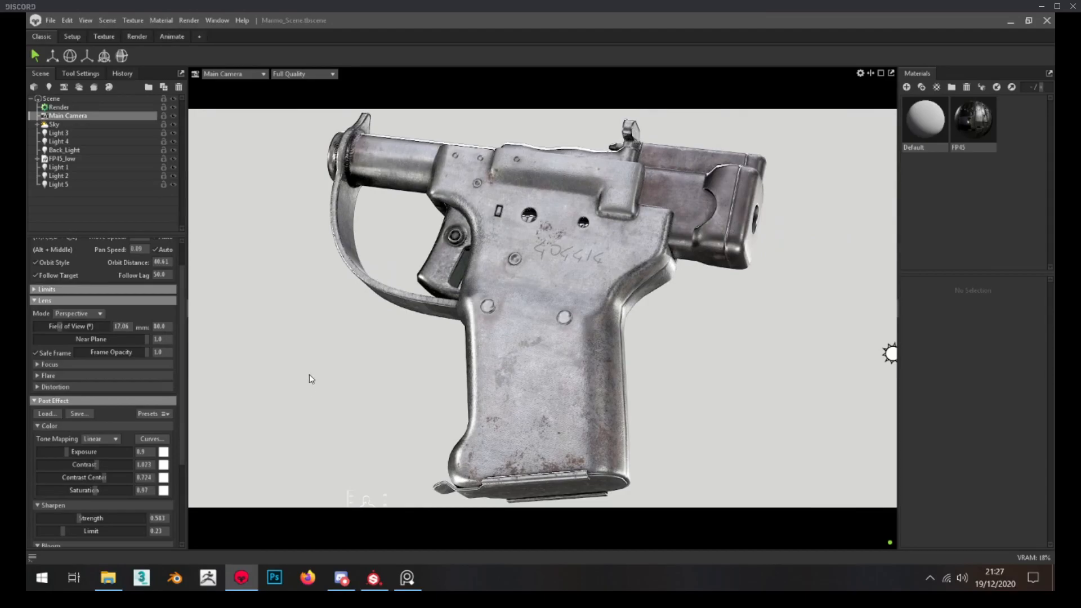
Review the Main Camera's Focus, Flare and Distortion lens settings, then collapse each group
left_click(45, 365)
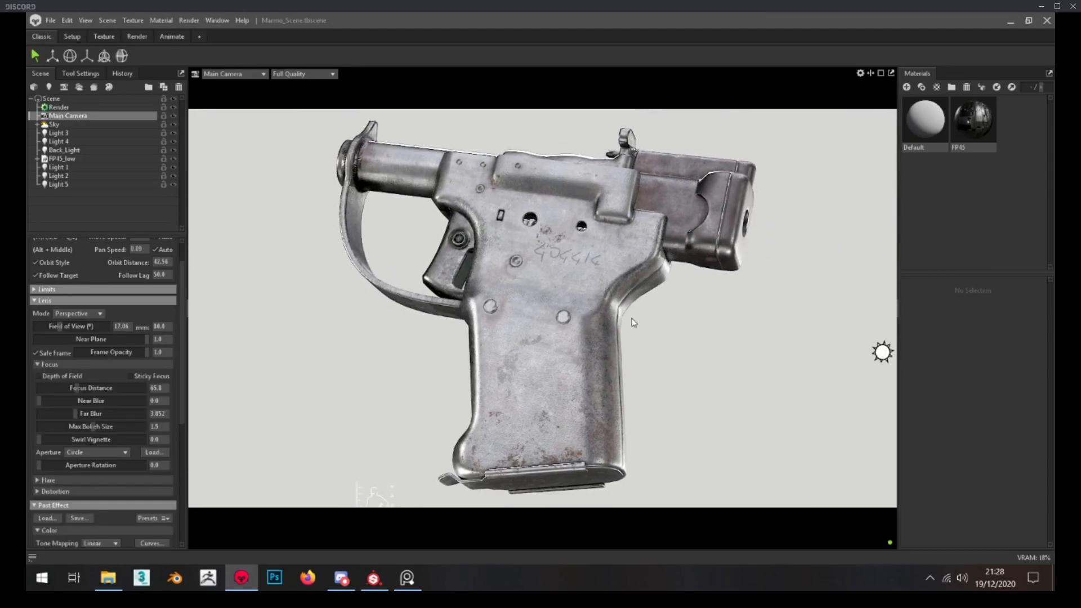
scroll(581, 306, "up", 5)
scroll(581, 307, "down", 5)
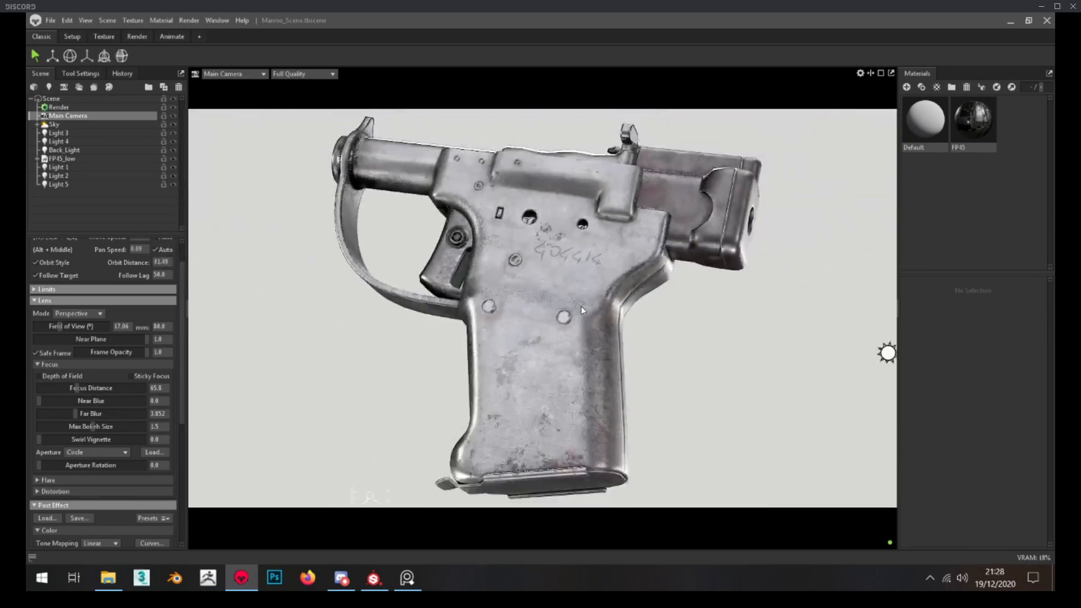
left_click(59, 365)
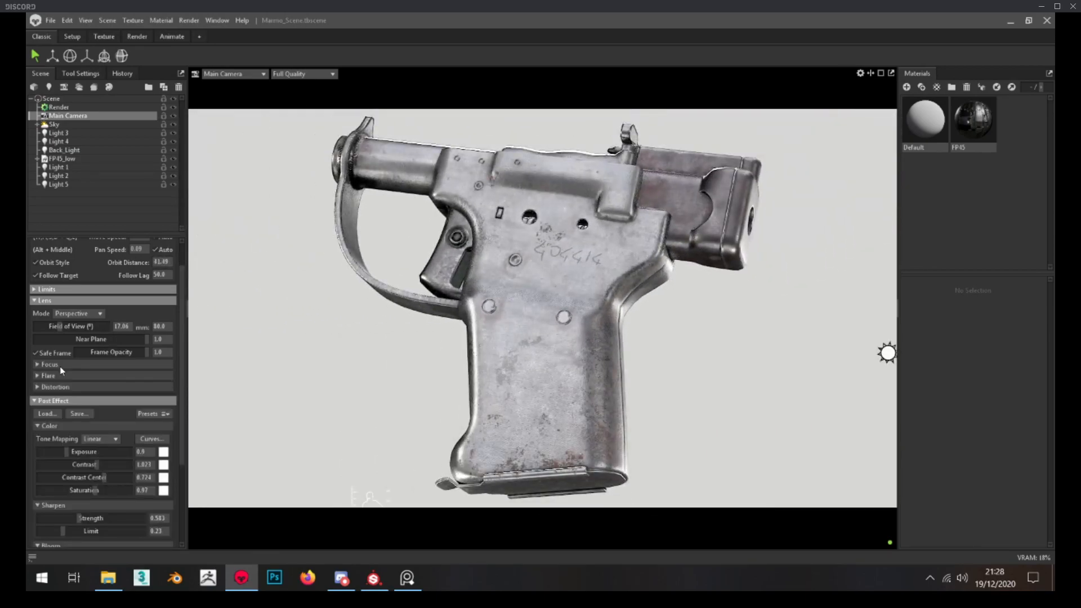
left_click(52, 377)
left_click(52, 378)
left_click(52, 388)
left_click(52, 387)
Try a saturation of 1 in the Main Camera's color post effects and undo it
scroll(62, 370, "down", 3)
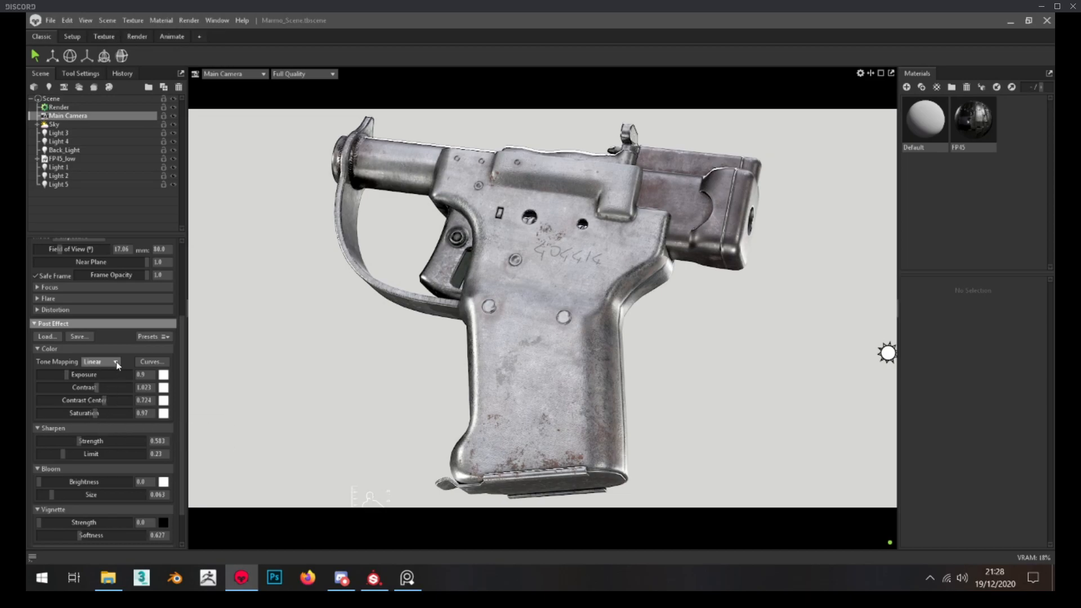
double_click(142, 414)
type("1")
key("Return")
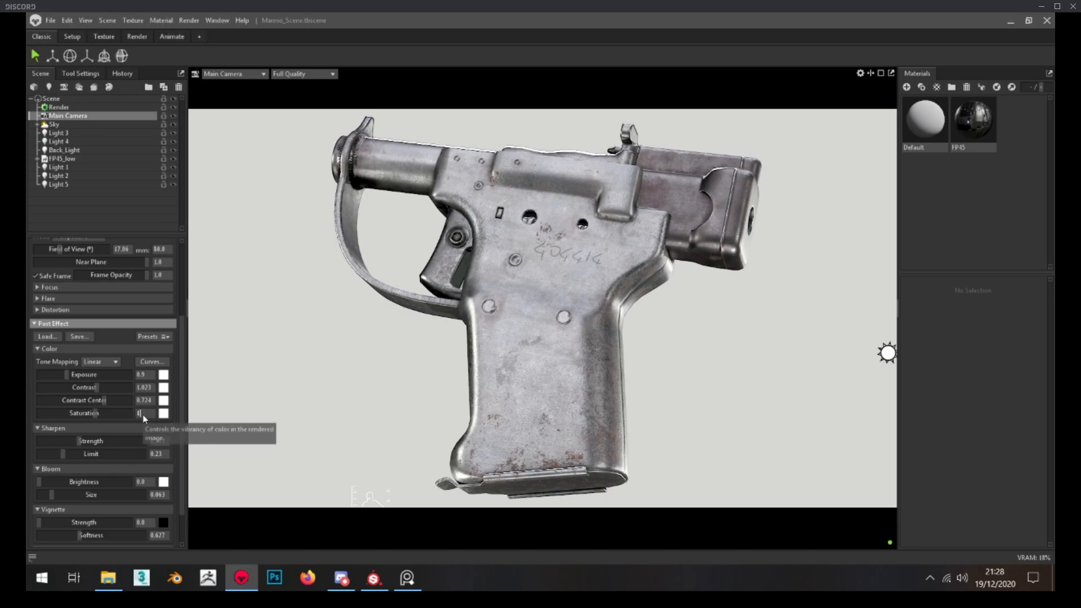
key("ctrl+z")
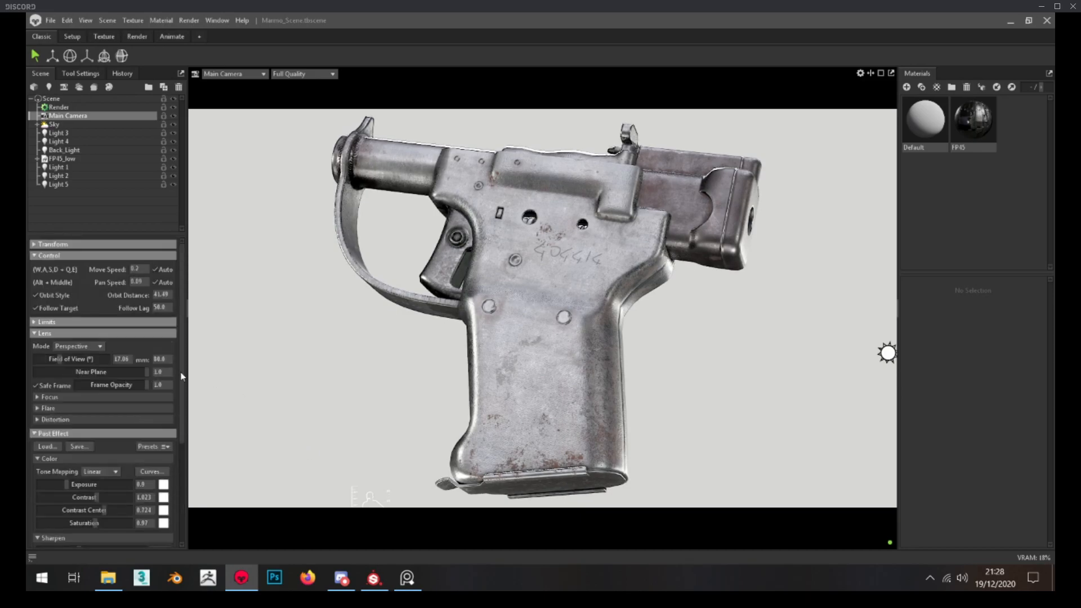
In the Main Camera's Curve Editor, compare the image with the curve adjustments cleared, undo the clearing, and close the editor
scroll(128, 404, "down", 1)
left_click(156, 445)
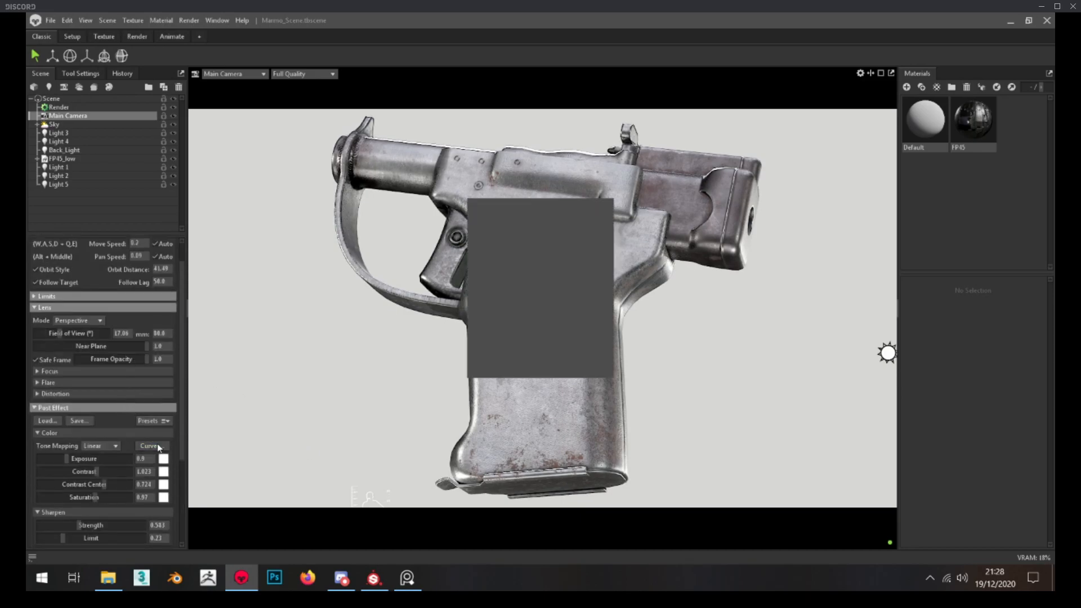
left_click_drag(541, 203, 303, 217)
left_click(361, 383)
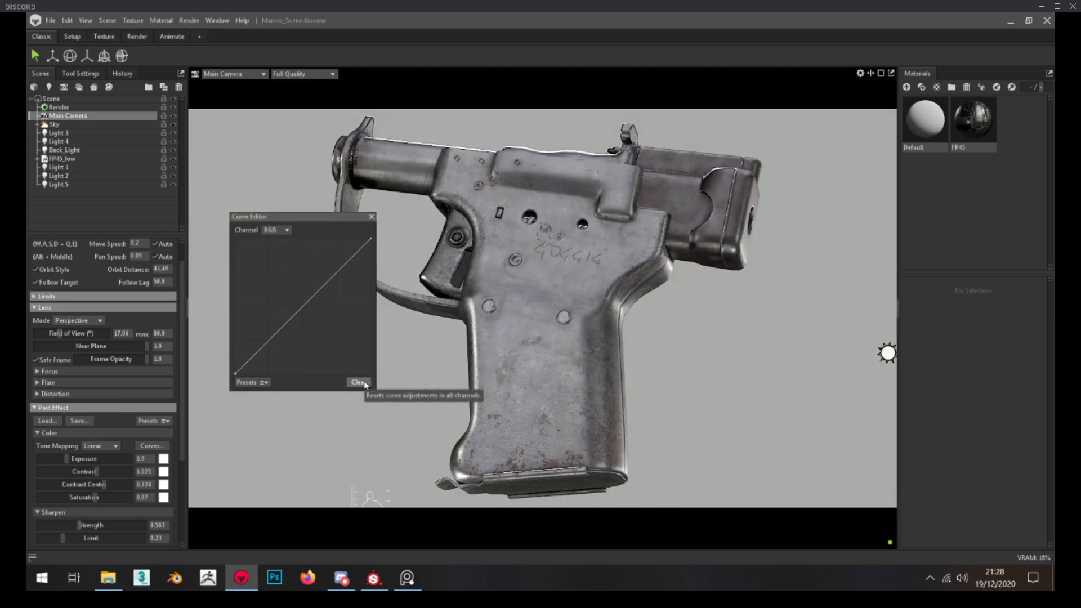
key("ctrl+z")
left_click(365, 386)
key("ctrl+z")
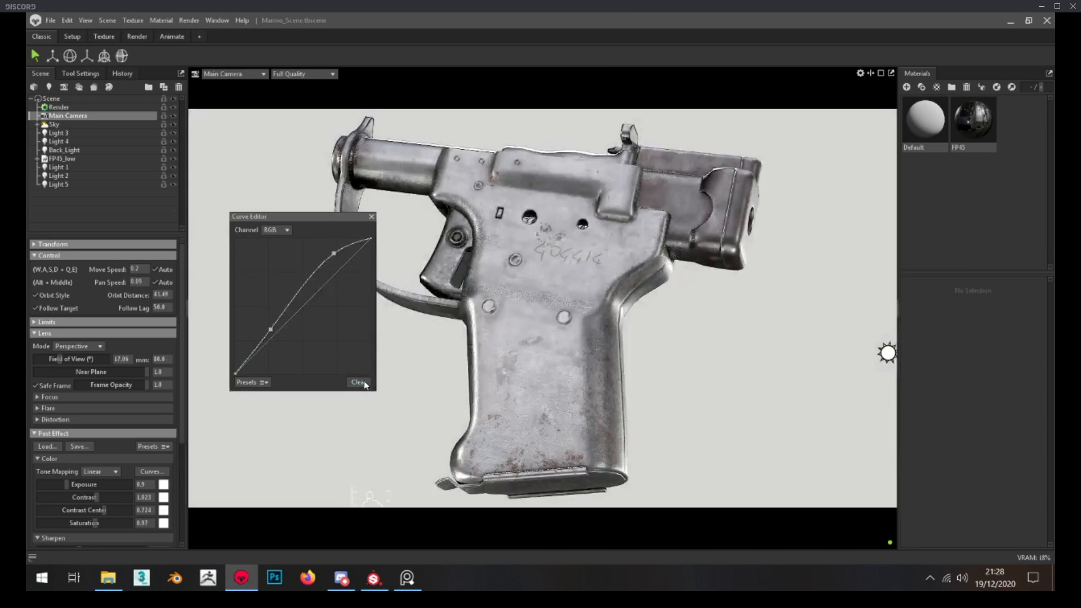
left_click(371, 216)
Review the Main Camera's Sharpen, Bloom, Vignette and Grain settings and the Render object's ray tracing and raster lighting options
scroll(100, 455, "down", 5)
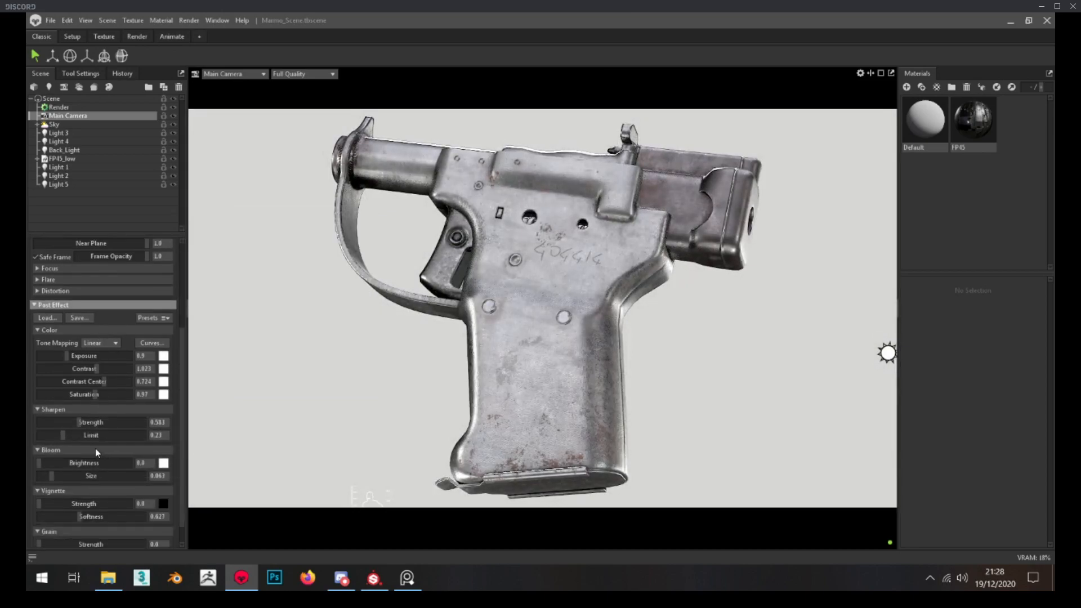
scroll(99, 454, "down", 1)
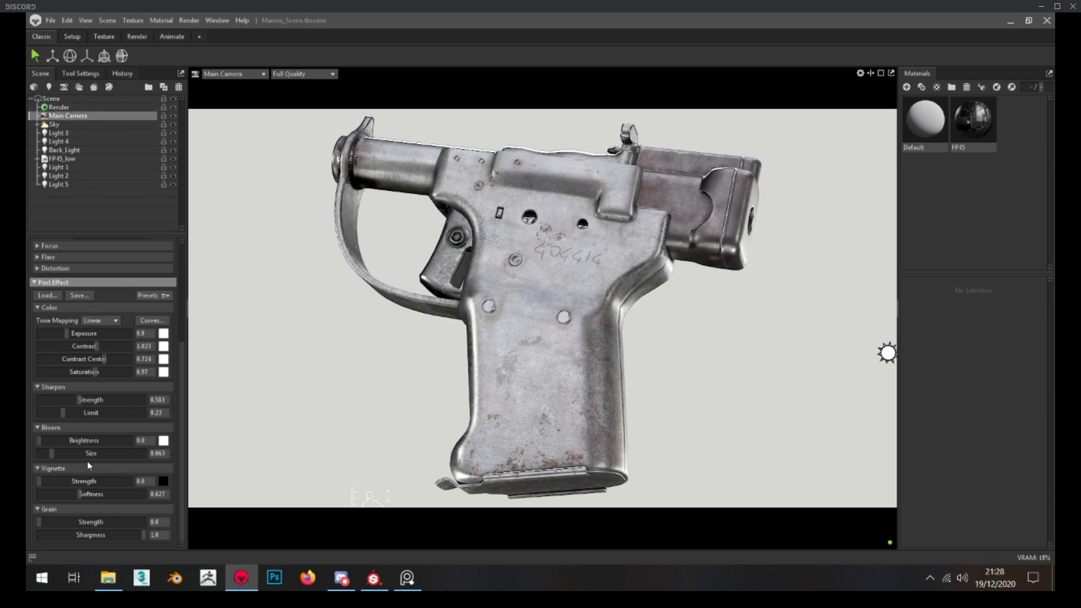
left_click(69, 107)
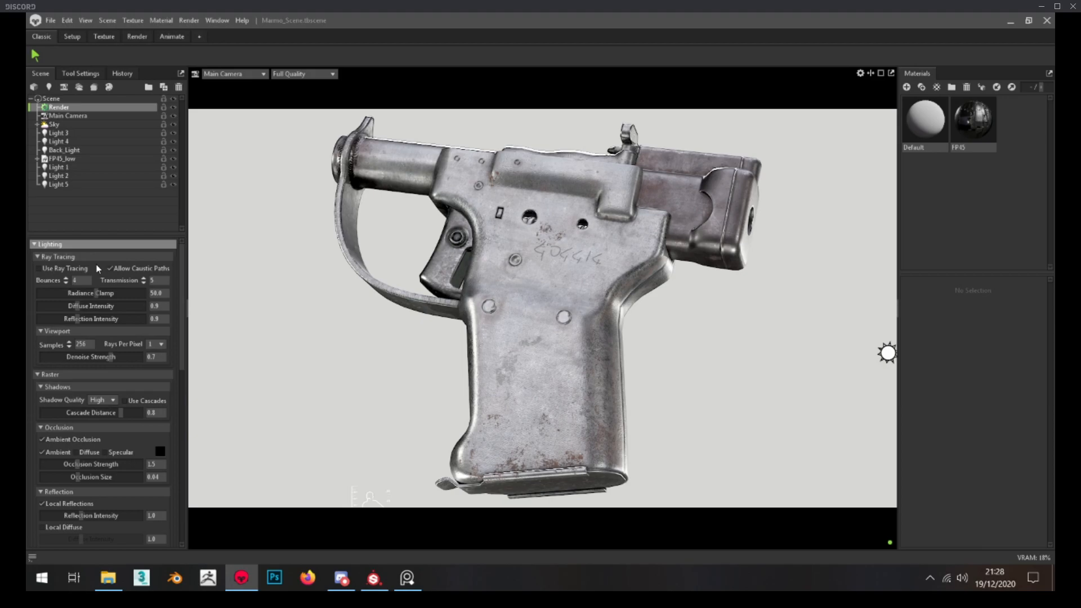
left_click(342, 578)
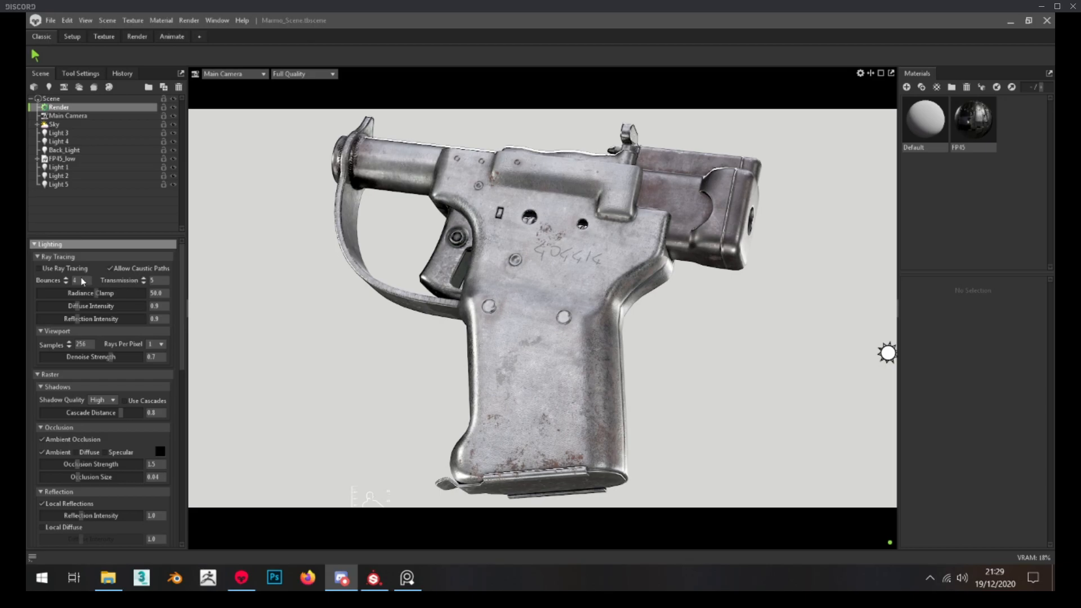
left_click(164, 310)
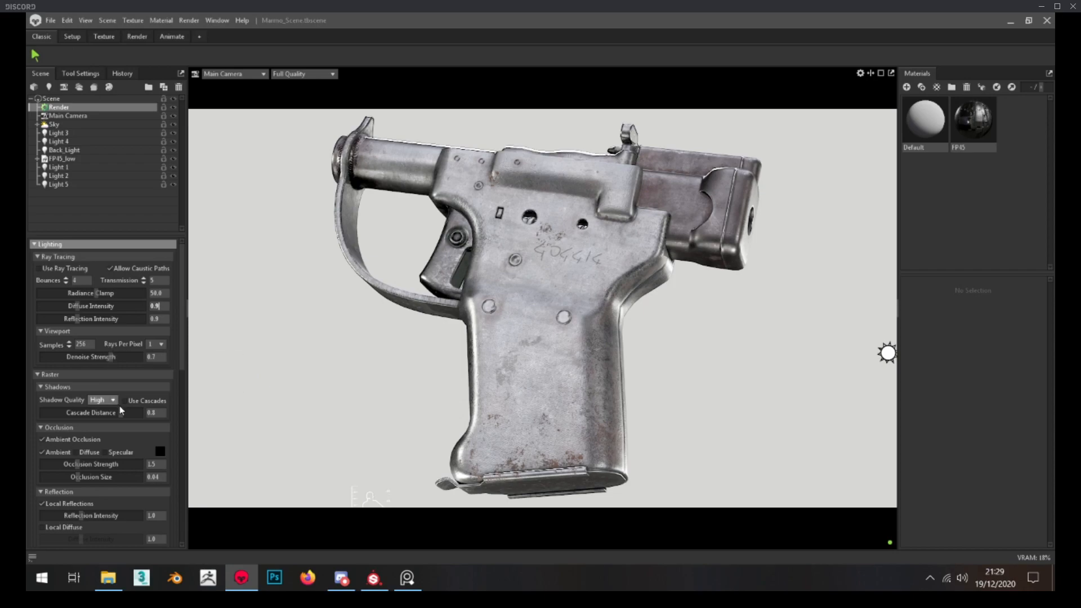
Set the render's image output location to the Marmo folder inside Desktop > FP-45_Liberator, saving as Portable Network Graphics
scroll(110, 381, "down", 4)
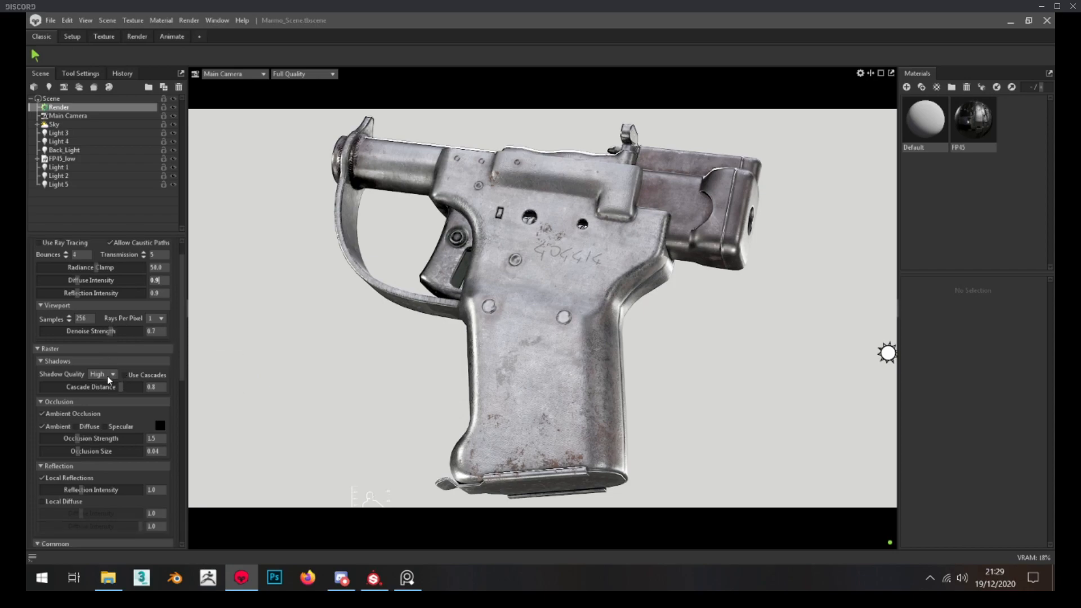
scroll(116, 391, "down", 4)
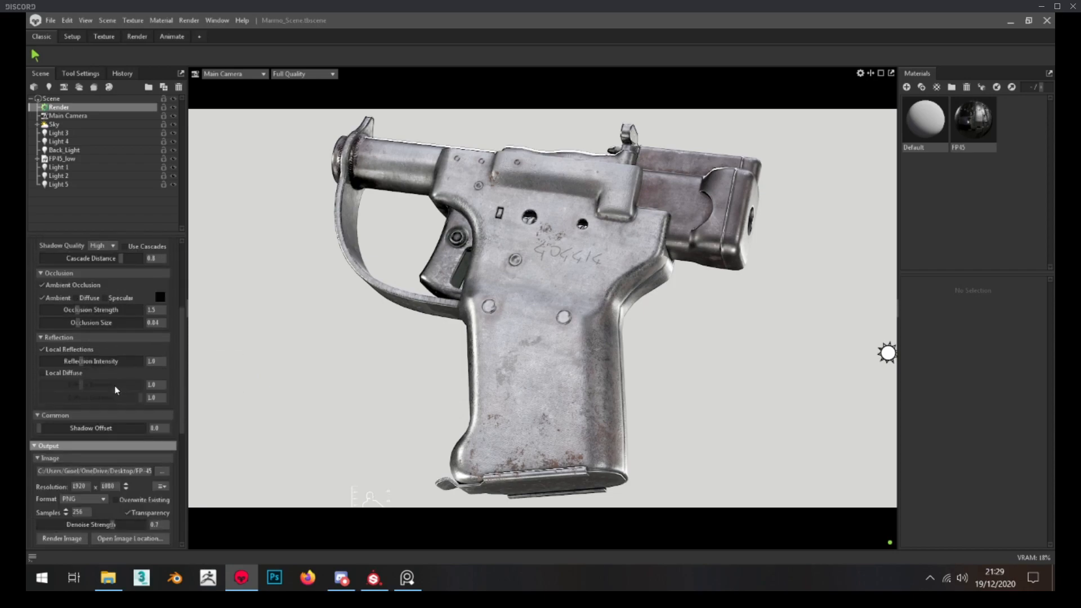
left_click(162, 421)
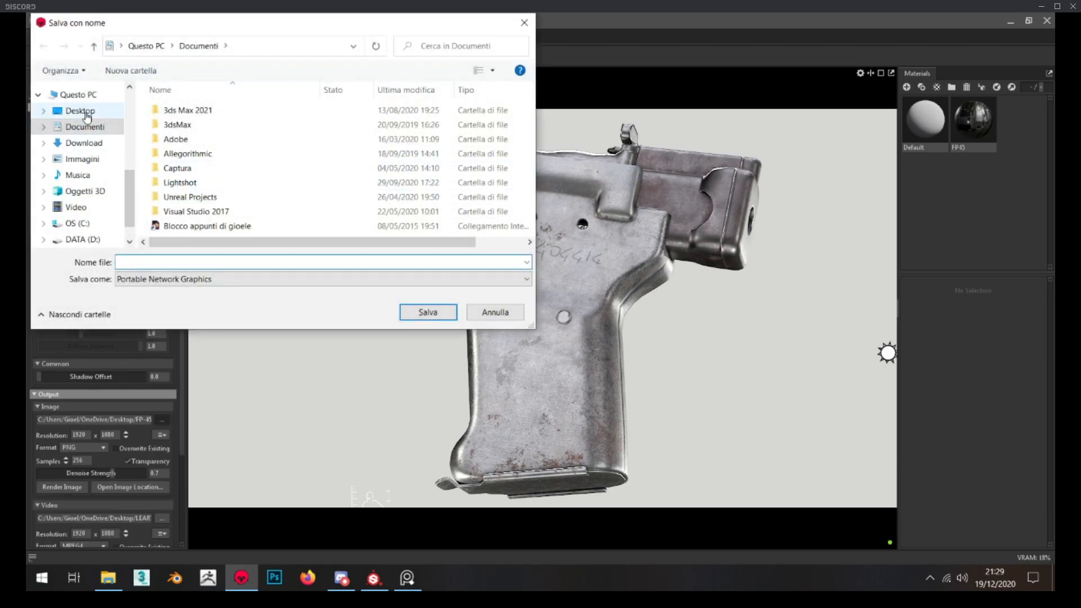
left_click(87, 115)
scroll(230, 169, "down", 1)
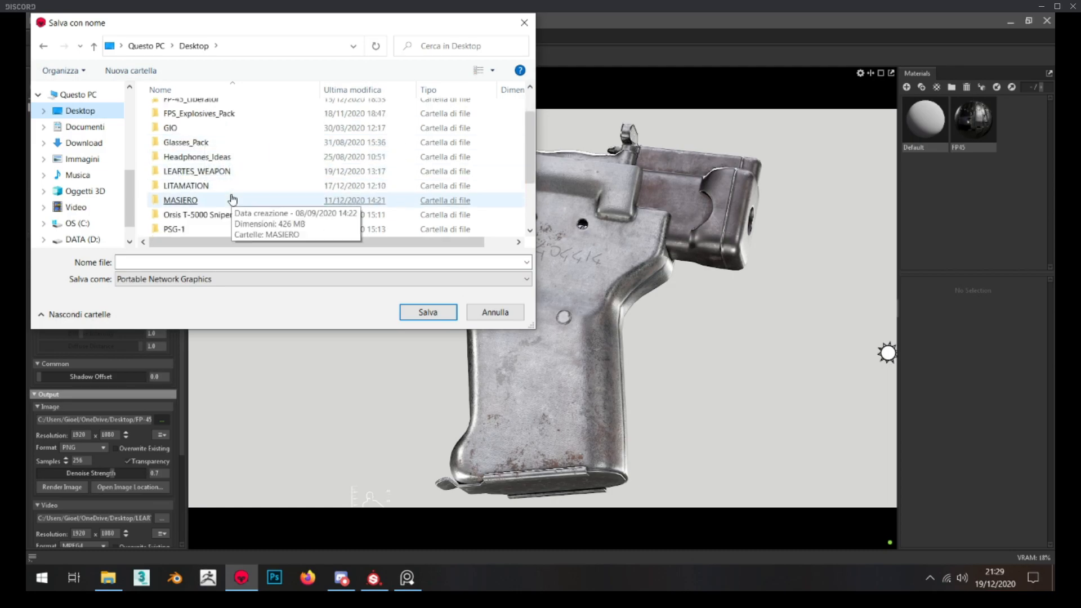
double_click(214, 171)
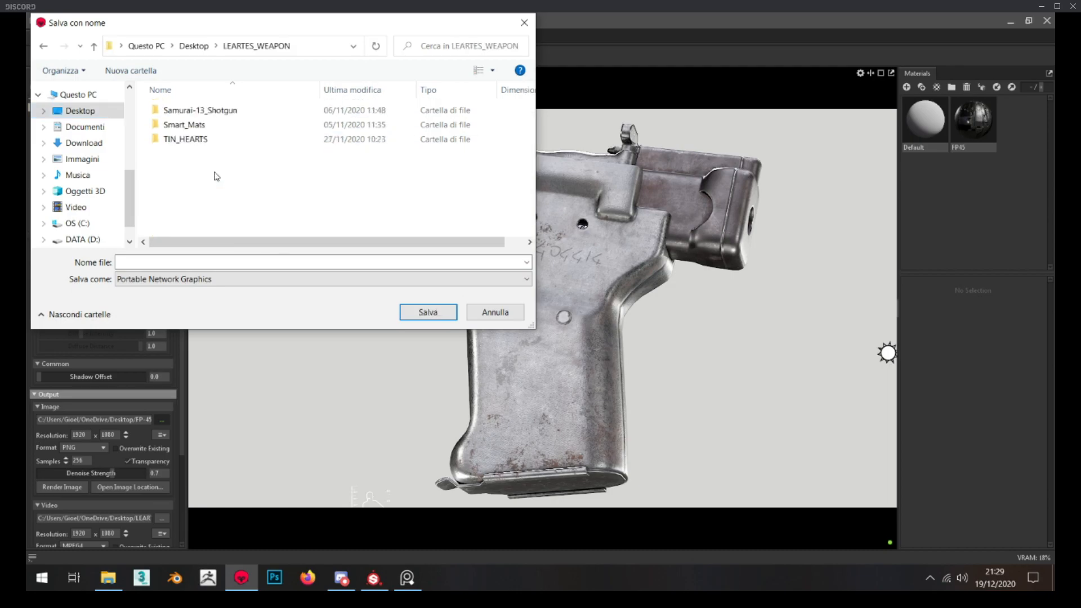
left_click(195, 46)
double_click(233, 140)
double_click(231, 140)
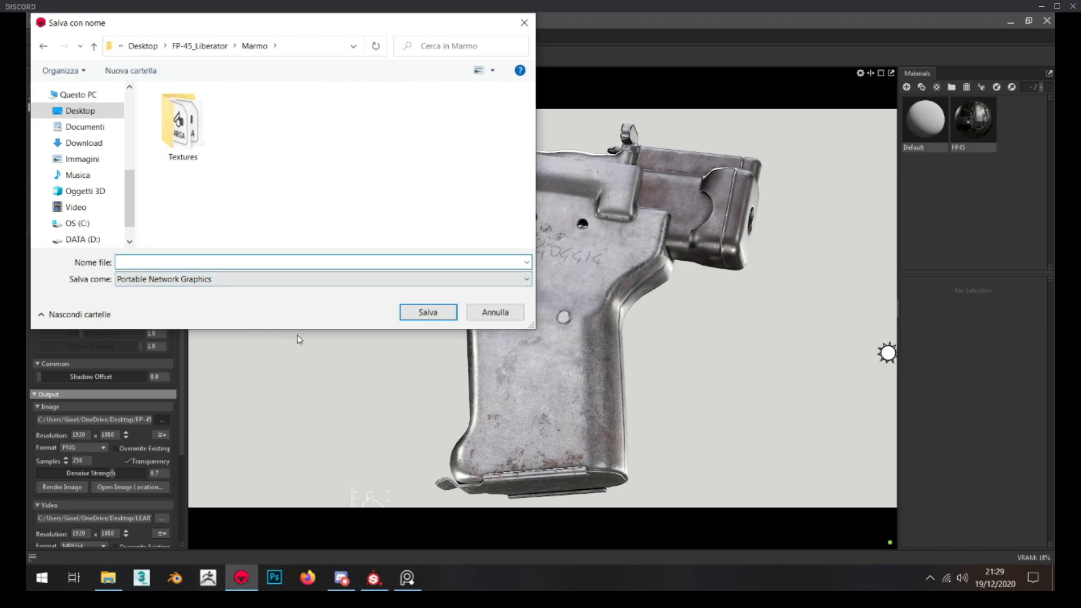
left_click(430, 314)
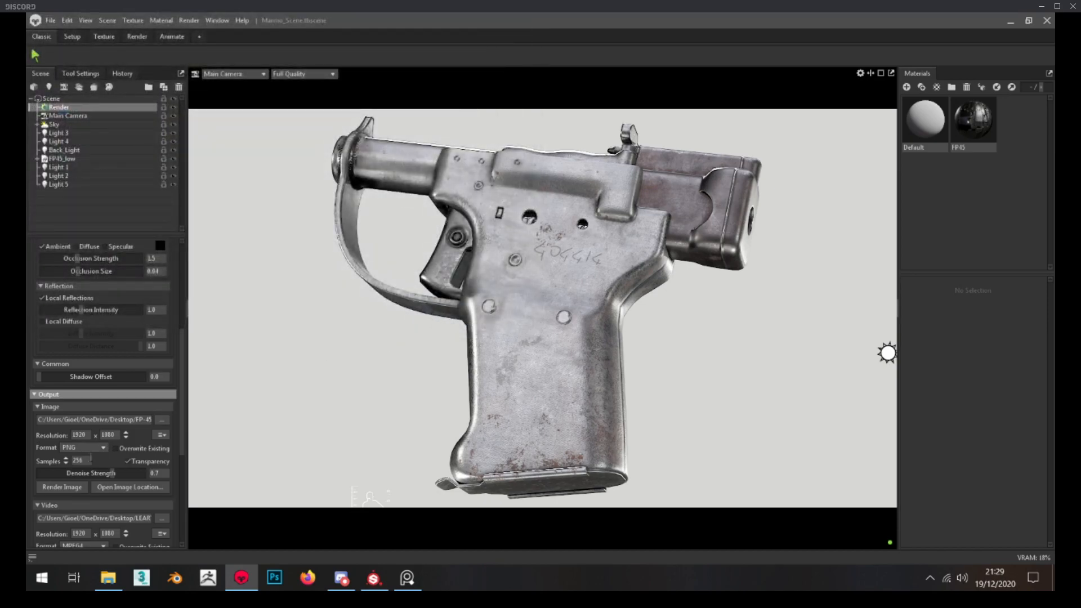
Review the image output's samples, format and transparency options, and enable ray tracing for the render
left_click(66, 460)
left_click(88, 447)
left_click(88, 447)
left_click(128, 461)
scroll(90, 330, "up", 4)
left_click(59, 269)
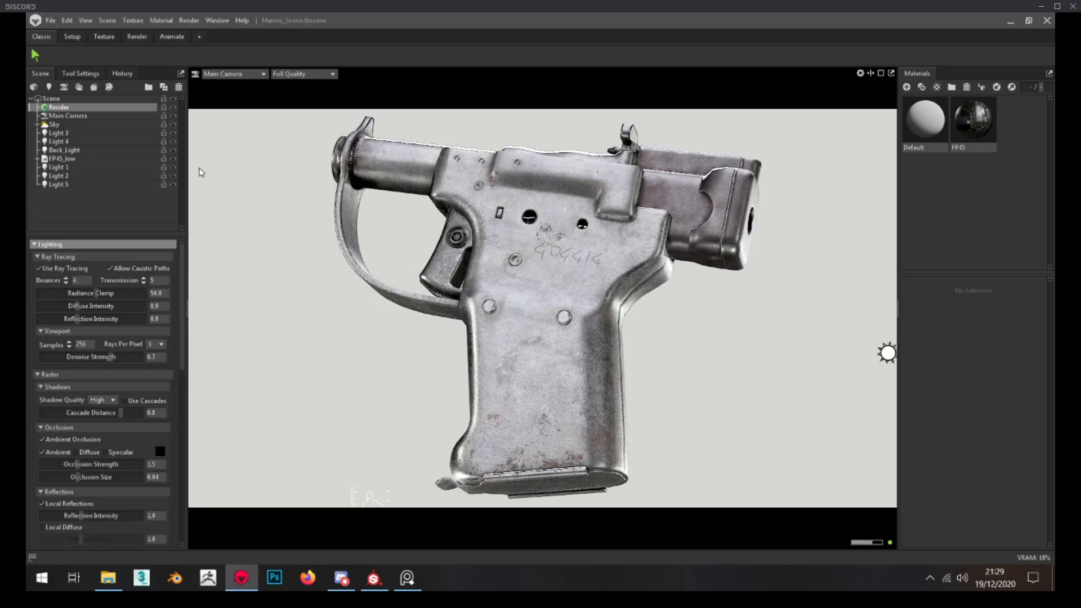
Lower Light 2's brightness to 5.841 and render the still image
left_click(173, 177)
left_click(124, 176)
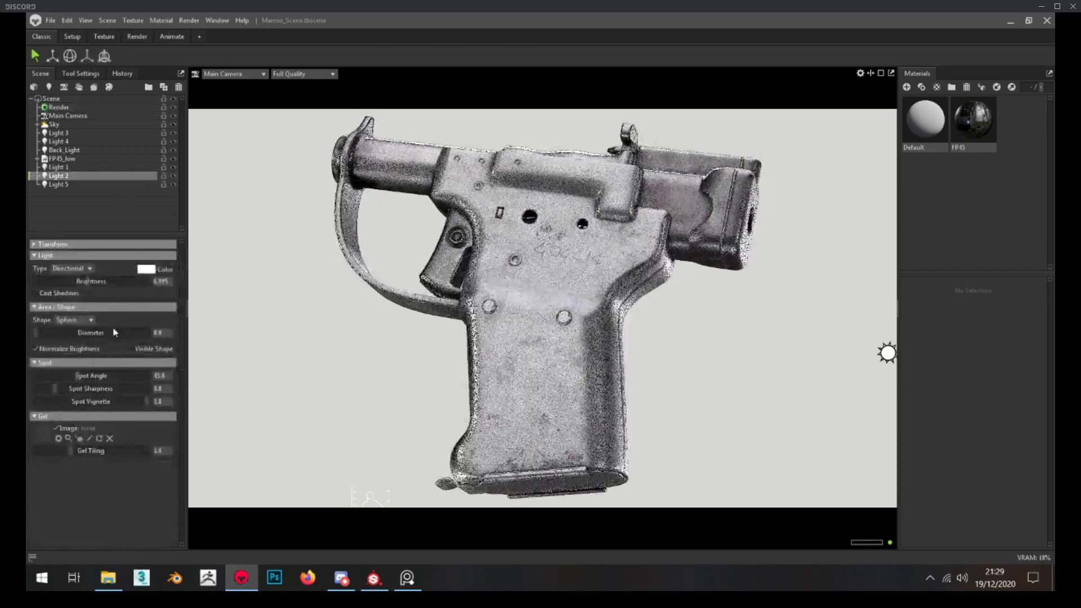
left_click_drag(84, 281, 80, 281)
key("F10")
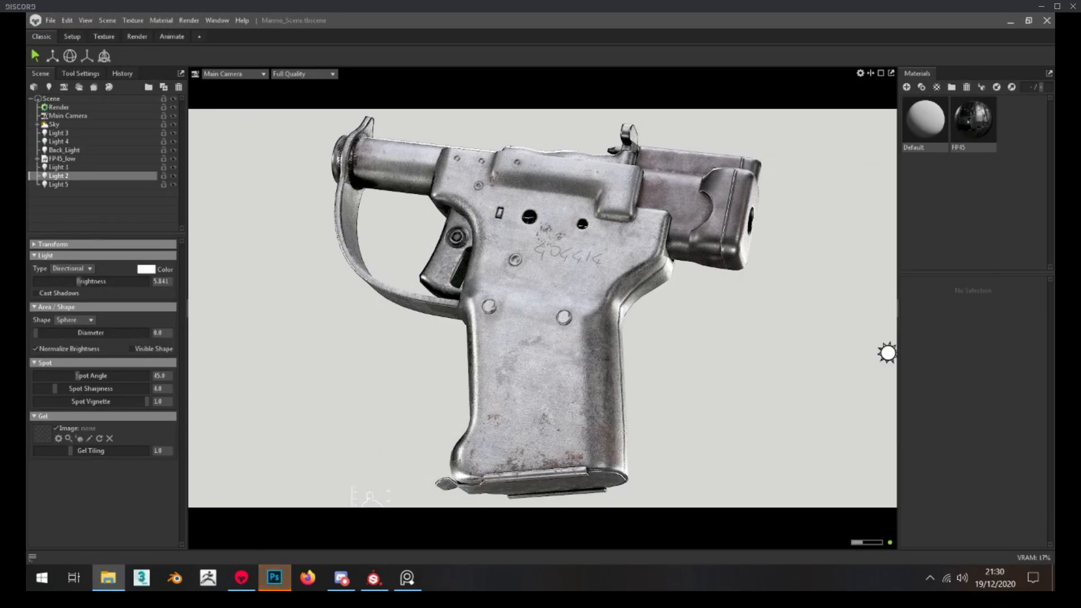
Switch to Photoshop, open the rendered a.png, and add an empty layer beneath the pistol layer
left_click(274, 578)
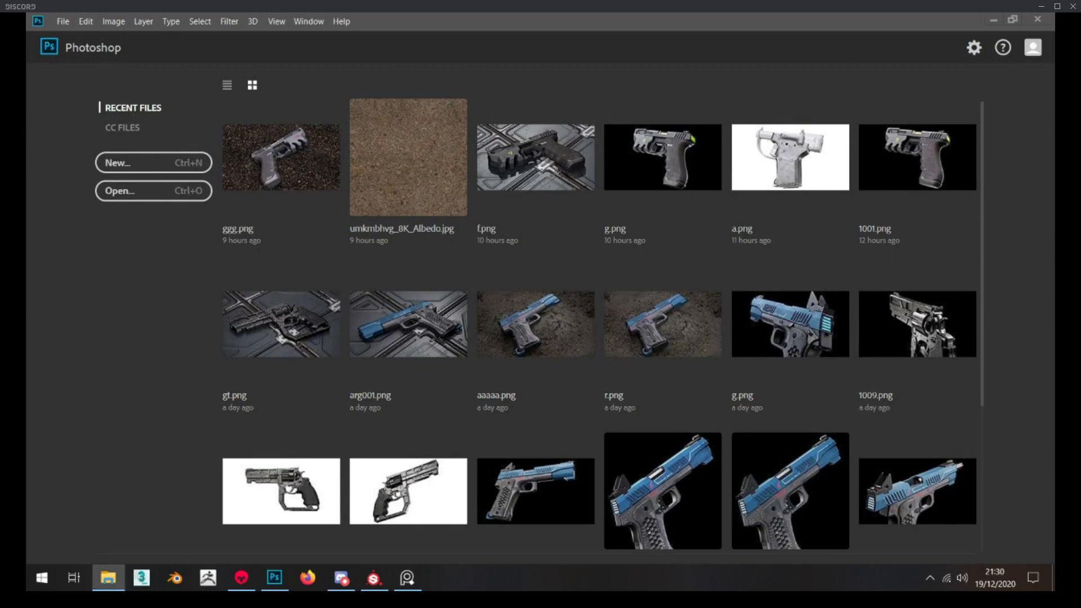
left_click_drag(482, 257, 484, 261)
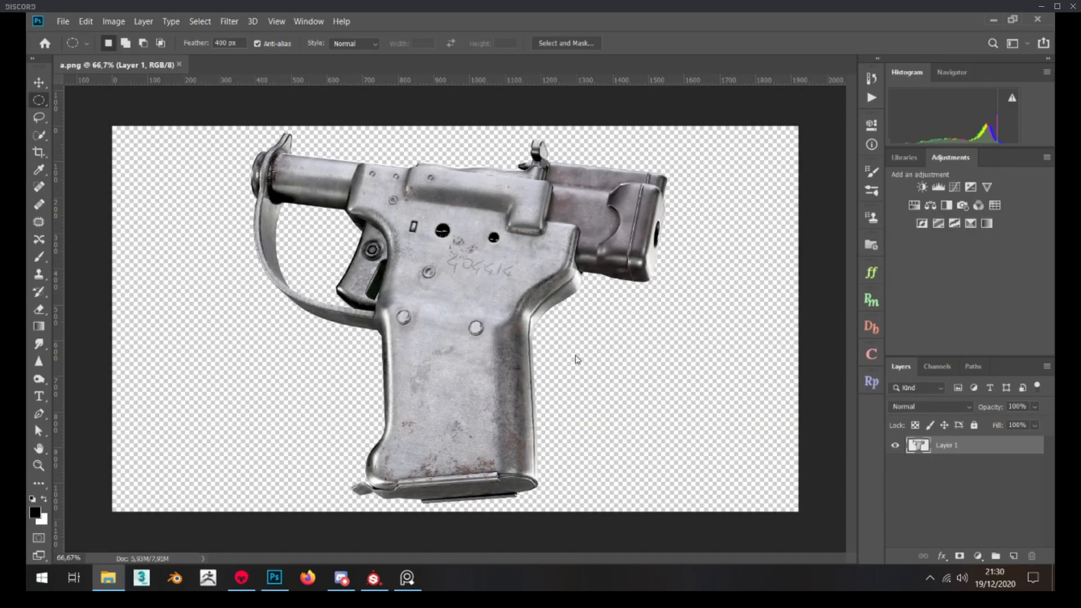
left_click(1014, 556)
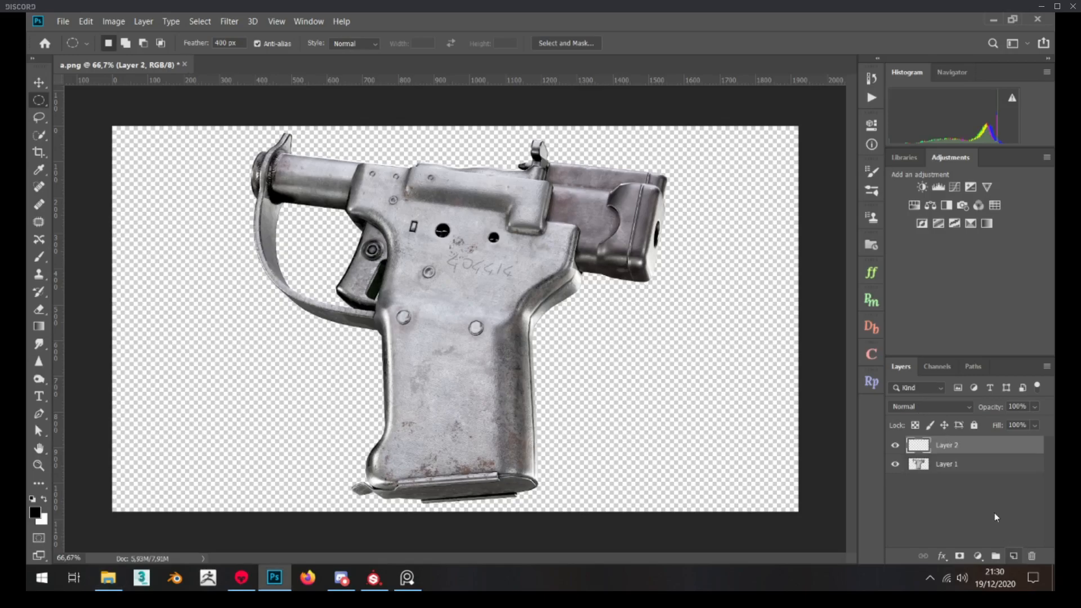
left_click_drag(966, 448, 958, 478)
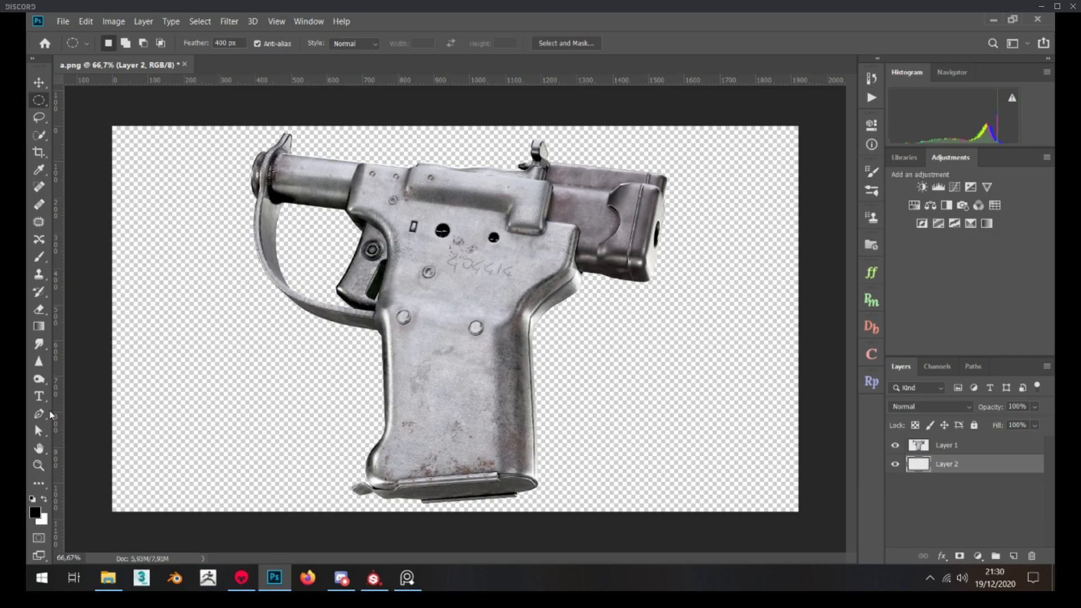
Paint the entire empty layer behind the pistol with the mid-grey color 646464 using the Brush tool
left_click(39, 261)
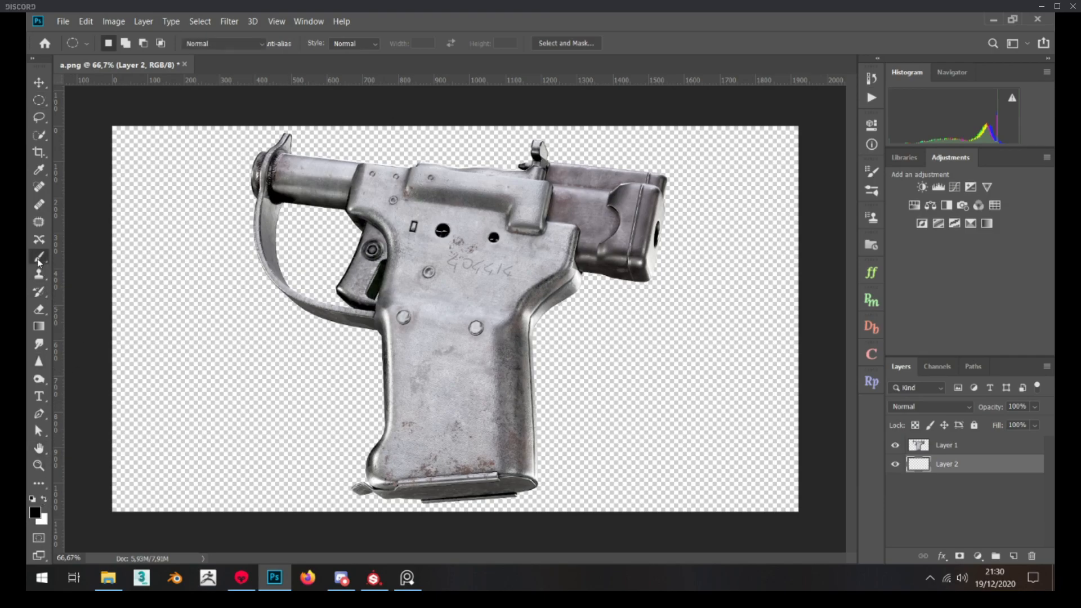
left_click(34, 511)
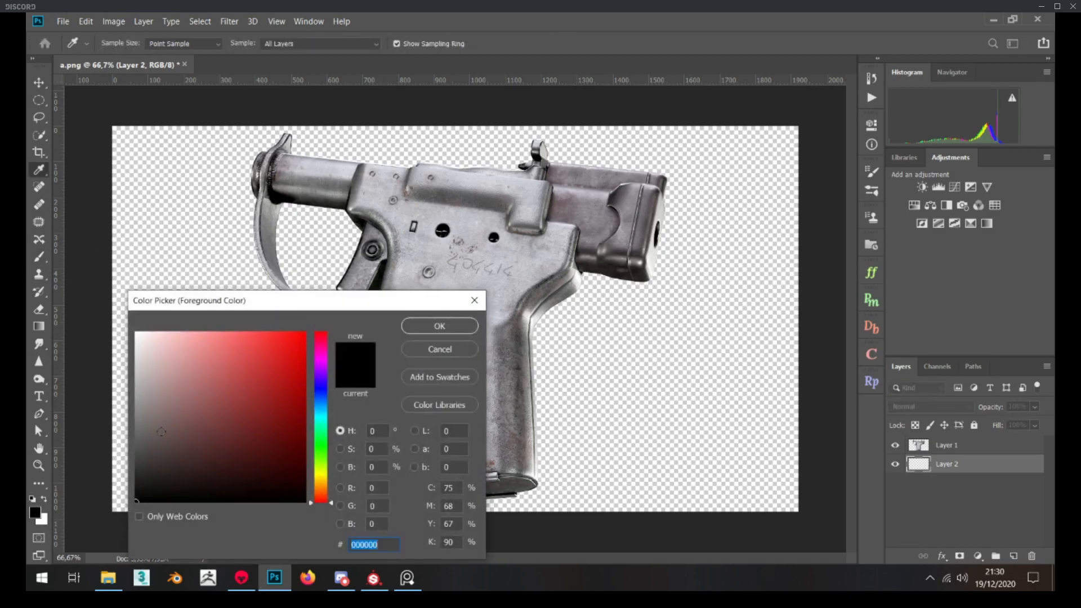
left_click_drag(158, 432, 125, 434)
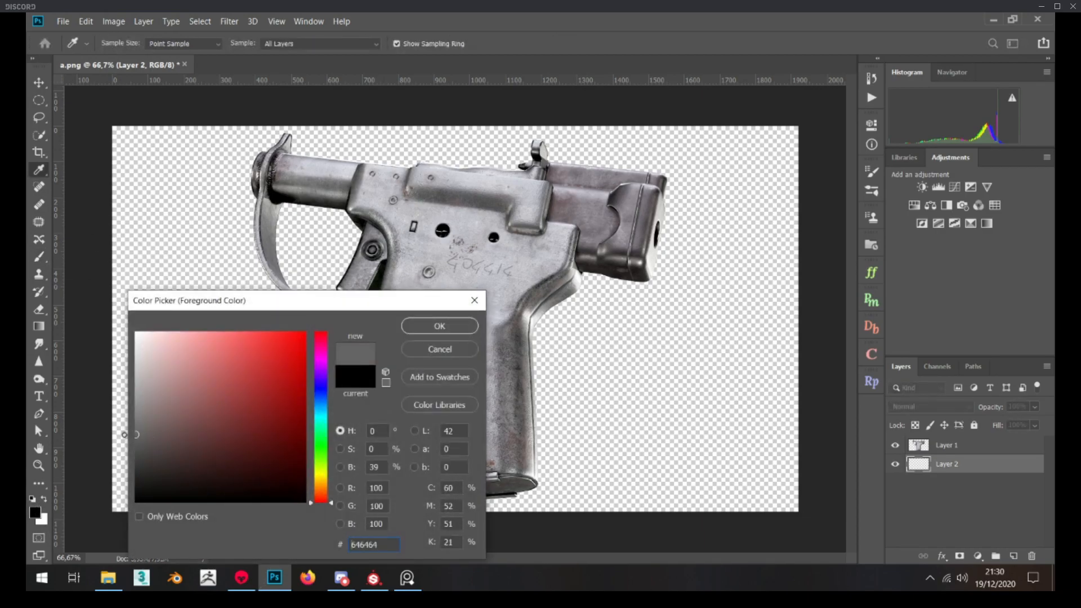
left_click(435, 325)
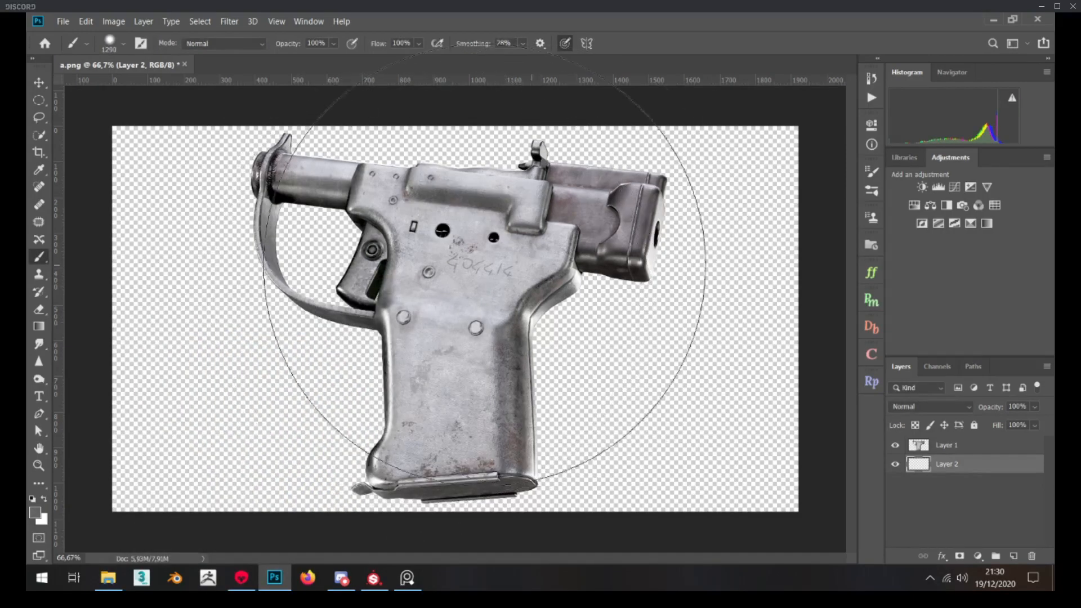
mouse_move(398, 302)
left_mouse_down()
mouse_move(293, 405)
mouse_move(575, 314)
mouse_move(495, 177)
mouse_move(800, 507)
left_mouse_up()
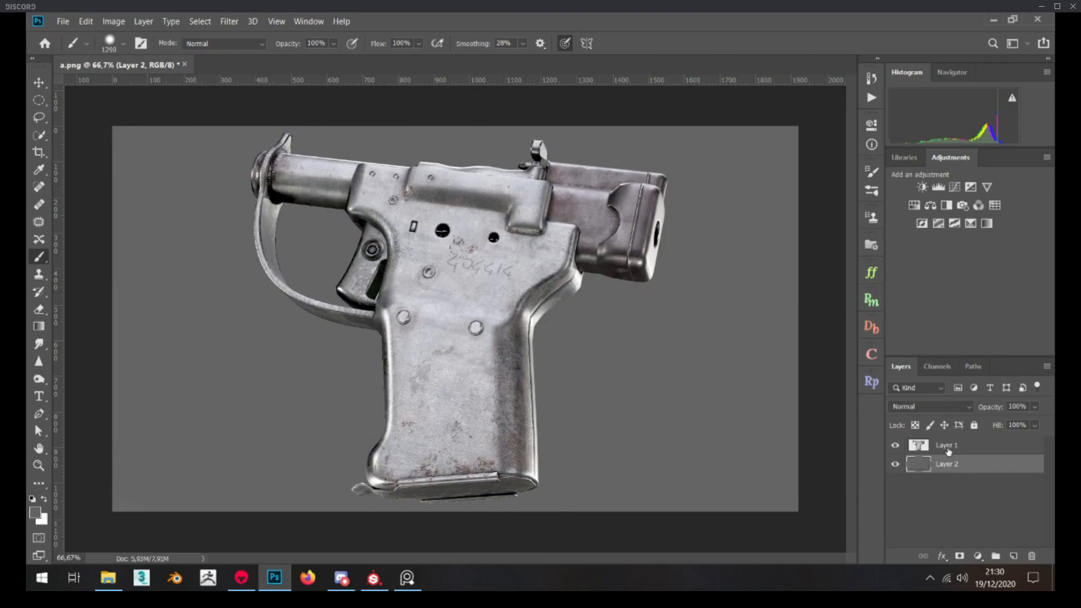
Brighten the centre of the grey background with a Curves adjustment through a canvas-wide elliptical selection feathered 400 px, and compare it on and off
left_click(39, 101)
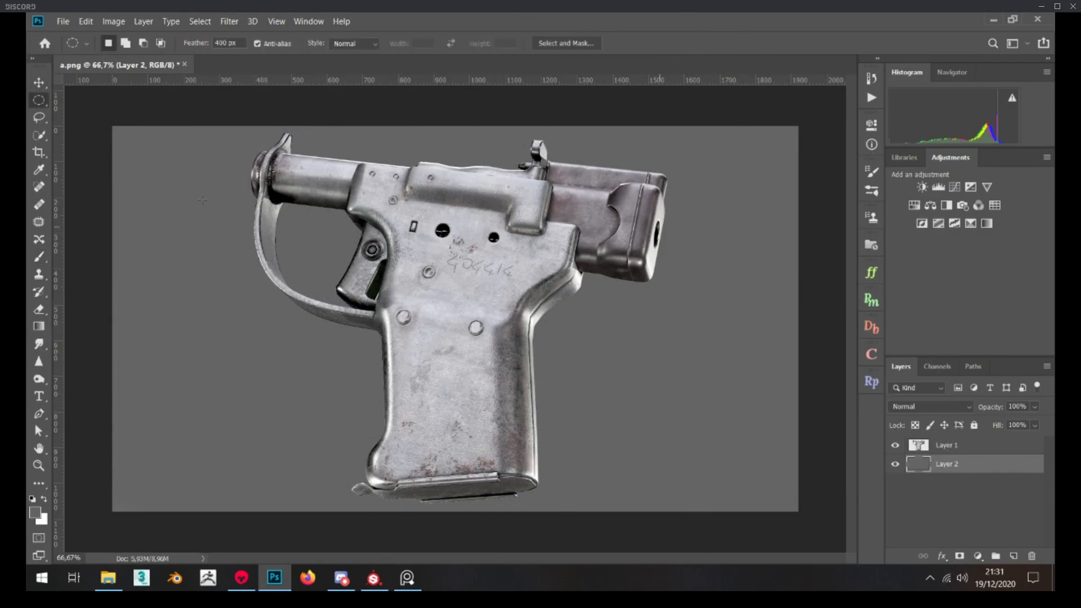
left_click_drag(108, 127, 801, 504)
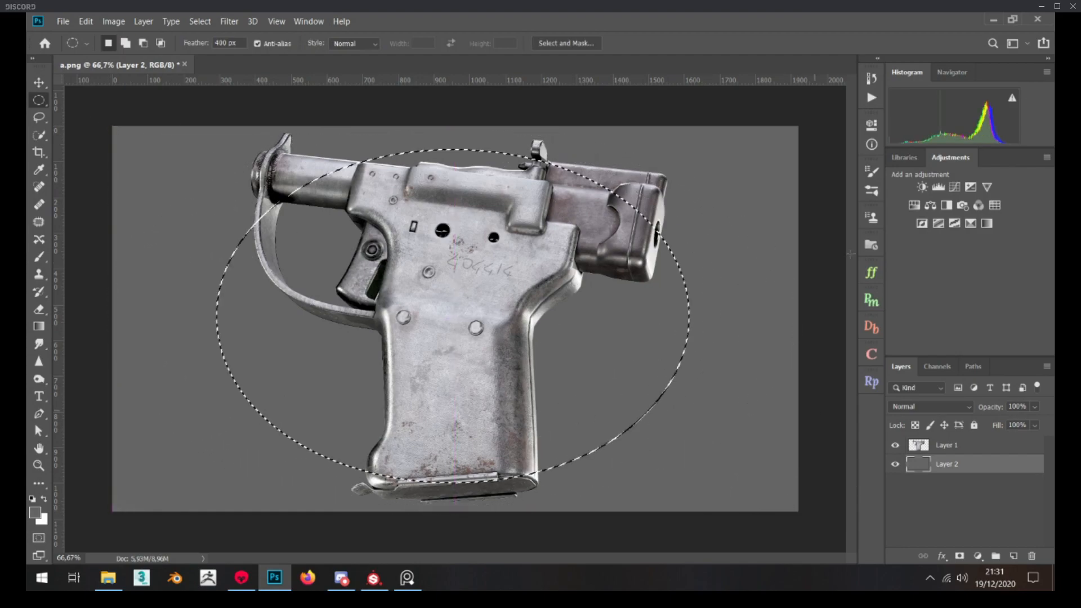
left_click(953, 187)
left_click_drag(772, 257, 767, 235)
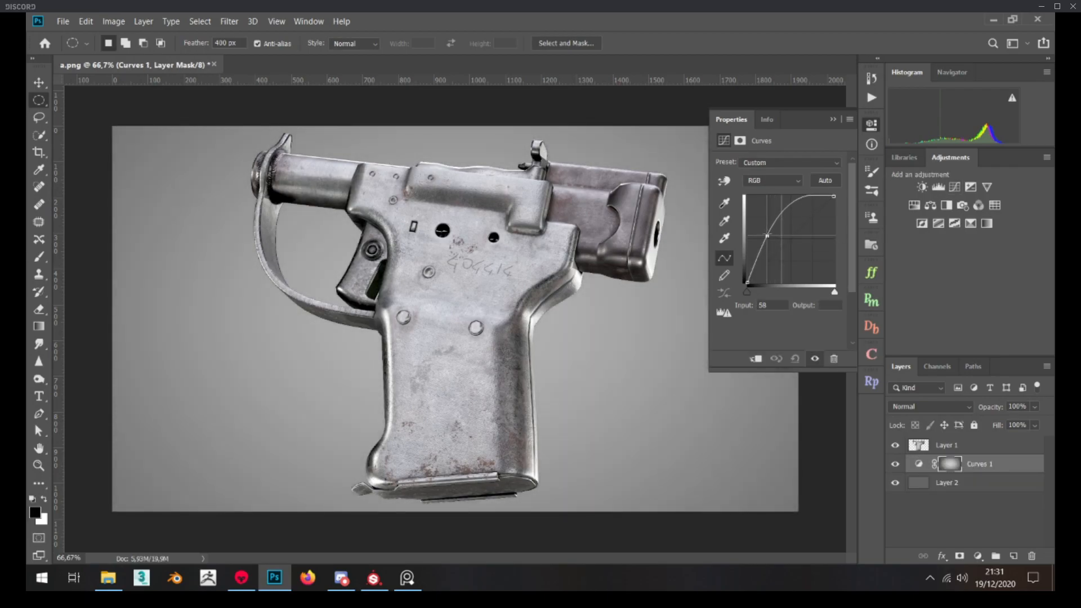
left_click(833, 120)
left_click(900, 463)
left_click(901, 464)
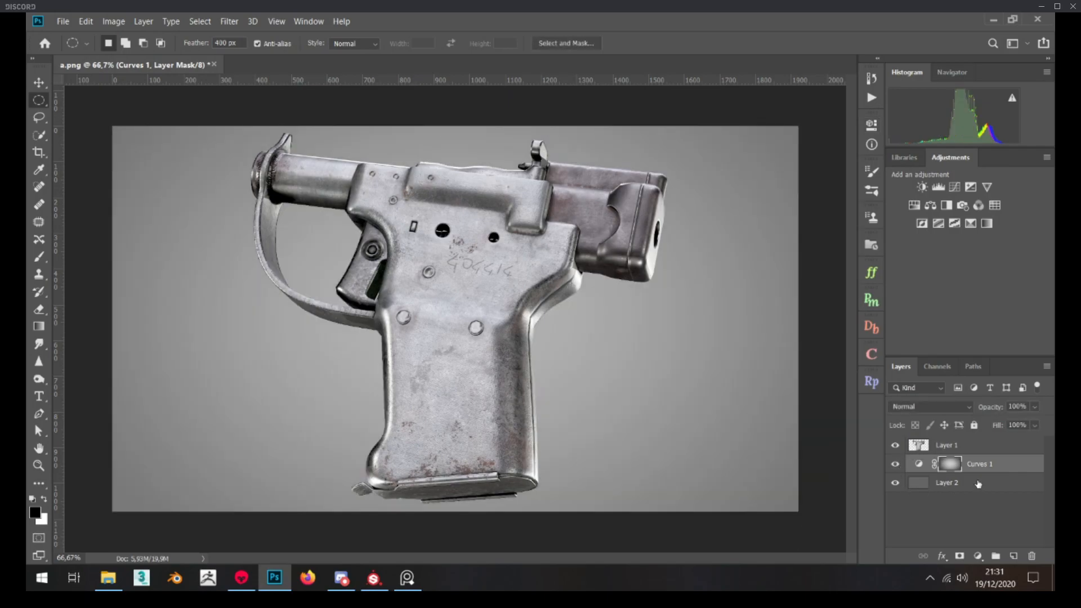
Group the background Curves adjustment with the grey layer and hide the group
left_click(979, 485, "shift")
key("ctrl+g")
left_click(896, 463)
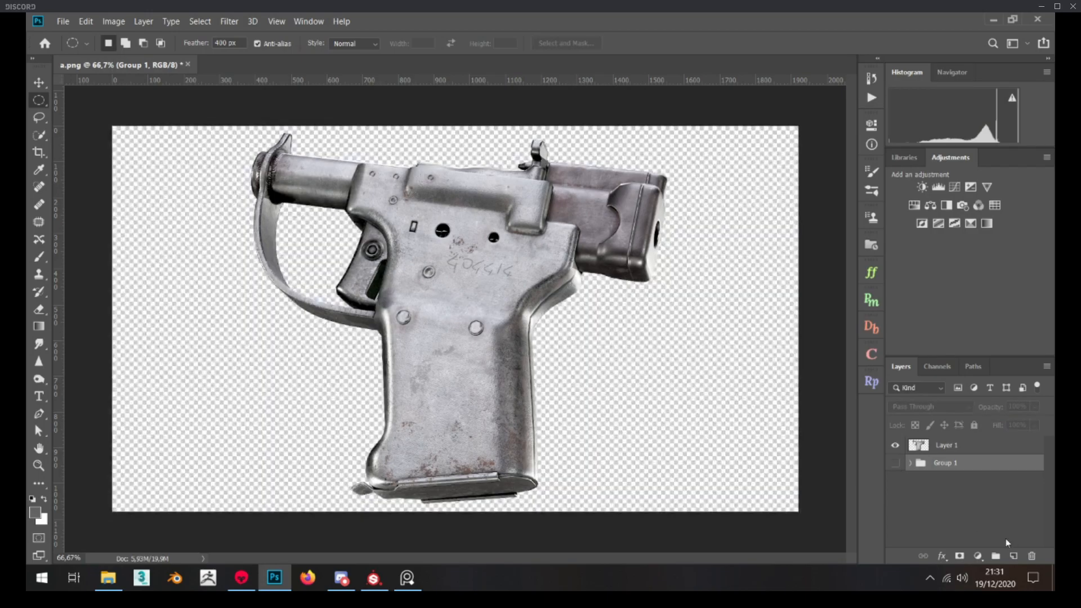
Paint a new layer below the pistol solid black, then hide it in favour of the grey background group
left_click(1014, 556)
left_click(32, 499)
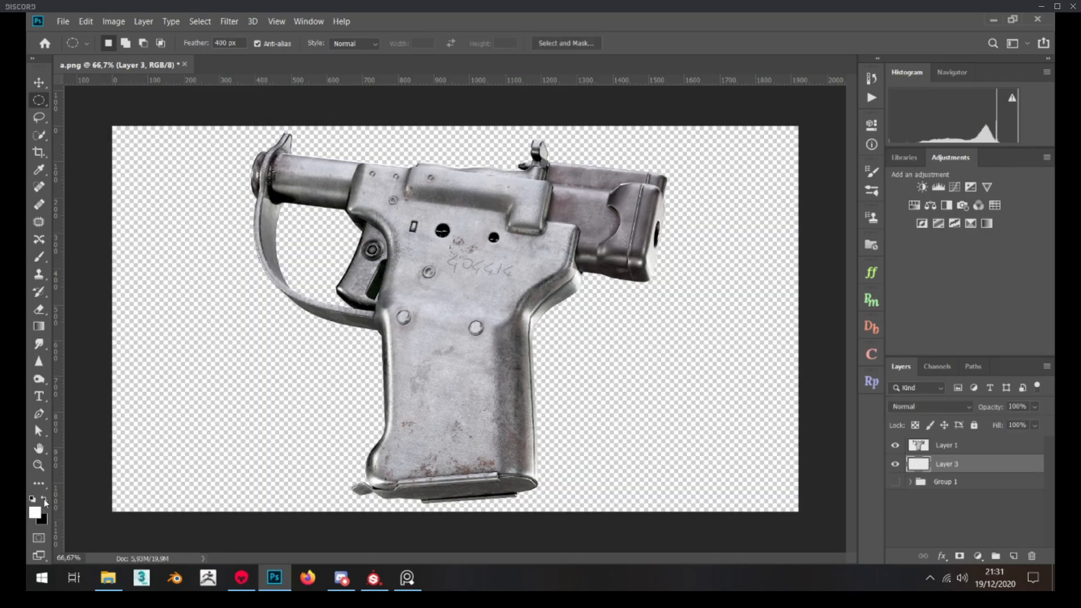
left_click(39, 257)
mouse_move(191, 220)
left_mouse_down()
mouse_move(564, 281)
mouse_move(265, 555)
mouse_move(797, 363)
left_mouse_up()
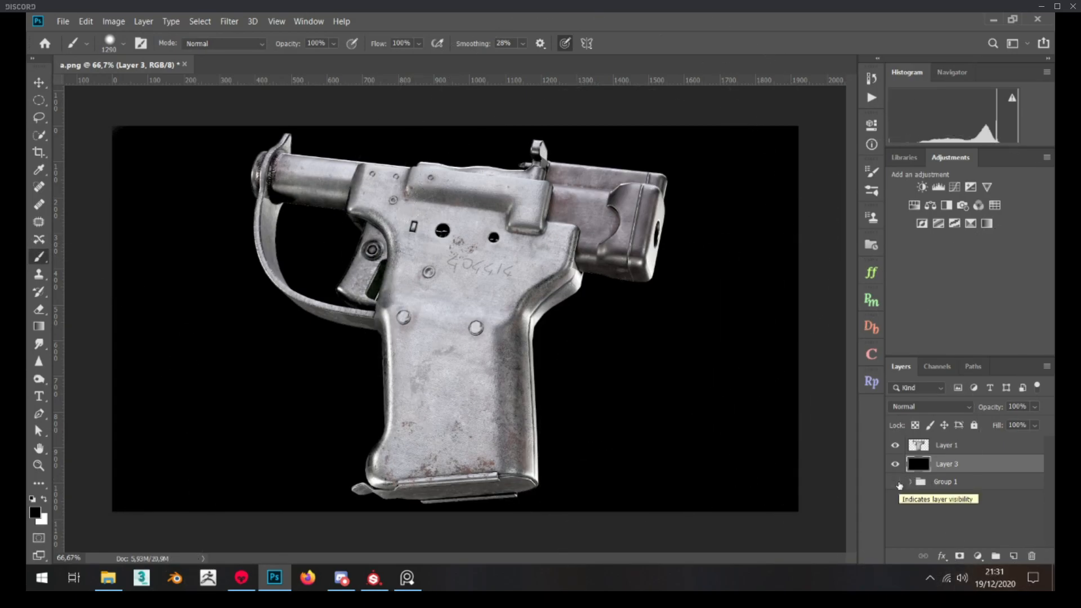
left_click(896, 464)
left_click(895, 481)
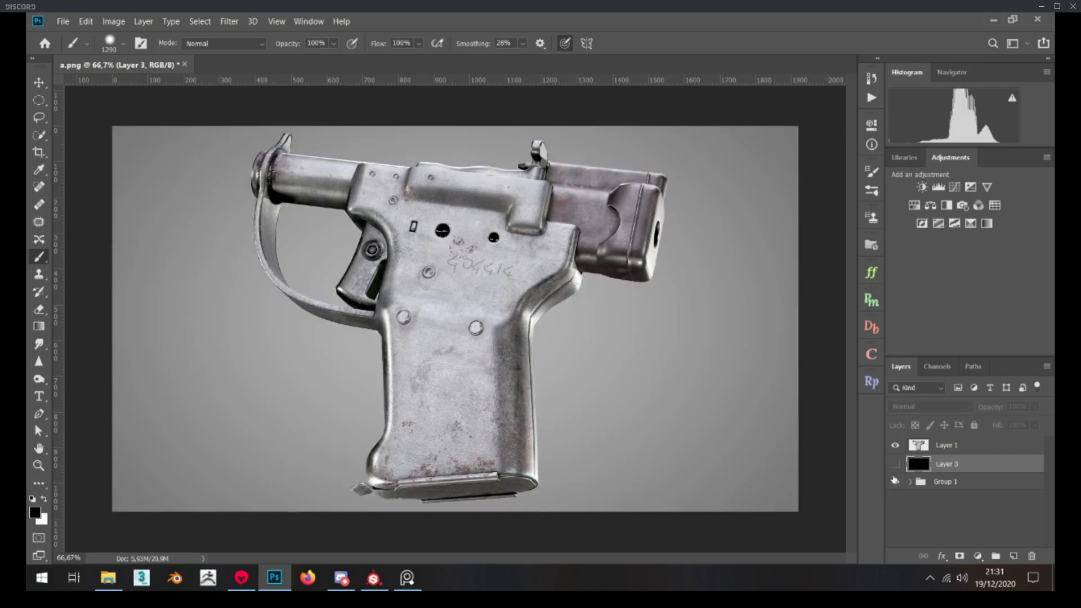
Add a Brightness/Contrast adjustment above the pistol layer with the contrast raised to 18
left_click(946, 447)
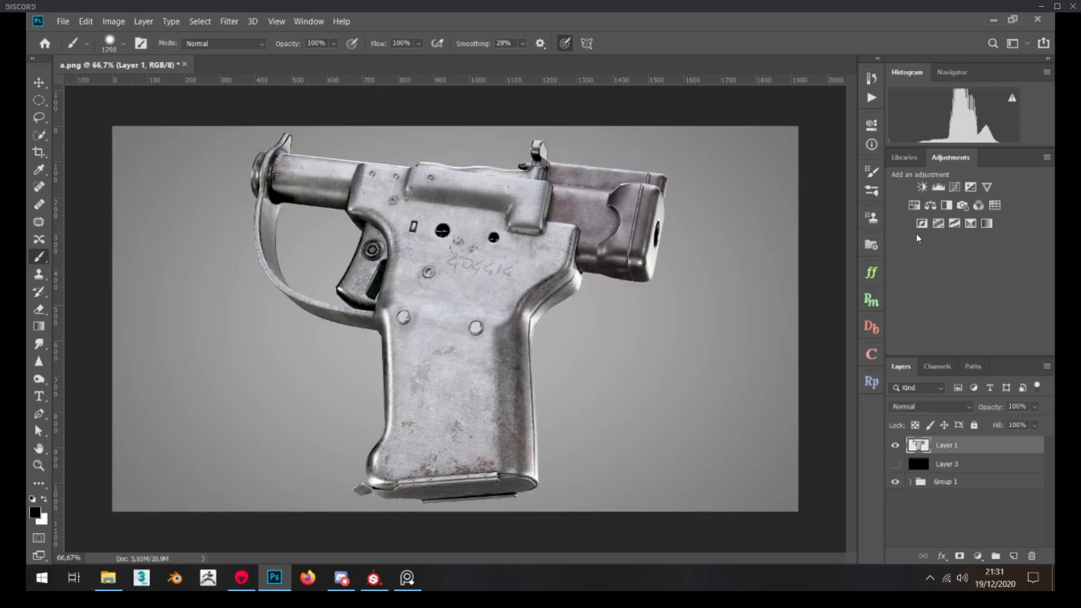
left_click(923, 187)
left_click_drag(781, 226, 791, 225)
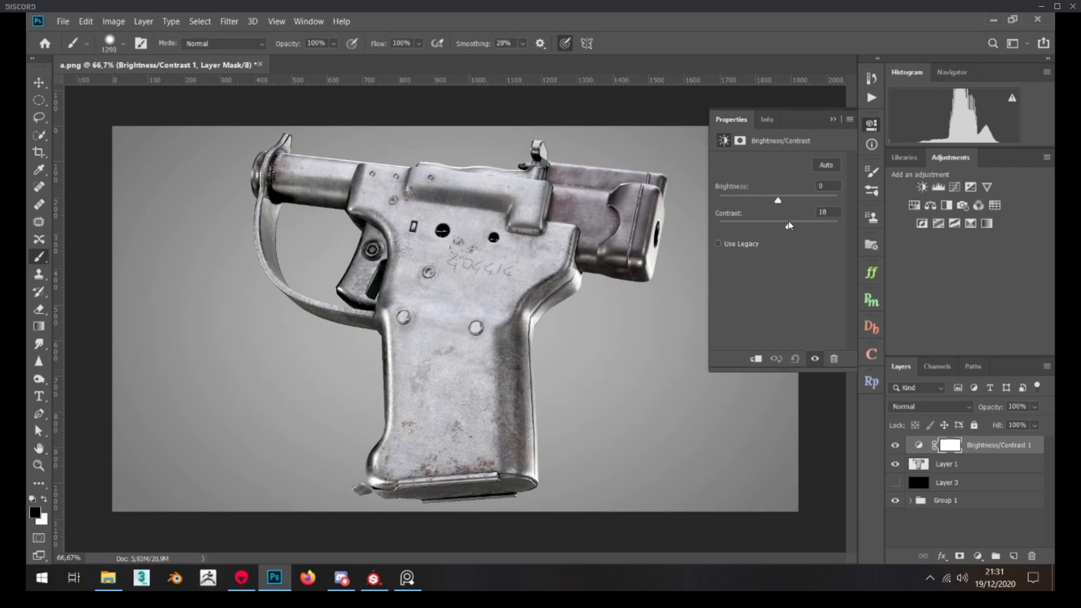
Add a Curves adjustment on top with a shadow point at input 79 and a highlight point at input 176
left_click(955, 187)
left_click(773, 257)
left_click(807, 223)
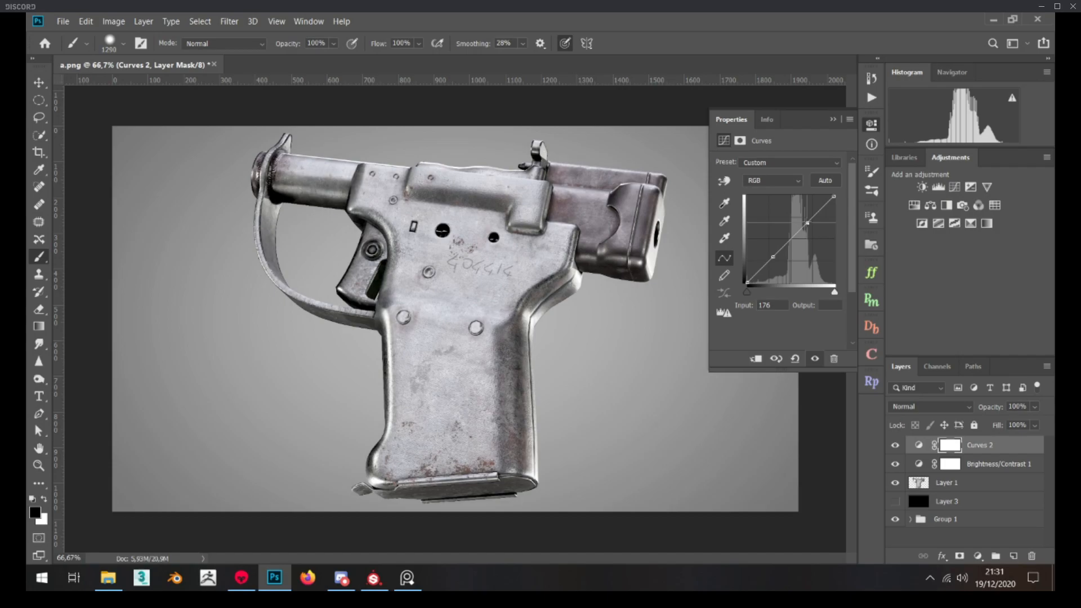
left_click_drag(773, 257, 775, 258)
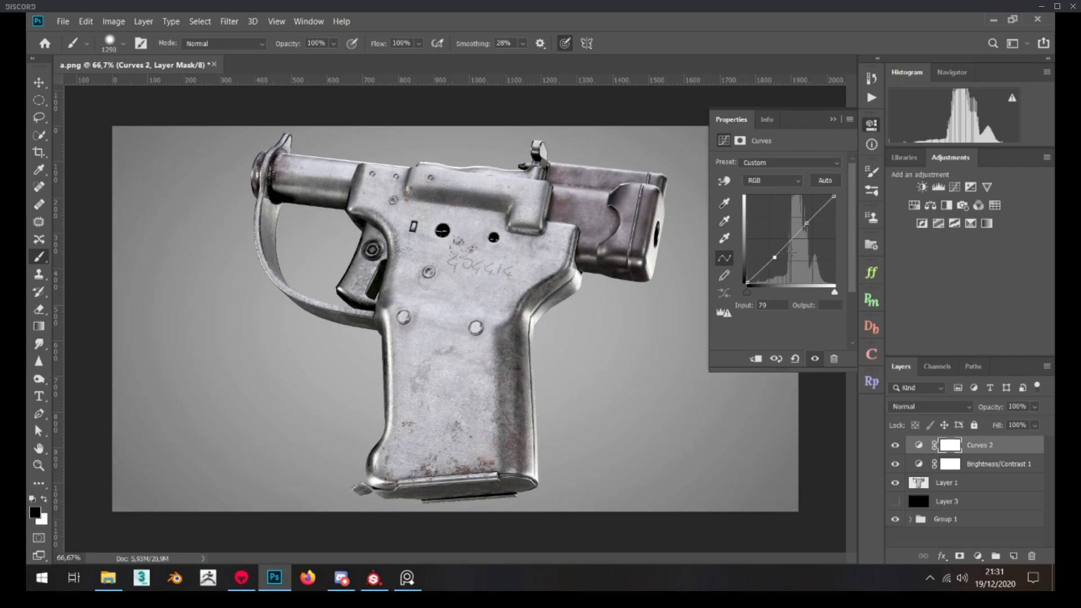
Add a Hue/Saturation adjustment on top and slightly reduce the master saturation
left_click(916, 207)
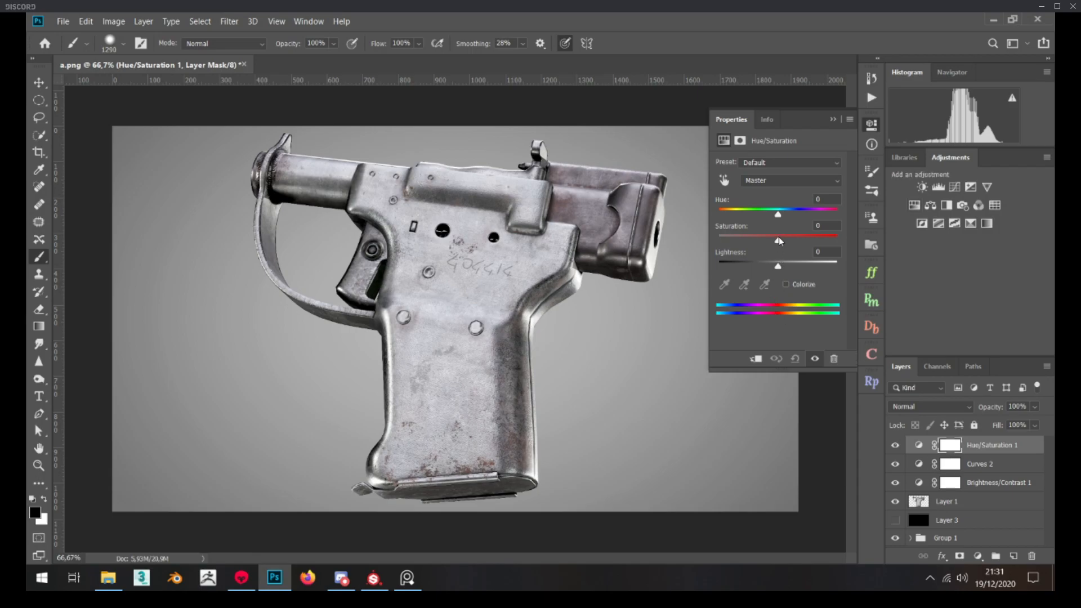
left_click_drag(779, 243, 768, 243)
left_click_drag(771, 243, 767, 242)
Group the Hue/Saturation, Curves and Brightness/Contrast adjustments above the pistol and set the group's opacity to 53%
left_click(993, 488, "shift")
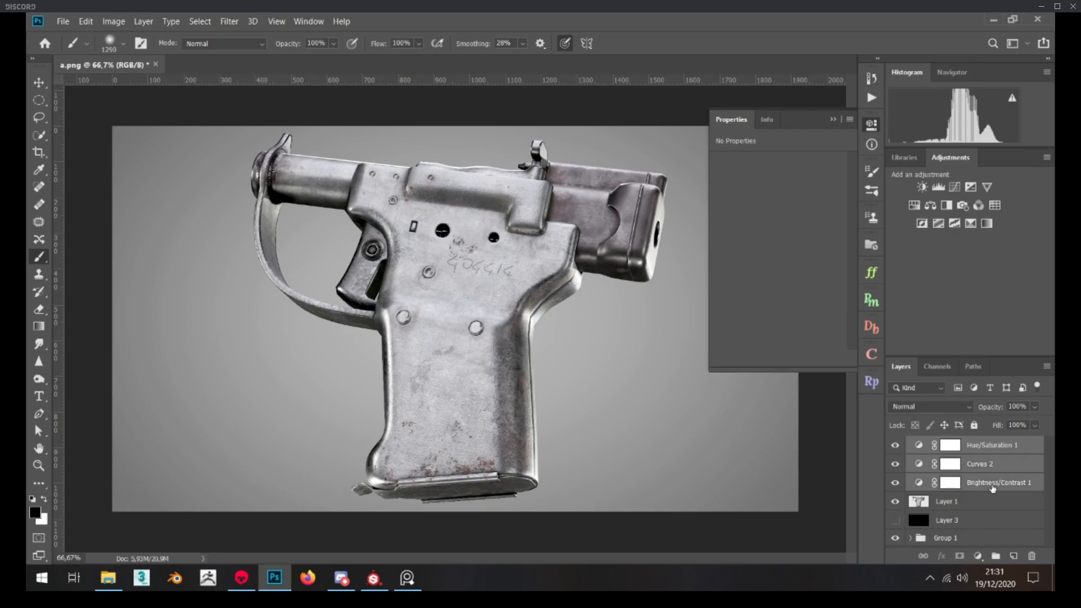
key("ctrl+g")
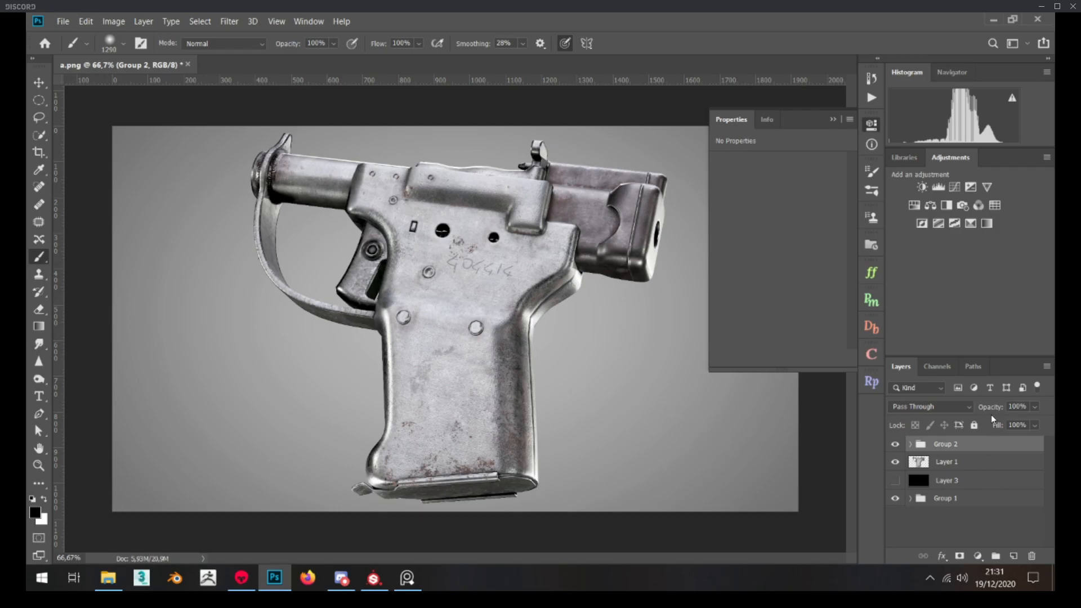
left_click_drag(996, 411, 985, 414)
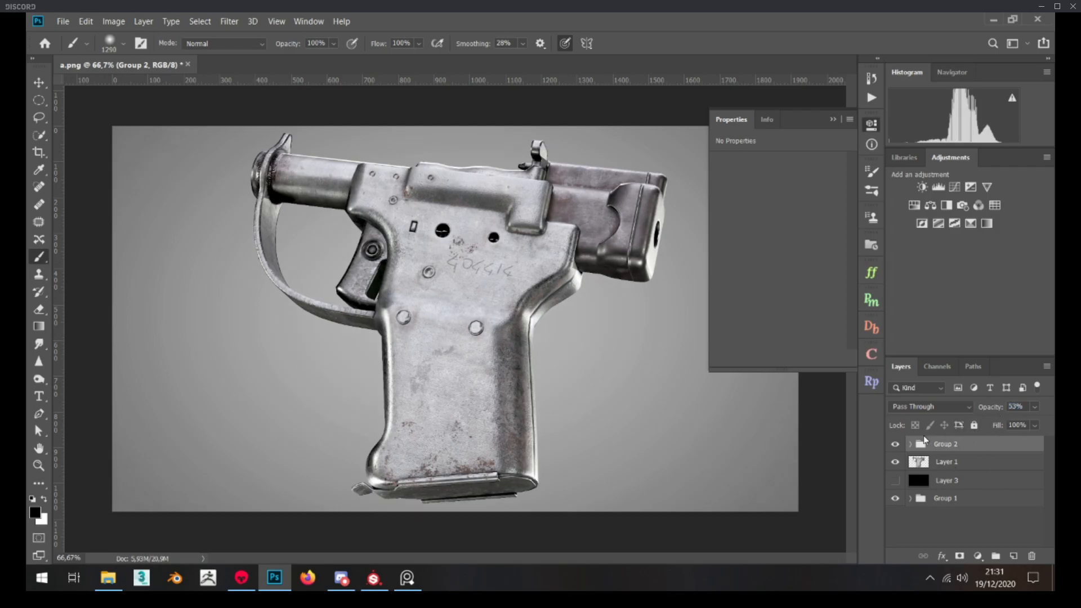
Compare the image with and without the Group 2 adjustments to judge their effect on the pistol
left_click(900, 445)
left_click(900, 445)
left_click(900, 445)
left_click(900, 445)
left_click(900, 445)
left_click(833, 121)
left_click(895, 445)
left_click(895, 445)
left_click(894, 445)
left_click(894, 445)
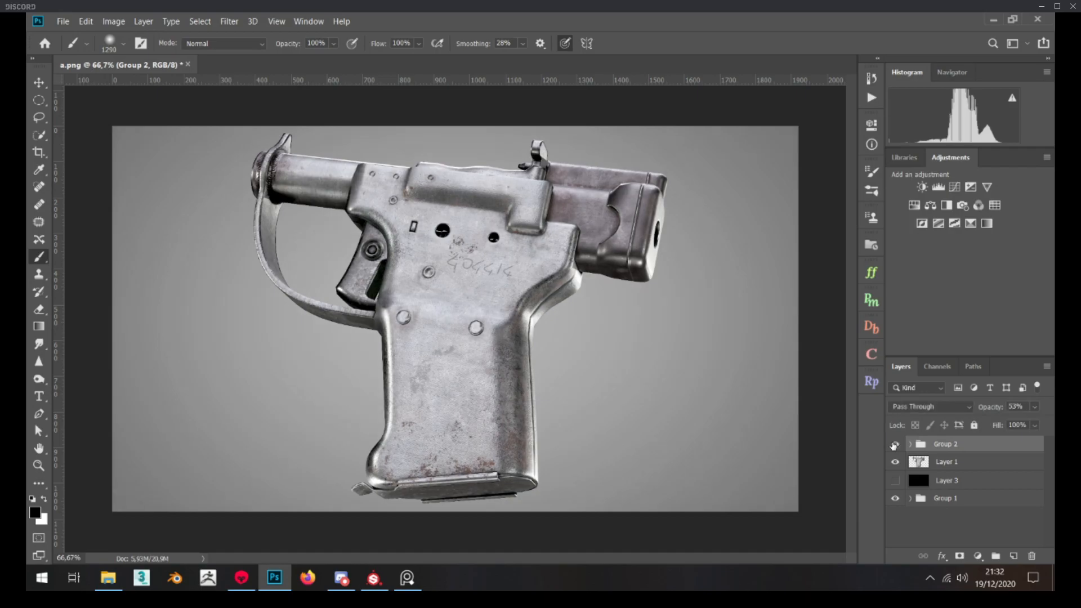
left_click(894, 445)
left_click(894, 445)
Add a new empty layer above Group 2
left_click(1014, 556)
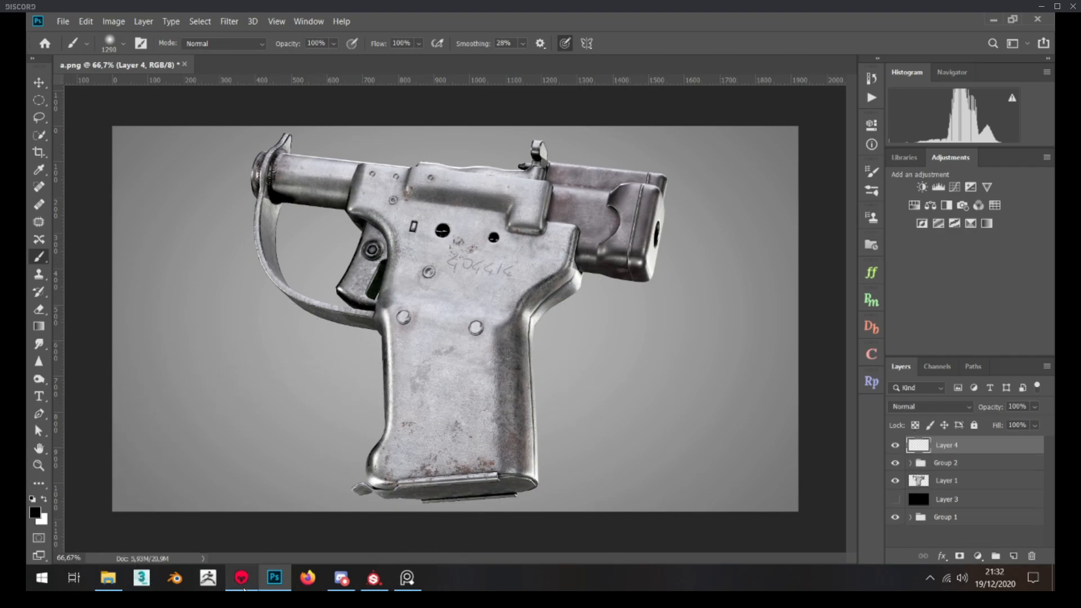
Switch to Marmoset Toolbag and set the sky's backdrop color to black
left_click(241, 578)
left_click(59, 124)
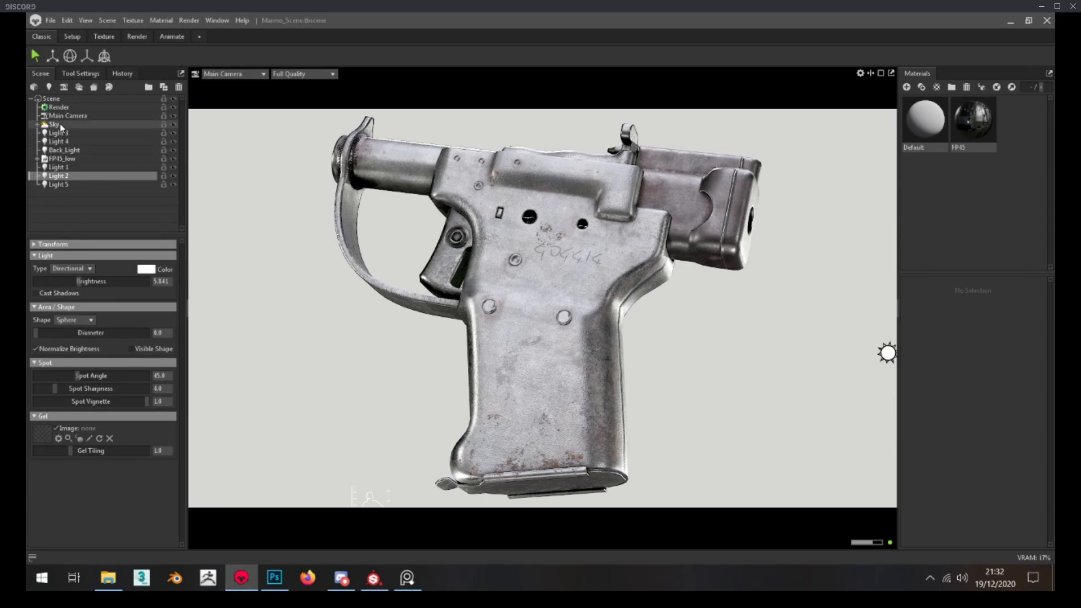
left_click(147, 431)
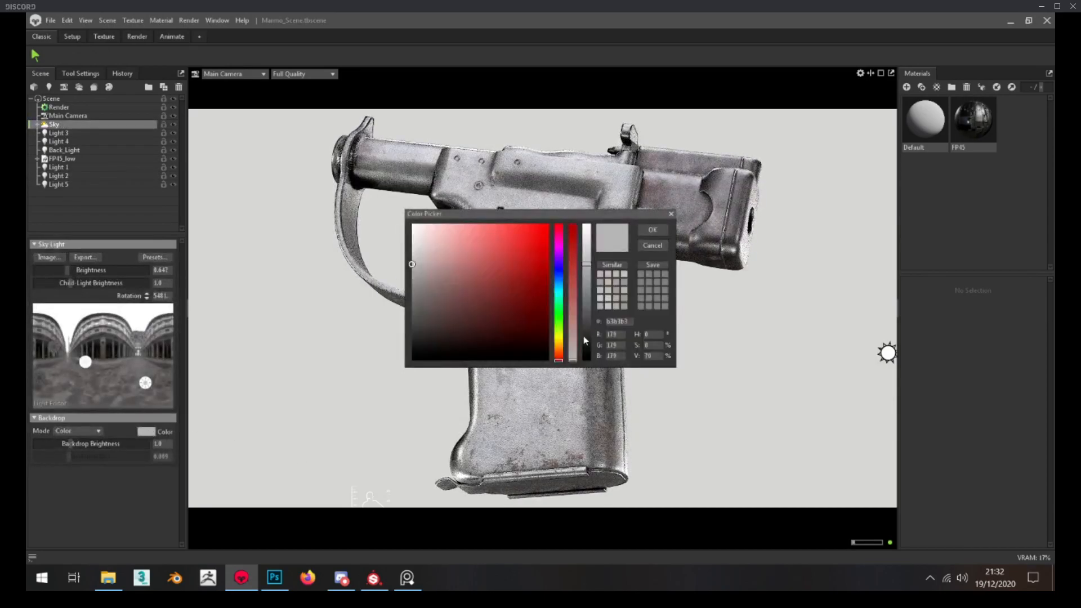
left_click_drag(584, 340, 586, 363)
left_click(645, 231)
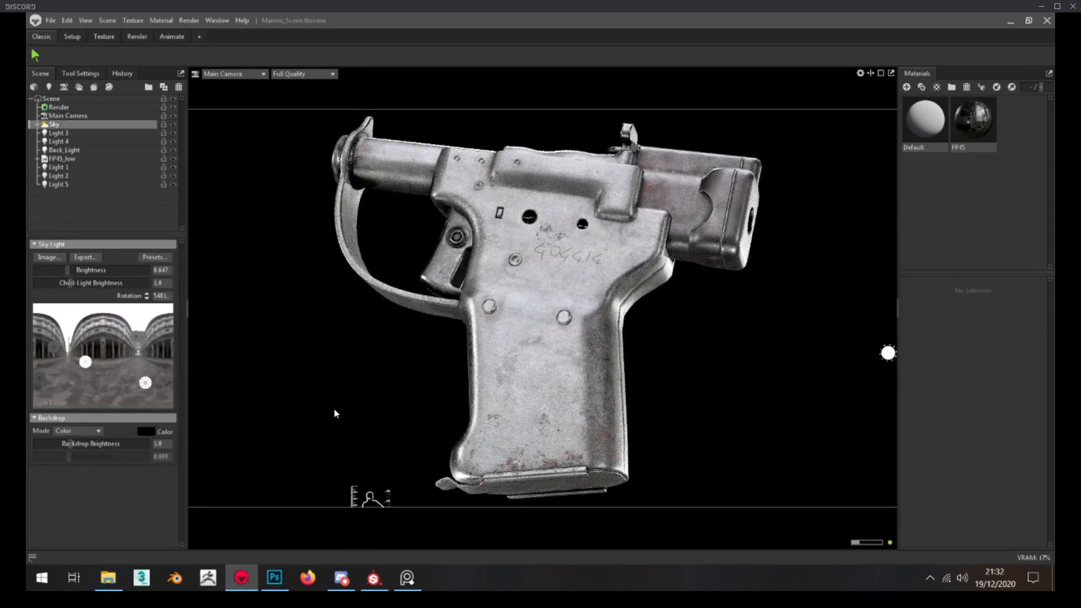
Try the main camera's post-effect settings with bloom brightness at 0, and close Marmoset Toolbag to return to Photoshop
left_click(68, 116)
scroll(95, 459, "down", 2)
left_click_drag(79, 399, 91, 399)
left_click(121, 107)
scroll(84, 288, "up", 3)
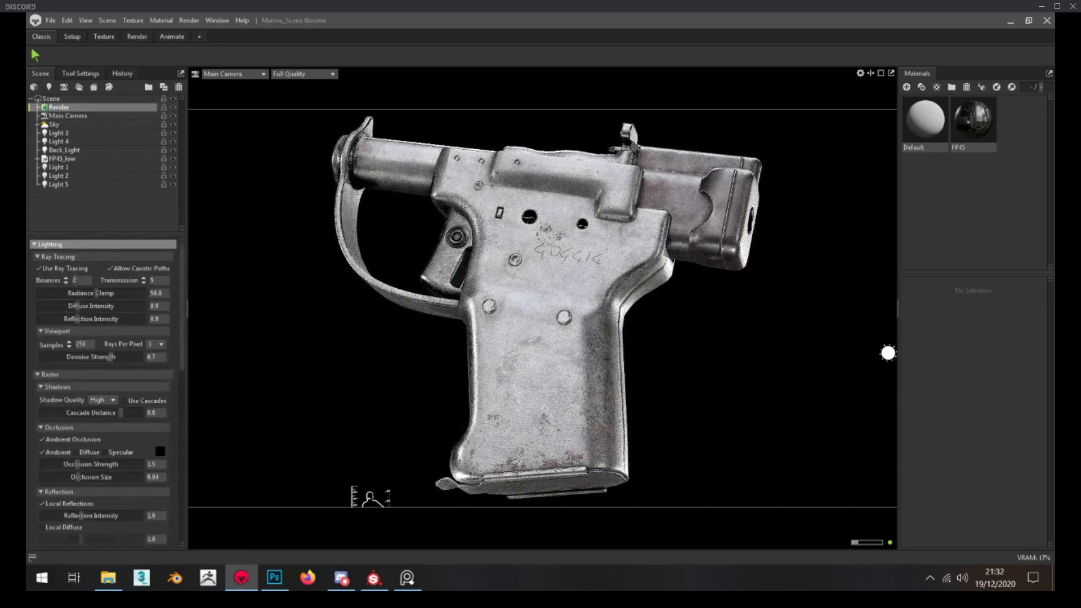
left_click(68, 115)
scroll(64, 475, "down", 6)
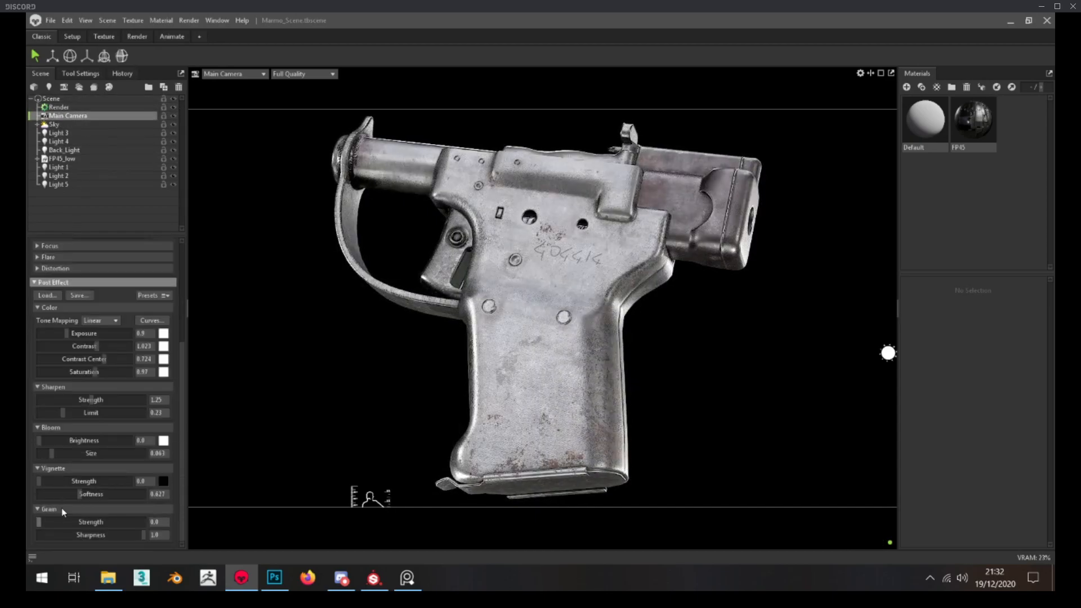
left_click_drag(63, 440, 34, 439)
left_click(1047, 21)
left_click(600, 345)
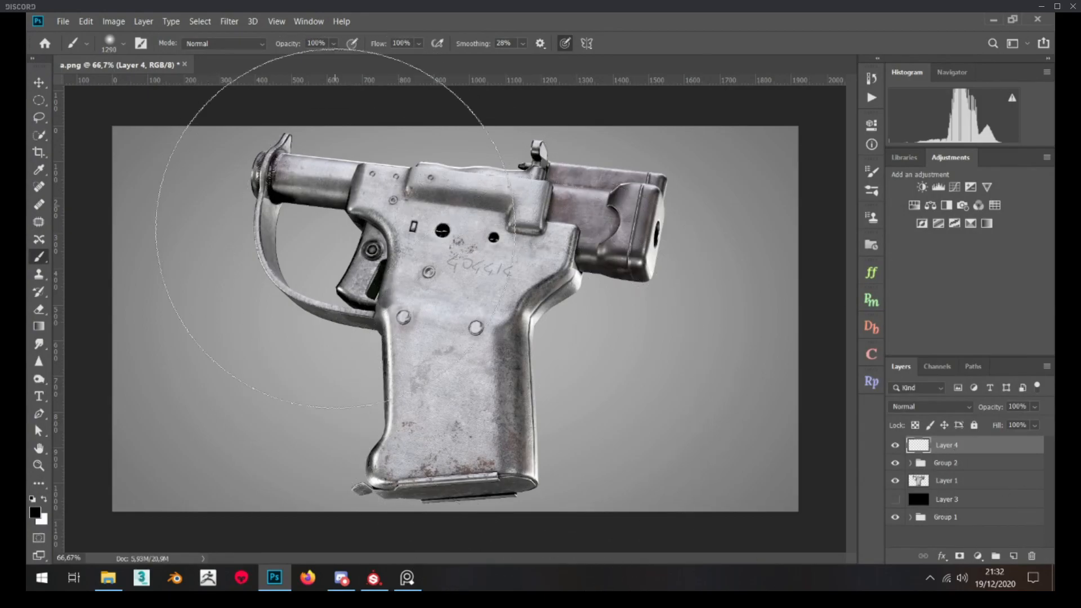
Prepare a soft white brush at 156 px for painting on Layer 4 around the grip
left_click(43, 499)
right_click_drag(510, 309, 263, 345, "alt")
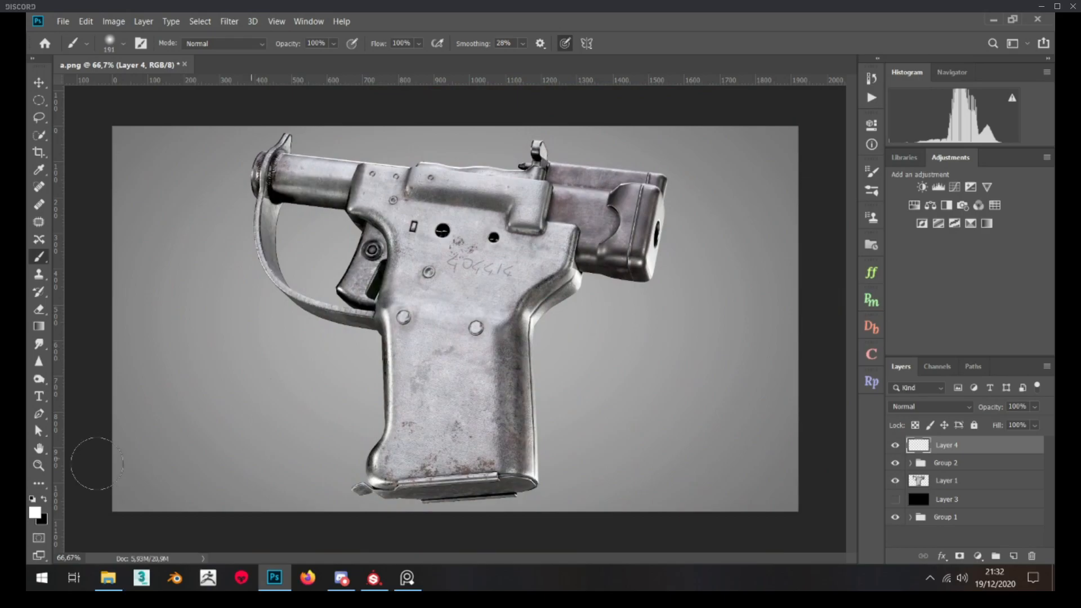
key("z")
left_click(208, 357)
scroll(649, 241, "down", 5)
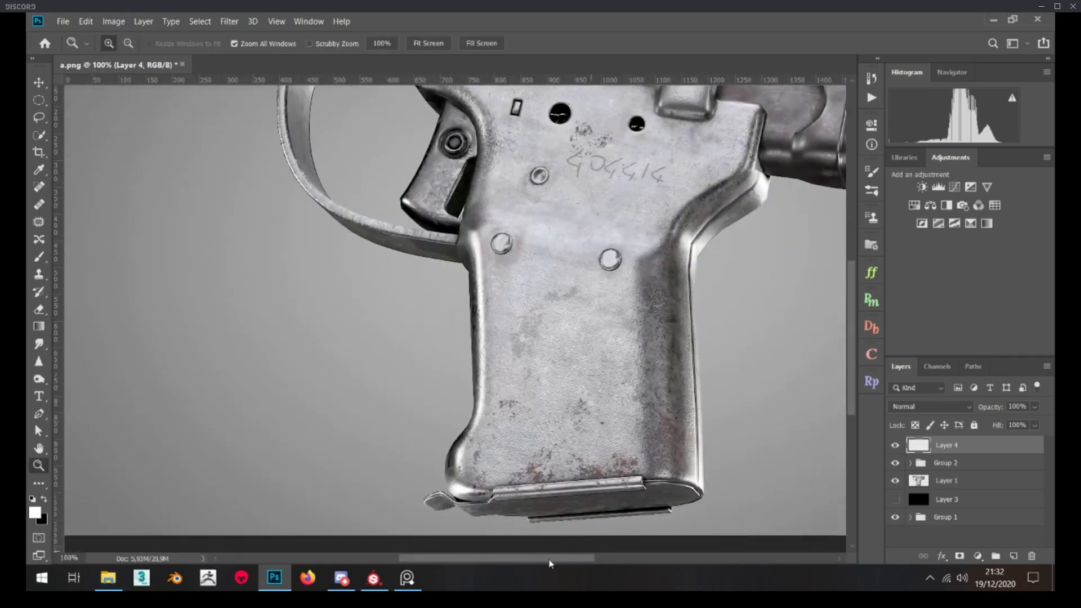
left_click_drag(539, 559, 556, 559)
scroll(575, 368, "up", 2)
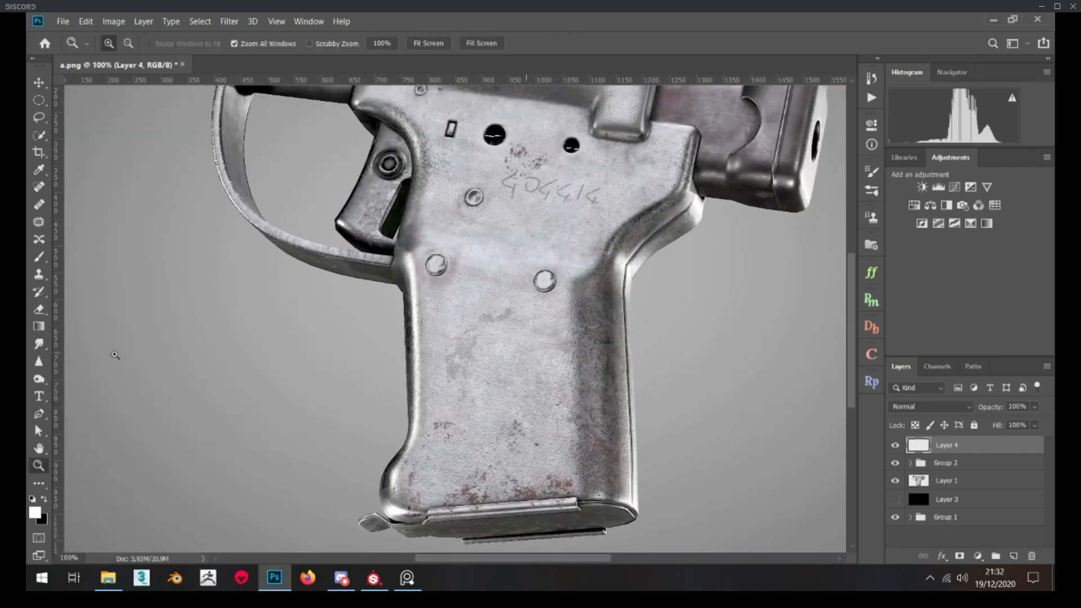
left_click(39, 257)
mouse_move(413, 485)
right_mouse_down("alt")
mouse_move(387, 475)
mouse_move(372, 496)
right_mouse_up("alt")
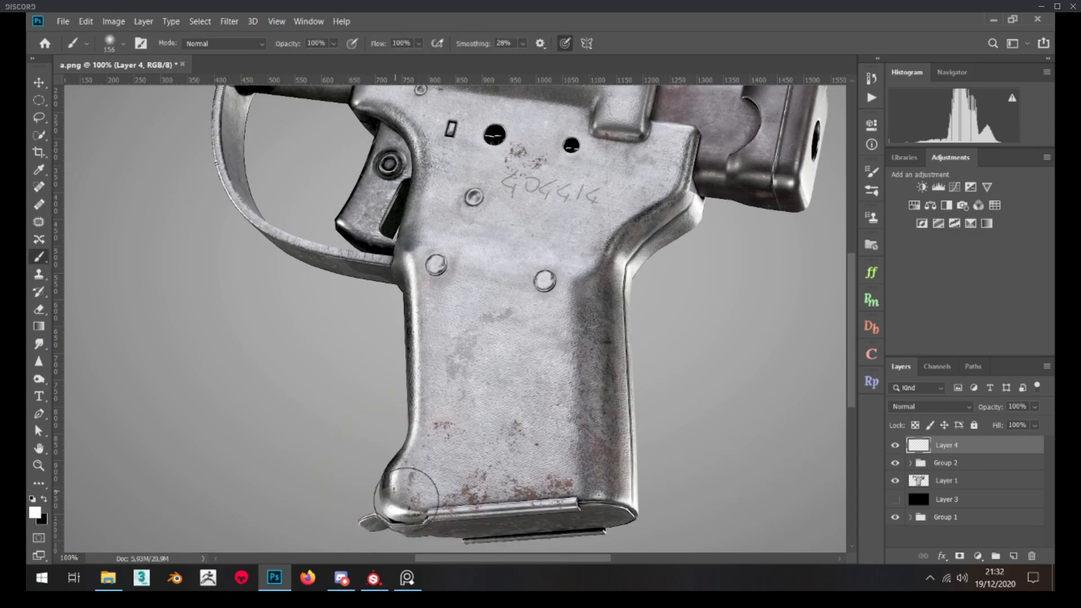
Paint white glow spots on Layer 4 at the grip's lower front and rear corners and along the curved tang
left_click(395, 497)
left_click(396, 499)
left_click(636, 495)
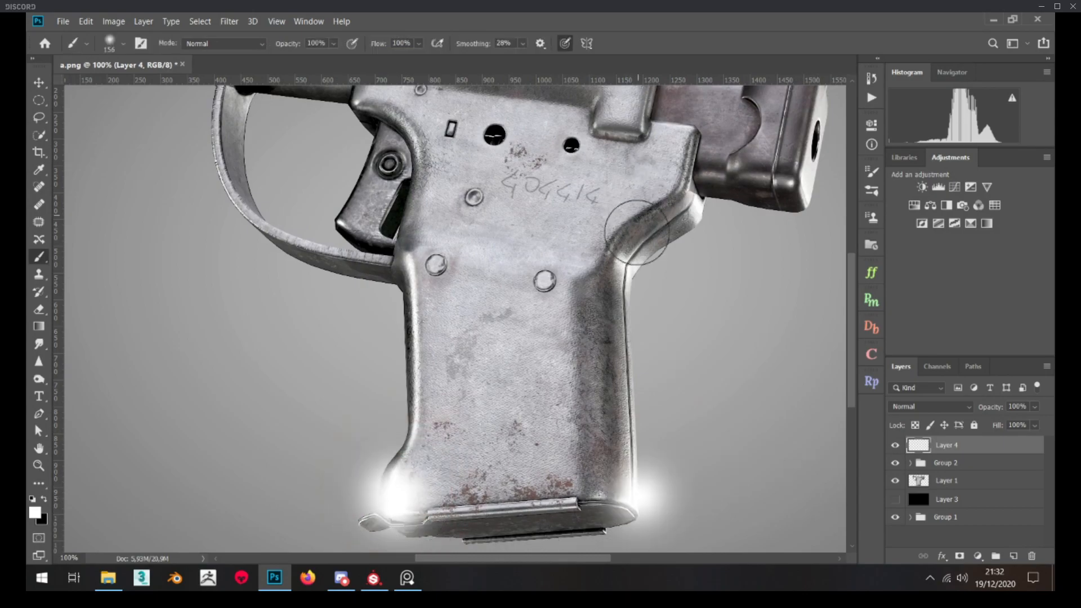
left_click(628, 273)
left_click(627, 273)
left_click(687, 200)
left_click(687, 200)
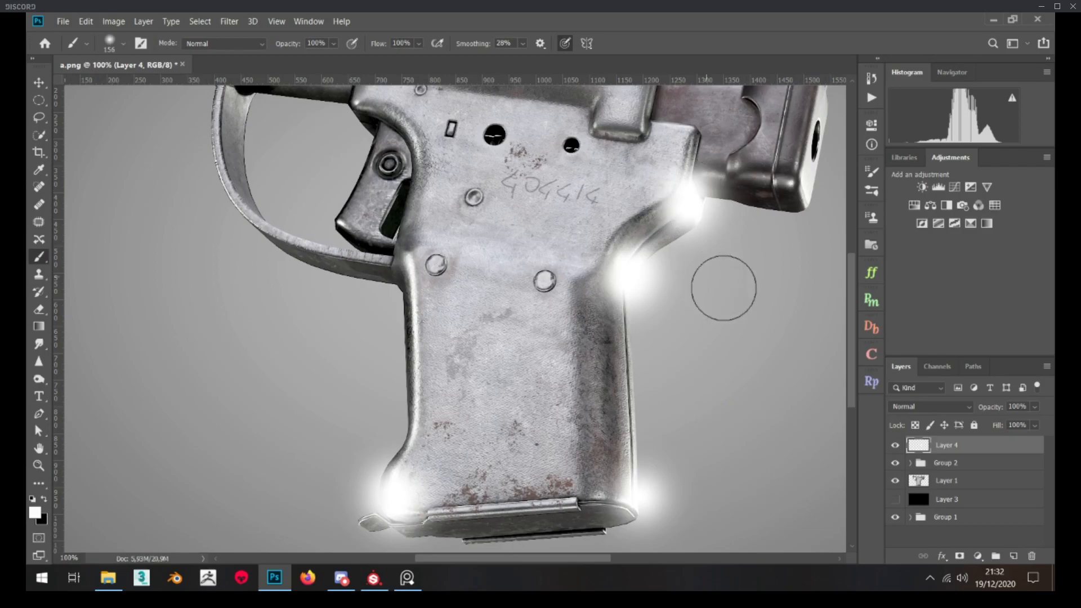
Set Layer 4's blend mode to Soft Light with 64% opacity and compare the image with and without the glow
scroll(820, 259, "up", 2)
left_click(938, 407)
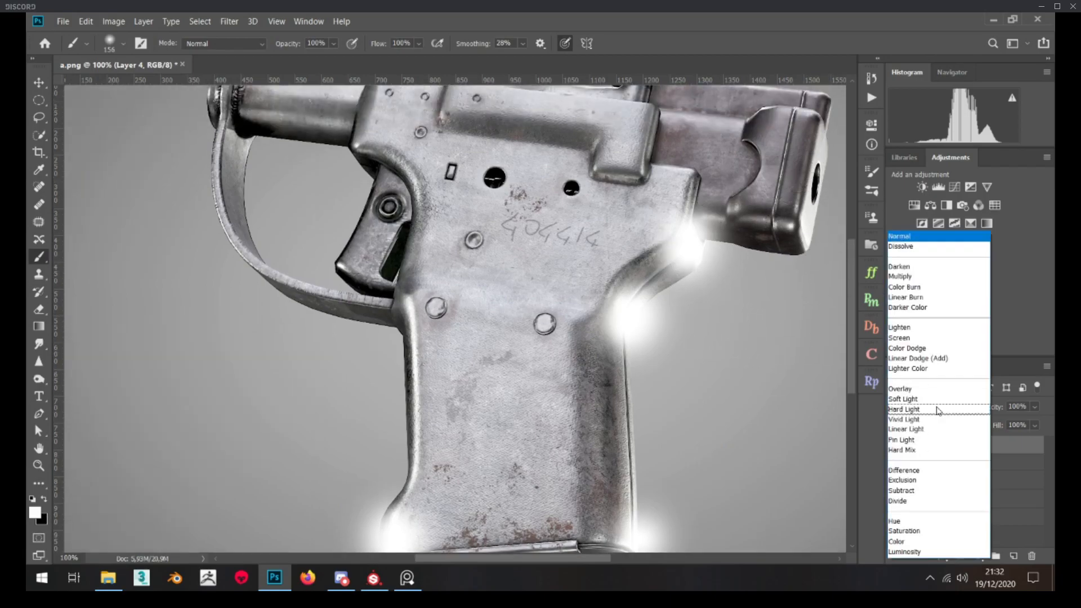
left_click(938, 417)
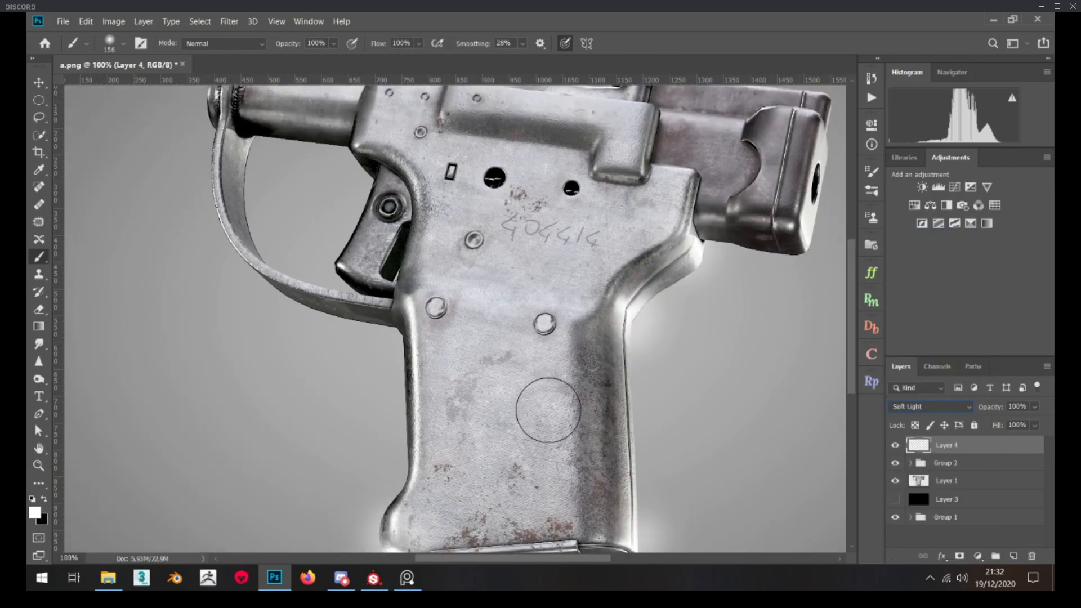
scroll(852, 399, "down", 3)
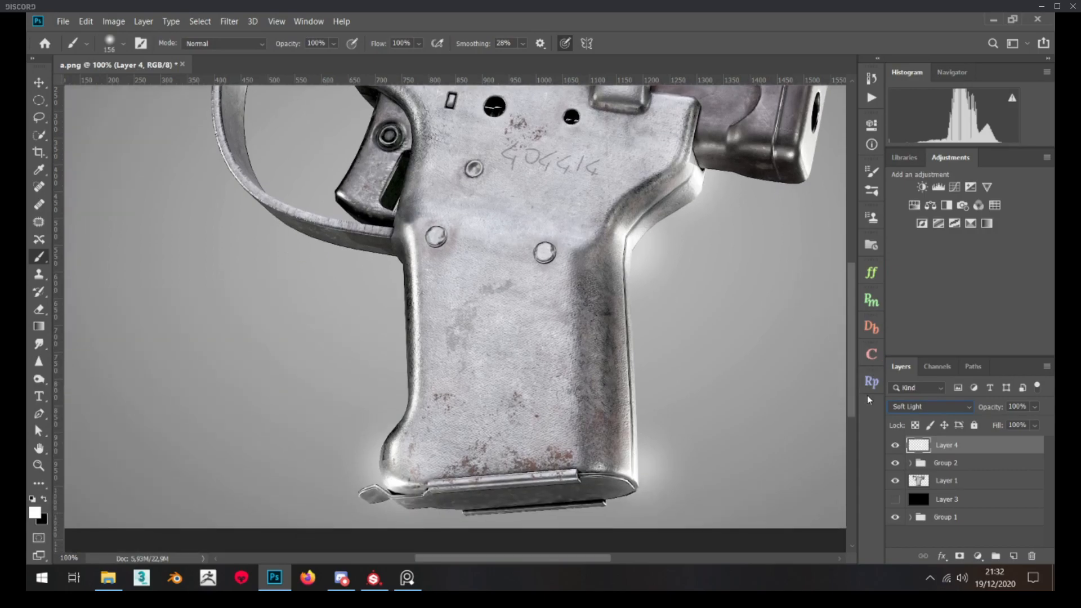
left_click_drag(999, 408, 989, 411)
left_click(38, 467)
left_click(428, 43)
left_click(895, 446)
left_click(895, 446)
left_click(895, 446)
left_click(896, 446)
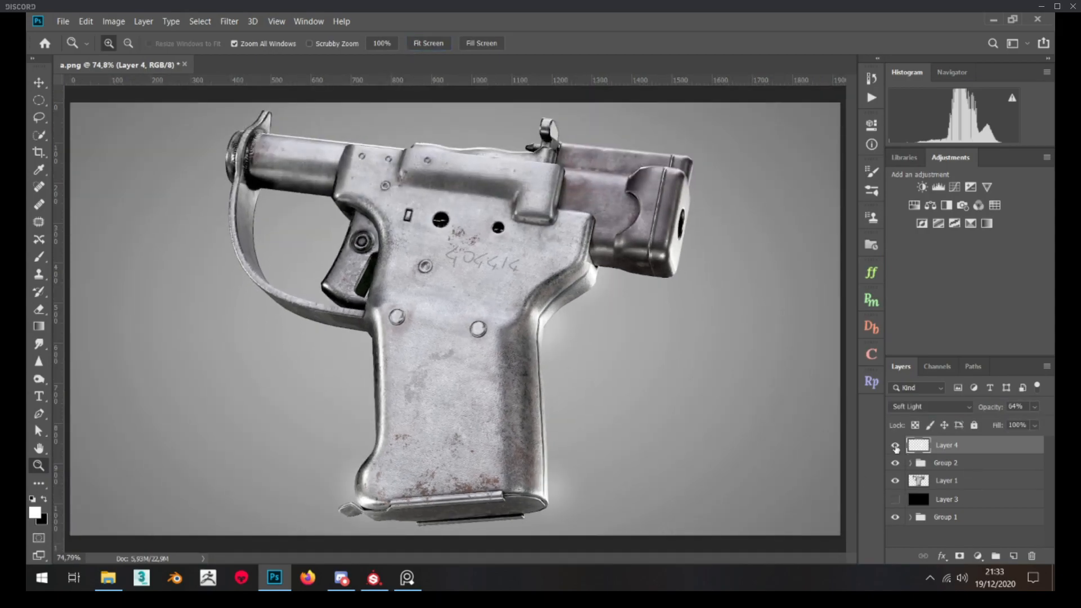
Squash the brush tip into a narrow vertical ellipse and paint a white highlight along the grip's front edge
left_click(38, 257)
right_click(423, 300)
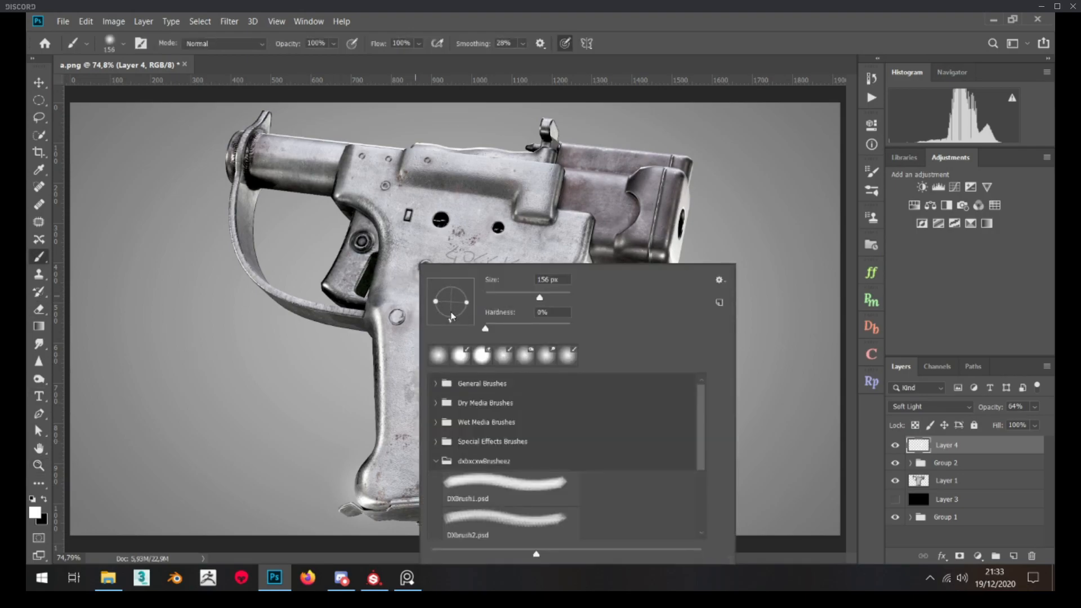
left_click_drag(466, 308, 459, 303)
left_click_drag(381, 324, 381, 433)
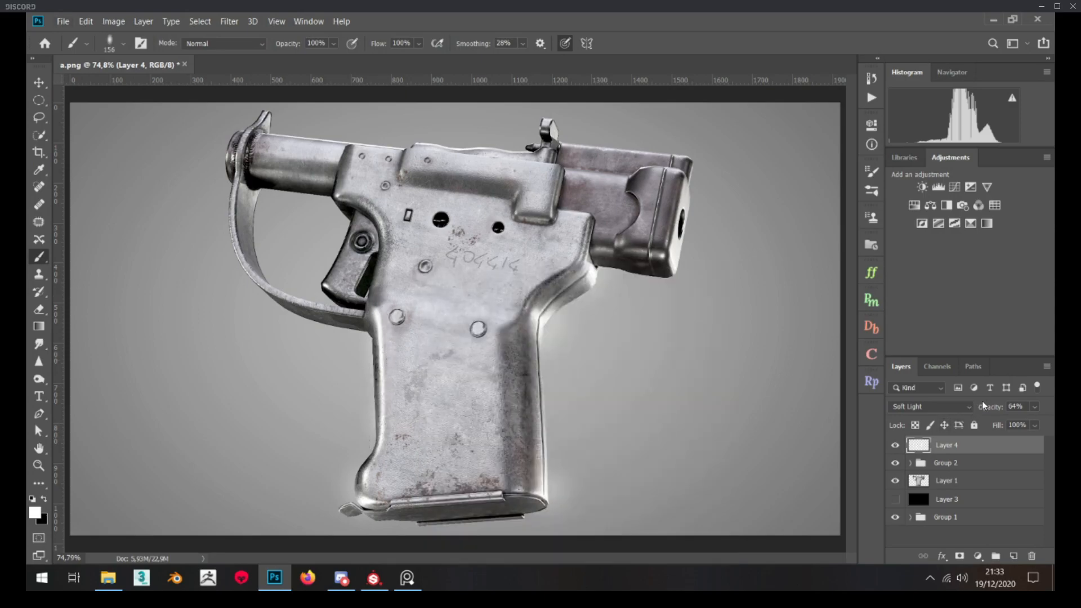
Set Layer 4's opacity to 39% and compare the image with and without it
left_click_drag(994, 411, 994, 412)
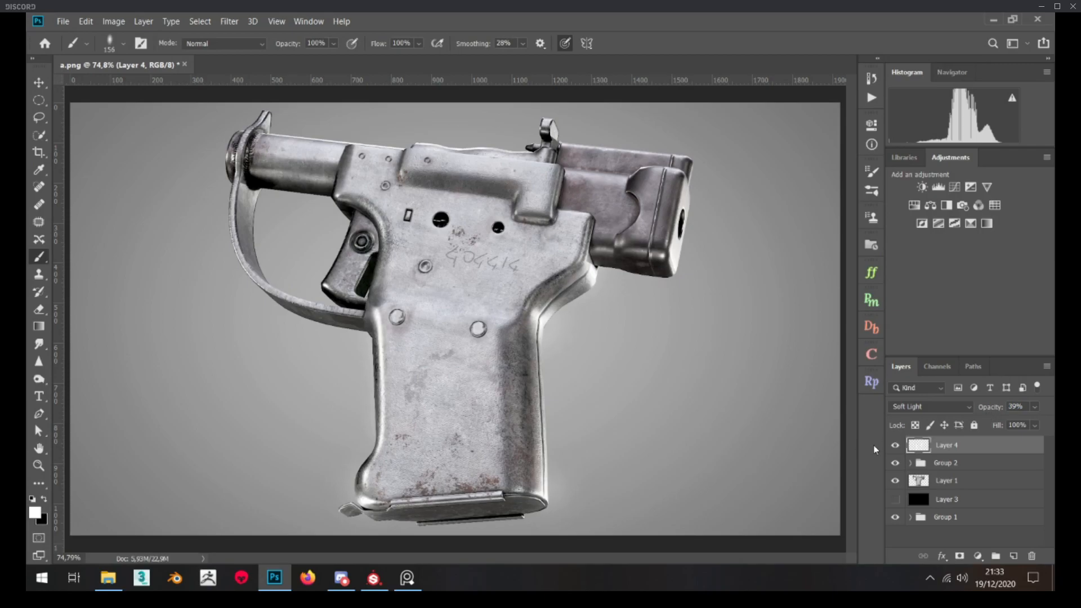
left_click(901, 444)
left_click(902, 444)
left_click(904, 443)
left_click(904, 444)
Paint a white highlight along the rear face of the cocking piece and set Layer 4's opacity to 24%
left_click_drag(679, 264, 685, 201)
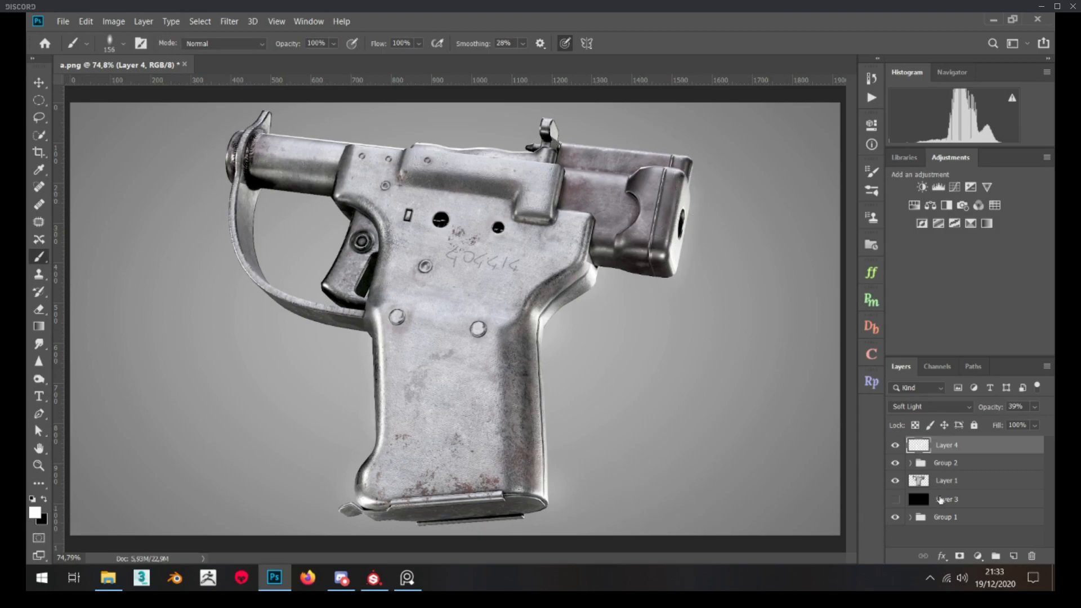
left_click_drag(994, 410, 993, 409)
left_click(896, 446)
left_click(897, 446)
left_click_drag(990, 410, 987, 410)
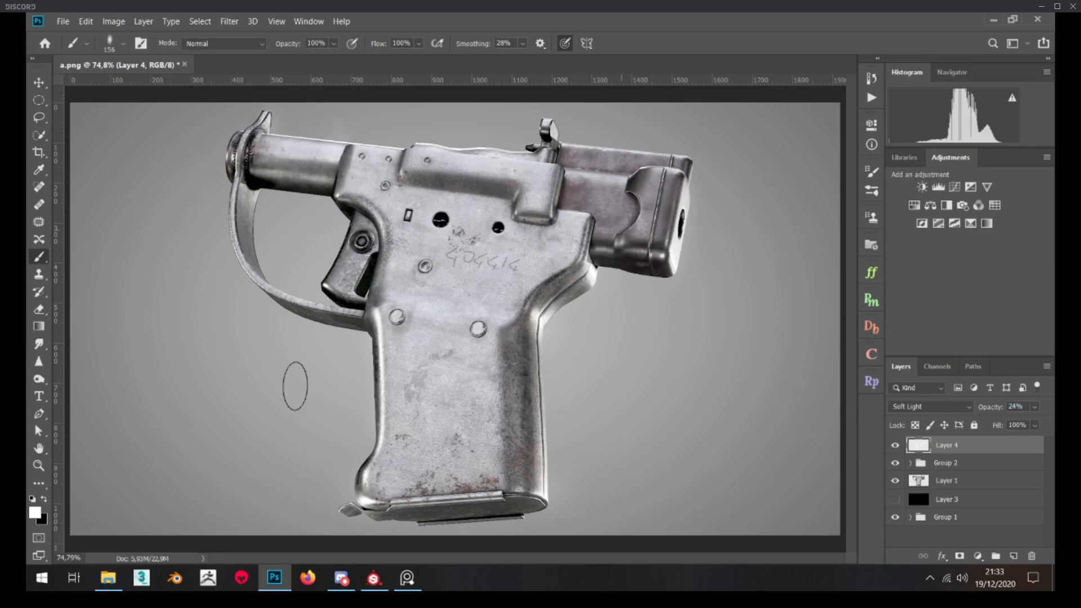
Examine the cocking piece, receiver and overall pistol image at different magnifications to check the highlights and surface detail
left_click(39, 465)
left_click(655, 160)
left_click(655, 160)
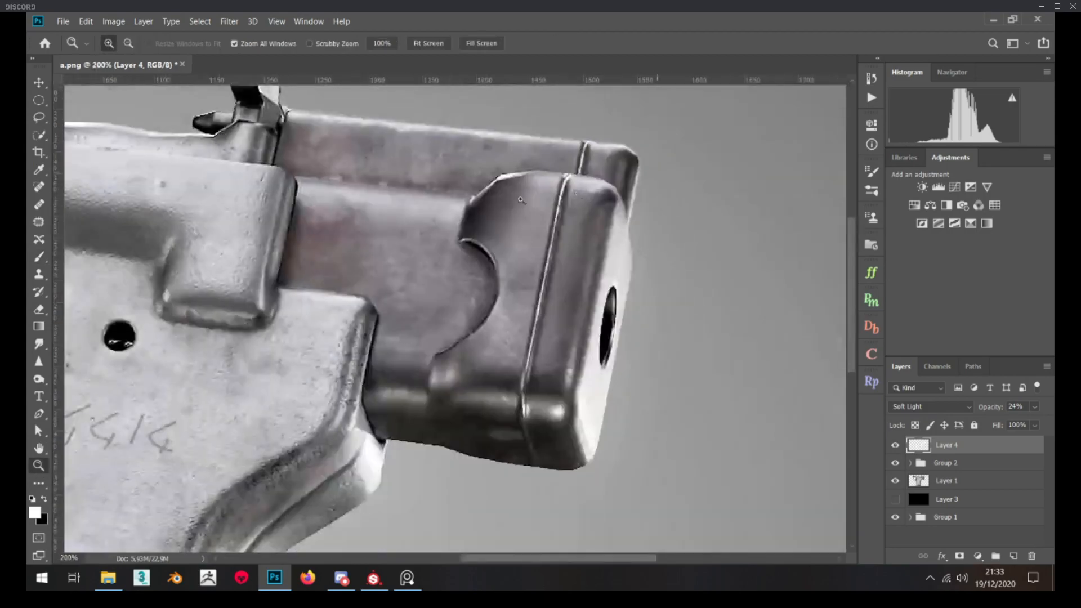
scroll(445, 228, "up", 3)
left_click(442, 237, "alt")
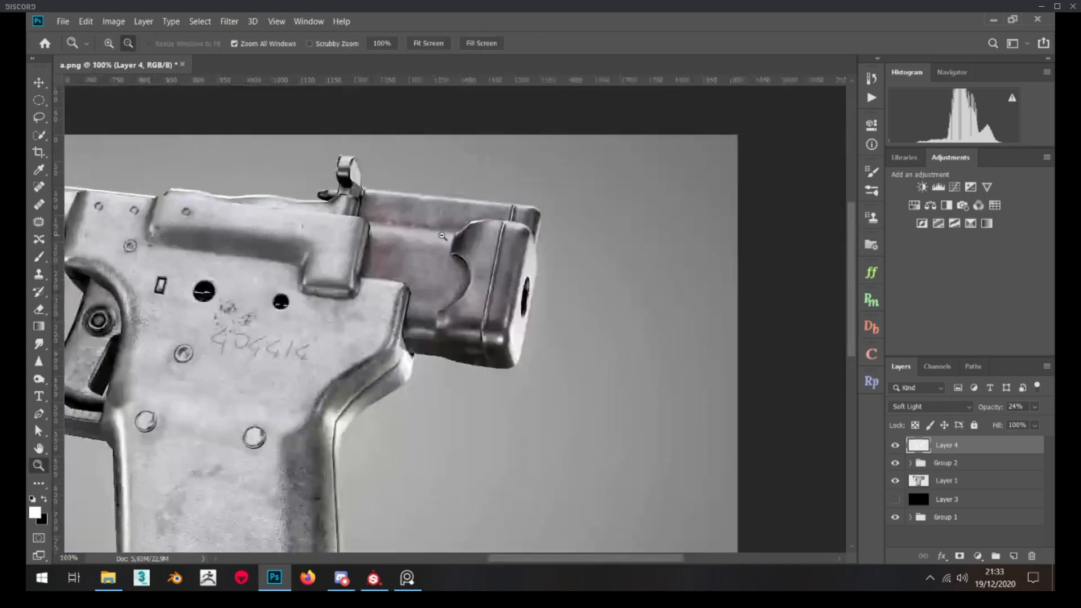
left_click(340, 245)
left_click(555, 258, "alt")
left_click(554, 258, "alt")
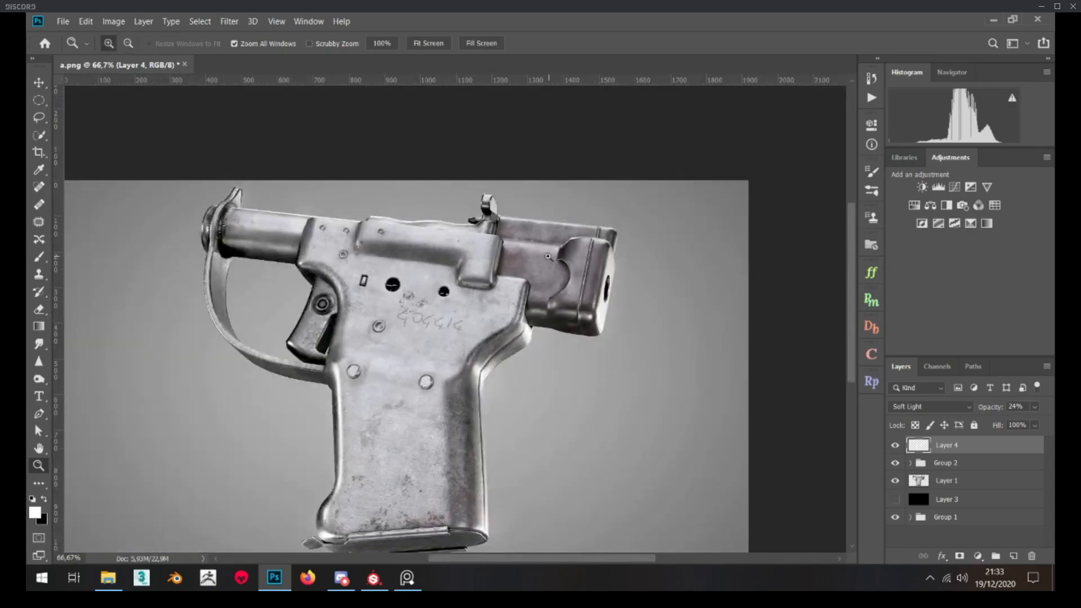
left_click(552, 257, "alt")
left_click(536, 265)
left_click(589, 243)
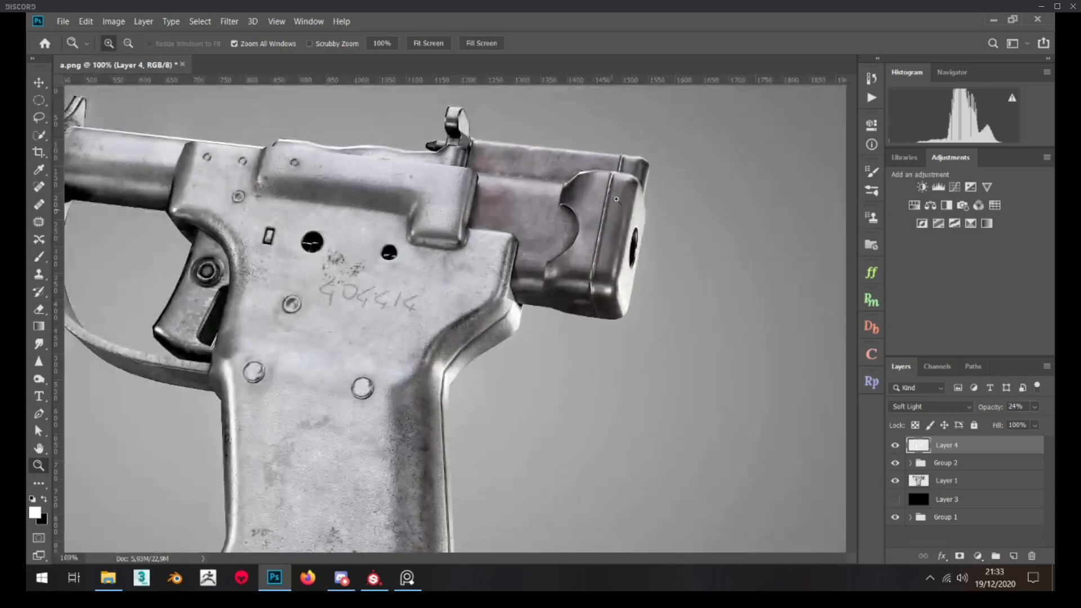
left_click(594, 203)
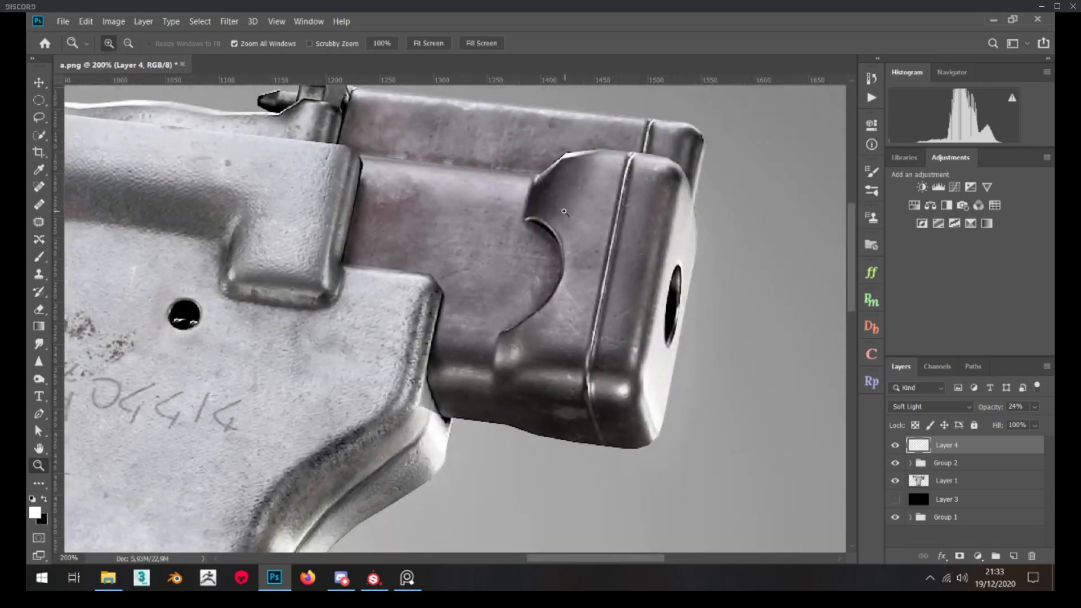
left_click(547, 239)
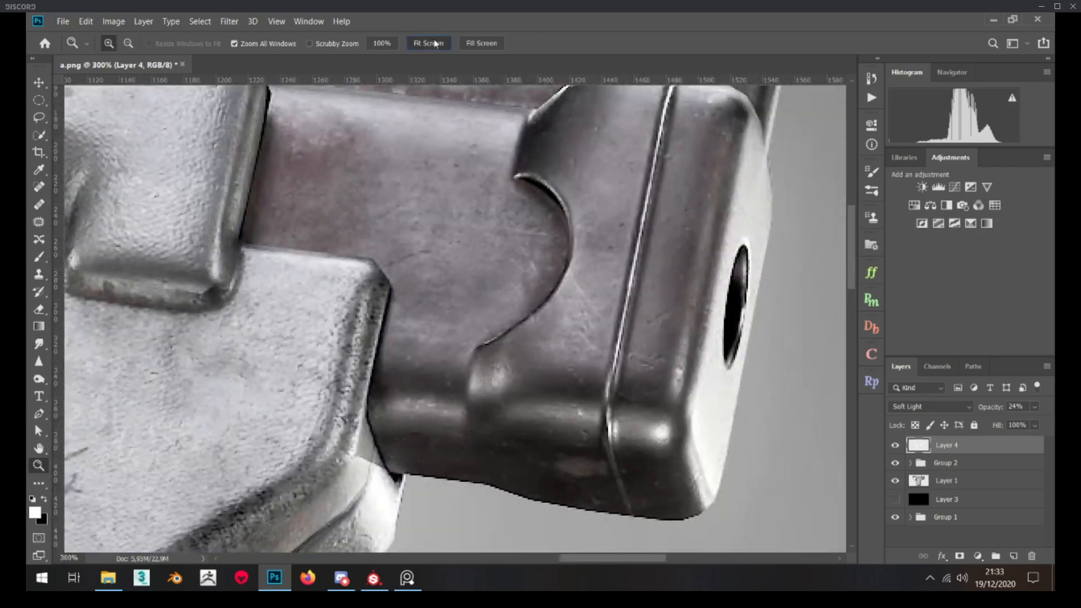
left_click(435, 44)
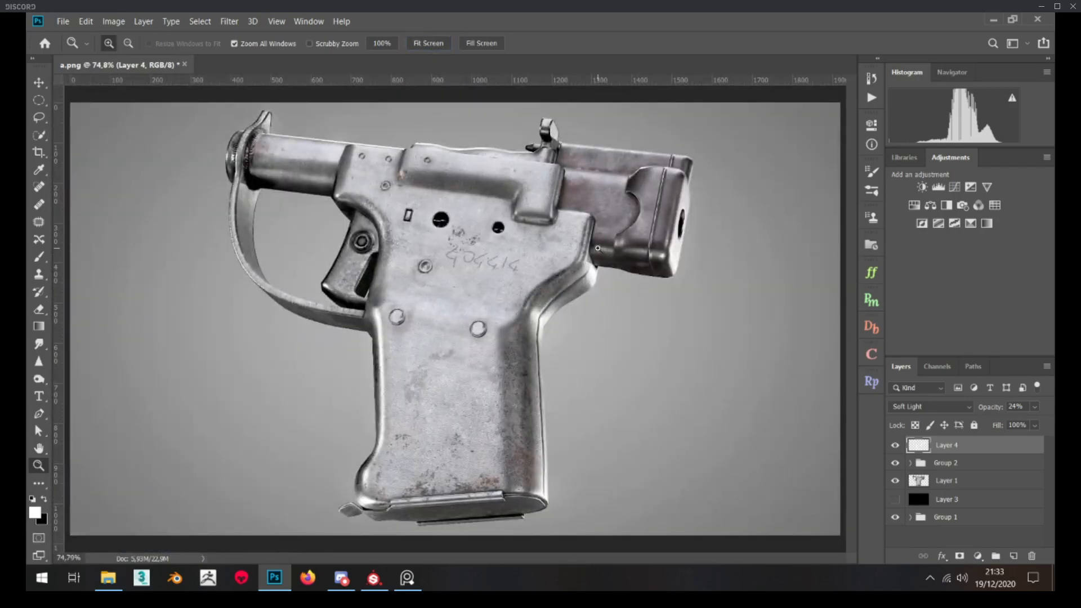
left_click(526, 262)
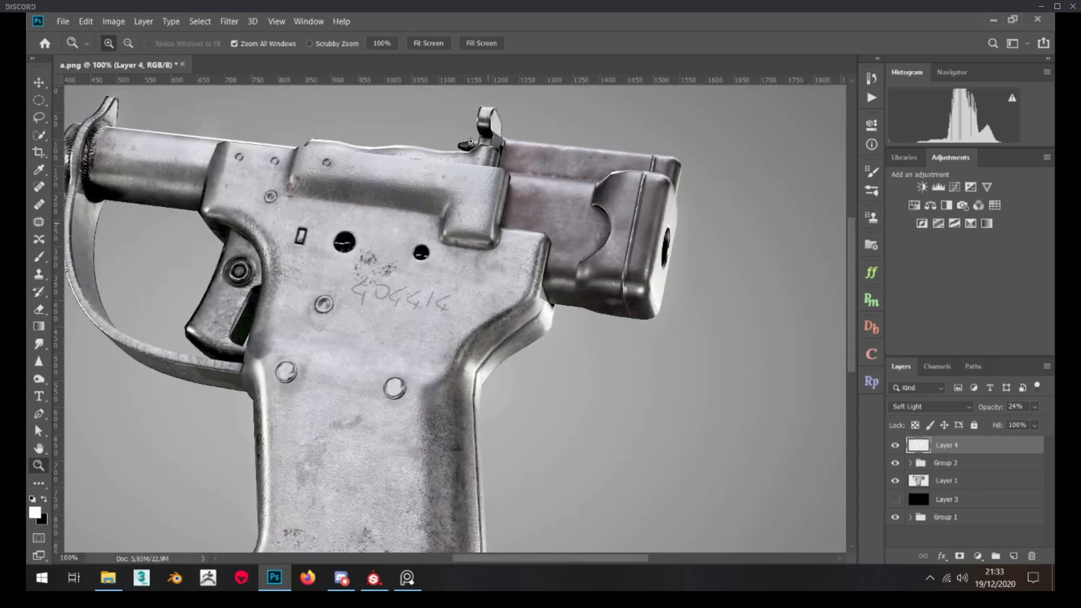
left_click(432, 42)
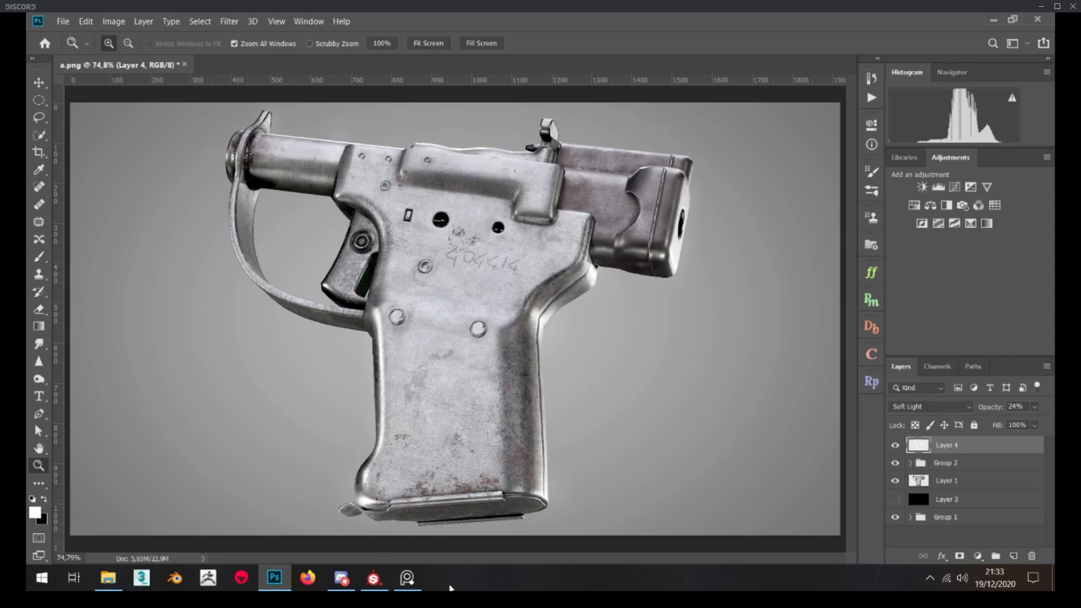
Switch to the PureRef reference board, examine the photo of the pistol's rear cocking piece, and compare it with the render
left_click(408, 578)
left_click_drag(490, 345, 279, 344)
scroll(103, 178, "up", 3)
middle_click_drag(102, 178, 324, 148)
scroll(262, 218, "up", 1)
middle_click_drag(261, 217, 267, 218)
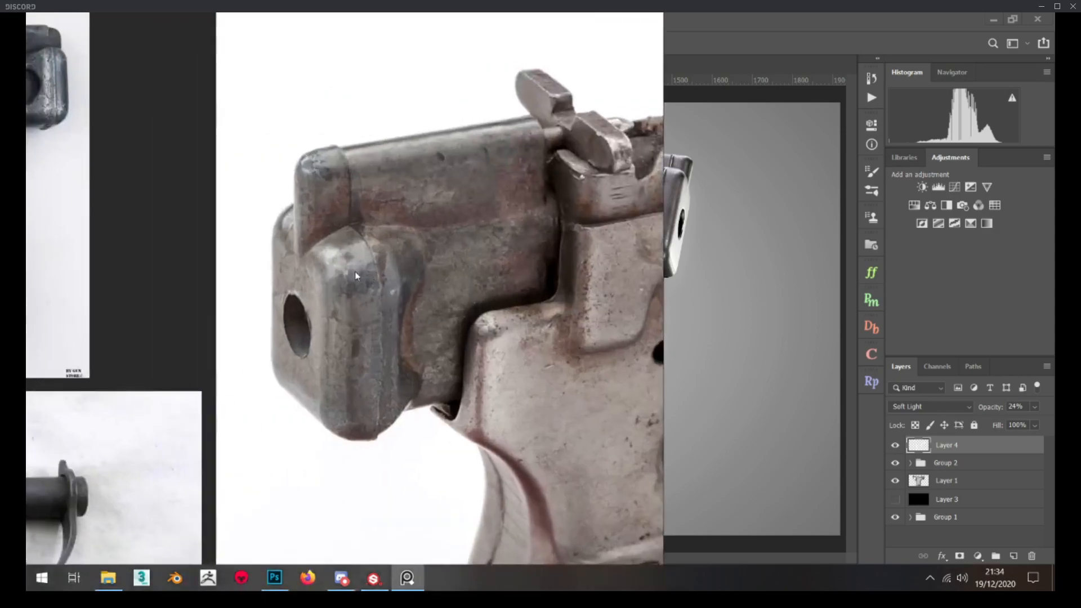
scroll(310, 248, "down", 5)
middle_click_drag(309, 249, 305, 197)
left_click(407, 578)
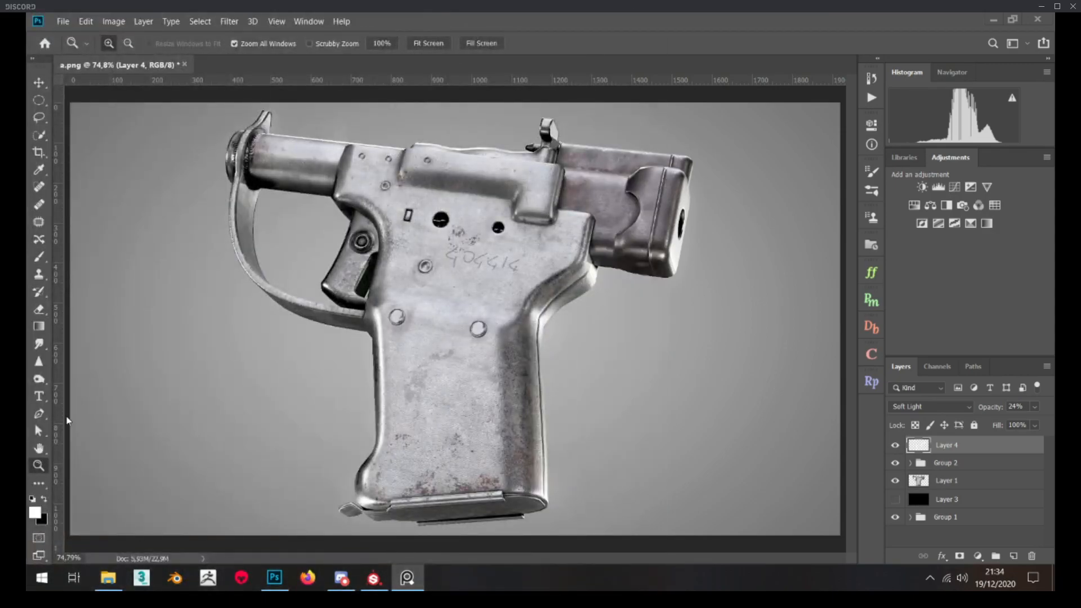
left_click(623, 197)
left_click(623, 197)
left_click(622, 197)
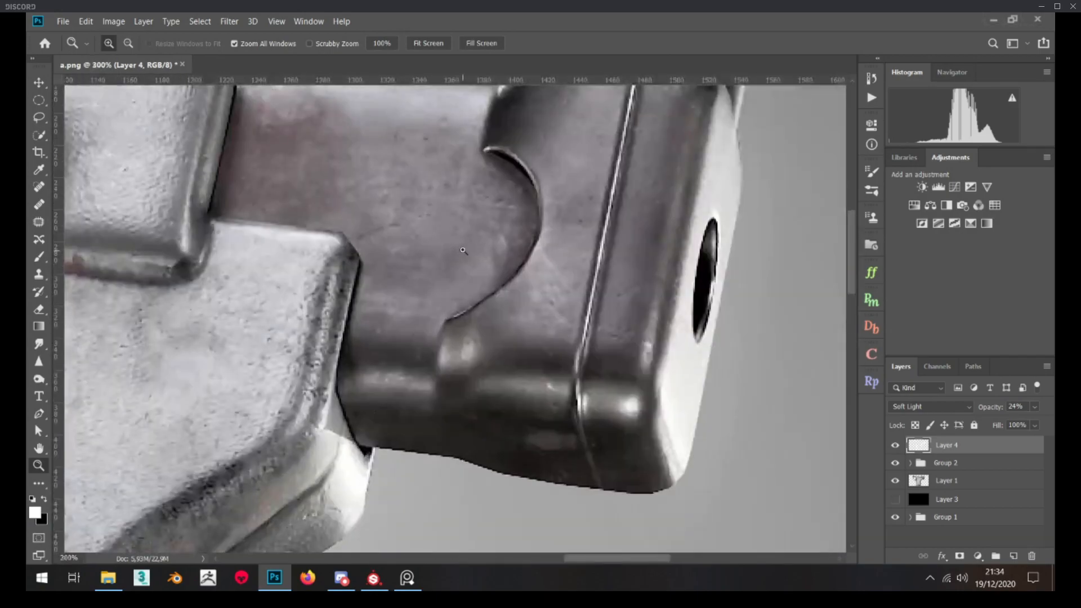
Examine the receiver, trigger area and full pistol composition against the gray background at different magnifications
scroll(463, 250, "up", 5)
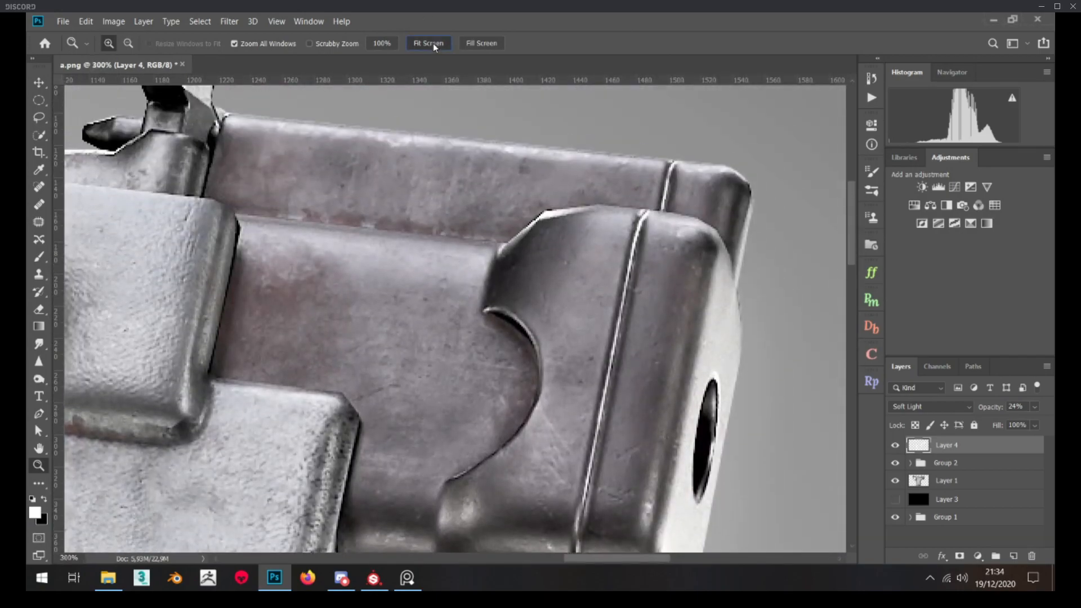
left_click(434, 42)
left_click(306, 154)
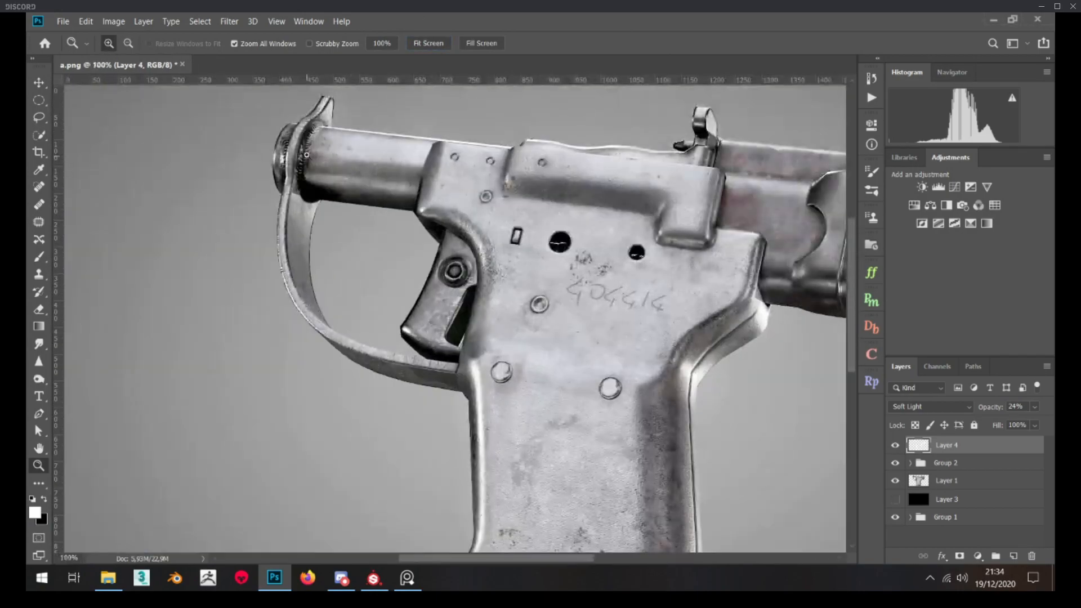
left_click(459, 303)
left_click(459, 303, "alt")
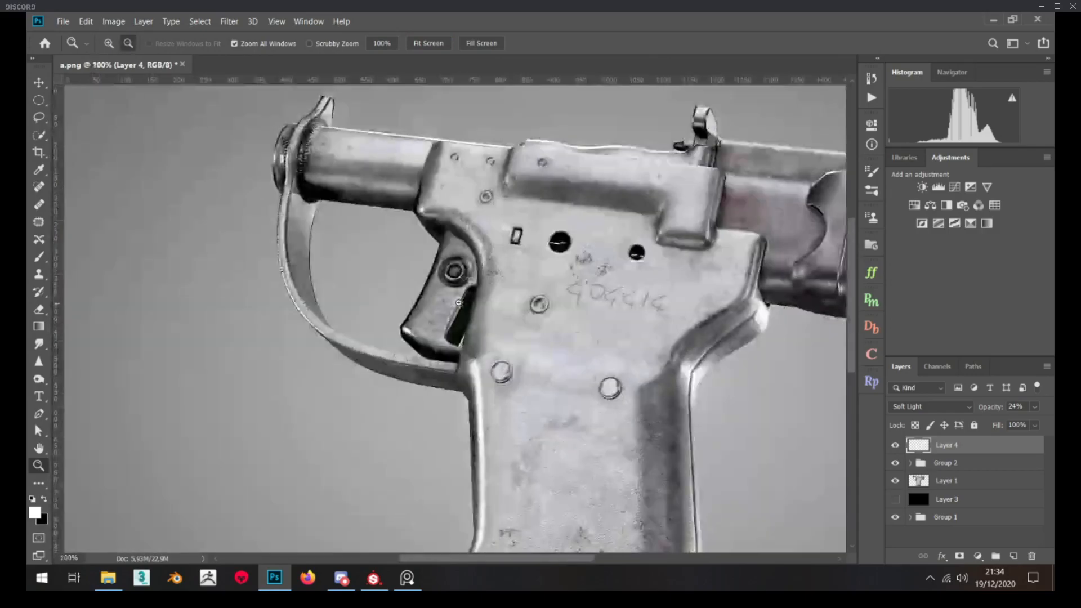
left_click(459, 303, "alt")
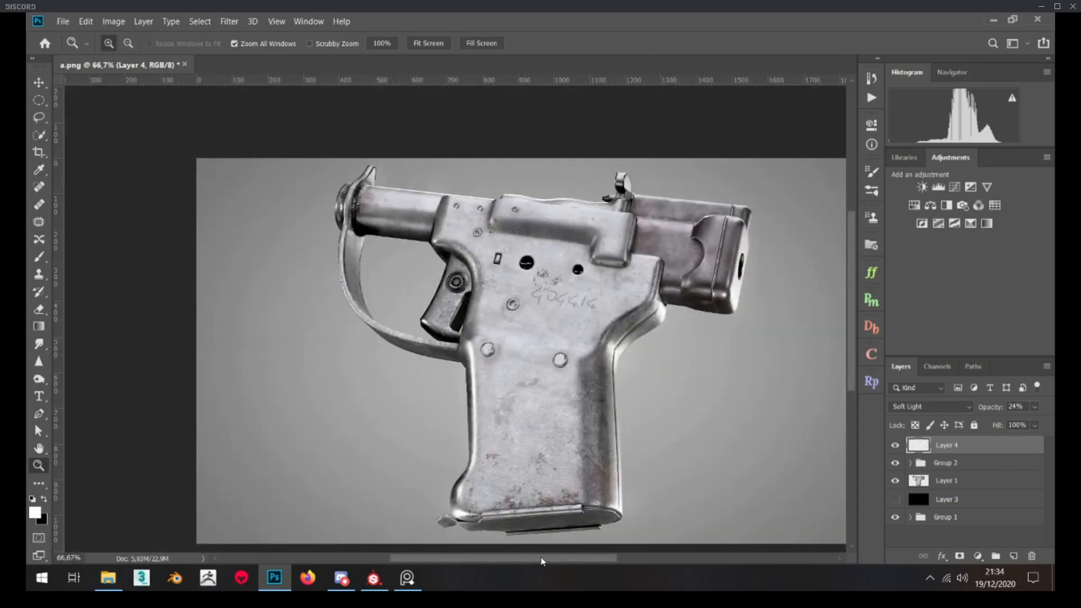
left_click_drag(545, 556, 565, 558)
scroll(388, 355, "down", 1)
left_click(372, 332)
left_click(371, 333)
scroll(371, 321, "up", 4)
left_click(371, 313, "alt")
left_click(386, 292, "alt")
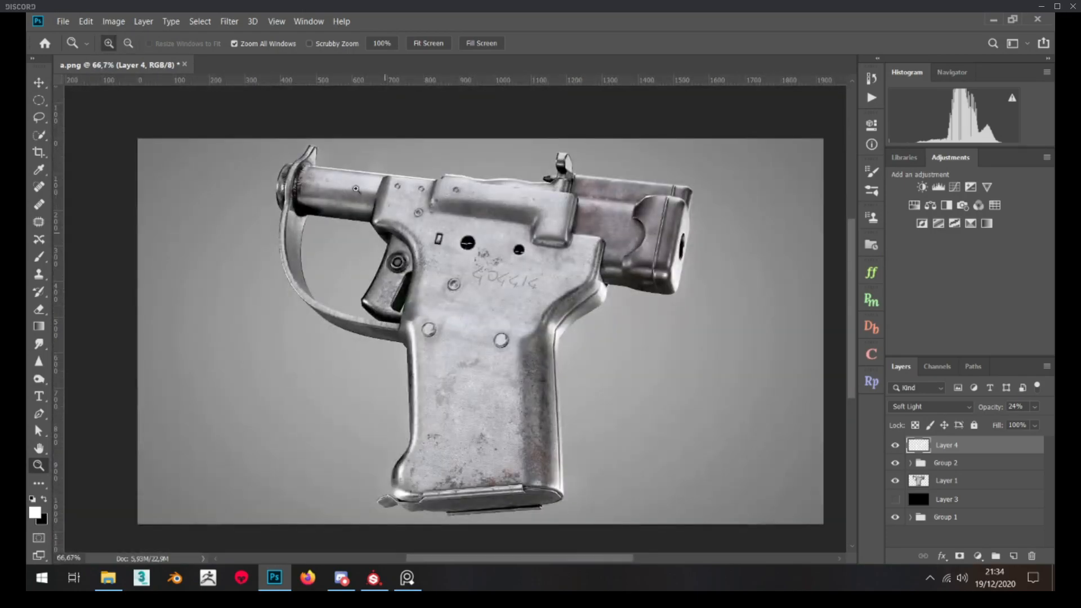
Inspect the barrel weld, the rear cocking piece and the grip up close, comparing each with the whole image
left_click(350, 187)
left_click(350, 188)
left_click(332, 197)
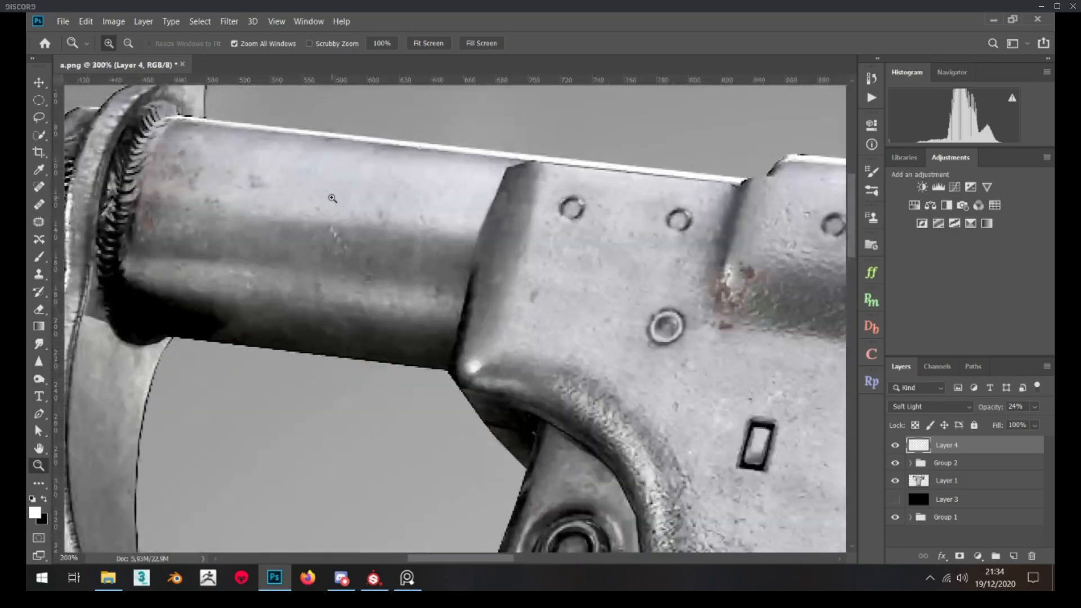
left_click(440, 46)
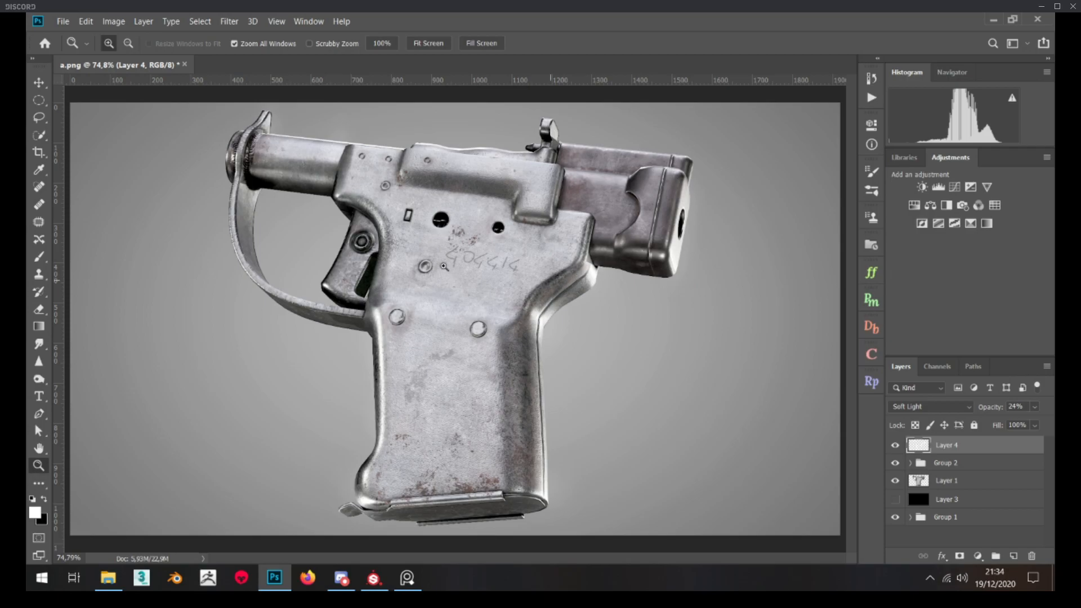
left_click(750, 178)
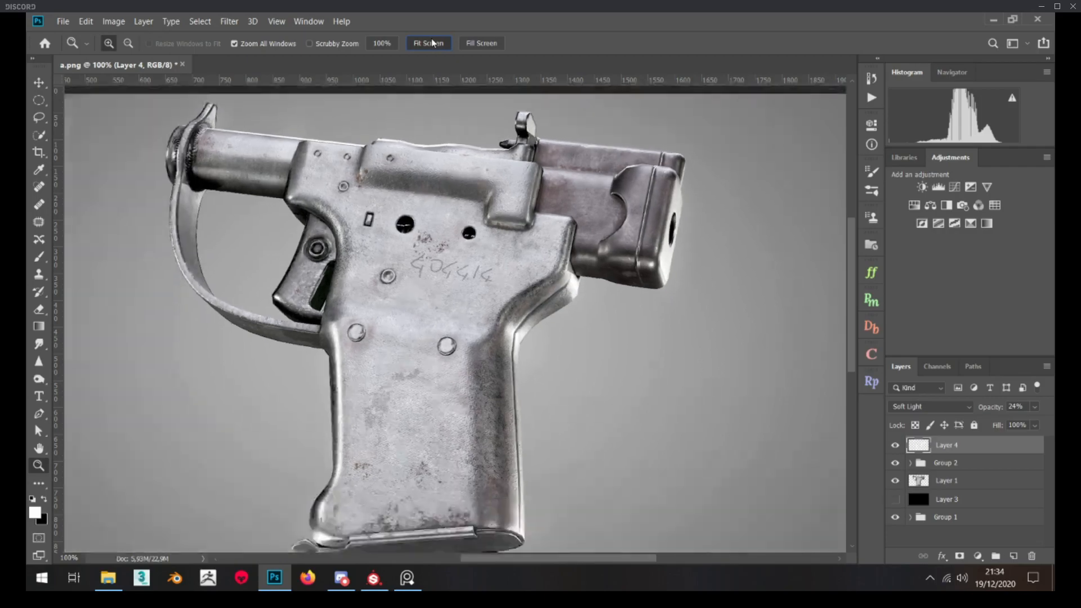
left_click(432, 44)
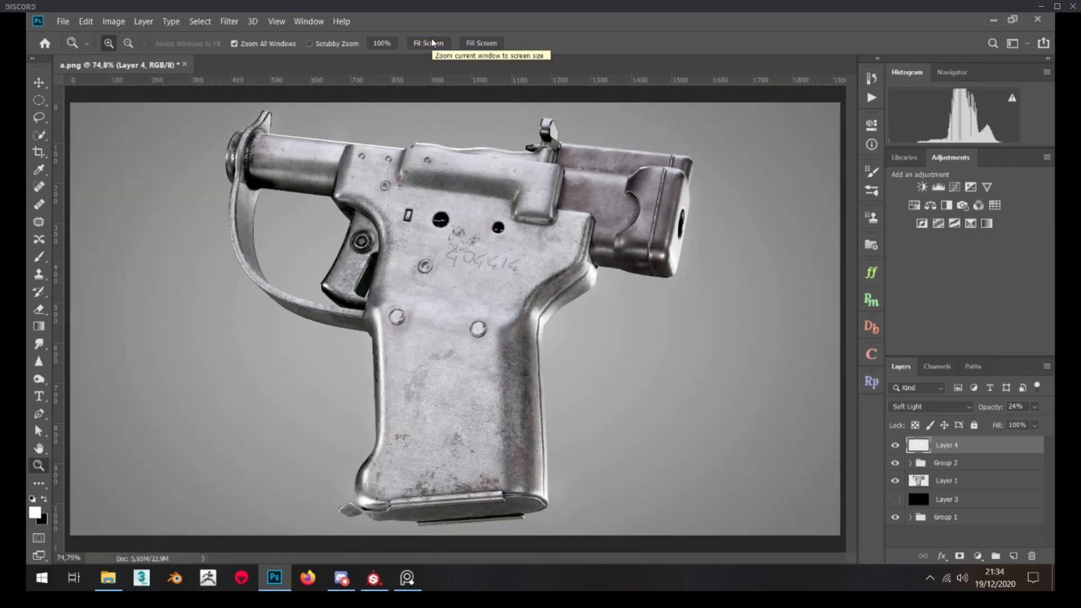
double_click(428, 293)
left_click(442, 46)
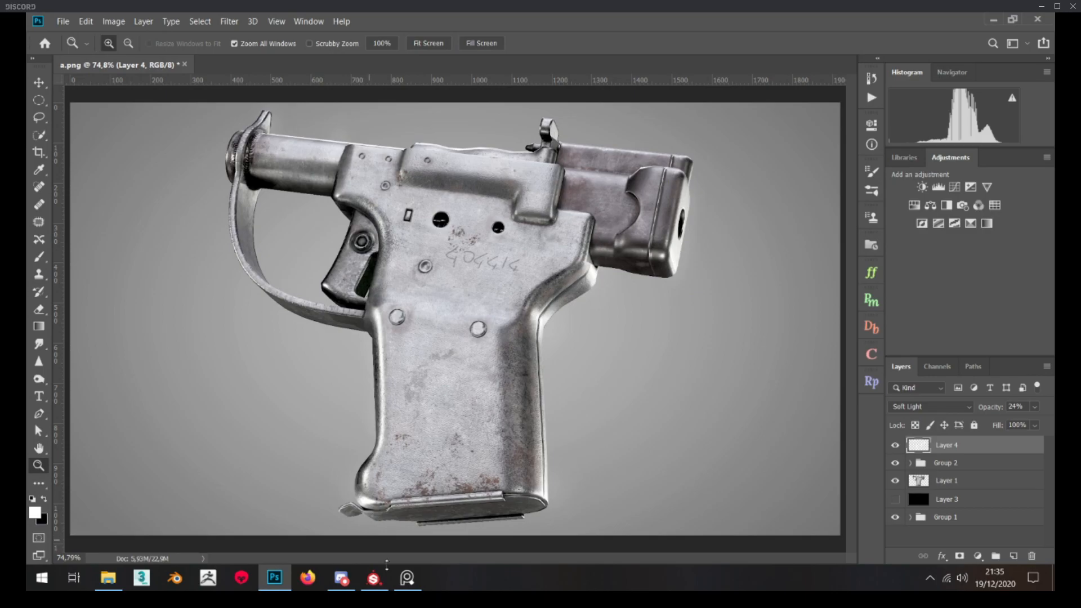
Switch to Substance Painter, collapse the Hammer layer folder, and examine the textured pistol model up close and as a whole
left_click(376, 583)
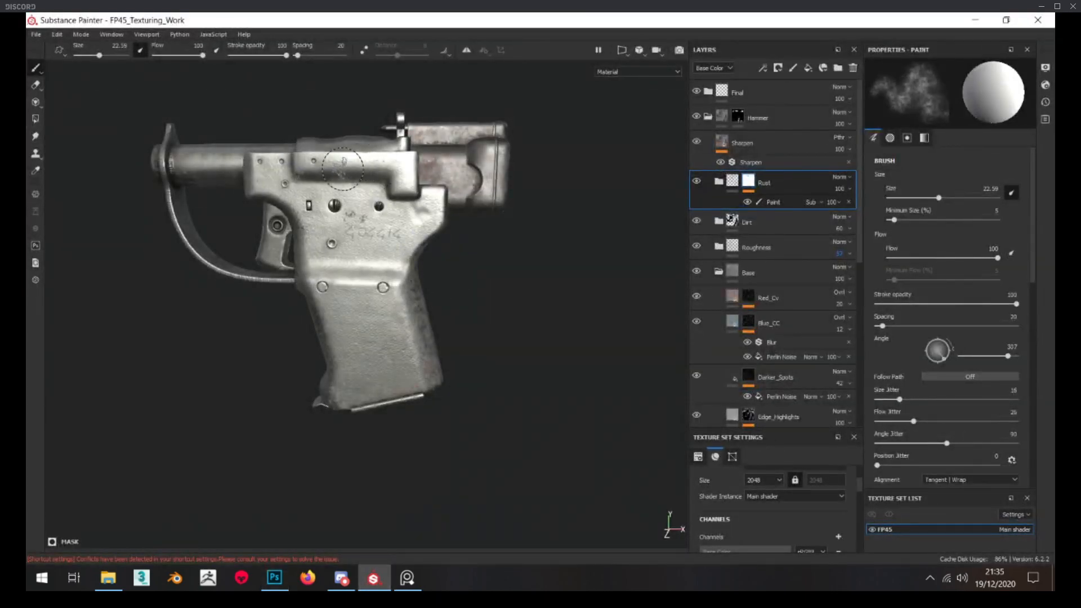
scroll(342, 171, "up", 3)
scroll(342, 171, "down", 3)
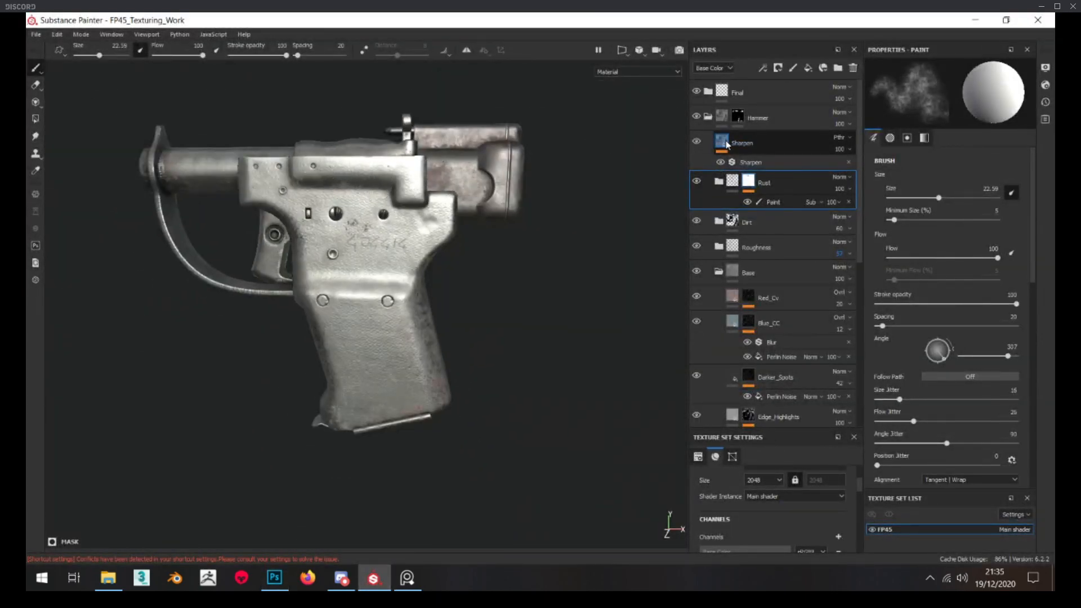
left_click(709, 117)
scroll(262, 252, "up", 4)
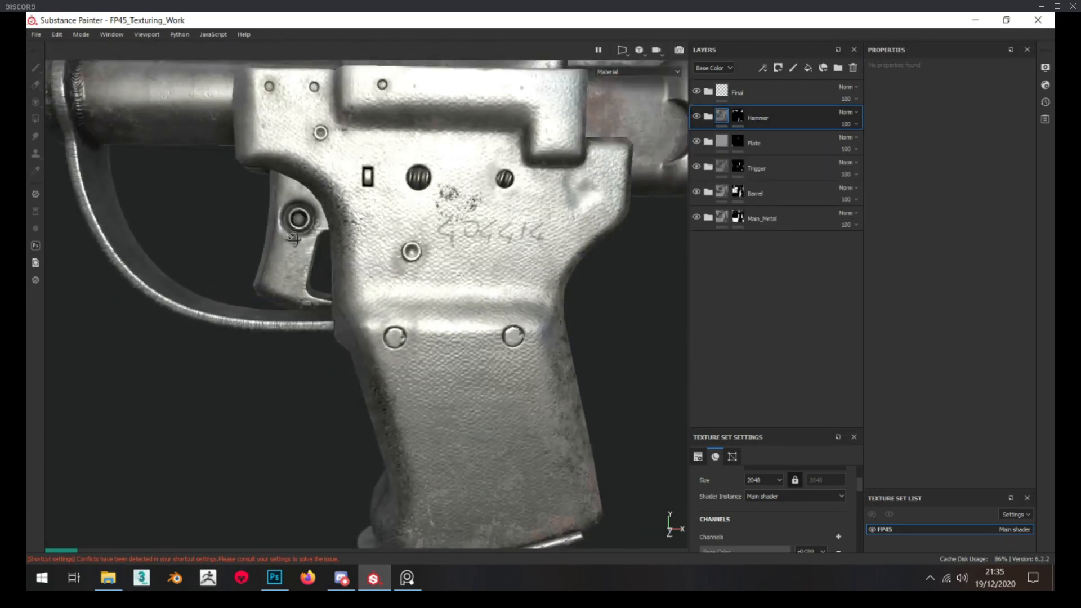
scroll(316, 230, "down", 4)
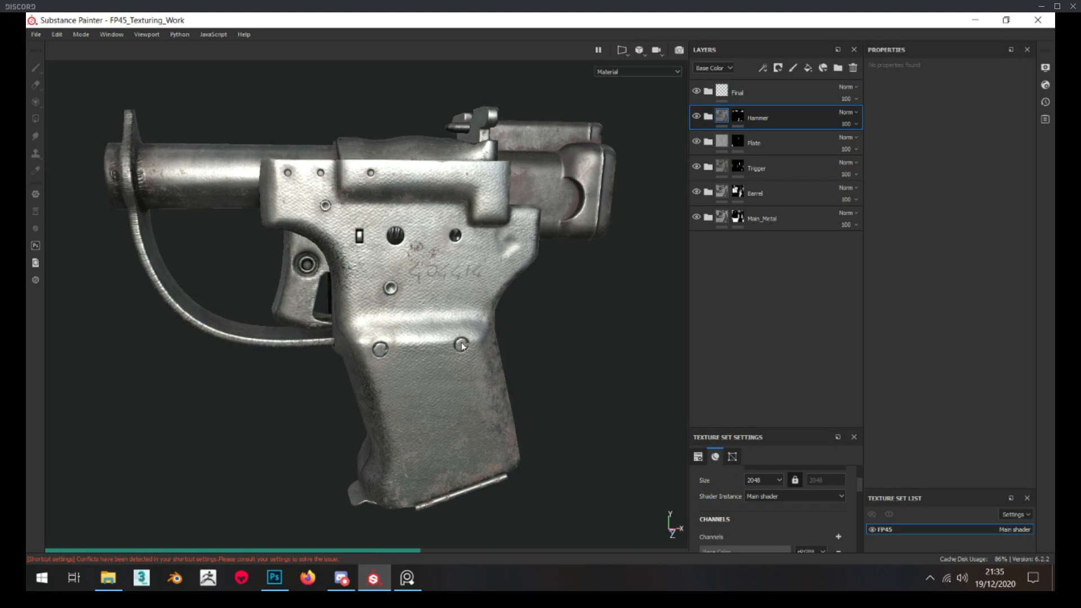
Return to the pistol render in Photoshop and show the hidden system tray icons
left_click(407, 580)
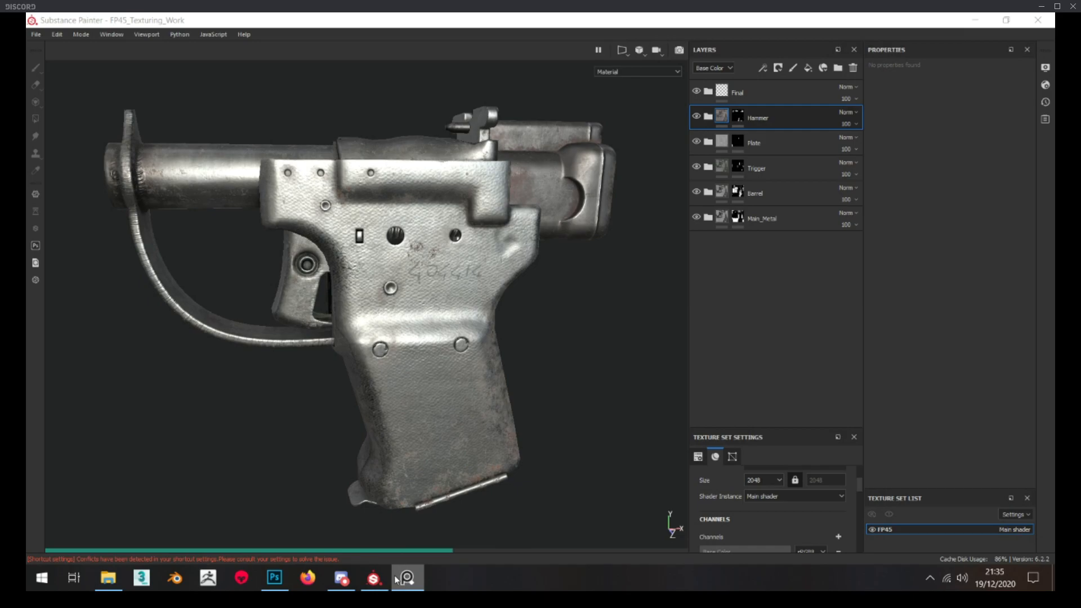
left_click(287, 580)
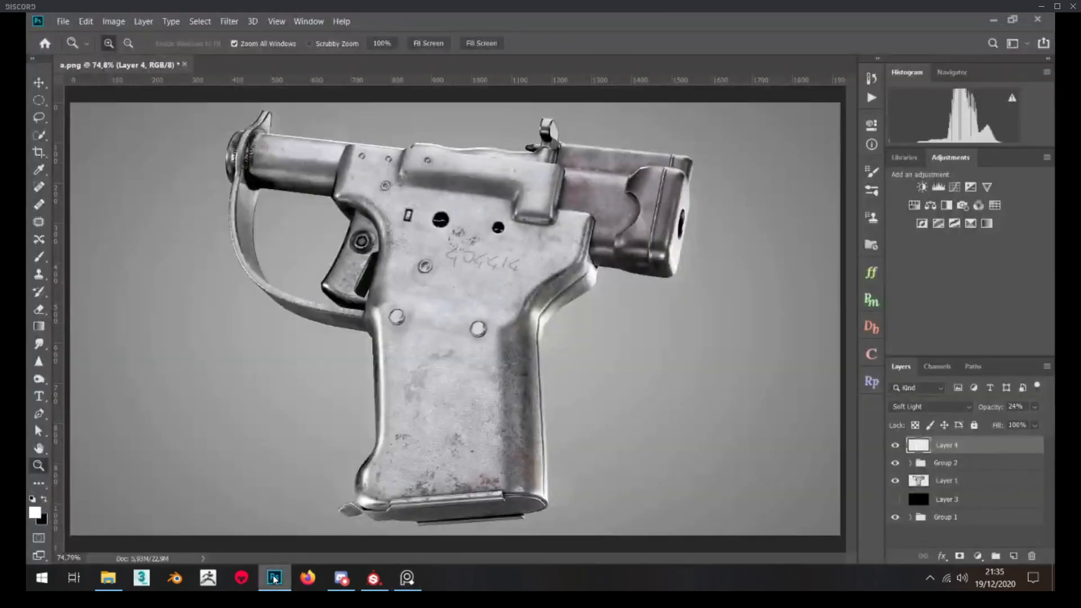
left_click(930, 580)
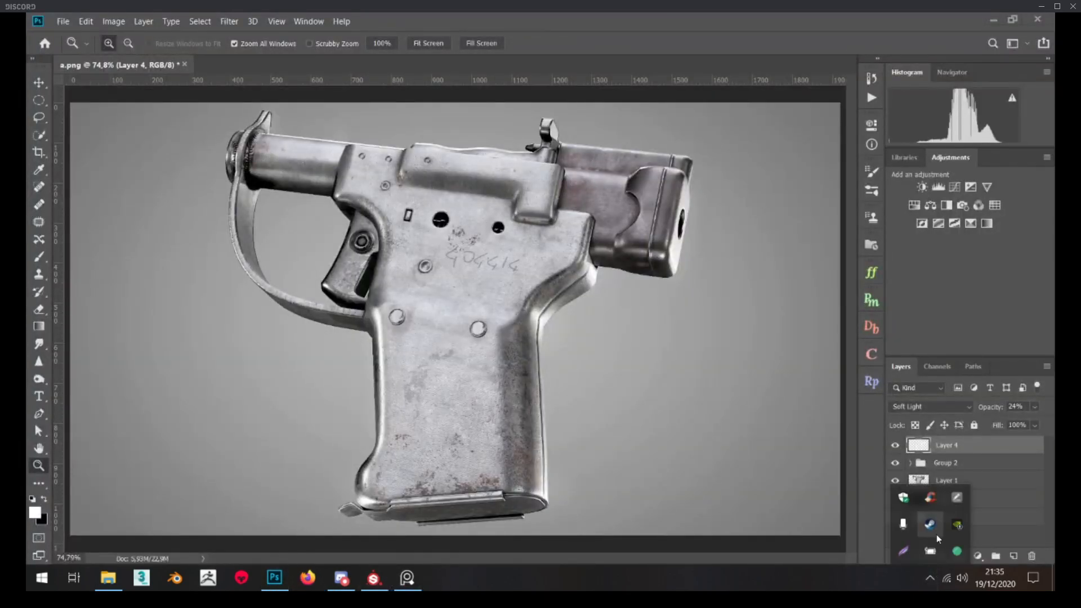